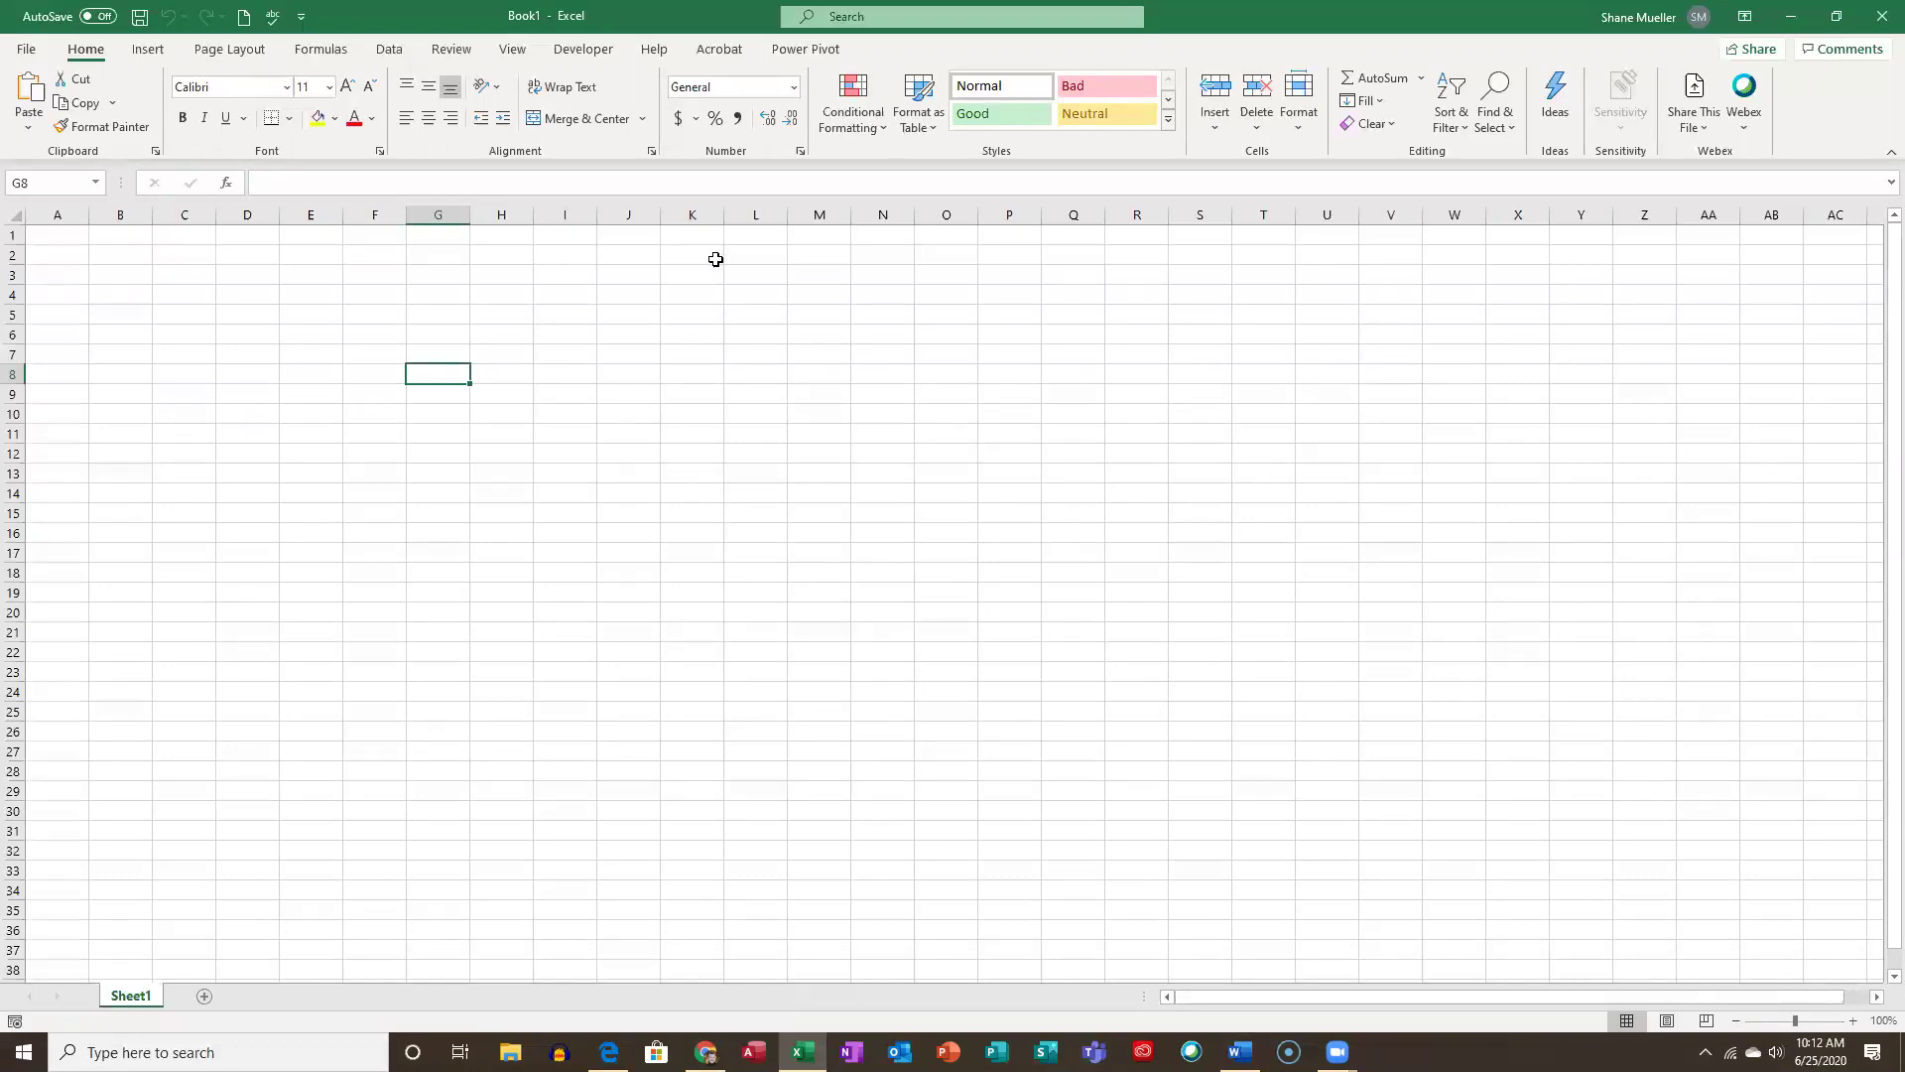
# Set the height of rows 1 and 2 to 25.
pyautogui.click(58, 234)
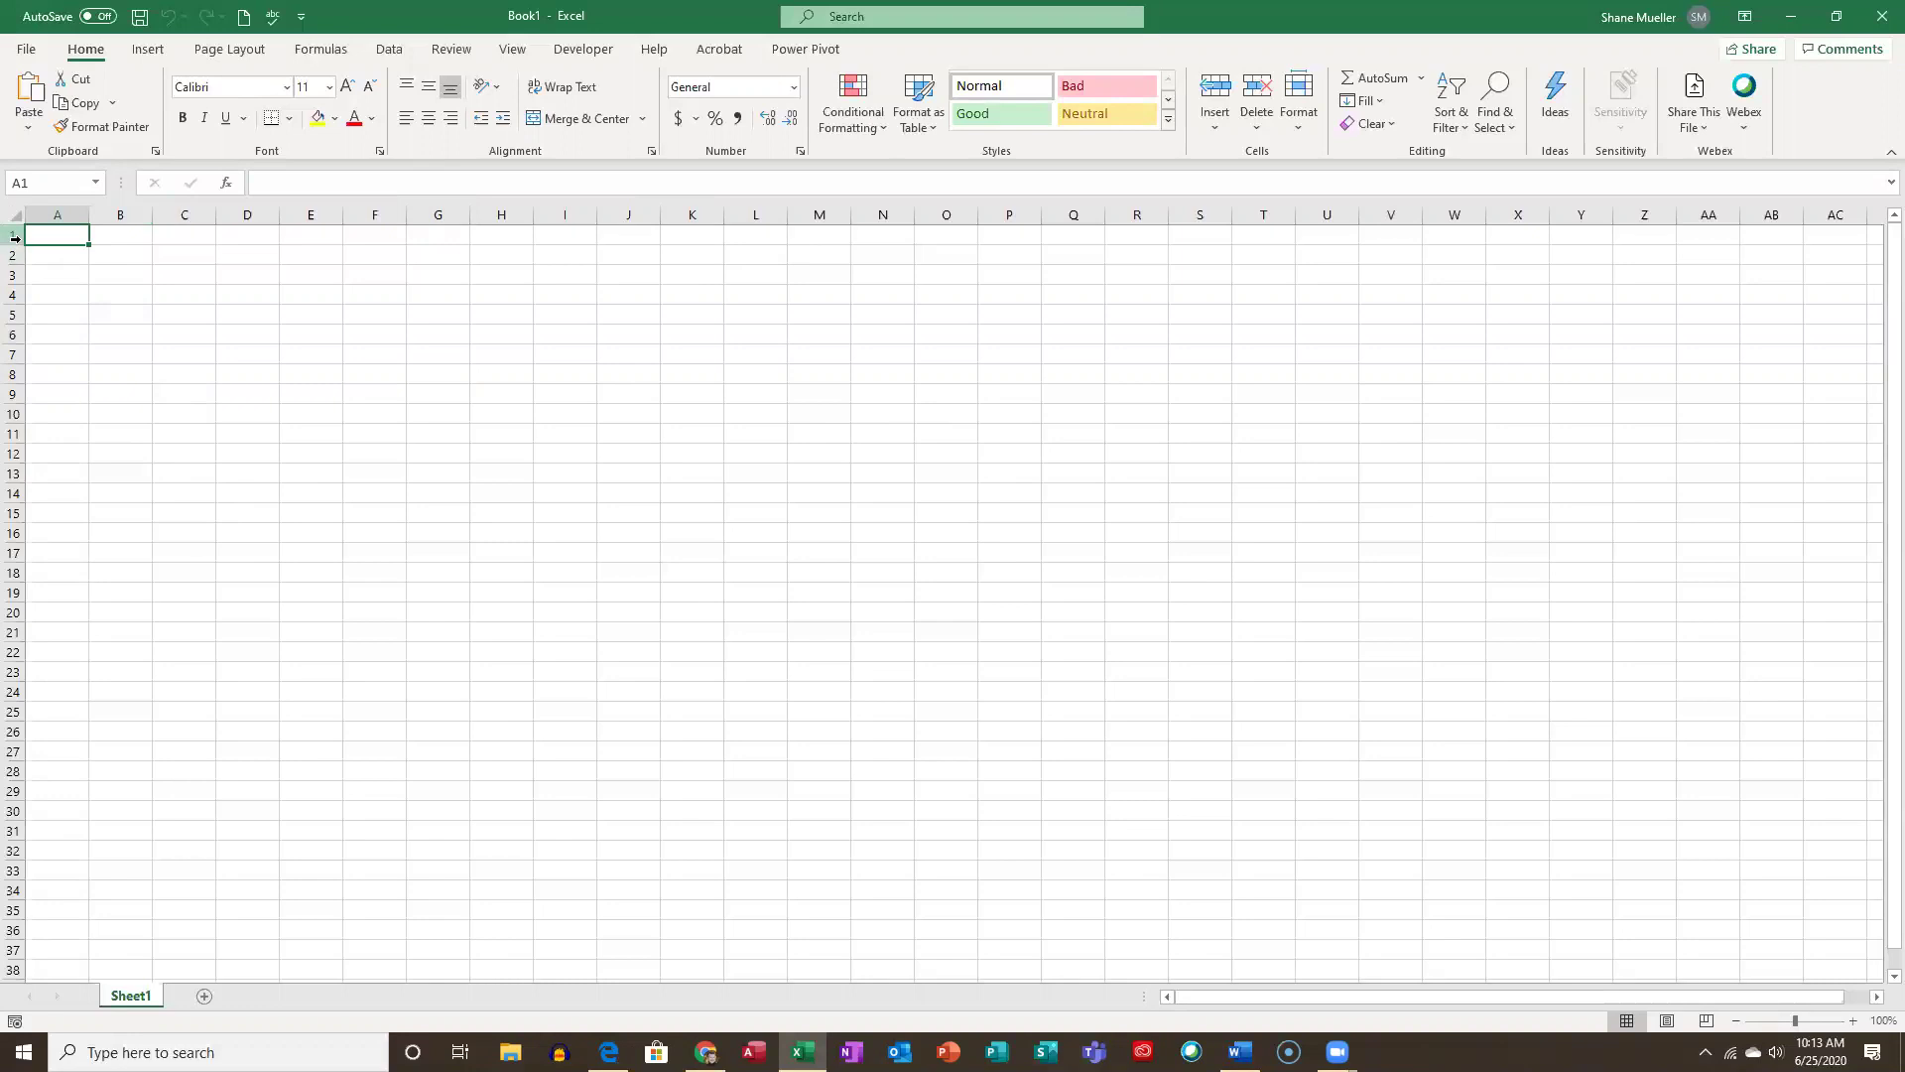
pyautogui.moveTo(14, 238); pyautogui.dragTo(14, 255)
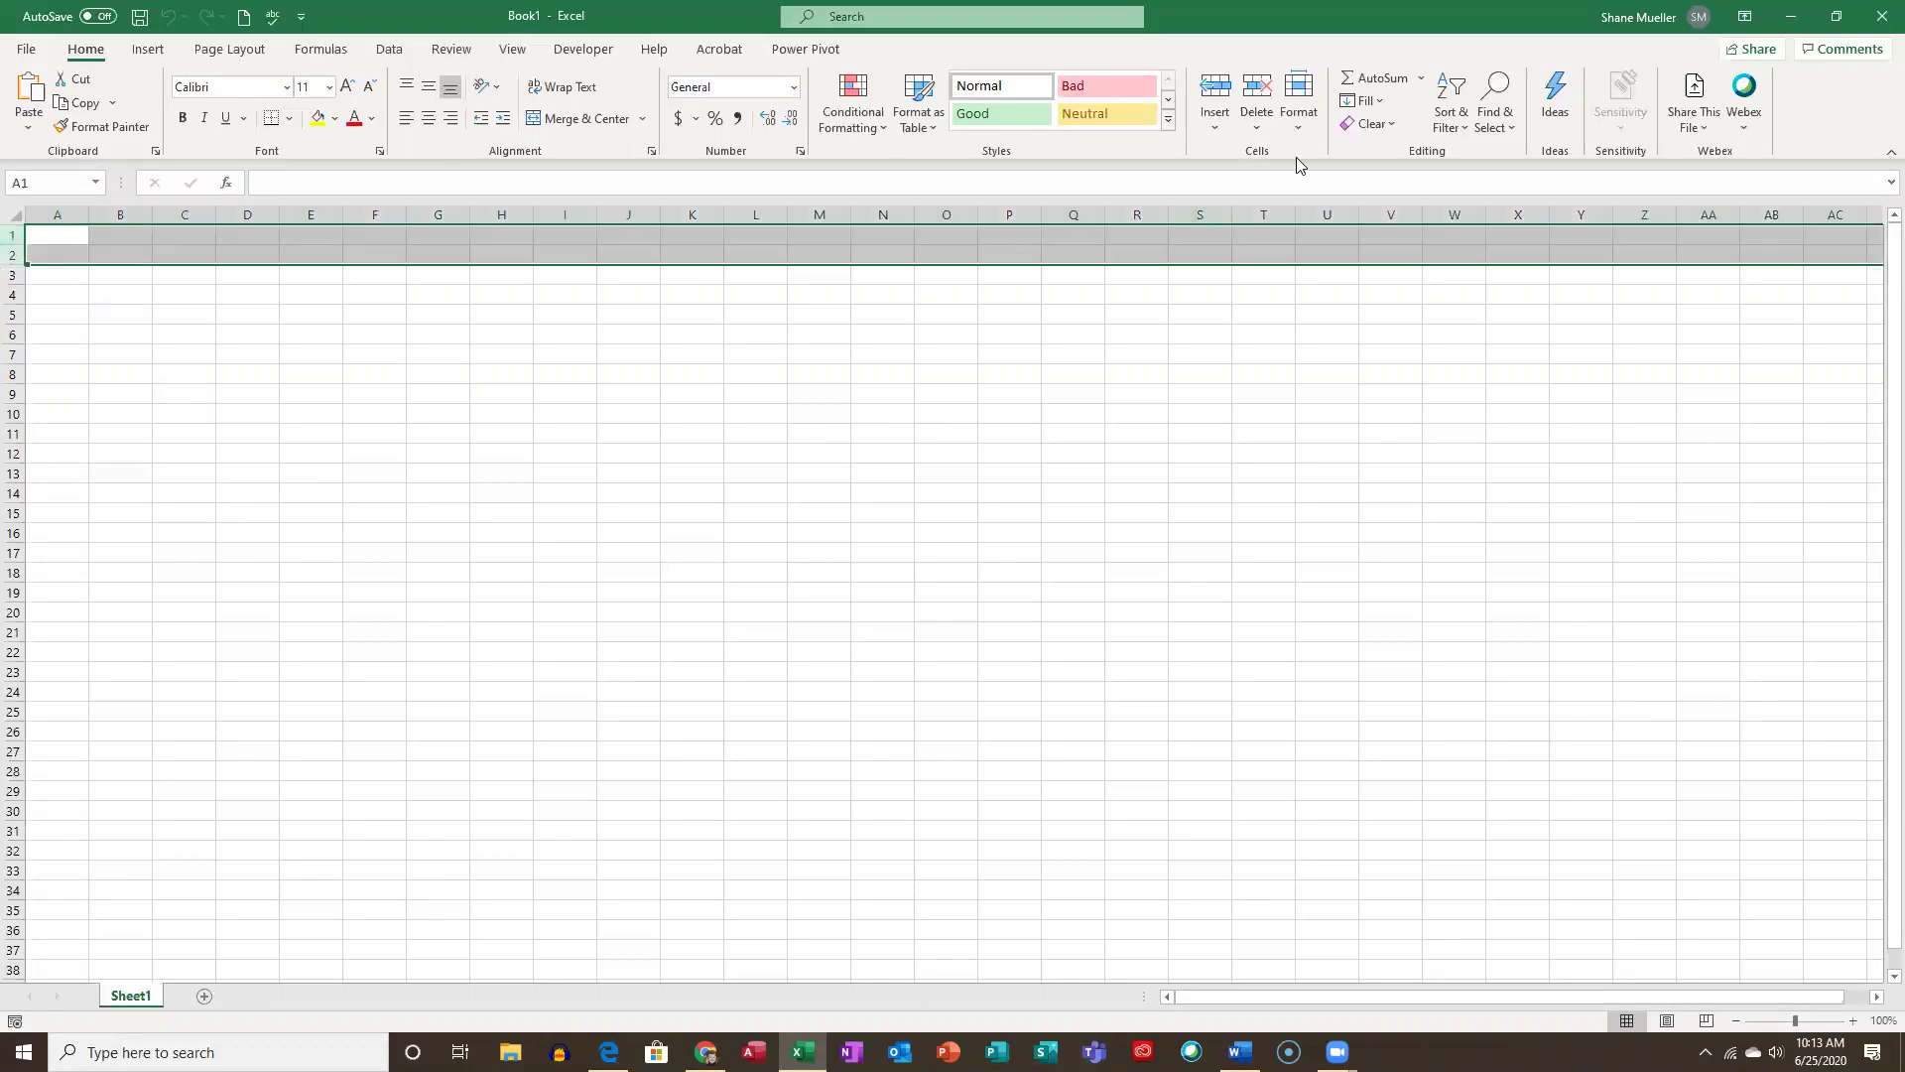
pyautogui.click(1299, 109)
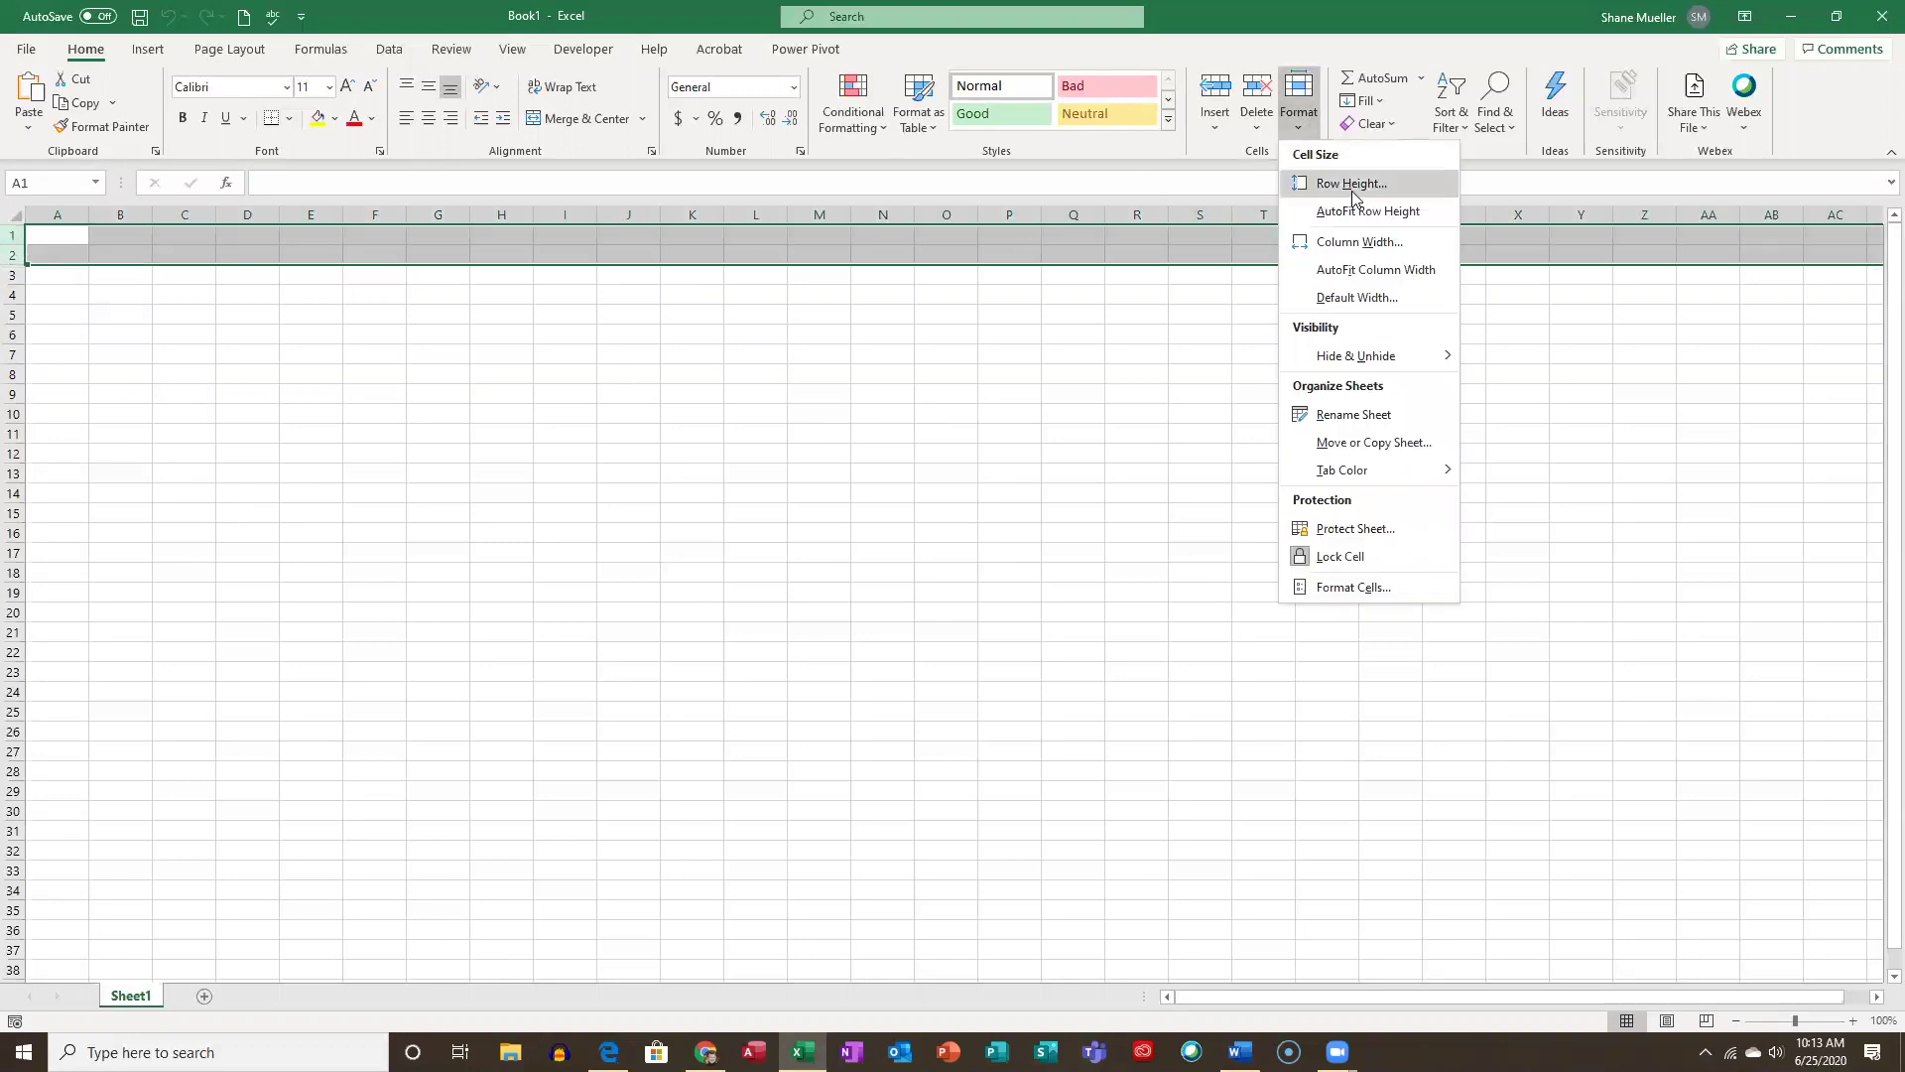
pyautogui.click(1353, 186)
pyautogui.write('25')
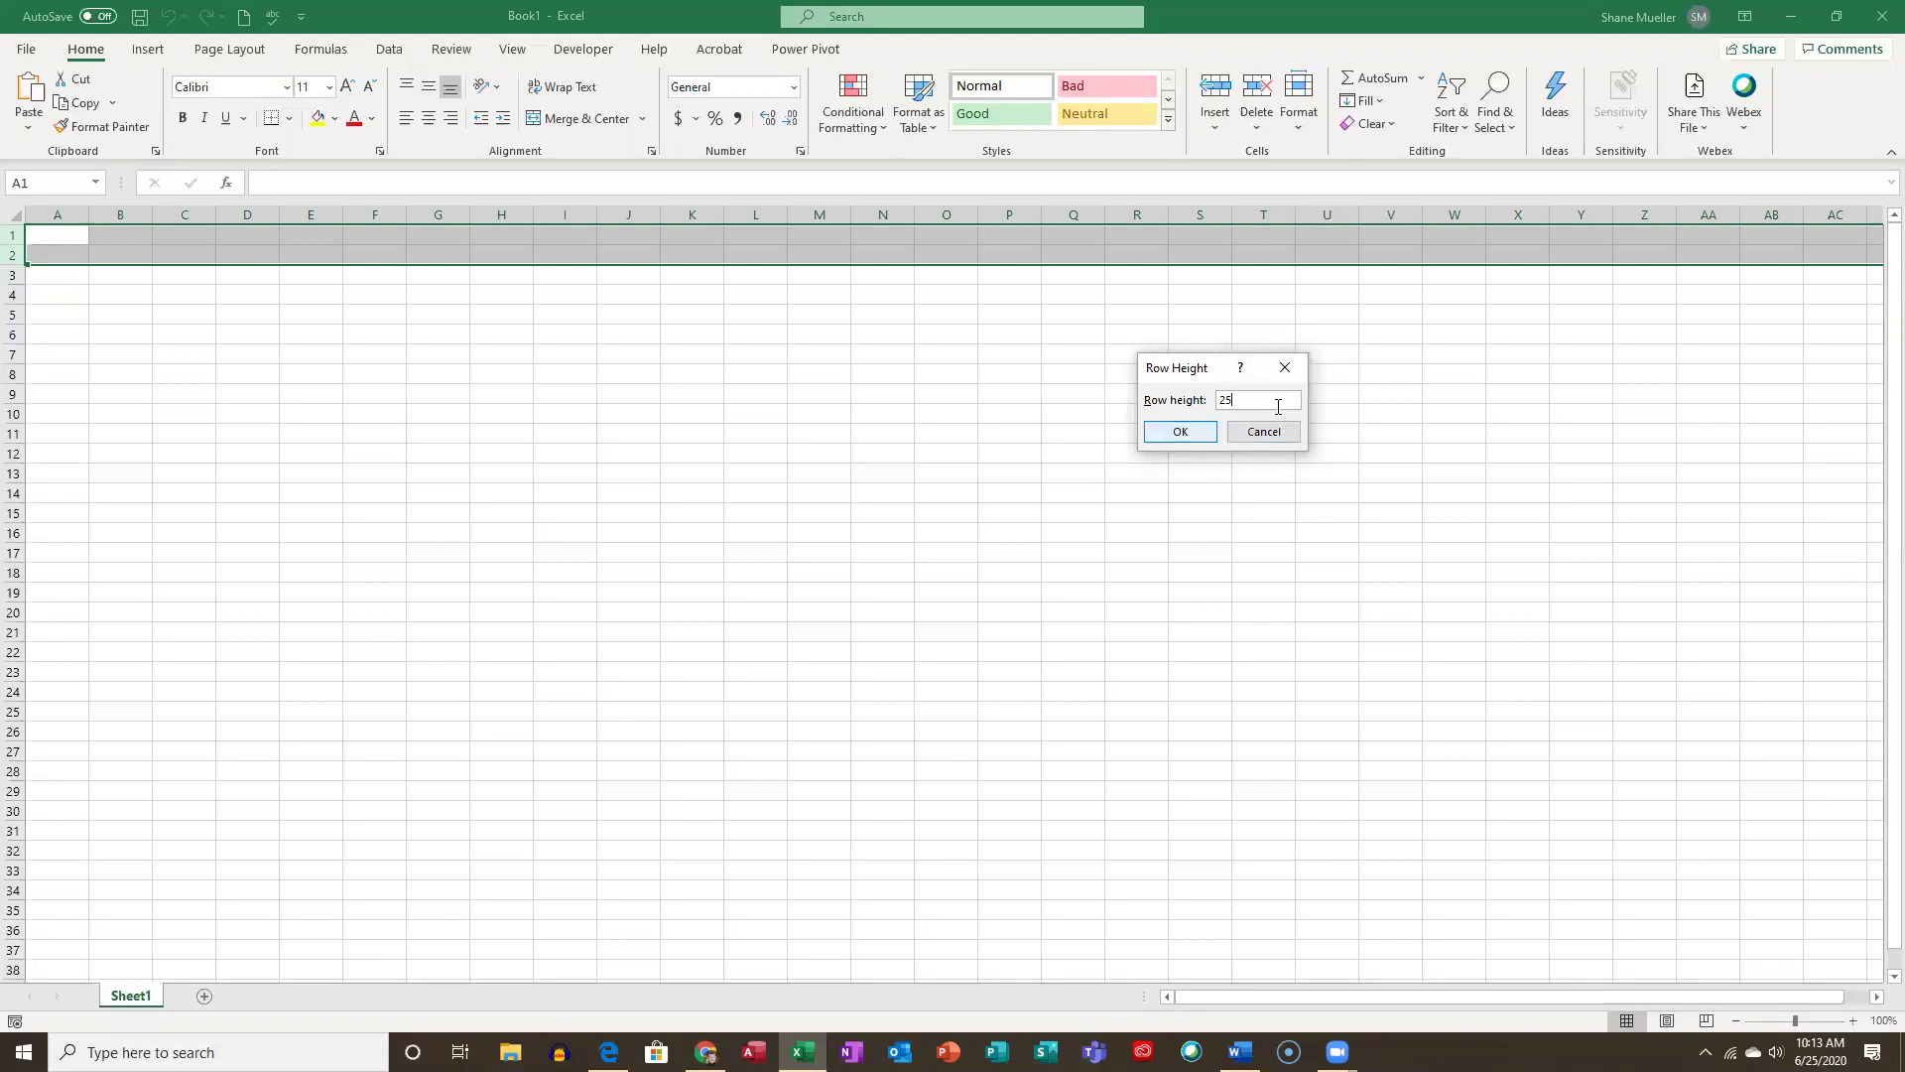
pyautogui.click(1180, 432)
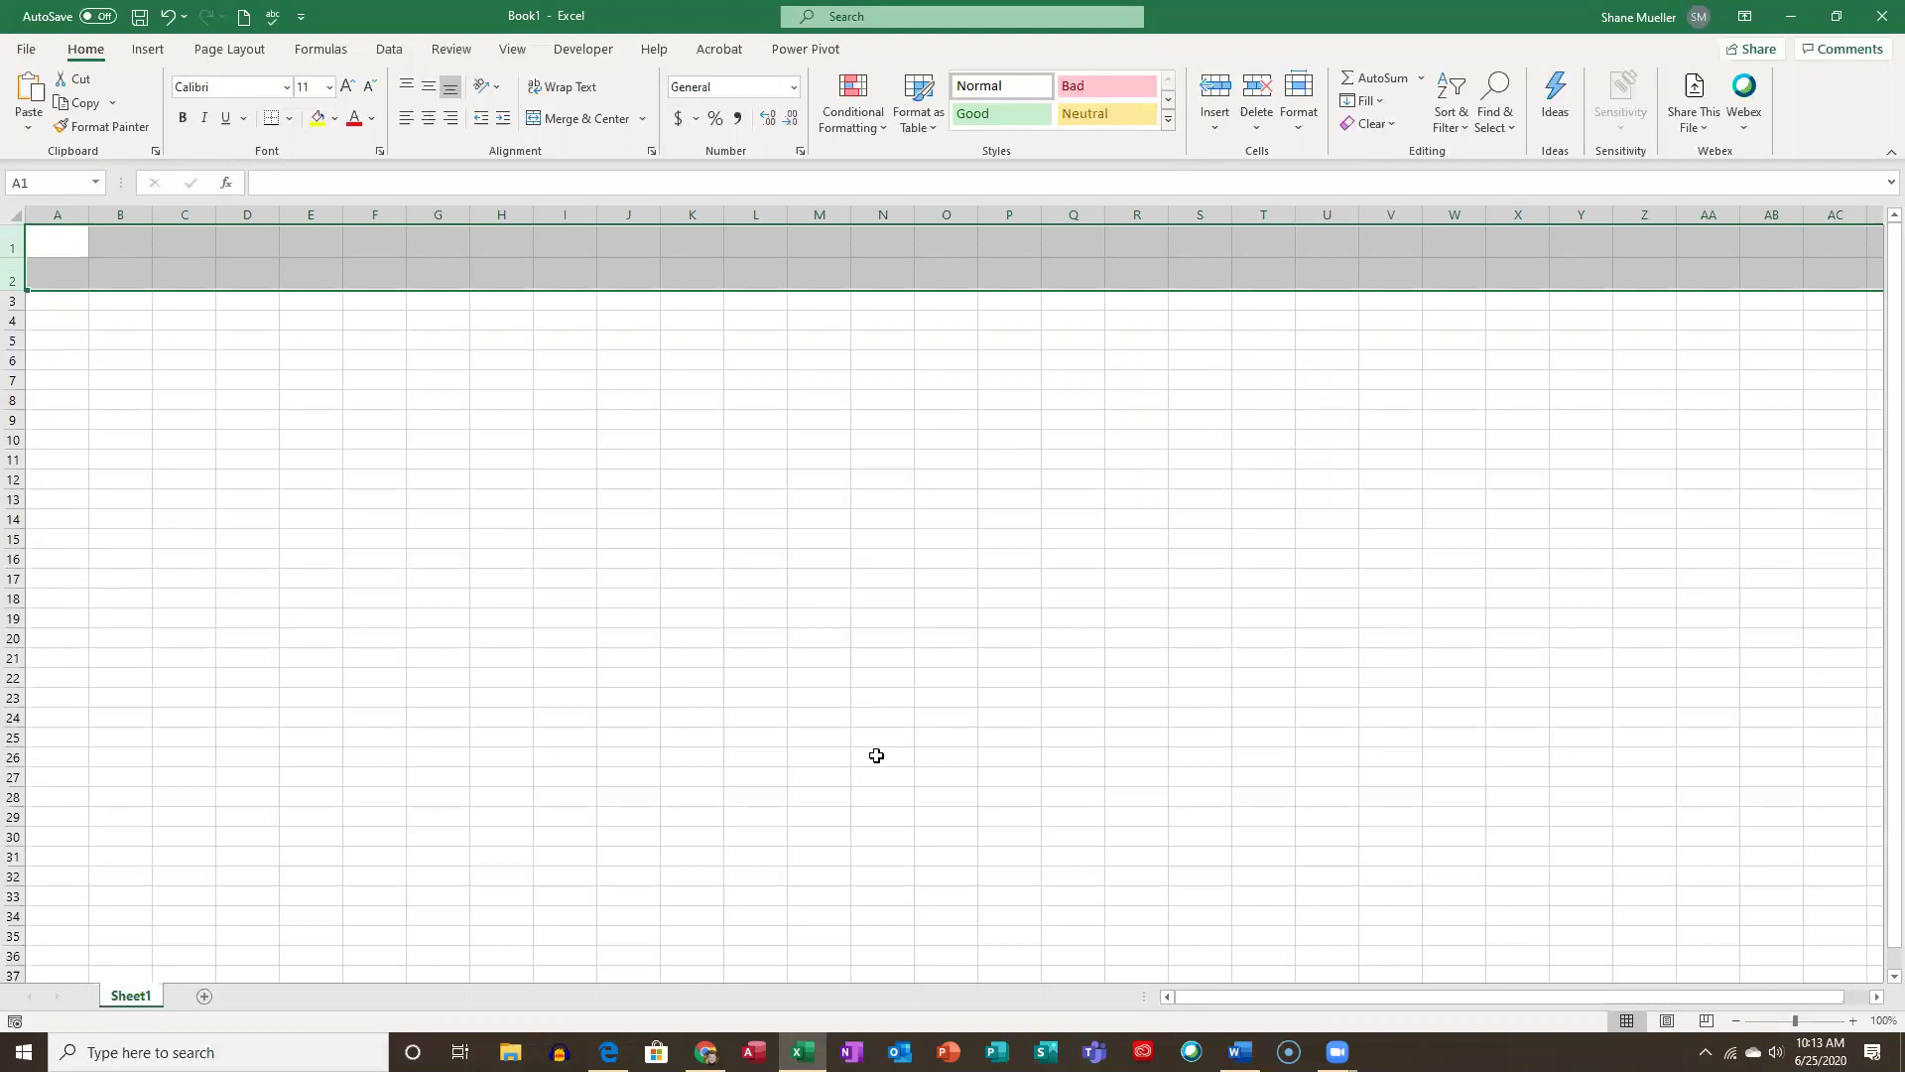
# Increase the height of row 3 so that it is clearly taller than rows 1 and 2.
pyautogui.click(14, 300)
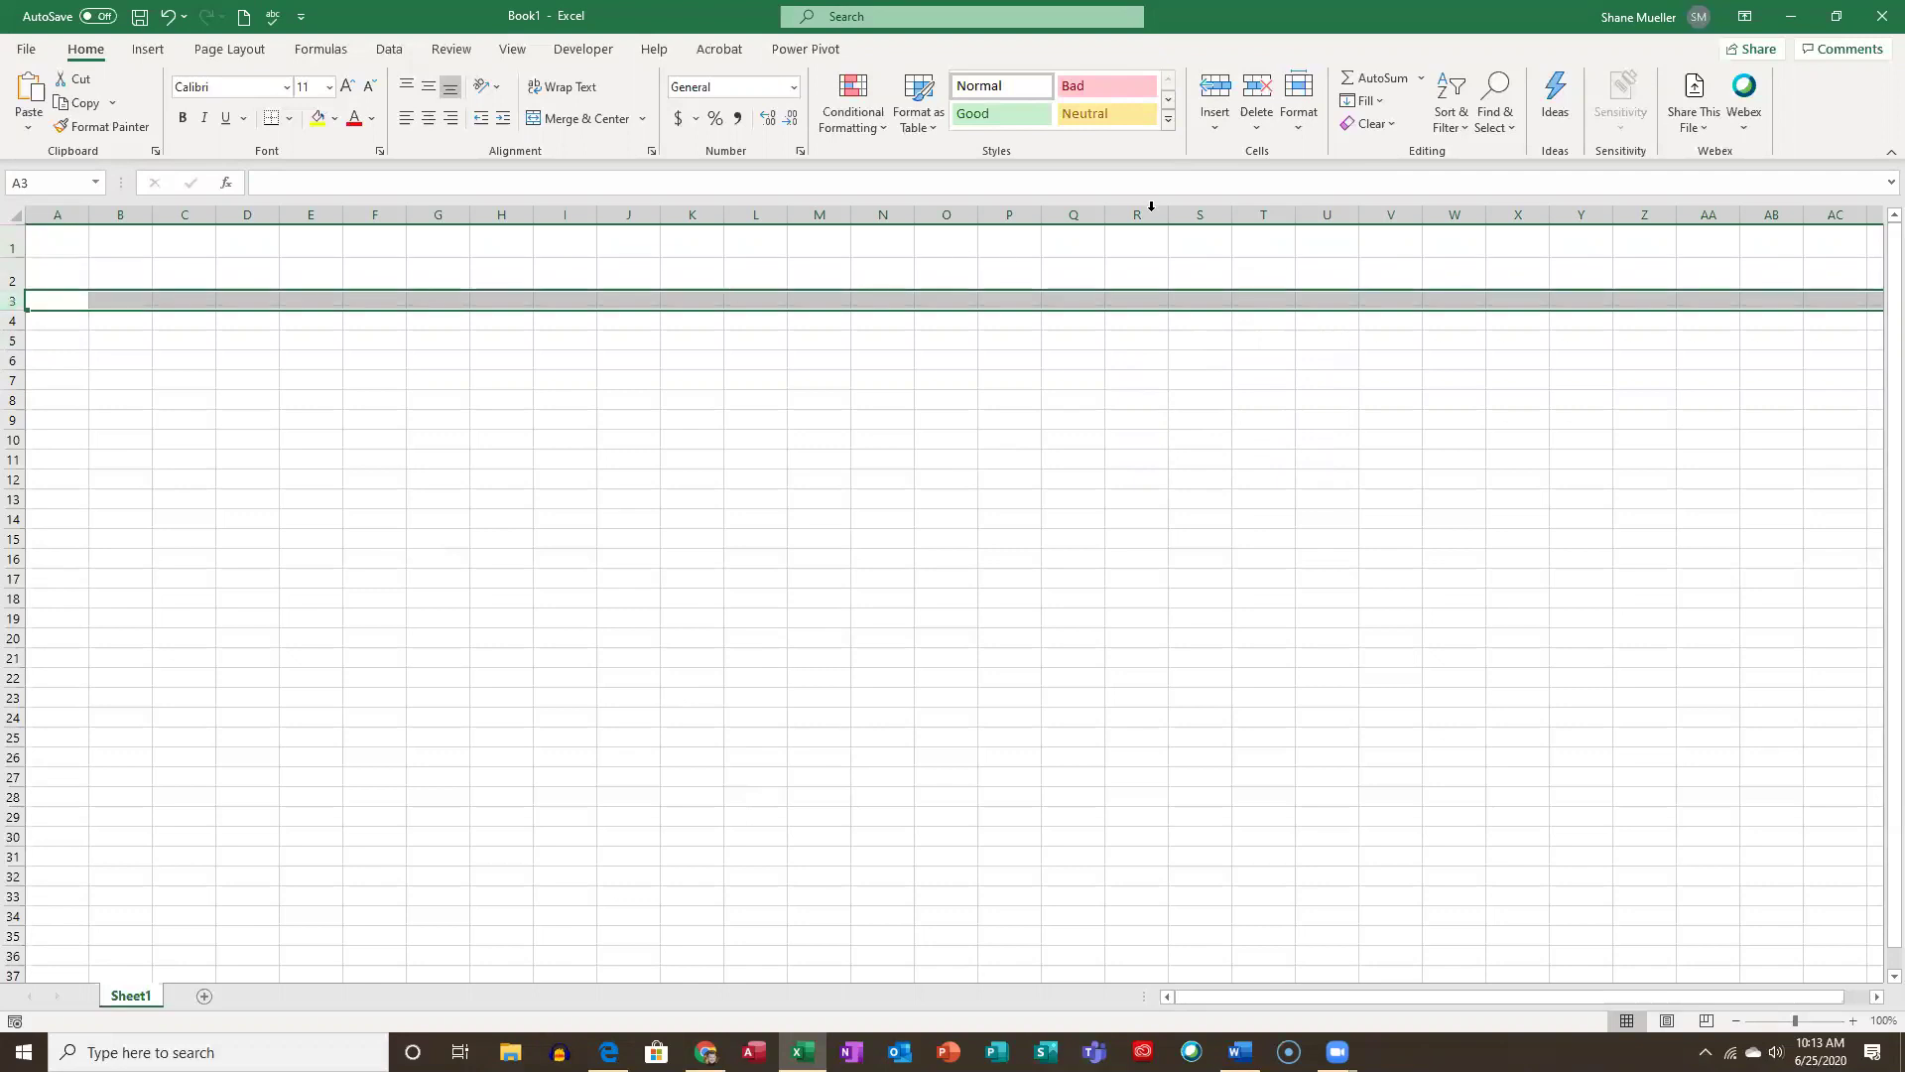
pyautogui.click(1299, 109)
pyautogui.click(1375, 184)
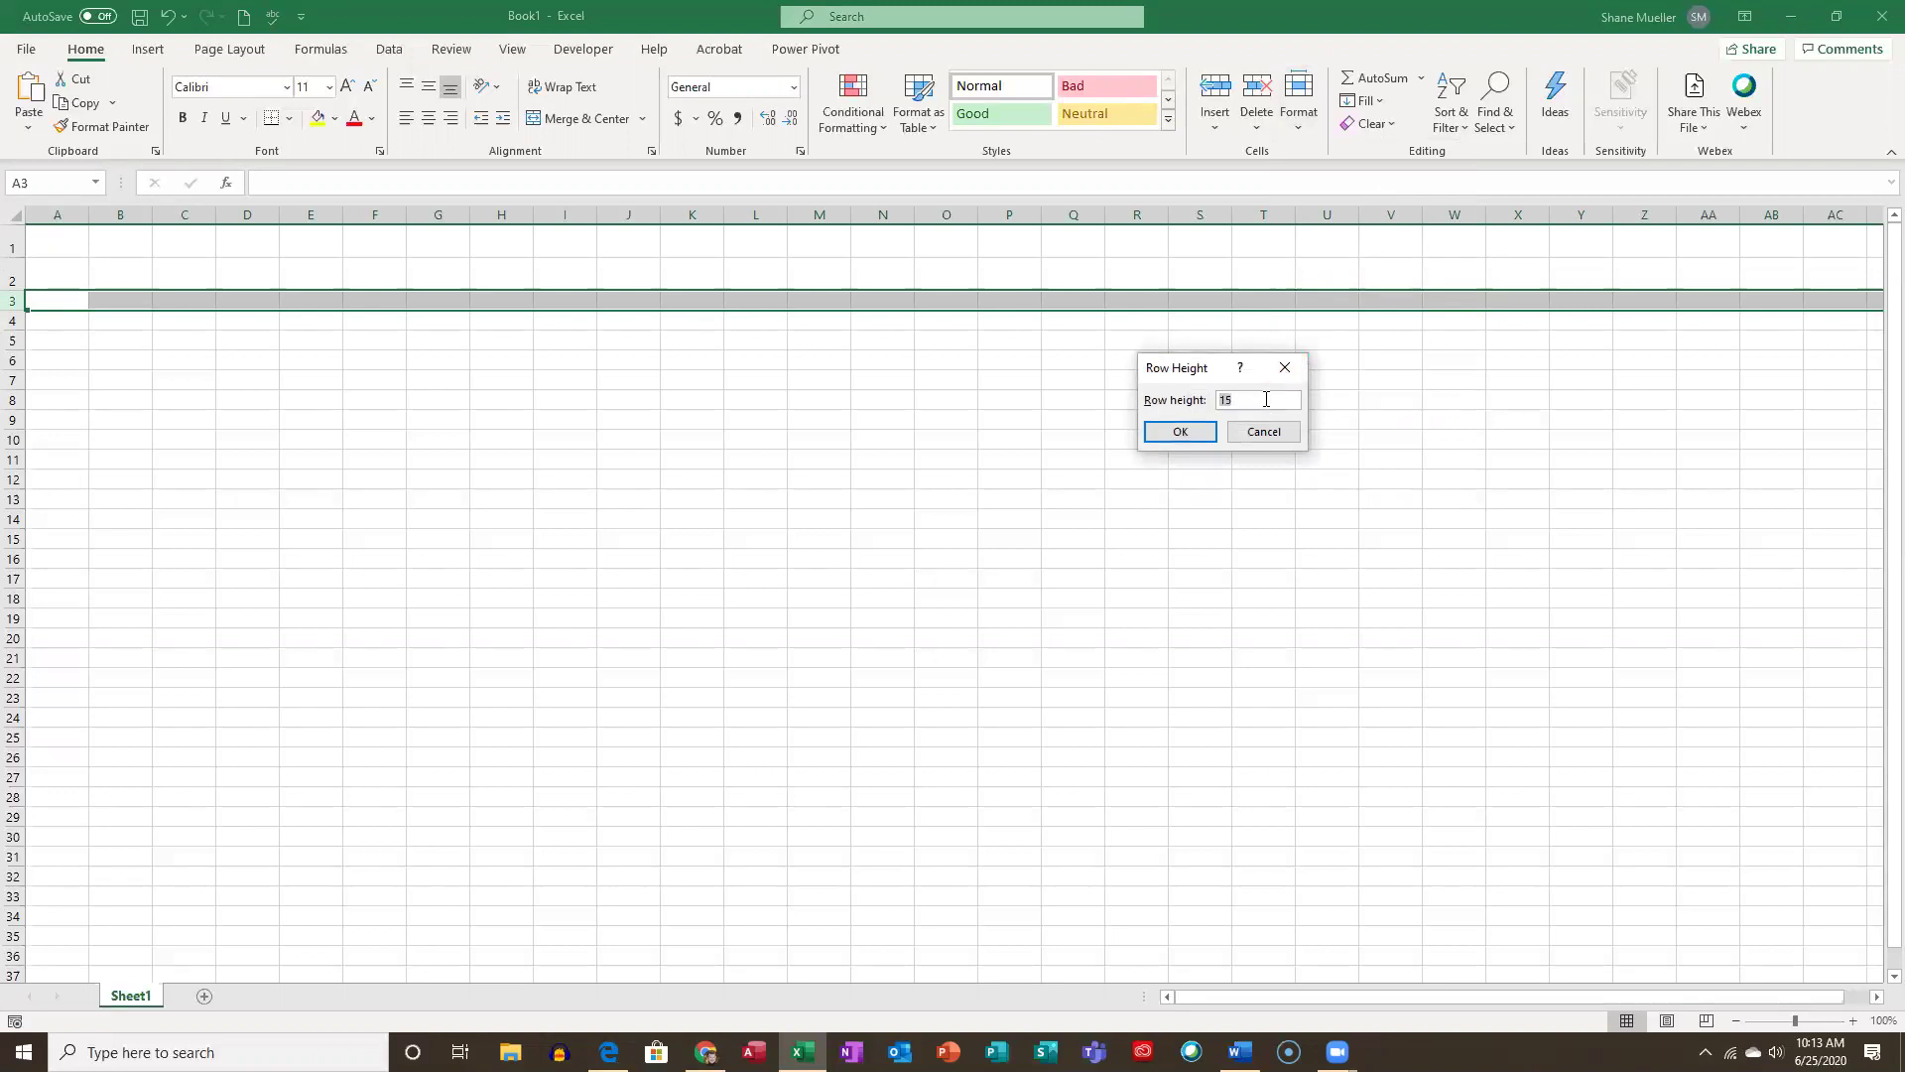
pyautogui.write('1')
pyautogui.write('5')
pyautogui.click(1190, 439)
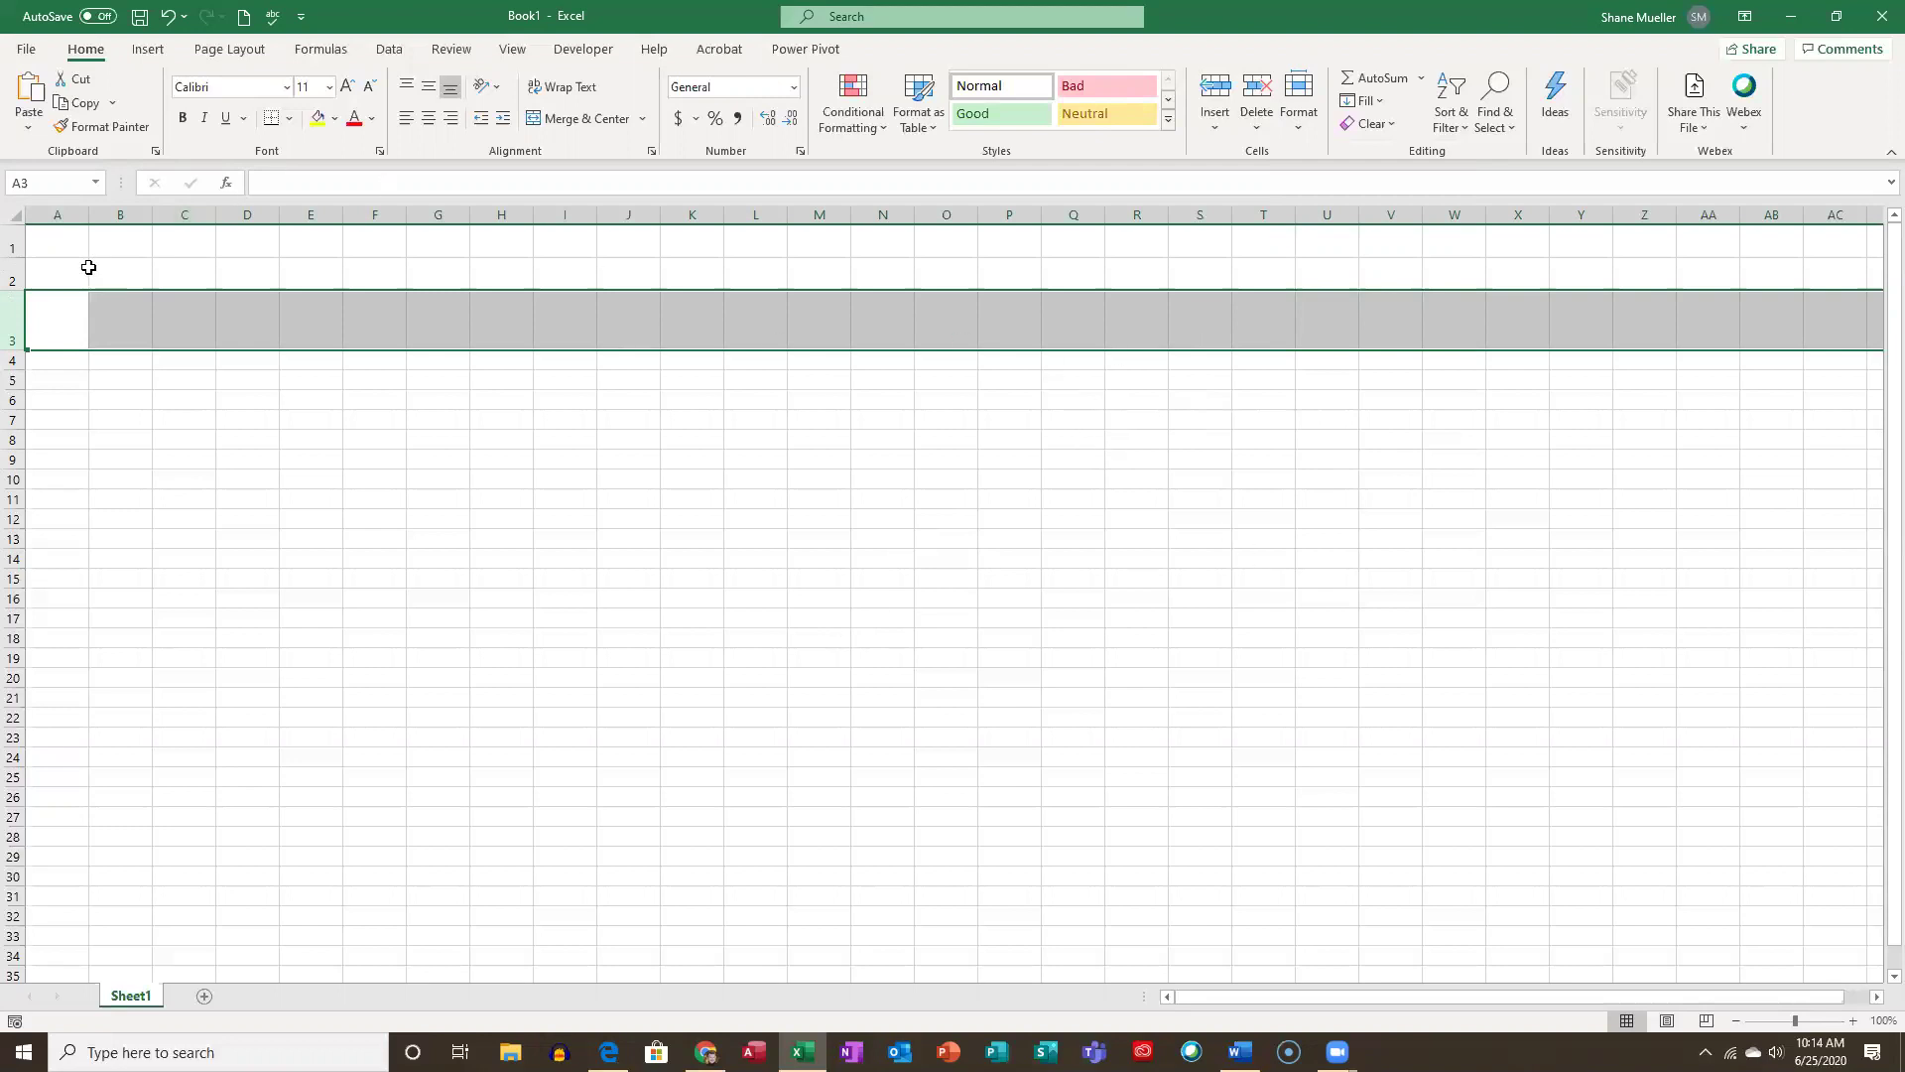
# Enter the title "Meyor Insurance" in cell A1.
pyautogui.click(72, 238)
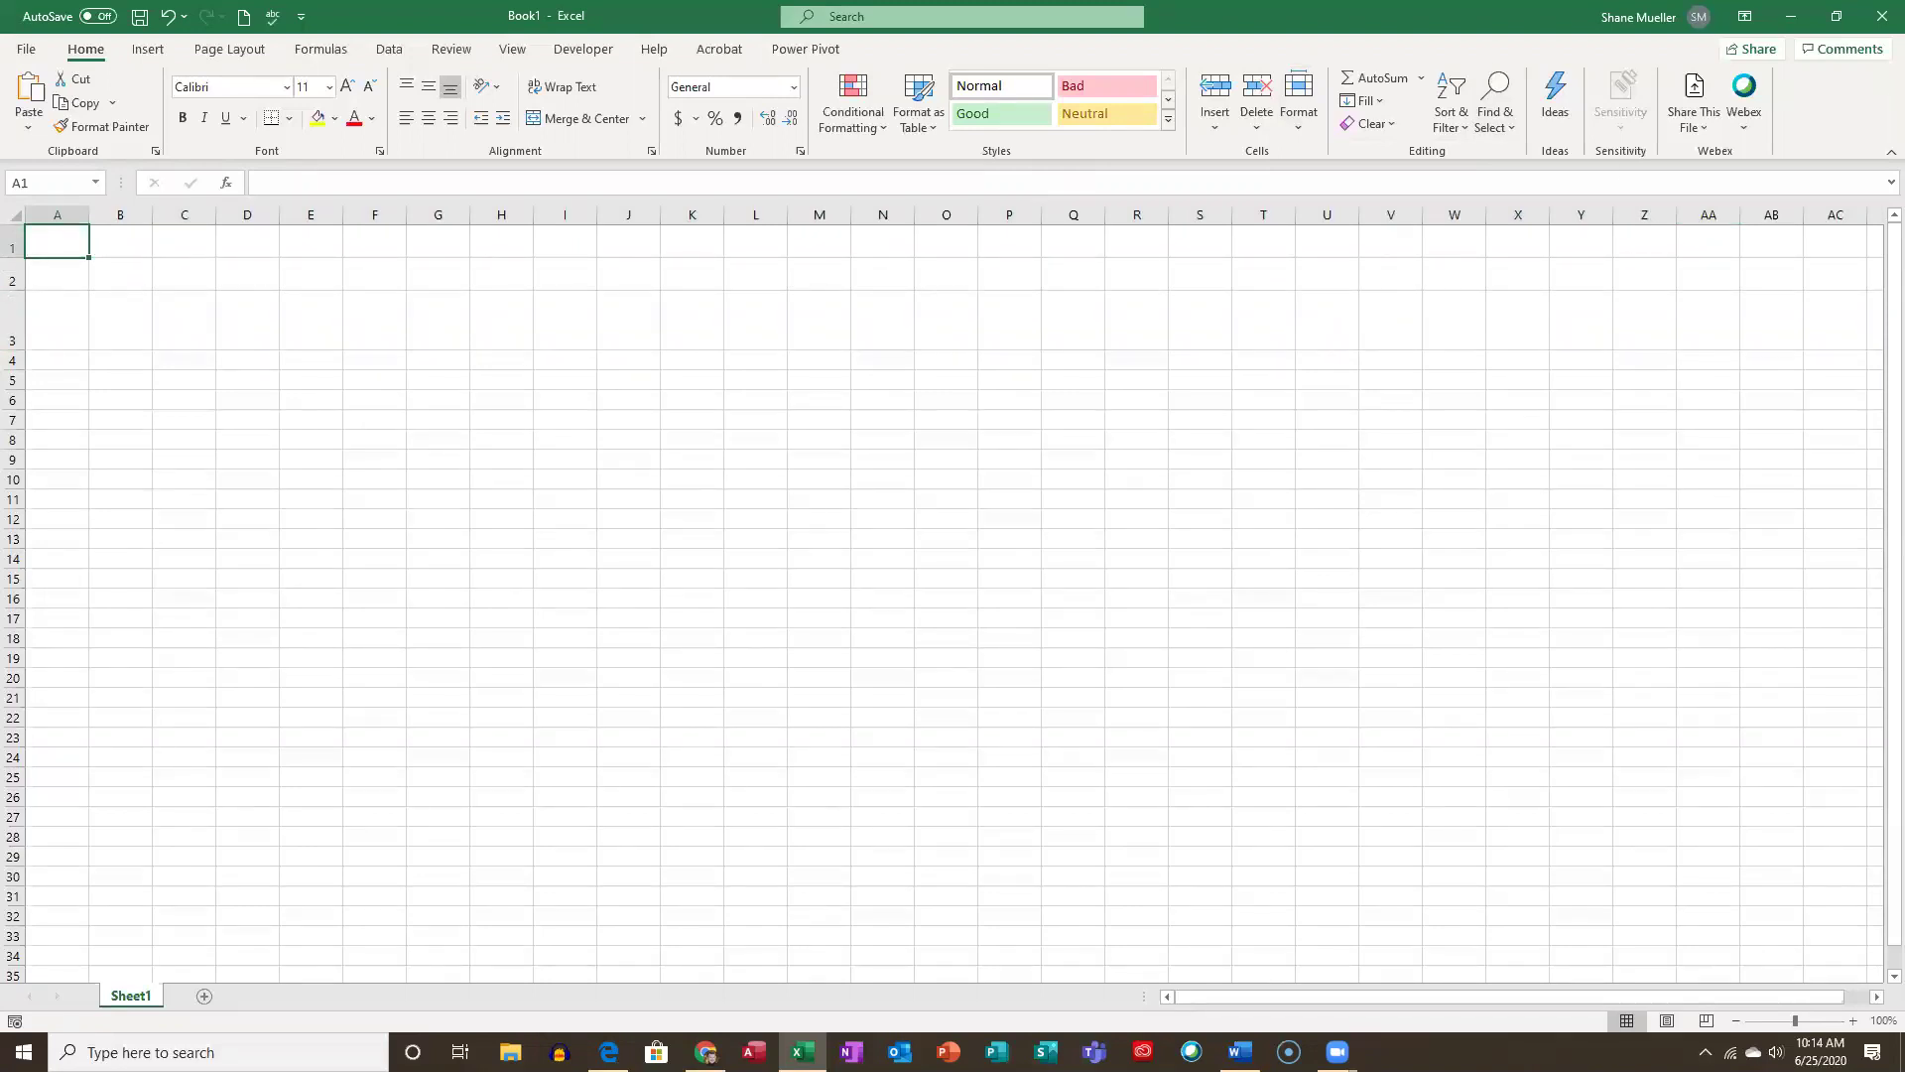
pyautogui.write('Meyor I')
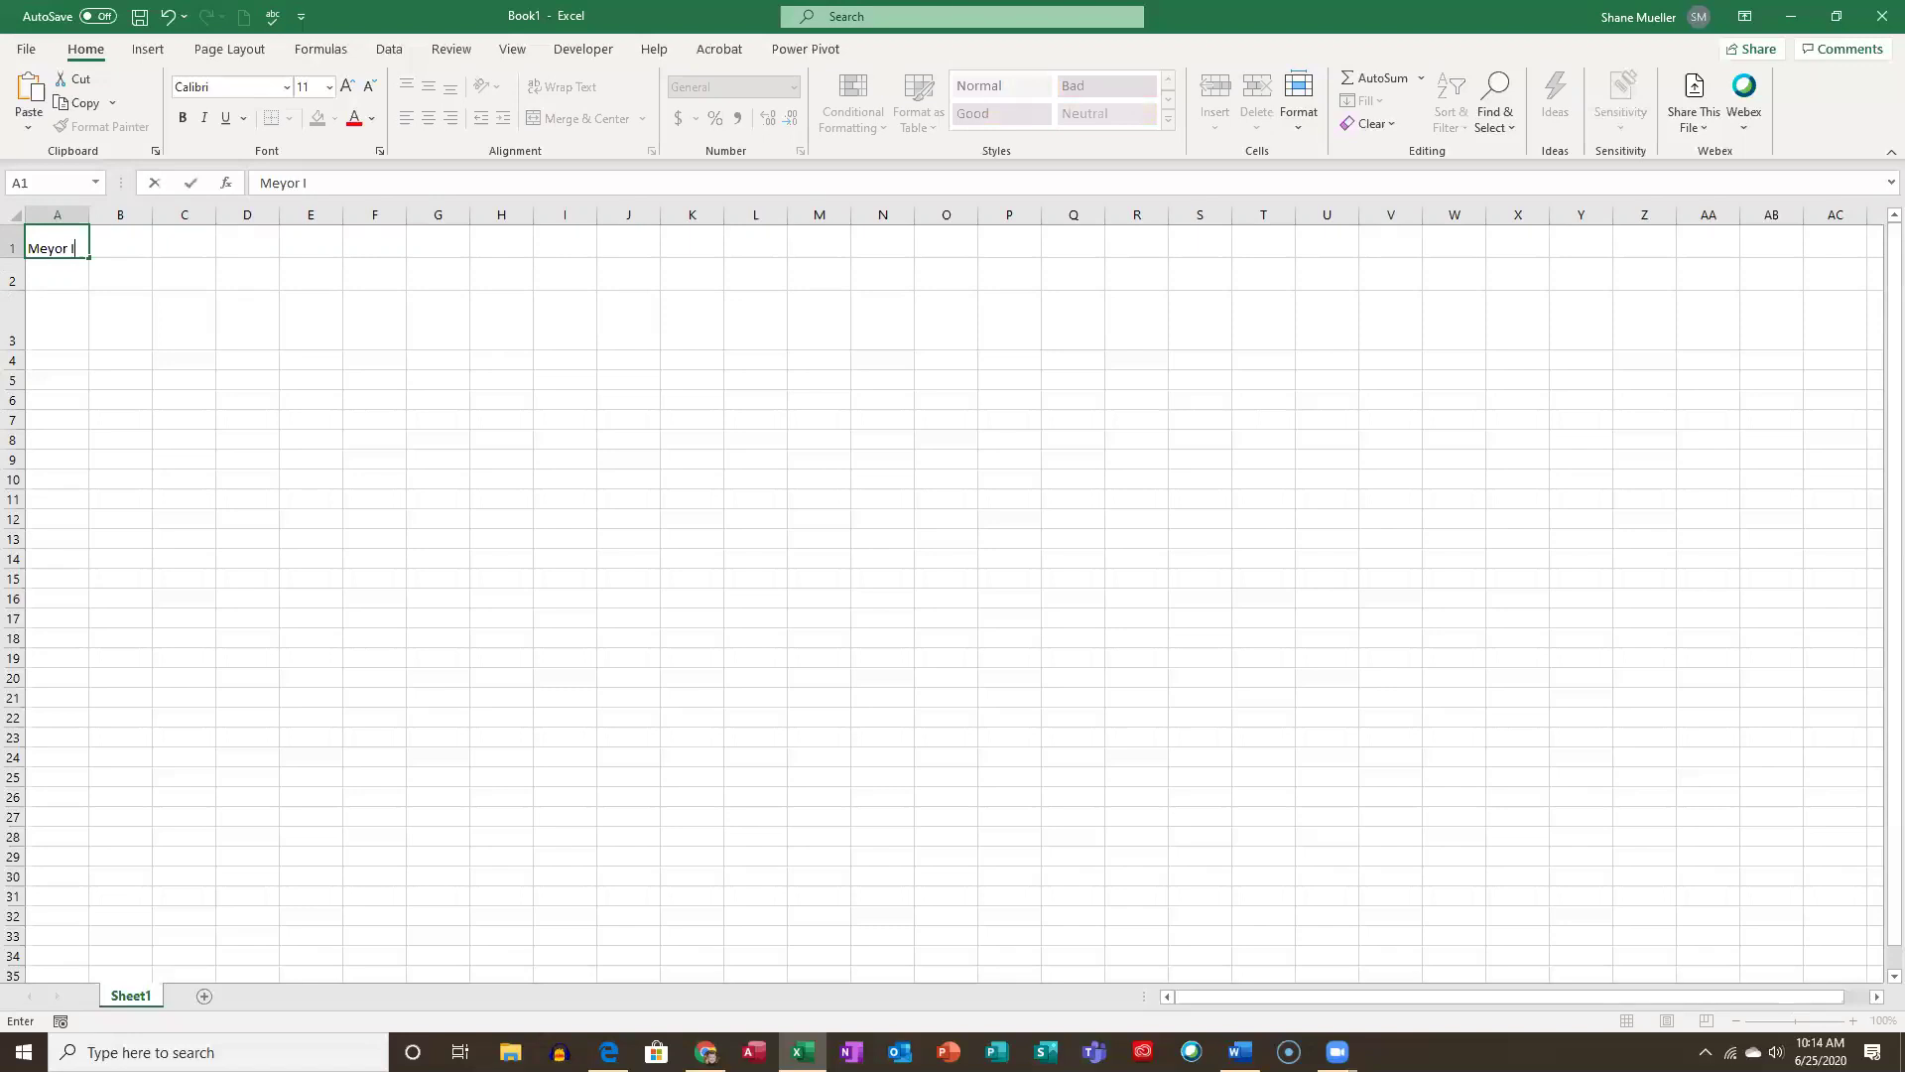
pyautogui.write('nsurance')
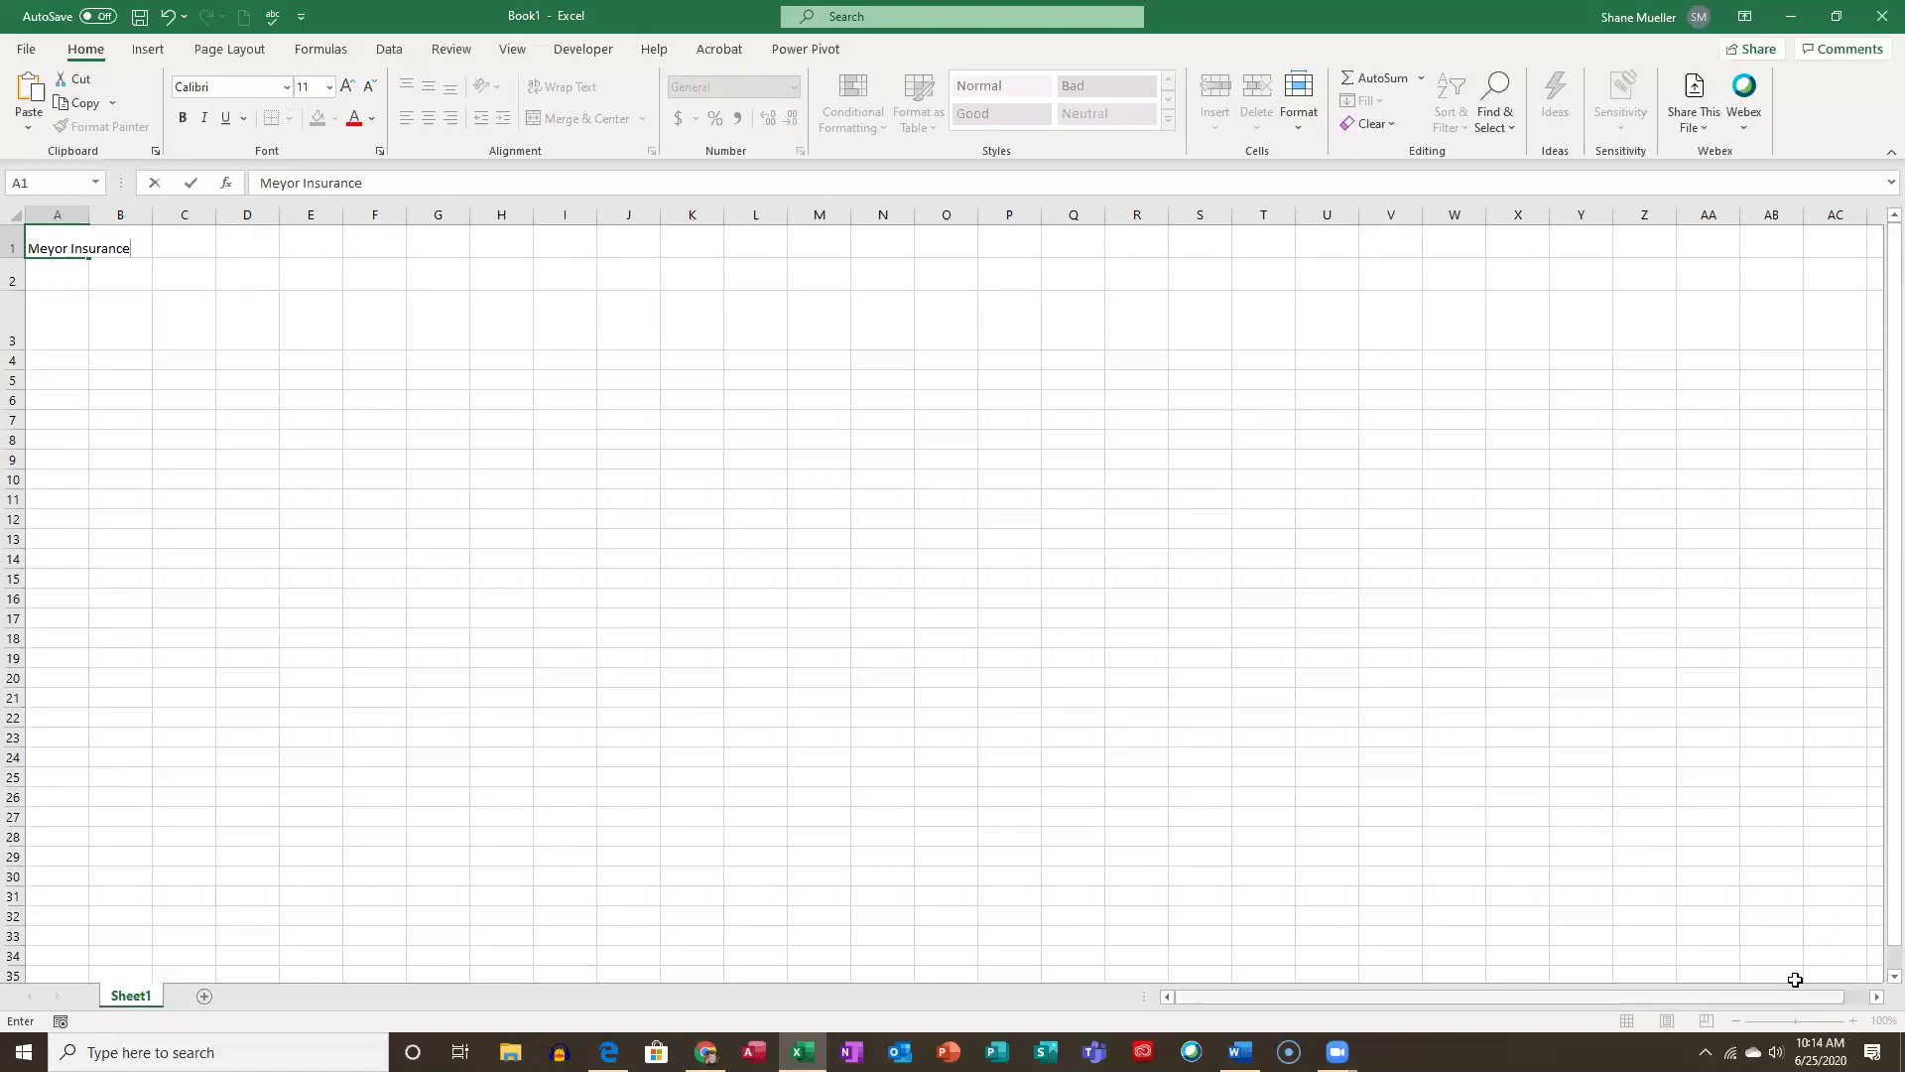
pyautogui.click(62, 297)
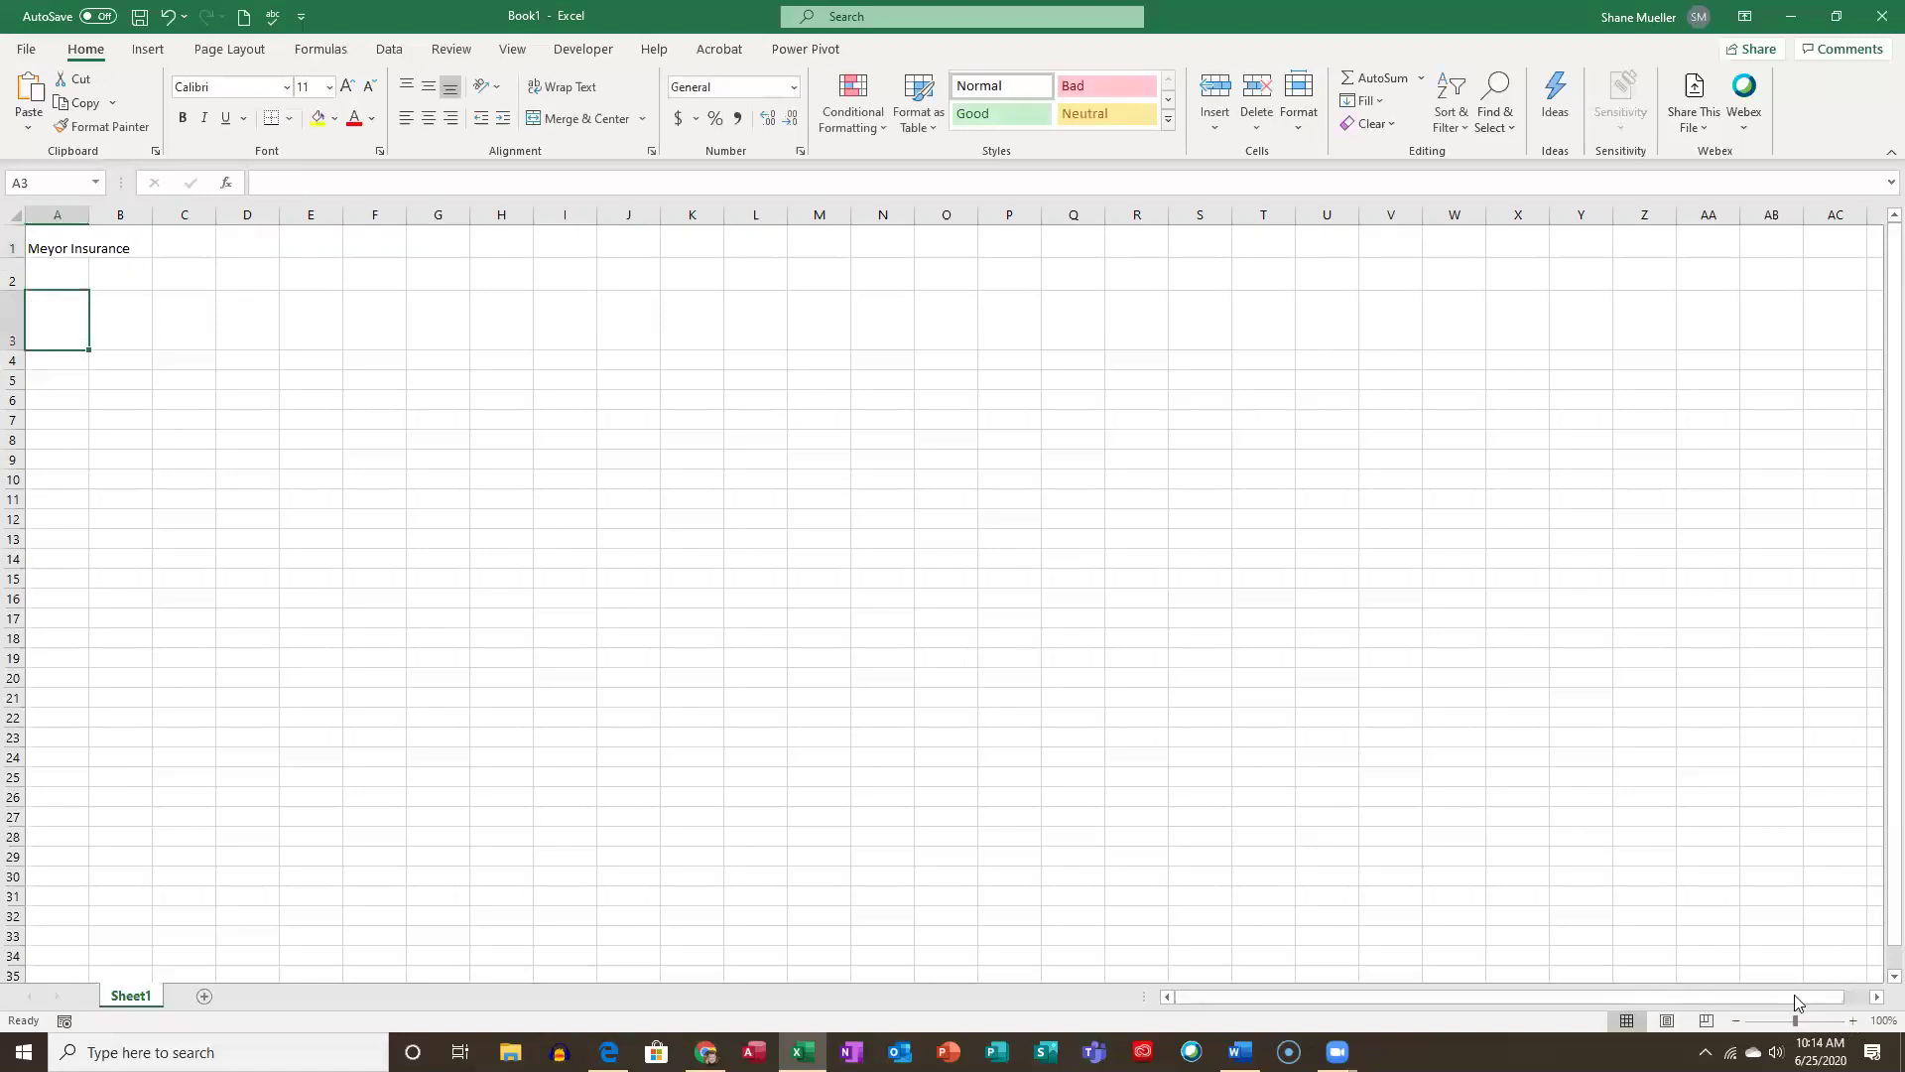
# Enter the subtitle "Sales Analysis" in cell A2.
pyautogui.doubleClick(1850, 1022)
pyautogui.tripleClick(1851, 1022)
pyautogui.tripleClick(1851, 1022)
pyautogui.click(1850, 1022)
pyautogui.click(137, 338)
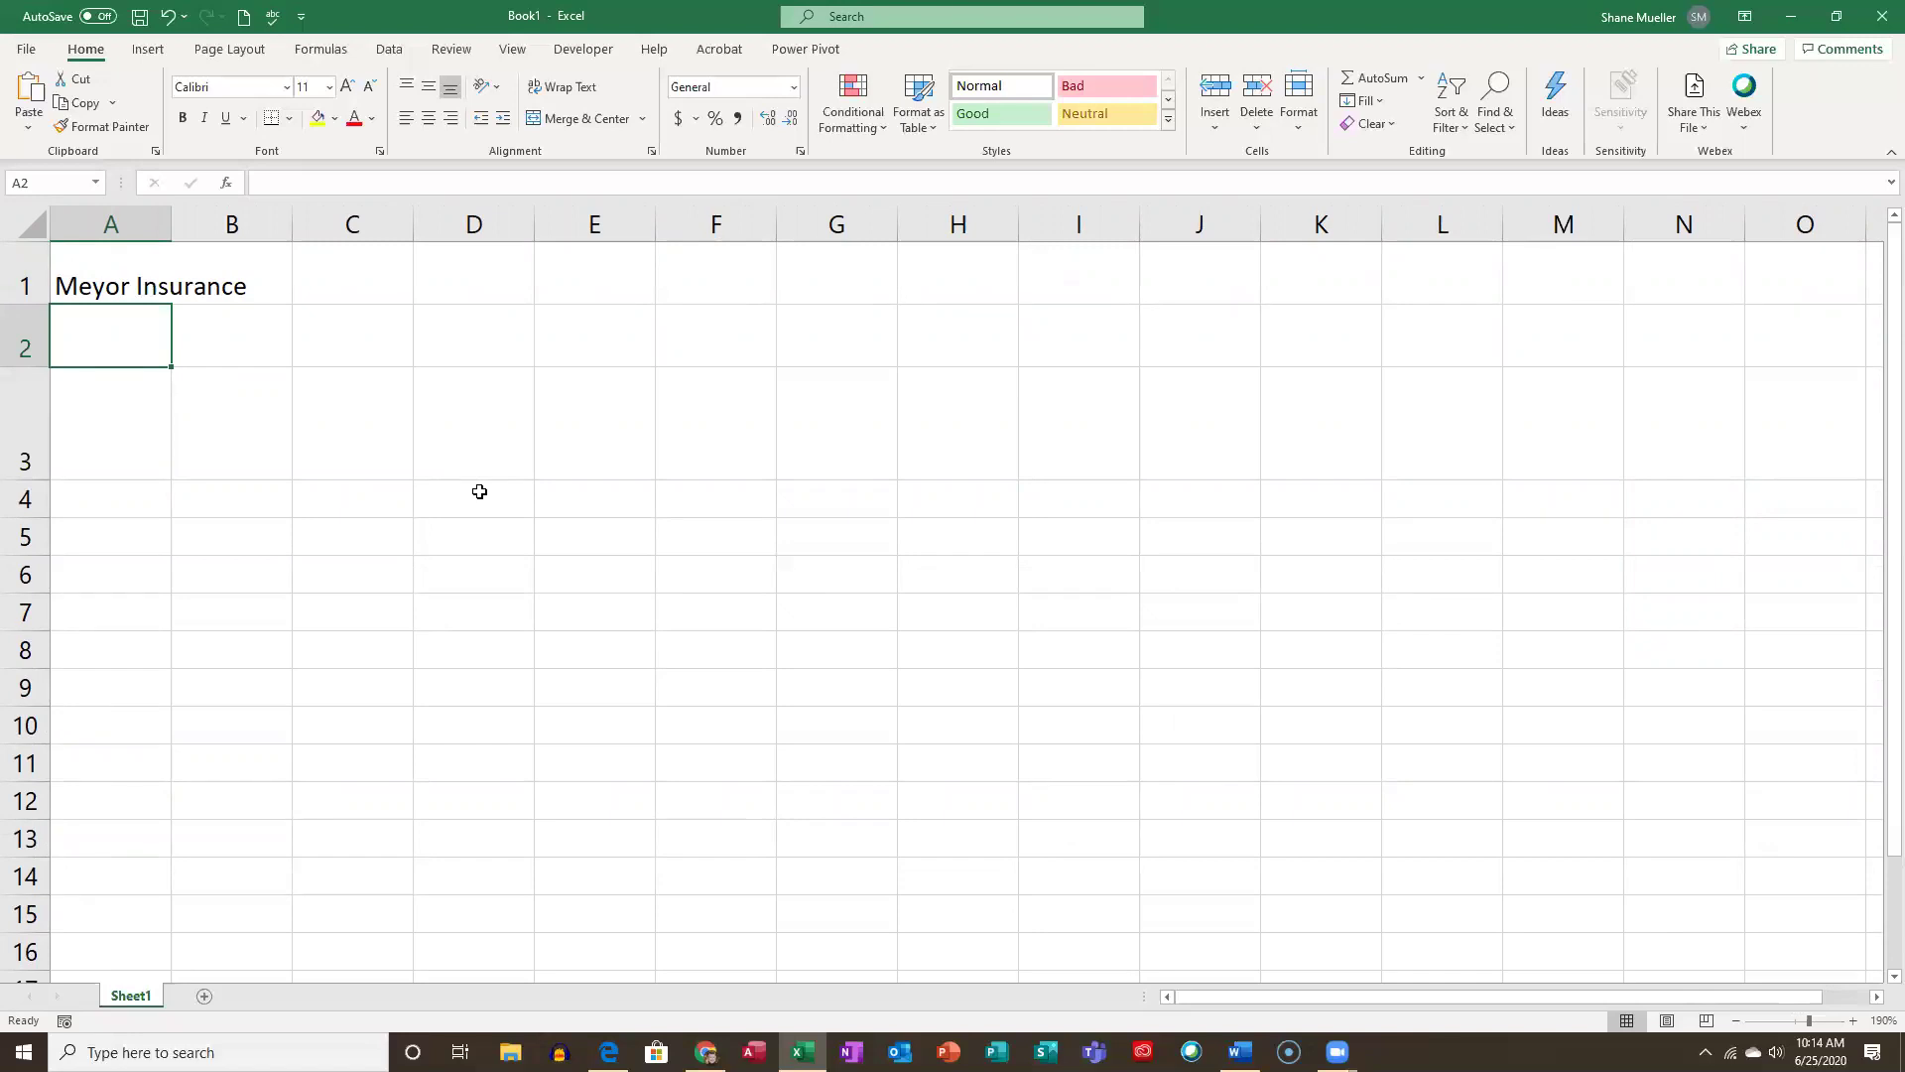
pyautogui.write('Sal')
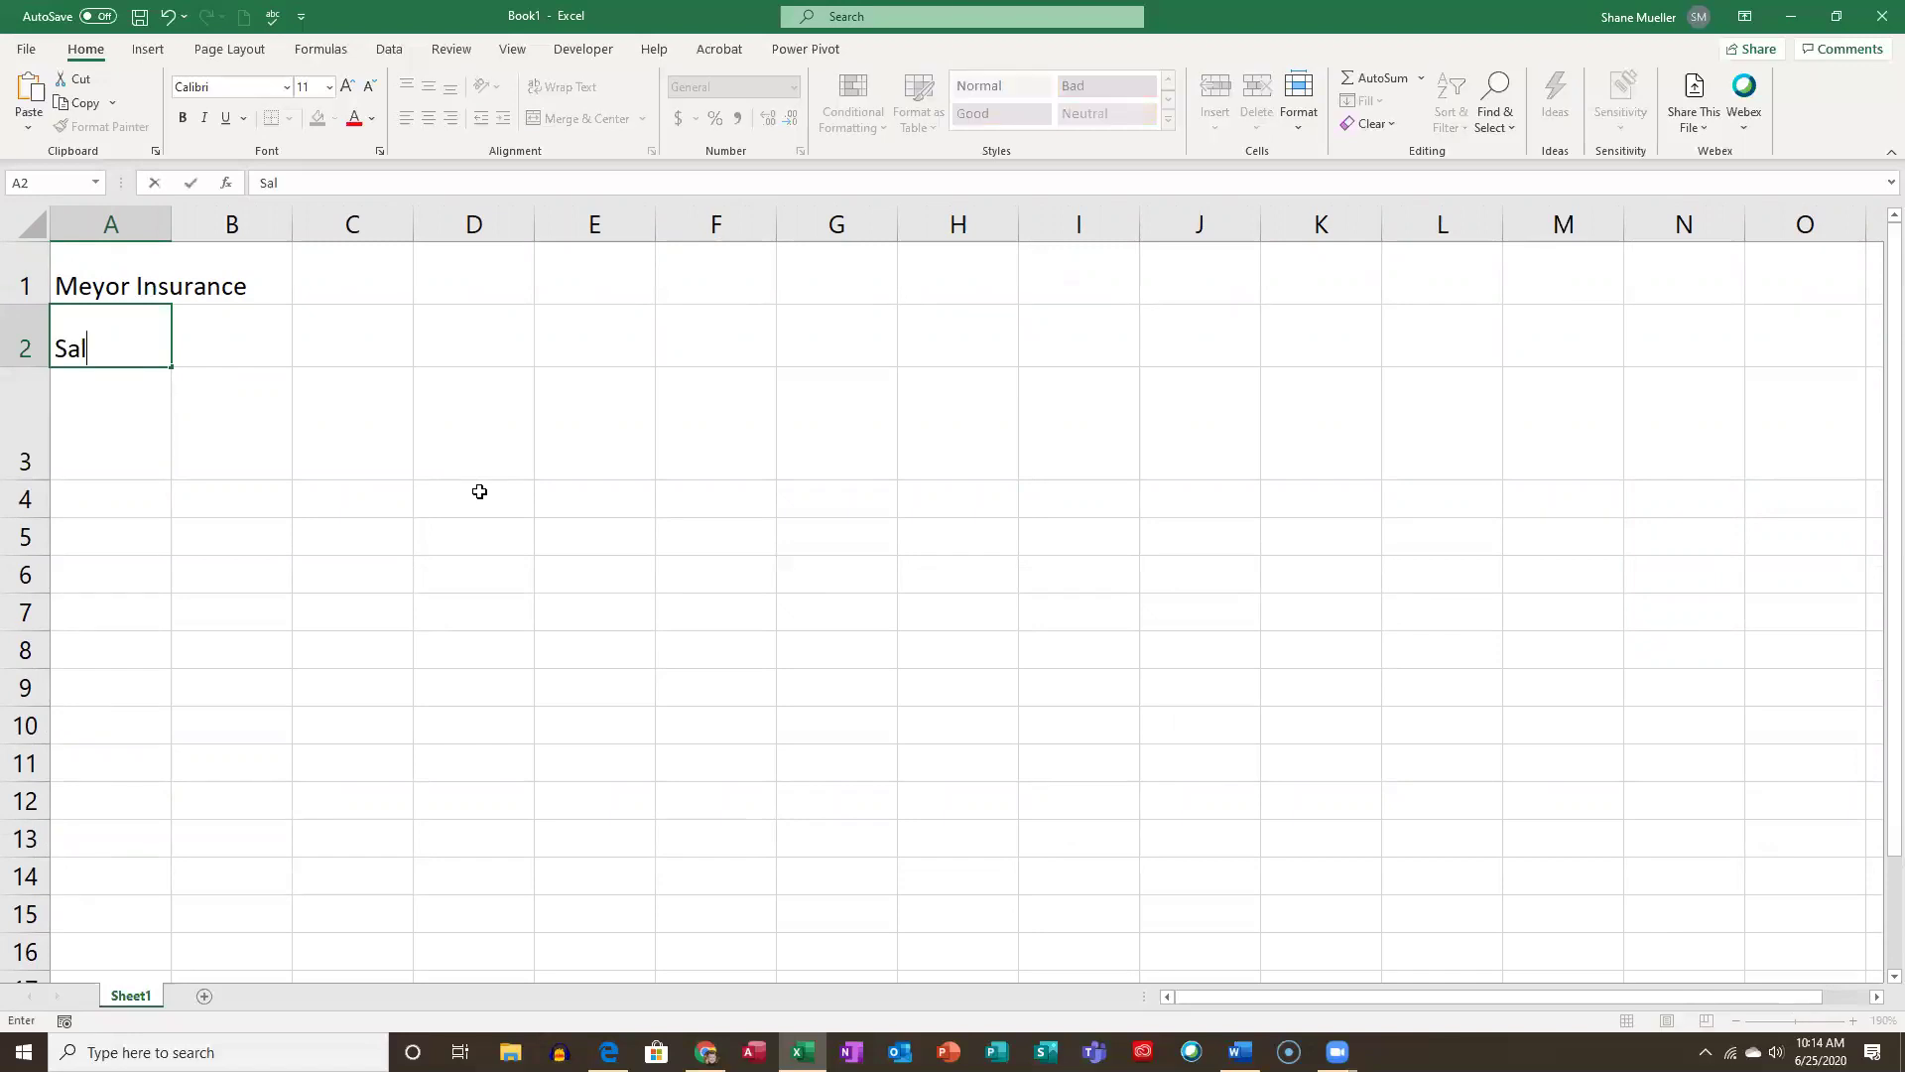
pyautogui.write('es Analysis')
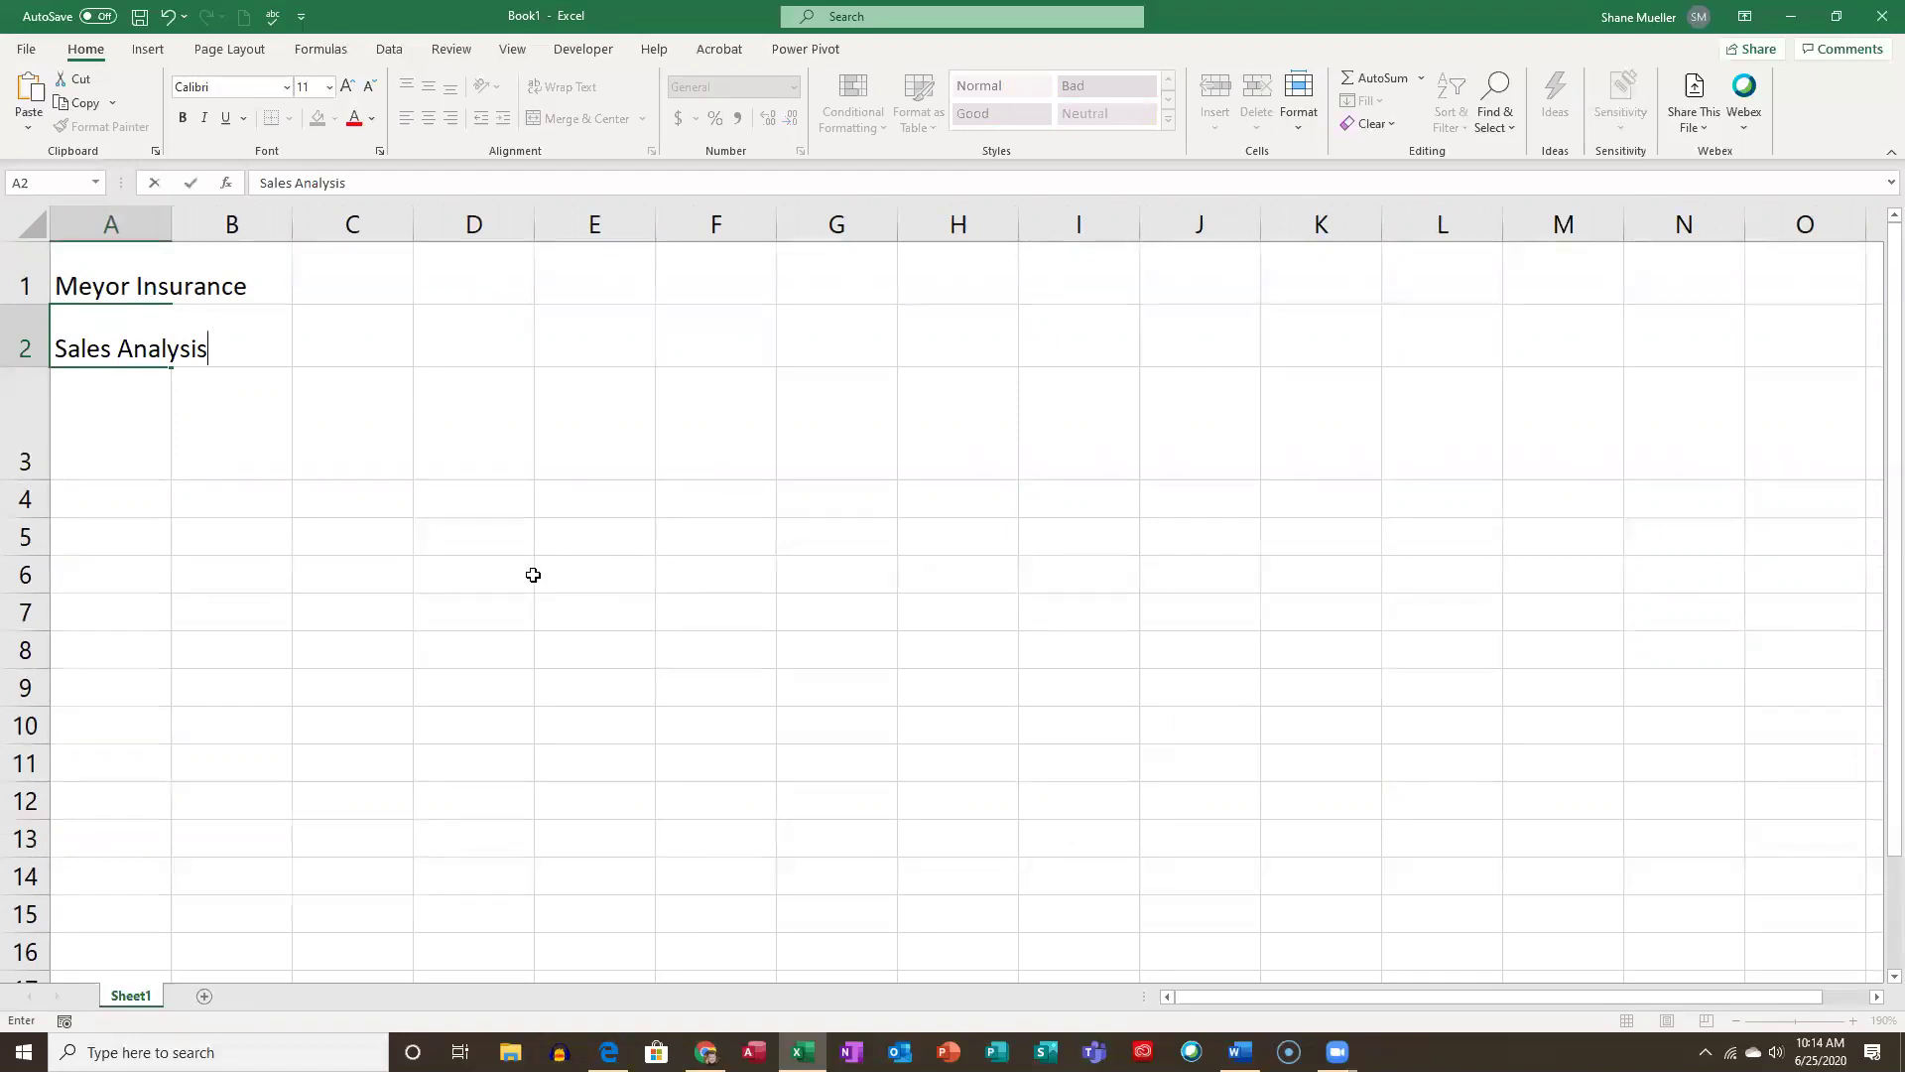
pyautogui.click(107, 424)
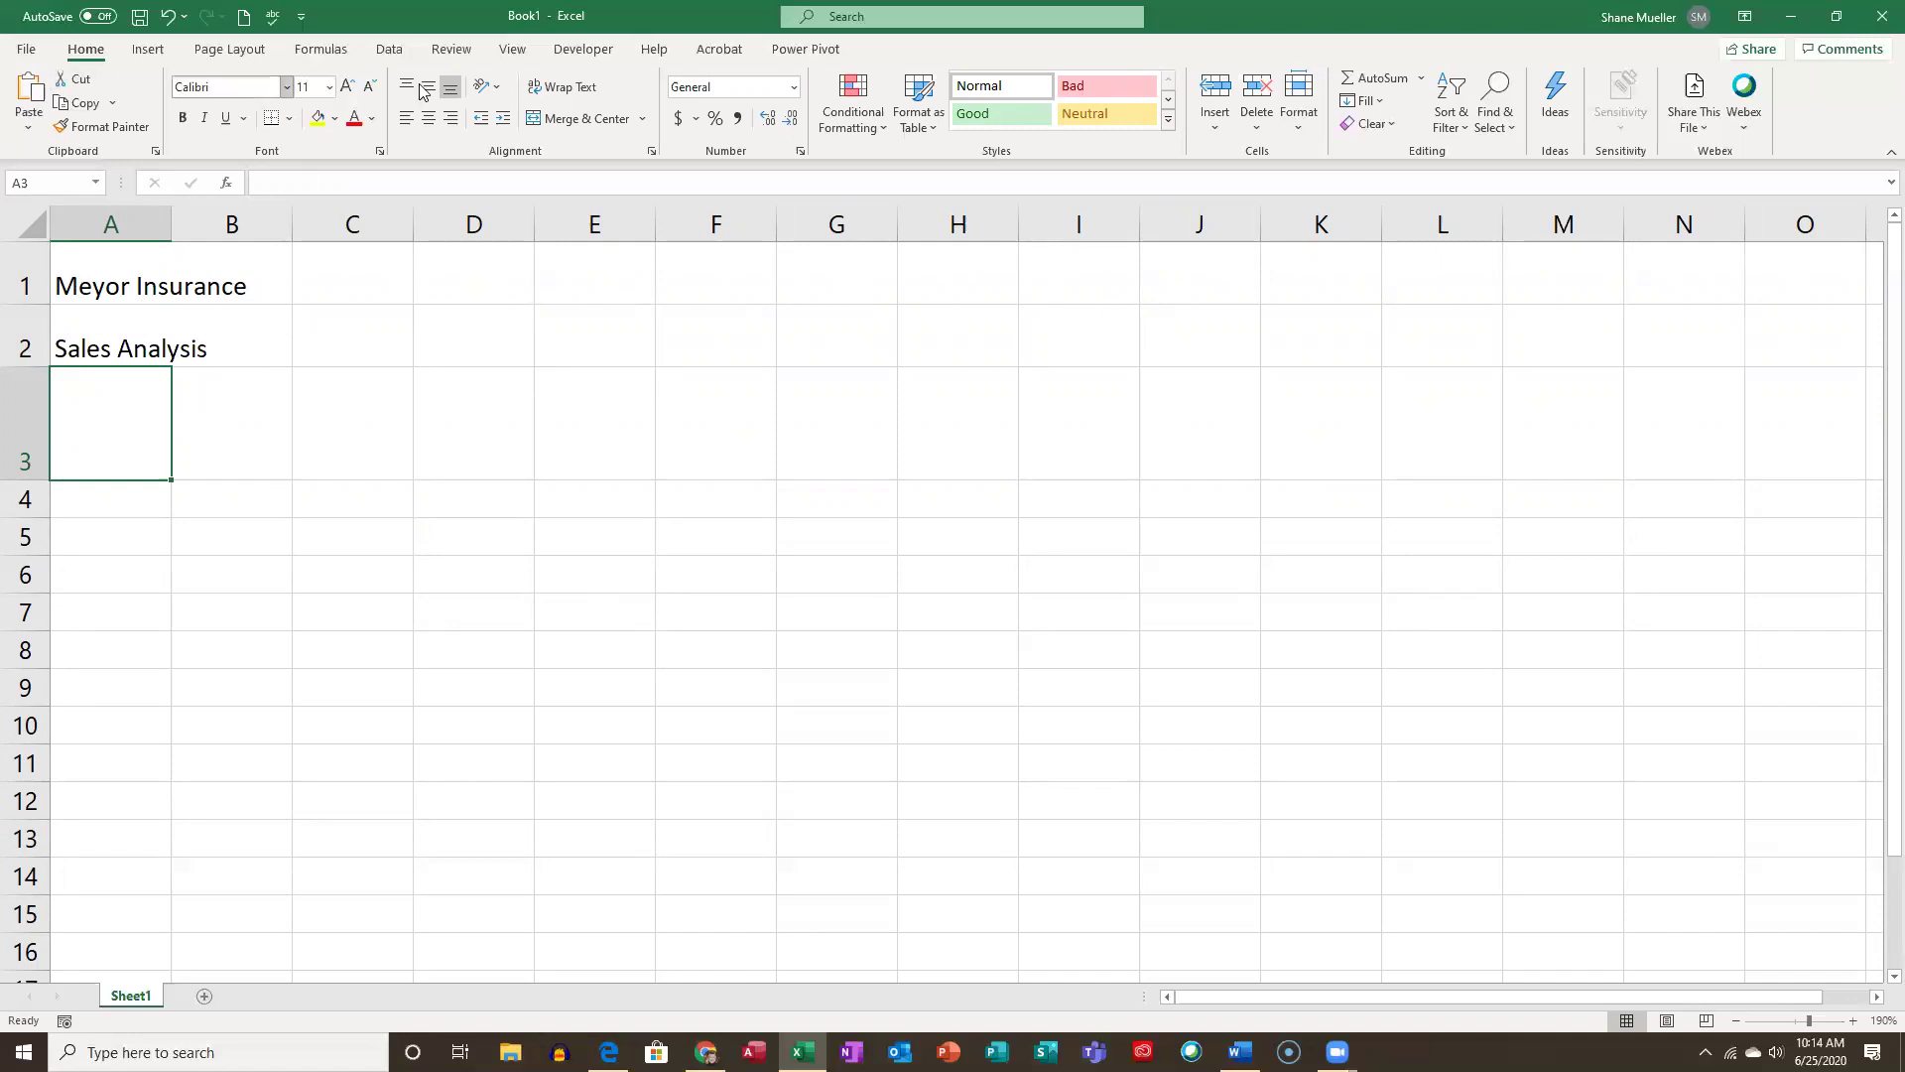
# Apply the Parallax theme to the workbook.
pyautogui.click(253, 53)
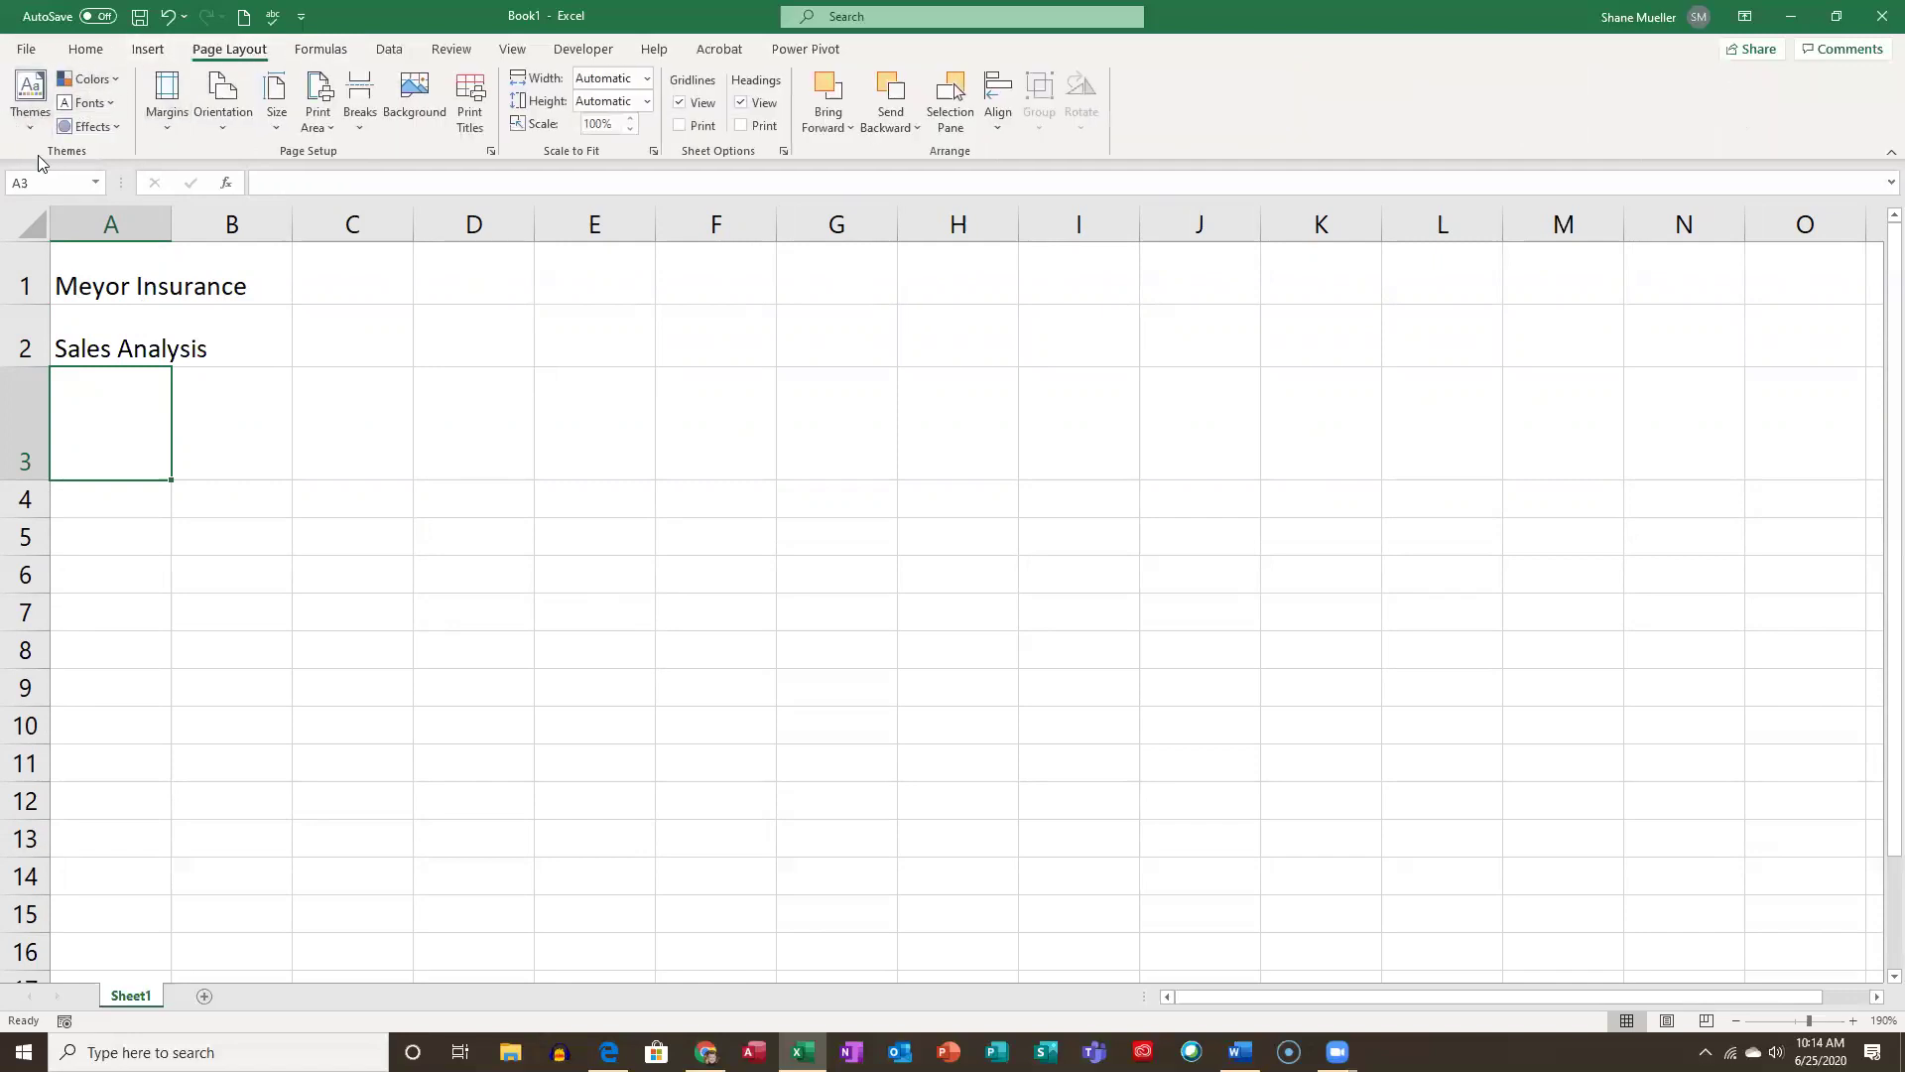
pyautogui.click(33, 114)
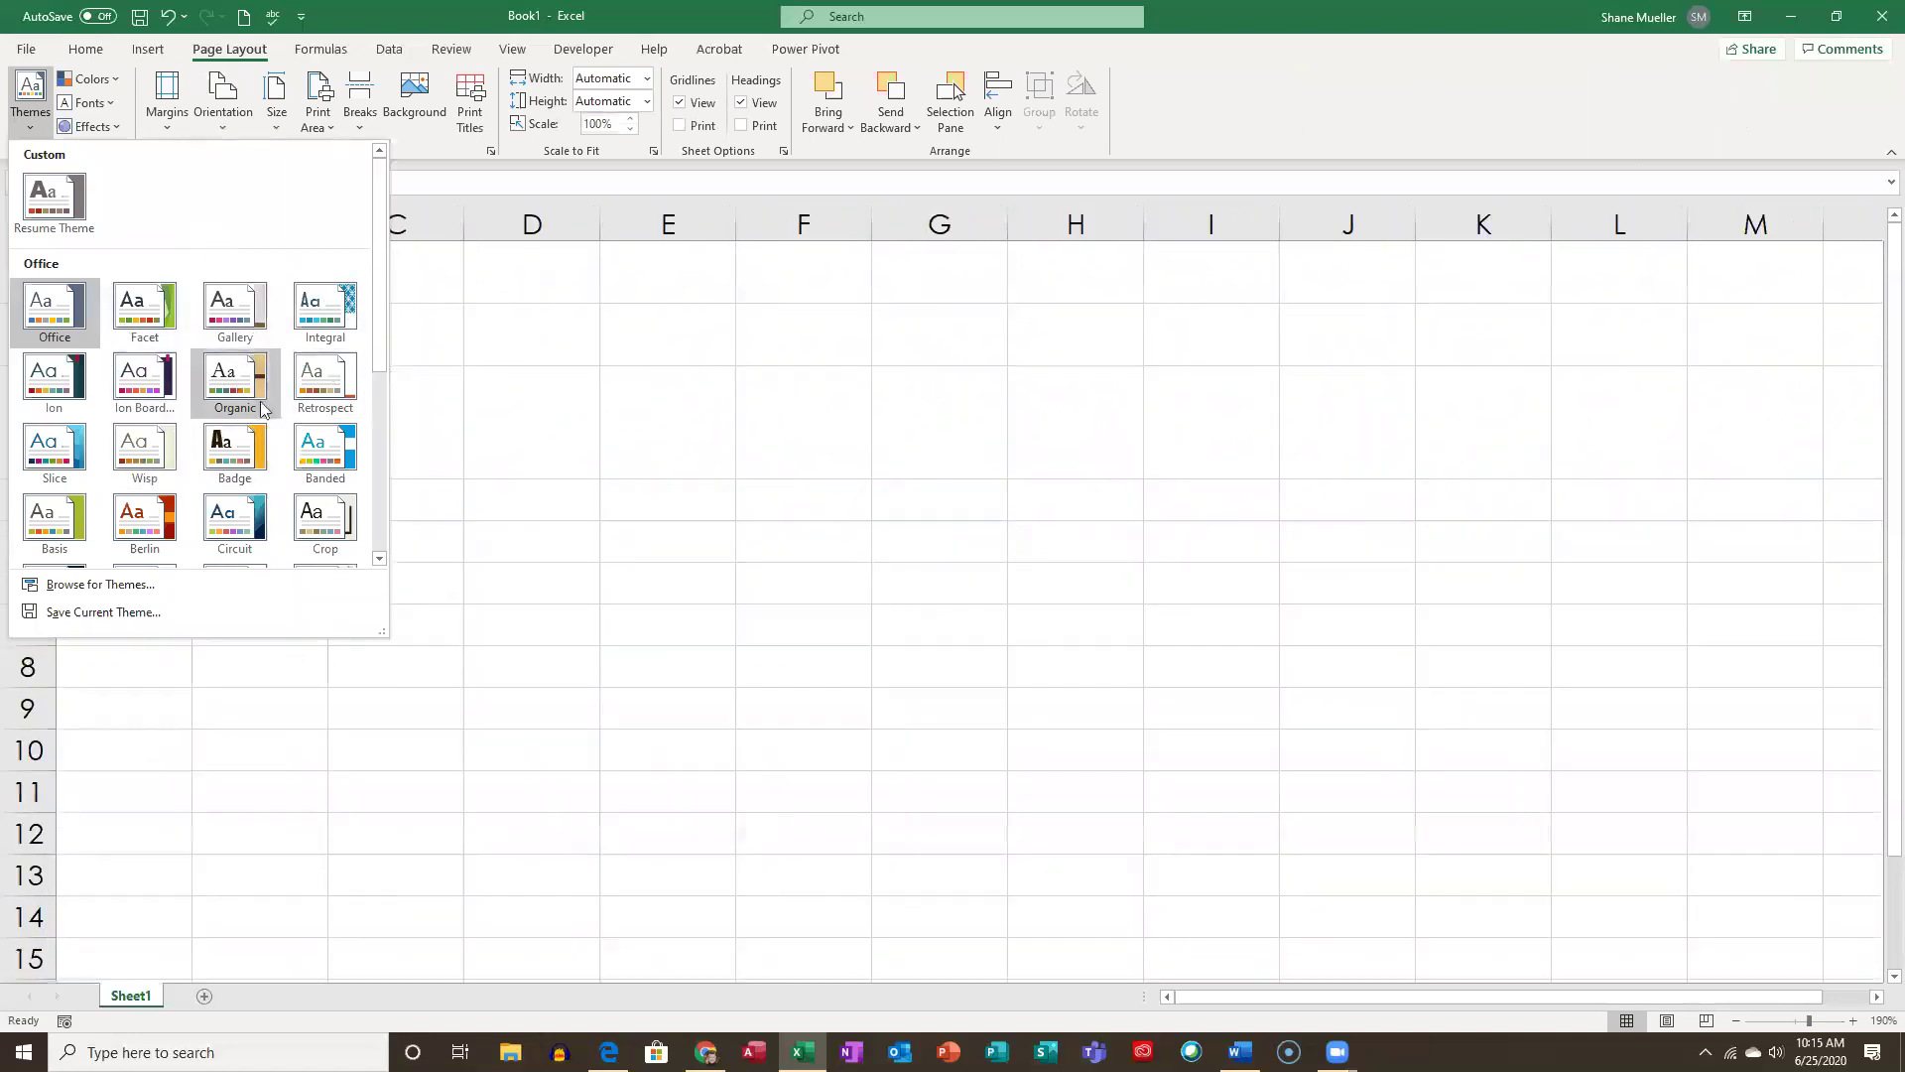
pyautogui.scroll(-3, 307, 387)
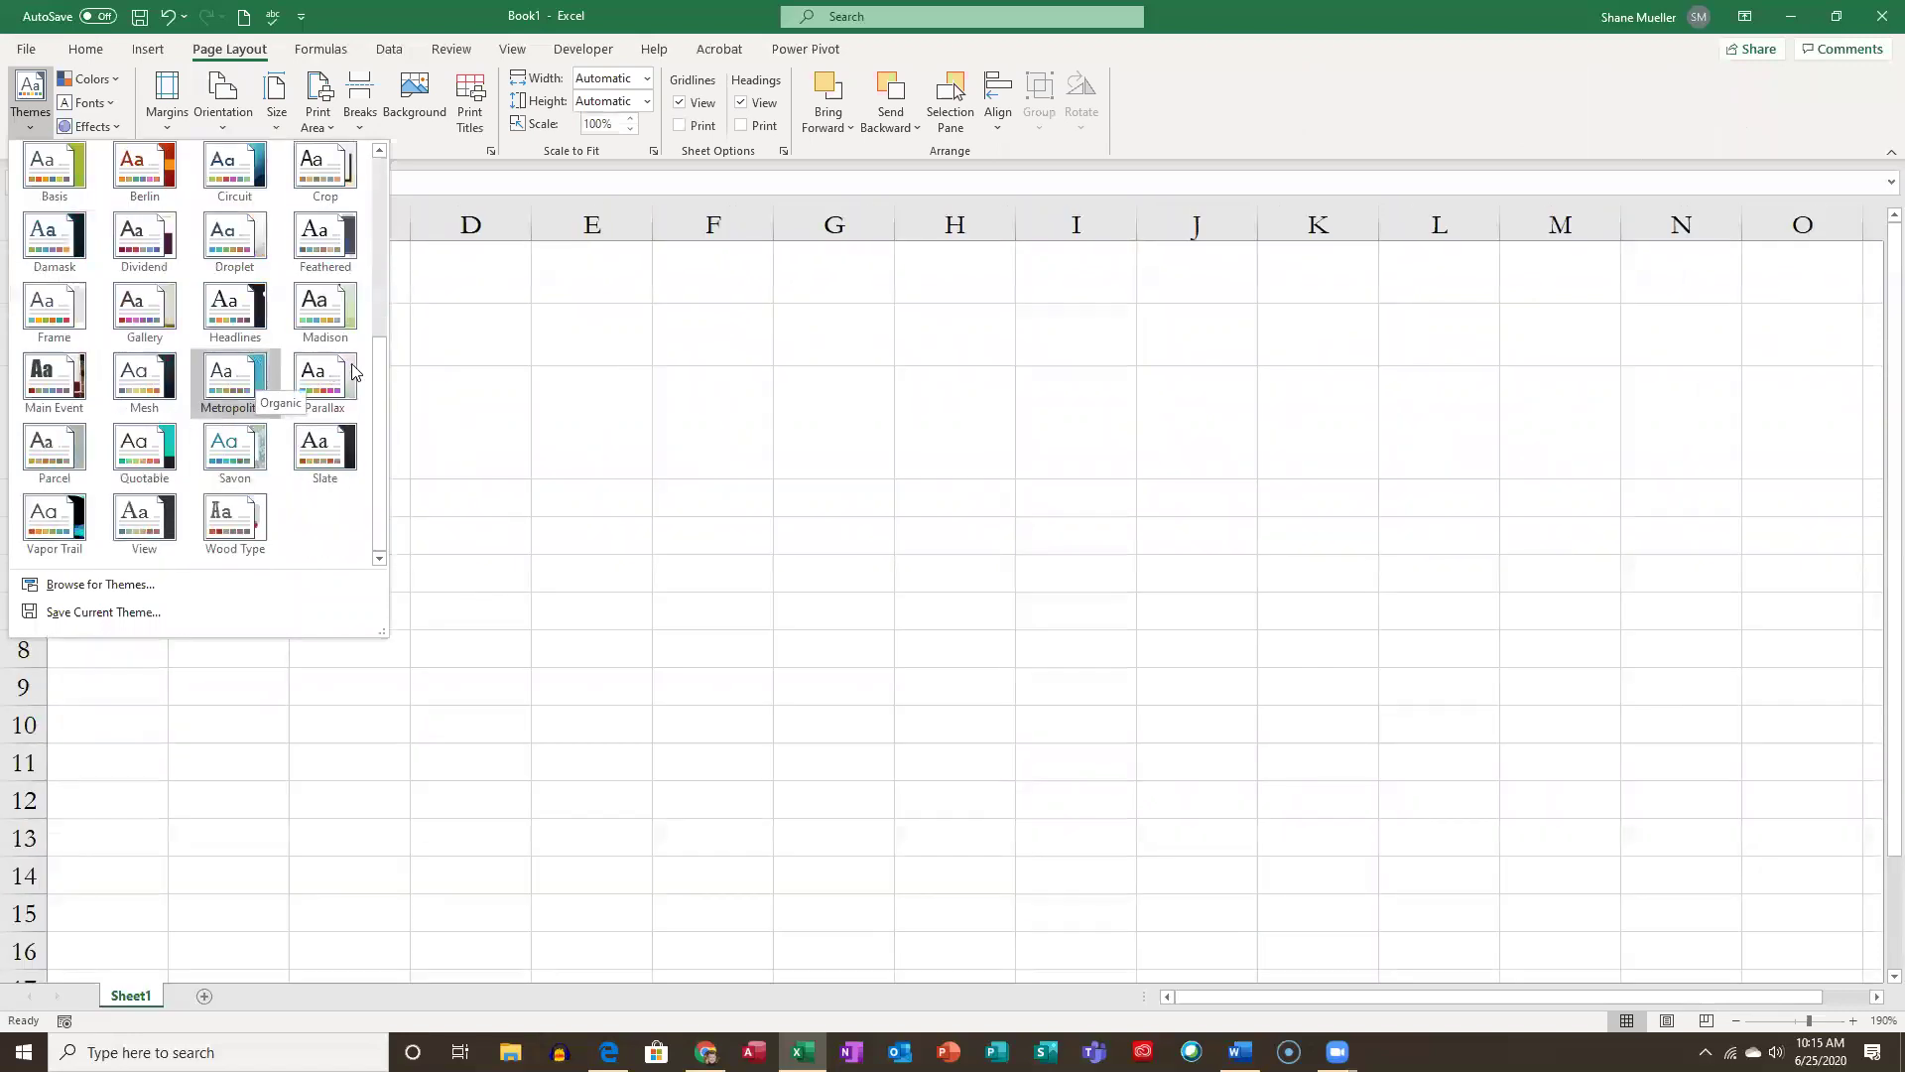
pyautogui.scroll(4, 328, 371)
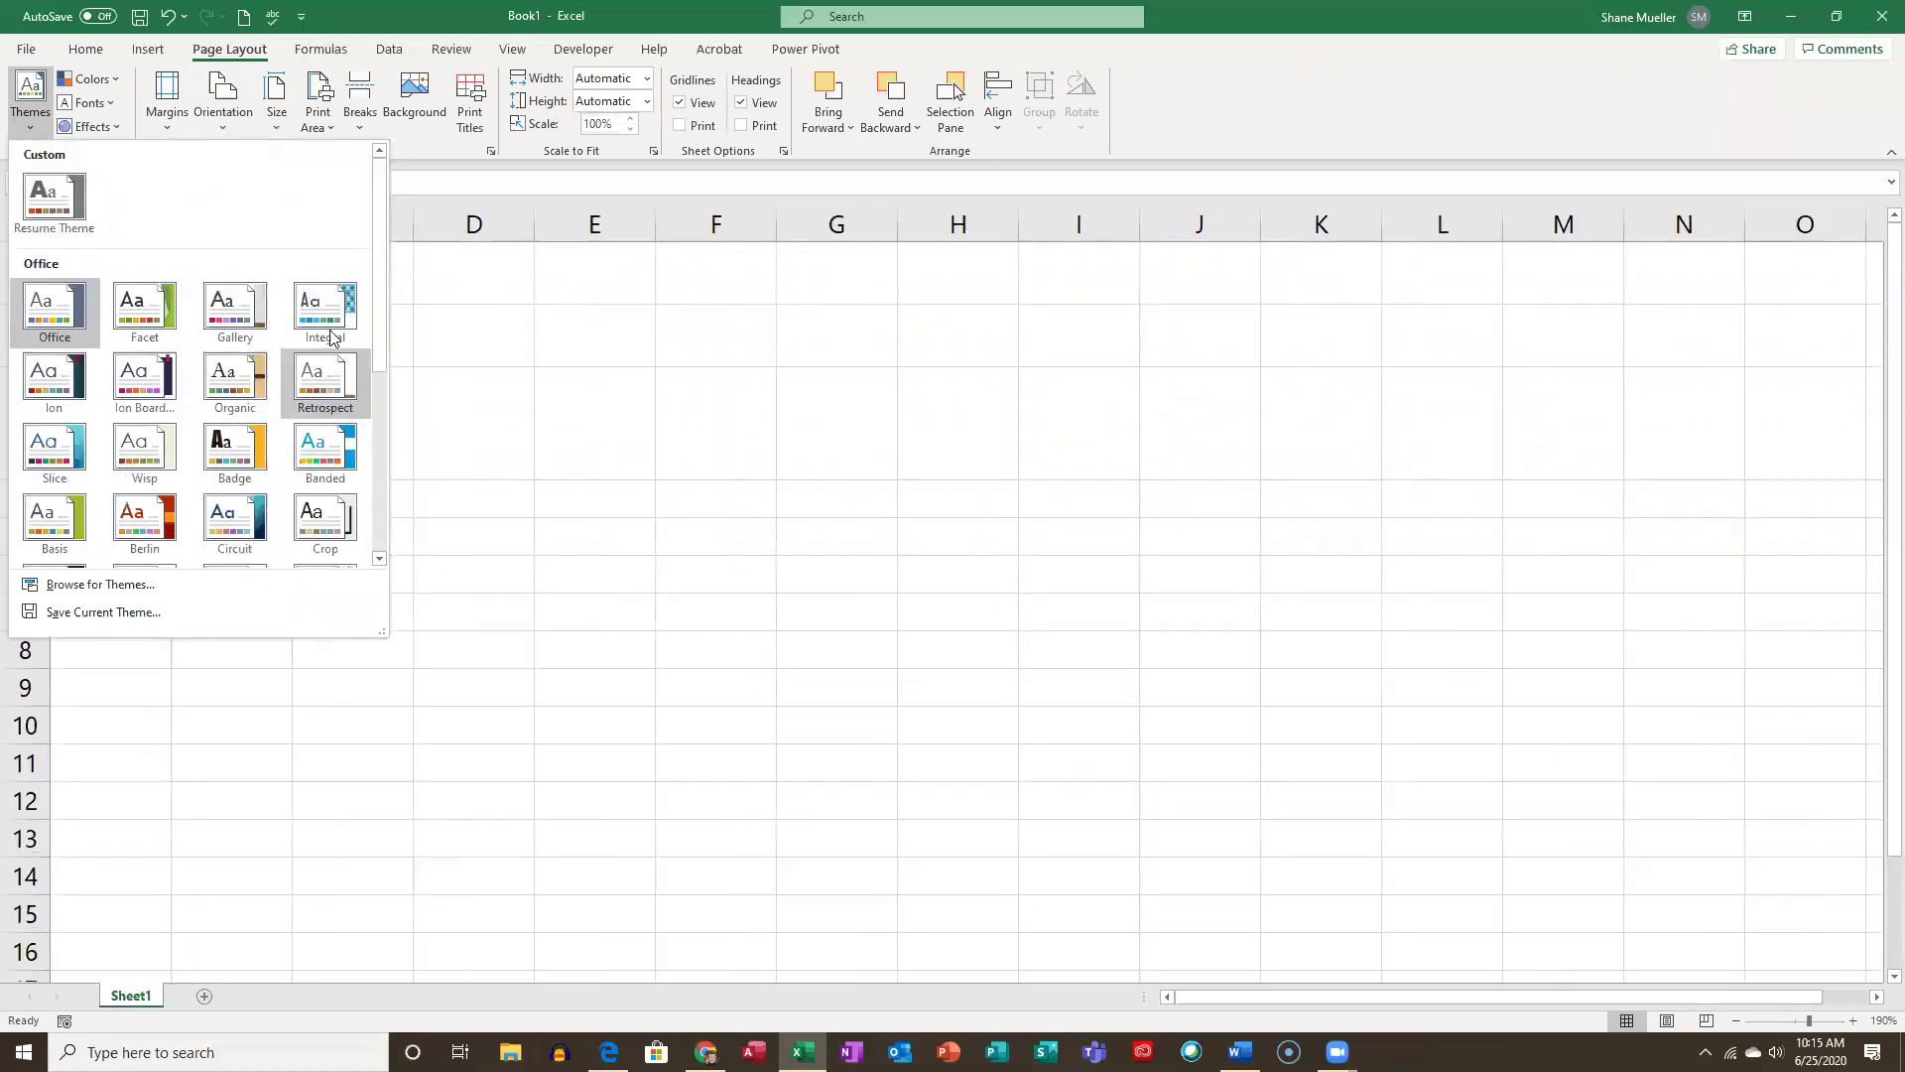
pyautogui.scroll(-3, 315, 429)
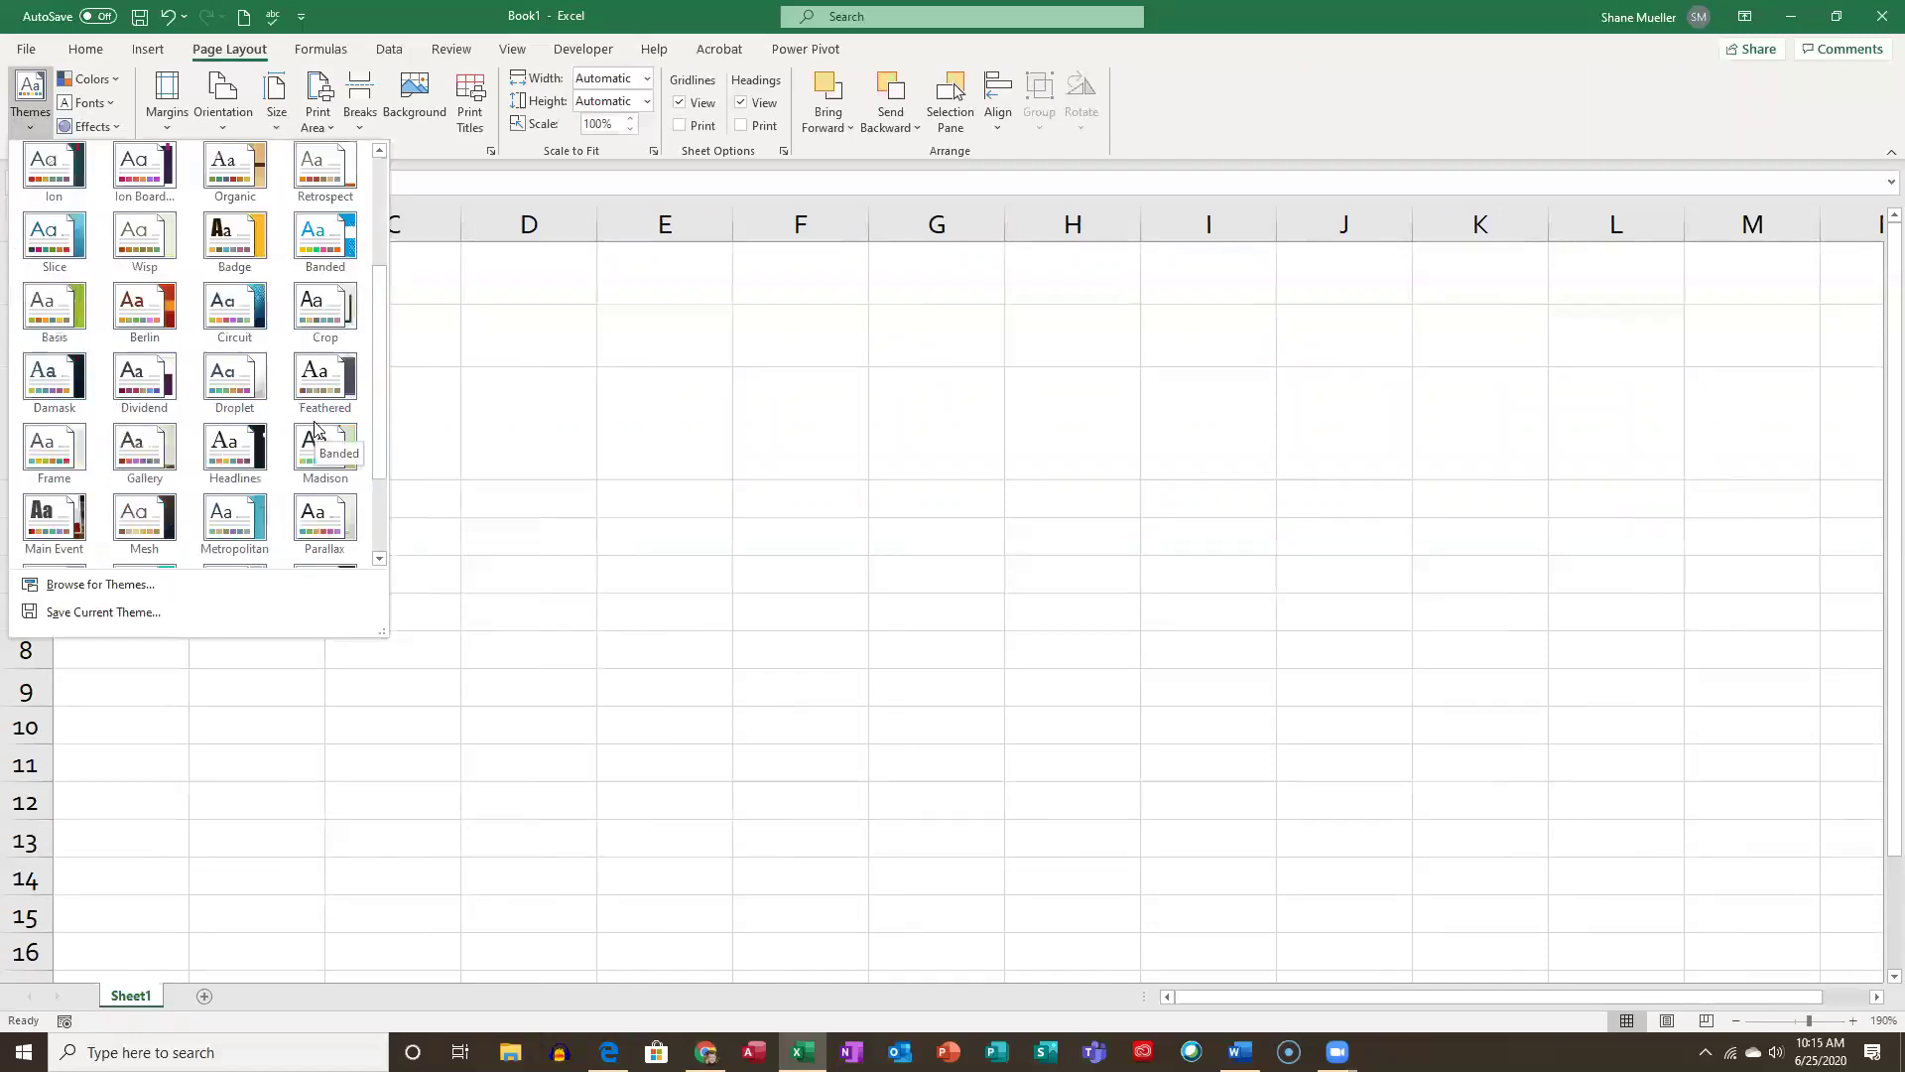
pyautogui.click(330, 519)
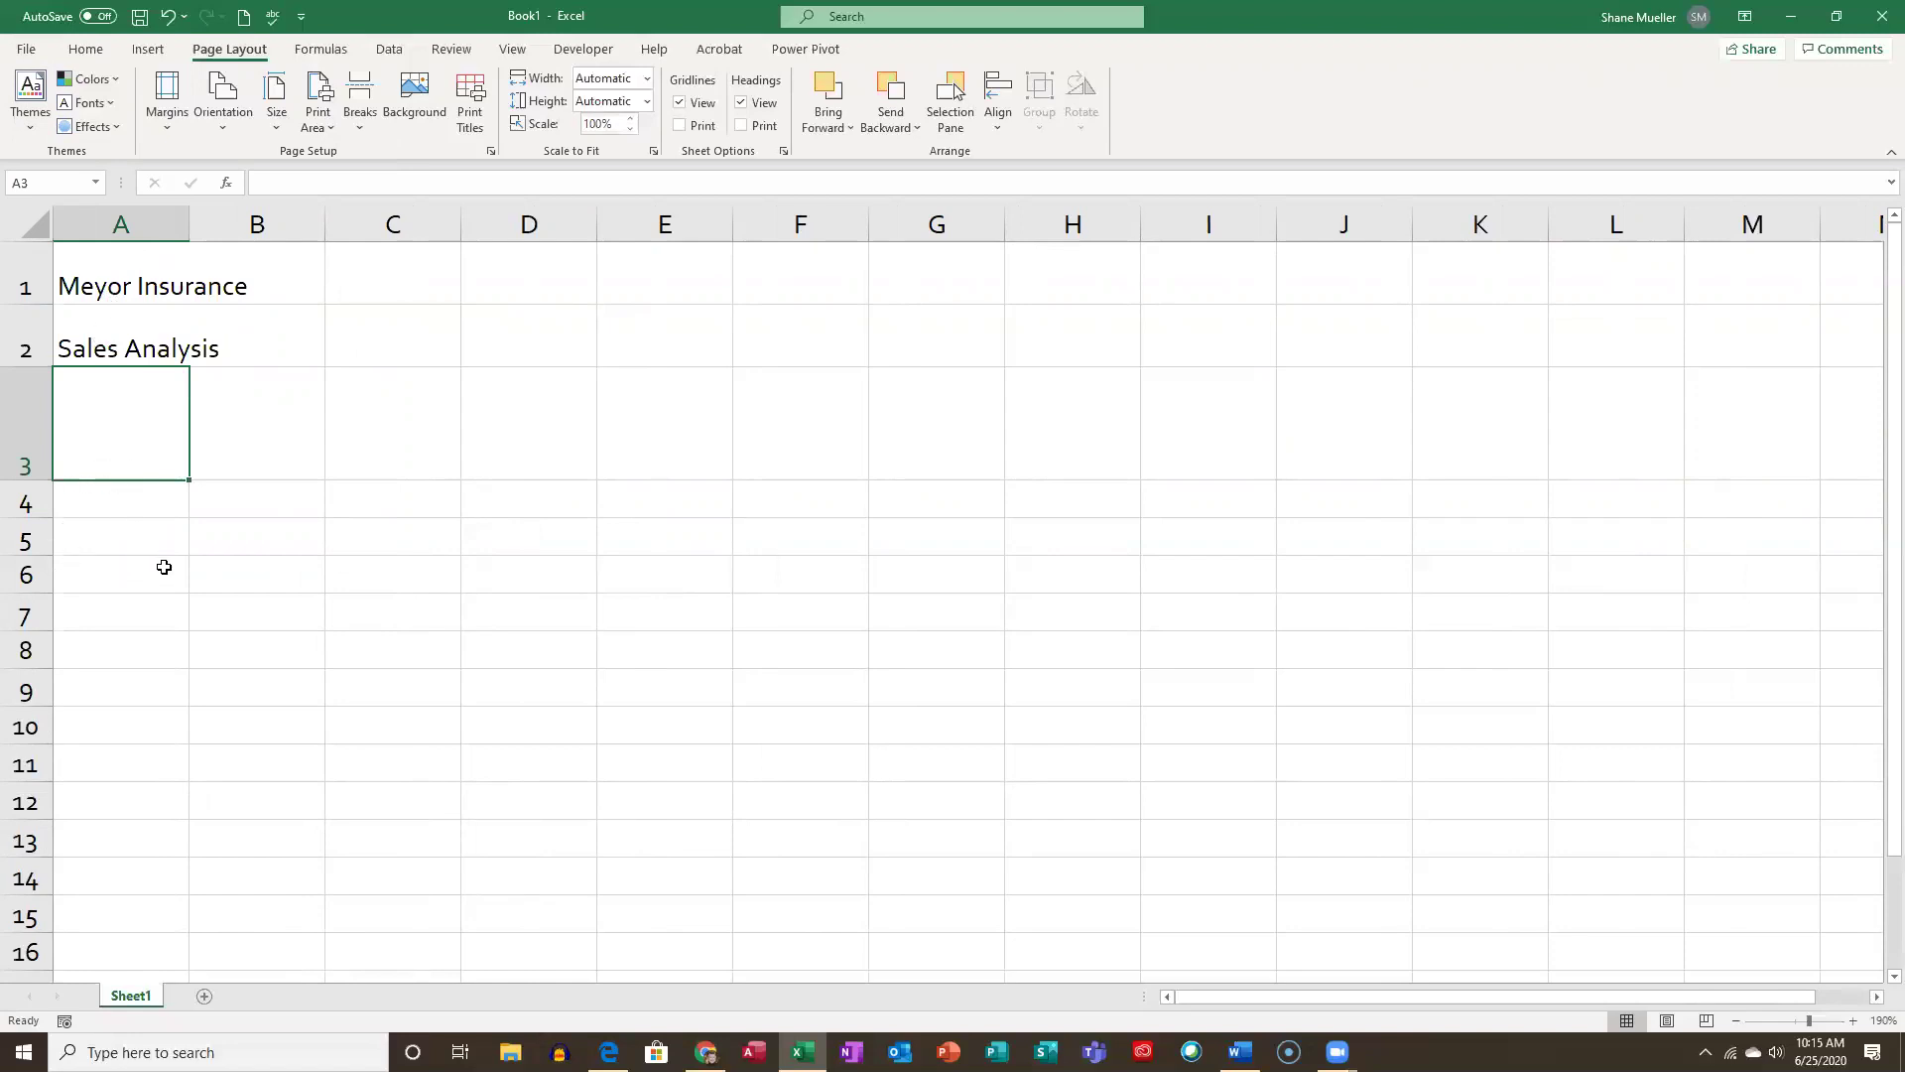
# Change the workbook's theme fonts to the Calibri set.
pyautogui.click(111, 112)
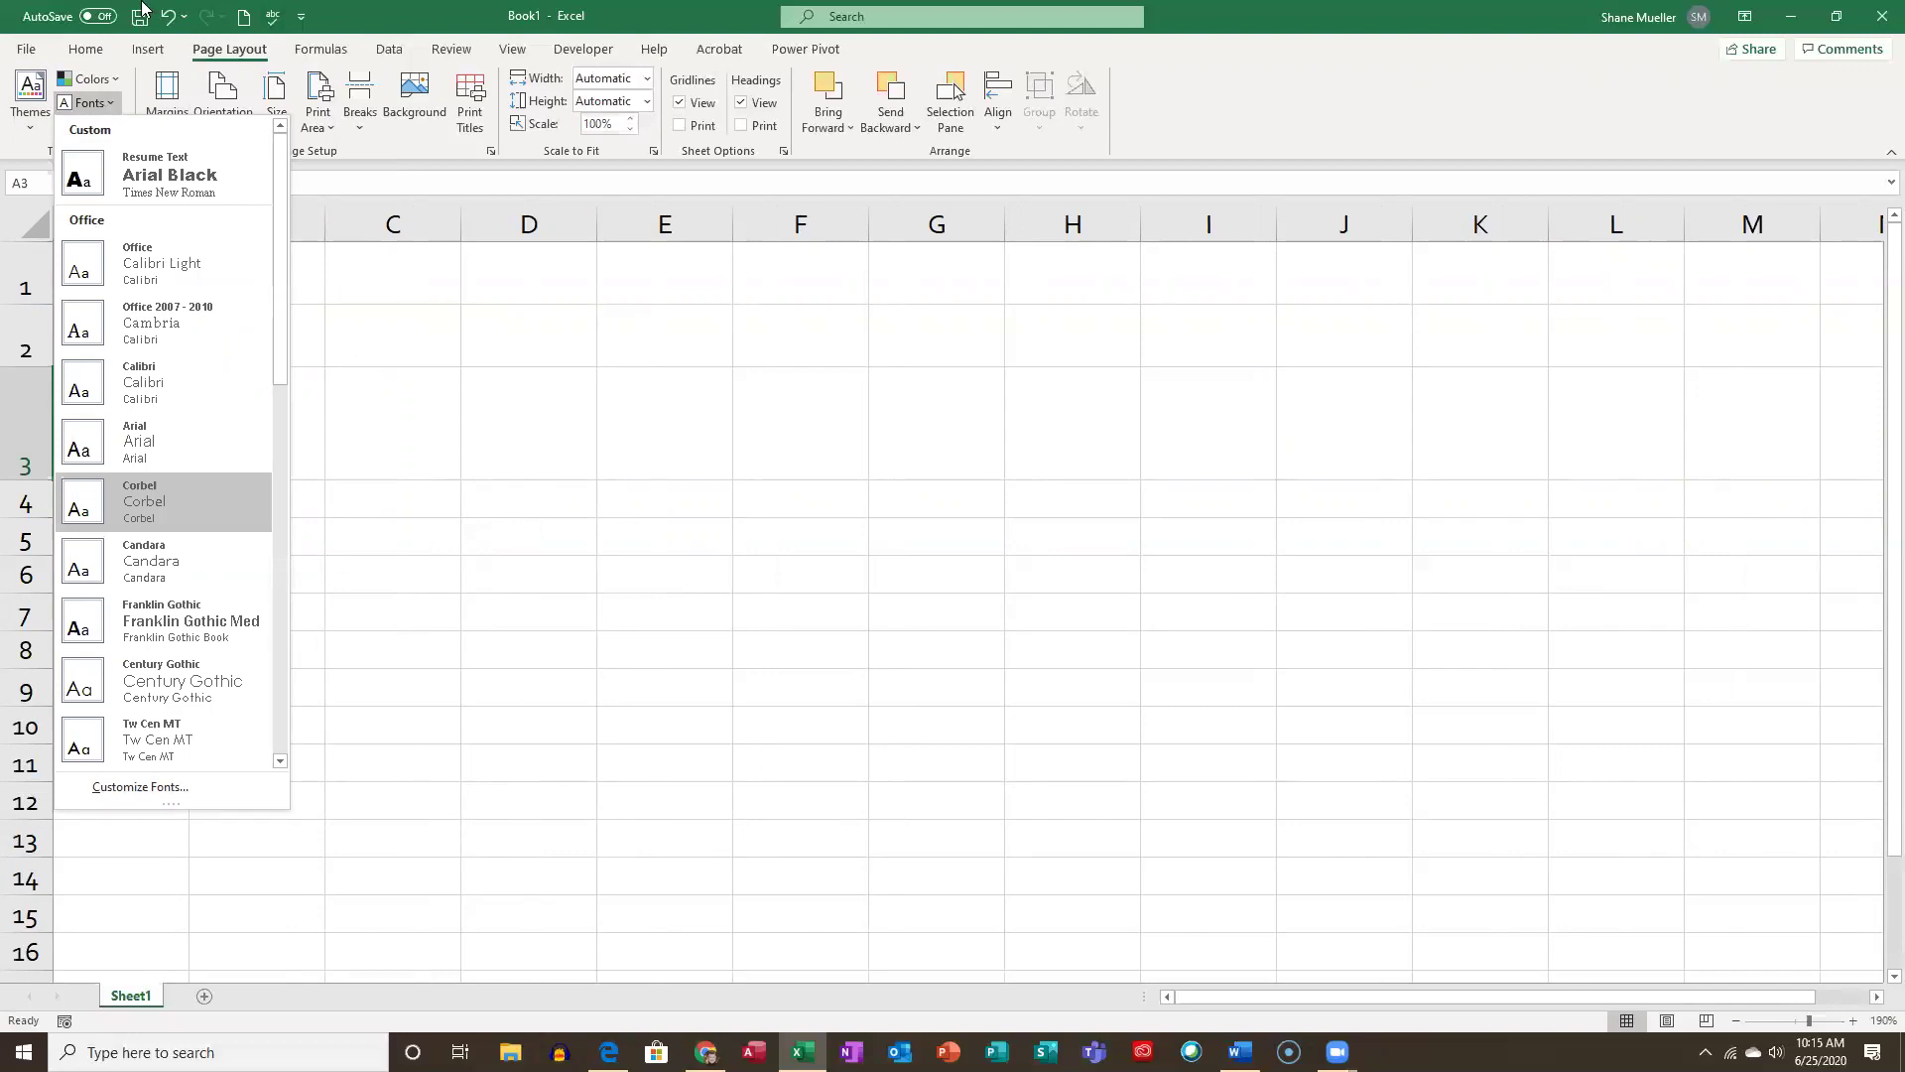
pyautogui.click(149, 377)
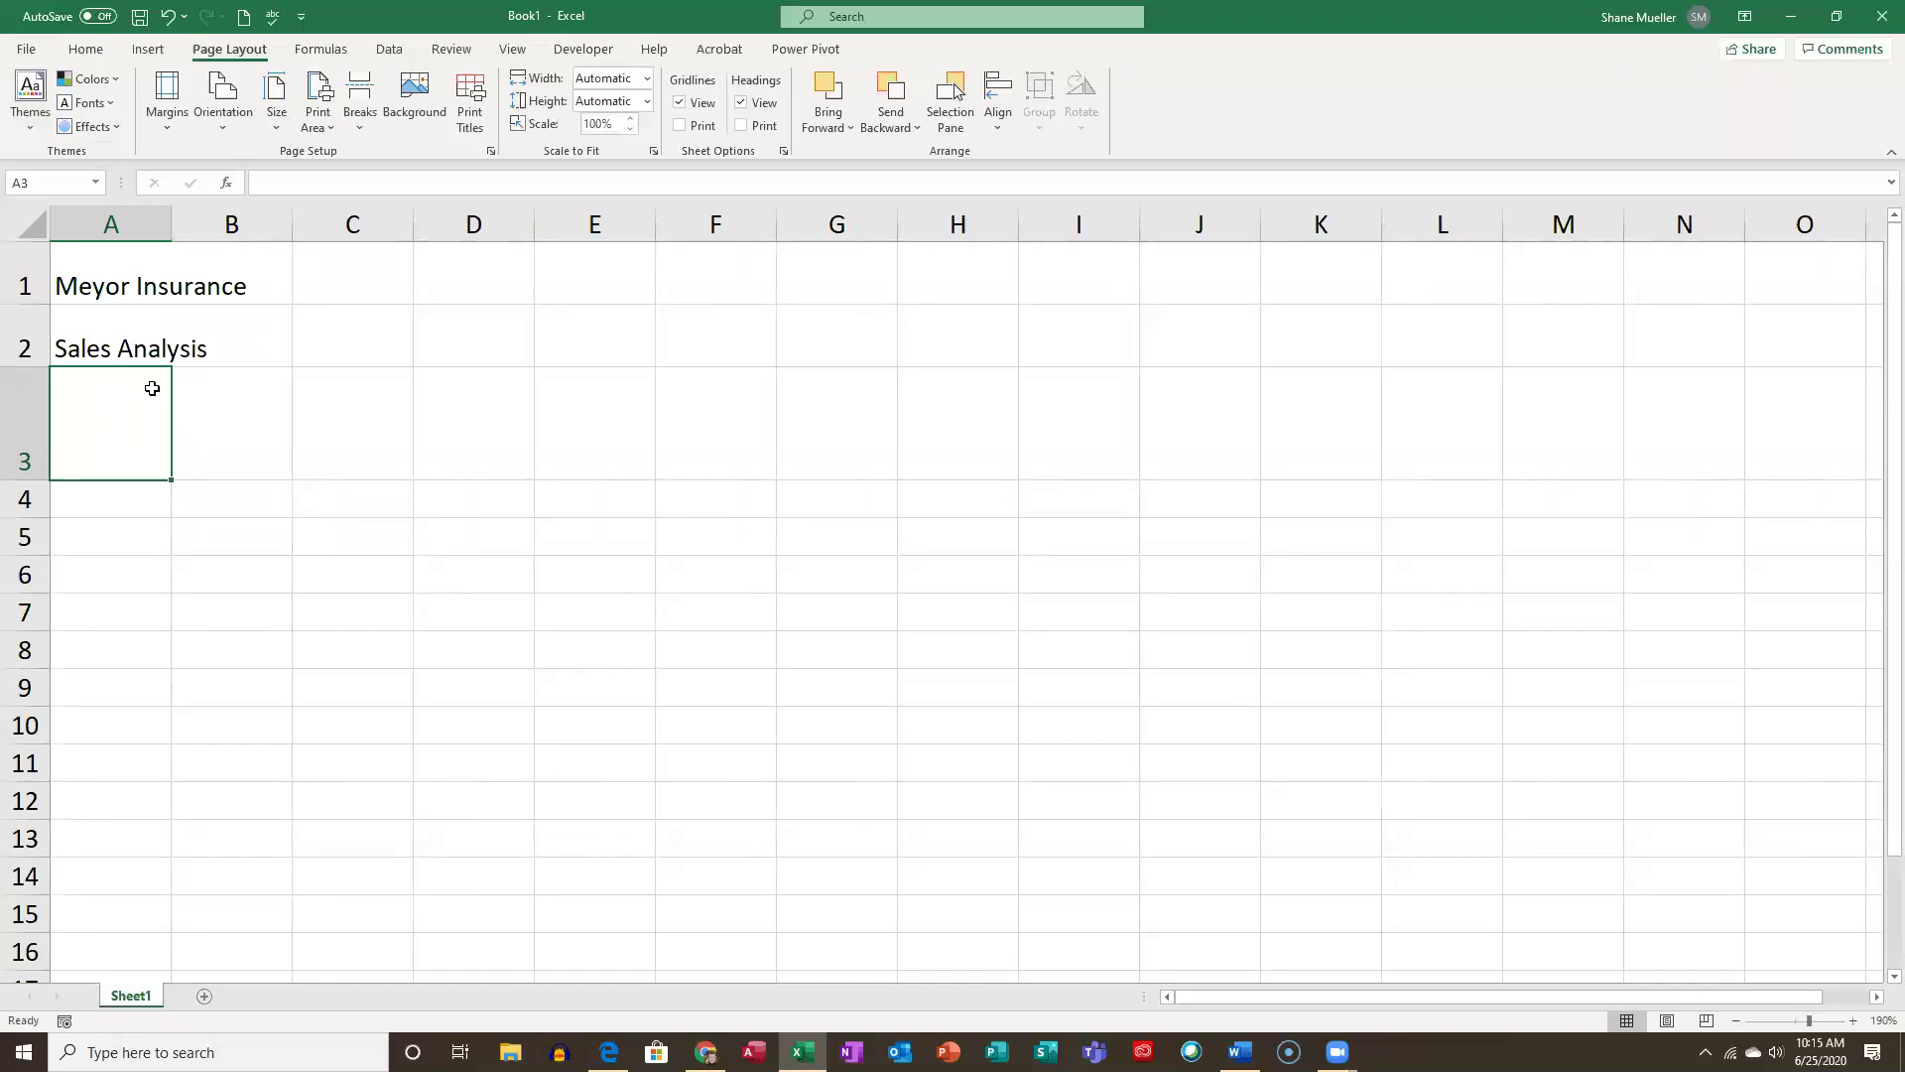
pyautogui.click(145, 343)
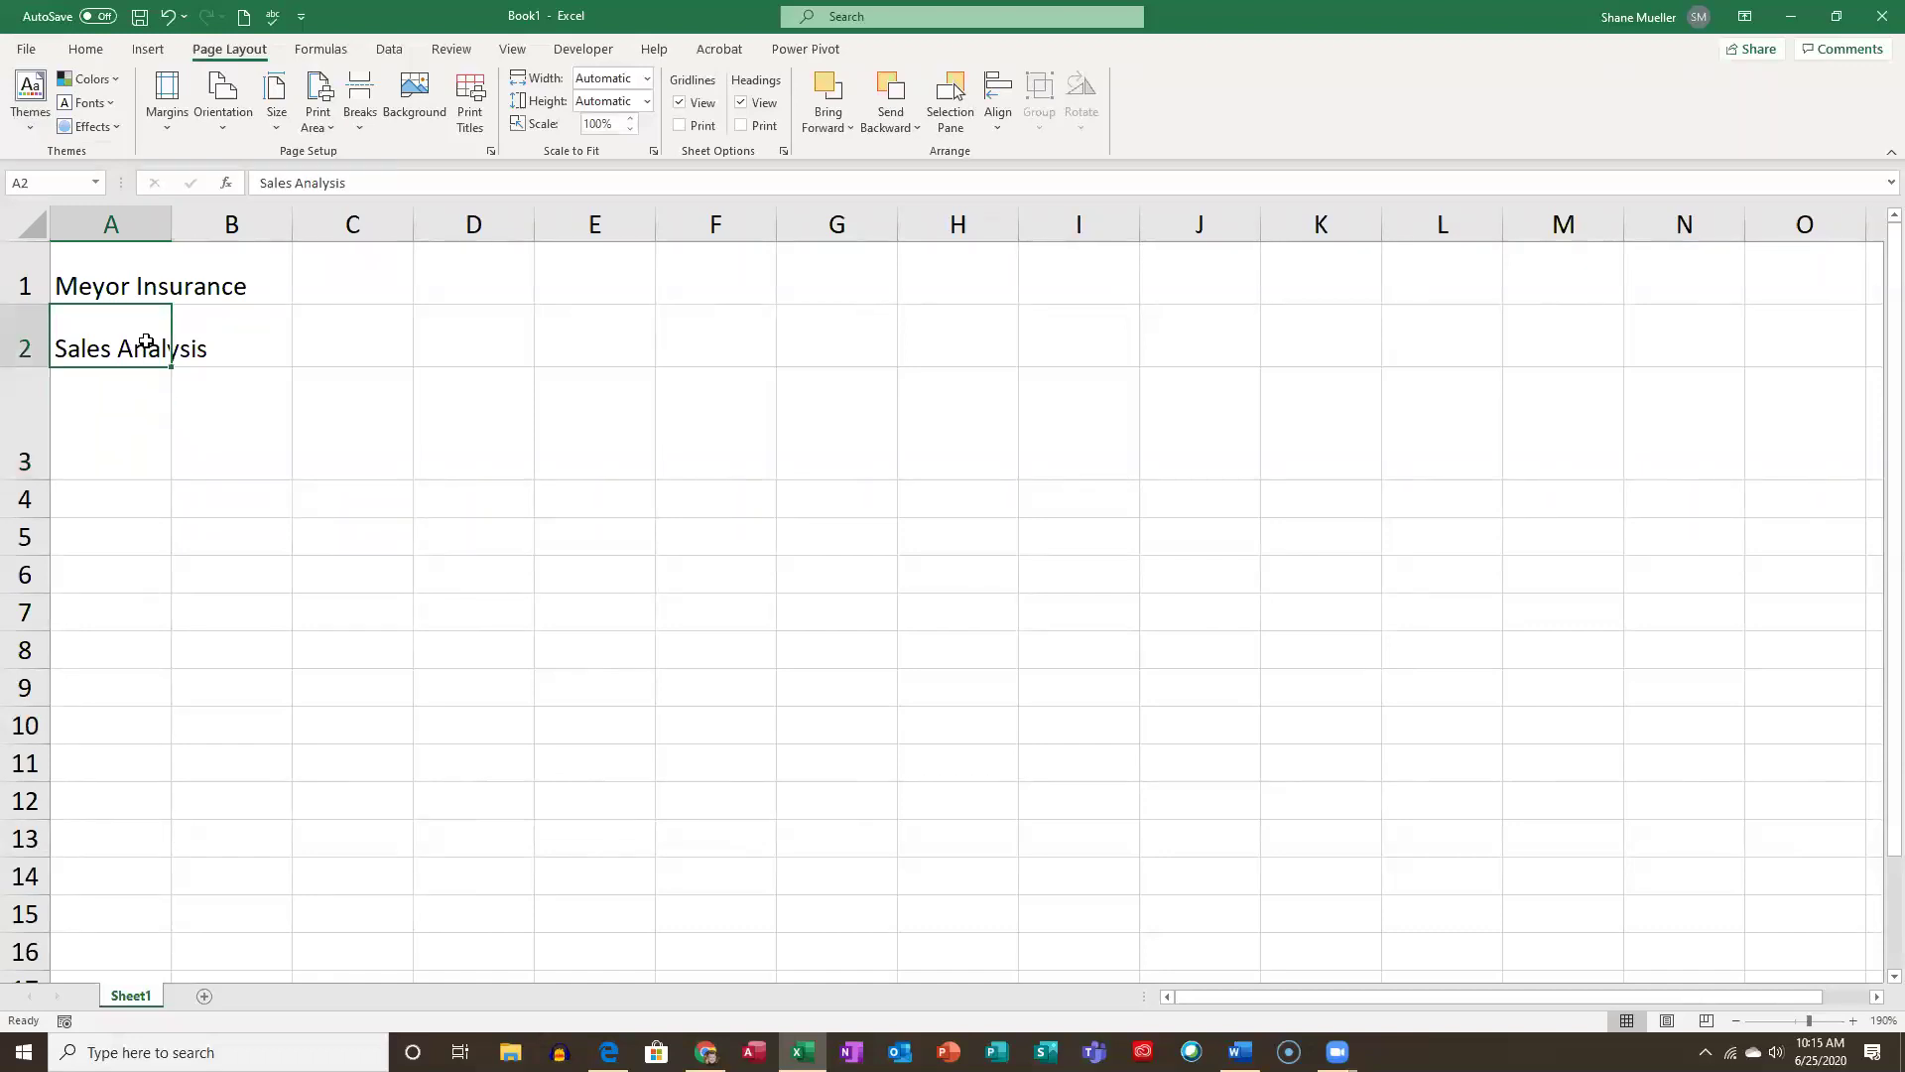
pyautogui.click(135, 293)
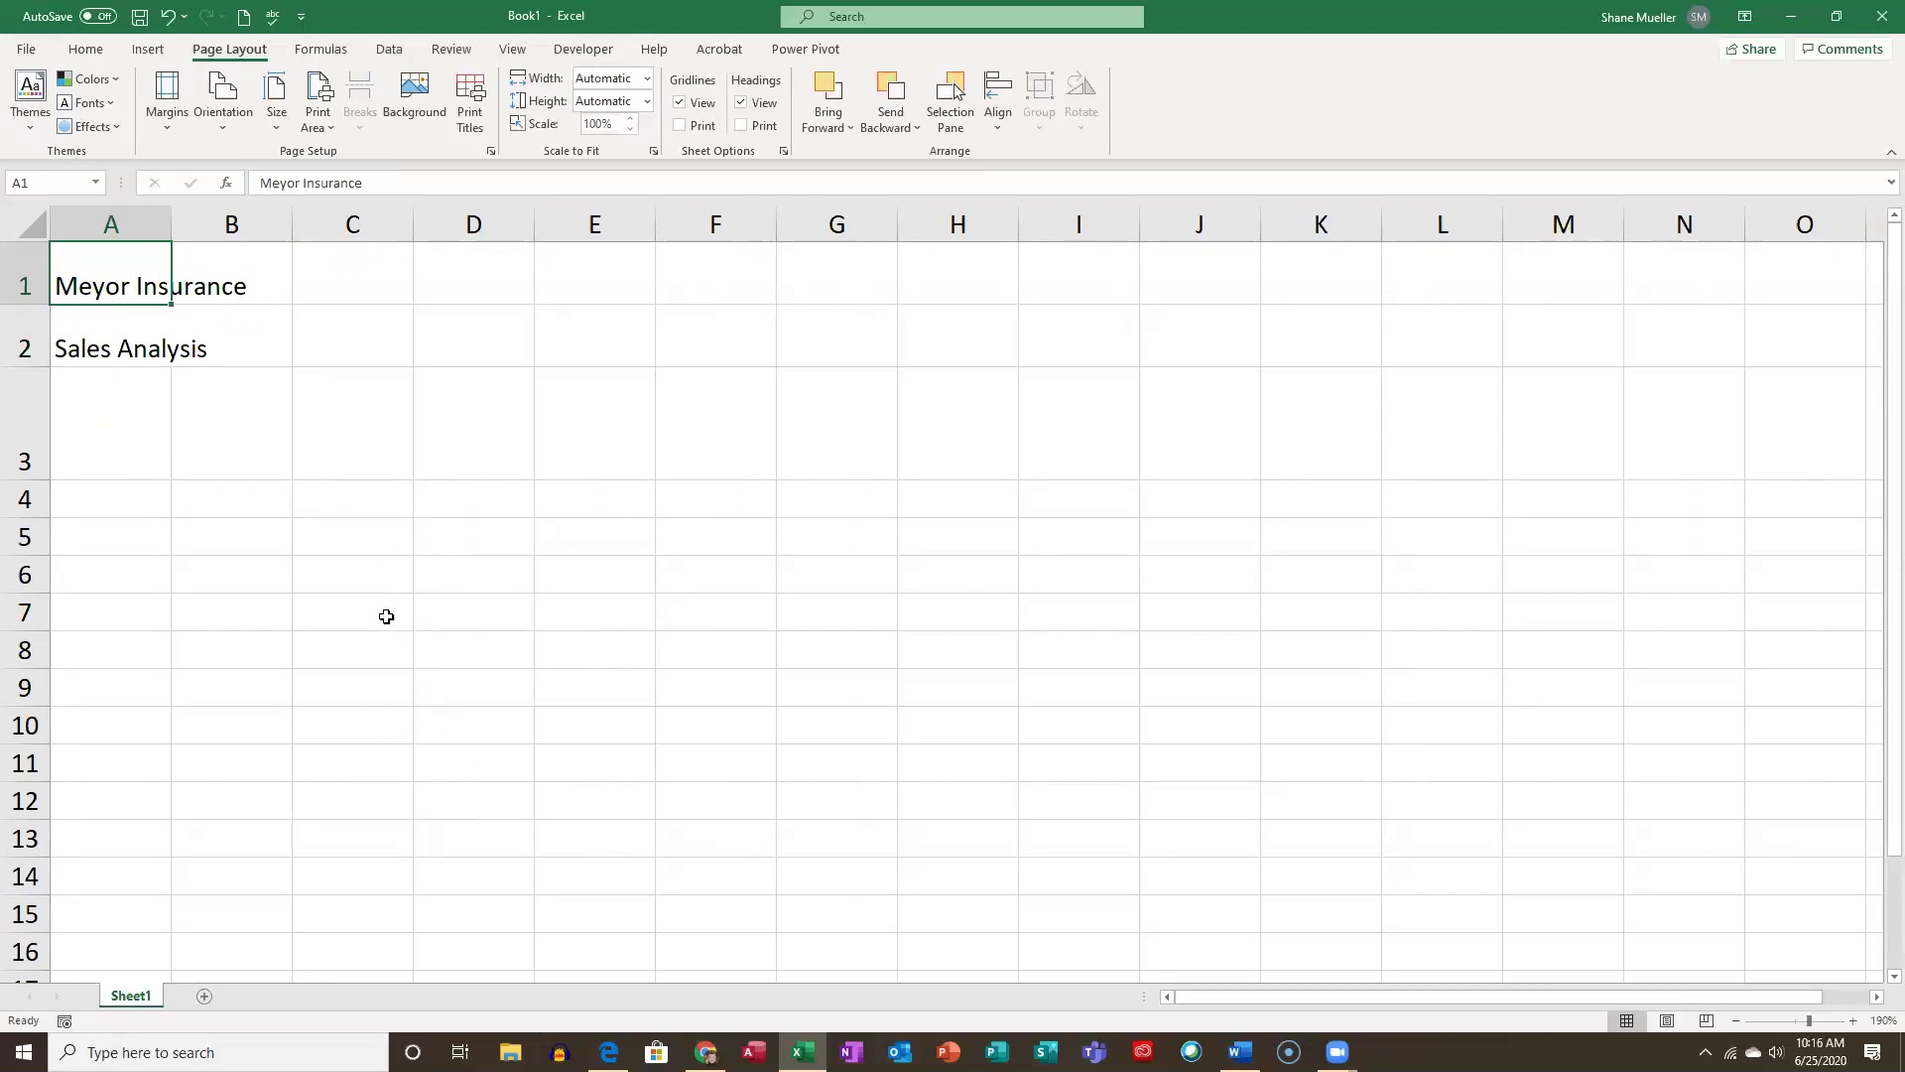
# Set the width of column A to 9.
pyautogui.click(133, 225)
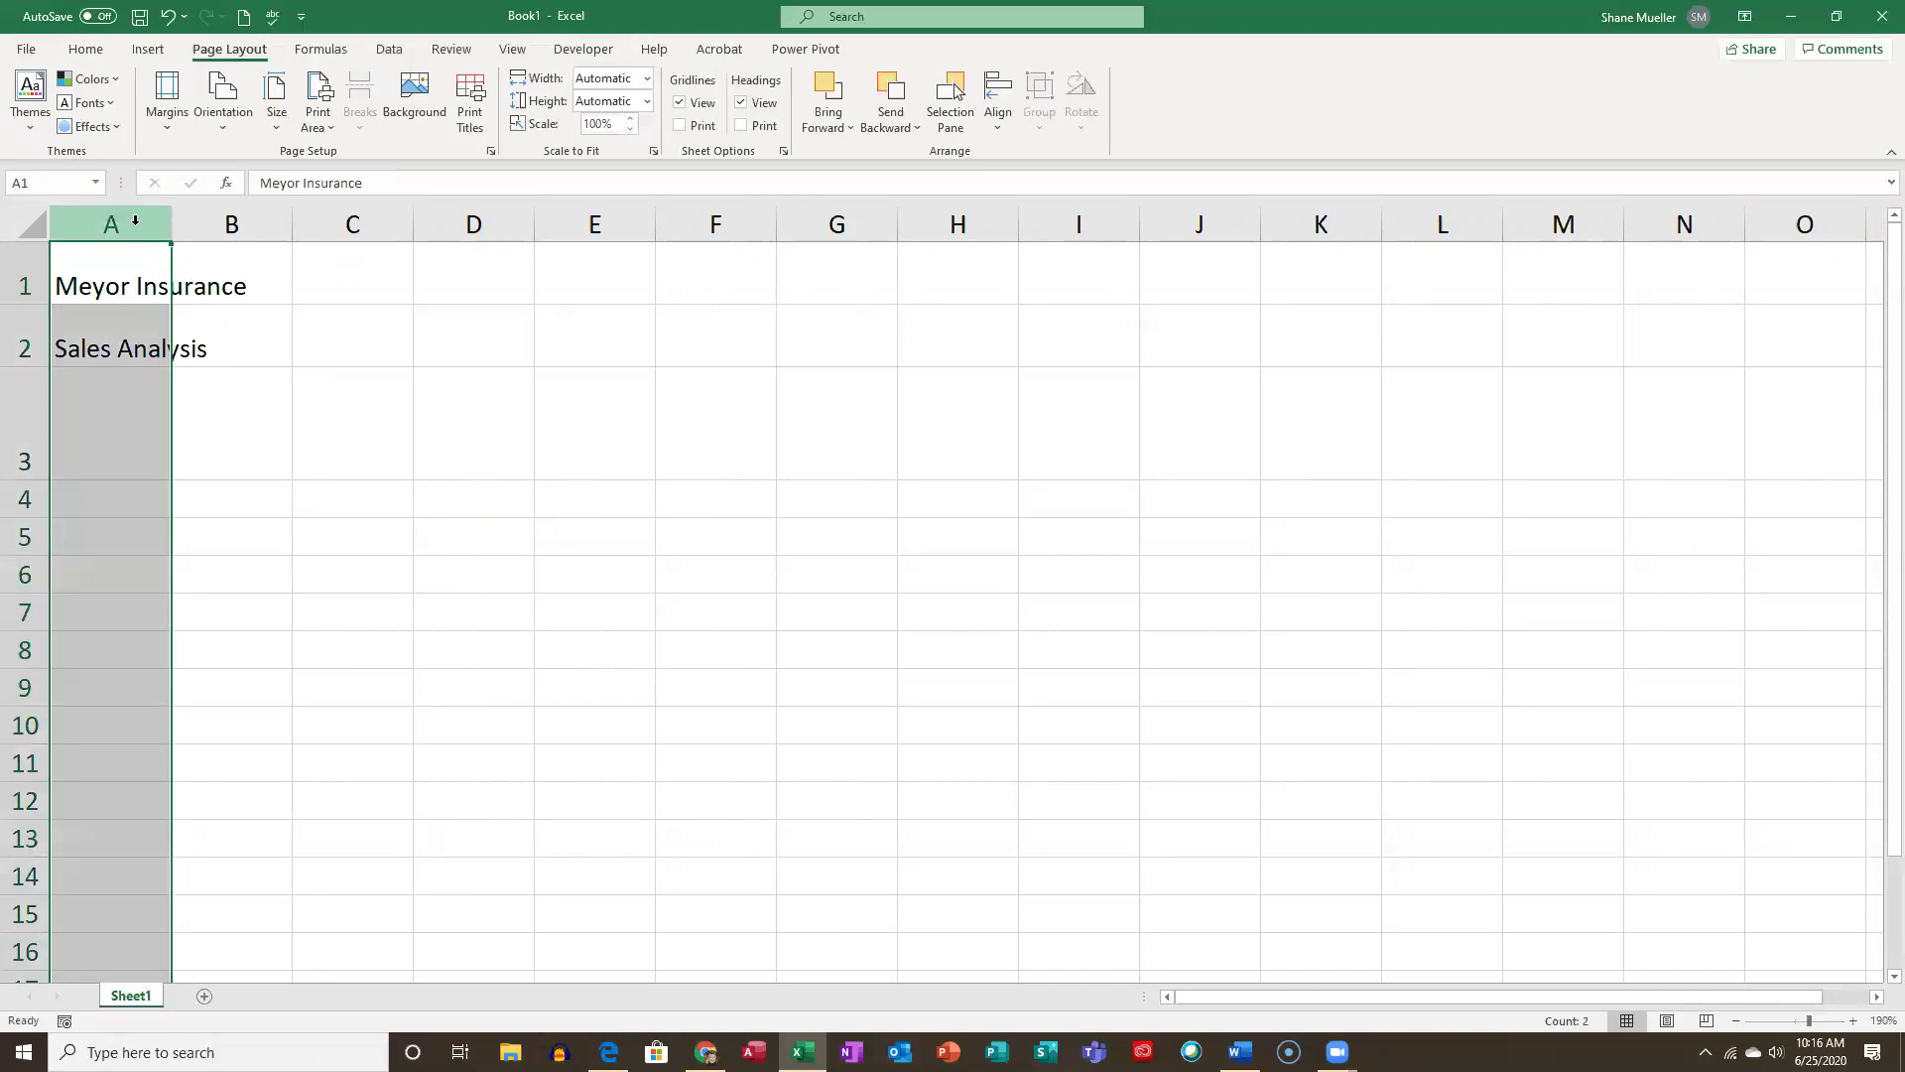
pyautogui.click(85, 50)
pyautogui.click(1298, 99)
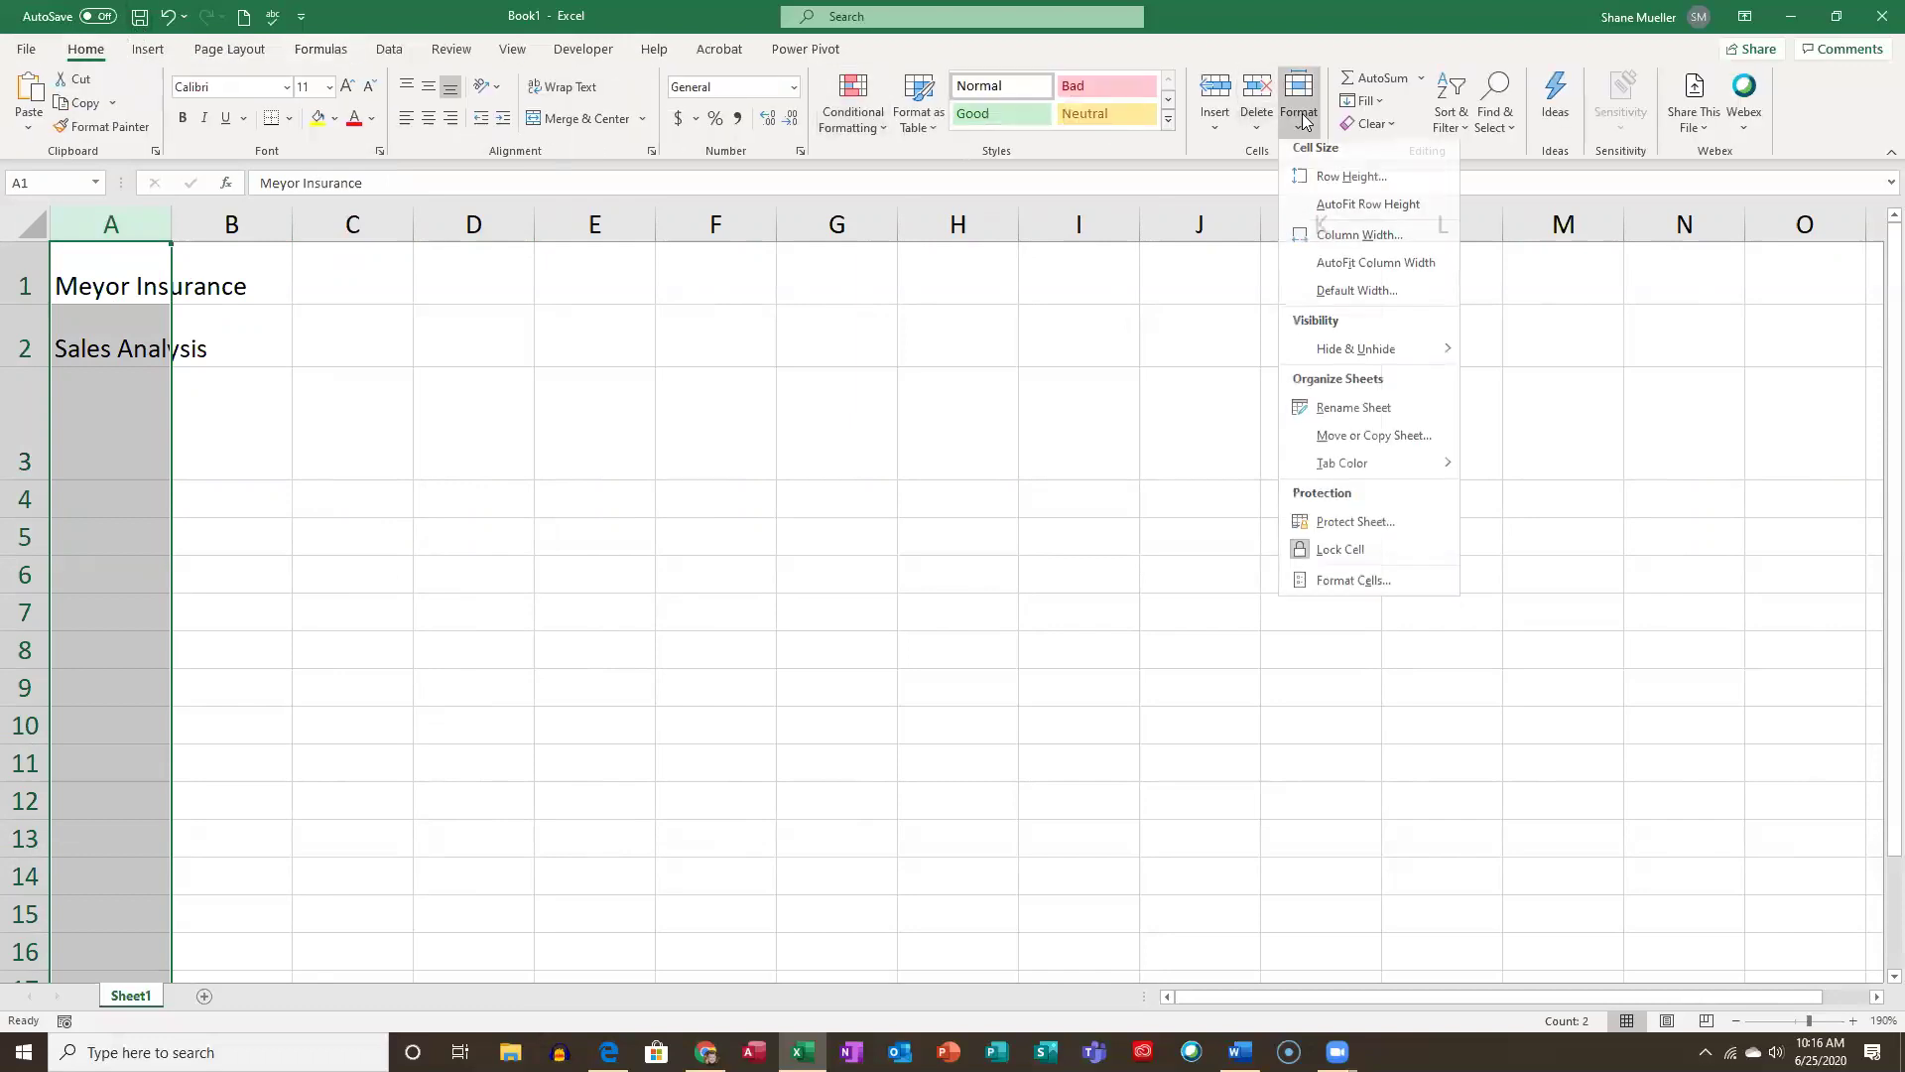
pyautogui.click(1357, 242)
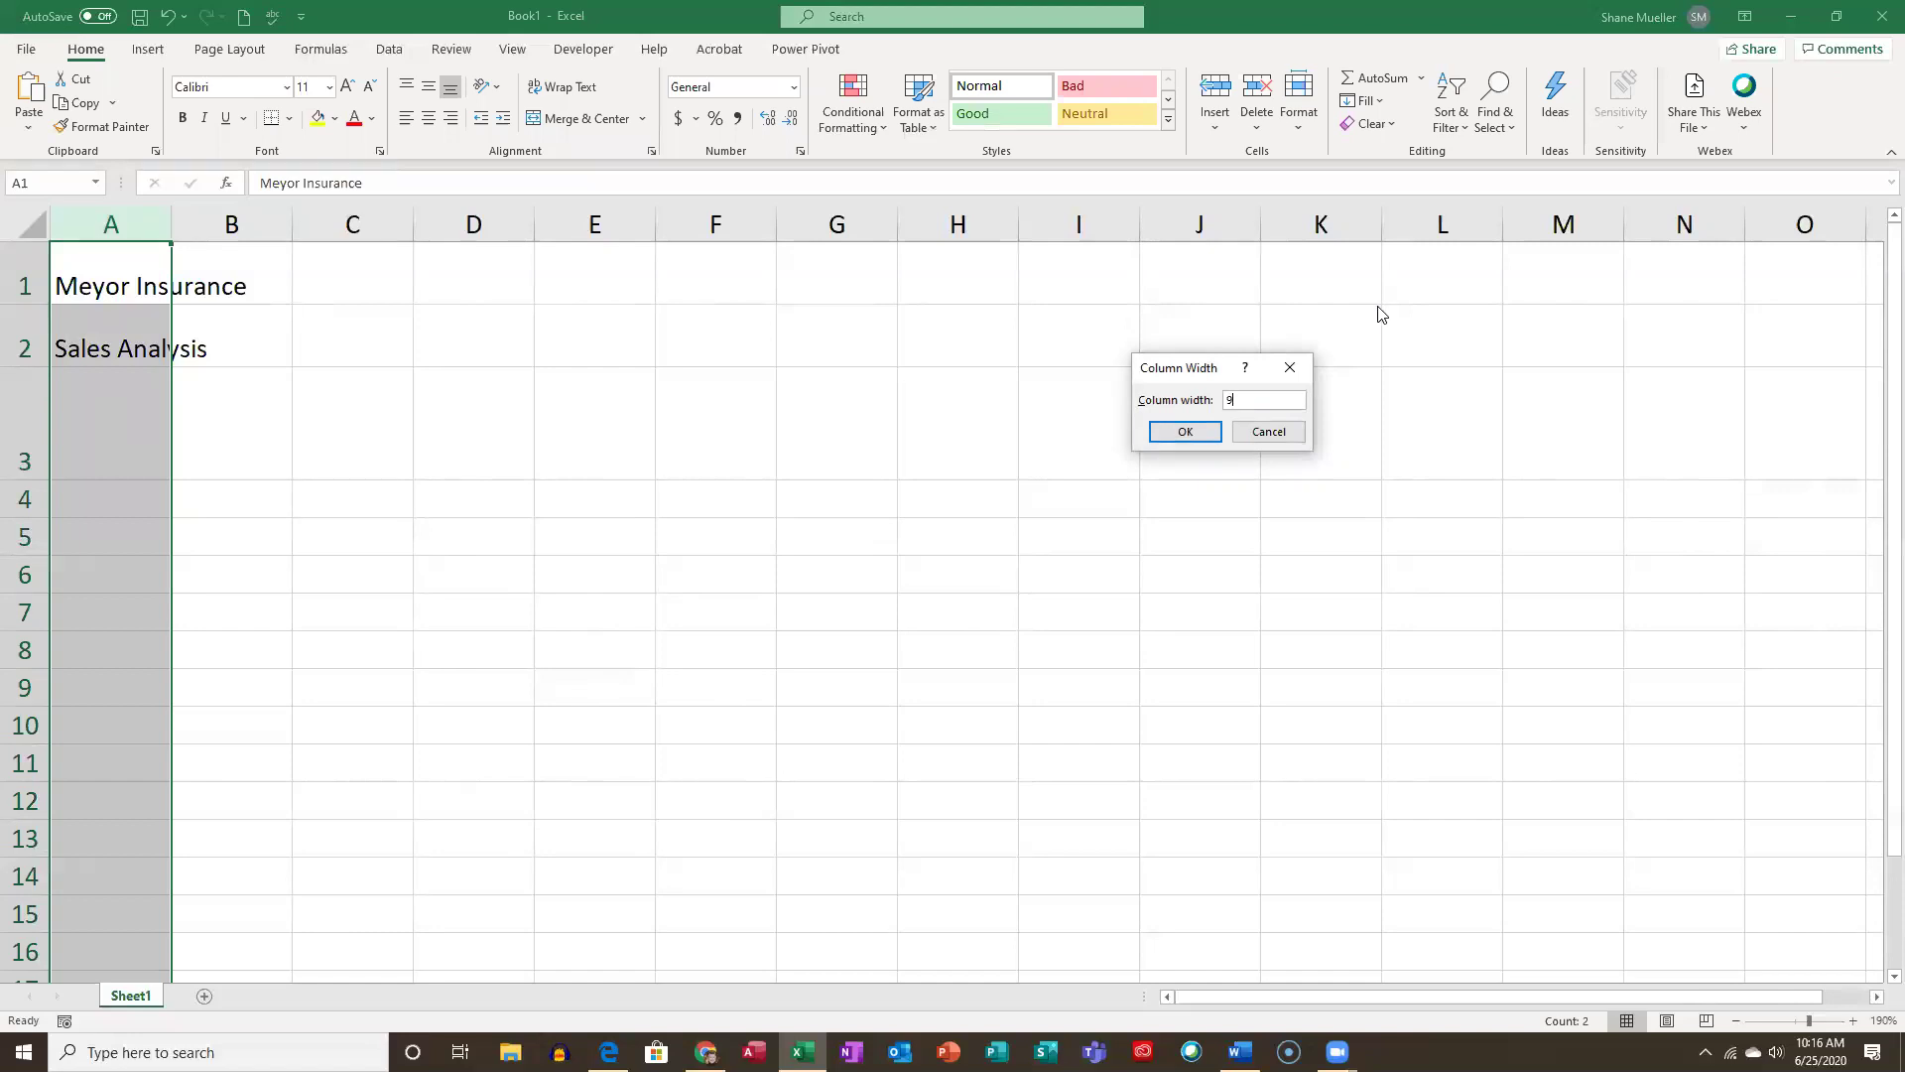
pyautogui.press('Return')
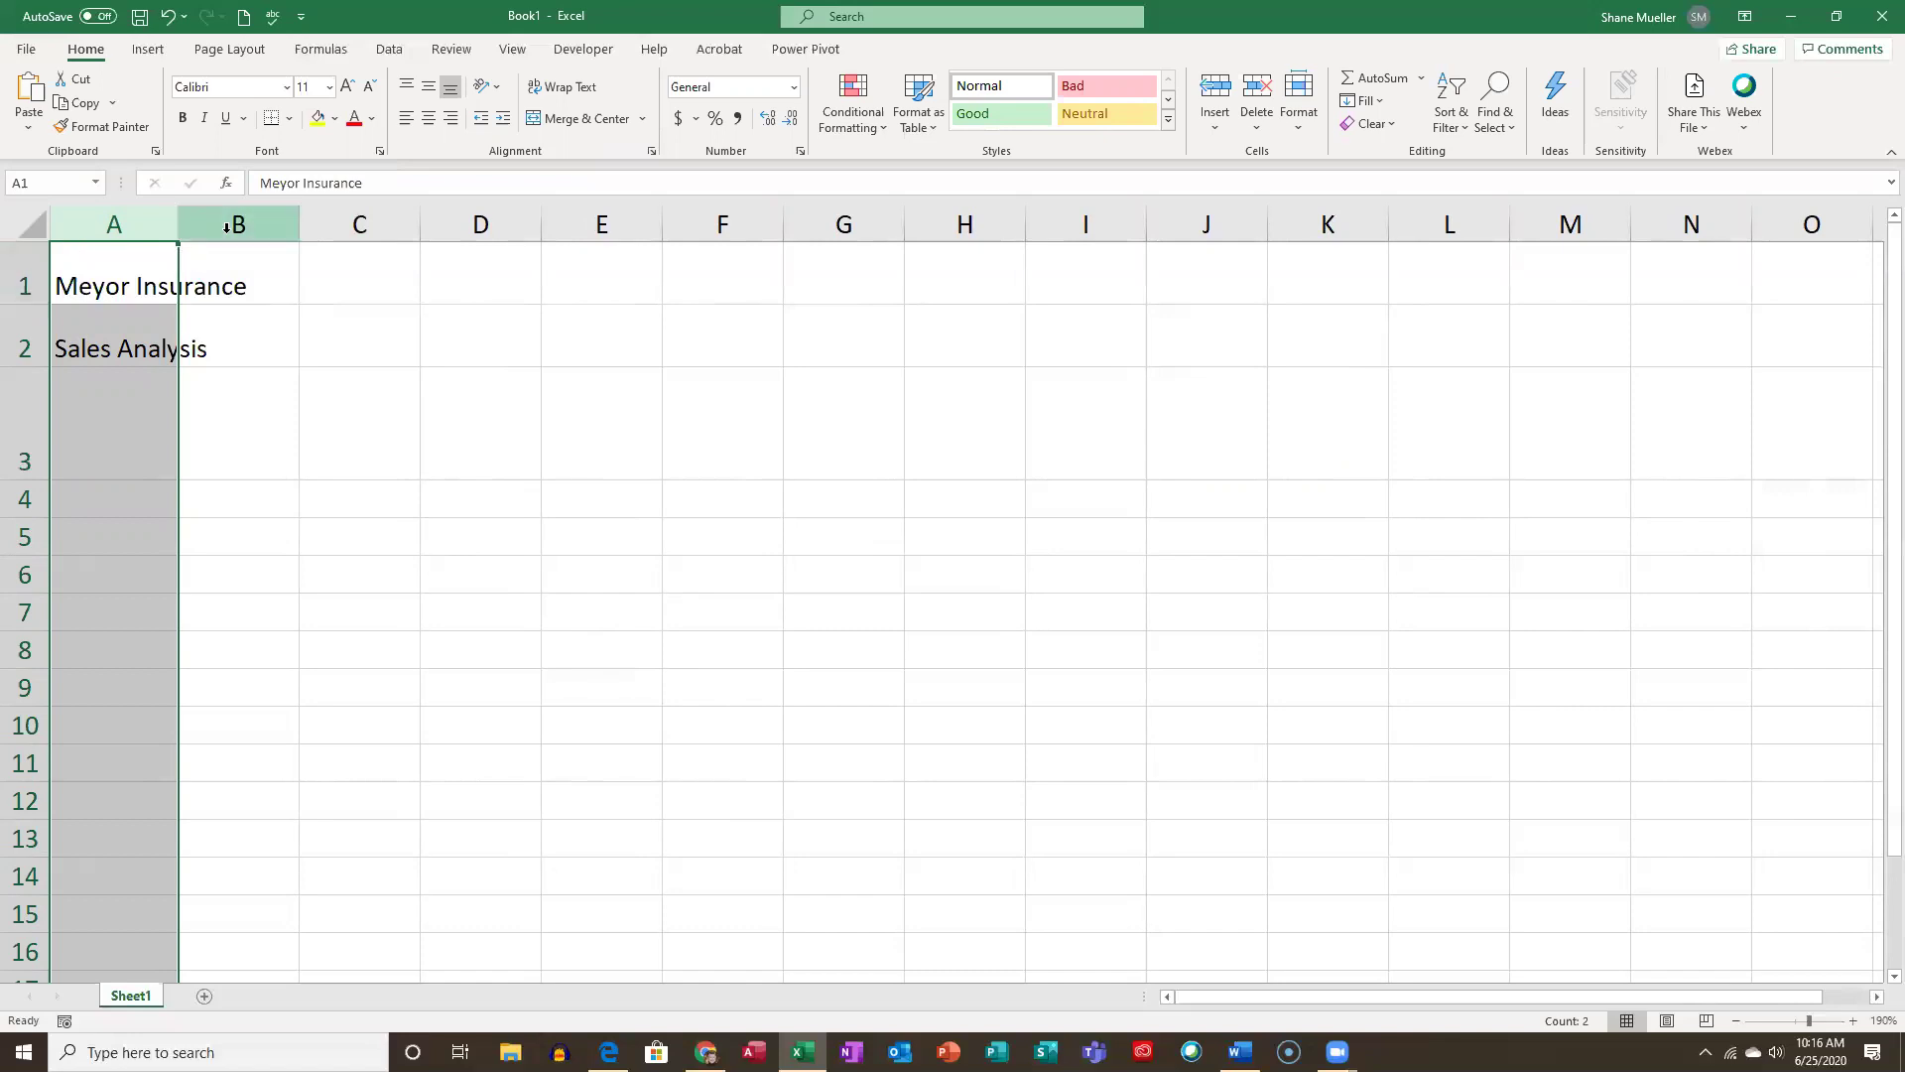
# Widen columns B through G to one equal width and make column H slightly narrower.
pyautogui.moveTo(232, 226); pyautogui.dragTo(987, 245)
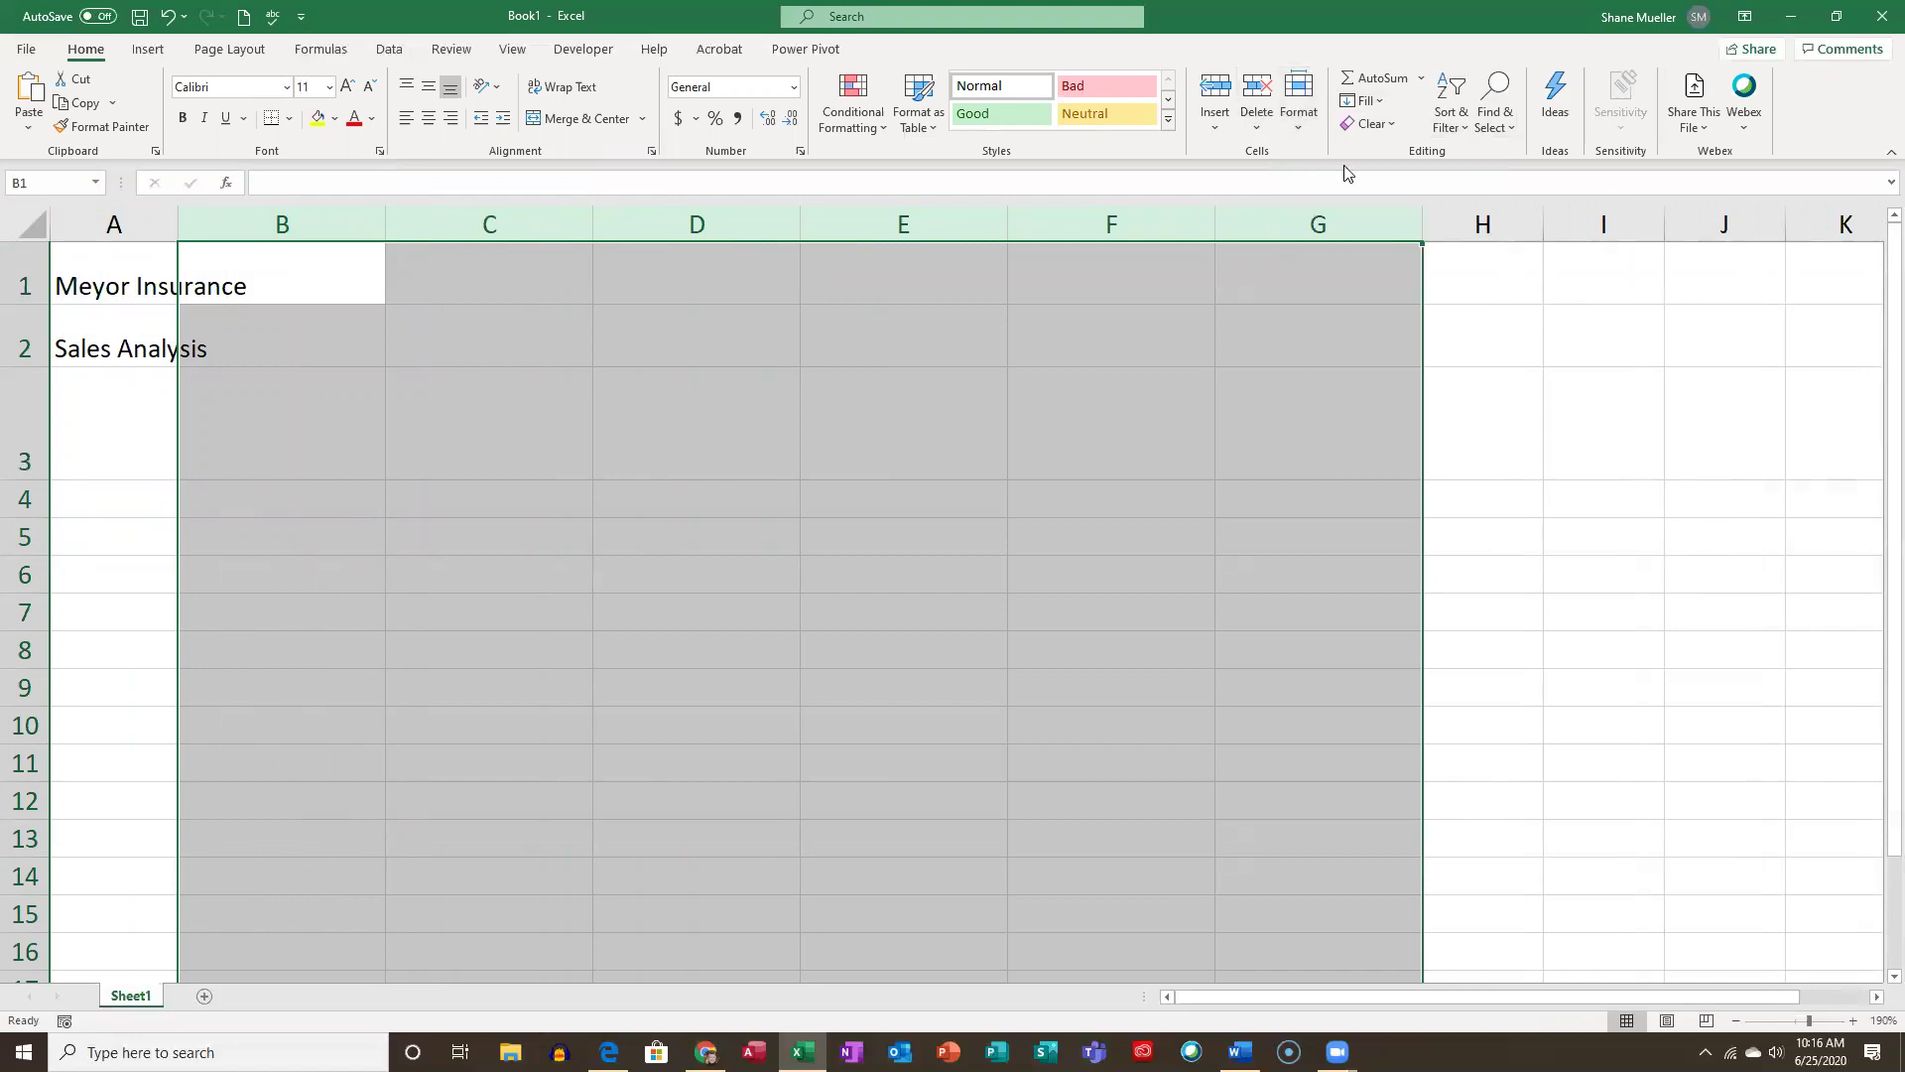
pyautogui.click(1500, 227)
pyautogui.moveTo(1533, 229); pyautogui.dragTo(1535, 227)
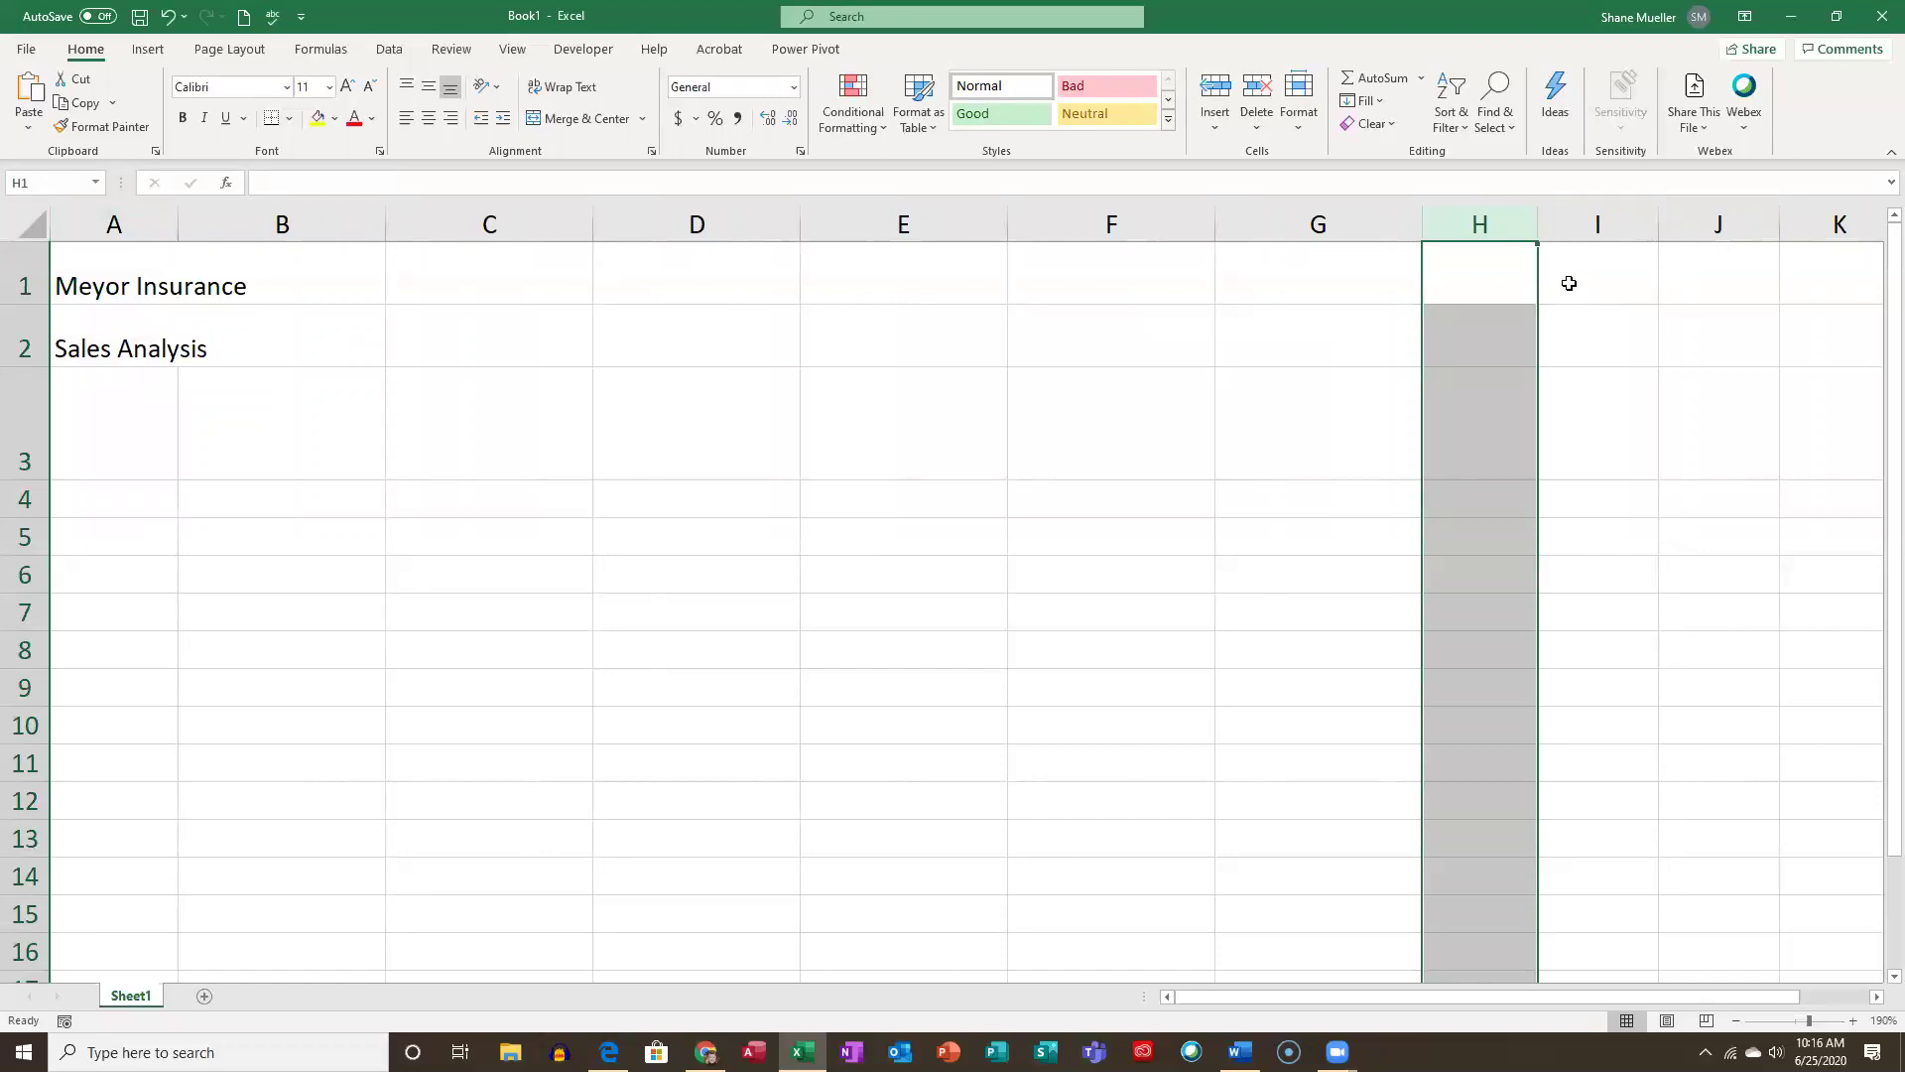
# Set the width of columns I and J to 14.
pyautogui.moveTo(1647, 228); pyautogui.dragTo(1702, 223)
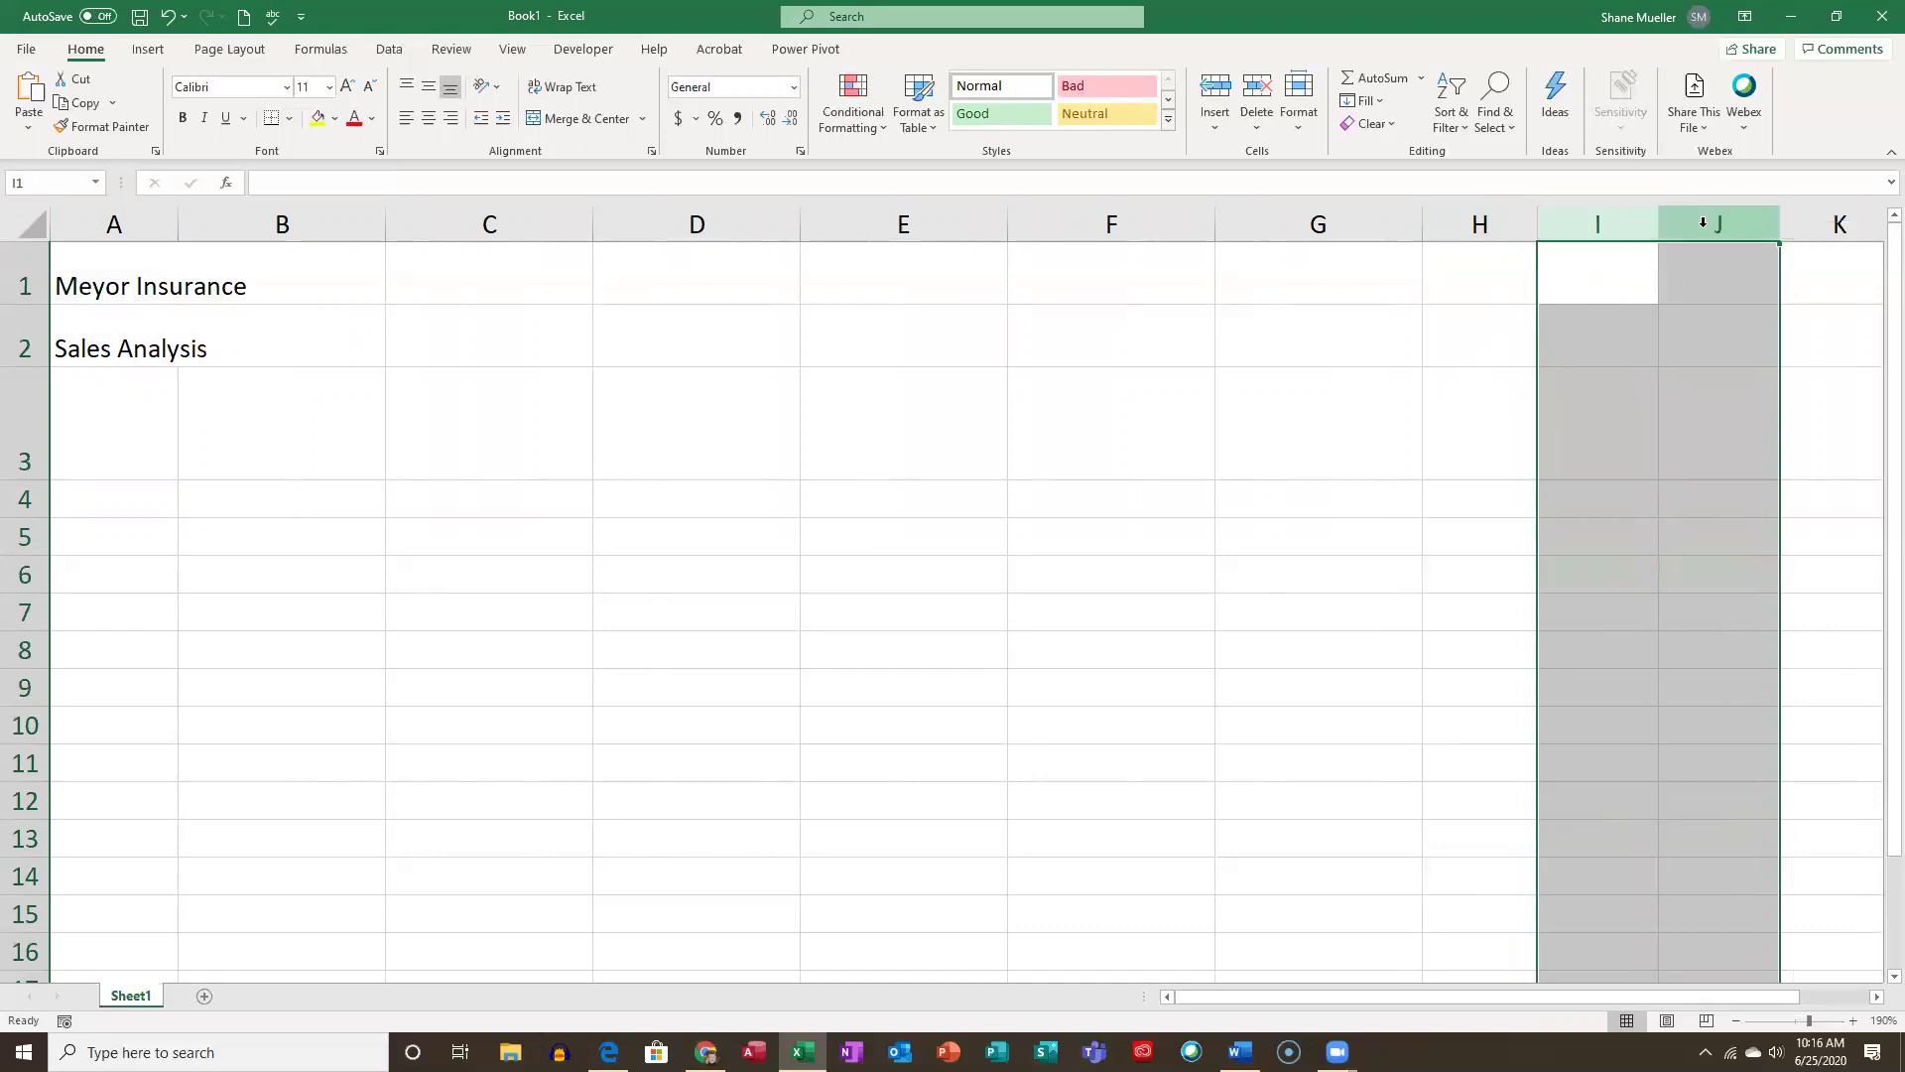
pyautogui.click(1298, 99)
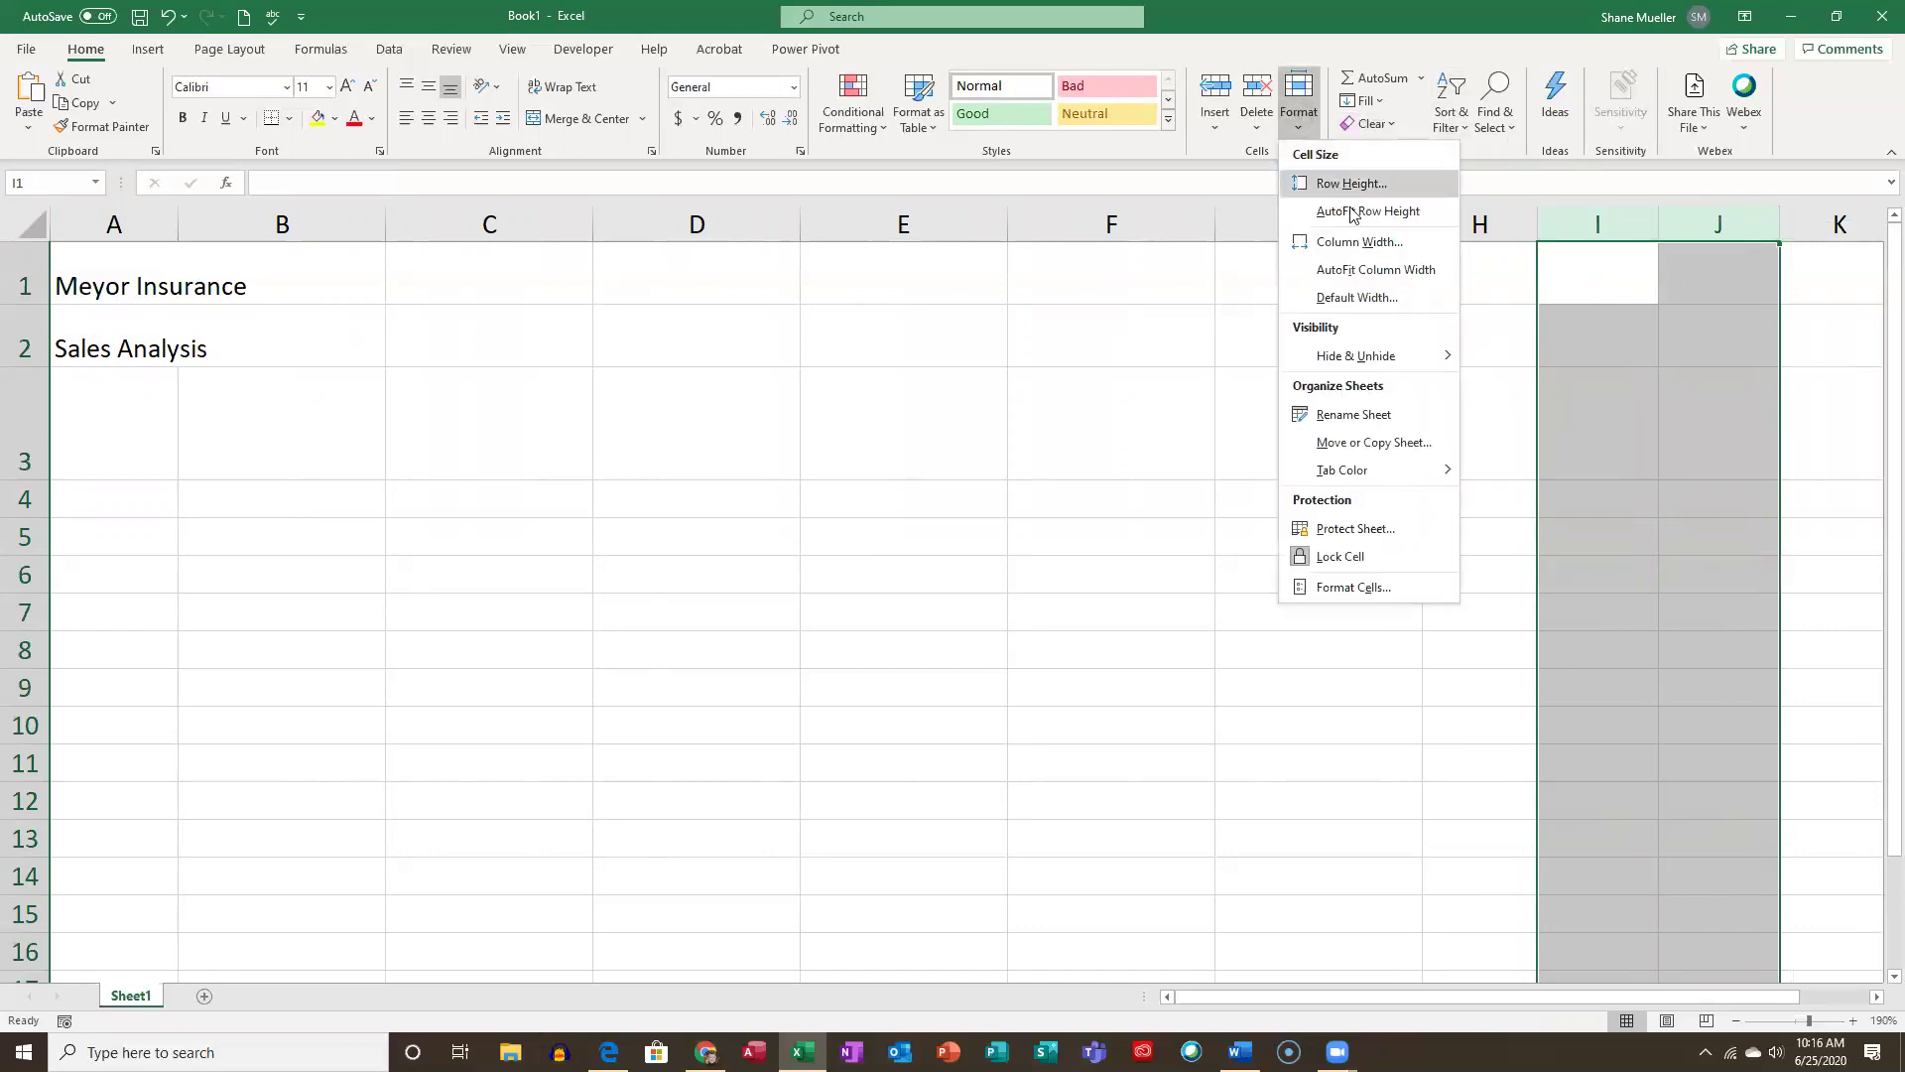
pyautogui.click(1352, 241)
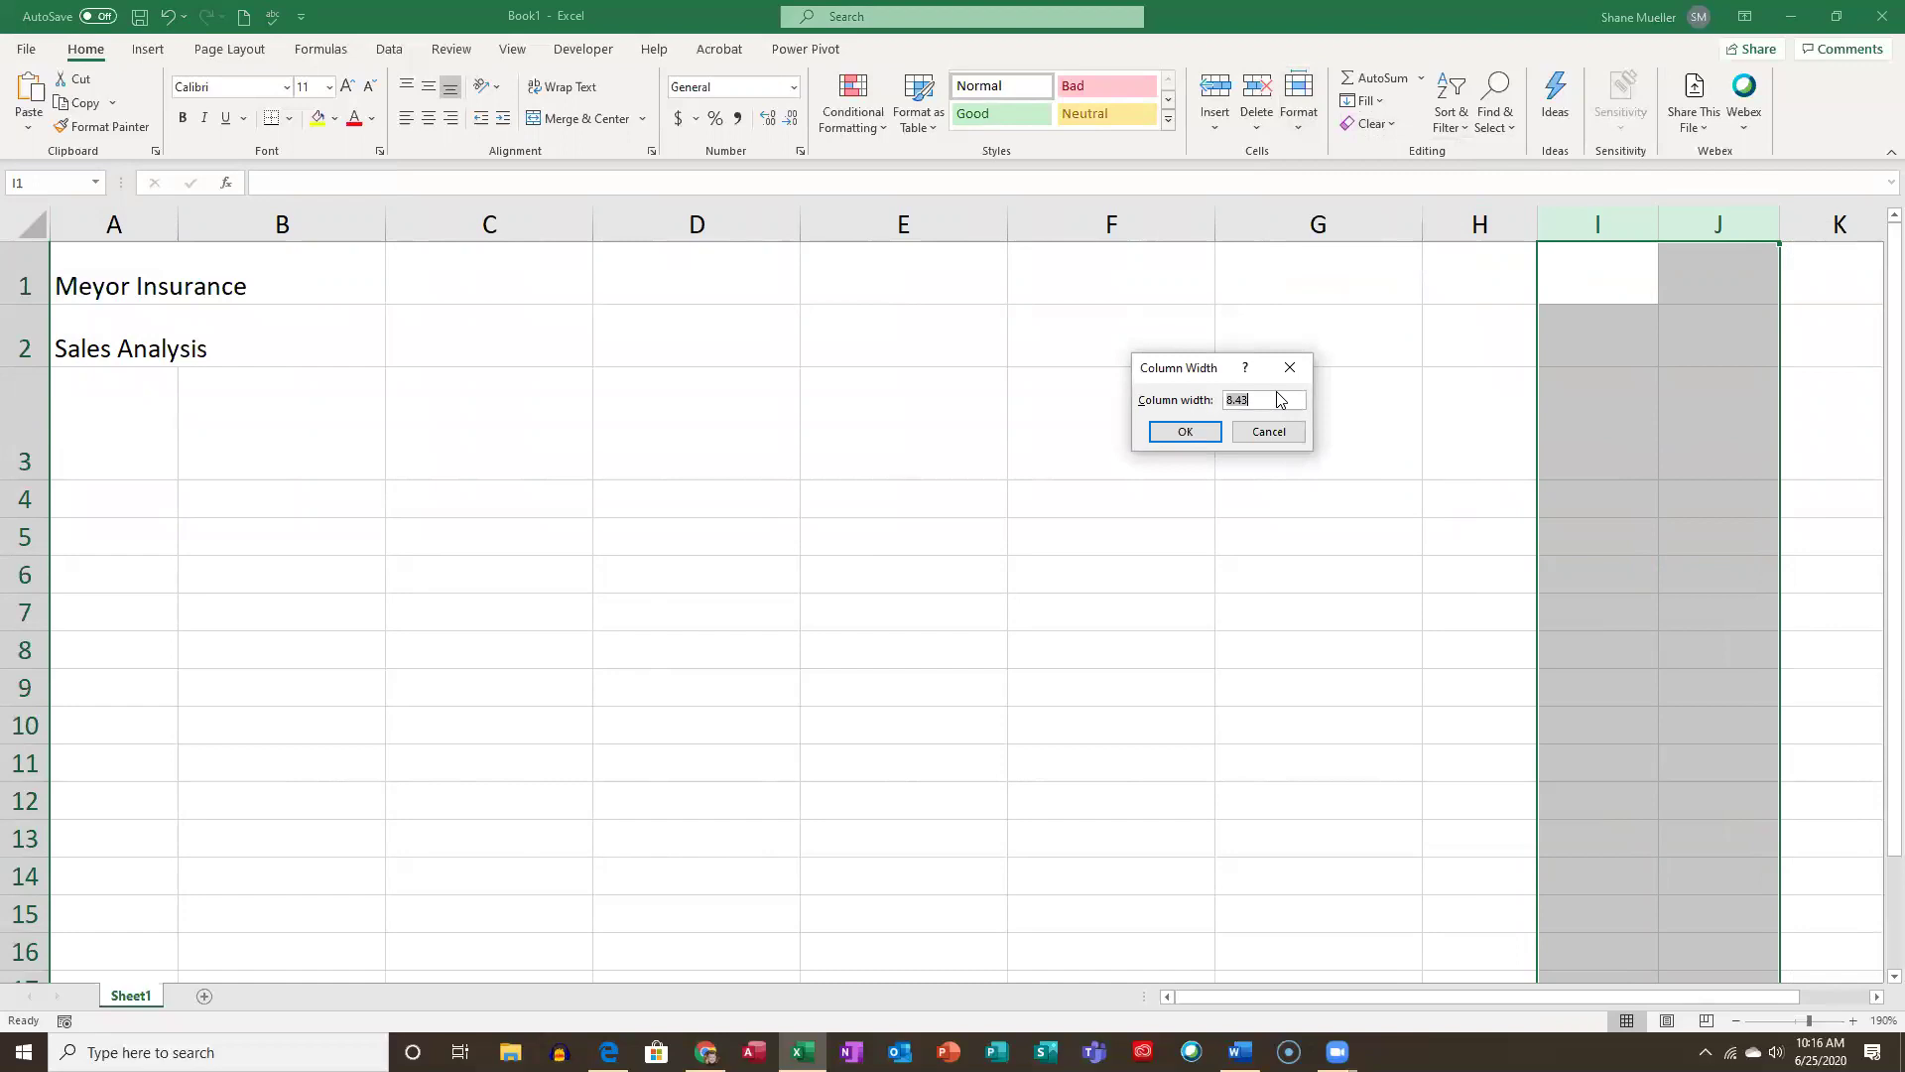
pyautogui.write('14')
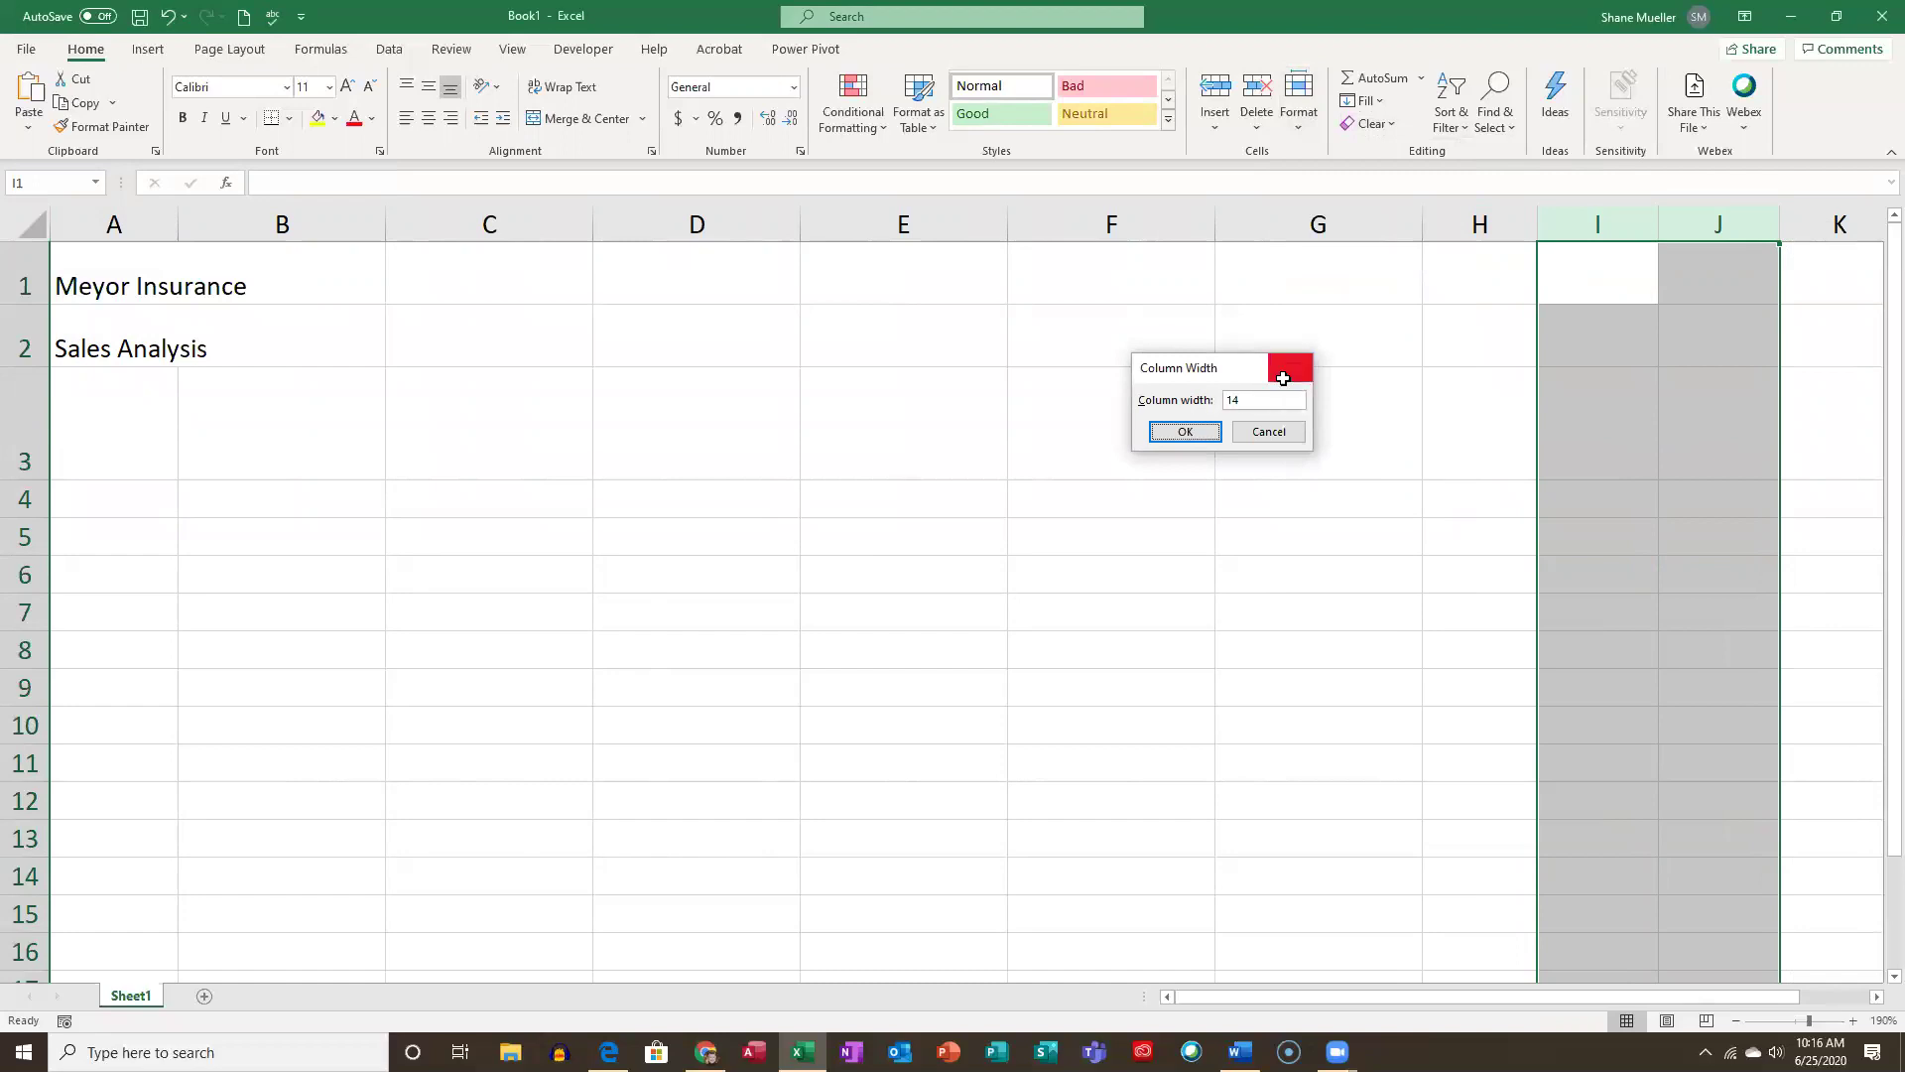
pyautogui.press('Return')
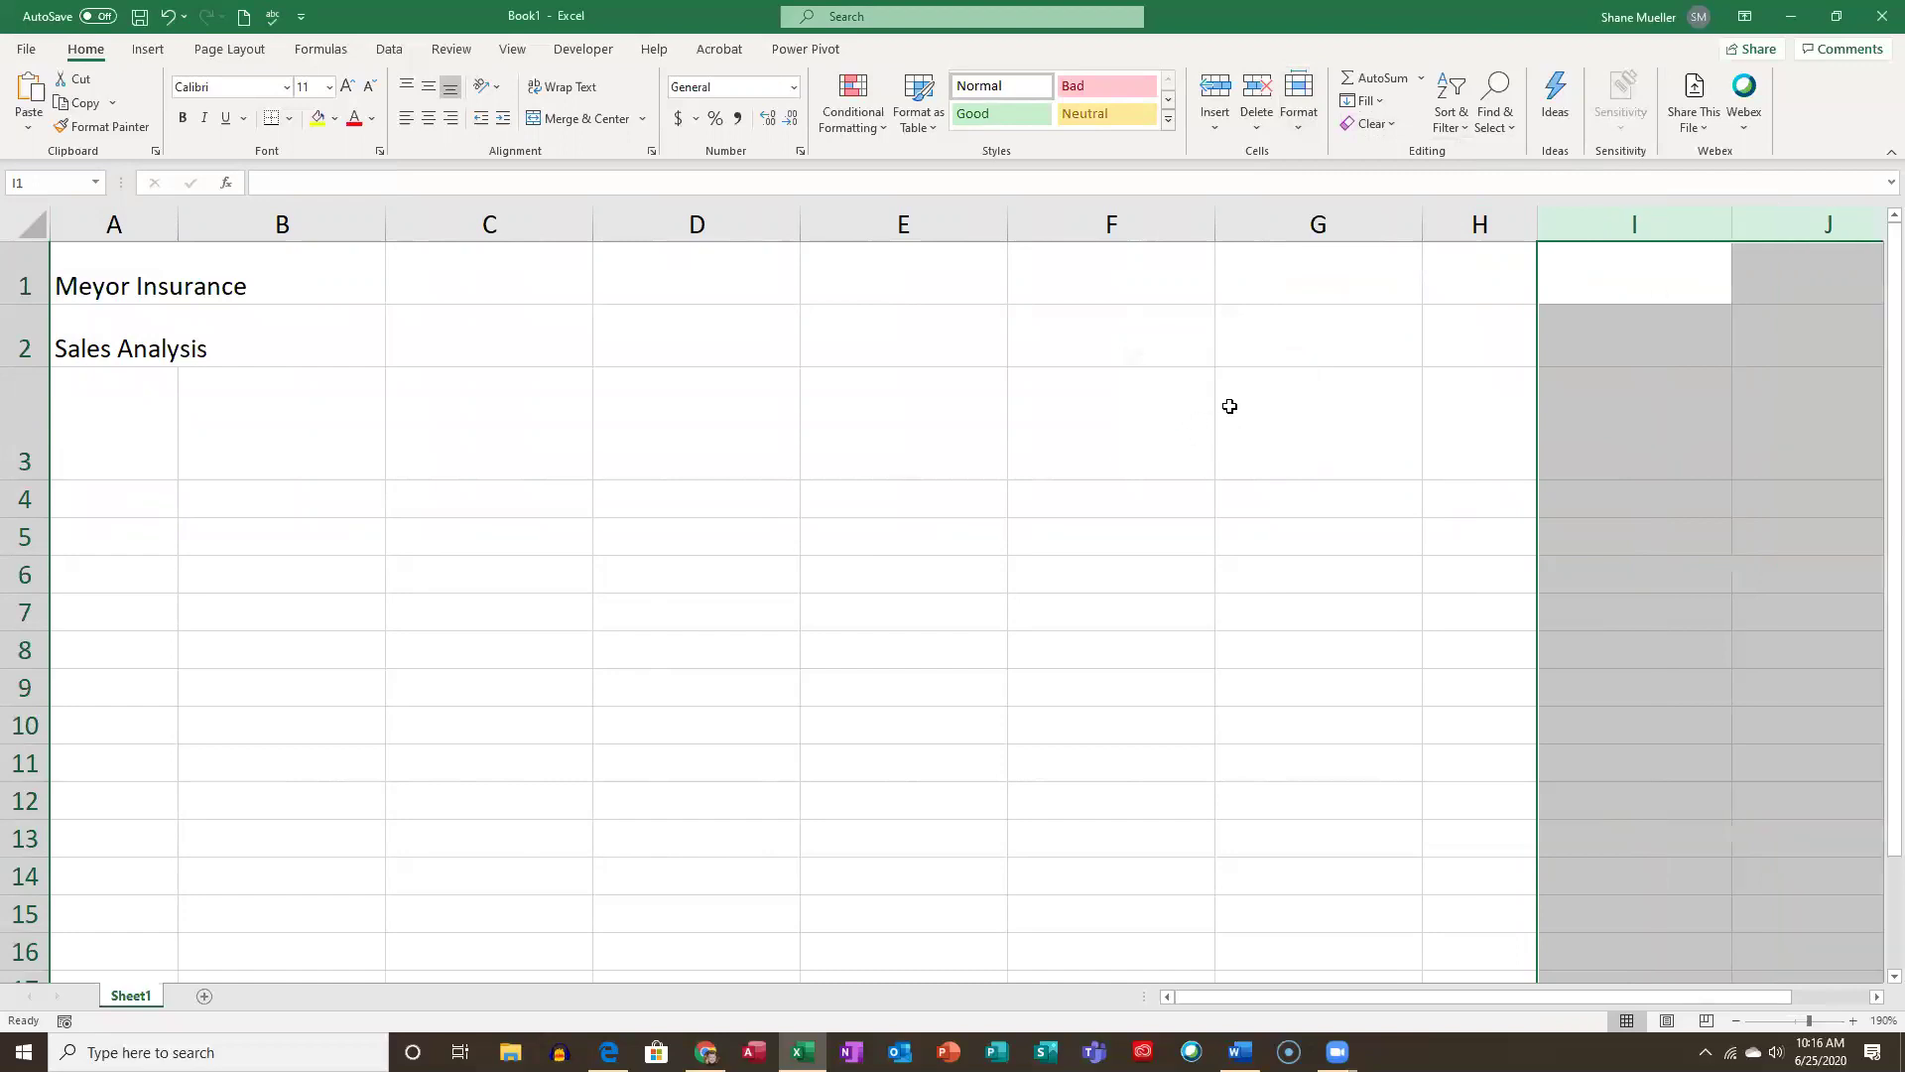
# Apply the Title cell style to the two worksheet titles in A1:A2.
pyautogui.click(1736, 1021)
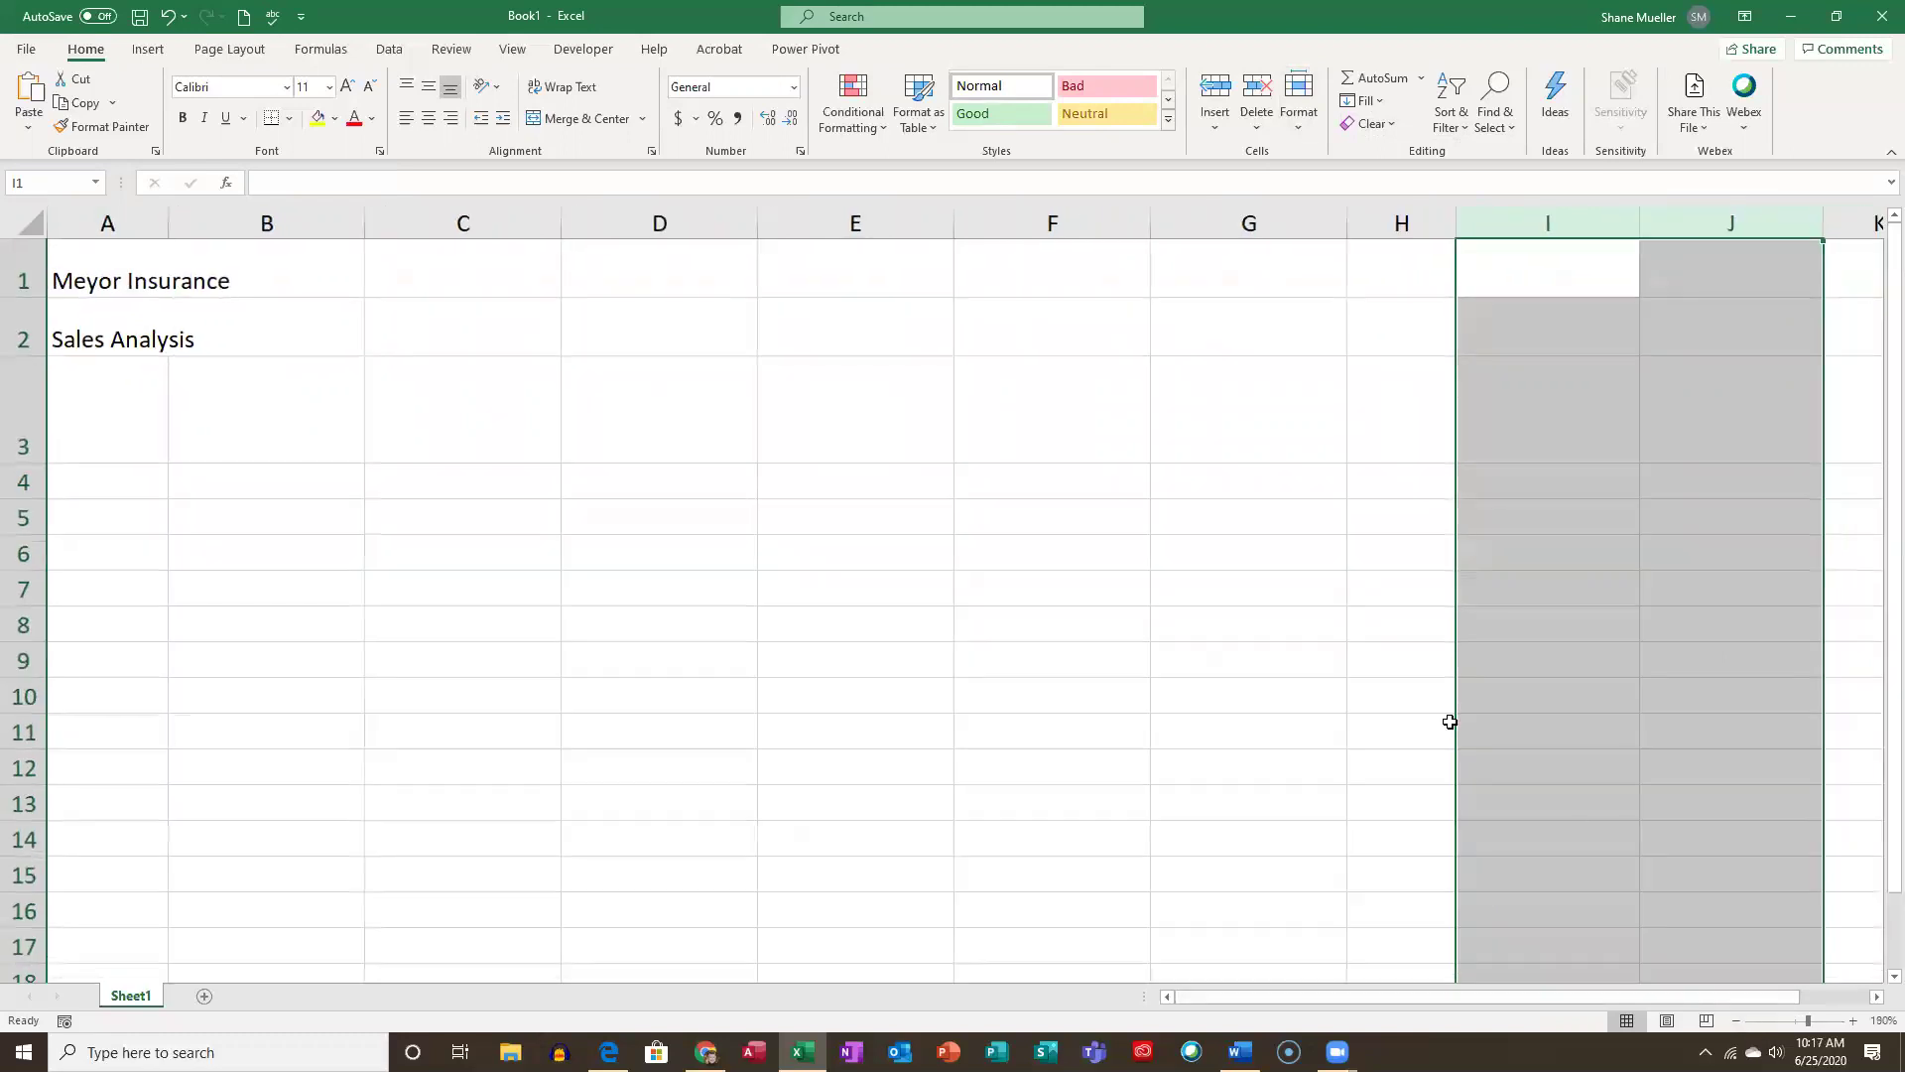
pyautogui.click(95, 385)
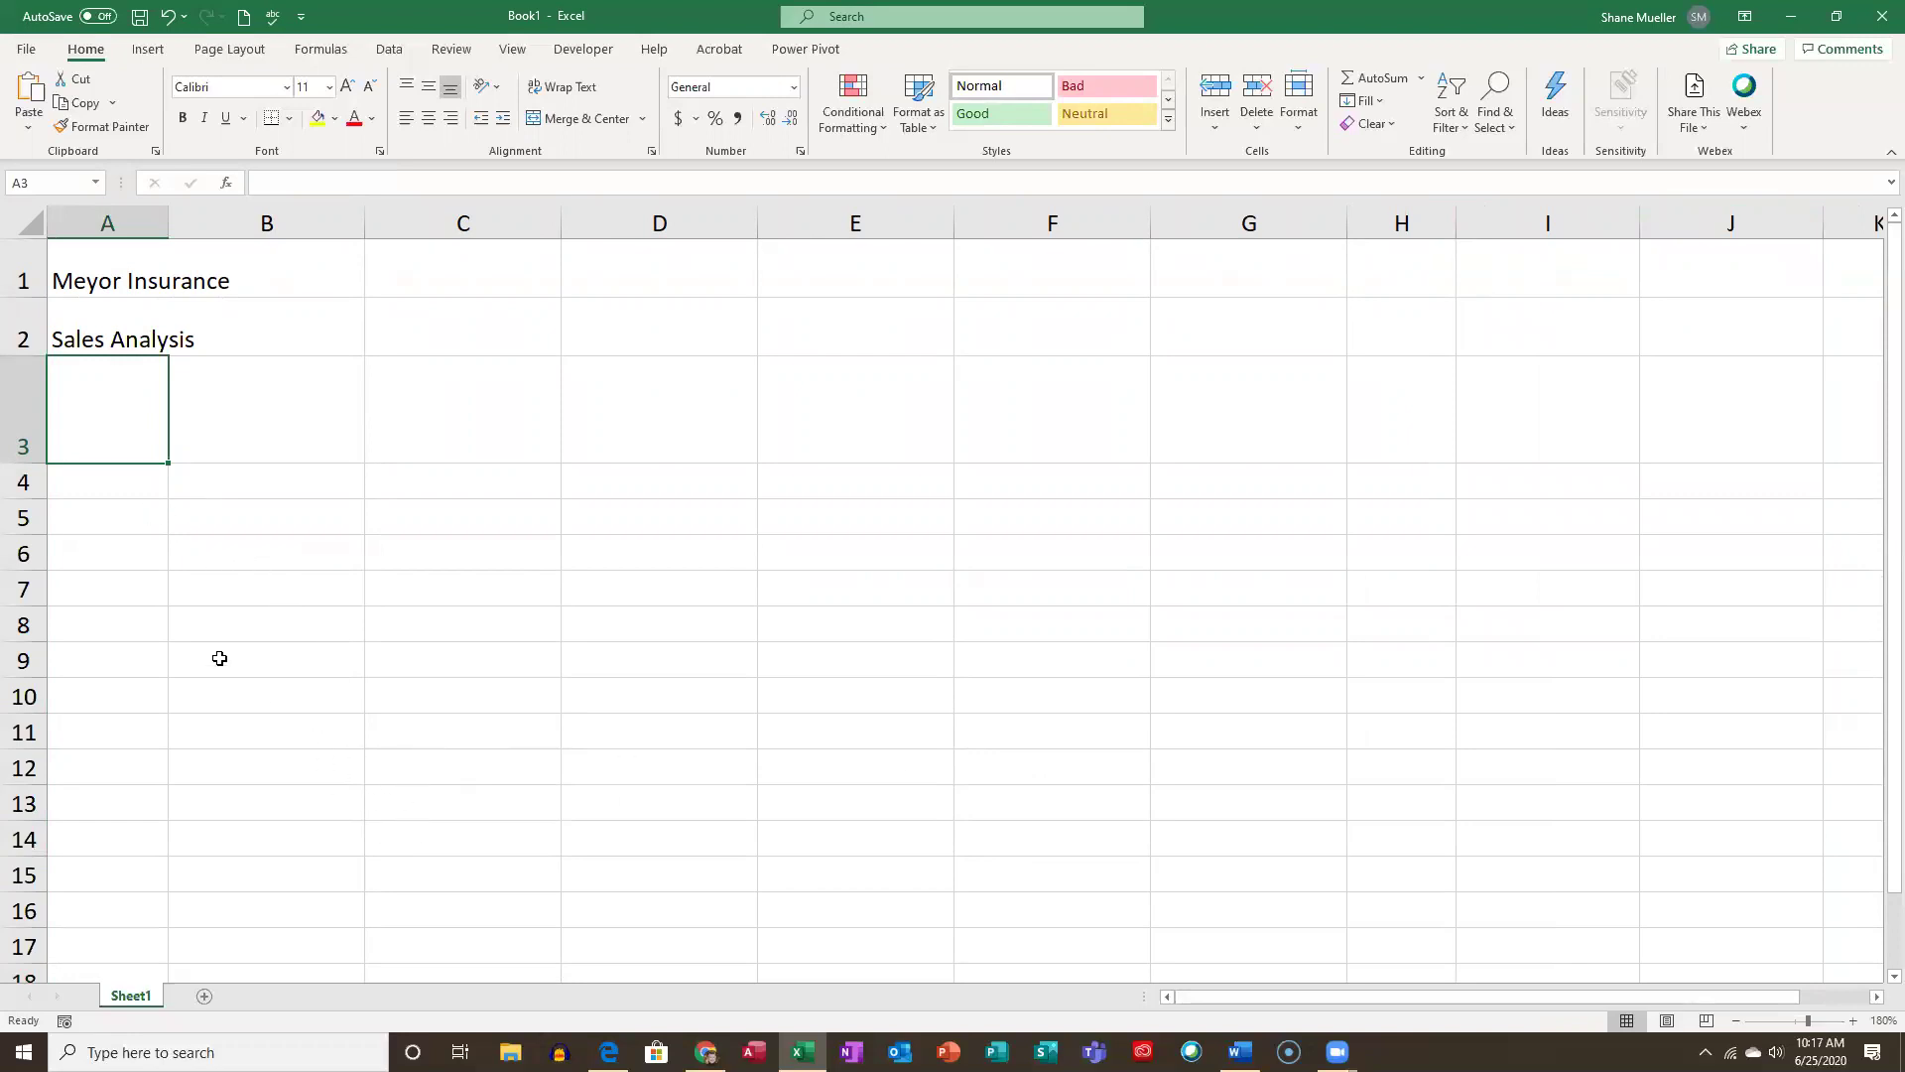
pyautogui.moveTo(132, 263); pyautogui.dragTo(132, 310)
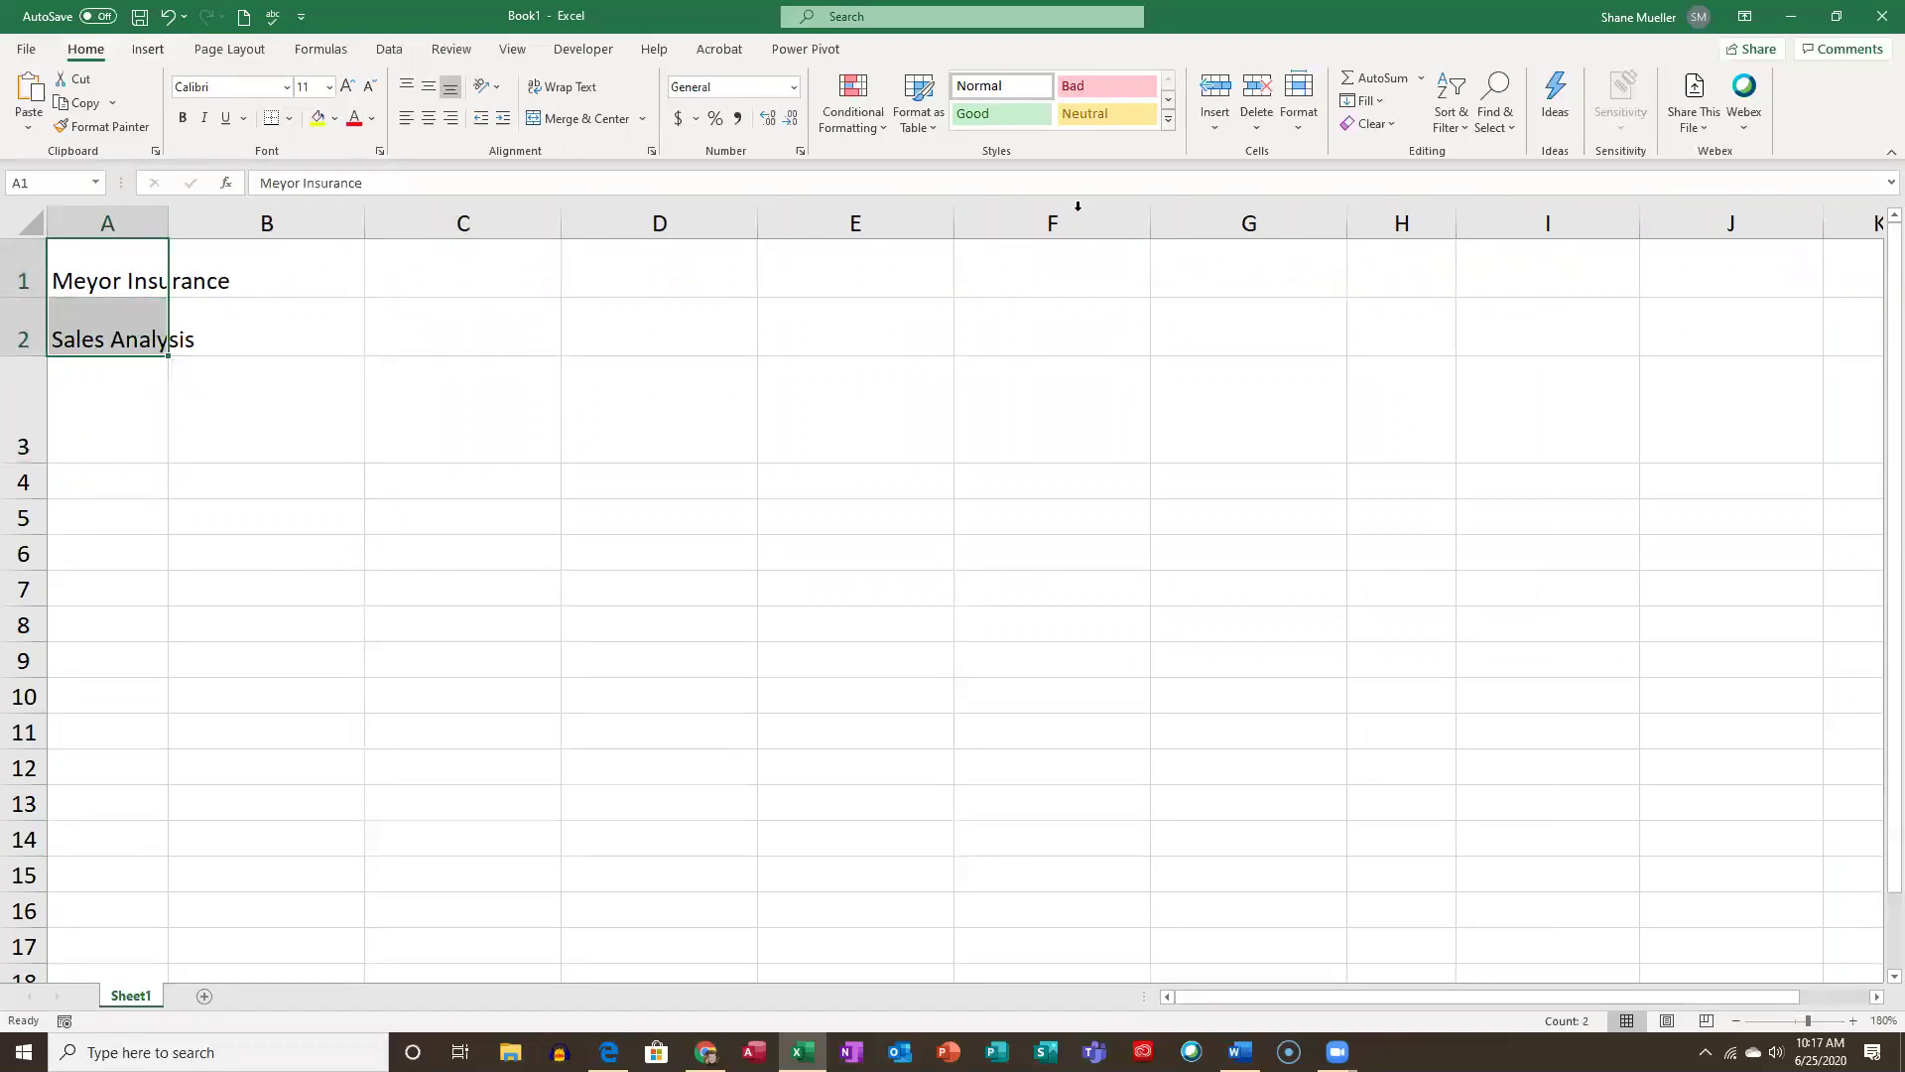
pyautogui.click(1168, 119)
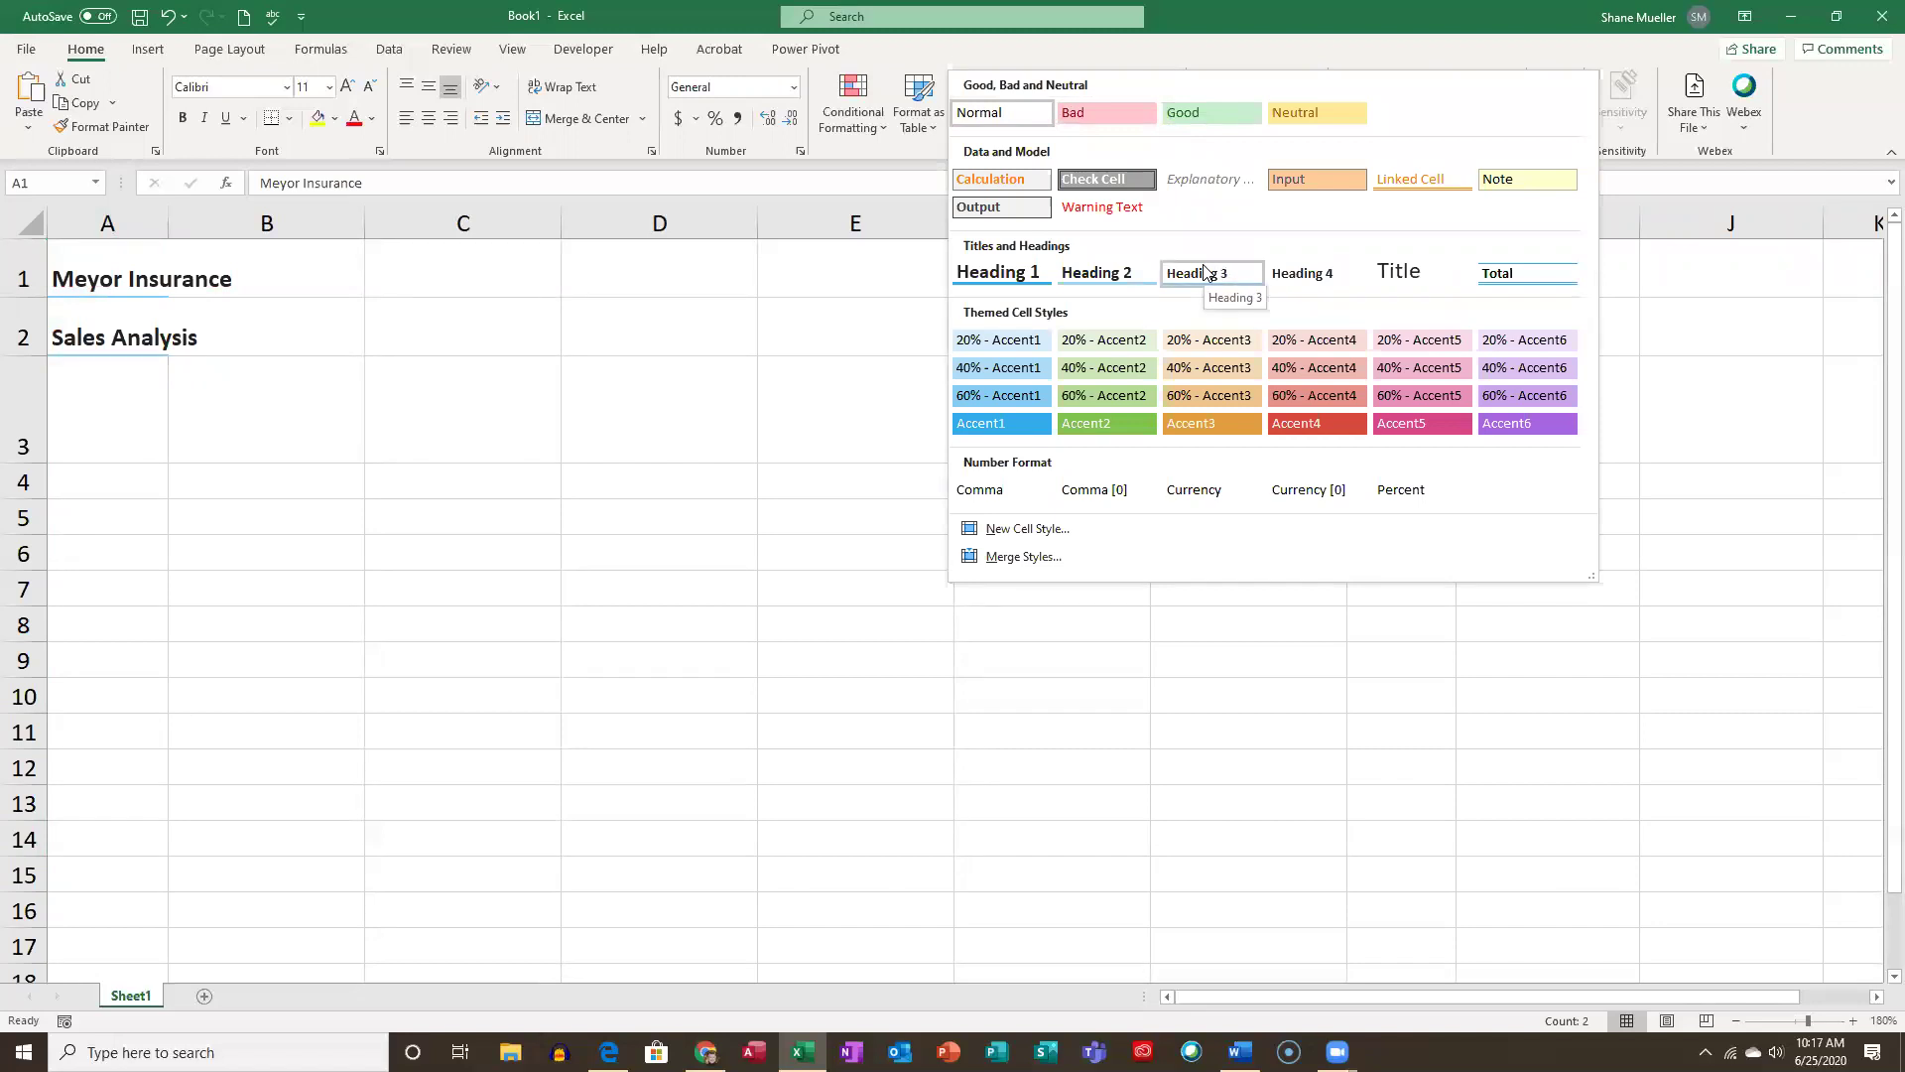
pyautogui.click(1429, 276)
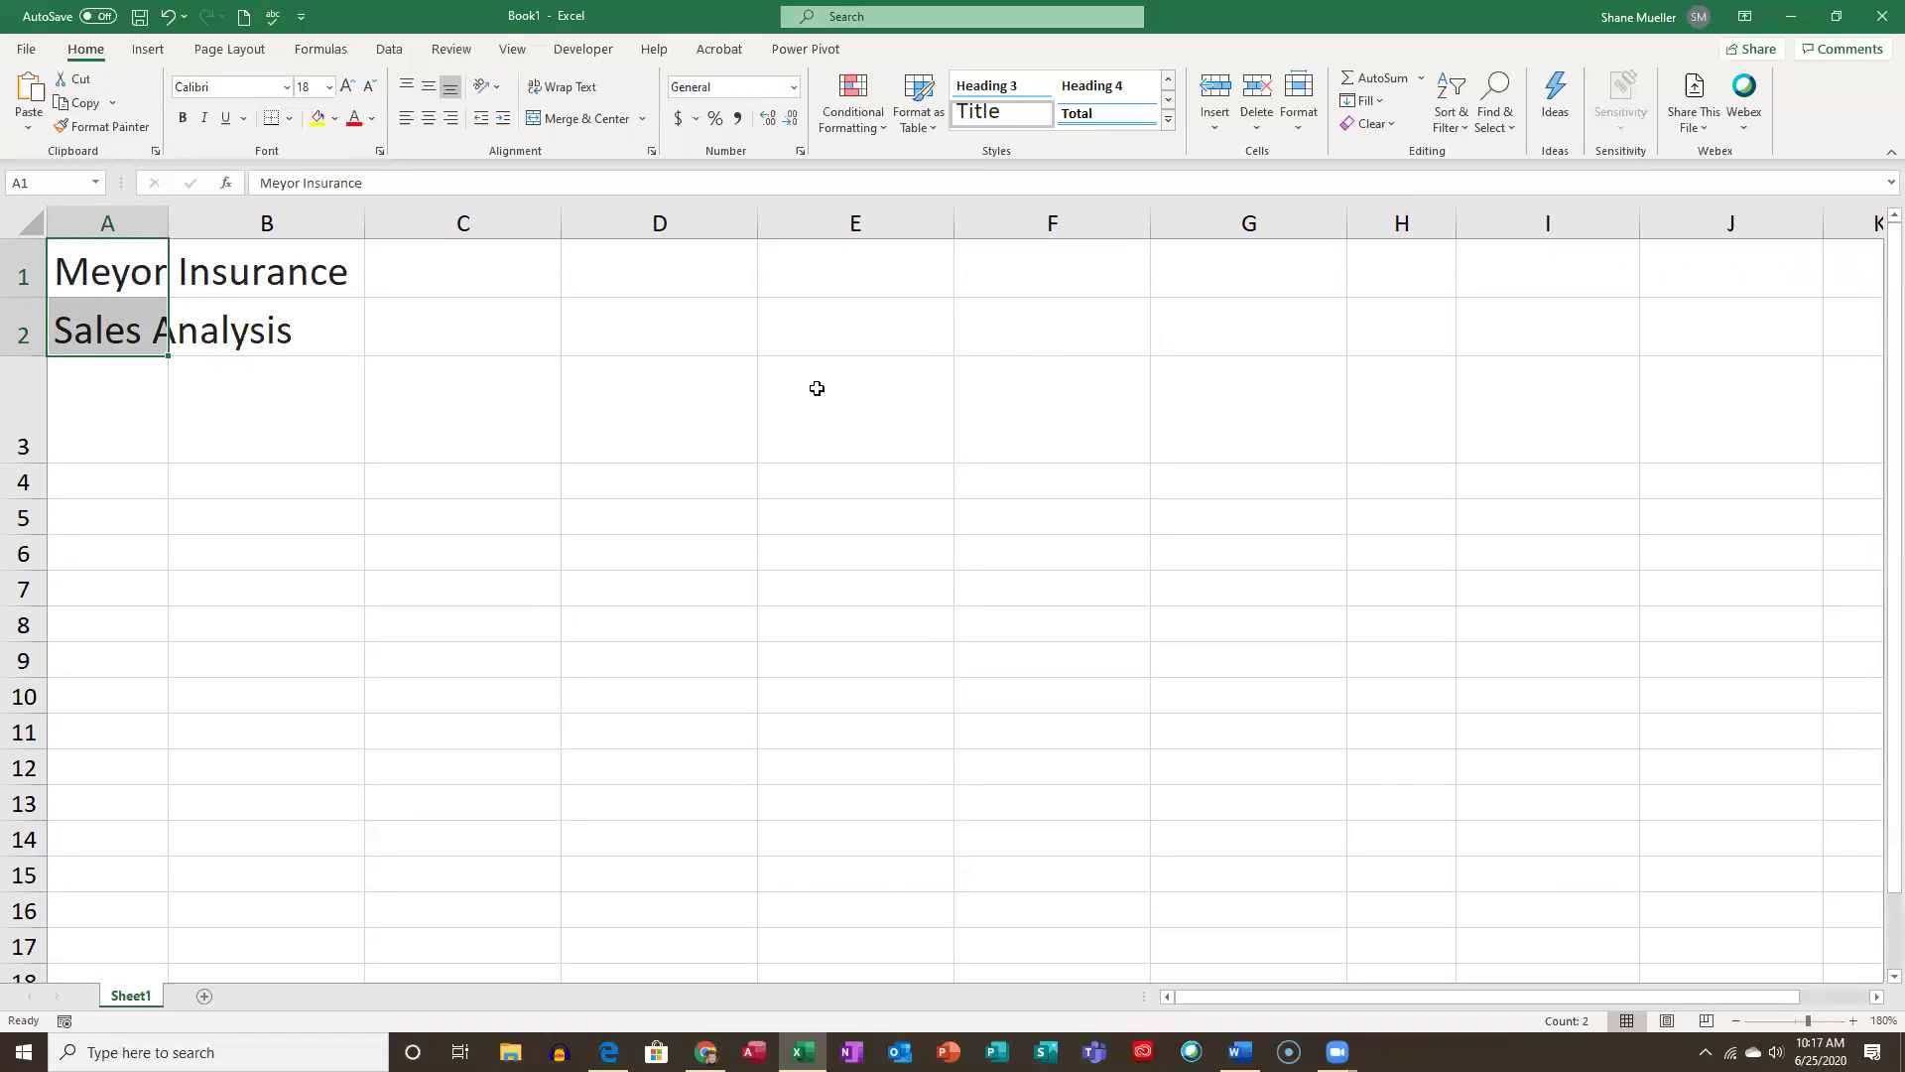
# Increase the font size of the titles in A1:A2 to 24.
pyautogui.click(347, 88)
pyautogui.click(346, 88)
pyautogui.click(347, 88)
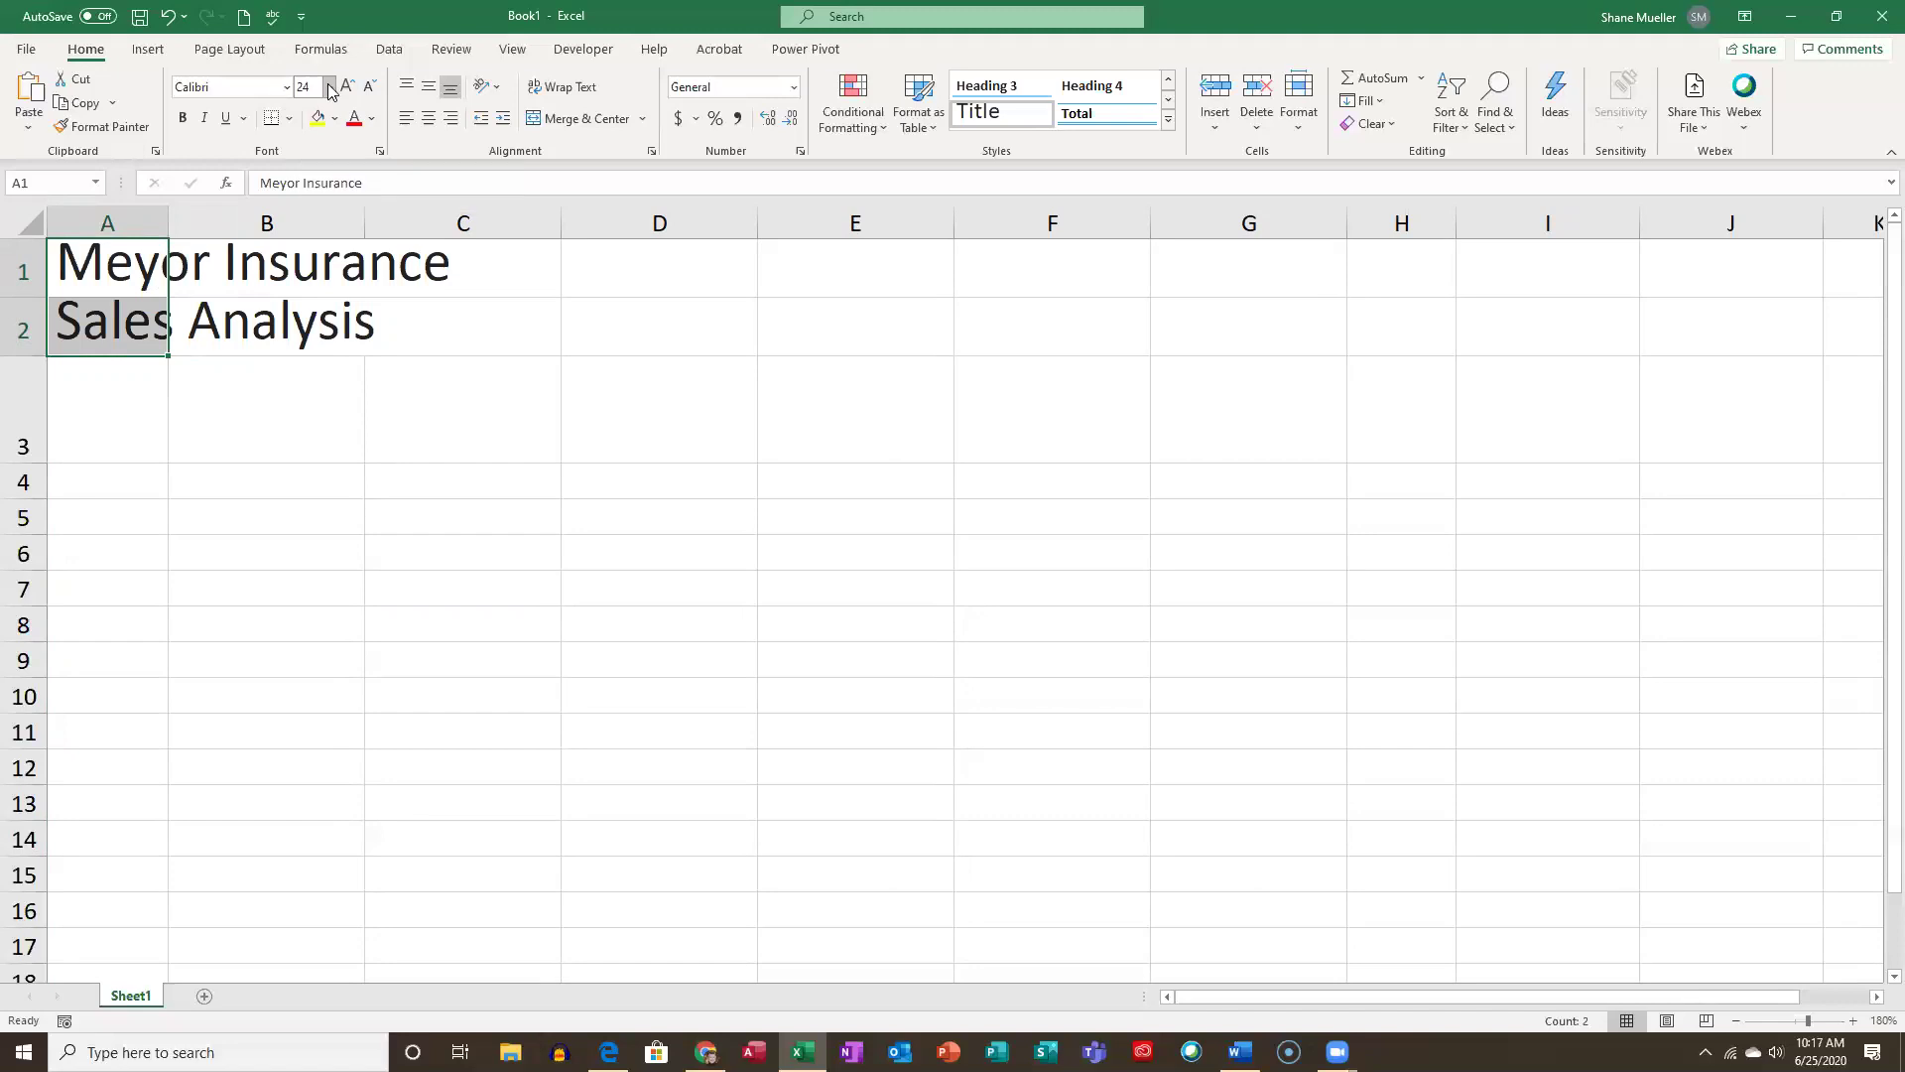
pyautogui.click(329, 88)
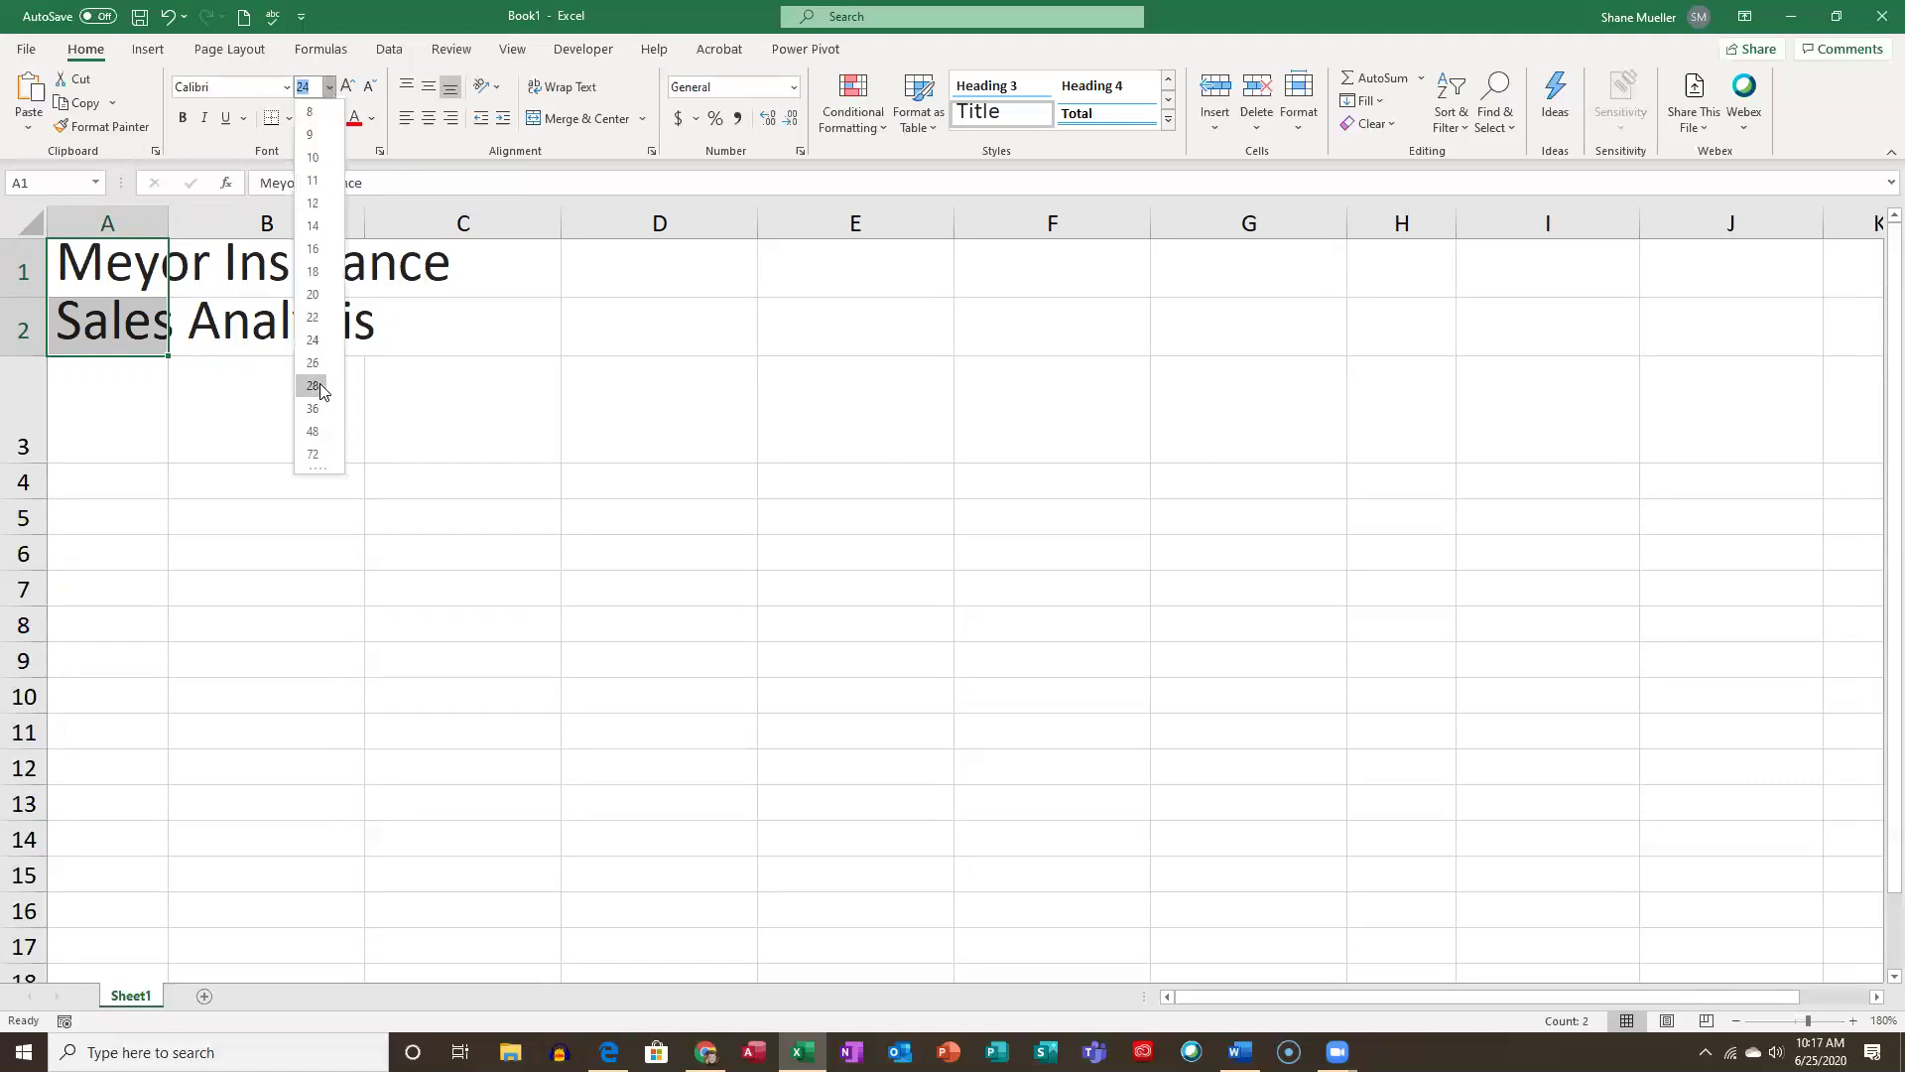
pyautogui.click(374, 333)
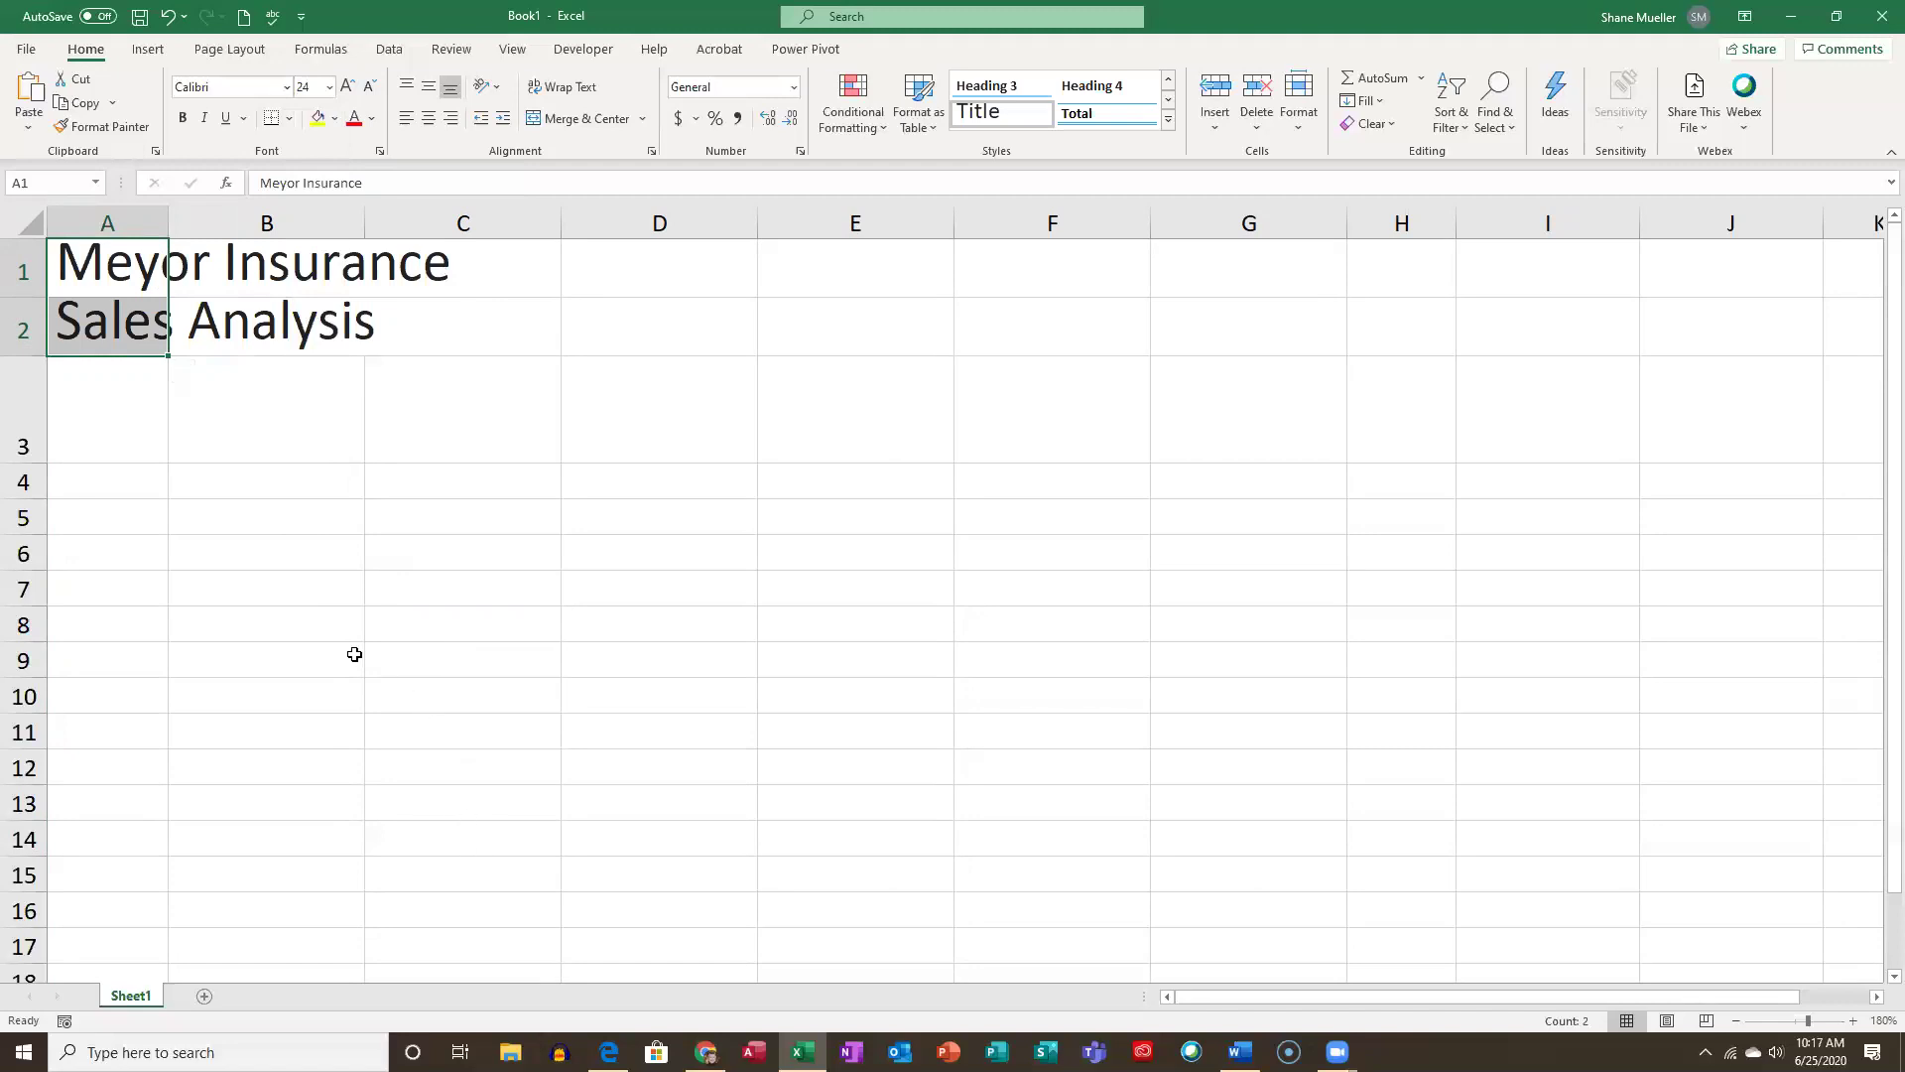
# Try merging and centering the Meyor Insurance title across A1:J1, and undo the merge.
pyautogui.click(109, 254)
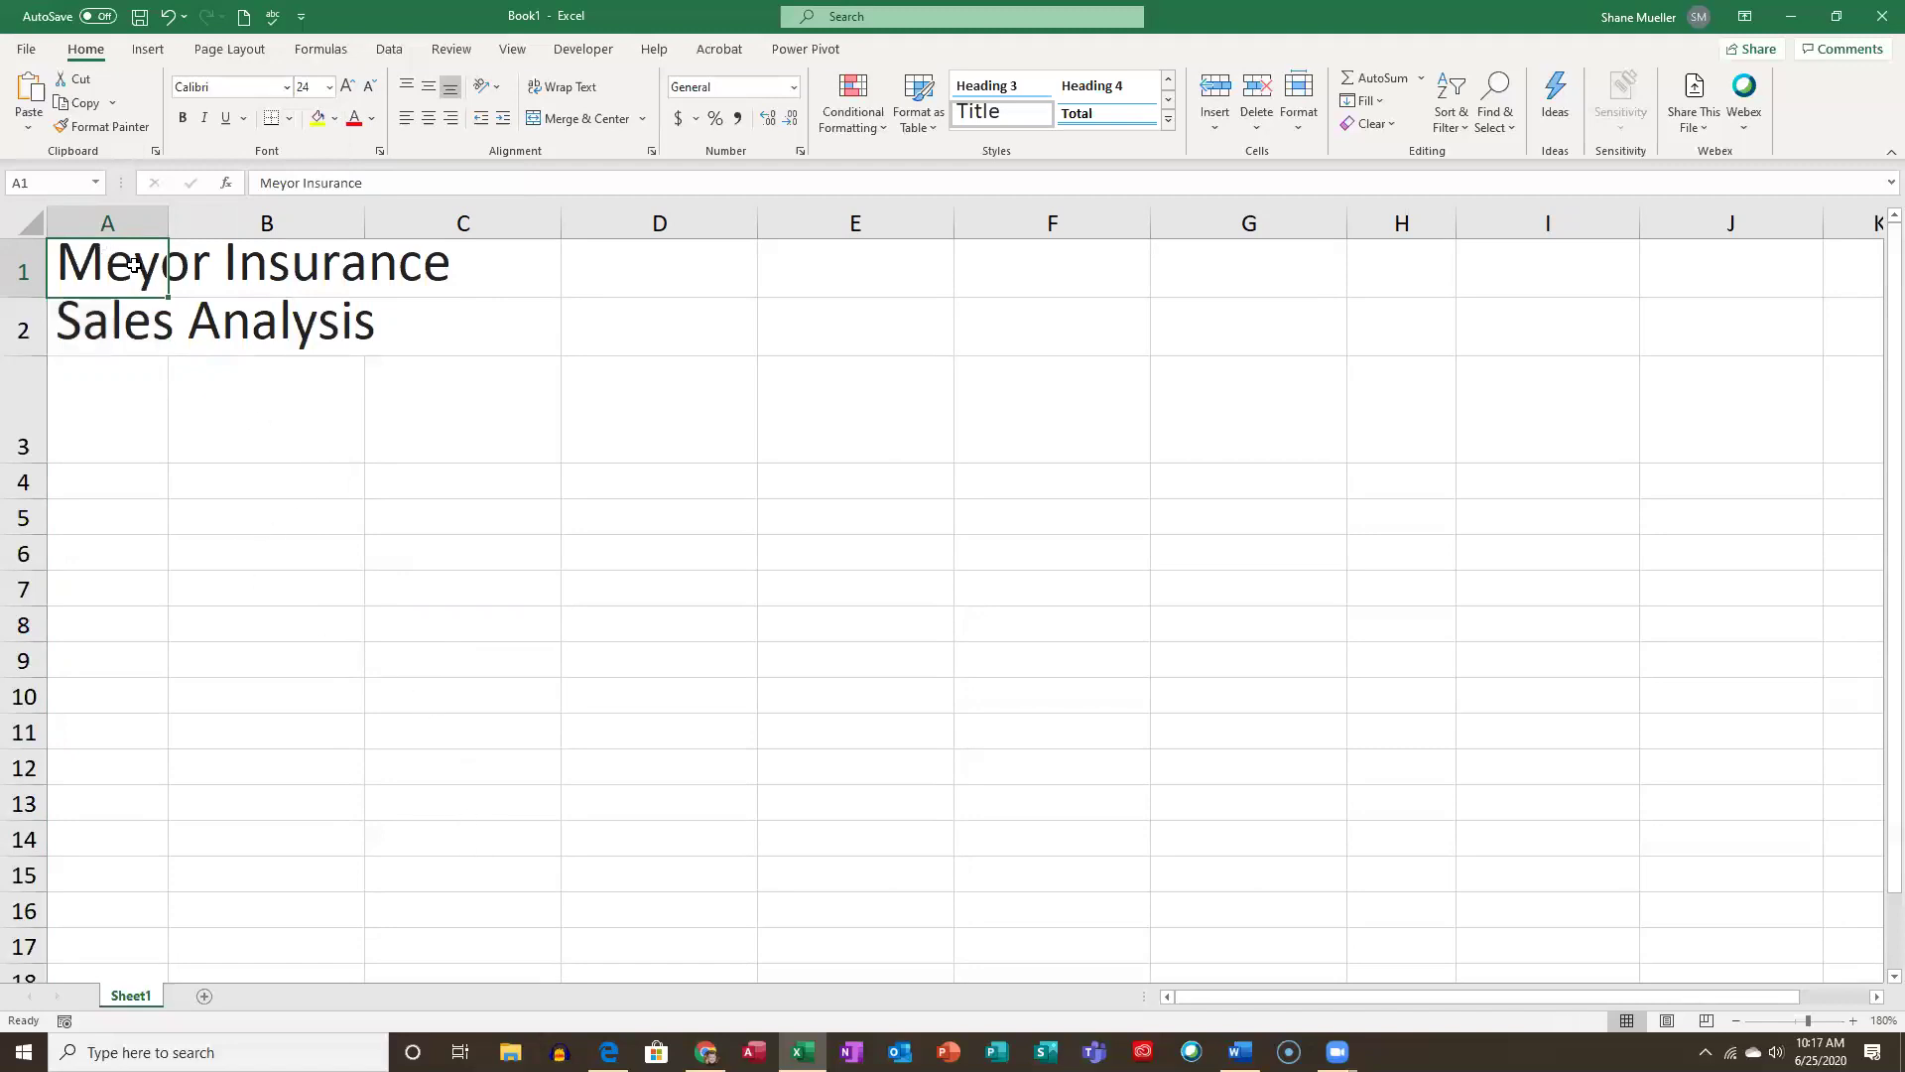
pyautogui.moveTo(134, 263); pyautogui.dragTo(1787, 282)
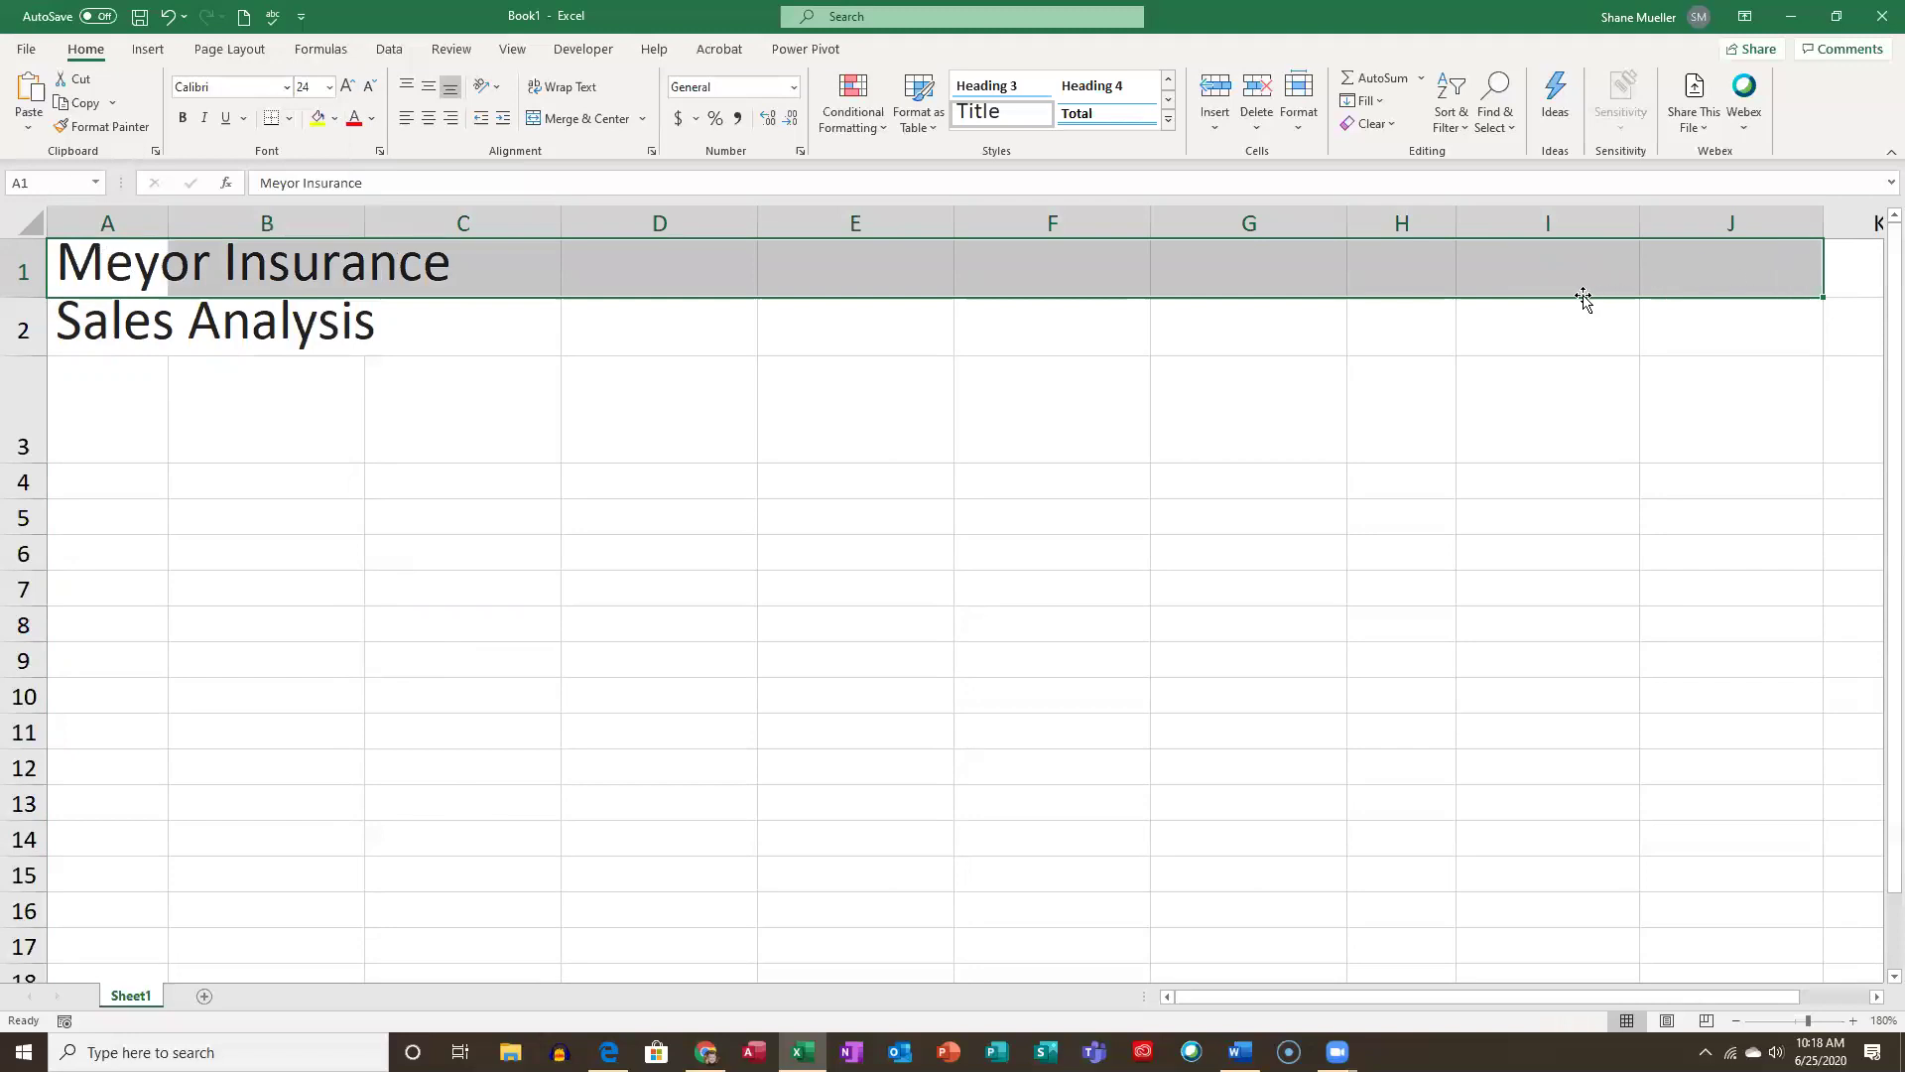
pyautogui.click(575, 118)
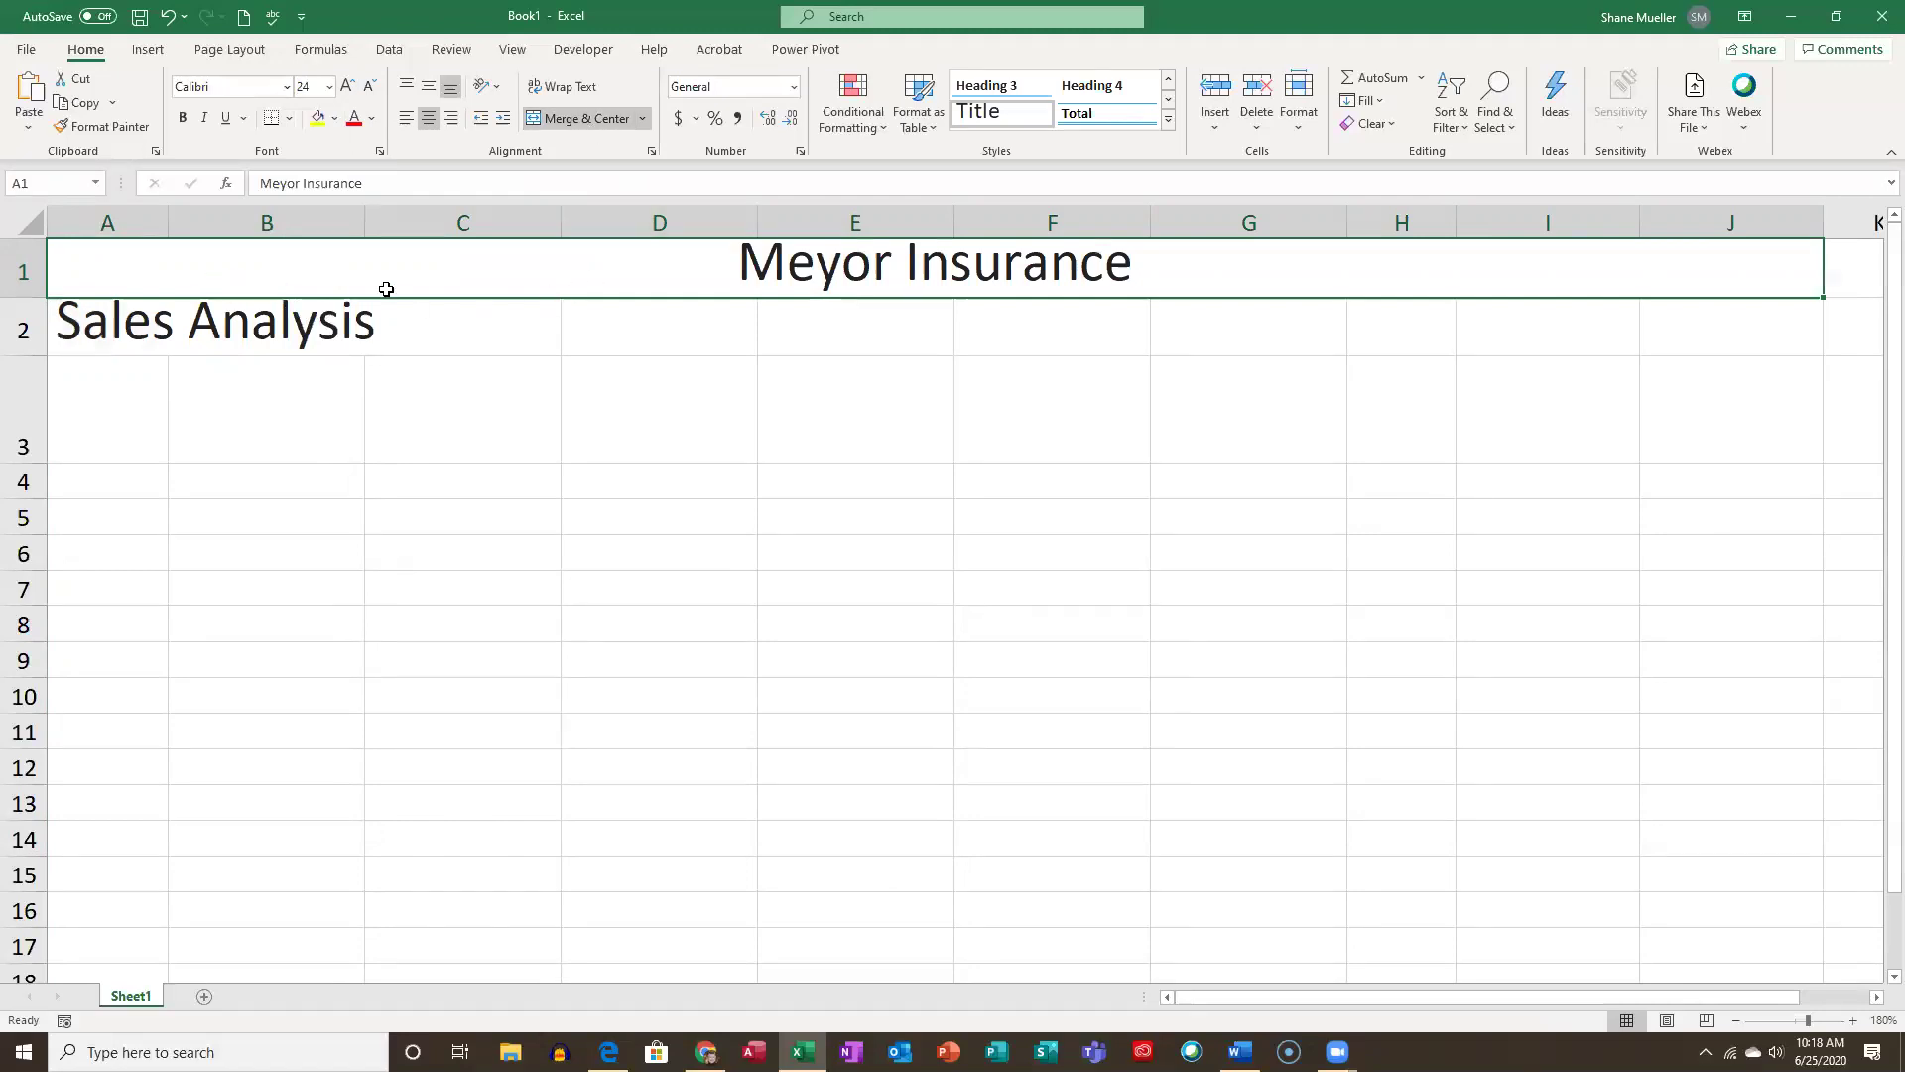
pyautogui.click(167, 17)
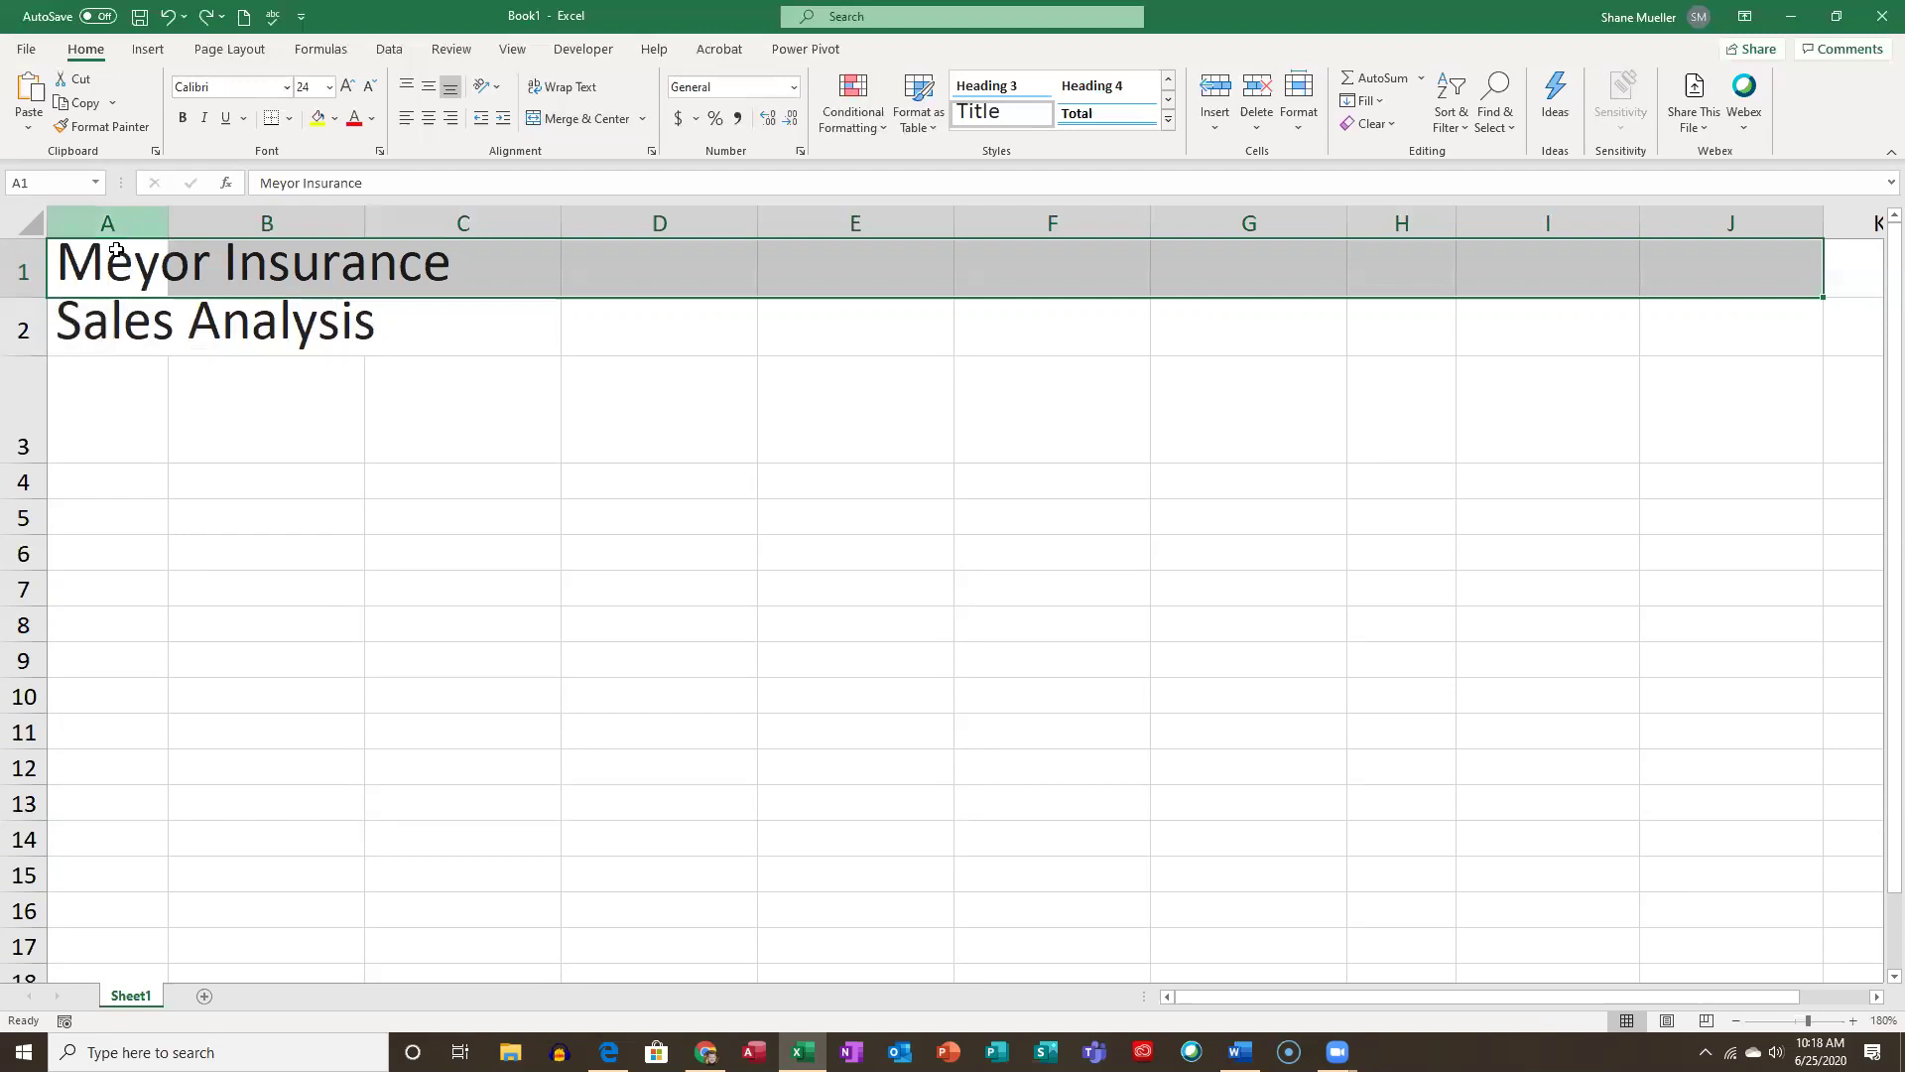
# Merge and center the Meyor Insurance title across A1:J1 and the Sales Analysis title across A2:J2.
pyautogui.click(115, 260)
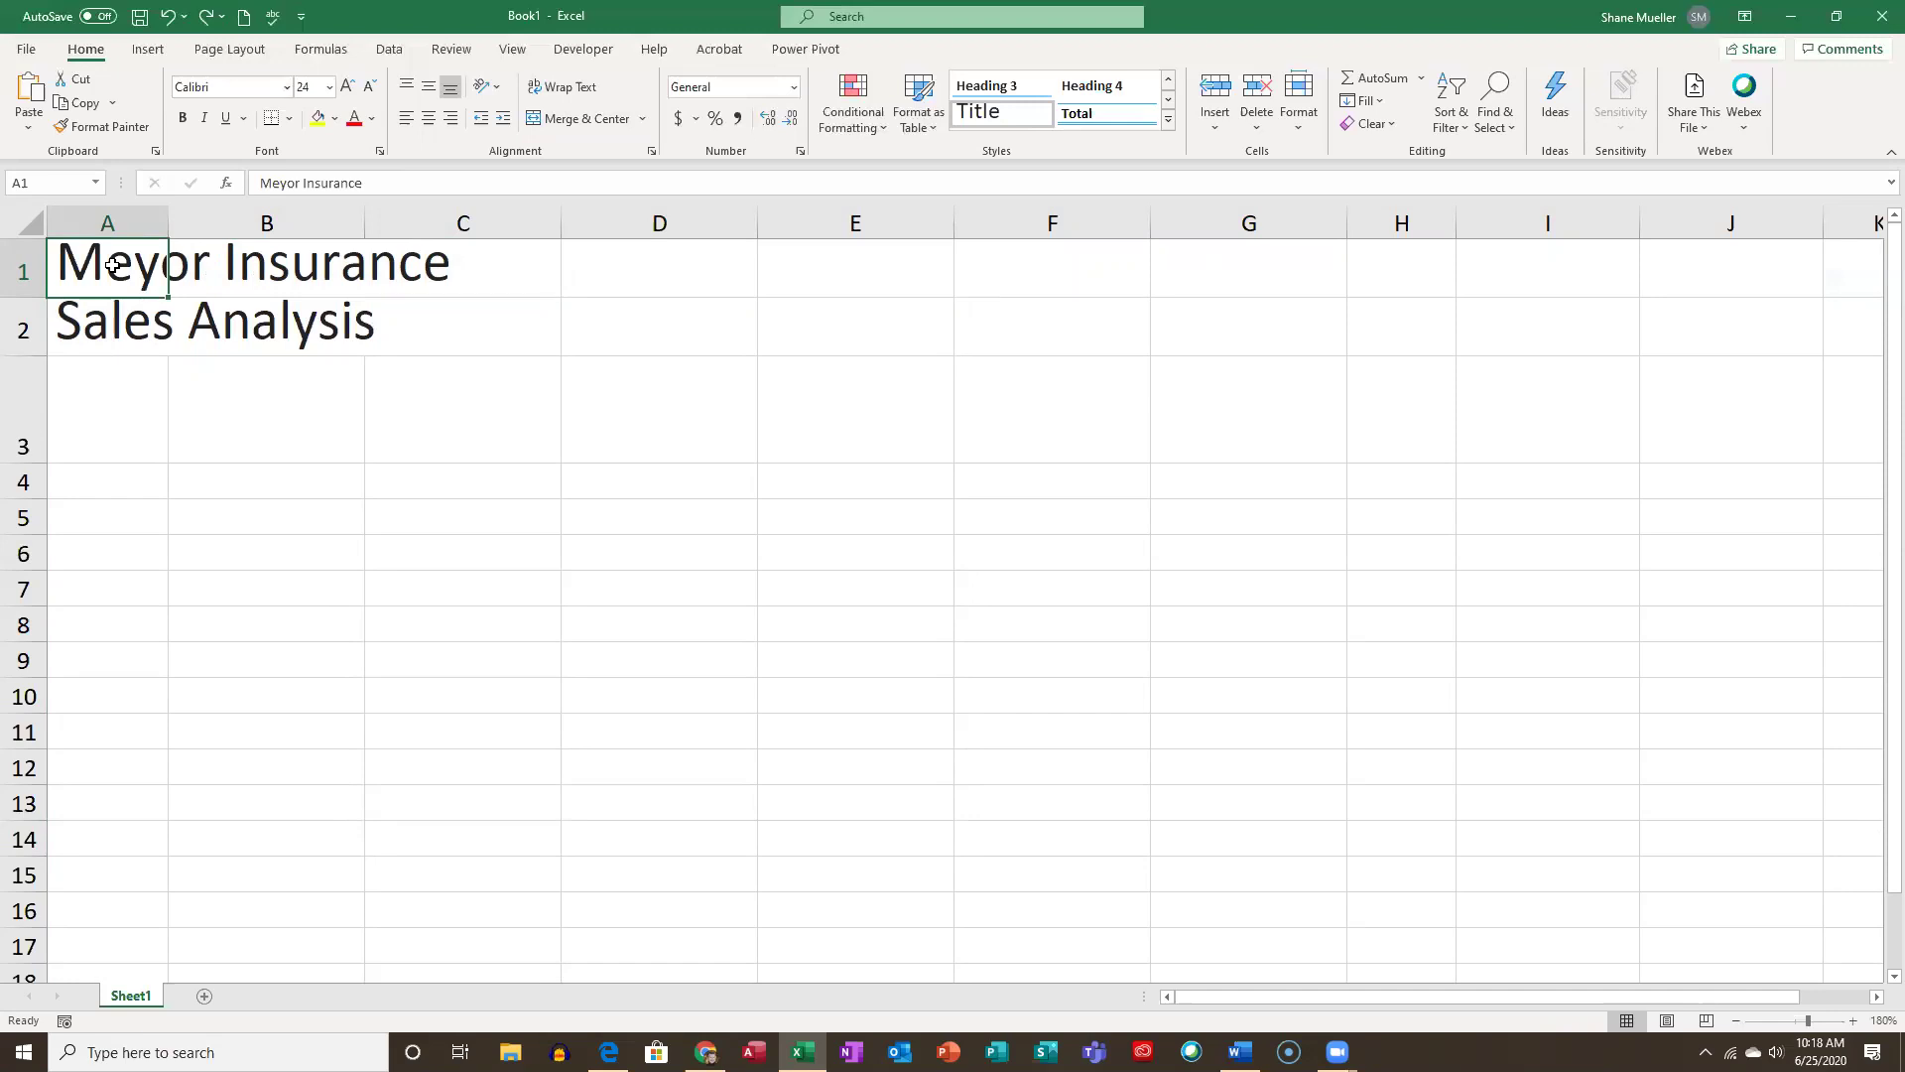
pyautogui.moveTo(118, 263); pyautogui.dragTo(1747, 275)
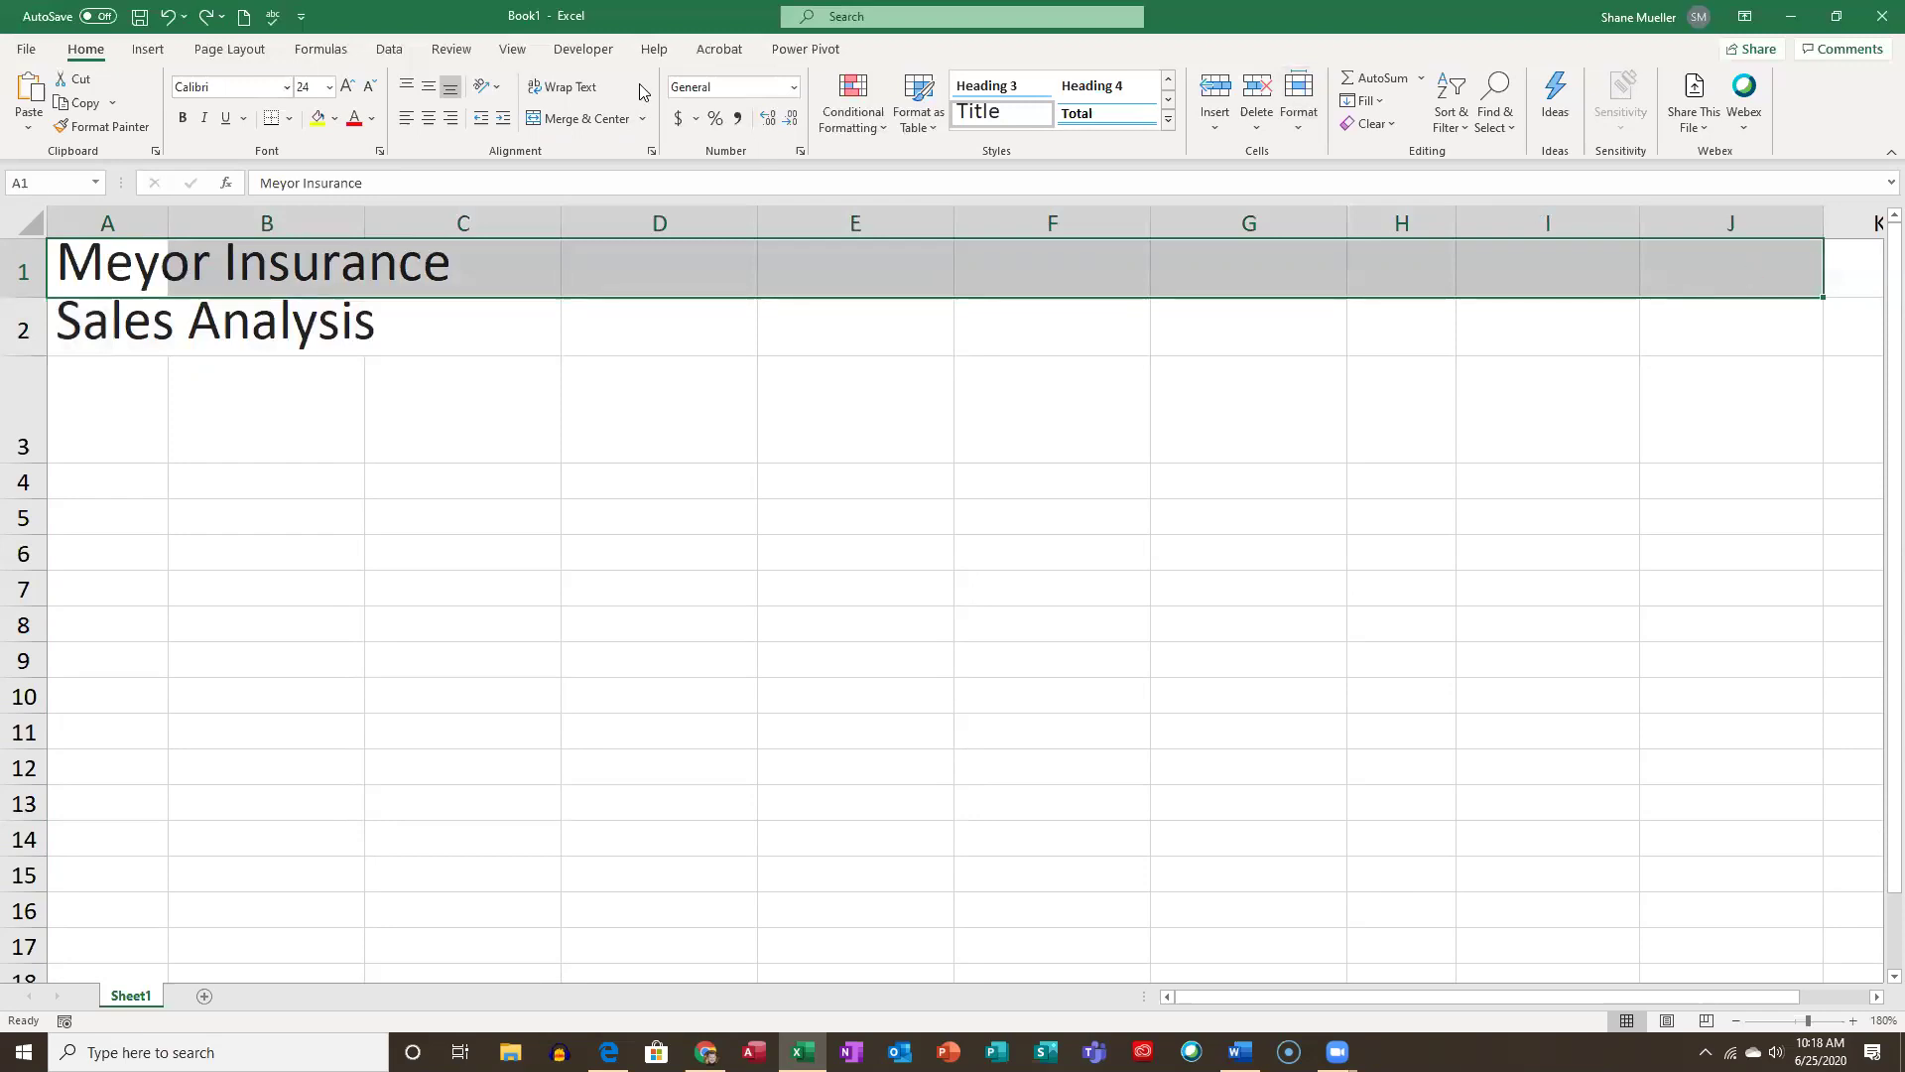
pyautogui.click(580, 118)
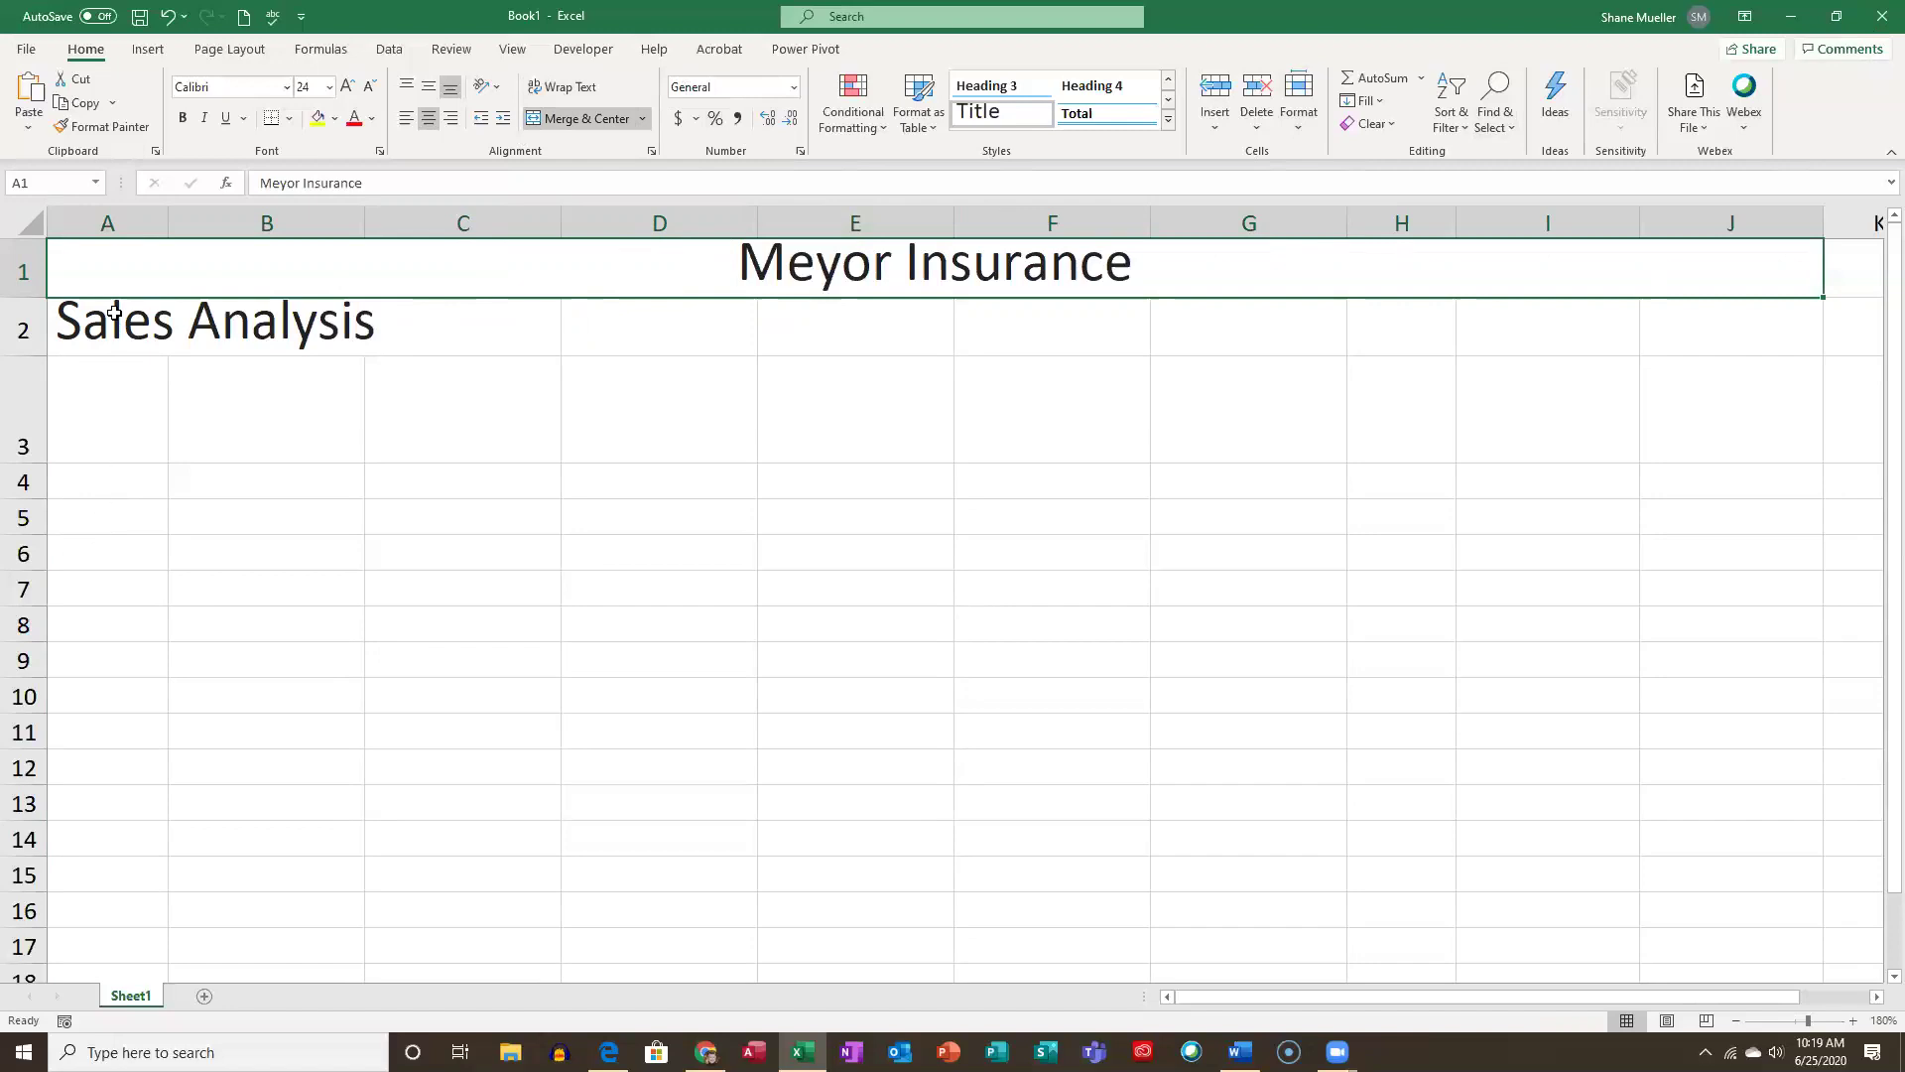
pyautogui.moveTo(114, 313); pyautogui.dragTo(1717, 327)
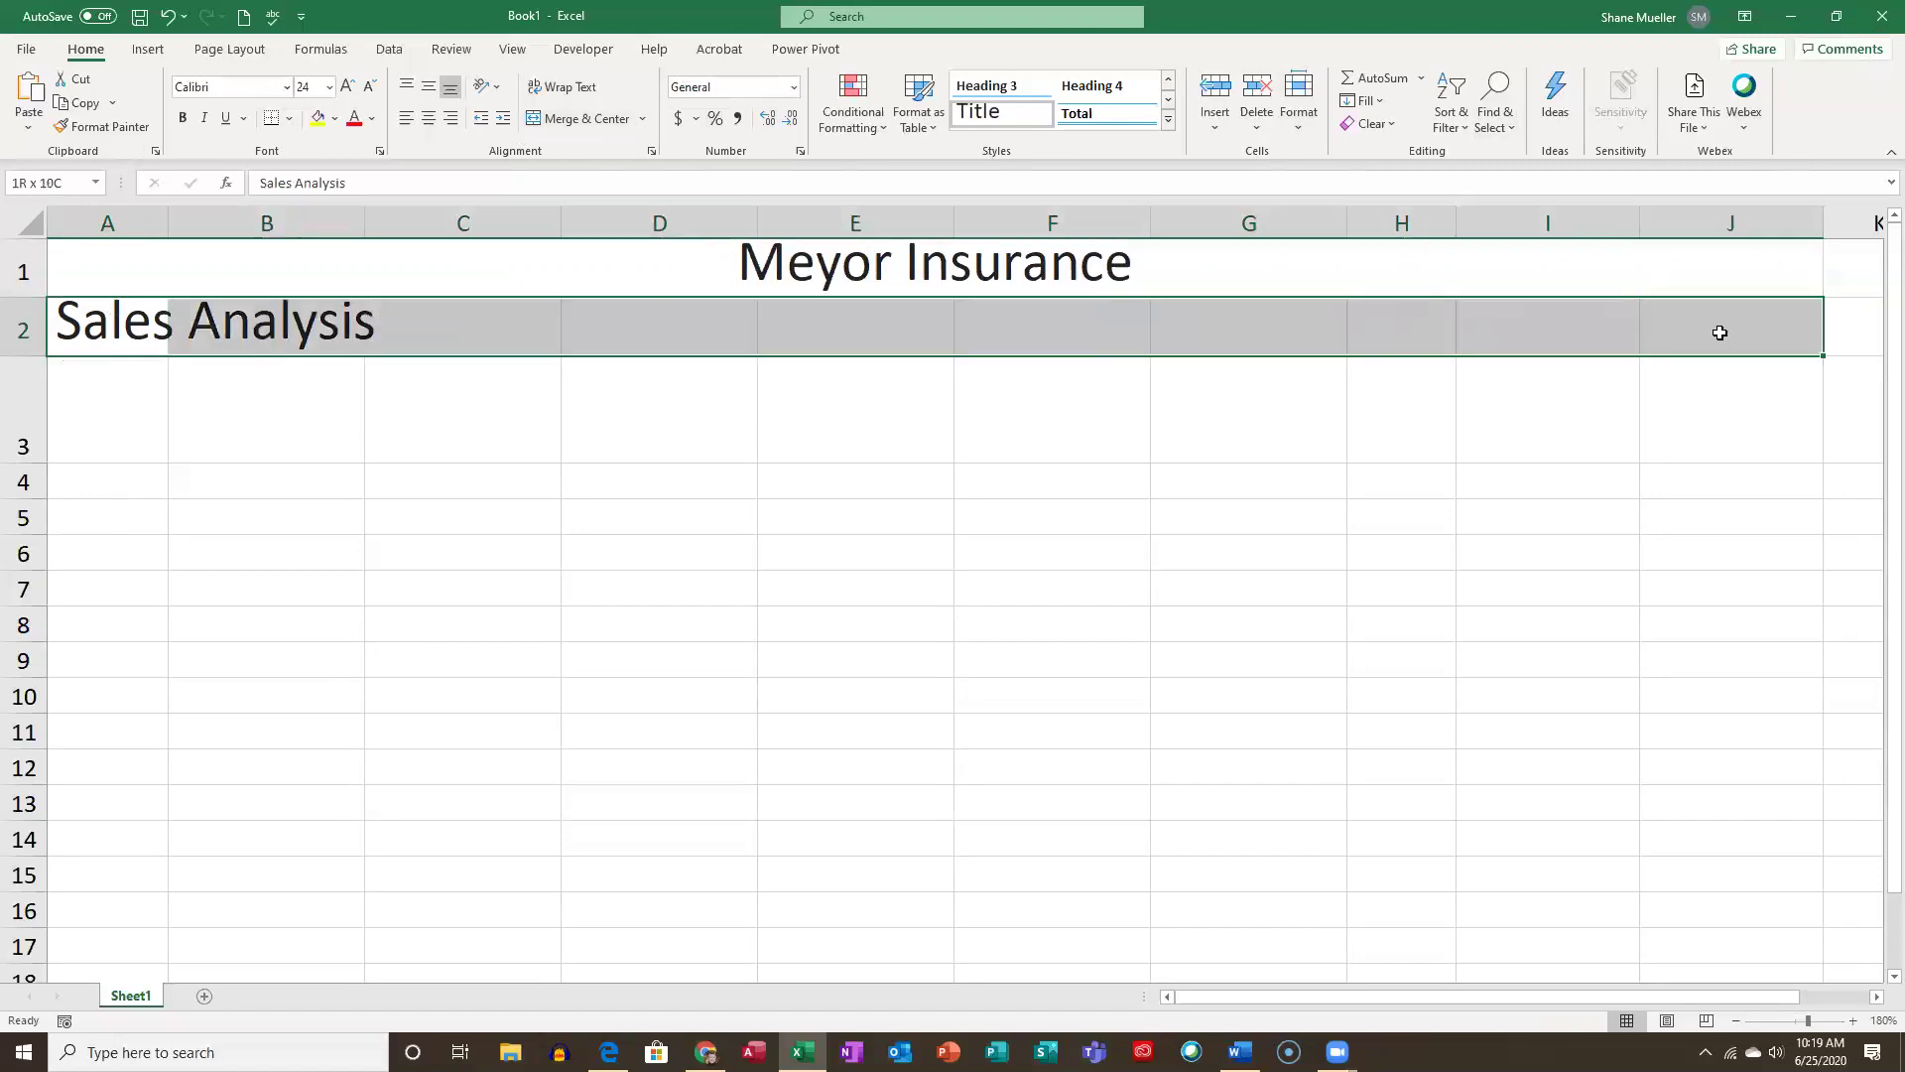
pyautogui.click(606, 127)
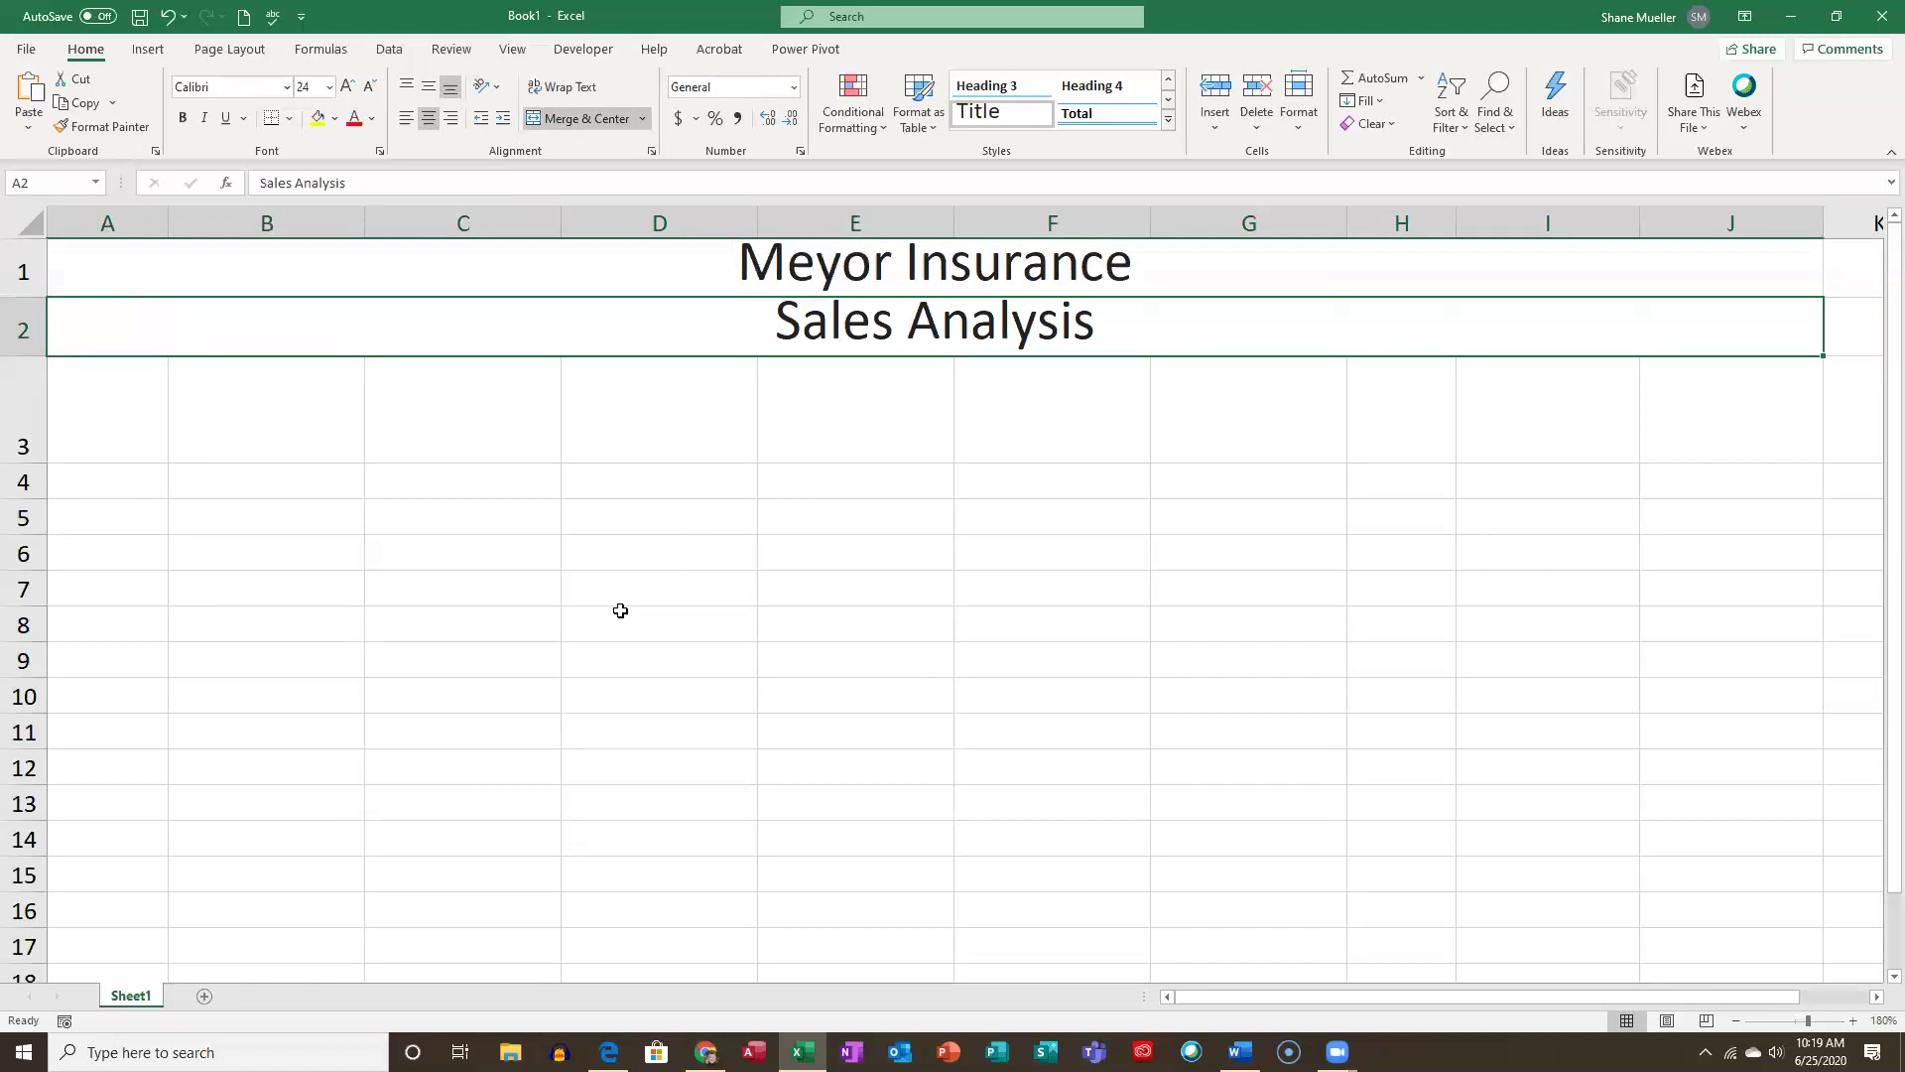
# Fill the two merged title rows with Orange, Accent 3, Lighter 60%.
pyautogui.moveTo(136, 273); pyautogui.dragTo(132, 308)
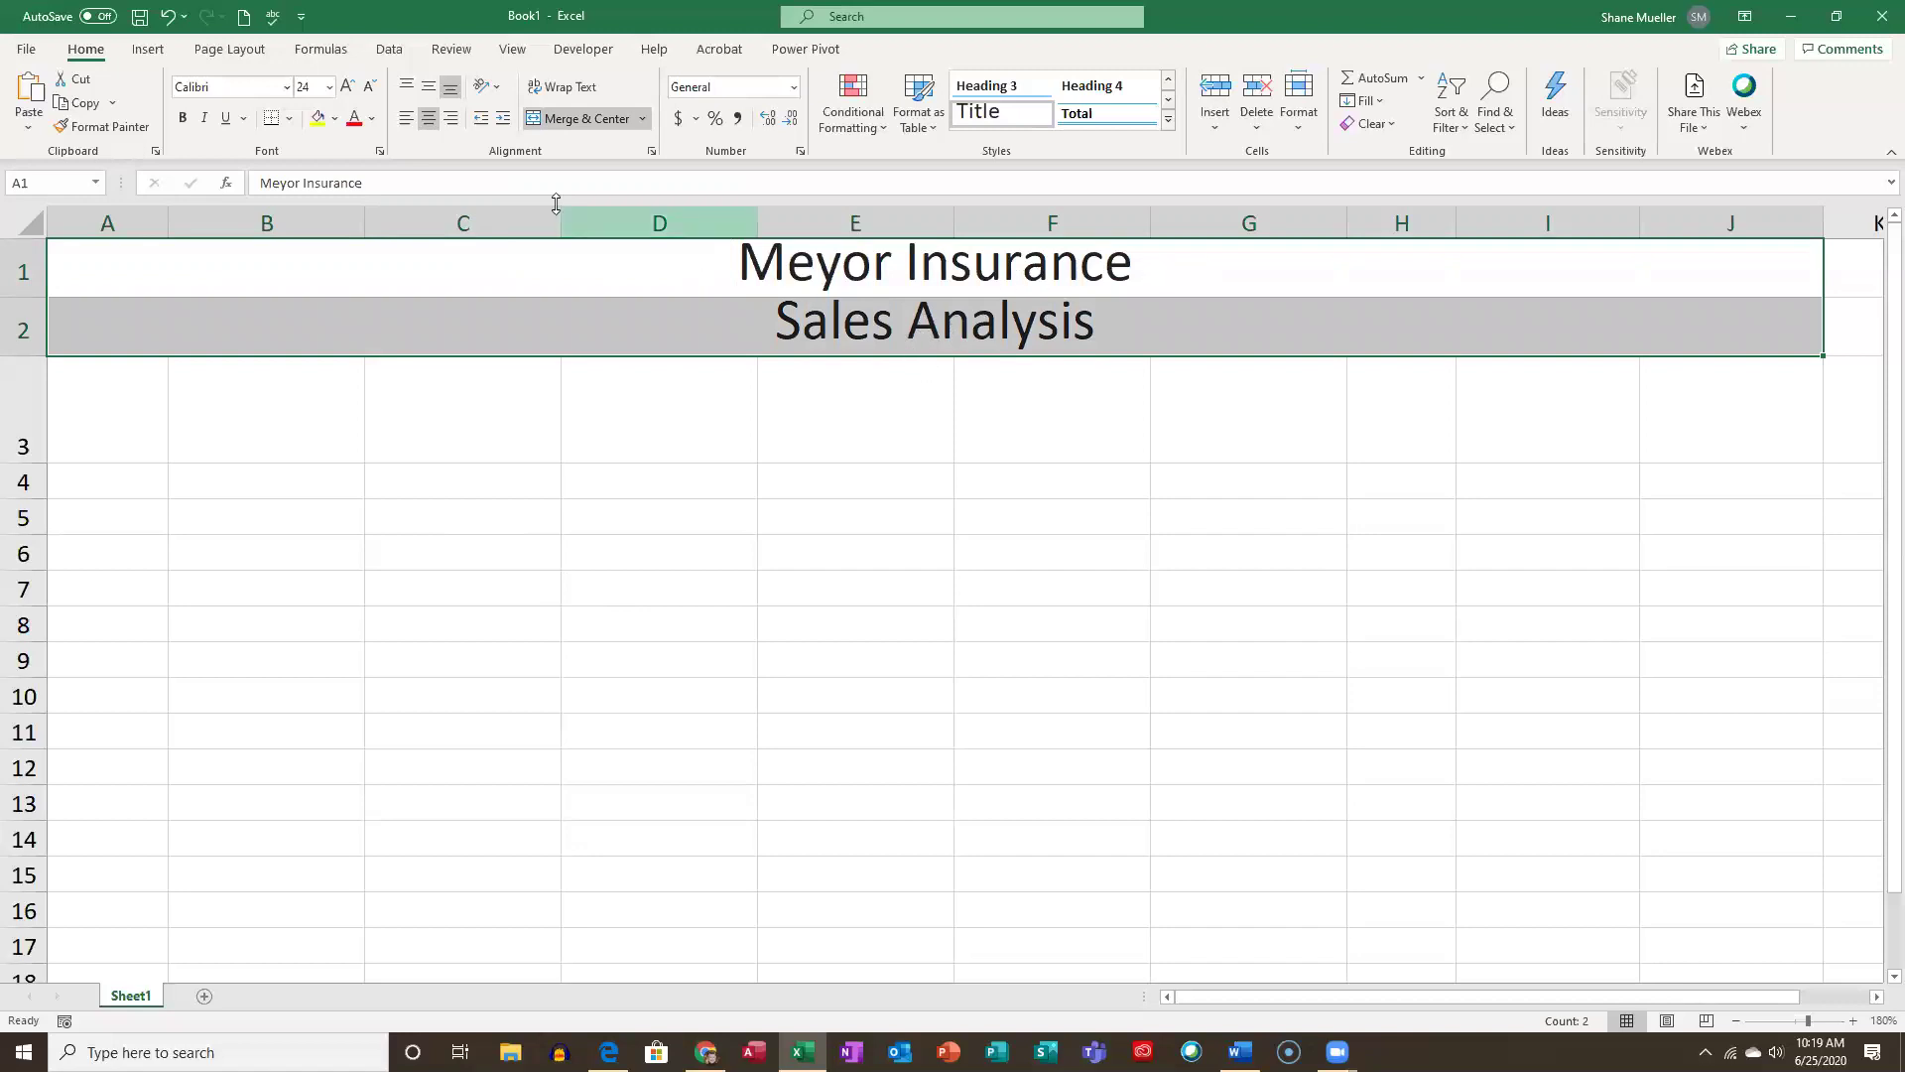
pyautogui.click(336, 120)
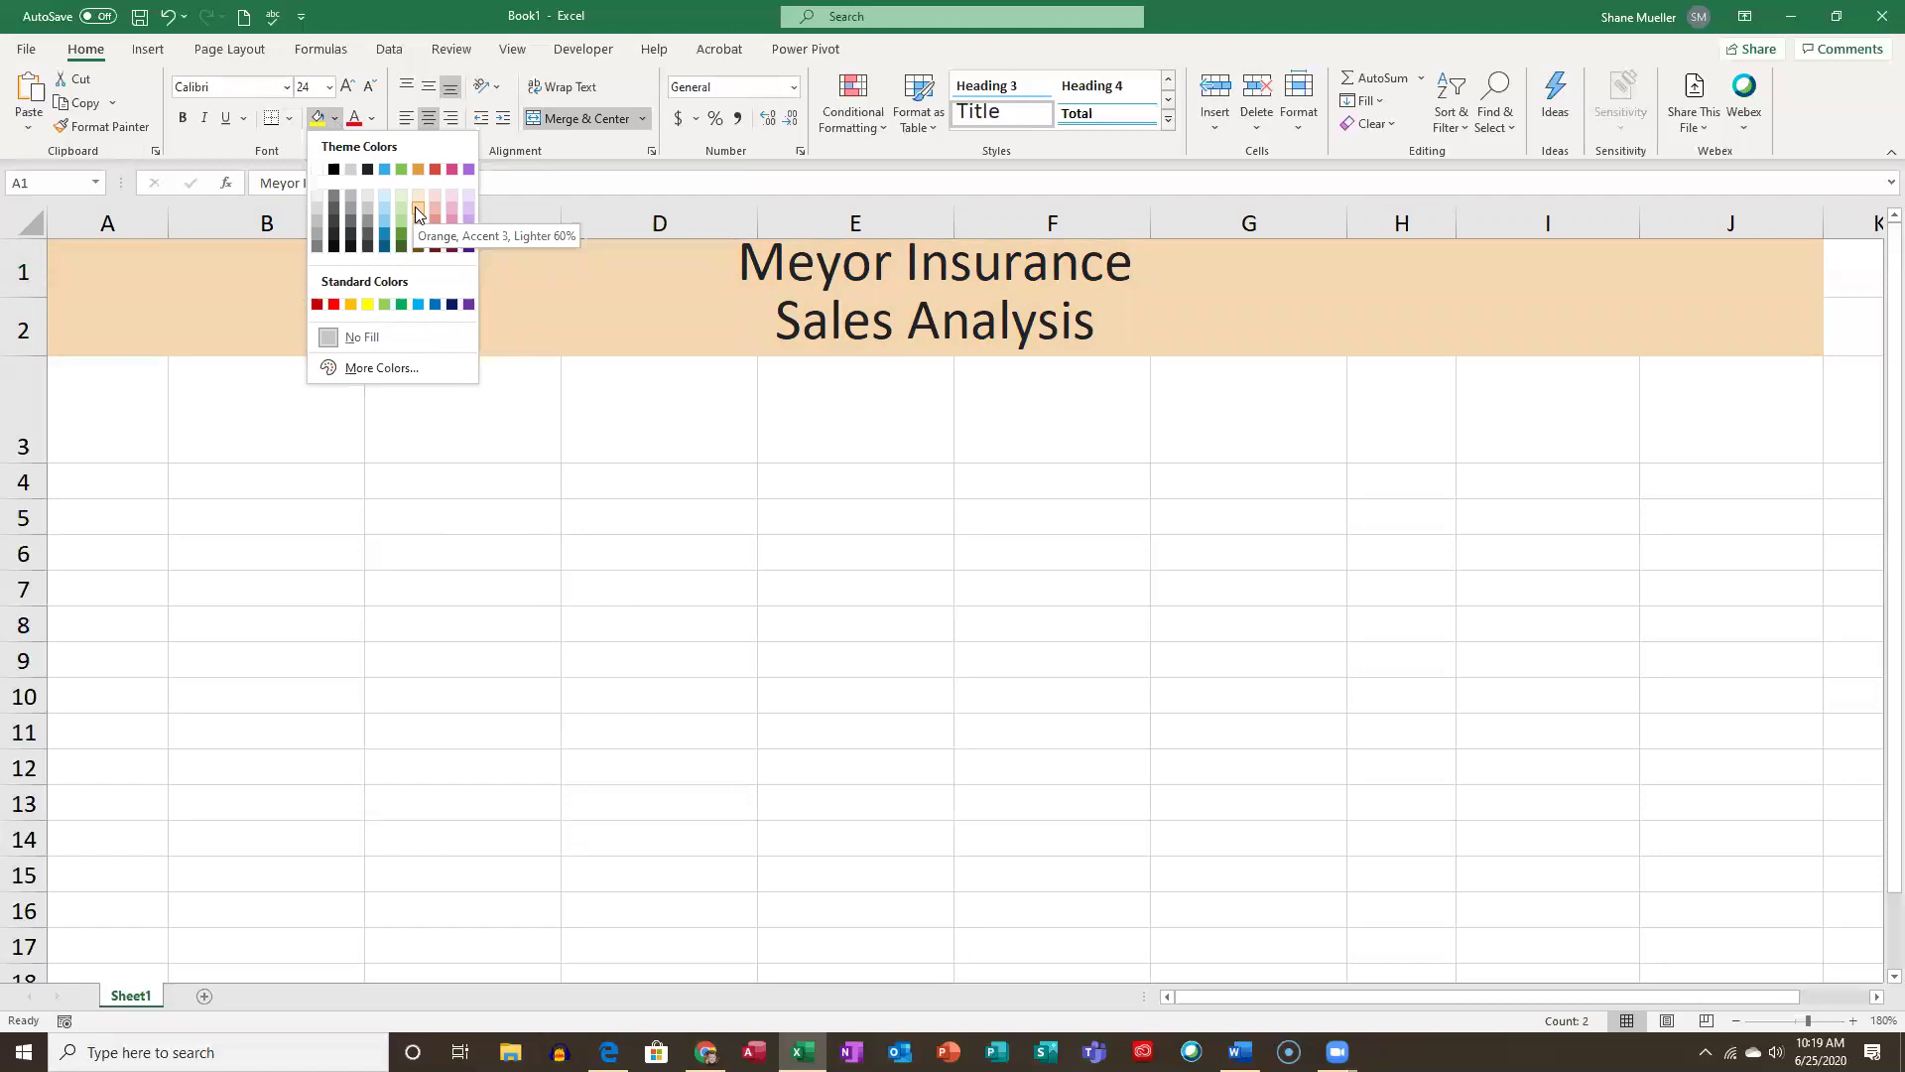
pyautogui.click(417, 210)
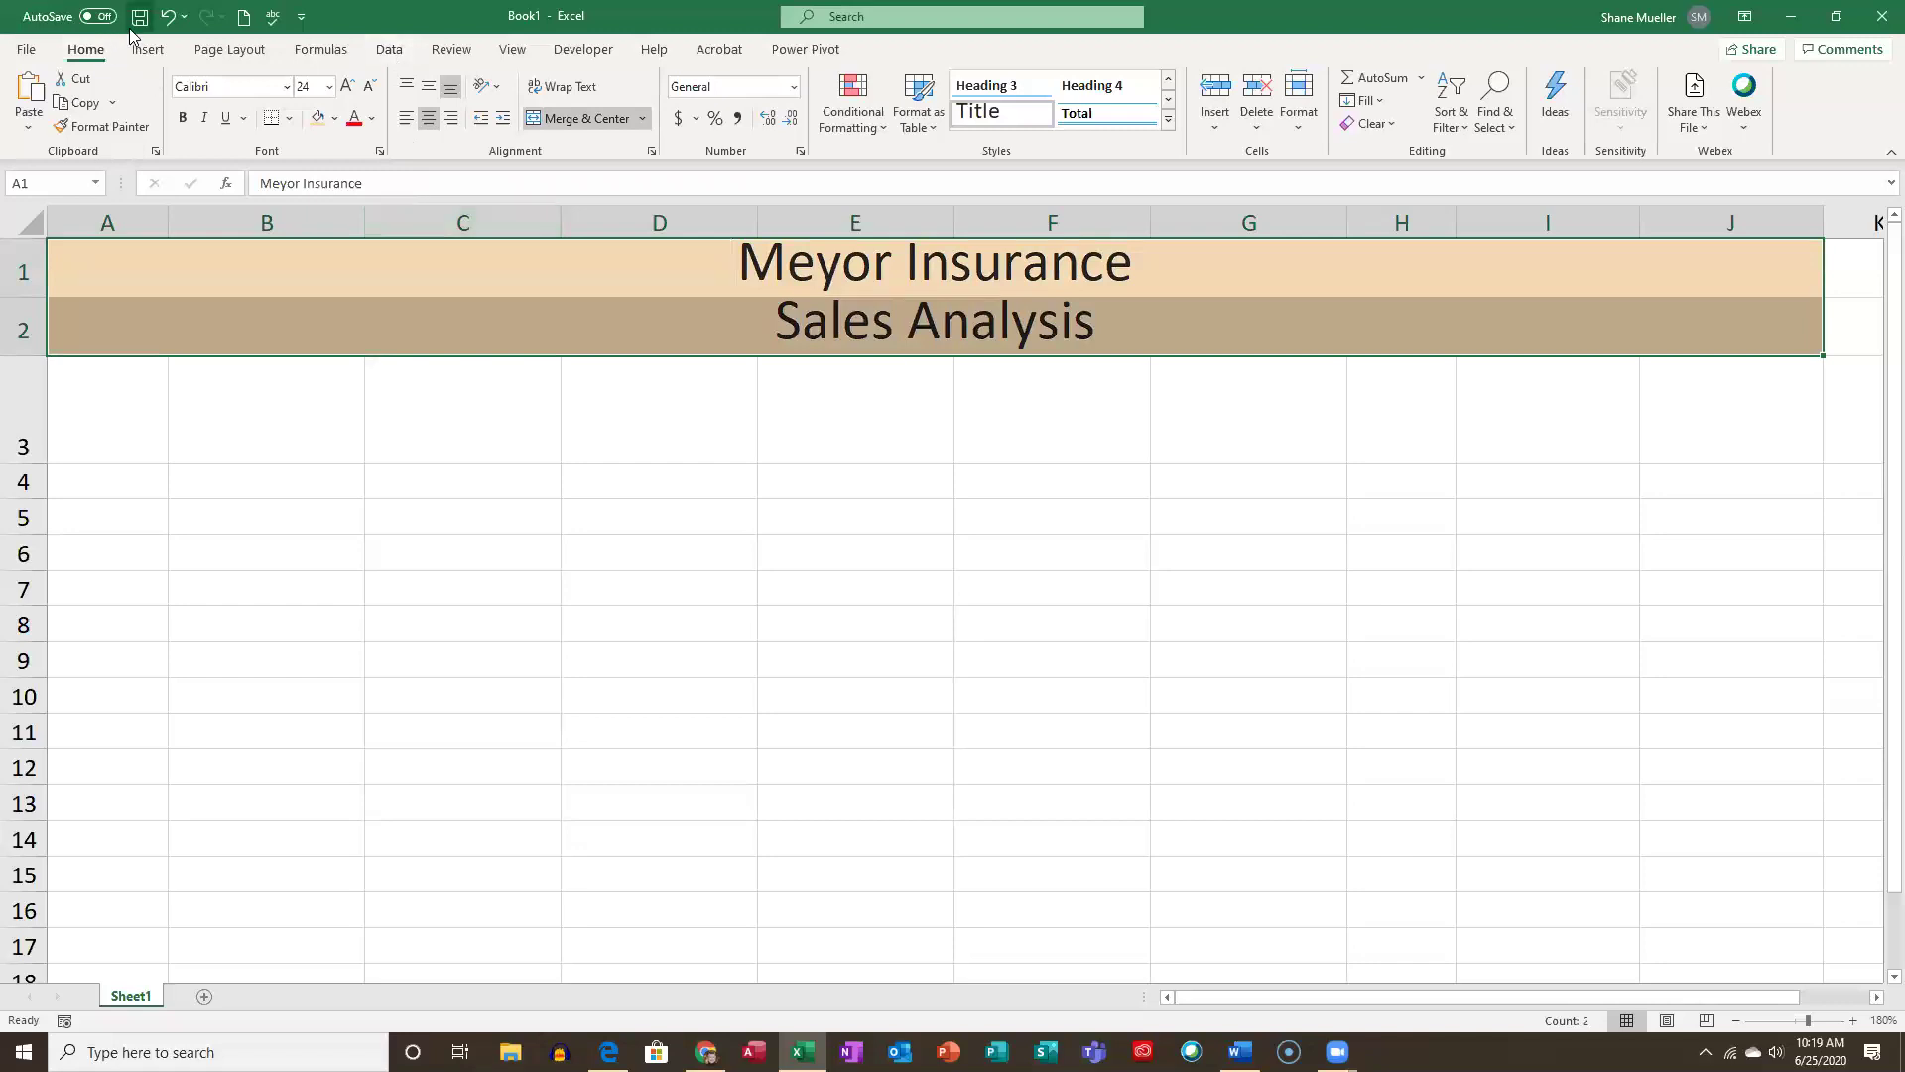
pyautogui.click(335, 127)
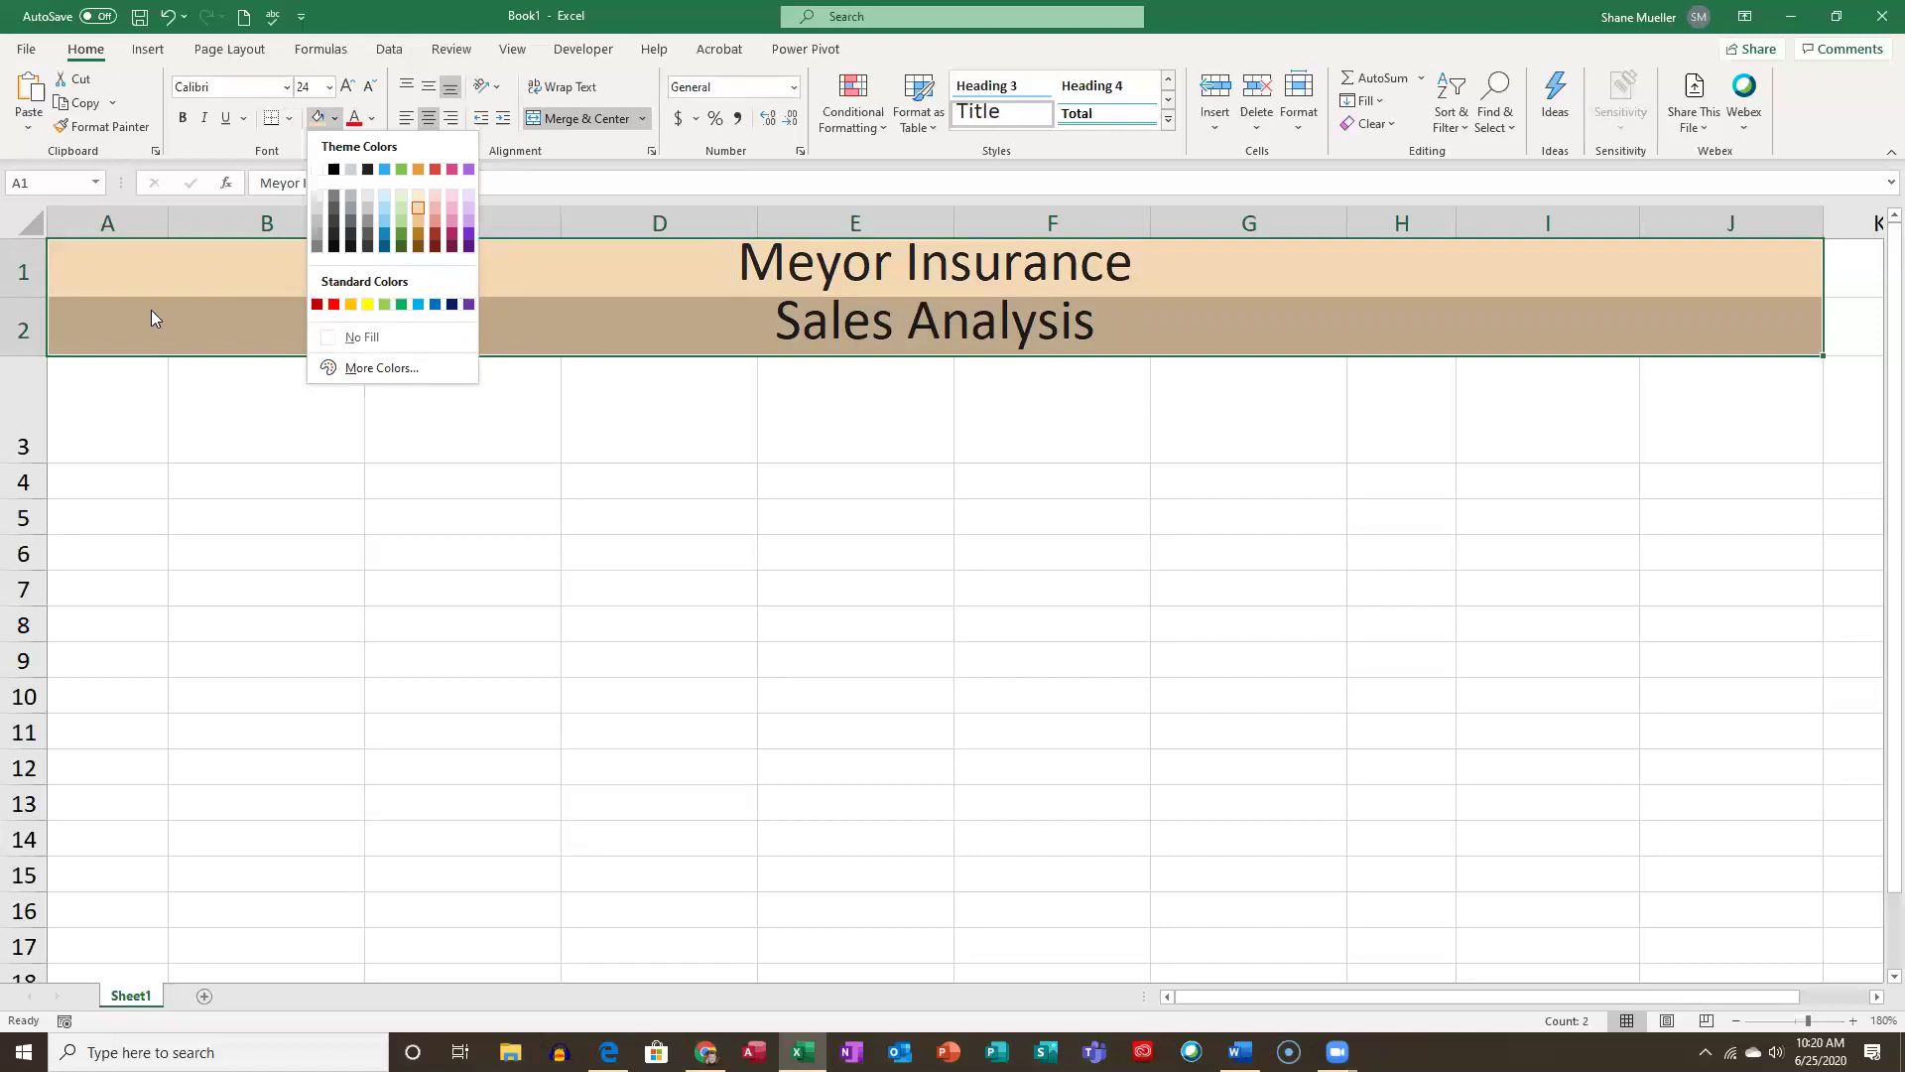
pyautogui.click(110, 407)
# Turn on text wrapping and center alignment for the column heading cells A3:J3.
pyautogui.click(110, 405)
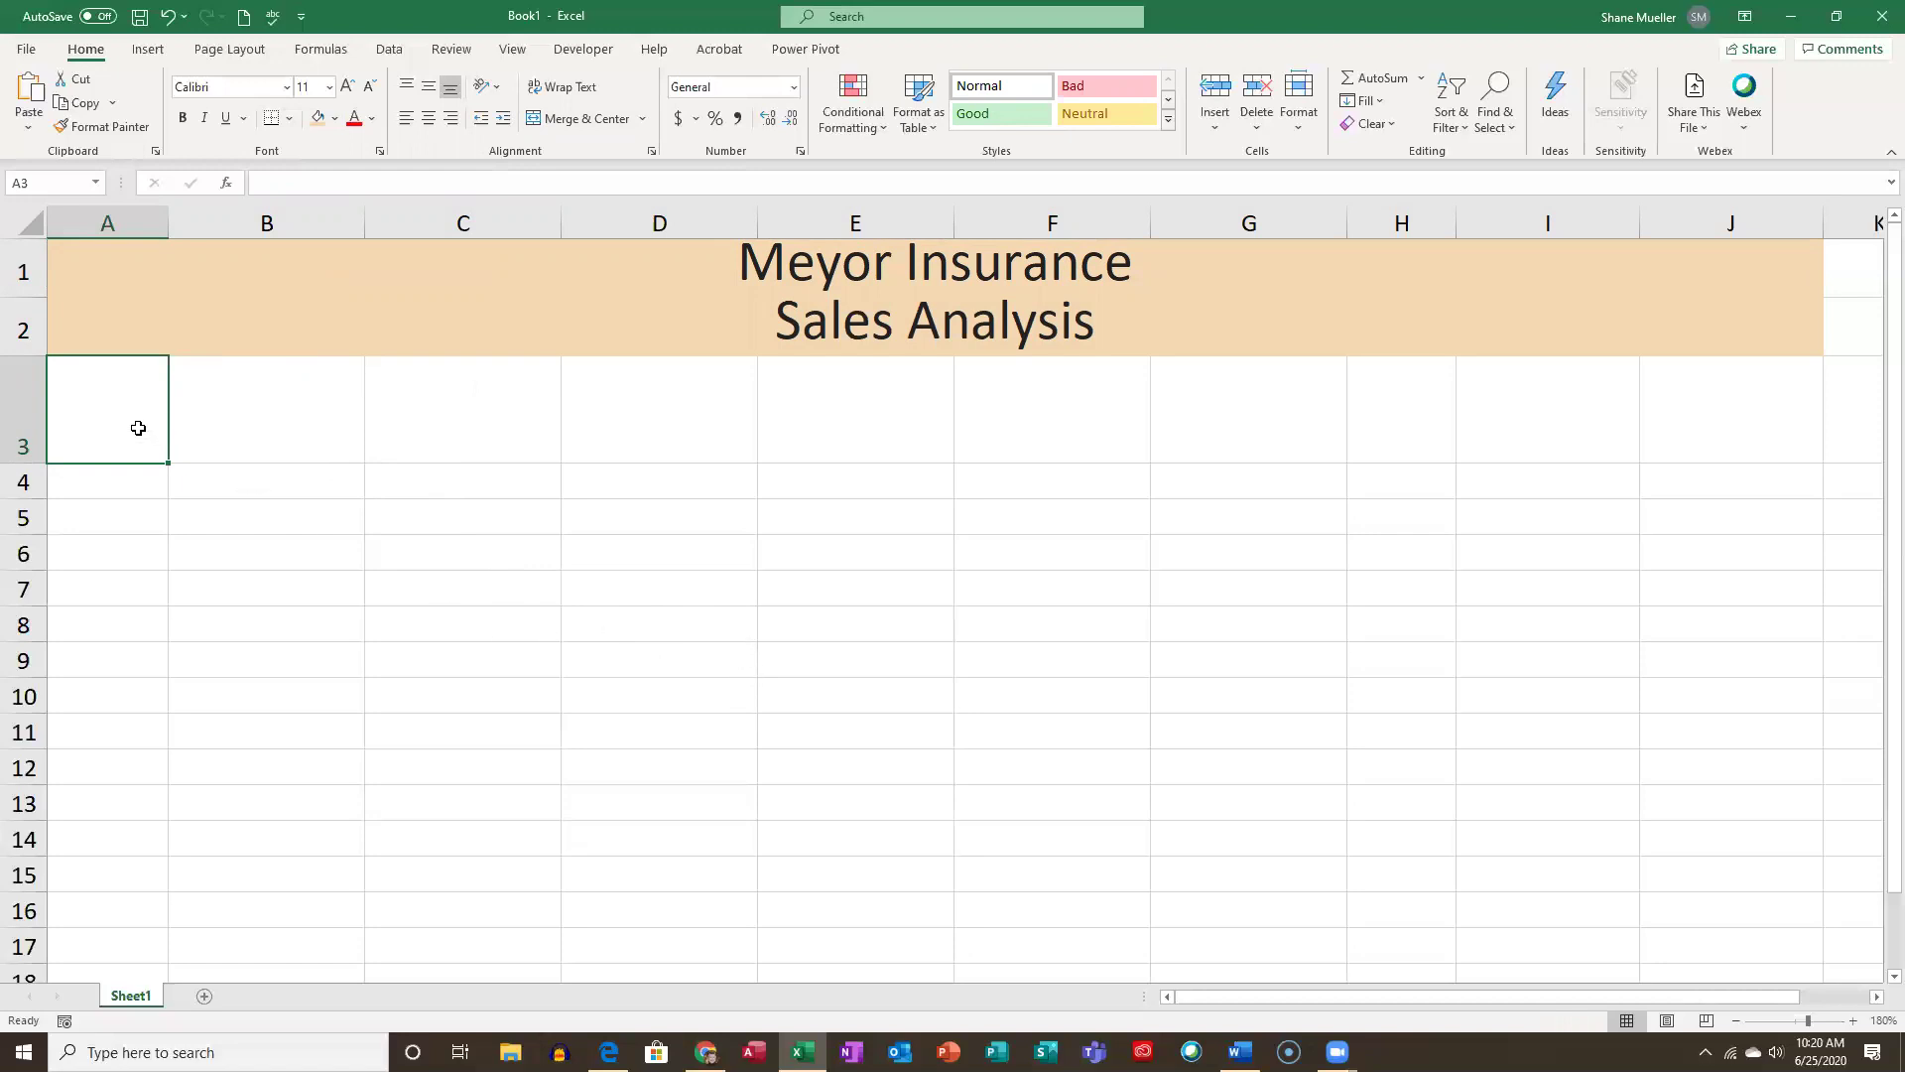
pyautogui.moveTo(128, 404); pyautogui.dragTo(1710, 380)
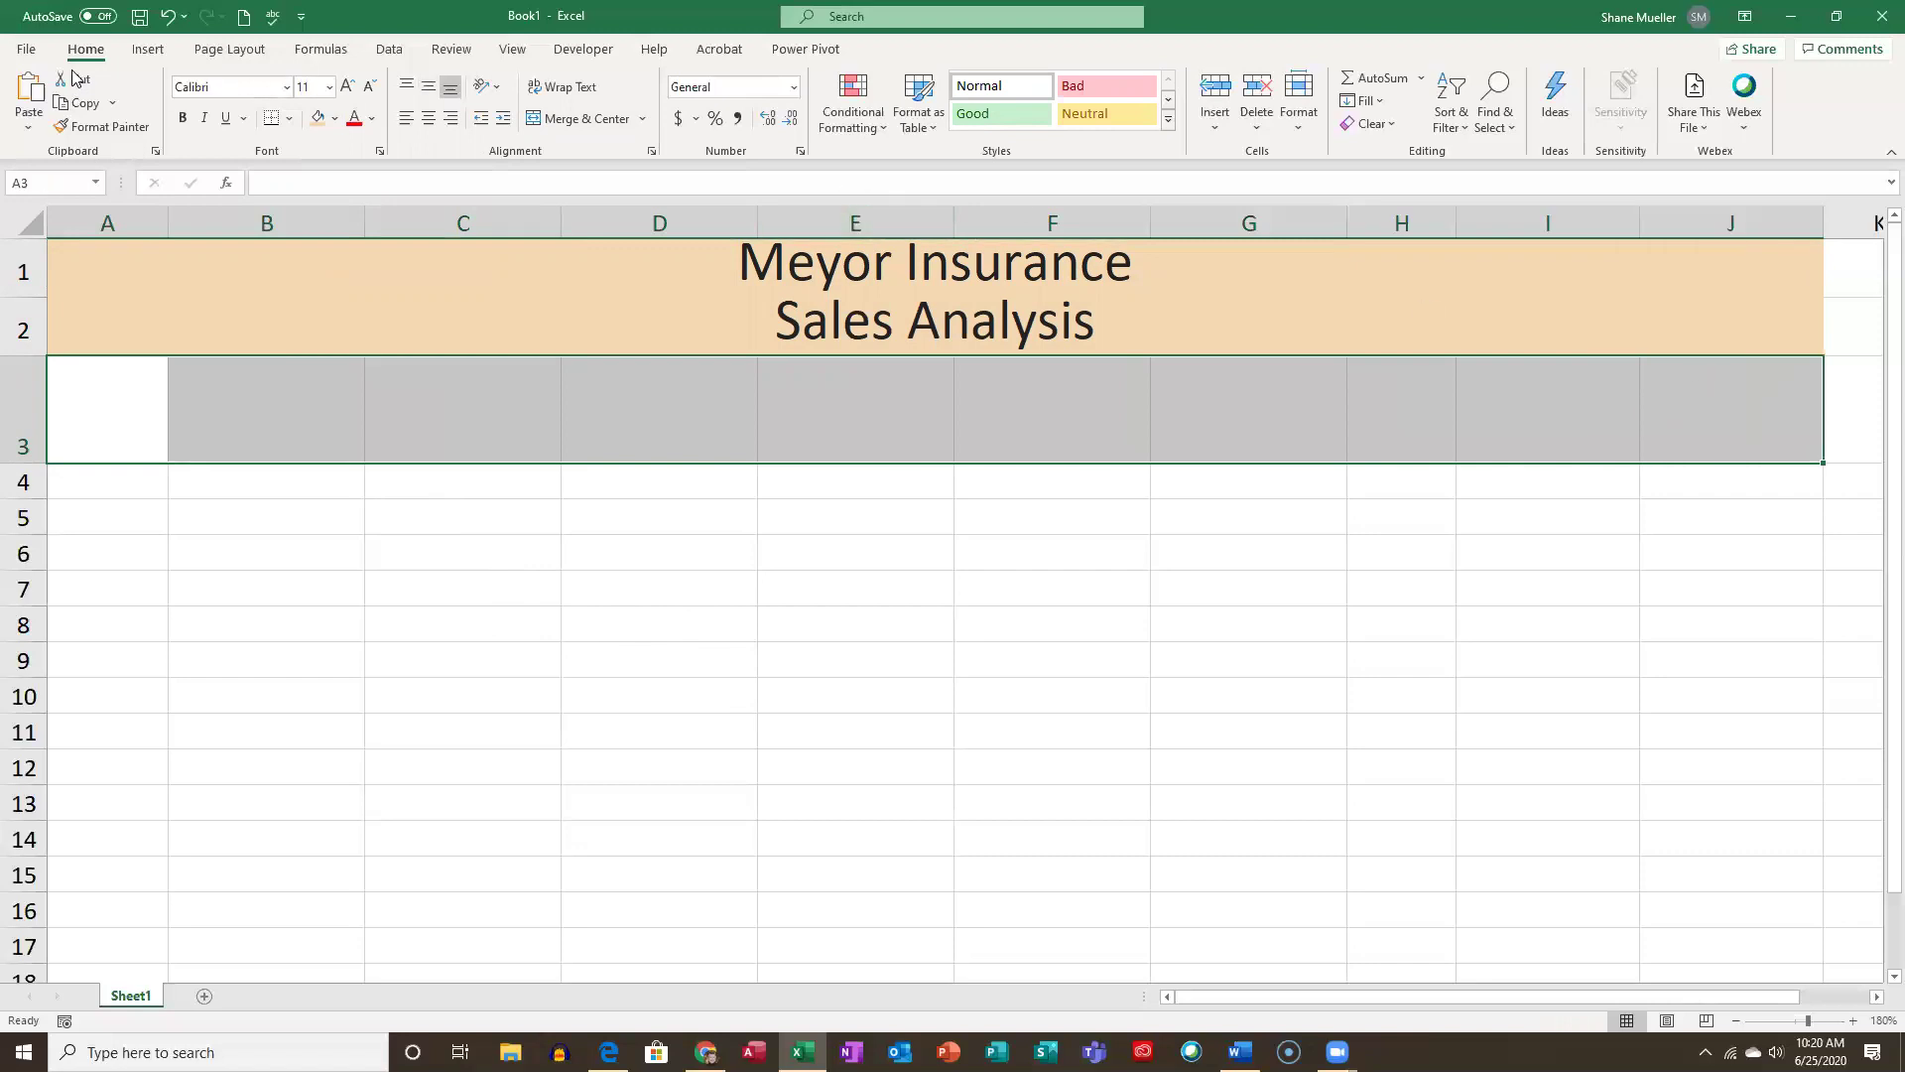
pyautogui.click(562, 89)
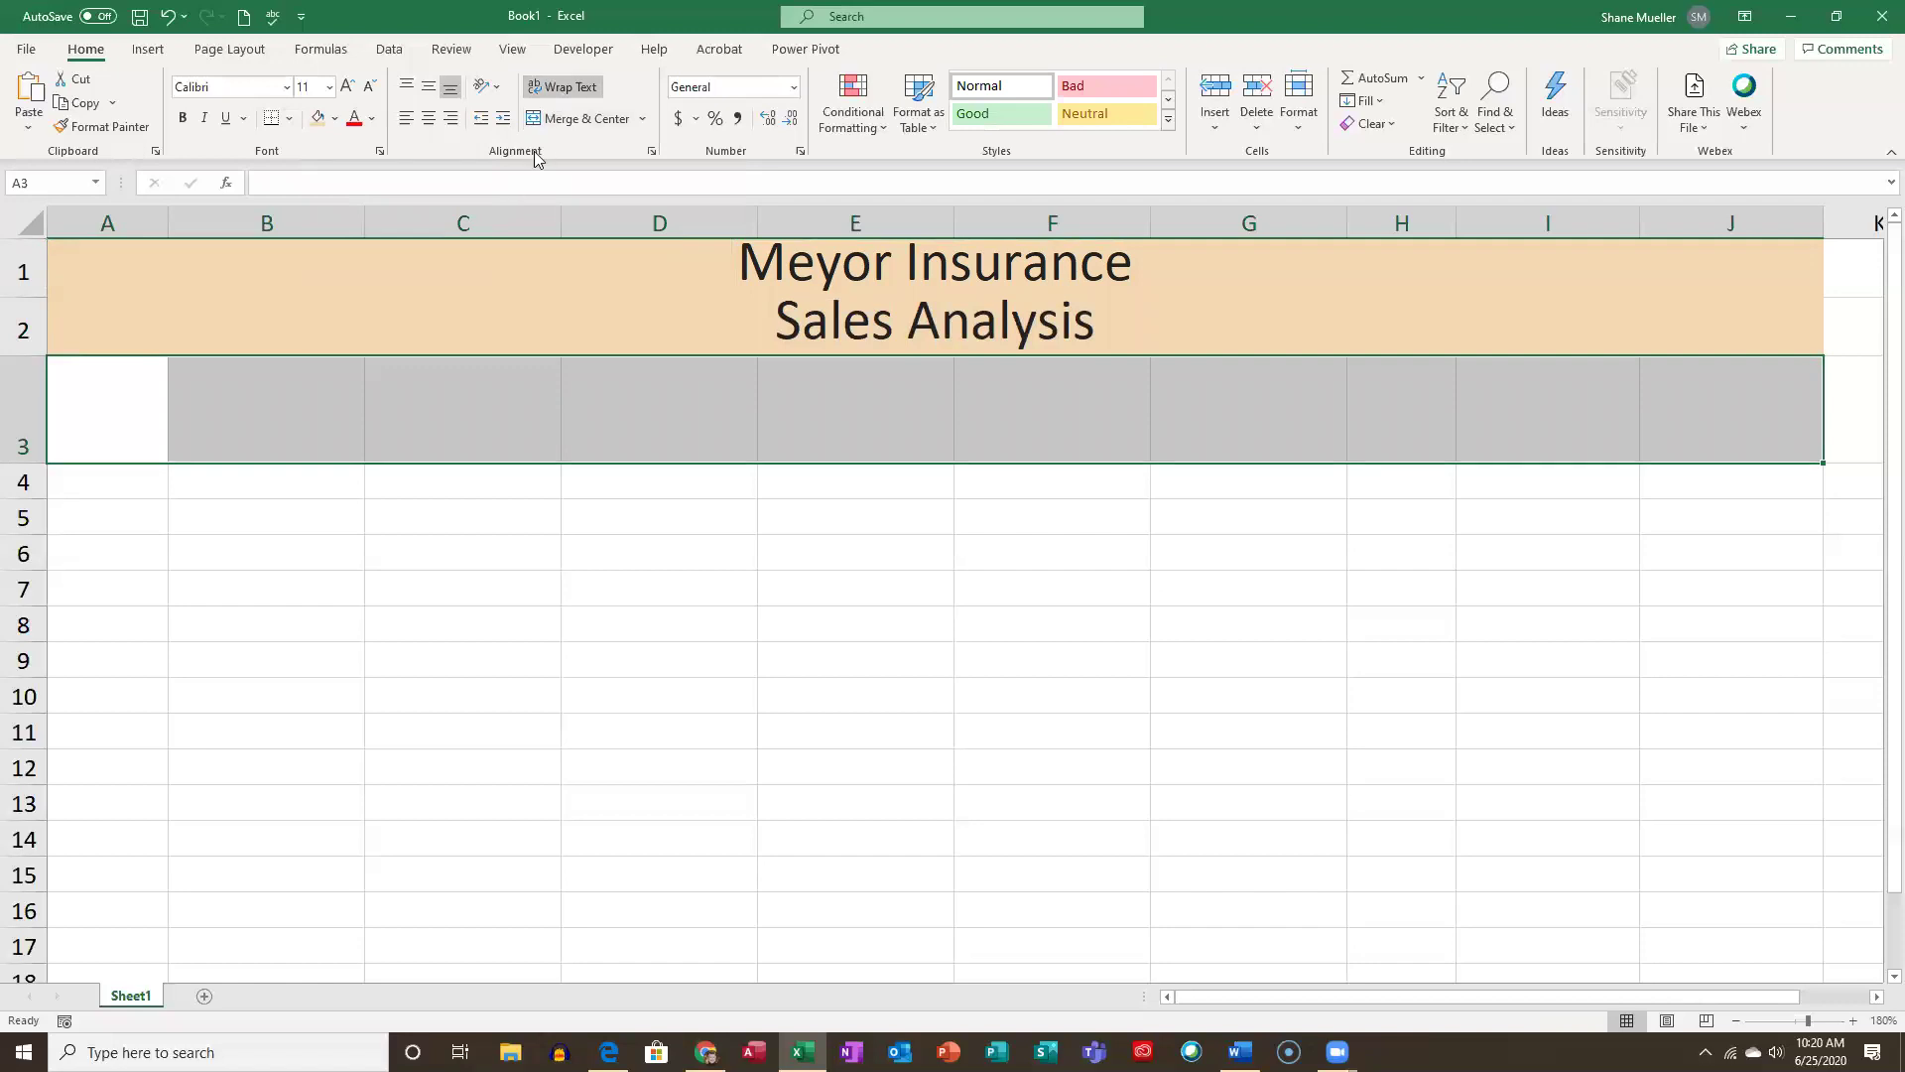
pyautogui.click(430, 119)
pyautogui.click(429, 118)
# Apply the Heading 3 cell style to A3:J3.
pyautogui.click(1168, 121)
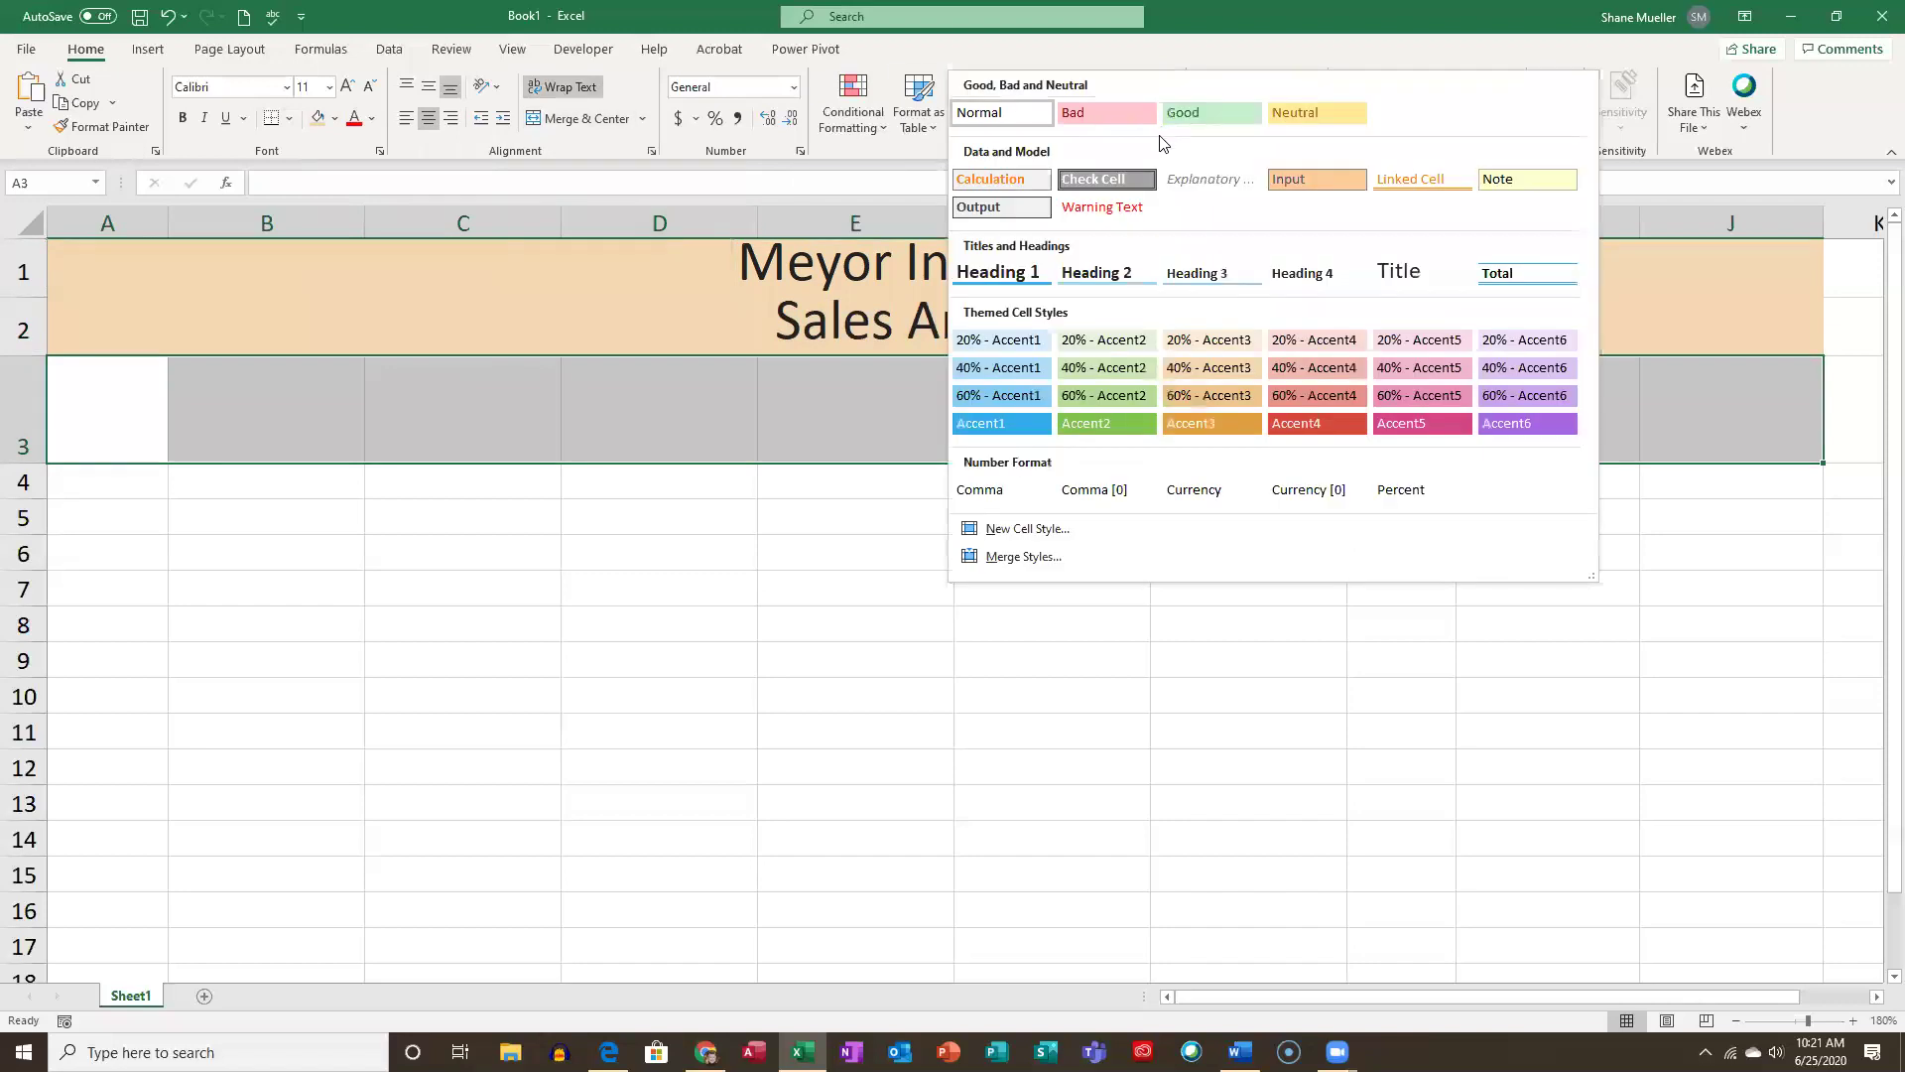
pyautogui.click(1210, 283)
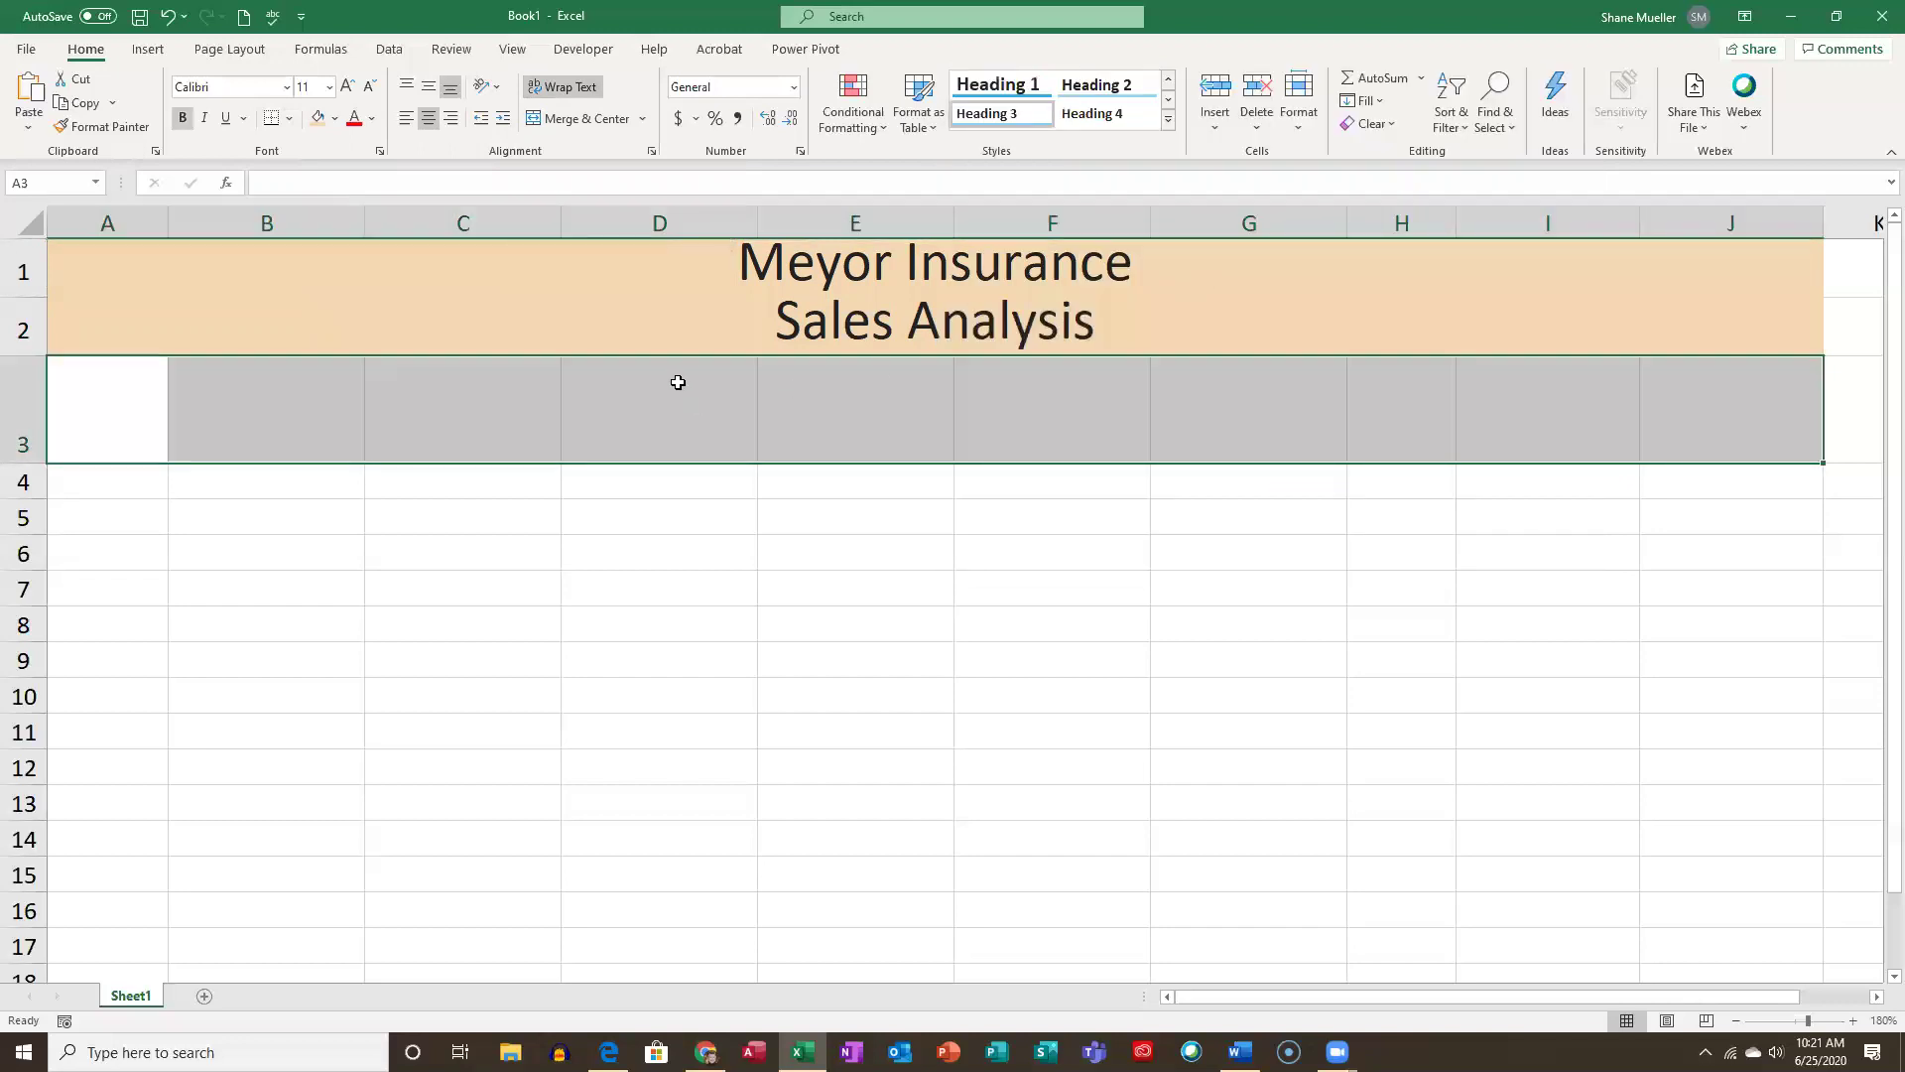
pyautogui.click(211, 523)
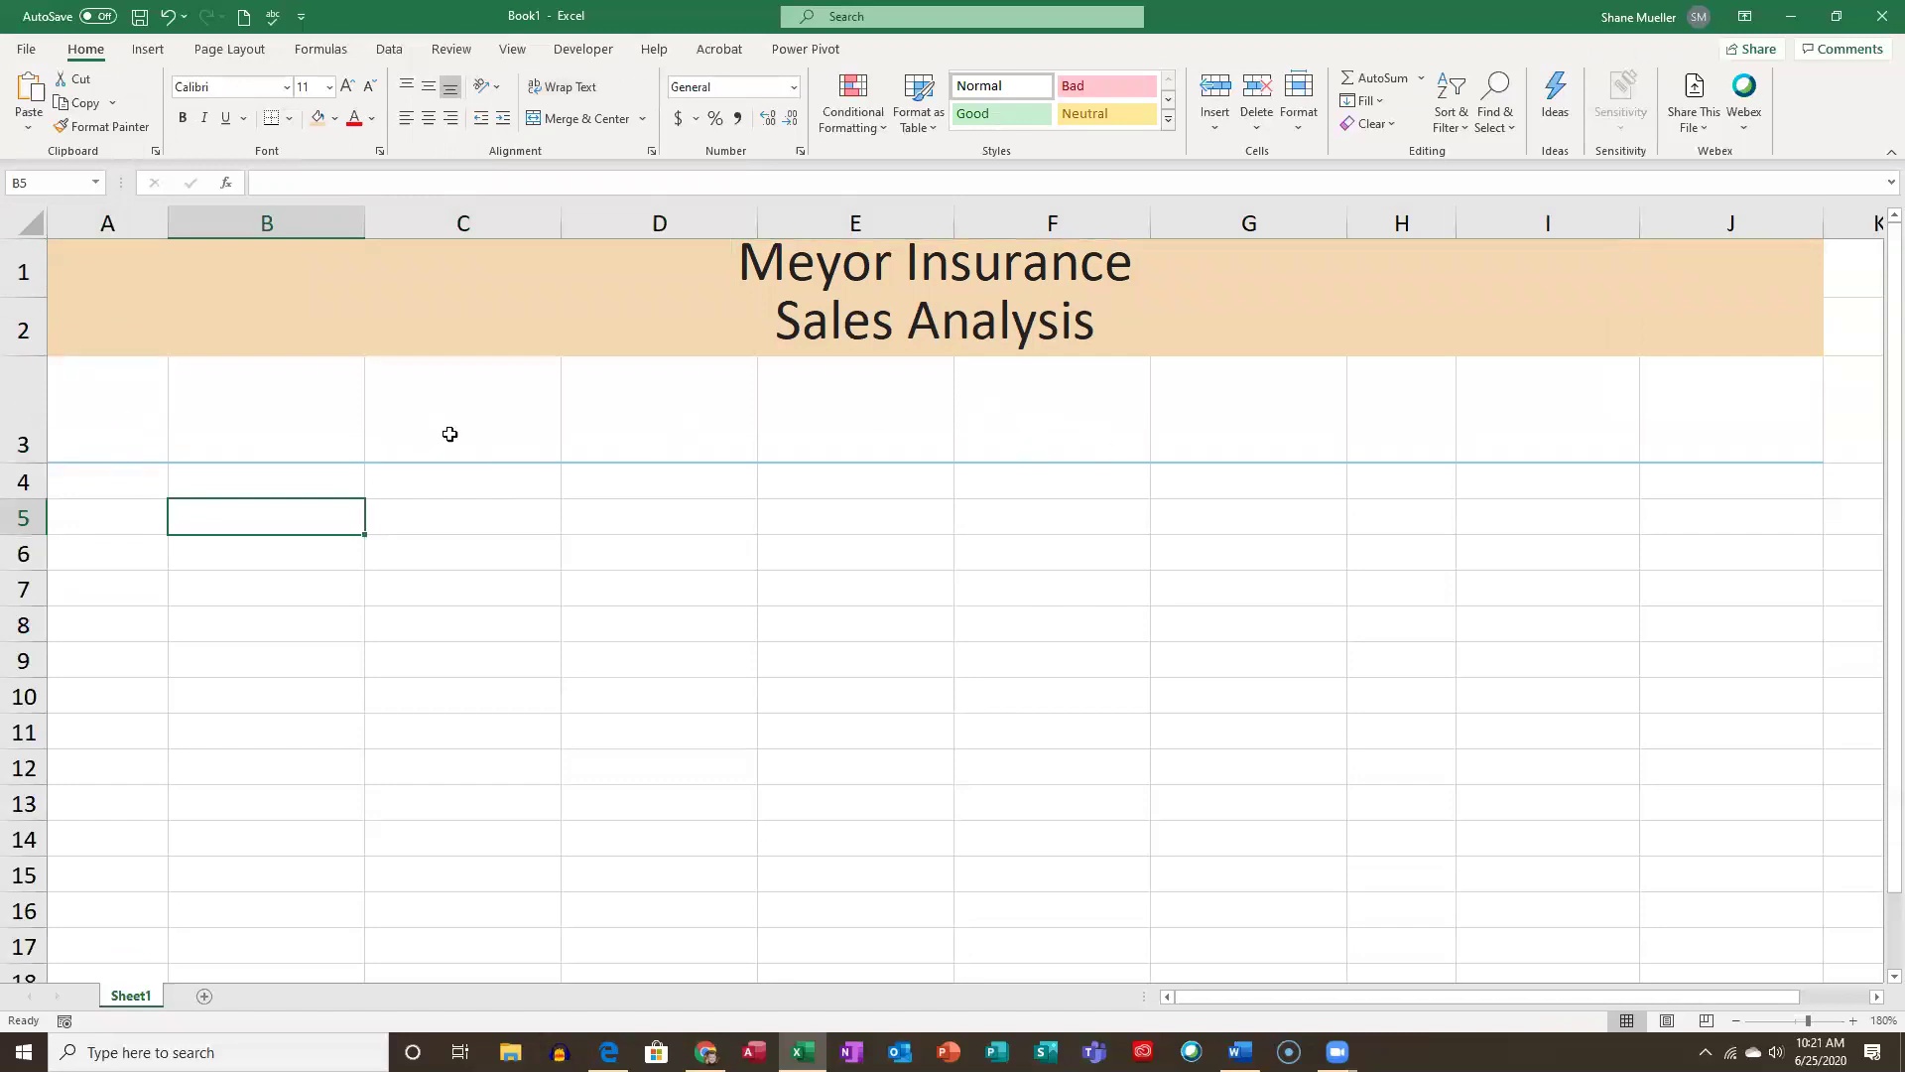
# Enter the column heading Branch in cell A3.
pyautogui.click(87, 409)
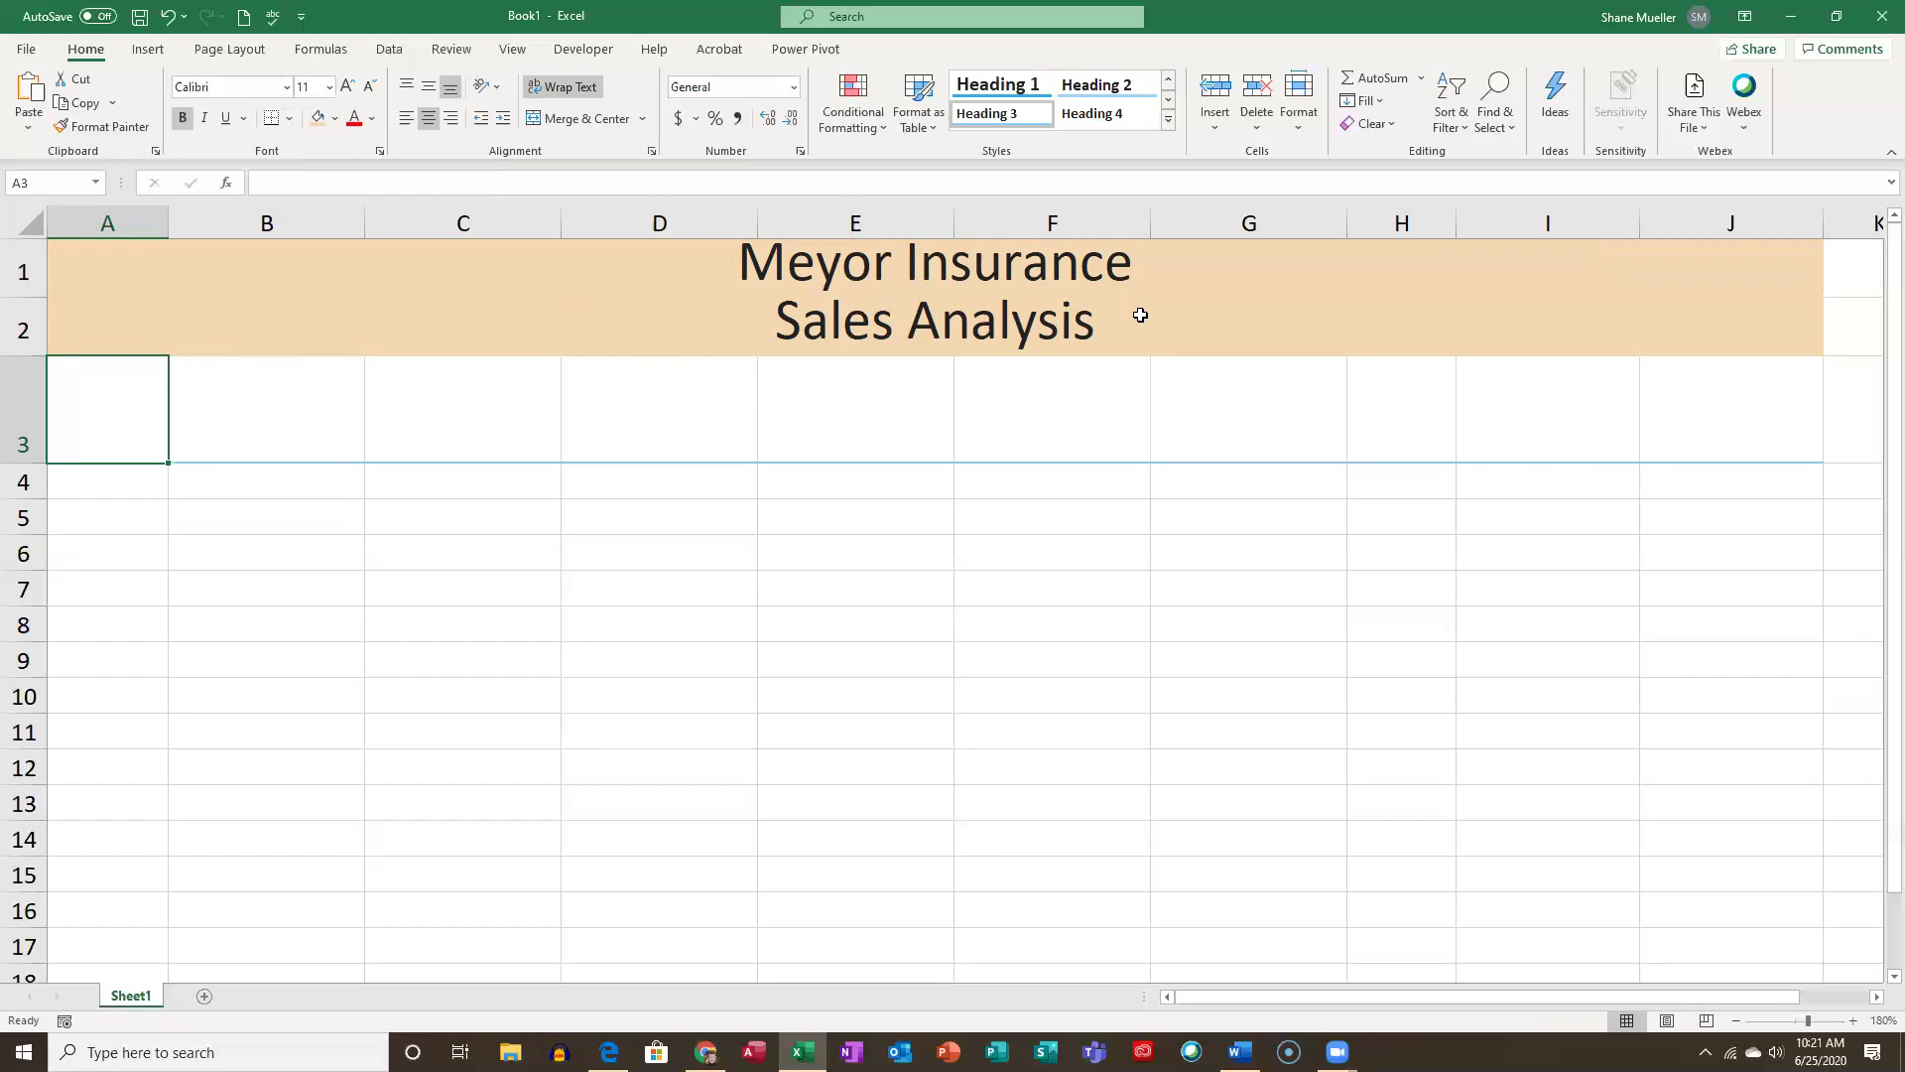
pyautogui.write('Branch')
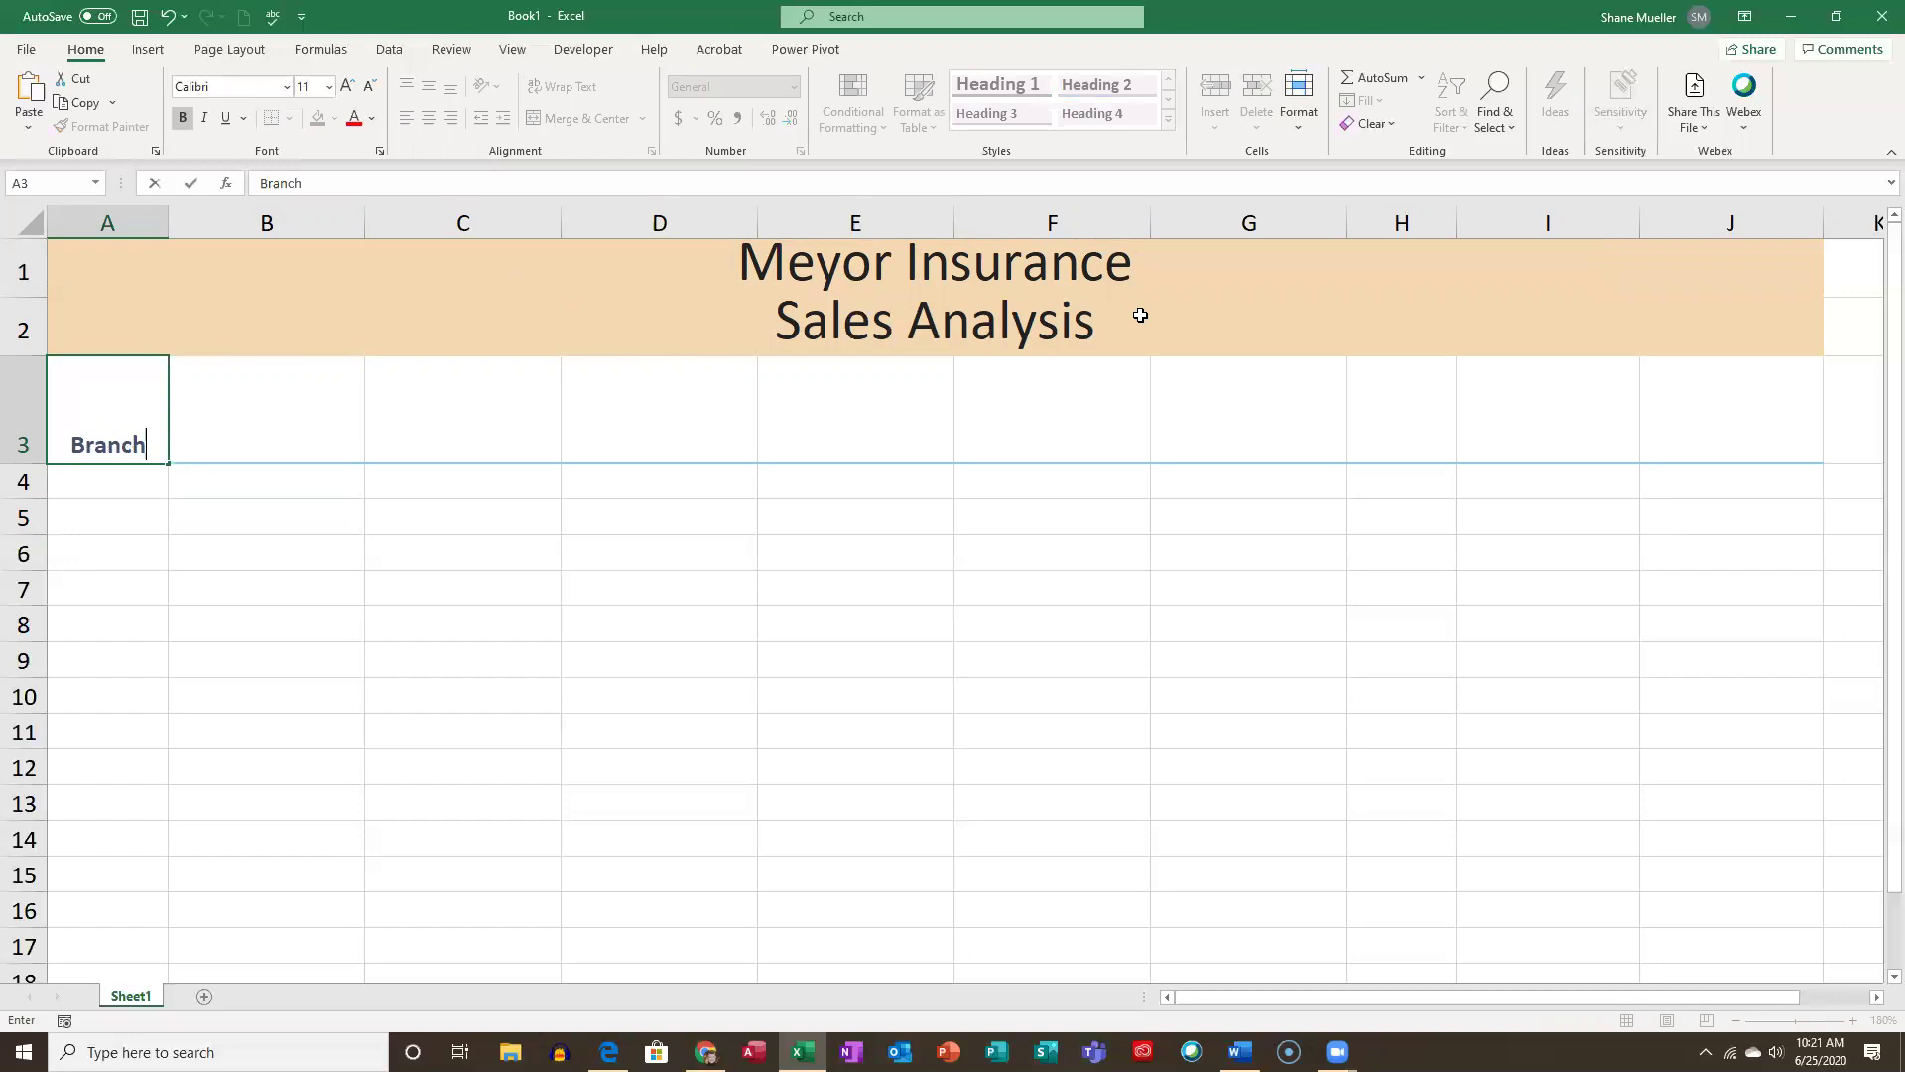
pyautogui.press('Tab')
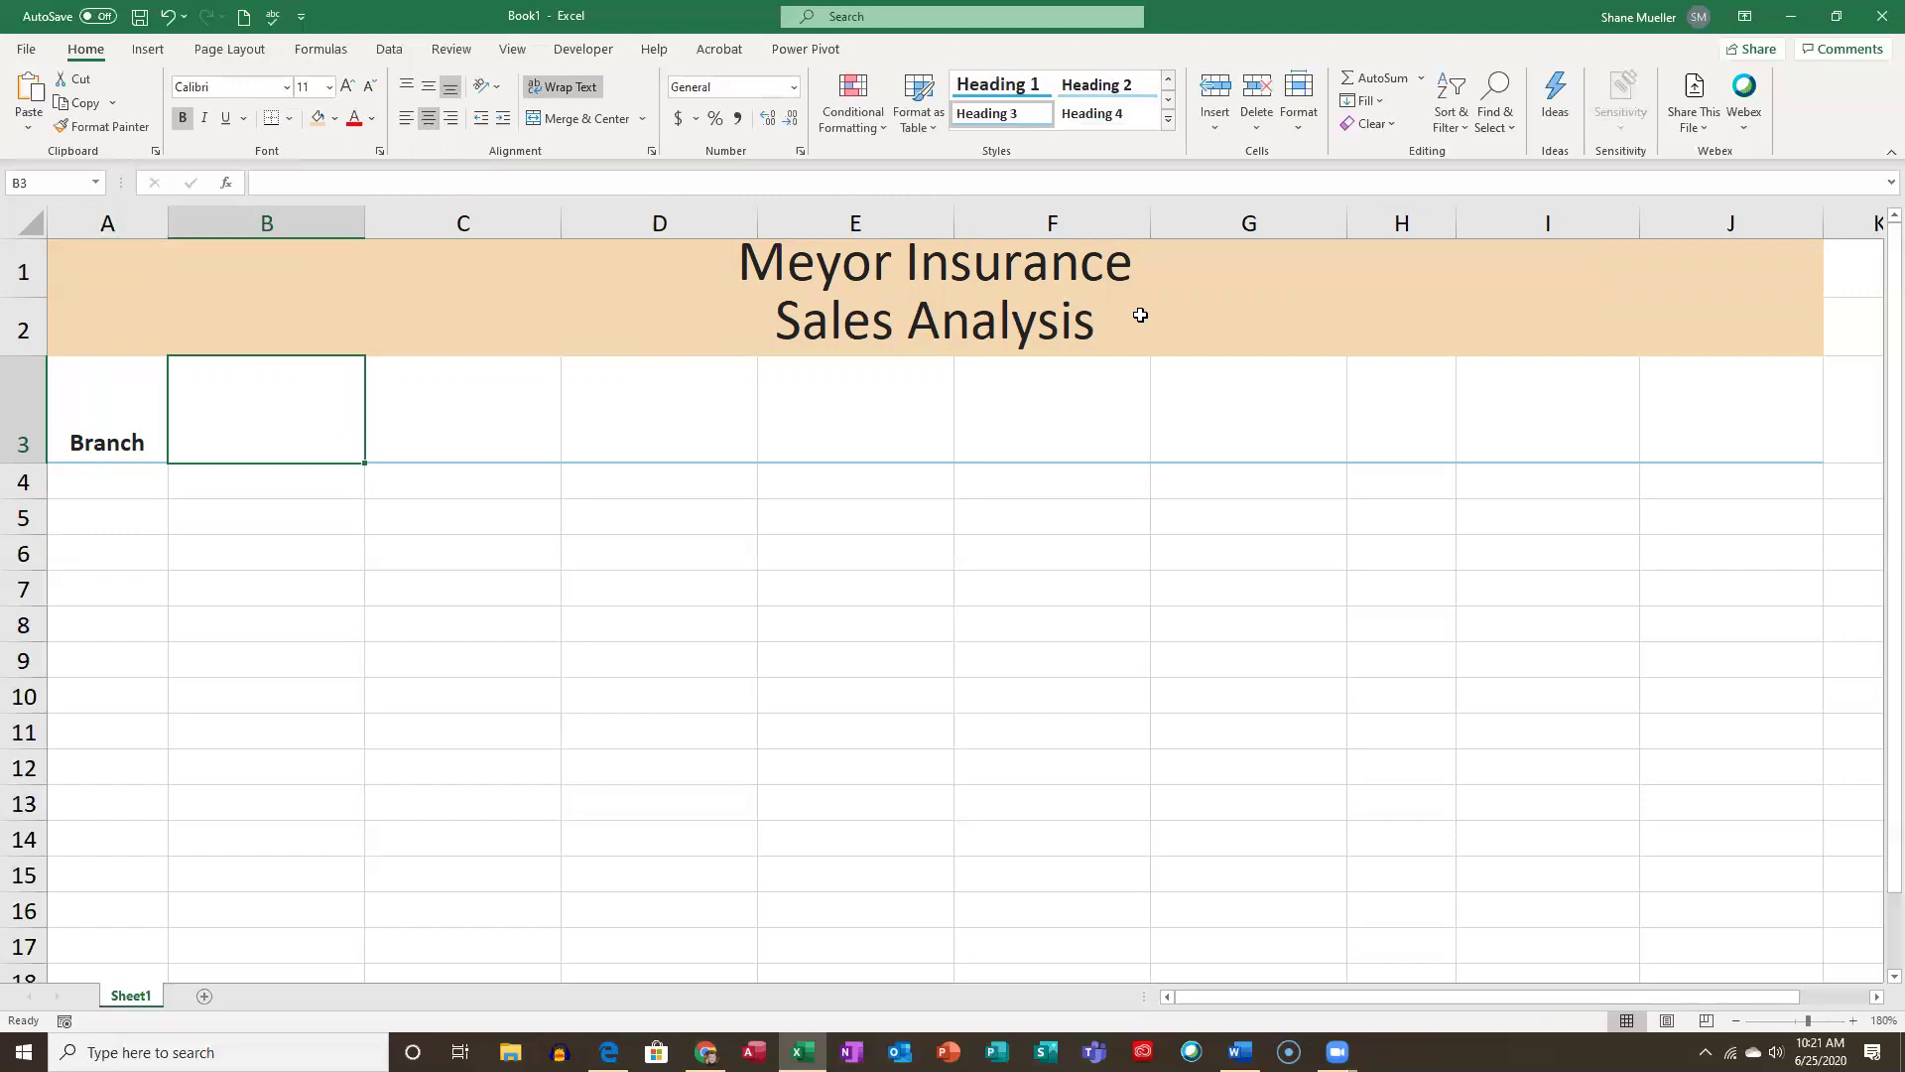
# Enter the column heading Category in cell B3.
pyautogui.write('Categpo')
pyautogui.press('BackSpace')
pyautogui.press('BackSpace')
pyautogui.write('ory')
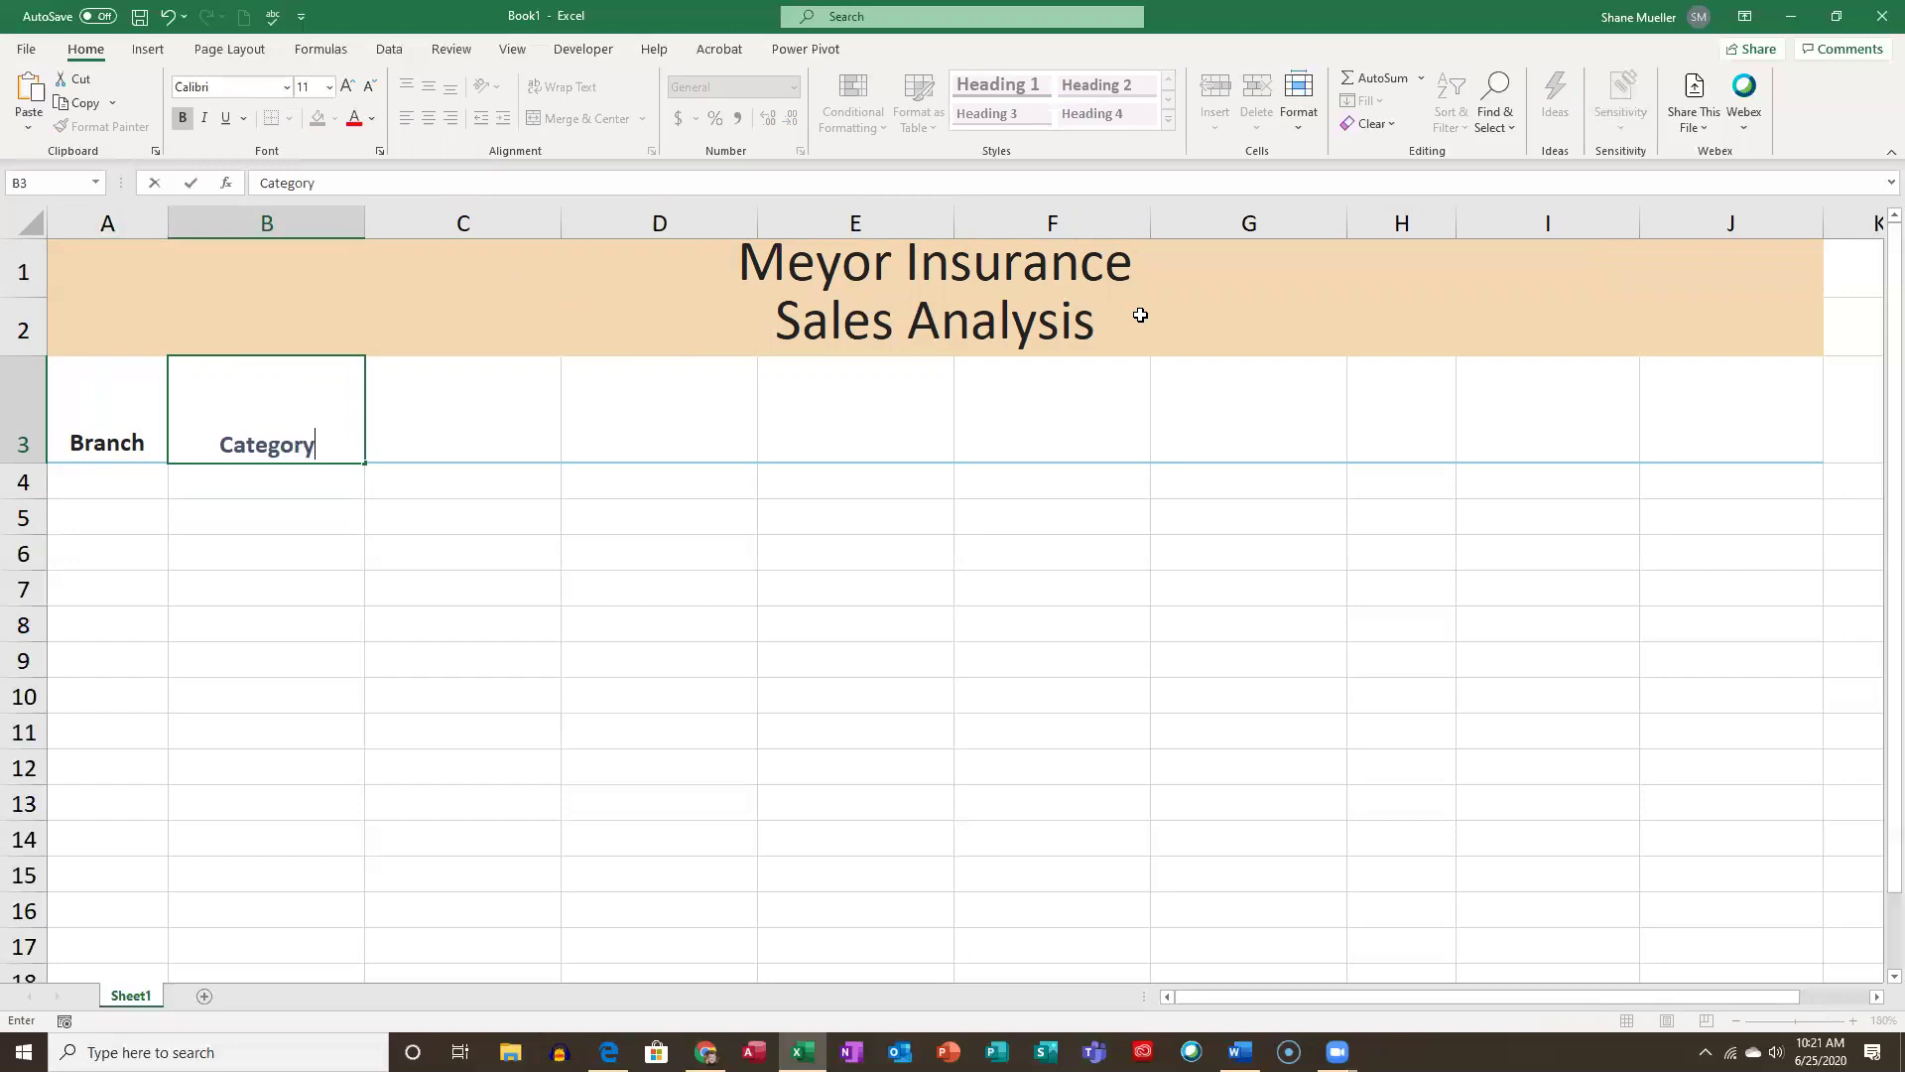
pyautogui.press('Tab')
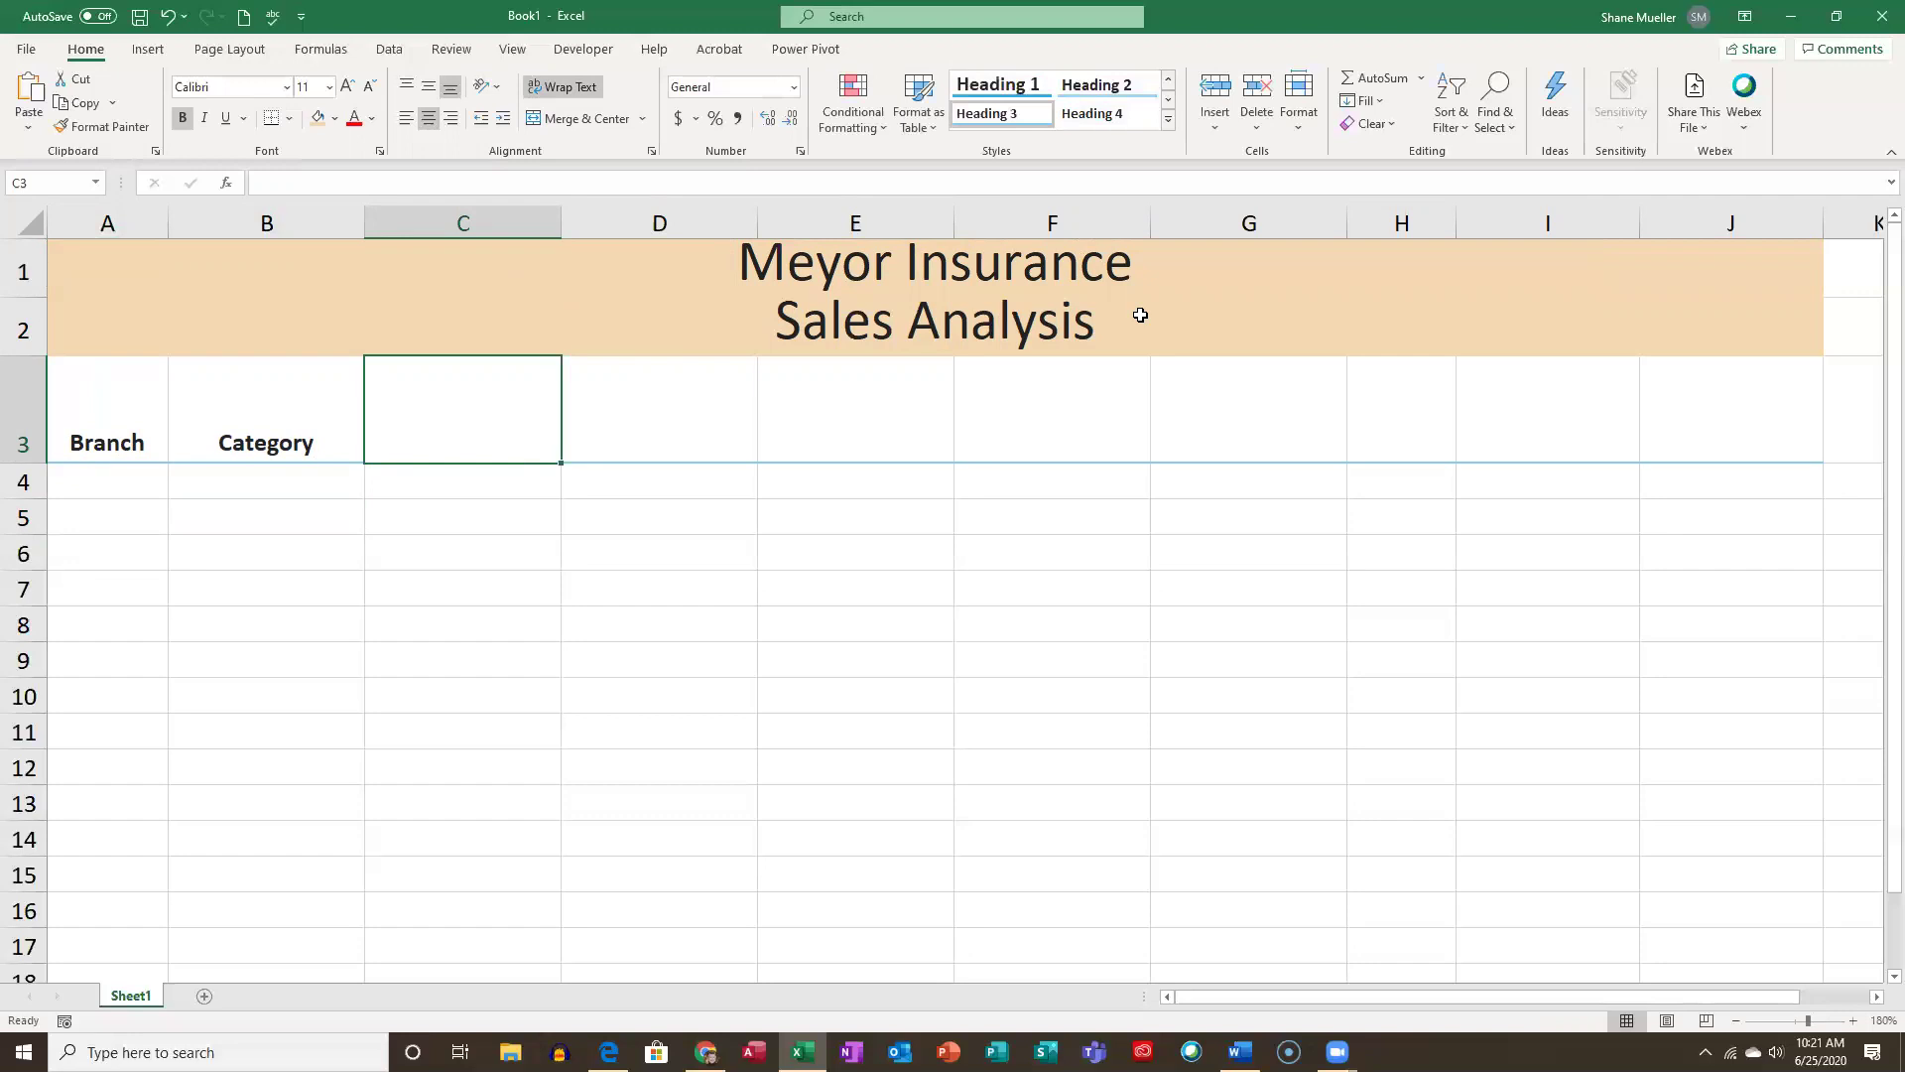
# Enter the column heading 2020 In-Office Premiums in $ in cell C3, correcting the mistyped year.
pyautogui.write('202')
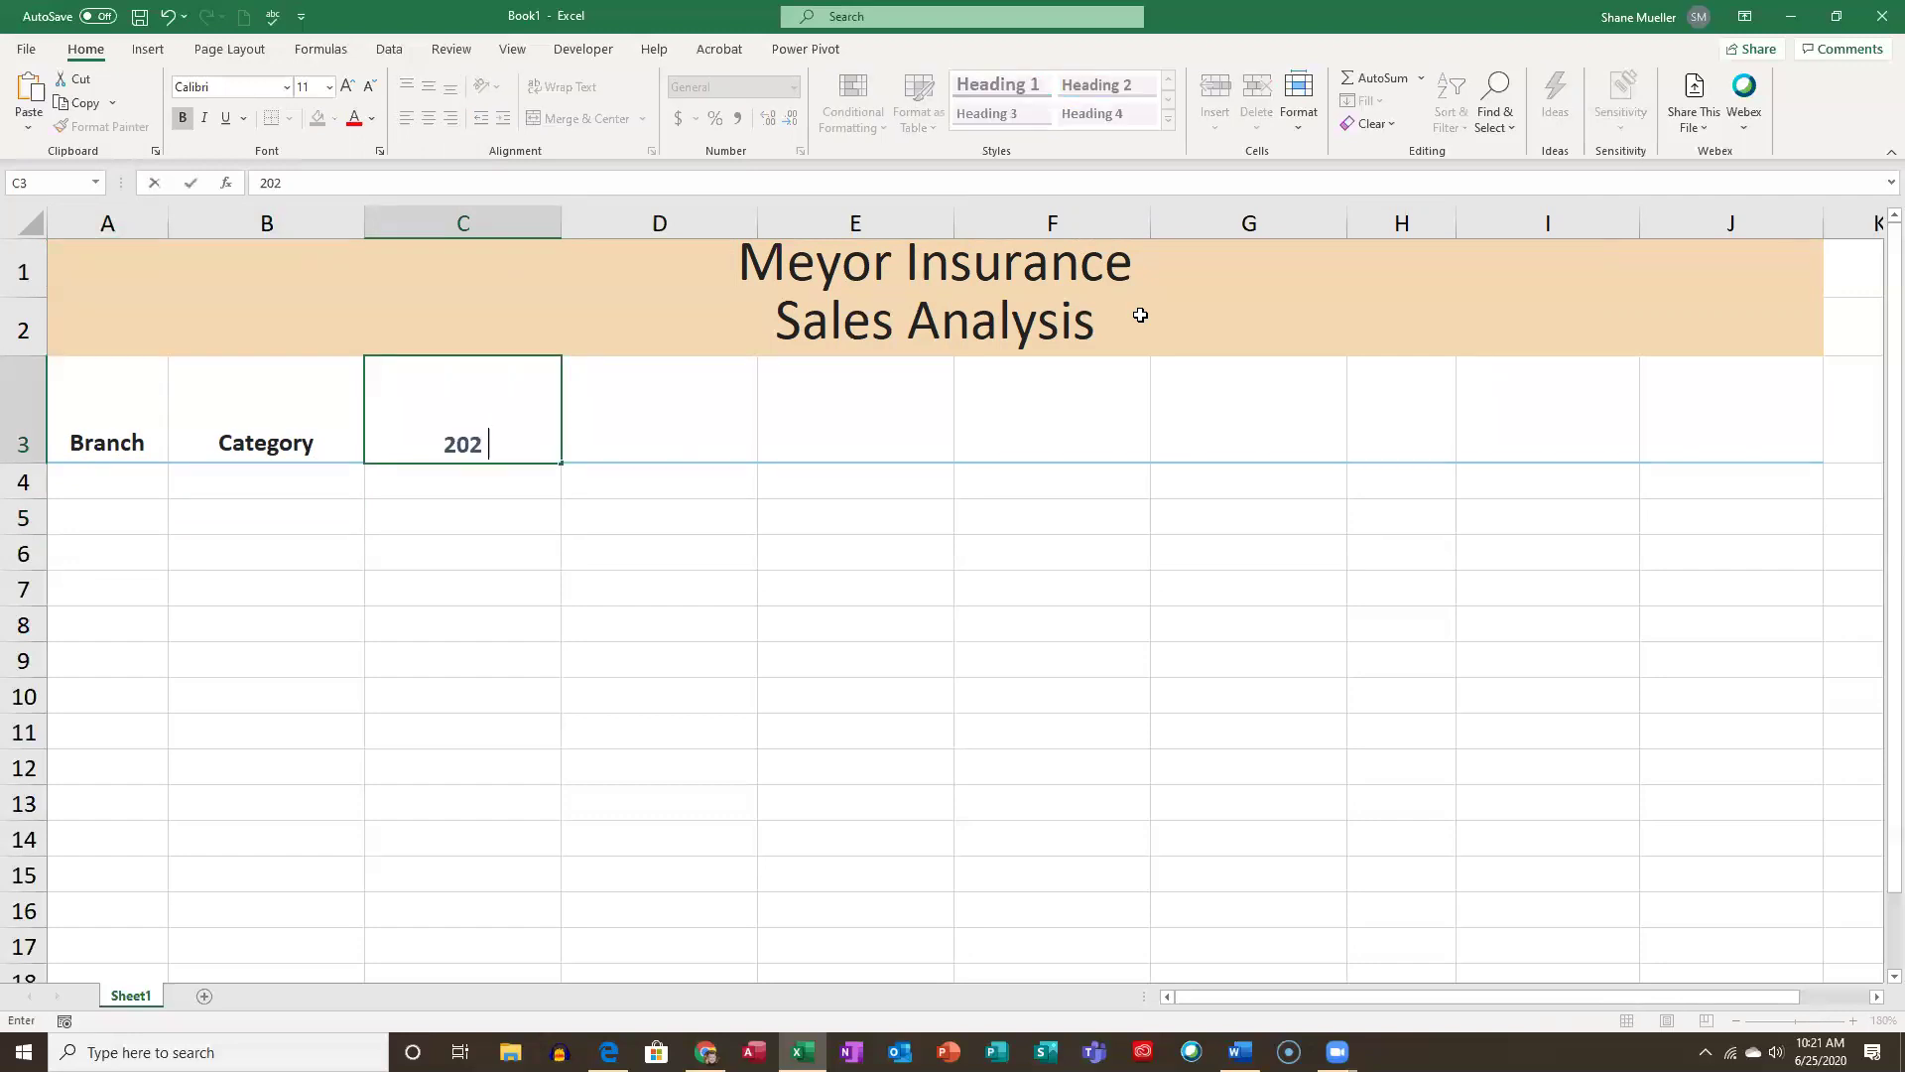
pyautogui.write(' In-Office Premi')
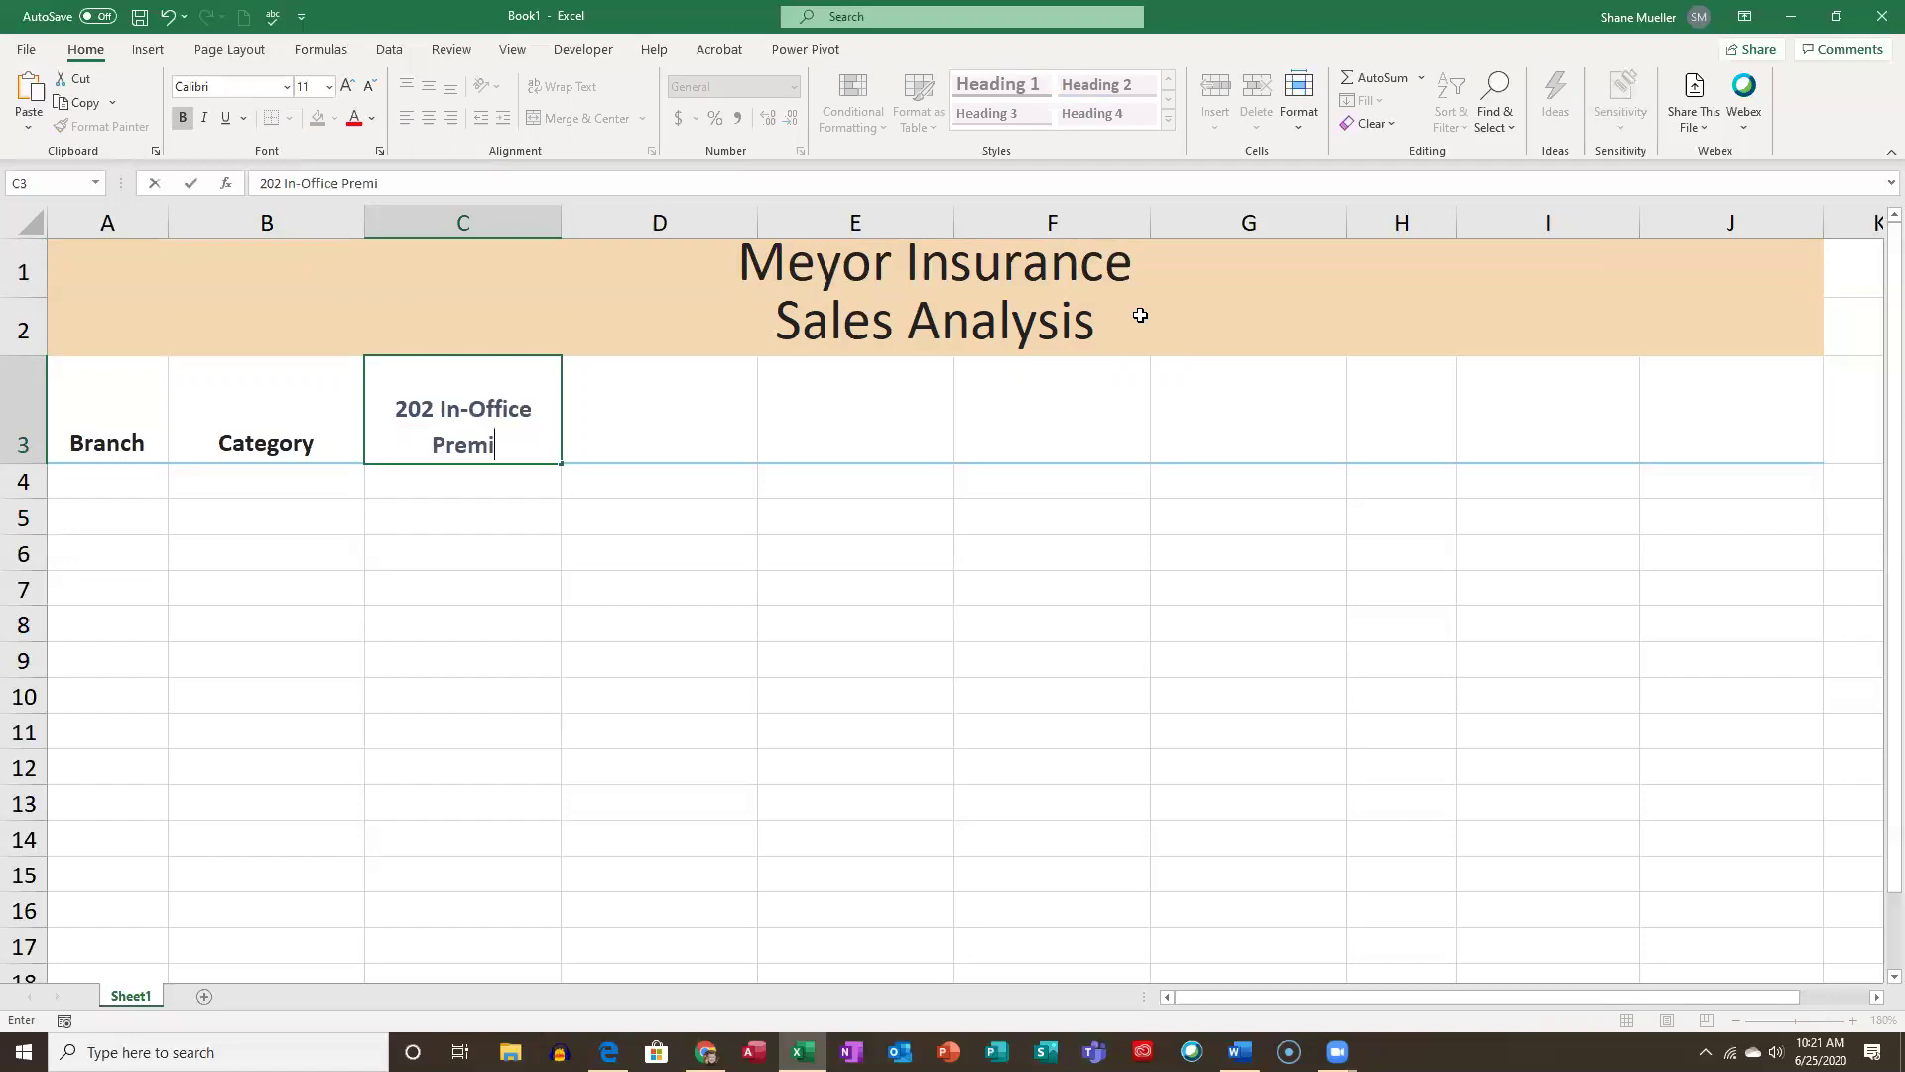
pyautogui.write('ums in $')
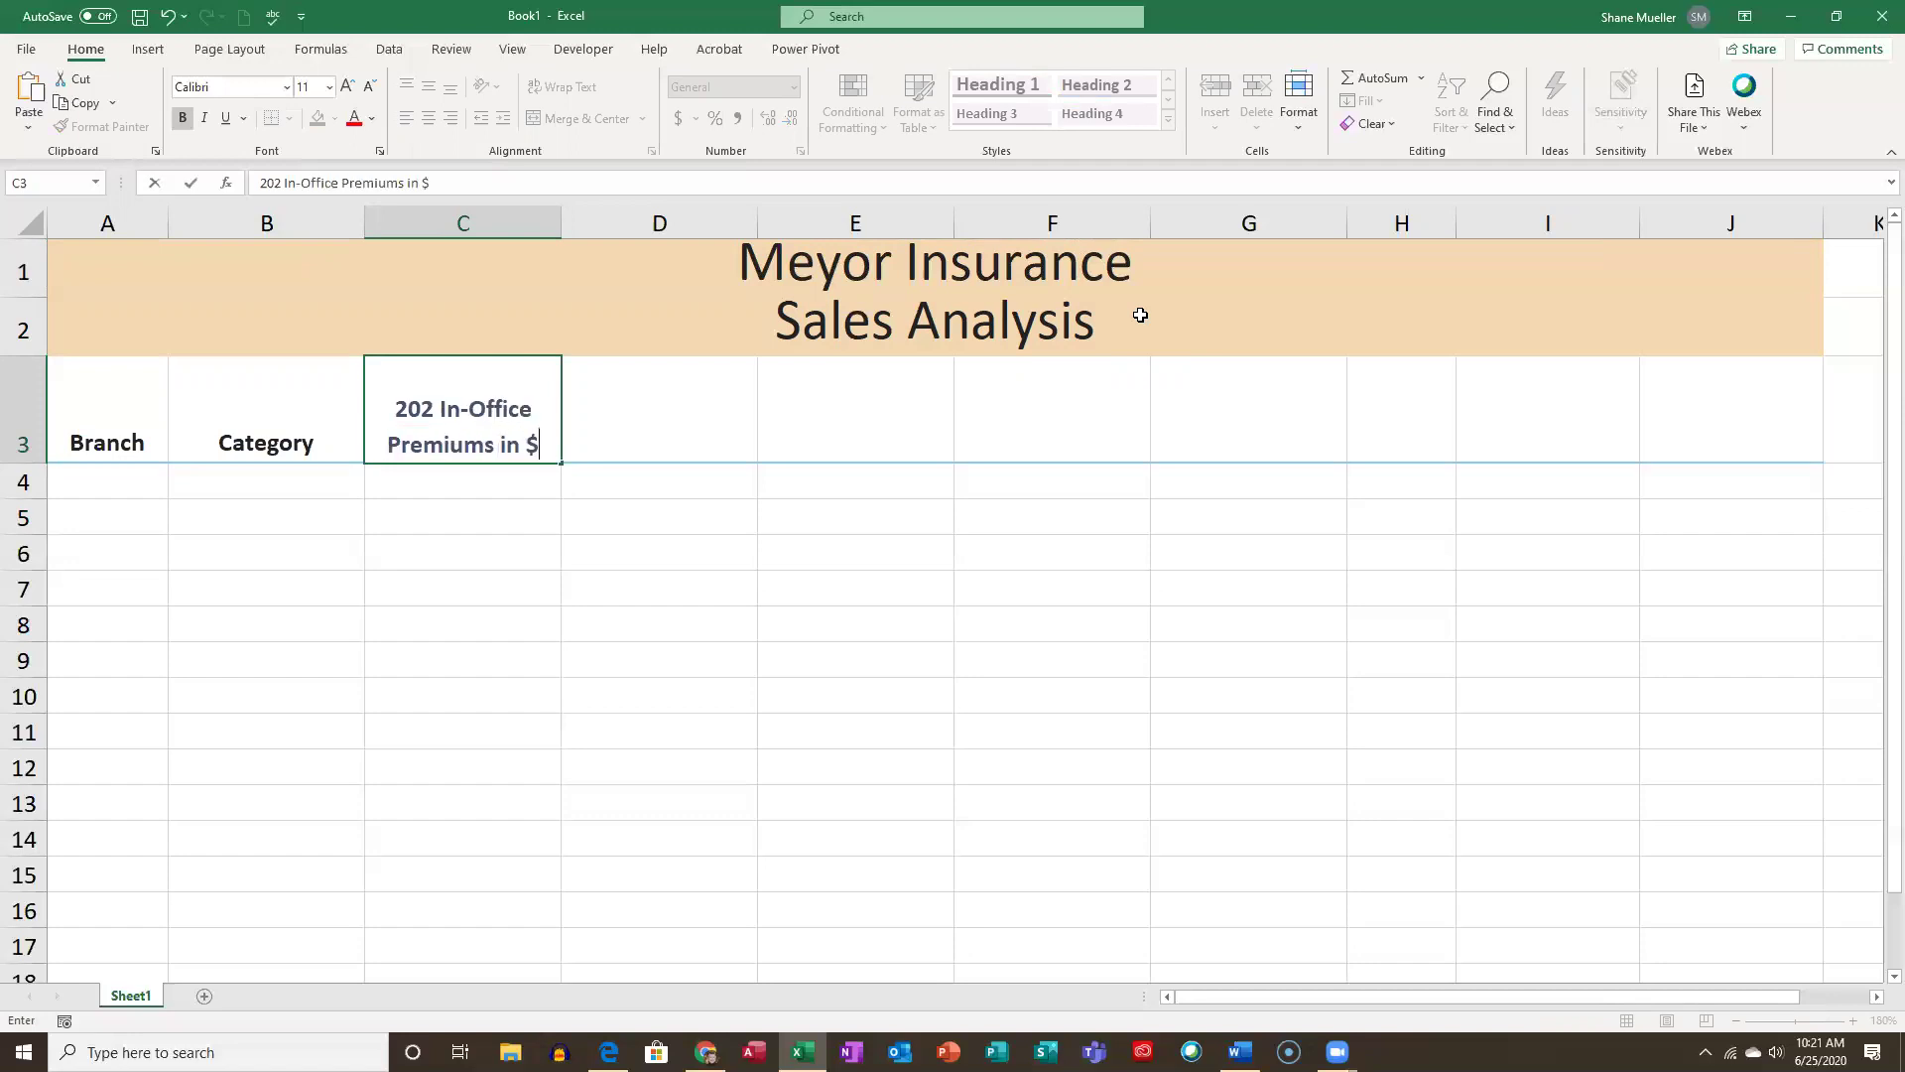
pyautogui.press('Tab')
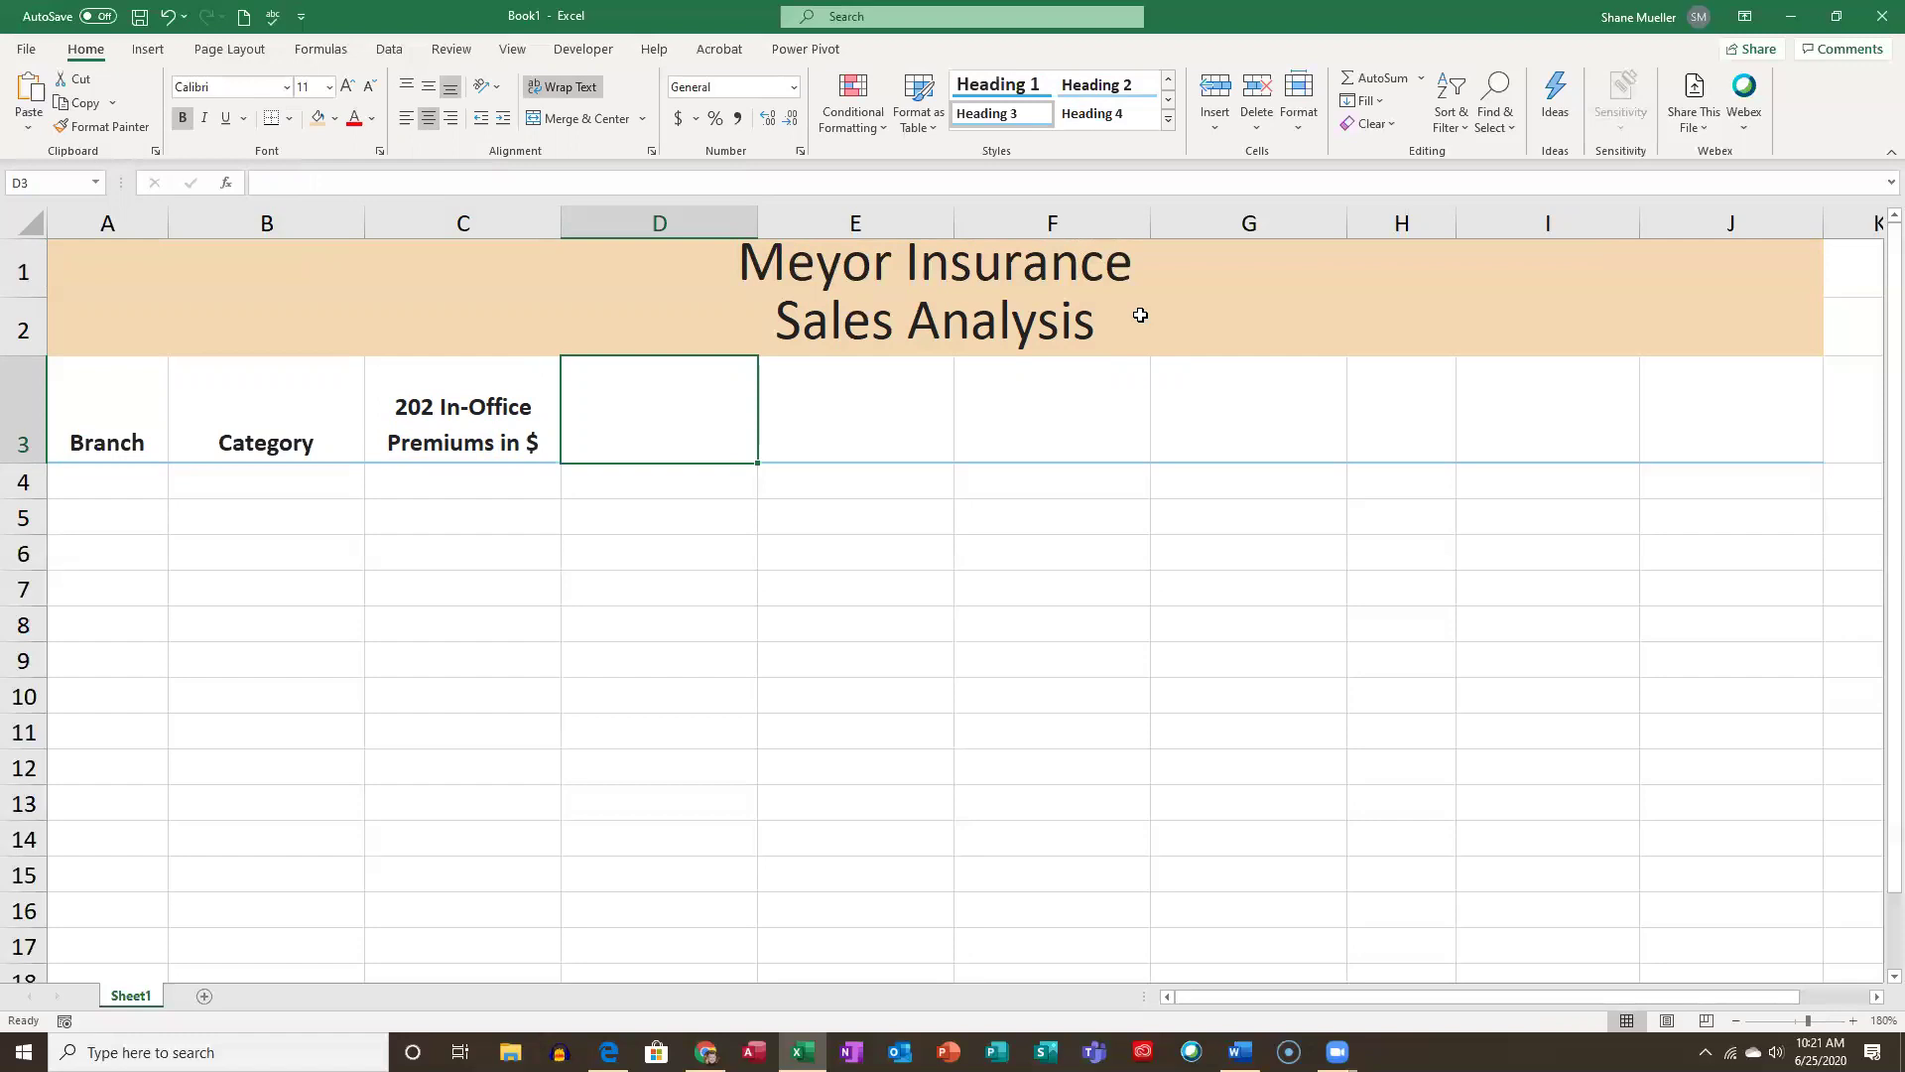
pyautogui.click(422, 397)
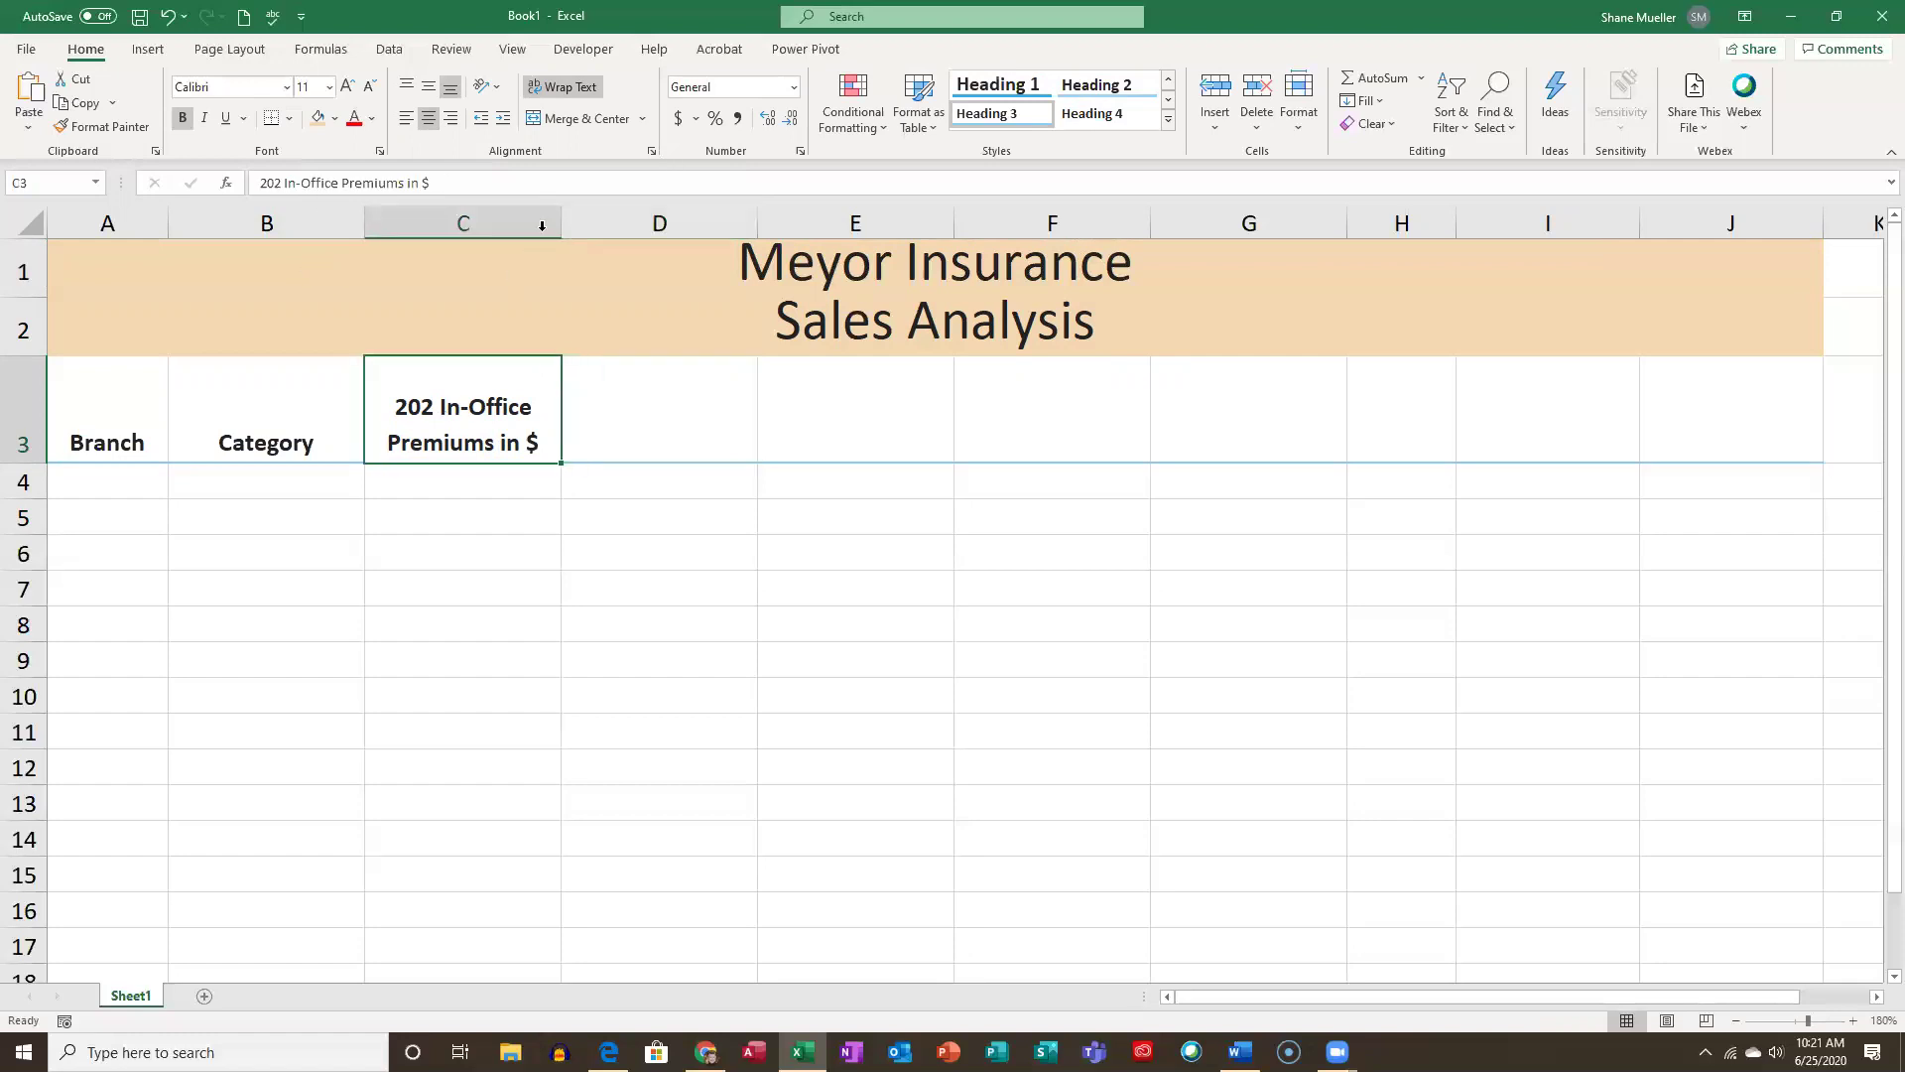
pyautogui.click(281, 182)
pyautogui.write('0')
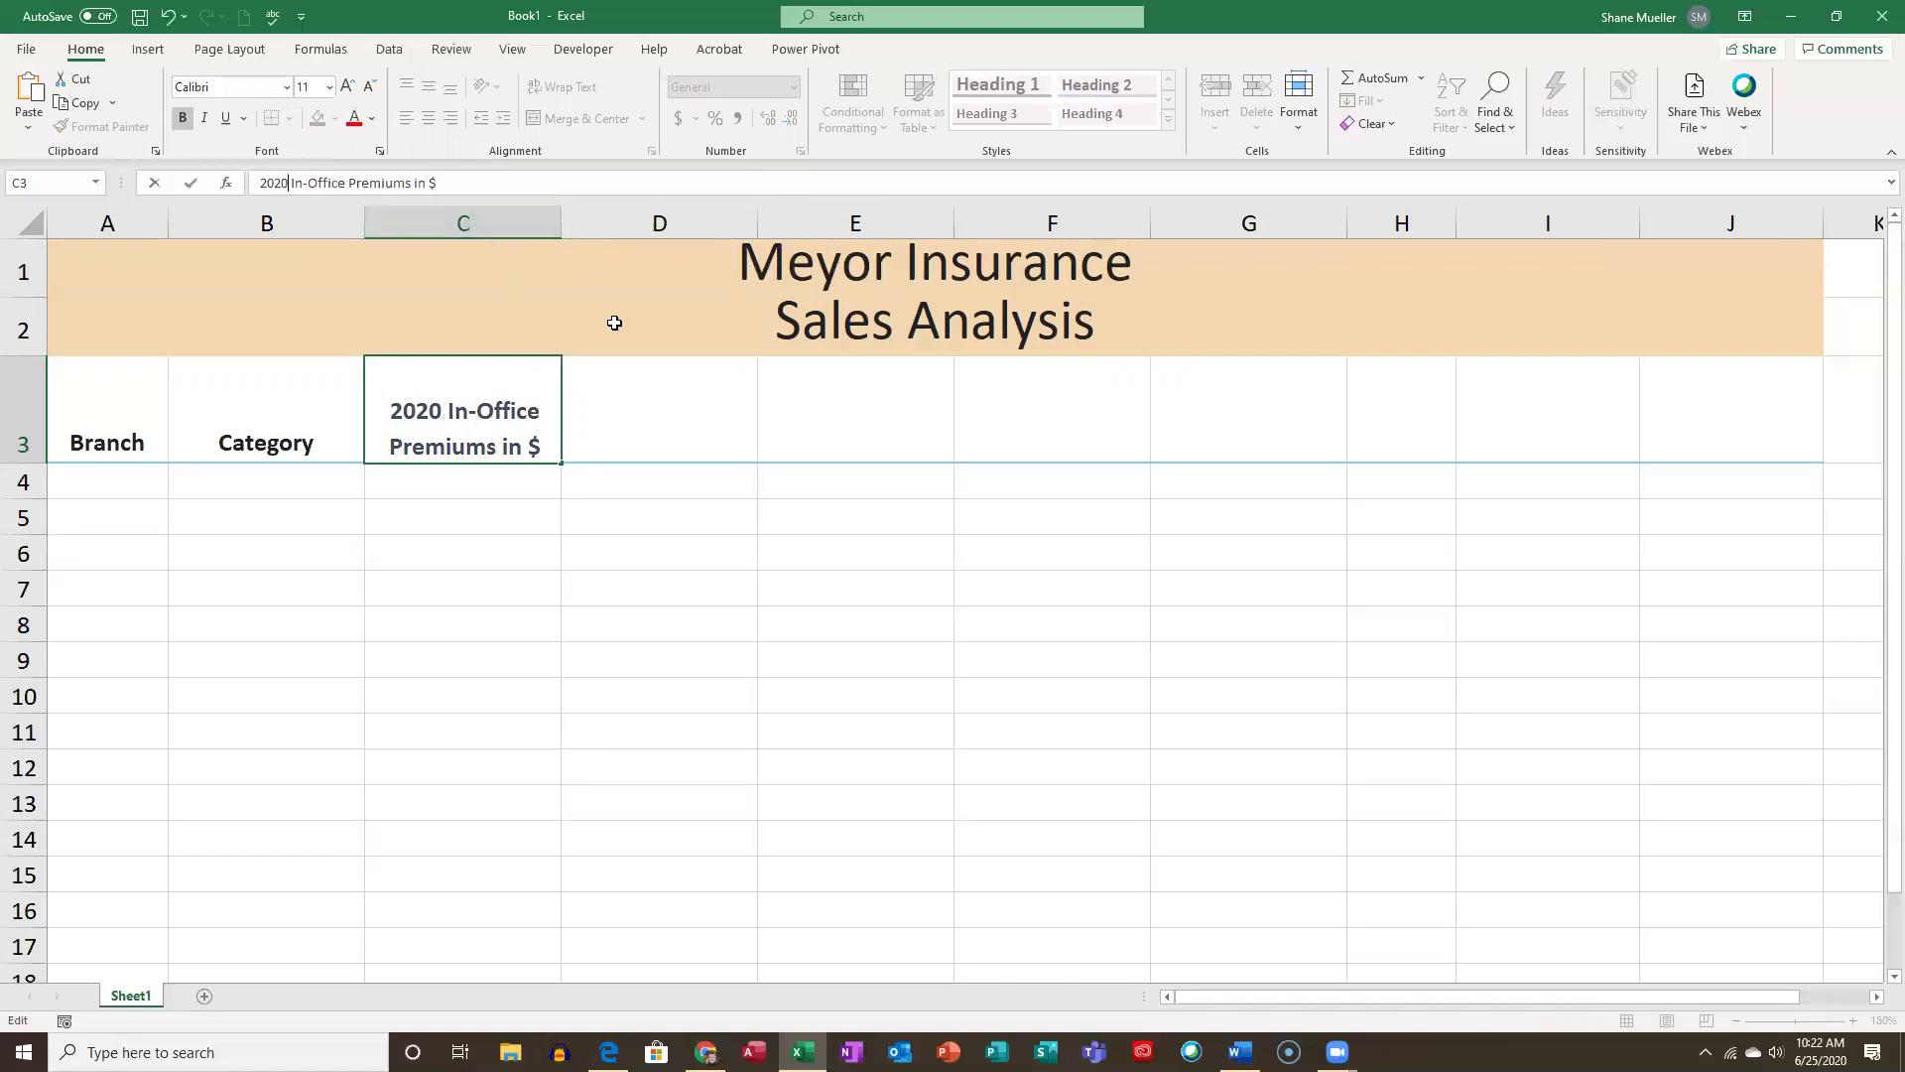
pyautogui.click(667, 390)
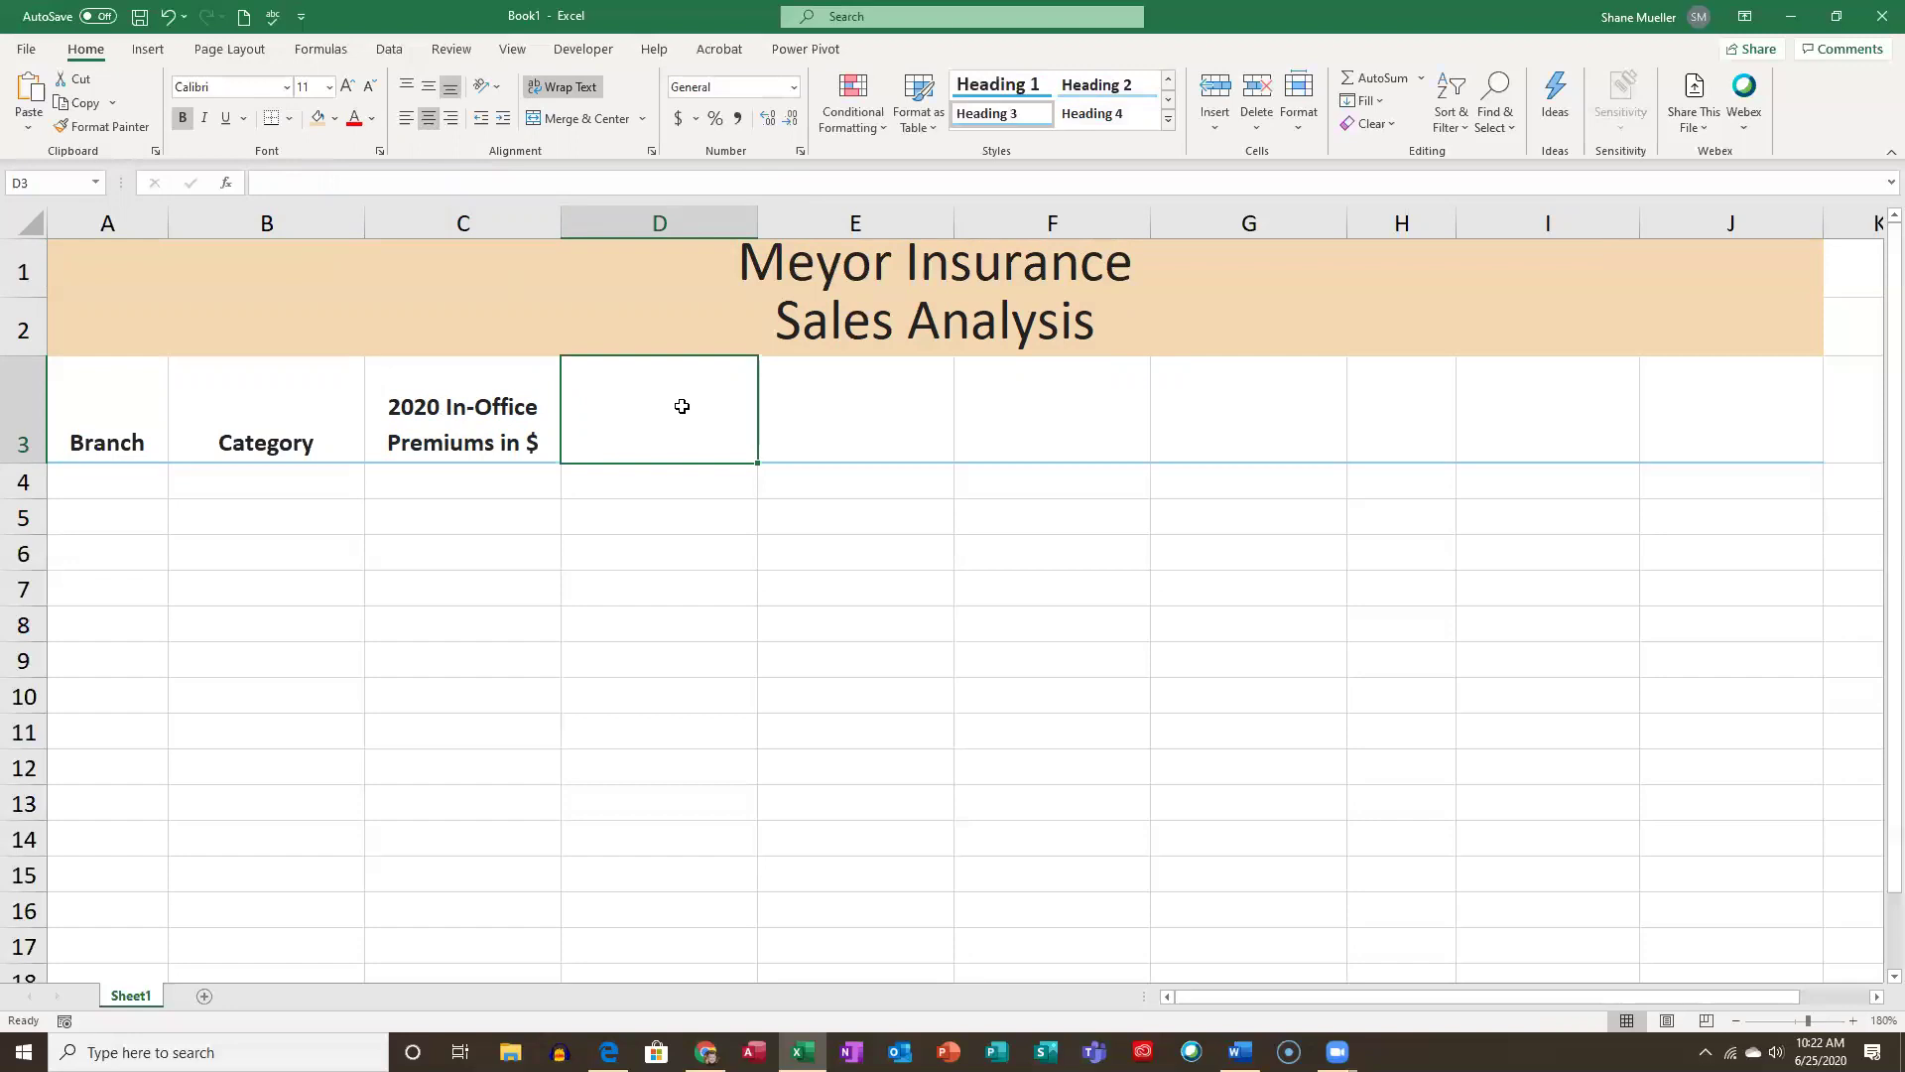
# Enter the column heading 2021 In-Office Premiums in $ in cell D3.
pyautogui.write('2021 ')
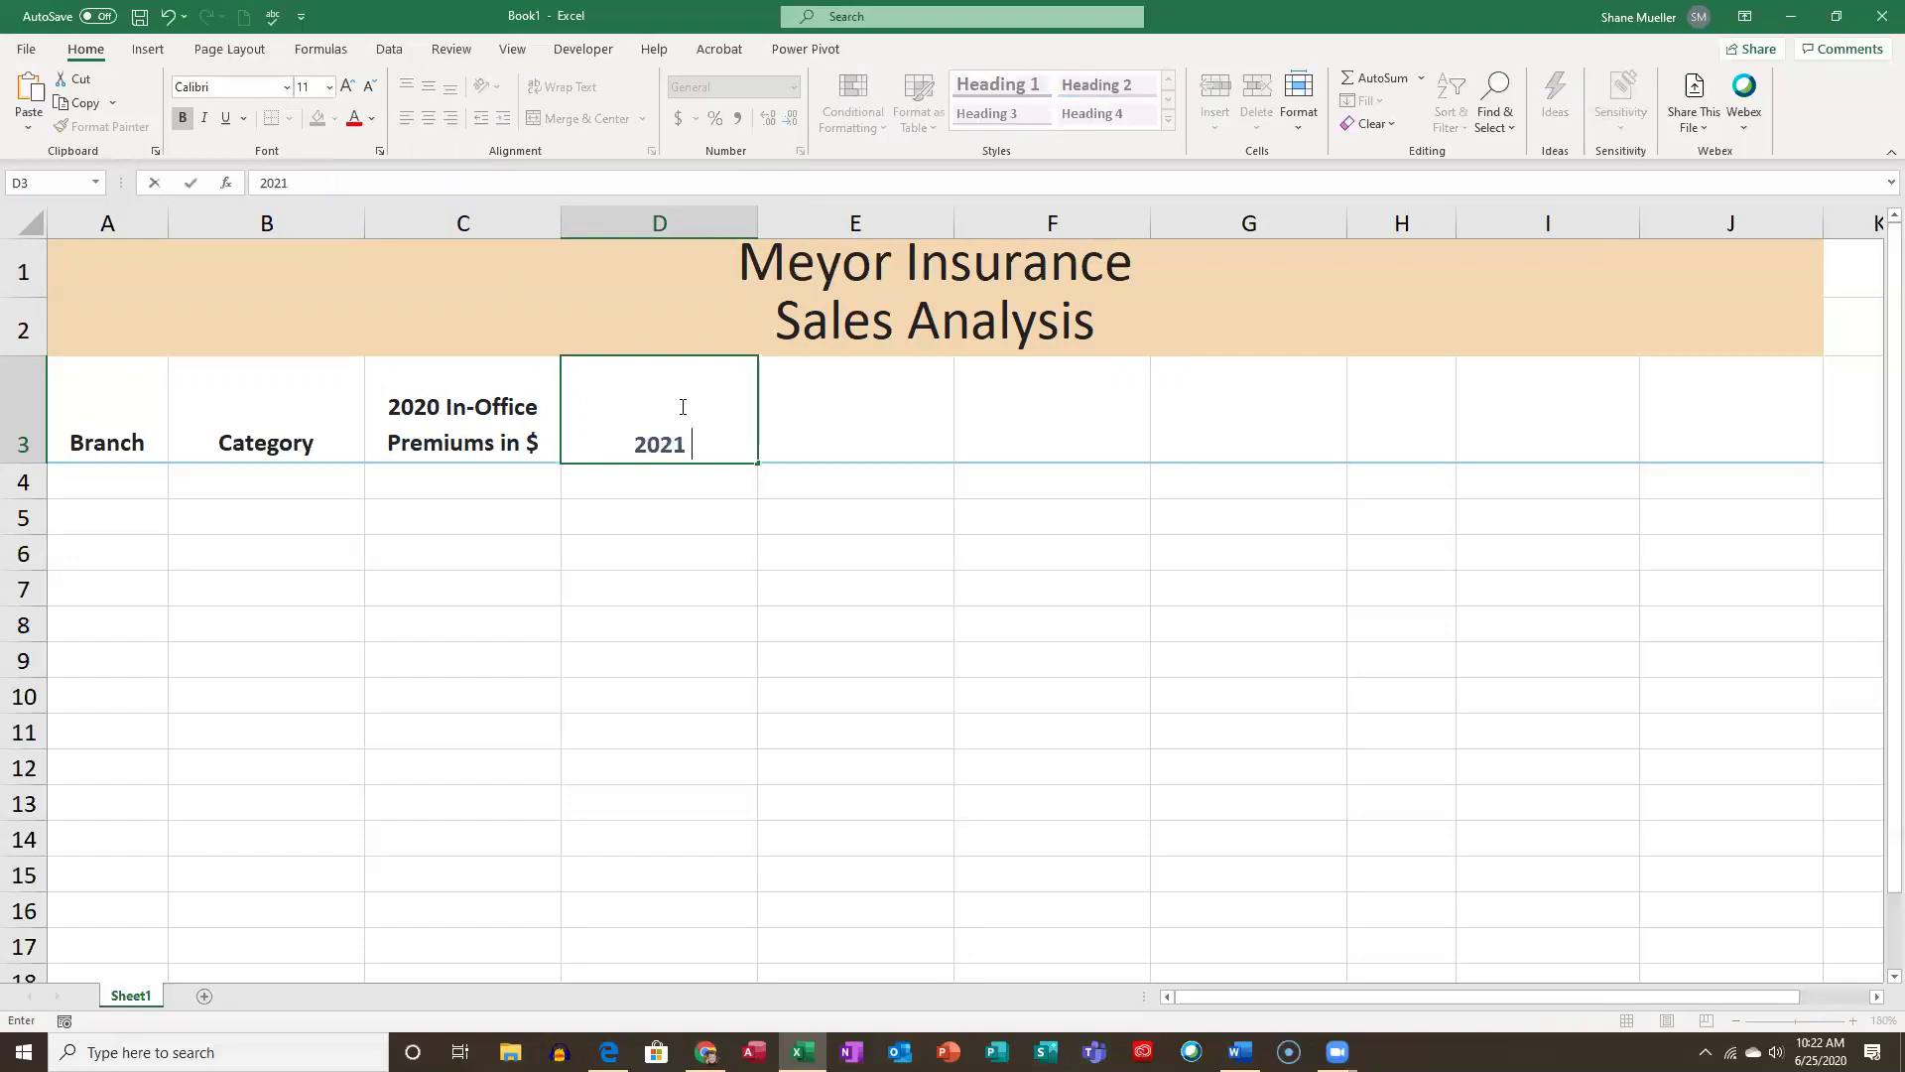
pyautogui.write('In-Offic')
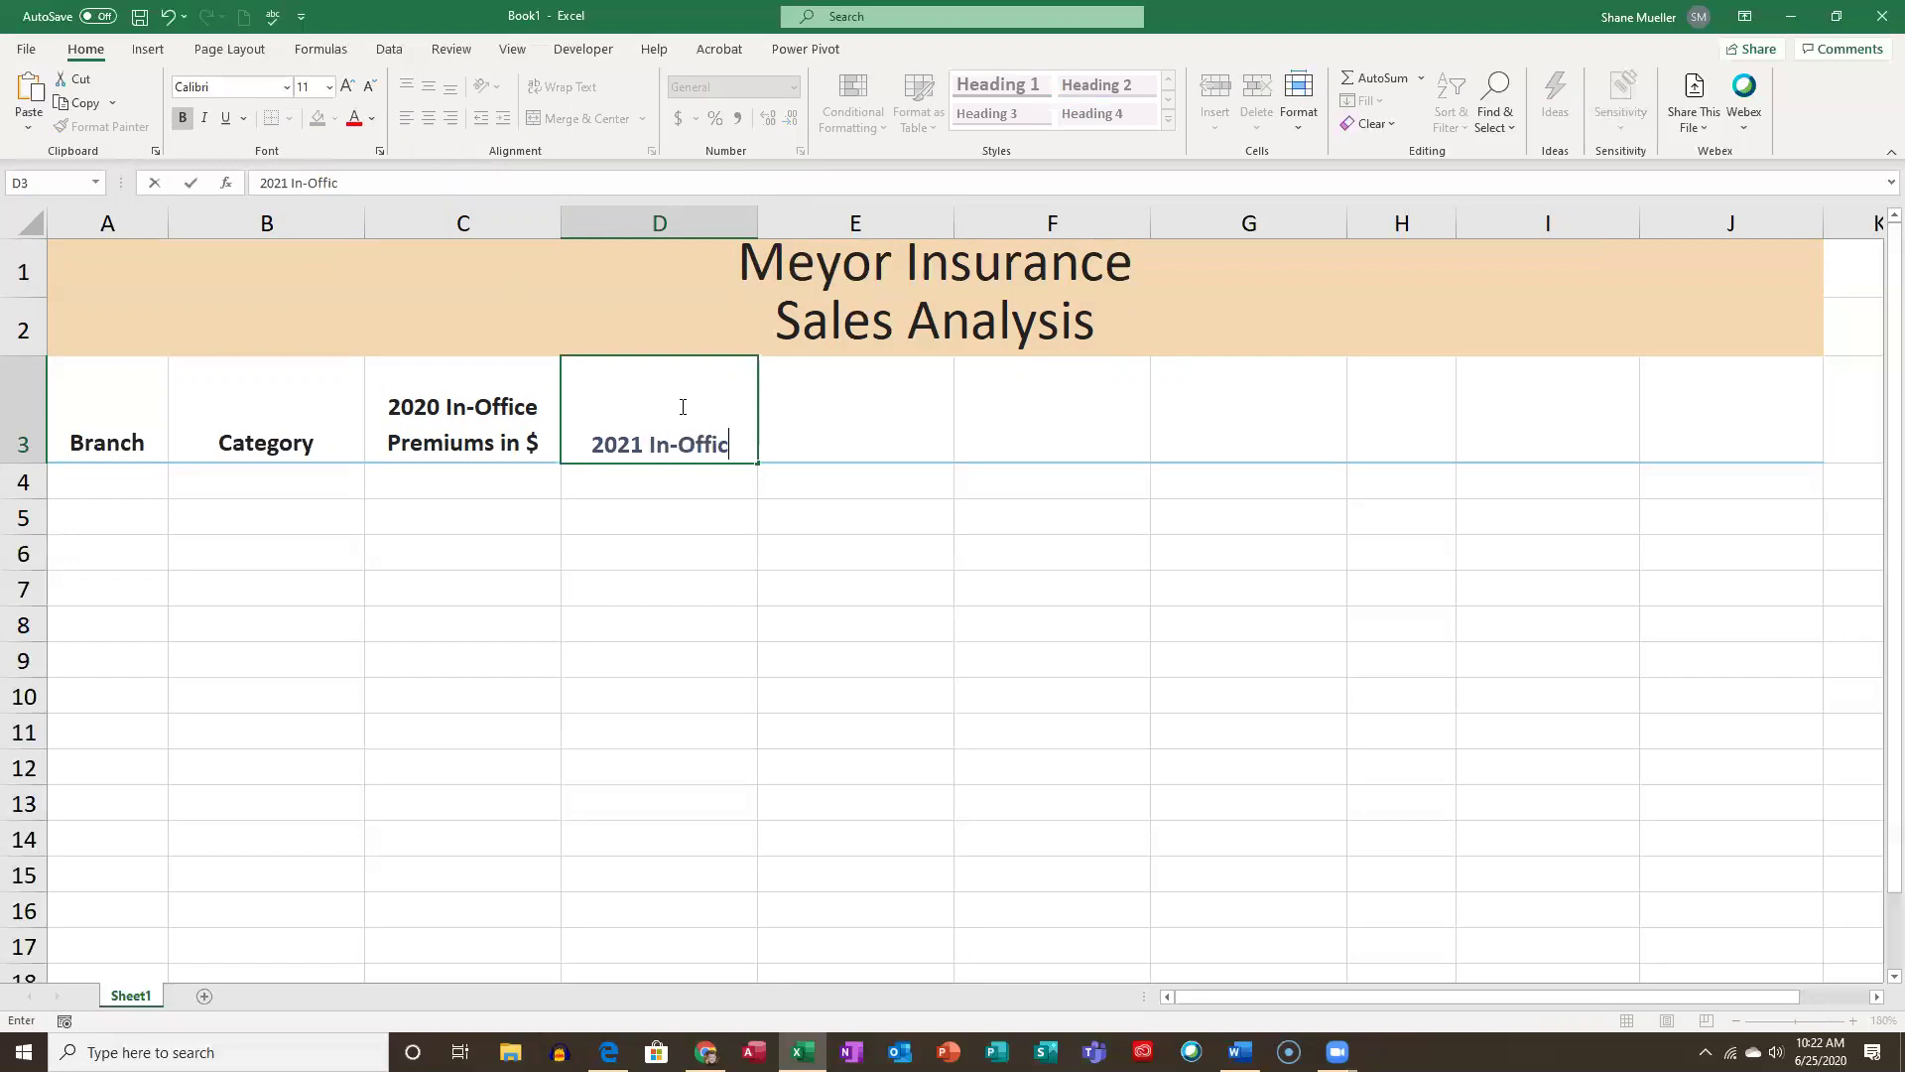
pyautogui.write('e Premium')
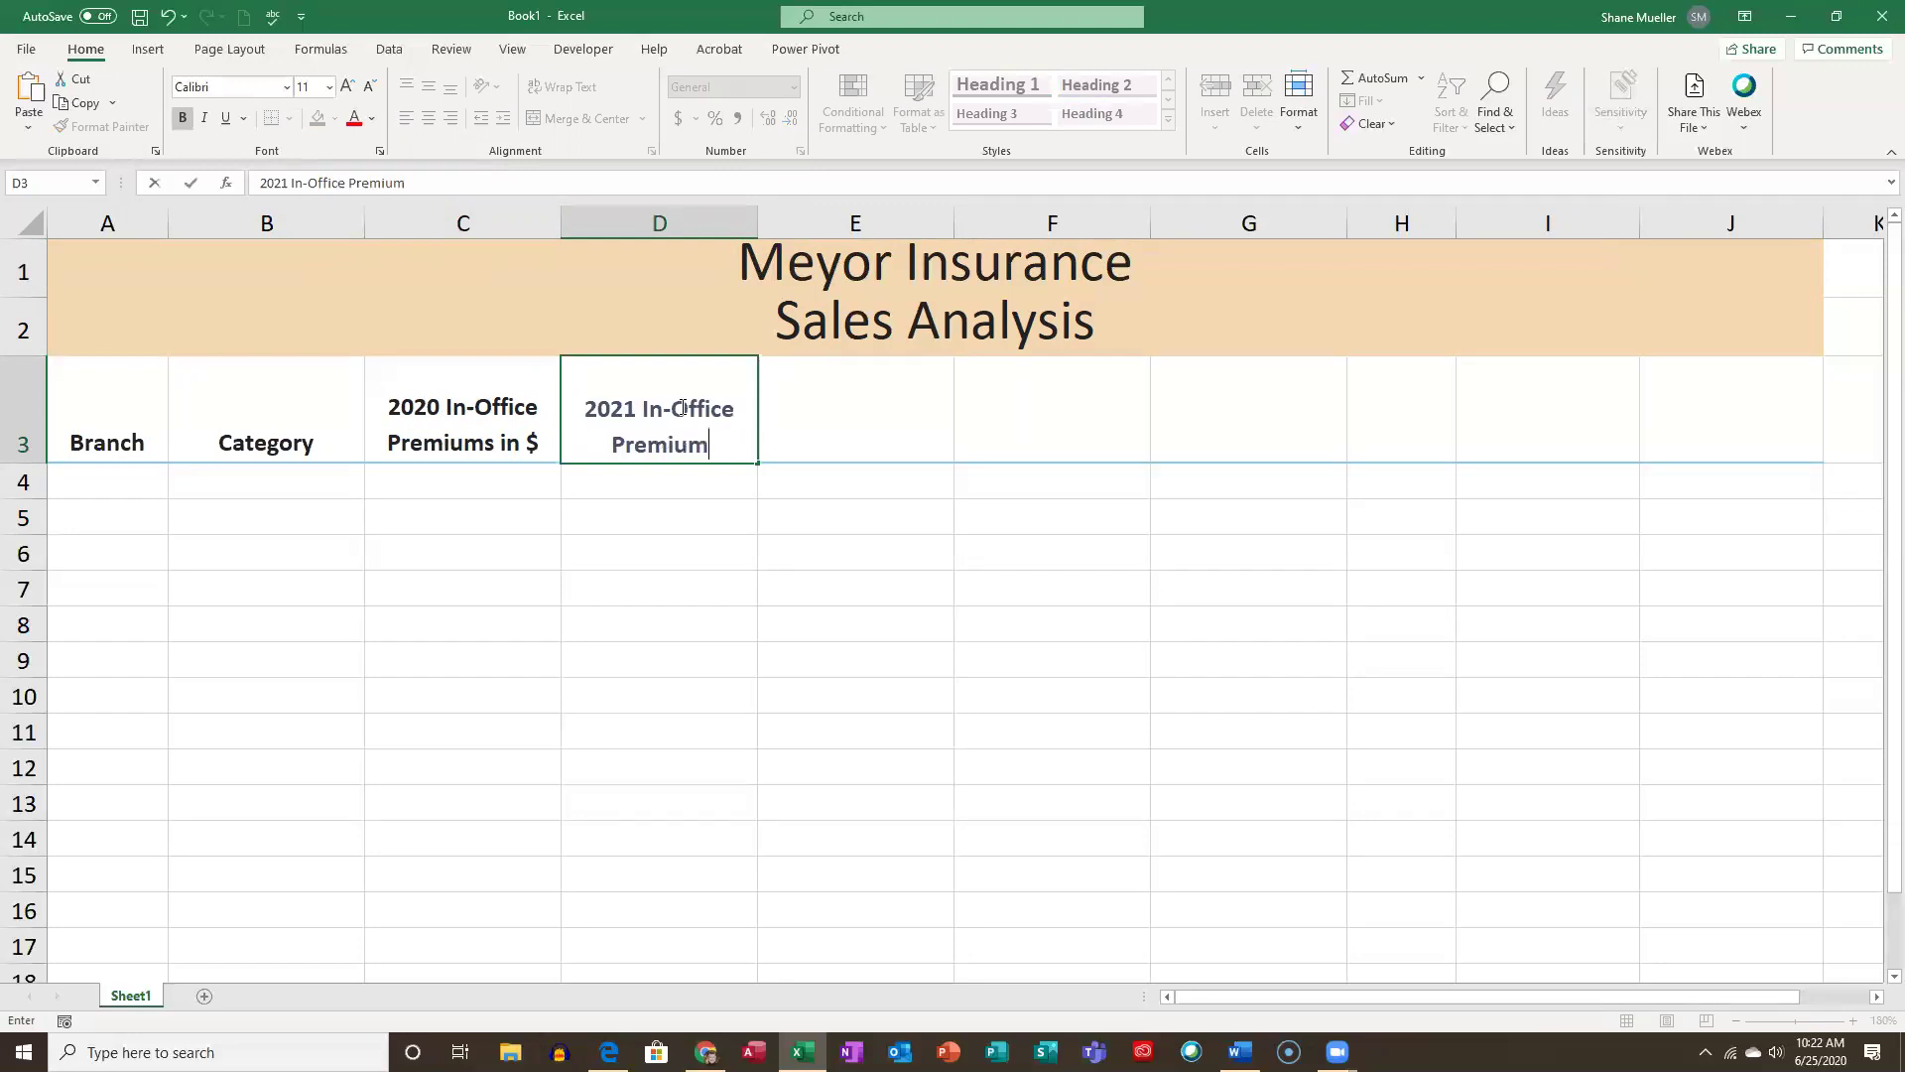
pyautogui.write('s in $')
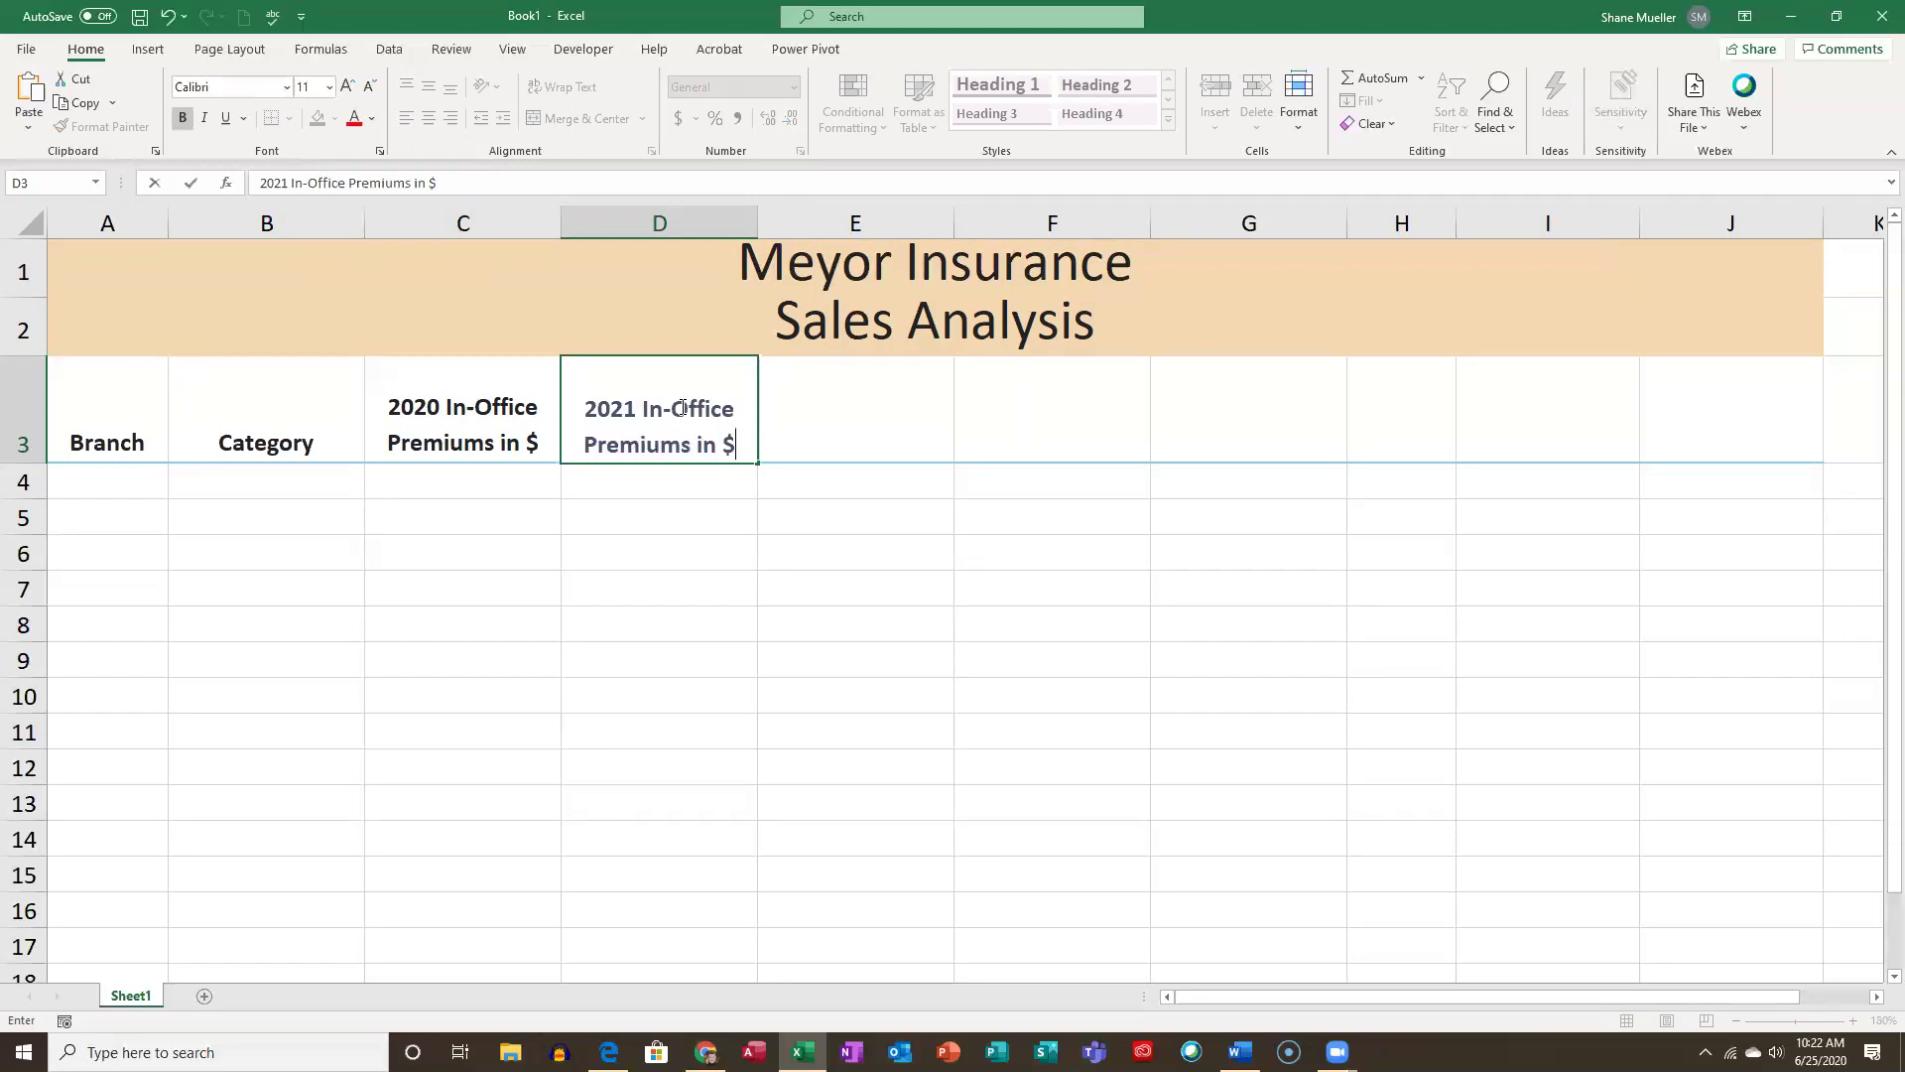
pyautogui.press('Tab')
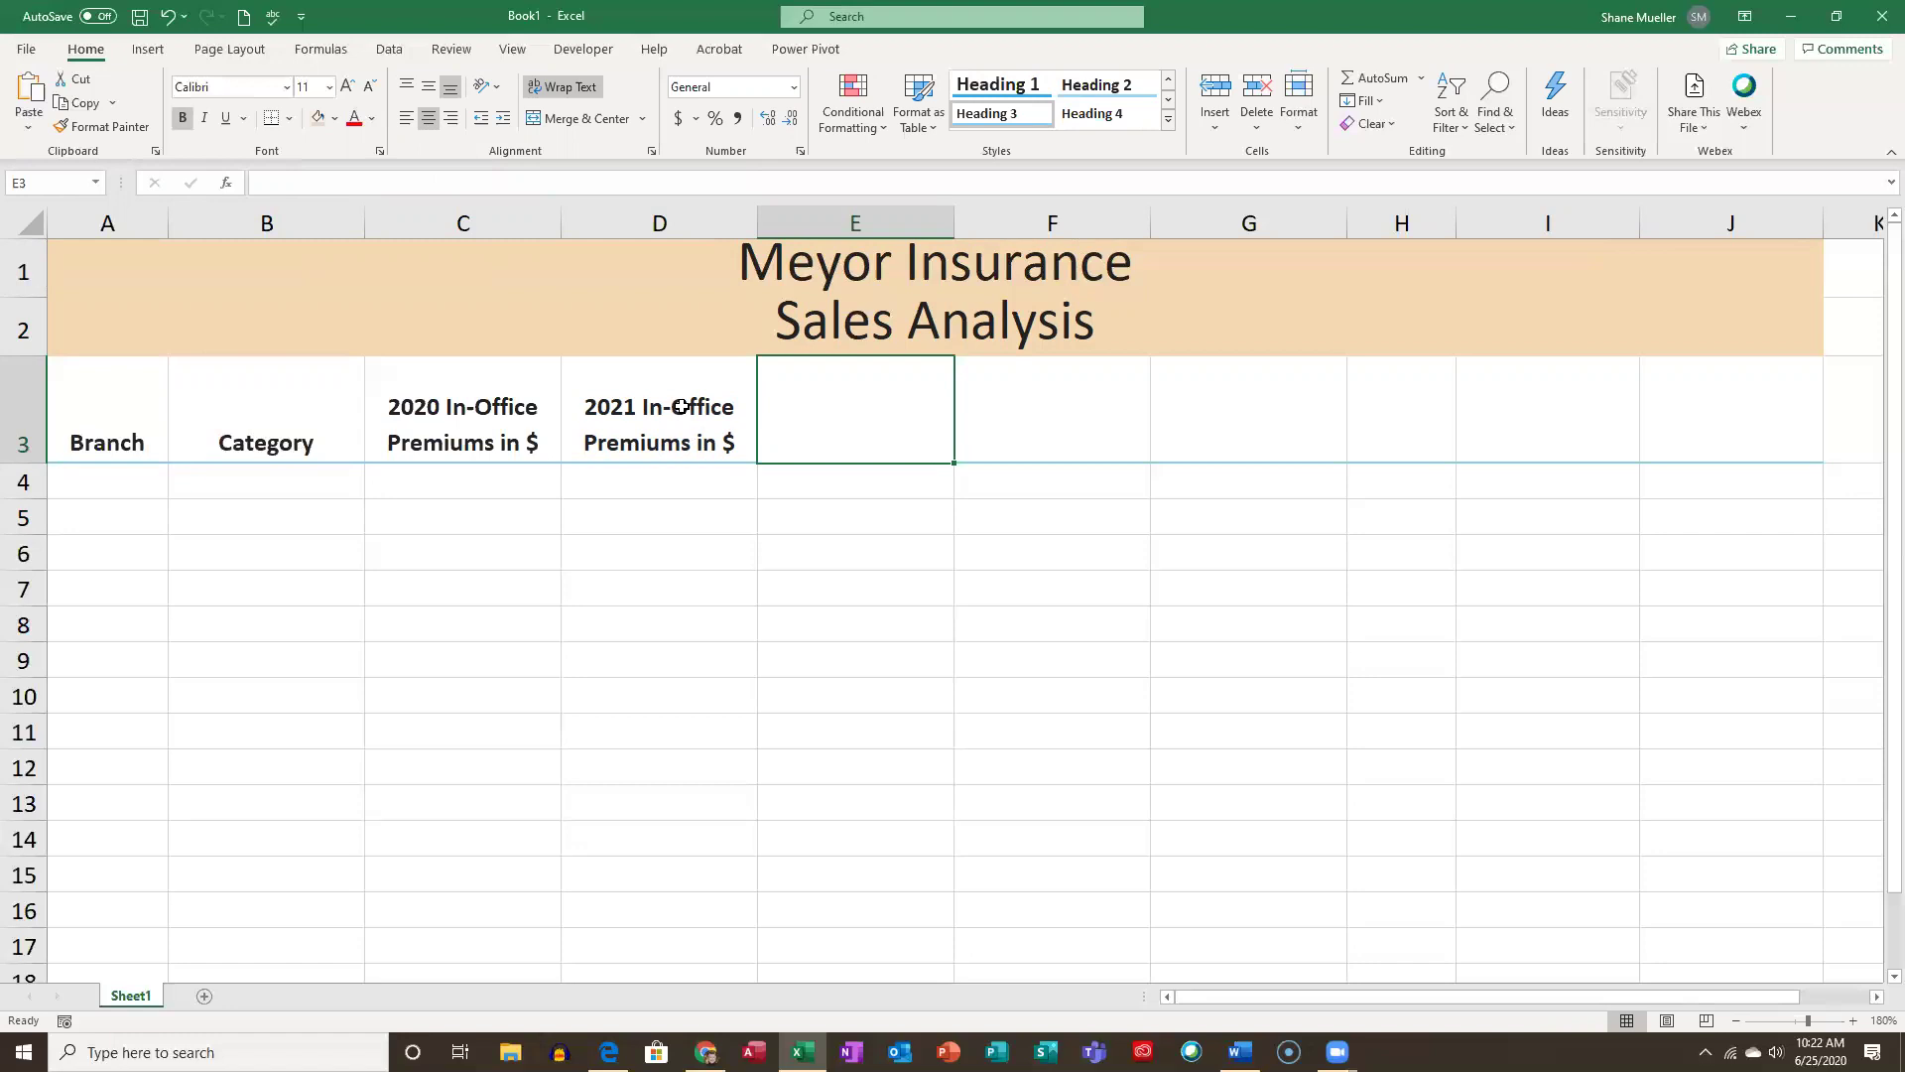
# Enter the column heading 2020 Online Premiums in $ in cell E3.
pyautogui.write('2')
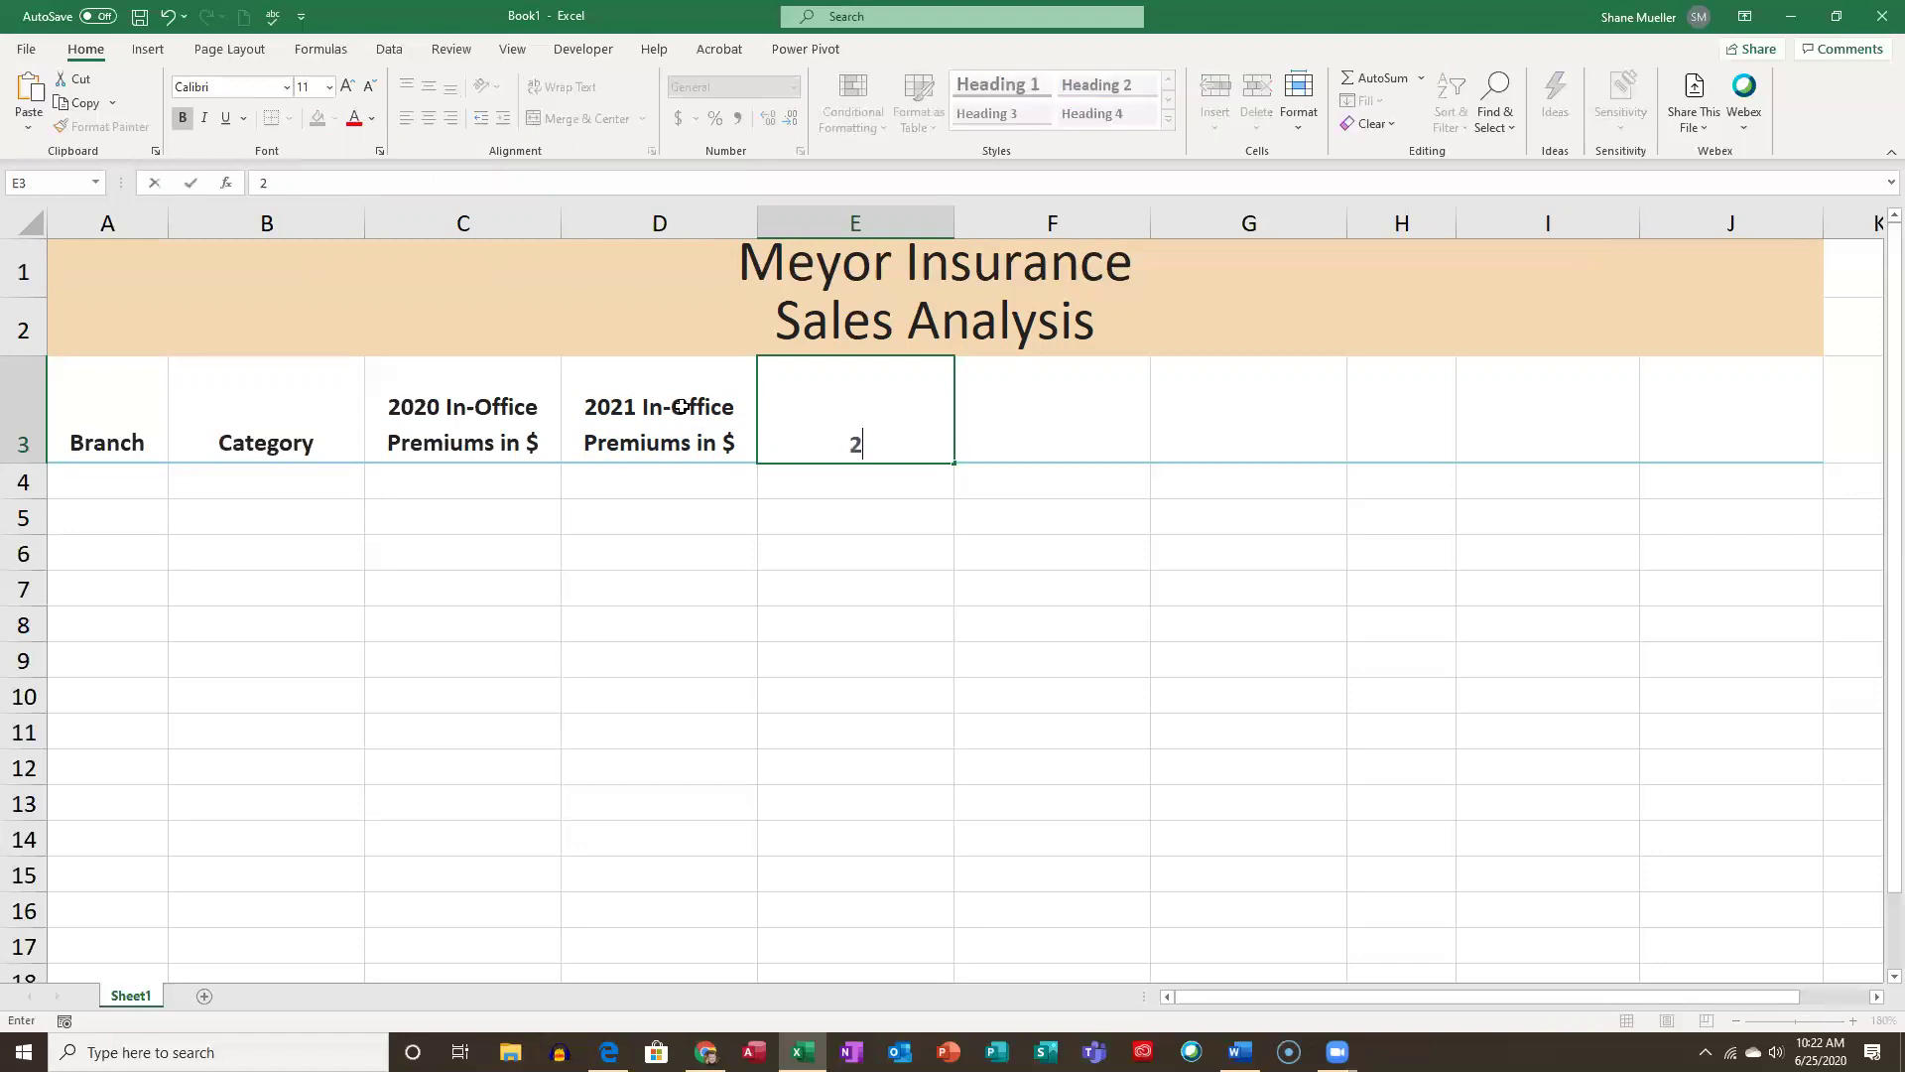
pyautogui.write('020 Online Premiu')
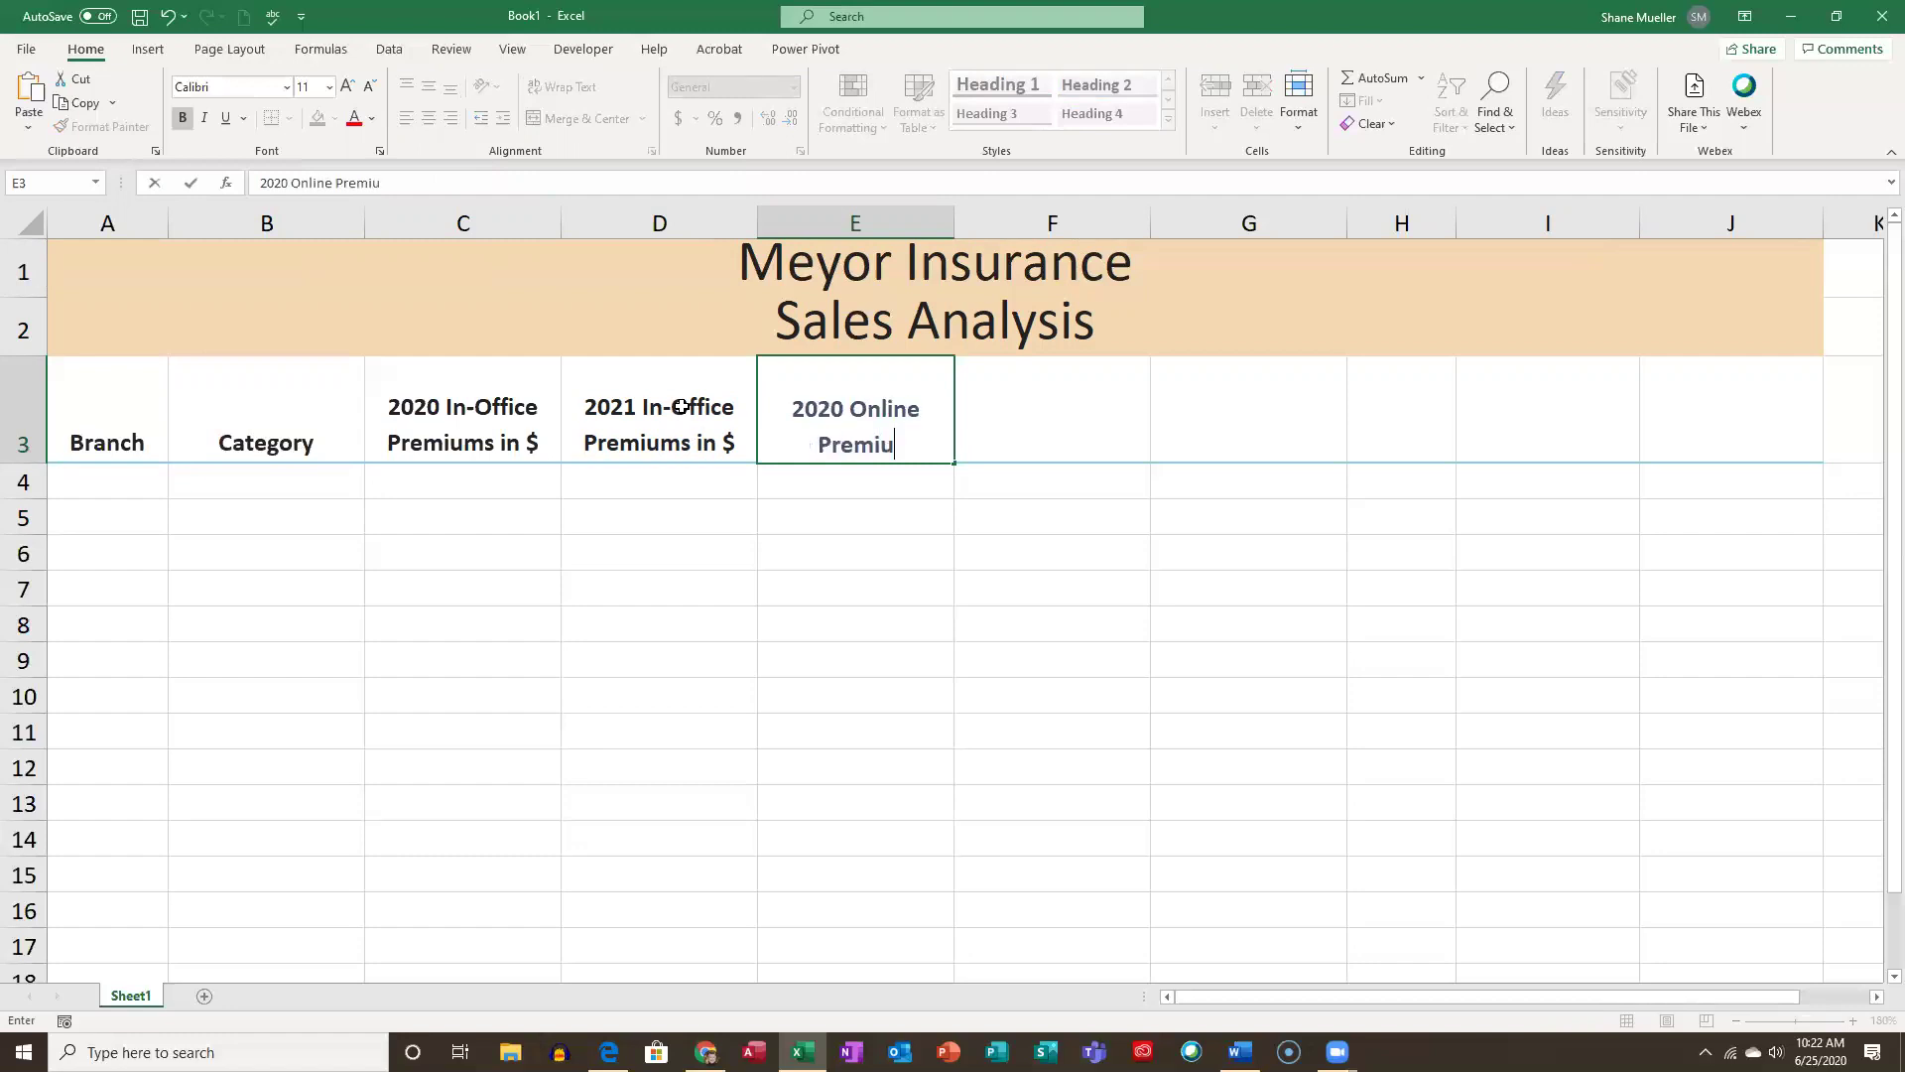
pyautogui.write('ms in $')
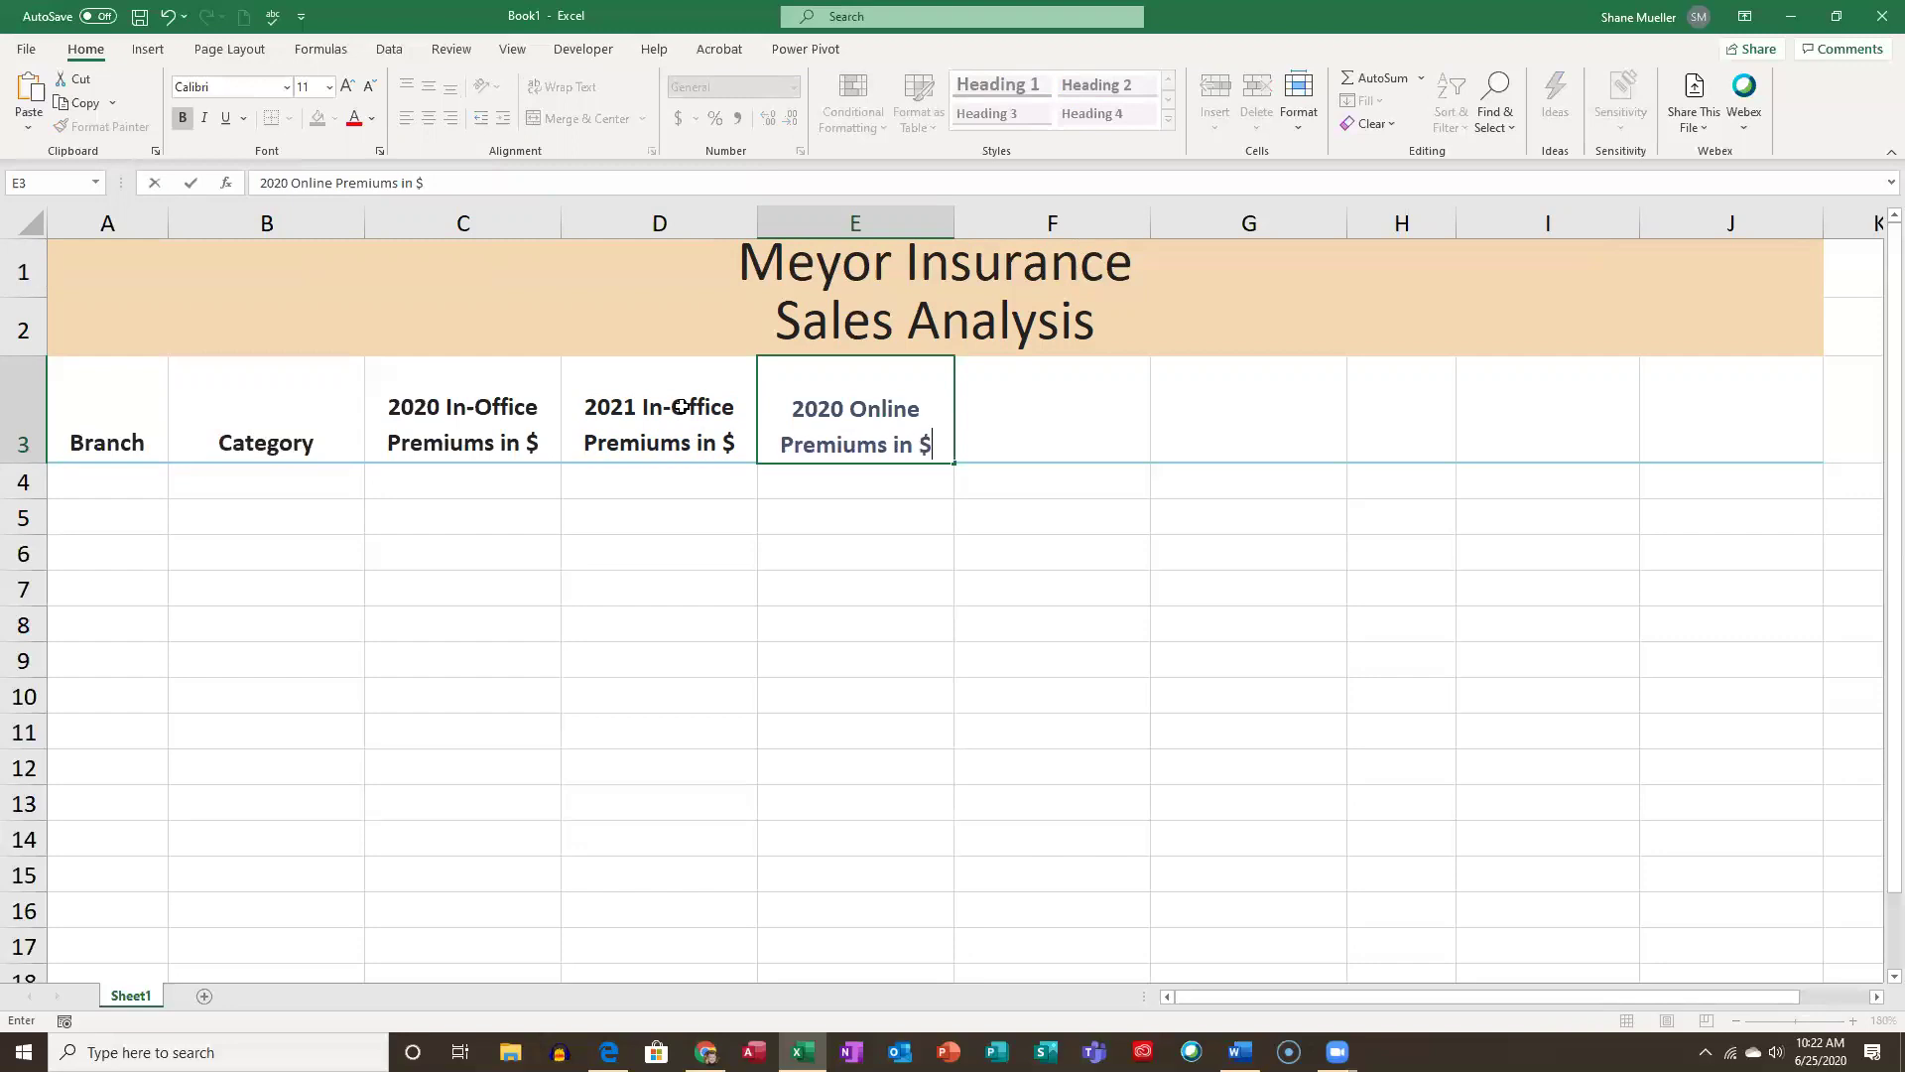
pyautogui.press('Tab')
# Enter the column heading 2021 Online Premiums in $ in cell F3.
pyautogui.write('2021 ')
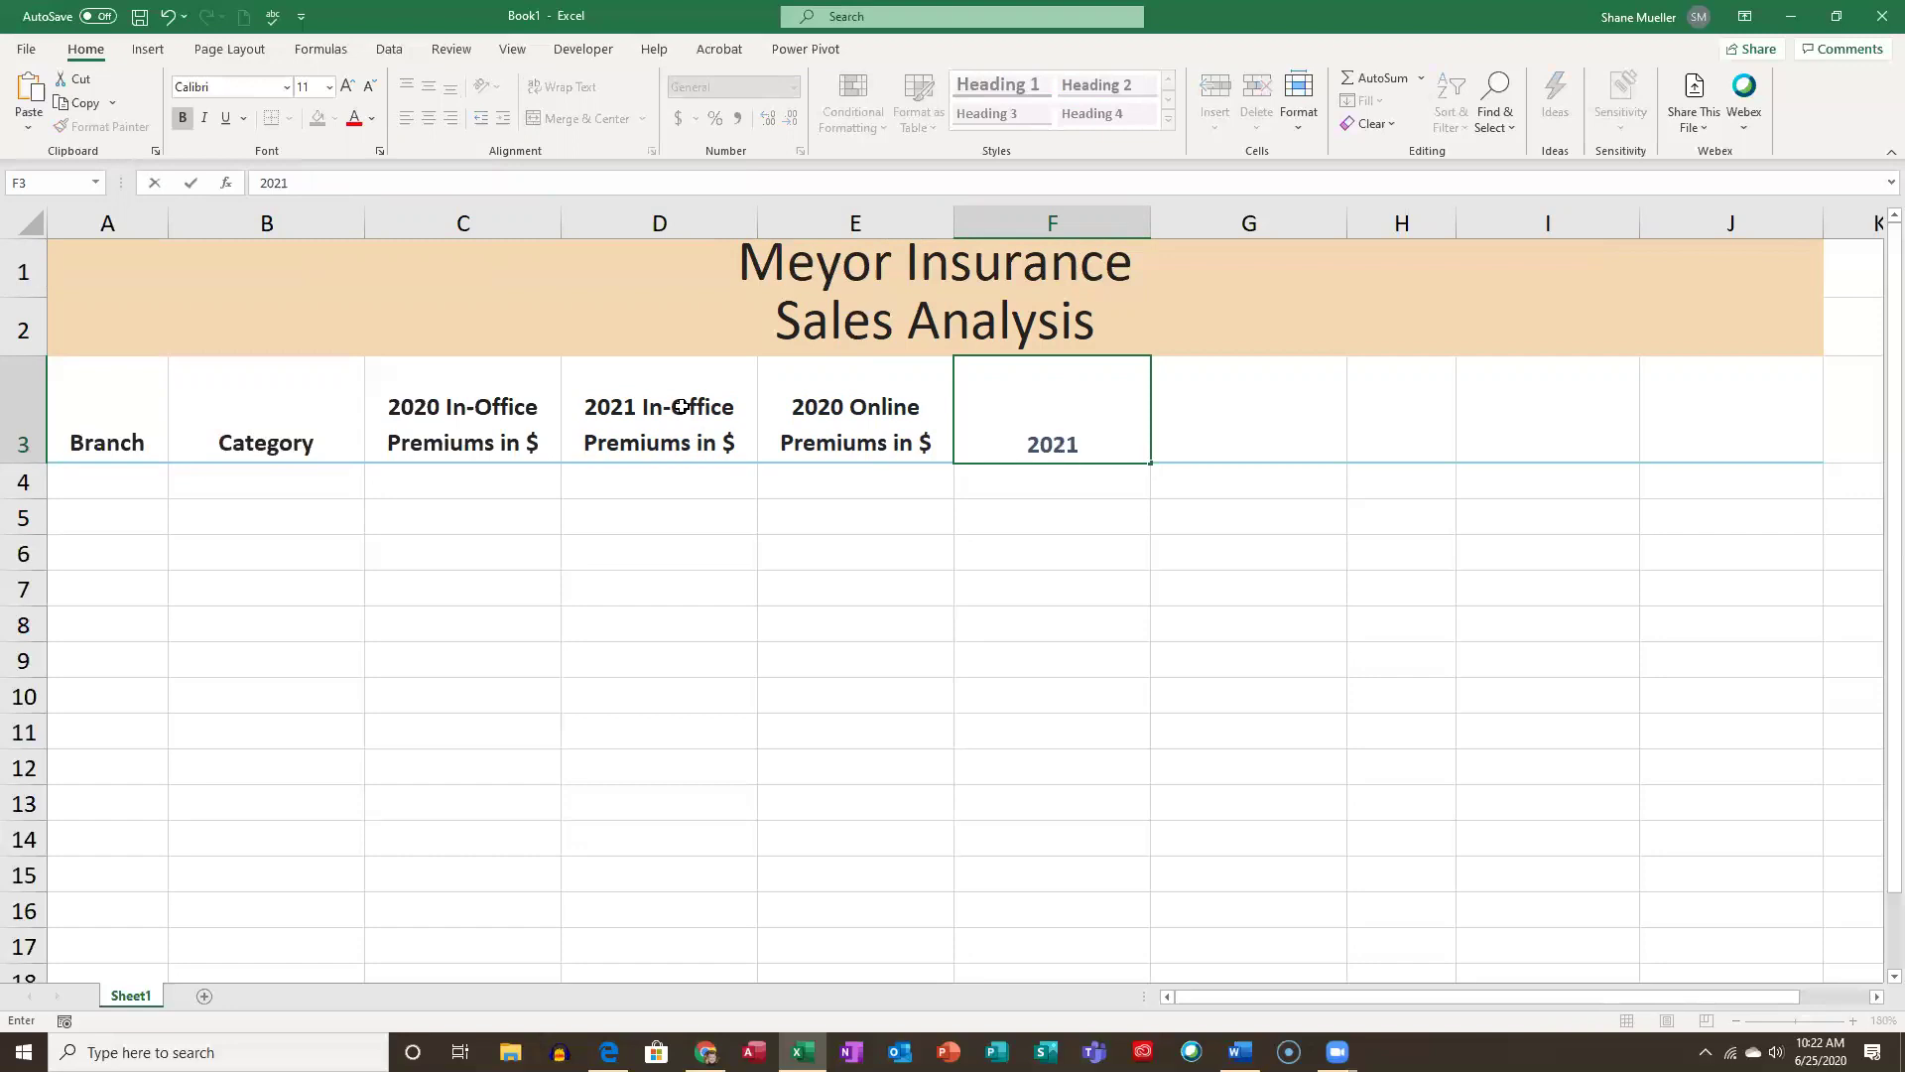
pyautogui.write('Online Pr')
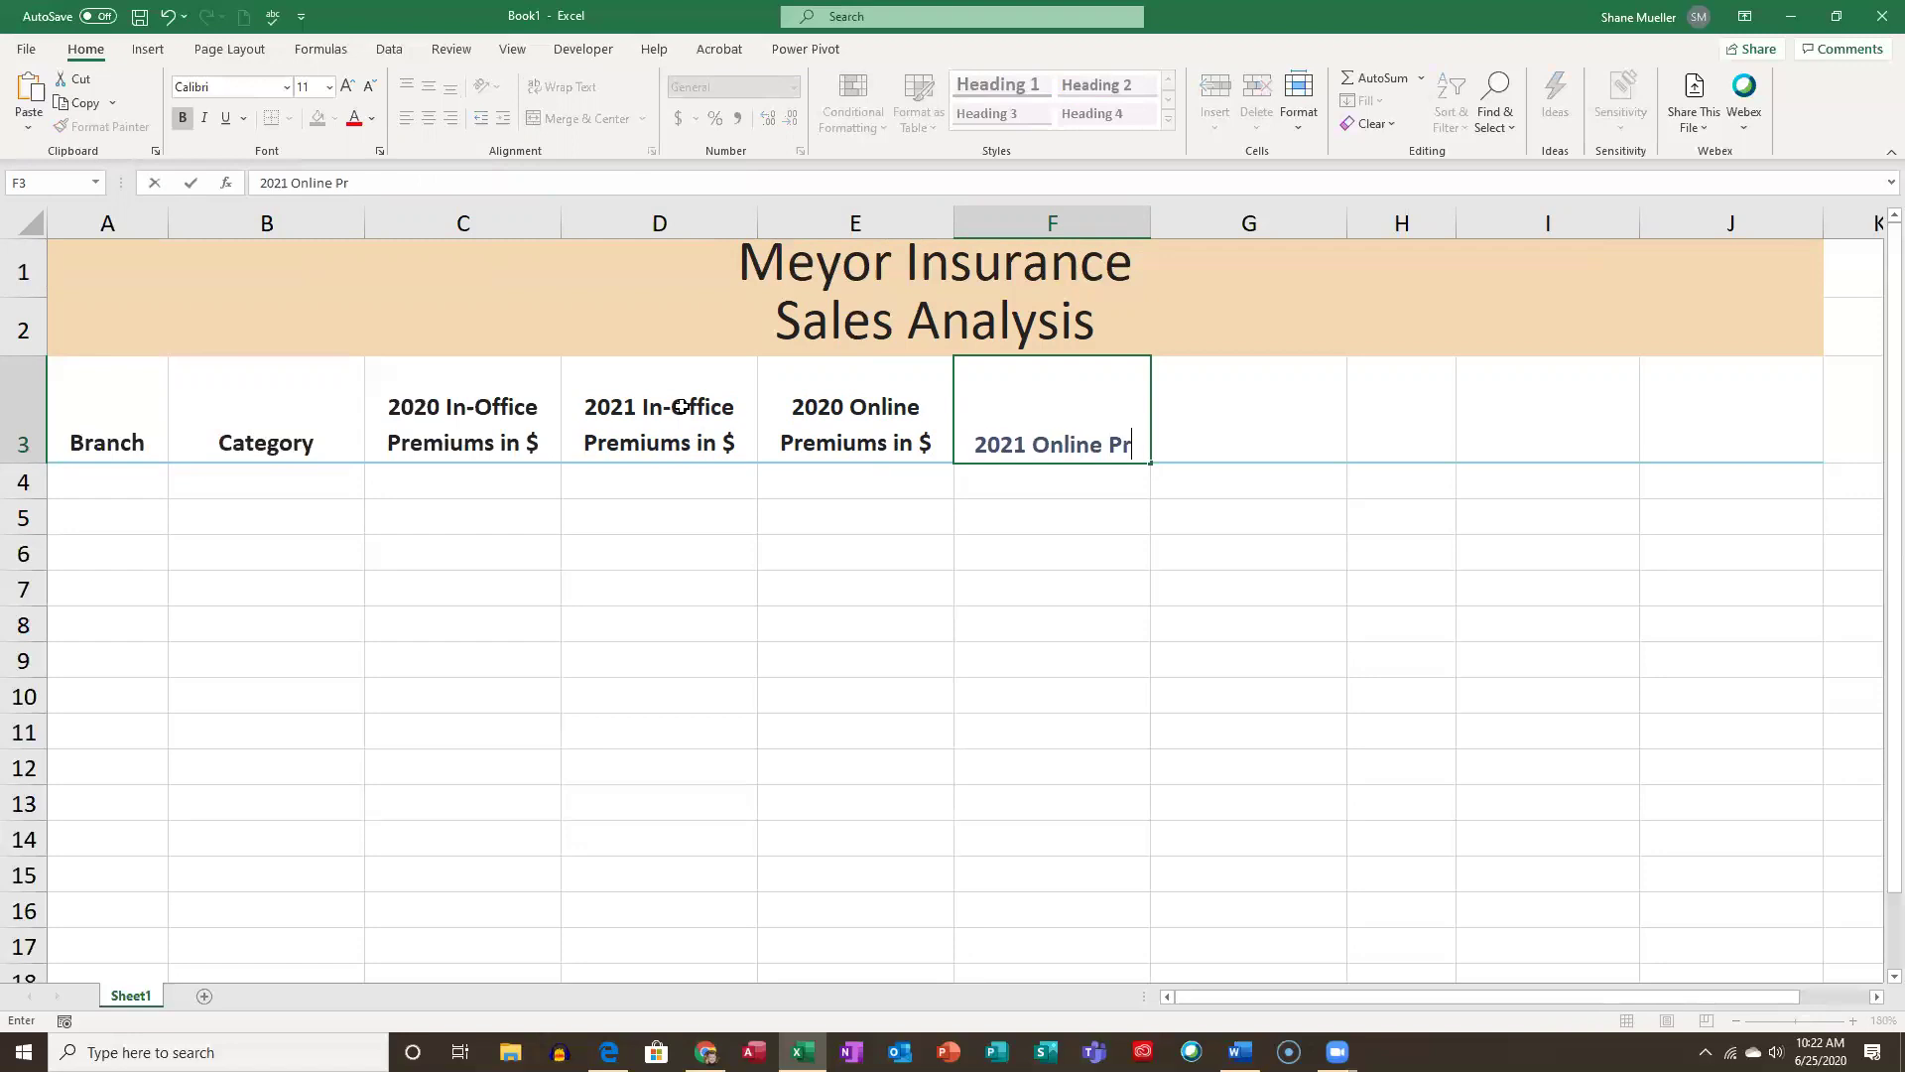
pyautogui.write('emiums in $')
pyautogui.press('Tab')
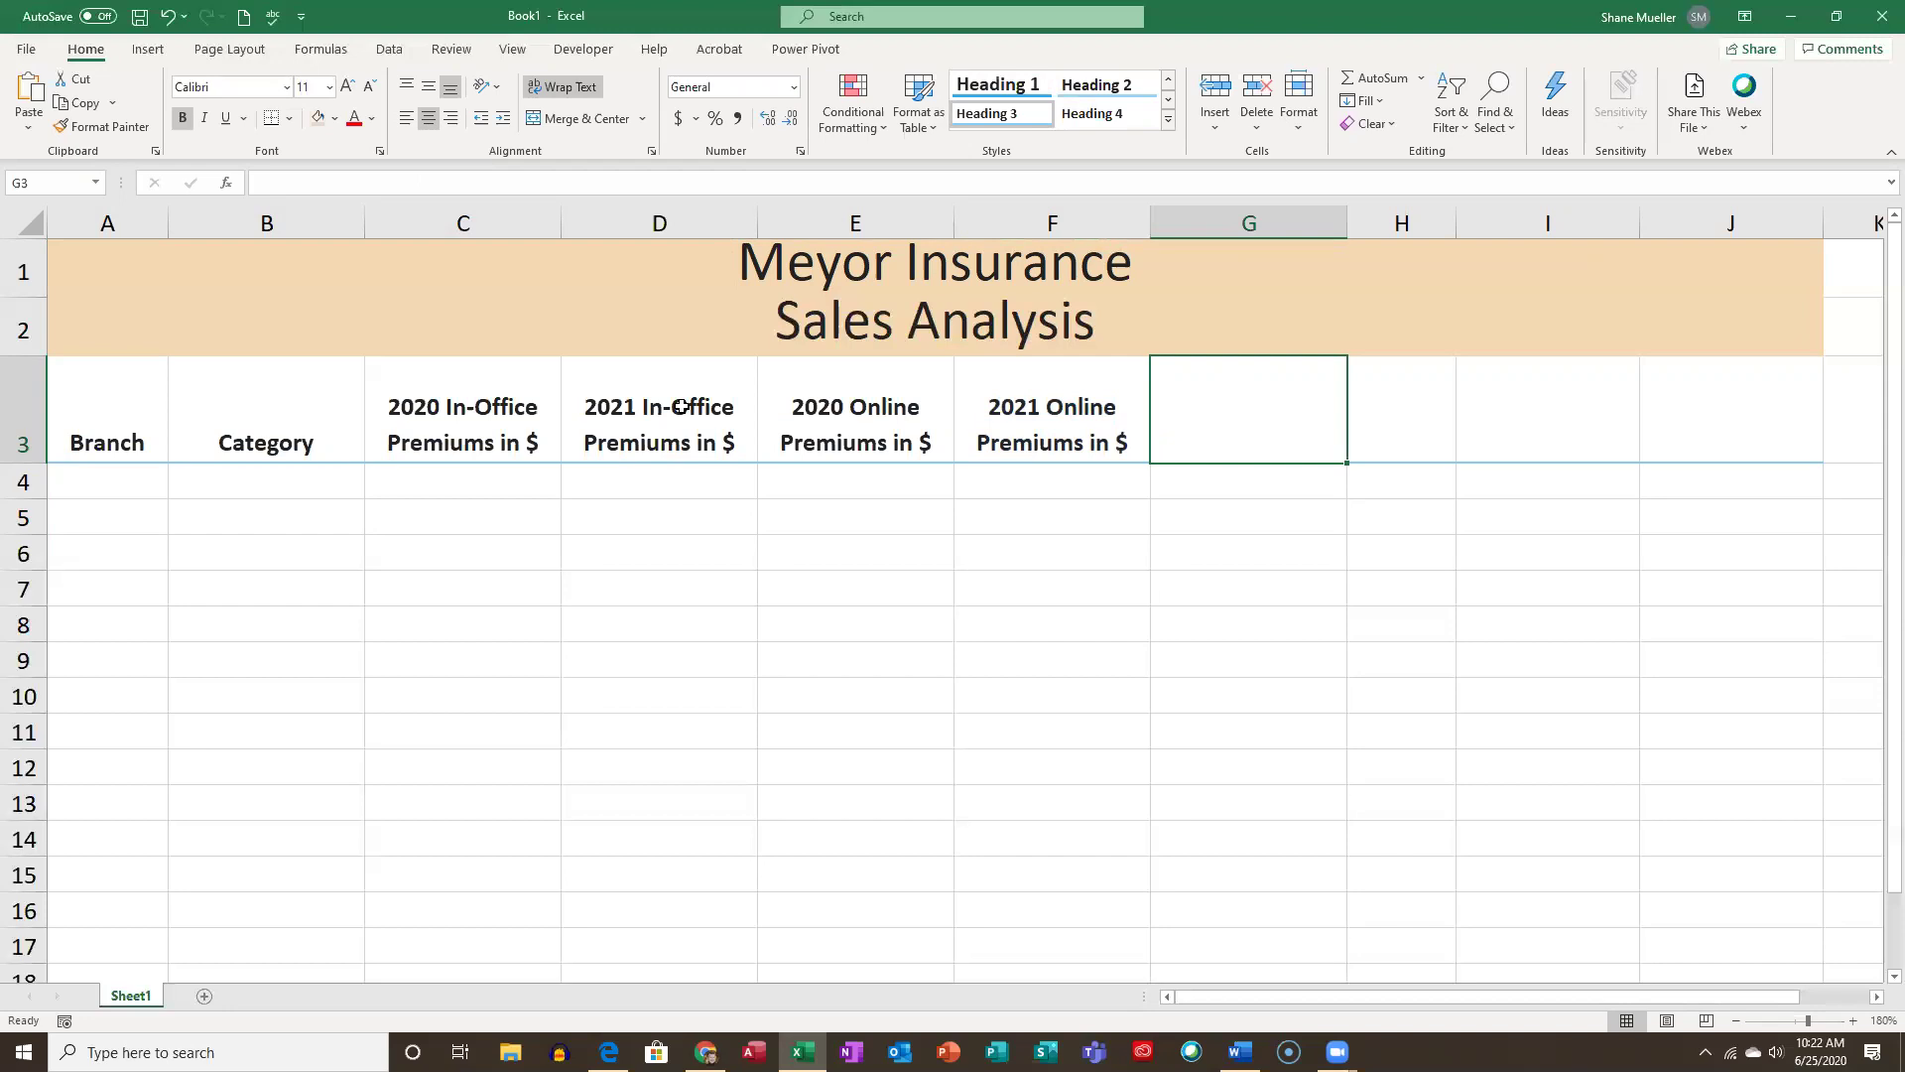
# Enter the column heading Percentage Increase or Decrease in cell G3.
pyautogui.write('Percentage In')
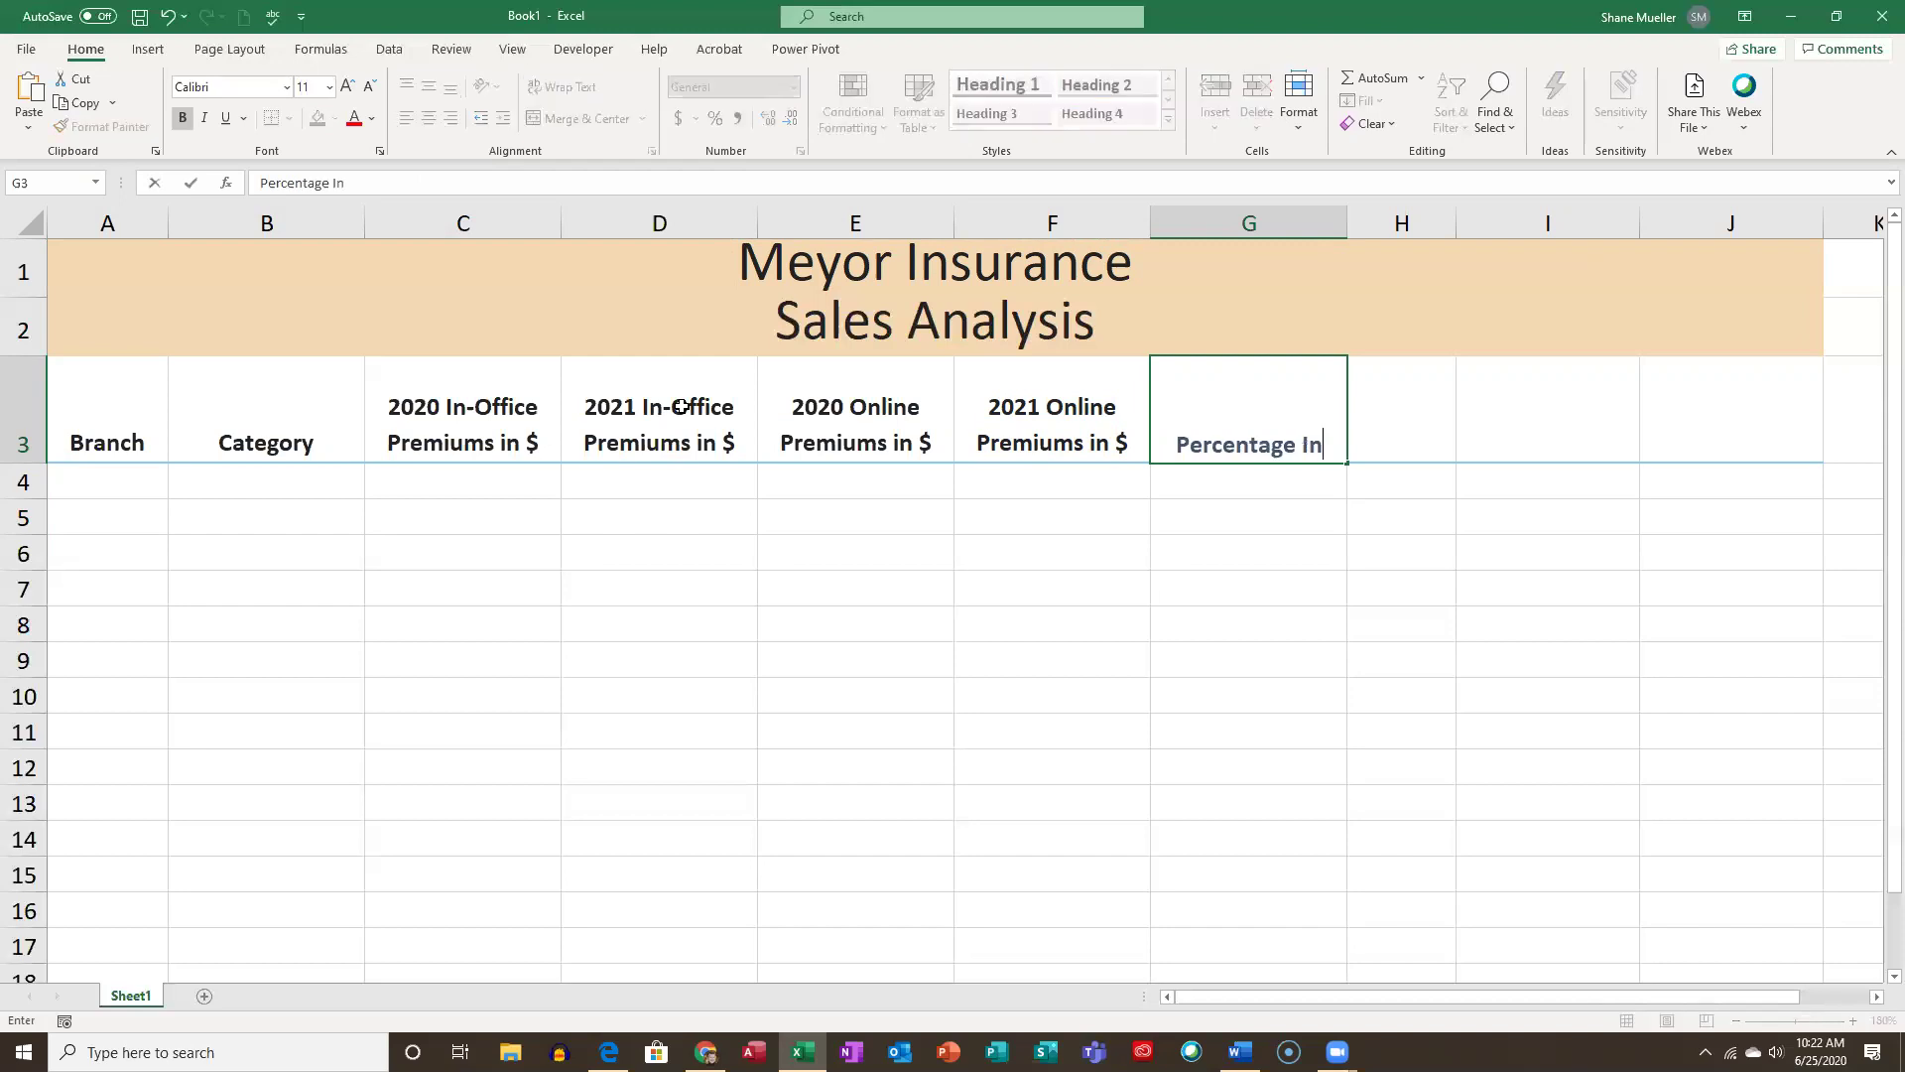
pyautogui.write('crease or ')
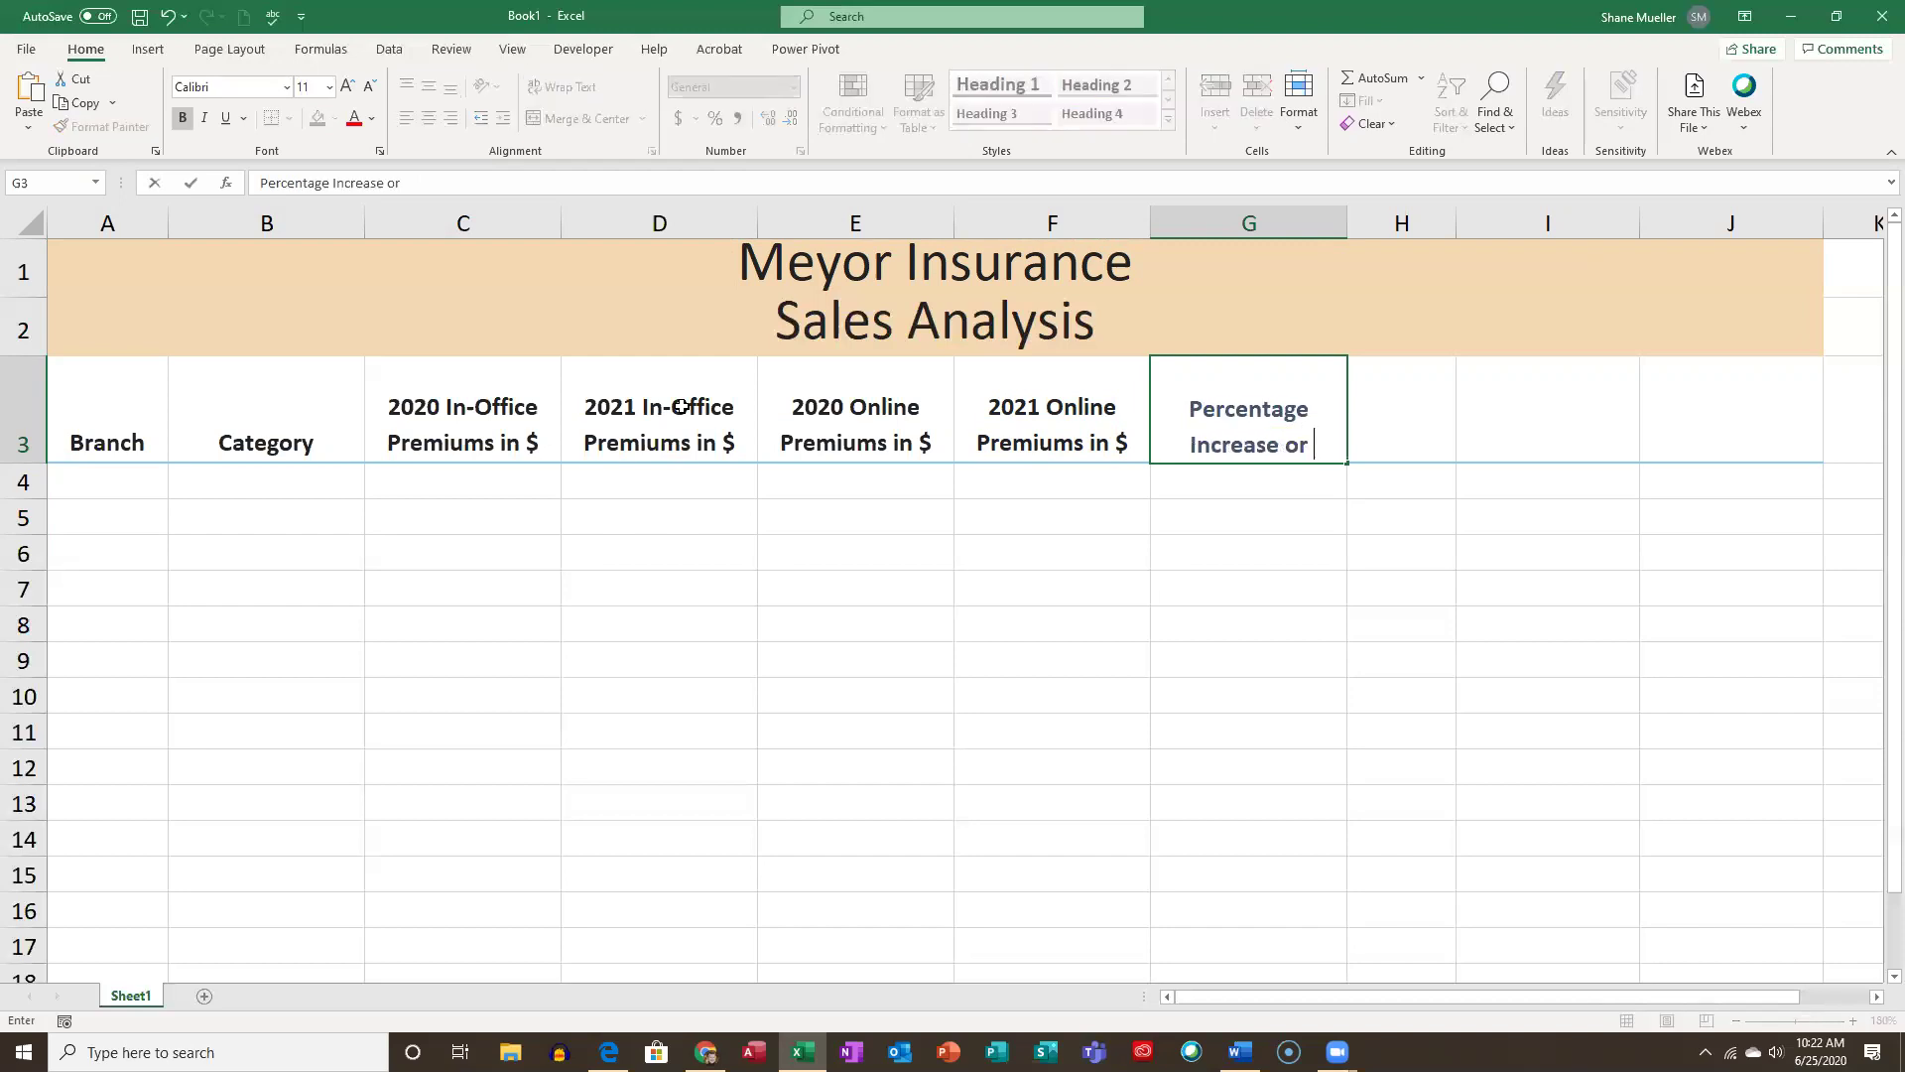
pyautogui.write('Decrease')
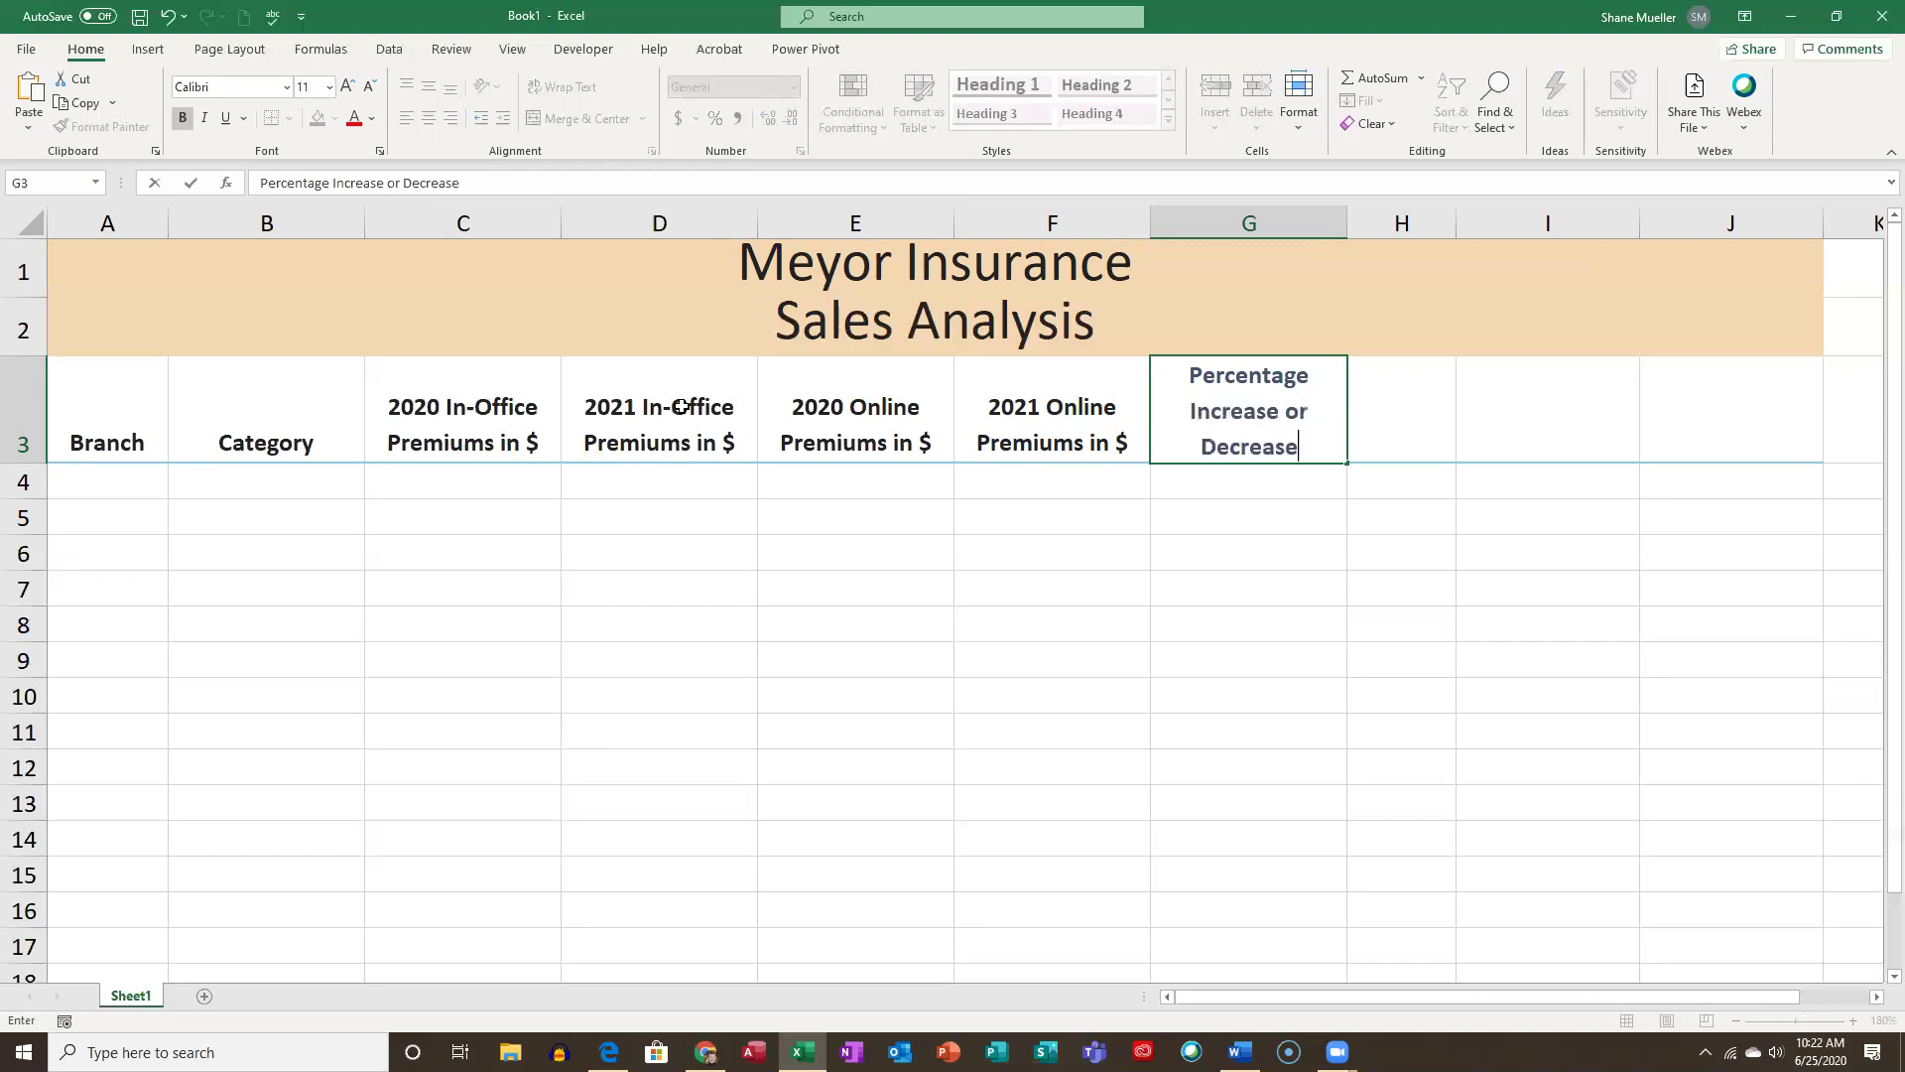
pyautogui.press('Tab')
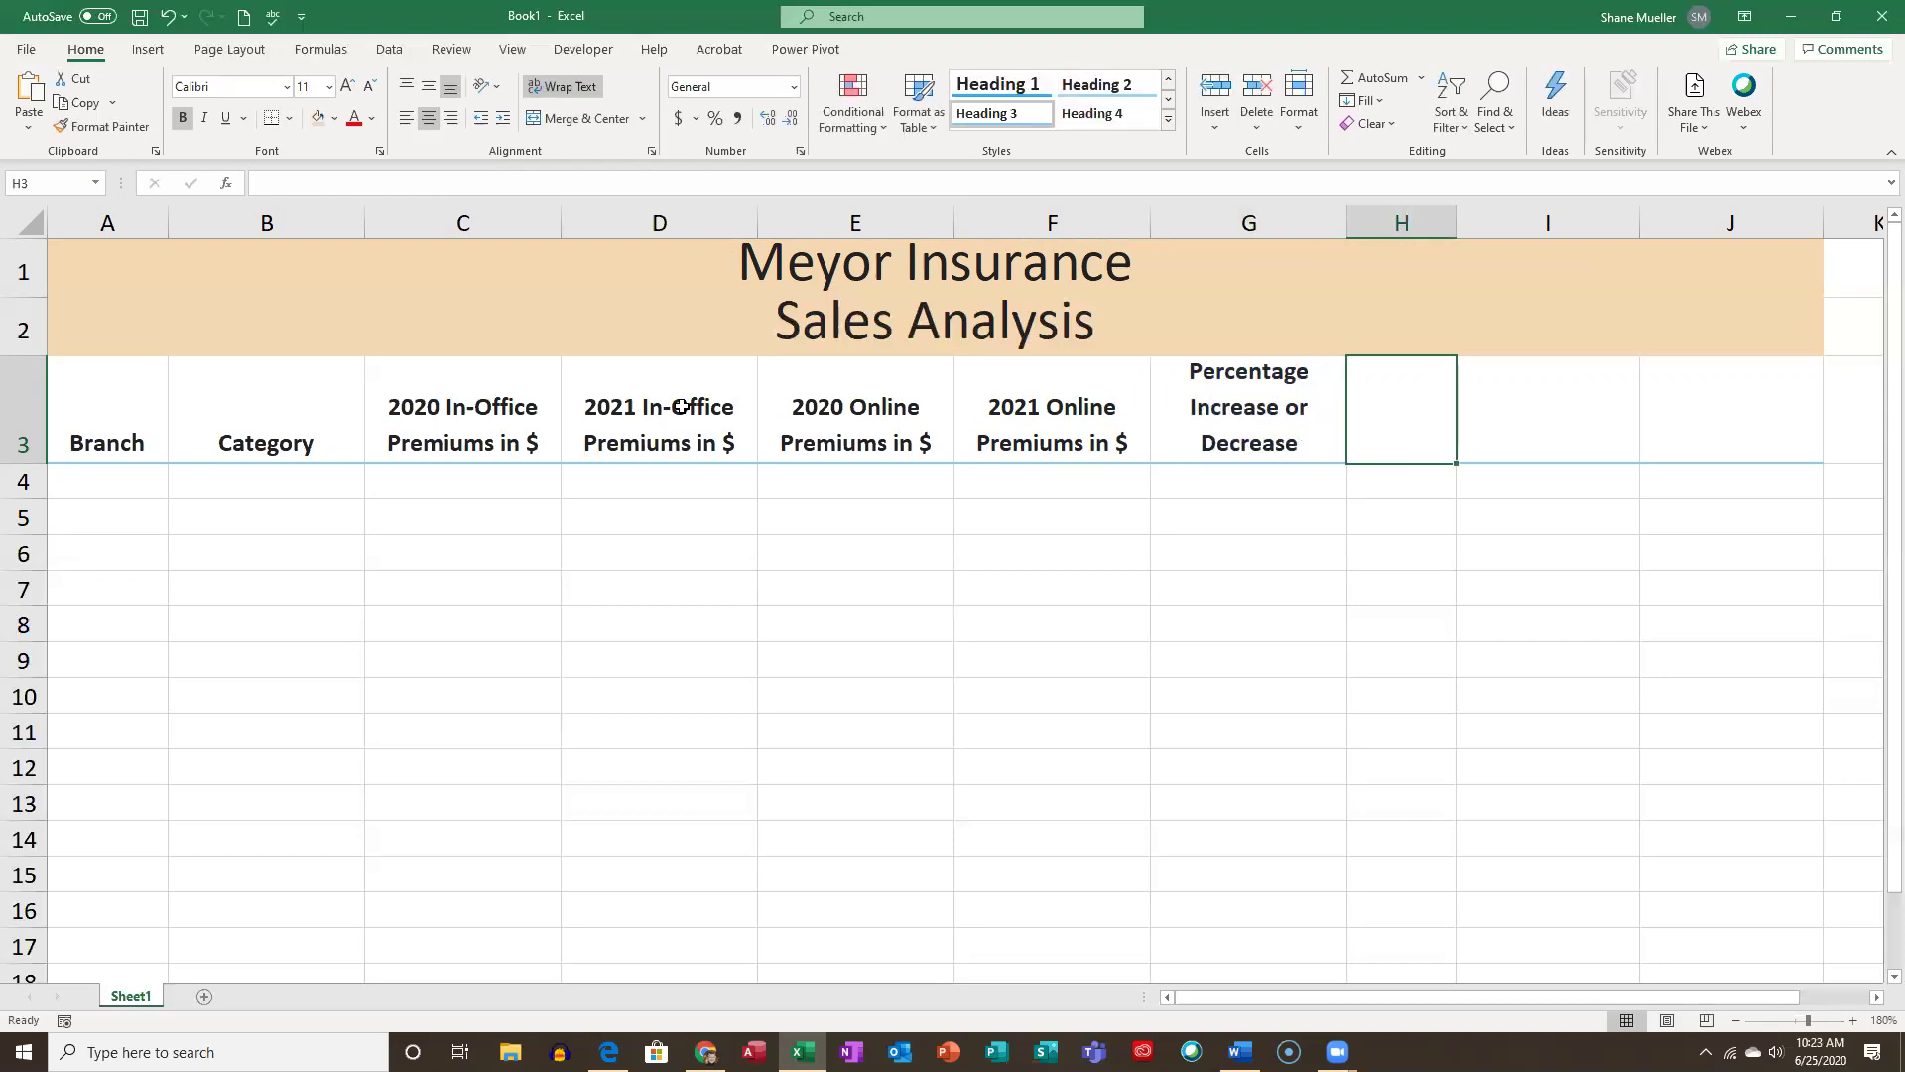
# Leave cell H3 empty and enter the column heading Summary of Categories in cell I3.
pyautogui.press('Tab')
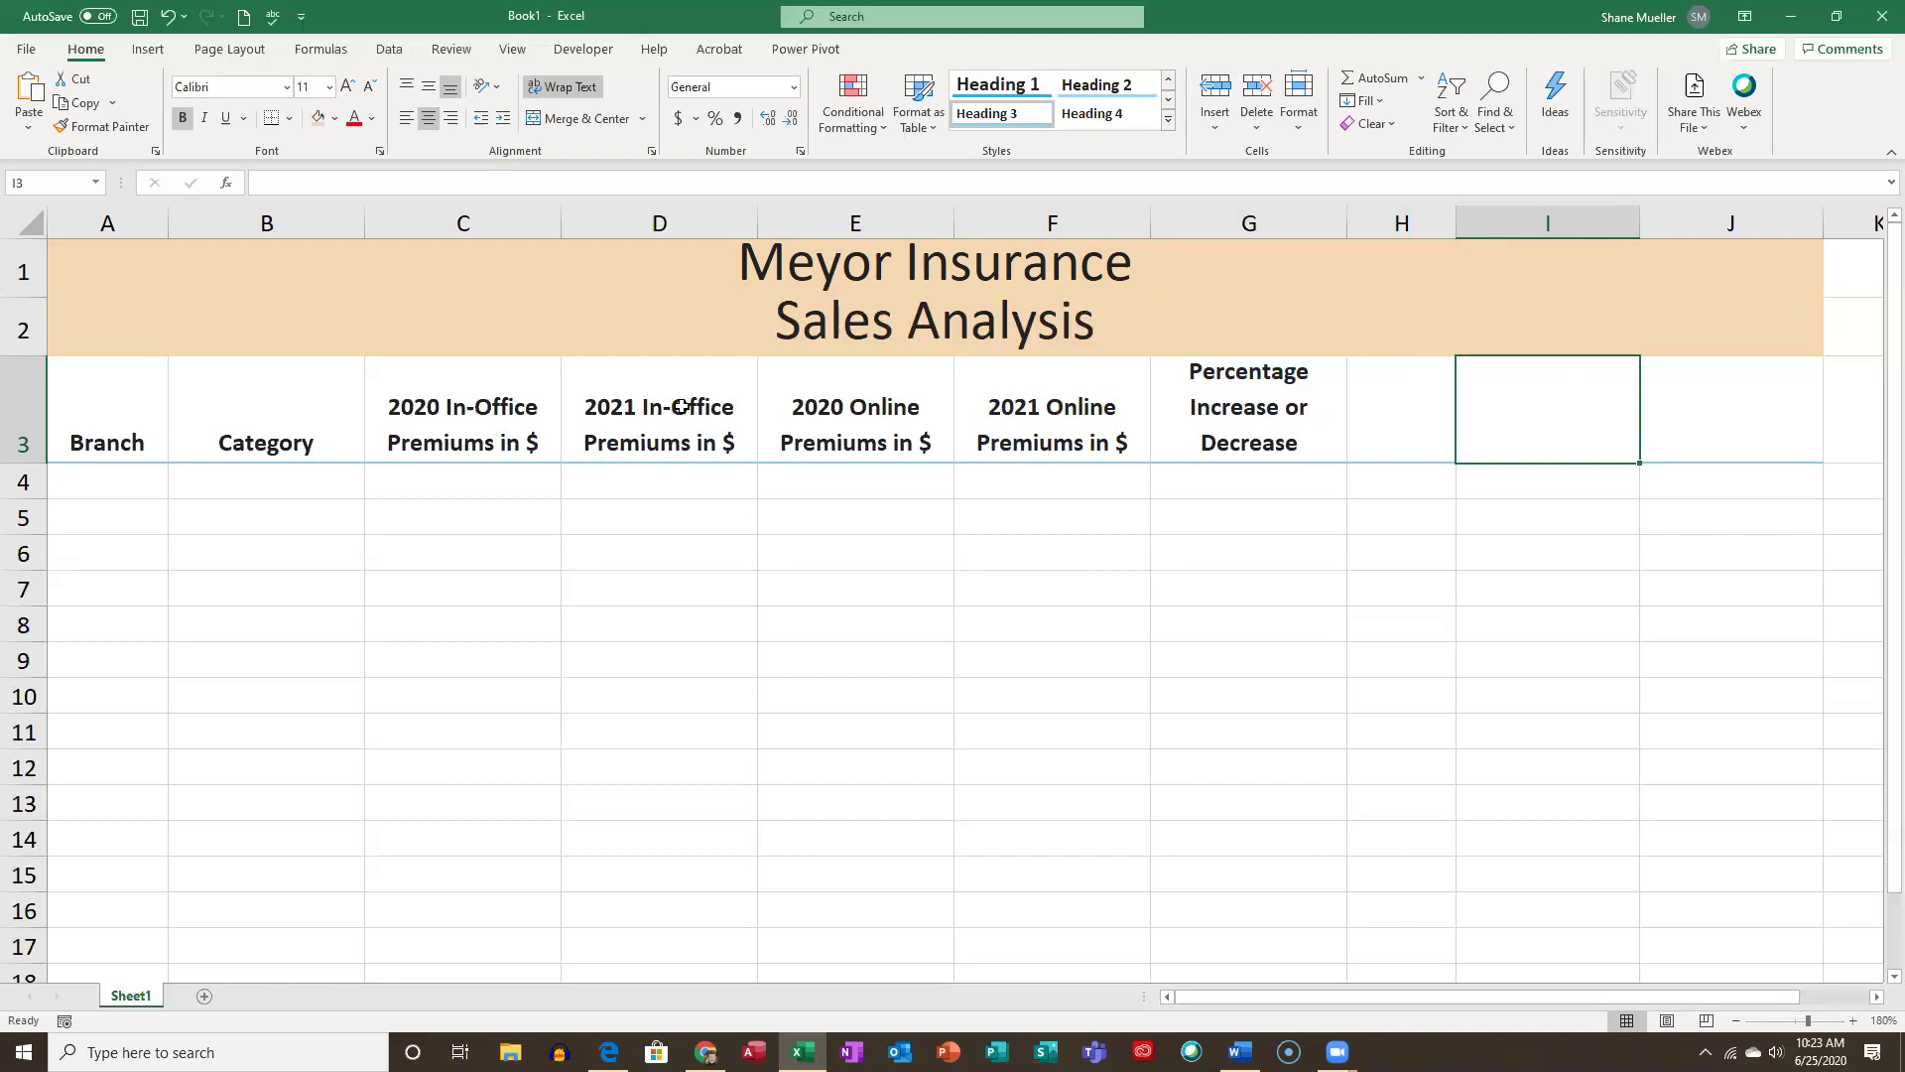
pyautogui.write('Sum')
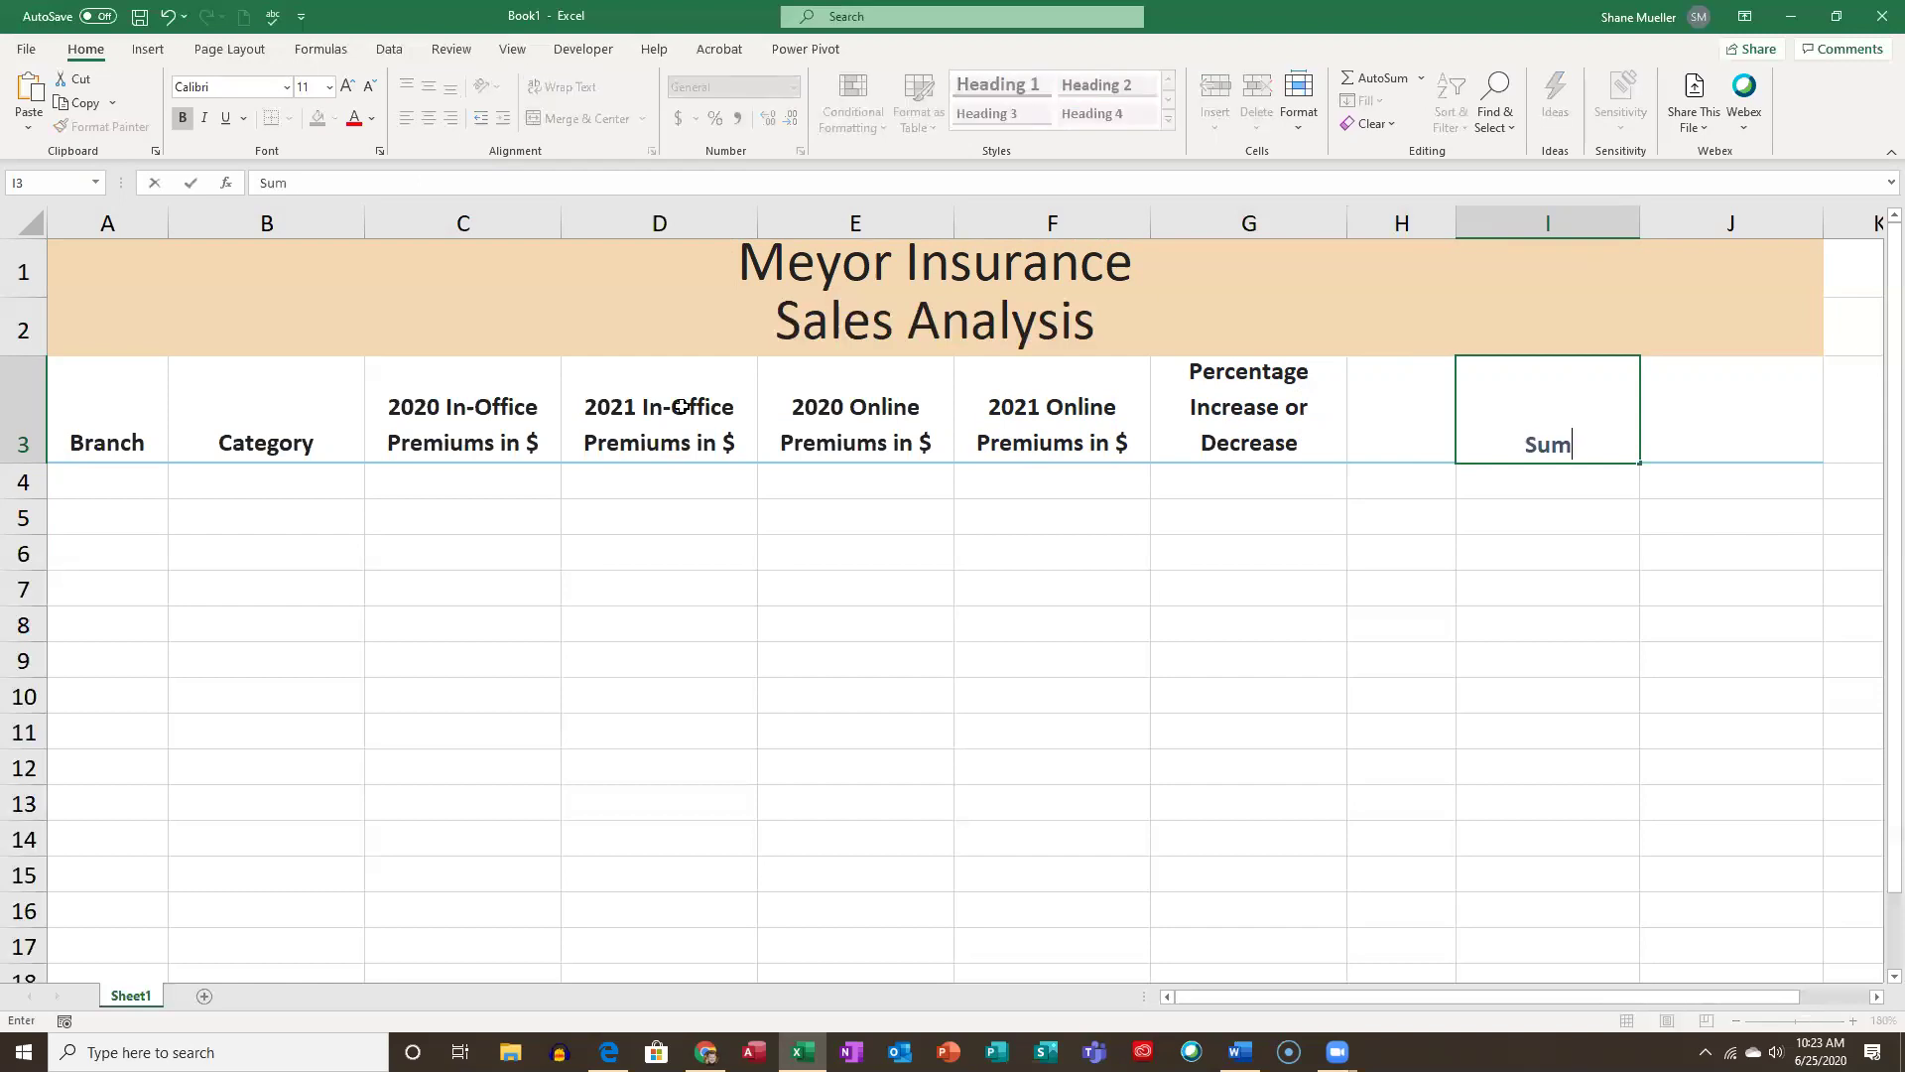
pyautogui.write('mary of C')
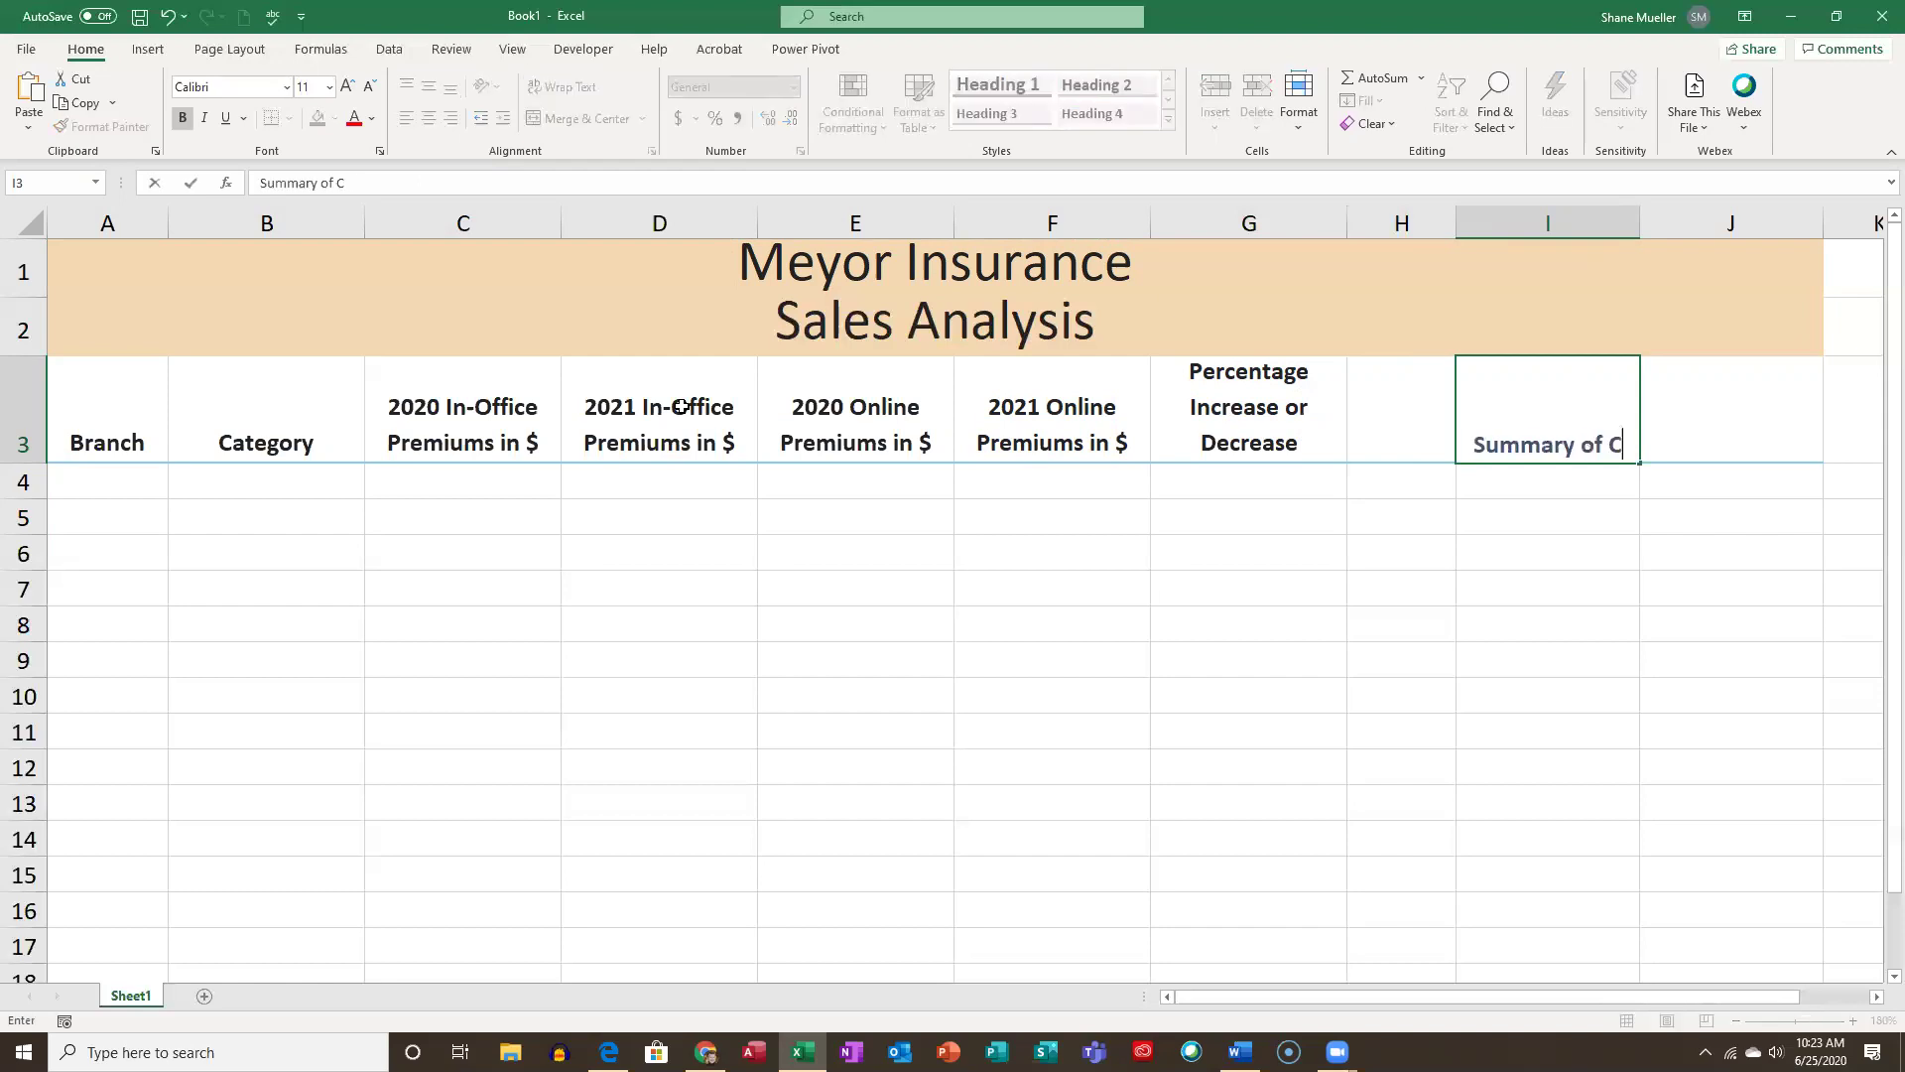
pyautogui.write('ateg')
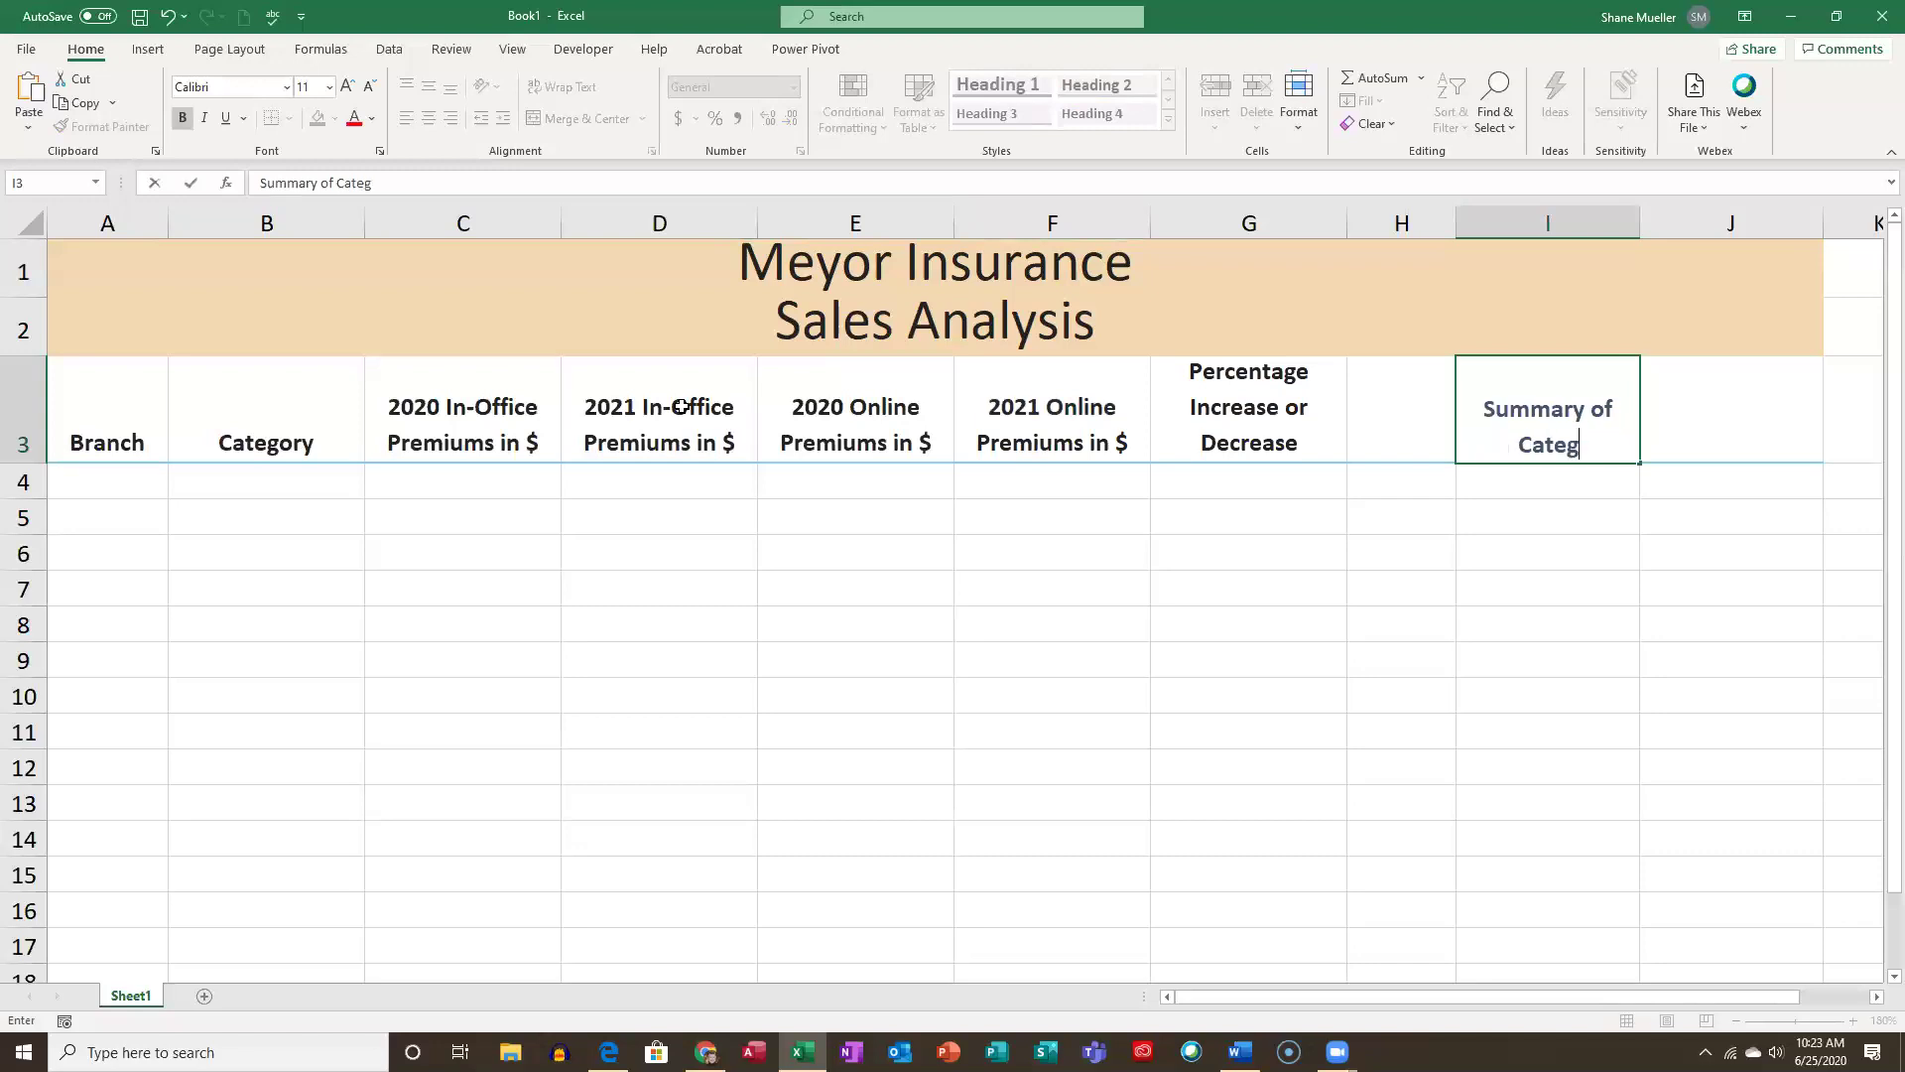
pyautogui.write('ories')
pyautogui.press('Tab')
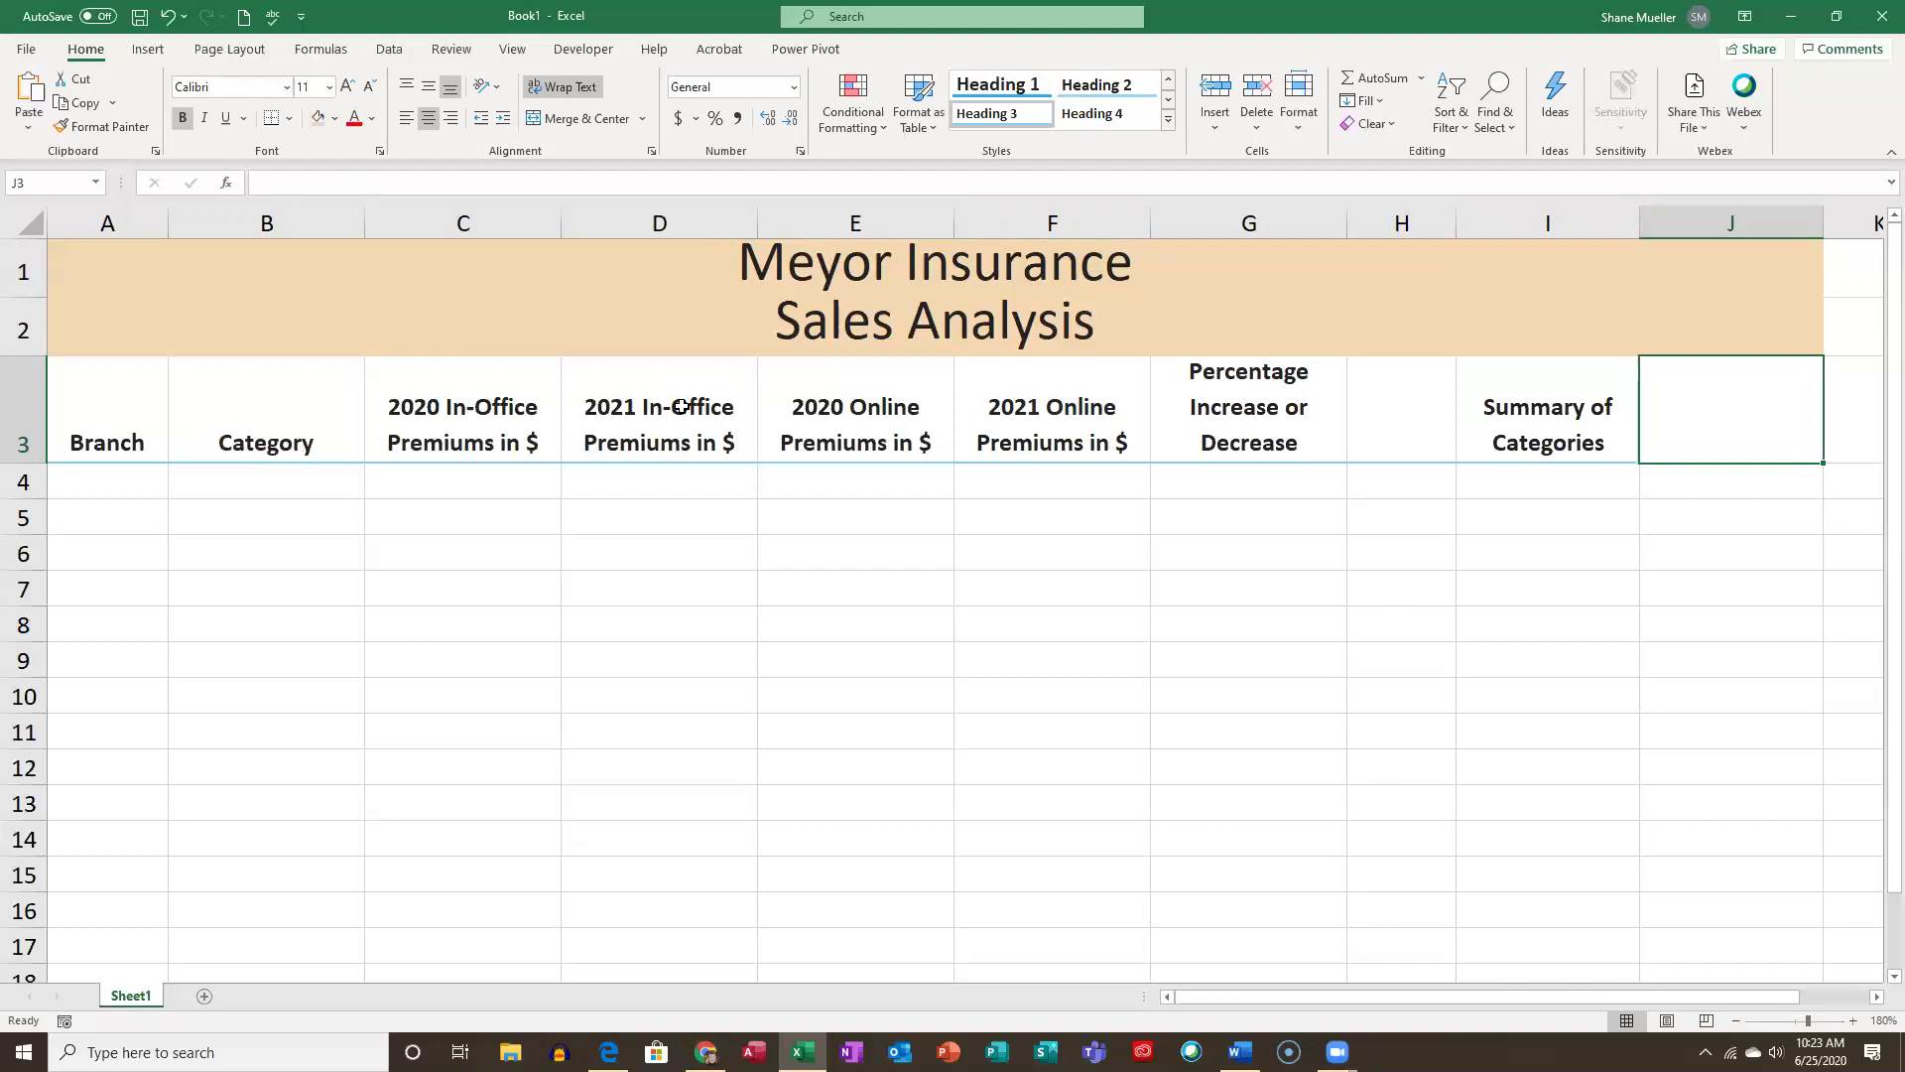
# Enter the column heading 2021 Totals in cell J3.
pyautogui.write('2021 Totals')
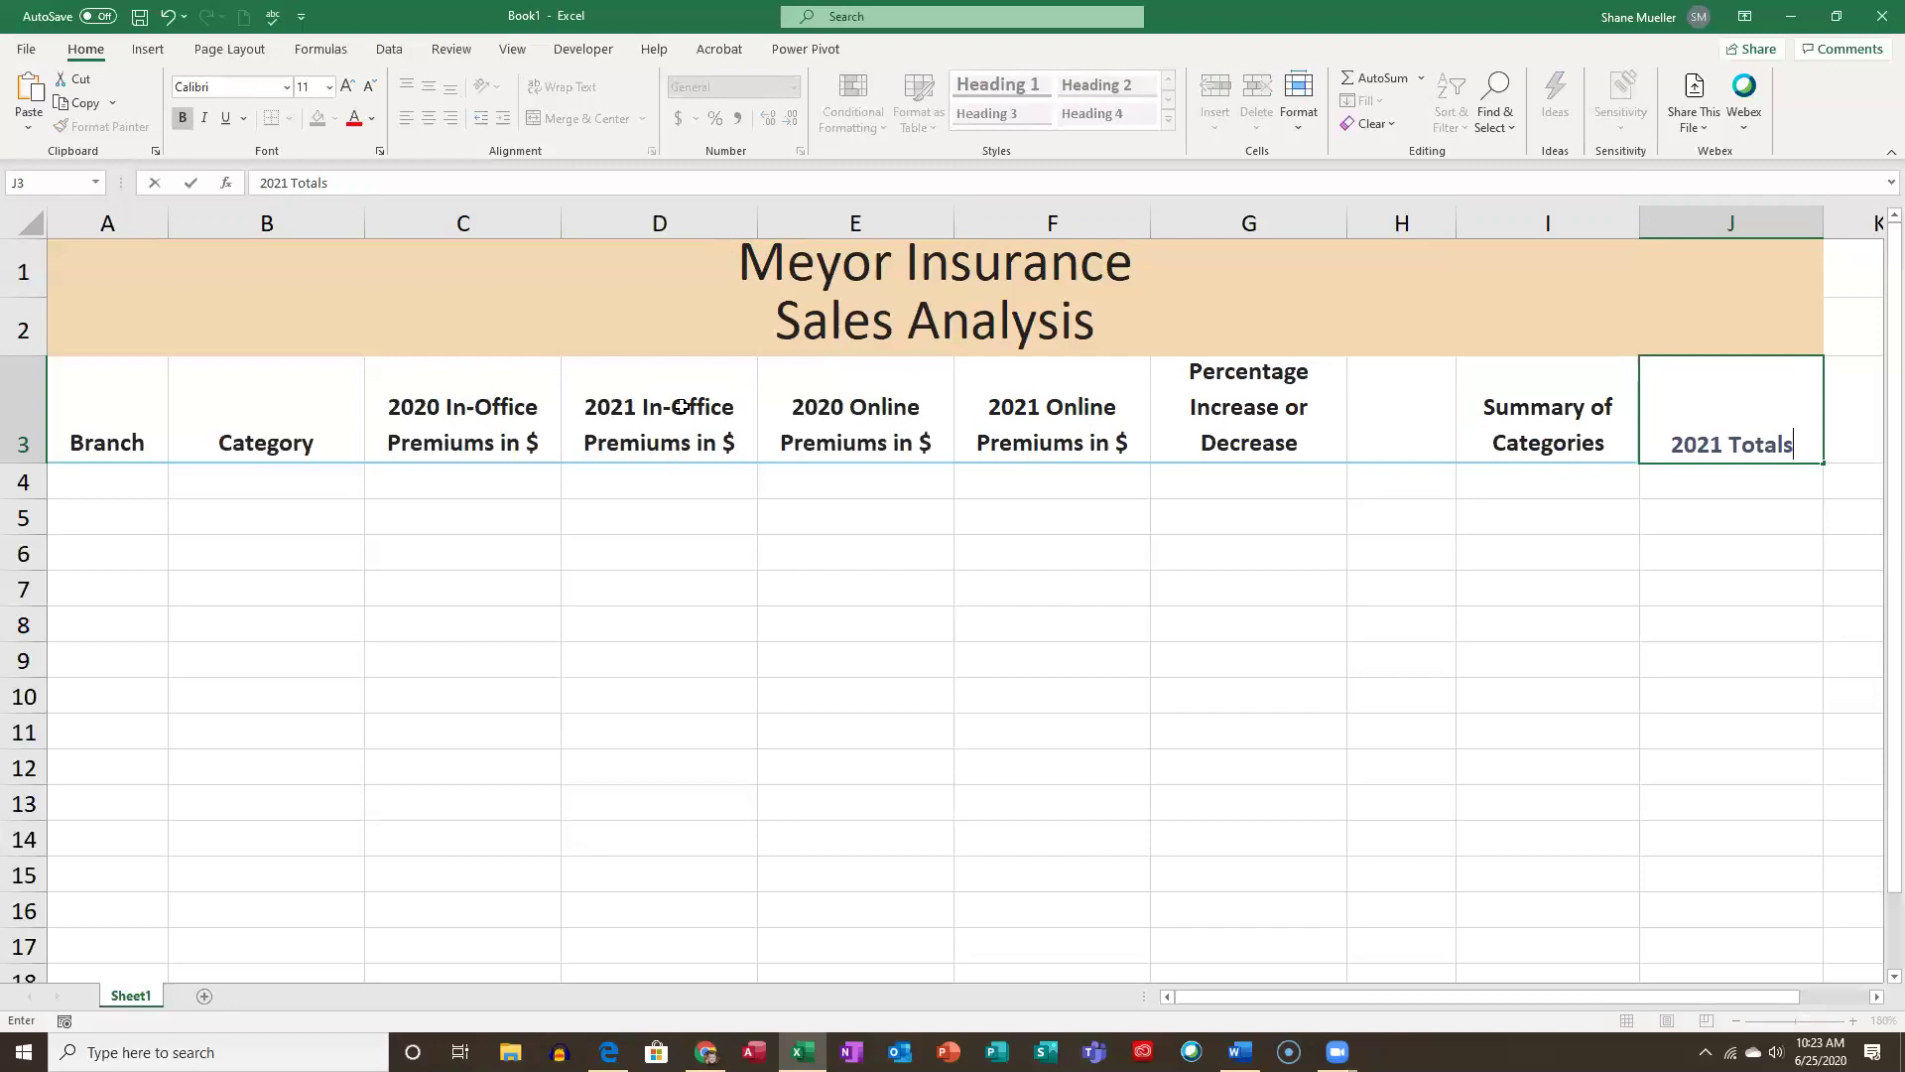
pyautogui.press('Left')
pyautogui.press('Left')
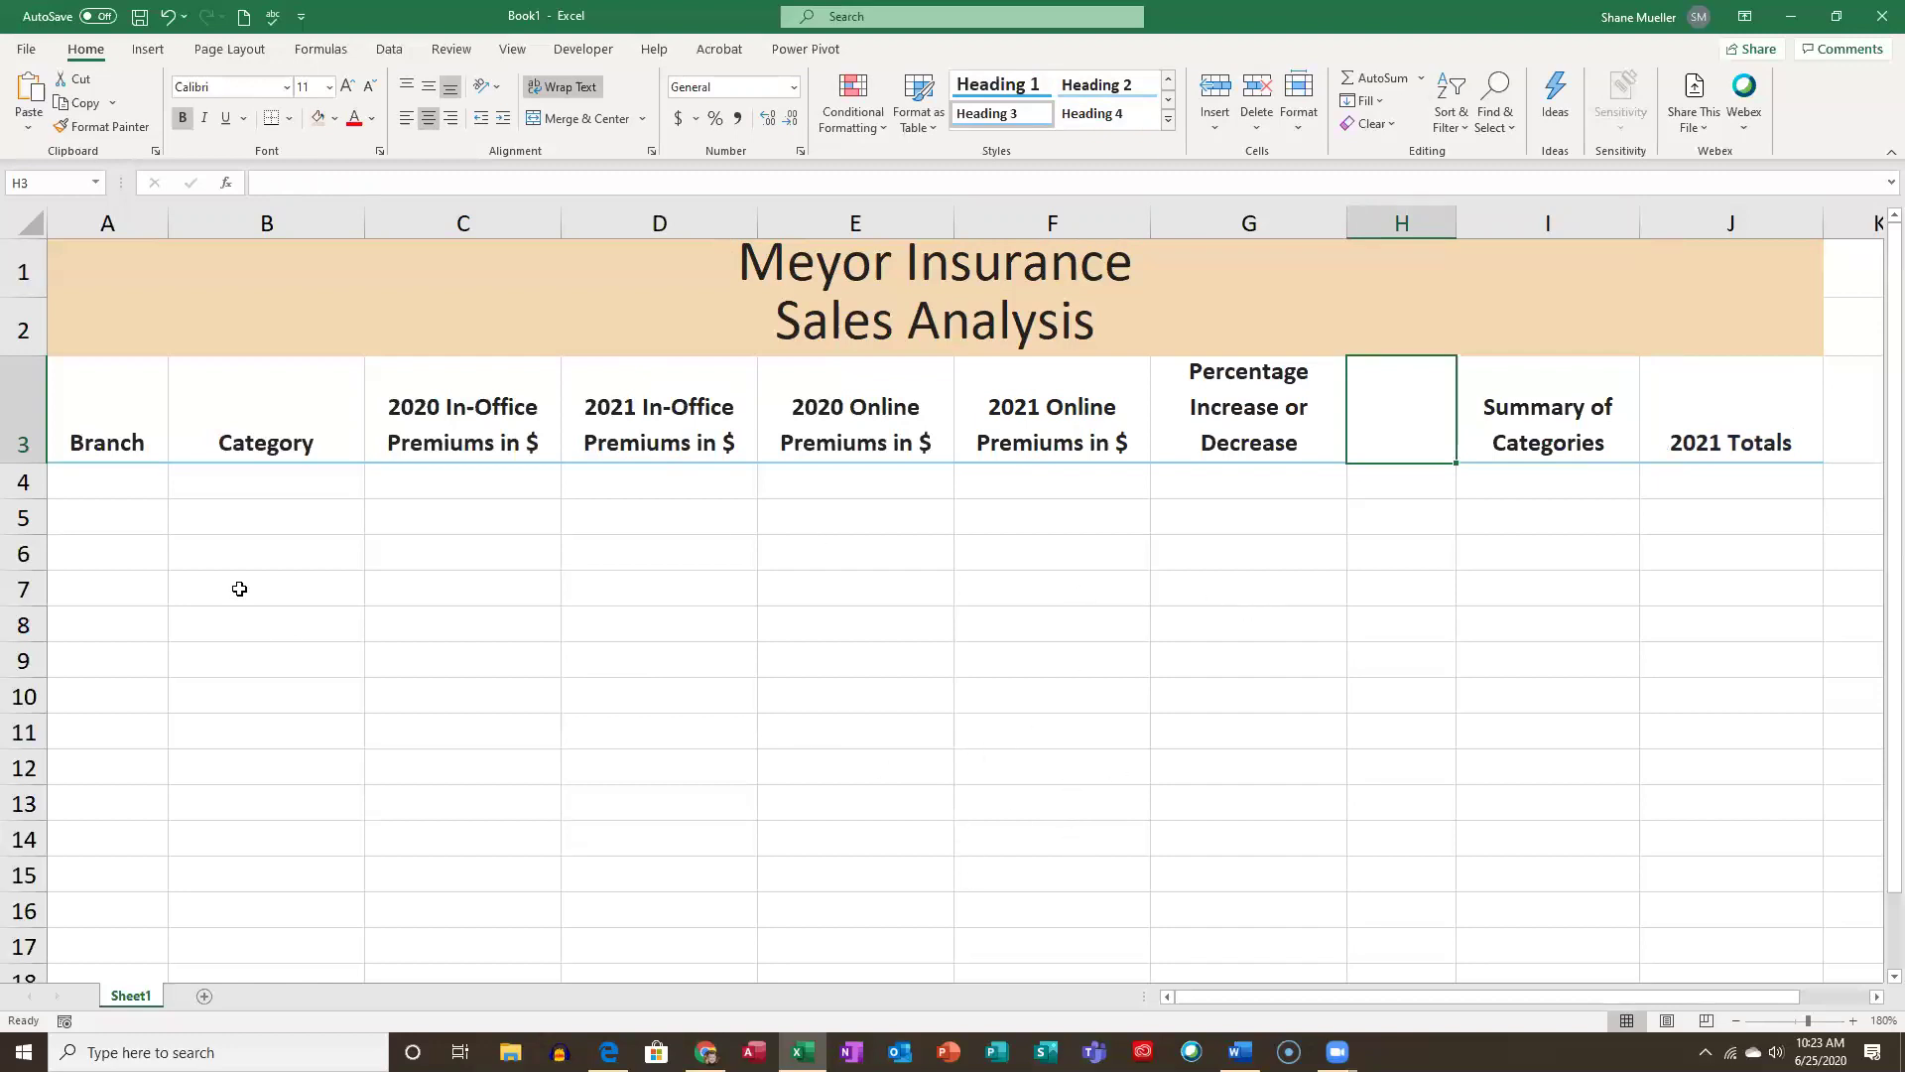
# Enter the sample letter a in cell B4, directly under the Category heading.
pyautogui.click(119, 474)
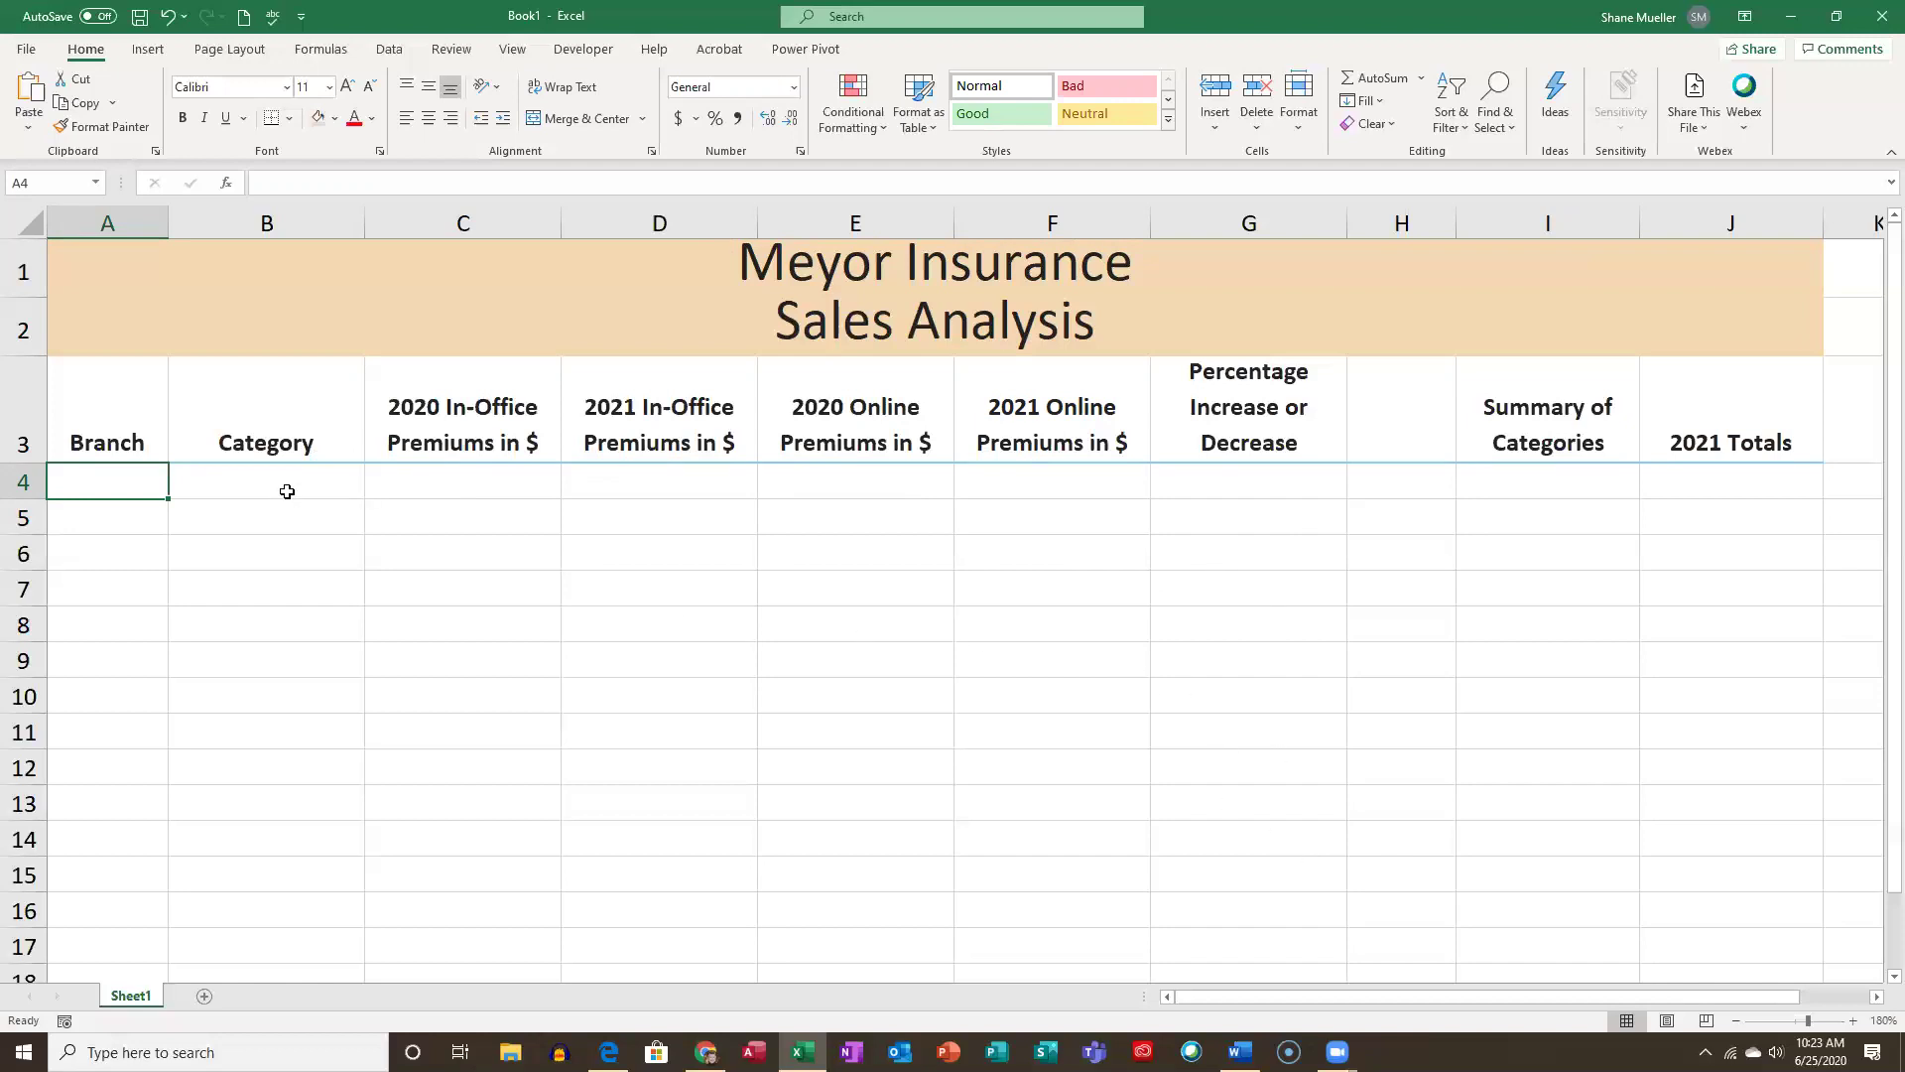
pyautogui.click(287, 491)
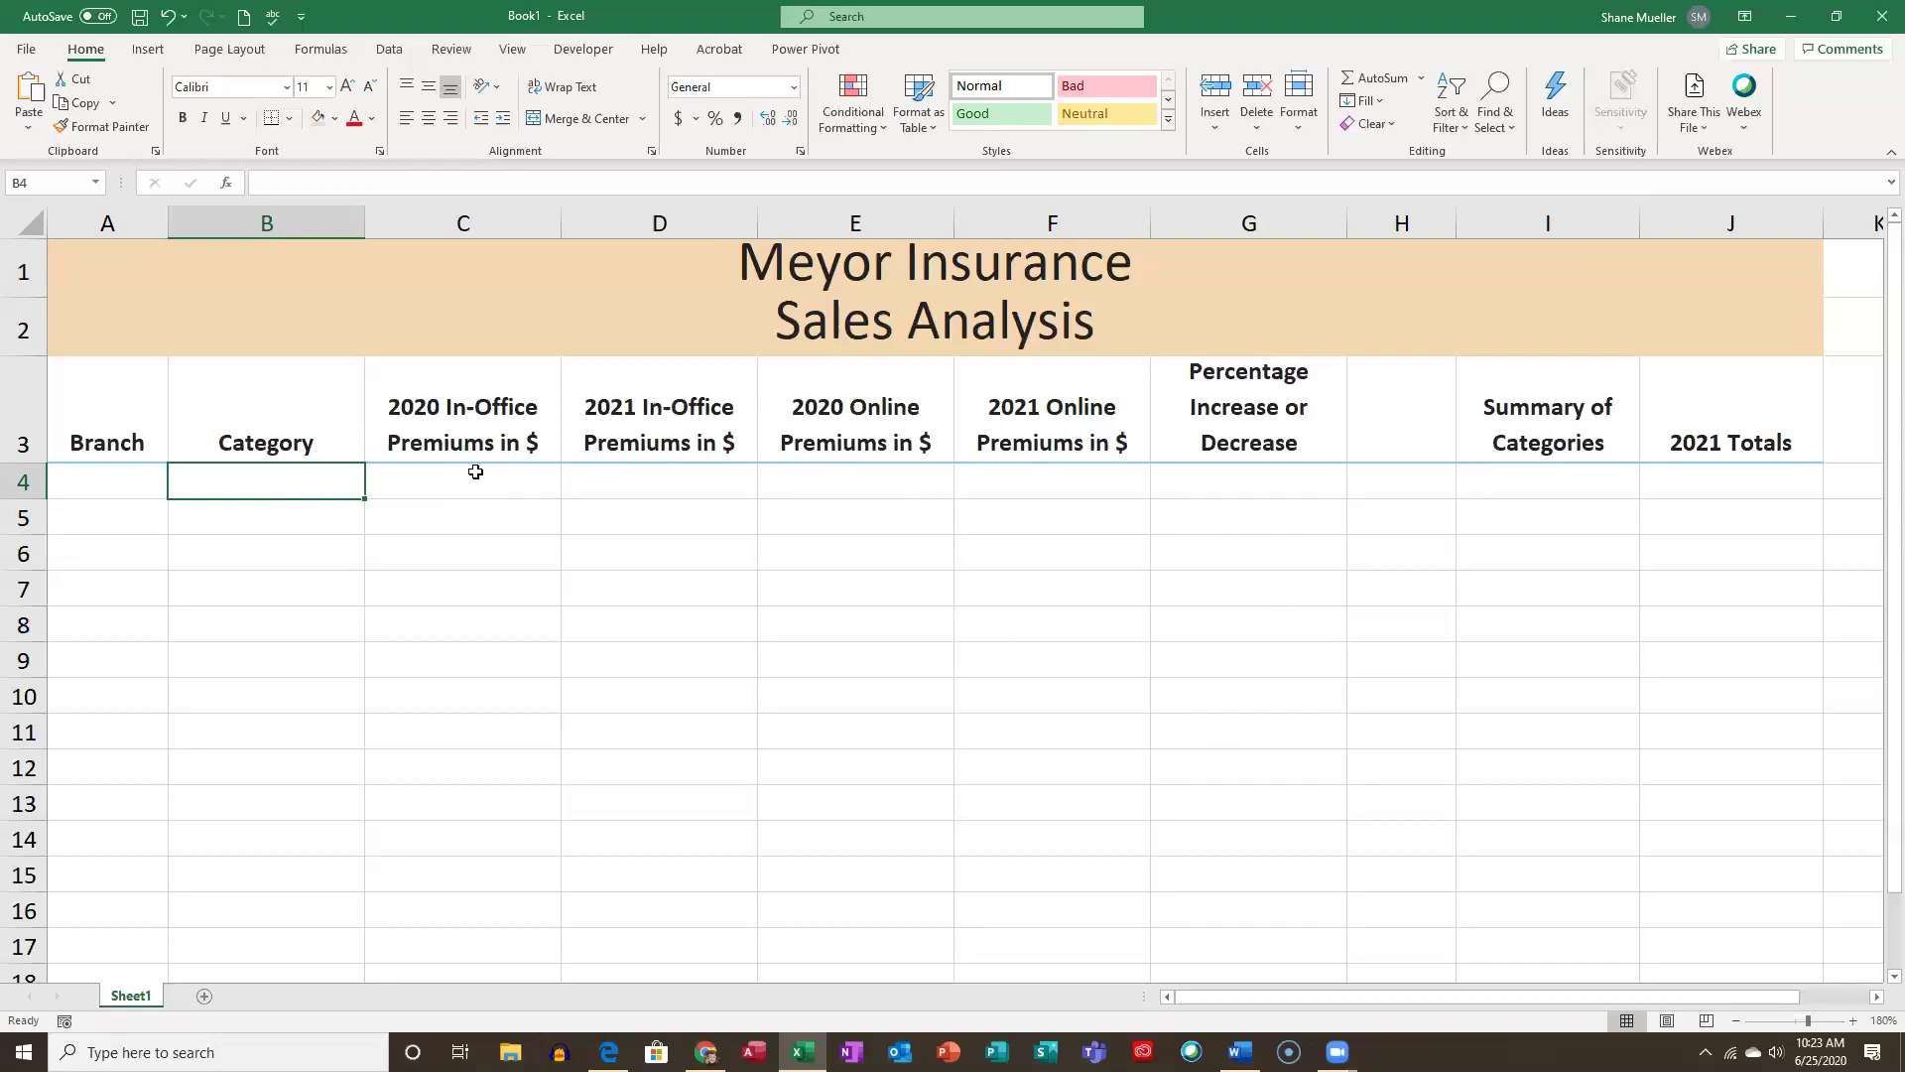
pyautogui.write('a')
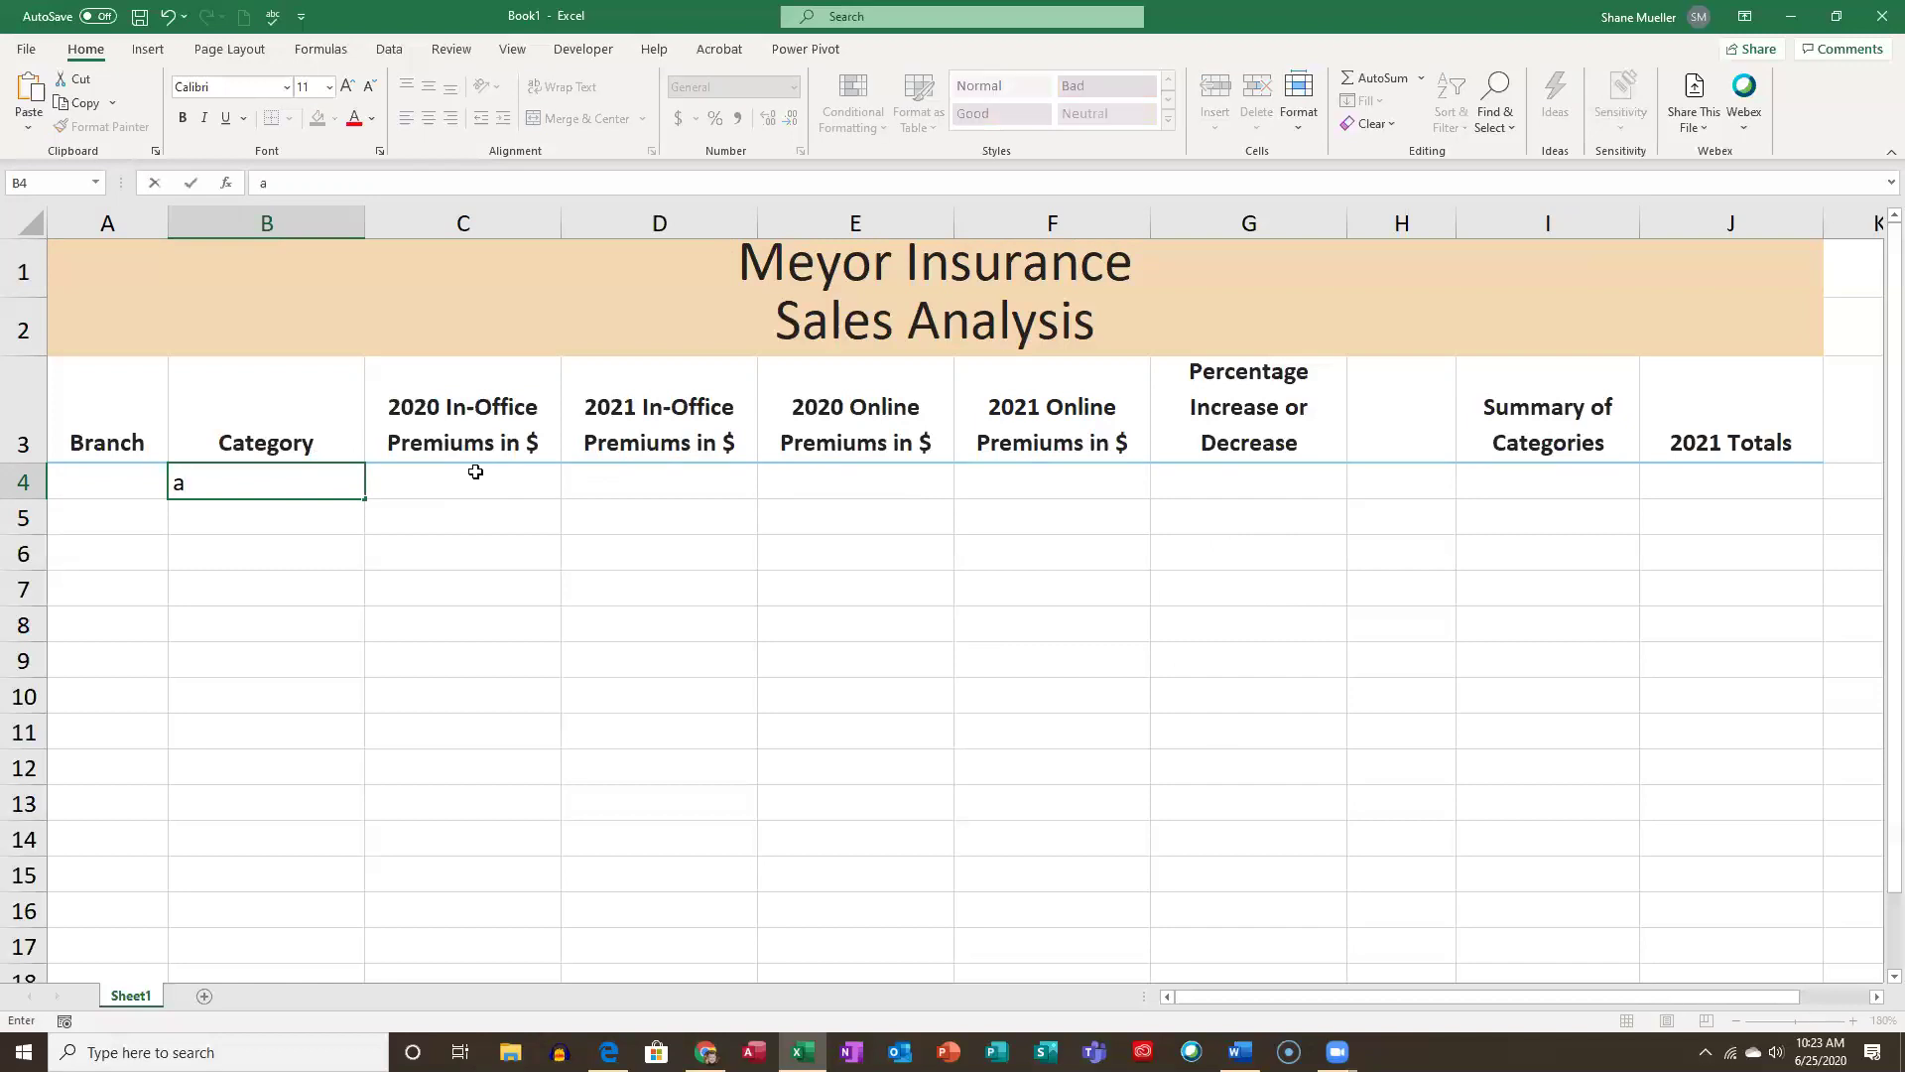
pyautogui.click(475, 471)
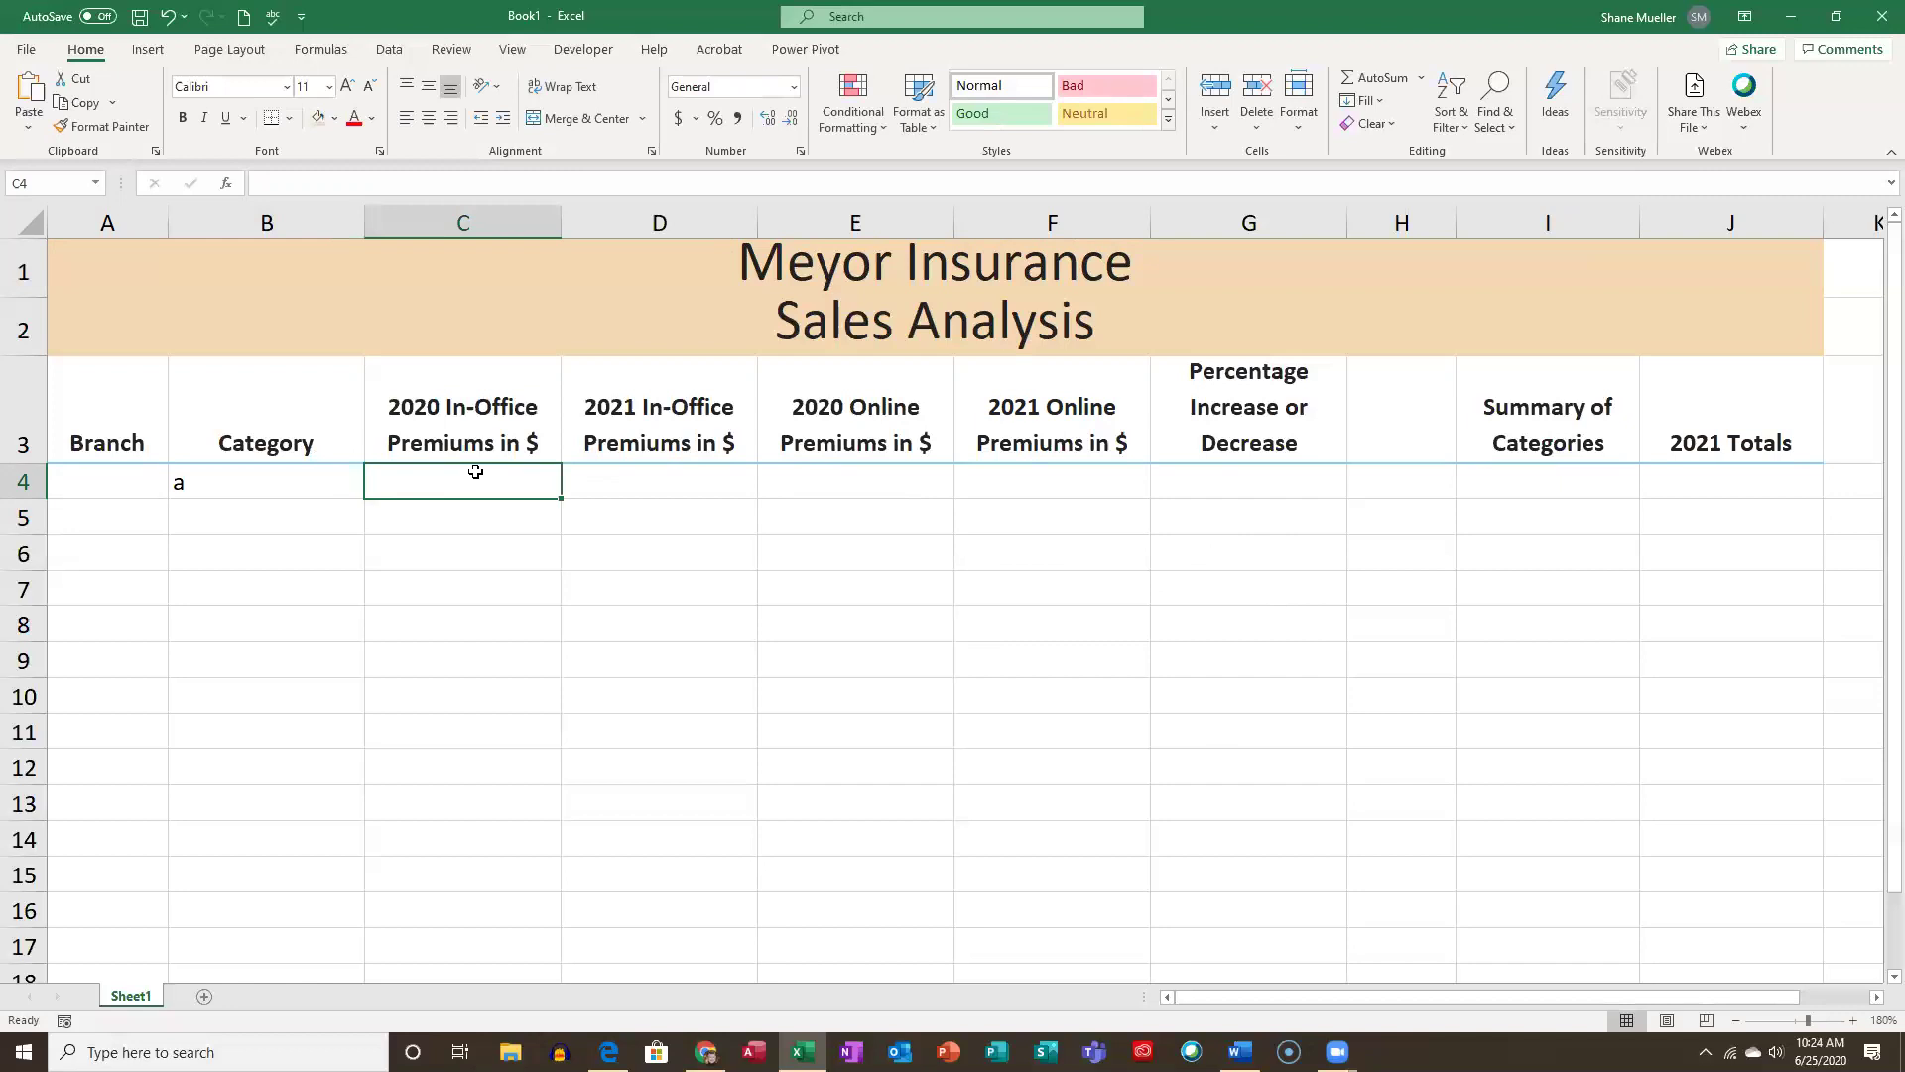
# Enter the sample values 1, 2, 3 and 4 in cells C4 through F4.
pyautogui.write('1')
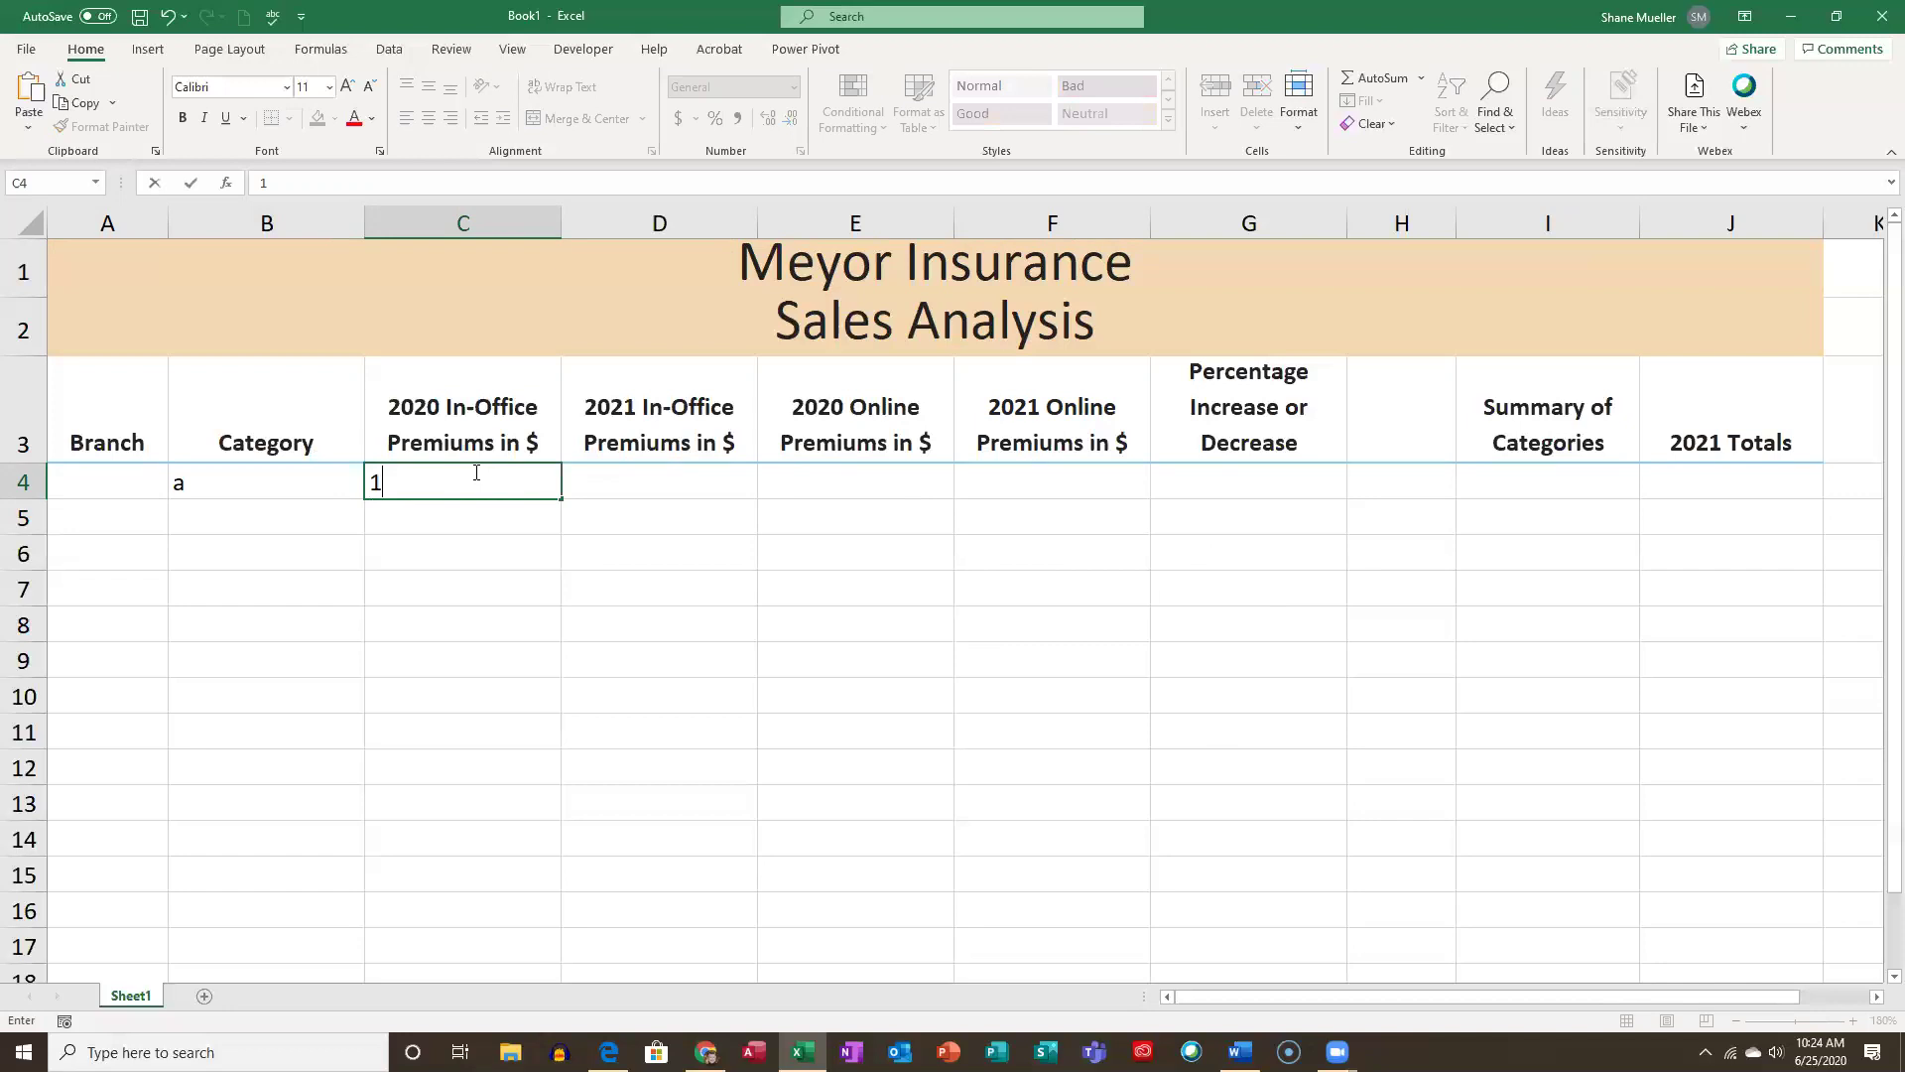
pyautogui.press('Tab')
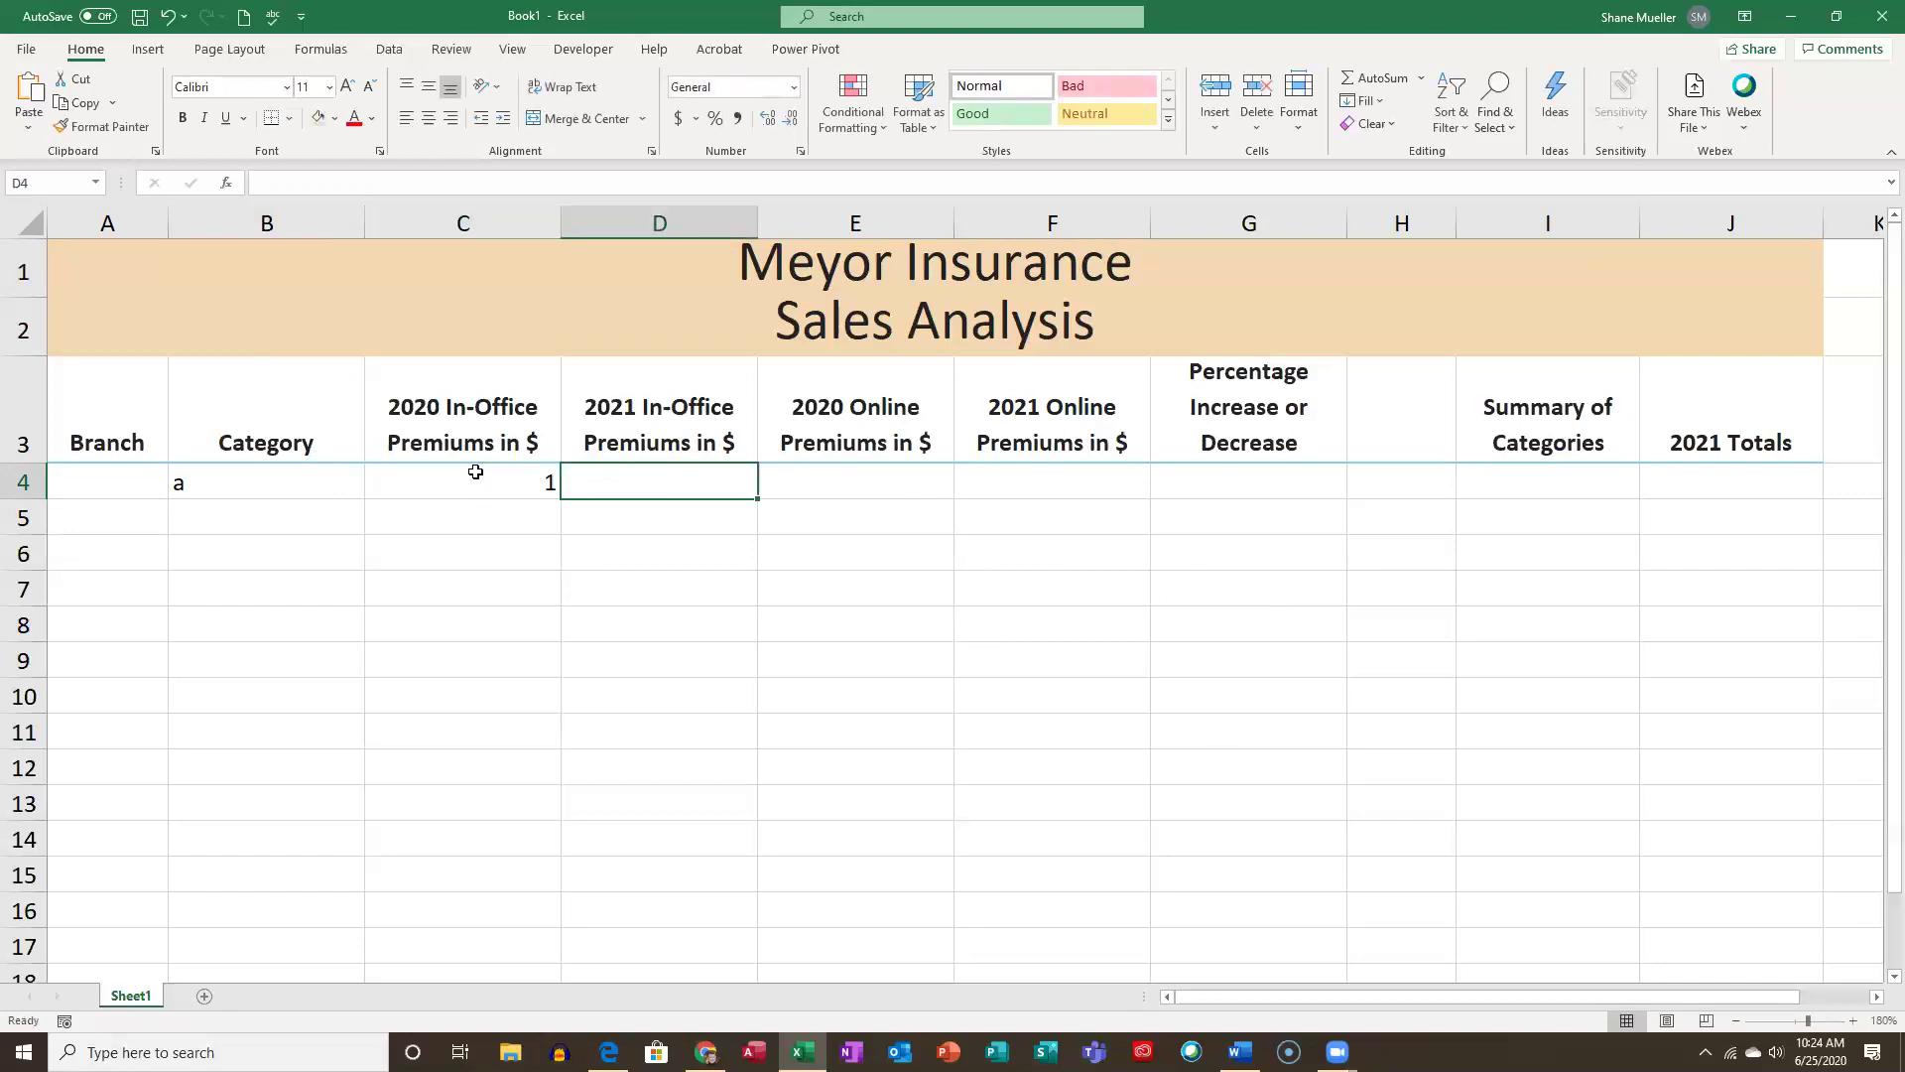
pyautogui.write('2')
pyautogui.press('Tab')
pyautogui.write('3')
pyautogui.press('Tab')
pyautogui.write('4')
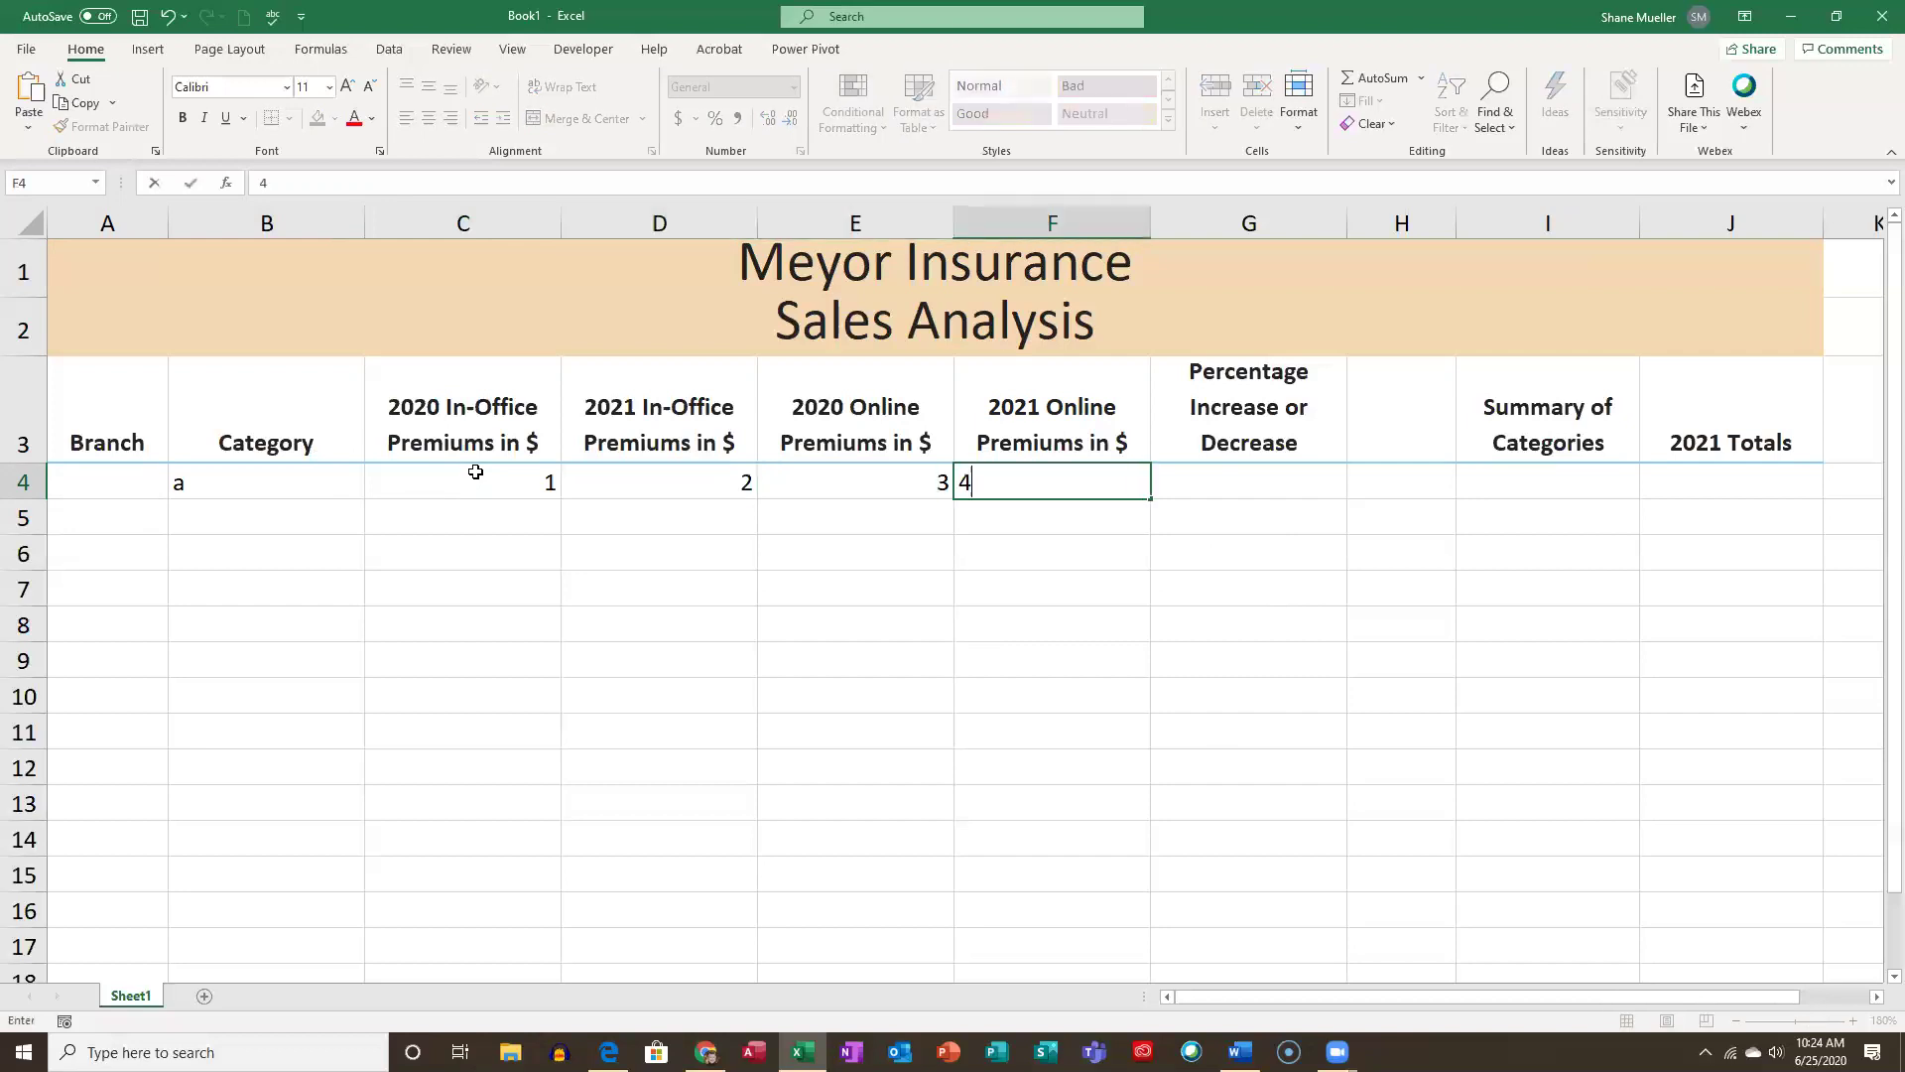
pyautogui.press('Tab')
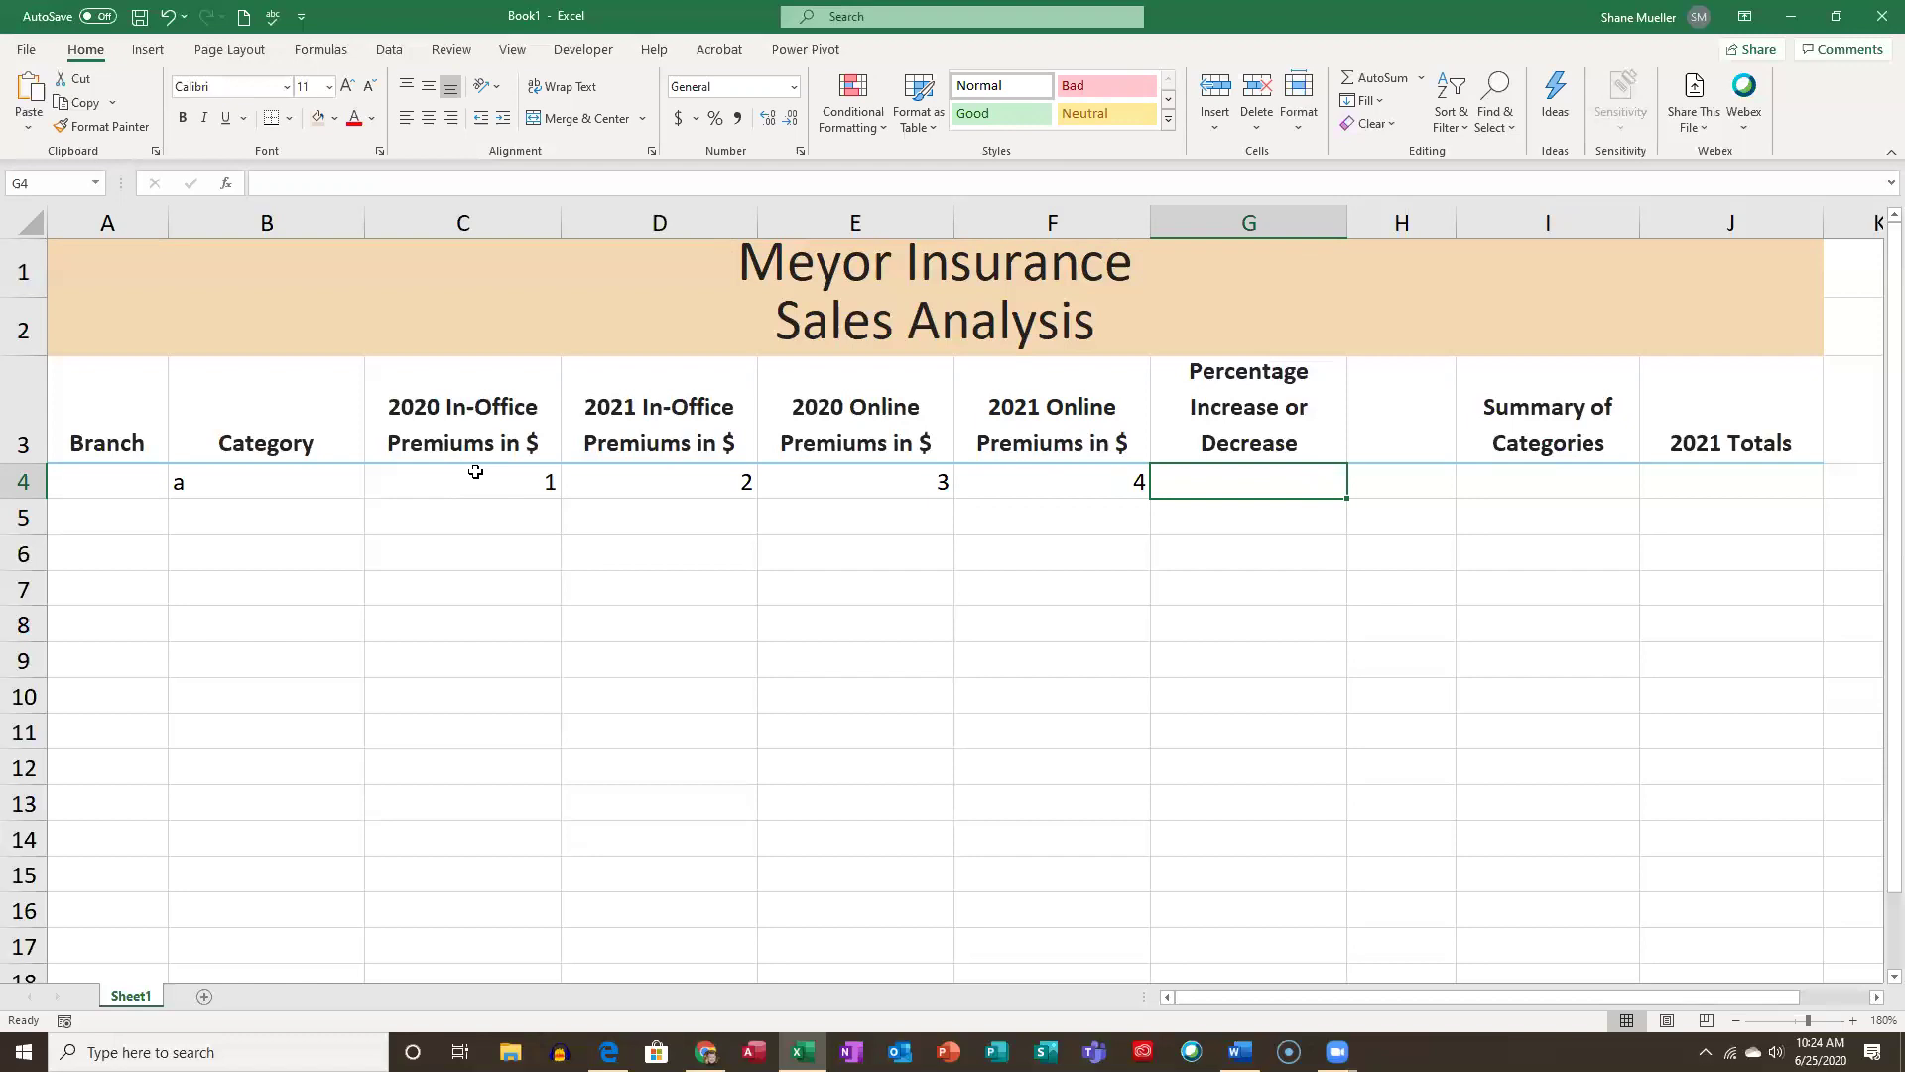
# Format C4:F4 with the comma style, accounting with no currency symbol, and 0 decimal places.
pyautogui.moveTo(450, 473); pyautogui.dragTo(998, 493)
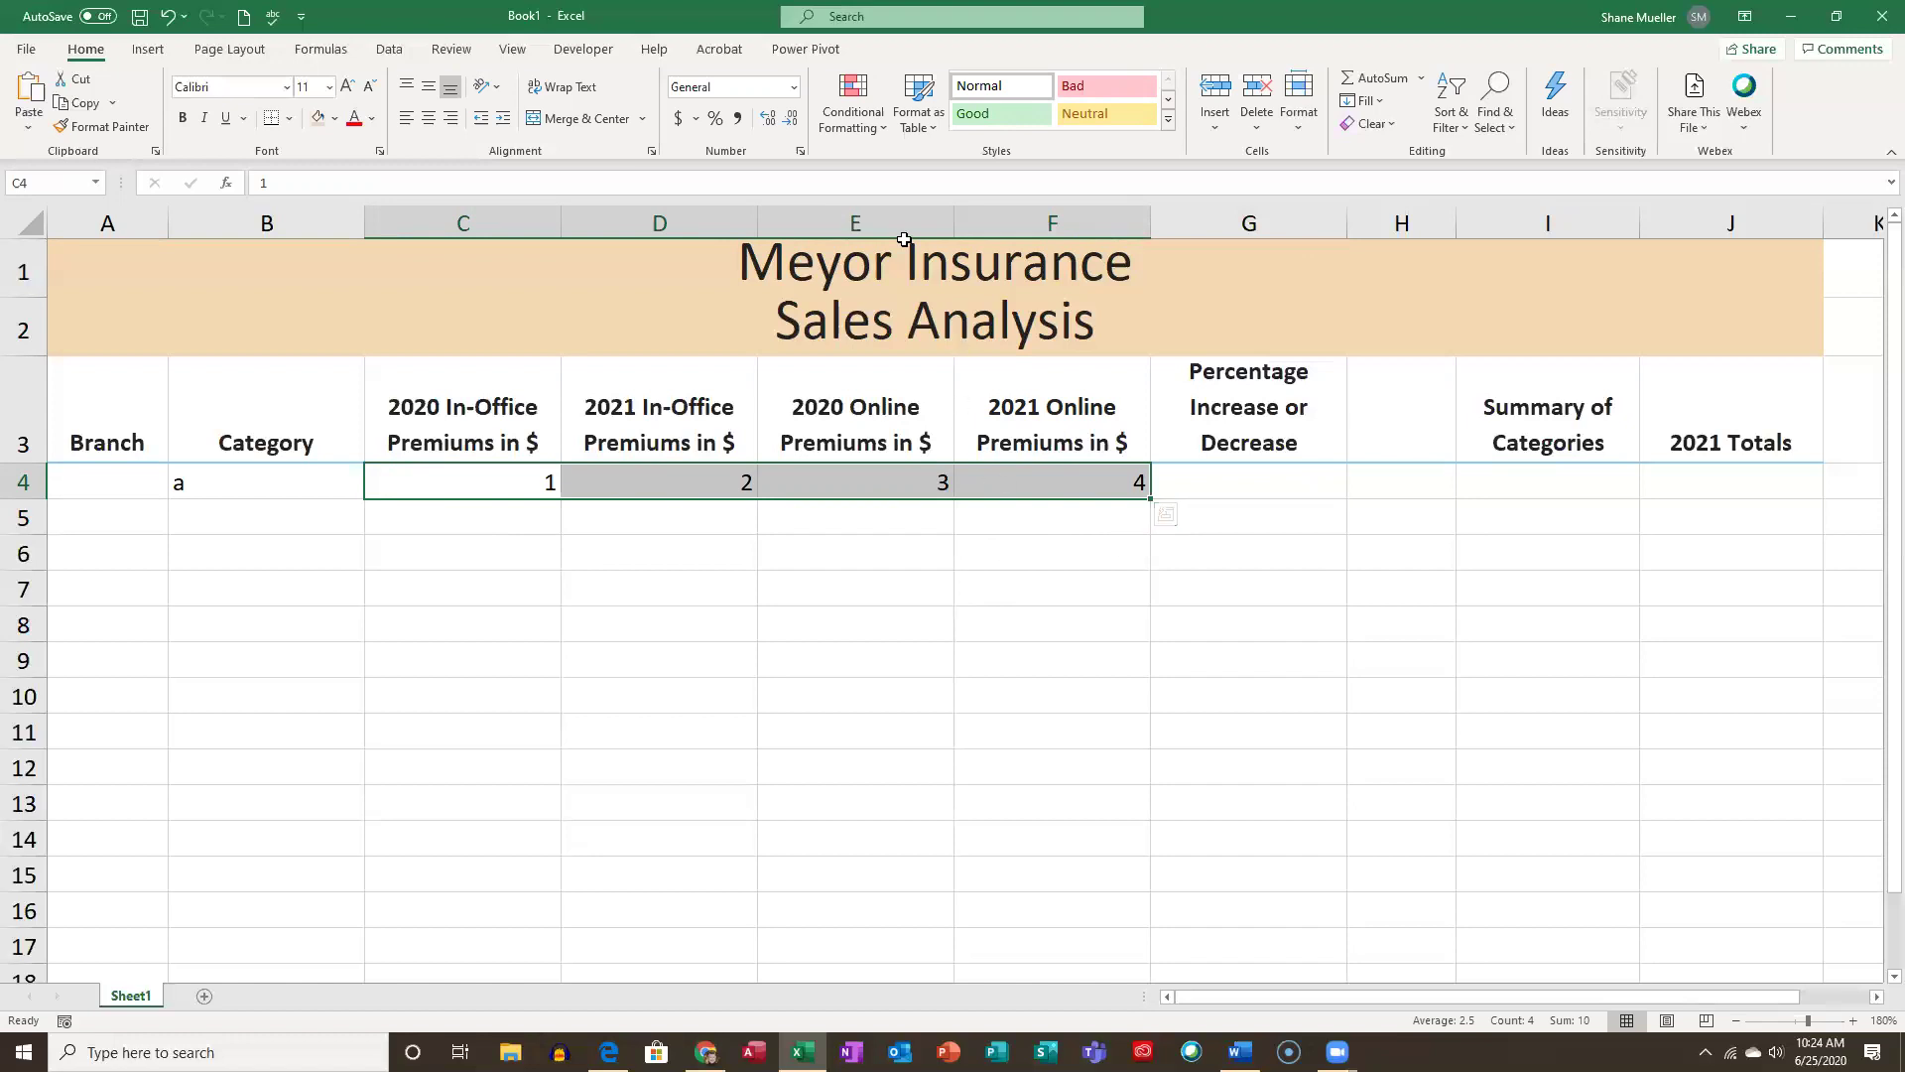
pyautogui.click(739, 119)
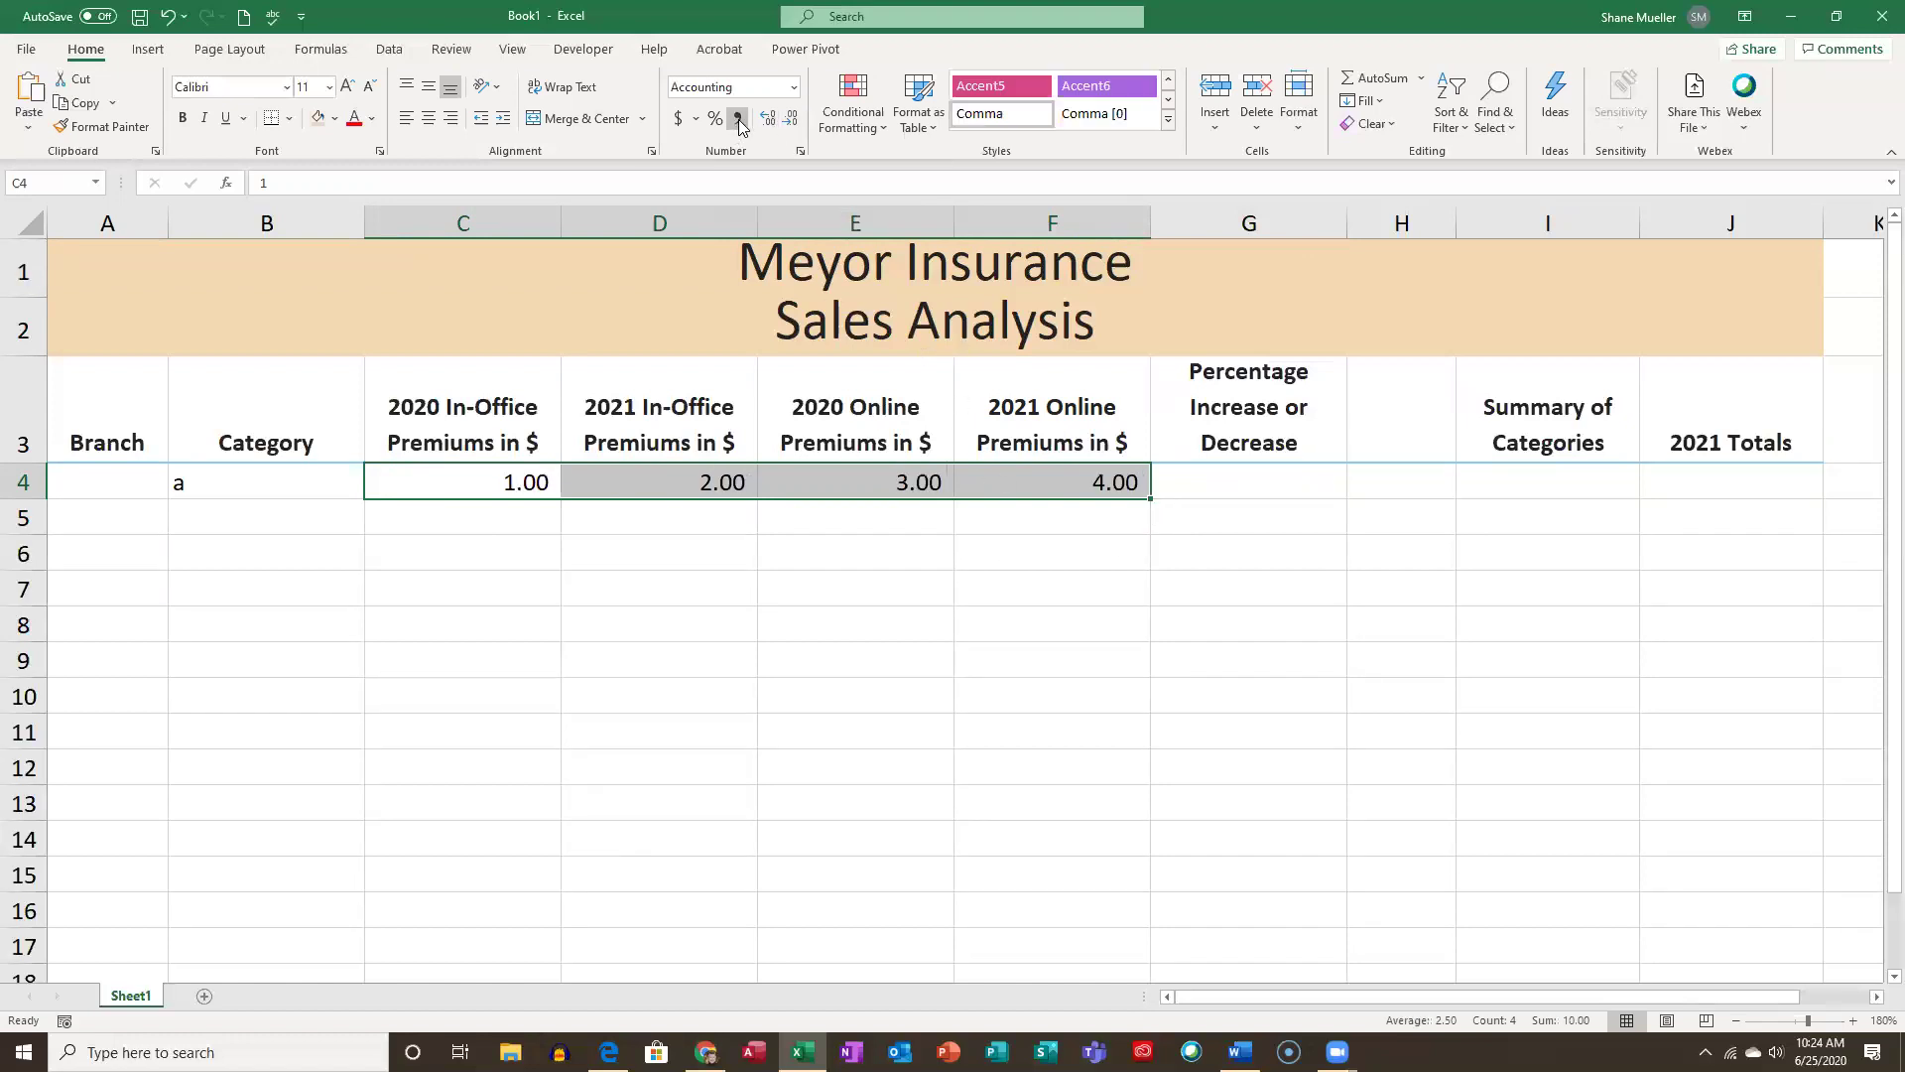
pyautogui.click(800, 152)
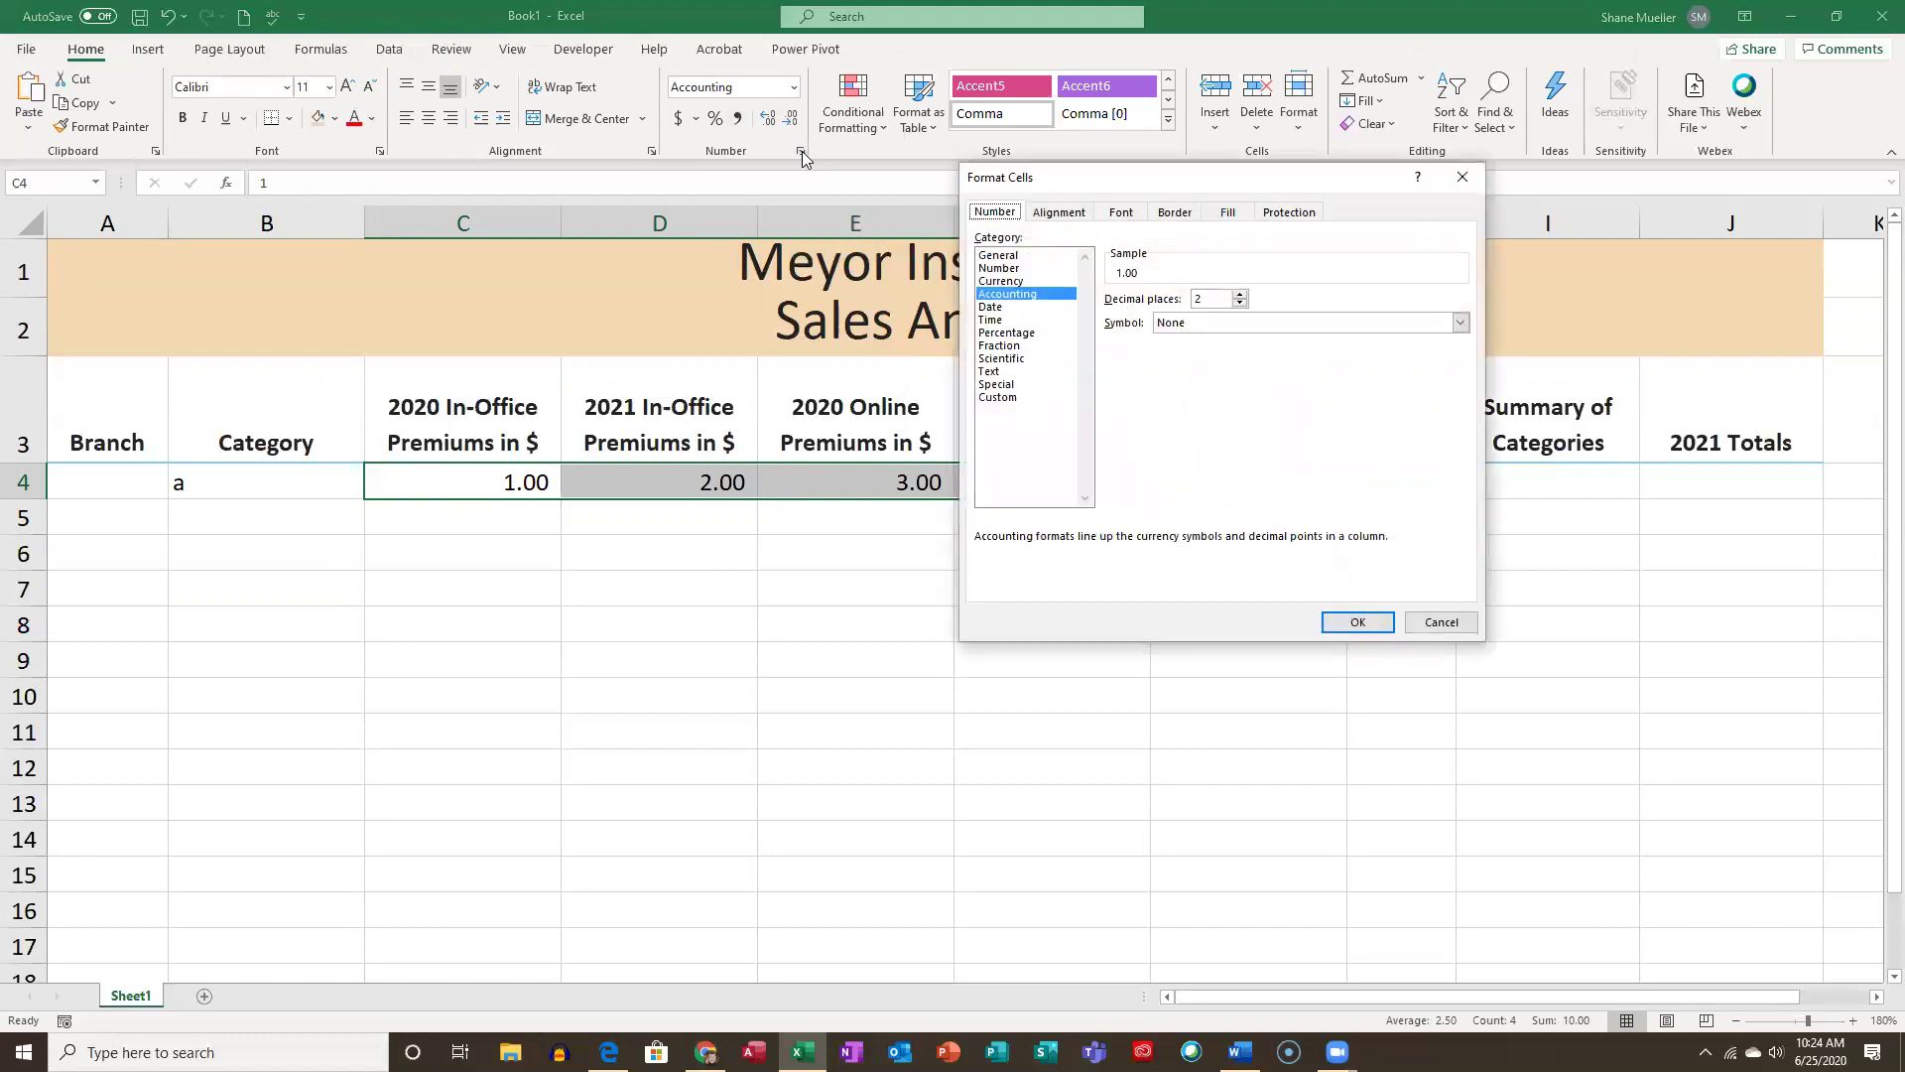
pyautogui.click(1241, 303)
pyautogui.click(1240, 303)
pyautogui.click(1357, 623)
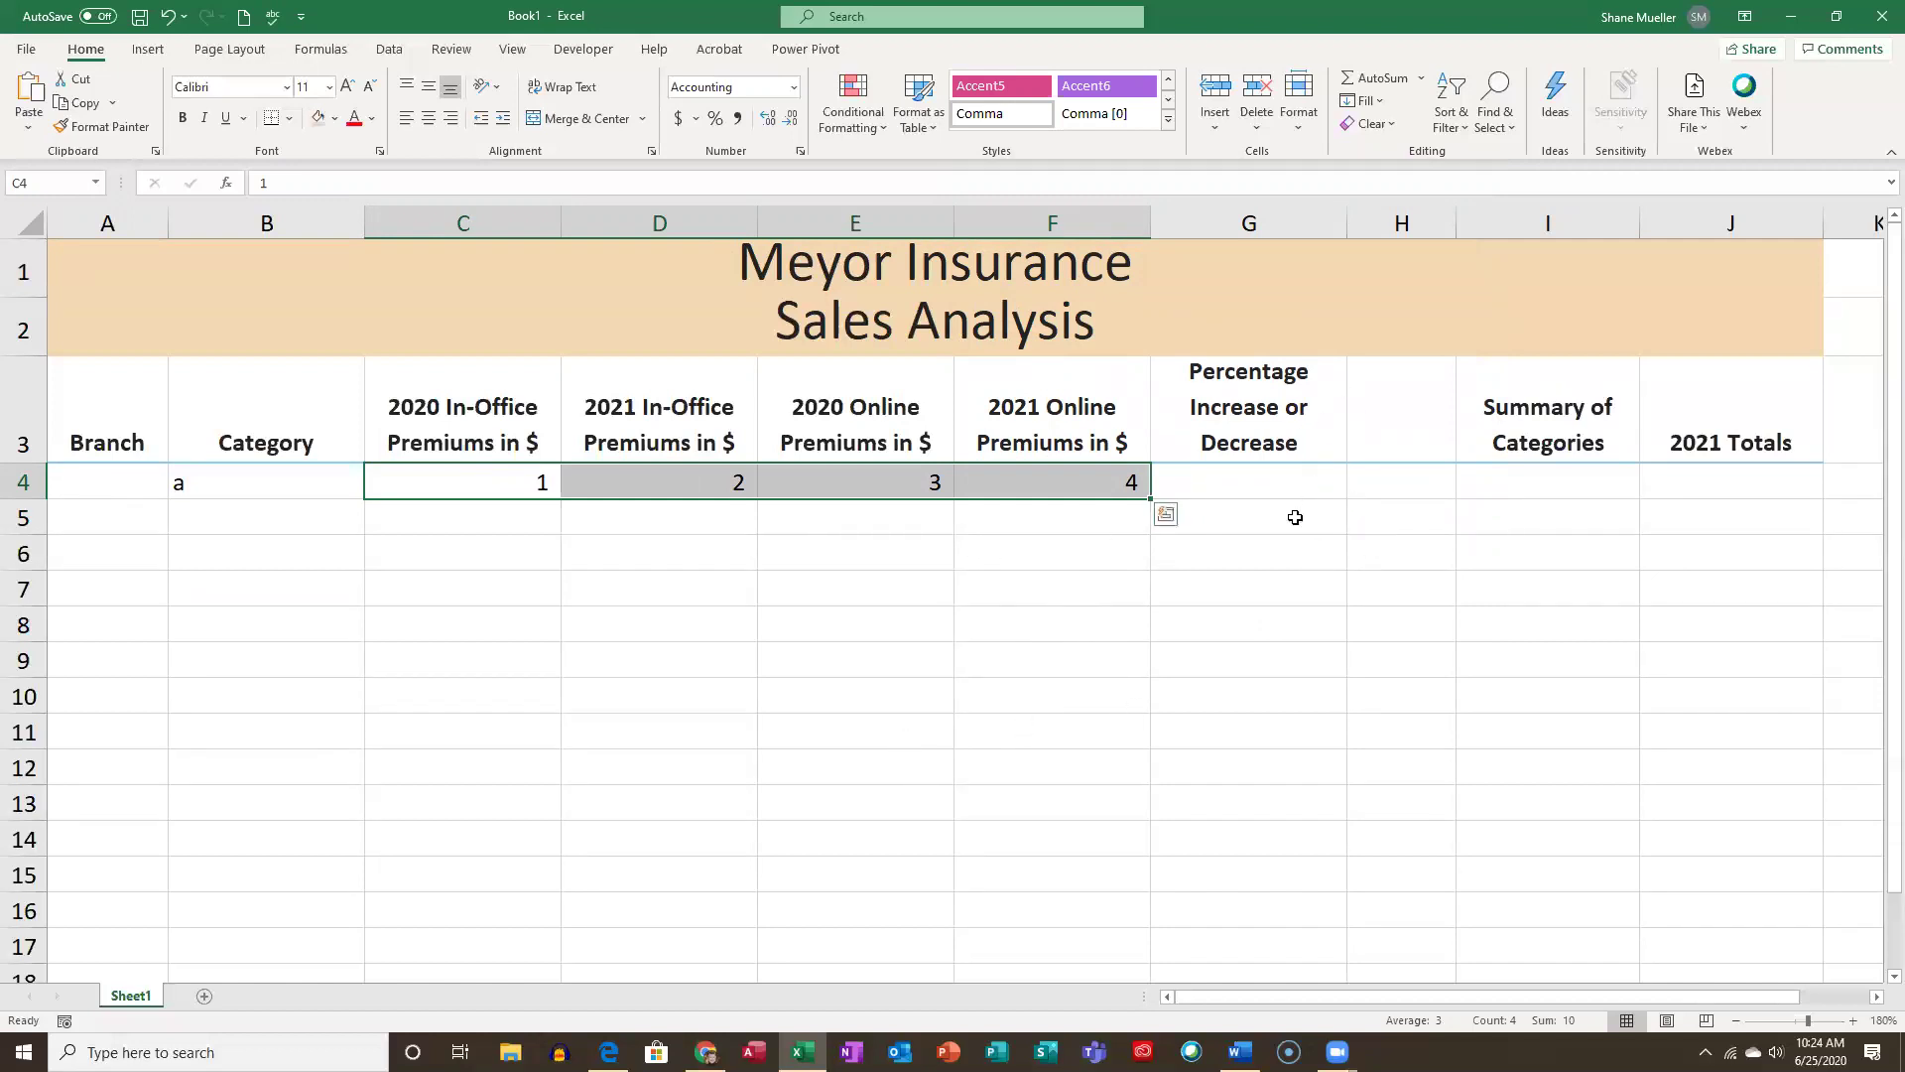
# Enter the percentage change formula =((D4+F4)/(C4+E4))-1 in cell G4.
pyautogui.click(1303, 481)
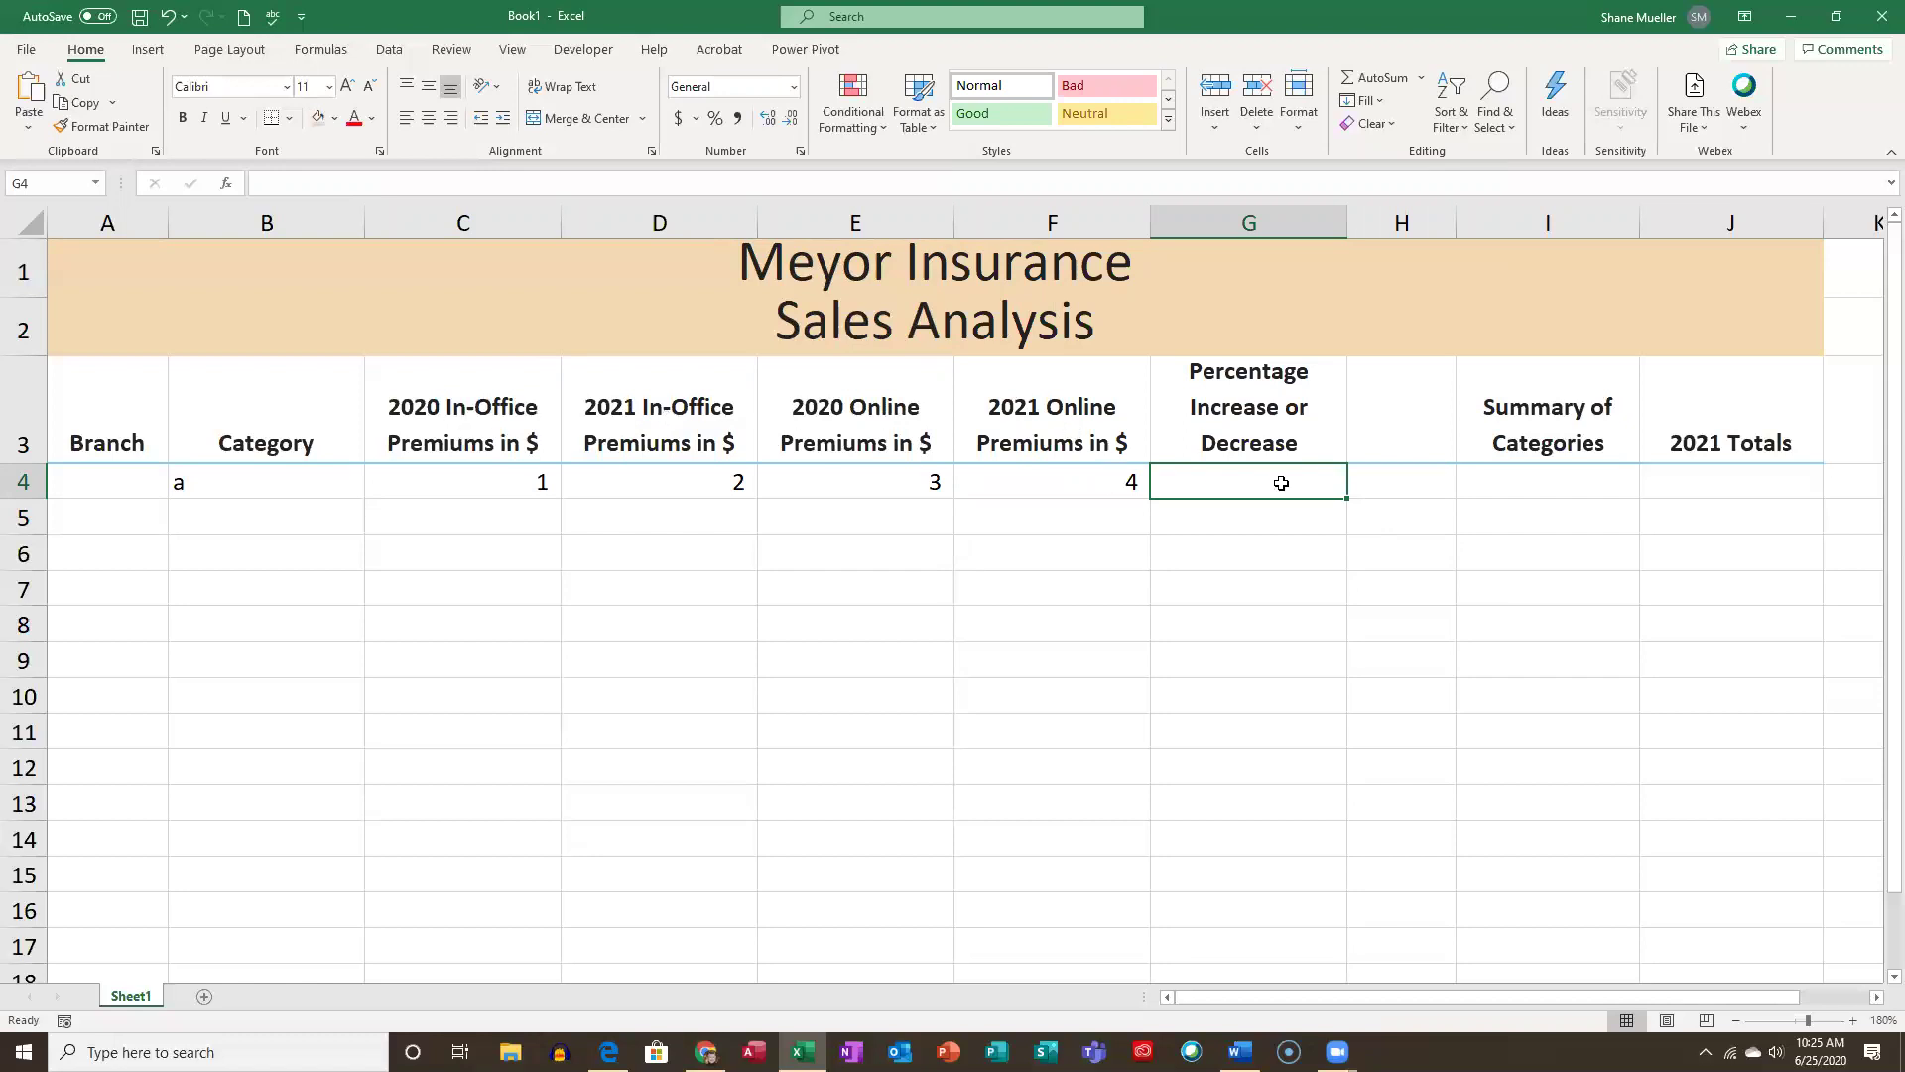
pyautogui.write('=((')
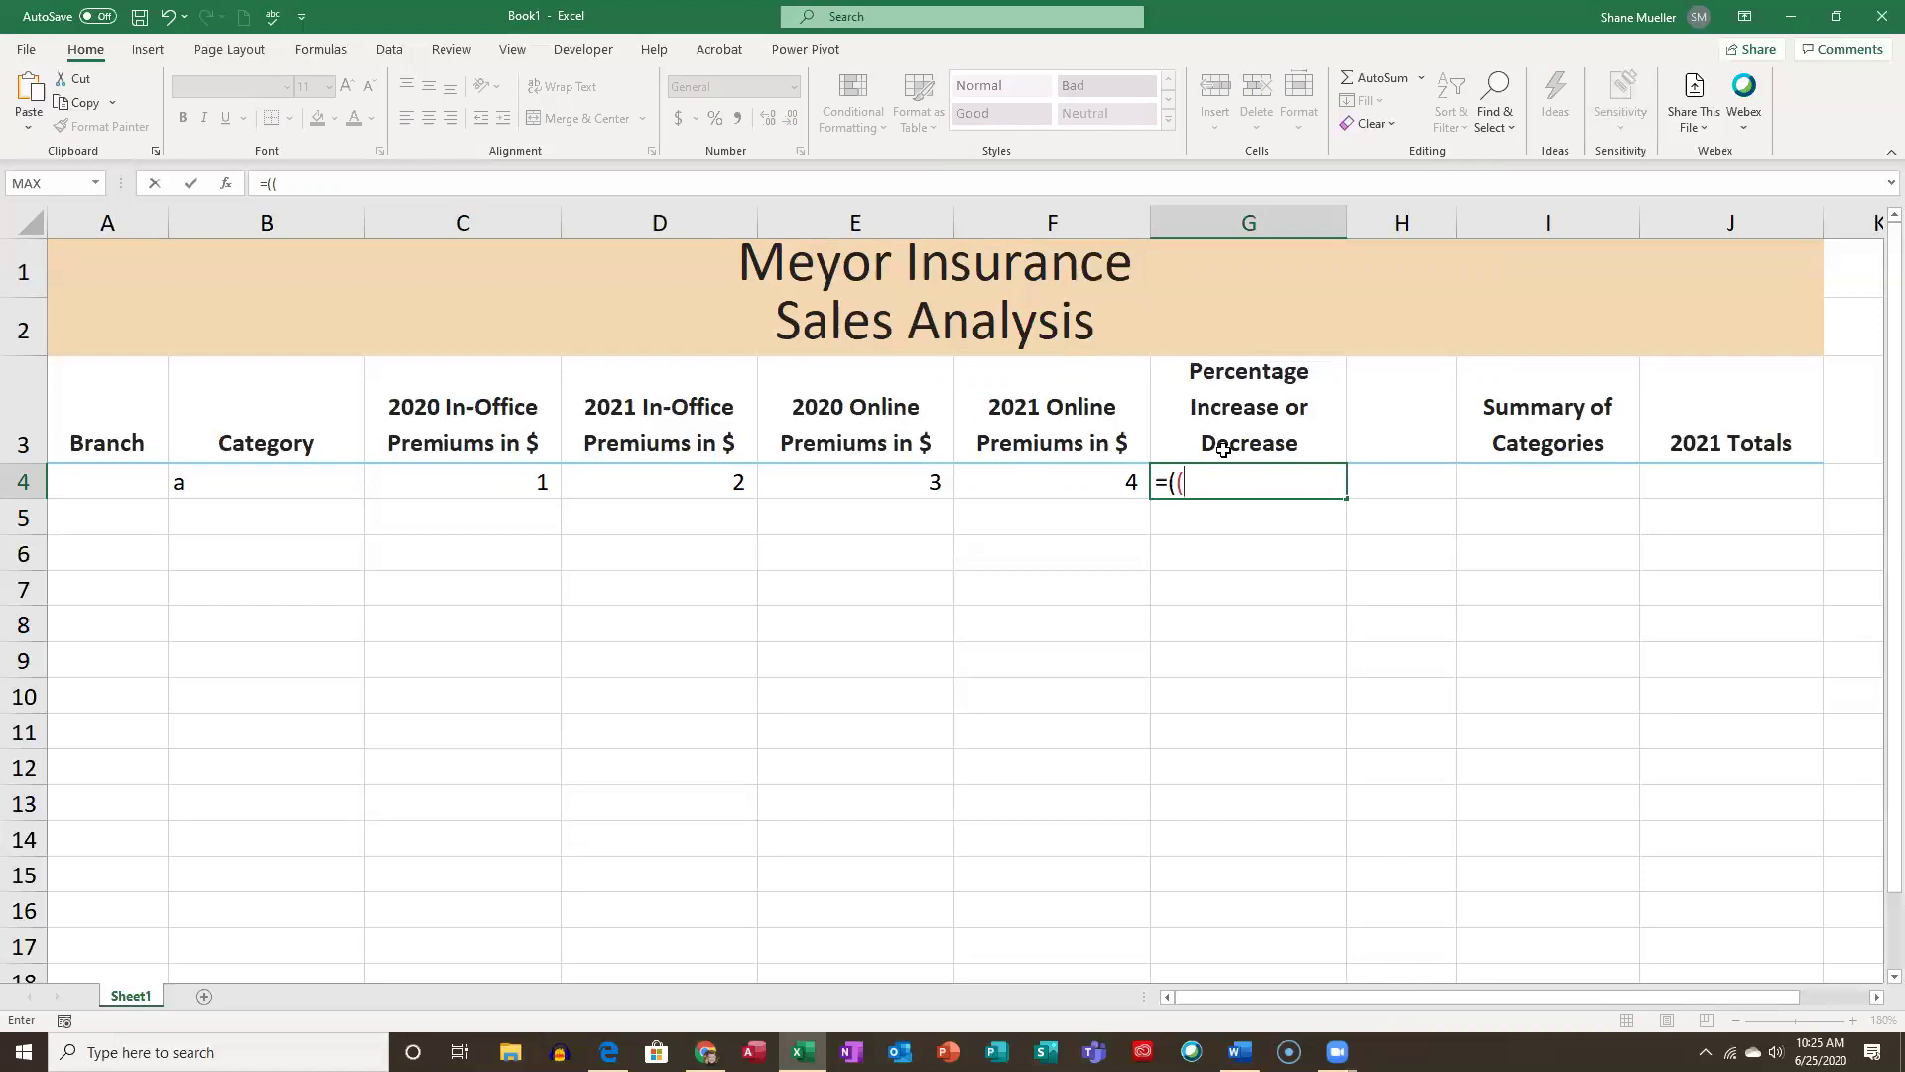
pyautogui.click(692, 486)
pyautogui.write('+')
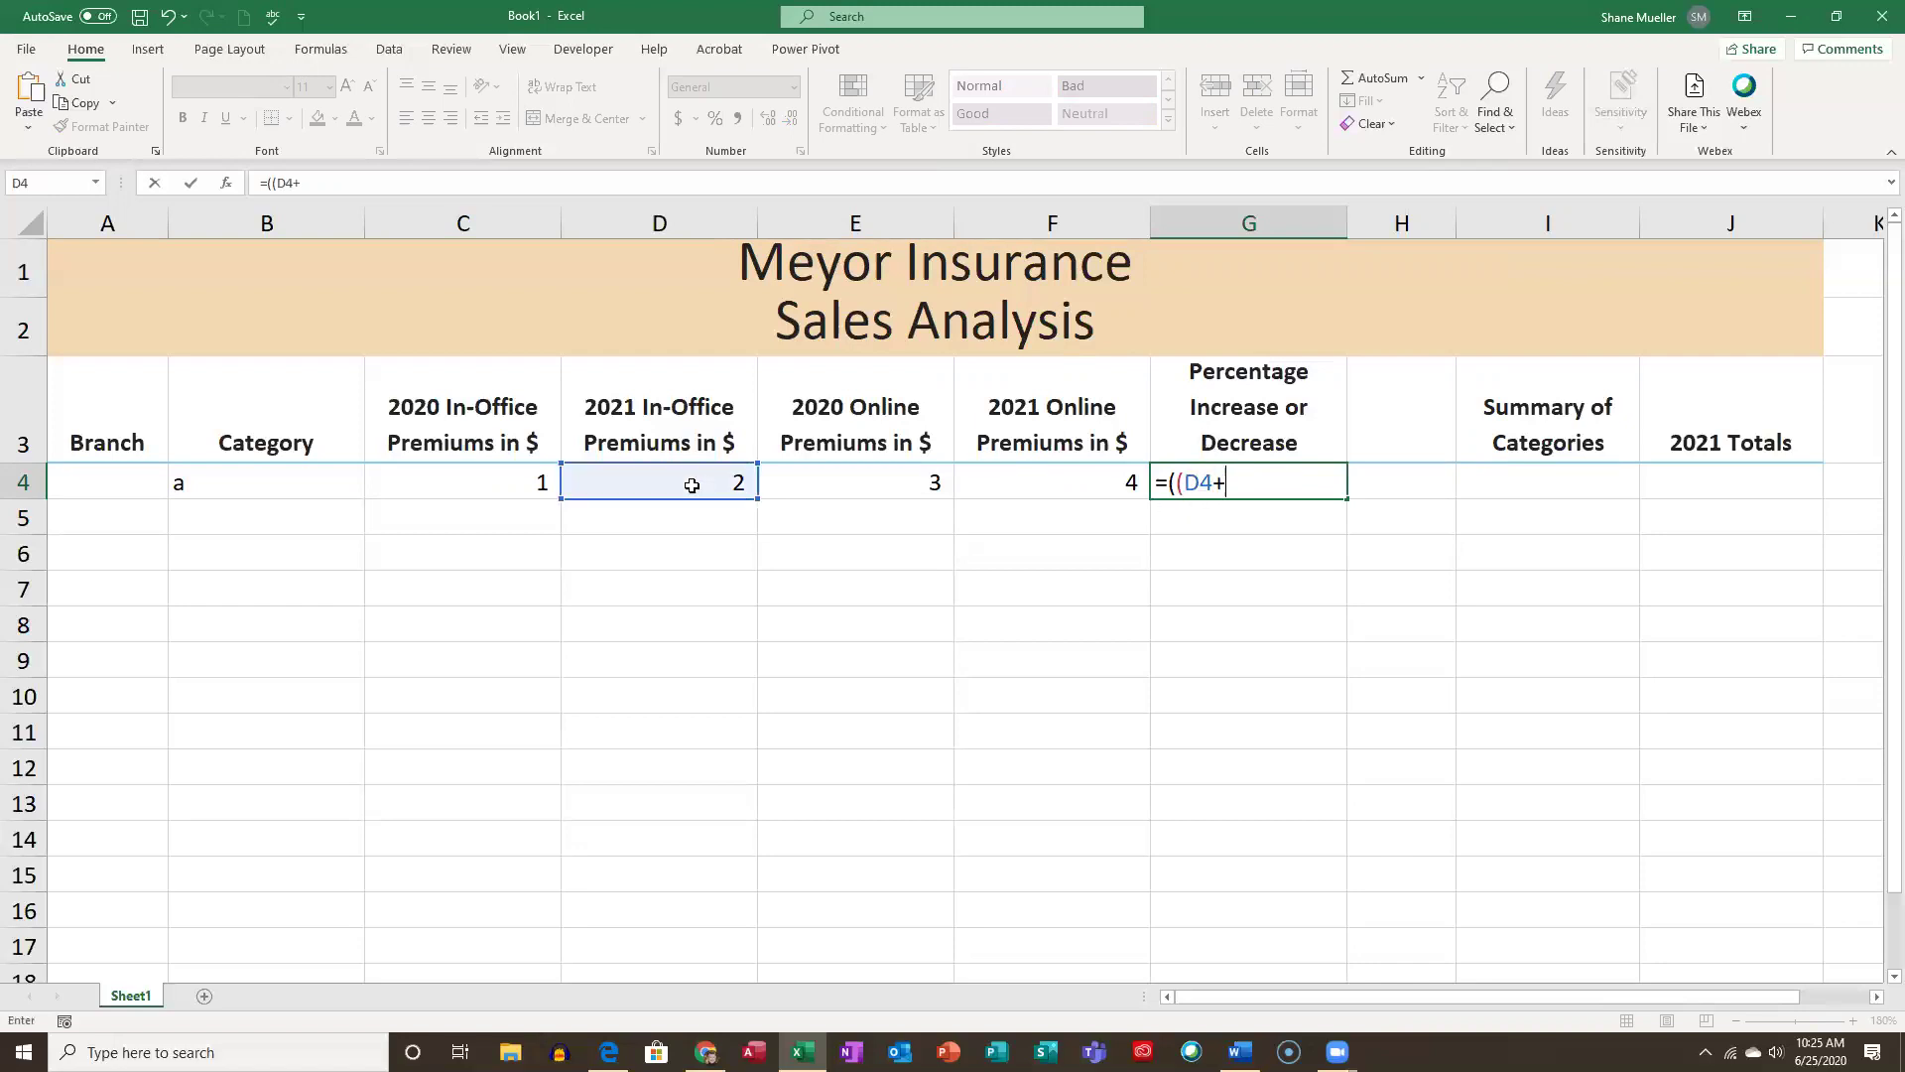
pyautogui.click(1054, 472)
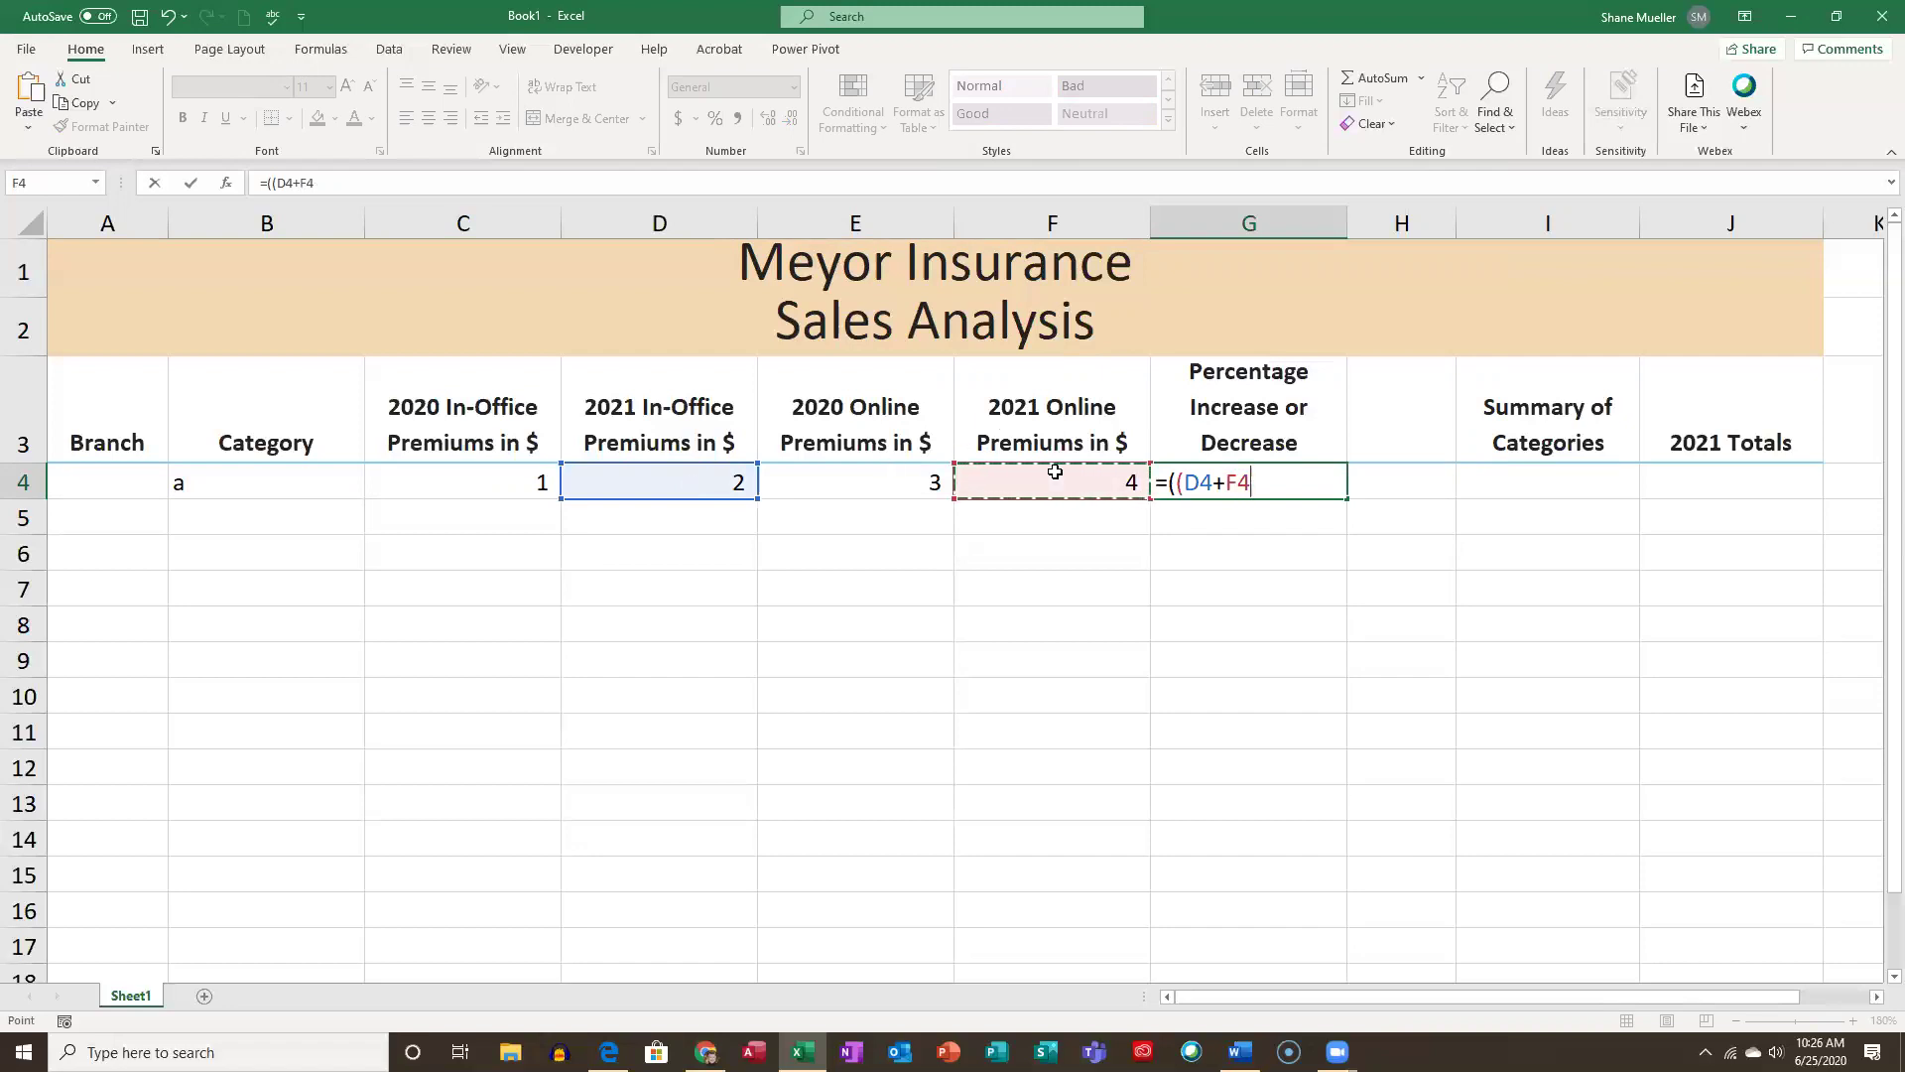
pyautogui.write(')/(')
pyautogui.click(527, 483)
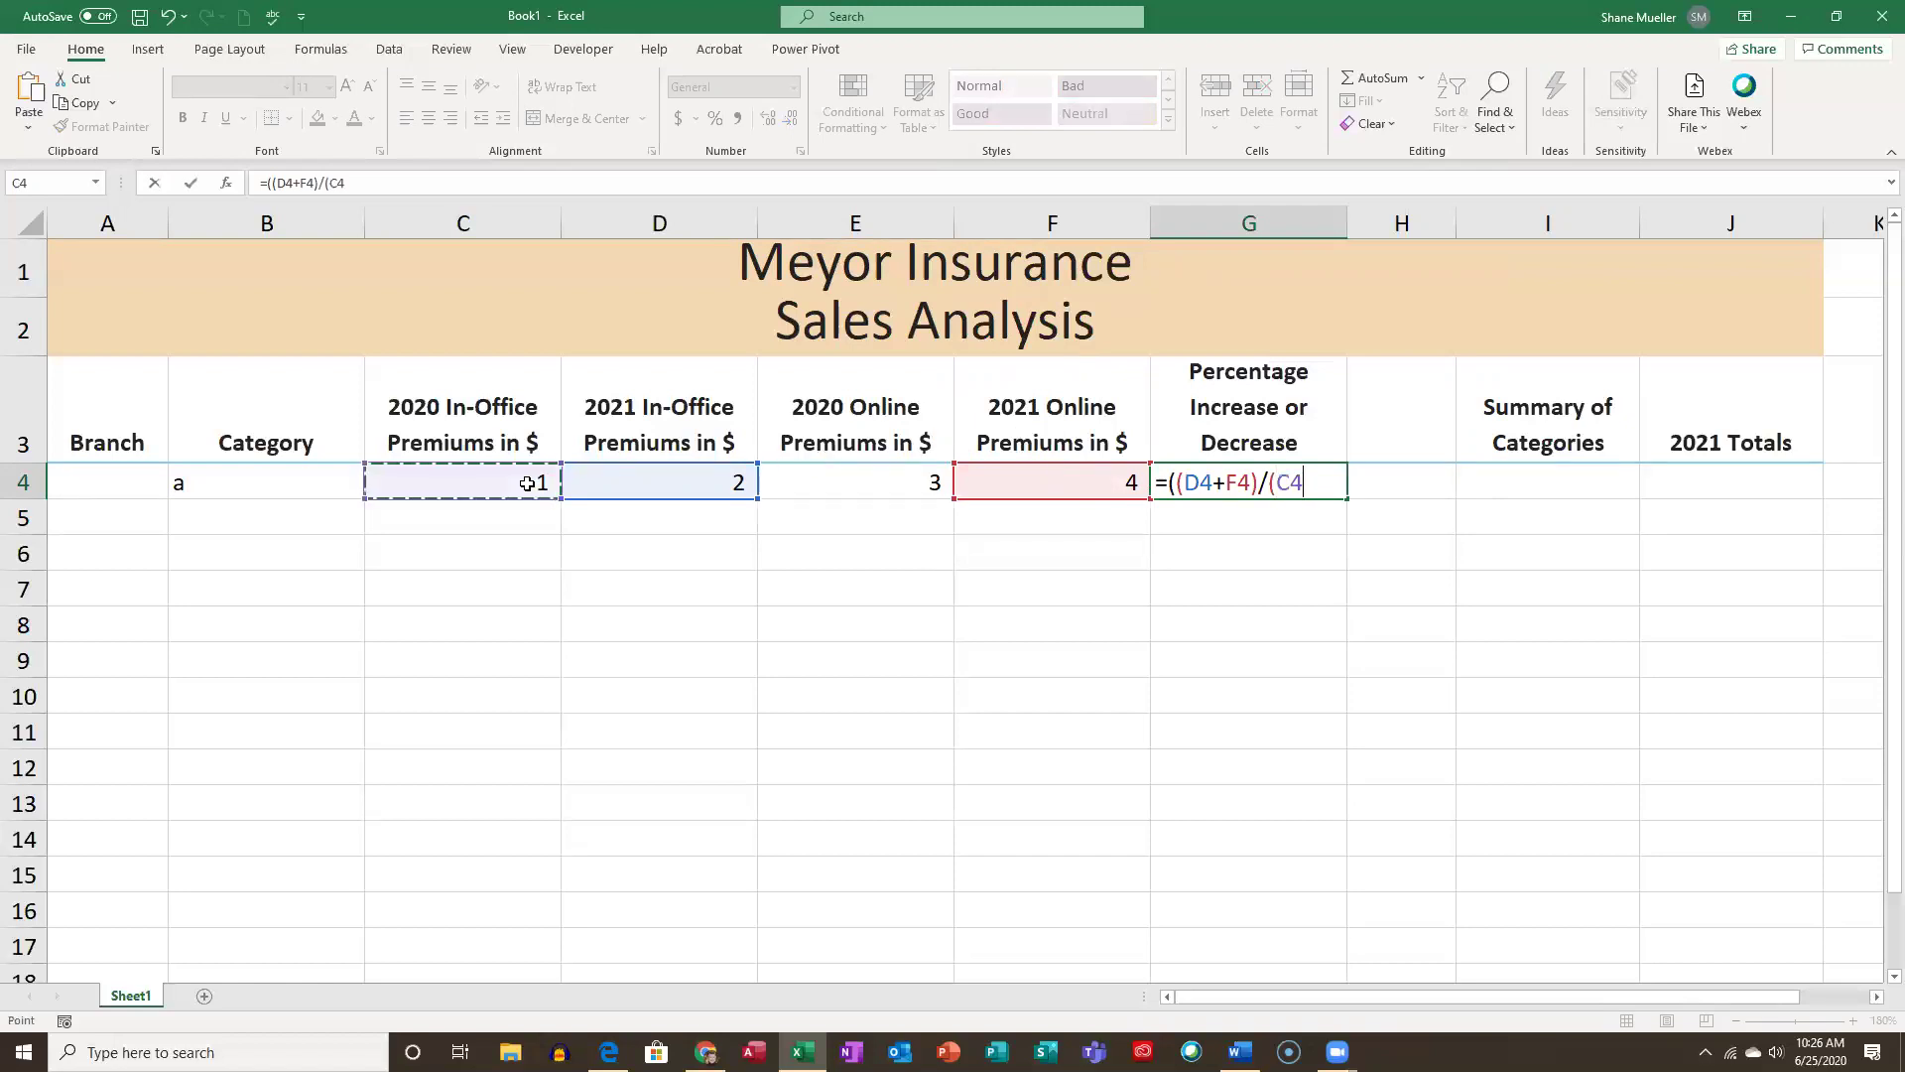
pyautogui.write('+')
pyautogui.click(853, 469)
pyautogui.write(')')
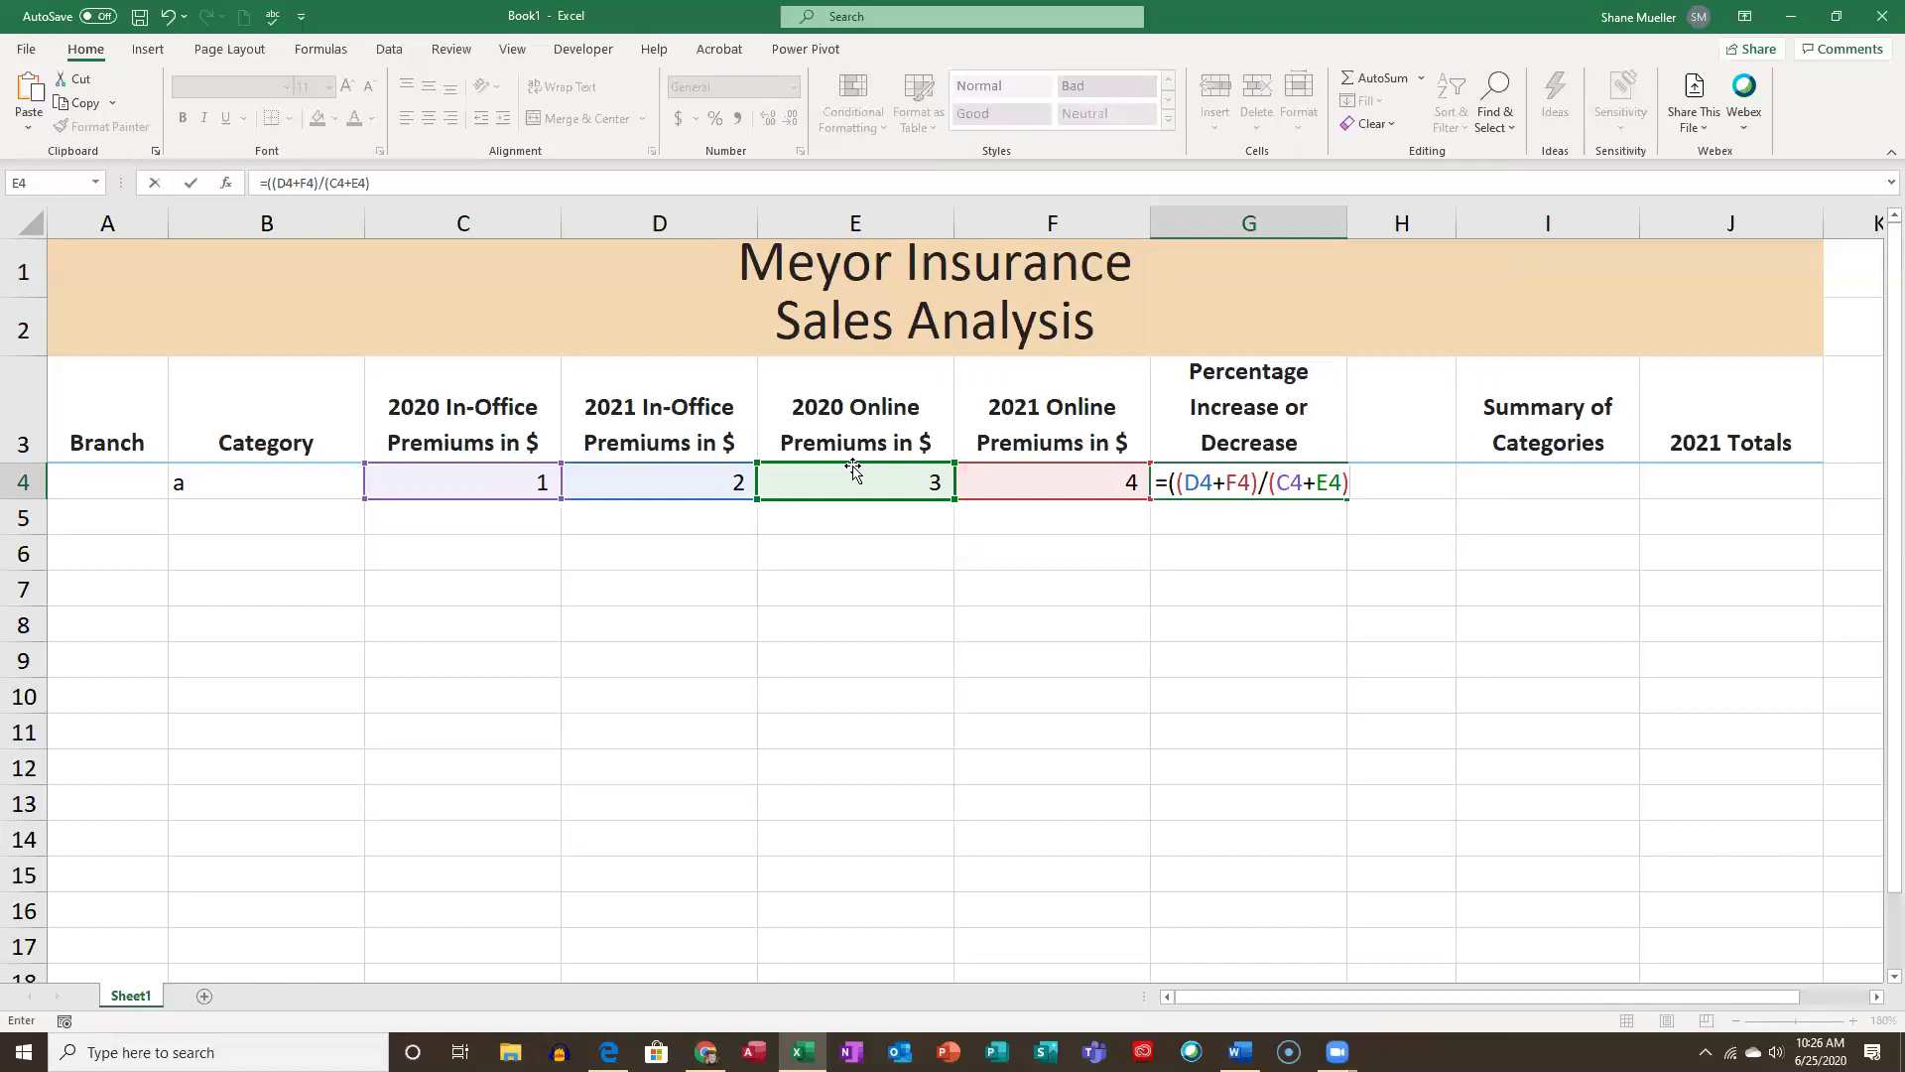
pyautogui.write(')')
pyautogui.press('Return')
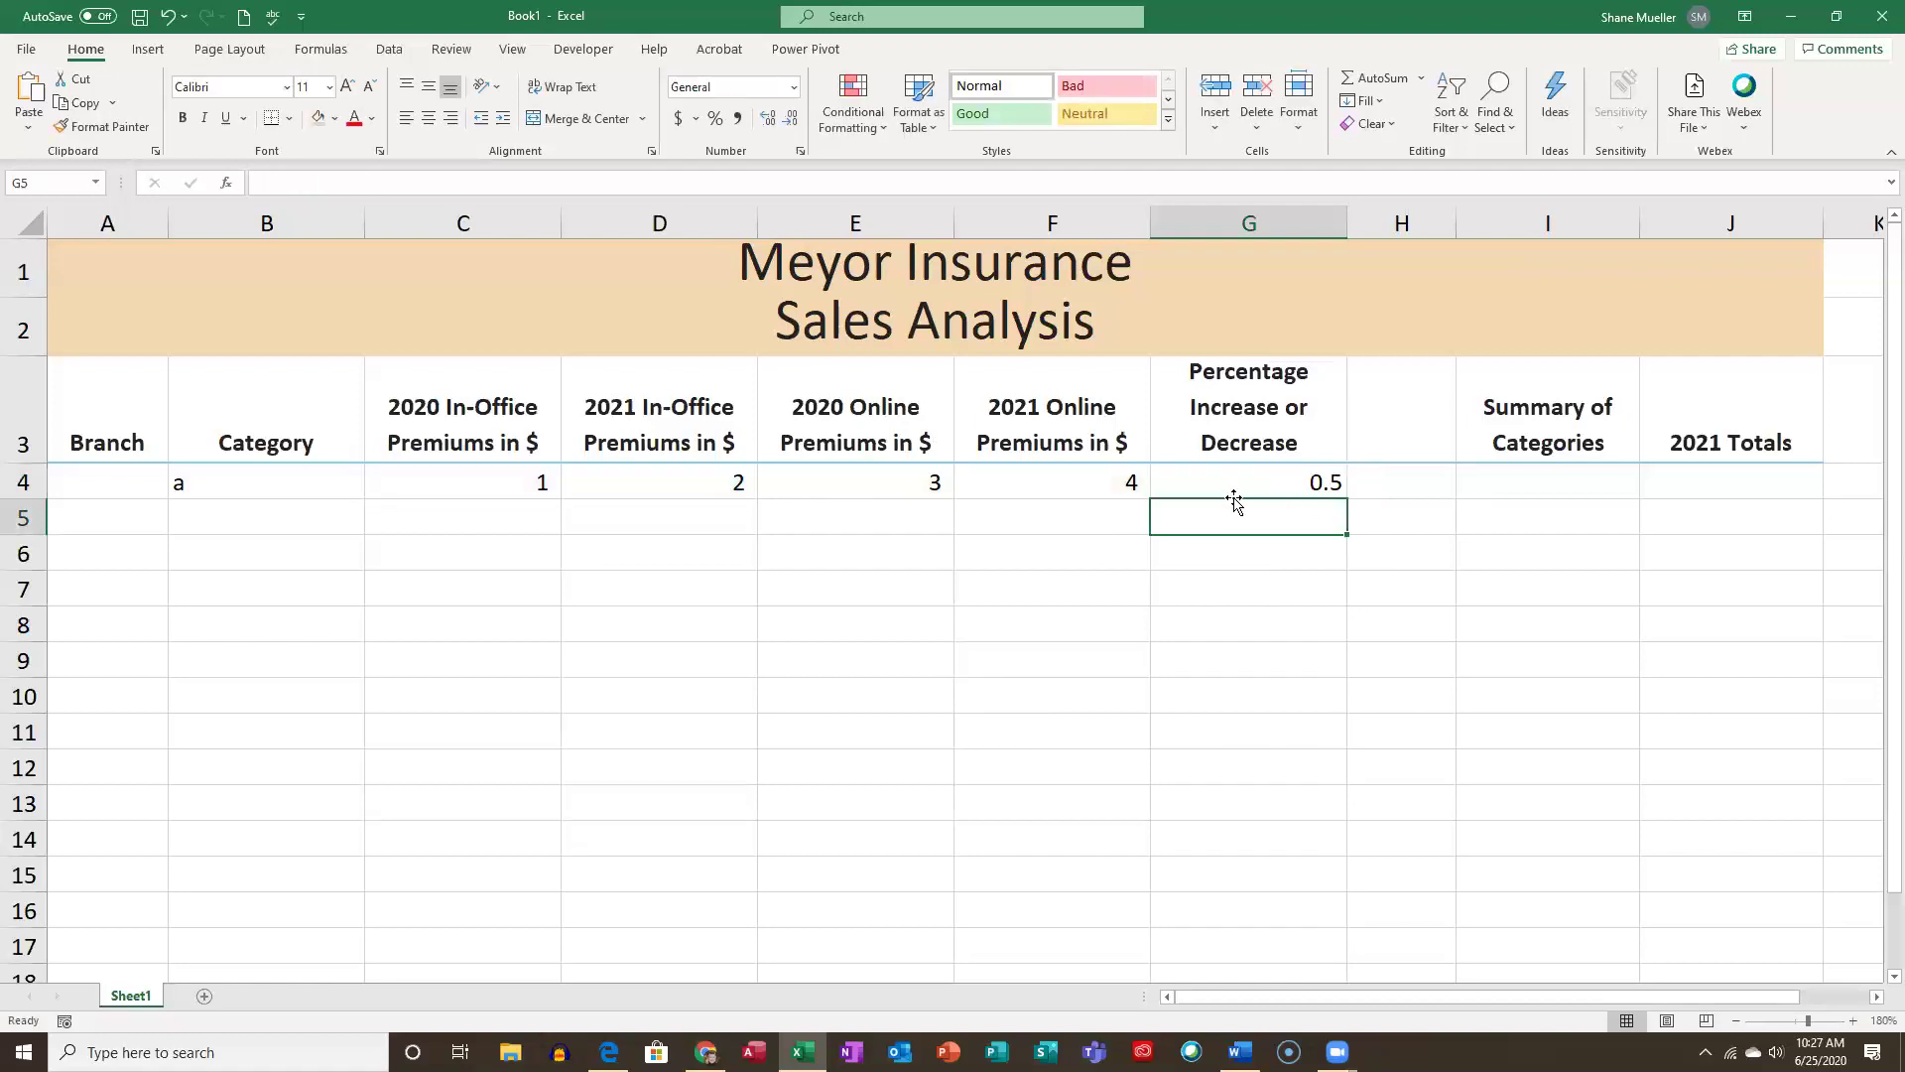
# Format cell G4 as a percentage with 2 decimal places.
pyautogui.click(1295, 483)
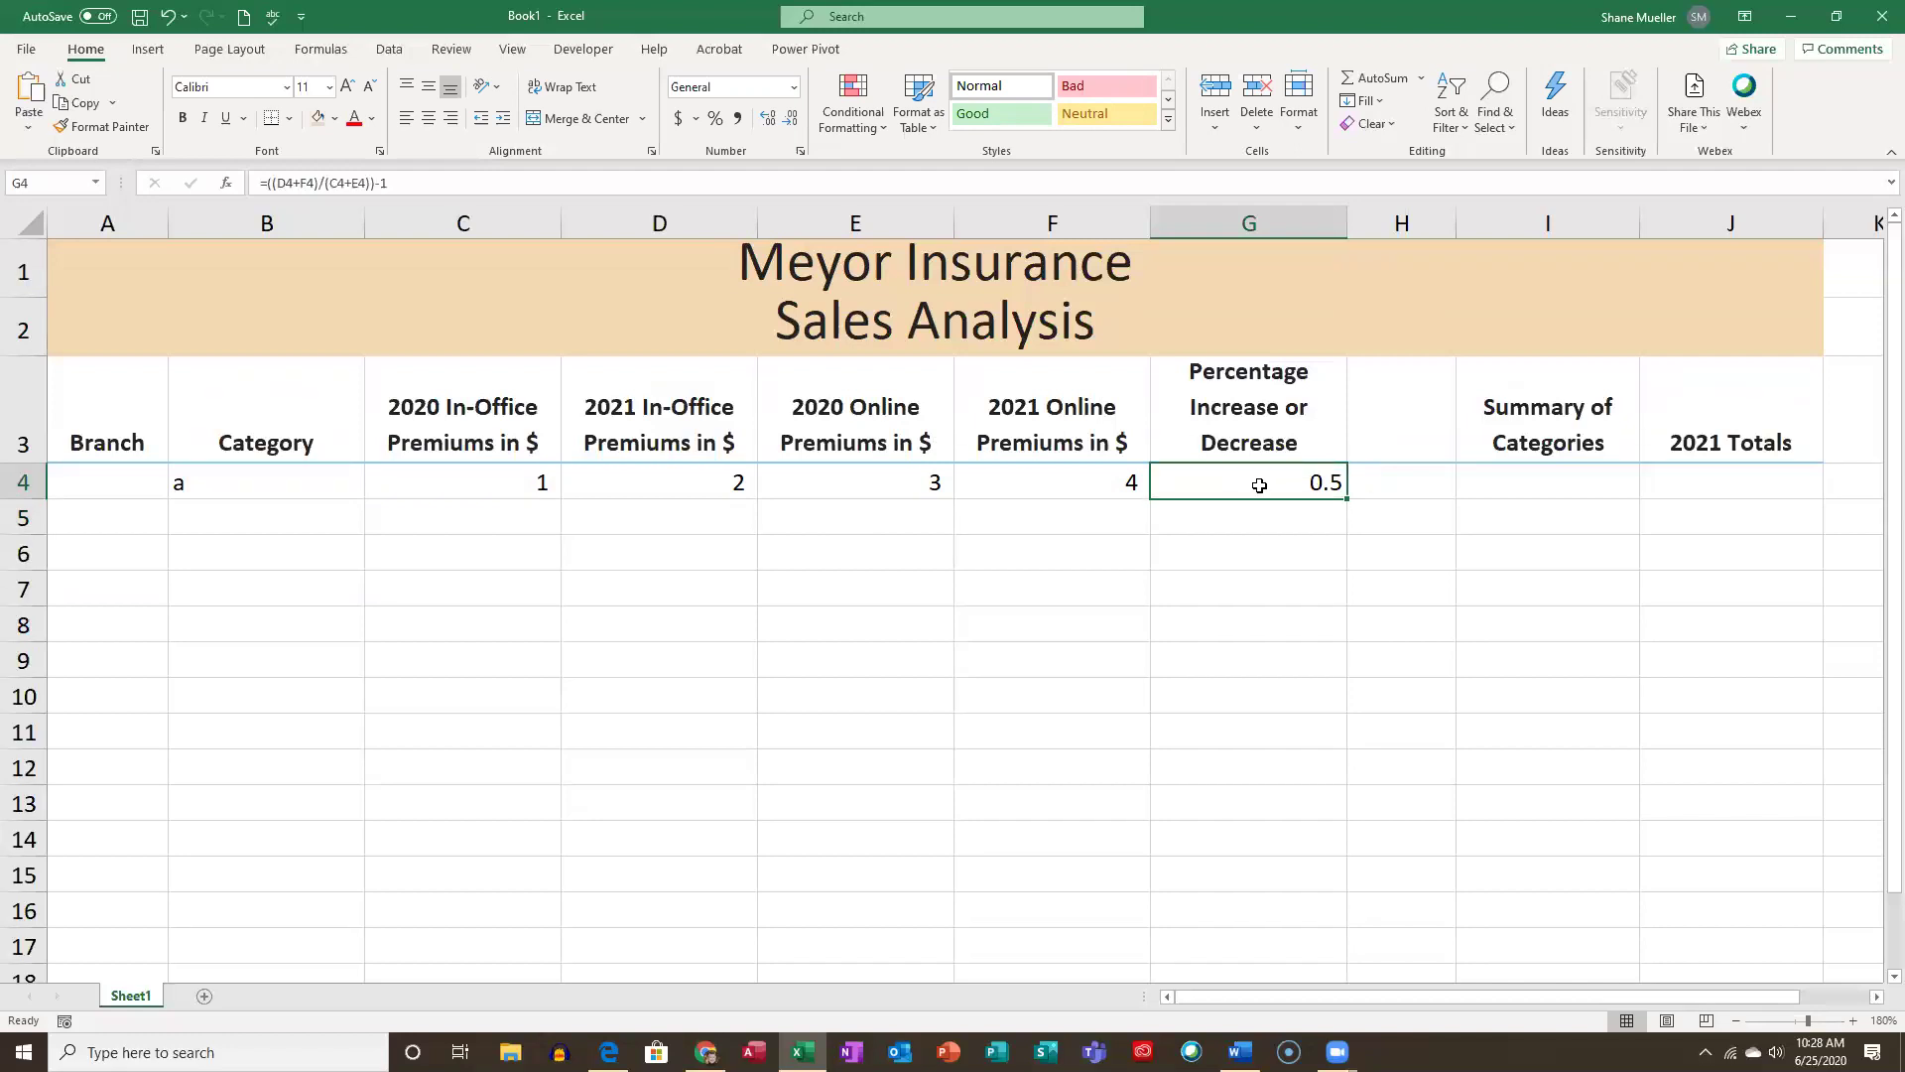
pyautogui.click(714, 119)
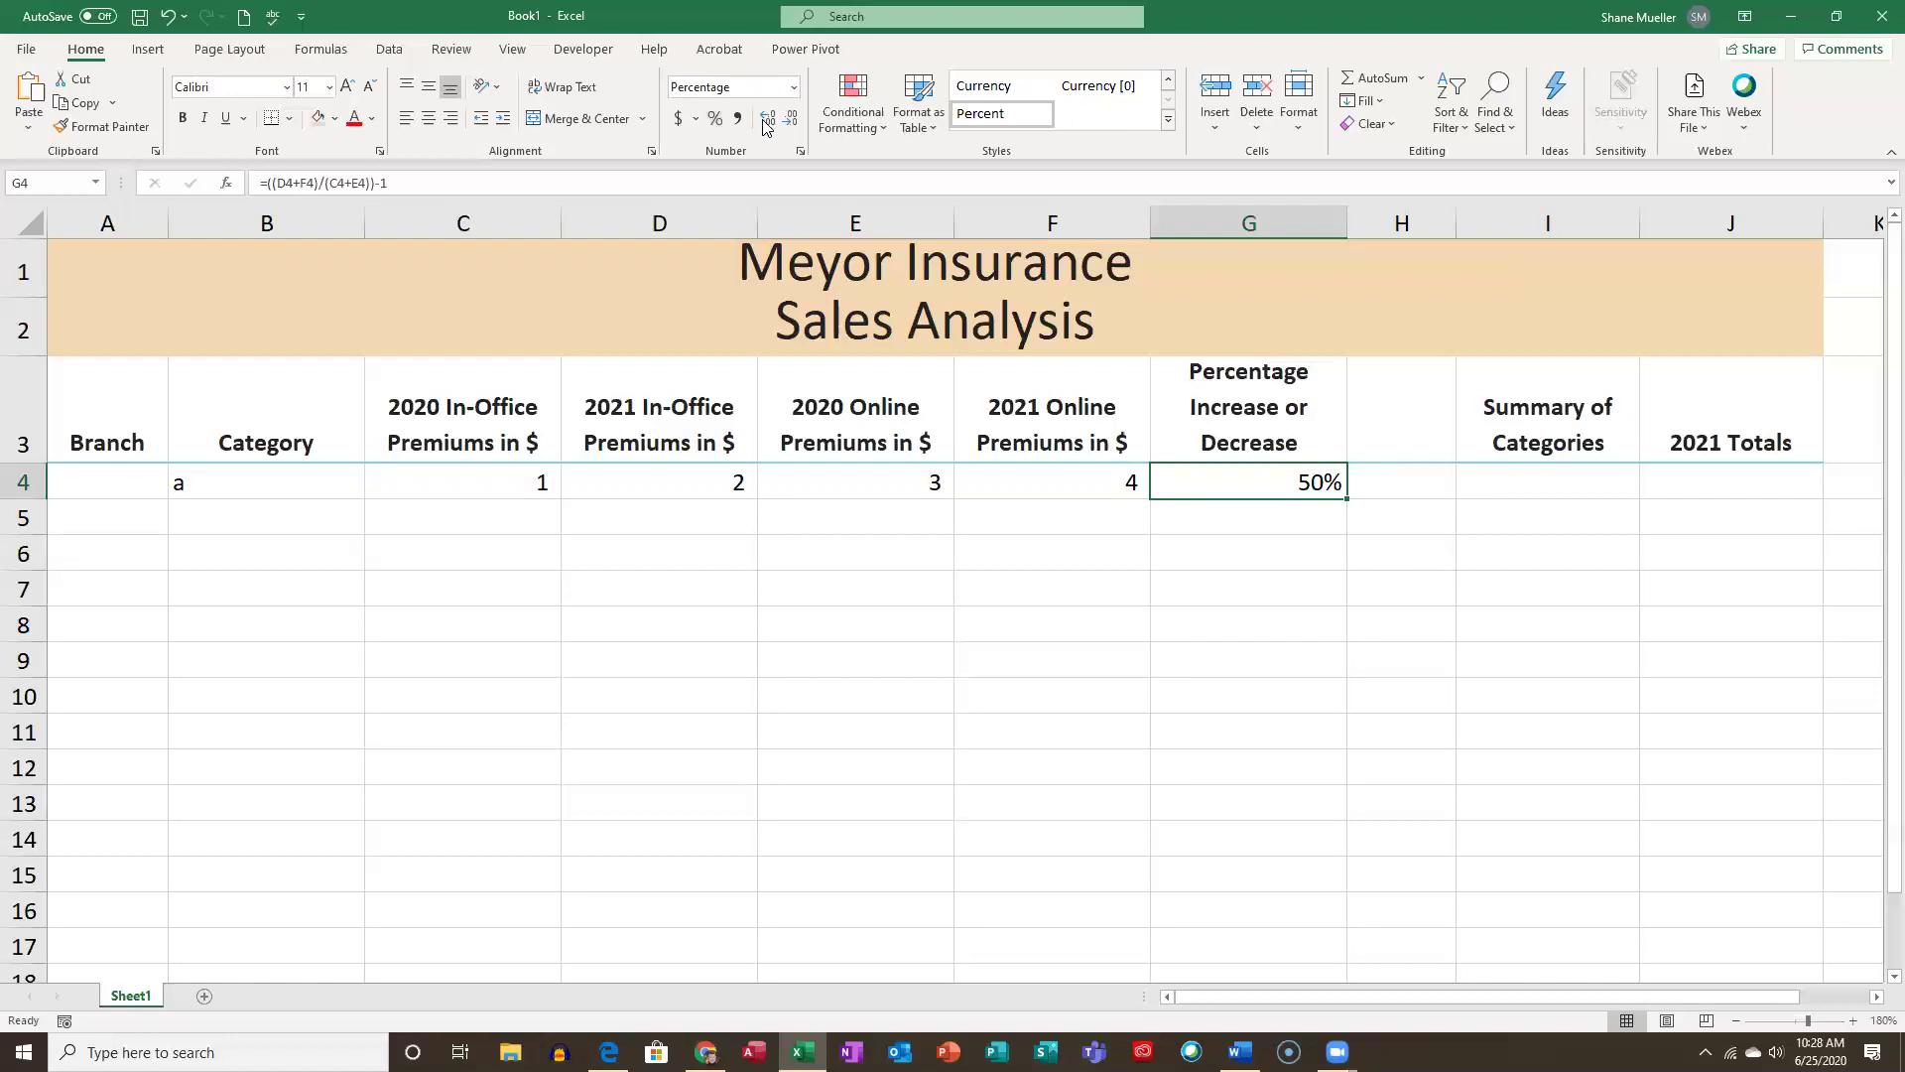
pyautogui.click(802, 155)
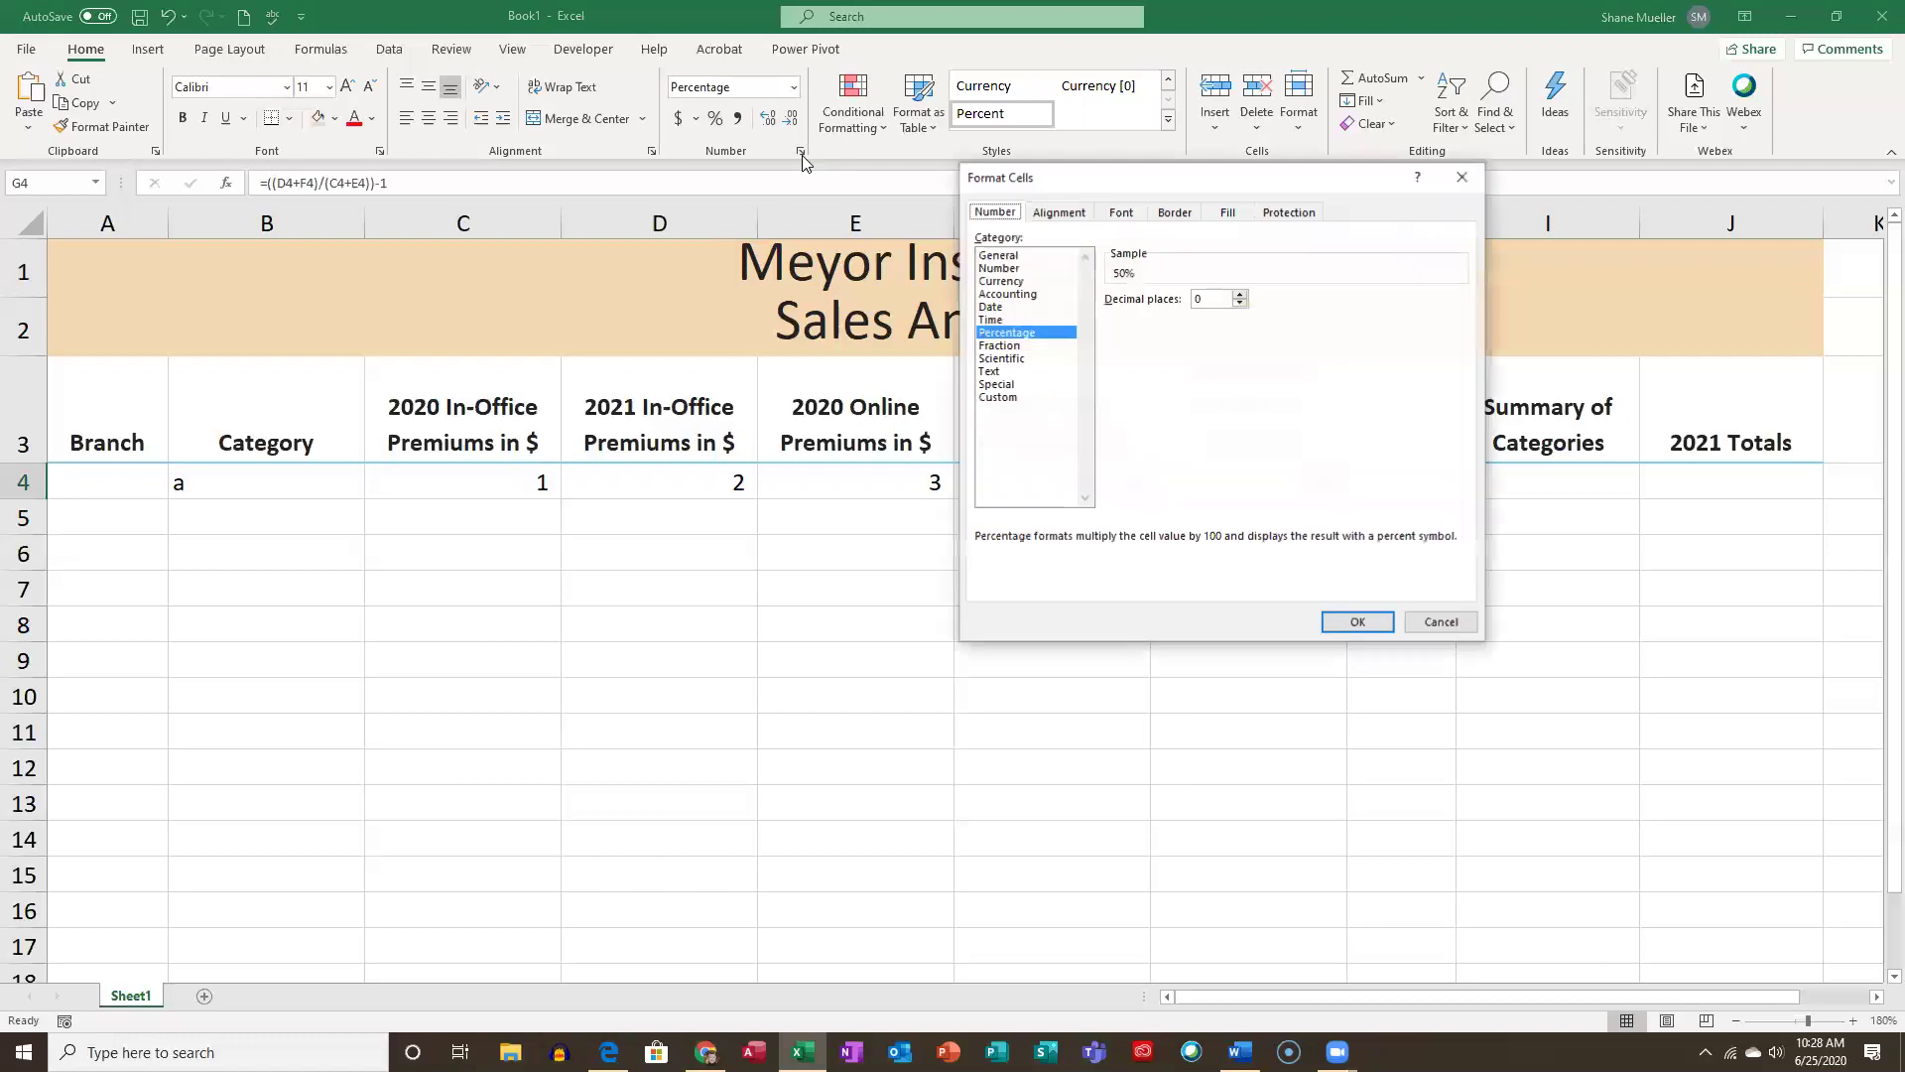
pyautogui.click(1240, 295)
pyautogui.click(1240, 295)
pyautogui.click(1357, 622)
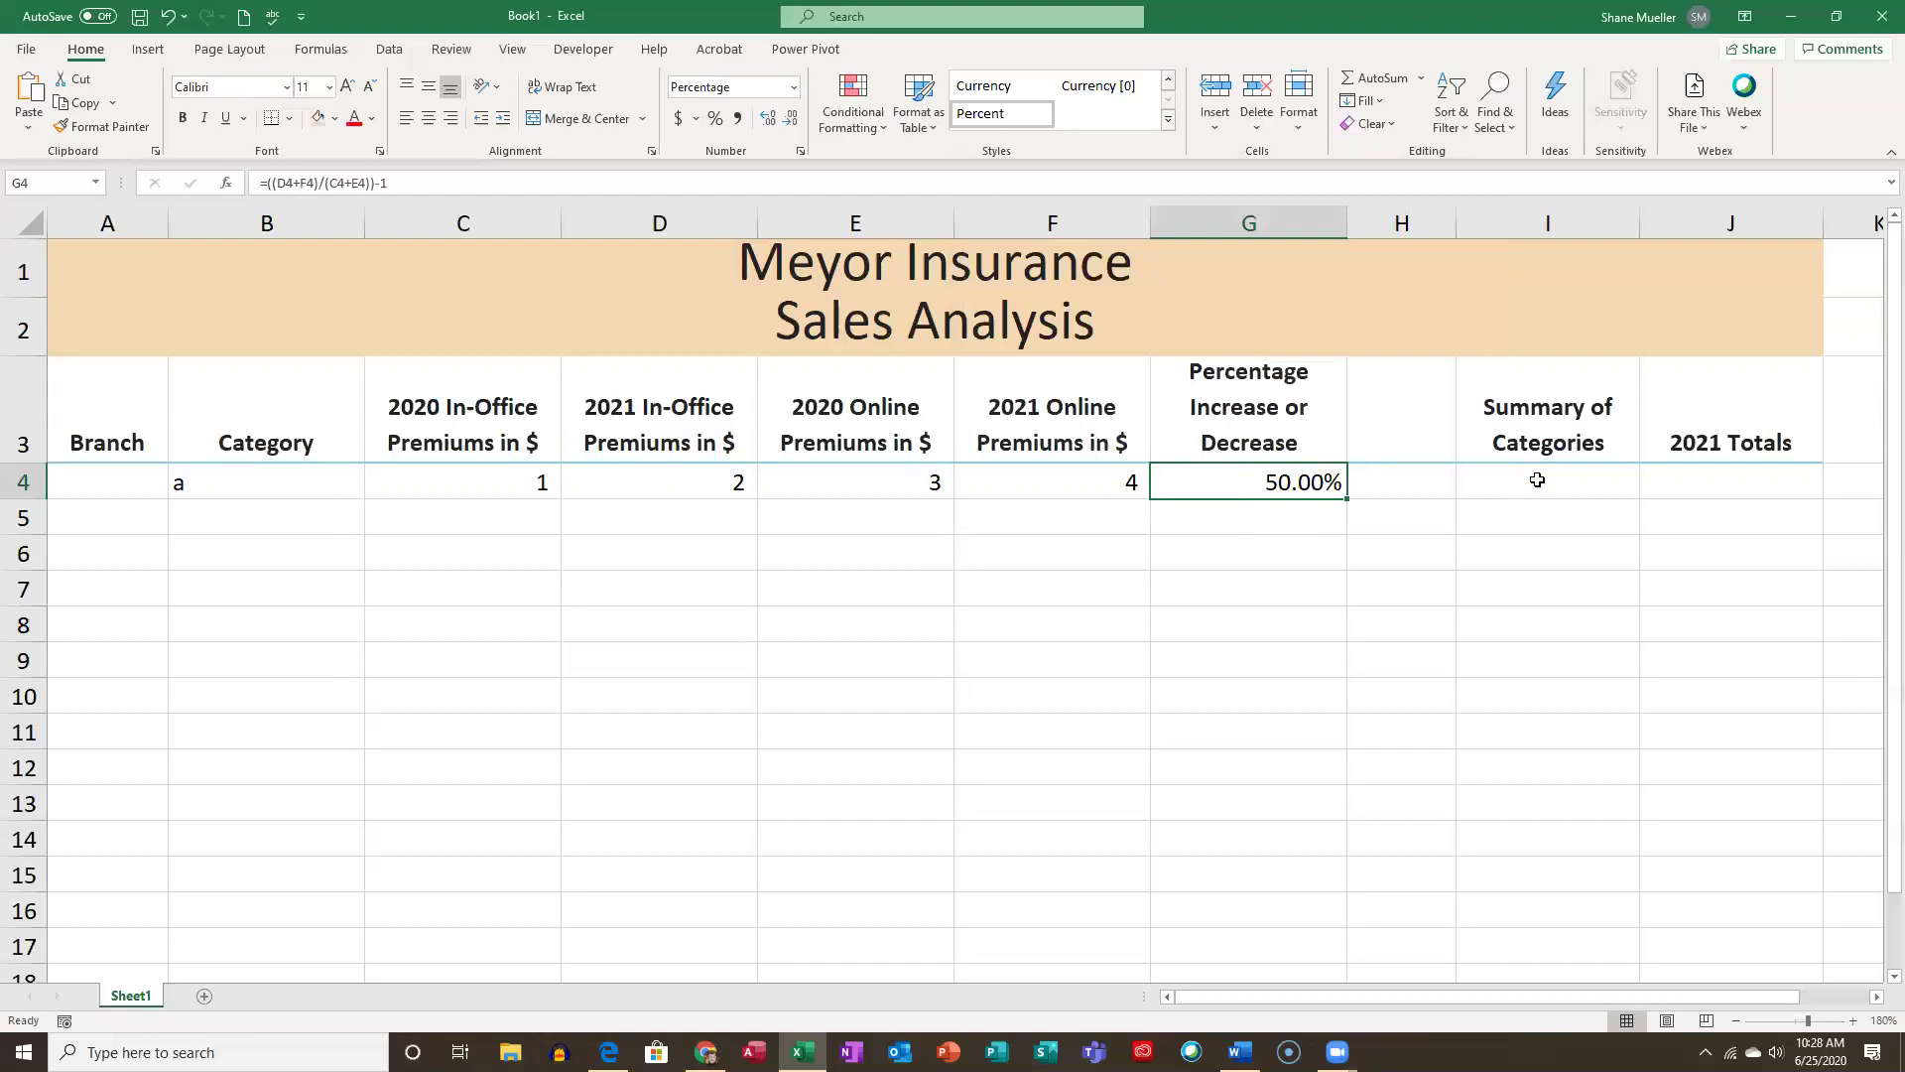
# Enter the formula =IF(COUNTIF($B$4:B4,B4)=1,B4,"") in cell I4 to list each category once.
pyautogui.click(1537, 481)
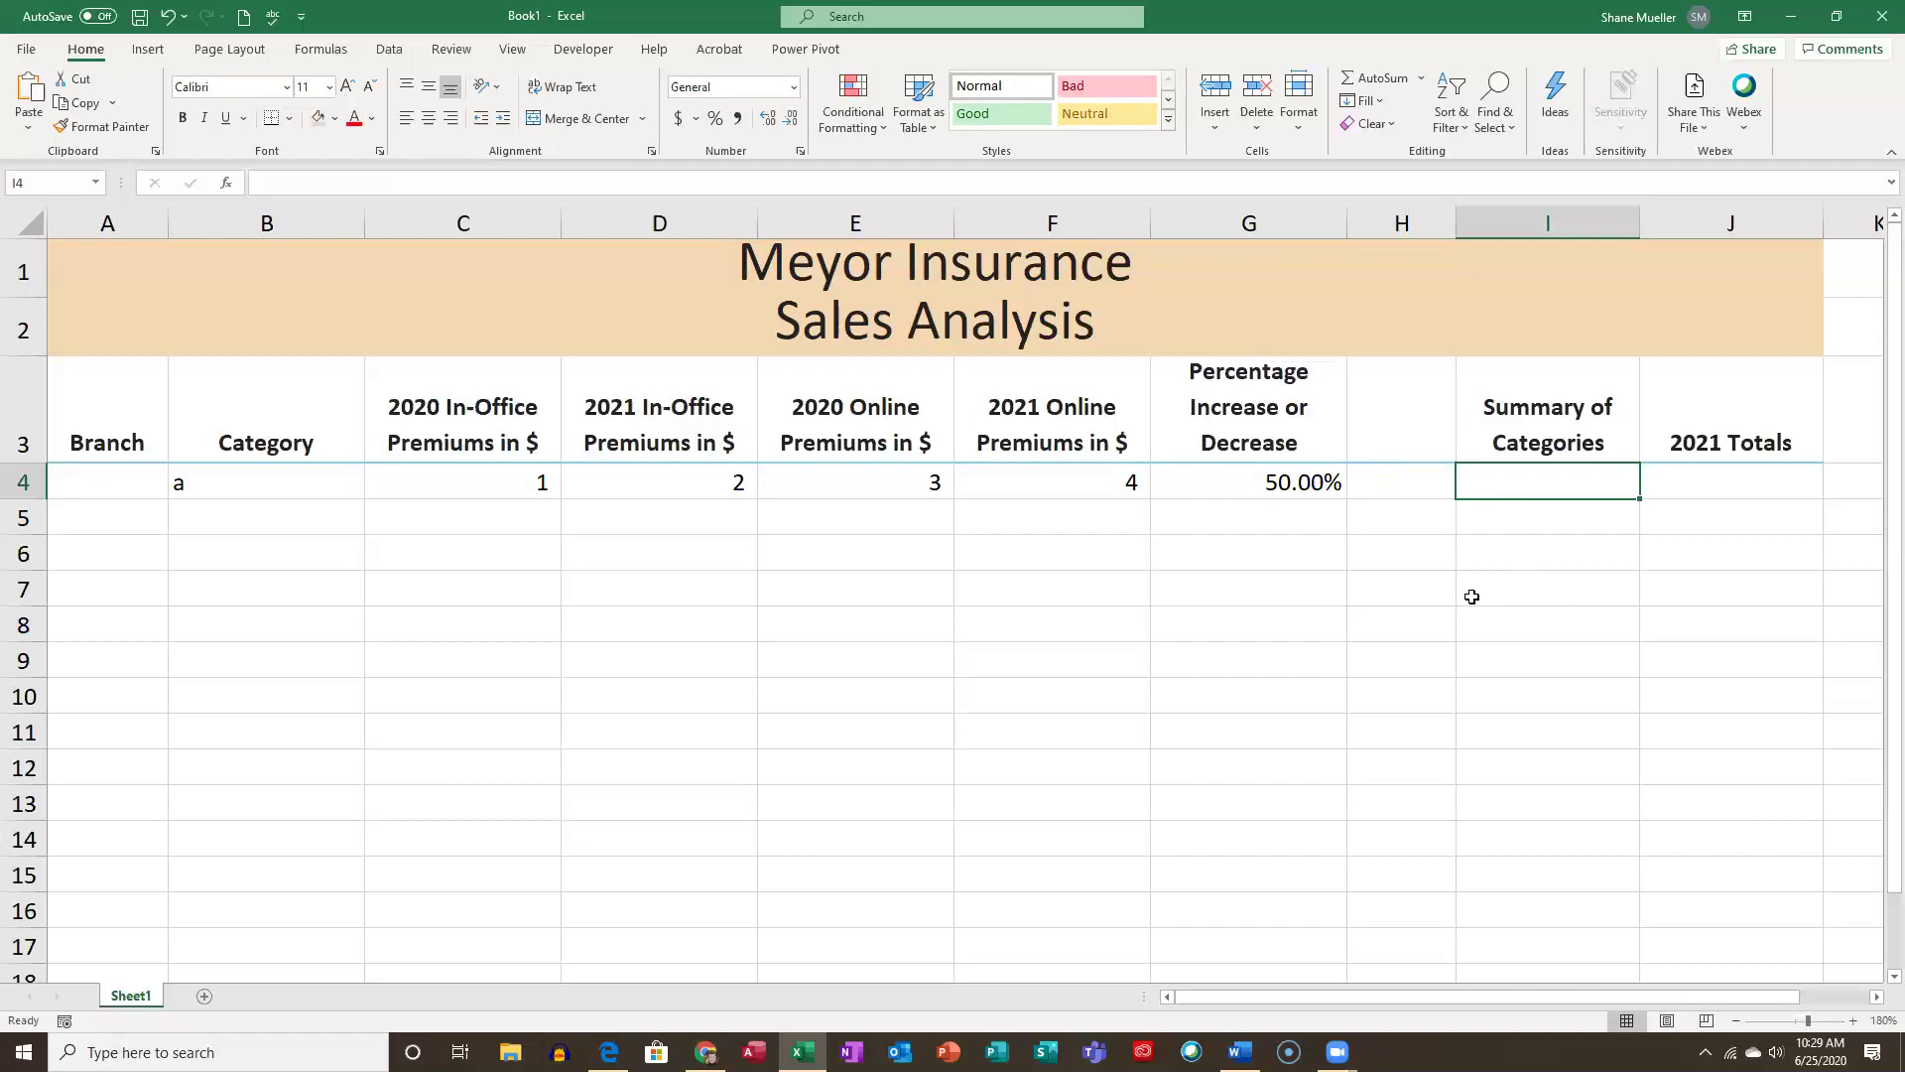
pyautogui.write('=if')
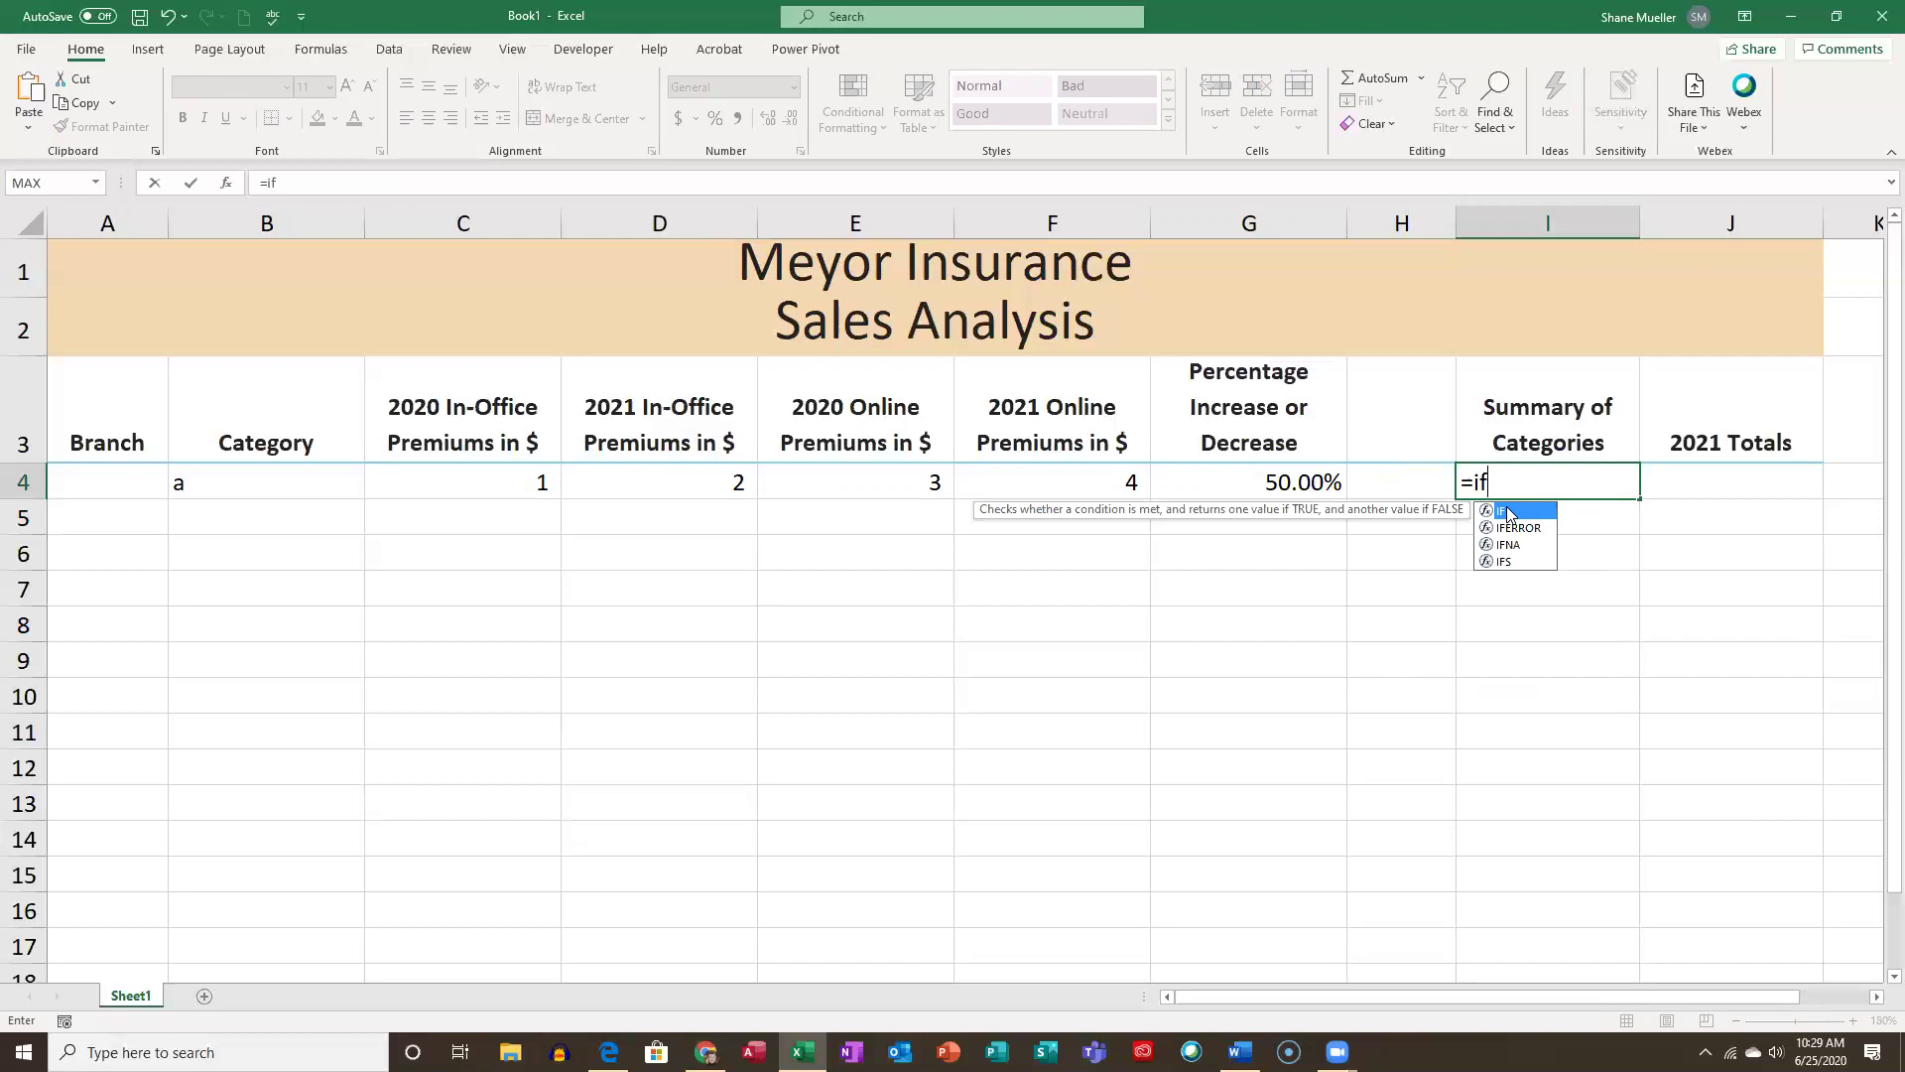
pyautogui.write('(')
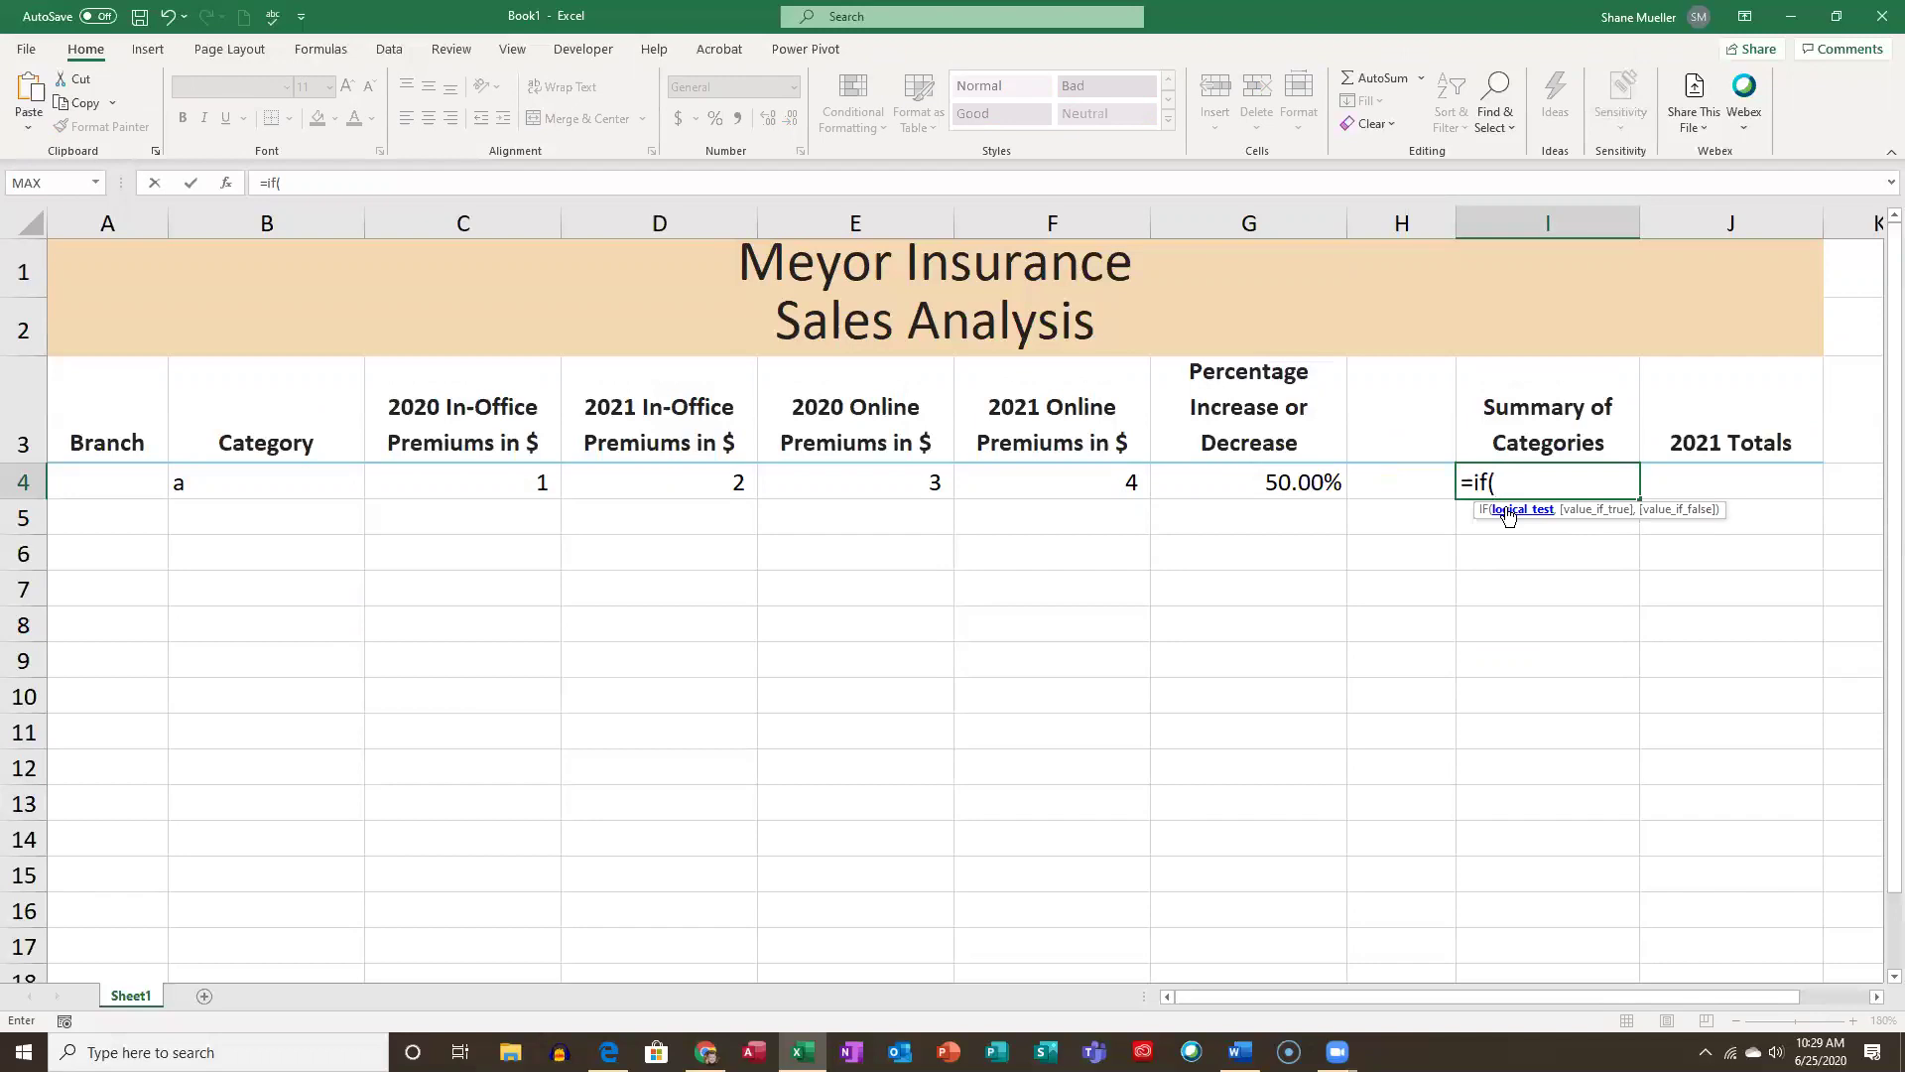
pyautogui.write('countif')
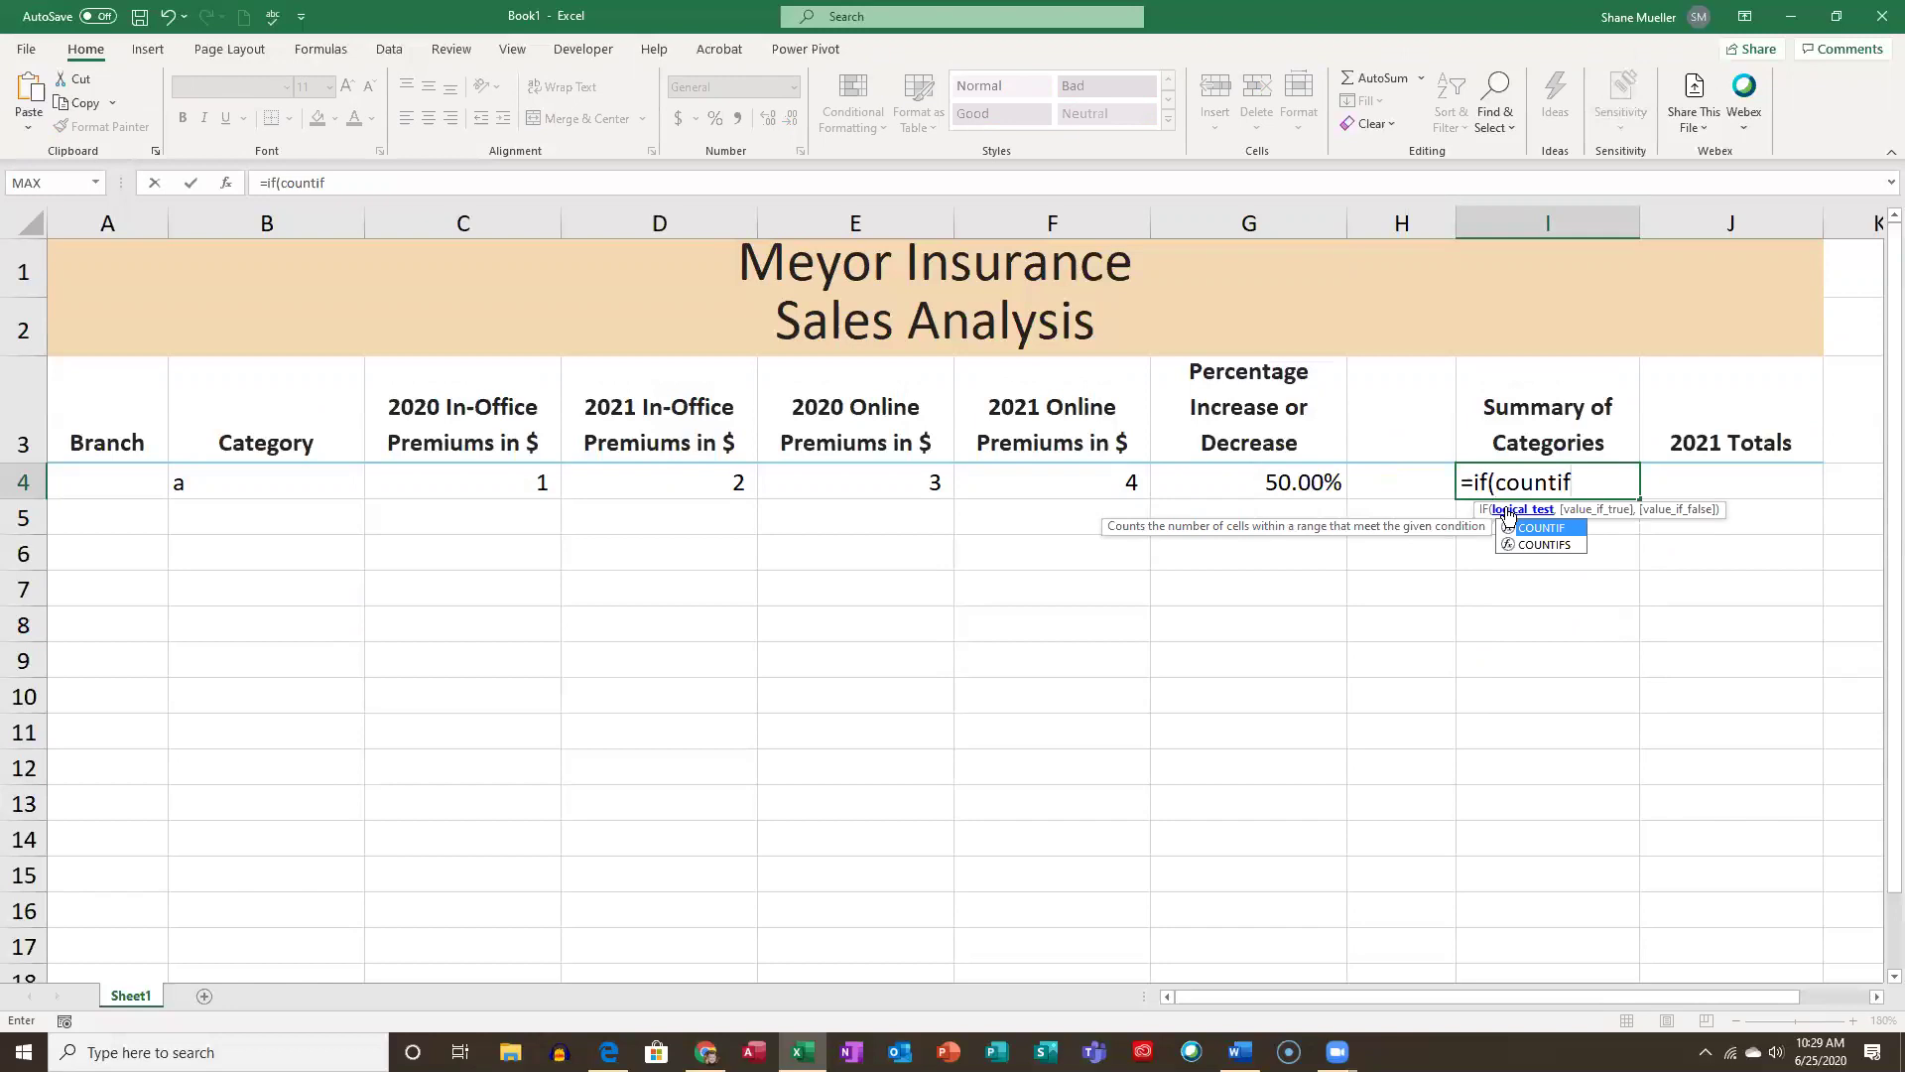
pyautogui.write('(')
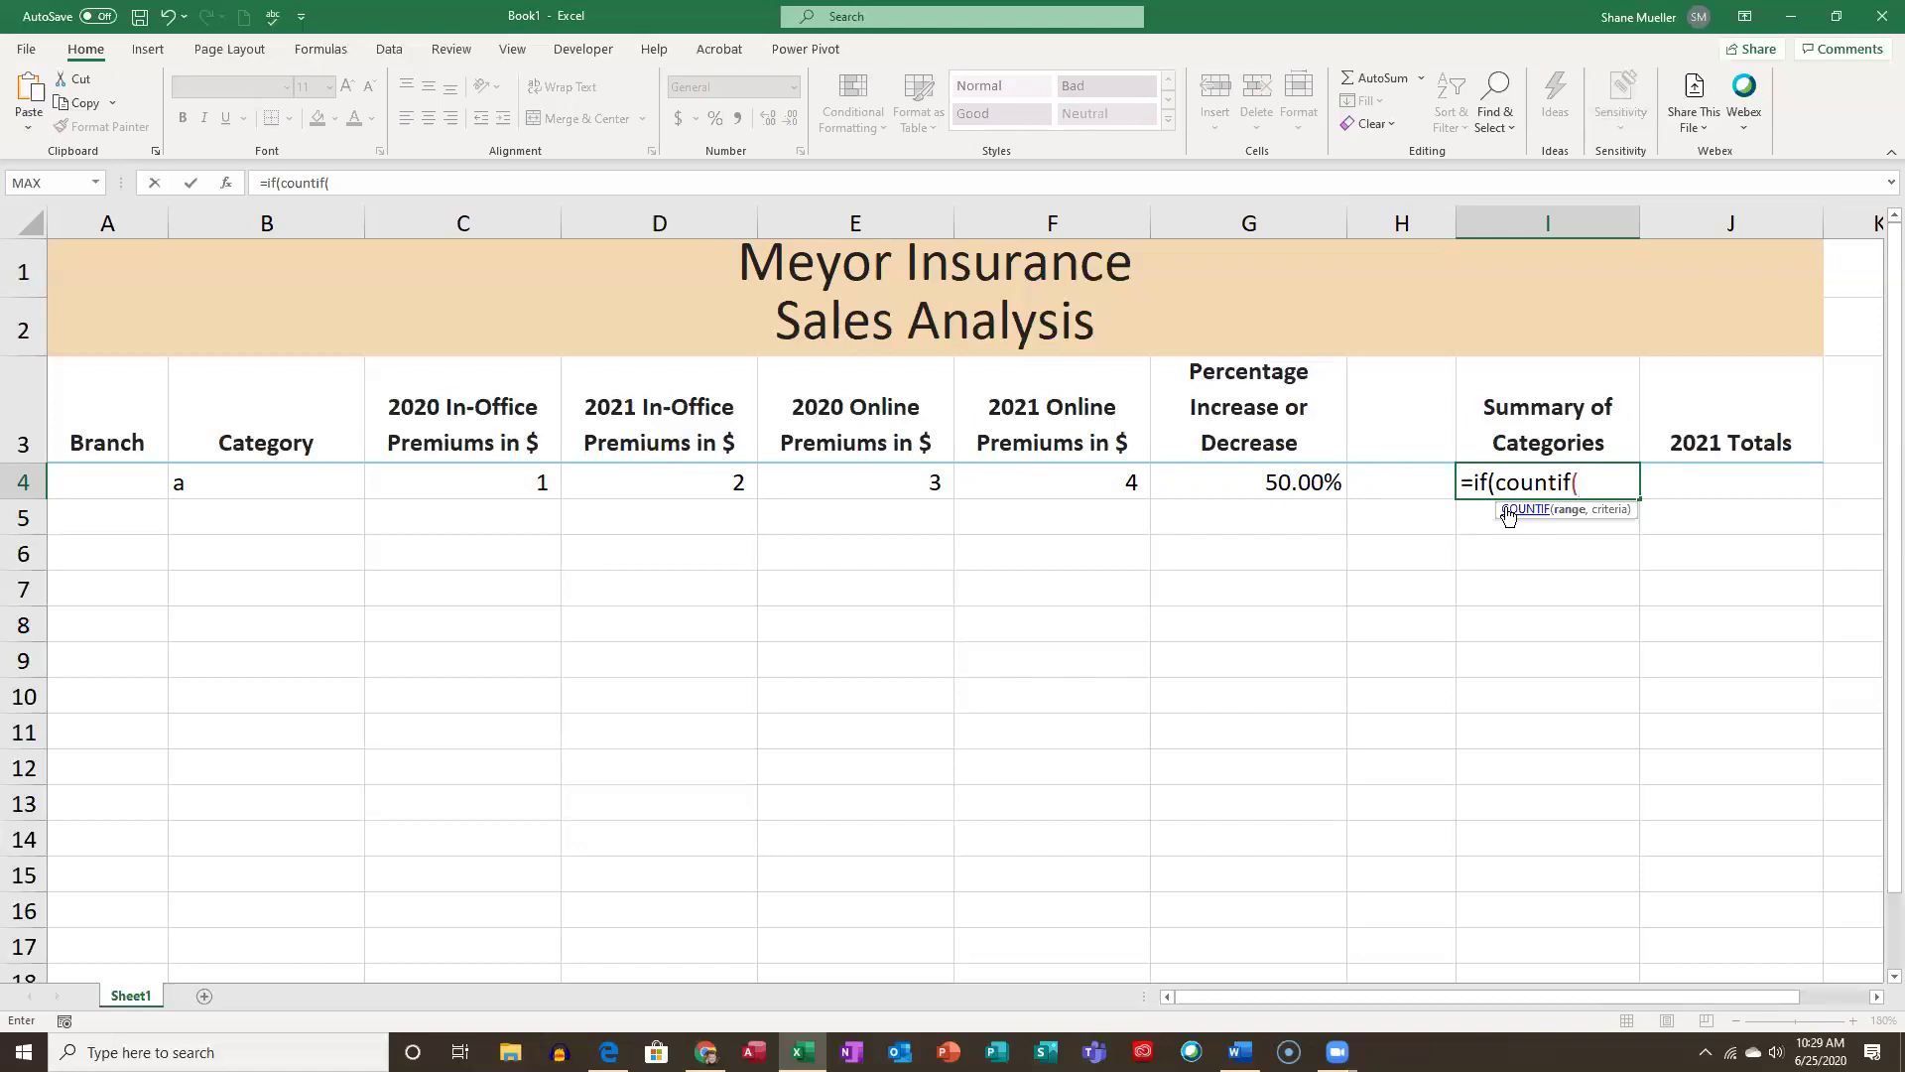
pyautogui.write('B$')
pyautogui.write('4')
pyautogui.press('F4')
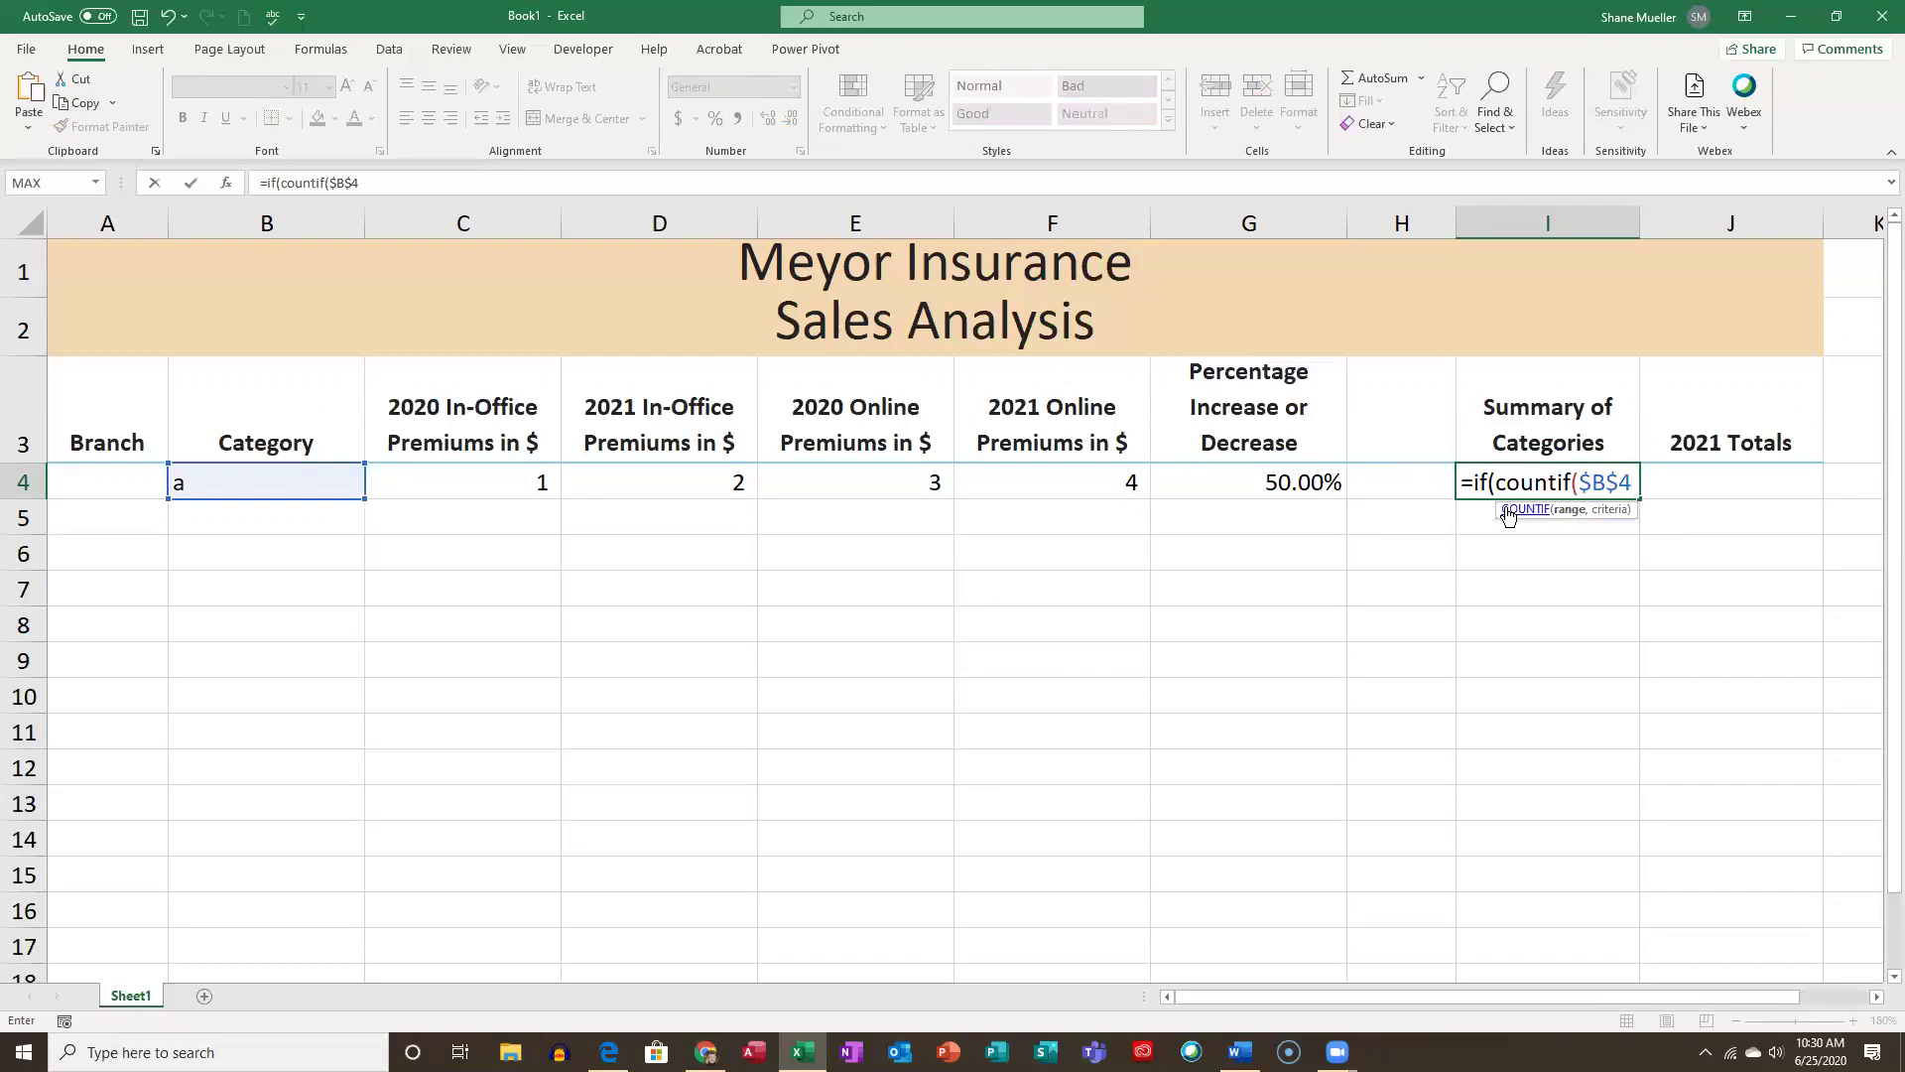
pyautogui.write(':b4,b4')
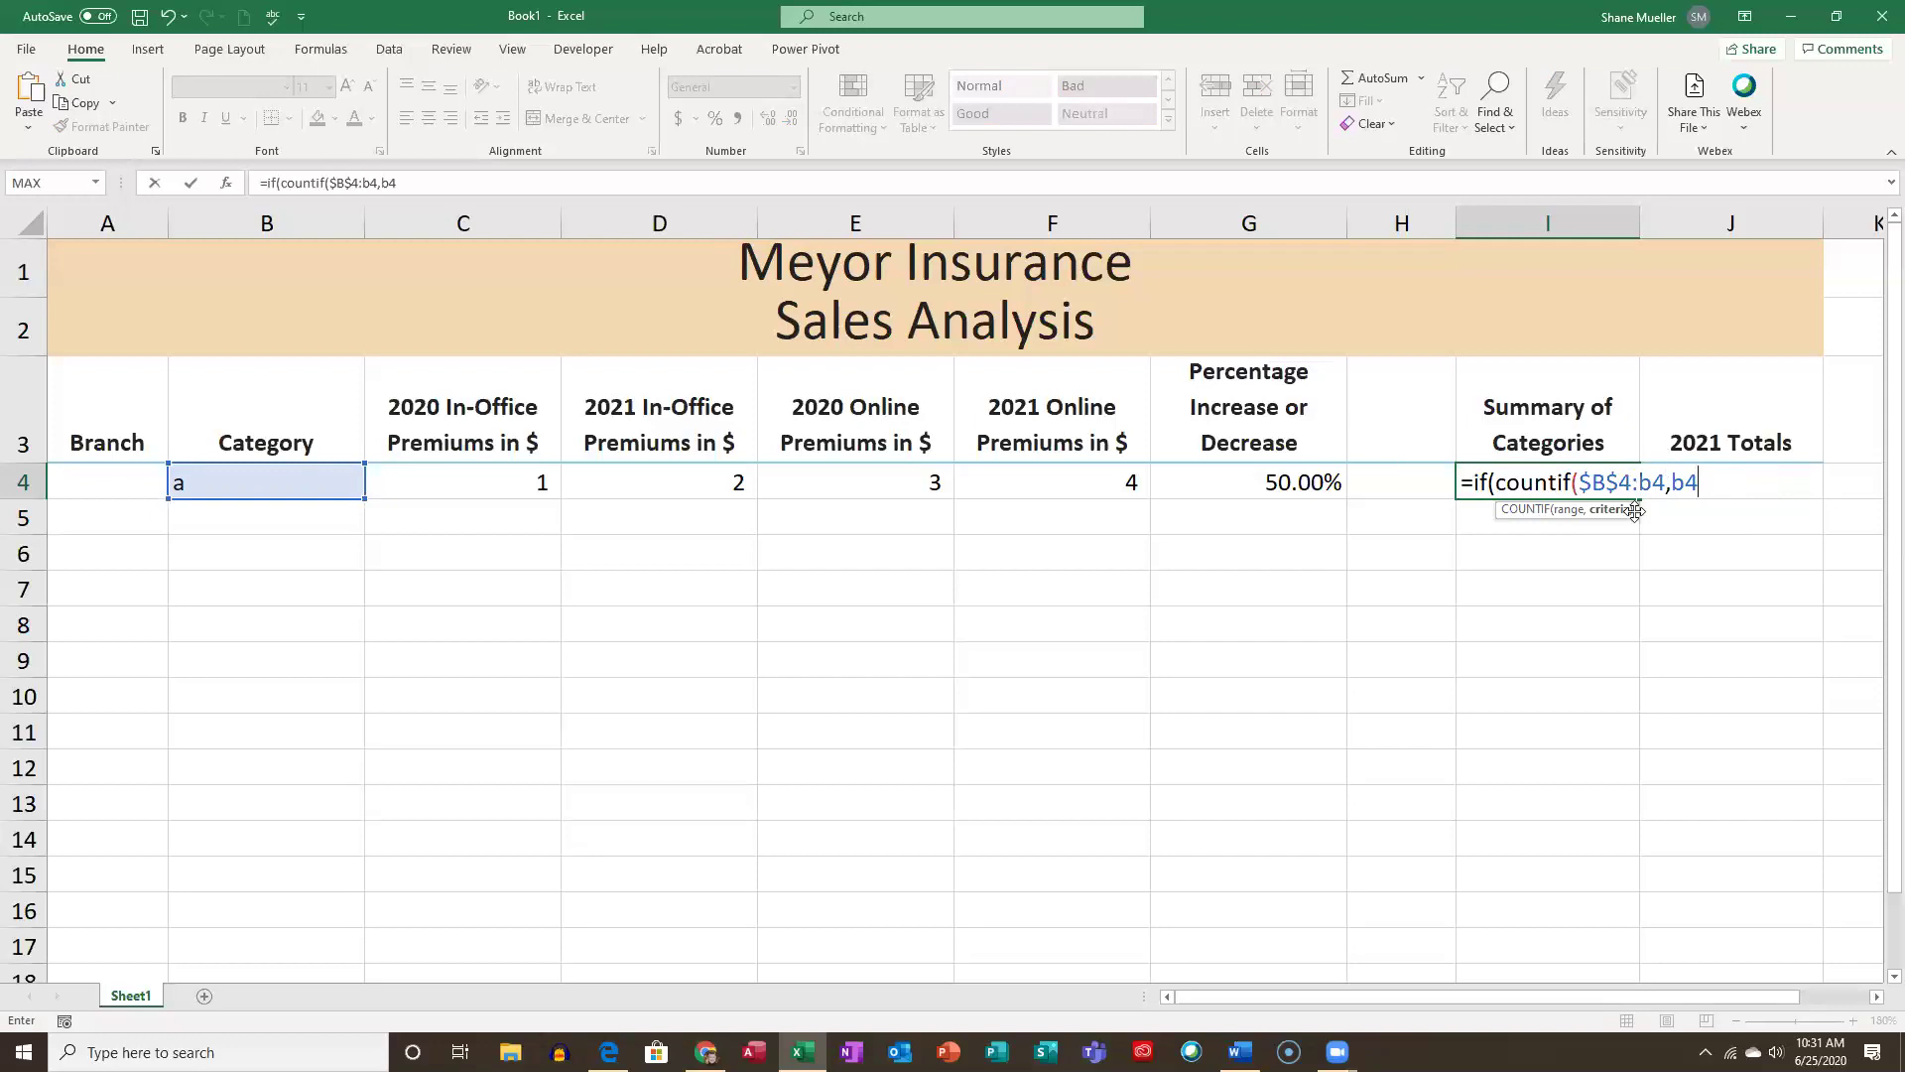
pyautogui.write(')')
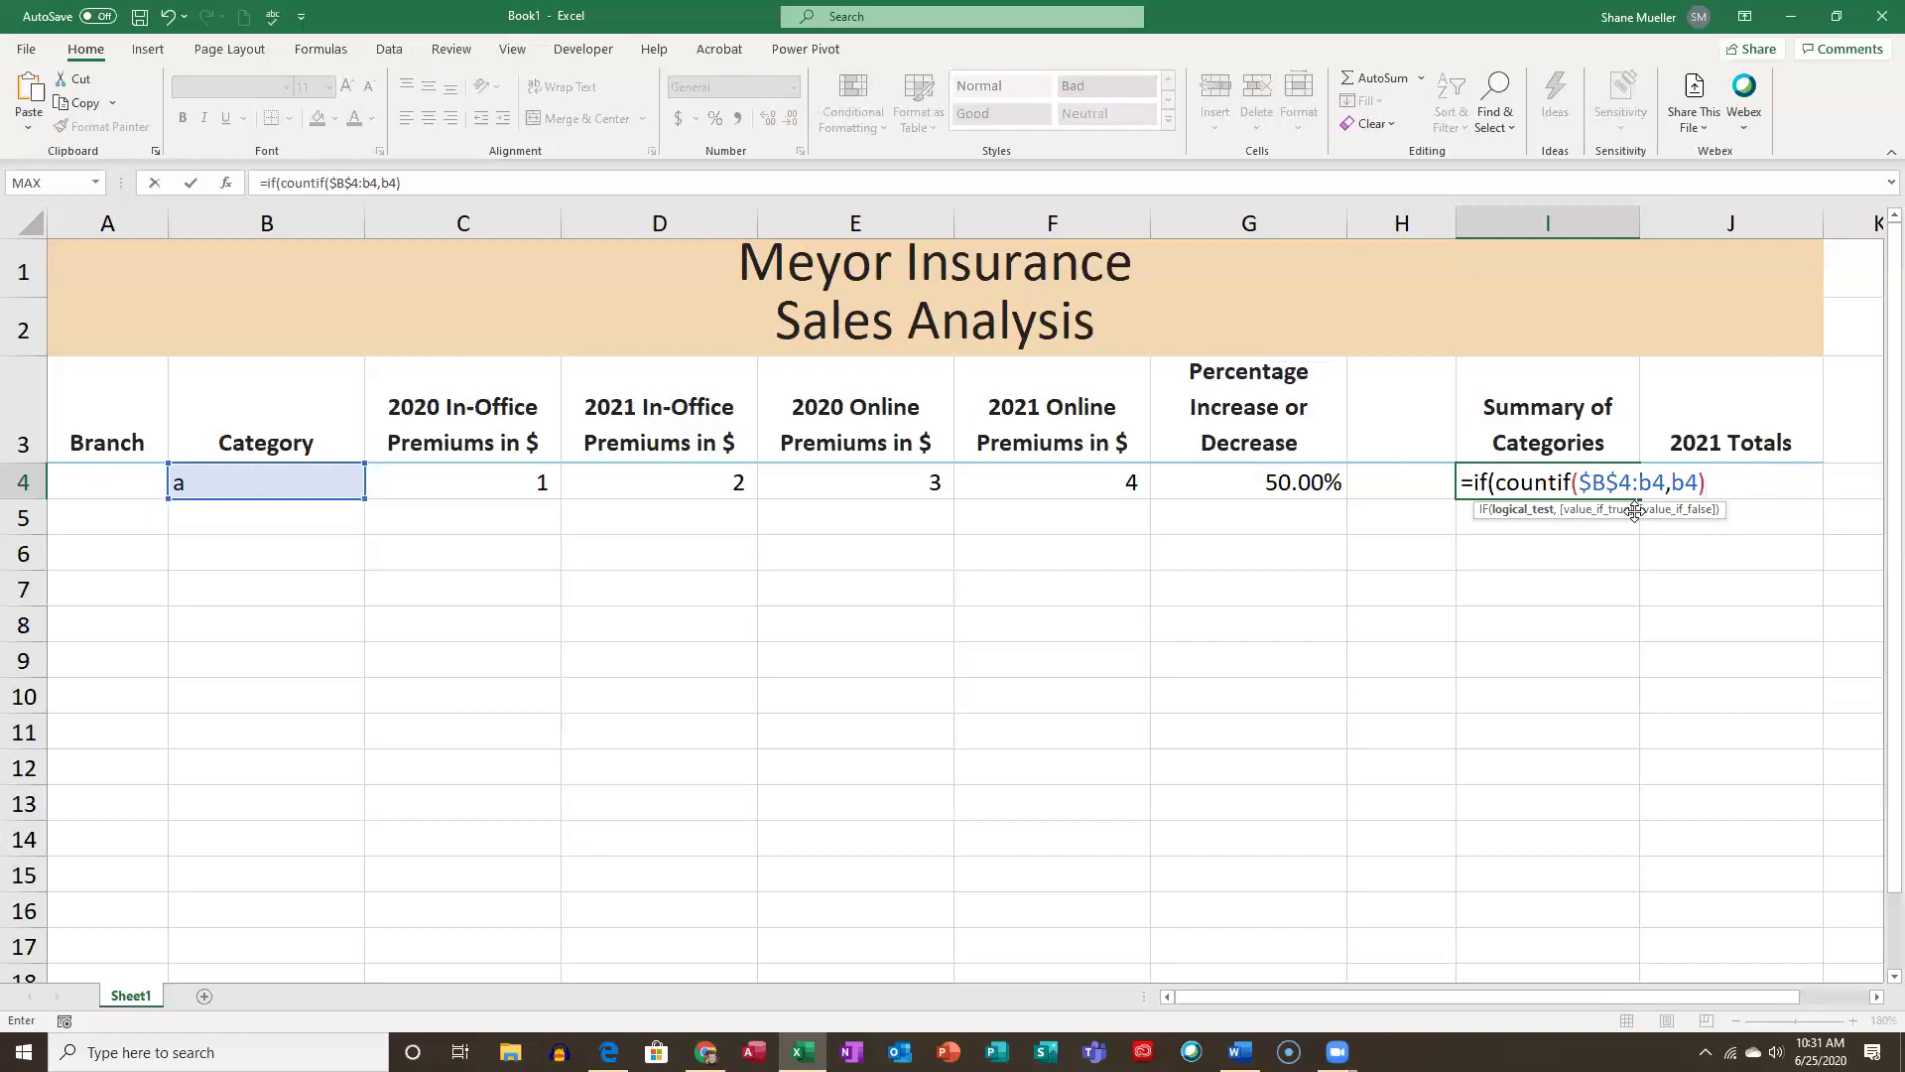
pyautogui.write('=1,')
pyautogui.write('b4')
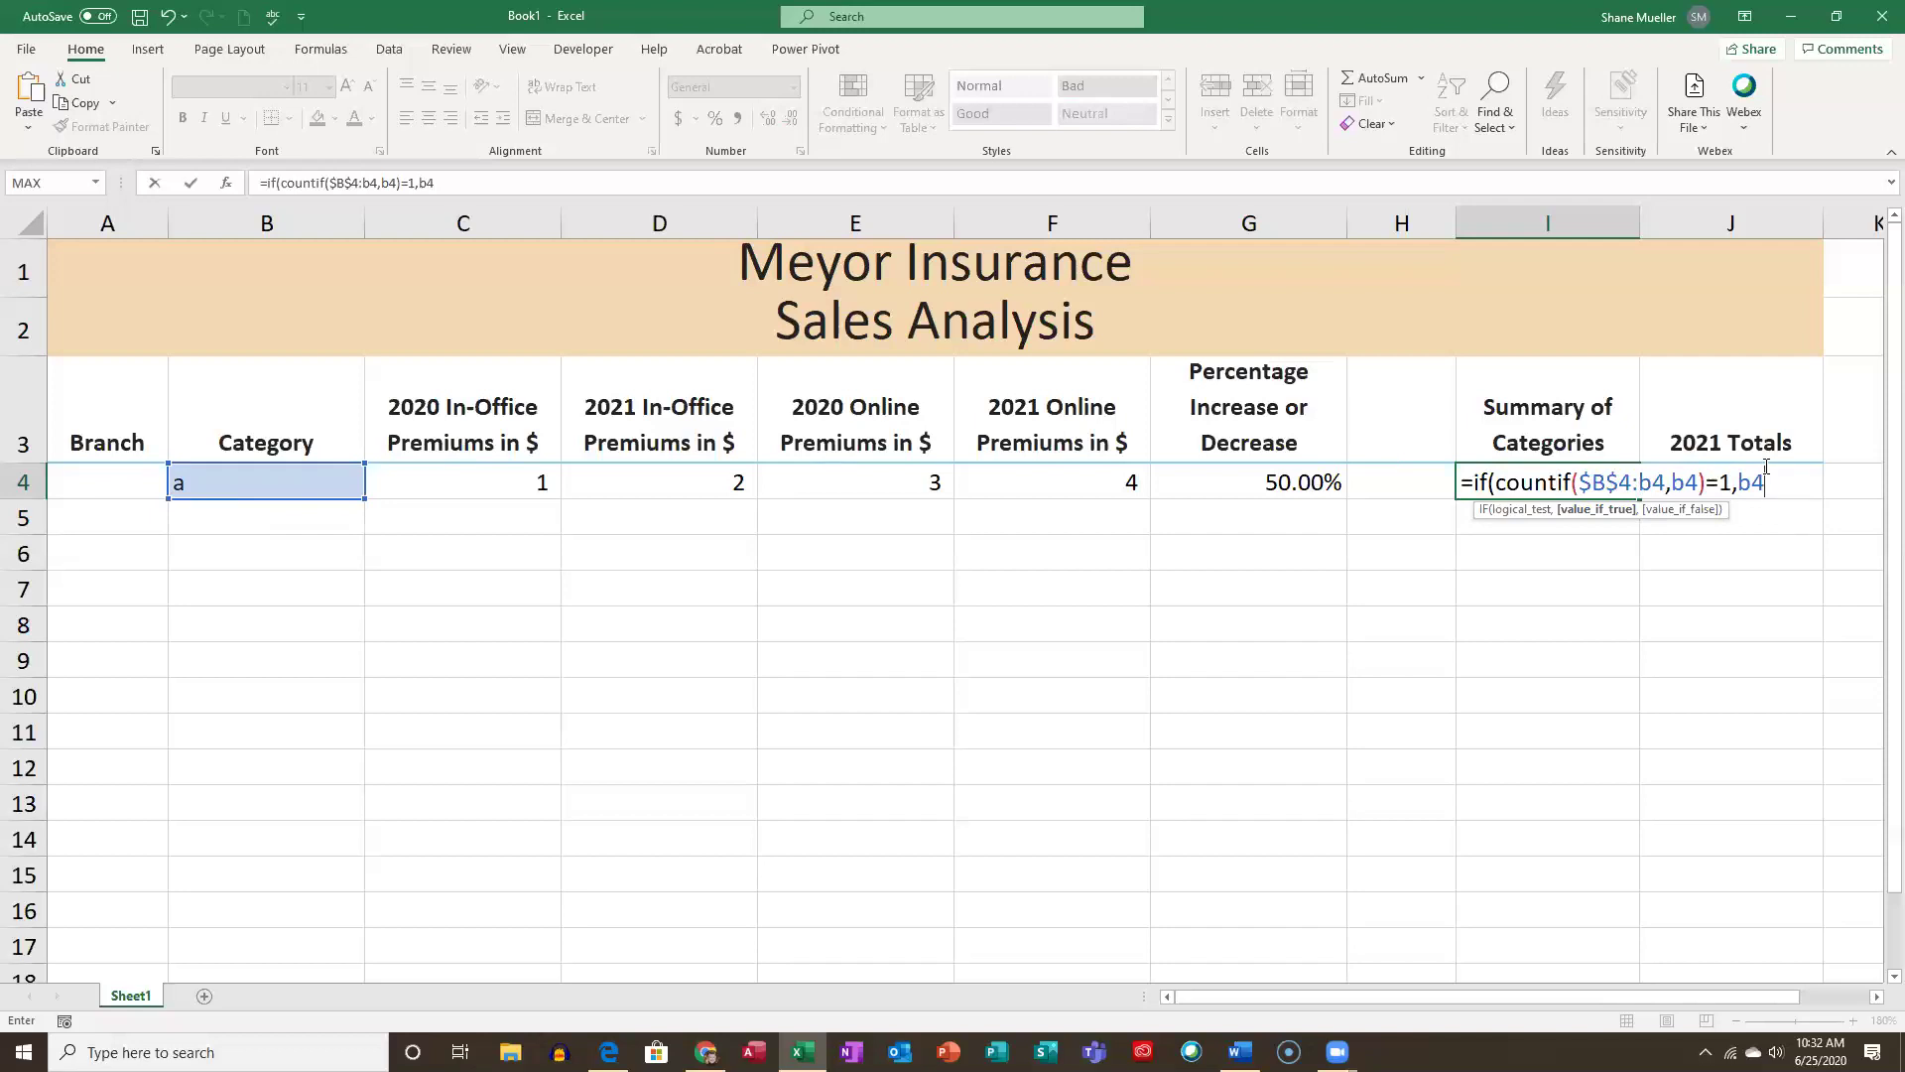
pyautogui.write(',')
pyautogui.write(')')
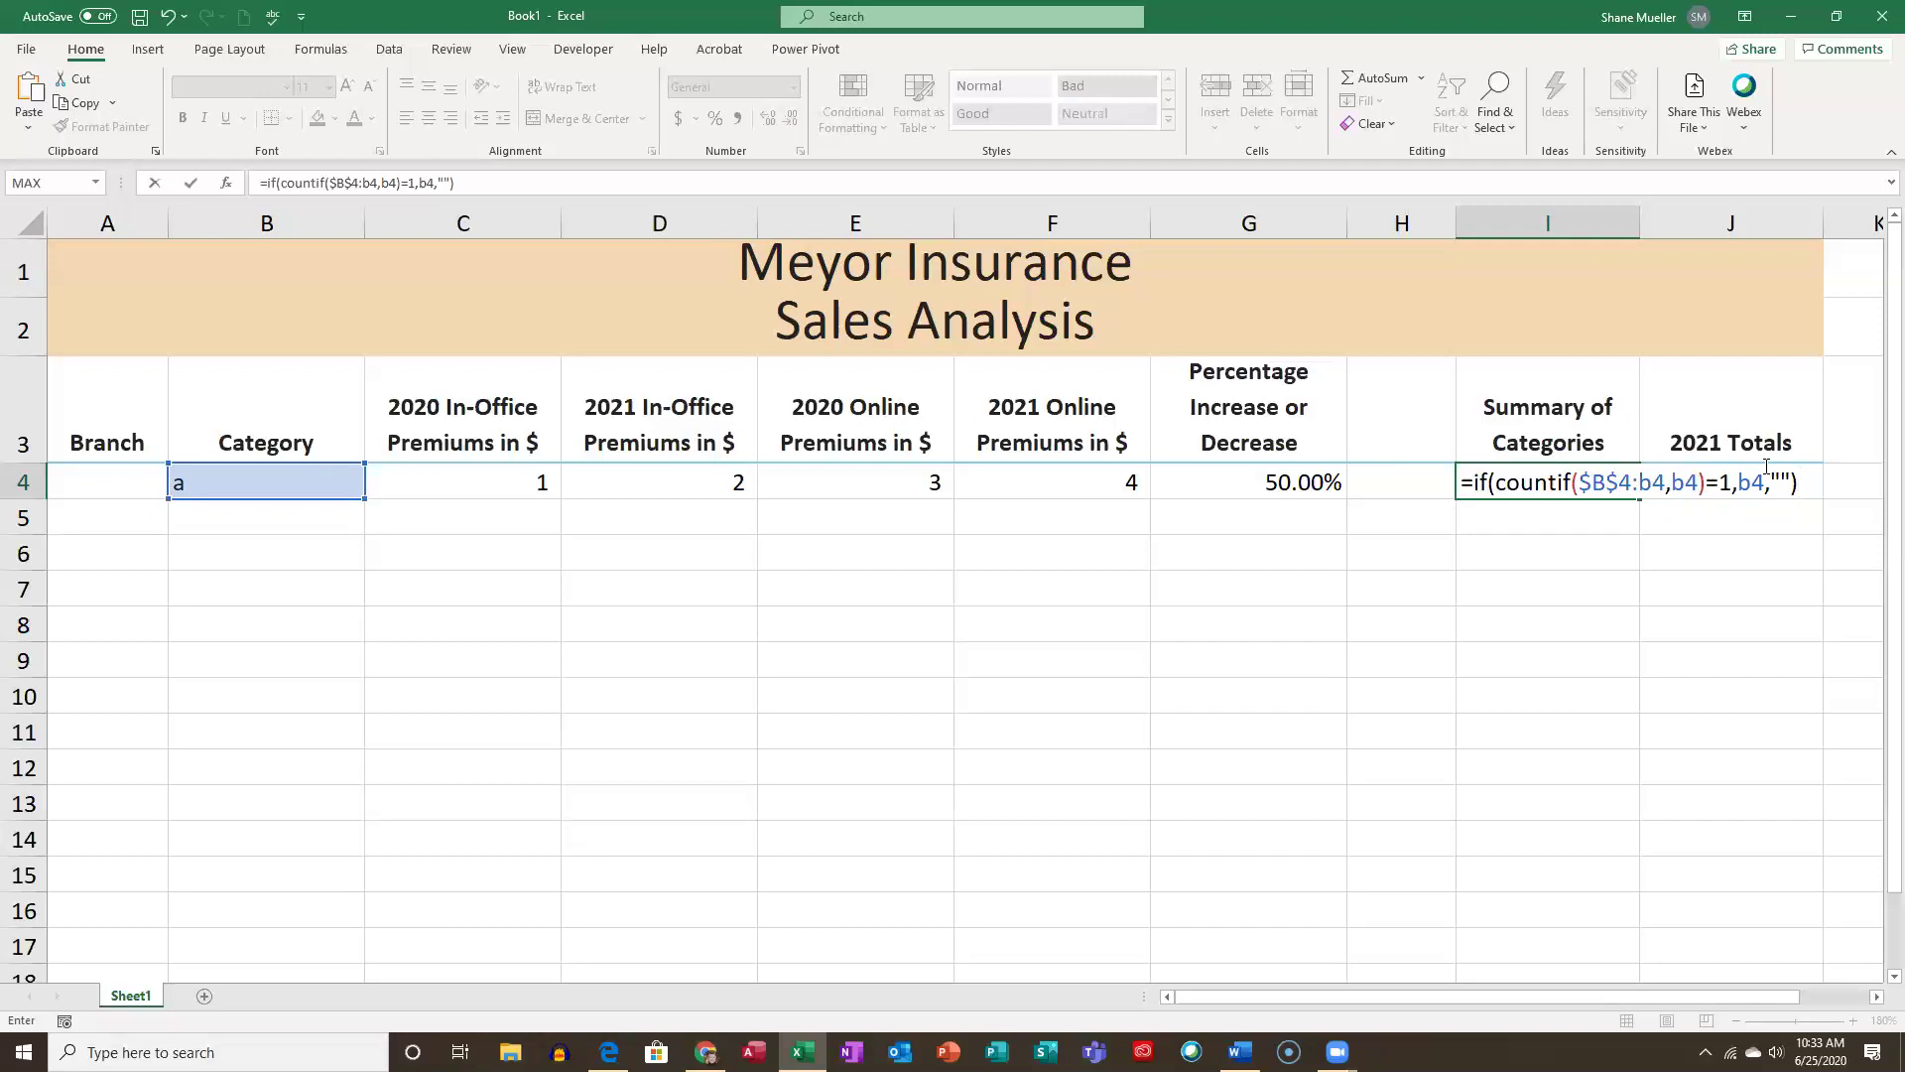
pyautogui.press('Return')
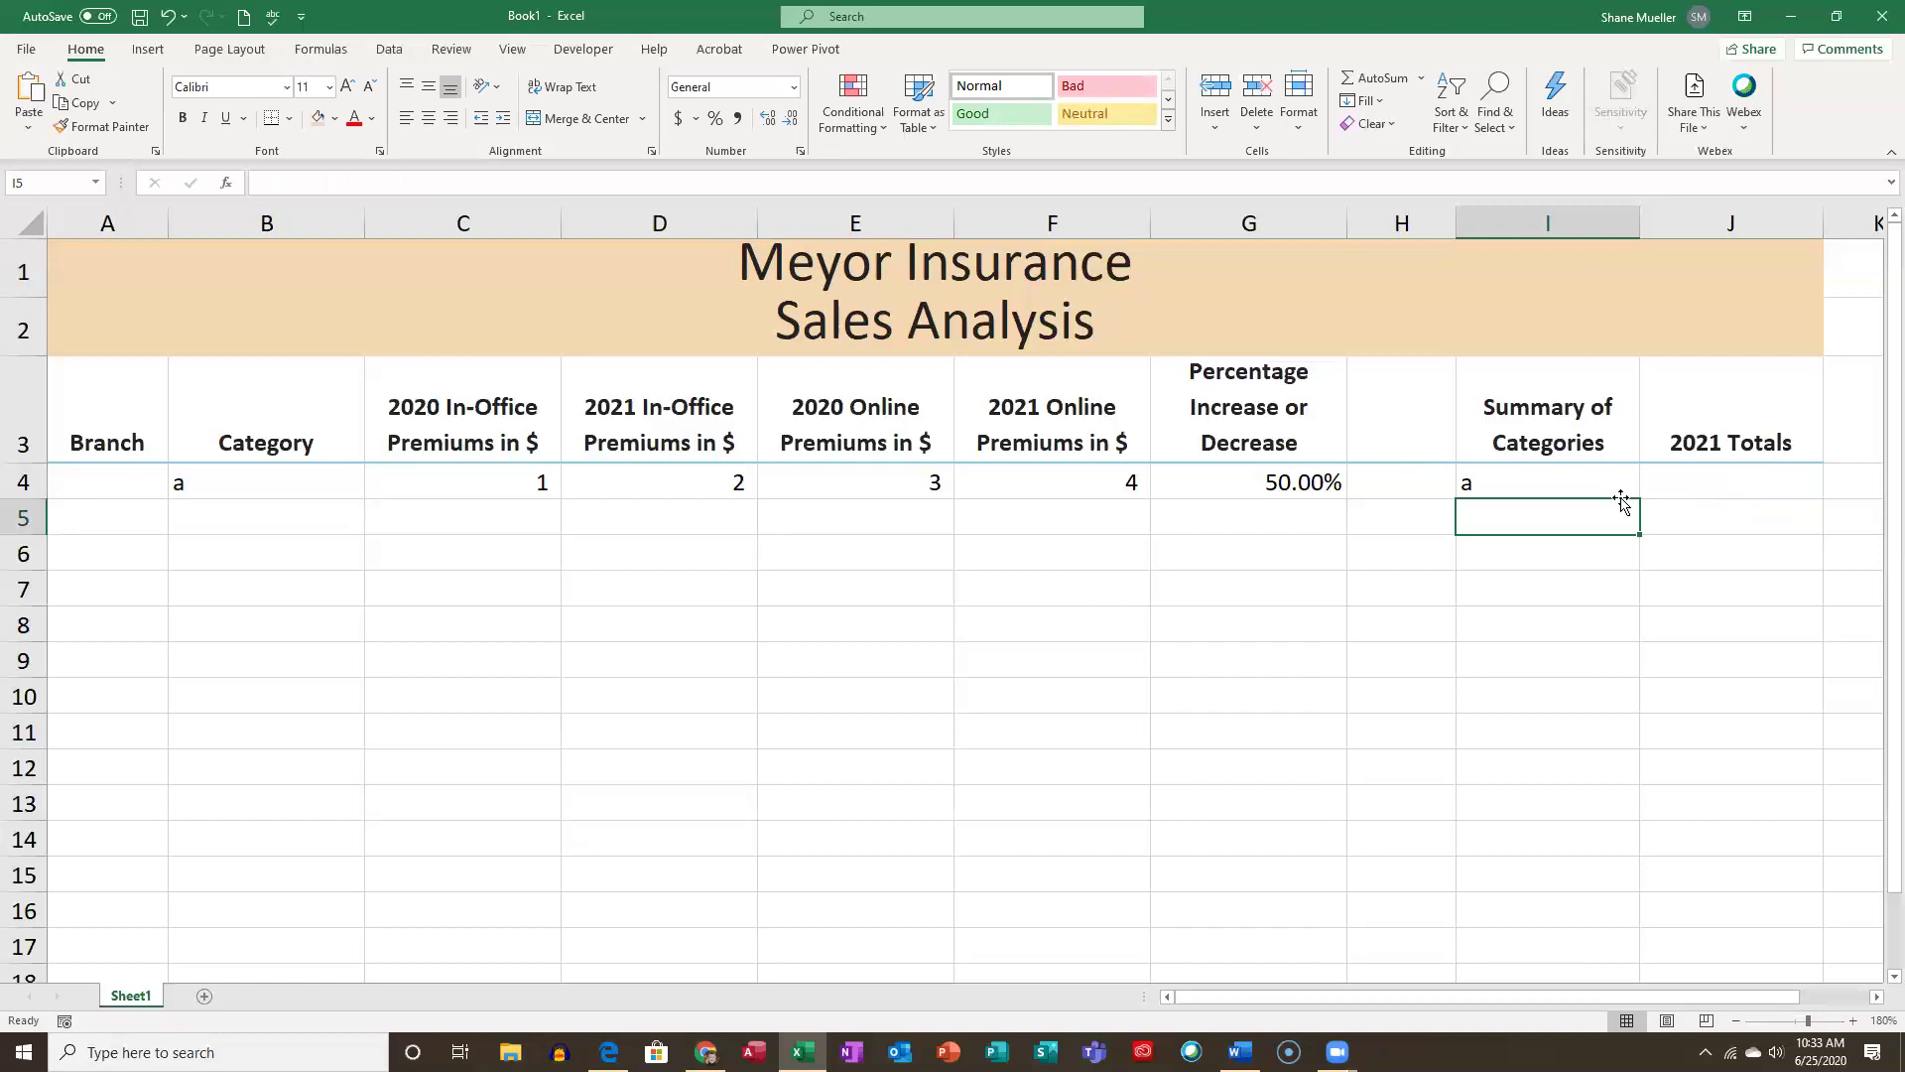
# Review the arguments of the IF function in cell I4, including its logical test and value if true.
pyautogui.click(1573, 488)
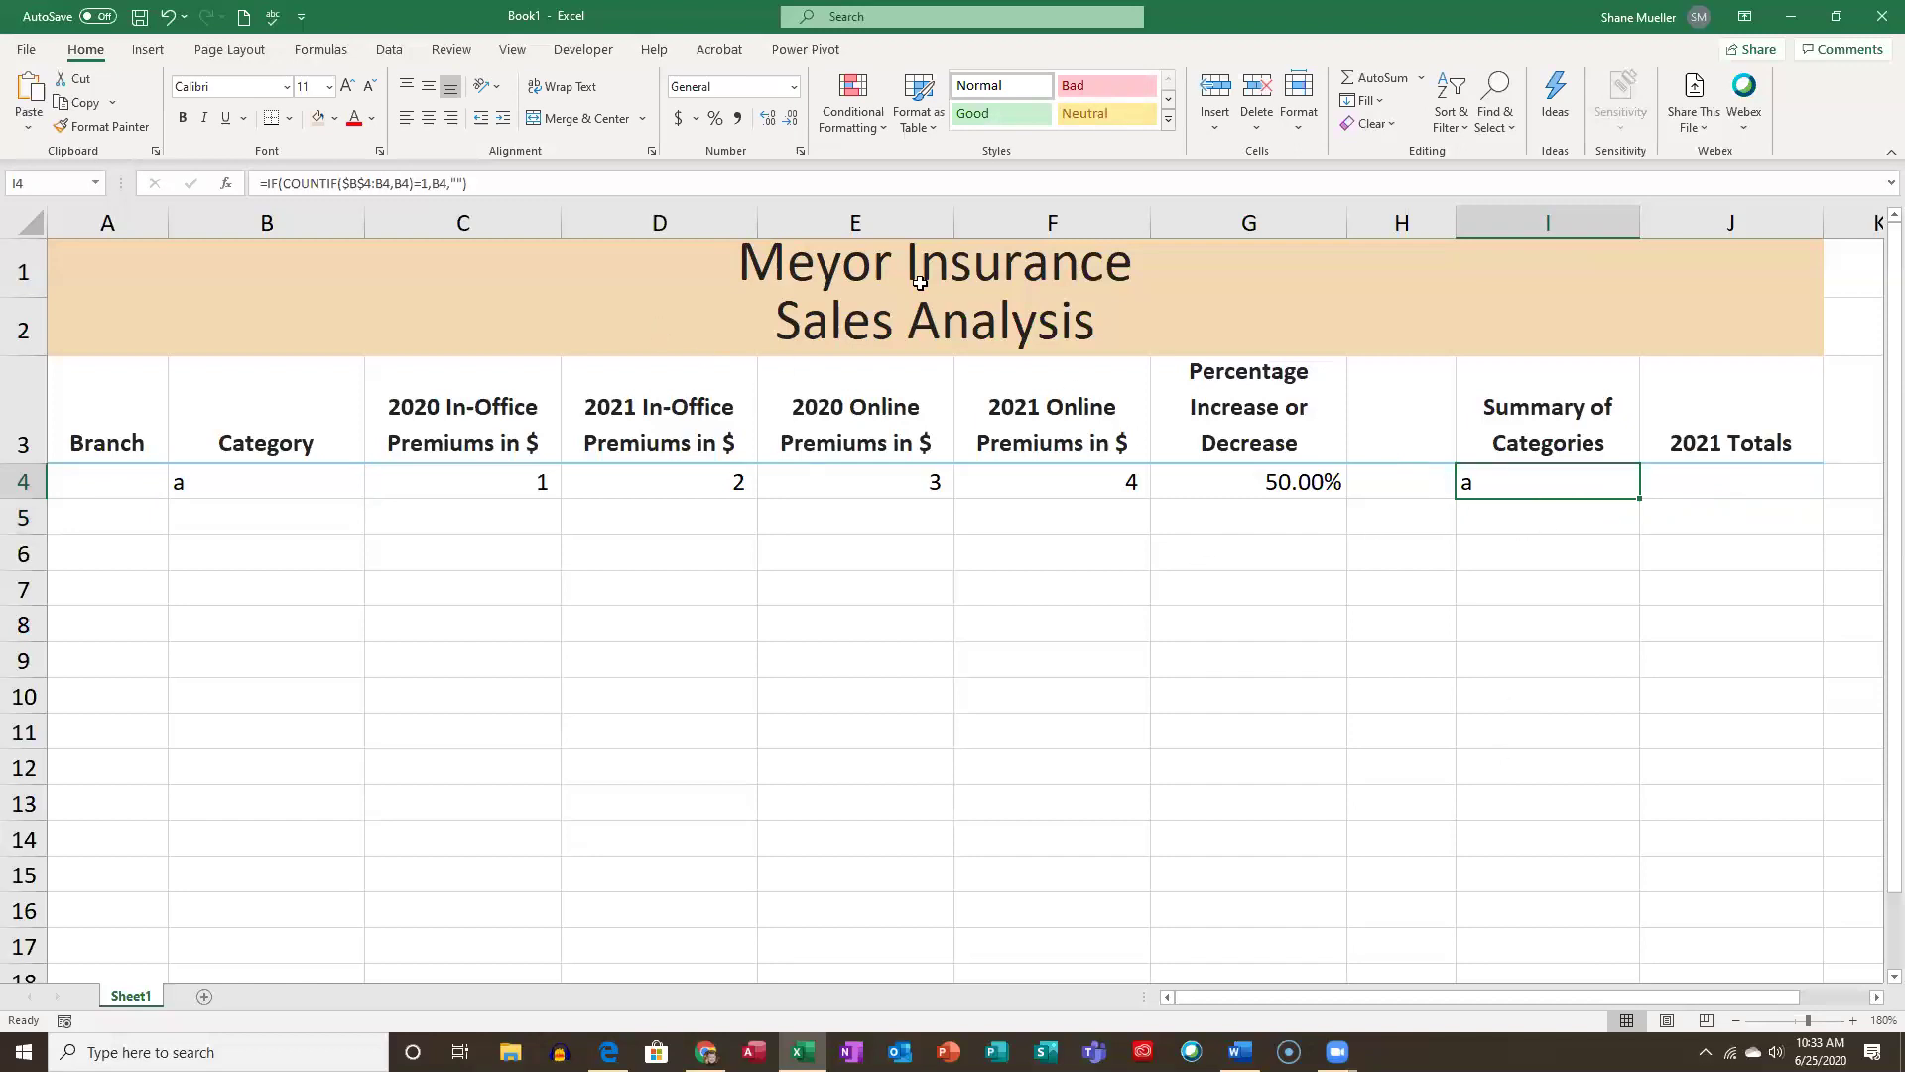
pyautogui.press('F2')
pyautogui.click(227, 184)
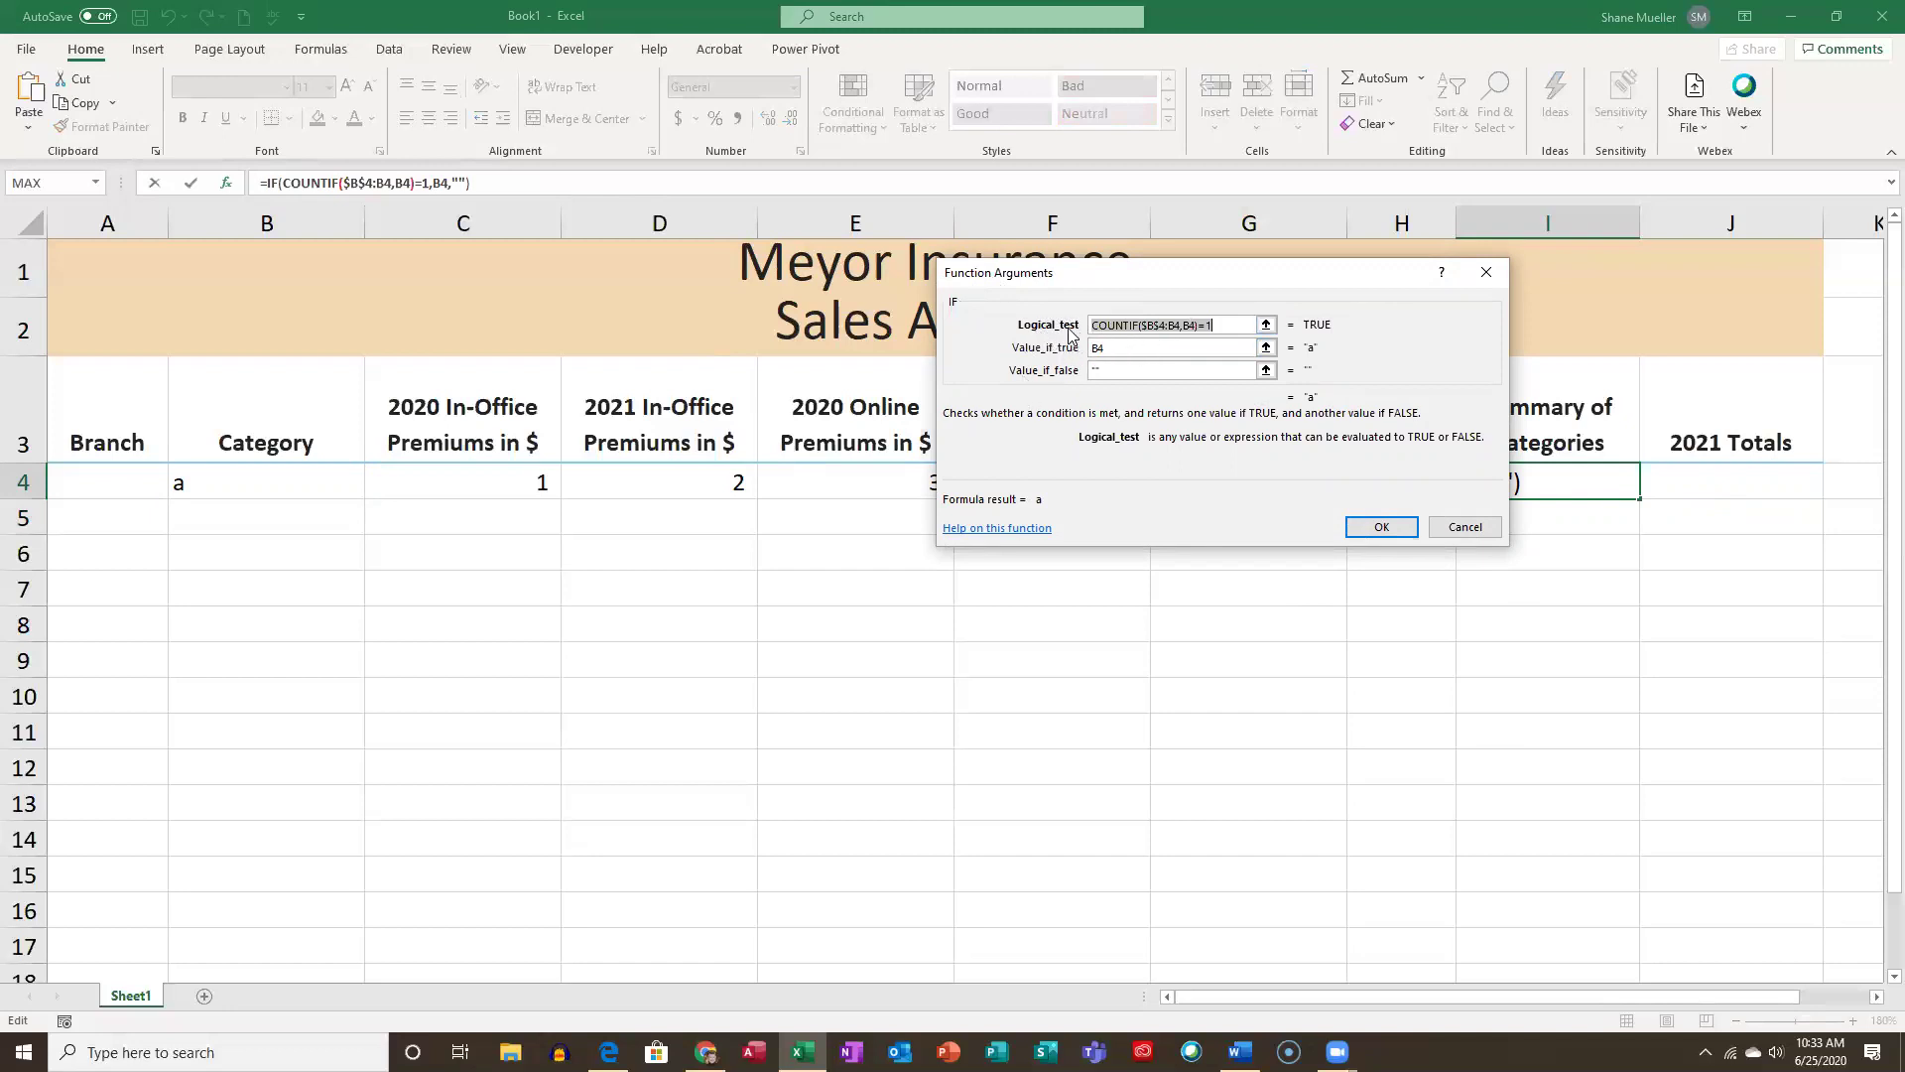
pyautogui.press('End')
pyautogui.click(1101, 348)
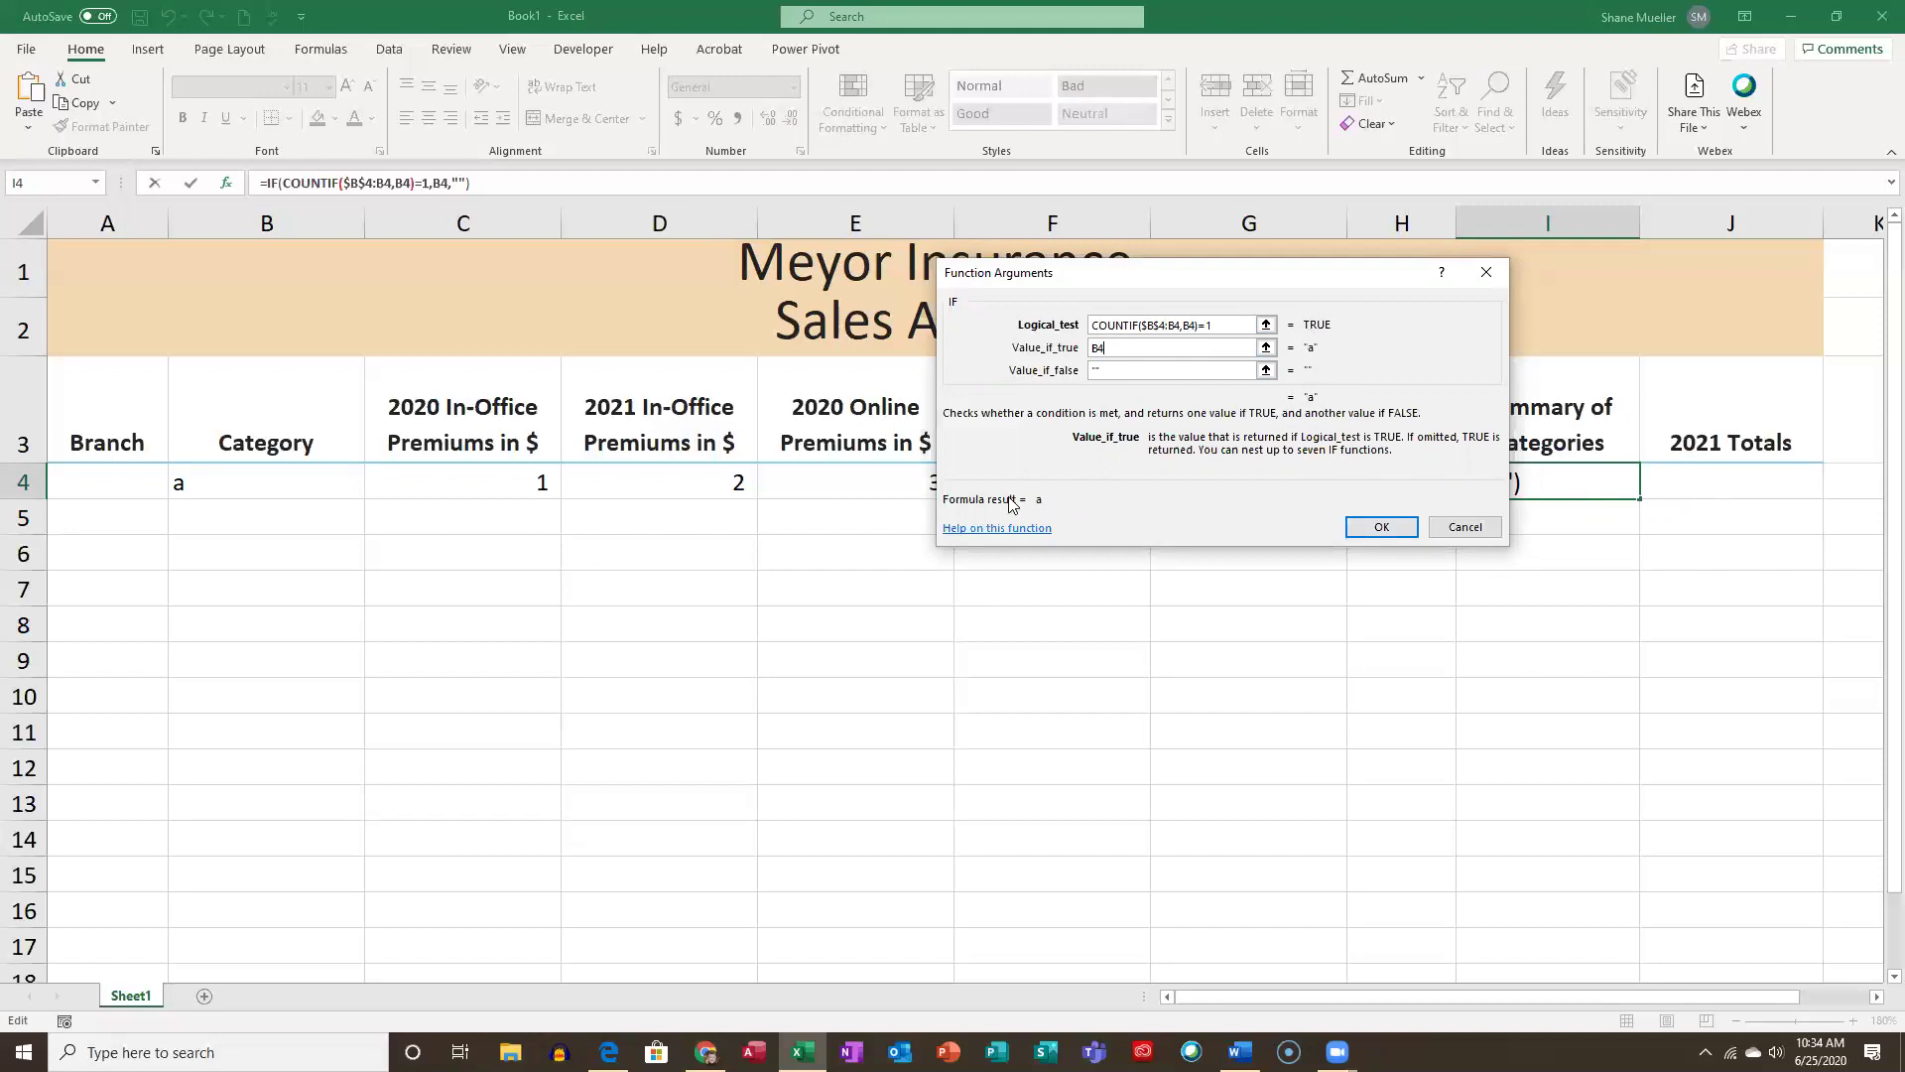
pyautogui.click(1381, 531)
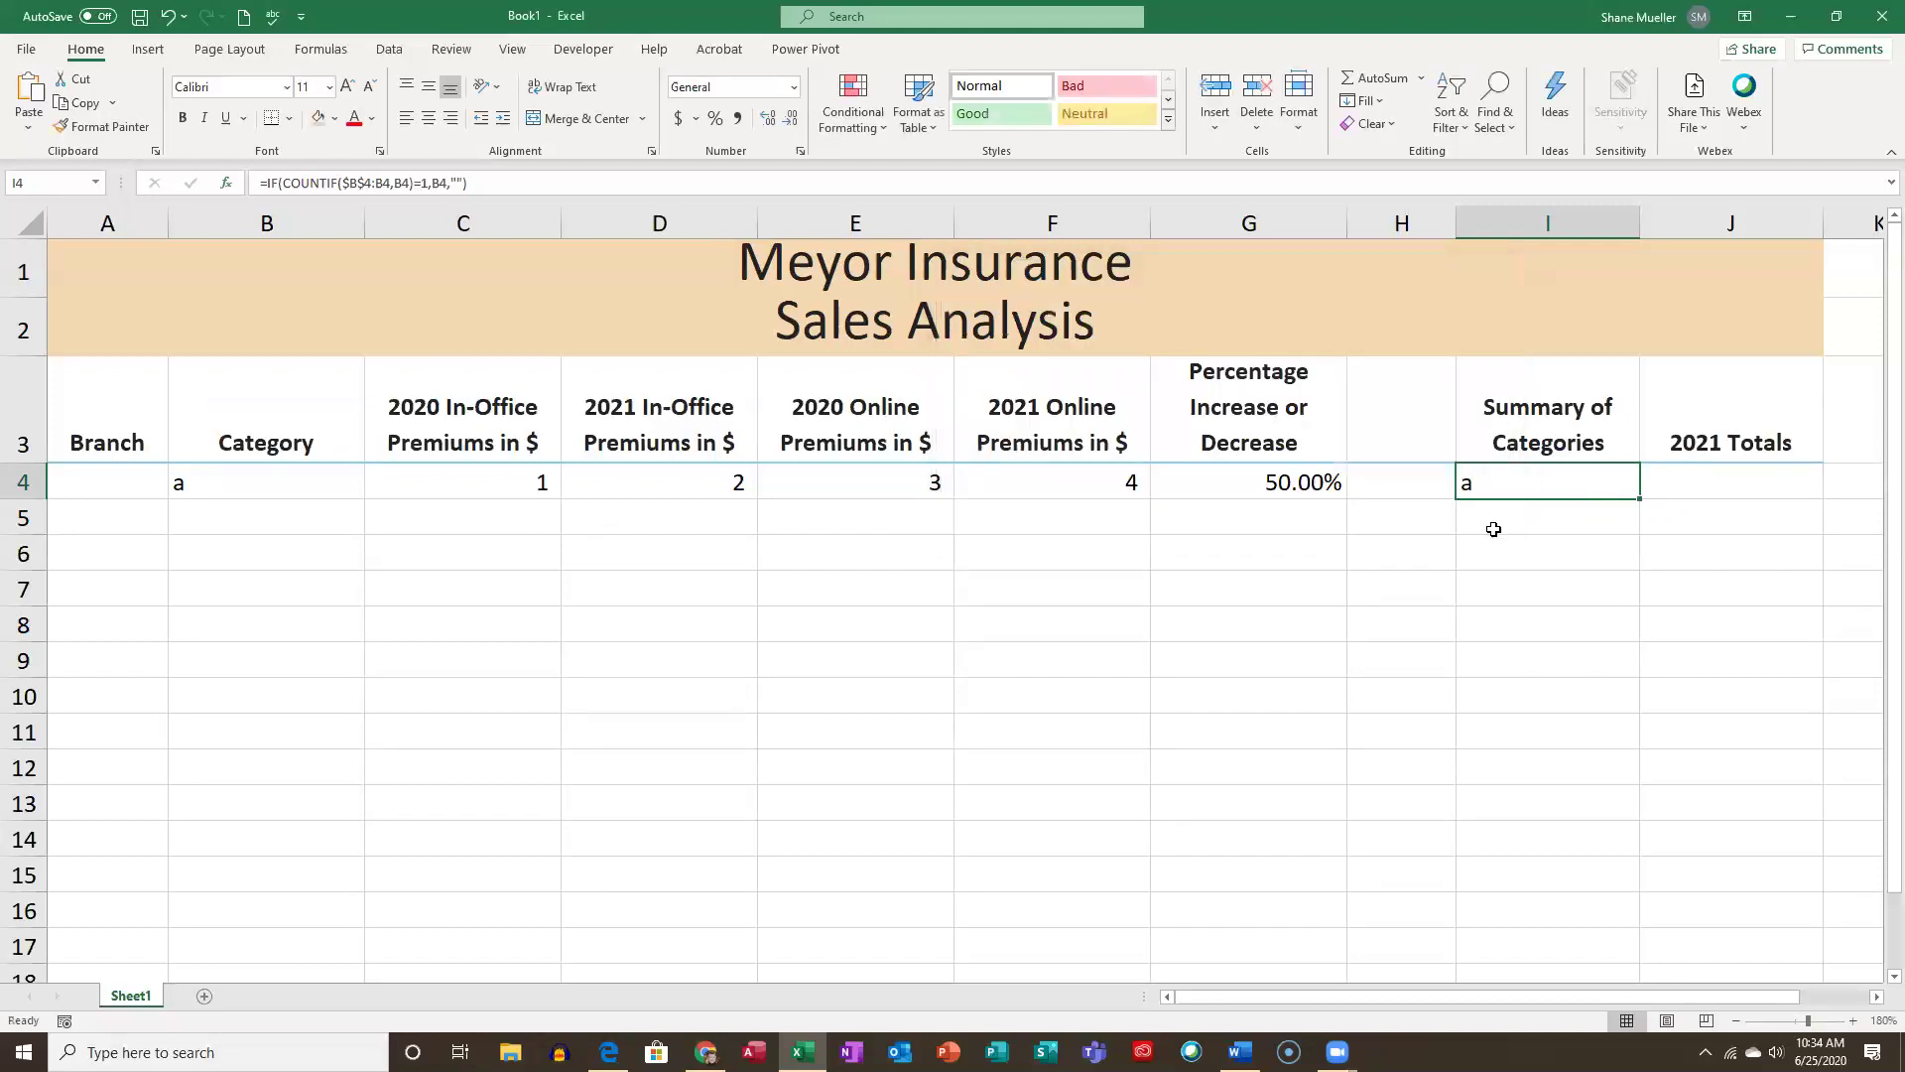
pyautogui.click(1515, 518)
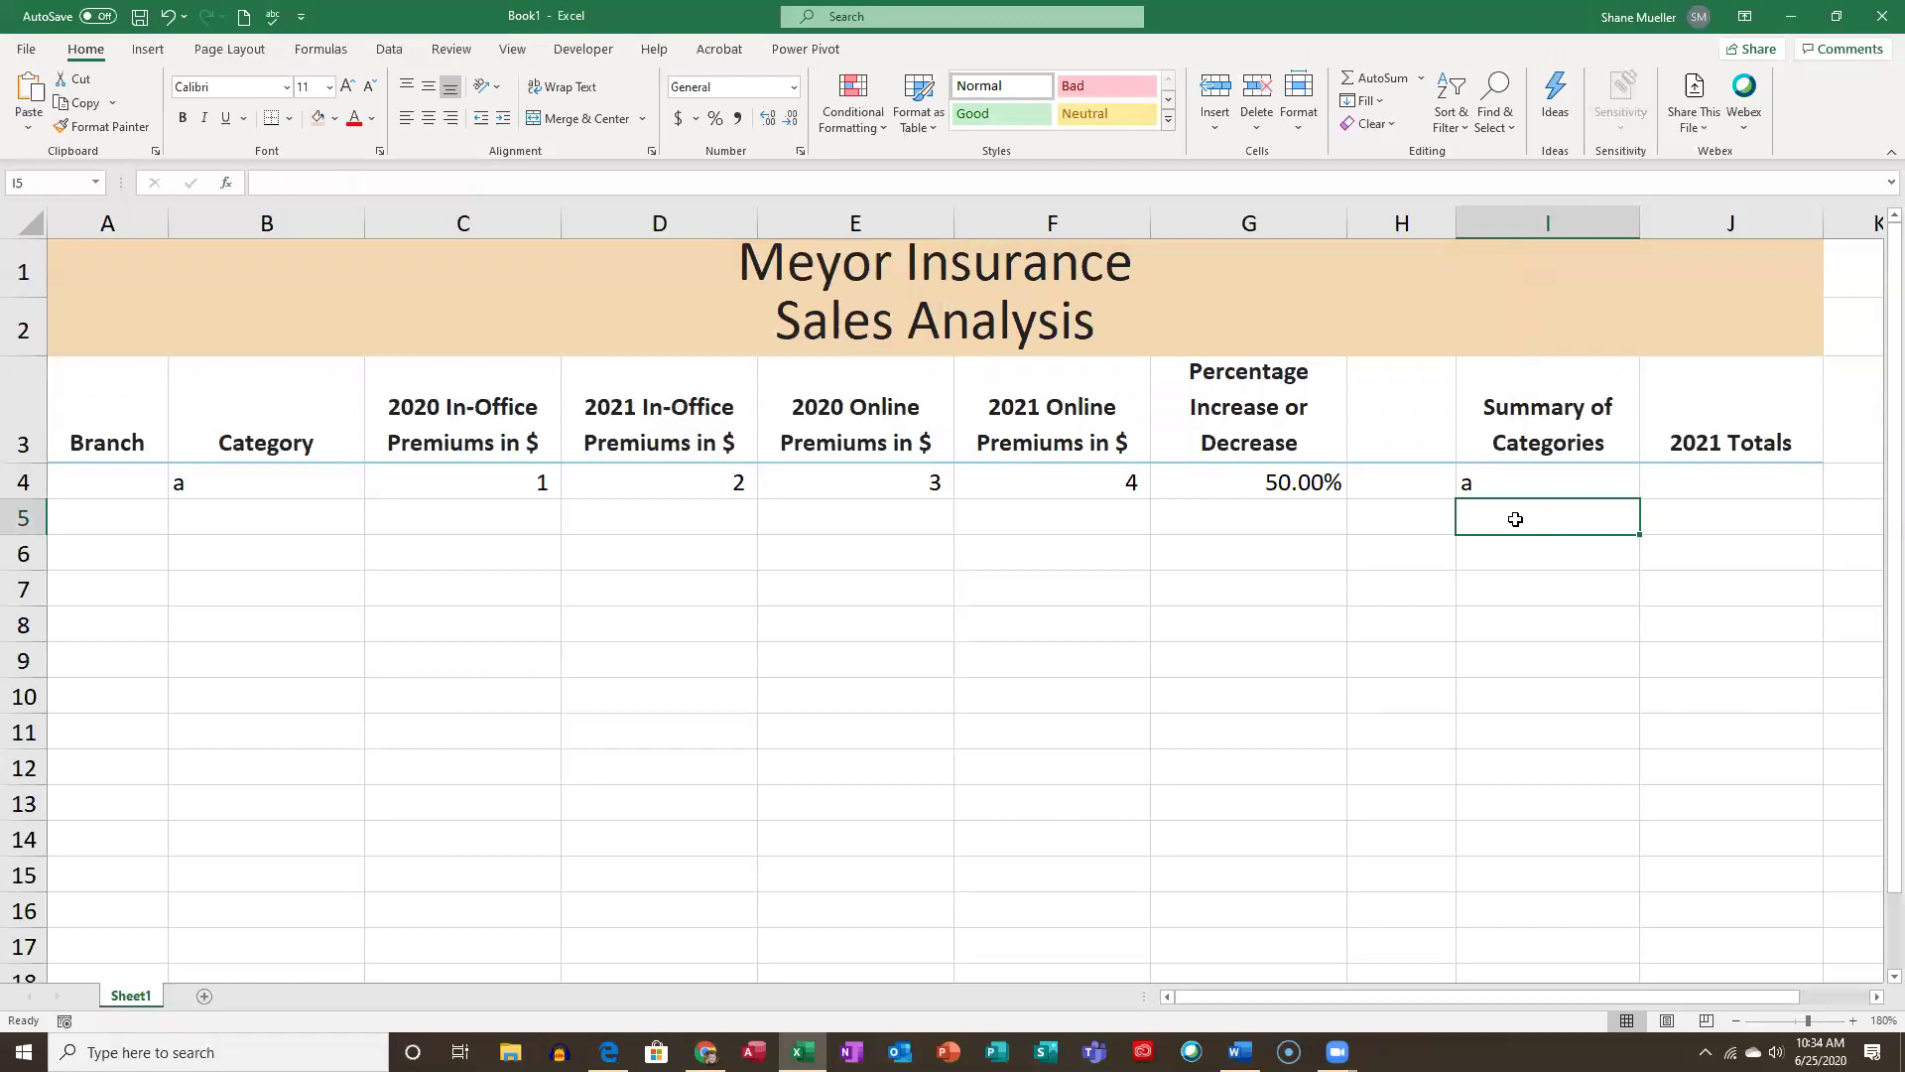
# Review the range and criteria arguments of the COUNTIF function from cell I5 without keeping a formula there.
pyautogui.write('=co')
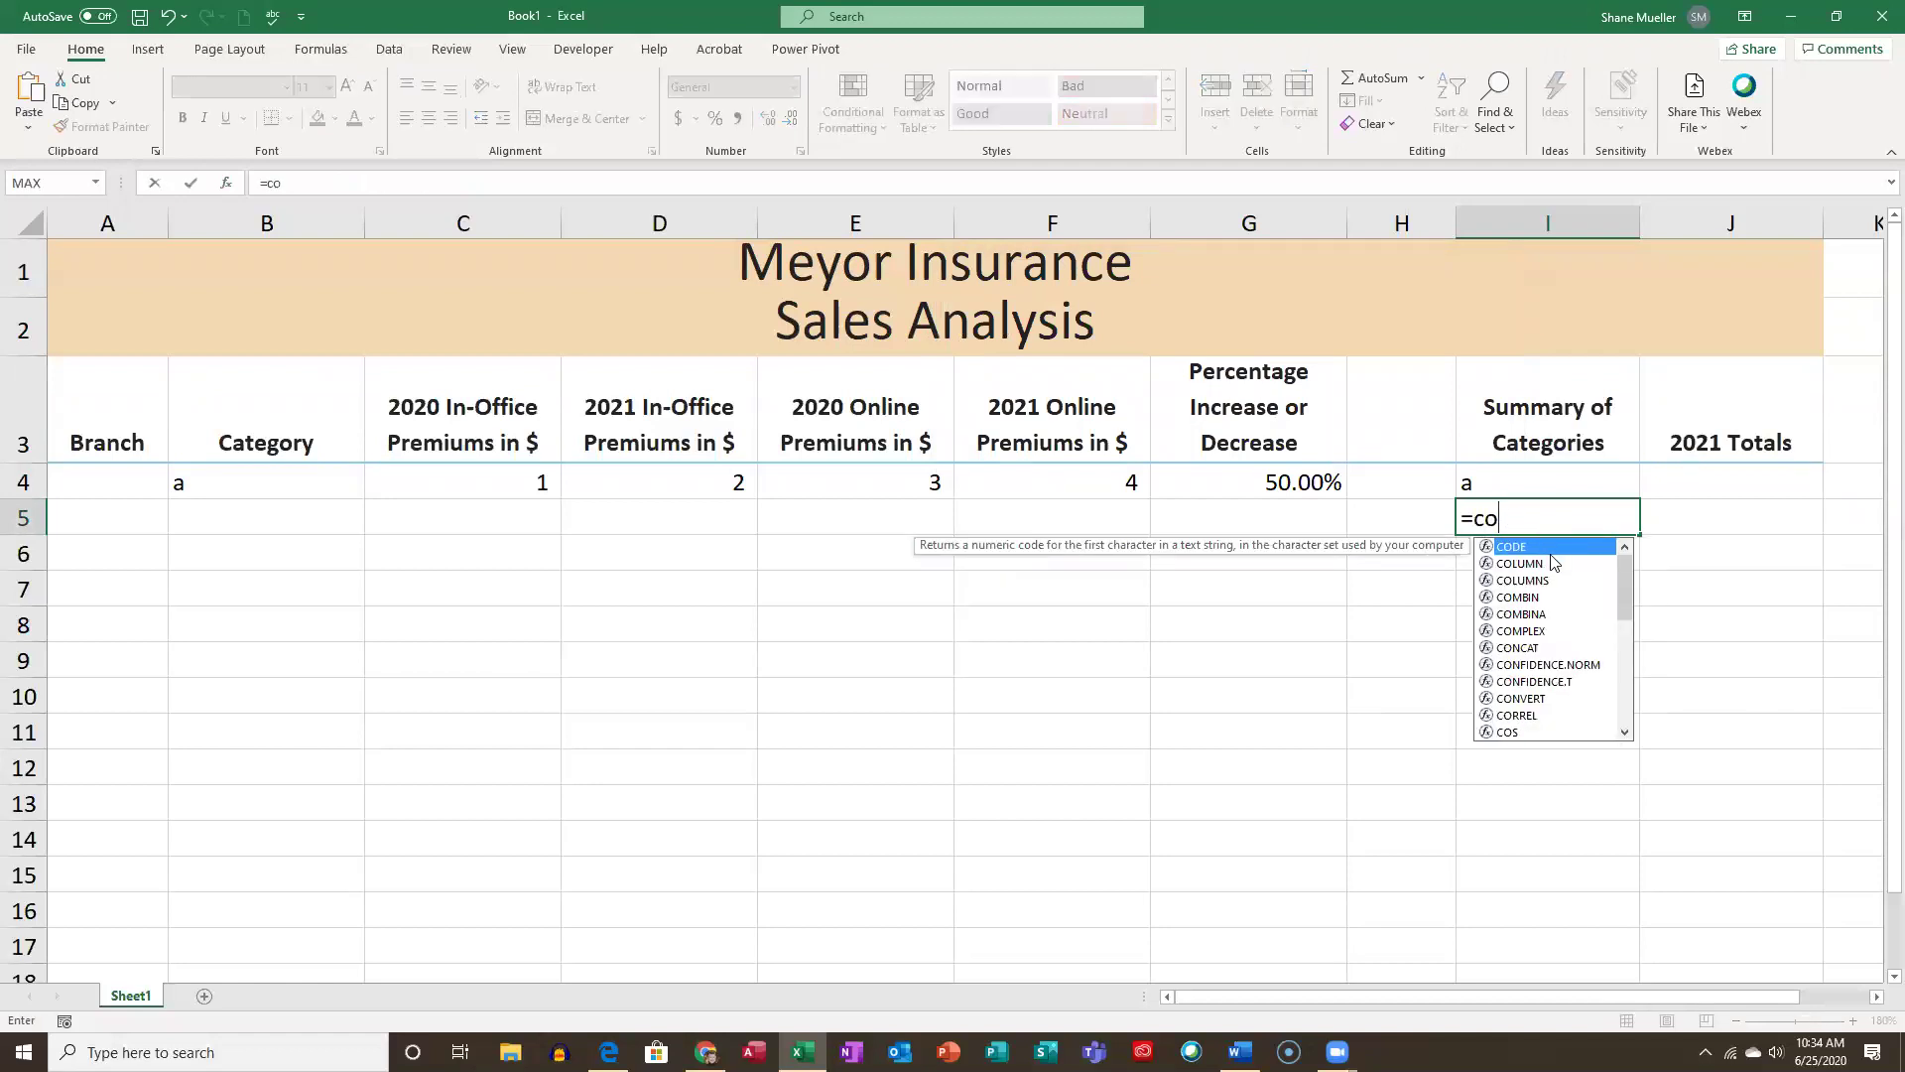
pyautogui.write('unt')
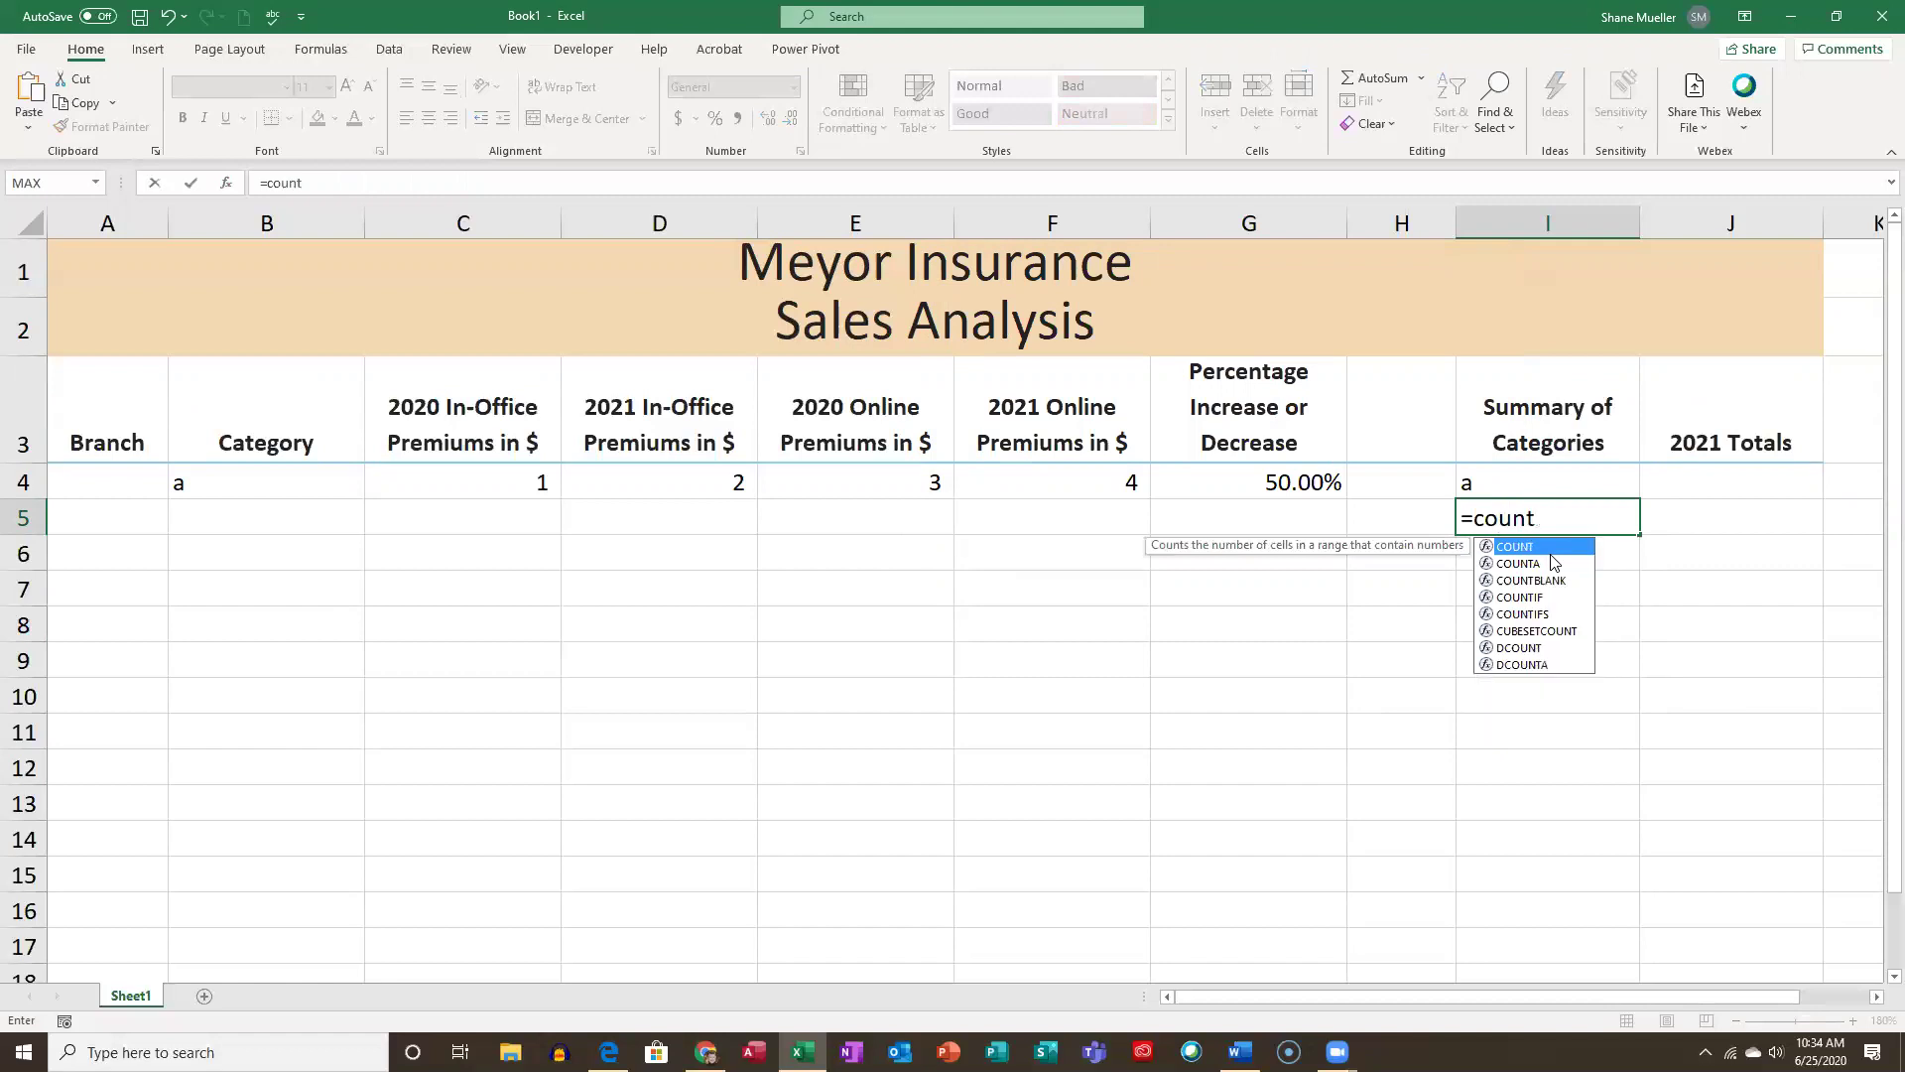
pyautogui.doubleClick(1519, 597)
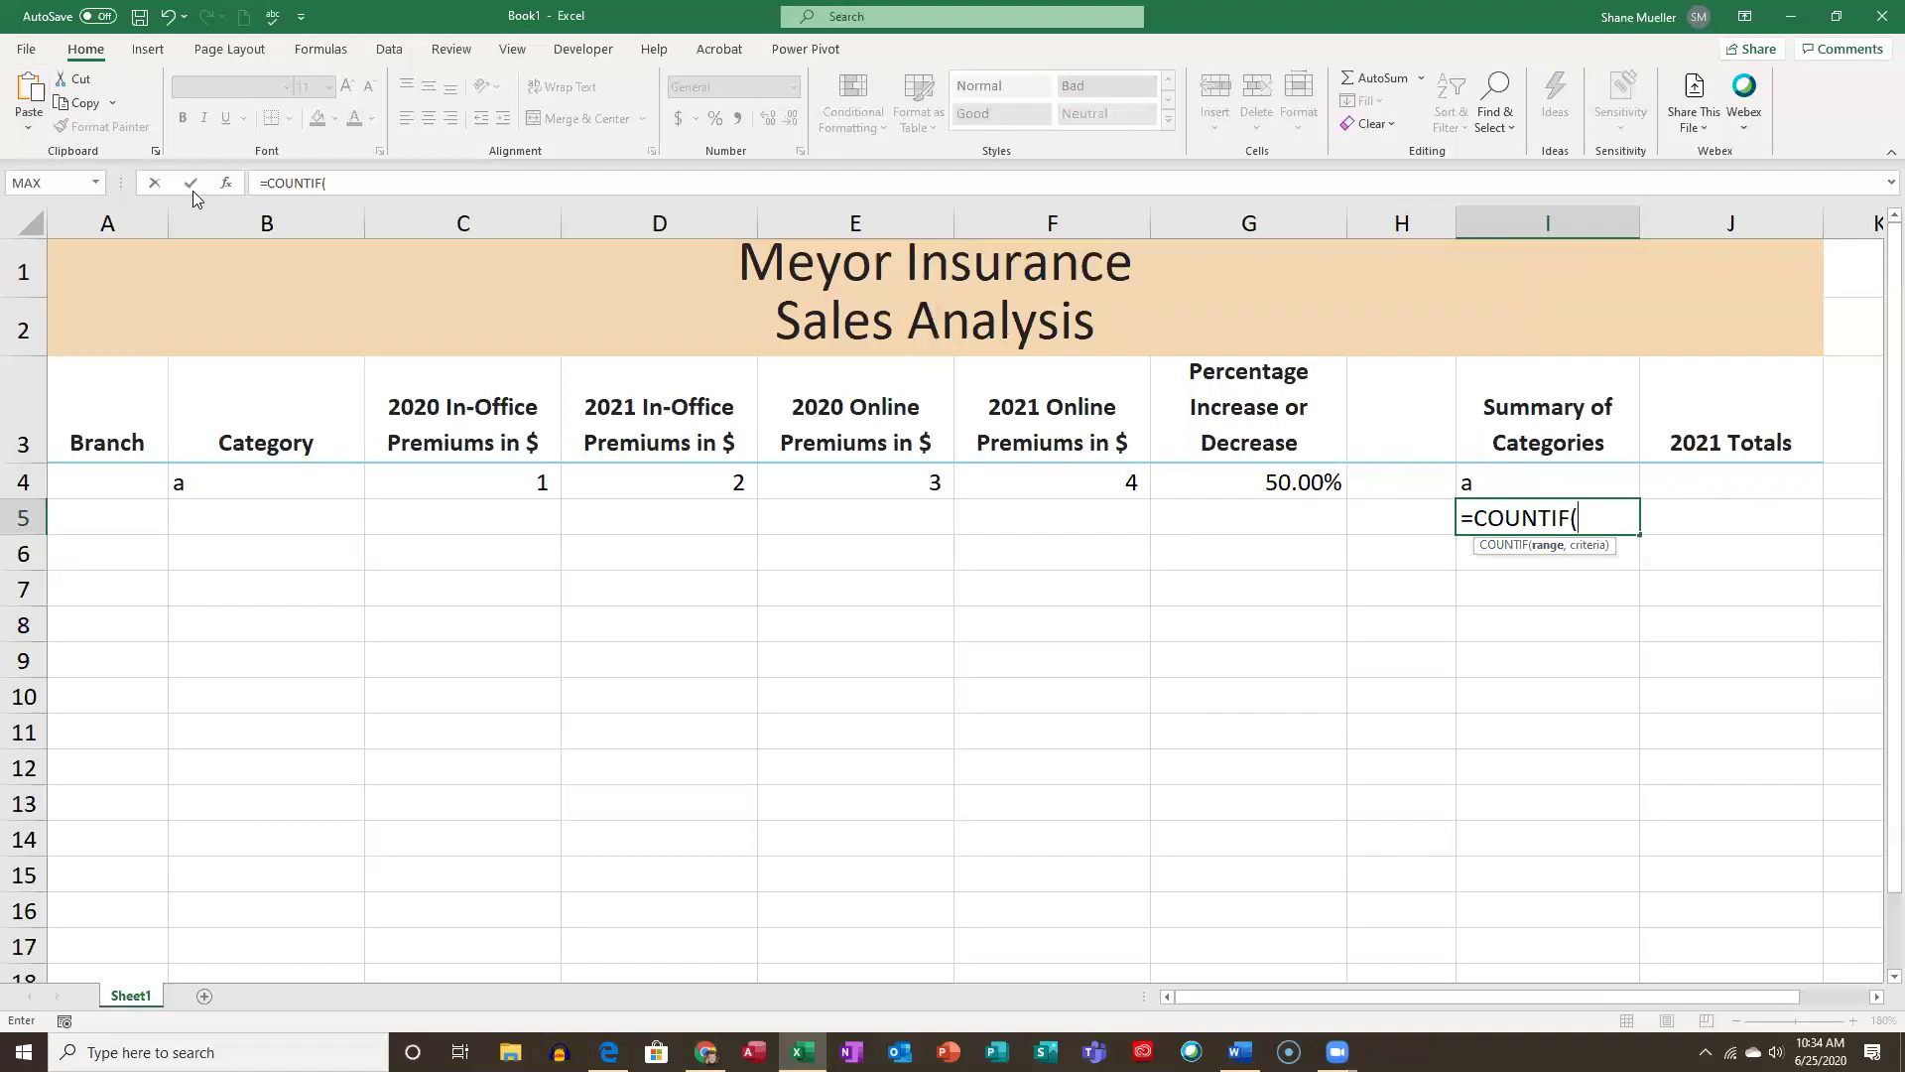
pyautogui.click(228, 184)
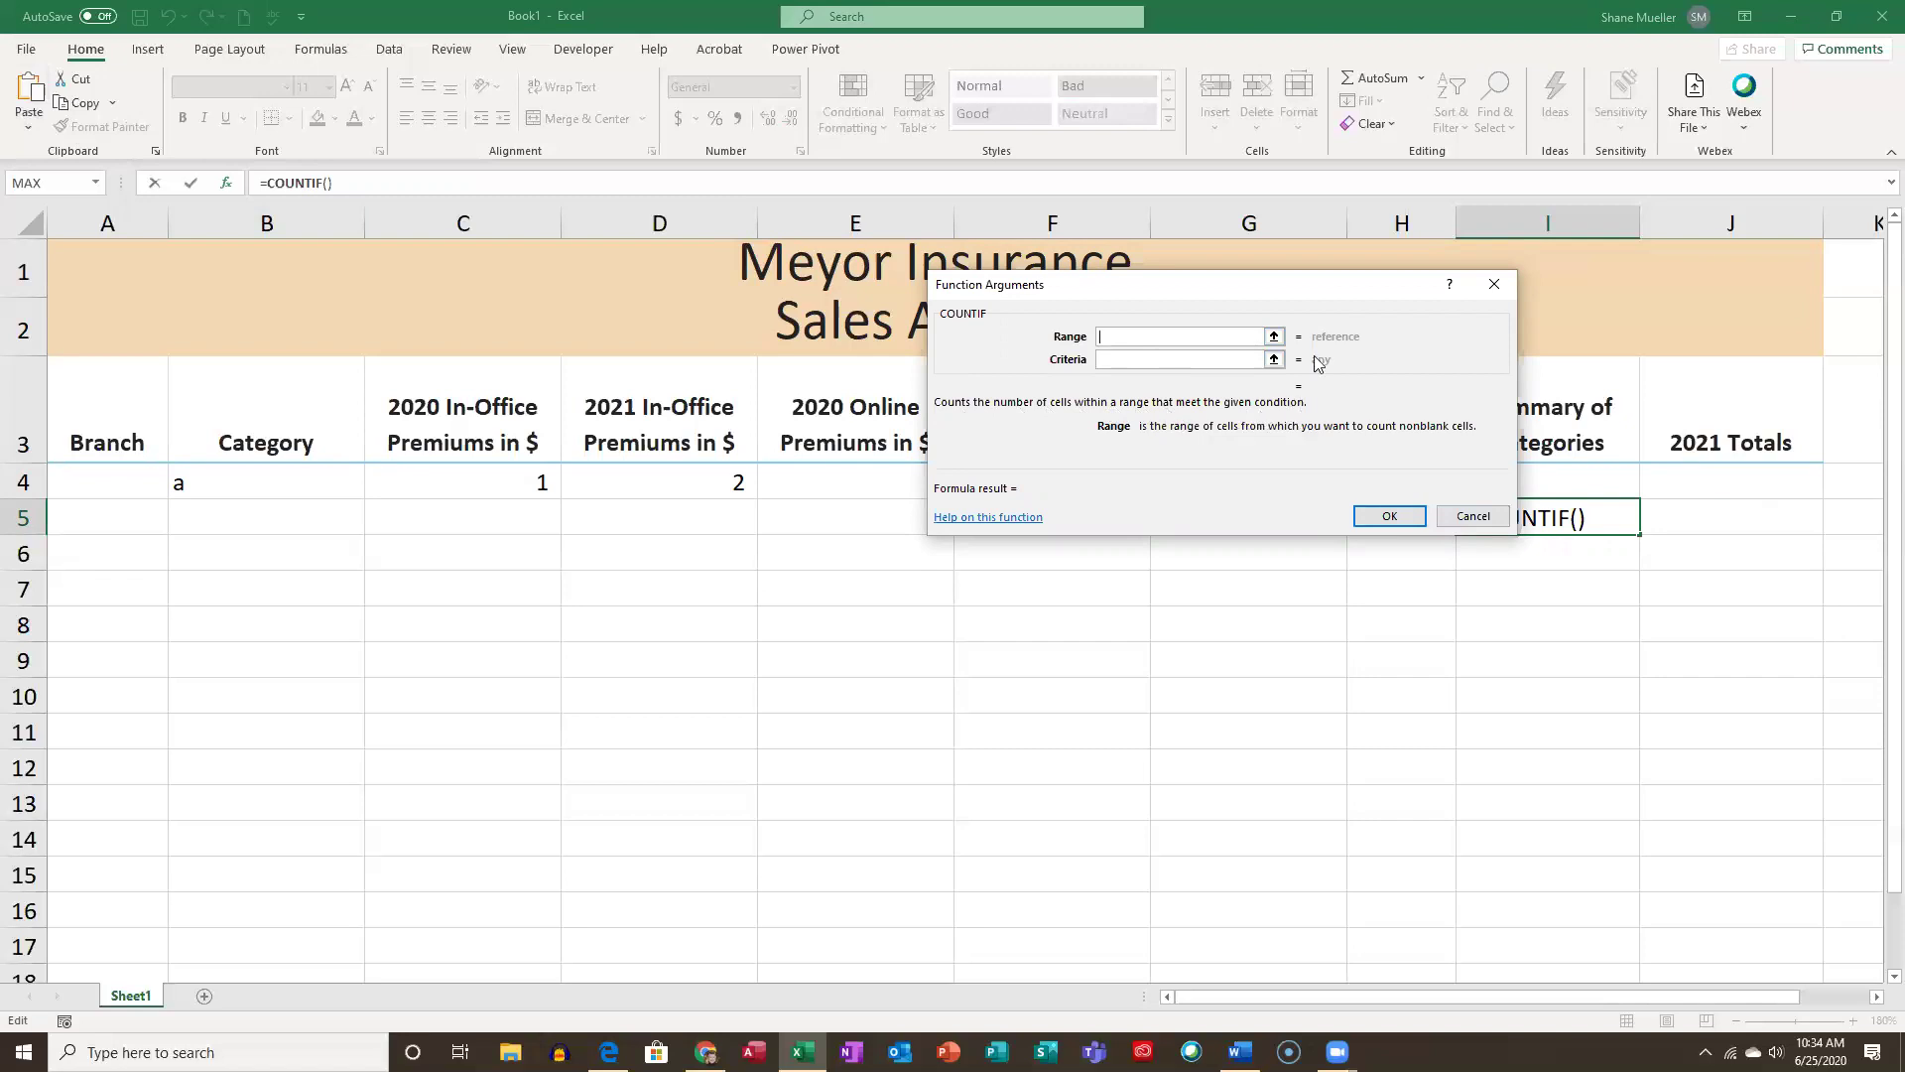
pyautogui.moveTo(1338, 296); pyautogui.dragTo(1333, 337)
pyautogui.moveTo(1217, 554); pyautogui.dragTo(1201, 564)
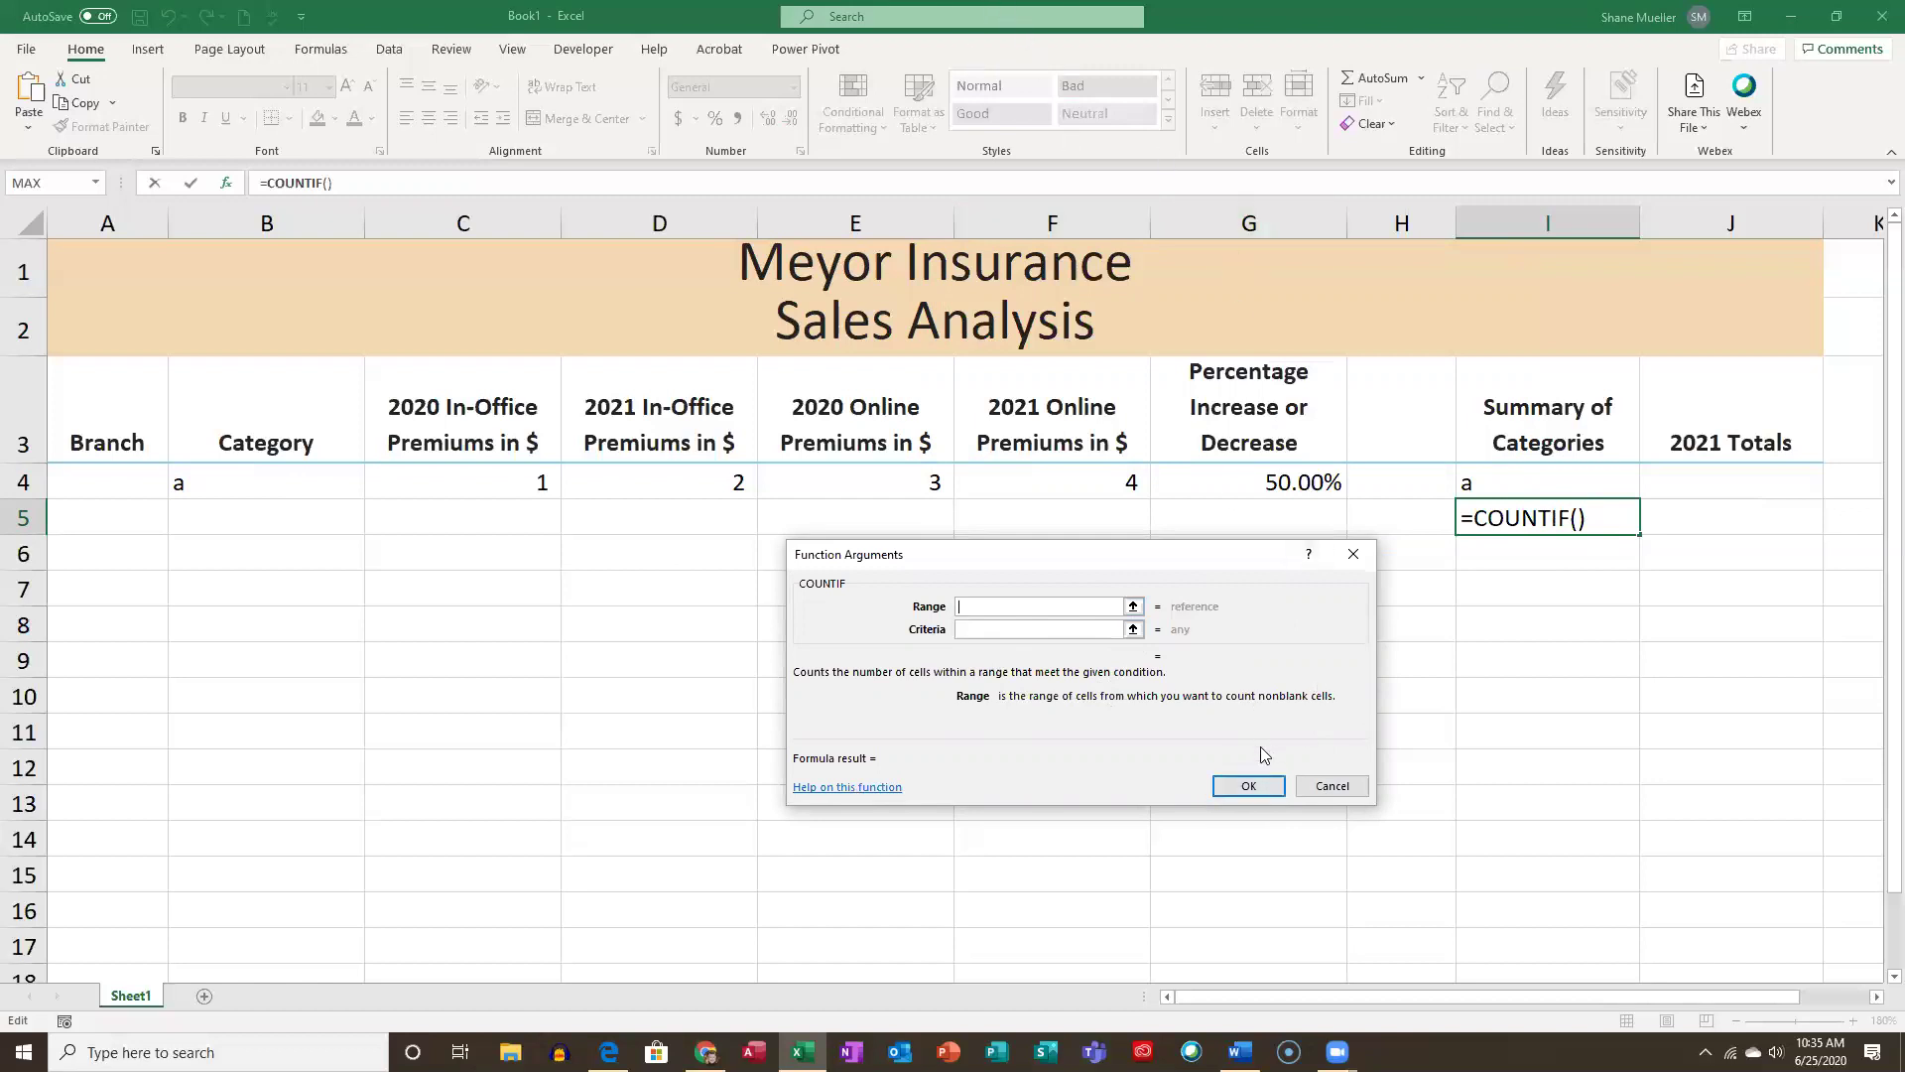
pyautogui.click(1340, 789)
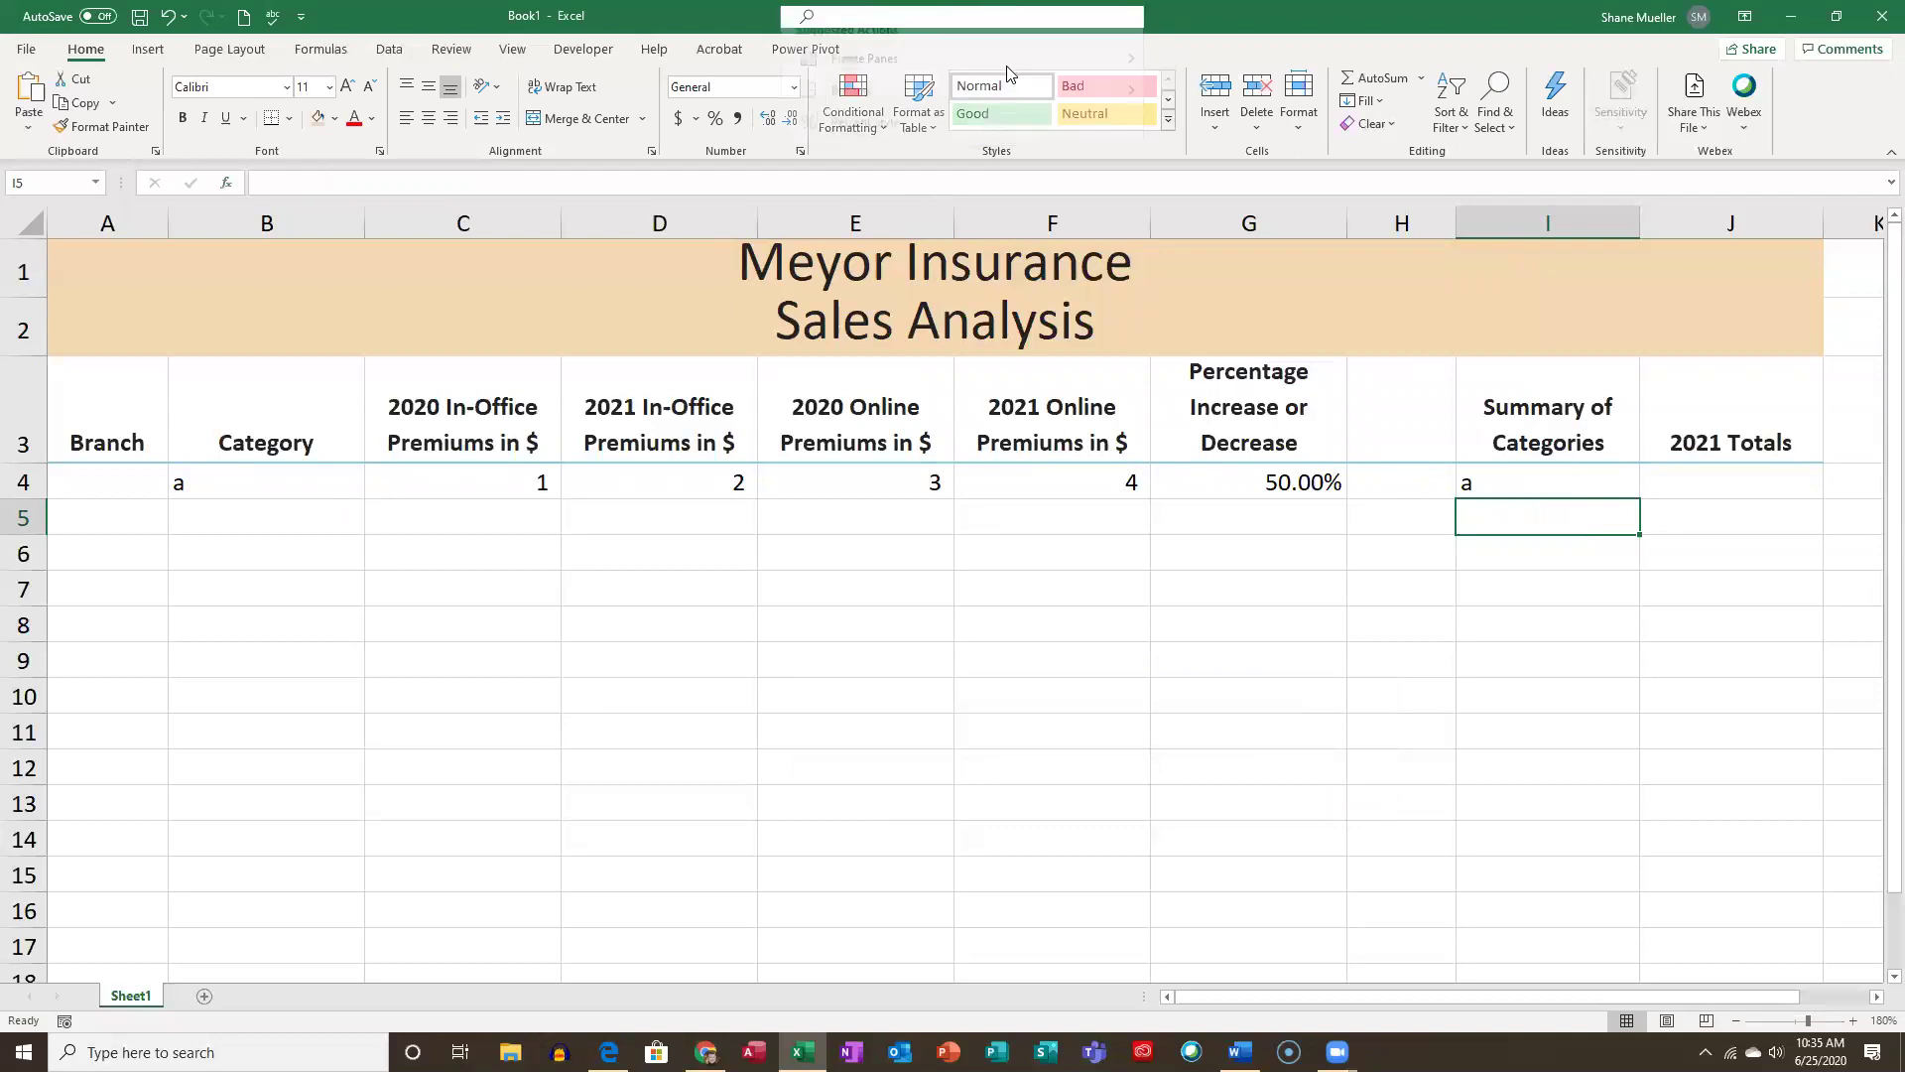
pyautogui.click(947, 17)
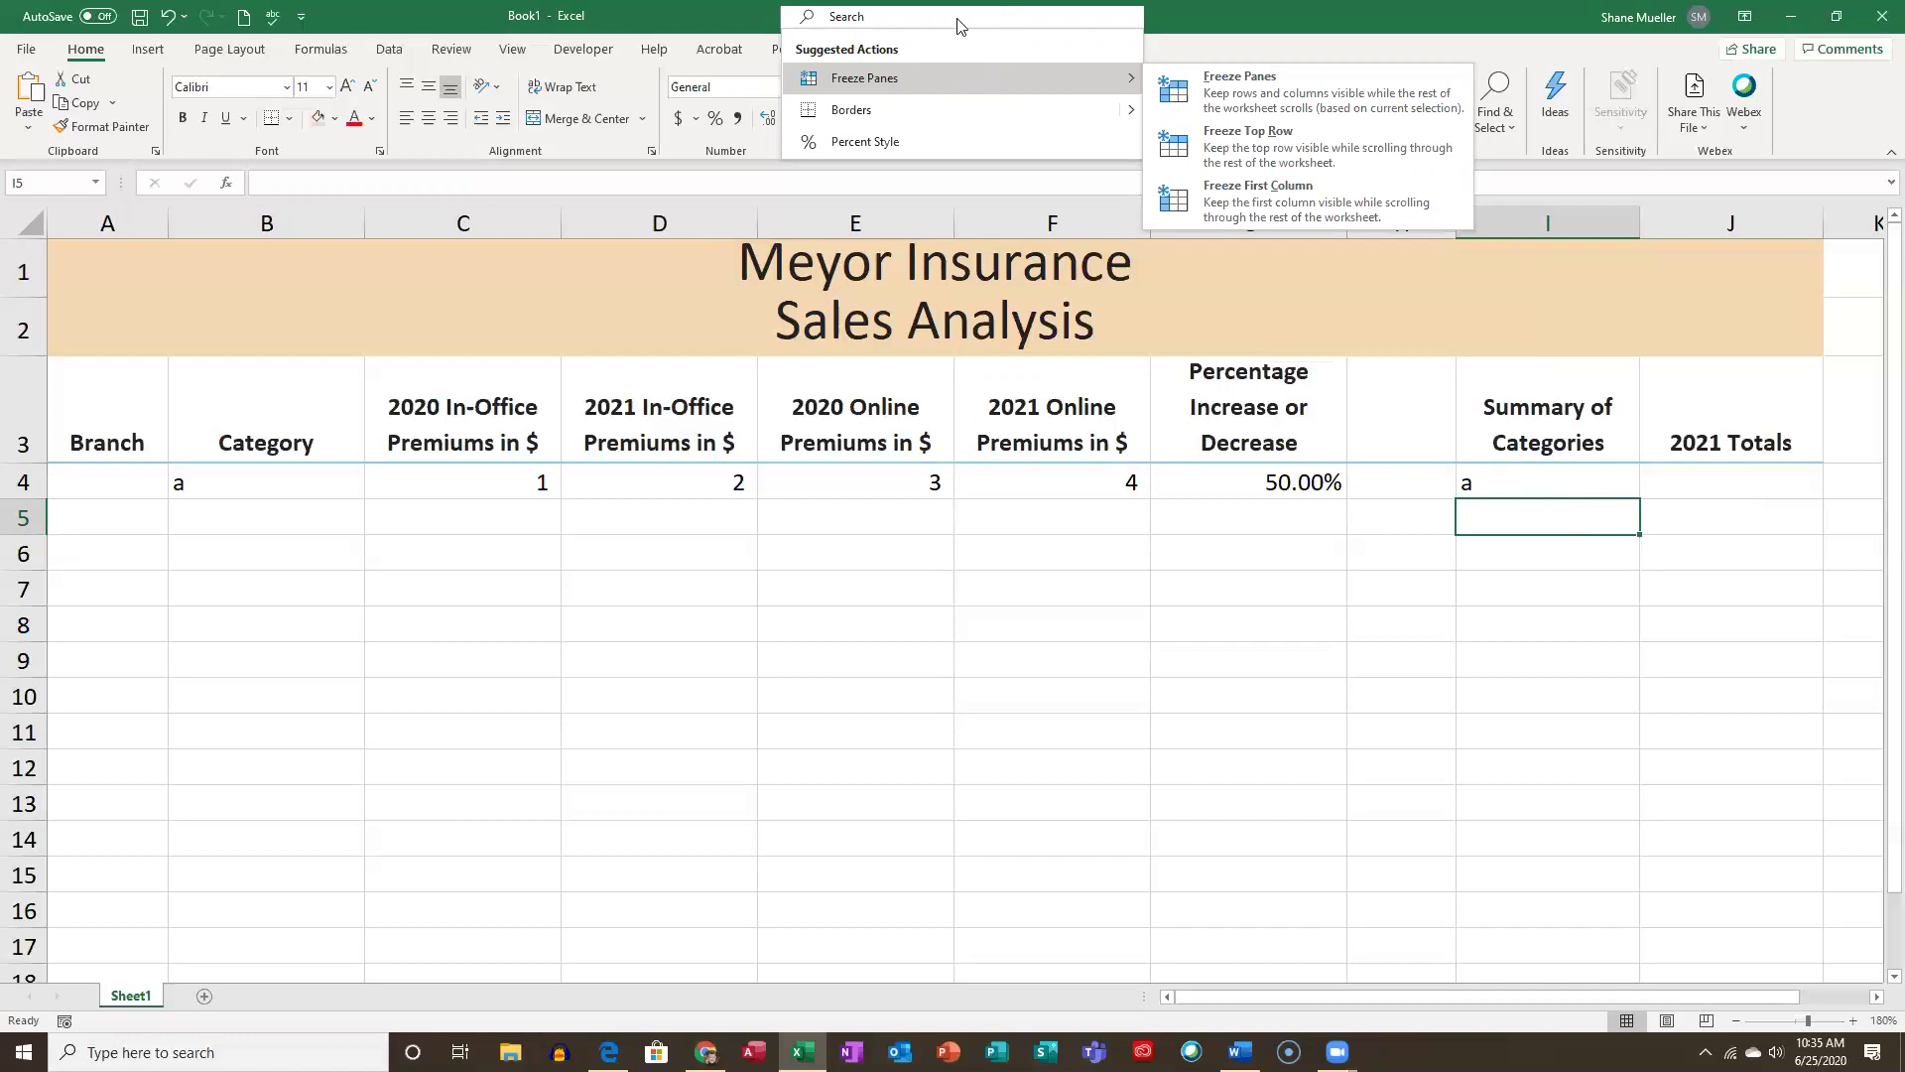
pyautogui.click(925, 32)
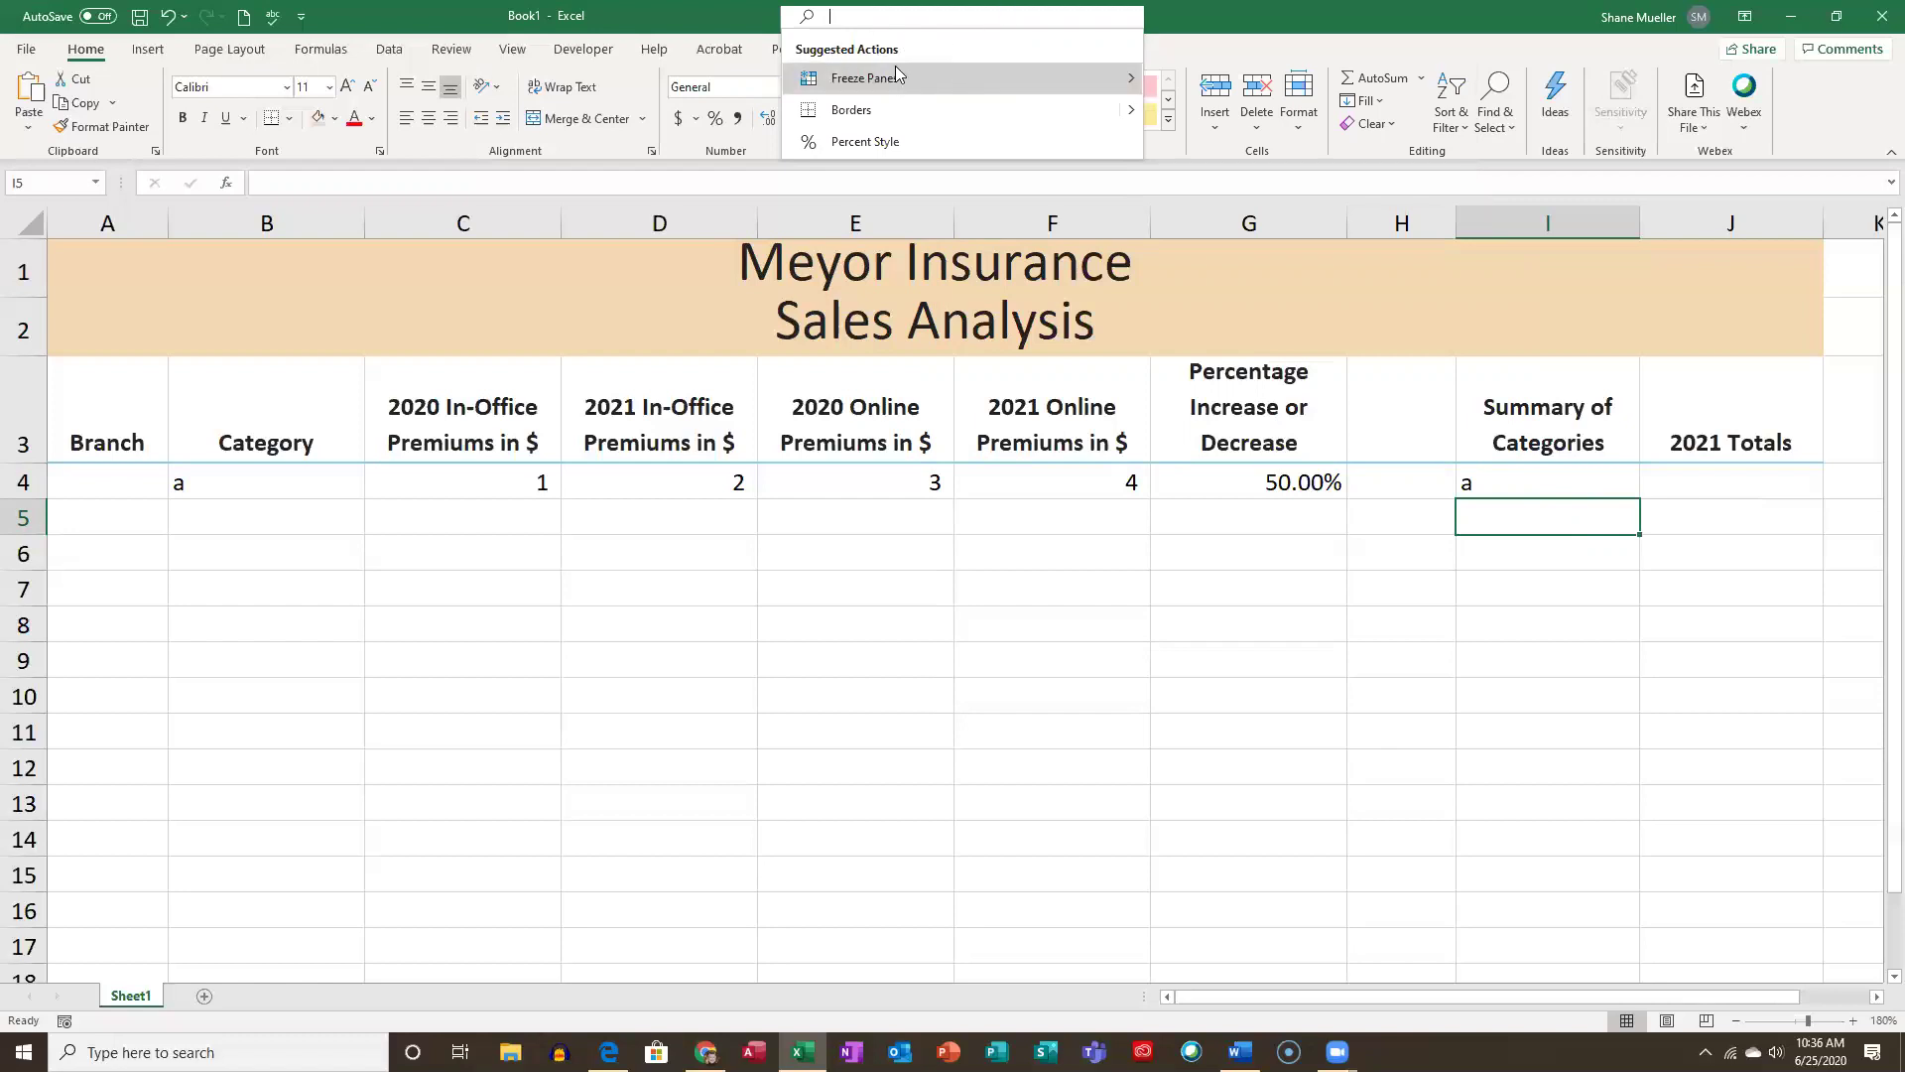
pyautogui.click(901, 16)
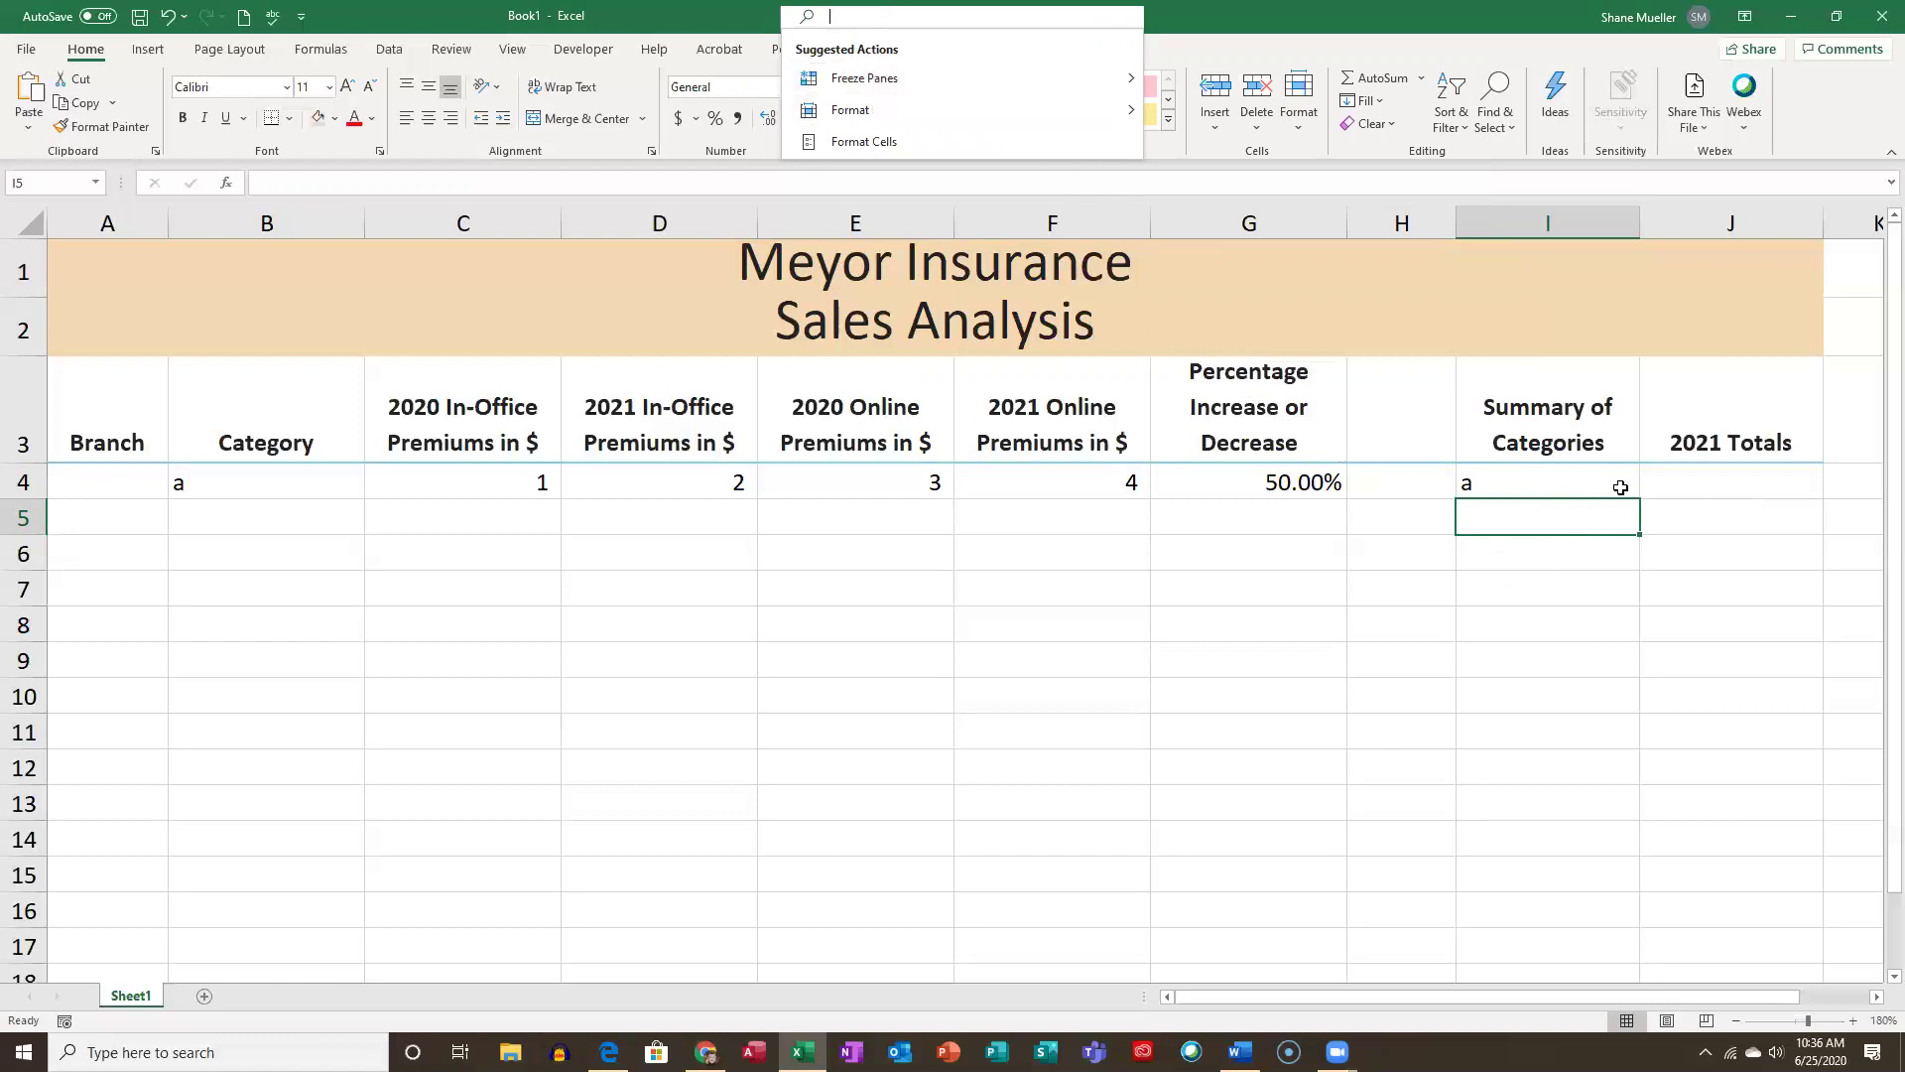
pyautogui.click(1561, 480)
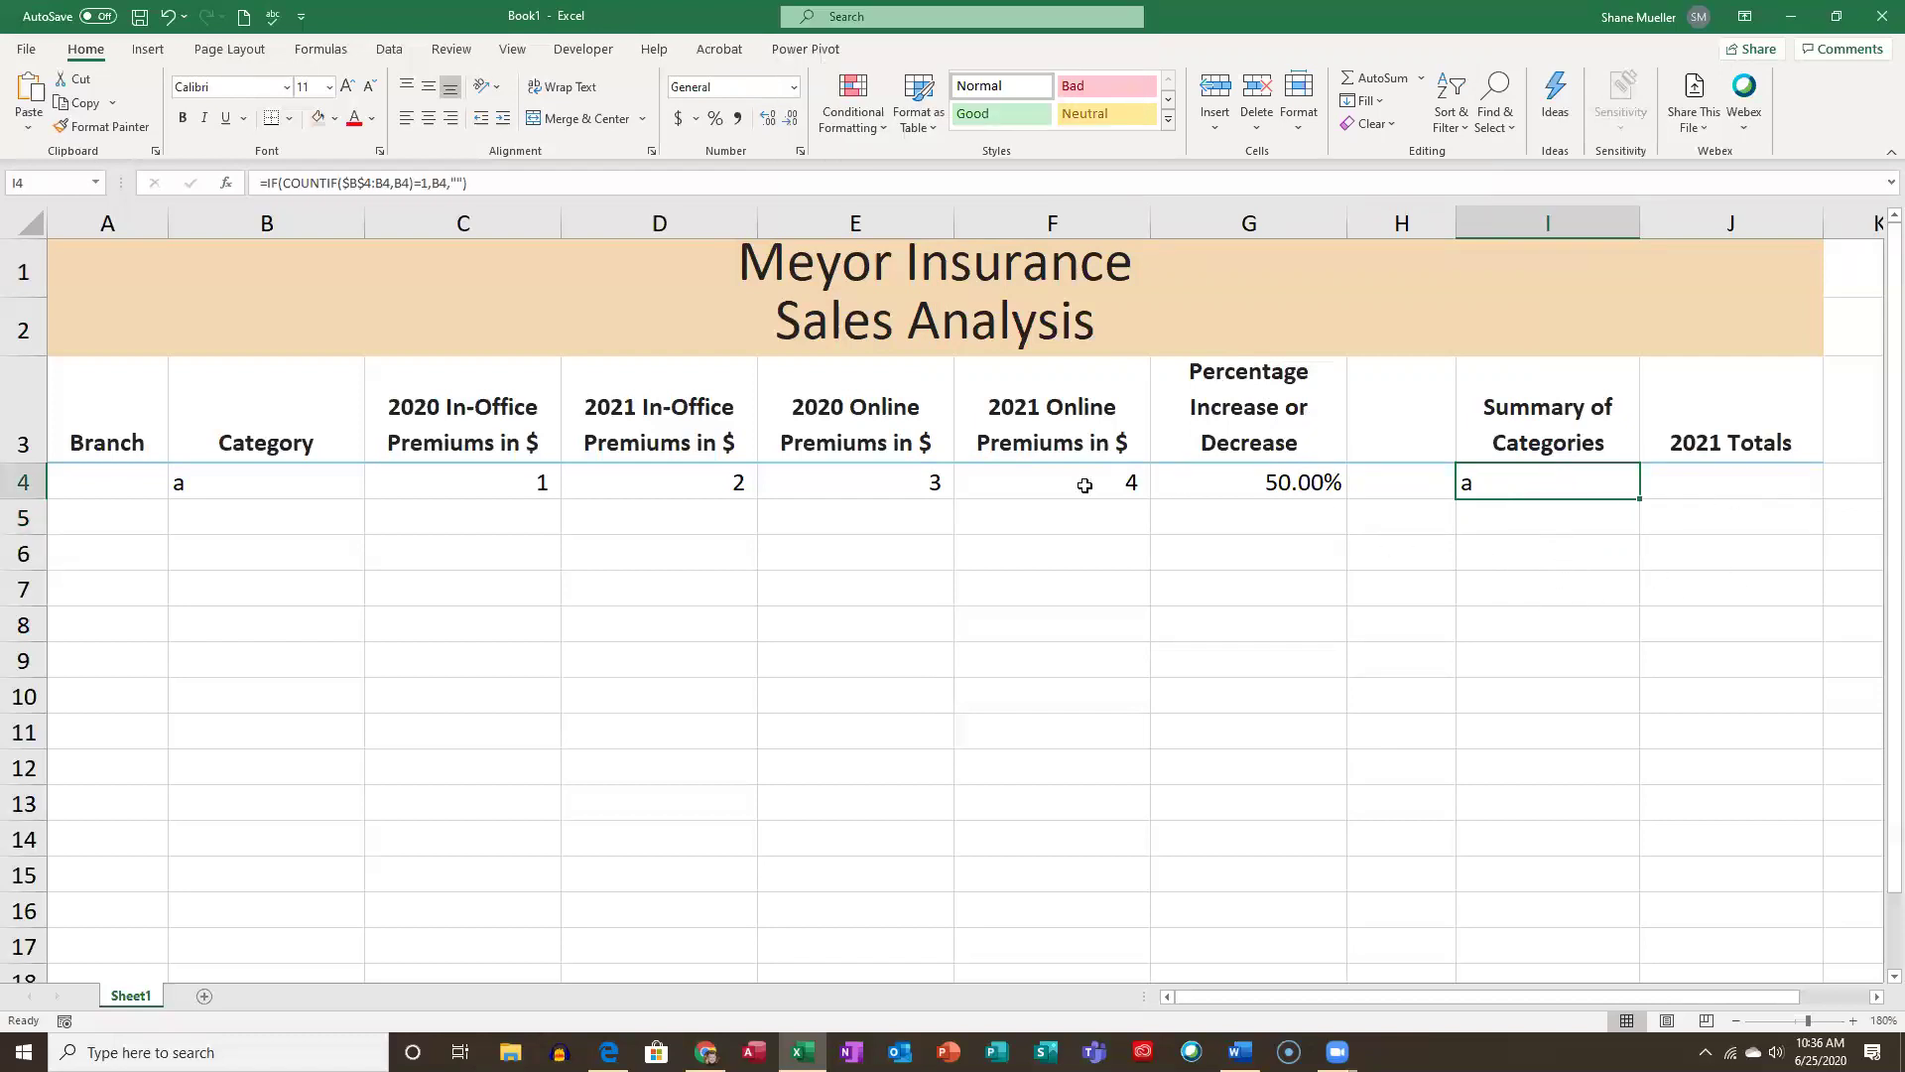
pyautogui.click(1717, 484)
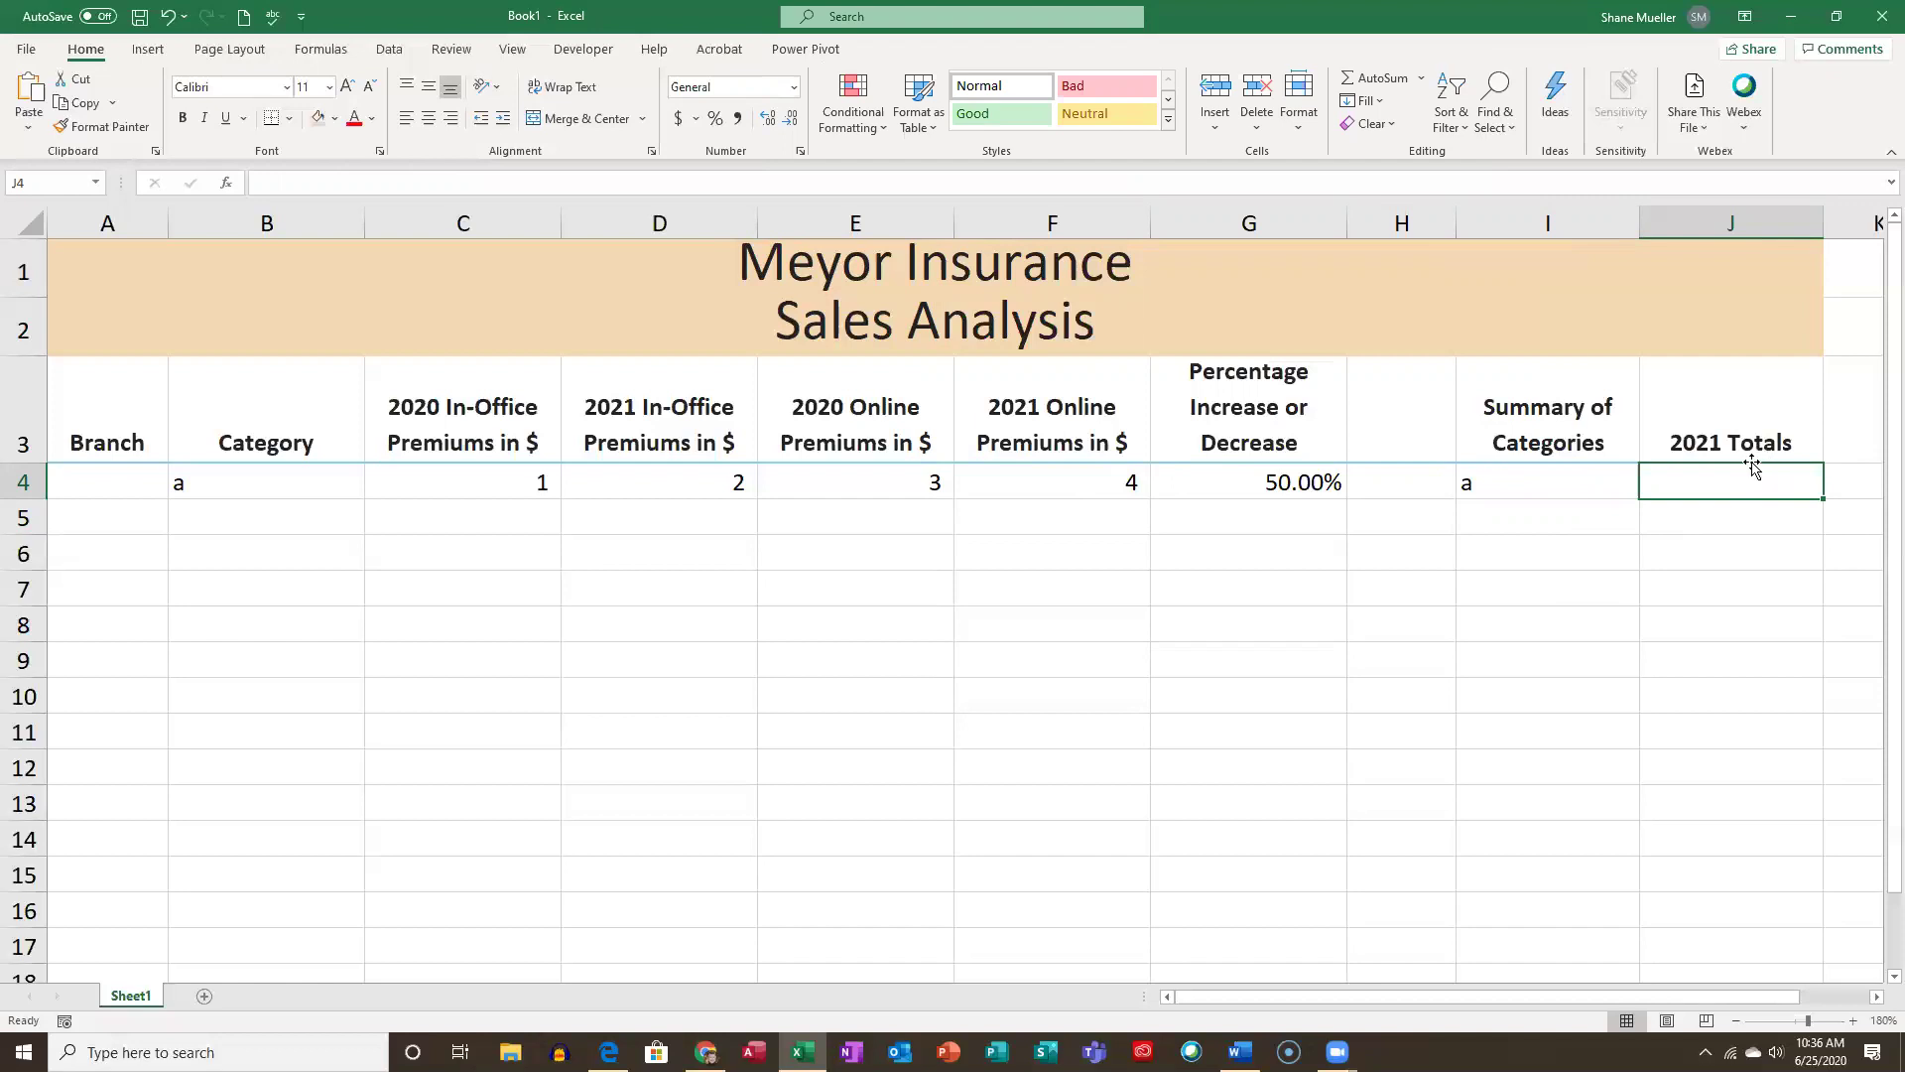
pyautogui.click(1551, 485)
pyautogui.click(1766, 488)
pyautogui.click(1572, 487)
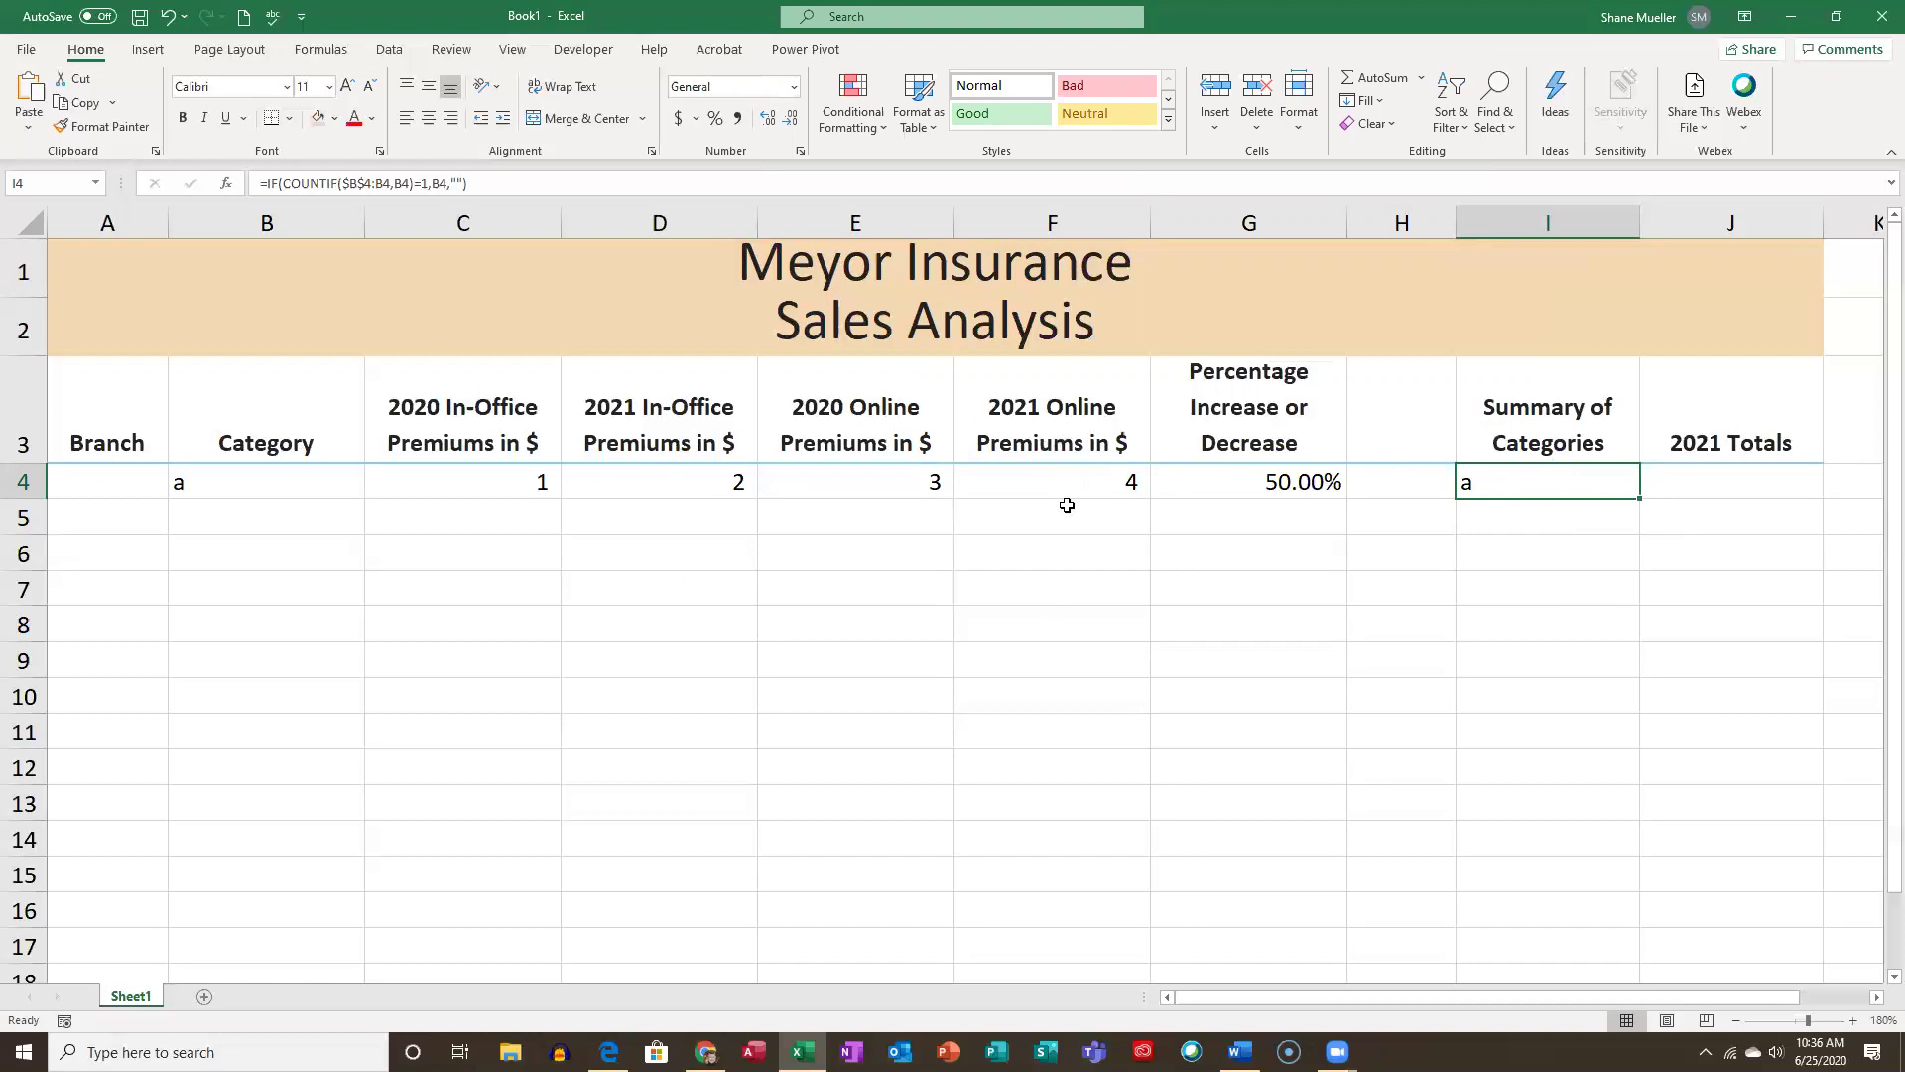
# Start a SUMIF formula in cell J4 under 2021 Totals with the absolute category range $B$4:$B$100.
pyautogui.click(1713, 478)
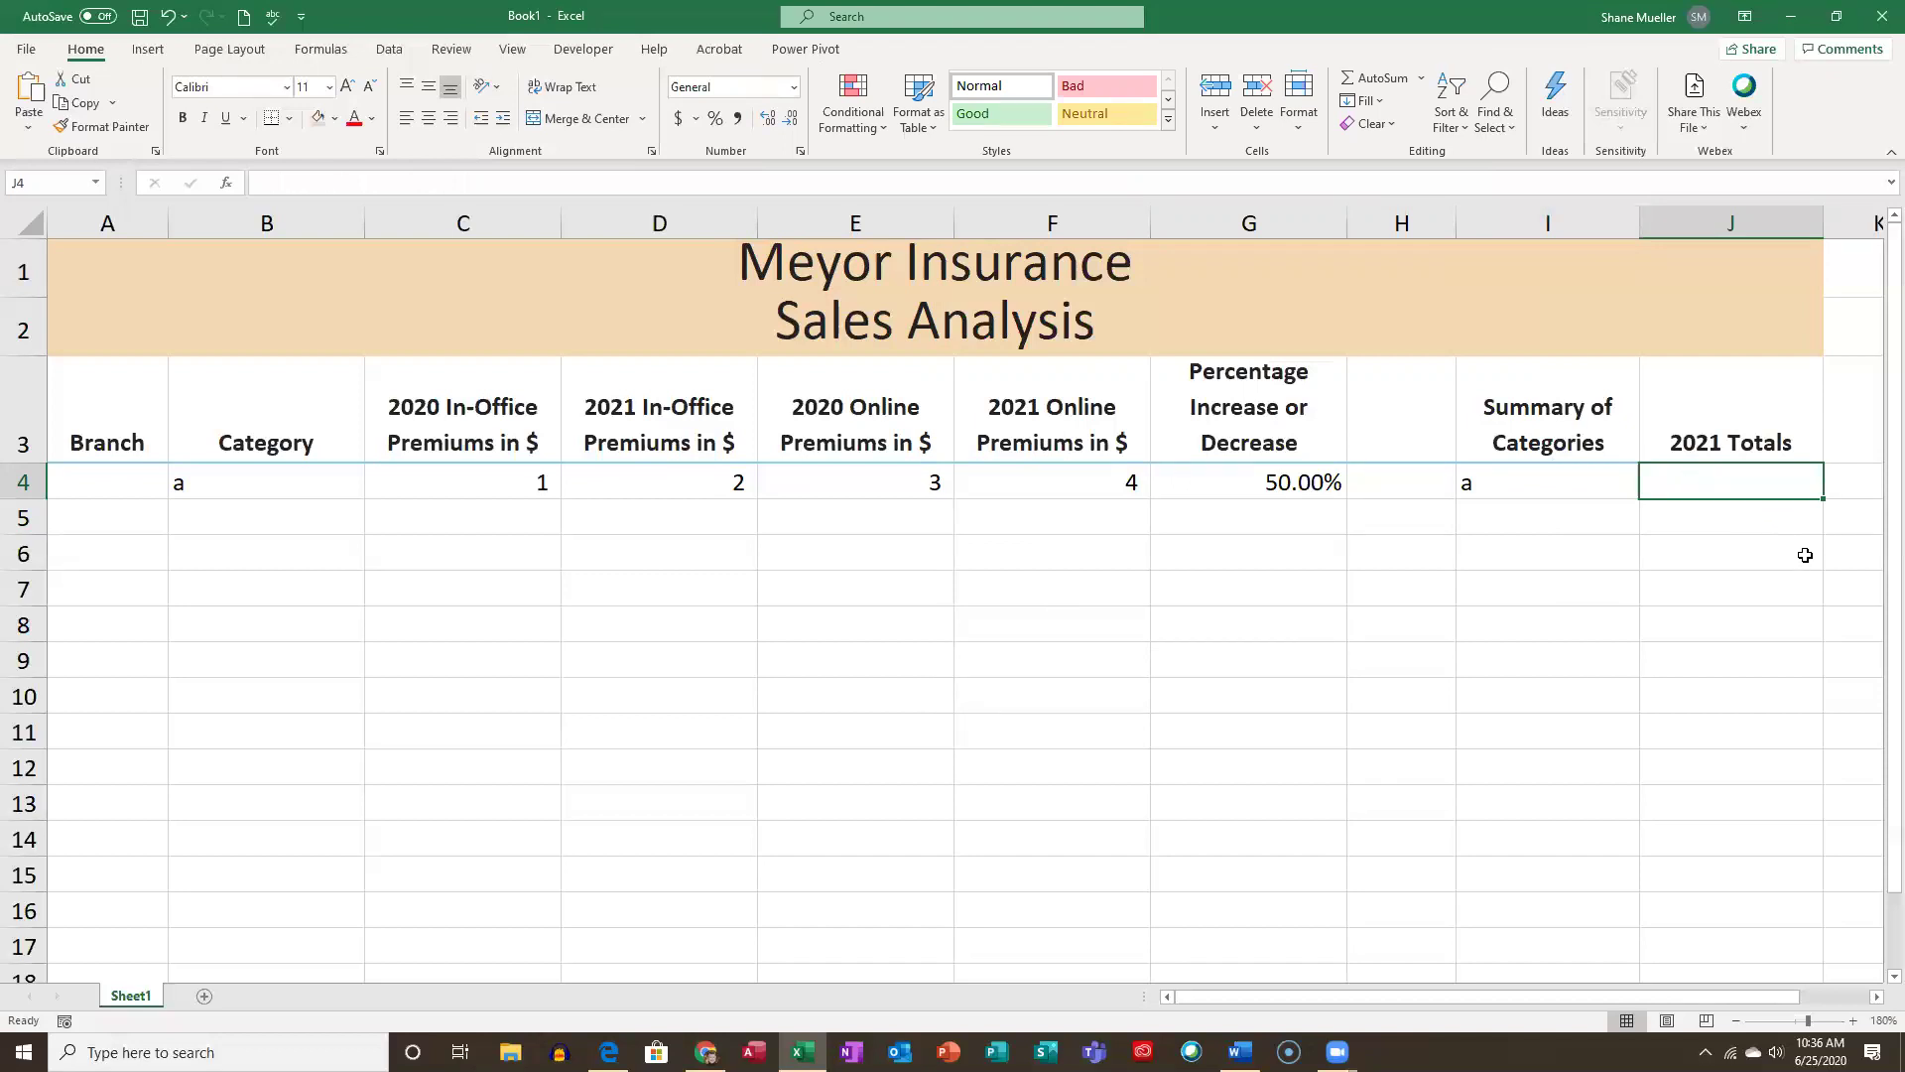
pyautogui.write('=')
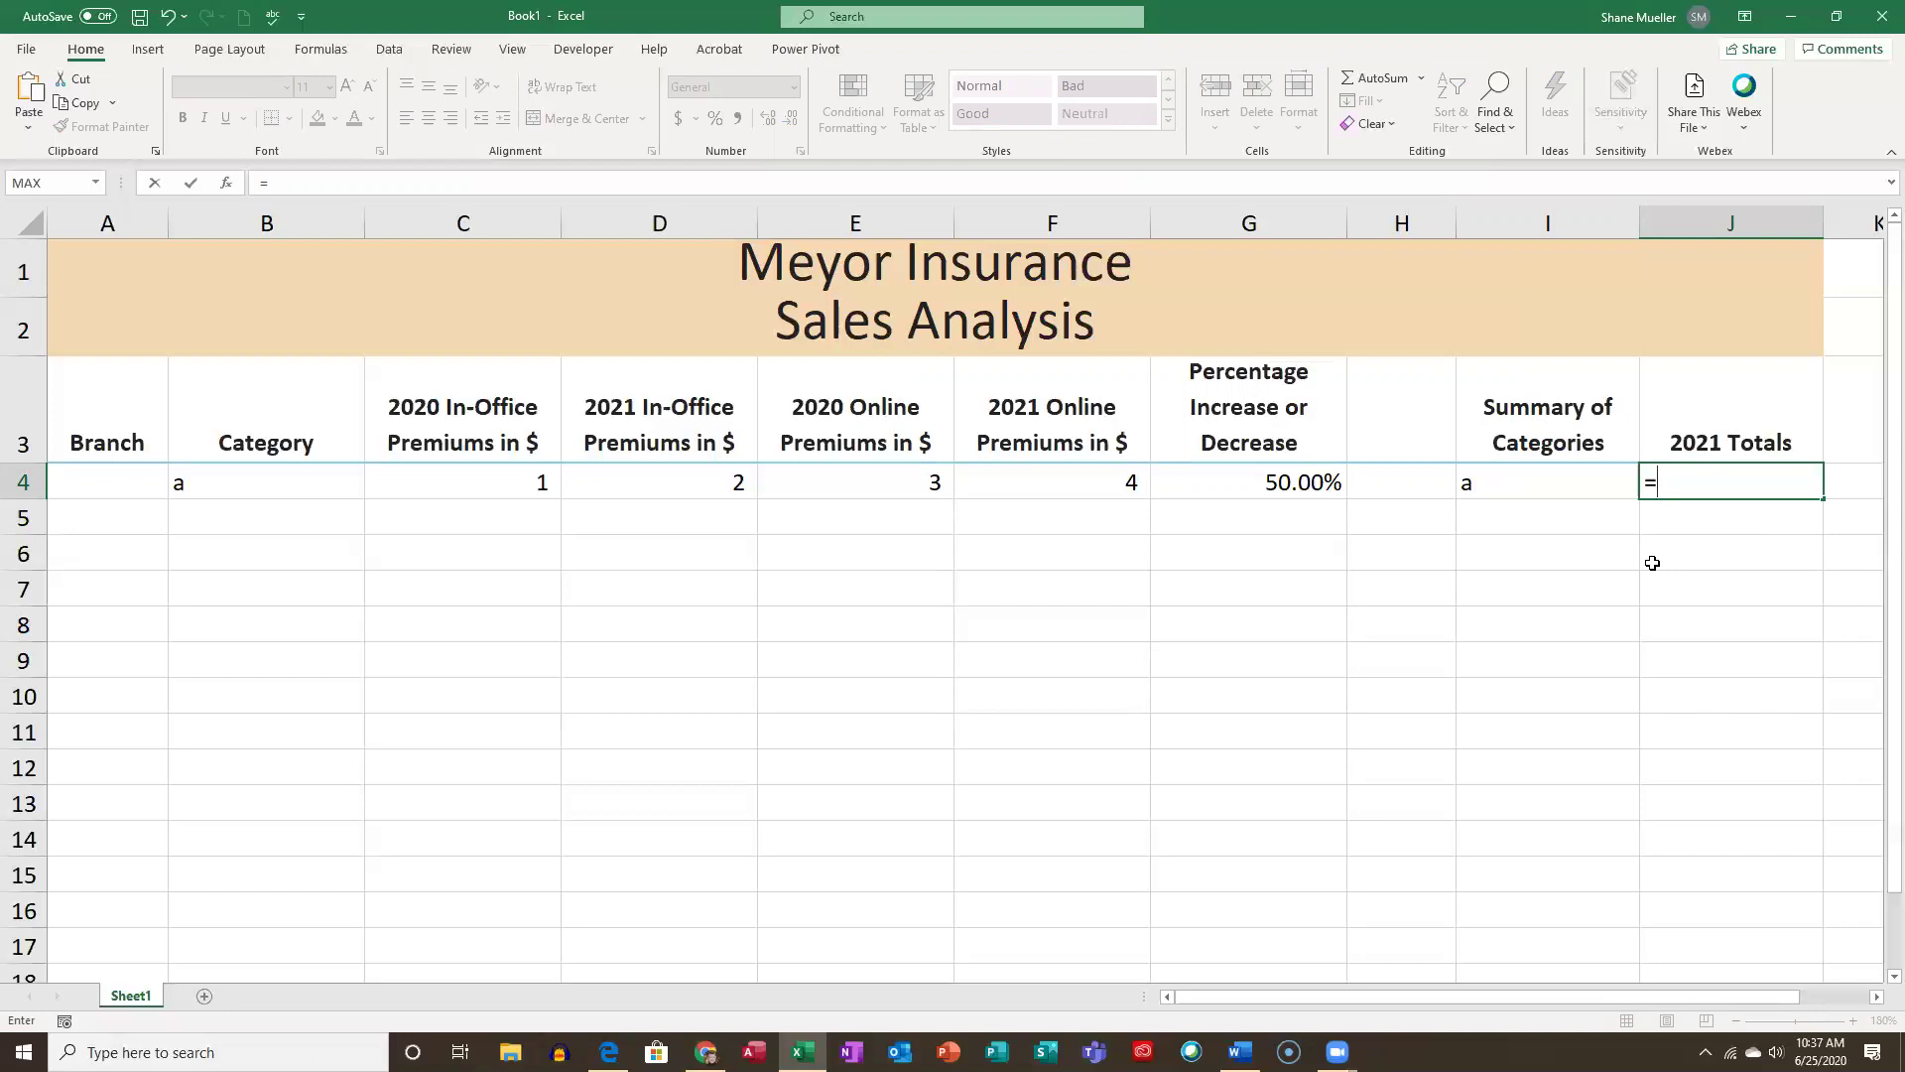
pyautogui.write('sumif')
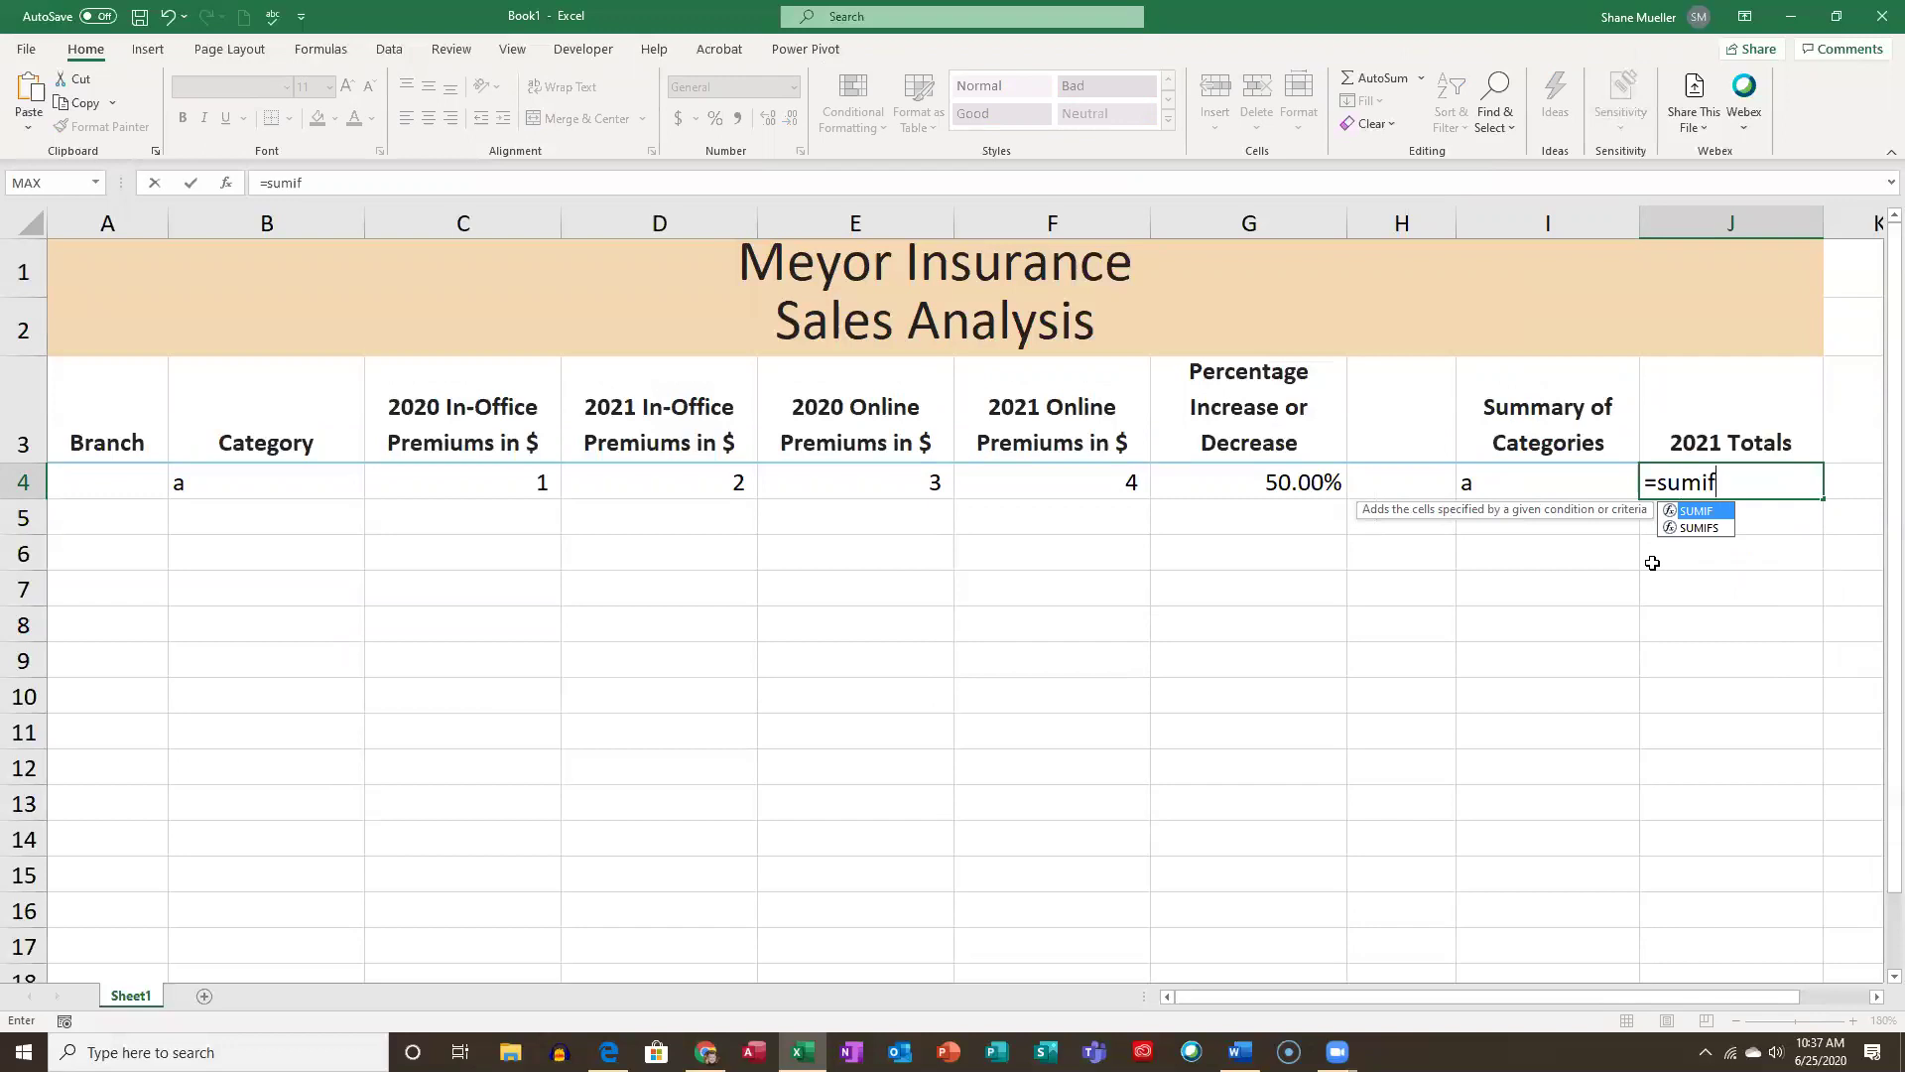
pyautogui.write('(')
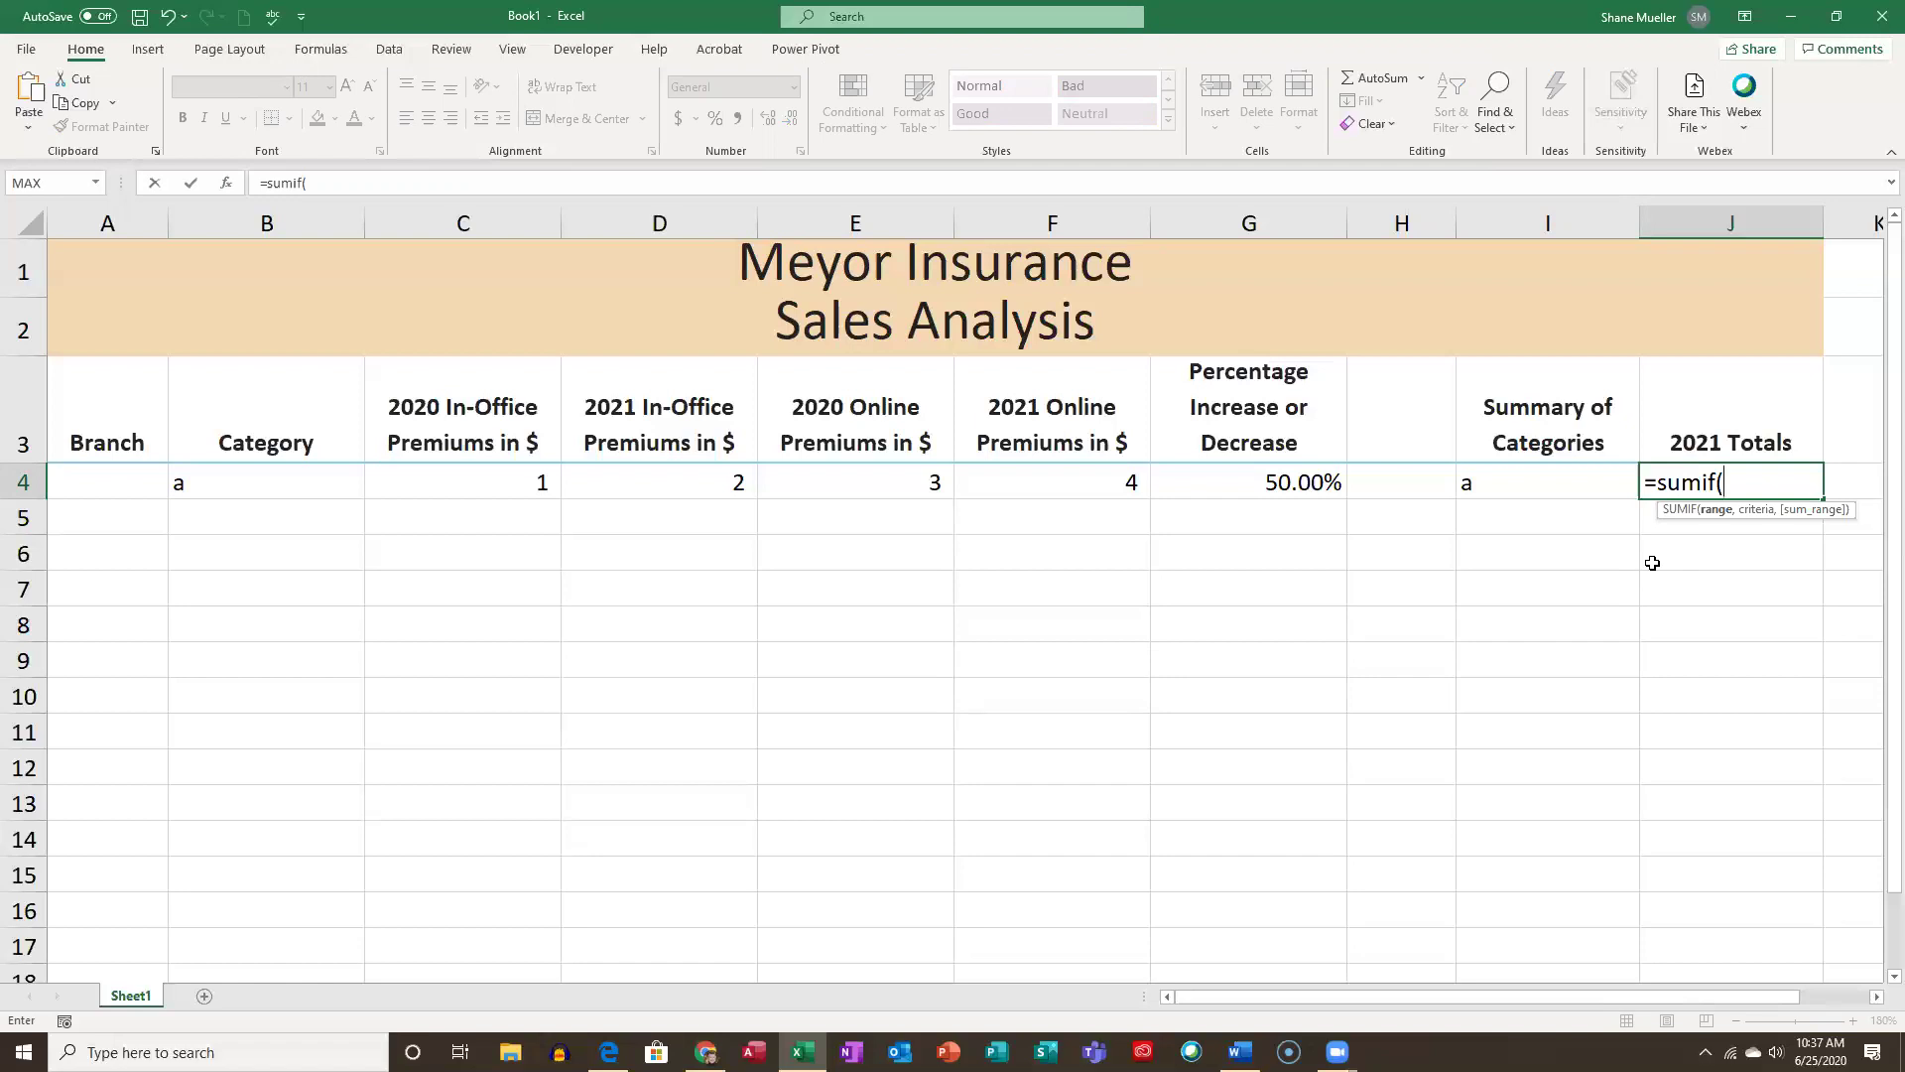
pyautogui.write('$B$4:')
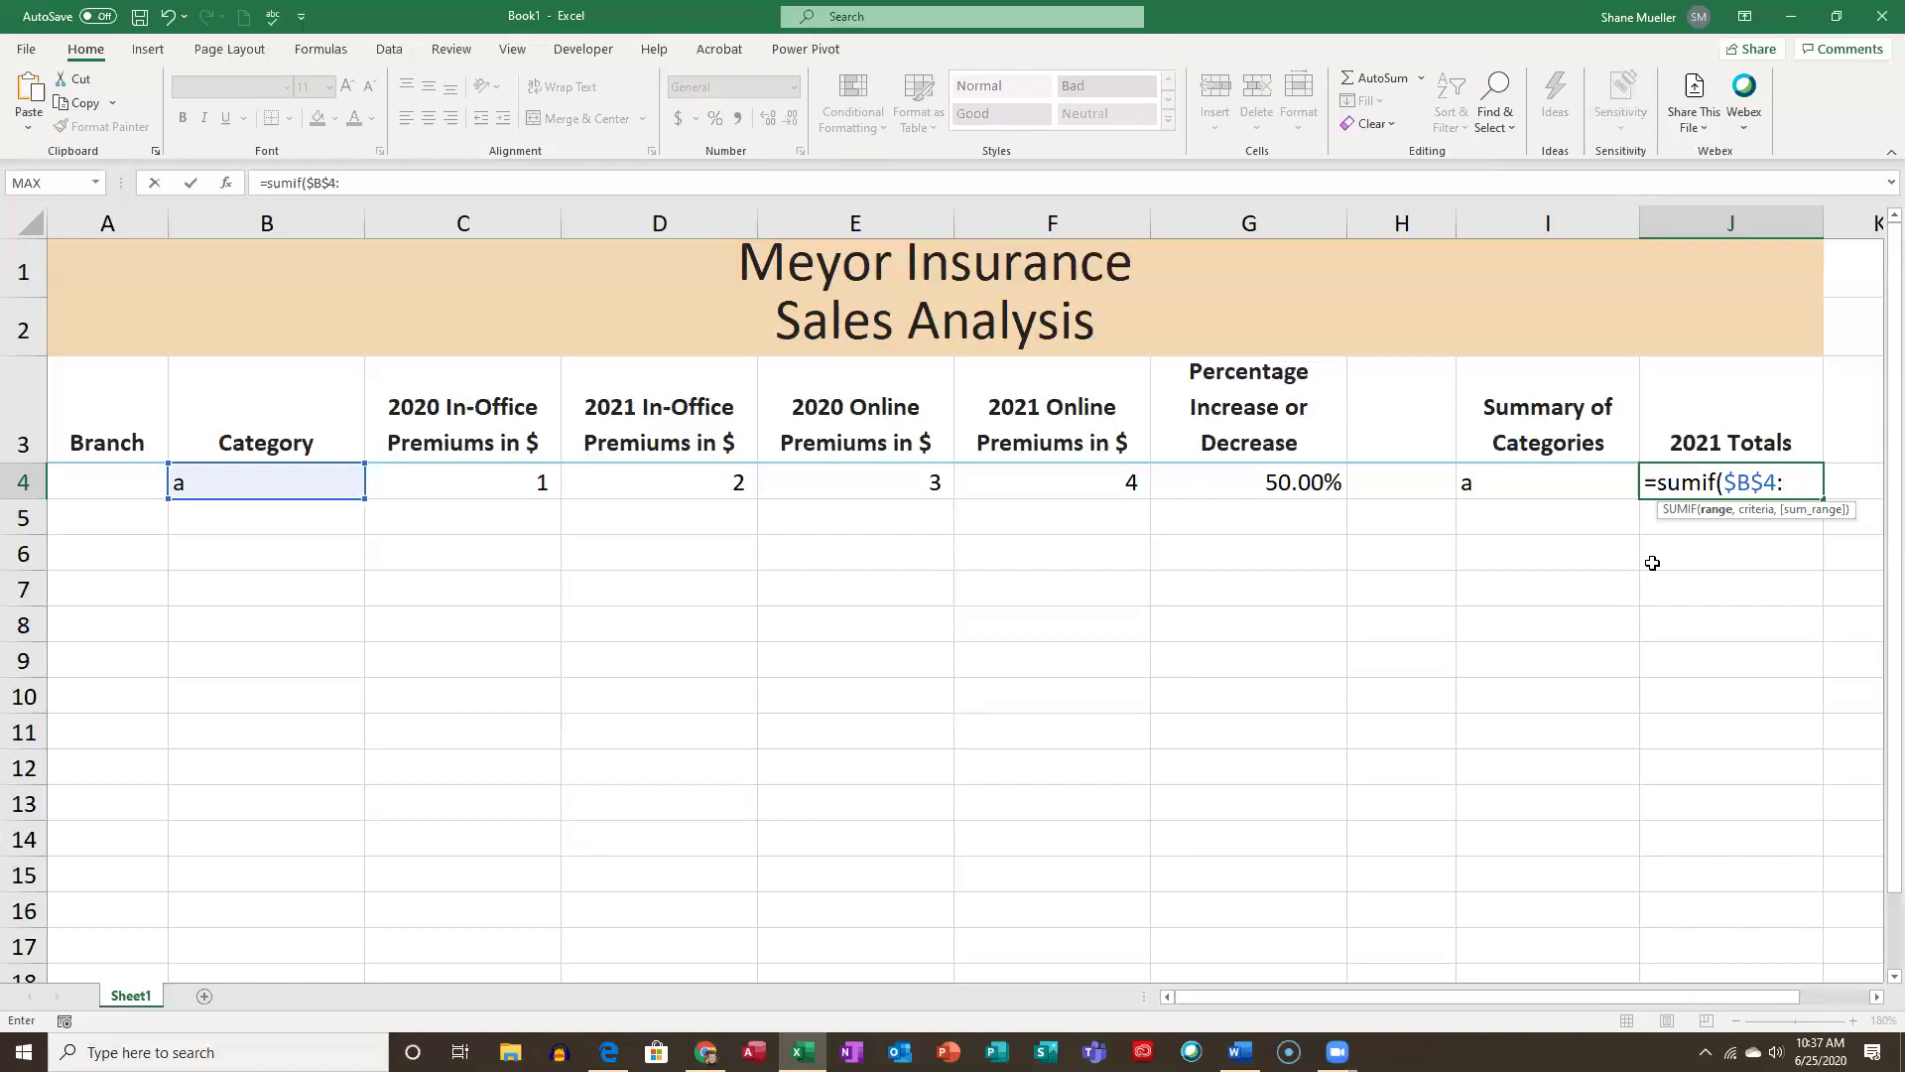
pyautogui.write('$B$100')
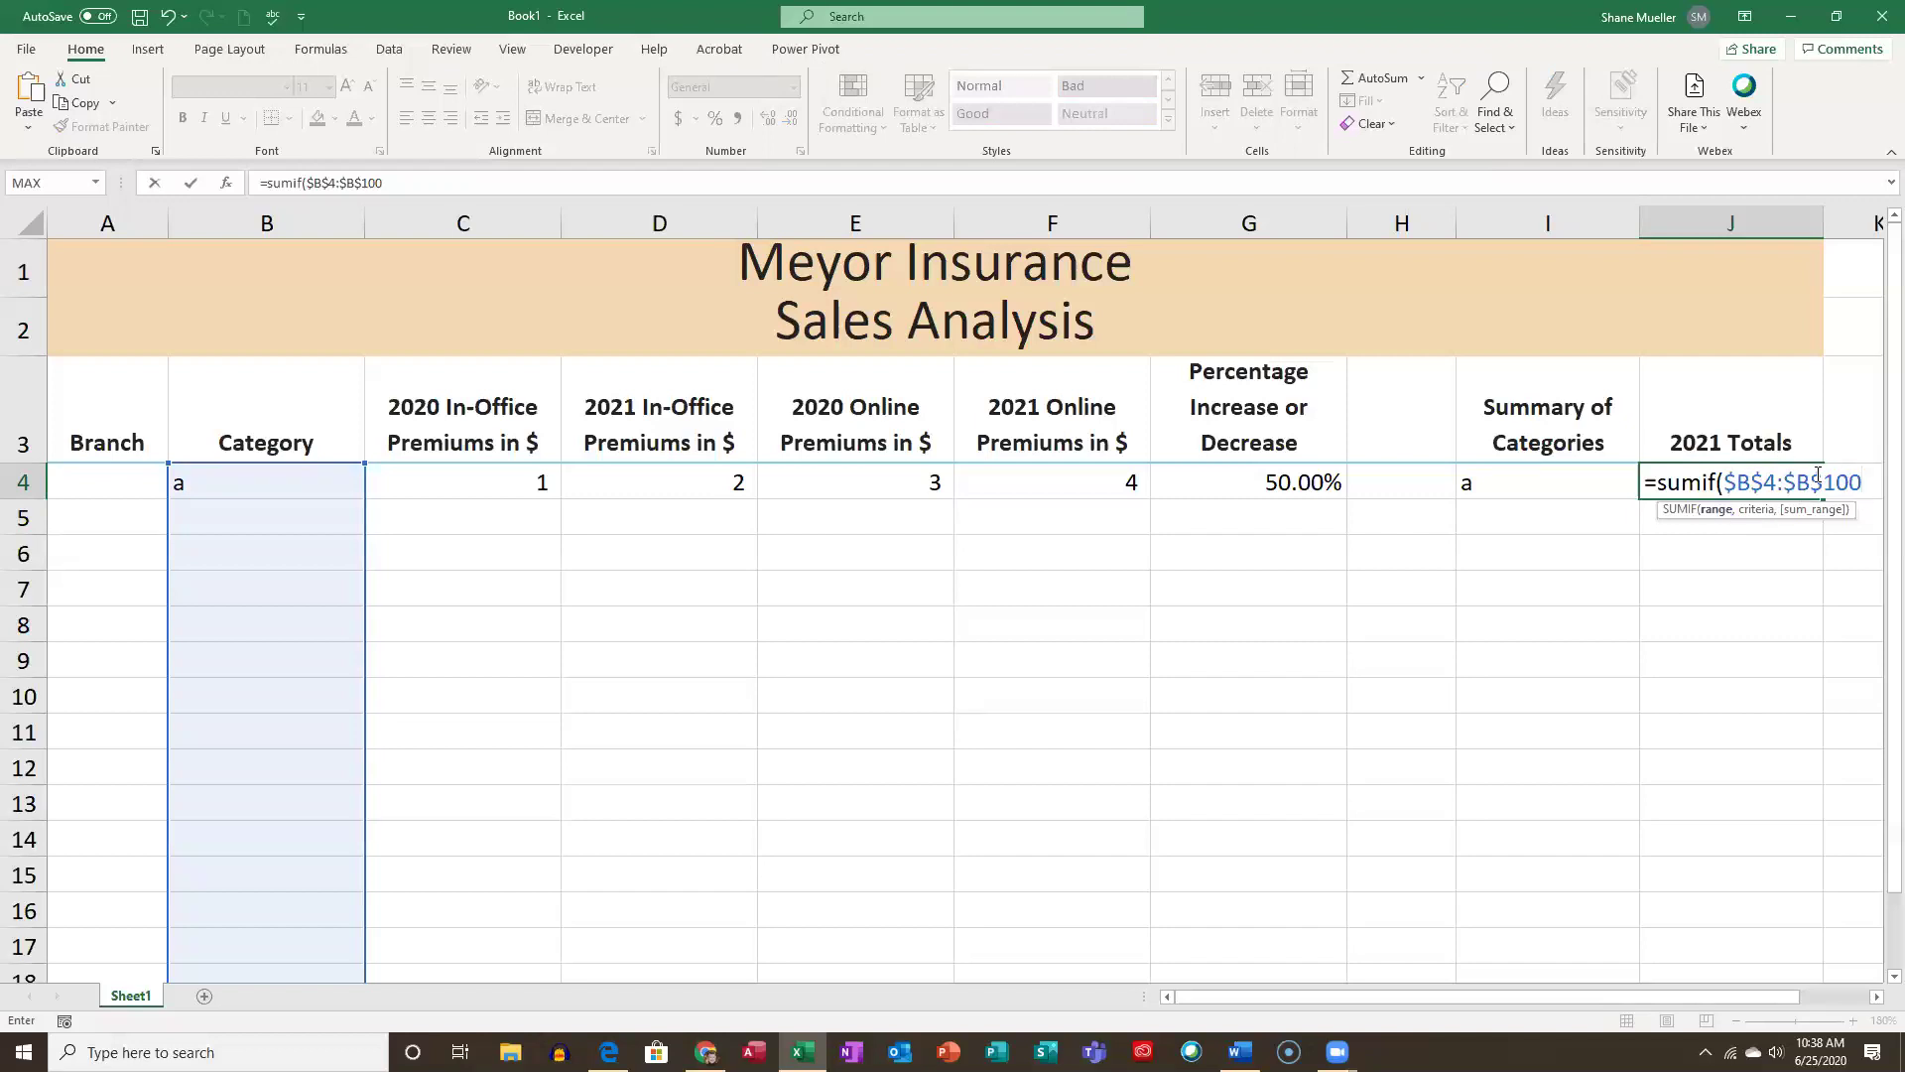
# Complete the SUMIF in cell J4 with criteria I4 and the 2021 in-office sum range $D$4:$D$100.
pyautogui.write(',')
pyautogui.click(1523, 478)
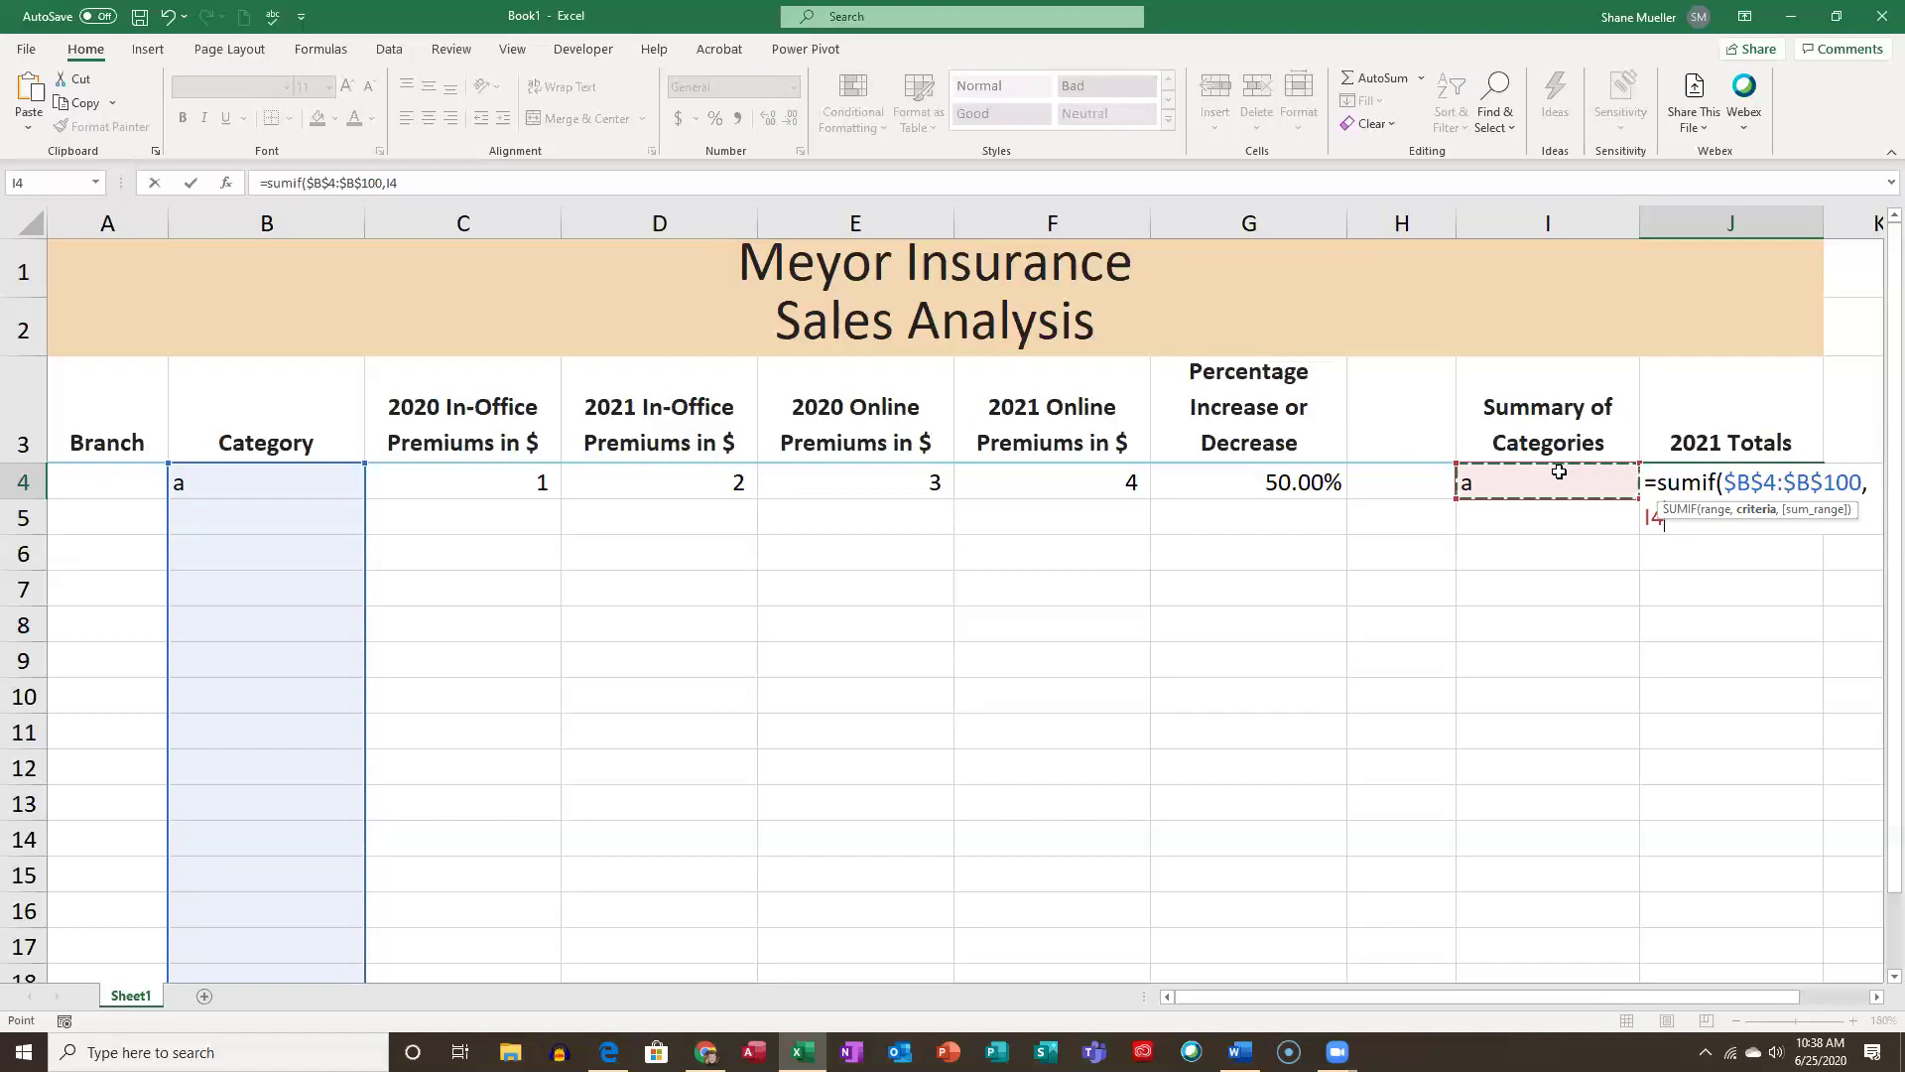
pyautogui.write(',')
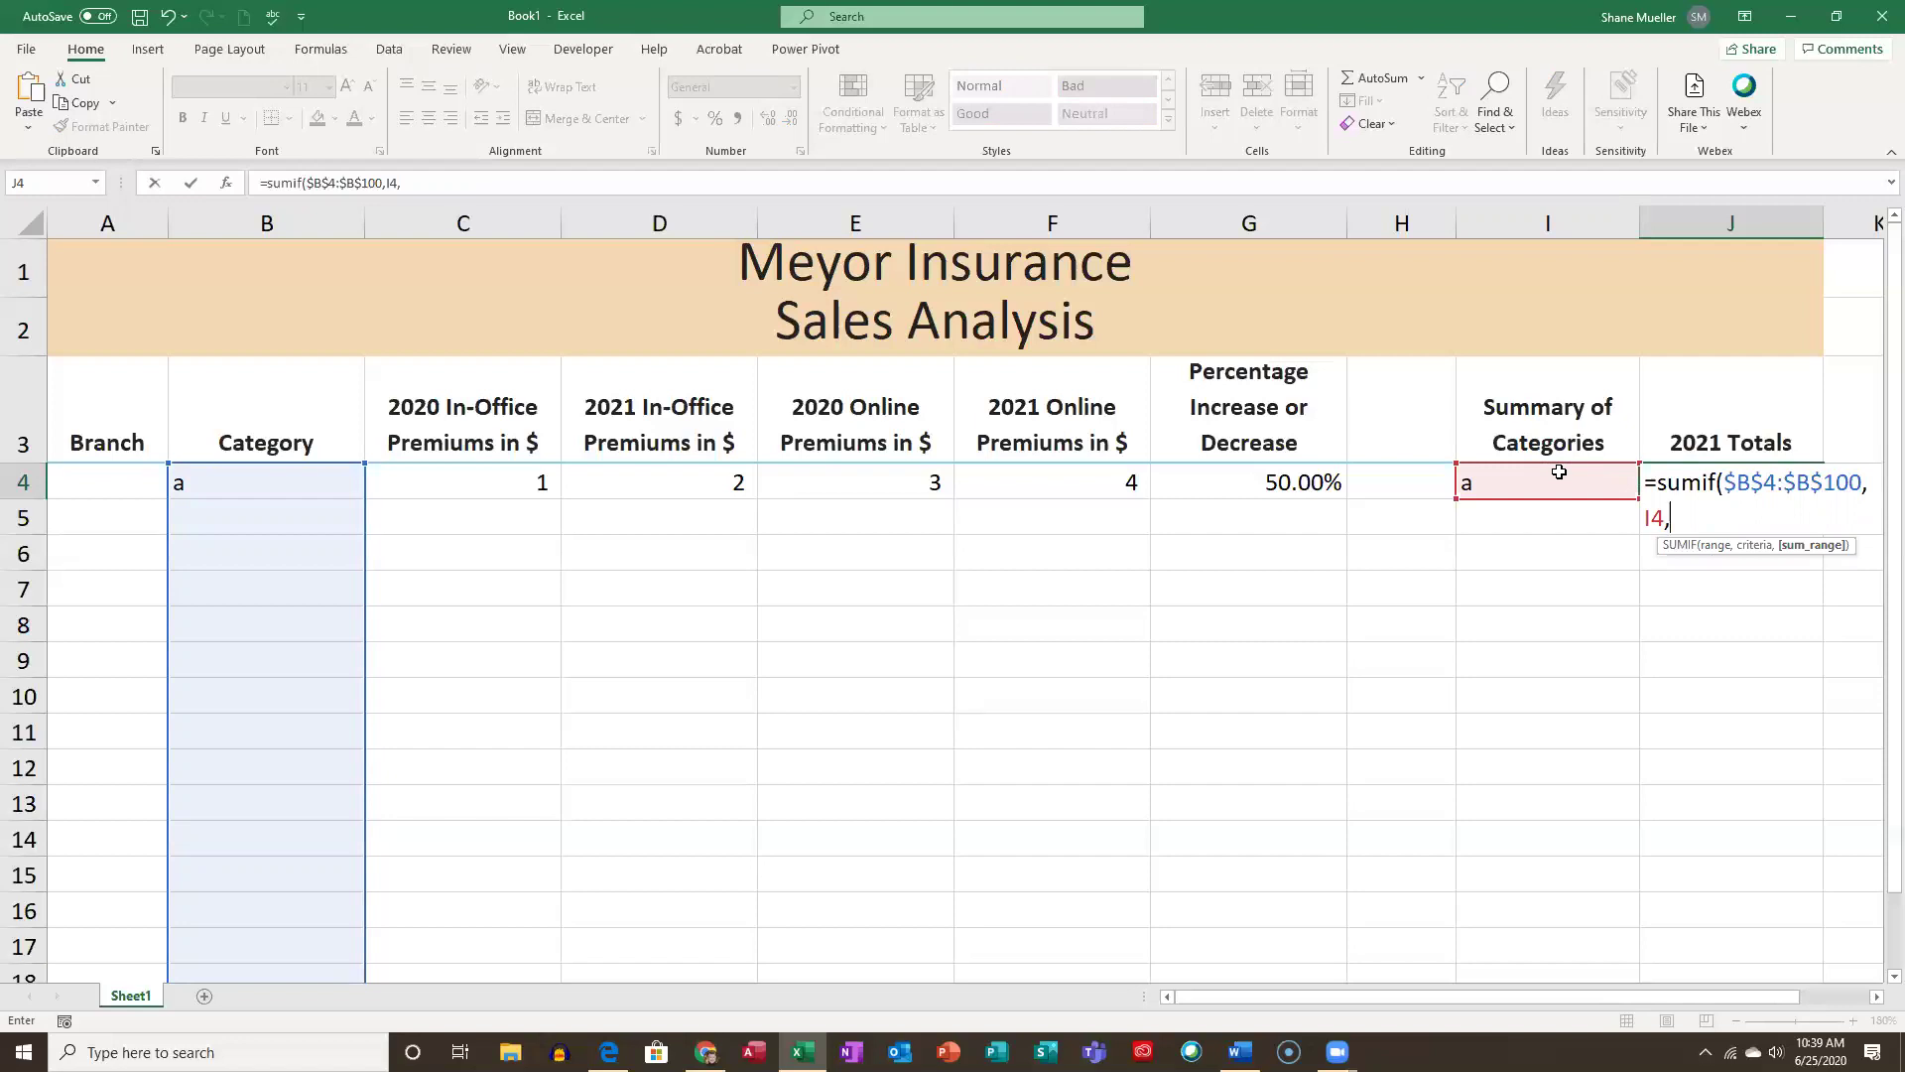
pyautogui.write('$D$4:')
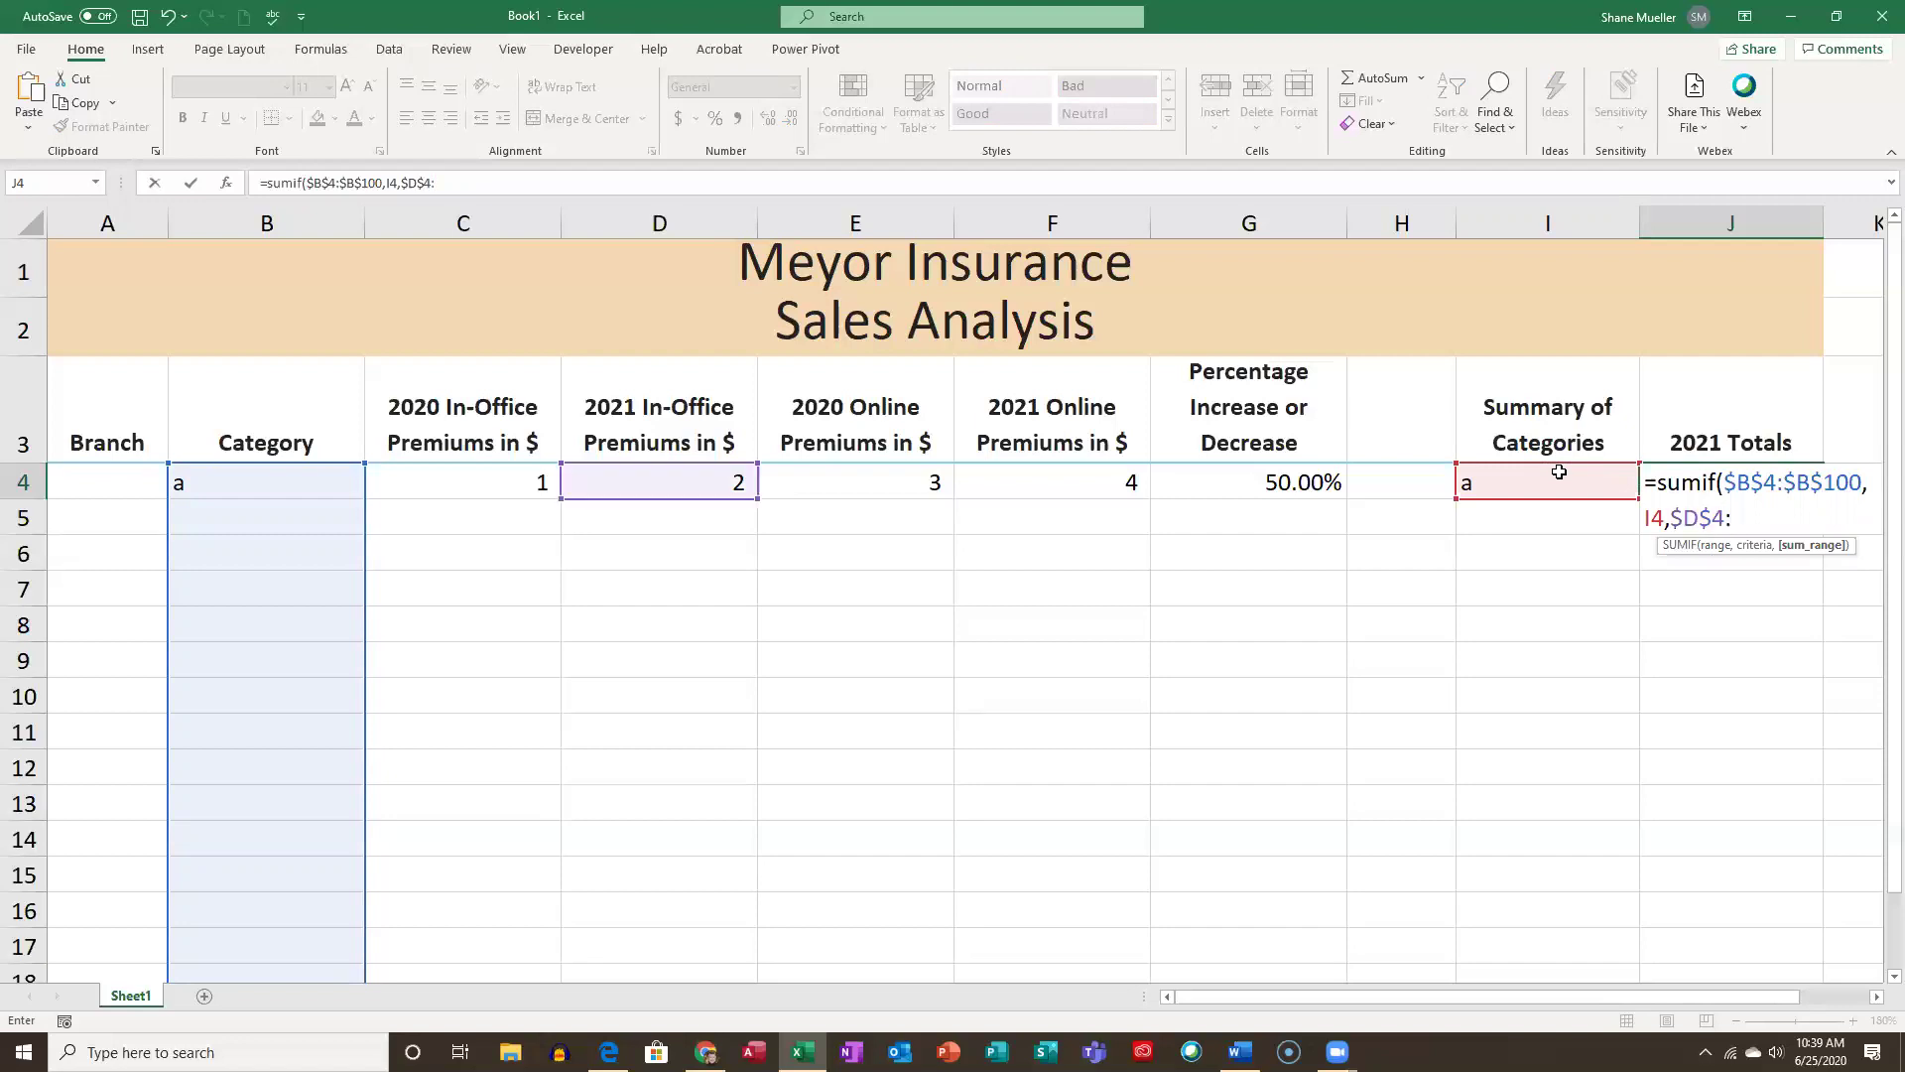
pyautogui.write('$D$100')
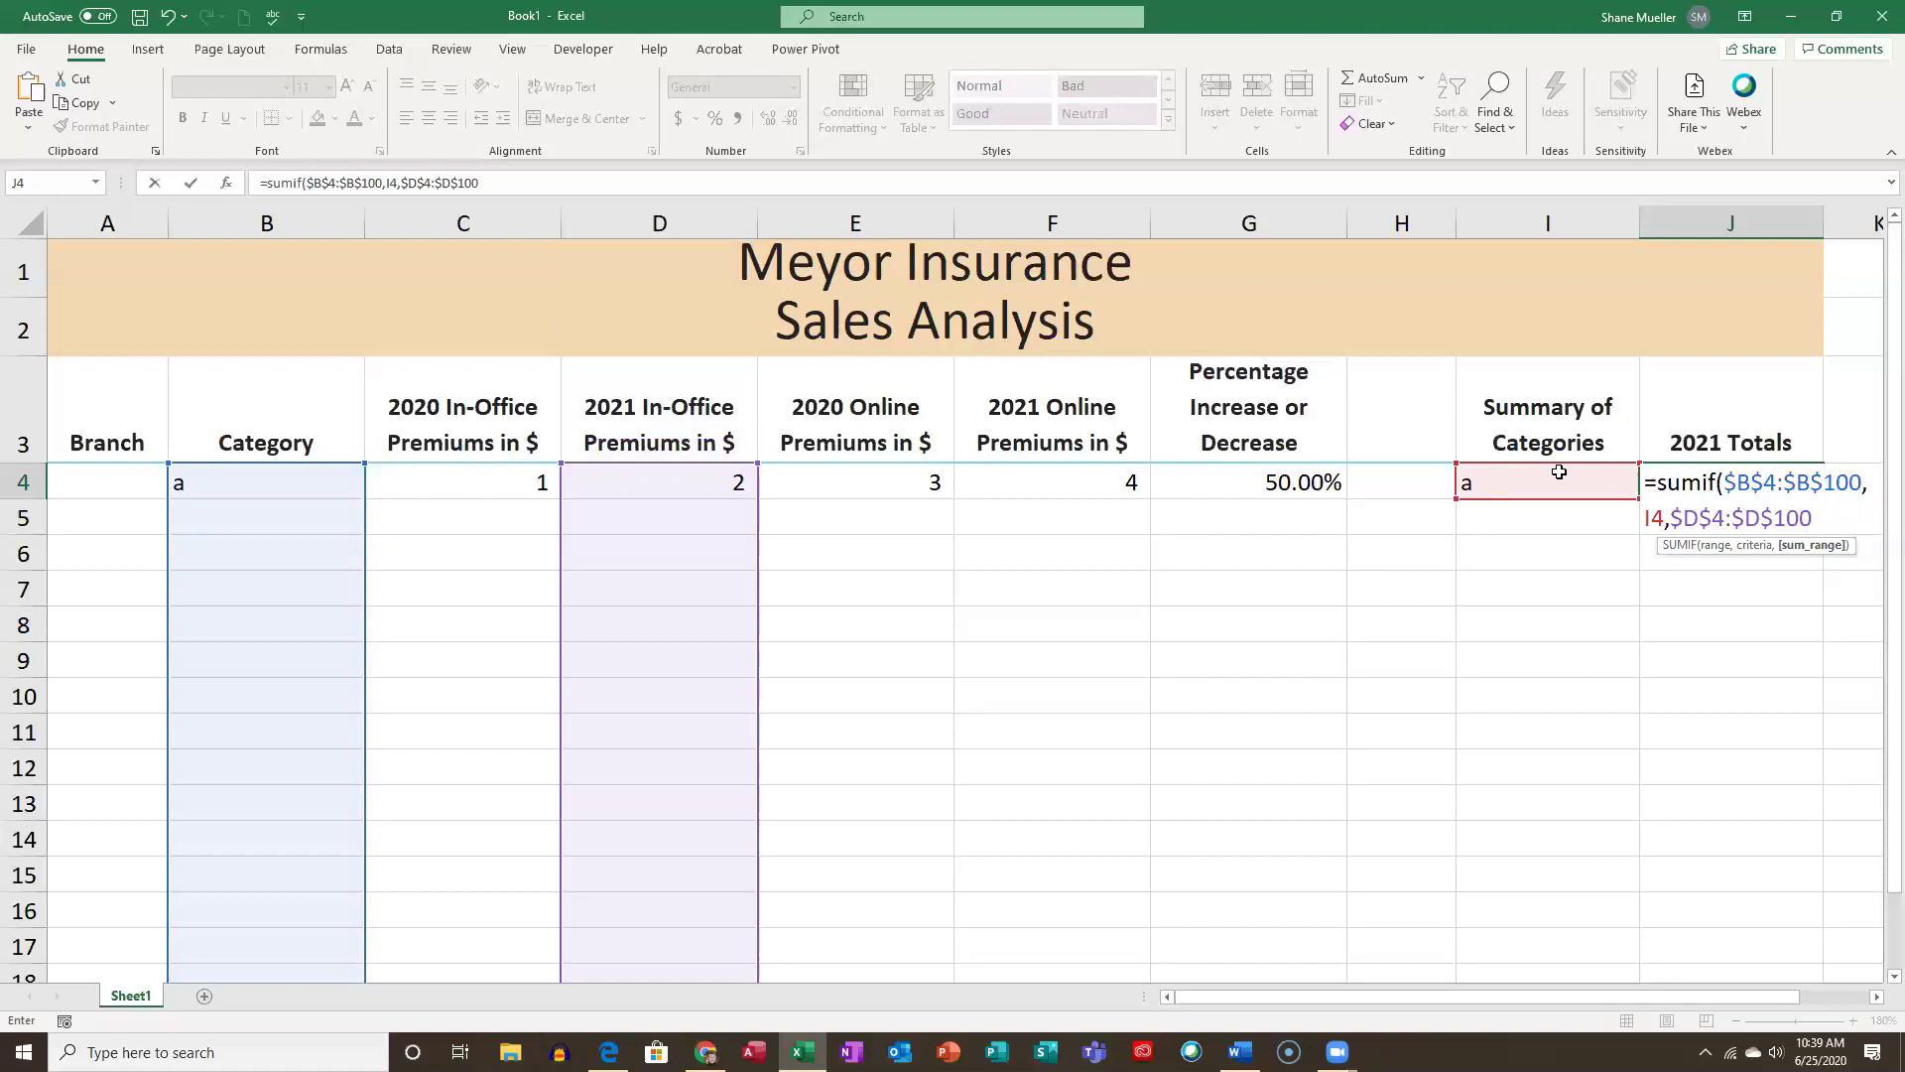
pyautogui.scroll(-18, 586, 650)
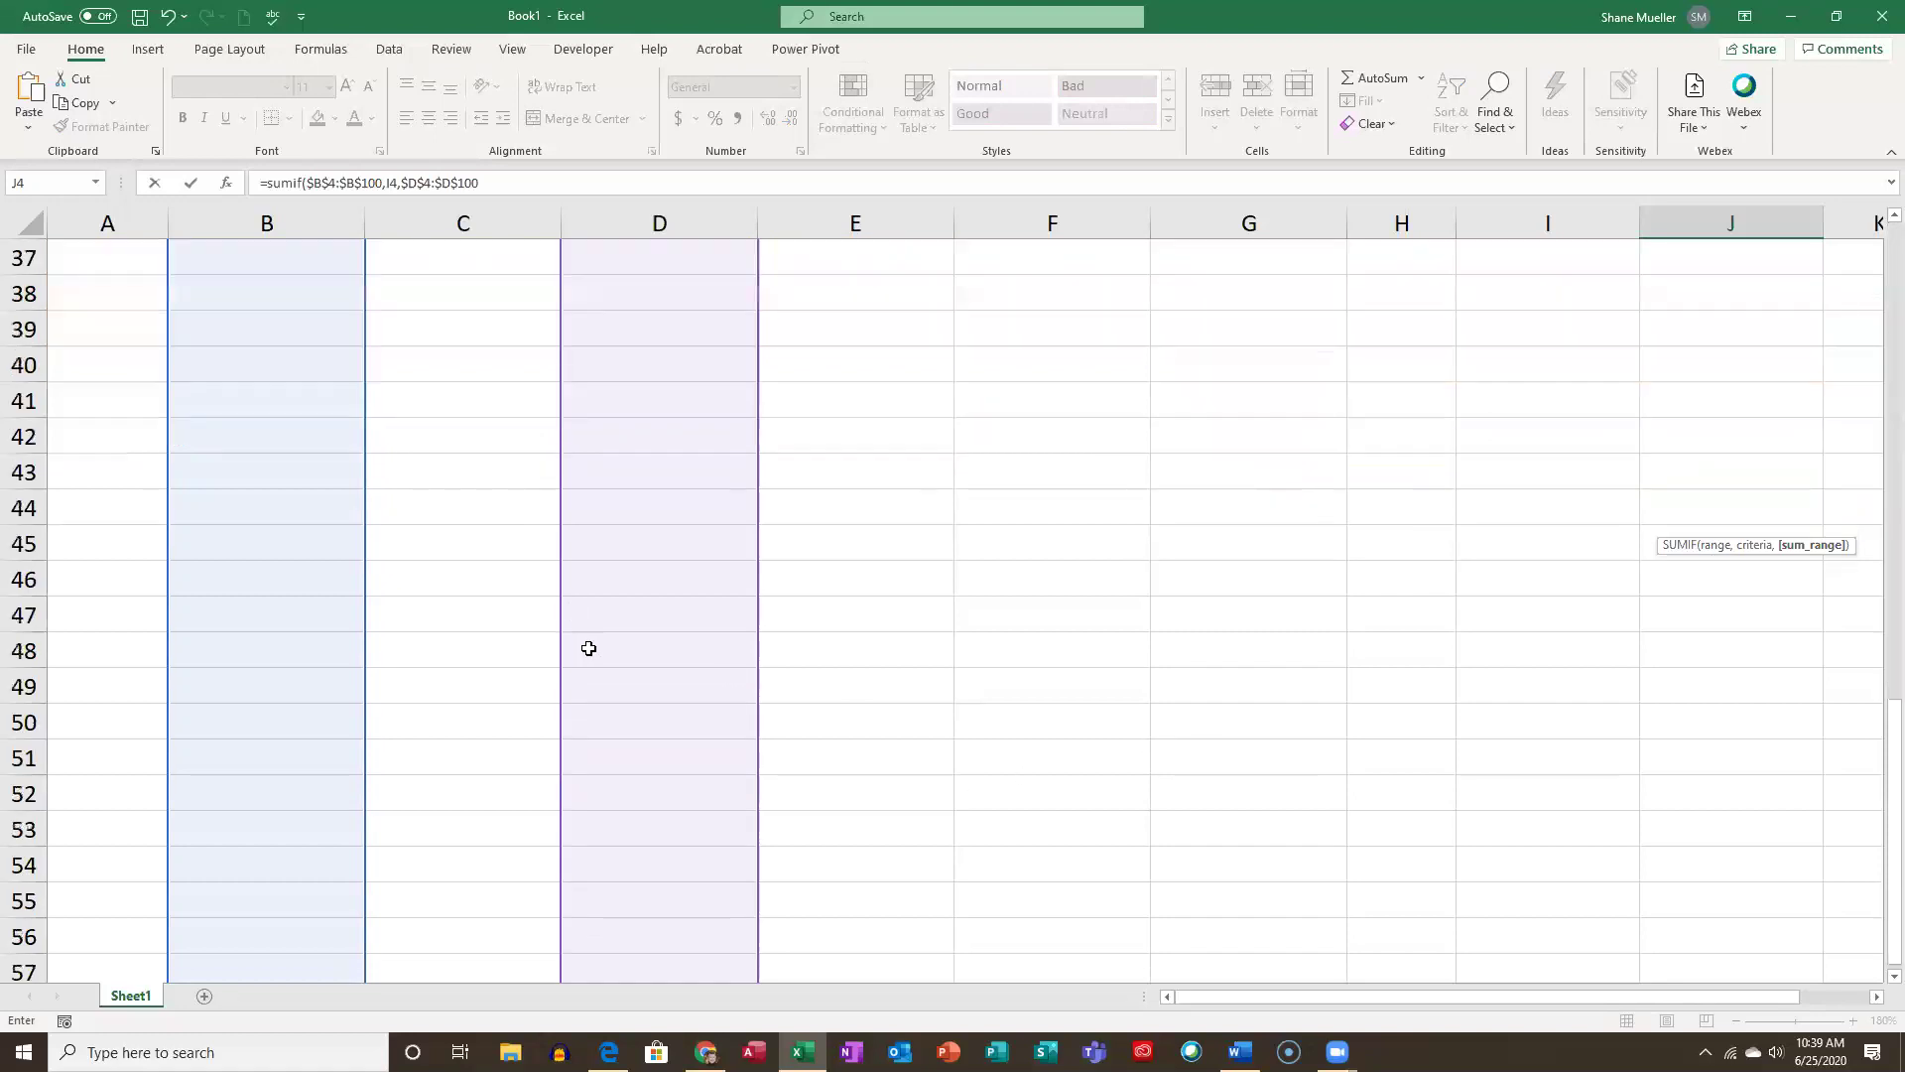
pyautogui.scroll(-16, 622, 695)
pyautogui.scroll(7, 622, 655)
pyautogui.scroll(-4, 622, 652)
pyautogui.scroll(20, 623, 652)
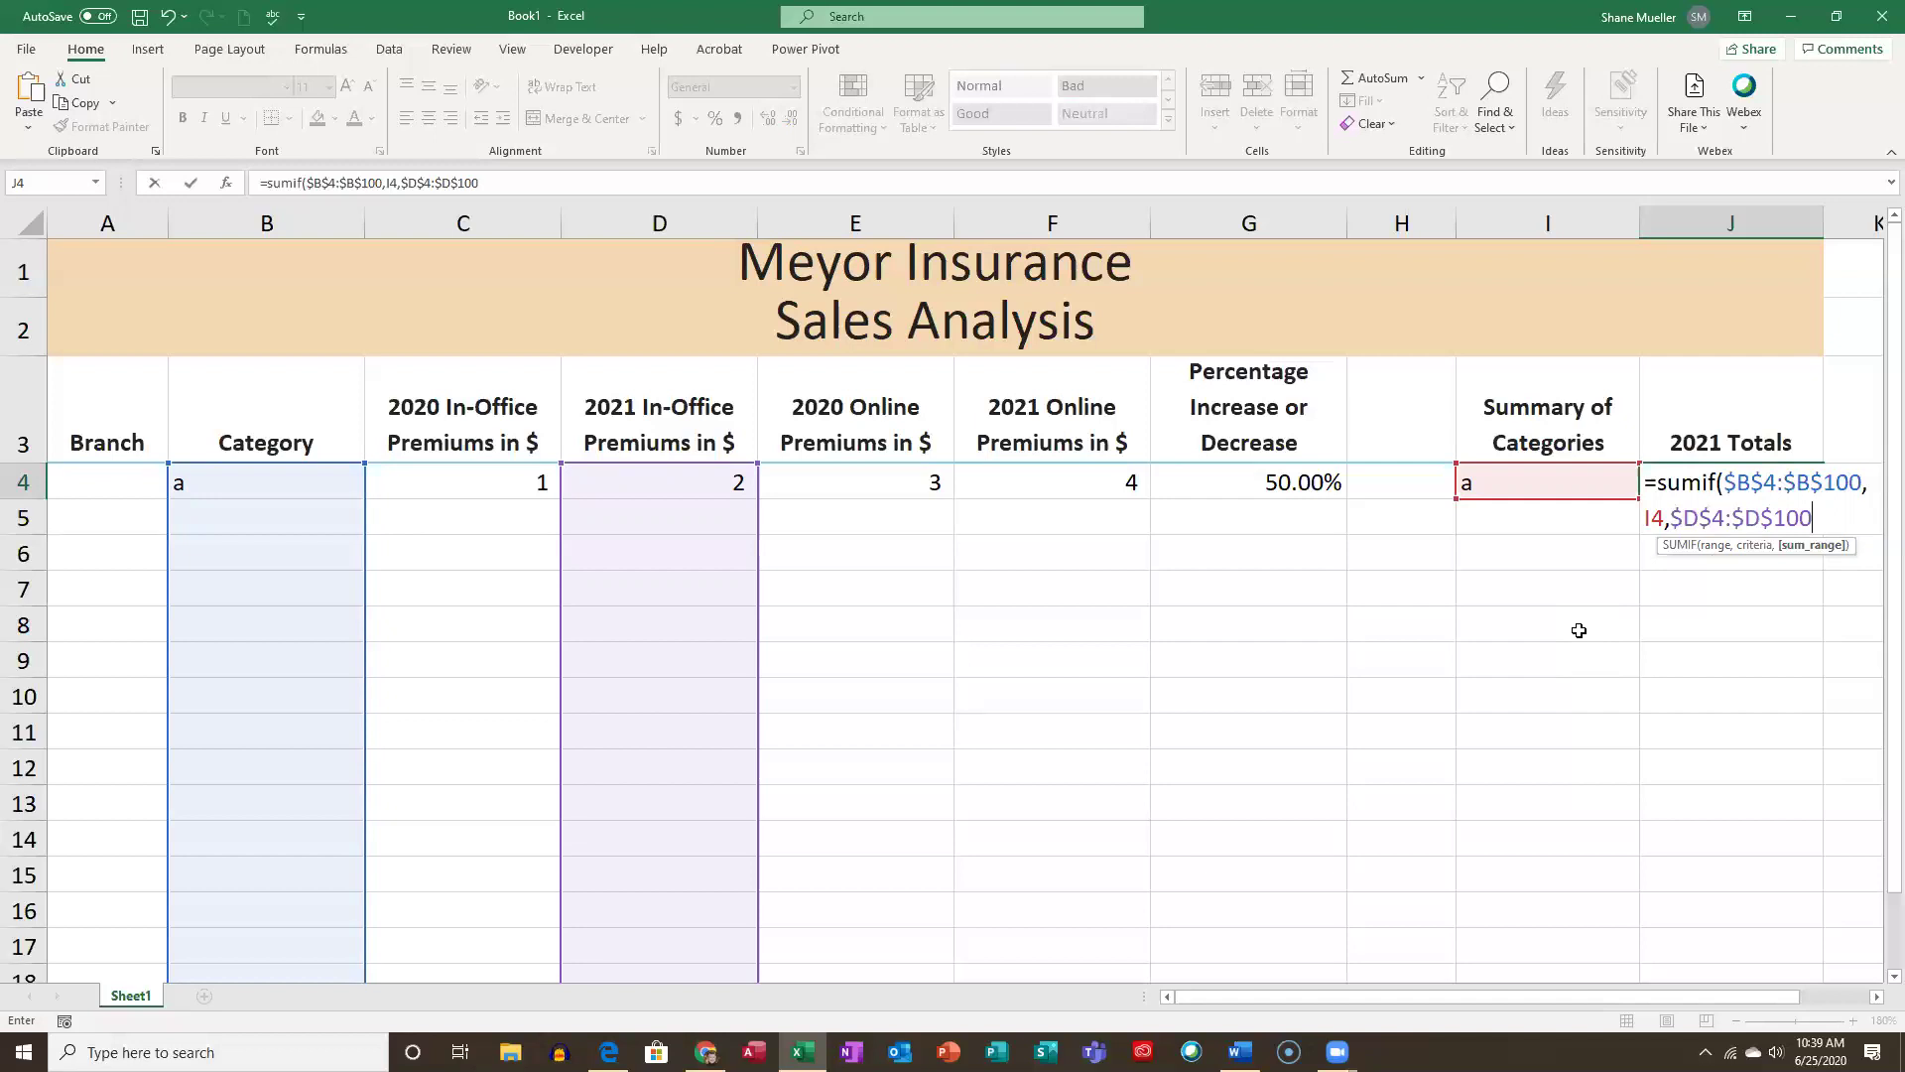
pyautogui.write(')')
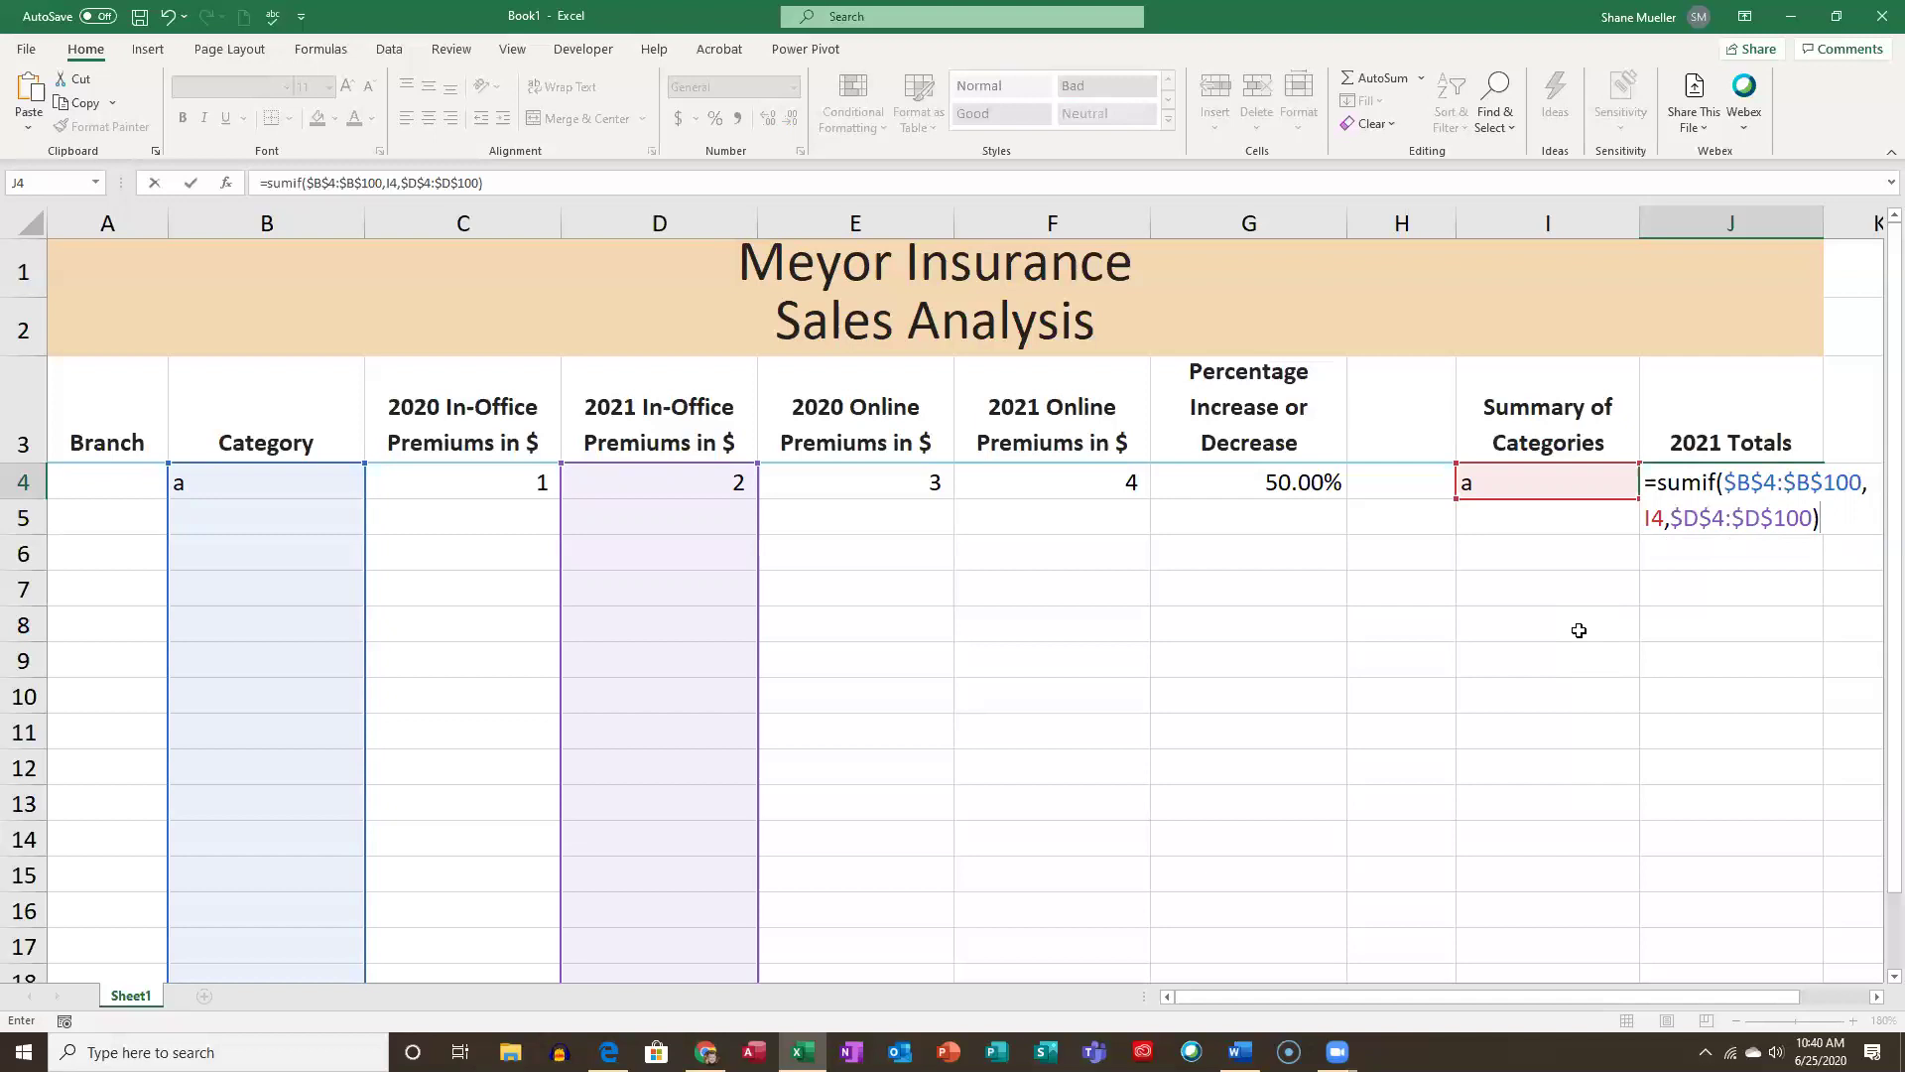
# Add +SUMIF($B$4:$B$100,I4,$F$4:$F$100) to the formula in cell J4 to include the 2021 online premiums, and enter it.
pyautogui.write('+sumif')
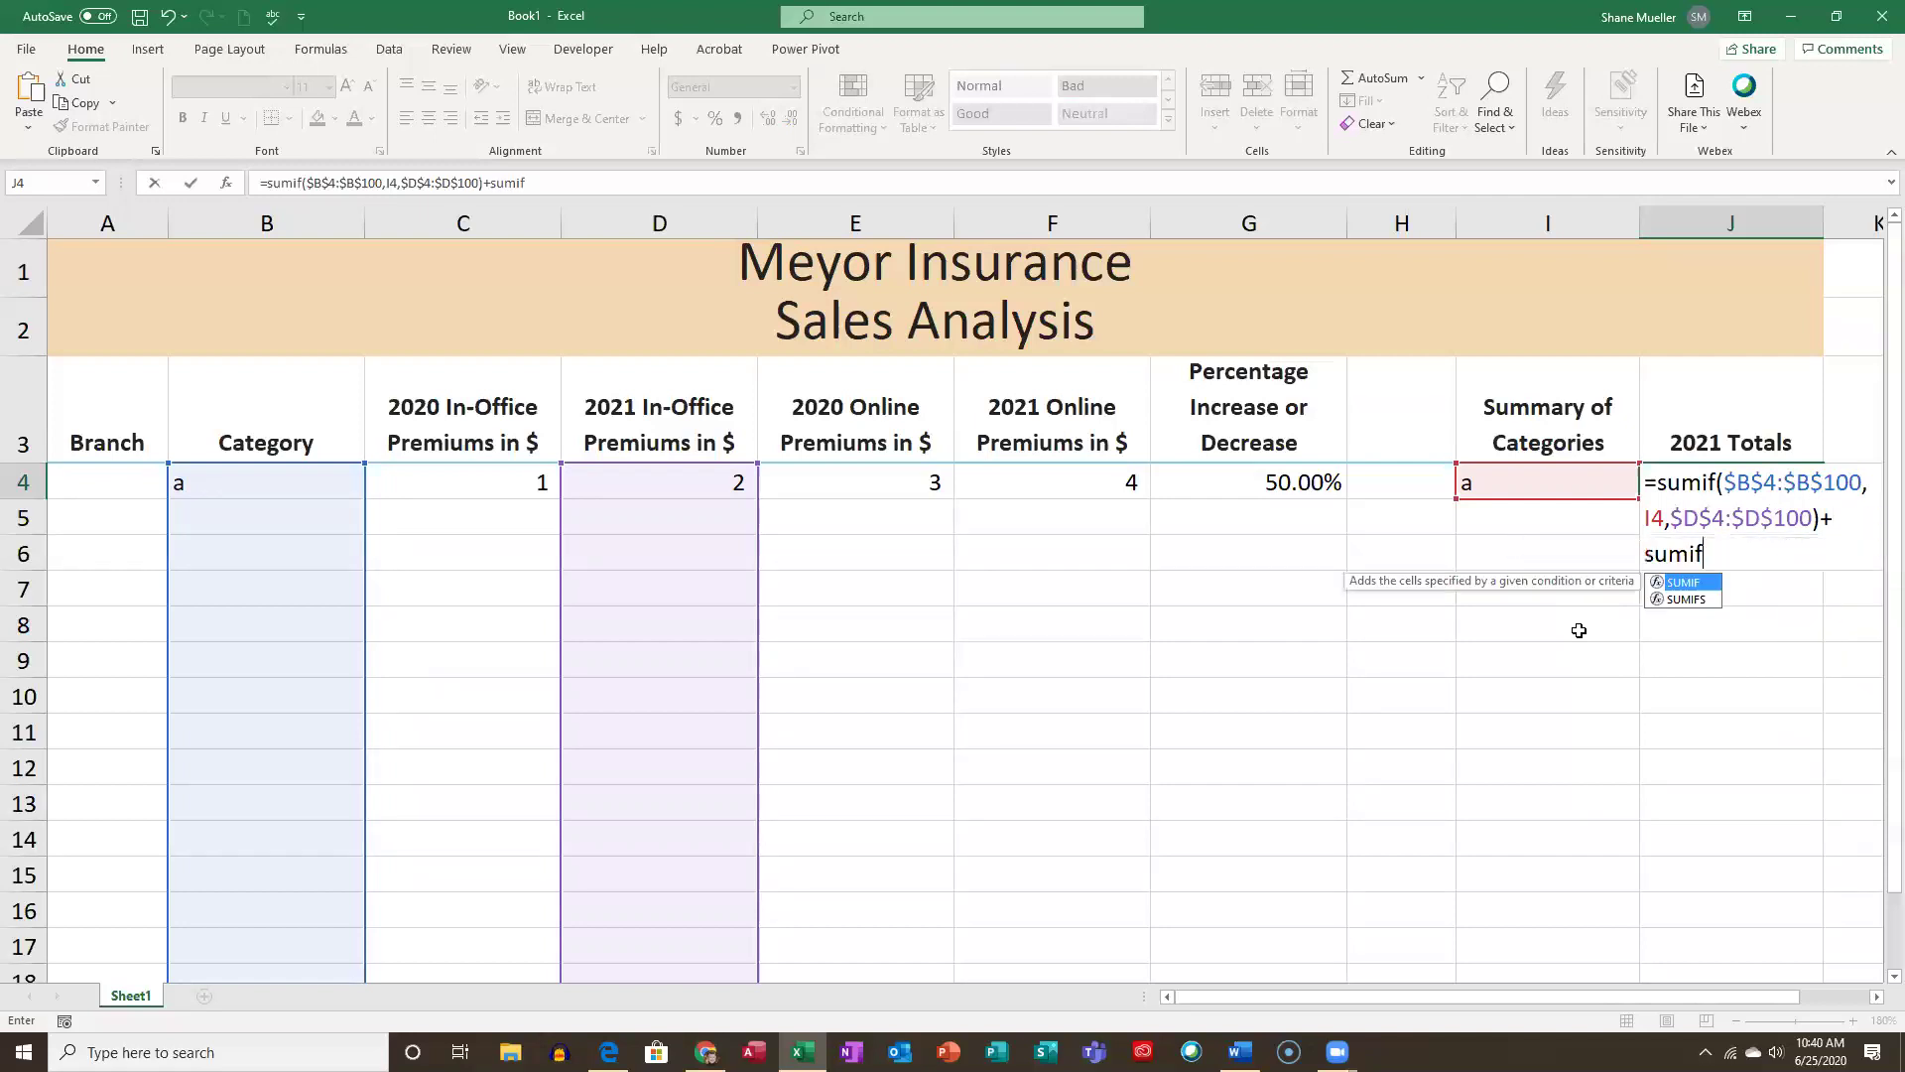
pyautogui.write('(')
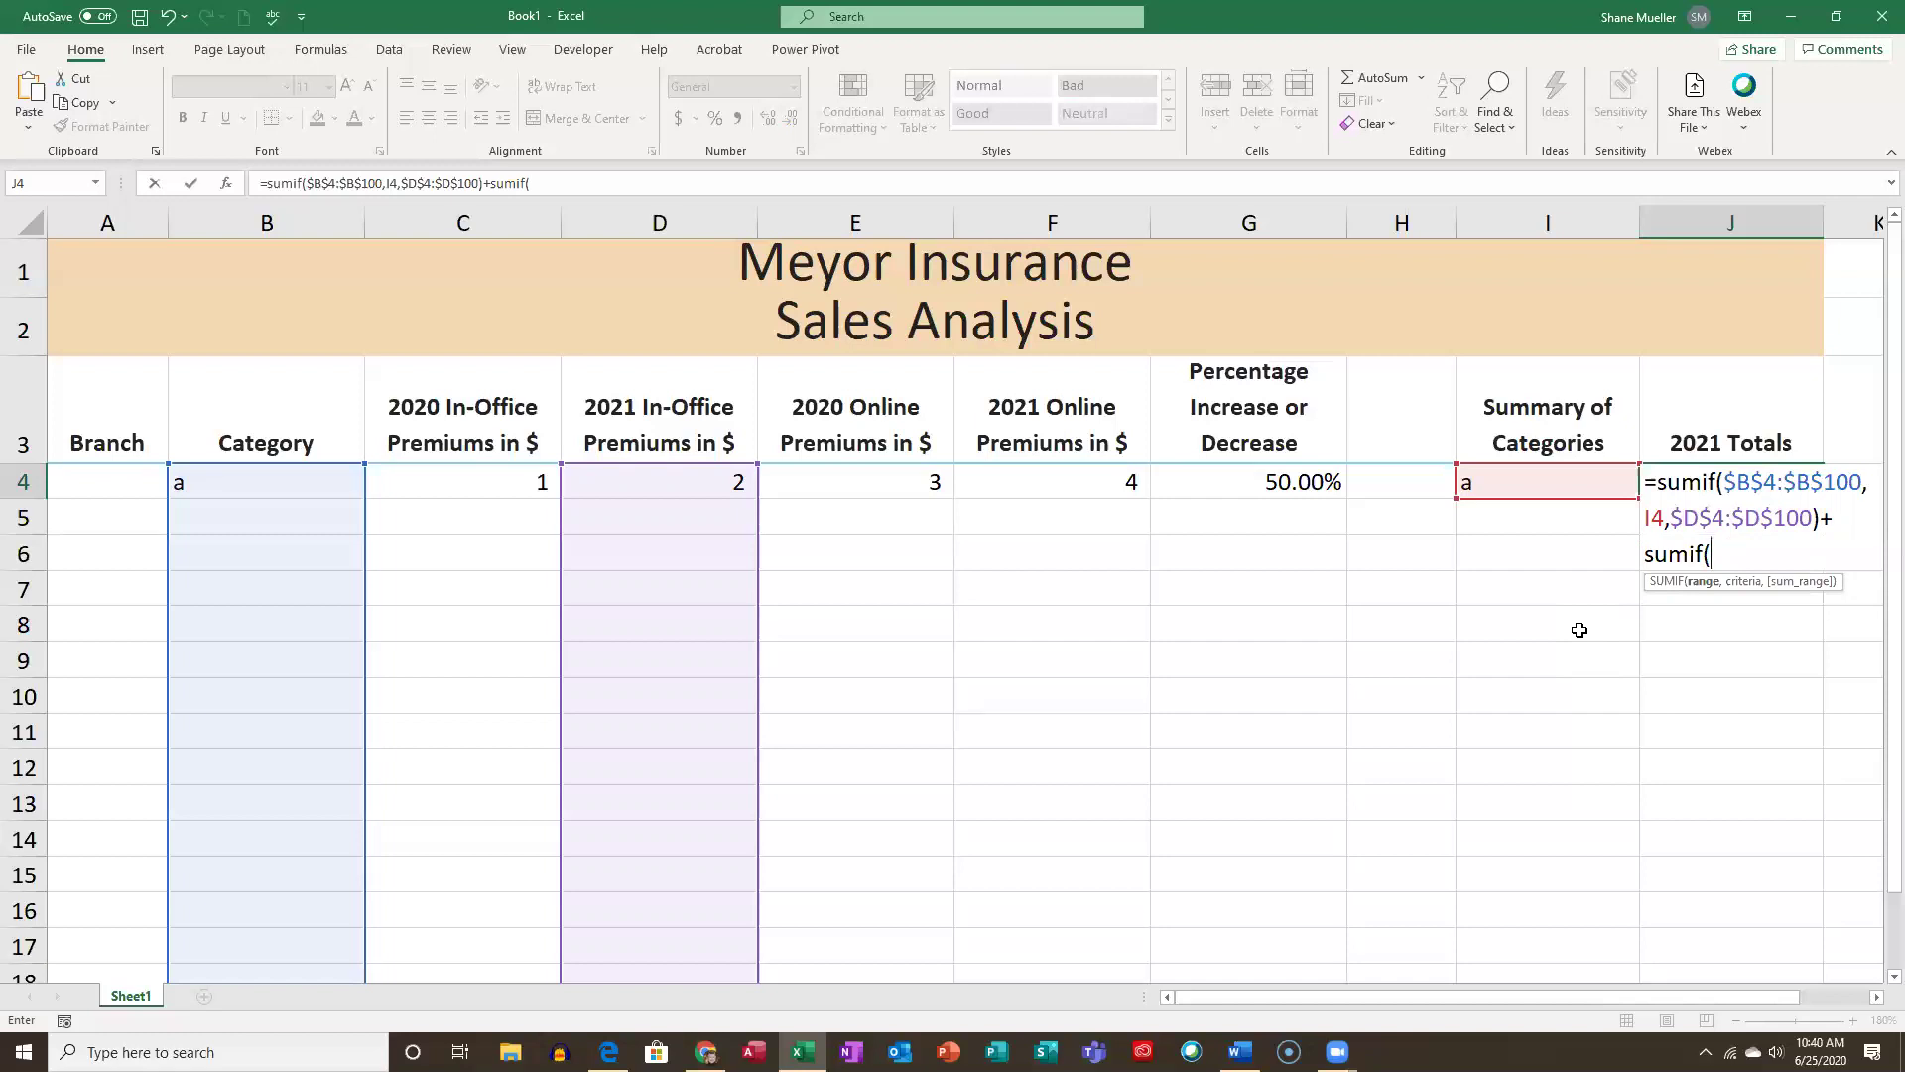
pyautogui.write('$B$4:')
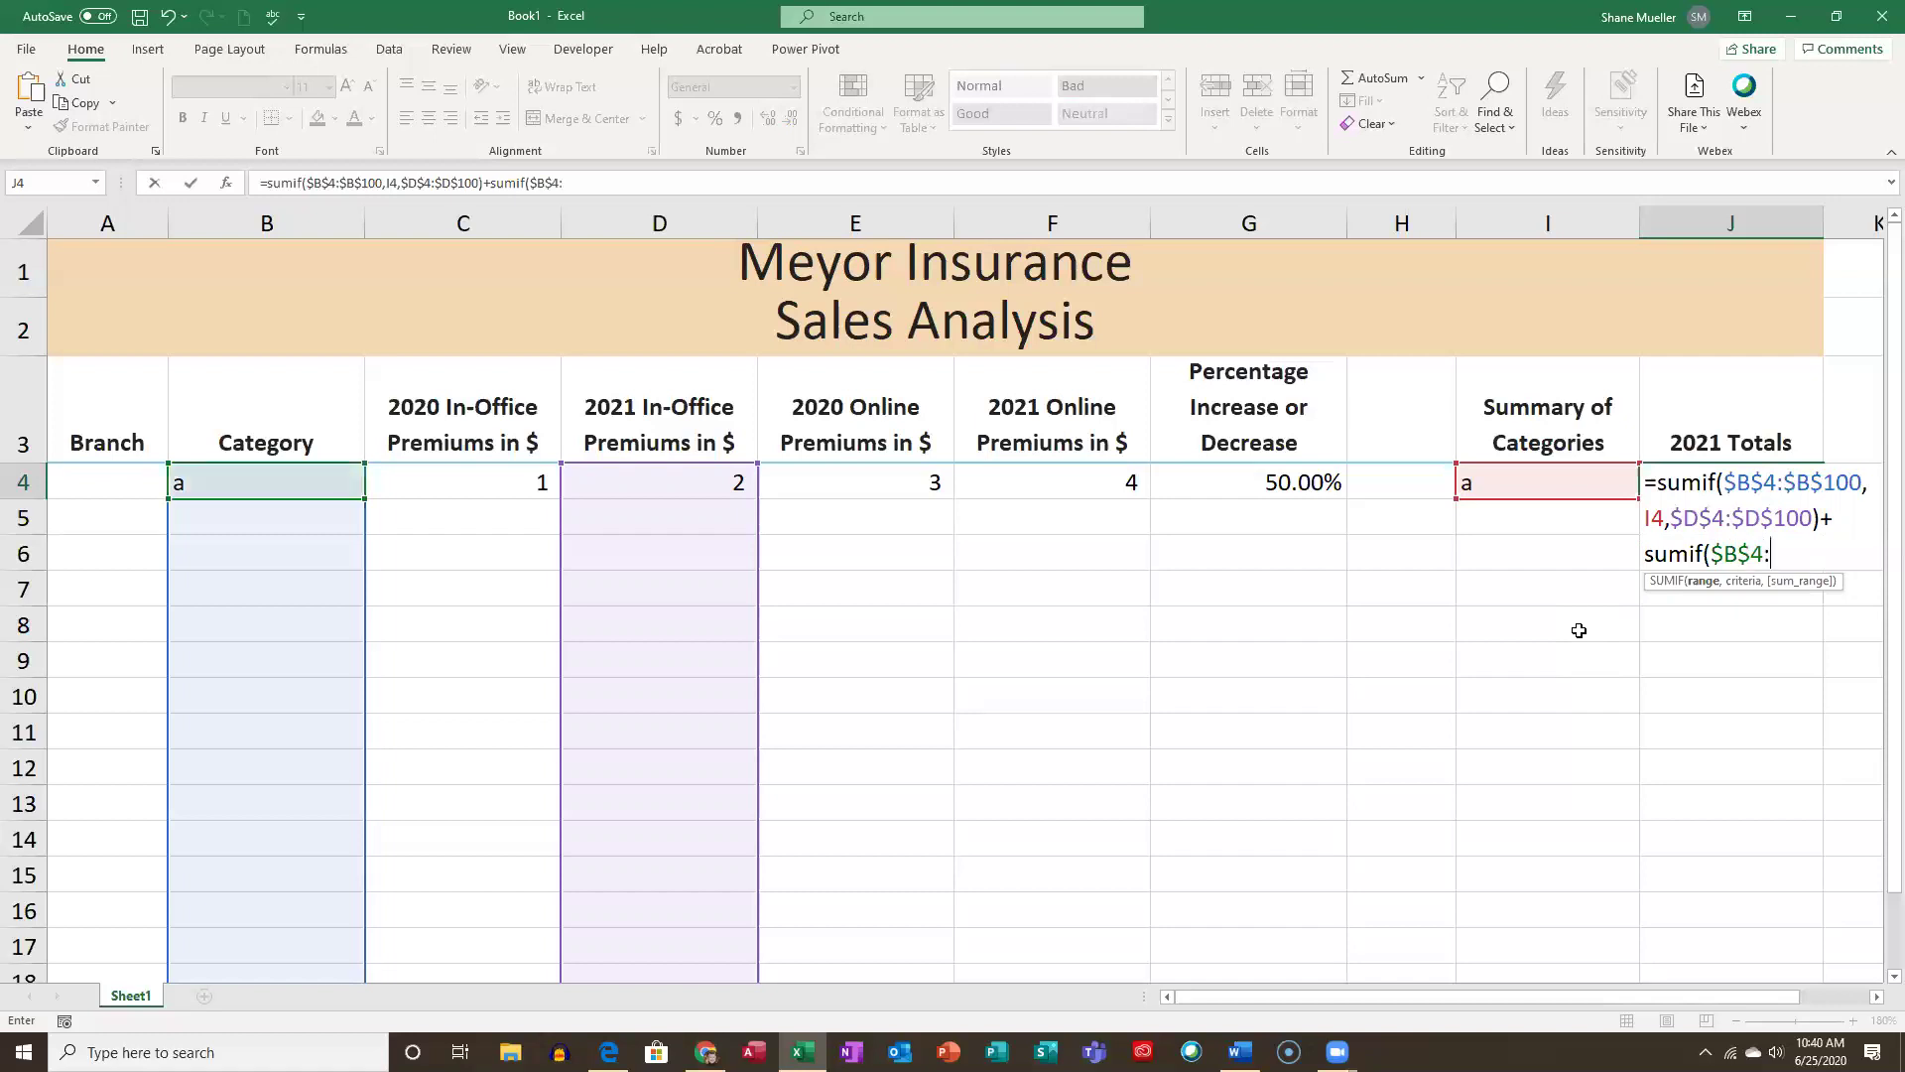
pyautogui.write('$B$100')
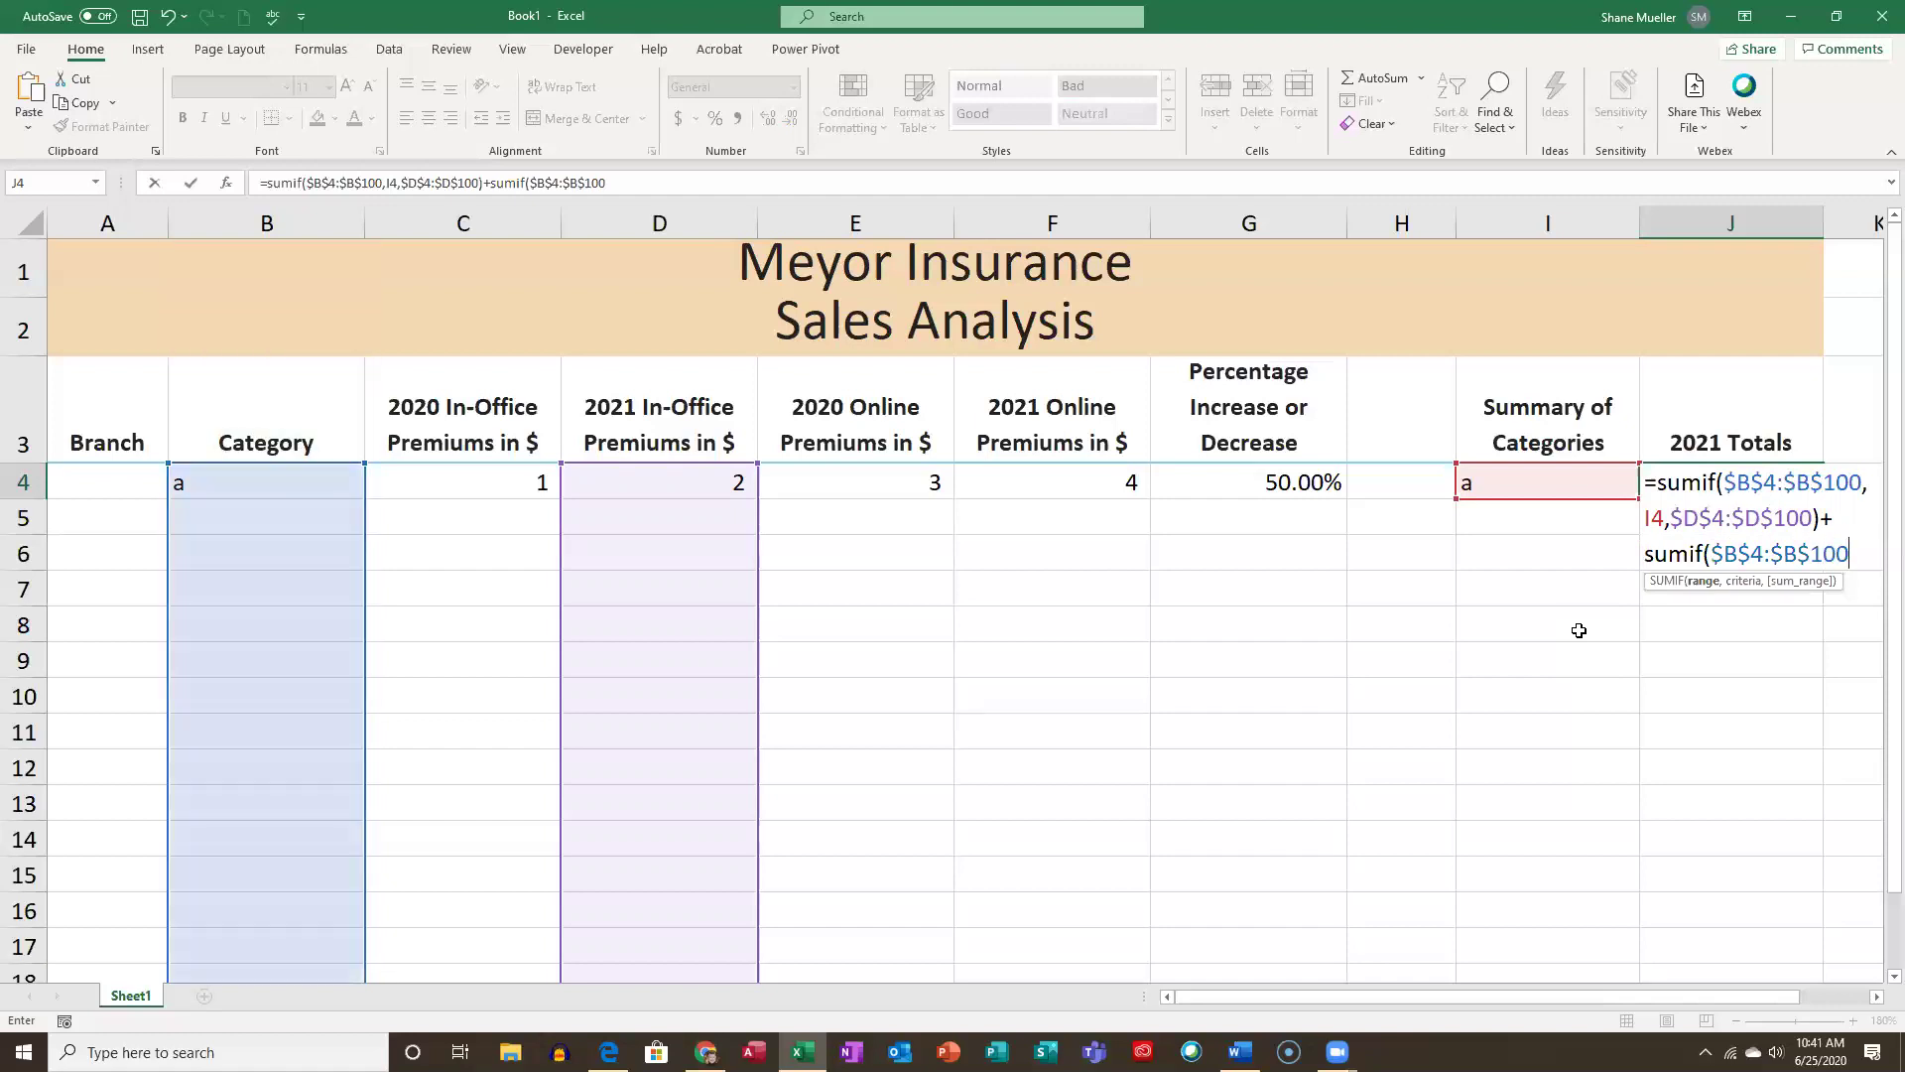
pyautogui.write(',I$')
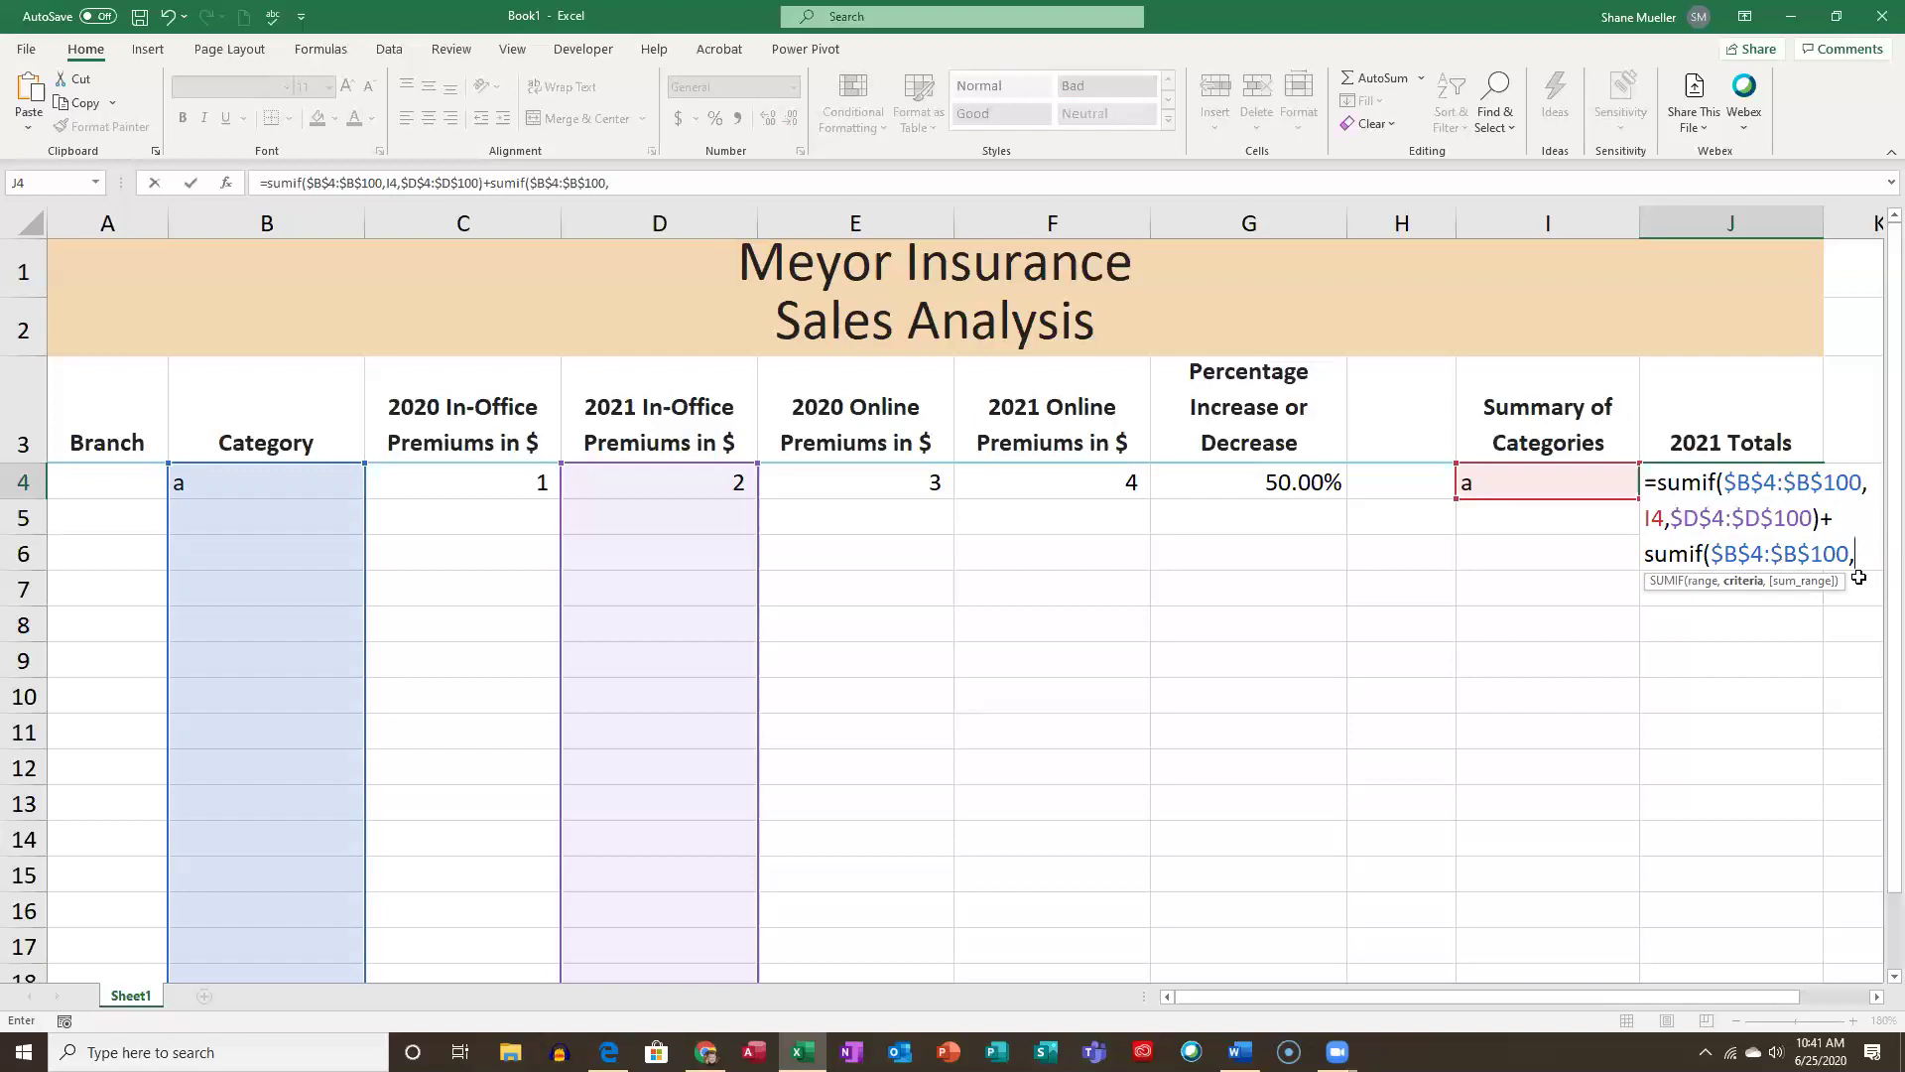
pyautogui.write('I$')
pyautogui.press('BackSpace')
pyautogui.write('4')
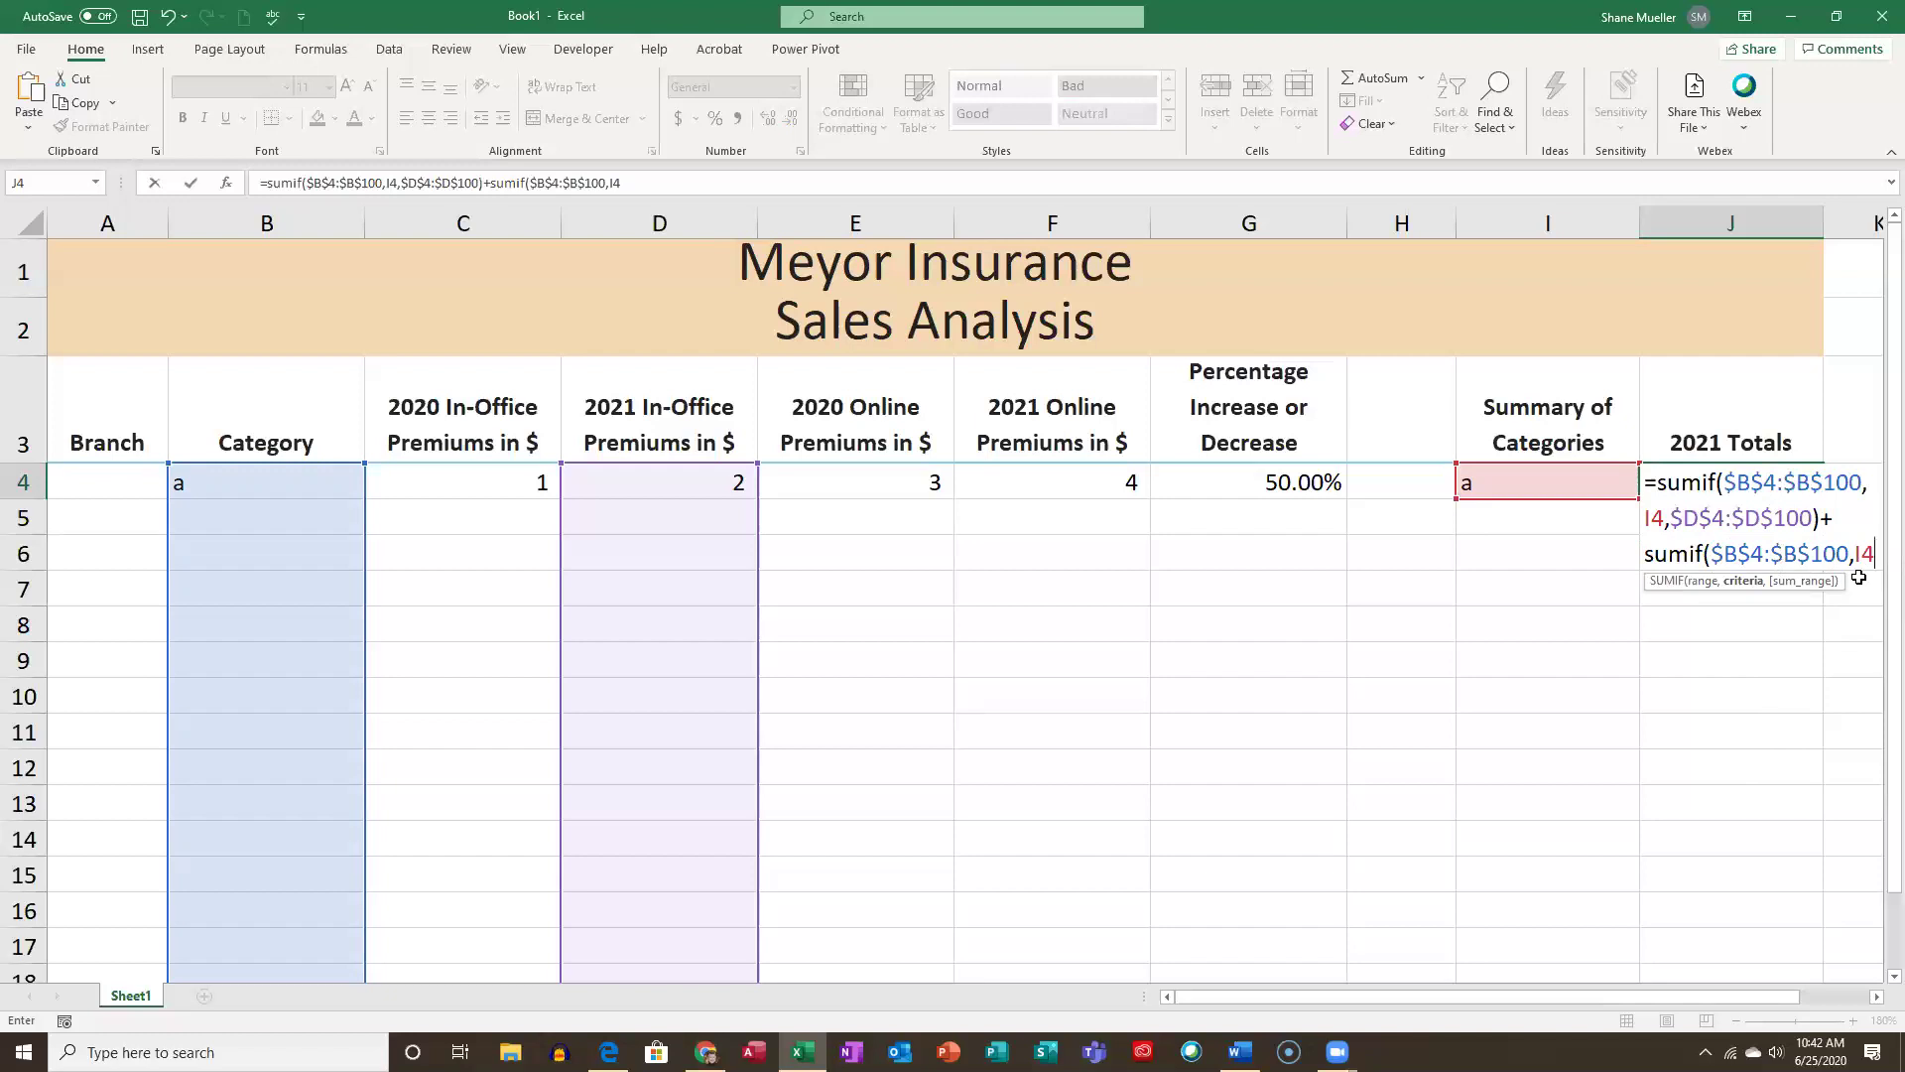
pyautogui.write(',')
pyautogui.write('$F$4:$F$')
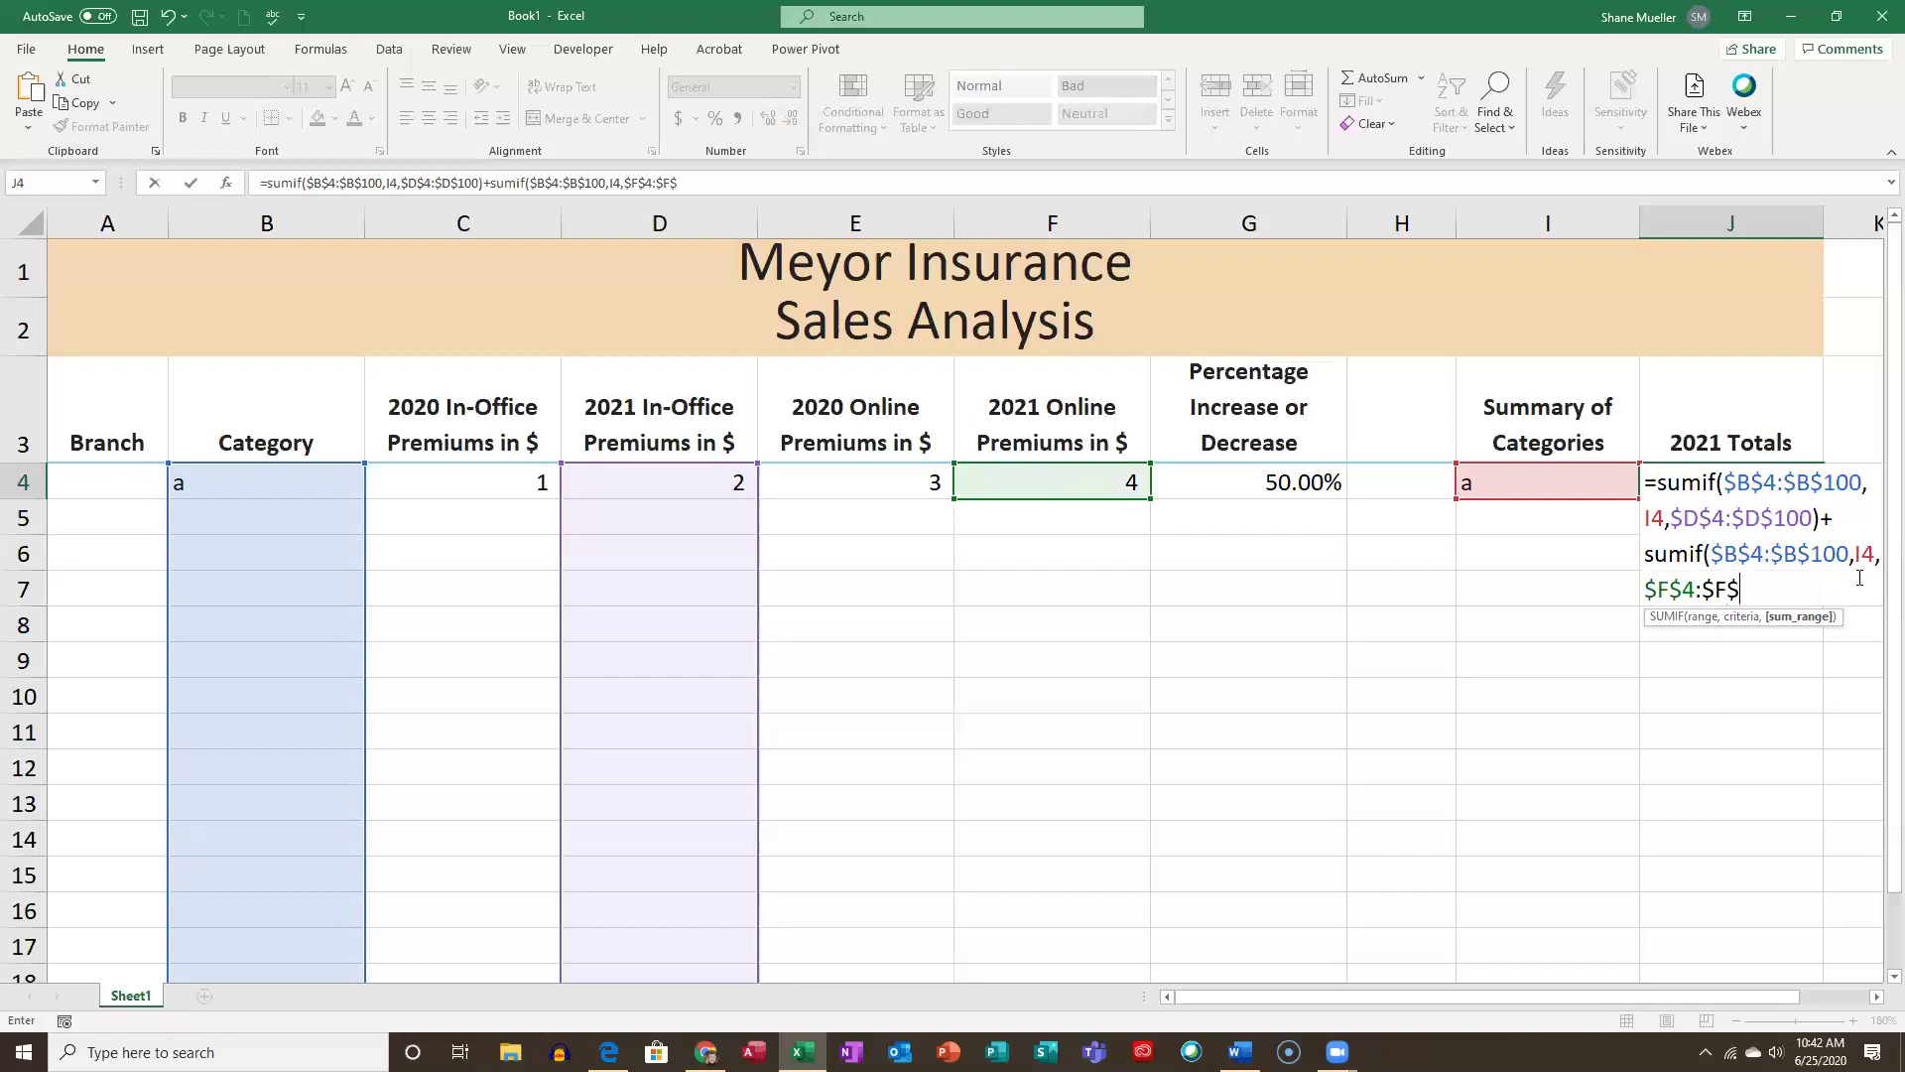
pyautogui.write('100)')
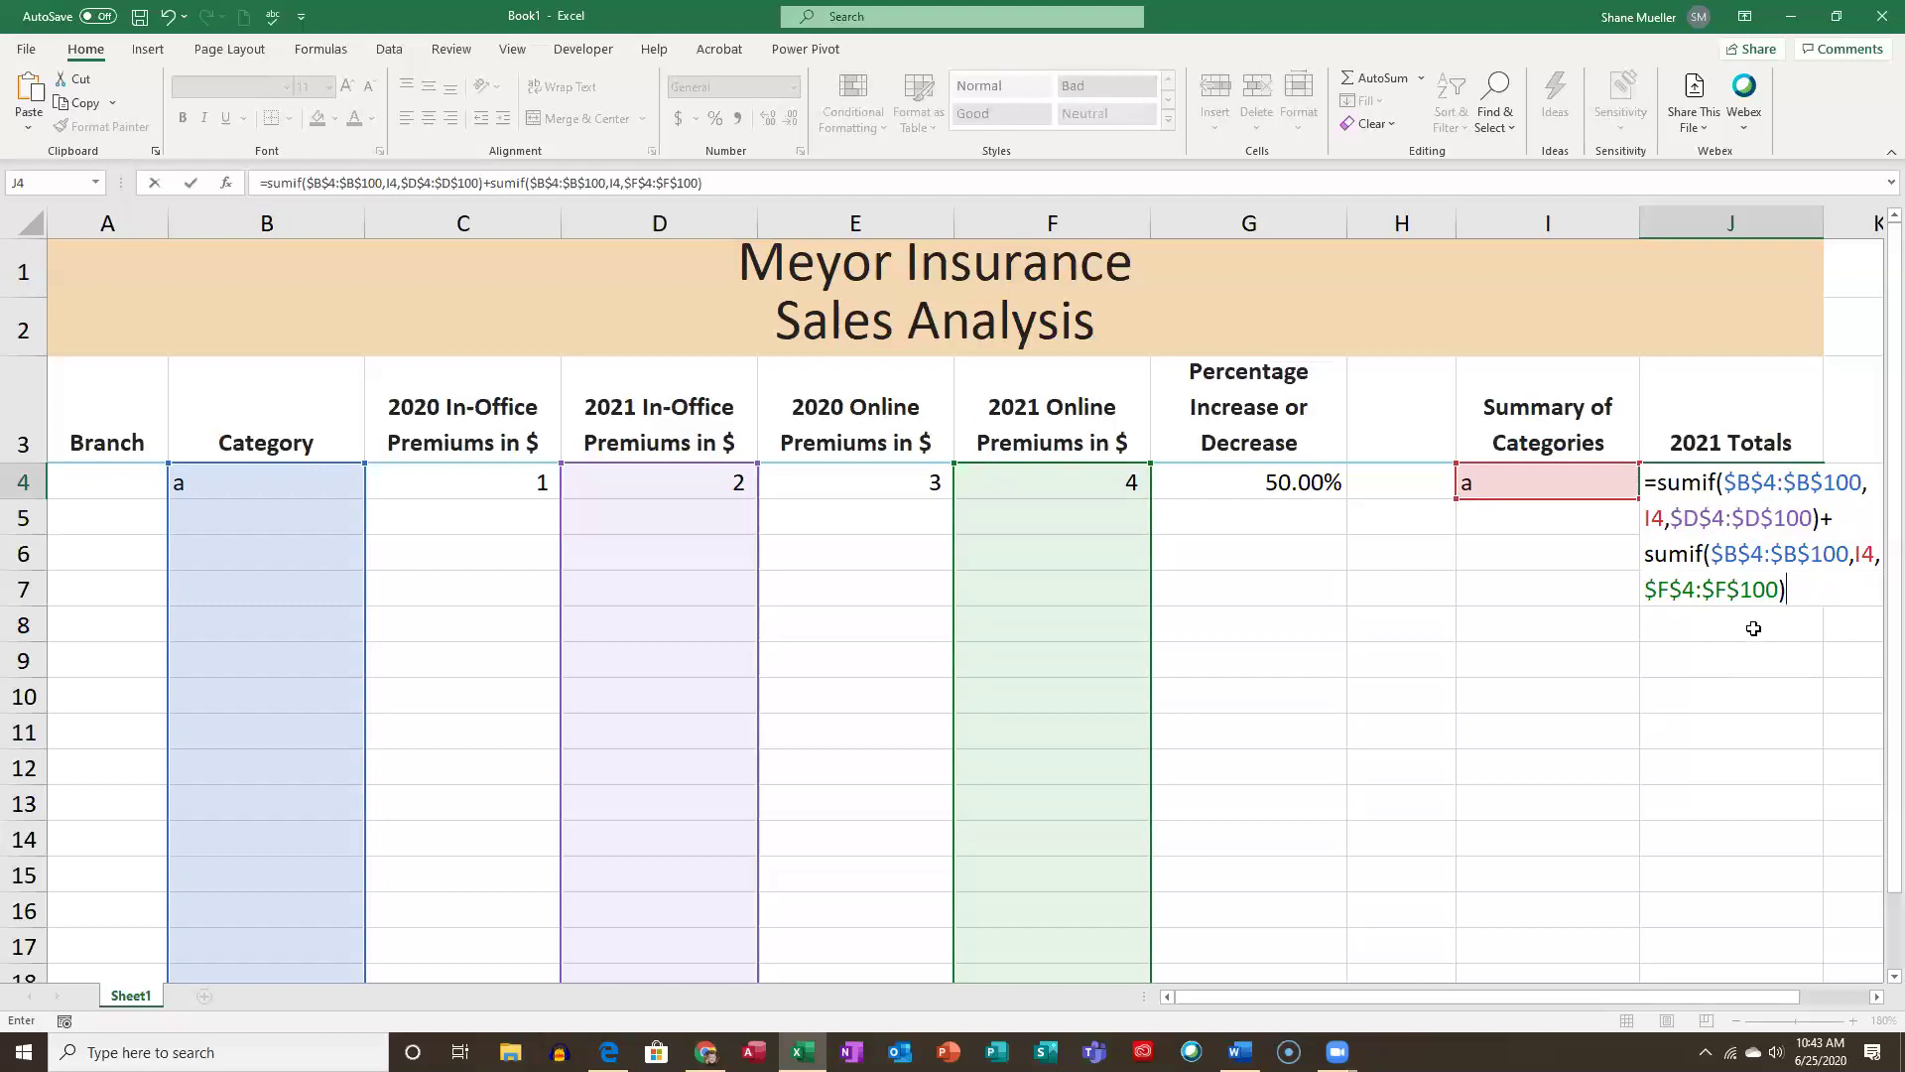
pyautogui.press('Return')
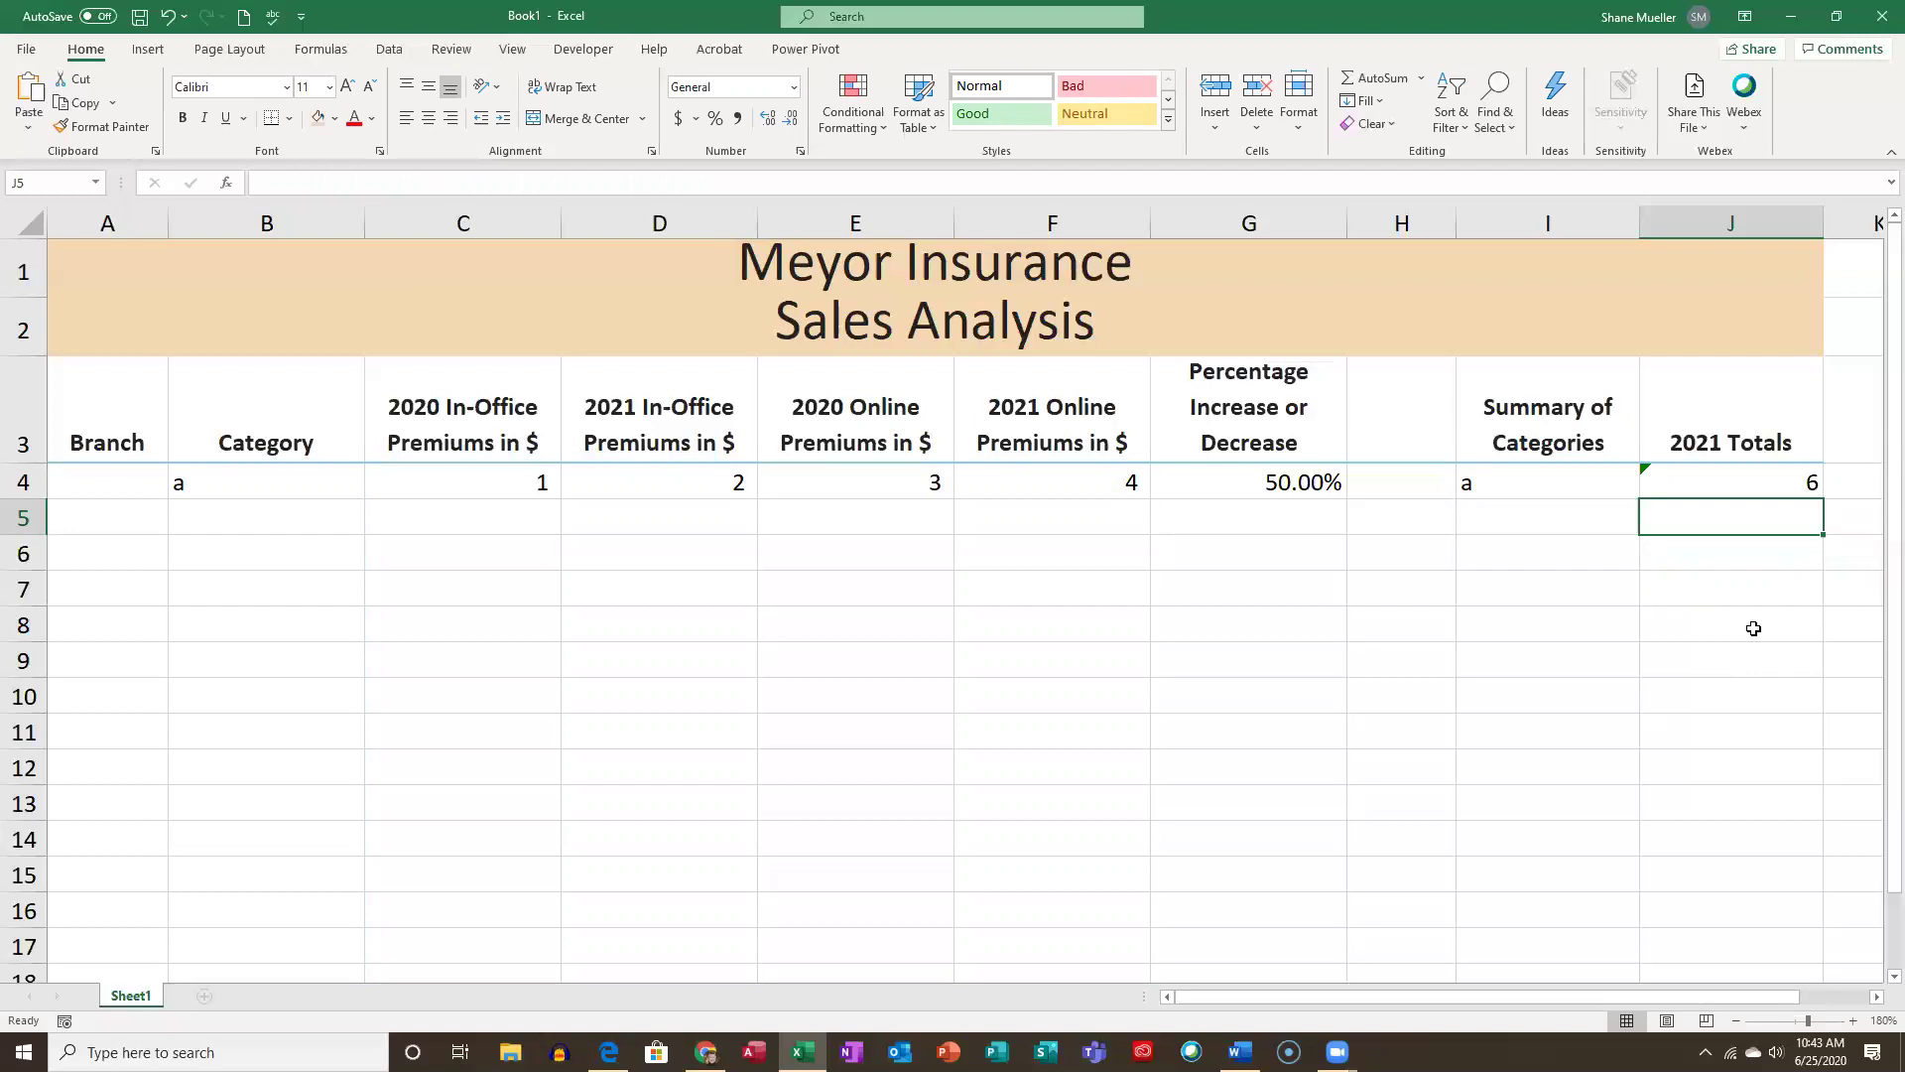
pyautogui.click(1760, 486)
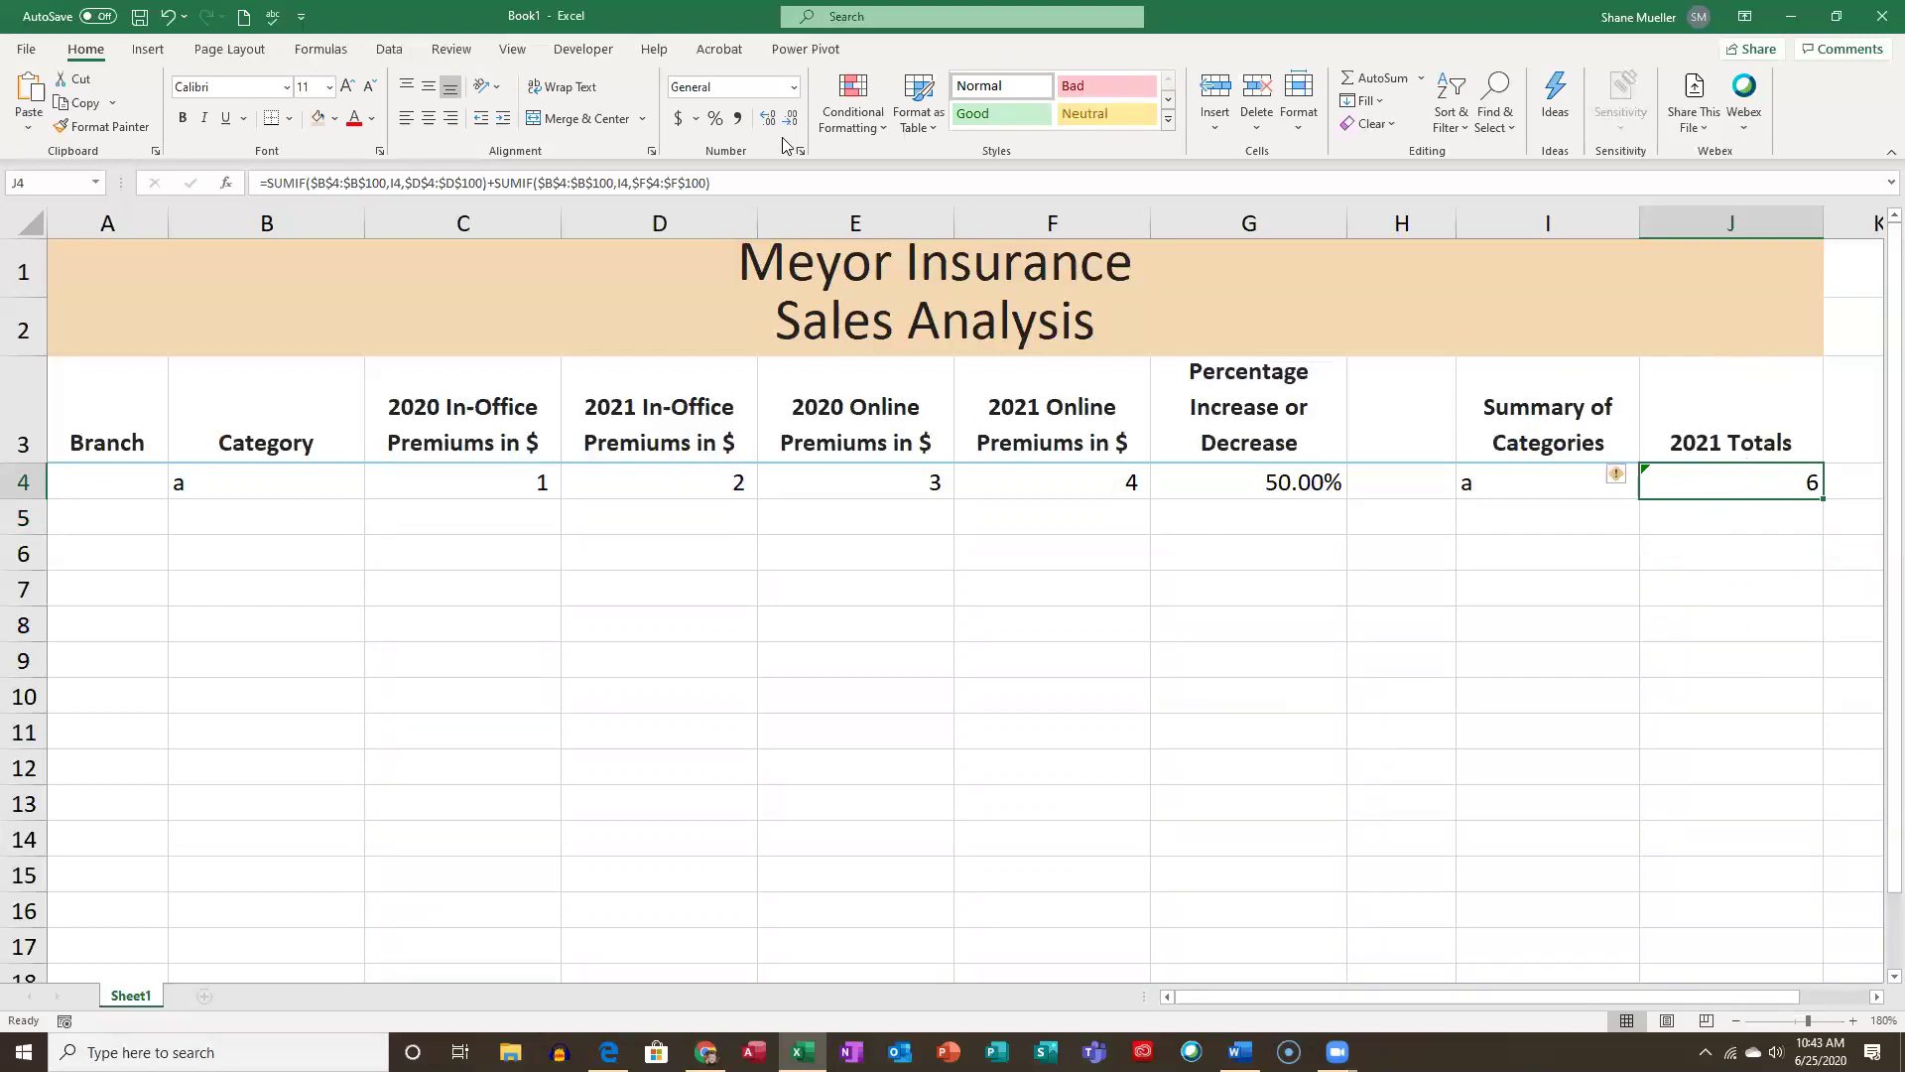
# Format the 2021 total in cell J4 with the comma style and zero decimal places.
pyautogui.click(738, 119)
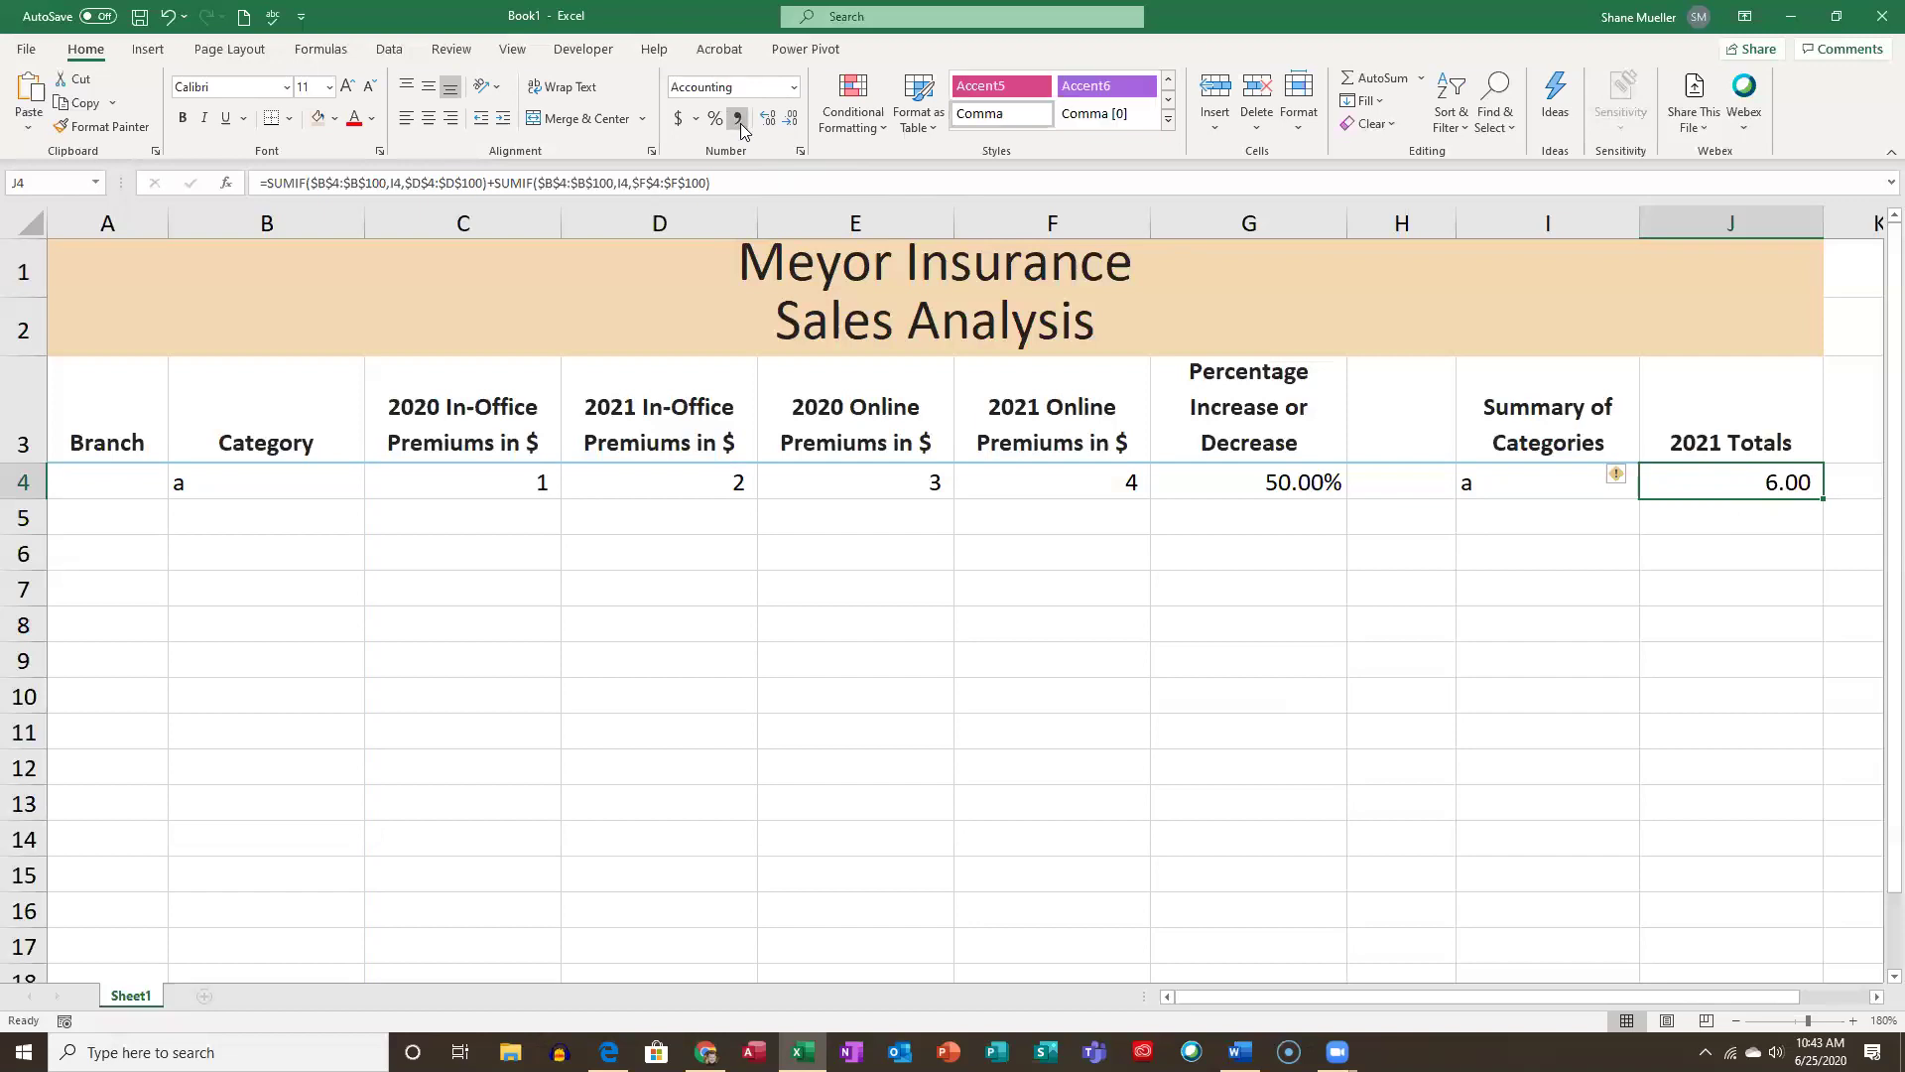
pyautogui.click(799, 150)
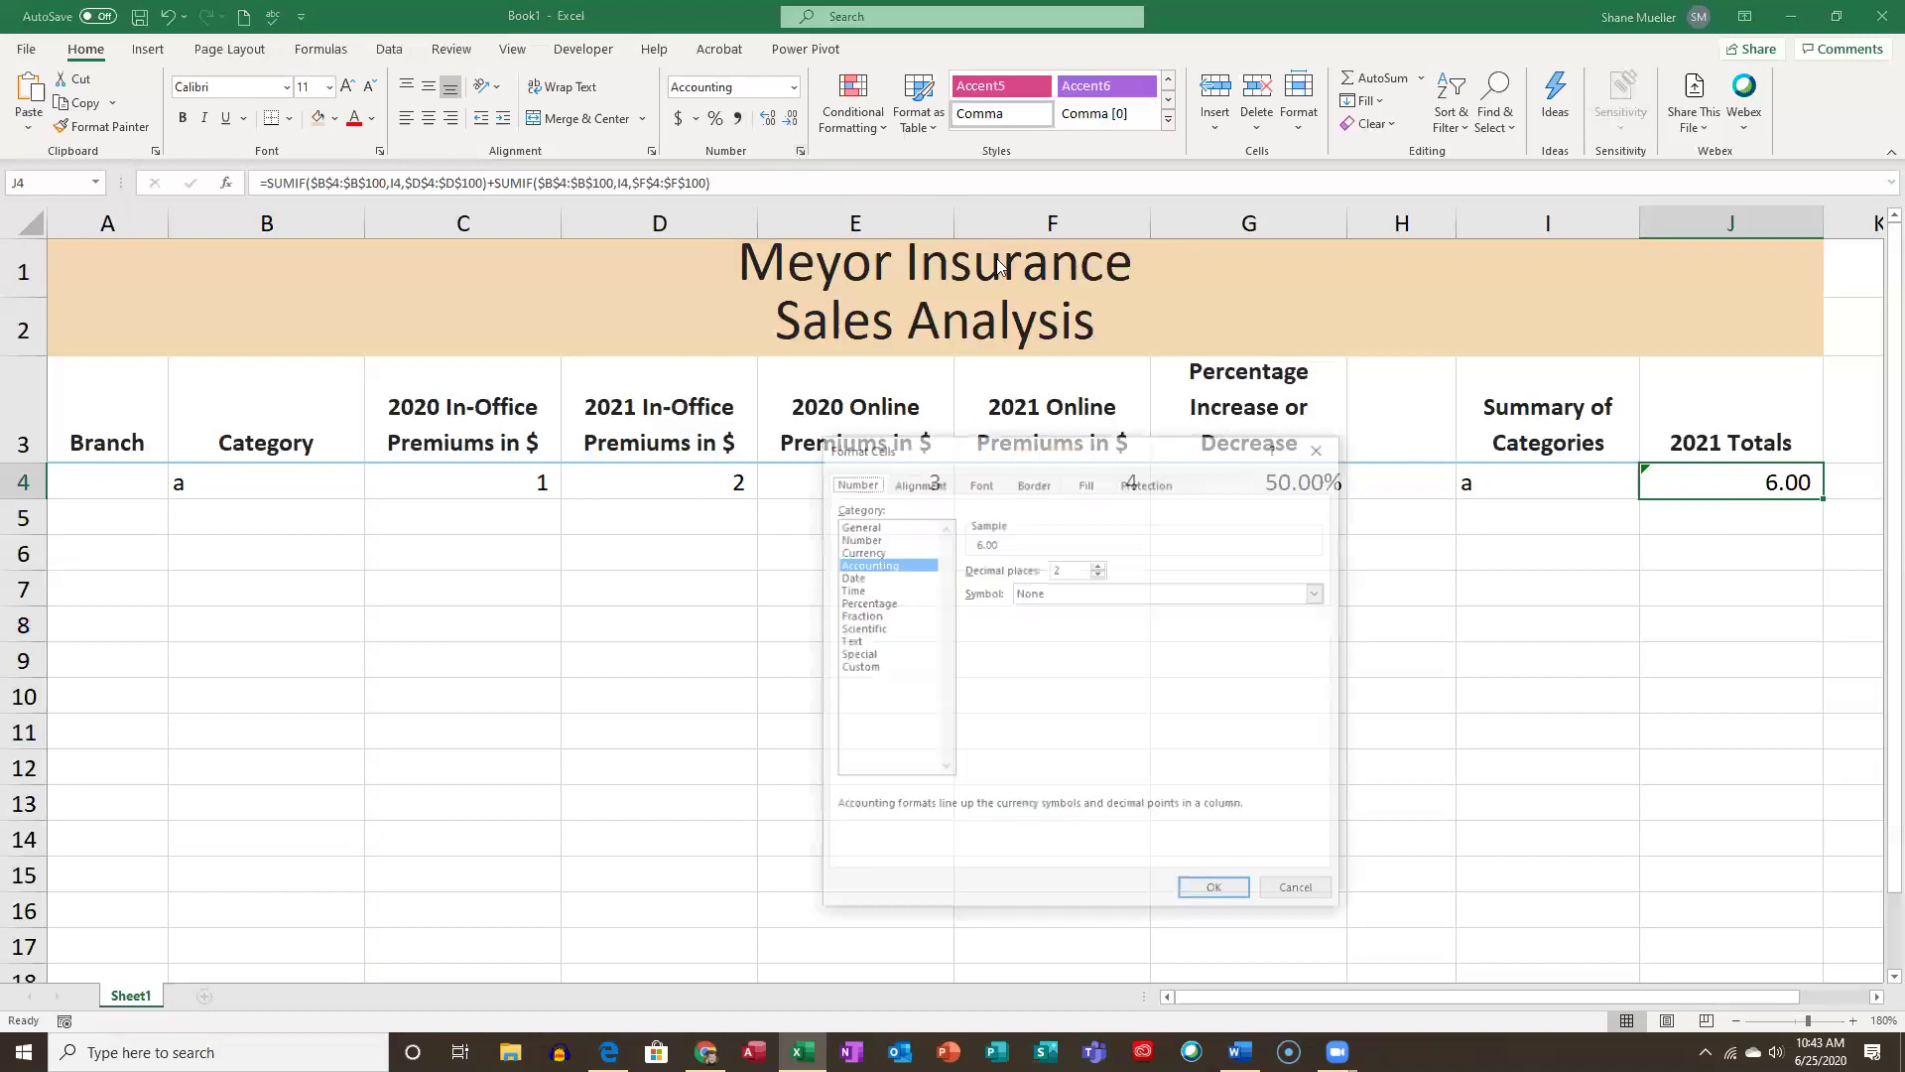
pyautogui.click(1100, 574)
pyautogui.click(1099, 574)
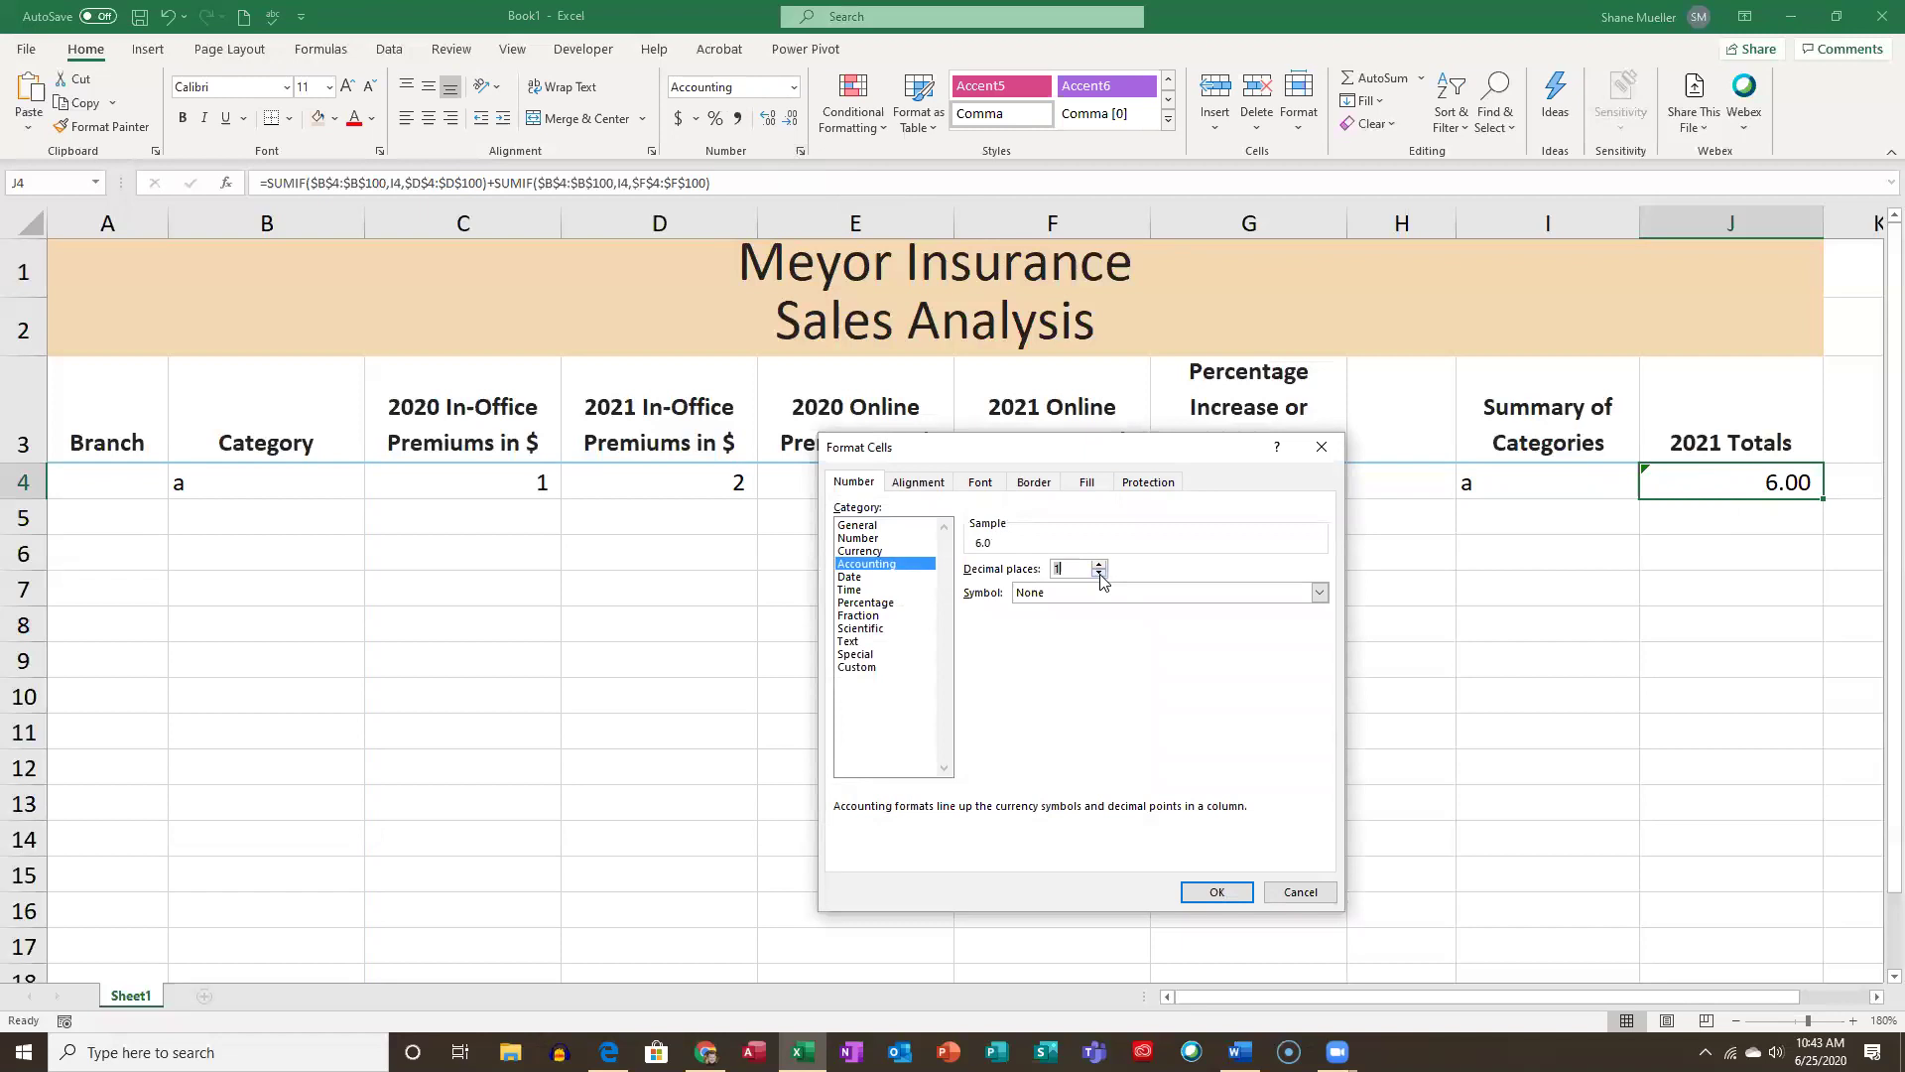
pyautogui.click(1246, 891)
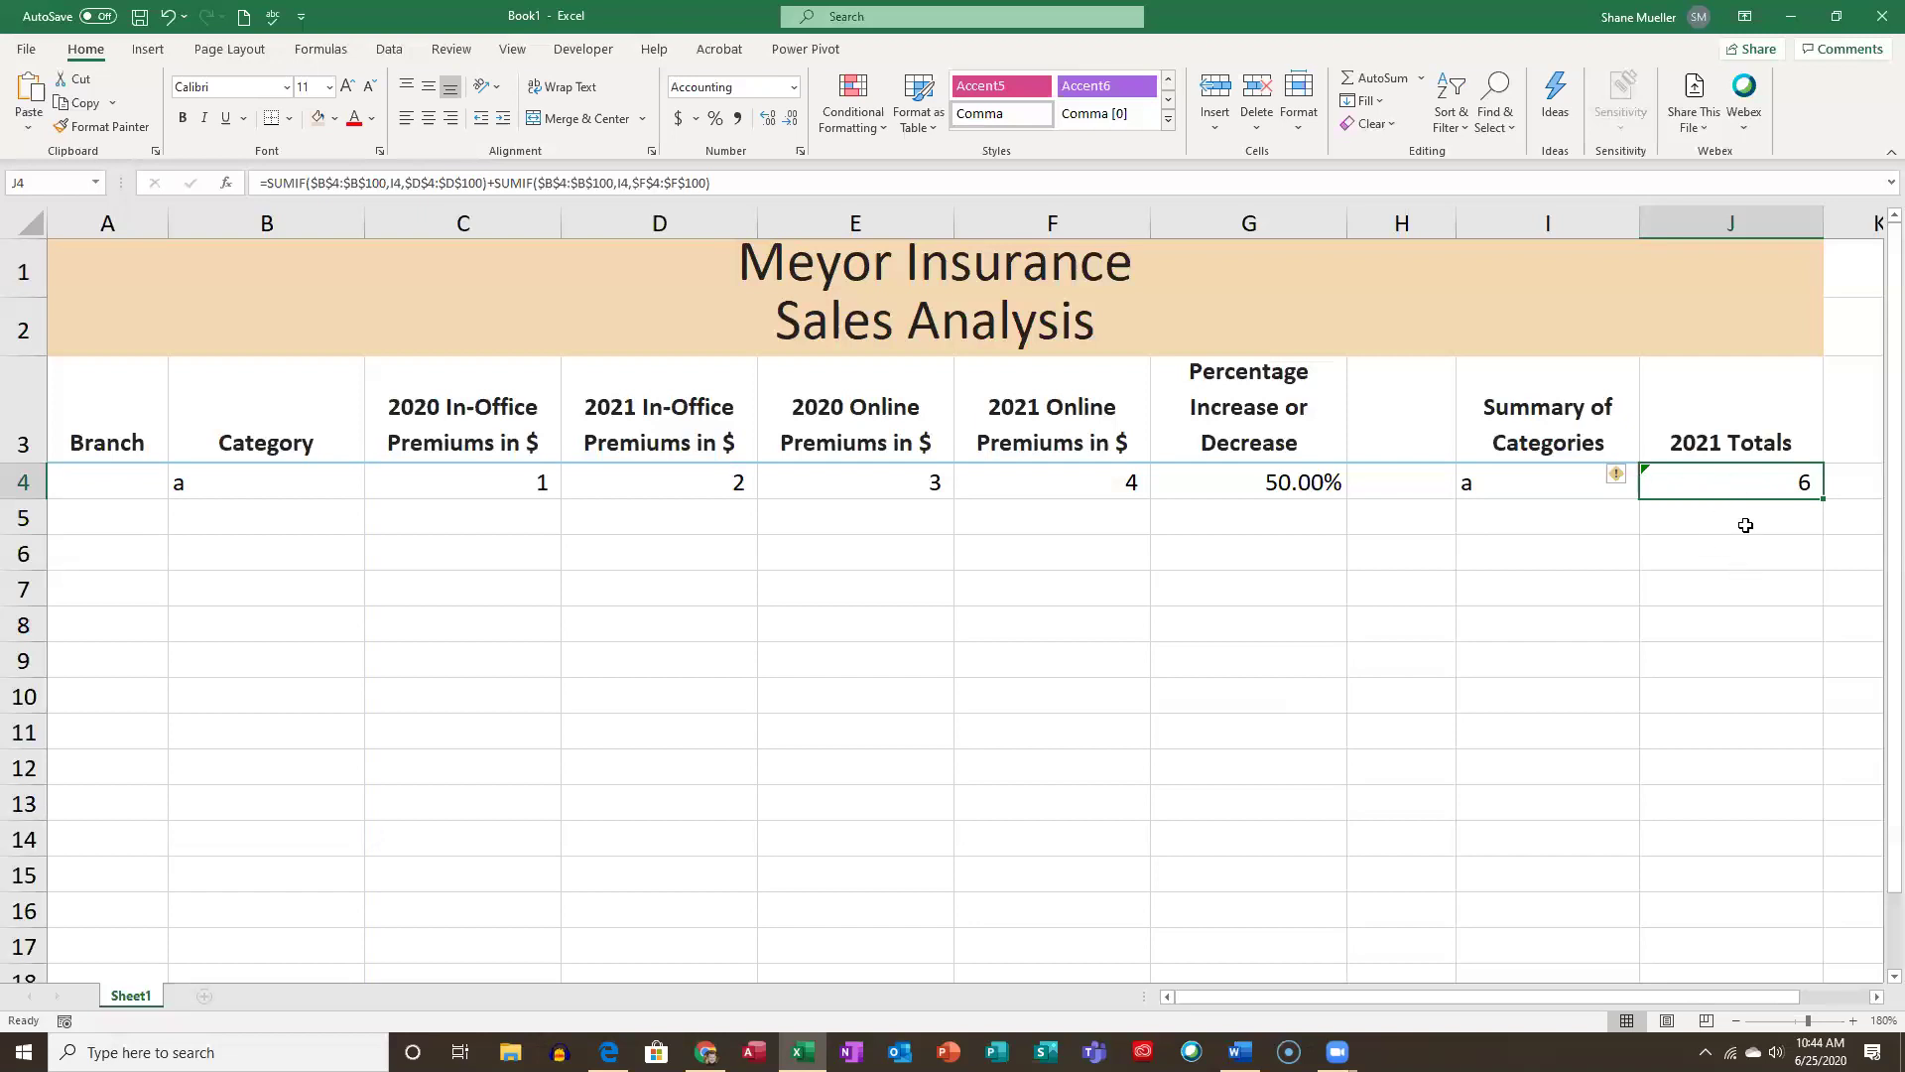
# Ignore the formula error flagged on cell J4 and review the cell's number format settings.
pyautogui.click(1619, 476)
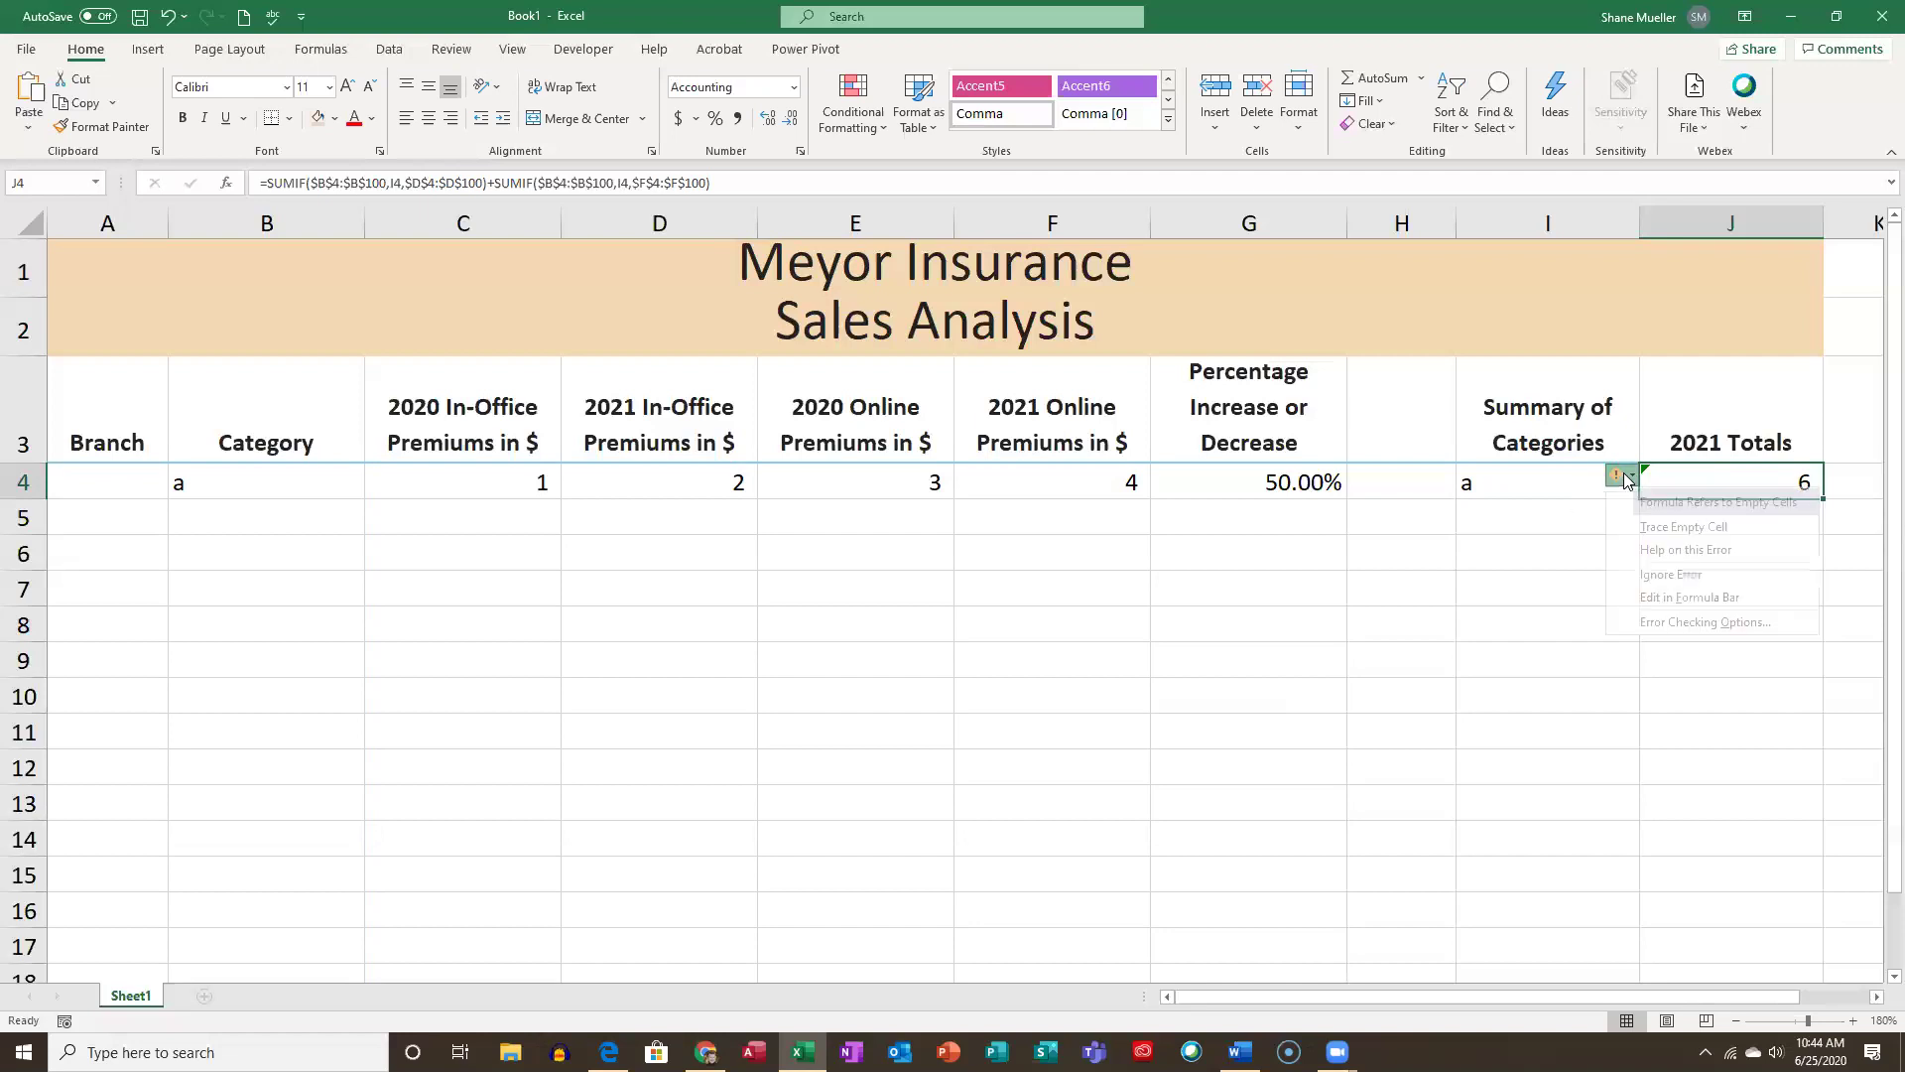
pyautogui.click(1680, 574)
pyautogui.click(1721, 517)
pyautogui.click(1729, 486)
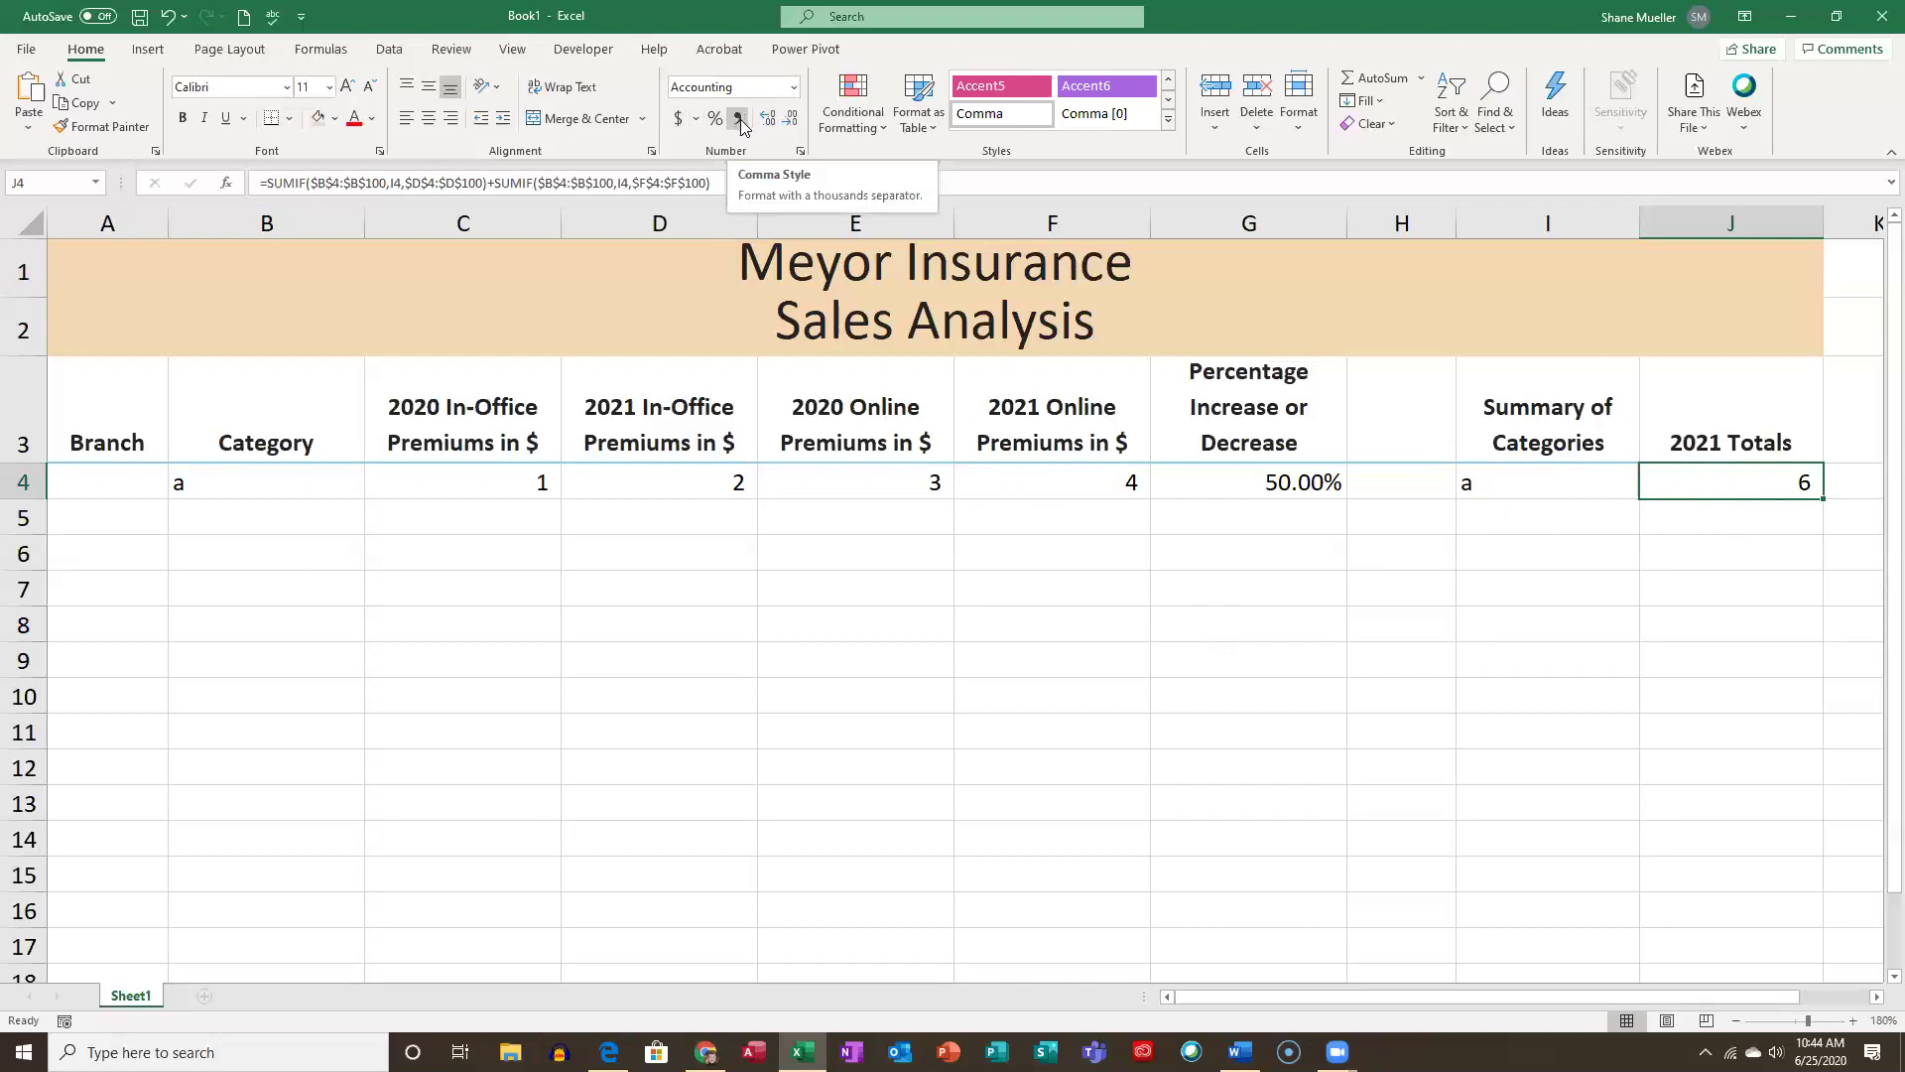
pyautogui.click(799, 150)
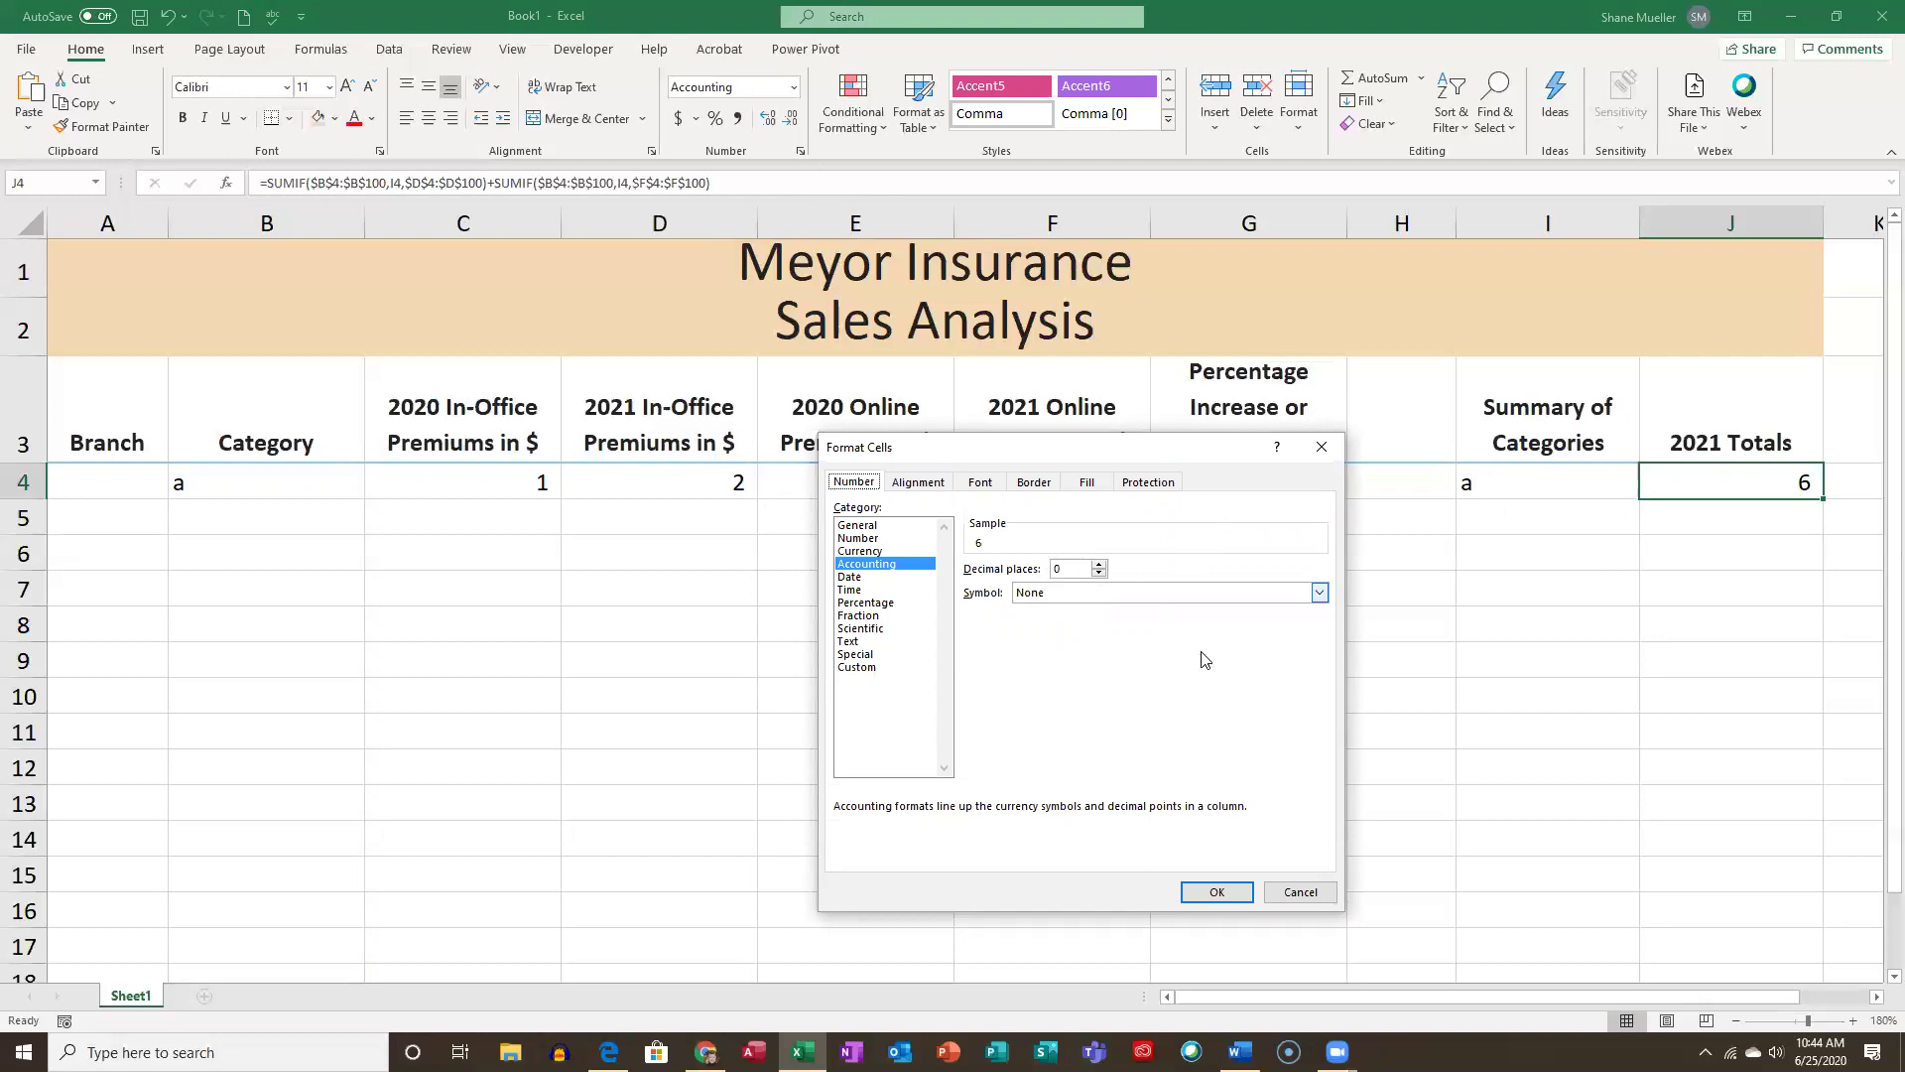
pyautogui.click(1326, 450)
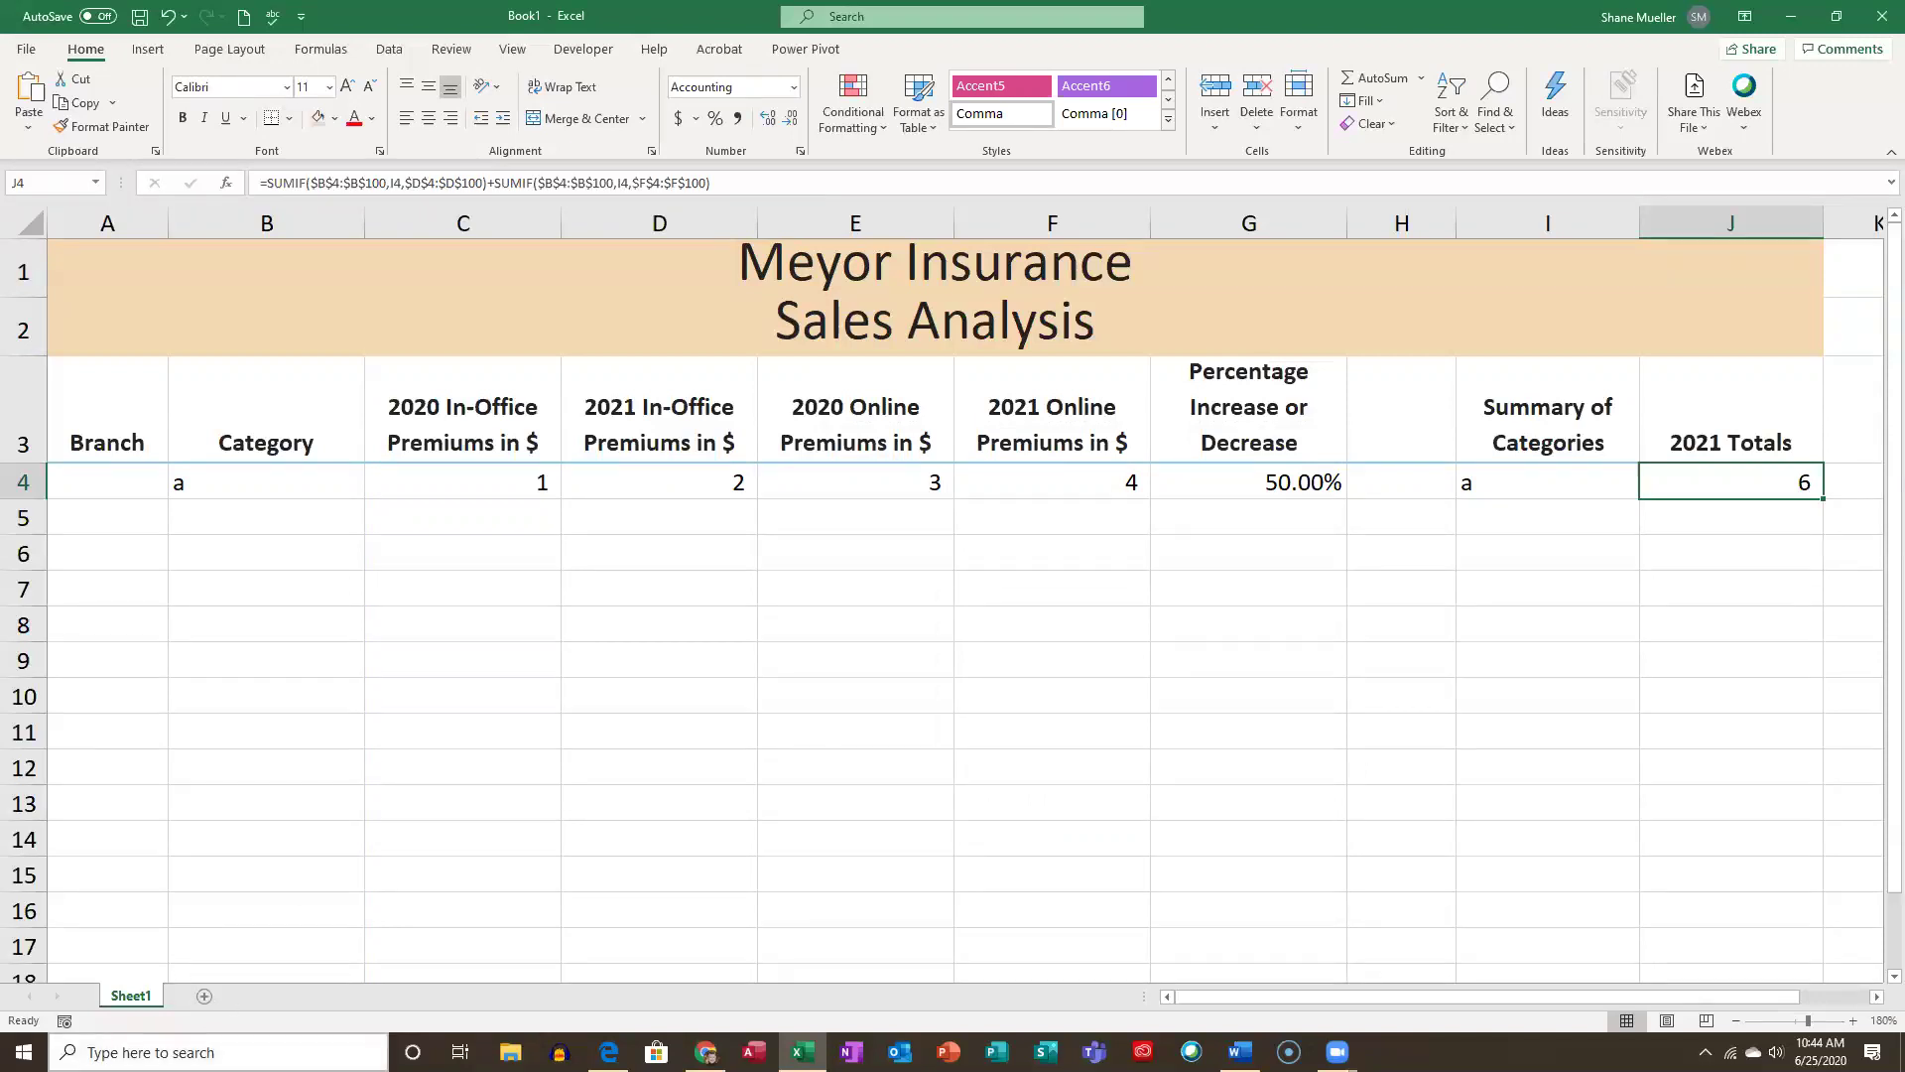
# Rename Sheet1 to Meyor Insurance and give its sheet tab the orange theme color.
pyautogui.doubleClick(134, 996)
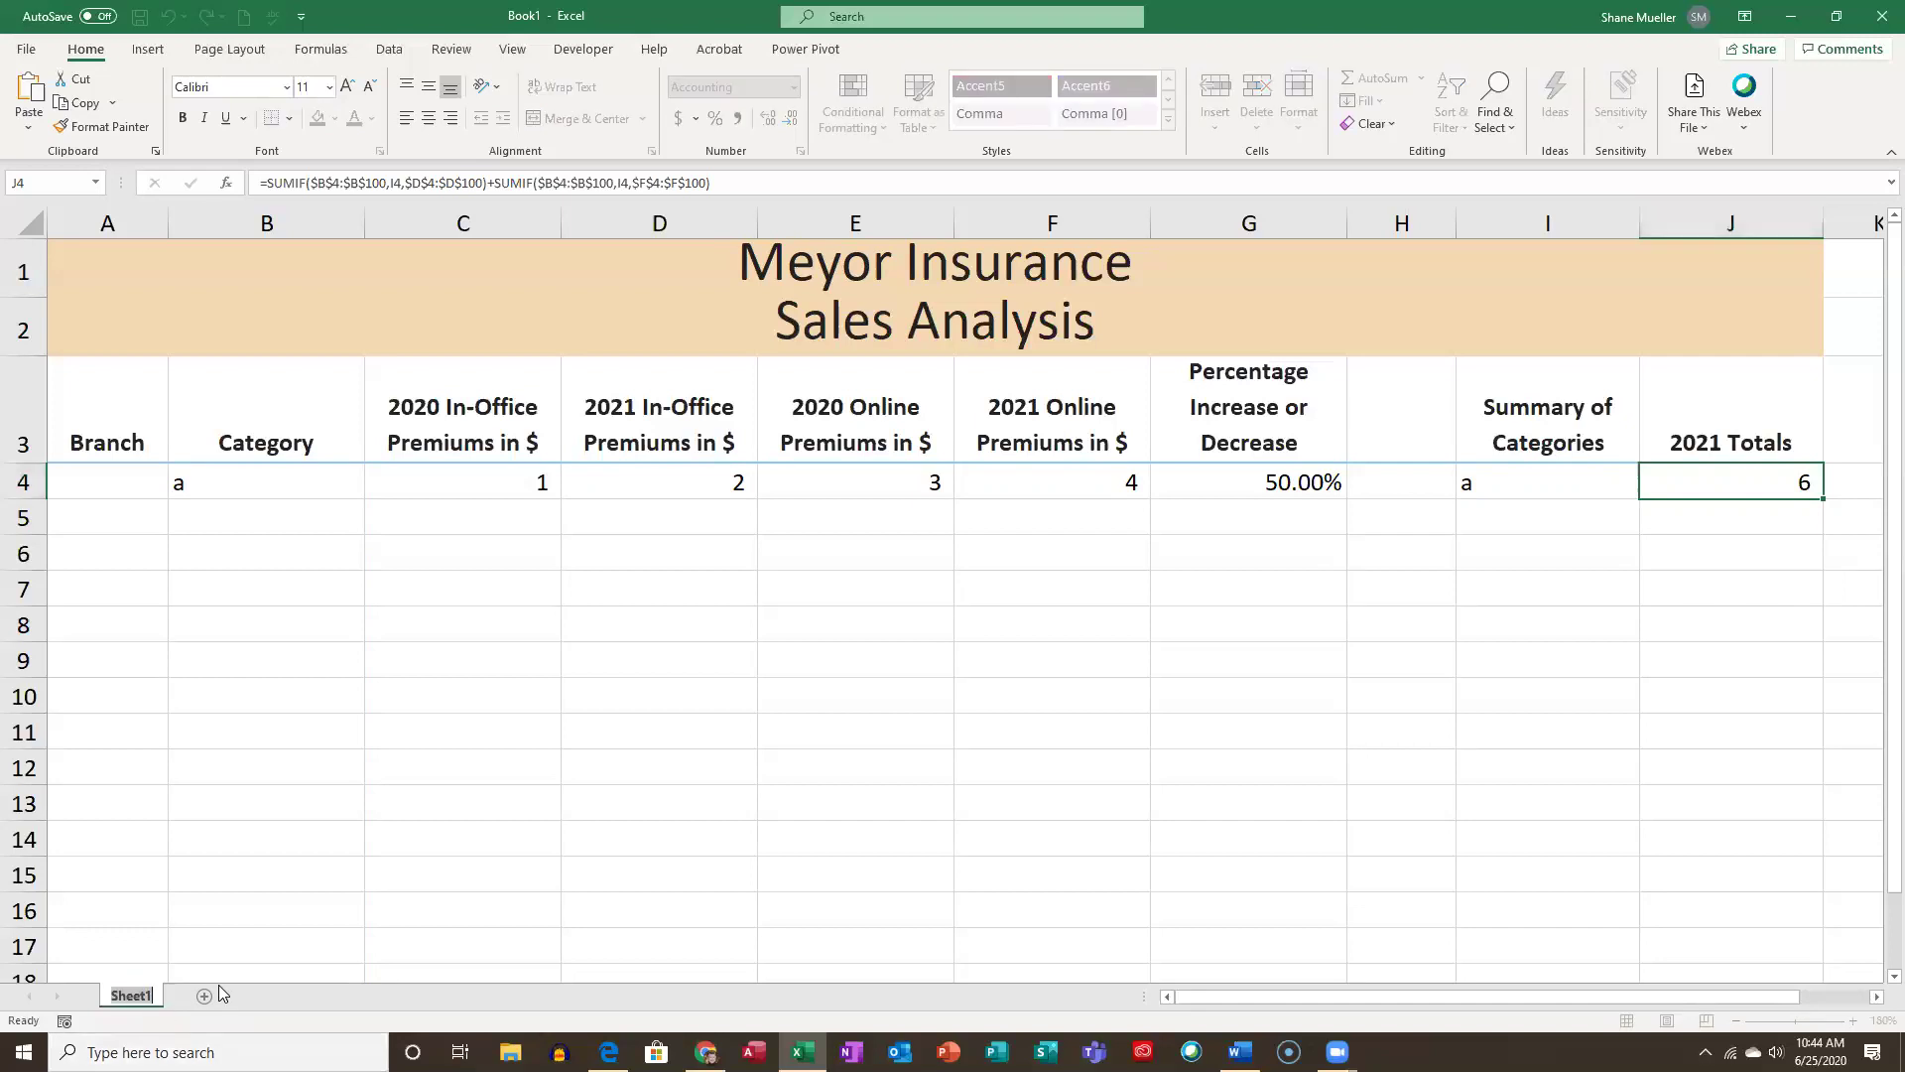
pyautogui.write('Meyor Insurance')
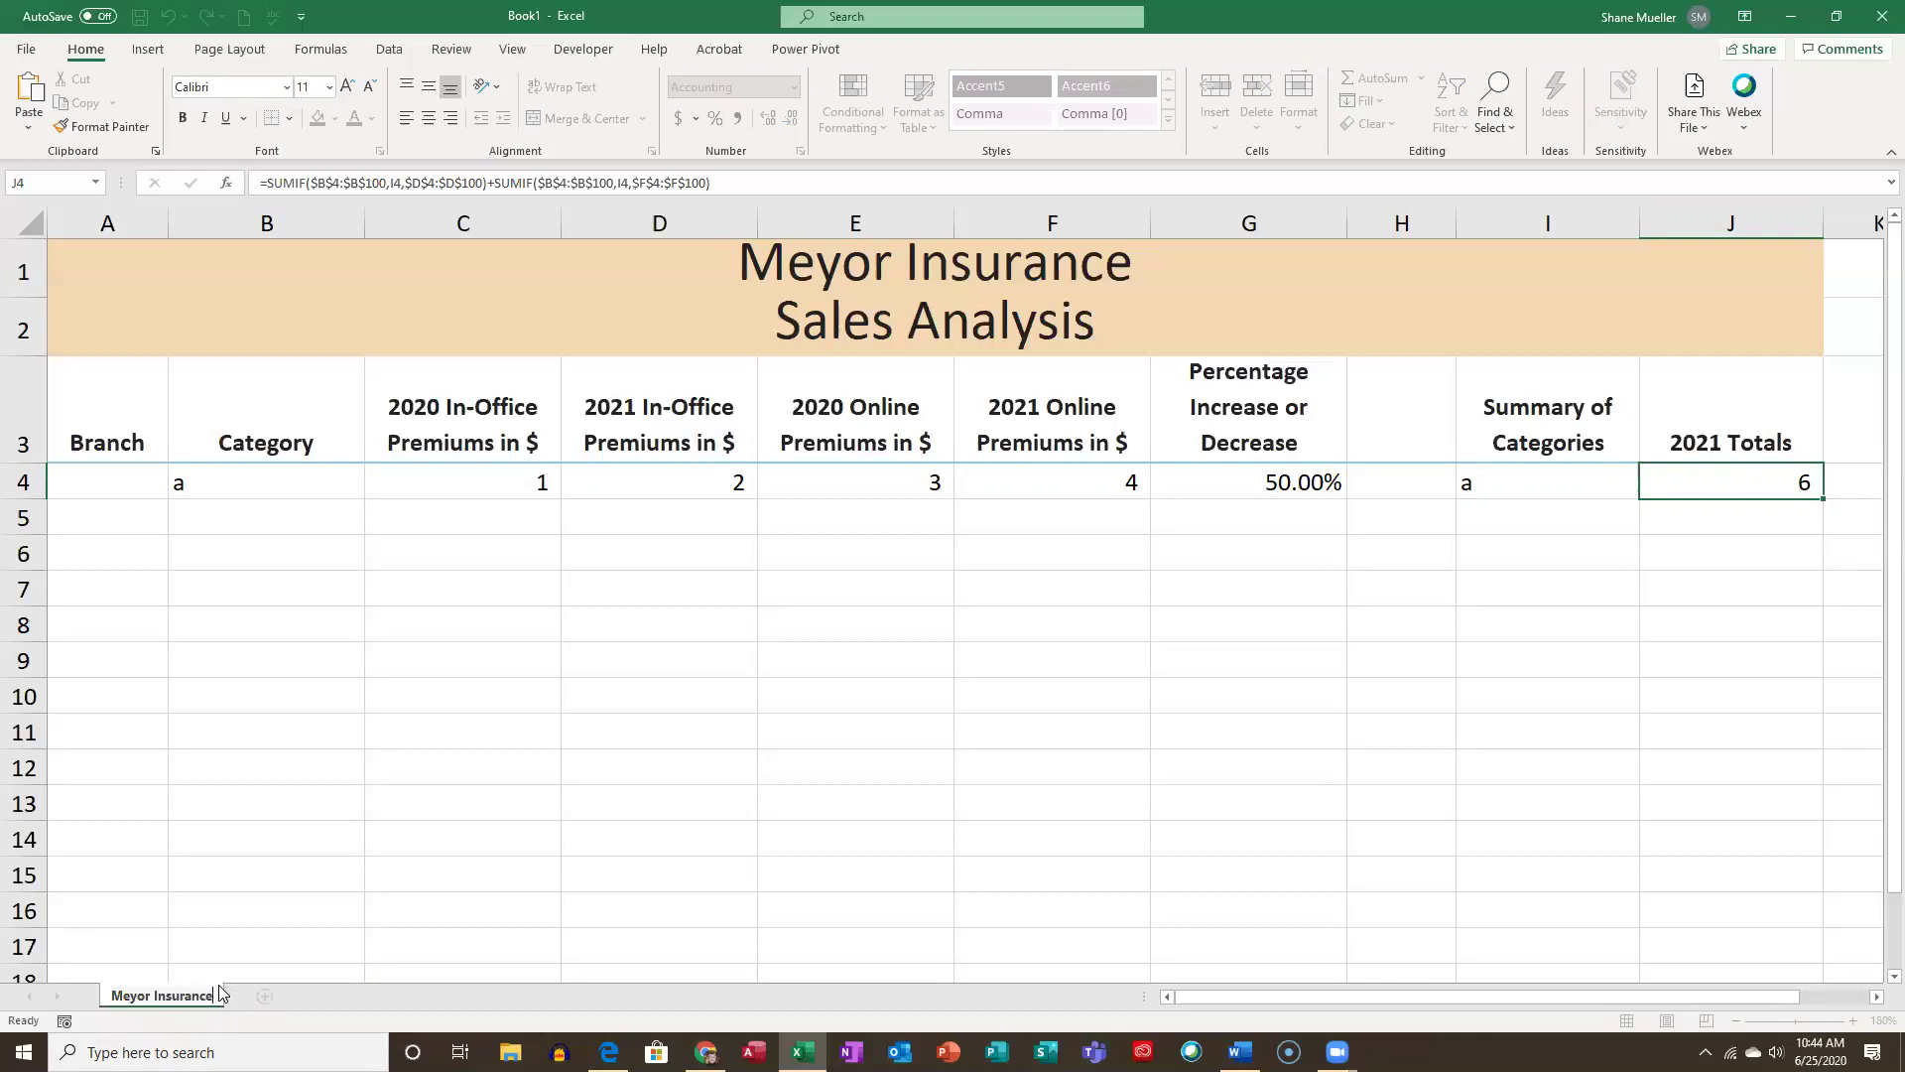
pyautogui.press('Return')
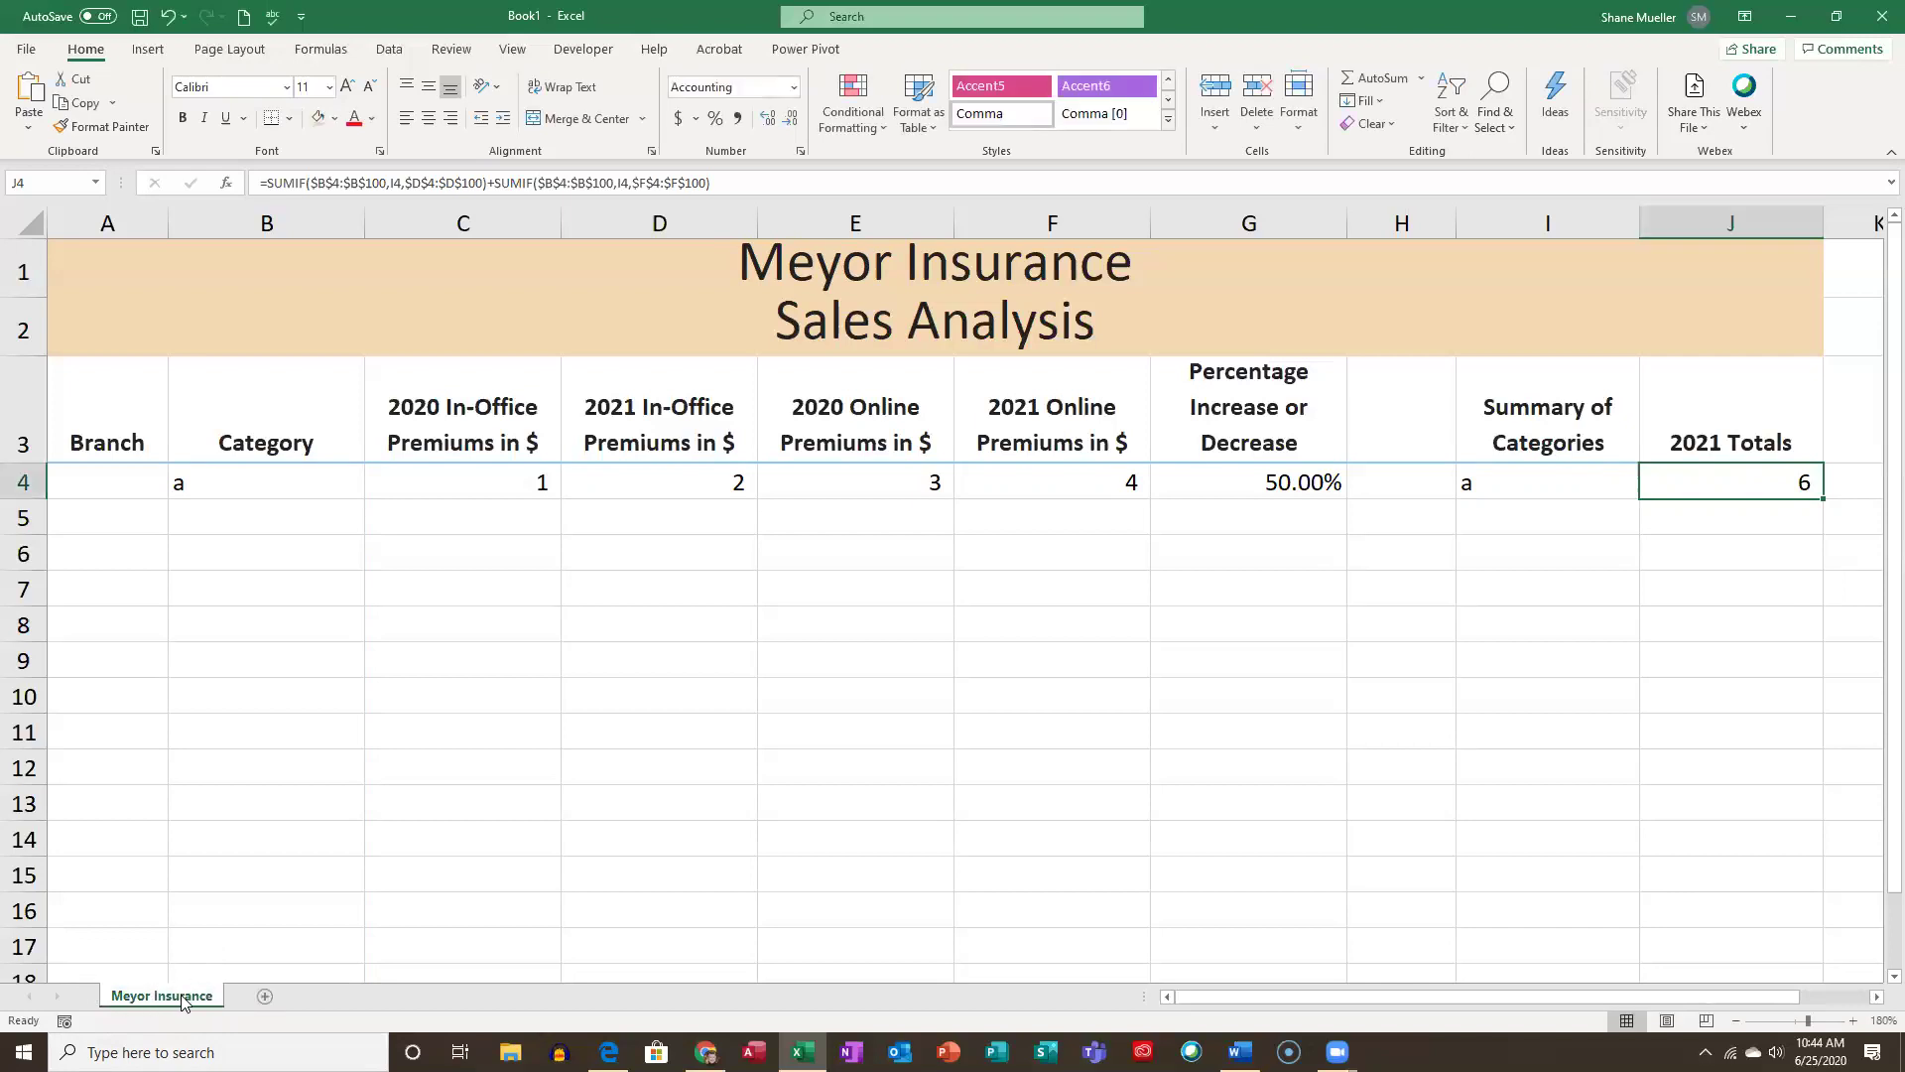
pyautogui.rightClick(193, 998)
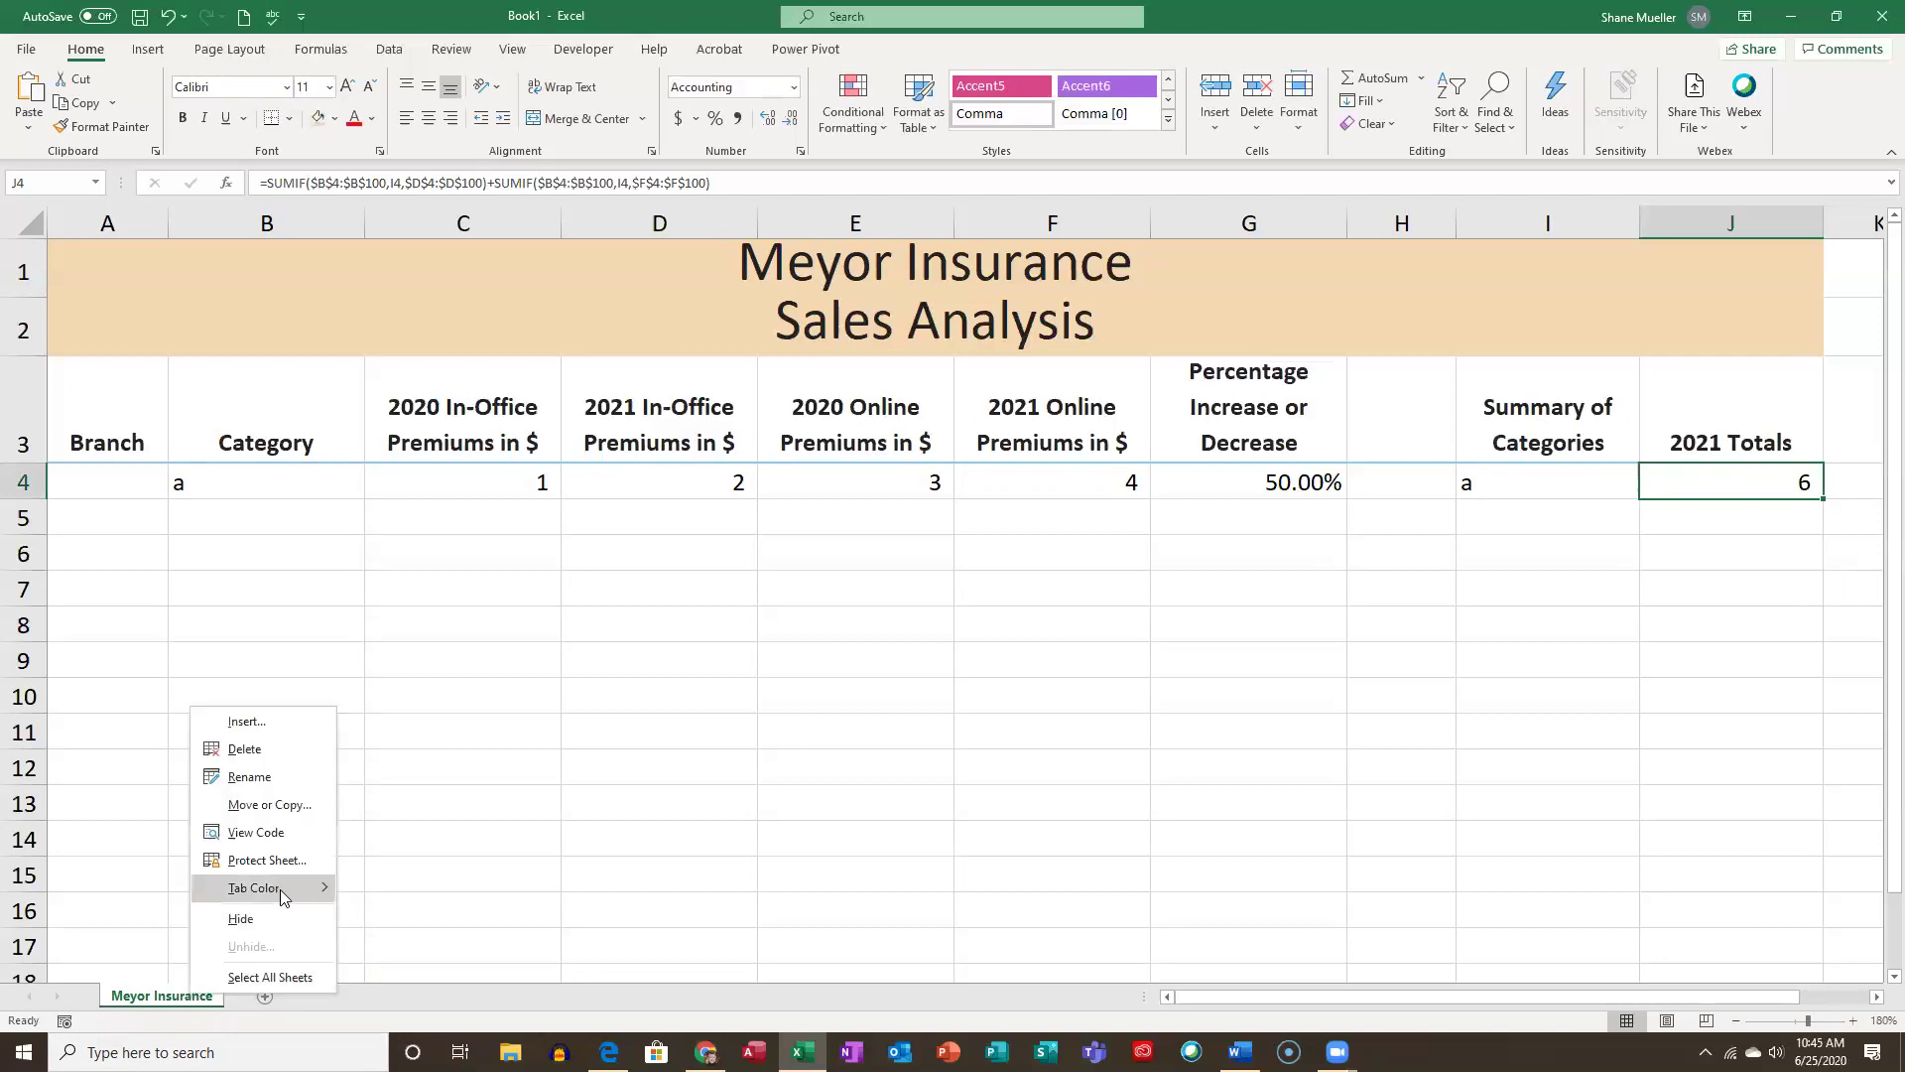
pyautogui.moveTo(283, 897)
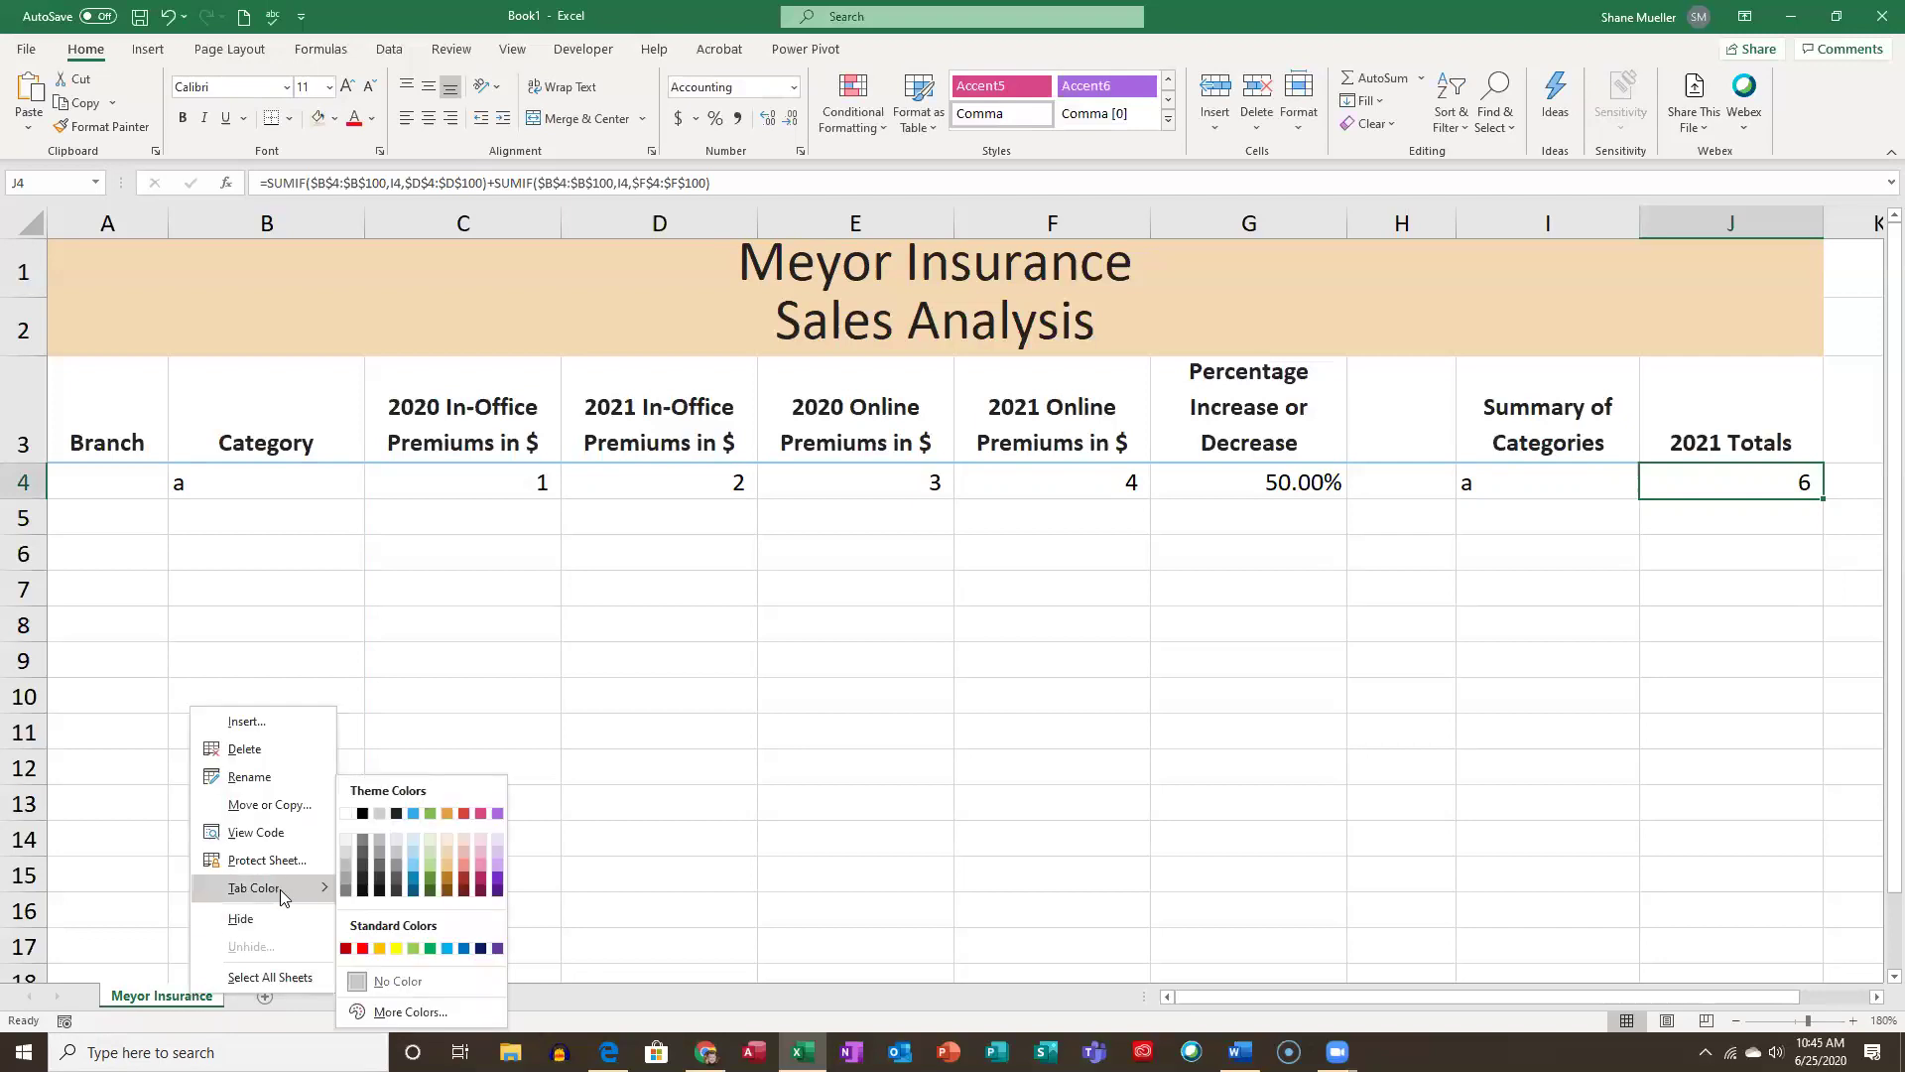
pyautogui.click(446, 814)
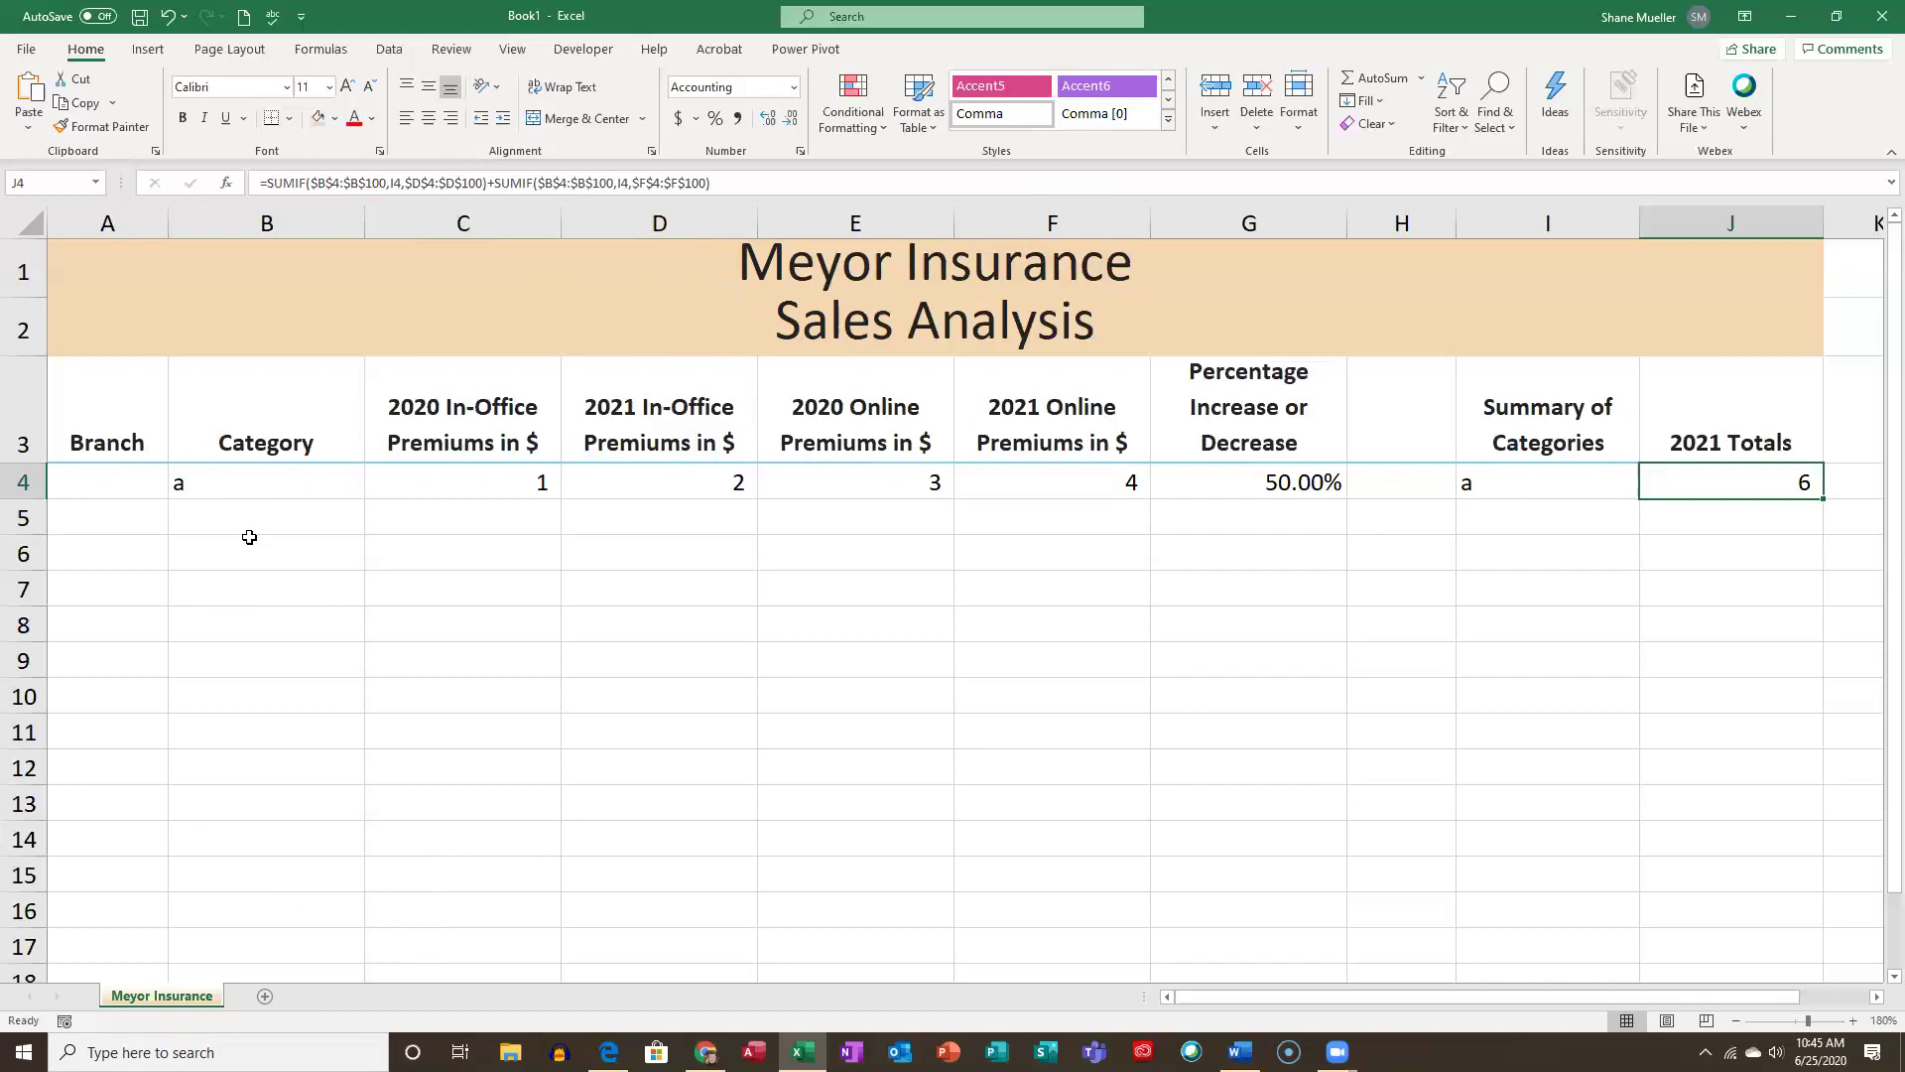
# With cell A4 selected, save the workbook as an Excel Template named MISales_Analysis_Template in the Custom Office Templates folder.
pyautogui.click(134, 495)
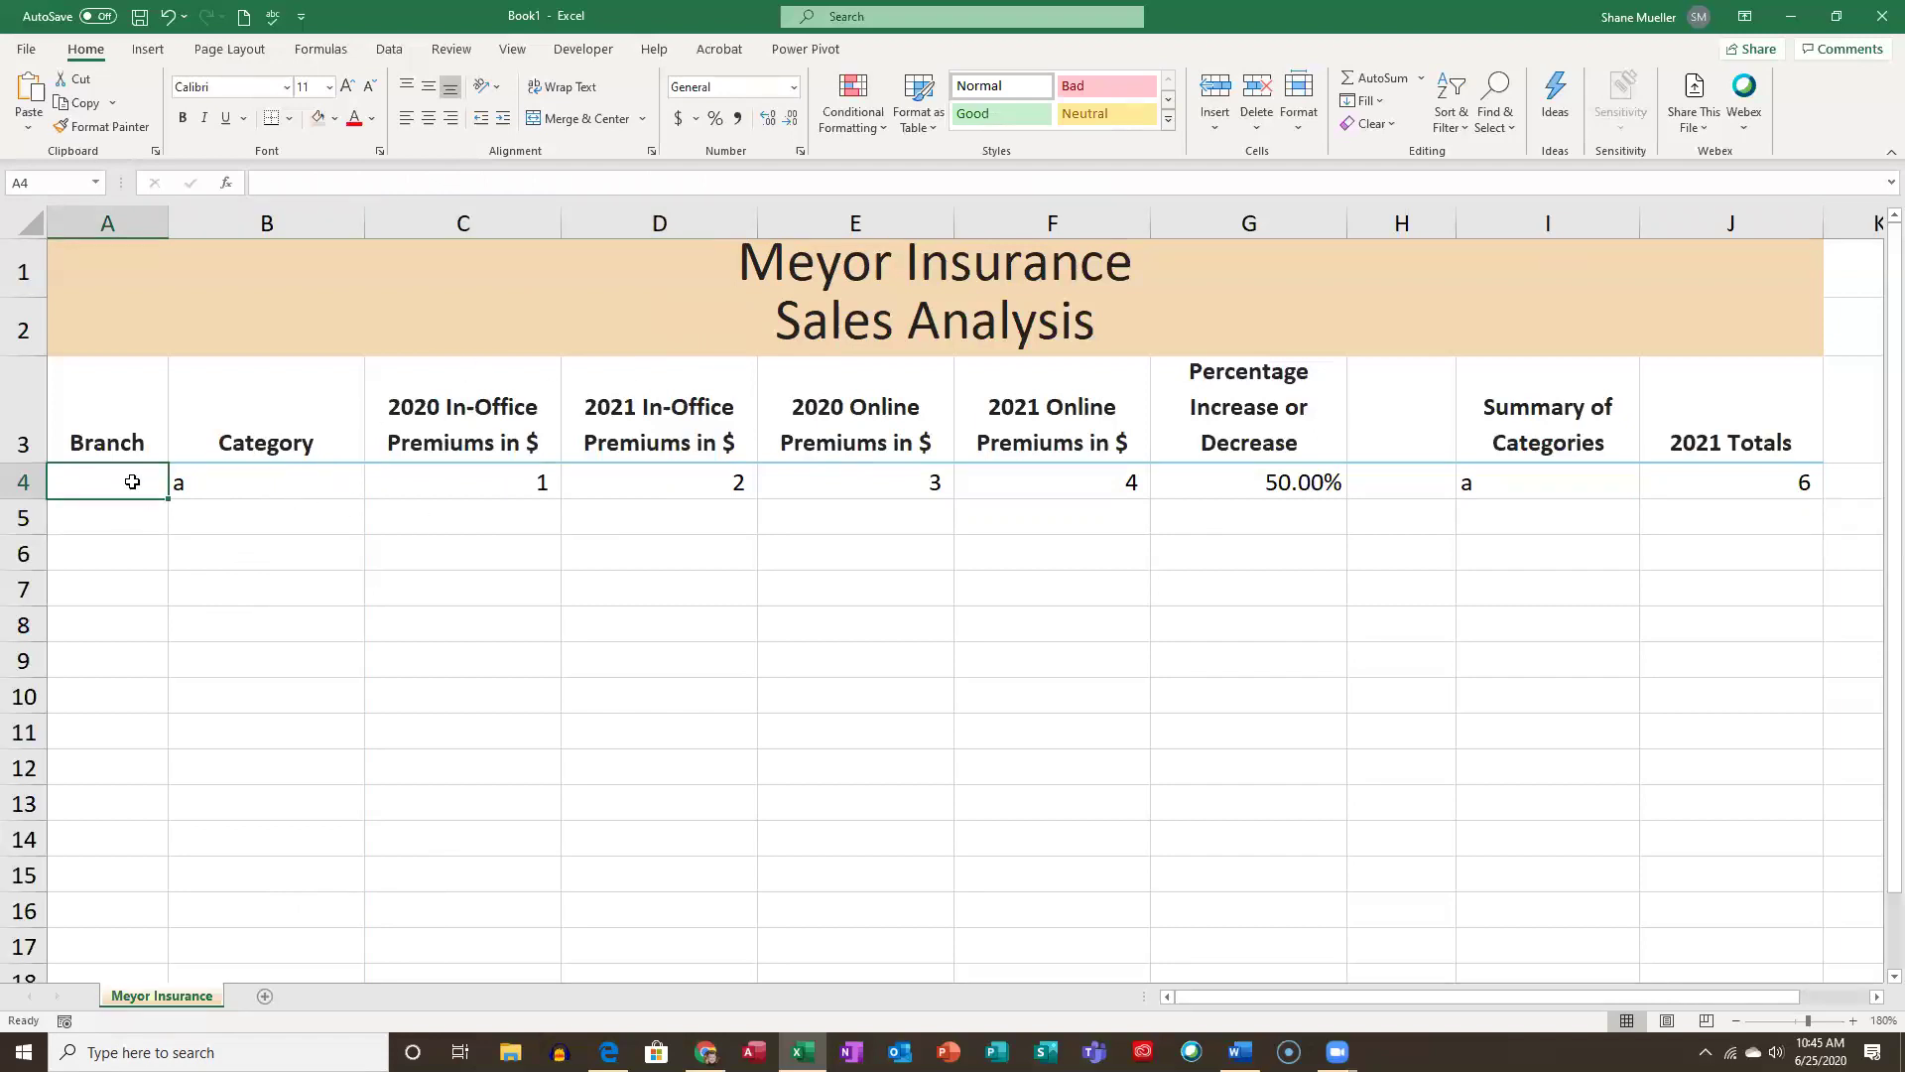
pyautogui.click(128, 255)
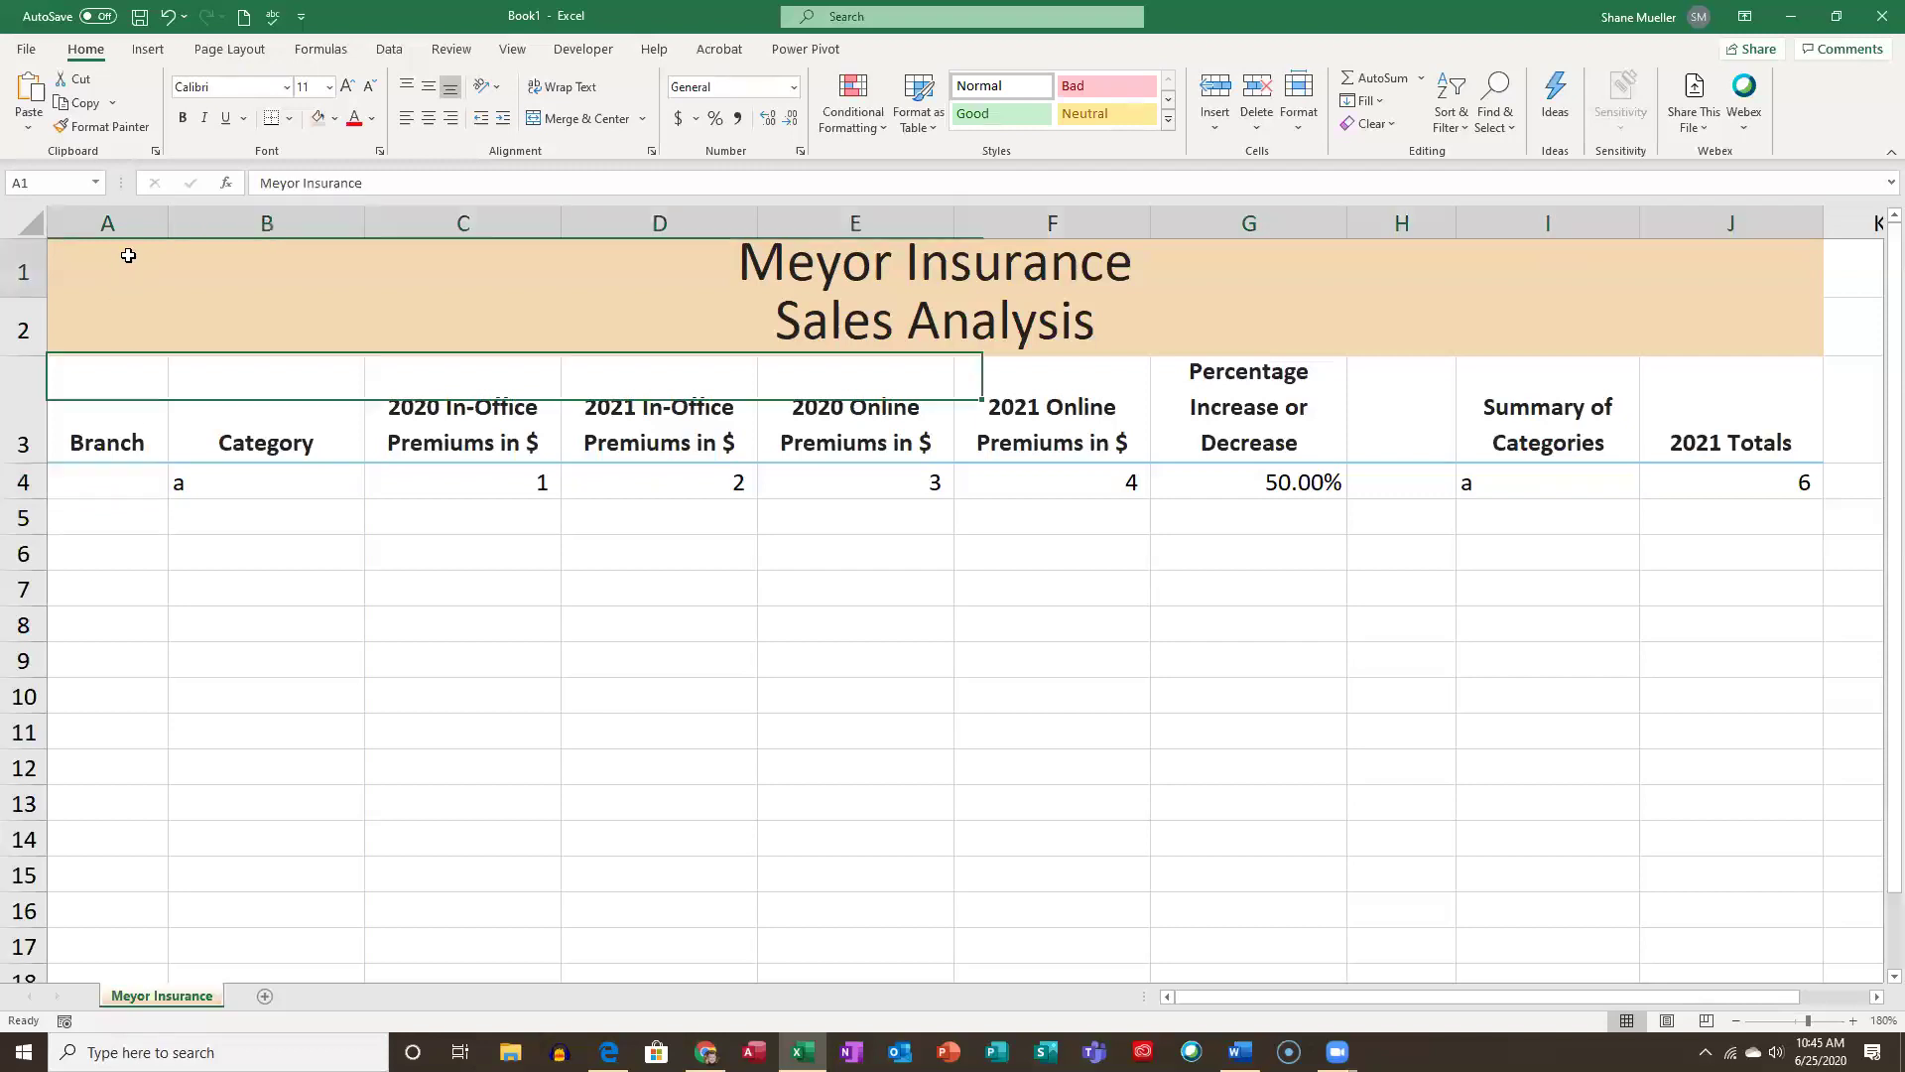
pyautogui.click(98, 479)
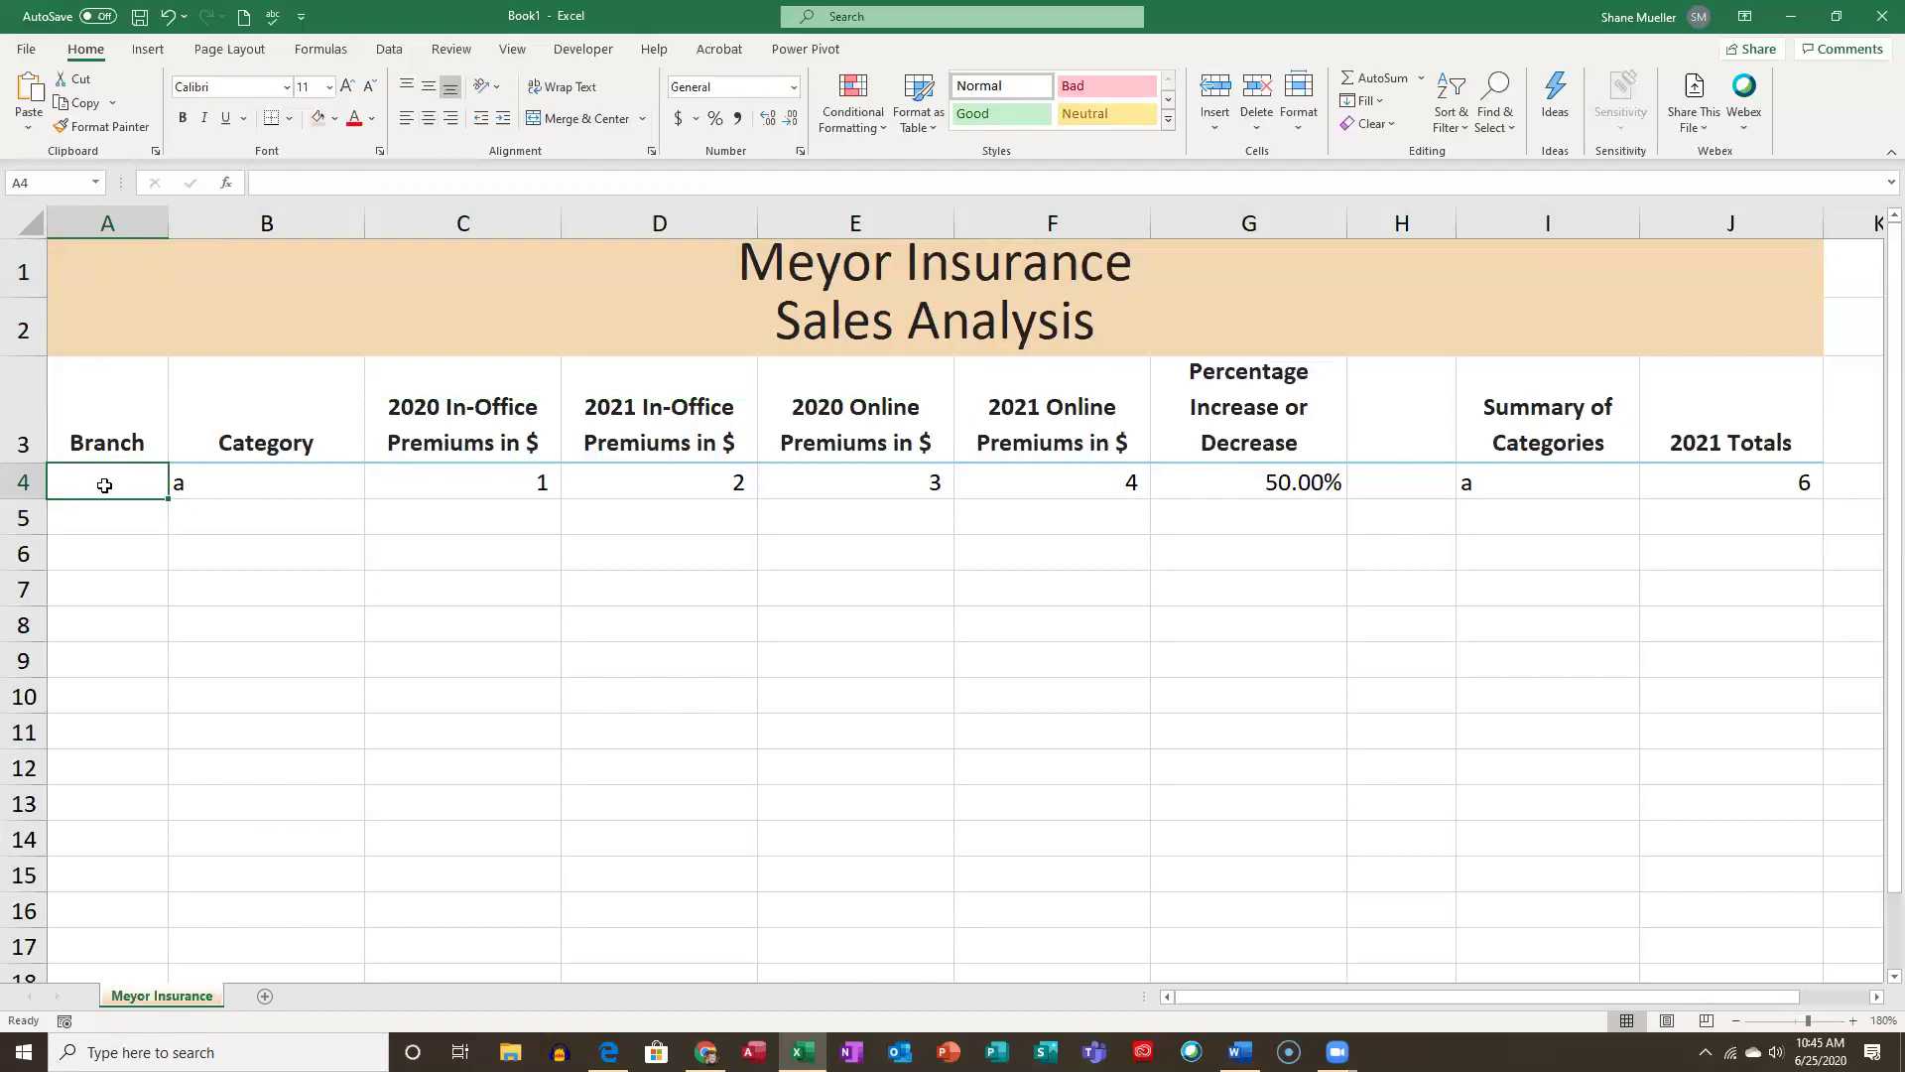
pyautogui.click(28, 52)
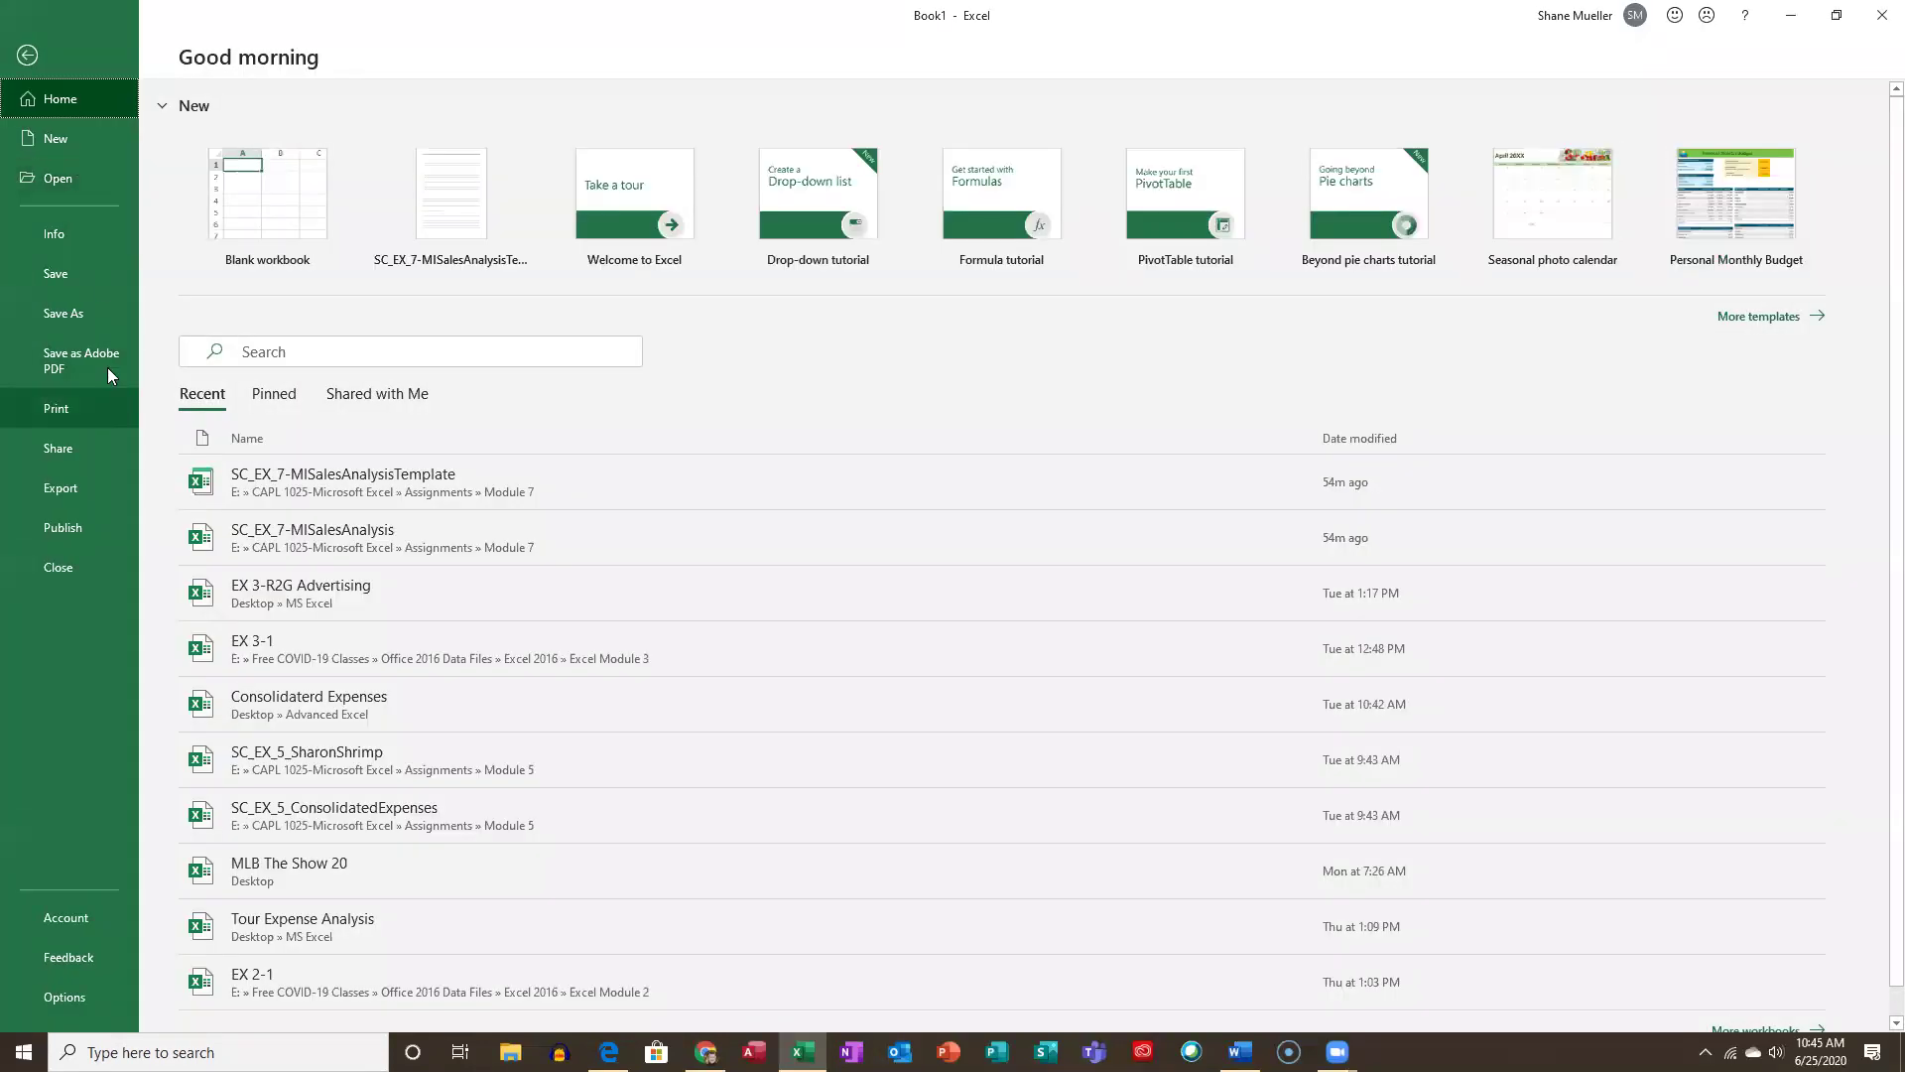
pyautogui.click(82, 312)
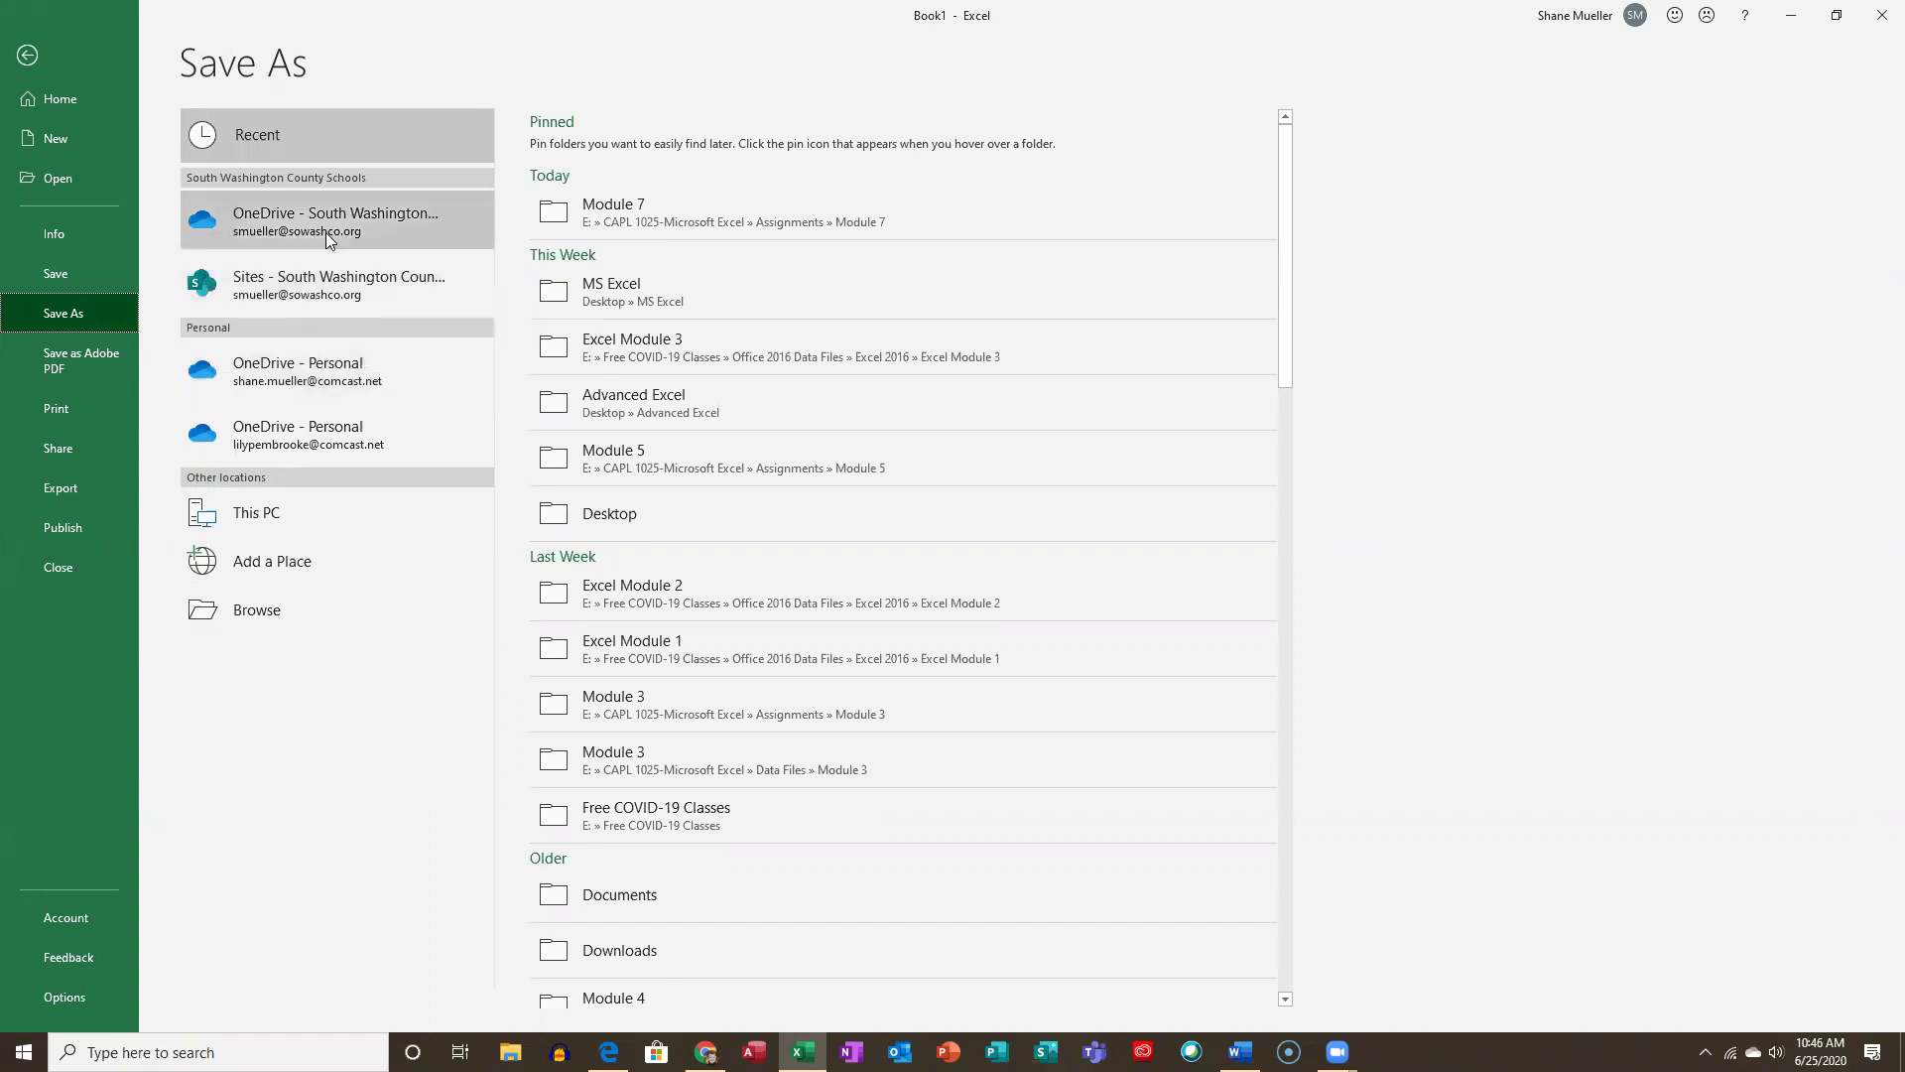
pyautogui.click(280, 608)
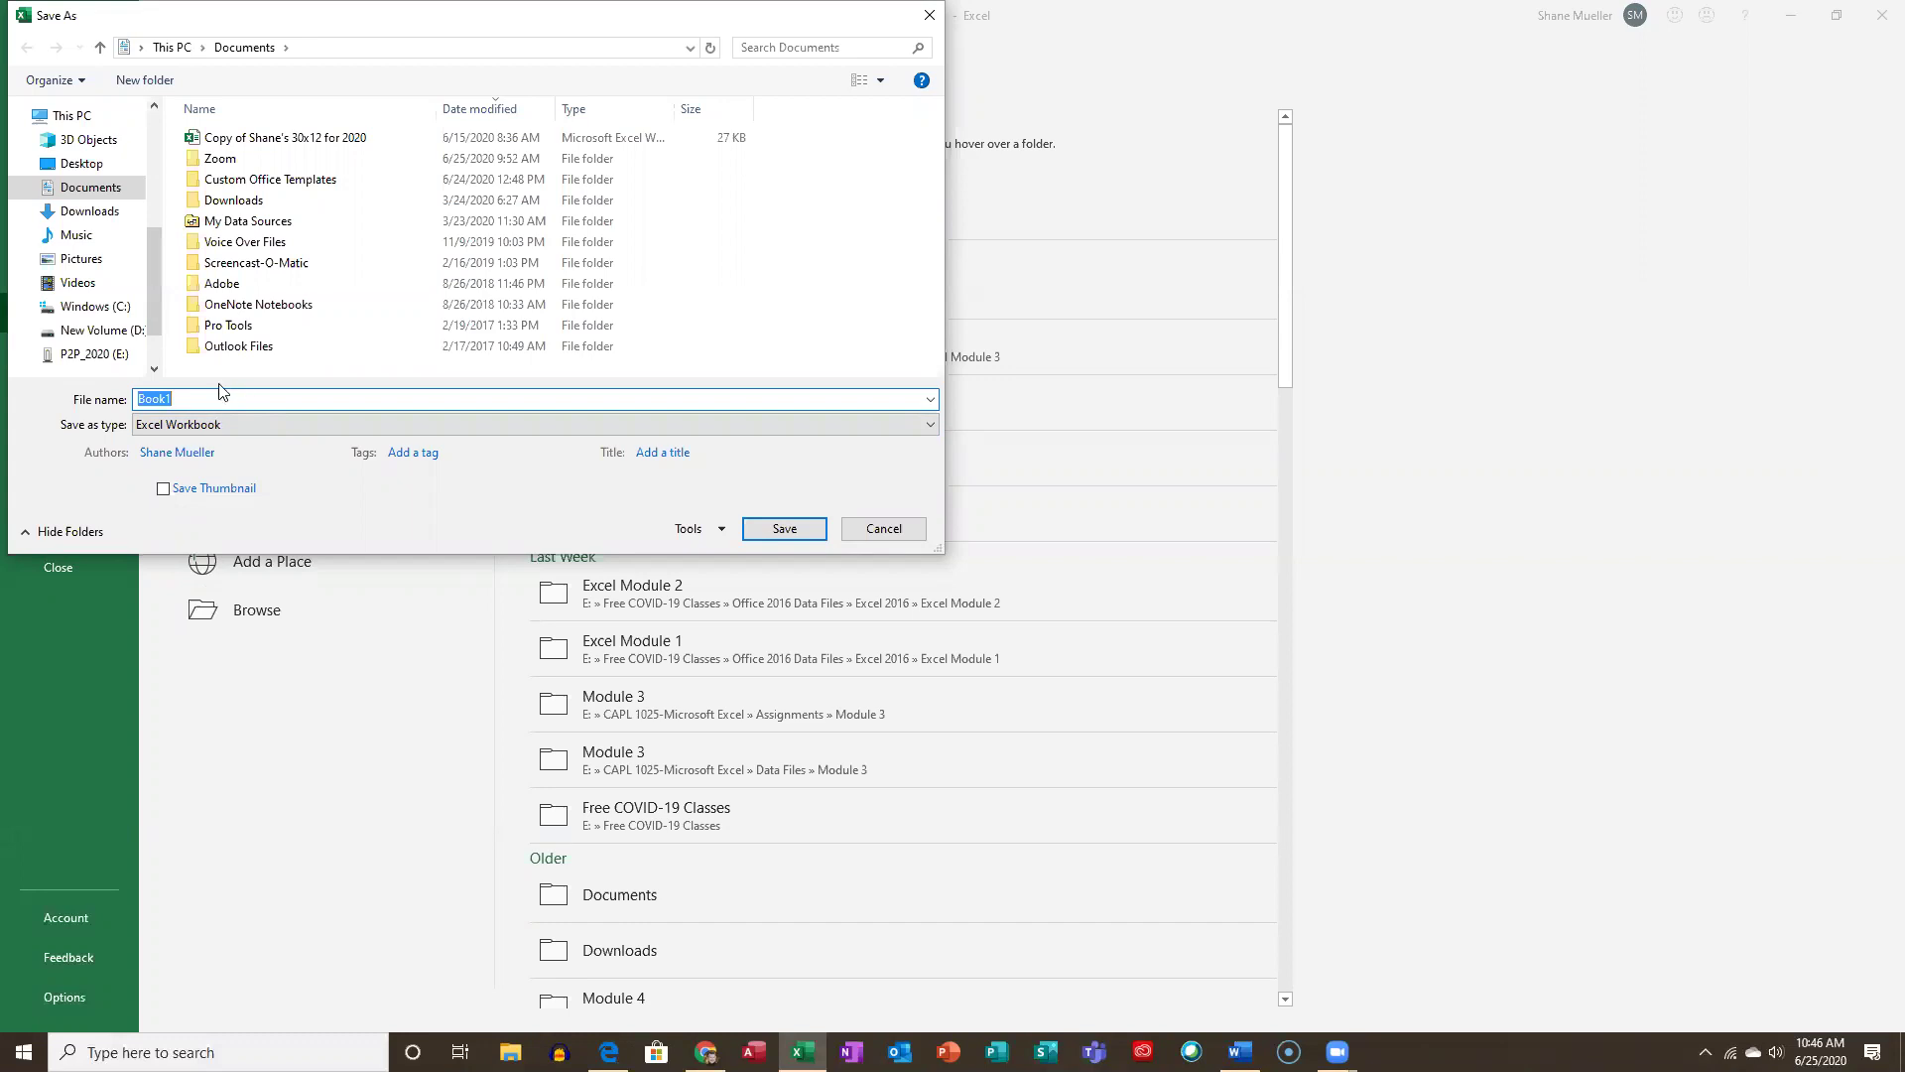
pyautogui.write('MiSales_Analysis_Template')
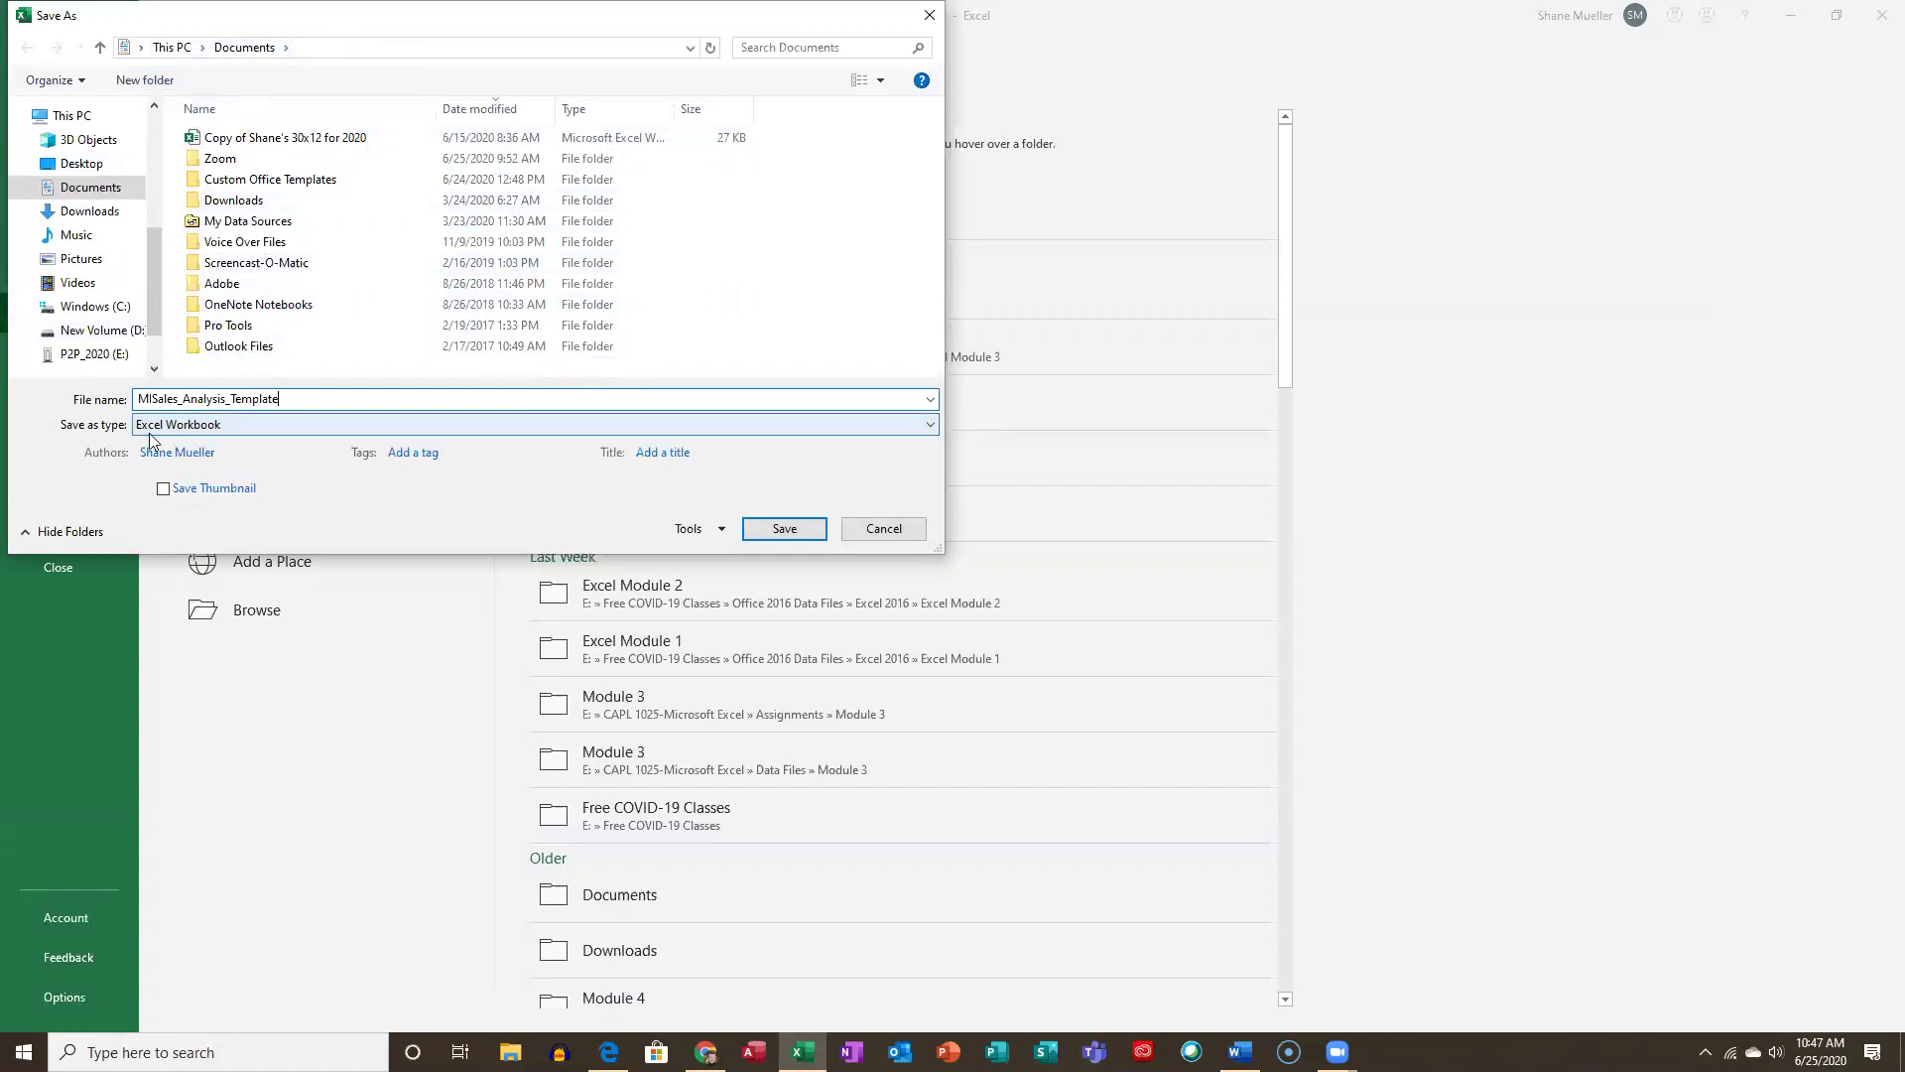
pyautogui.click(931, 426)
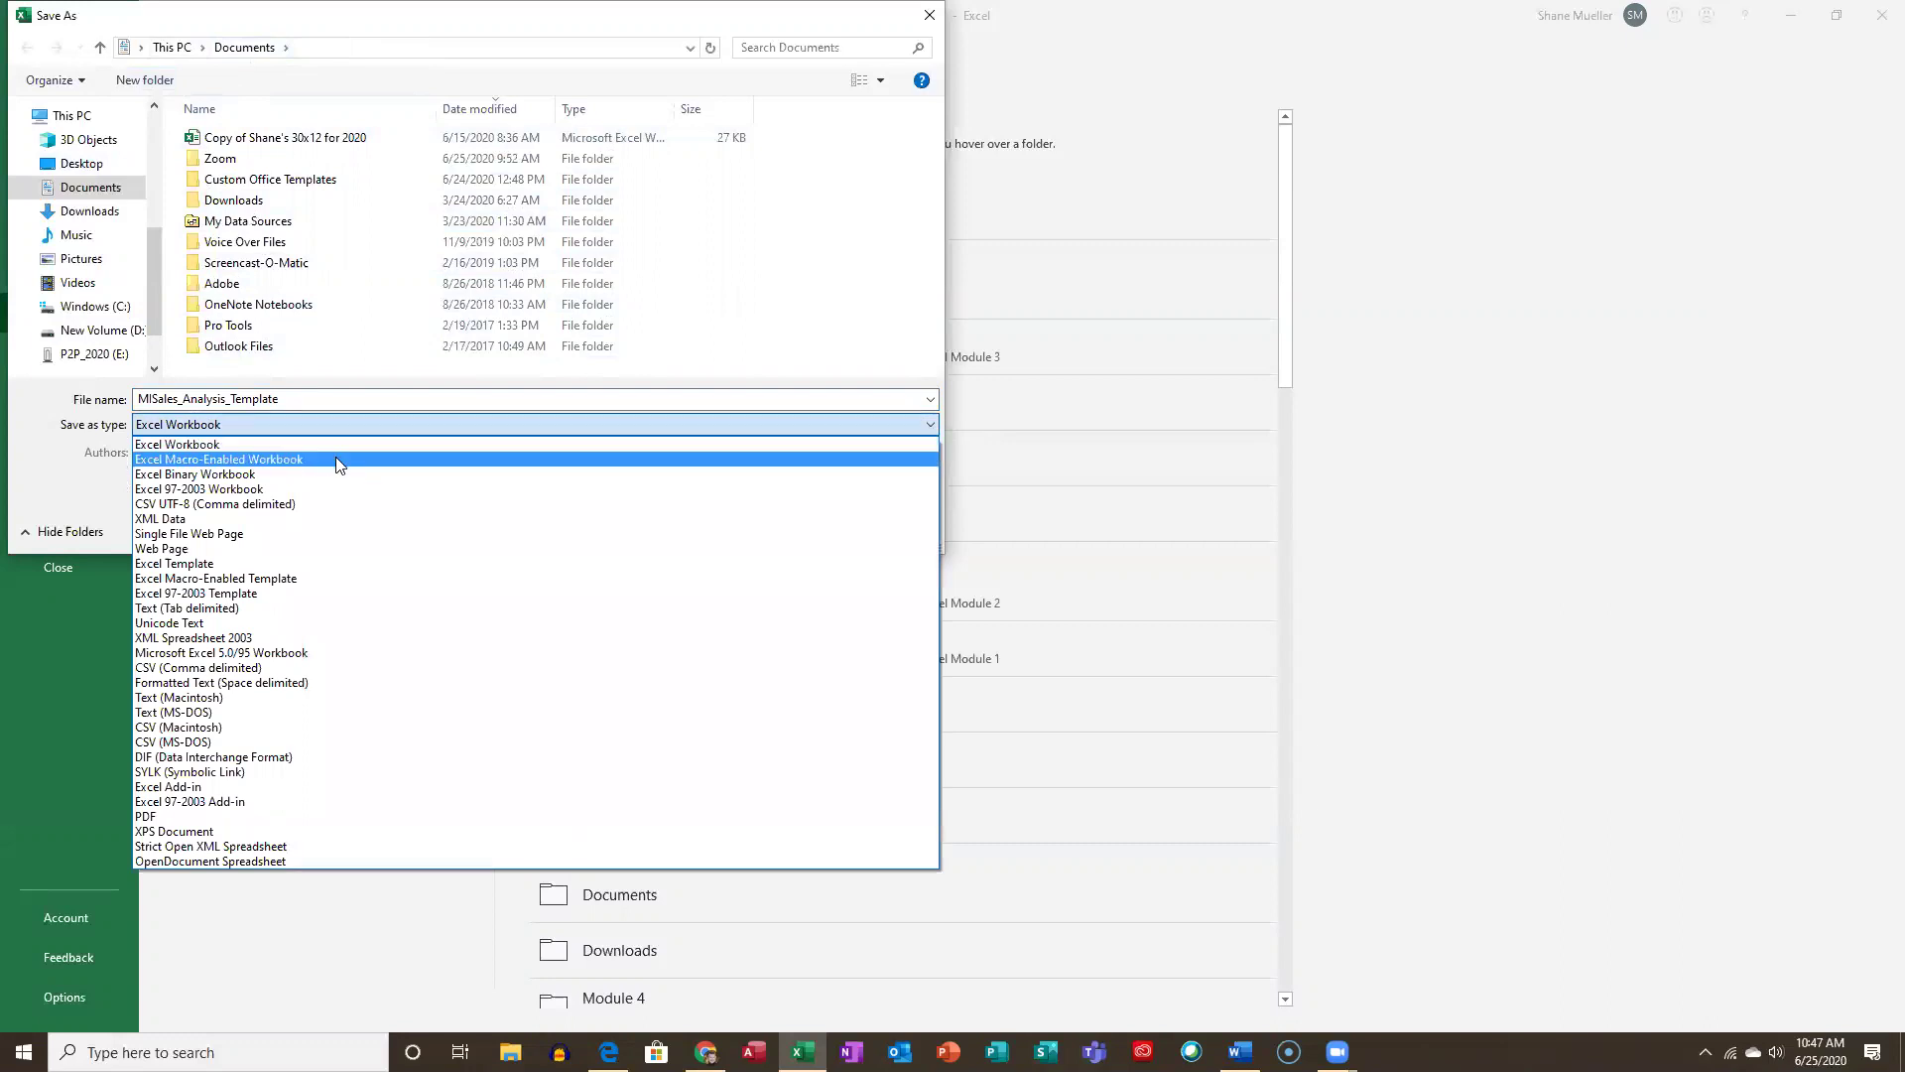
pyautogui.click(196, 569)
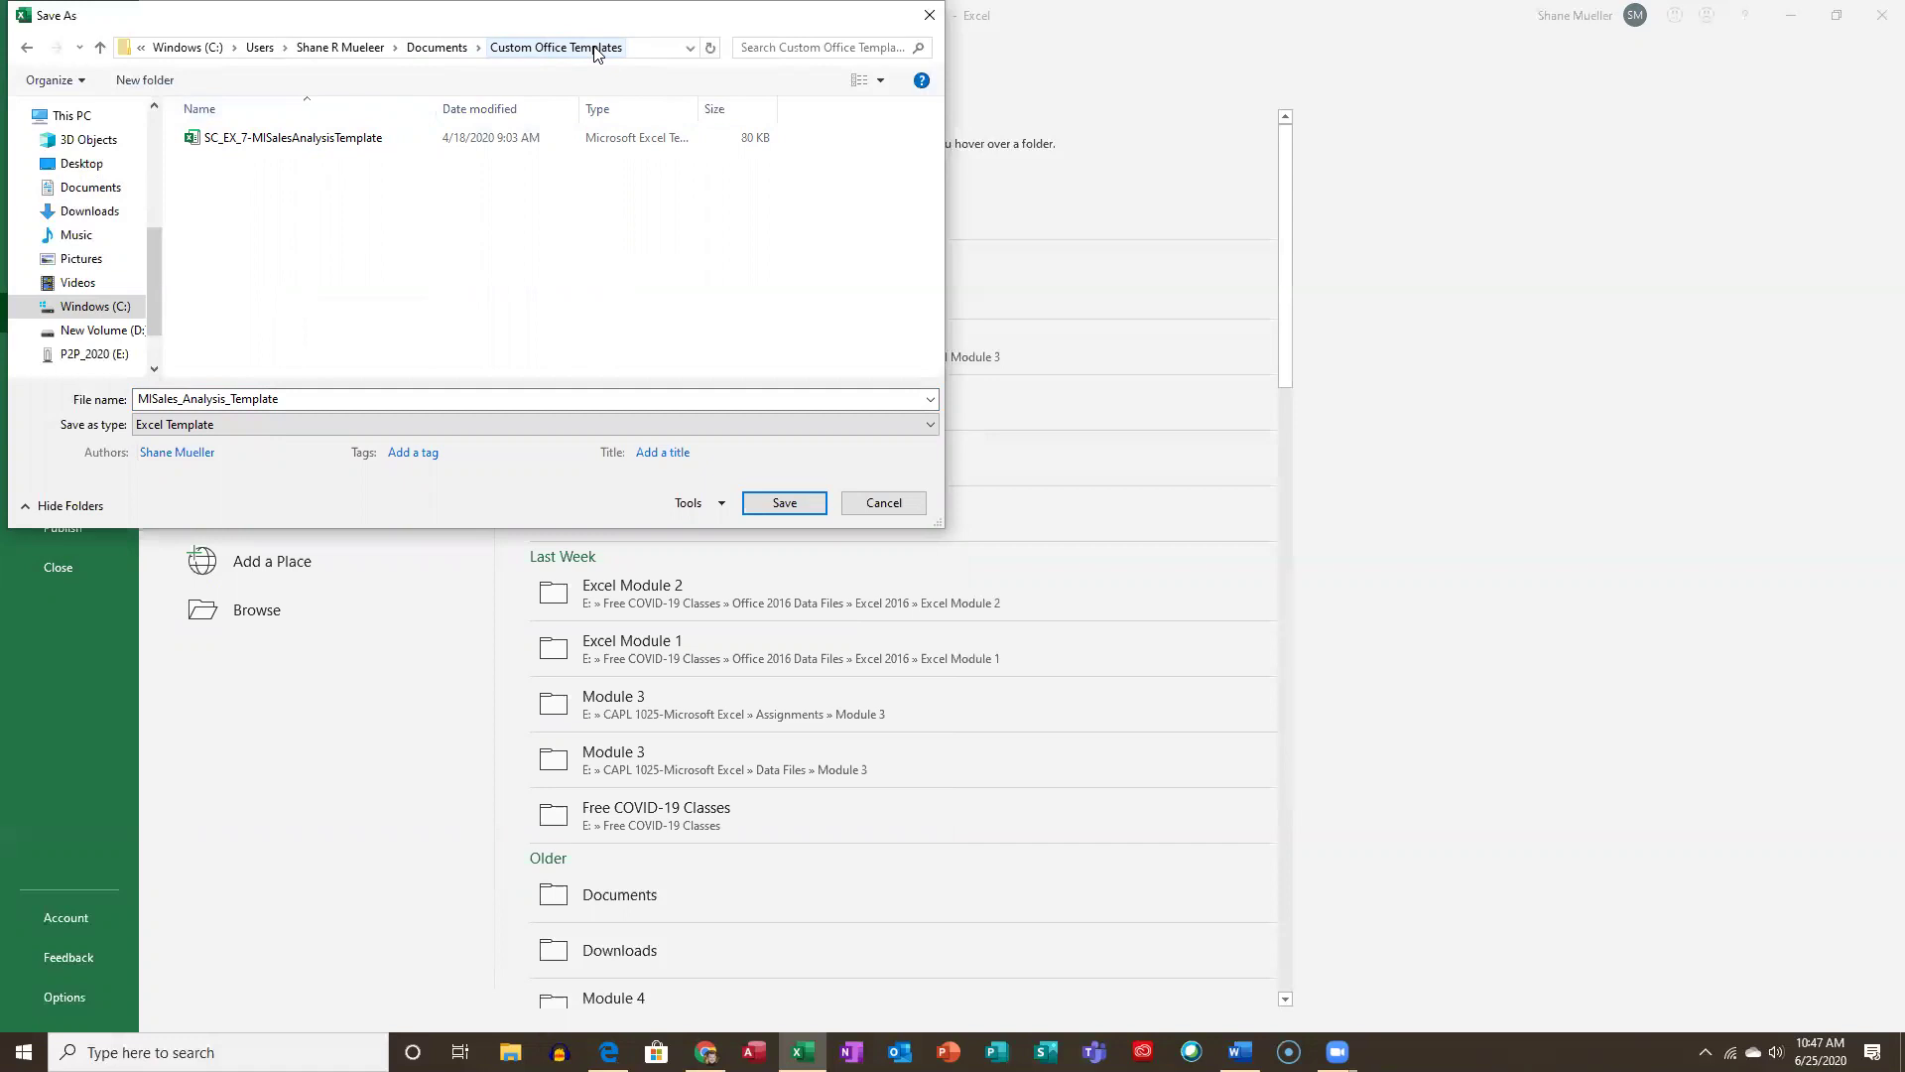
pyautogui.click(784, 504)
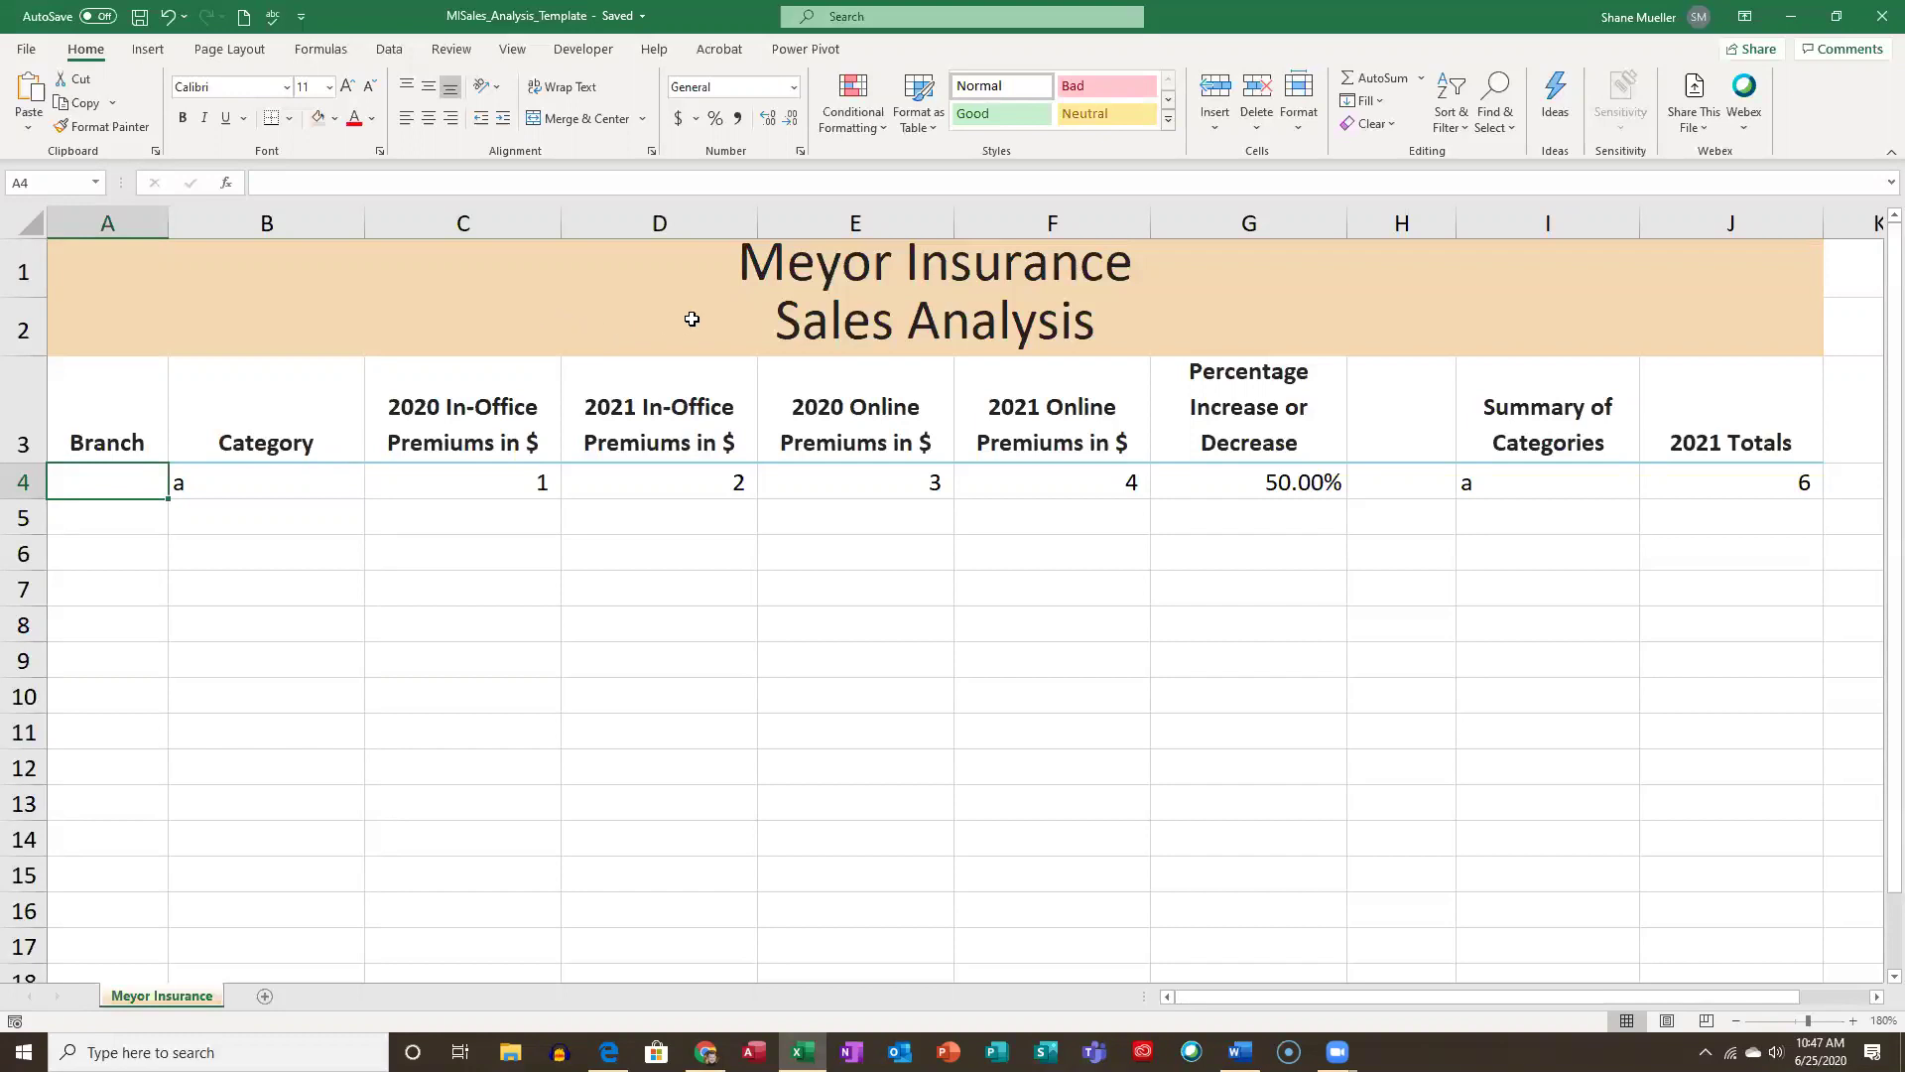
# Save another copy of MISales_Analysis_Template as an Excel Template in the Advanced Excel folder on the Desktop.
pyautogui.click(29, 52)
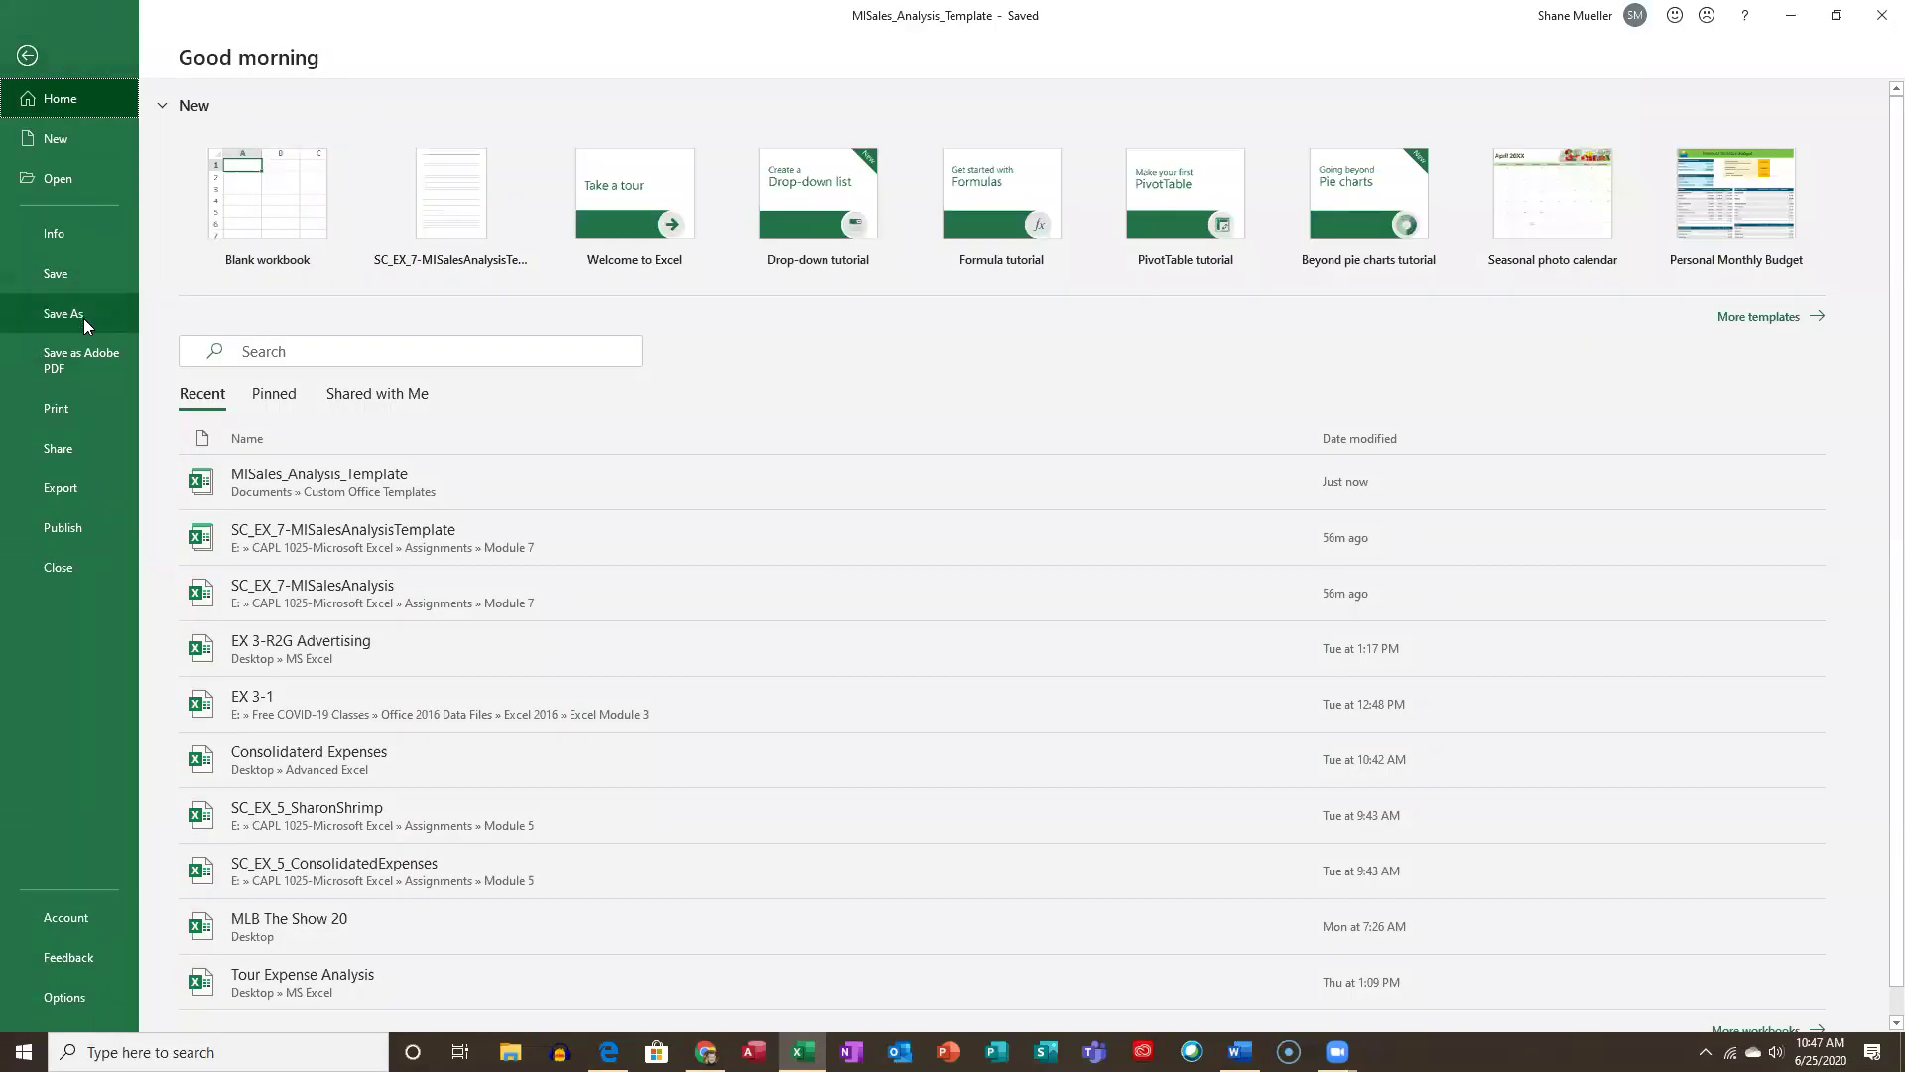
pyautogui.click(84, 318)
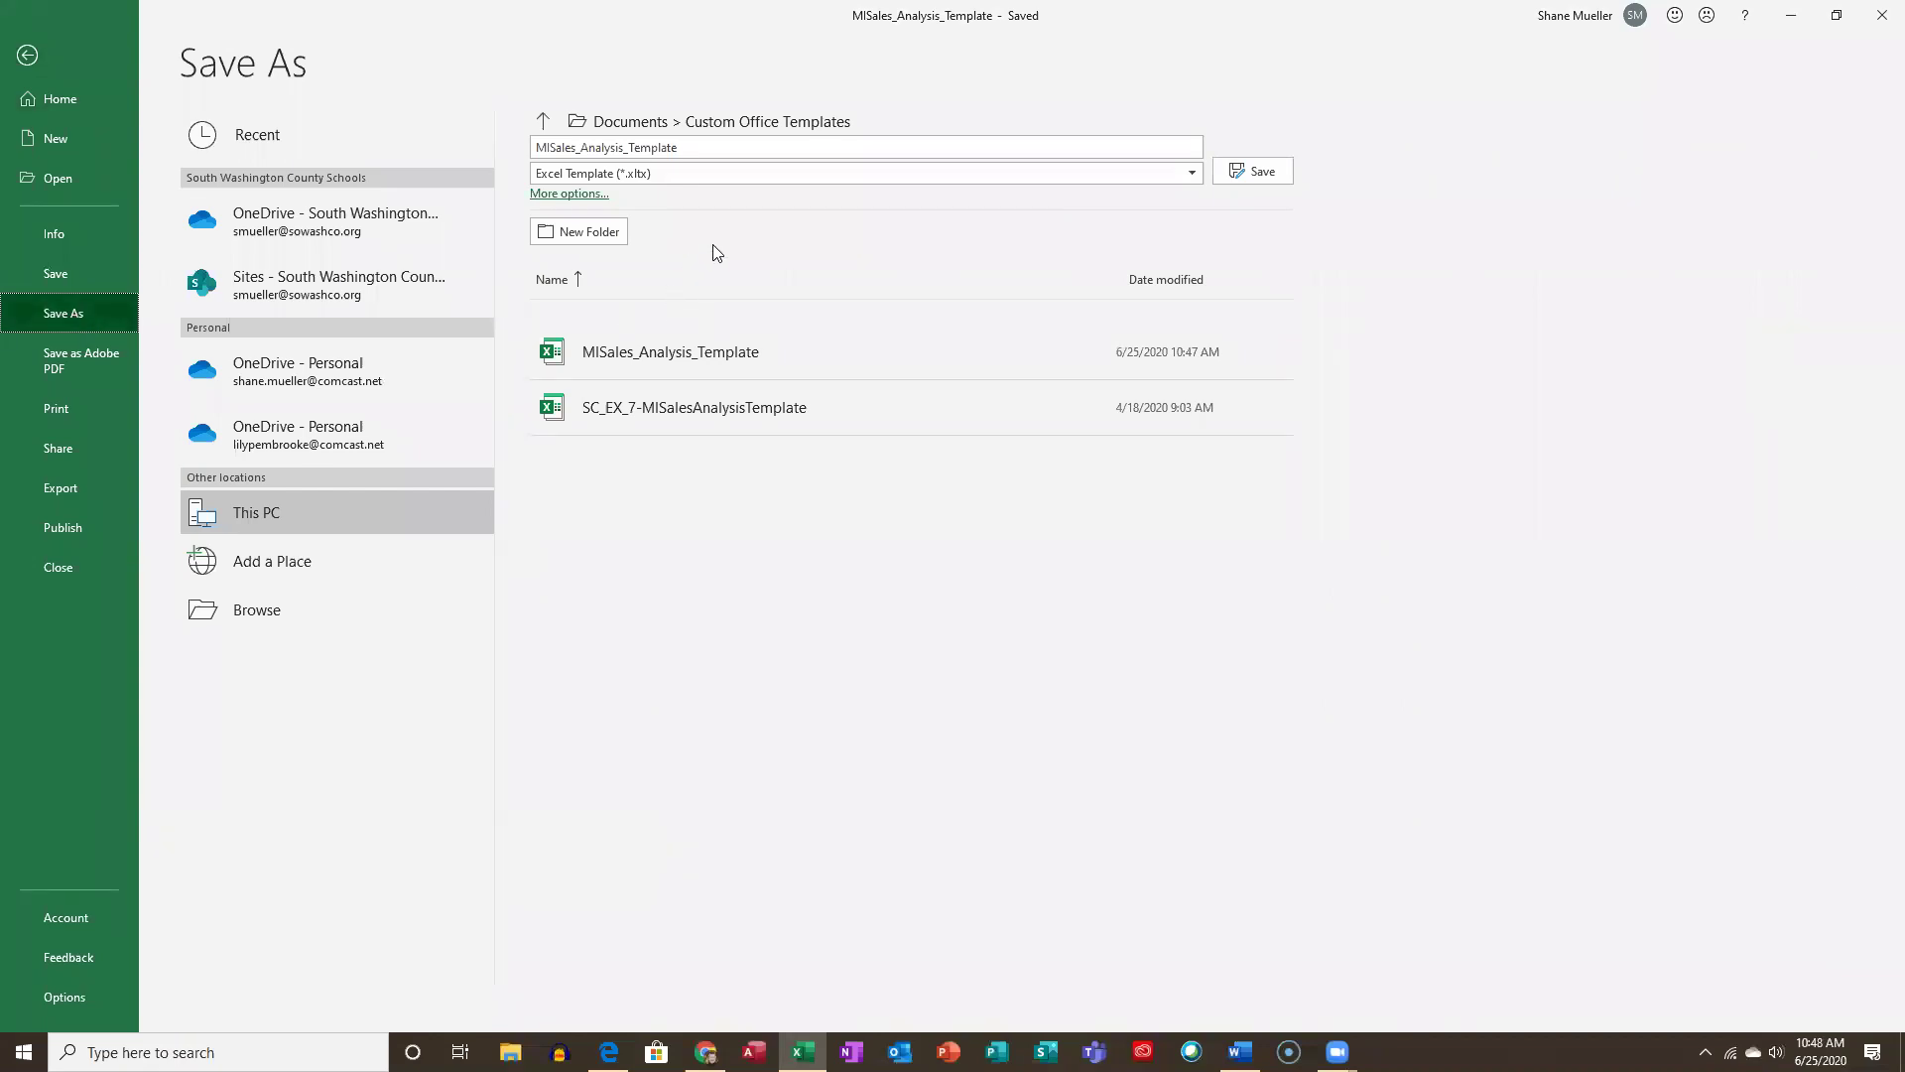
pyautogui.click(258, 610)
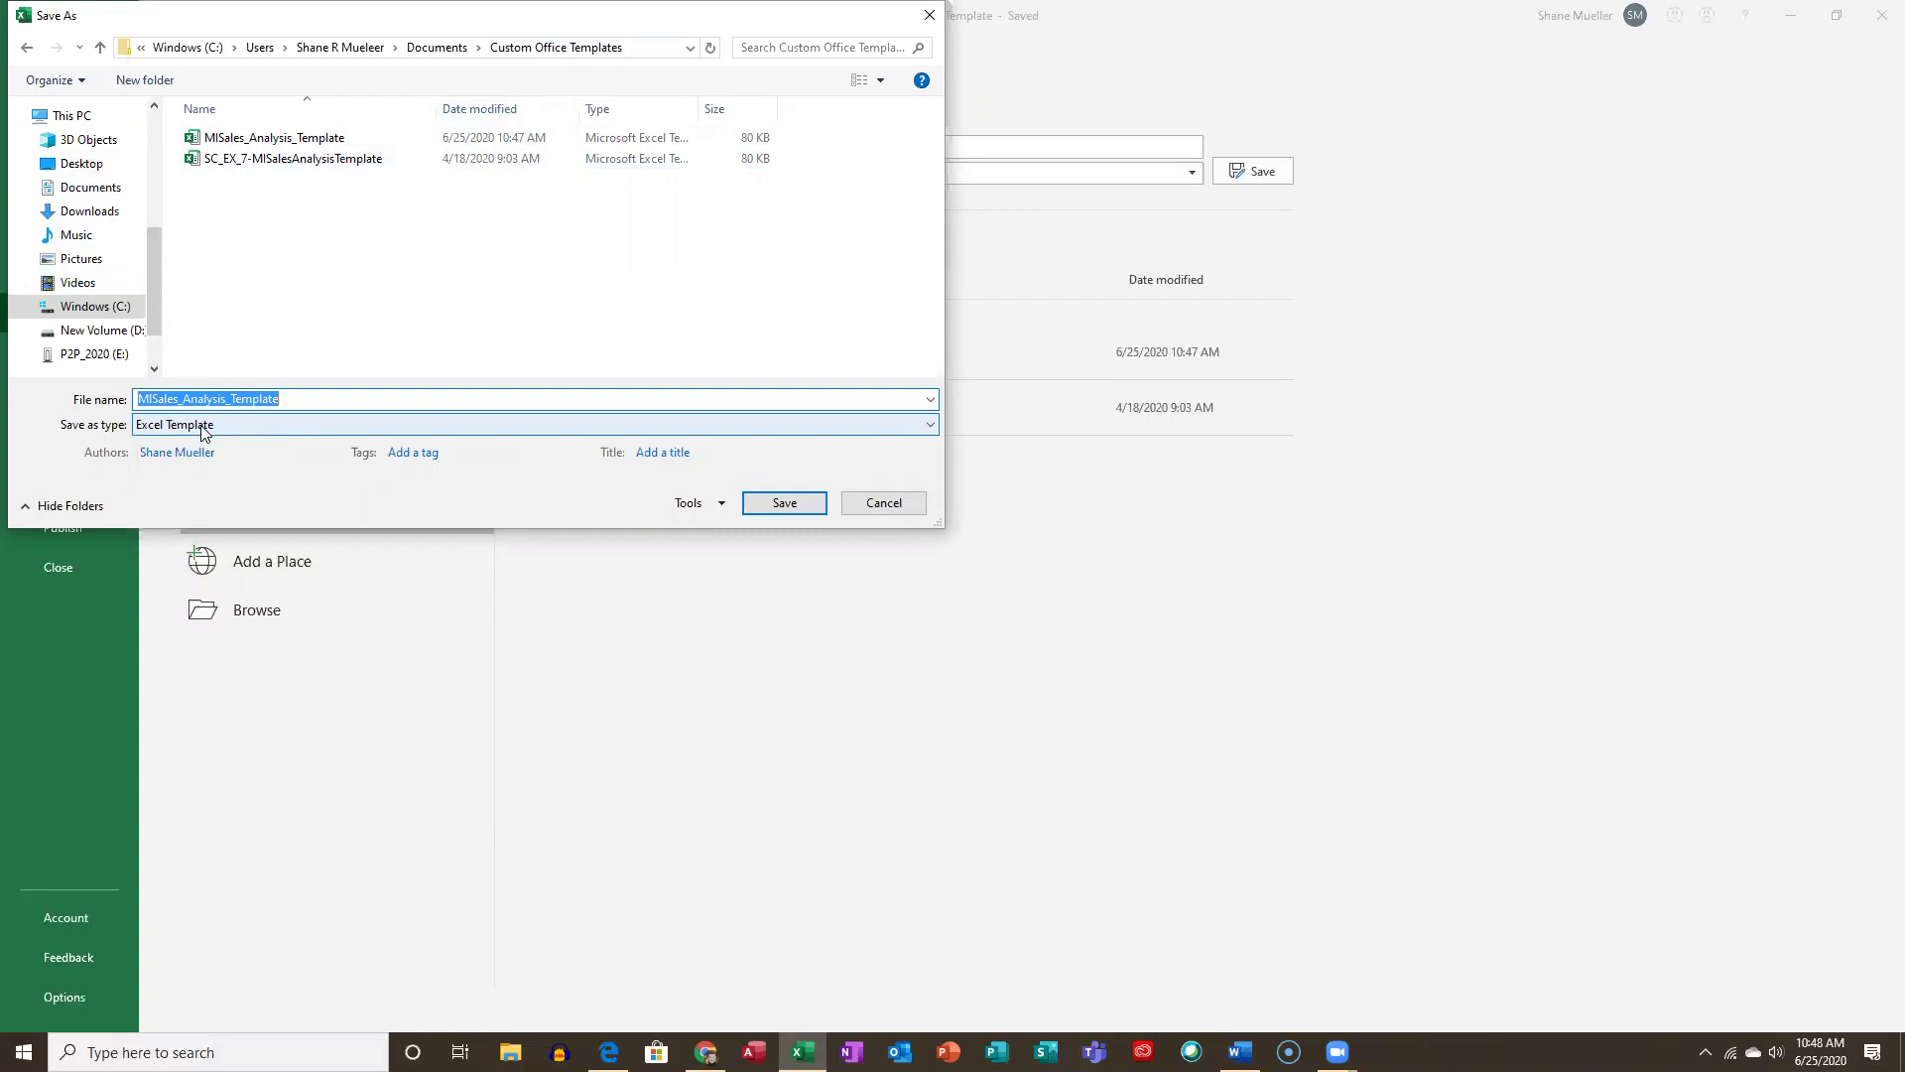
pyautogui.click(94, 168)
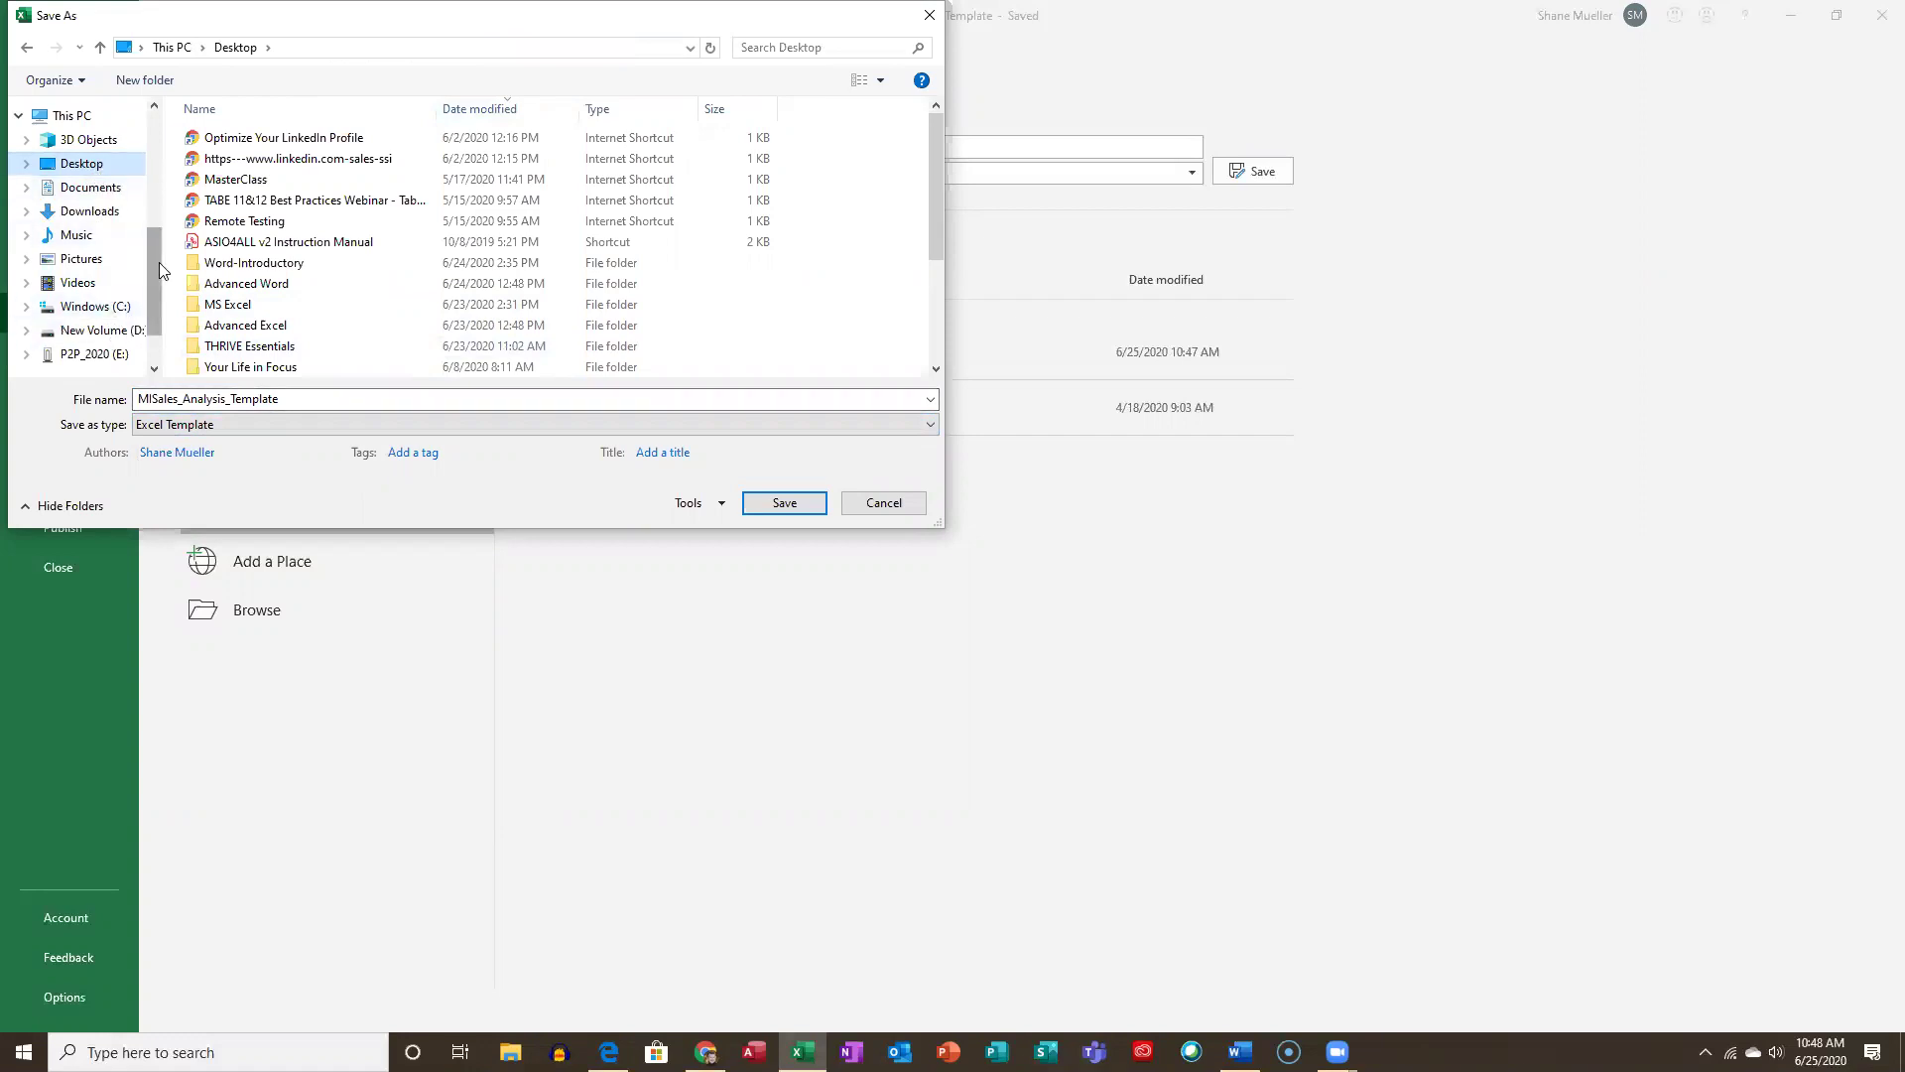
pyautogui.scroll(-2, 156, 266)
pyautogui.scroll(1, 92, 233)
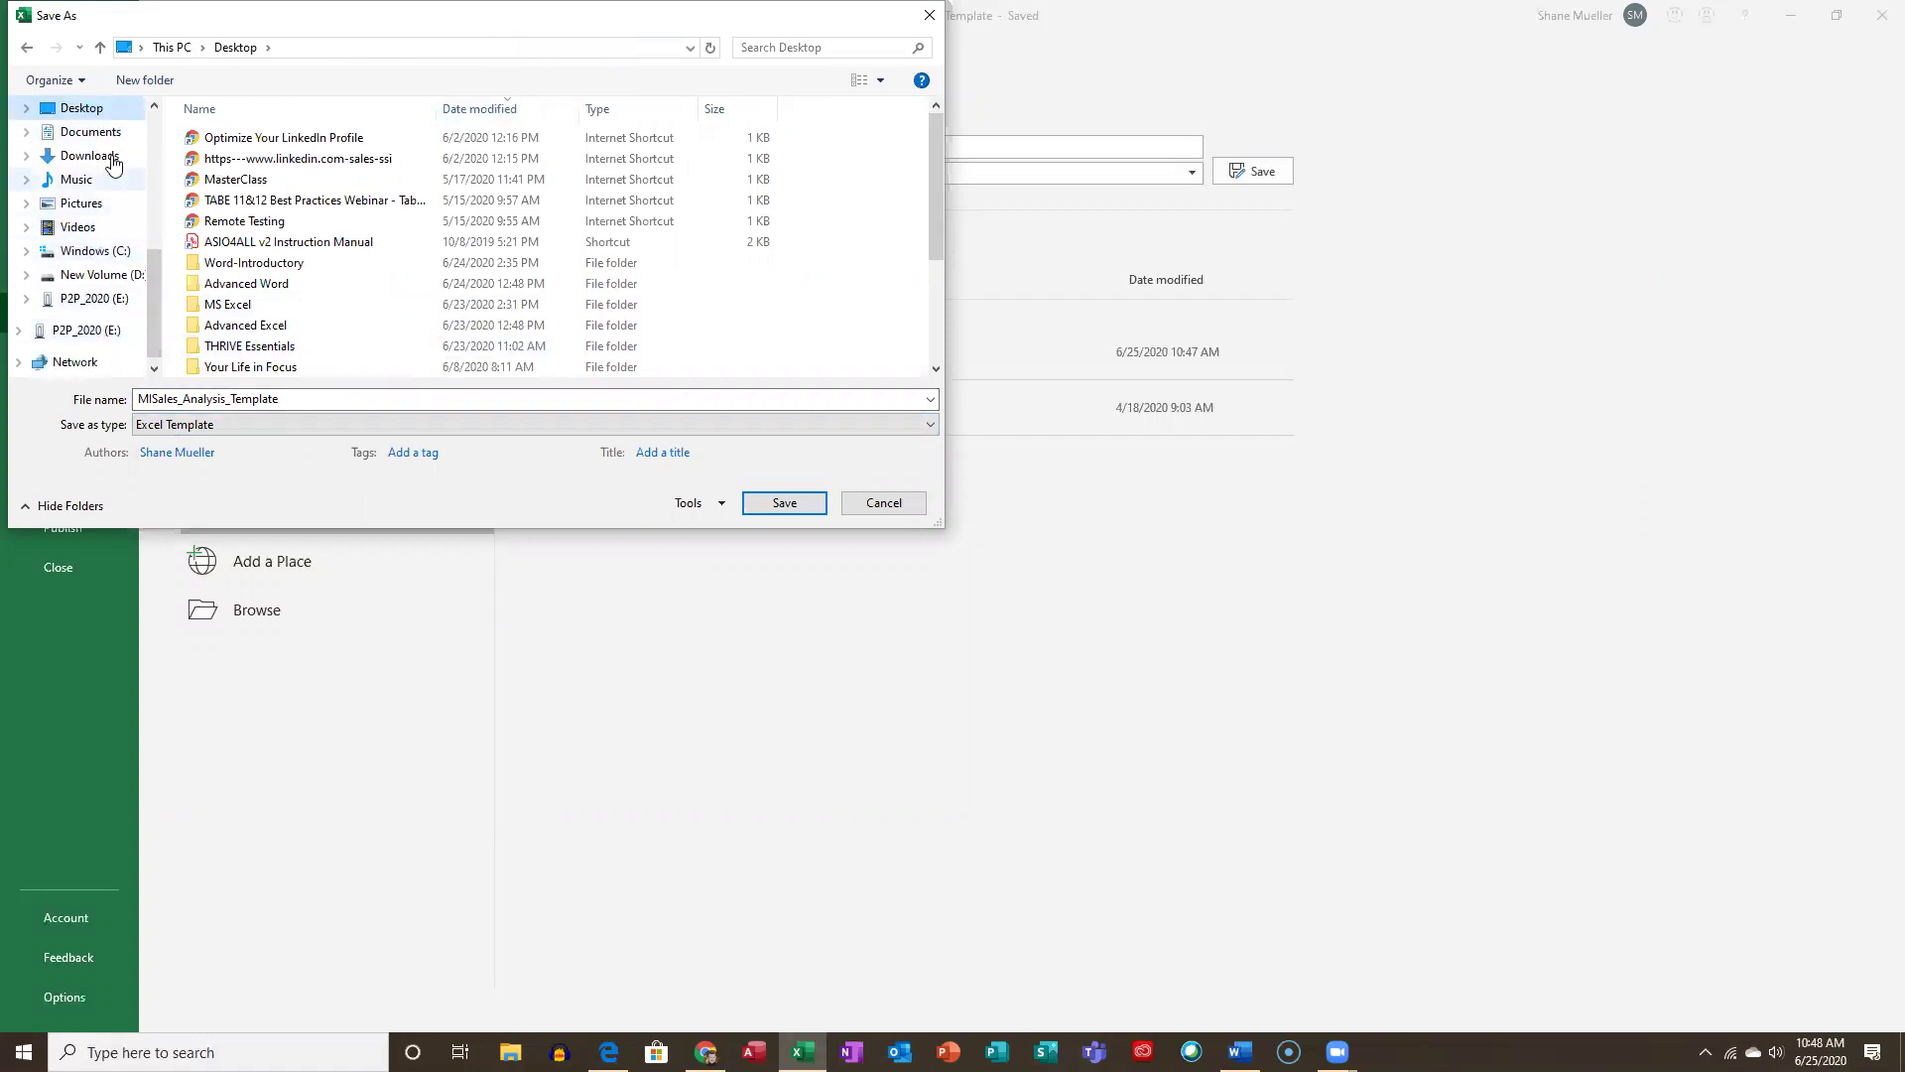
pyautogui.click(278, 290)
pyautogui.click(267, 332)
pyautogui.doubleClick(267, 333)
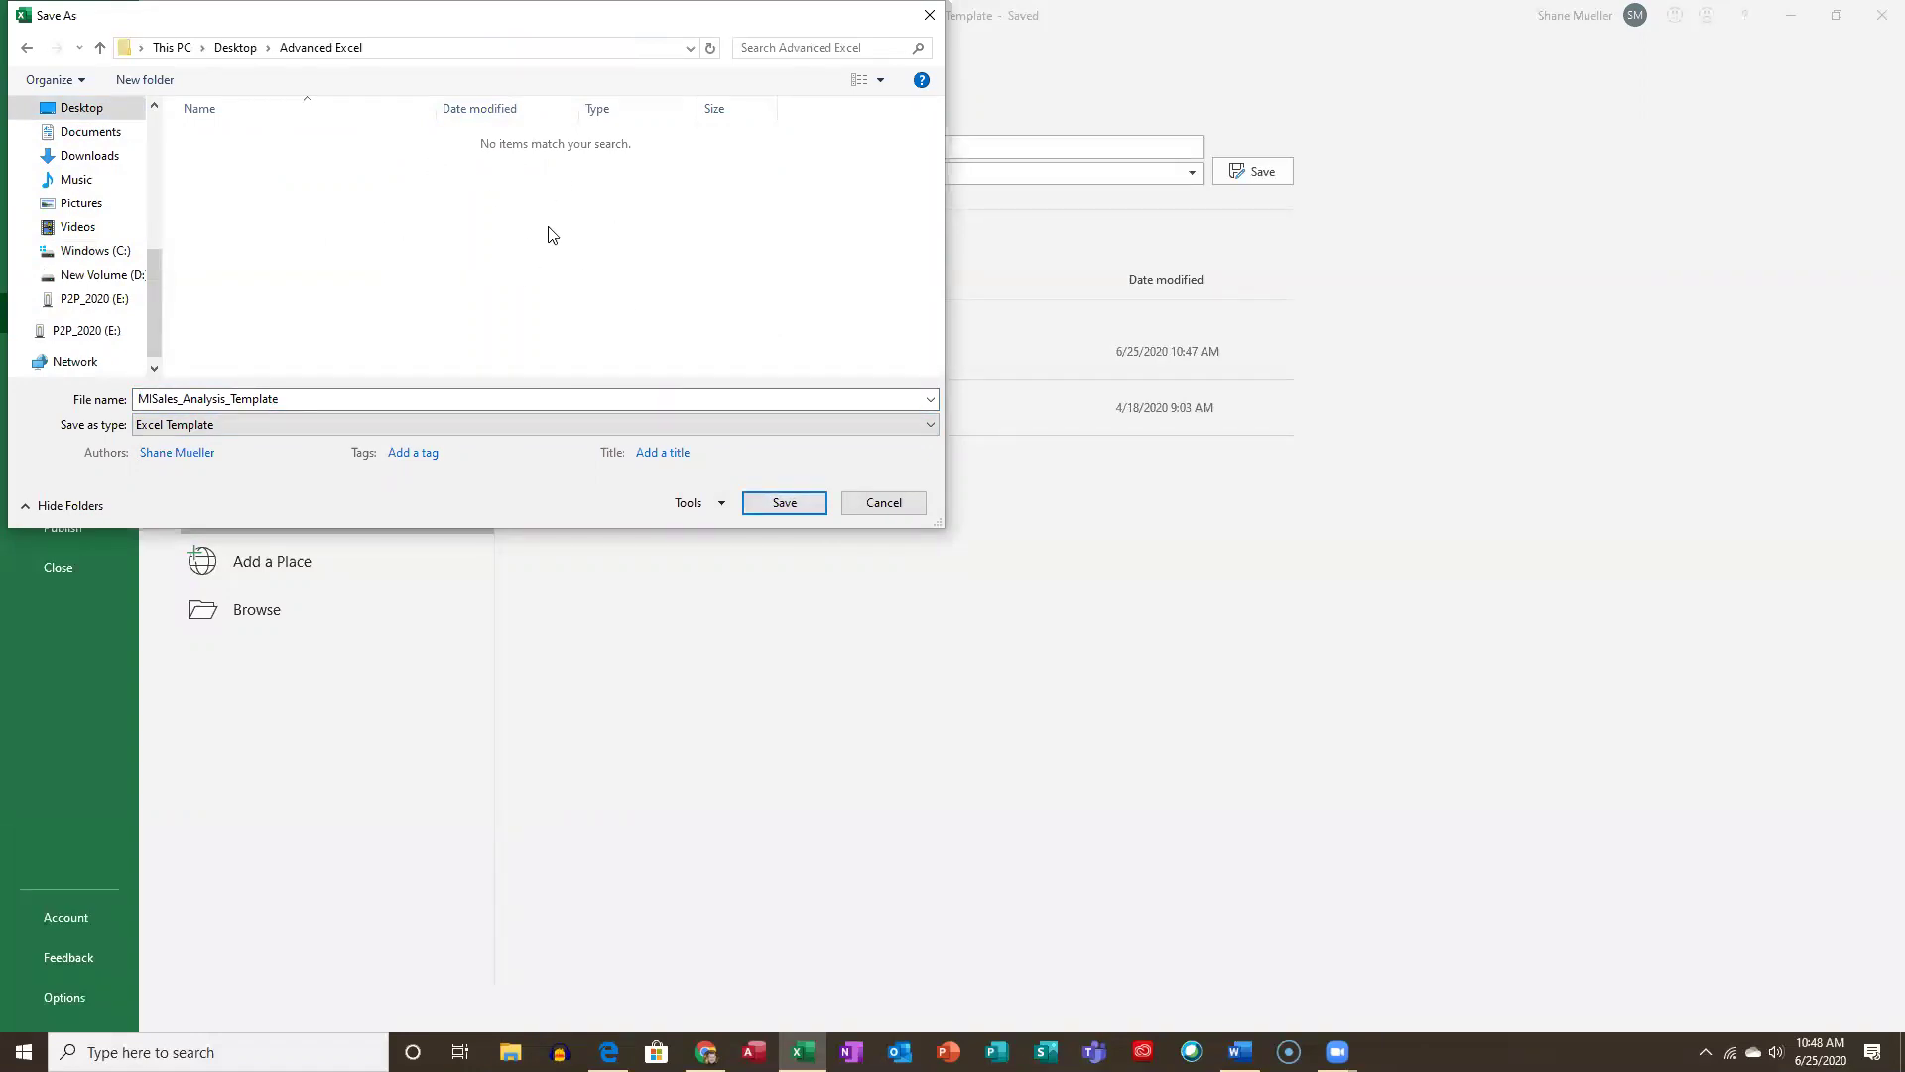
pyautogui.click(783, 504)
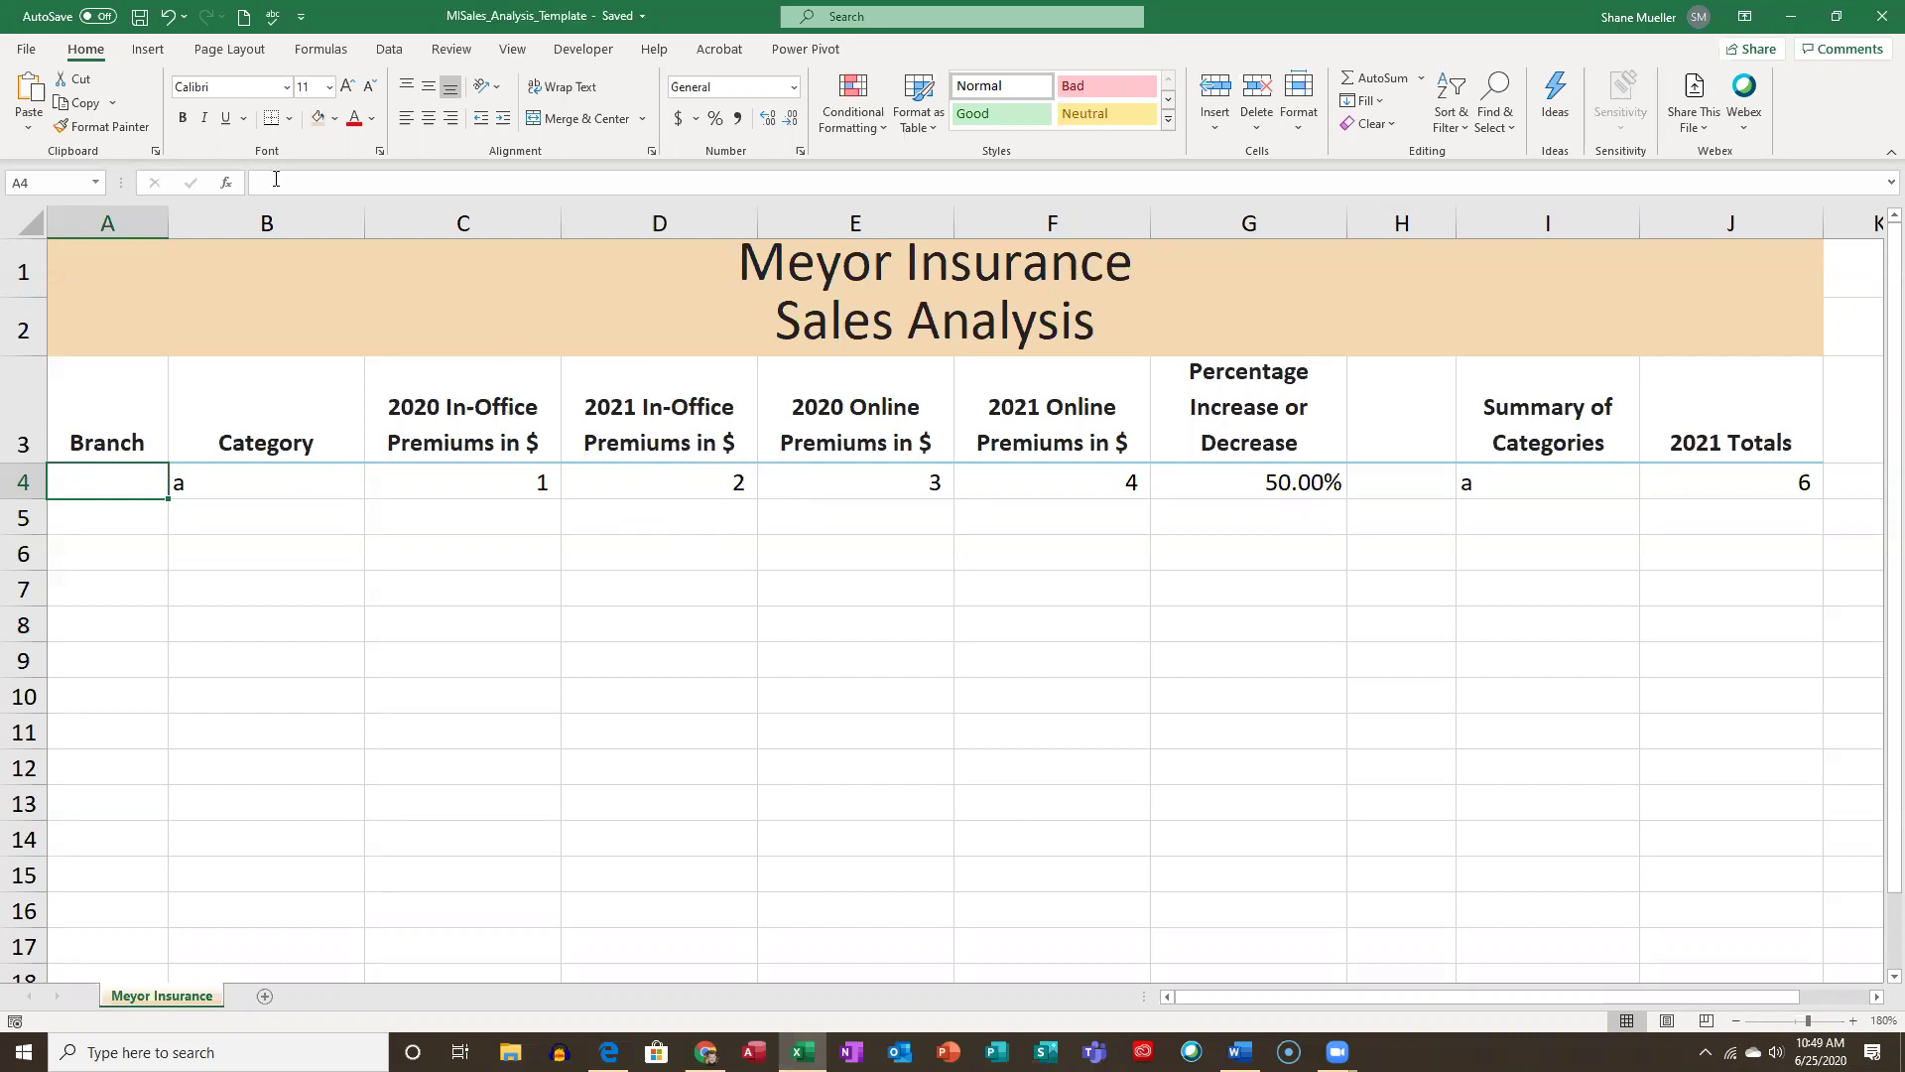
# Close the MISales_Analysis_Template workbook and maximize the empty Excel window.
pyautogui.click(32, 54)
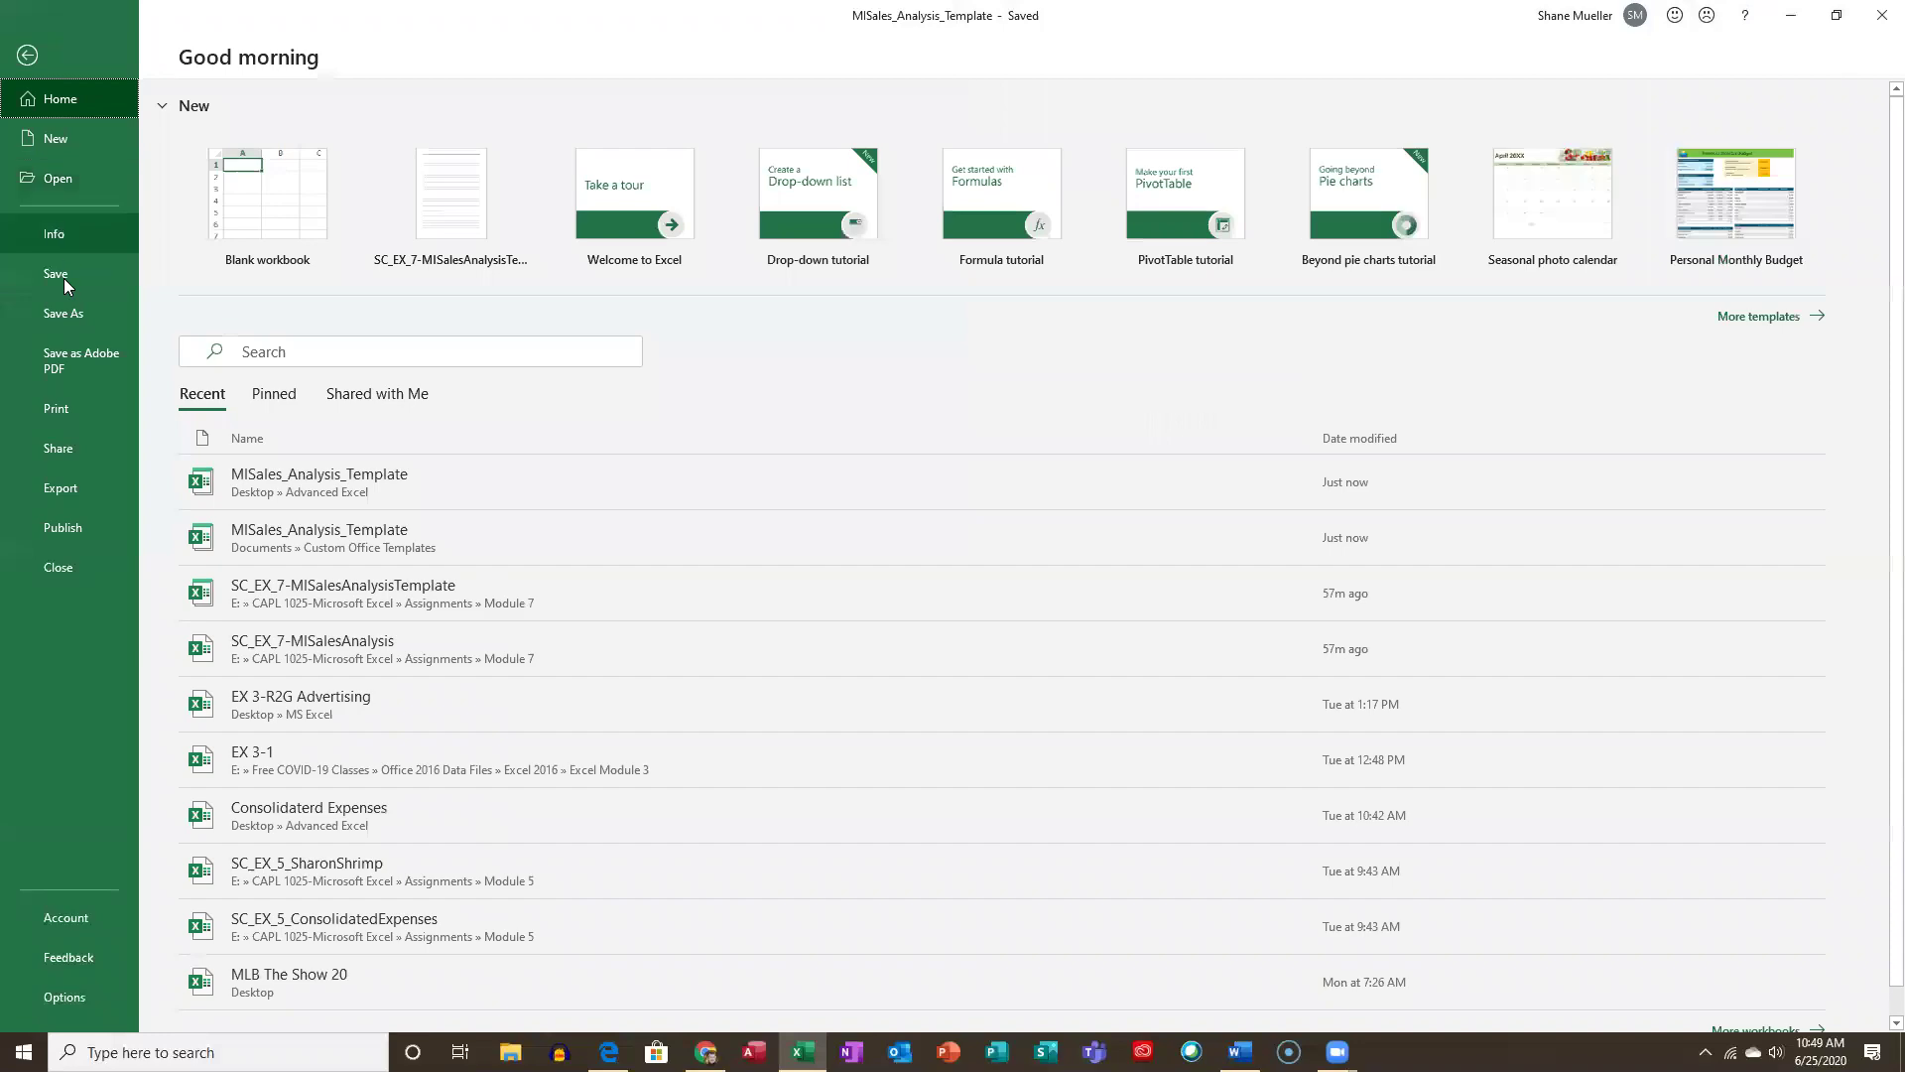
pyautogui.click(68, 568)
pyautogui.hotkey('alt', 'F4')
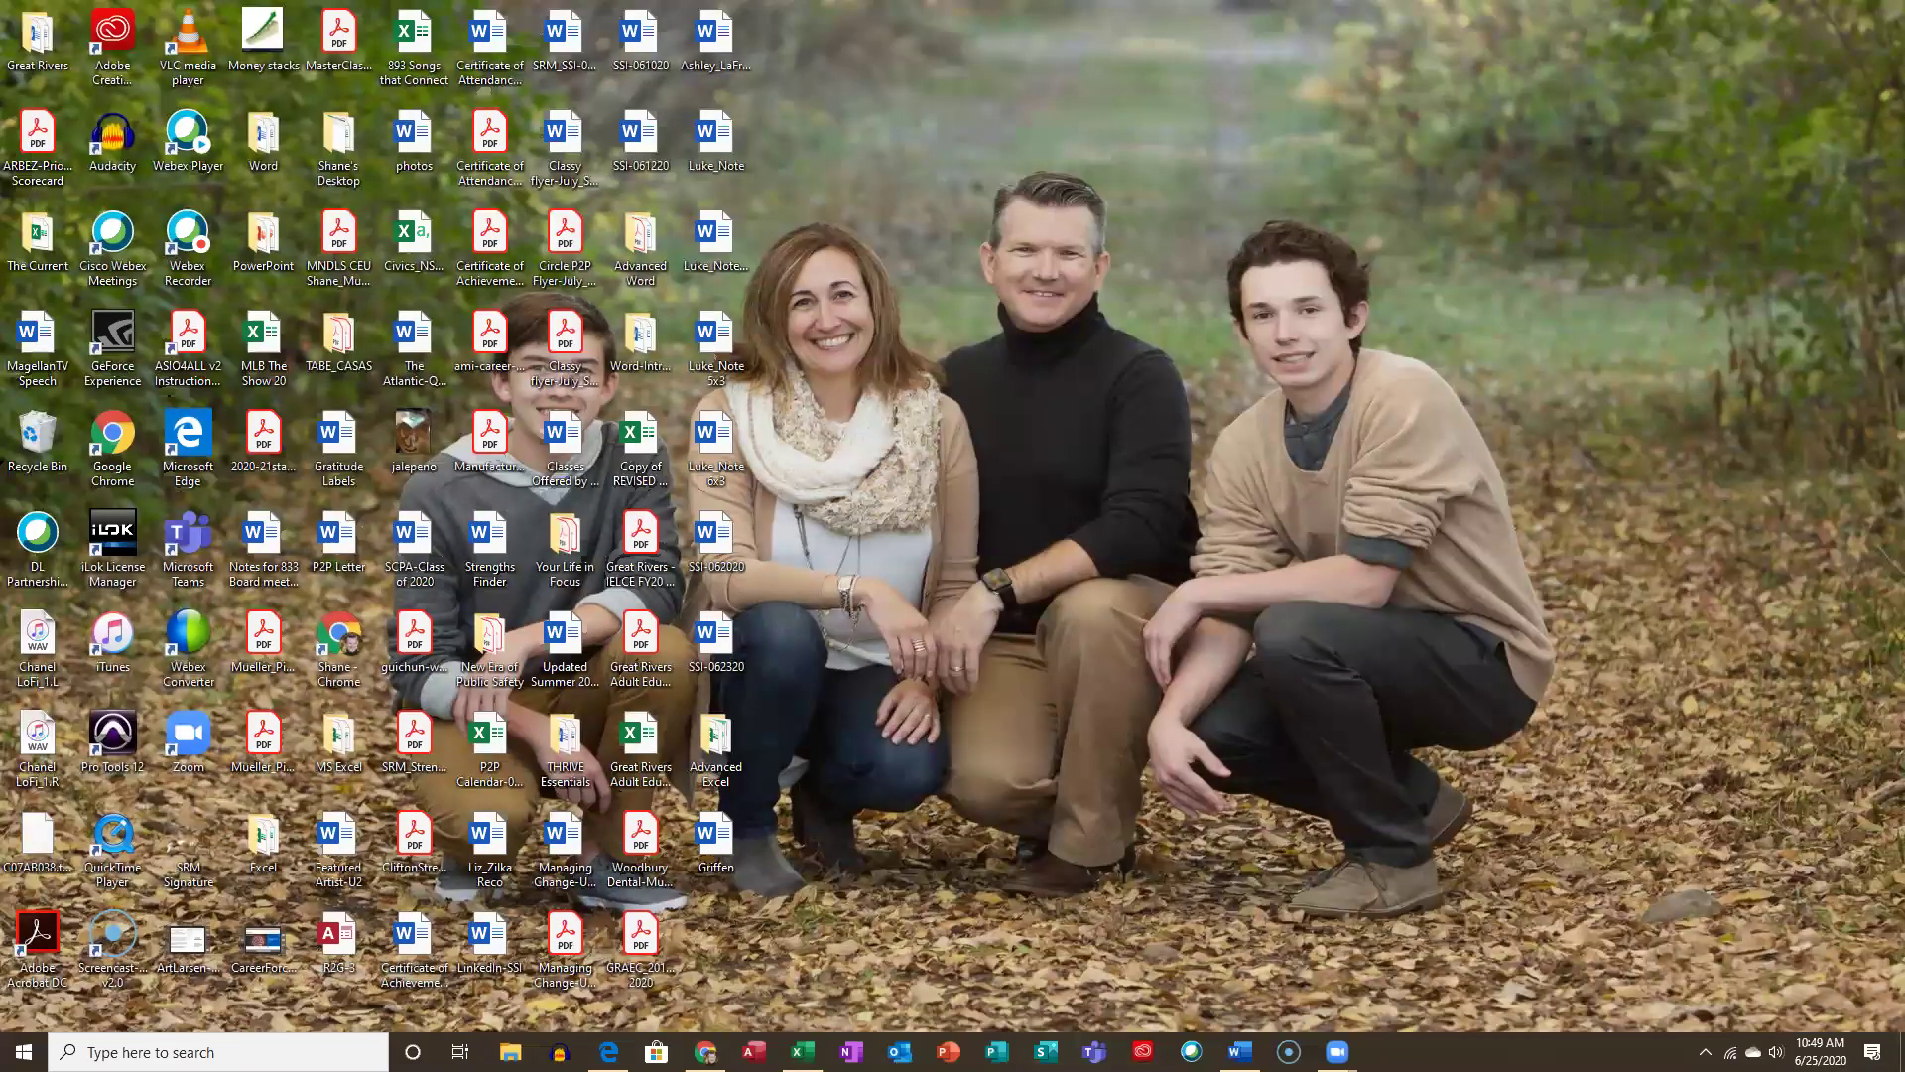
pyautogui.hotkey('alt', 'Tab')
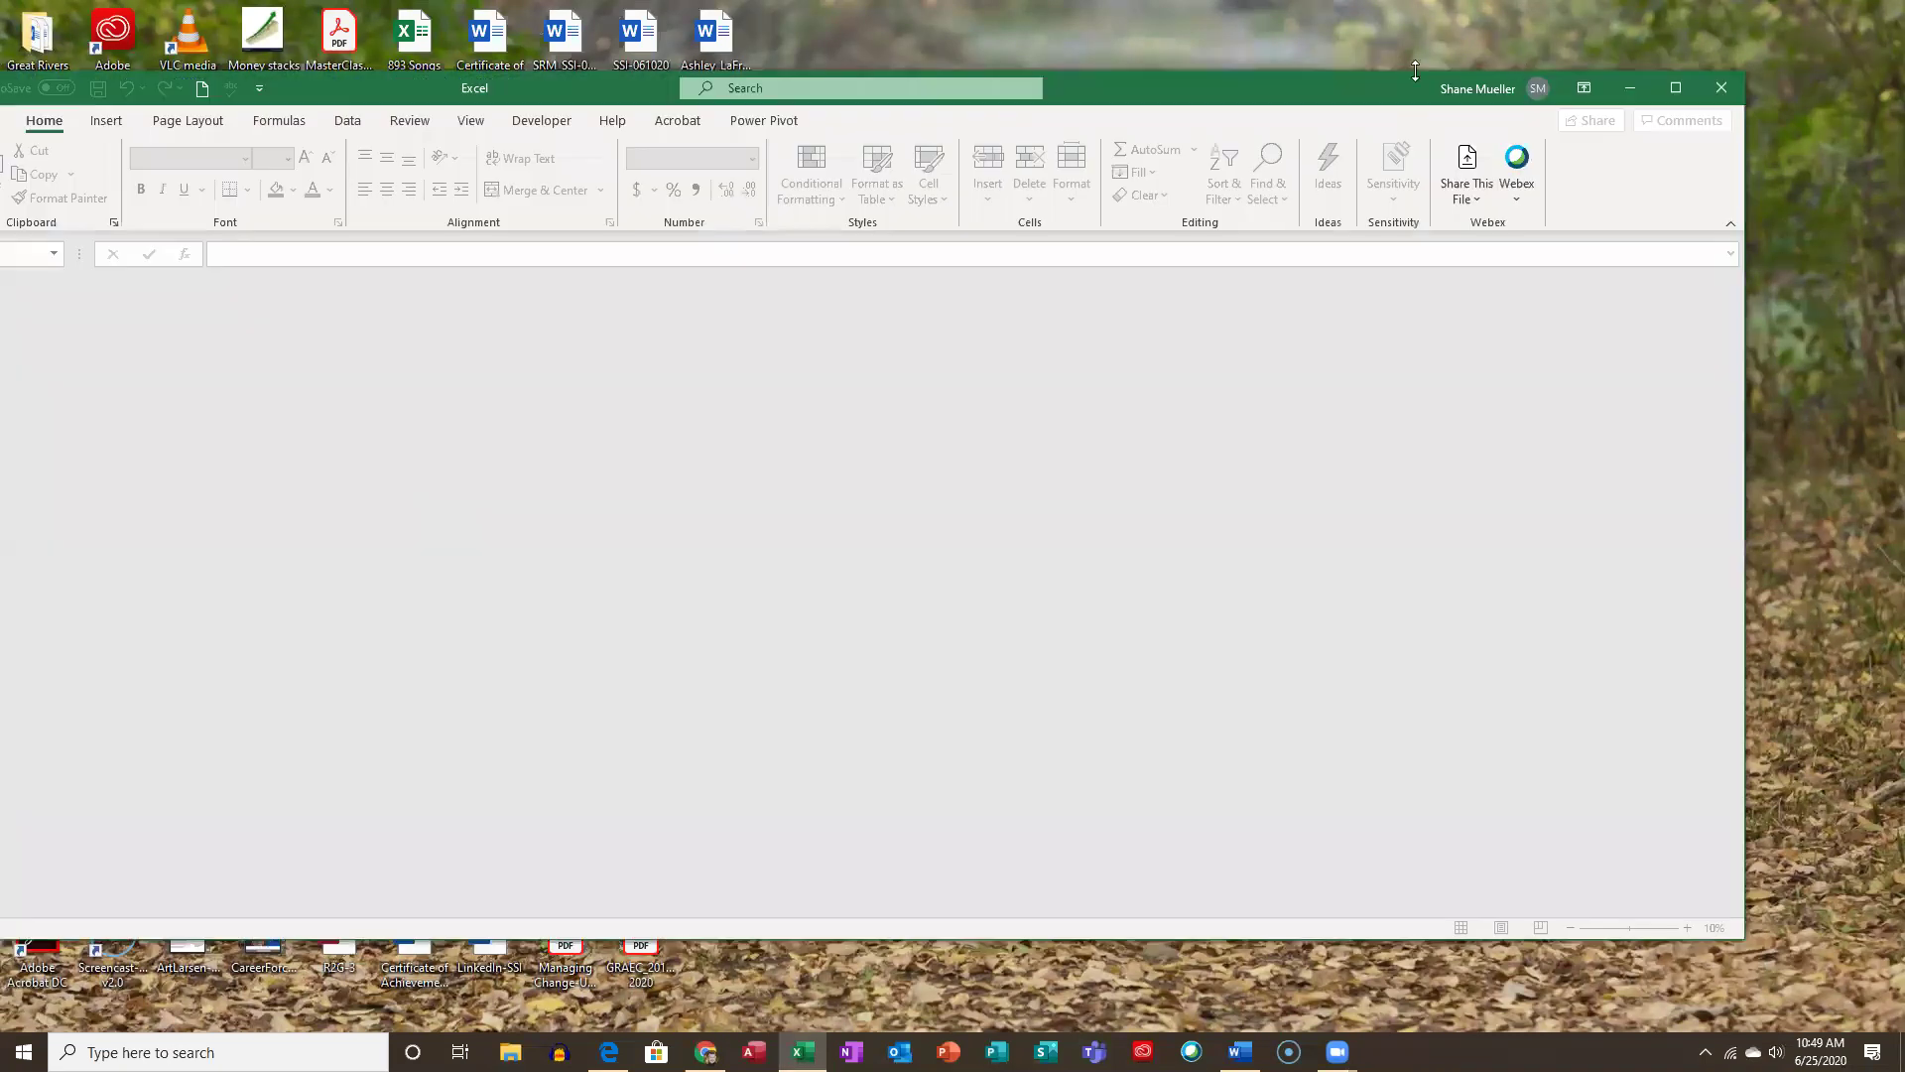
pyautogui.click(1676, 87)
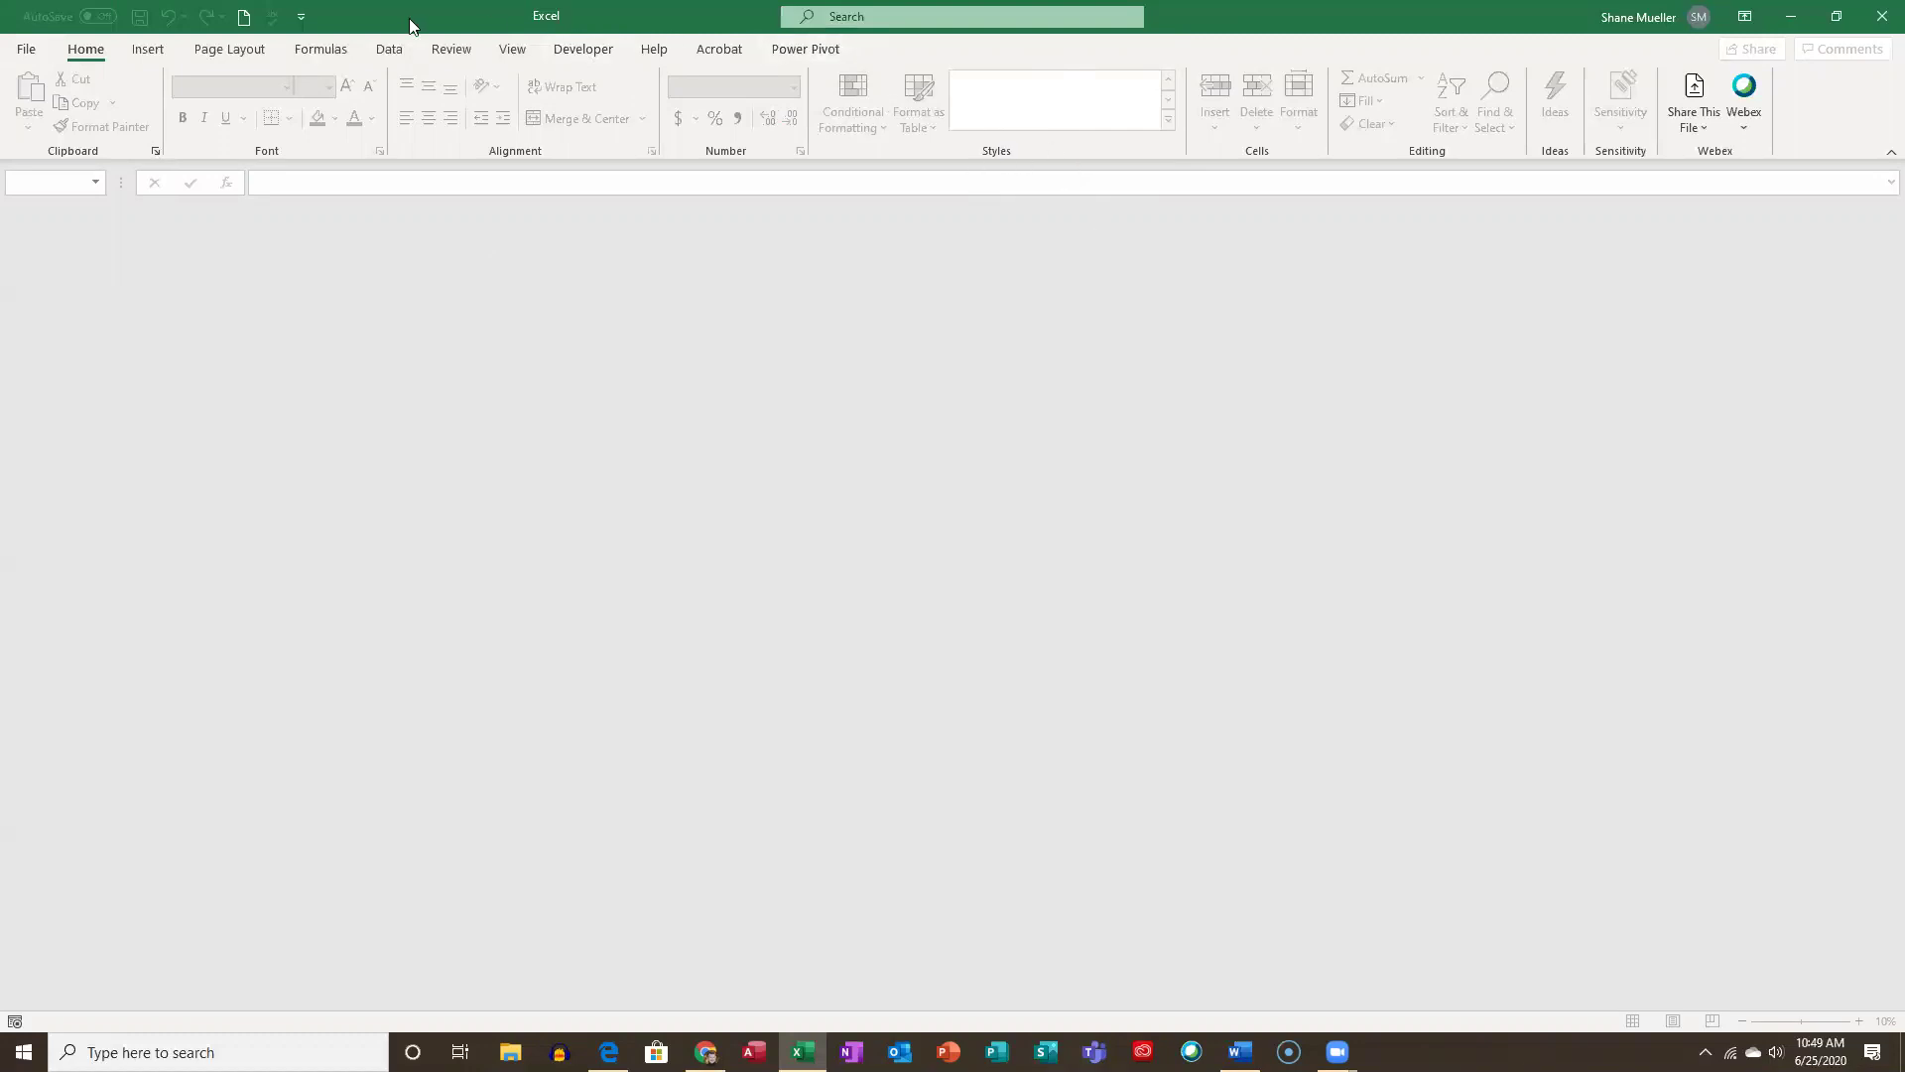
# Open the MISales_Analysis_Template file from the Advanced Excel folder on the Desktop.
pyautogui.click(26, 49)
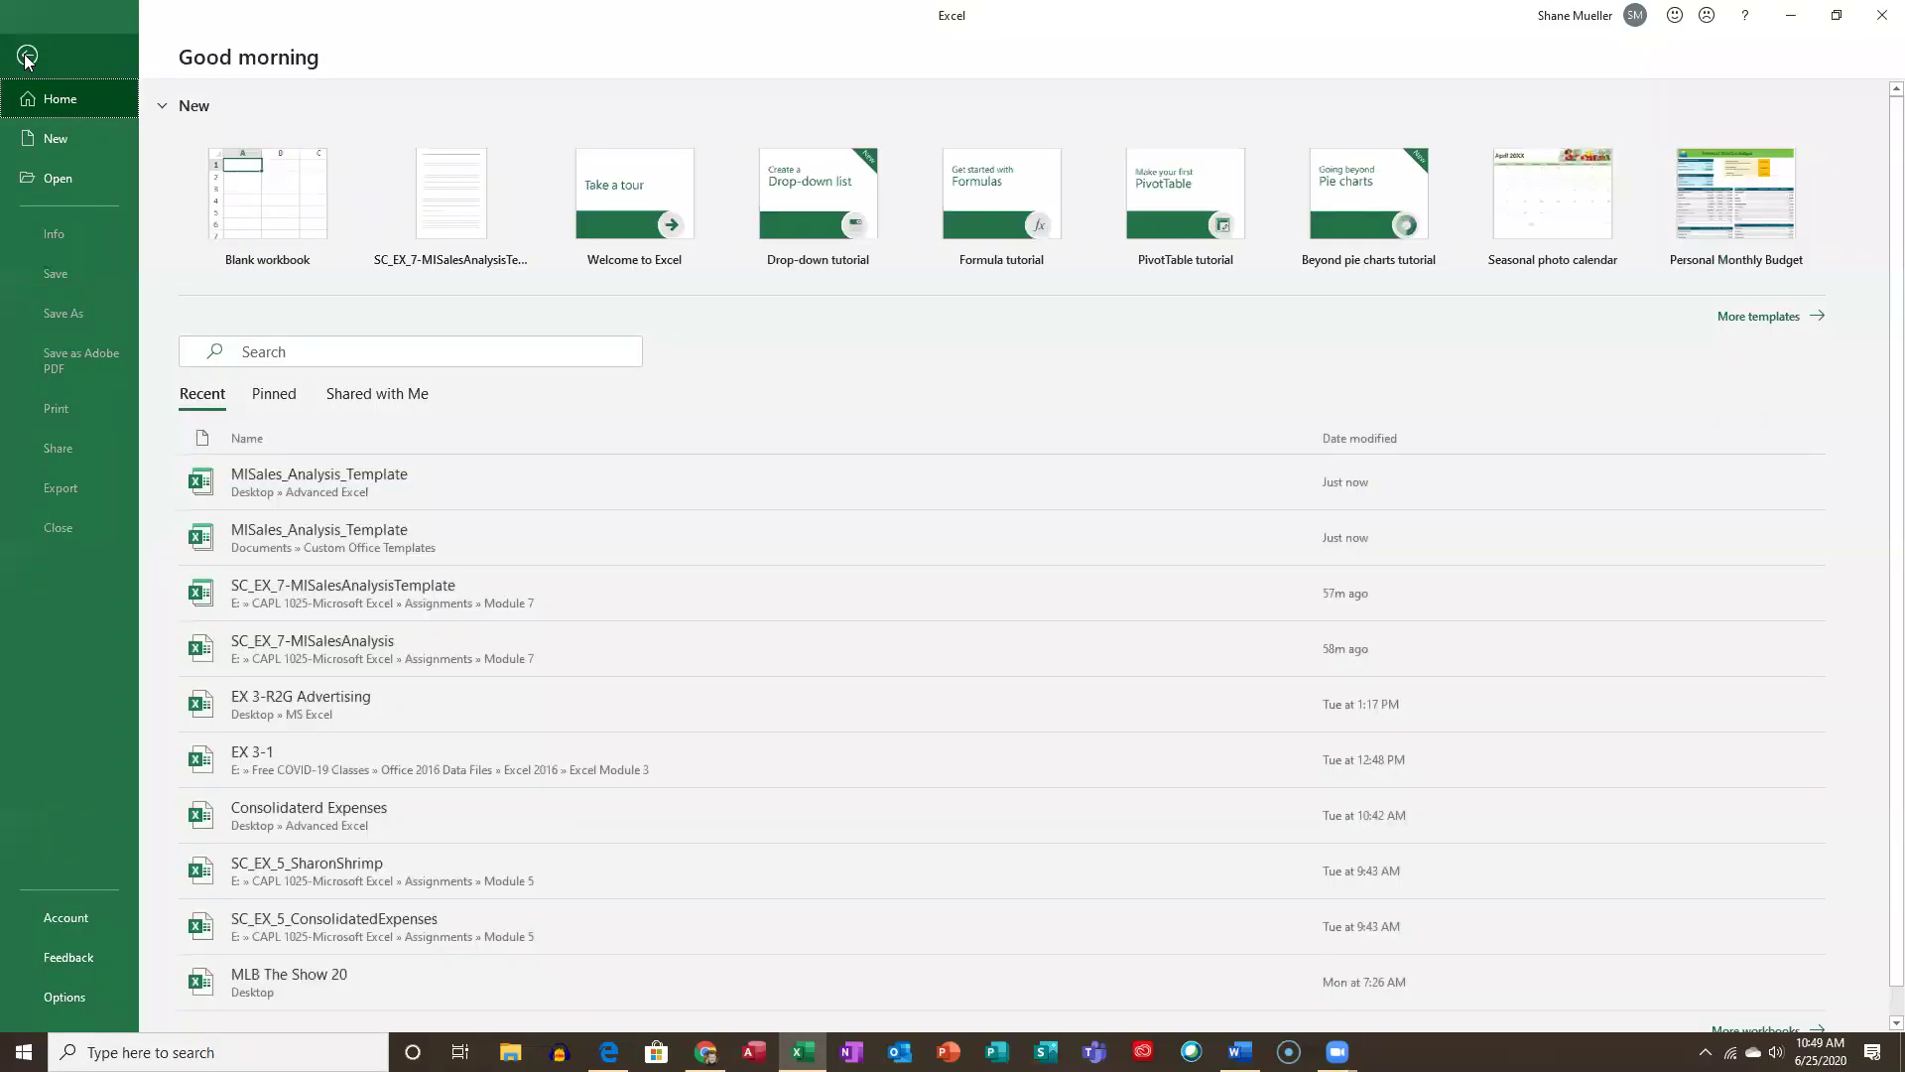
pyautogui.click(74, 143)
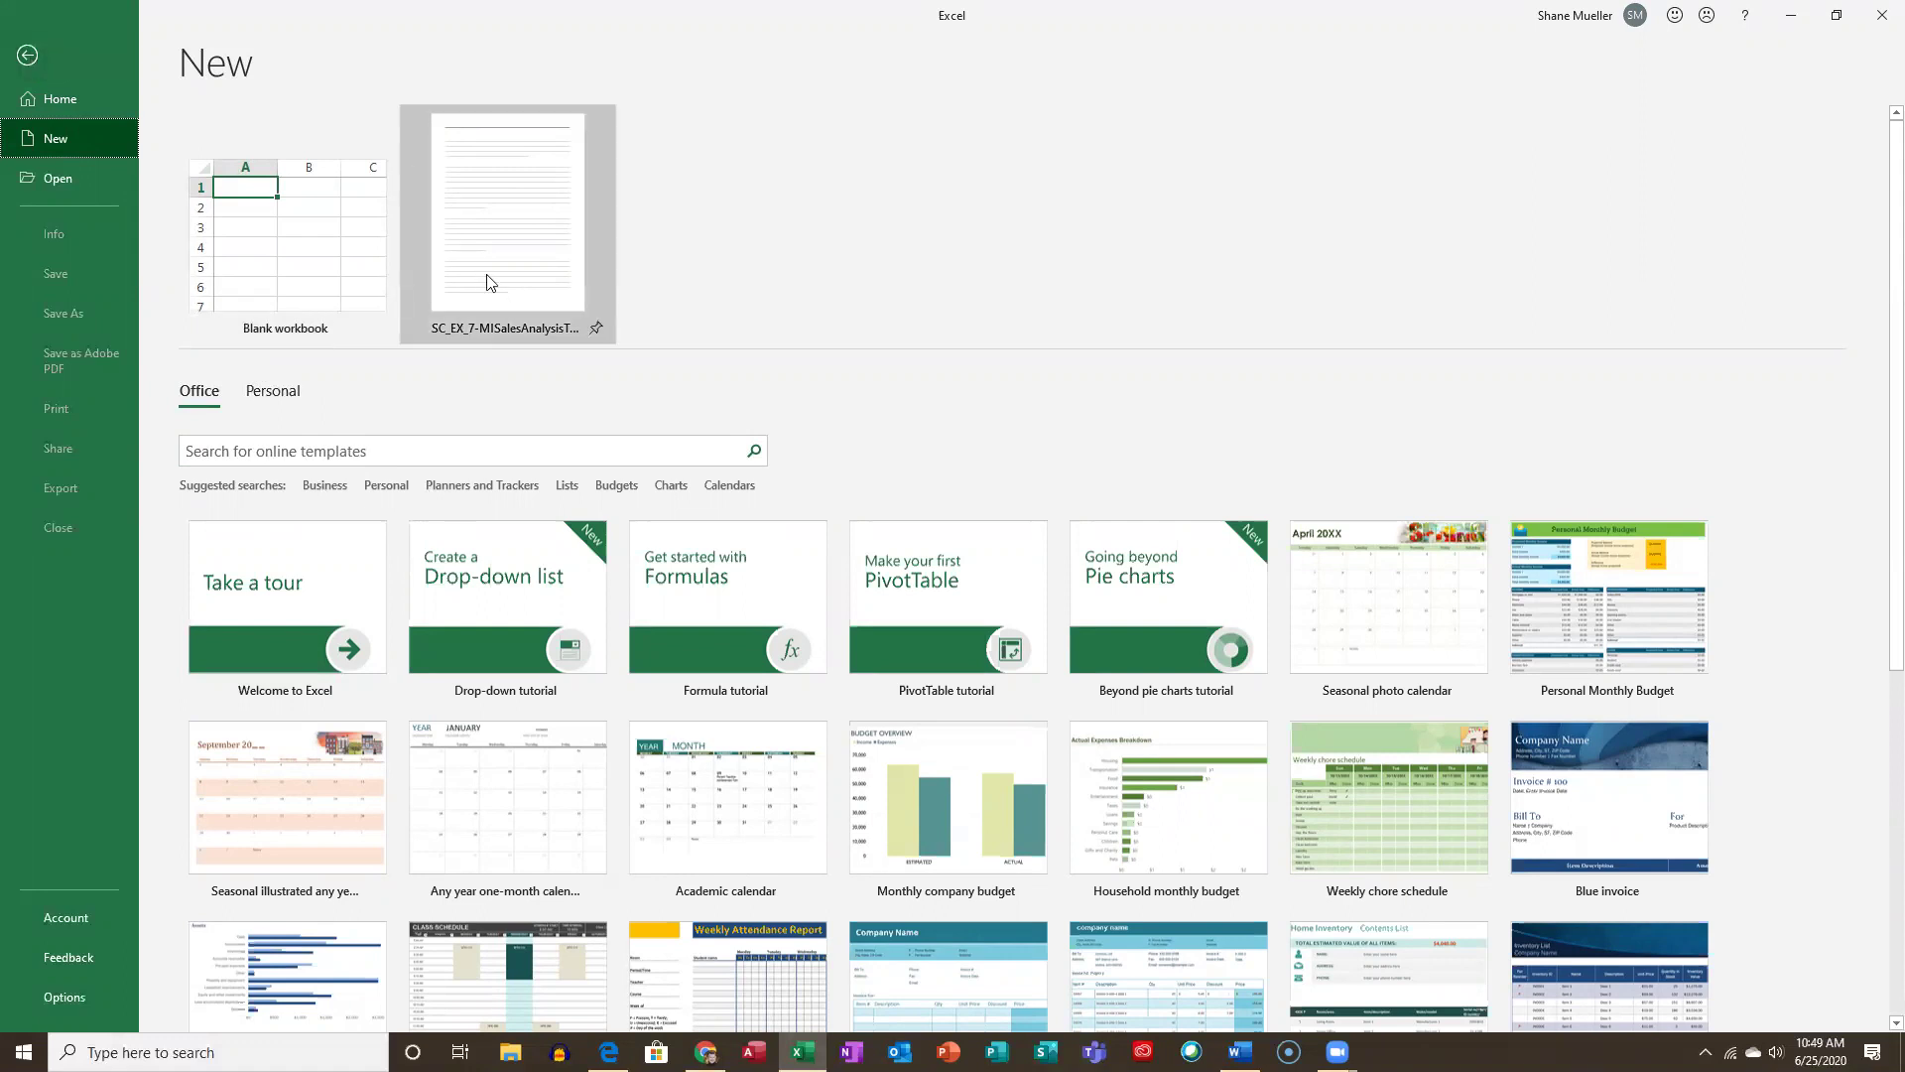
pyautogui.click(53, 181)
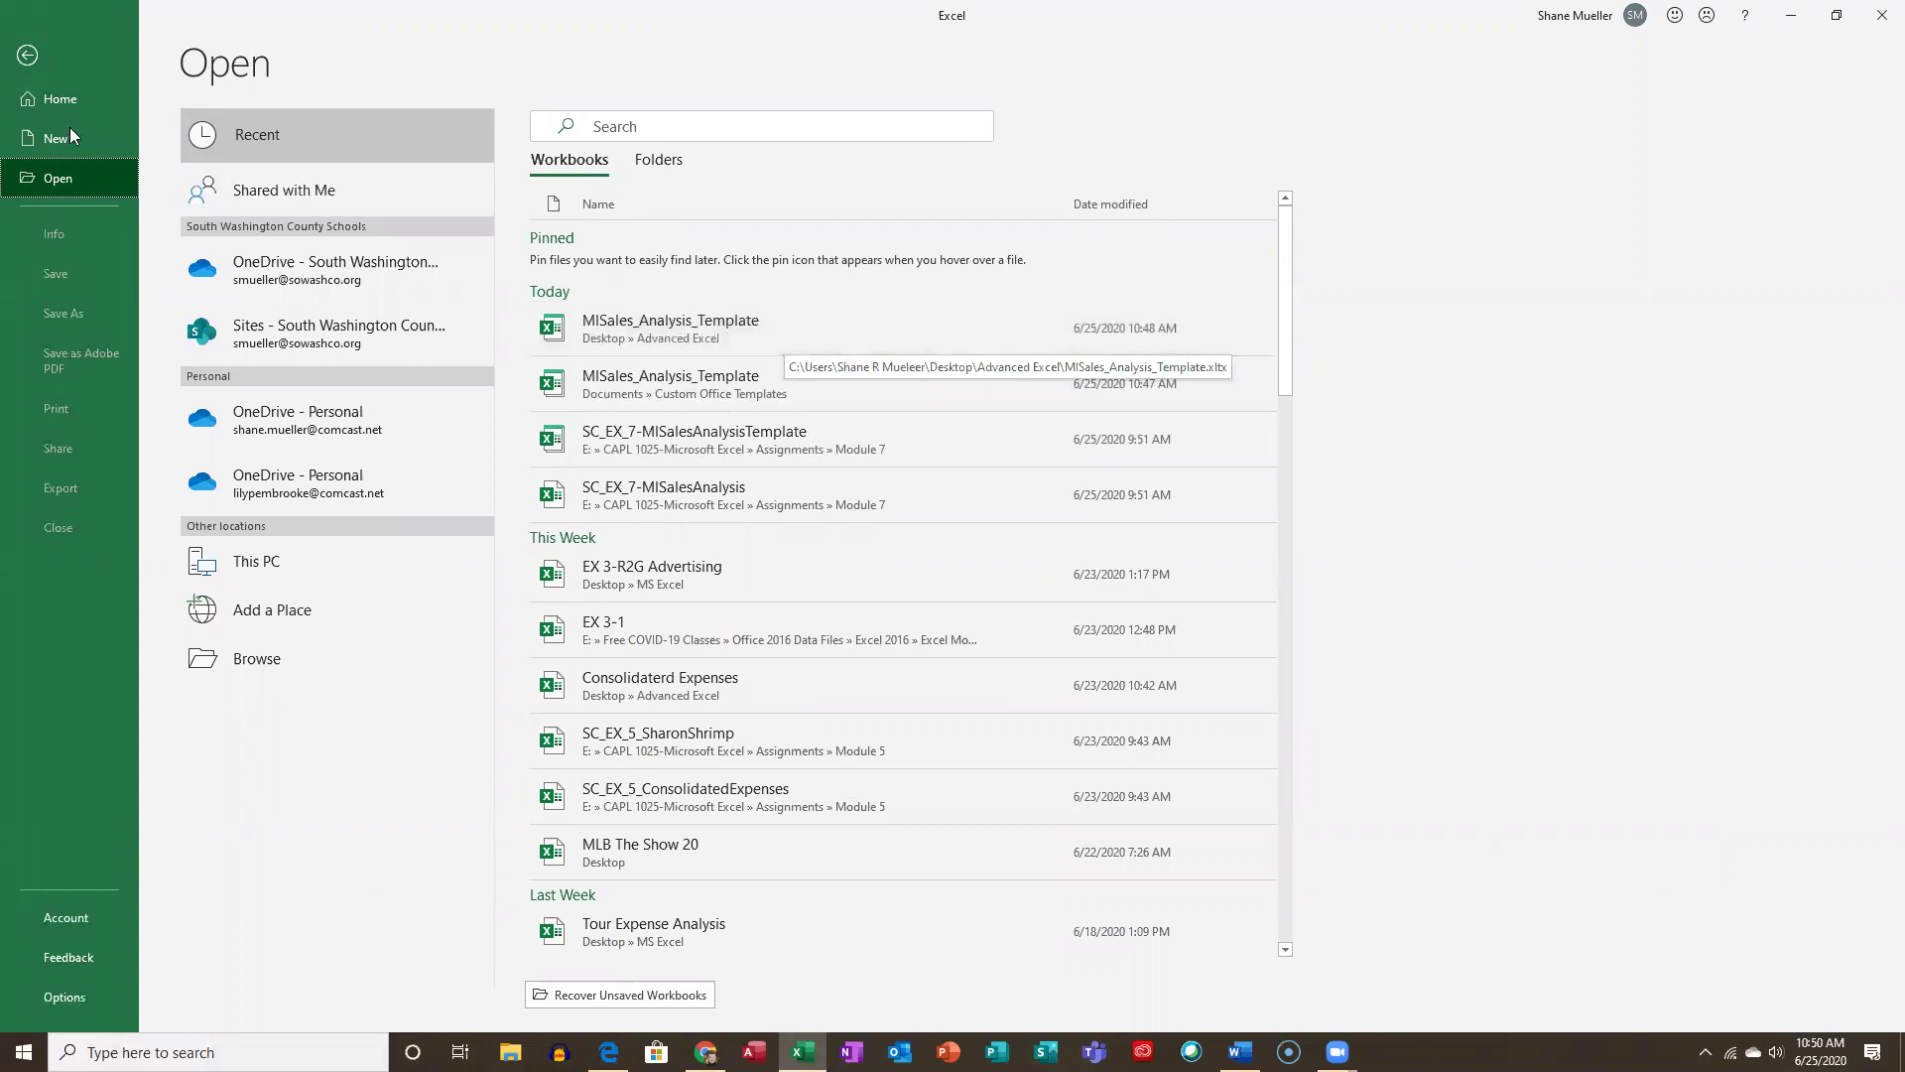
pyautogui.click(27, 56)
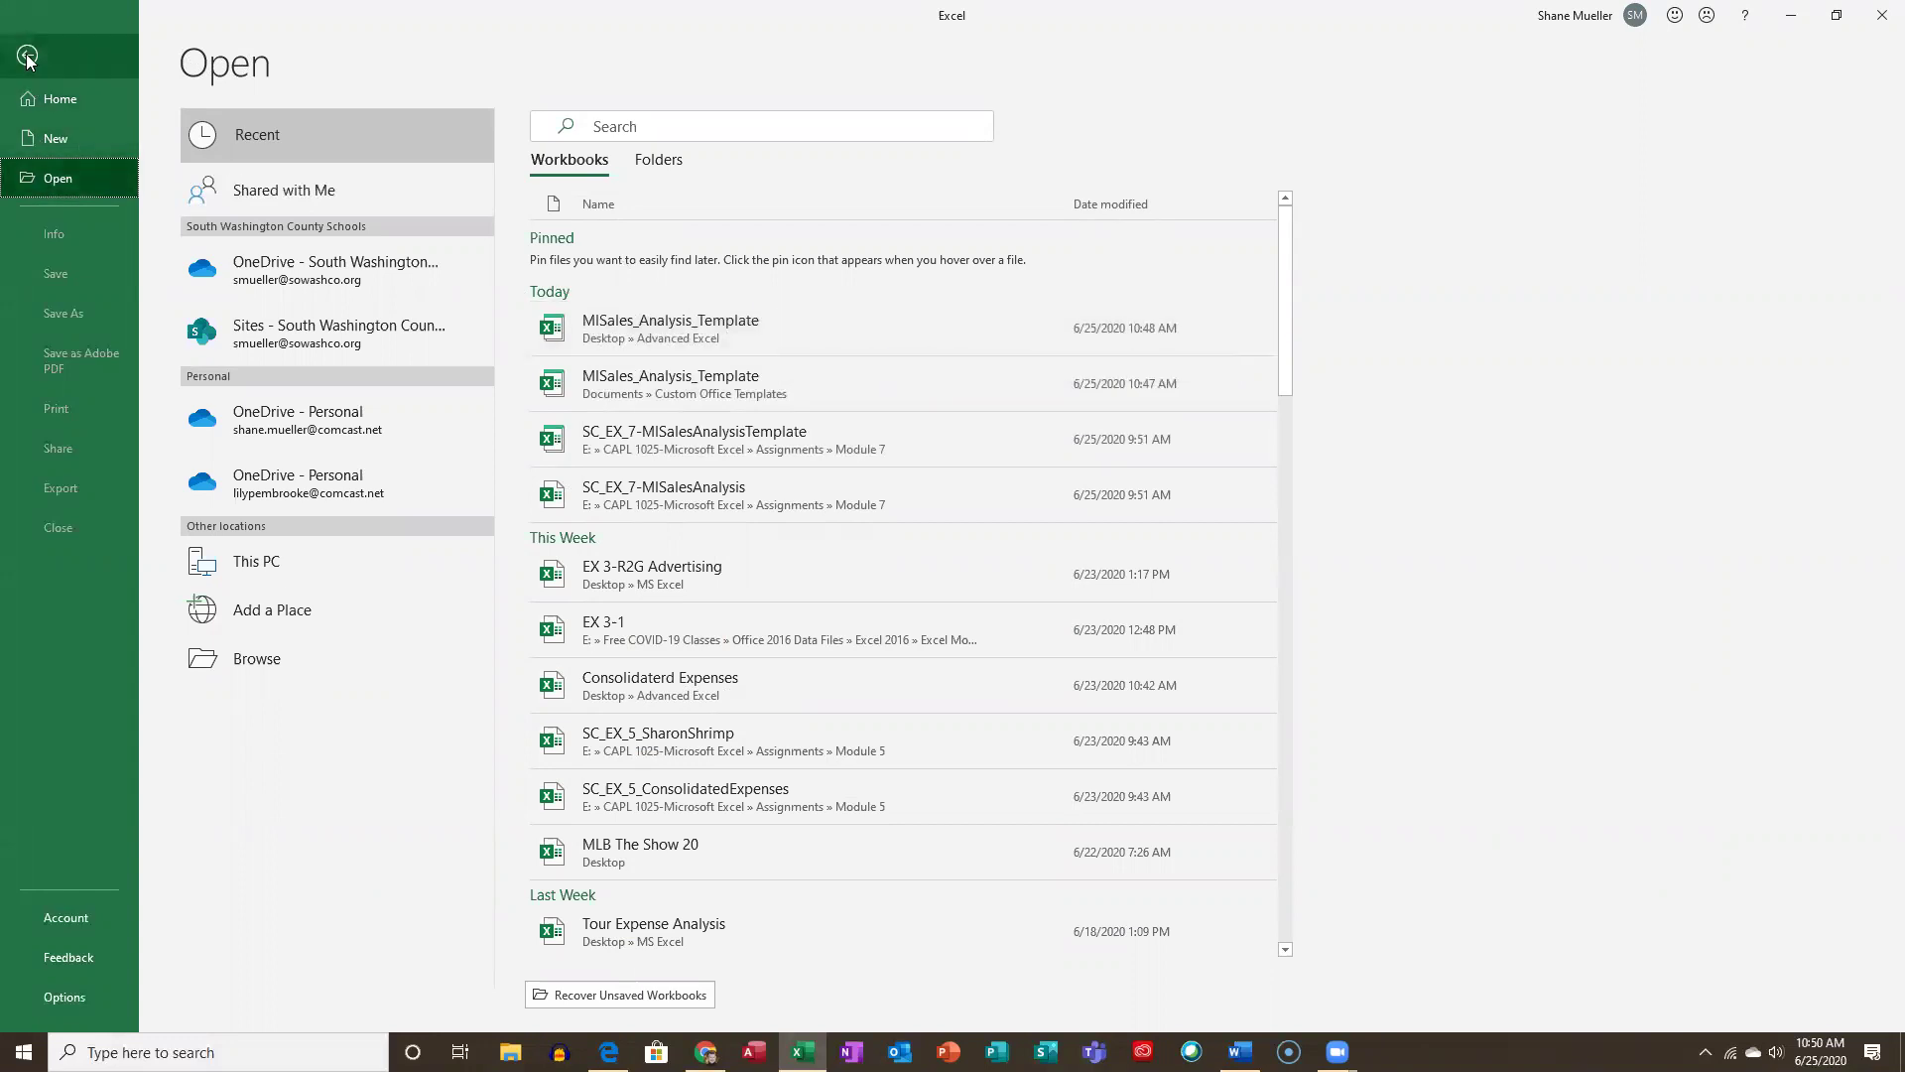
pyautogui.click(27, 52)
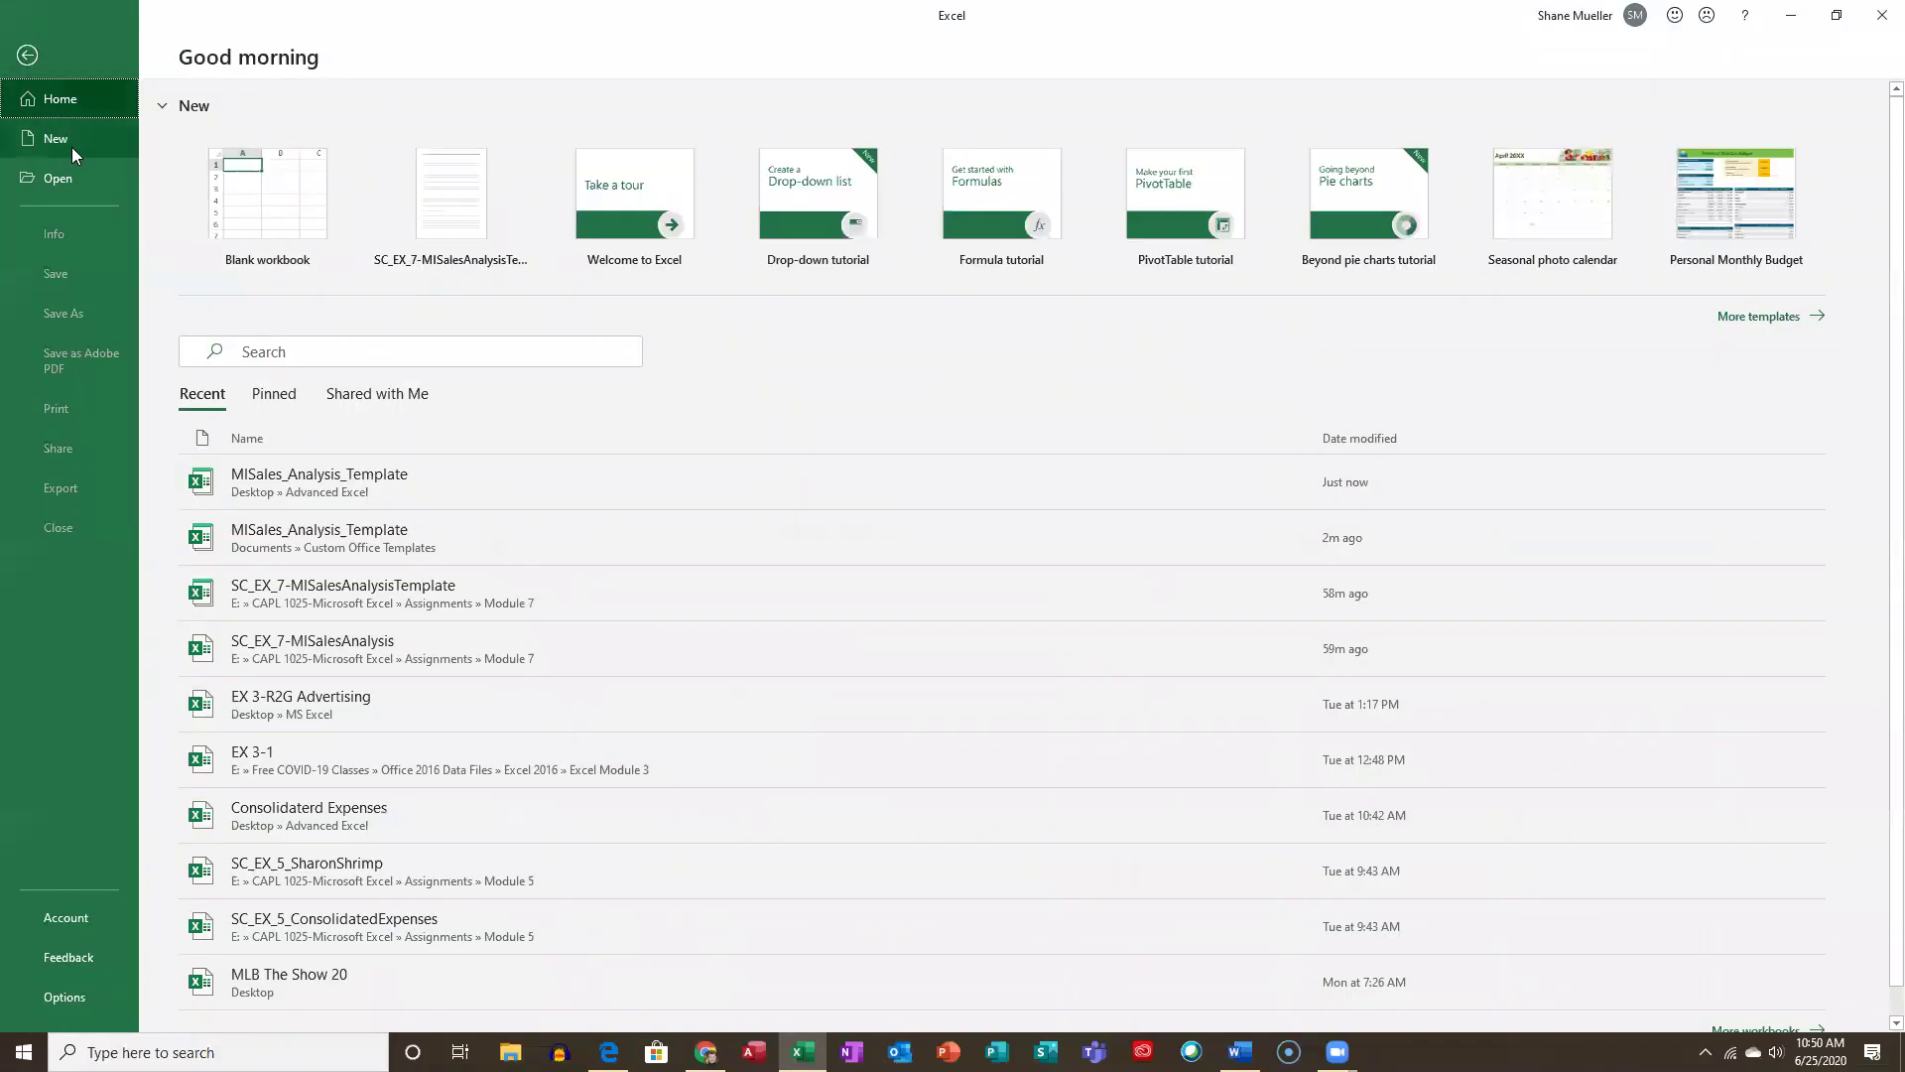
pyautogui.click(74, 184)
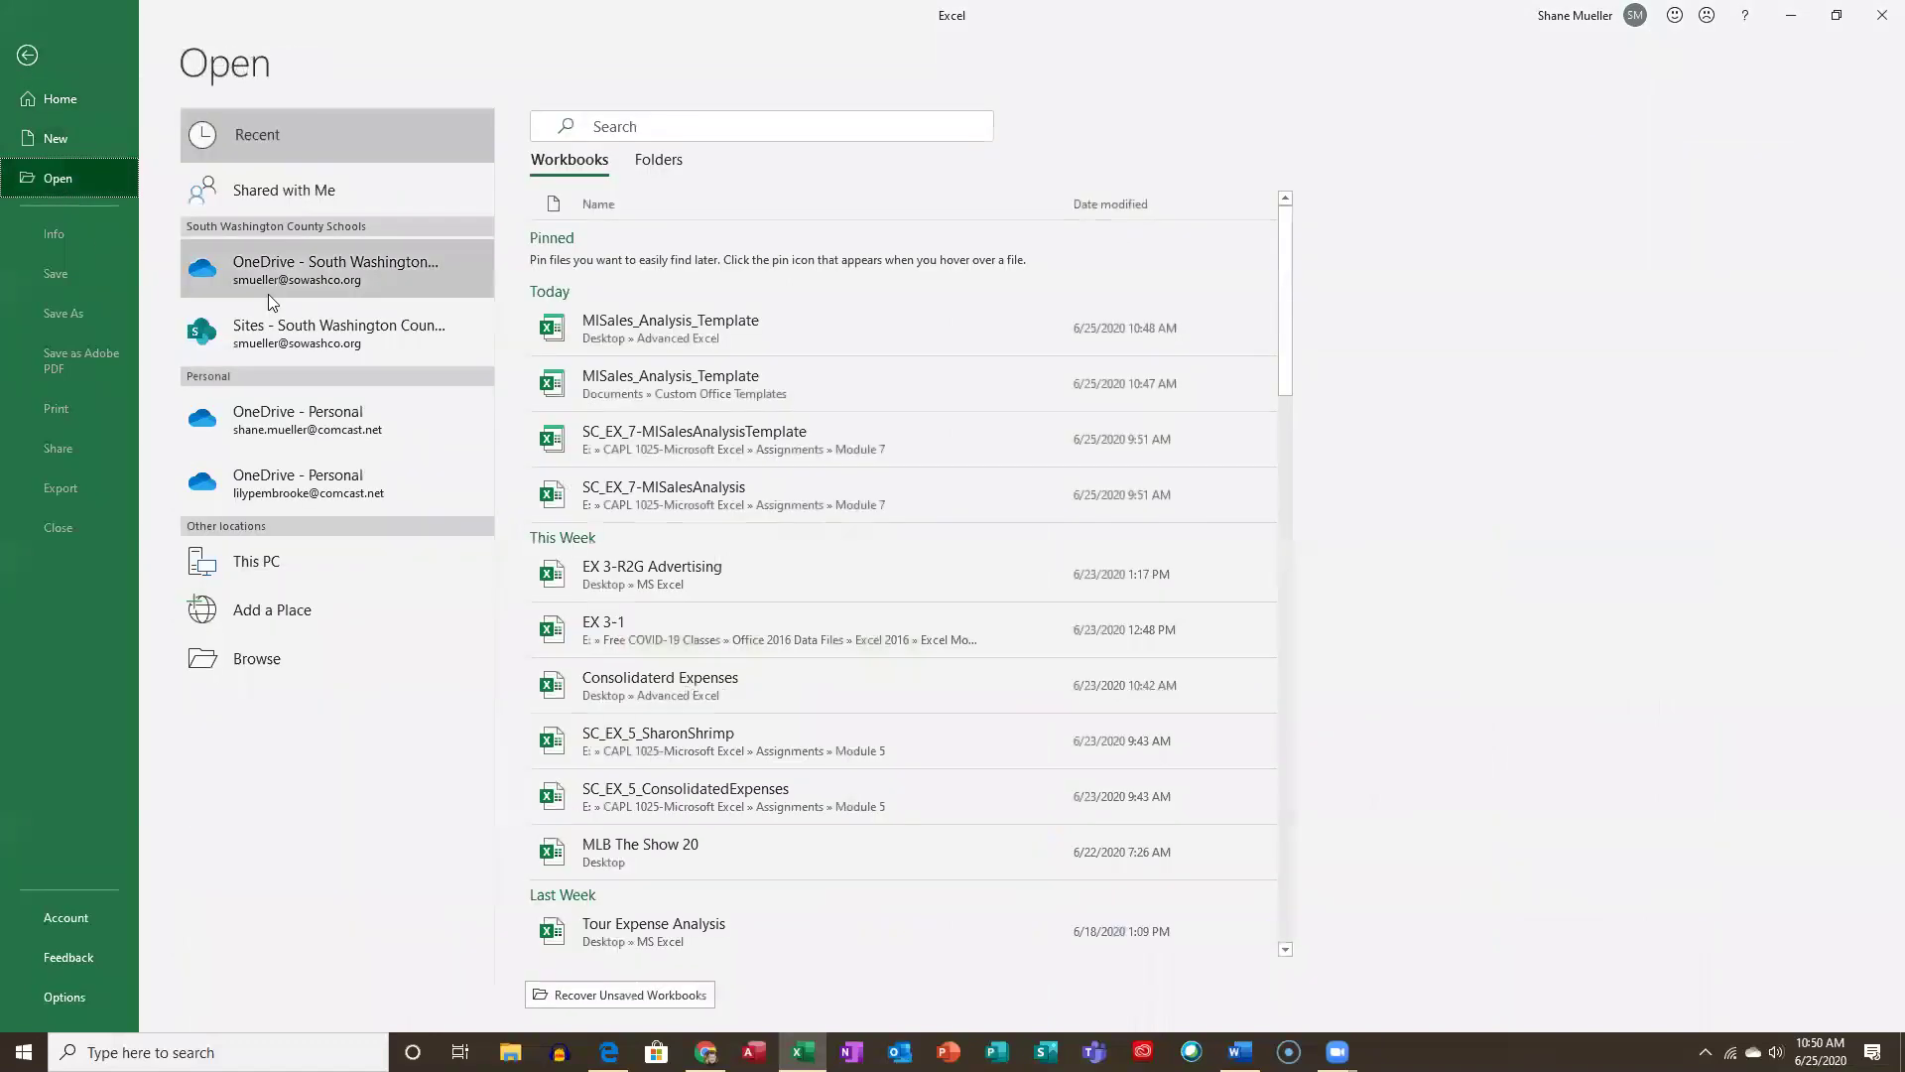
pyautogui.click(708, 322)
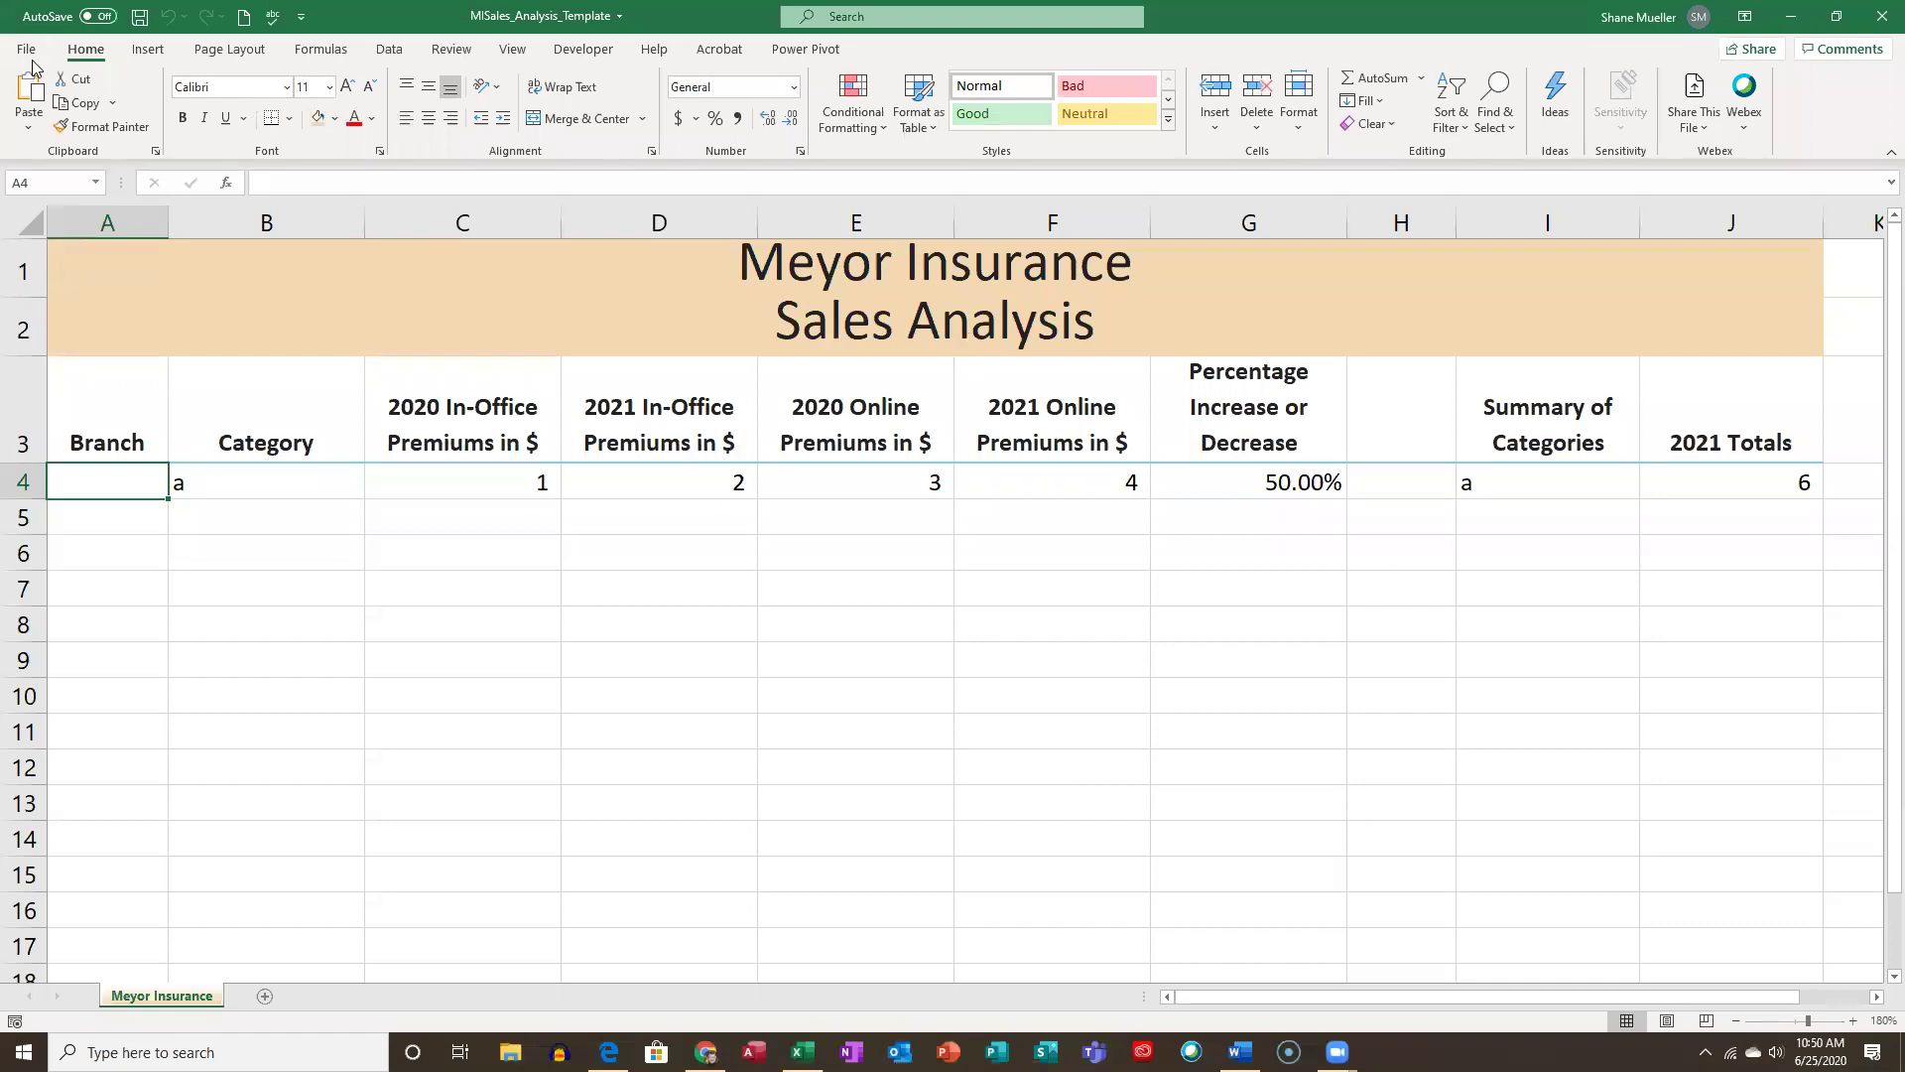
# Examine the Custom Office Templates folder in Documents as a save location, cancel saving, and close the template workbook.
pyautogui.click(32, 55)
pyautogui.click(94, 316)
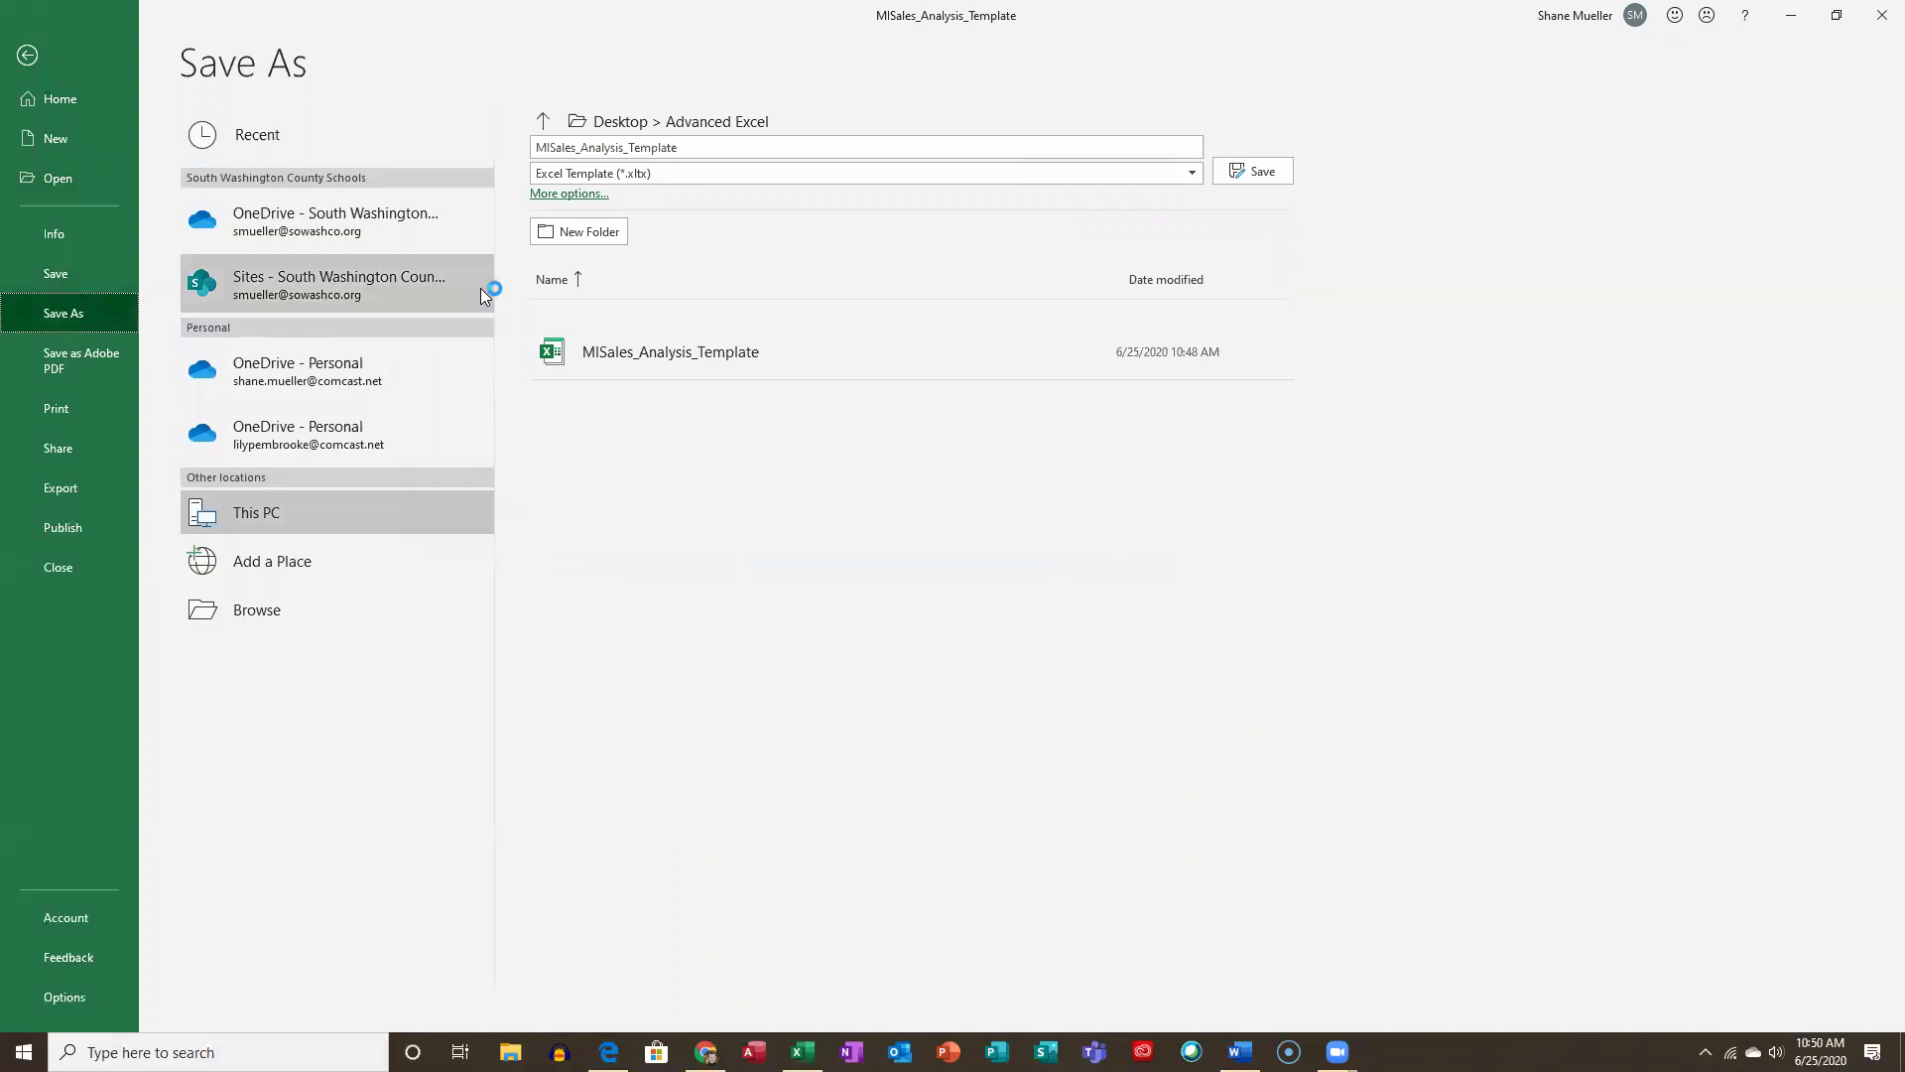
pyautogui.click(260, 611)
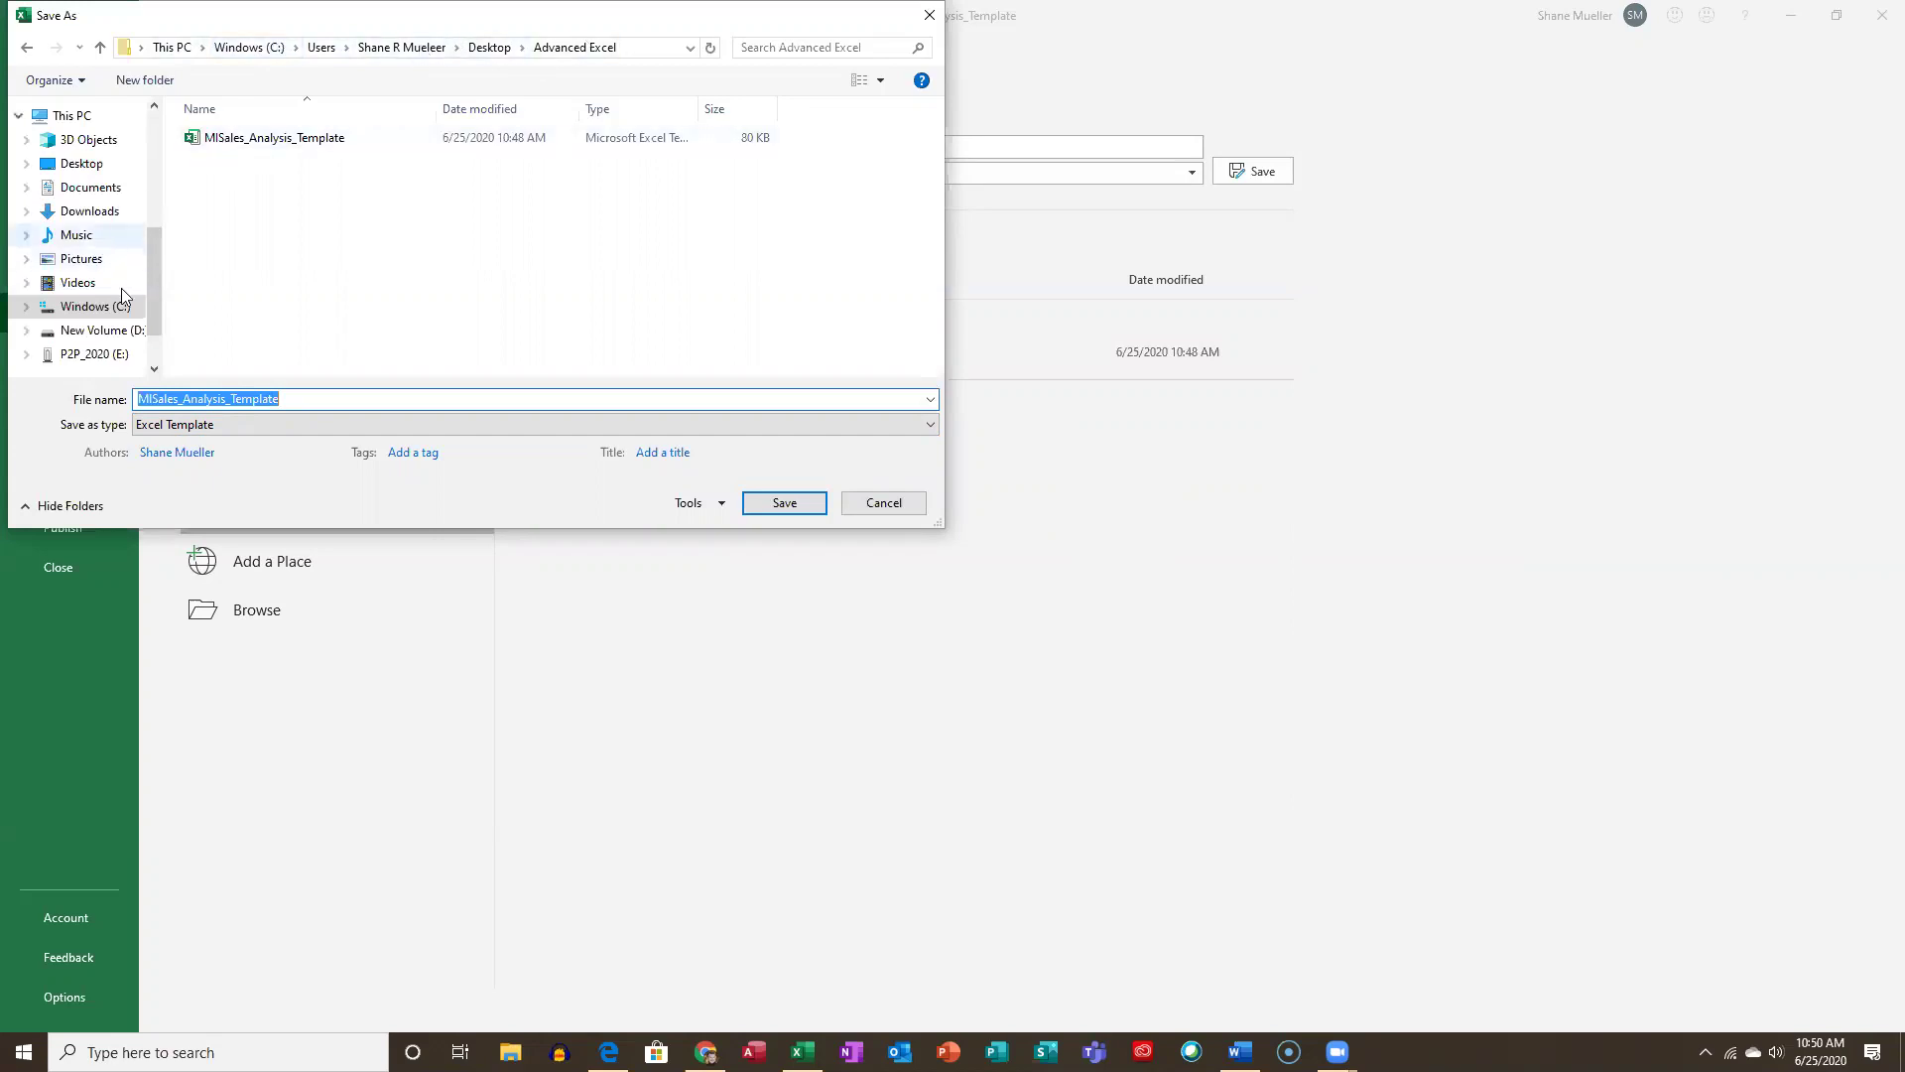
pyautogui.click(89, 192)
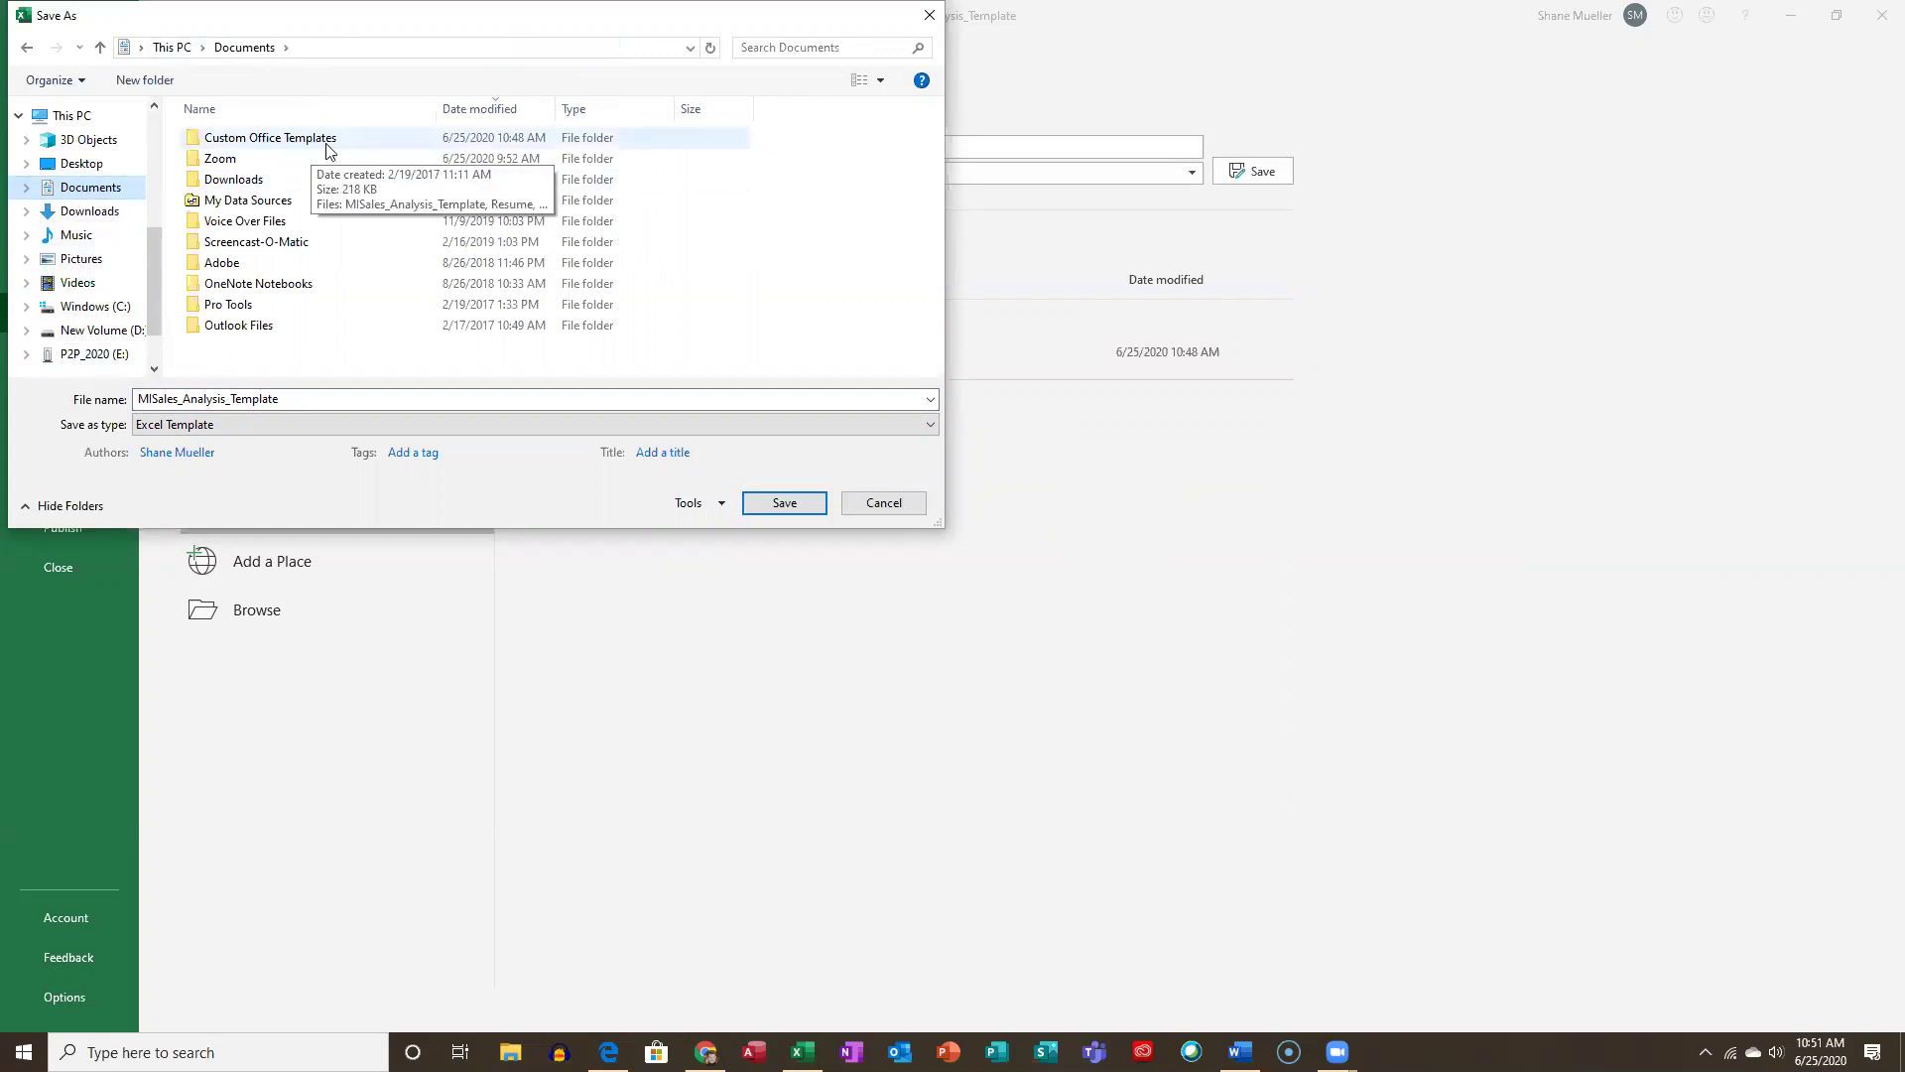
pyautogui.doubleClick(271, 144)
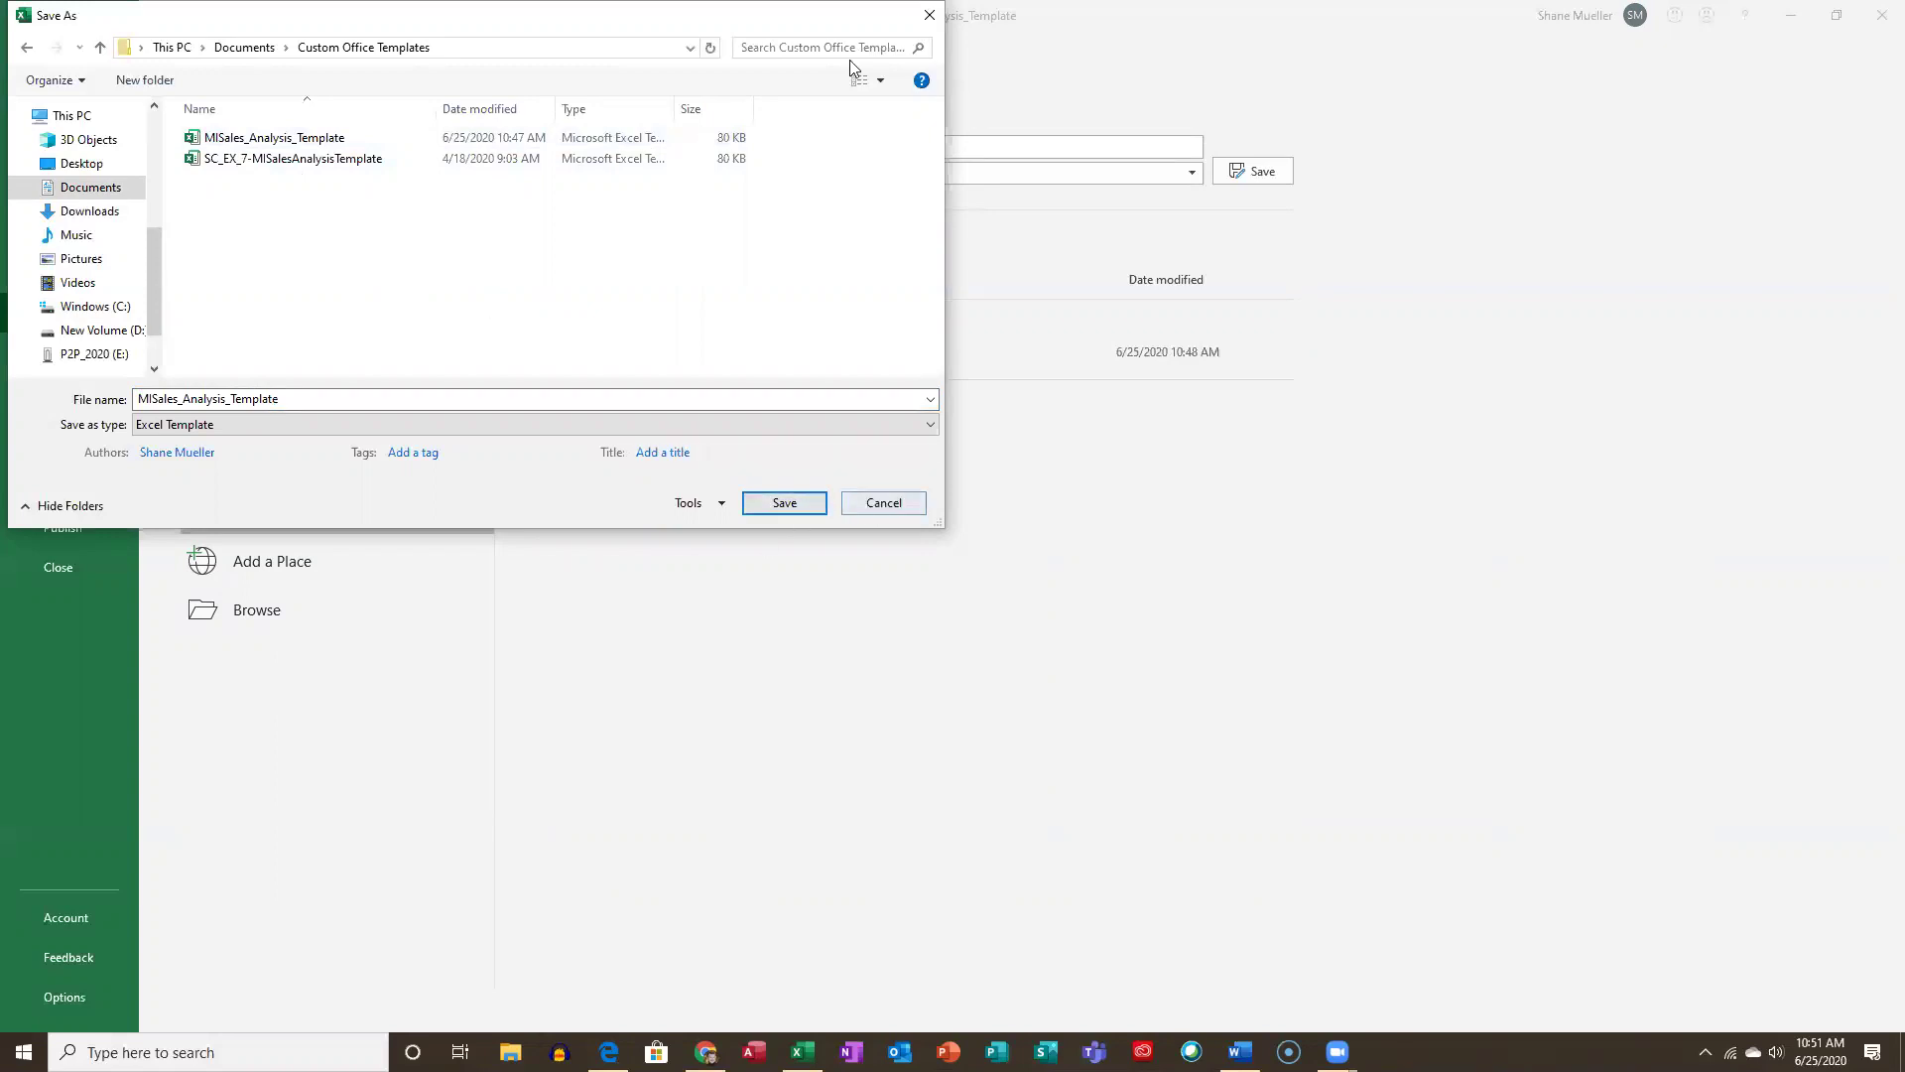
pyautogui.click(928, 15)
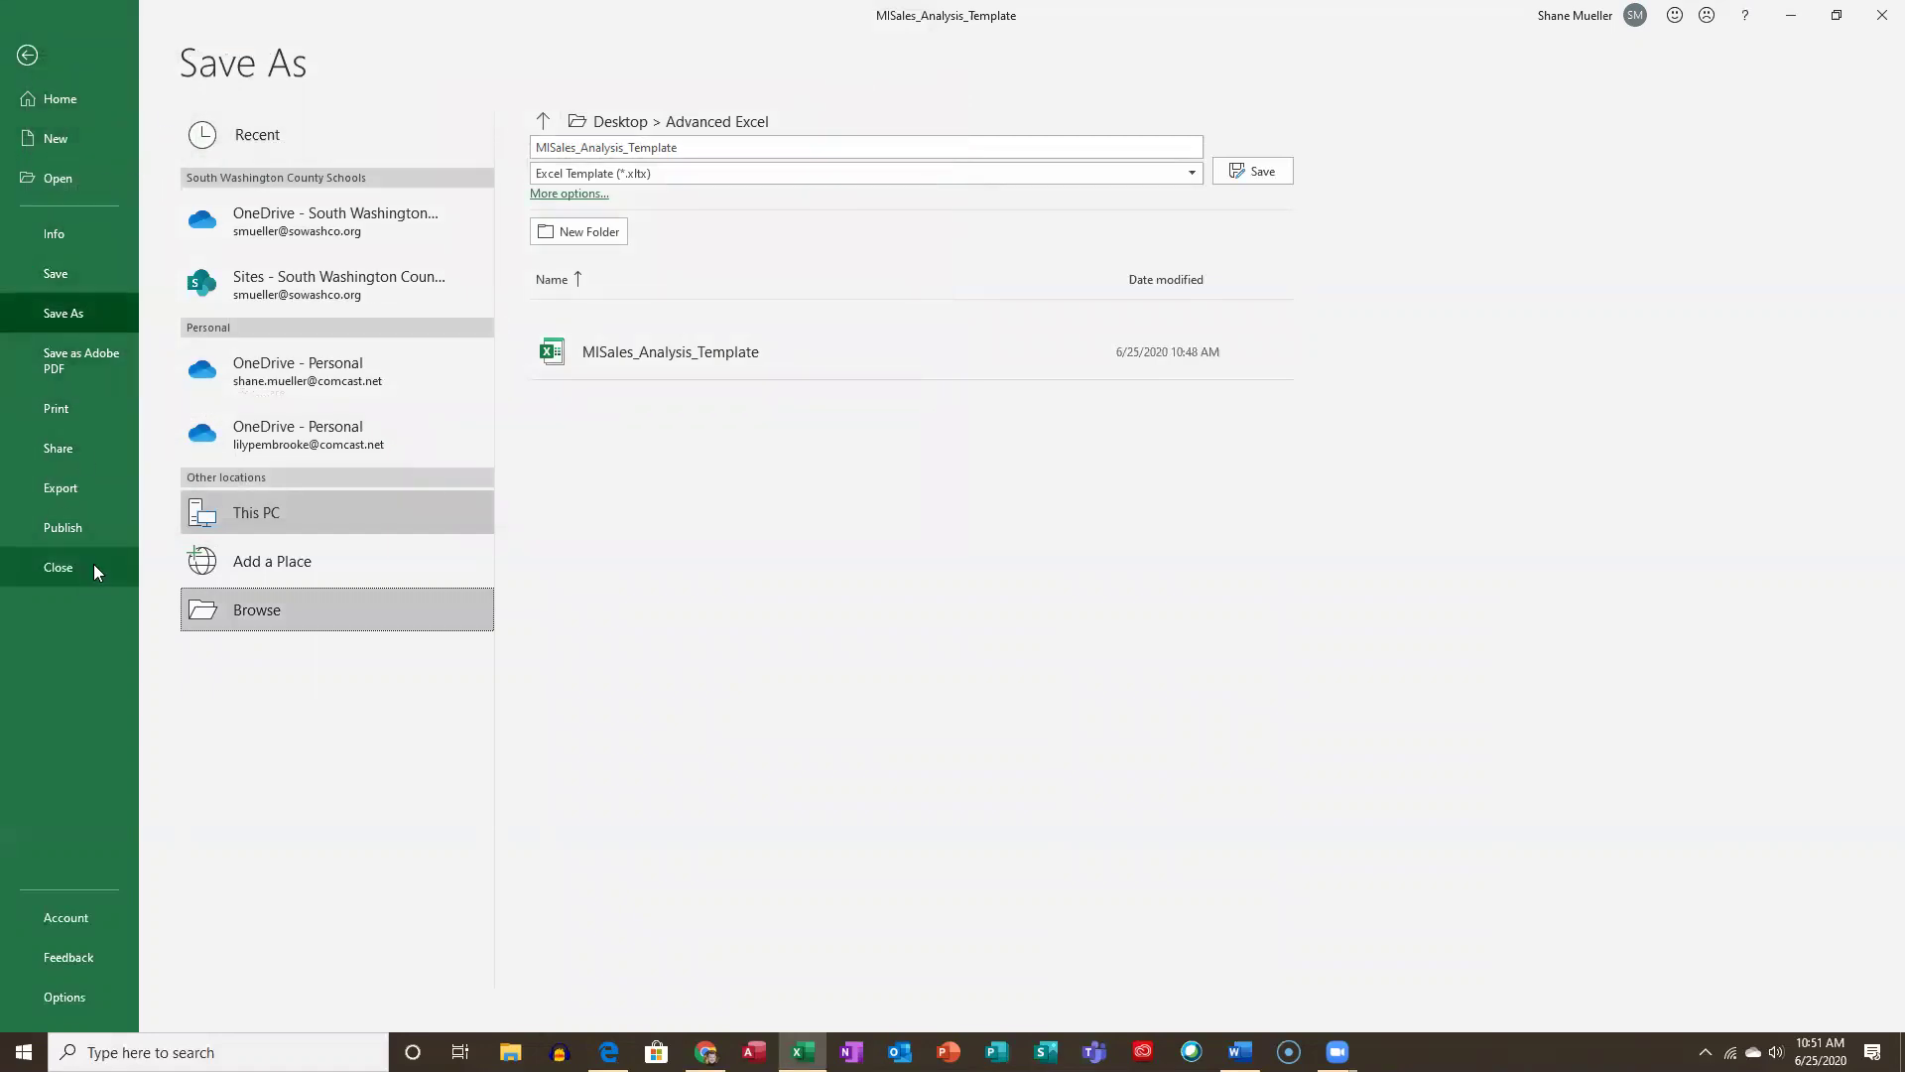
pyautogui.click(37, 60)
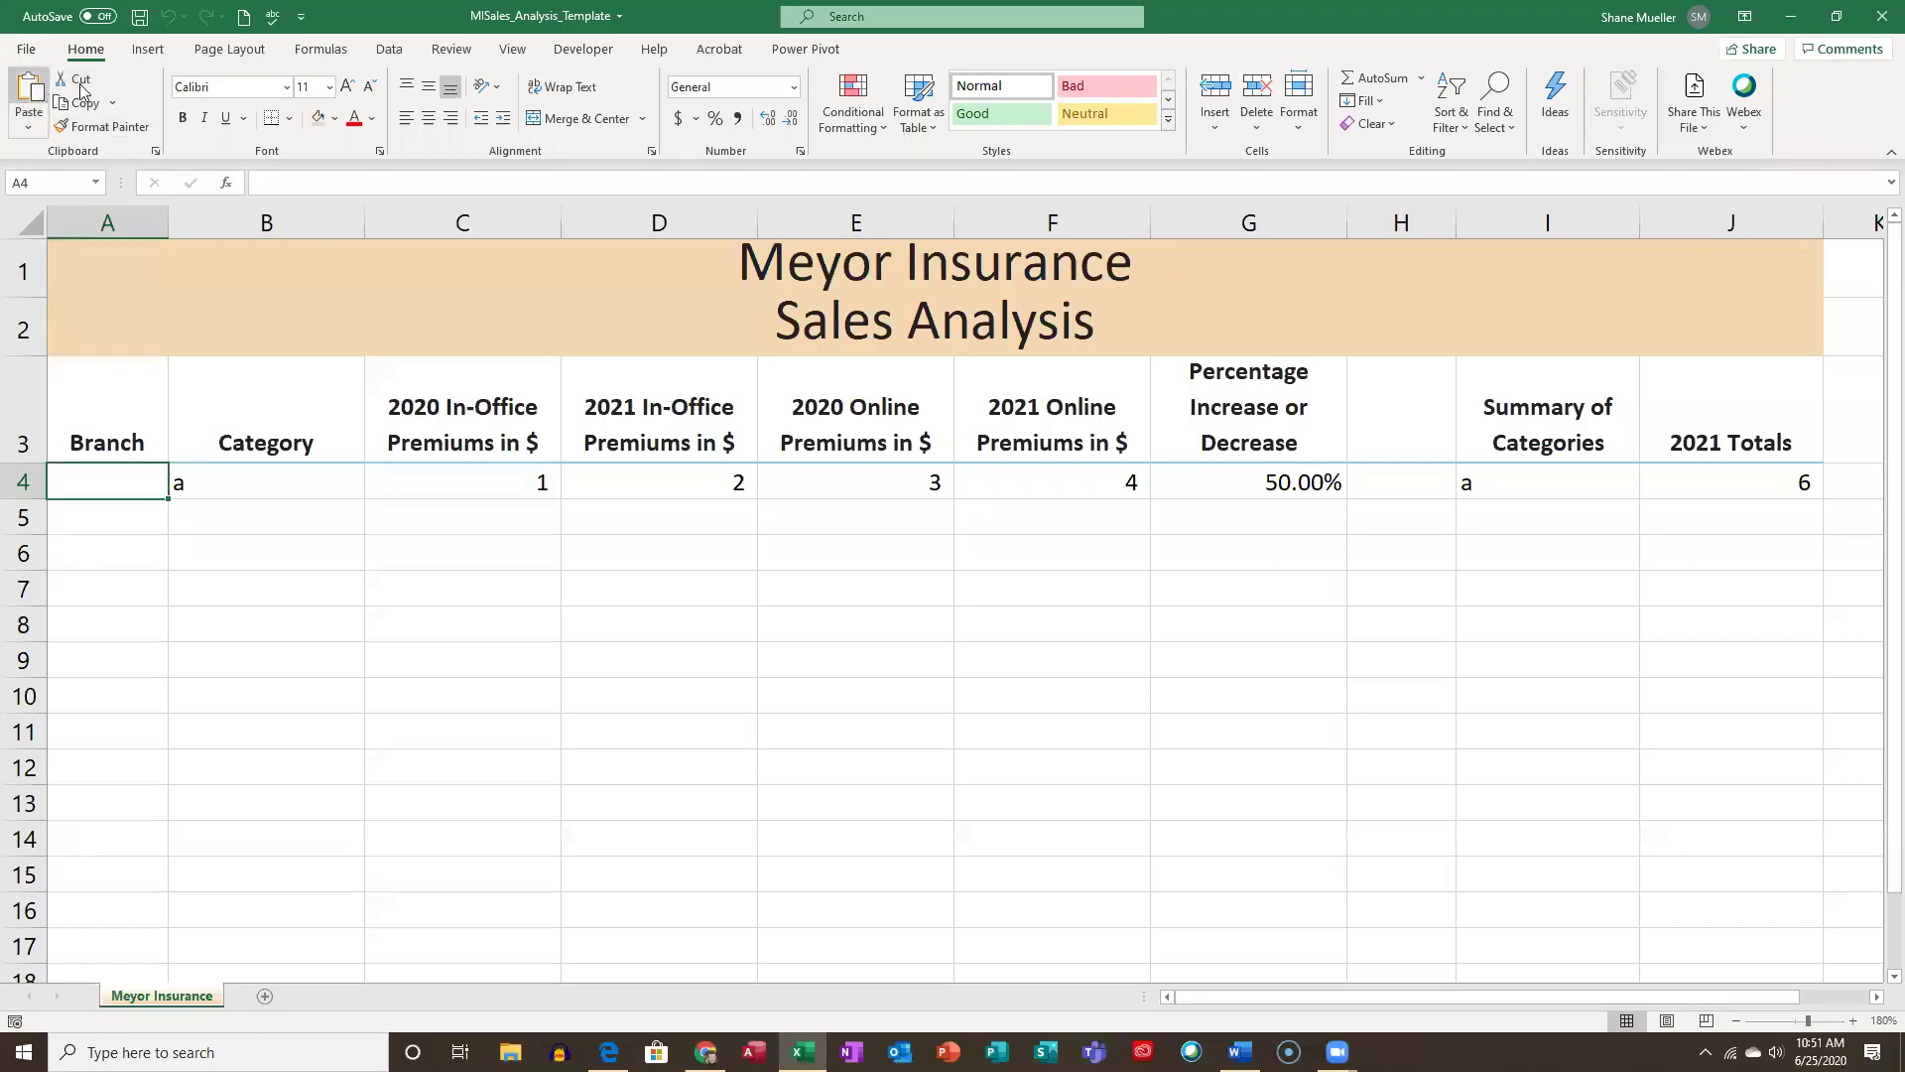
pyautogui.click(30, 51)
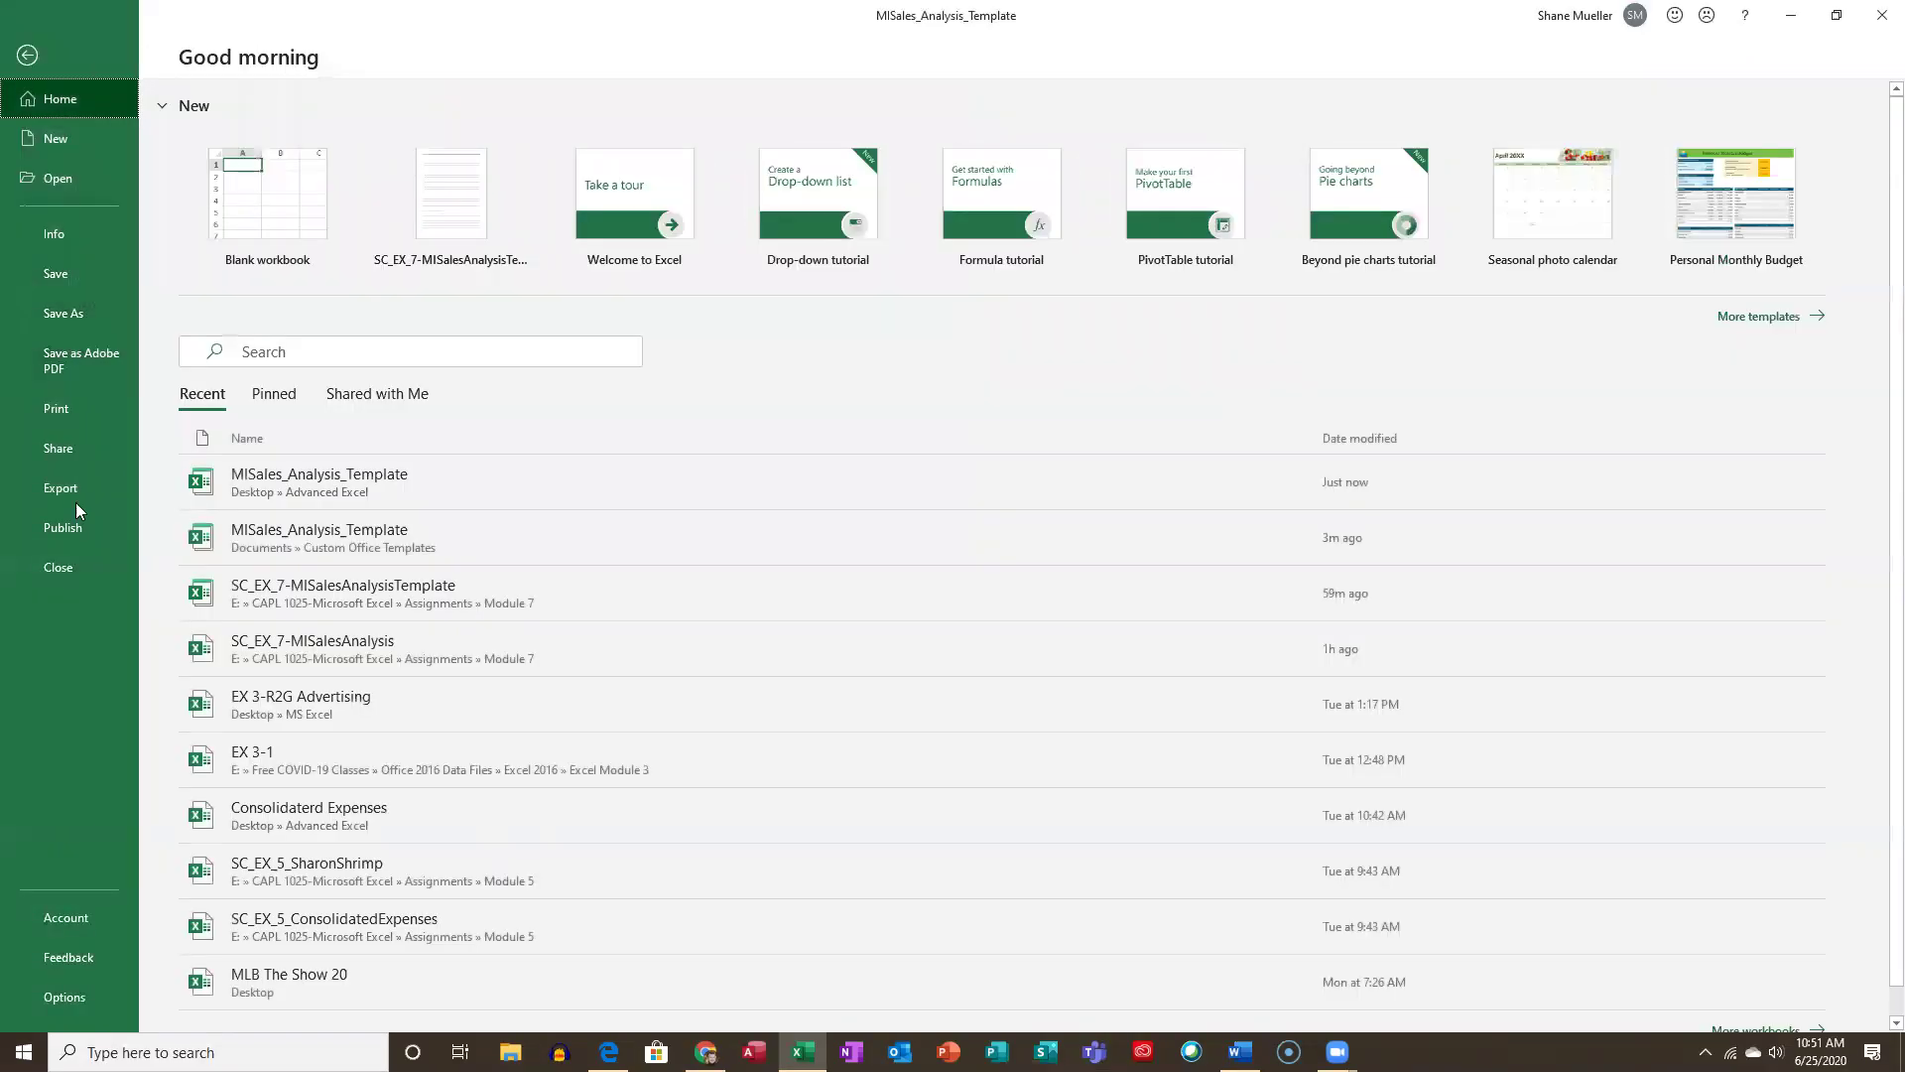
pyautogui.click(81, 568)
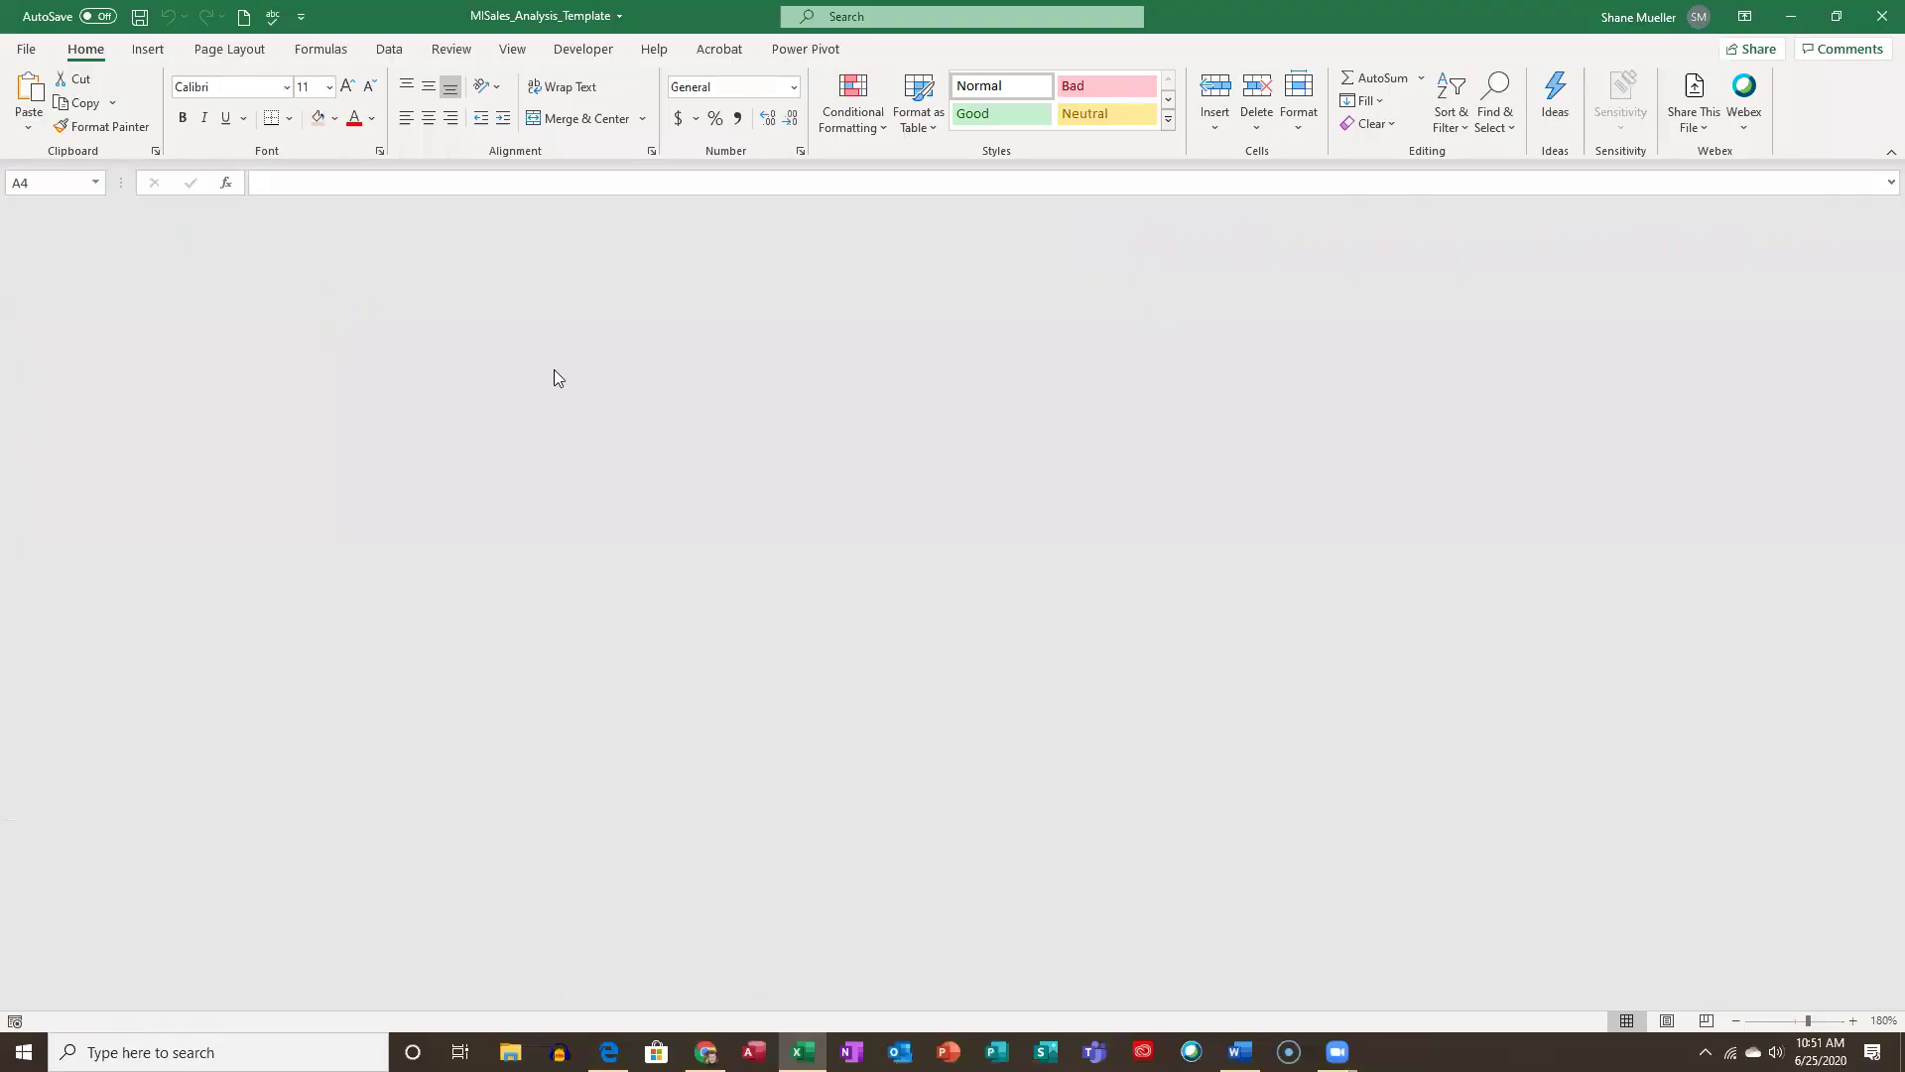
# Create a new workbook from the personal template MISales_Analysis_Template.
pyautogui.click(27, 46)
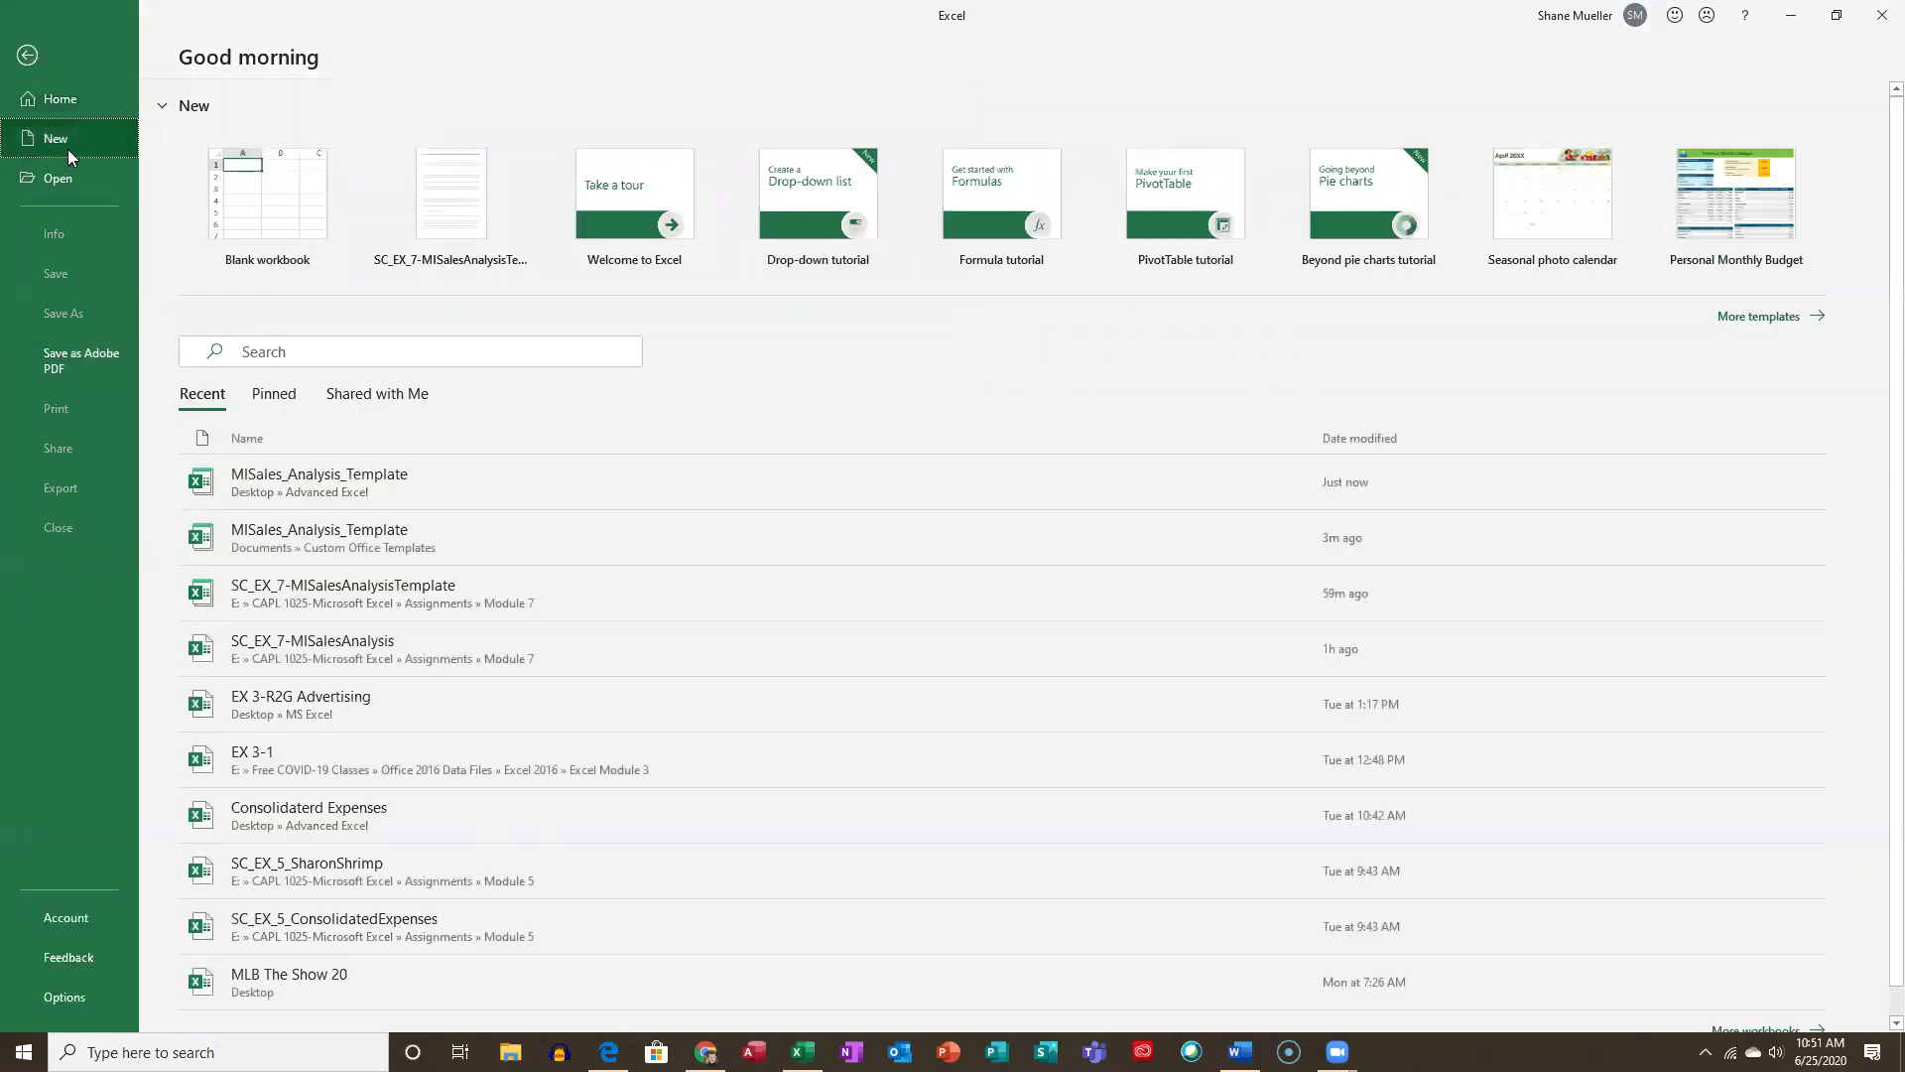
pyautogui.click(68, 151)
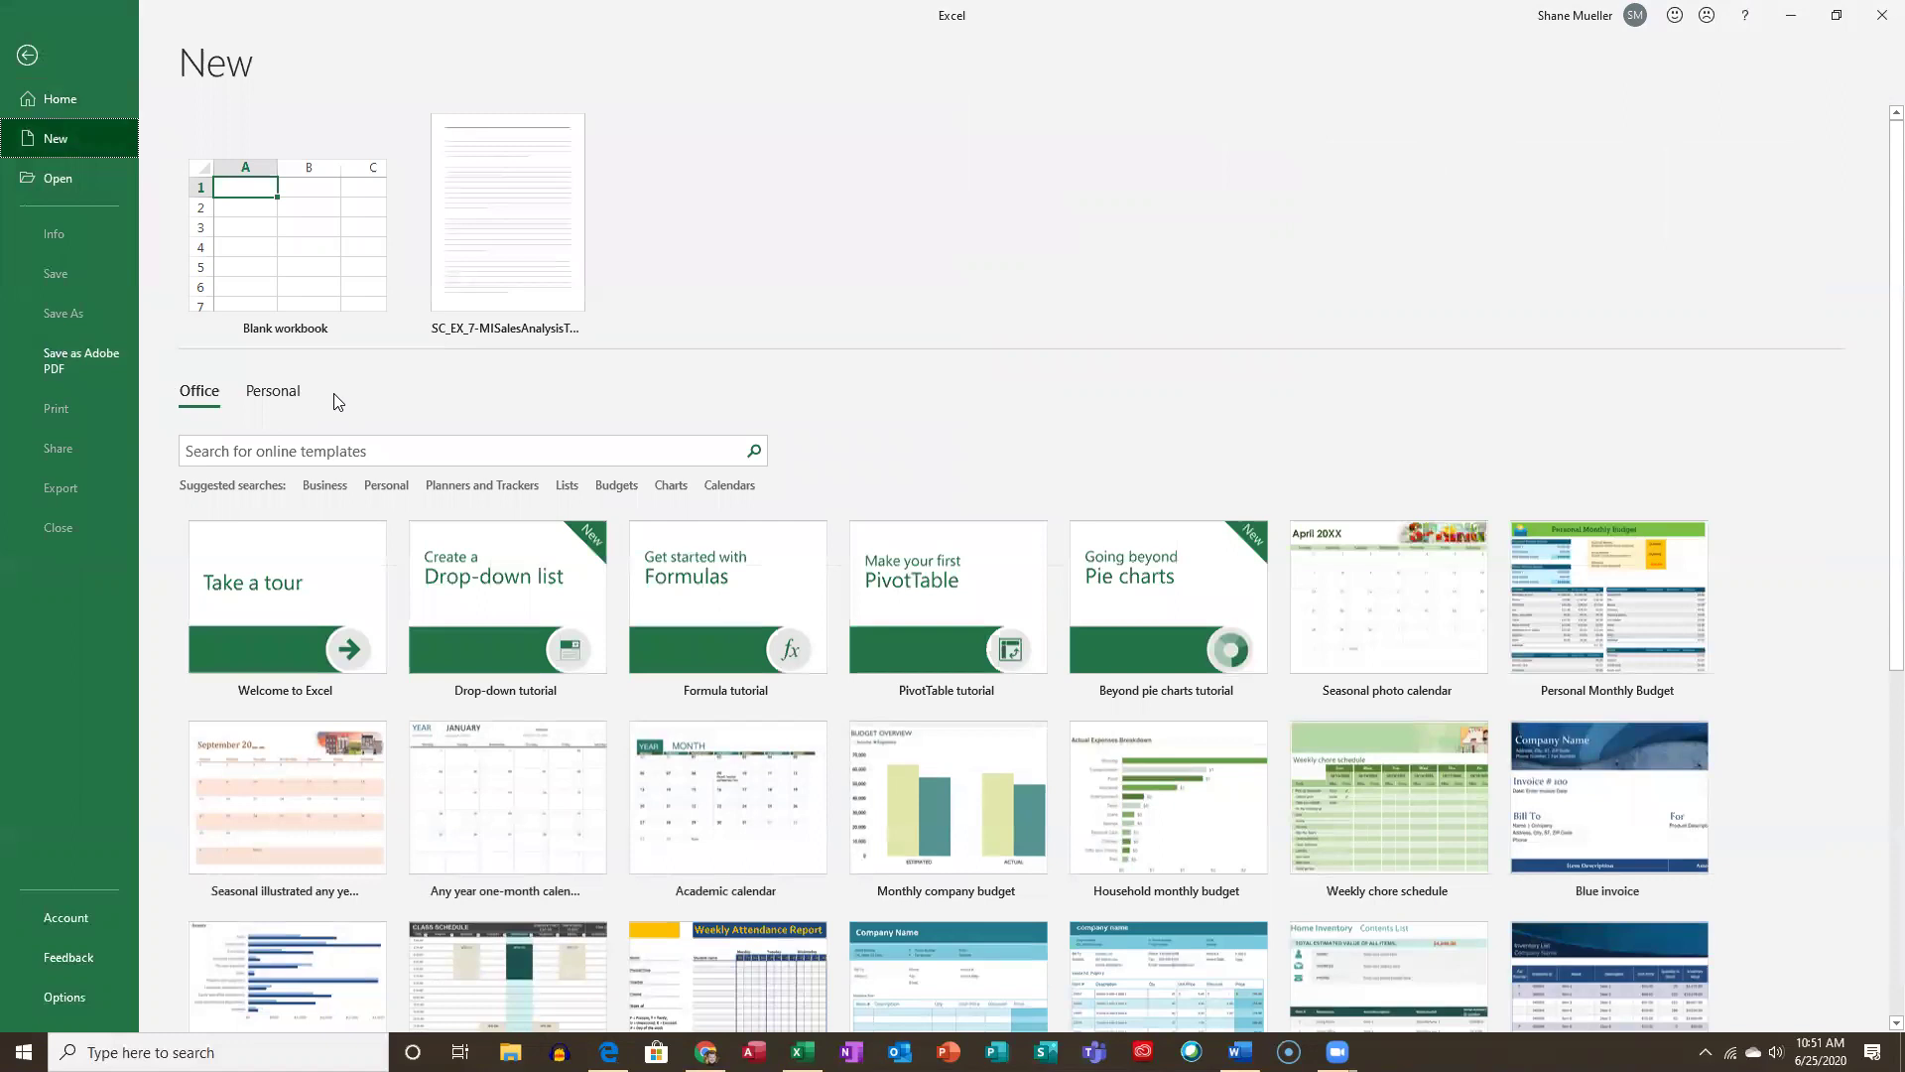
pyautogui.click(276, 393)
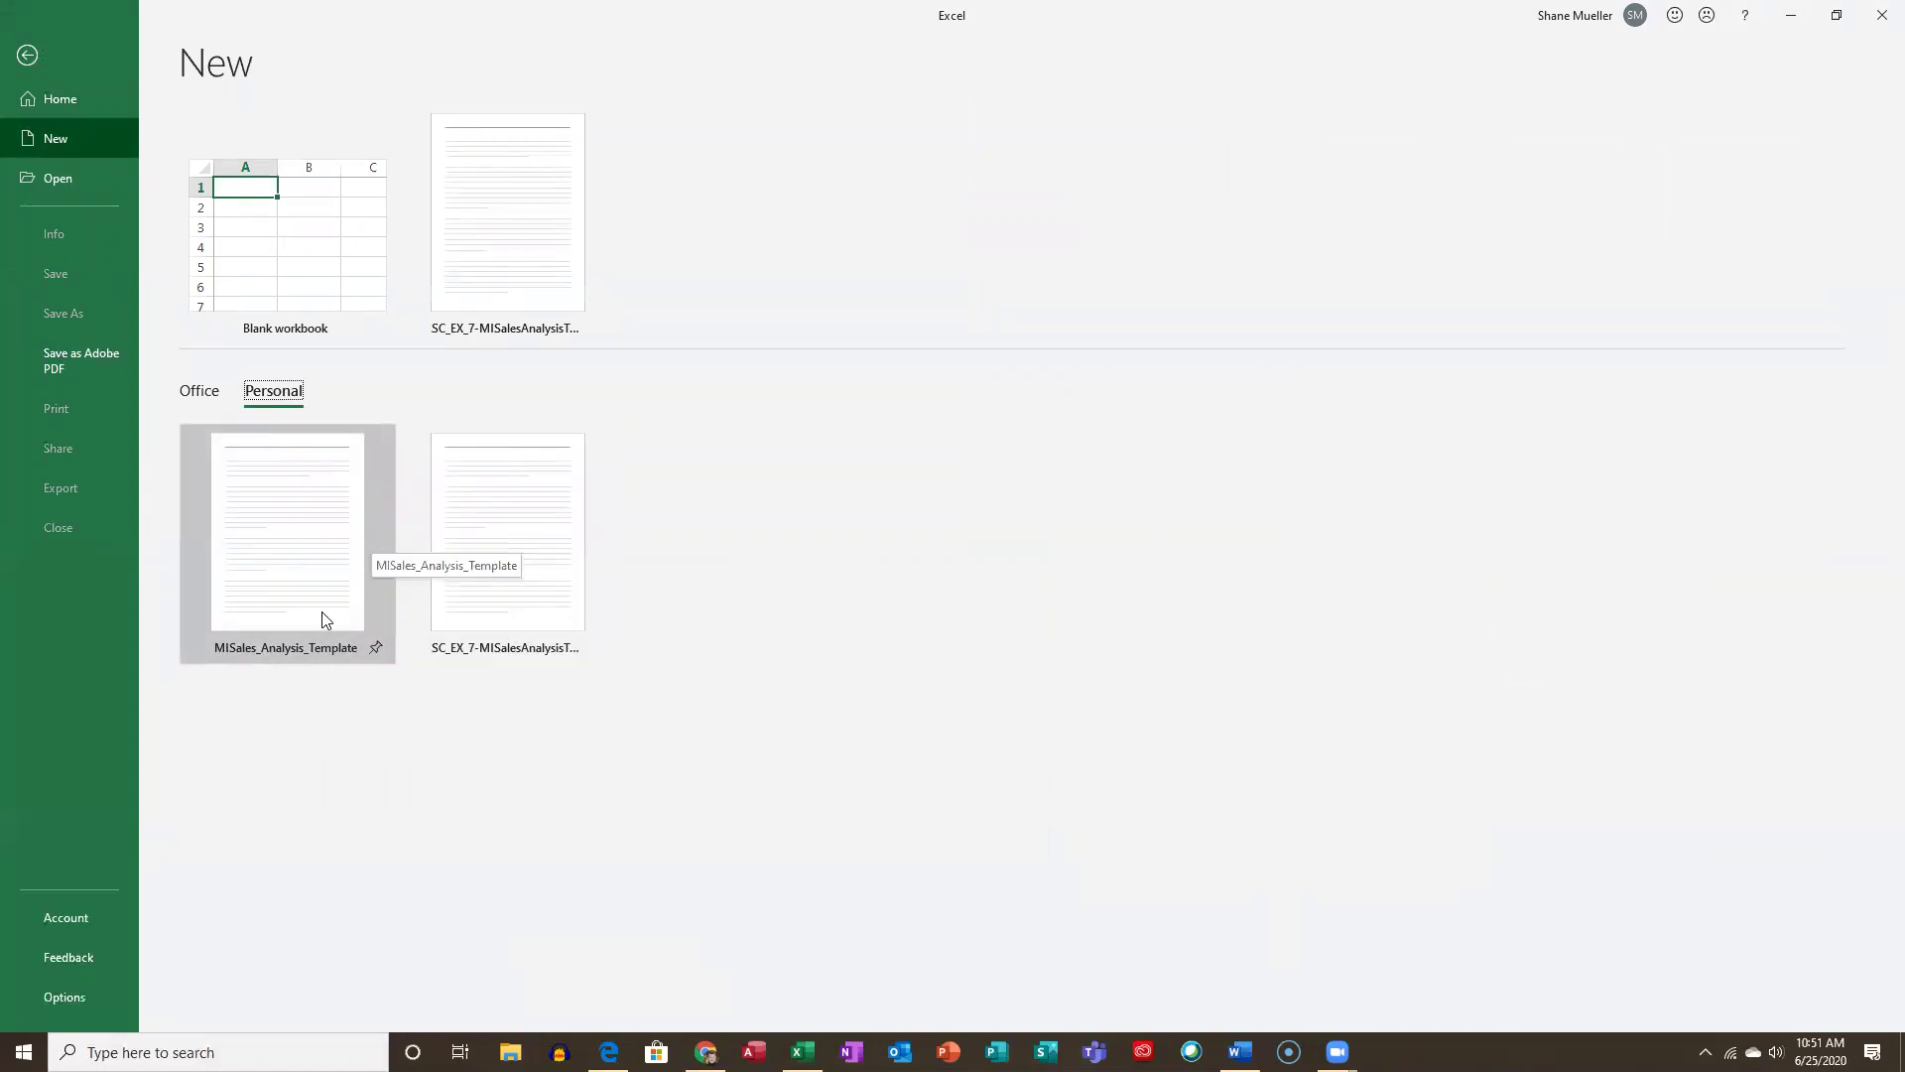
pyautogui.click(261, 521)
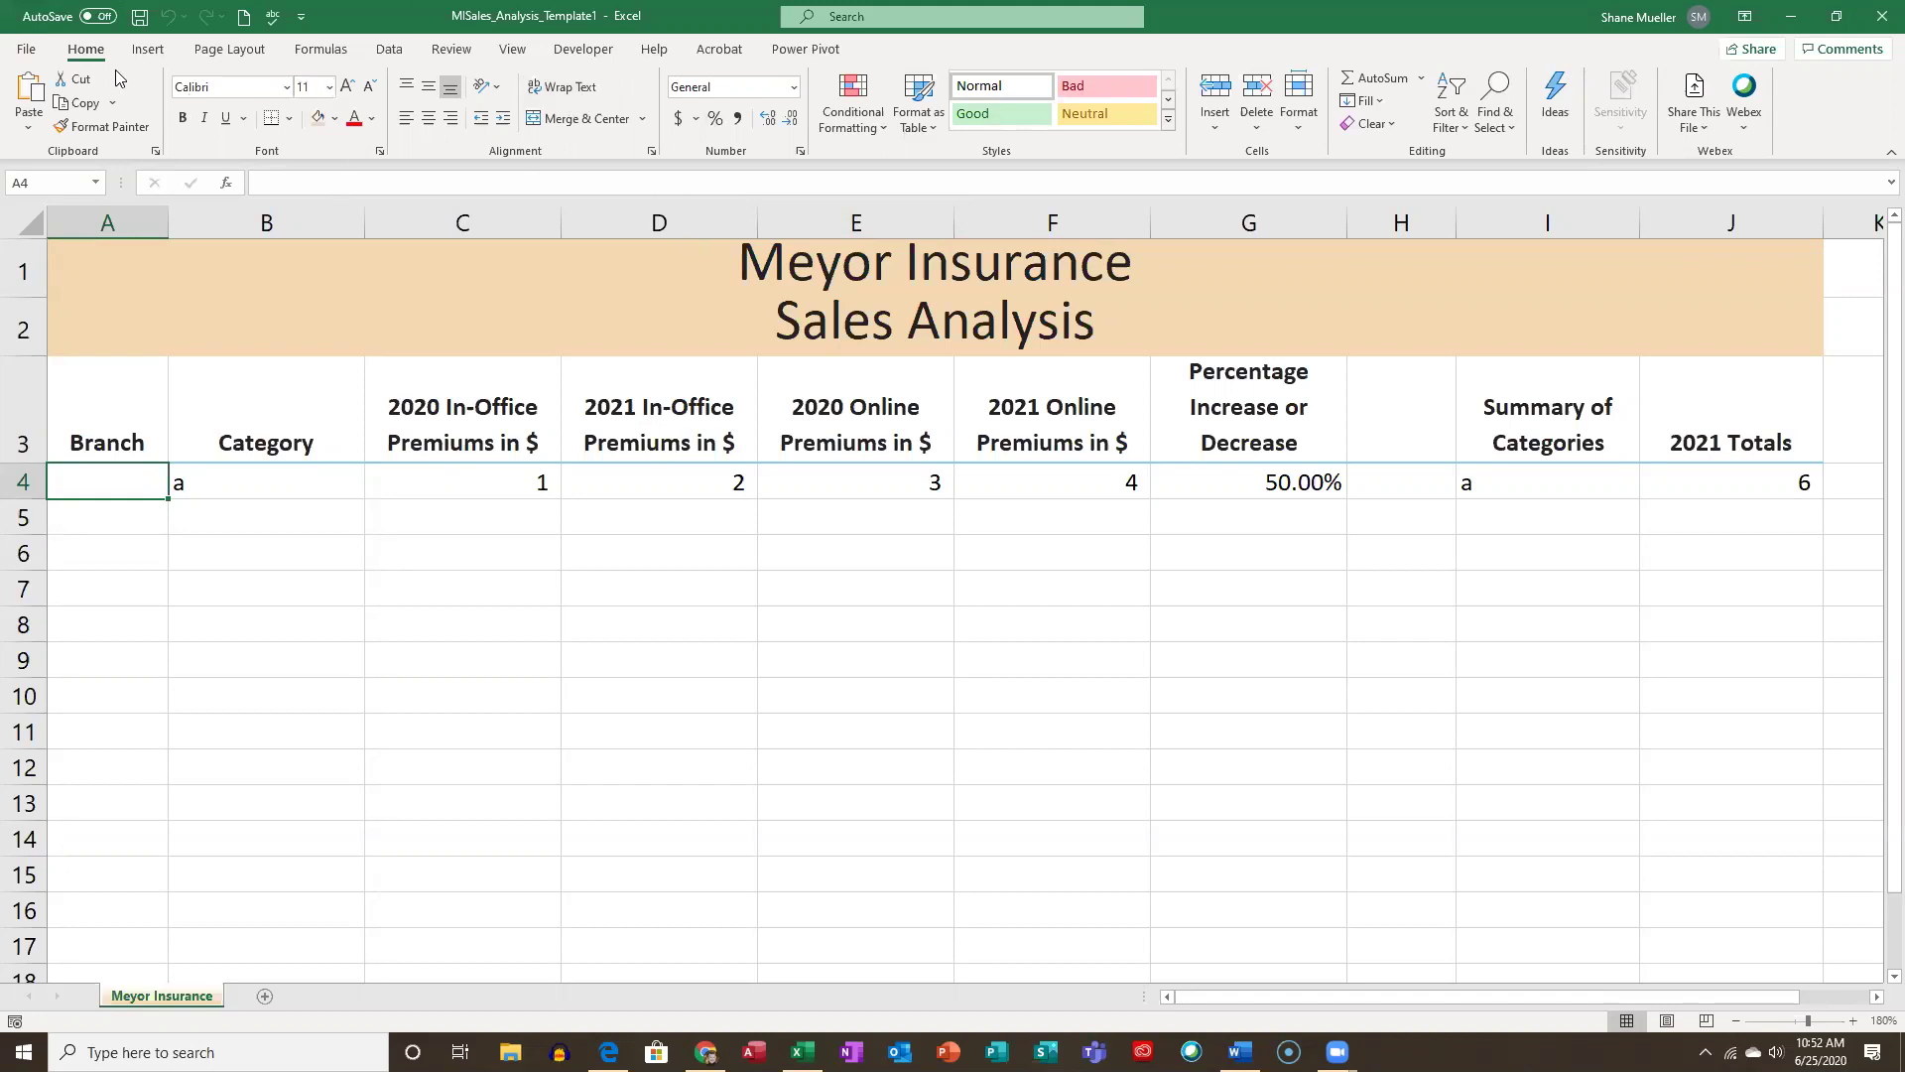
# Save the new workbook as an Excel Workbook named MISa;es_Analysis in the Advanced Excel folder on the Desktop.
pyautogui.click(27, 49)
pyautogui.click(83, 320)
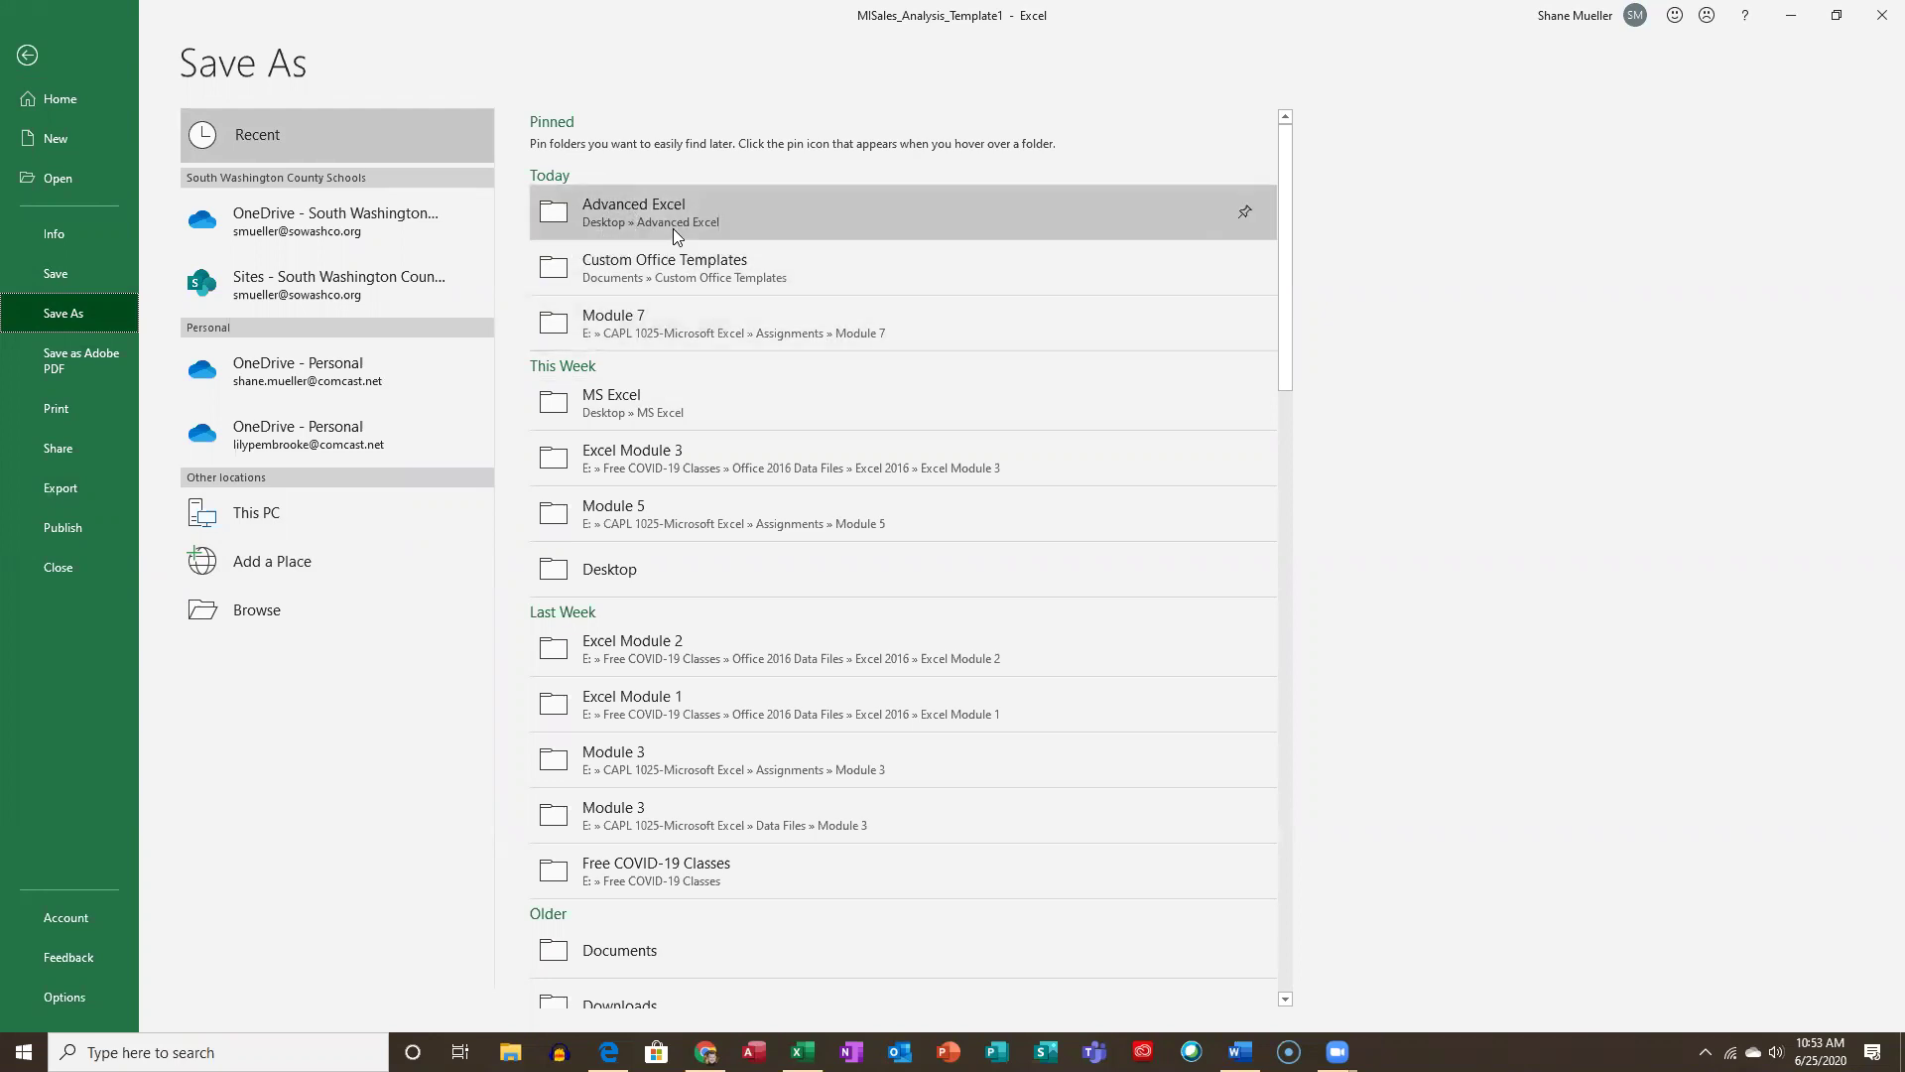
pyautogui.click(616, 208)
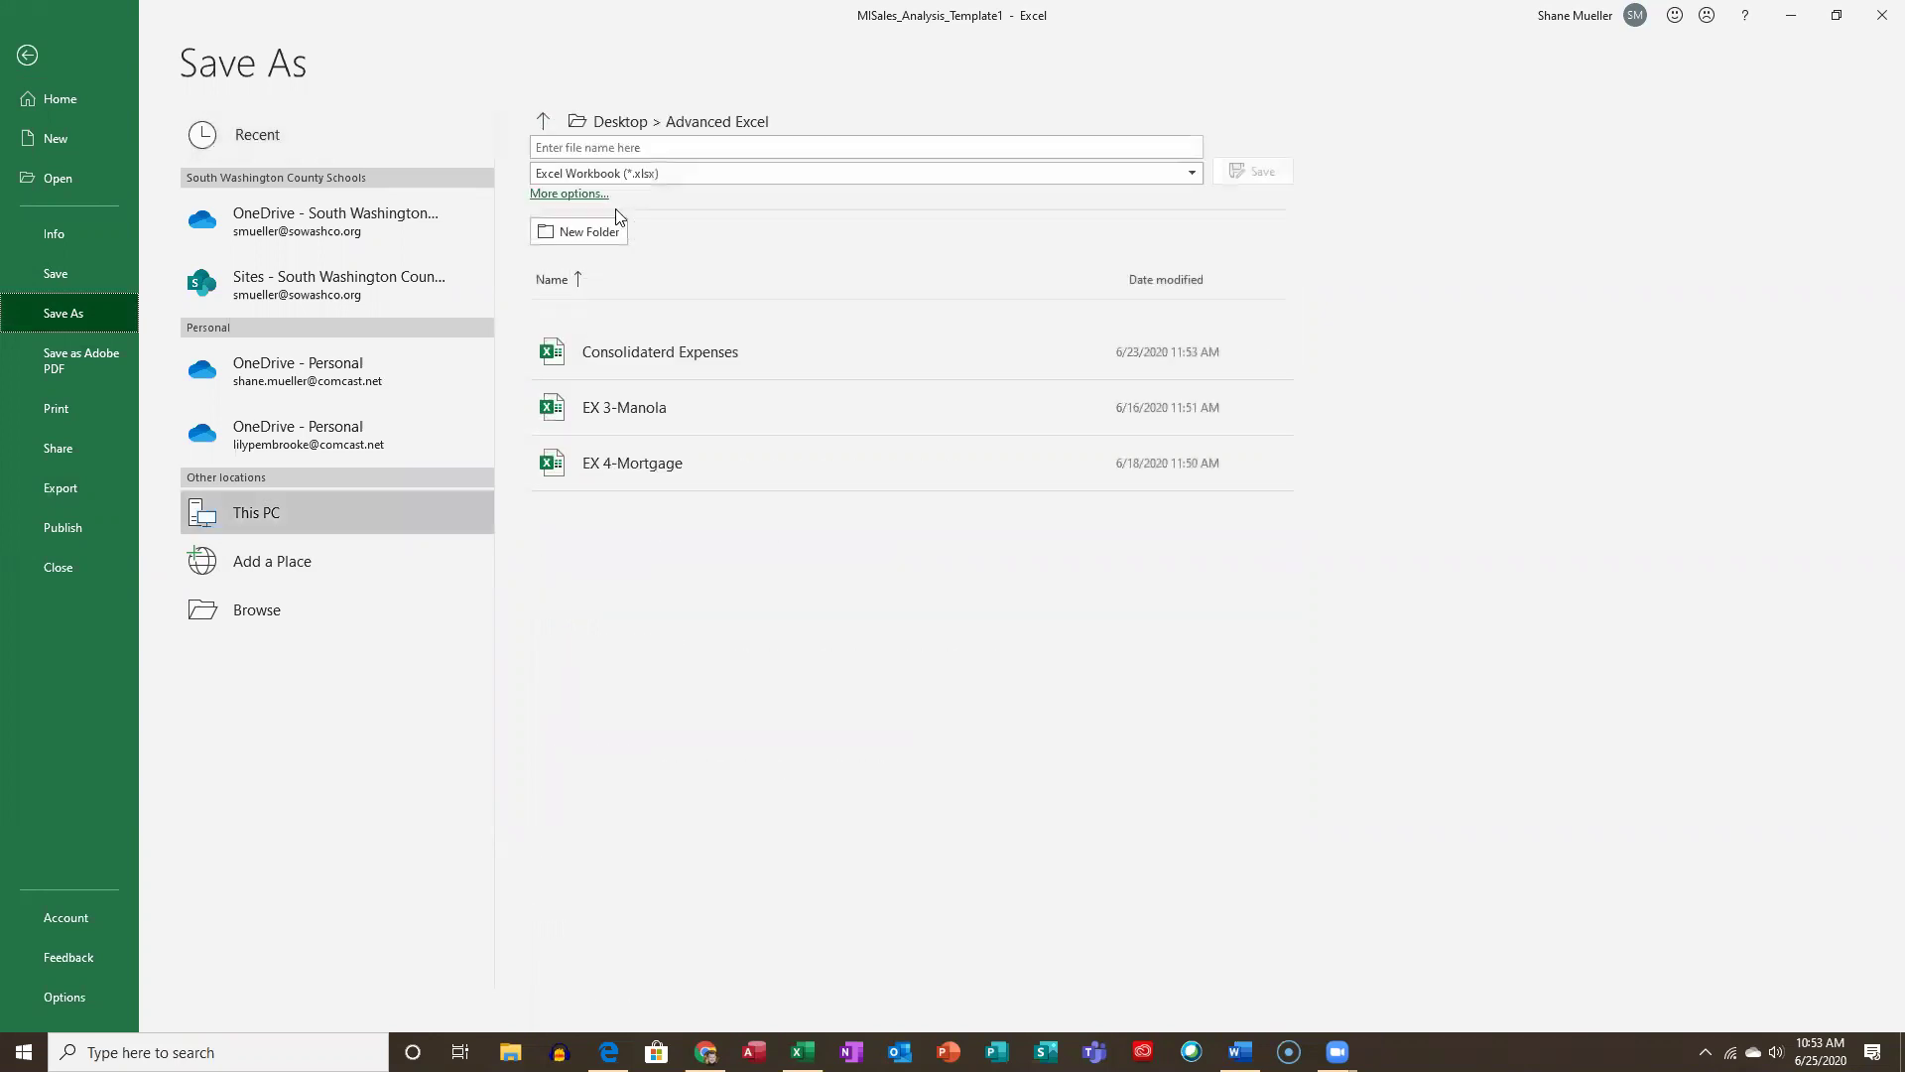
pyautogui.click(693, 148)
pyautogui.write('M')
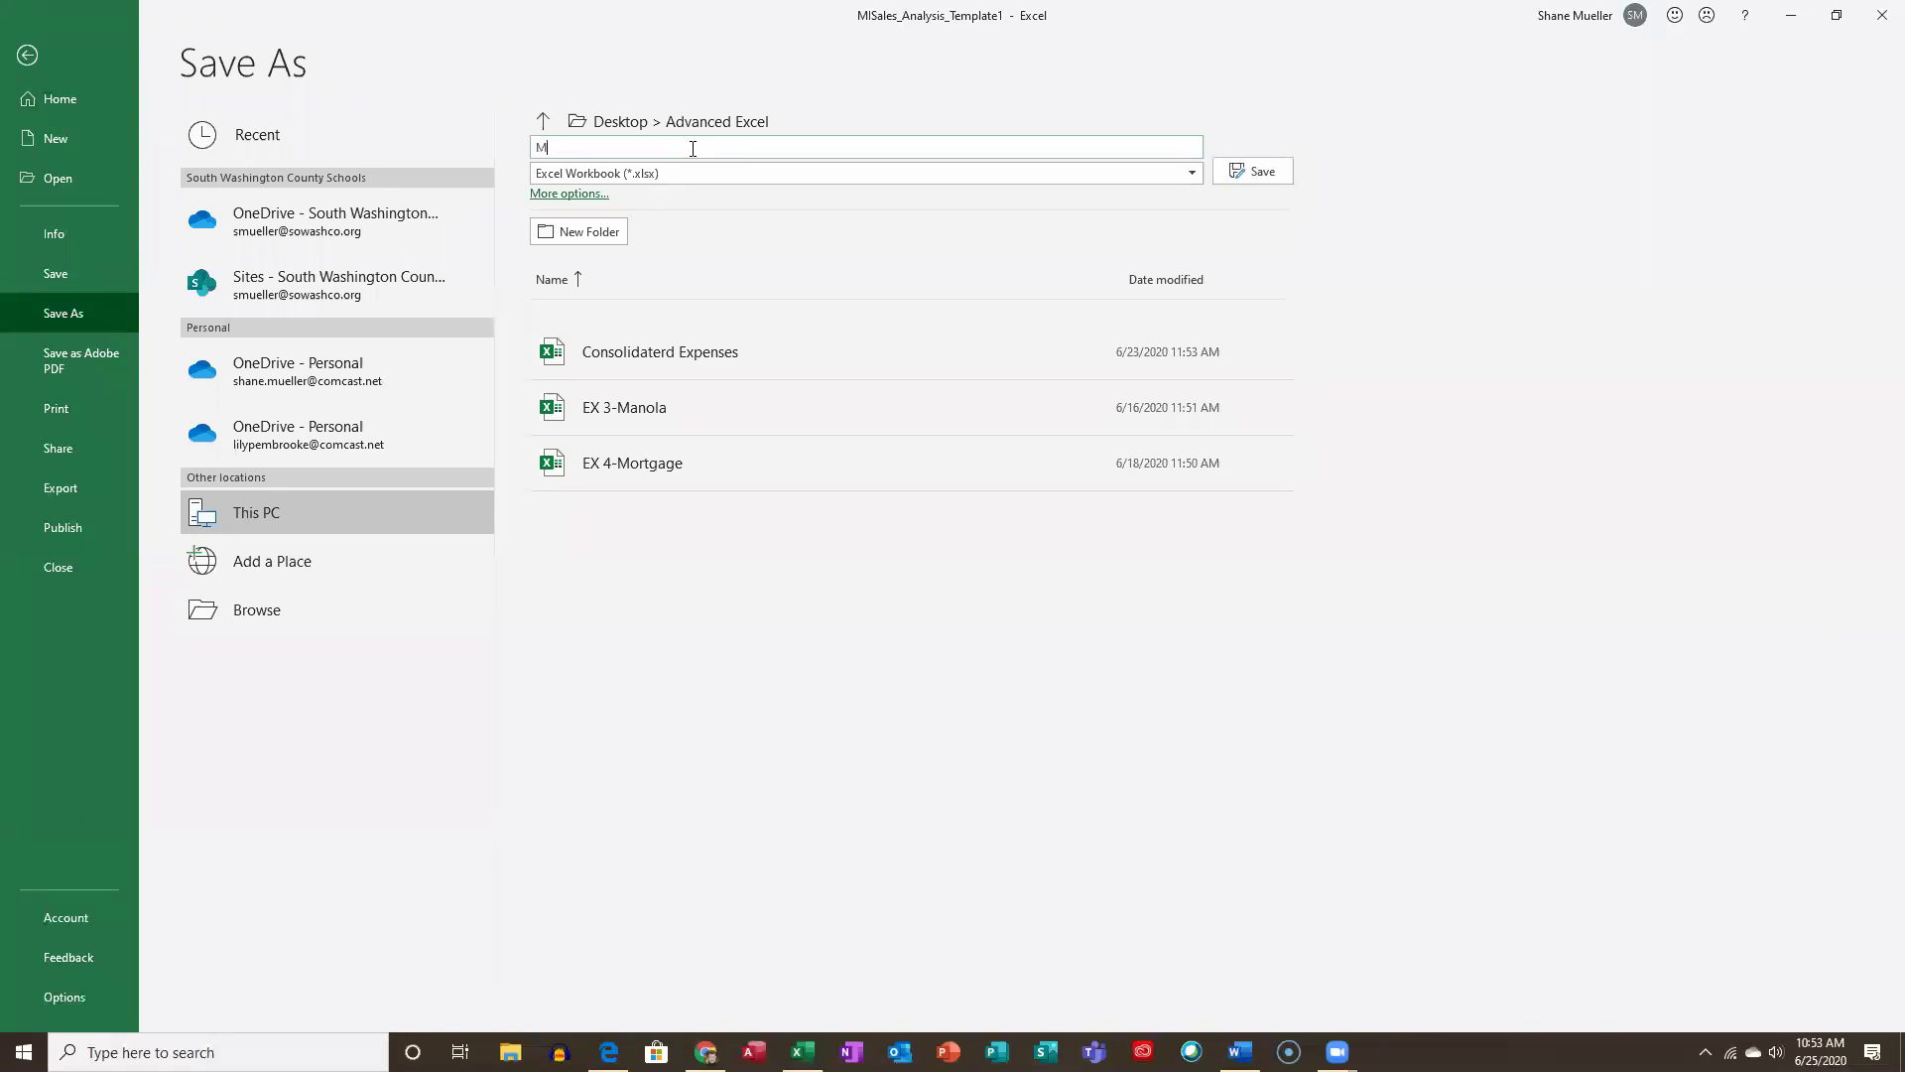
pyautogui.write('ISa;es_Analysis')
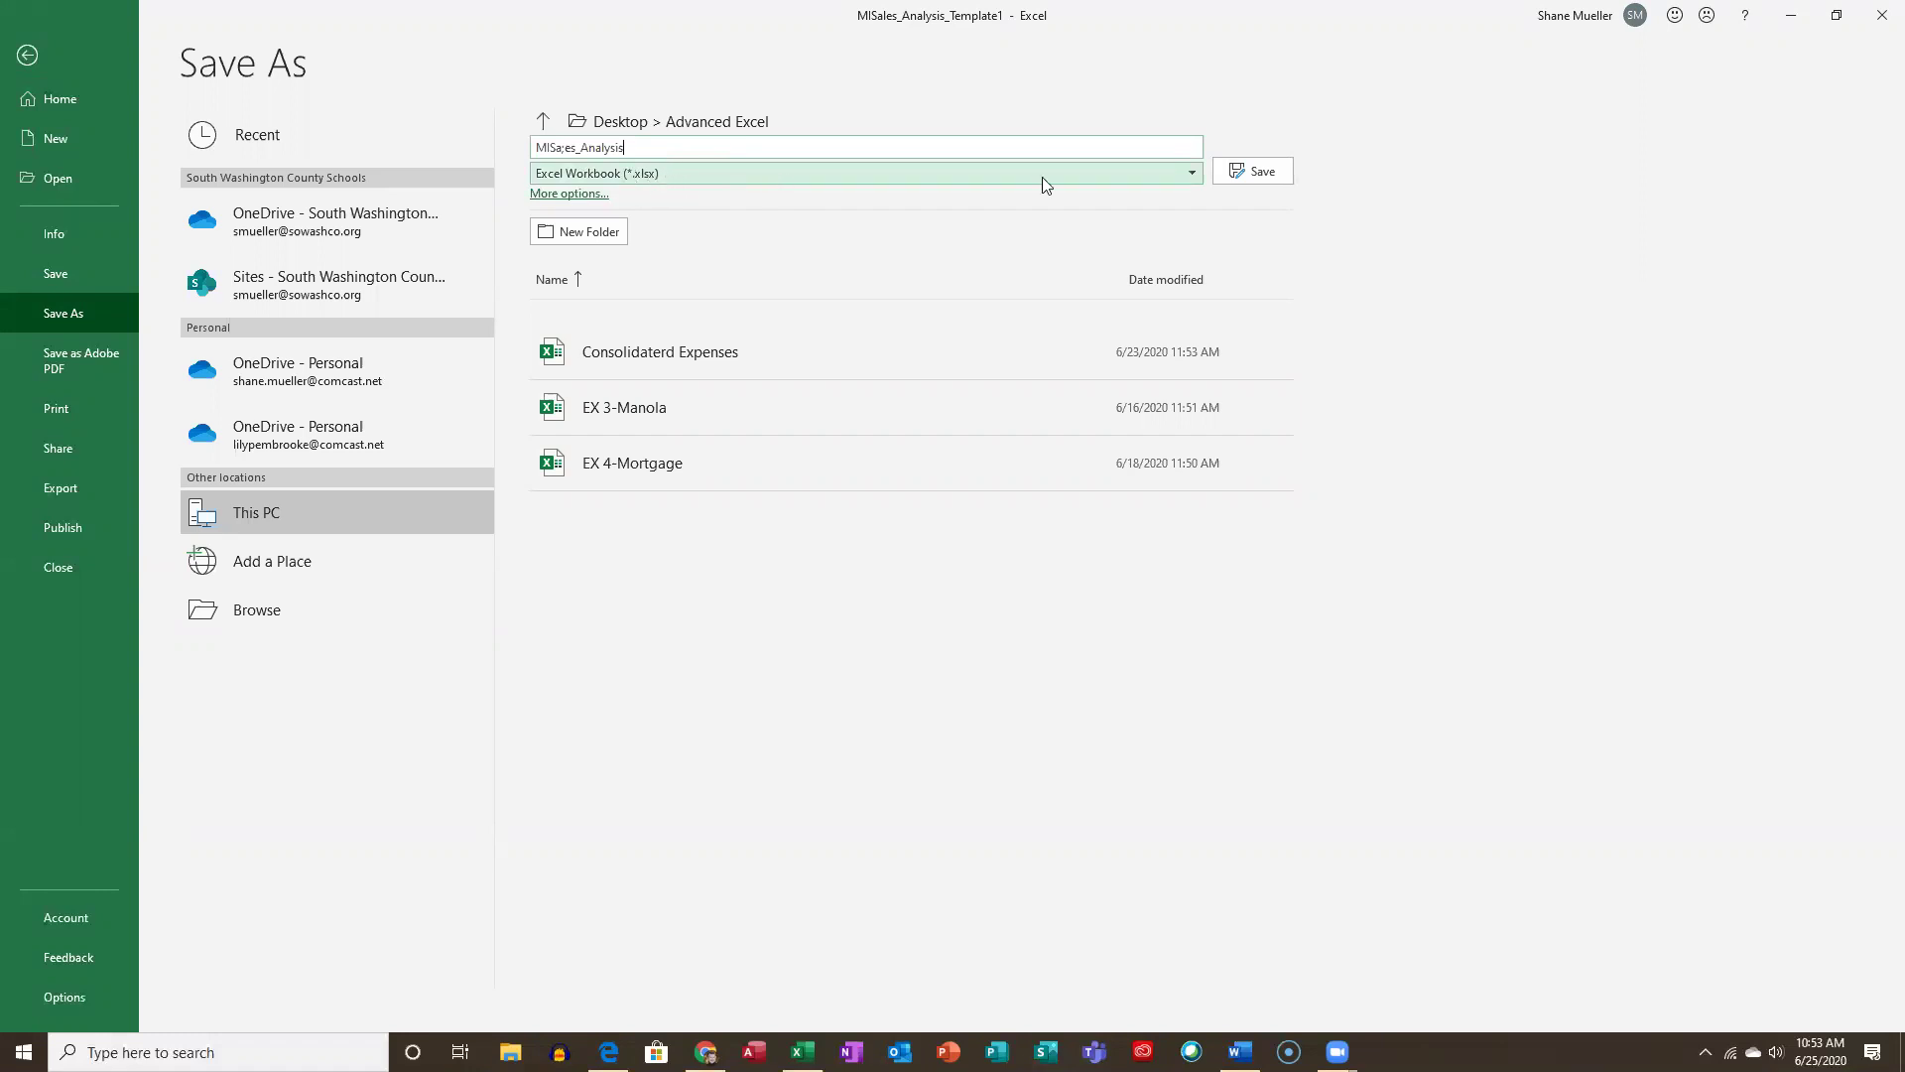
pyautogui.click(1260, 172)
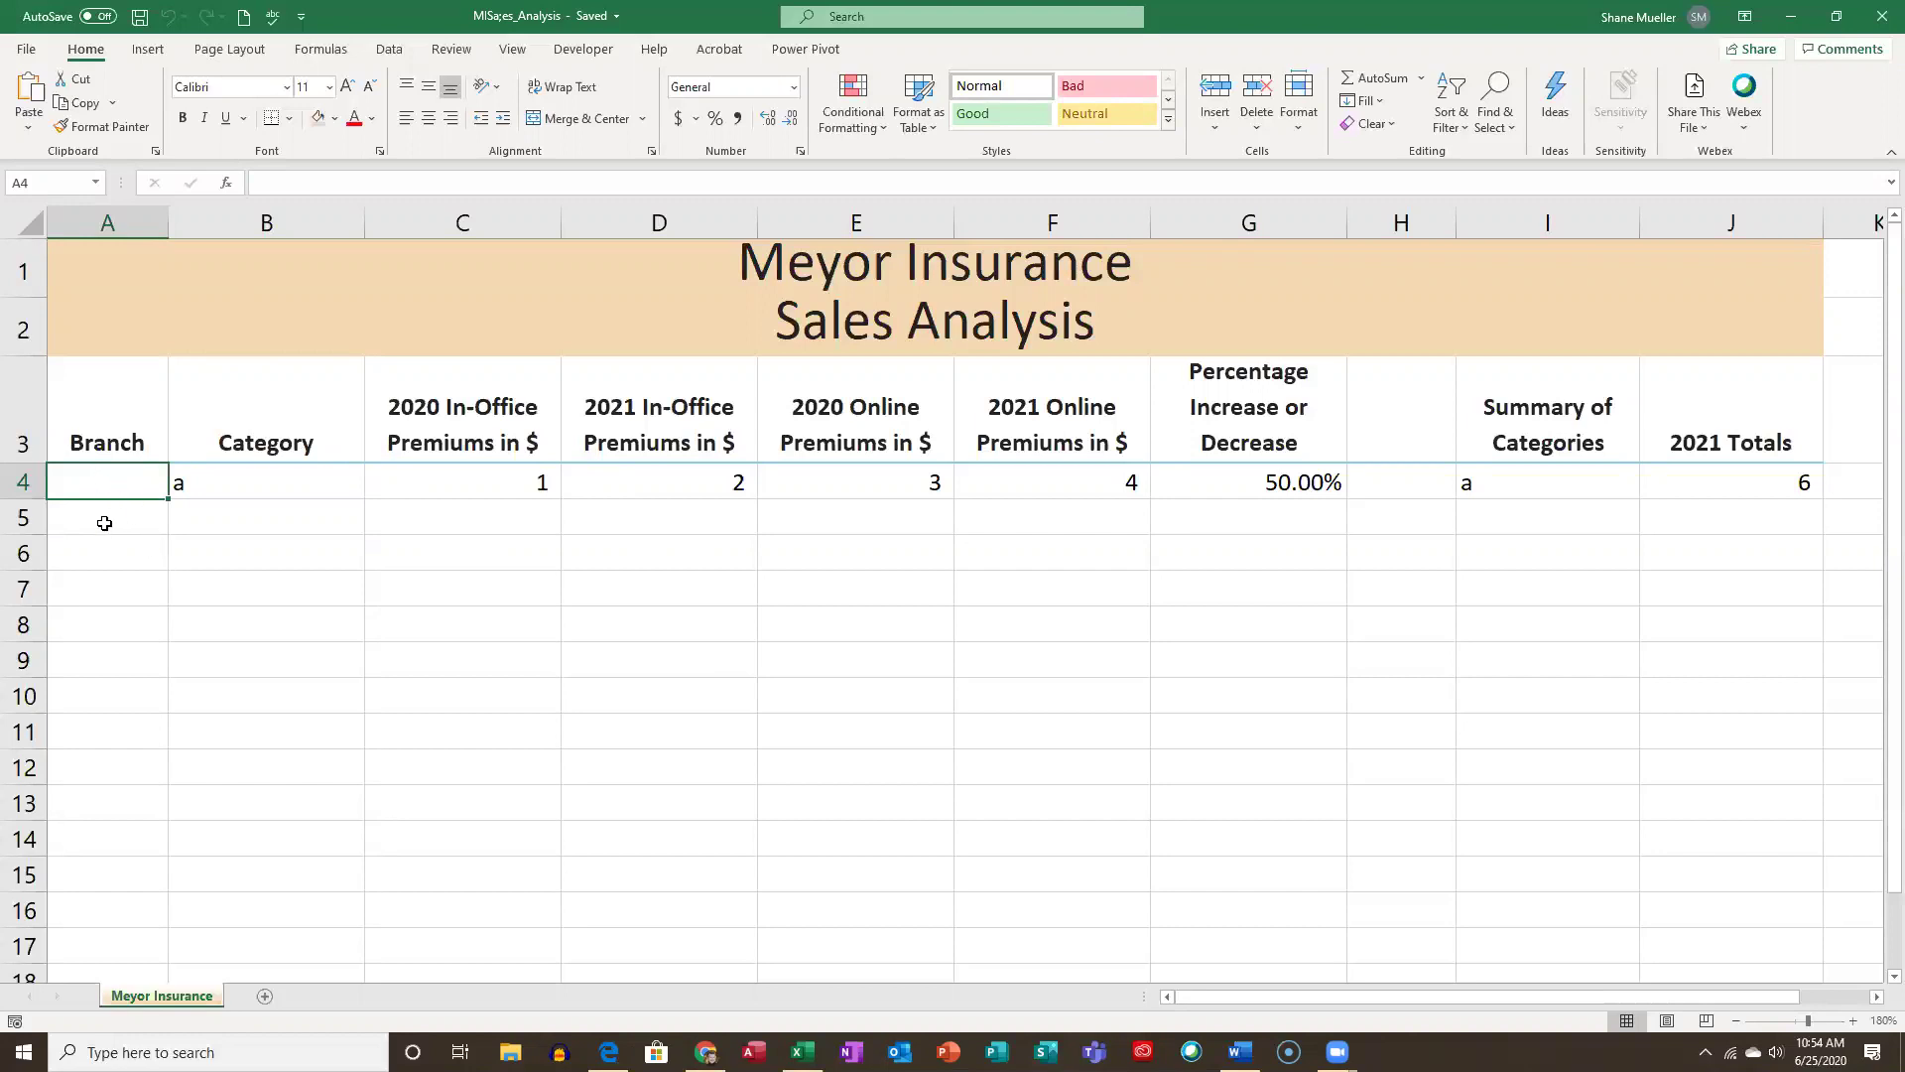
# Start a text/CSV import at cell A5 and browse to Data Files, Module 7 in CAPL 1025-Microsoft Excel on the P2P_2020 (E:) drive.
pyautogui.click(114, 525)
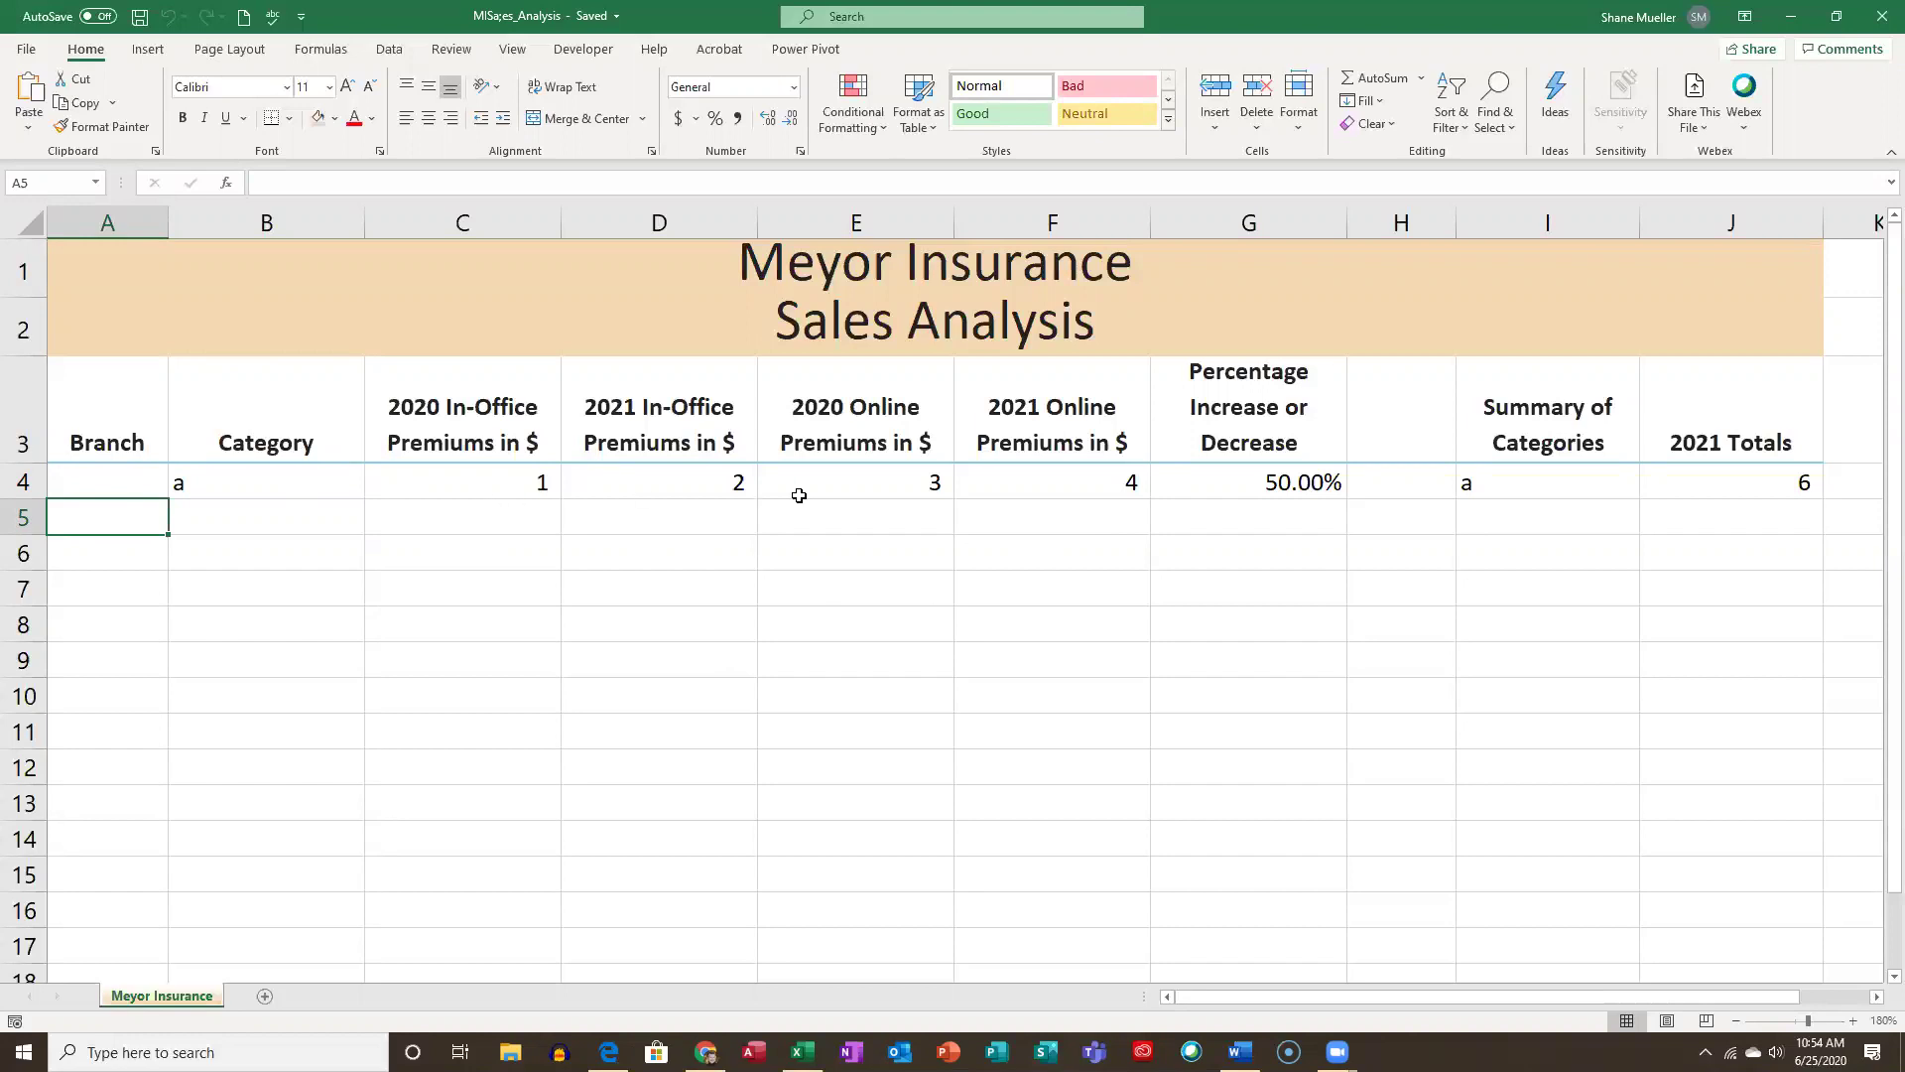
pyautogui.click(899, 482)
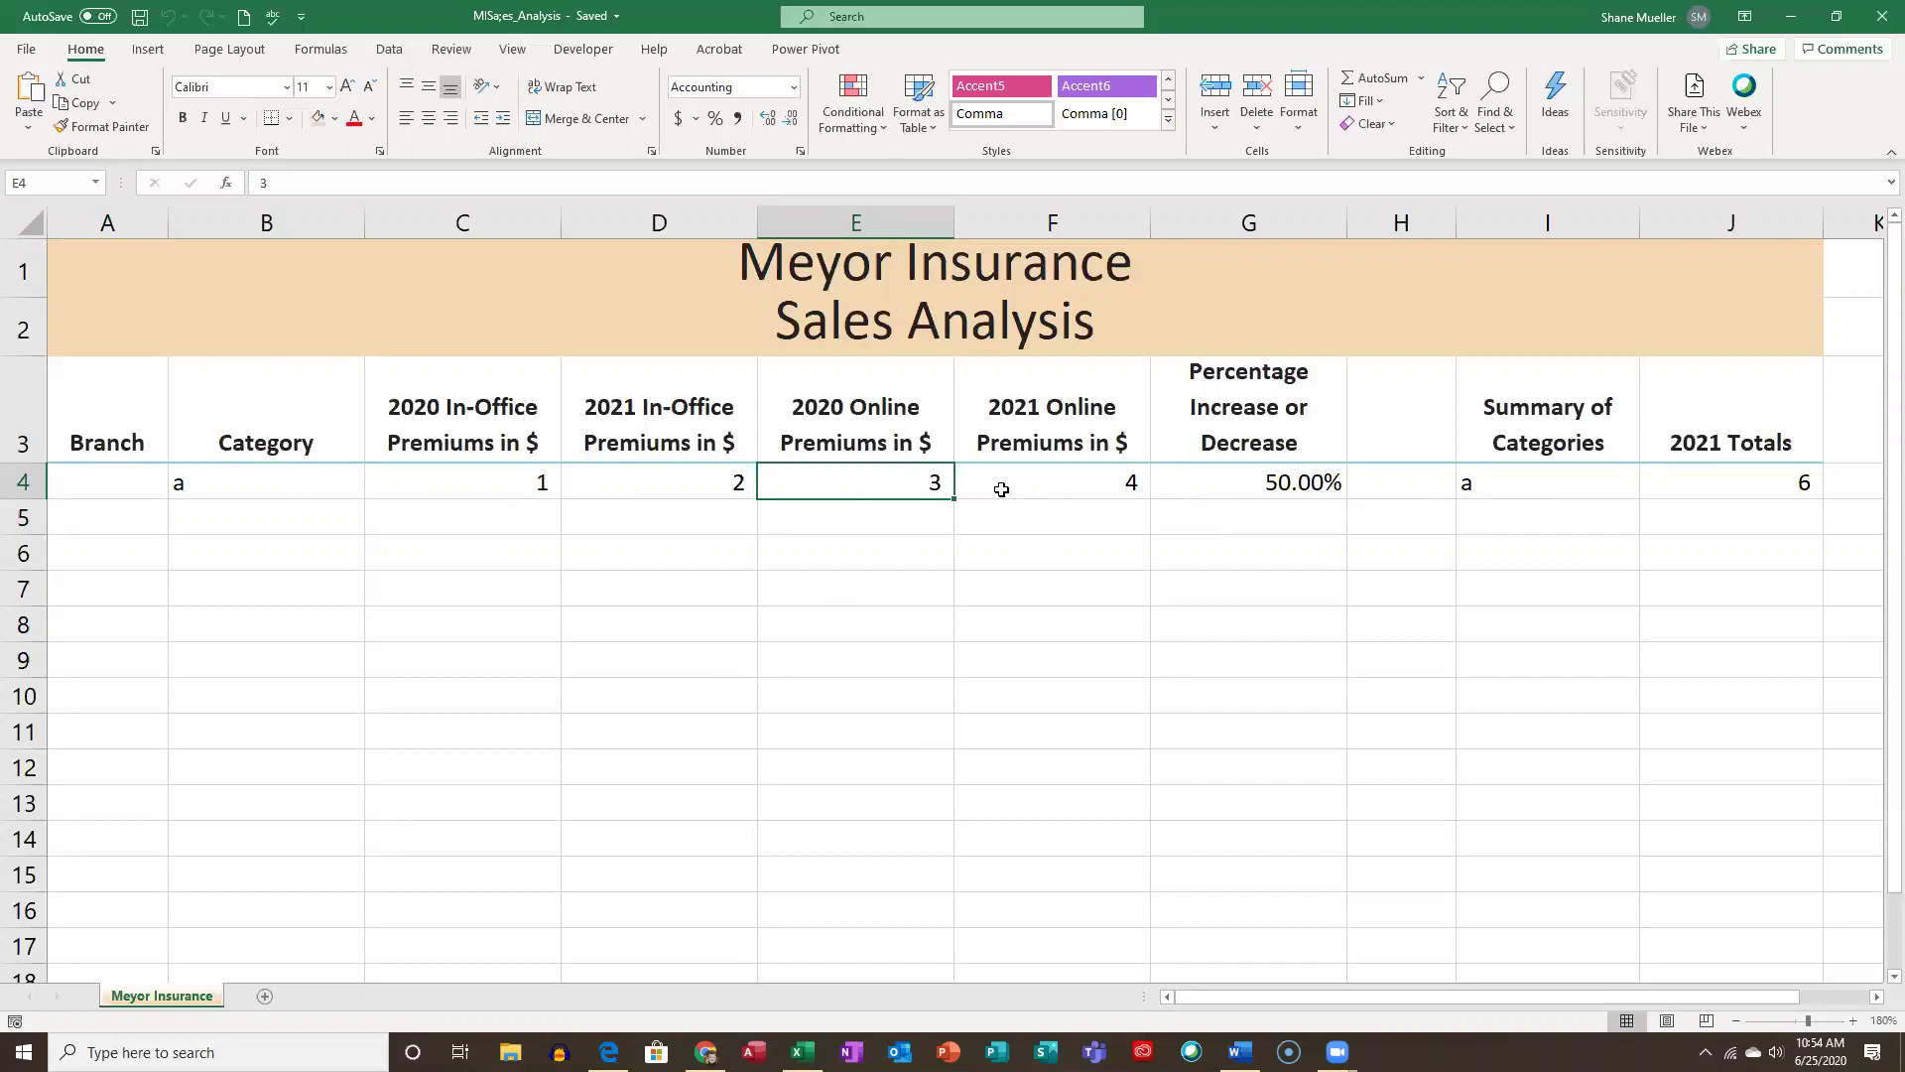
pyautogui.click(114, 519)
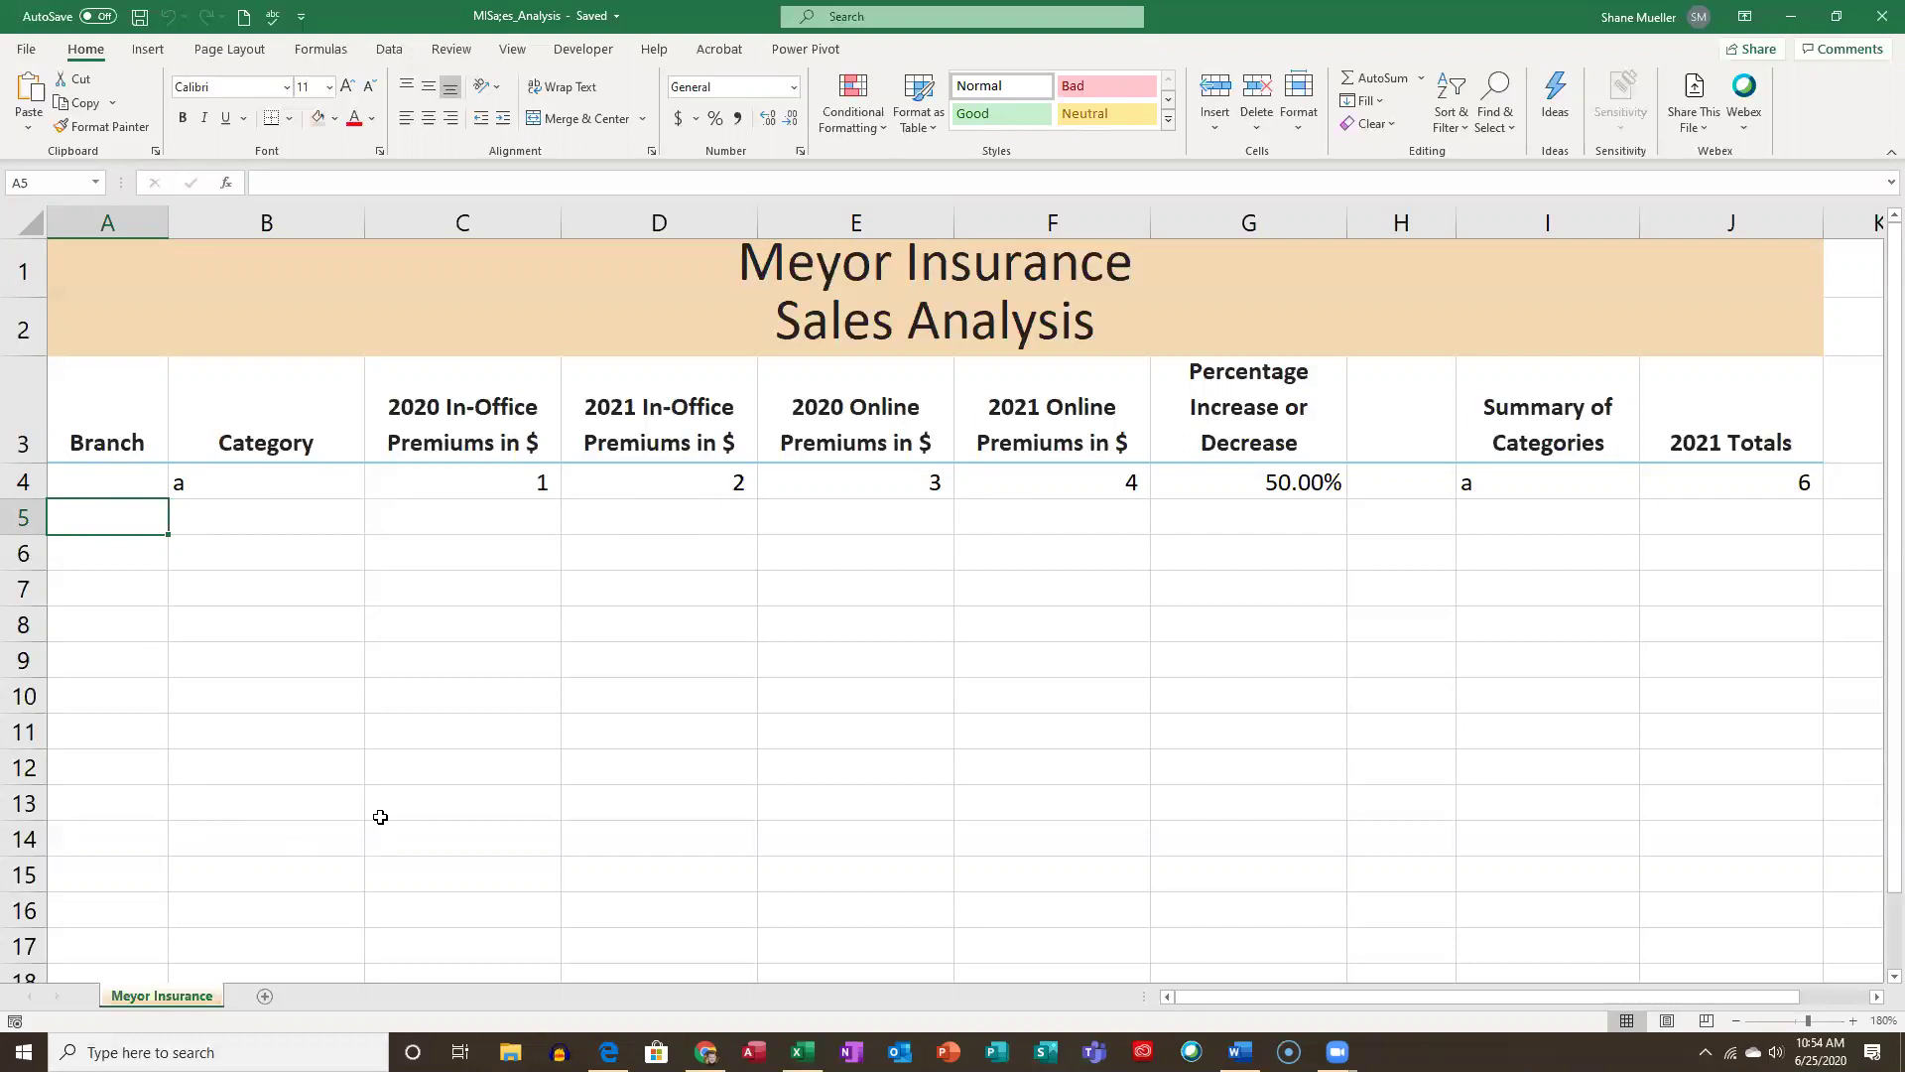
pyautogui.click(402, 50)
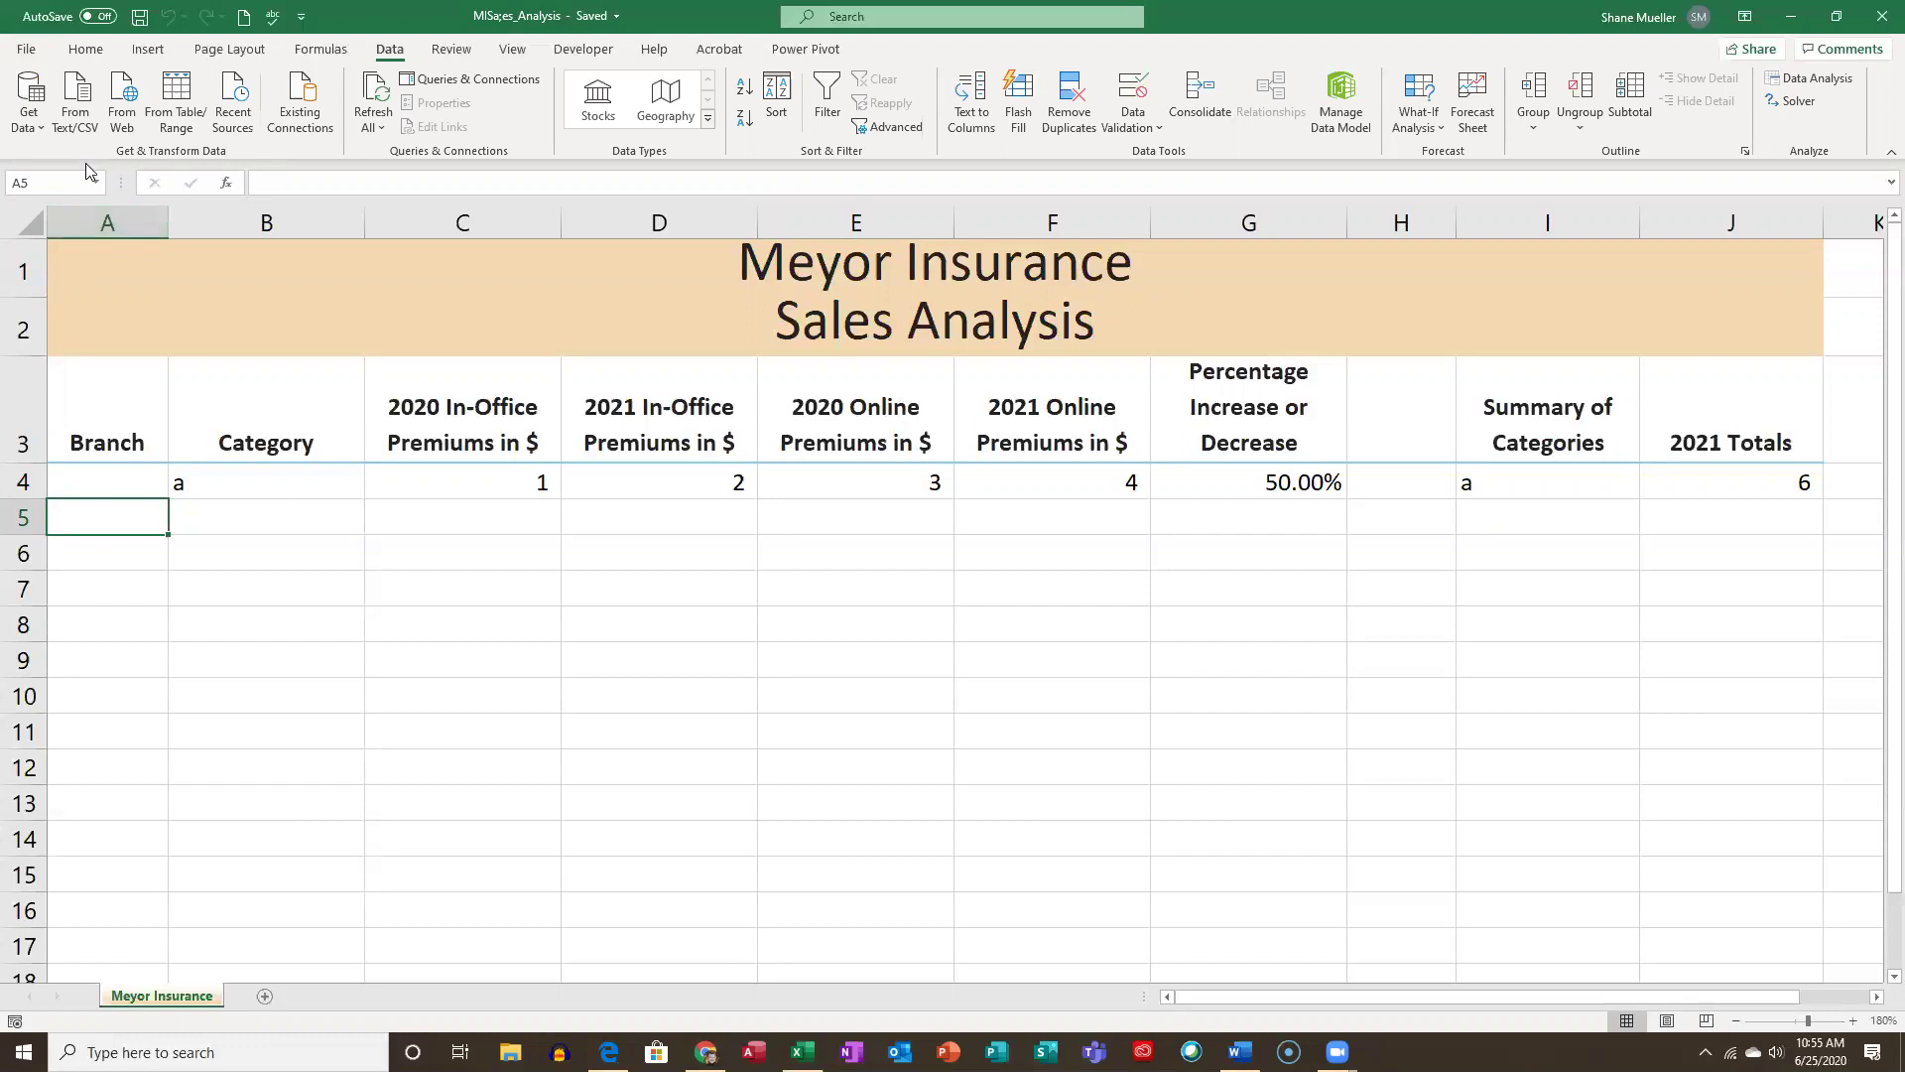
pyautogui.click(76, 107)
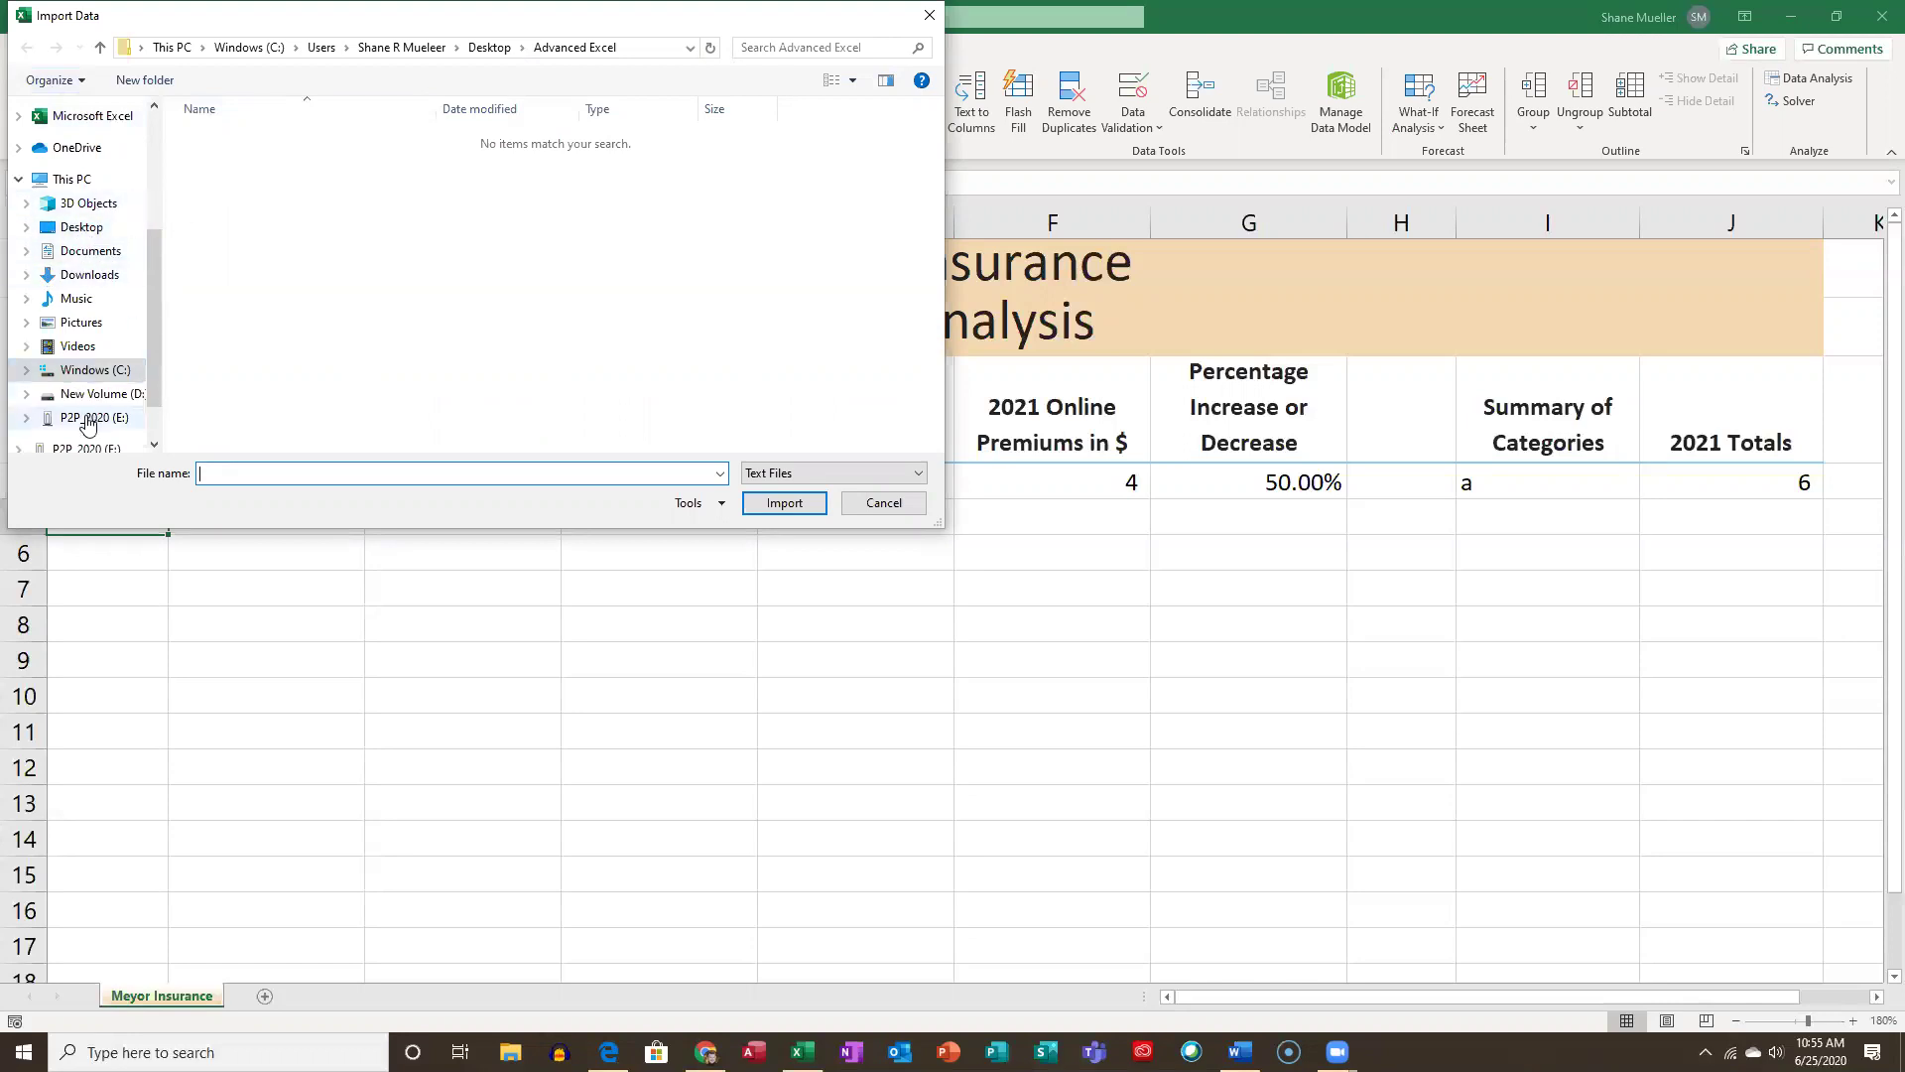
pyautogui.click(132, 414)
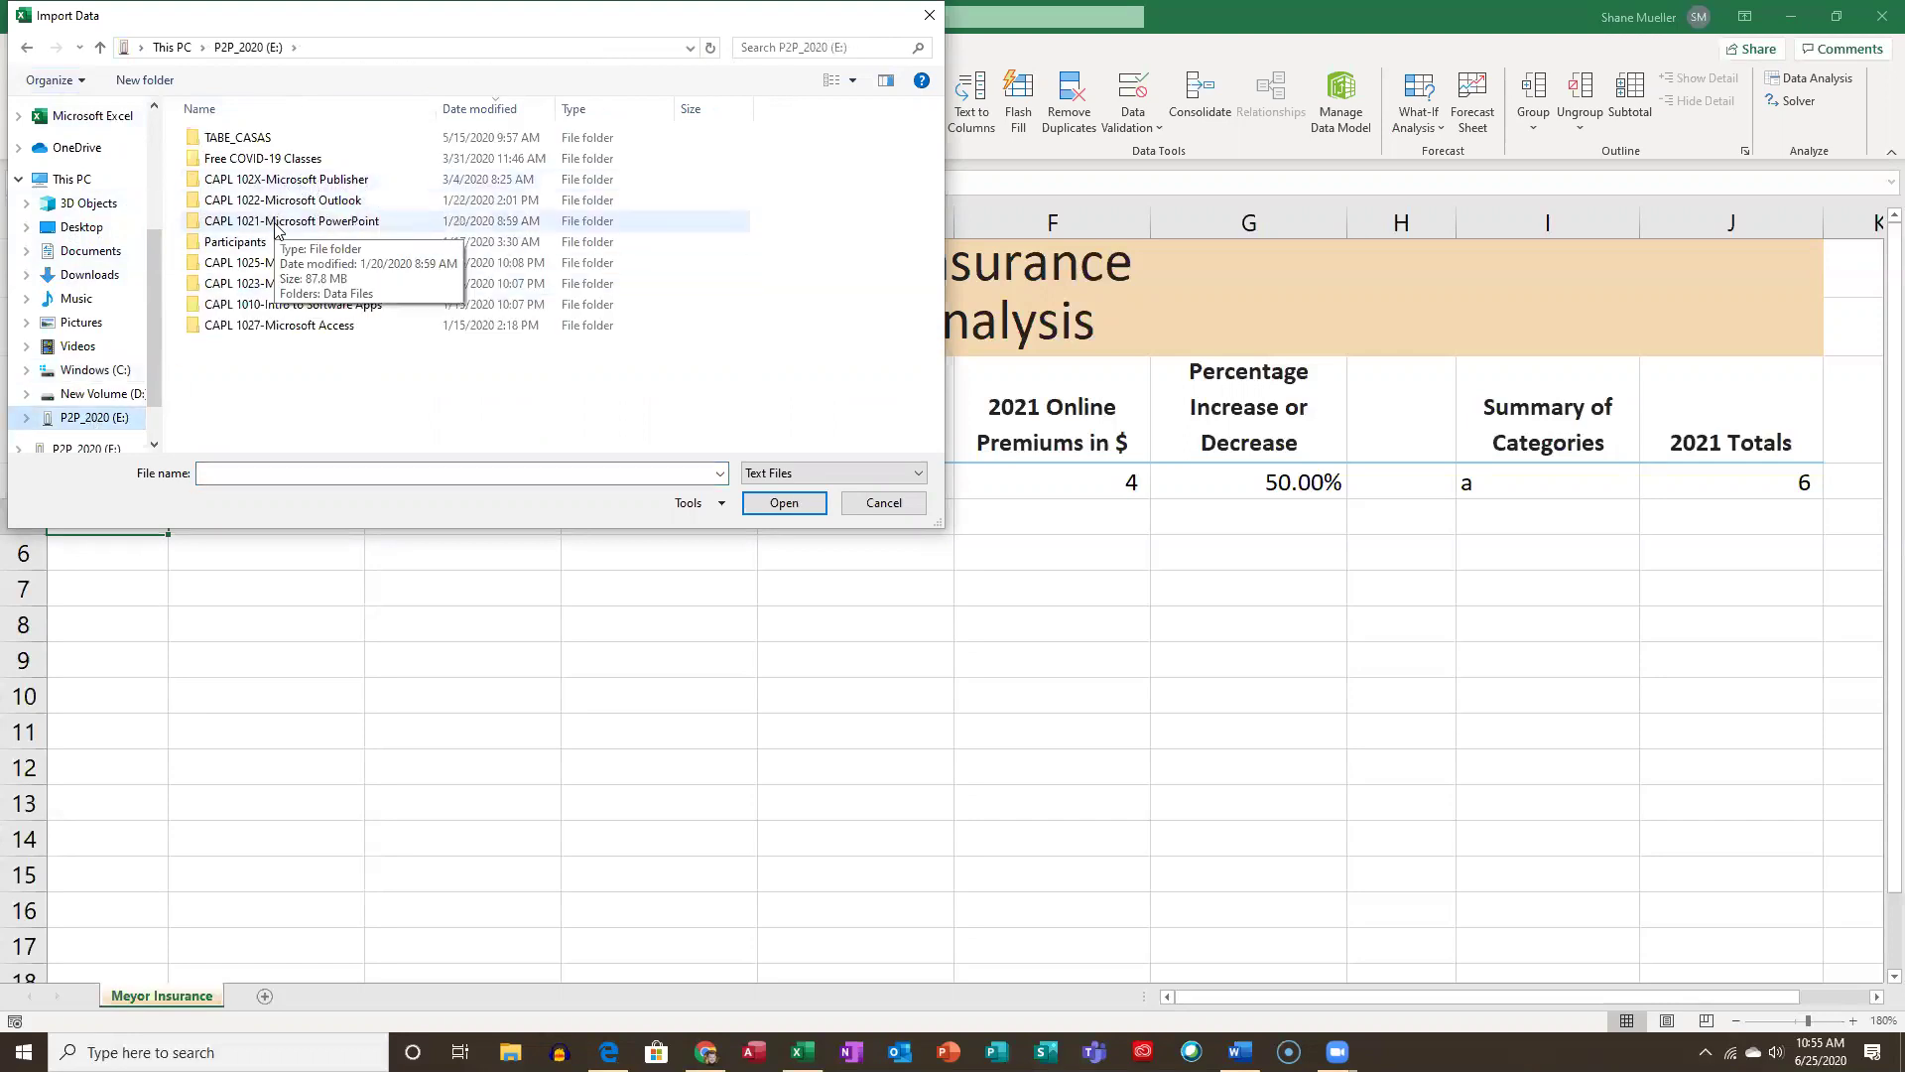
pyautogui.doubleClick(298, 263)
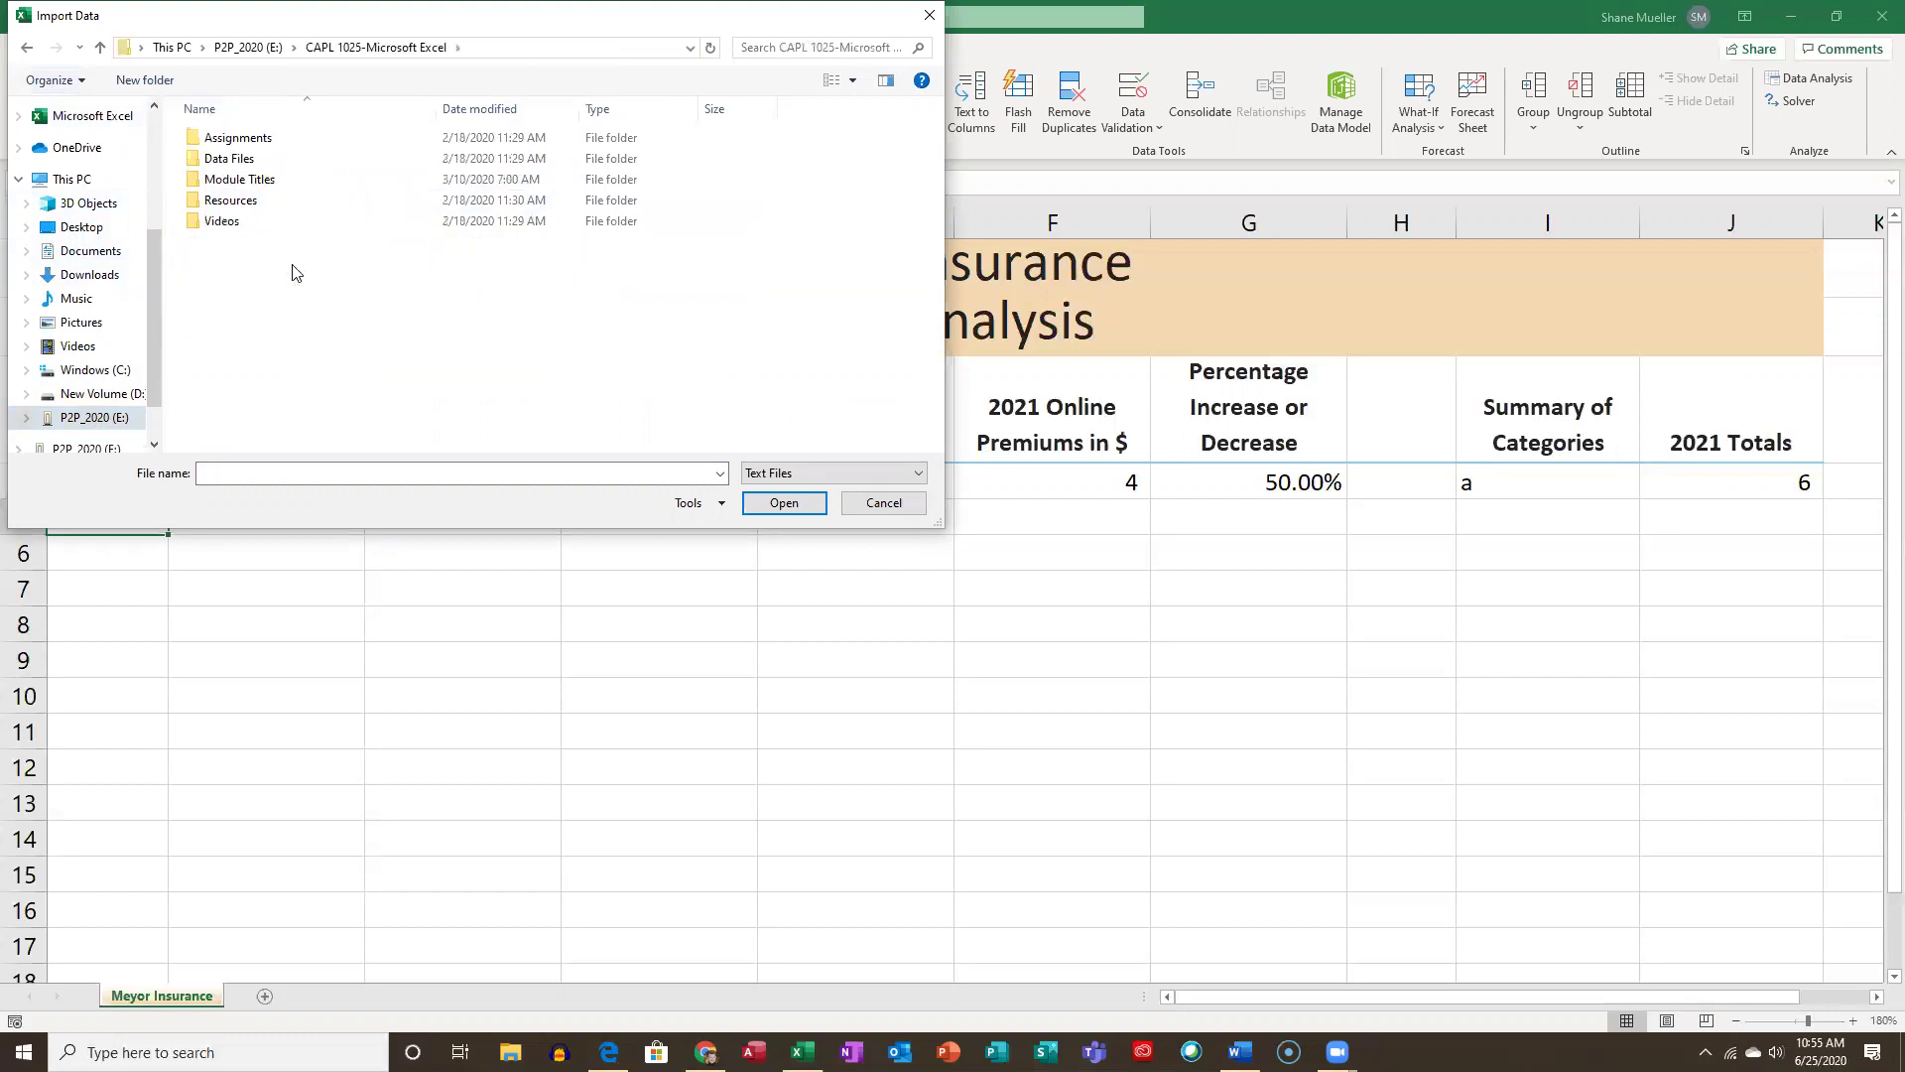
pyautogui.doubleClick(248, 160)
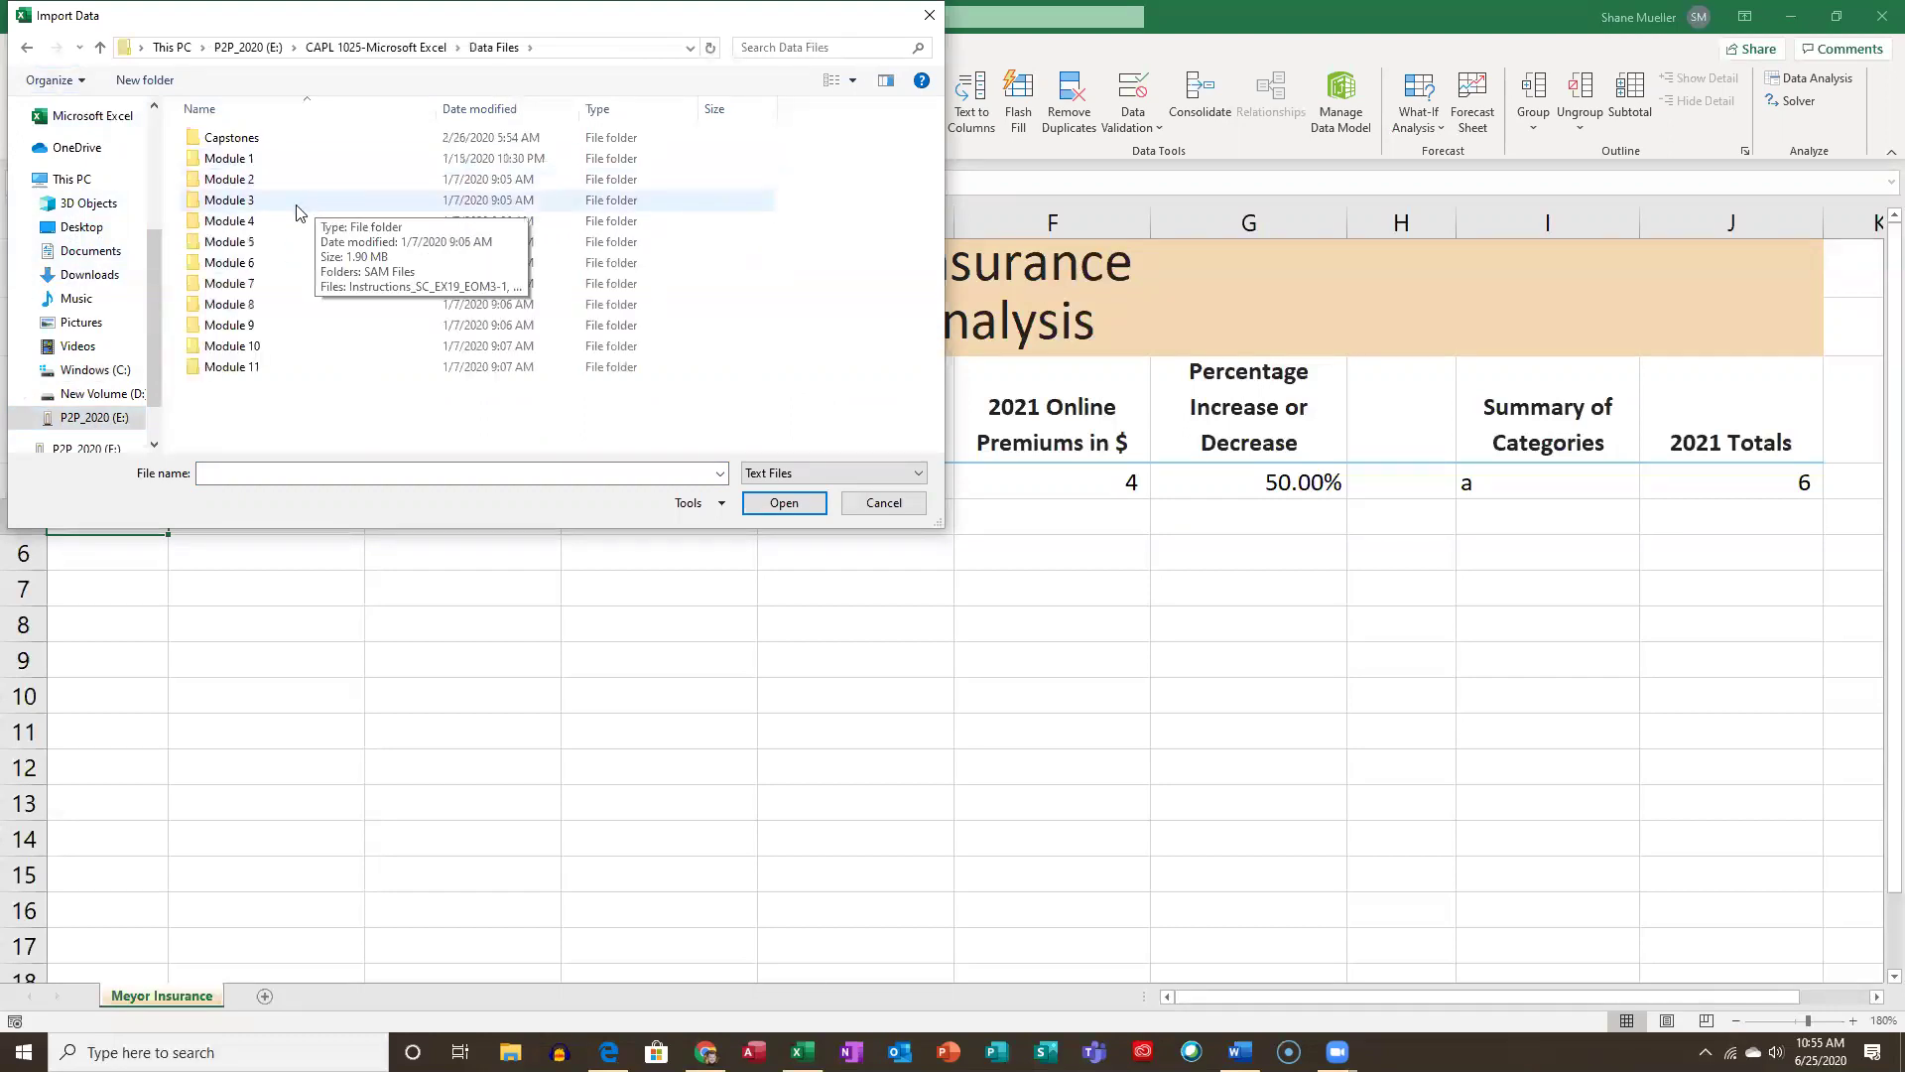
pyautogui.doubleClick(243, 286)
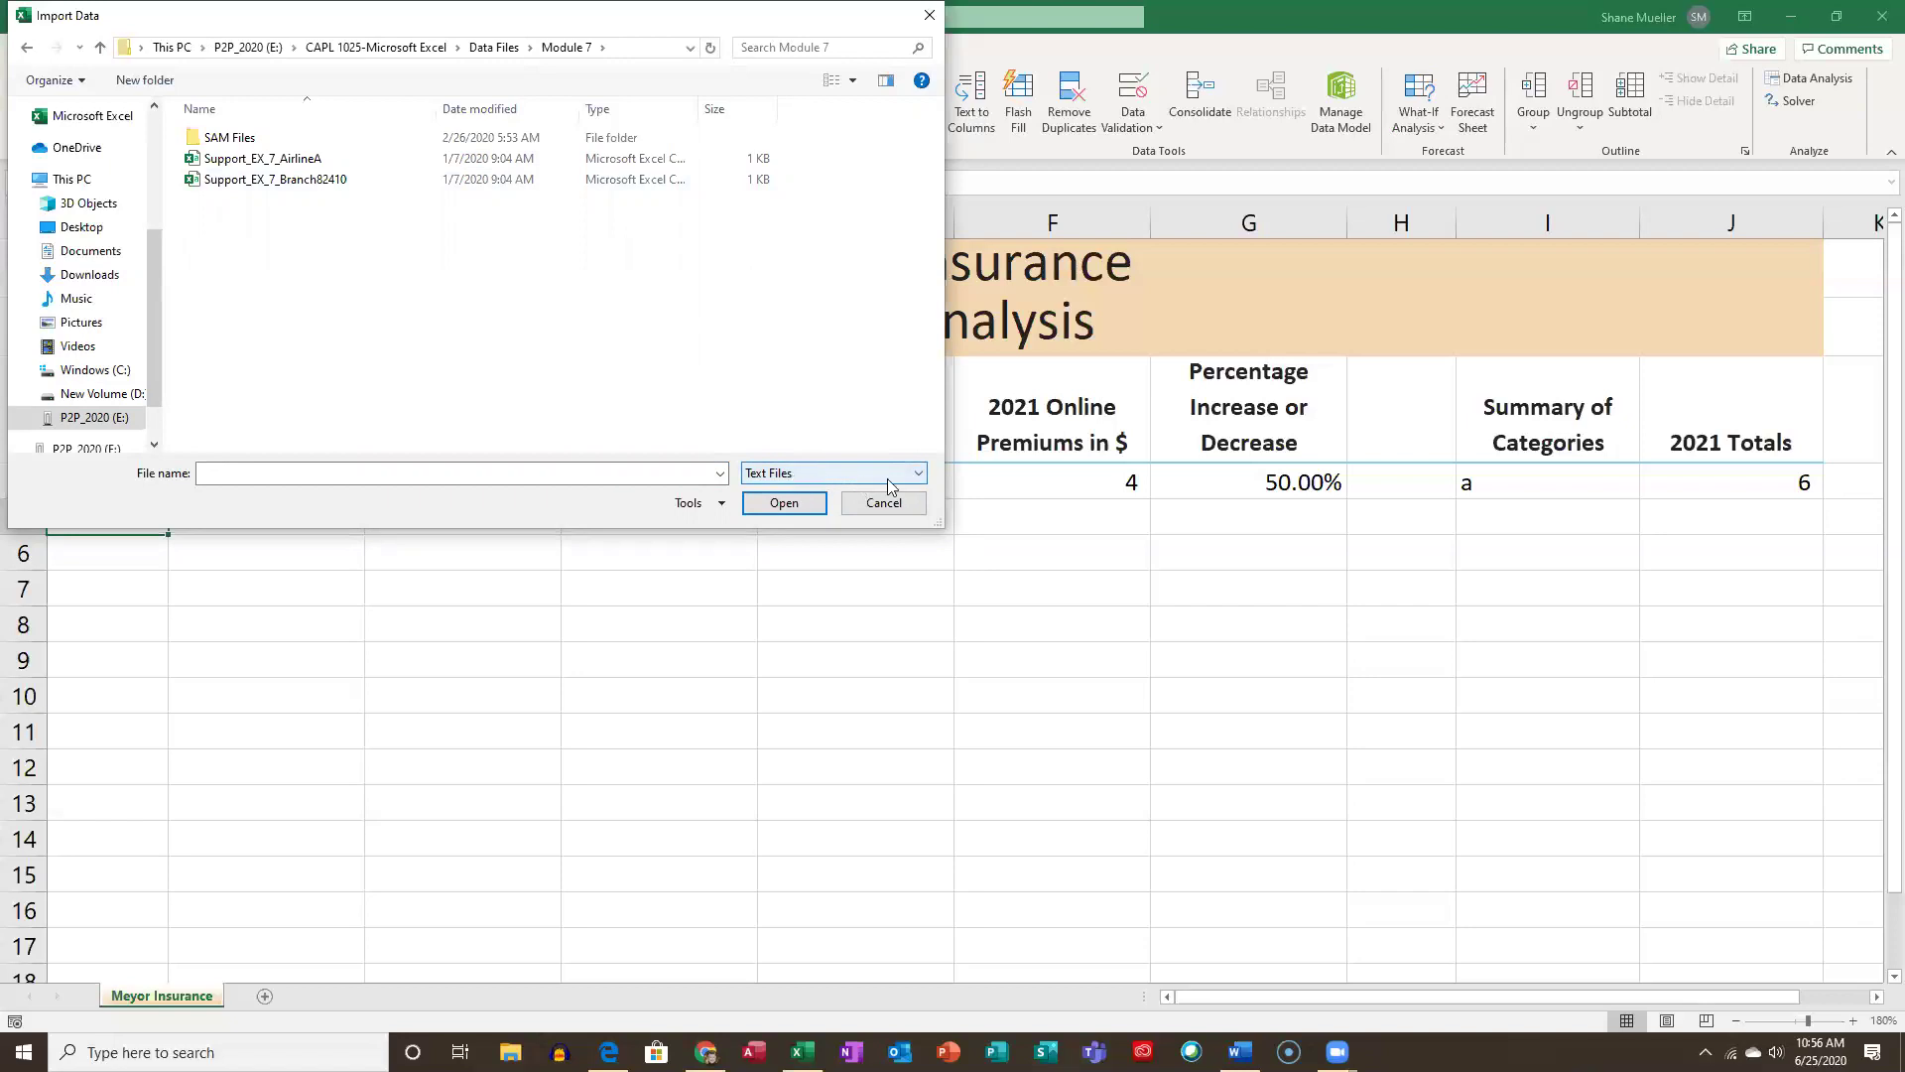
# Compare the Module 7 folder's contents under the All Files and Text Files filters, ending on Text Files.
pyautogui.click(919, 483)
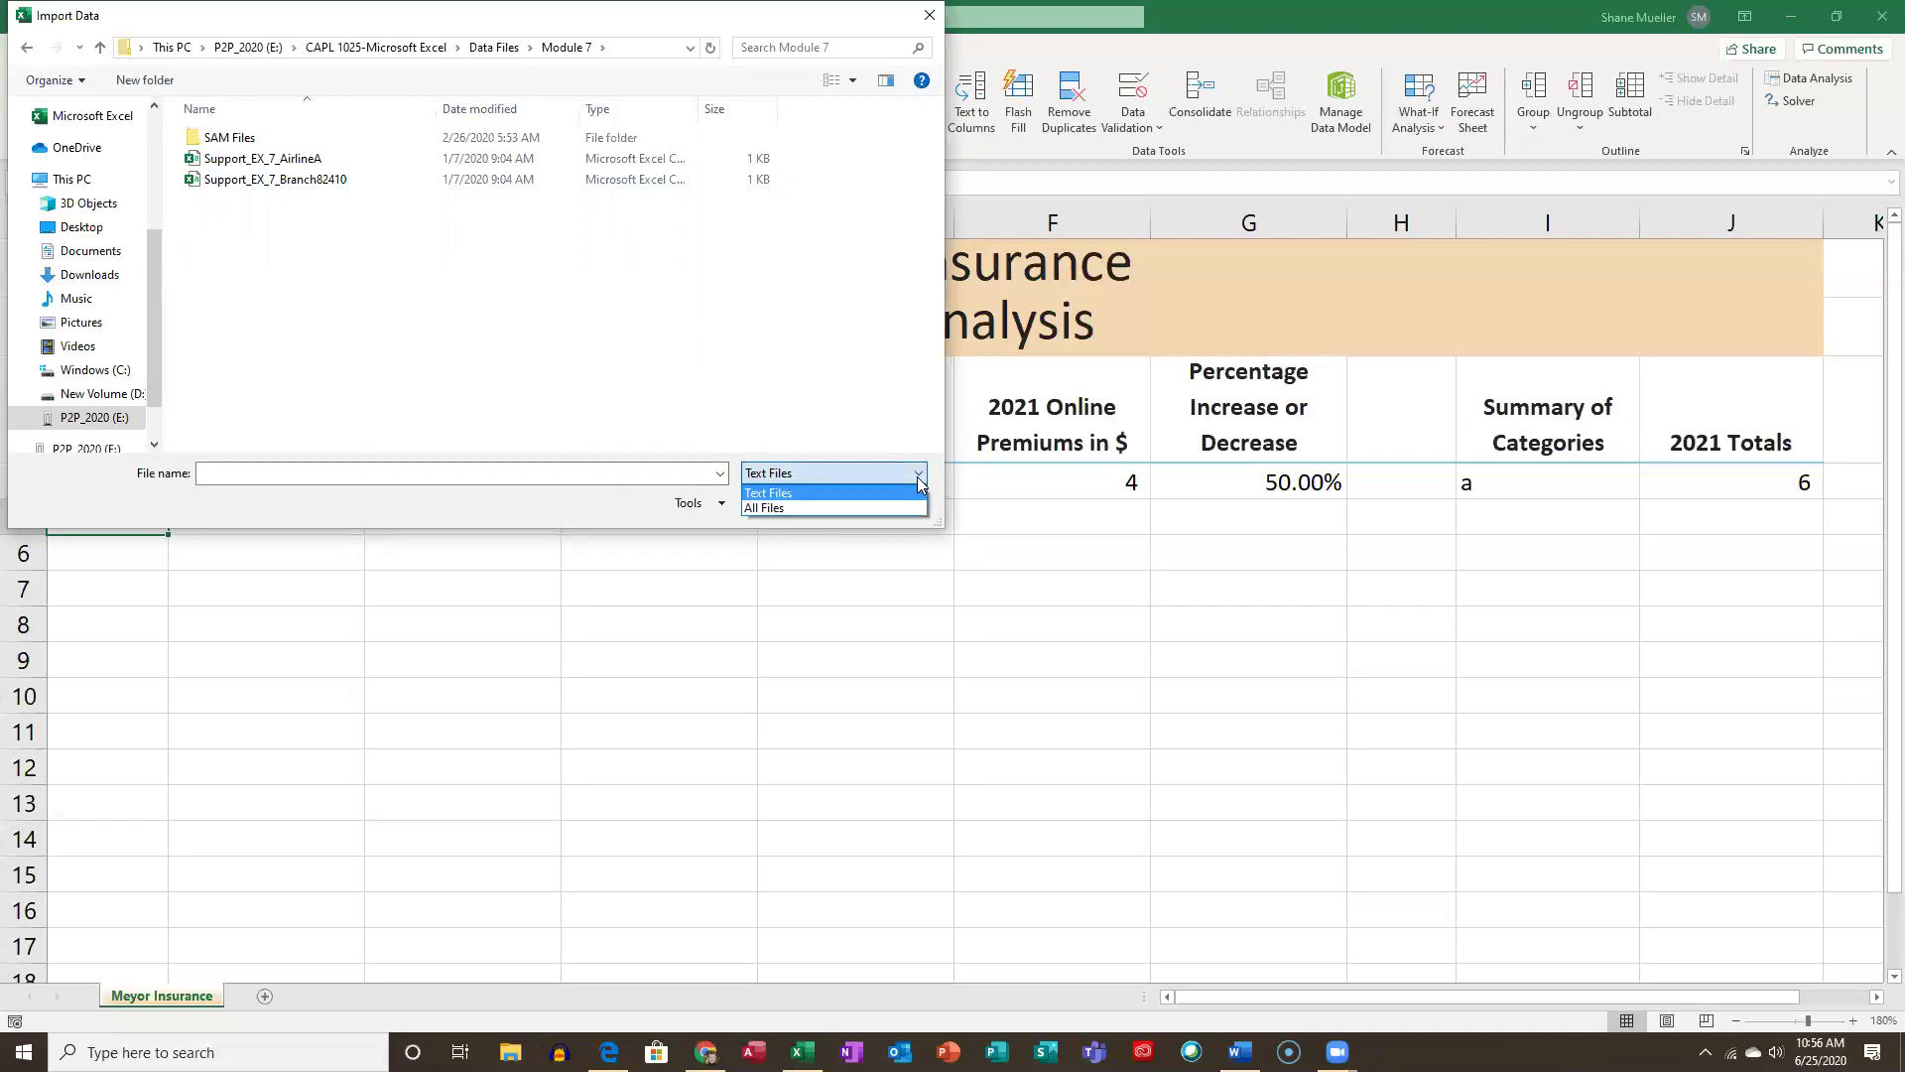
pyautogui.click(783, 508)
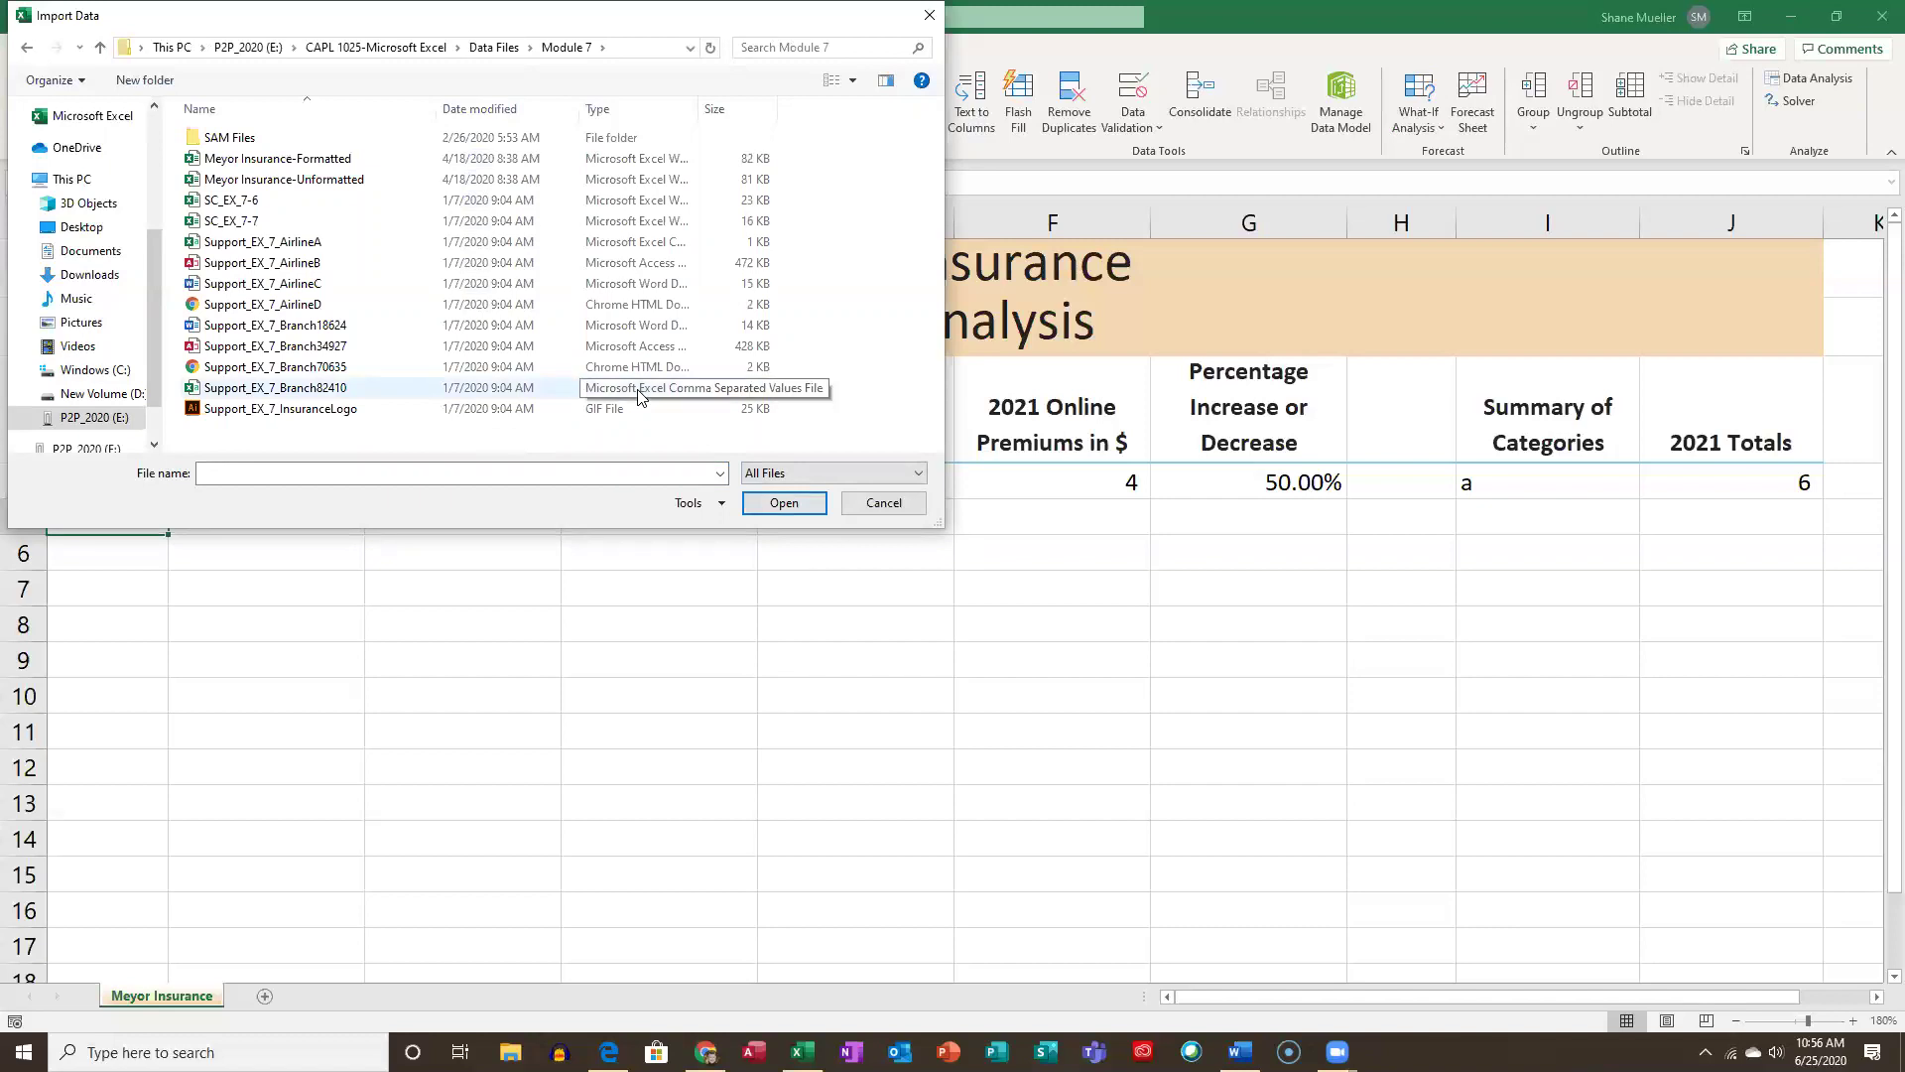
pyautogui.click(919, 475)
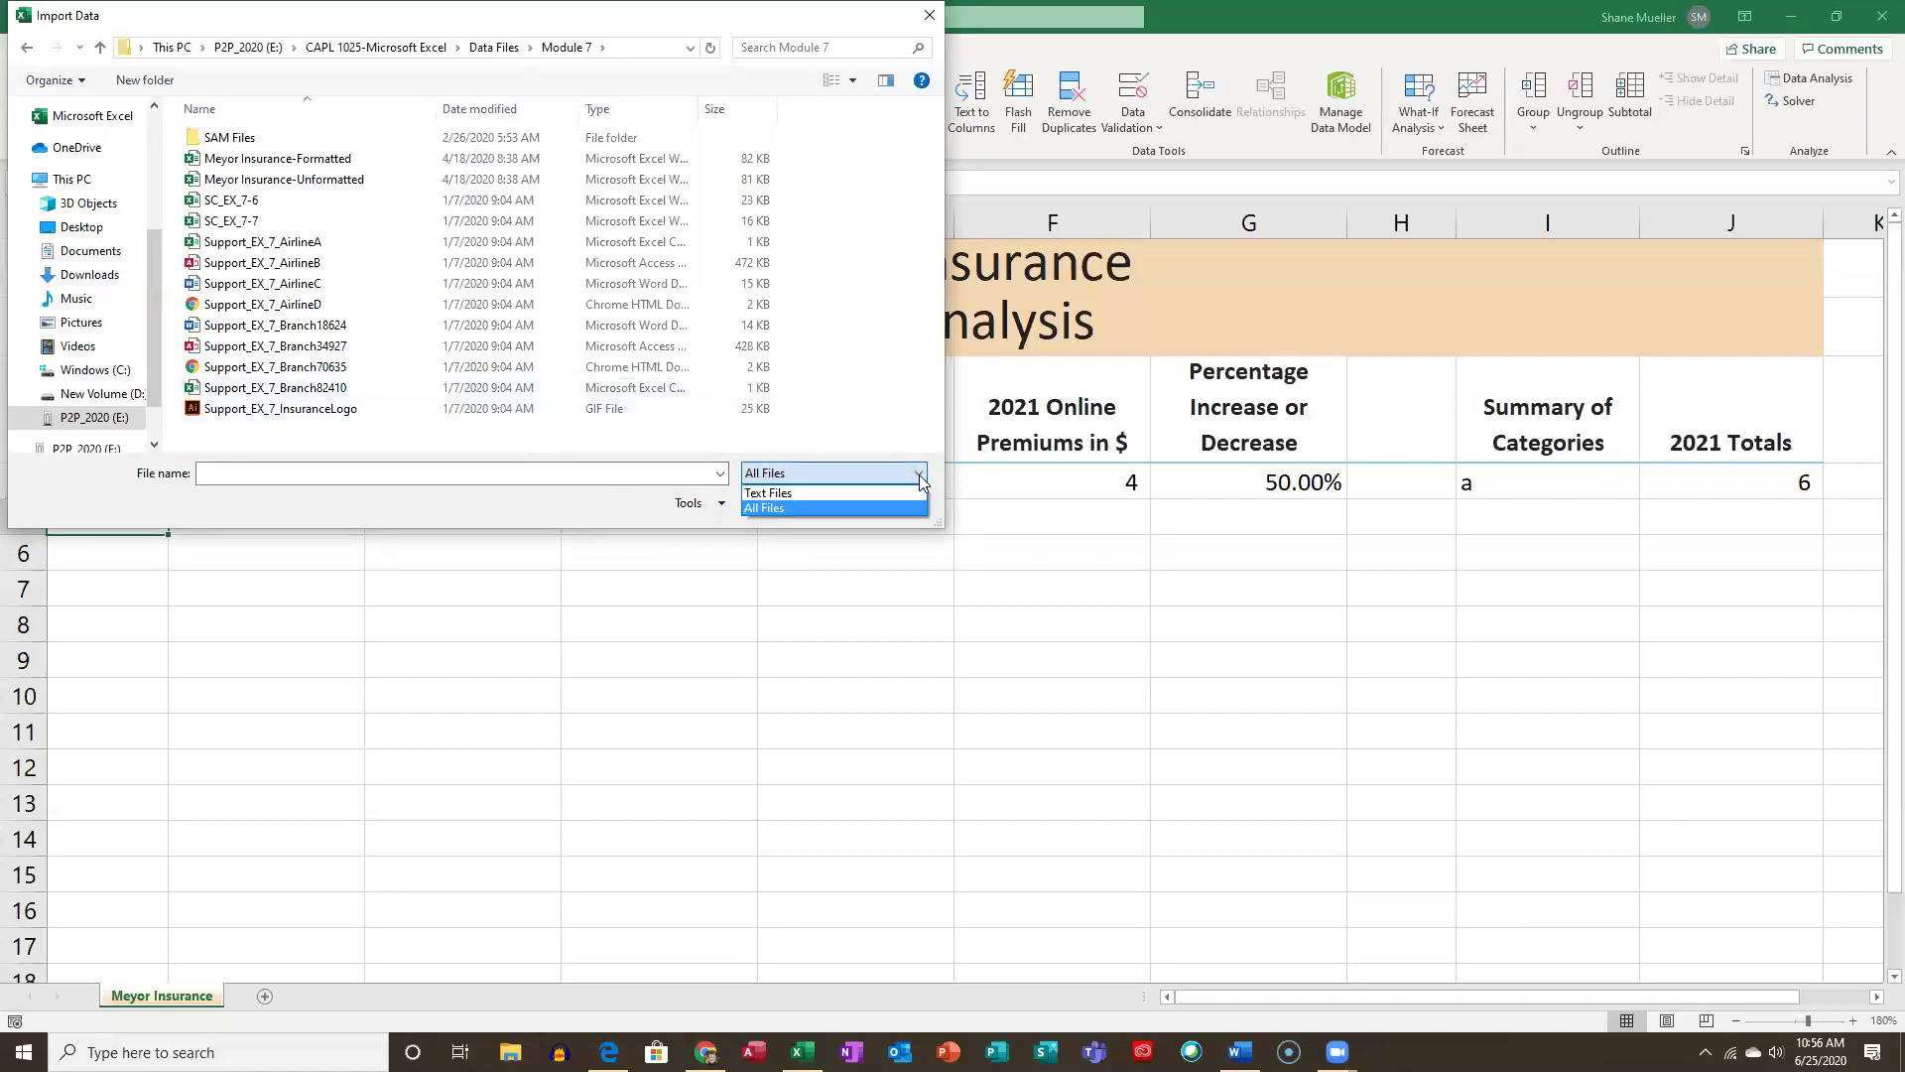
pyautogui.click(793, 494)
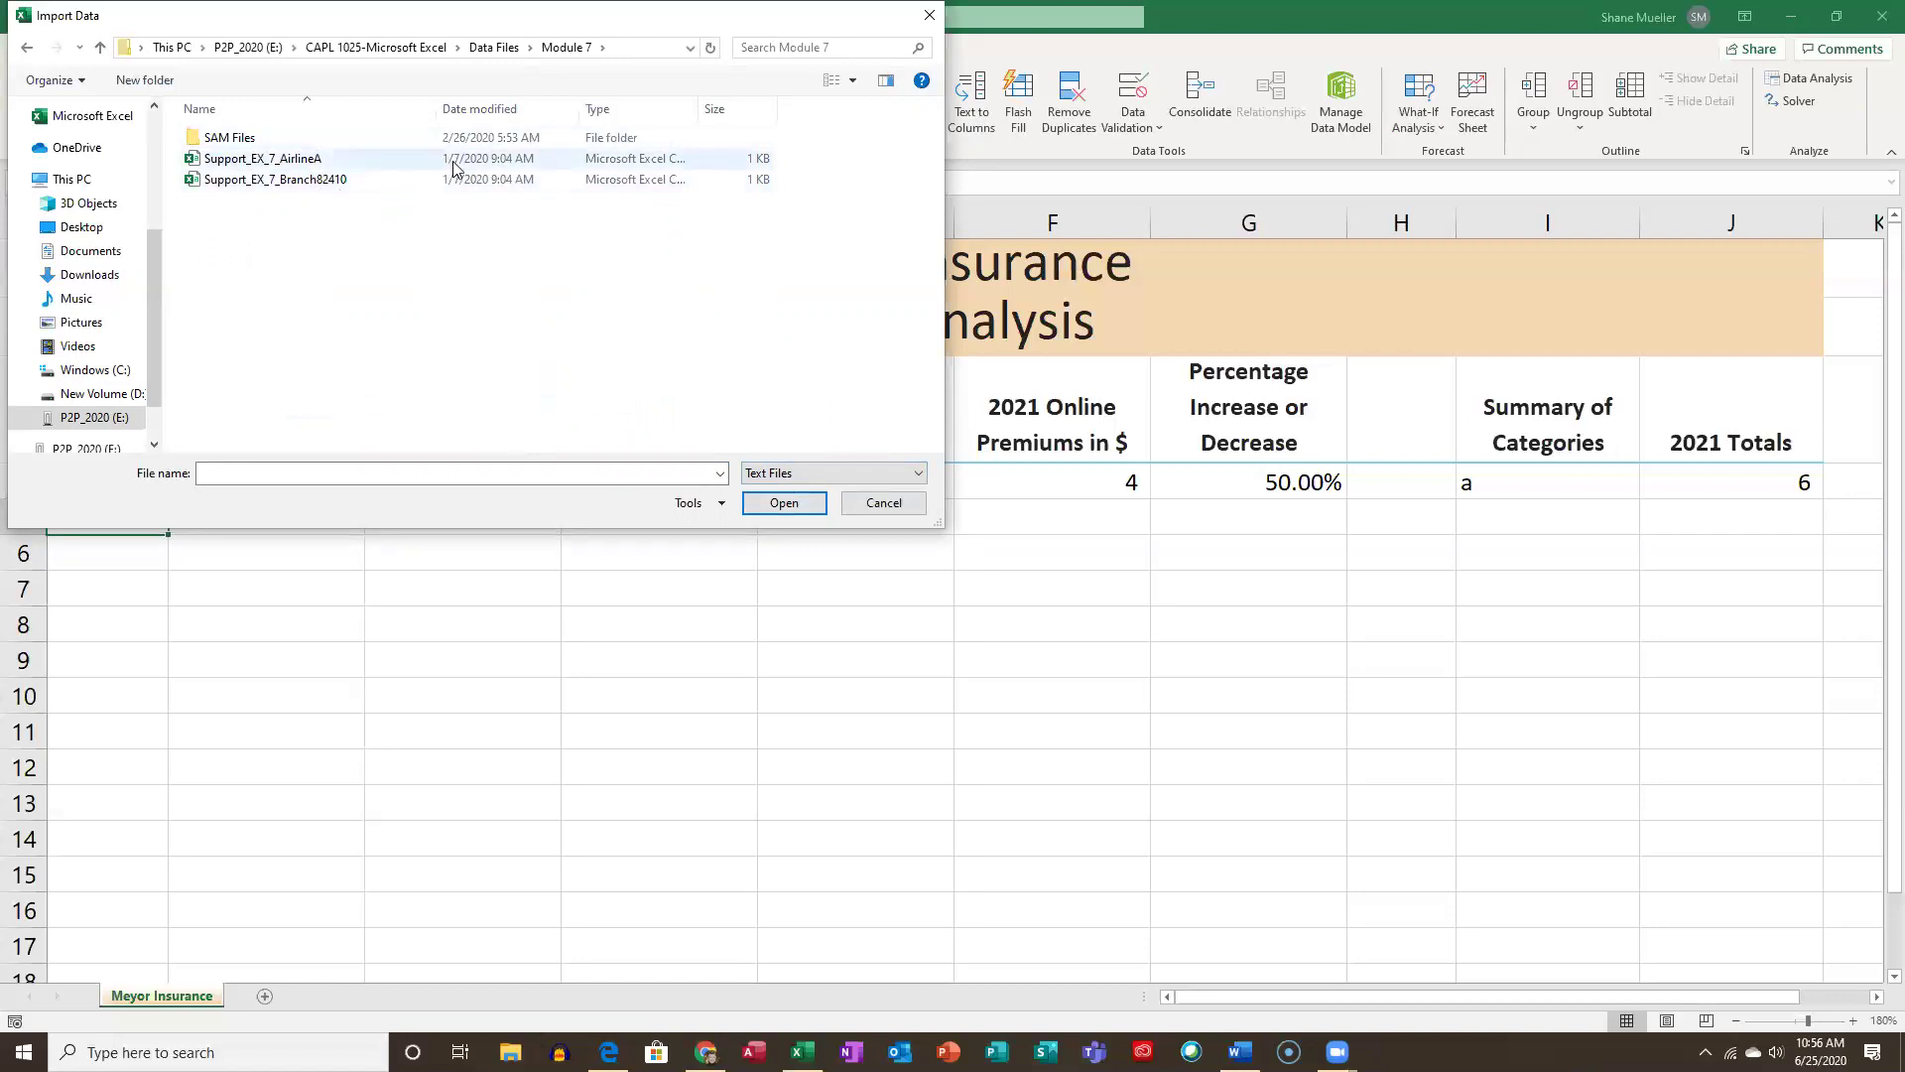
# Import Support_EX_7_Branch82410 as a table into the existing worksheet at cell A5, and dismiss the query list.
pyautogui.click(322, 187)
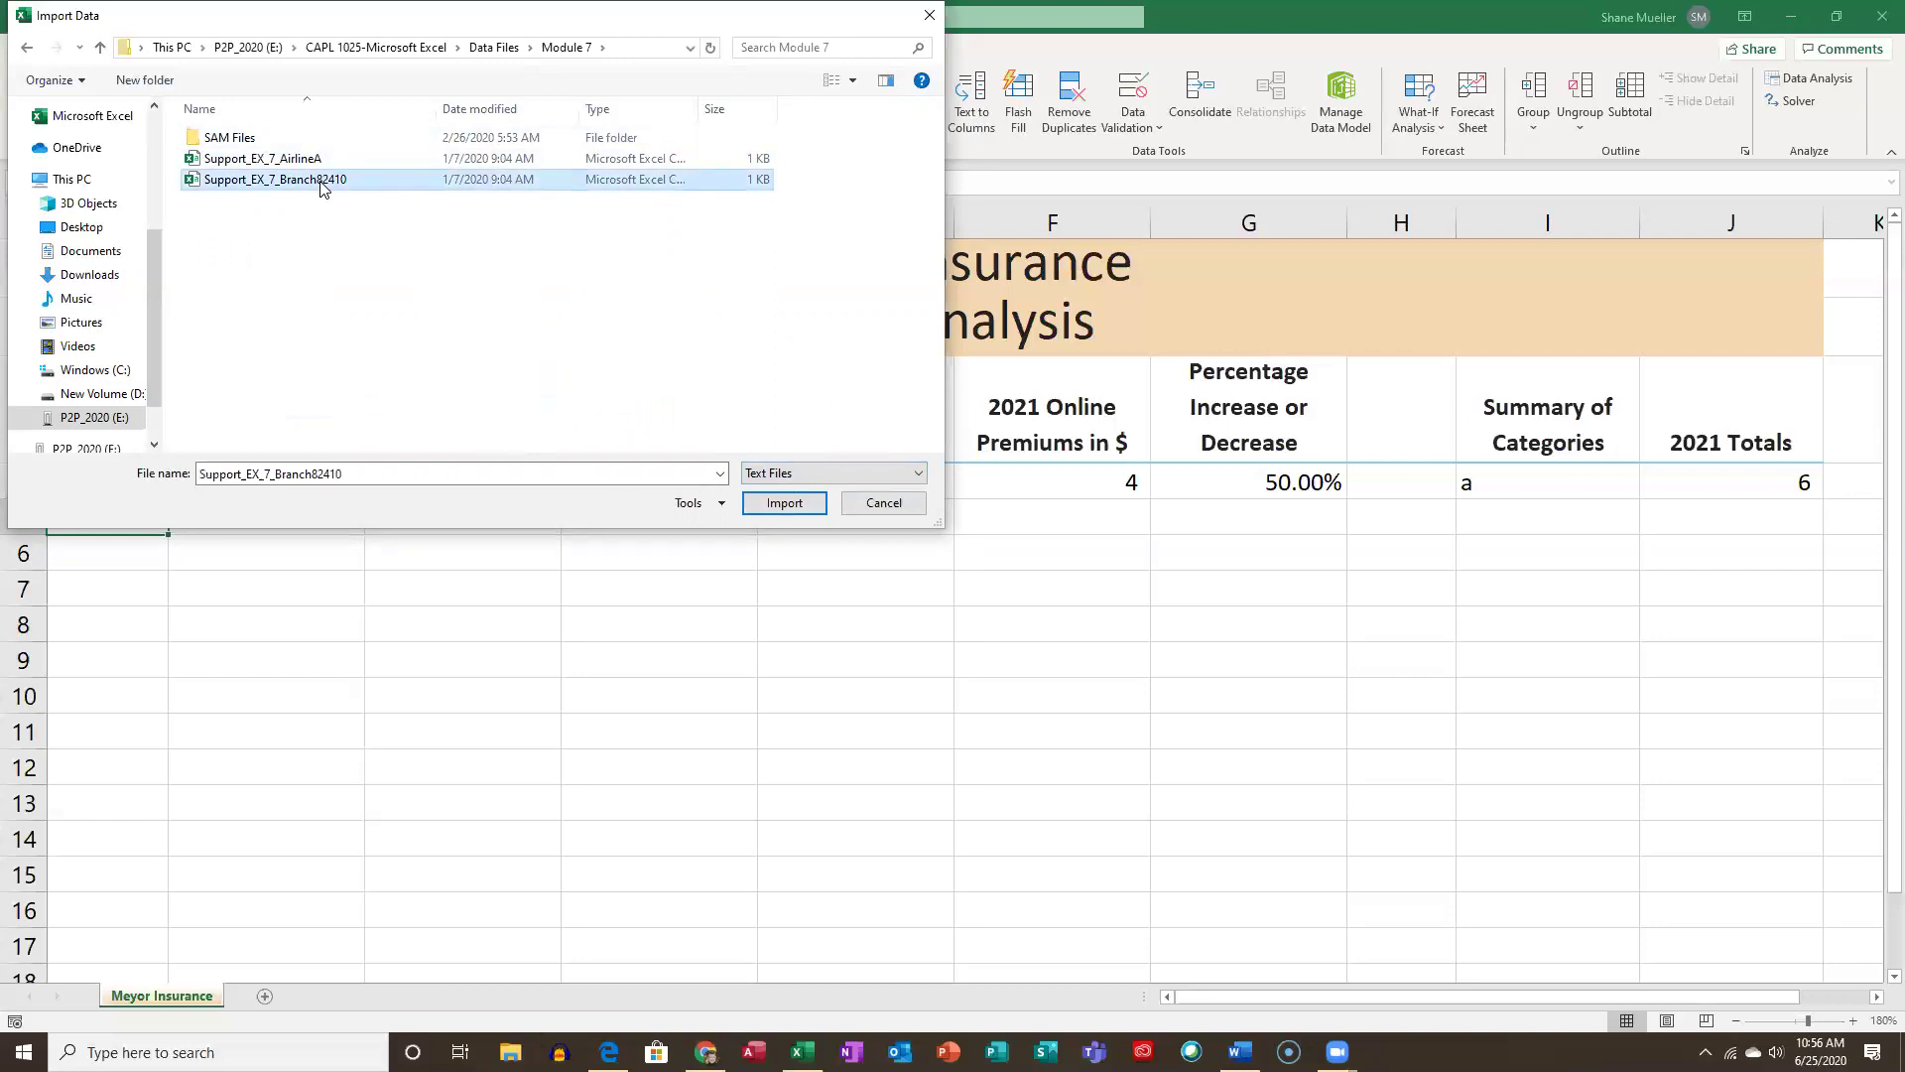
pyautogui.click(784, 503)
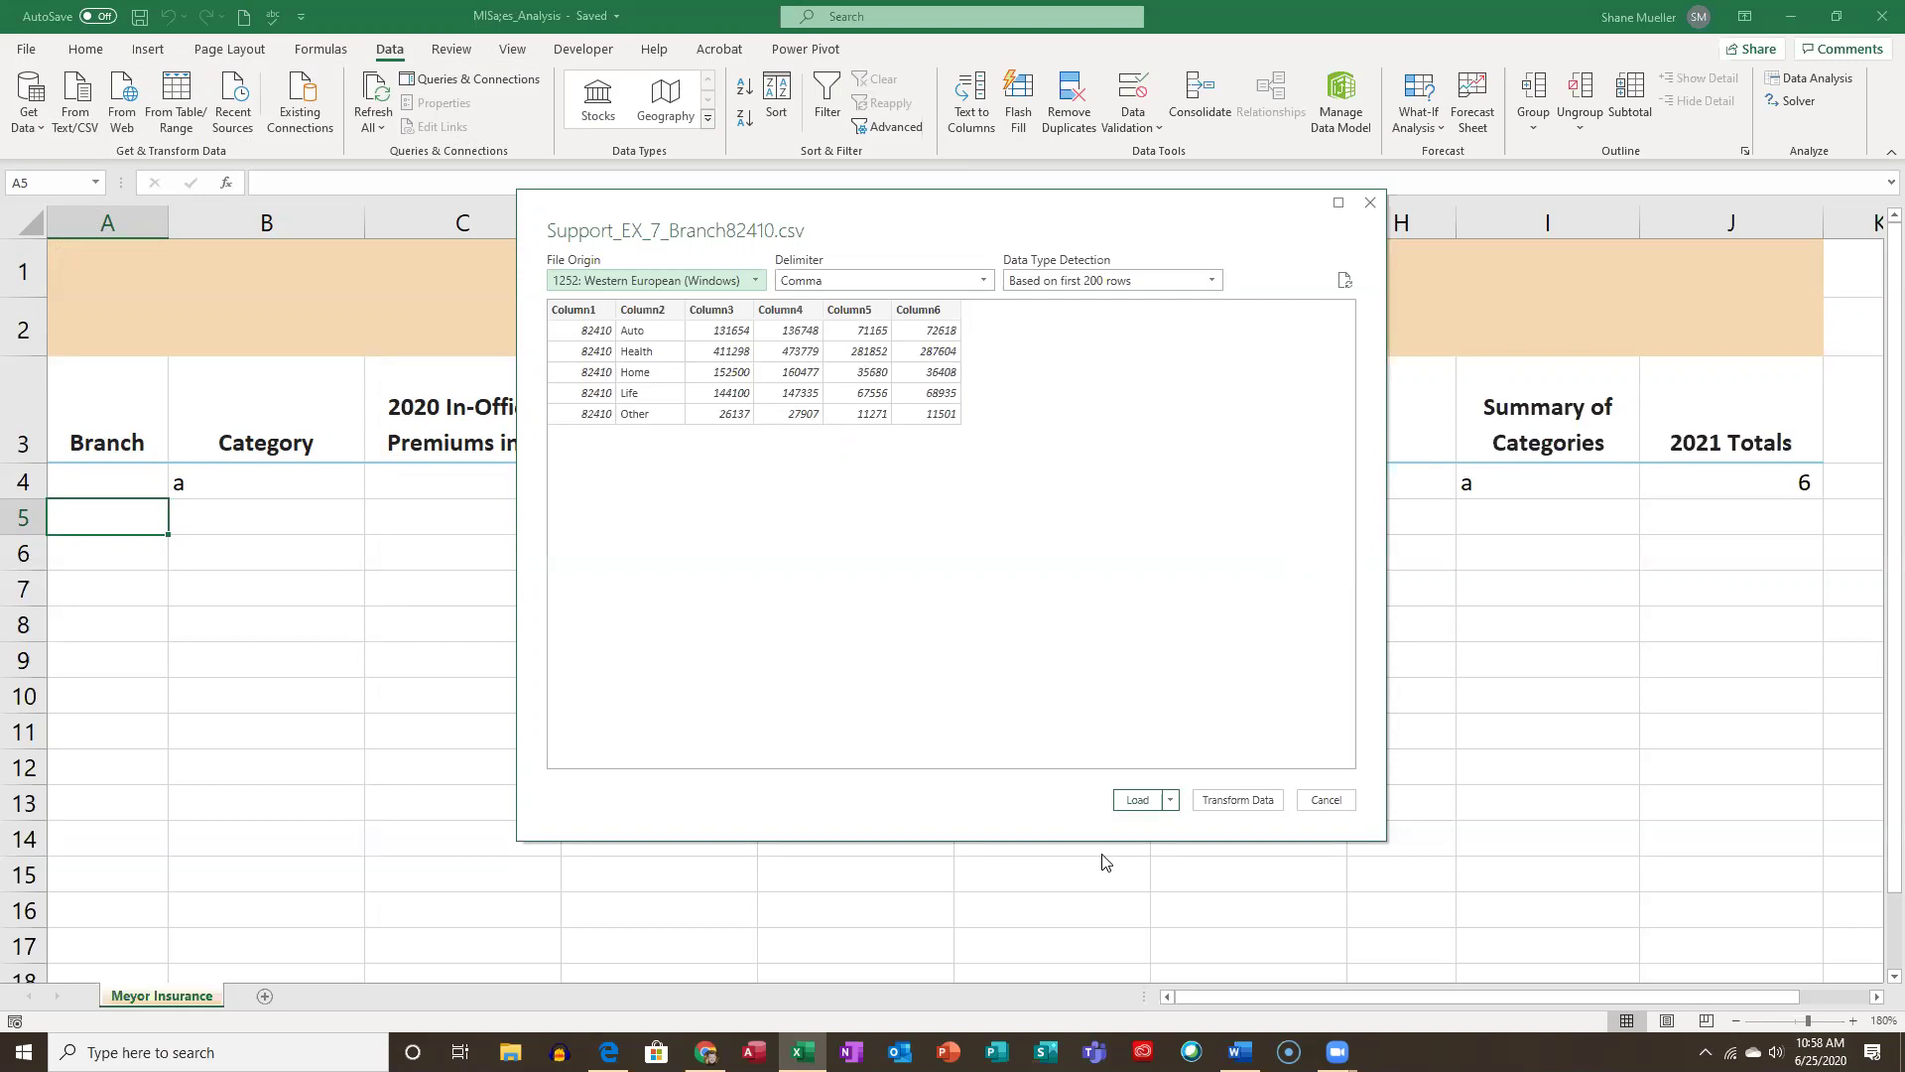
pyautogui.click(1171, 802)
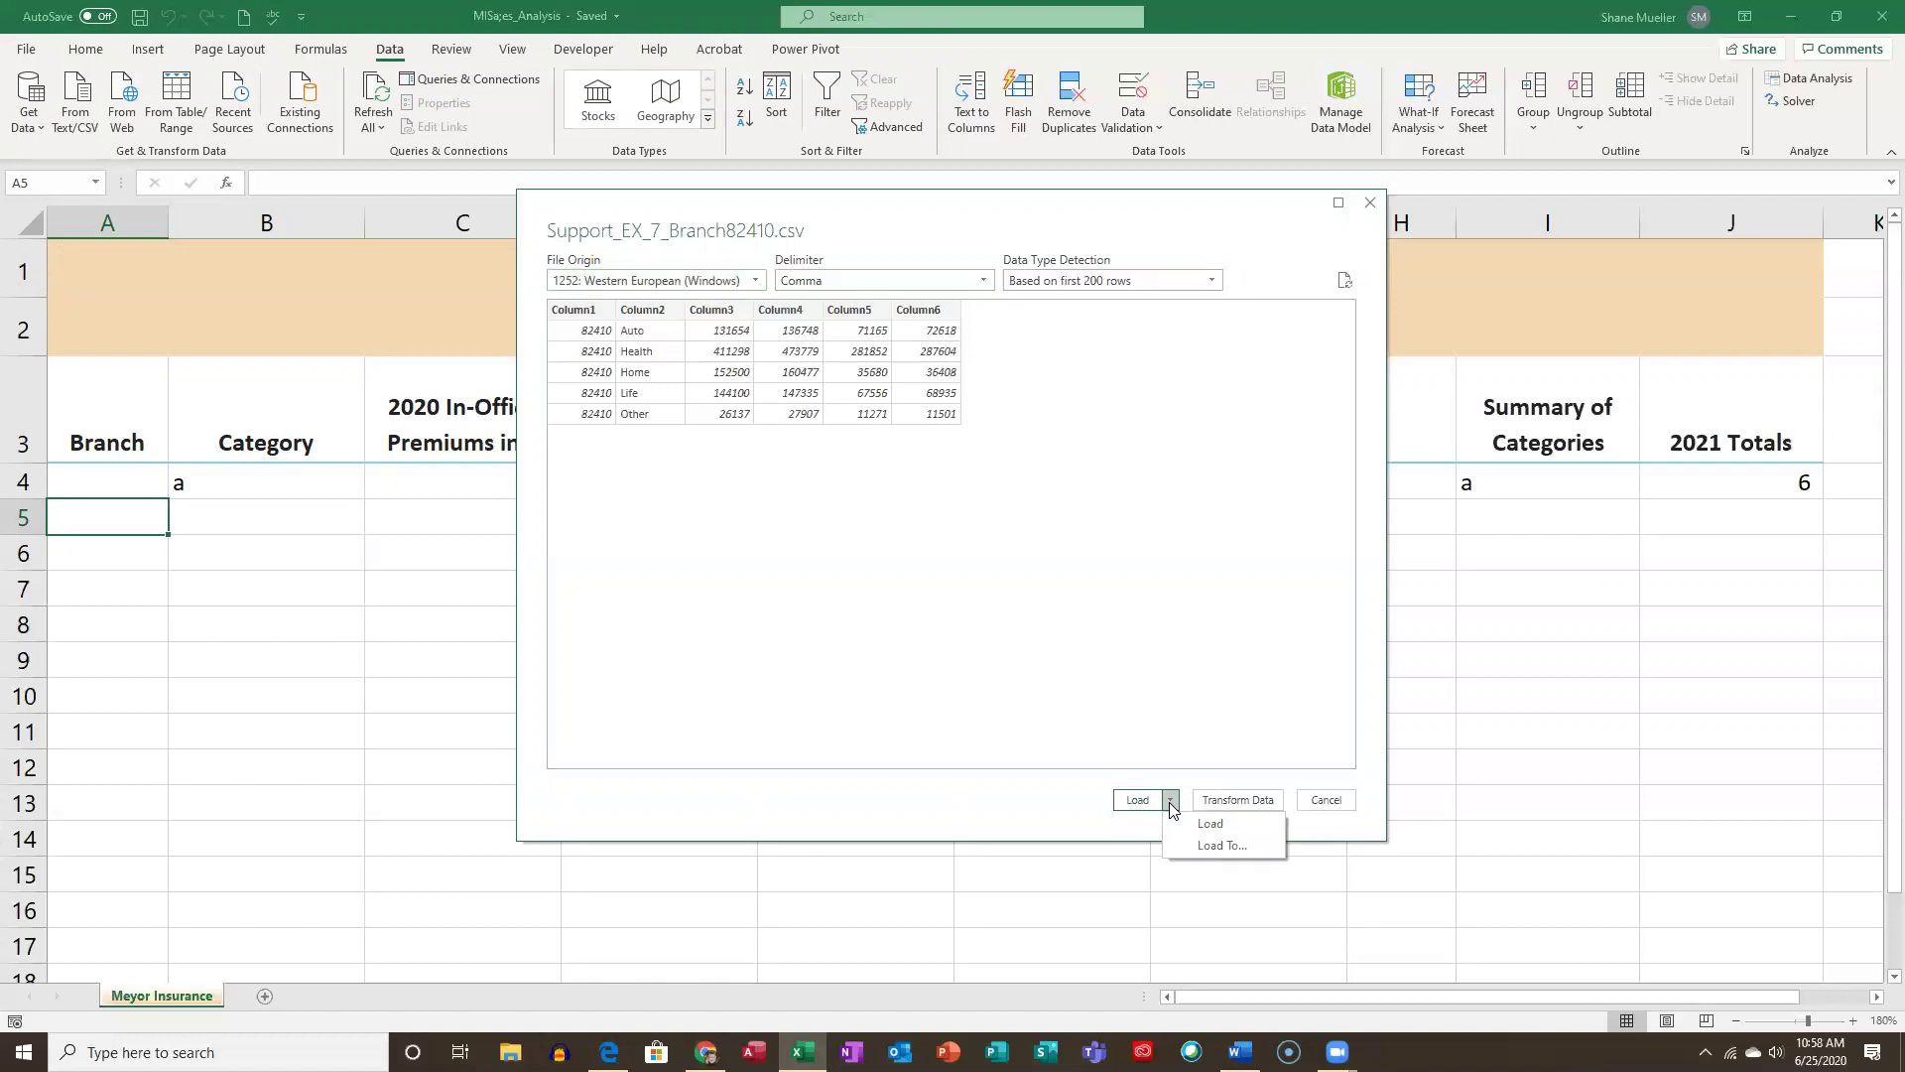
pyautogui.click(1223, 845)
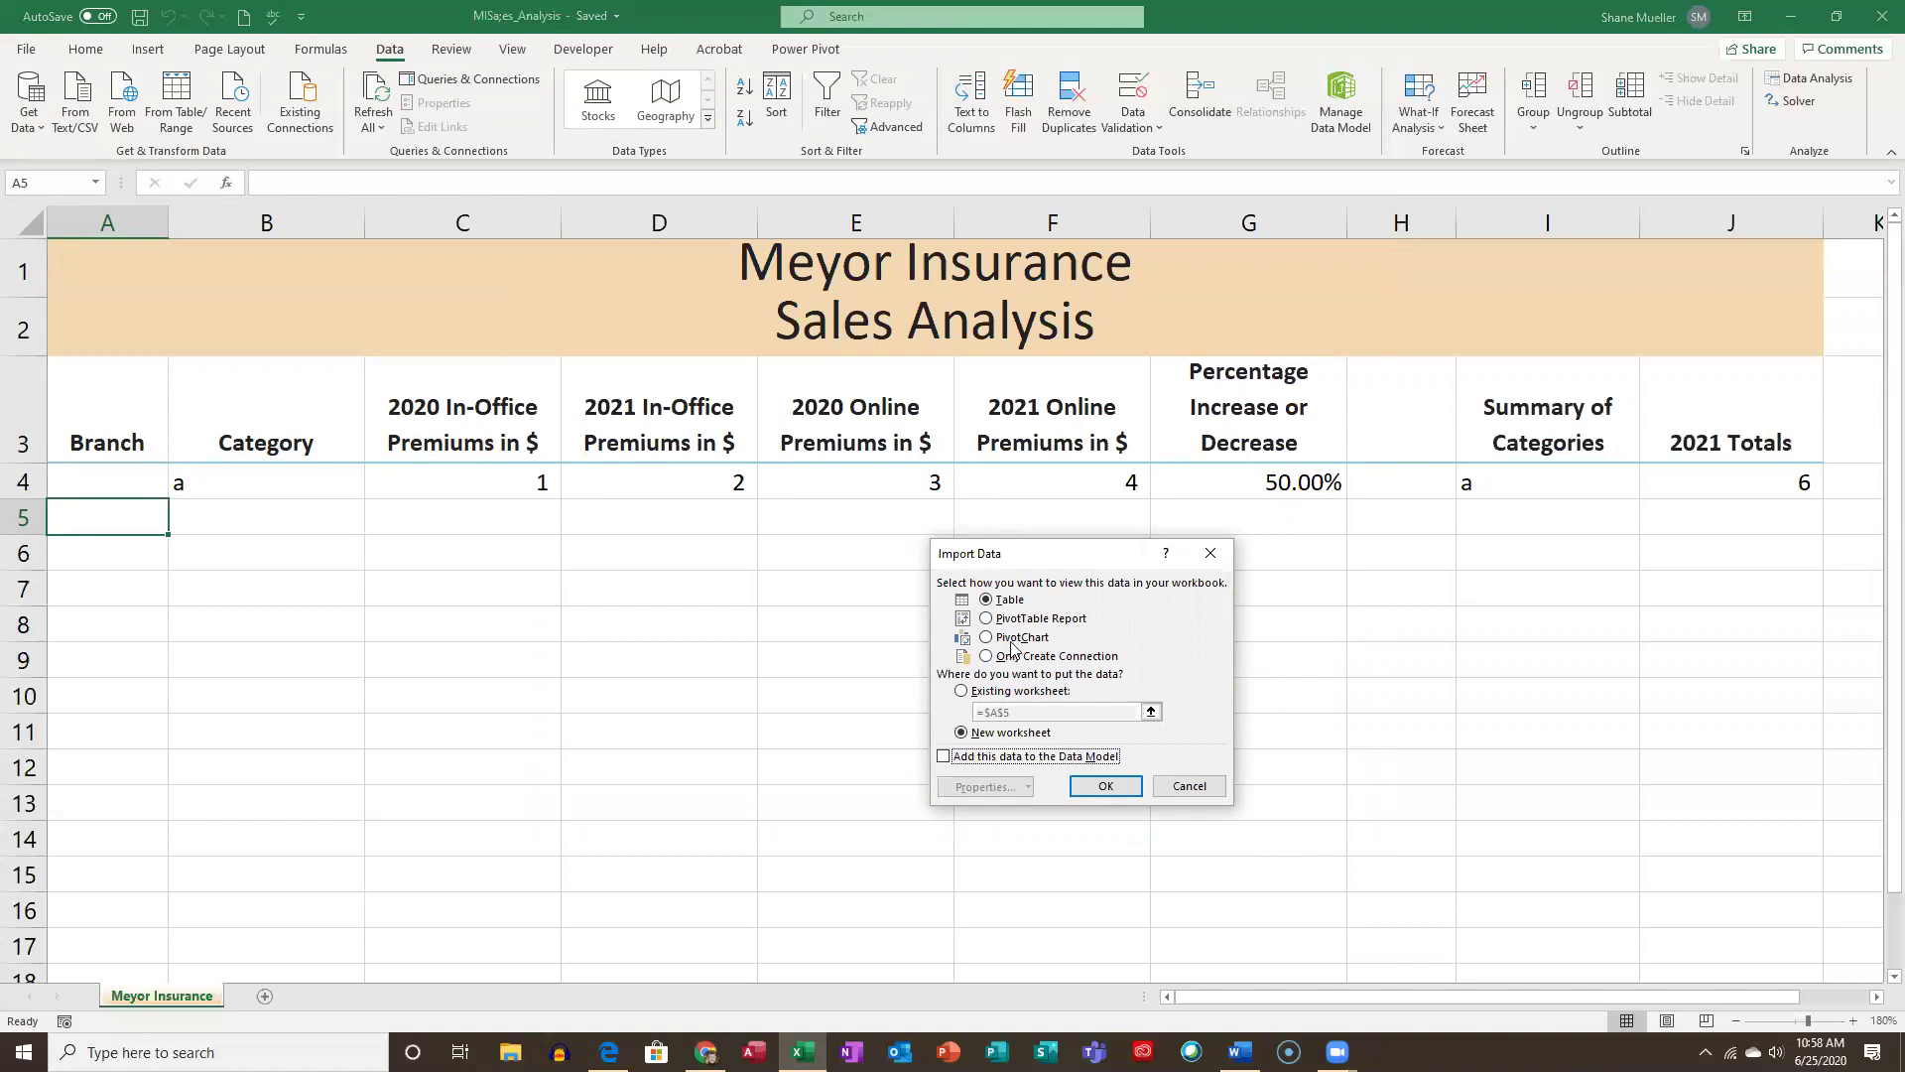
pyautogui.click(960, 691)
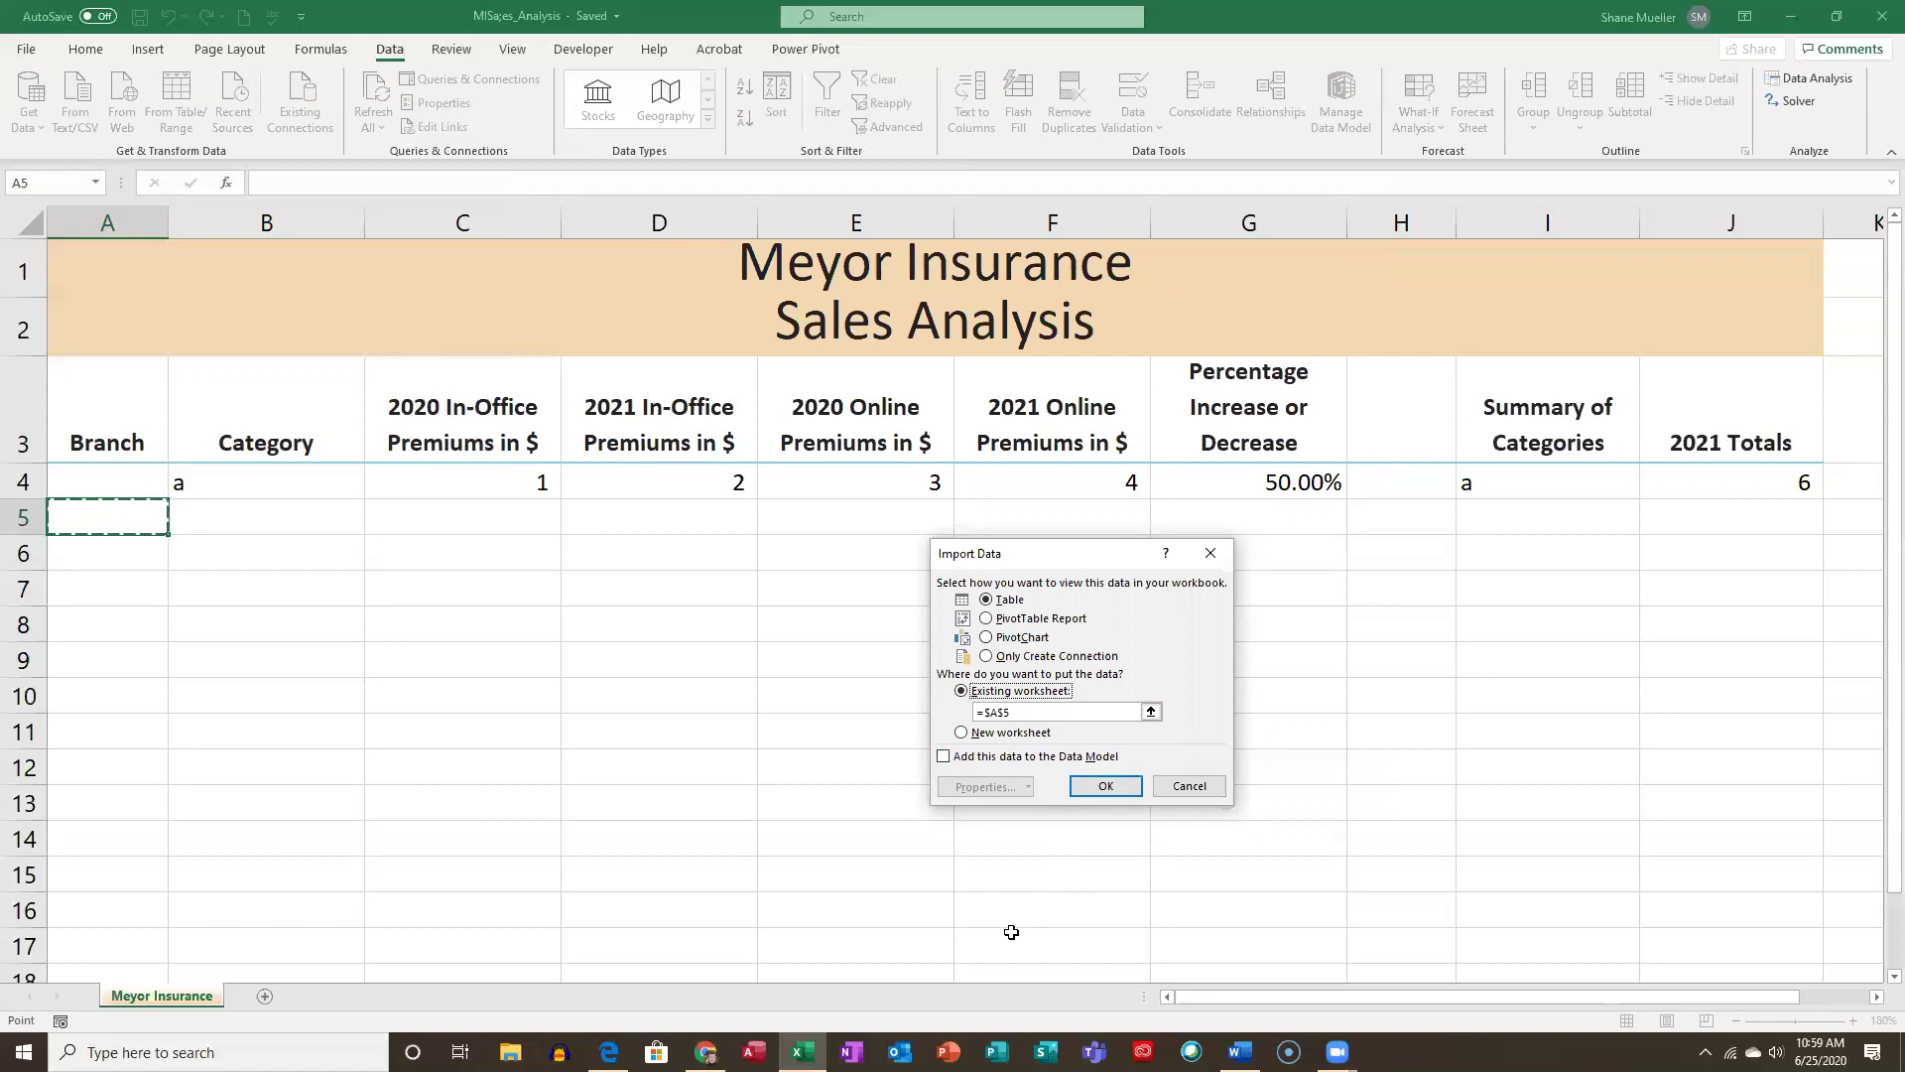
pyautogui.click(1105, 786)
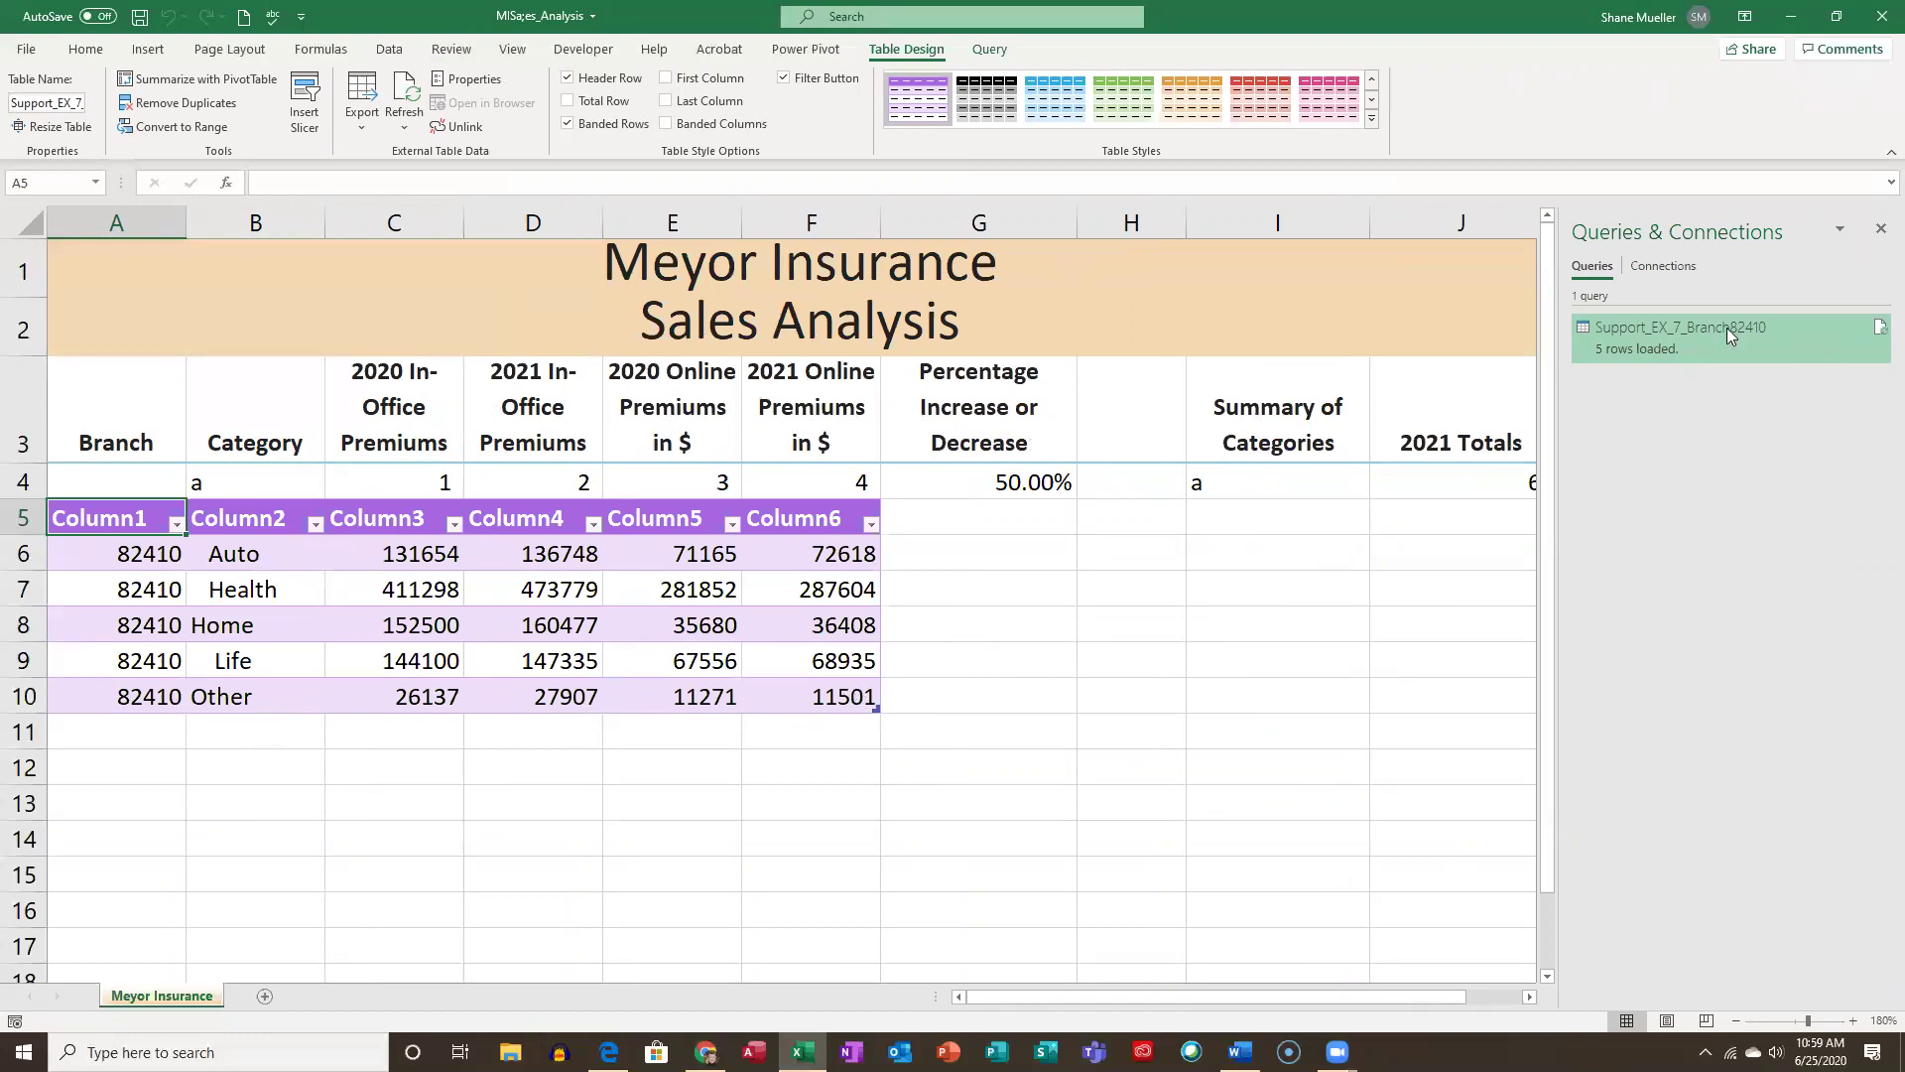
pyautogui.moveTo(1772, 337)
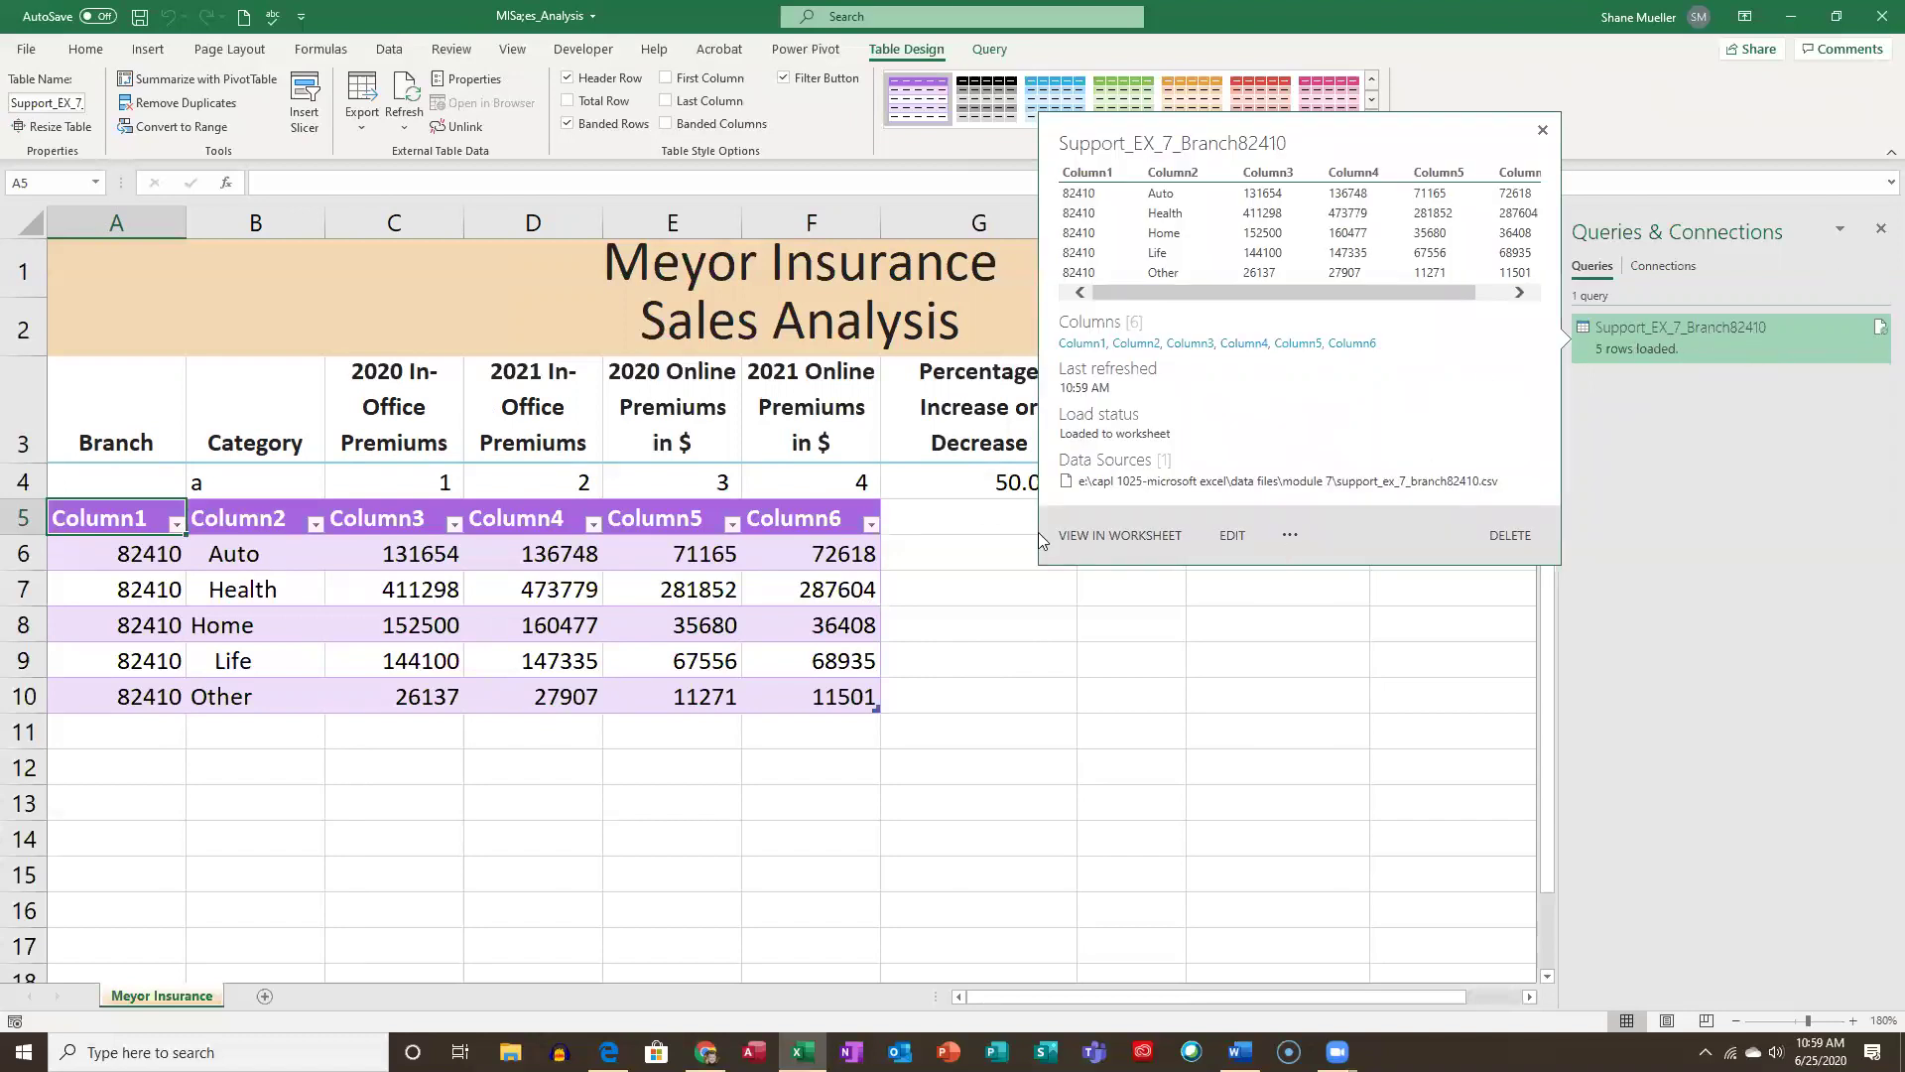
pyautogui.click(1878, 231)
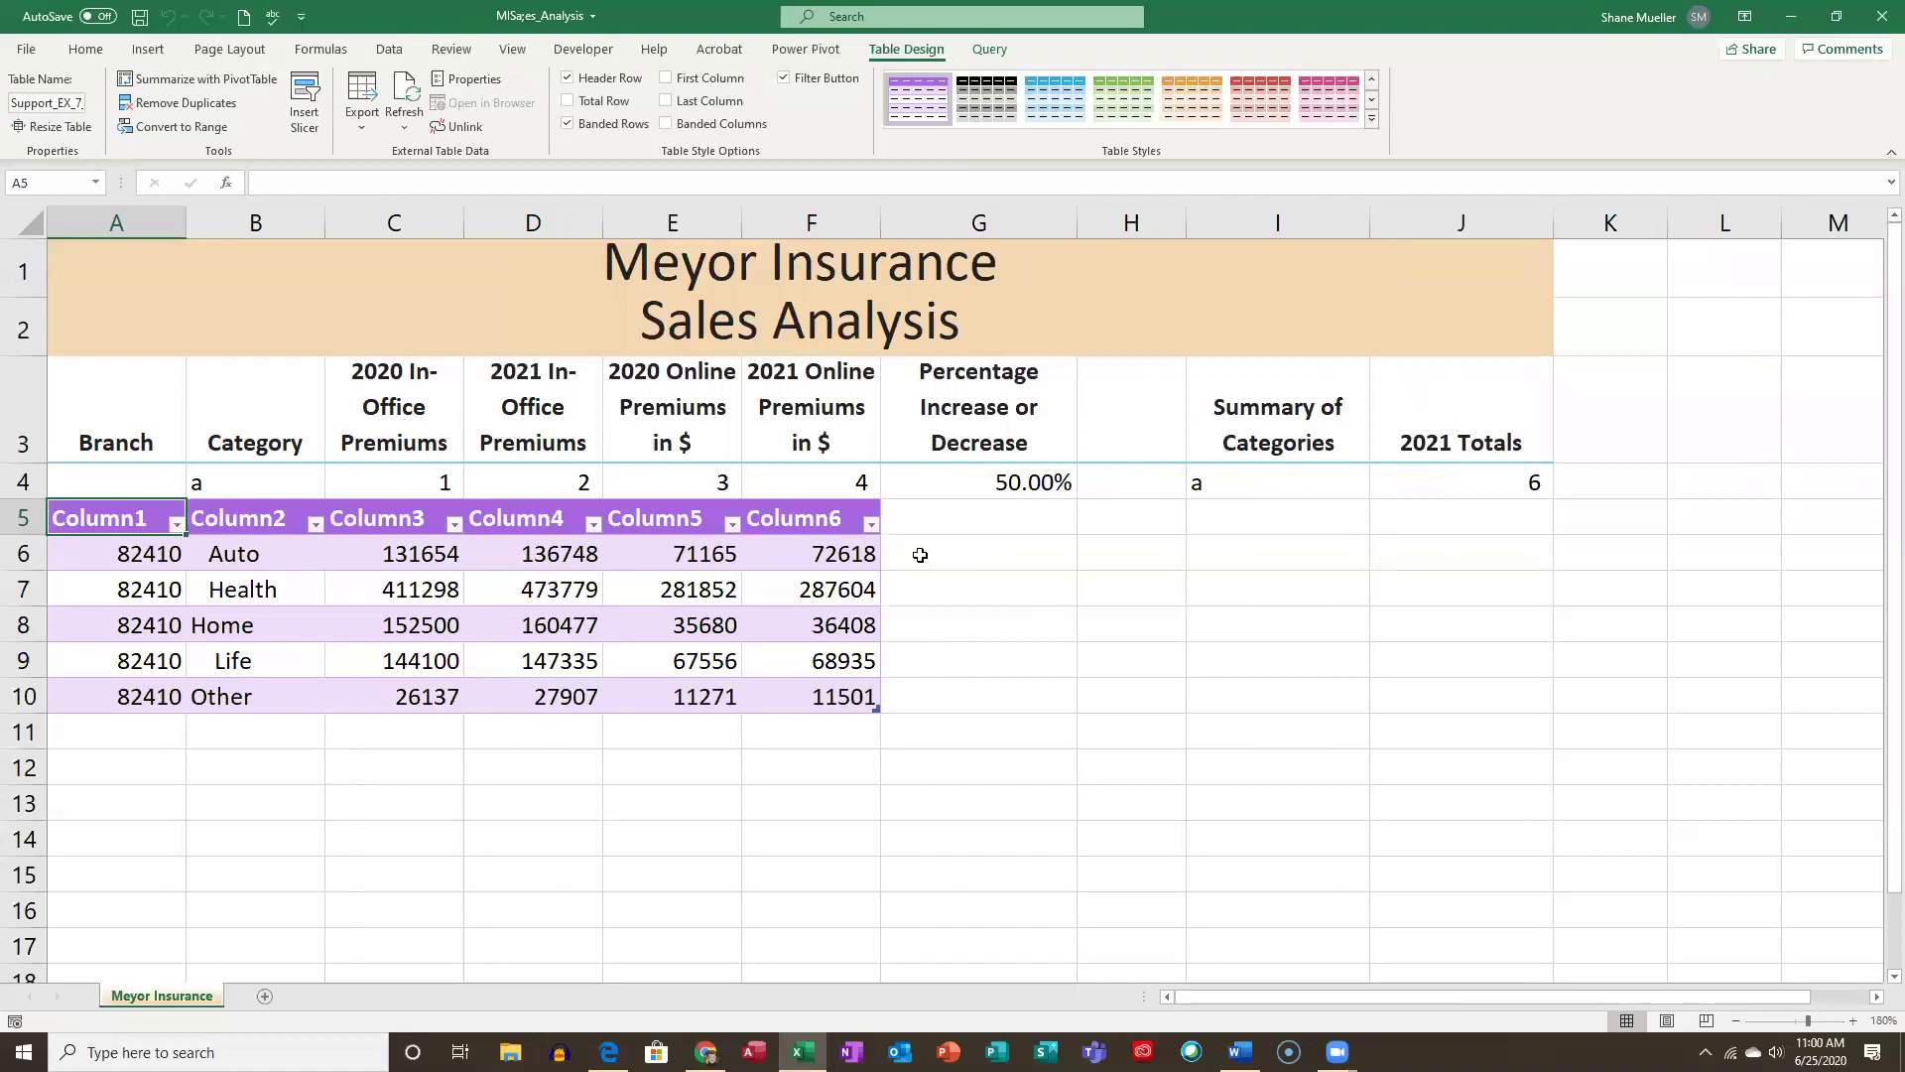
# Turn off Banded Rows and Header Row for the imported branch table, accepting the header row's removal.
pyautogui.click(765, 590)
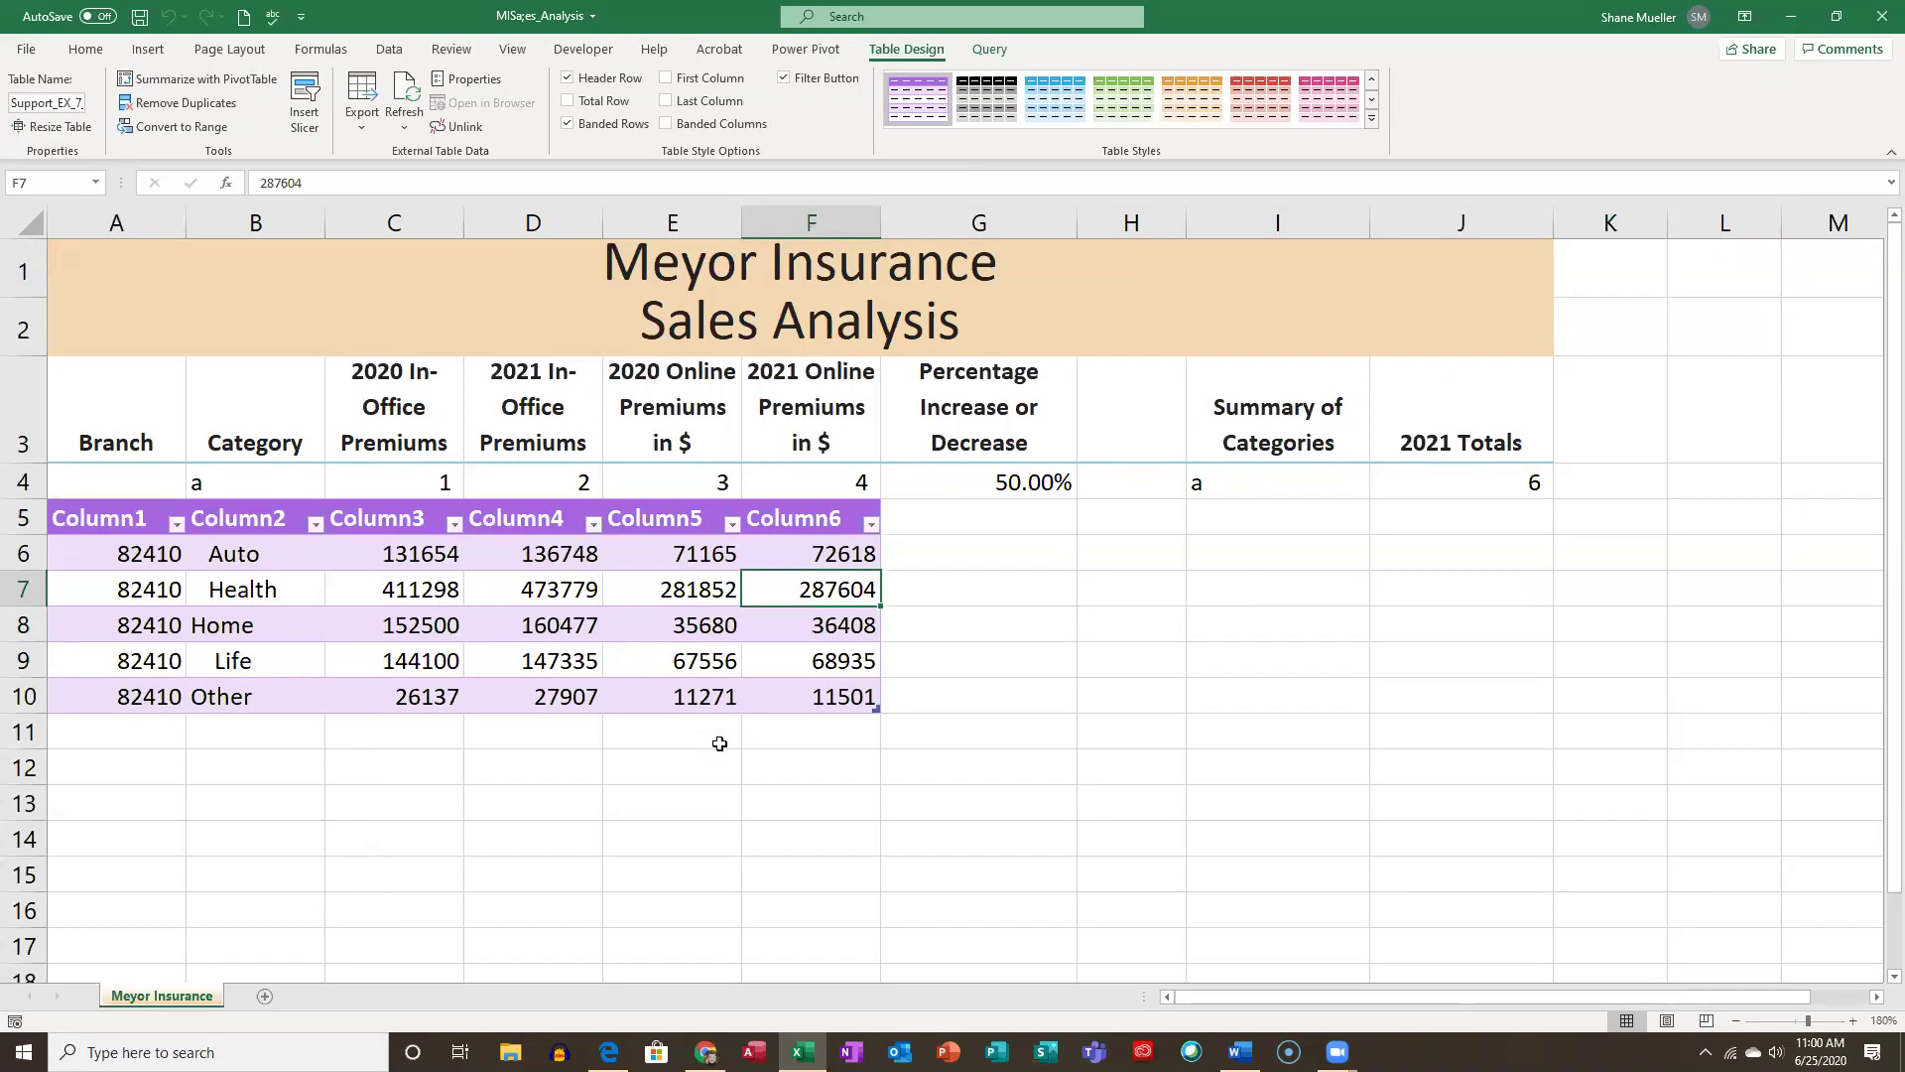
pyautogui.click(466, 578)
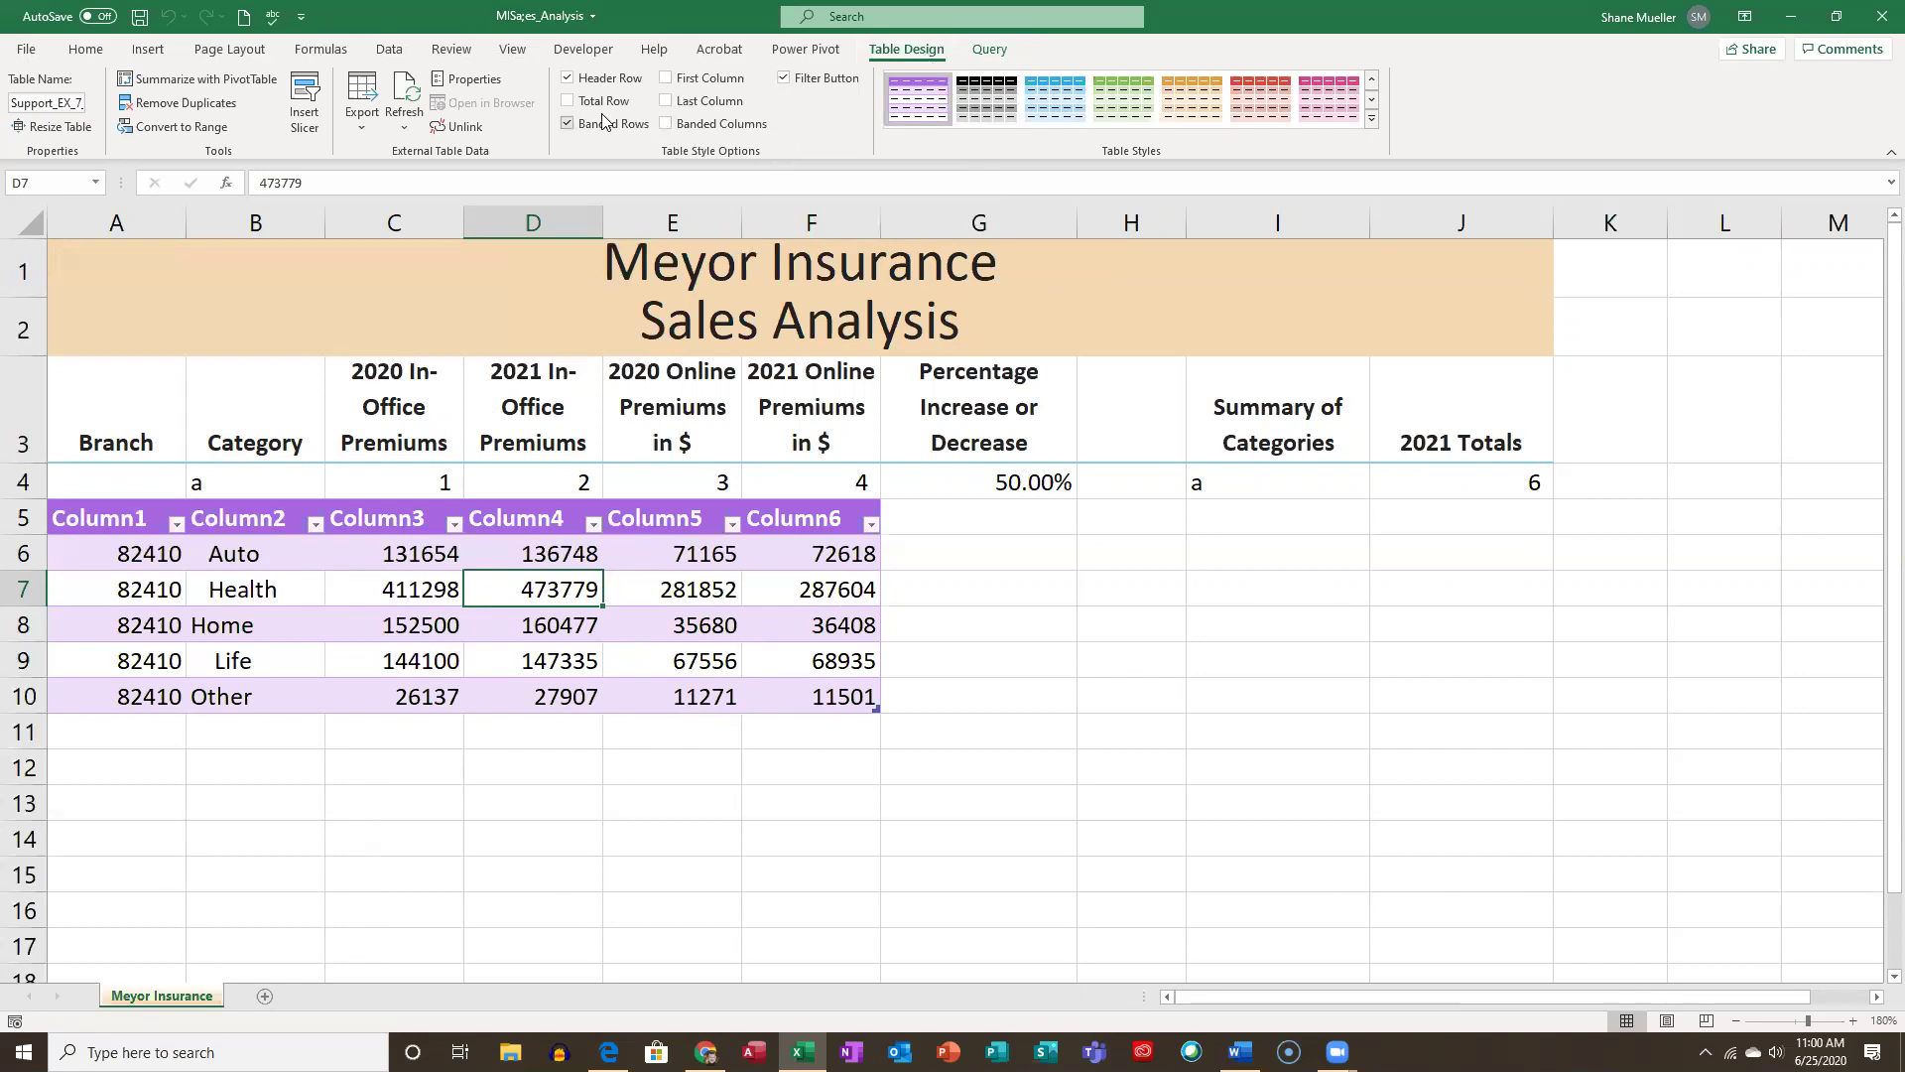
pyautogui.click(568, 124)
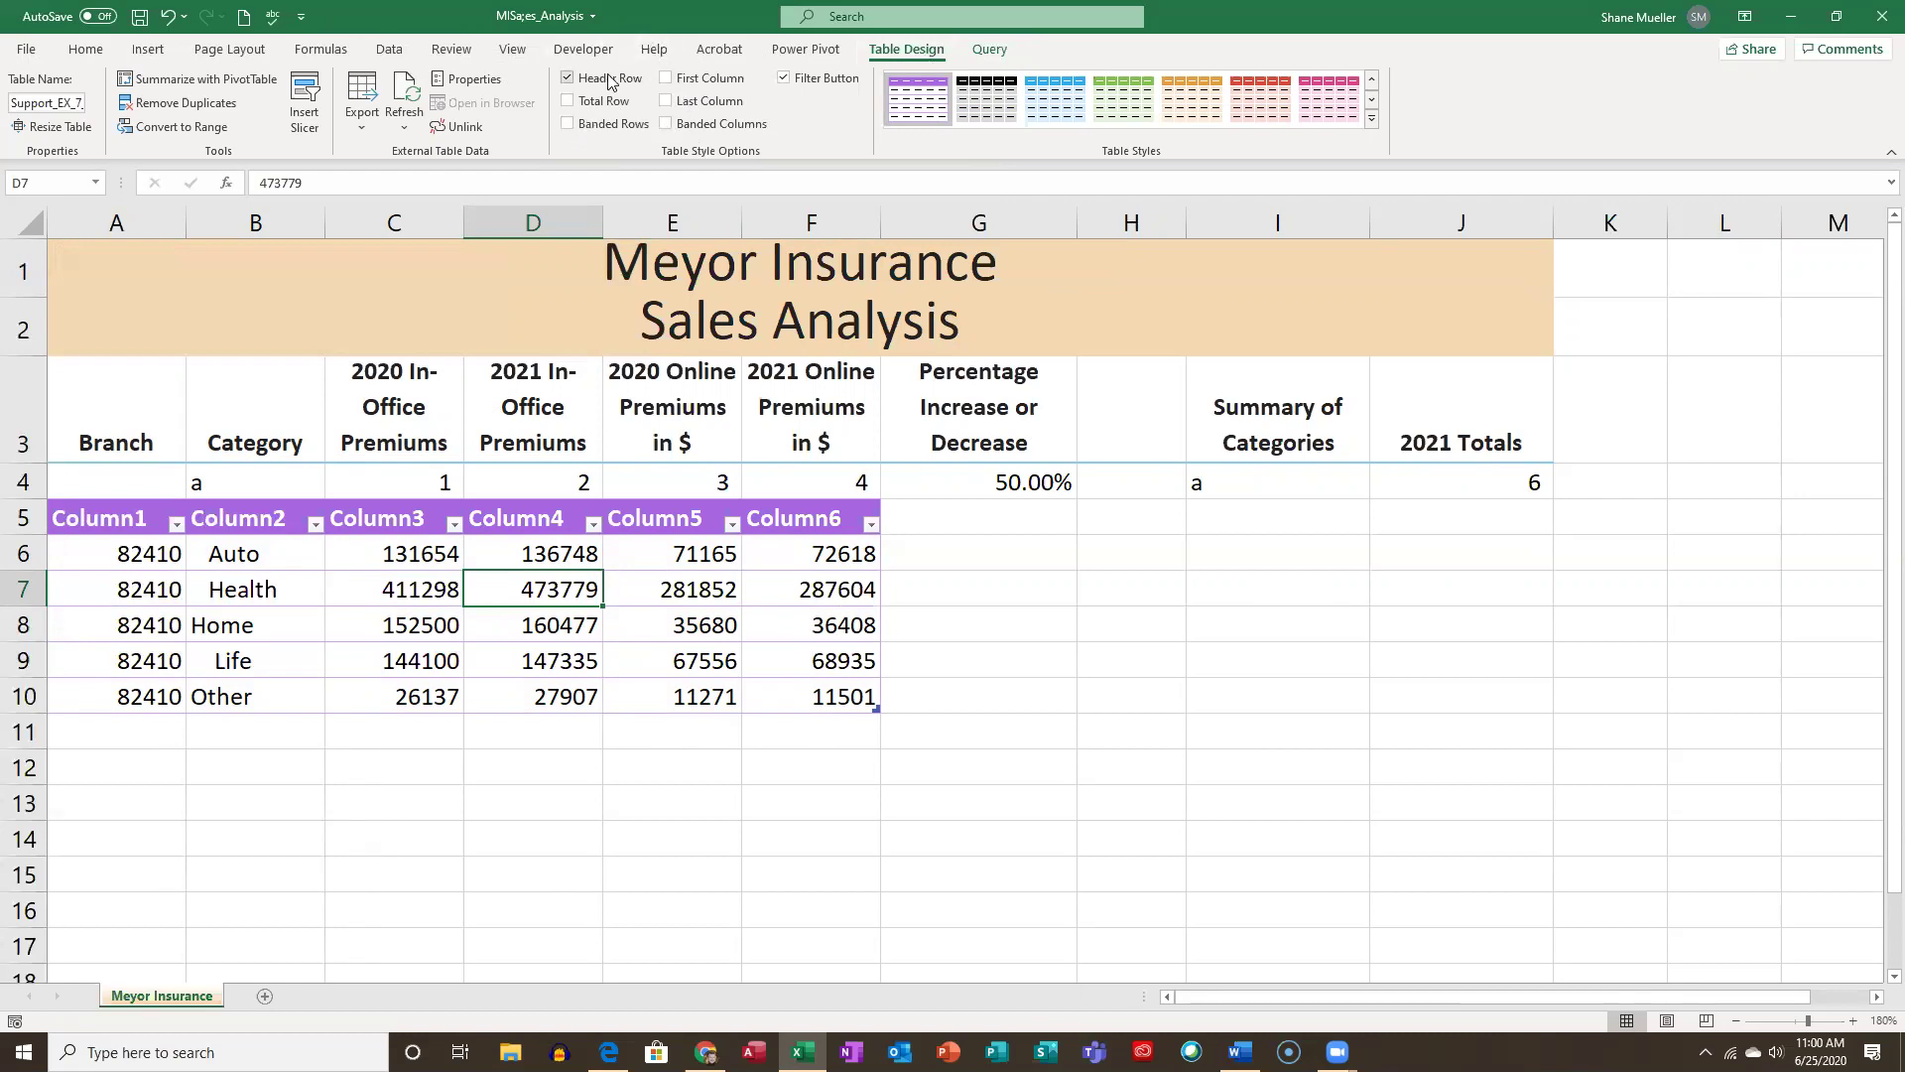
pyautogui.click(568, 79)
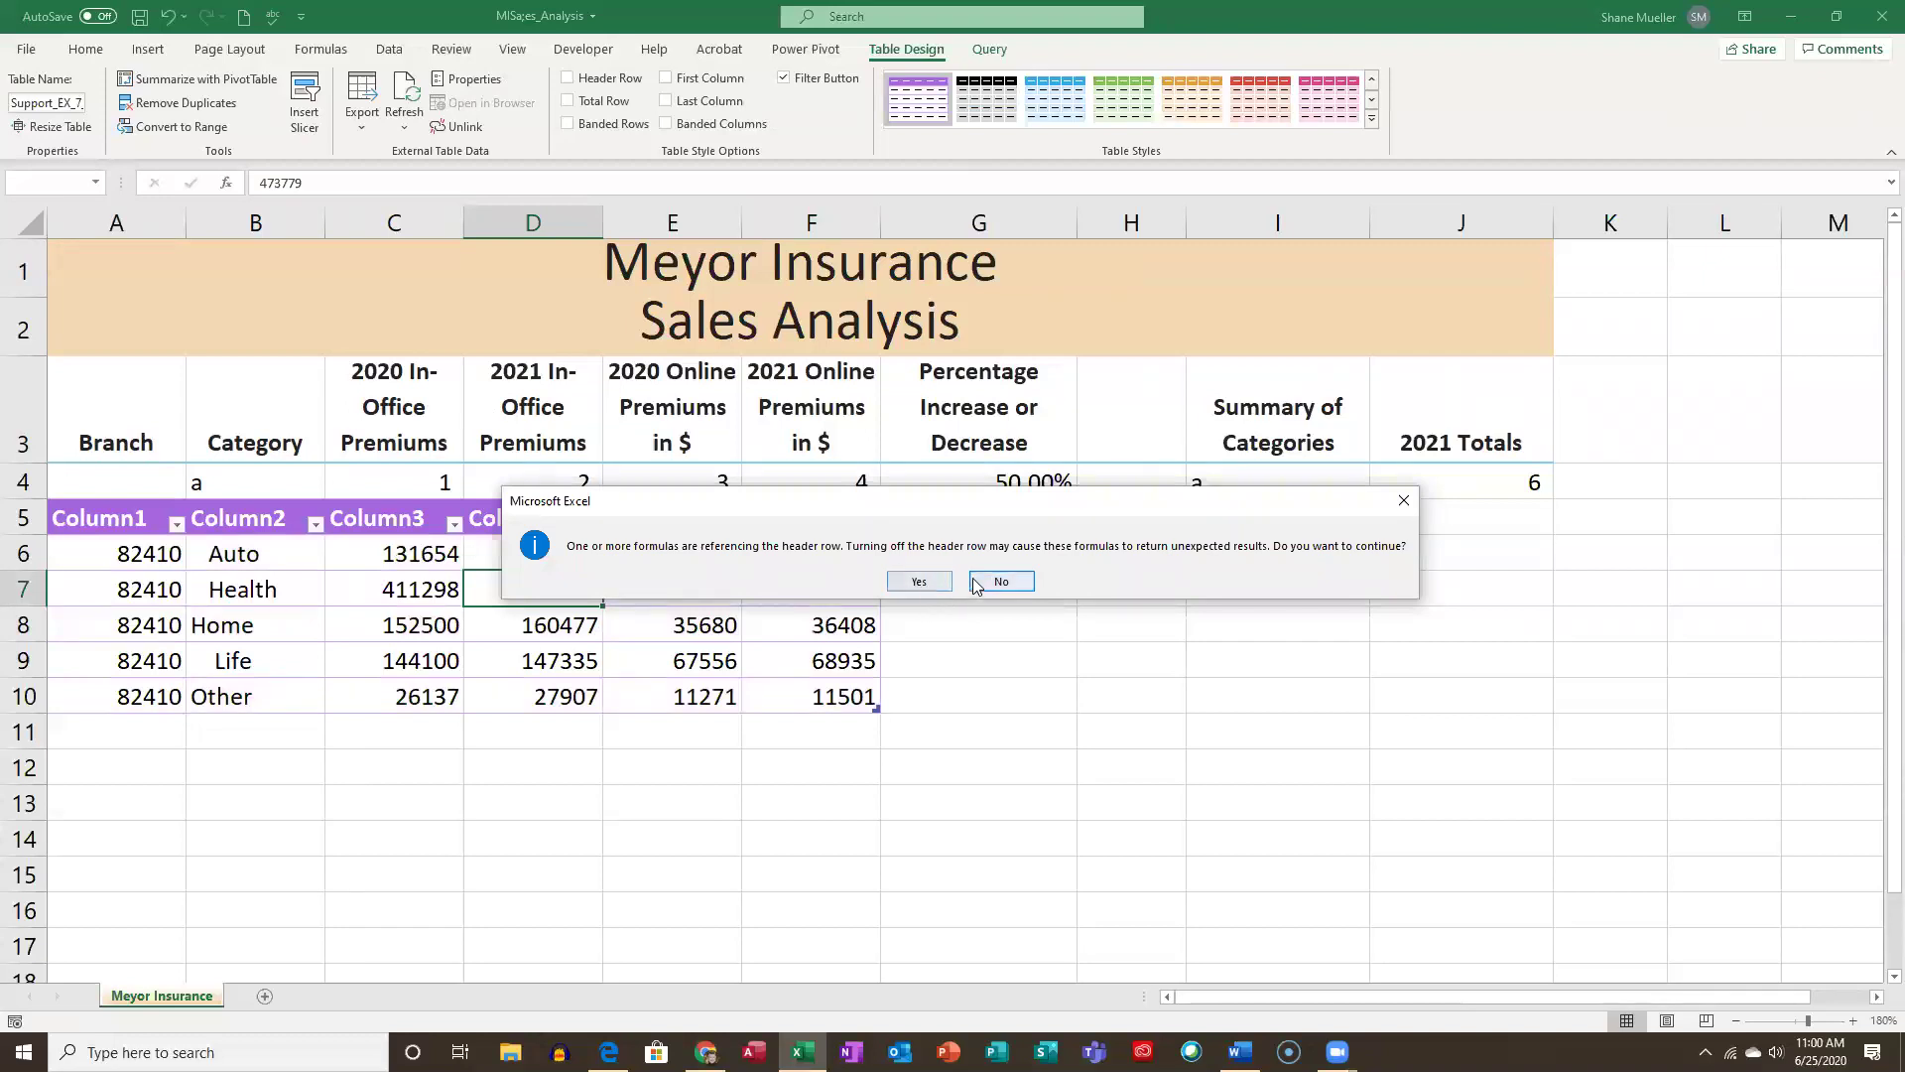
pyautogui.click(919, 583)
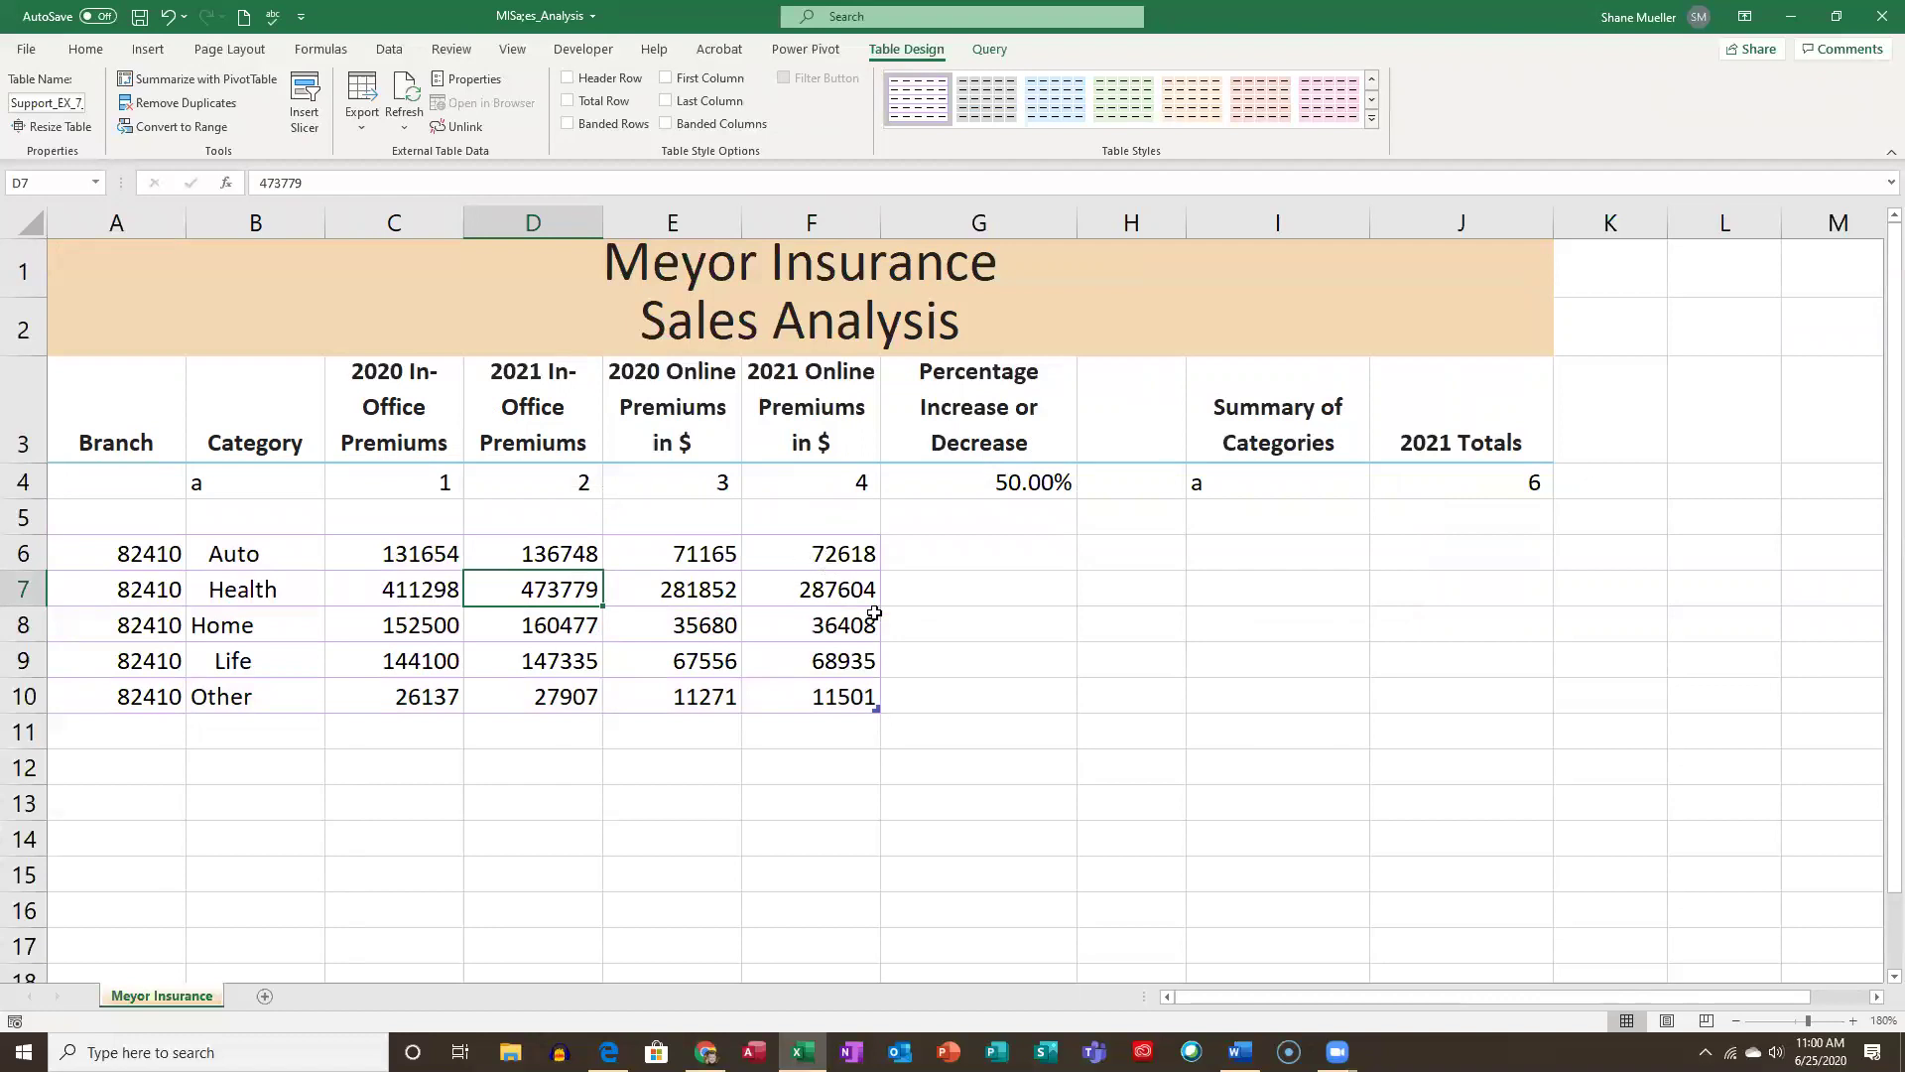
# Delete the blank row 5 above the imported branch data.
pyautogui.click(22, 517)
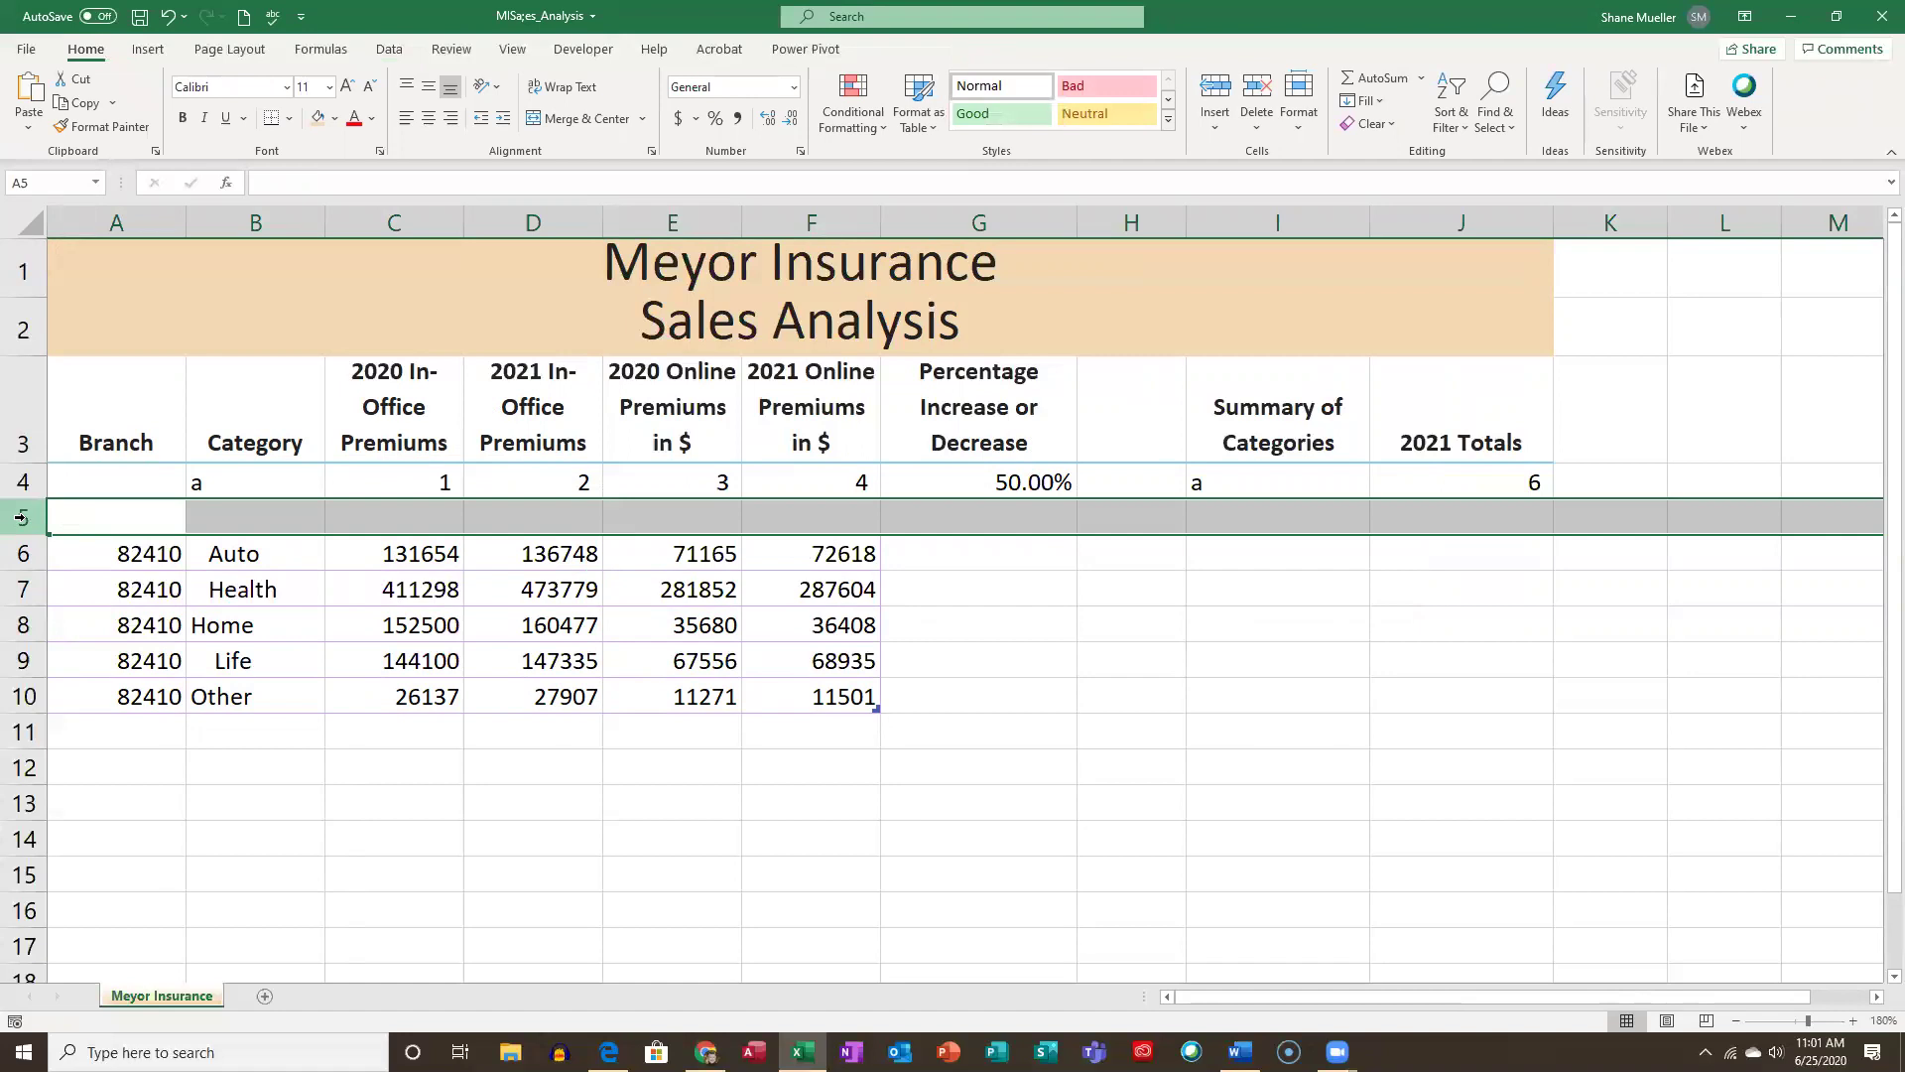
pyautogui.click(1256, 89)
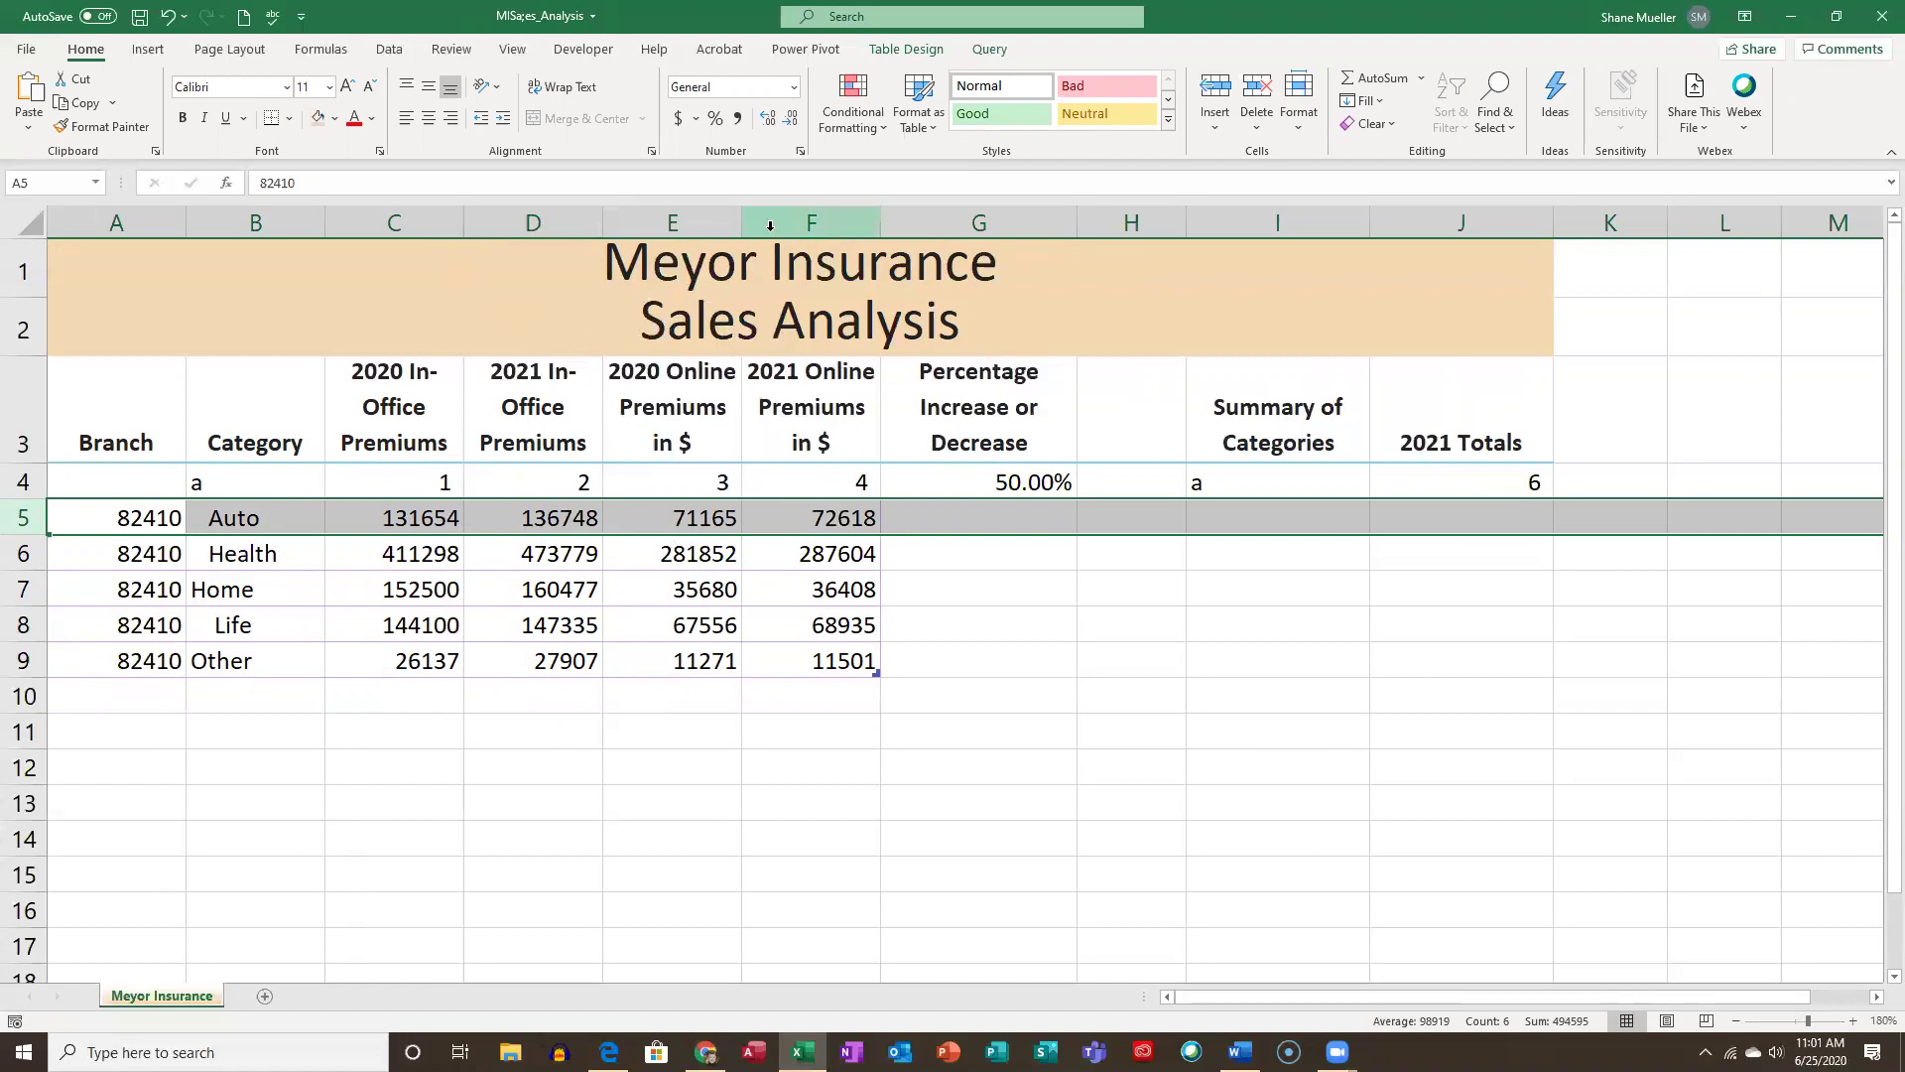
# Set the width of columns B through G to 15.
pyautogui.click(287, 226)
pyautogui.moveTo(333, 231); pyautogui.dragTo(929, 231)
pyautogui.click(1309, 135)
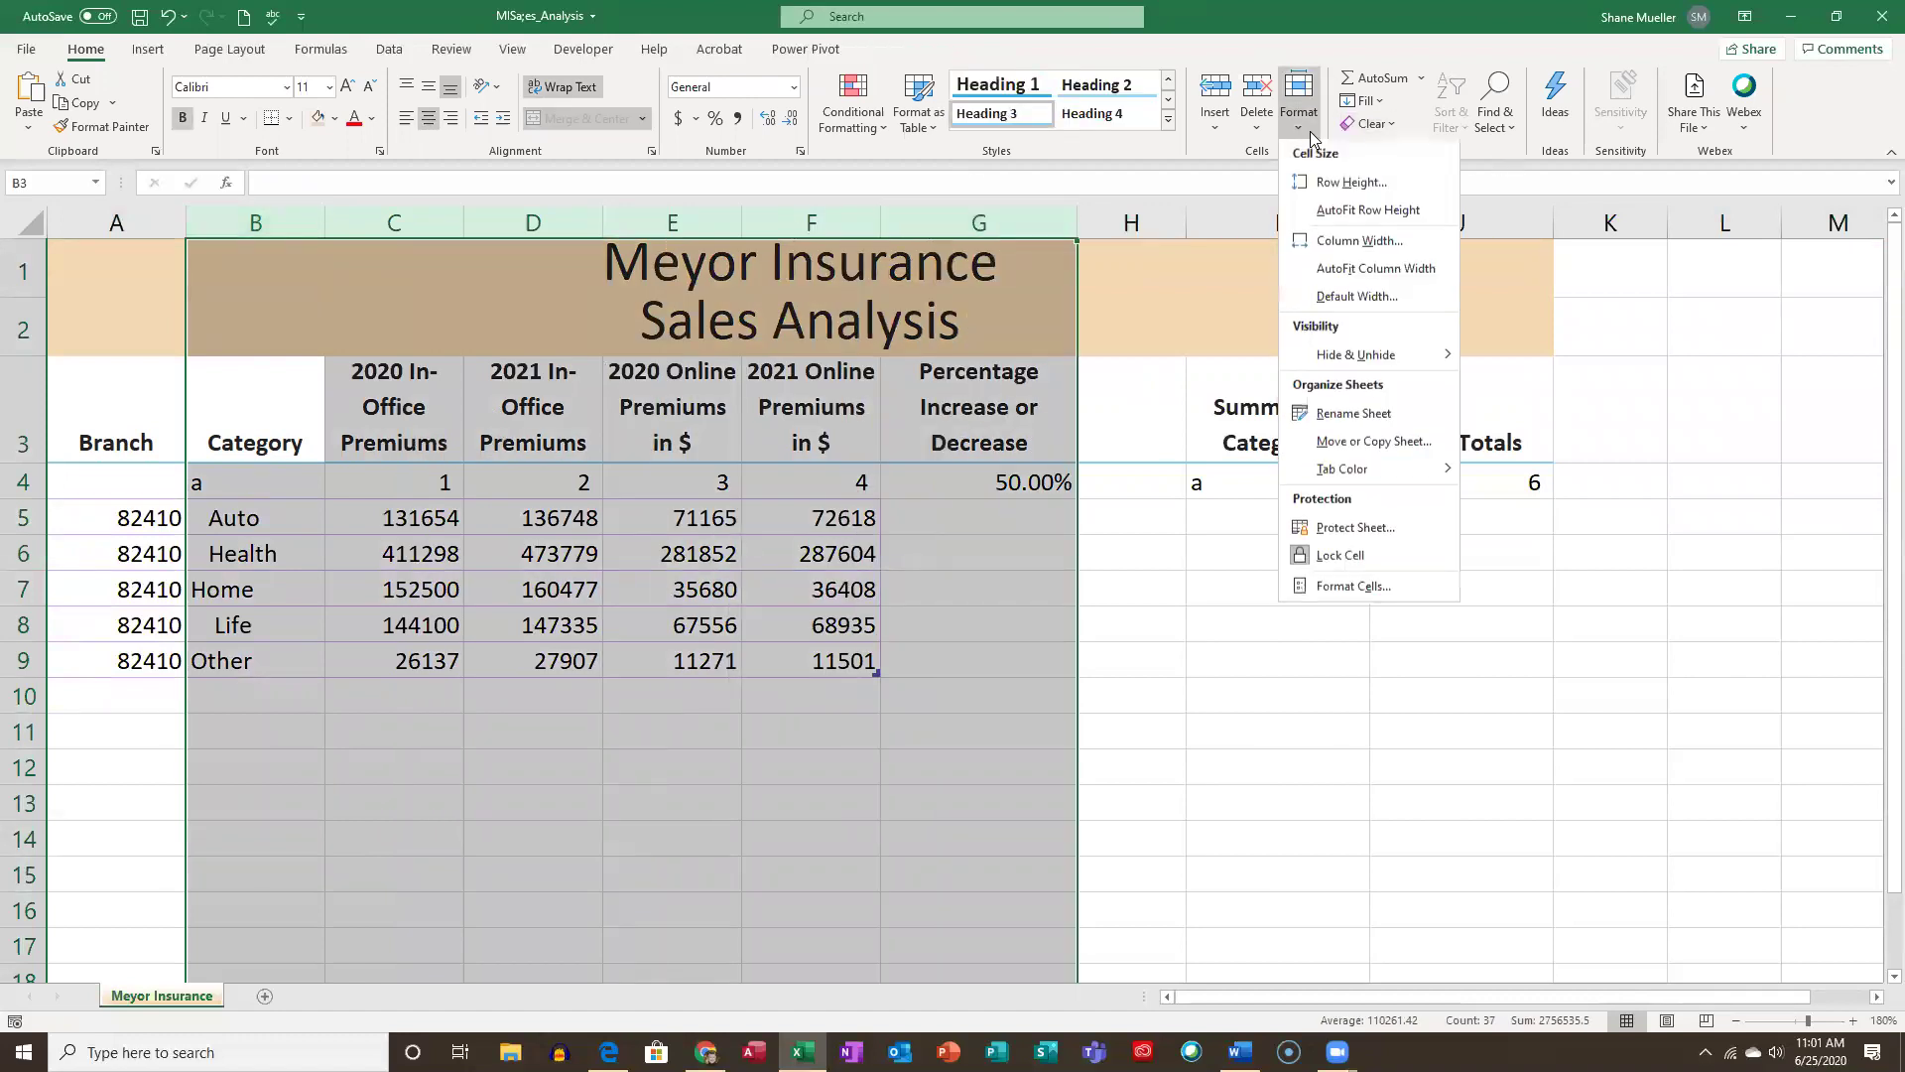
pyautogui.click(1392, 242)
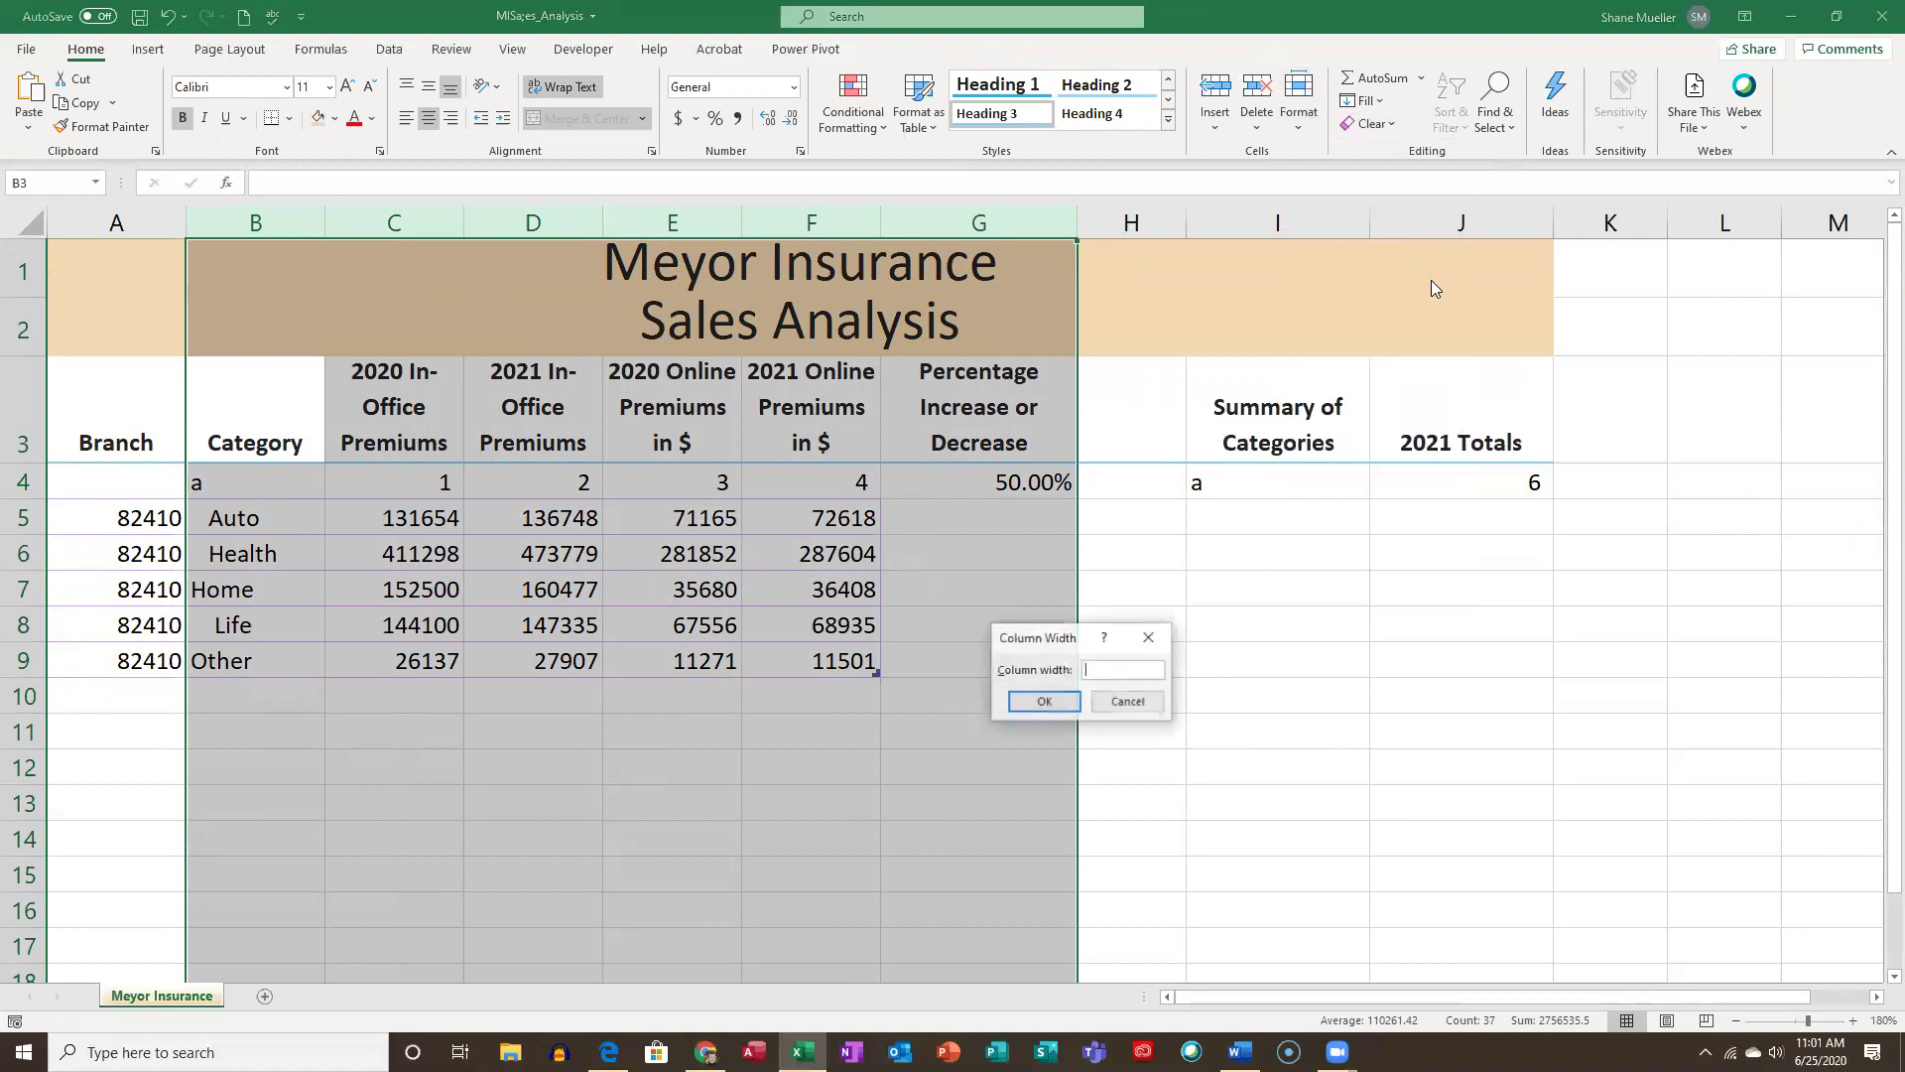
pyautogui.write('15')
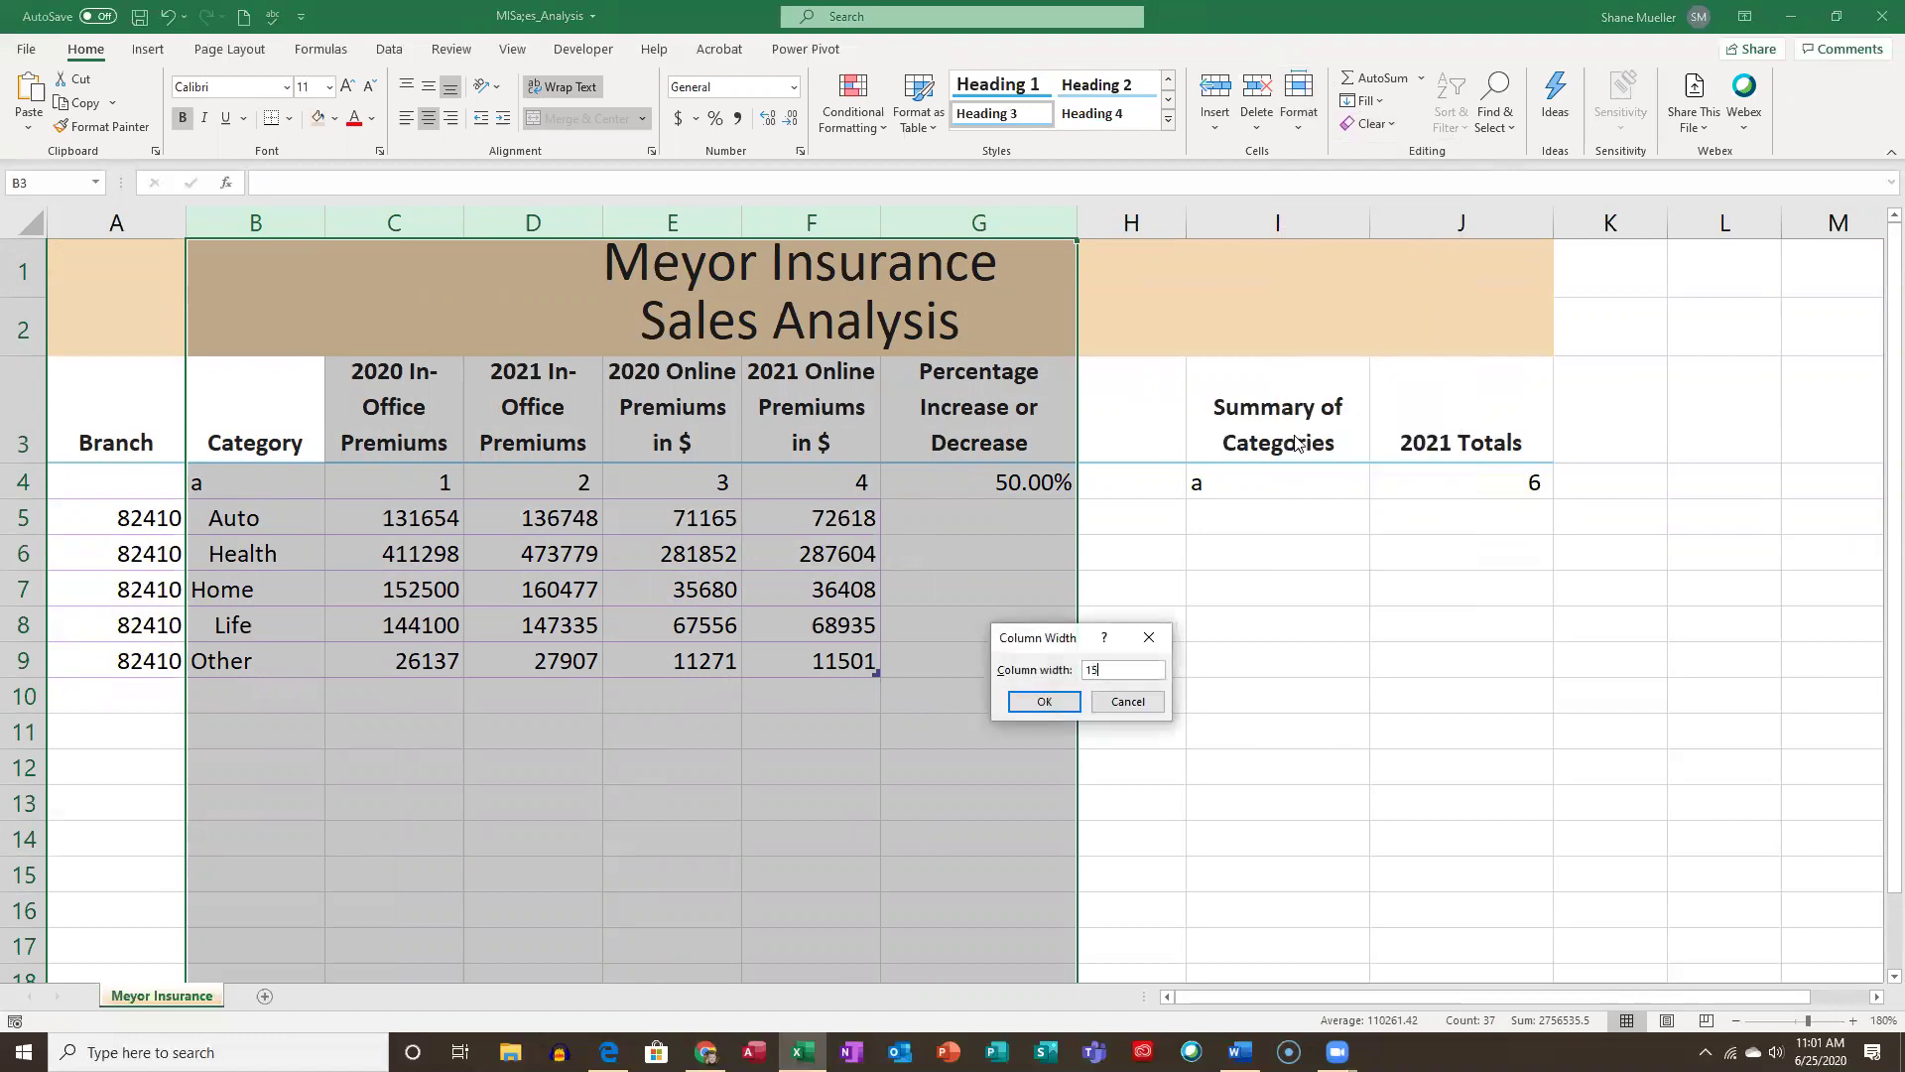
pyautogui.press('Return')
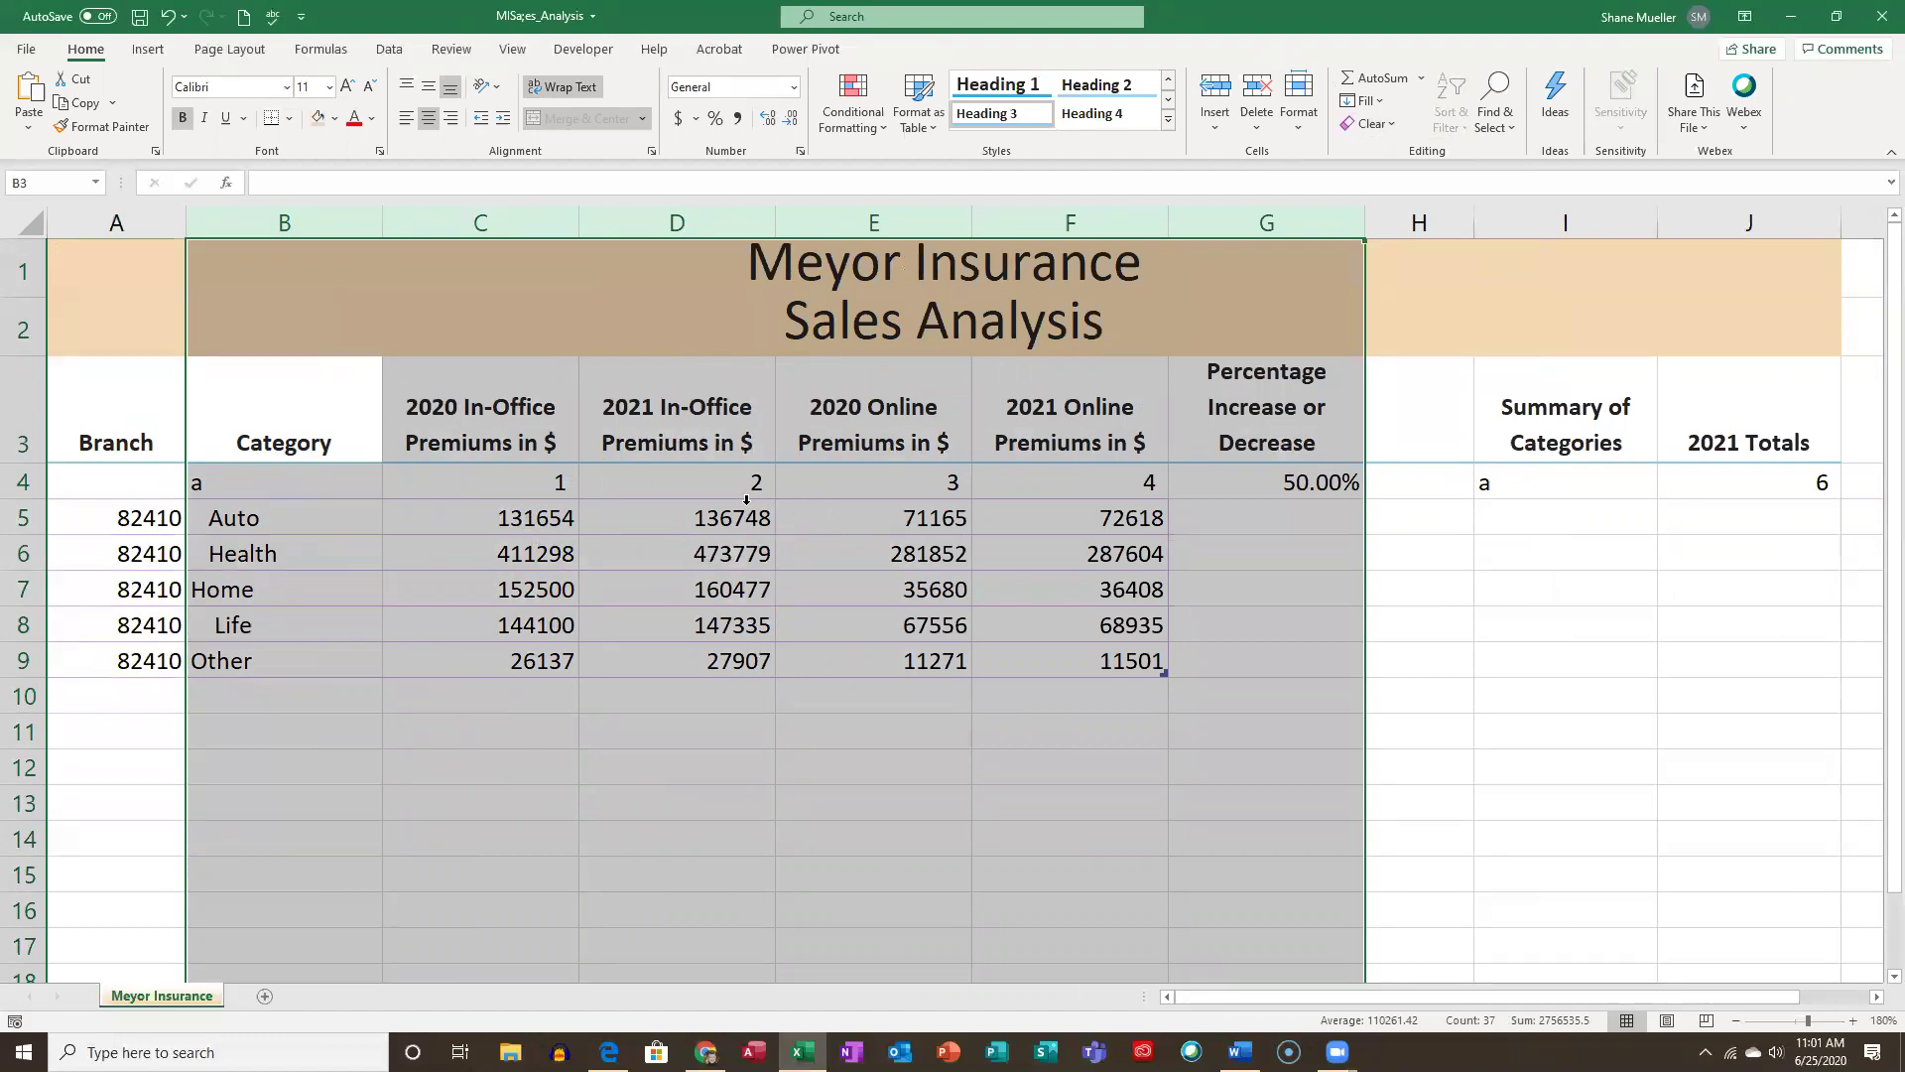
# Examine the Auto entry in cell B5 for leading spaces without changing it.
pyautogui.click(326, 520)
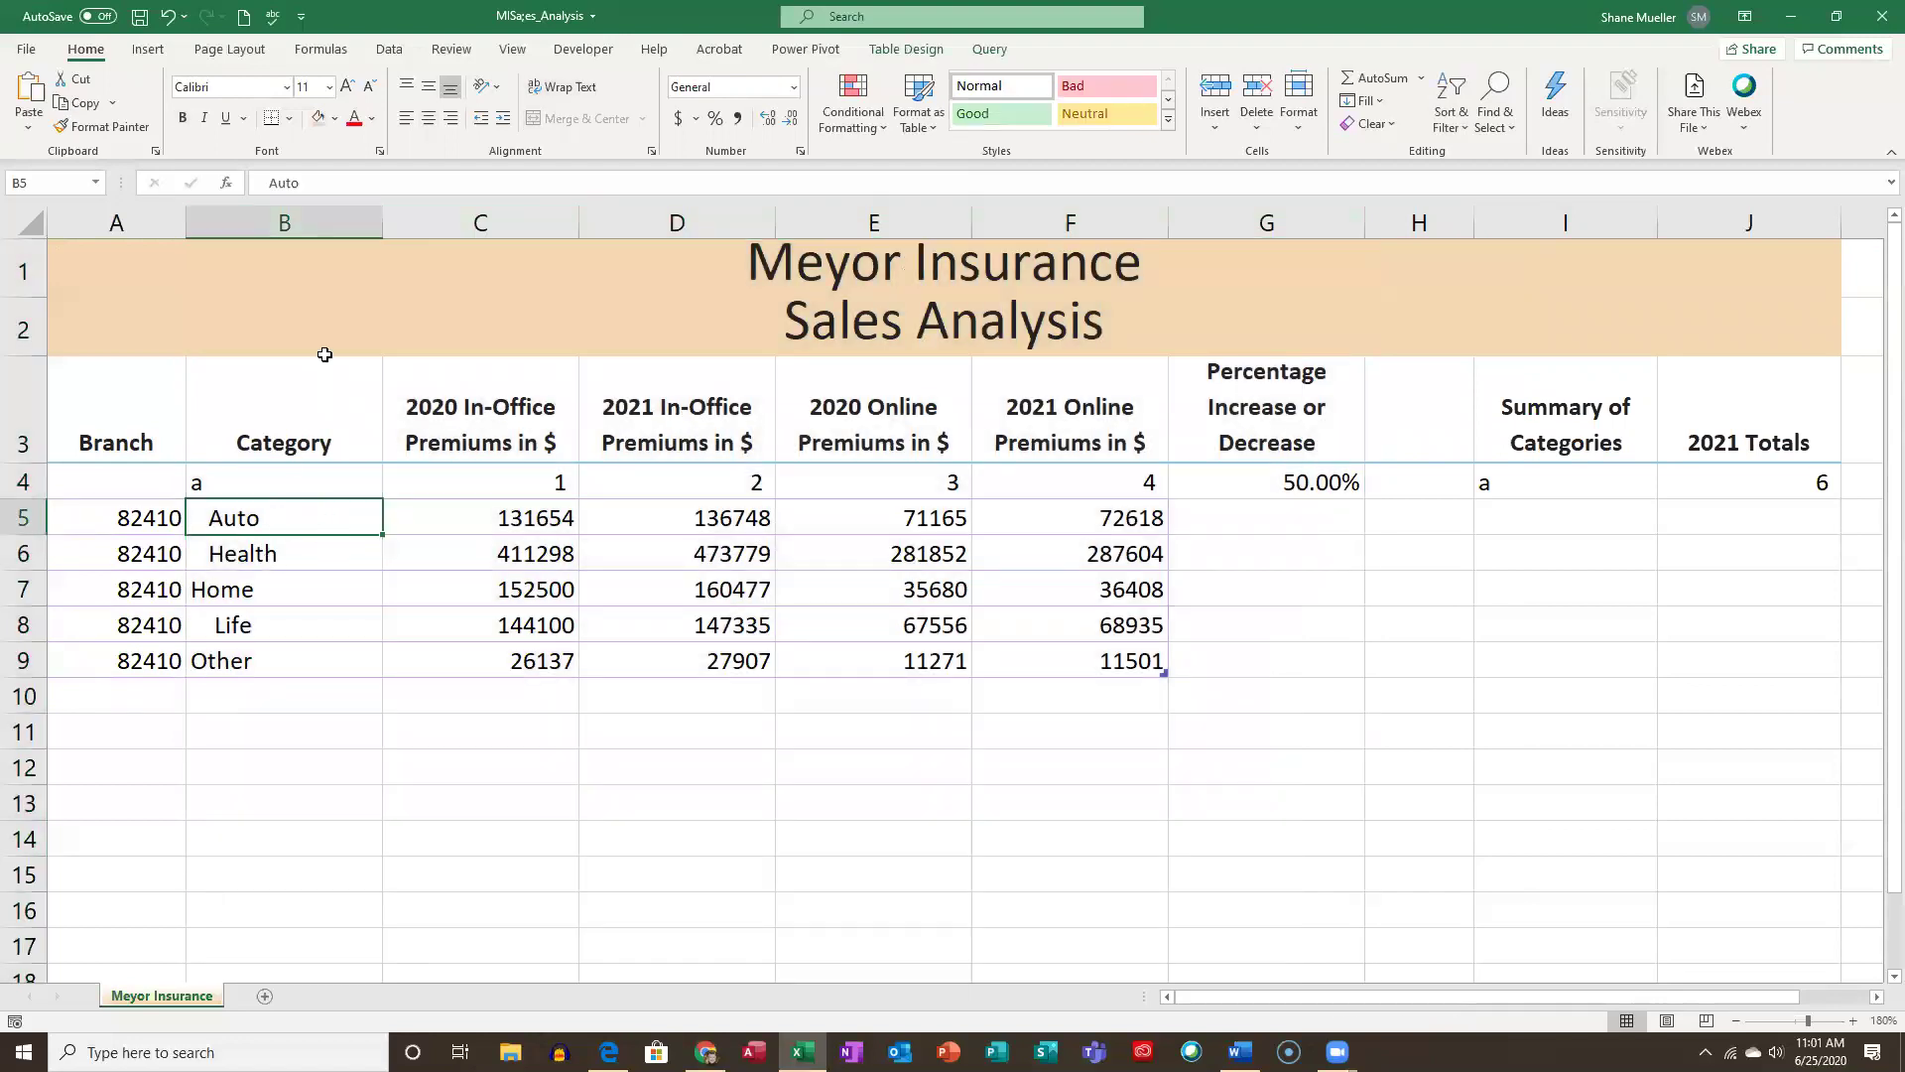
pyautogui.click(262, 182)
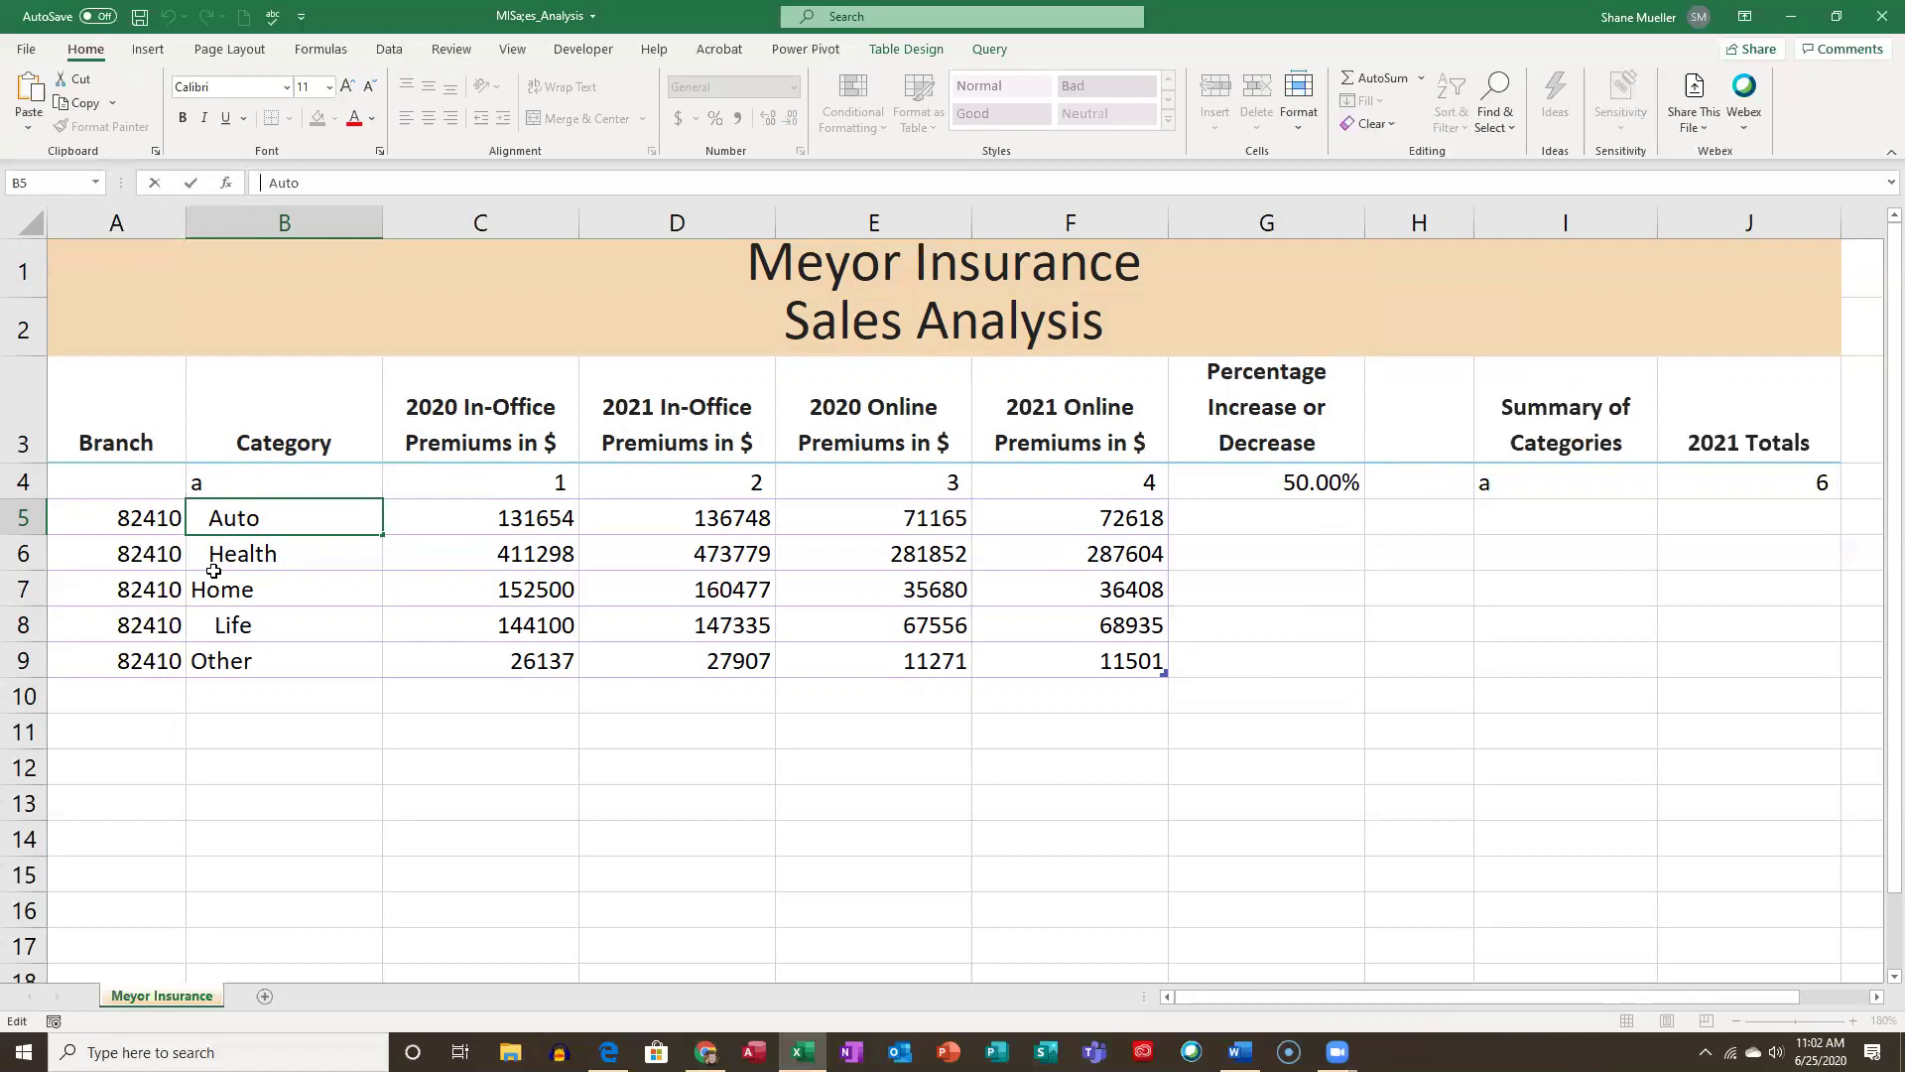
pyautogui.click(280, 734)
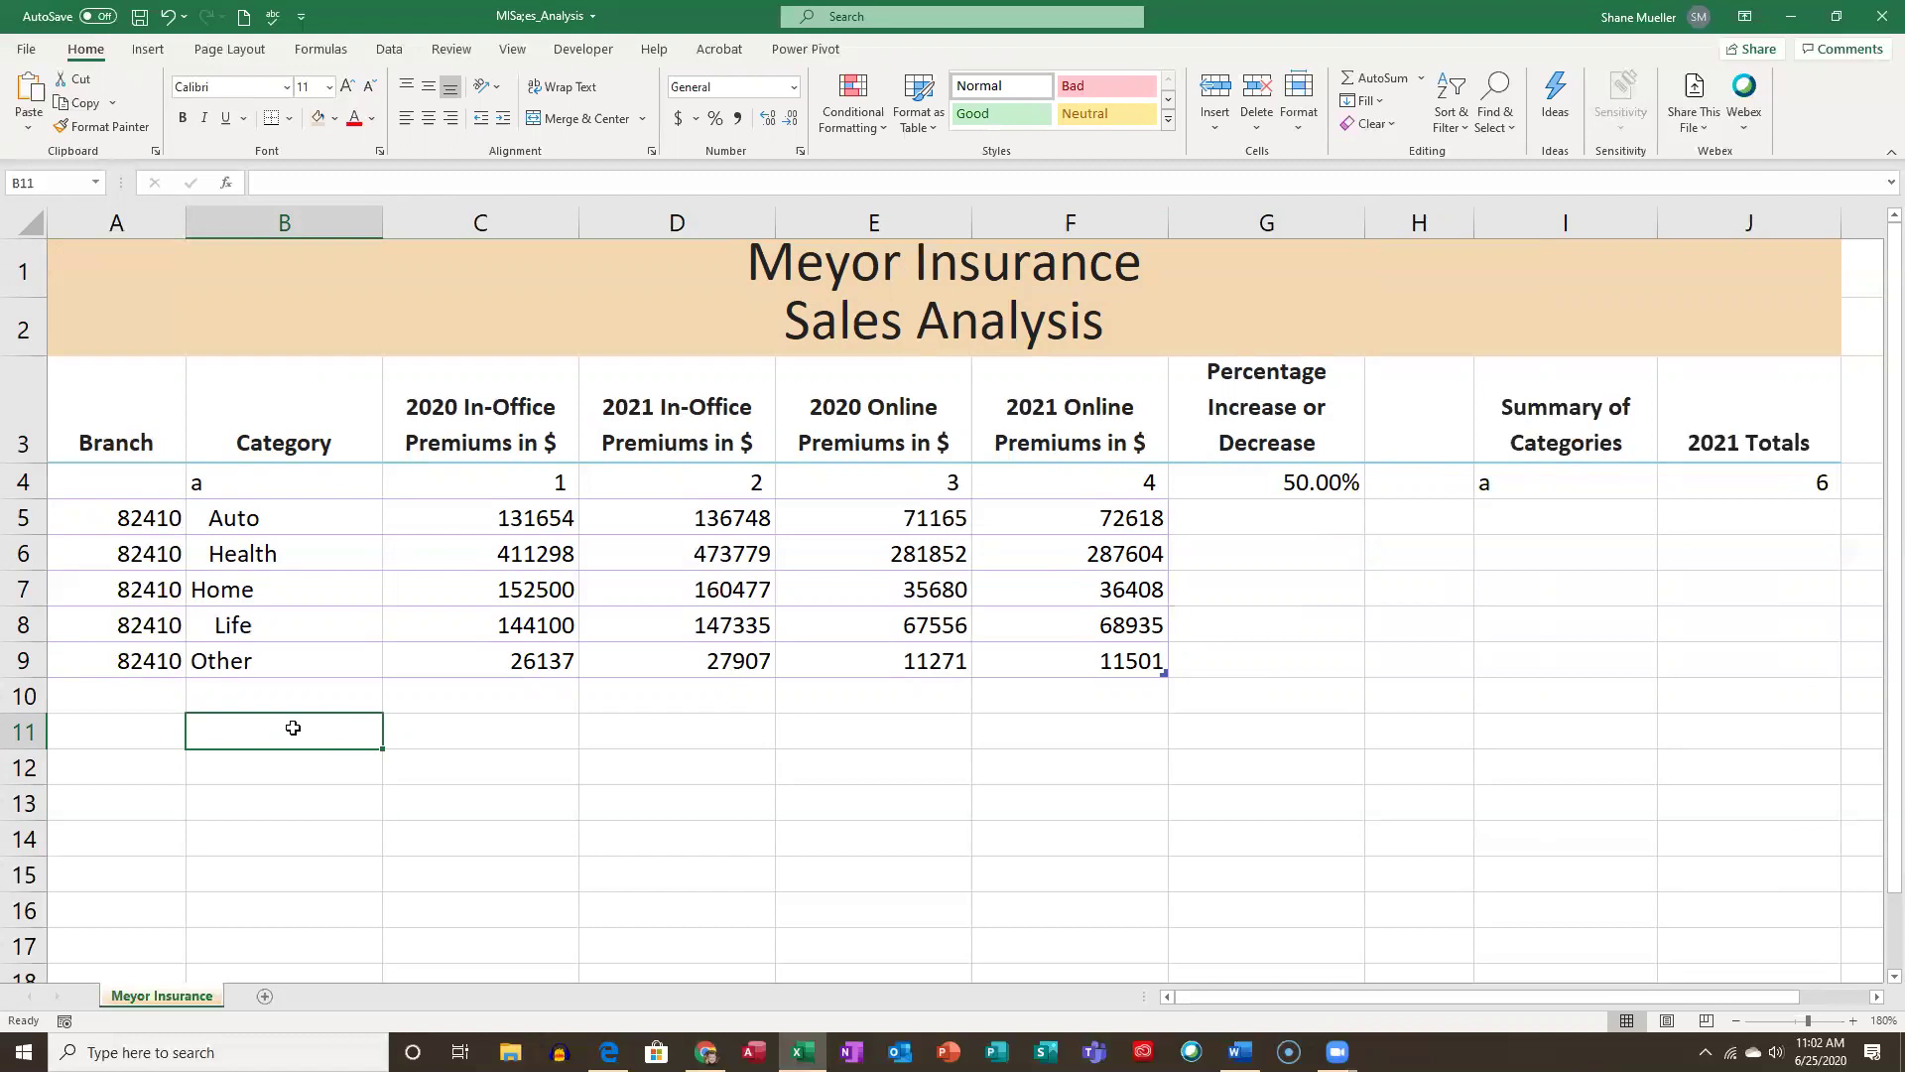
# Enter =TRIM(B5) in cell B11 and fill the formula down through B15 for all five categories.
pyautogui.write('=trim(')
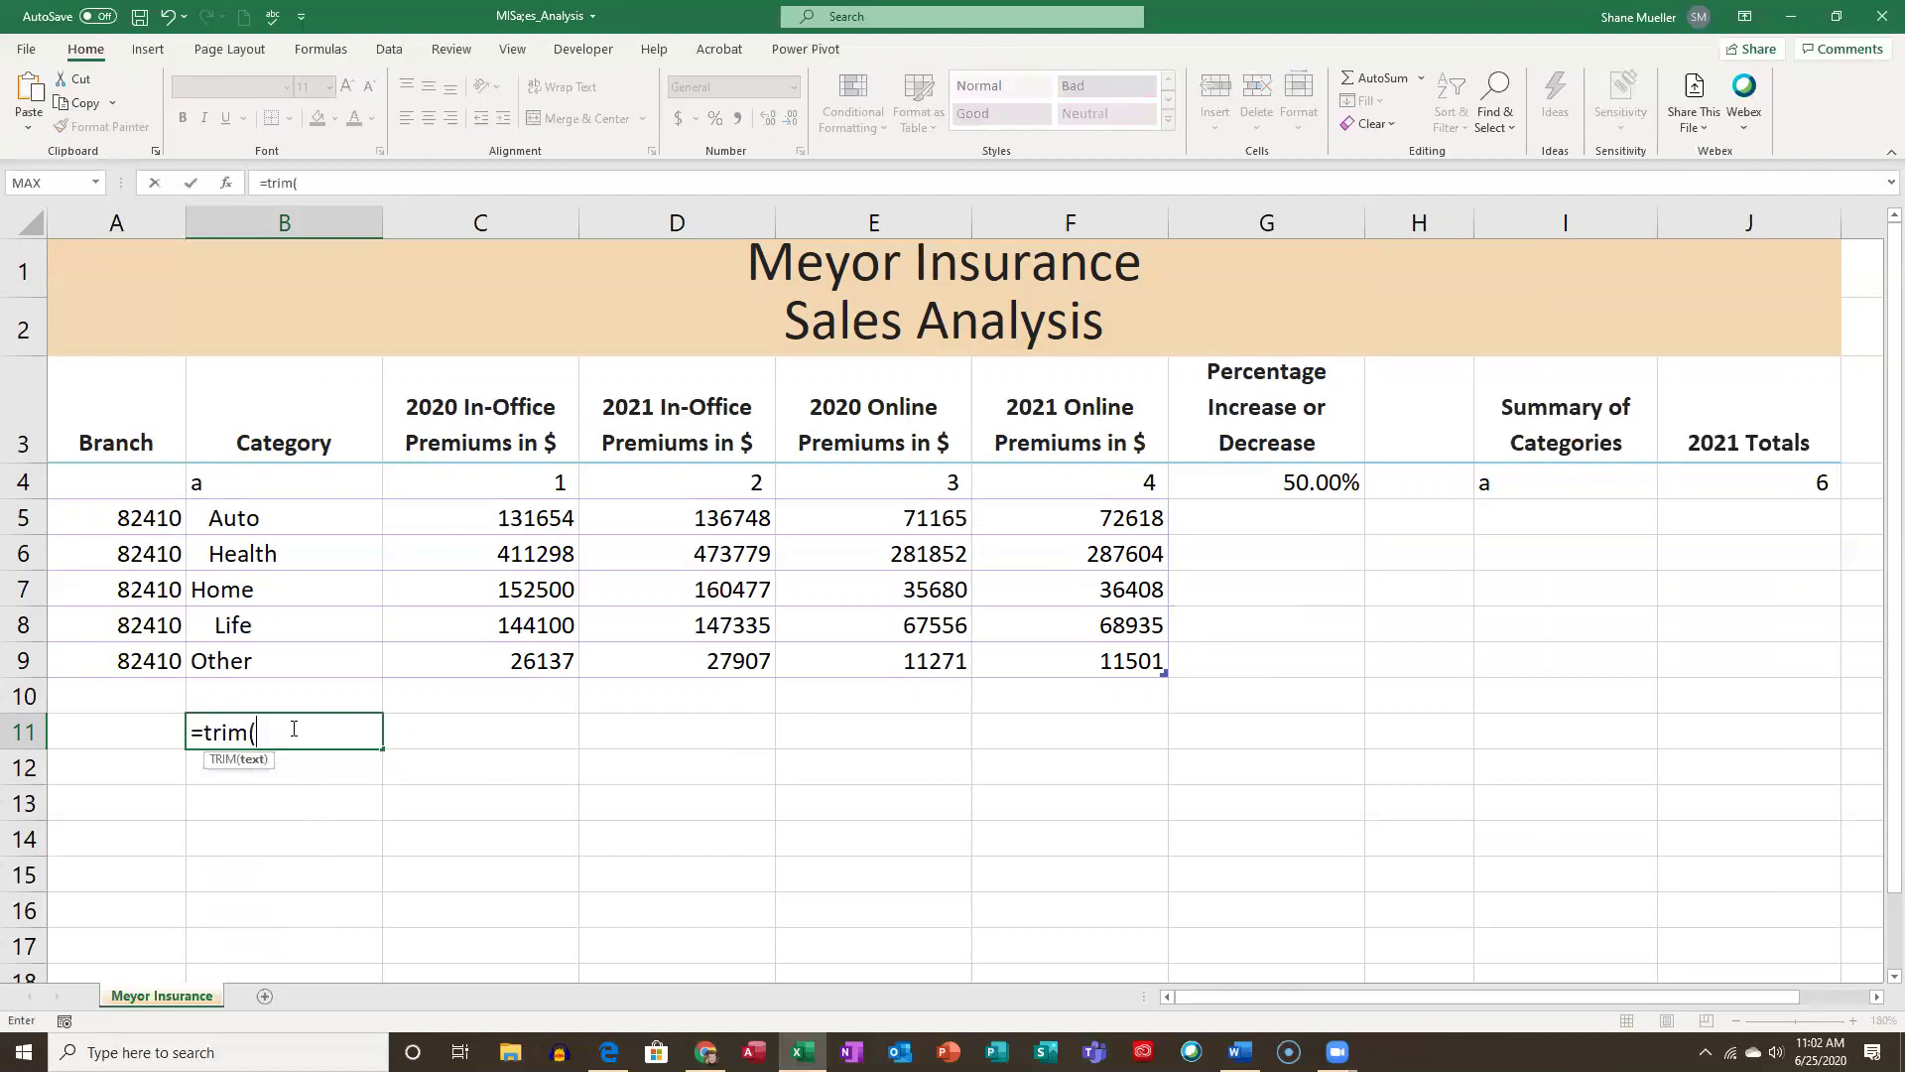
pyautogui.write('B5)')
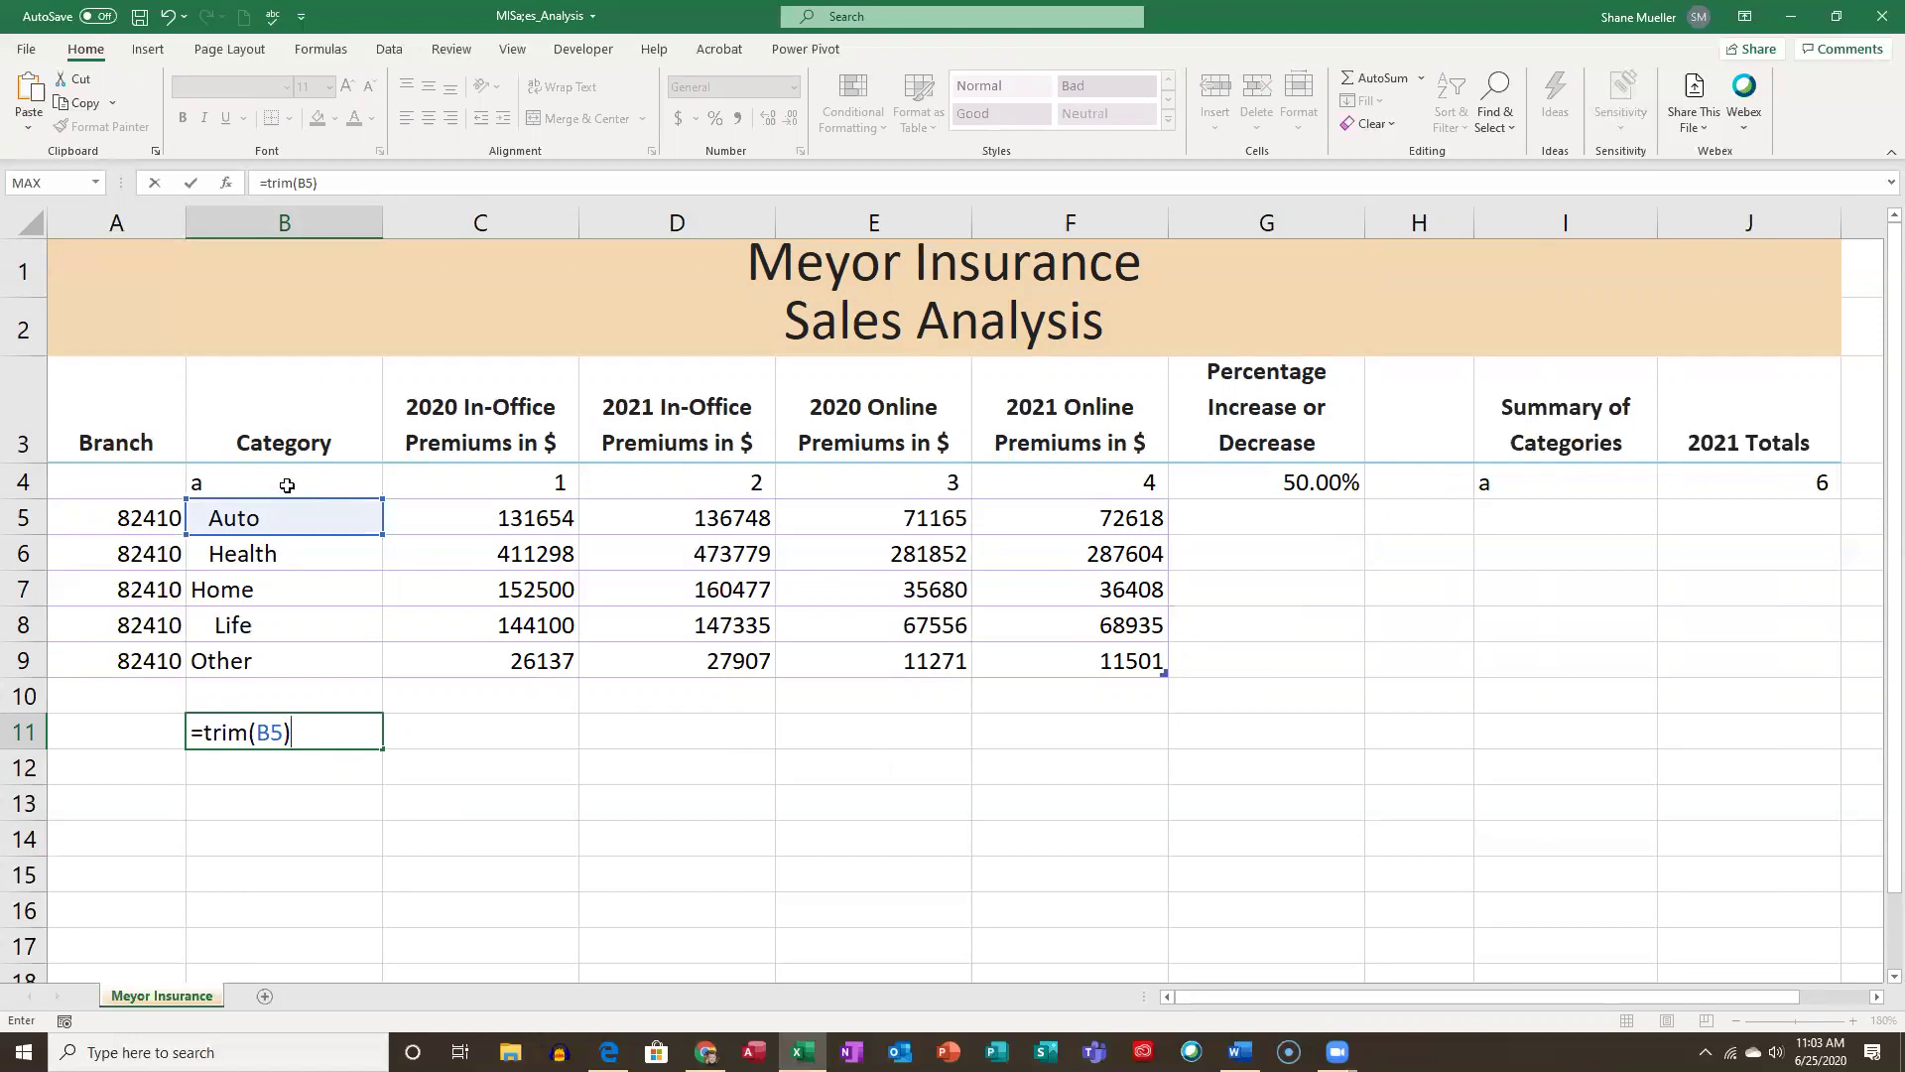
pyautogui.press('Return')
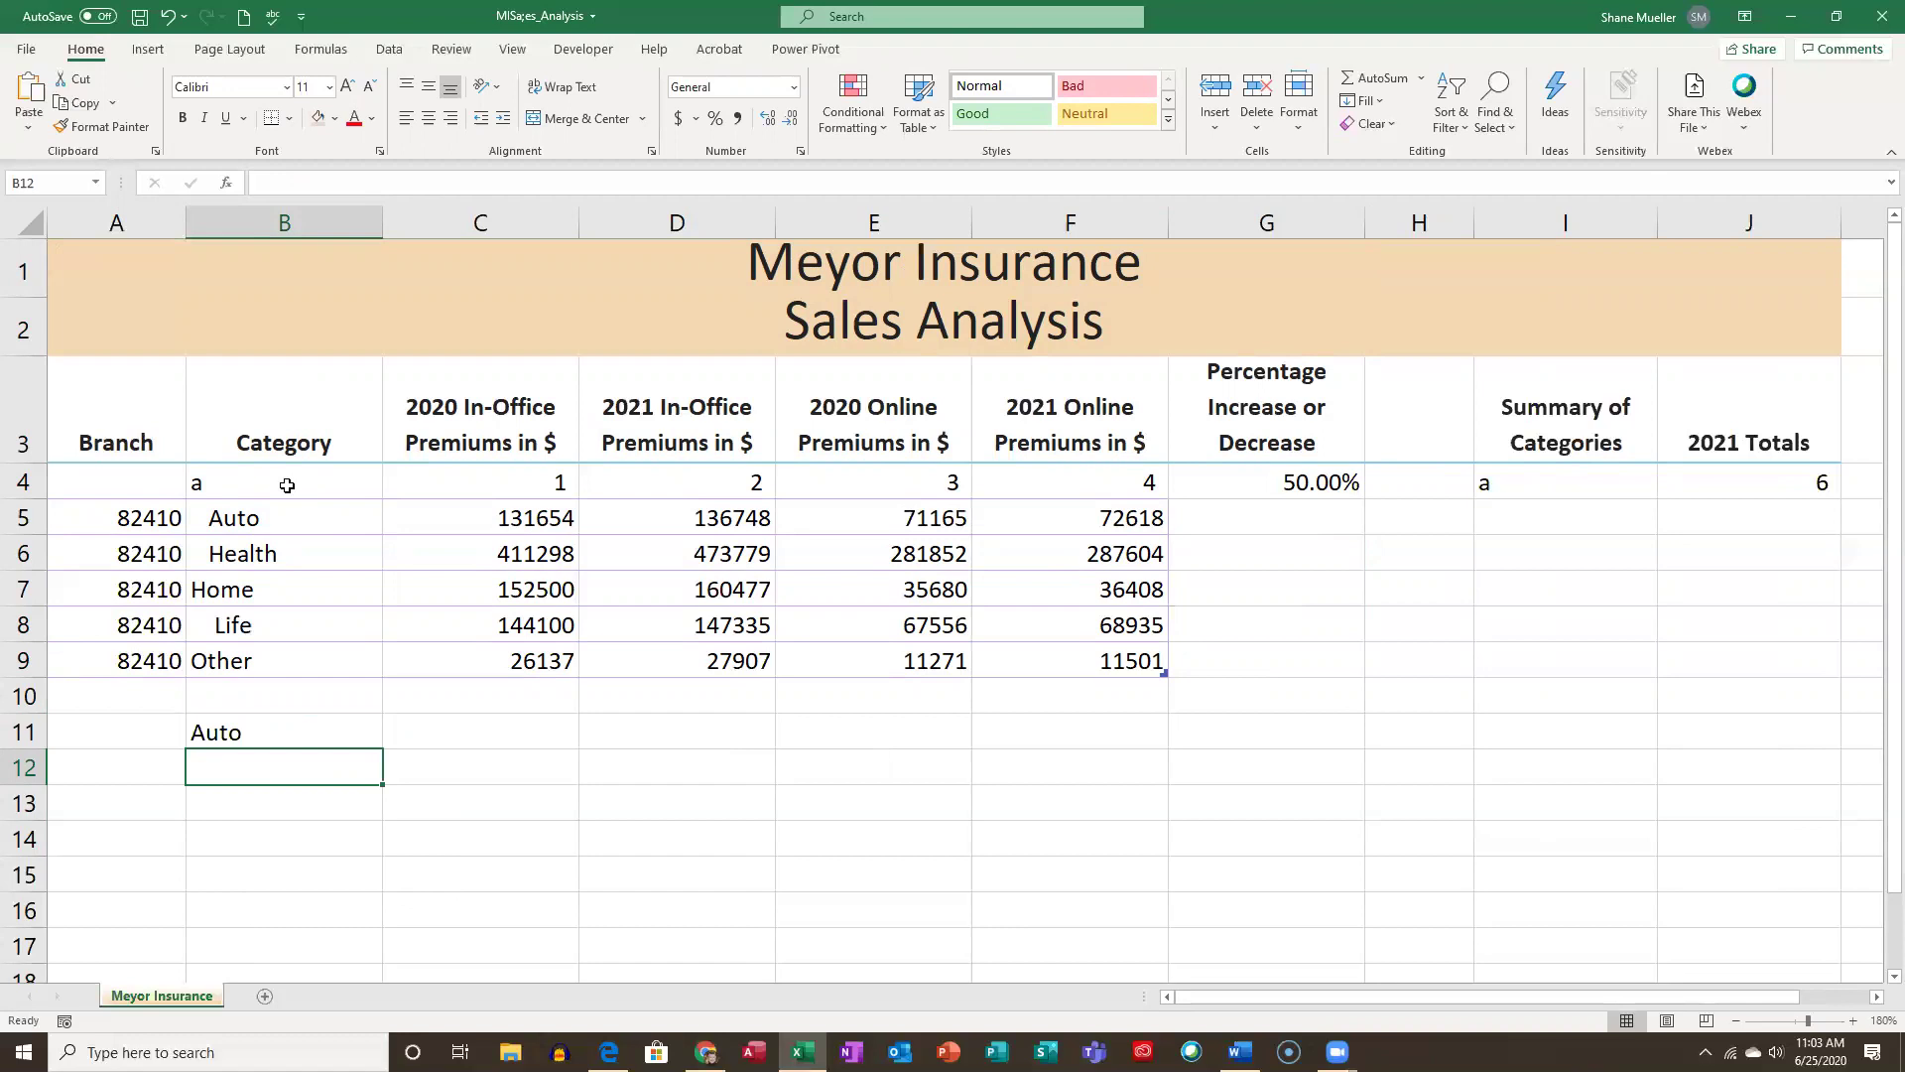
pyautogui.press('Up')
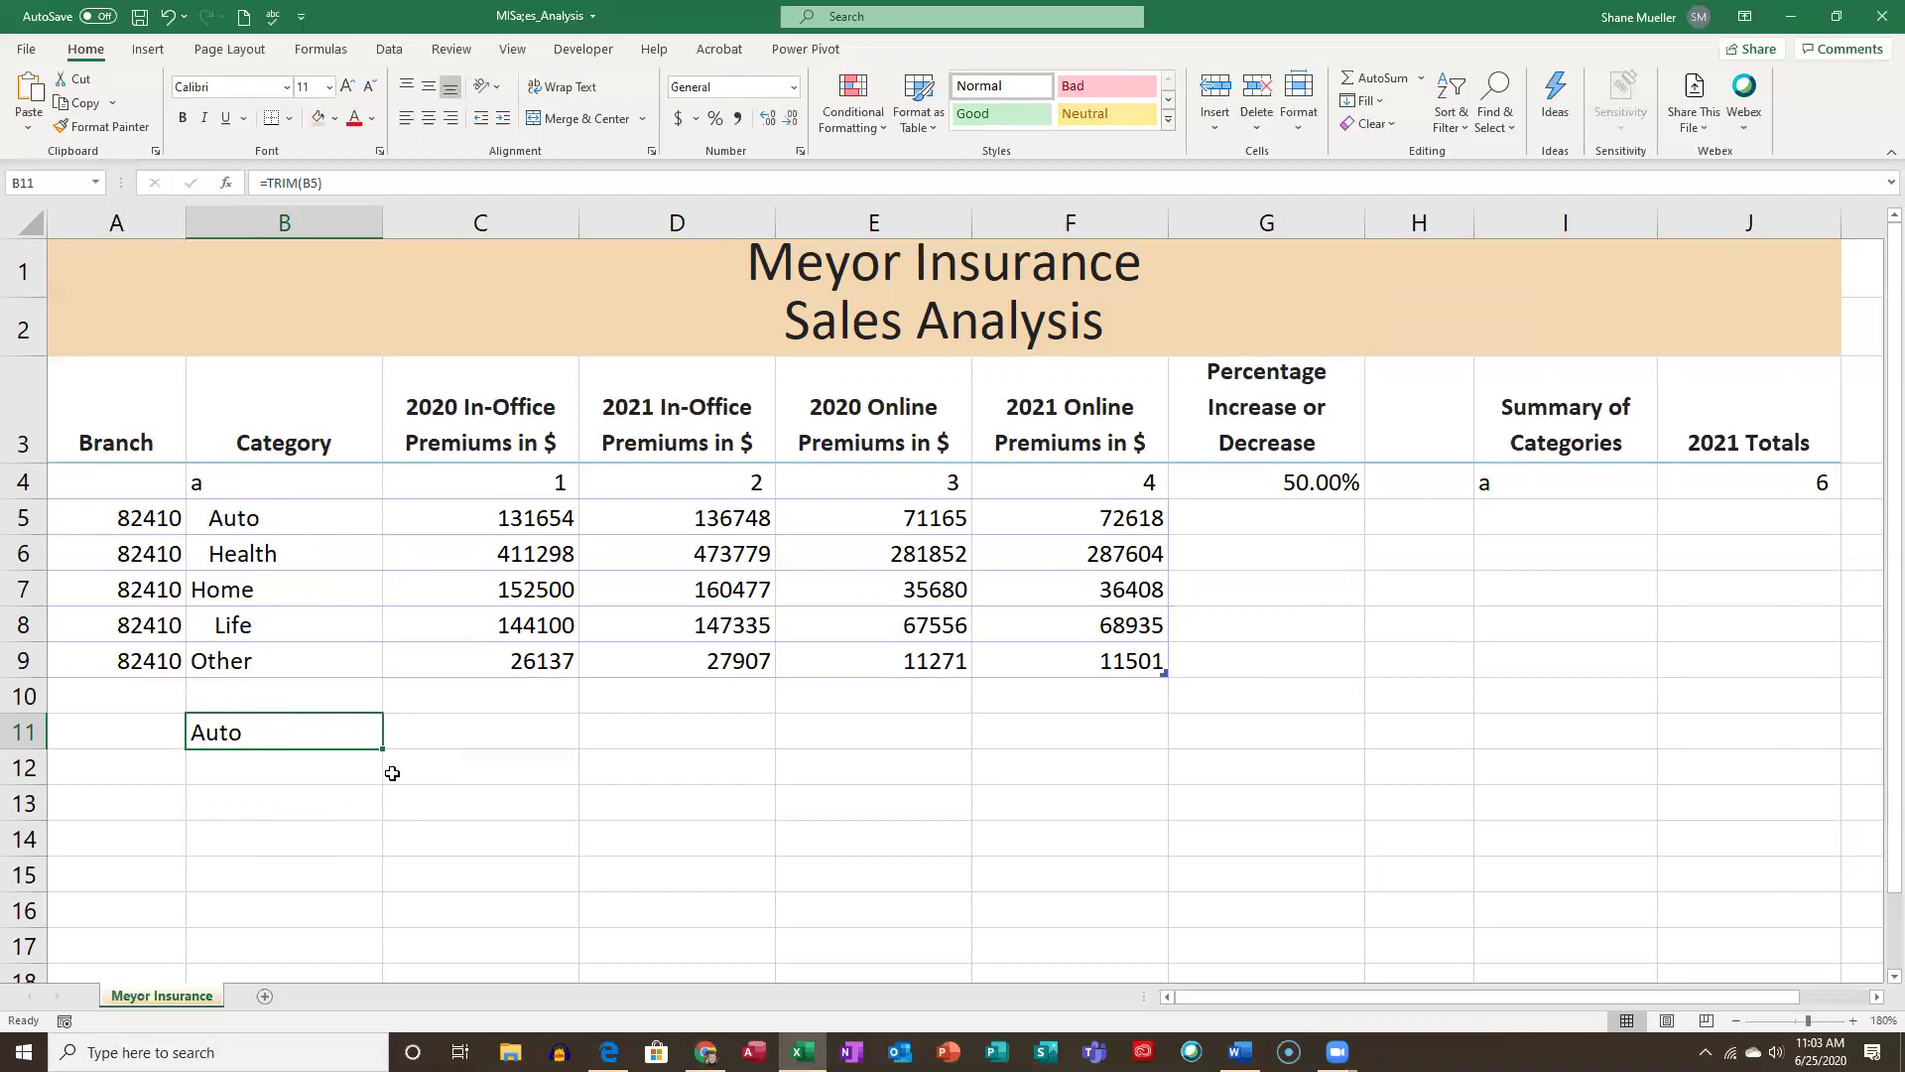
pyautogui.moveTo(382, 751); pyautogui.dragTo(387, 890)
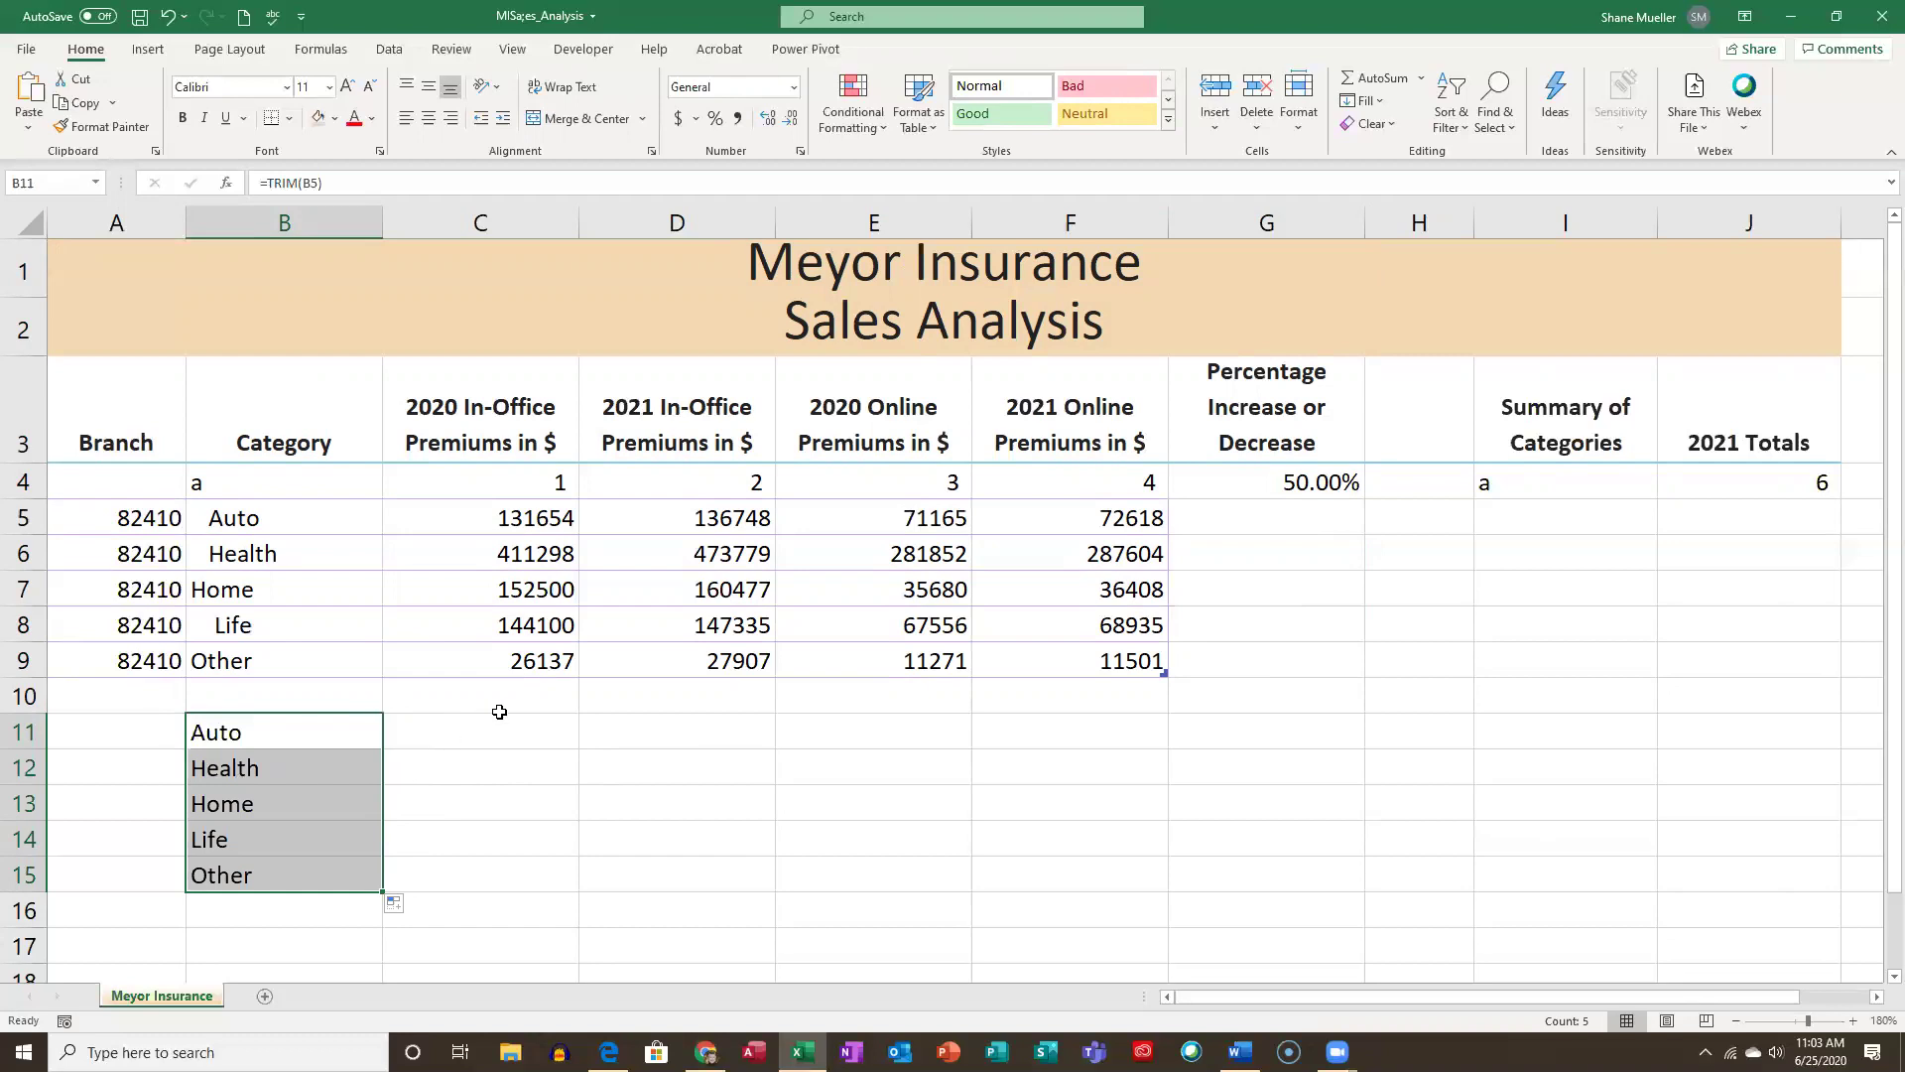
# Copy the trimmed category names in B11:B15 and paste them as values over the originals starting at B5.
pyautogui.hotkey('ctrl', 'c')
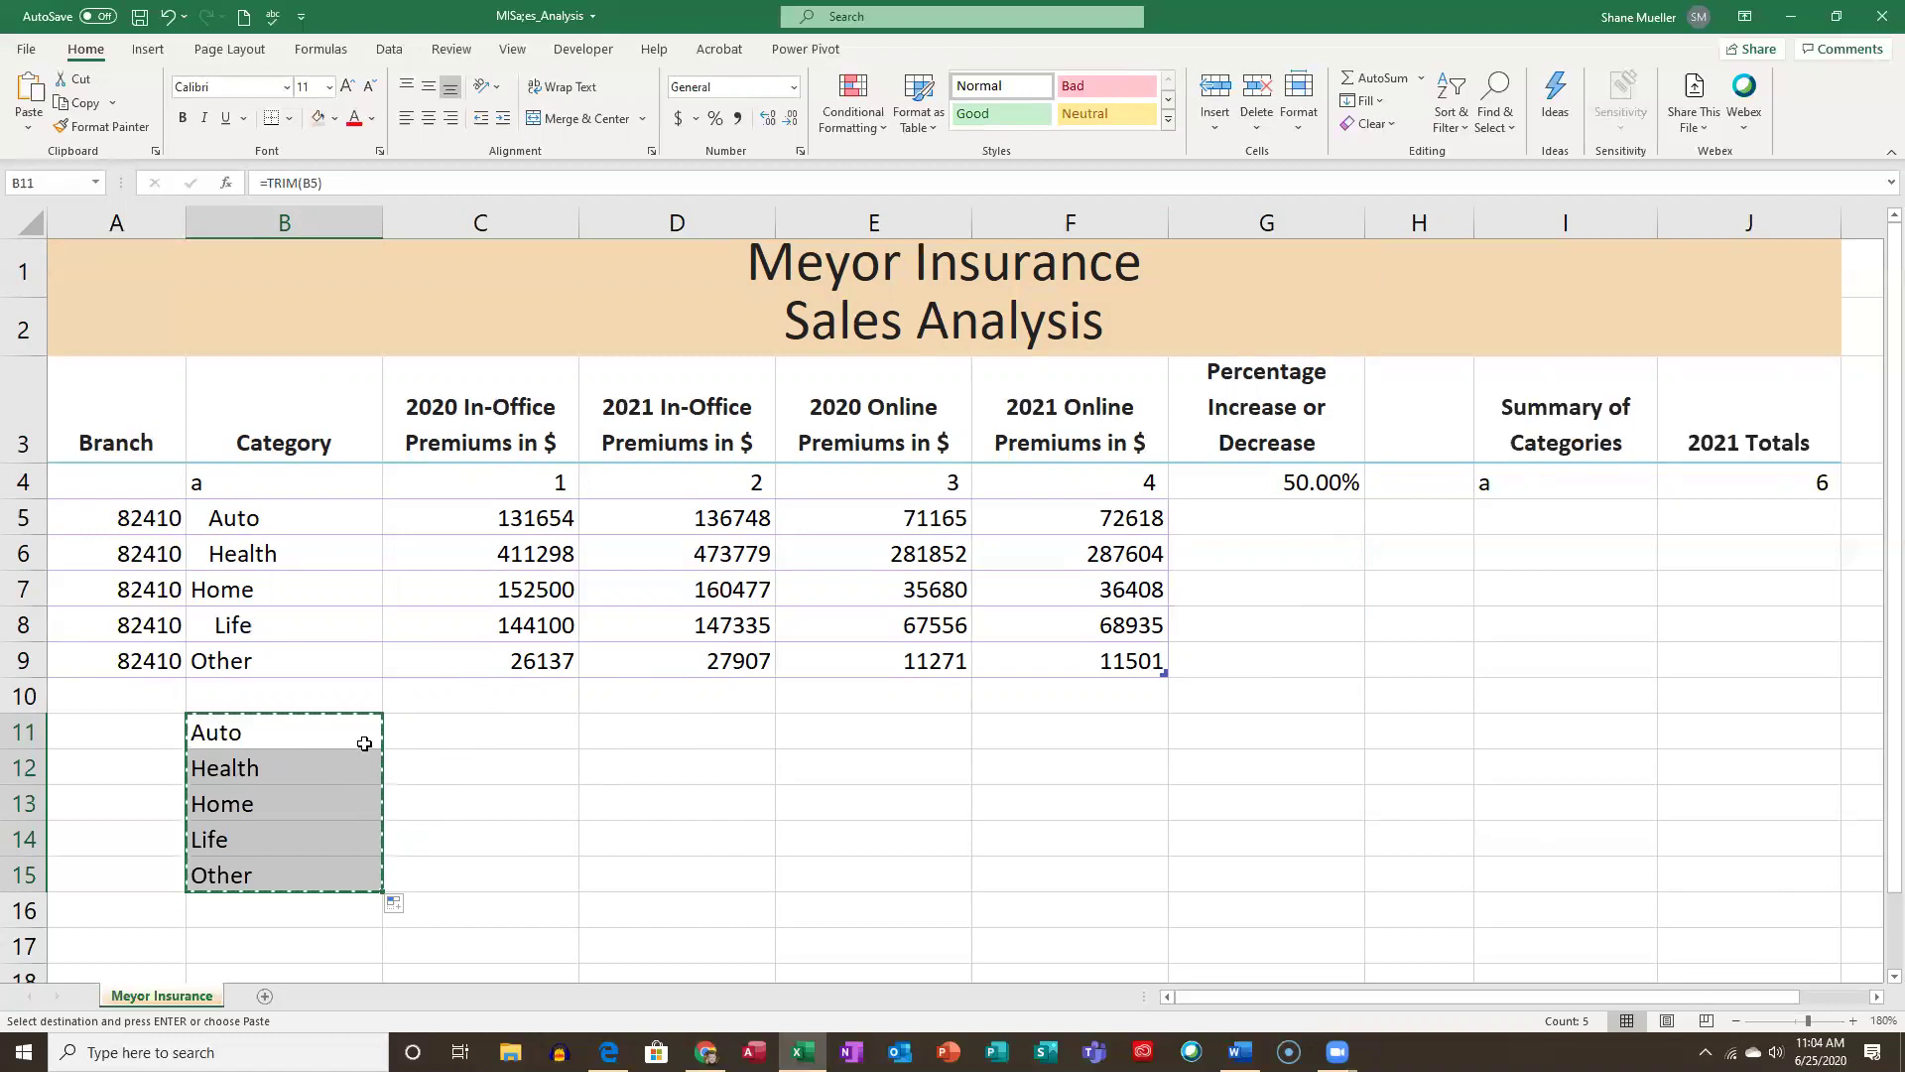
pyautogui.click(523, 734)
pyautogui.moveTo(295, 730); pyautogui.dragTo(281, 873)
pyautogui.rightClick(290, 518)
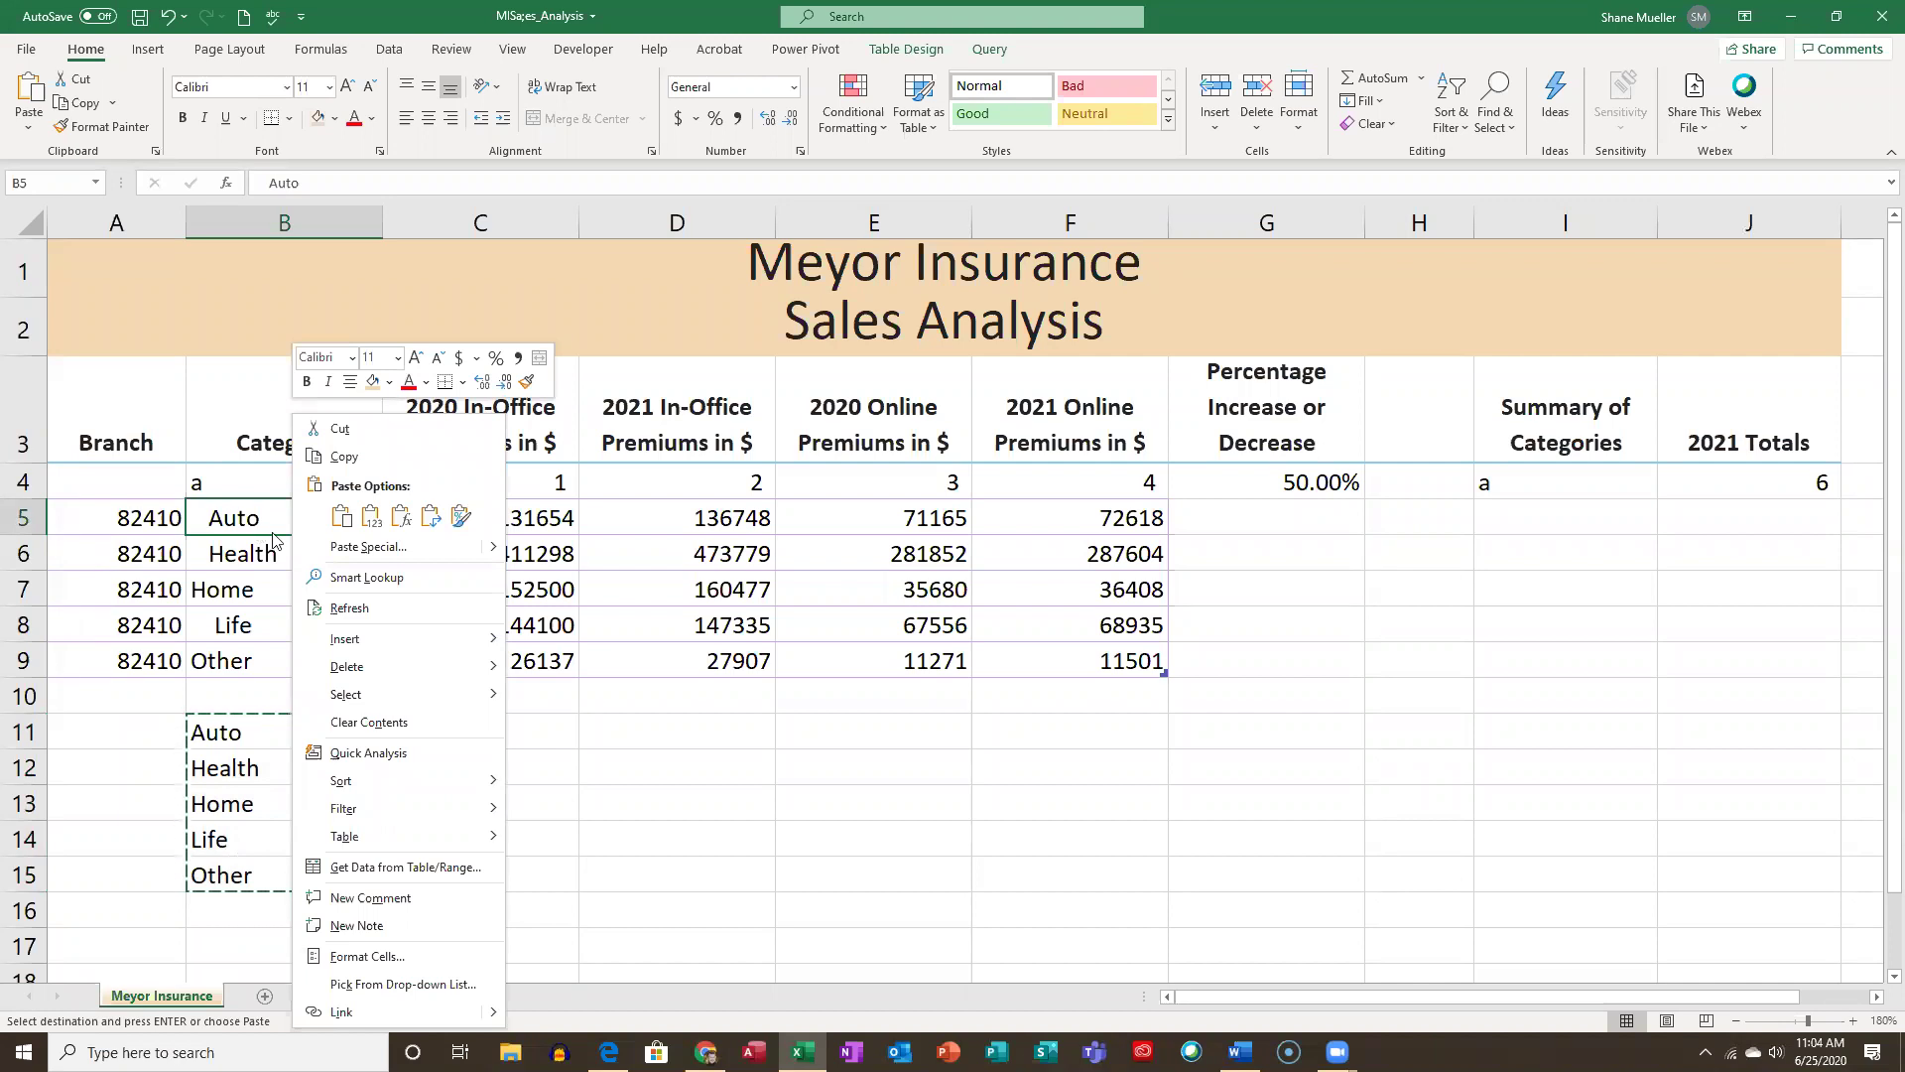
pyautogui.click(372, 516)
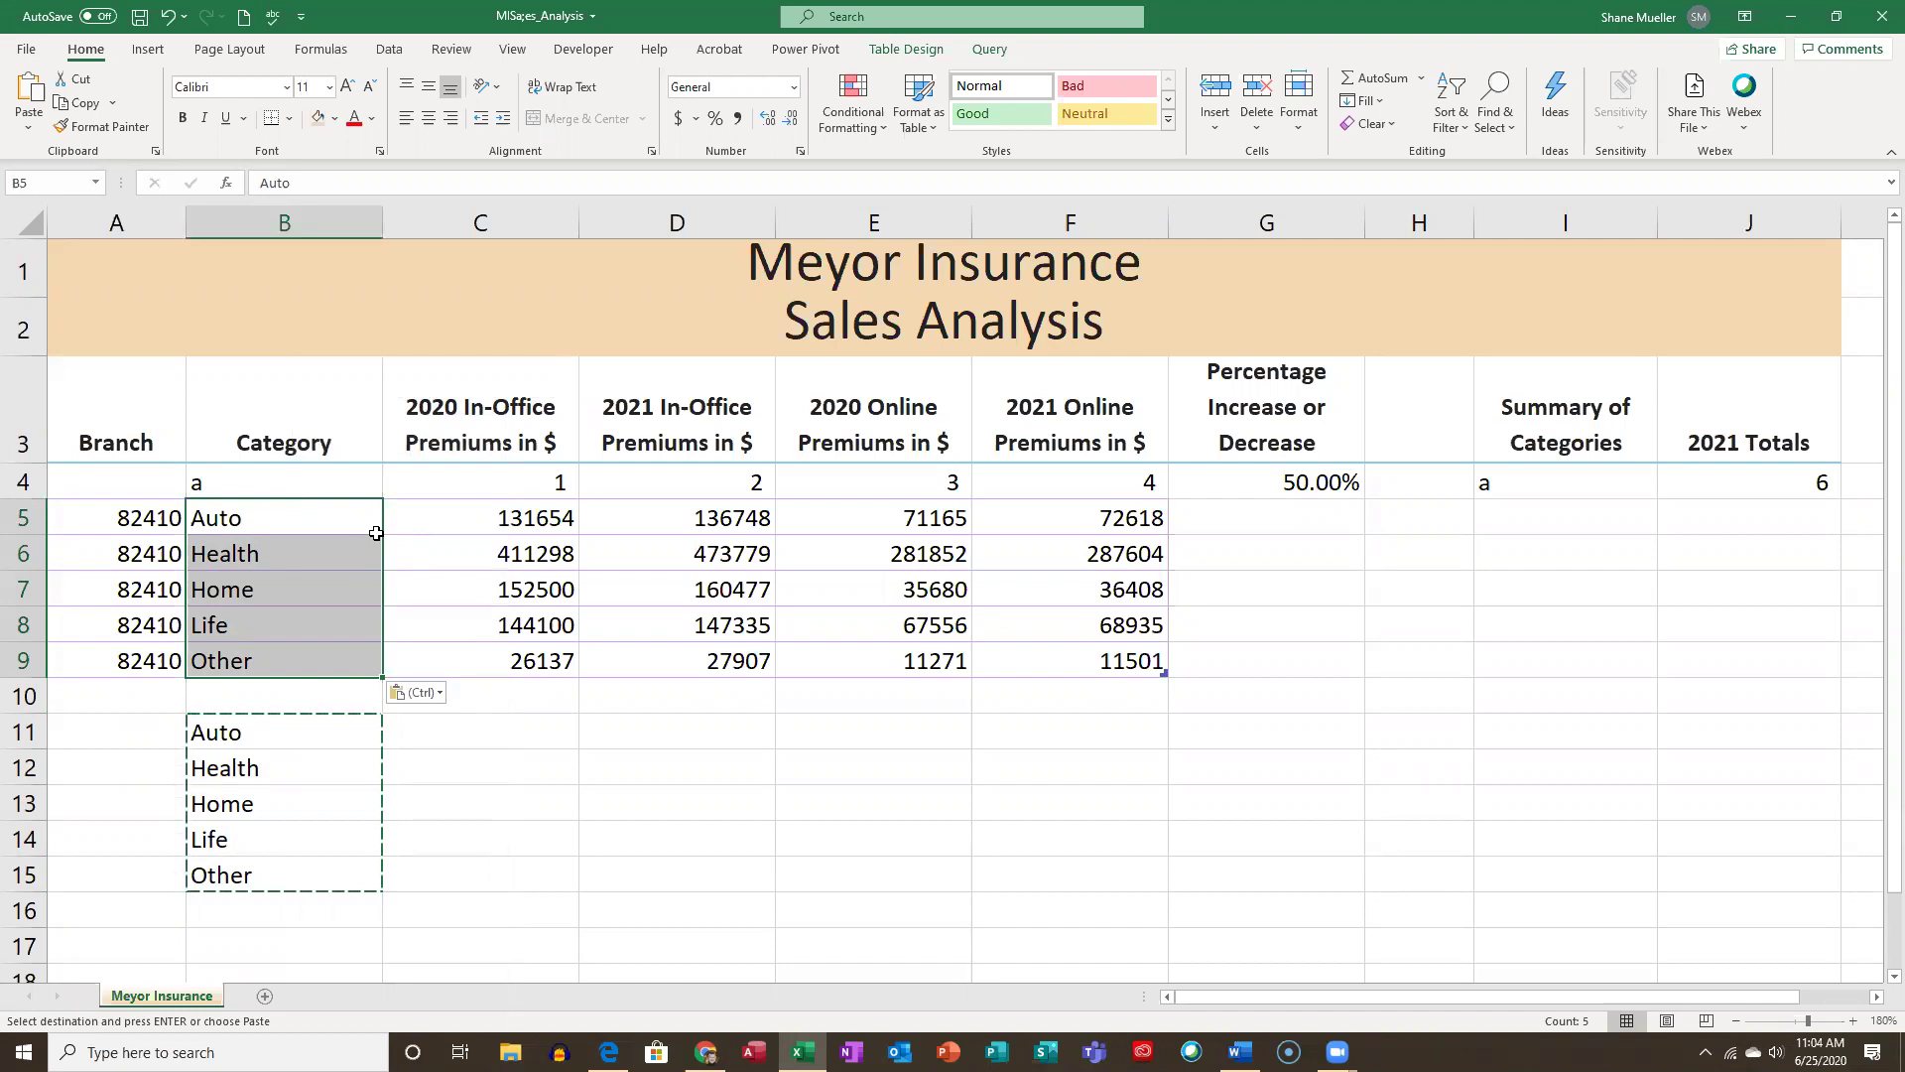
# Clear the temporary TRIM formulas from B11:B15 and save the workbook with cell A10 selected.
pyautogui.moveTo(268, 734); pyautogui.dragTo(288, 871)
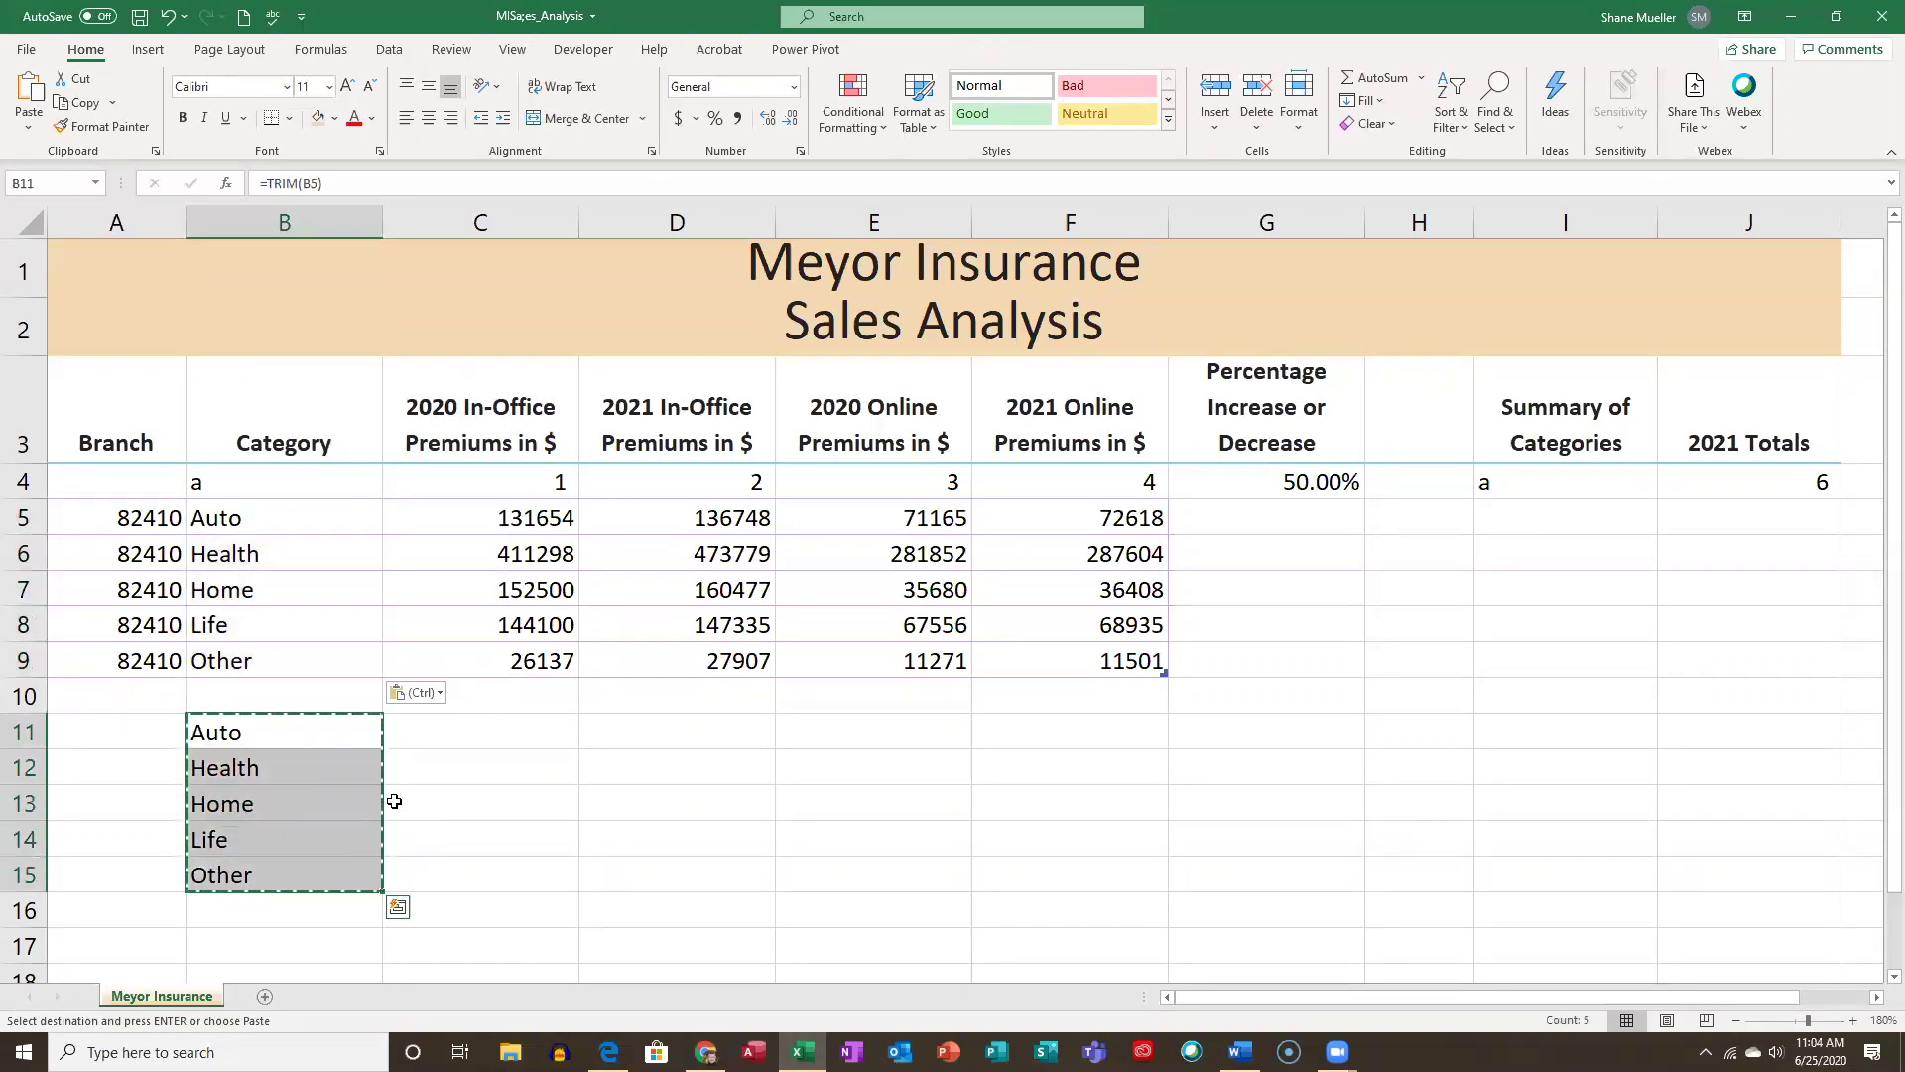
pyautogui.press('Delete')
pyautogui.click(277, 695)
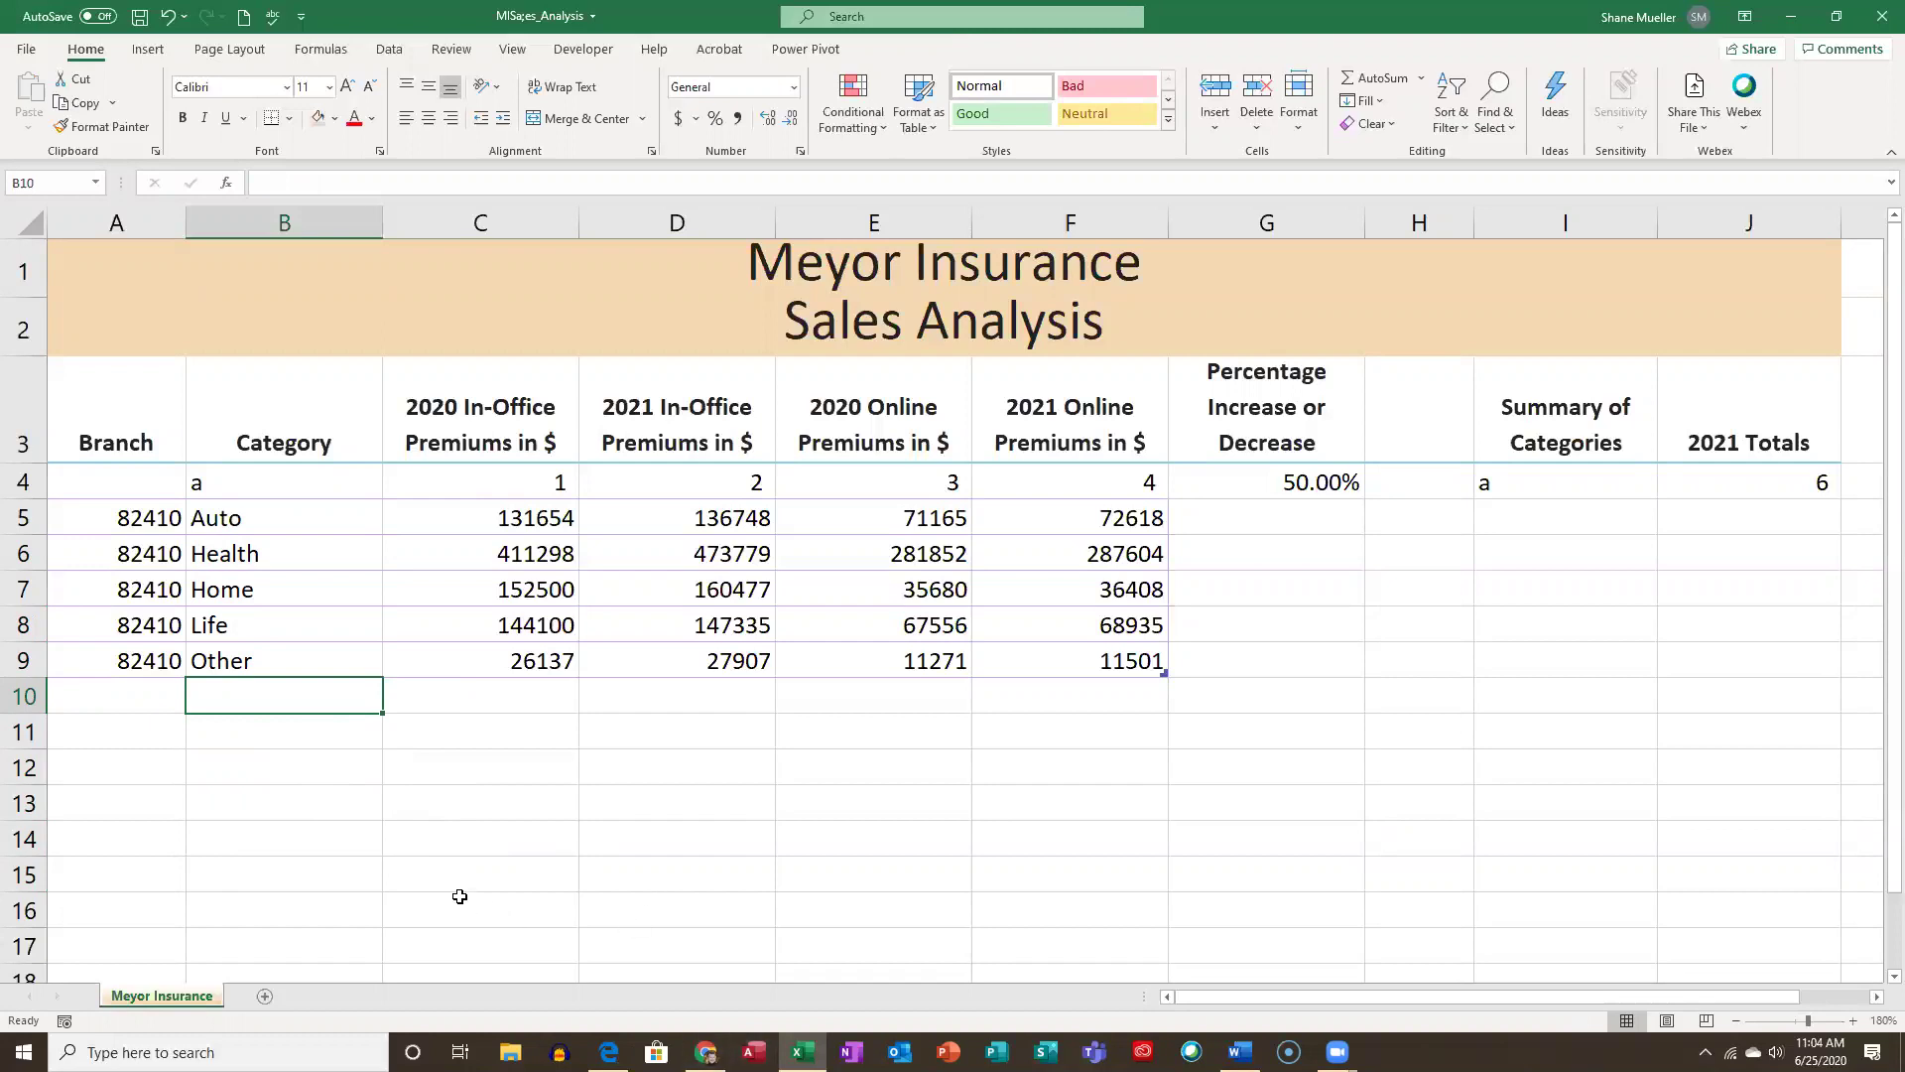
pyautogui.click(132, 698)
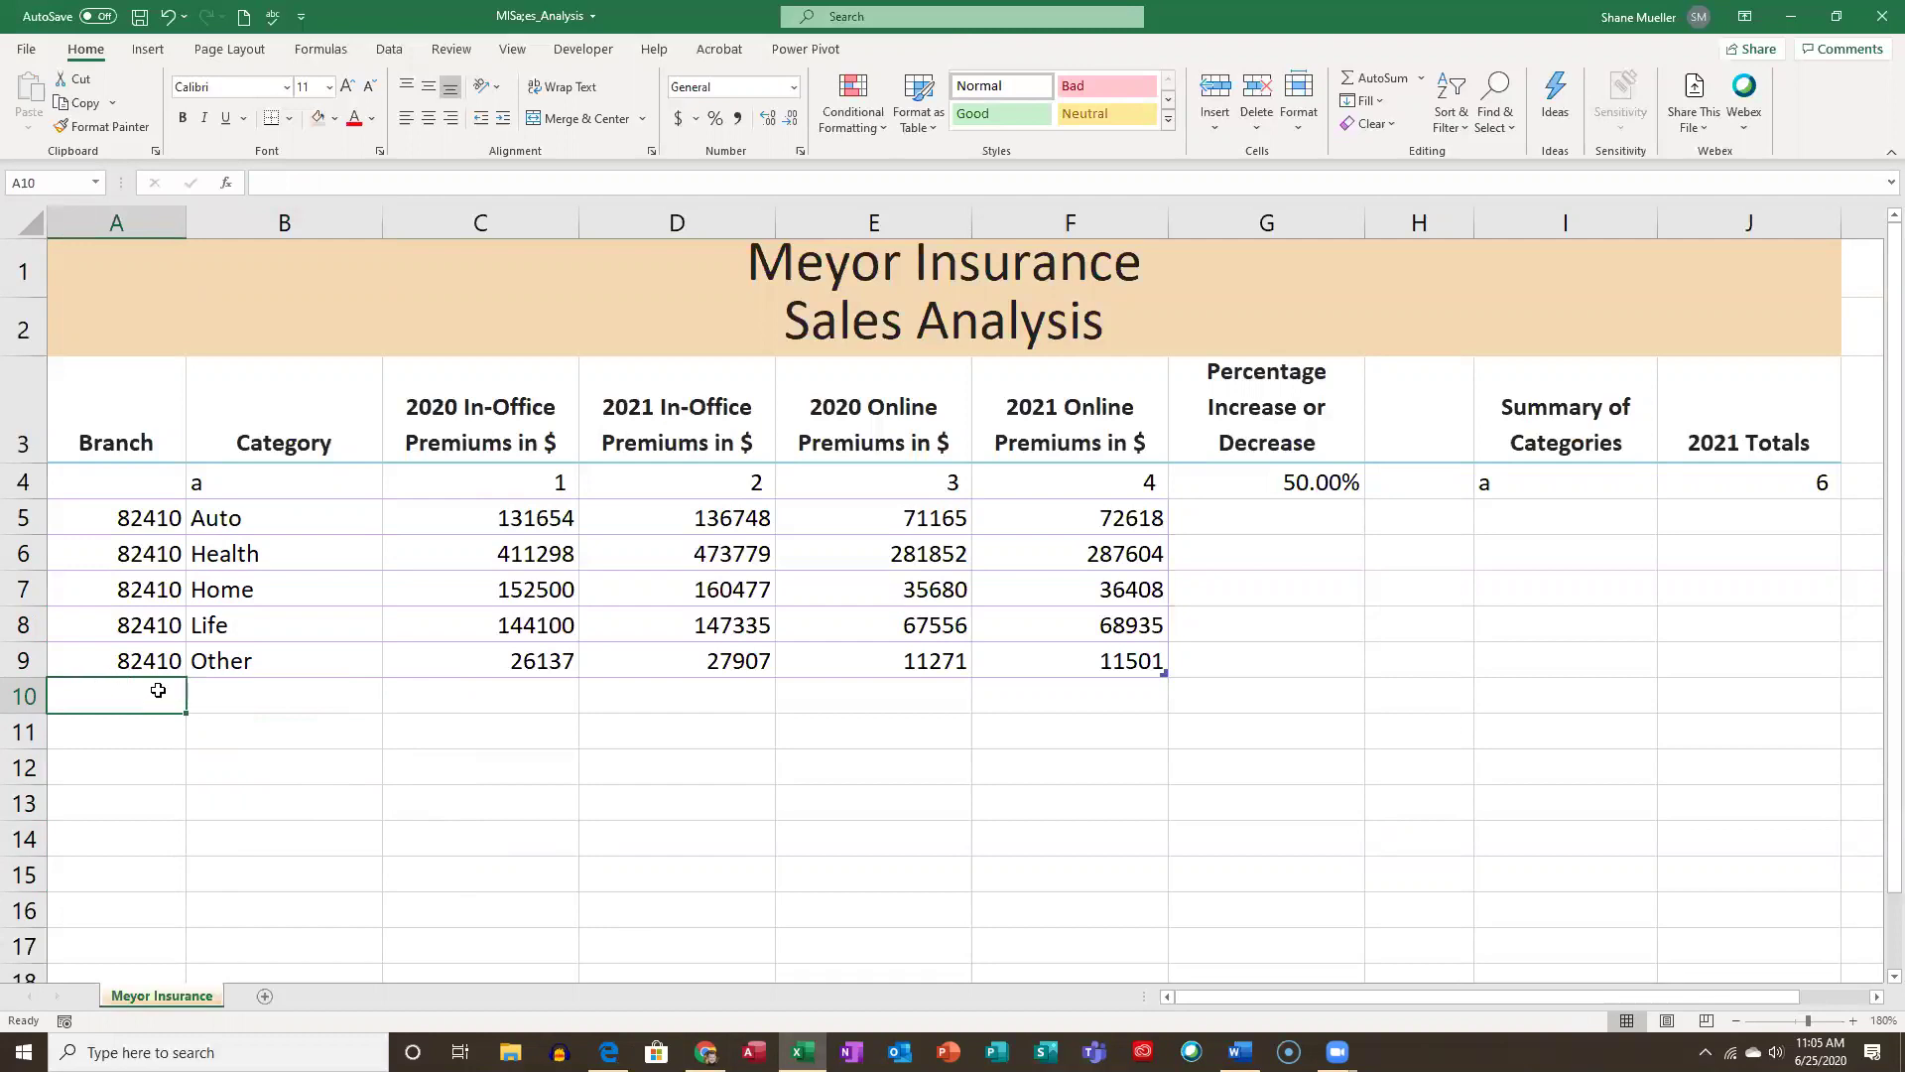
pyautogui.click(142, 28)
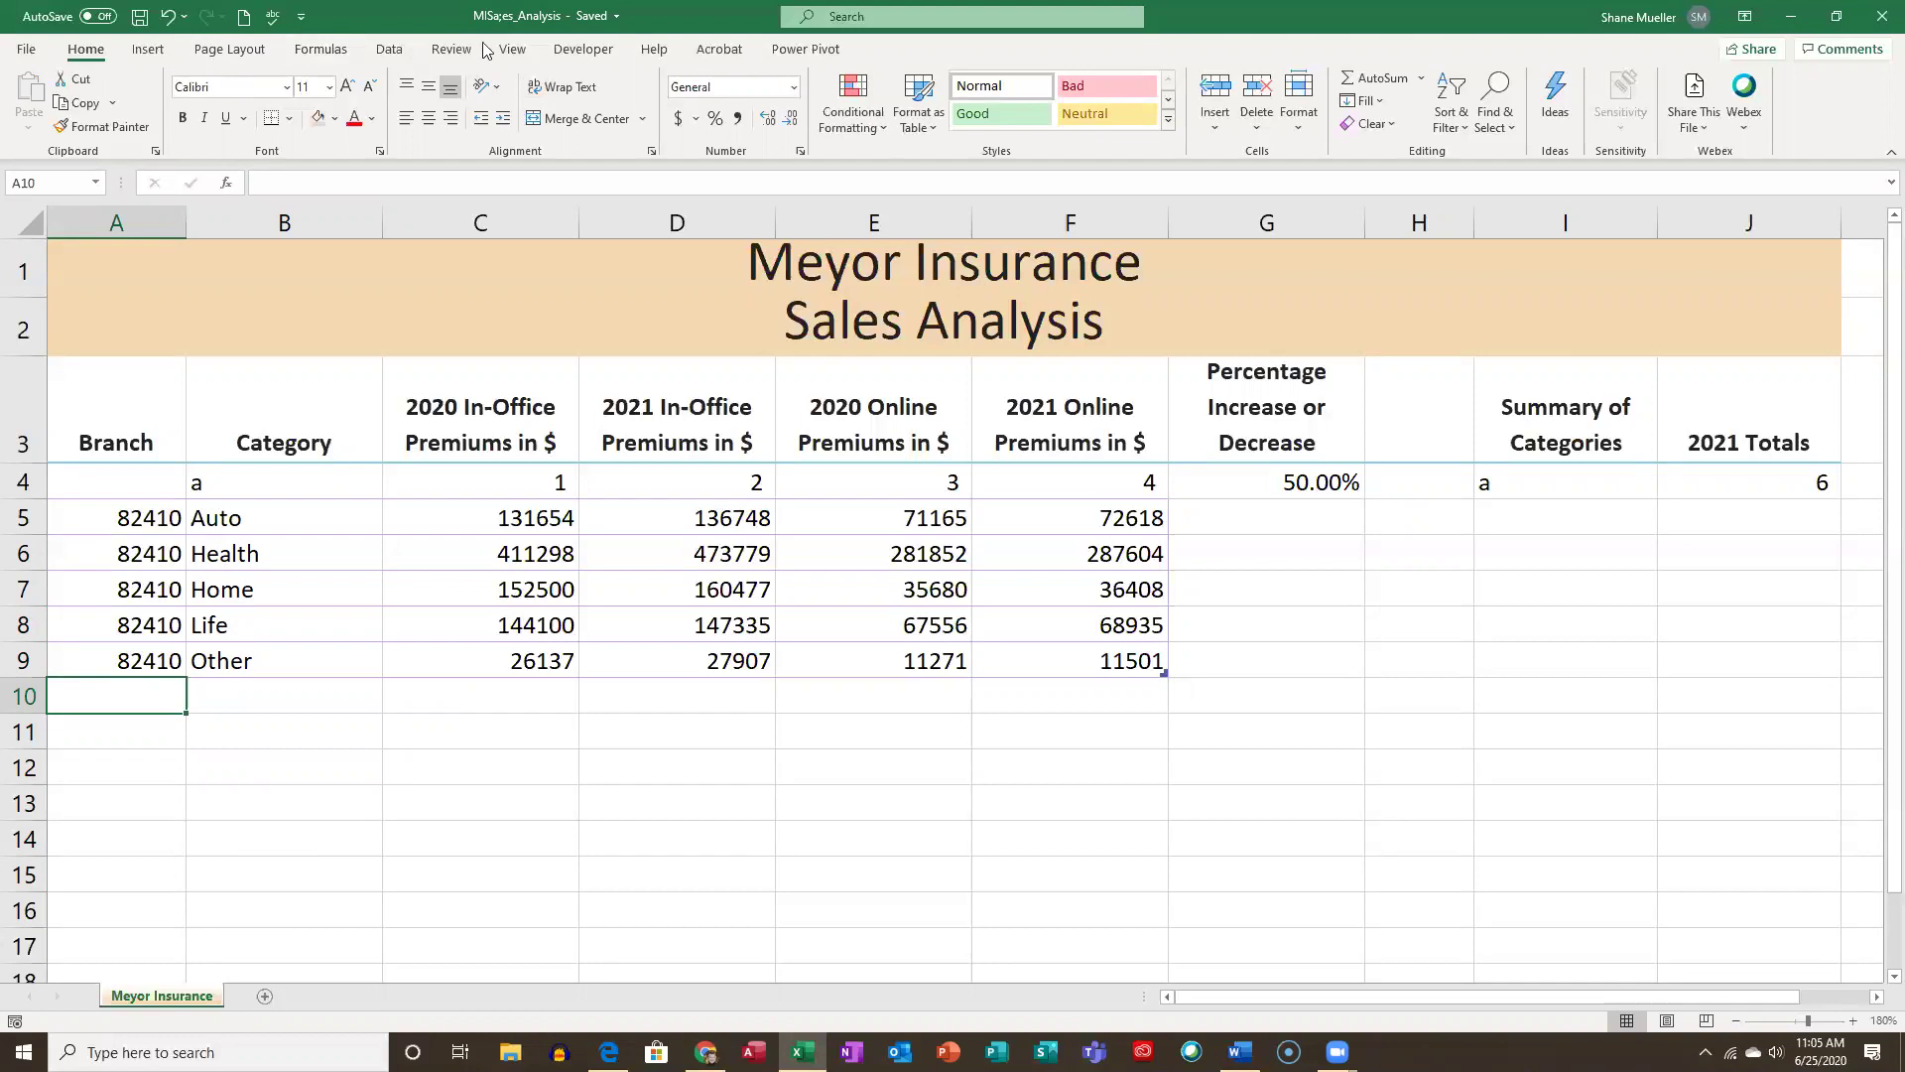
# Start an import from the Microsoft Access database Support_EX_7_Branch34927 in the Module 7 folder.
pyautogui.click(395, 51)
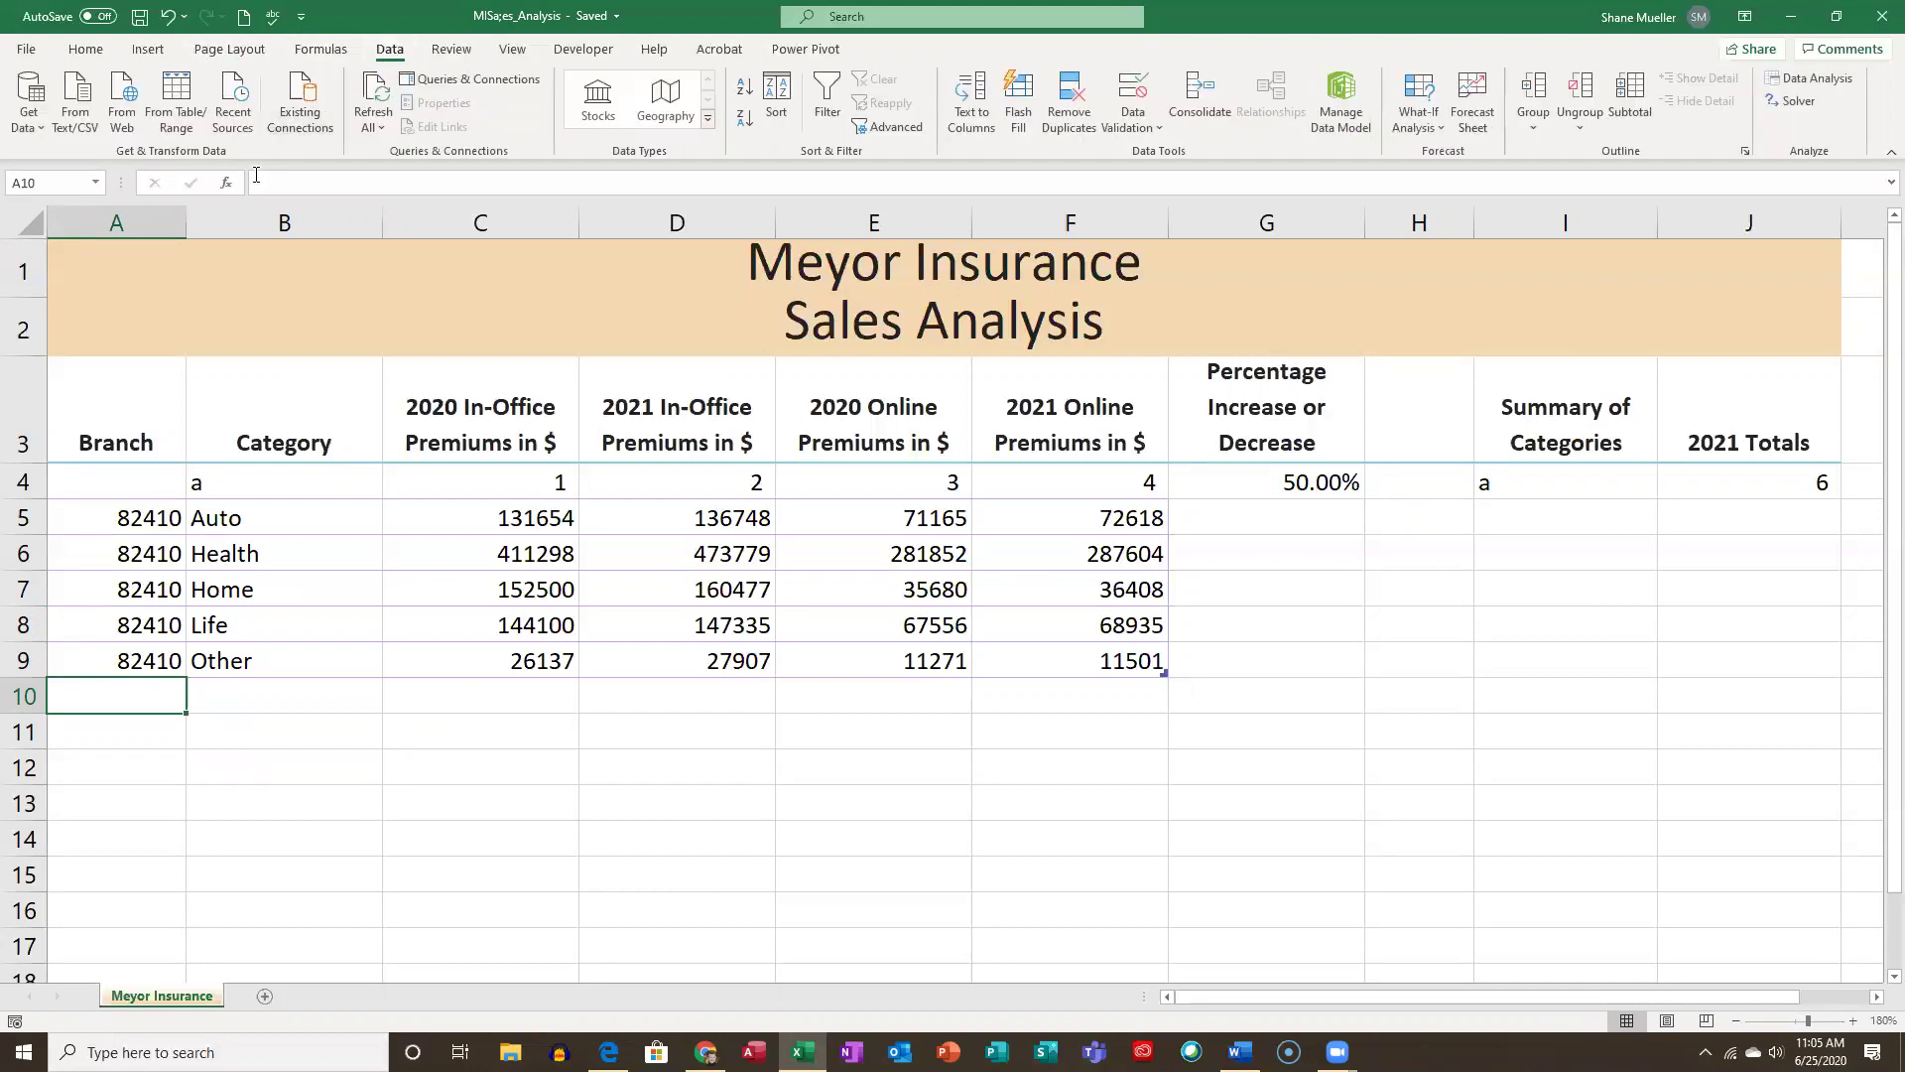
pyautogui.click(43, 130)
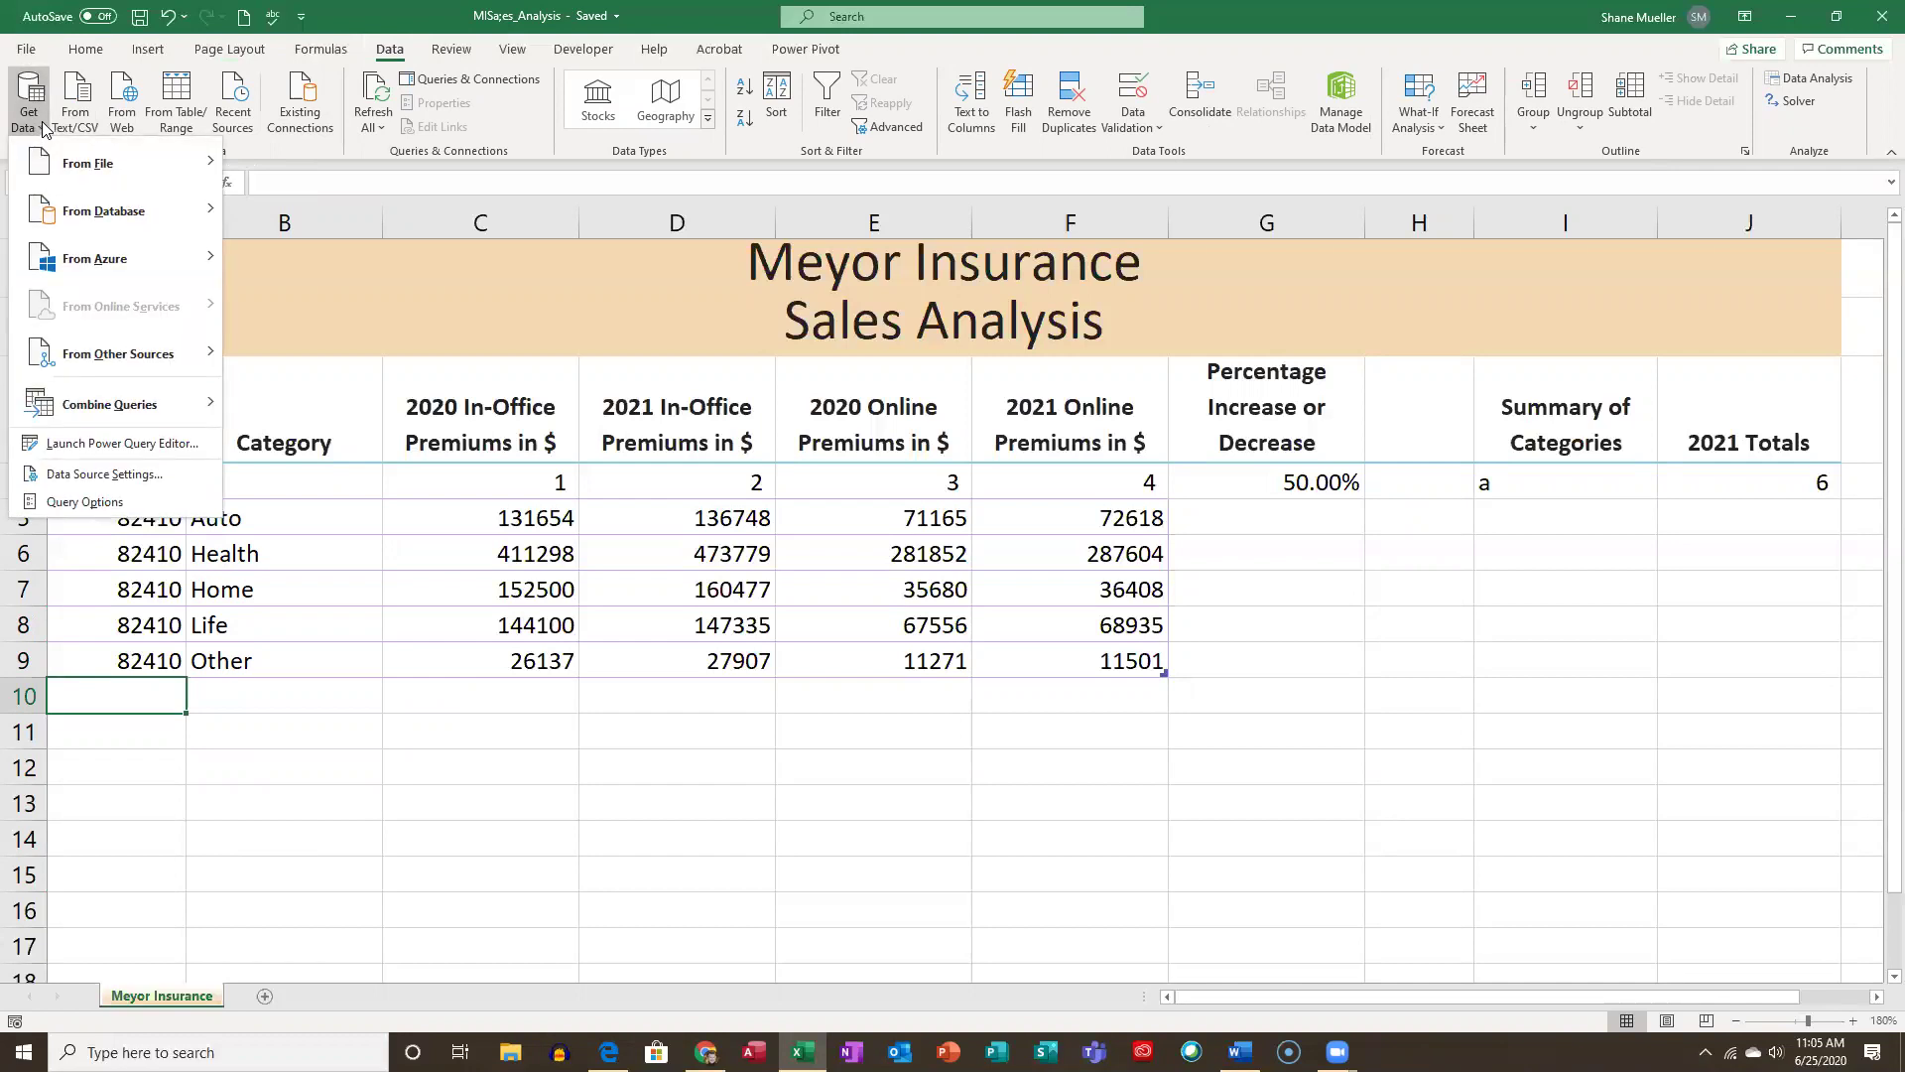
pyautogui.moveTo(129, 223)
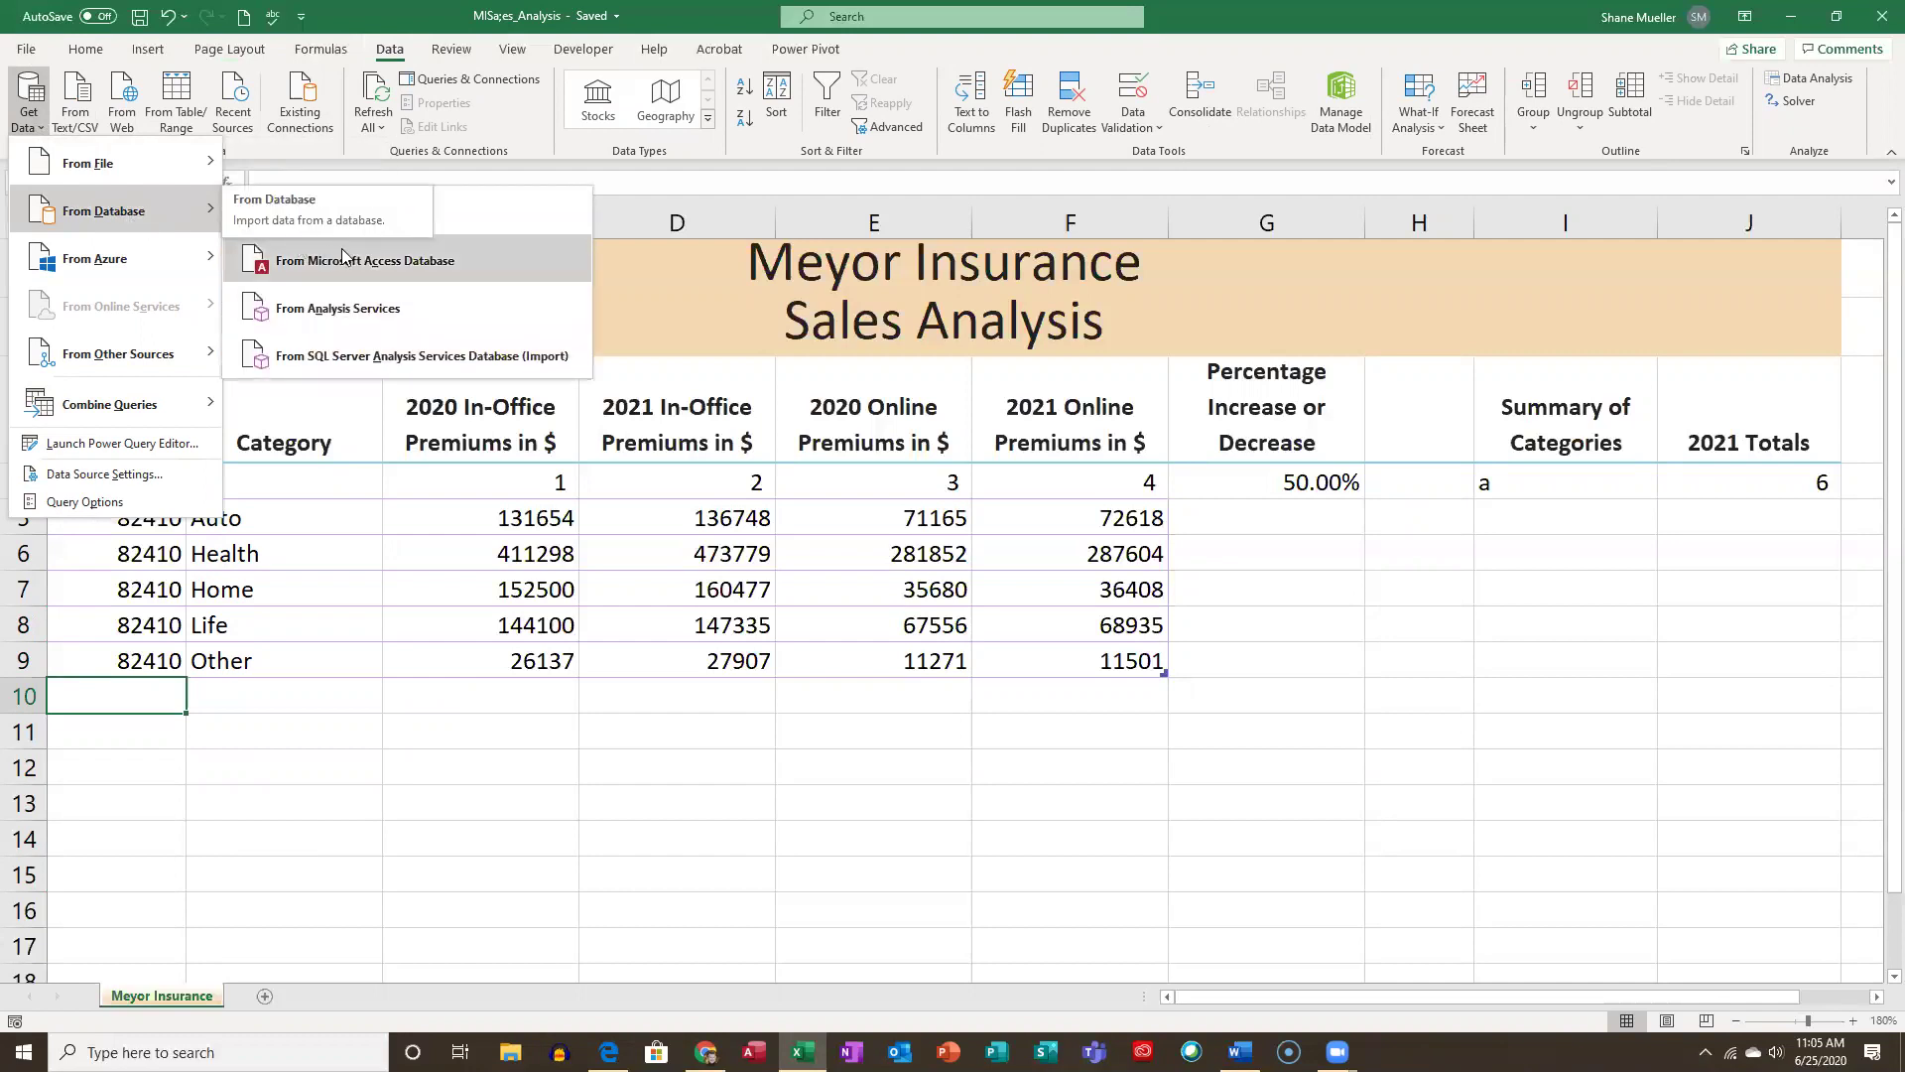
pyautogui.click(445, 263)
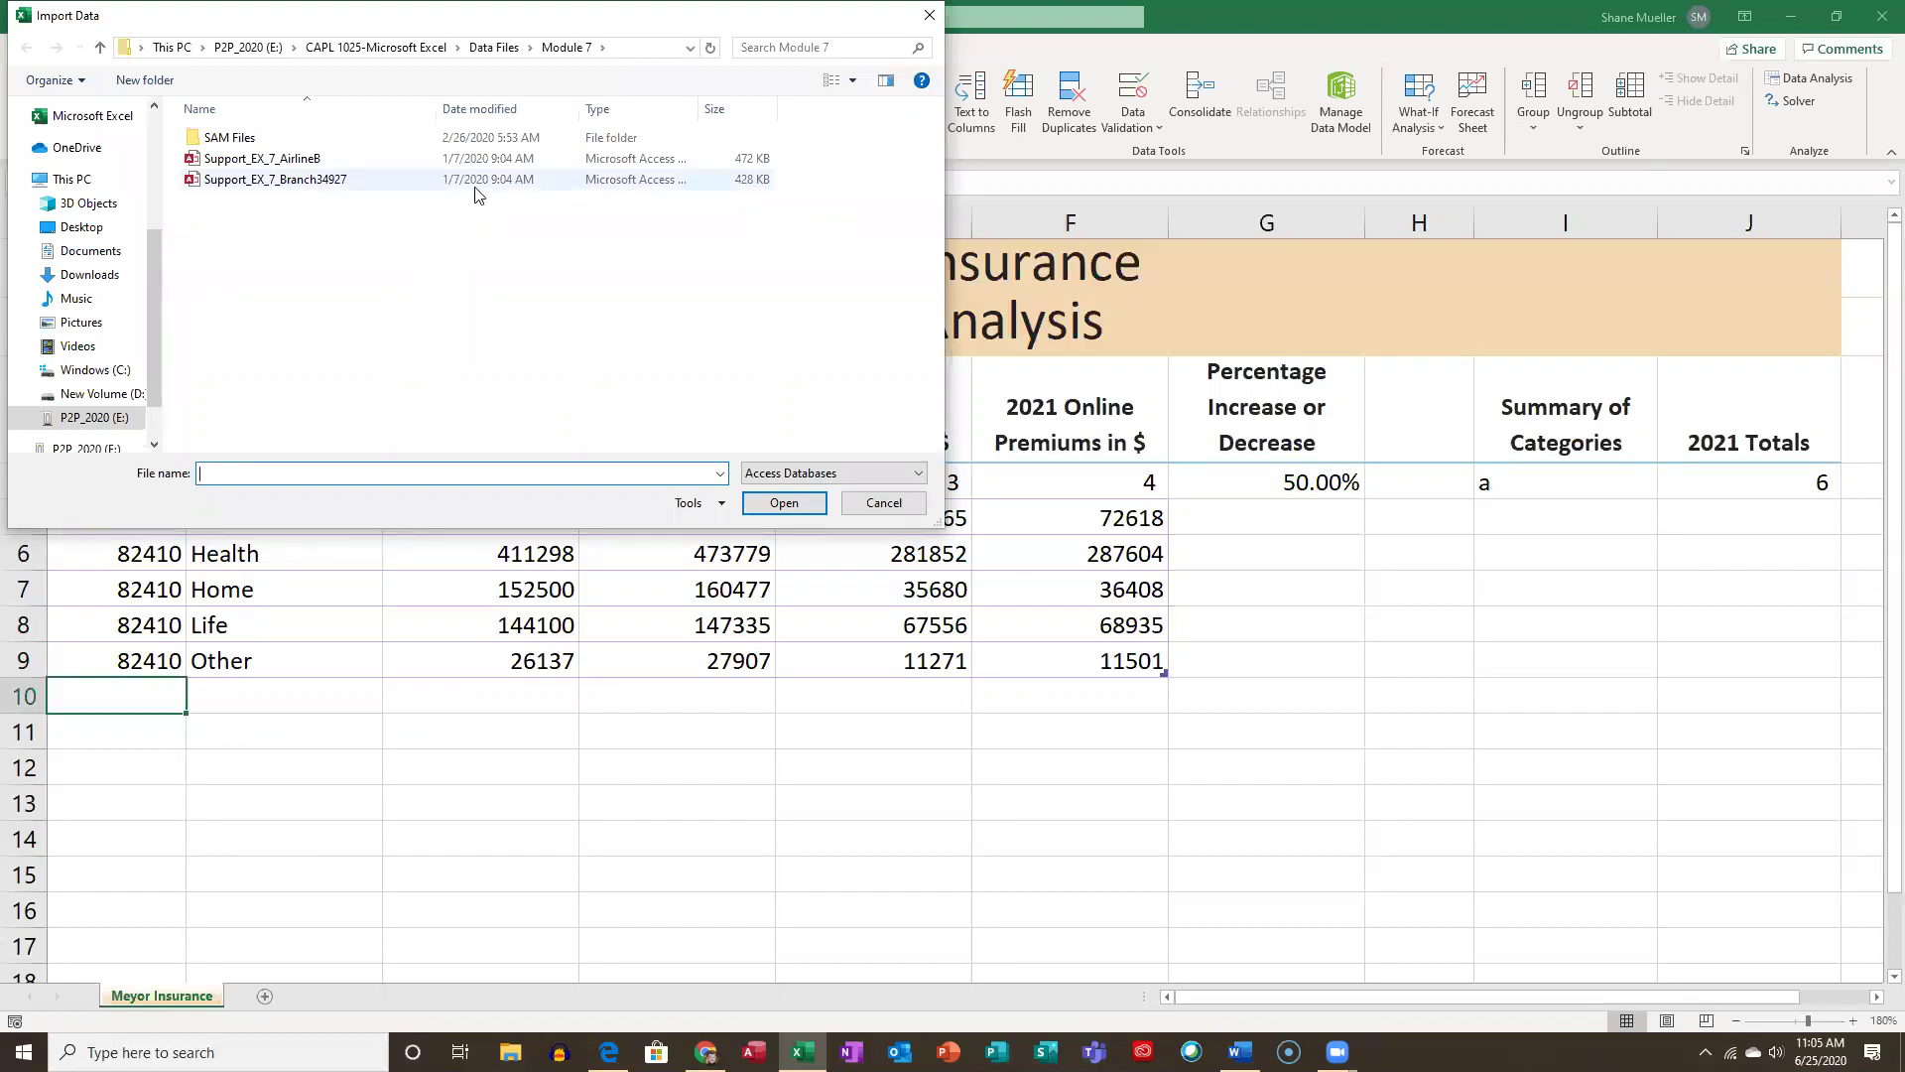
pyautogui.click(310, 187)
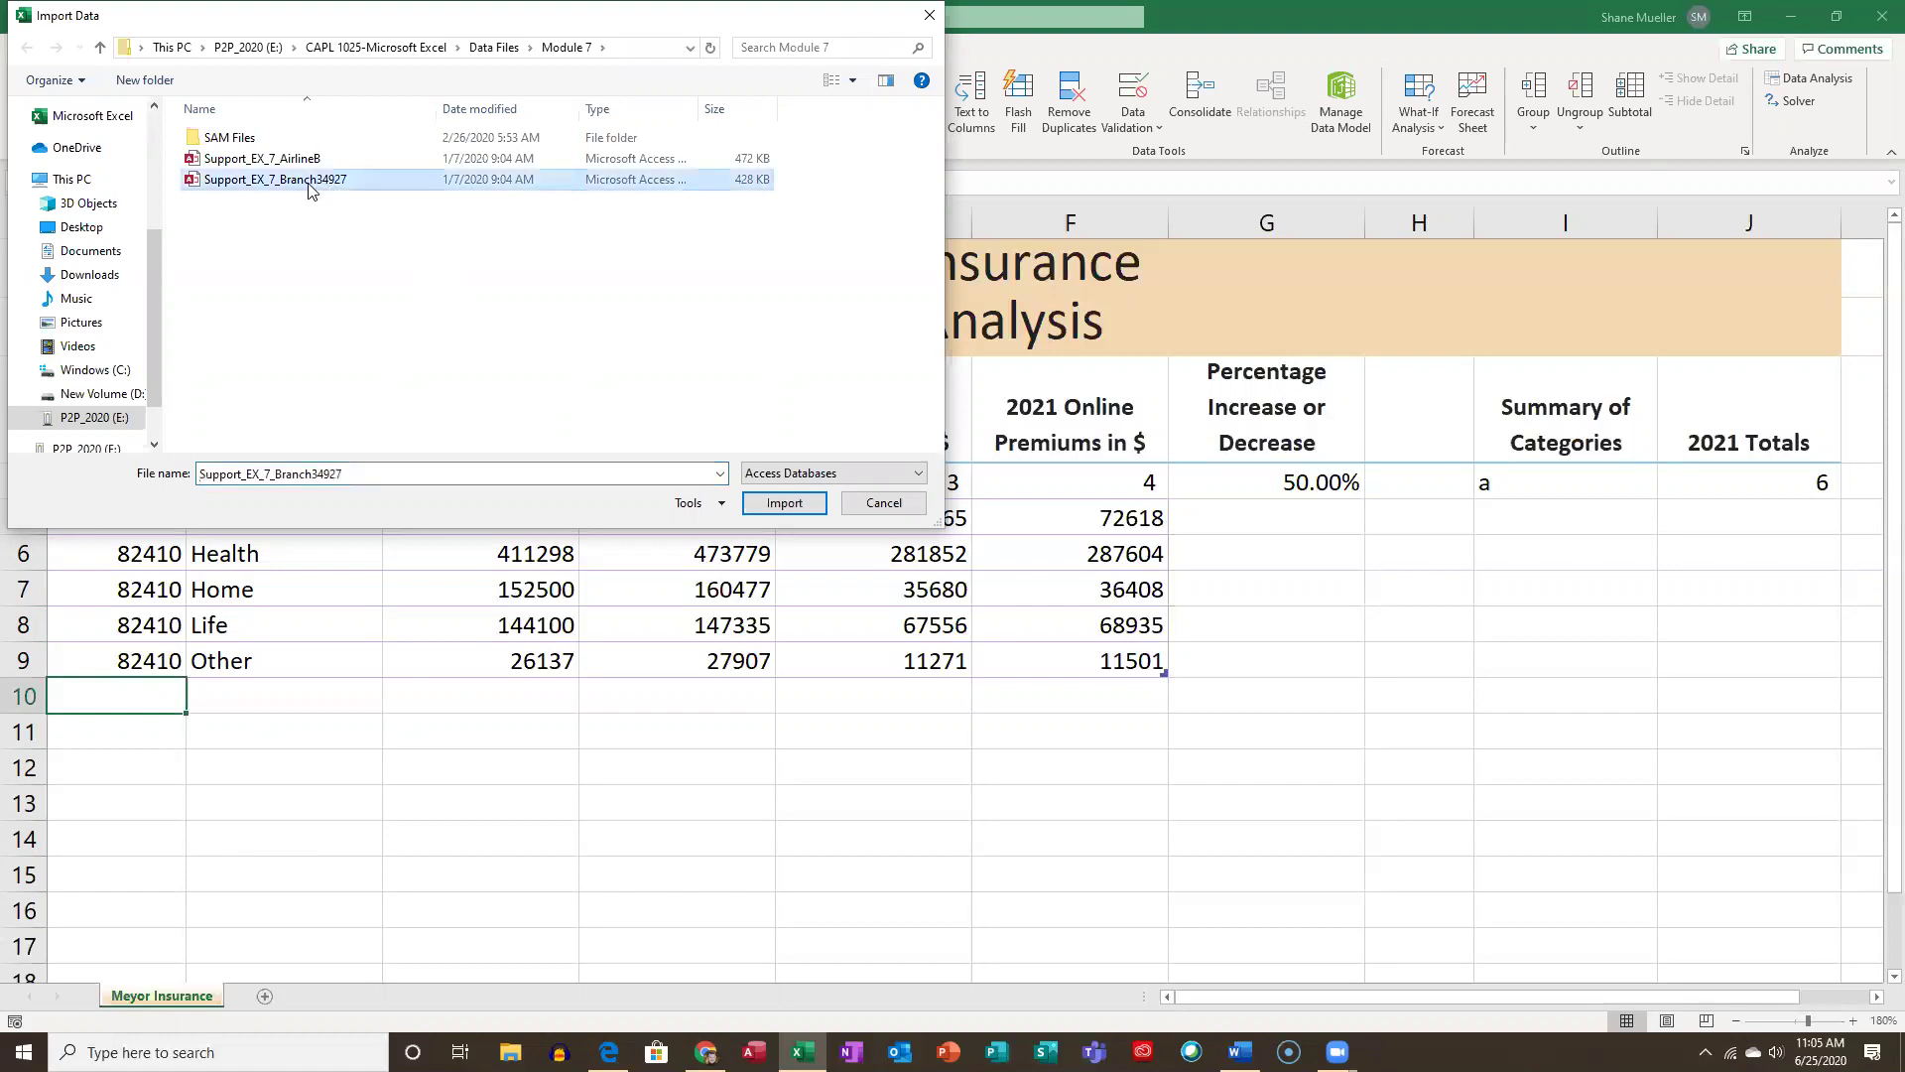
pyautogui.click(781, 506)
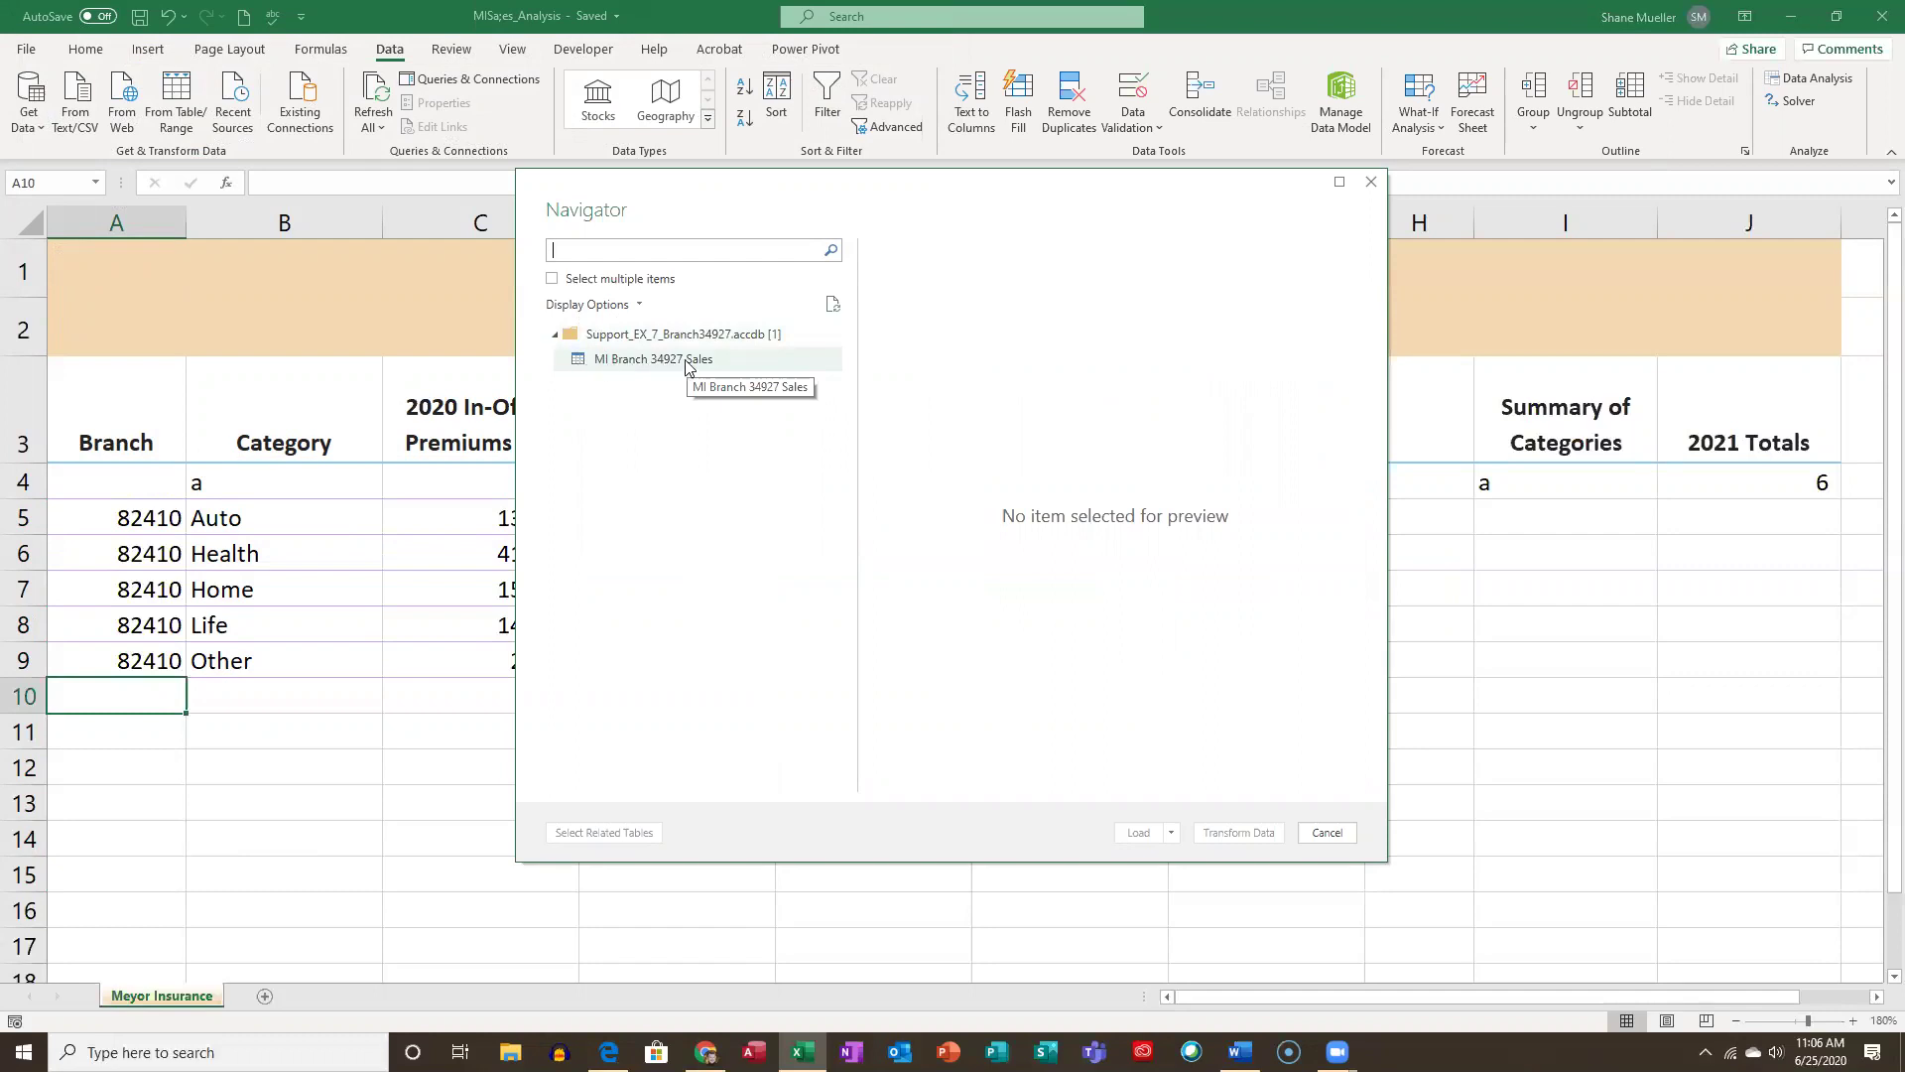
# Preview the MI Branch 34927 Sales table and open it in the Power Query Editor for transforming.
pyautogui.click(628, 365)
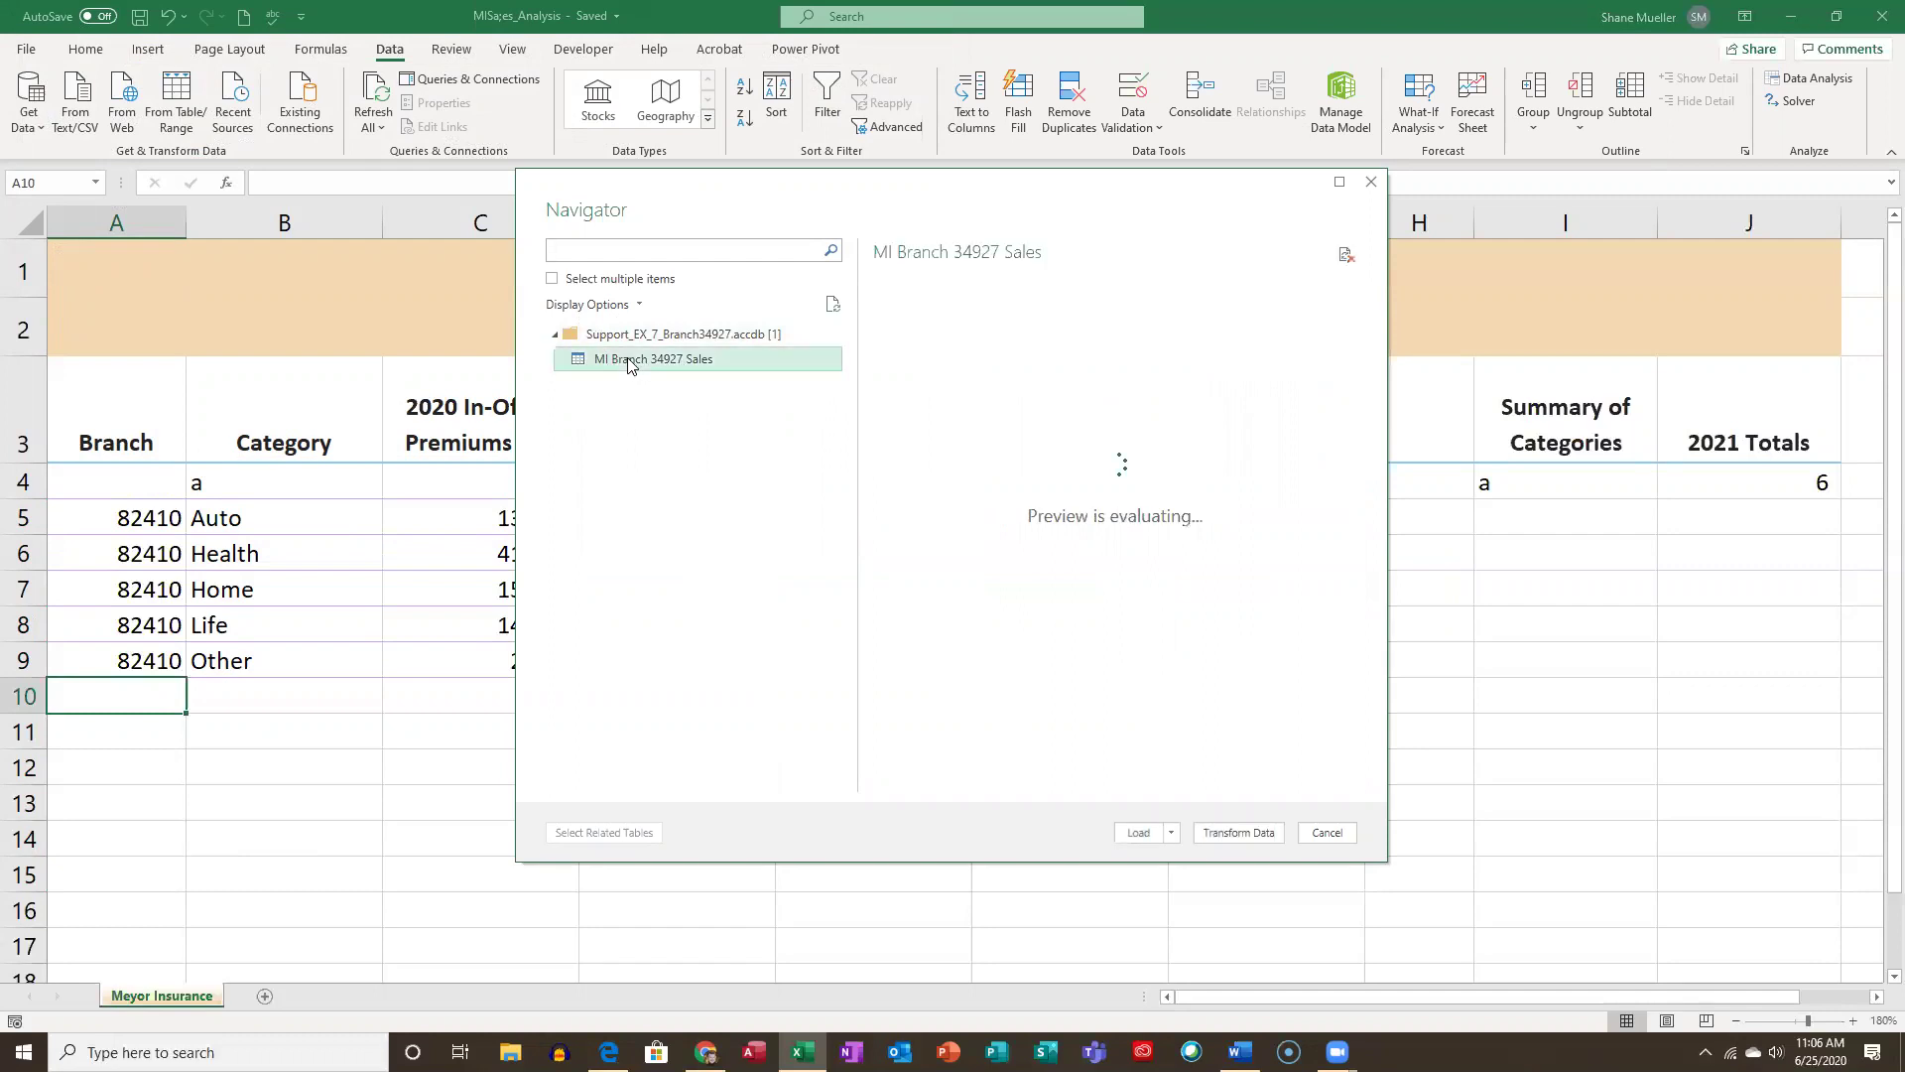
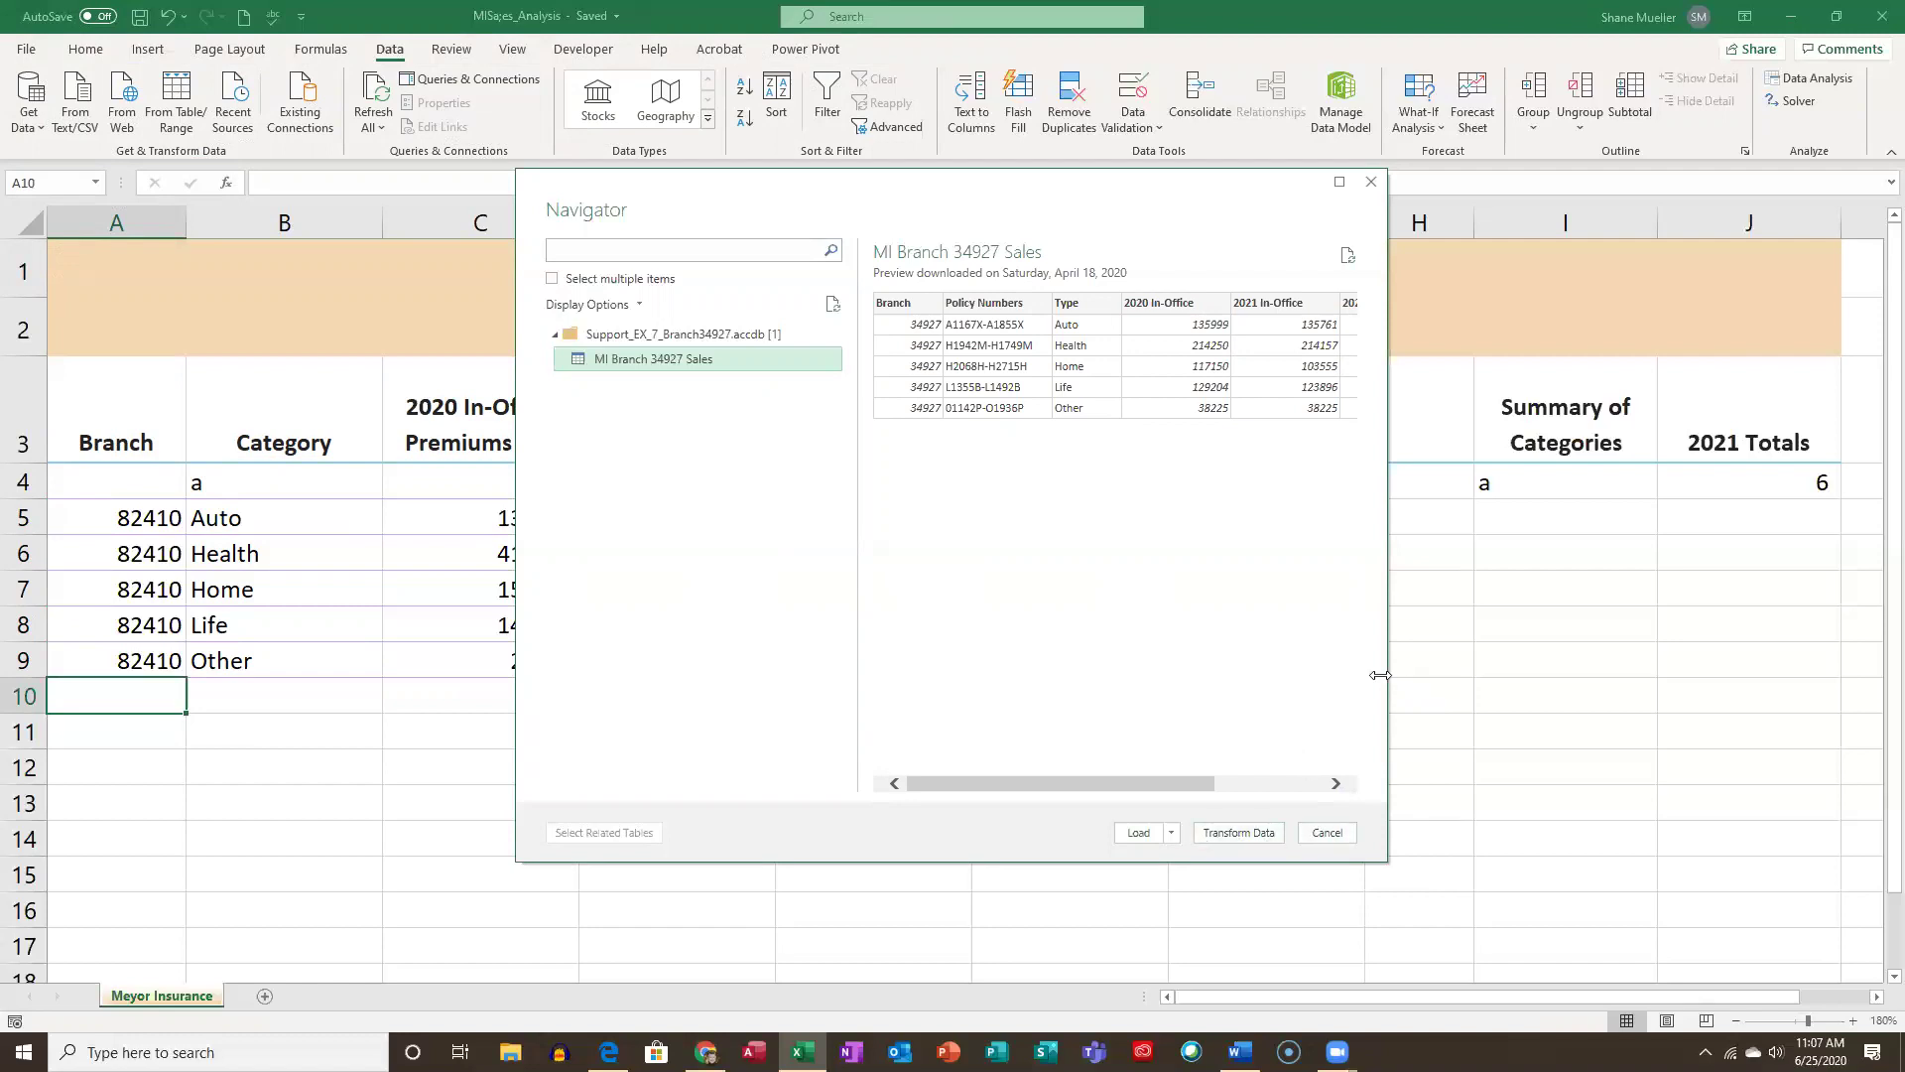
pyautogui.moveTo(1380, 675); pyautogui.dragTo(1722, 689)
pyautogui.click(1584, 833)
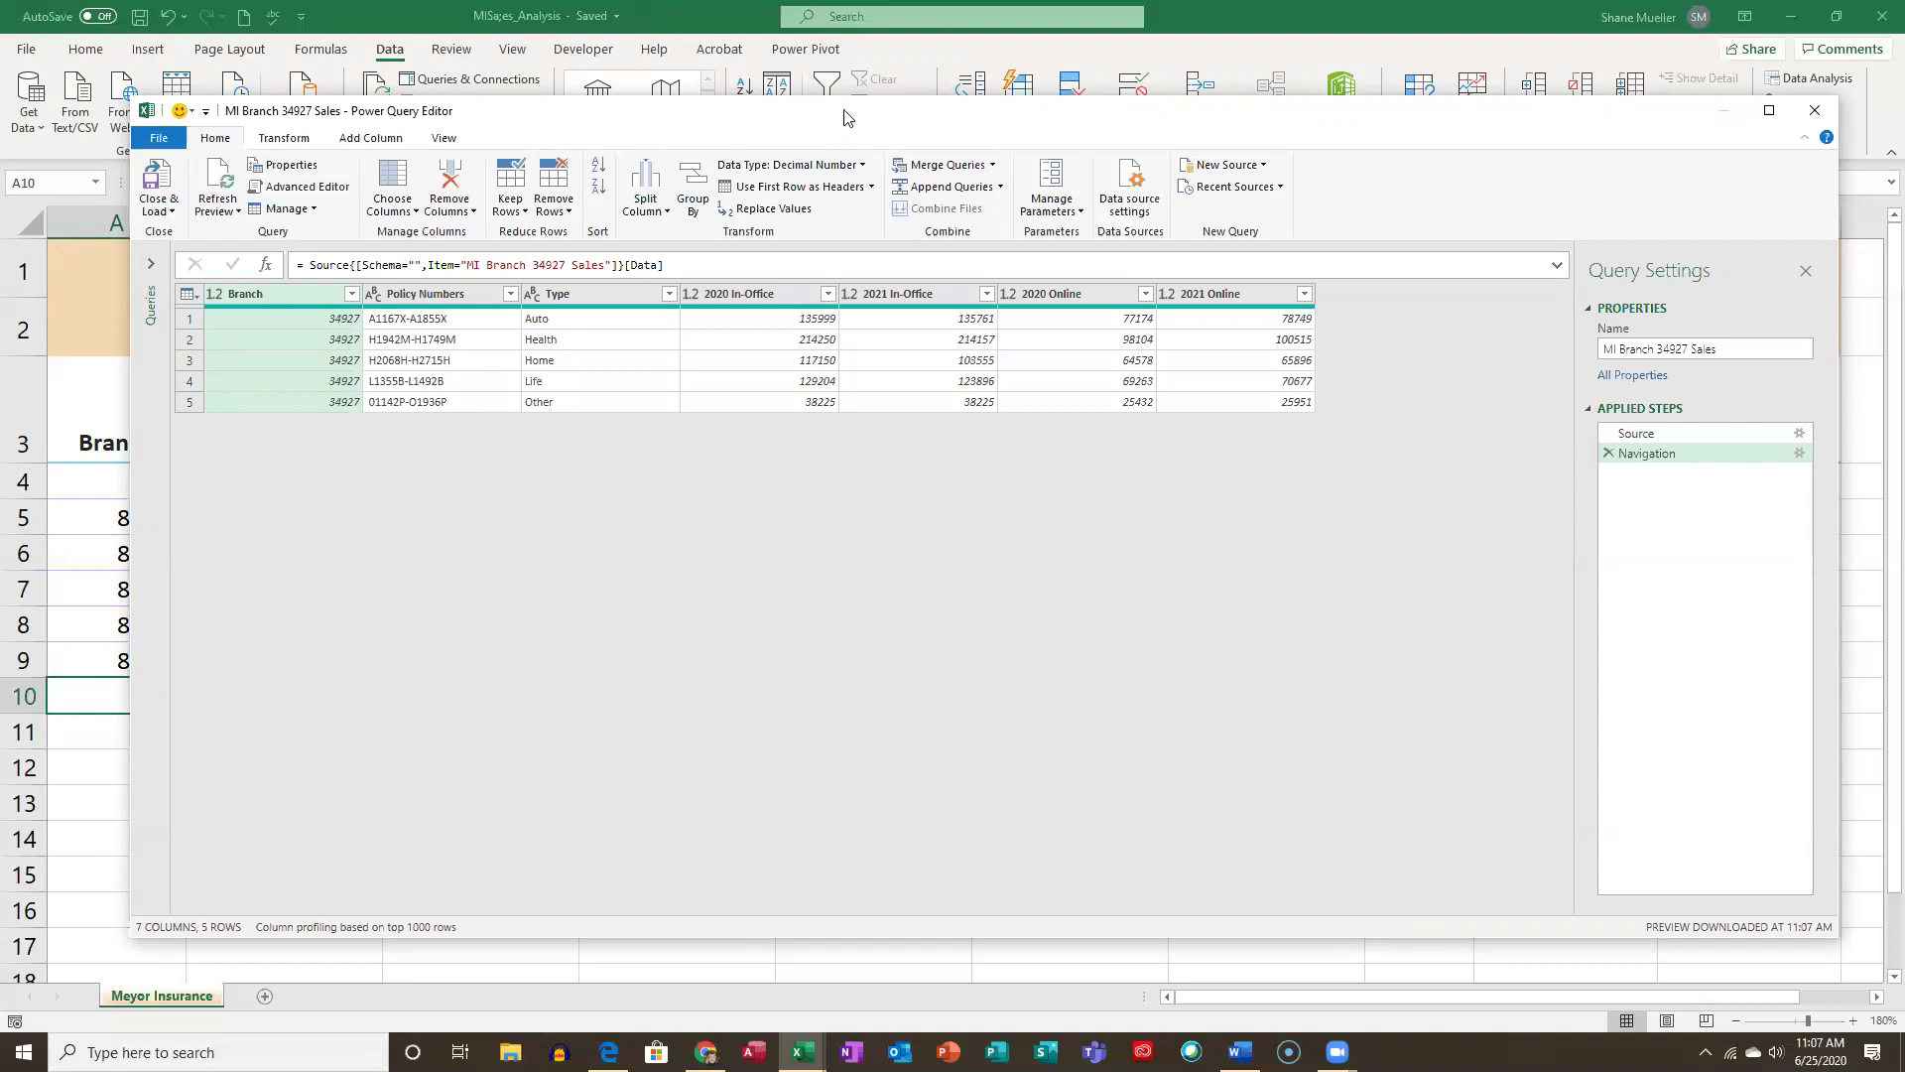
# Remove the Policy Numbers column from the MI Branch 34927 Sales query and load the result into the workbook.
pyautogui.moveTo(845, 117); pyautogui.dragTo(1404, 114)
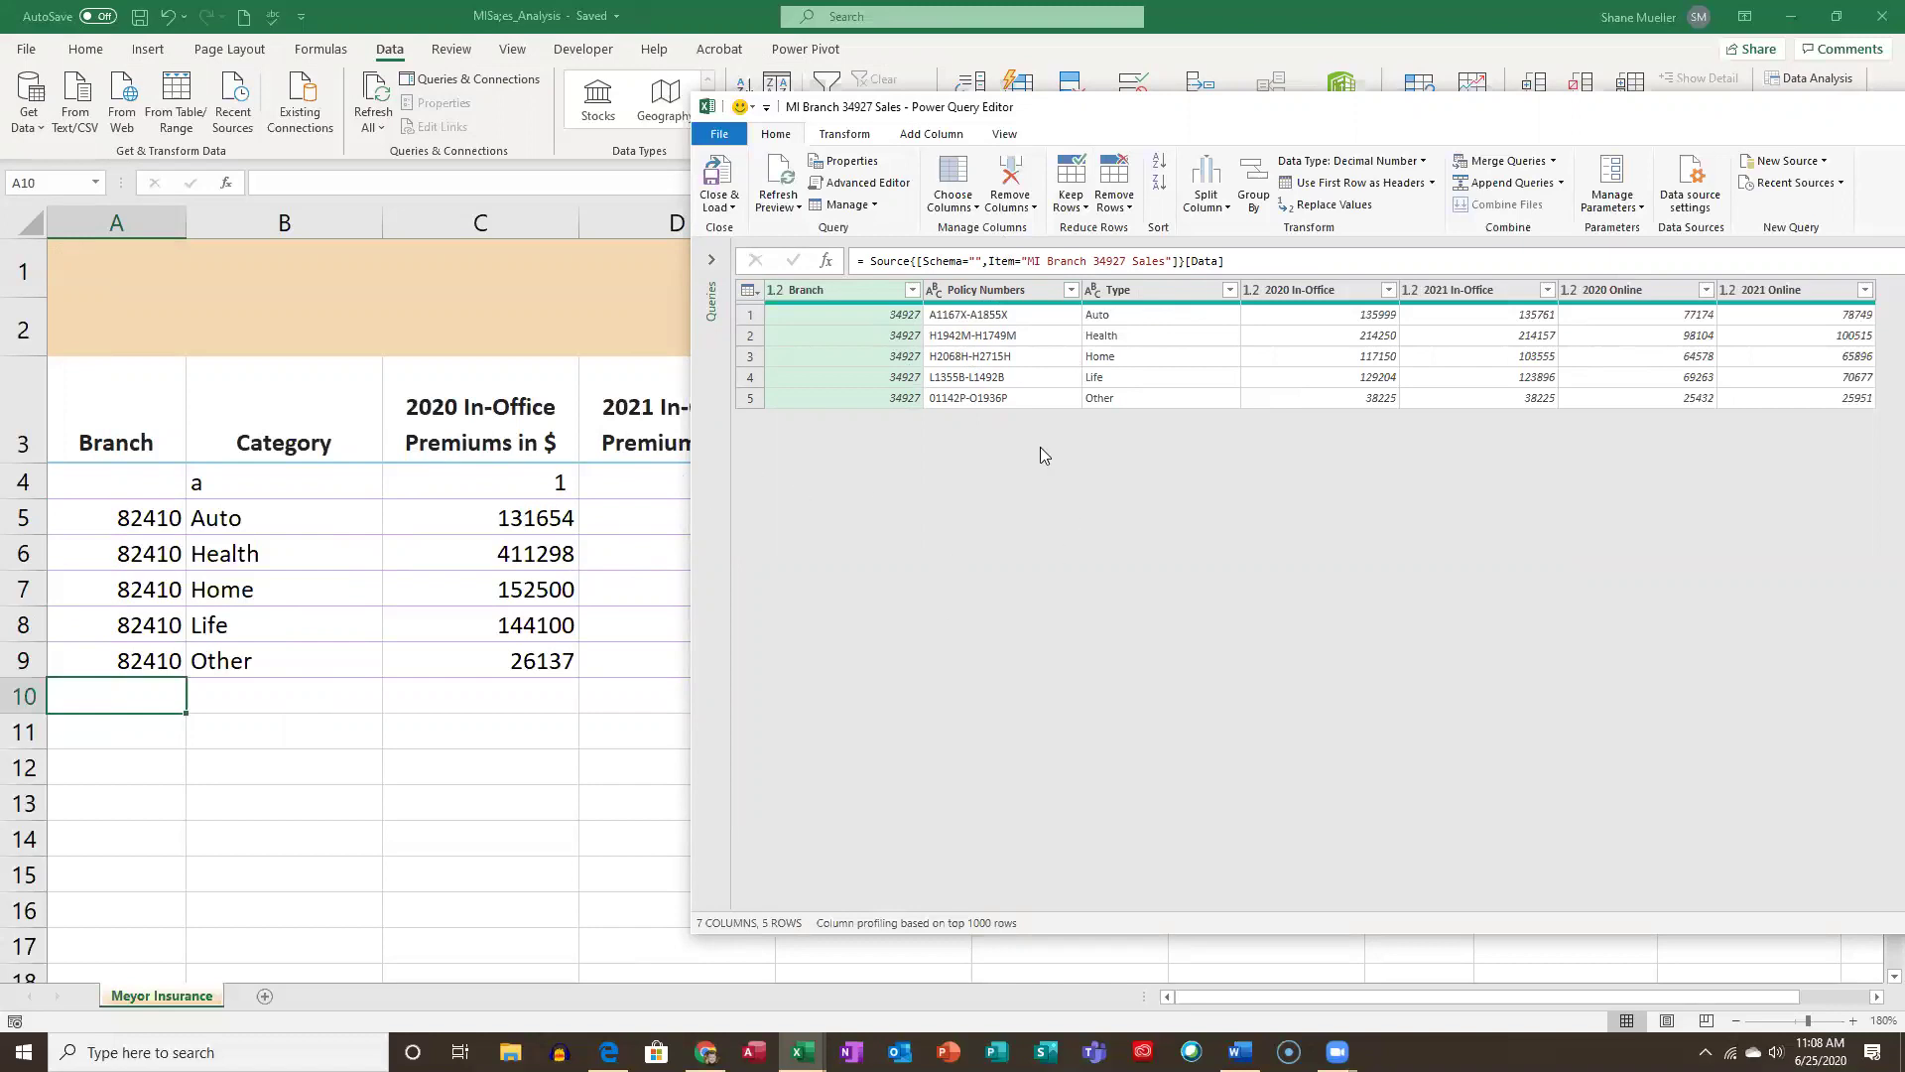
pyautogui.click(1016, 290)
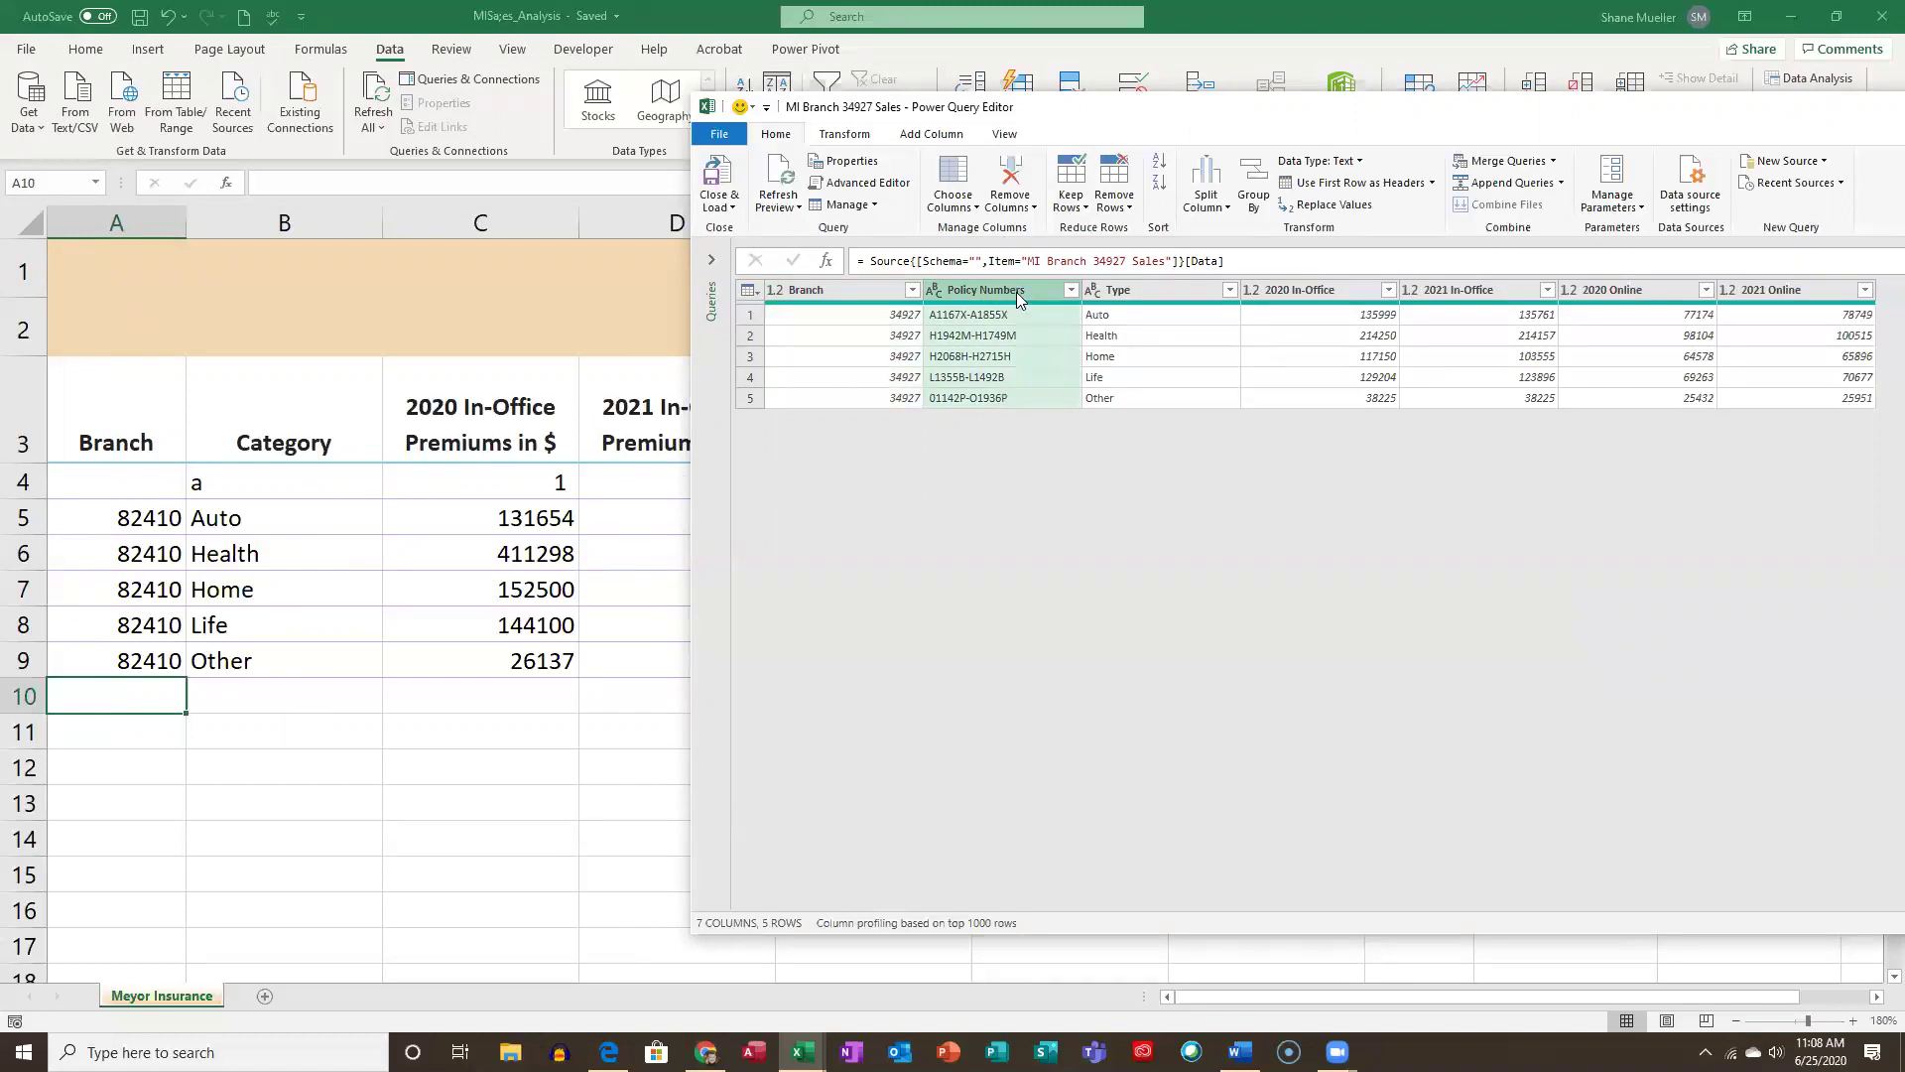
pyautogui.click(1022, 186)
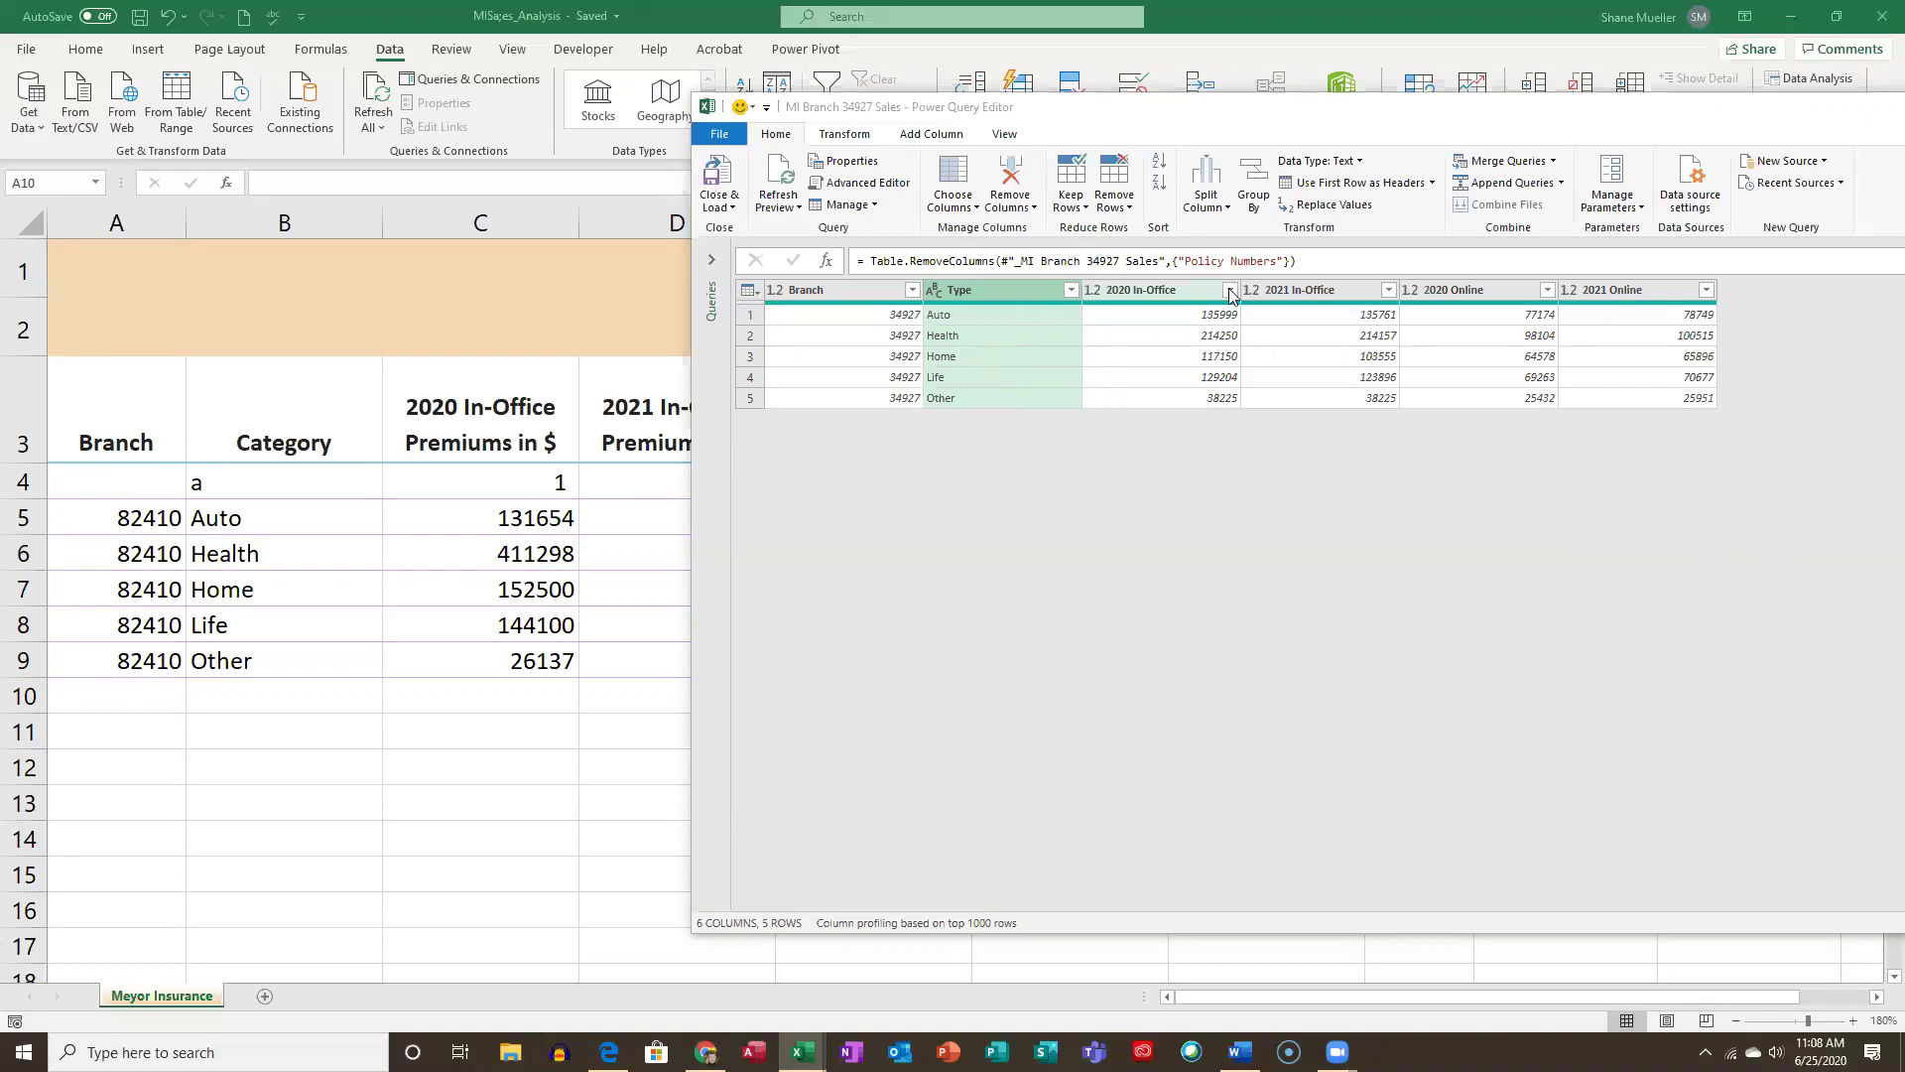
pyautogui.click(713, 175)
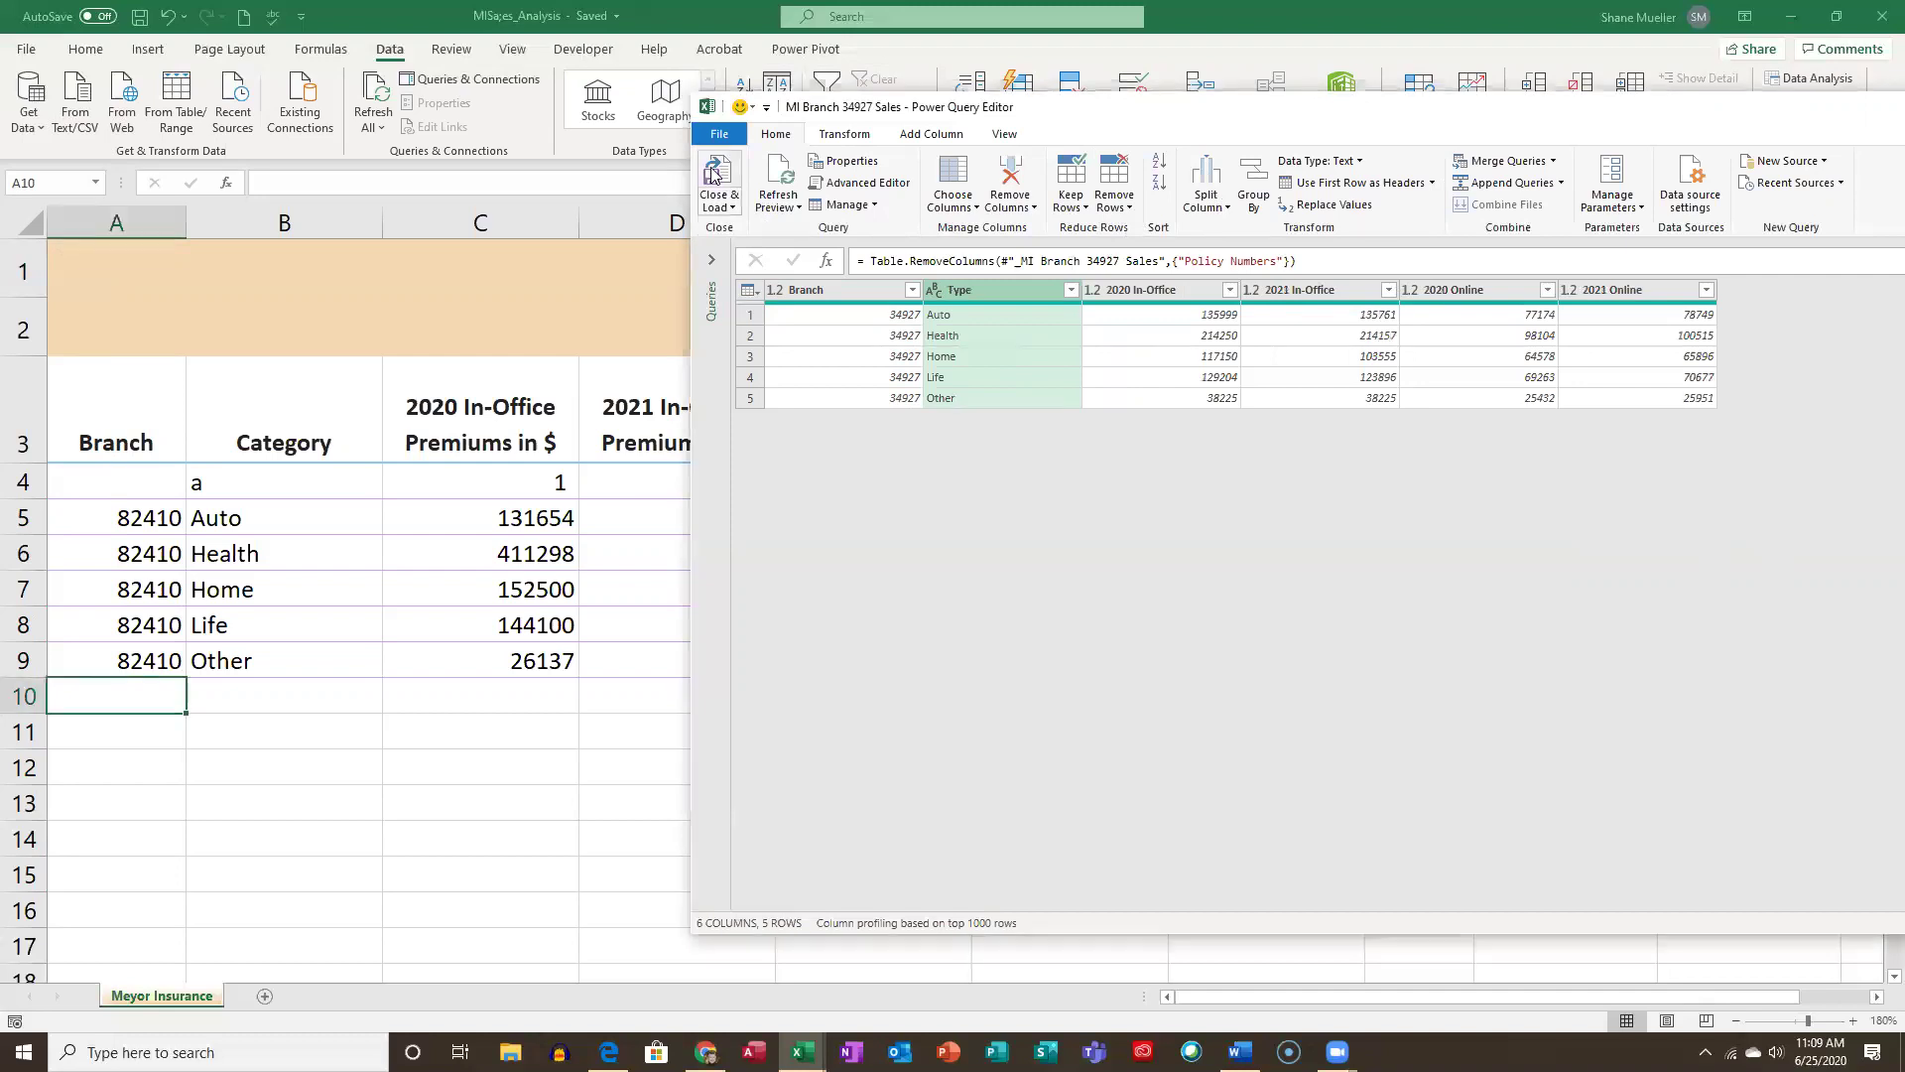
pyautogui.click(712, 174)
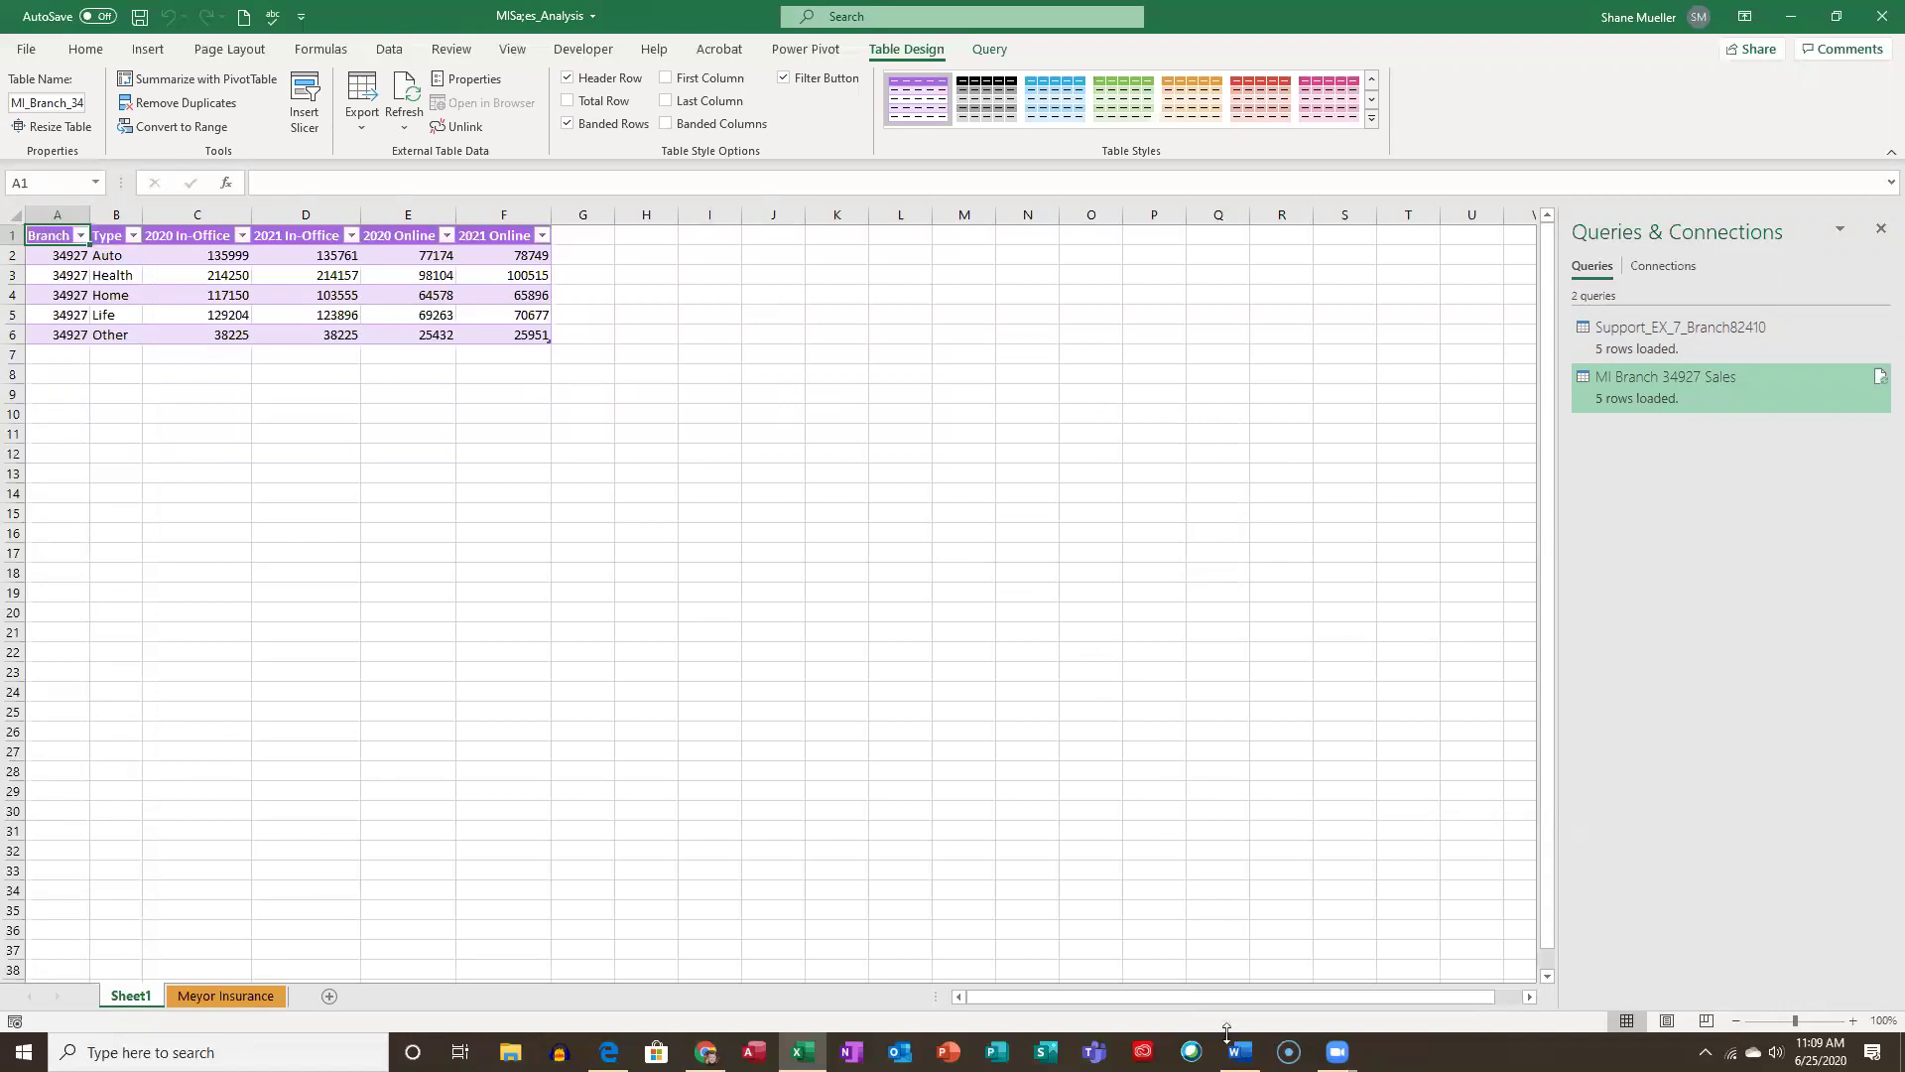
# Move the imported branch 34927 table with its headers from Sheet1 to cell A10 of the Meyor Insurance sheet.
pyautogui.moveTo(1239, 1050)
pyautogui.moveTo(53, 234); pyautogui.dragTo(495, 333)
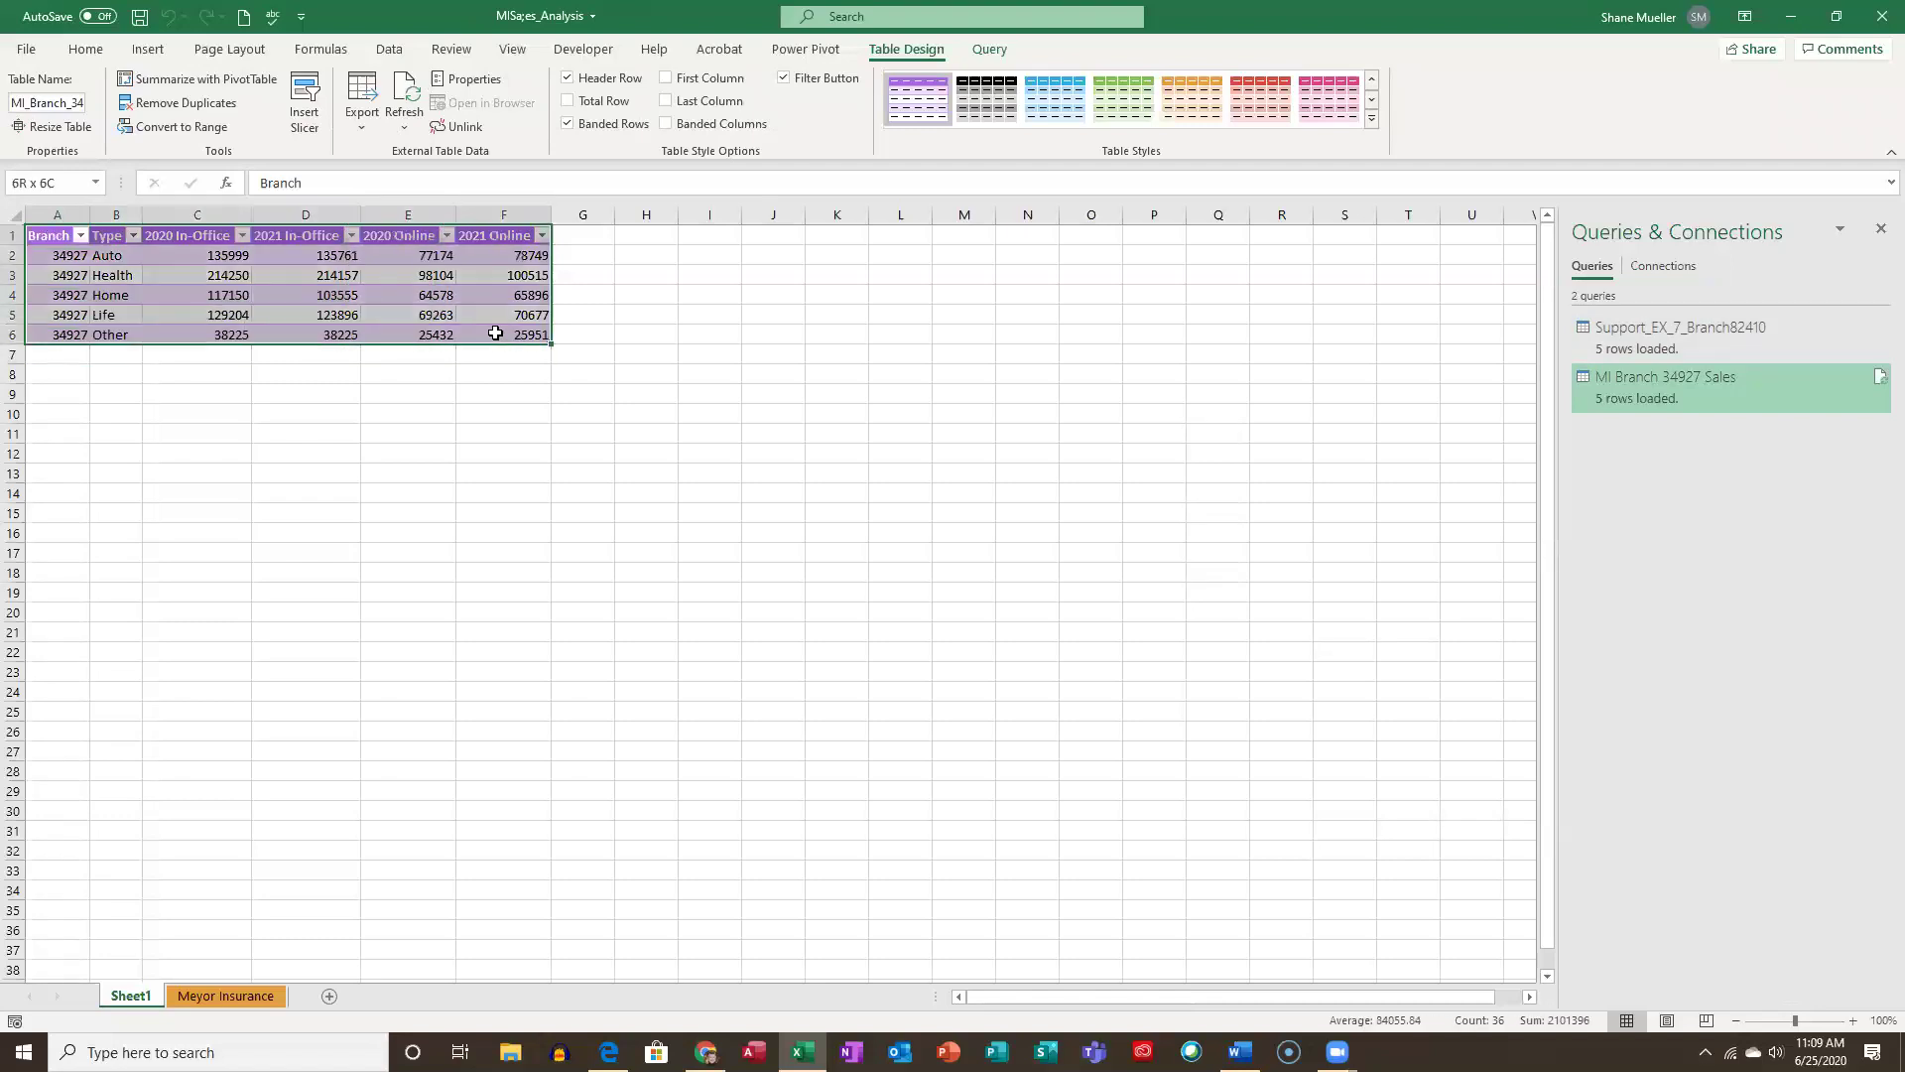
pyautogui.rightClick(487, 246)
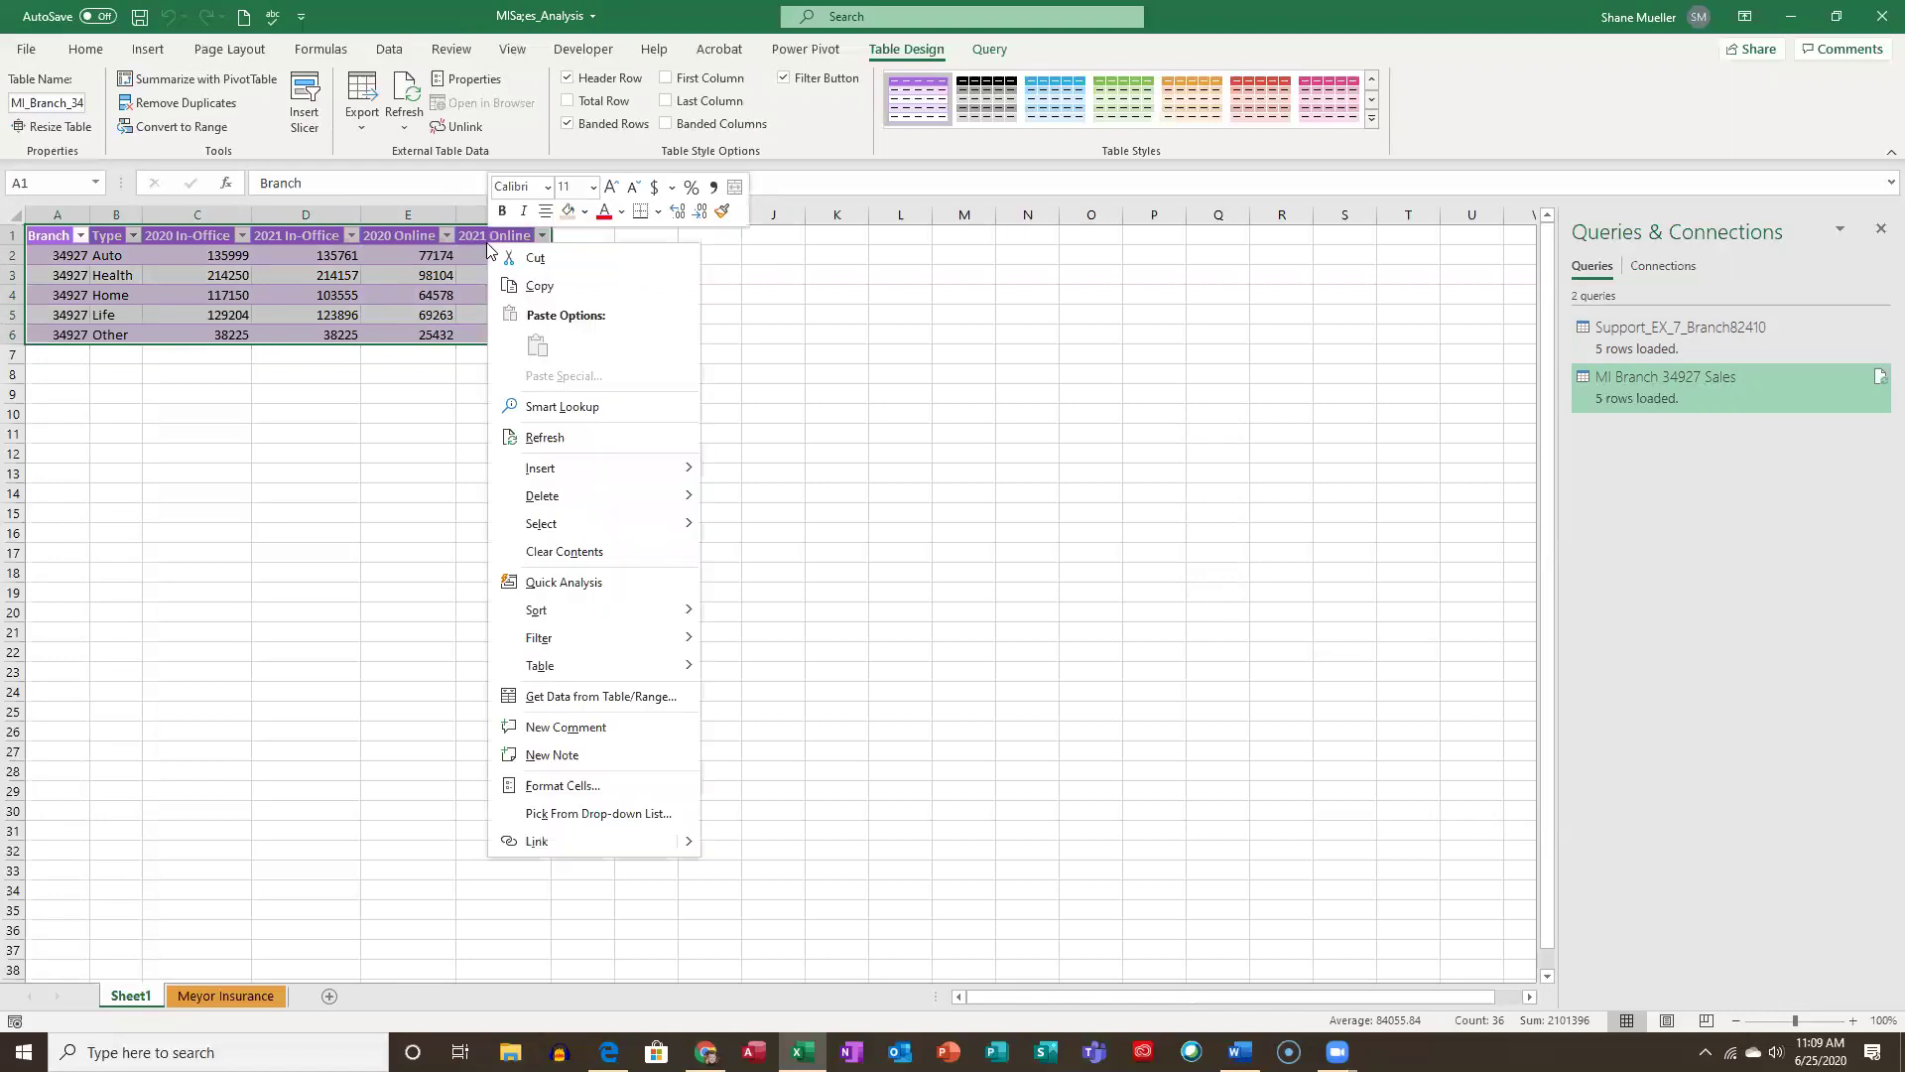
pyautogui.click(532, 283)
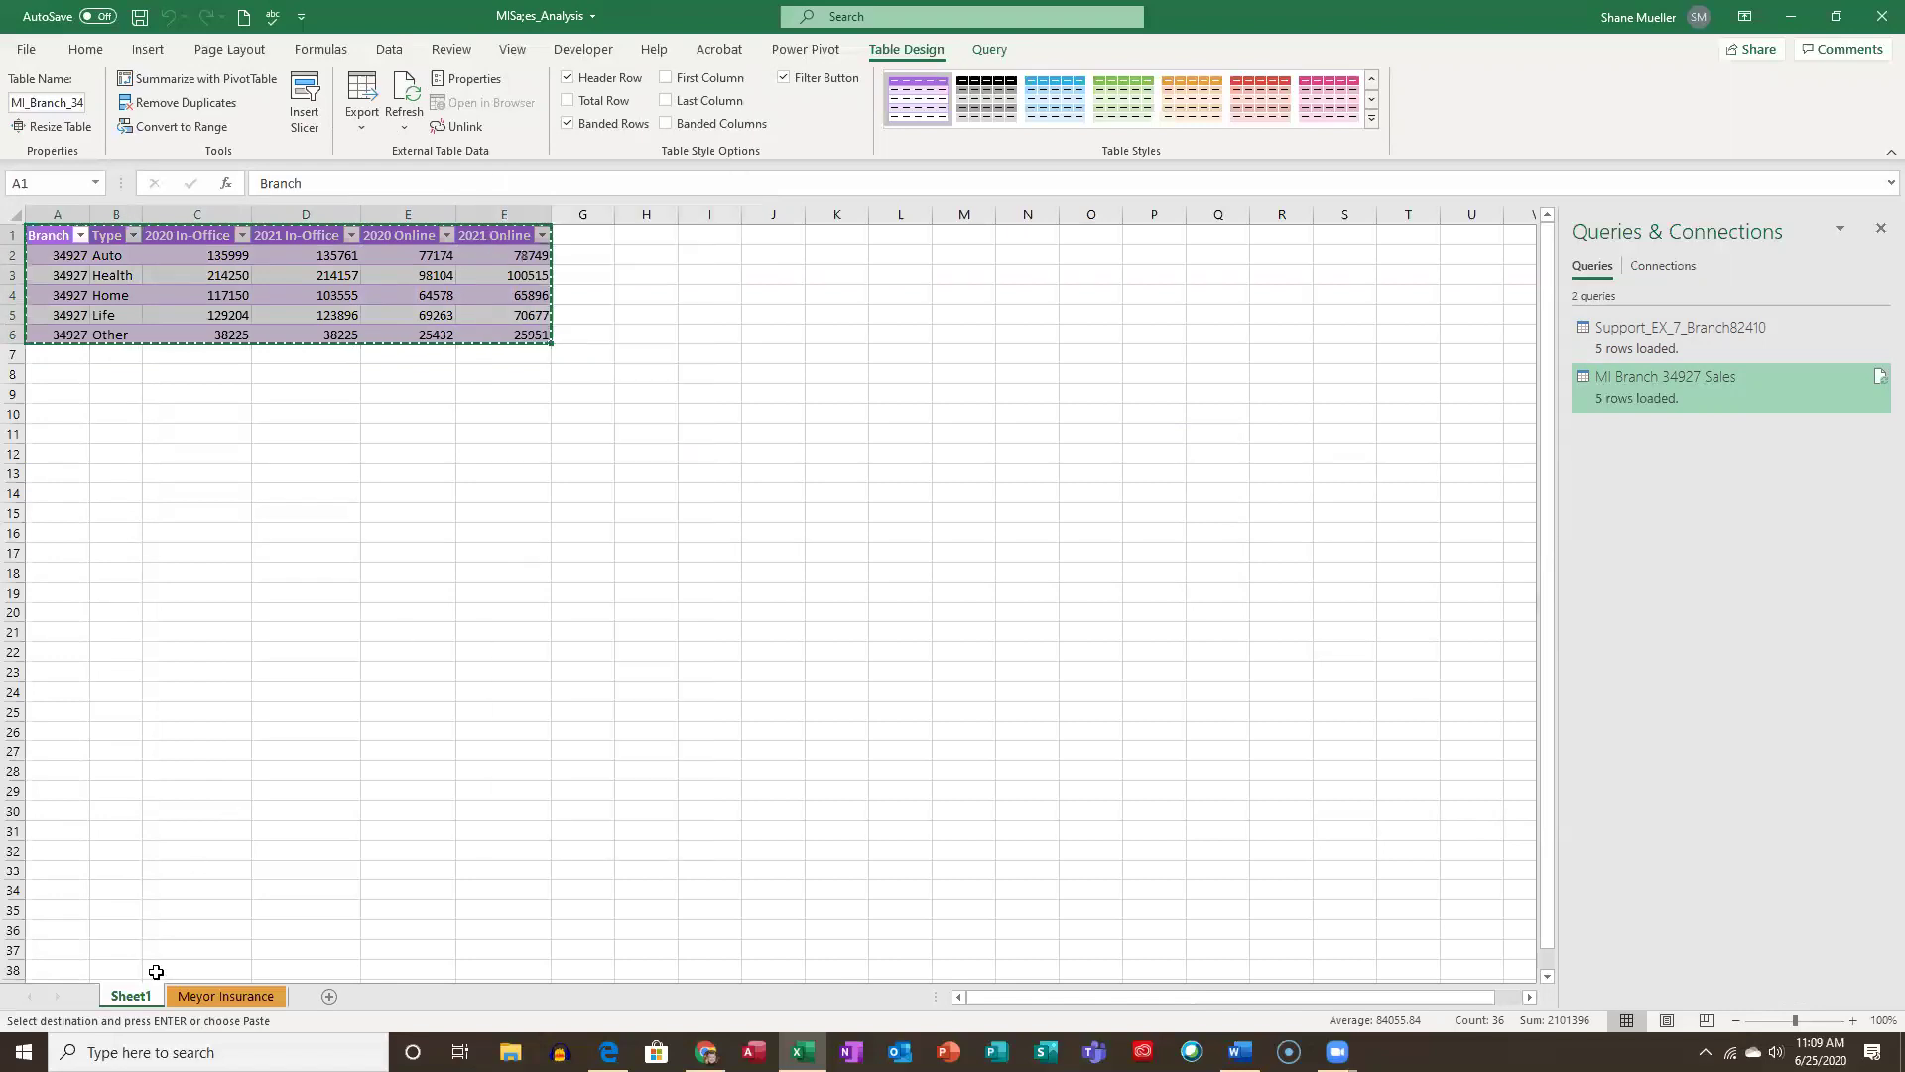
pyautogui.click(257, 996)
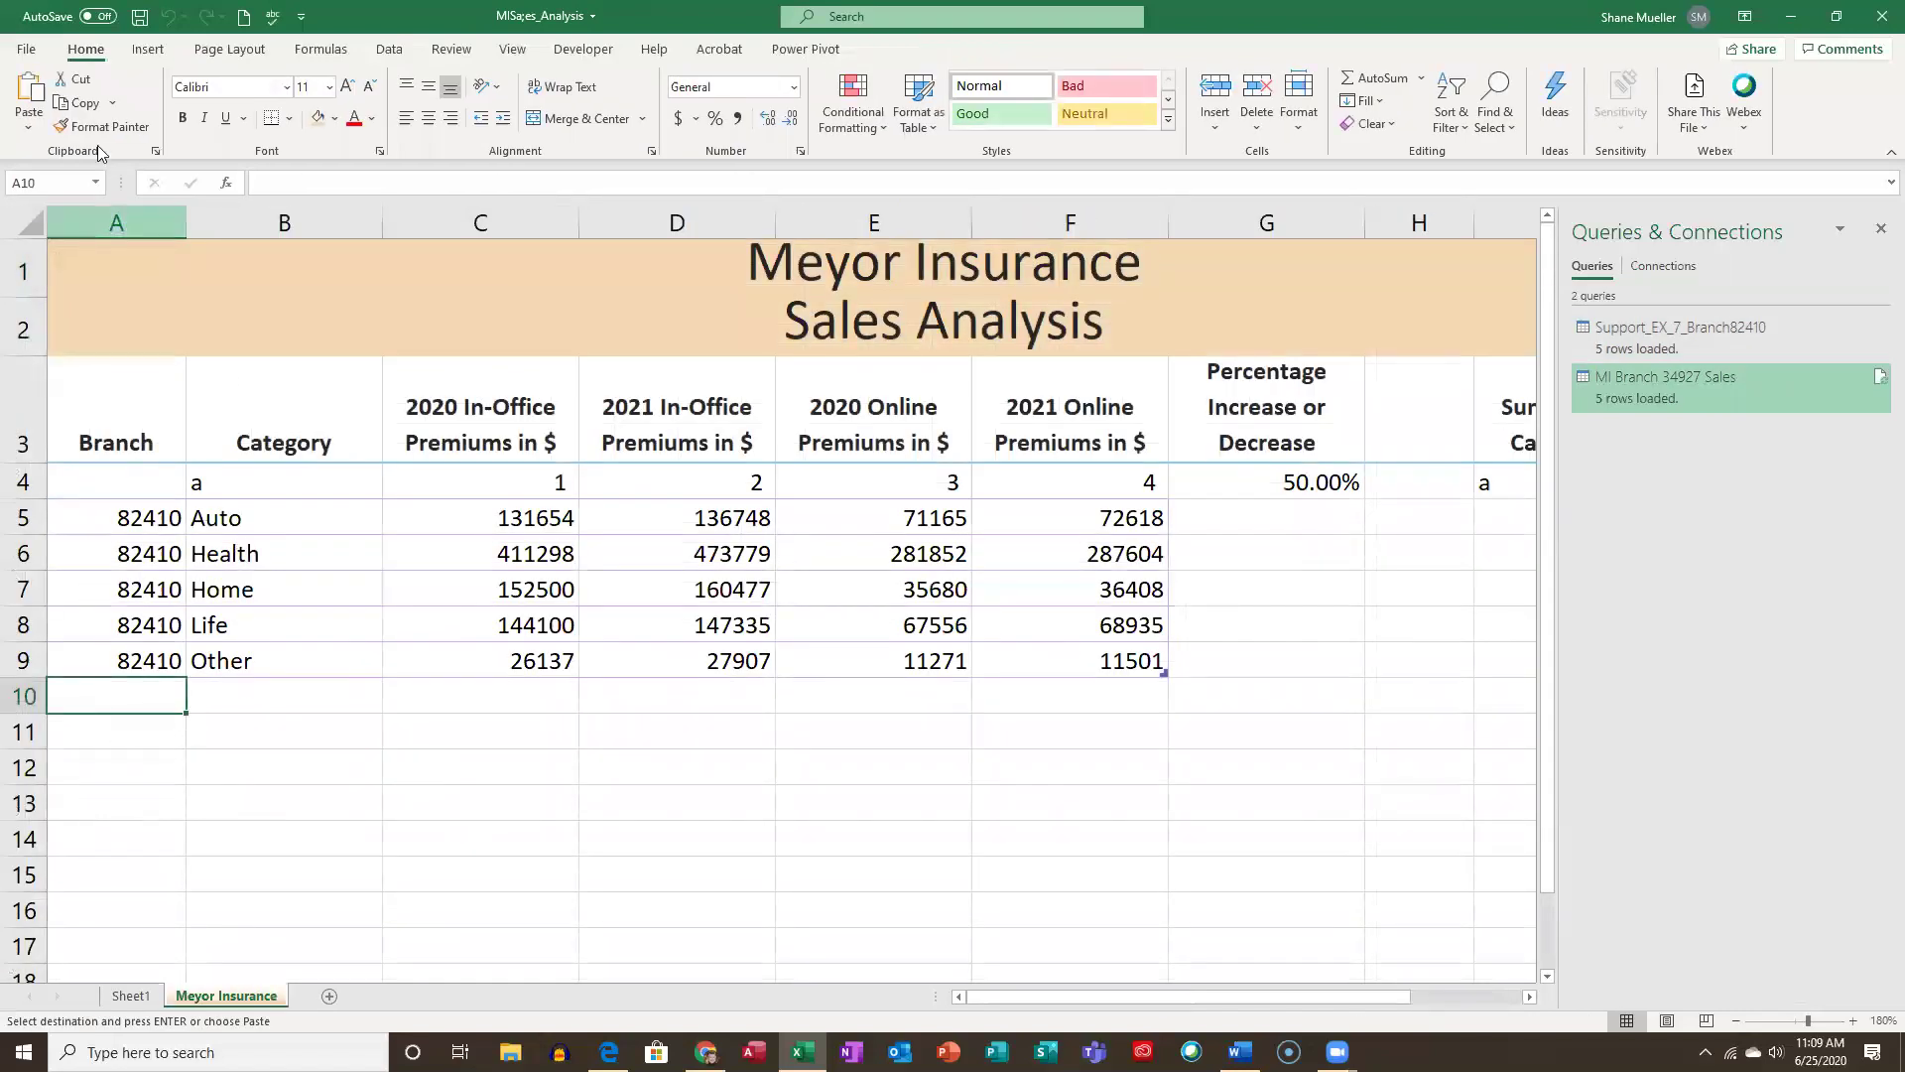
pyautogui.click(35, 90)
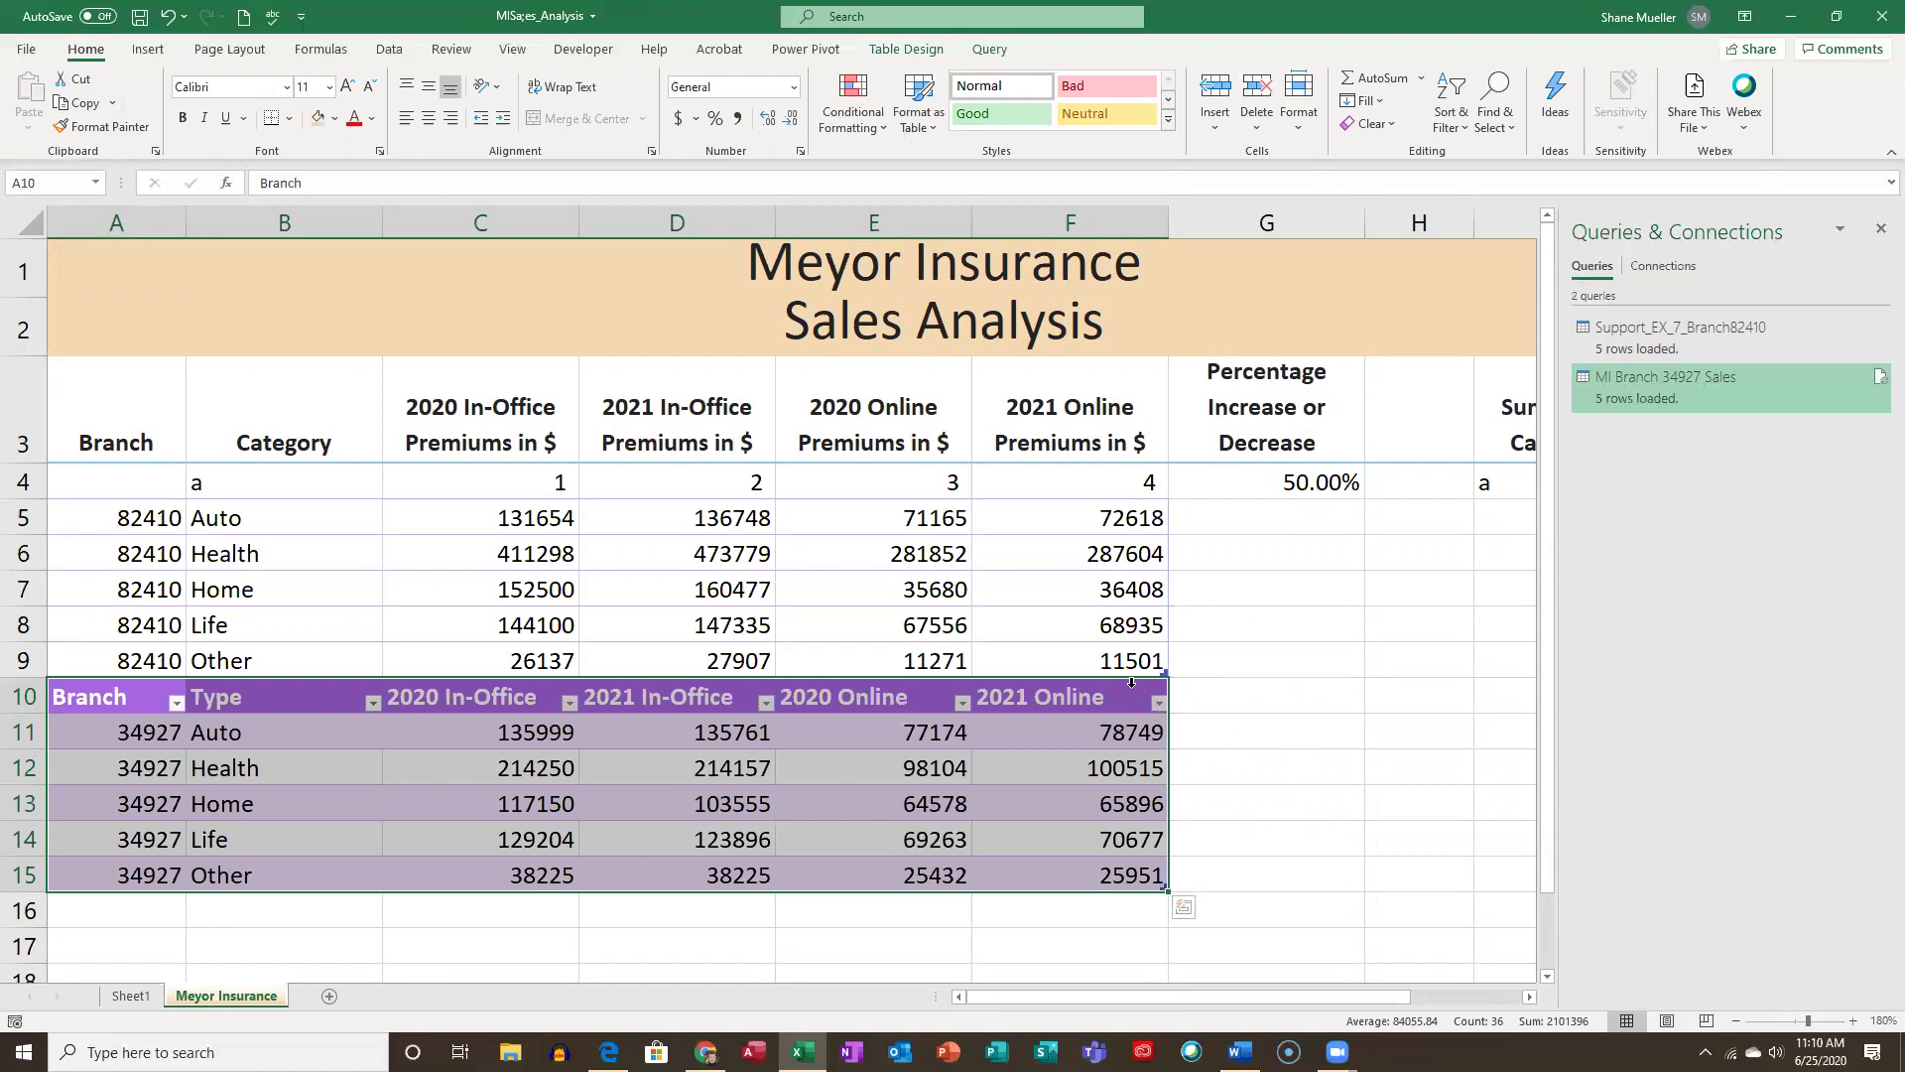
# Check the range A1:F6 on Sheet1 and return to the Meyor Insurance sheet.
pyautogui.click(155, 998)
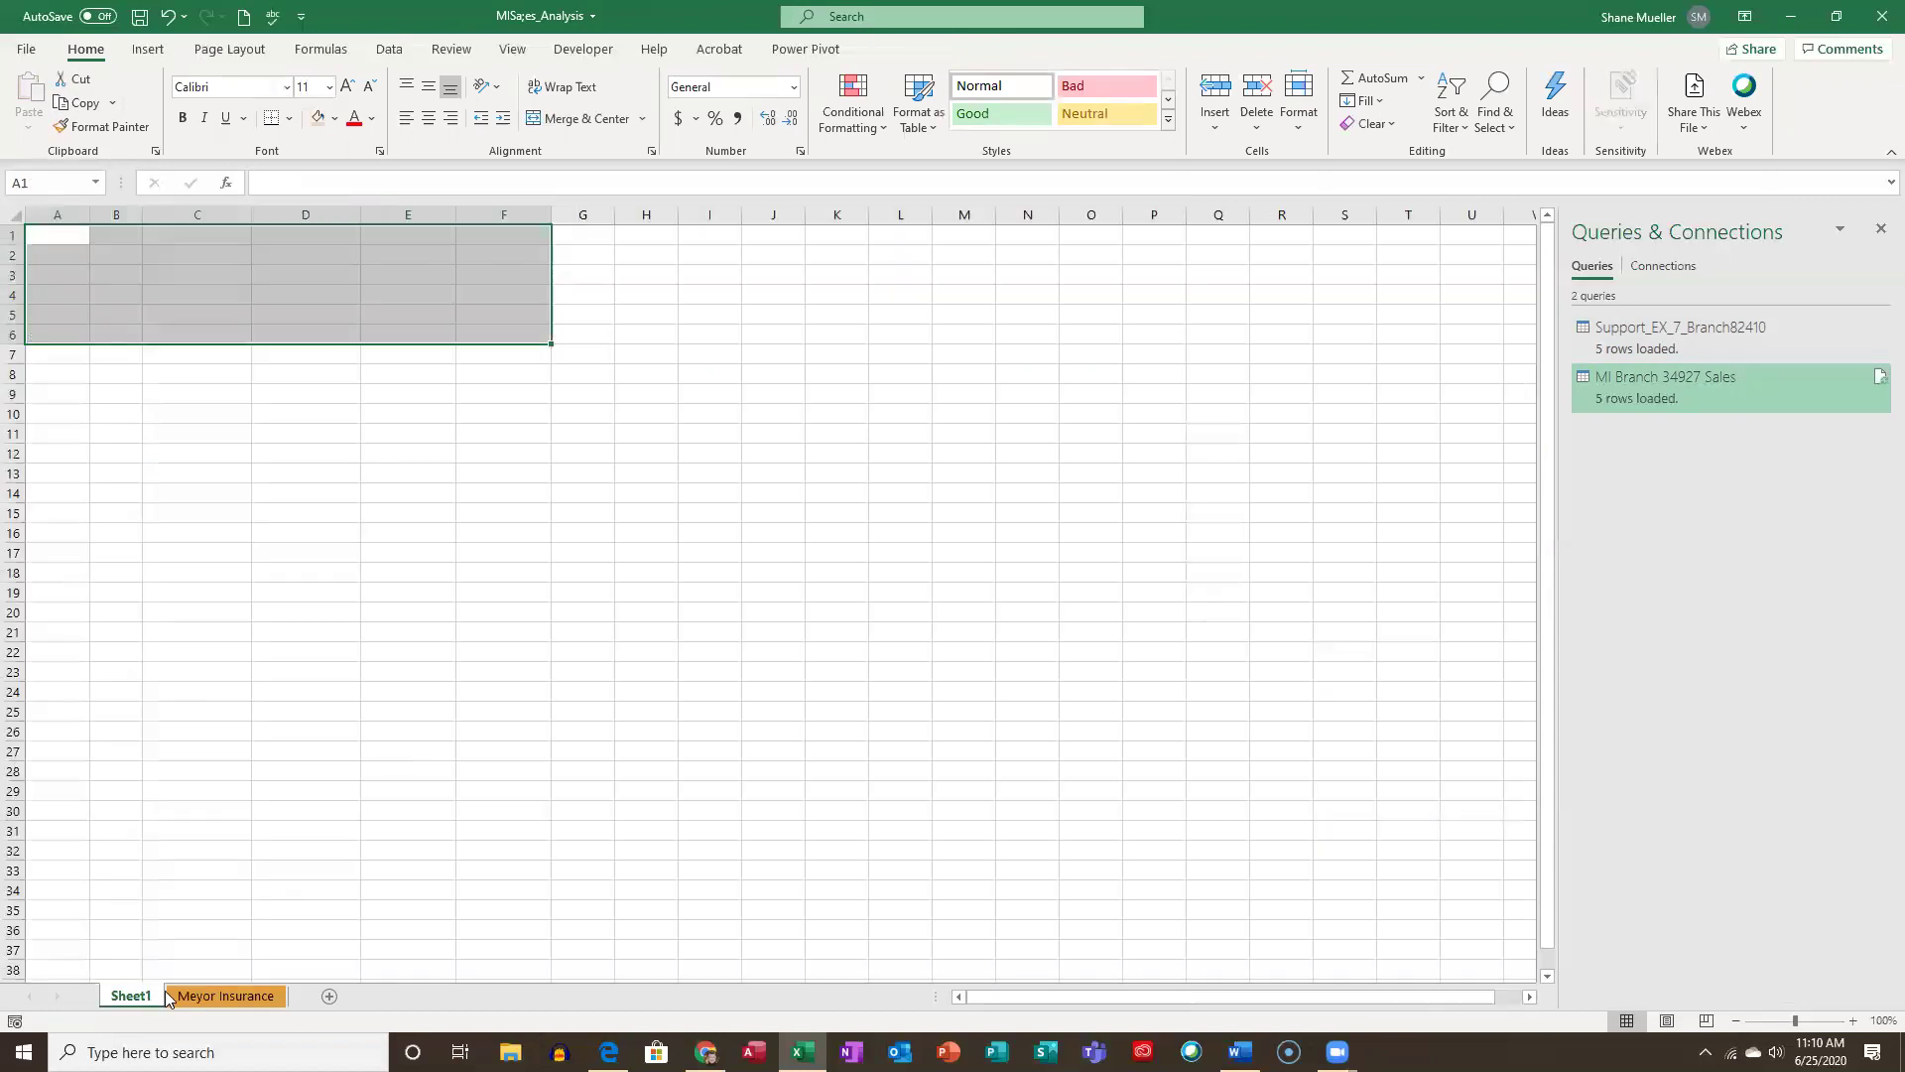
pyautogui.moveTo(56, 238); pyautogui.dragTo(513, 337)
pyautogui.click(260, 1000)
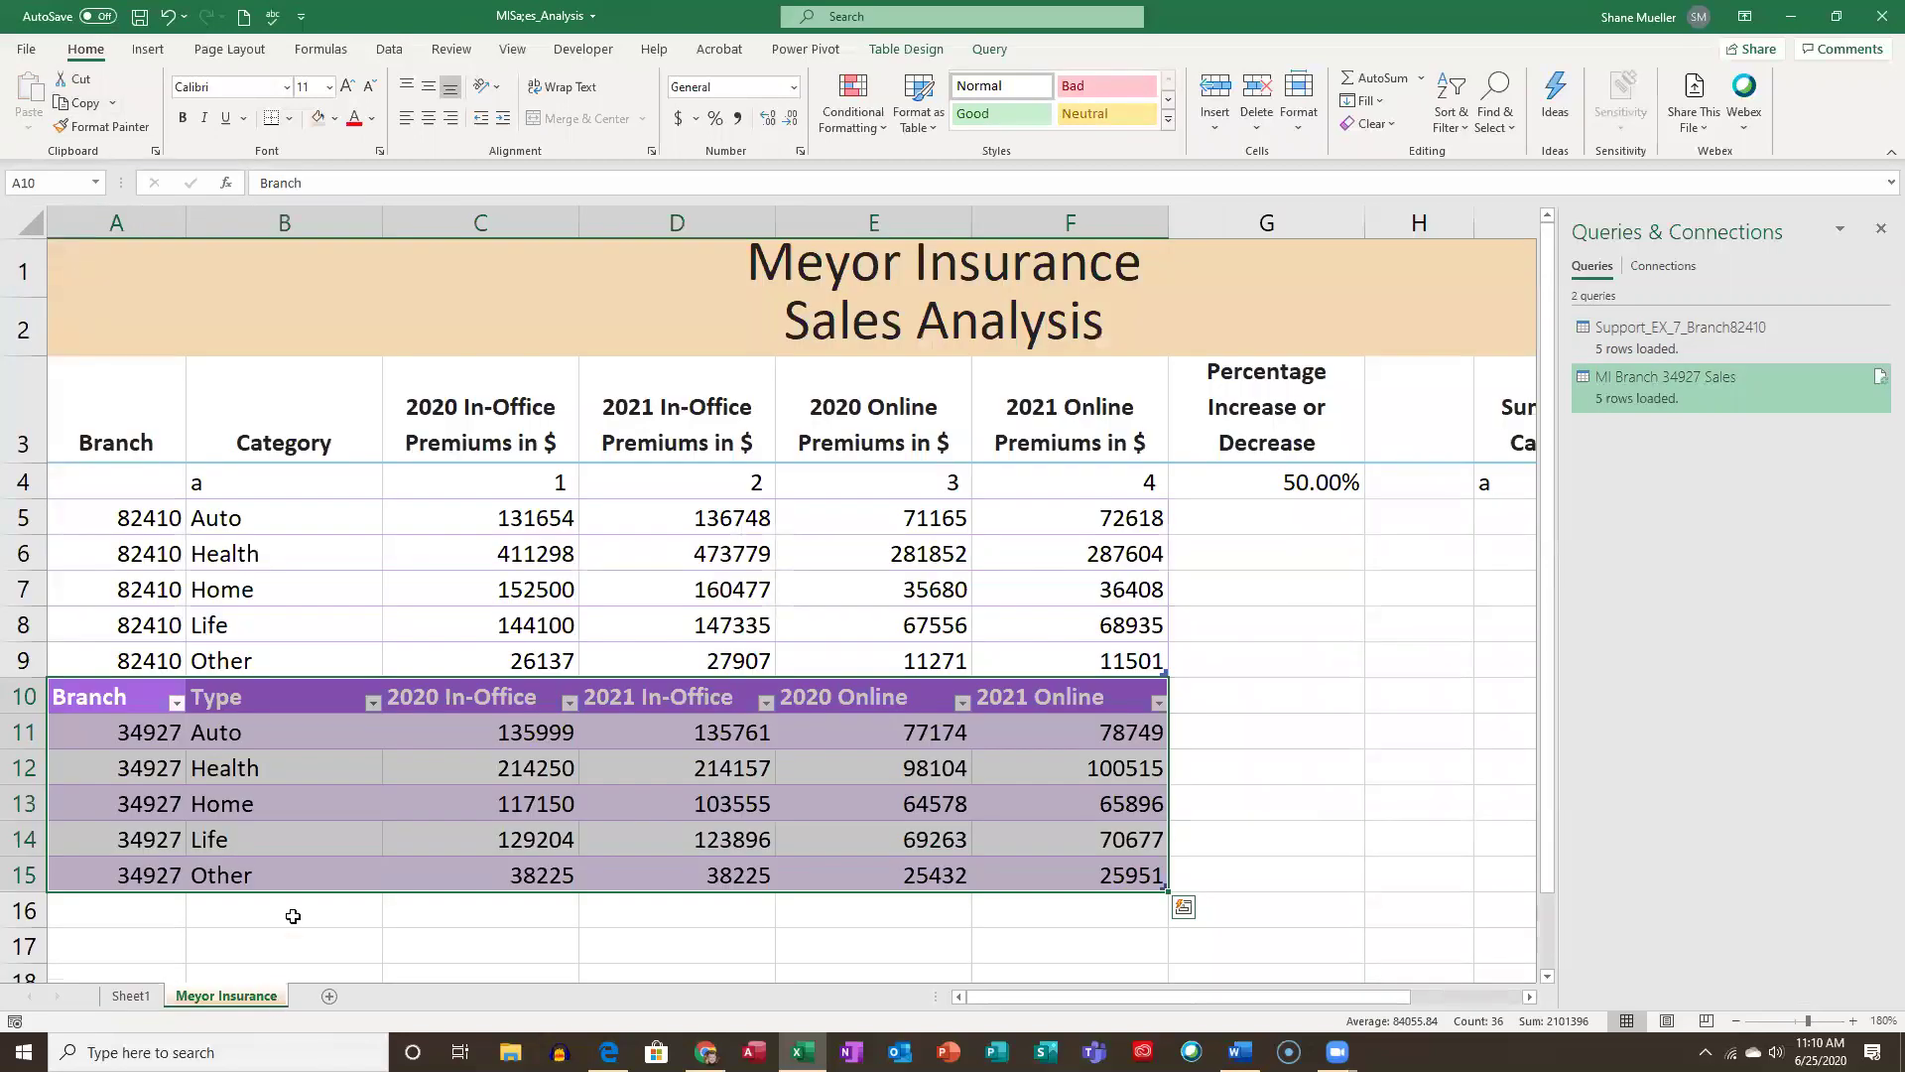
# Undo pasting the branch 34927 table with its header row at cell A10 of the Meyor Insurance sheet.
pyautogui.click(110, 697)
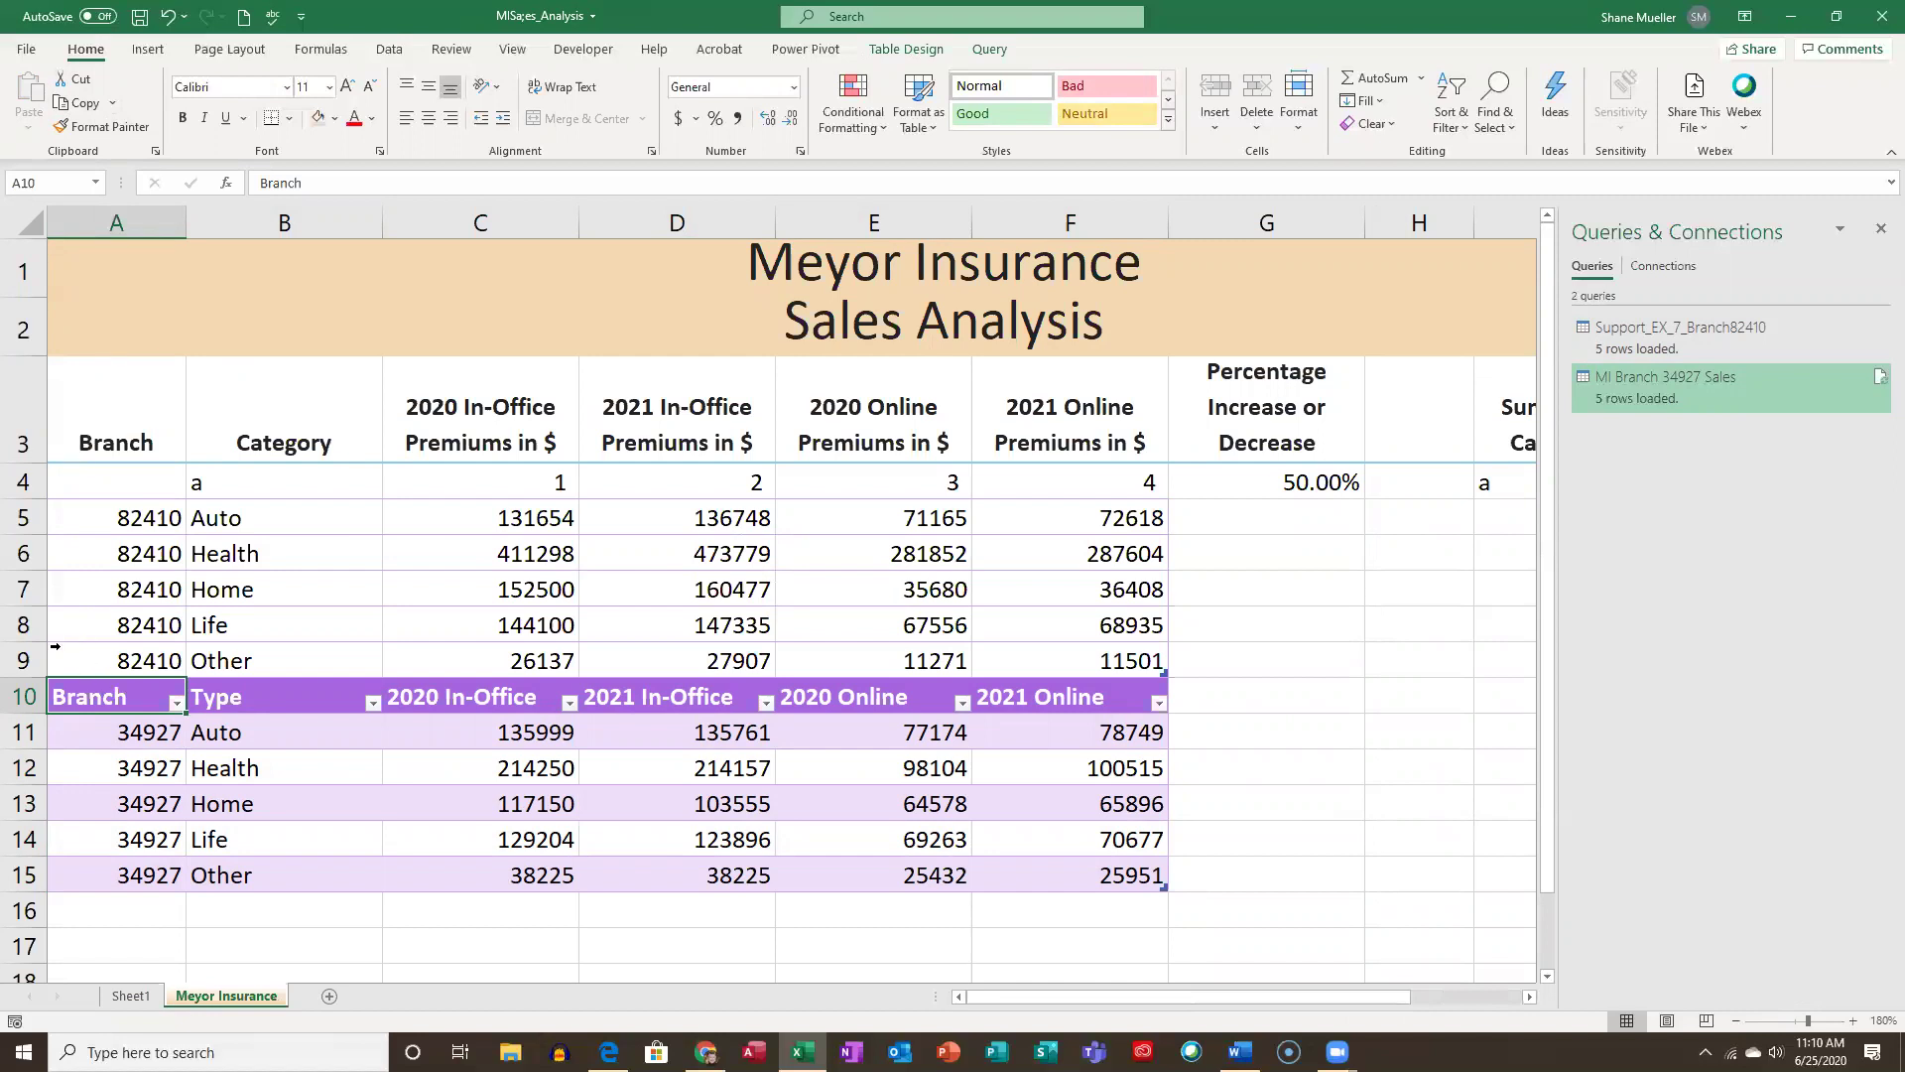
pyautogui.click(22, 696)
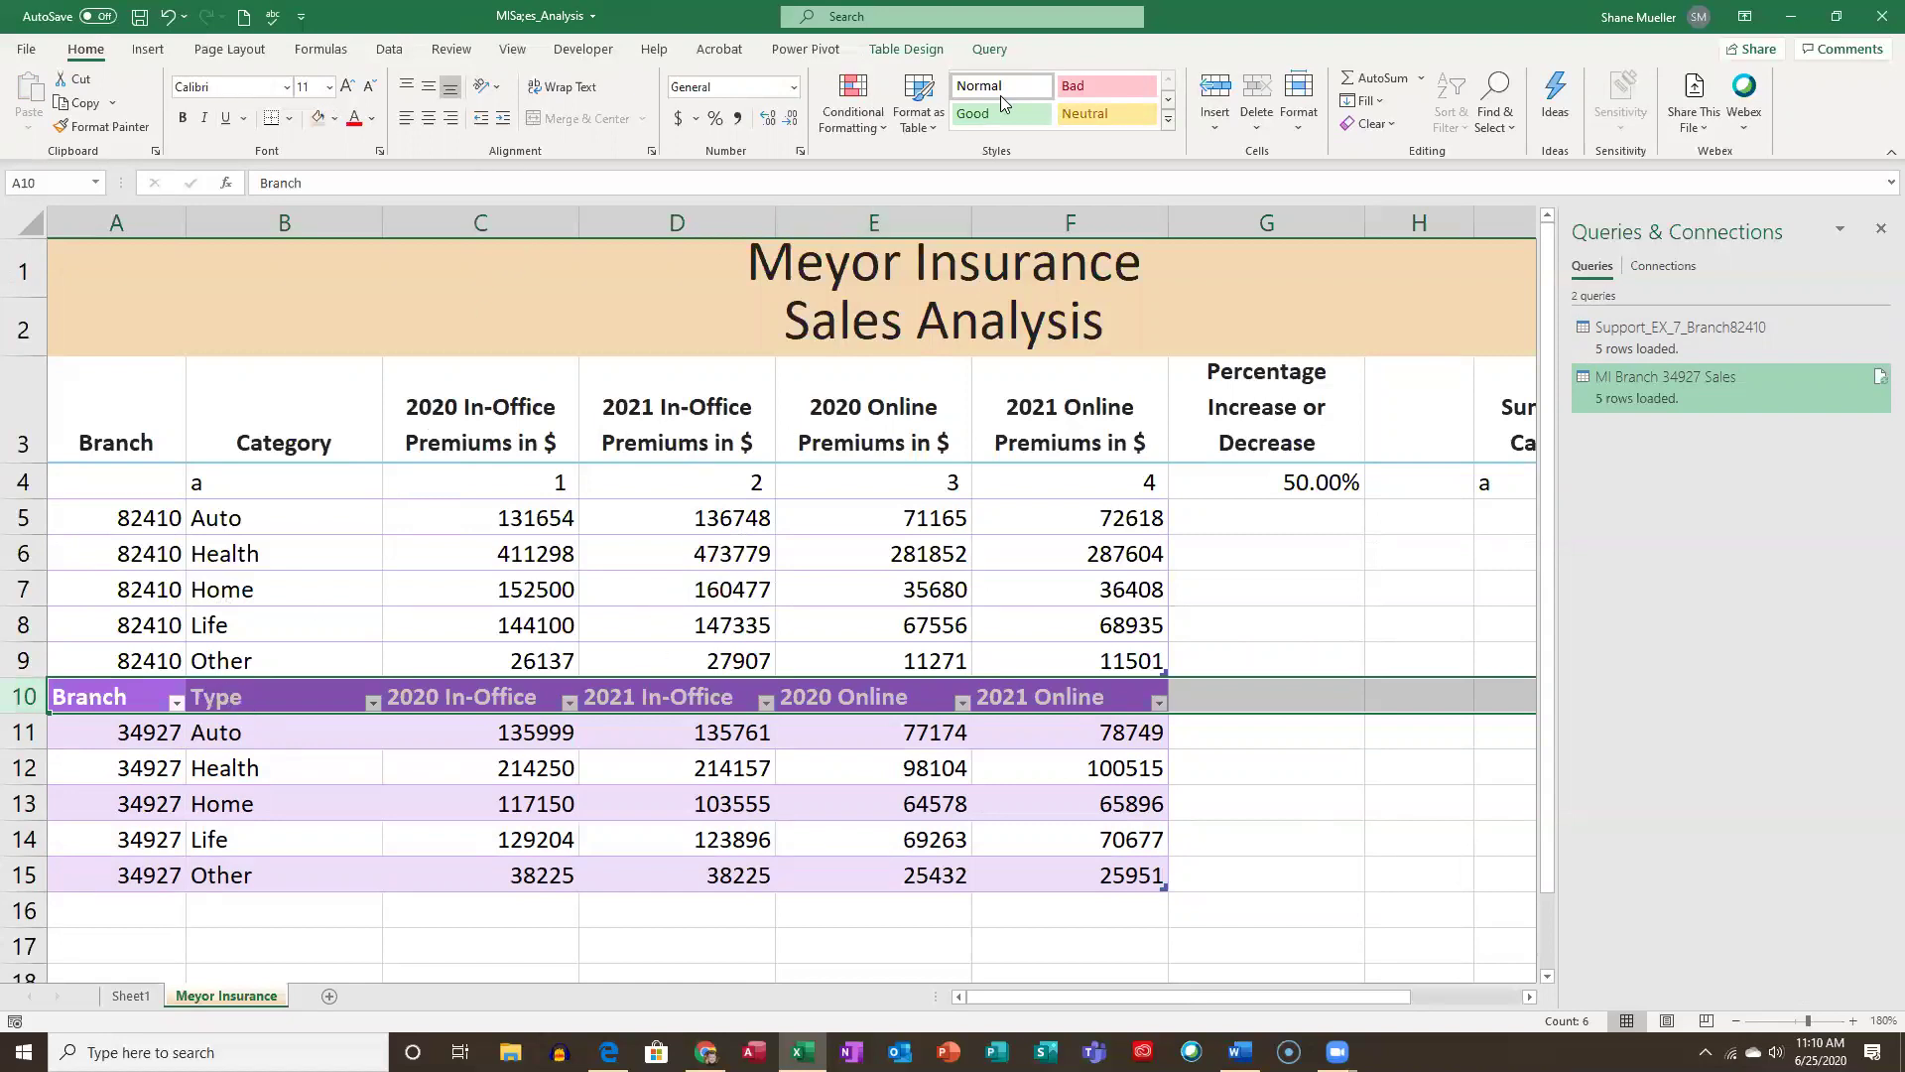
pyautogui.click(303, 759)
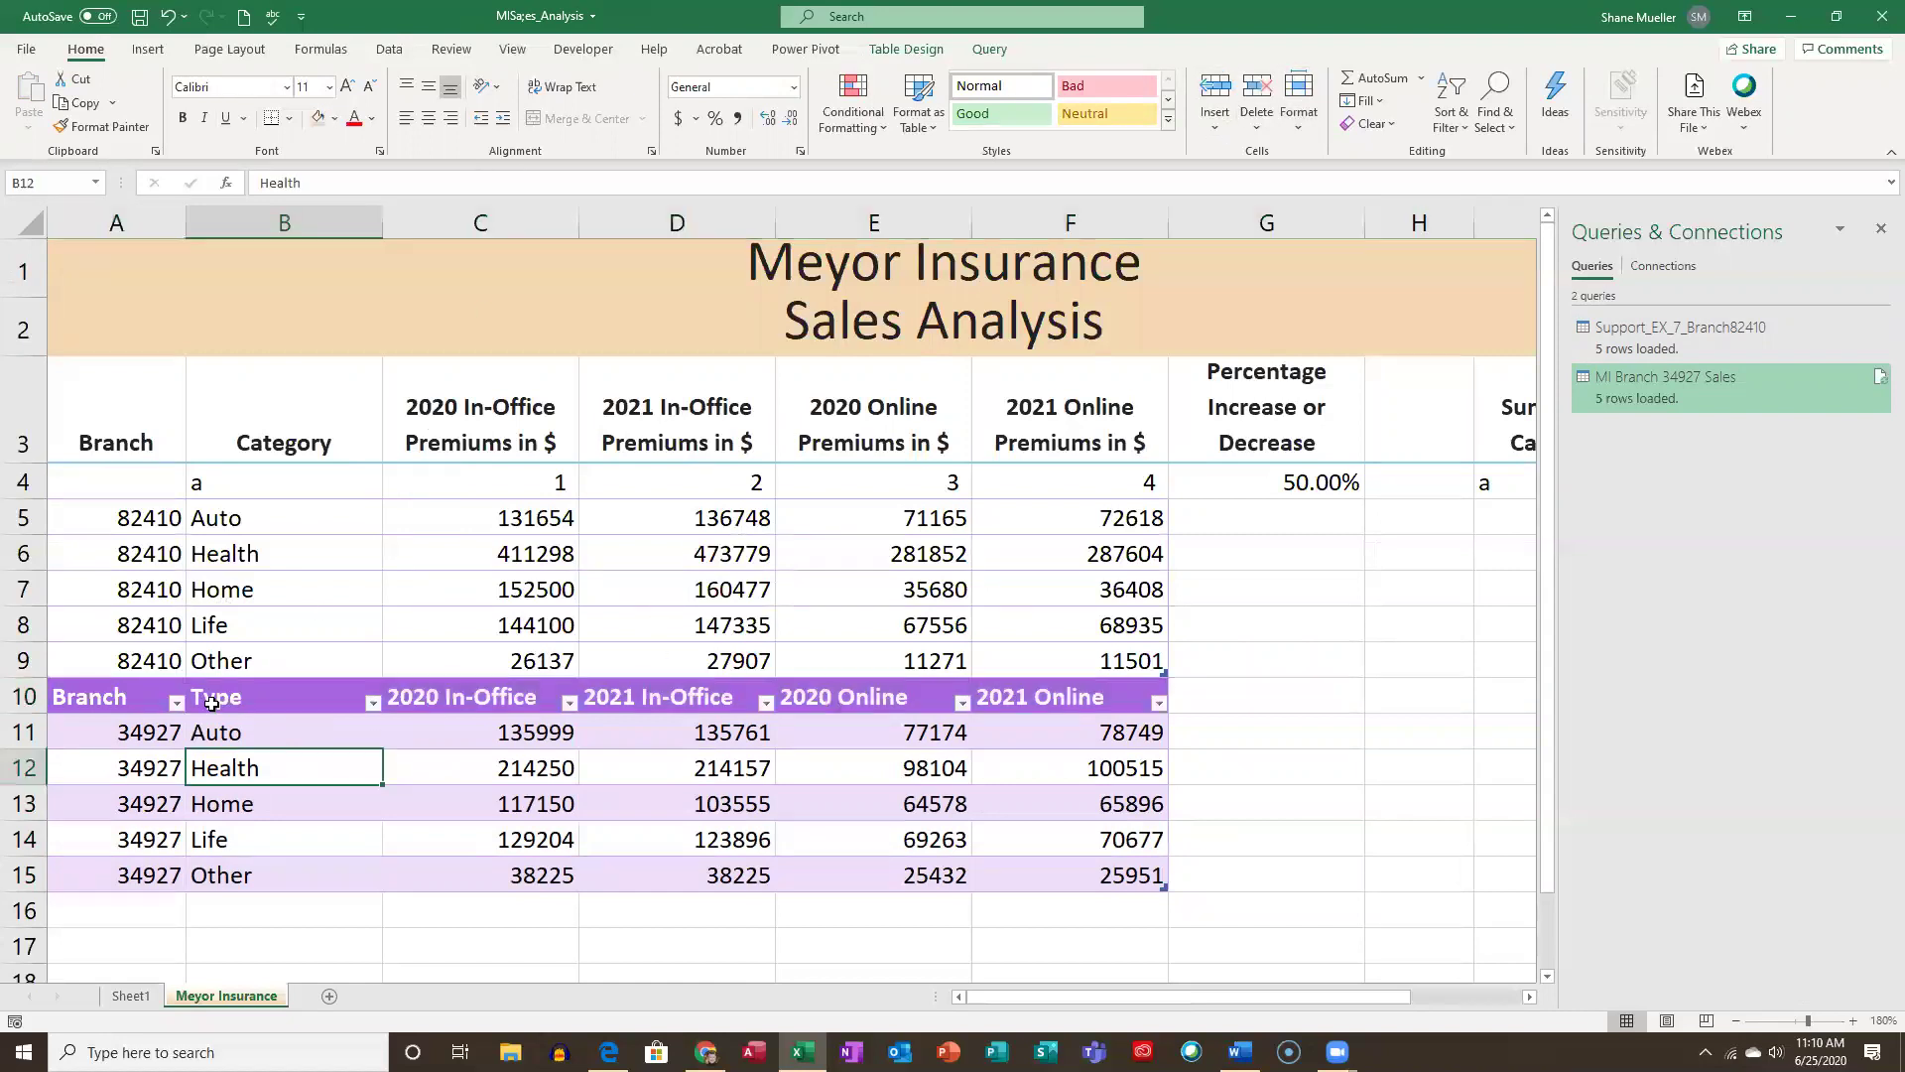
pyautogui.click(15, 698)
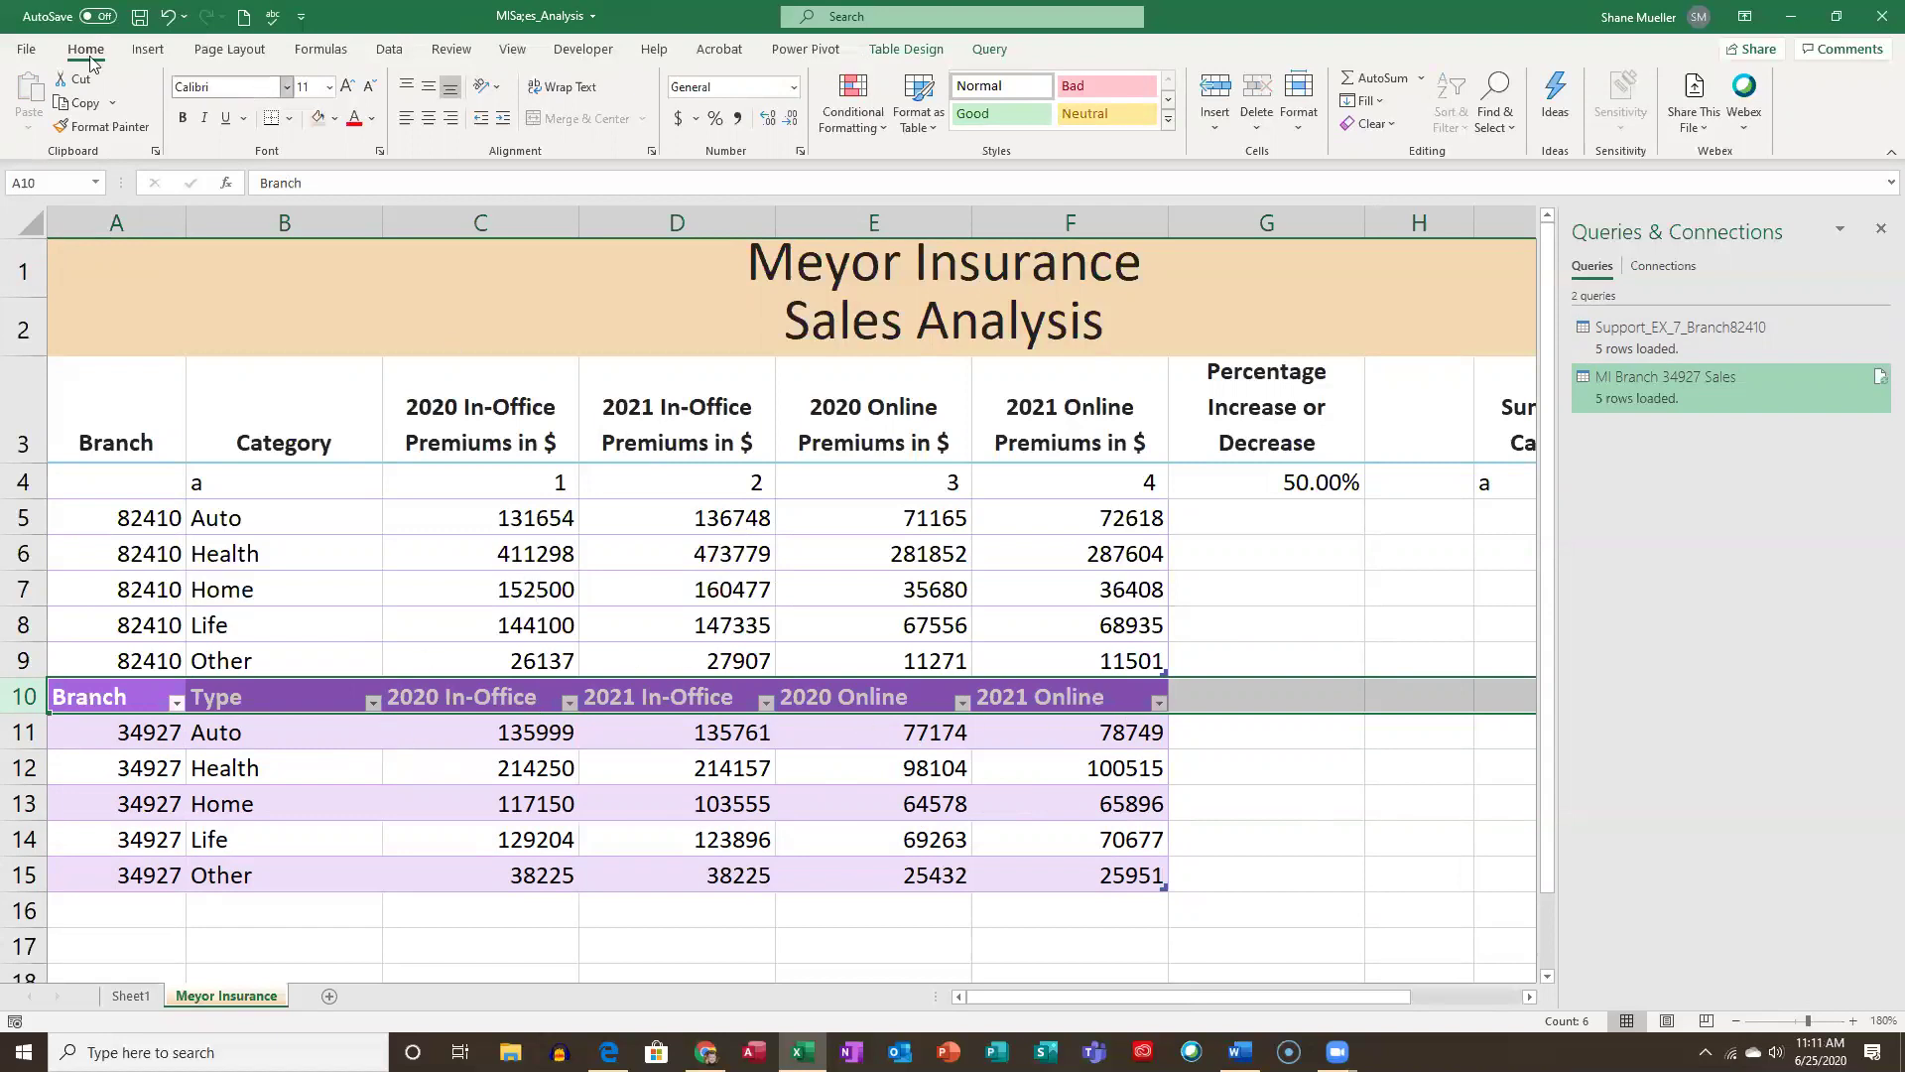
pyautogui.click(169, 17)
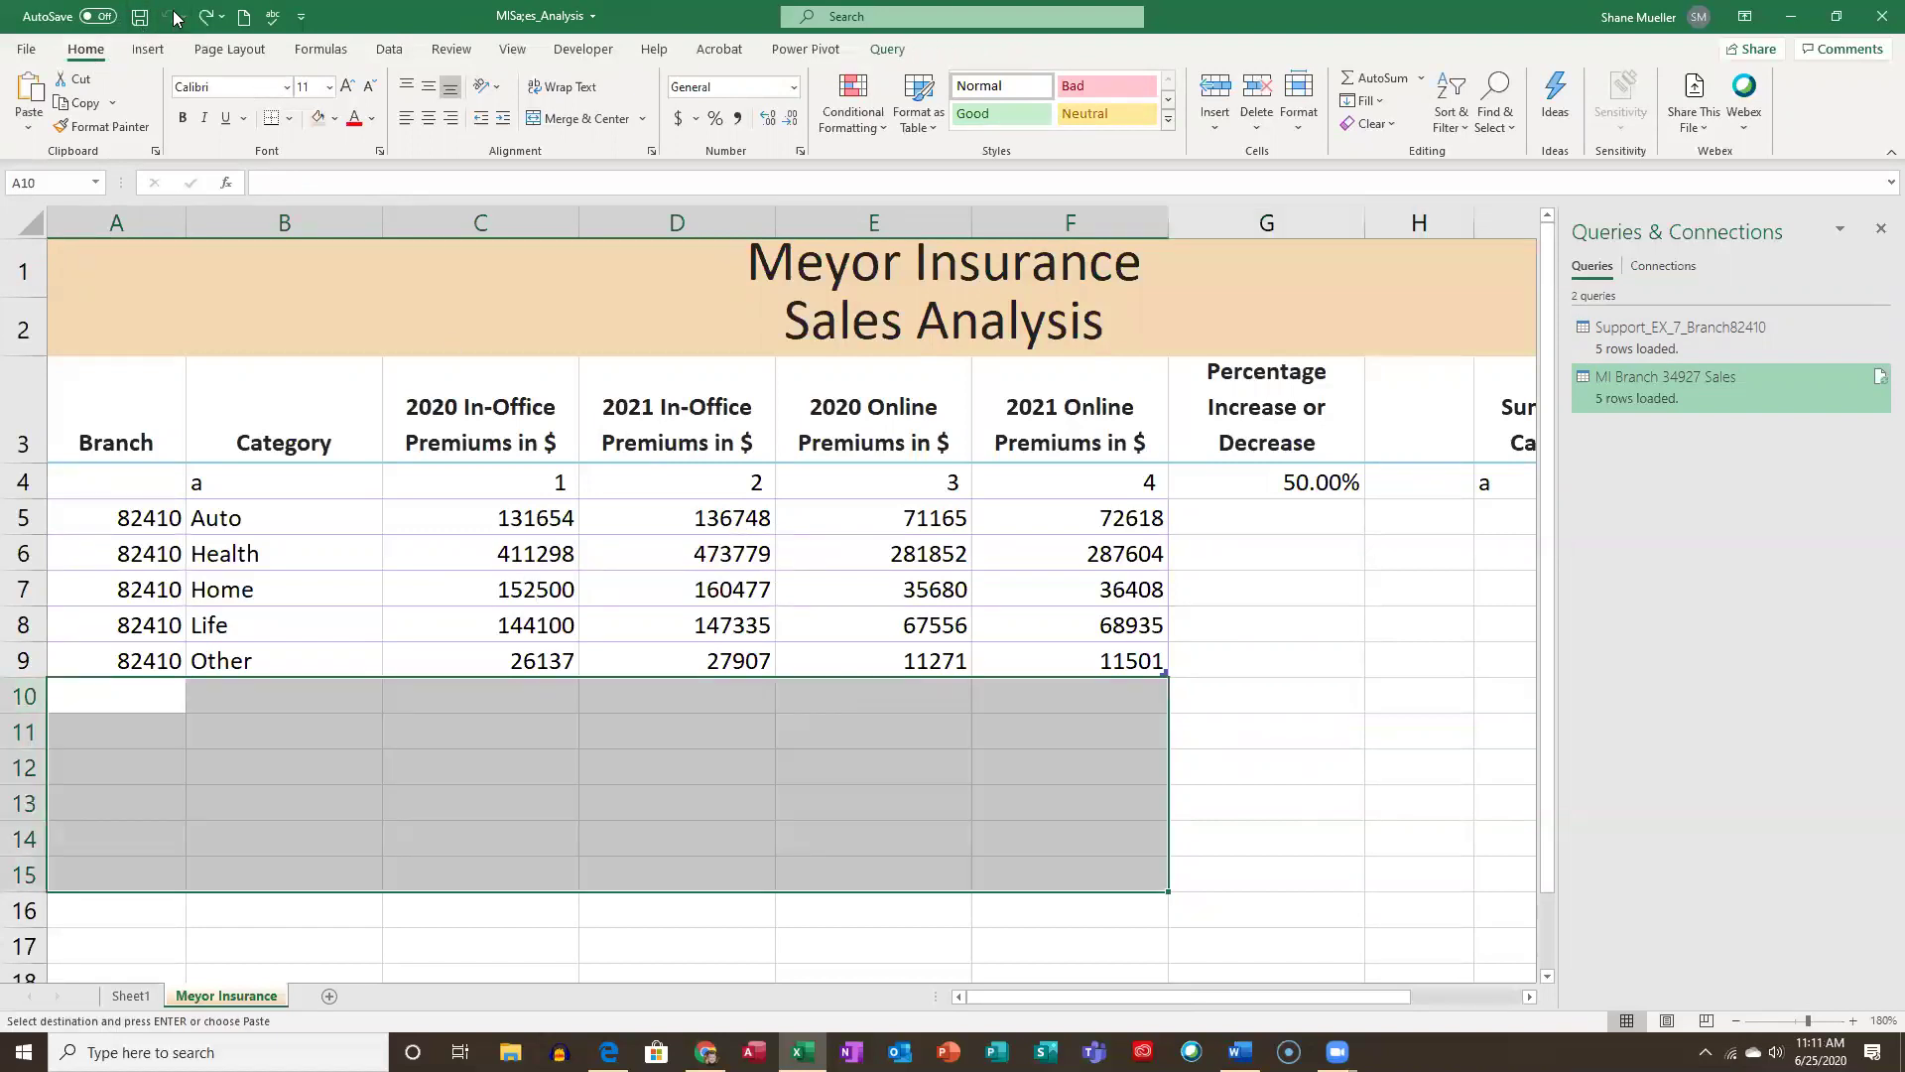
# Move only the branch 34927 data rows A2:F6, without the header row, from Sheet1 to cell A10 of the Meyor Insurance sheet.
pyautogui.click(129, 995)
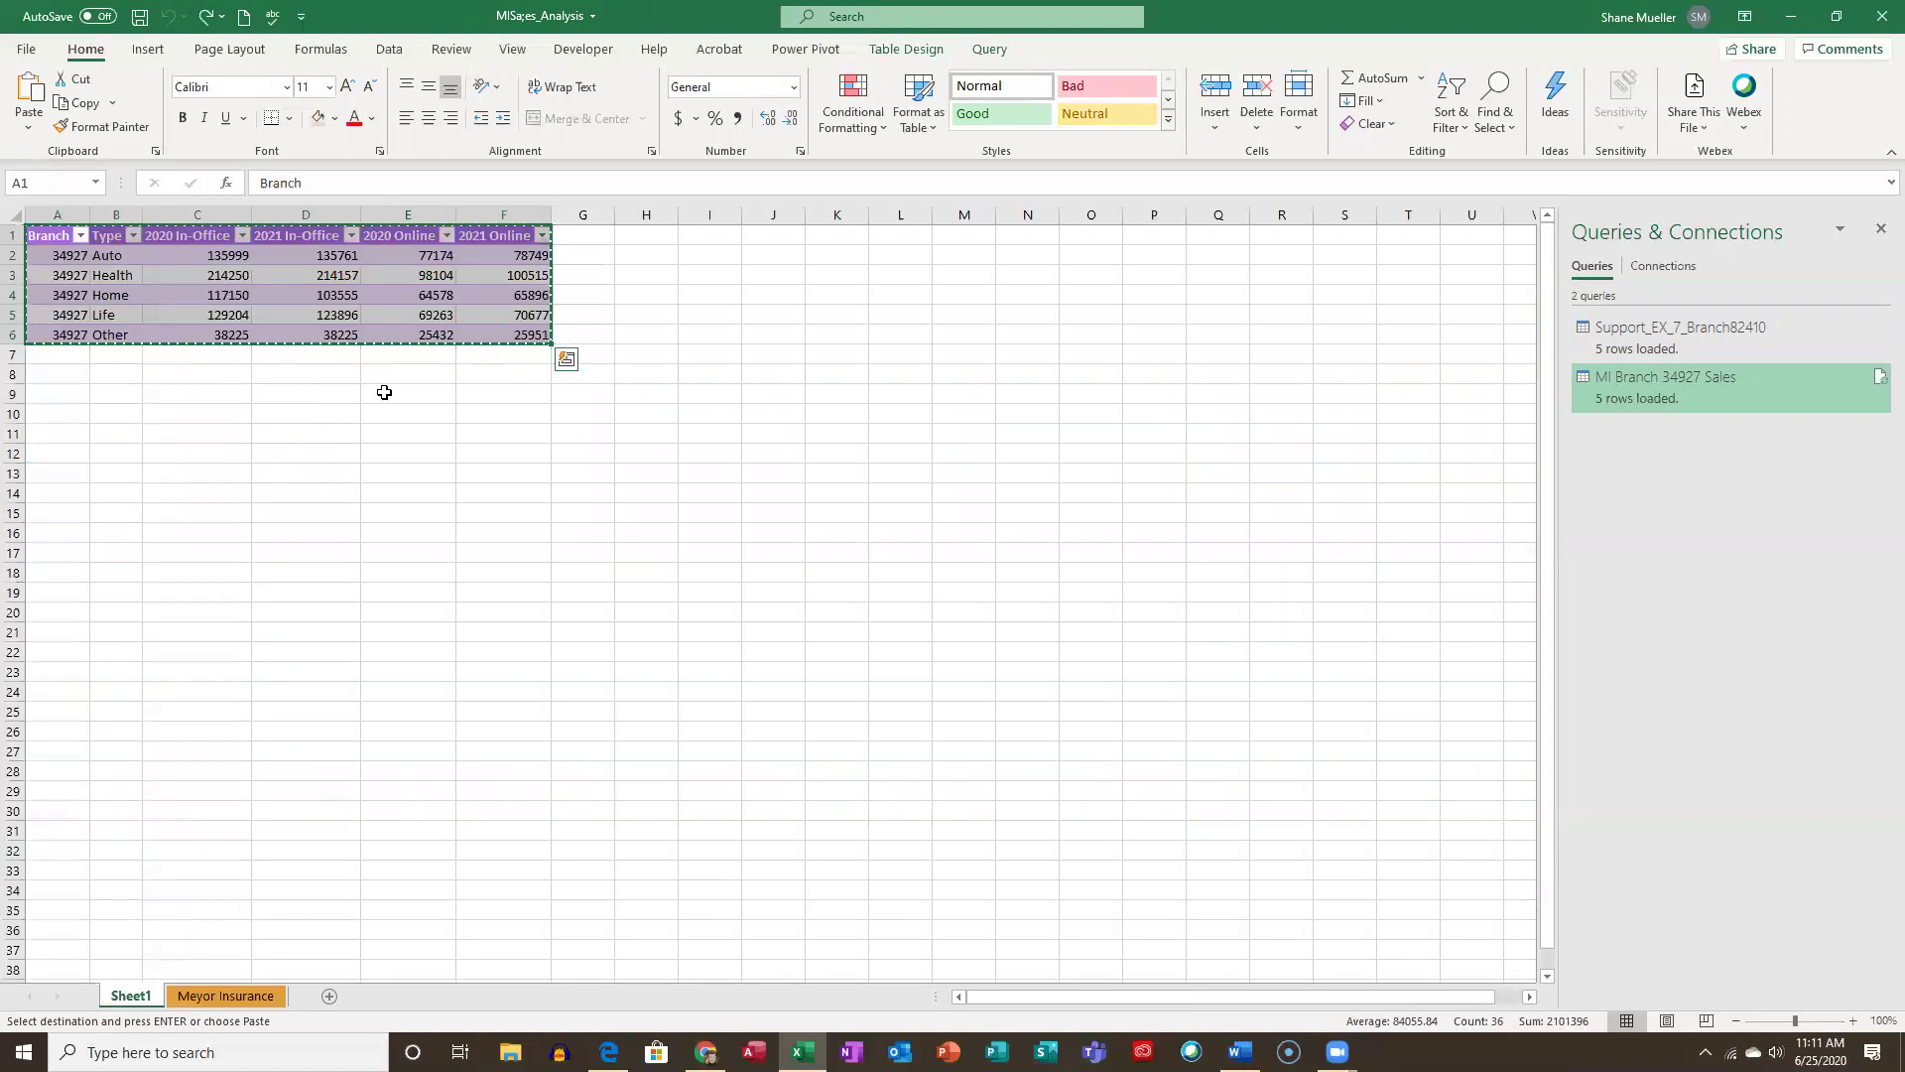
pyautogui.click(213, 393)
pyautogui.moveTo(53, 257); pyautogui.dragTo(493, 330)
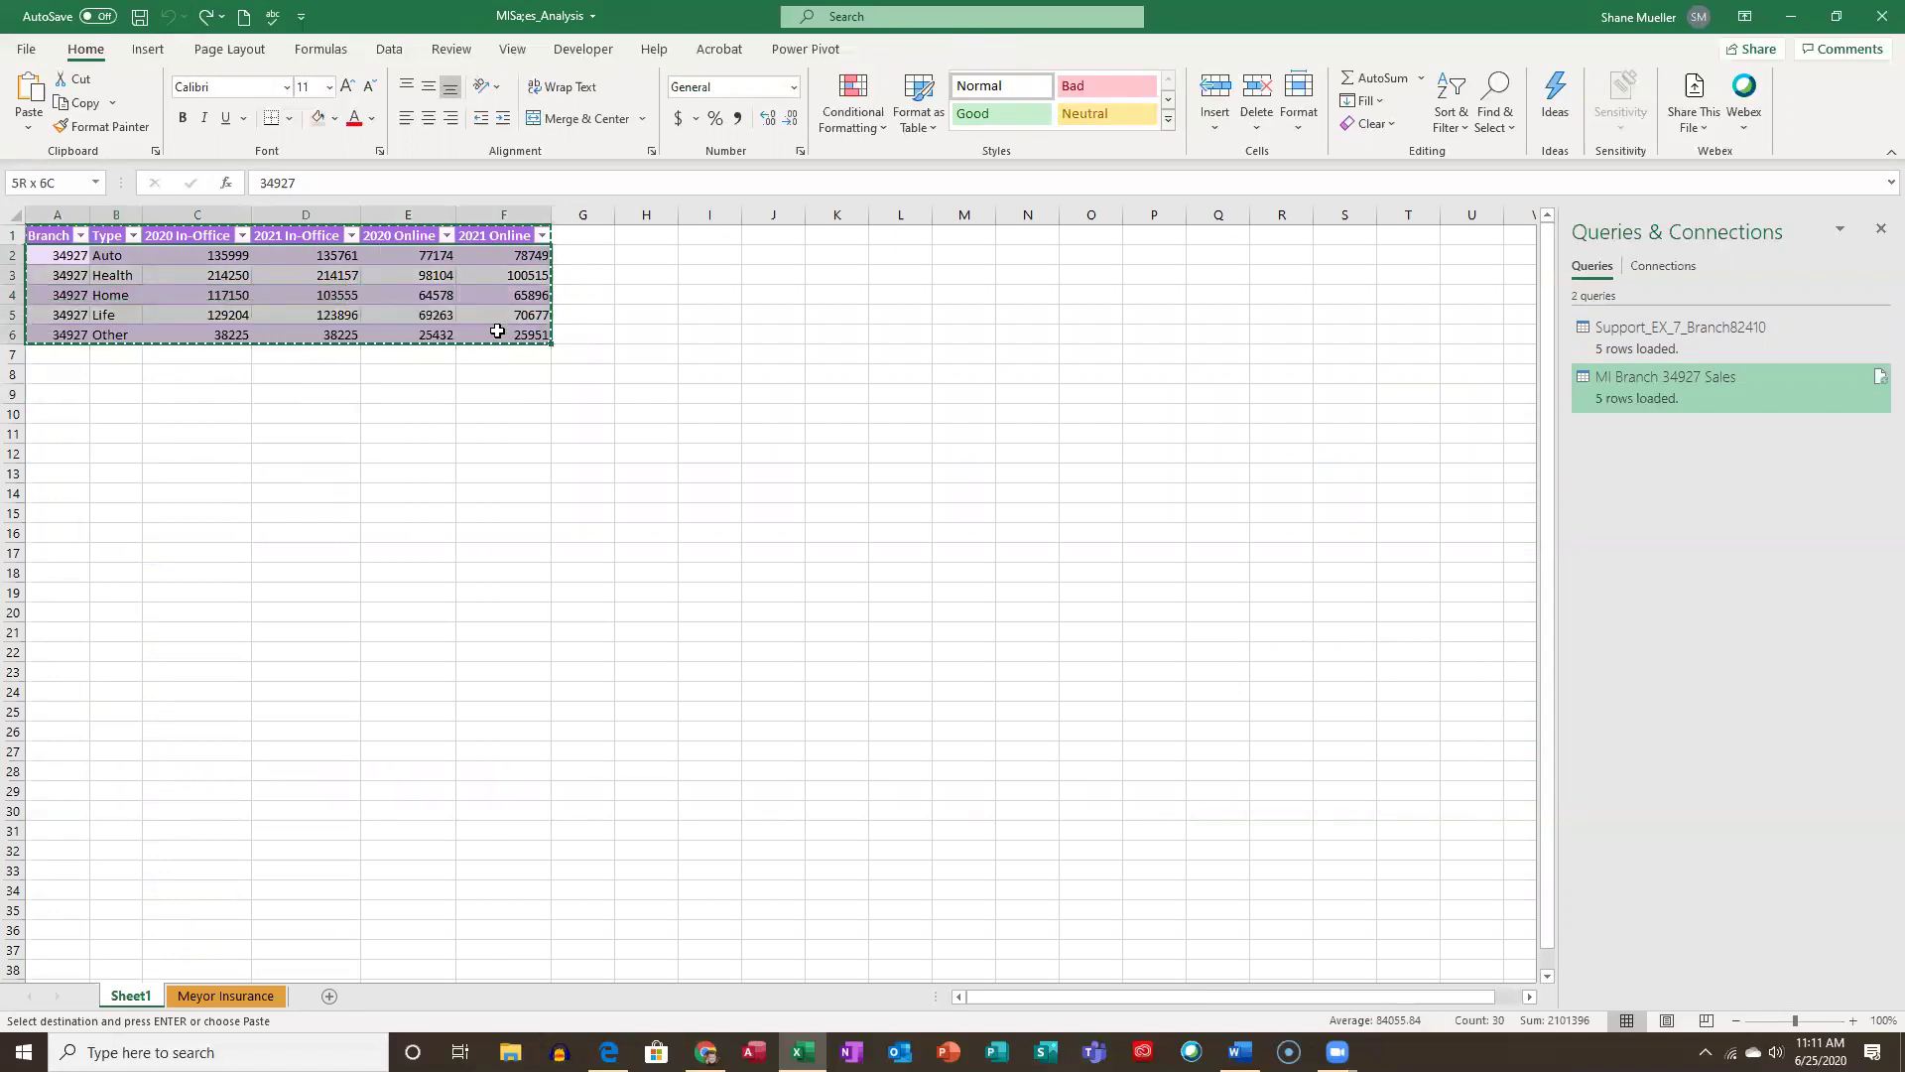
pyautogui.moveTo(497, 330); pyautogui.dragTo(497, 331)
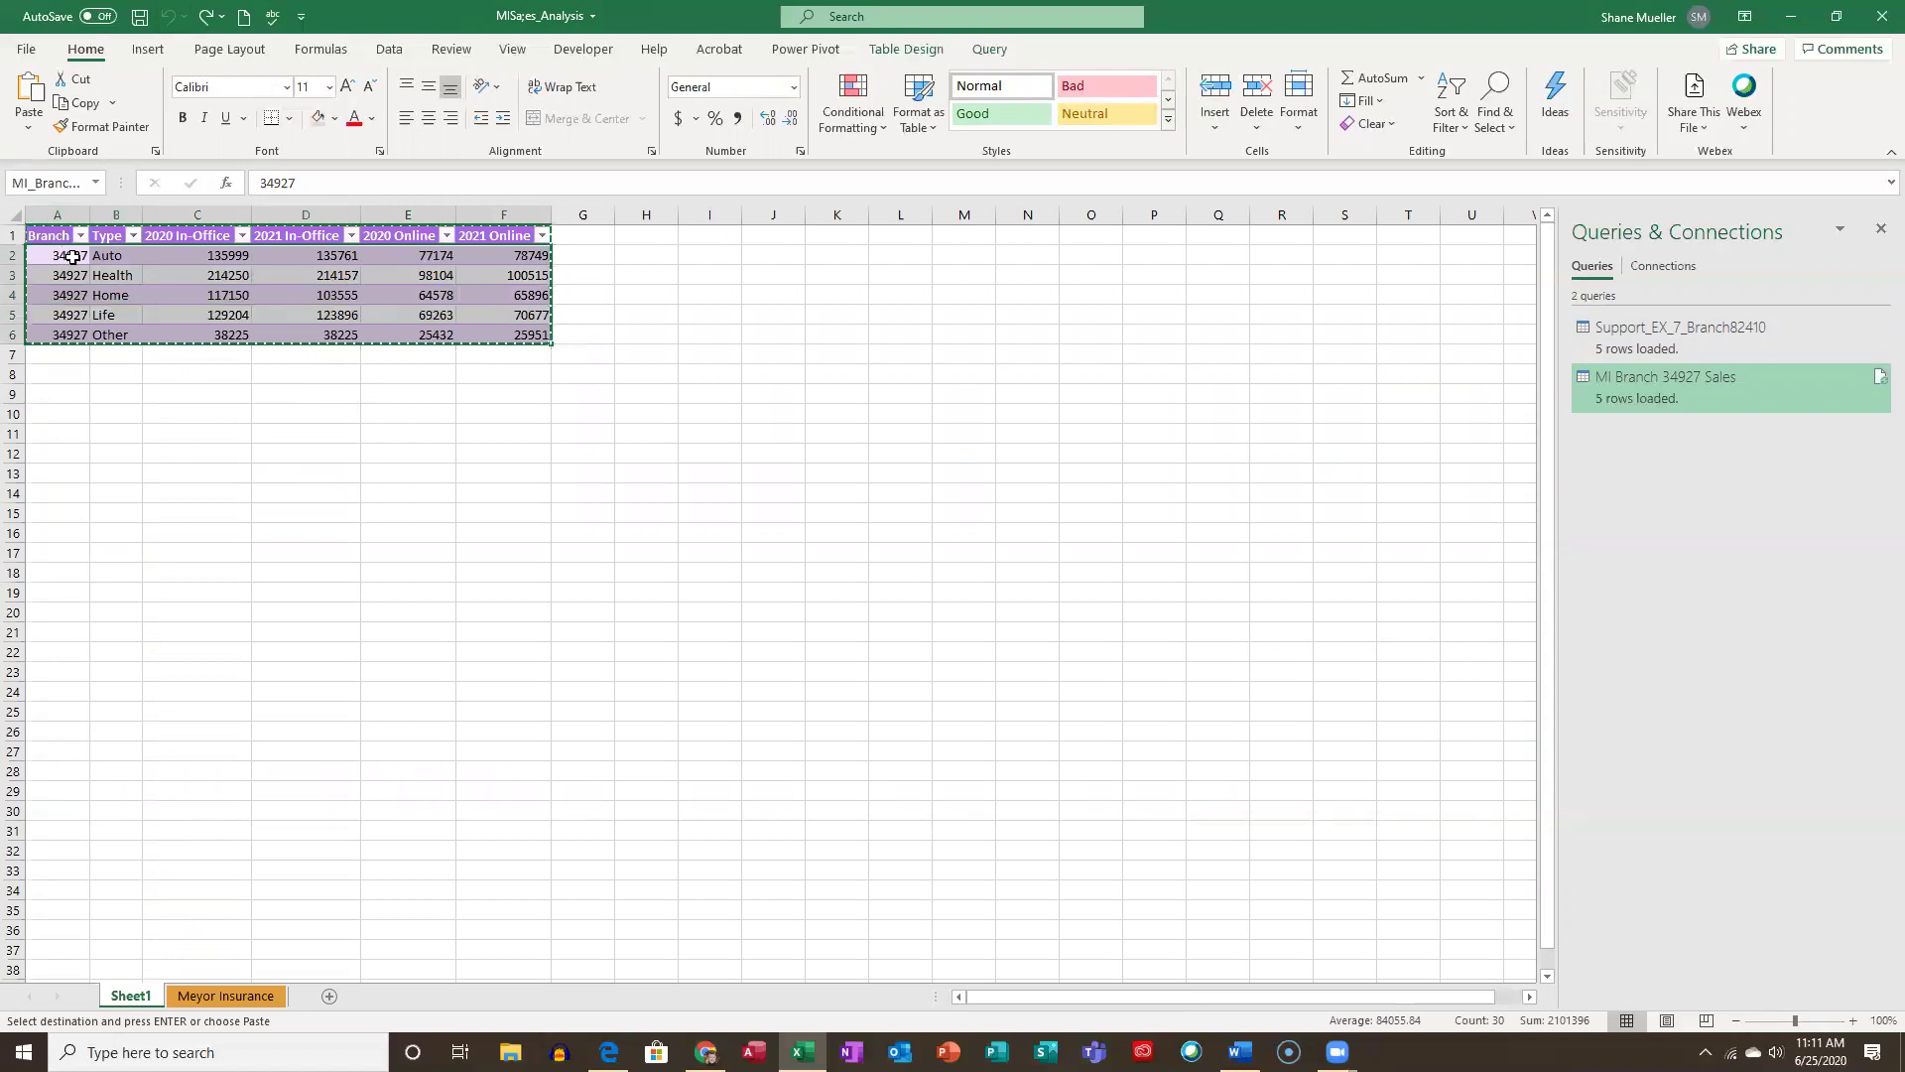
pyautogui.rightClick(359, 294)
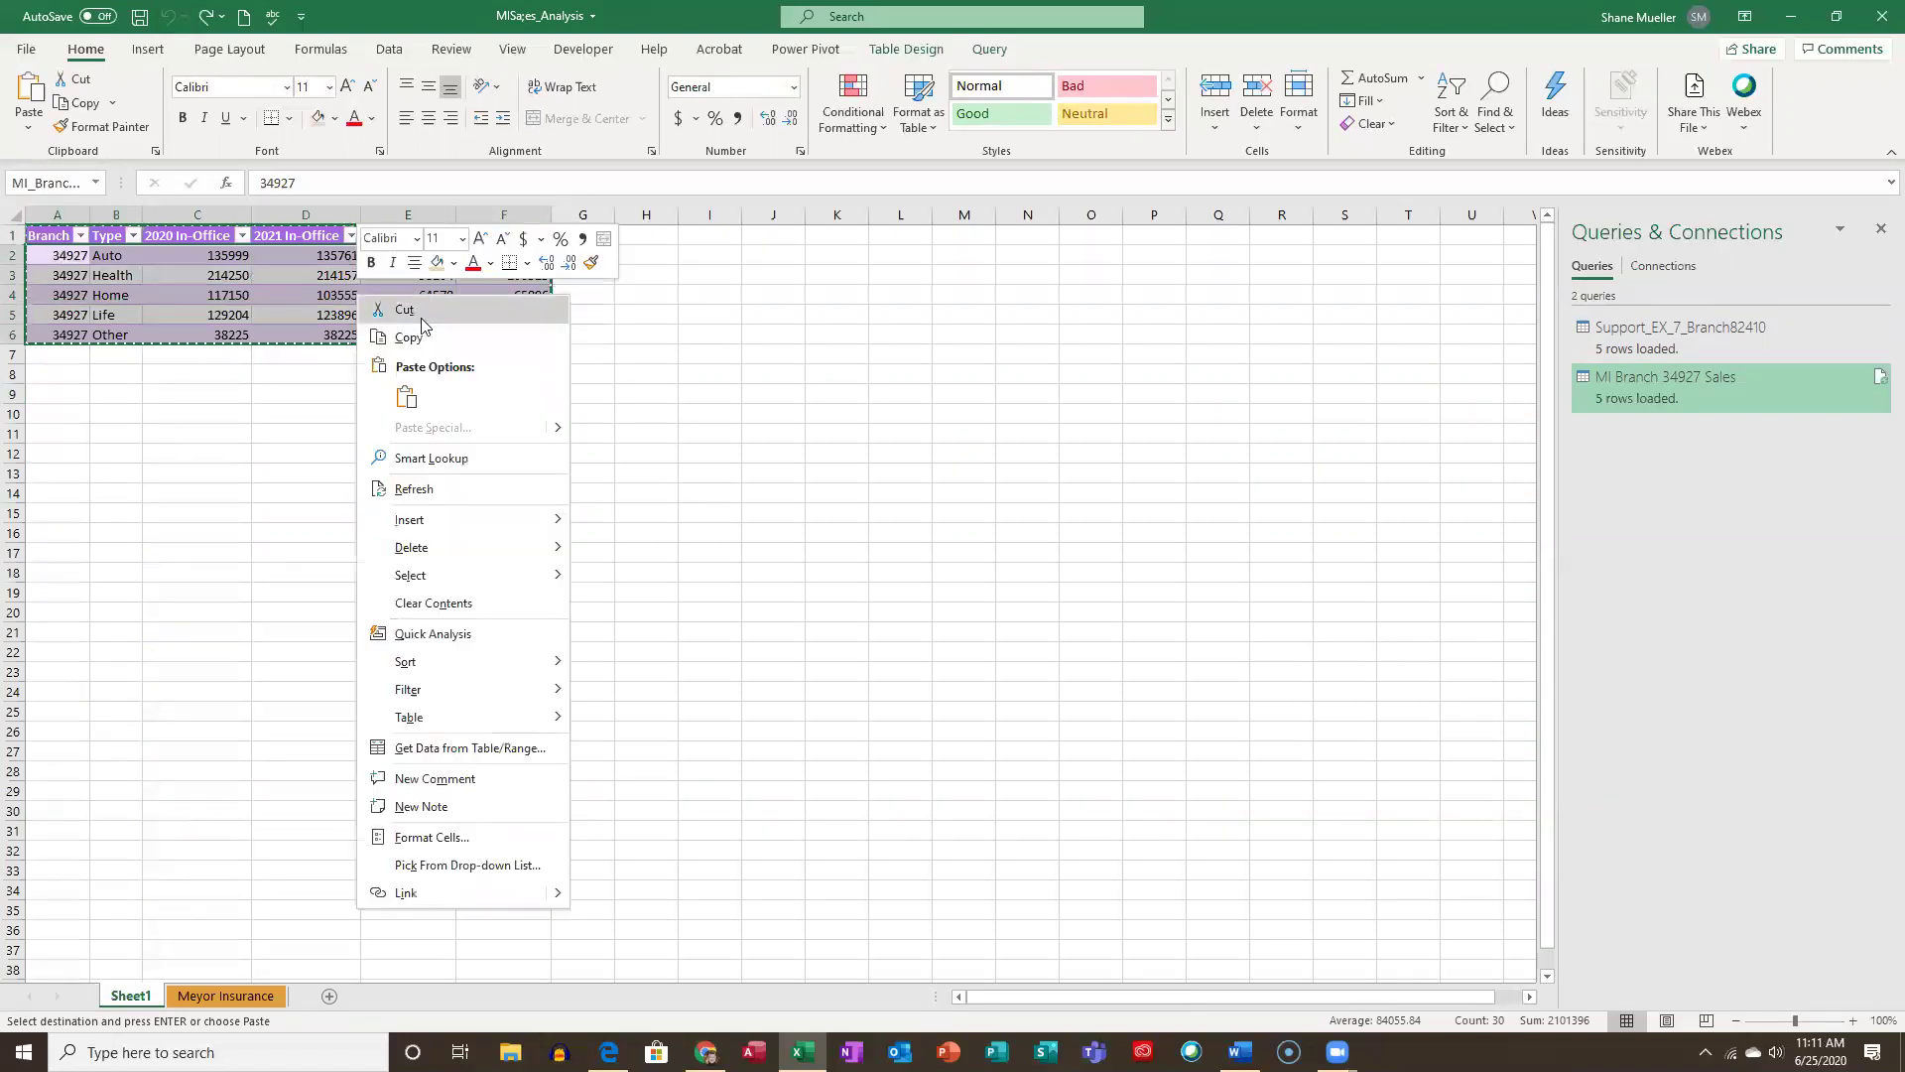
pyautogui.click(409, 311)
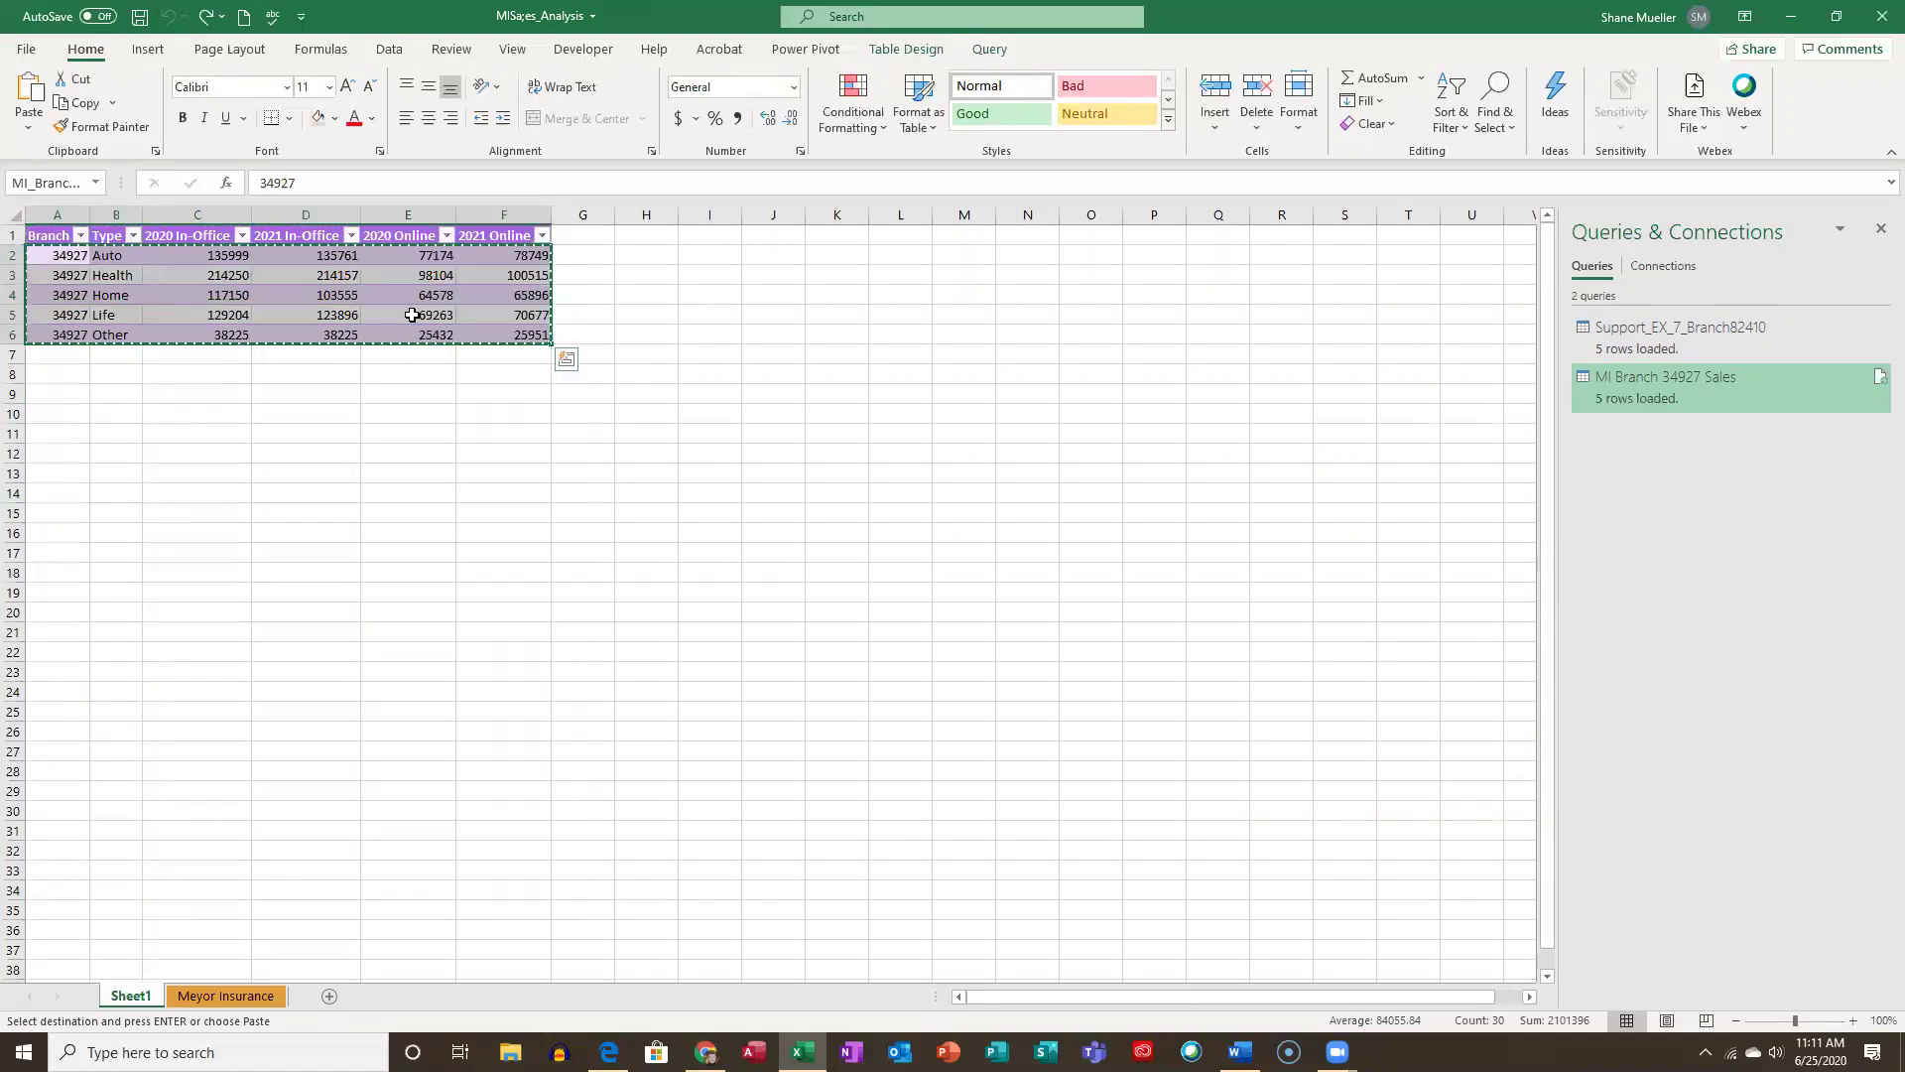
pyautogui.click(231, 994)
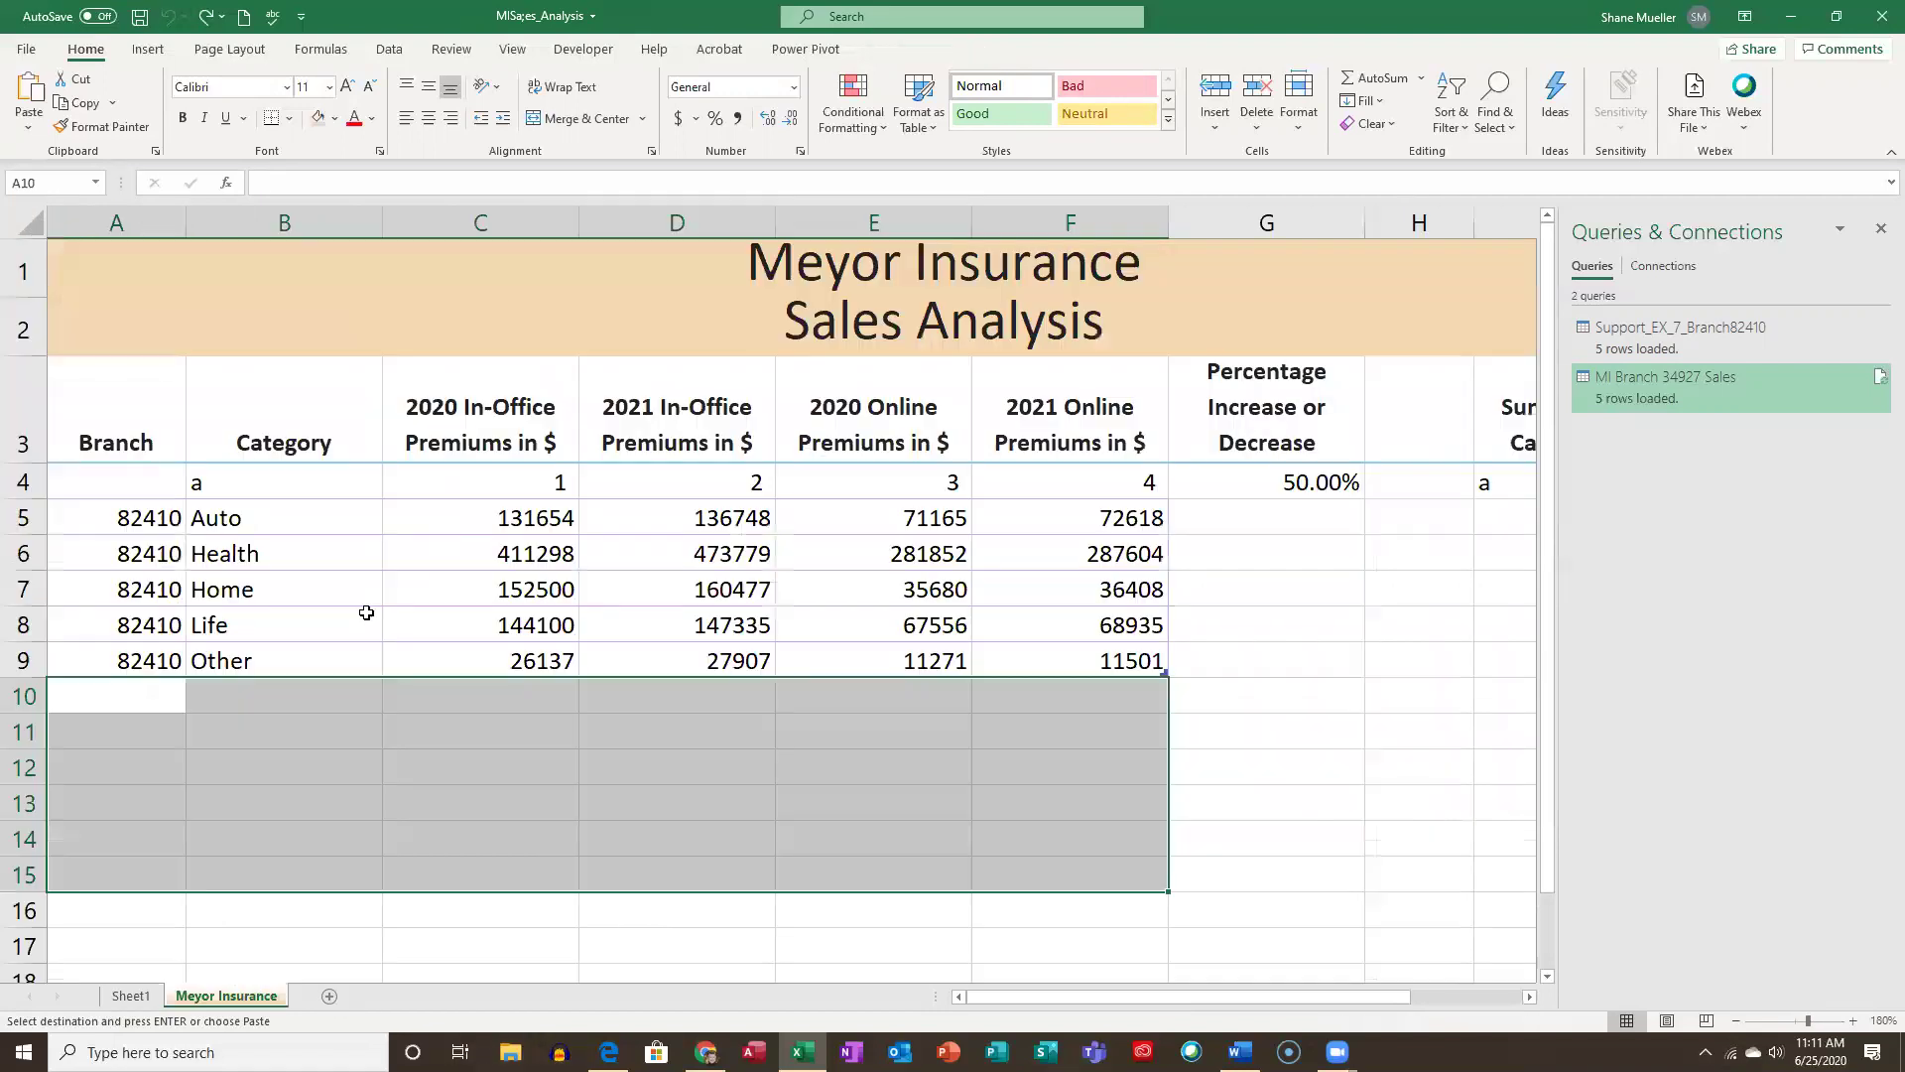
pyautogui.click(136, 701)
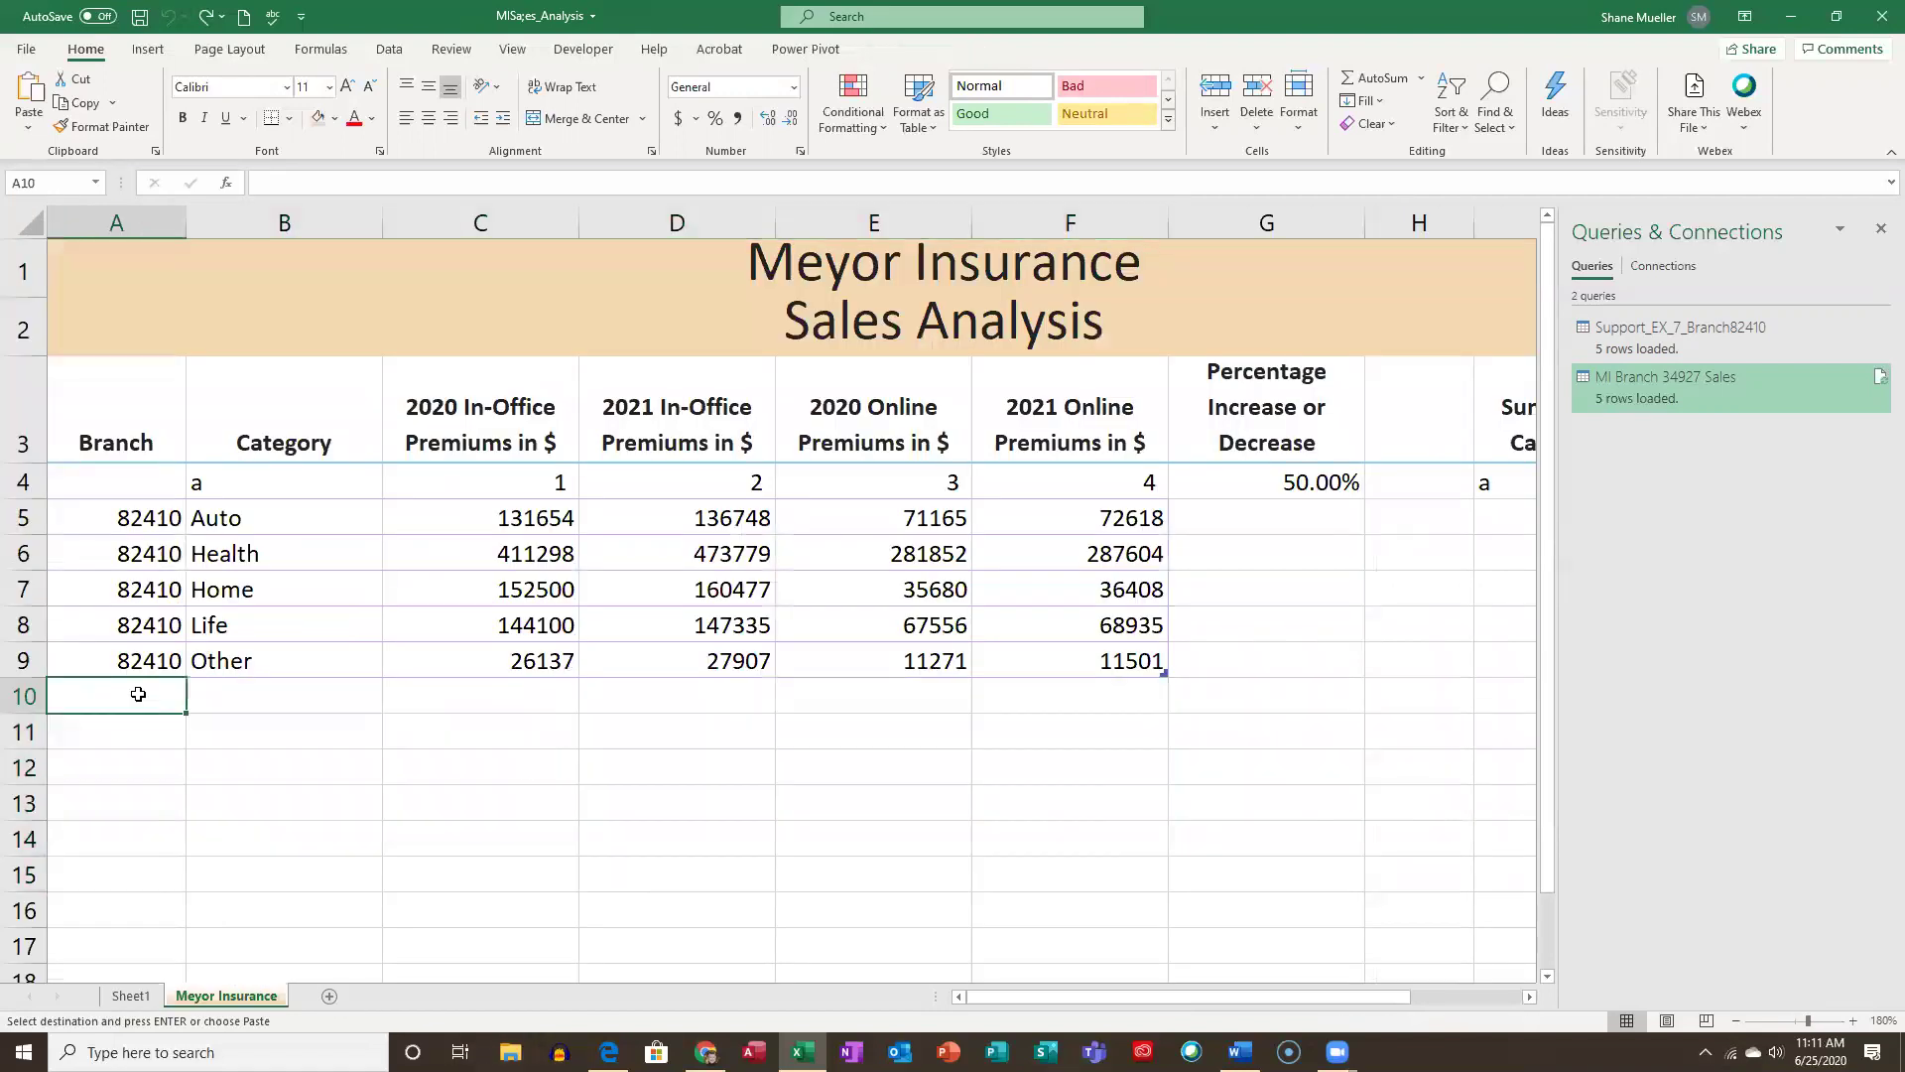
pyautogui.click(23, 94)
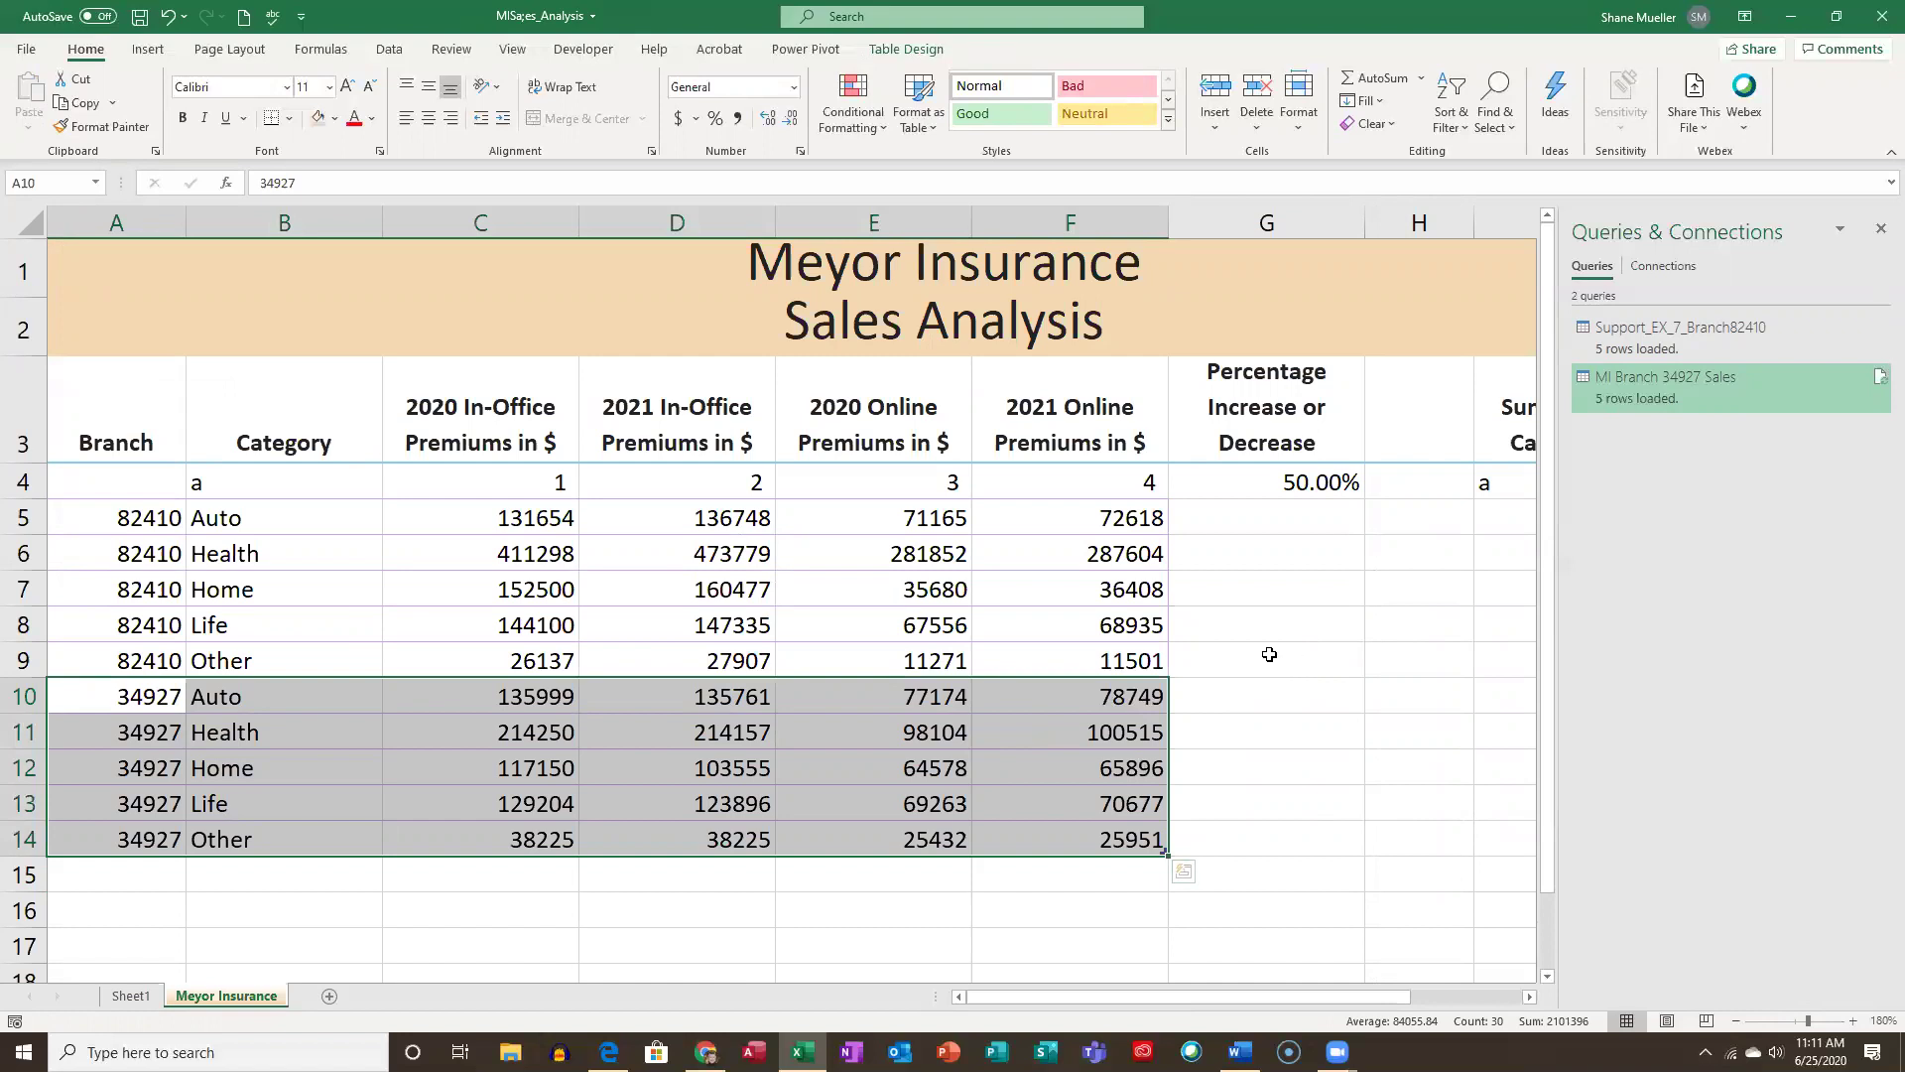
# Close the Queries & Connections display, select cell A15 and save the workbook.
pyautogui.click(1269, 655)
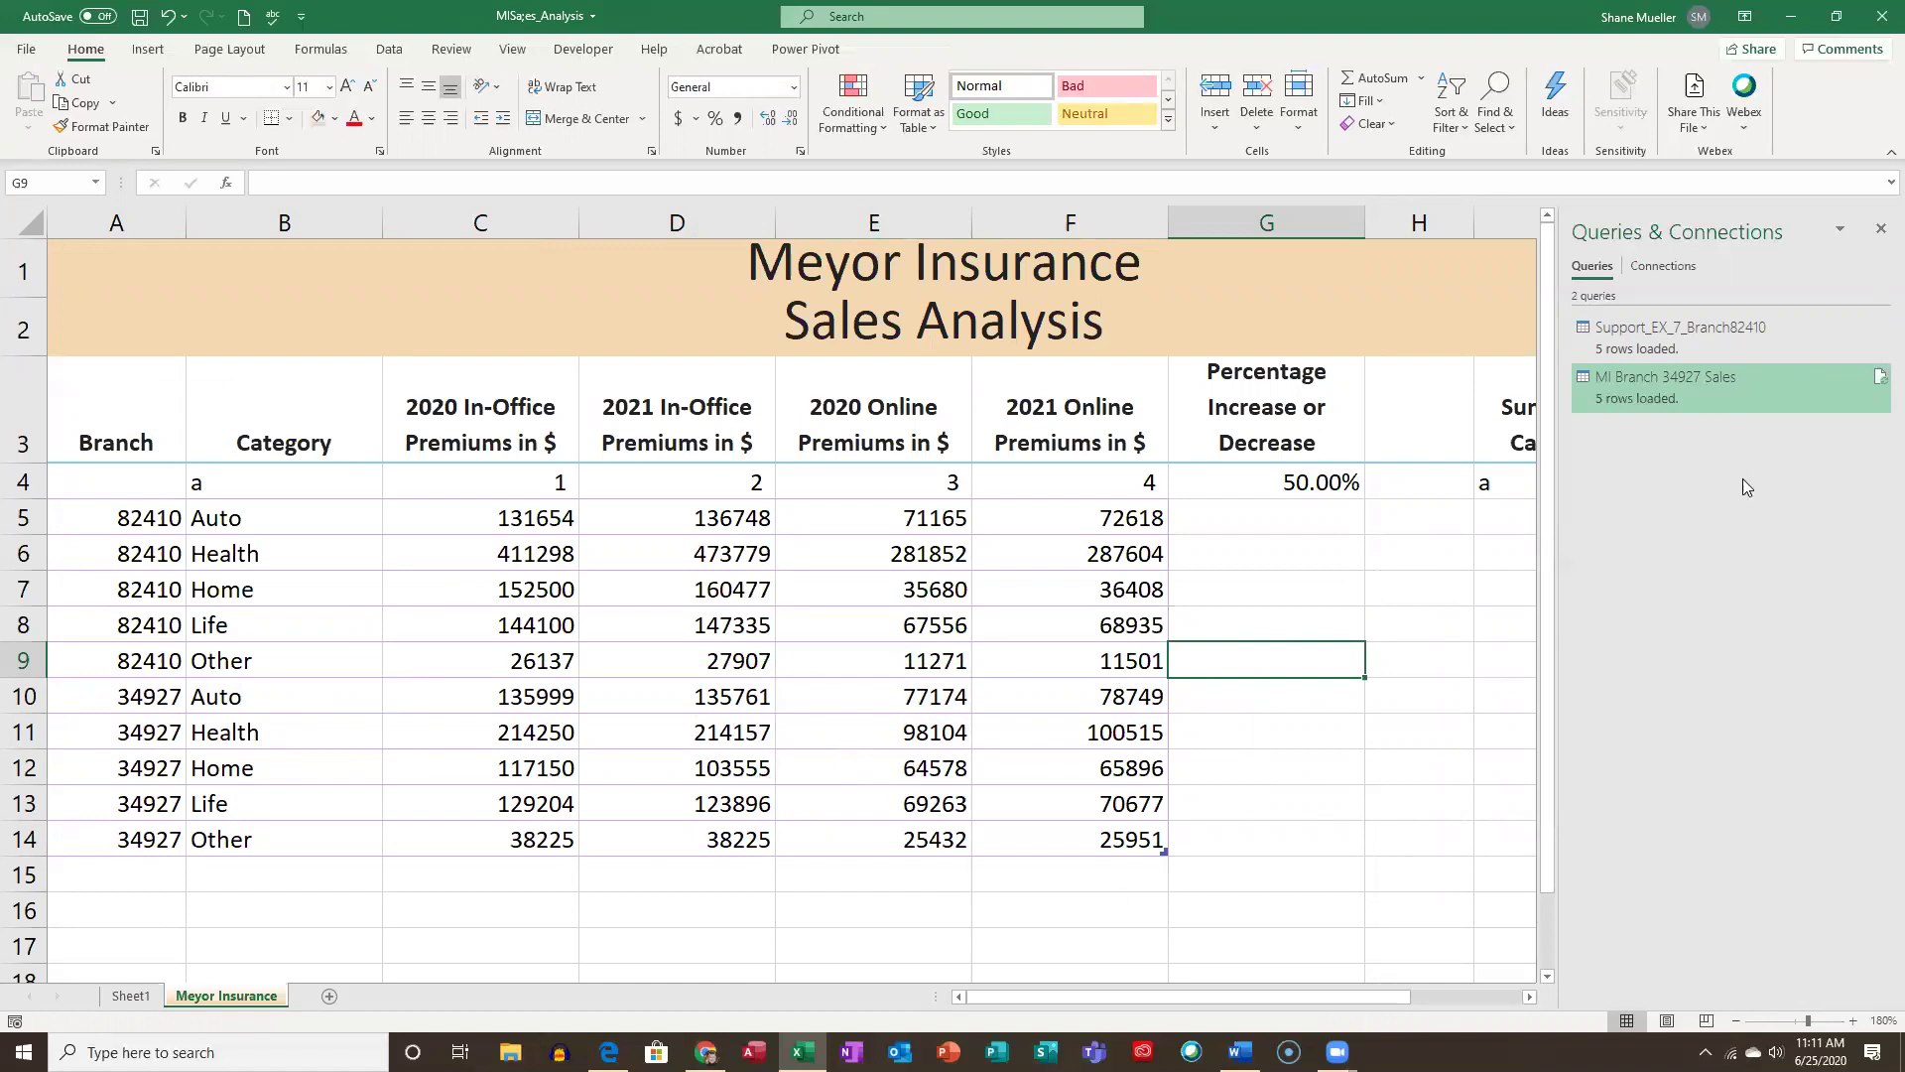
pyautogui.click(1879, 231)
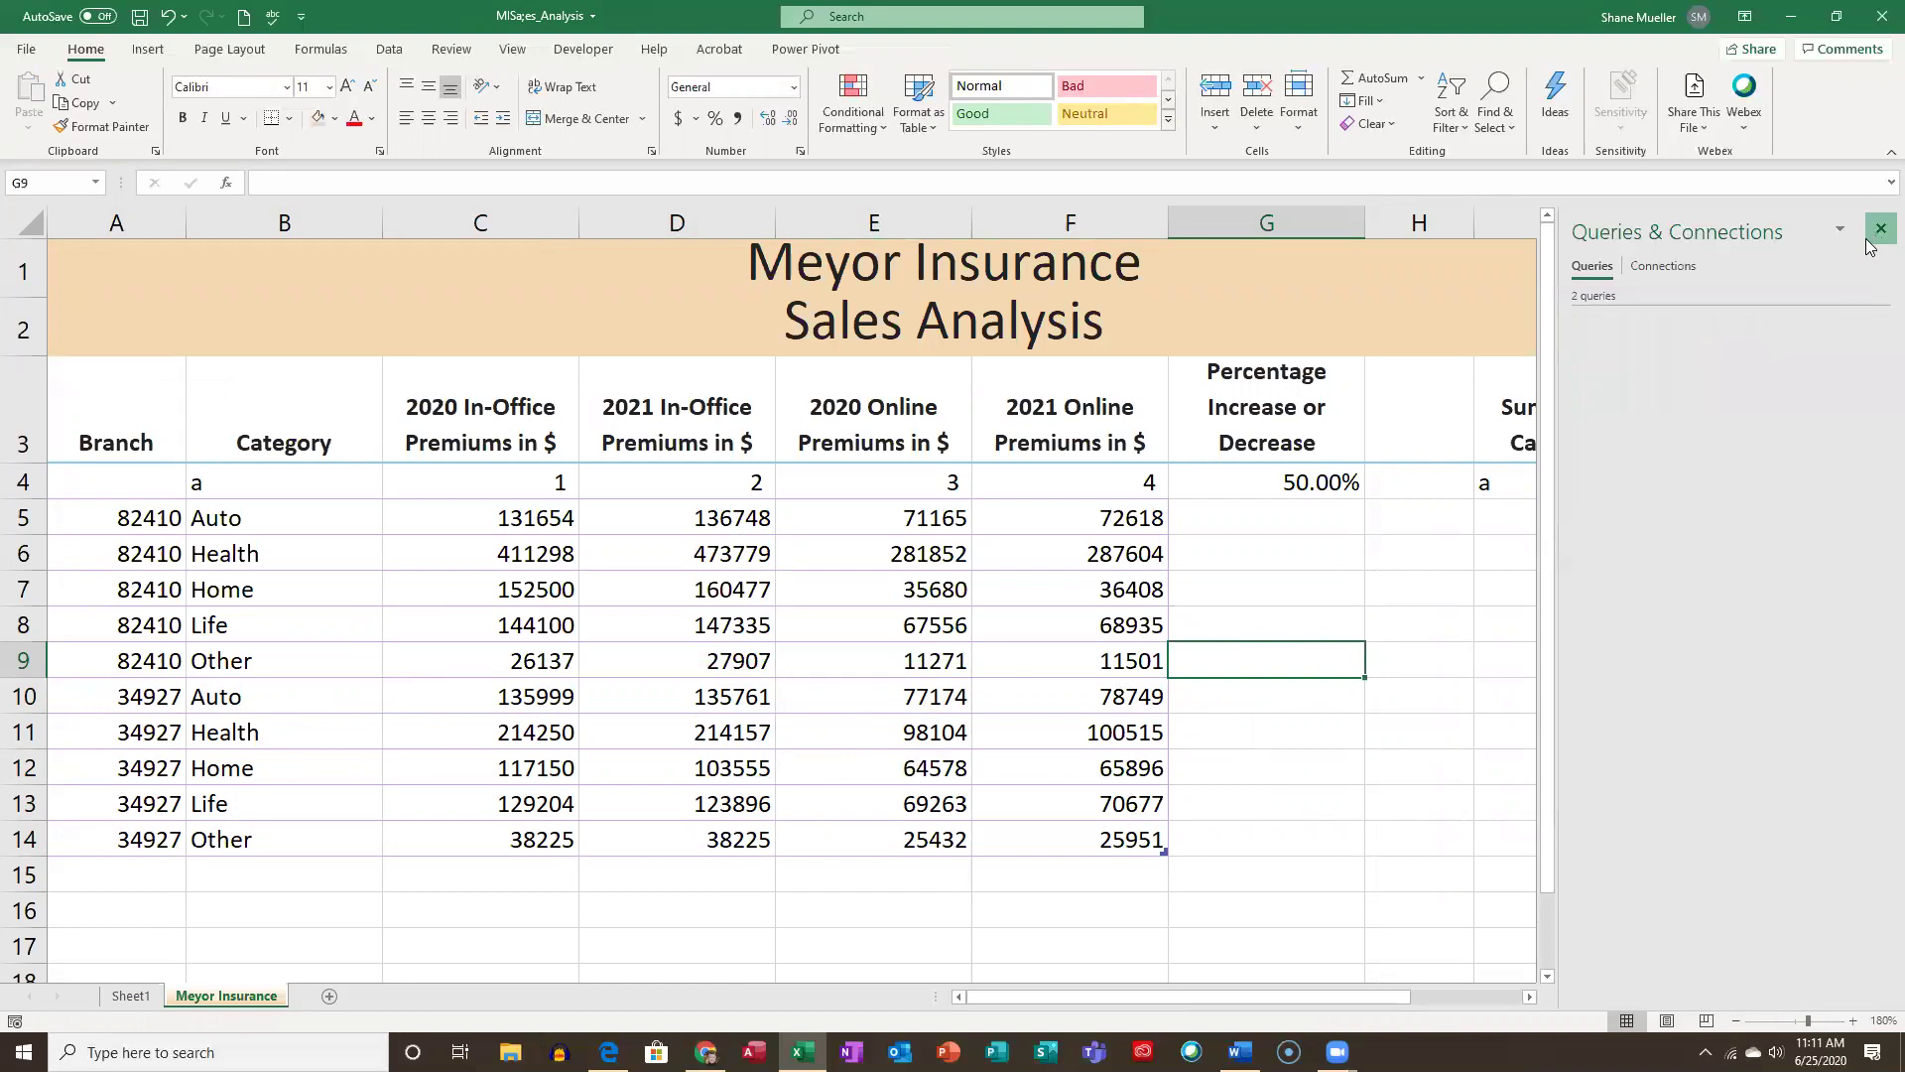
pyautogui.click(155, 869)
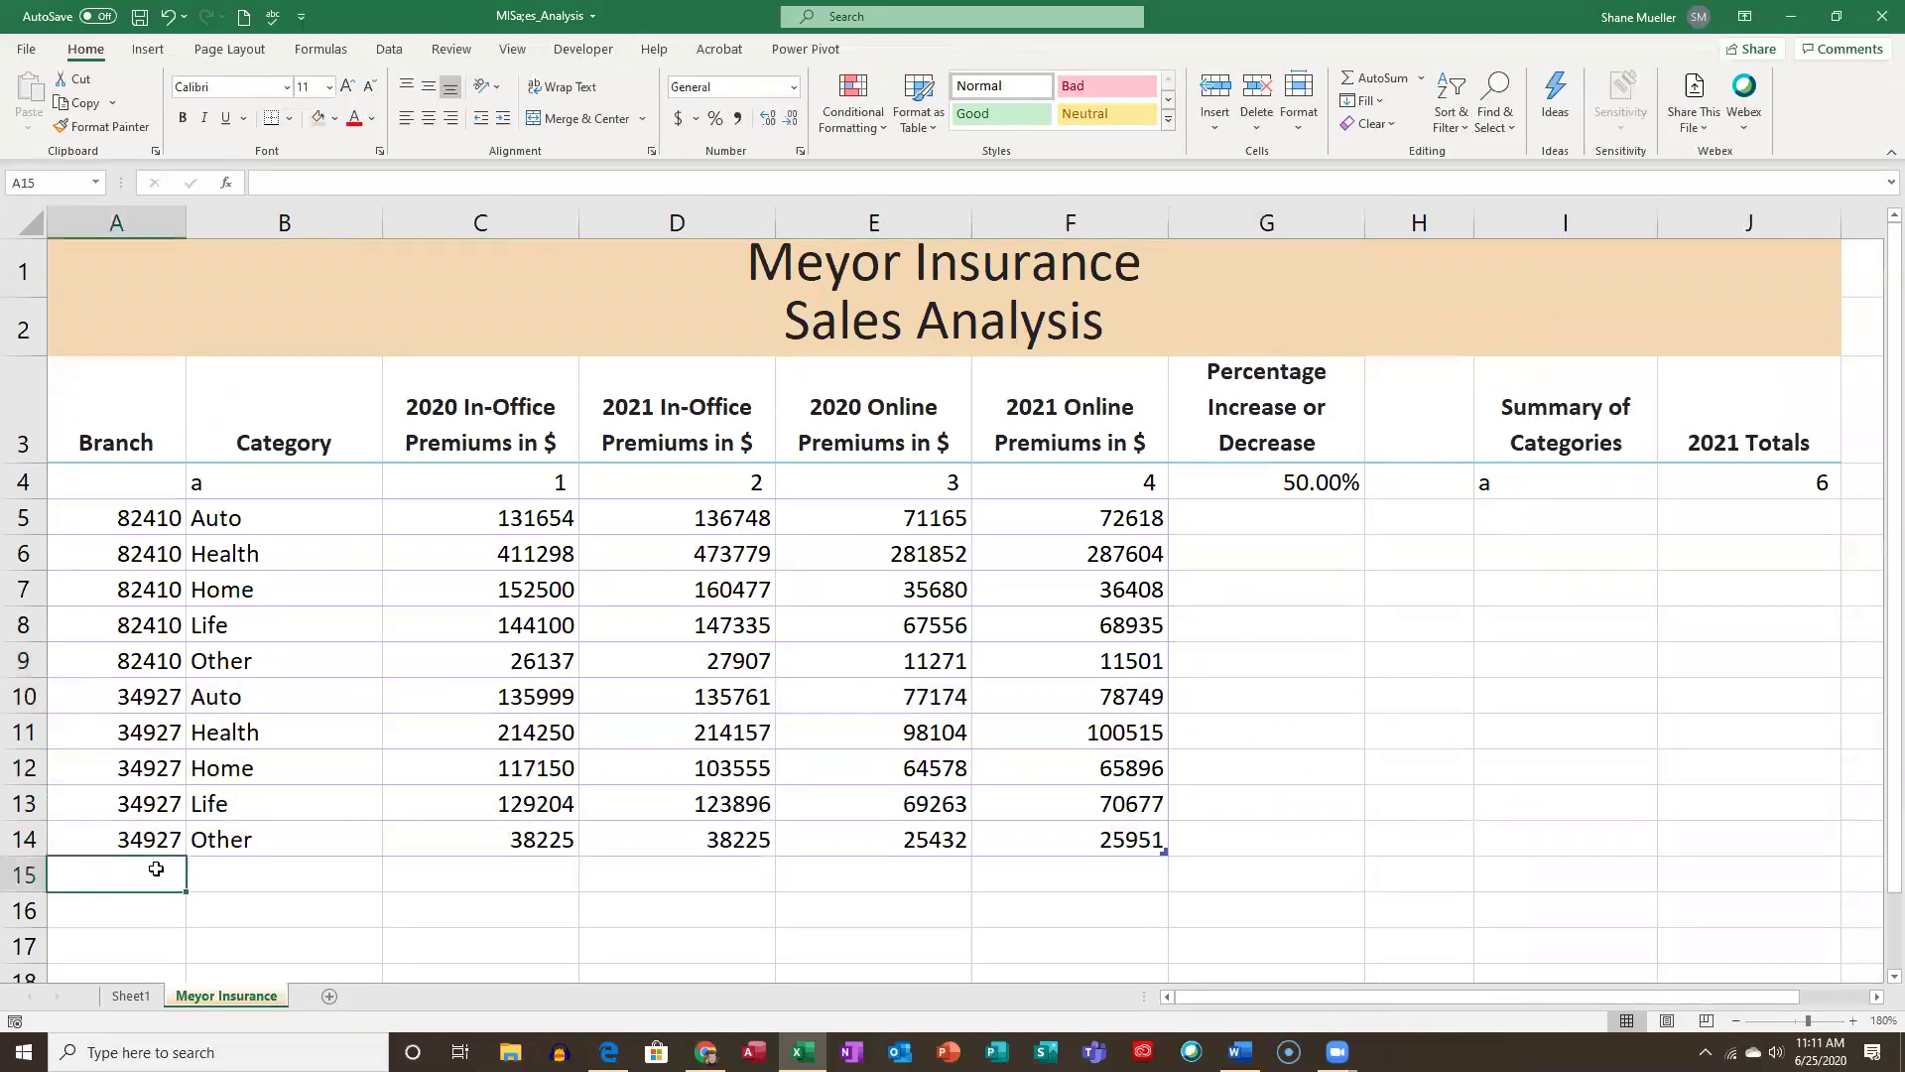
pyautogui.click(142, 20)
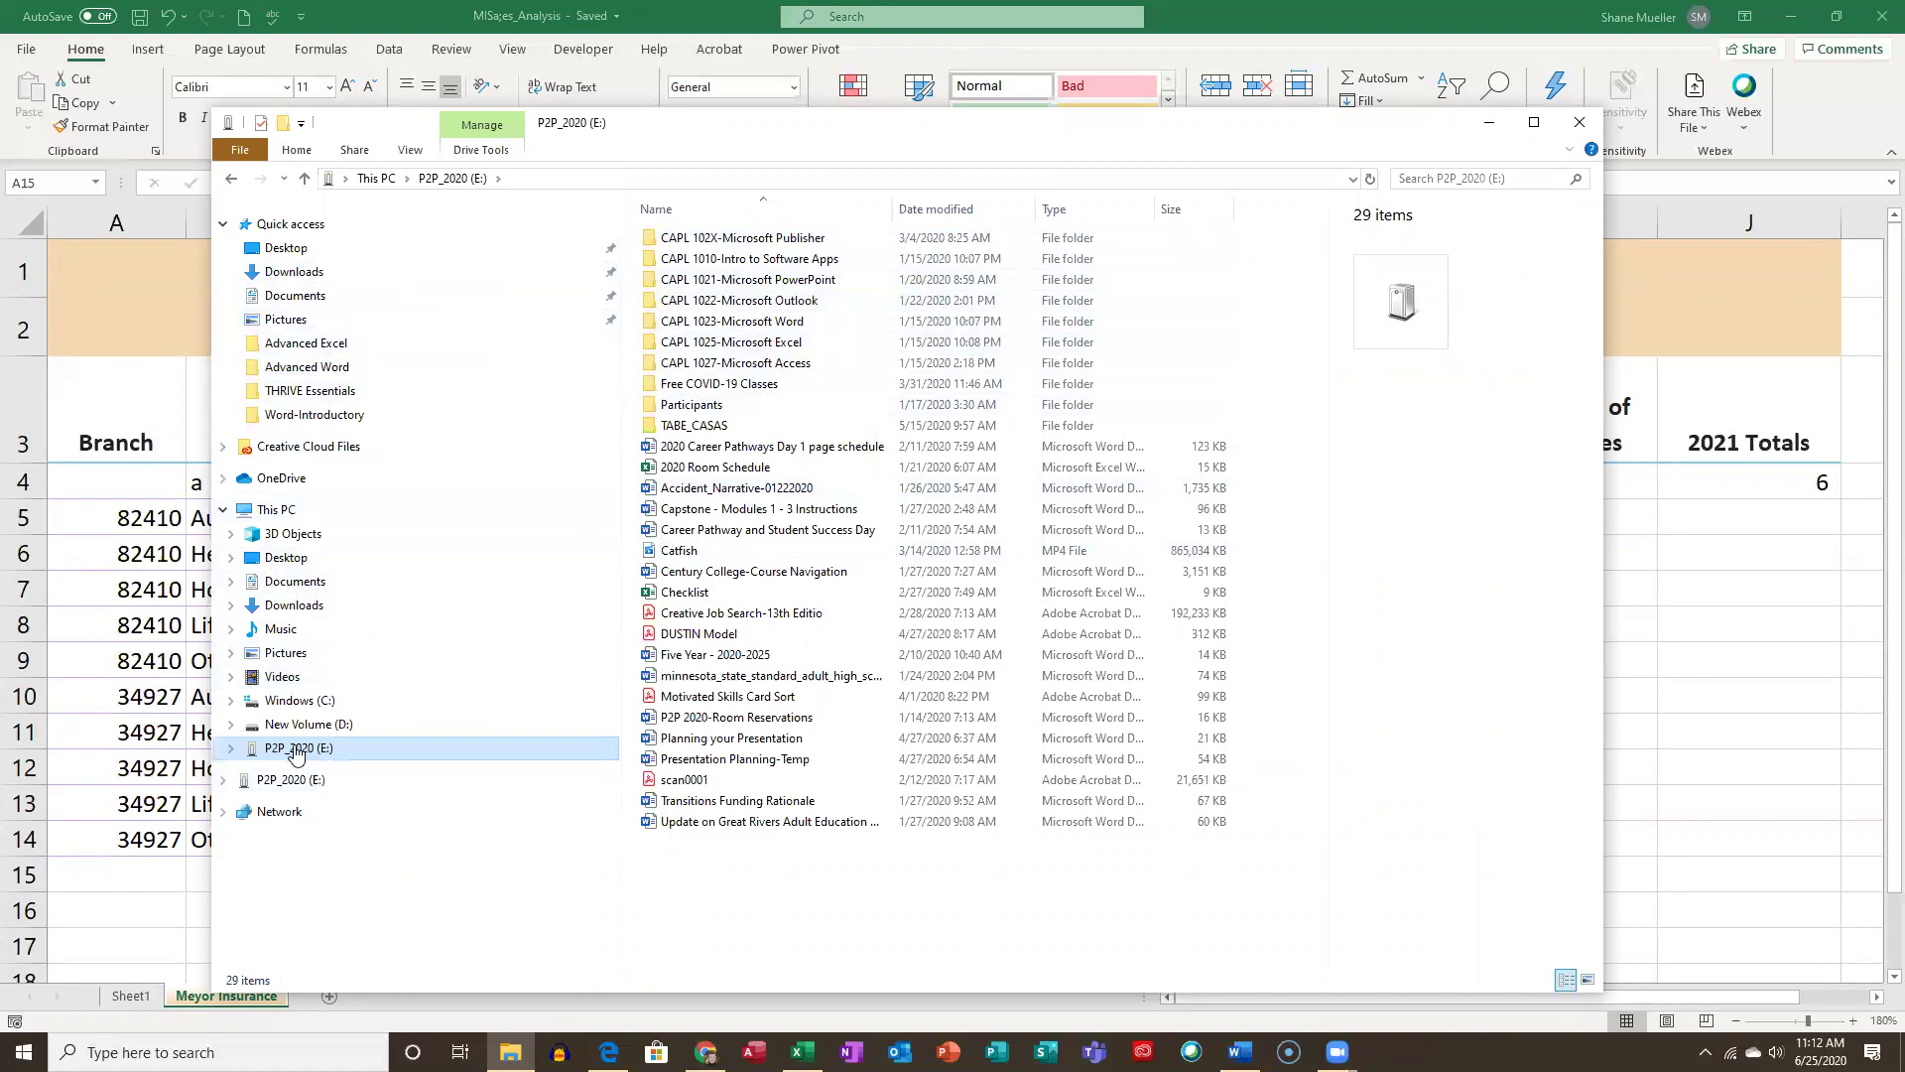
# Open the HTML file Support_EX_7_Branch70635 from CAPL 1025-Microsoft Excel > Data Files > Module 7 on the P2P_2020 drive in the browser.
pyautogui.click(758, 322)
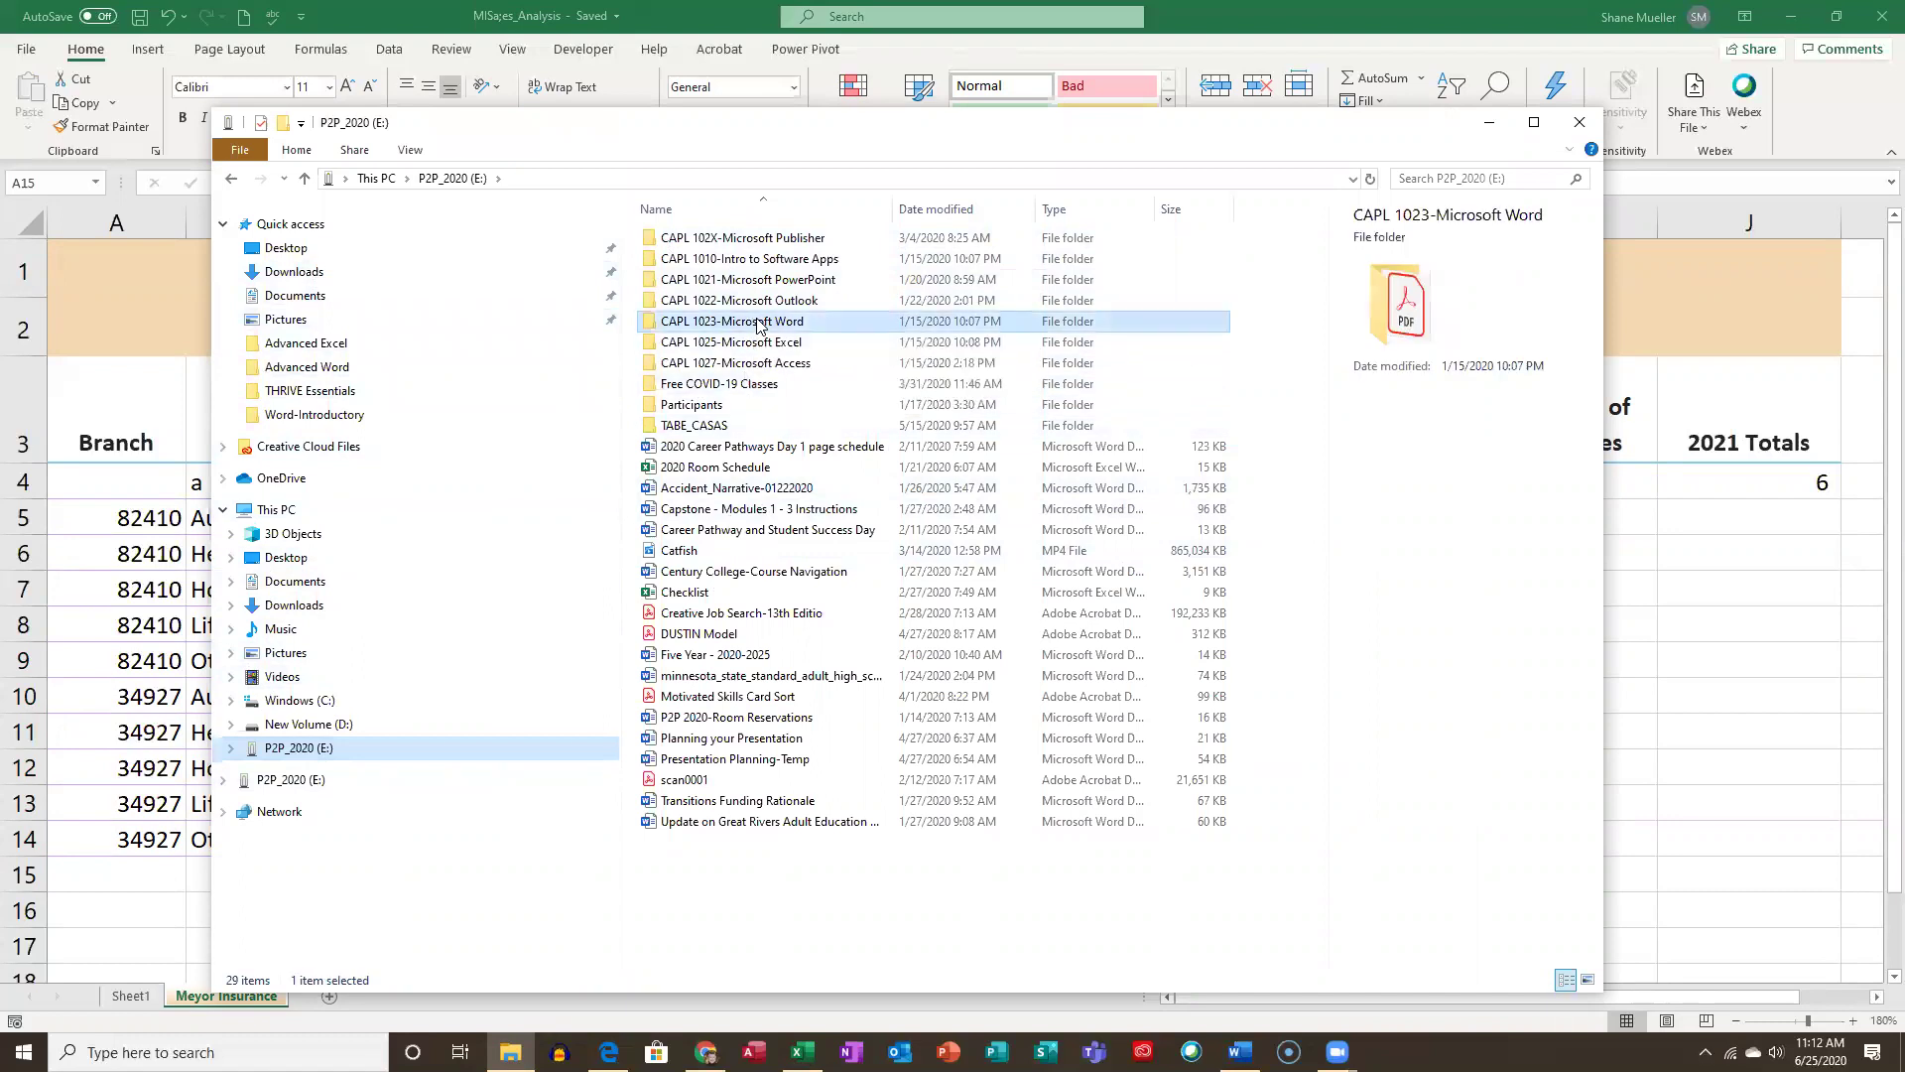
pyautogui.doubleClick(778, 342)
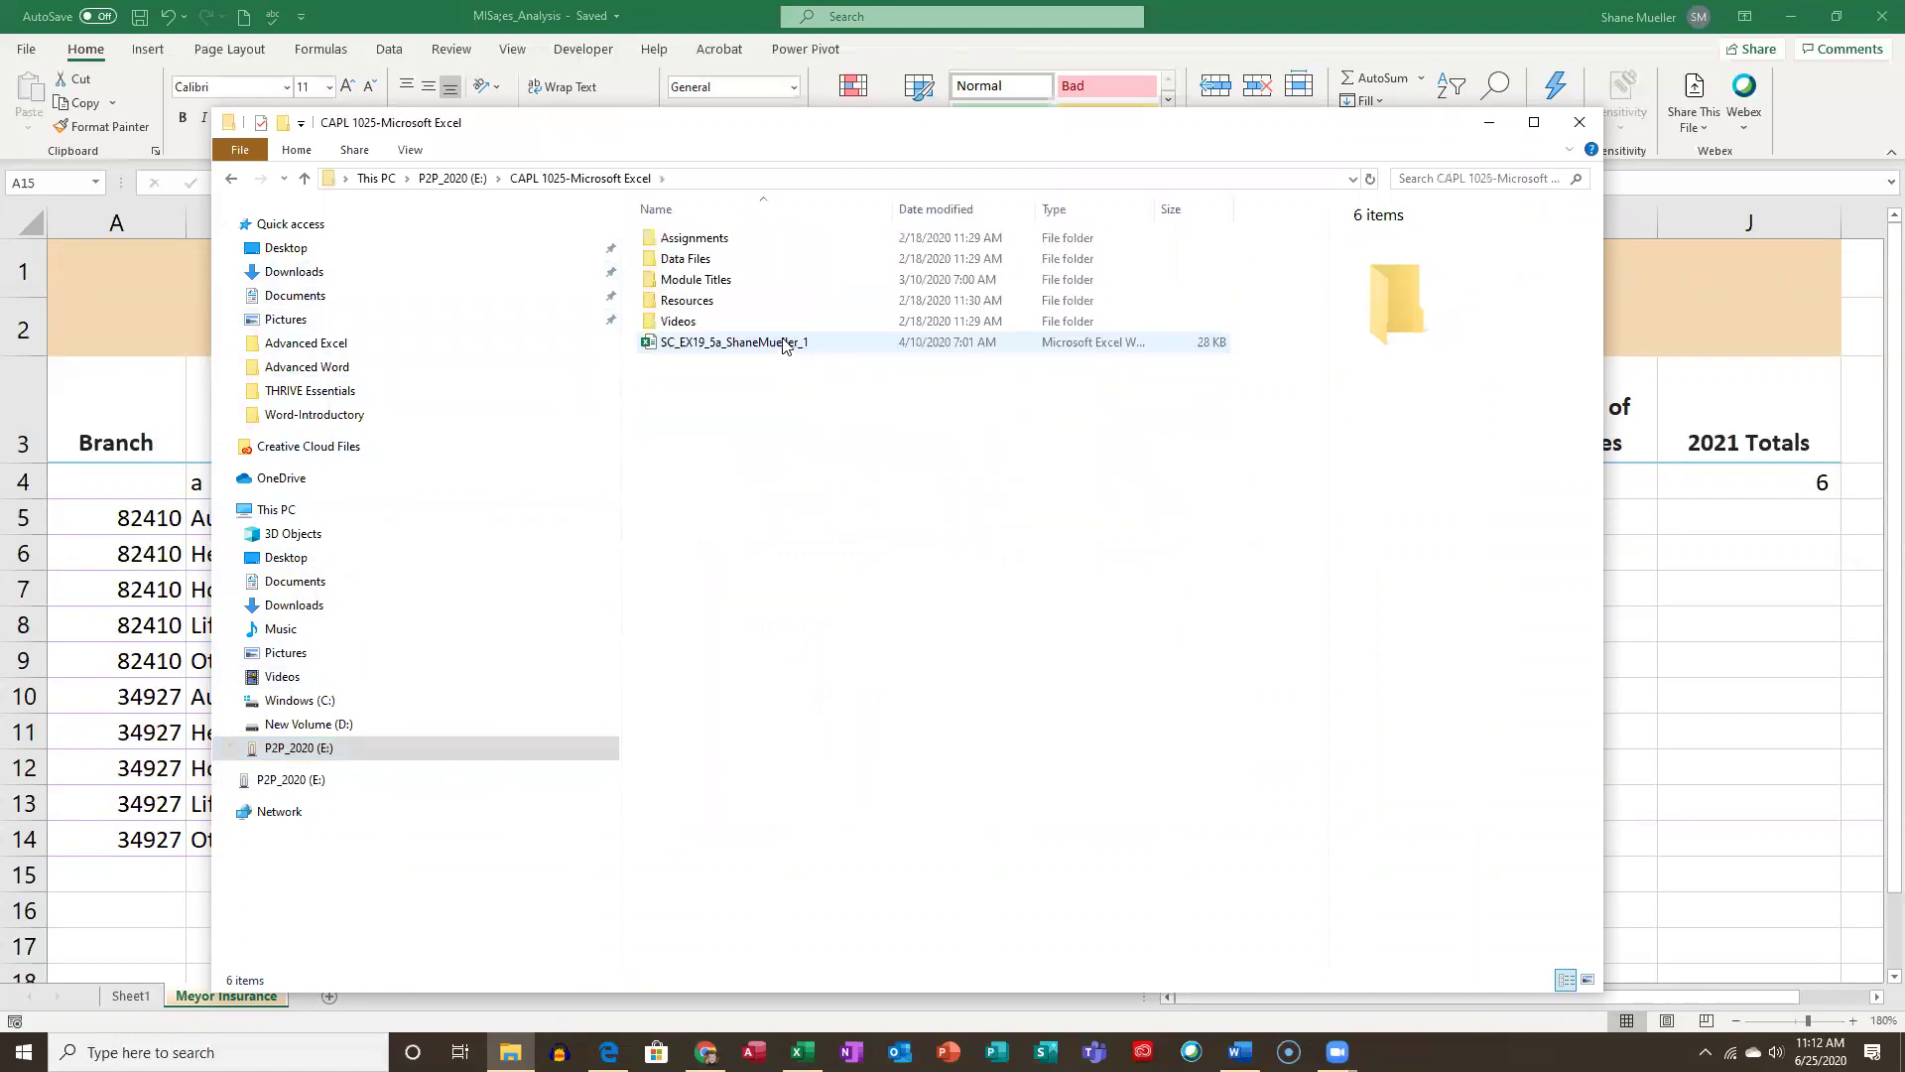
pyautogui.doubleClick(687, 260)
pyautogui.doubleClick(705, 385)
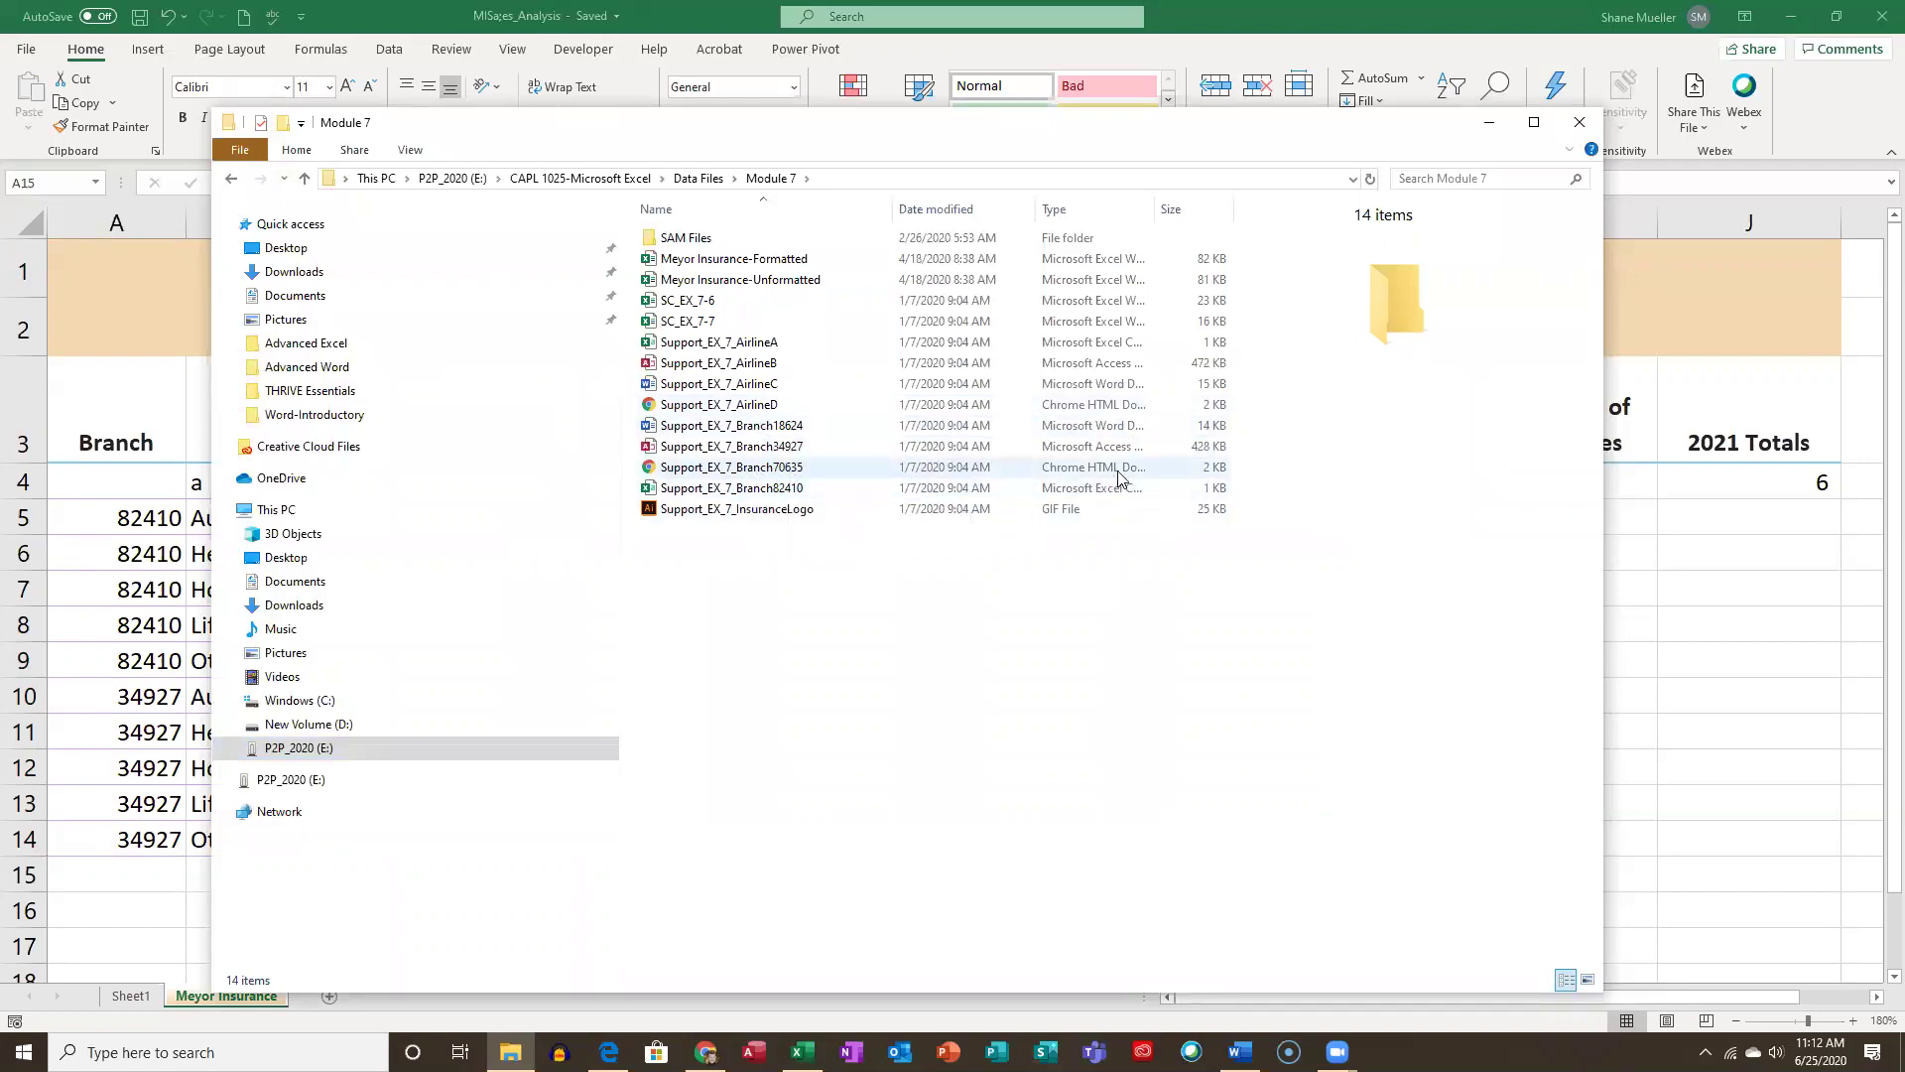
pyautogui.click(711, 475)
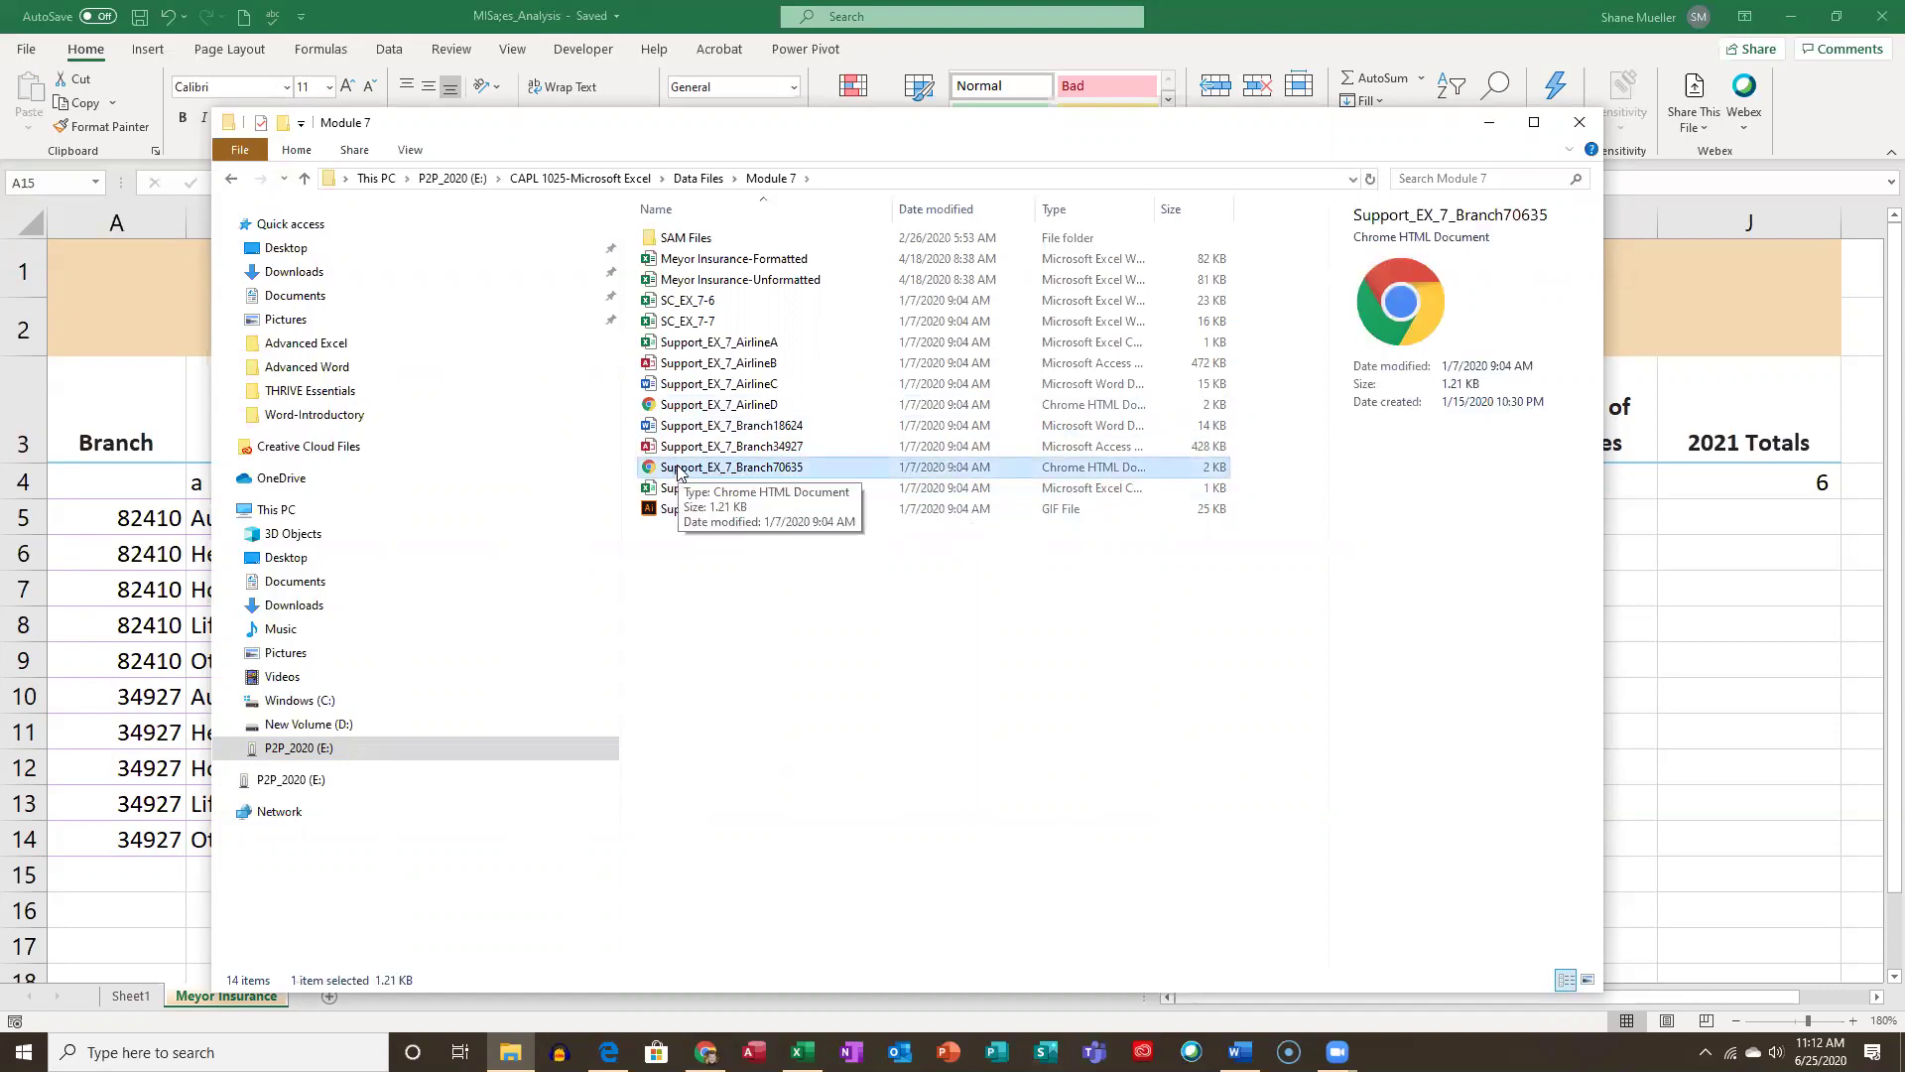
pyautogui.doubleClick(679, 472)
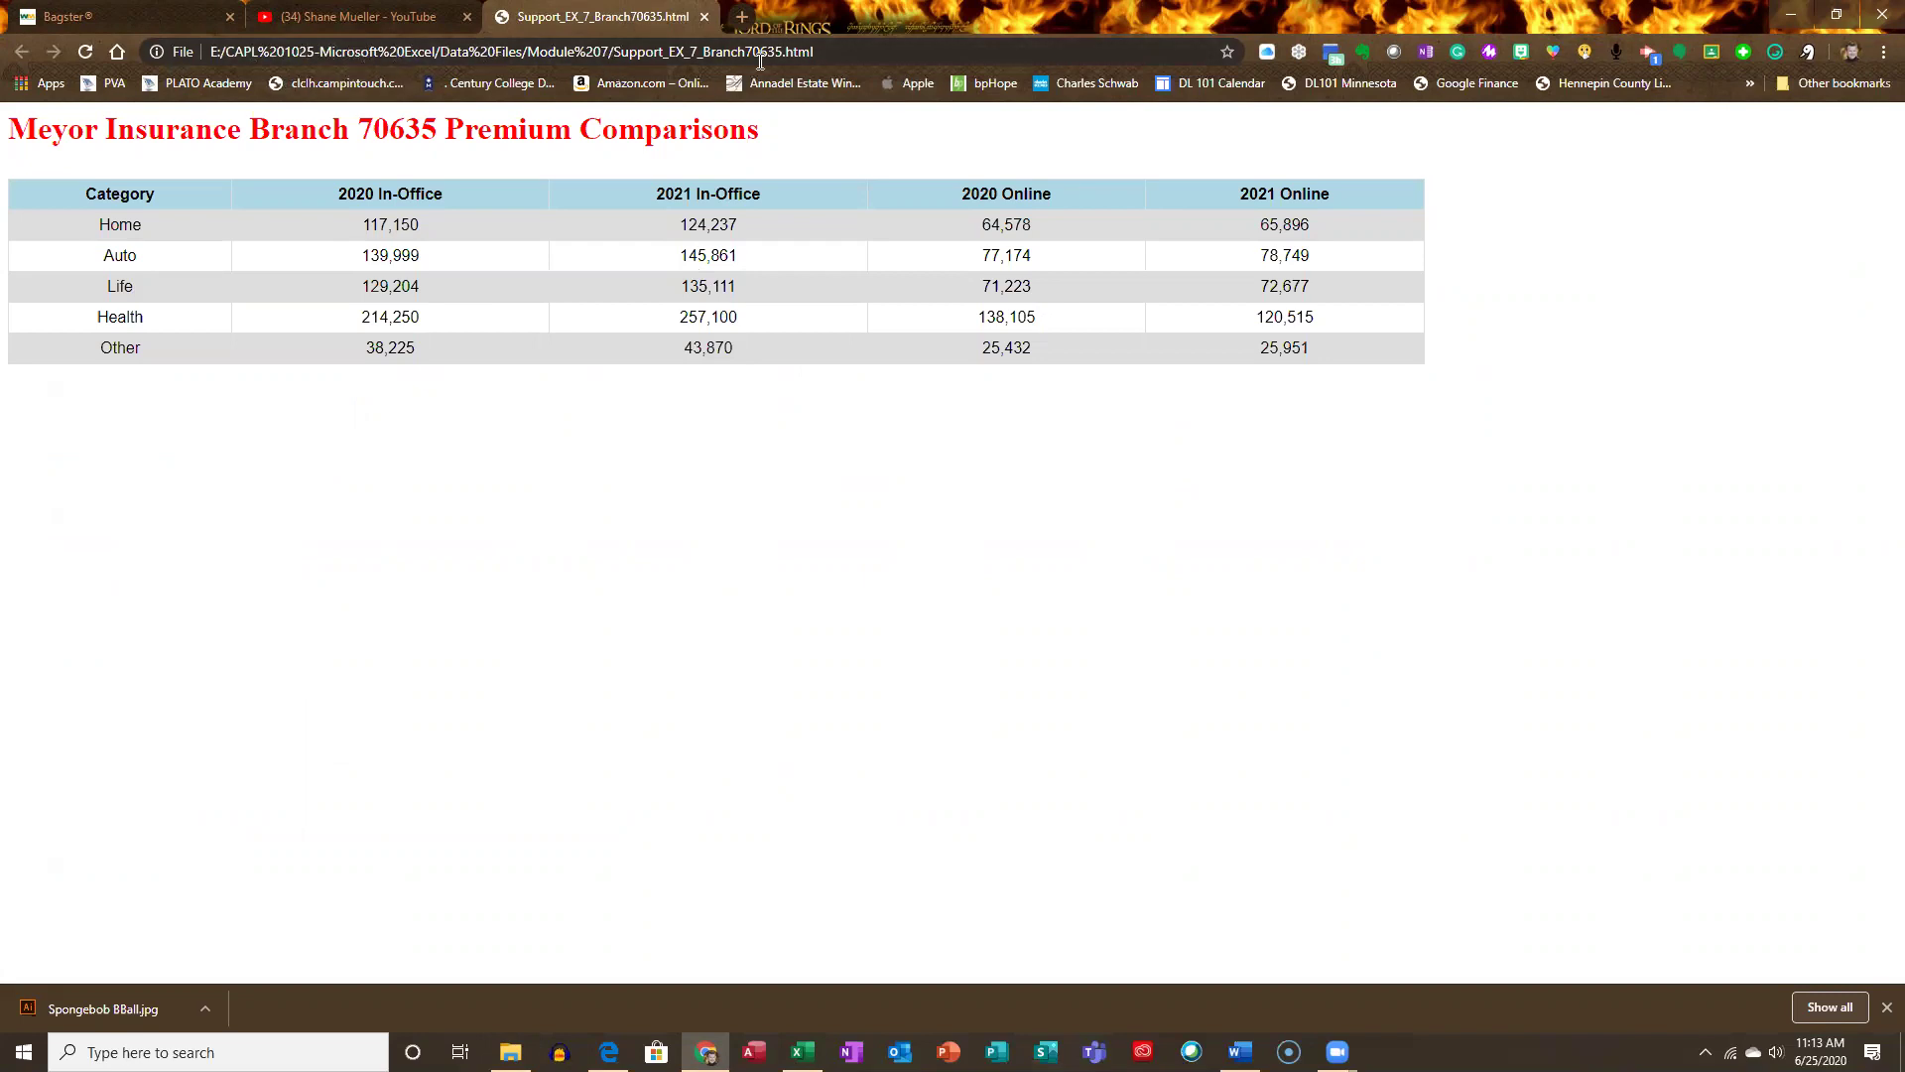
# Copy the full file address of the Branch 70635 Premium Comparisons page from the browser.
pyautogui.click(865, 50)
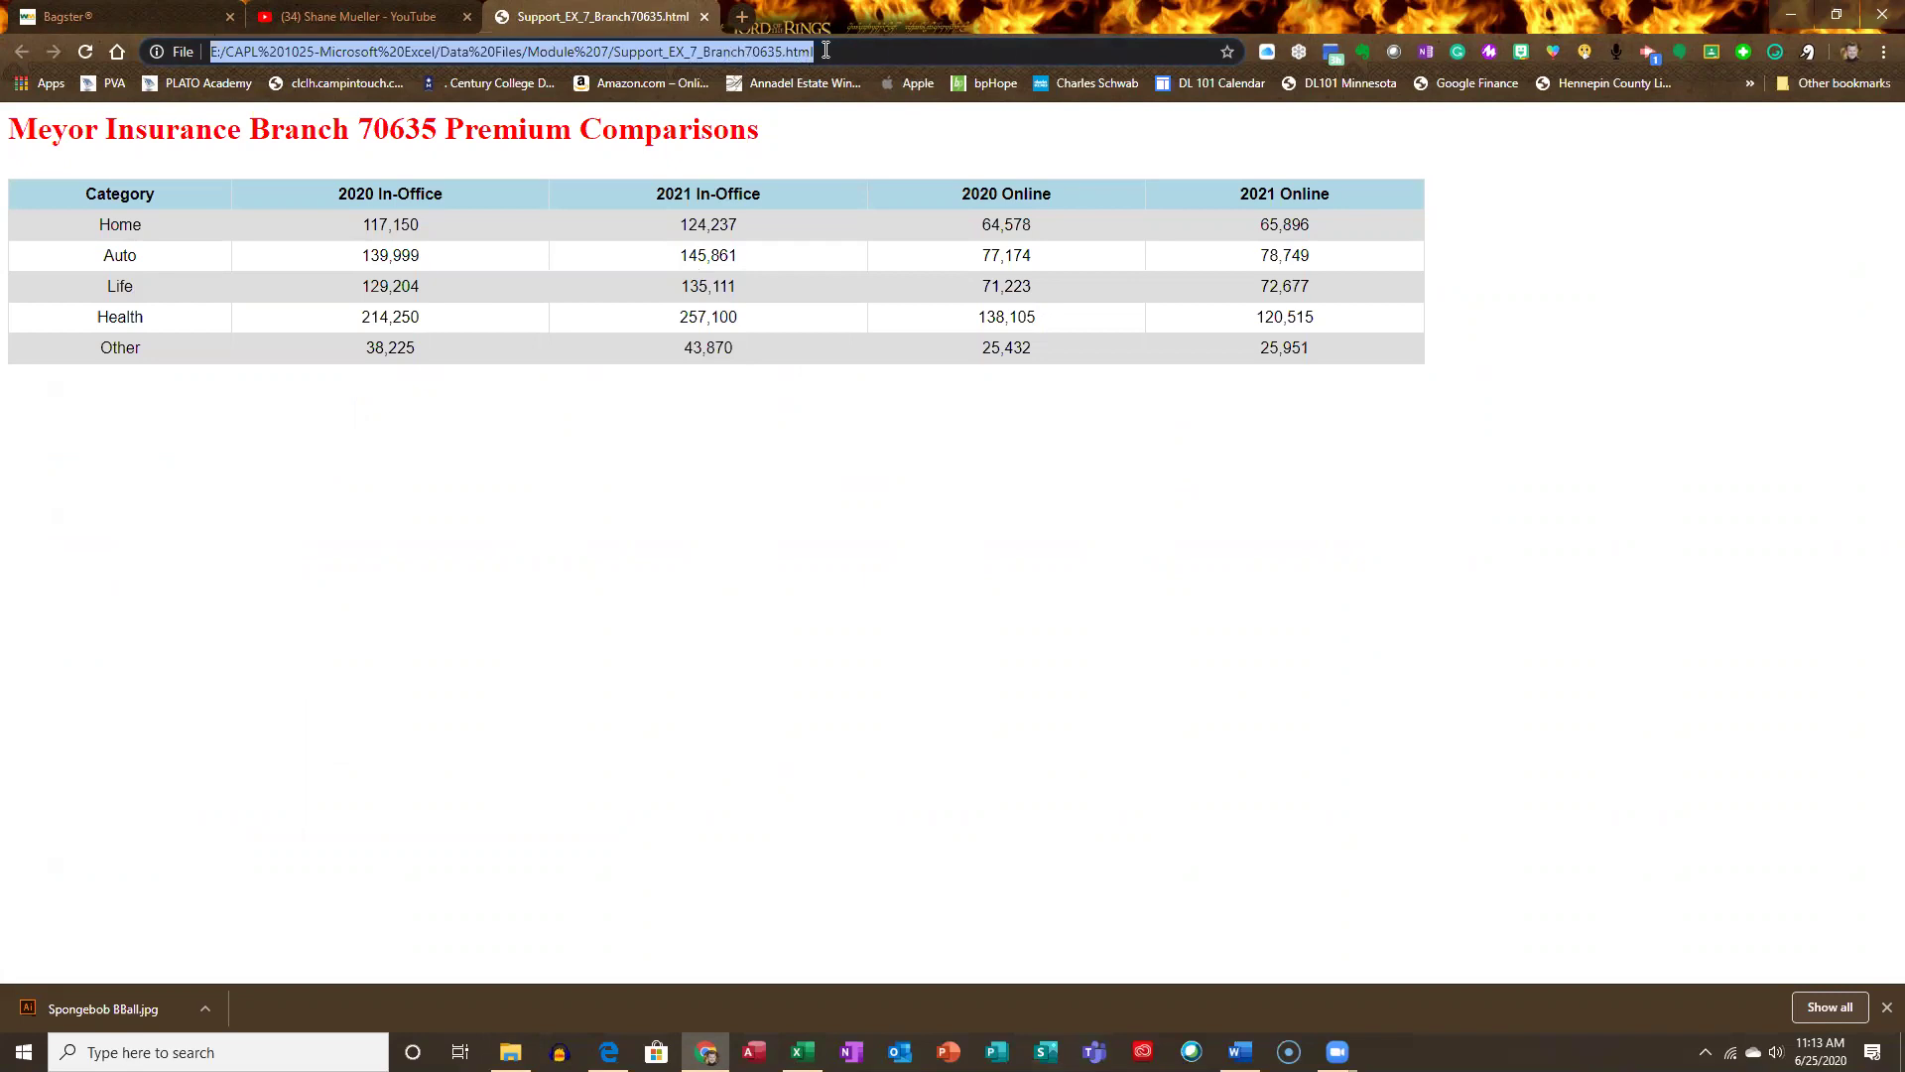
pyautogui.rightClick(770, 50)
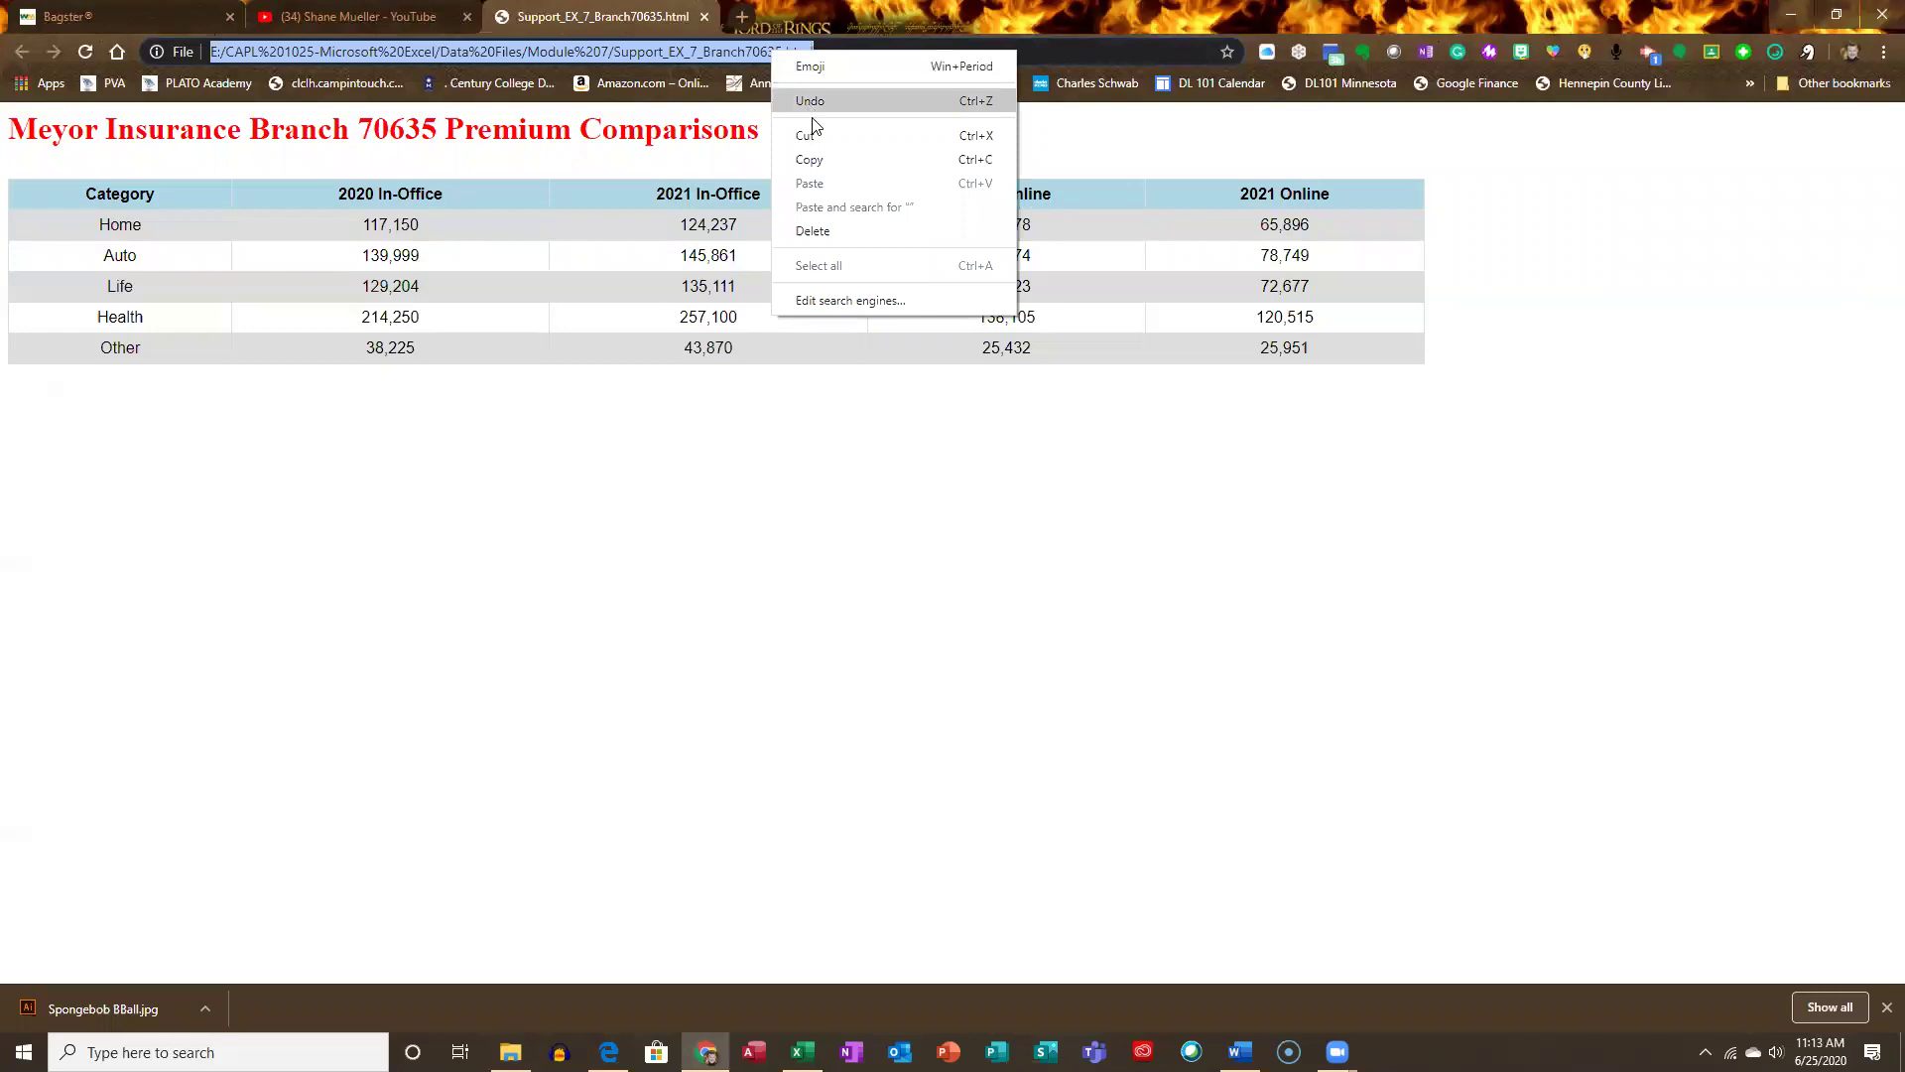
pyautogui.click(820, 158)
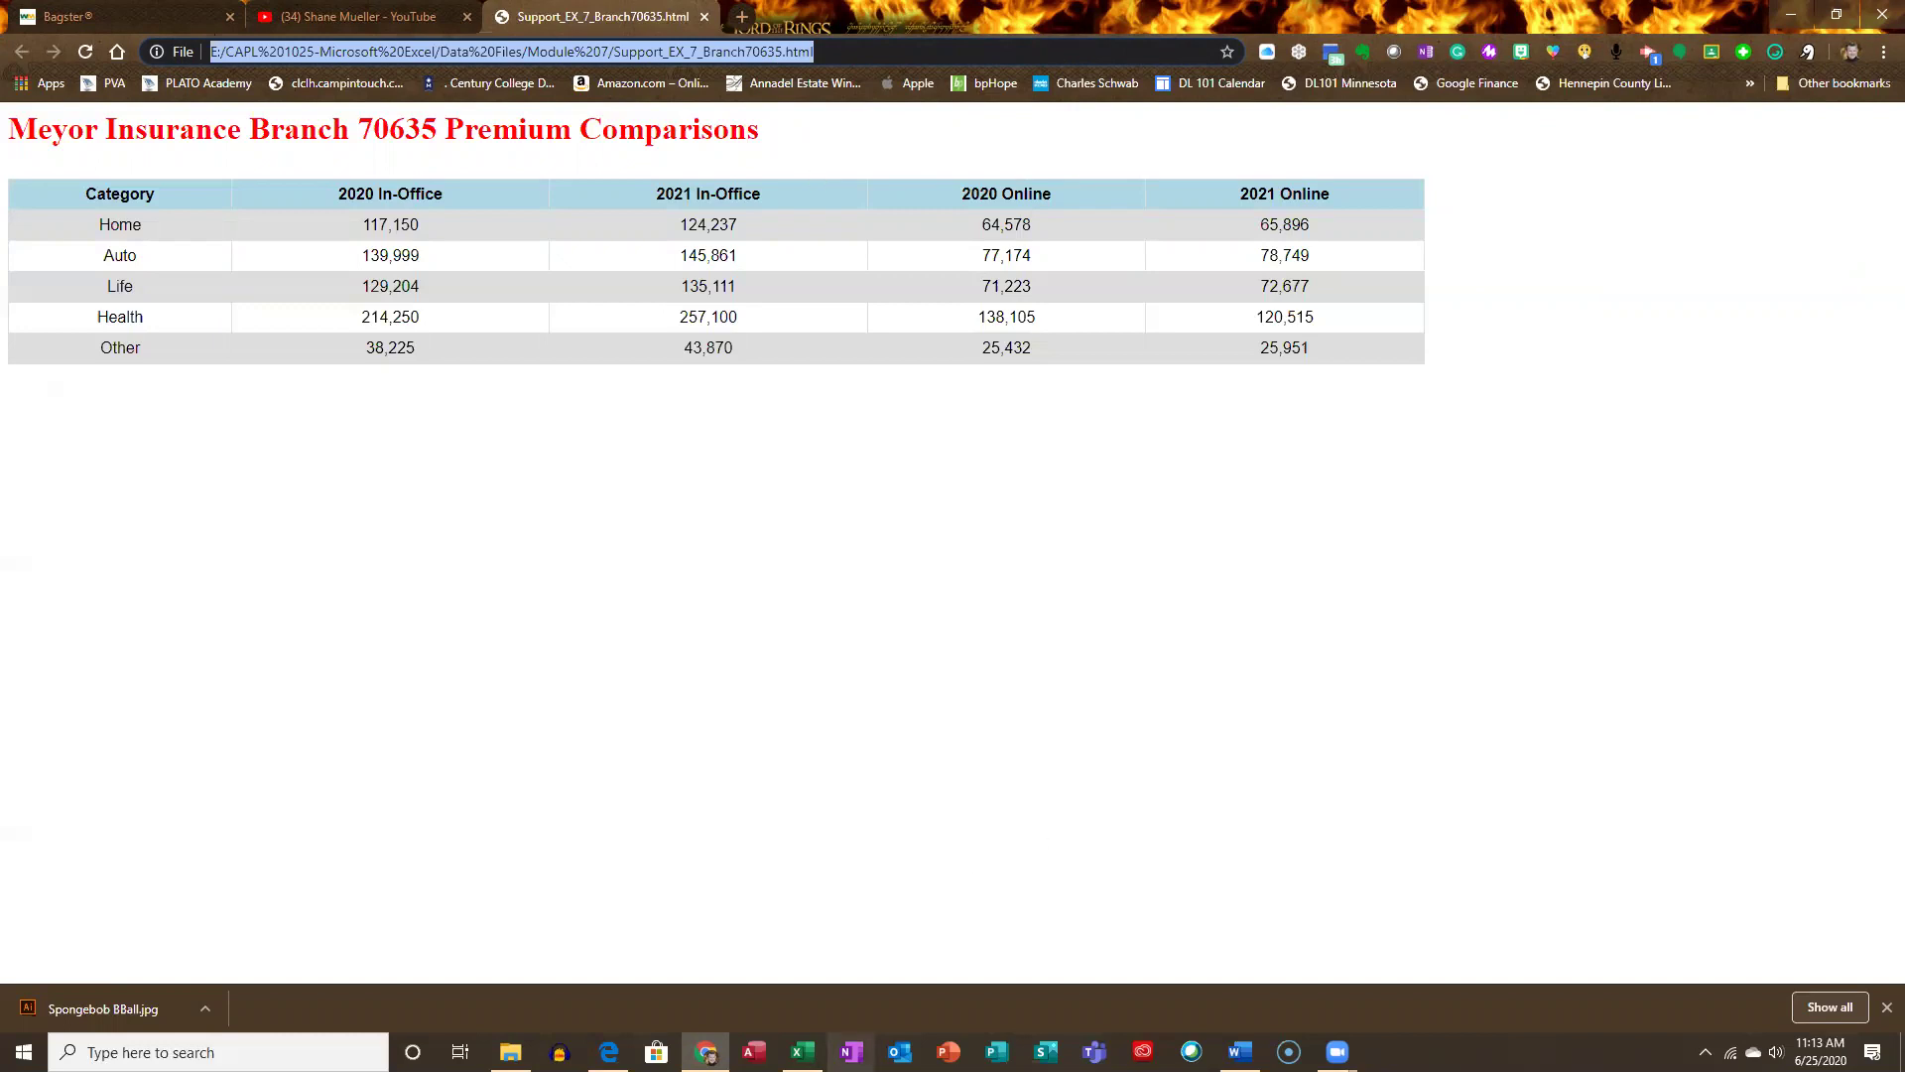
# Switch to Excel and connect to the copied Support_EX_7_Branch70635.html address as a web data source.
pyautogui.click(799, 1050)
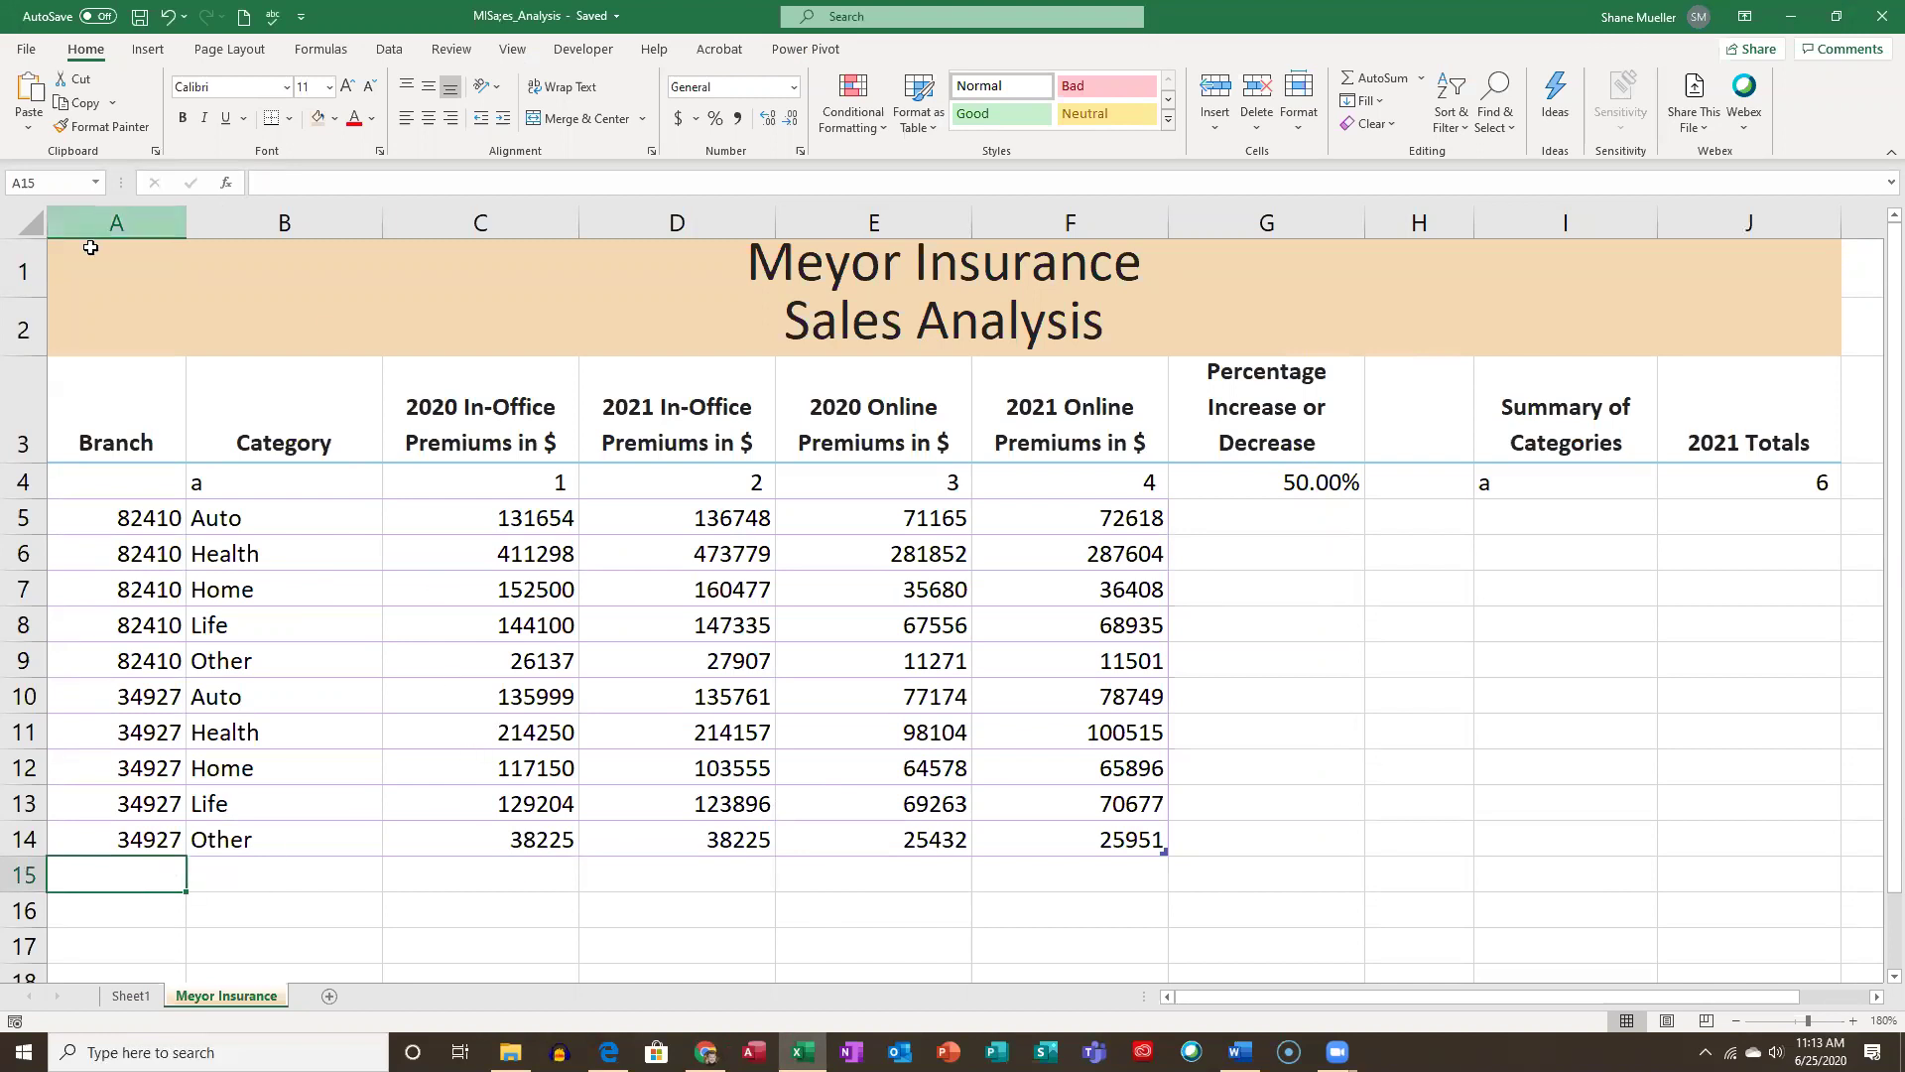
pyautogui.click(389, 50)
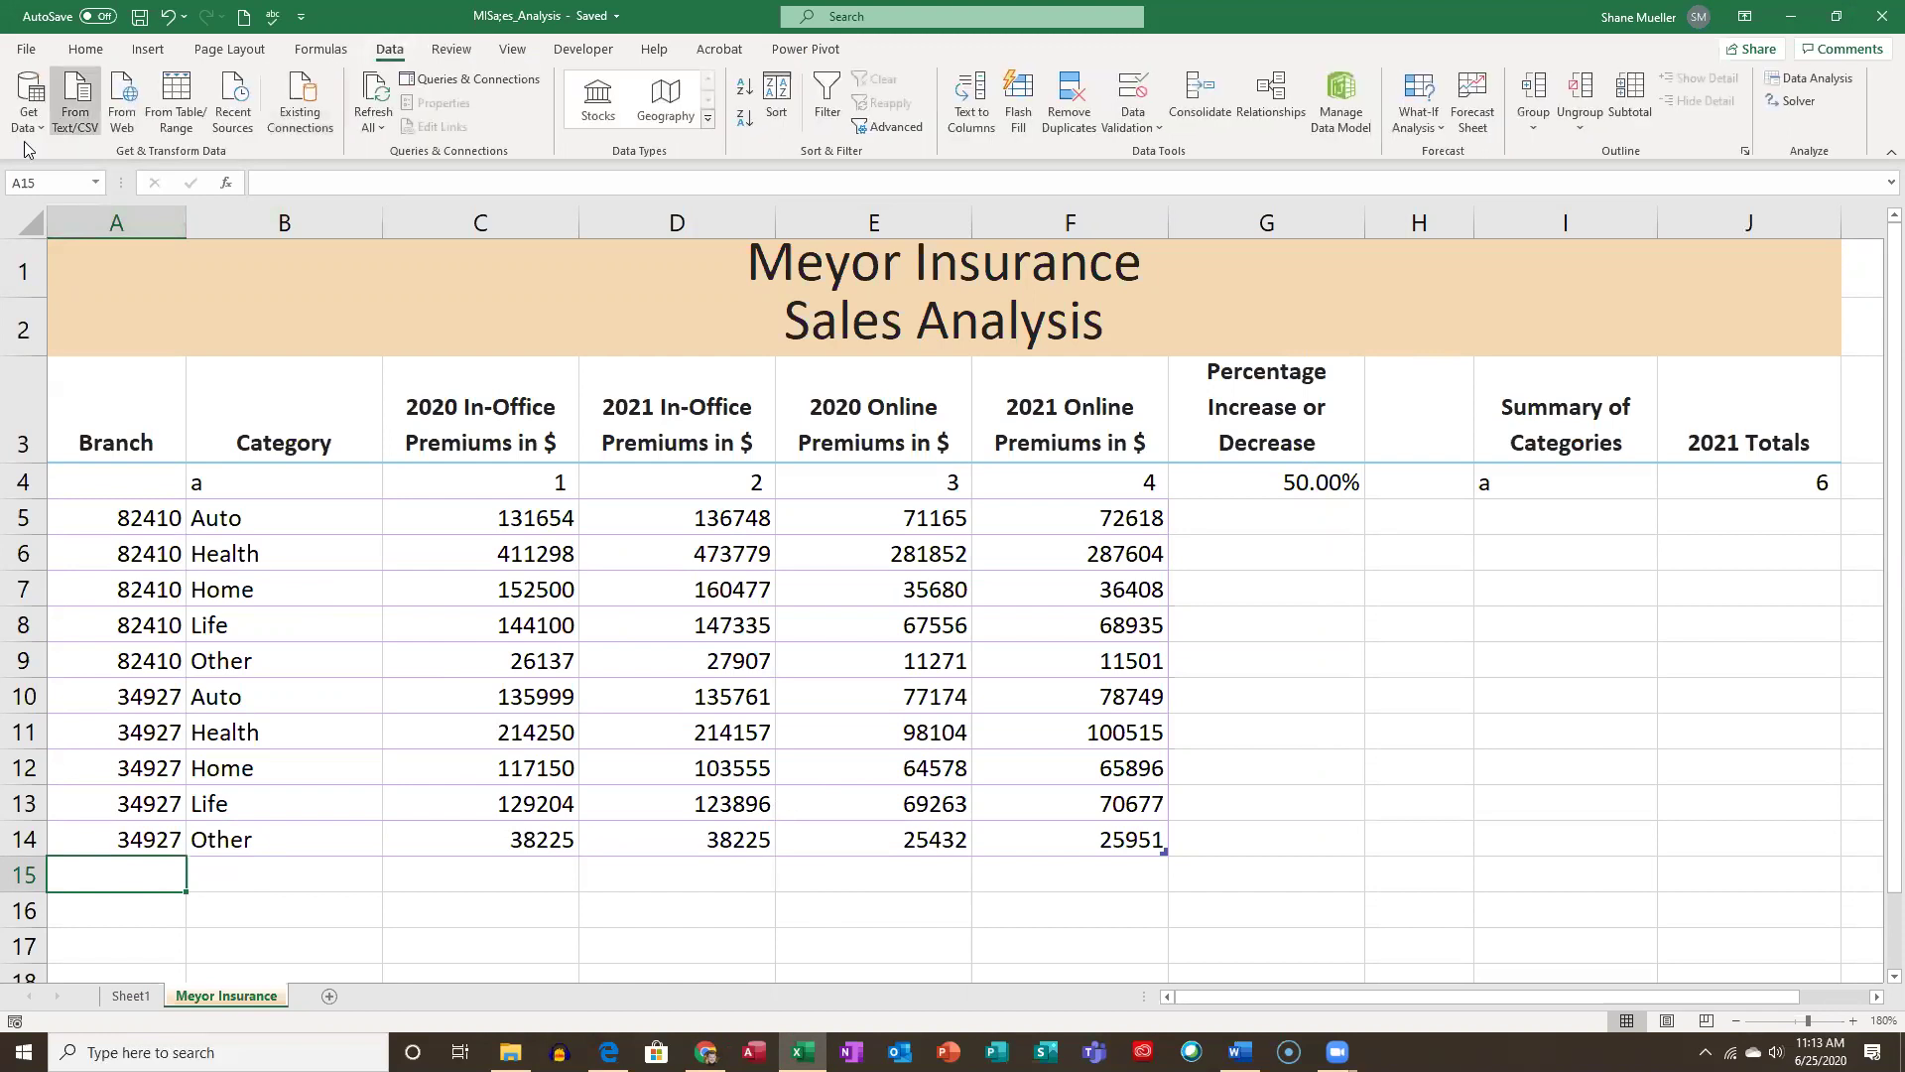
pyautogui.click(126, 93)
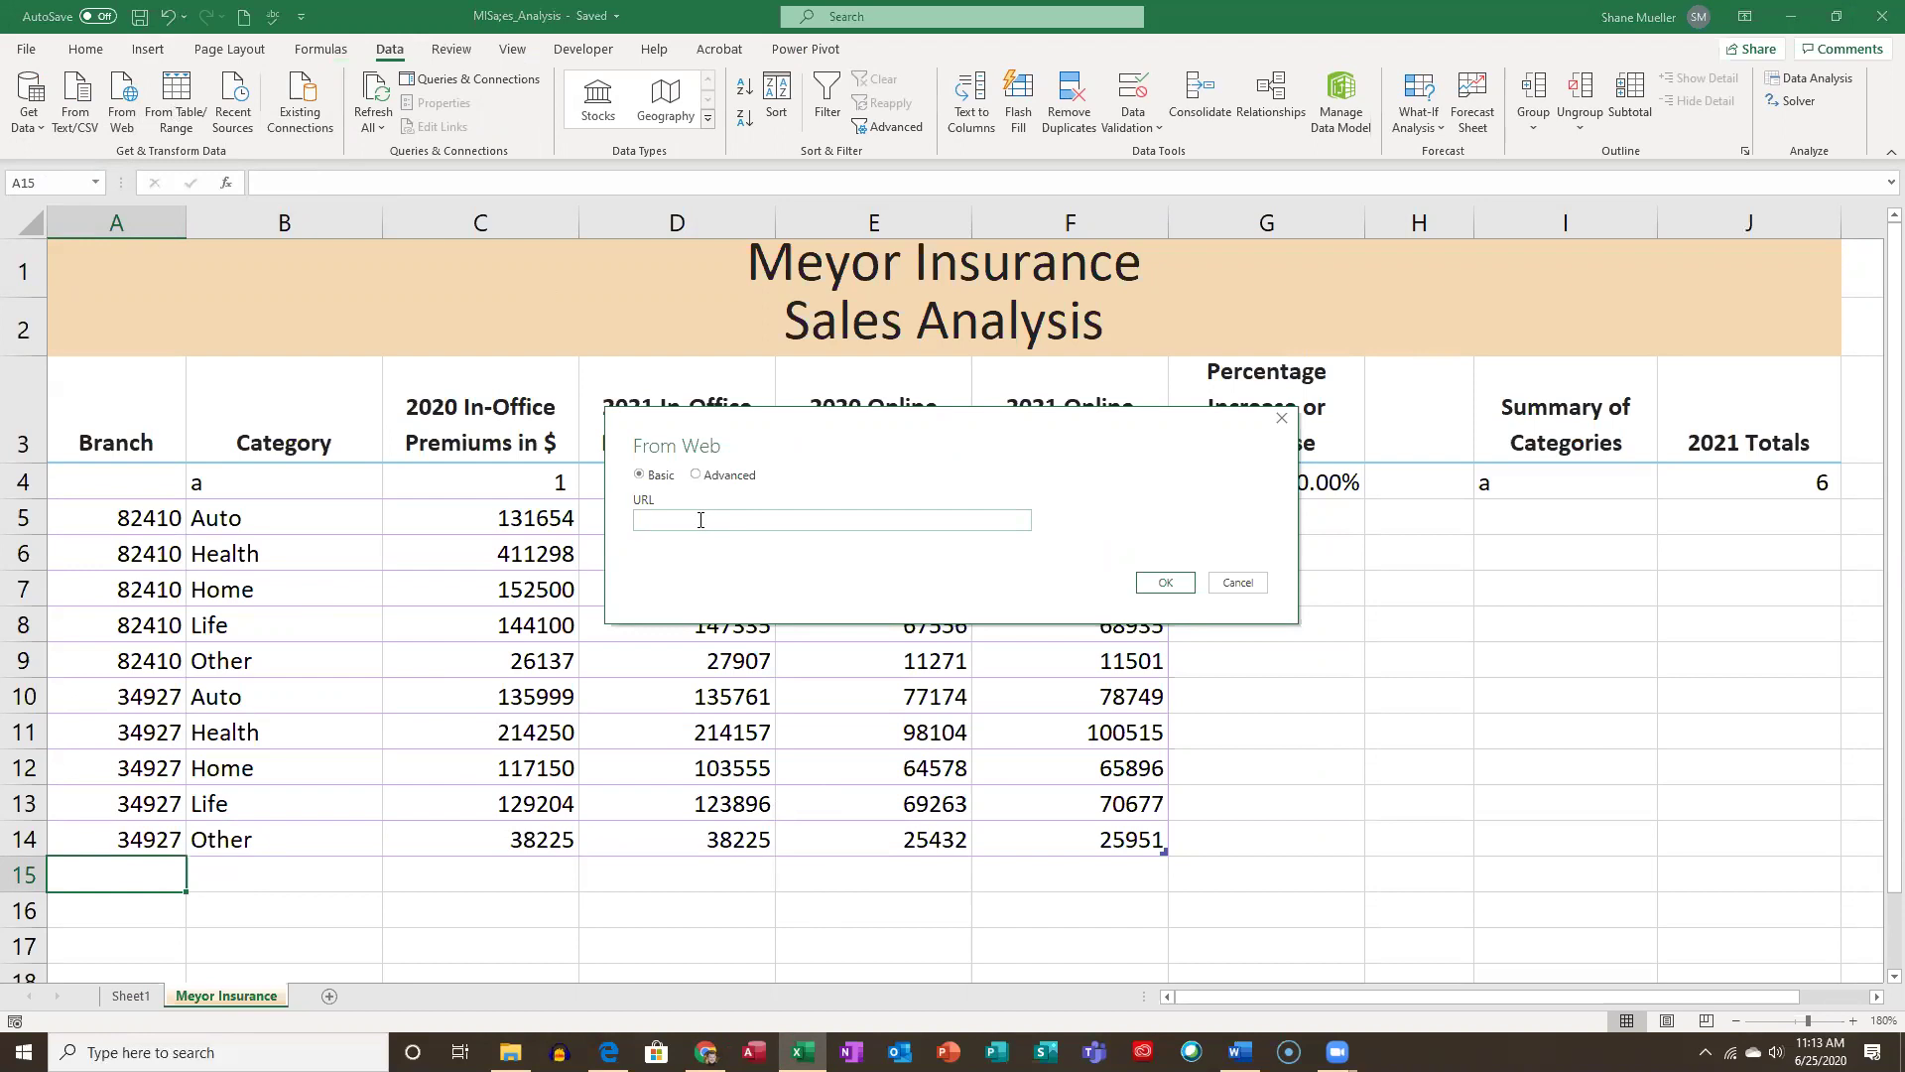
pyautogui.rightClick(671, 520)
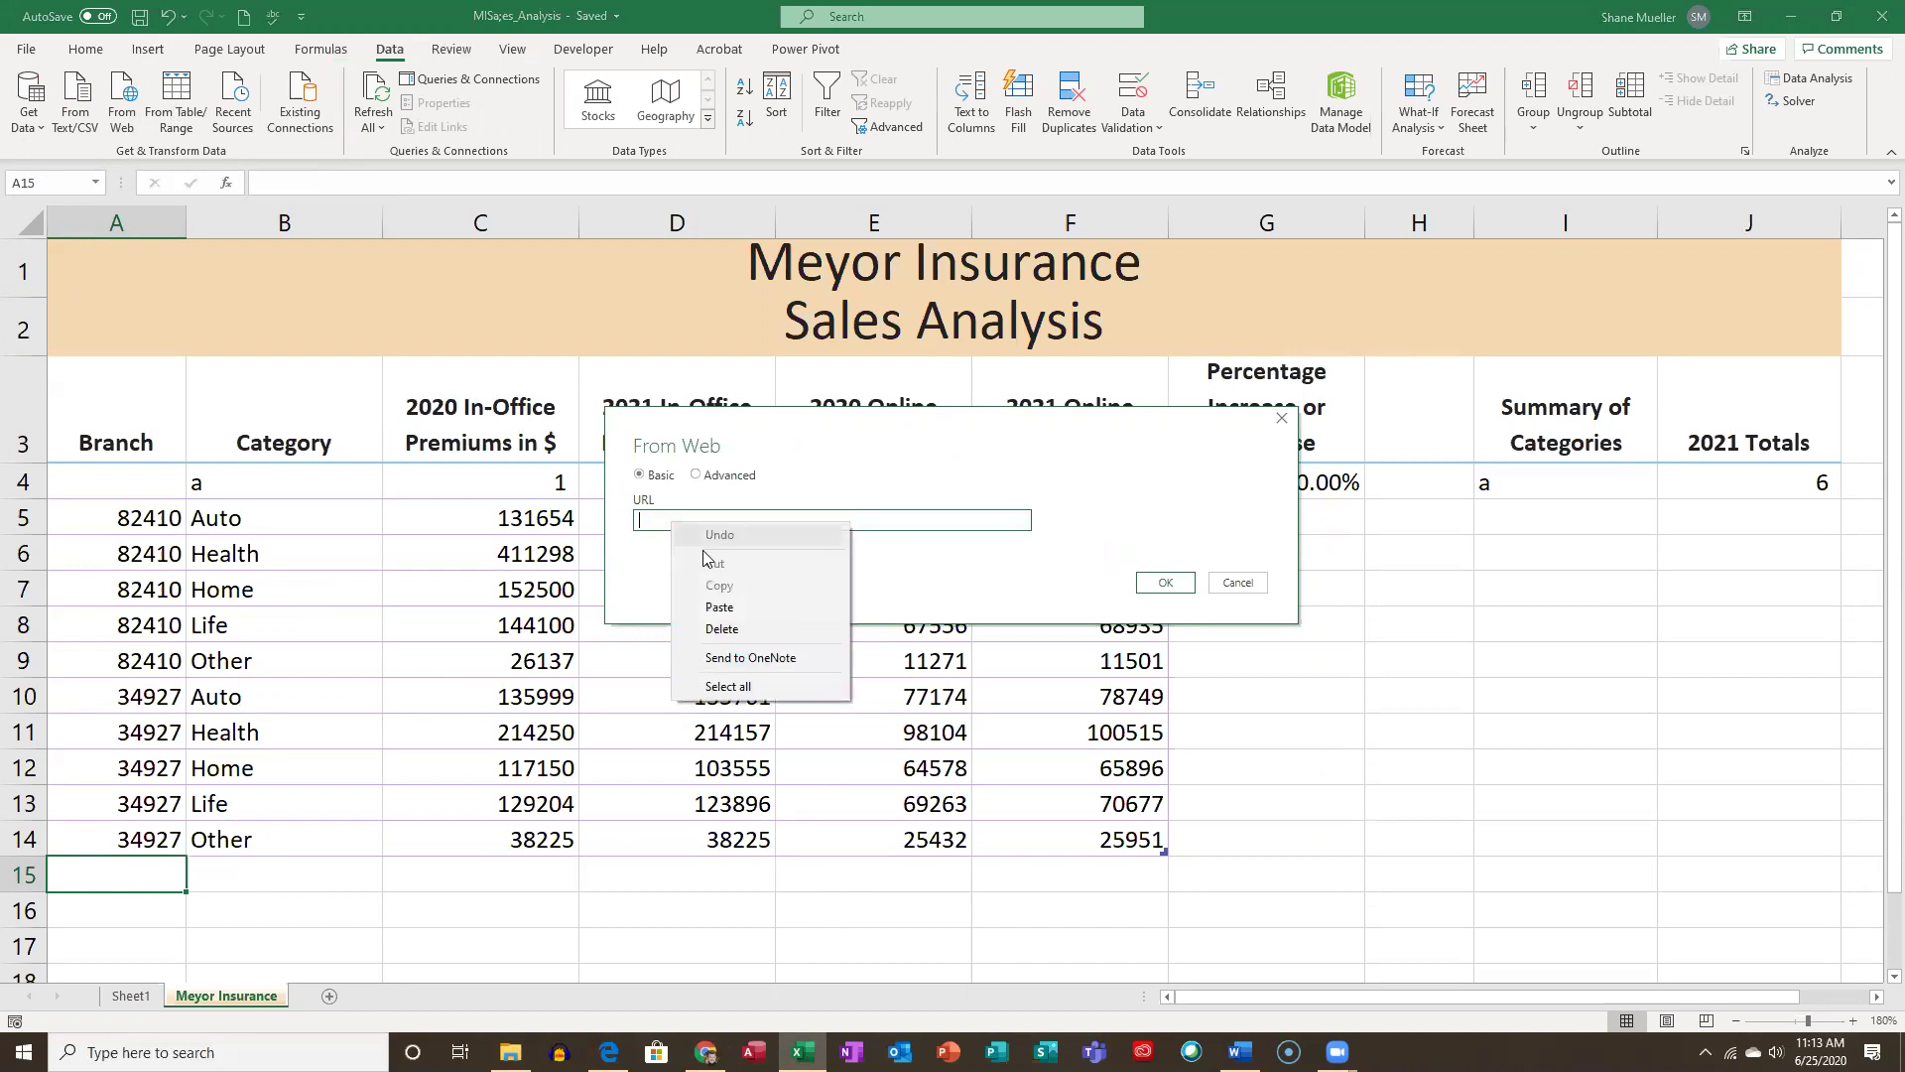
pyautogui.click(744, 607)
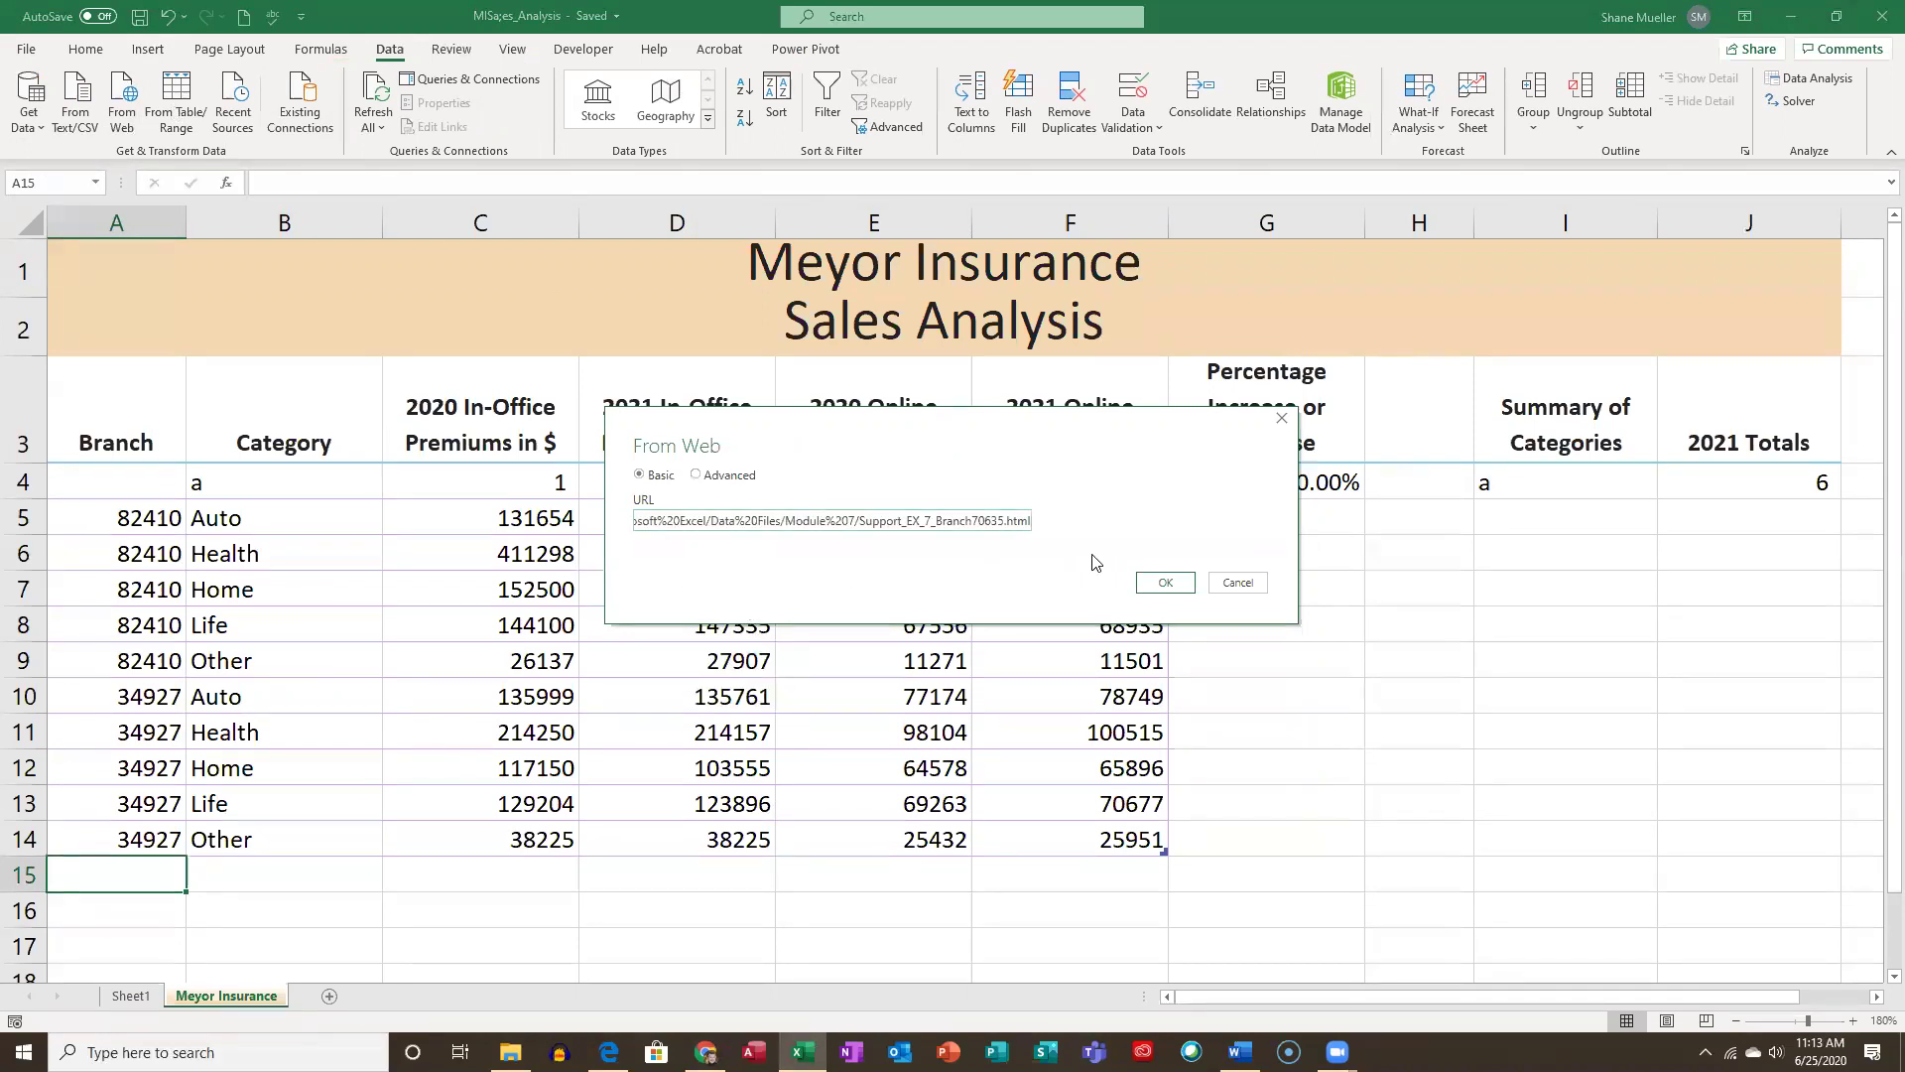
pyautogui.click(1178, 593)
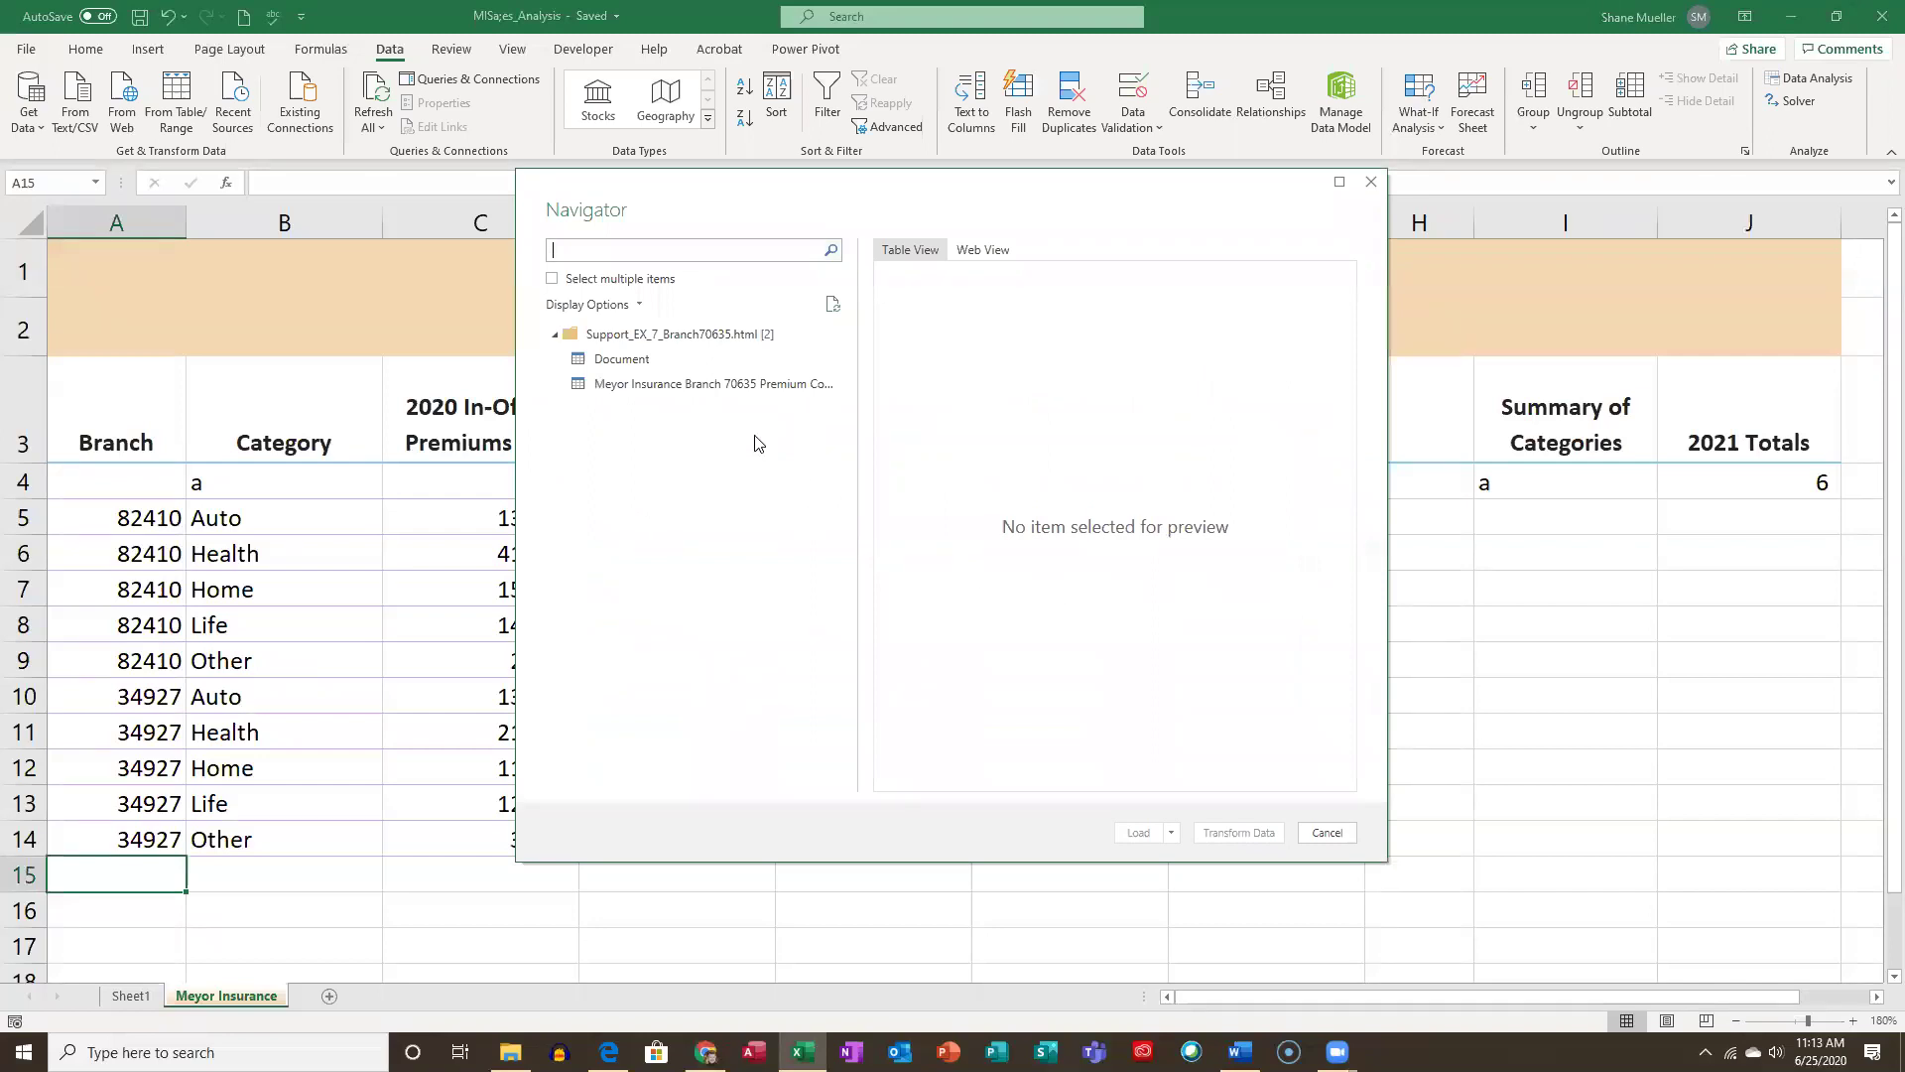
# Open the Meyor Insurance Branch 70635 Premium Comparisons table in the Power Query Editor and sort it by Category in ascending order.
pyautogui.click(625, 388)
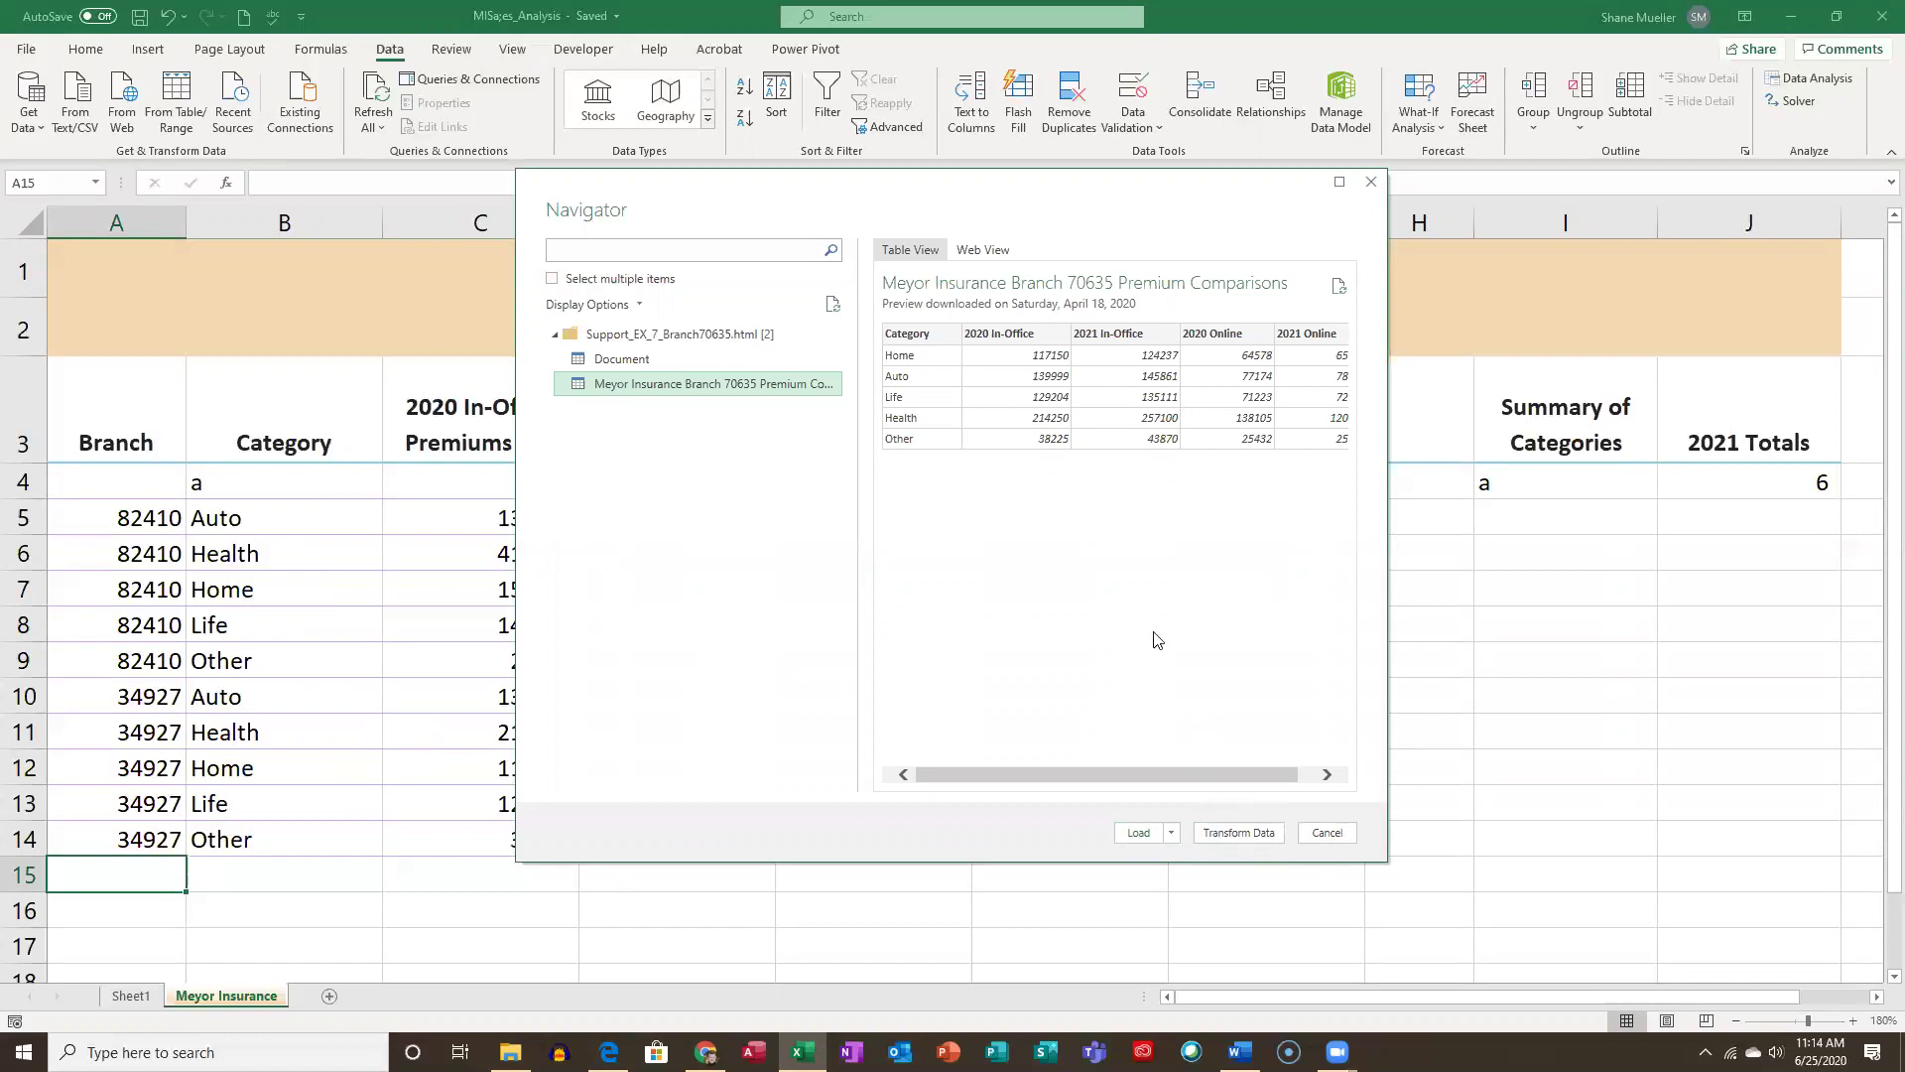
pyautogui.click(1237, 834)
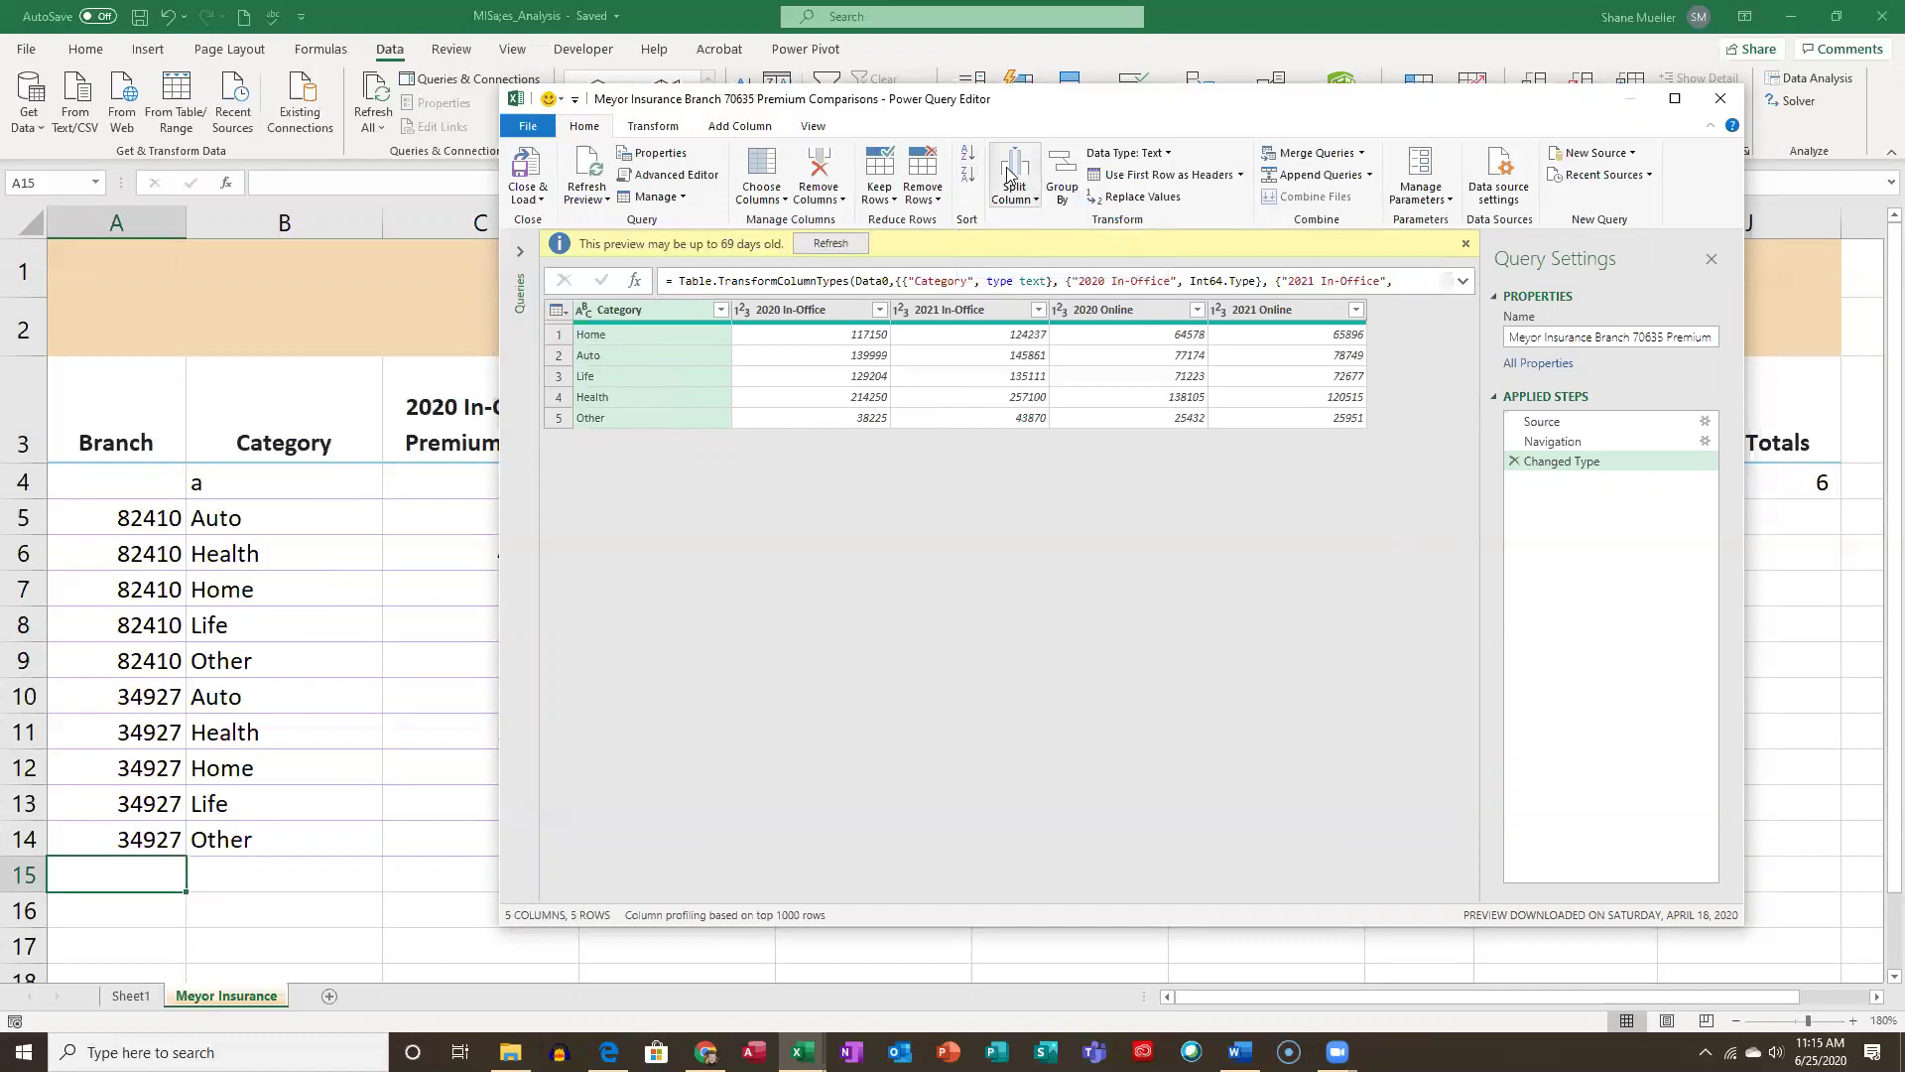
pyautogui.click(967, 163)
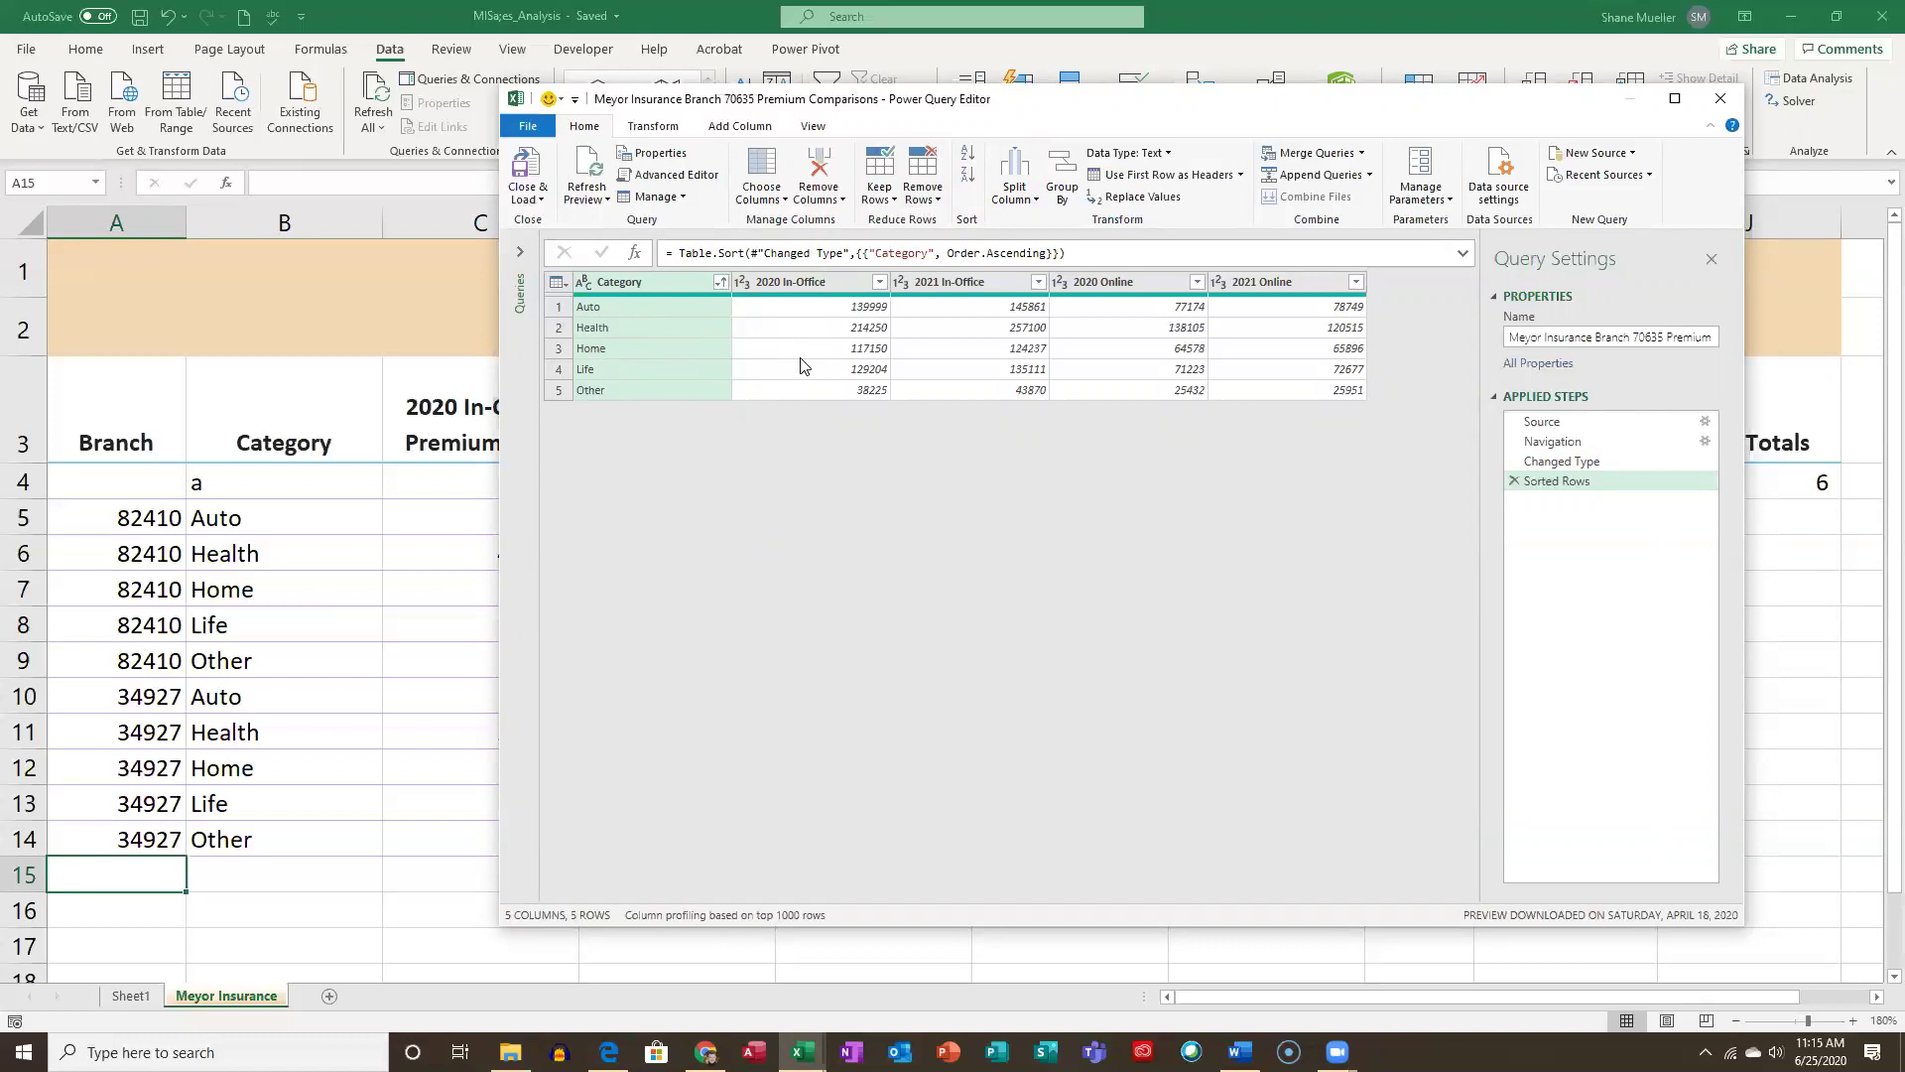
# Check the available data types for the four premium columns from 2020 In-Office through 2021 Online.
pyautogui.click(797, 281)
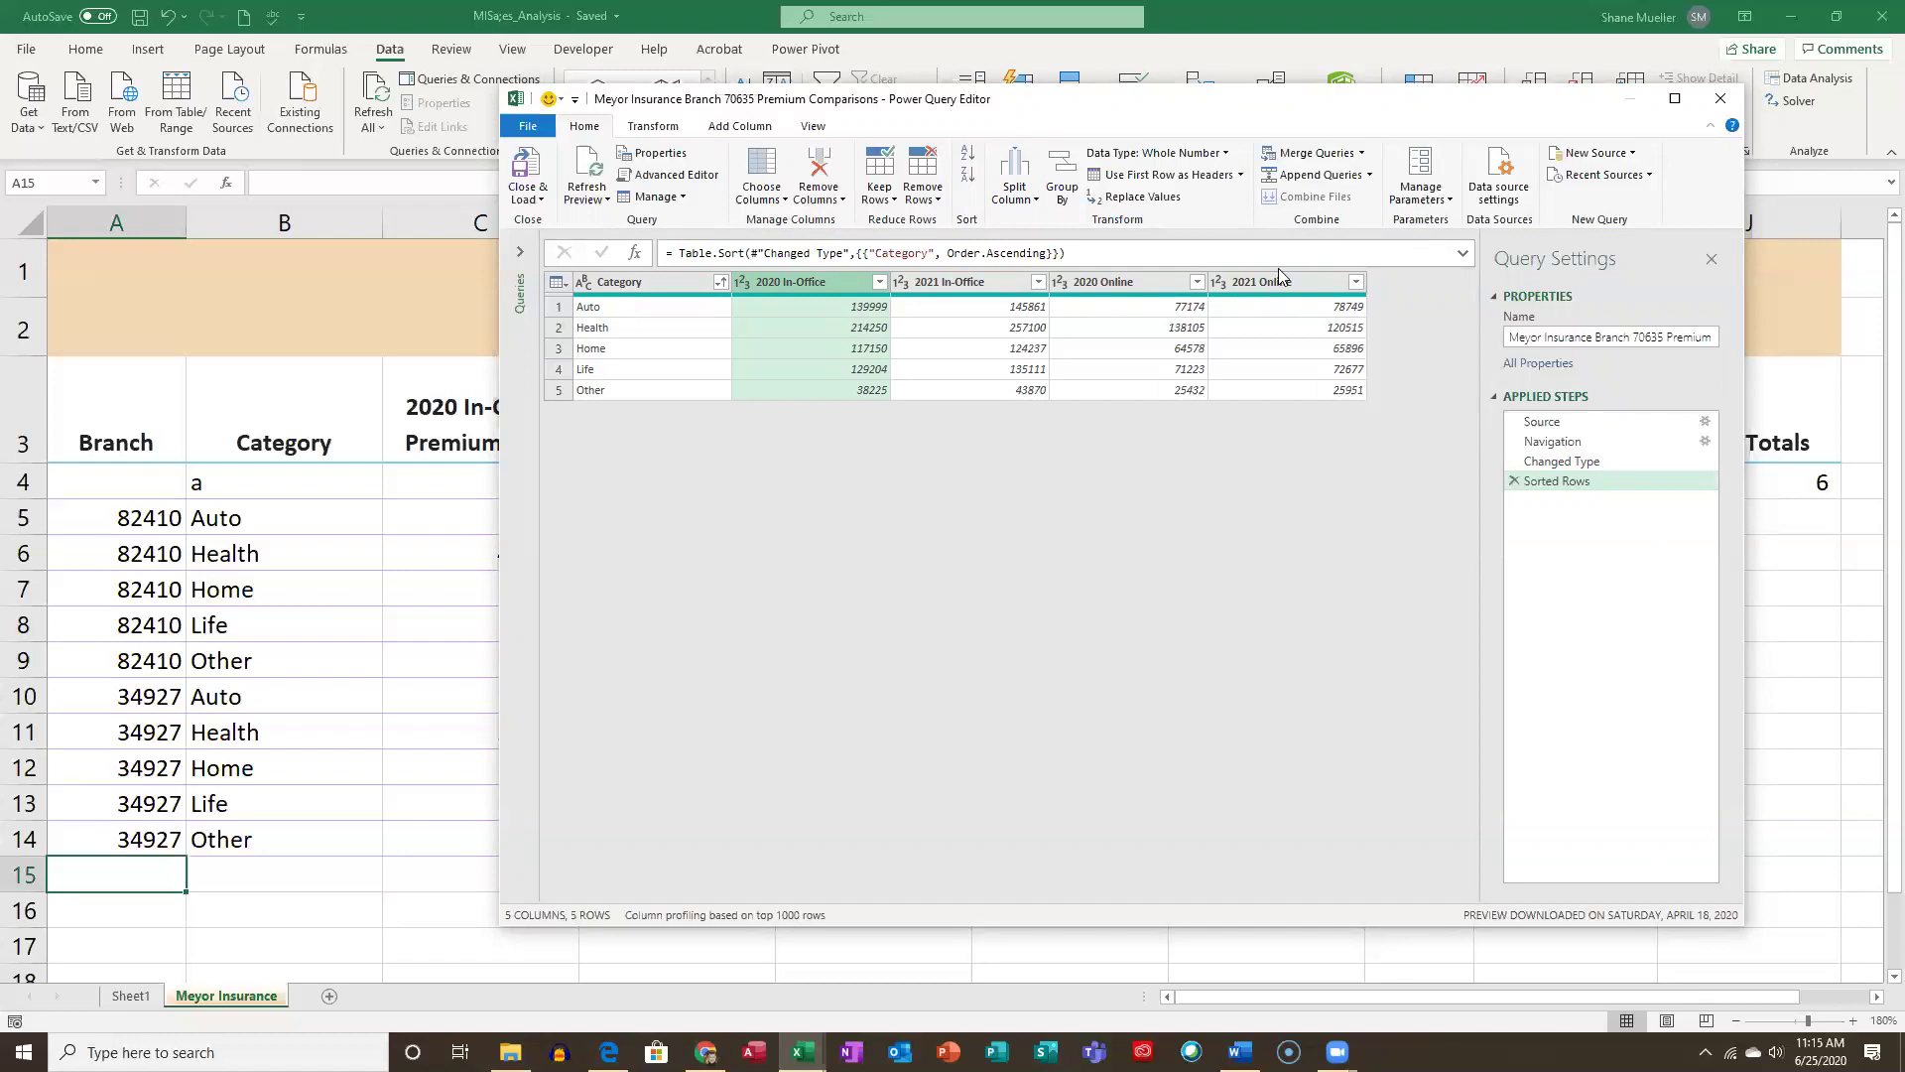
pyautogui.keyDown('shift'); pyautogui.click(1299, 286); pyautogui.keyUp('shift')
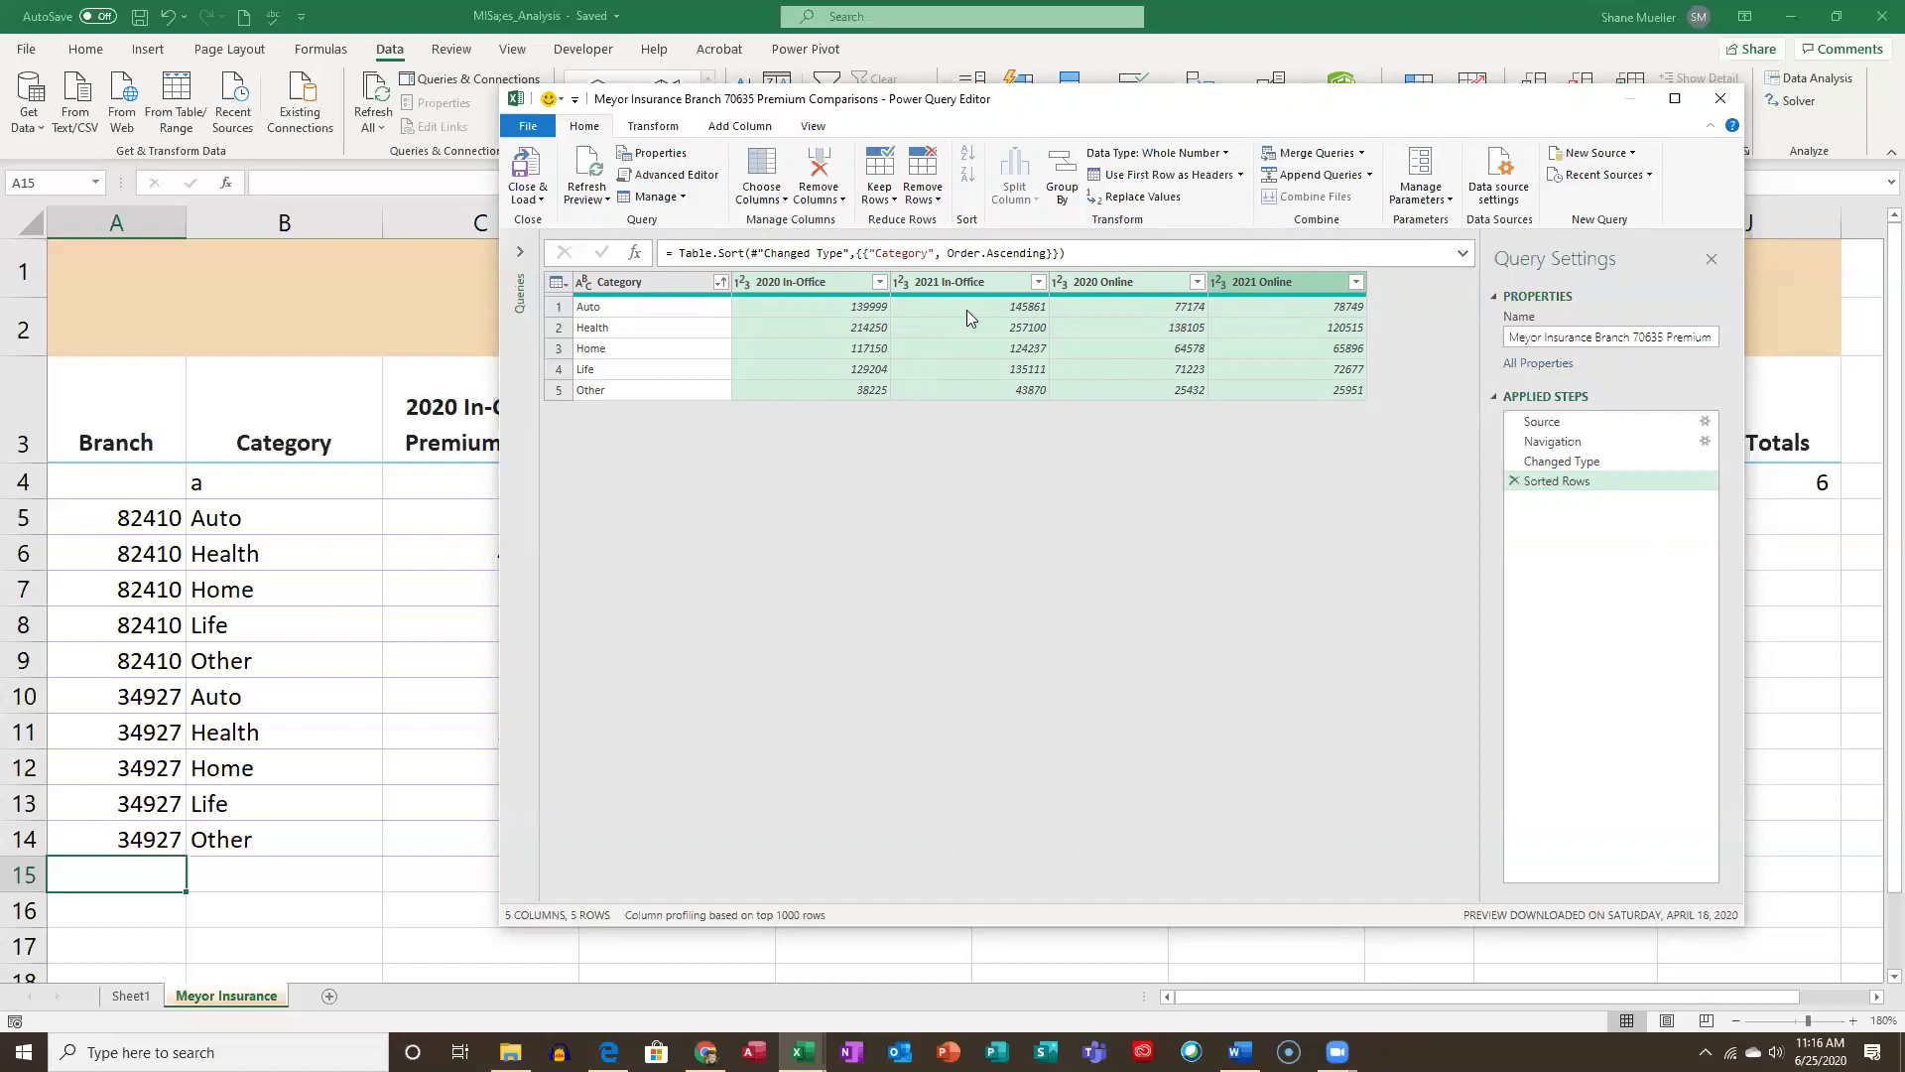
pyautogui.click(1226, 155)
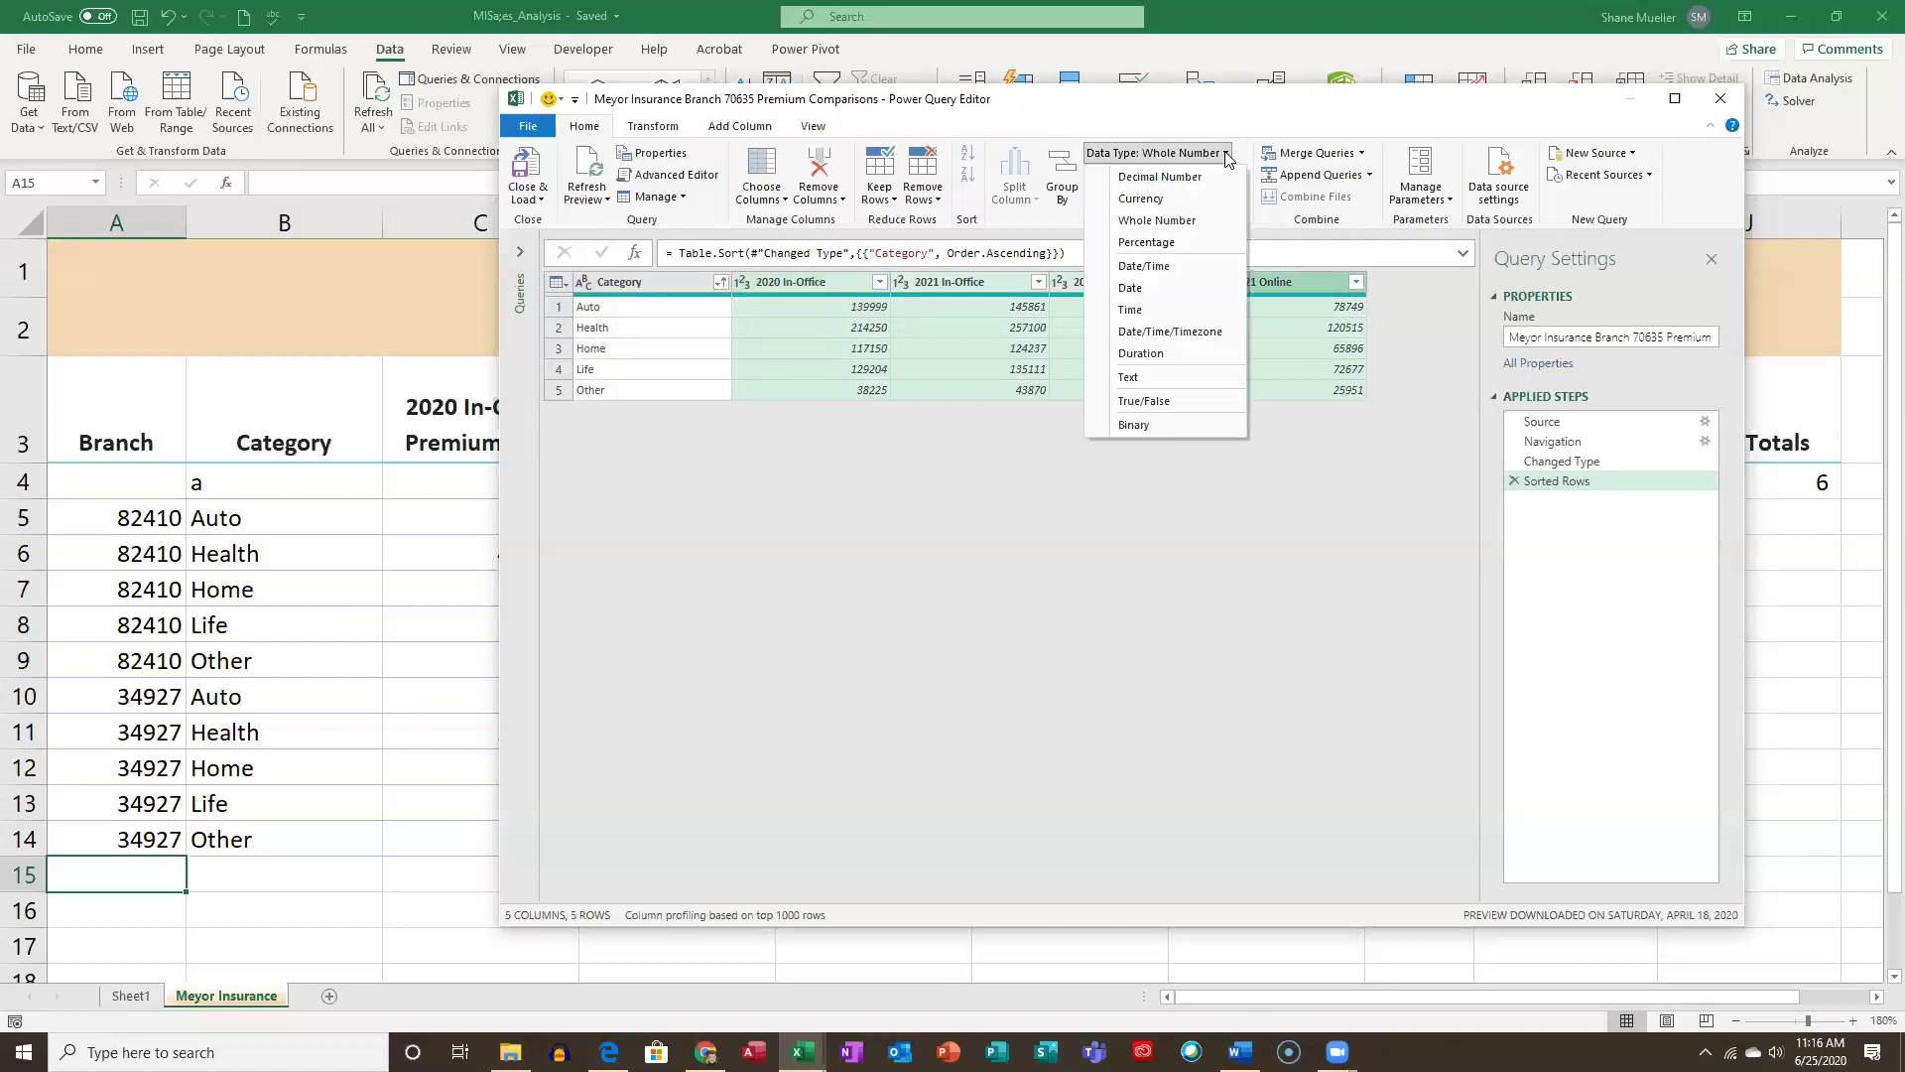
pyautogui.click(1226, 155)
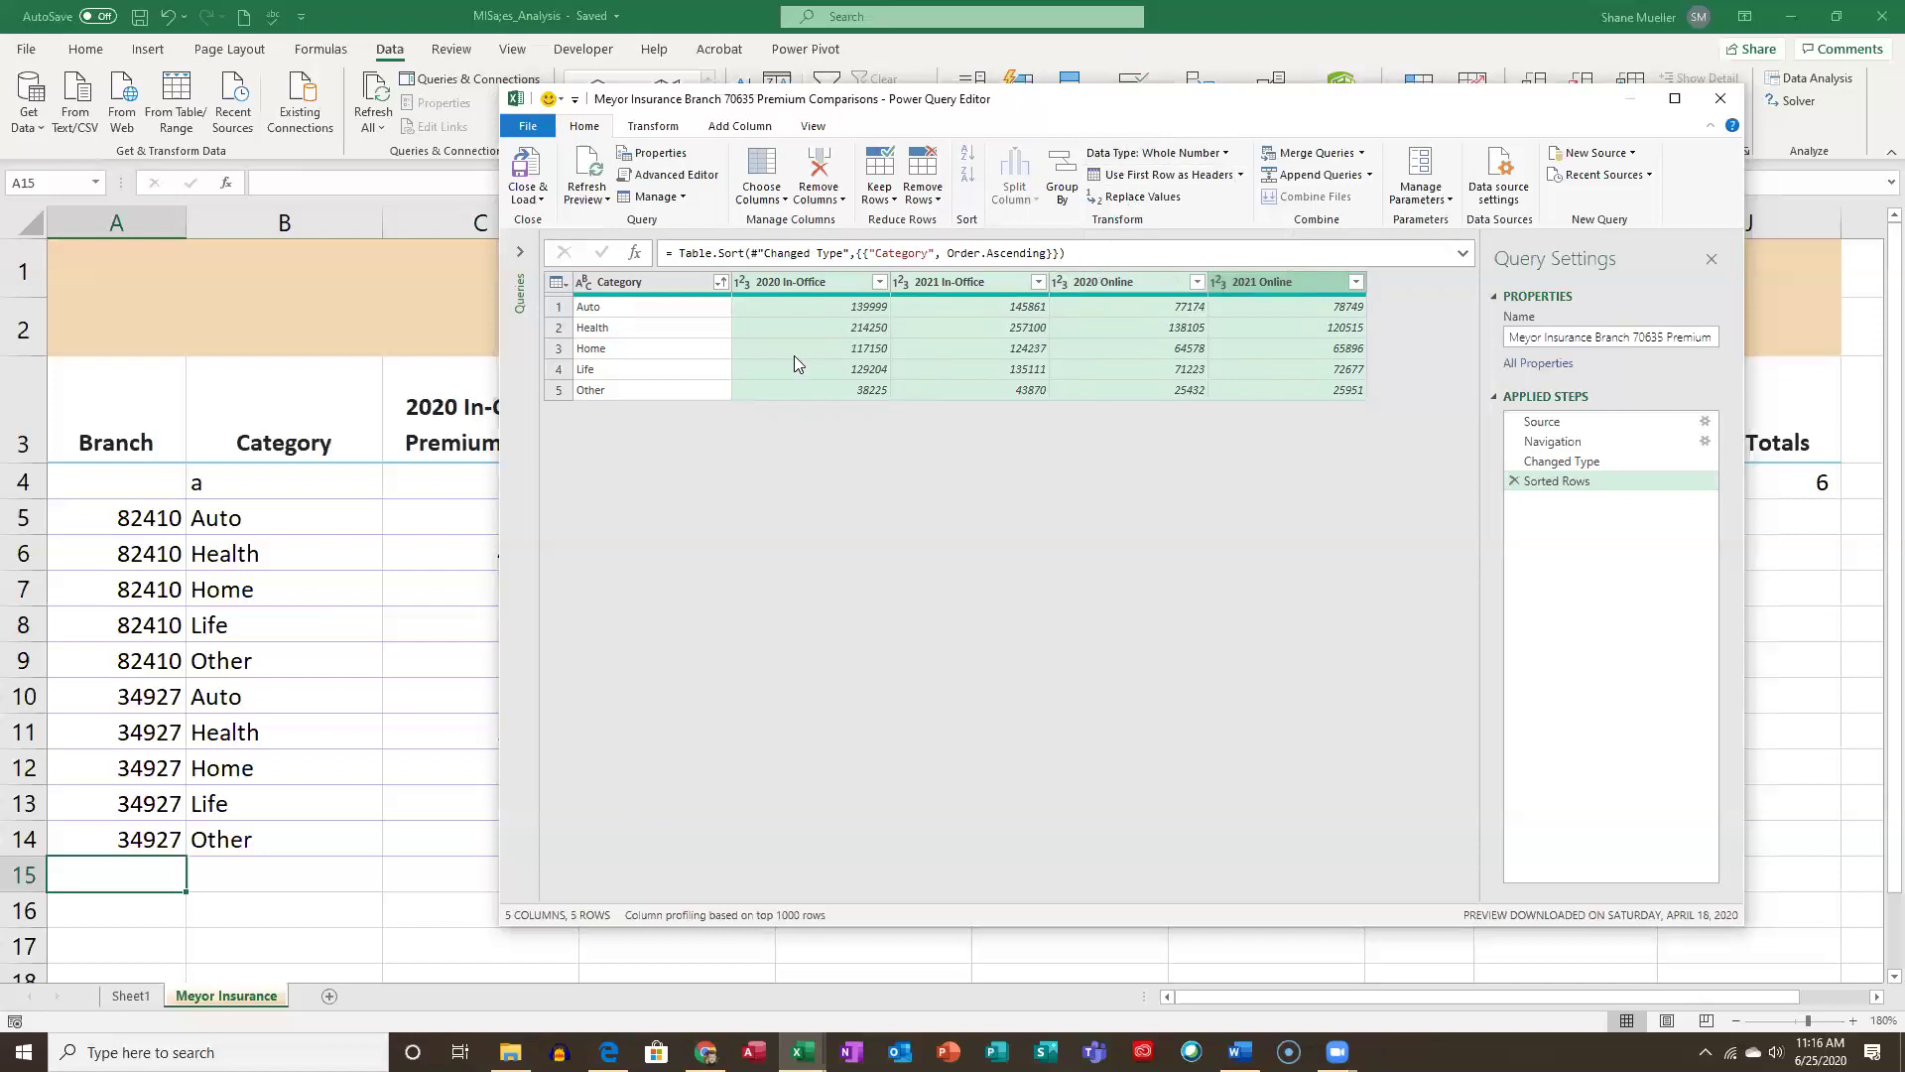
# Close the query editor and choose to load the Branch 70635 data as a table in the existing worksheet.
pyautogui.click(542, 200)
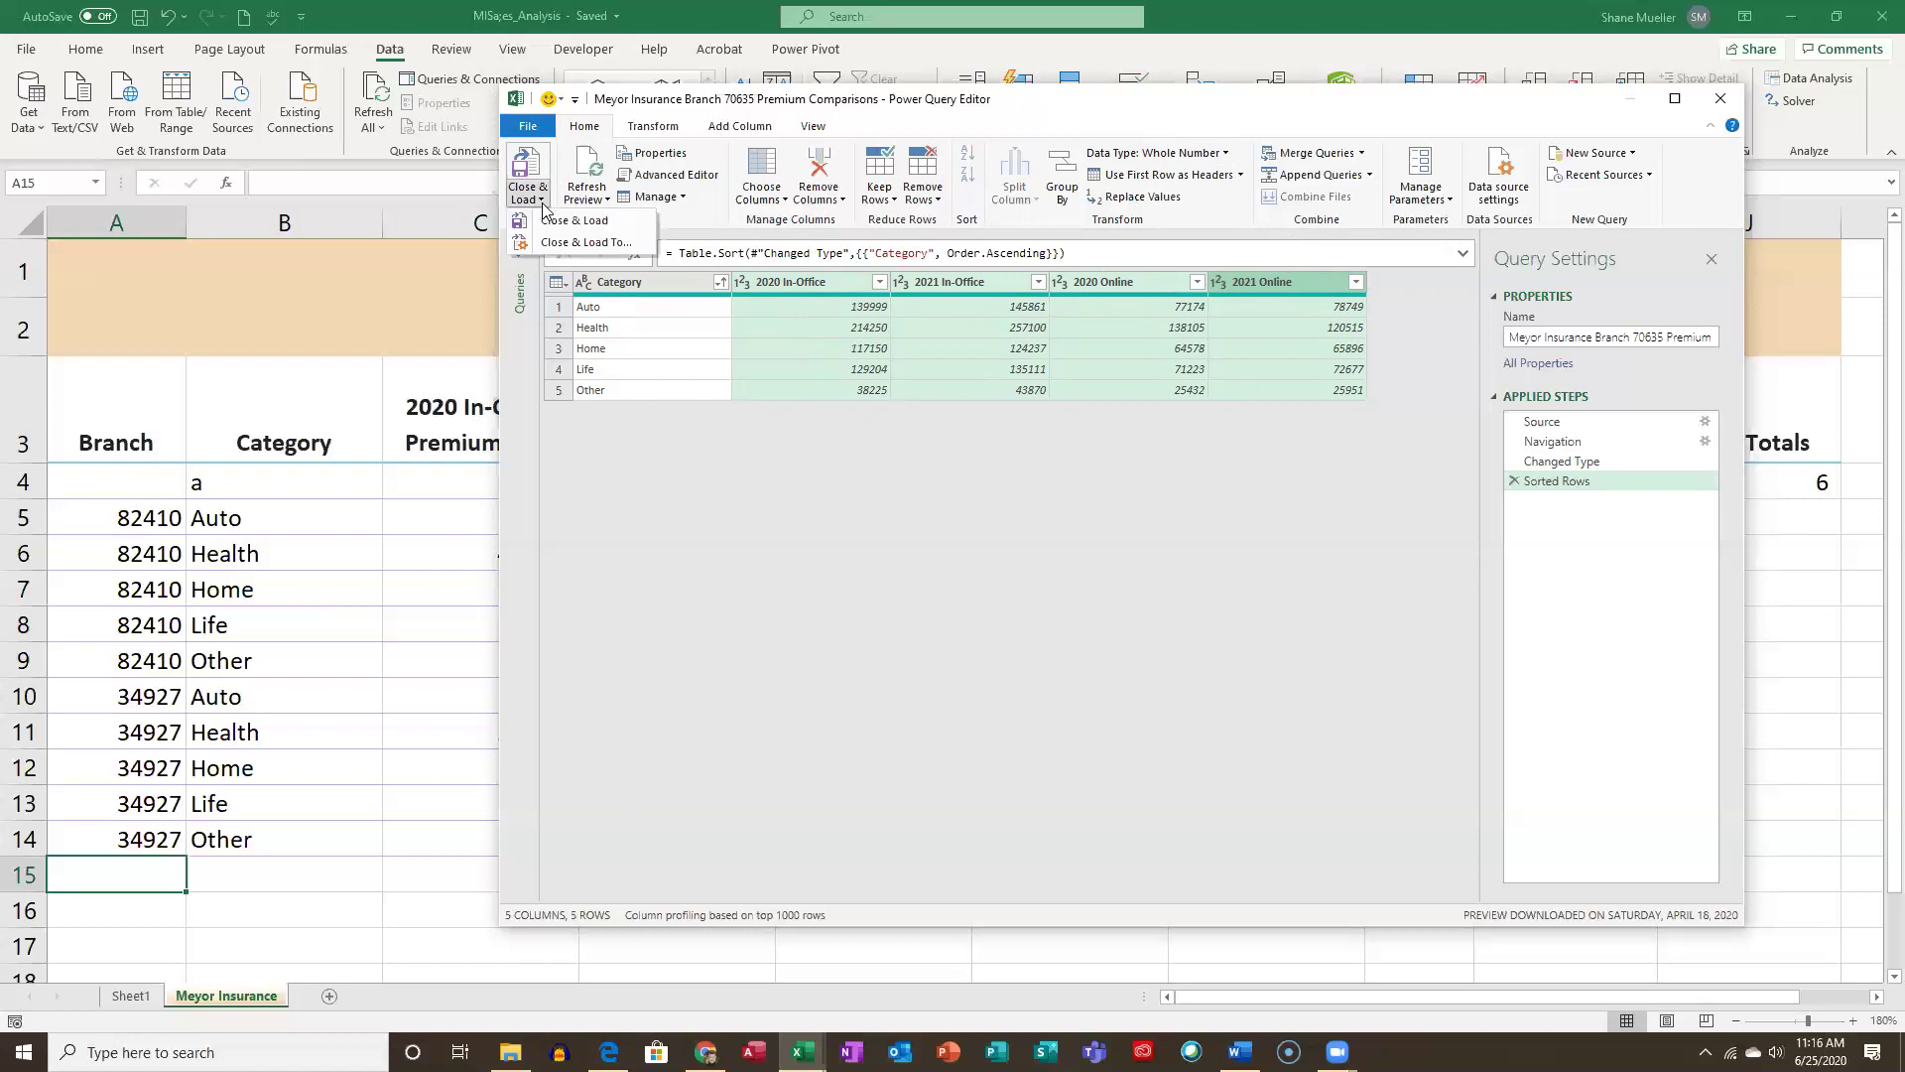
pyautogui.click(632, 250)
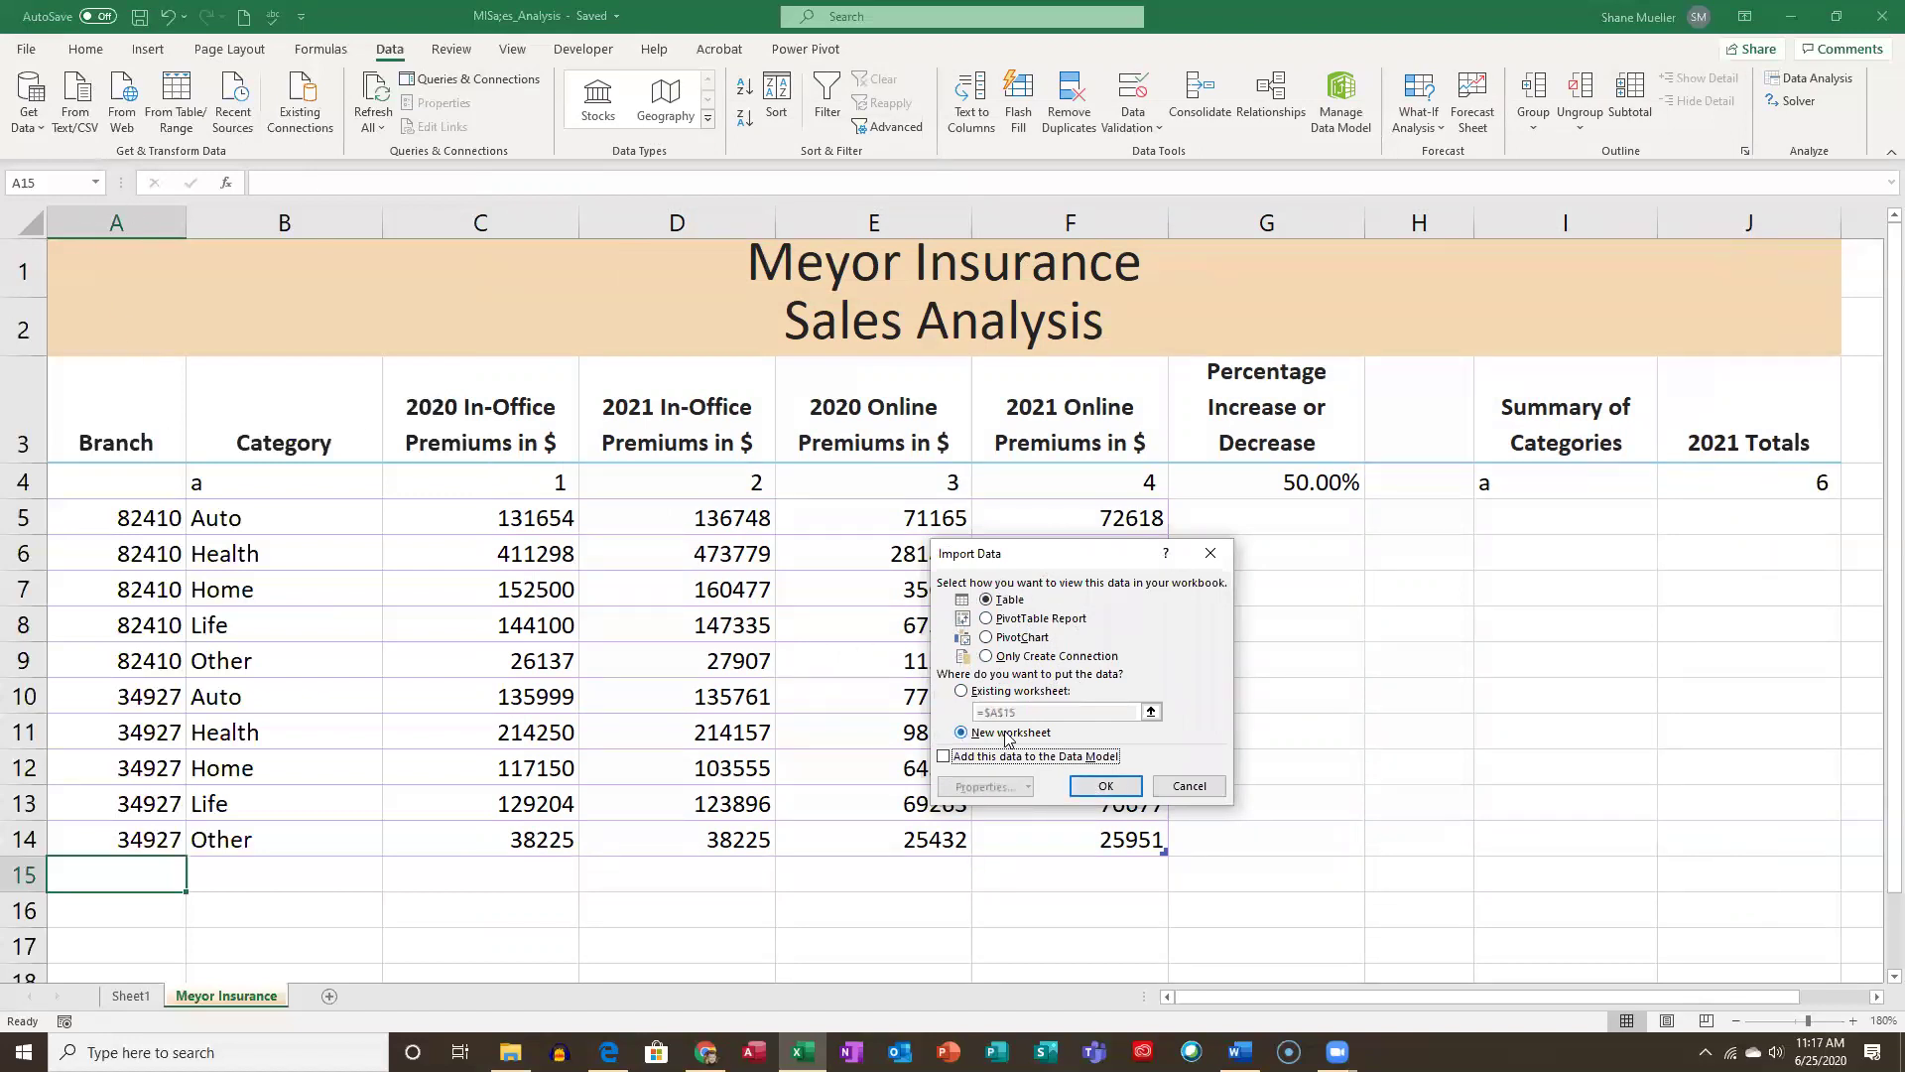
pyautogui.click(960, 690)
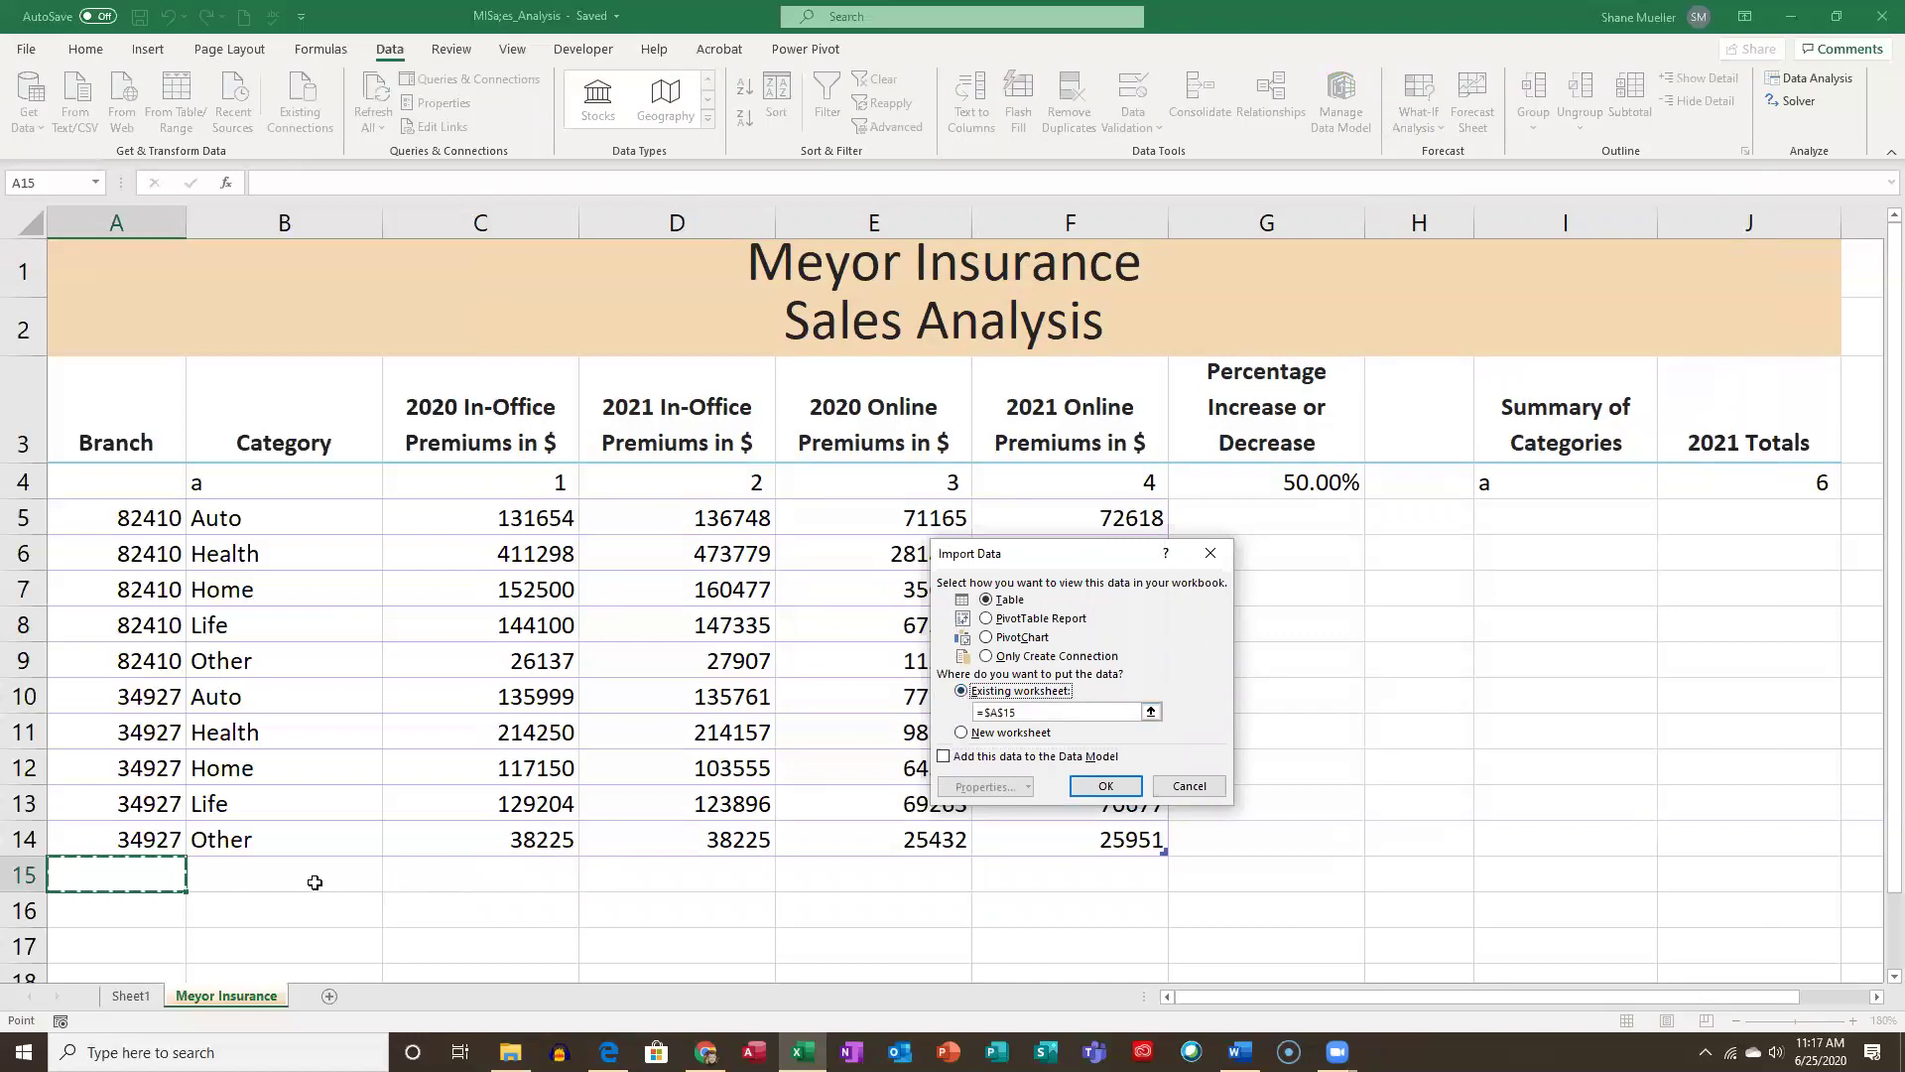
# Try to pick cell B15 of the Meyor Insurance sheet as the import destination.
pyautogui.moveTo(1064, 717); pyautogui.dragTo(967, 721)
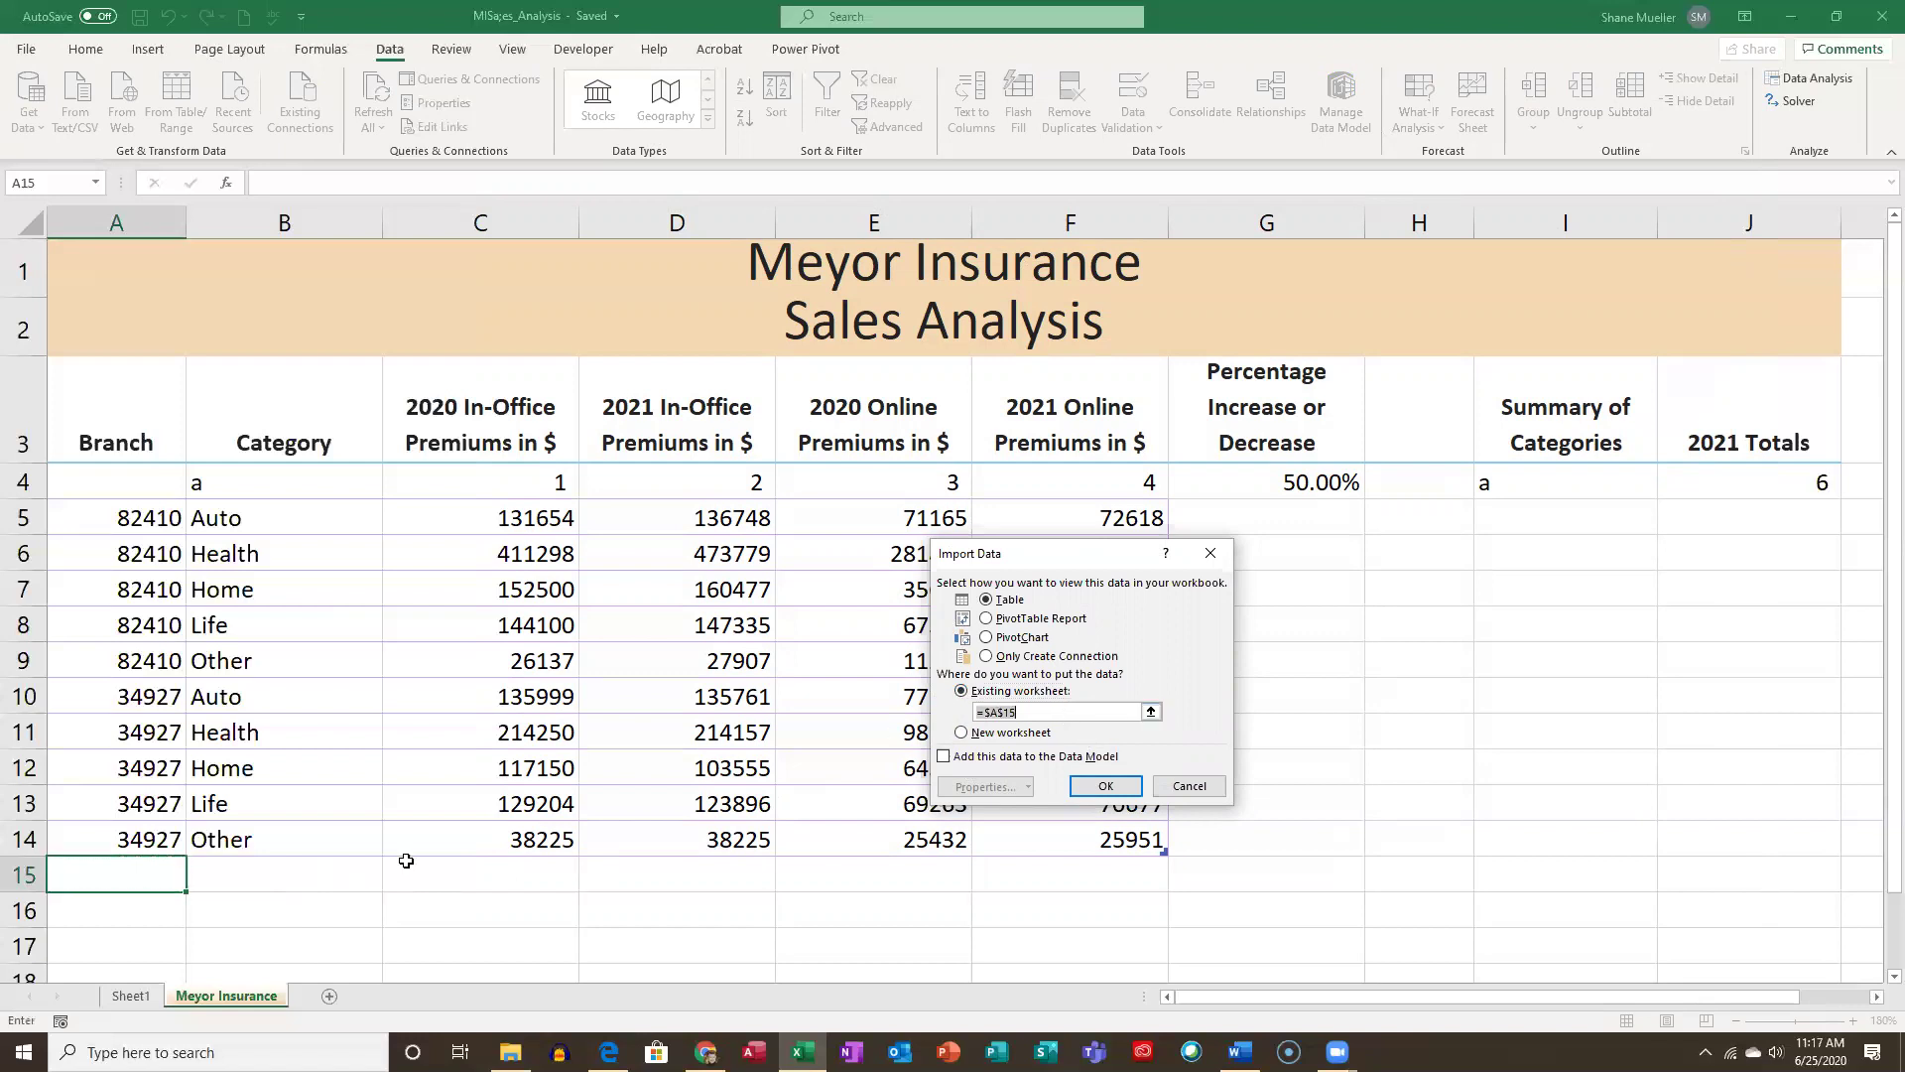
pyautogui.click(314, 870)
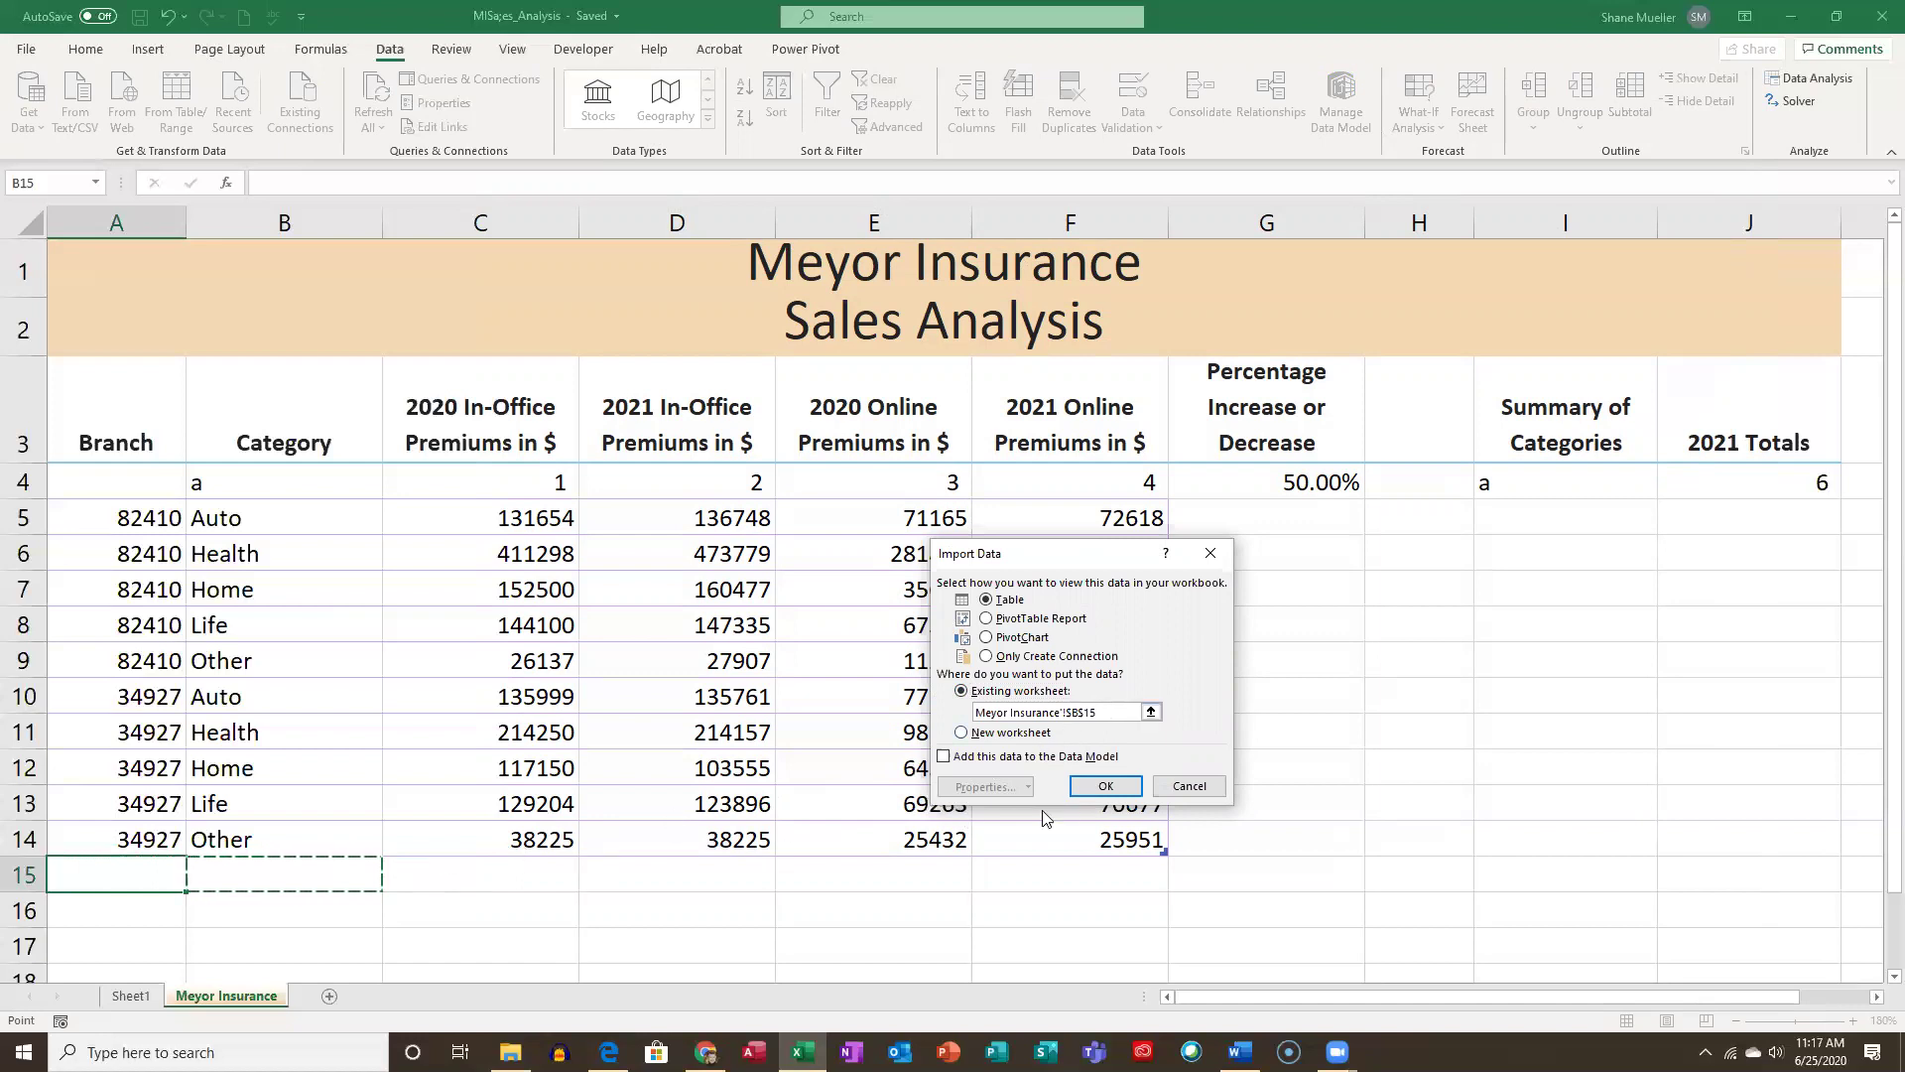
pyautogui.click(1107, 796)
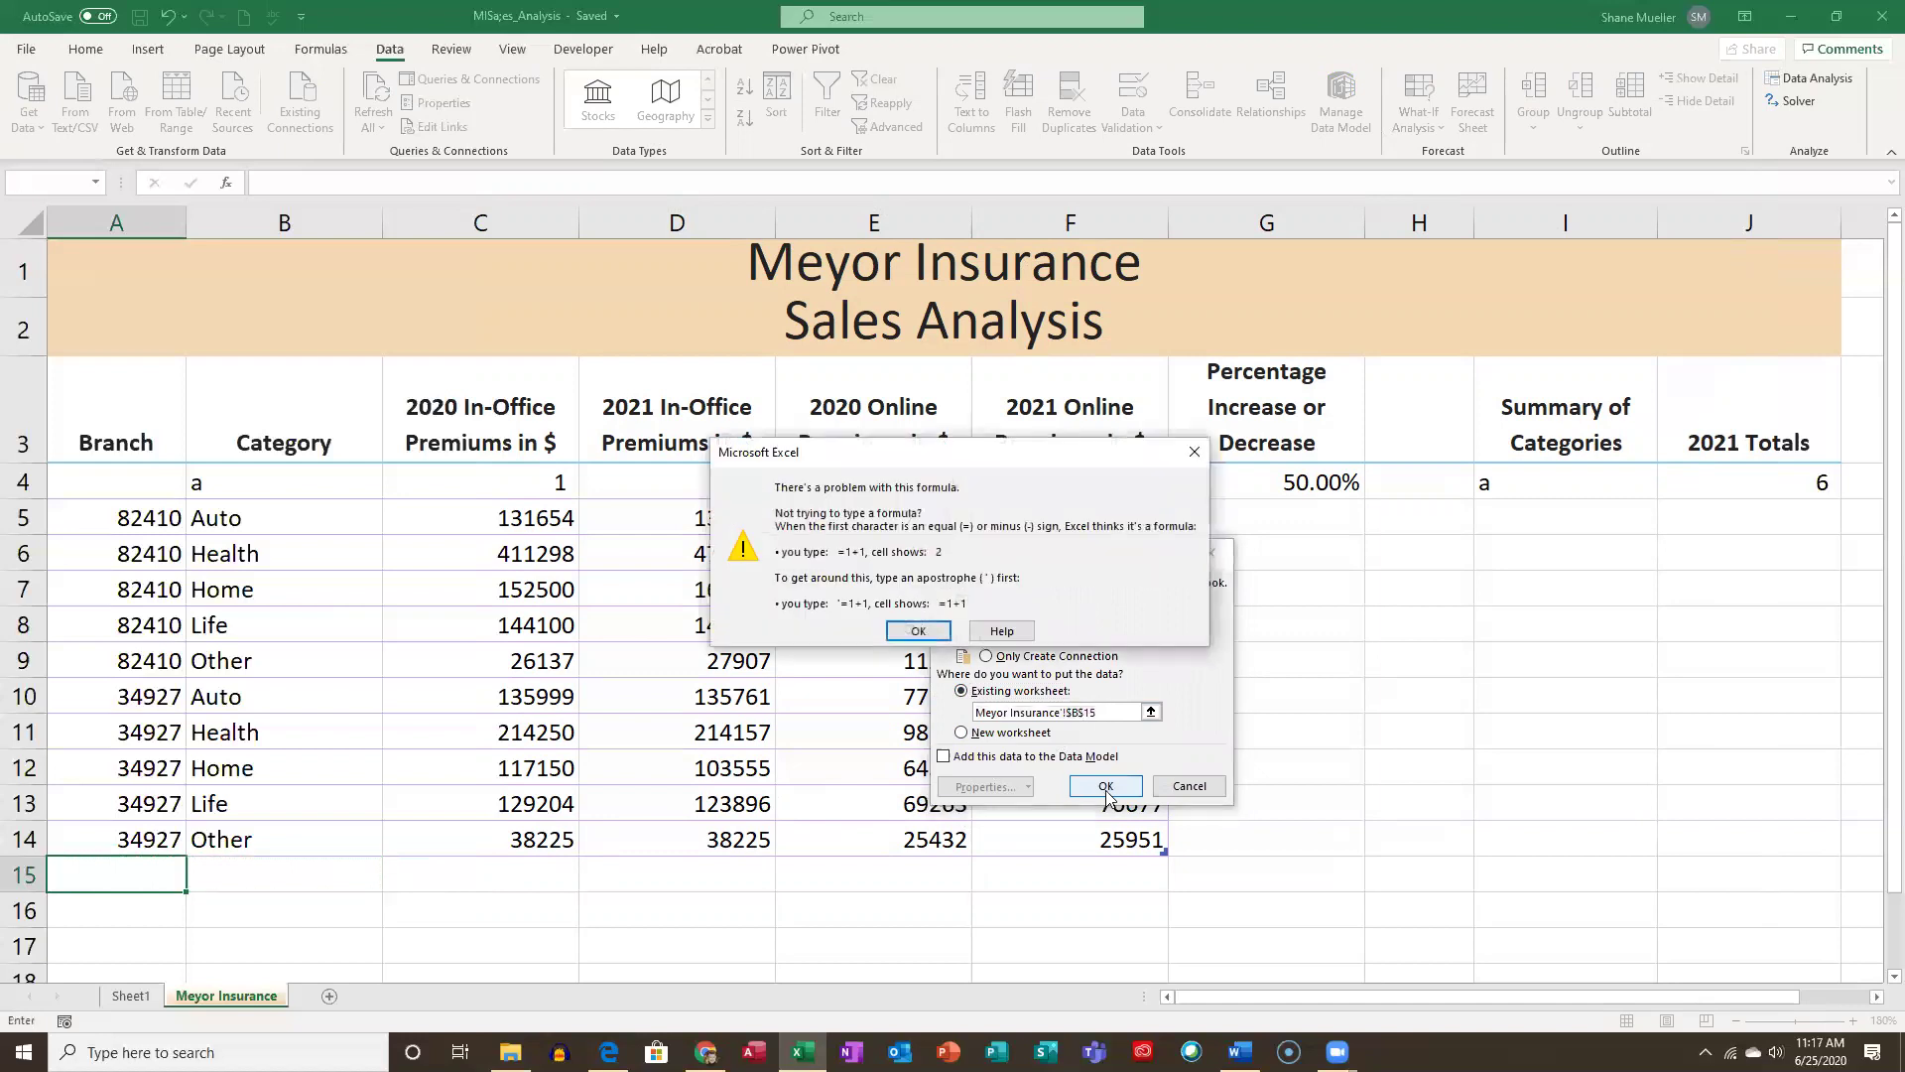
pyautogui.click(939, 629)
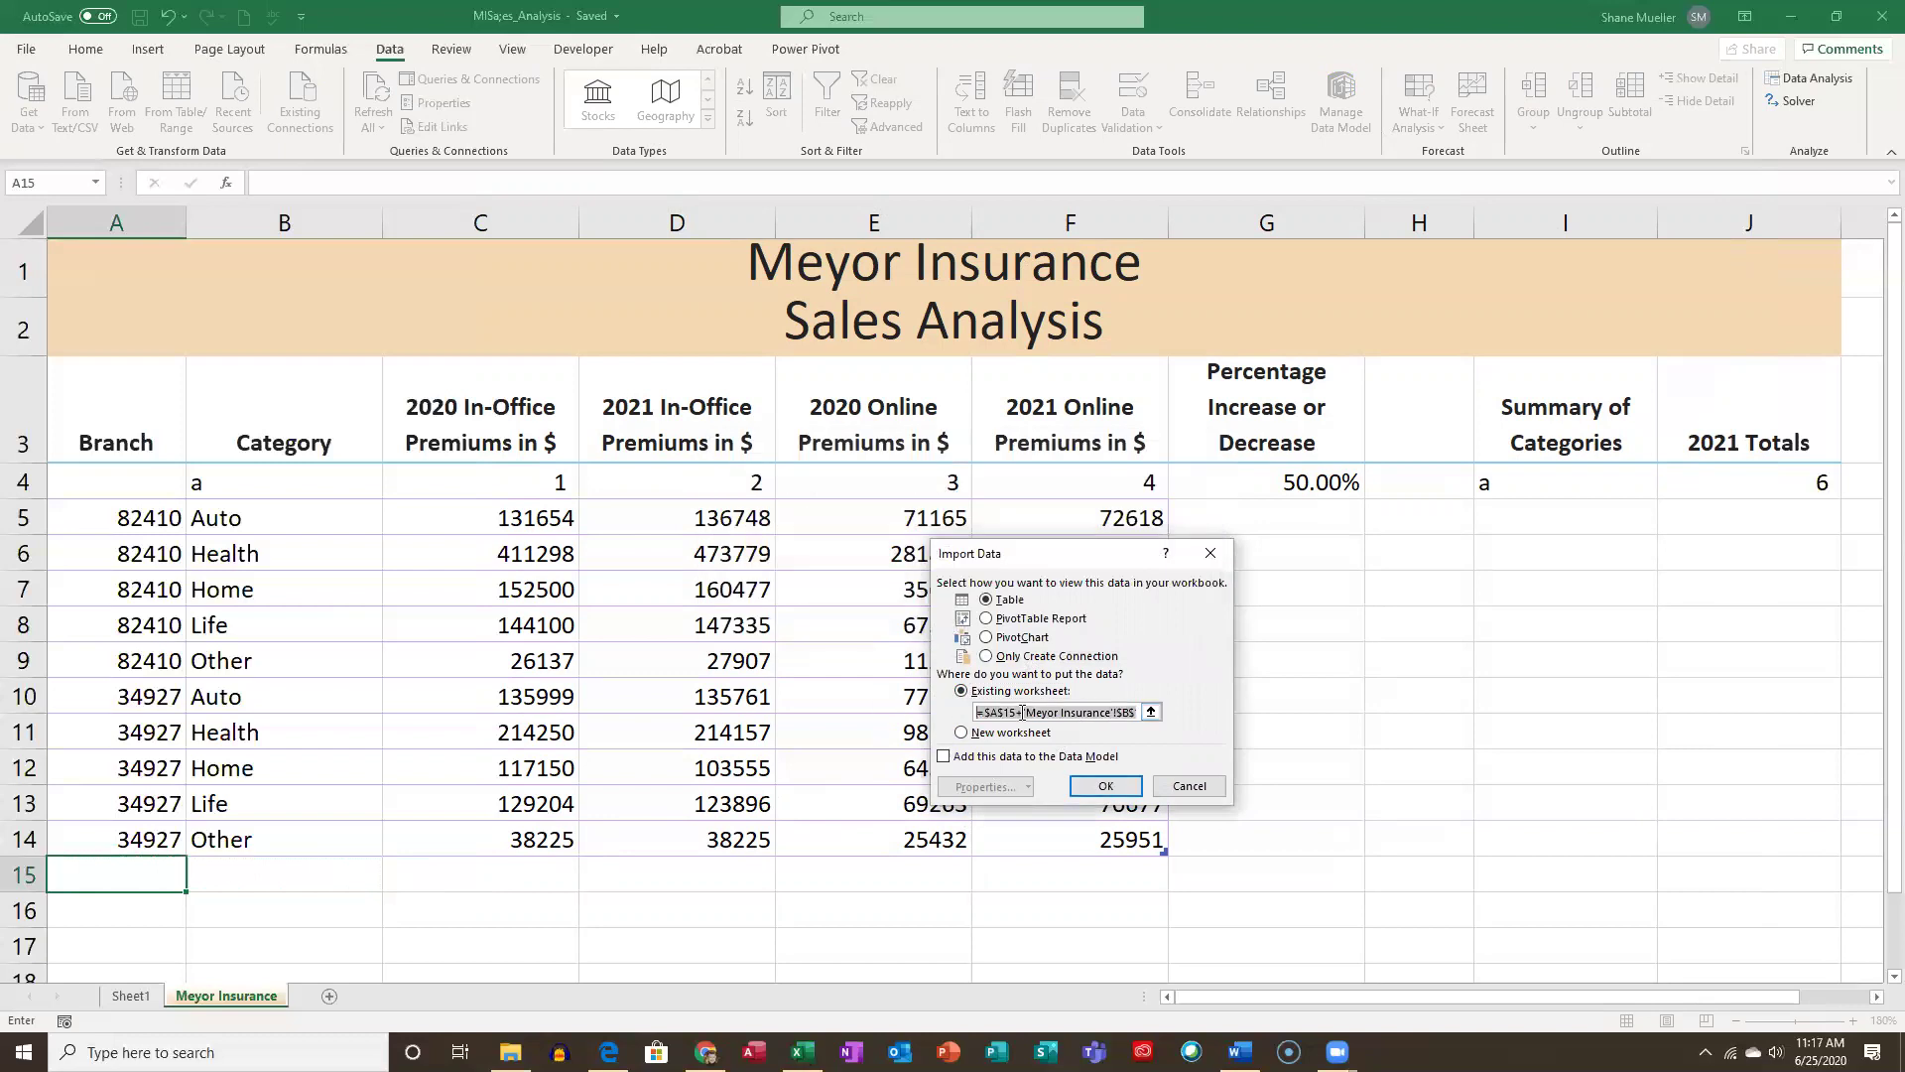
# Replace the import destination with =$B$15 and load the Branch 70635 table there.
pyautogui.press('BackSpace')
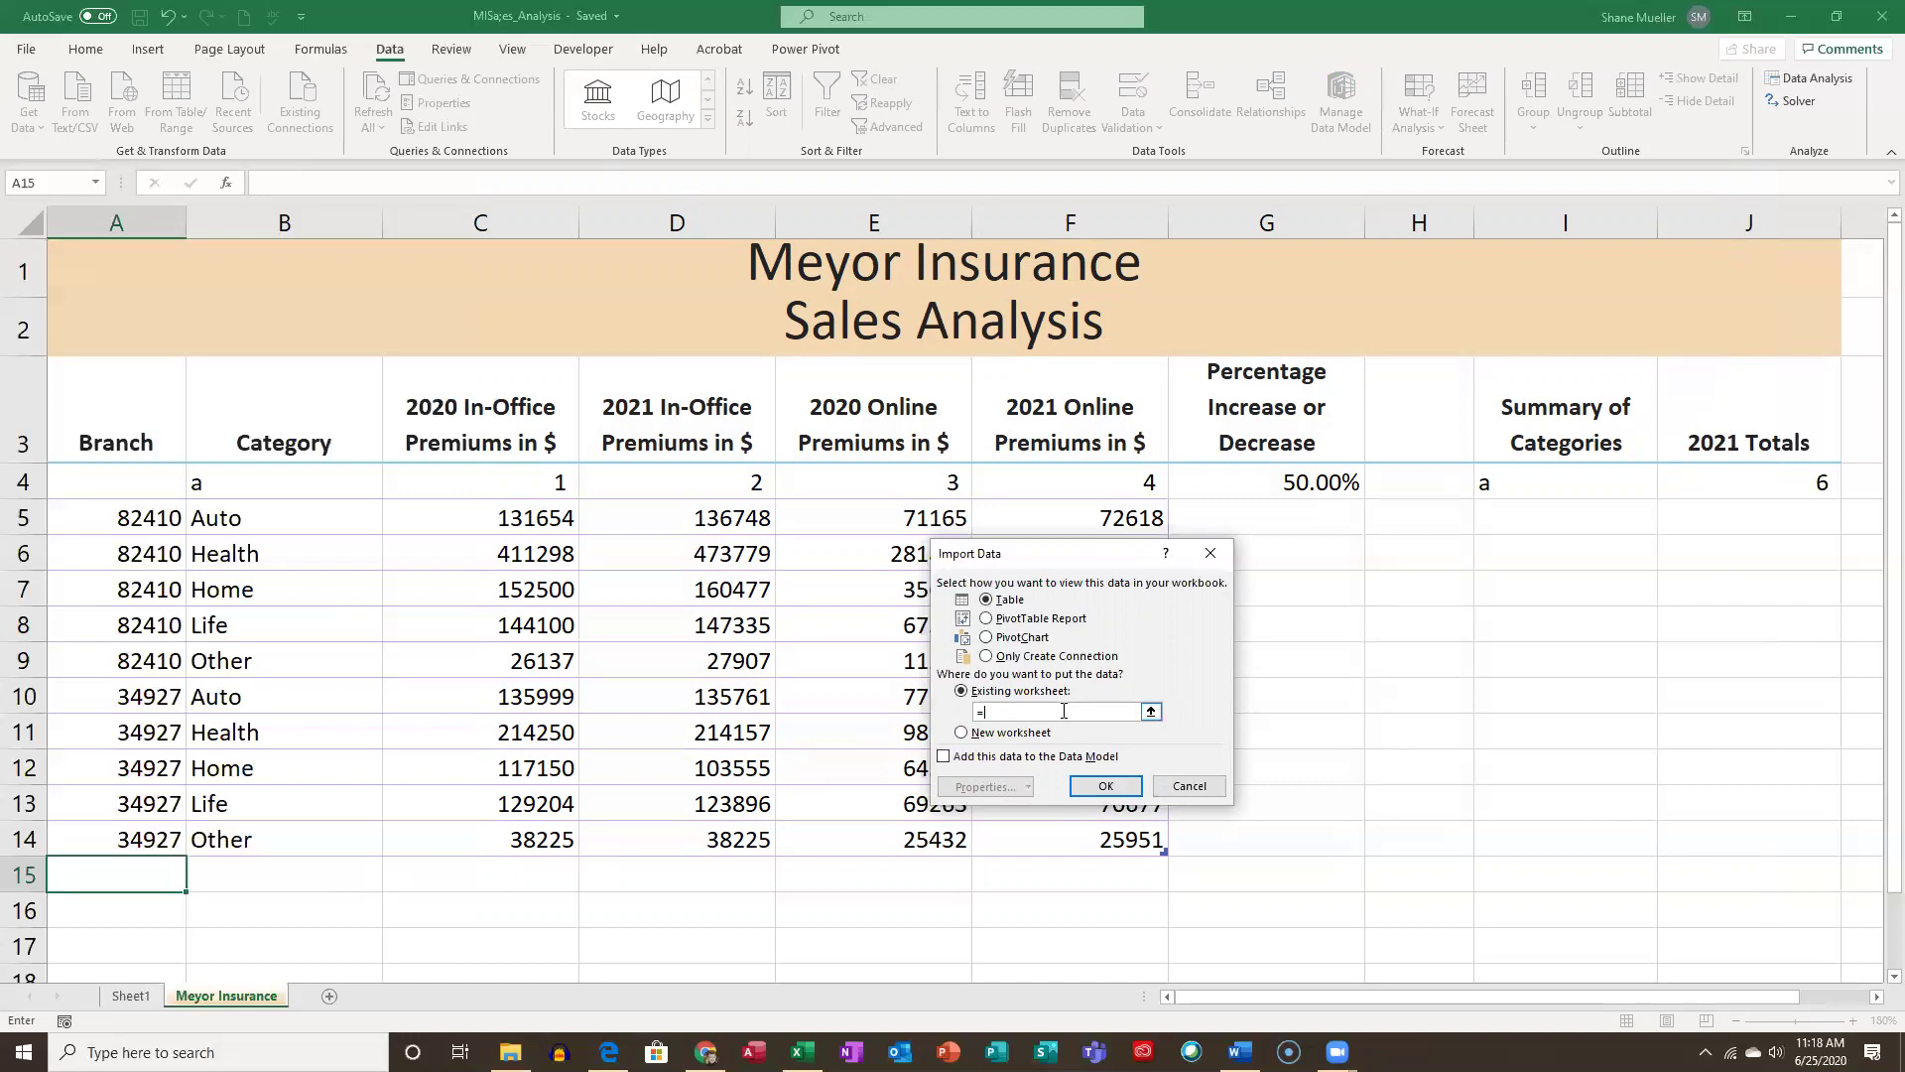
pyautogui.write('$B$15')
pyautogui.click(1103, 785)
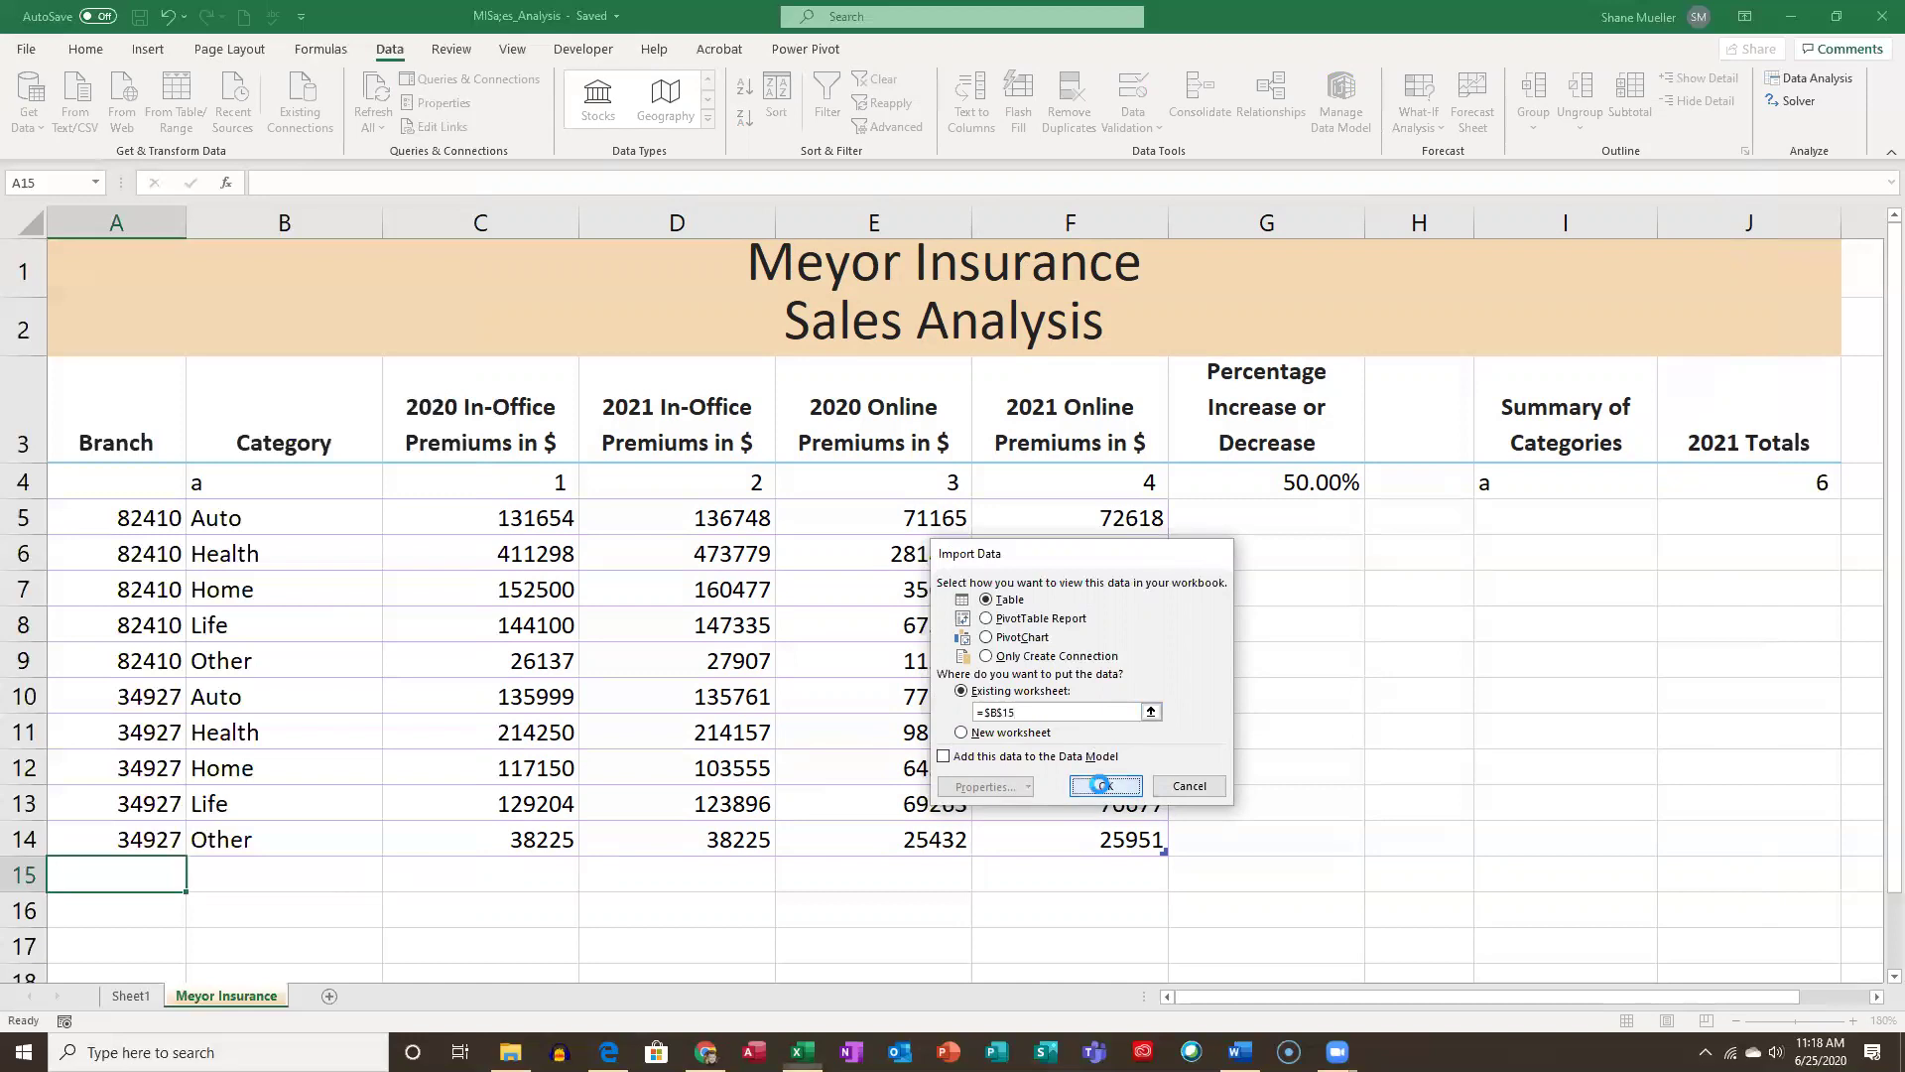
pyautogui.scroll(-1, 572, 771)
pyautogui.scroll(-4, 573, 744)
pyautogui.scroll(2, 615, 684)
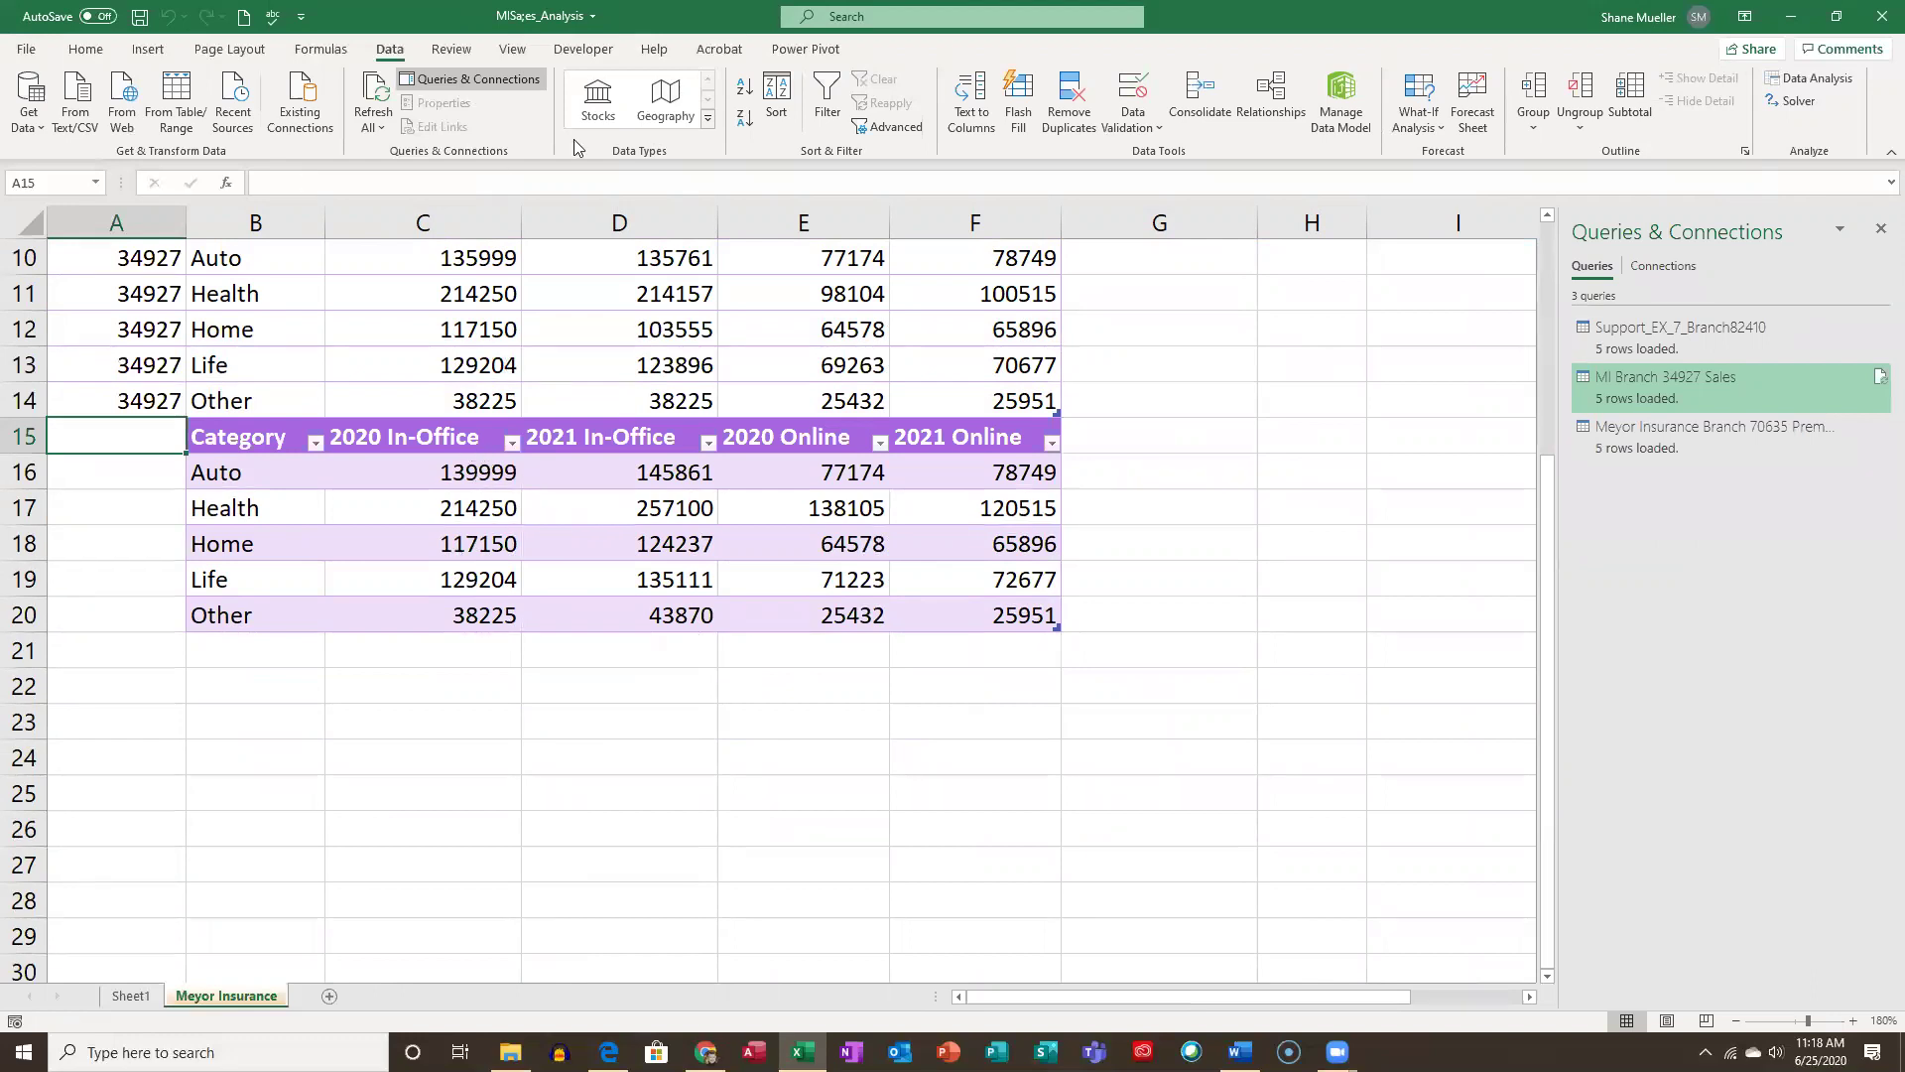
pyautogui.click(668, 492)
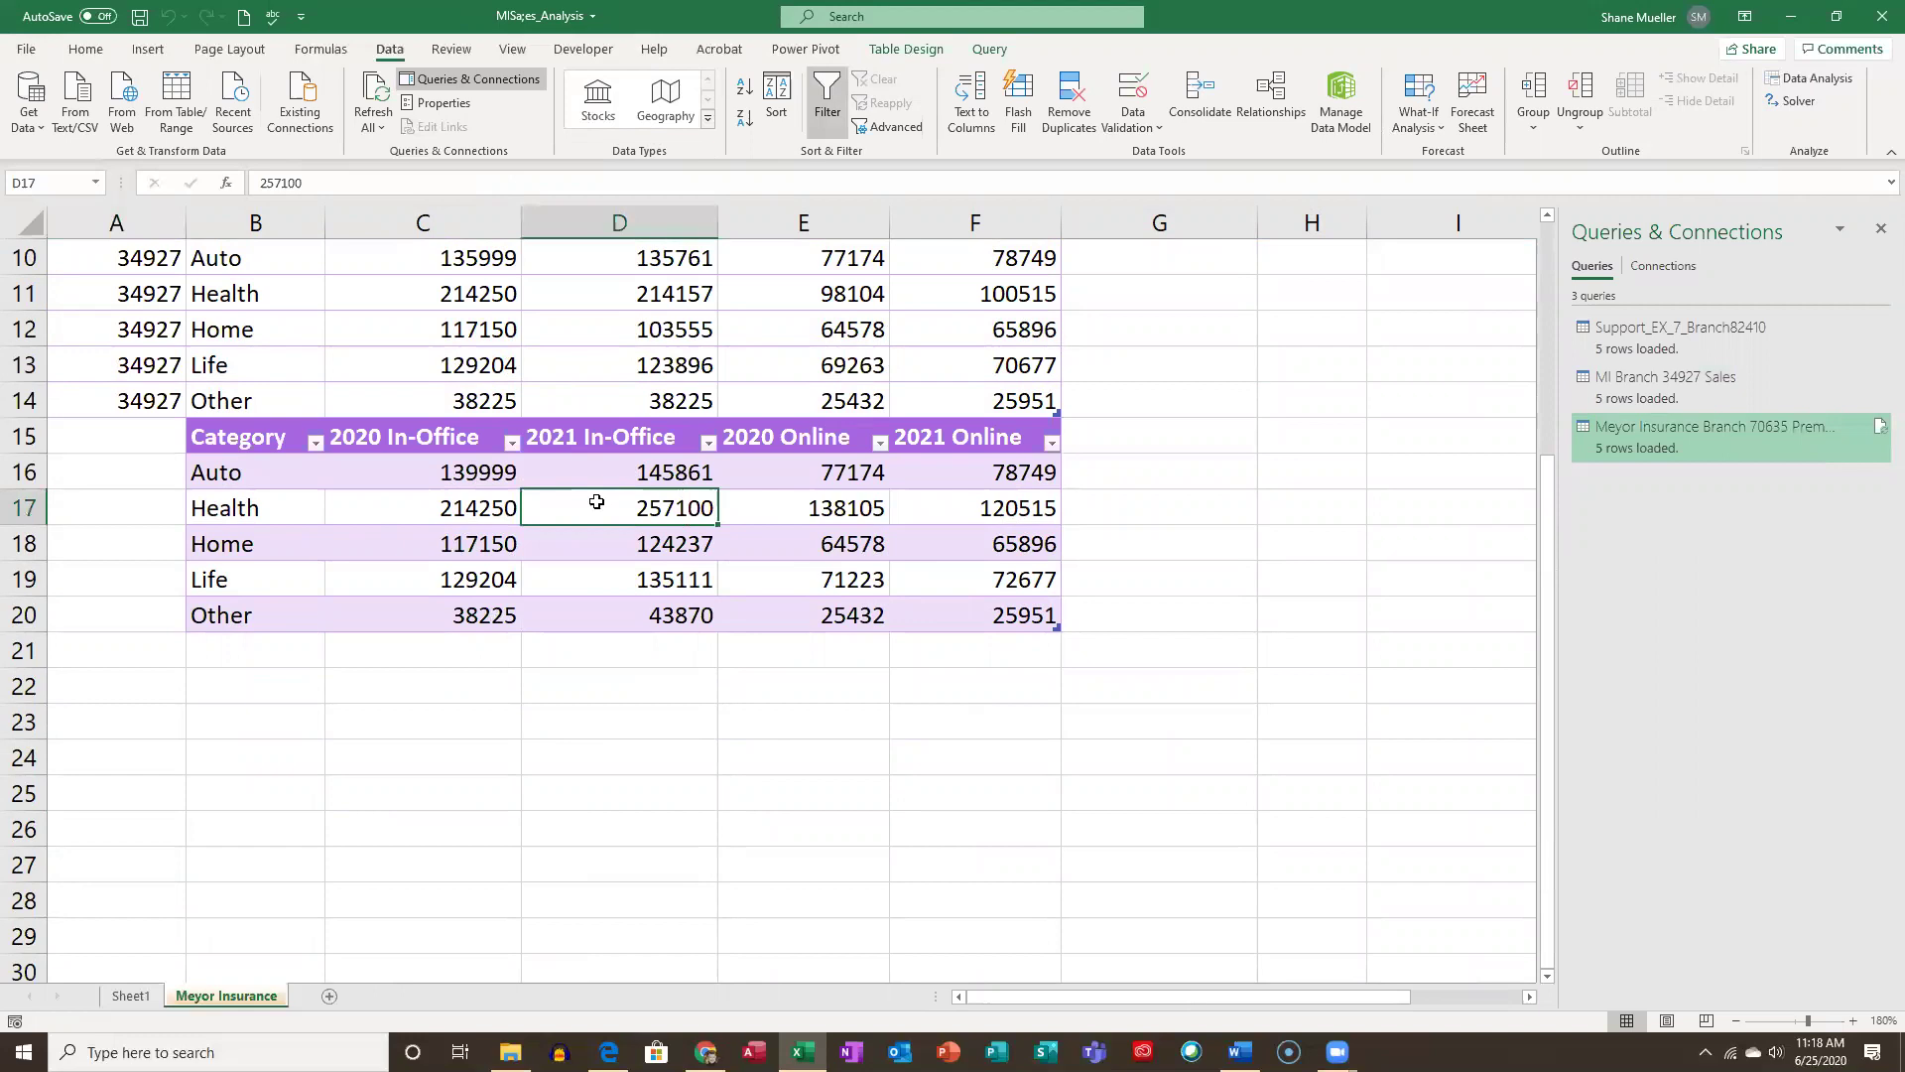
pyautogui.click(922, 55)
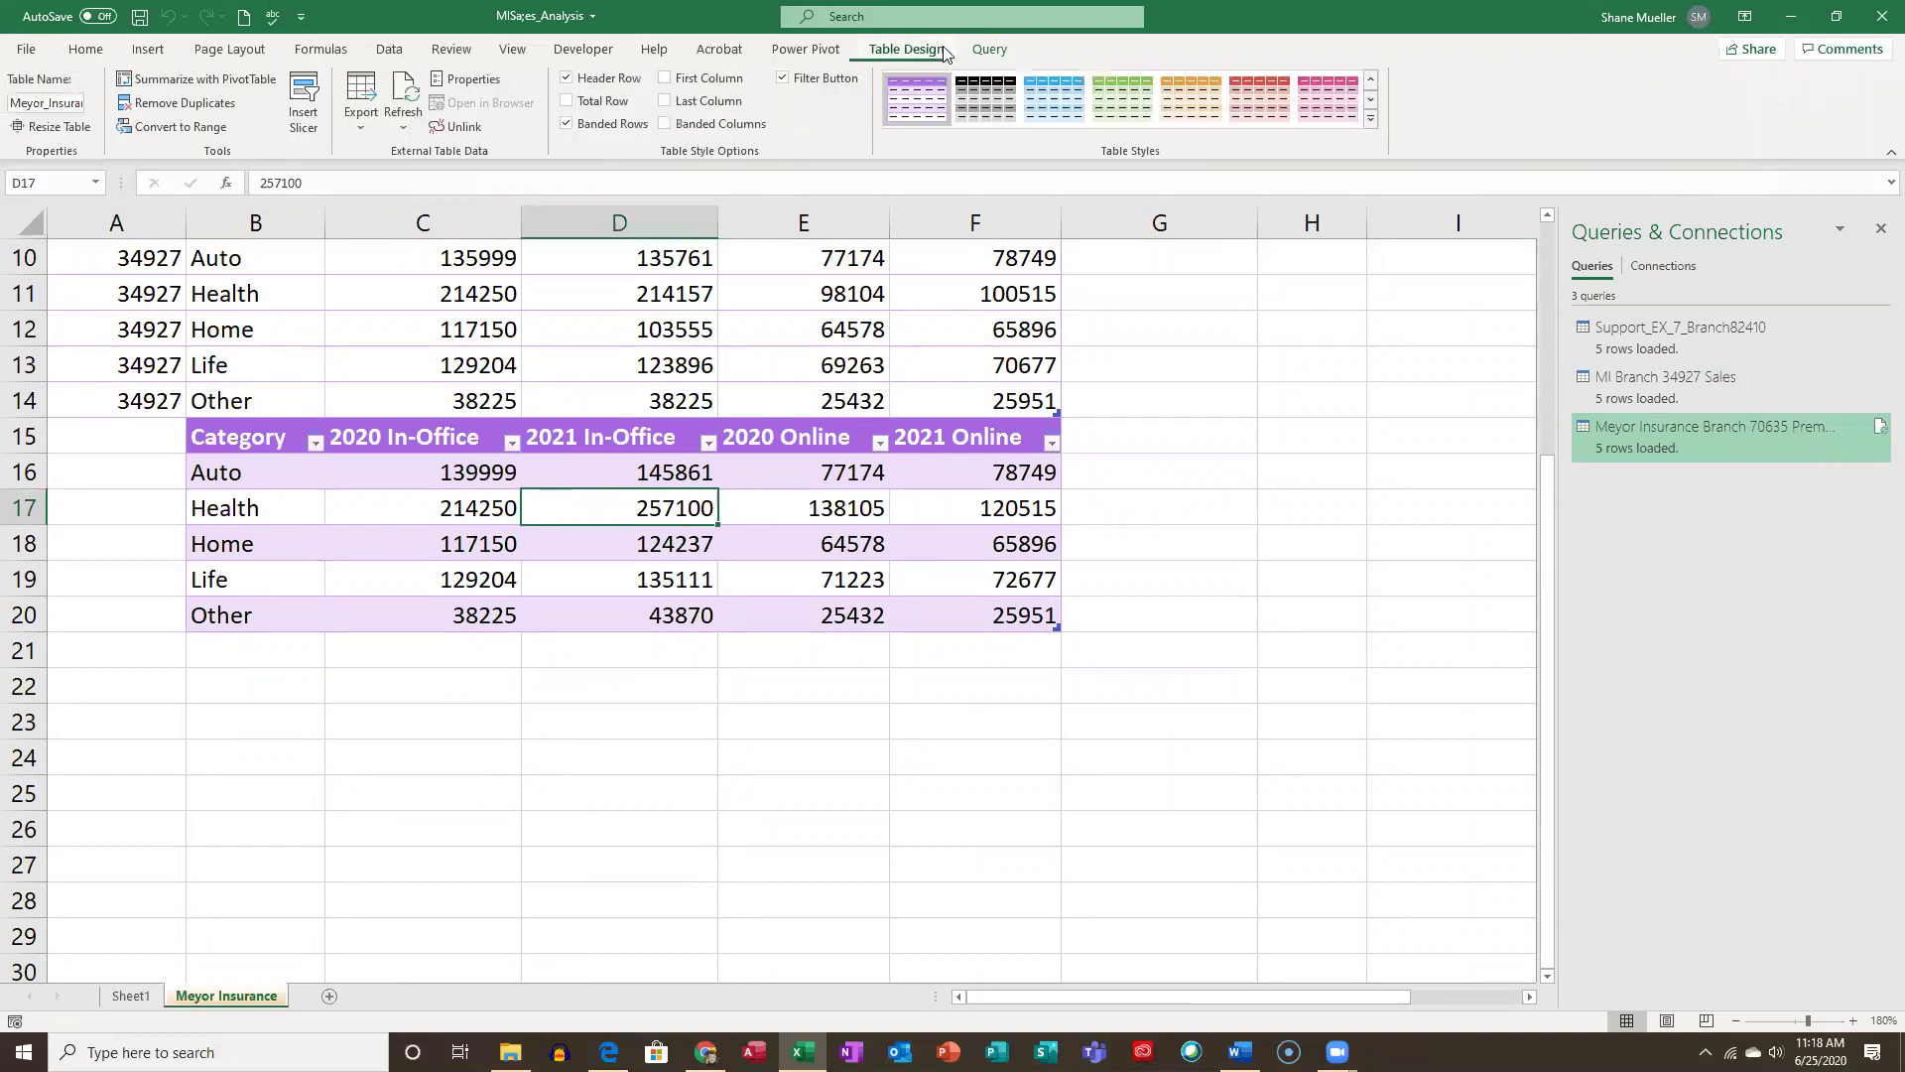
pyautogui.click(568, 79)
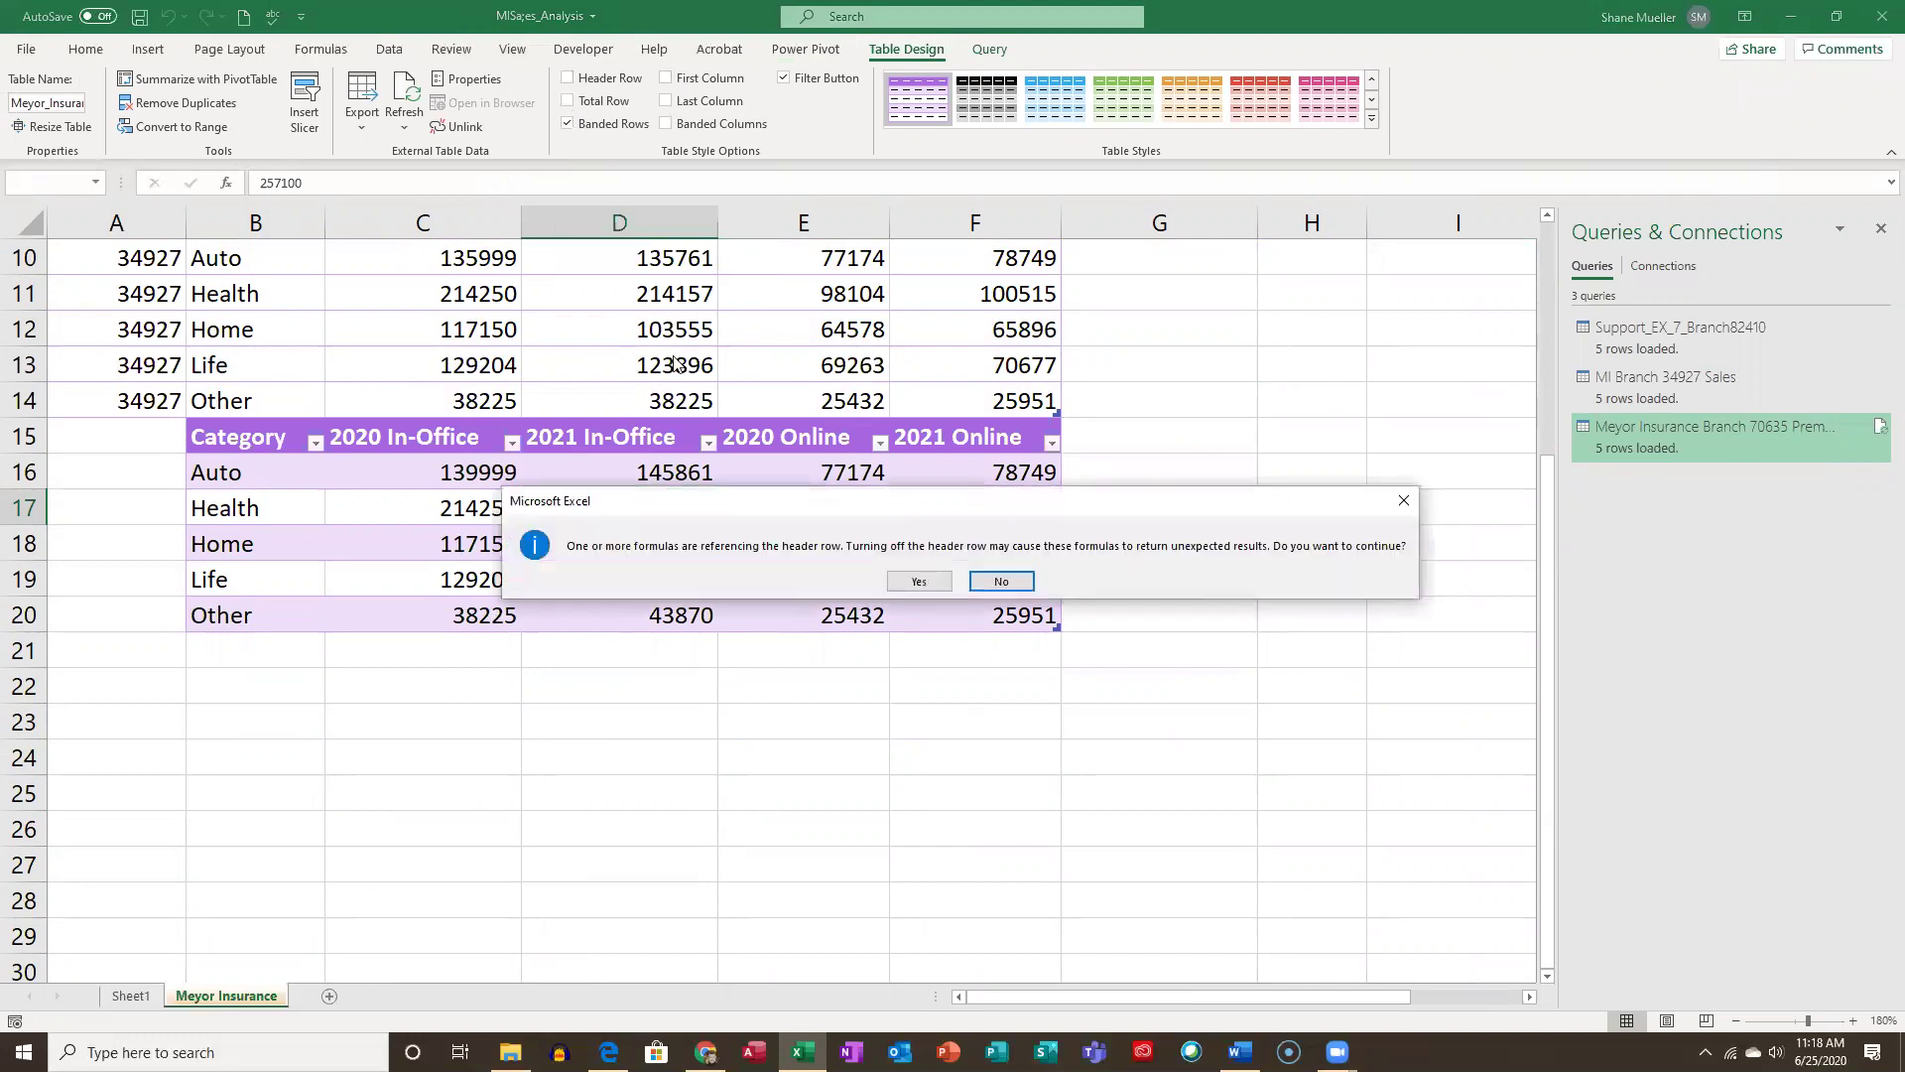
pyautogui.click(920, 583)
pyautogui.click(567, 123)
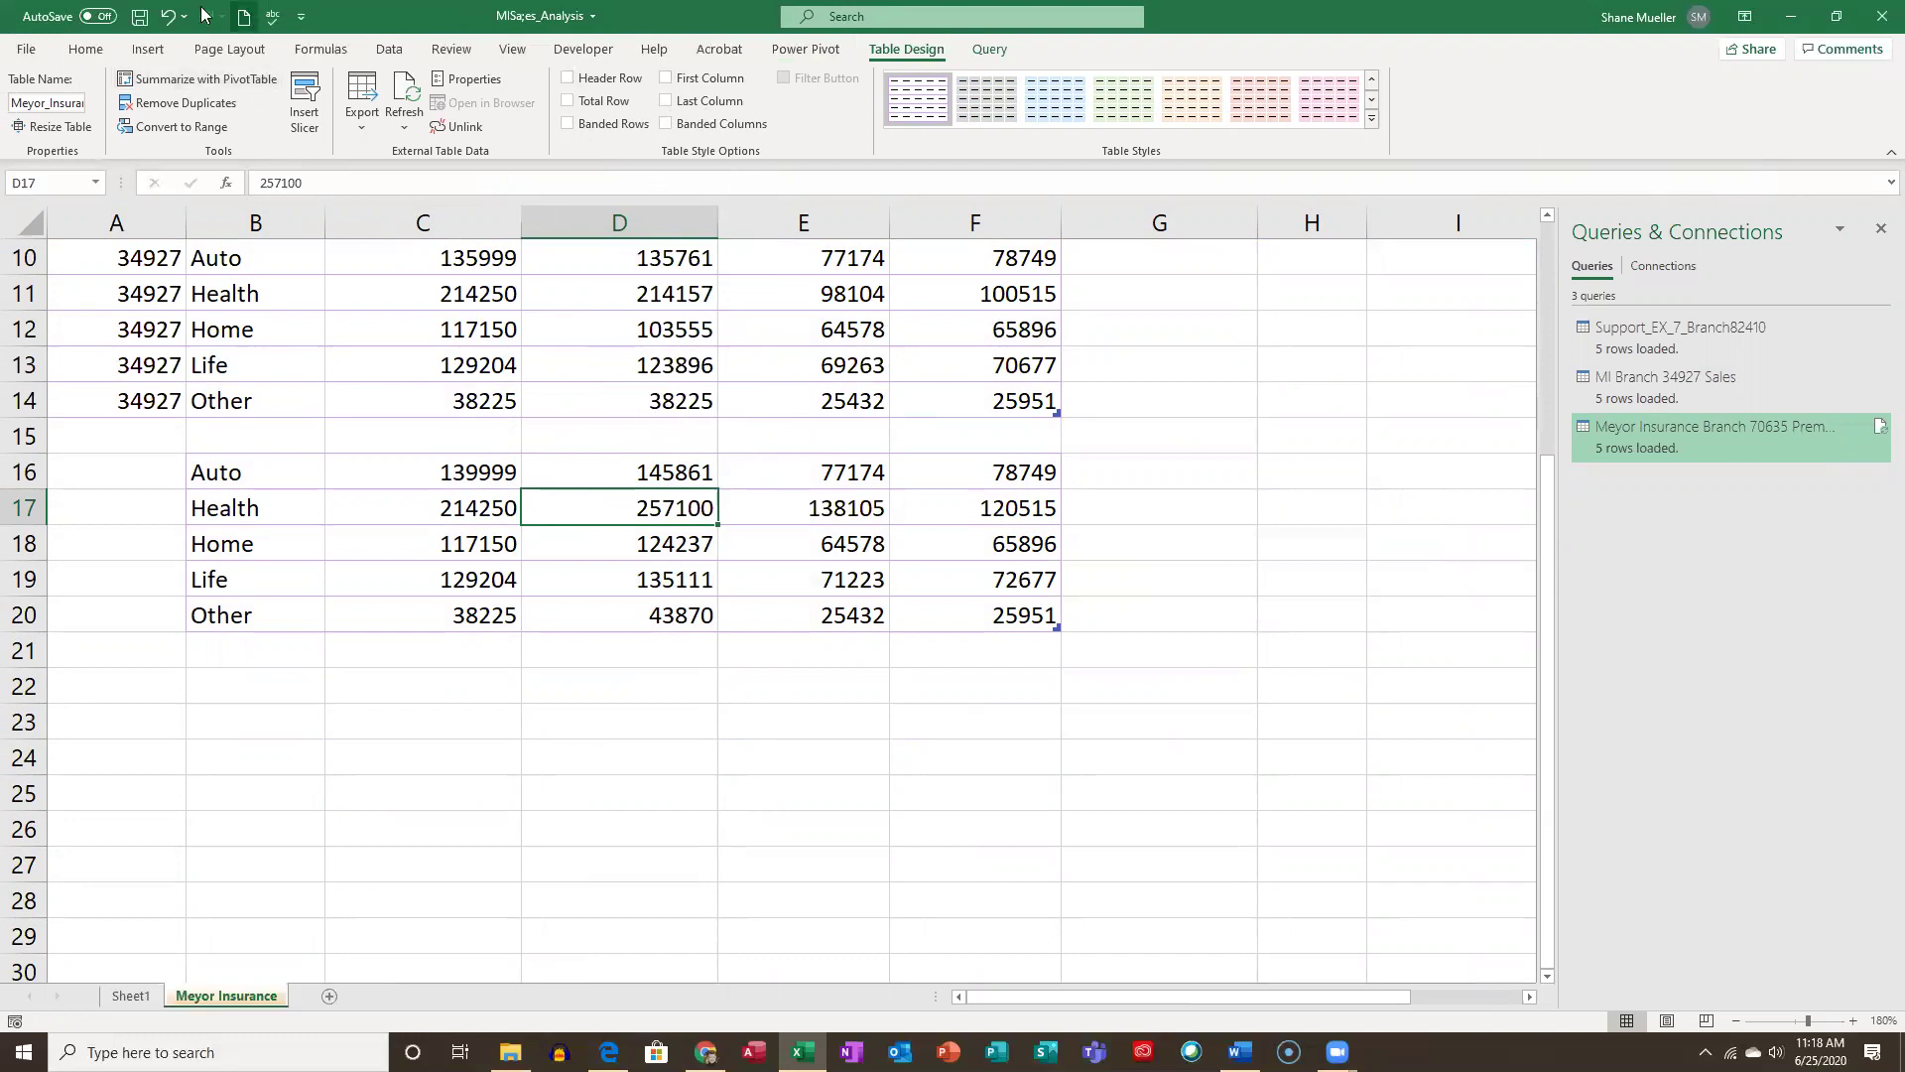
pyautogui.click(168, 16)
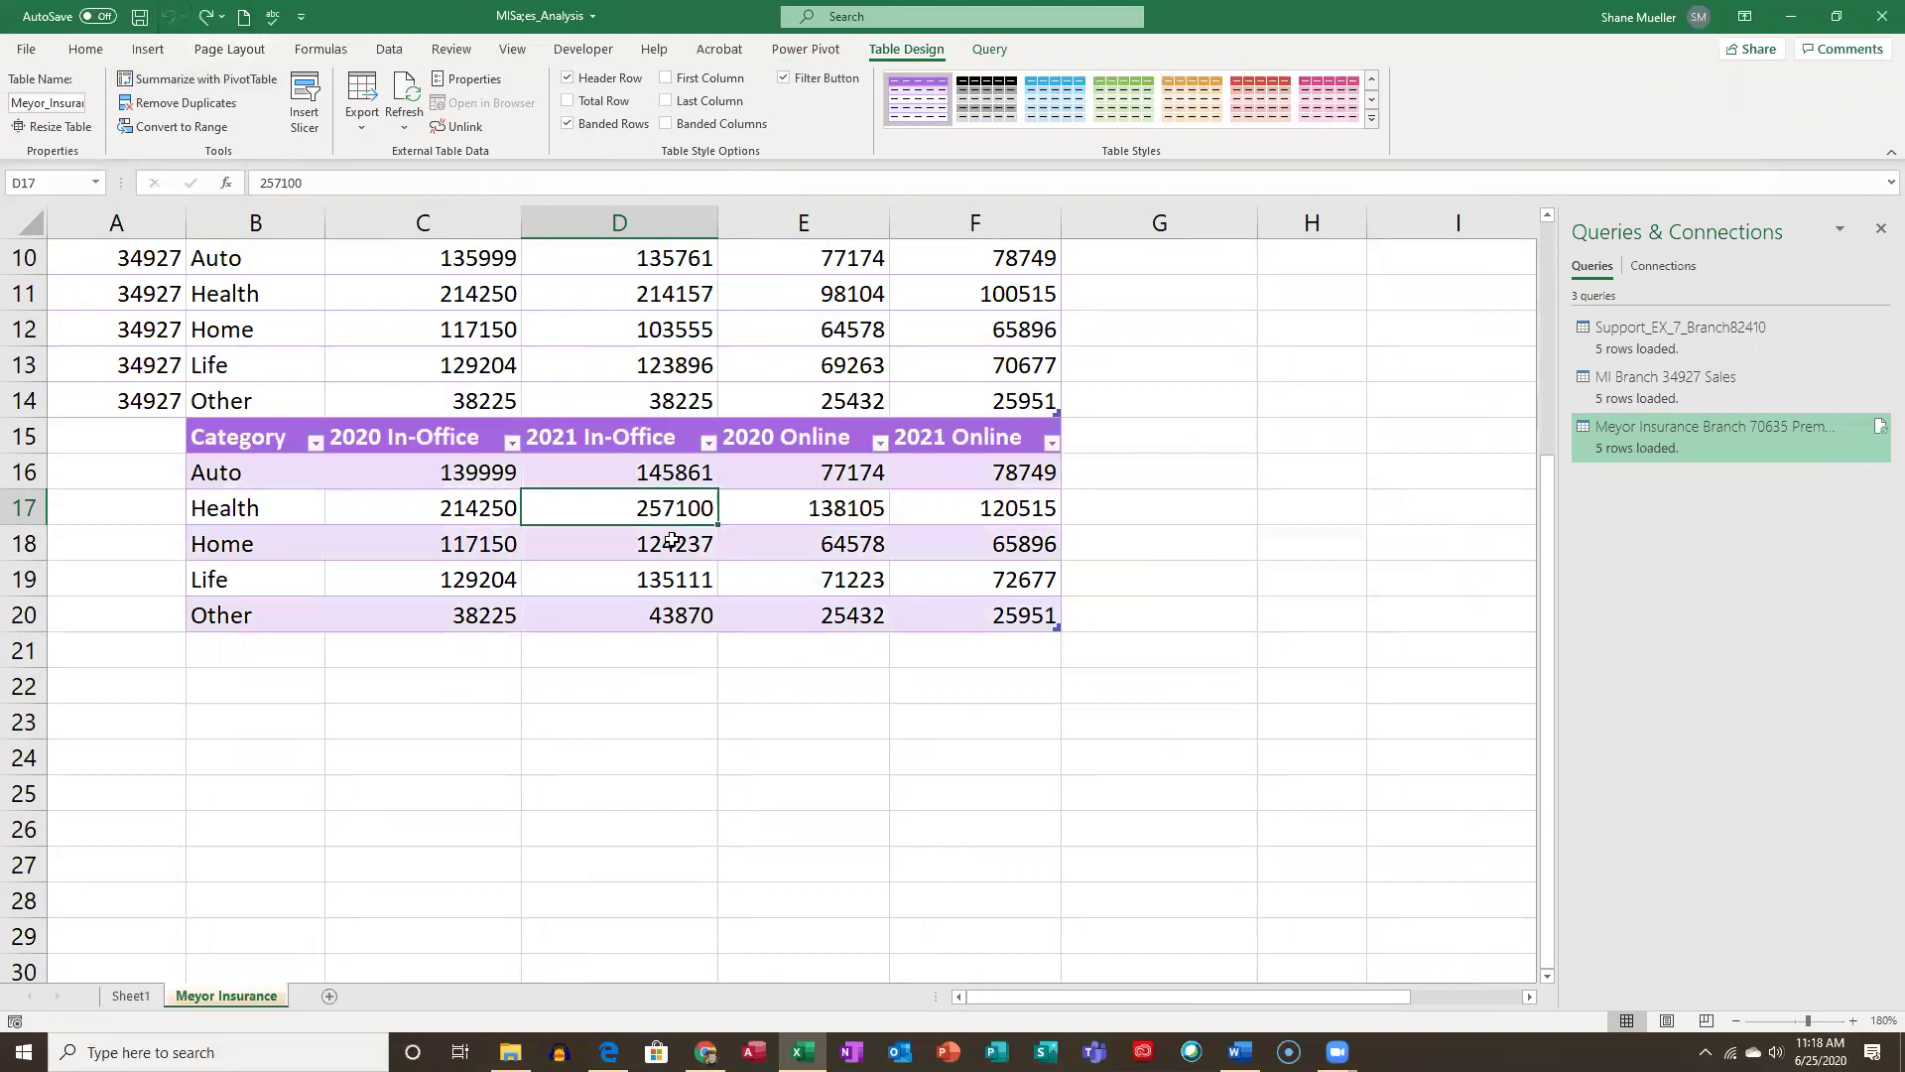
# Turn off banded rows and the header row for the Branch 70635 table, and delete the empty row 15.
pyautogui.click(446, 483)
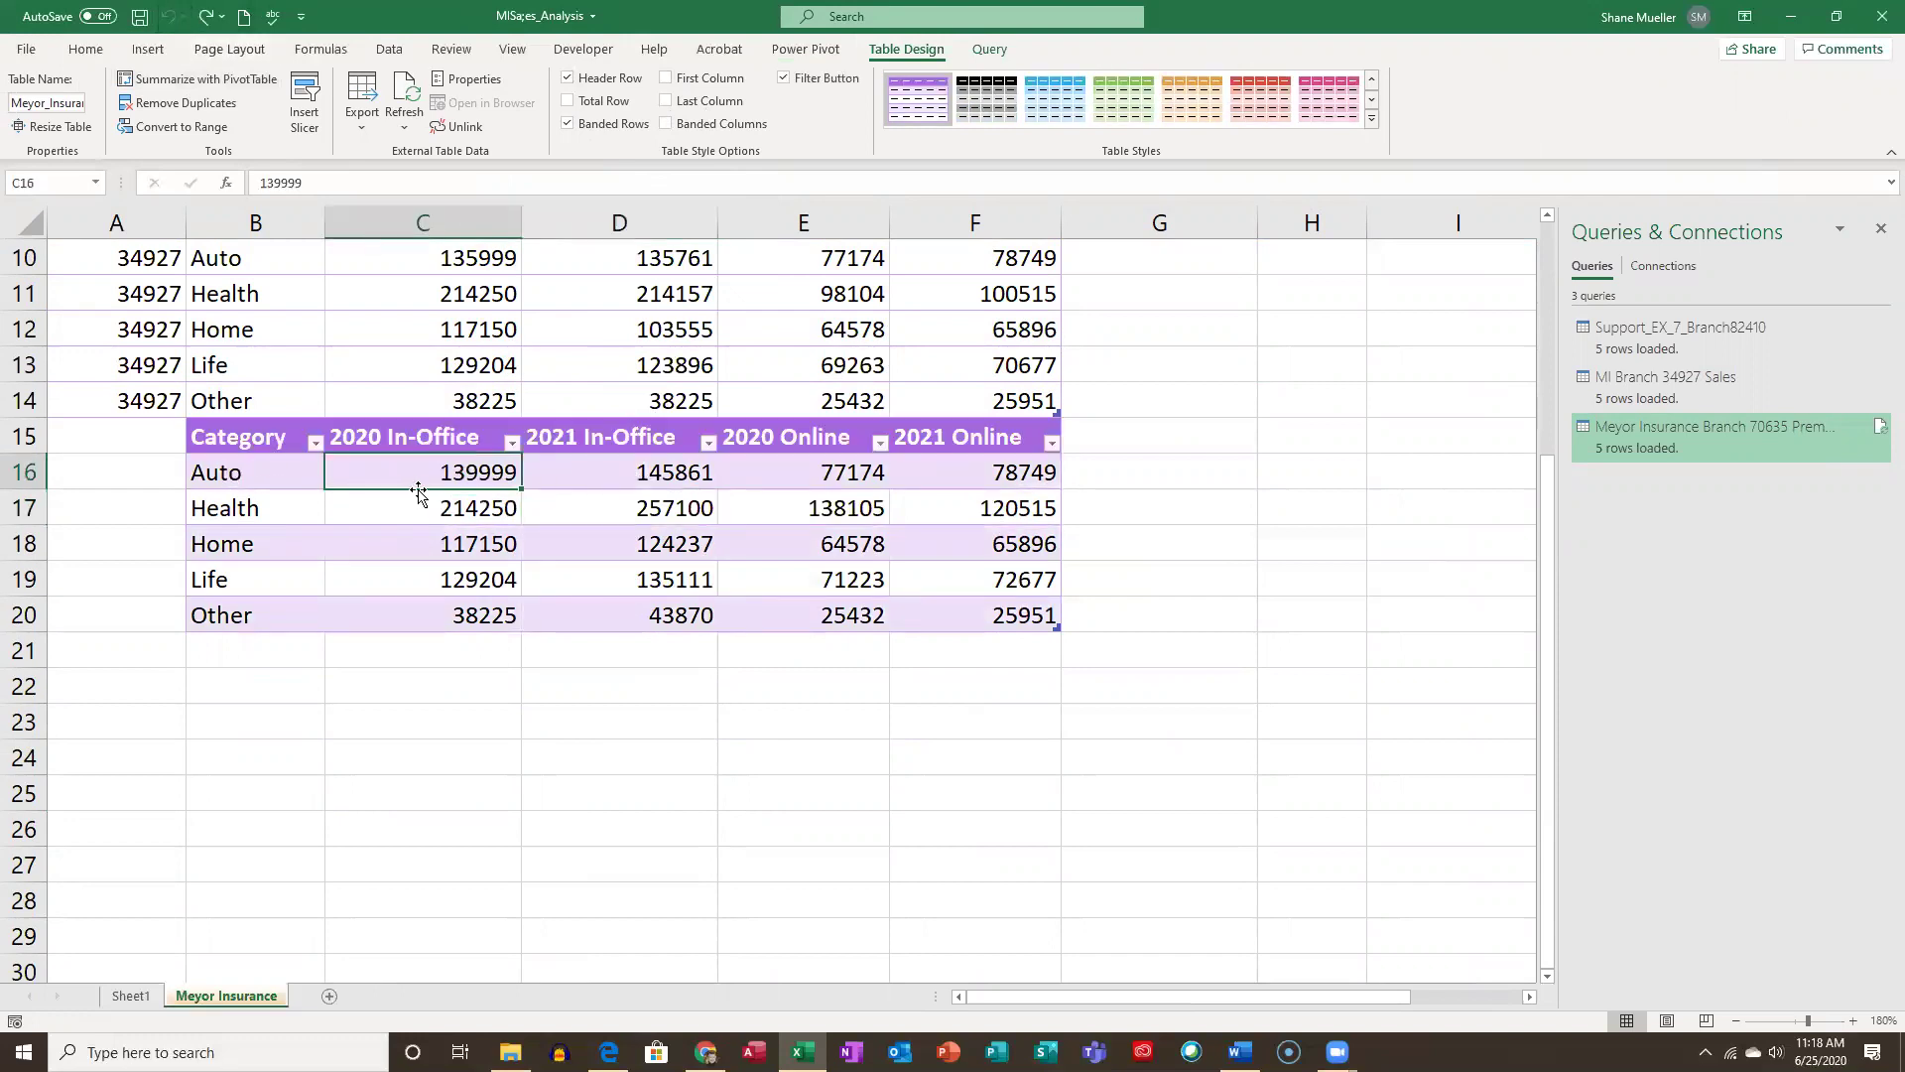
pyautogui.click(266, 474)
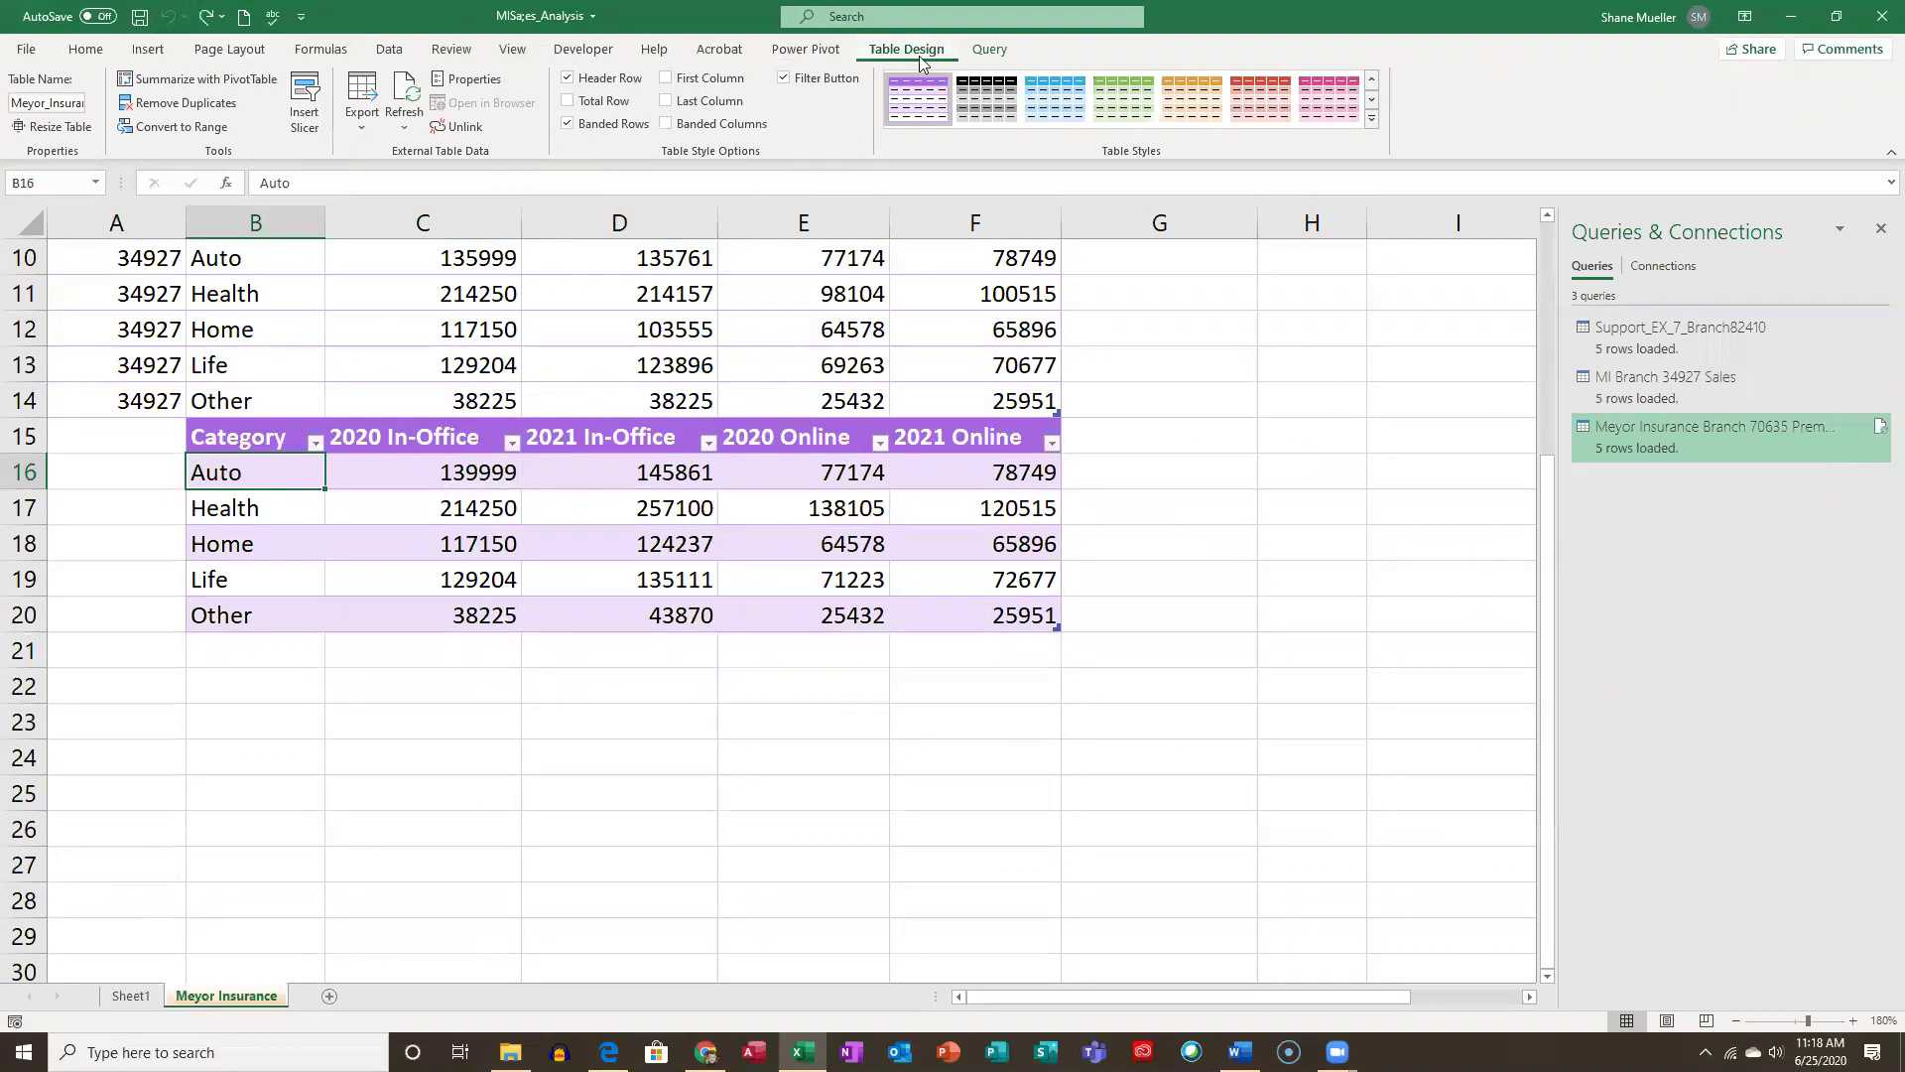
pyautogui.click(567, 124)
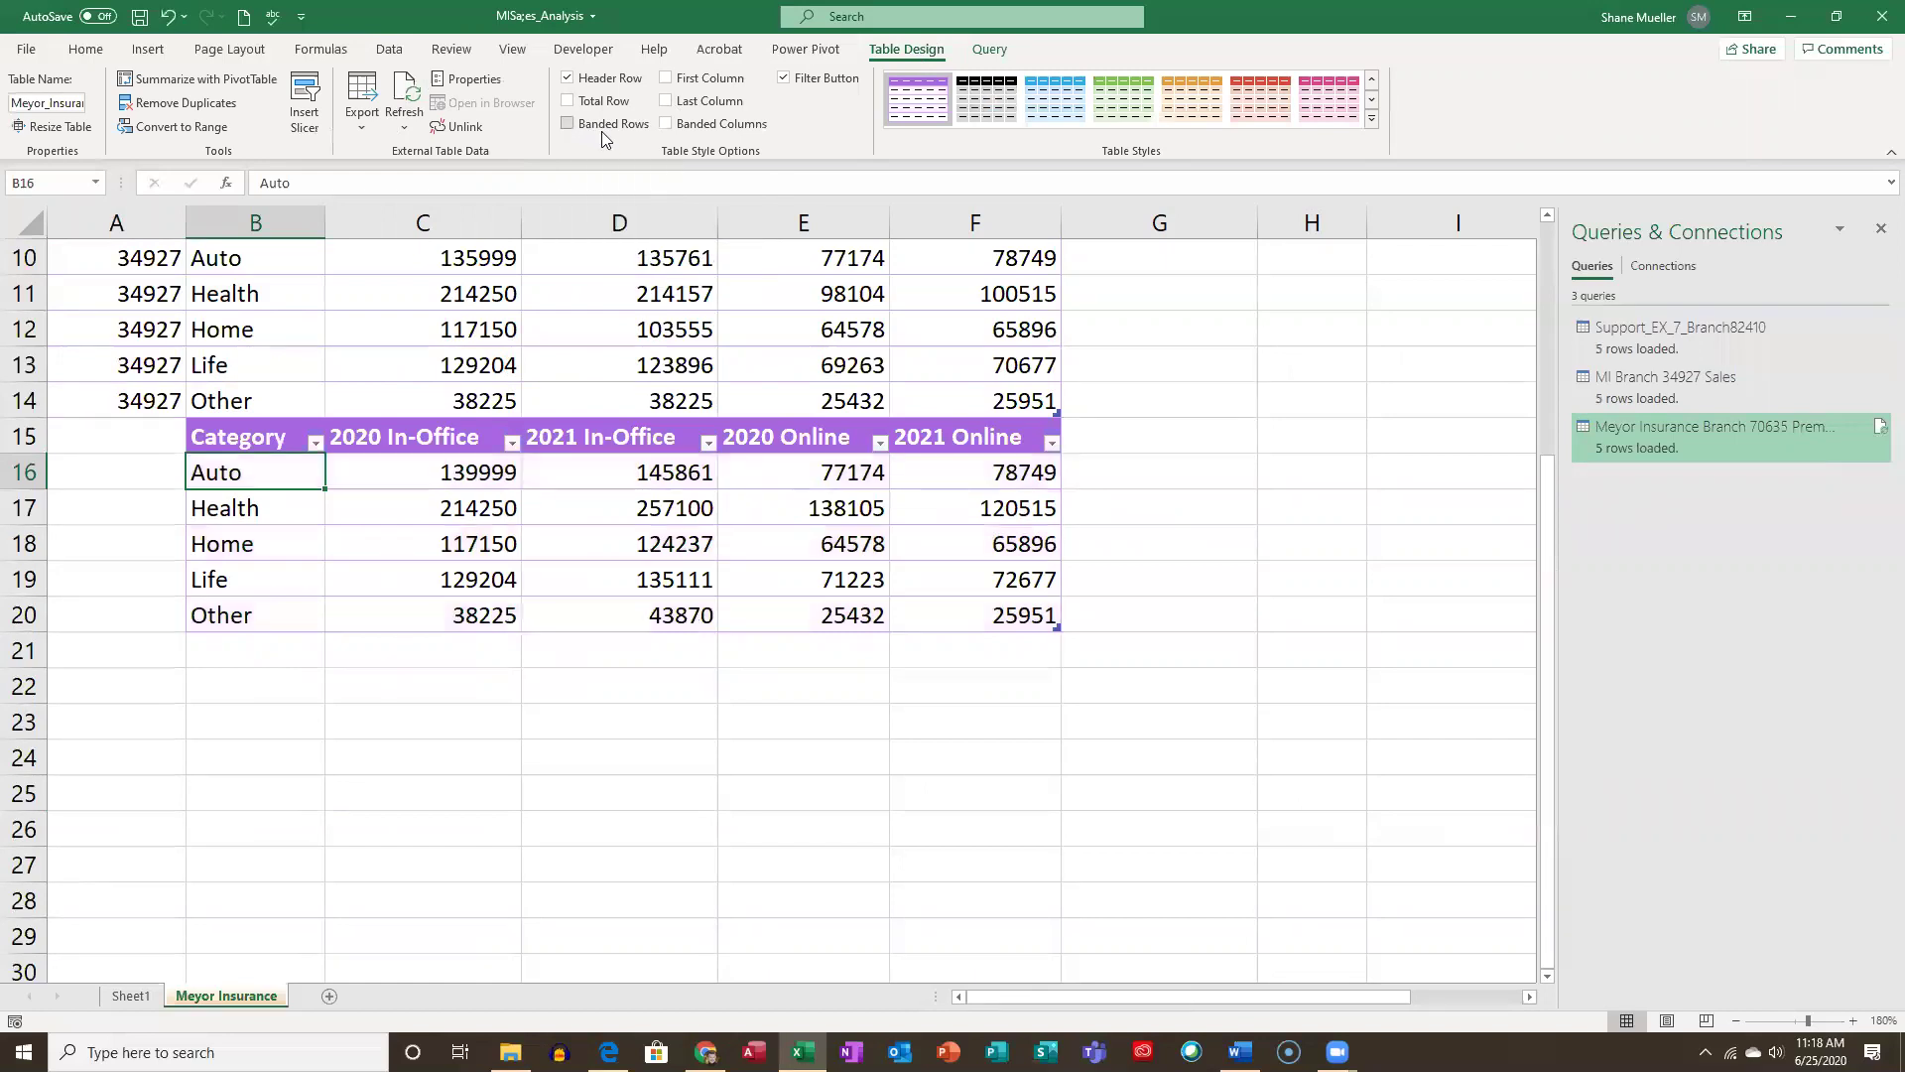
pyautogui.click(568, 79)
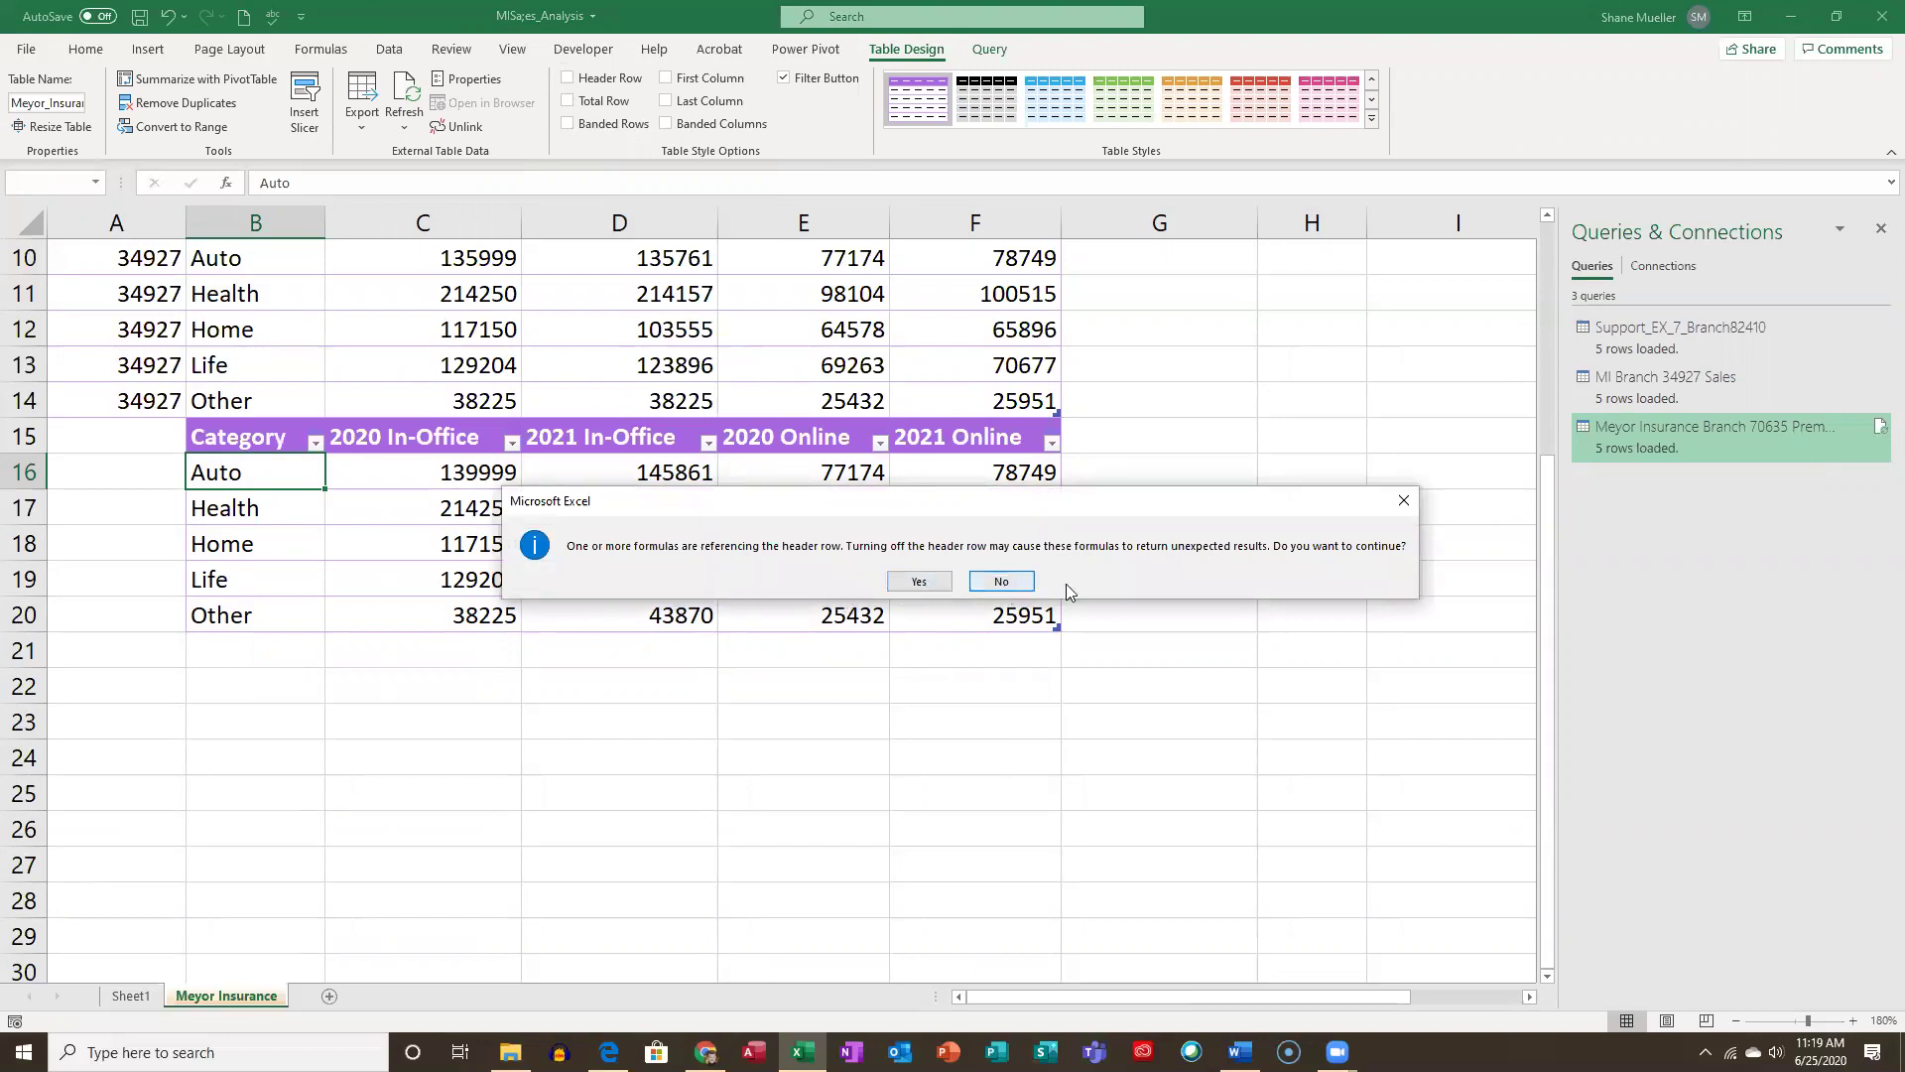
pyautogui.click(928, 582)
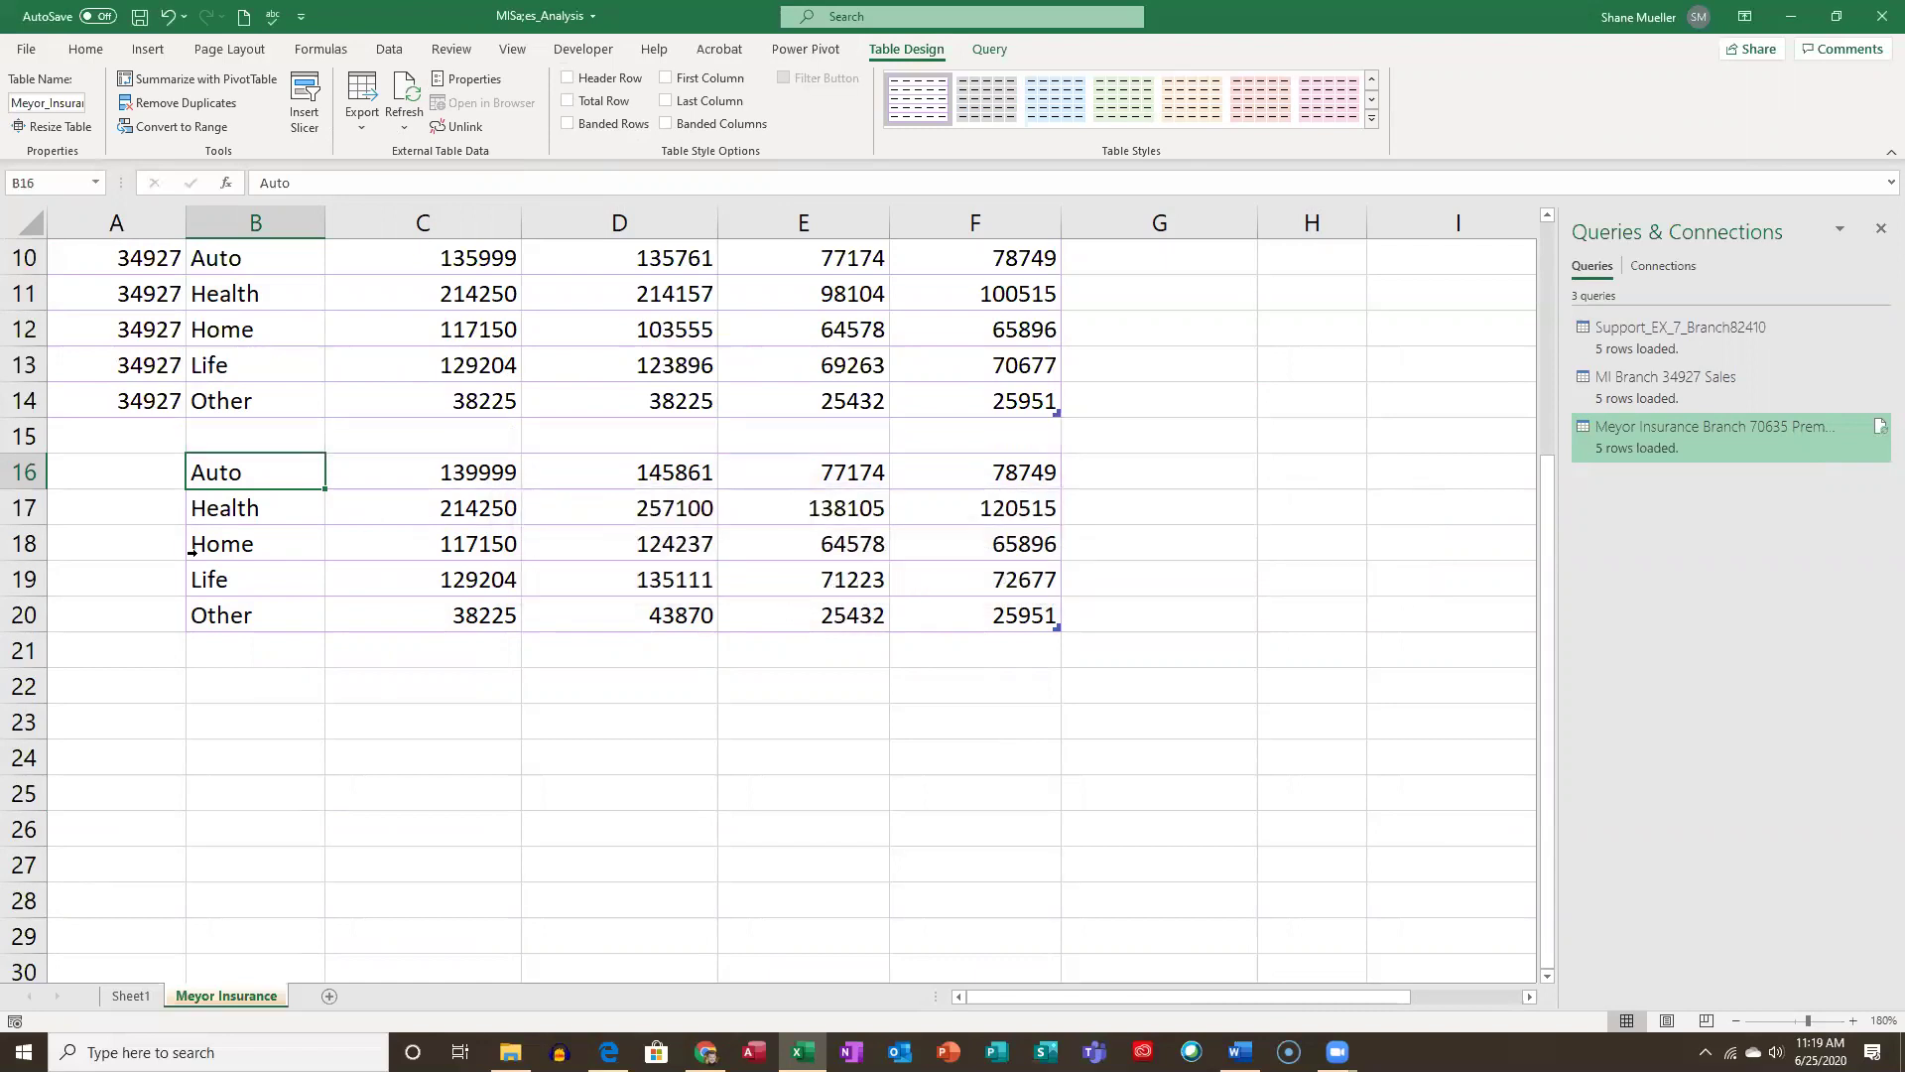
pyautogui.click(19, 433)
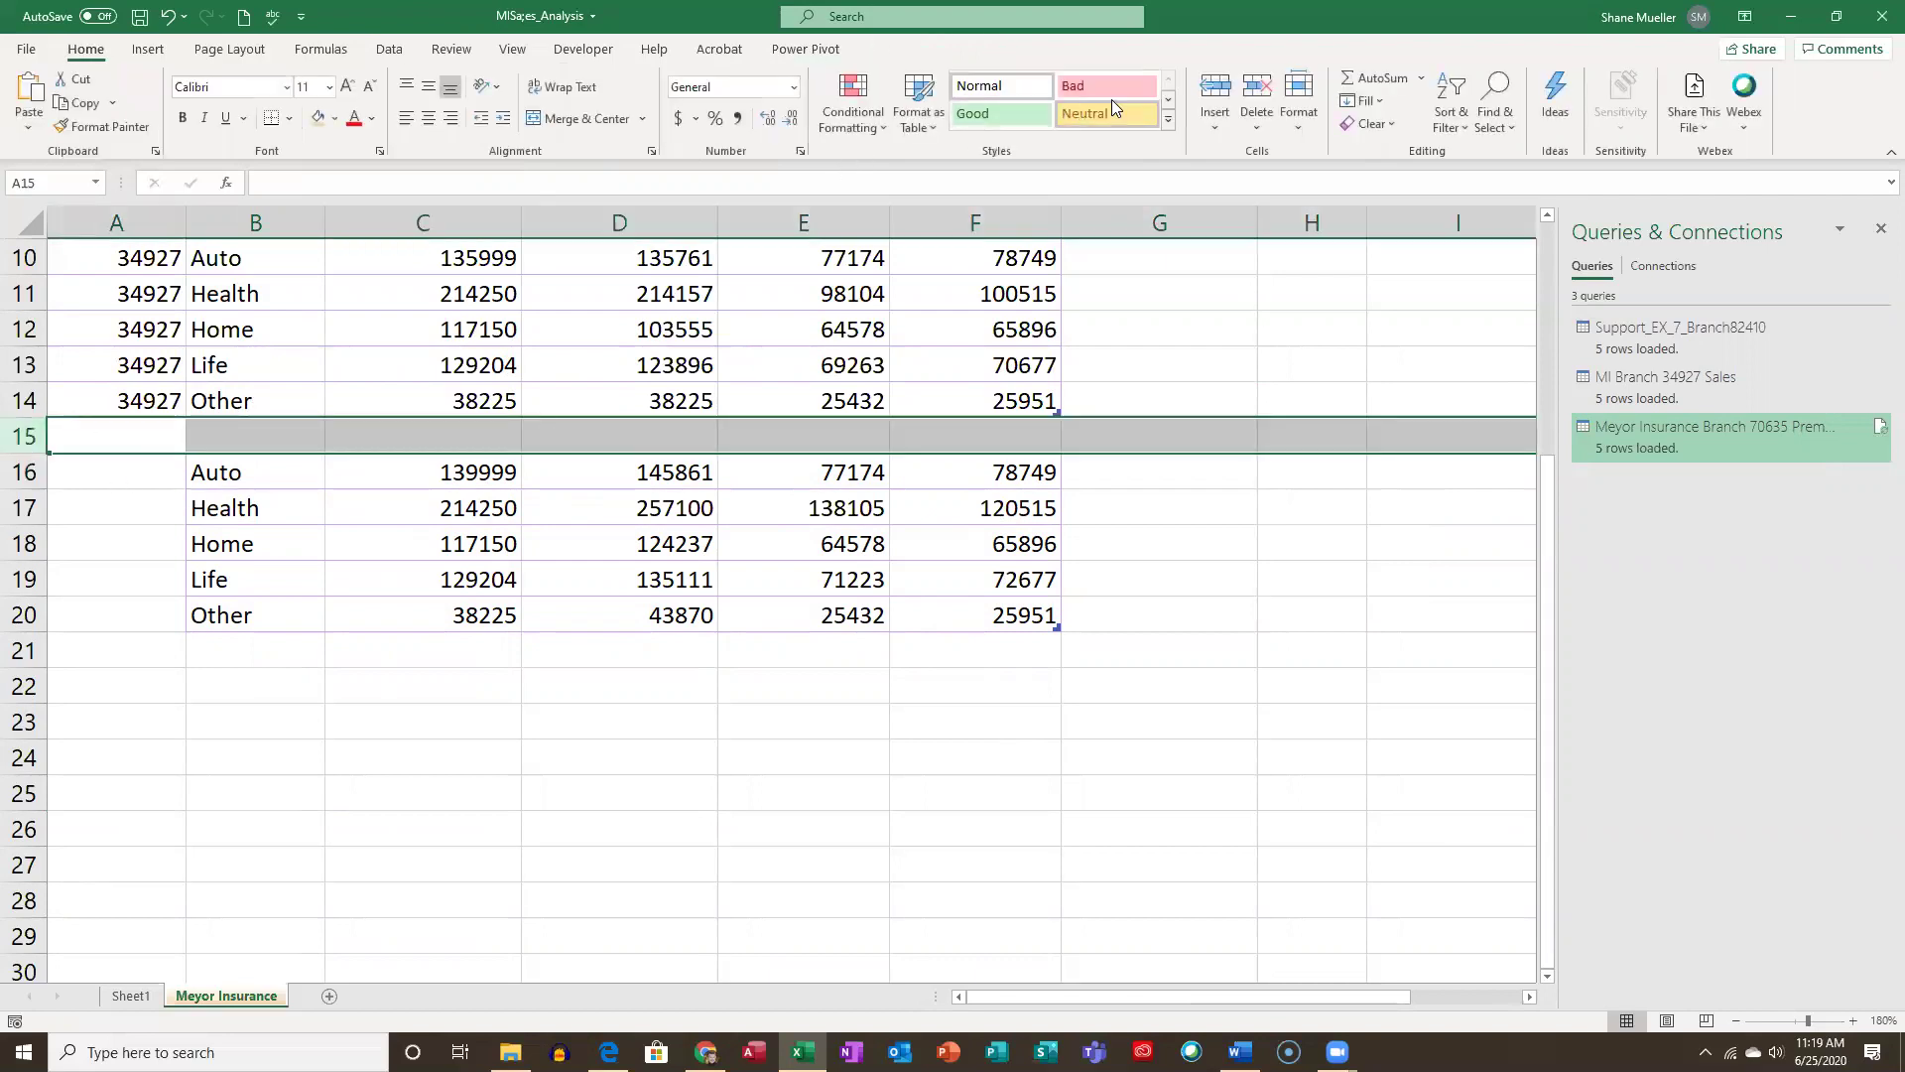
pyautogui.click(1257, 88)
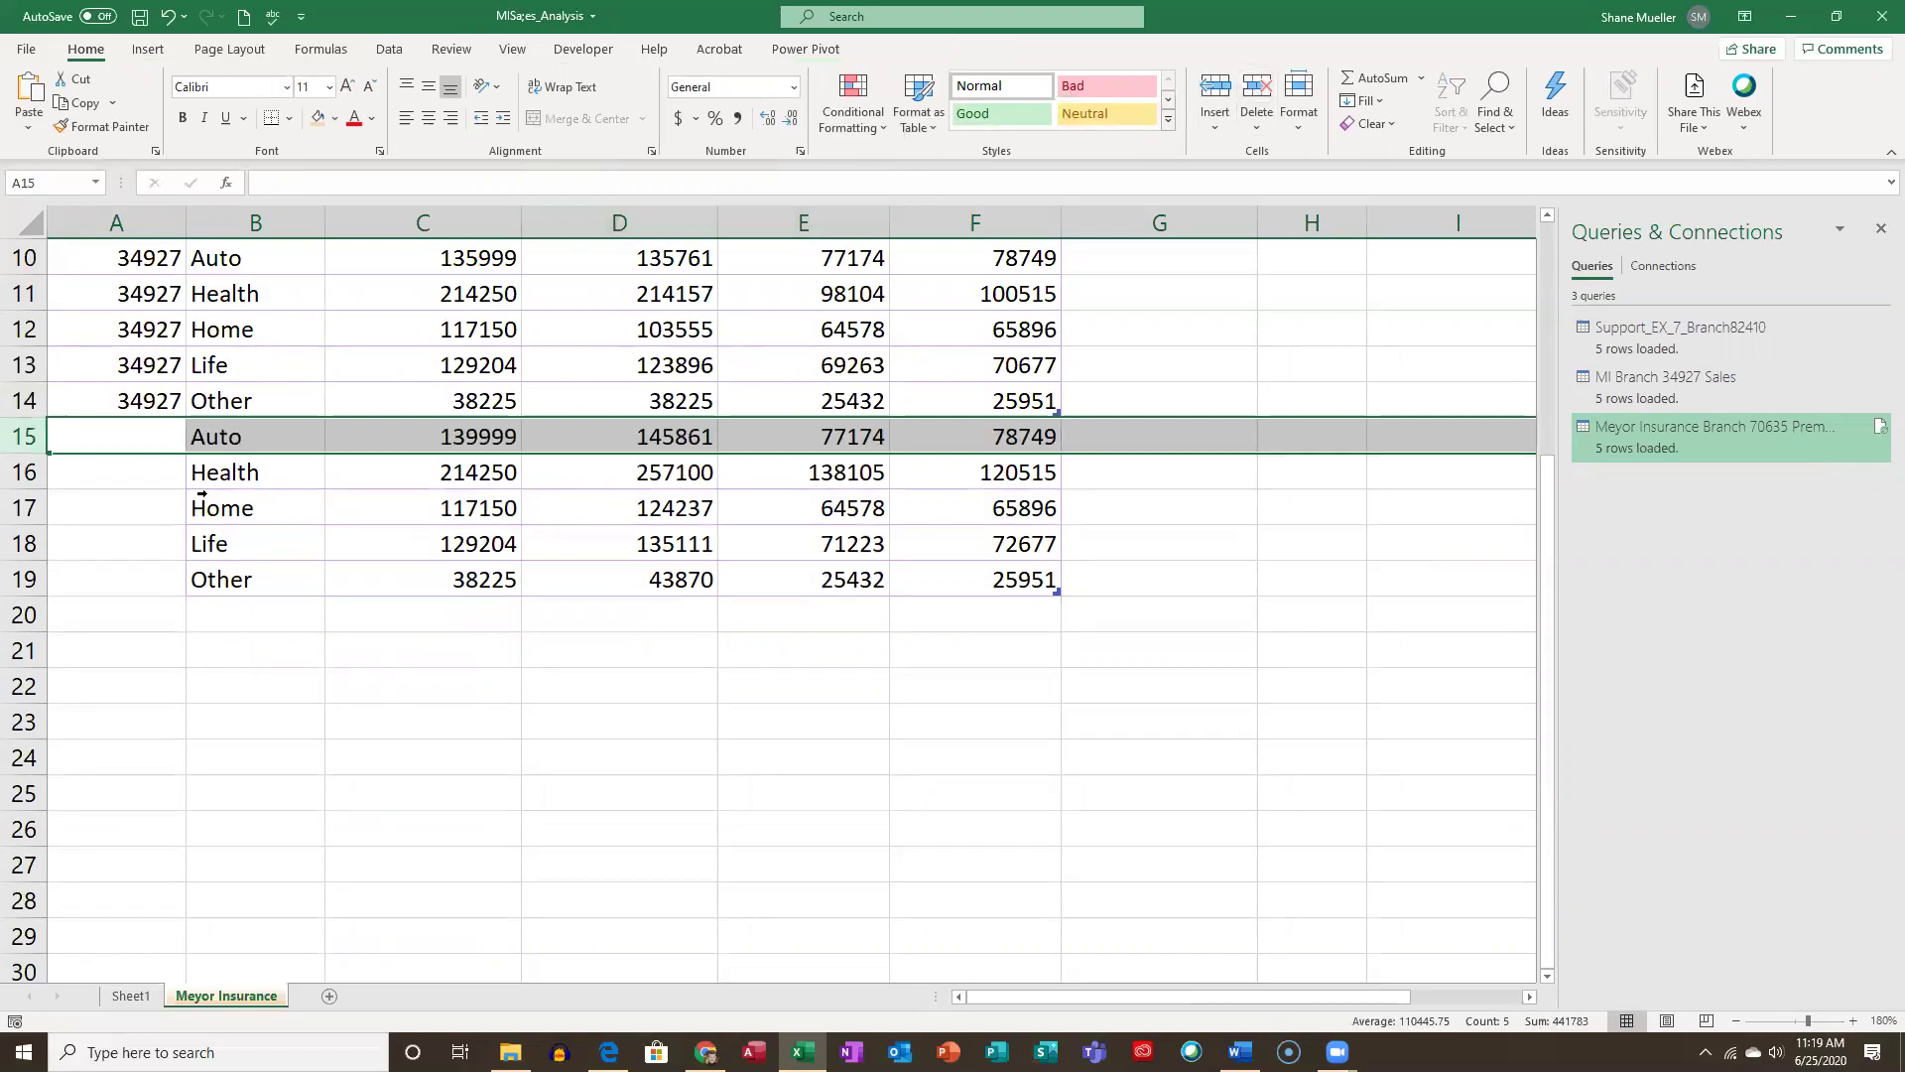
# Enter branch number 70635 in A15, fill it down through A19, and close the Queries & Connections pane.
pyautogui.click(132, 438)
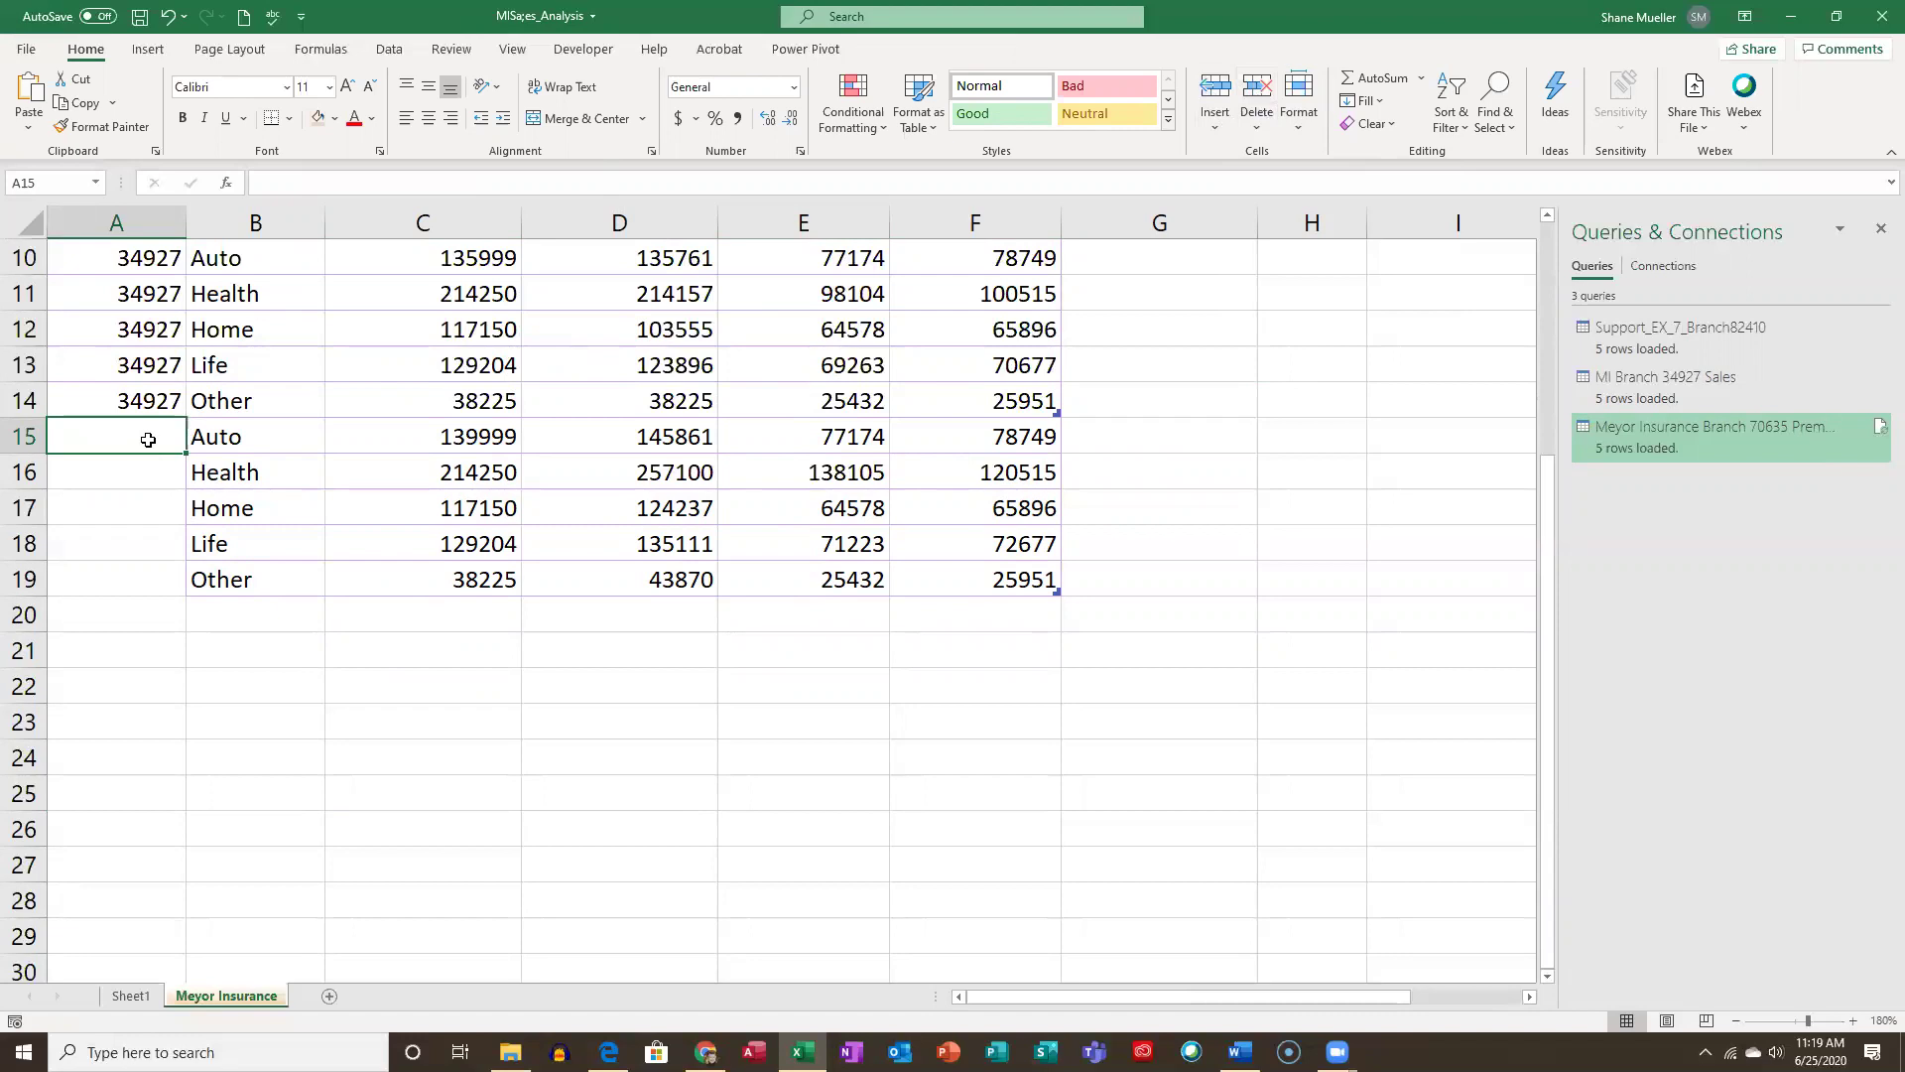
pyautogui.write('70635')
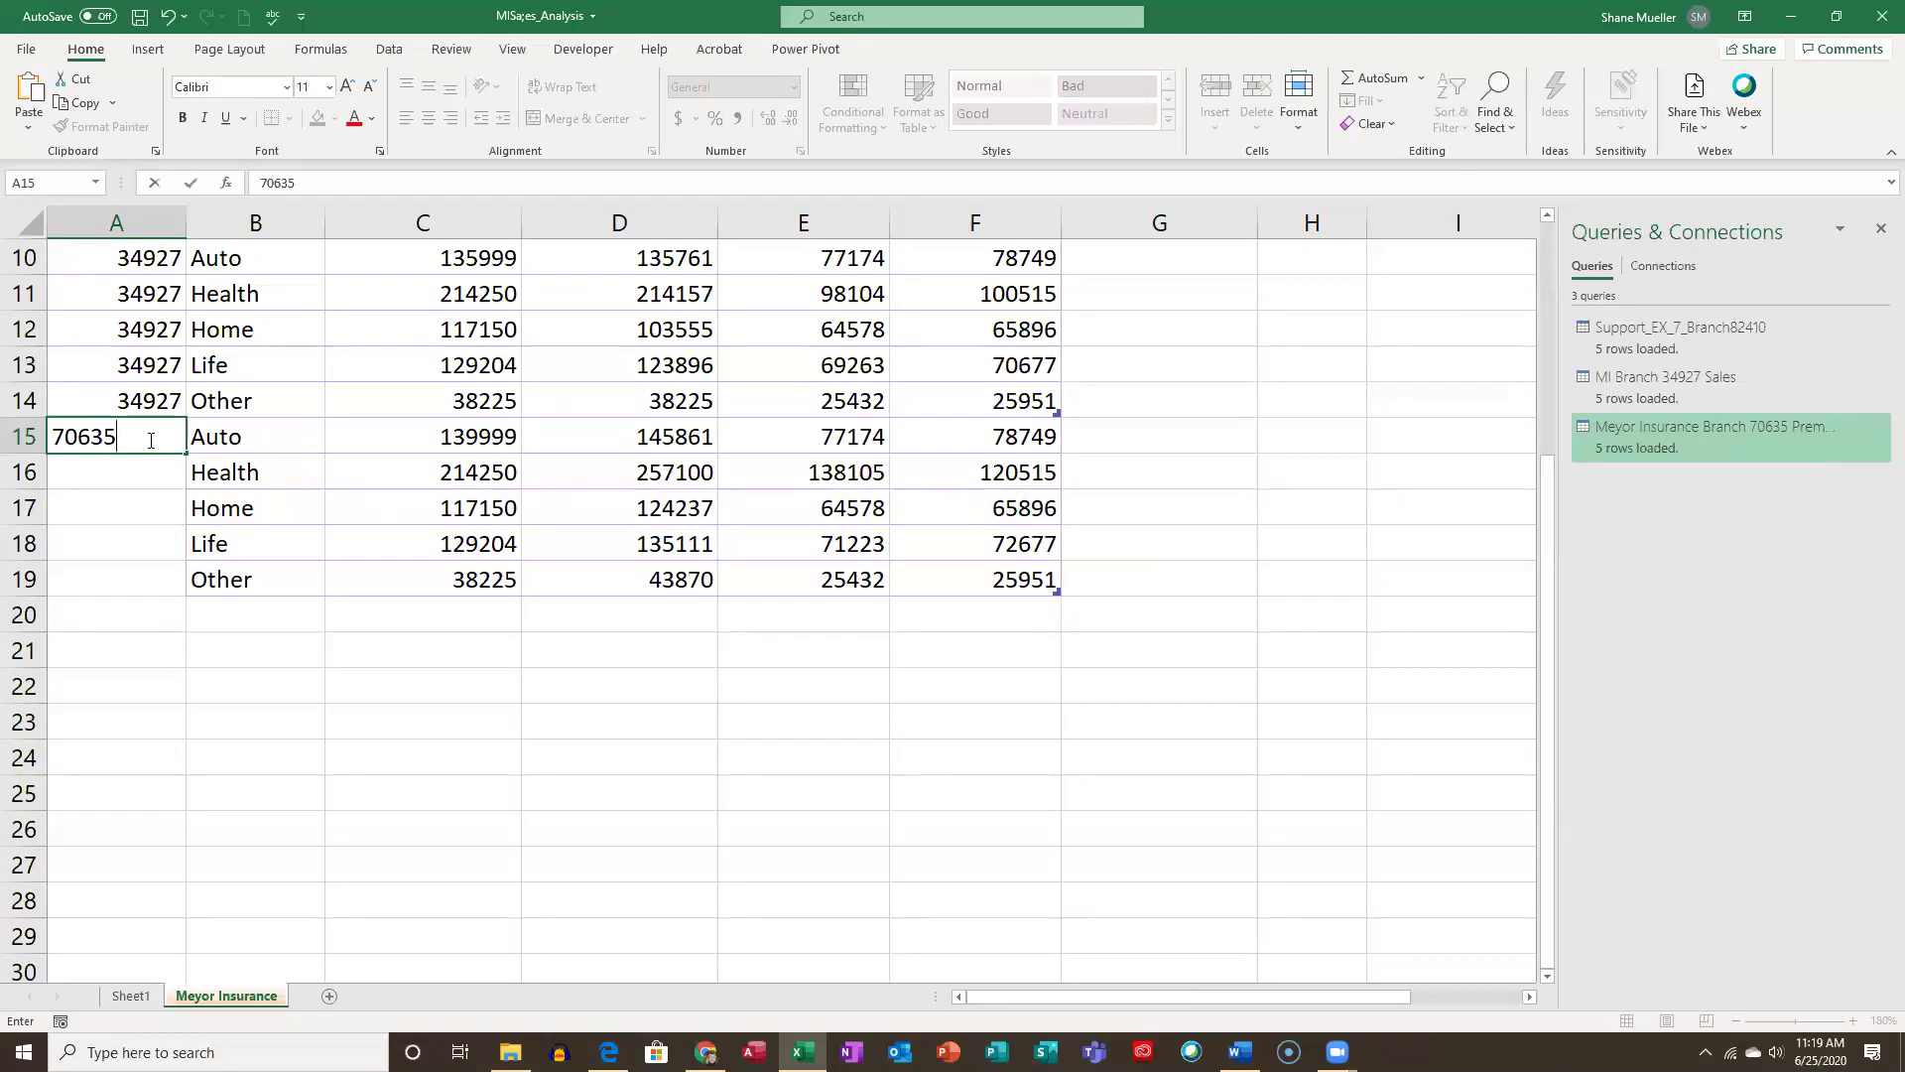
pyautogui.press('Return')
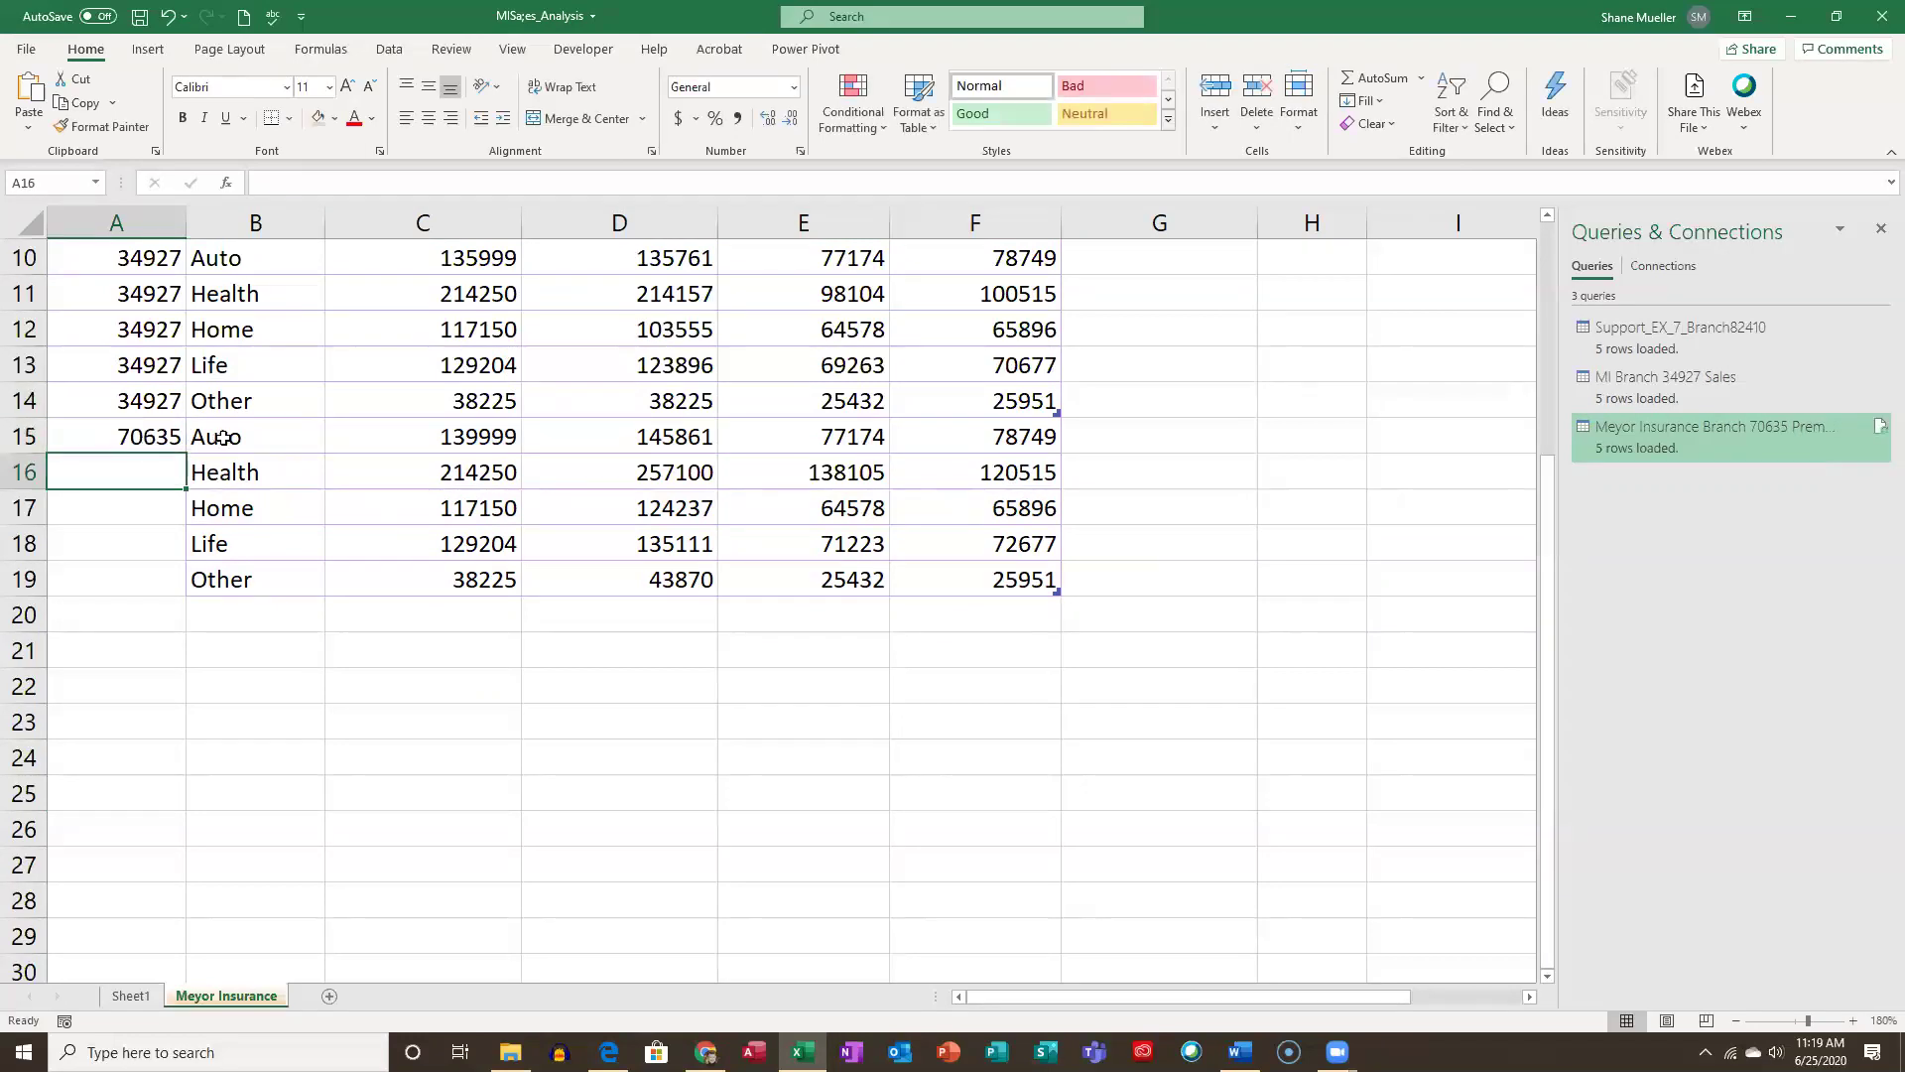
pyautogui.click(149, 438)
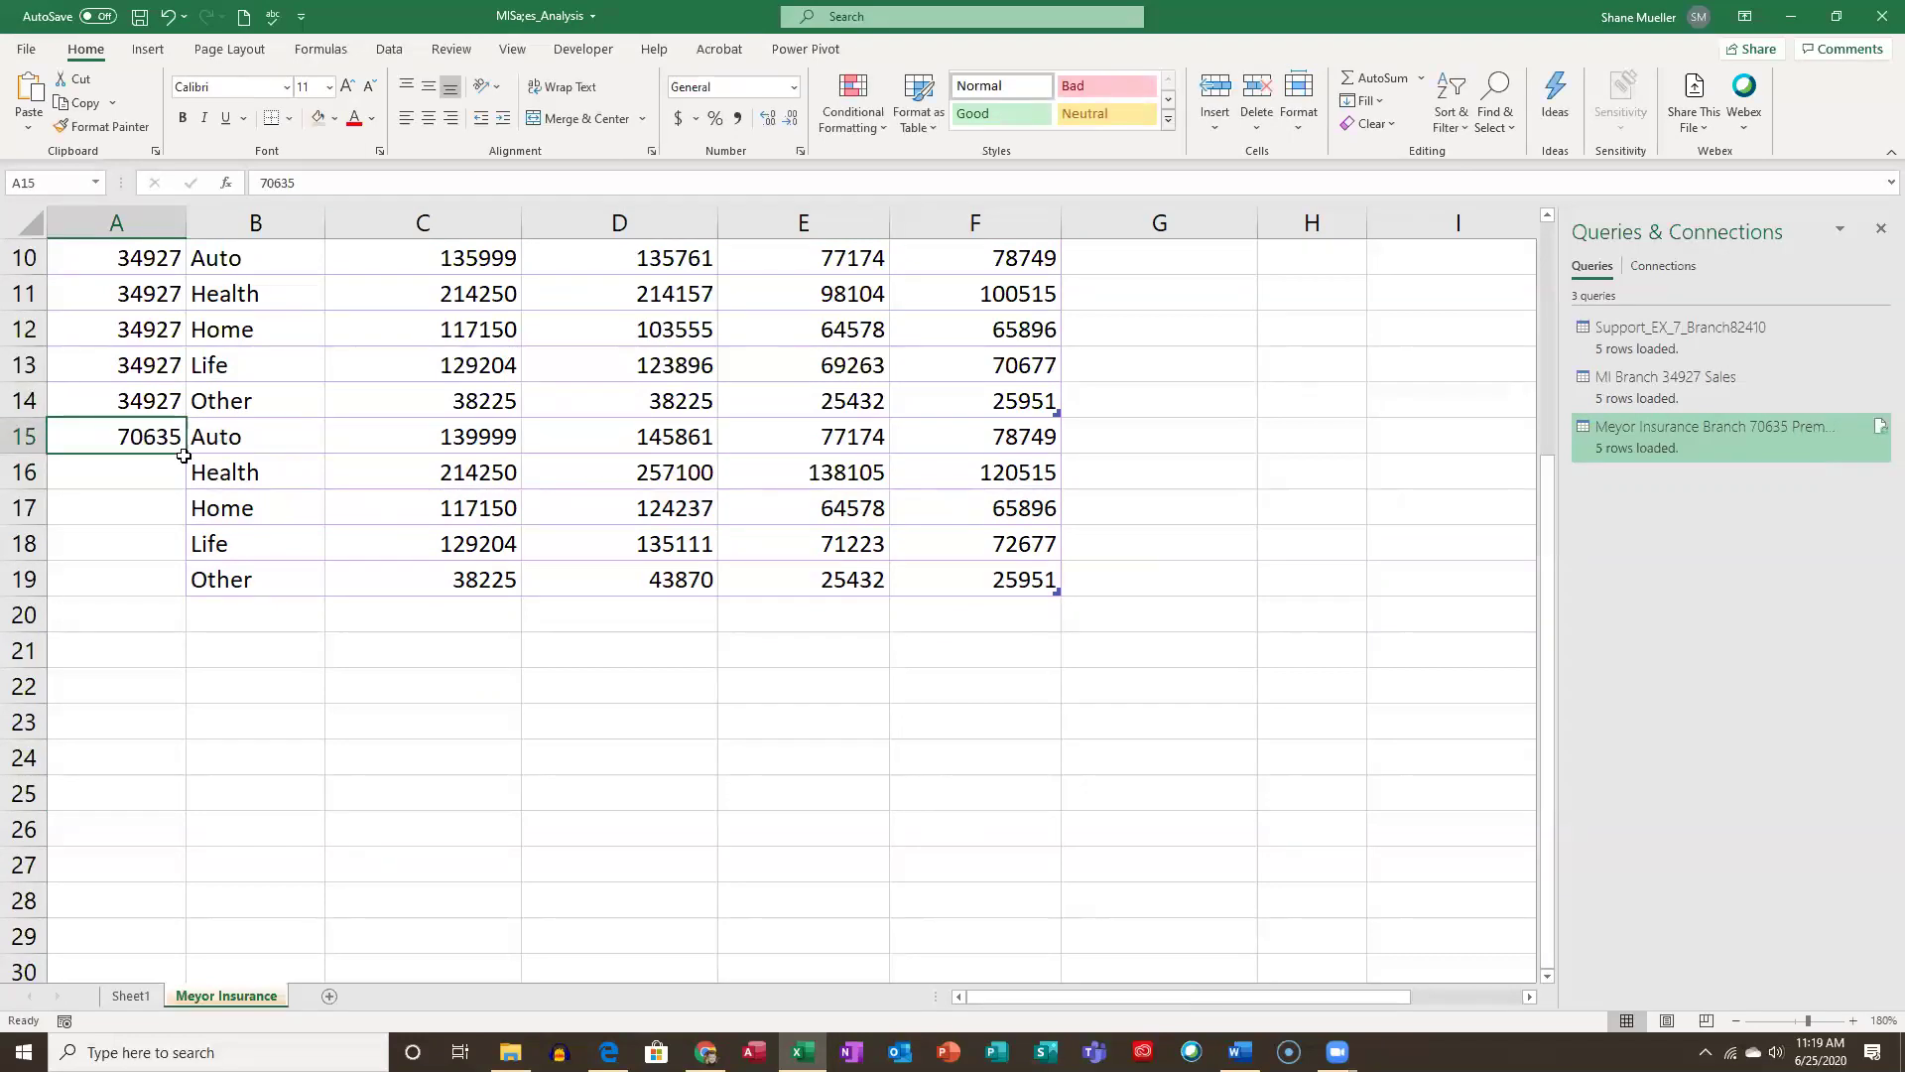
pyautogui.moveTo(186, 453); pyautogui.dragTo(169, 585)
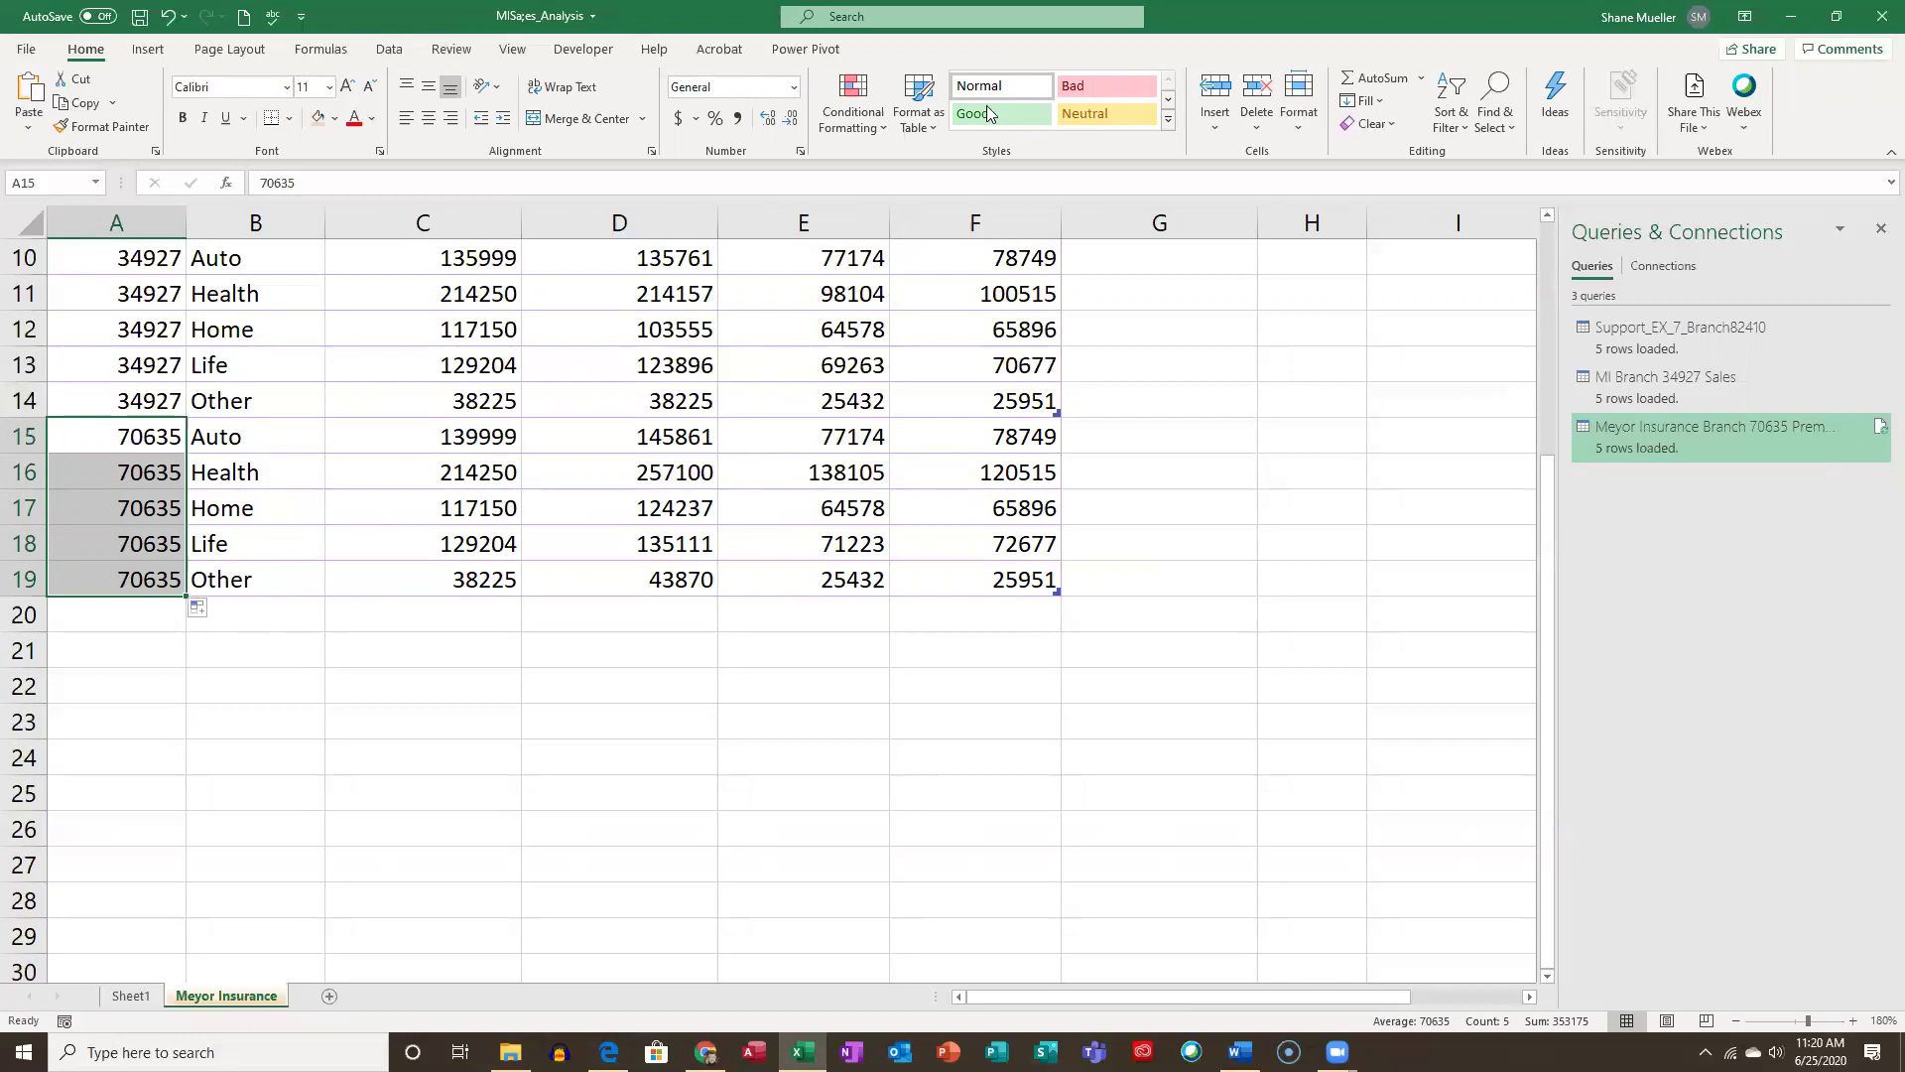
pyautogui.click(1878, 234)
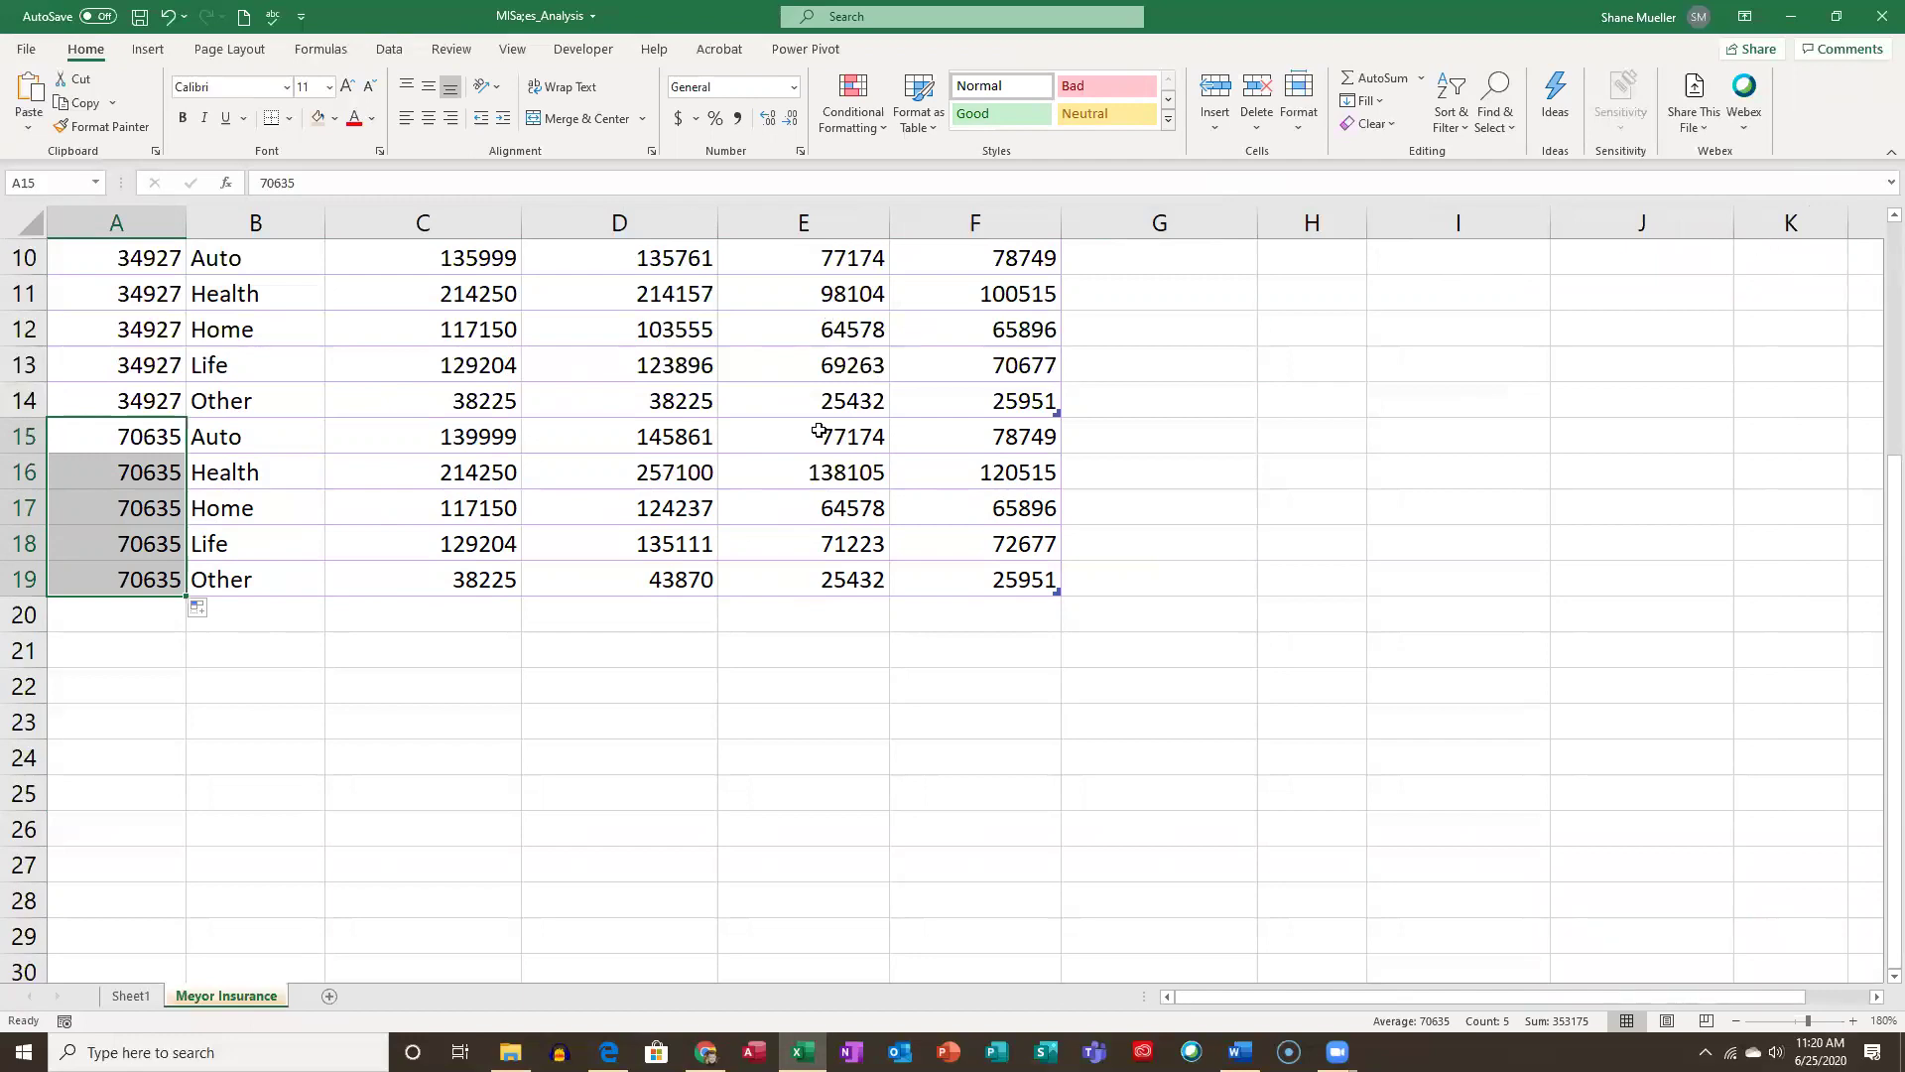
pyautogui.scroll(3, 499, 526)
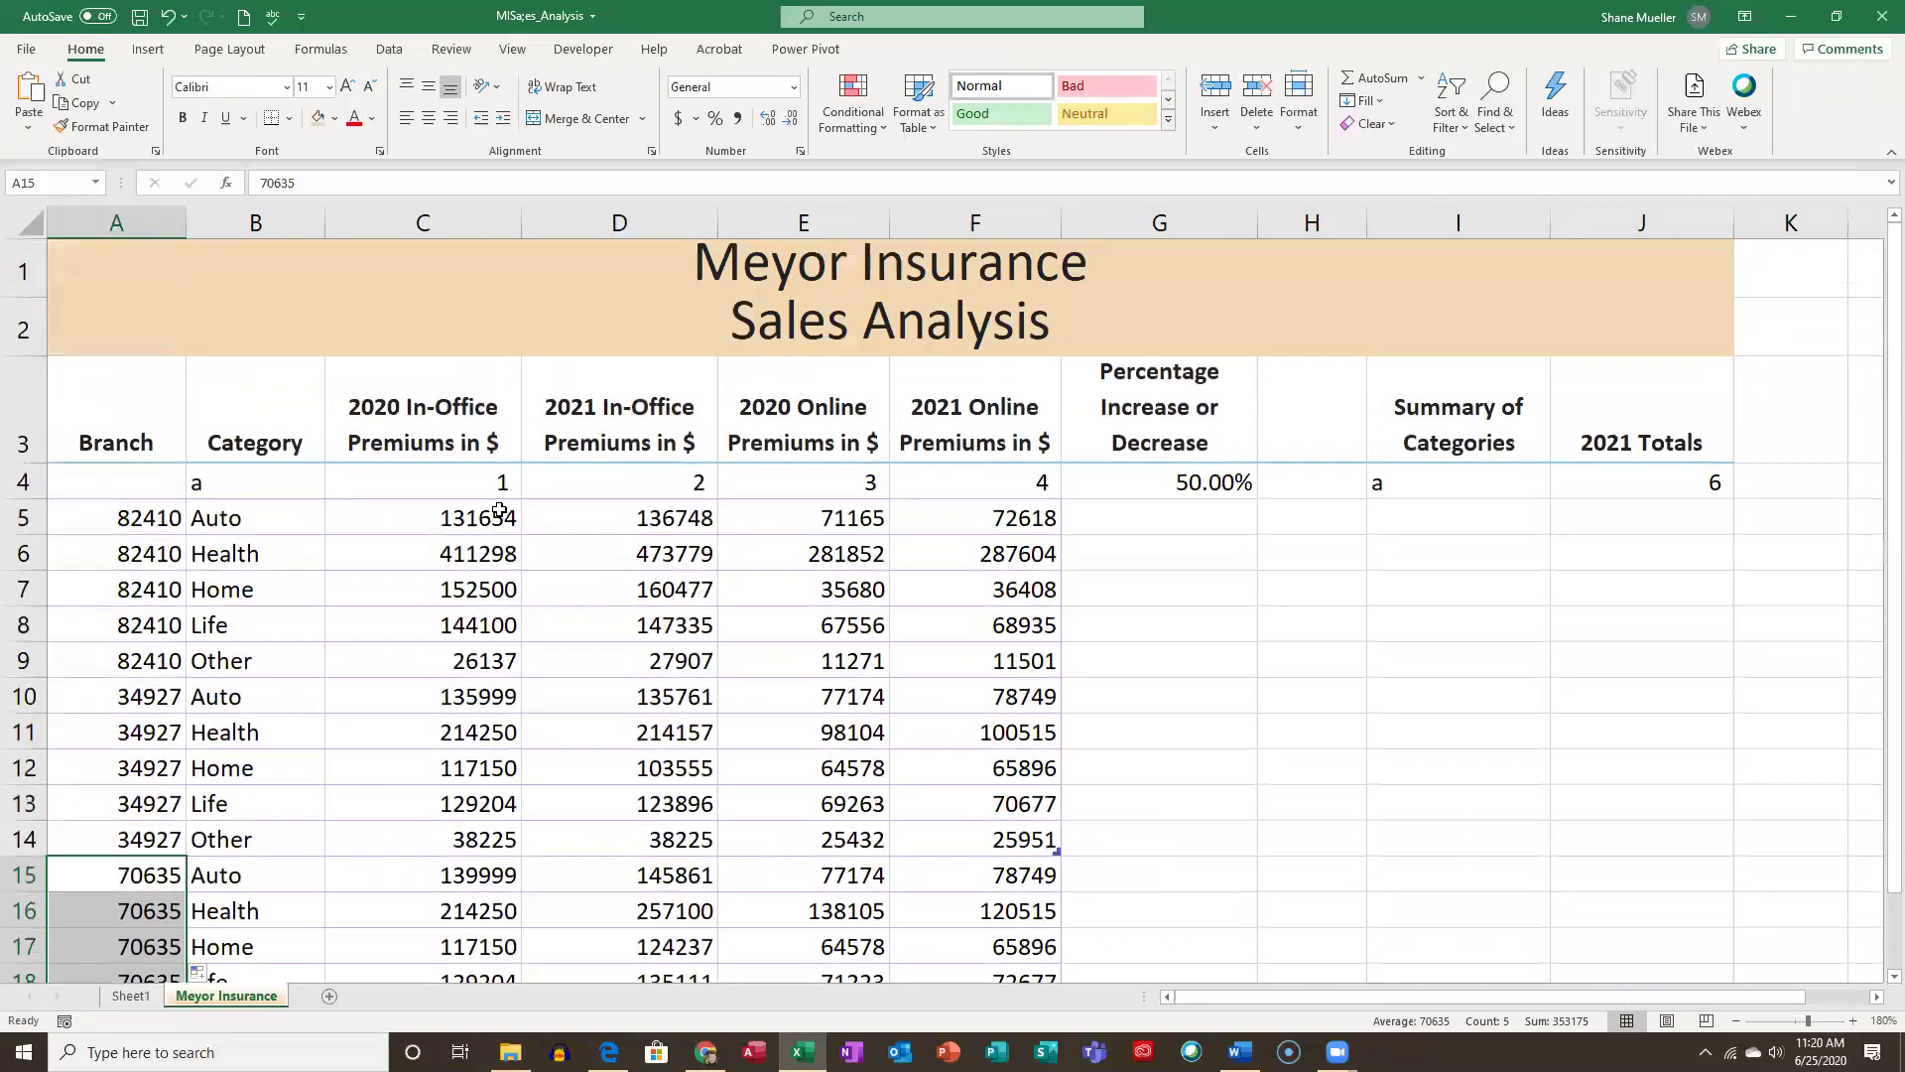
# Select cell A30 below the premium data on the Meyor Insurance sheet and save the workbook.
pyautogui.scroll(-1, 499, 508)
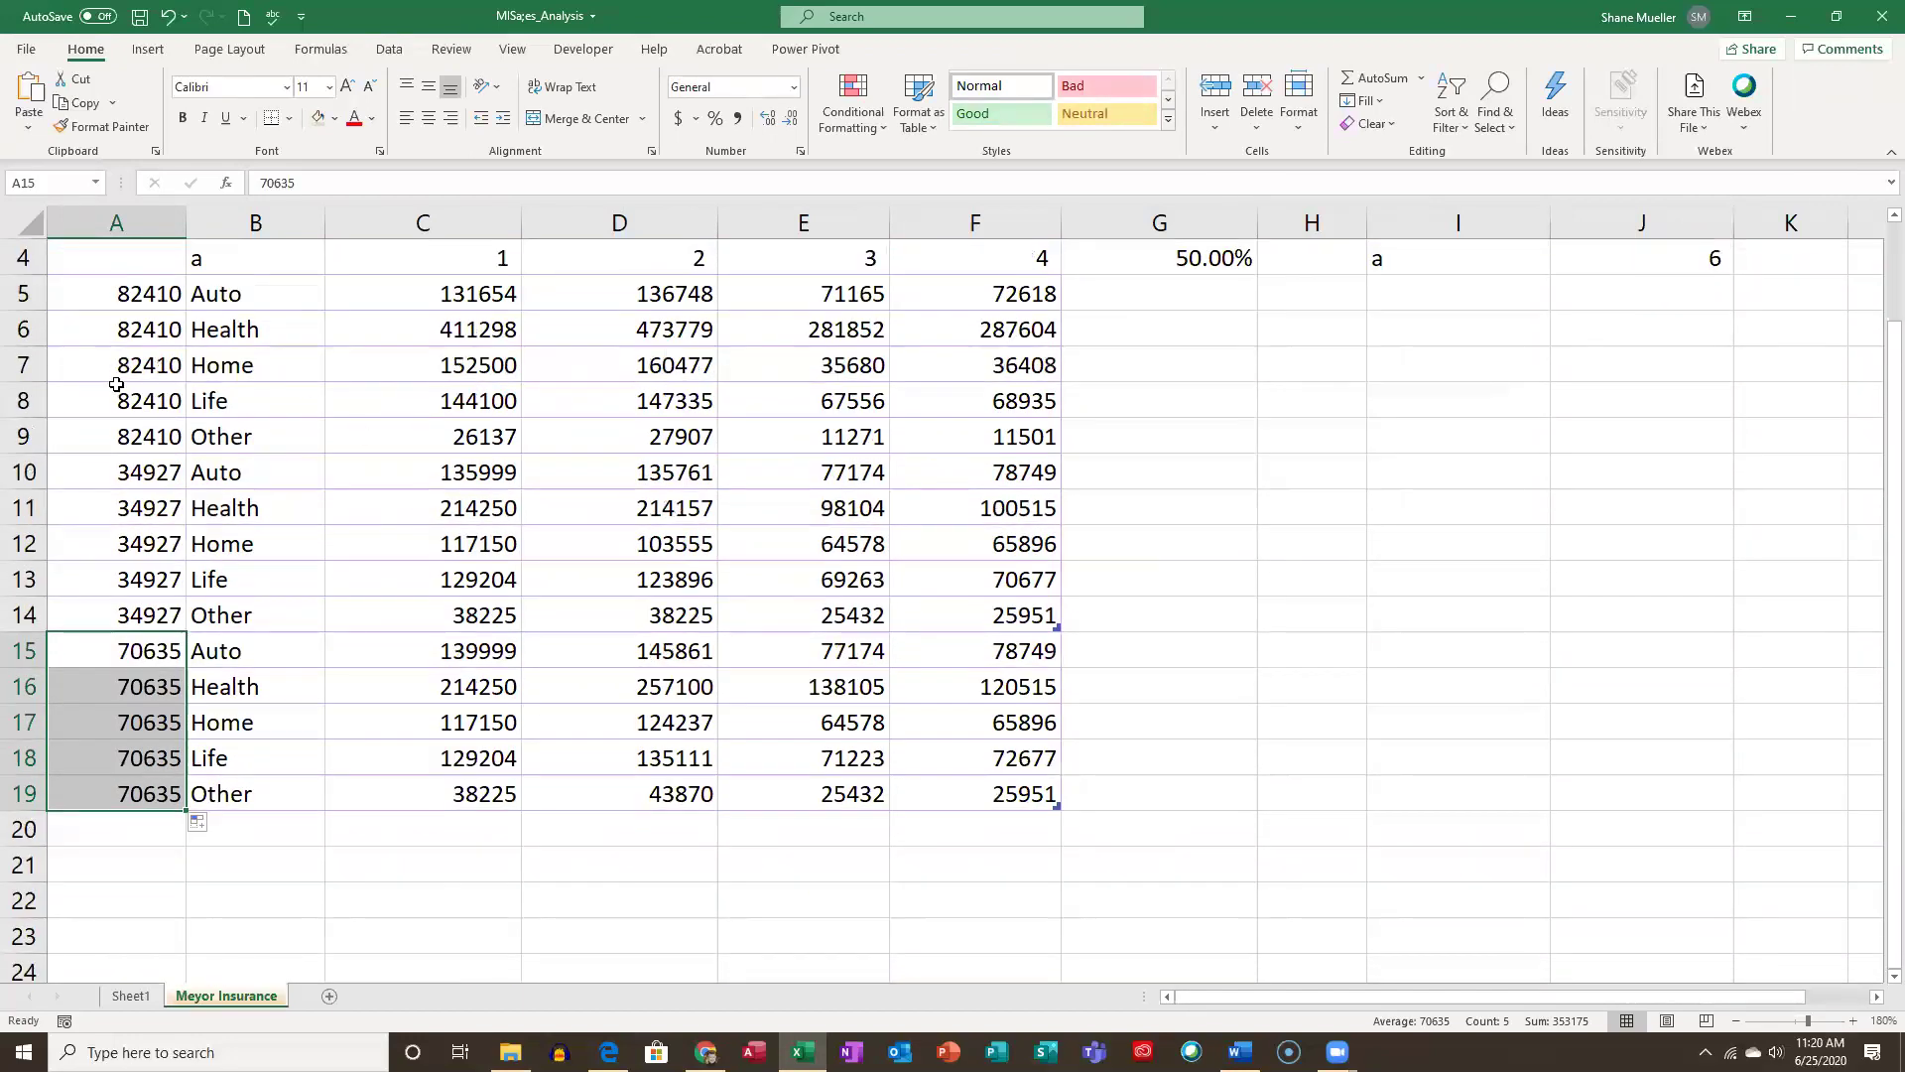
pyautogui.scroll(1, 149, 496)
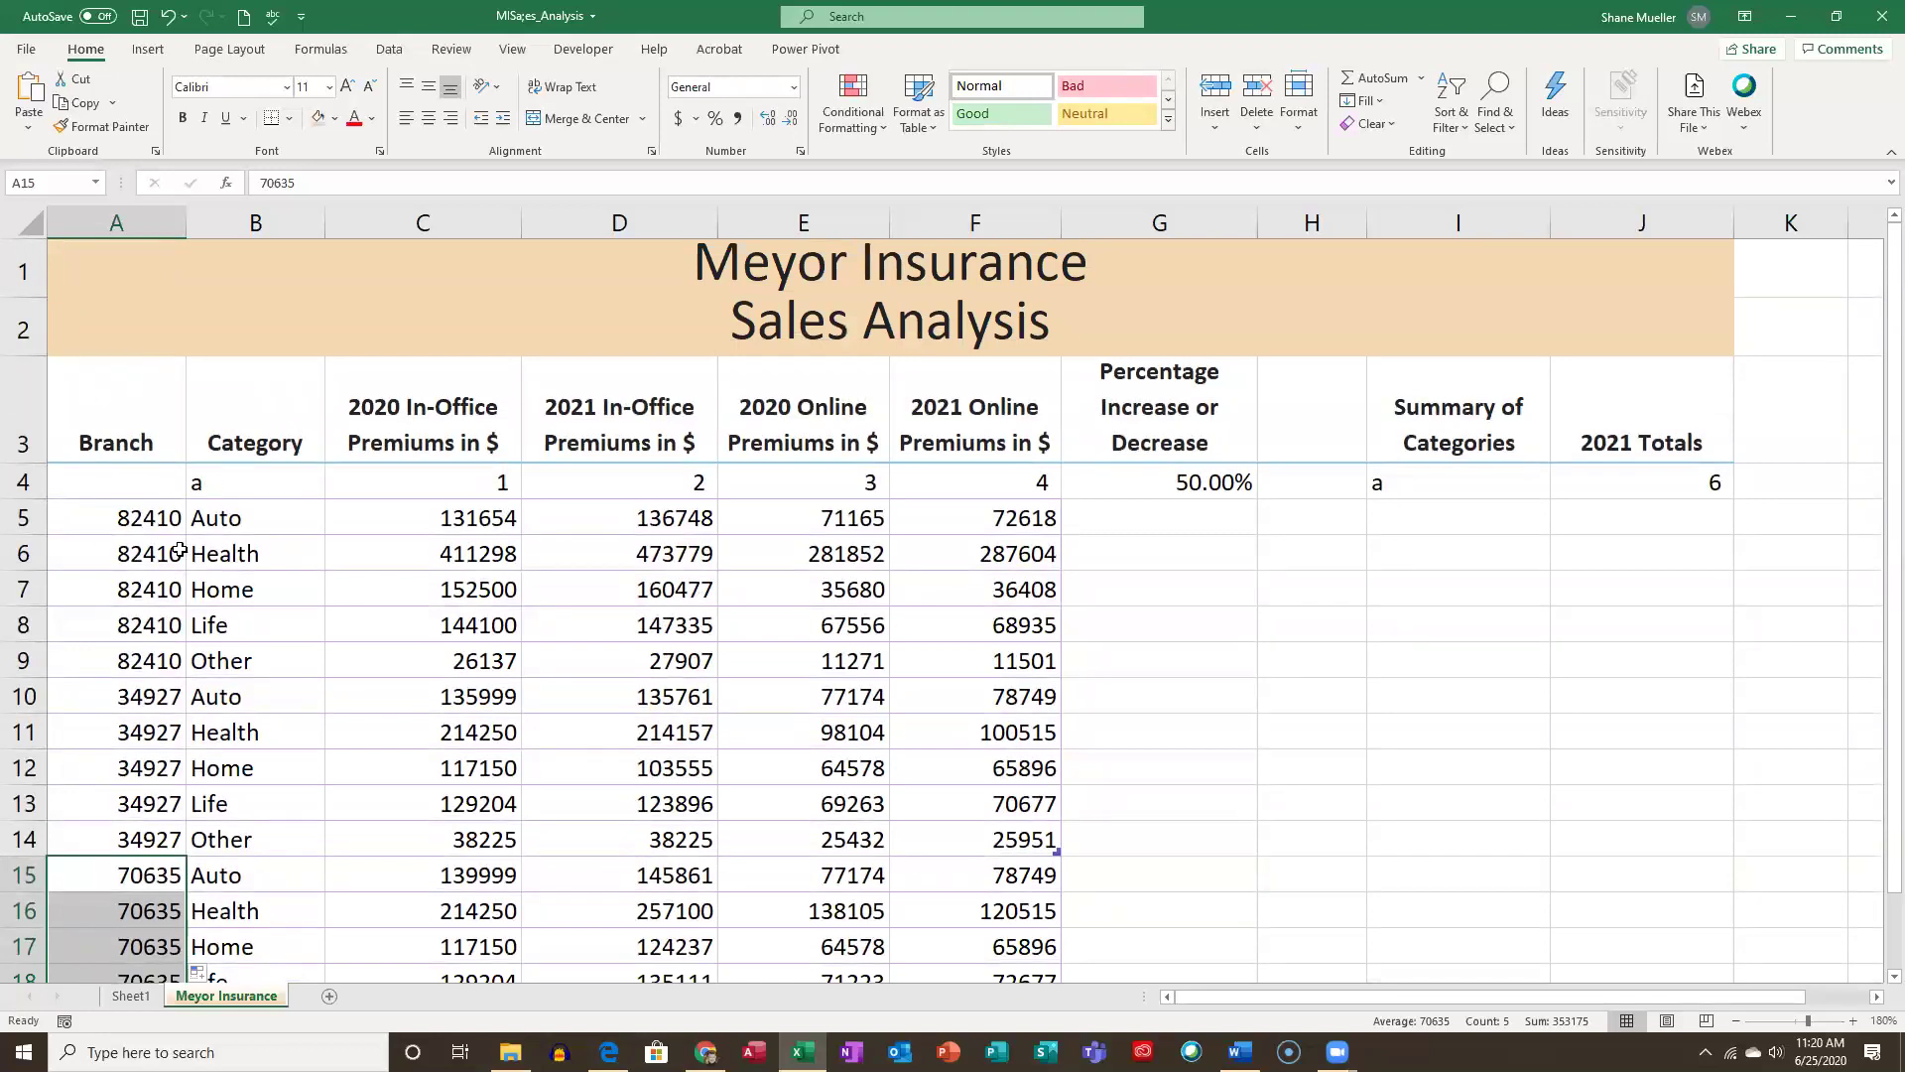
pyautogui.scroll(-3, 213, 568)
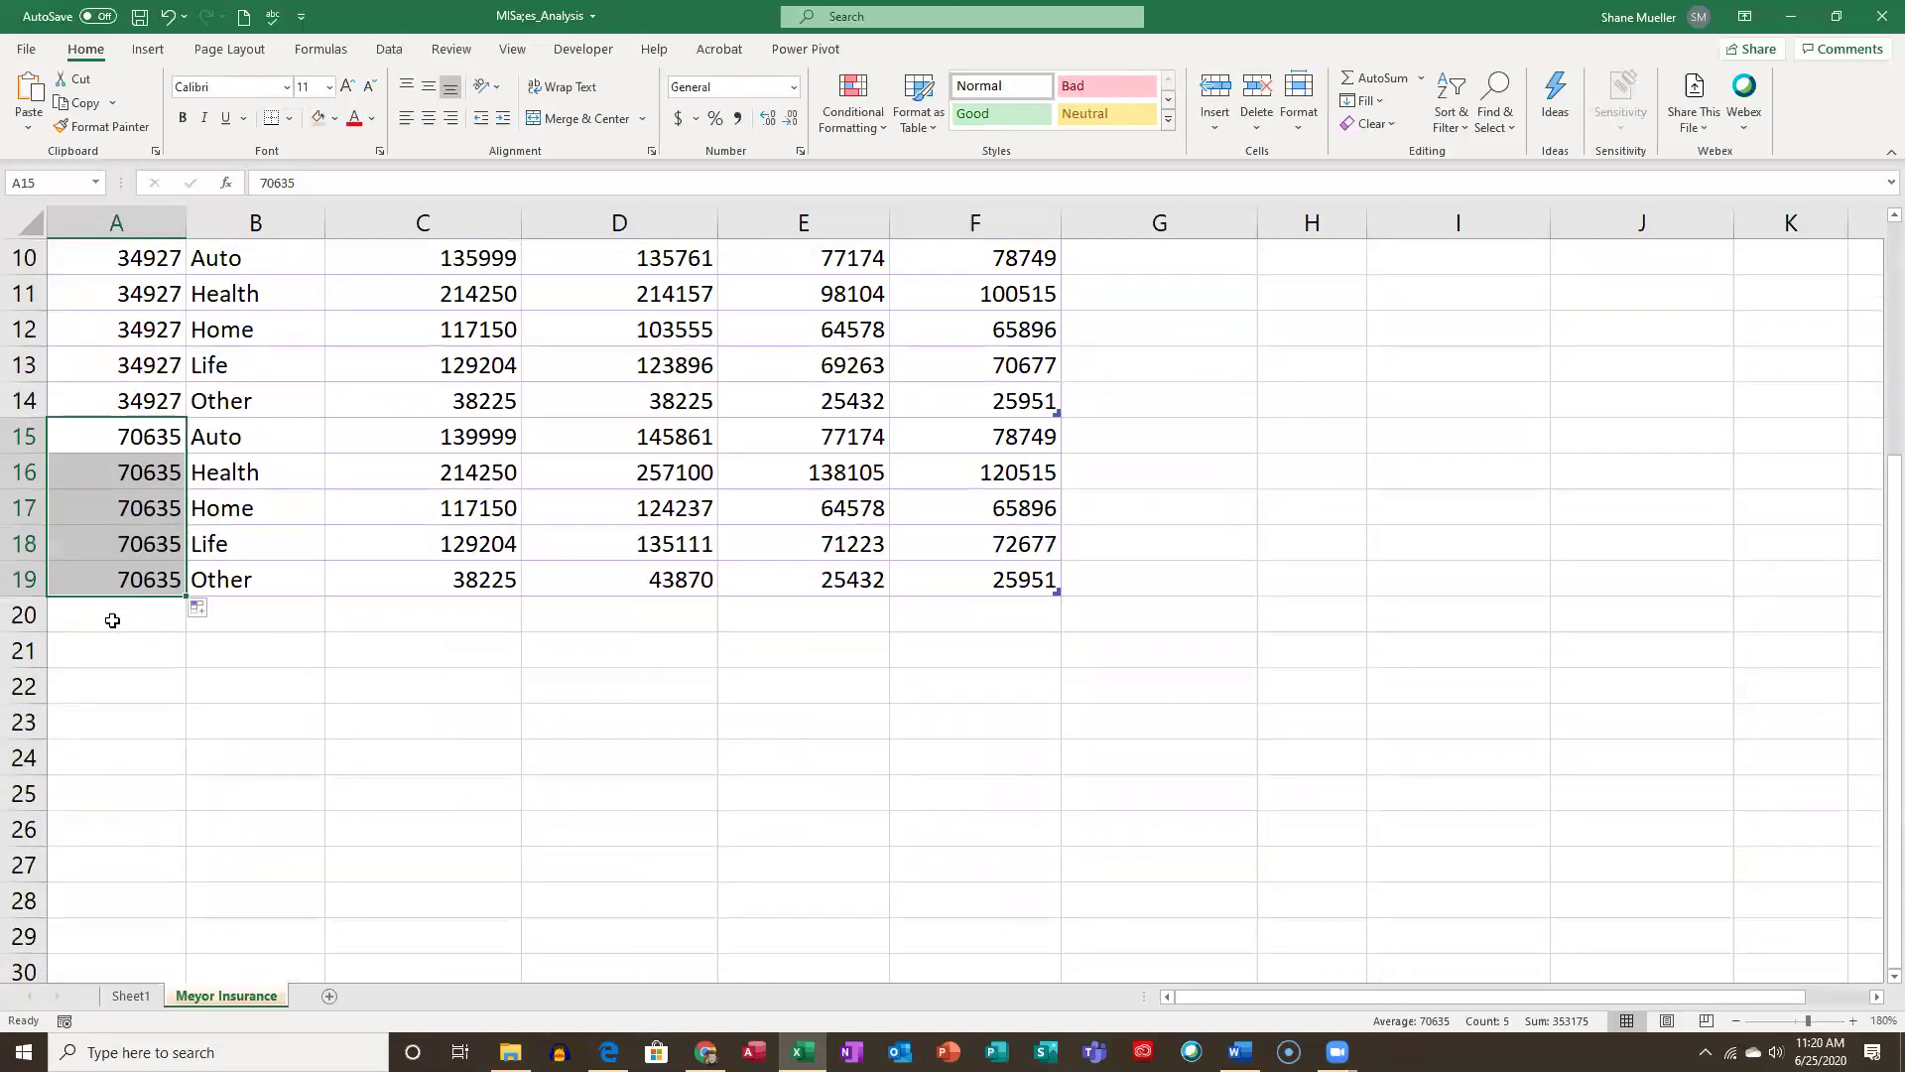
pyautogui.click(116, 610)
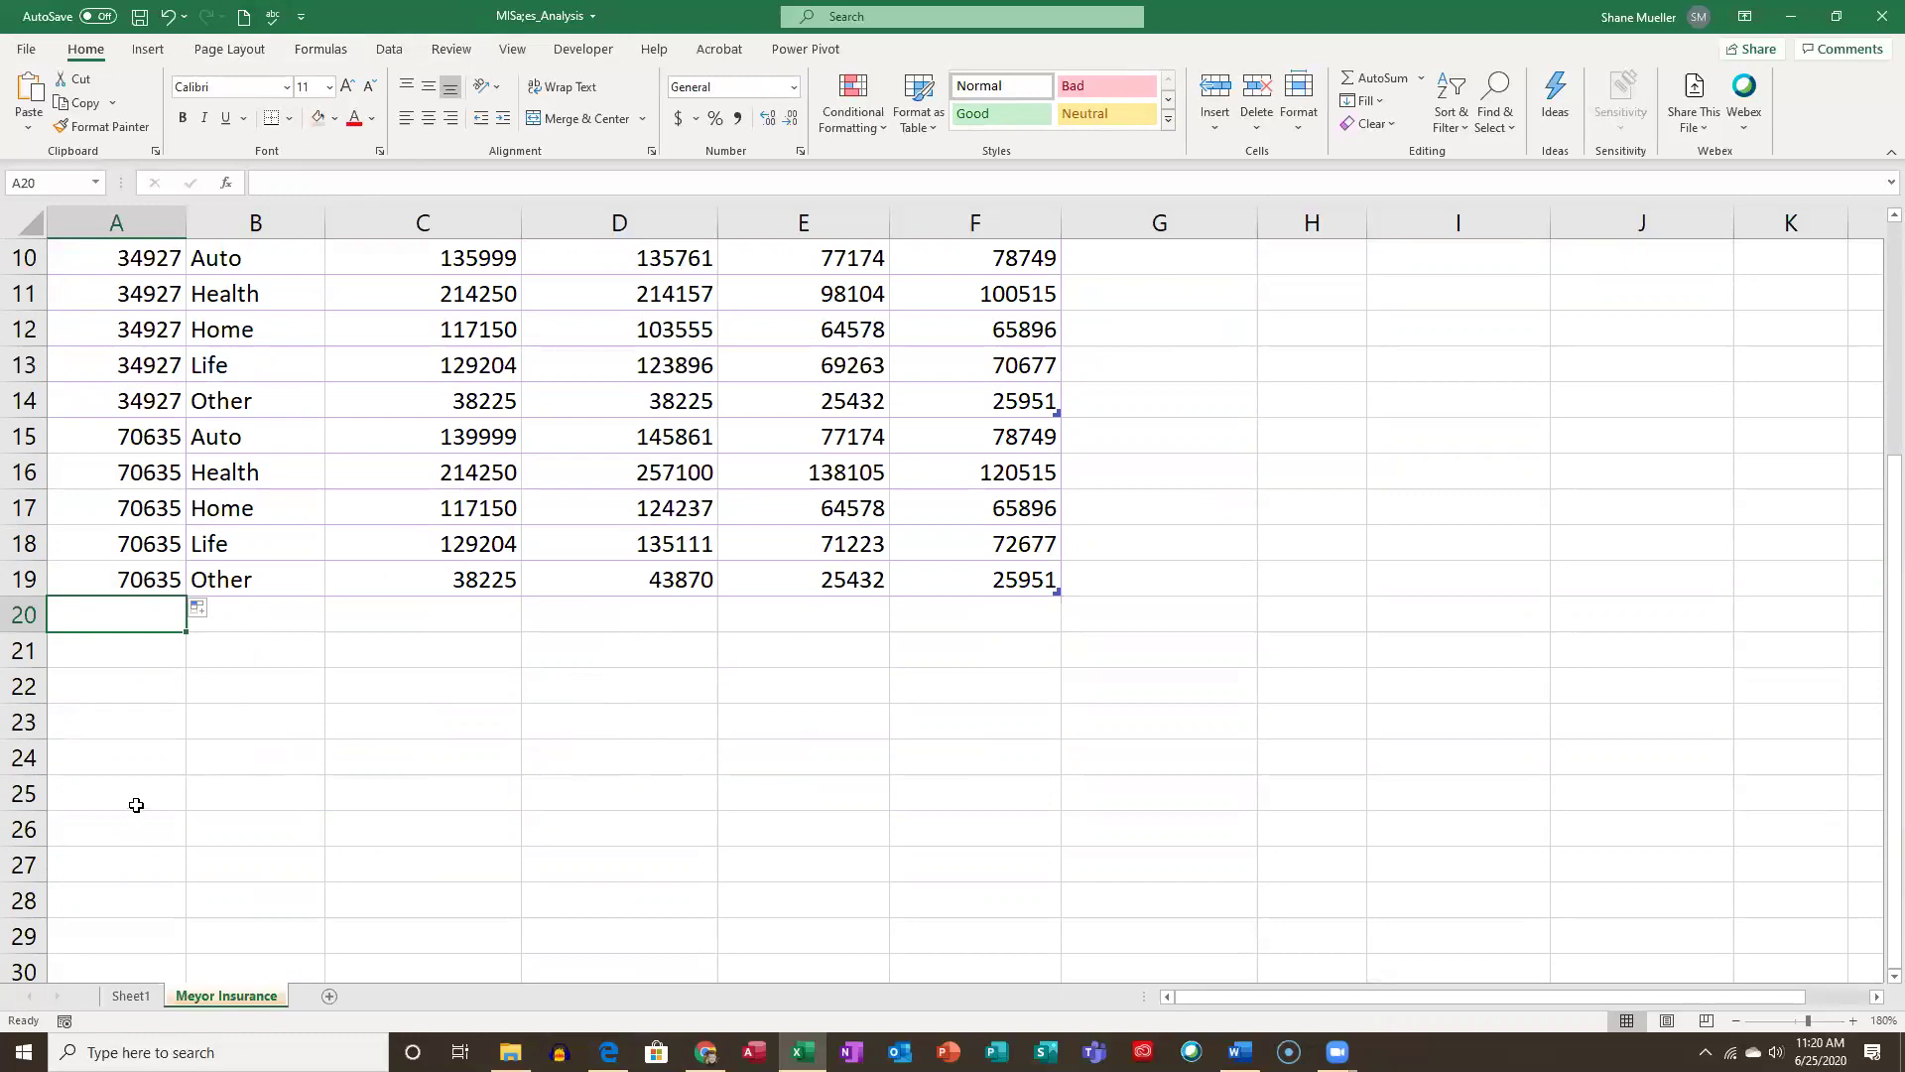
pyautogui.scroll(-1, 124, 833)
pyautogui.click(124, 868)
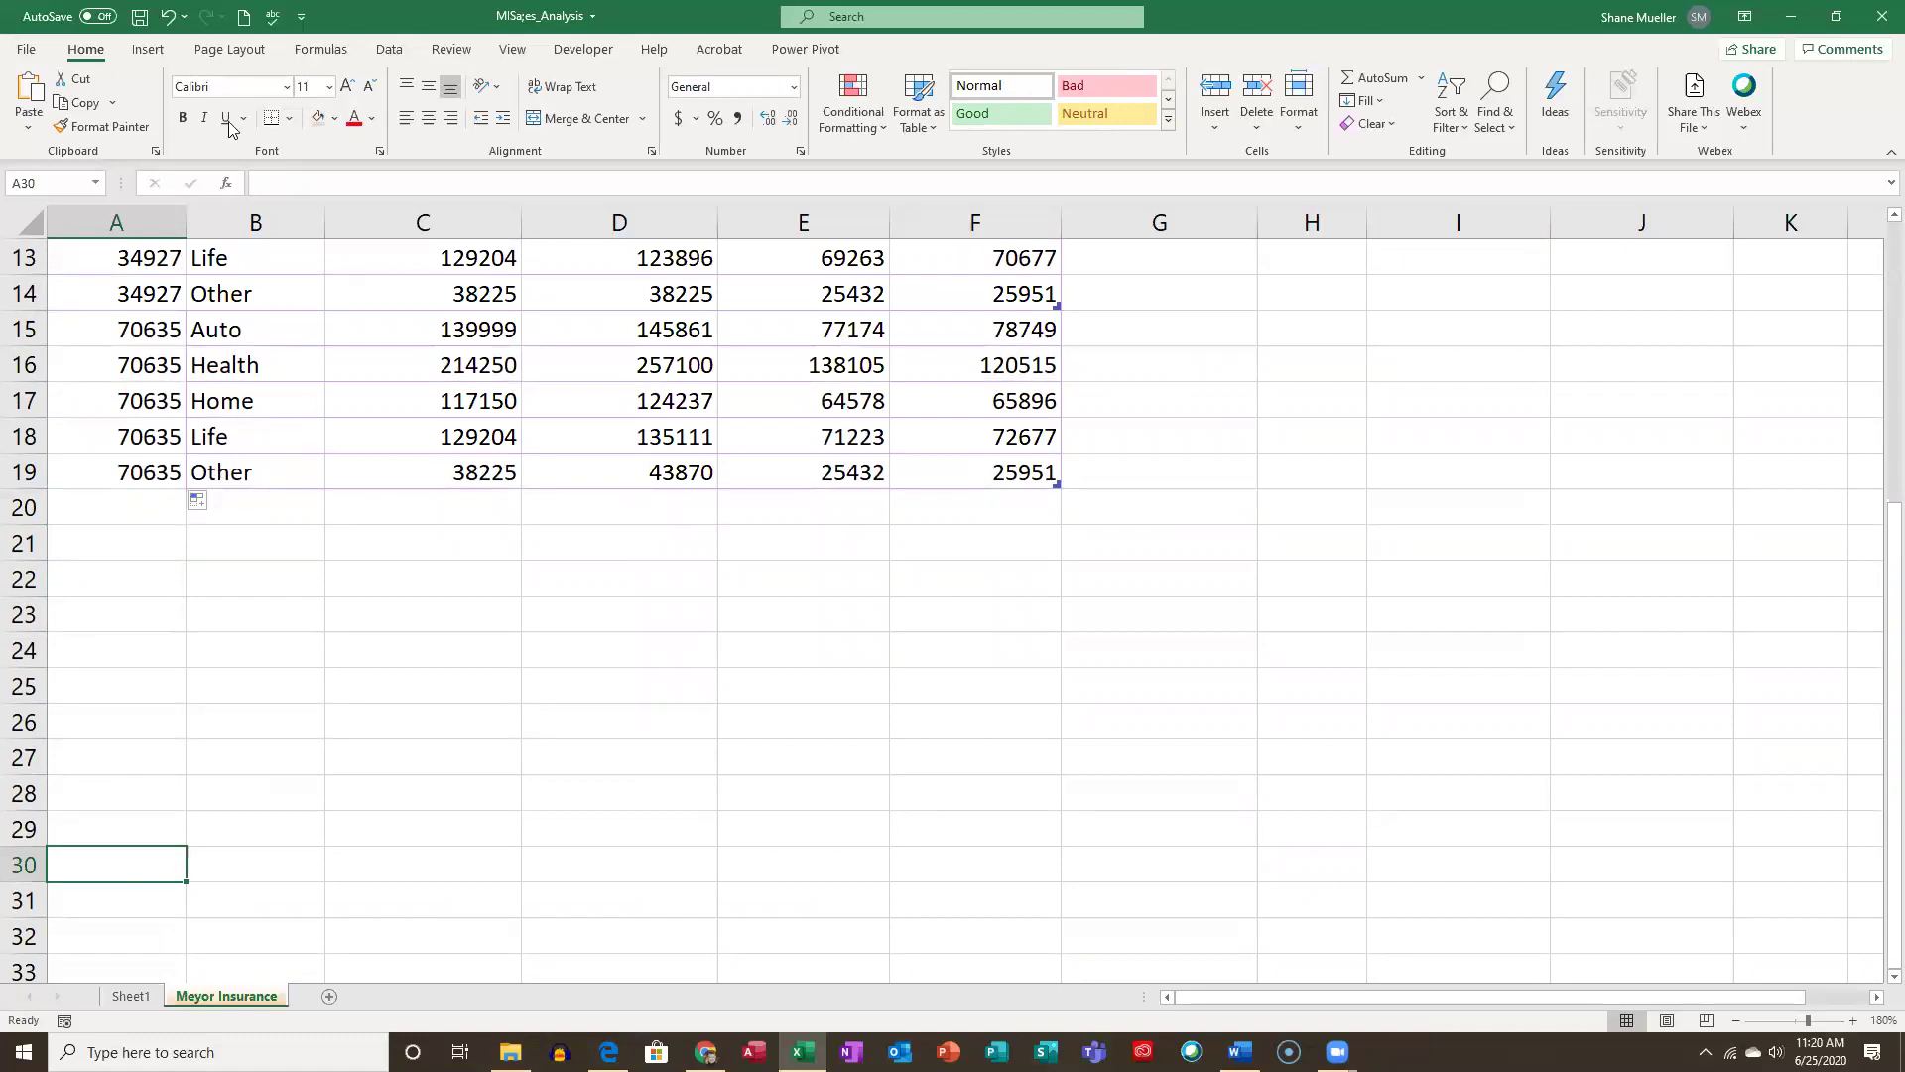
pyautogui.click(144, 20)
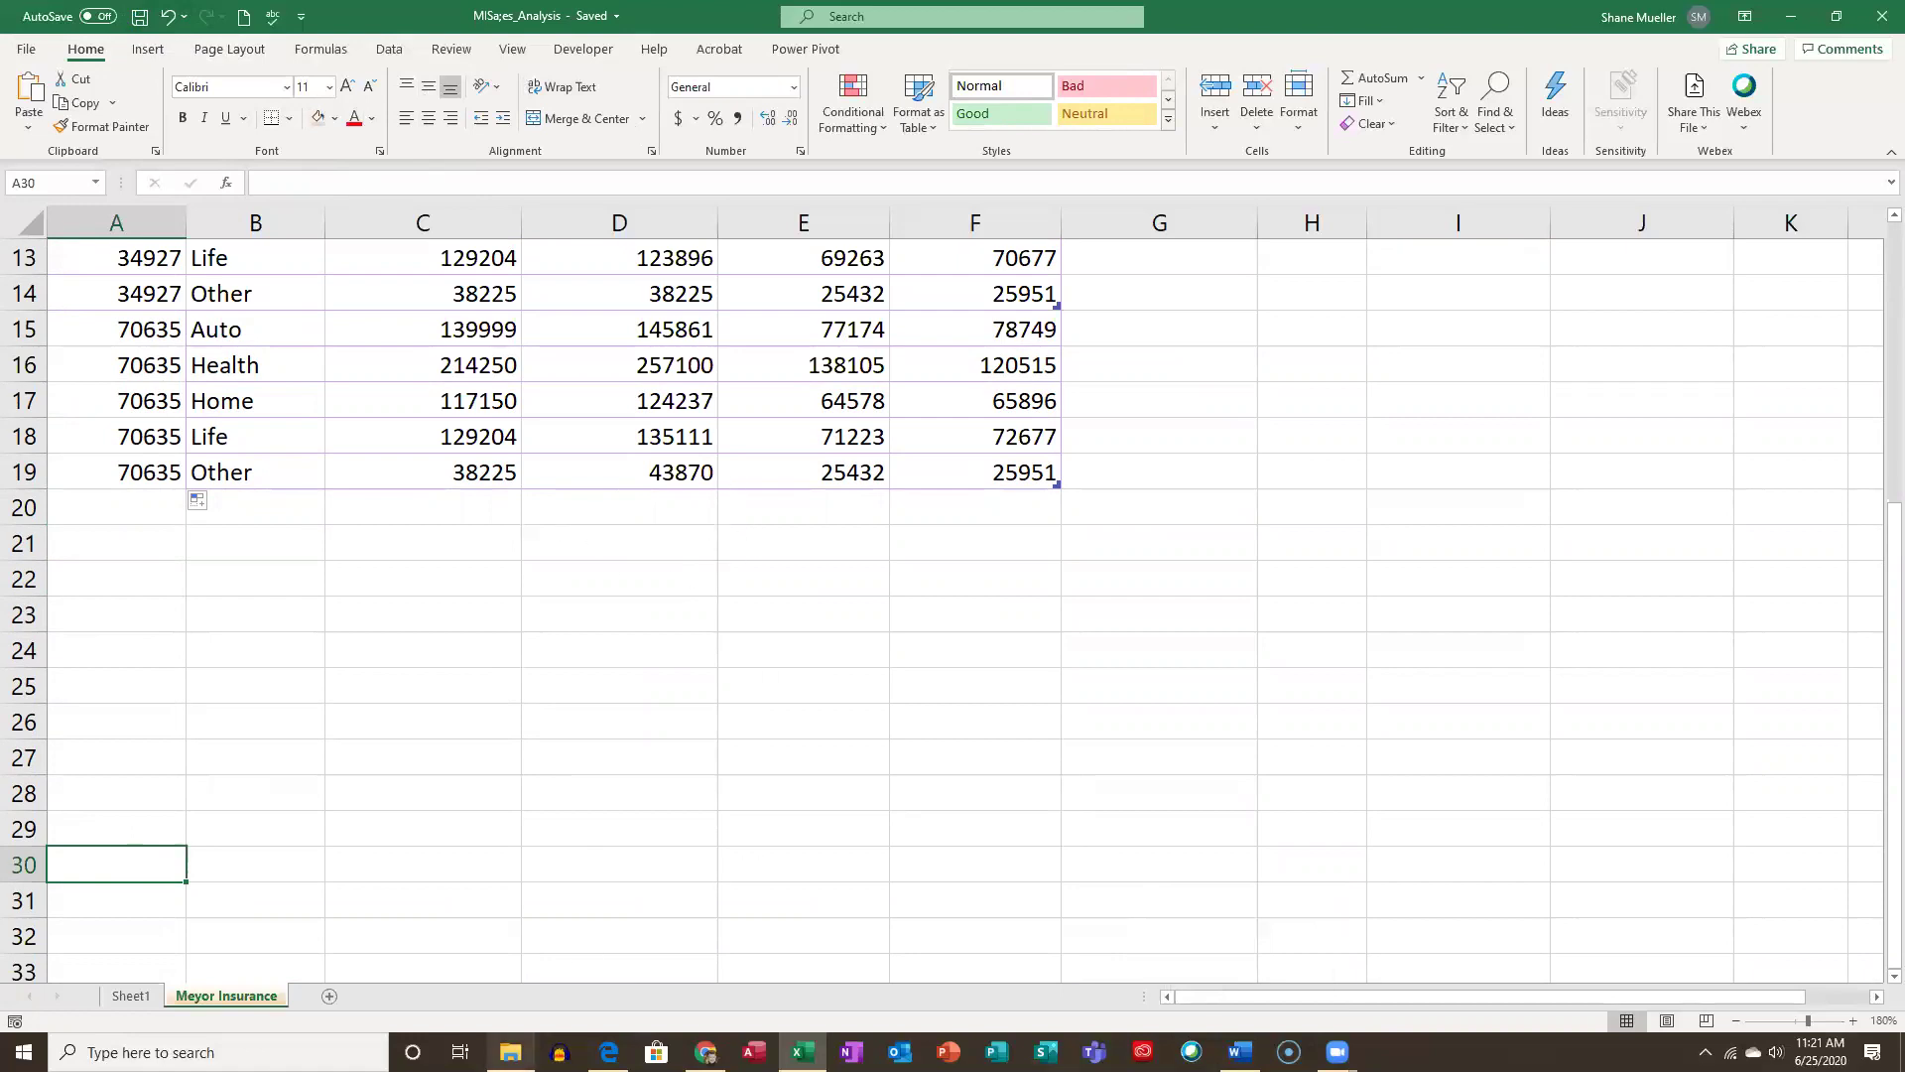
# Open the Word document Support_EX_7_Branch18624 from the Module 7 folder, close the folder window and maximize the document.
pyautogui.click(510, 1051)
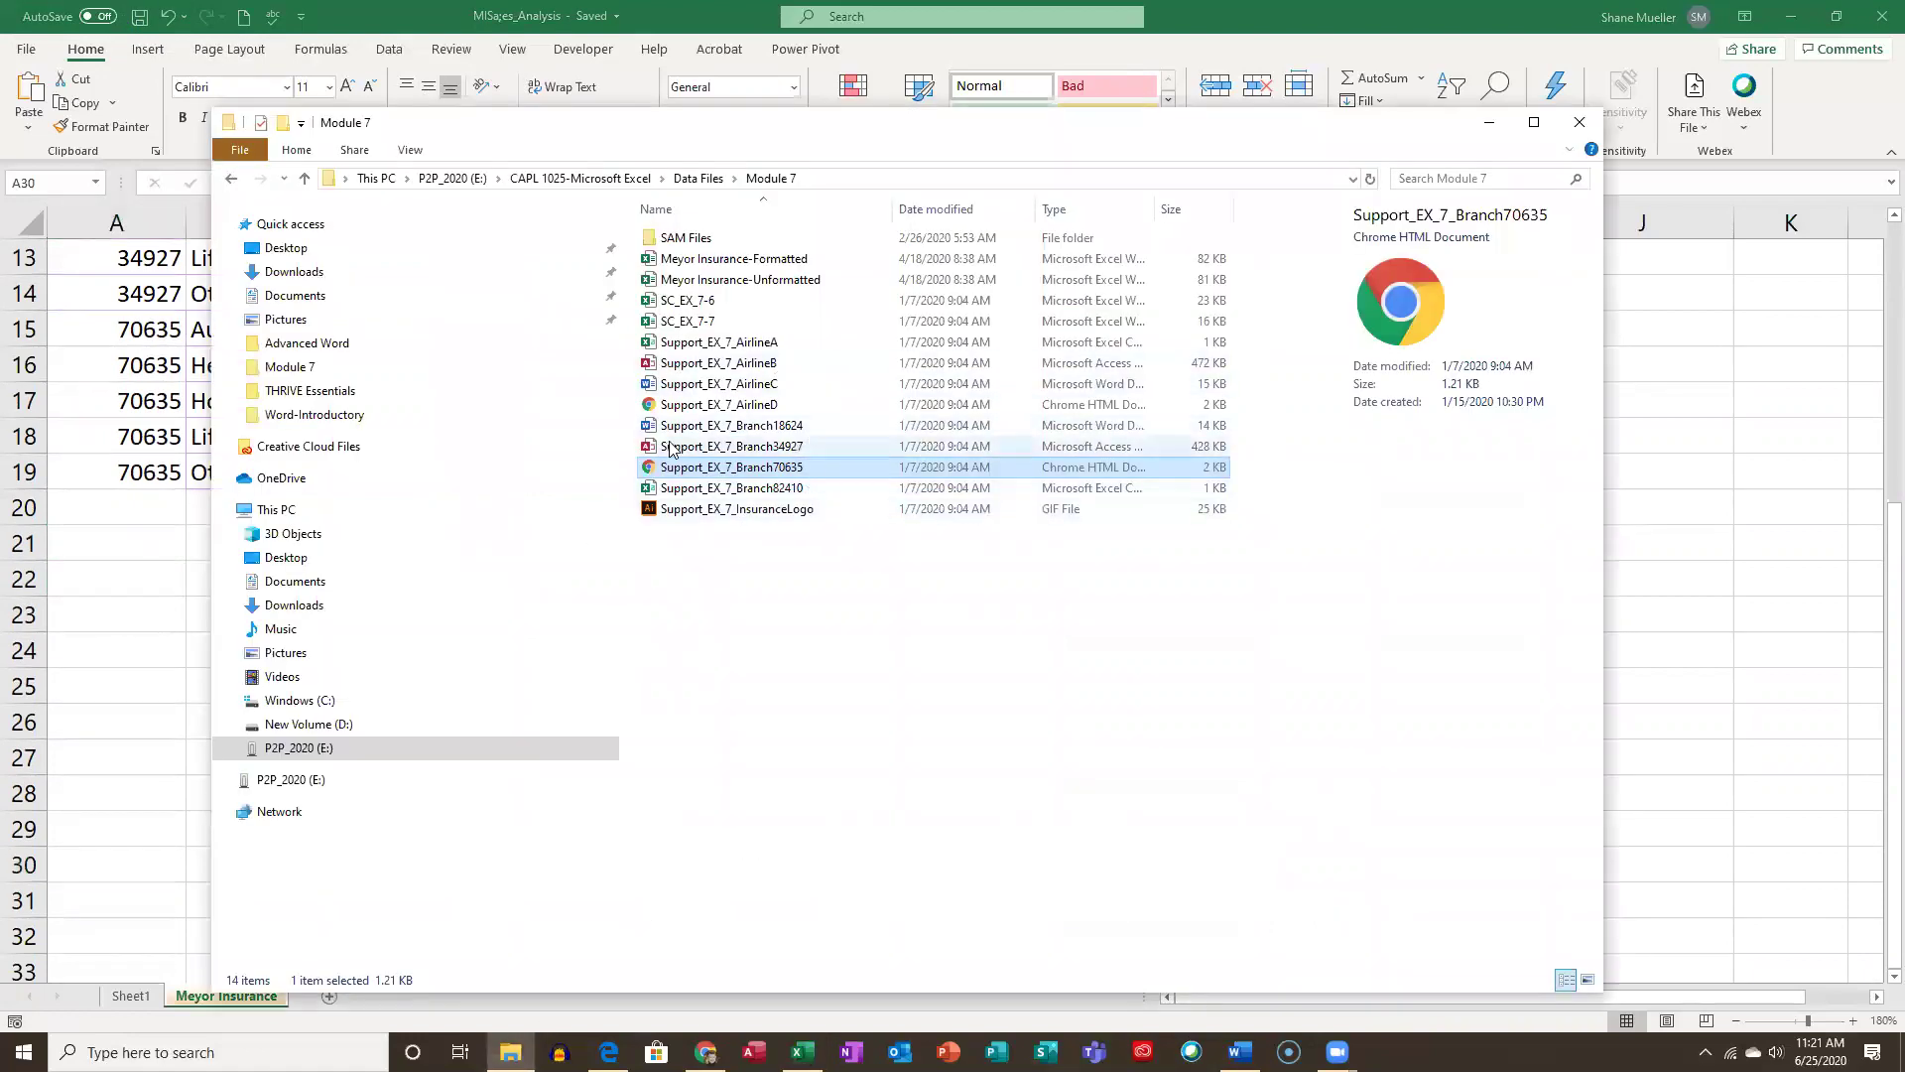
pyautogui.doubleClick(781, 426)
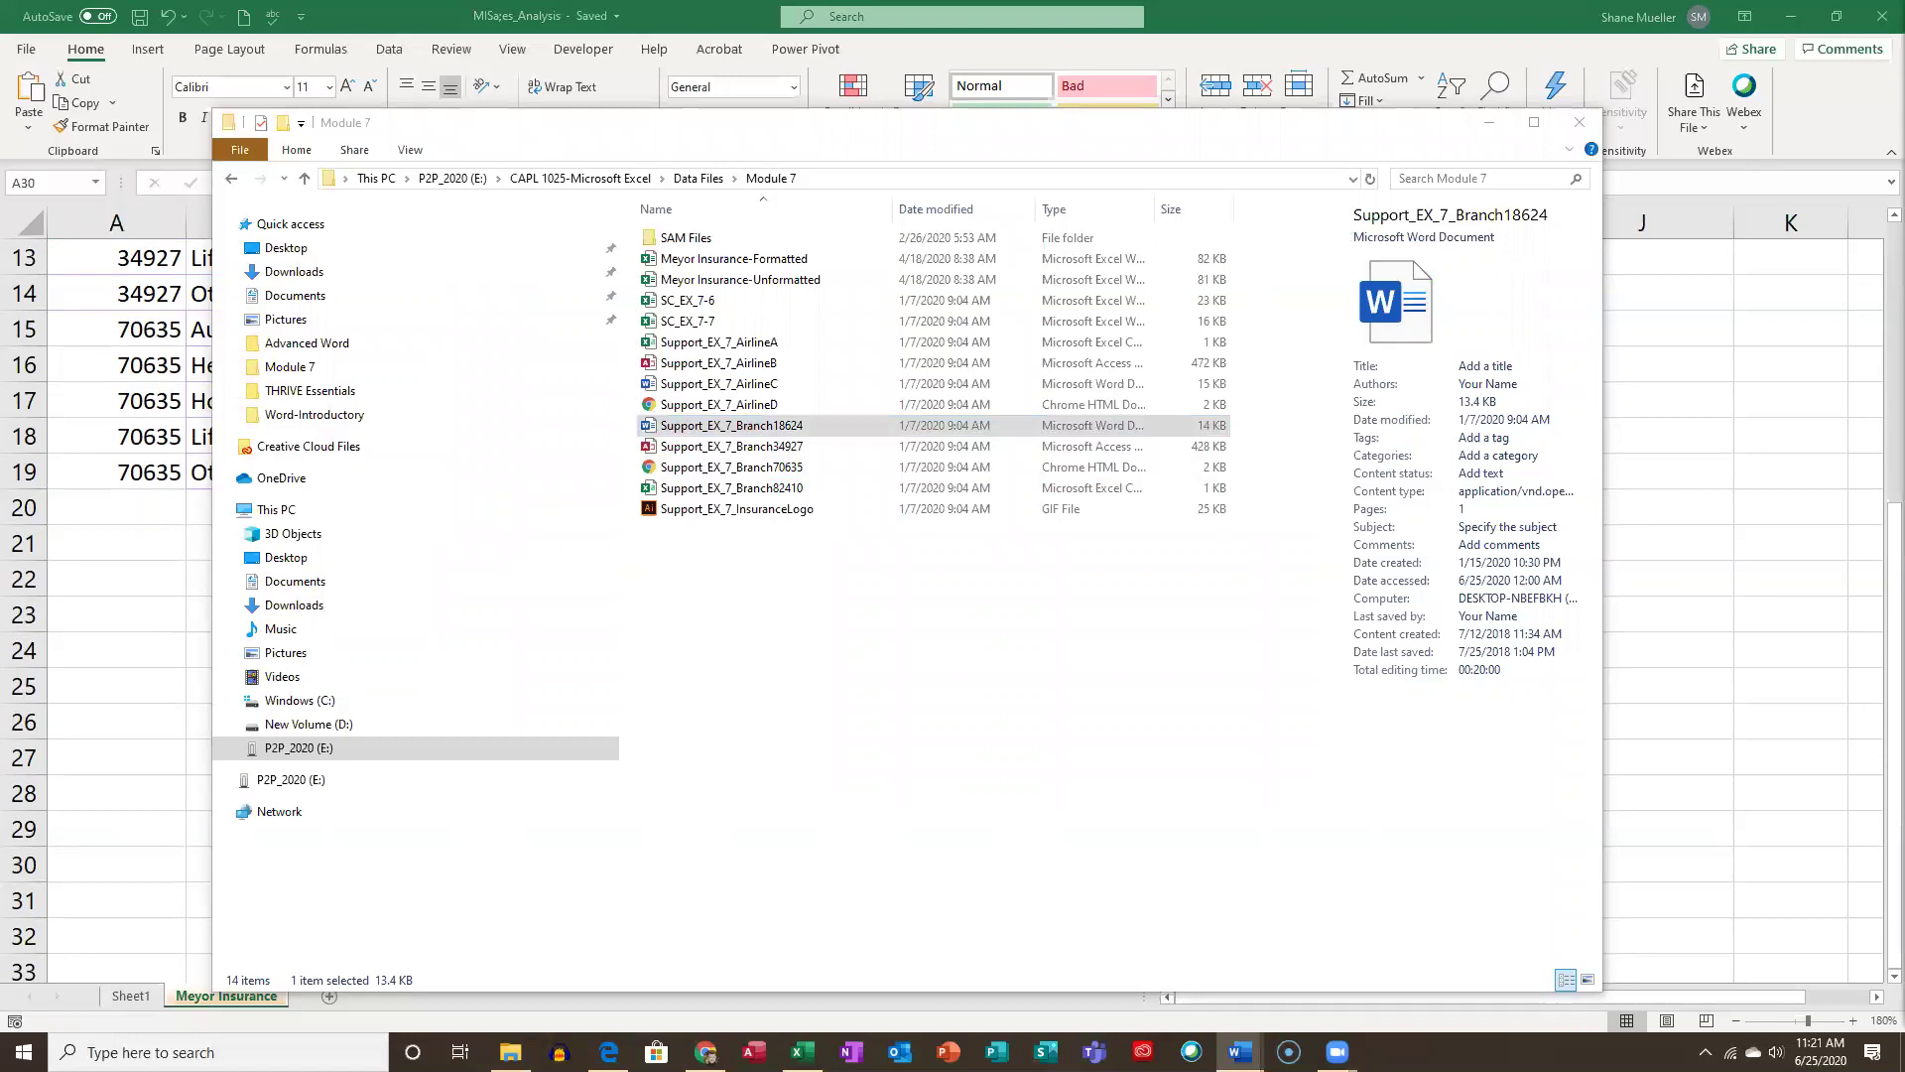
pyautogui.click(1579, 123)
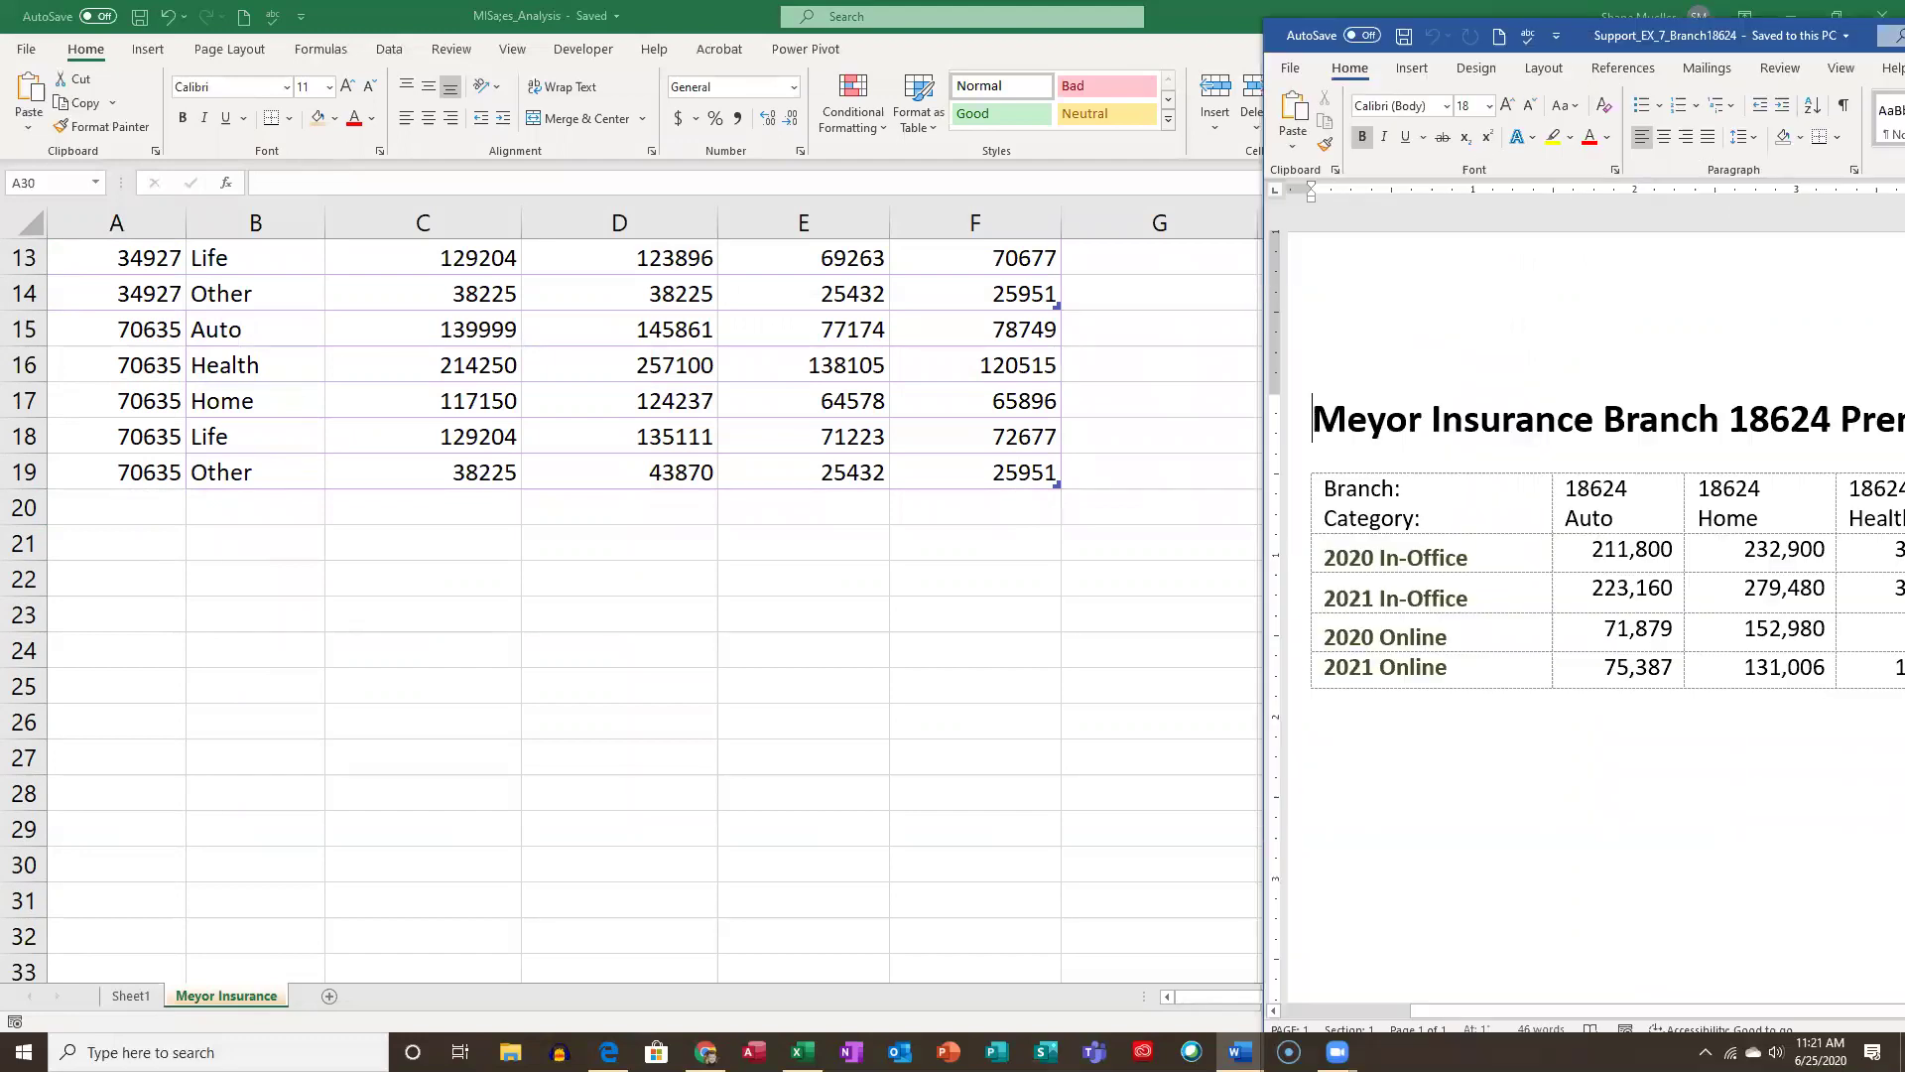
pyautogui.press('super+d')
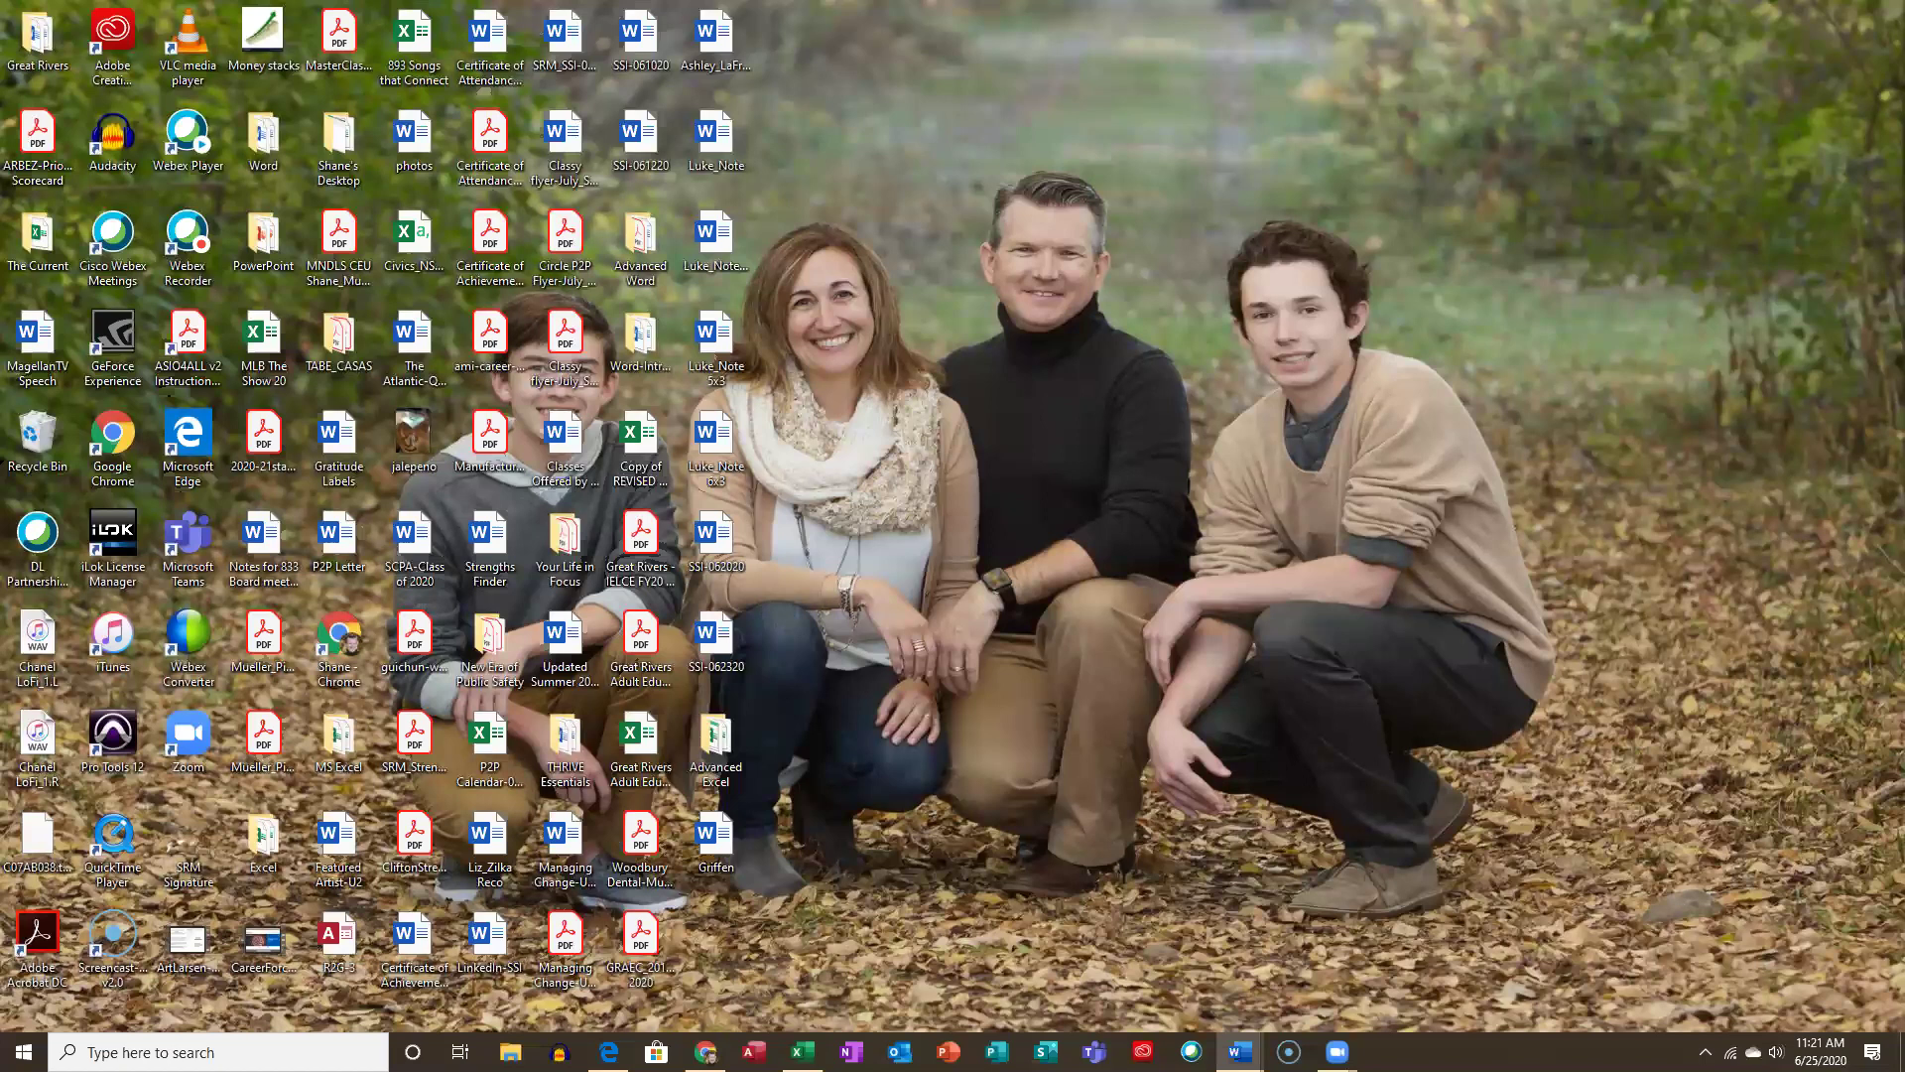
pyautogui.hotkey('alt', 'Tab')
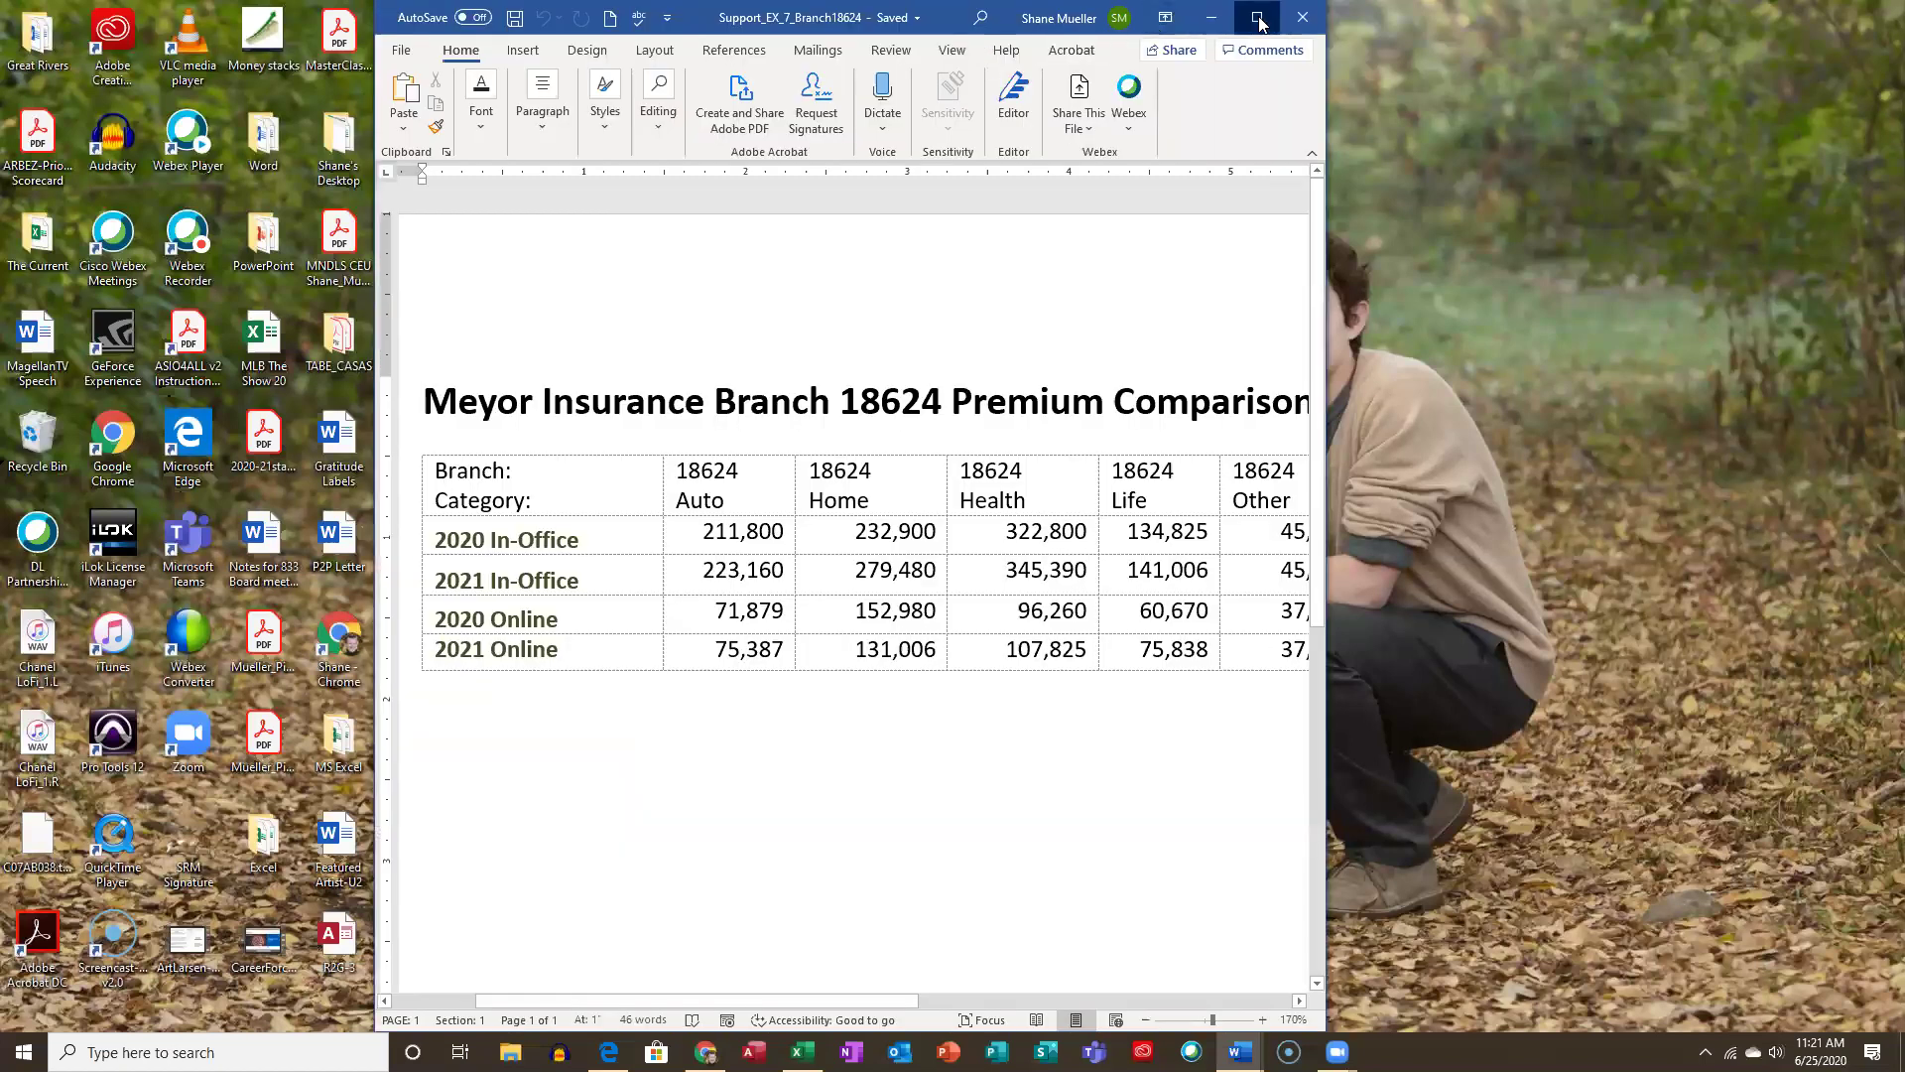
pyautogui.click(1262, 16)
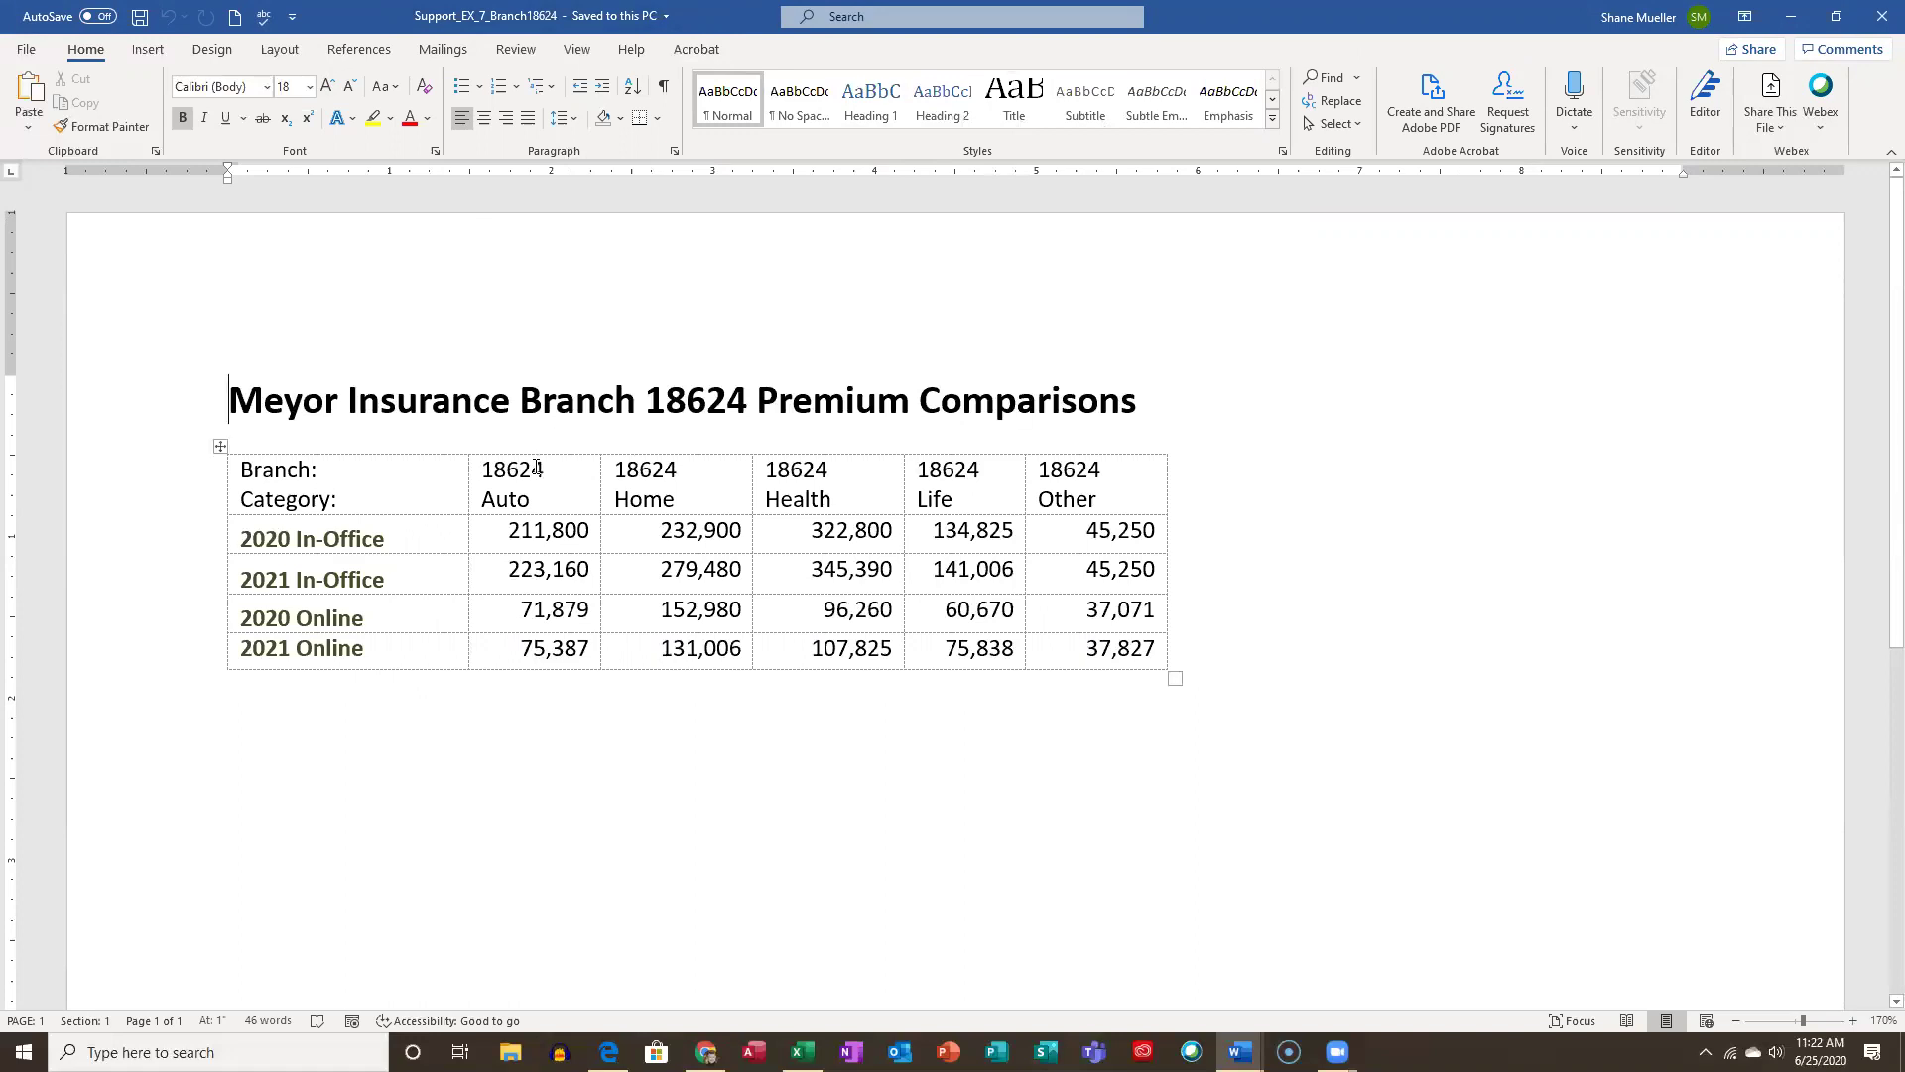
# Copy the Word table's five 18624 branch columns, from Auto through Other, leaving out the row-heading column.
pyautogui.moveTo(491, 471); pyautogui.dragTo(1116, 650)
pyautogui.press('super+c')
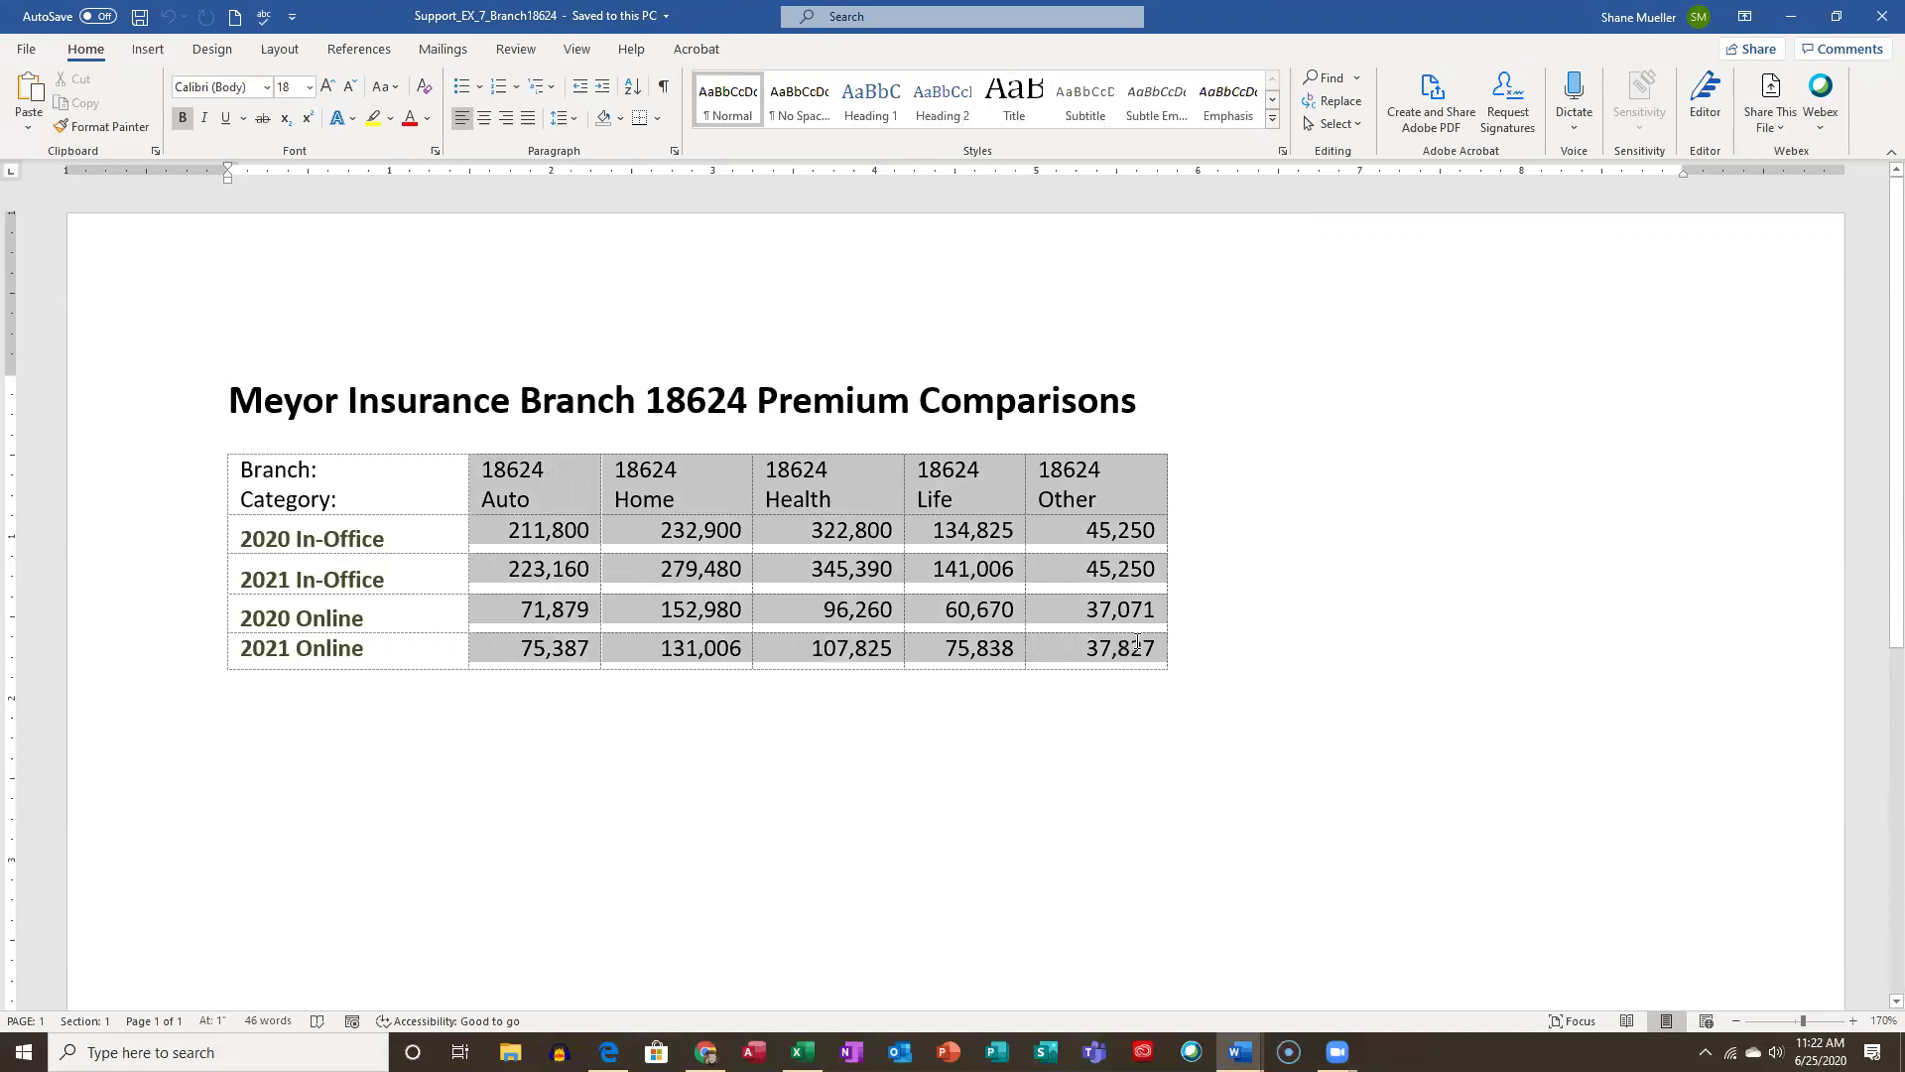
pyautogui.moveTo(1137, 643); pyautogui.dragTo(1137, 641)
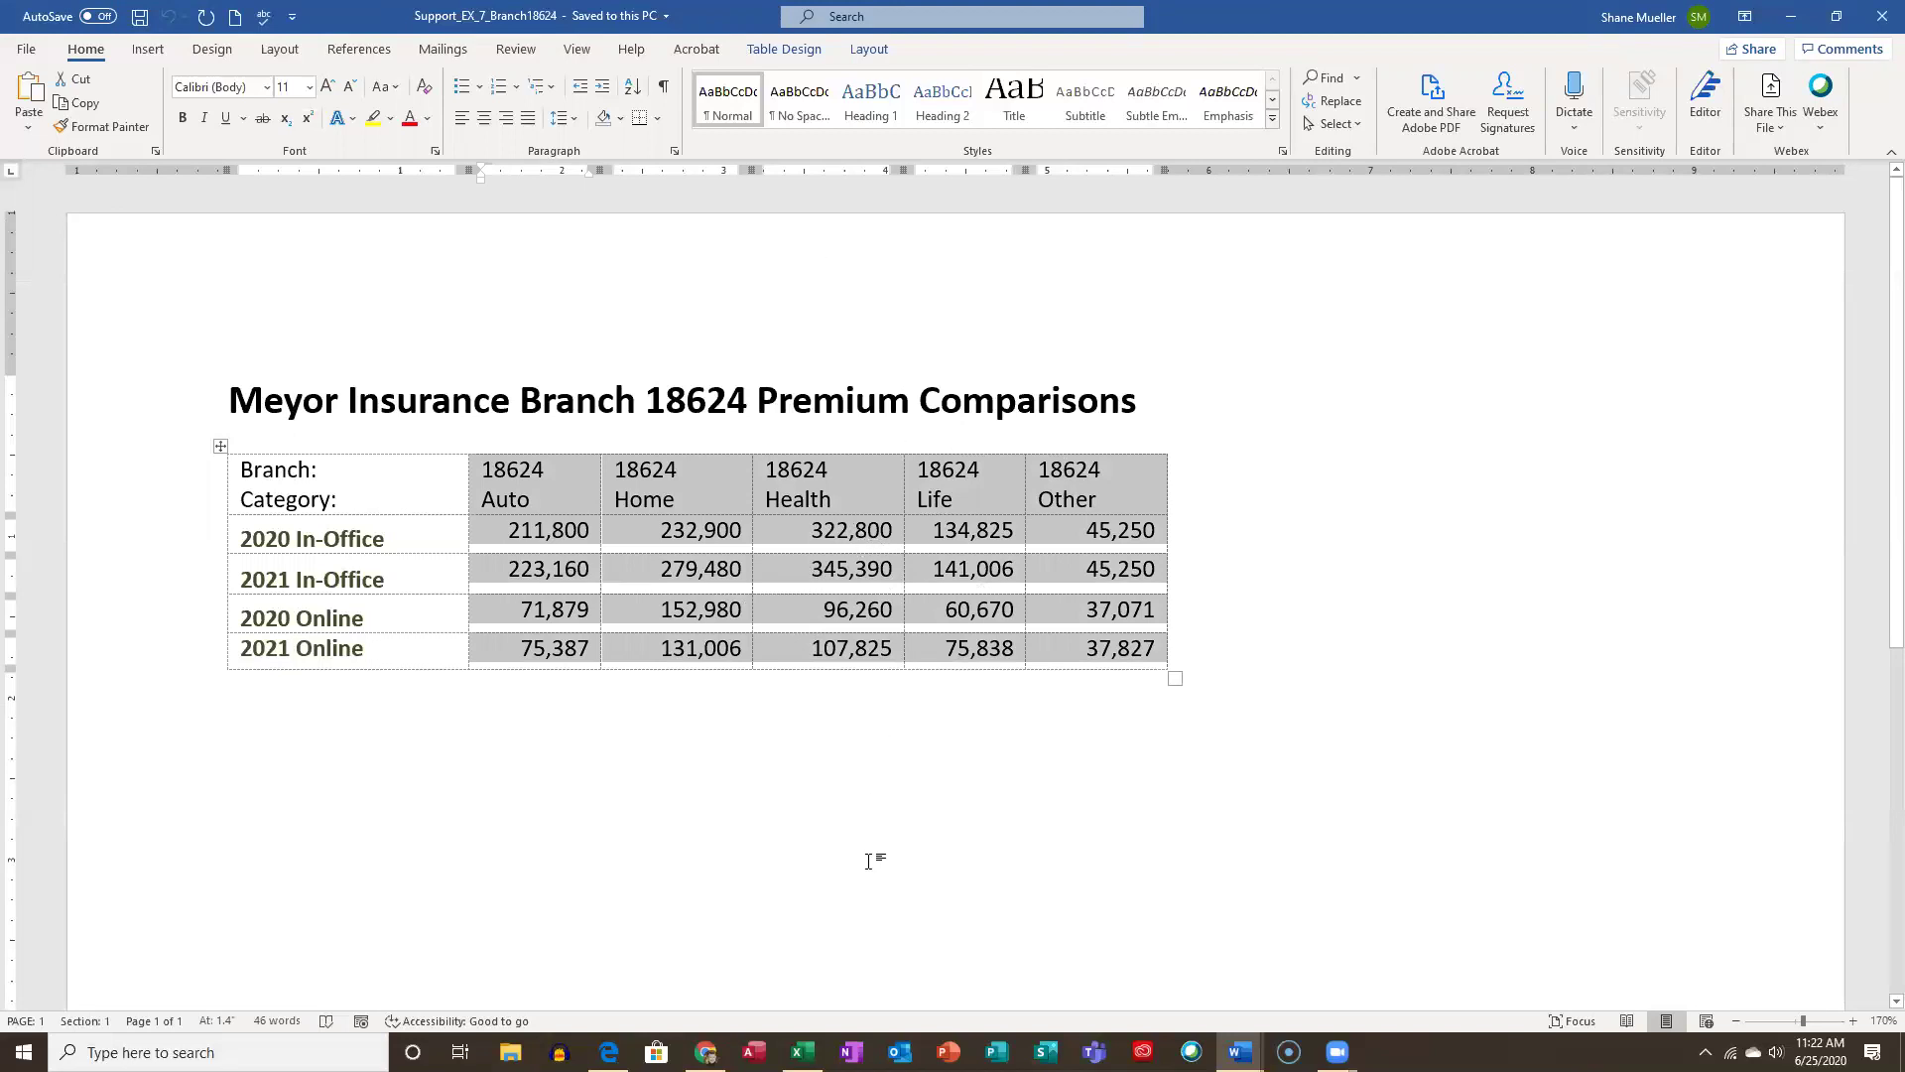
# Switch to the MISales_Analysis workbook in Excel and paste the copied table data starting at cell A30.
pyautogui.moveTo(803, 1052)
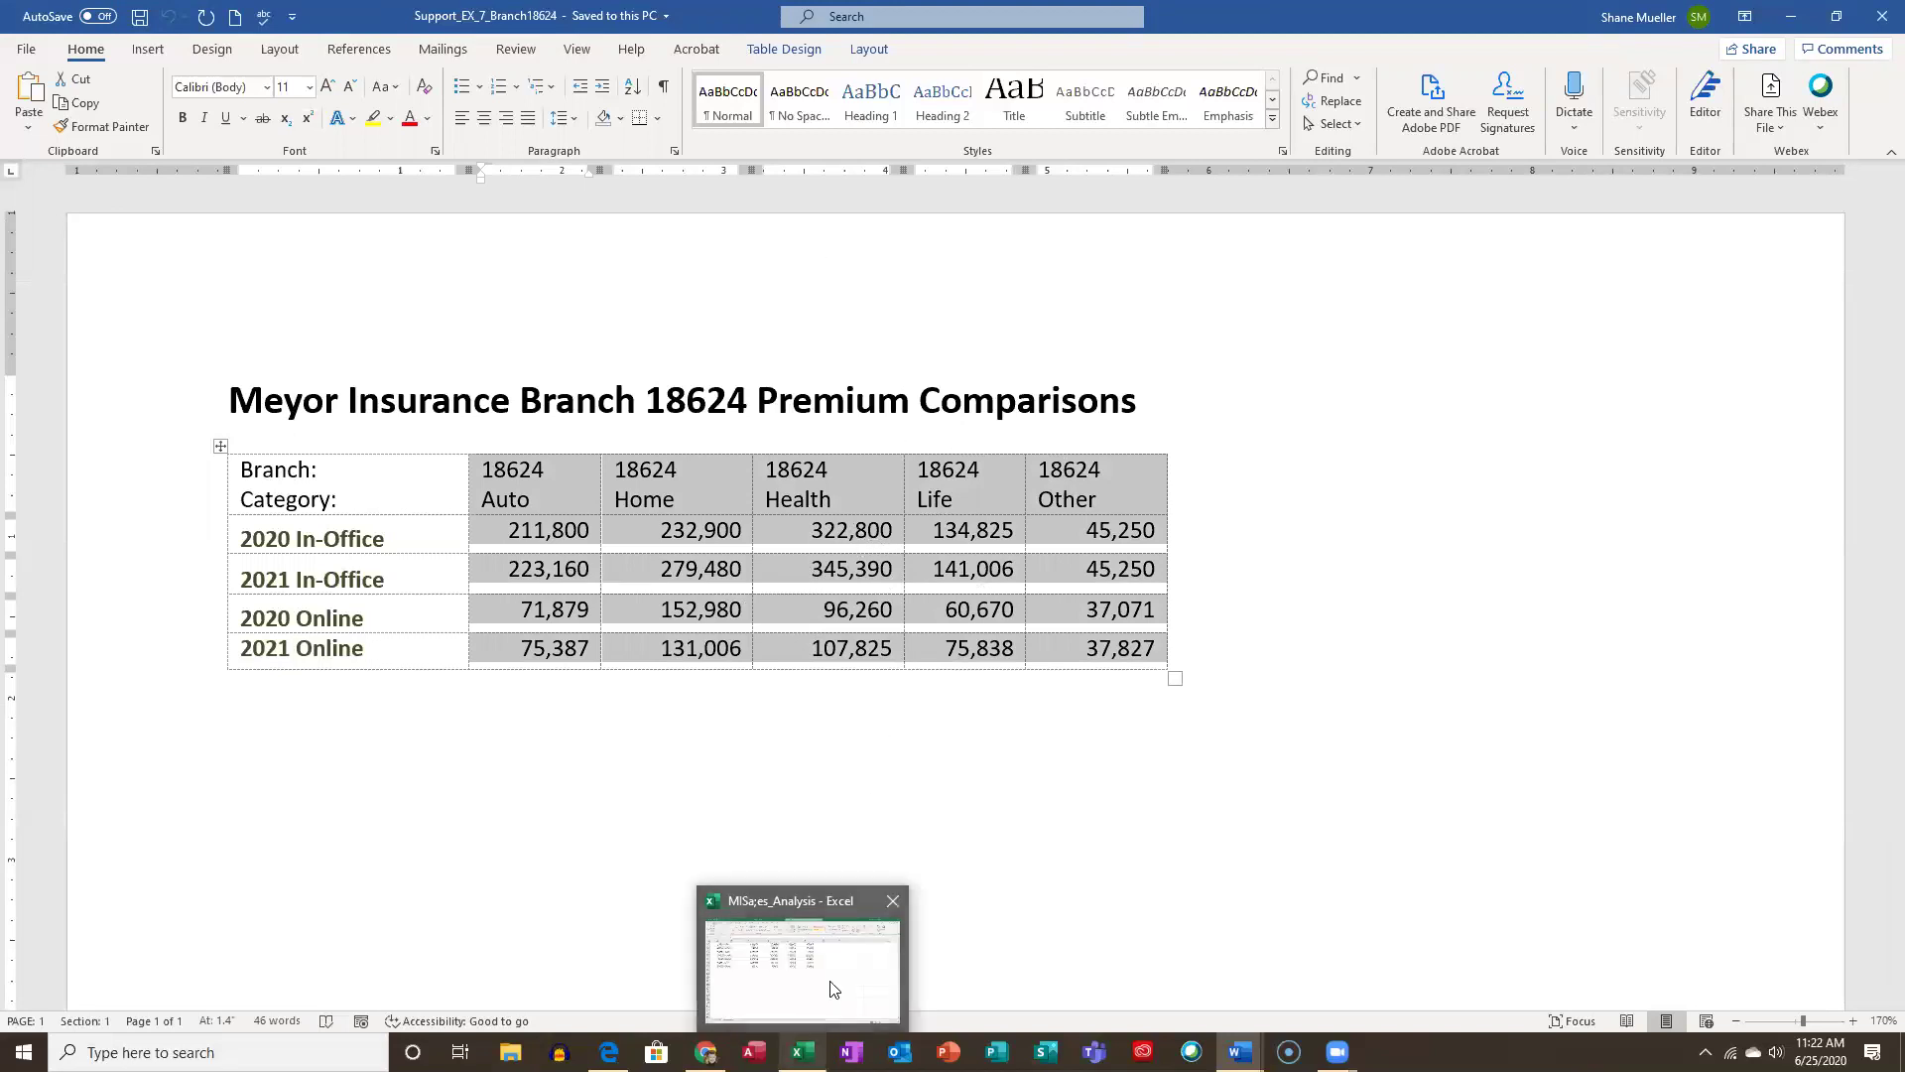
pyautogui.click(869, 992)
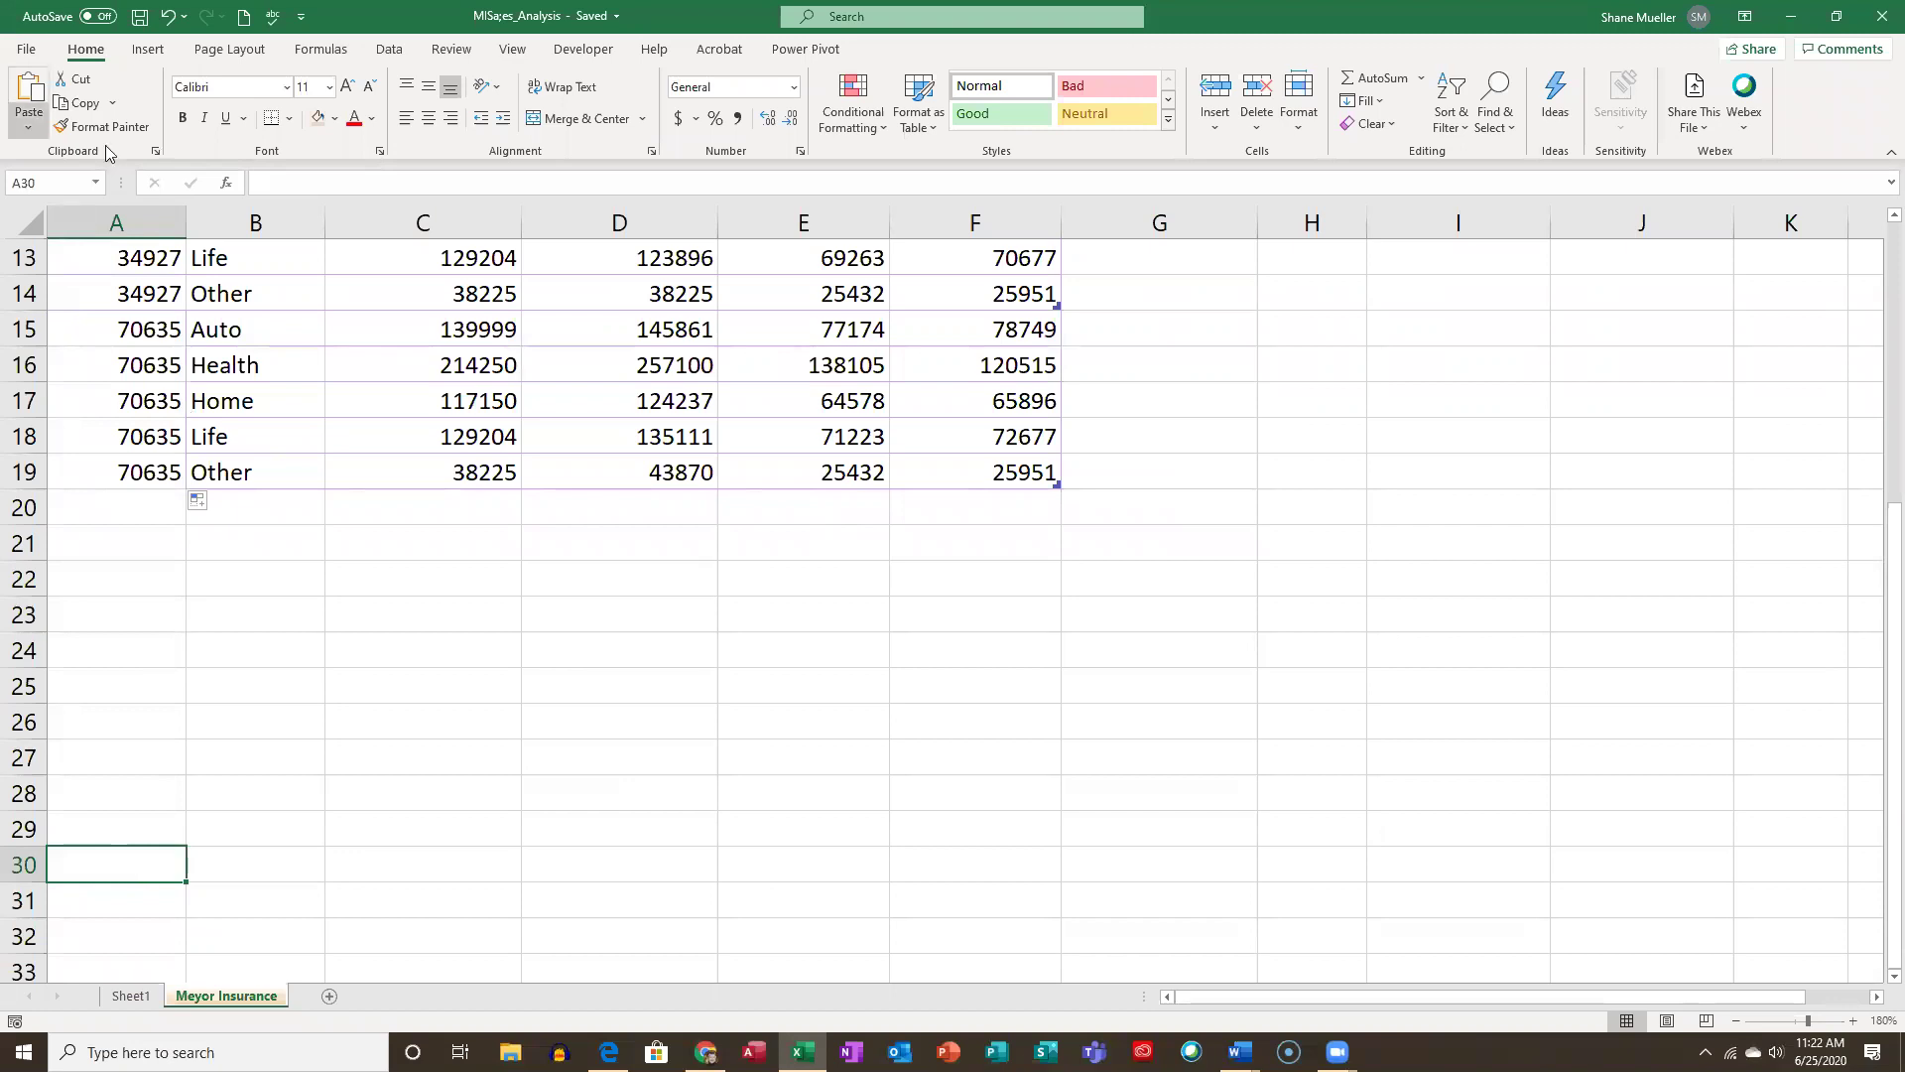
pyautogui.click(28, 88)
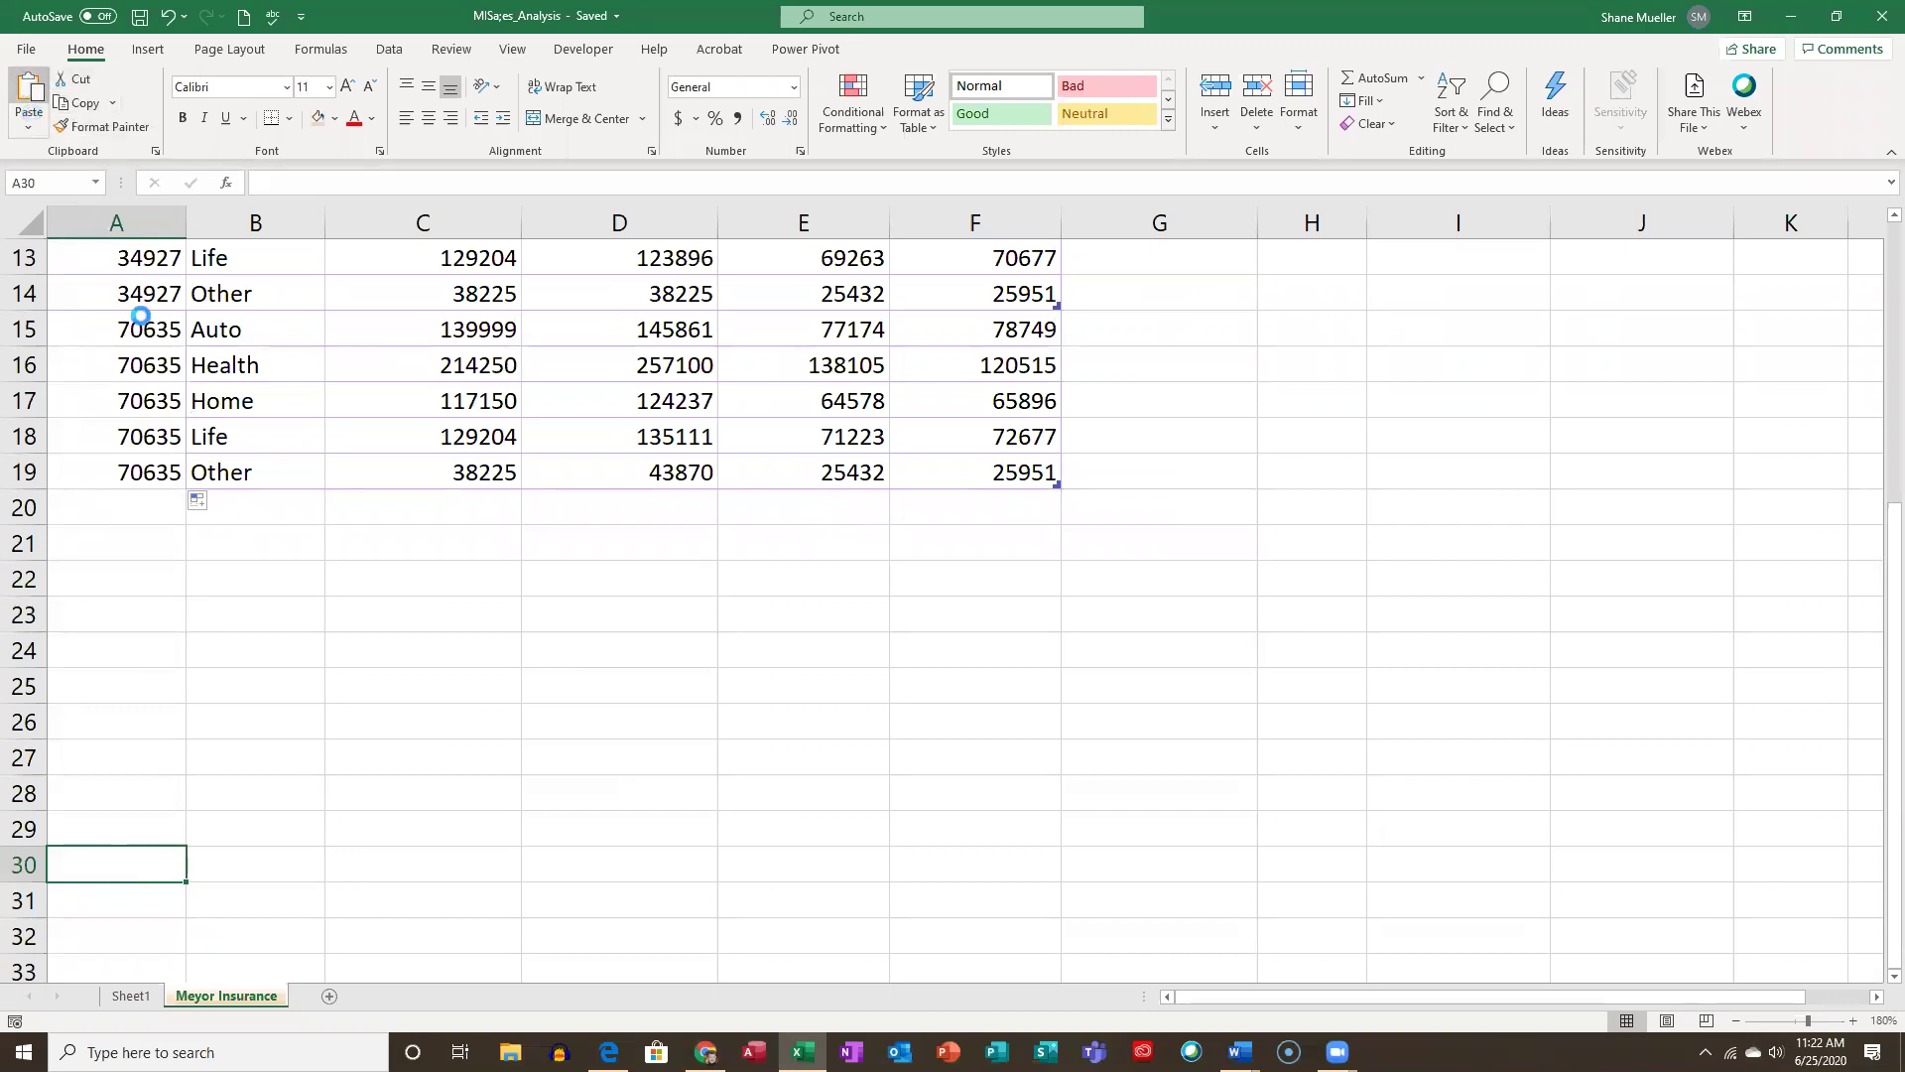
pyautogui.scroll(-3, 387, 631)
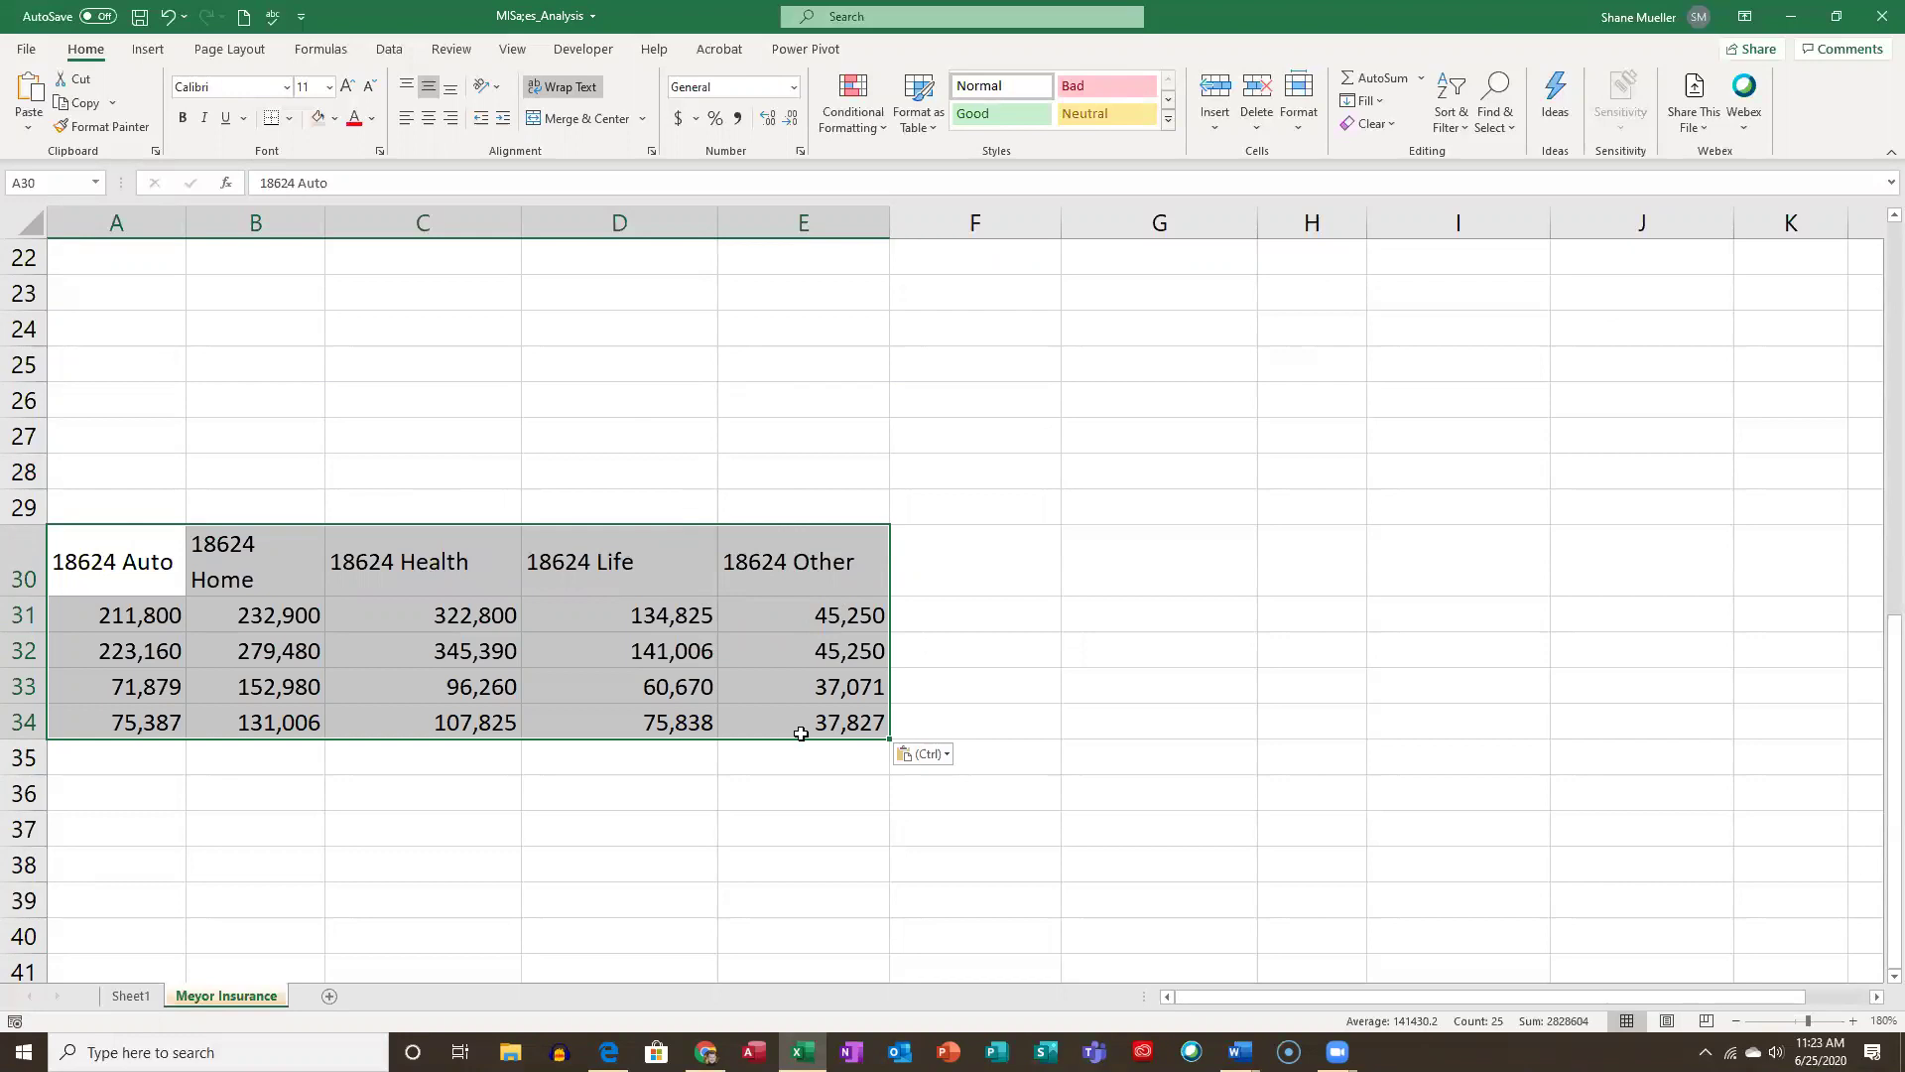
# Copy the range A30:E34 and paste it transposed starting at cell A20, directly below the branch 70635 rows.
pyautogui.hotkey('ctrl', 'c')
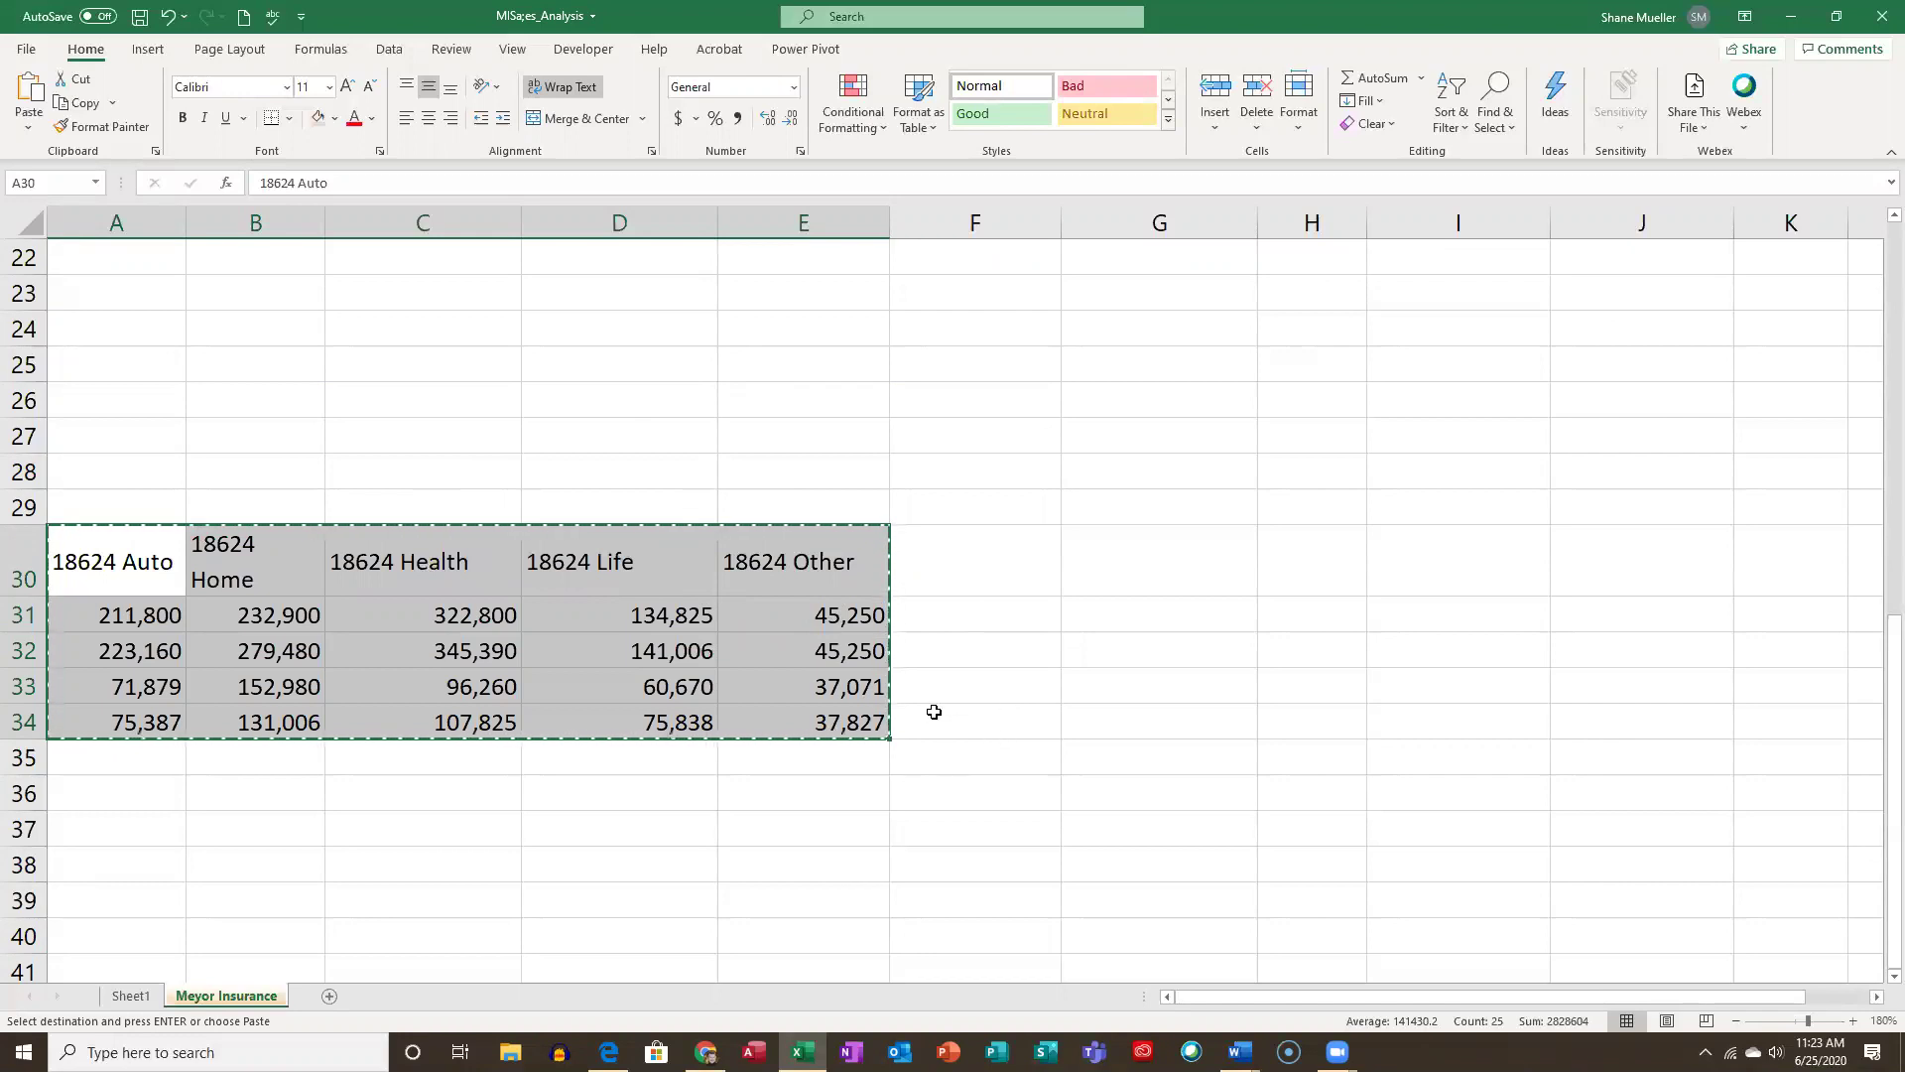
pyautogui.scroll(4, 934, 712)
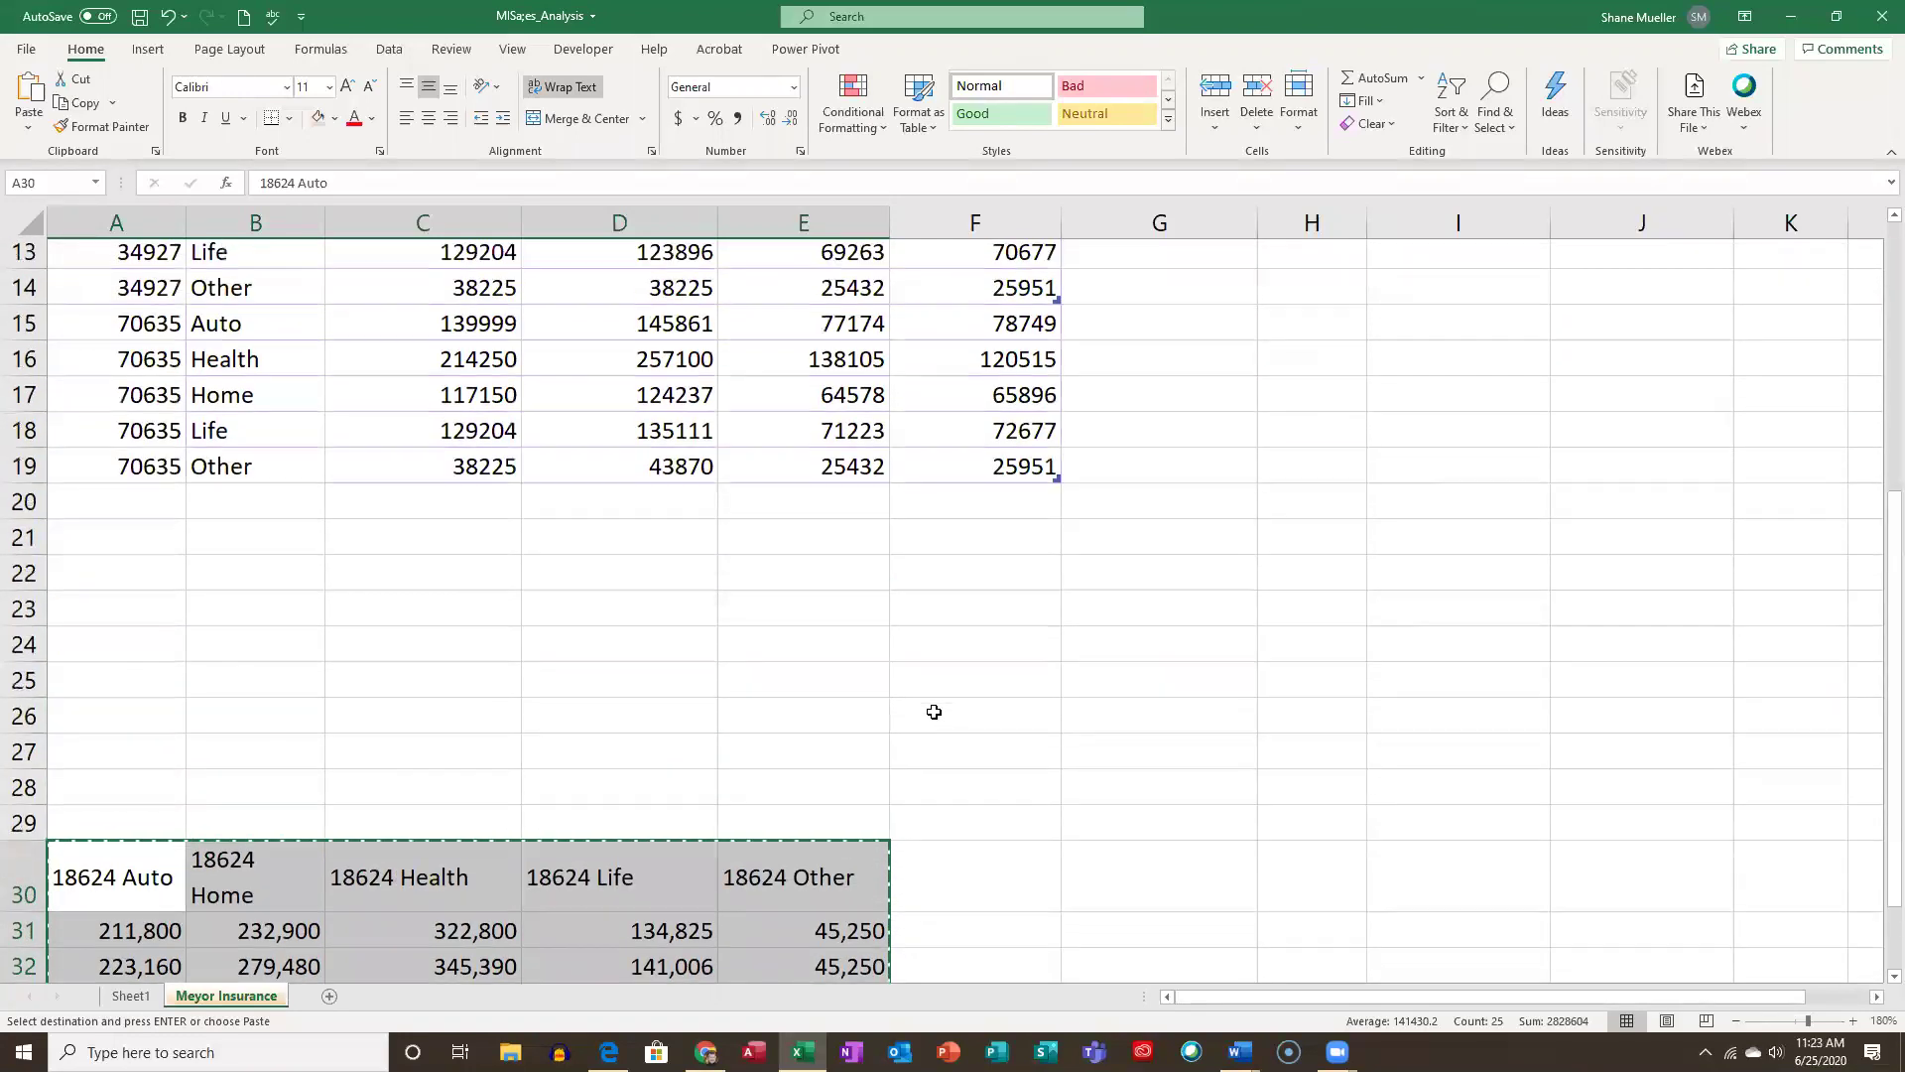
pyautogui.click(128, 630)
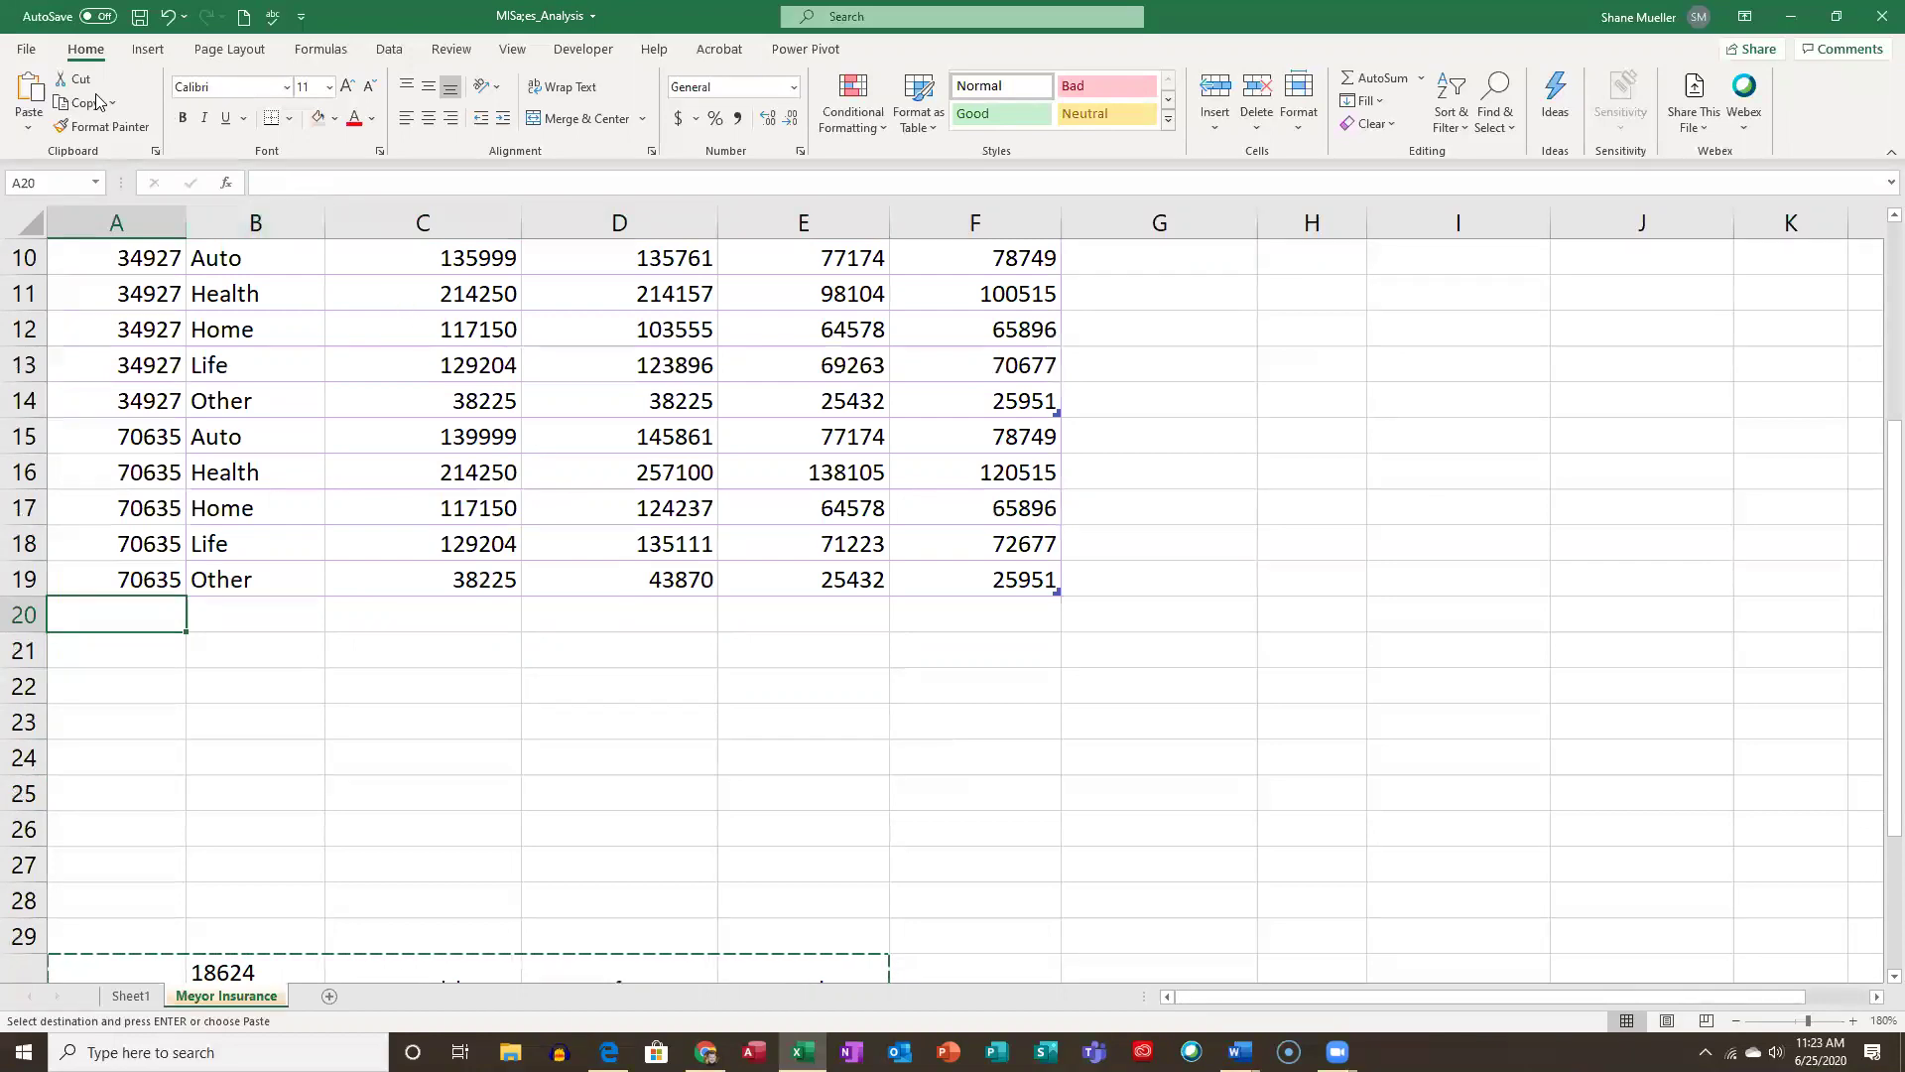
pyautogui.click(29, 139)
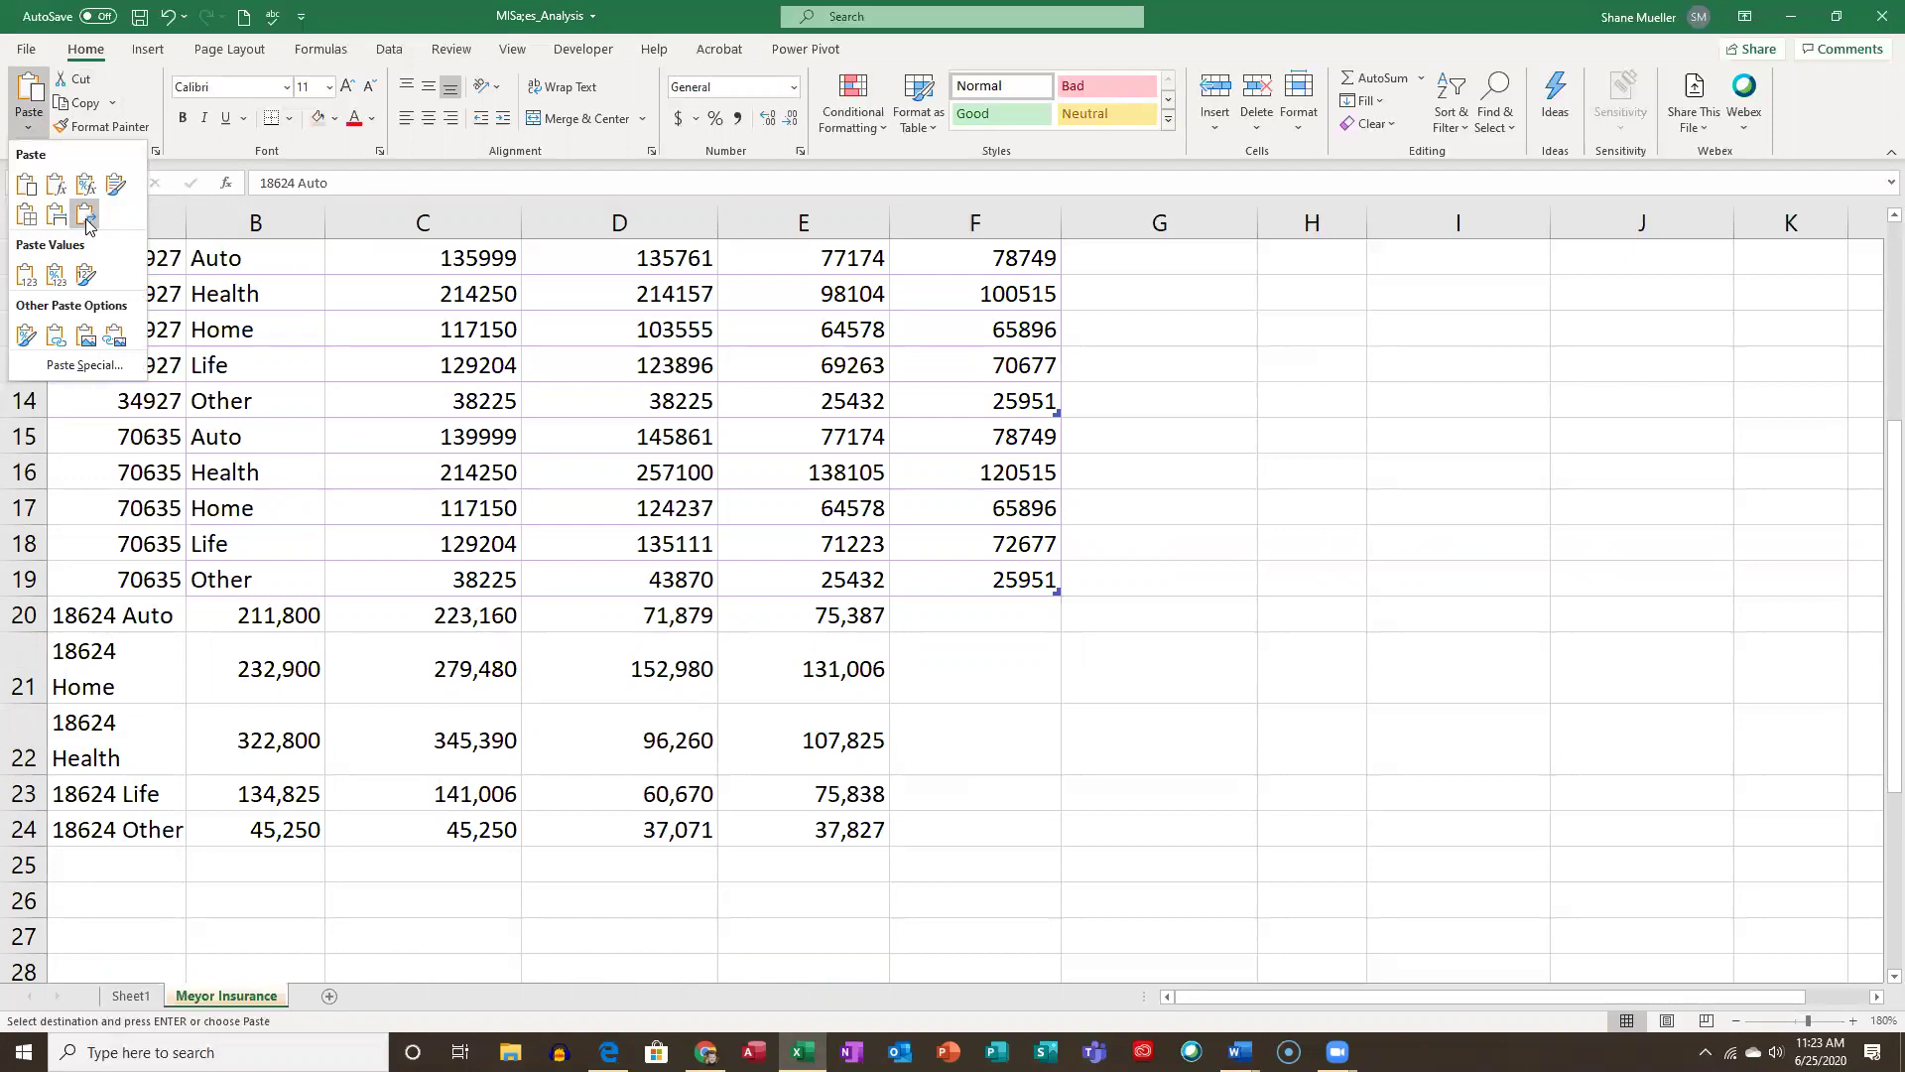
pyautogui.click(85, 225)
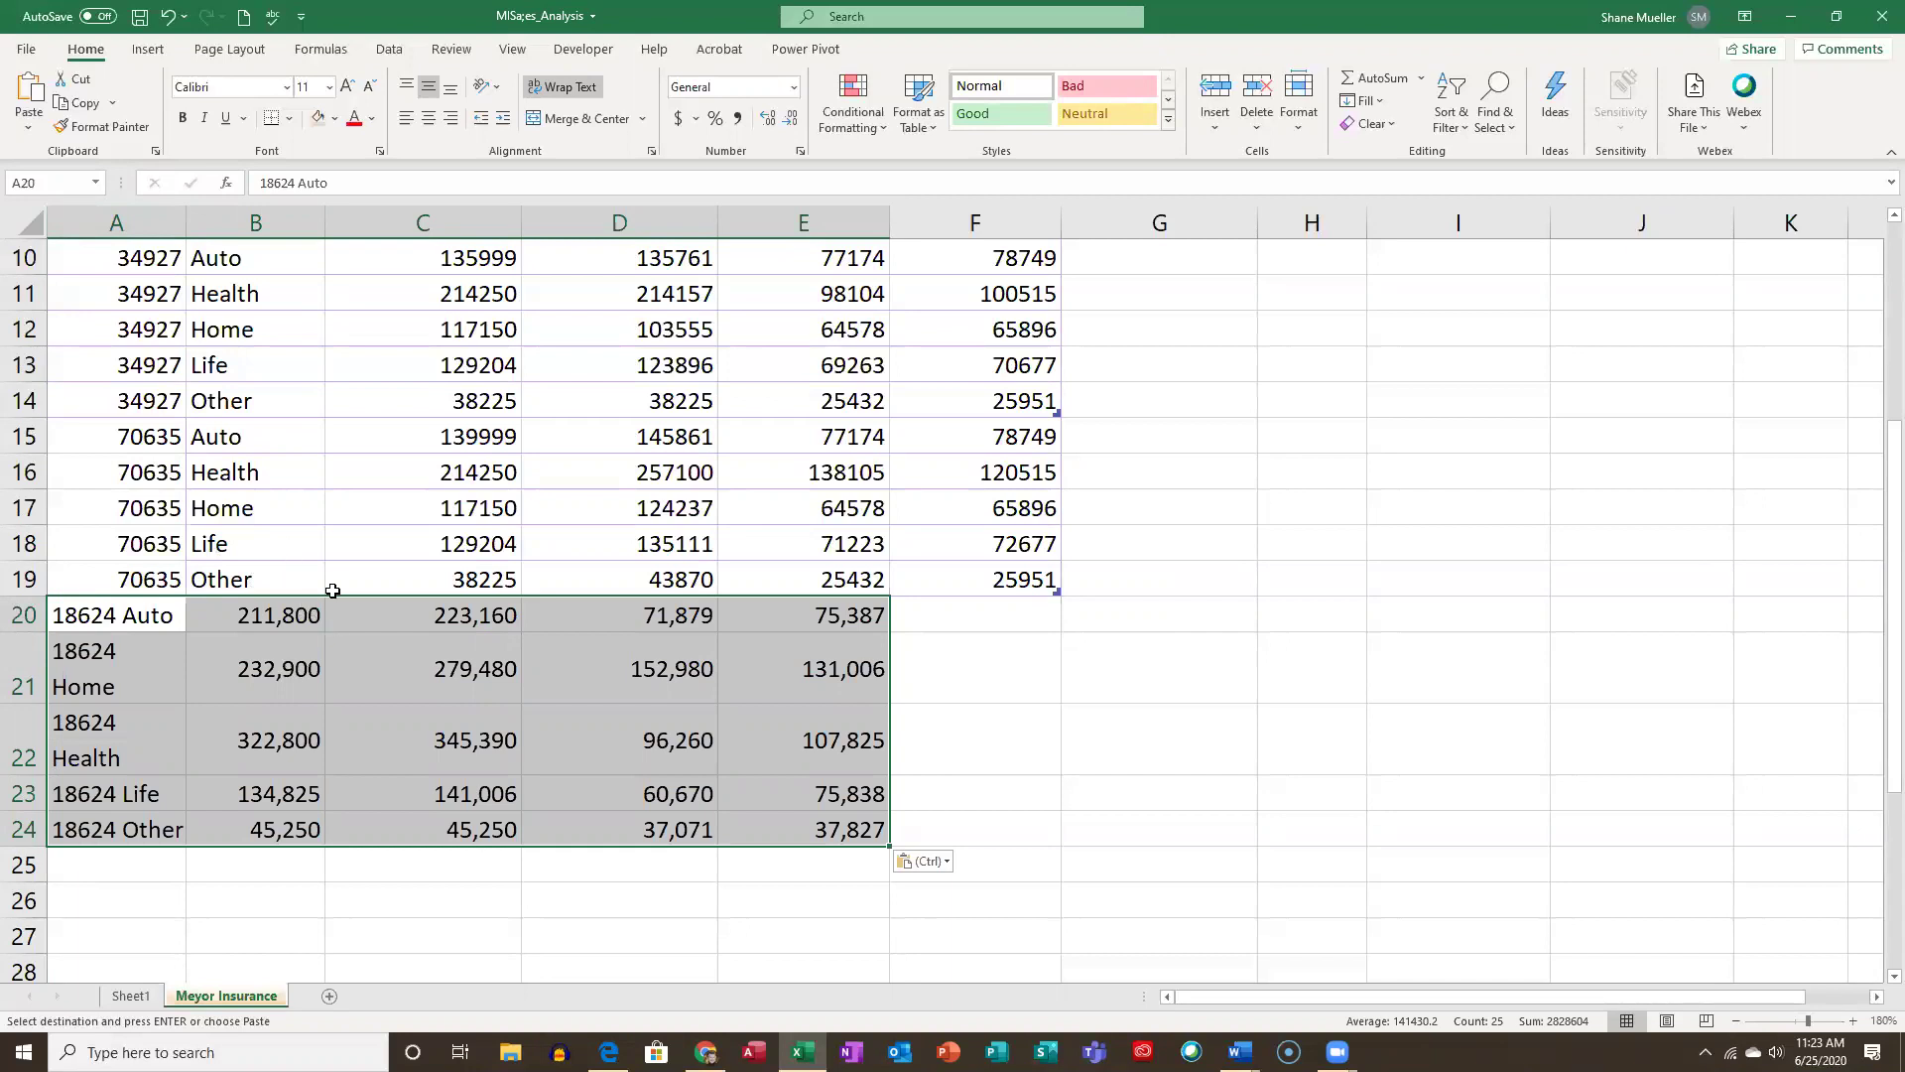
# Turn off text wrapping for the branch and category labels in A20:A24.
pyautogui.click(1014, 683)
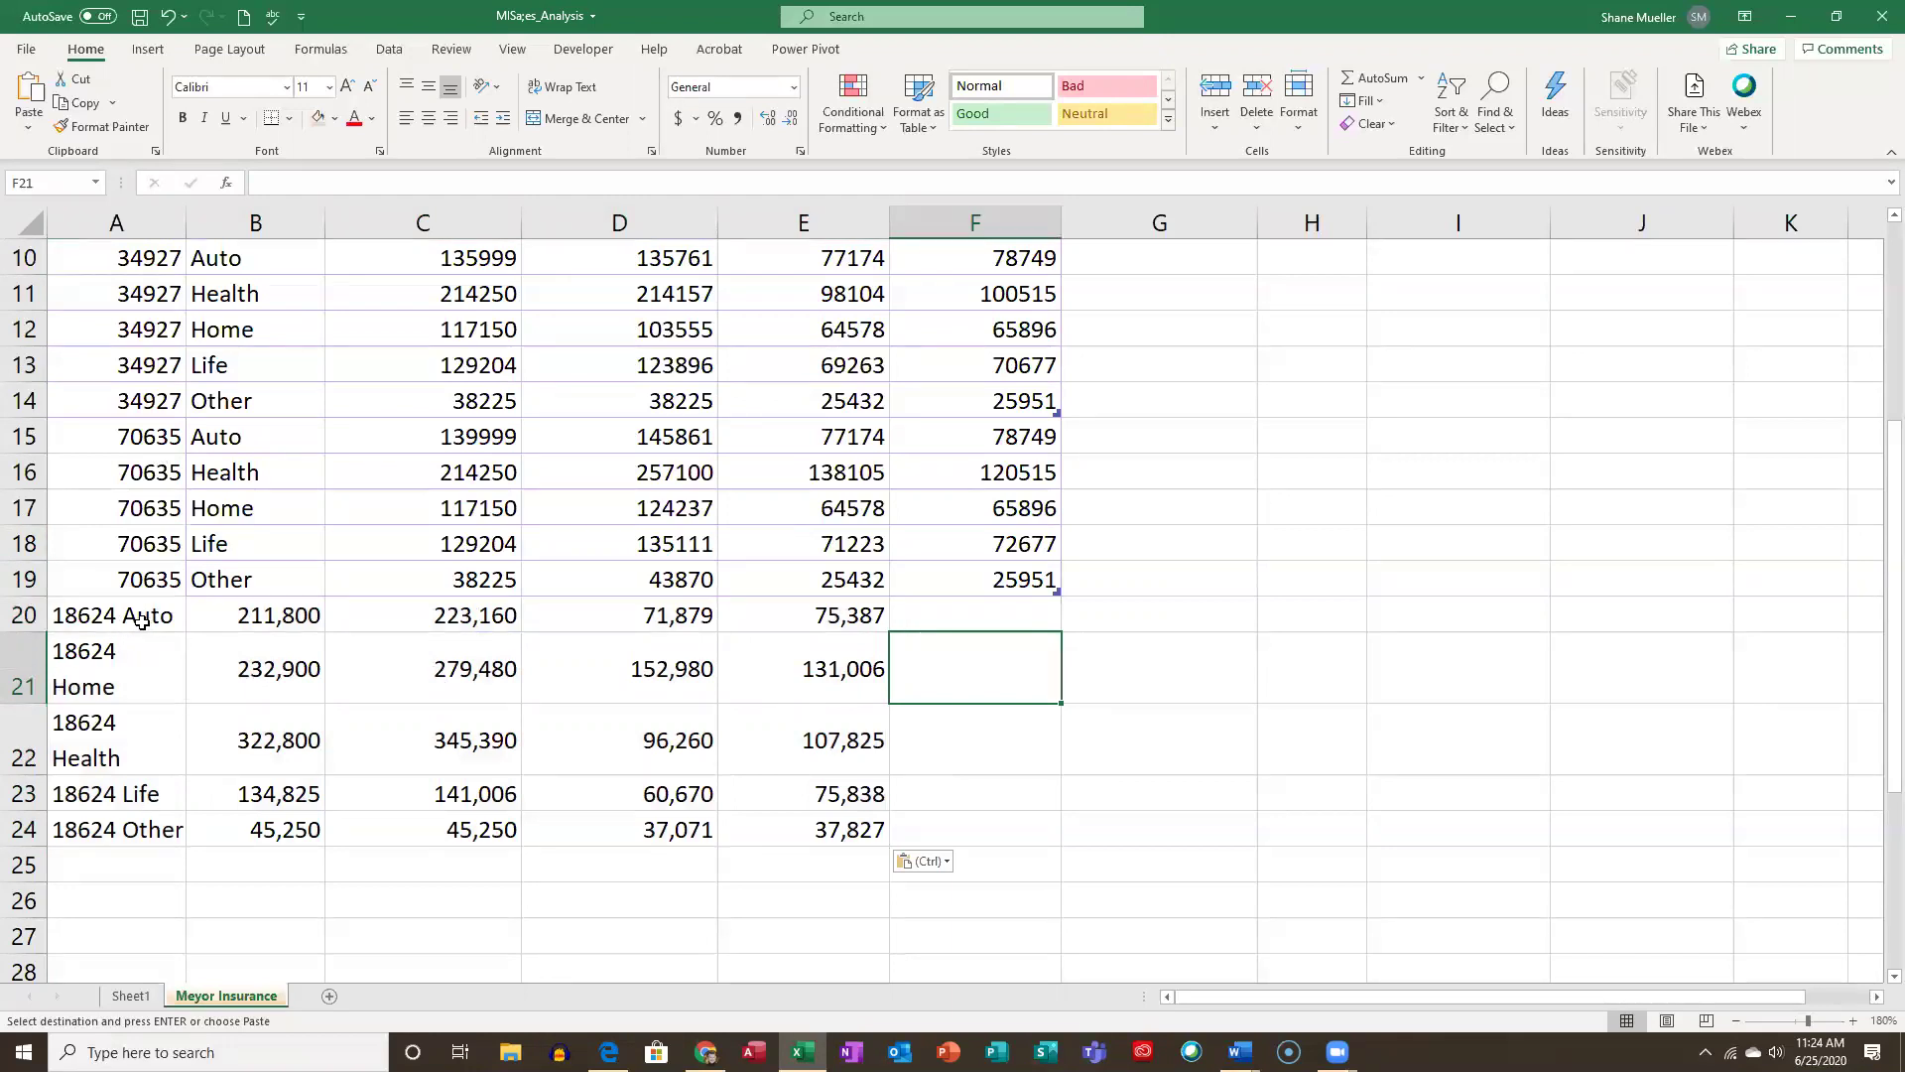
pyautogui.moveTo(142, 620); pyautogui.dragTo(110, 829)
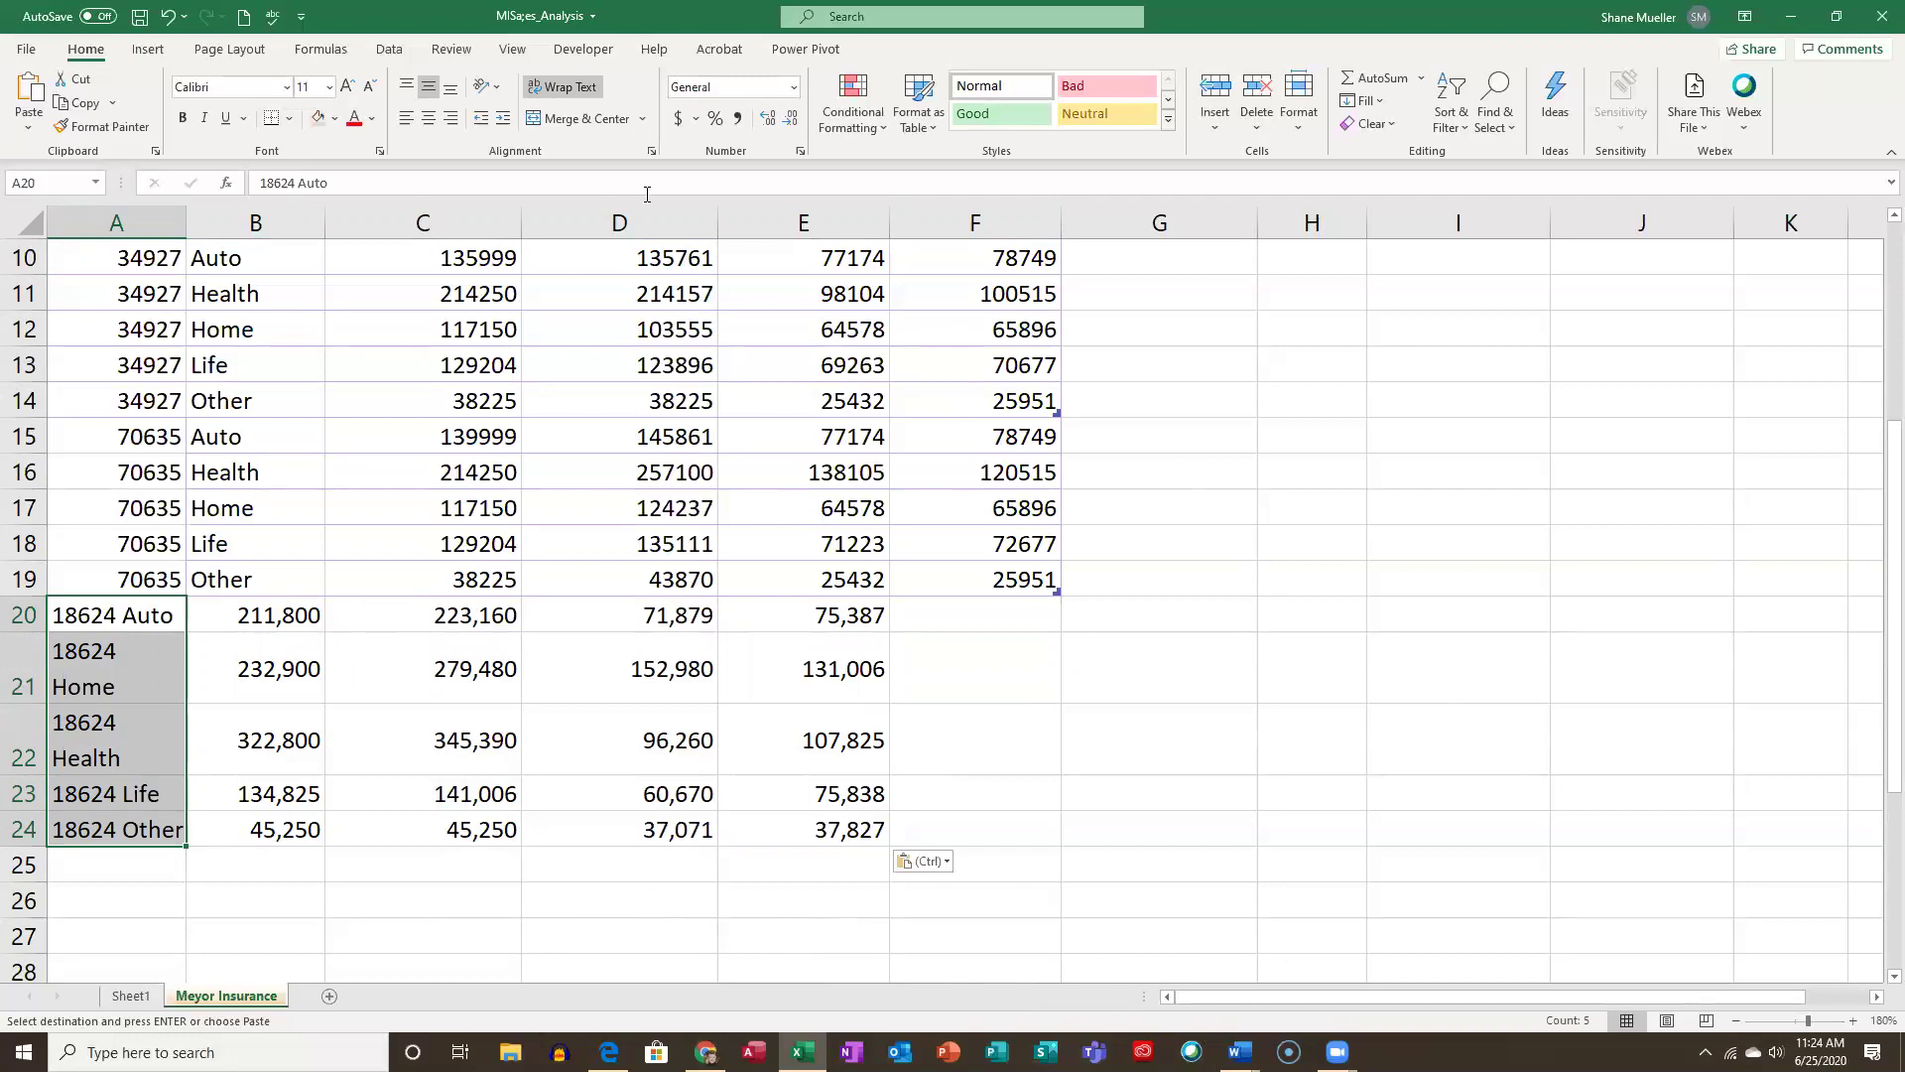
pyautogui.click(582, 89)
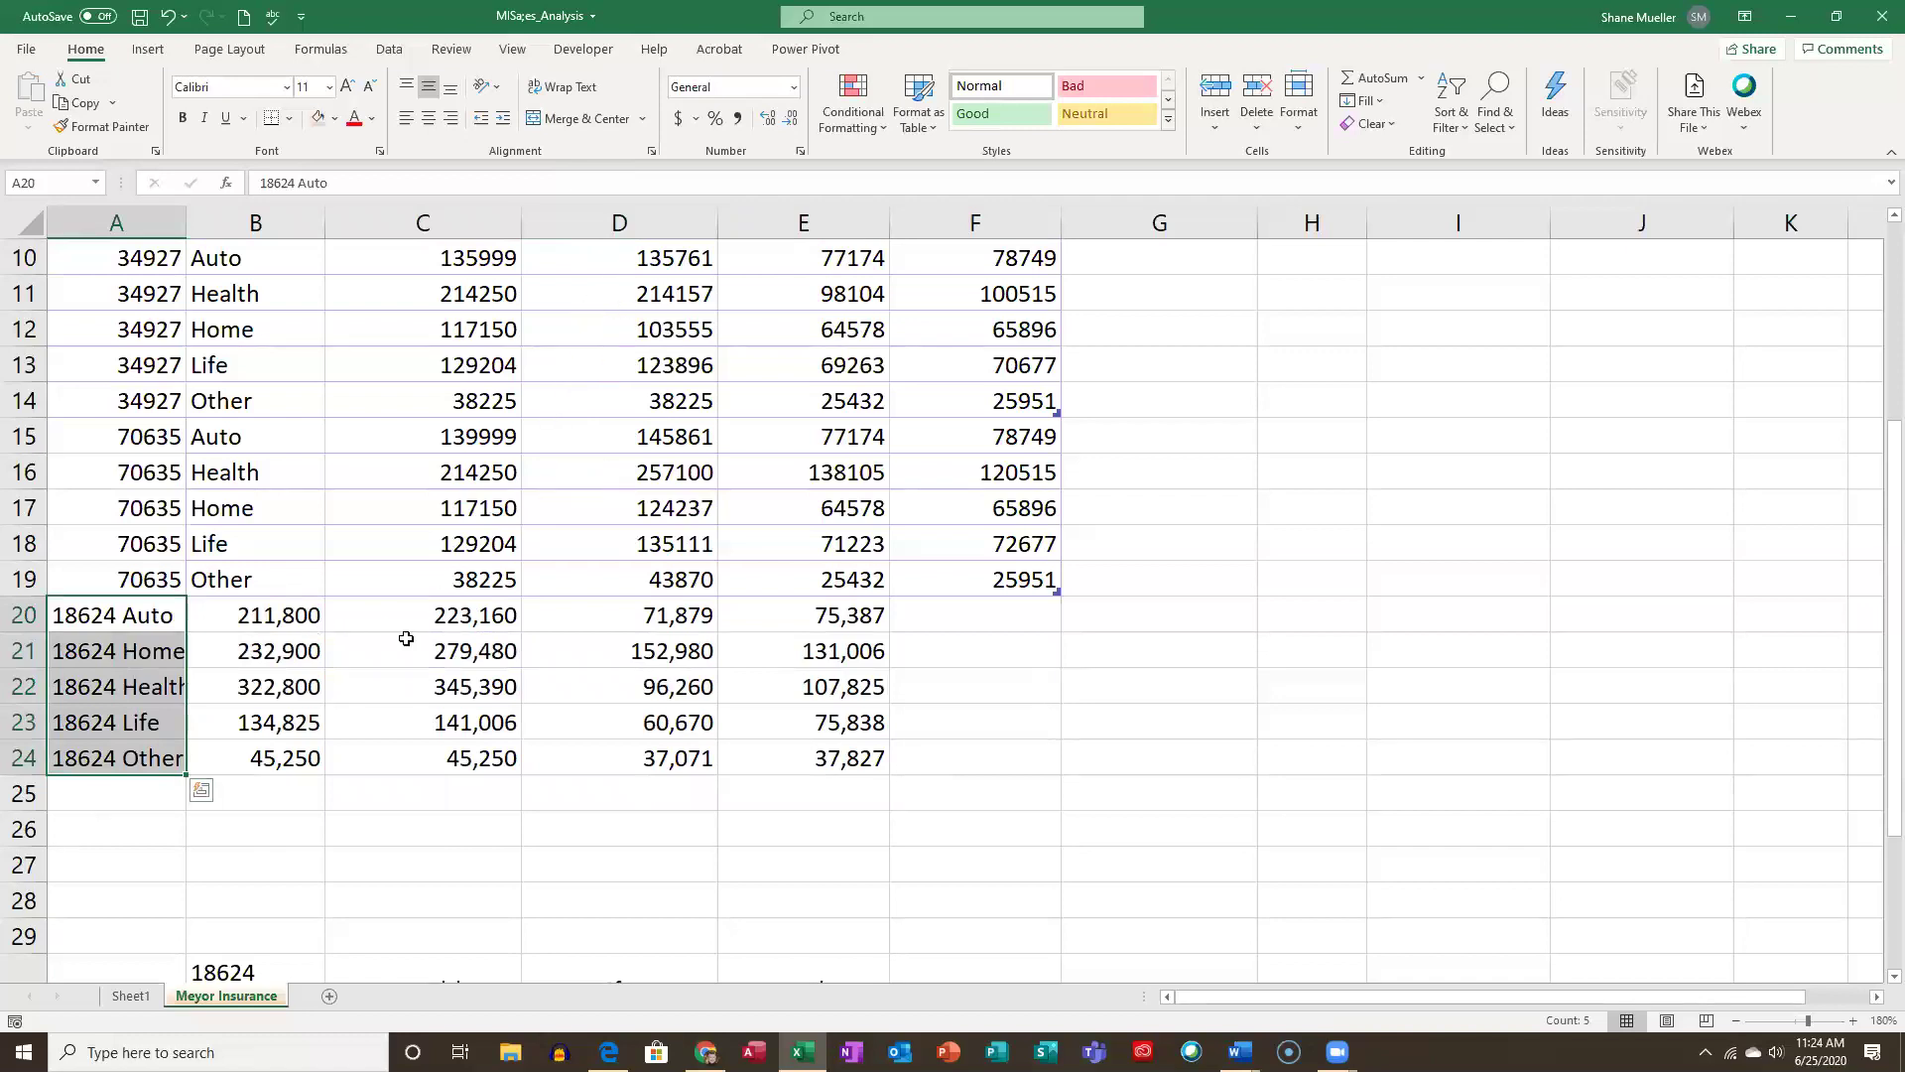
# Delete the contents of the untransposed Word data in A30:E34.
pyautogui.scroll(-4, 107, 652)
pyautogui.click(113, 560)
pyautogui.moveTo(297, 558); pyautogui.dragTo(844, 760)
pyautogui.moveTo(122, 554); pyautogui.dragTo(802, 701)
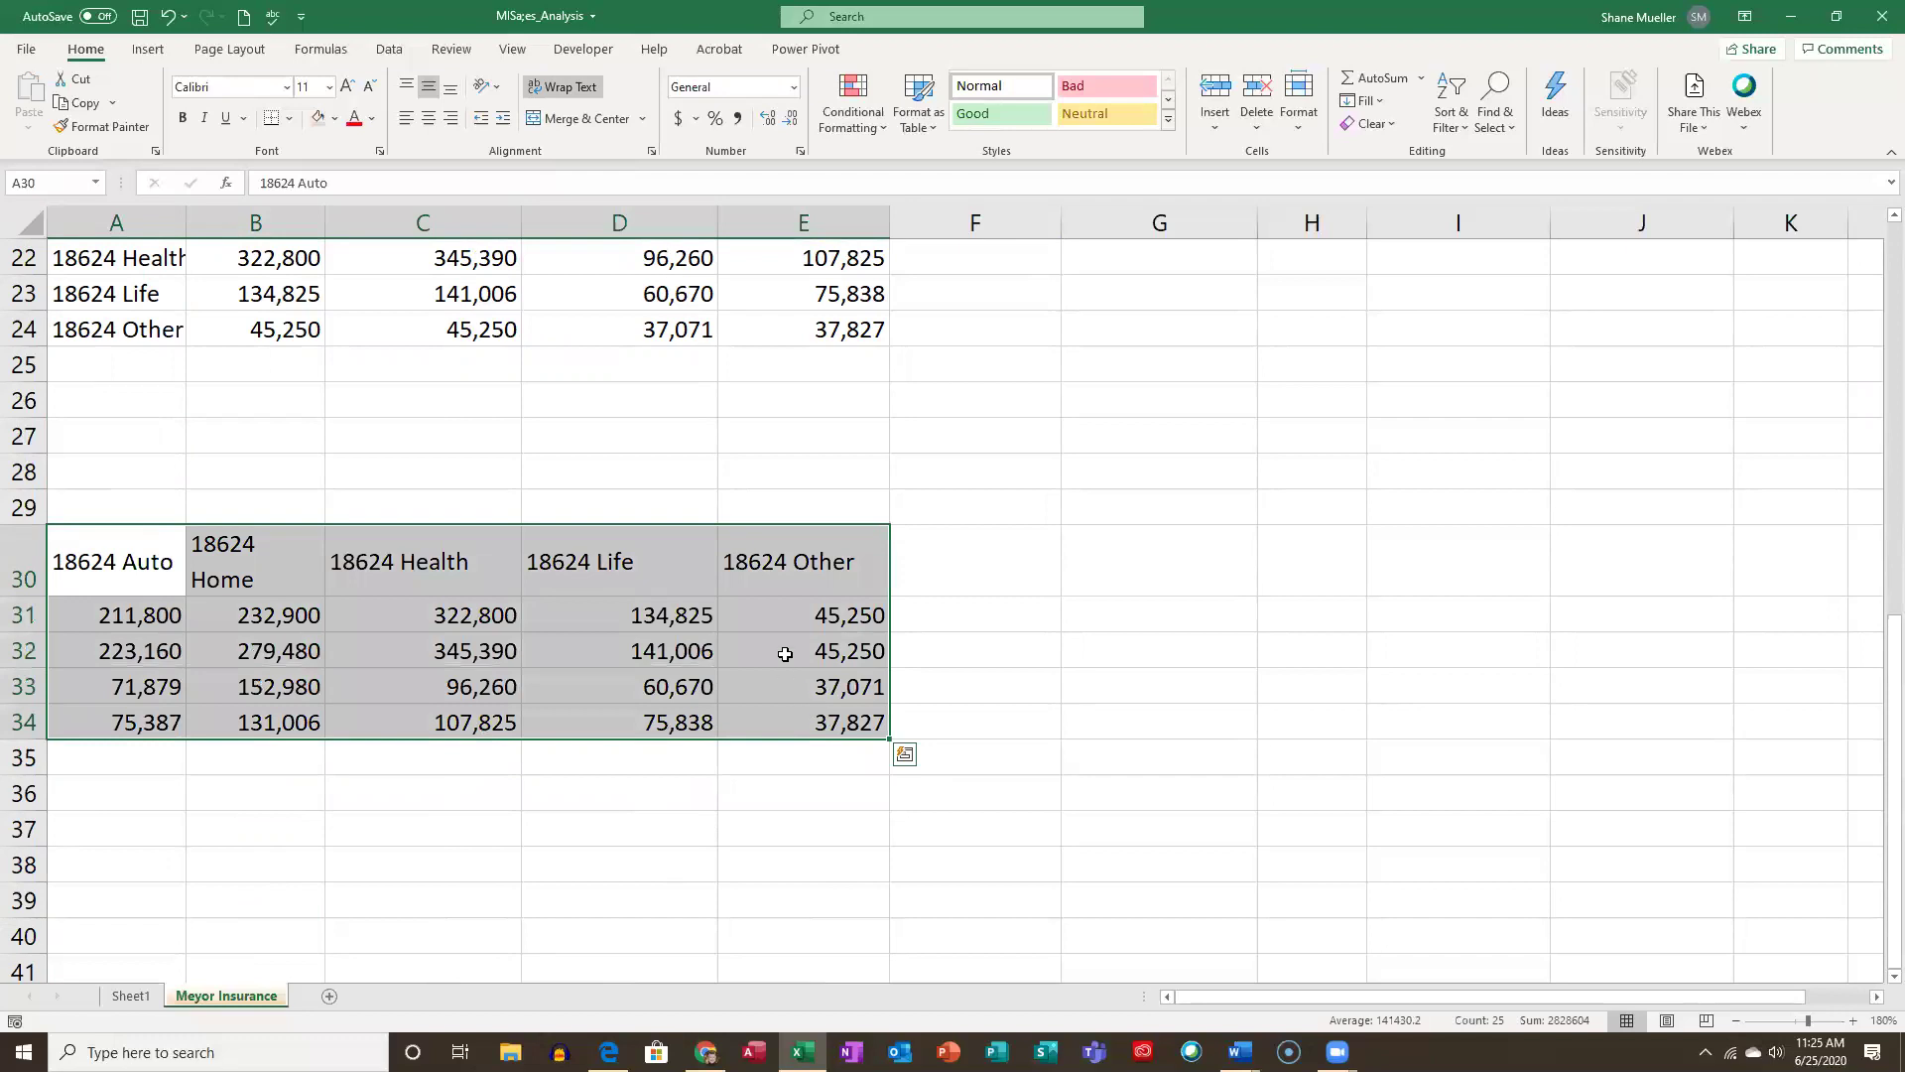
pyautogui.press('Delete')
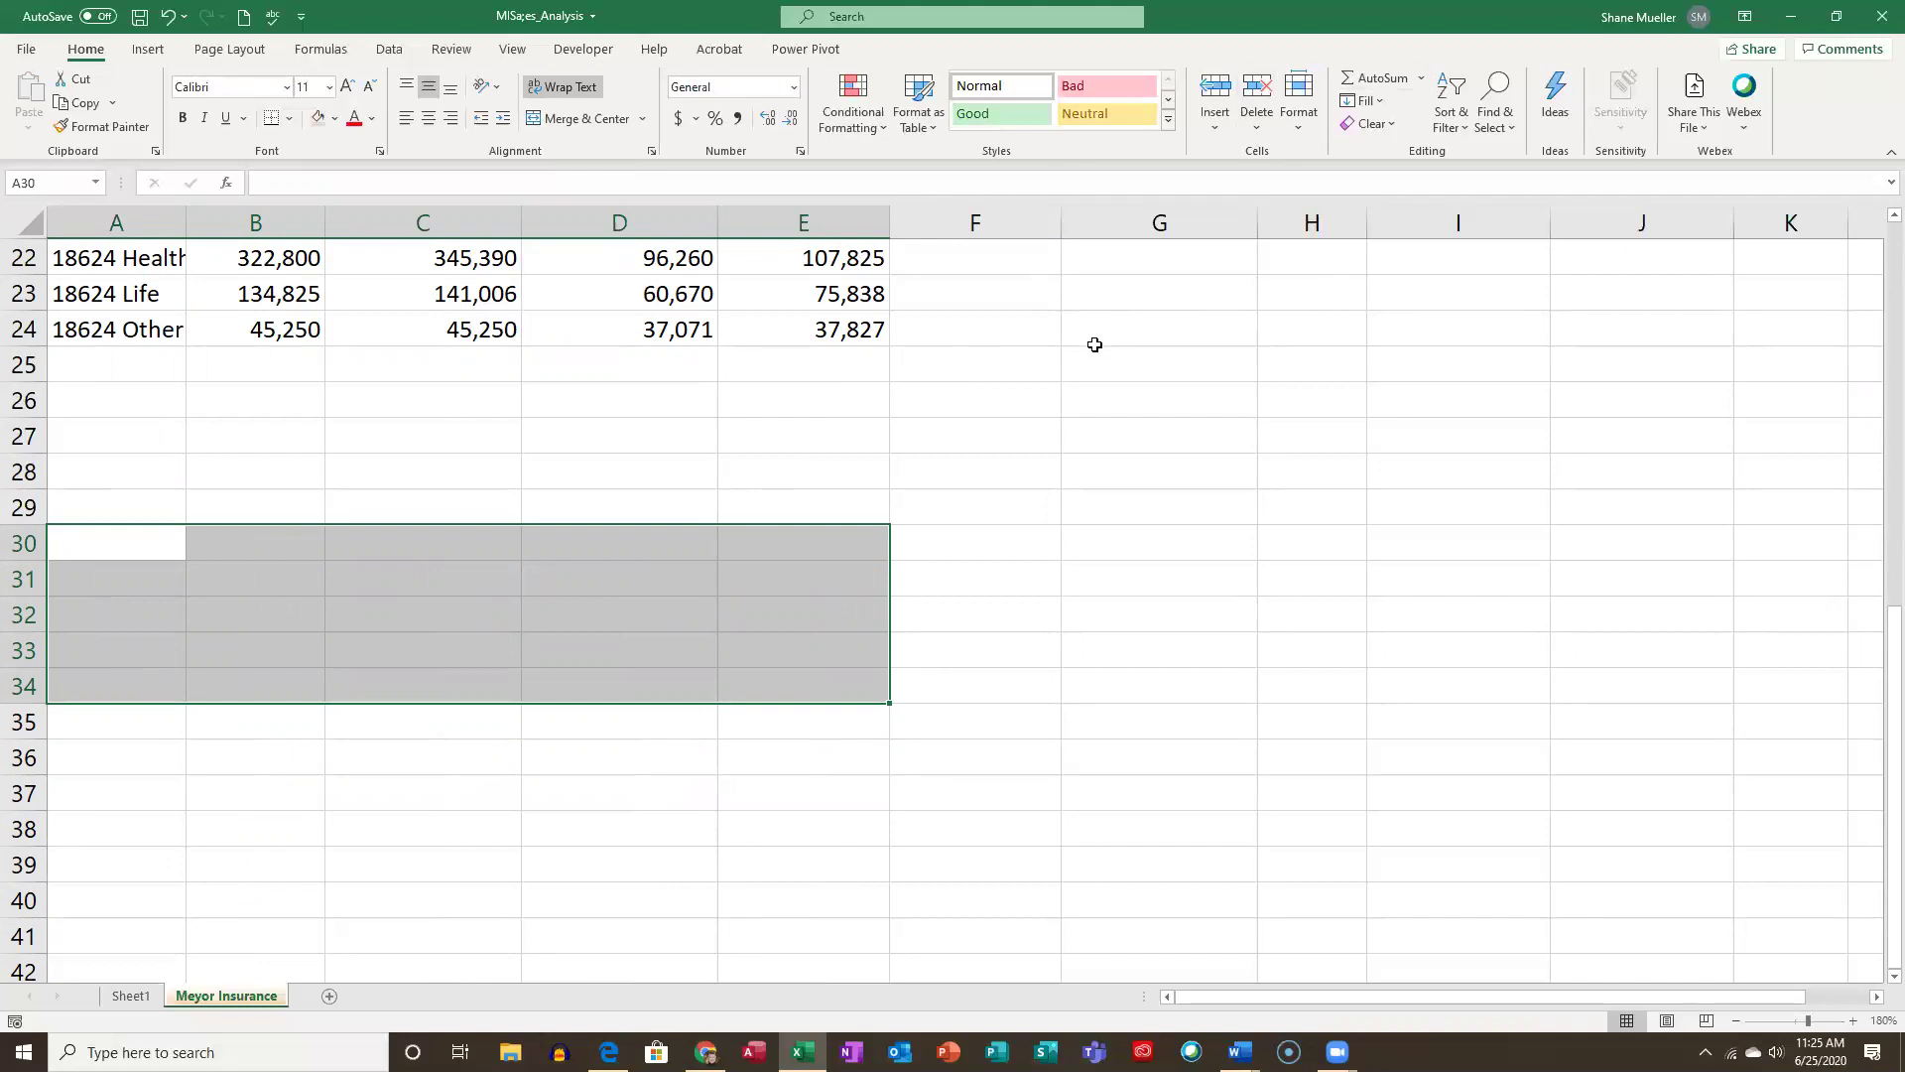
# Try to split the labels in A20:A24 with fixed-width Text to Columns, overwriting column B, and undo the split.
pyautogui.scroll(3, 800, 590)
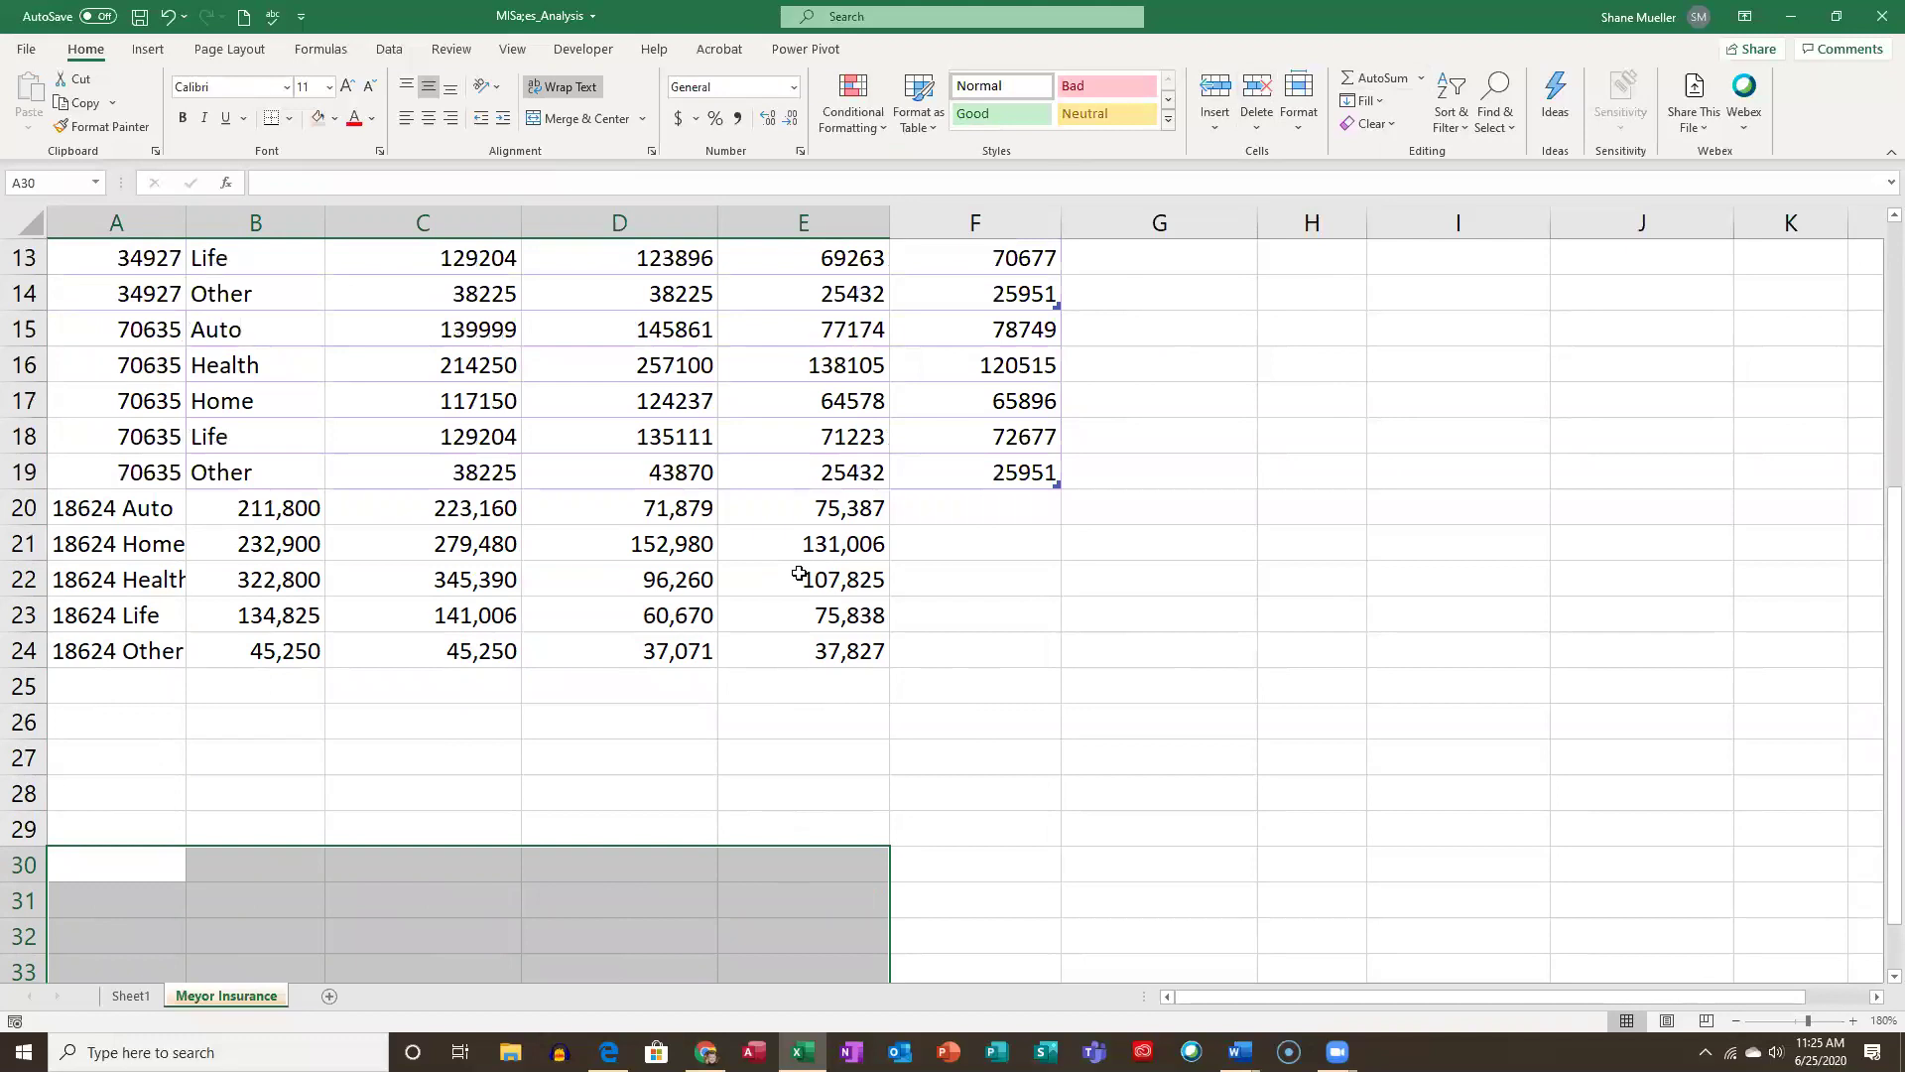
pyautogui.click(137, 512)
pyautogui.moveTo(128, 576); pyautogui.dragTo(136, 643)
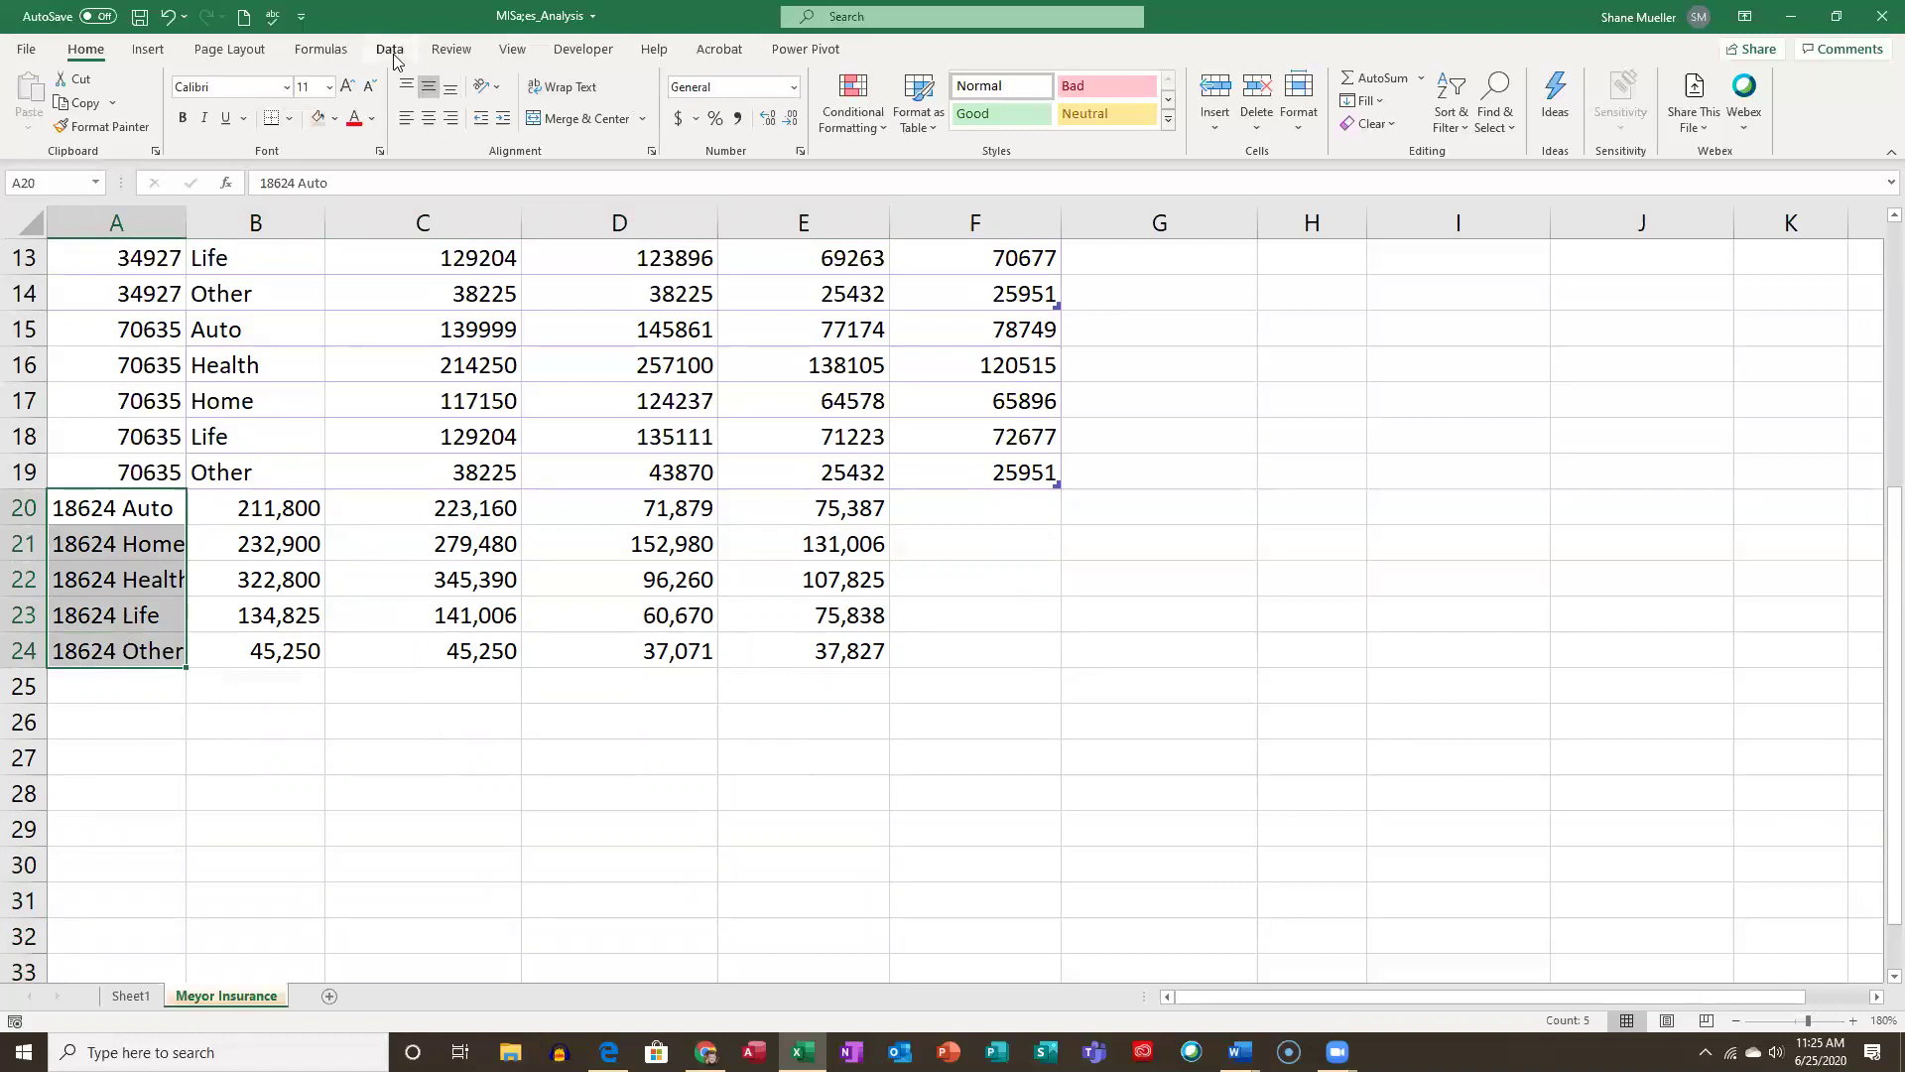
pyautogui.click(175, 725)
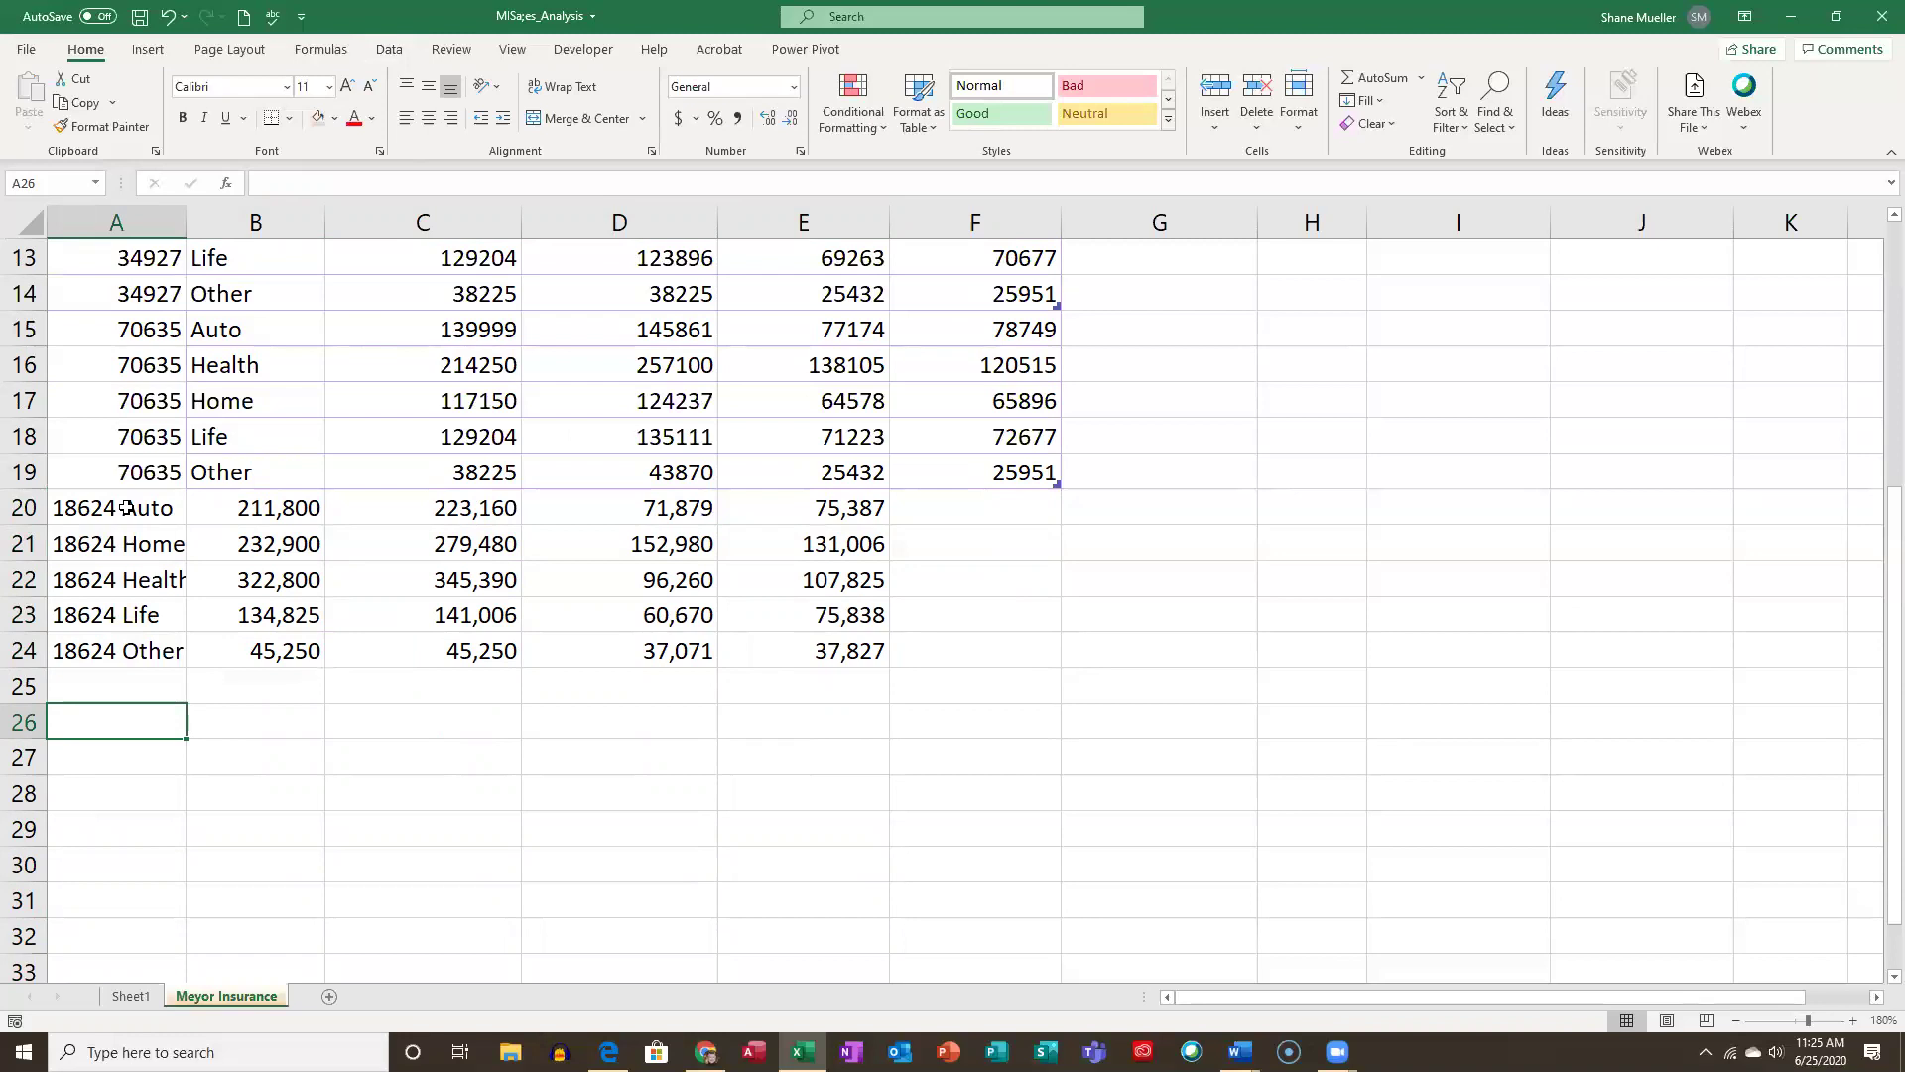
pyautogui.moveTo(107, 508); pyautogui.dragTo(125, 651)
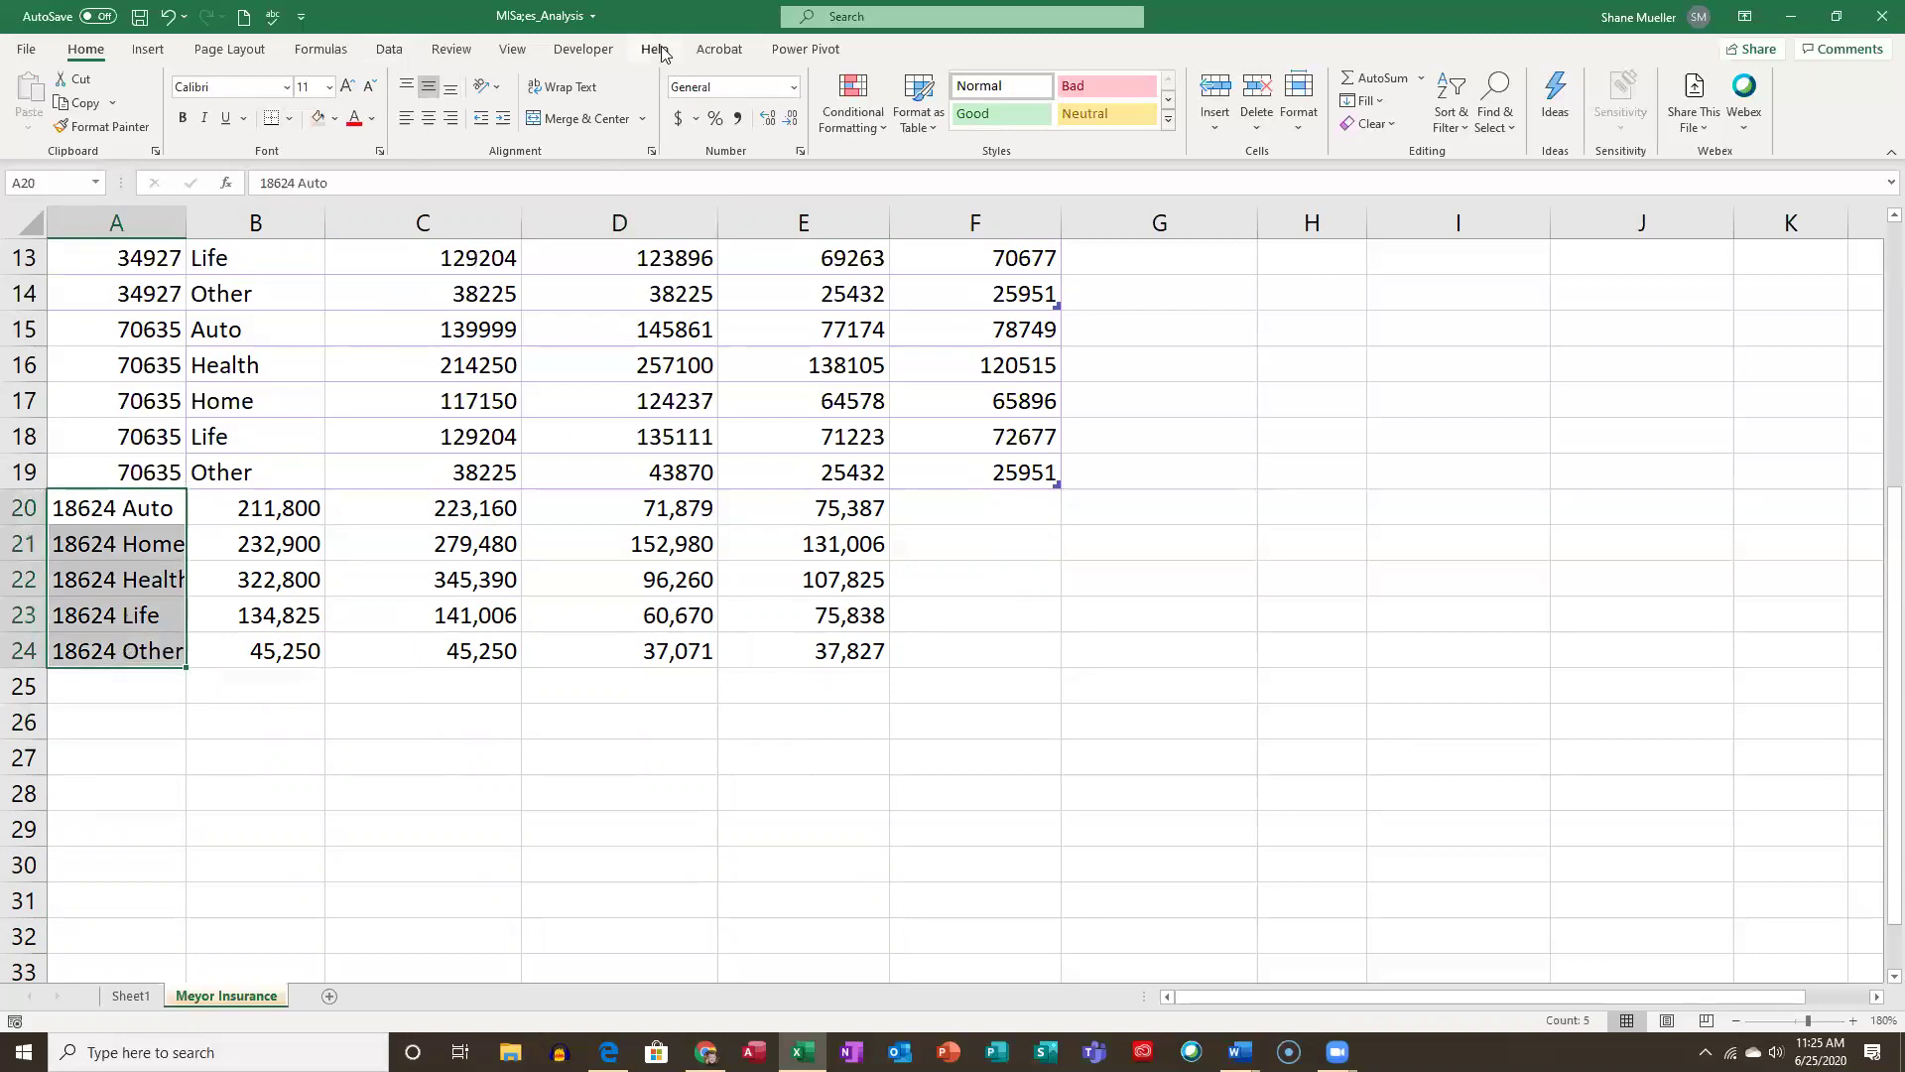
pyautogui.click(391, 51)
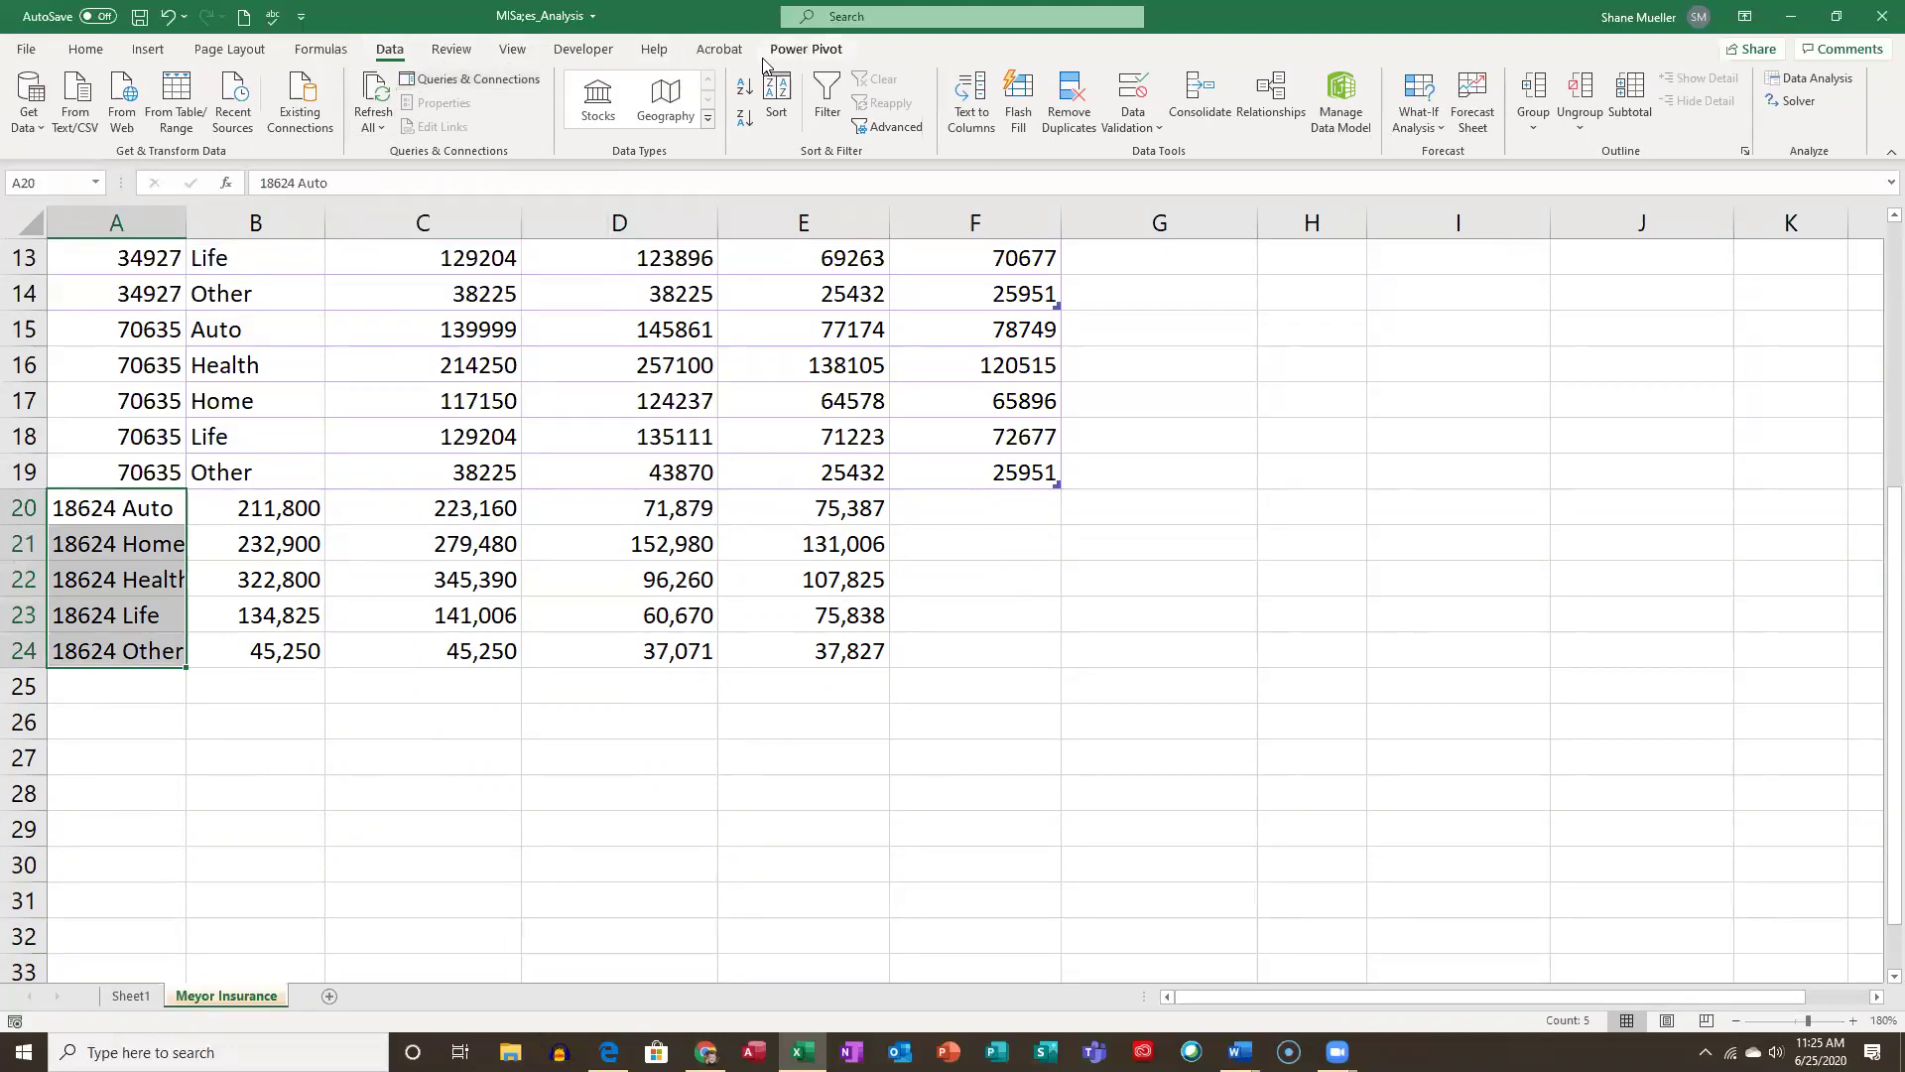
pyautogui.click(982, 100)
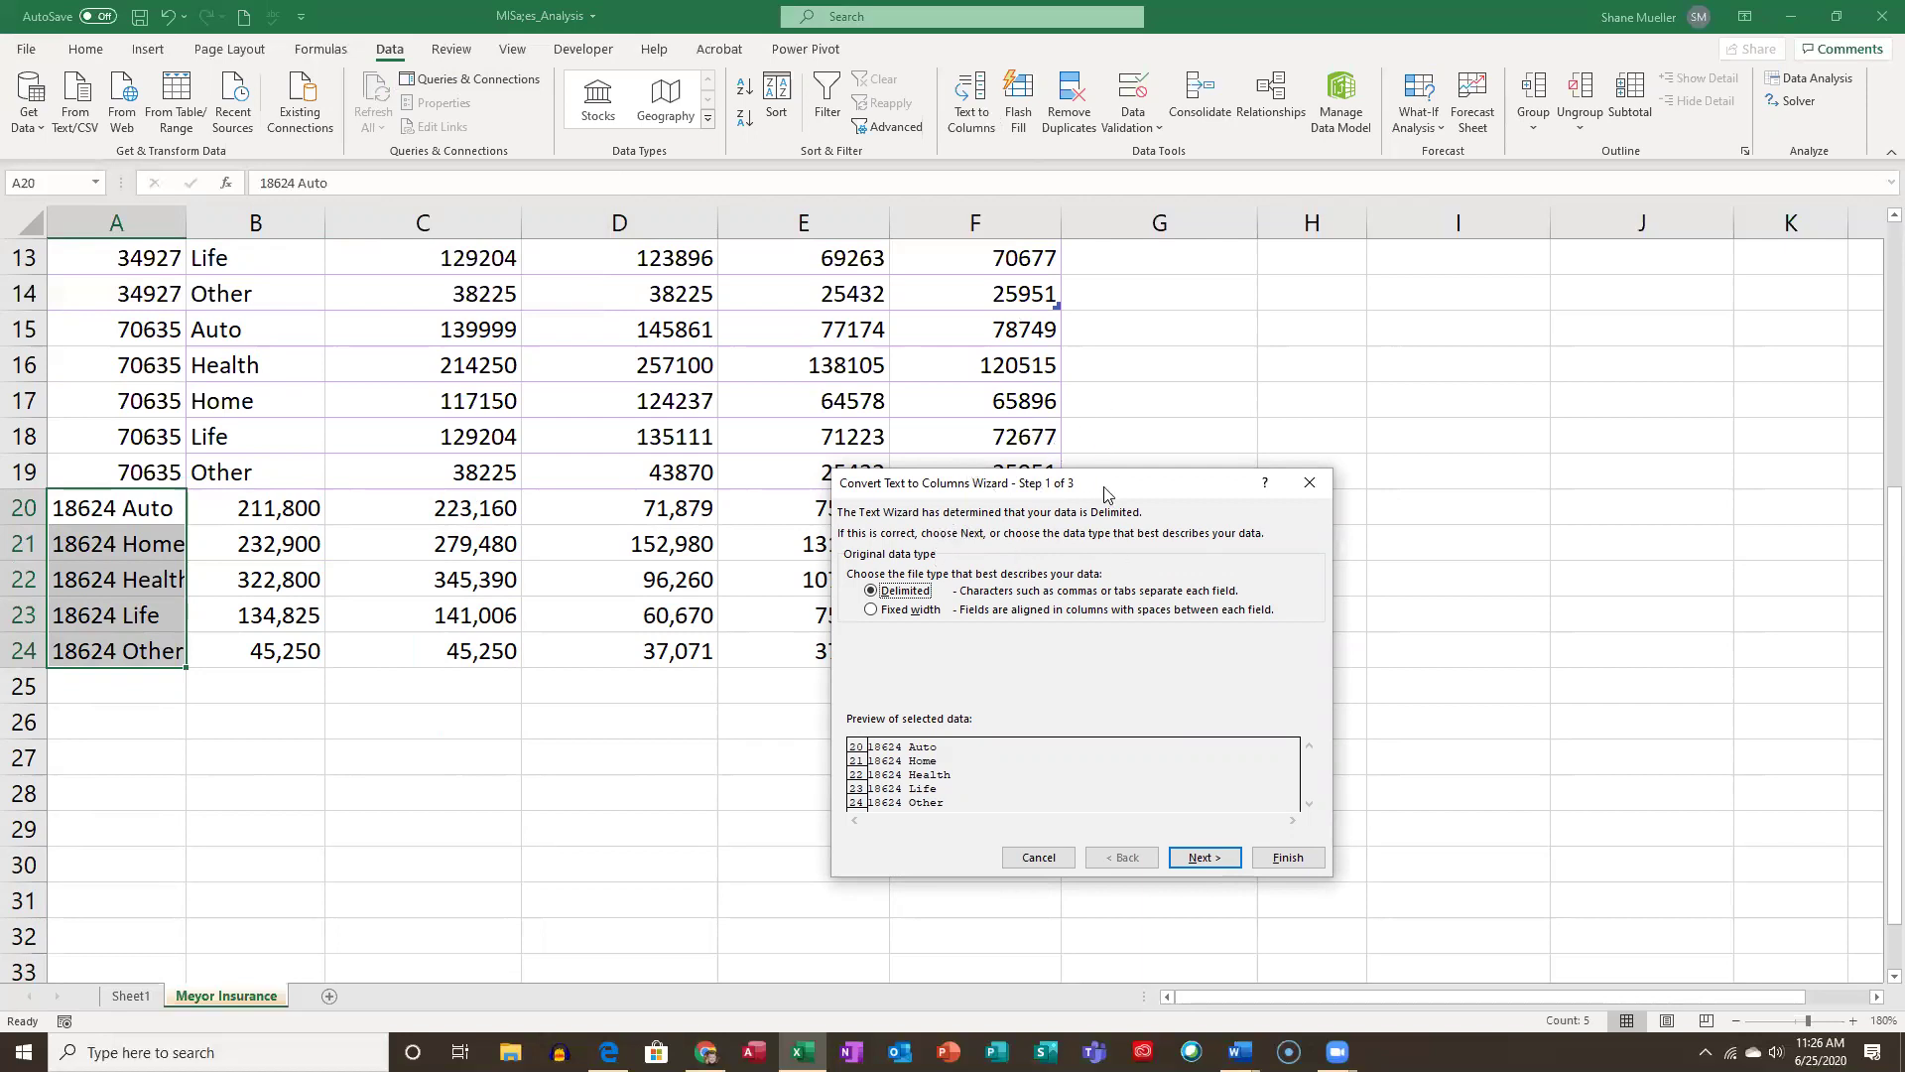
pyautogui.moveTo(1107, 492); pyautogui.dragTo(1093, 341)
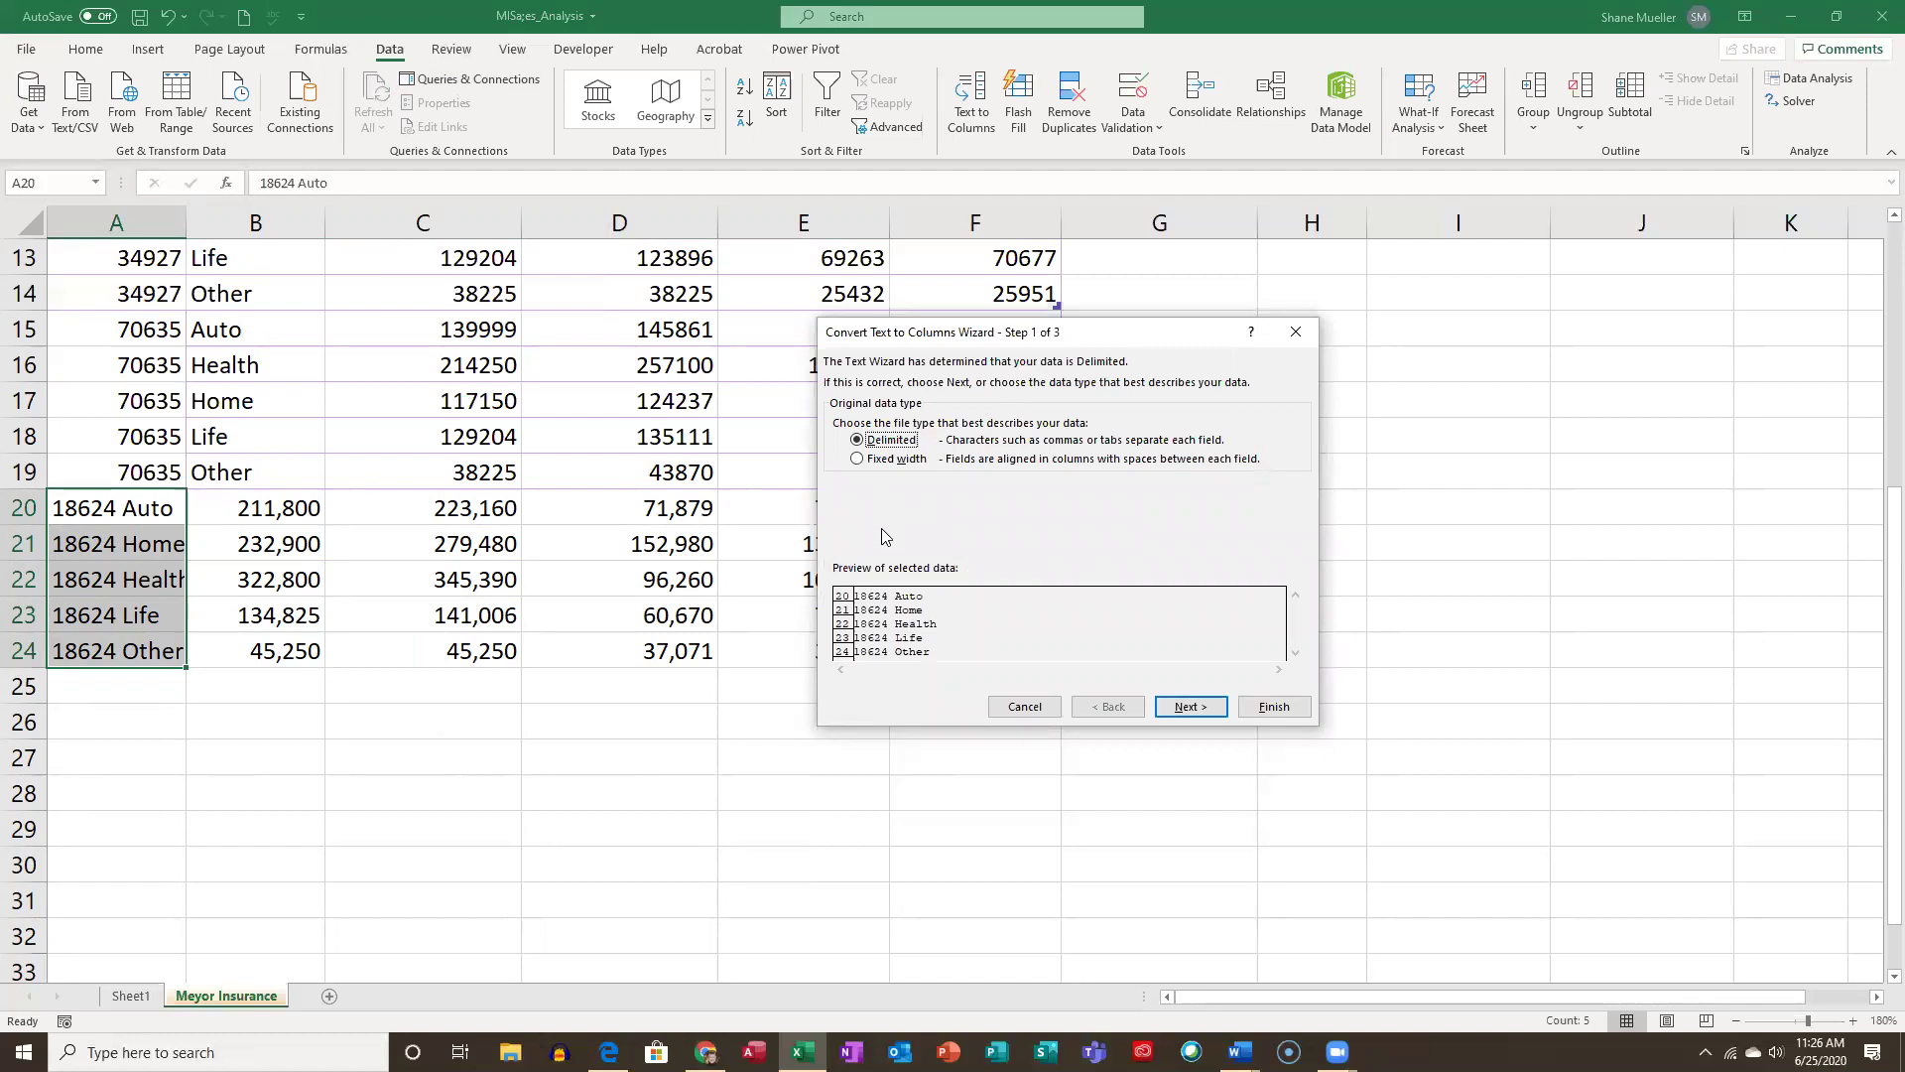
pyautogui.click(860, 459)
pyautogui.click(1193, 714)
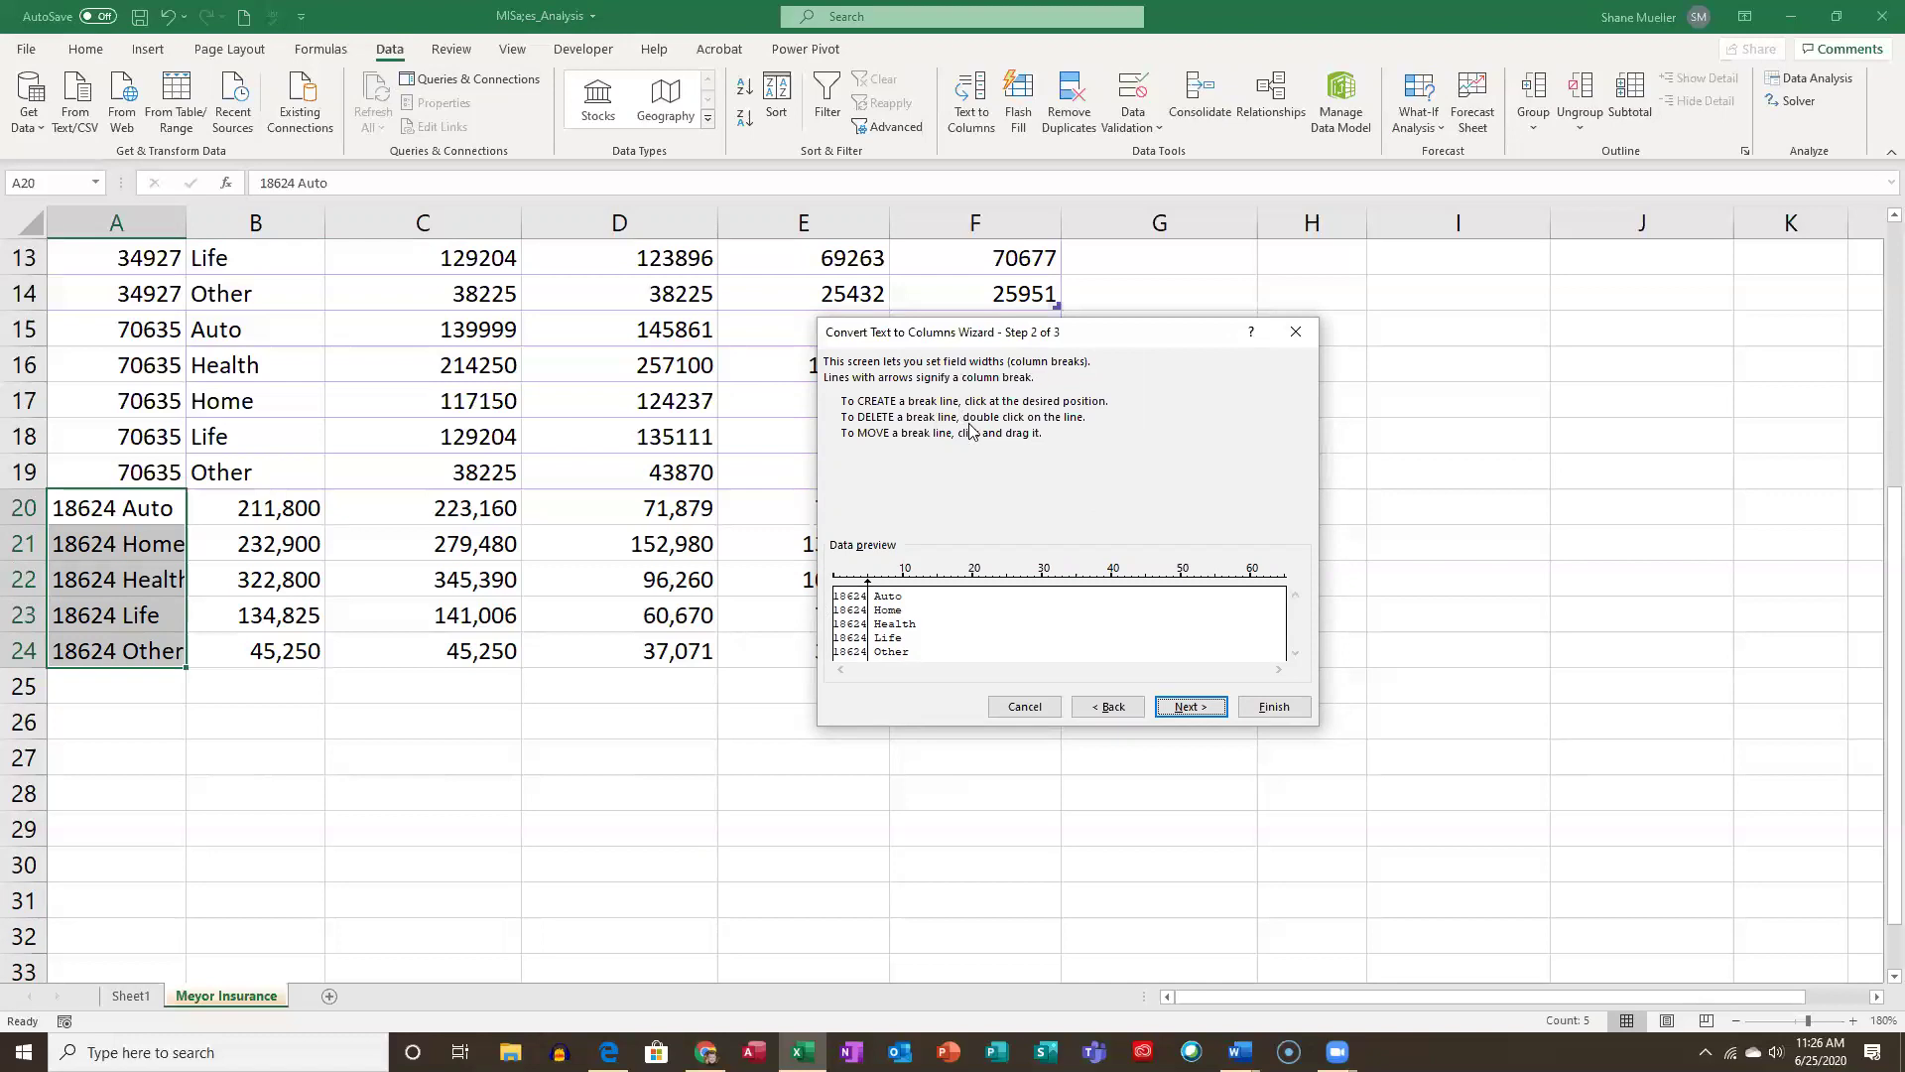
pyautogui.click(1191, 706)
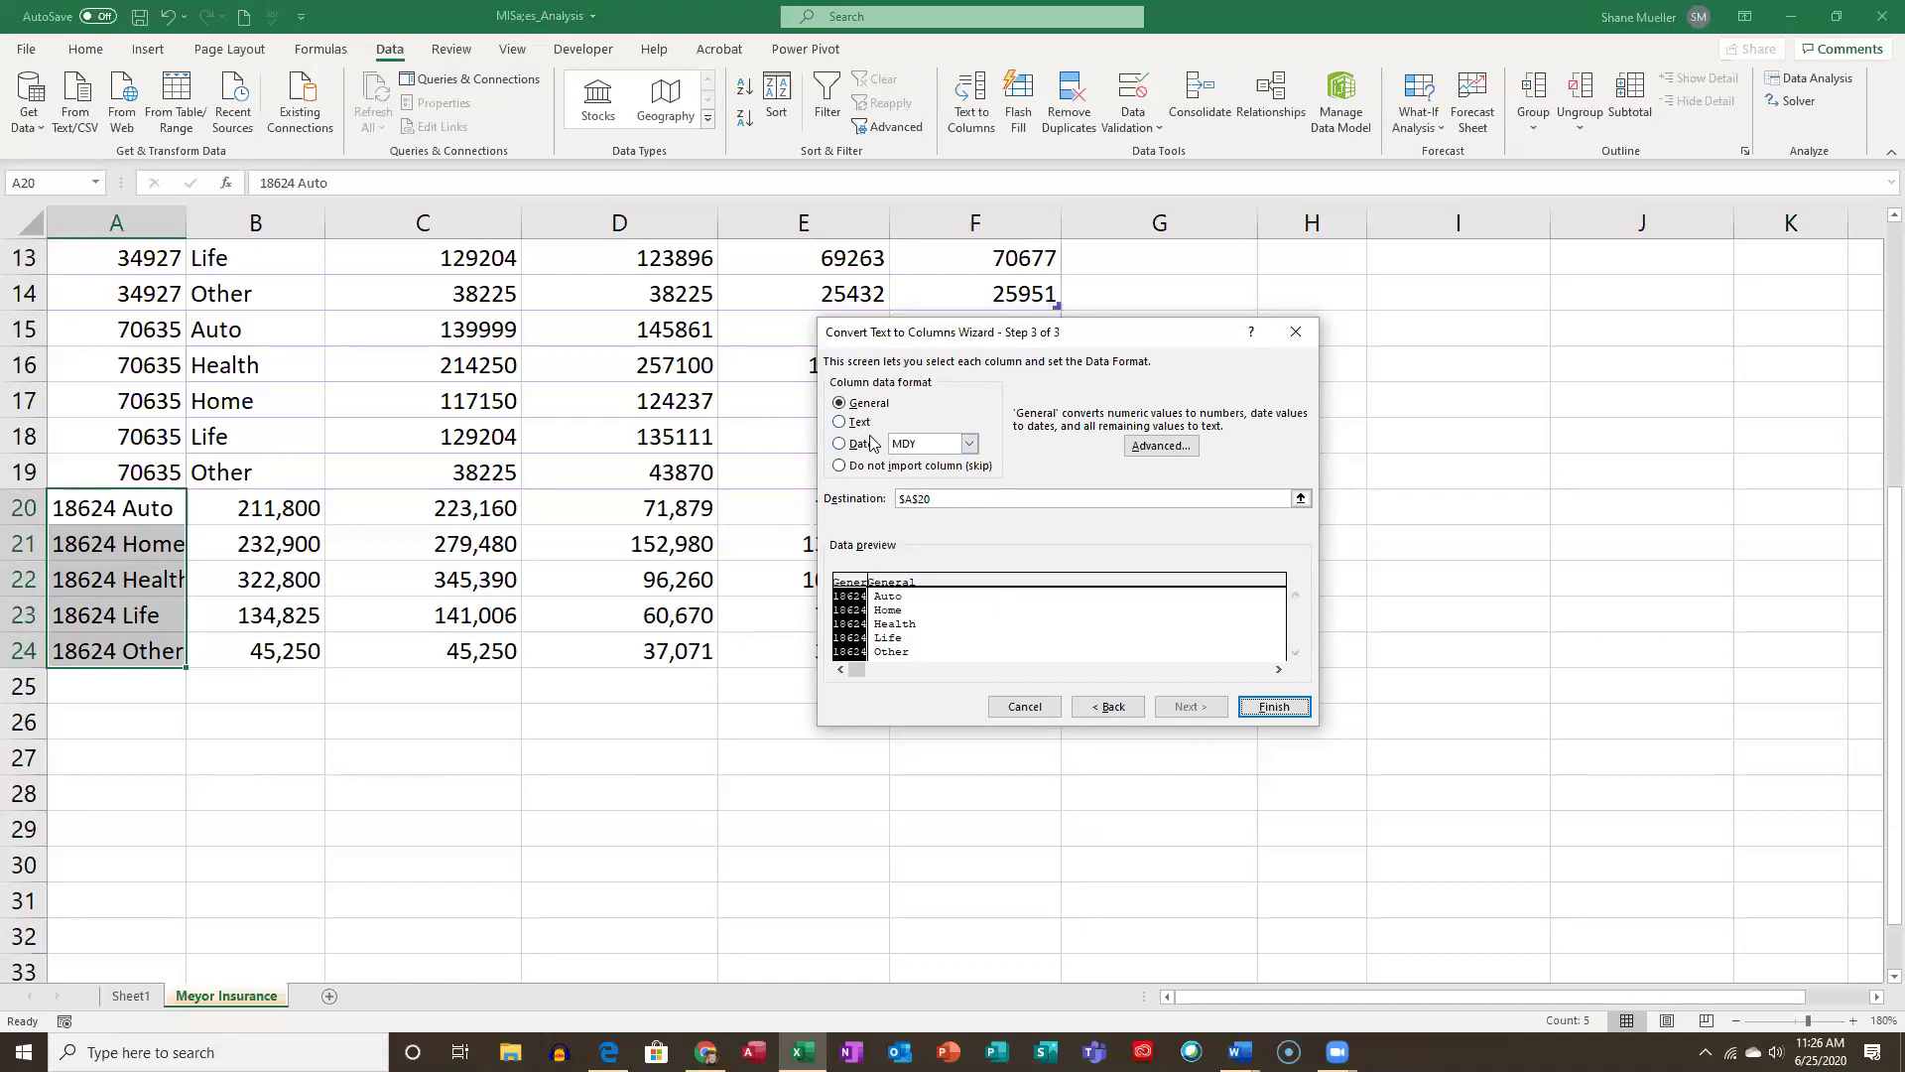
pyautogui.click(1276, 708)
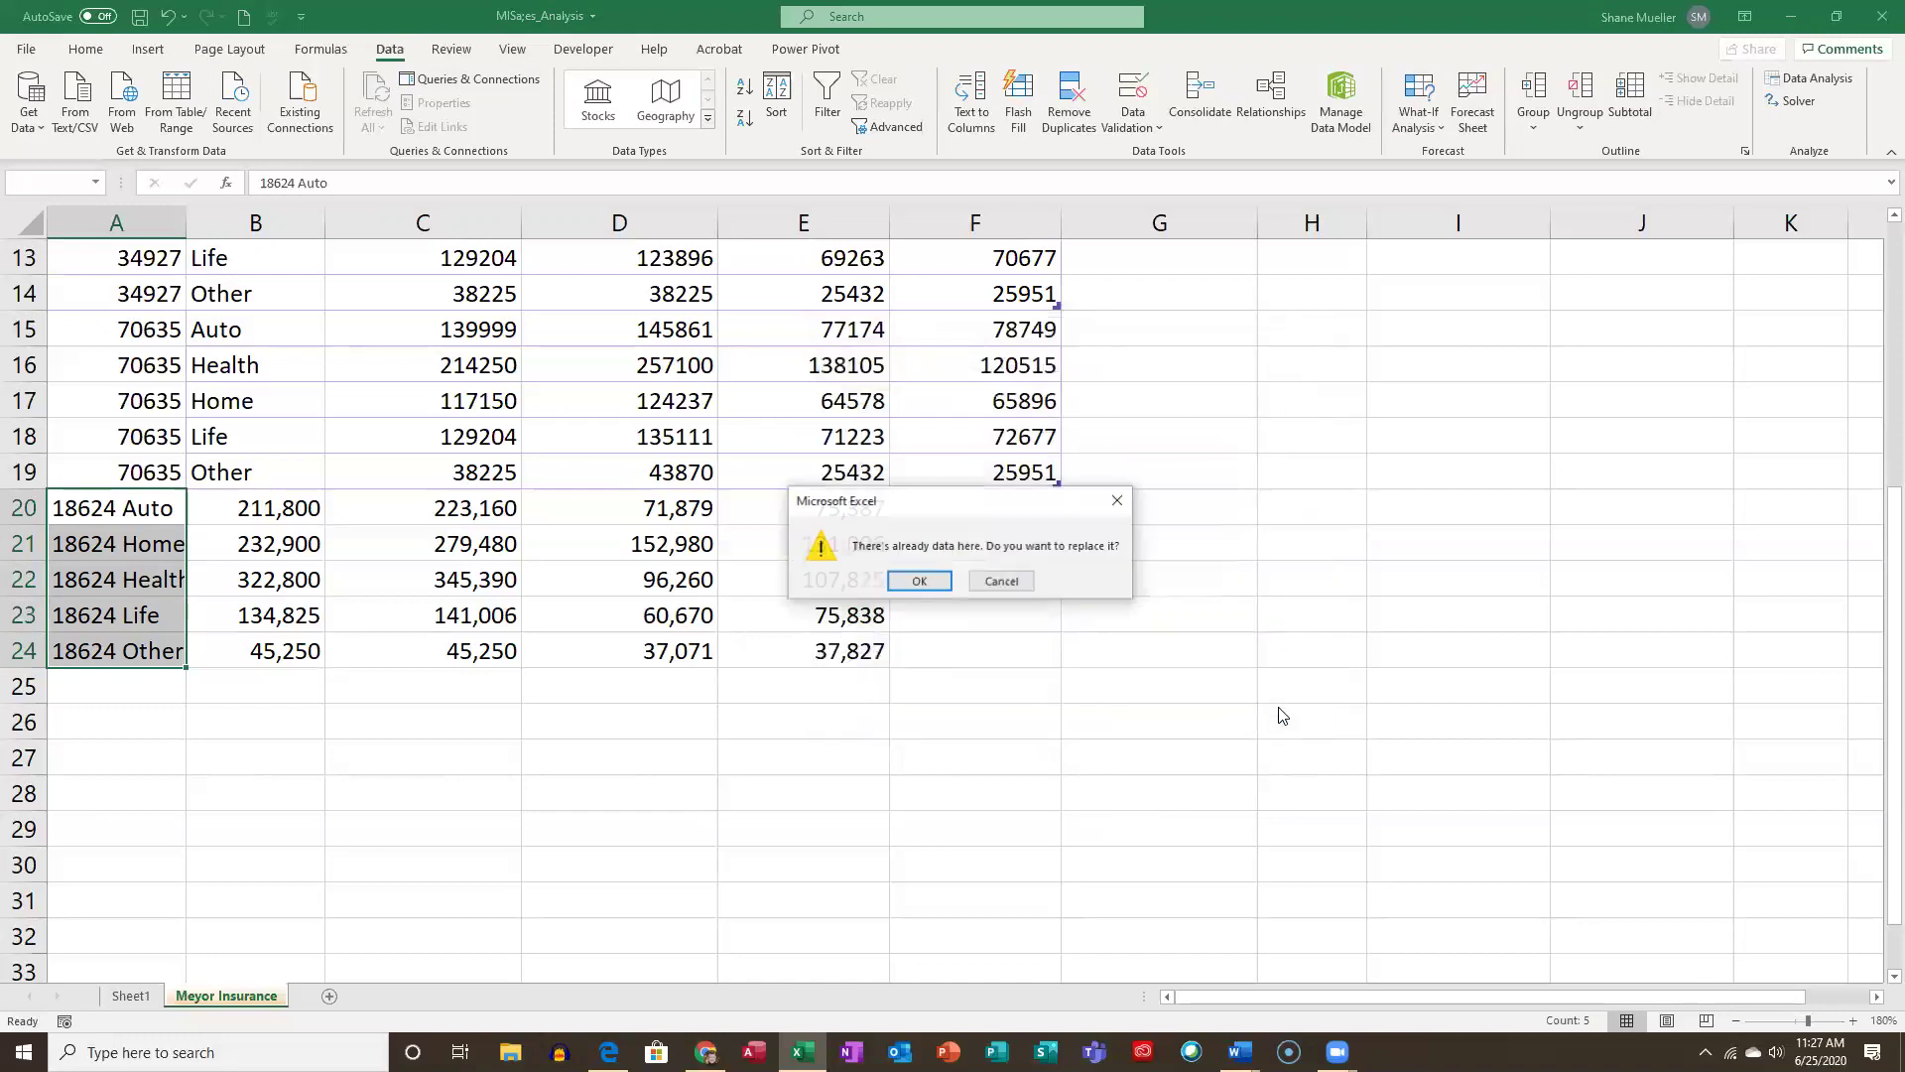
pyautogui.click(920, 582)
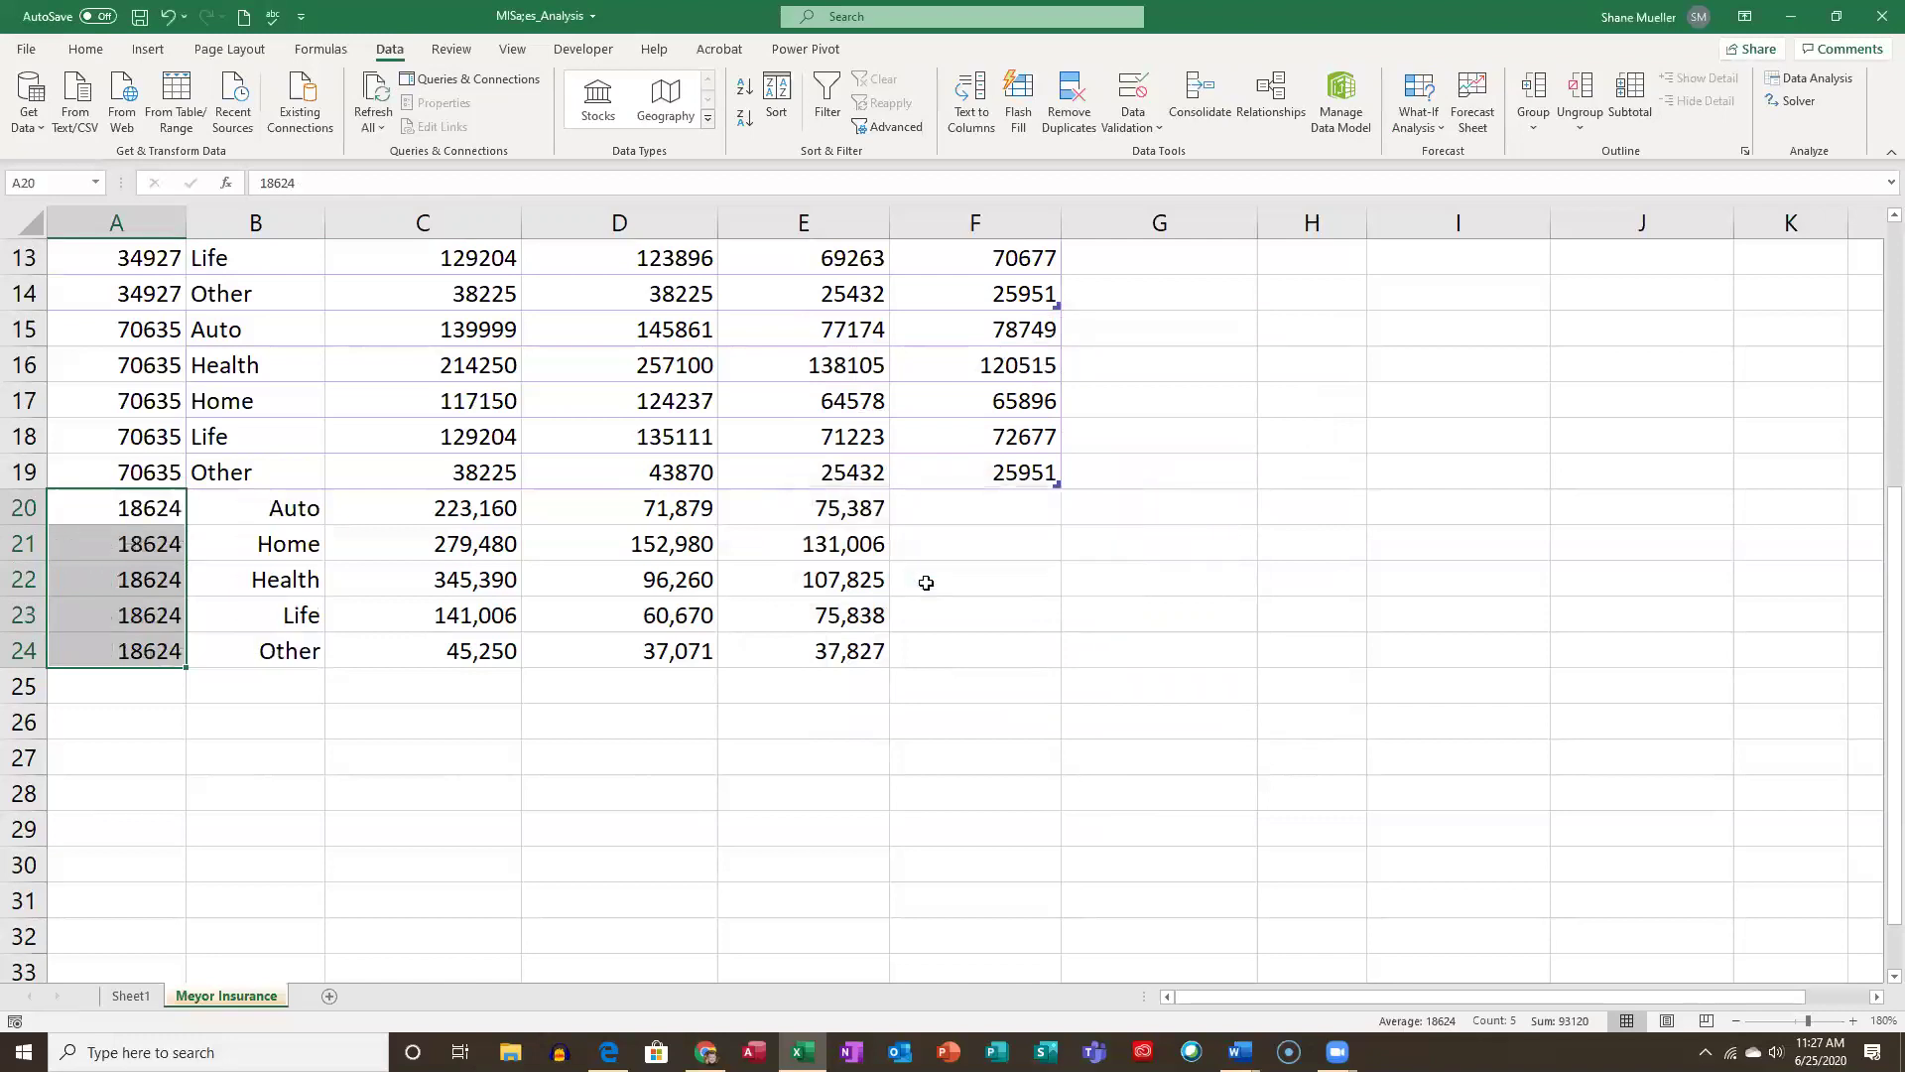
pyautogui.click(168, 16)
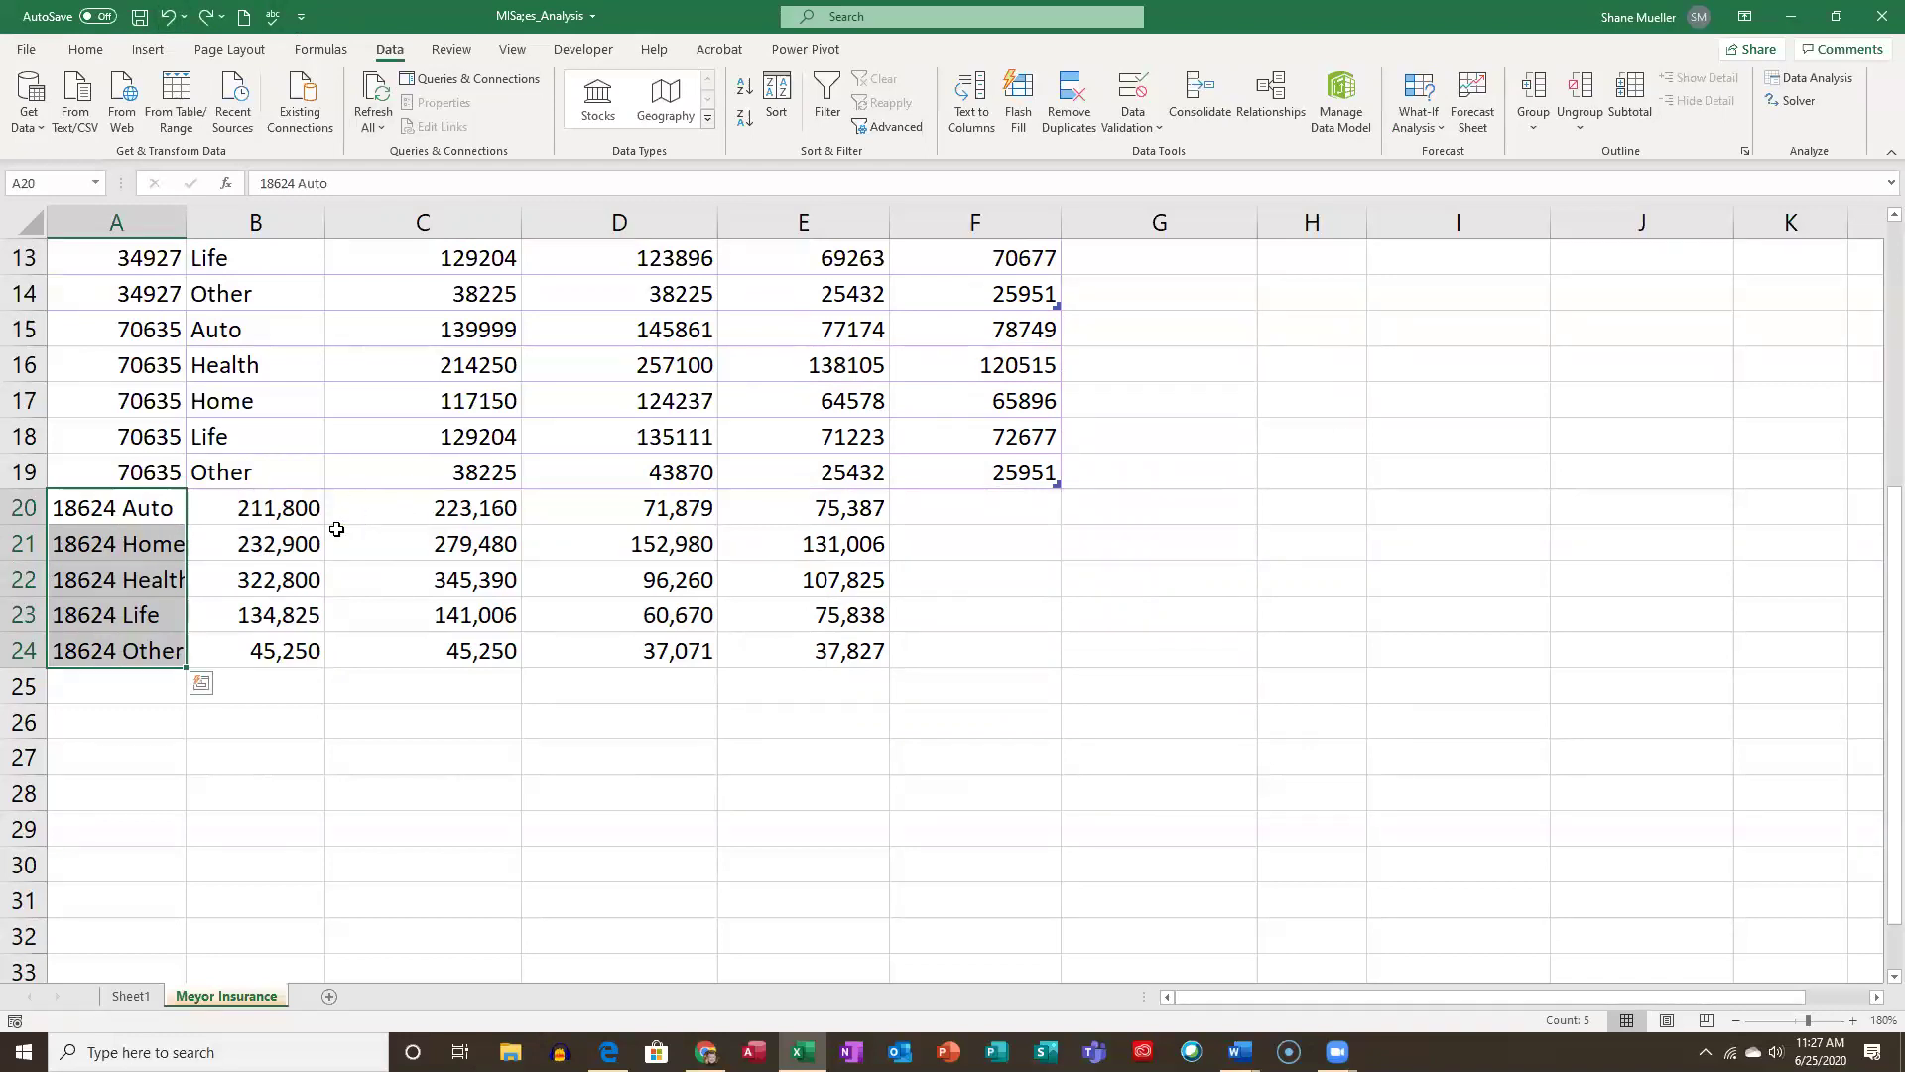
pyautogui.moveTo(280, 511); pyautogui.dragTo(402, 509)
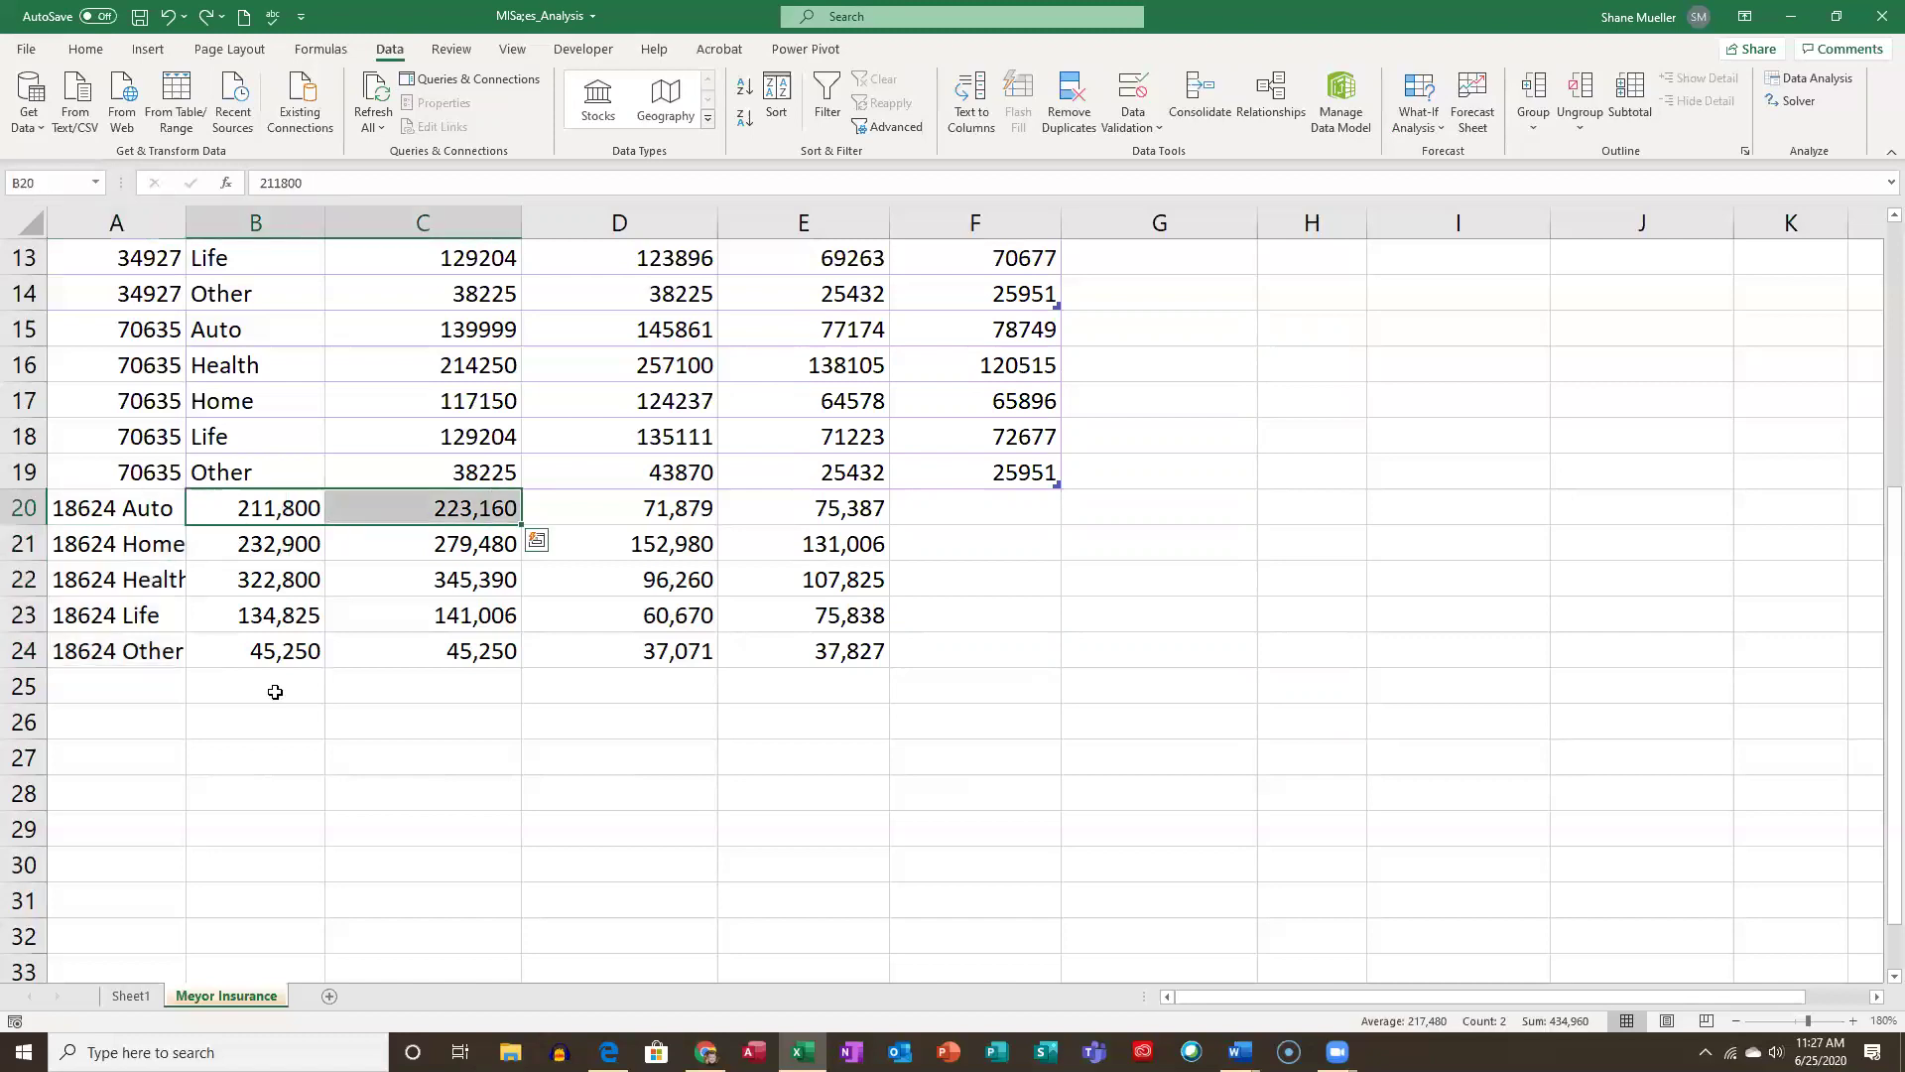
pyautogui.click(279, 727)
pyautogui.moveTo(286, 509); pyautogui.dragTo(805, 640)
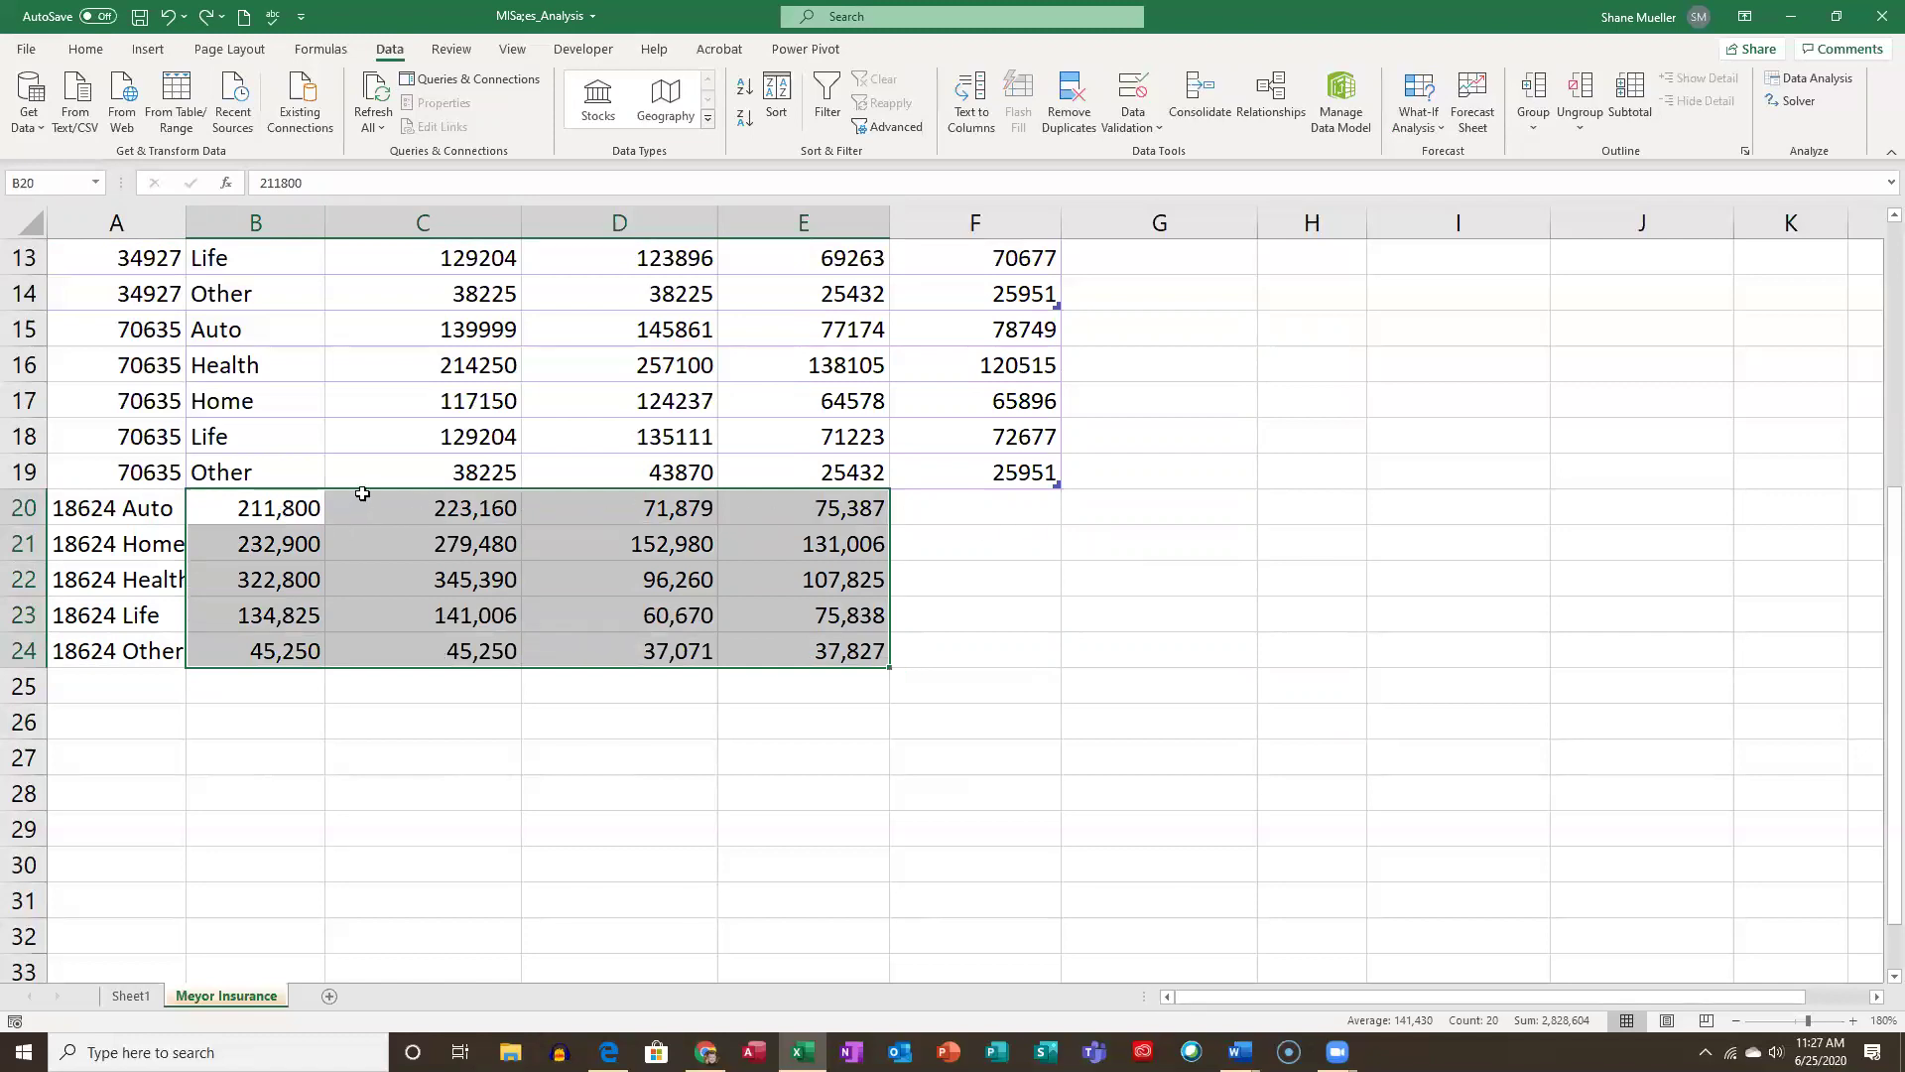
pyautogui.moveTo(366, 493); pyautogui.dragTo(684, 509)
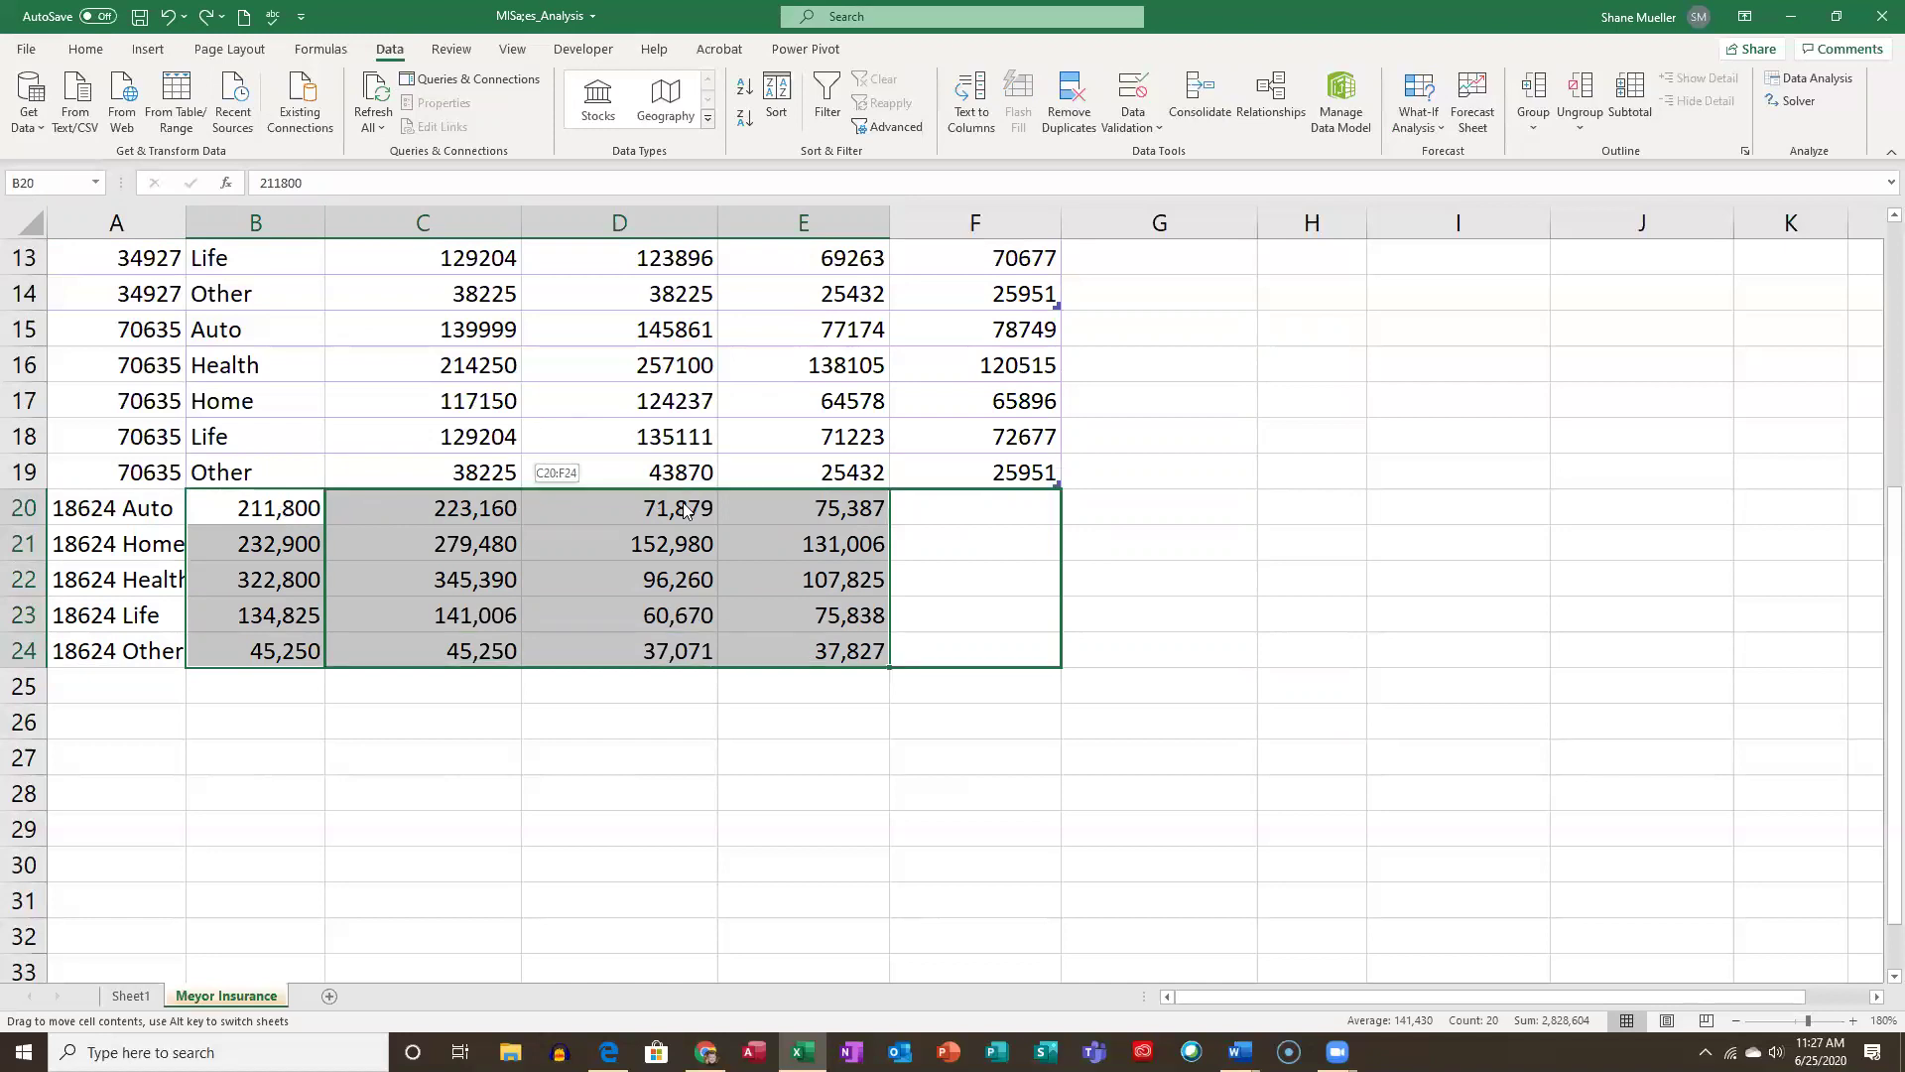
pyautogui.moveTo(685, 509); pyautogui.dragTo(504, 509)
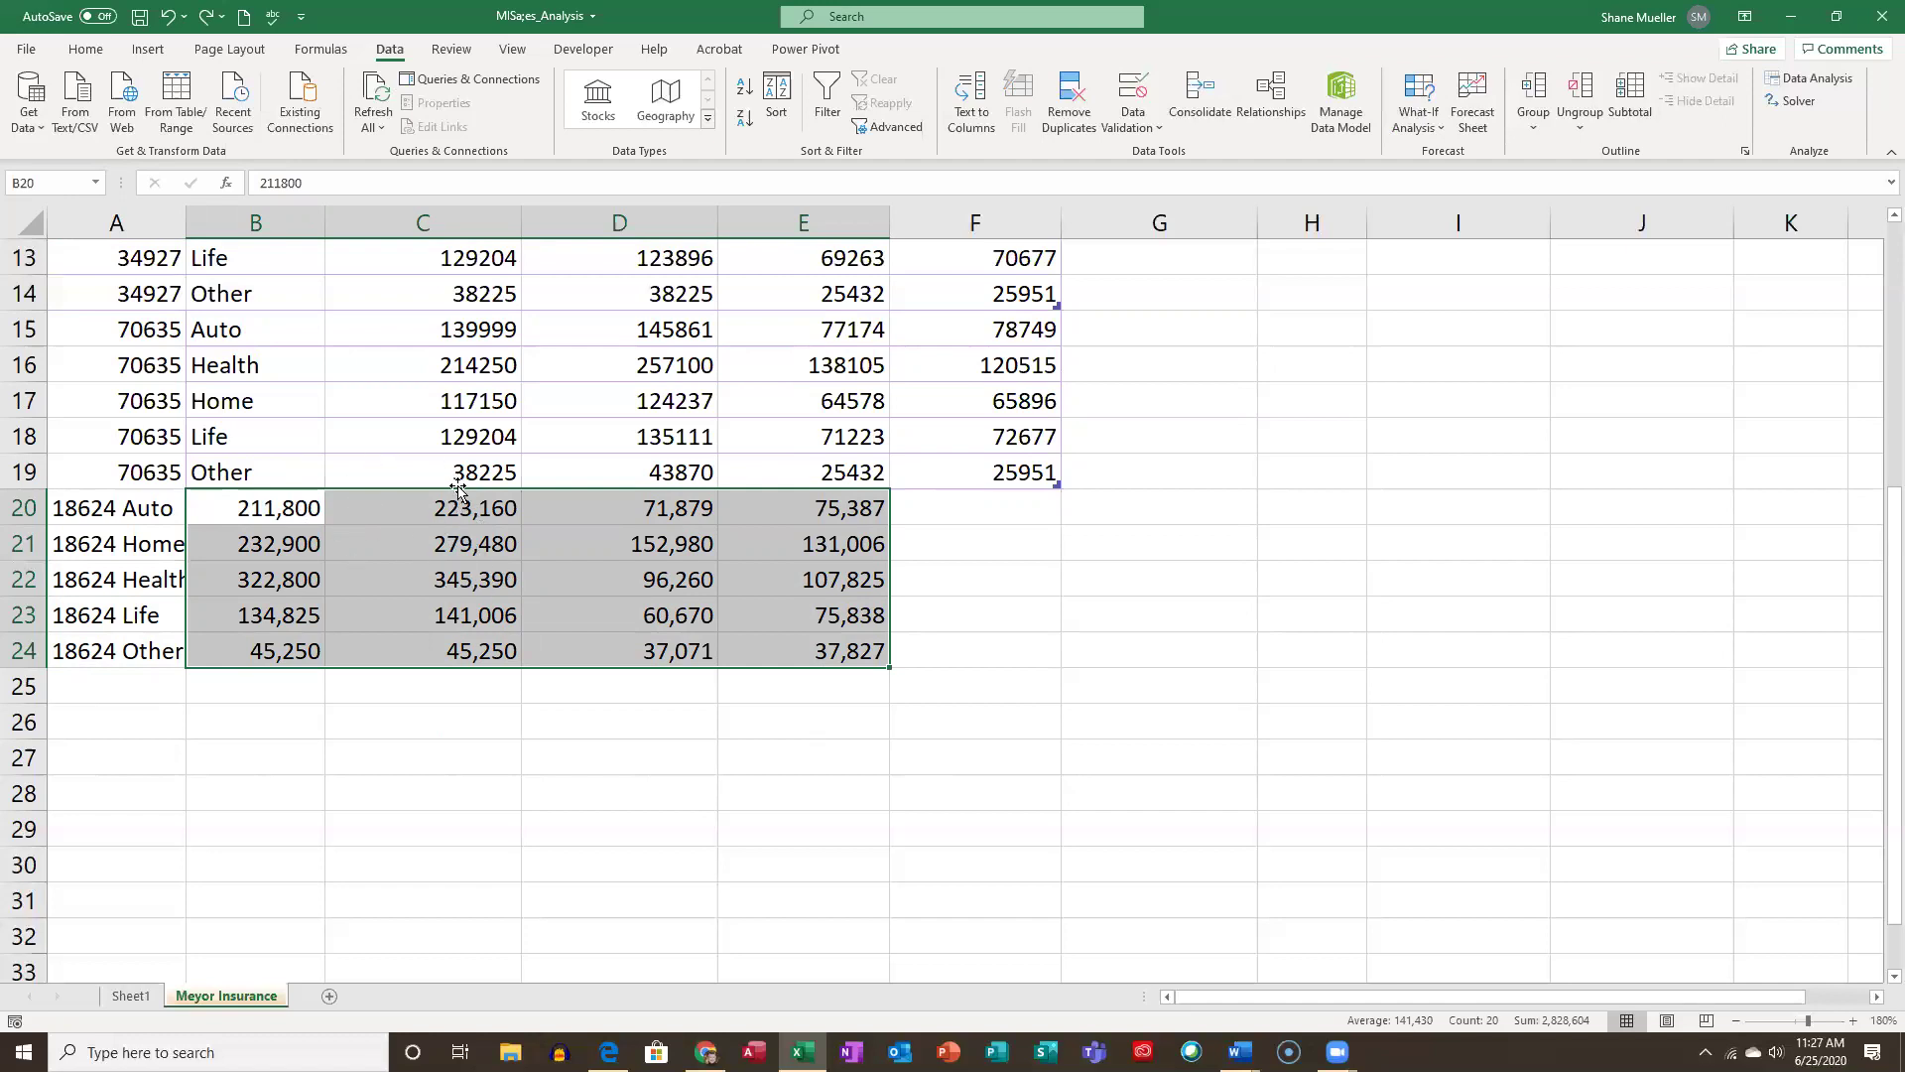
pyautogui.moveTo(452, 508)
pyautogui.mouseDown()
pyautogui.moveTo(316, 536)
pyautogui.moveTo(416, 511)
pyautogui.mouseUp()
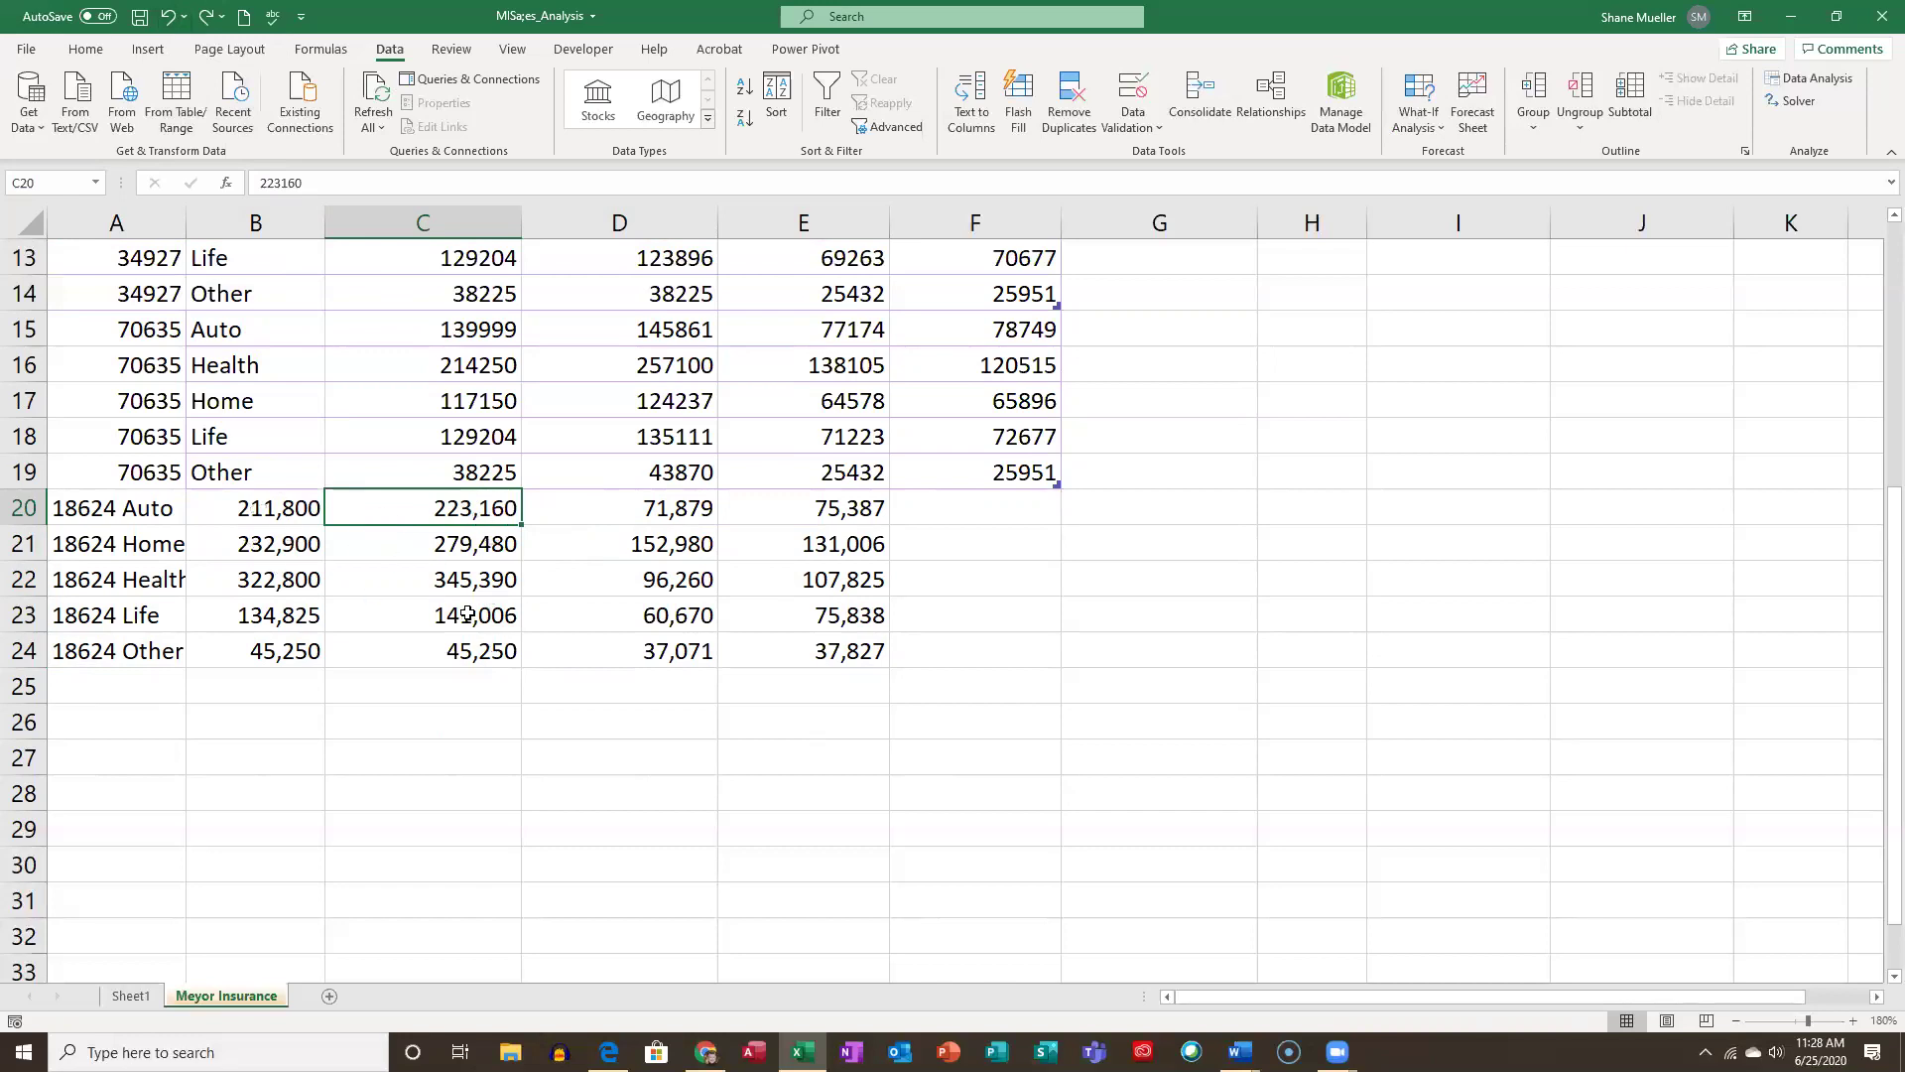
pyautogui.click(295, 567)
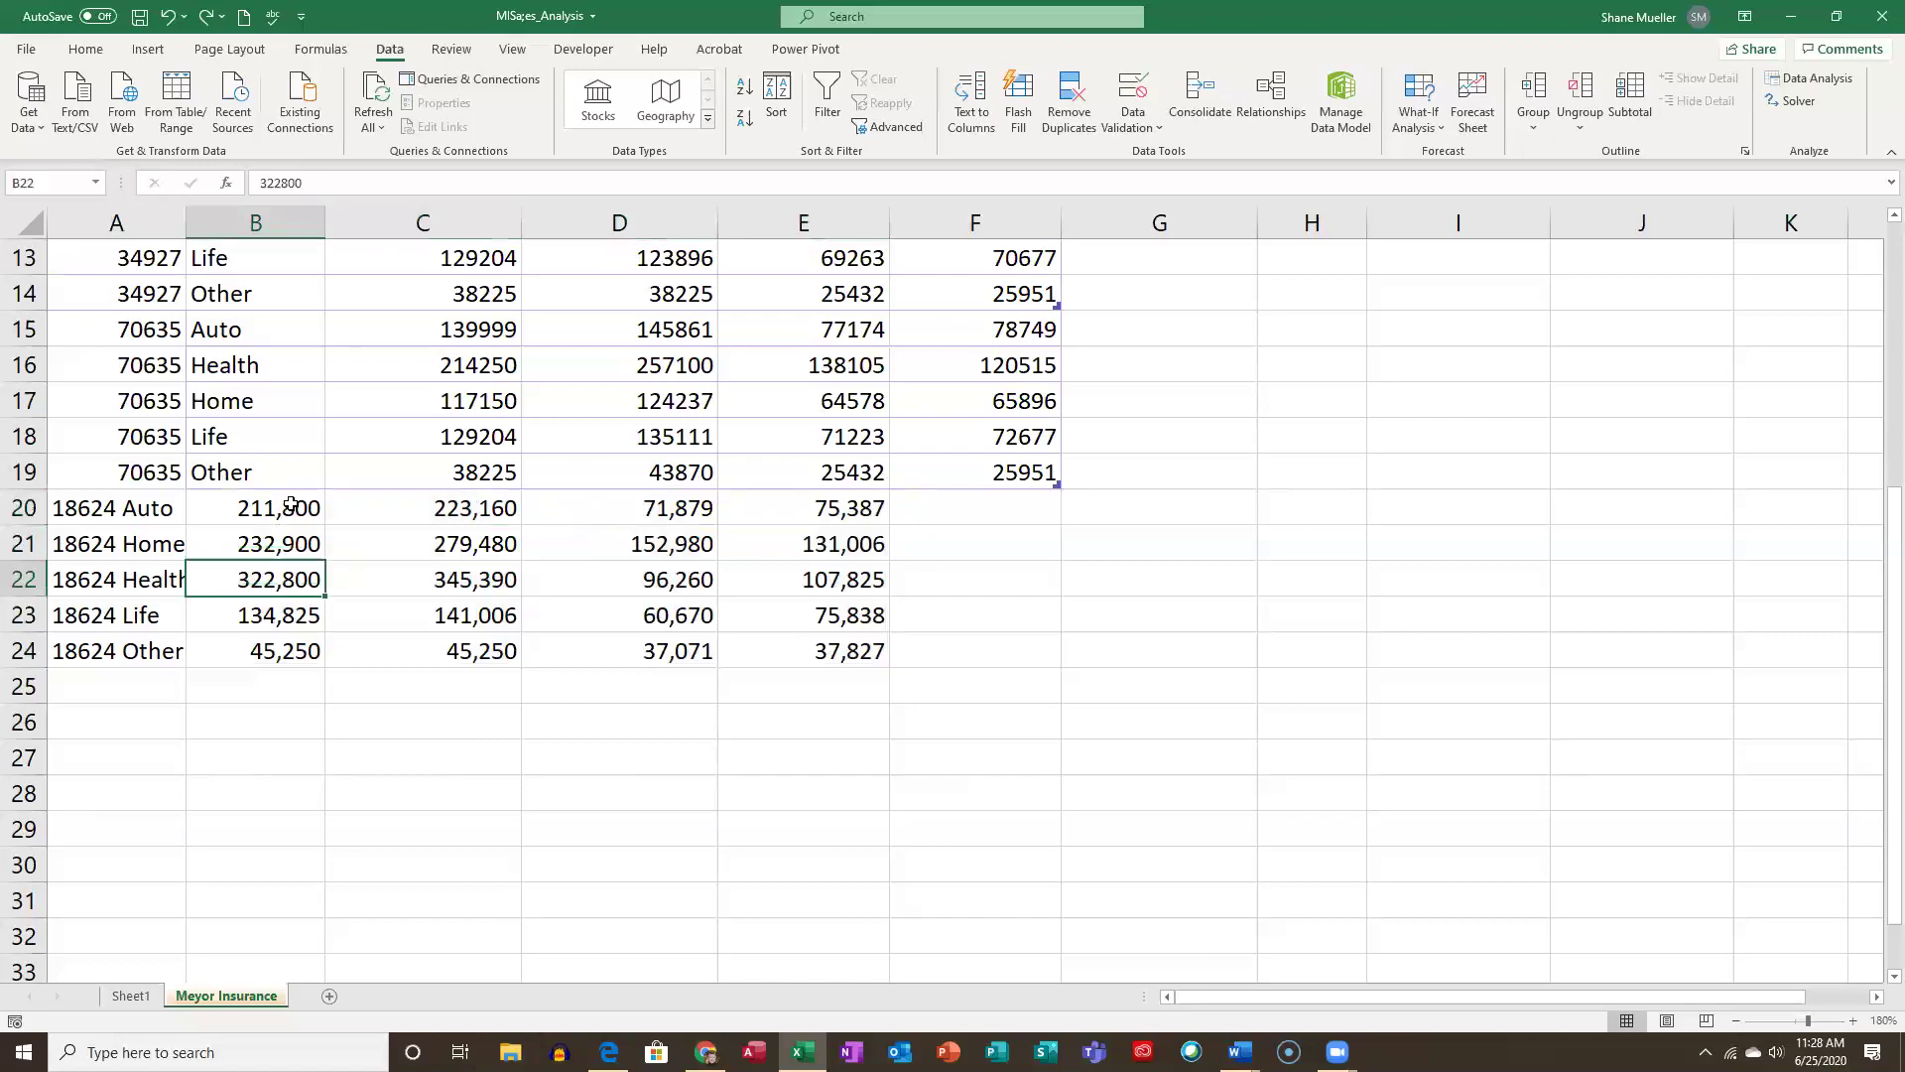
# Move the branch 18624 premium values from B20:E24 one column over to C20:F24, leaving column B empty.
pyautogui.moveTo(277, 509); pyautogui.dragTo(779, 645)
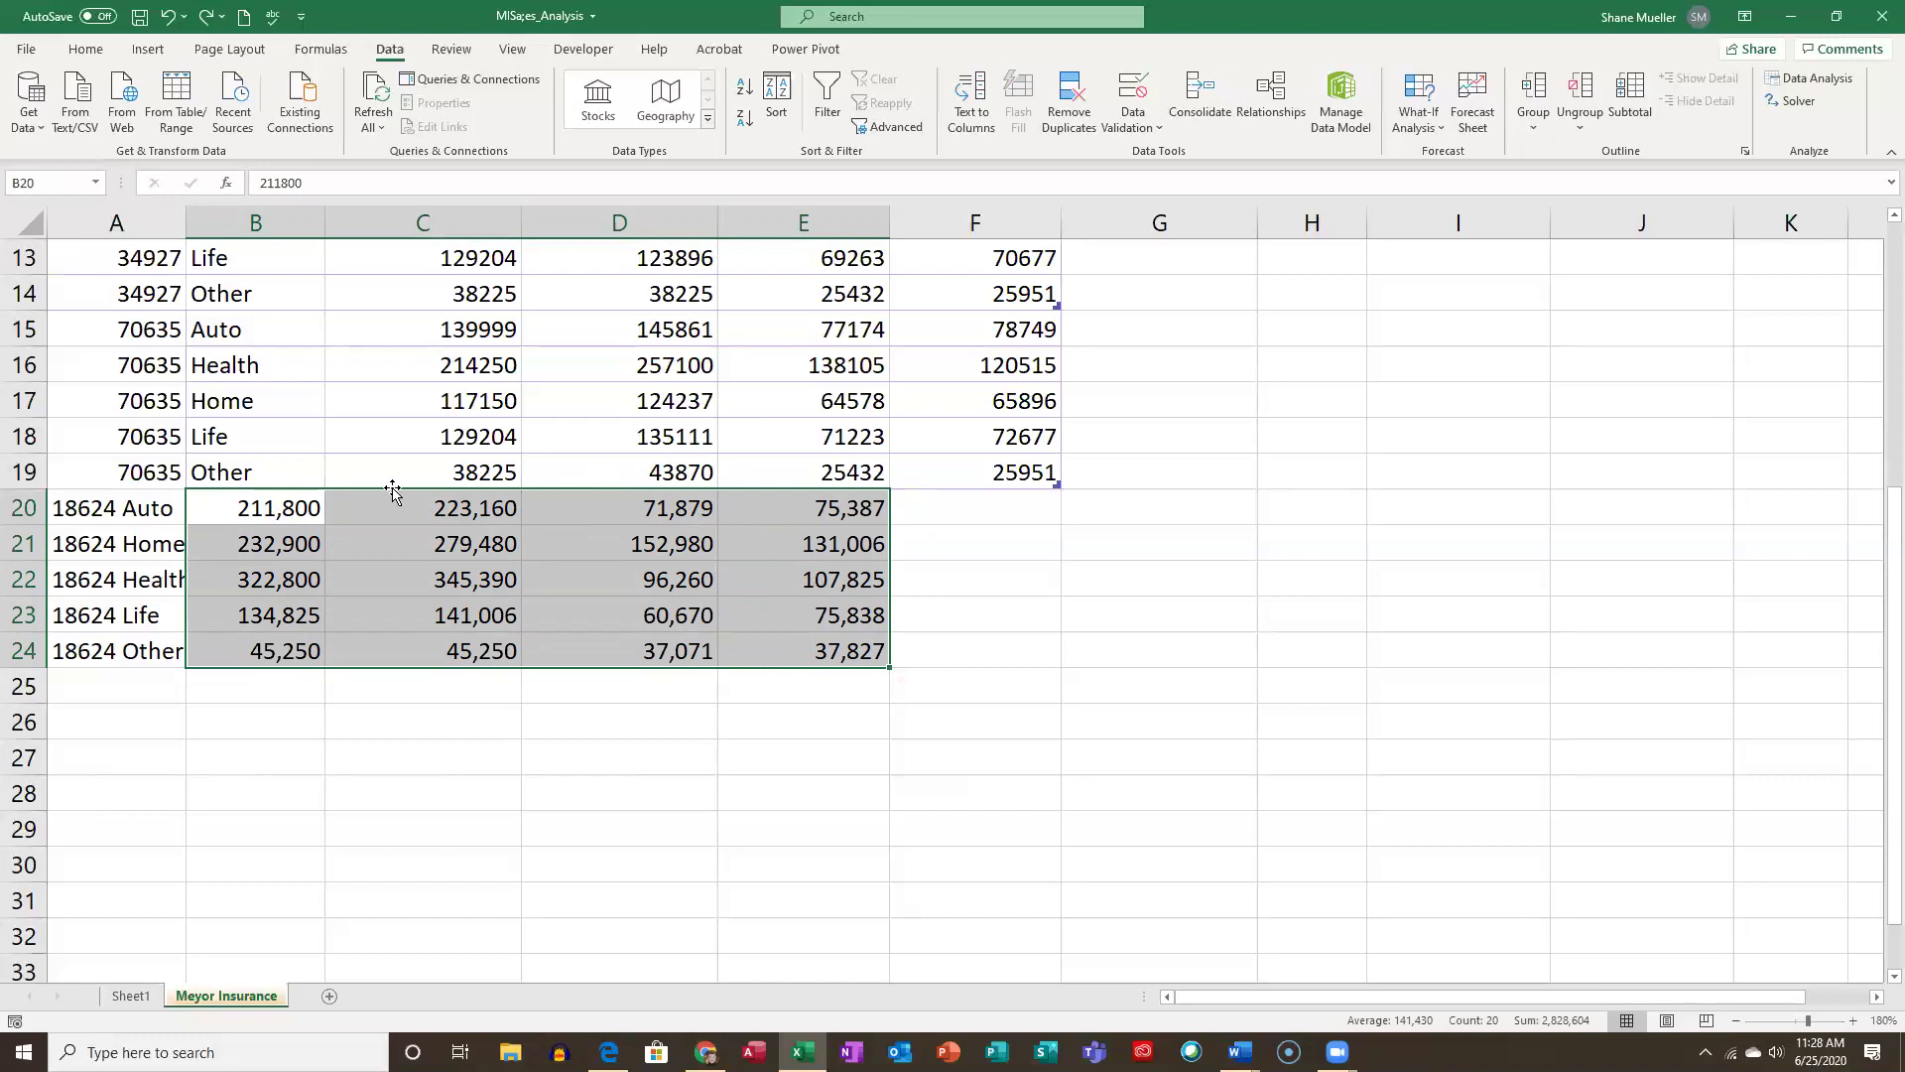
pyautogui.moveTo(393, 488); pyautogui.dragTo(567, 501)
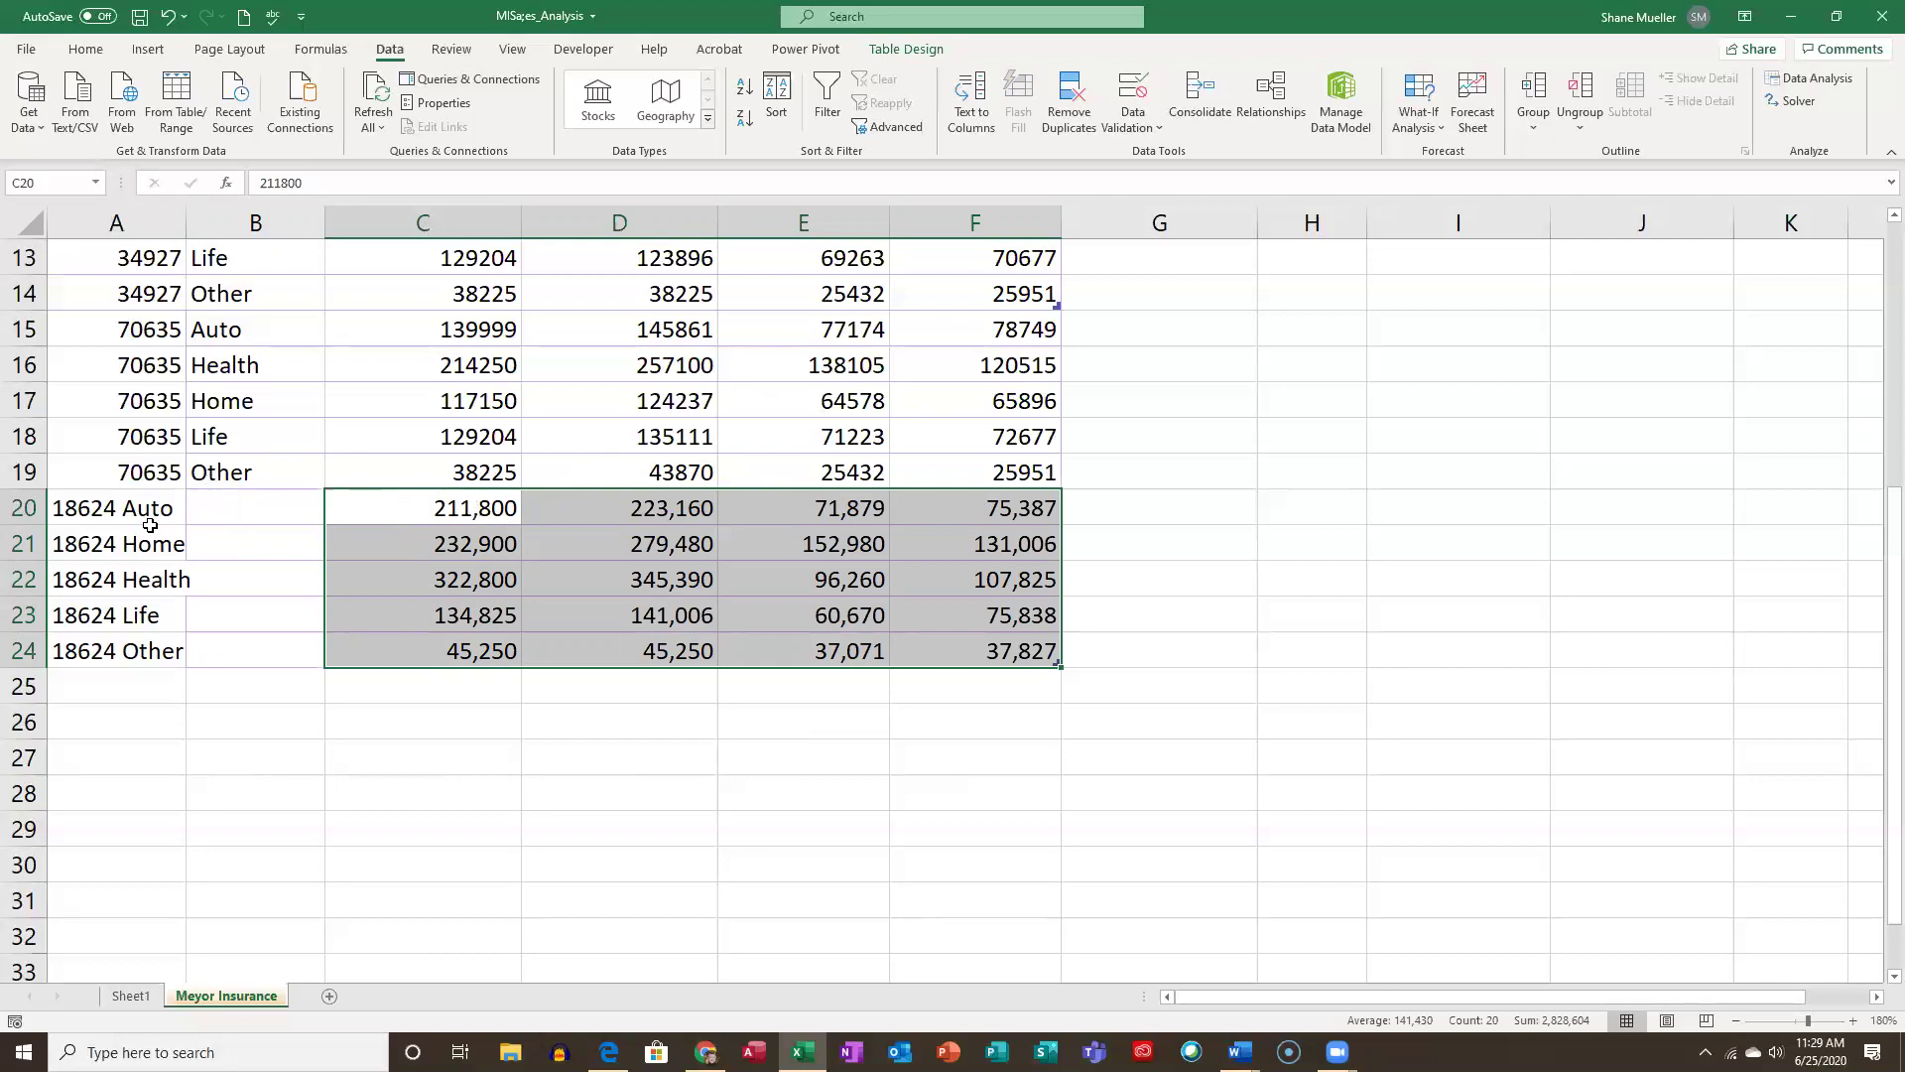
# Split the labels in A20:A24 into branch number and category columns using Text to Columns with the fixed-width option.
pyautogui.moveTo(144, 508); pyautogui.dragTo(137, 636)
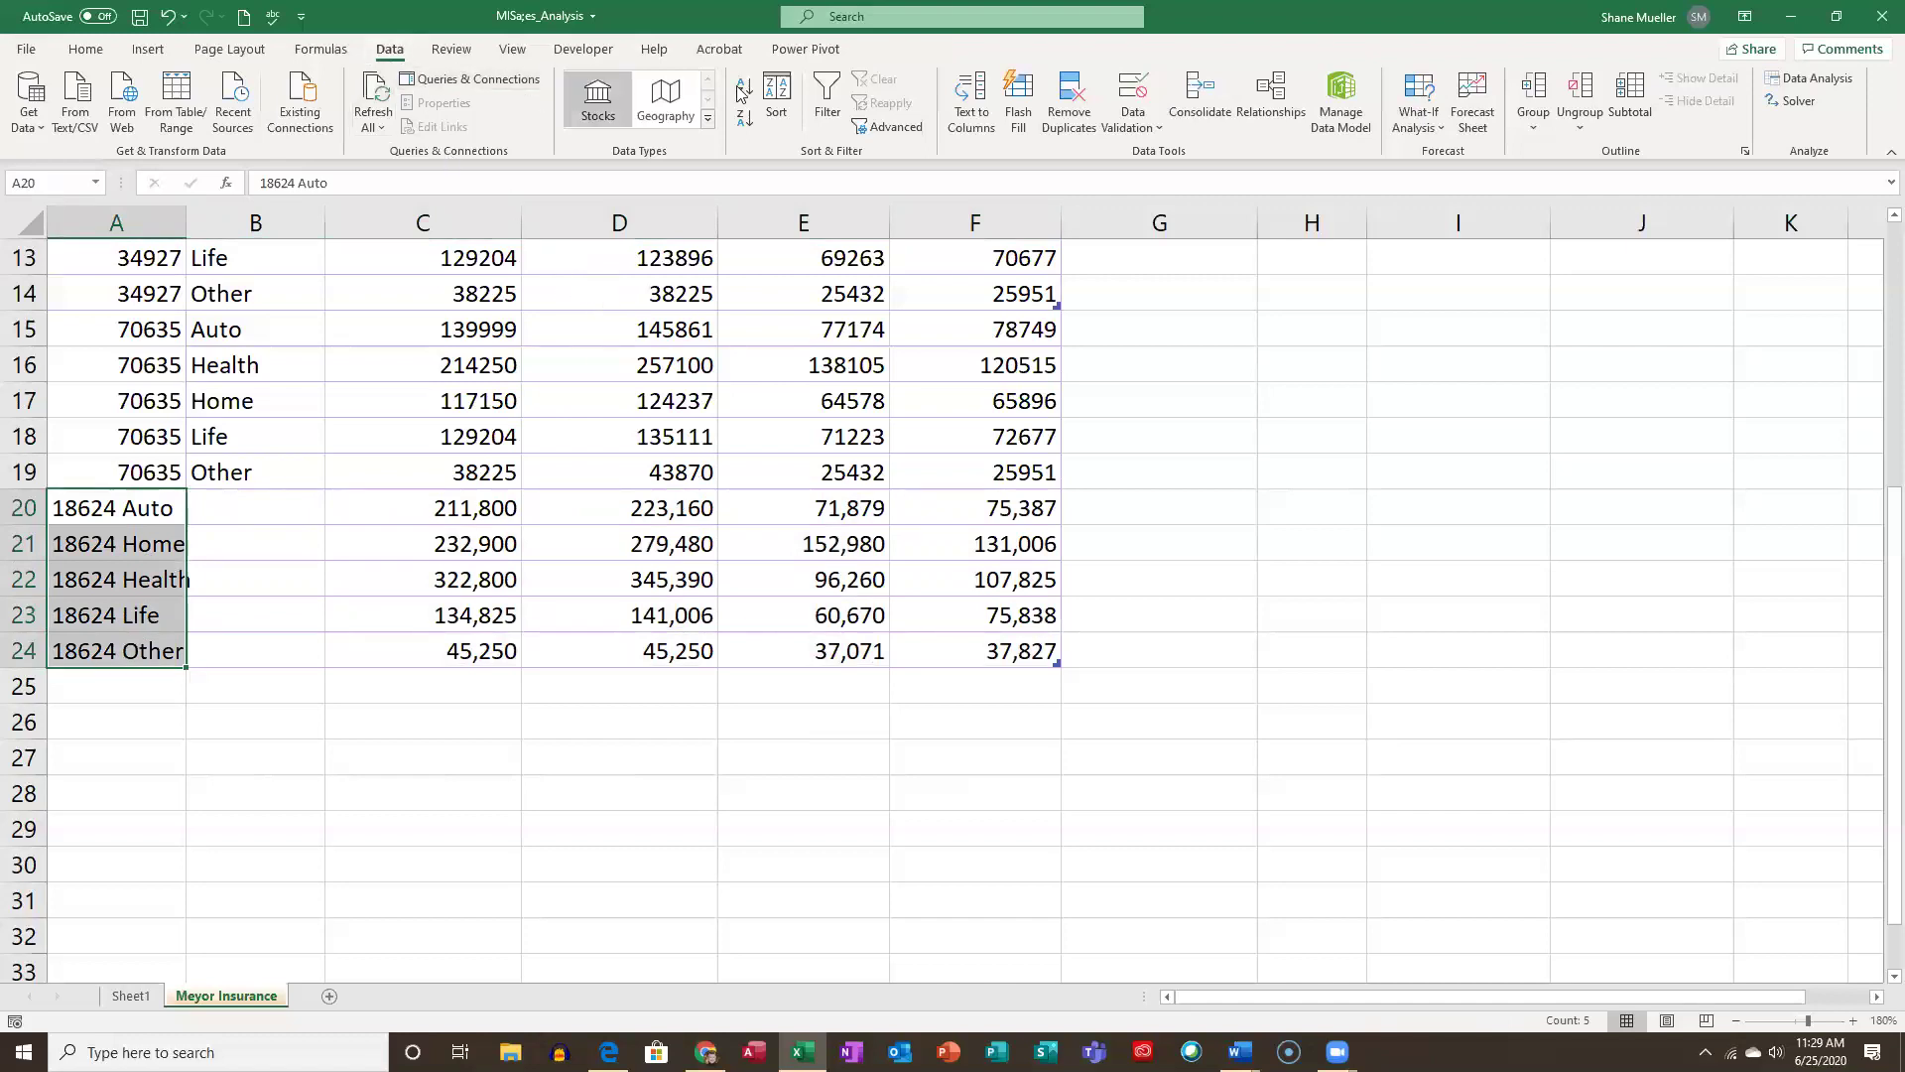
pyautogui.click(966, 93)
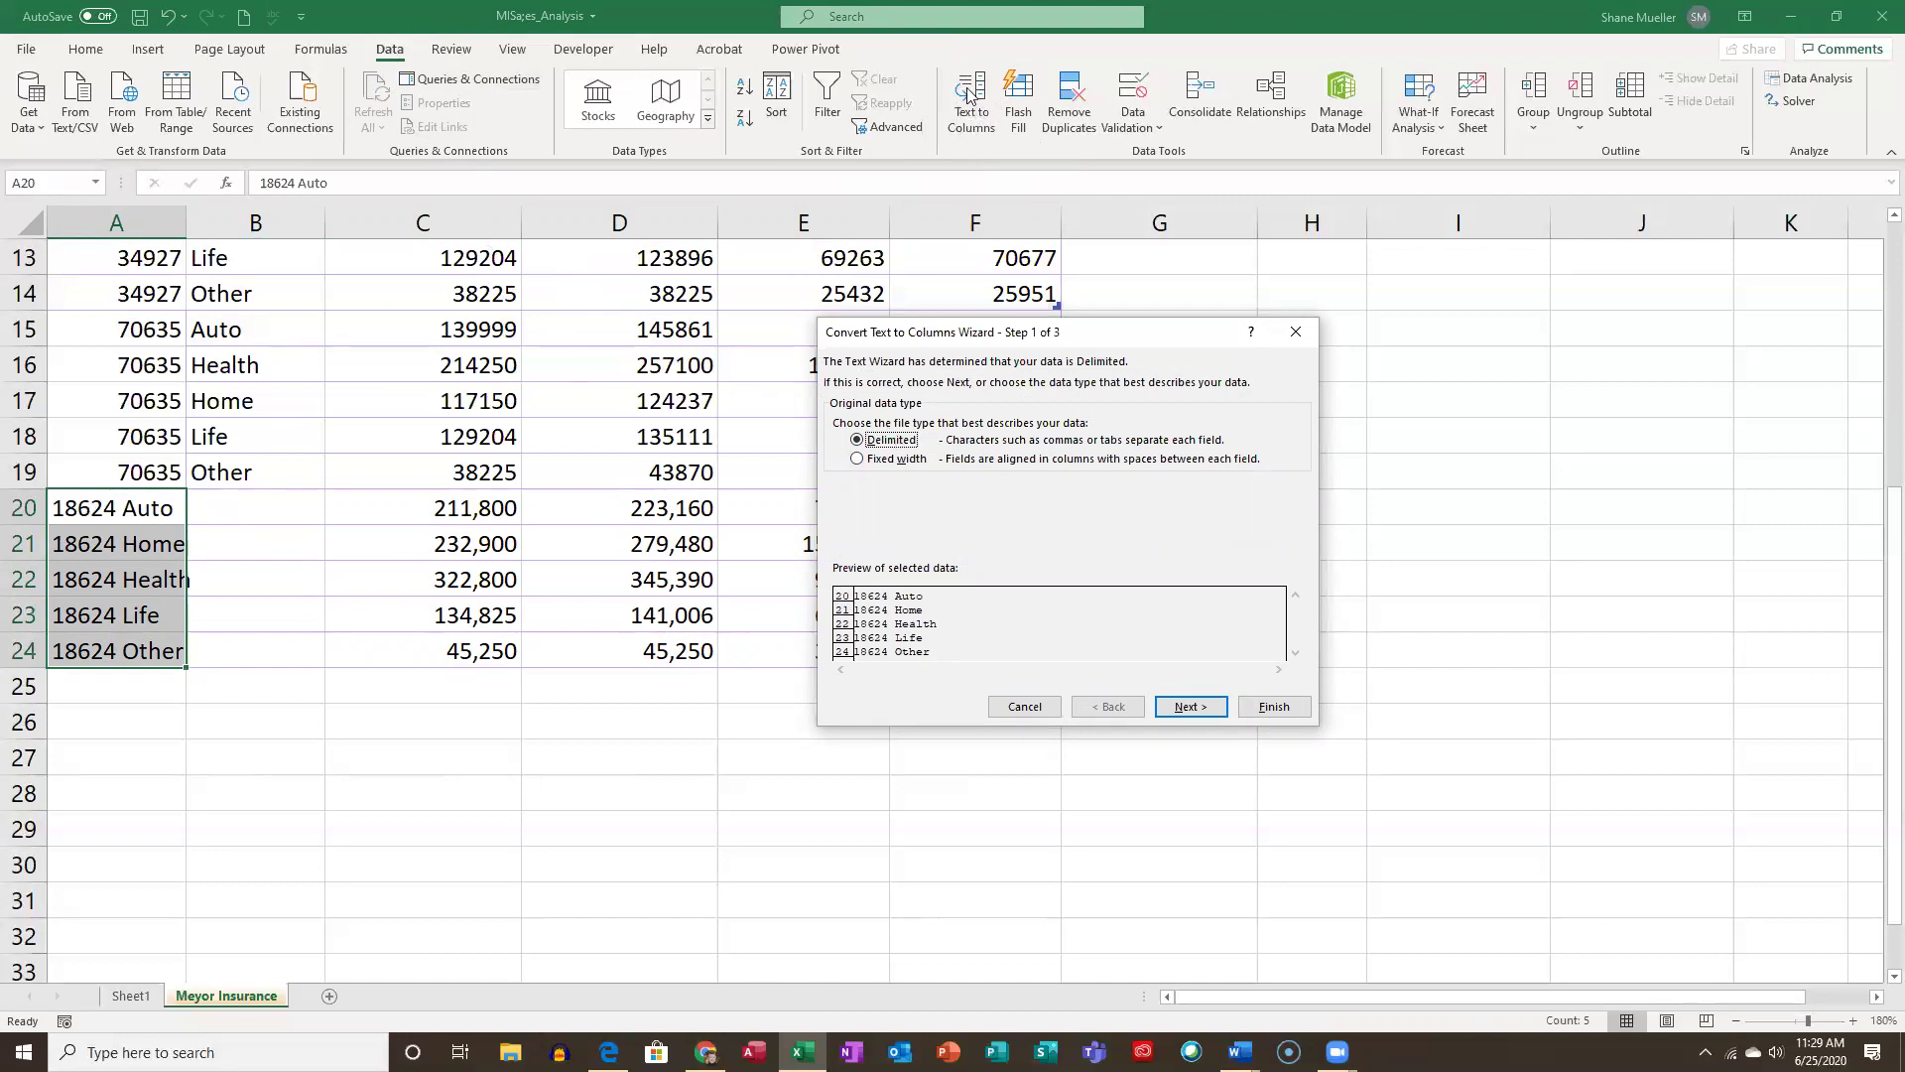
pyautogui.click(858, 462)
pyautogui.click(1190, 707)
pyautogui.click(1191, 707)
pyautogui.click(1274, 706)
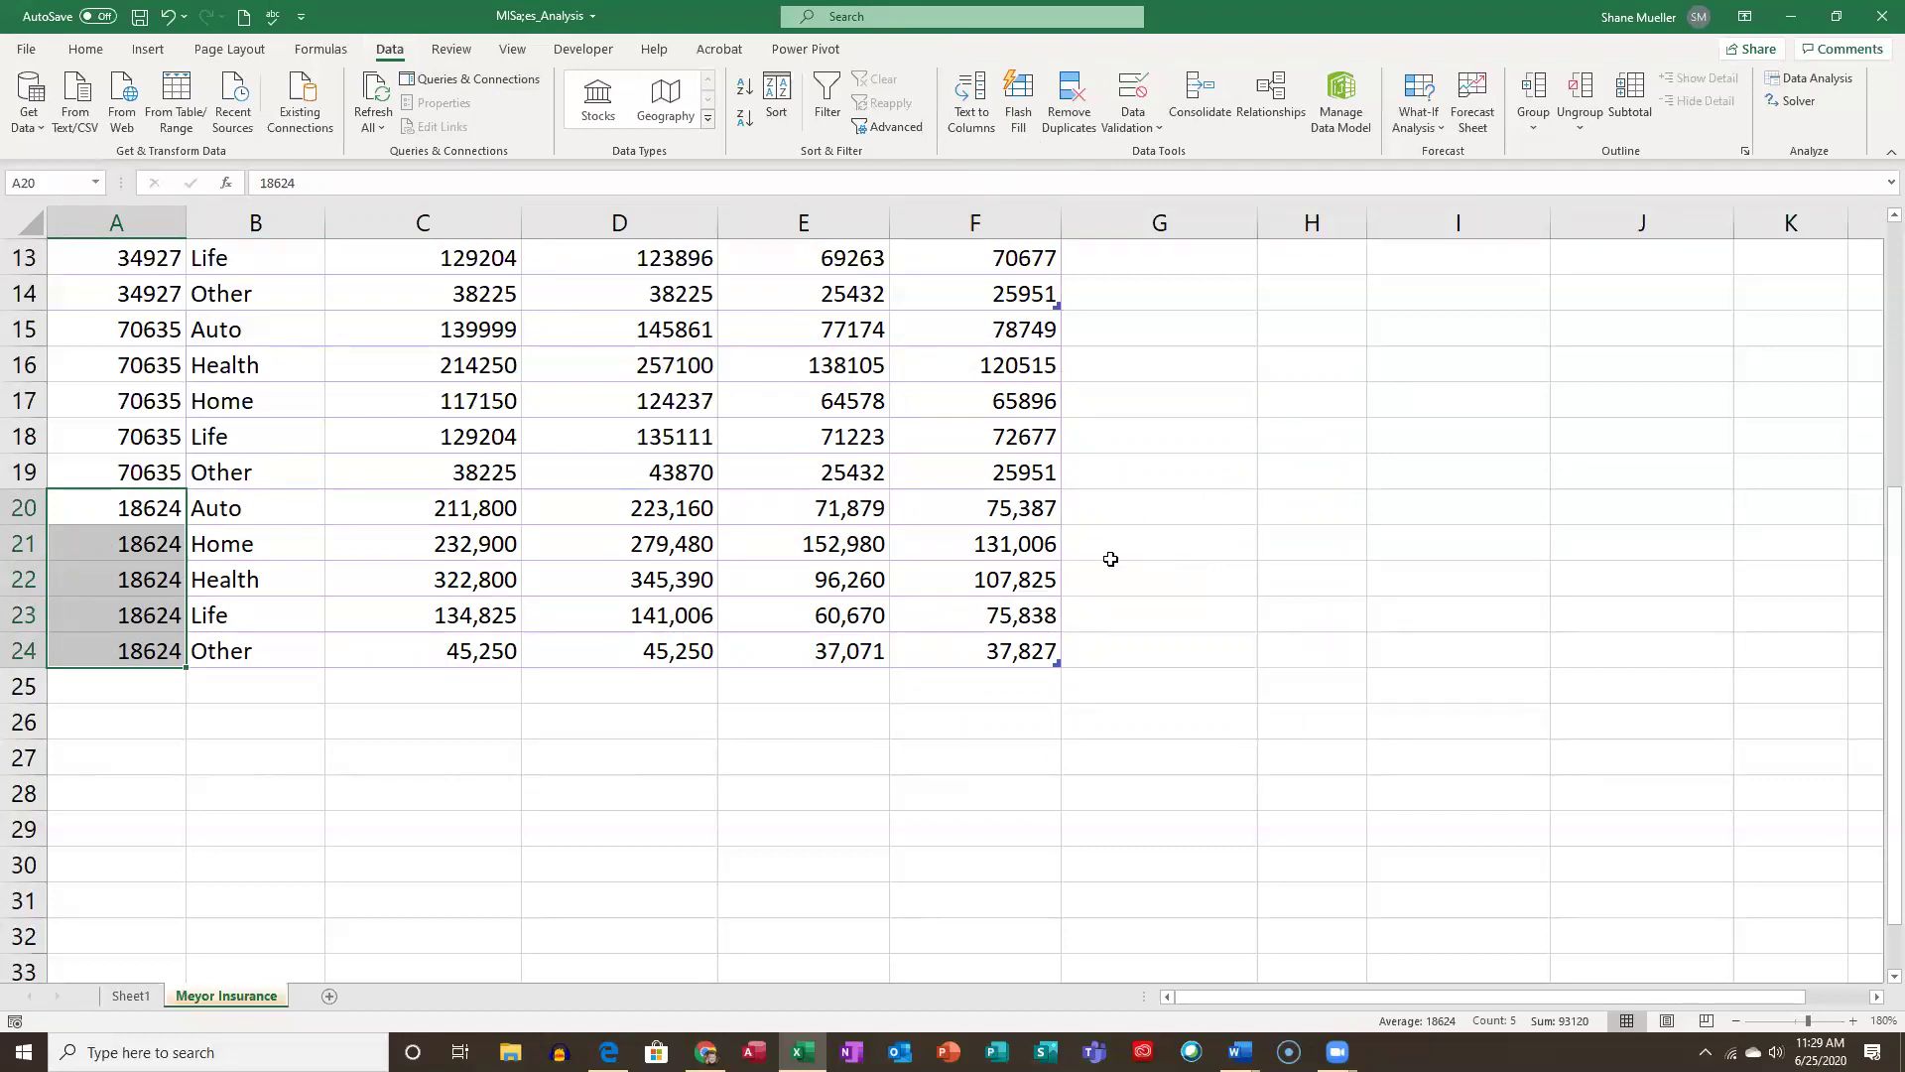
# Fill the percentage increase or decrease formula in G4 down through row 24.
pyautogui.scroll(4, 1111, 559)
pyautogui.scroll(-3, 1116, 556)
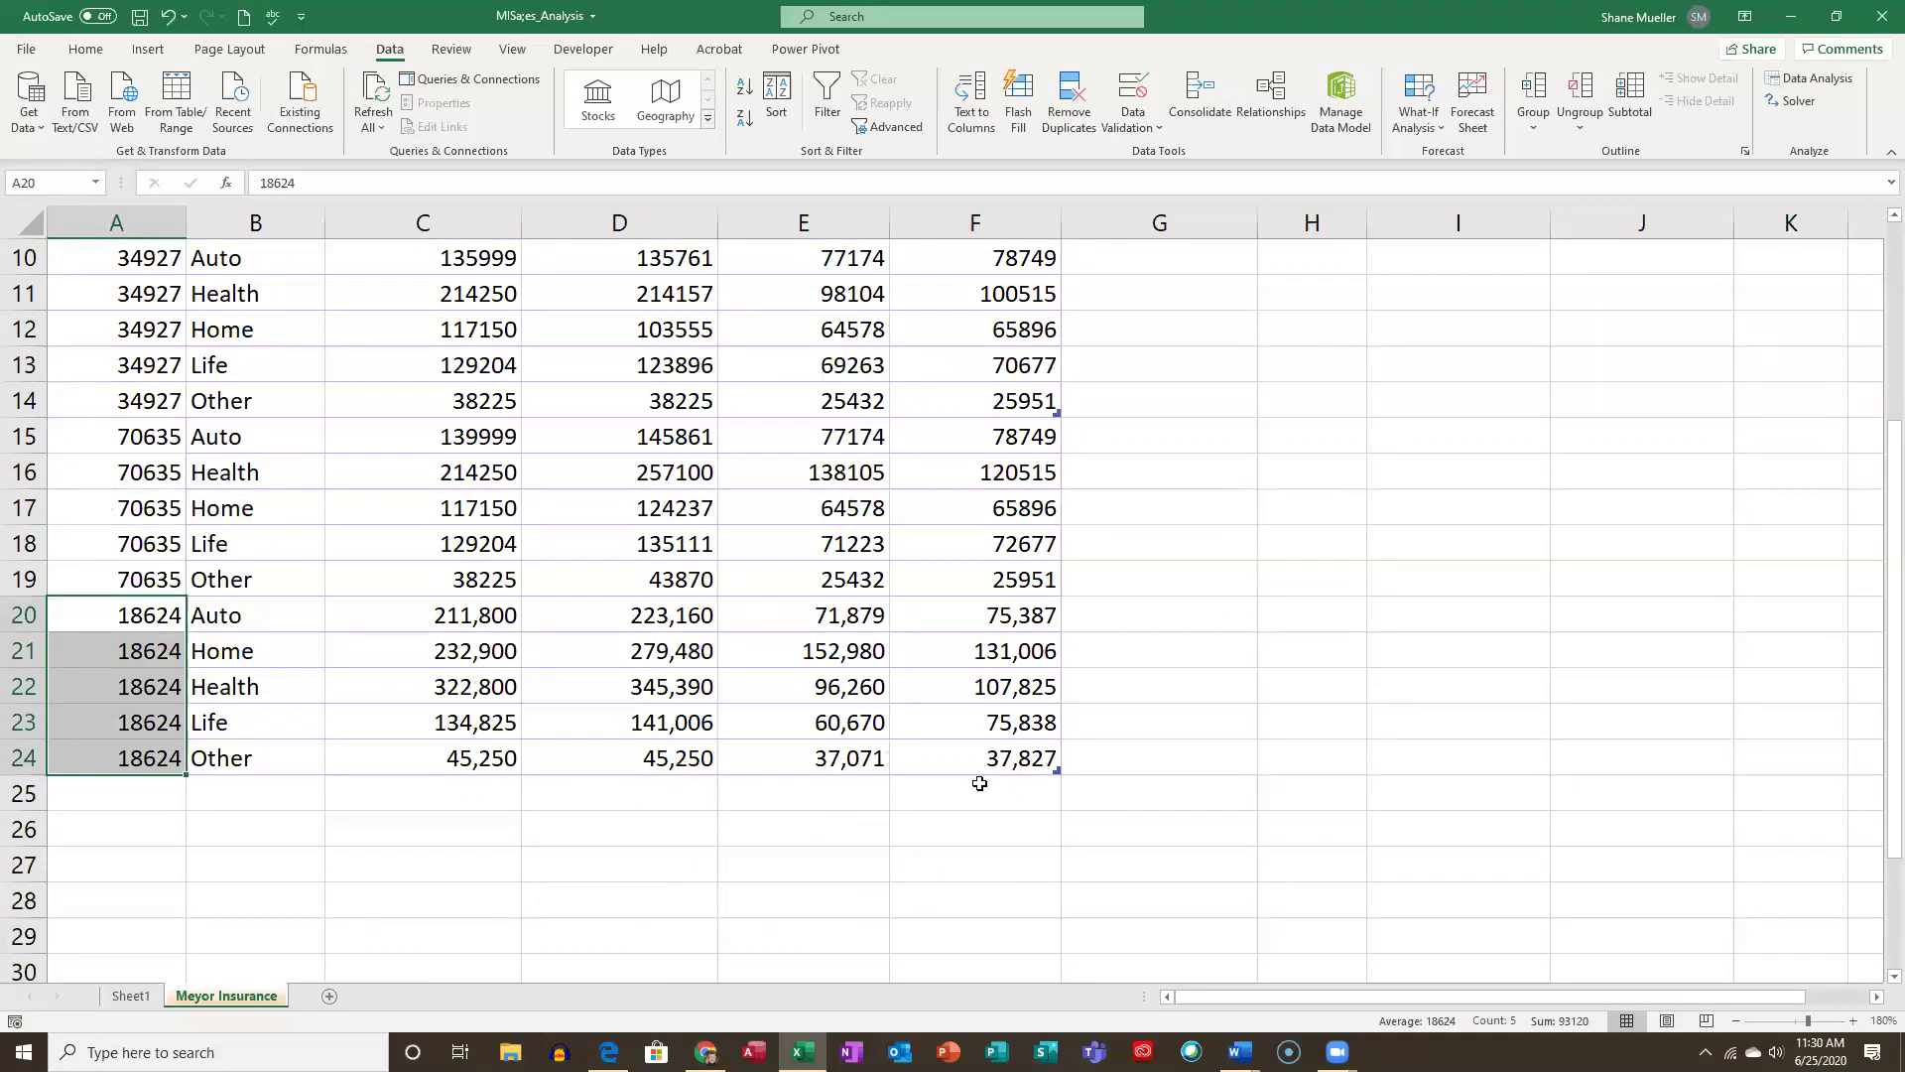
pyautogui.scroll(3, 992, 764)
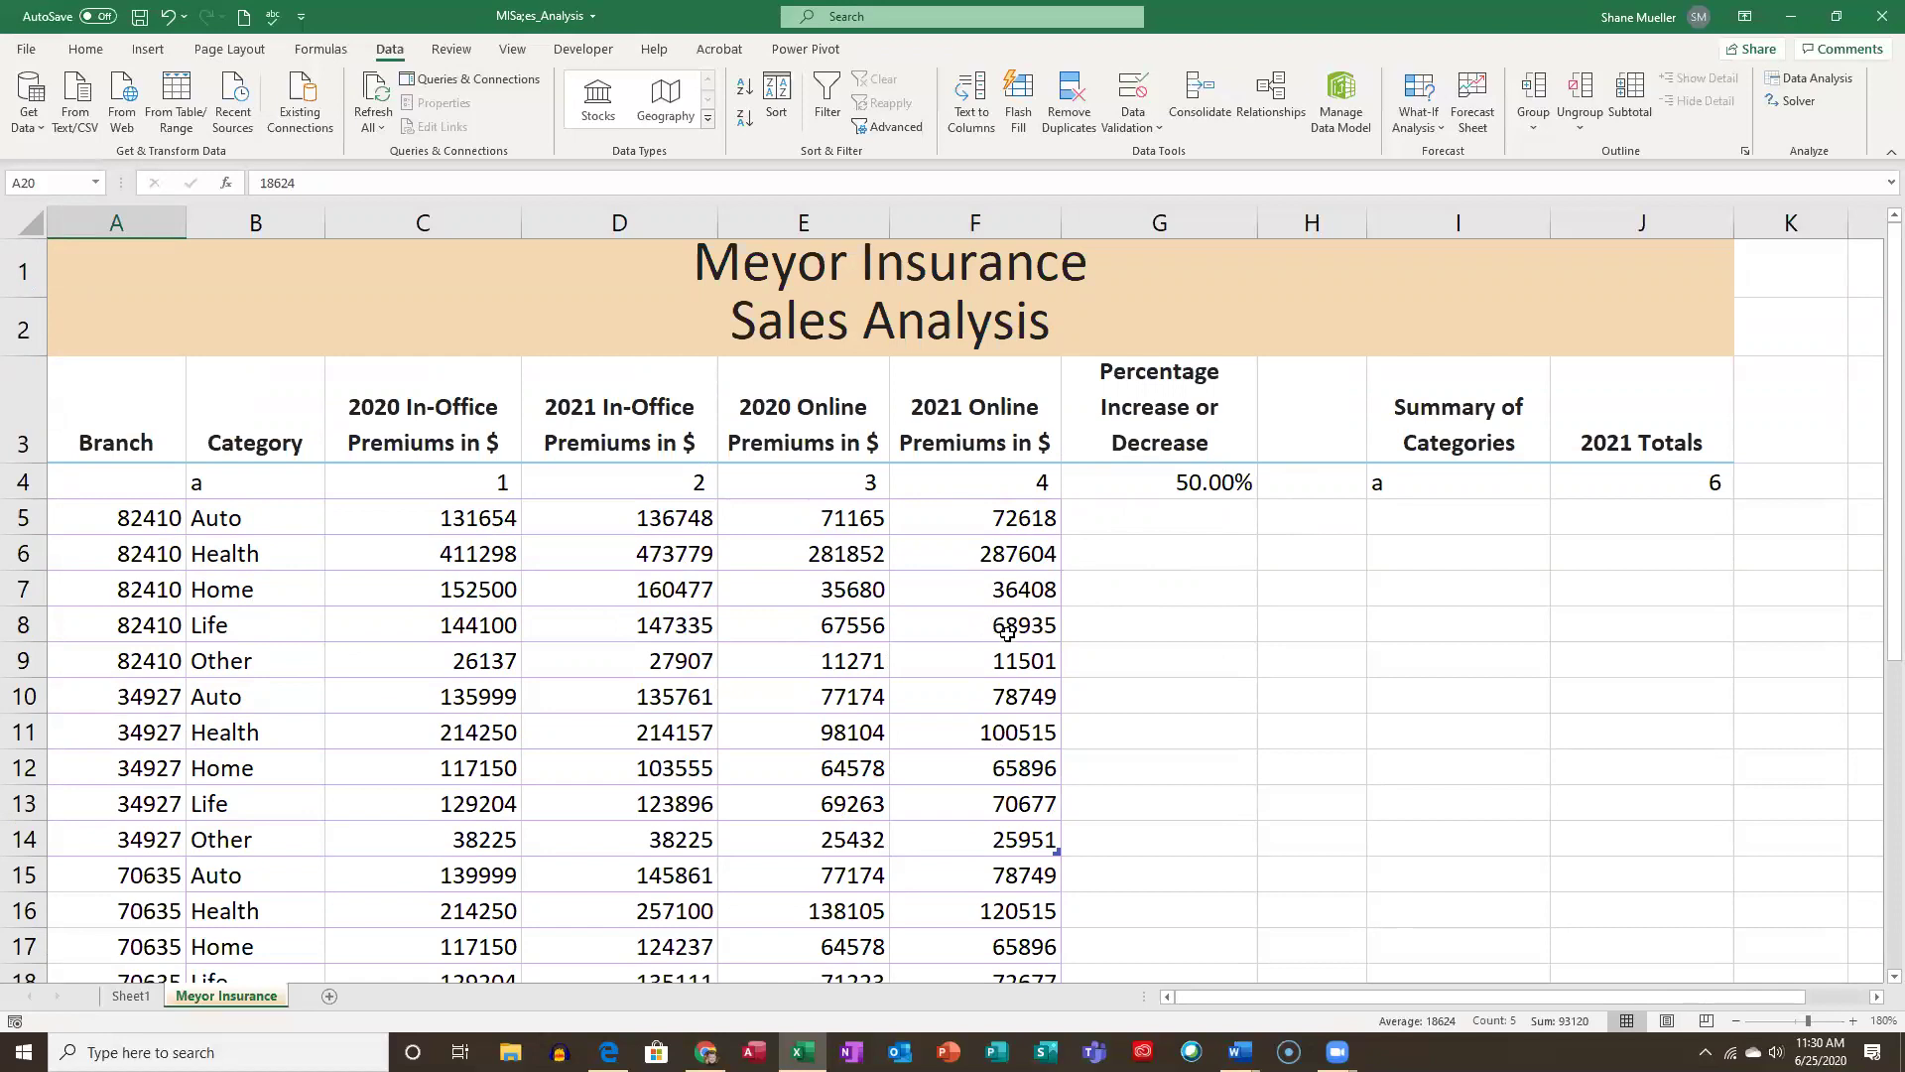
pyautogui.click(1183, 496)
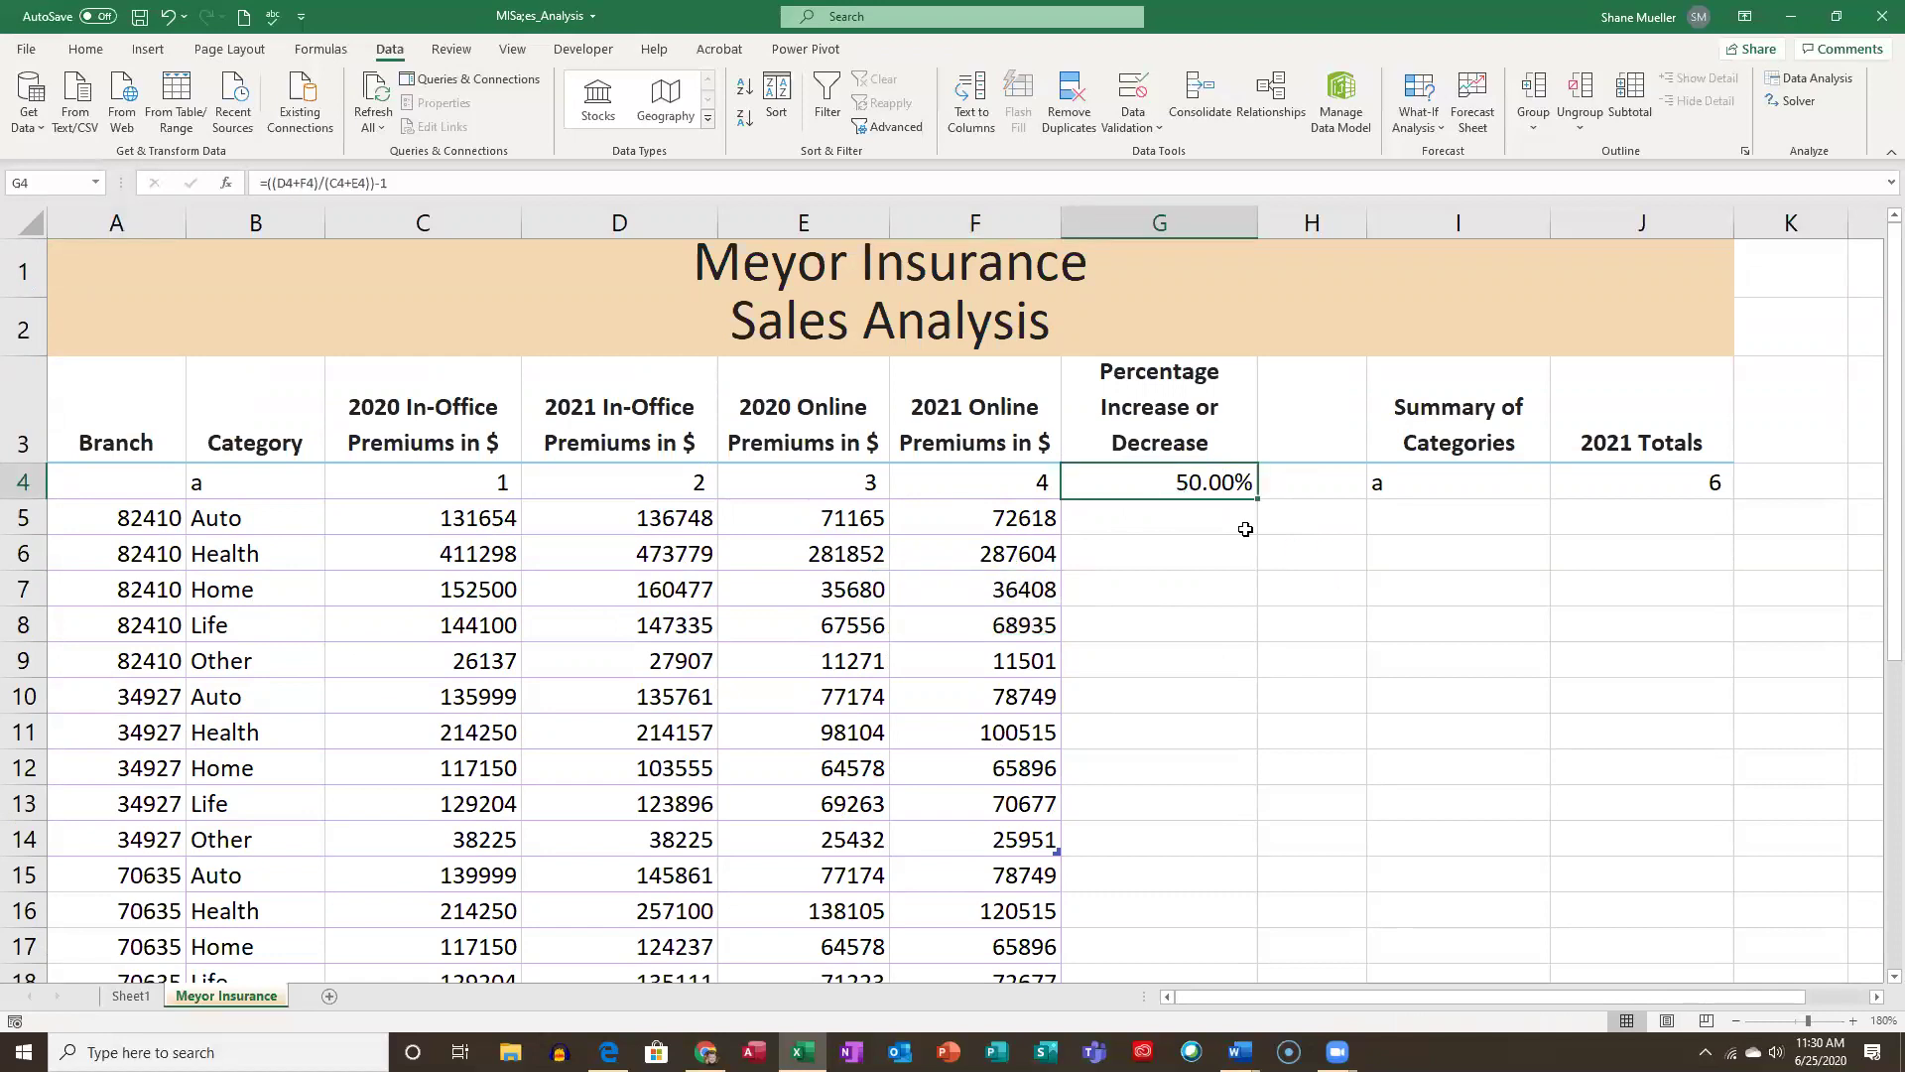
pyautogui.moveTo(1256, 501); pyautogui.dragTo(1211, 760)
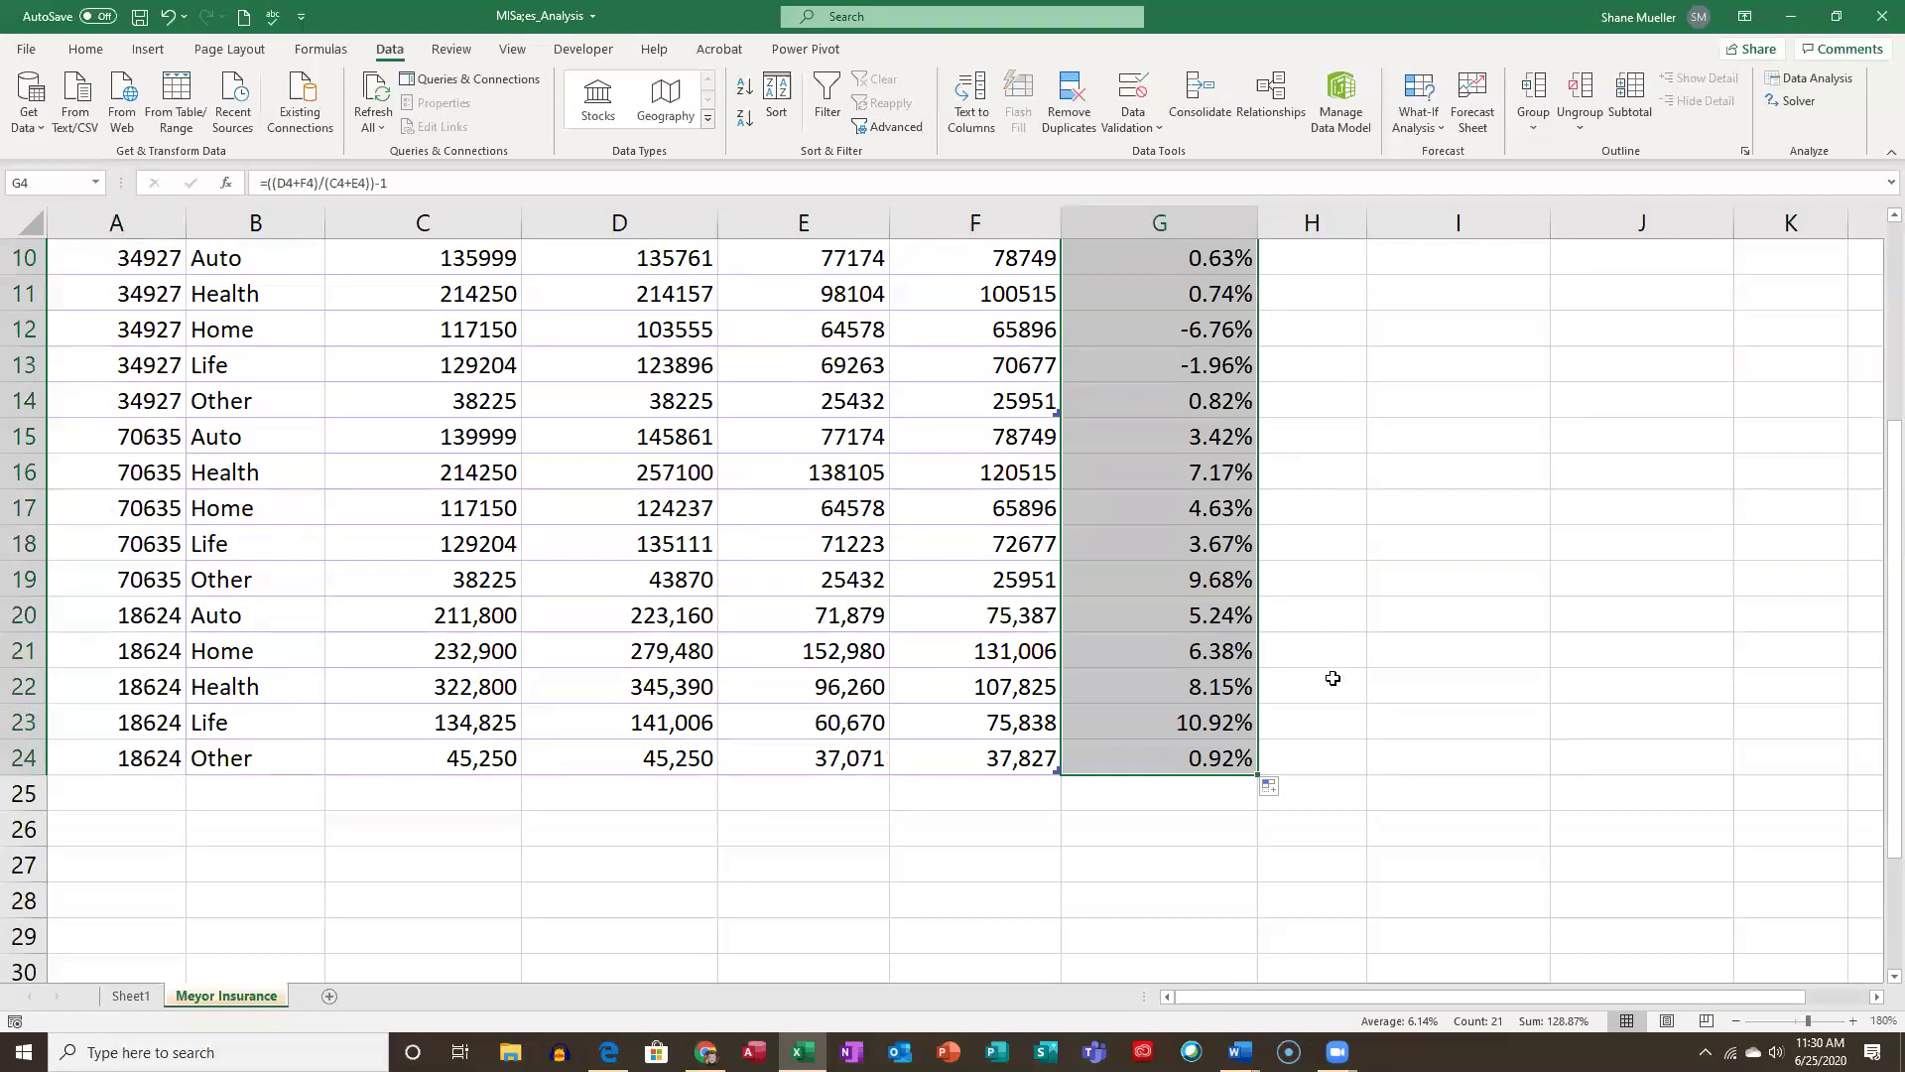
# Fill the Summary of Categories and 2021 Totals formulas in I4:J4 down through row 9.
pyautogui.scroll(3, 1380, 666)
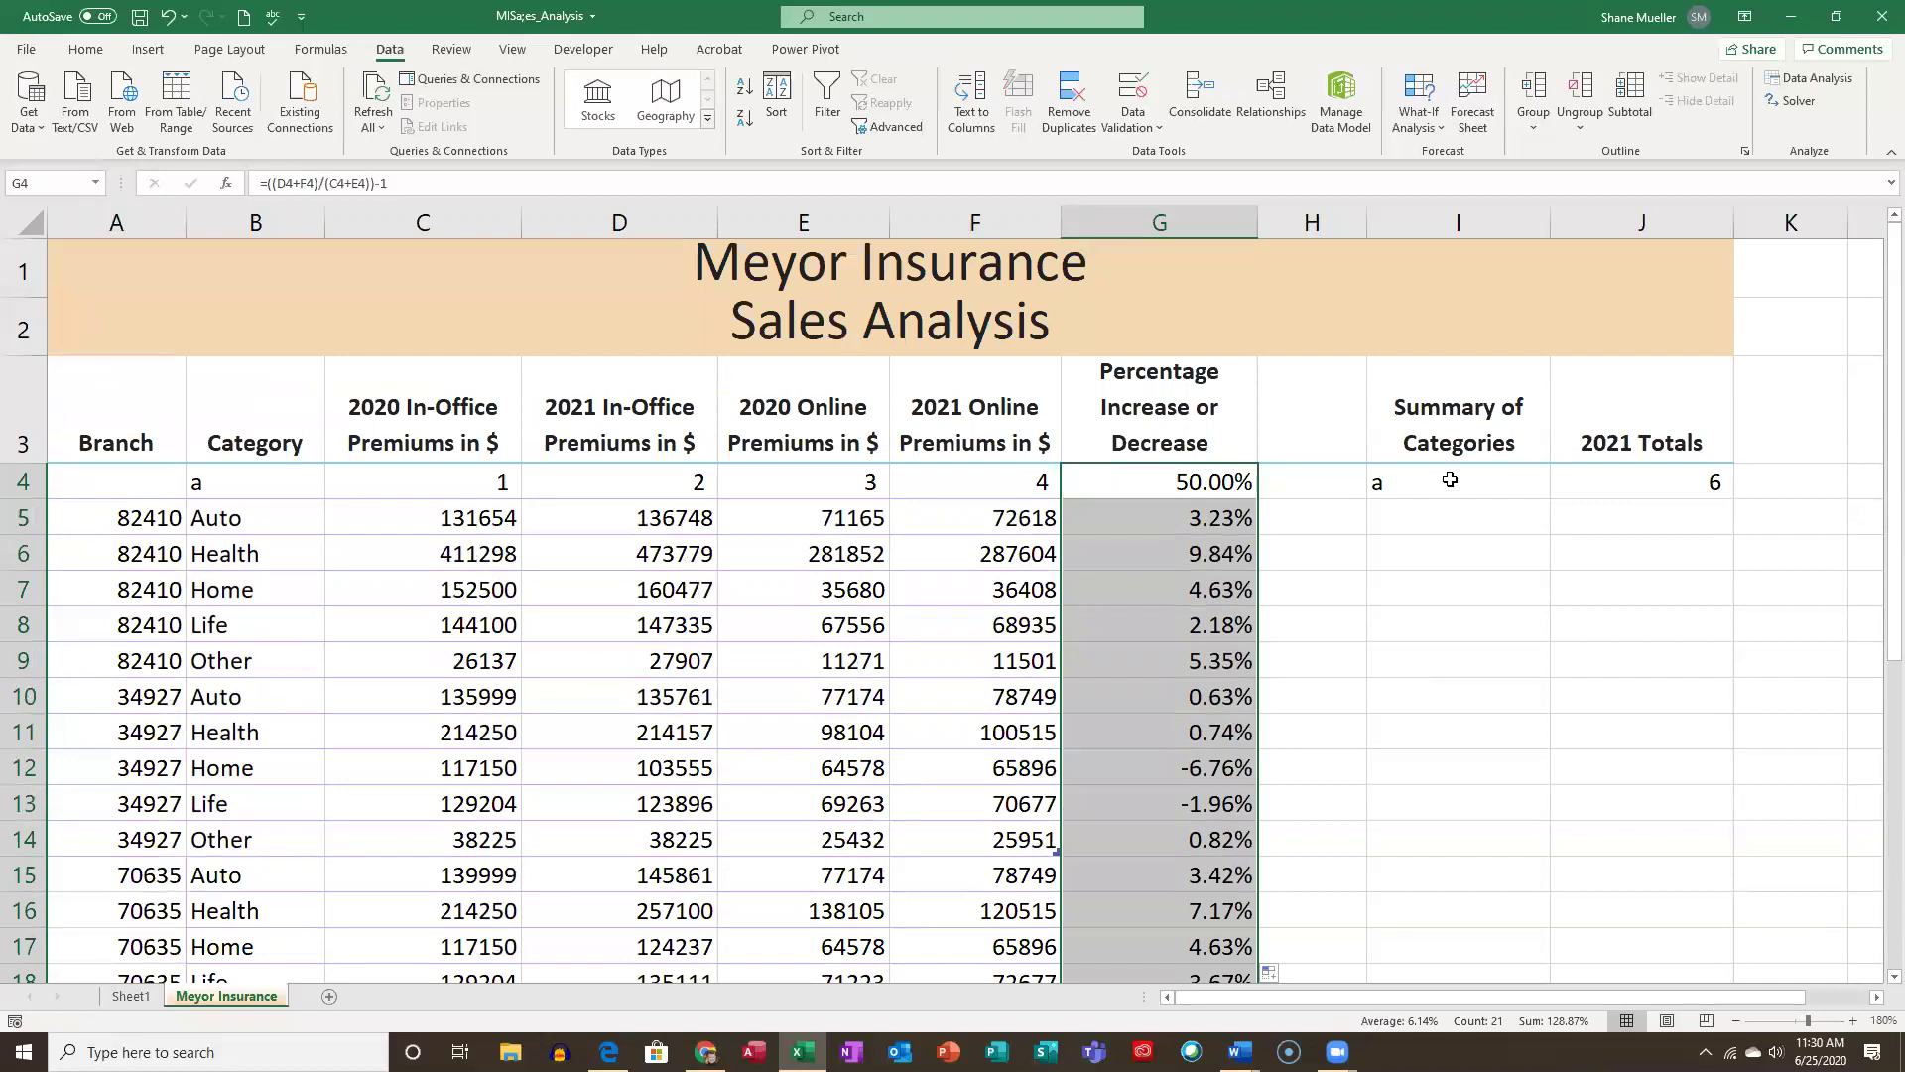
pyautogui.moveTo(1451, 480); pyautogui.dragTo(1589, 476)
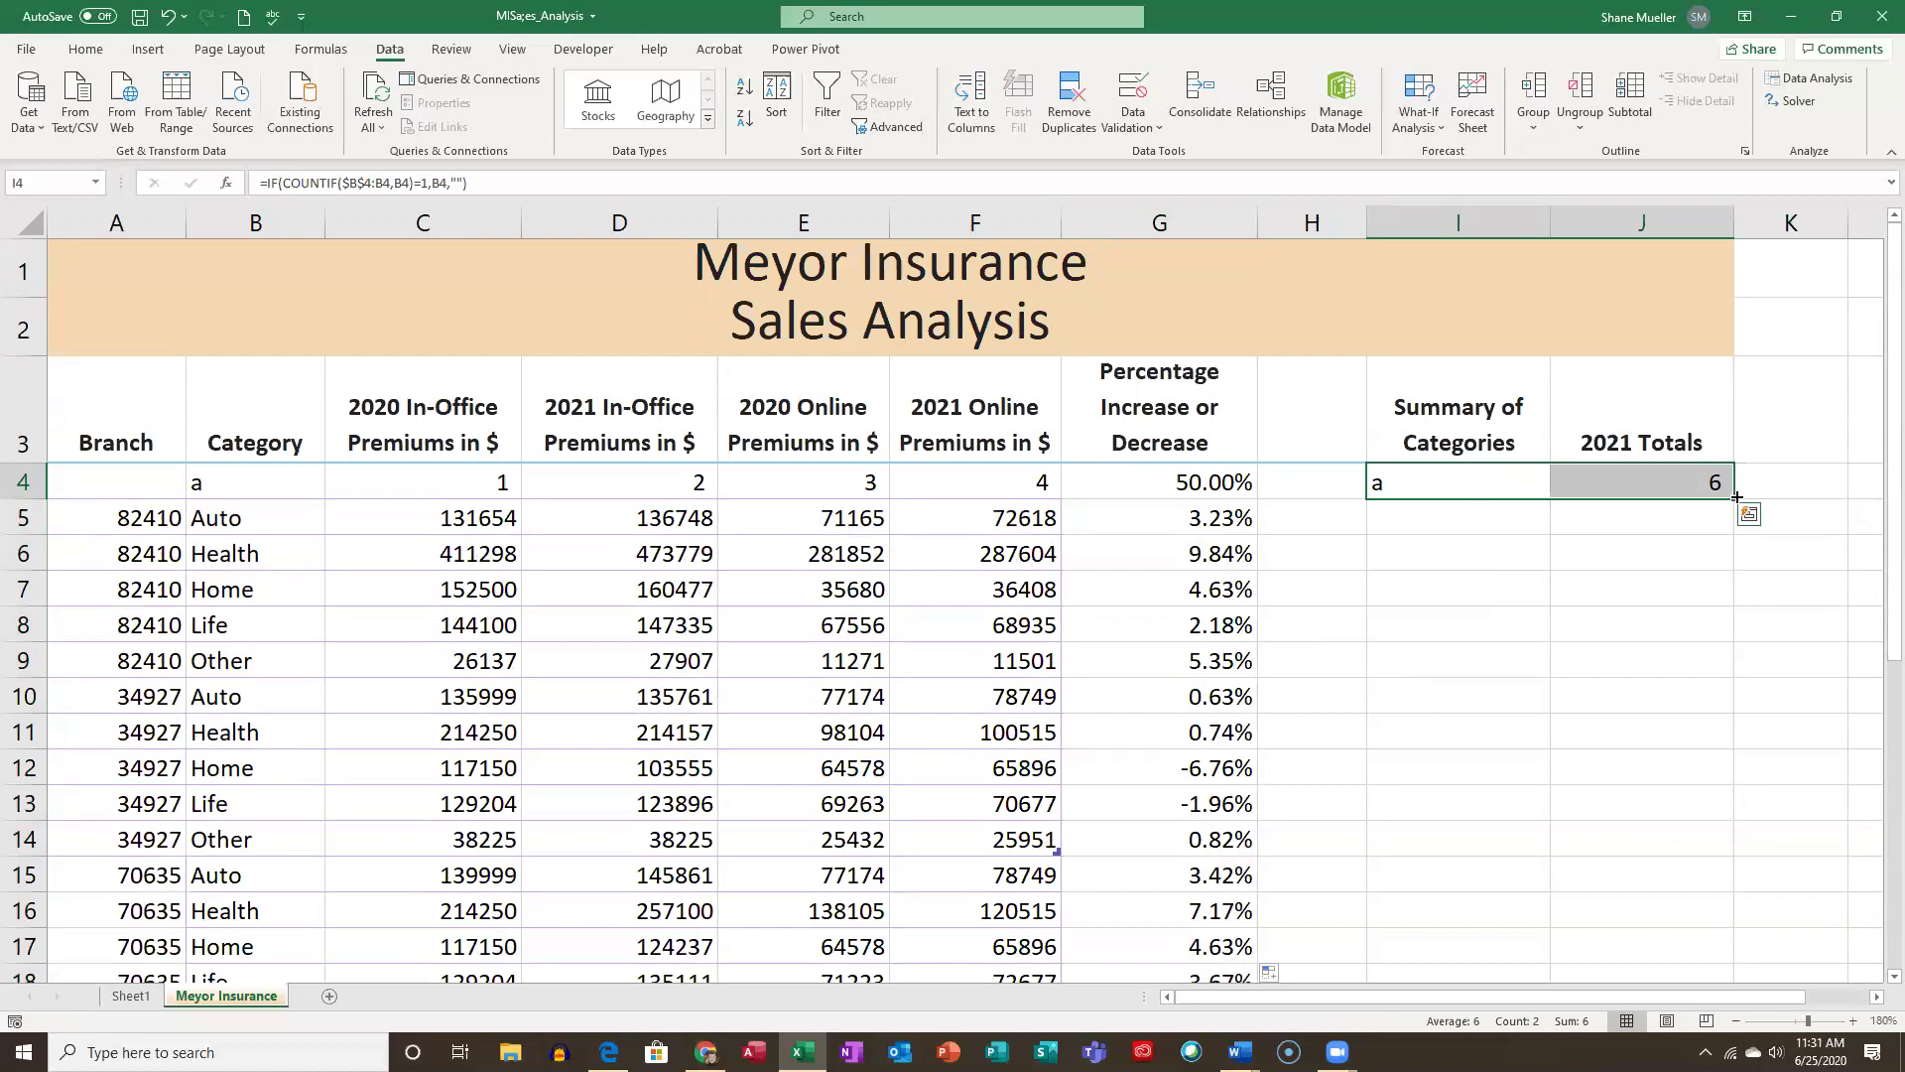
pyautogui.moveTo(1733, 501); pyautogui.dragTo(1712, 664)
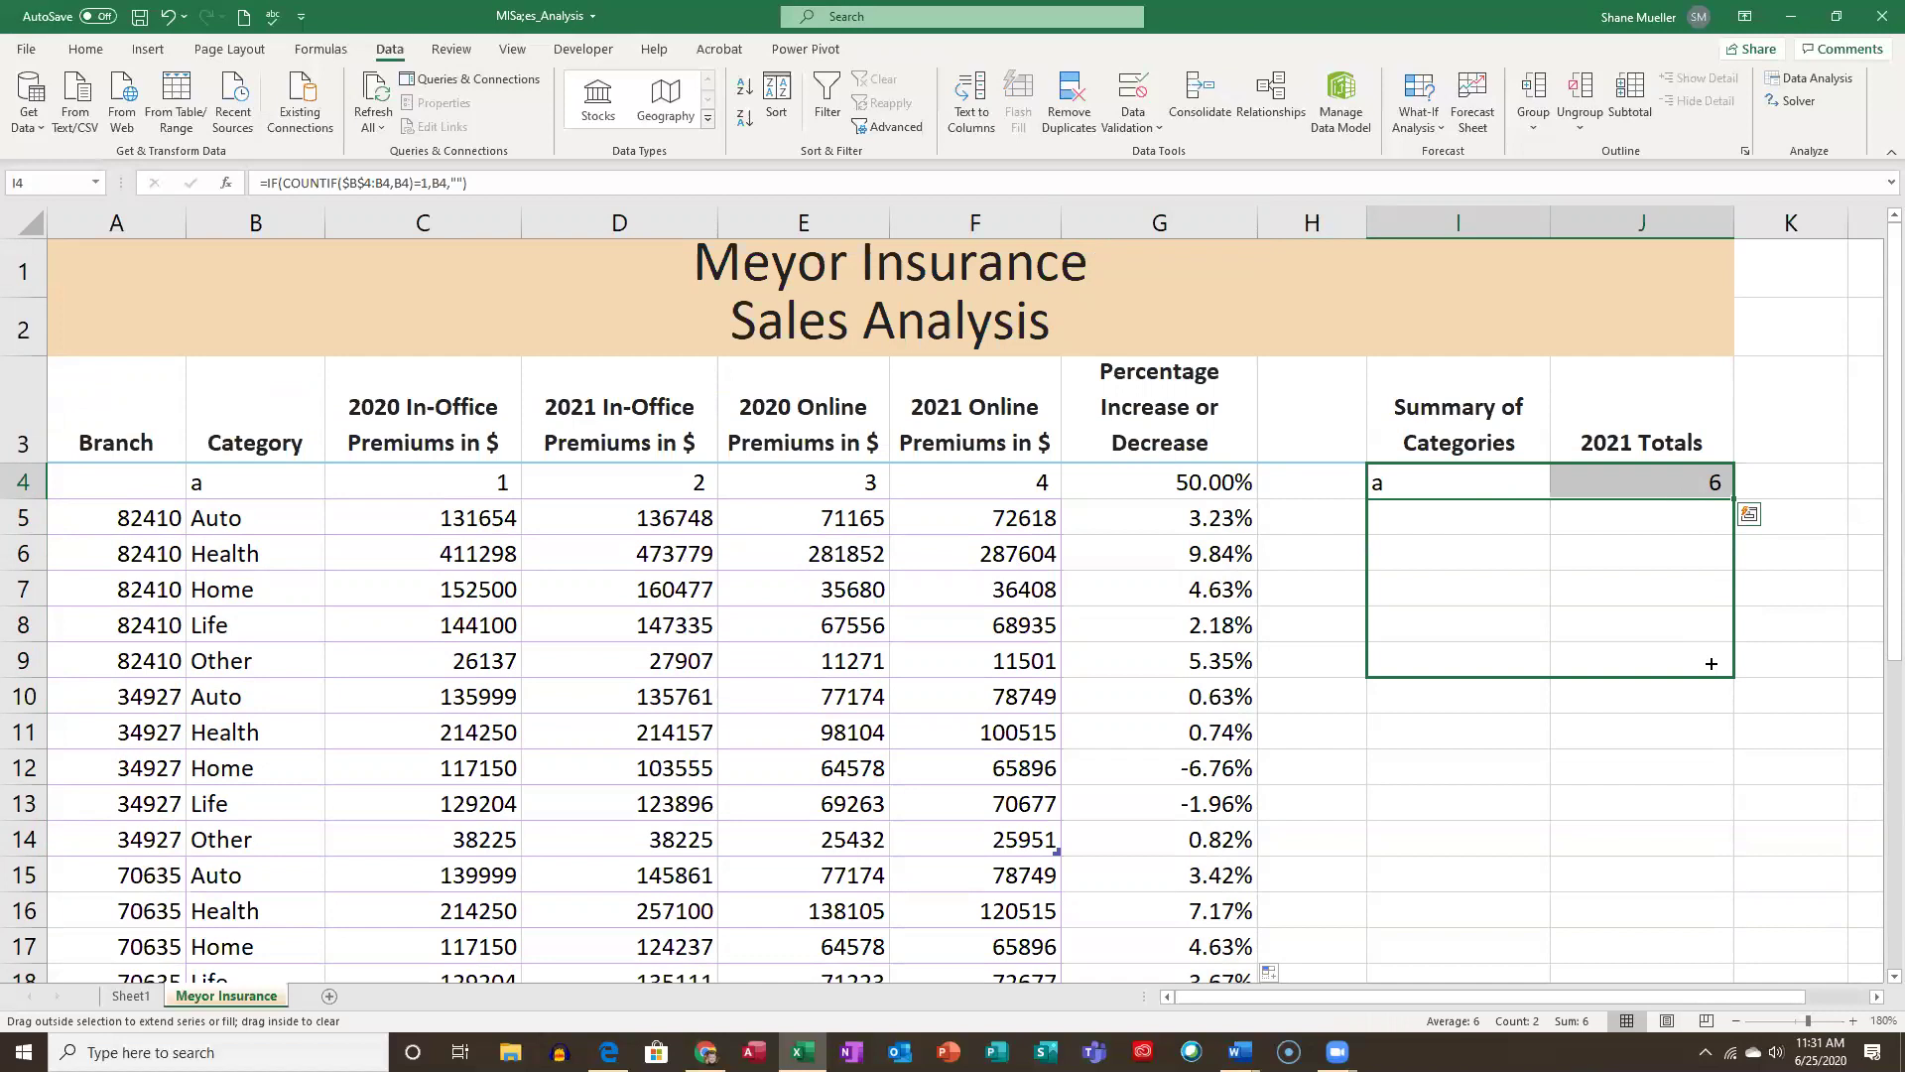
pyautogui.moveTo(1712, 664); pyautogui.dragTo(1711, 663)
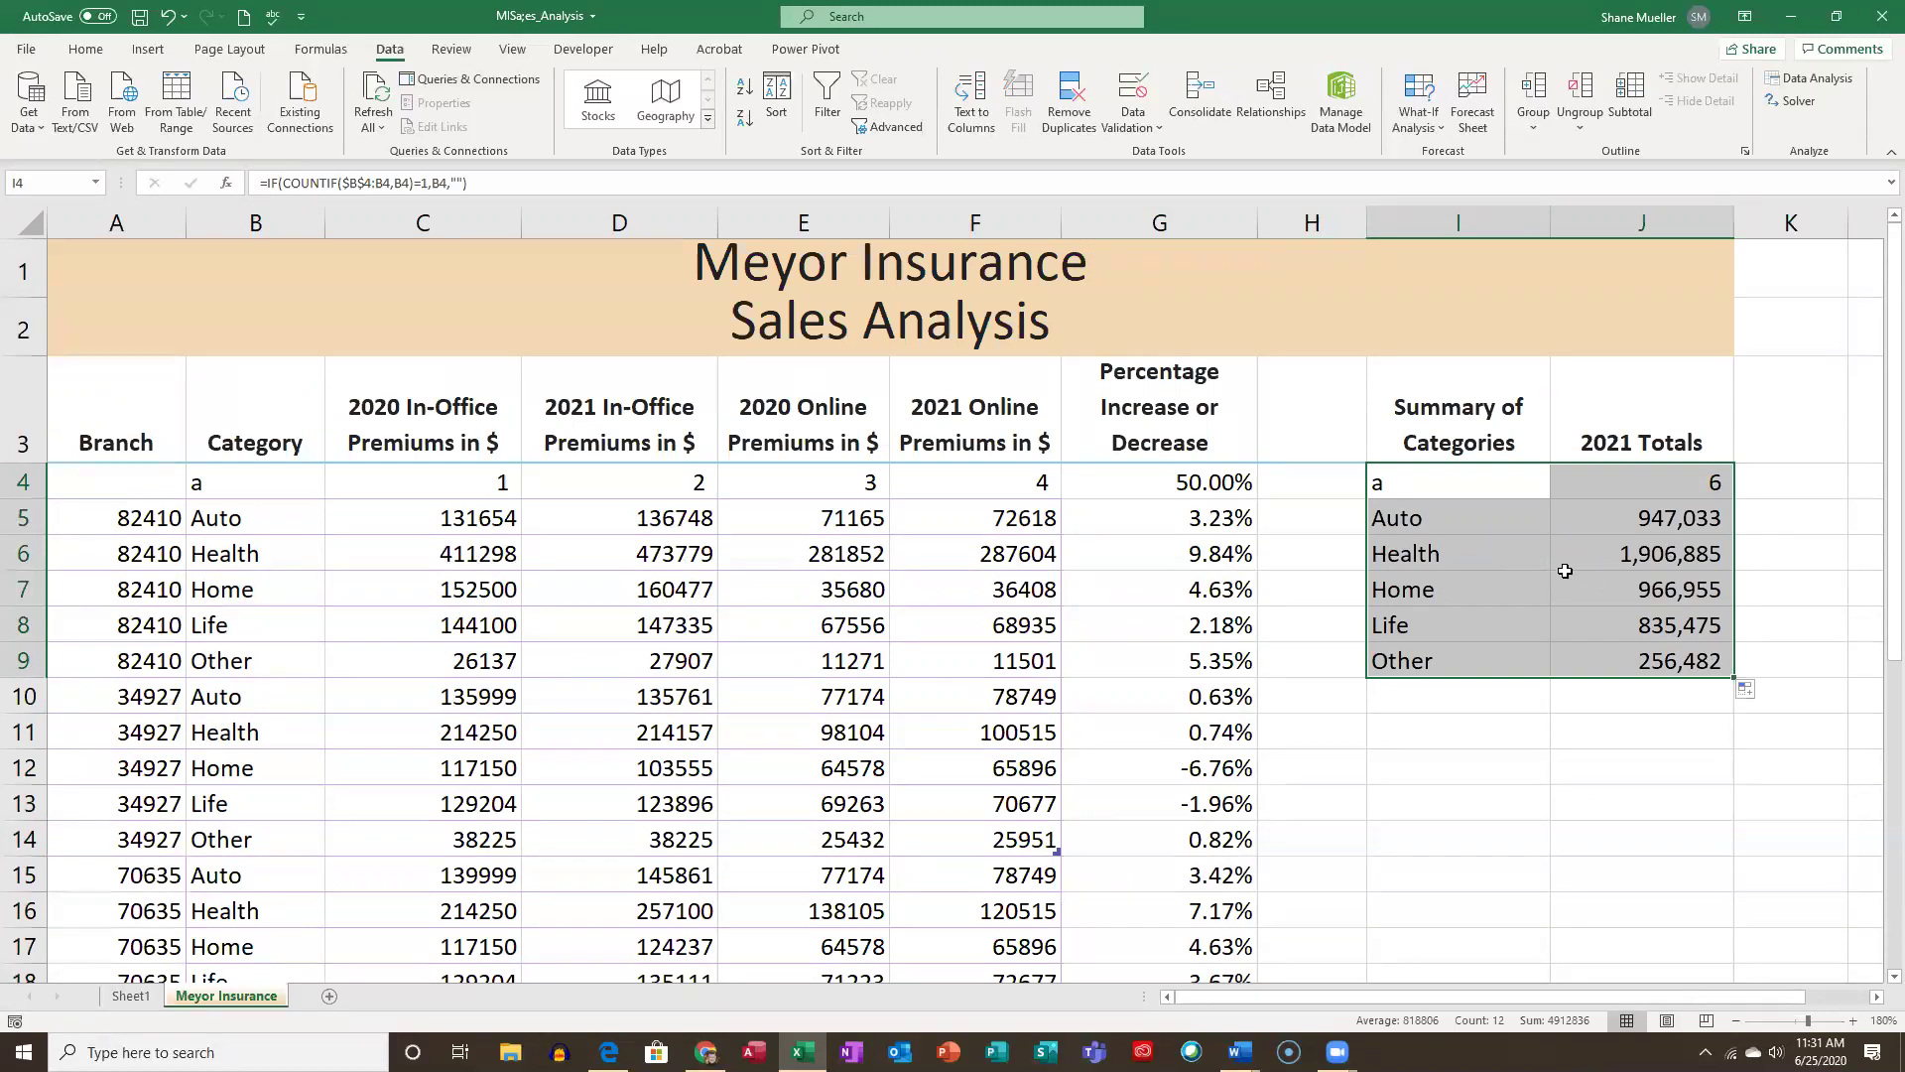
# Examine the Auto, Health and Home category cells and their 2021 totals in I5:J7, including the formulas behind them.
pyautogui.click(1508, 529)
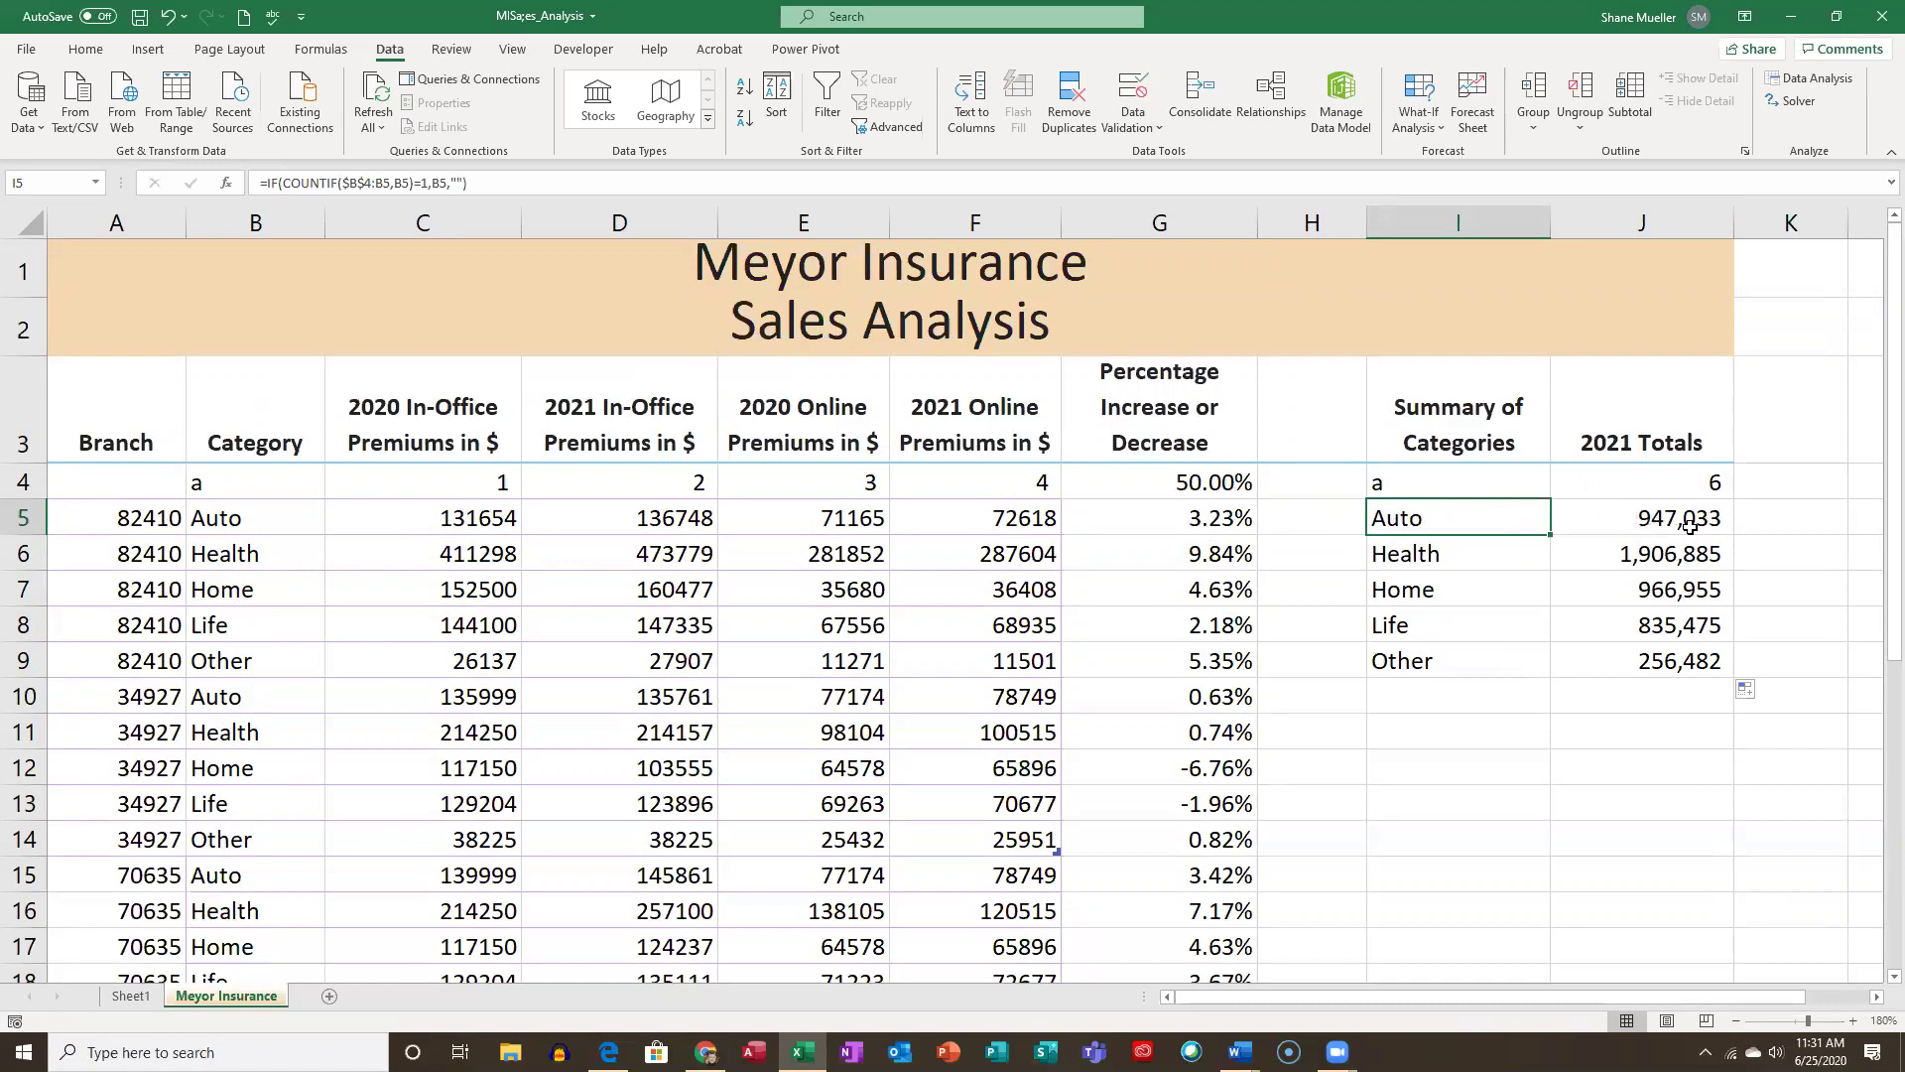
pyautogui.click(1429, 549)
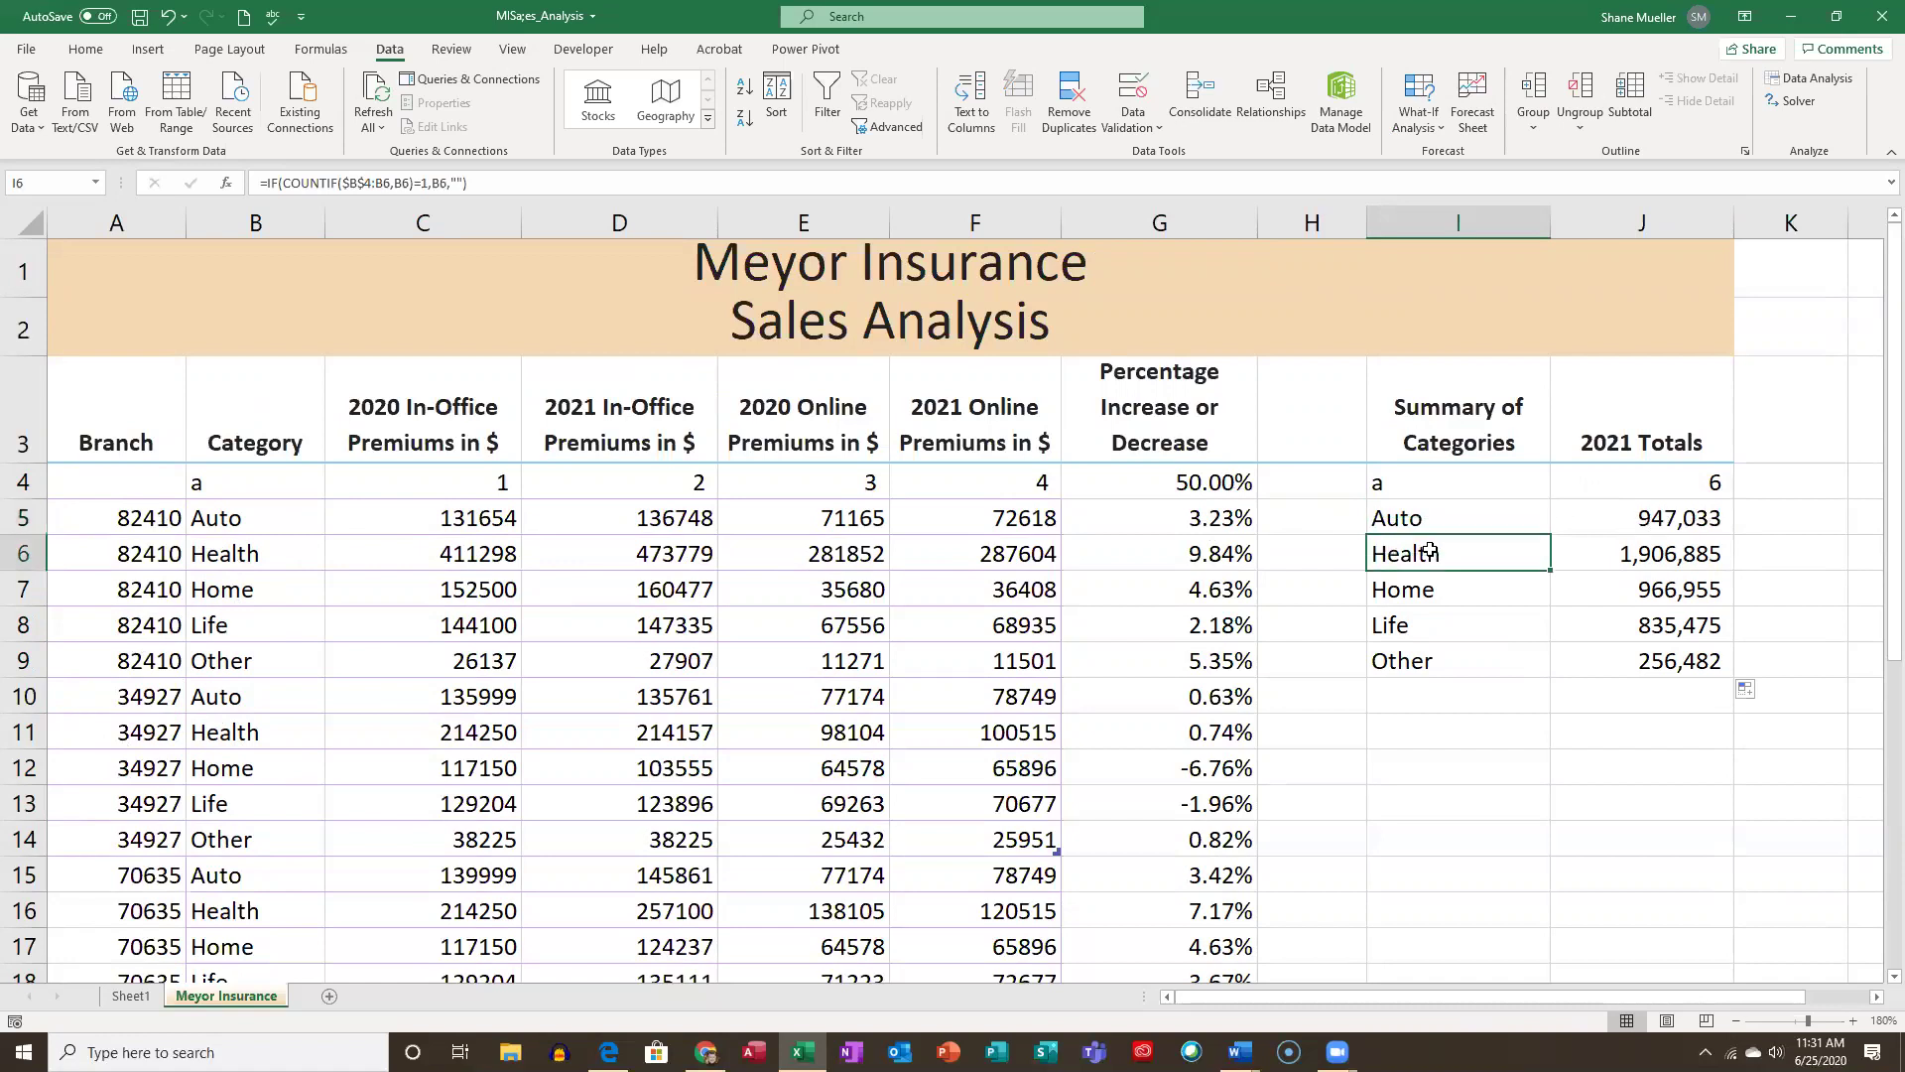
pyautogui.click(1687, 556)
pyautogui.click(1437, 592)
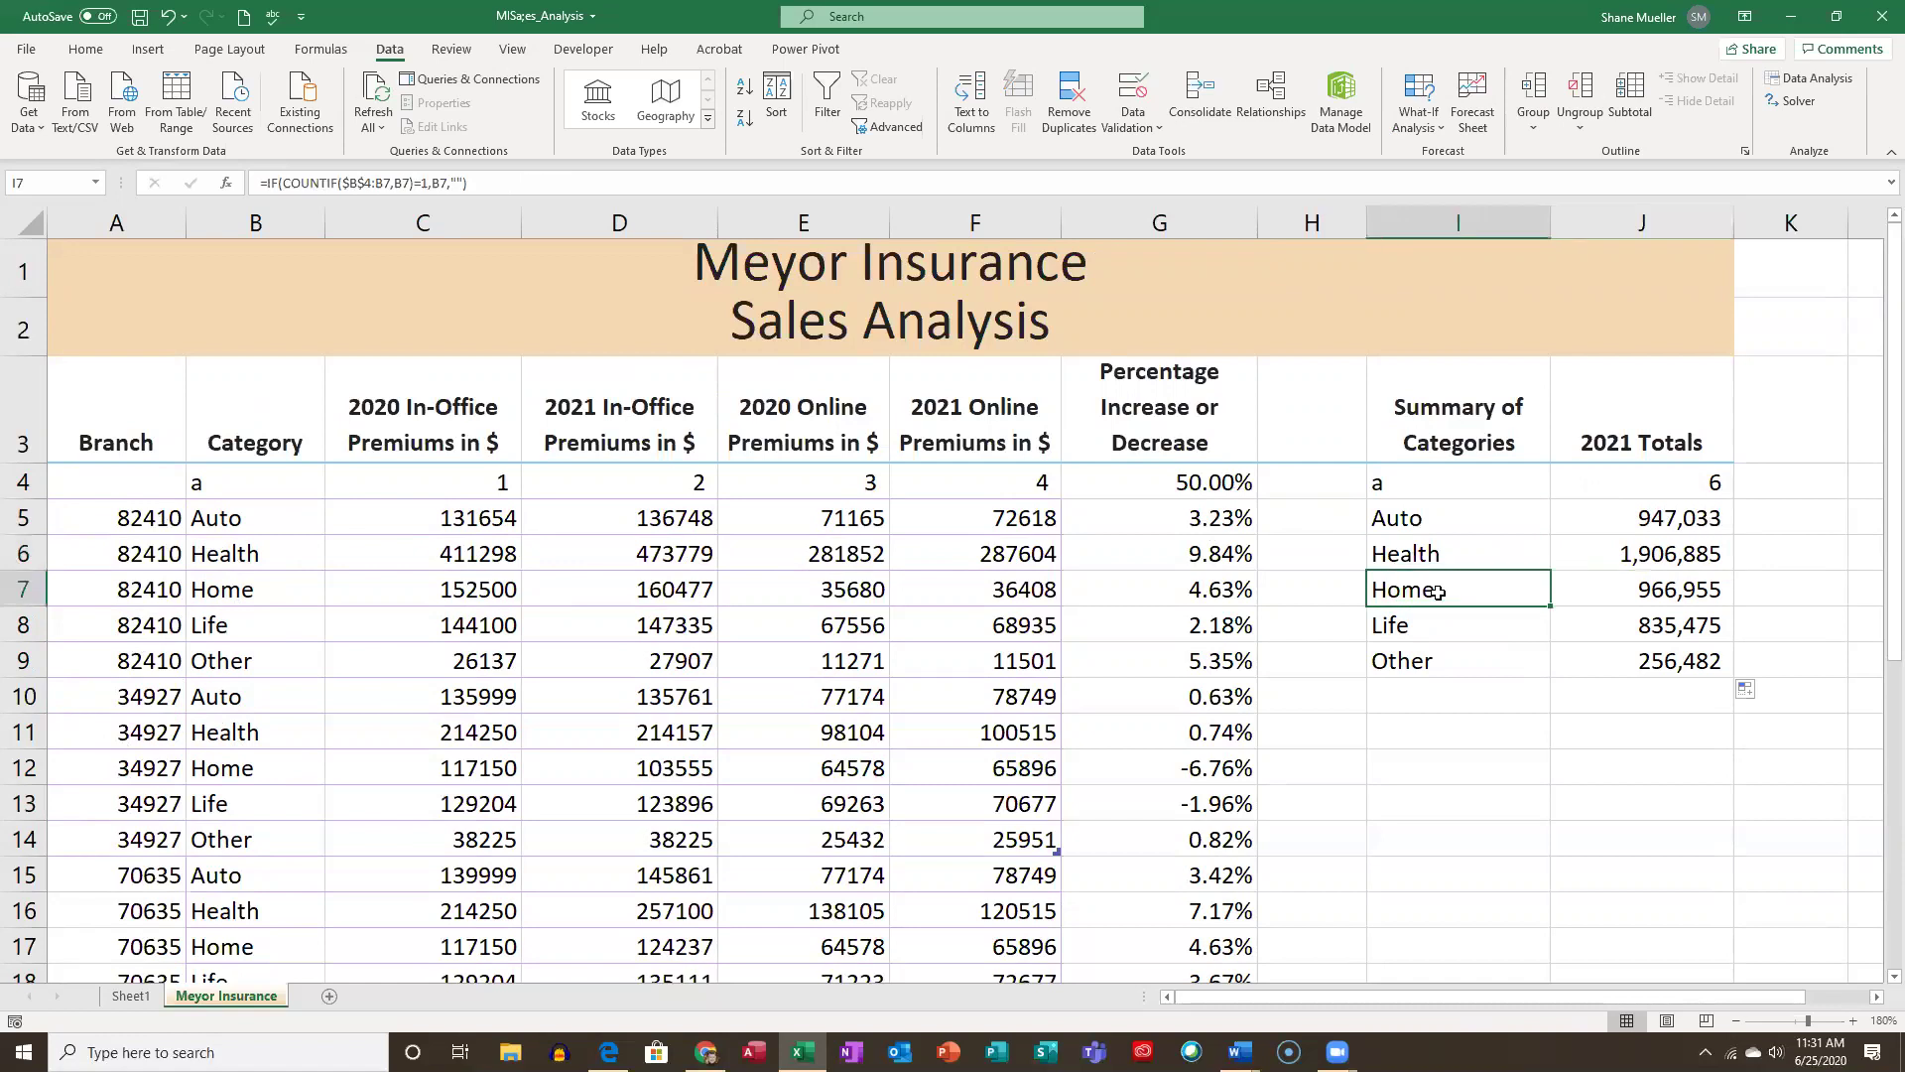
pyautogui.click(1674, 592)
pyautogui.click(1674, 516)
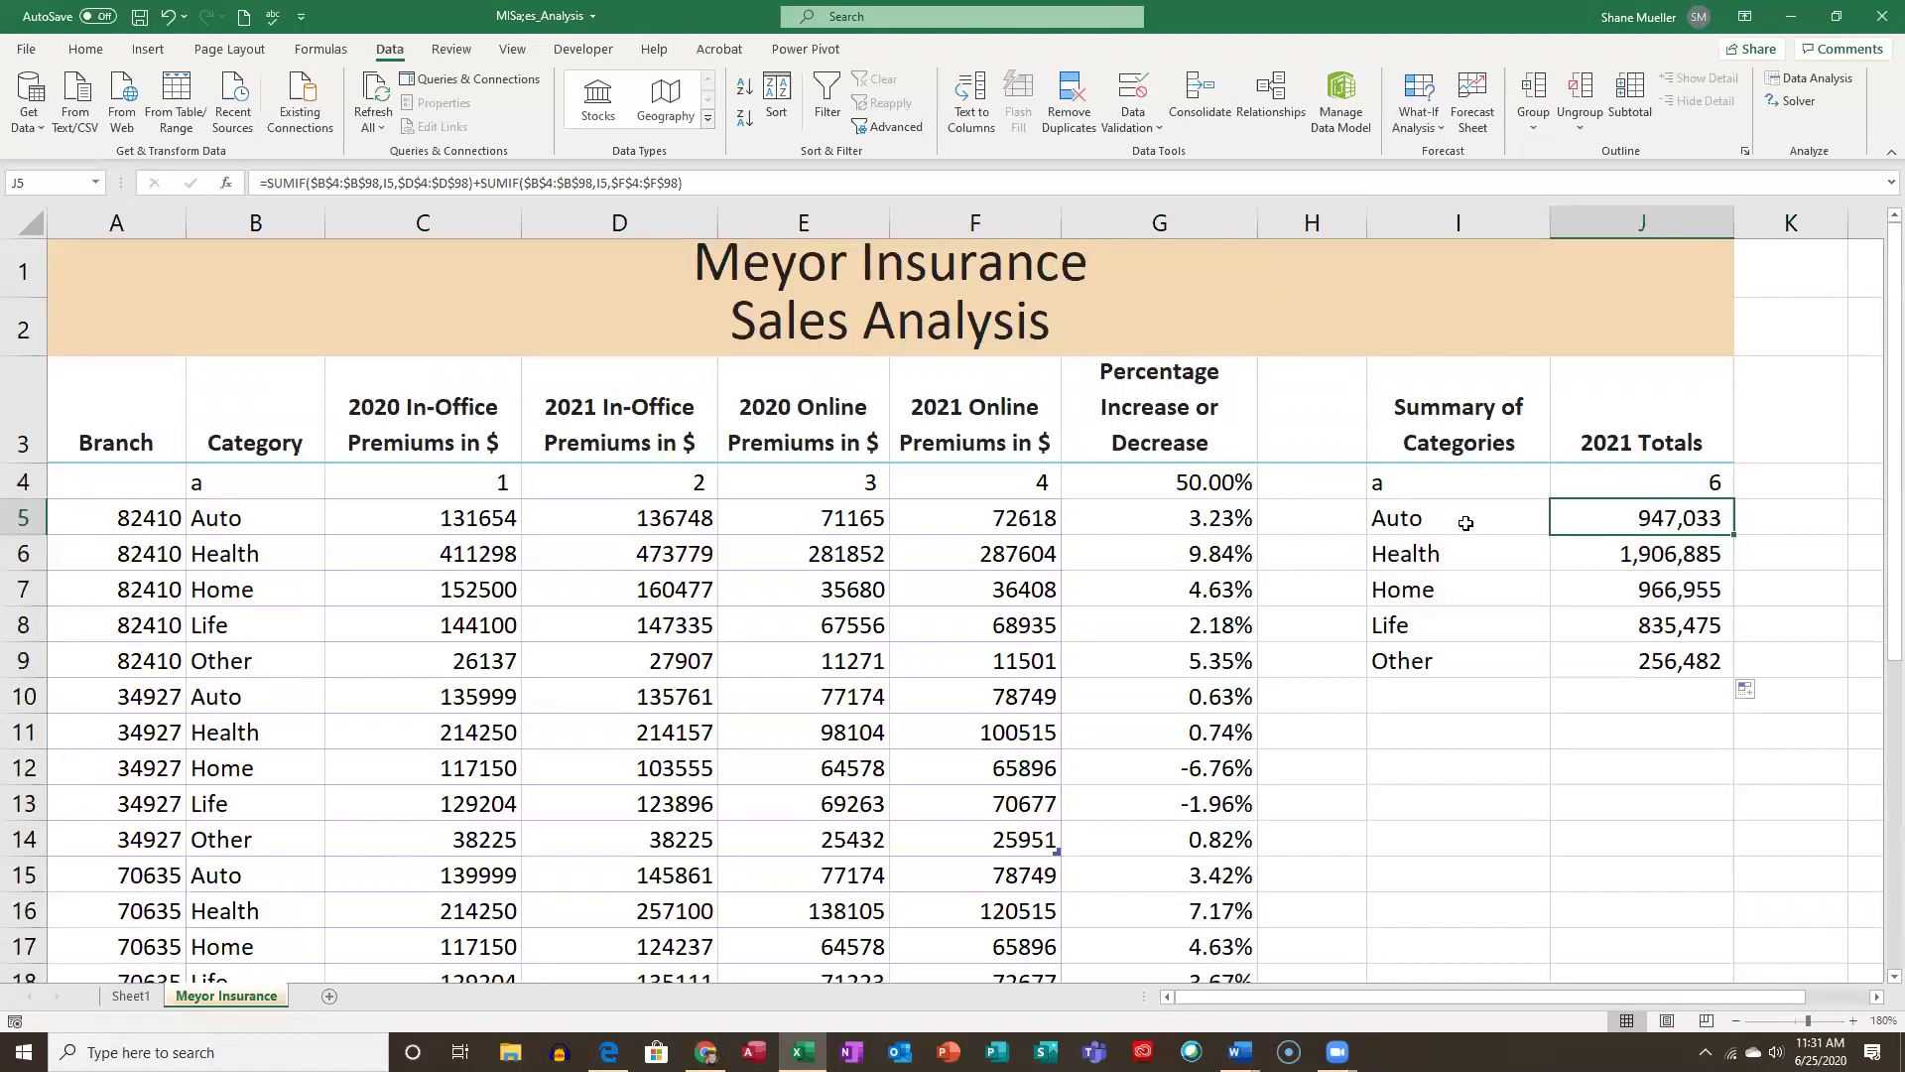
# Review the category formula in I5 and compare the SUMIF formulas behind the Auto and Health totals in J5:J6.
pyautogui.click(1426, 510)
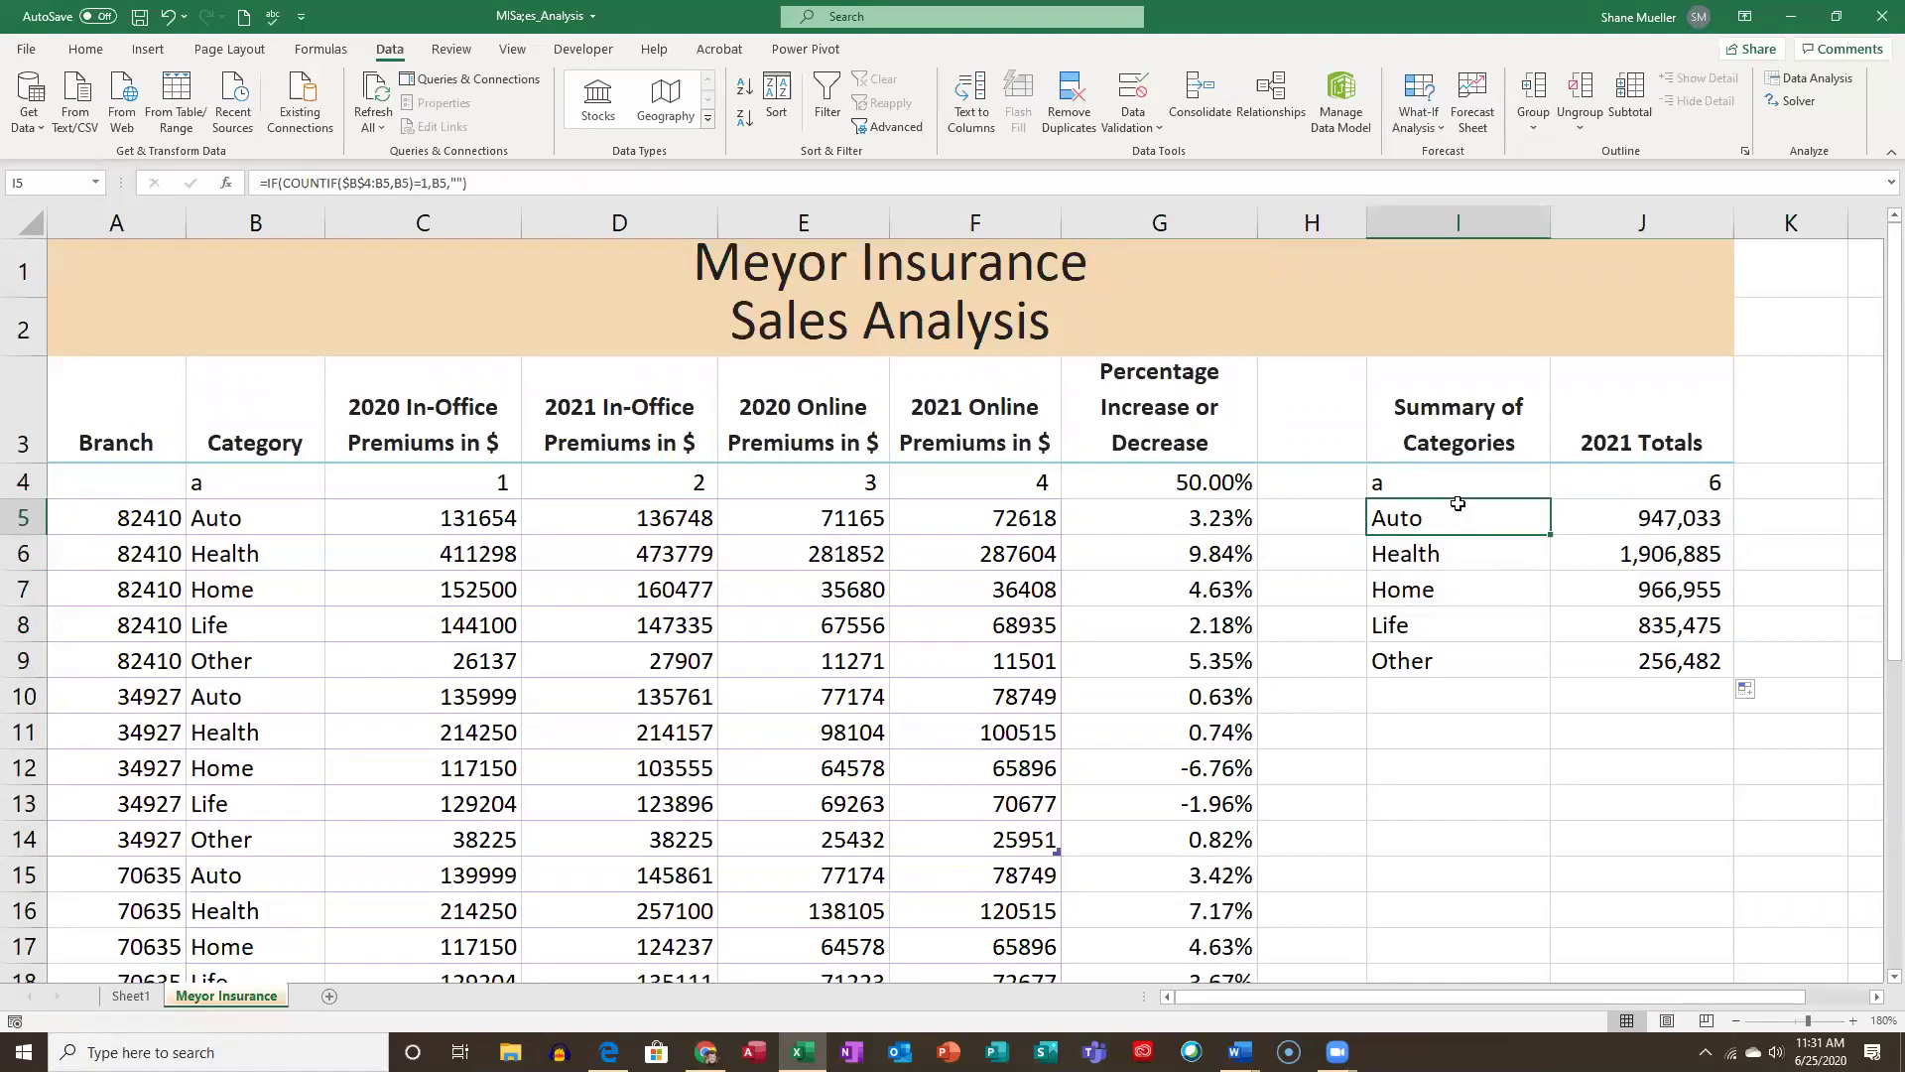
pyautogui.click(1652, 519)
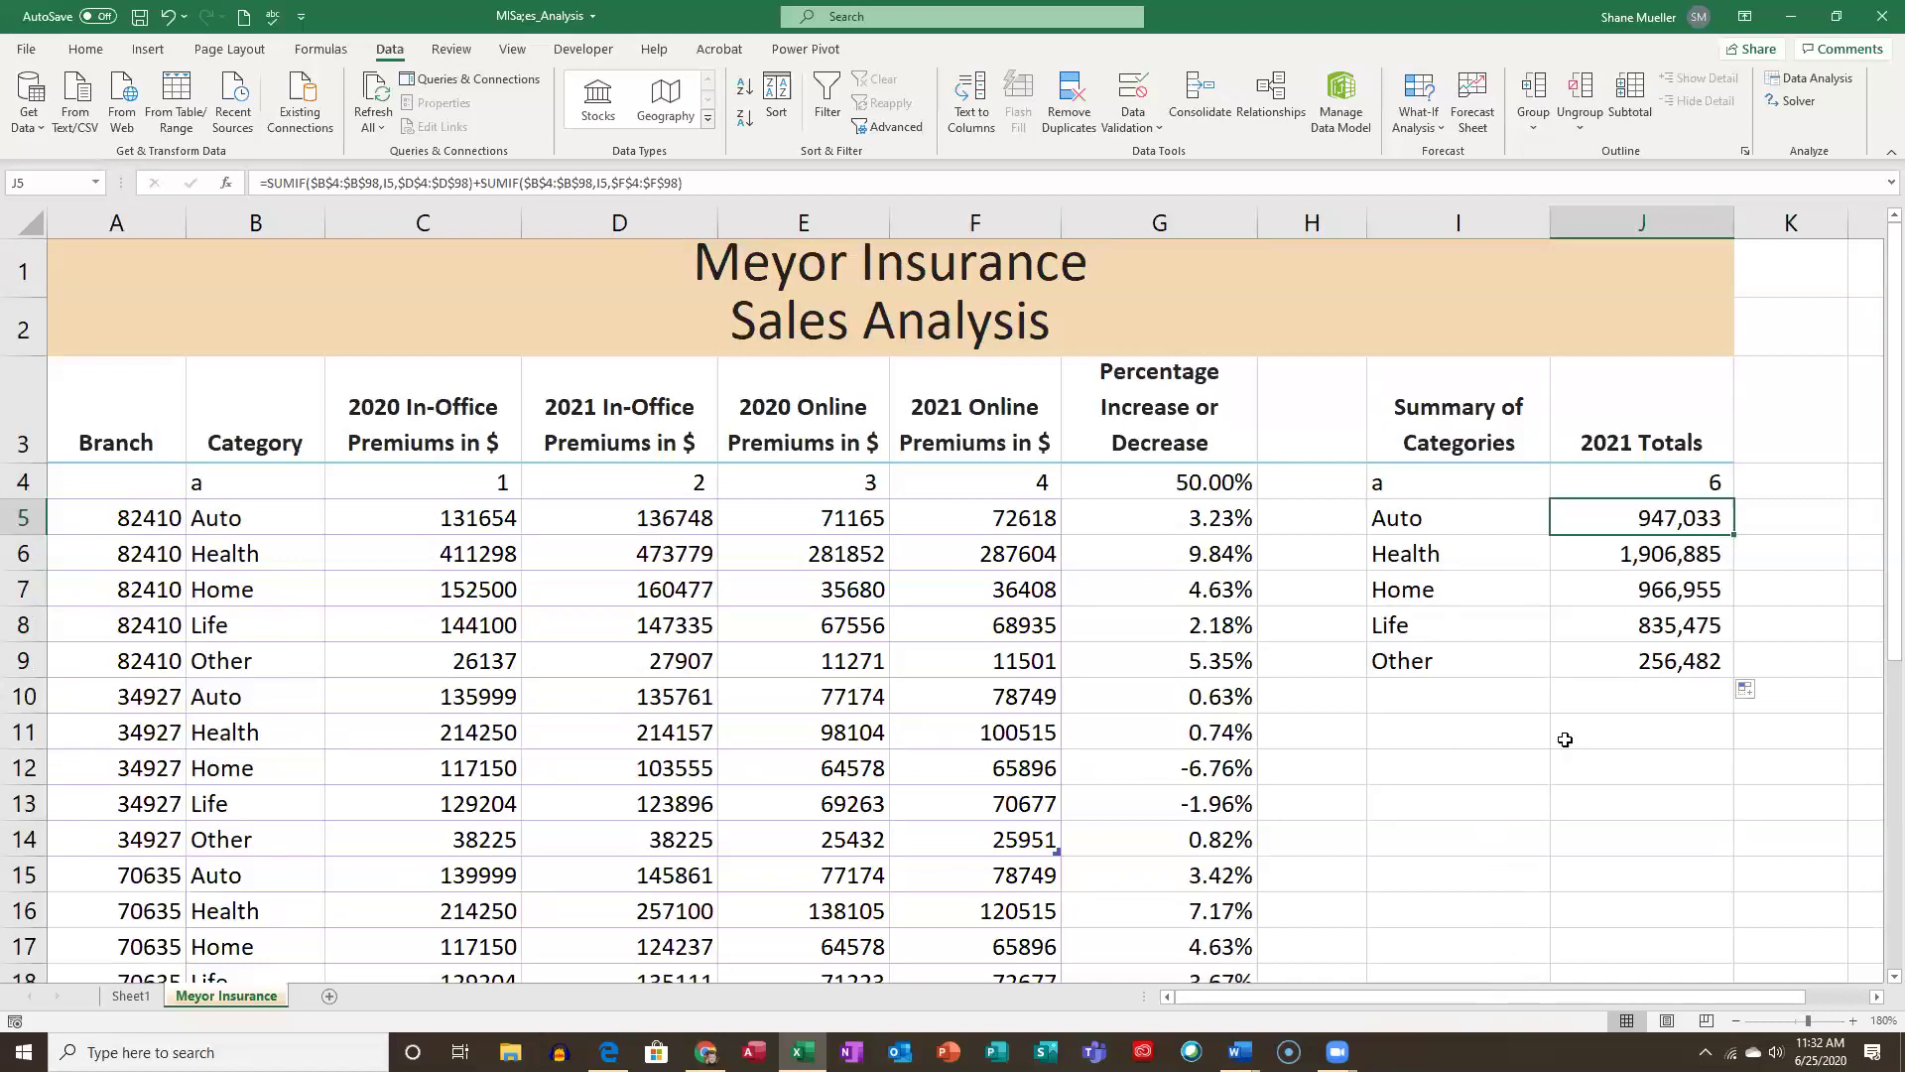
pyautogui.click(1622, 557)
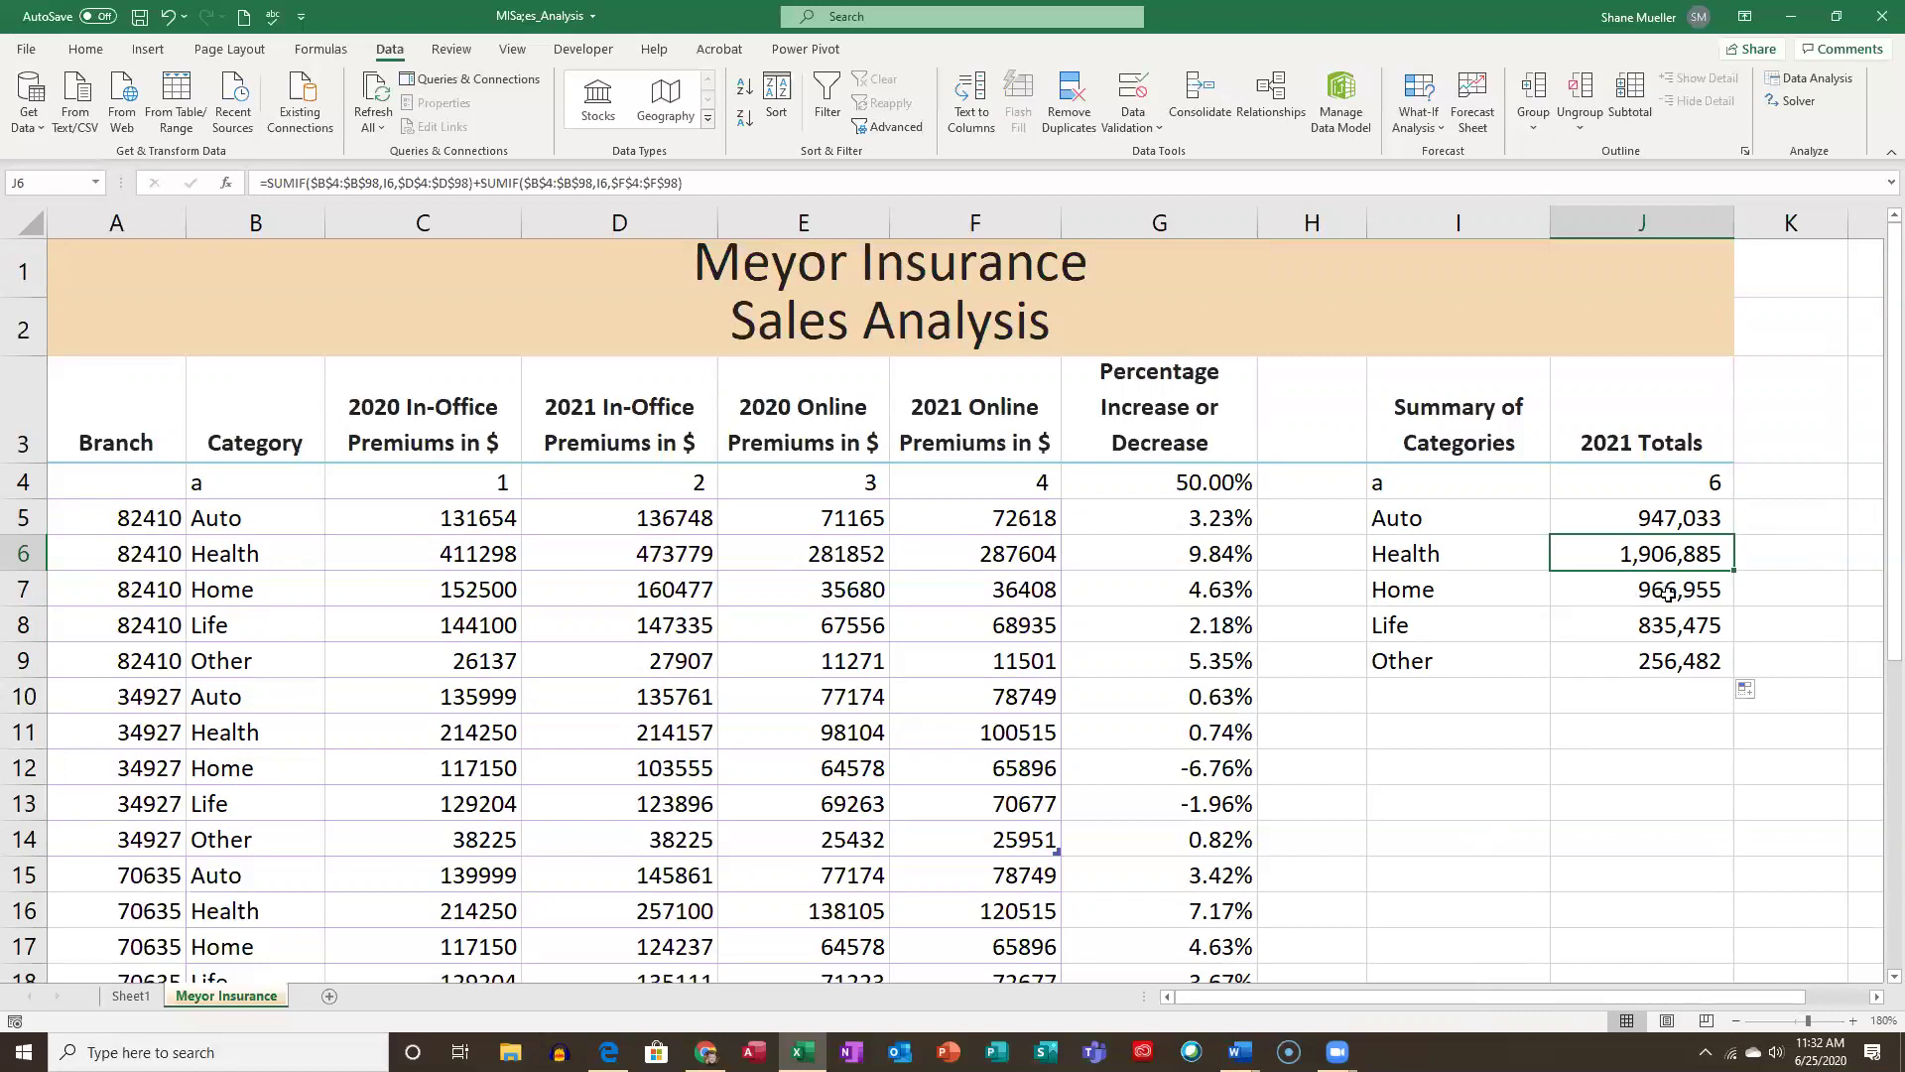
pyautogui.click(1654, 526)
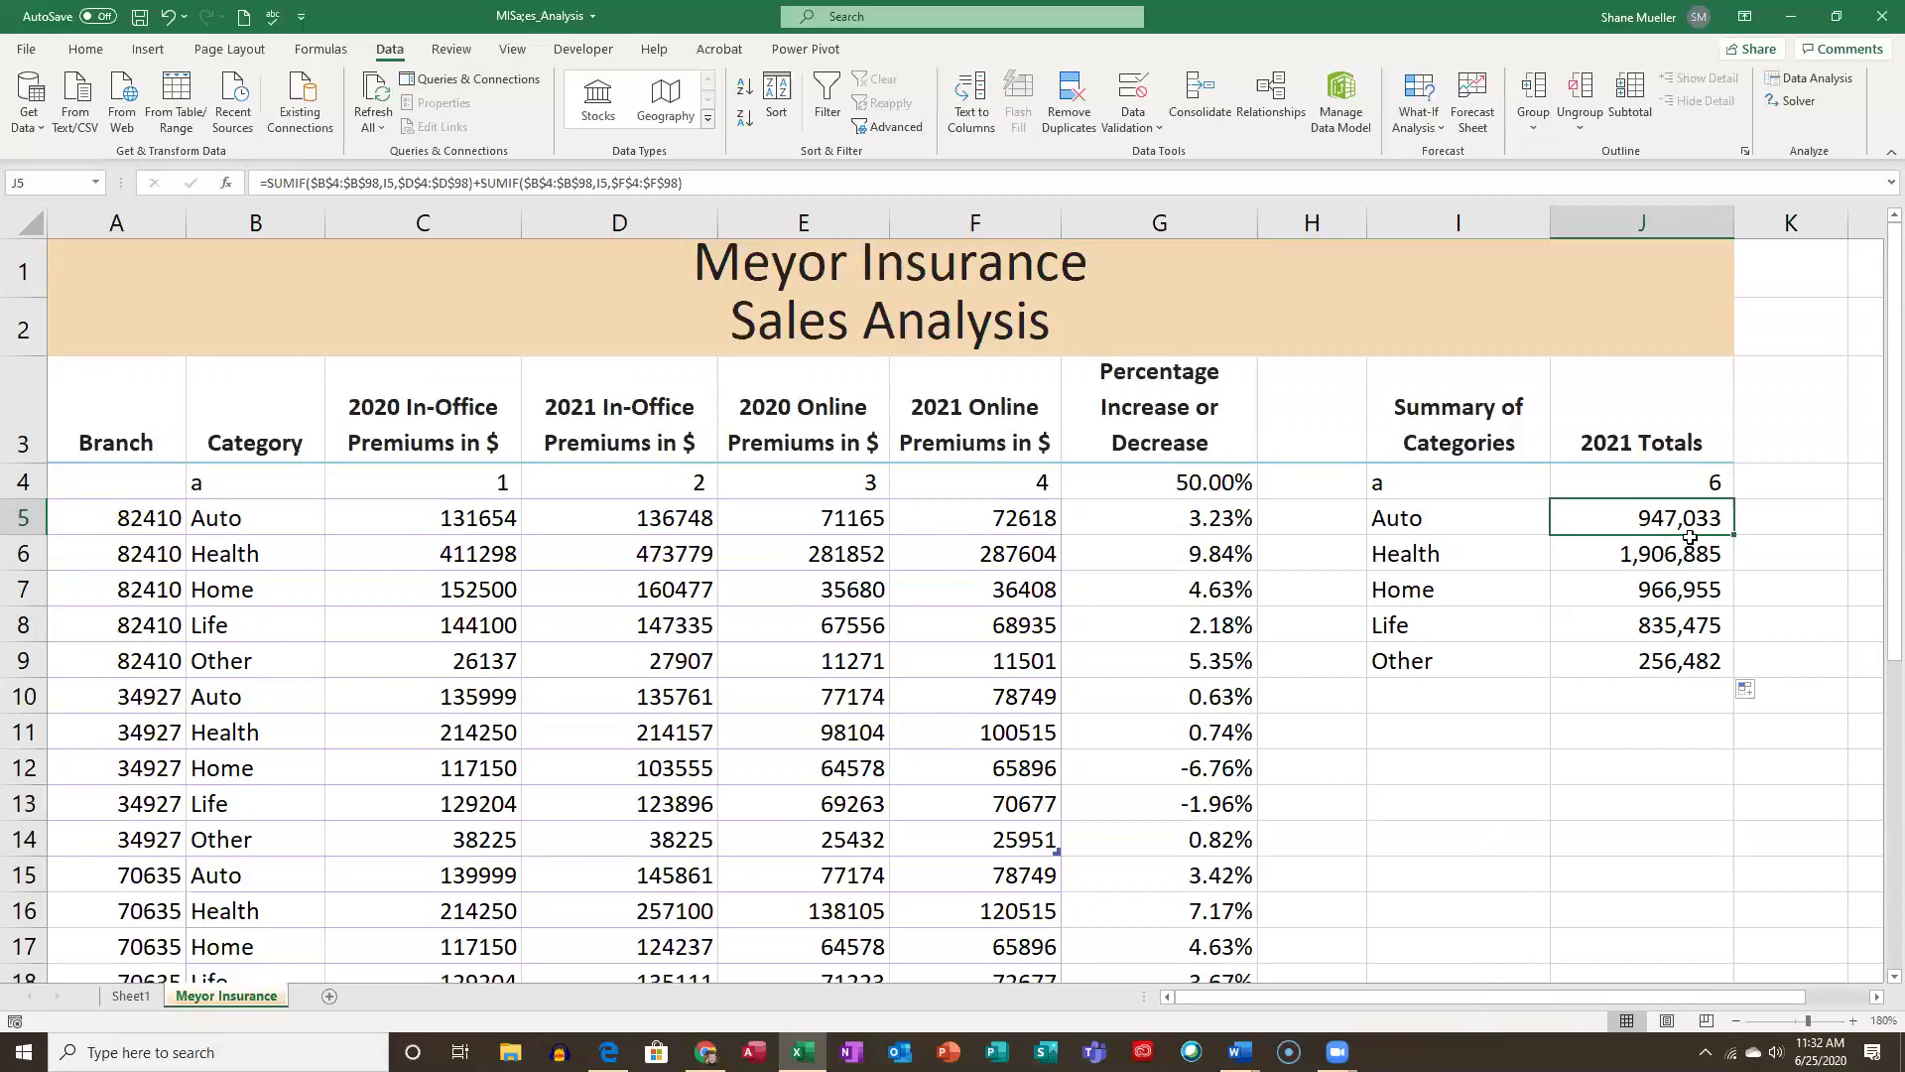
pyautogui.click(1684, 556)
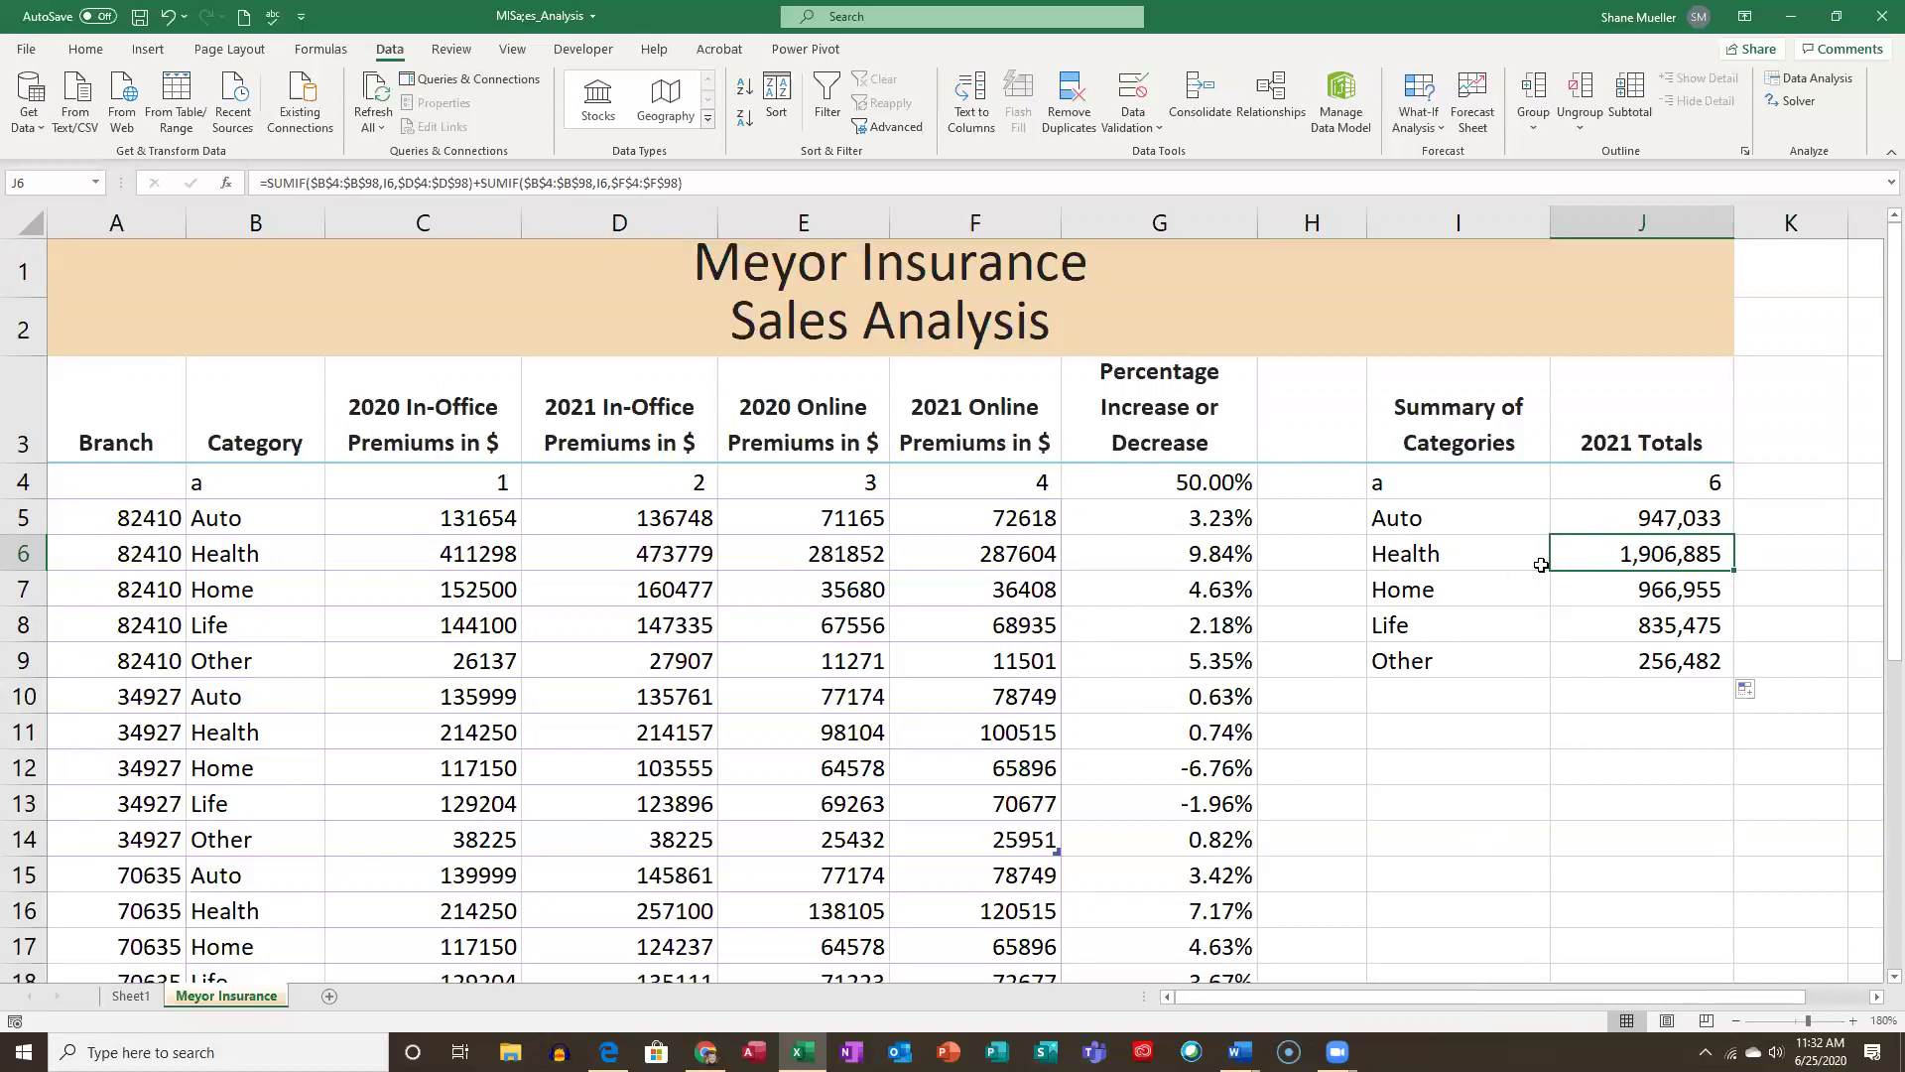
# Delete the placeholder data in row 4 as an entire sheet row and save the workbook.
pyautogui.click(25, 481)
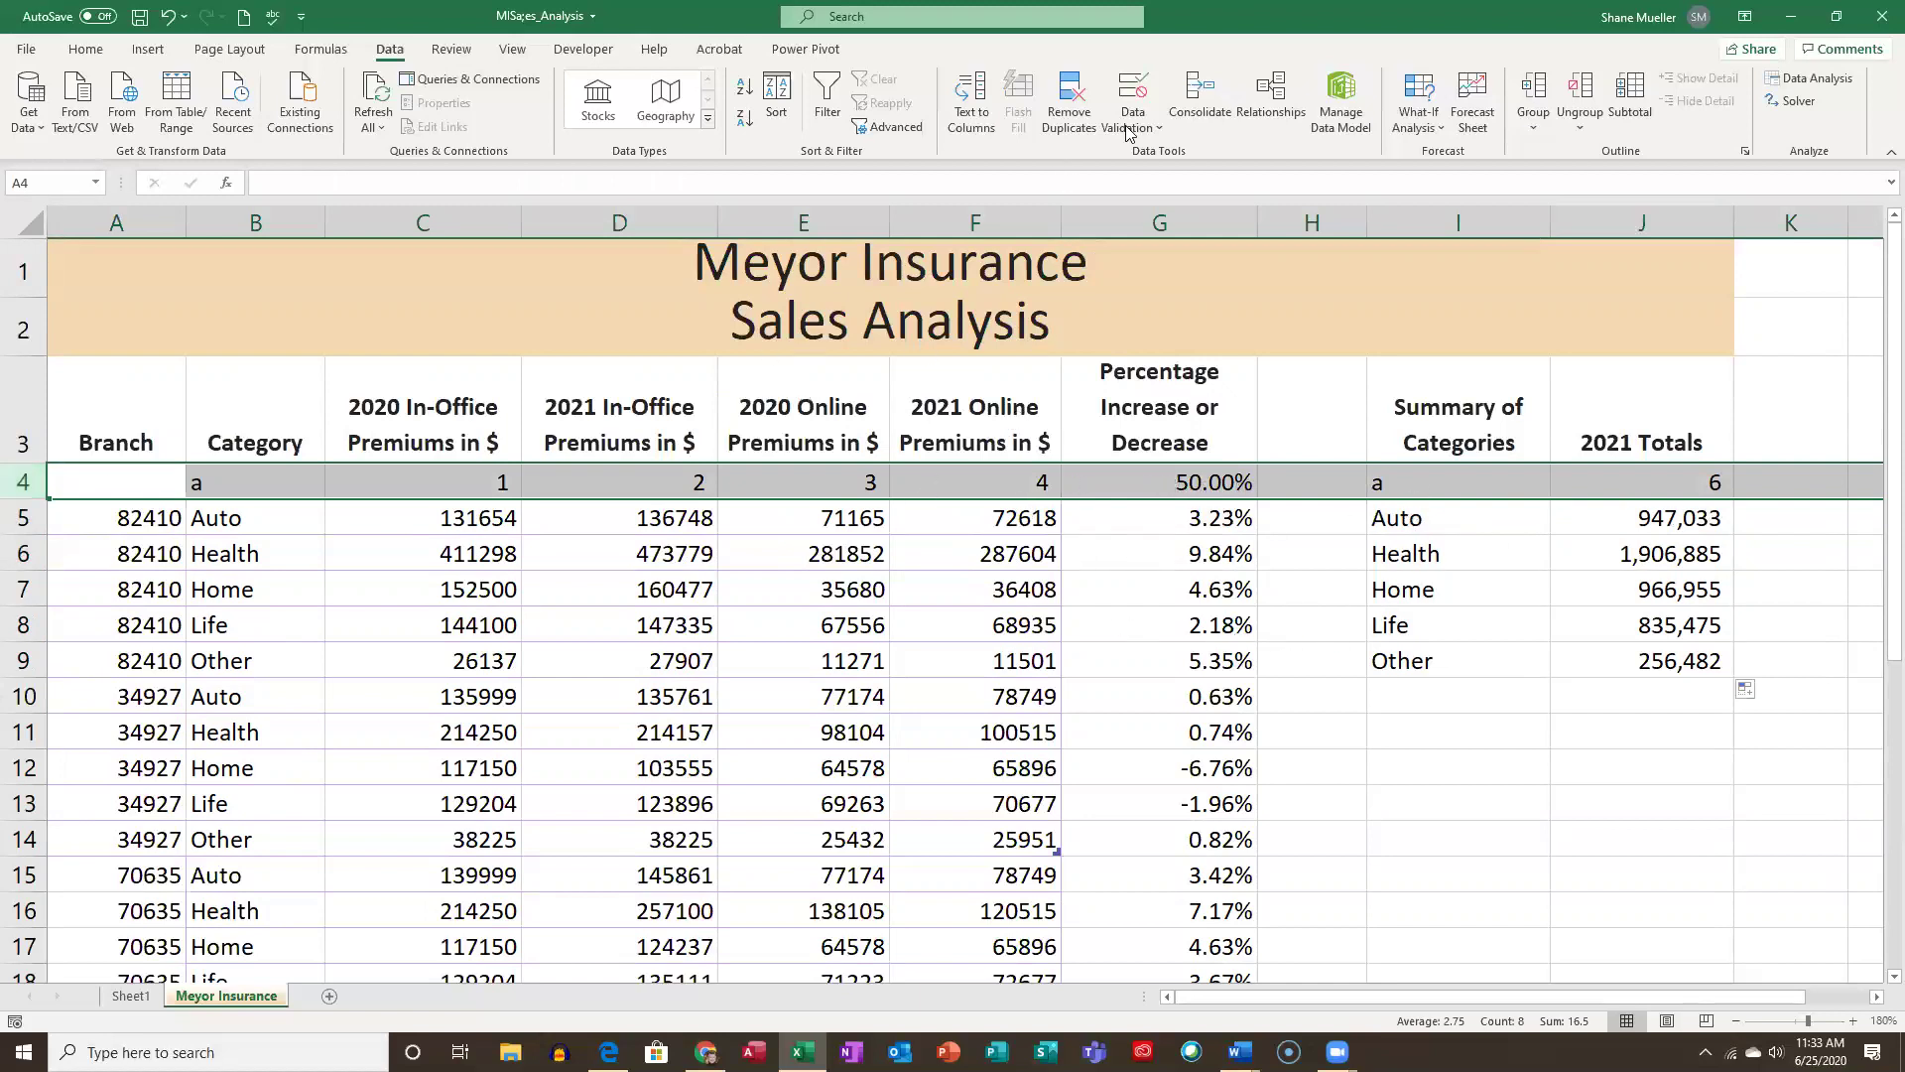
pyautogui.click(86, 49)
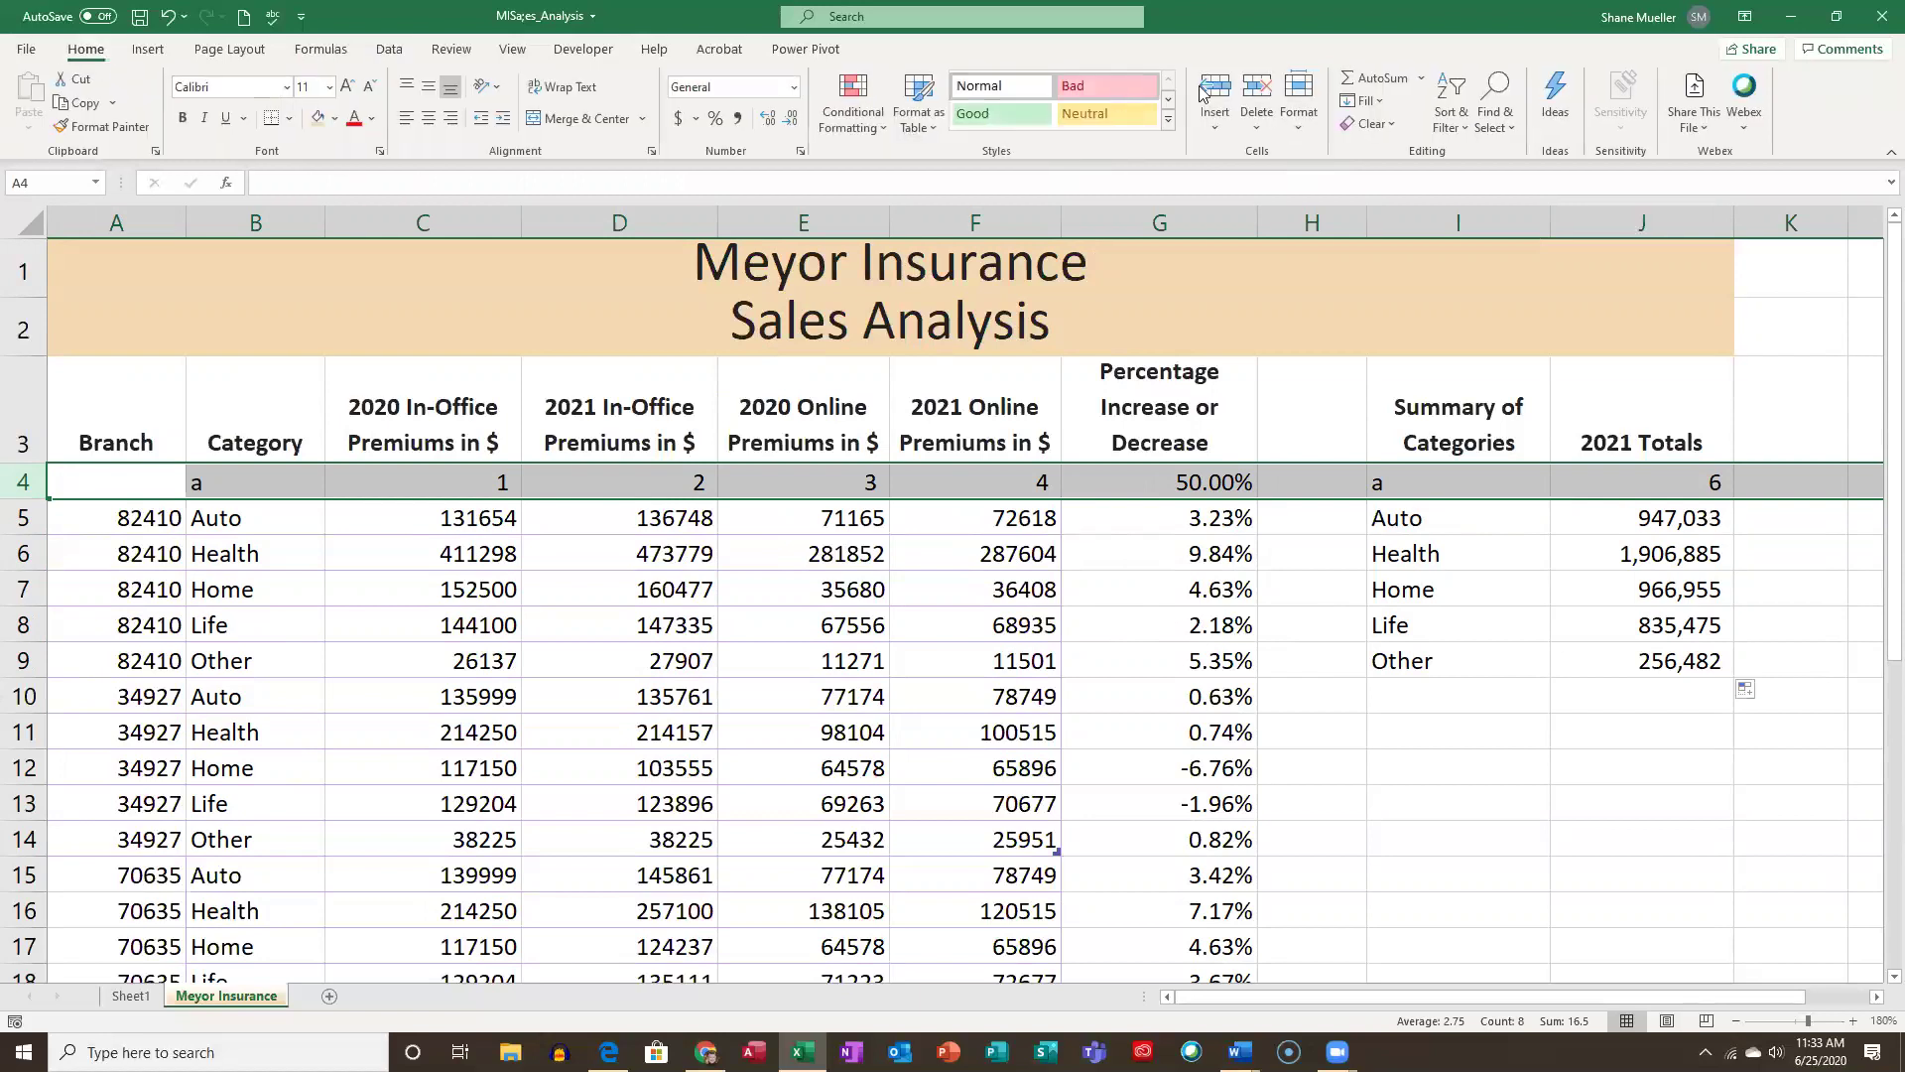
pyautogui.click(1260, 90)
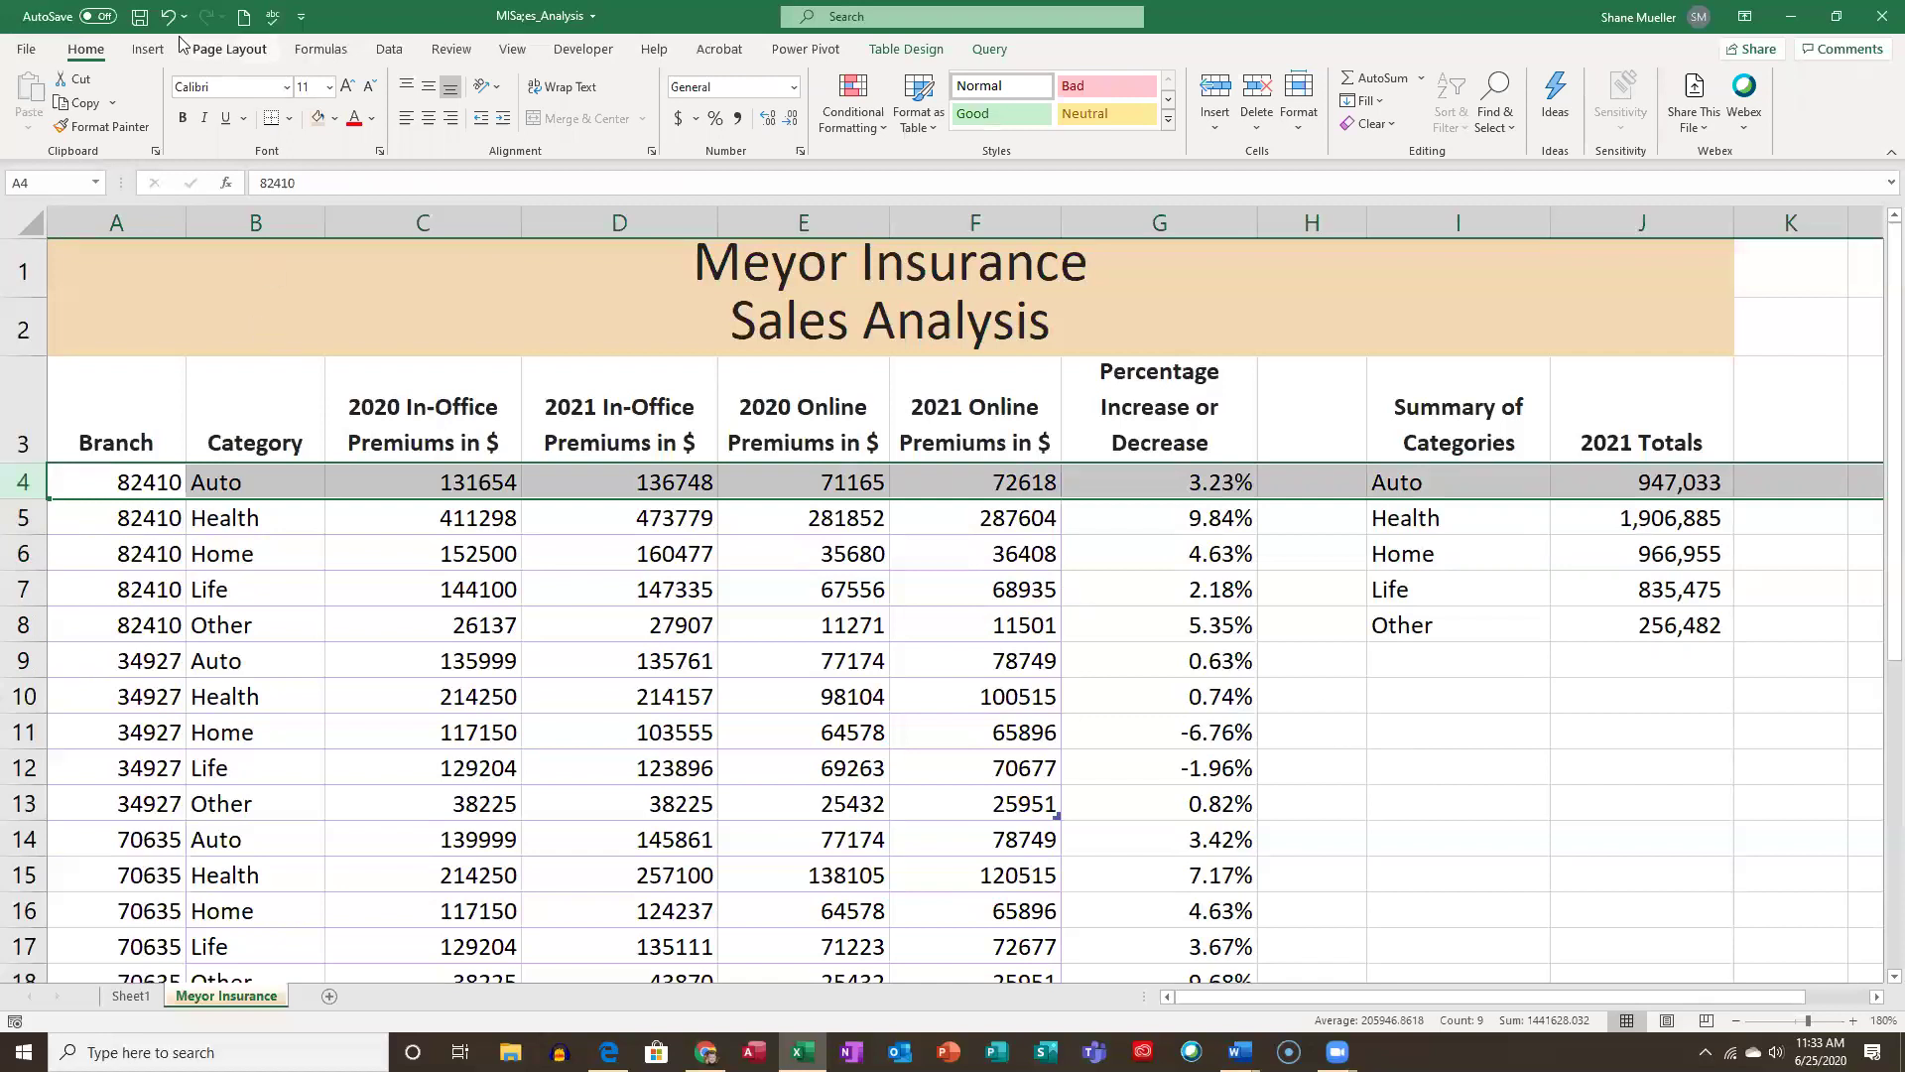
pyautogui.click(140, 17)
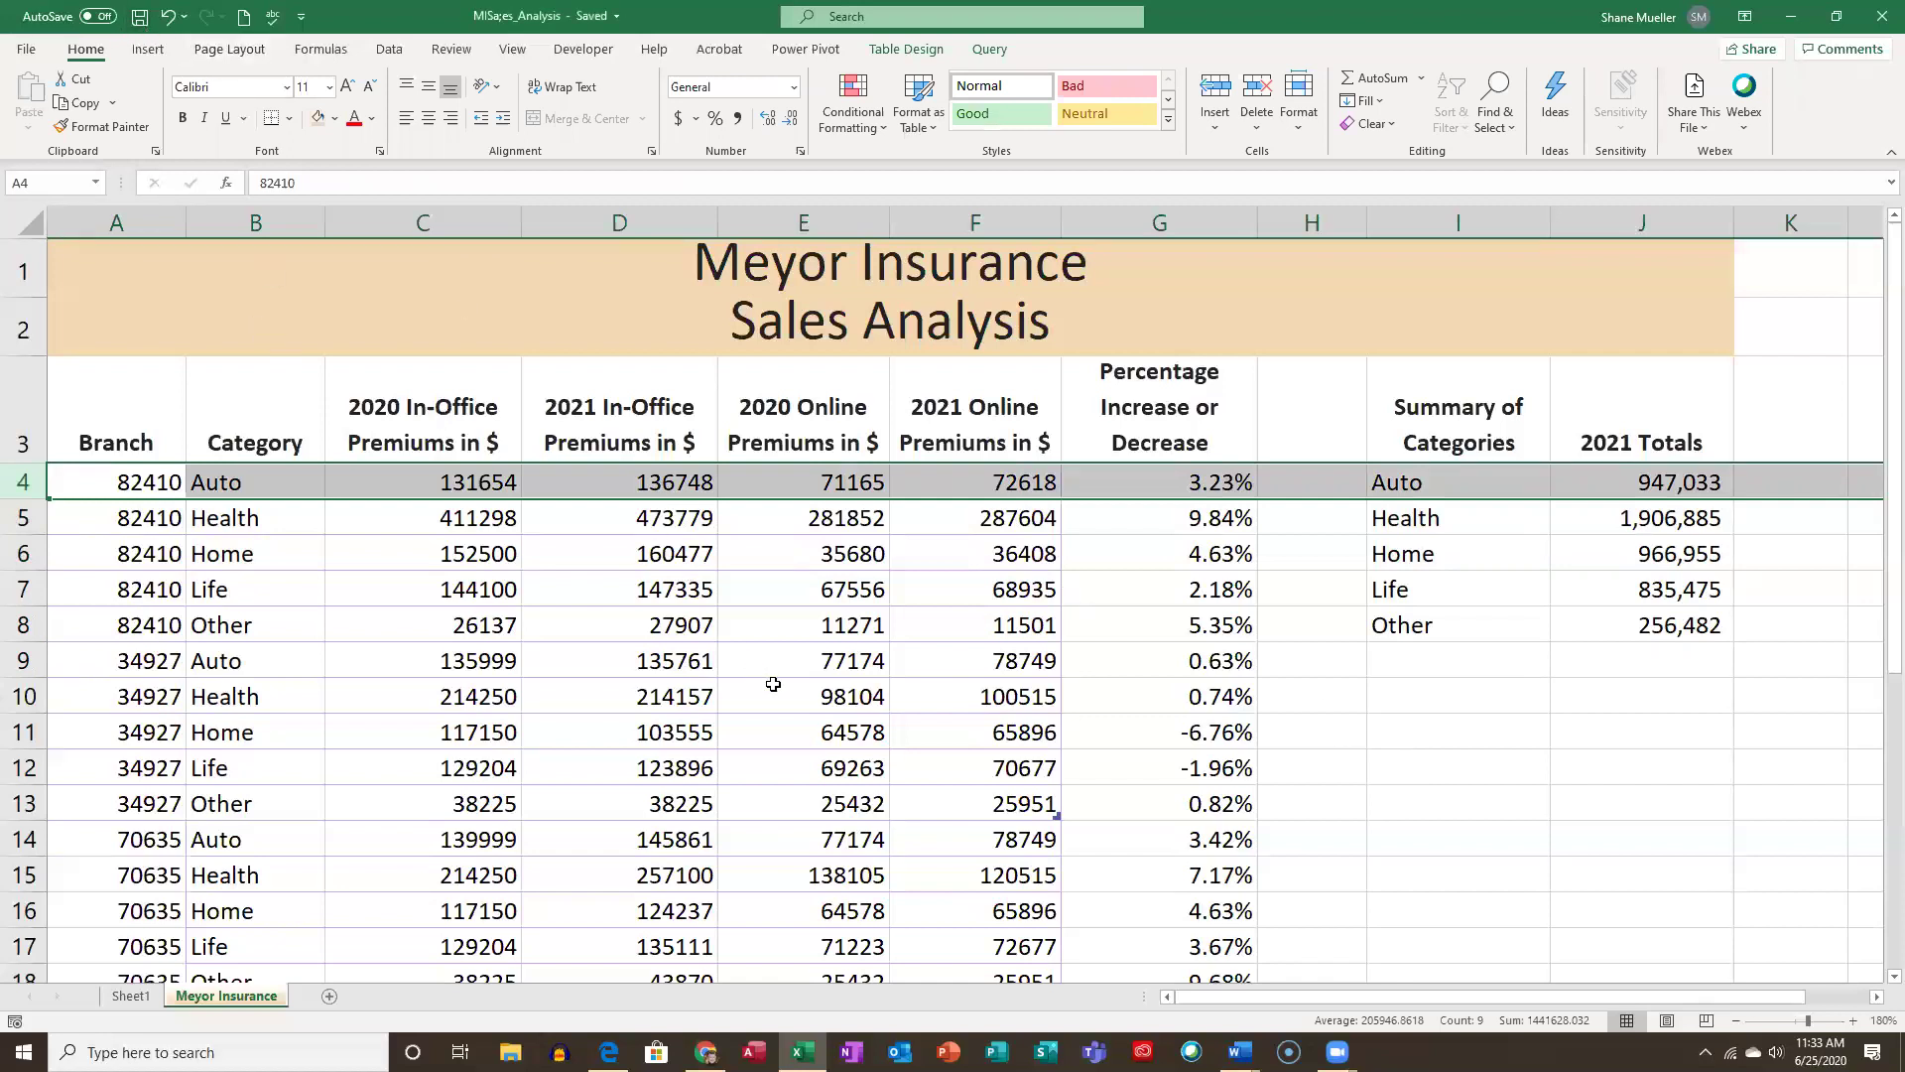
# Delete the Sheet1 worksheet and confirm its permanent removal.
pyautogui.rightClick(132, 997)
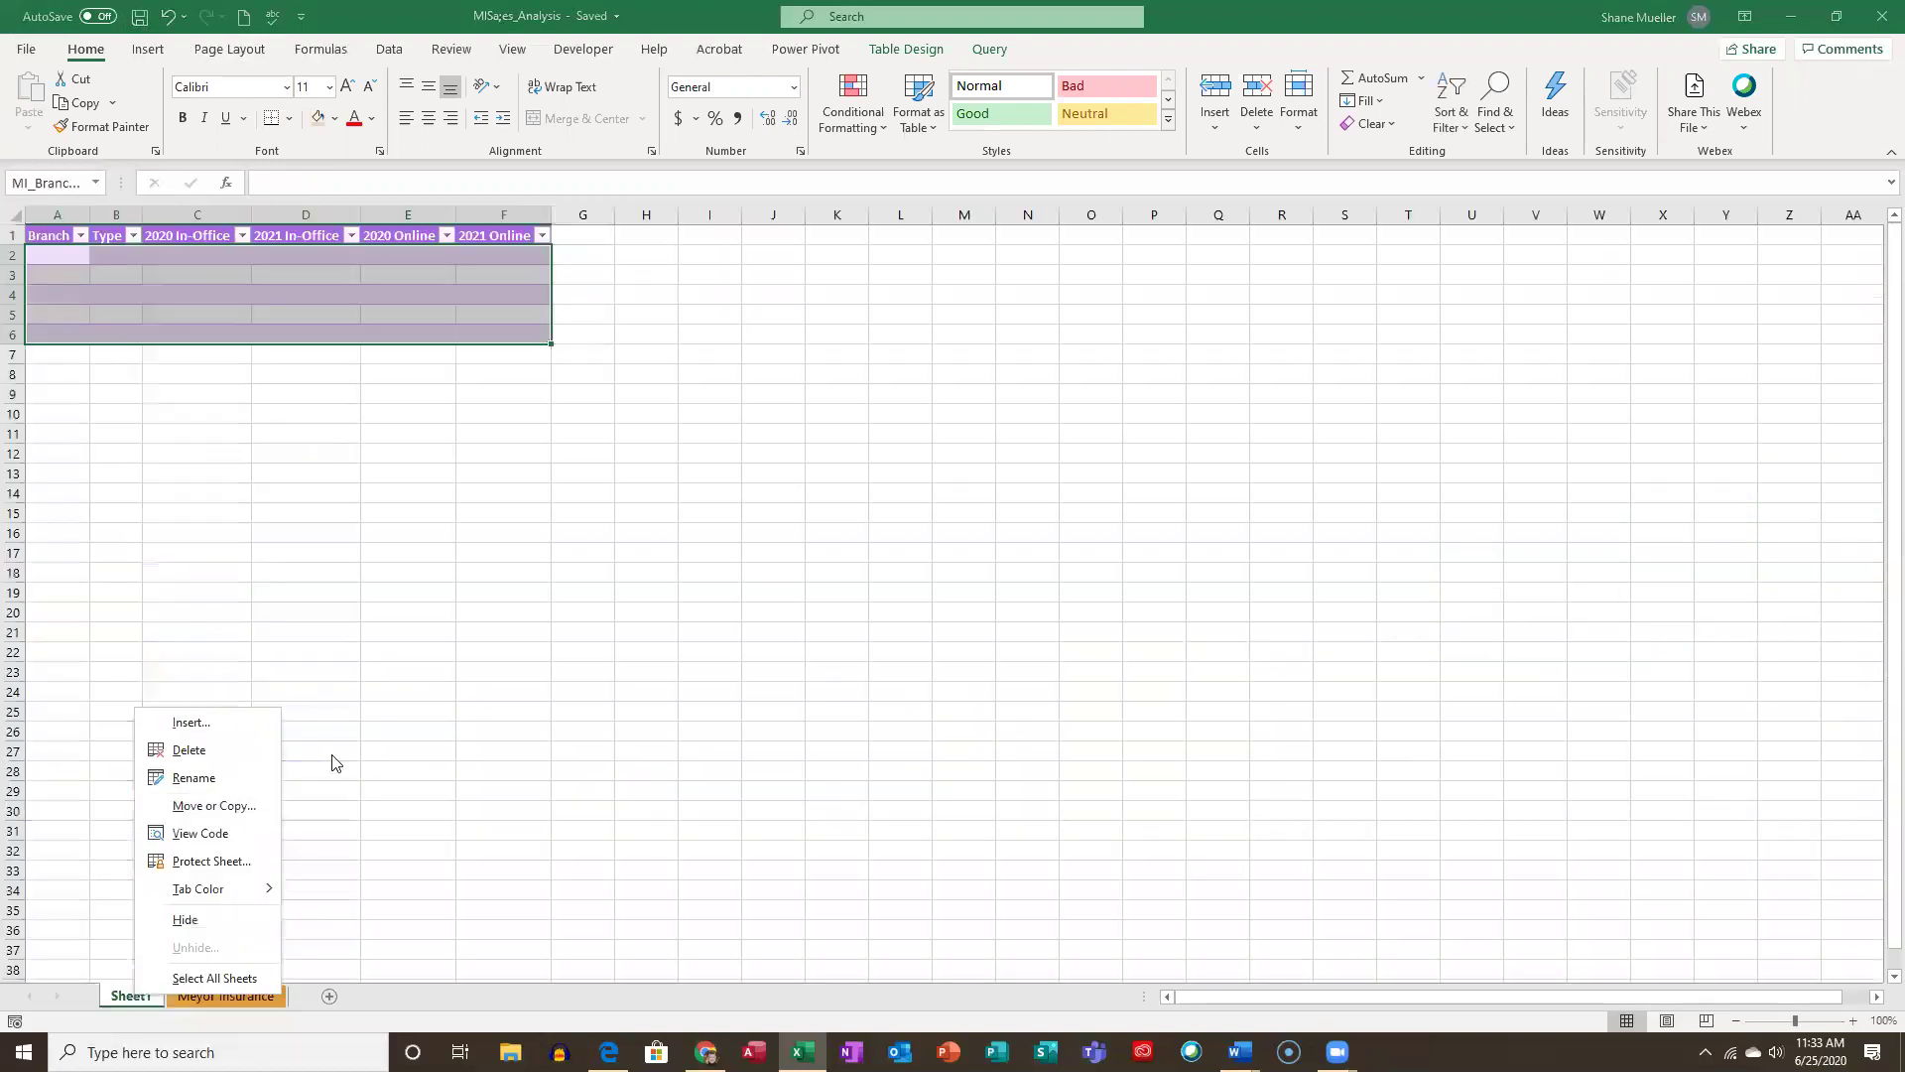
pyautogui.click(226, 751)
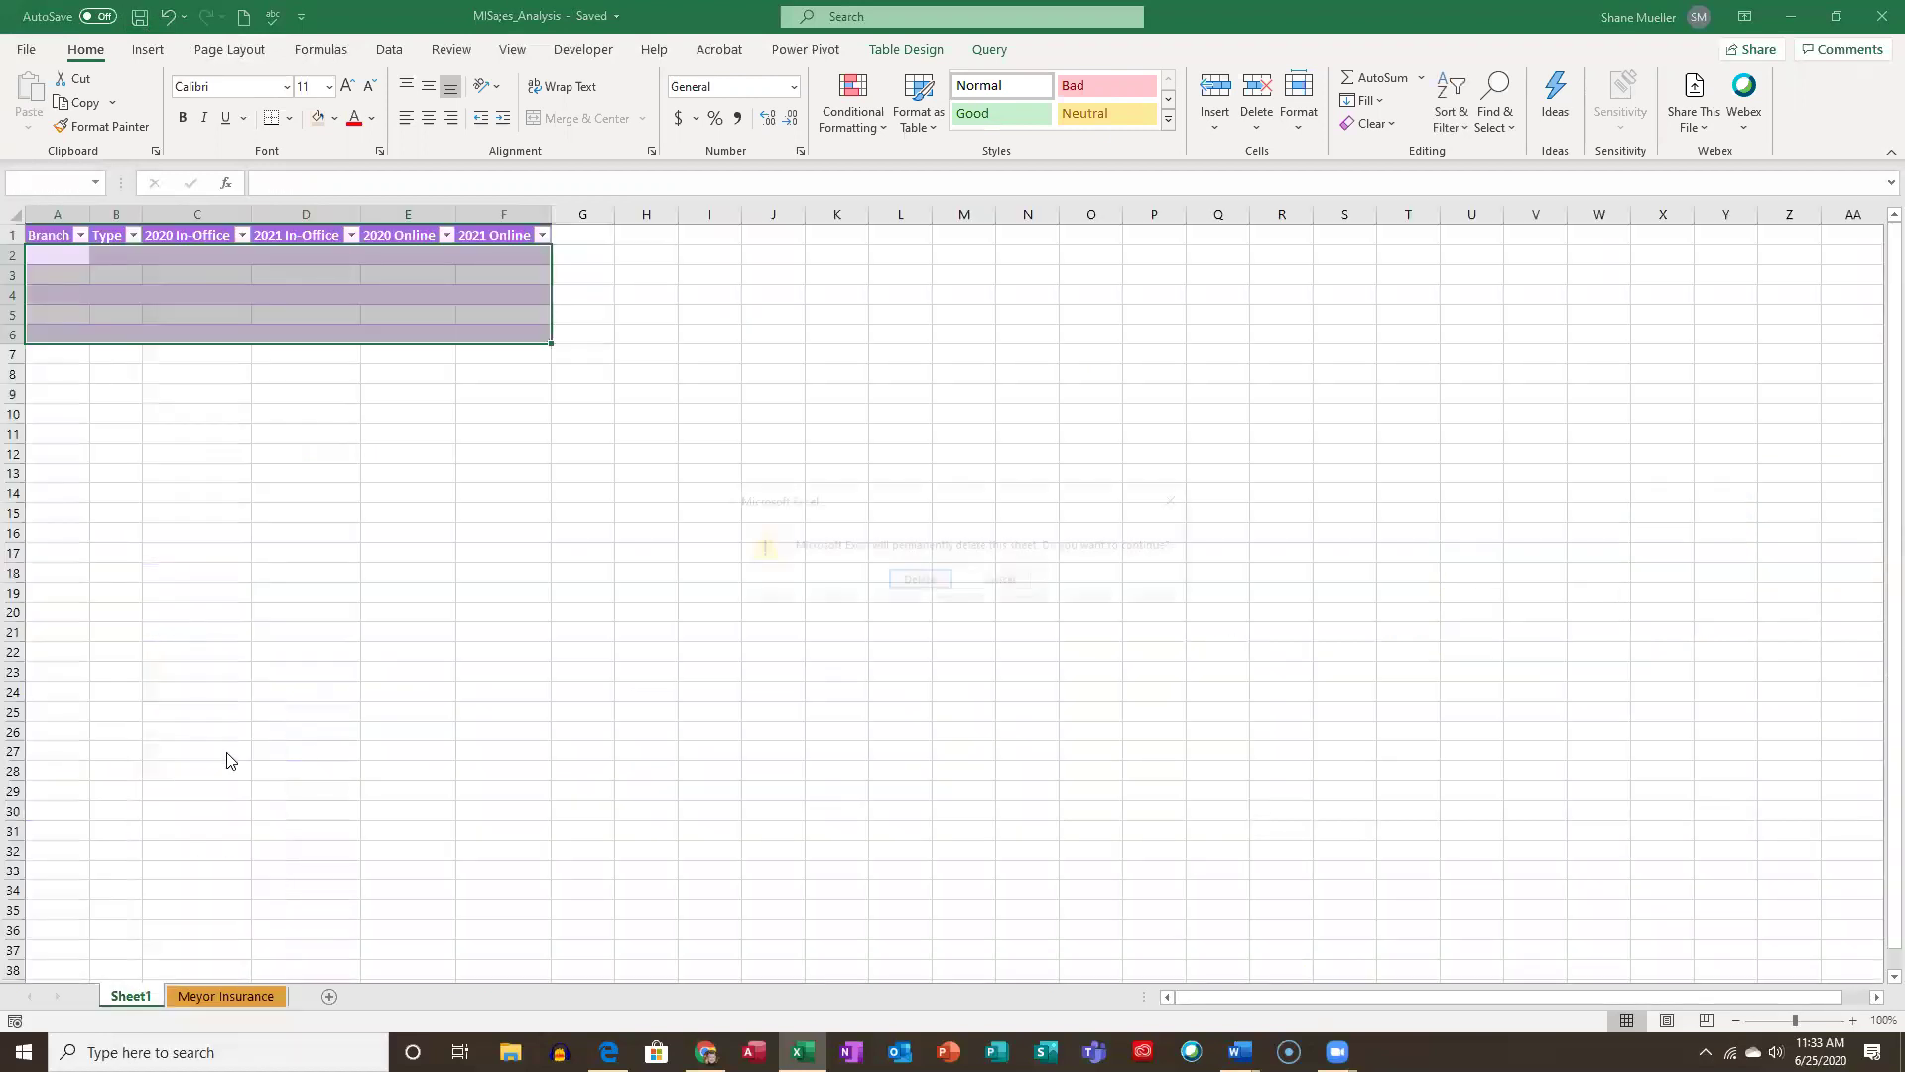
pyautogui.click(919, 580)
pyautogui.scroll(-4, 1327, 667)
pyautogui.scroll(4, 1327, 668)
pyautogui.click(1397, 699)
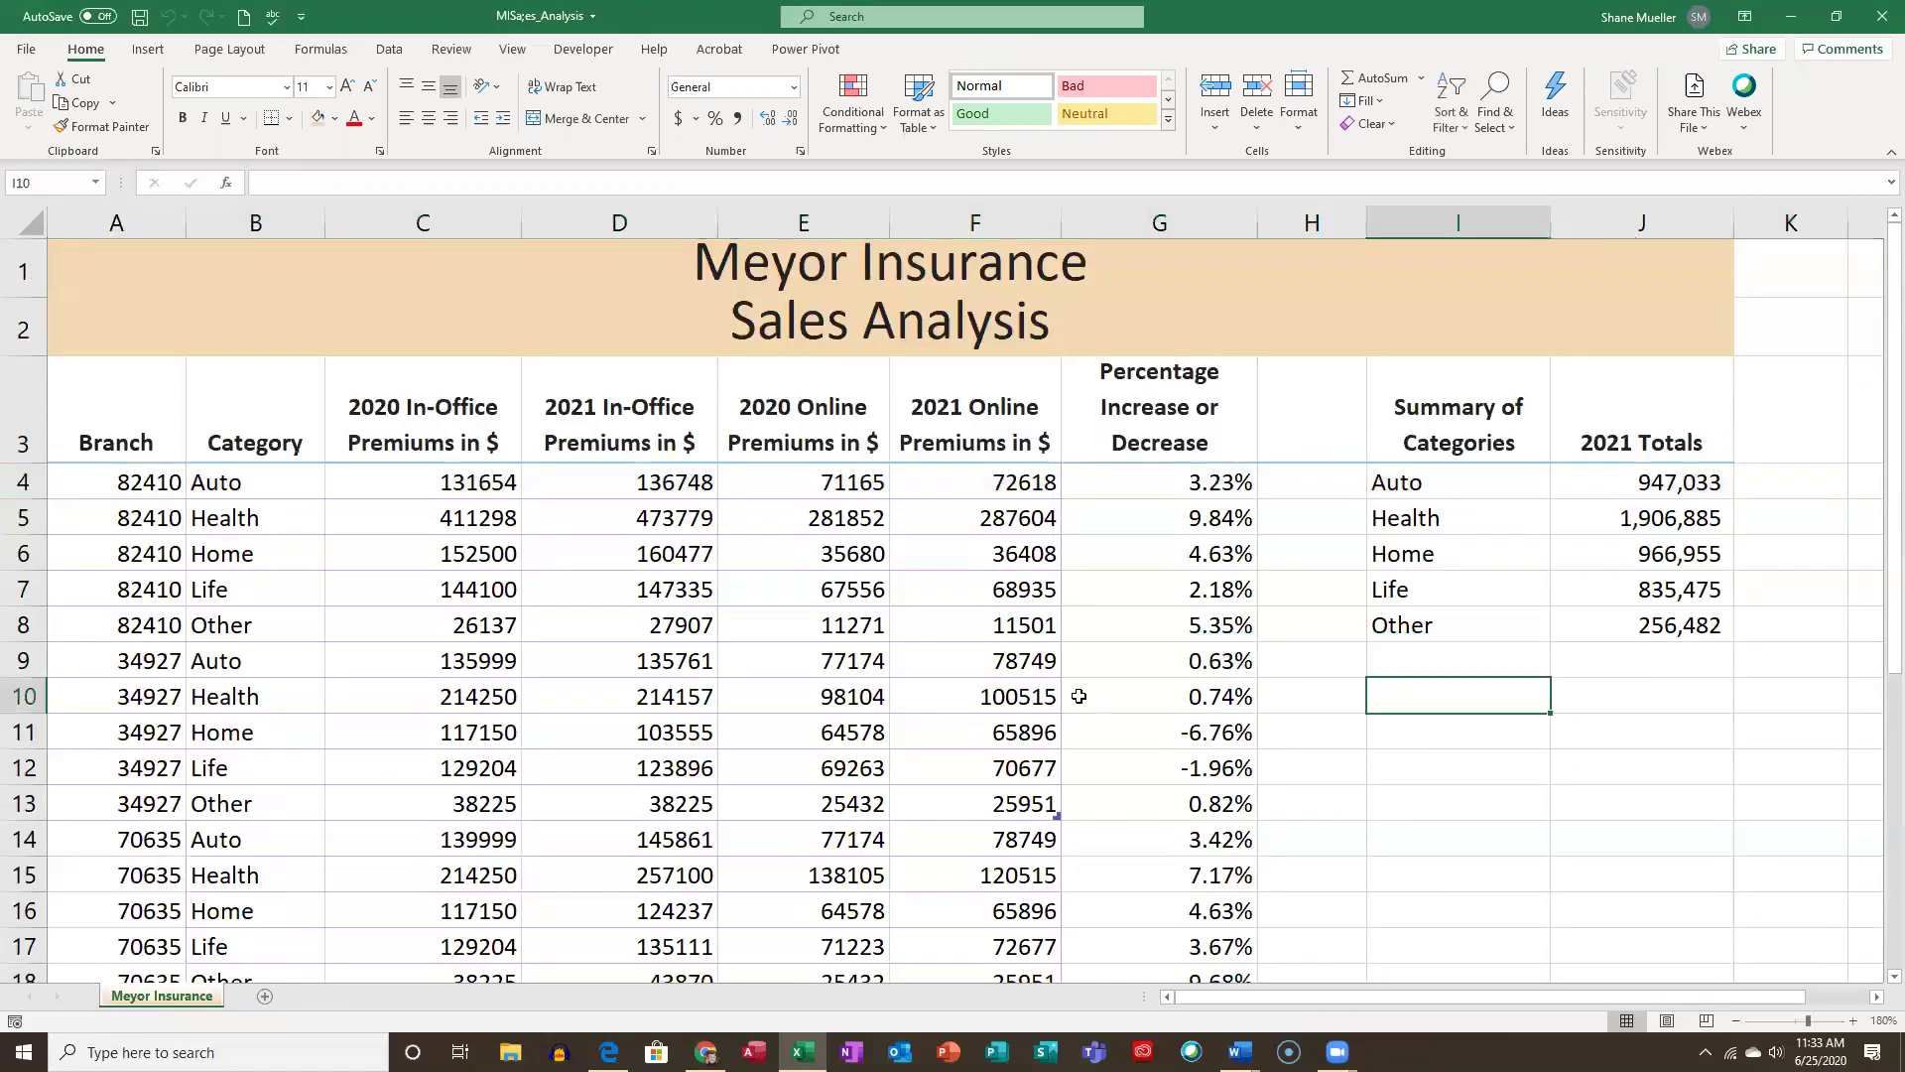
# Apply Top 10% conditional formatting to the percentage increase or decrease values in G4:G23.
pyautogui.scroll(-4, 532, 728)
pyautogui.scroll(4, 523, 744)
pyautogui.scroll(-1, 948, 717)
pyautogui.scroll(1, 948, 717)
pyautogui.moveTo(1204, 488); pyautogui.dragTo(1206, 907)
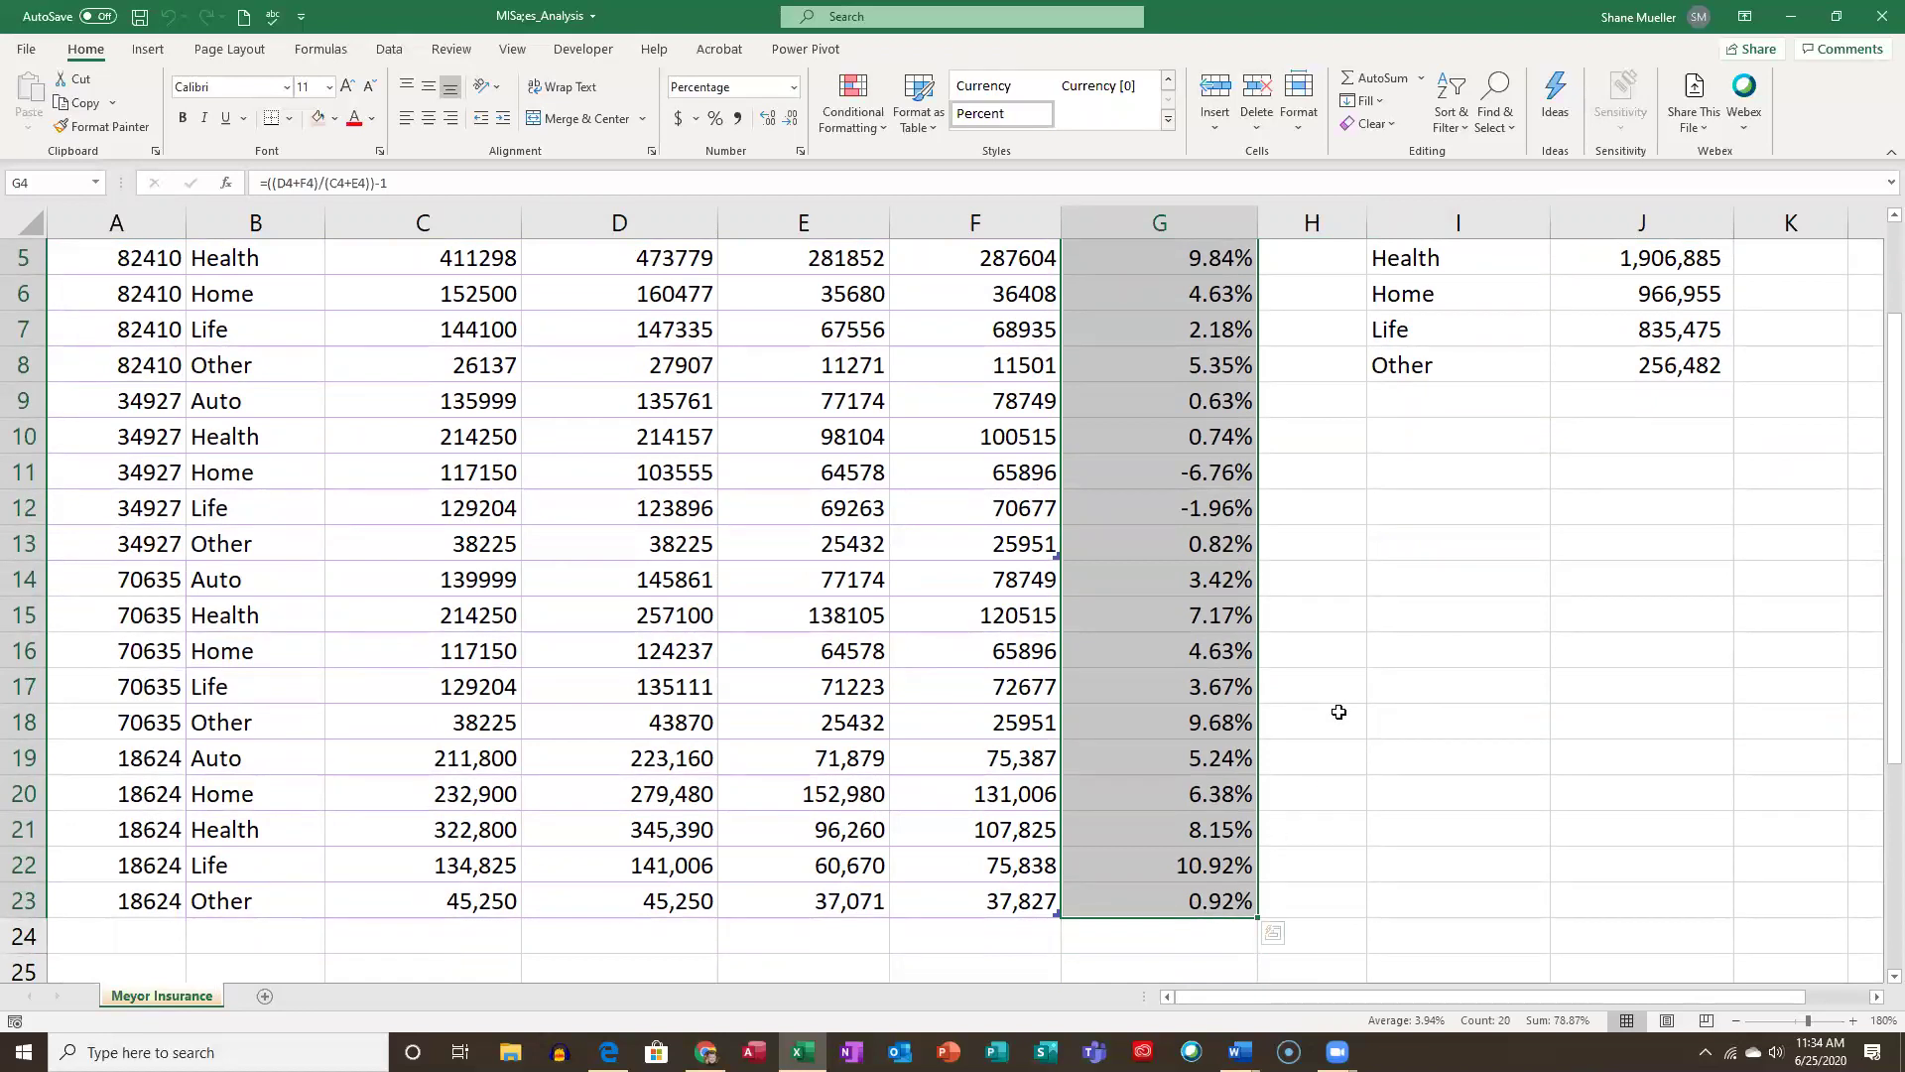
pyautogui.click(1274, 939)
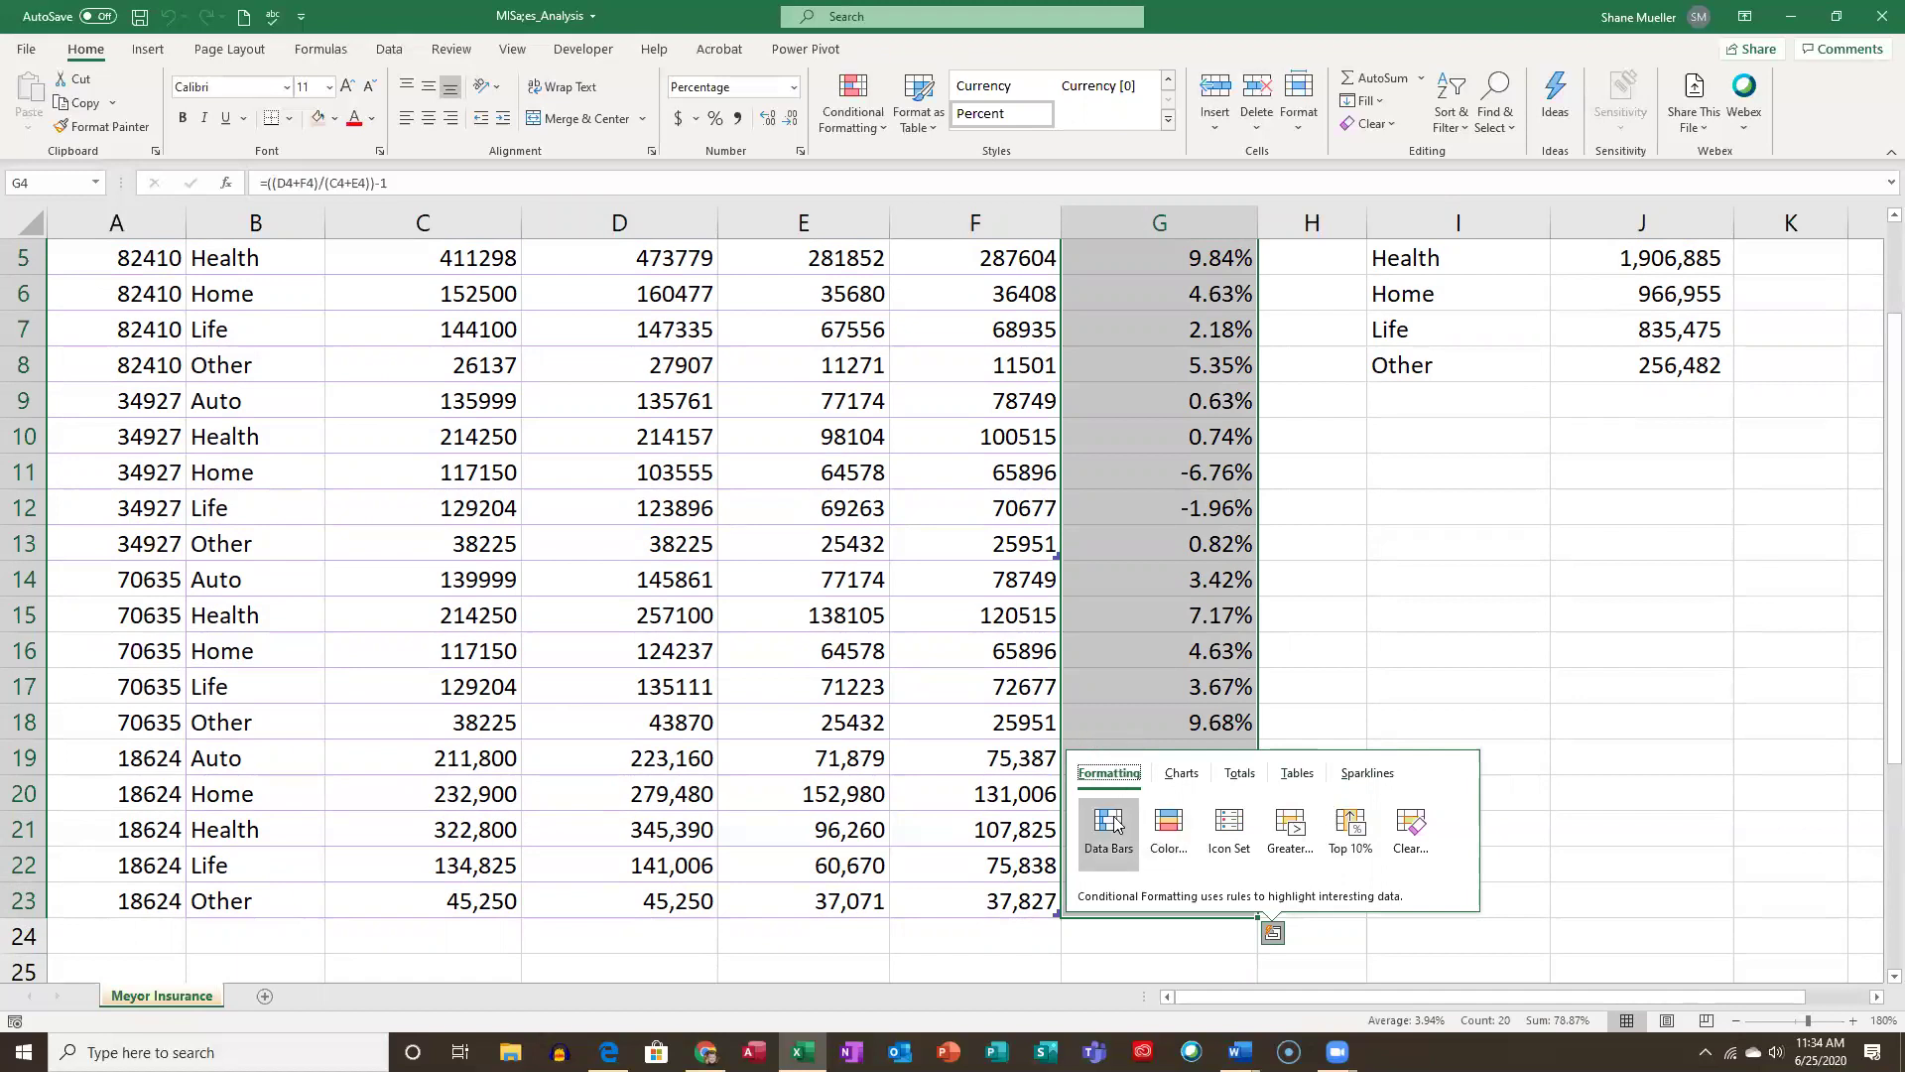
pyautogui.click(1356, 833)
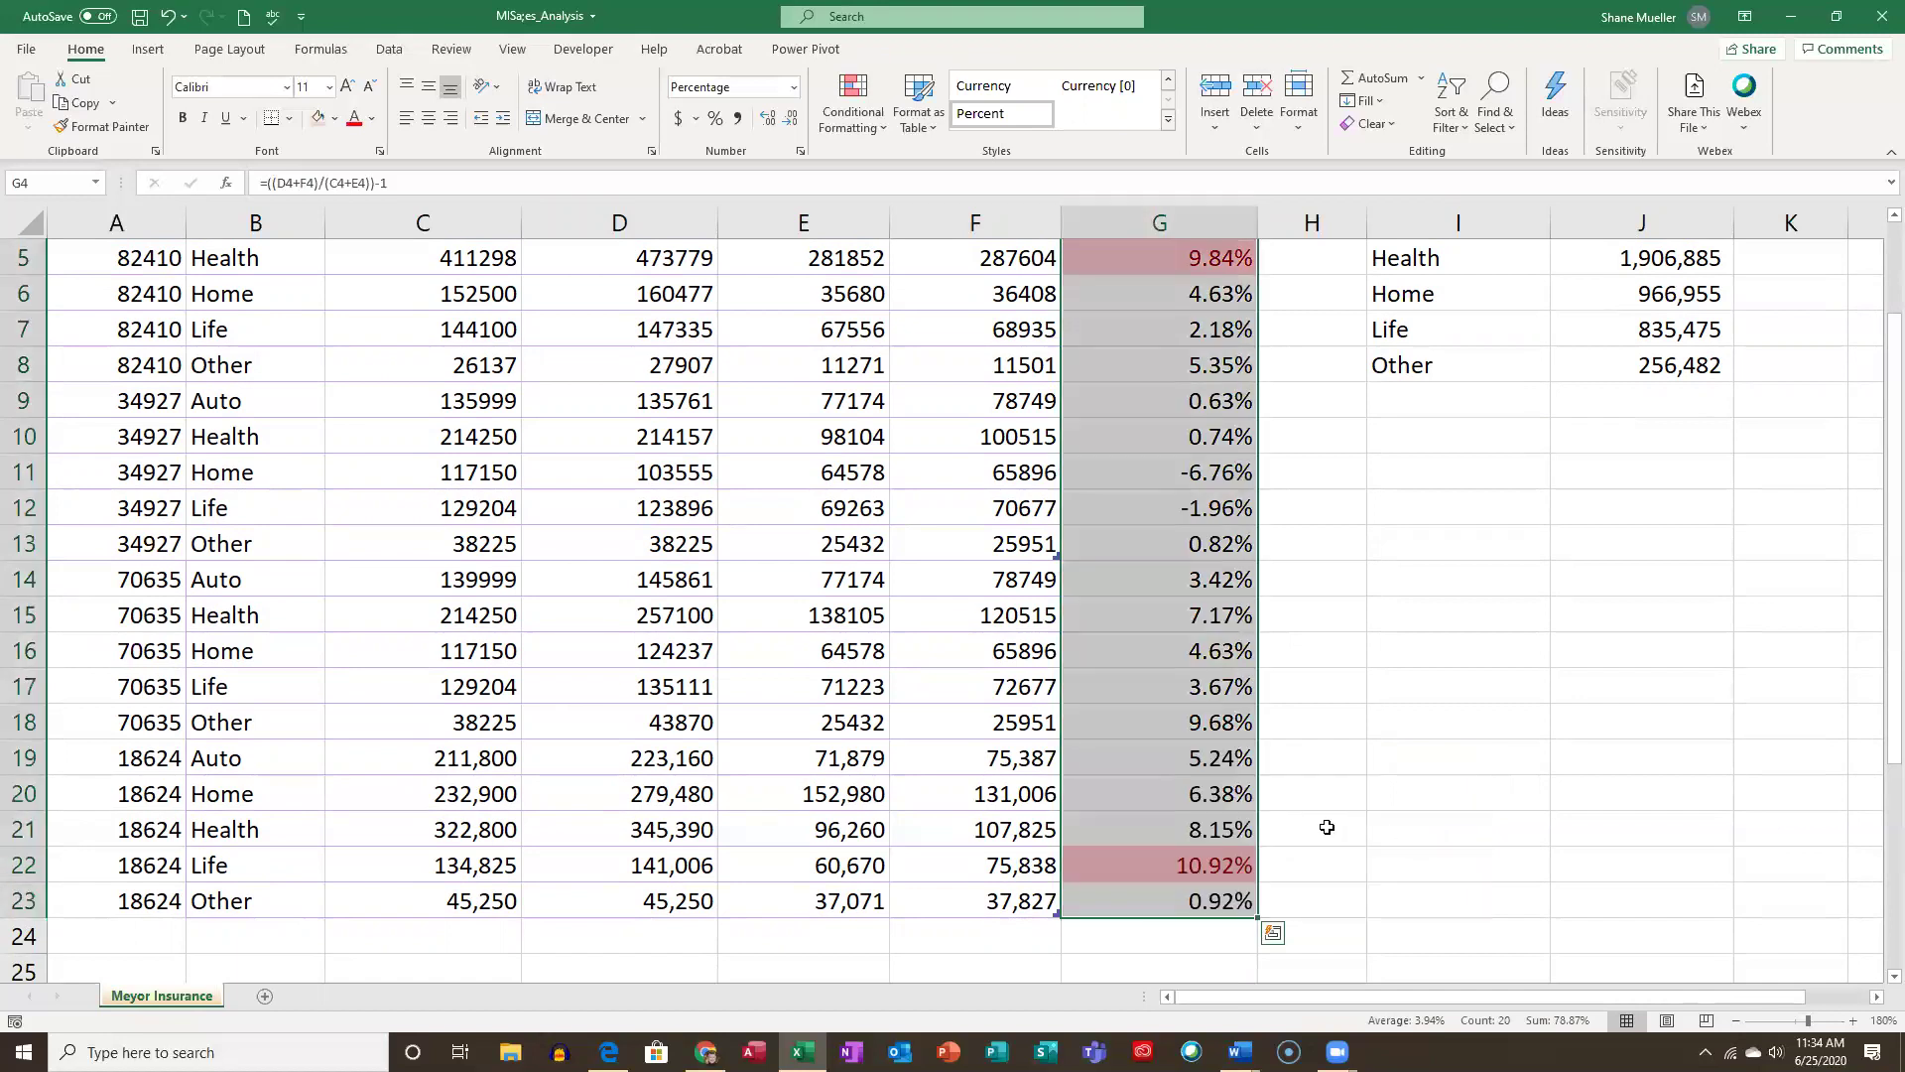
# Examine which percentage increase or decrease values in column G are highlighted across all branches.
pyautogui.scroll(2, 1339, 731)
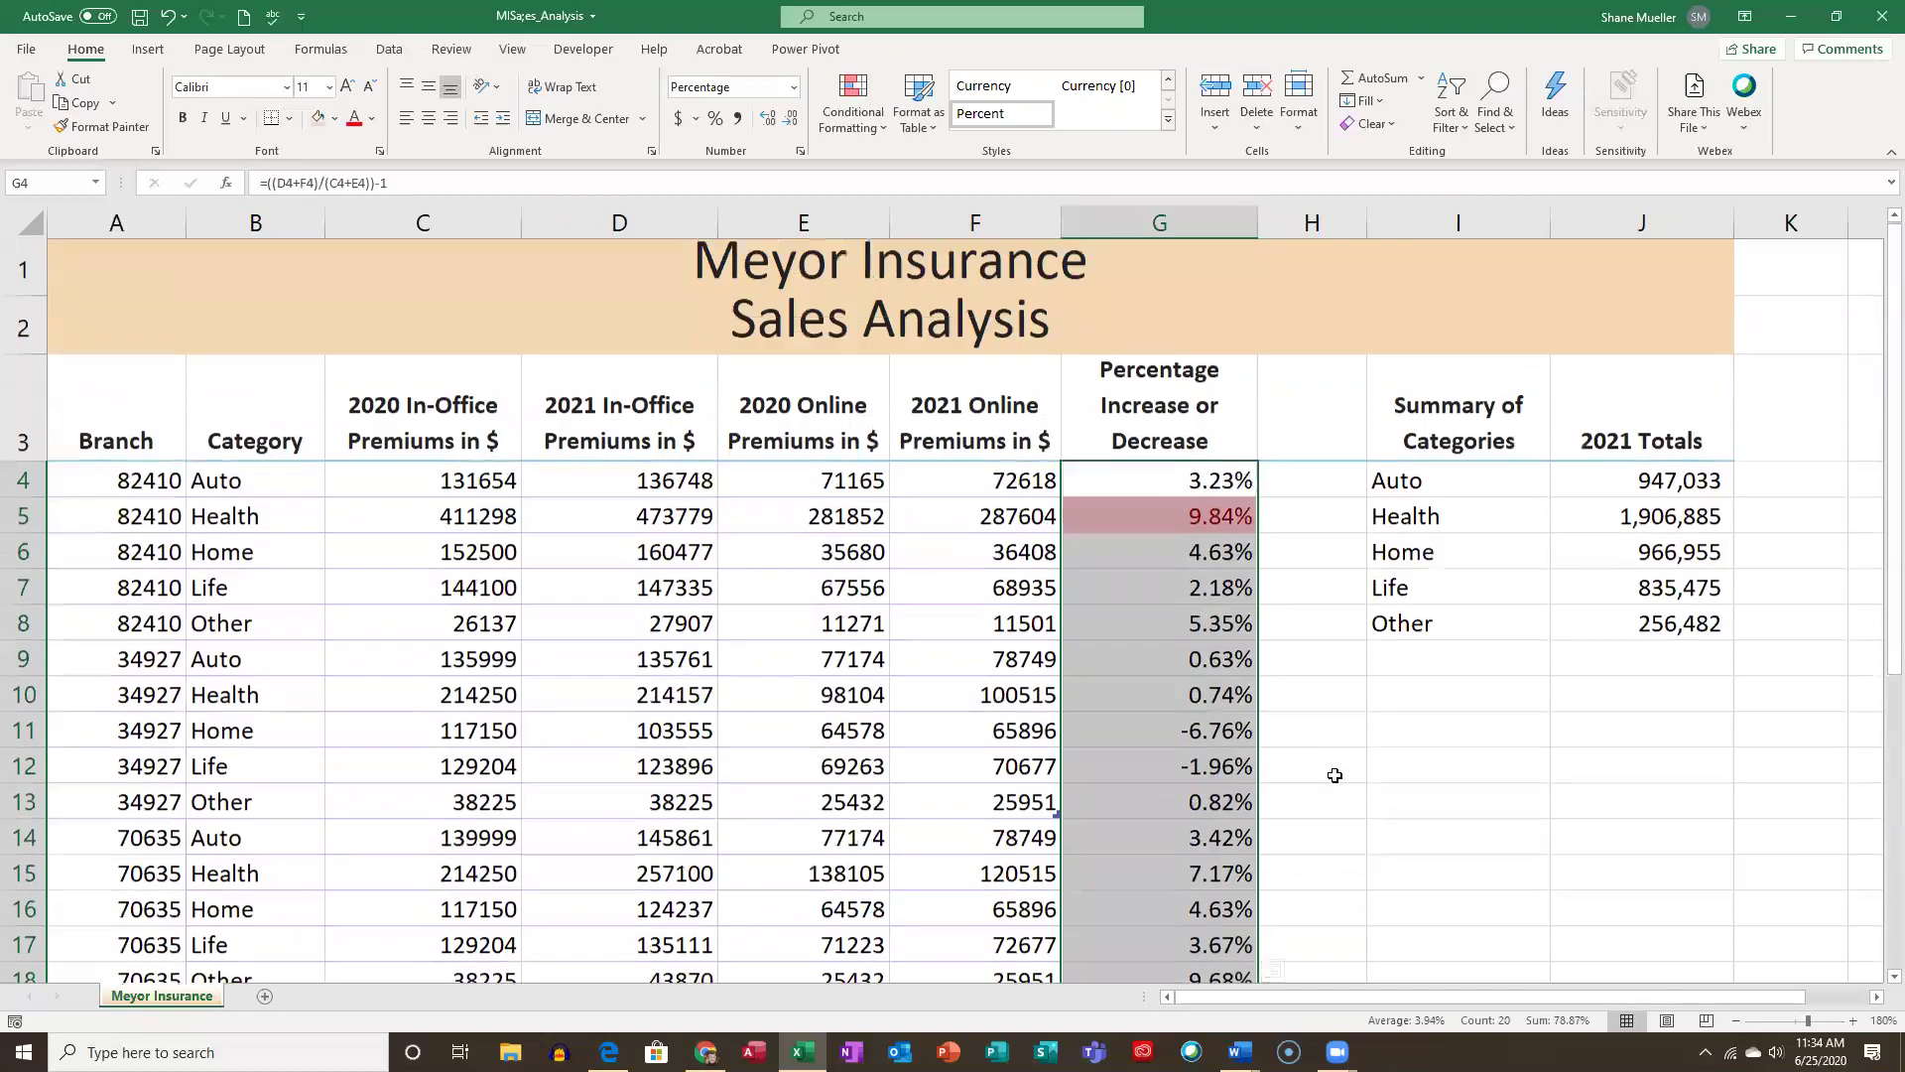
pyautogui.click(1315, 794)
pyautogui.scroll(-2, 1308, 745)
pyautogui.scroll(2, 1303, 695)
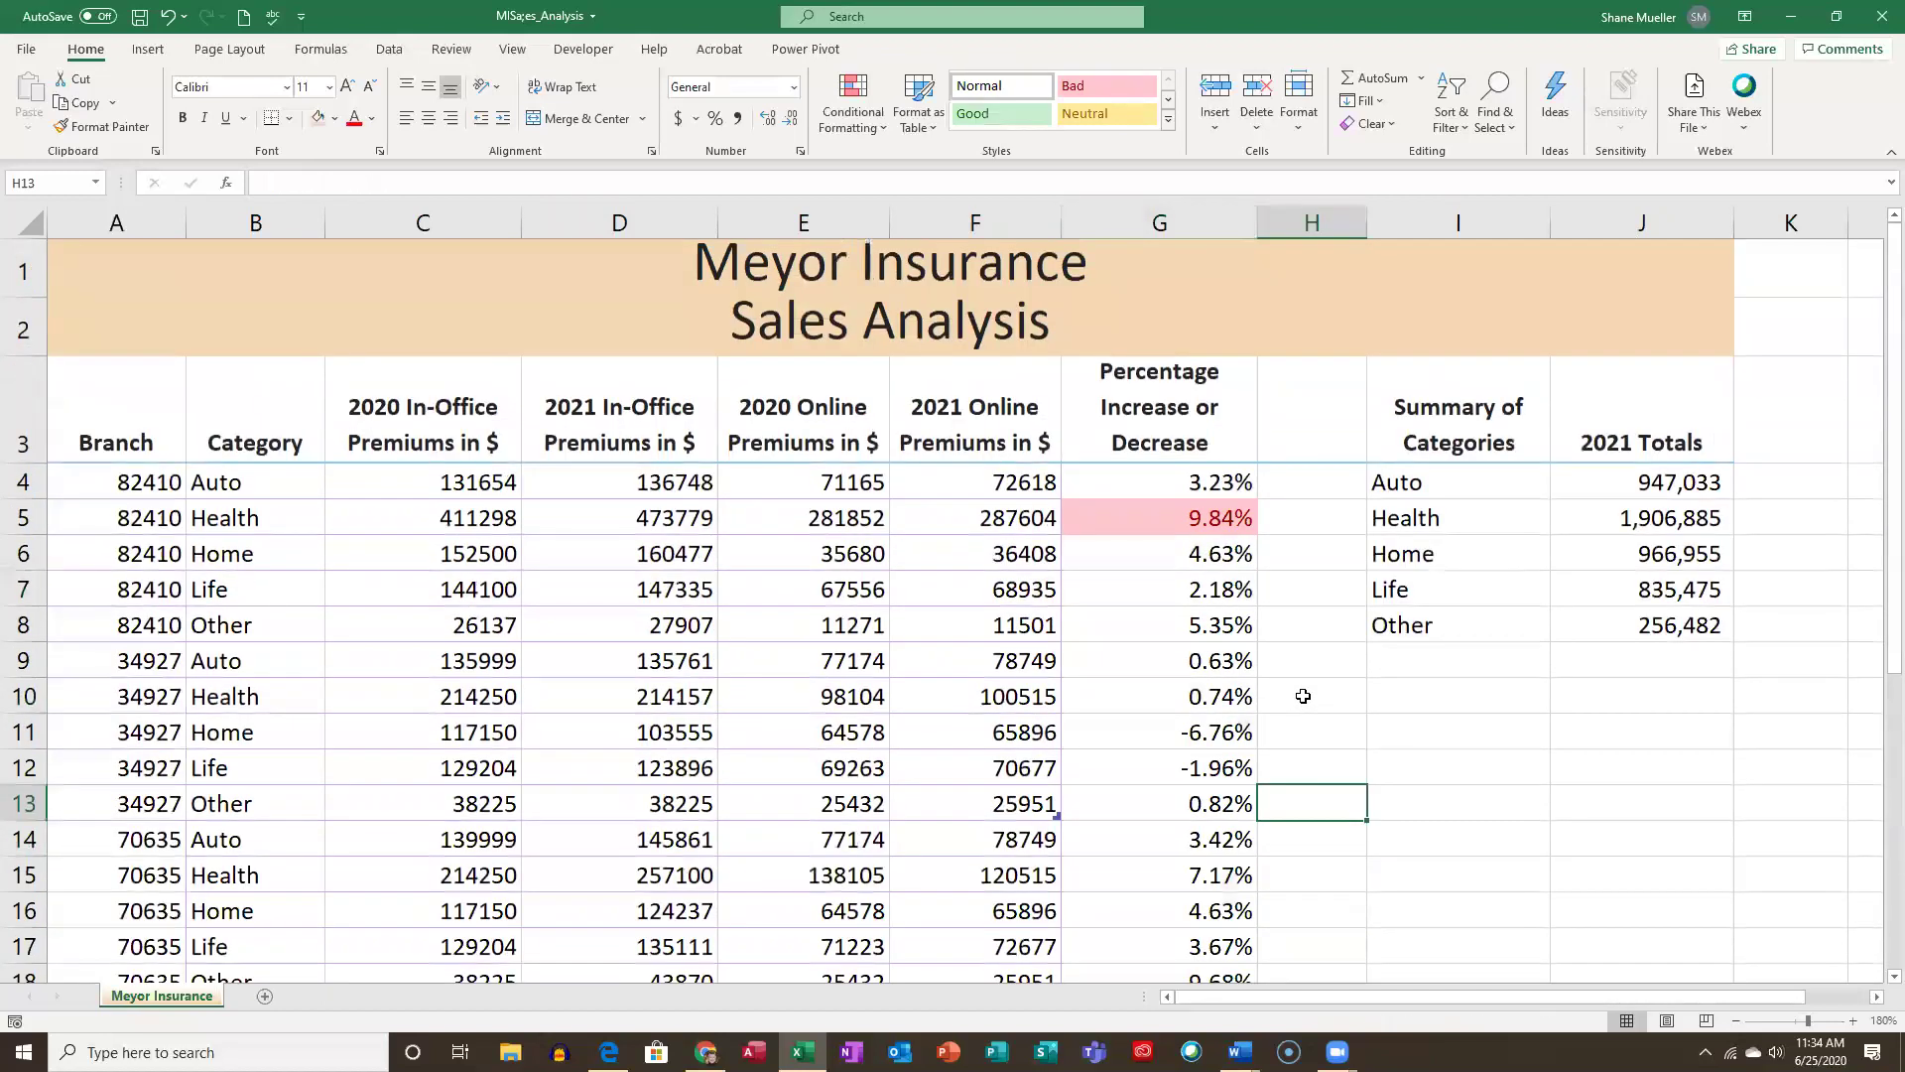
pyautogui.scroll(-1, 1265, 615)
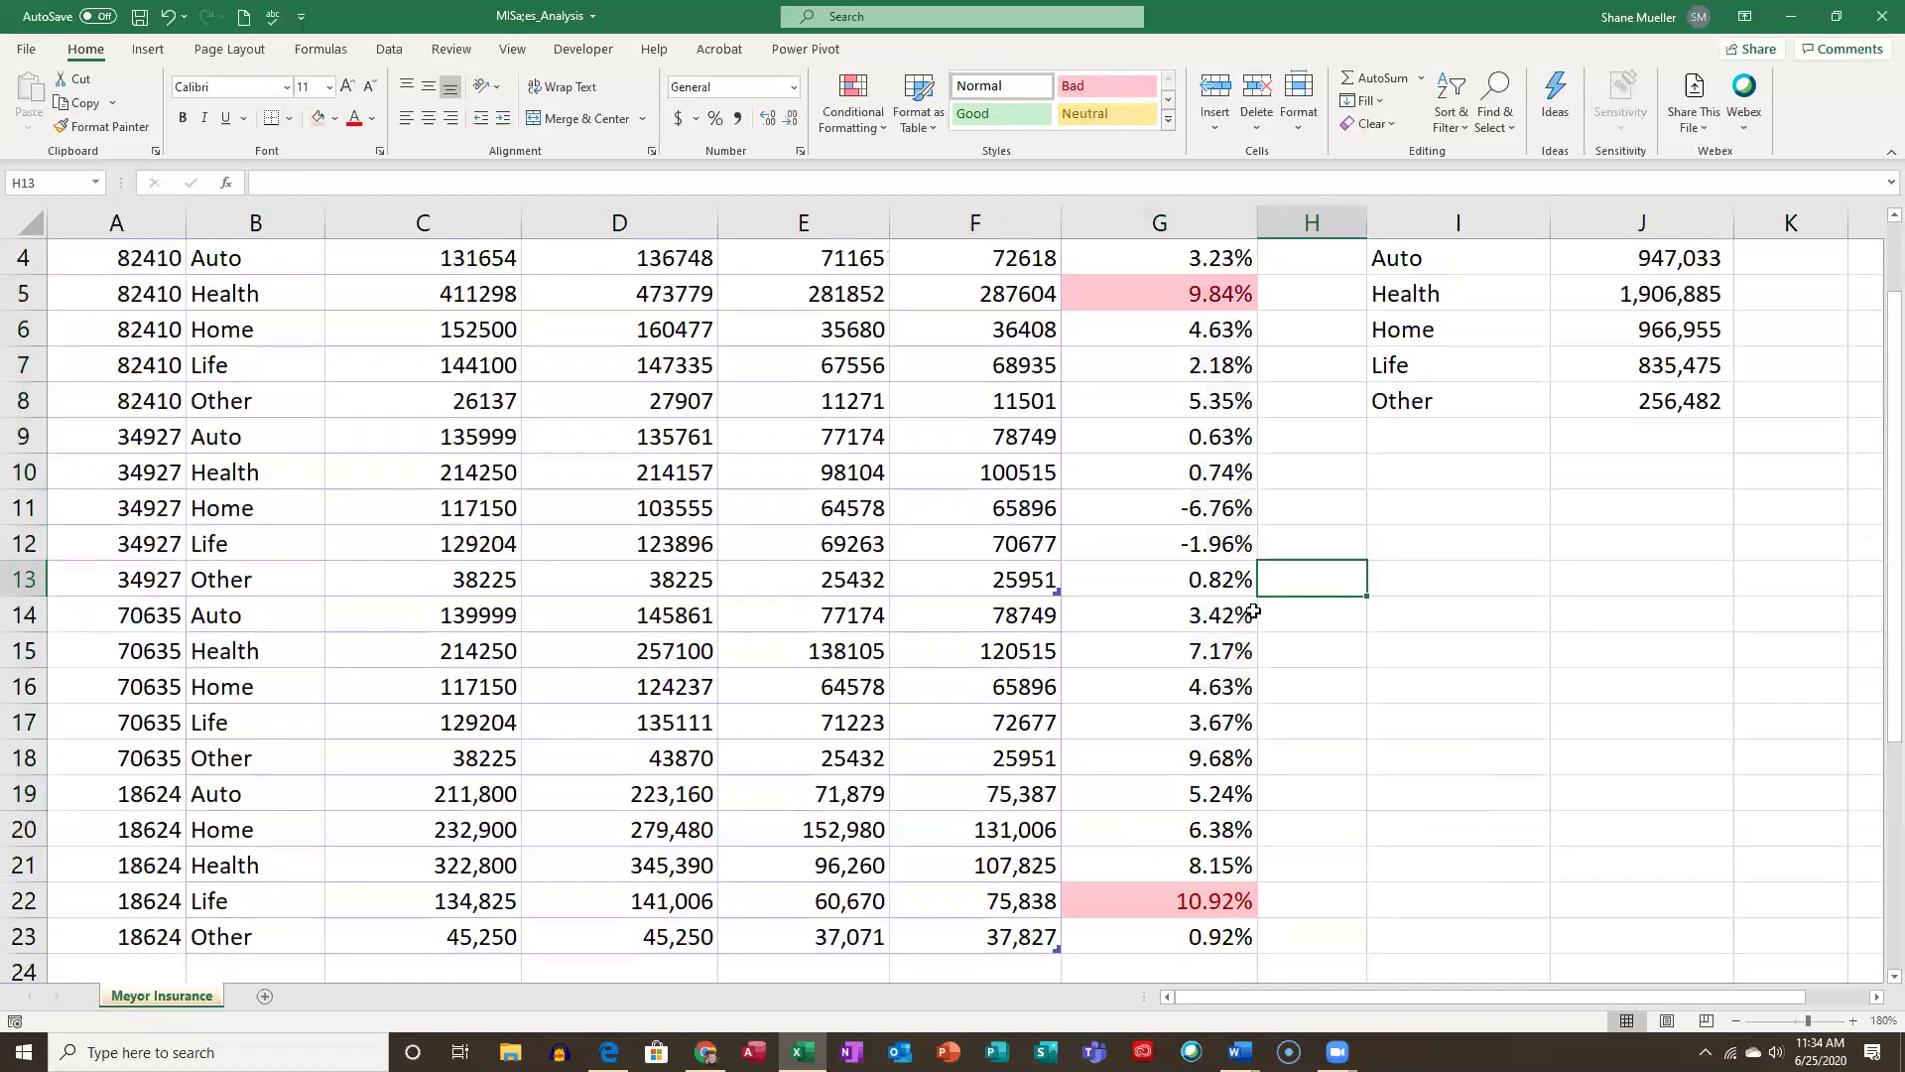
pyautogui.scroll(-2, 1250, 720)
pyautogui.scroll(3, 1255, 729)
pyautogui.scroll(-2, 1259, 727)
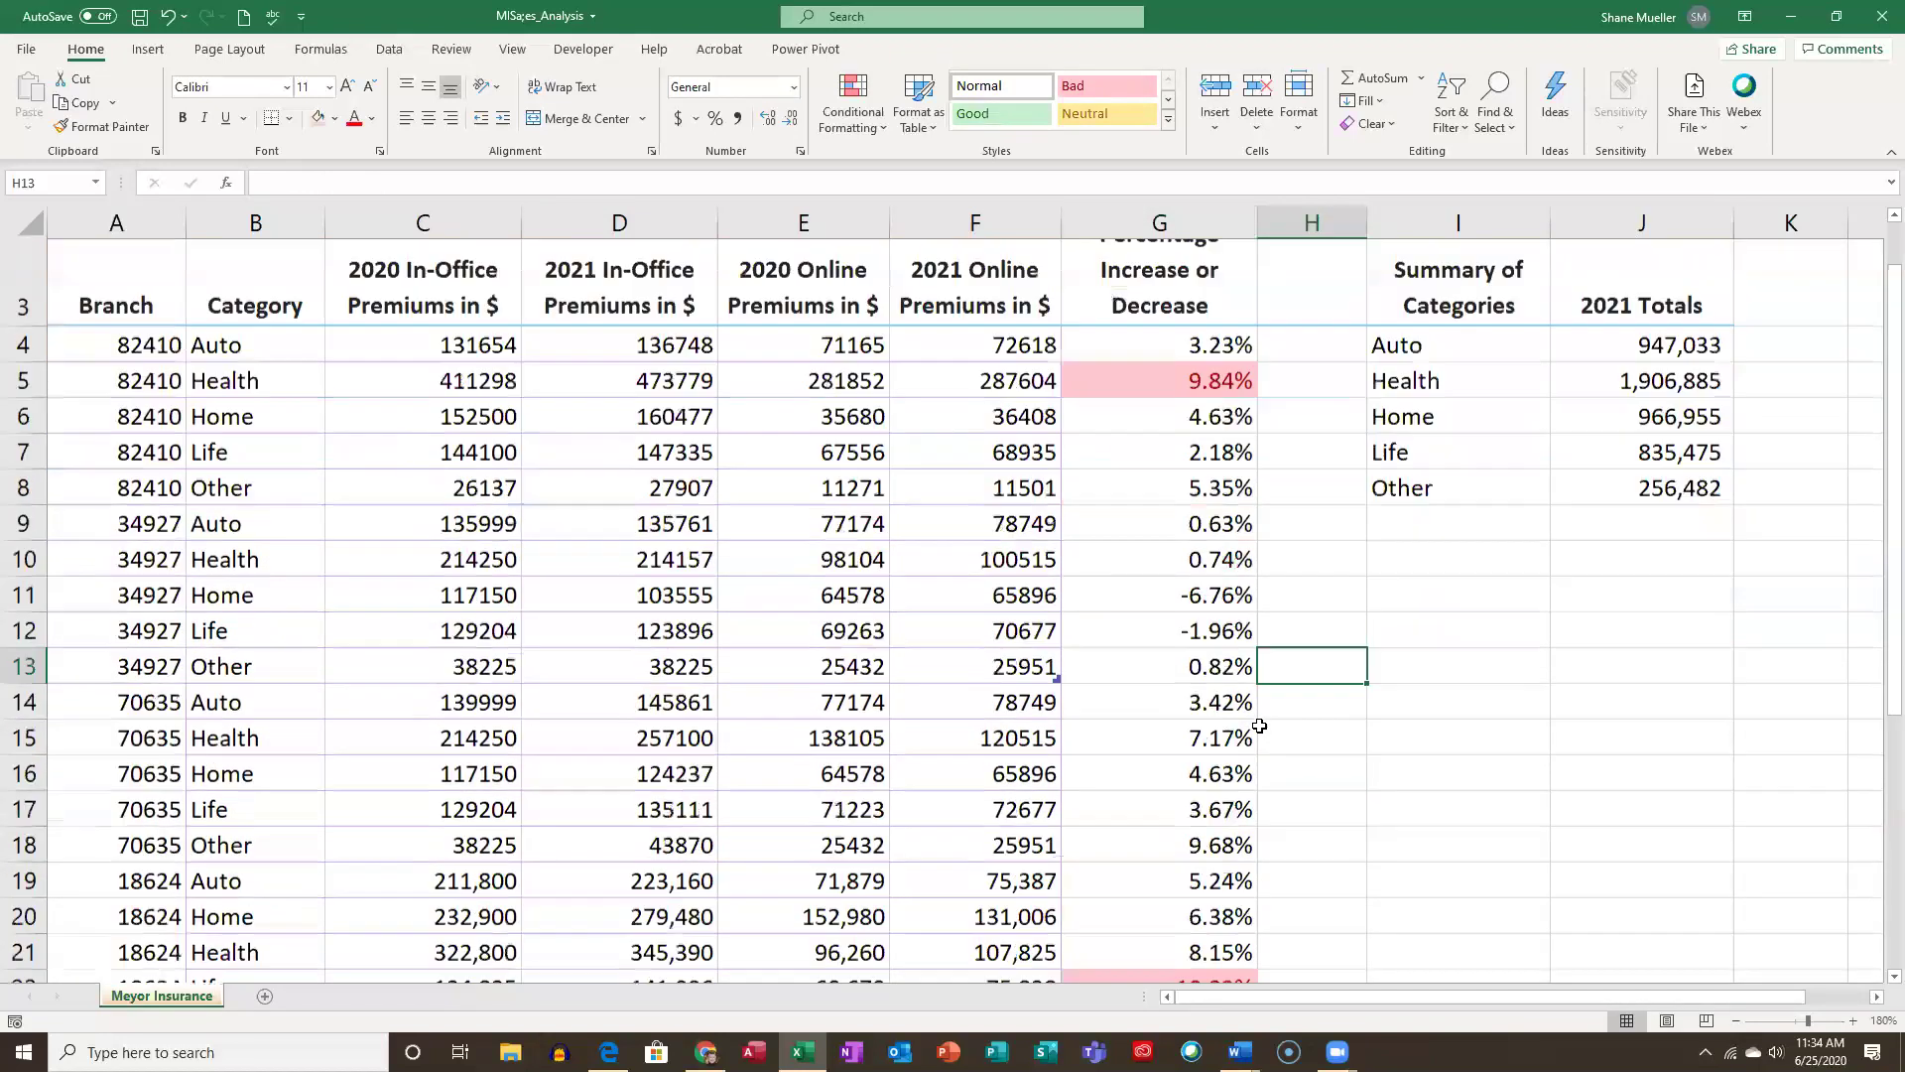
pyautogui.scroll(1, 1258, 725)
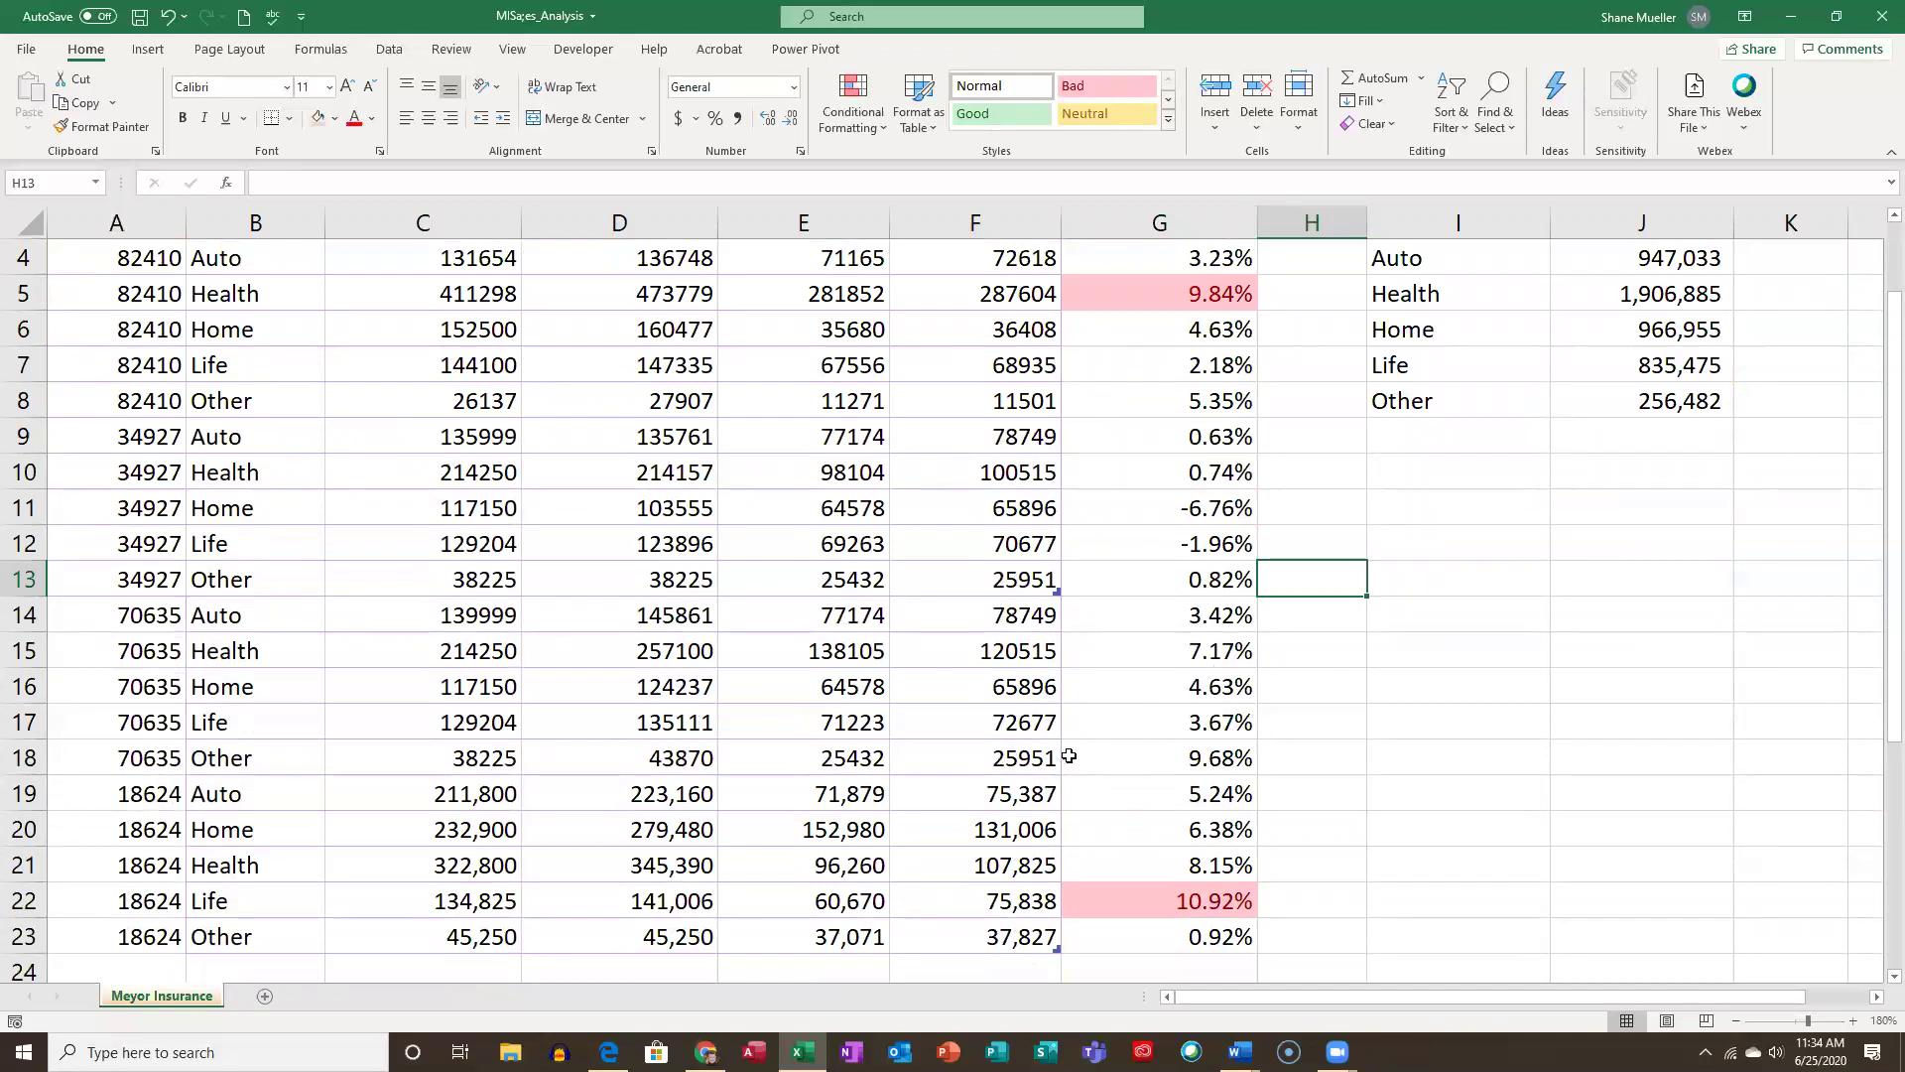
pyautogui.scroll(-2, 1470, 747)
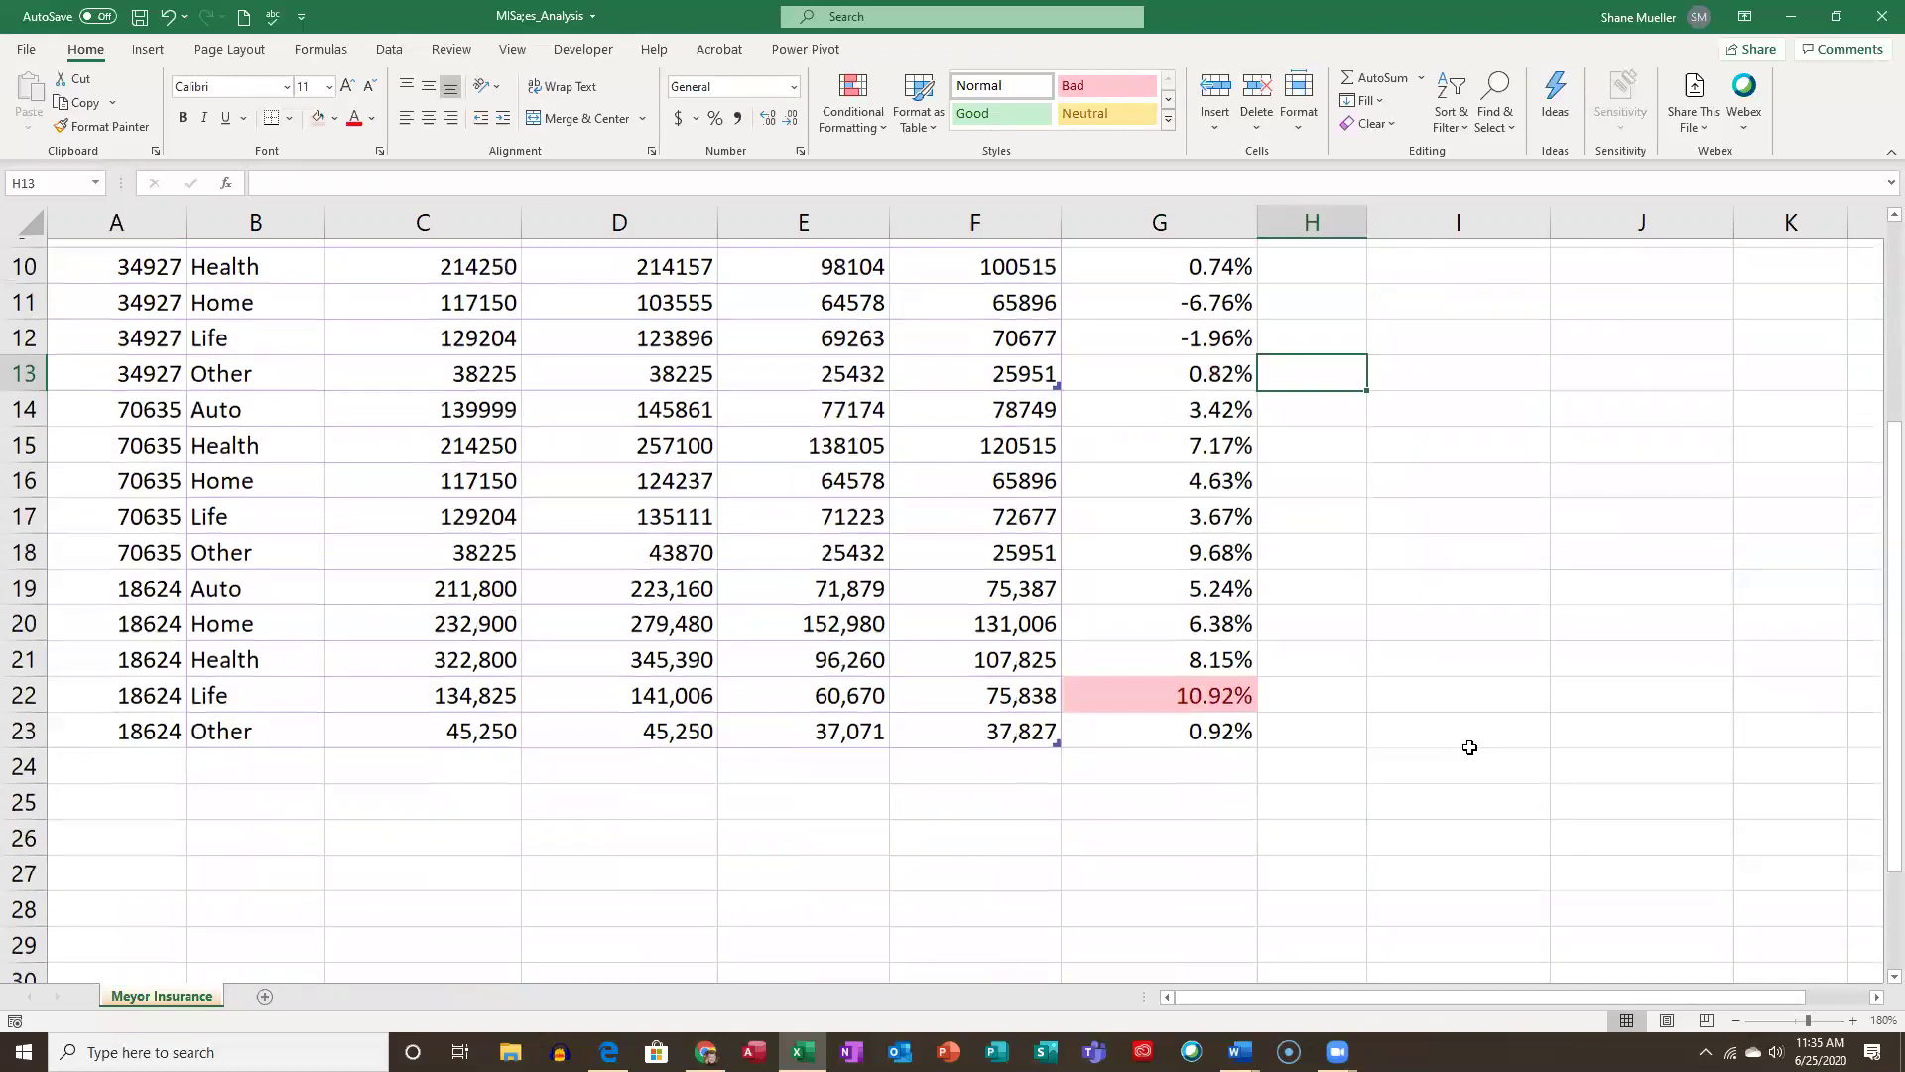
# Enter the note "Shaded cells indicate top 10%" in cell I24.
pyautogui.click(1481, 747)
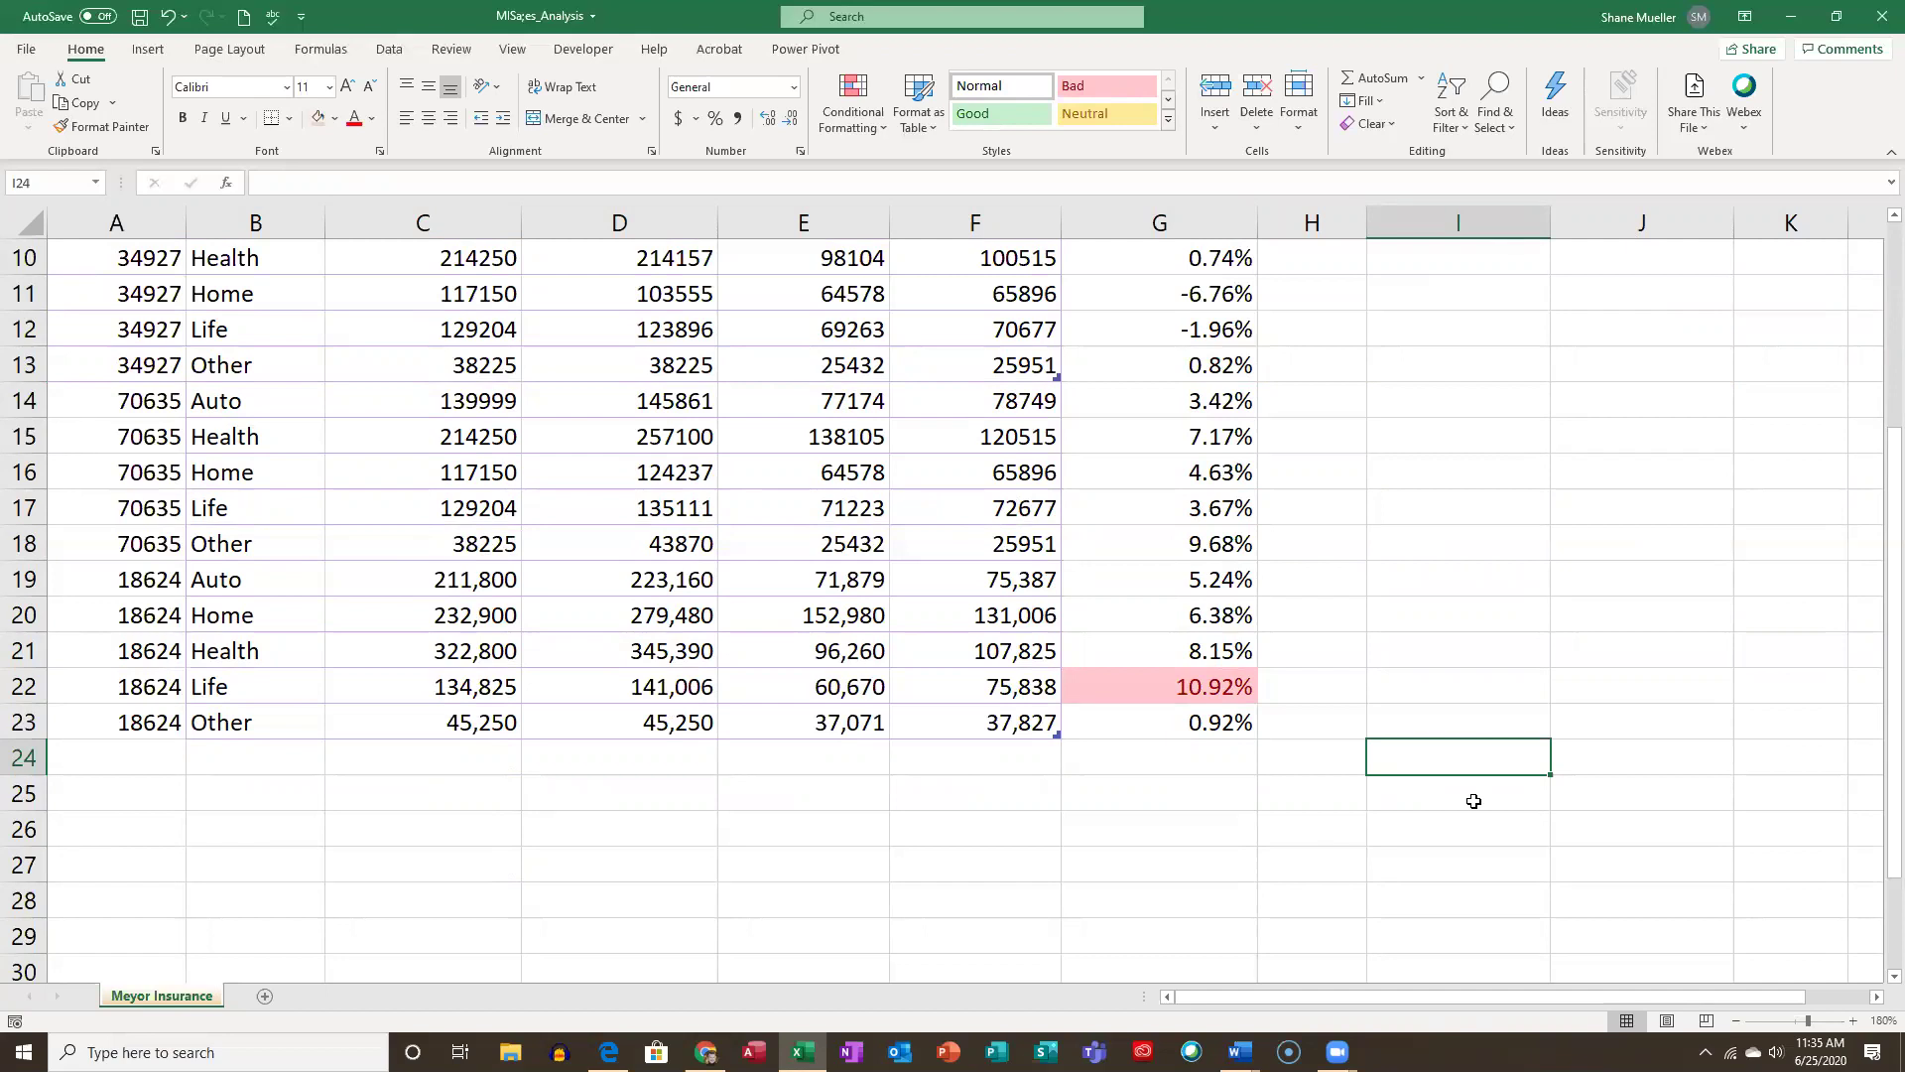
pyautogui.write('Shan')
pyautogui.press('BackSpace')
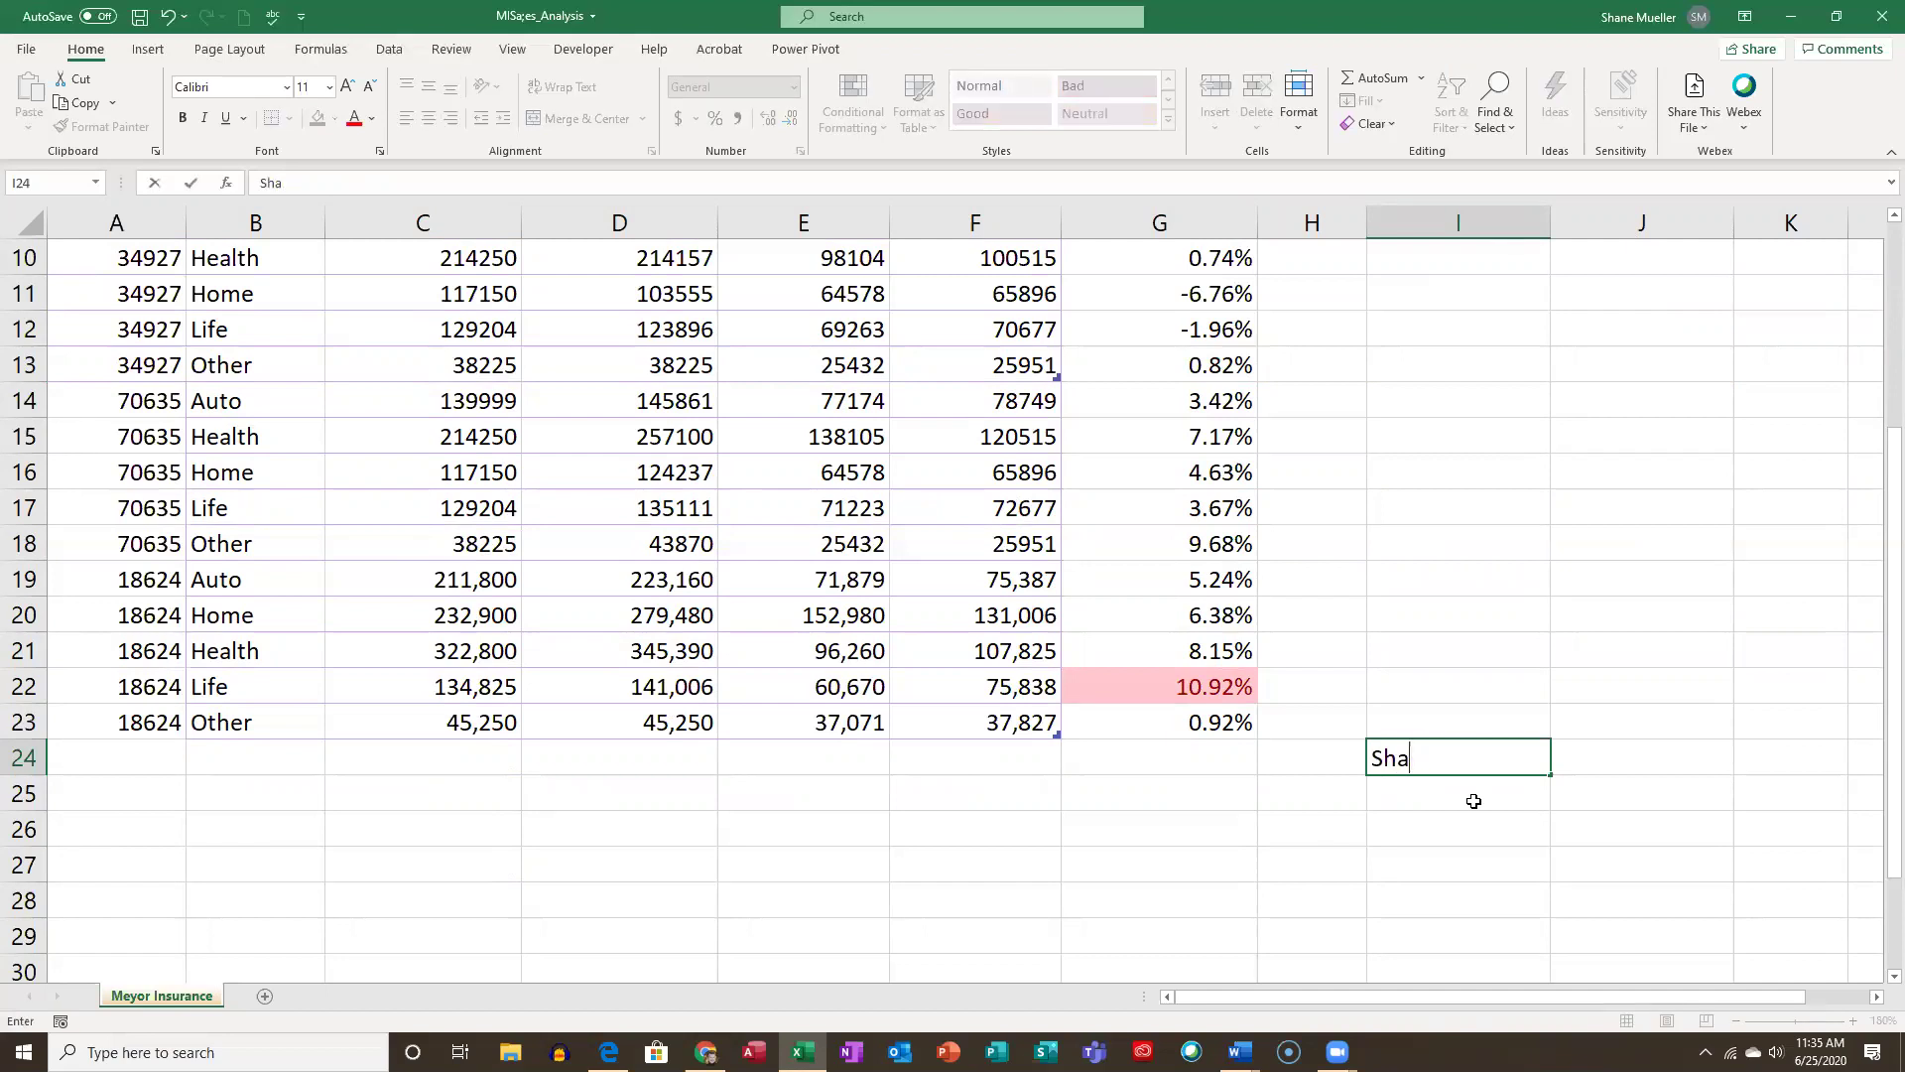
pyautogui.write('ded cells indicat')
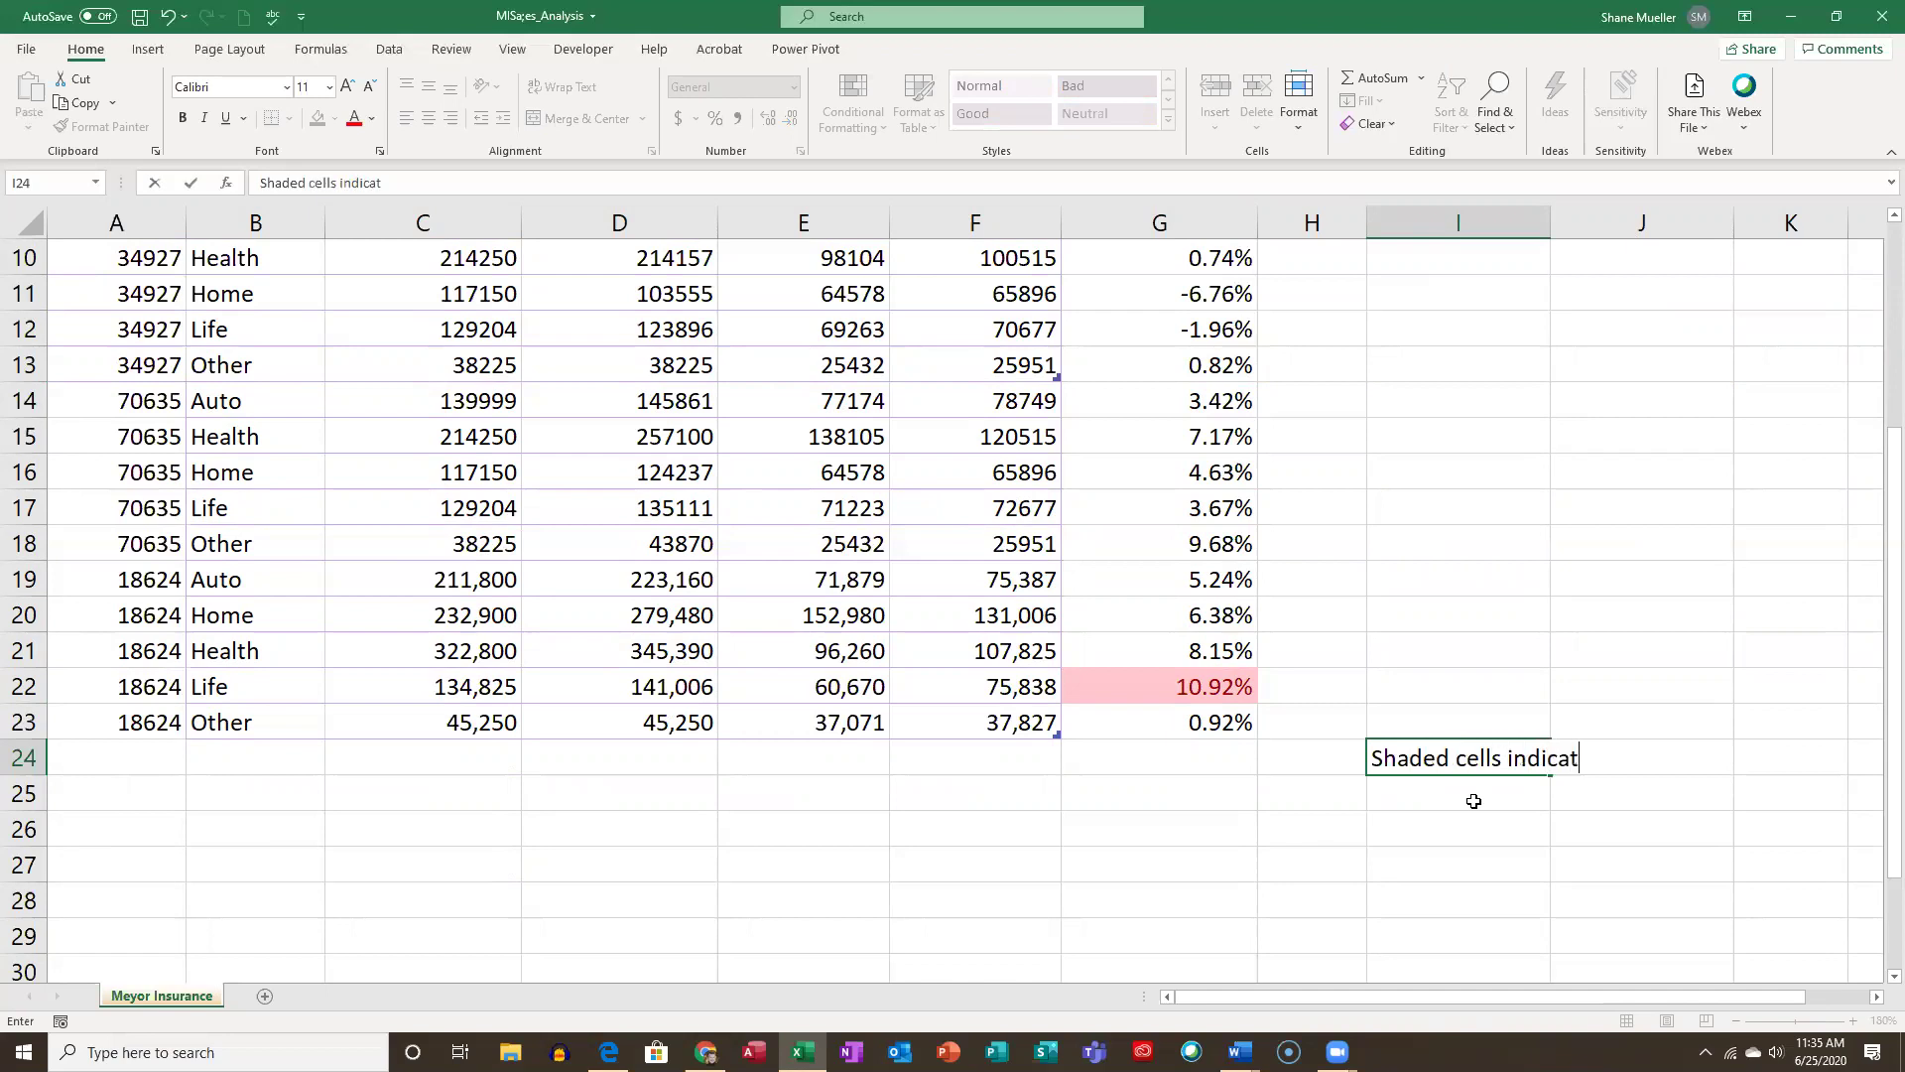
pyautogui.write('e top 10%')
pyautogui.click(1473, 800)
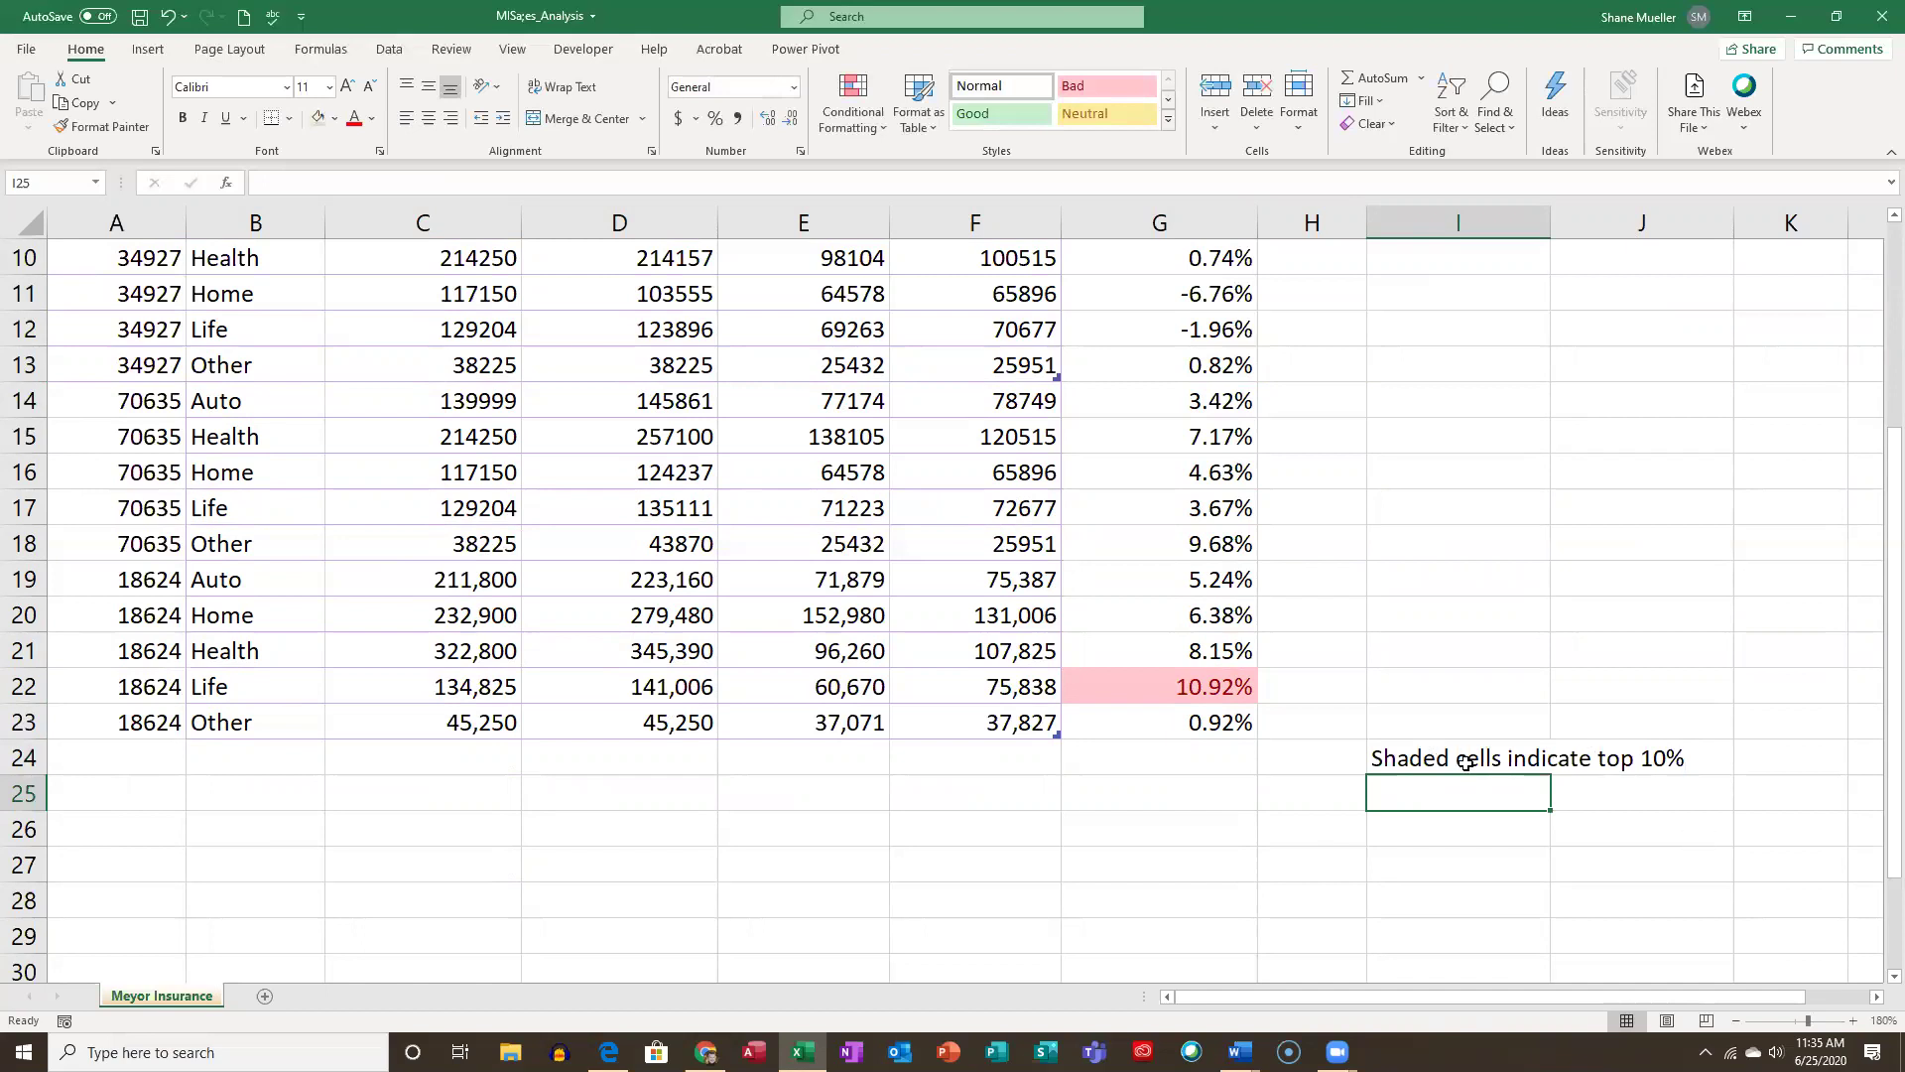
# Apply the Bad cell style to the note in I24:J24 and save the workbook.
pyautogui.moveTo(1466, 761); pyautogui.dragTo(1631, 765)
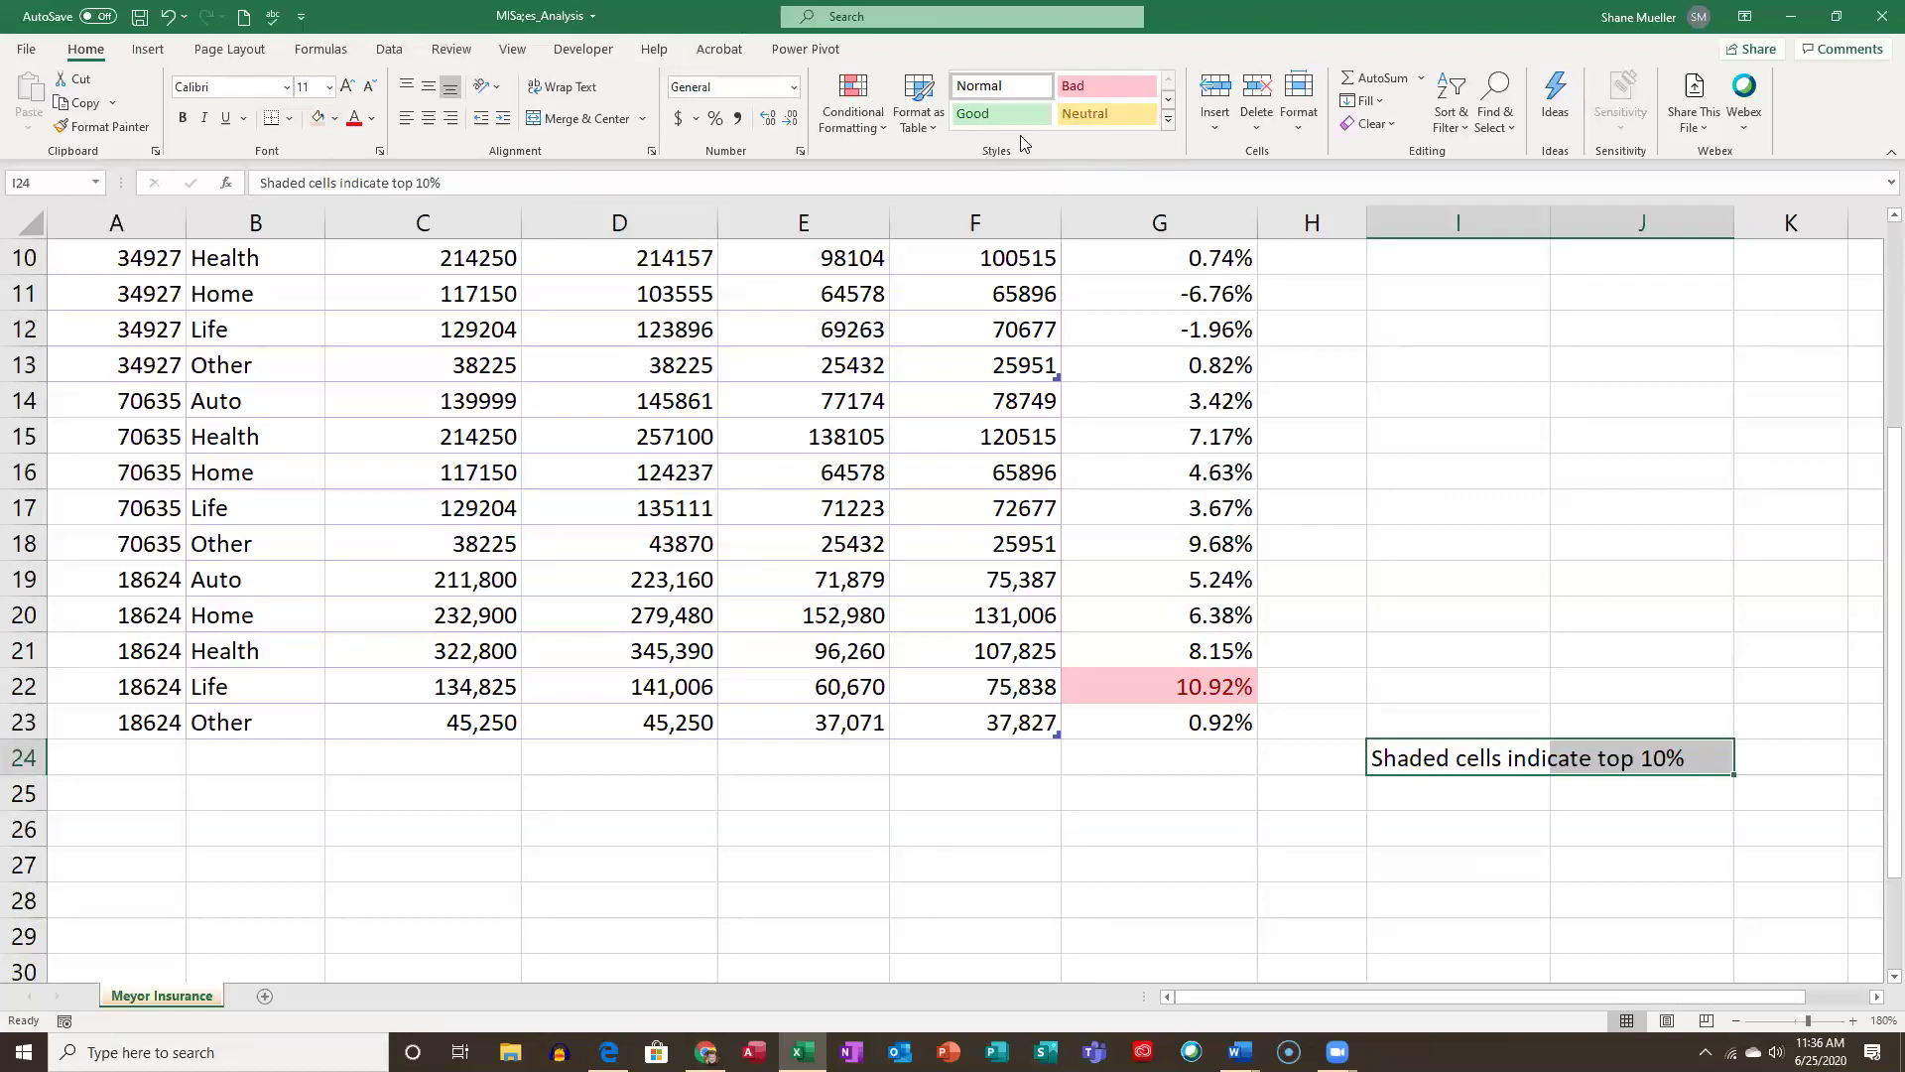
pyautogui.click(1169, 121)
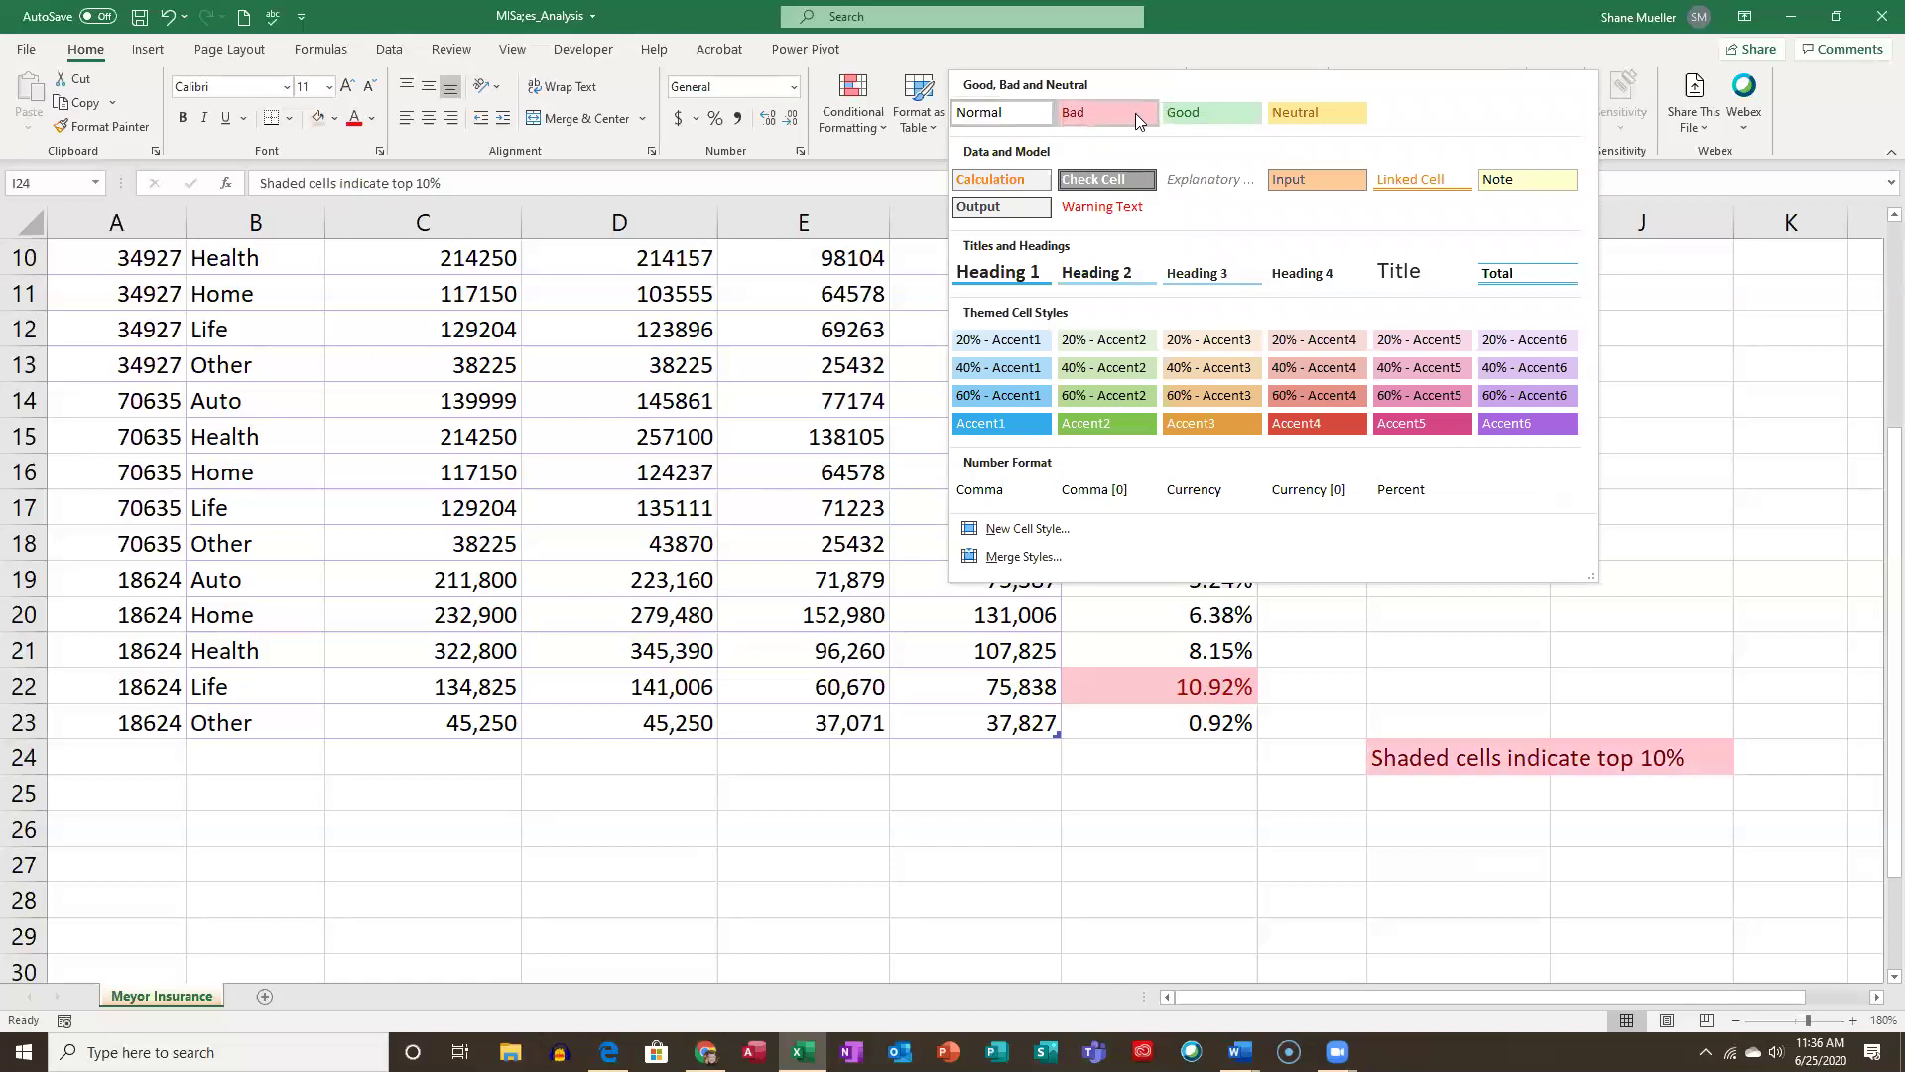
pyautogui.click(1084, 113)
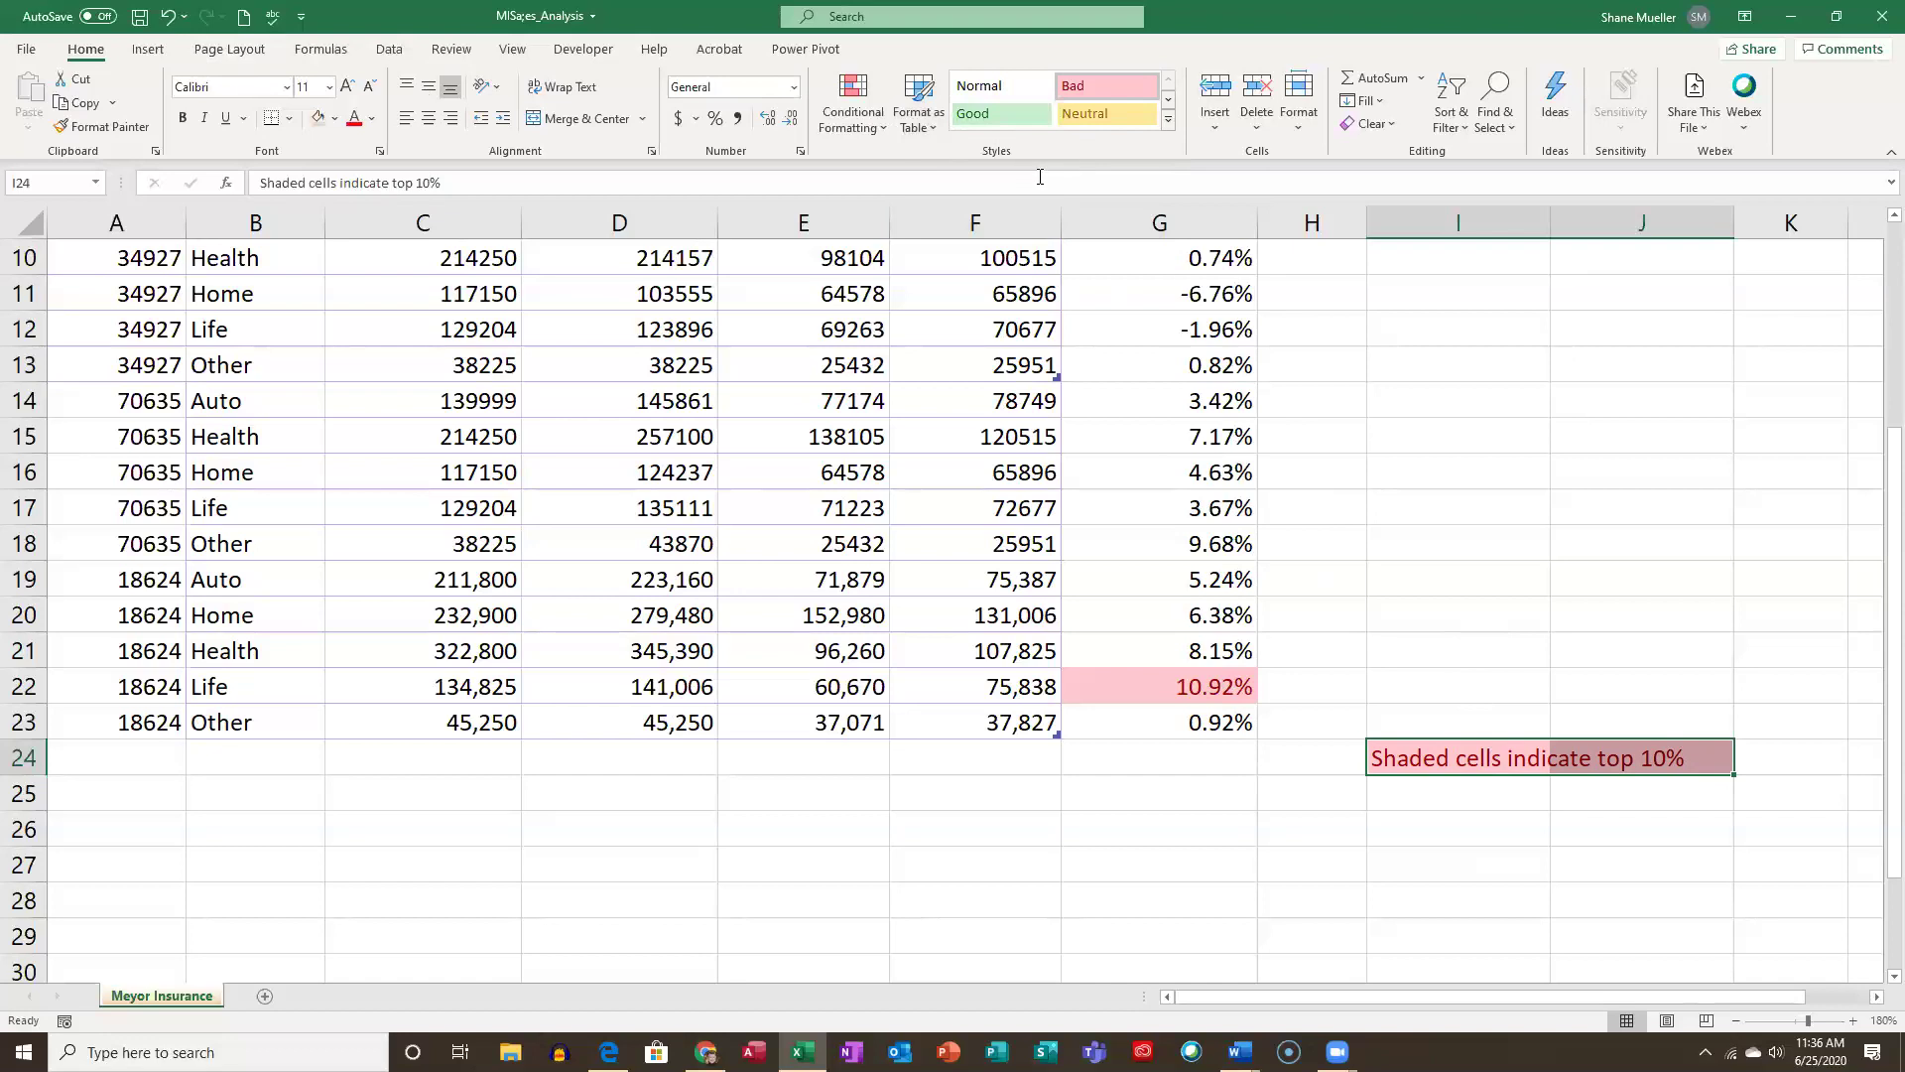
pyautogui.click(1170, 122)
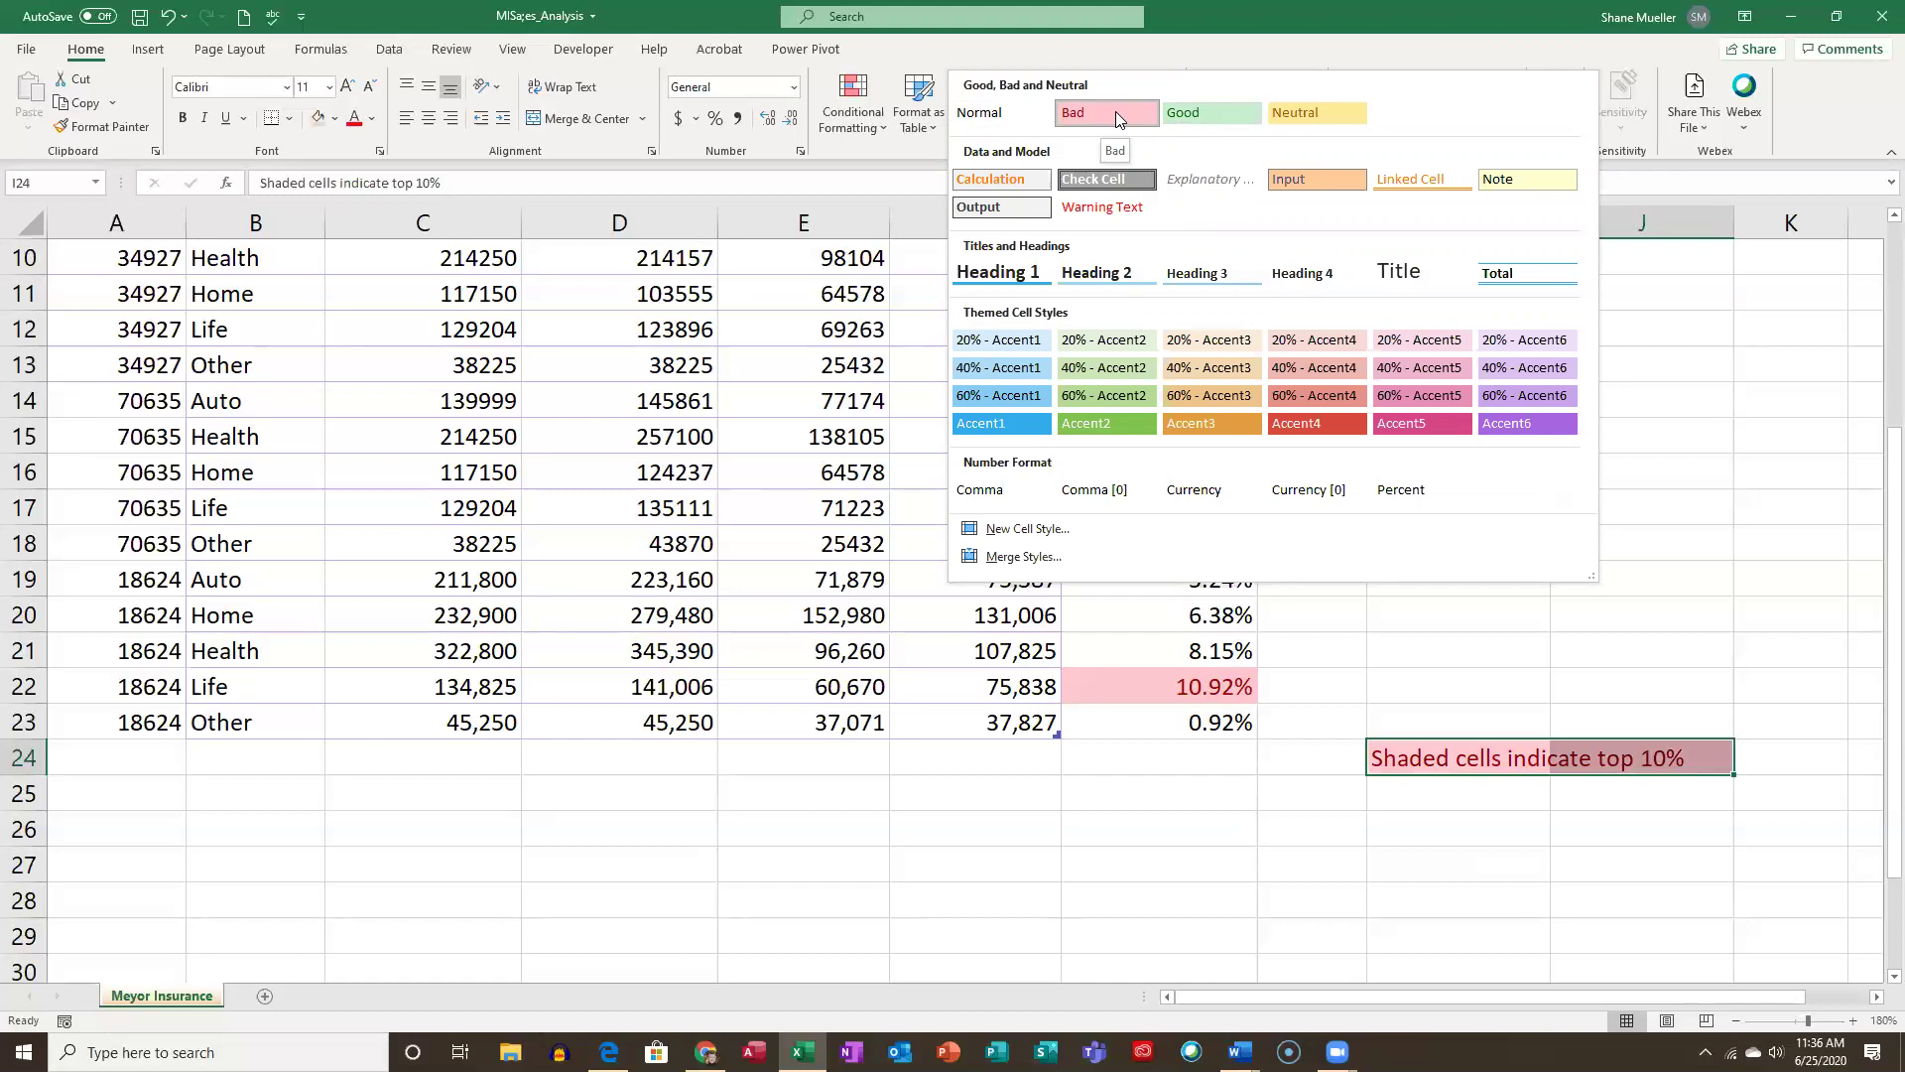
pyautogui.press('Escape')
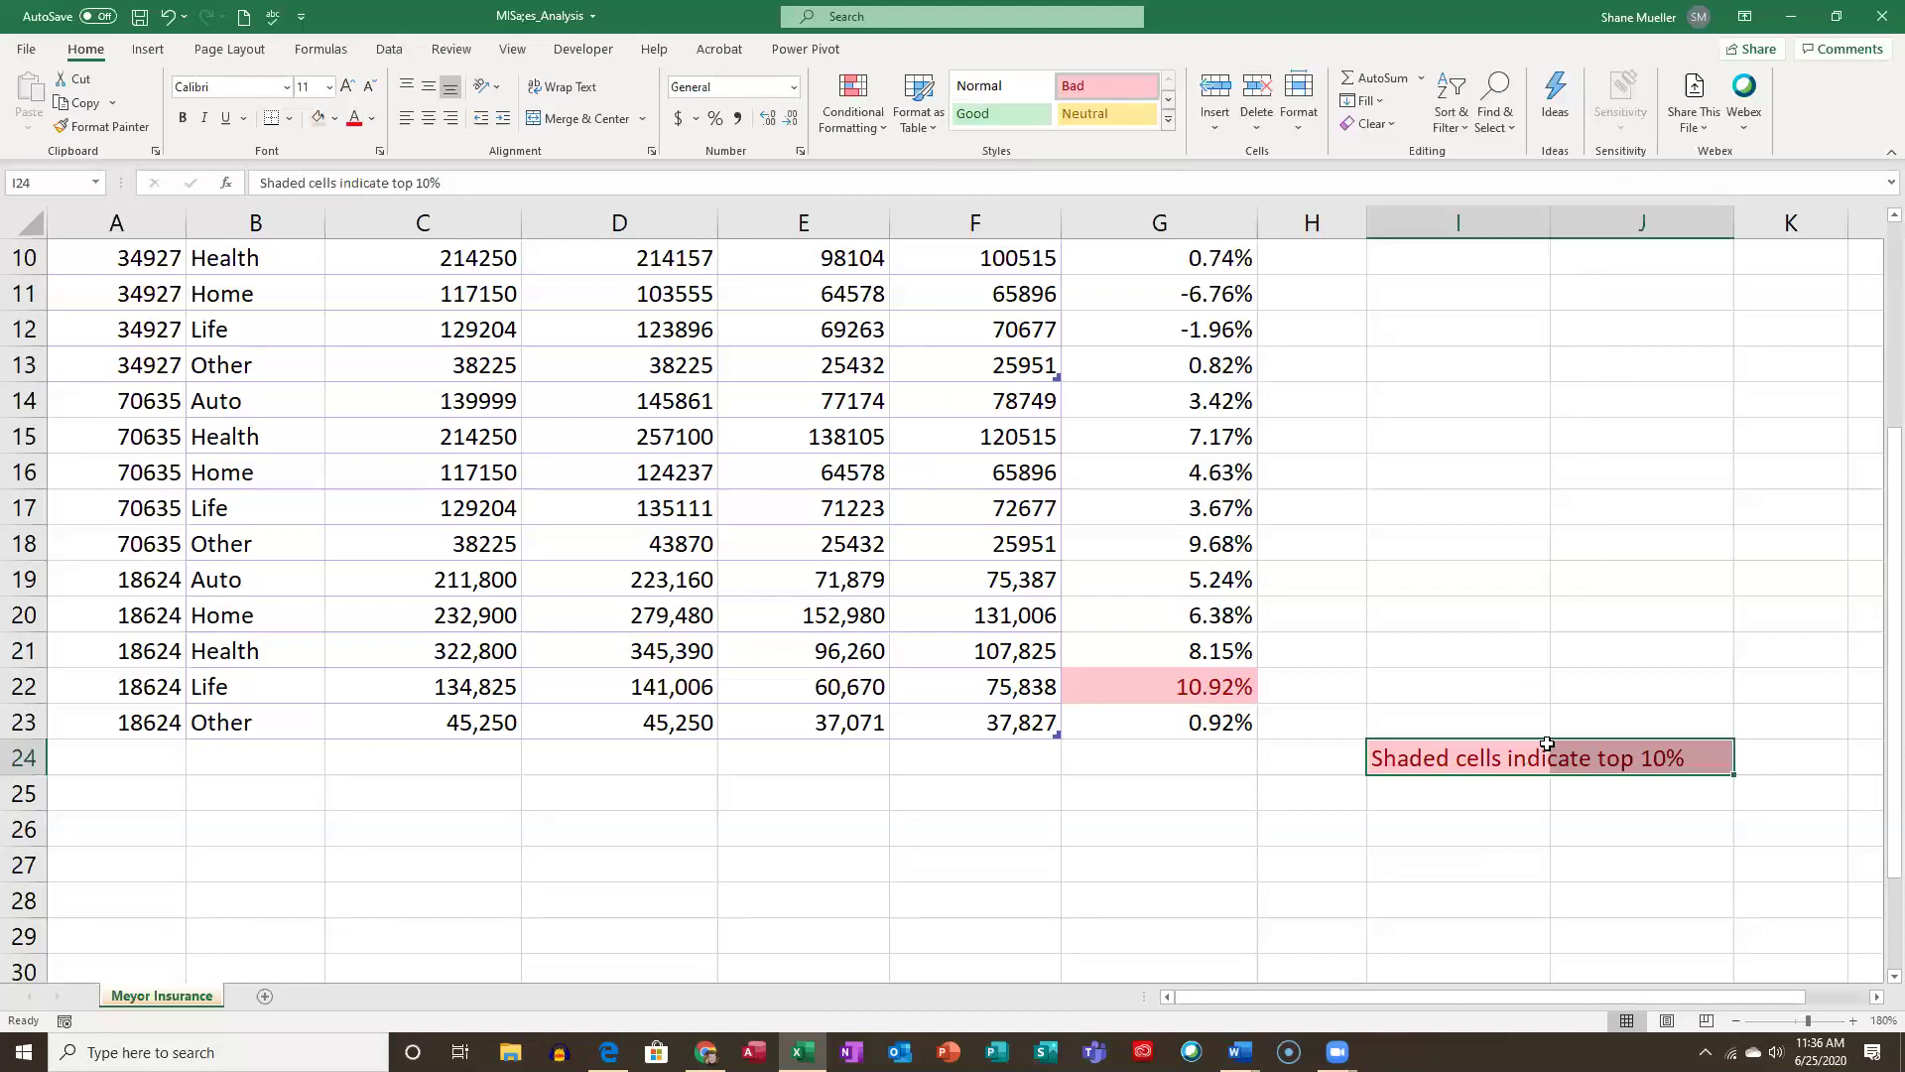
pyautogui.click(1451, 791)
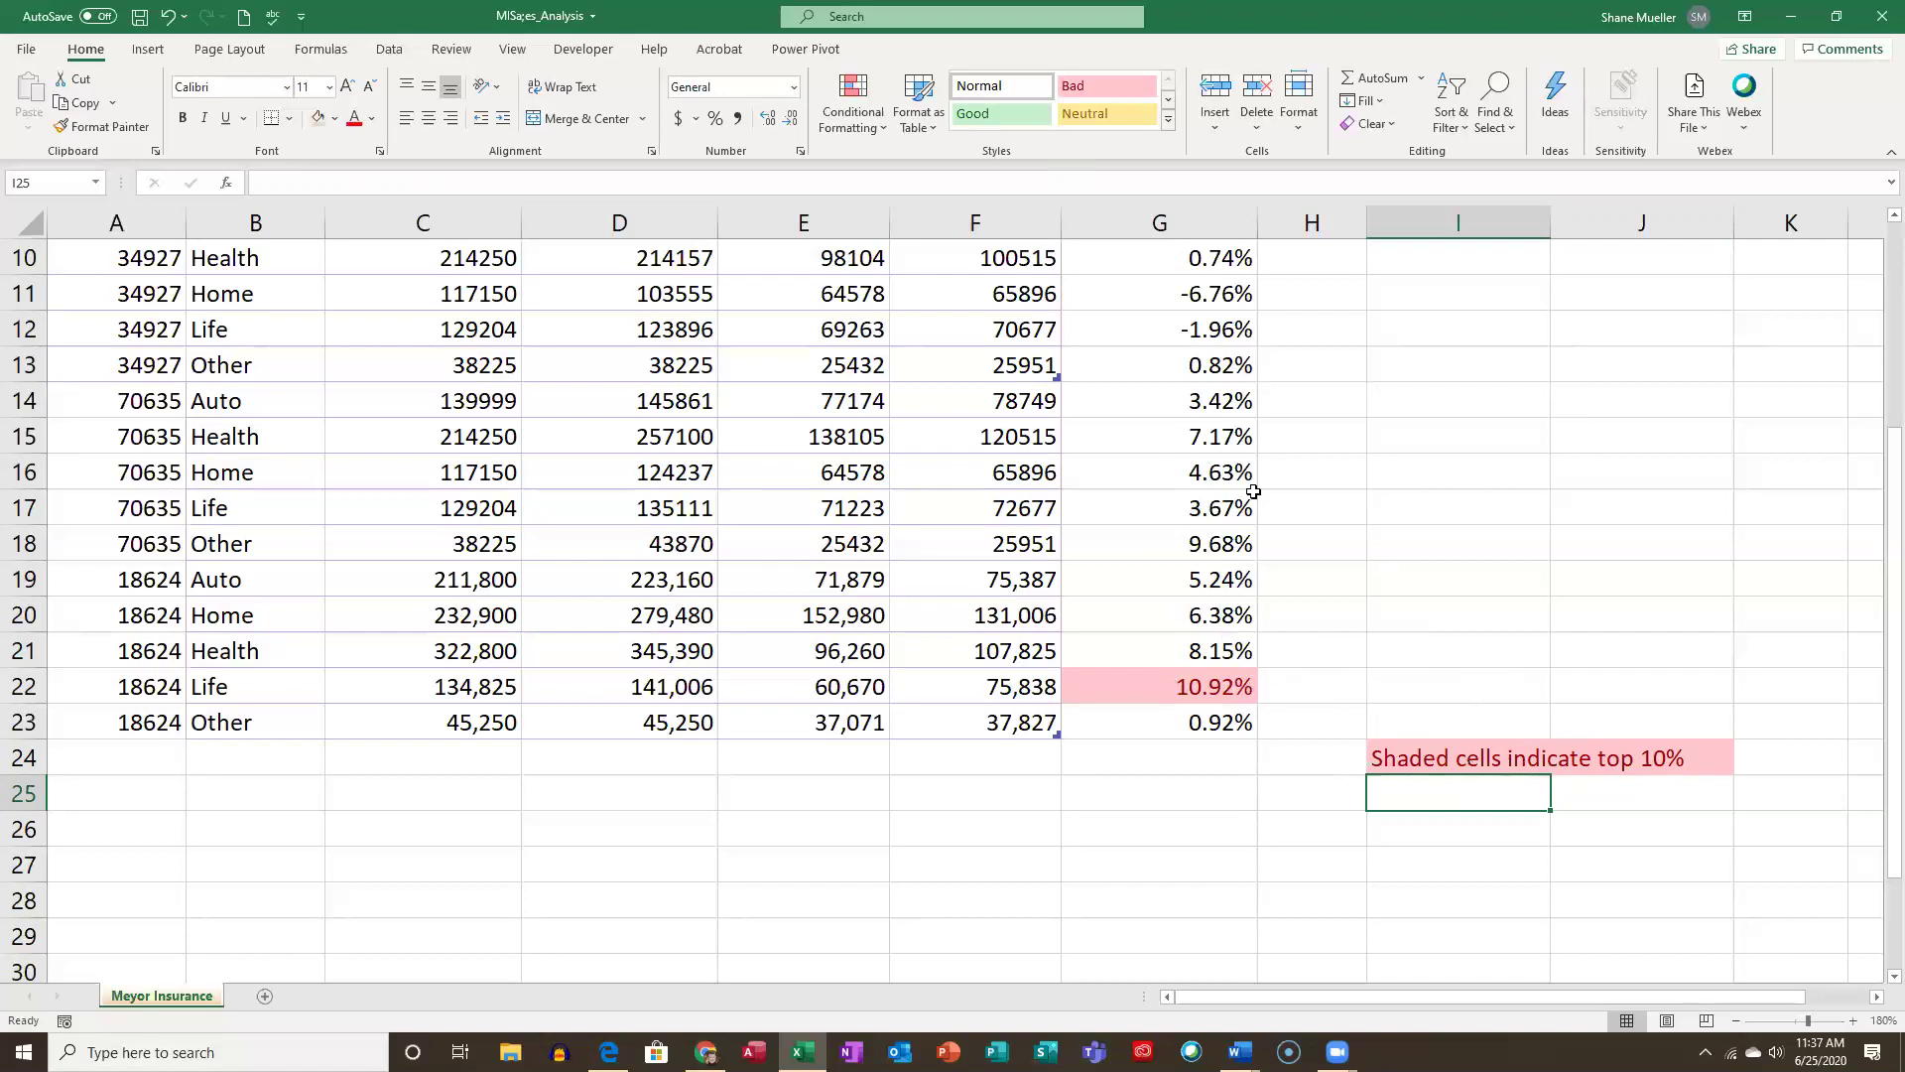
pyautogui.click(141, 18)
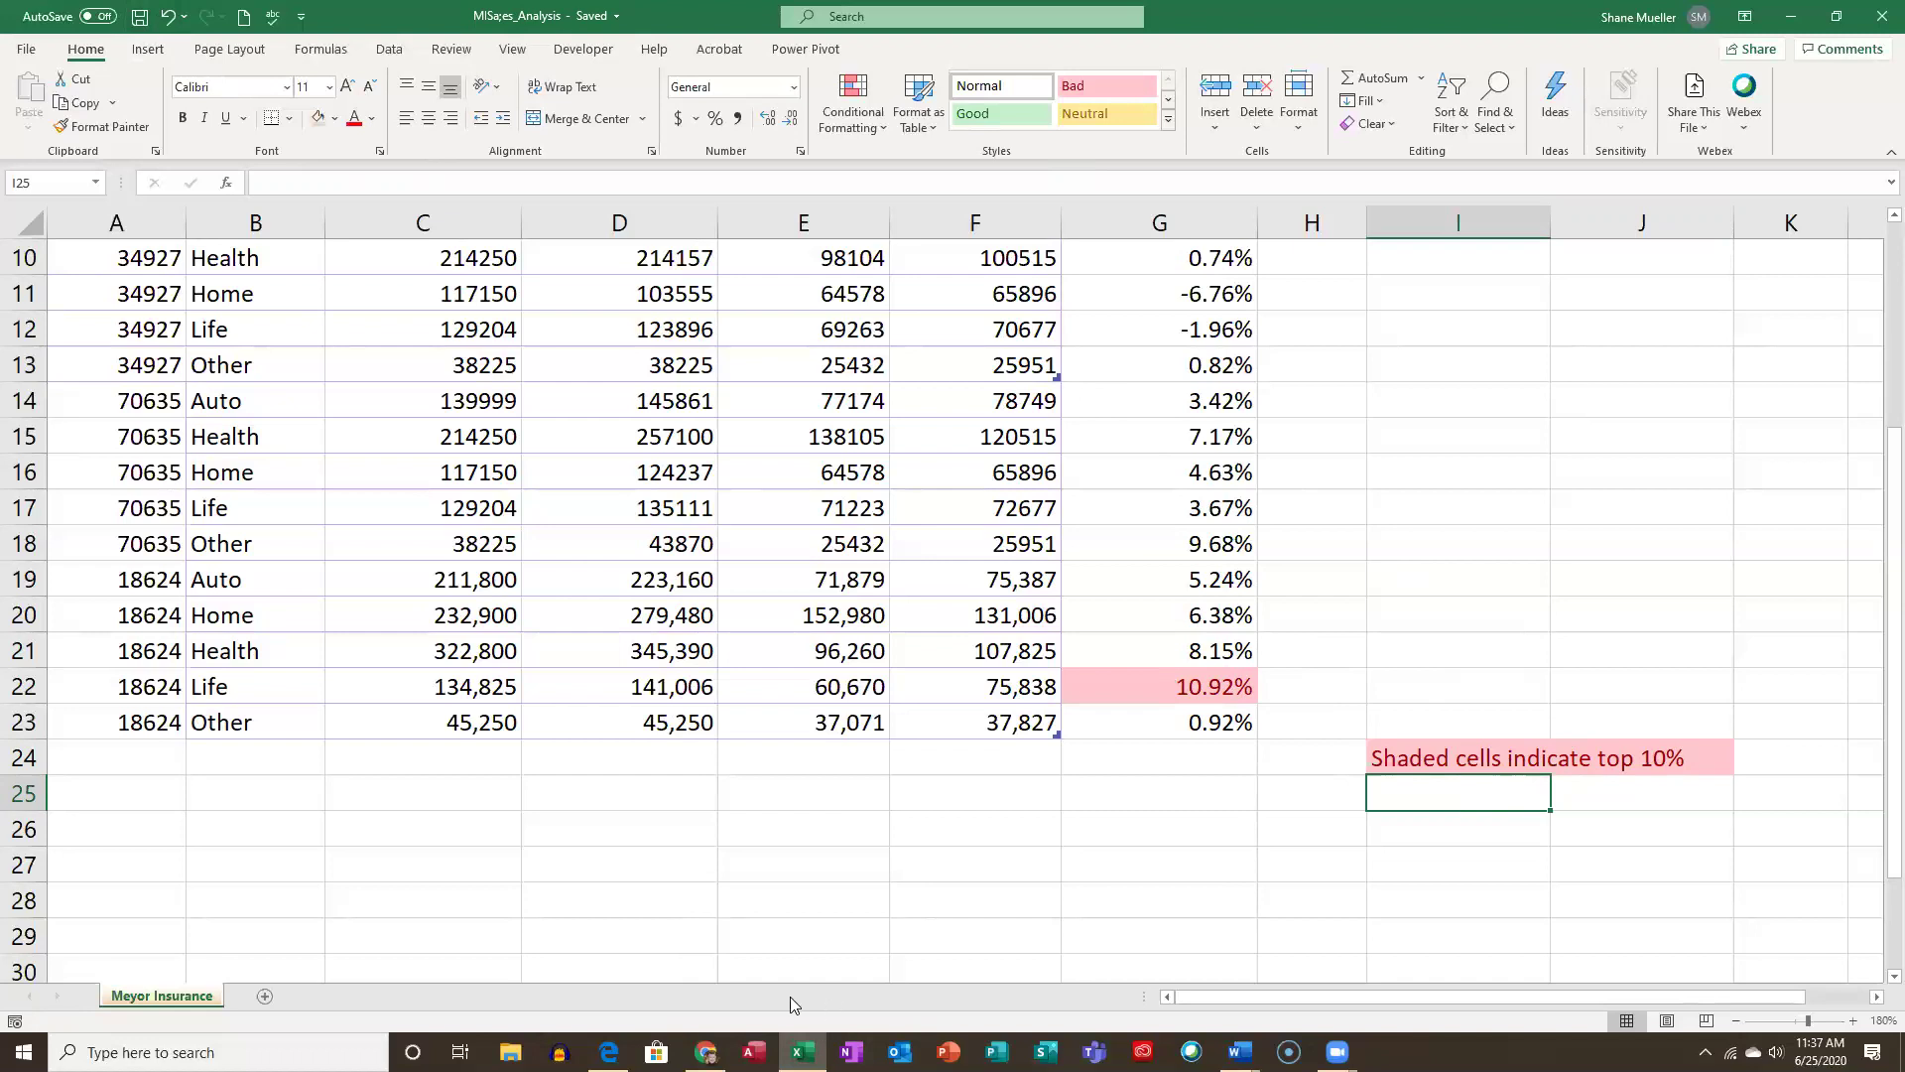
# Insert an AutoSum total in cell C24 below the 2020 in-office premiums.
pyautogui.scroll(3, 789, 996)
pyautogui.scroll(-2, 371, 1002)
pyautogui.scroll(-1, 371, 1002)
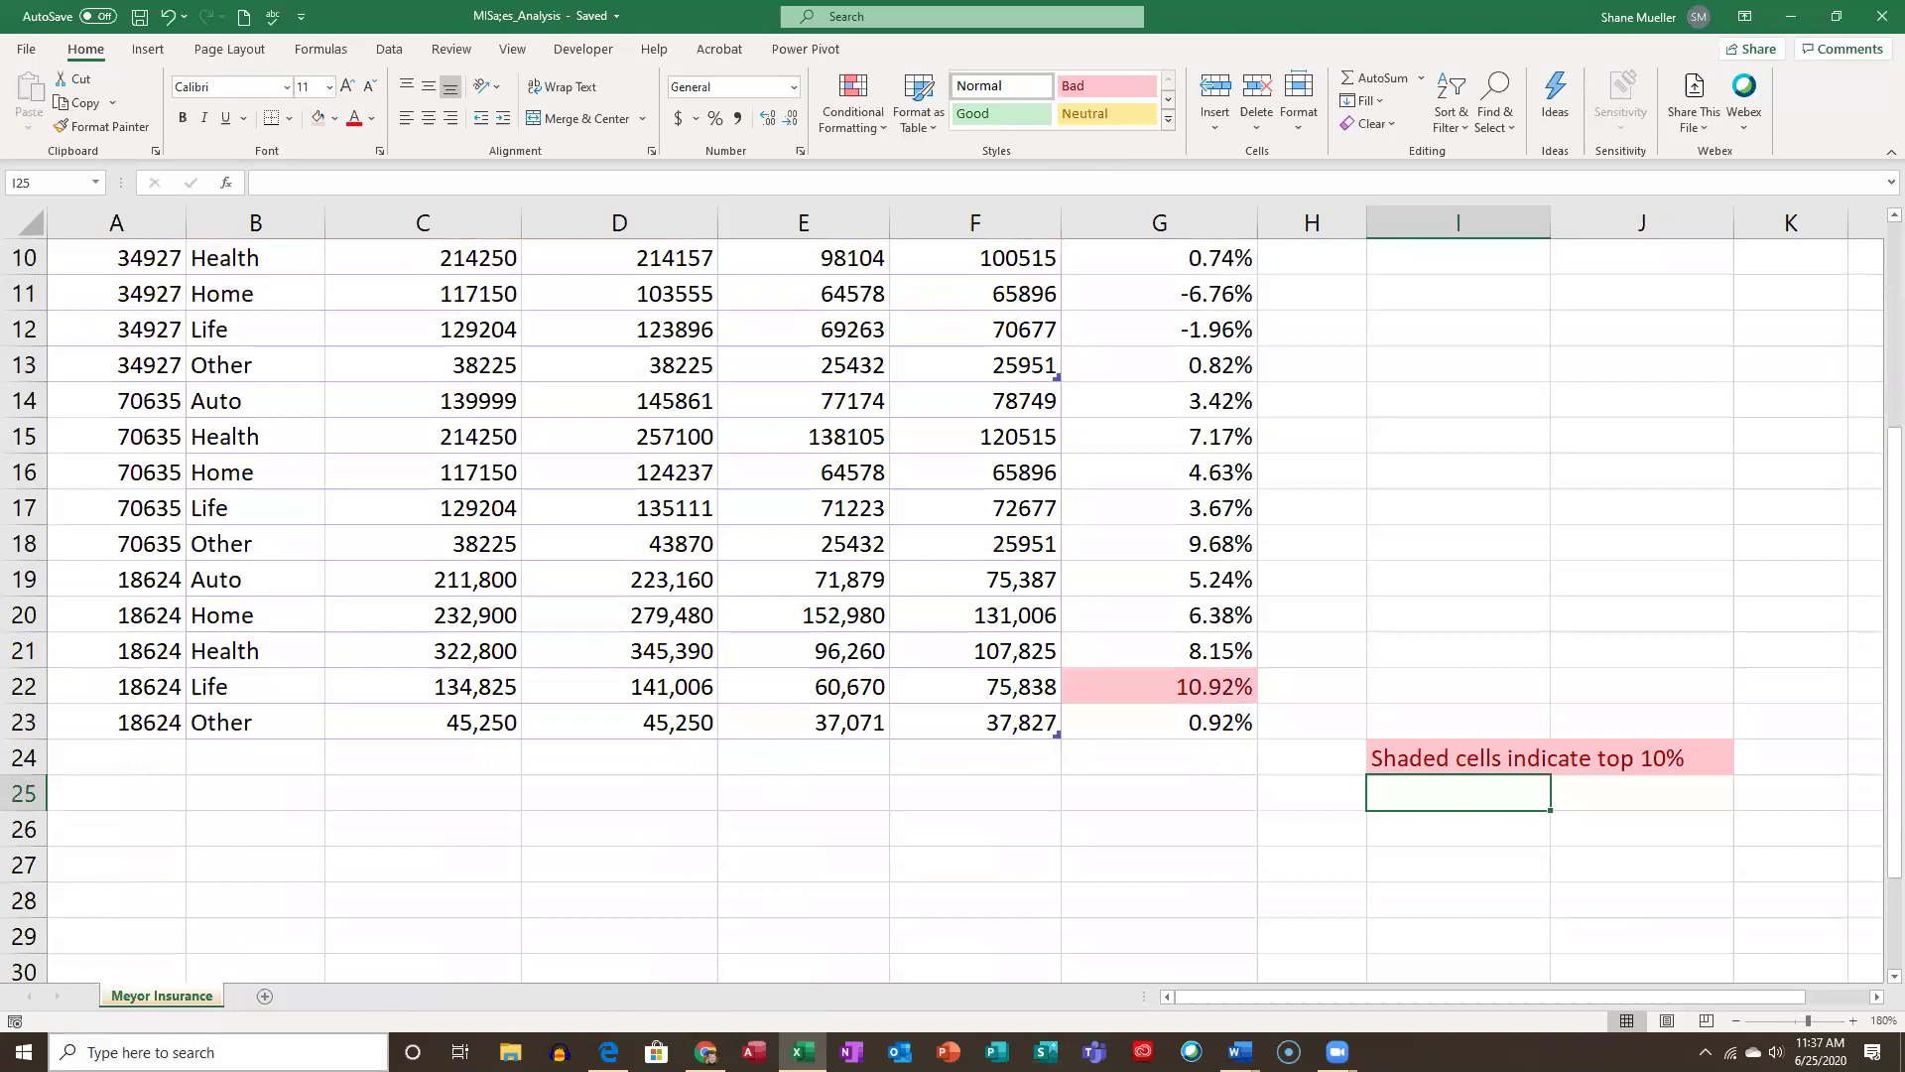
pyautogui.click(413, 760)
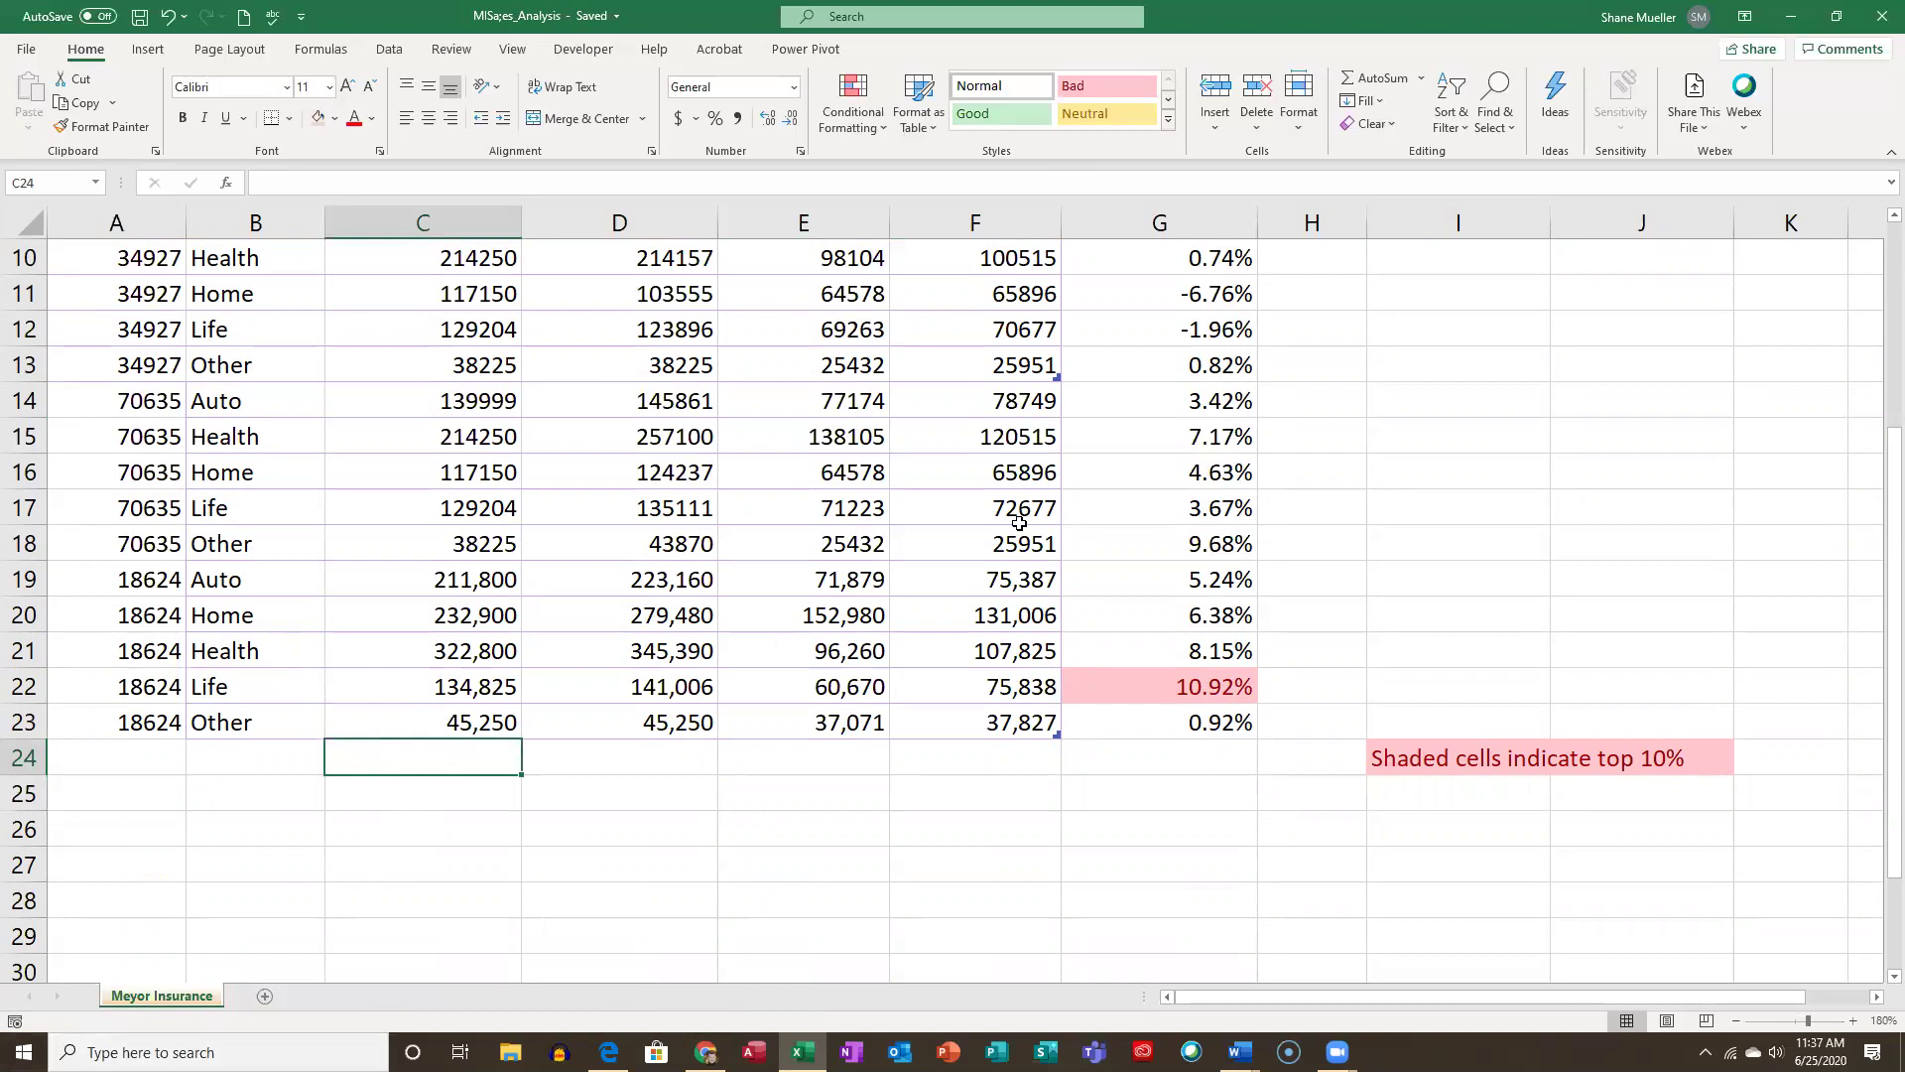
pyautogui.click(1377, 78)
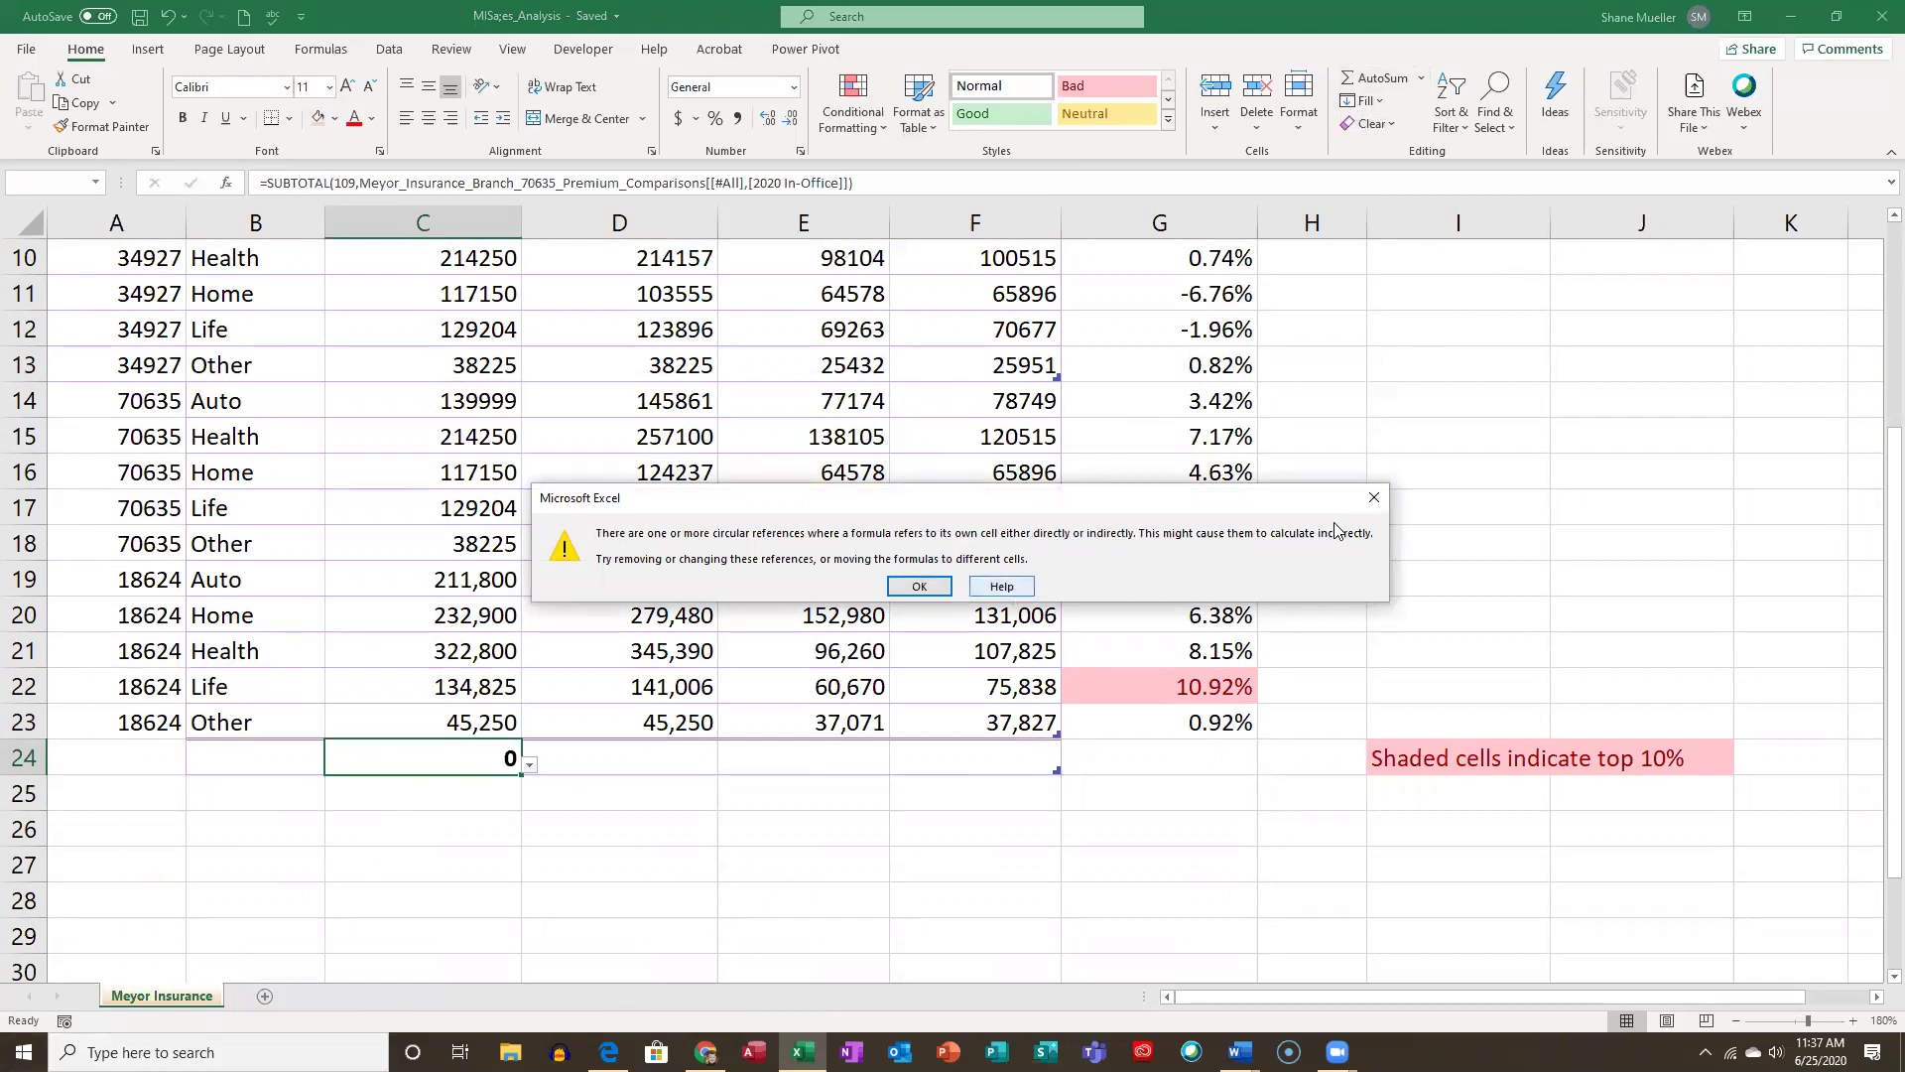
pyautogui.click(1373, 496)
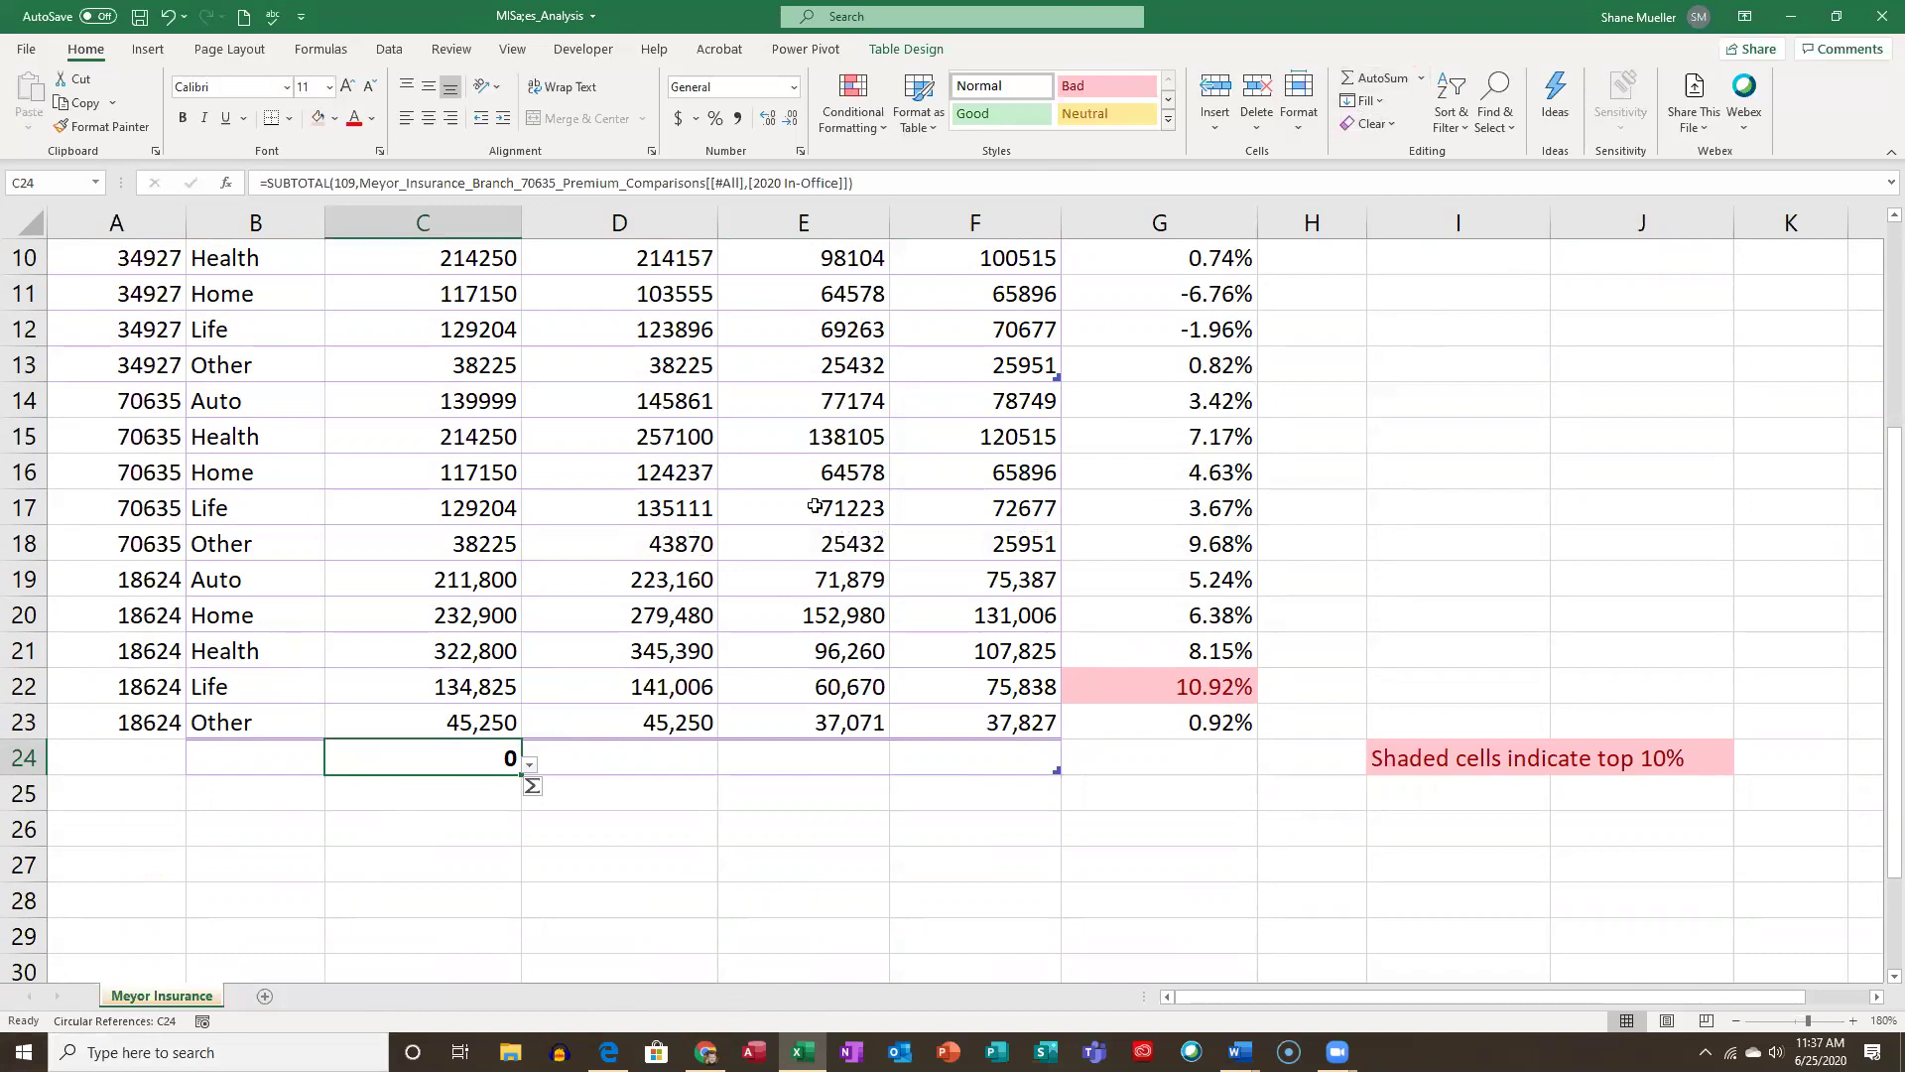
# Replace the formula in C24 with =SUM(C4:C23) so it covers the 2020 in-office premiums of all branches.
pyautogui.moveTo(855, 183); pyautogui.dragTo(228, 178)
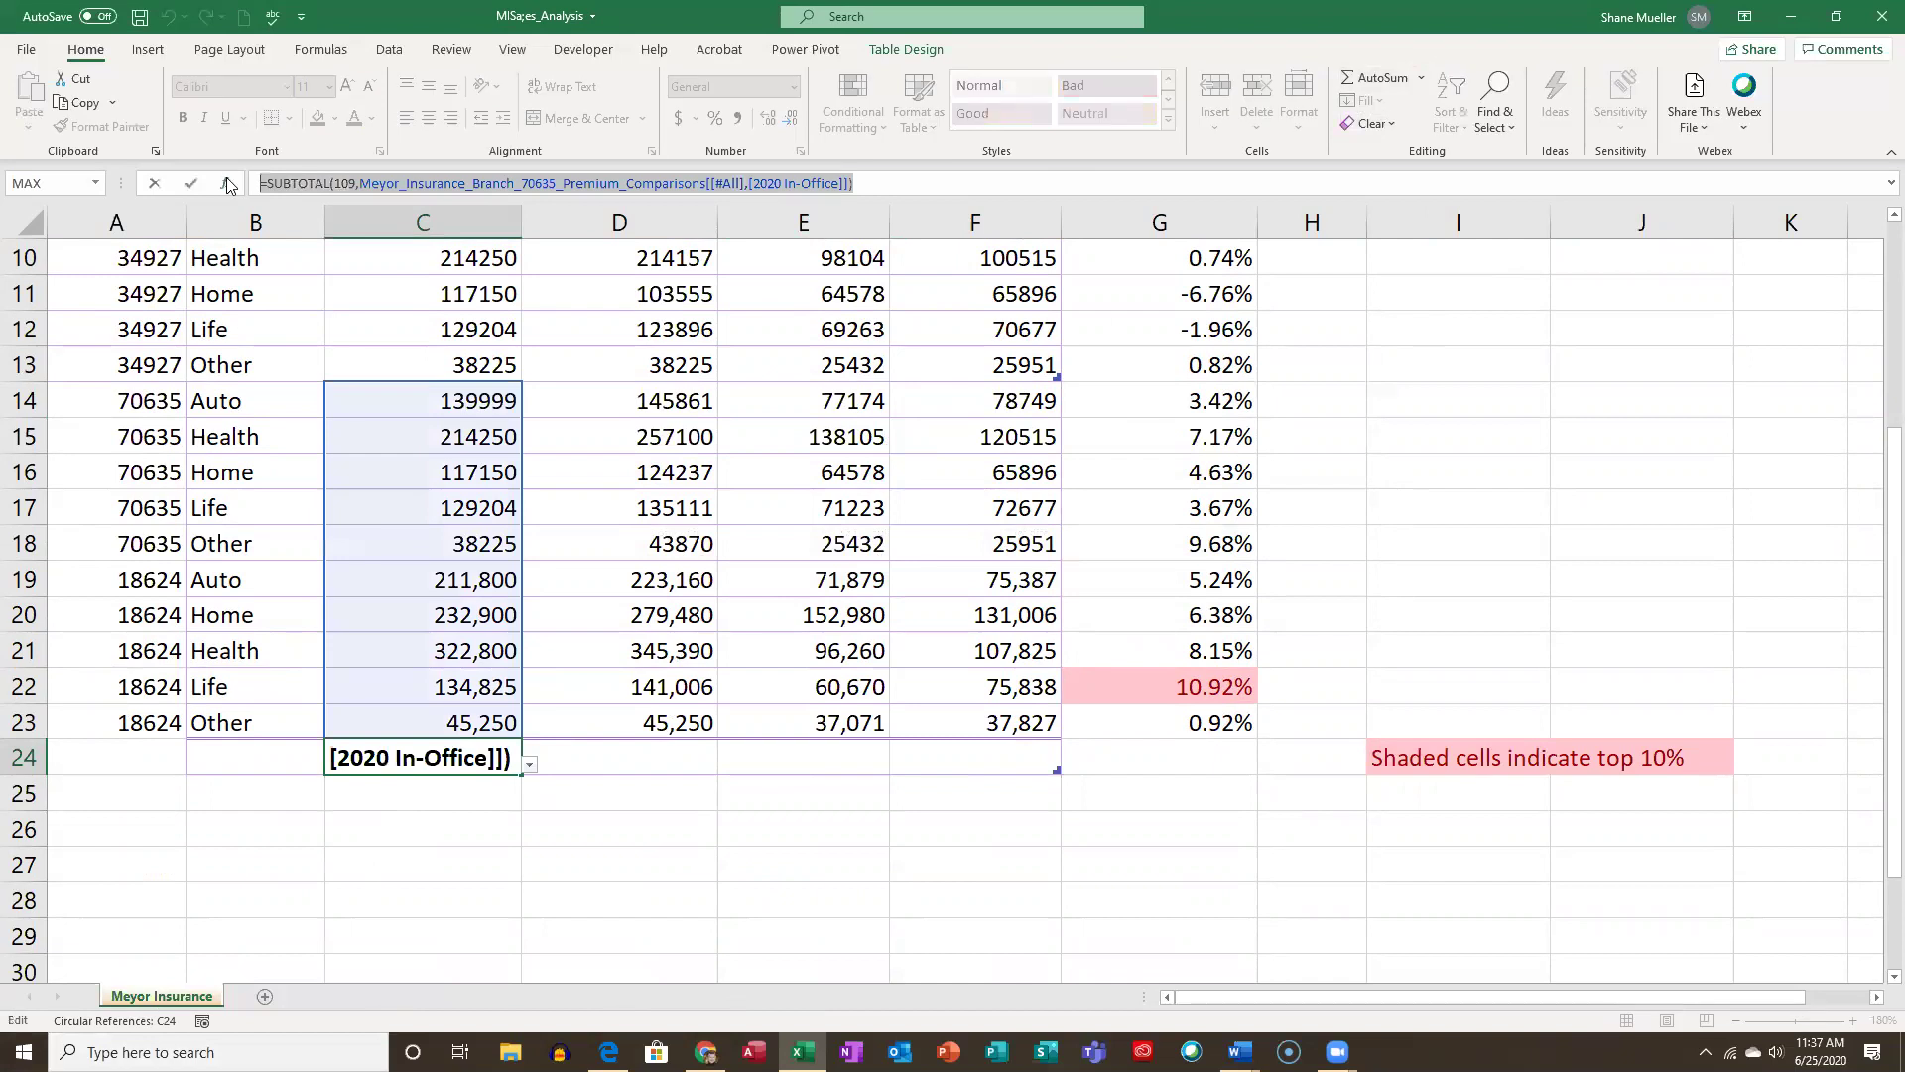
pyautogui.press('Delete')
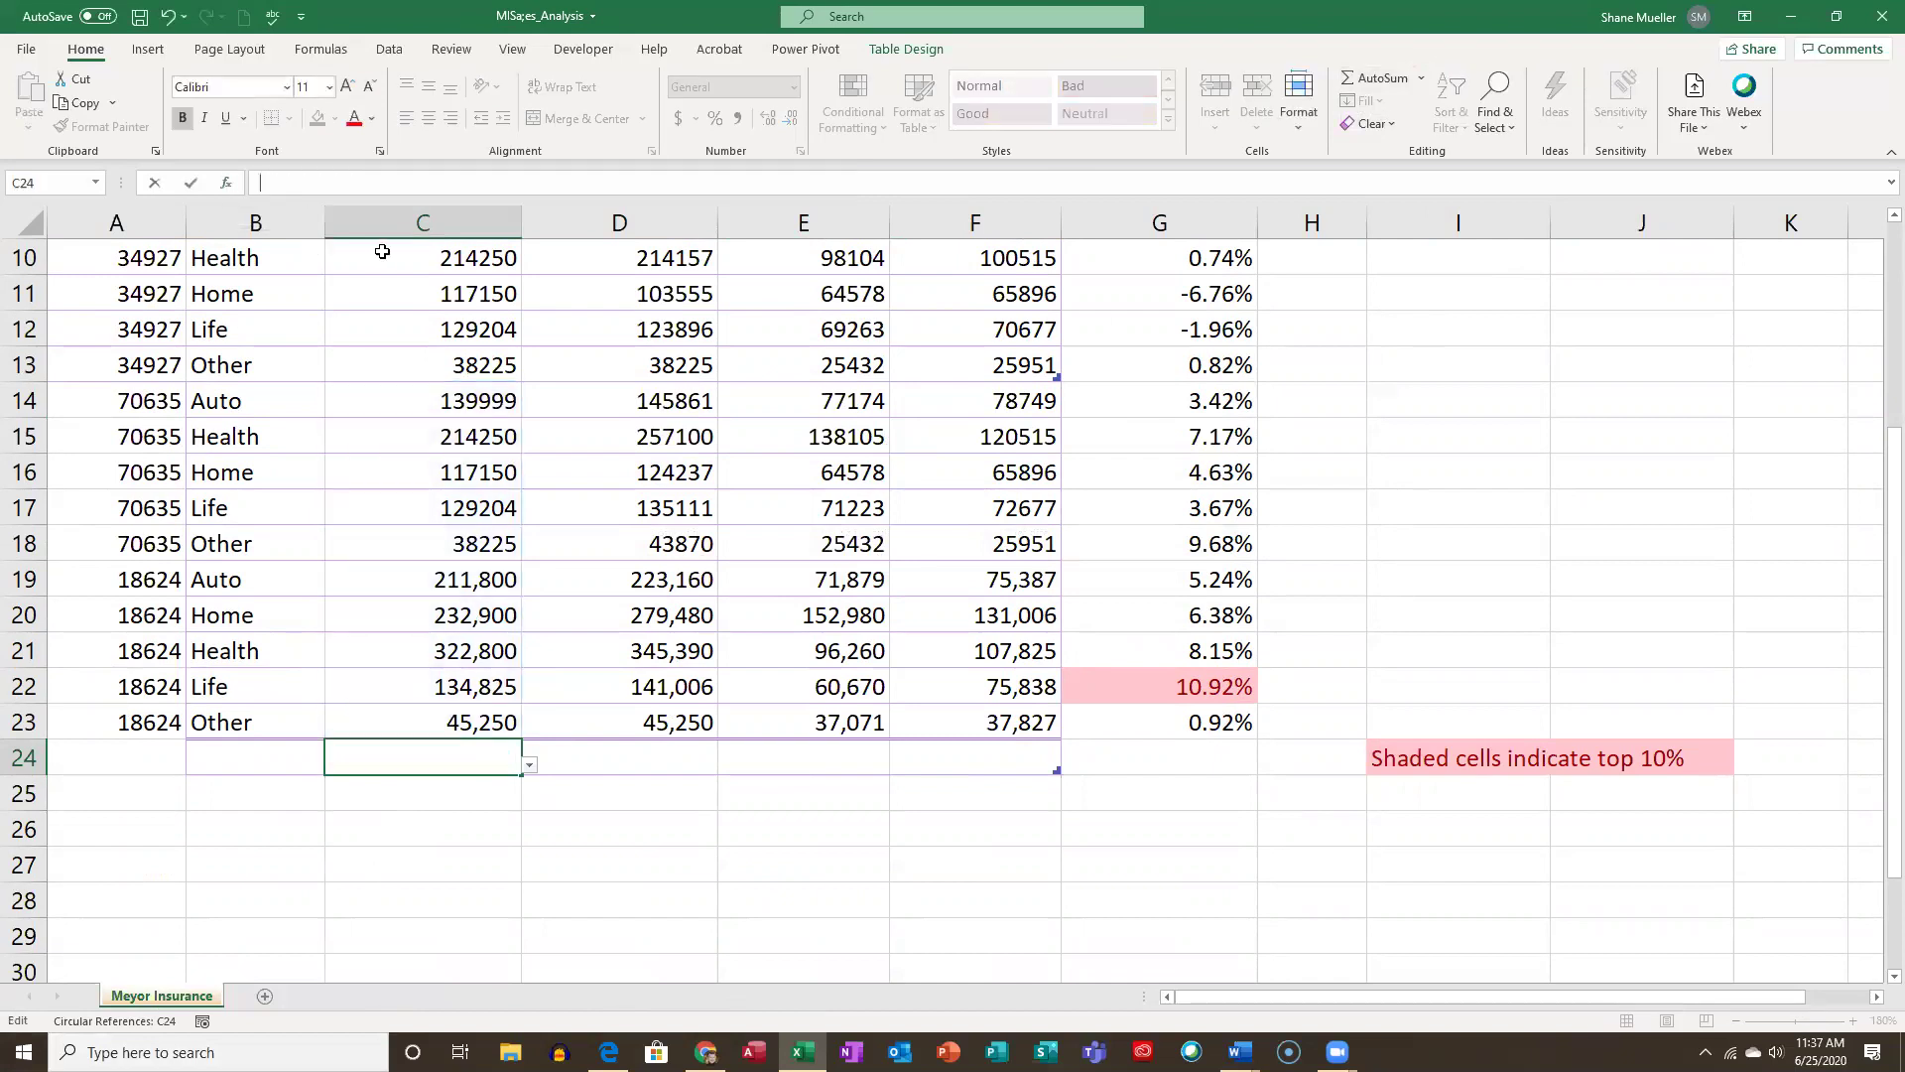
pyautogui.write('=')
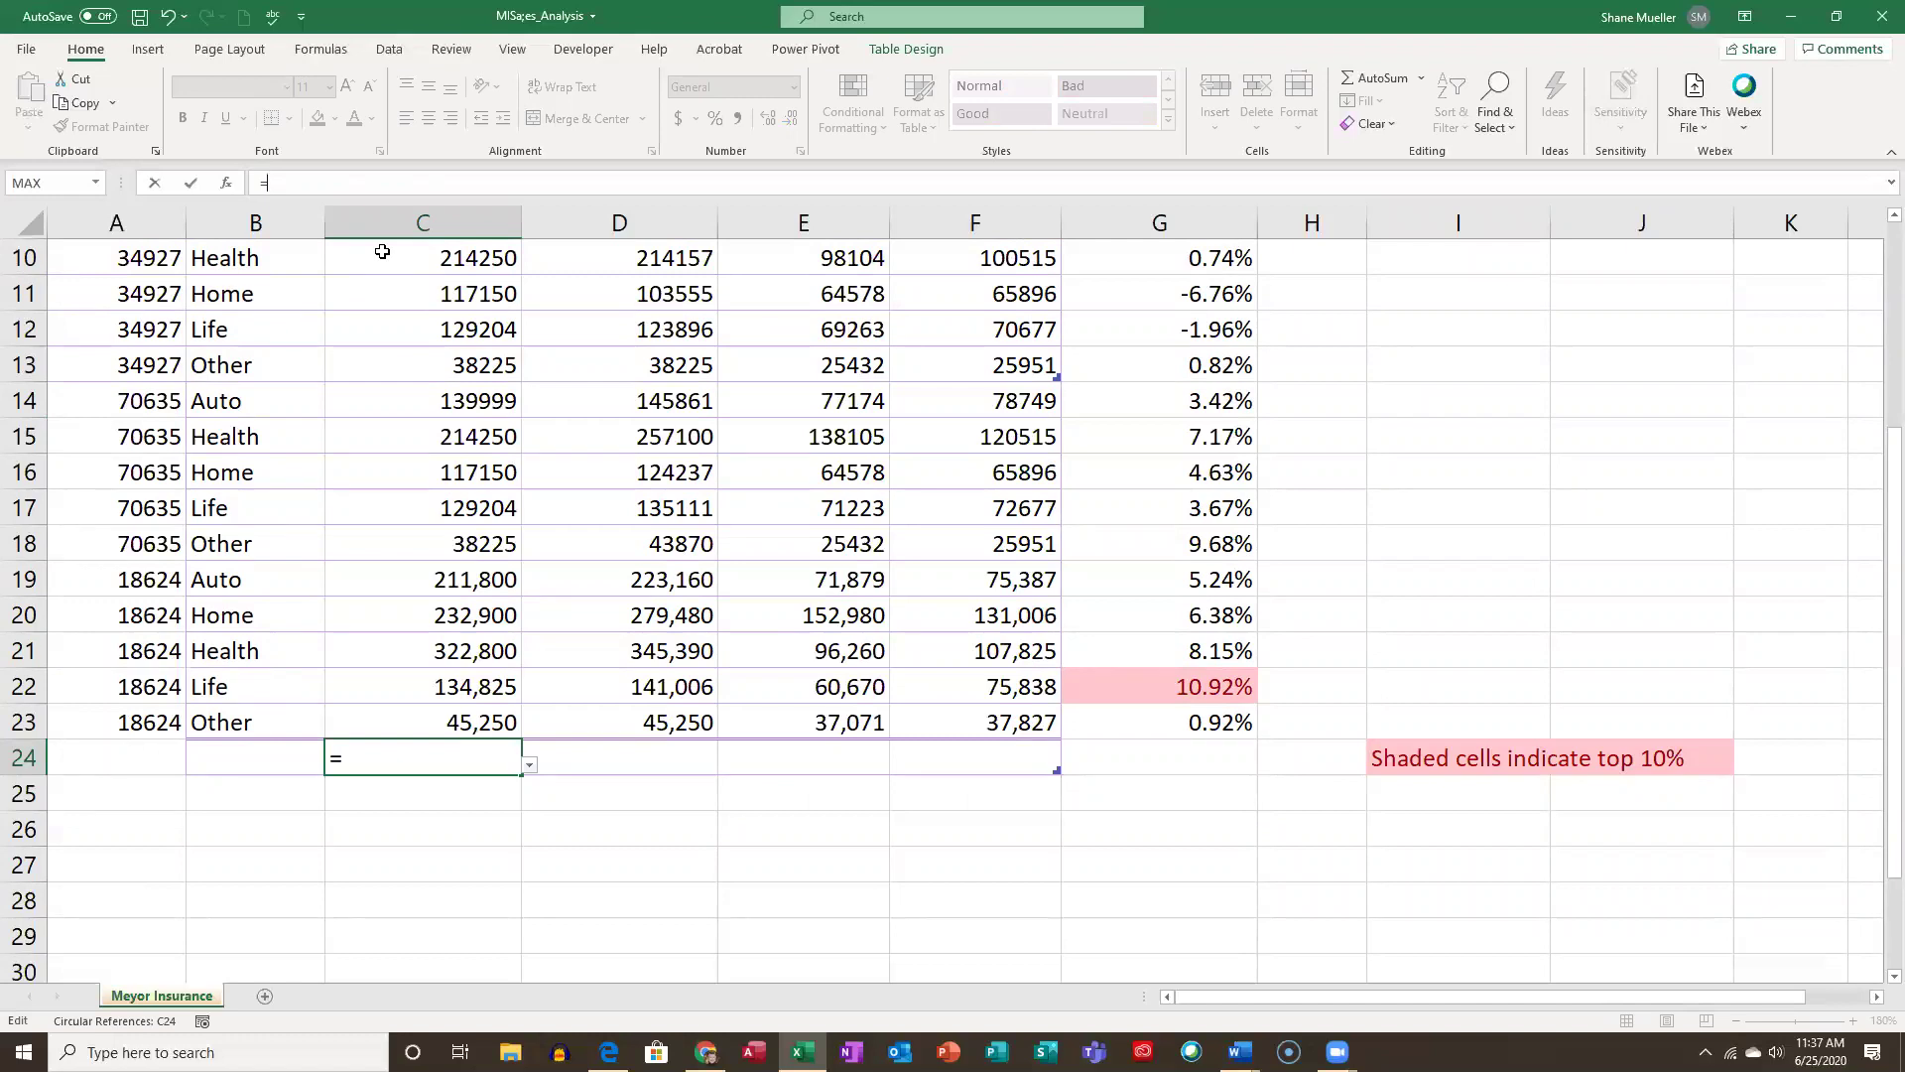
pyautogui.write('SUM(')
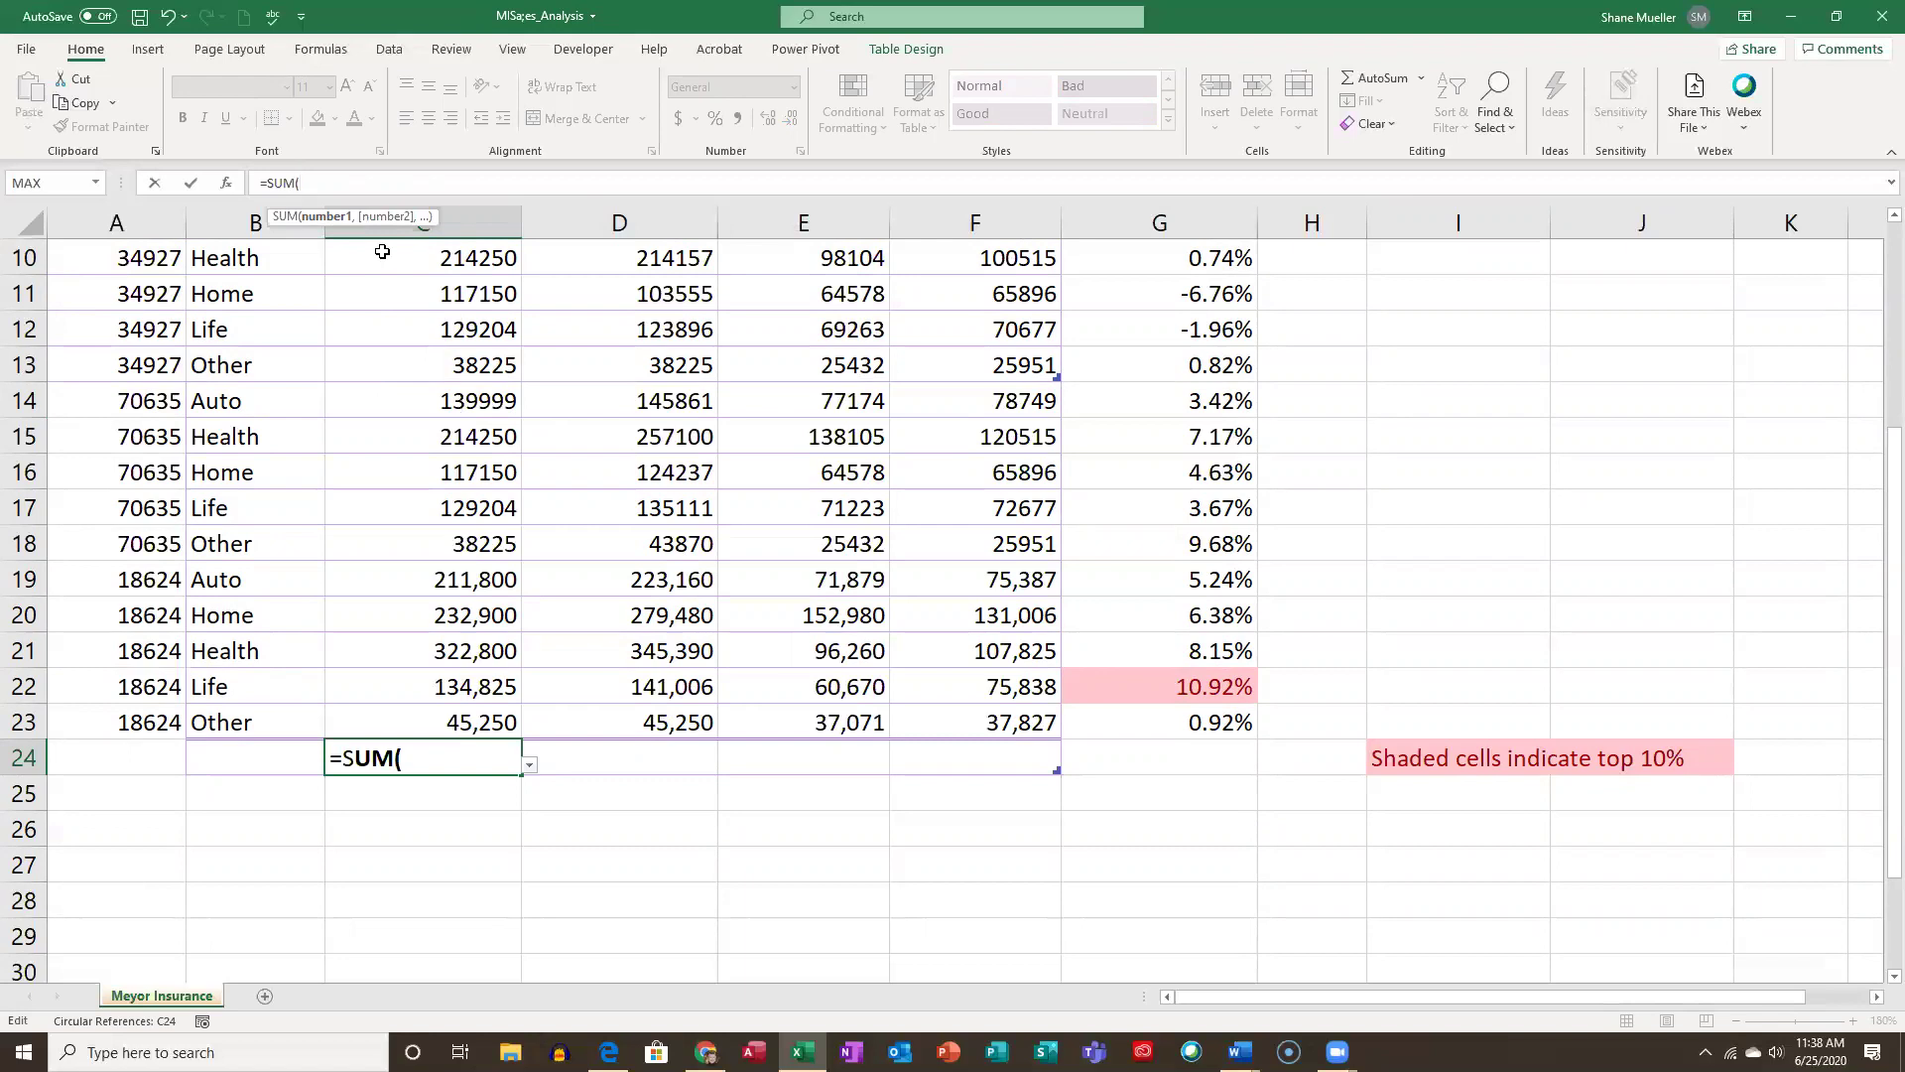
pyautogui.write('C4:C23')
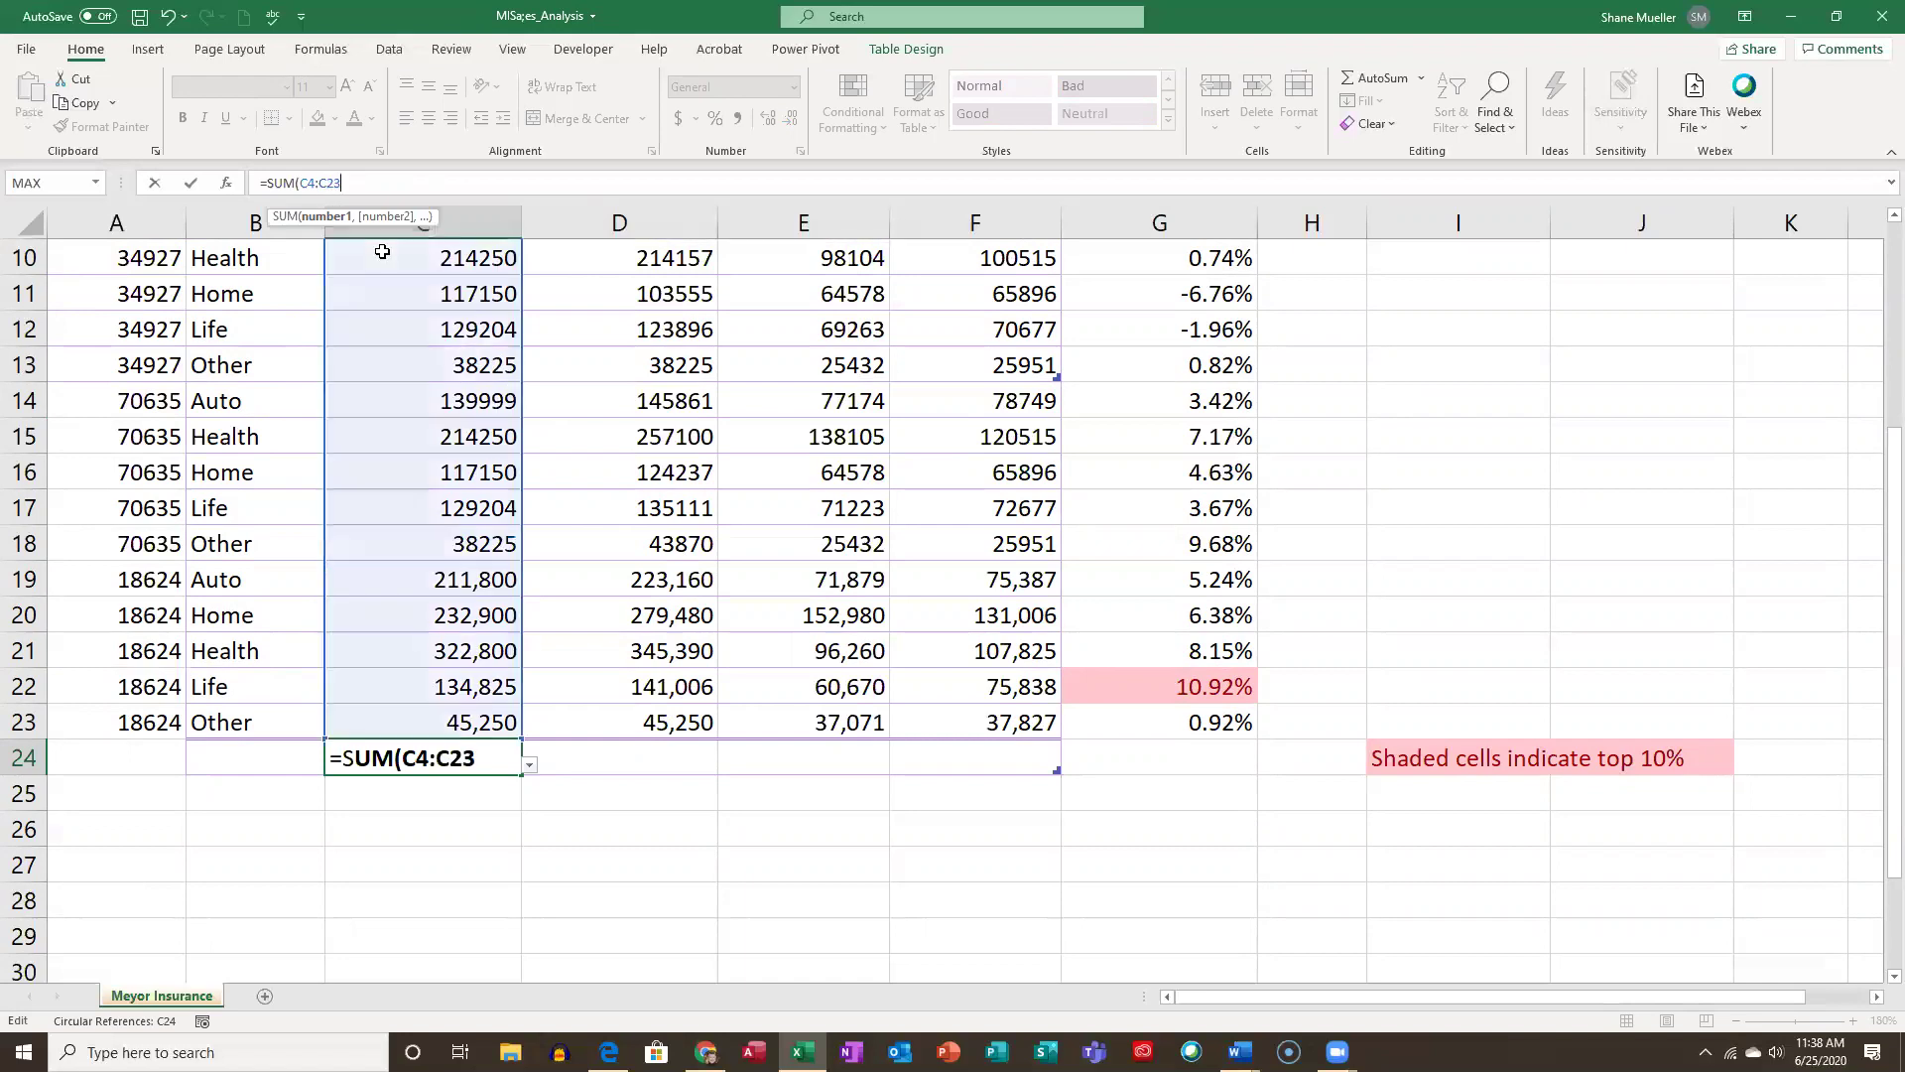
pyautogui.write(')')
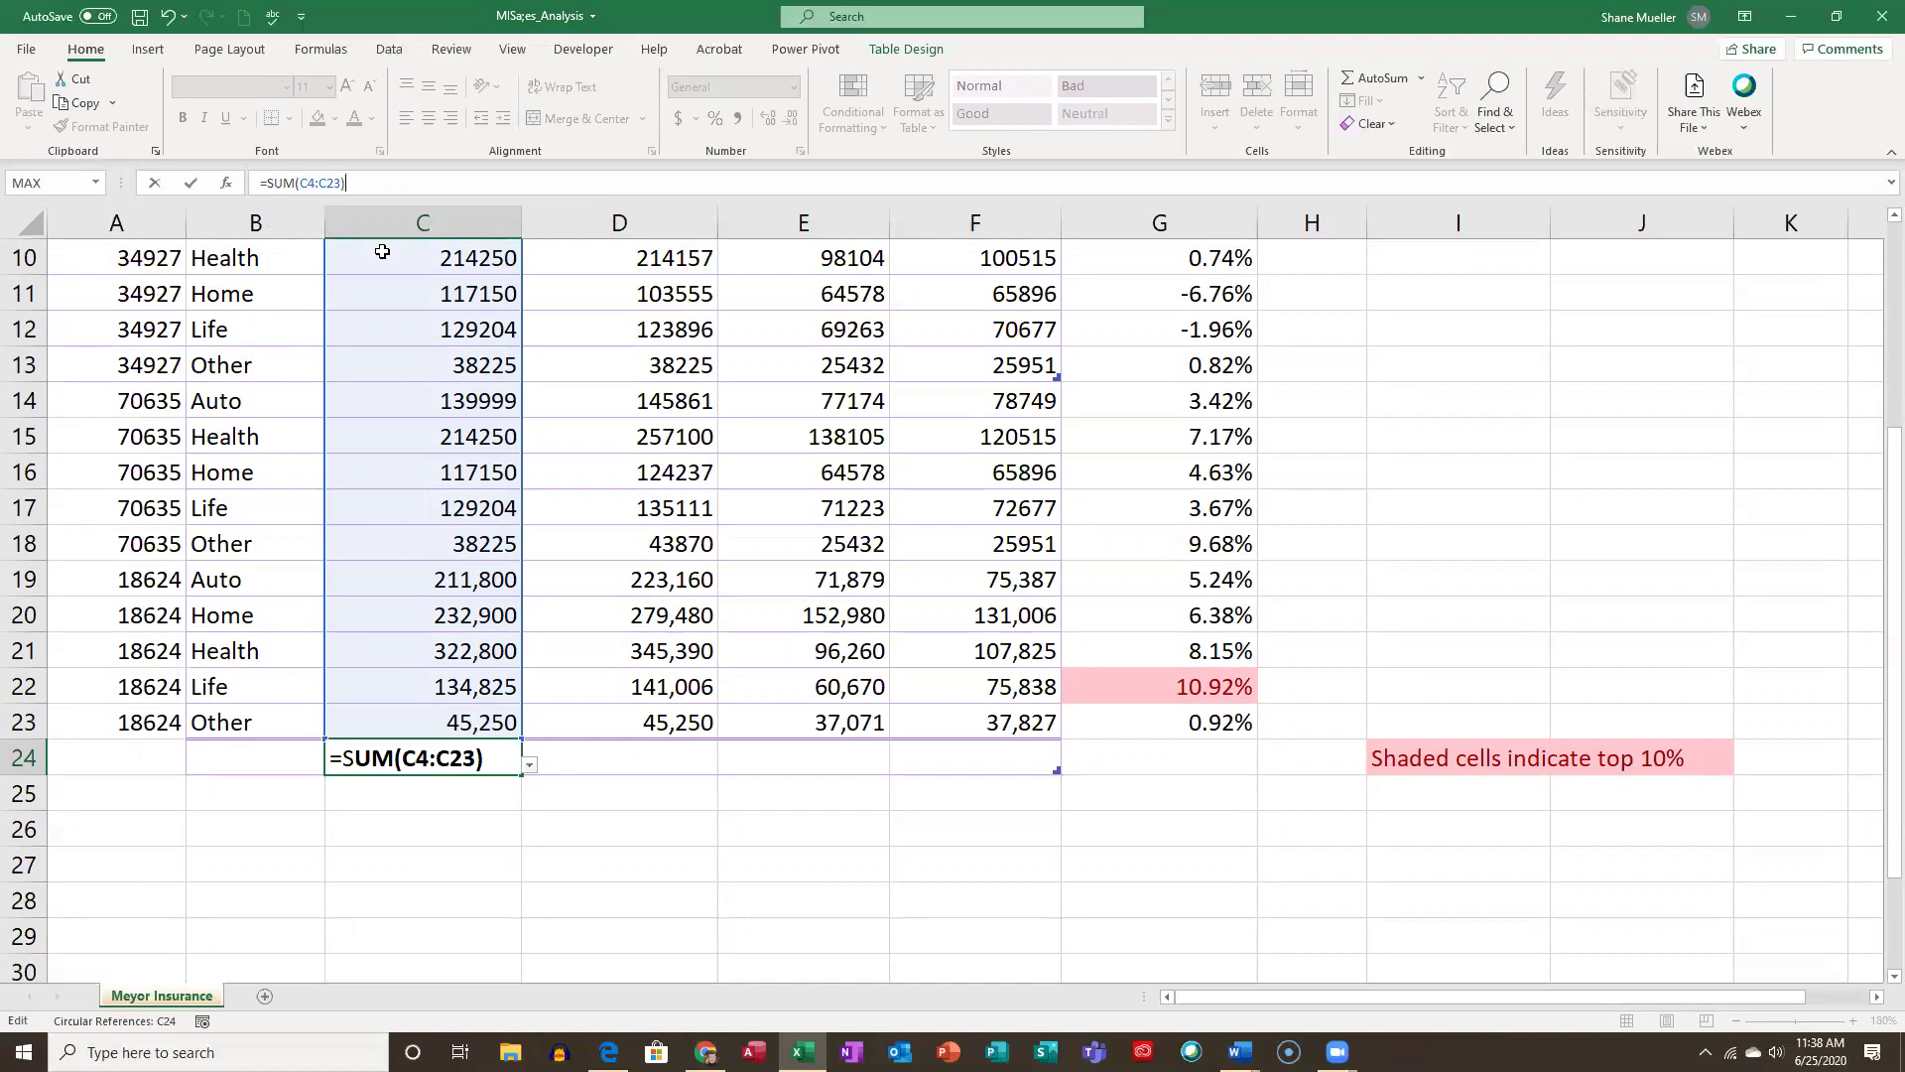
pyautogui.press('Return')
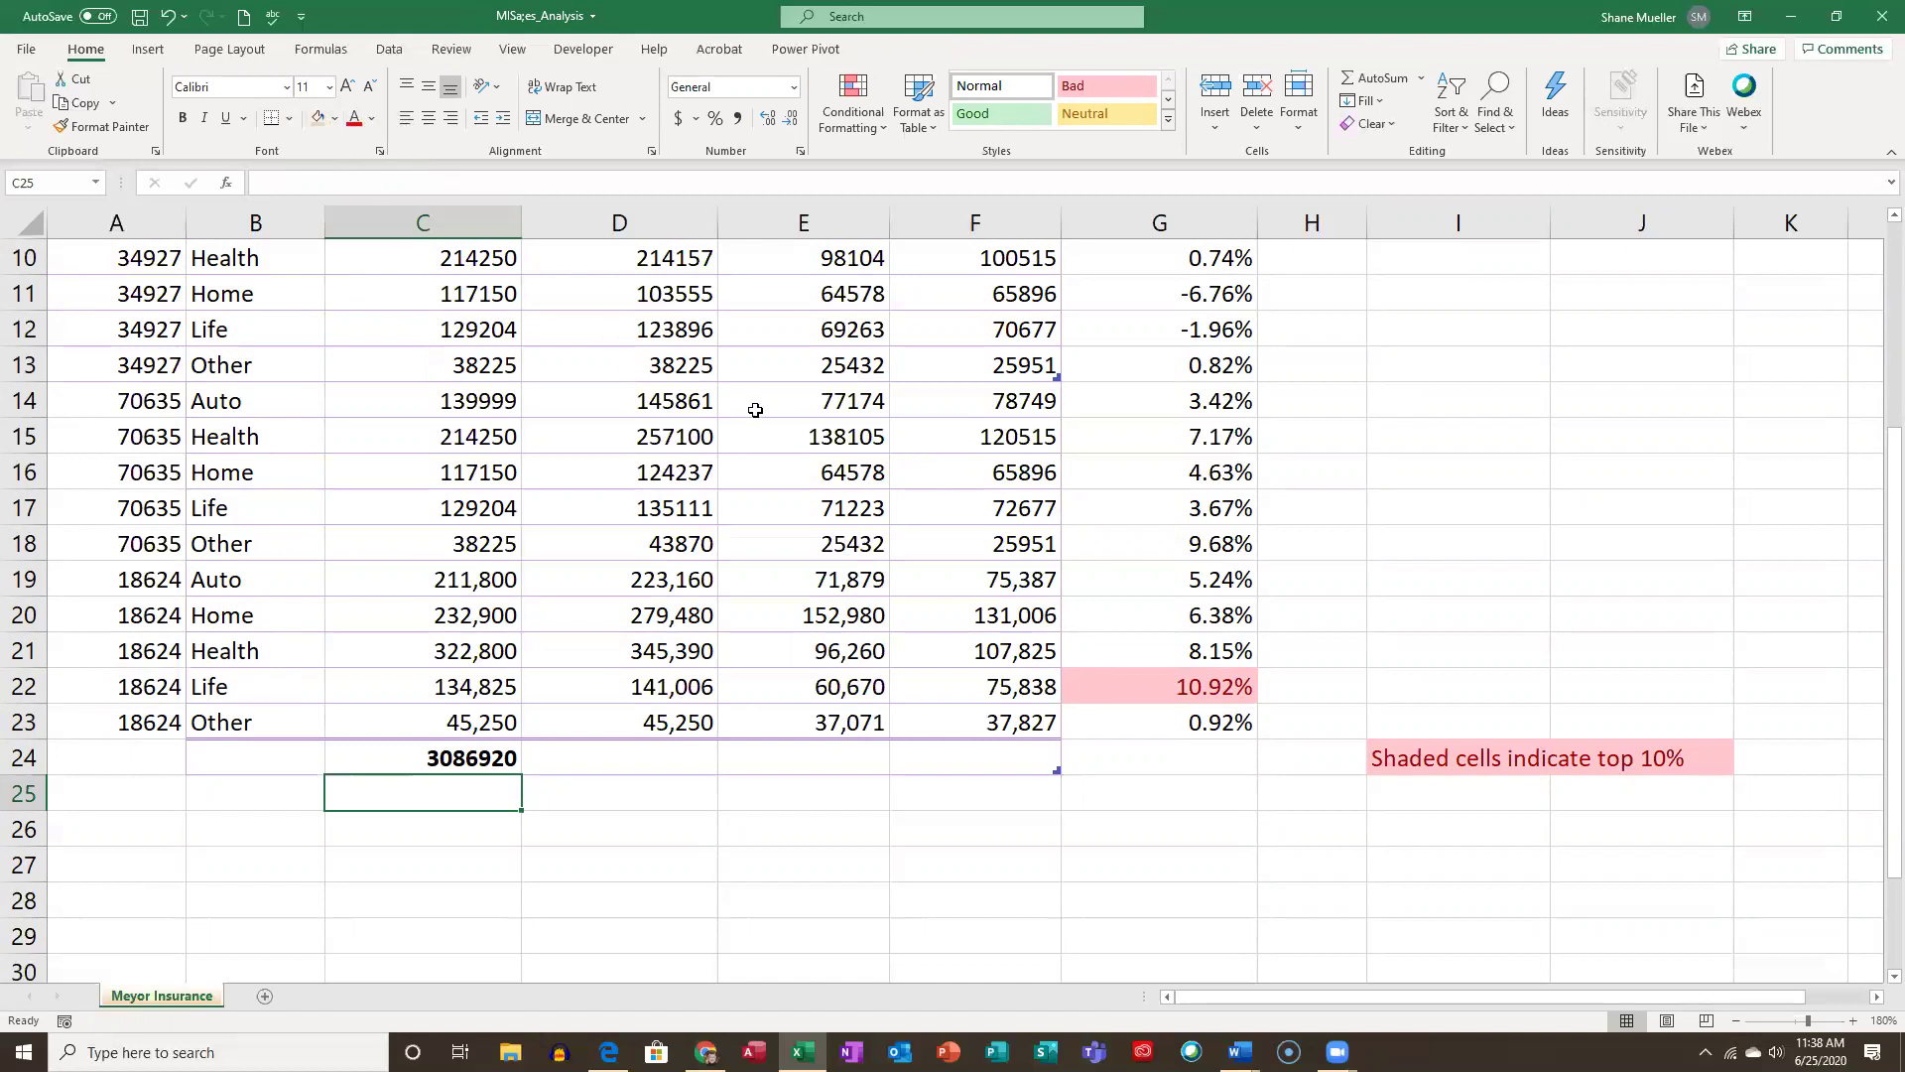
# Copy the premium total in C24 across to D24:F24 and enter the row label "Totals" in A24.
pyautogui.click(491, 762)
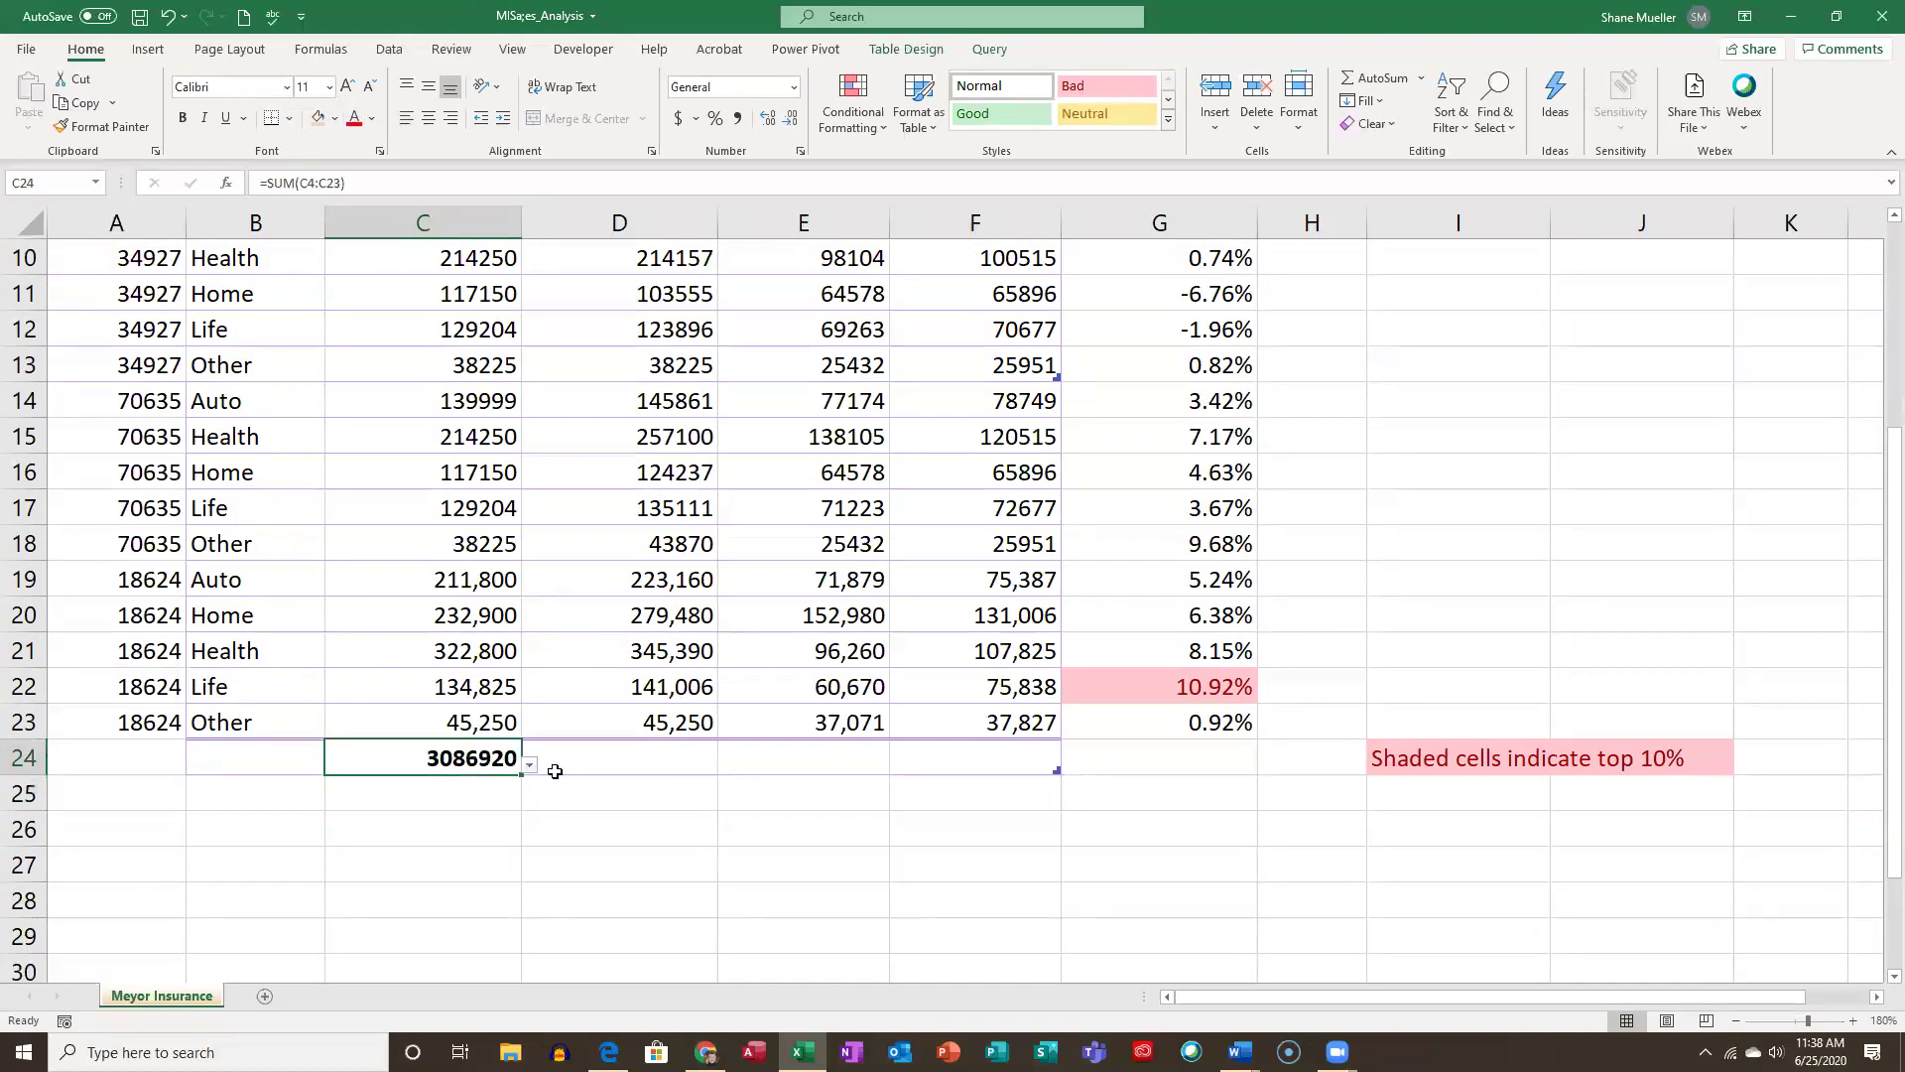
pyautogui.moveTo(521, 774); pyautogui.dragTo(1051, 776)
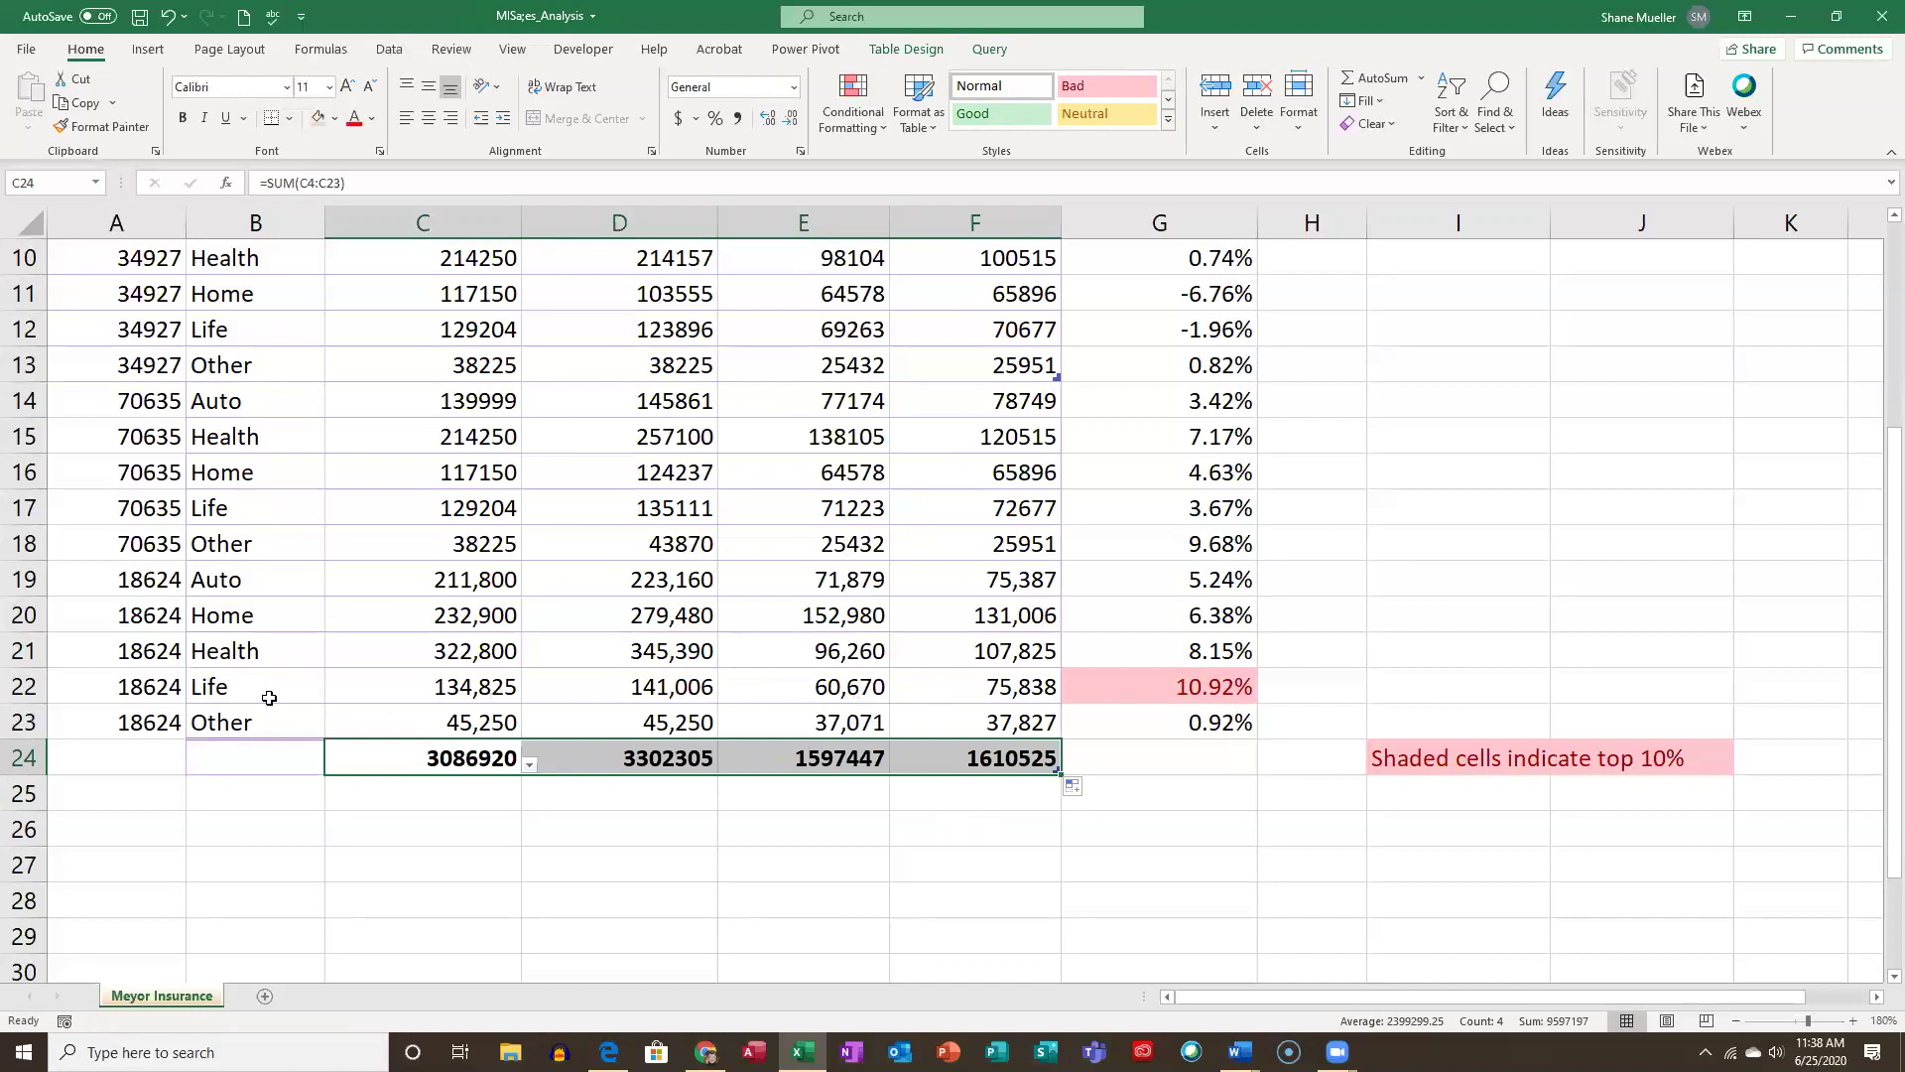
pyautogui.click(136, 762)
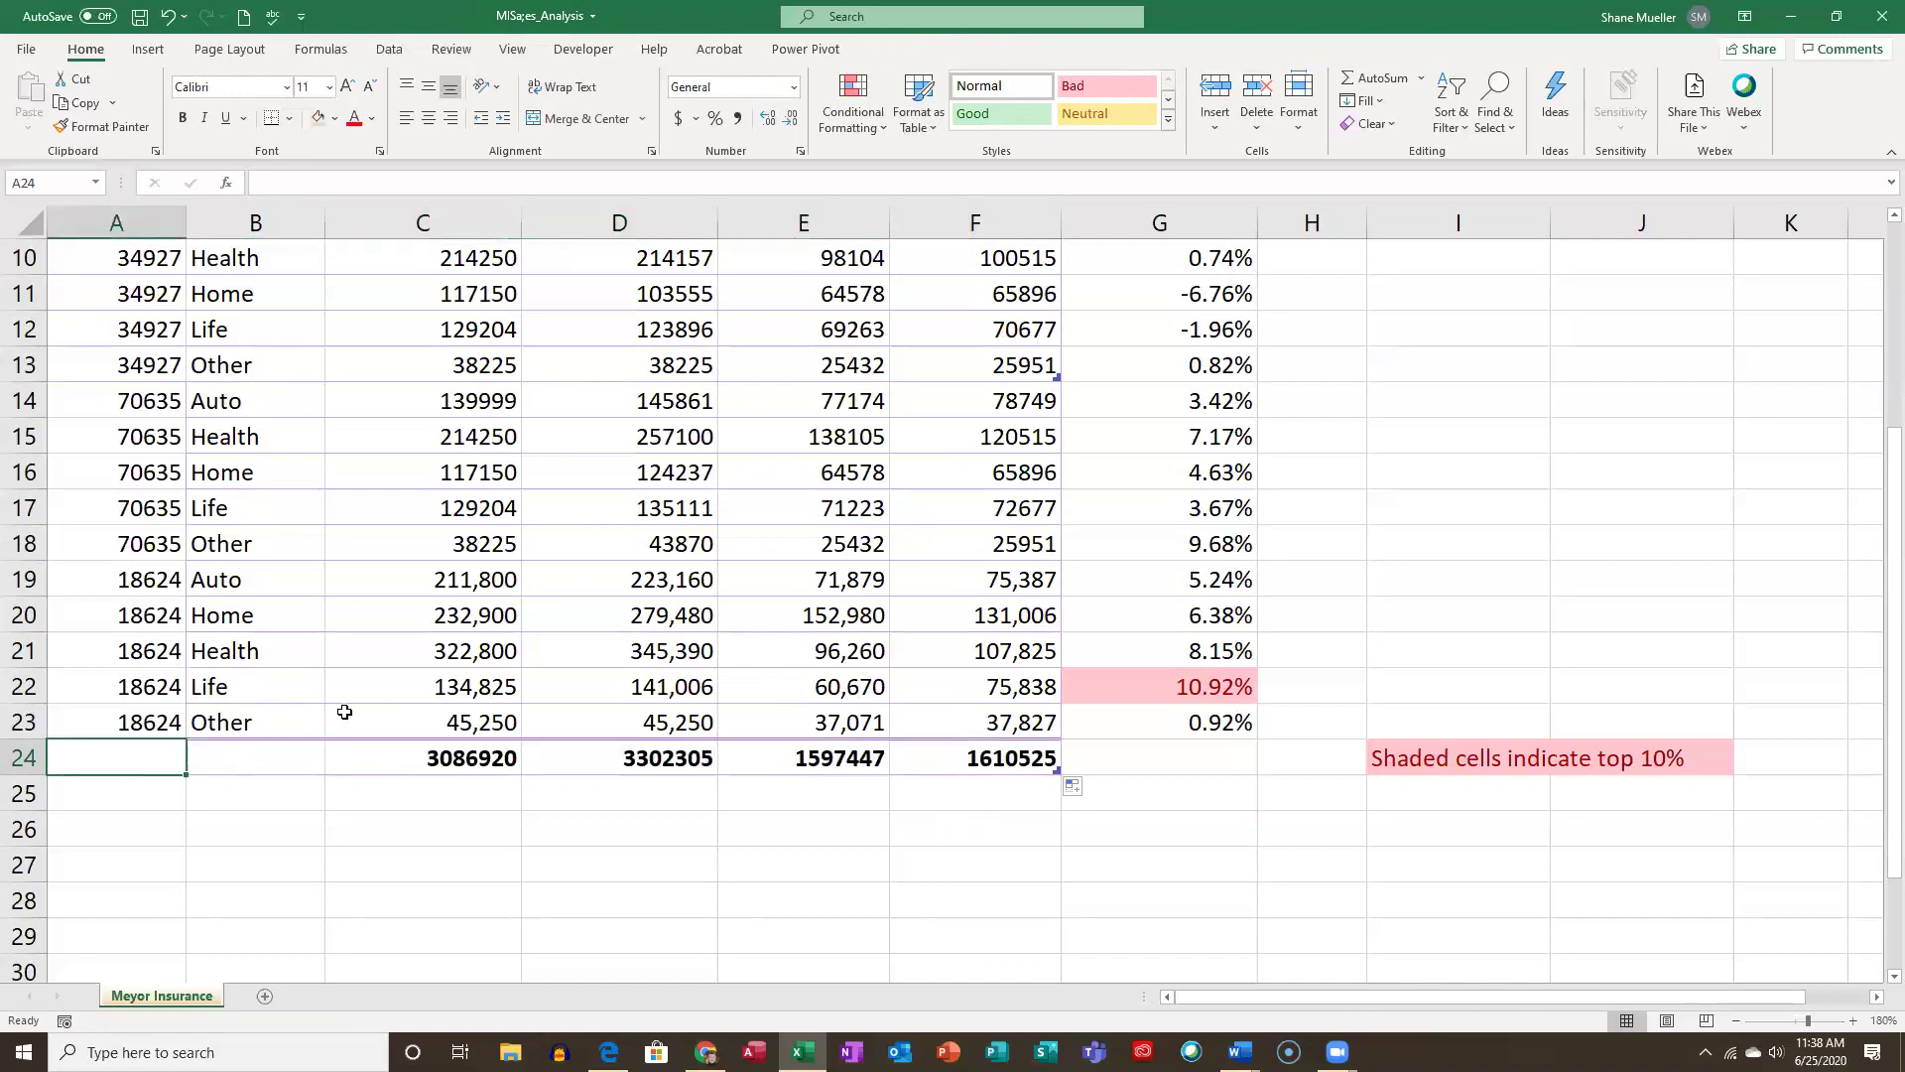
pyautogui.write('T')
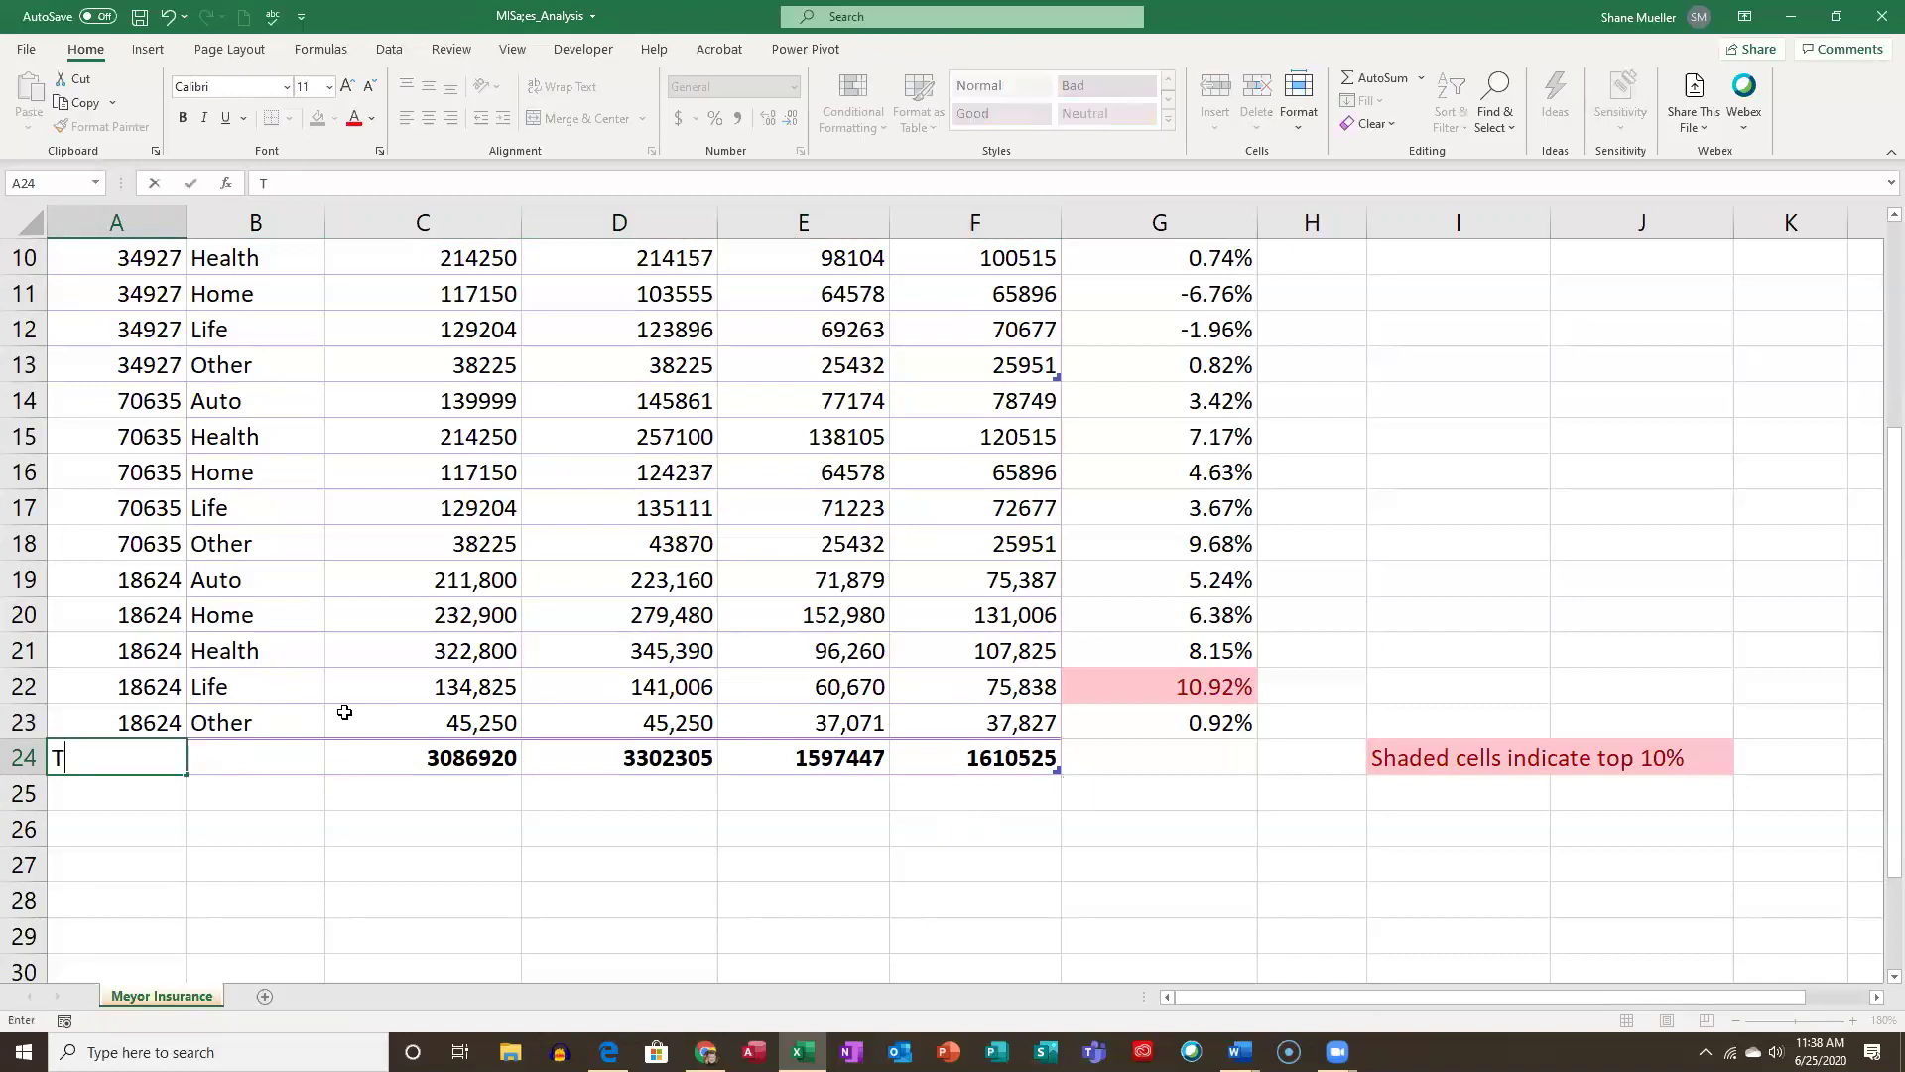
pyautogui.write('otals')
pyautogui.scroll(2, 1096, 898)
pyautogui.scroll(1, 1097, 898)
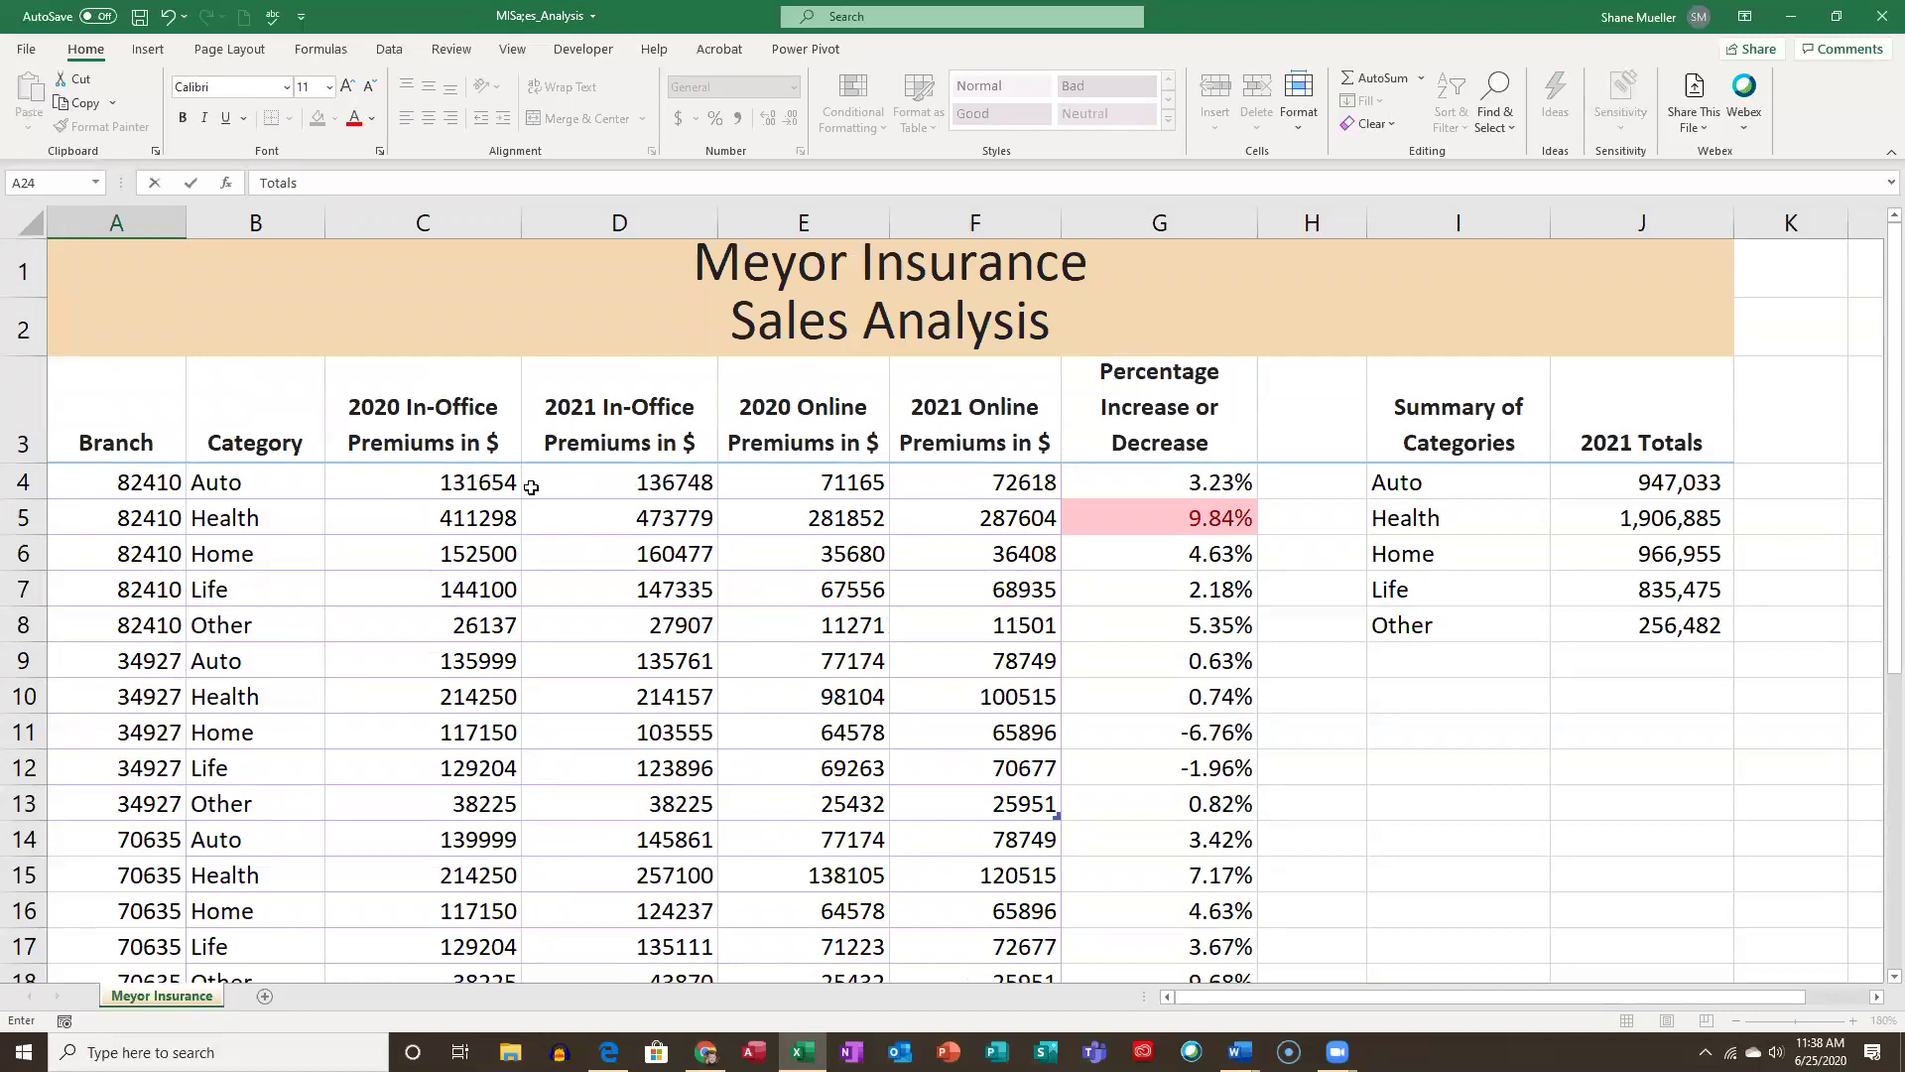
pyautogui.moveTo(468, 483); pyautogui.dragTo(1004, 930)
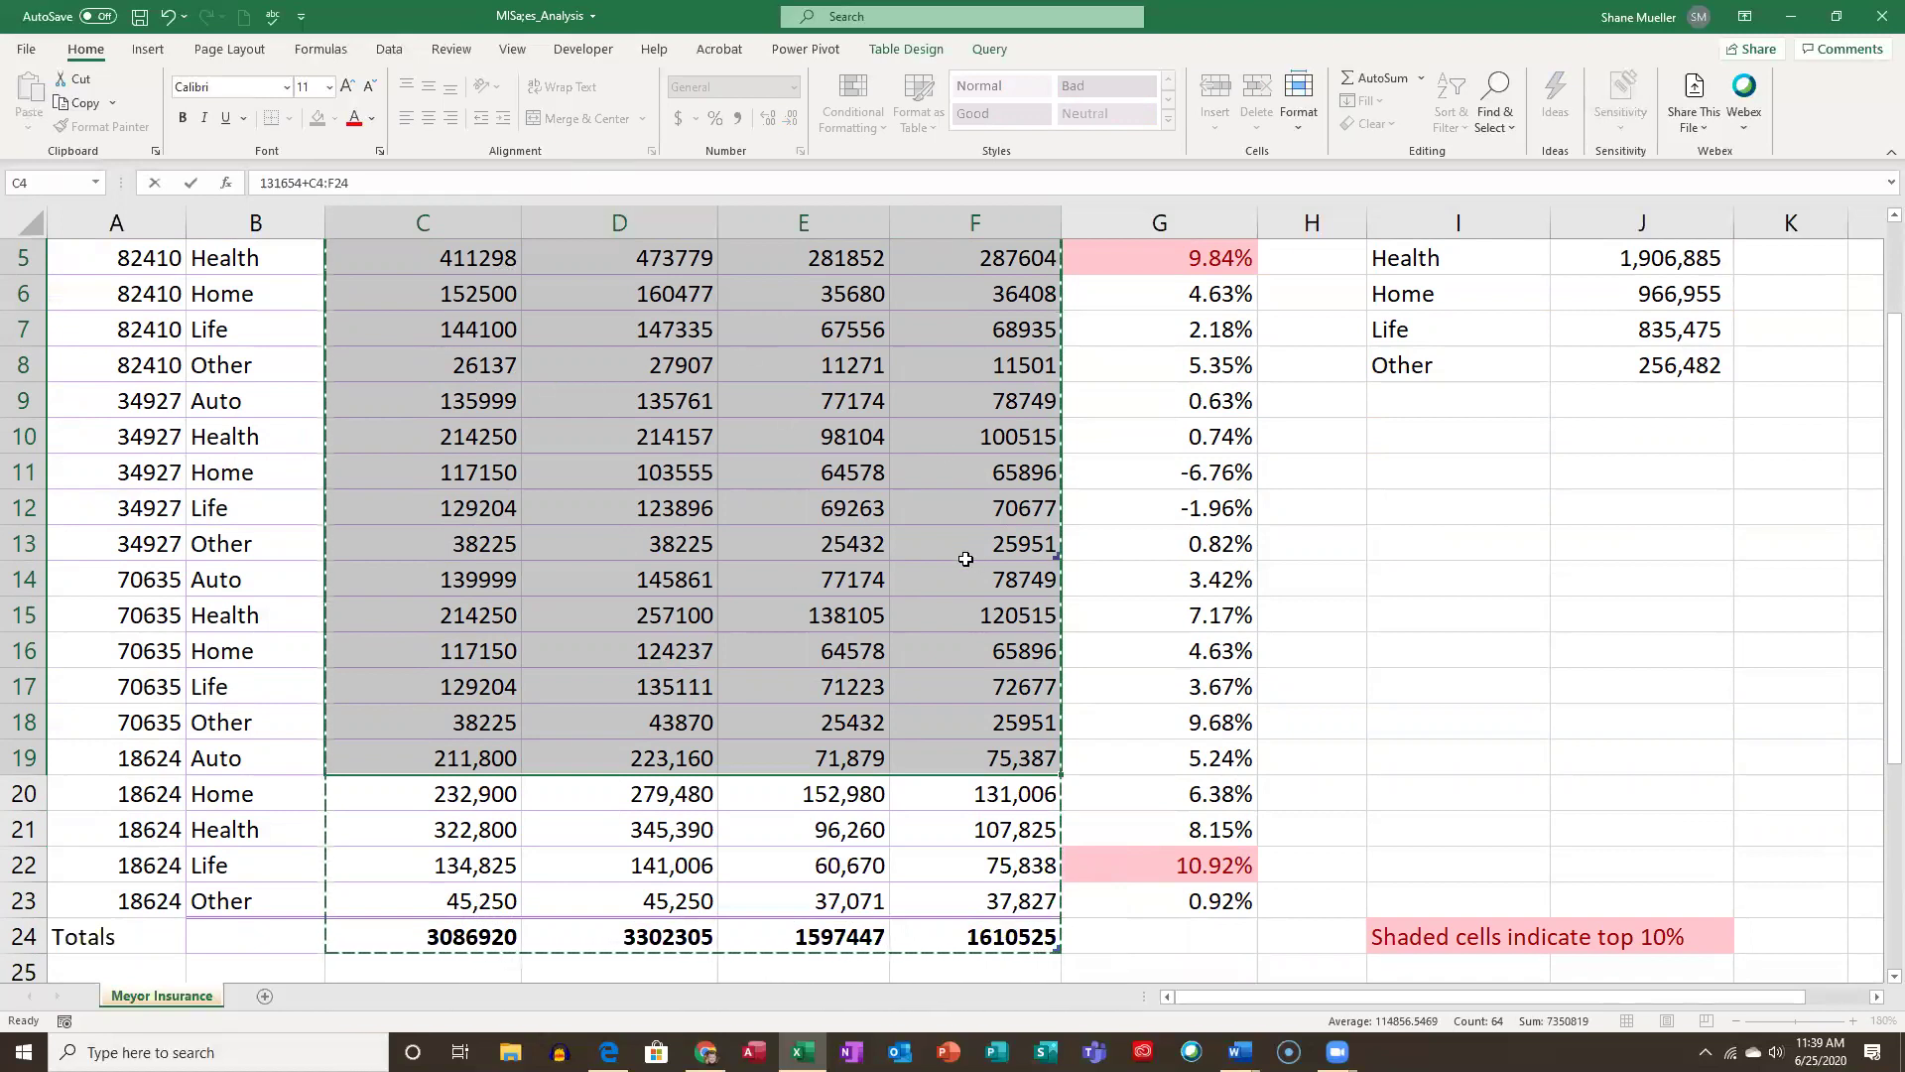
pyautogui.click(997, 620)
pyautogui.scroll(2, 859, 494)
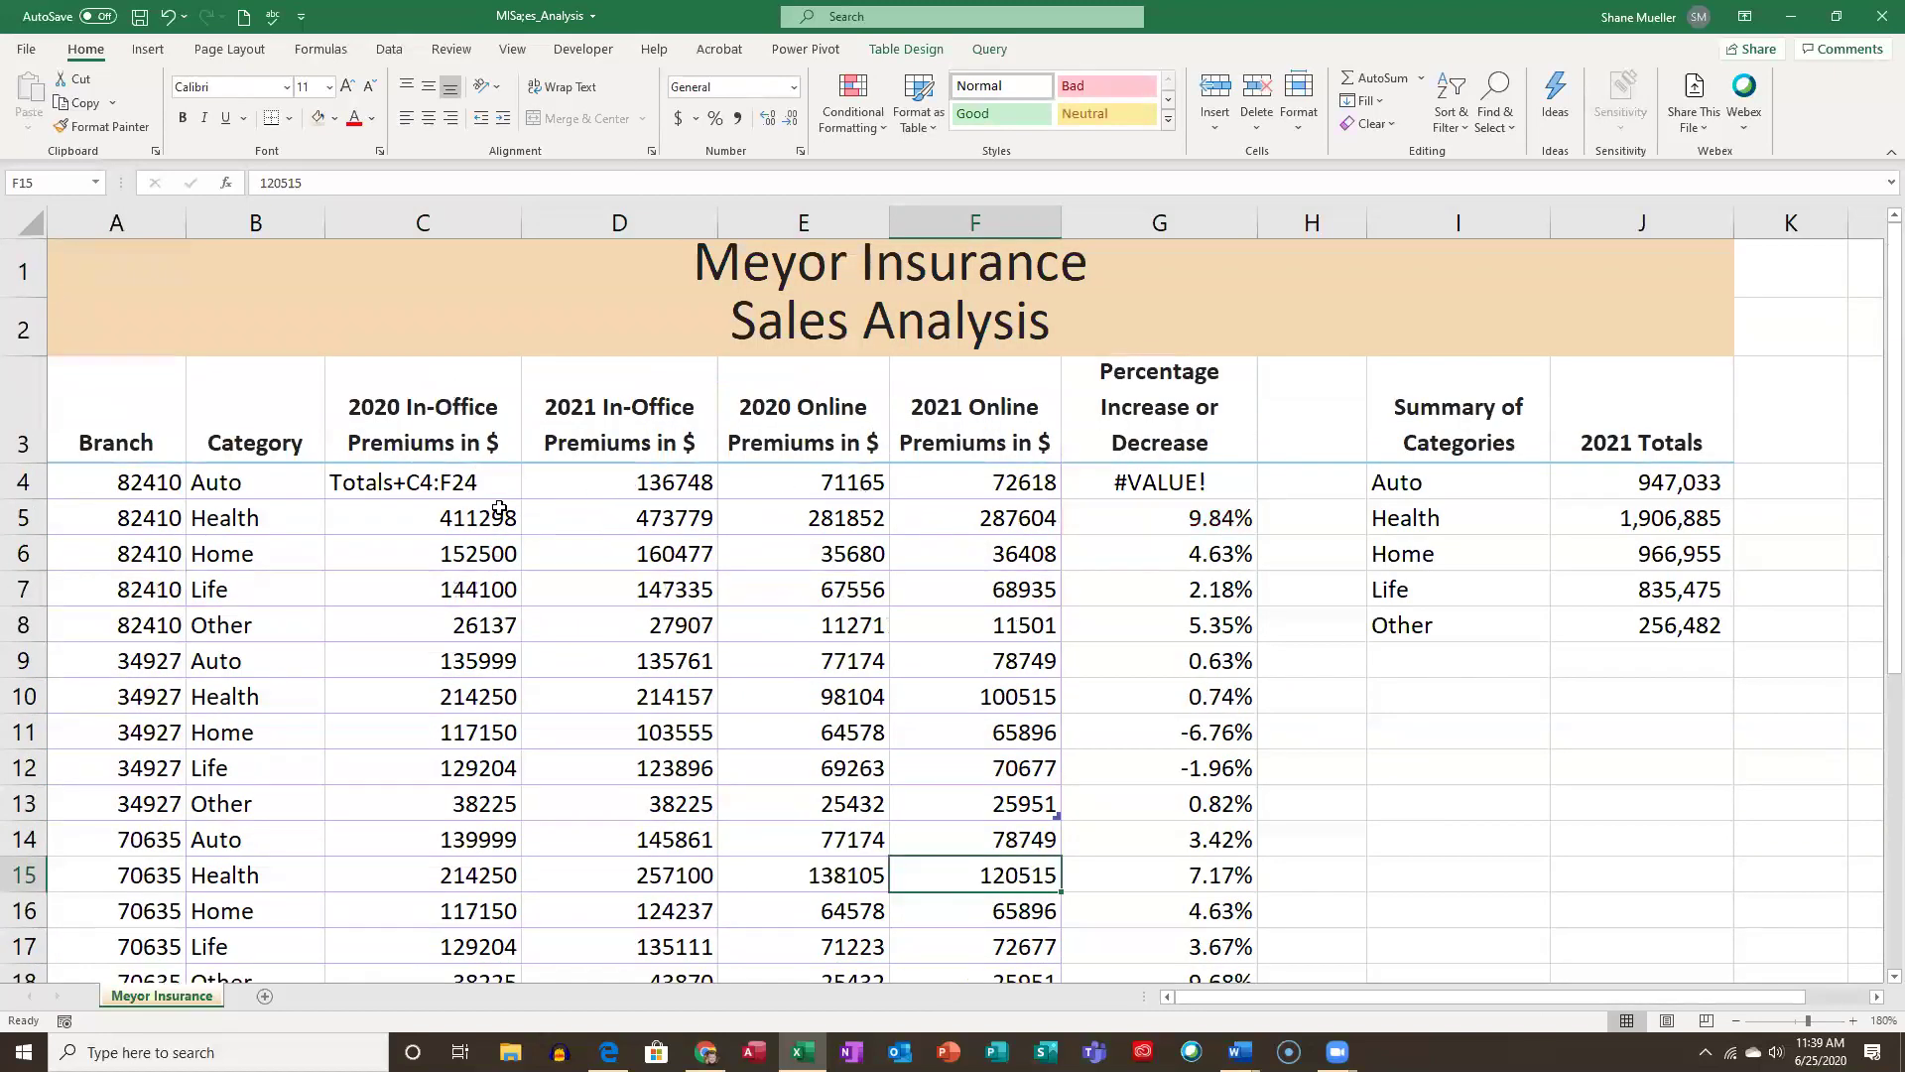
pyautogui.click(169, 16)
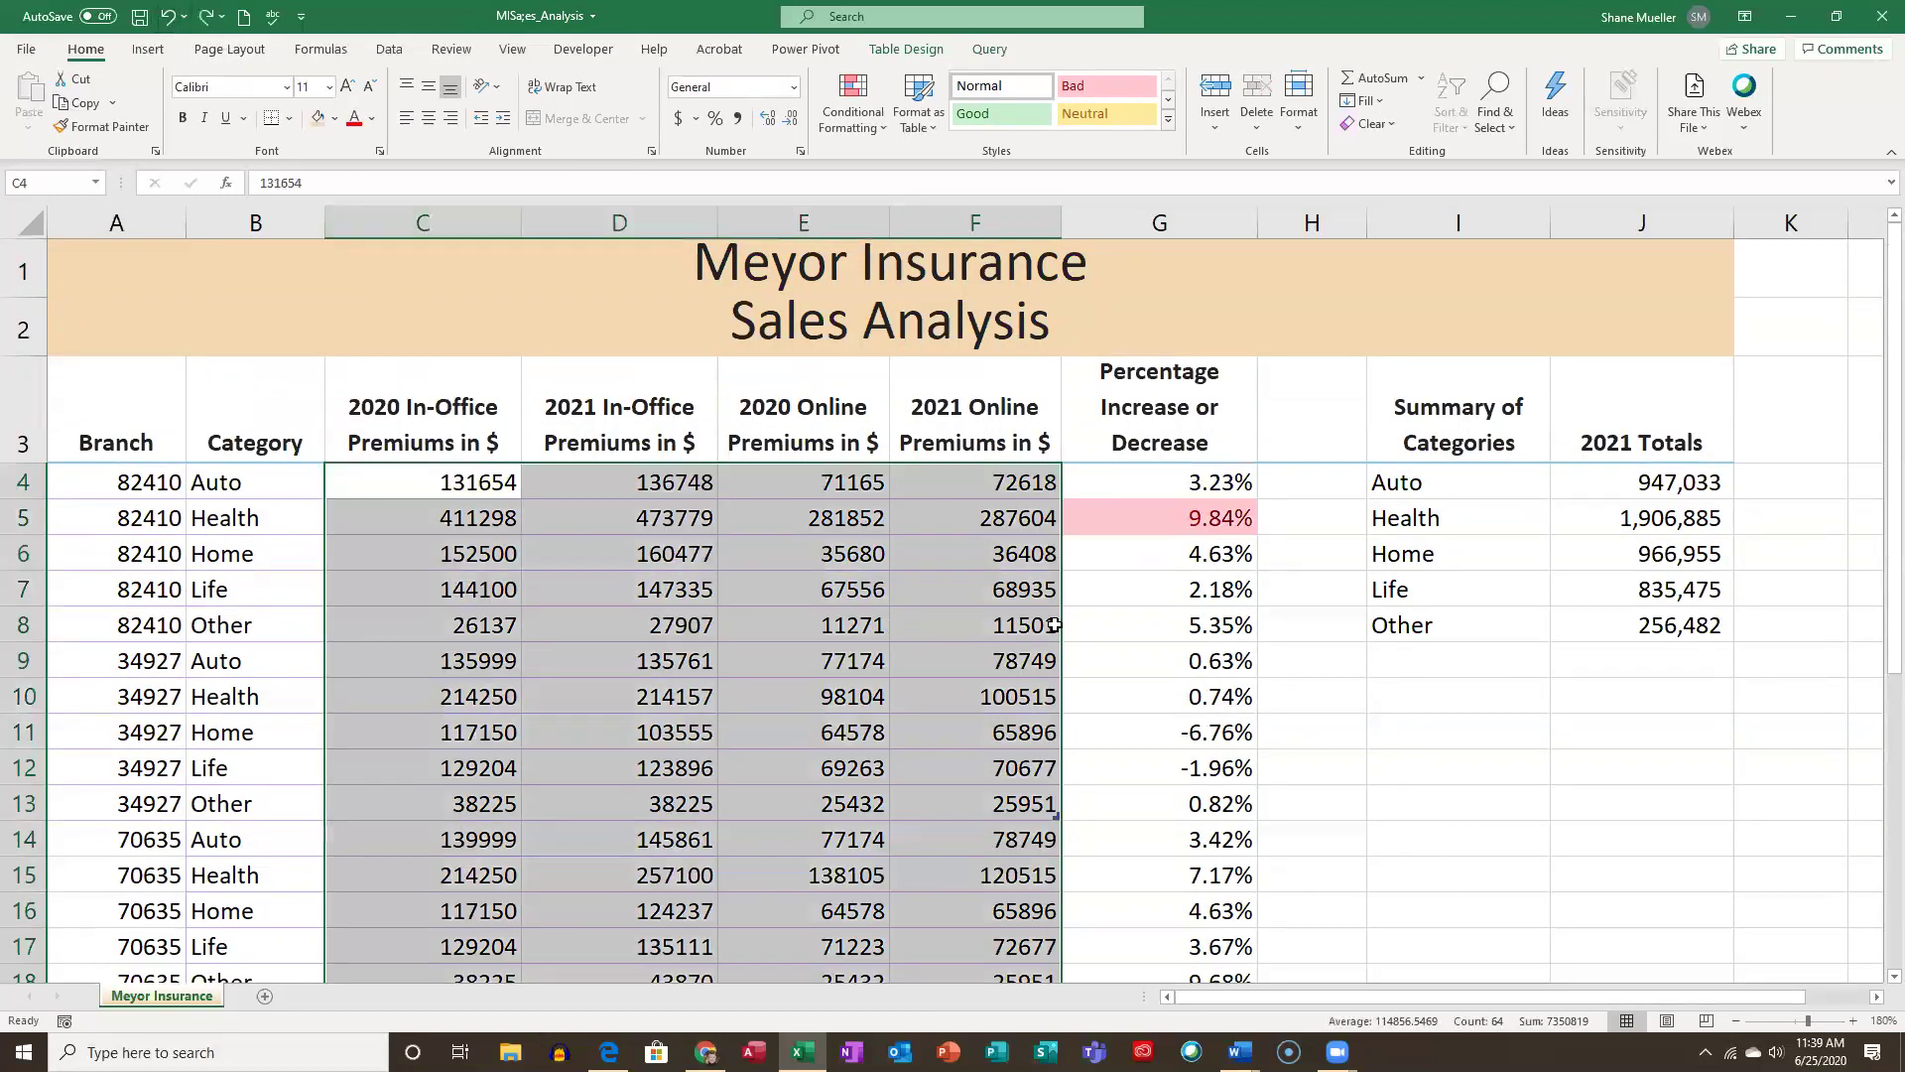
# Review the premium figures in columns C to F, from row 4 through the Totals row.
pyautogui.click(933, 670)
pyautogui.scroll(-6, 893, 685)
pyautogui.click(515, 532)
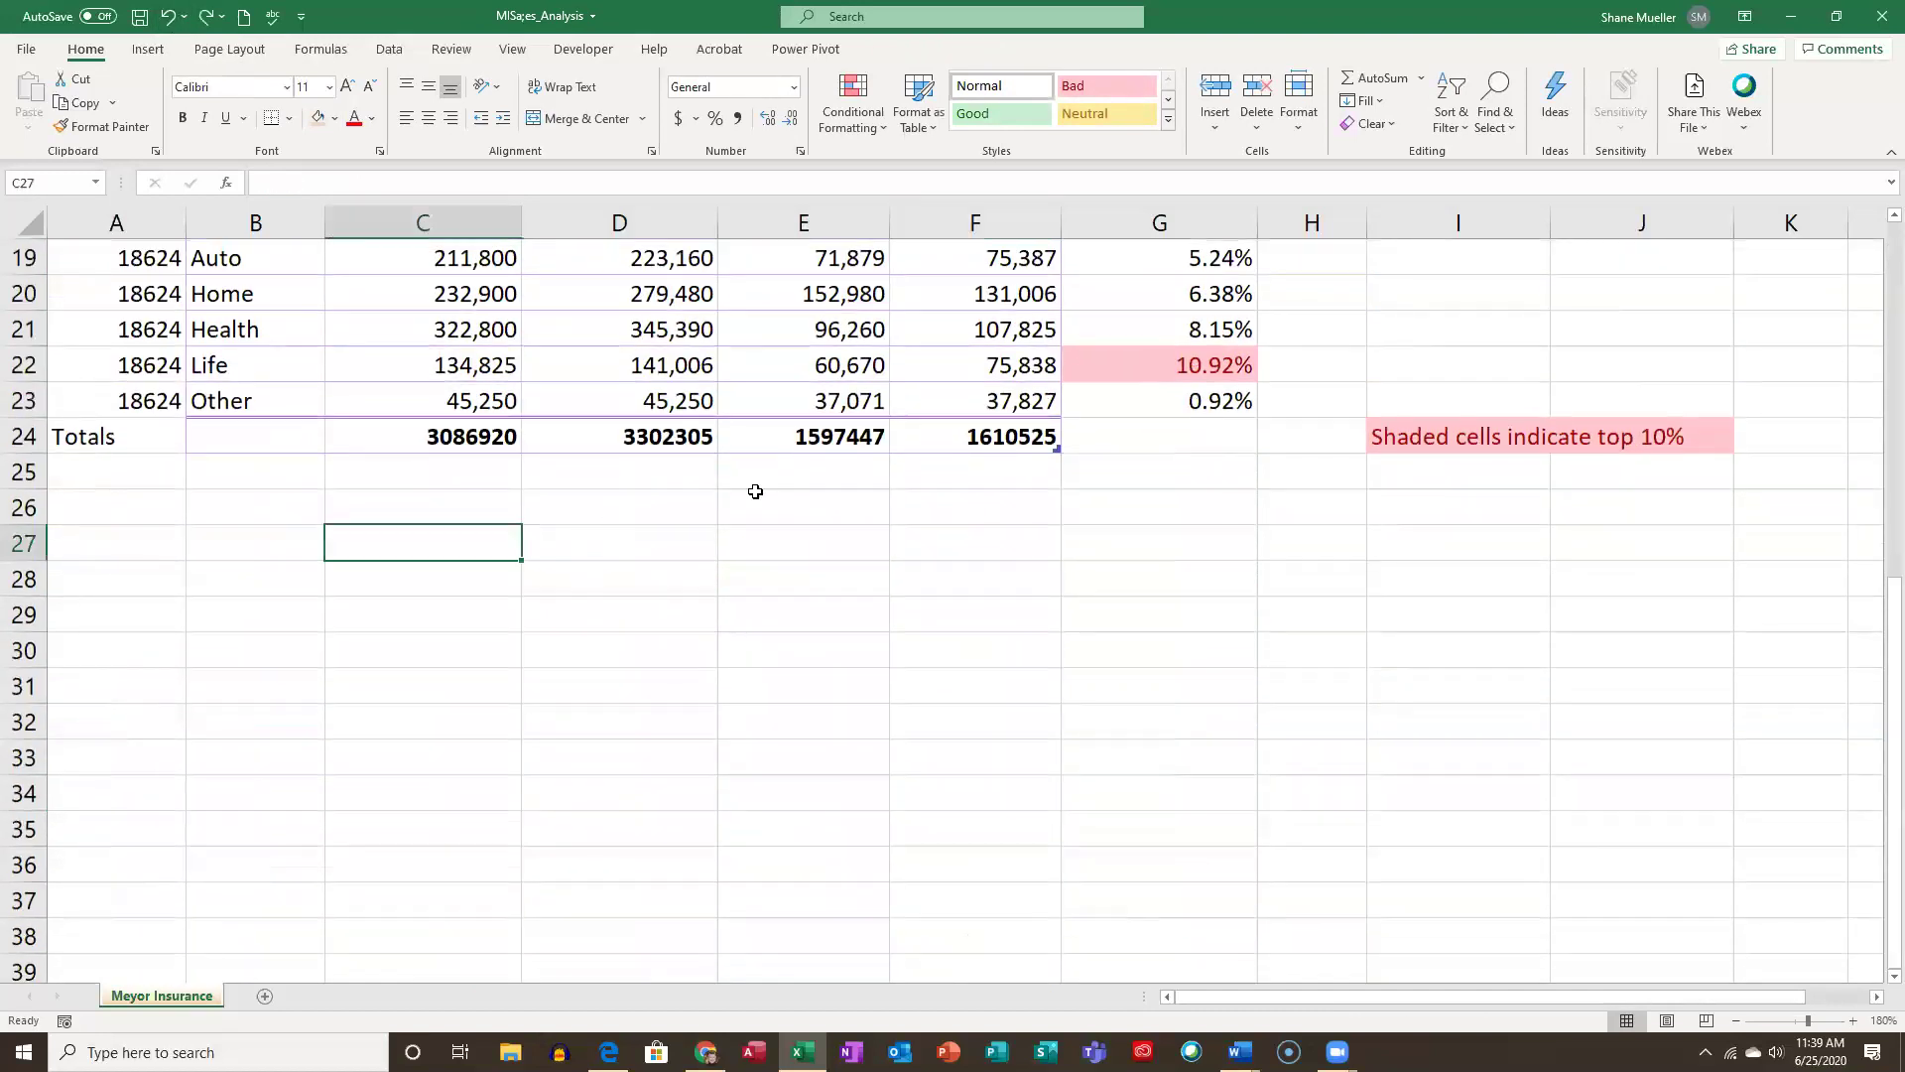
pyautogui.click(759, 511)
pyautogui.scroll(6, 764, 556)
pyautogui.click(483, 481)
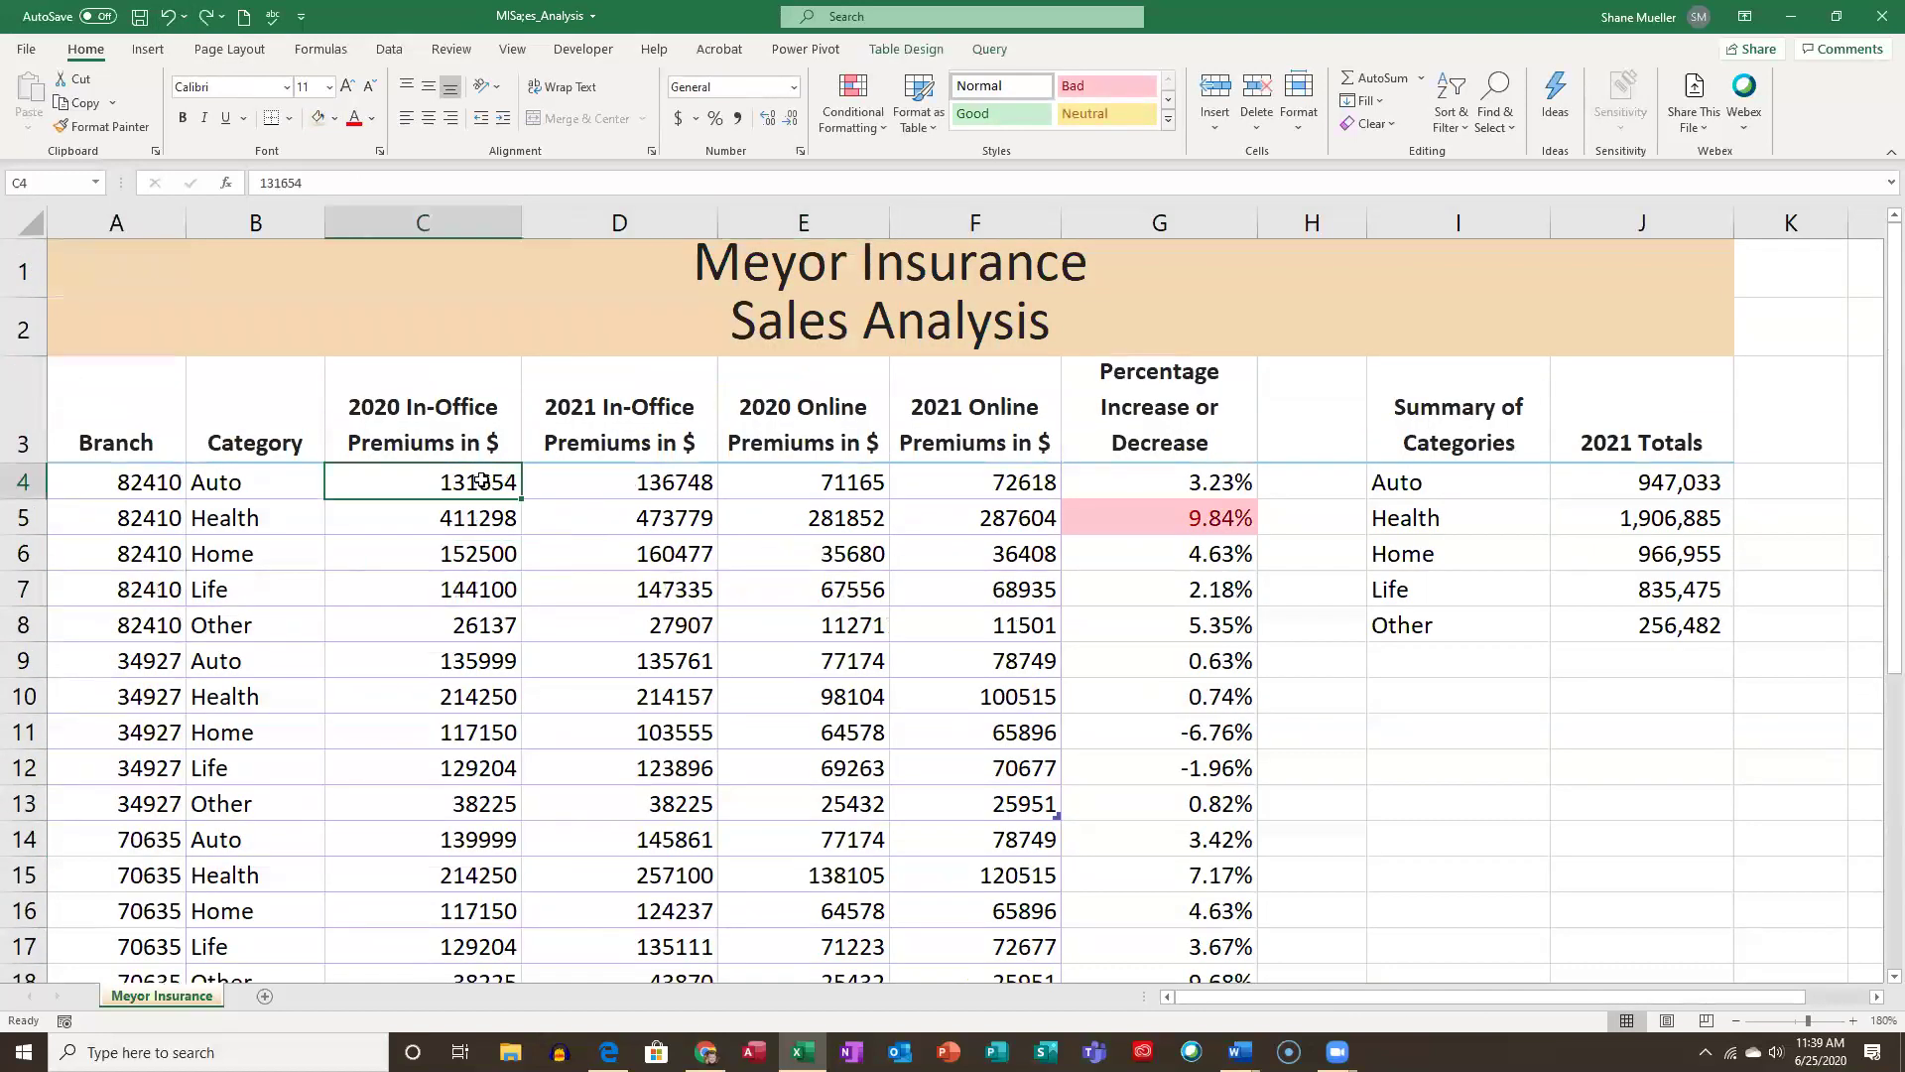
pyautogui.moveTo(507, 486); pyautogui.dragTo(996, 727)
pyautogui.scroll(4, 992, 421)
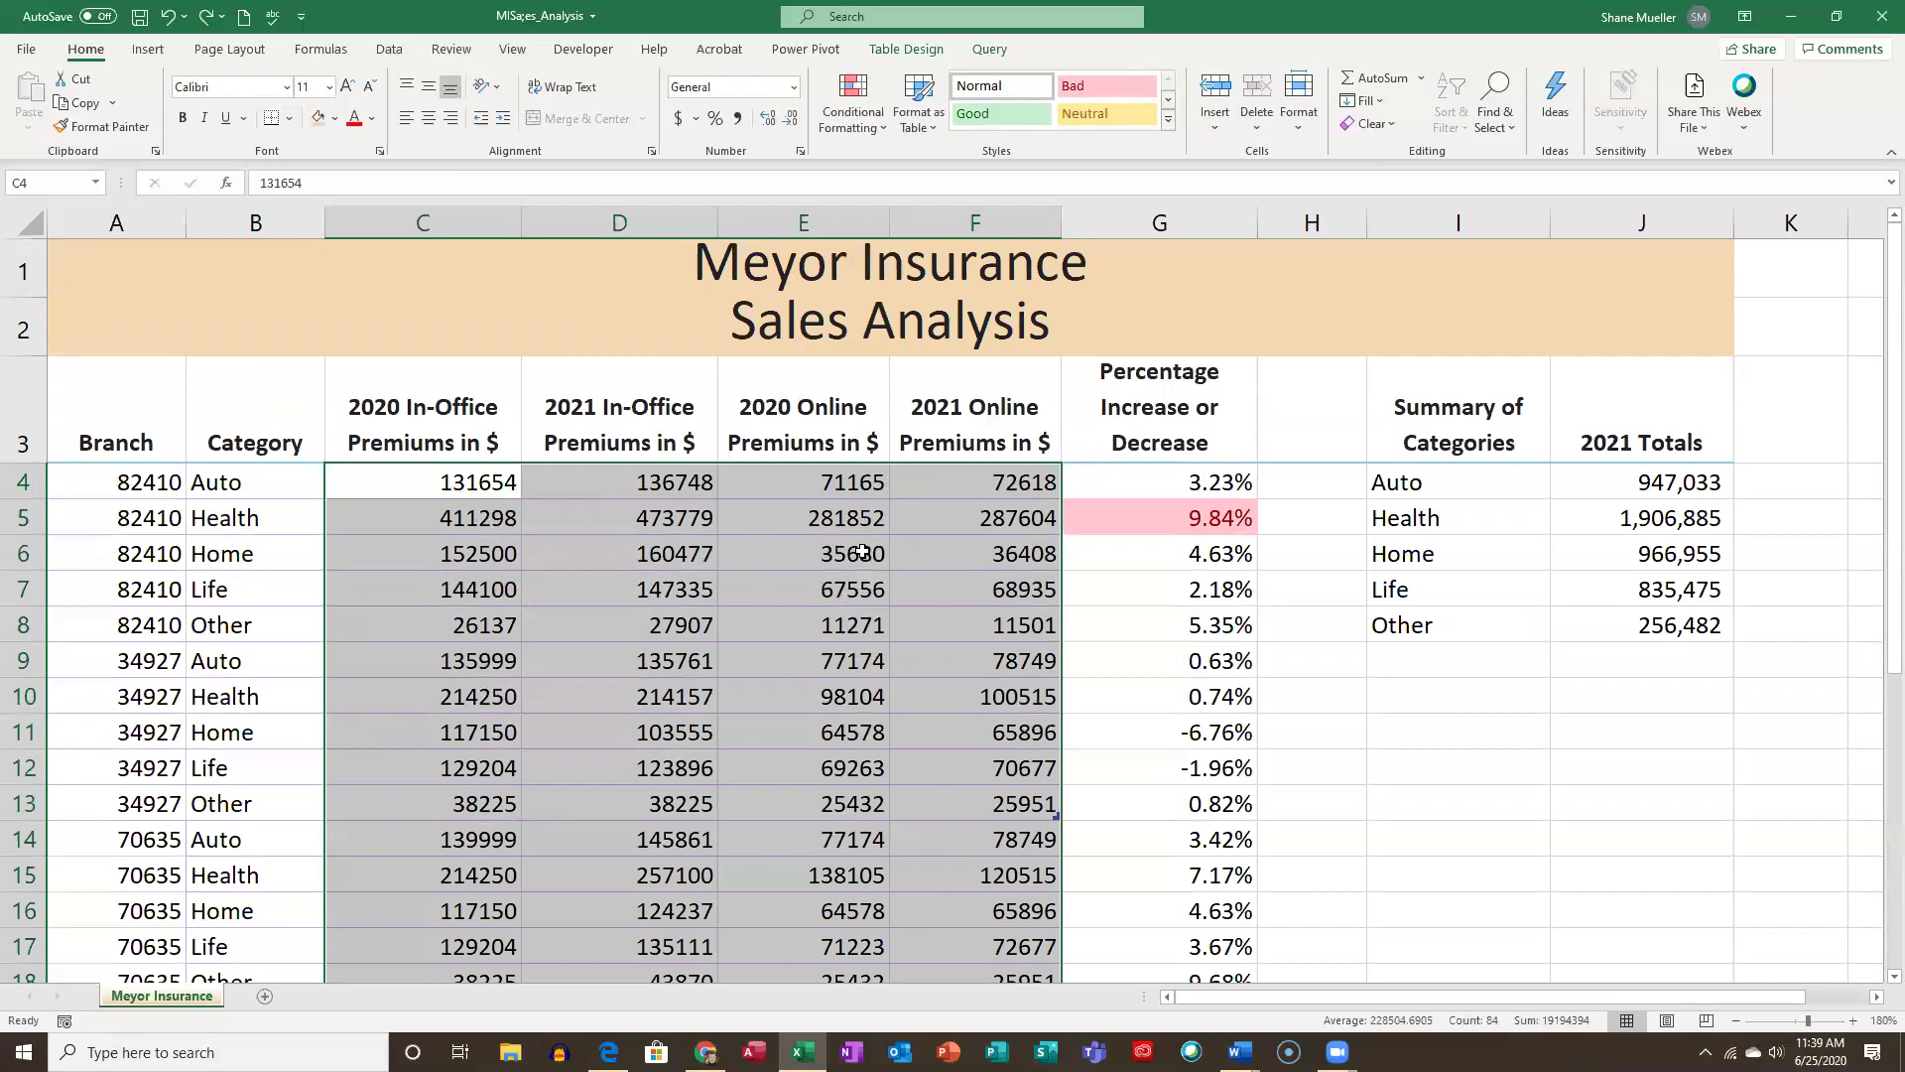
pyautogui.click(456, 523)
pyautogui.scroll(-5, 565, 547)
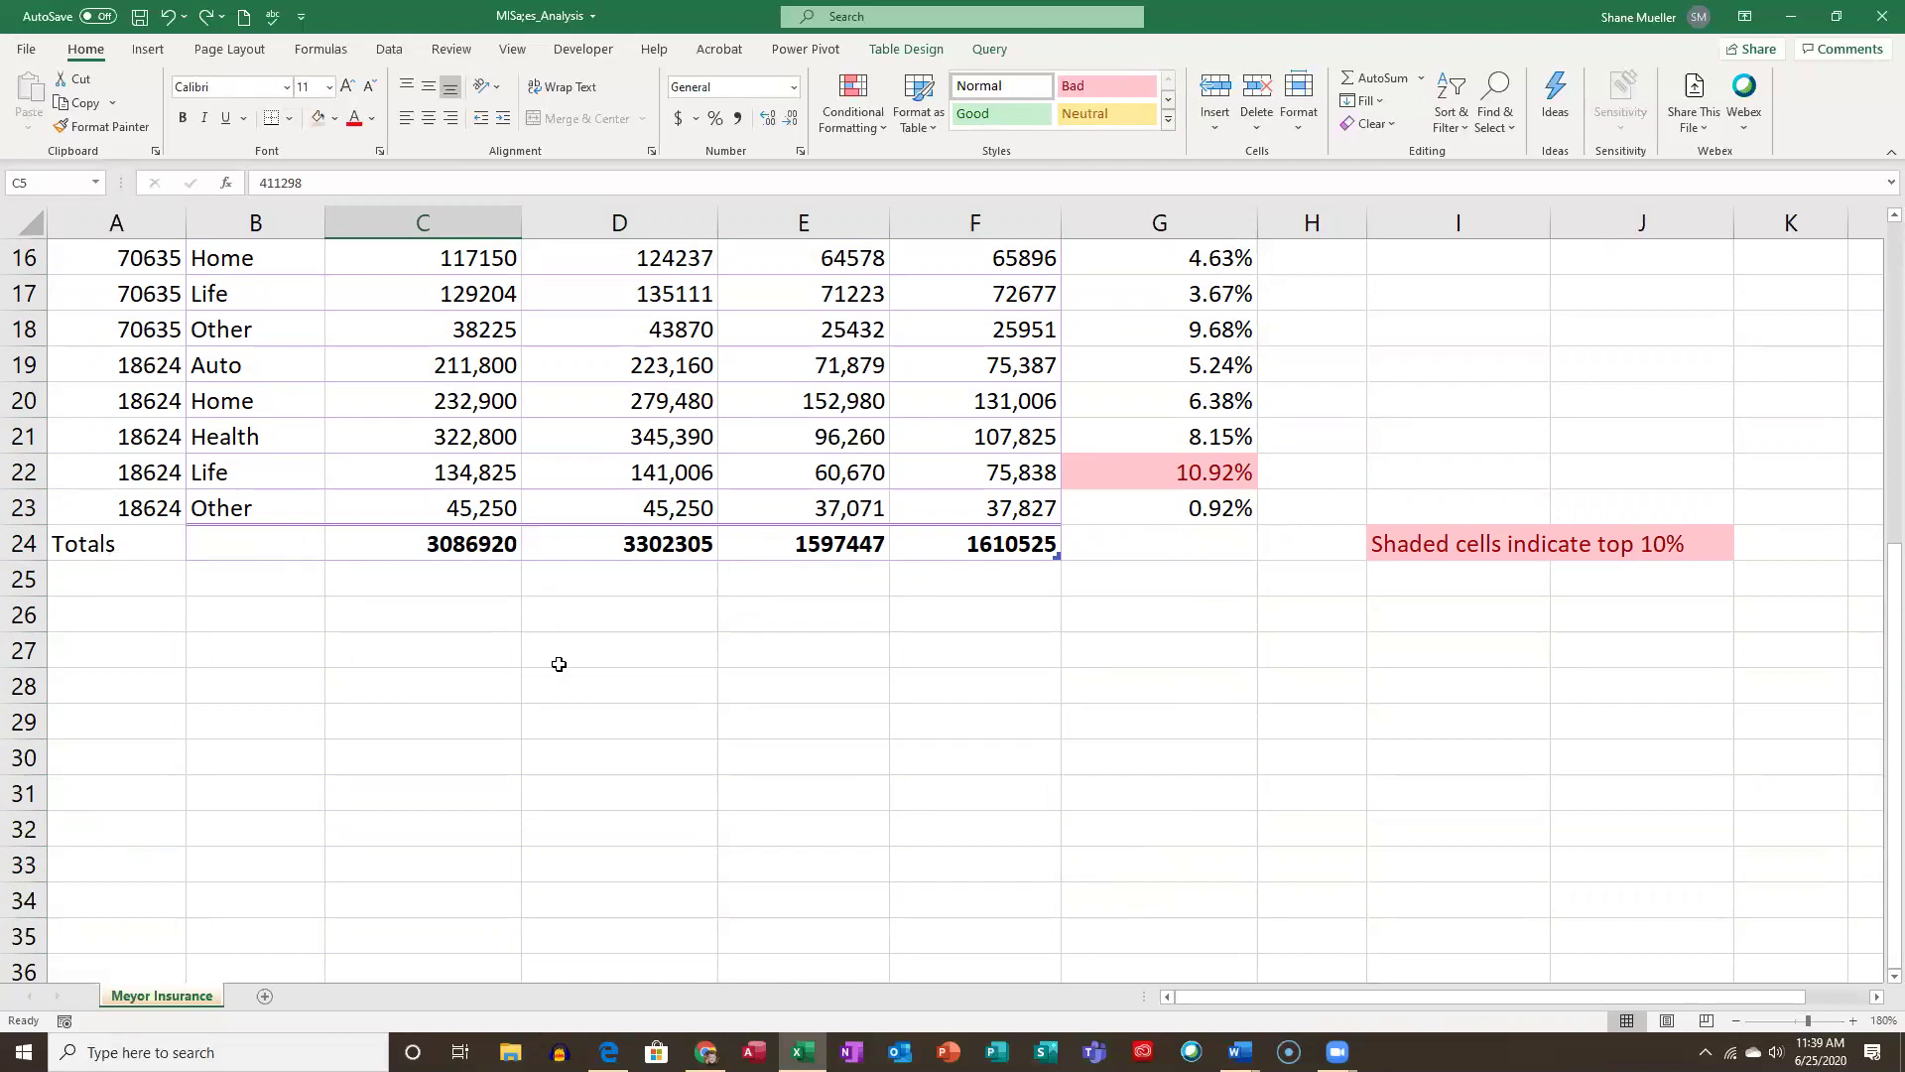
pyautogui.scroll(2, 592, 673)
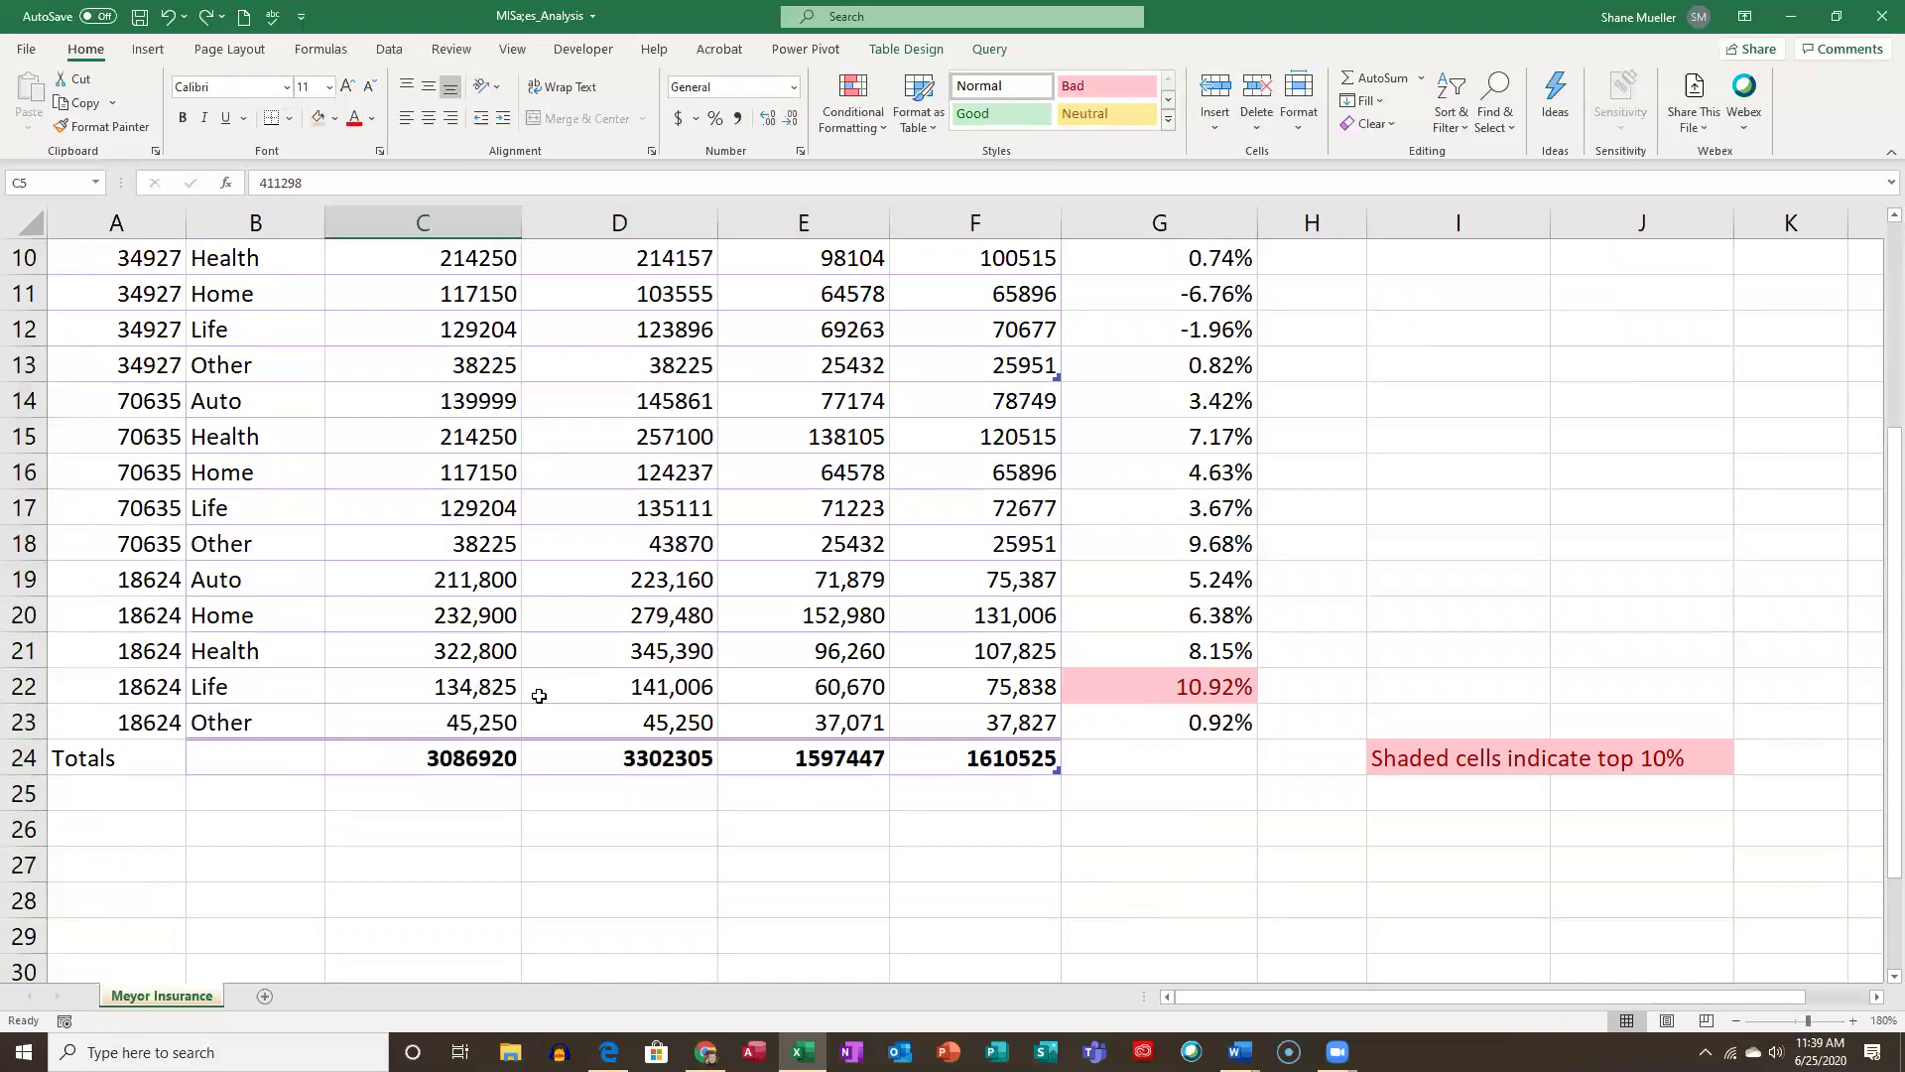
pyautogui.scroll(3, 569, 632)
pyautogui.scroll(-1, 529, 577)
pyautogui.scroll(1, 488, 461)
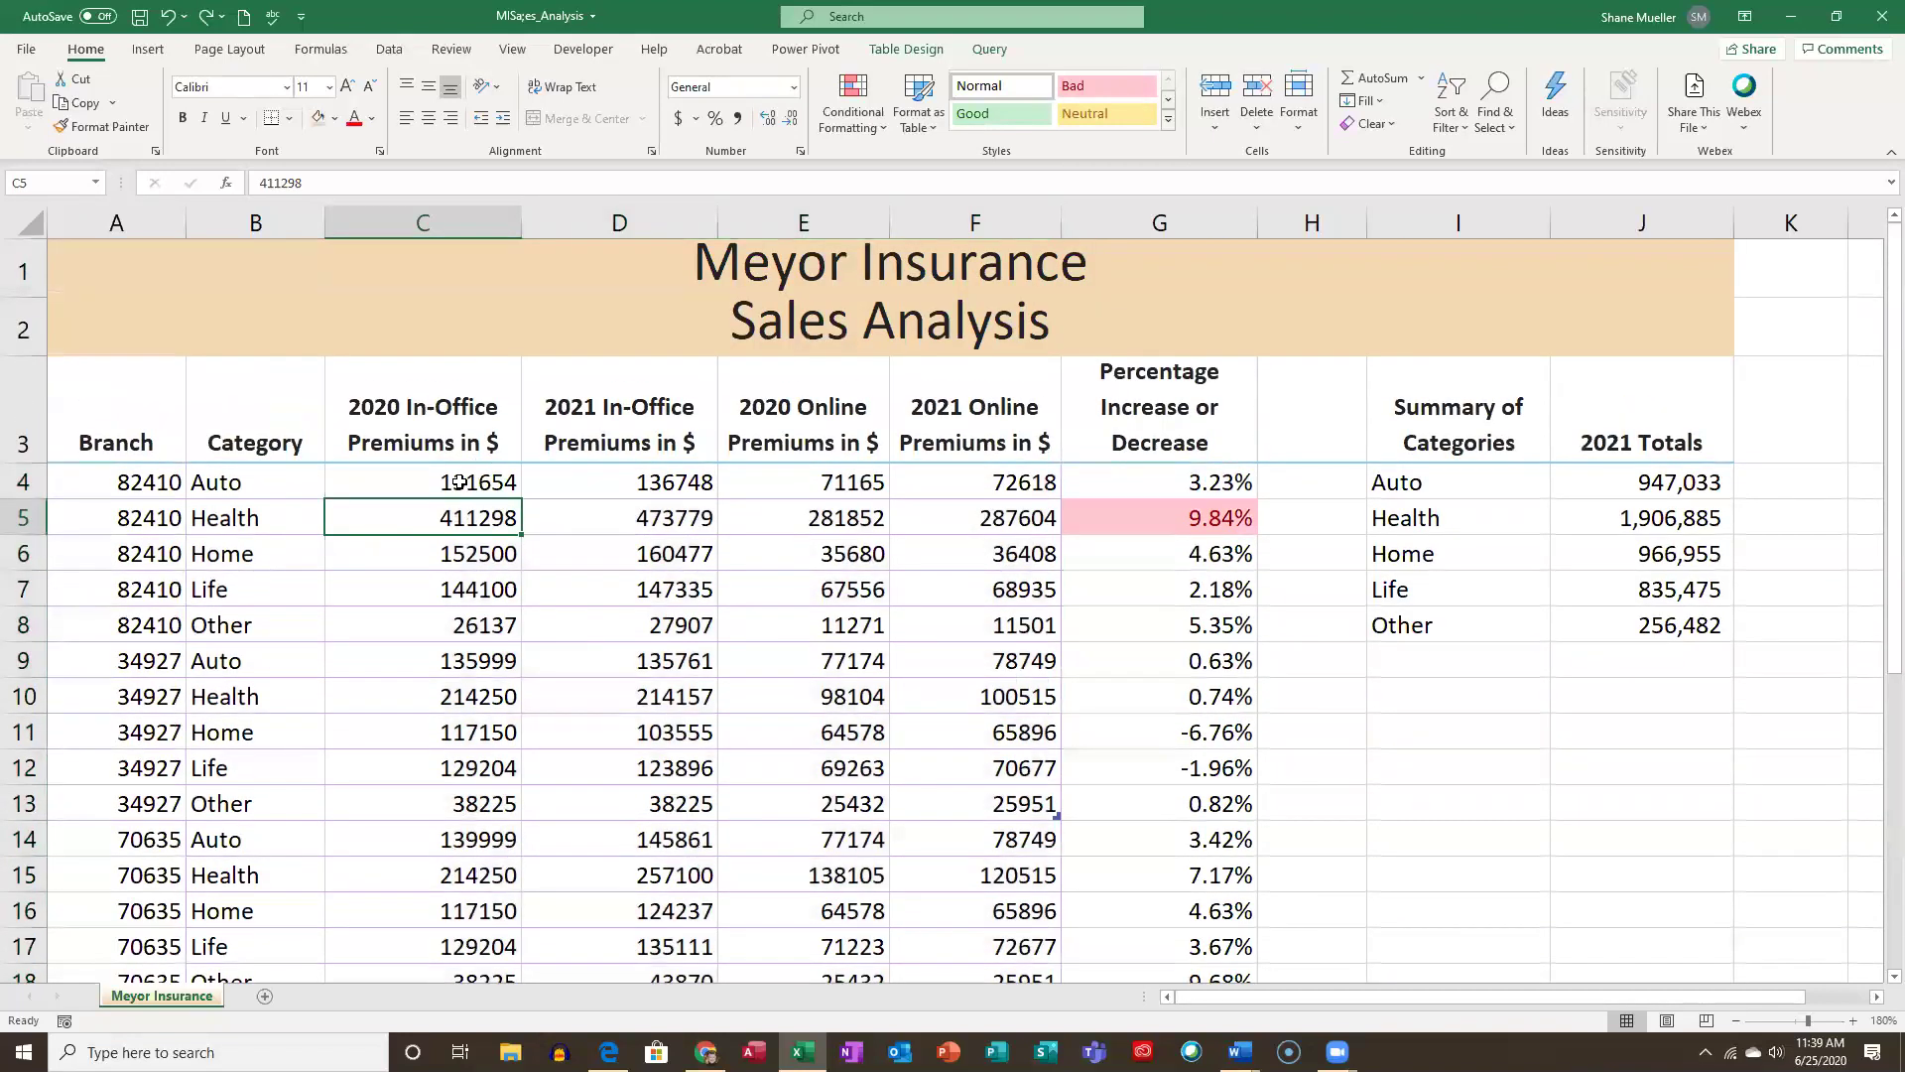
# Format the premiums and totals in C4:F24 with the comma style and no decimal places, and save the workbook.
pyautogui.moveTo(445, 482); pyautogui.dragTo(1021, 784)
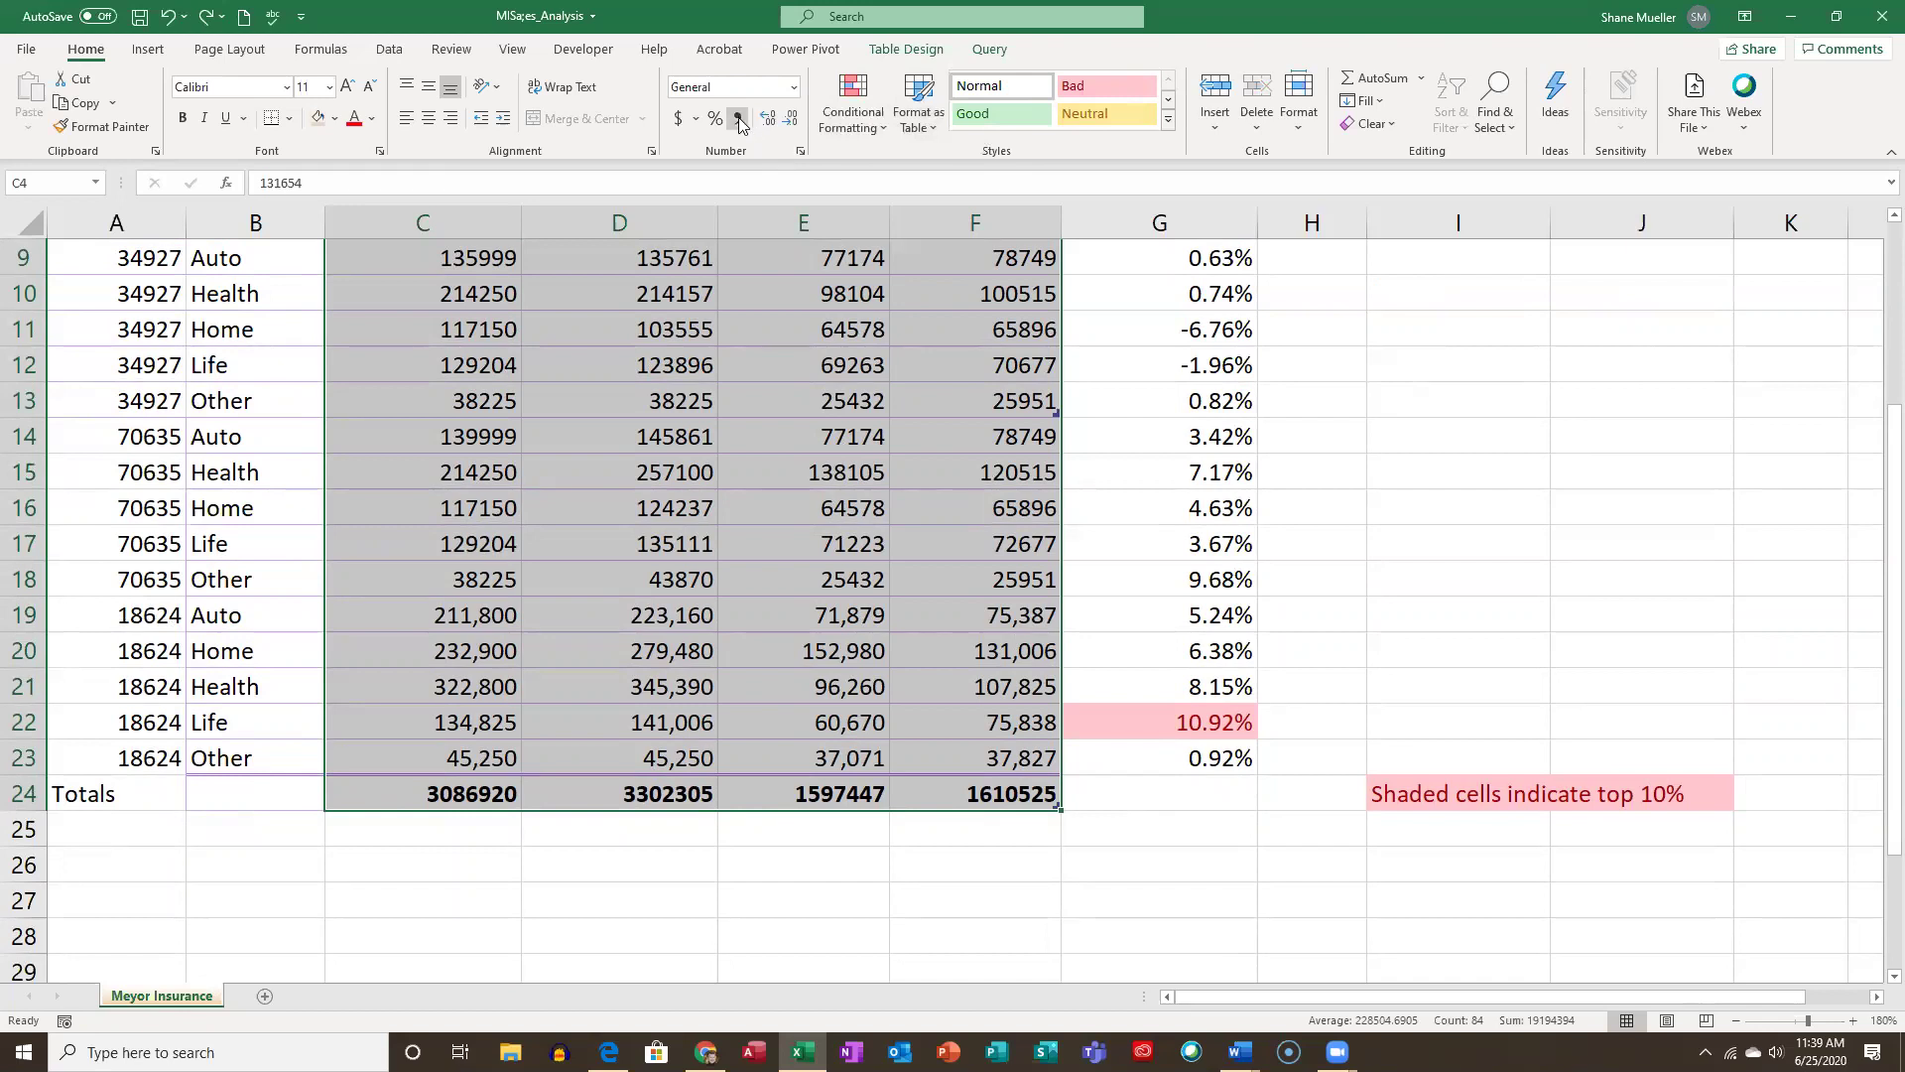
pyautogui.click(737, 122)
pyautogui.click(792, 122)
pyautogui.click(792, 122)
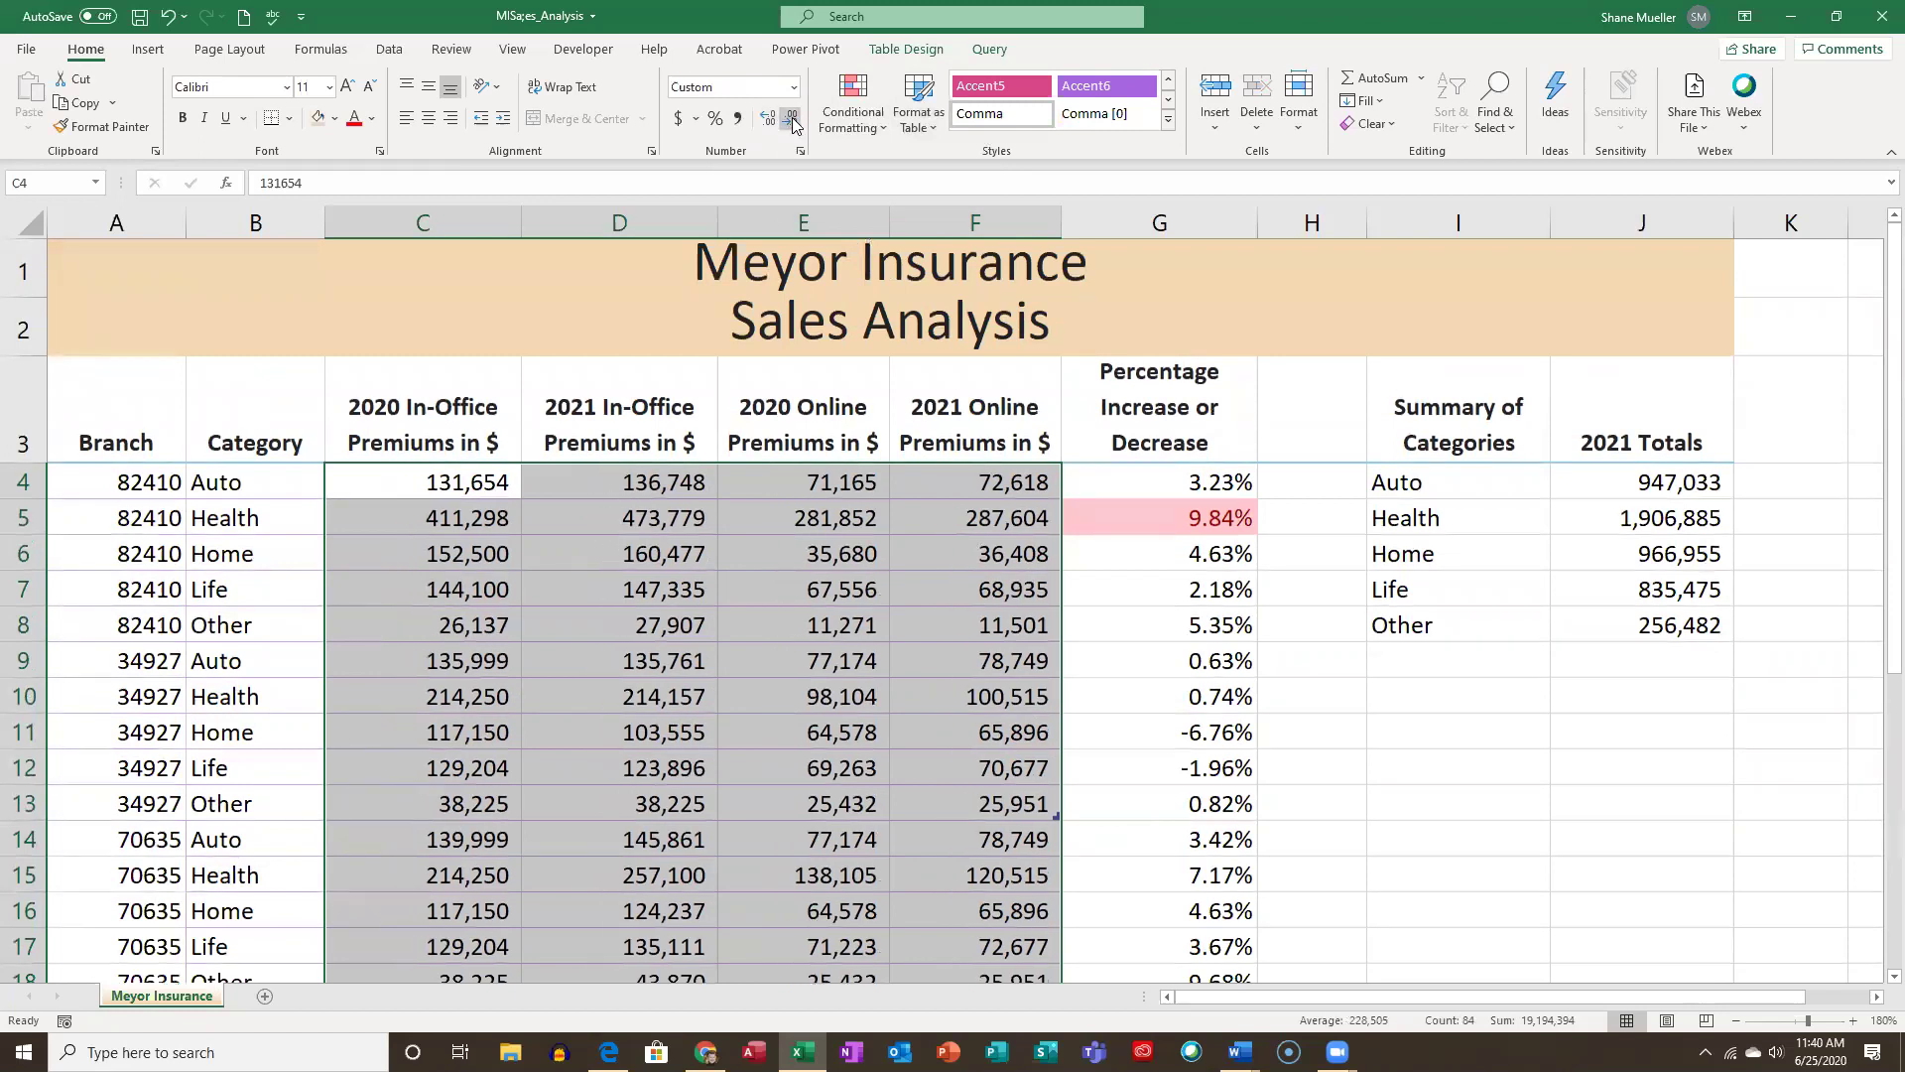
pyautogui.scroll(-4, 866, 441)
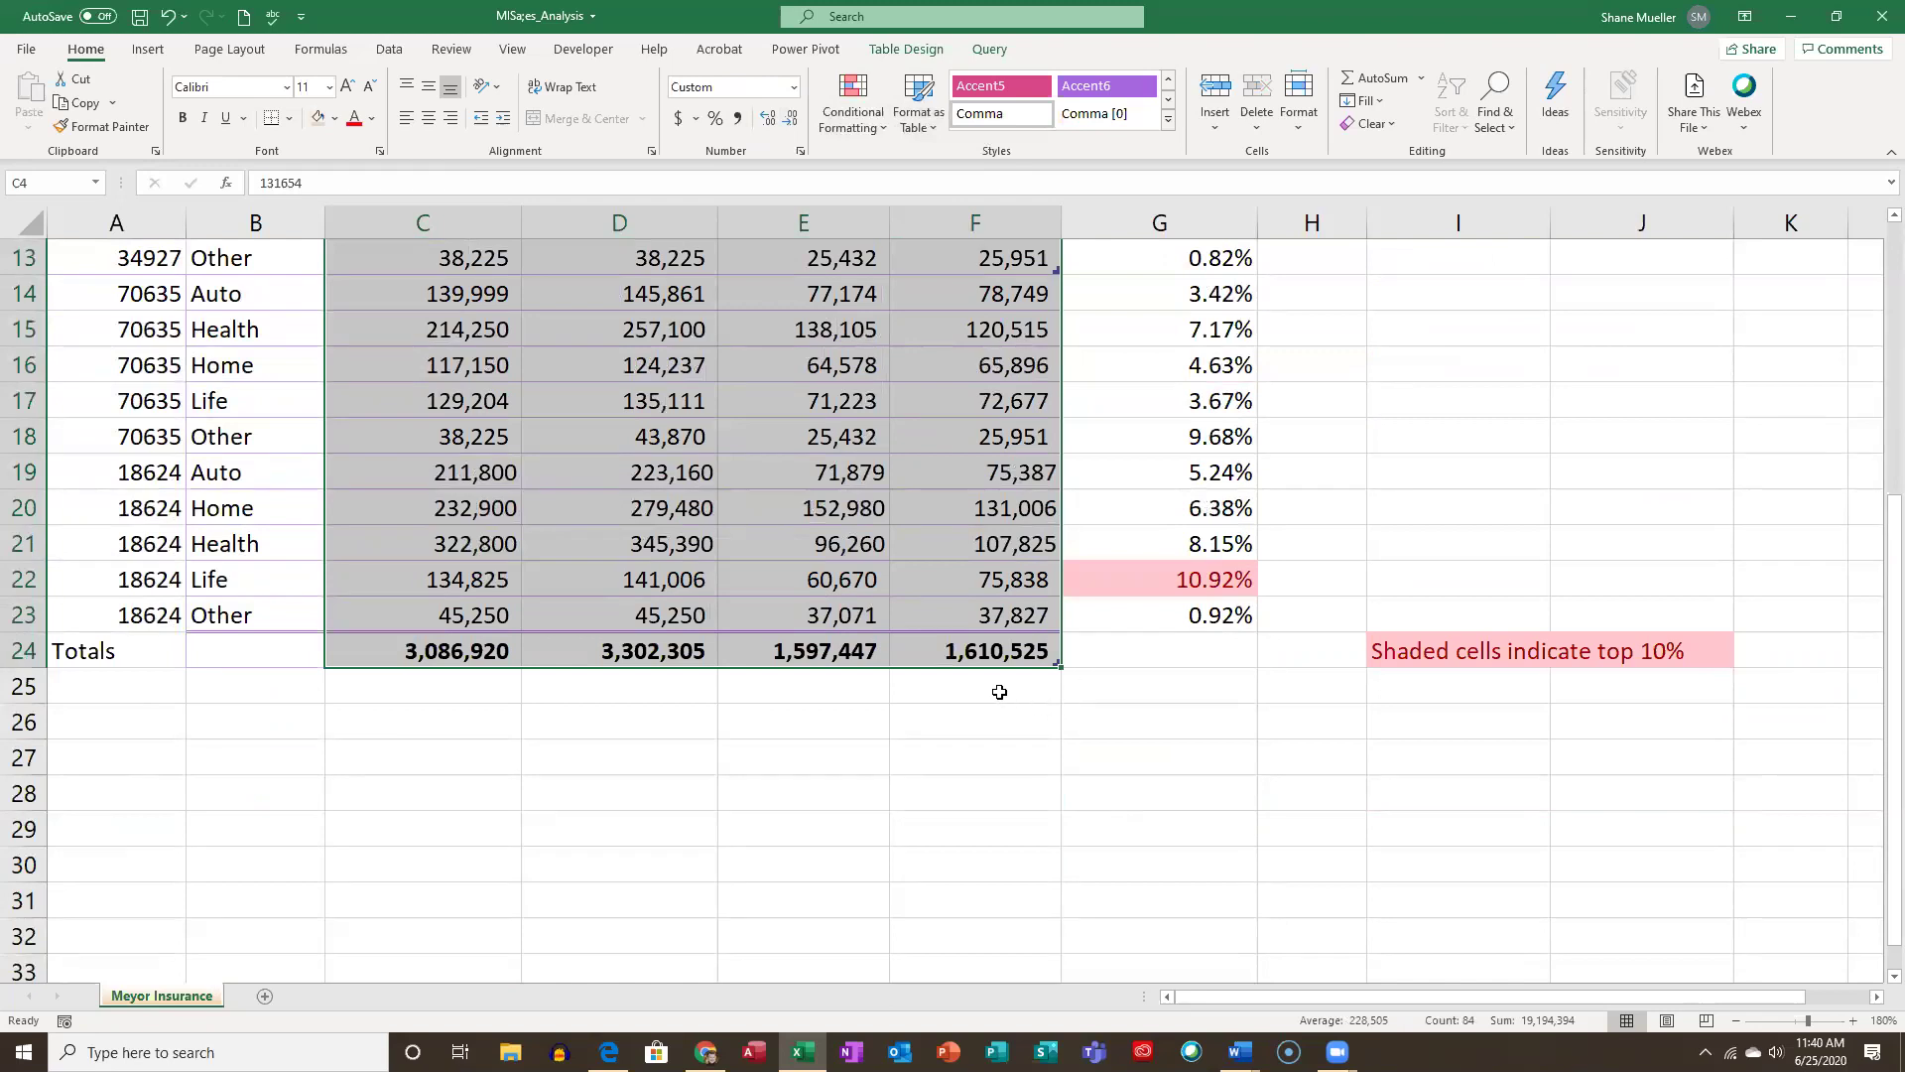
pyautogui.click(1174, 651)
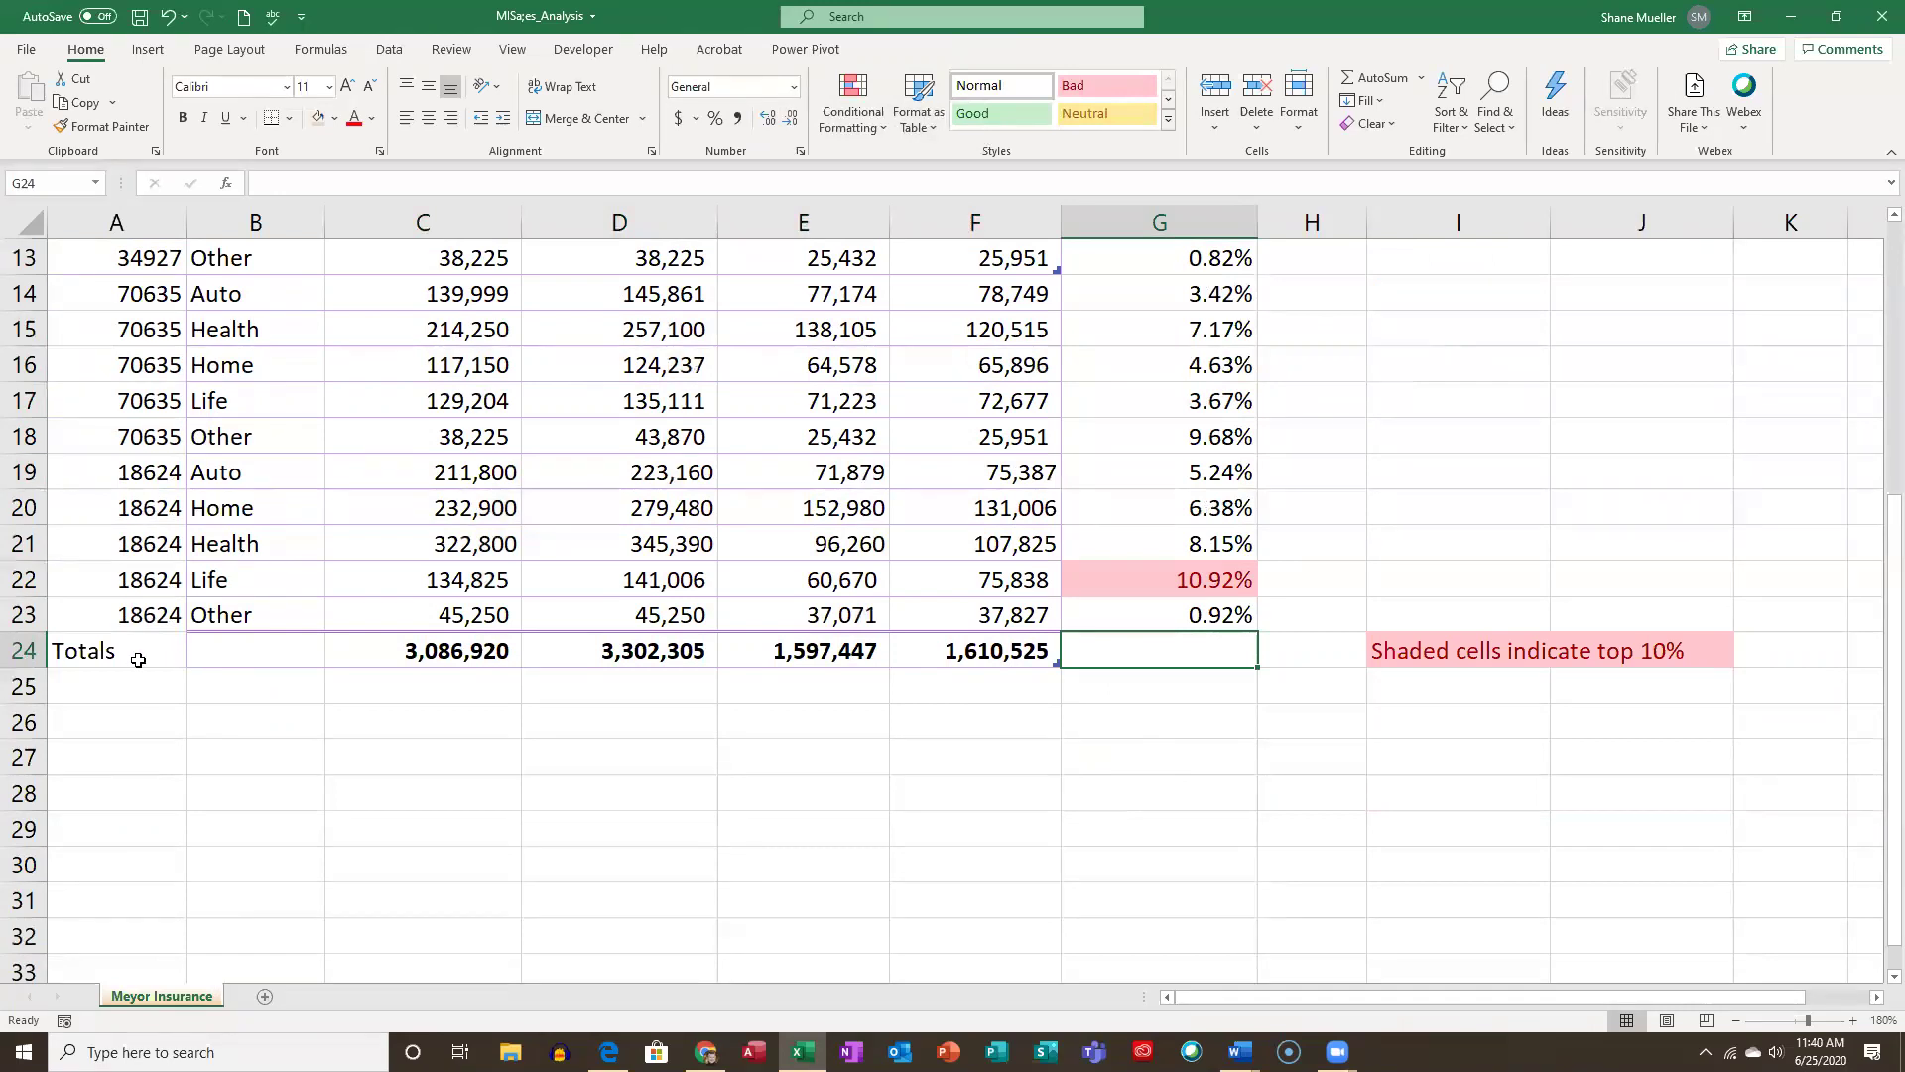
pyautogui.click(141, 657)
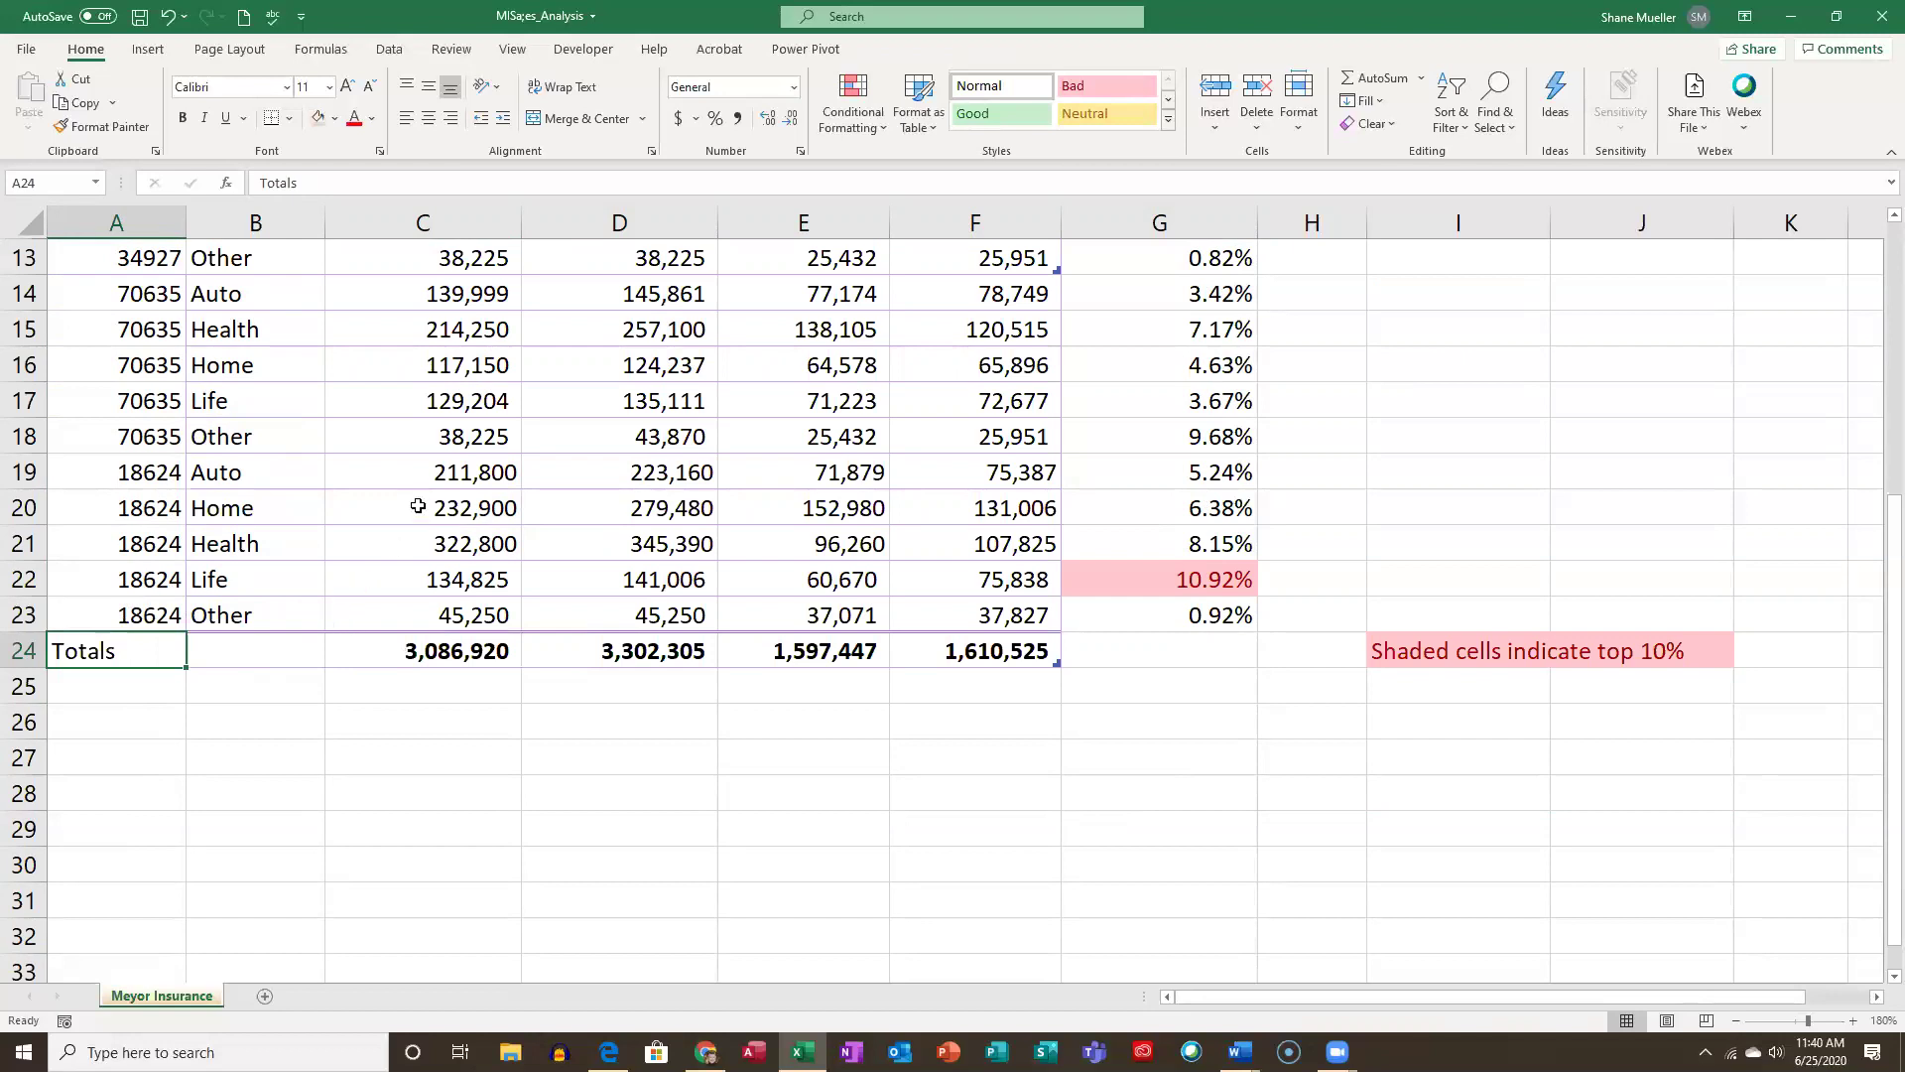
pyautogui.click(140, 18)
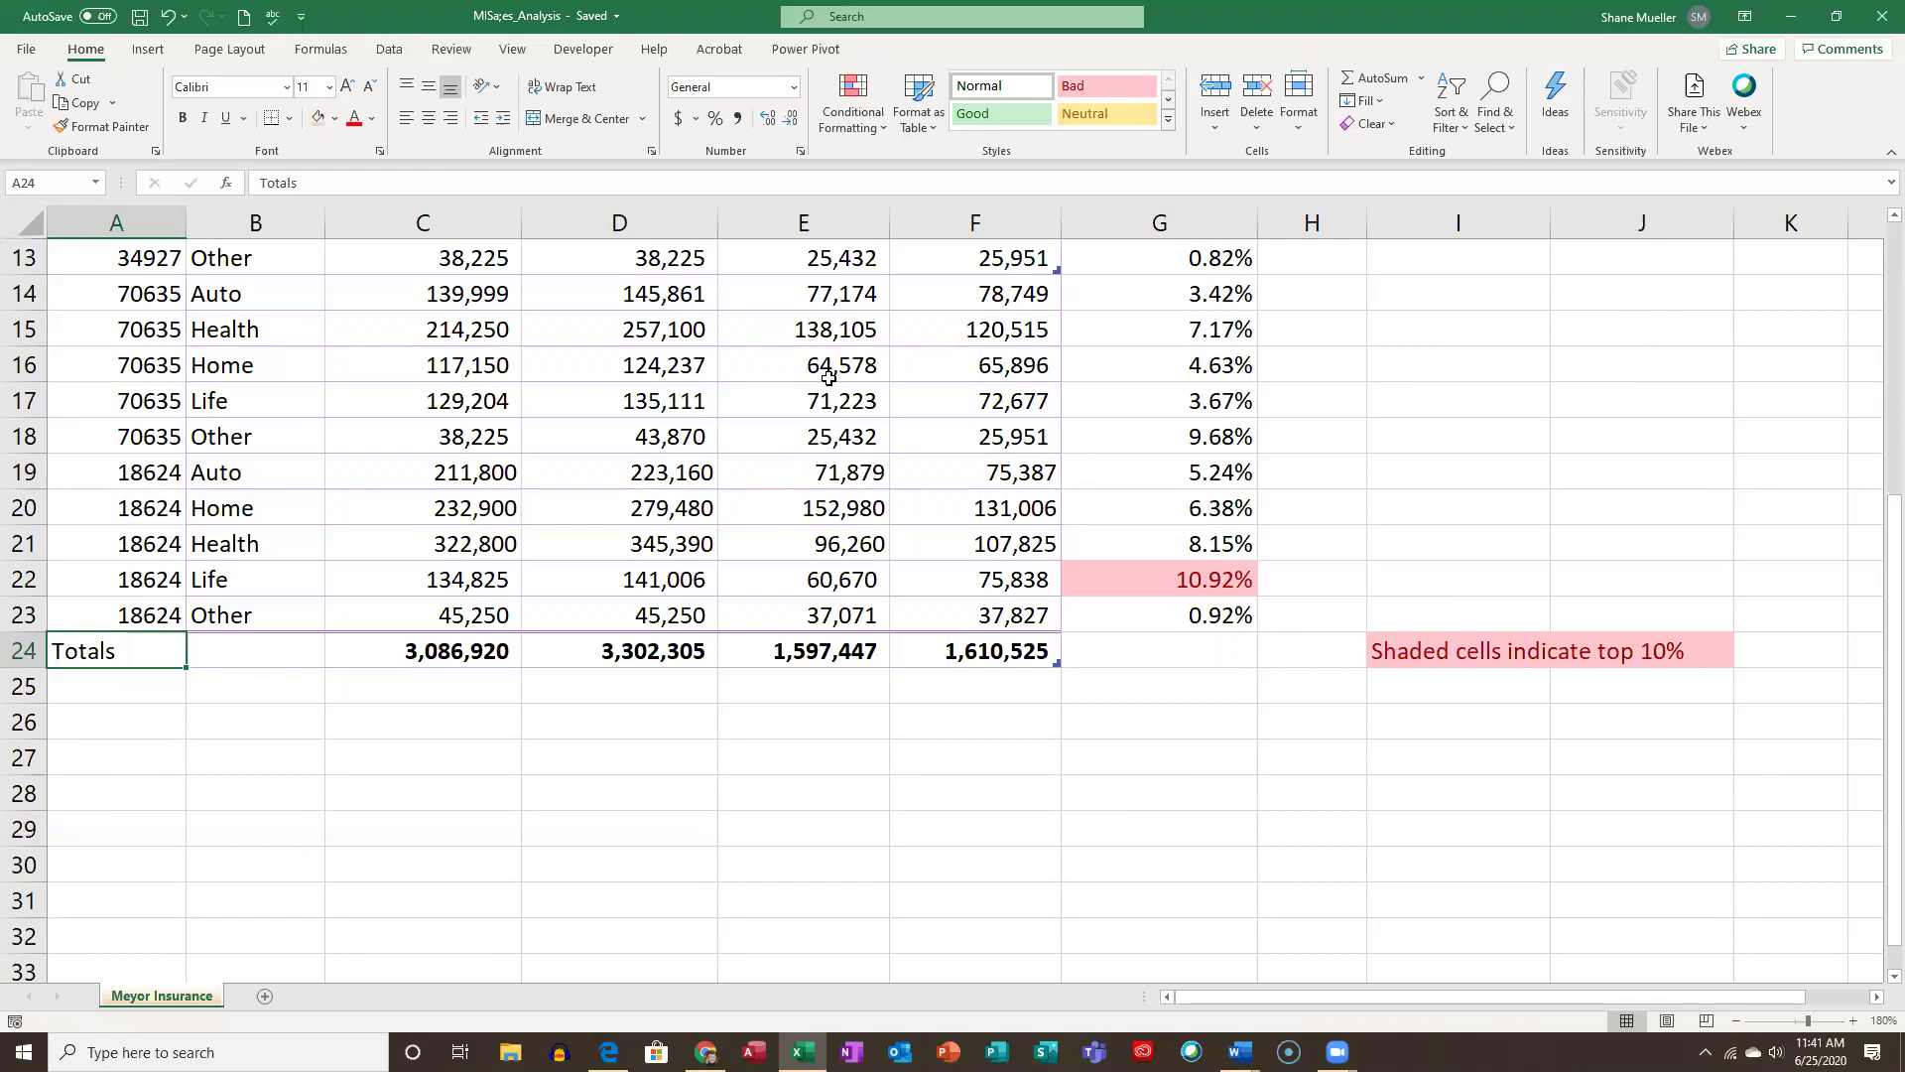
# From cell A1, set up Find and Replace to search for "Health" with Match case and Match entire cell contents enabled.
pyautogui.scroll(5, 531, 333)
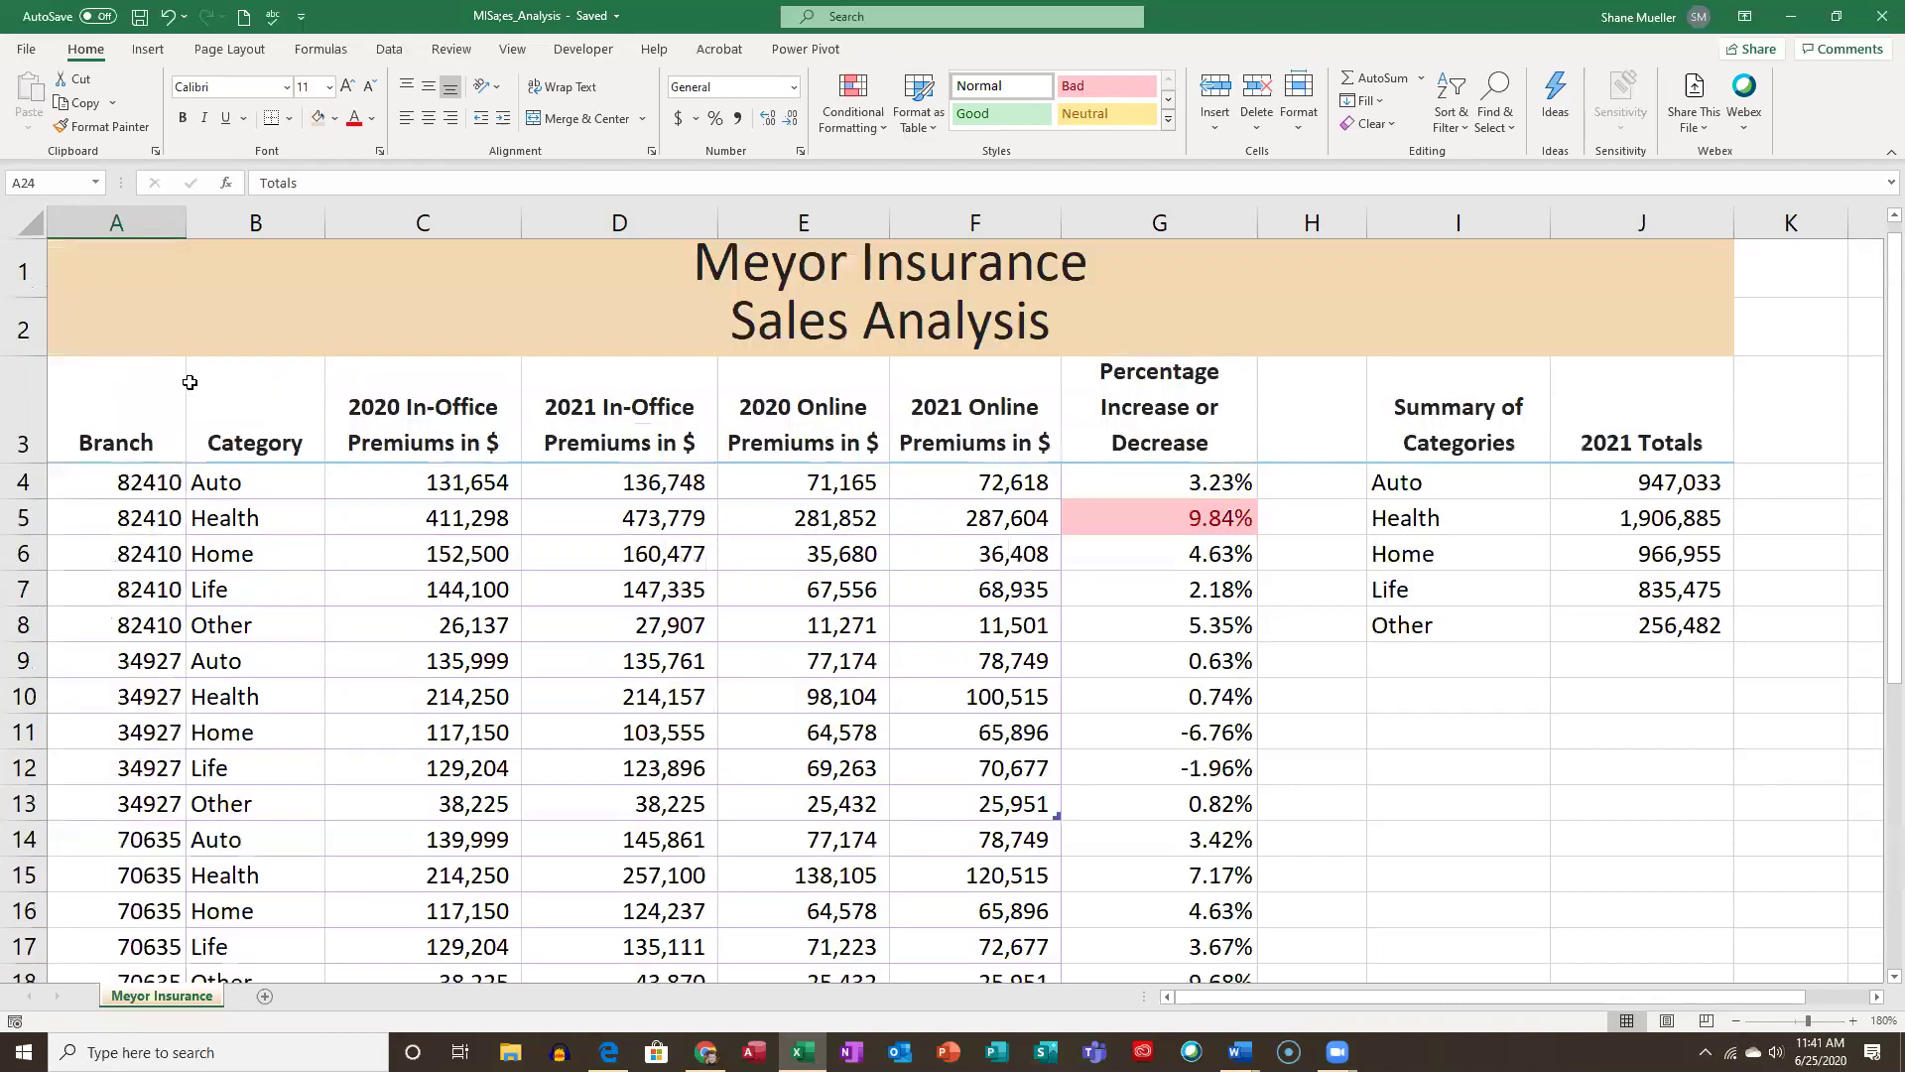
pyautogui.click(146, 275)
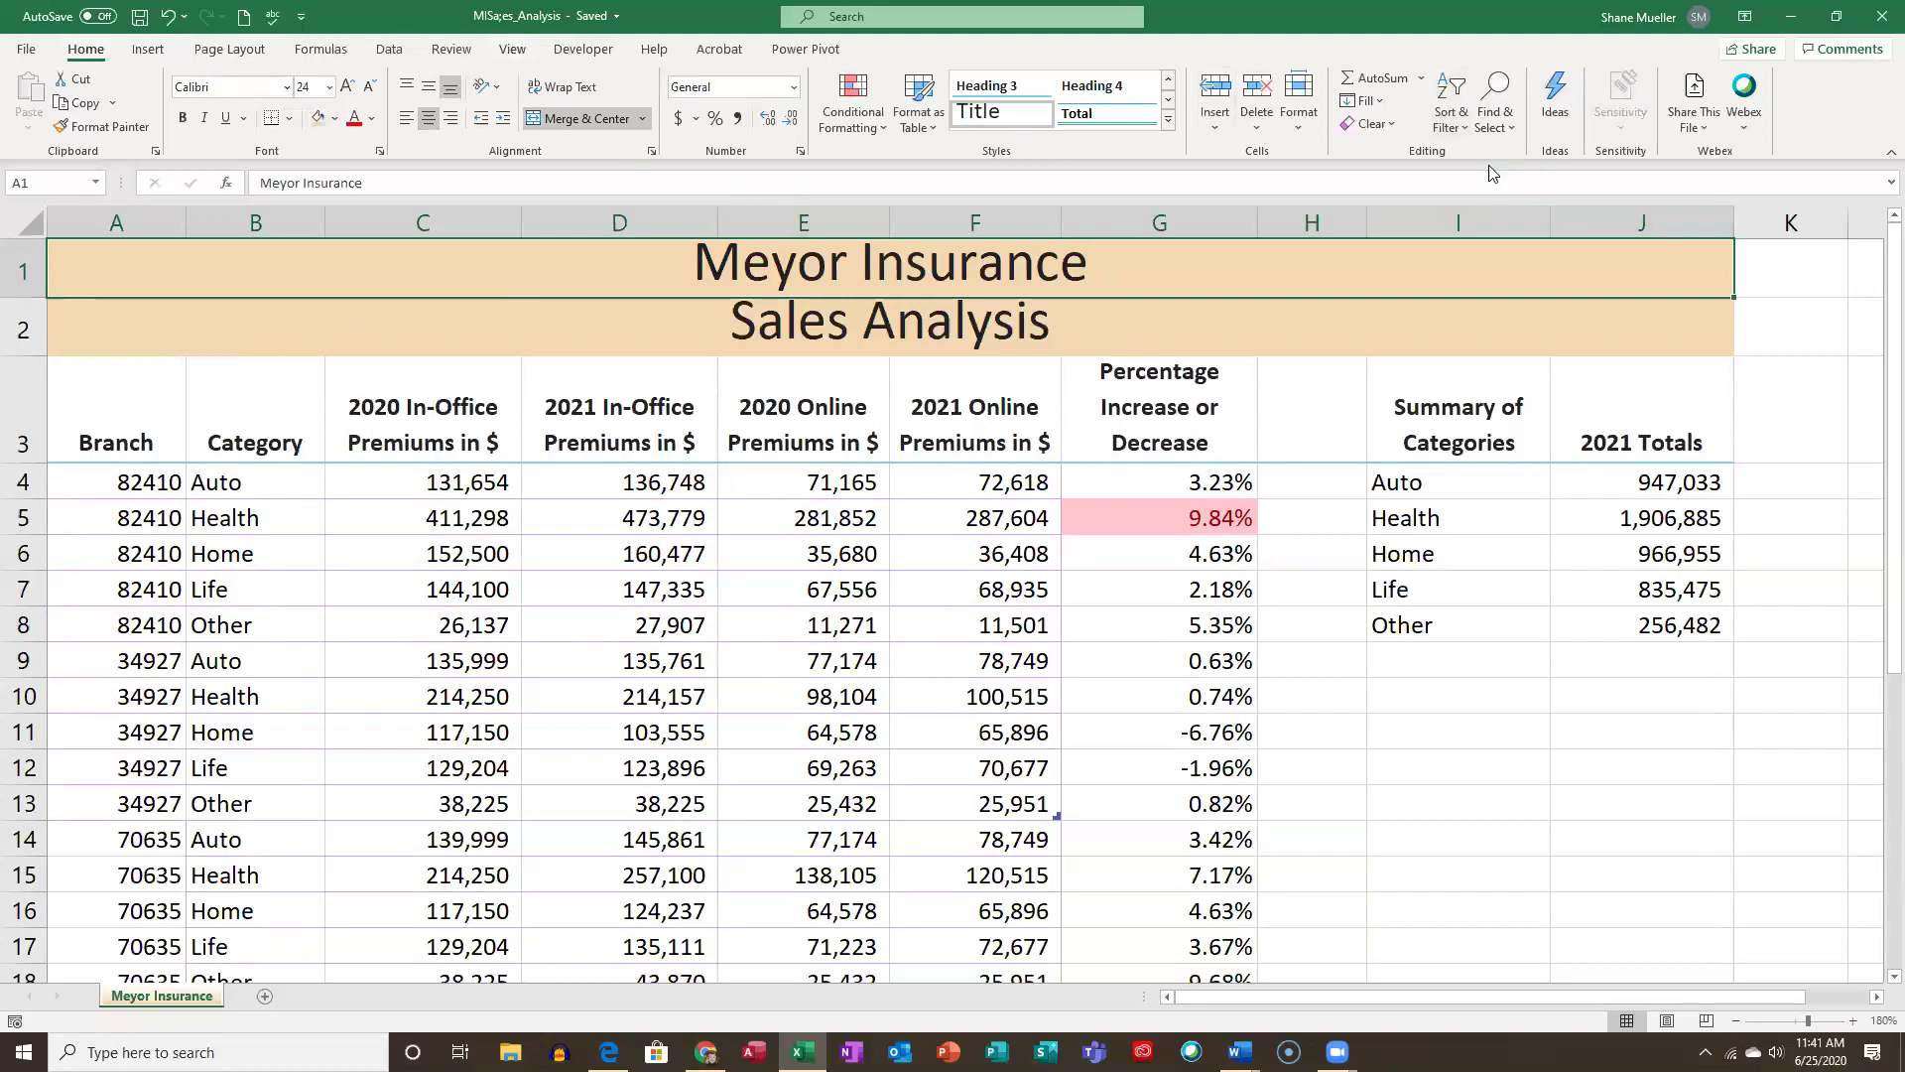
pyautogui.click(1497, 99)
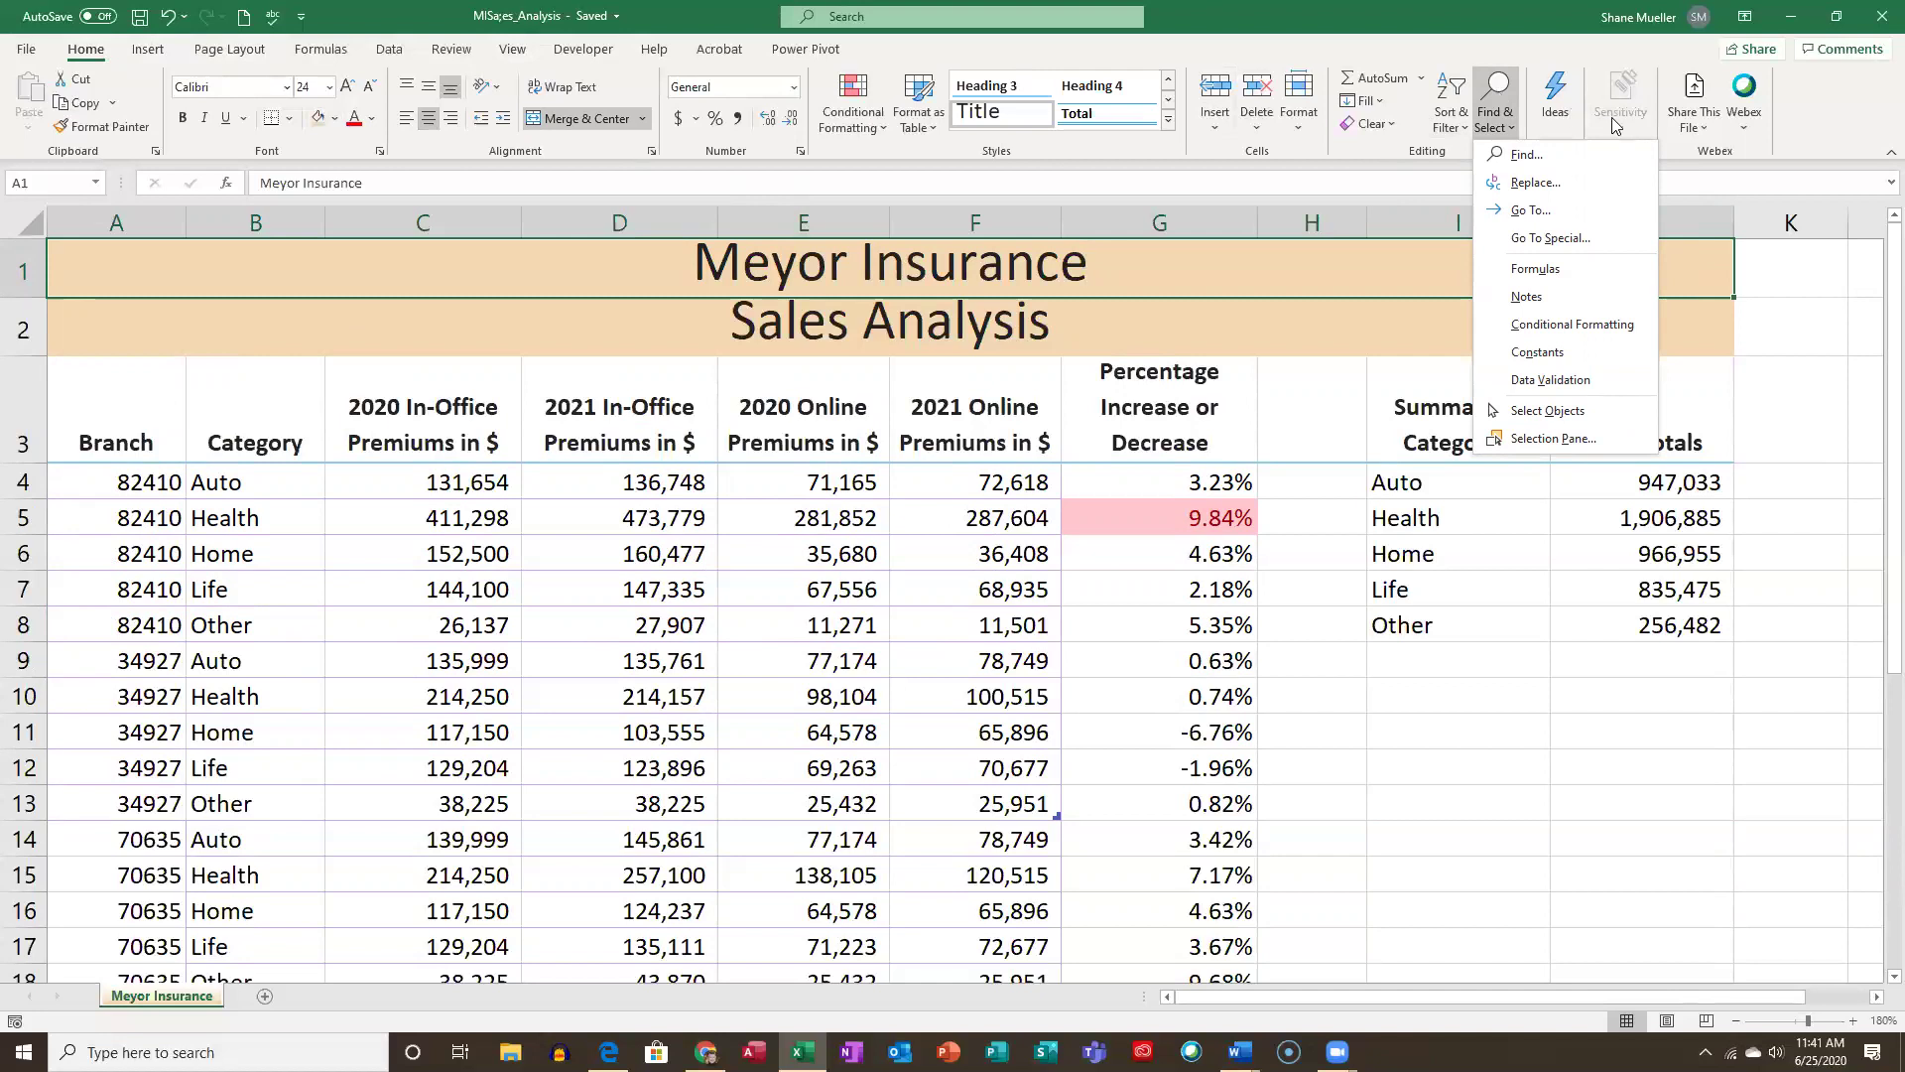
pyautogui.click(1540, 182)
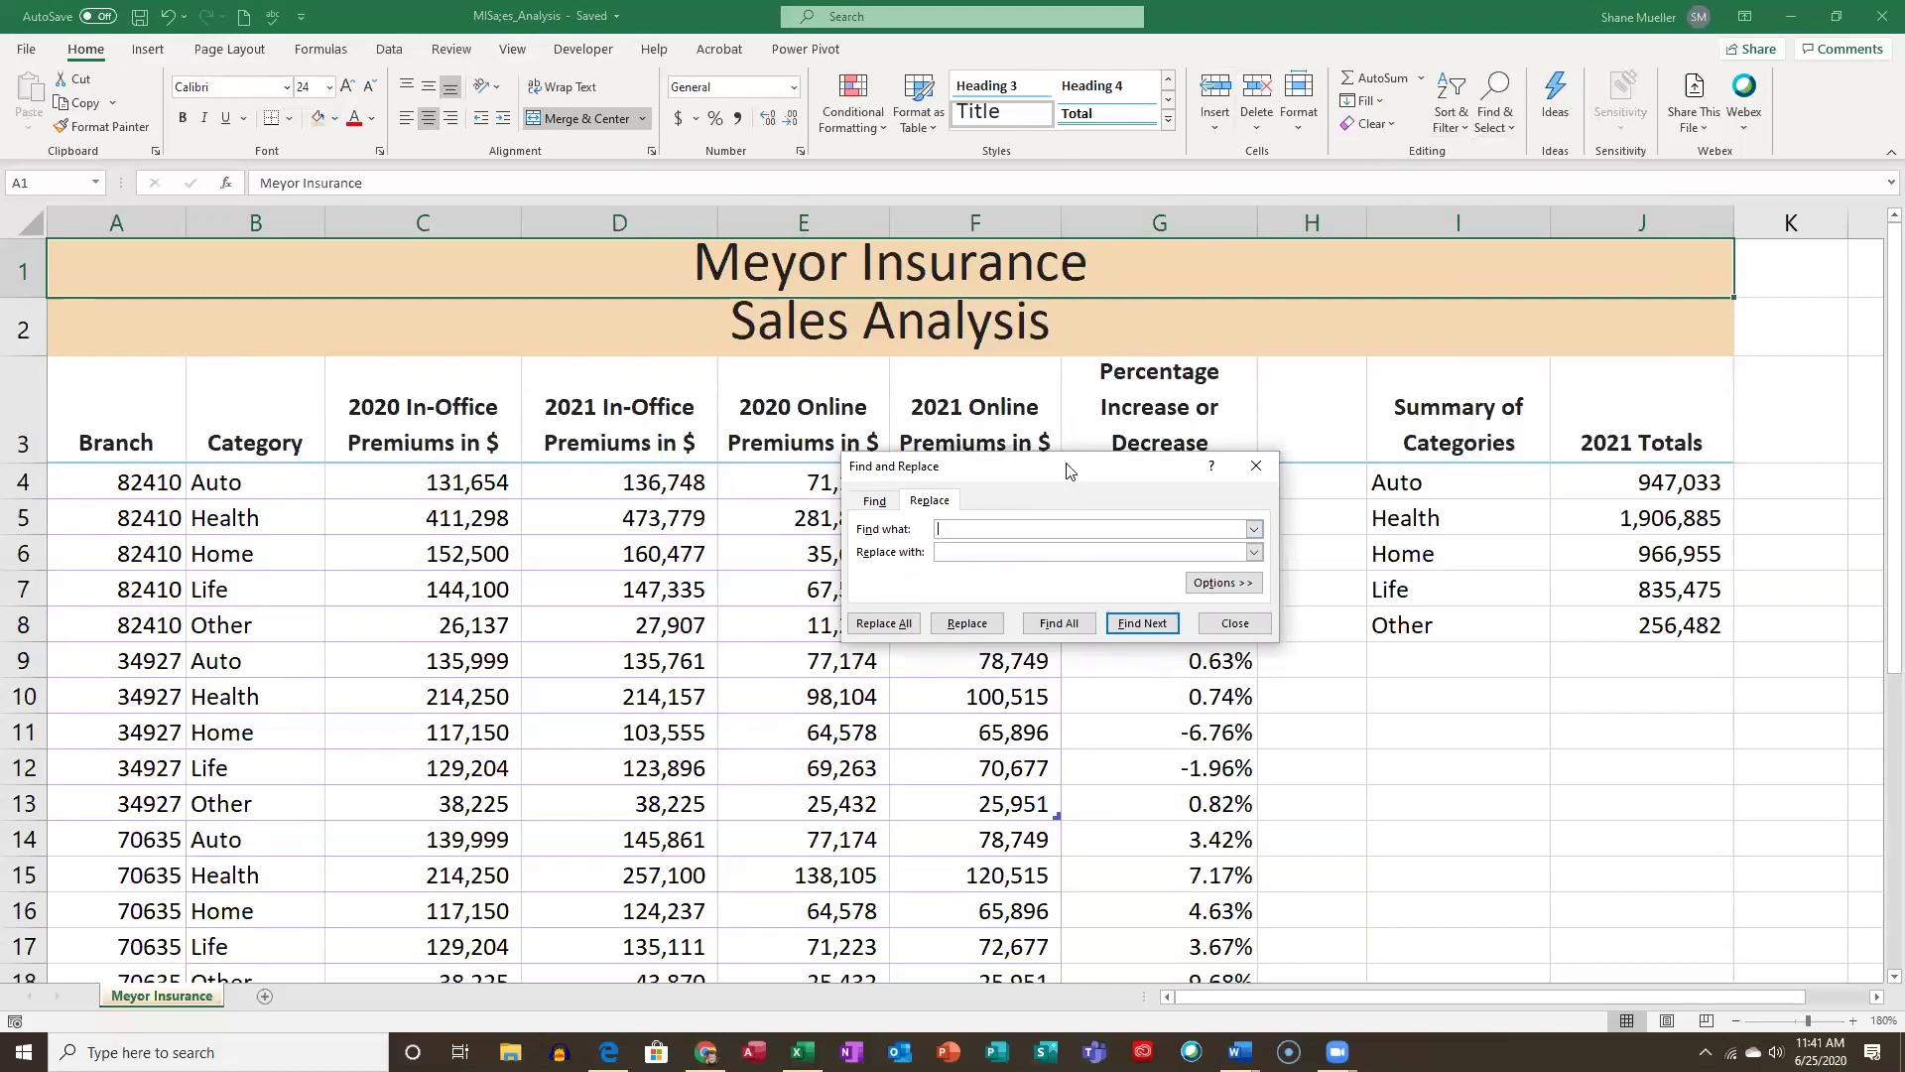
pyautogui.moveTo(1068, 488); pyautogui.dragTo(1043, 417)
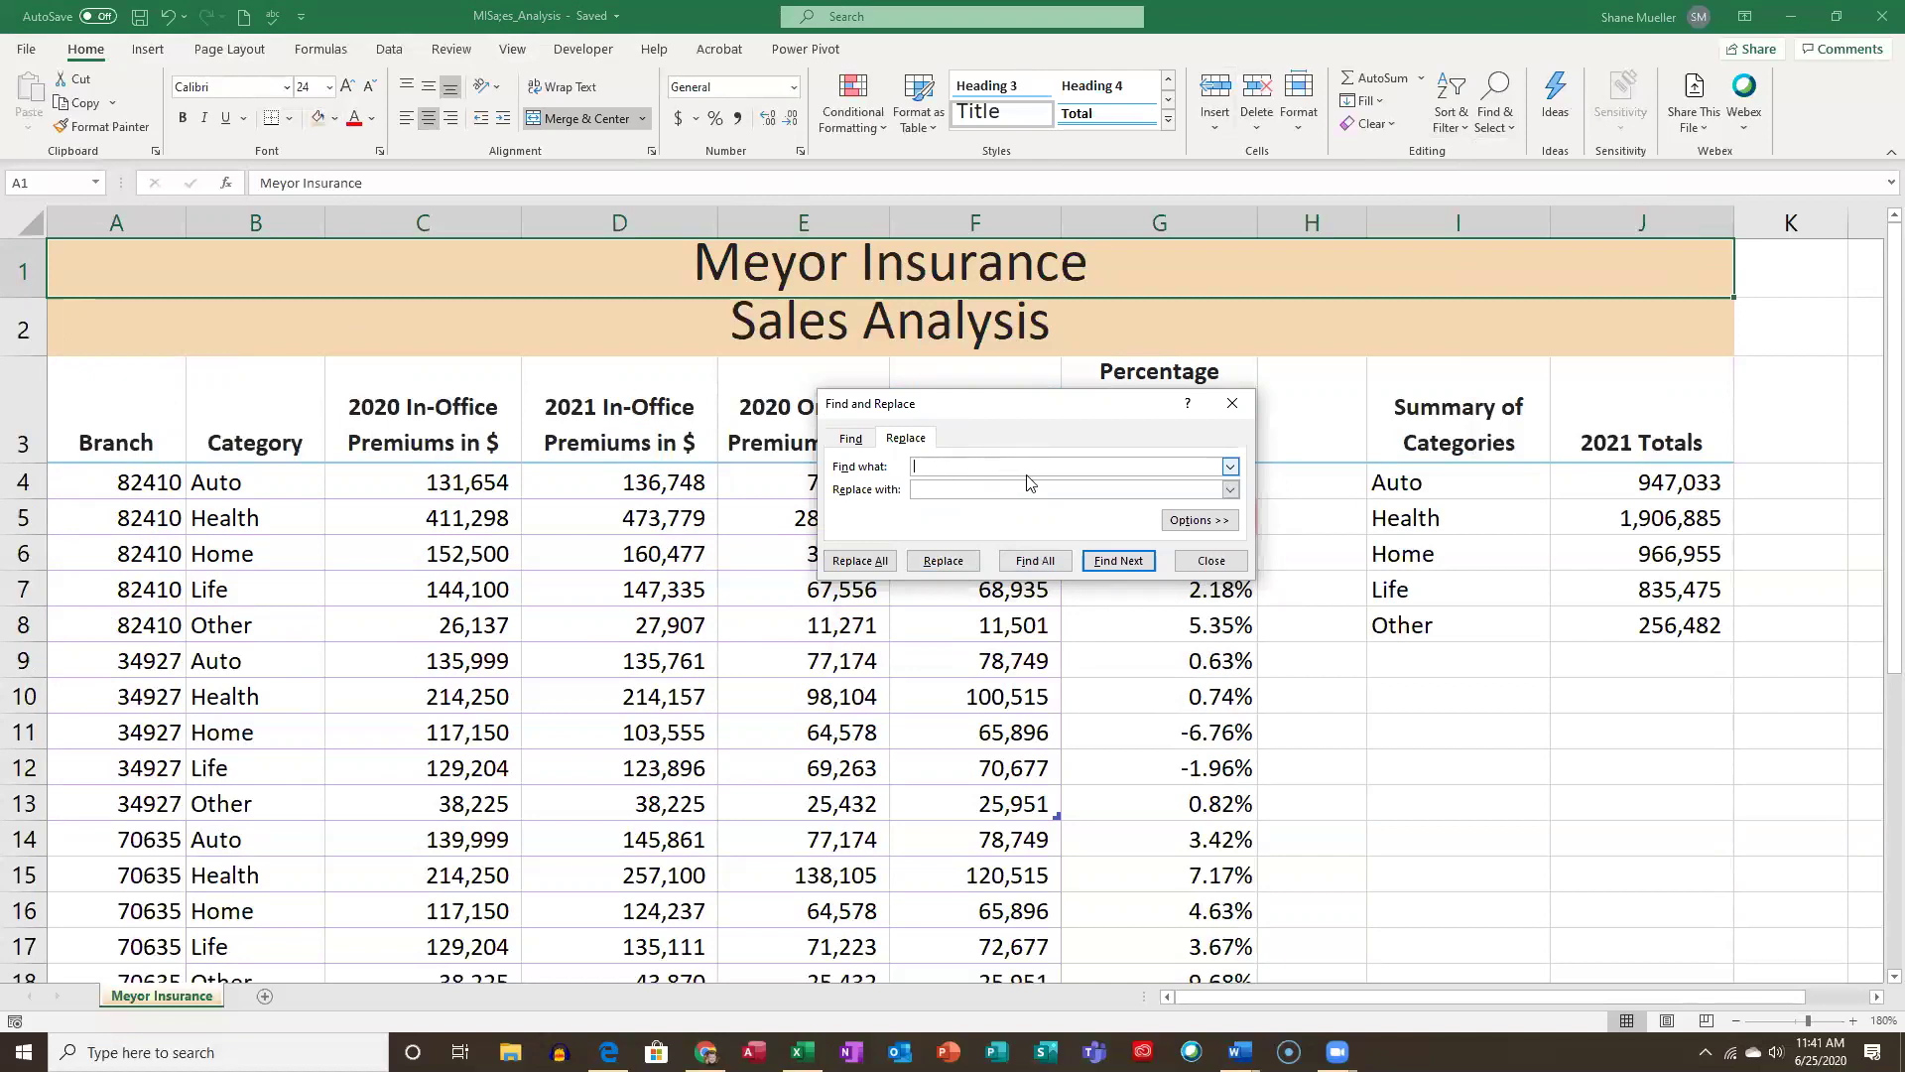
pyautogui.write('ealth')
pyautogui.click(1195, 520)
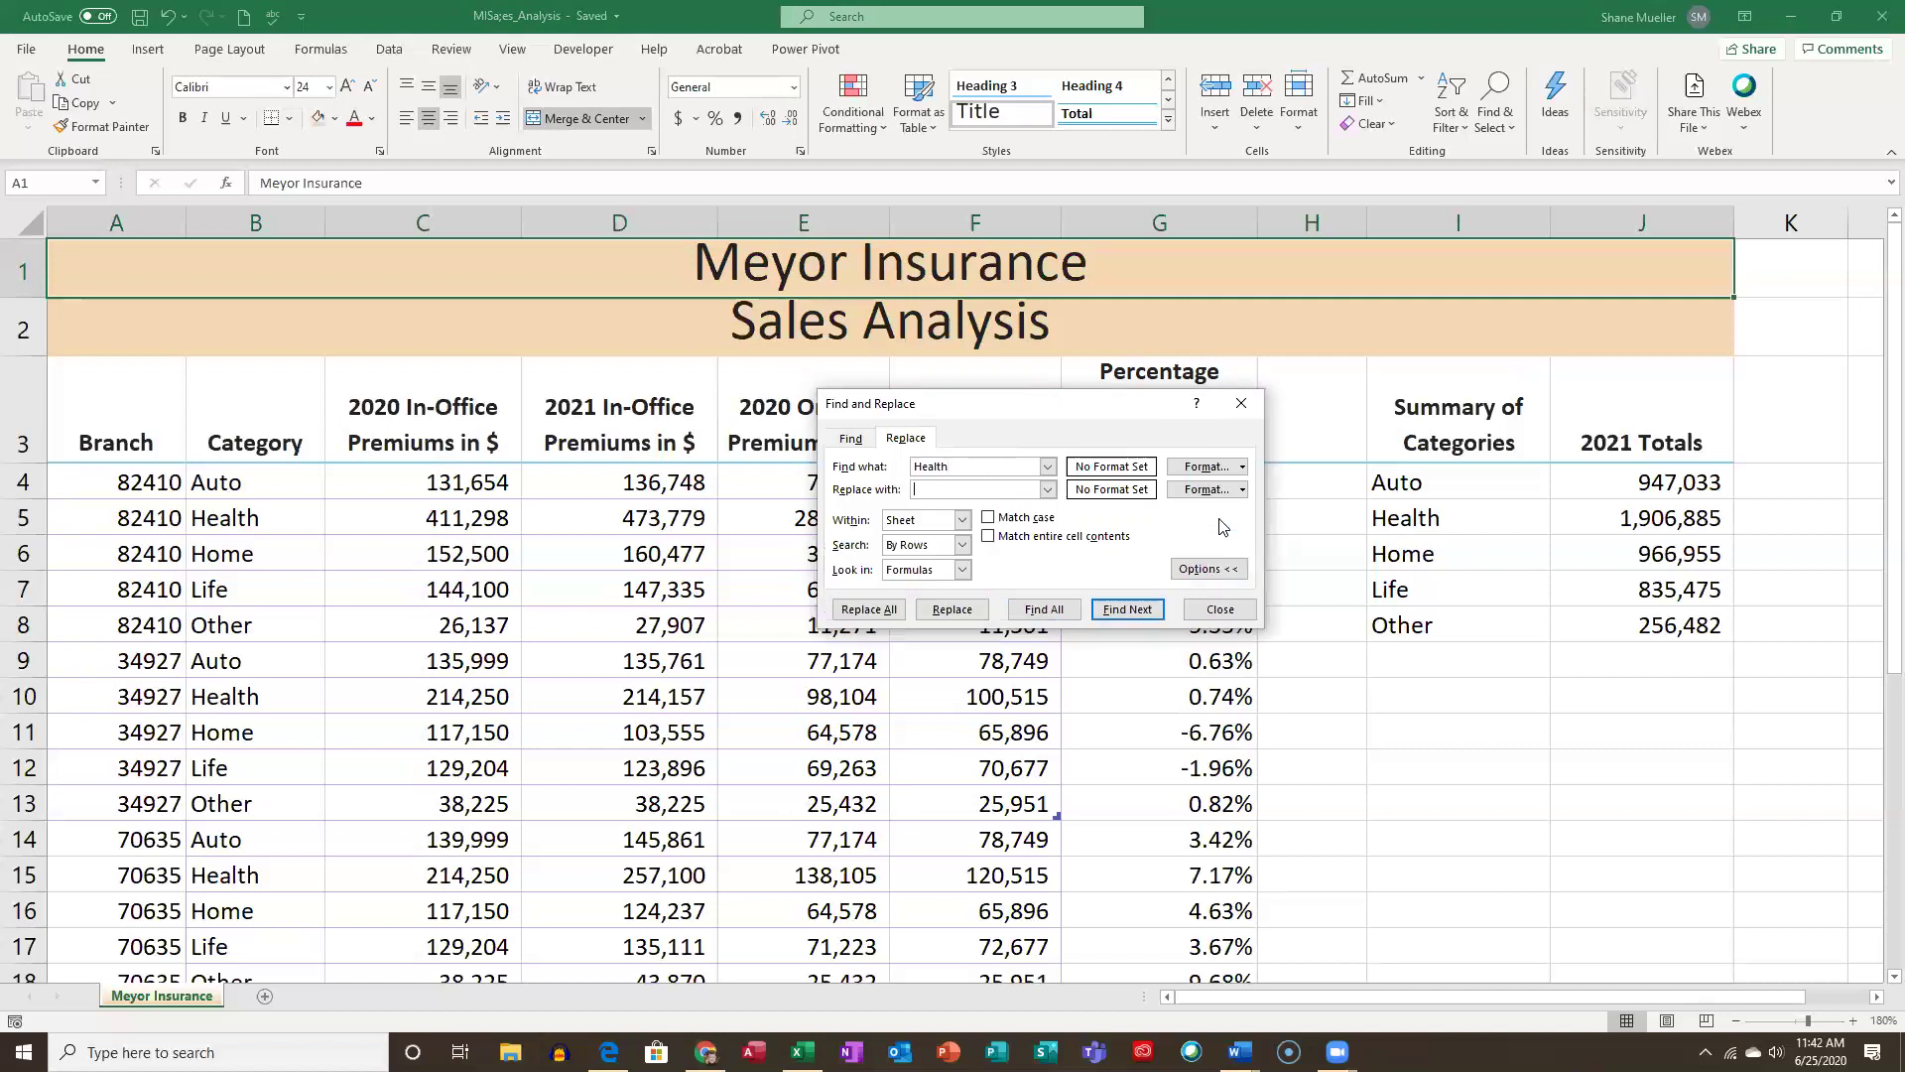
pyautogui.click(988, 518)
pyautogui.click(990, 537)
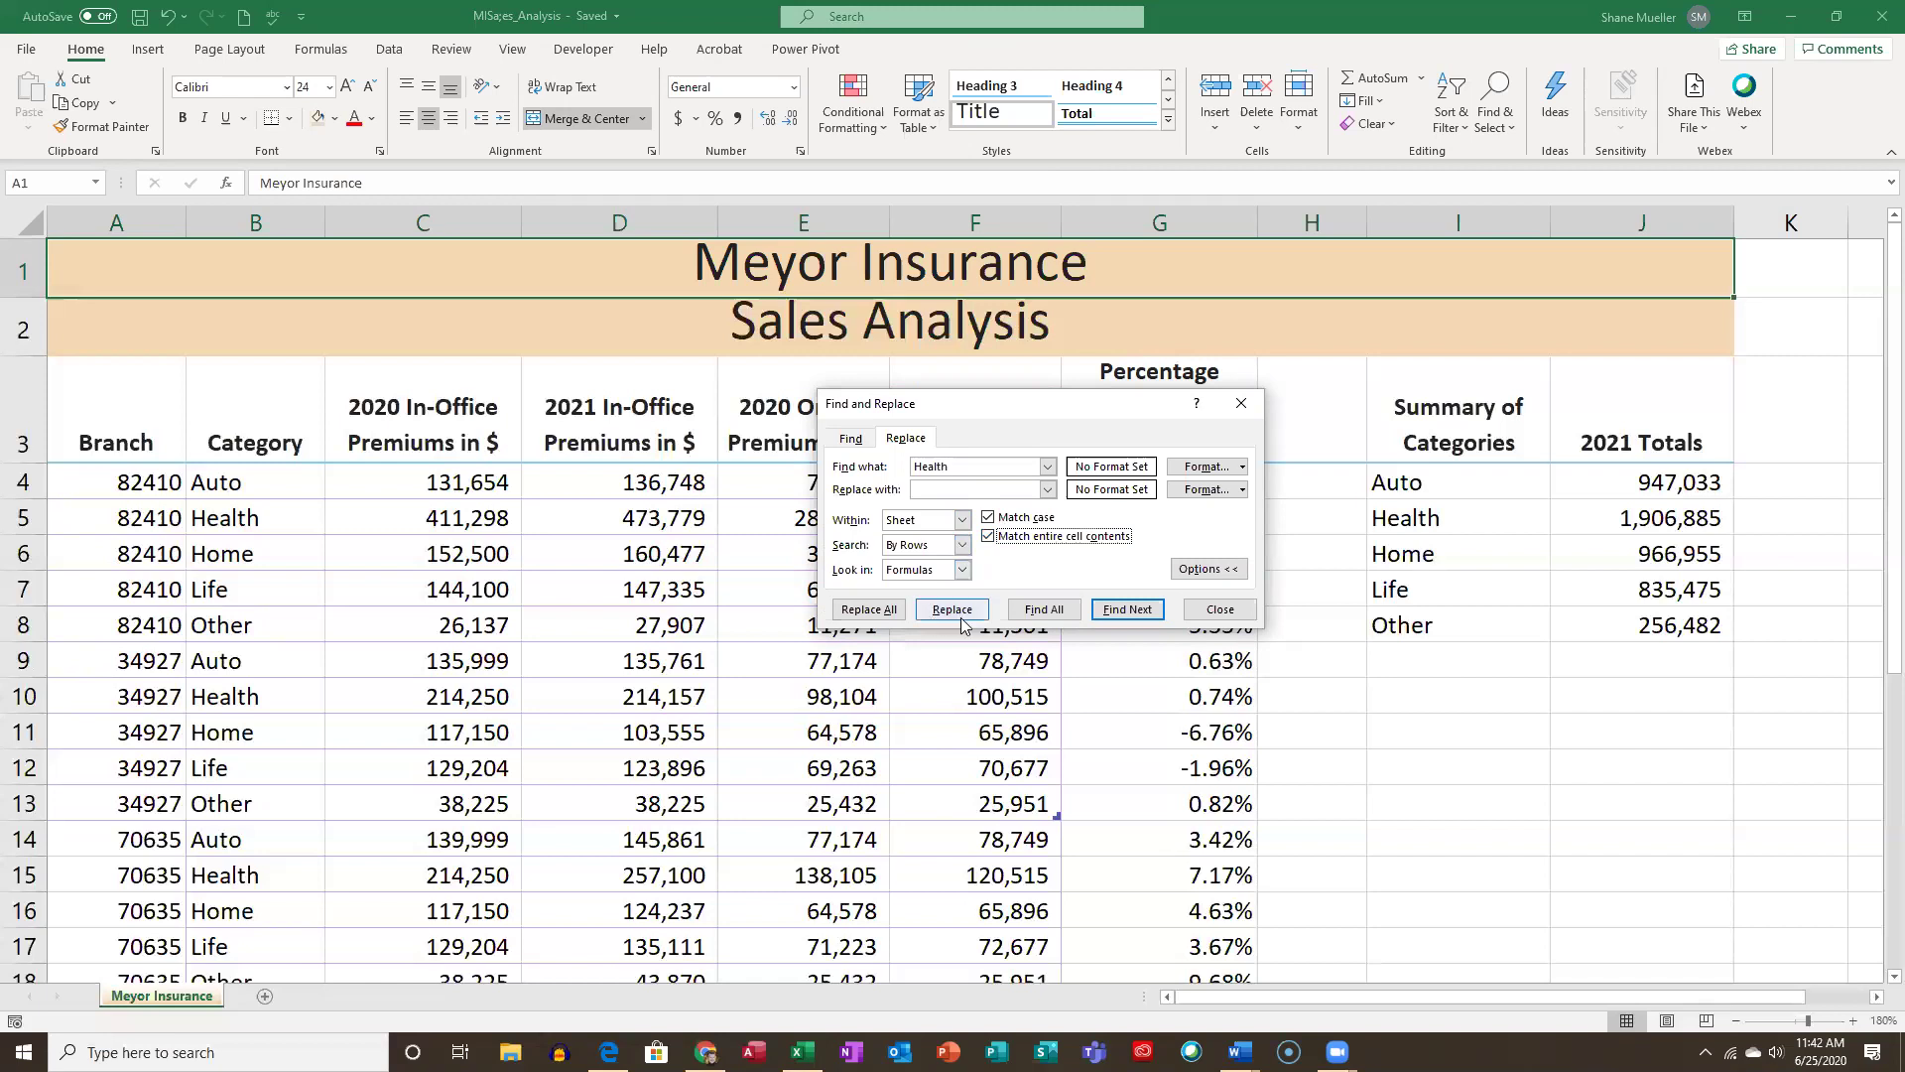
# Step through the "Health" entries in the Category column down to B21, and close Find and Replace.
pyautogui.click(1132, 613)
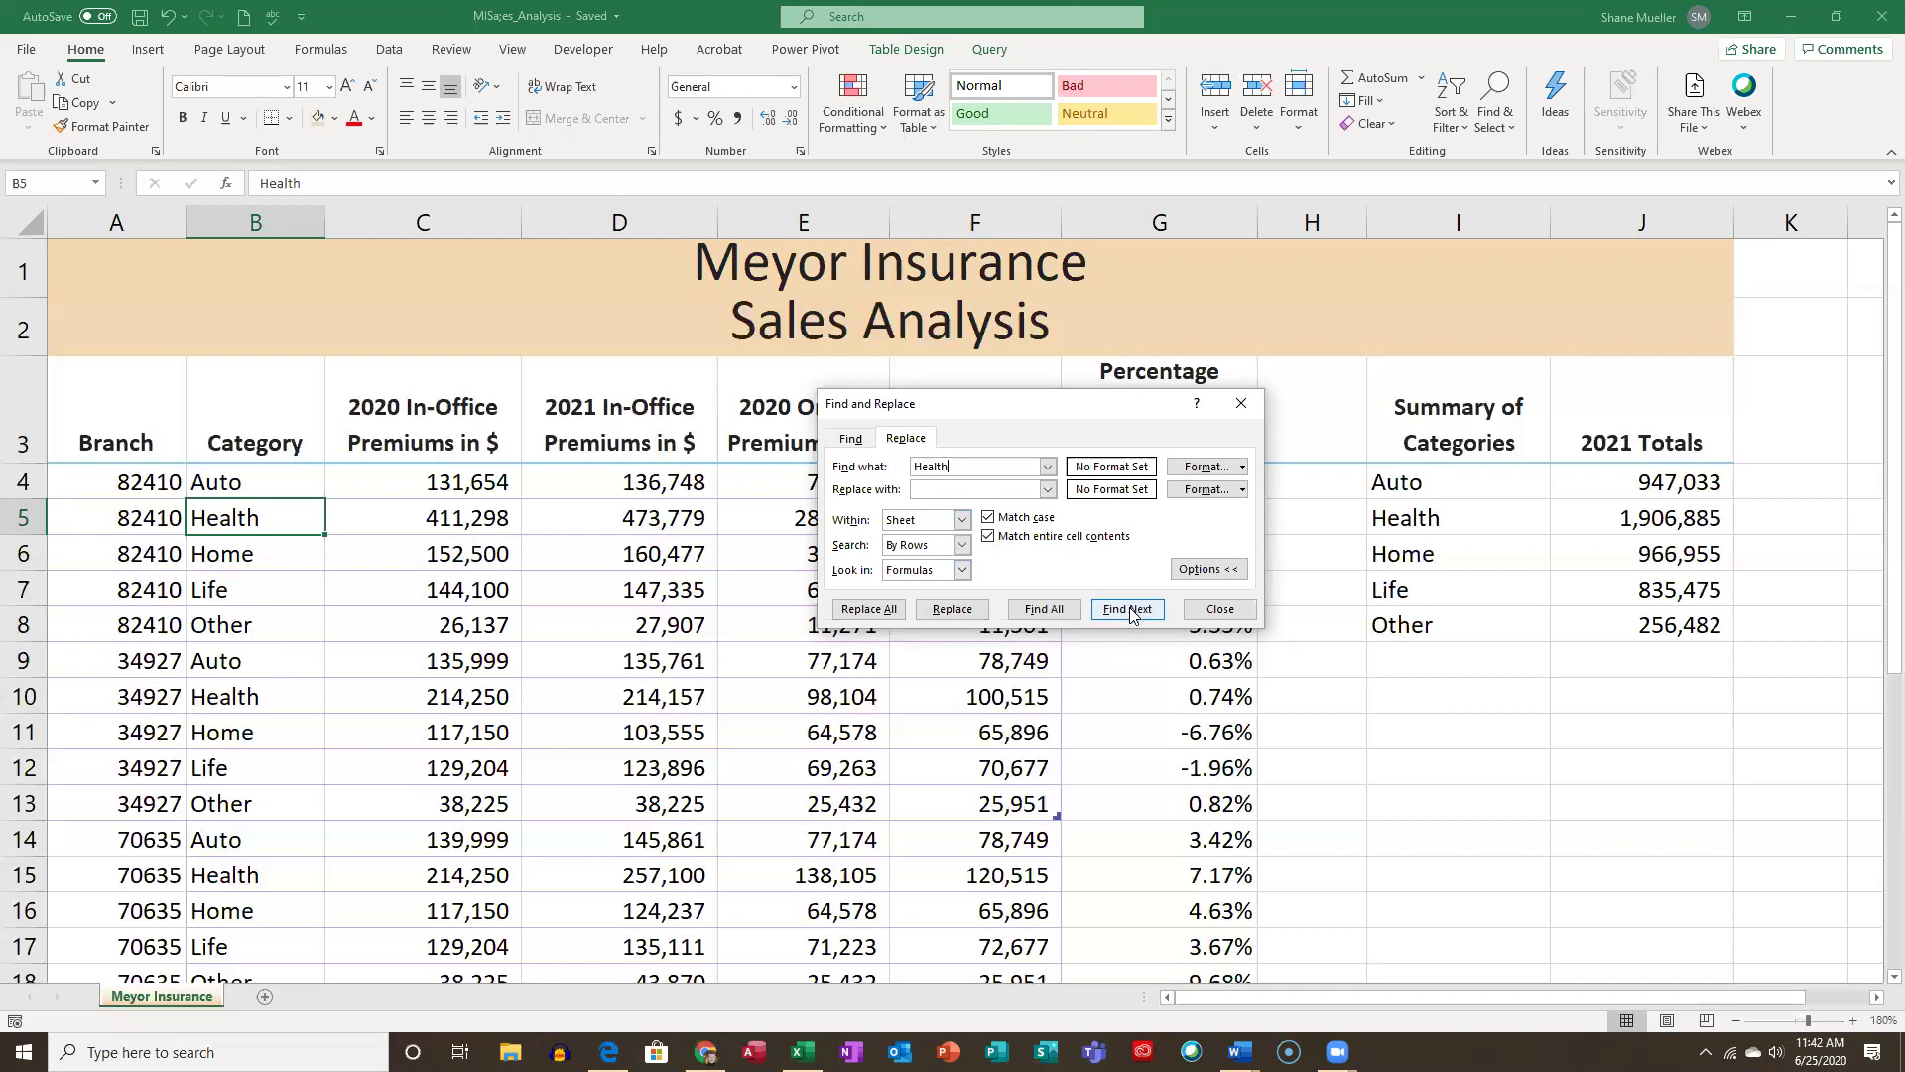
pyautogui.click(1129, 609)
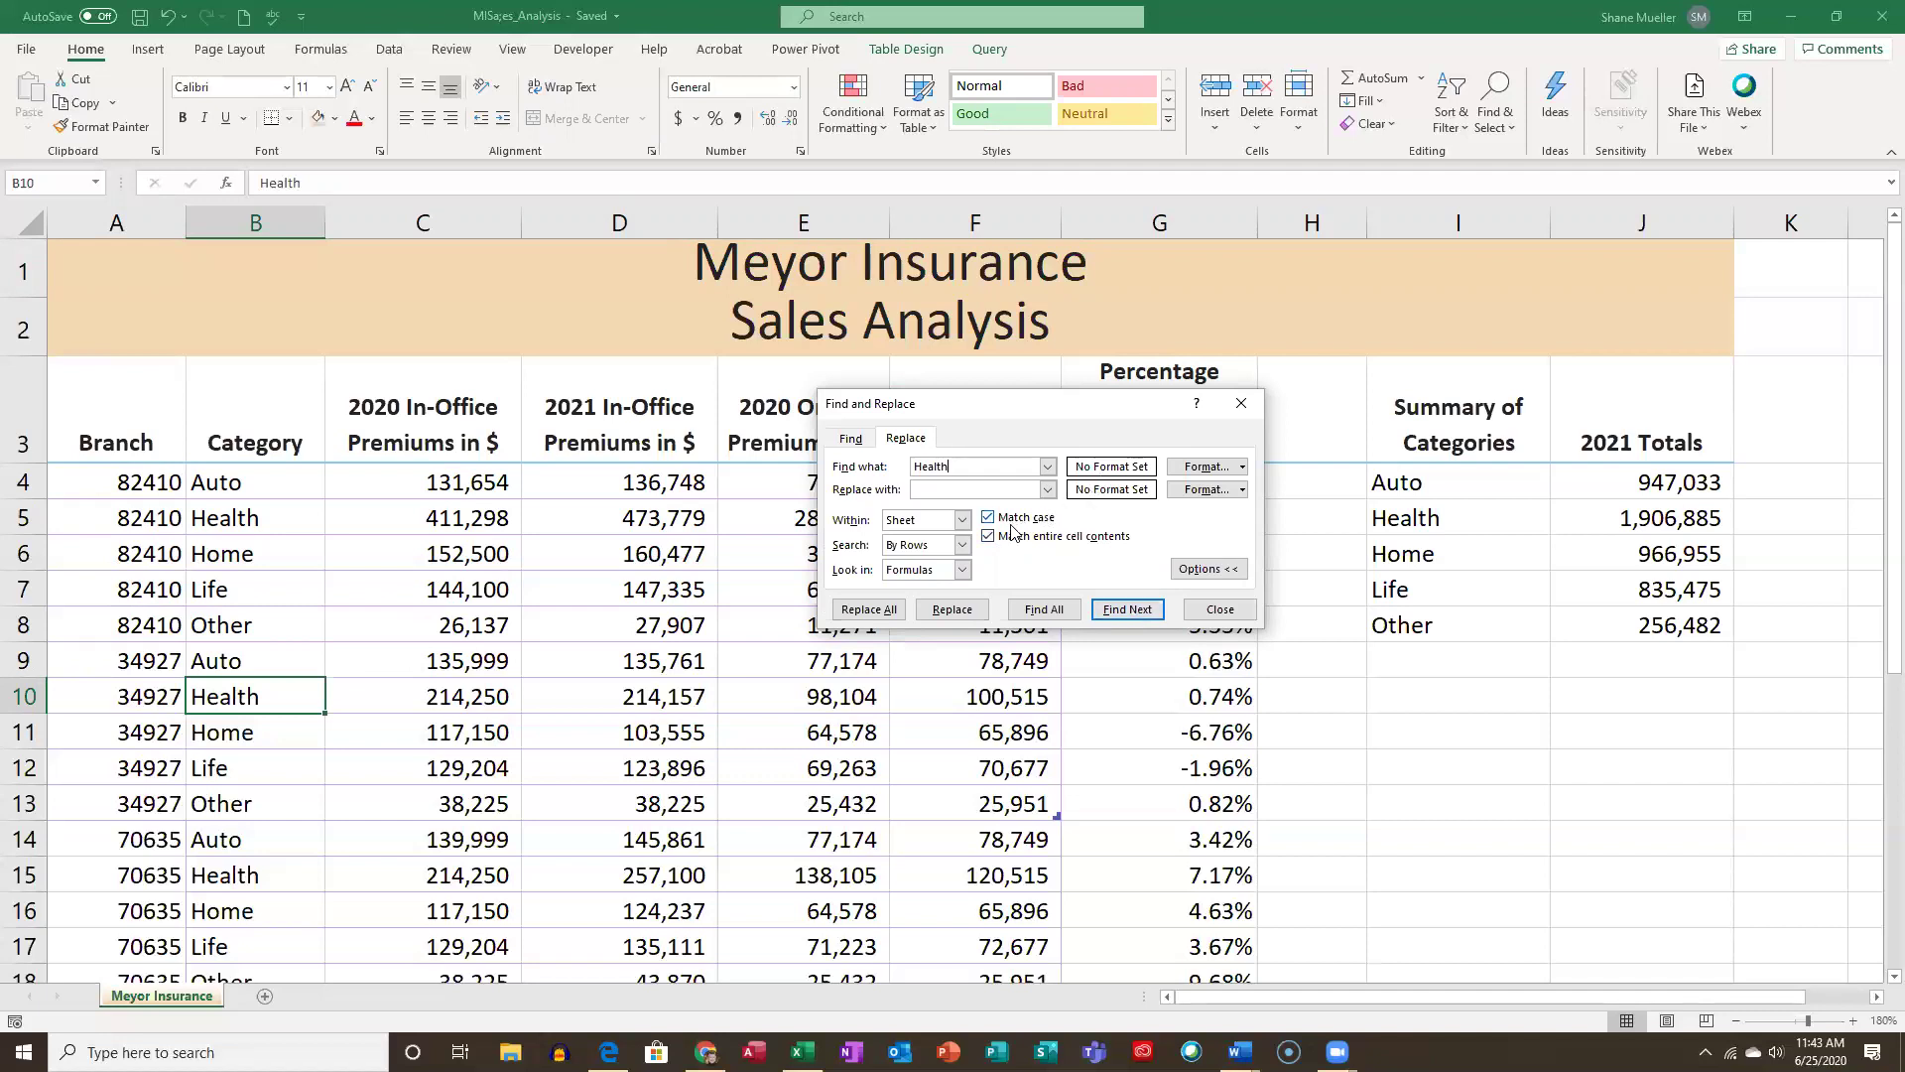
pyautogui.click(1122, 609)
pyautogui.click(1119, 609)
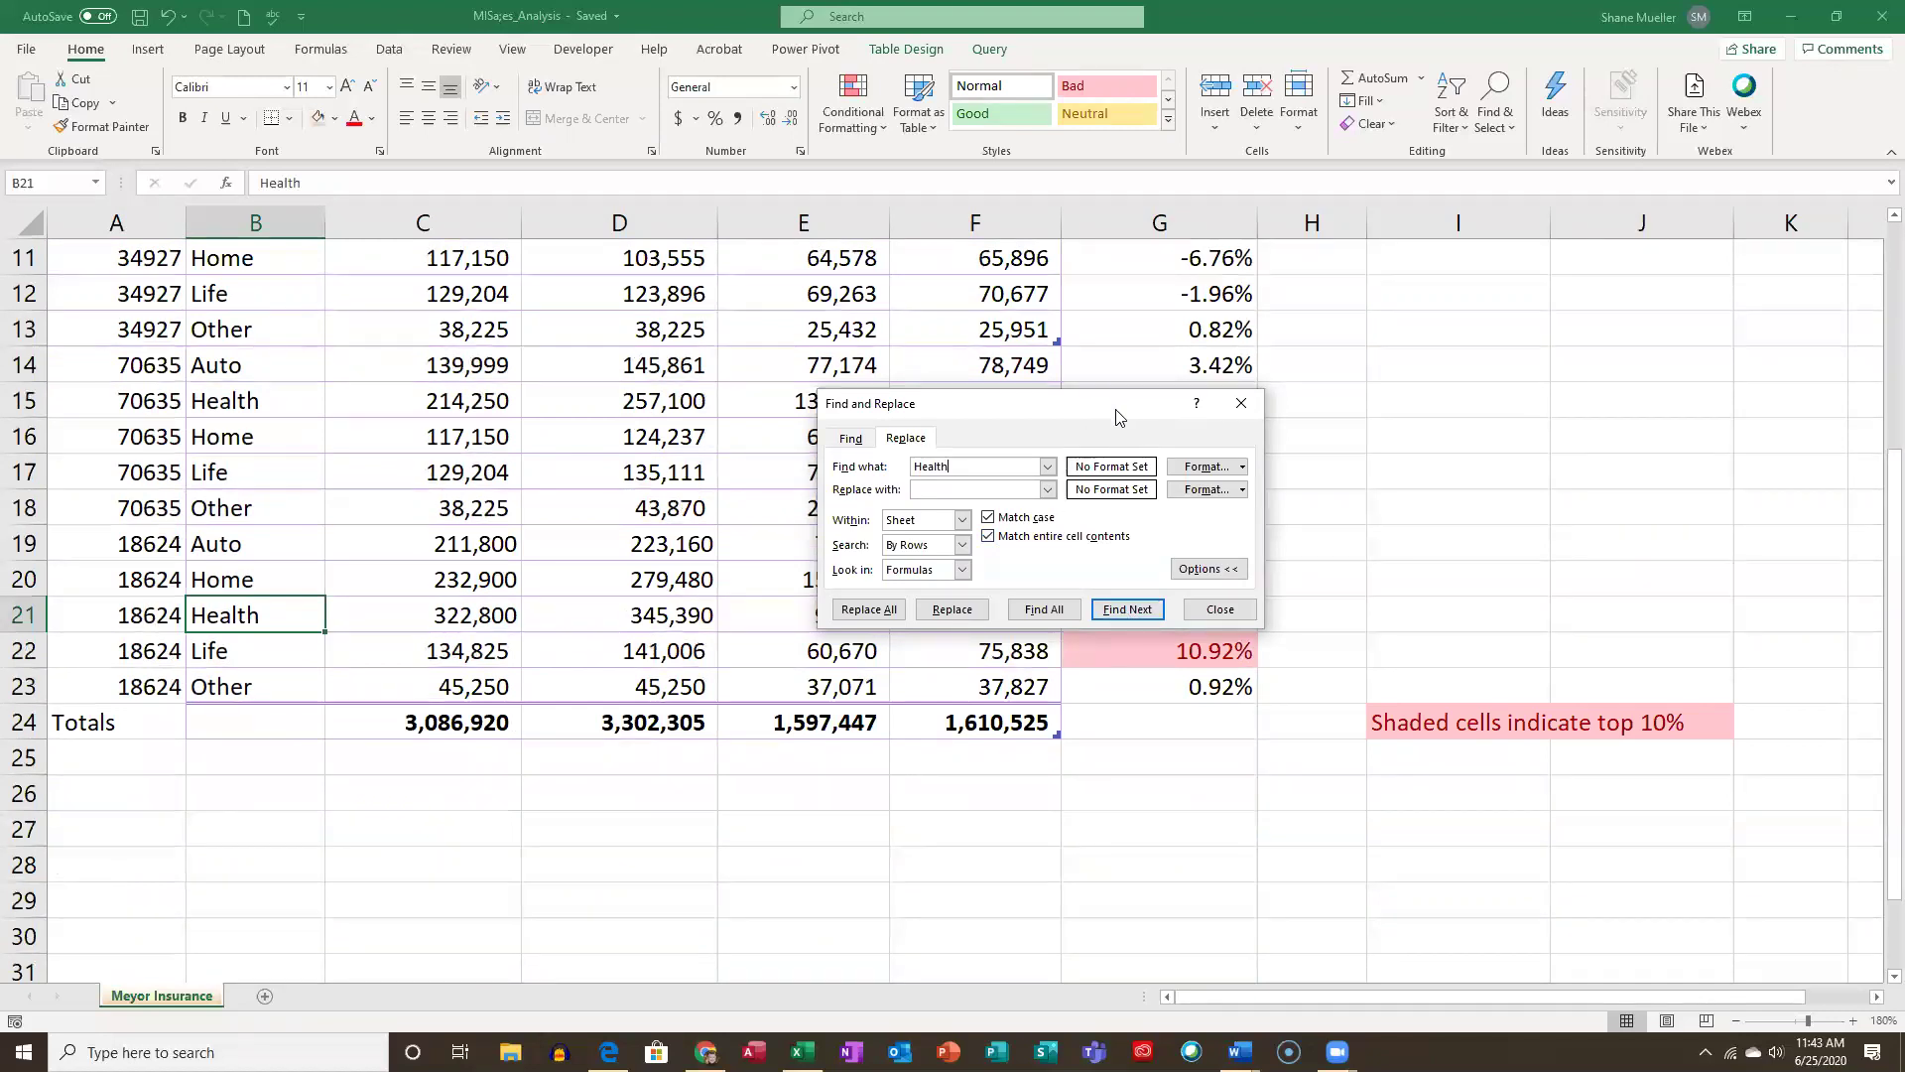
pyautogui.scroll(3, 463, 487)
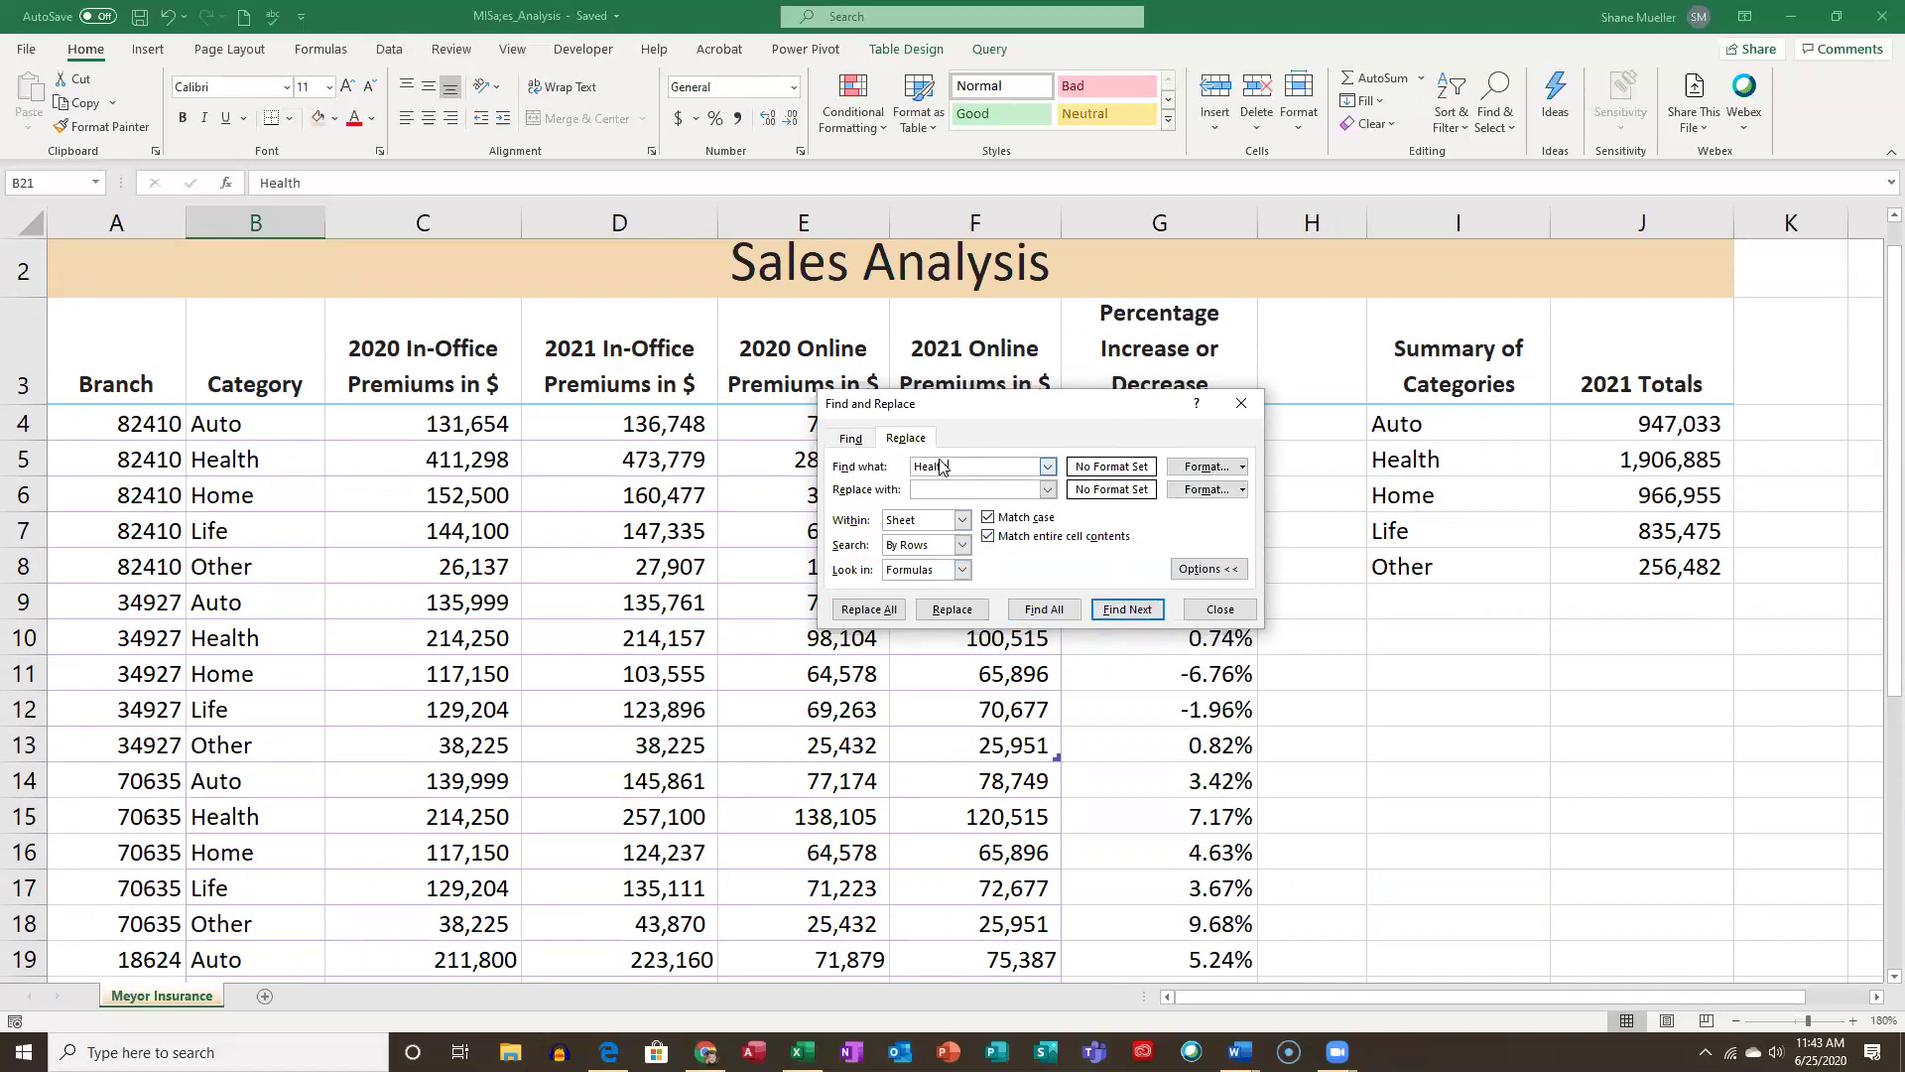
pyautogui.click(1219, 609)
pyautogui.scroll(1, 536, 526)
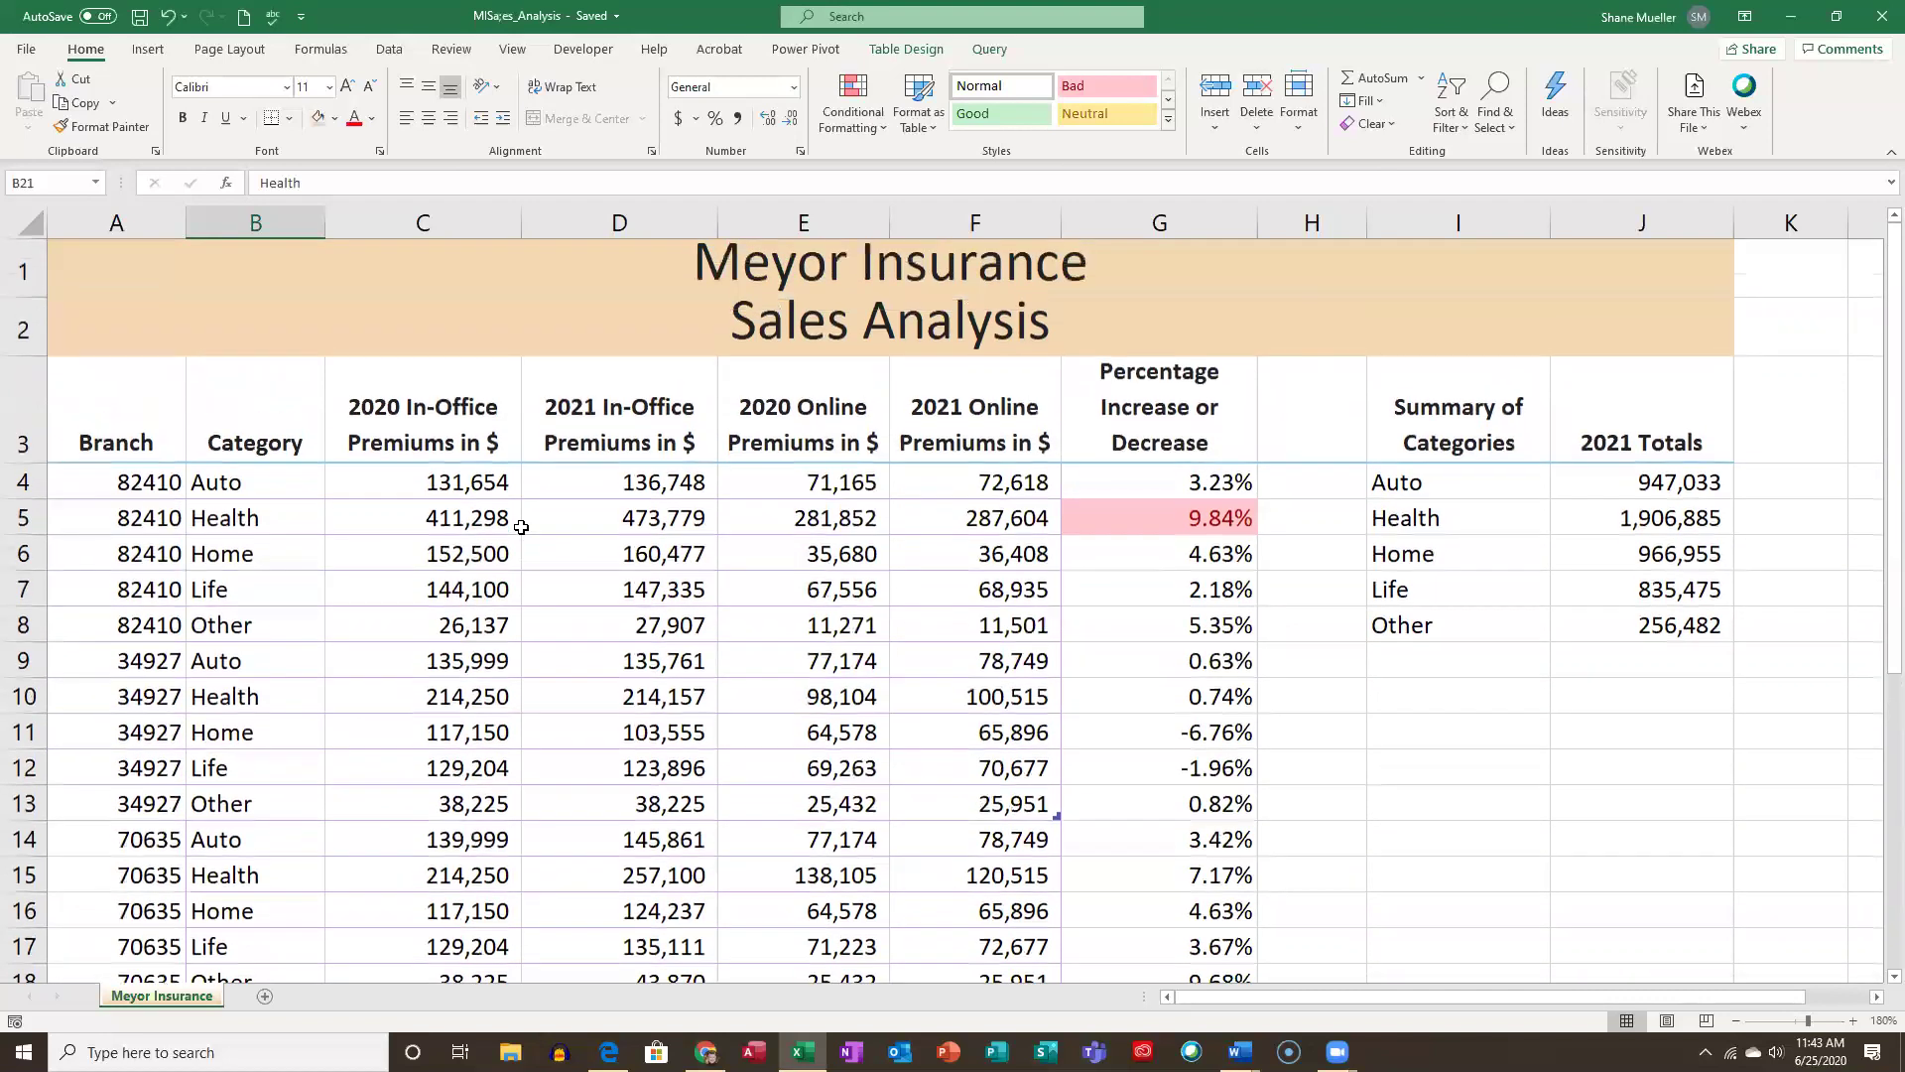
# Restart the "Health" search from cell A1 in Find and Replace and step through the matches as far as B15.
pyautogui.click(119, 276)
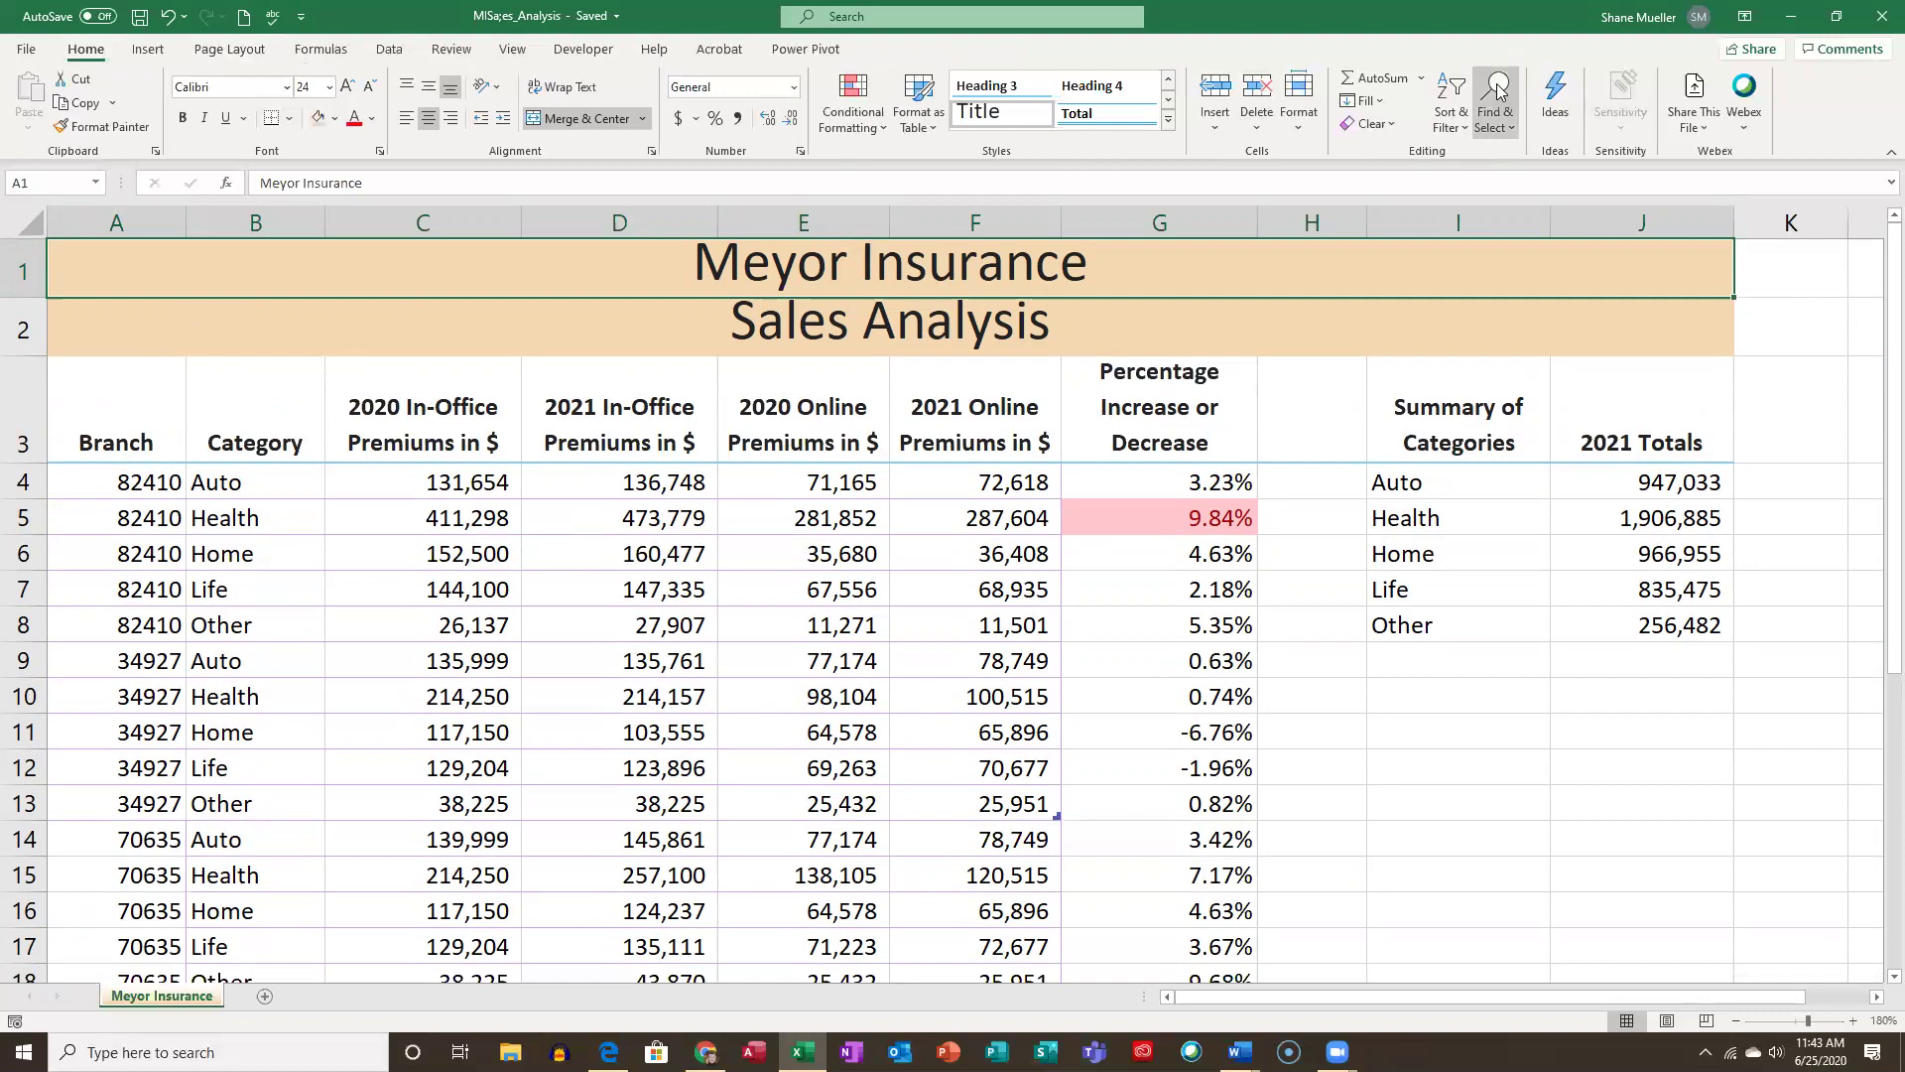
pyautogui.click(1505, 129)
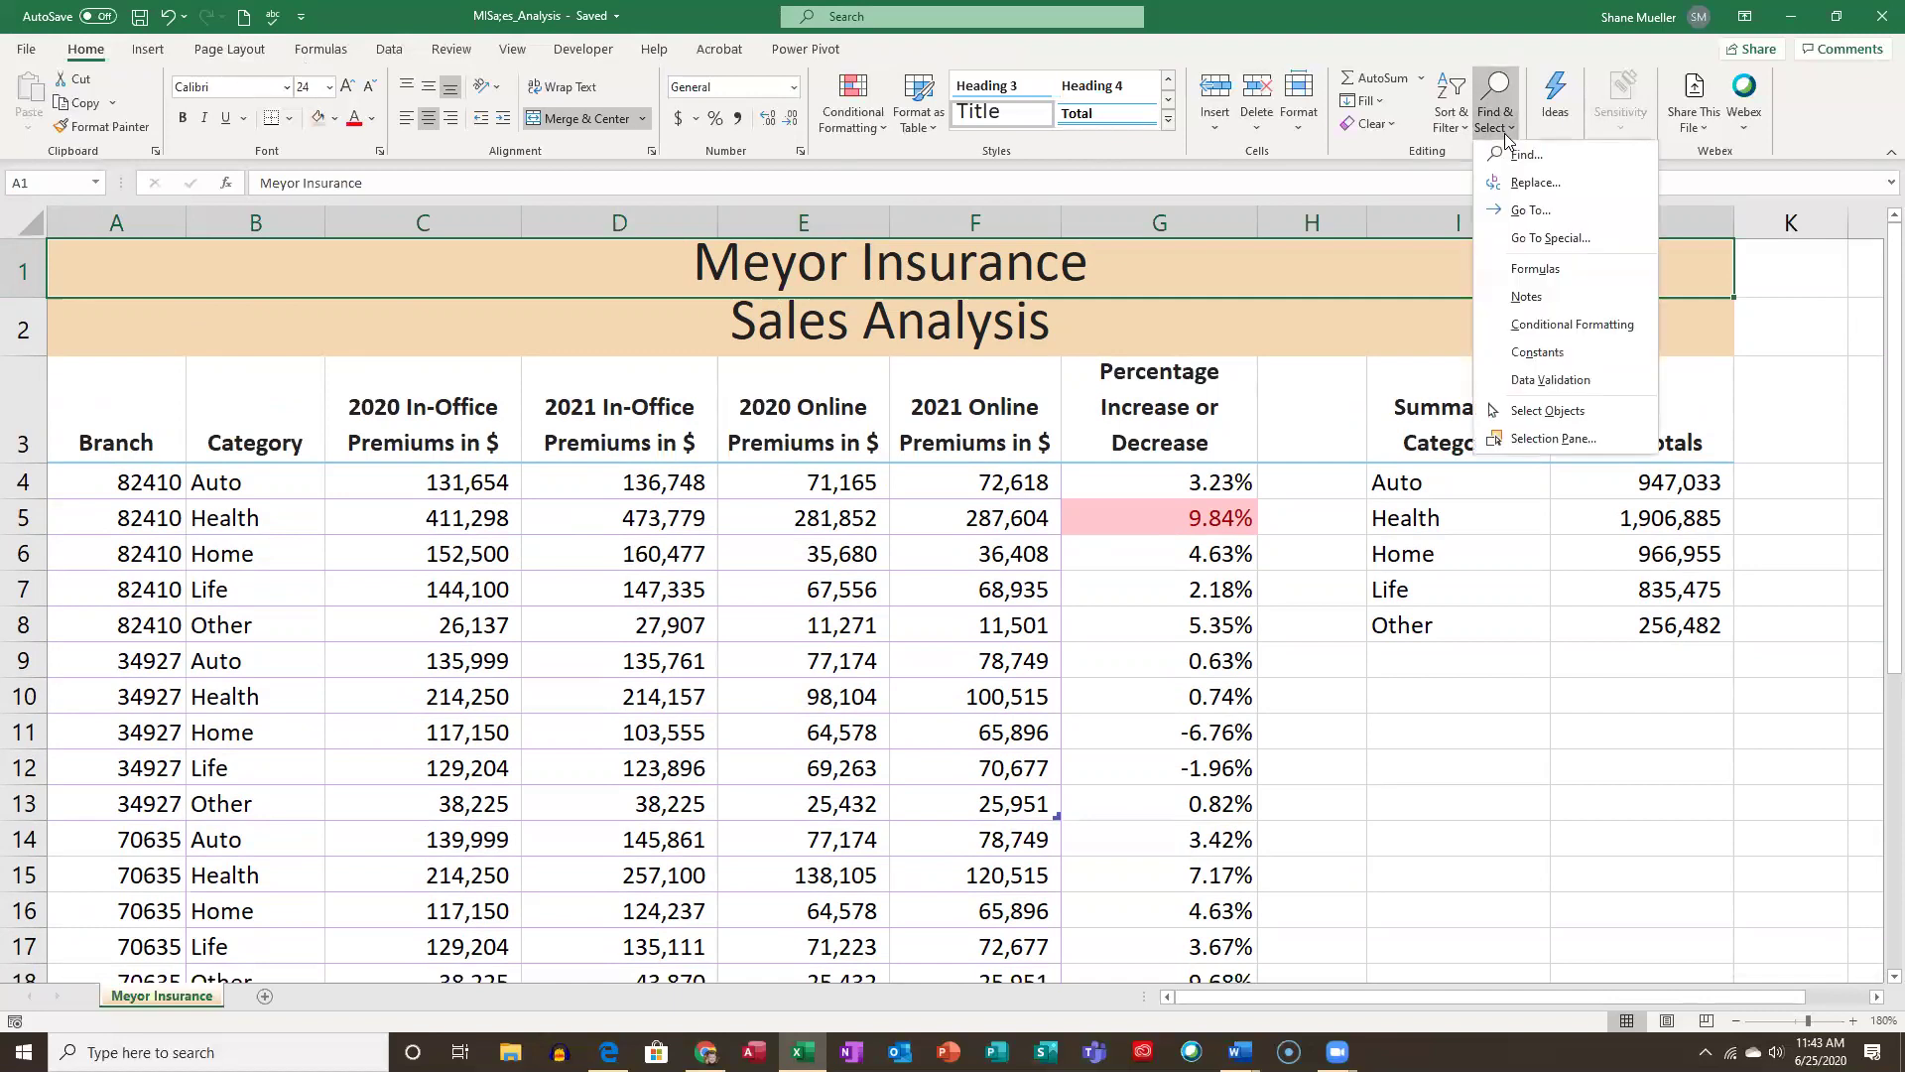
pyautogui.click(1536, 185)
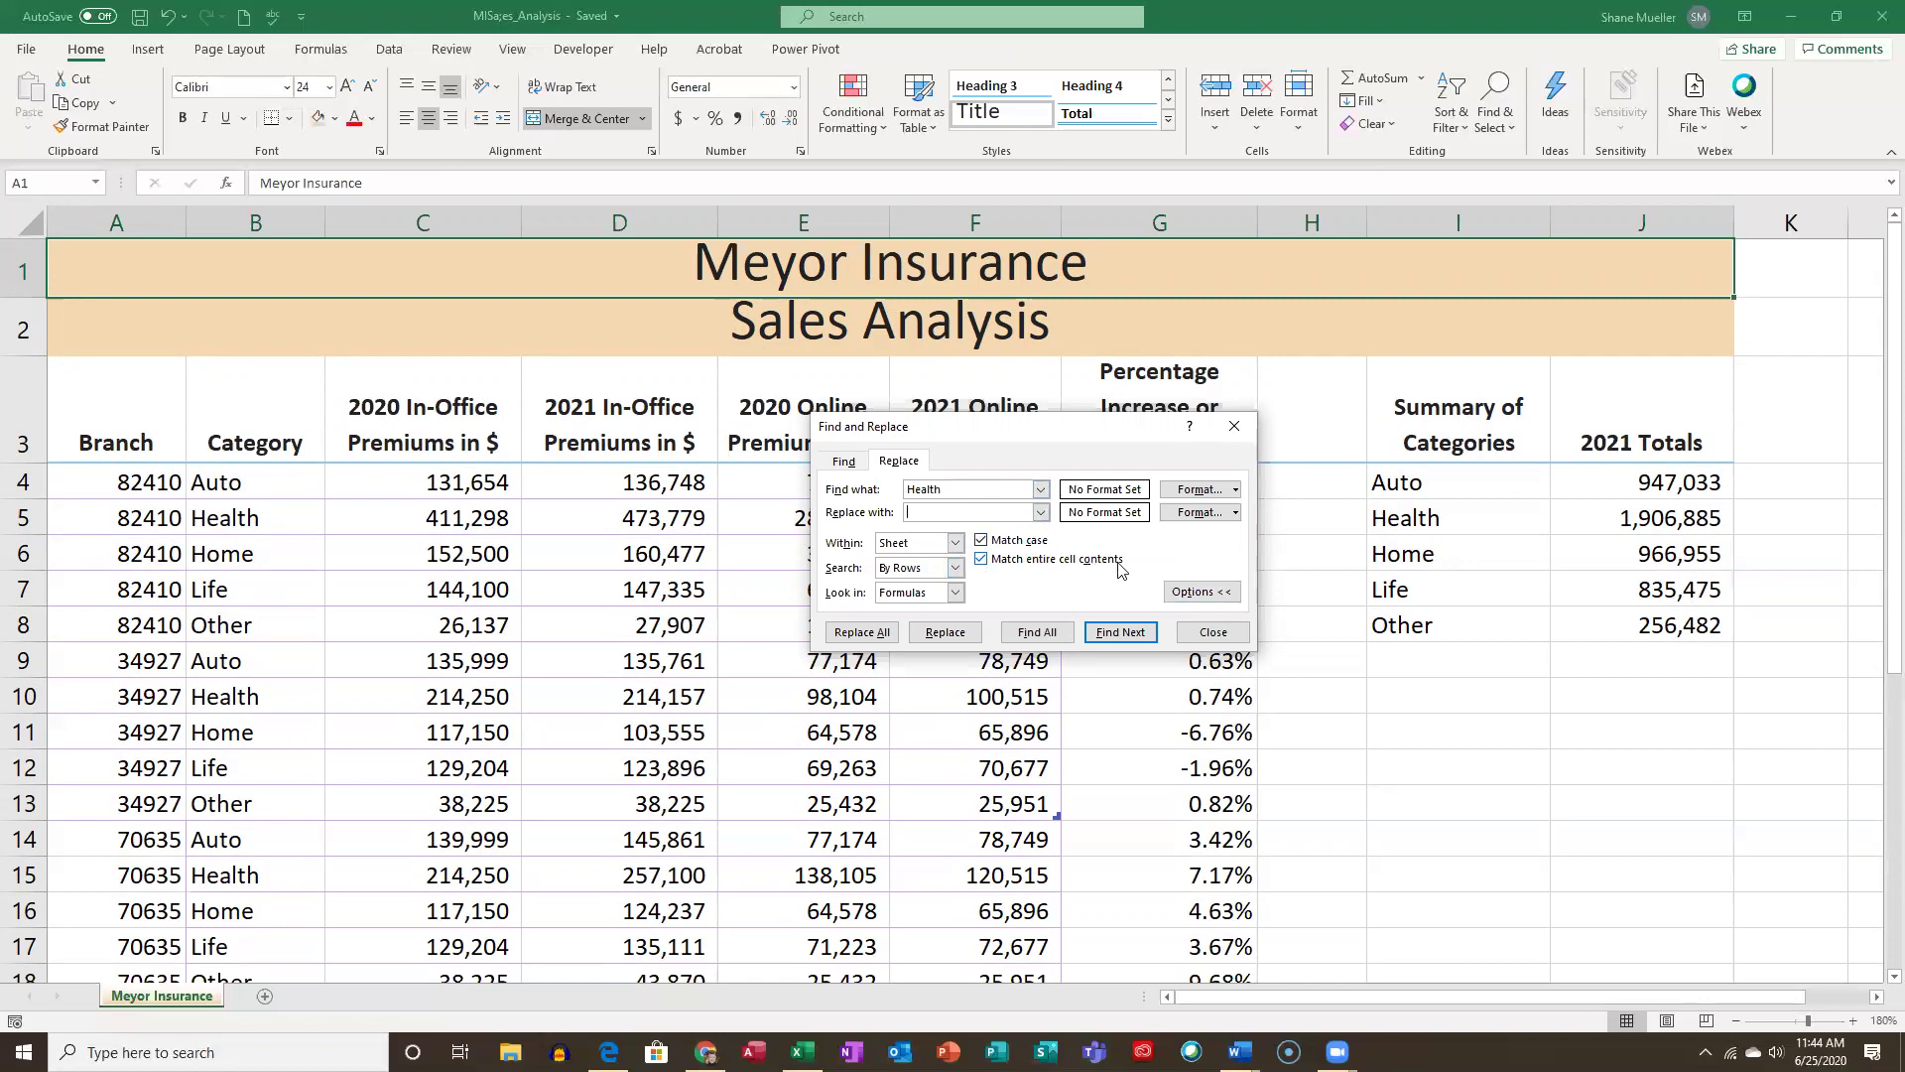
pyautogui.click(1136, 636)
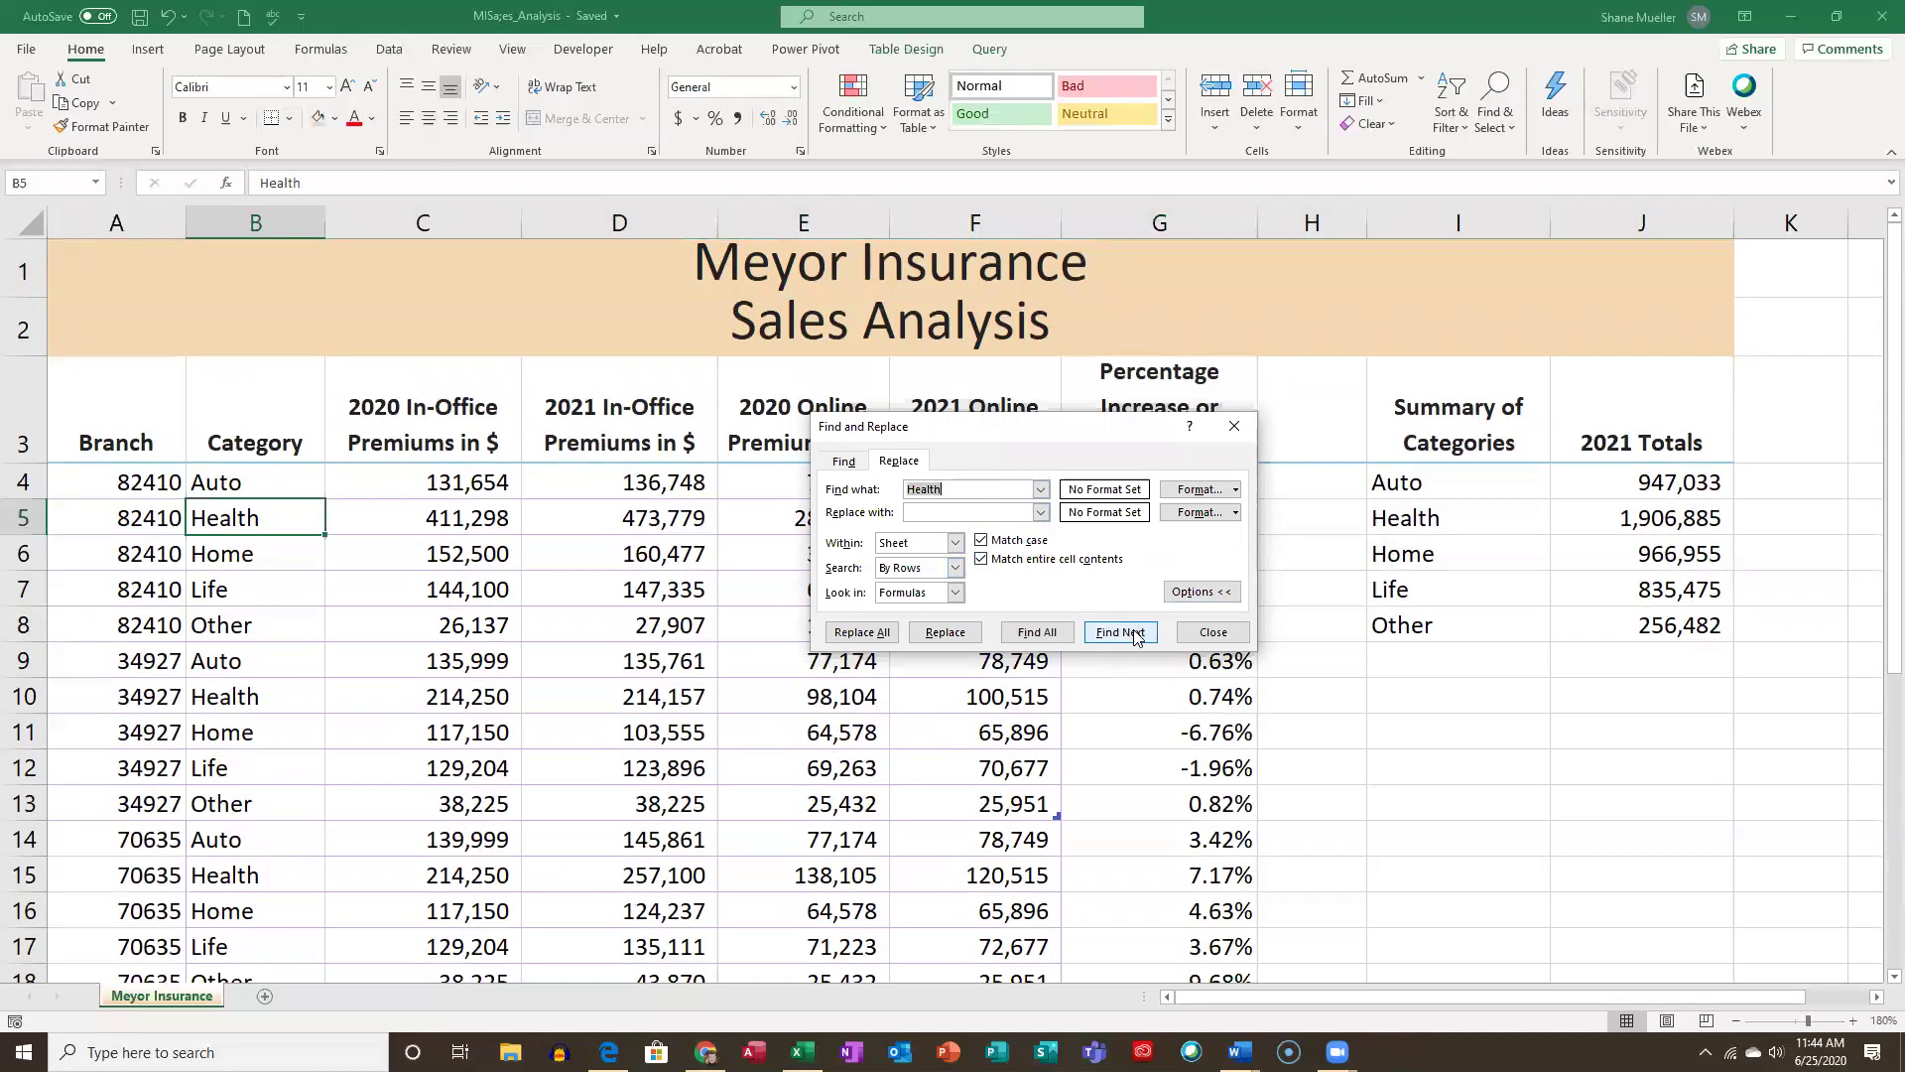
pyautogui.click(1131, 636)
pyautogui.click(1131, 636)
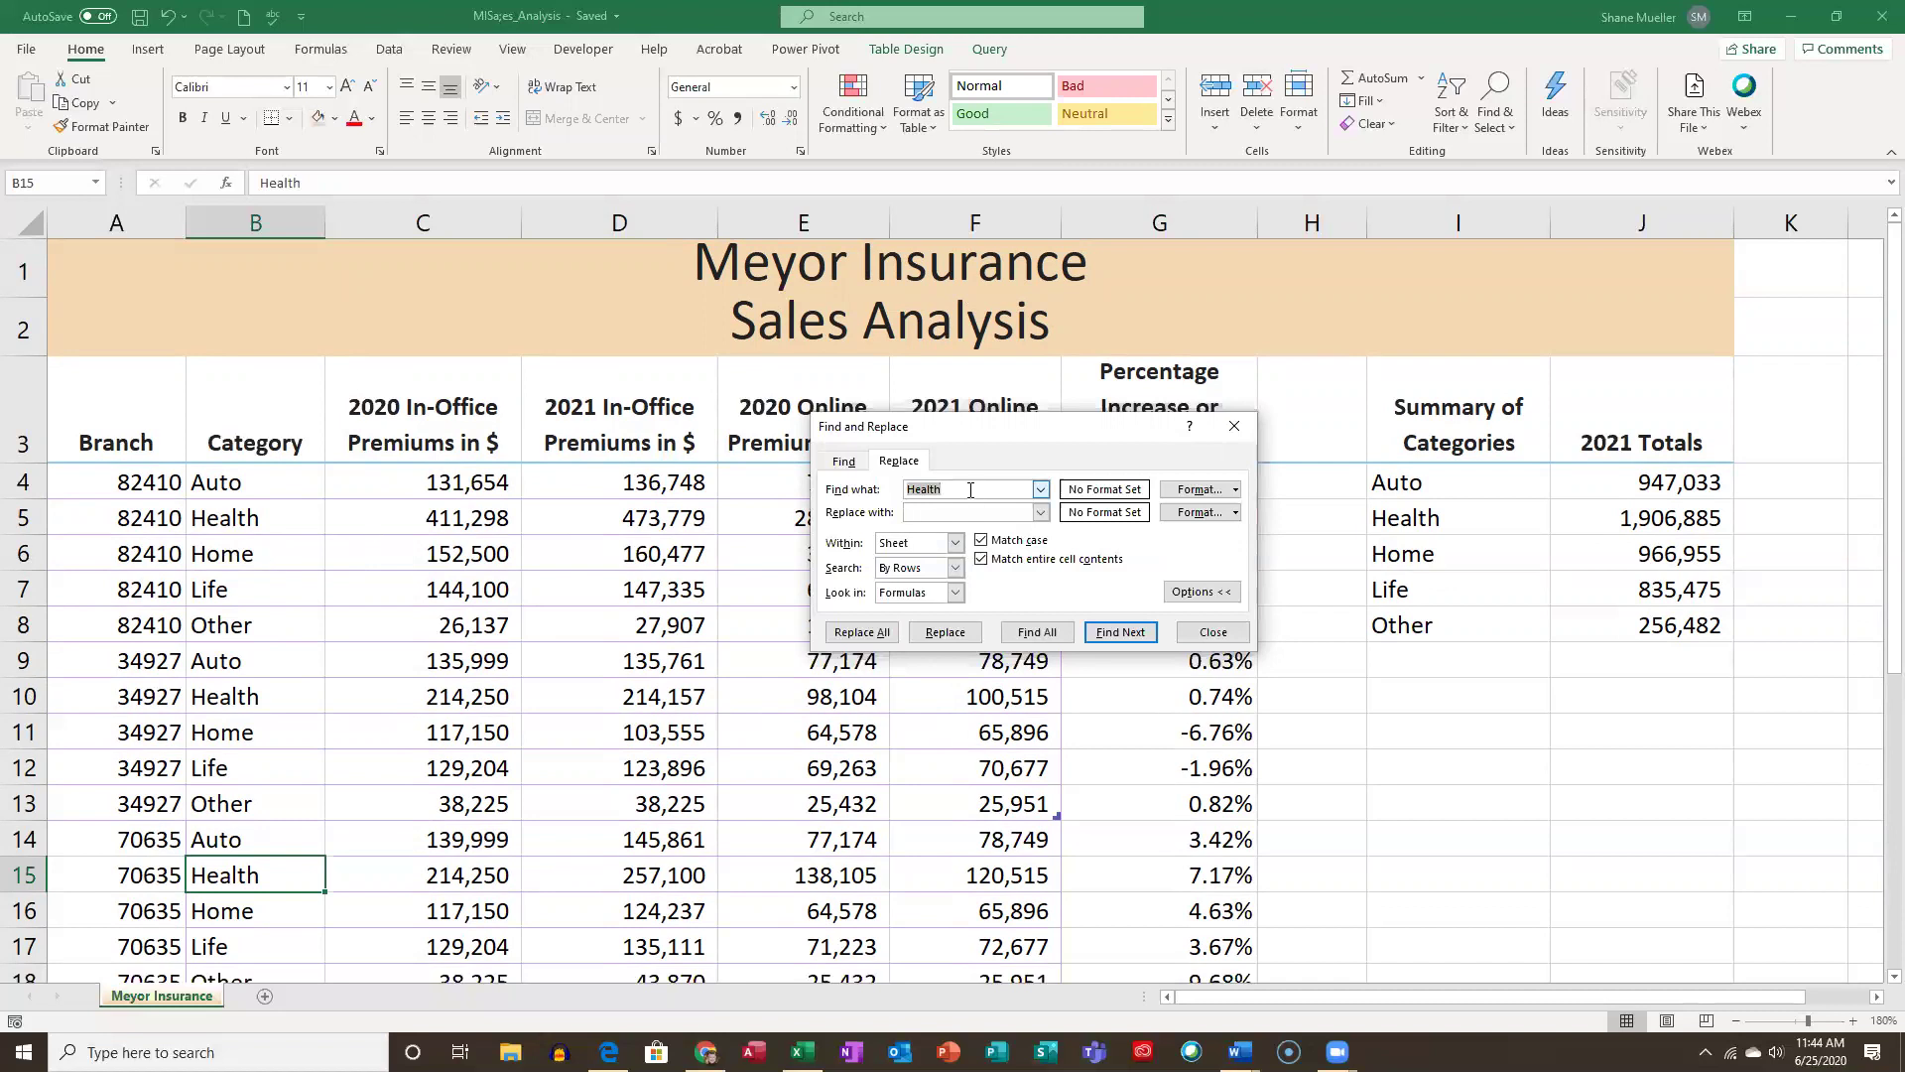
# Search for "Auto" and step through the matching Category cells as far as B19.
pyautogui.write('Auto')
pyautogui.click(1131, 633)
pyautogui.click(1131, 633)
pyautogui.click(1132, 633)
pyautogui.click(1132, 633)
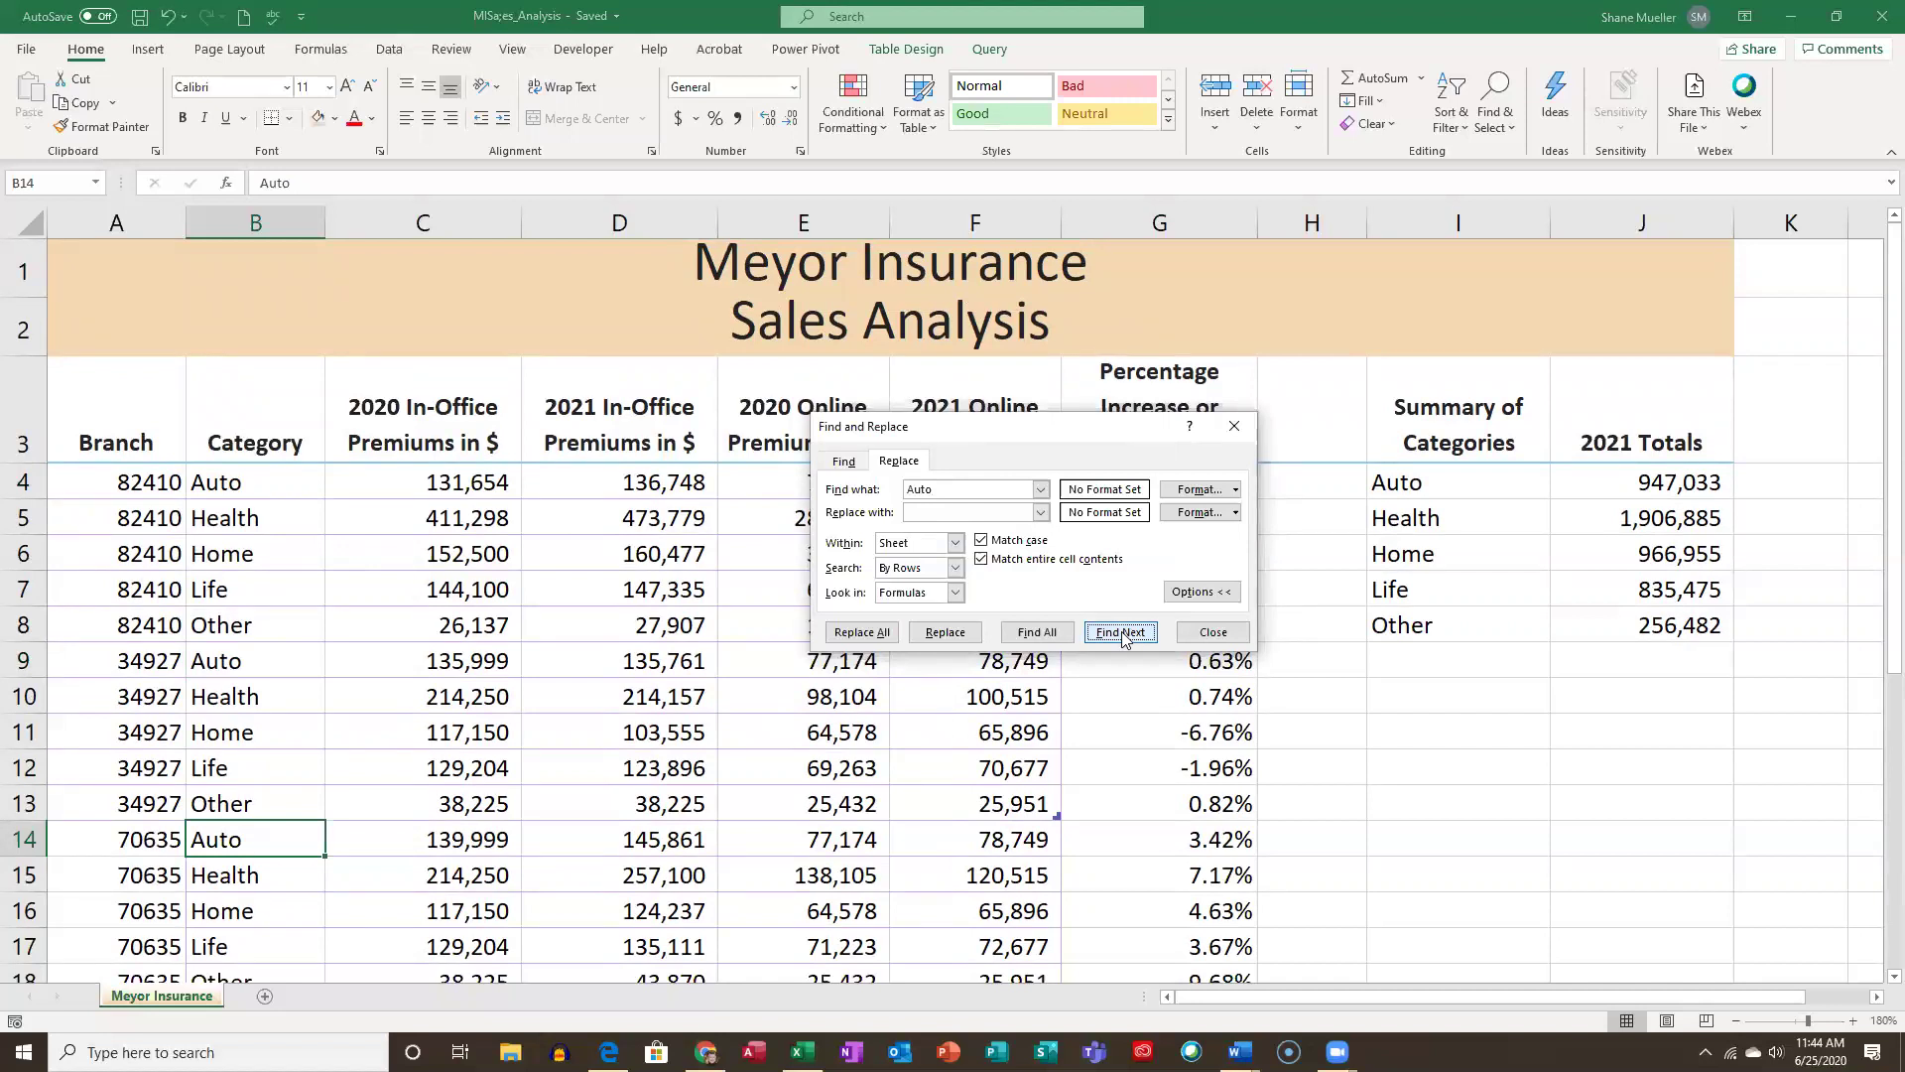
pyautogui.click(1124, 635)
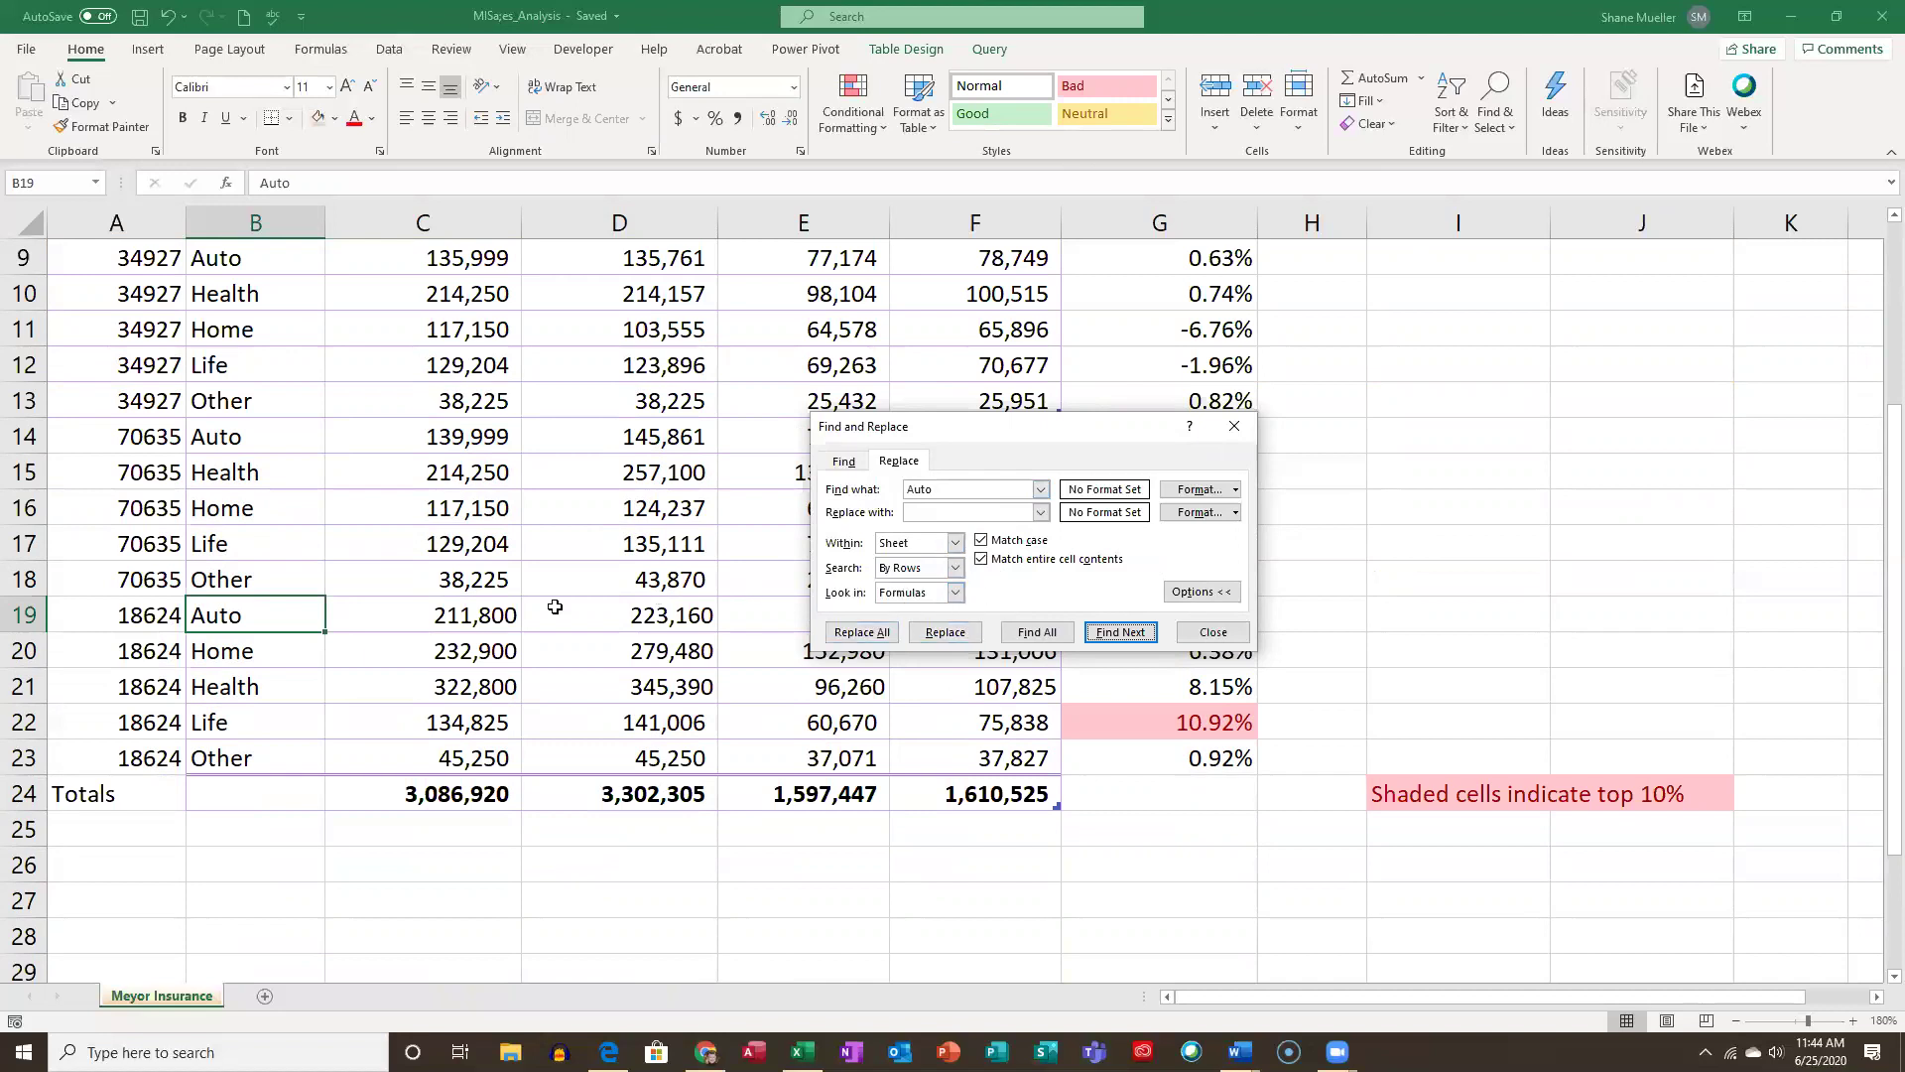
pyautogui.scroll(3, 493, 589)
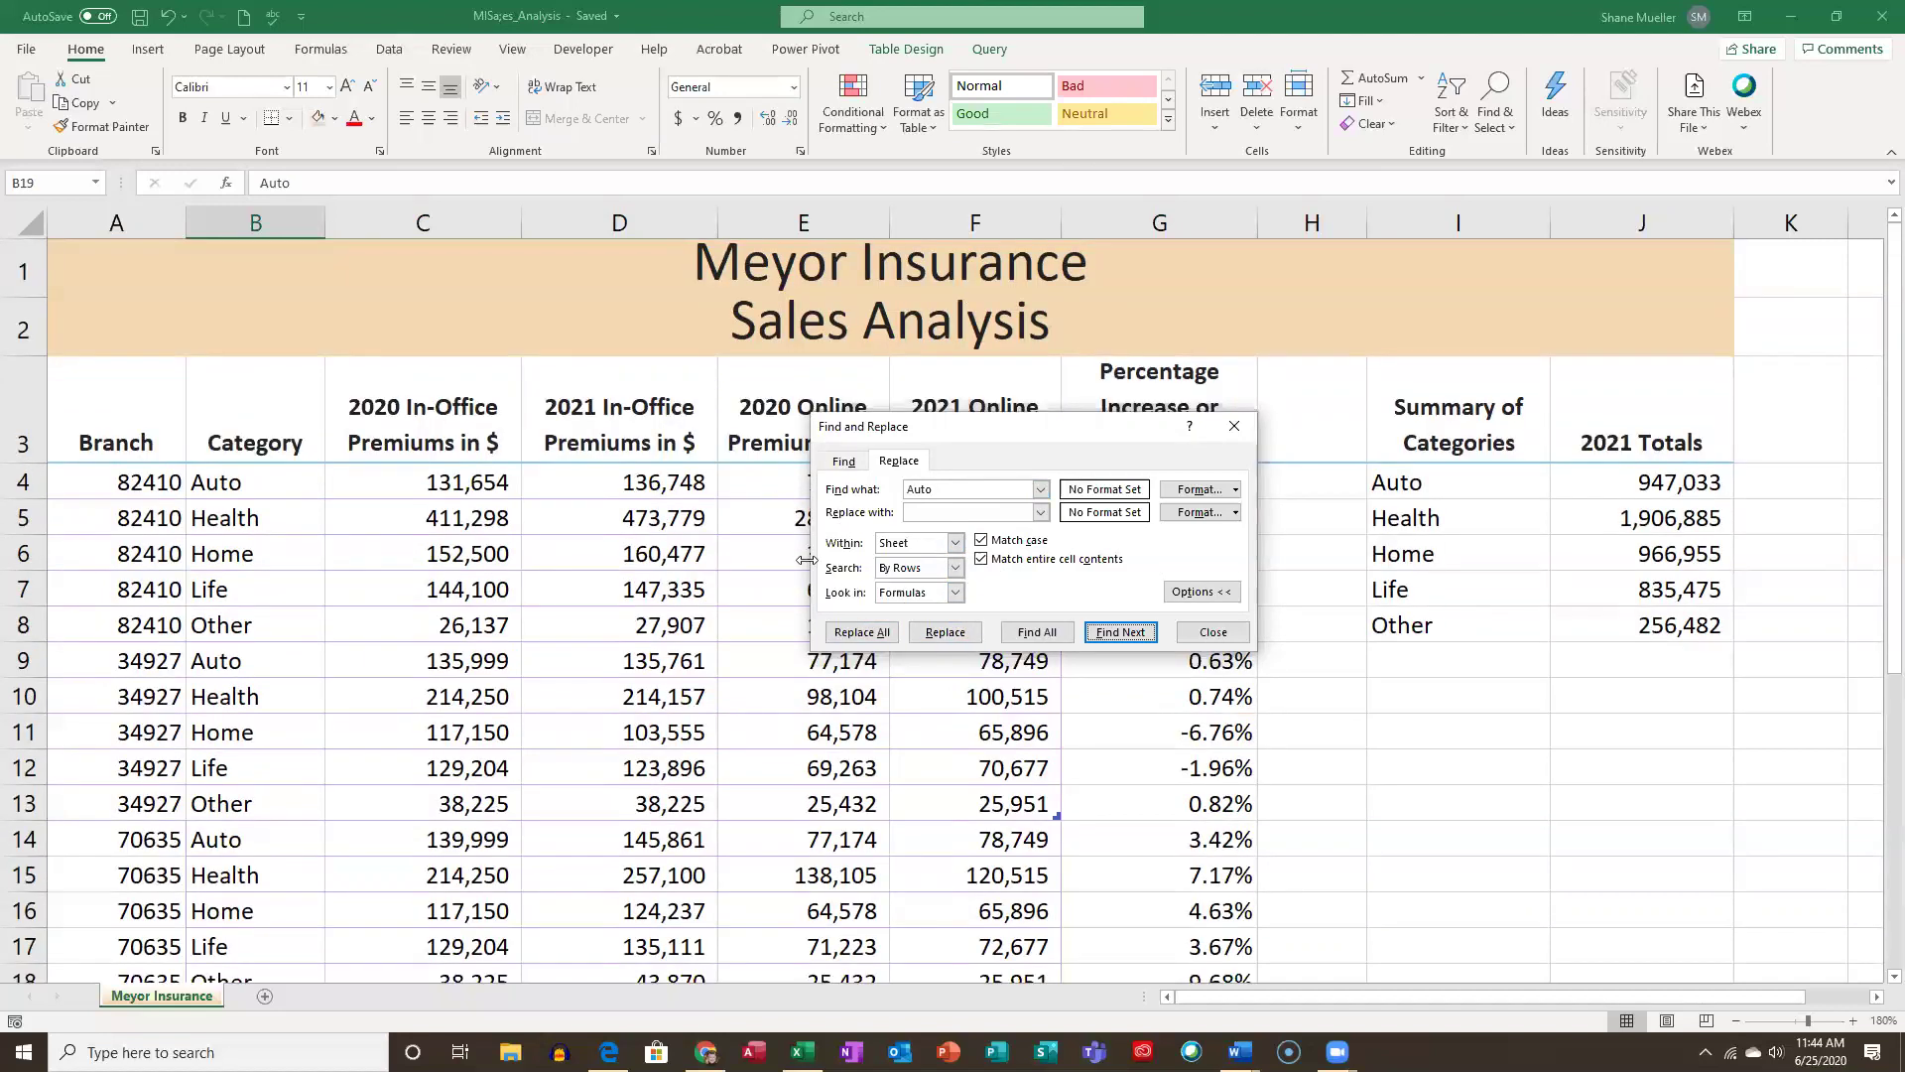
# Examine the recent search terms and compare the Find and Replace options, and close the dialog.
pyautogui.click(846, 464)
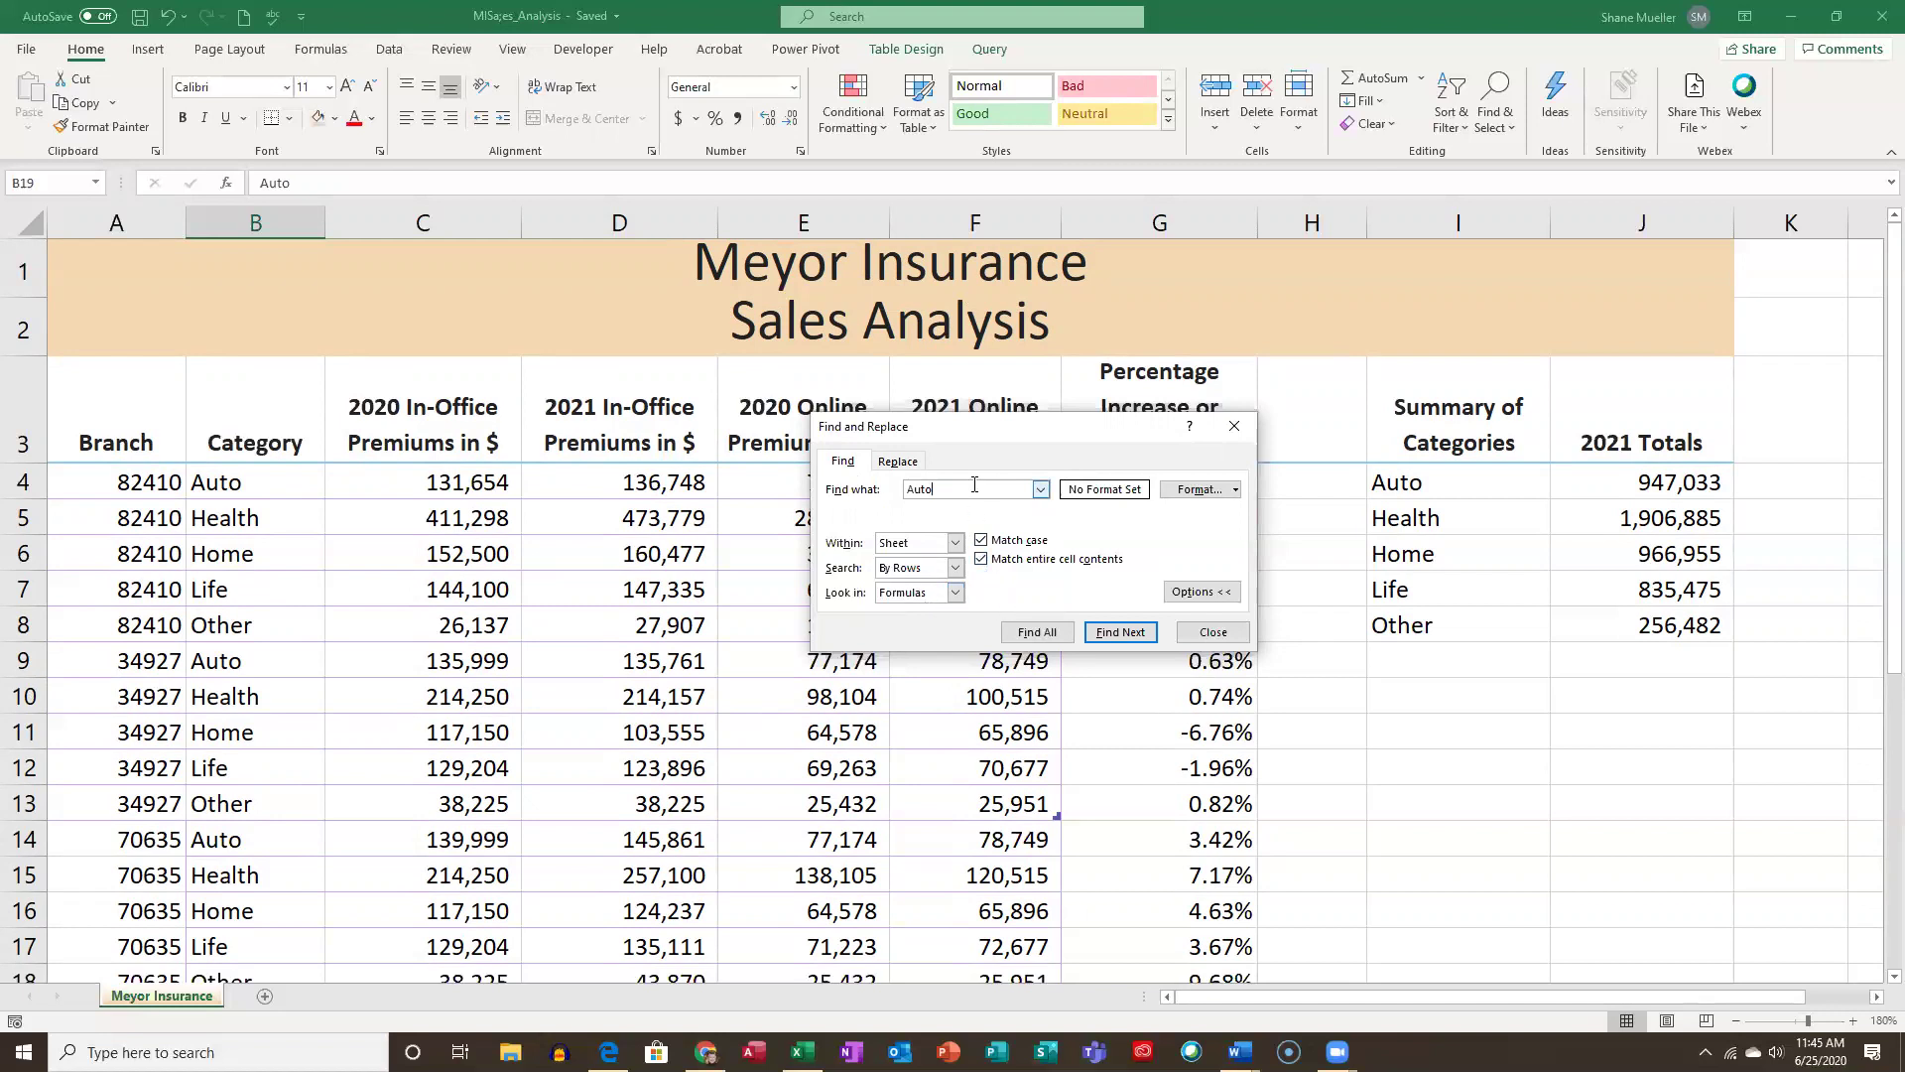
pyautogui.click(1041, 490)
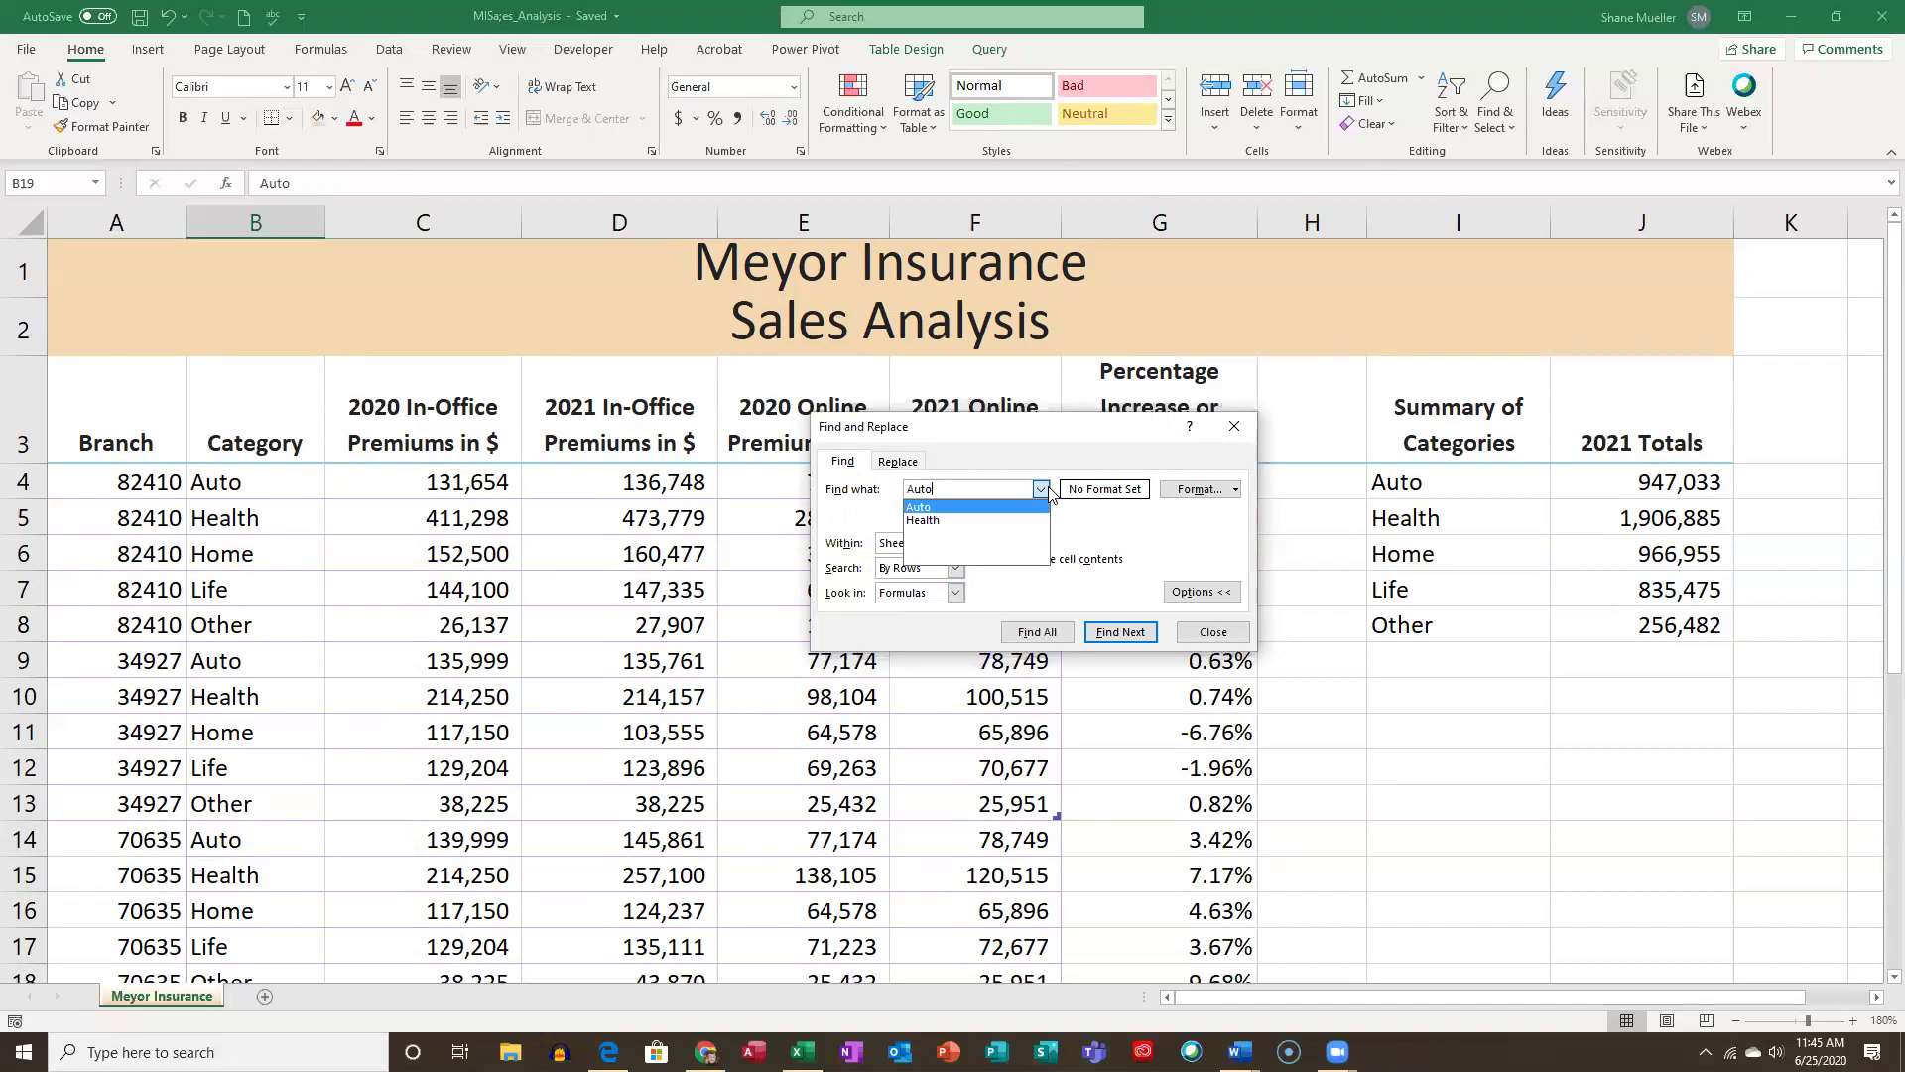
pyautogui.click(1041, 490)
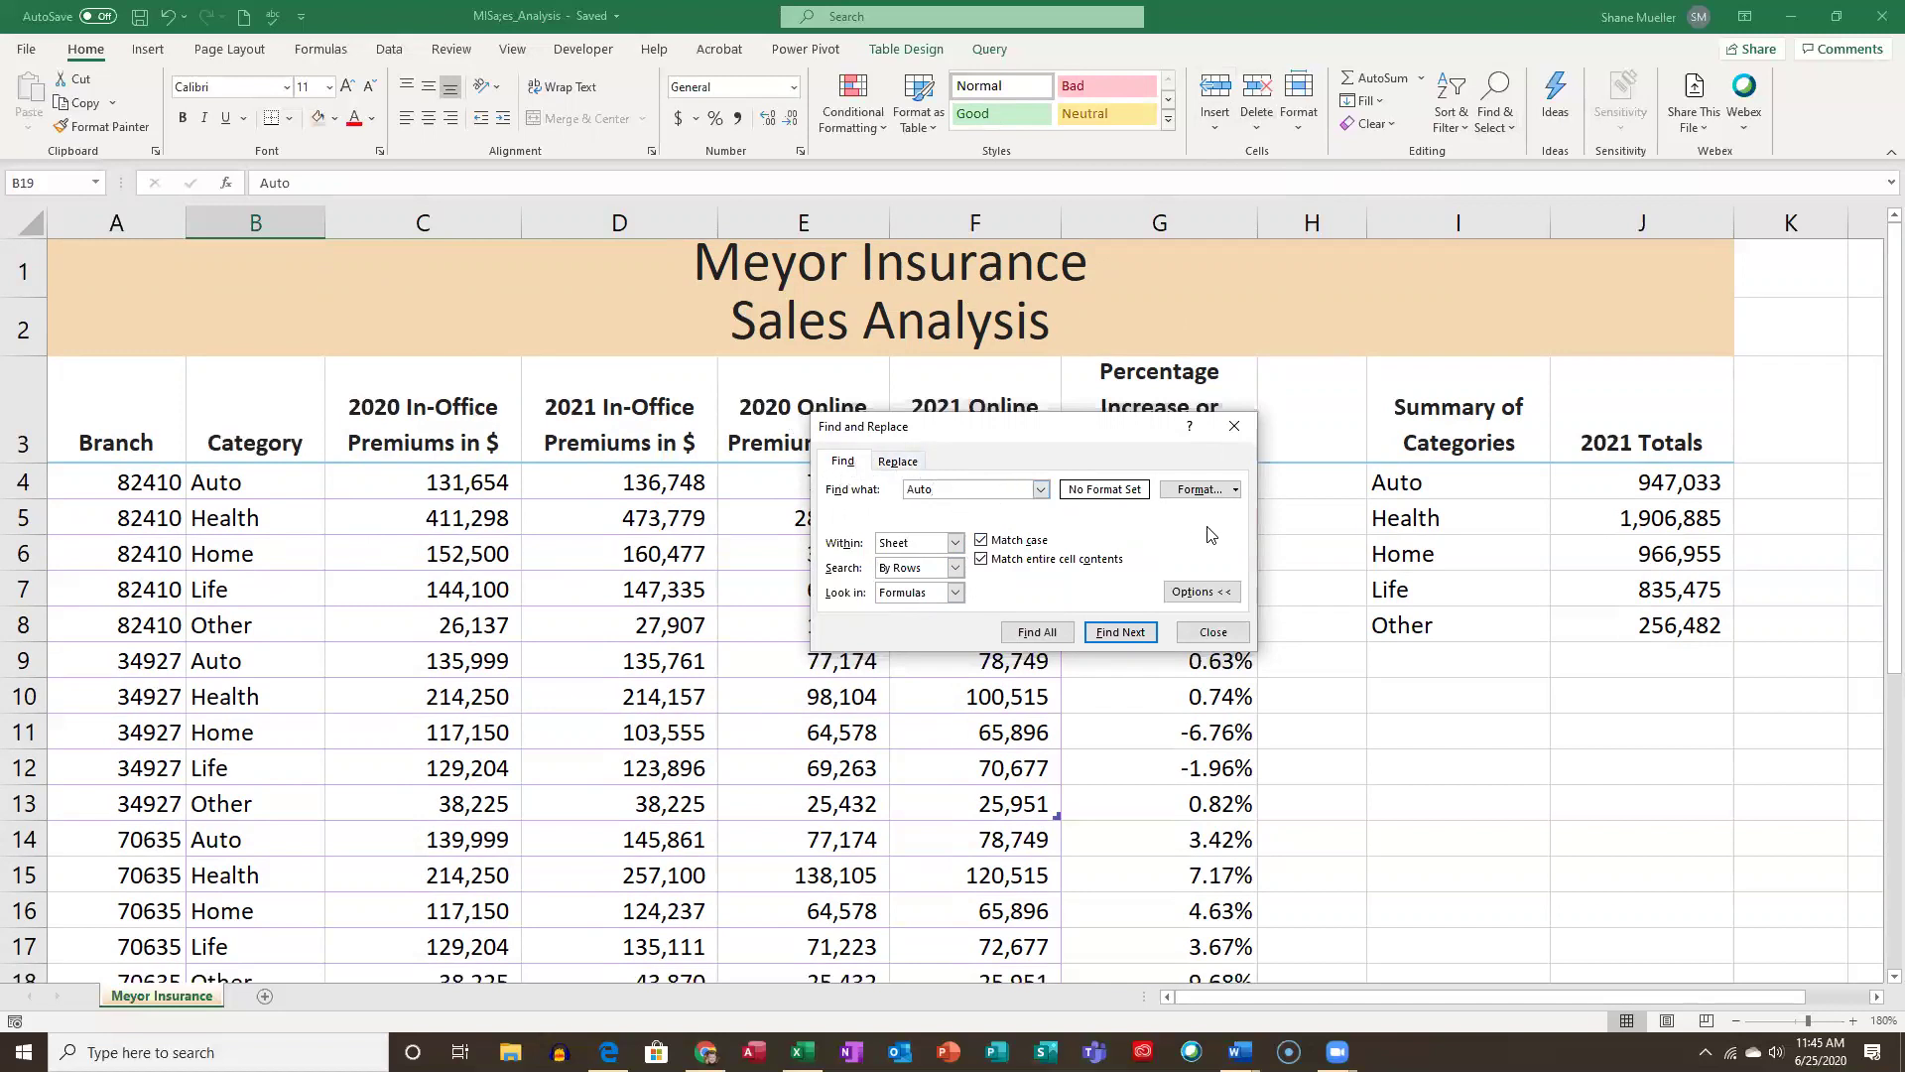
pyautogui.click(901, 463)
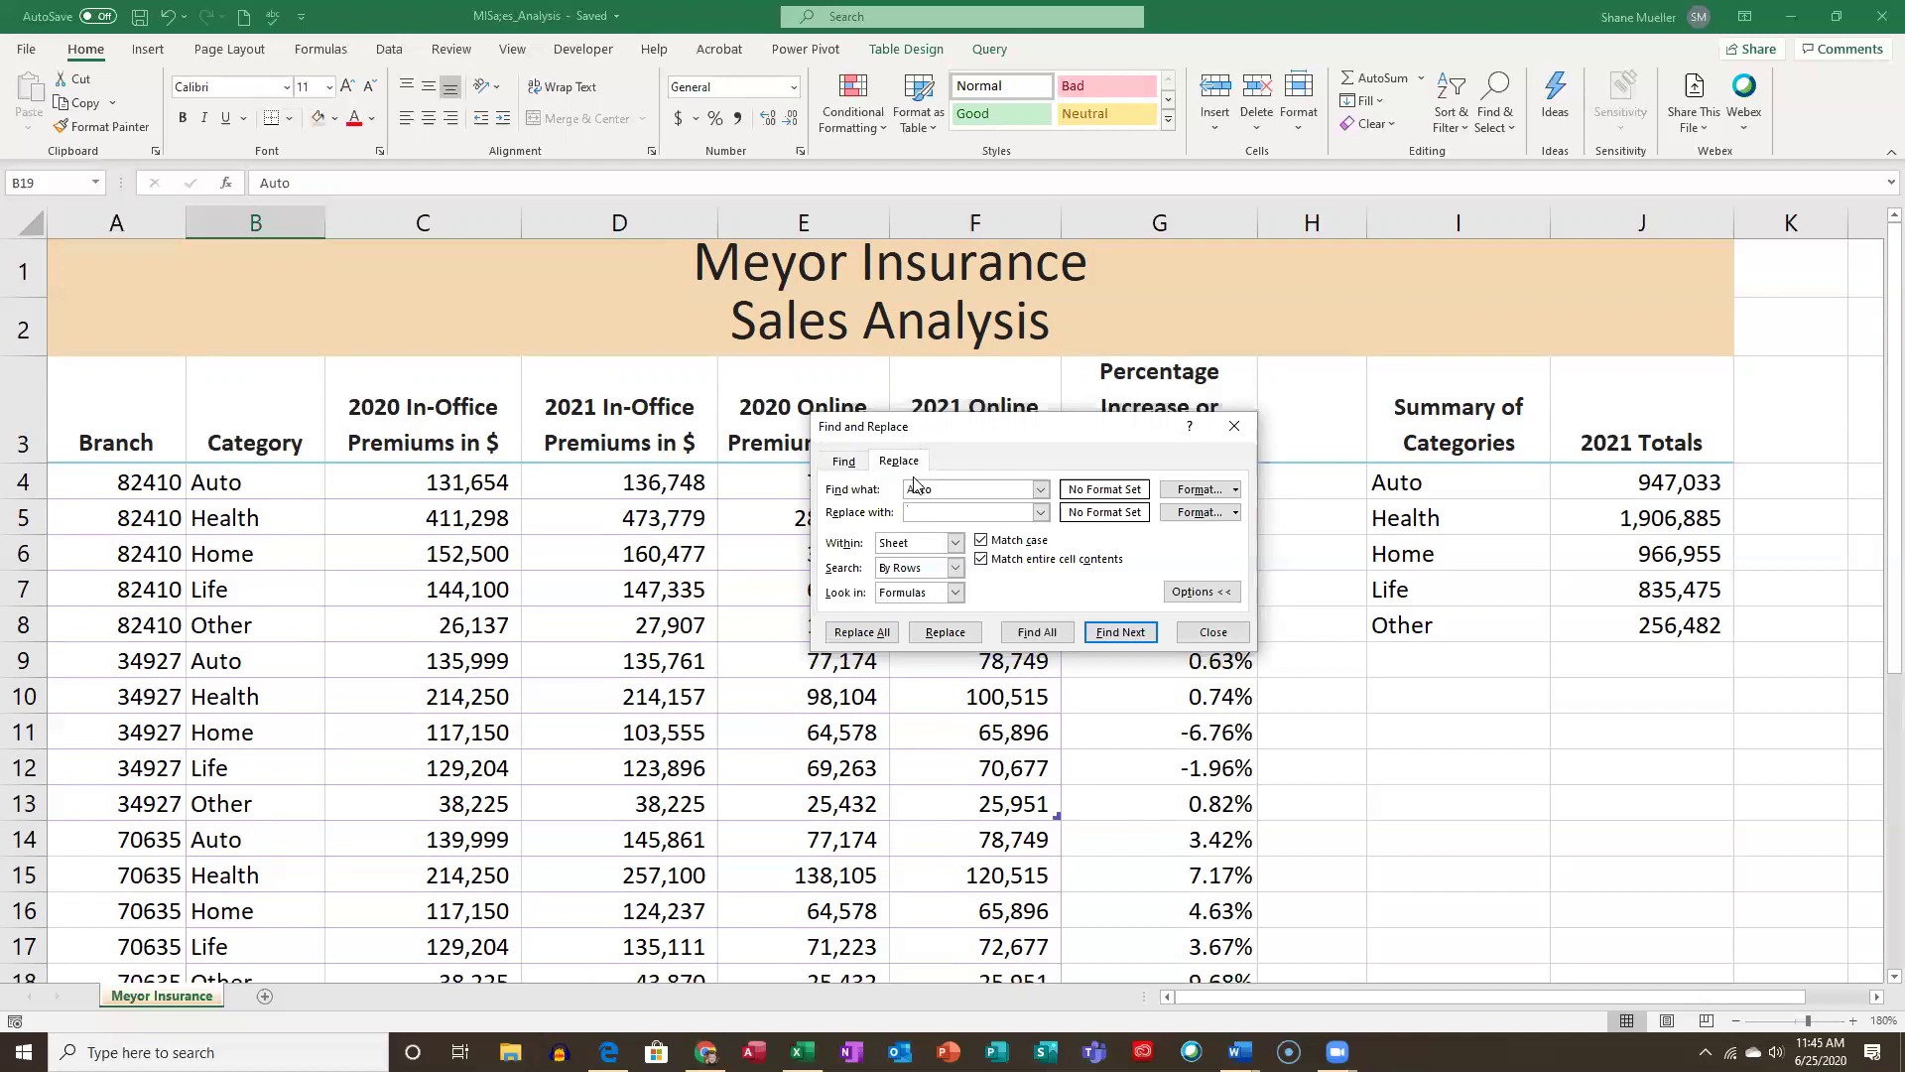
pyautogui.click(841, 462)
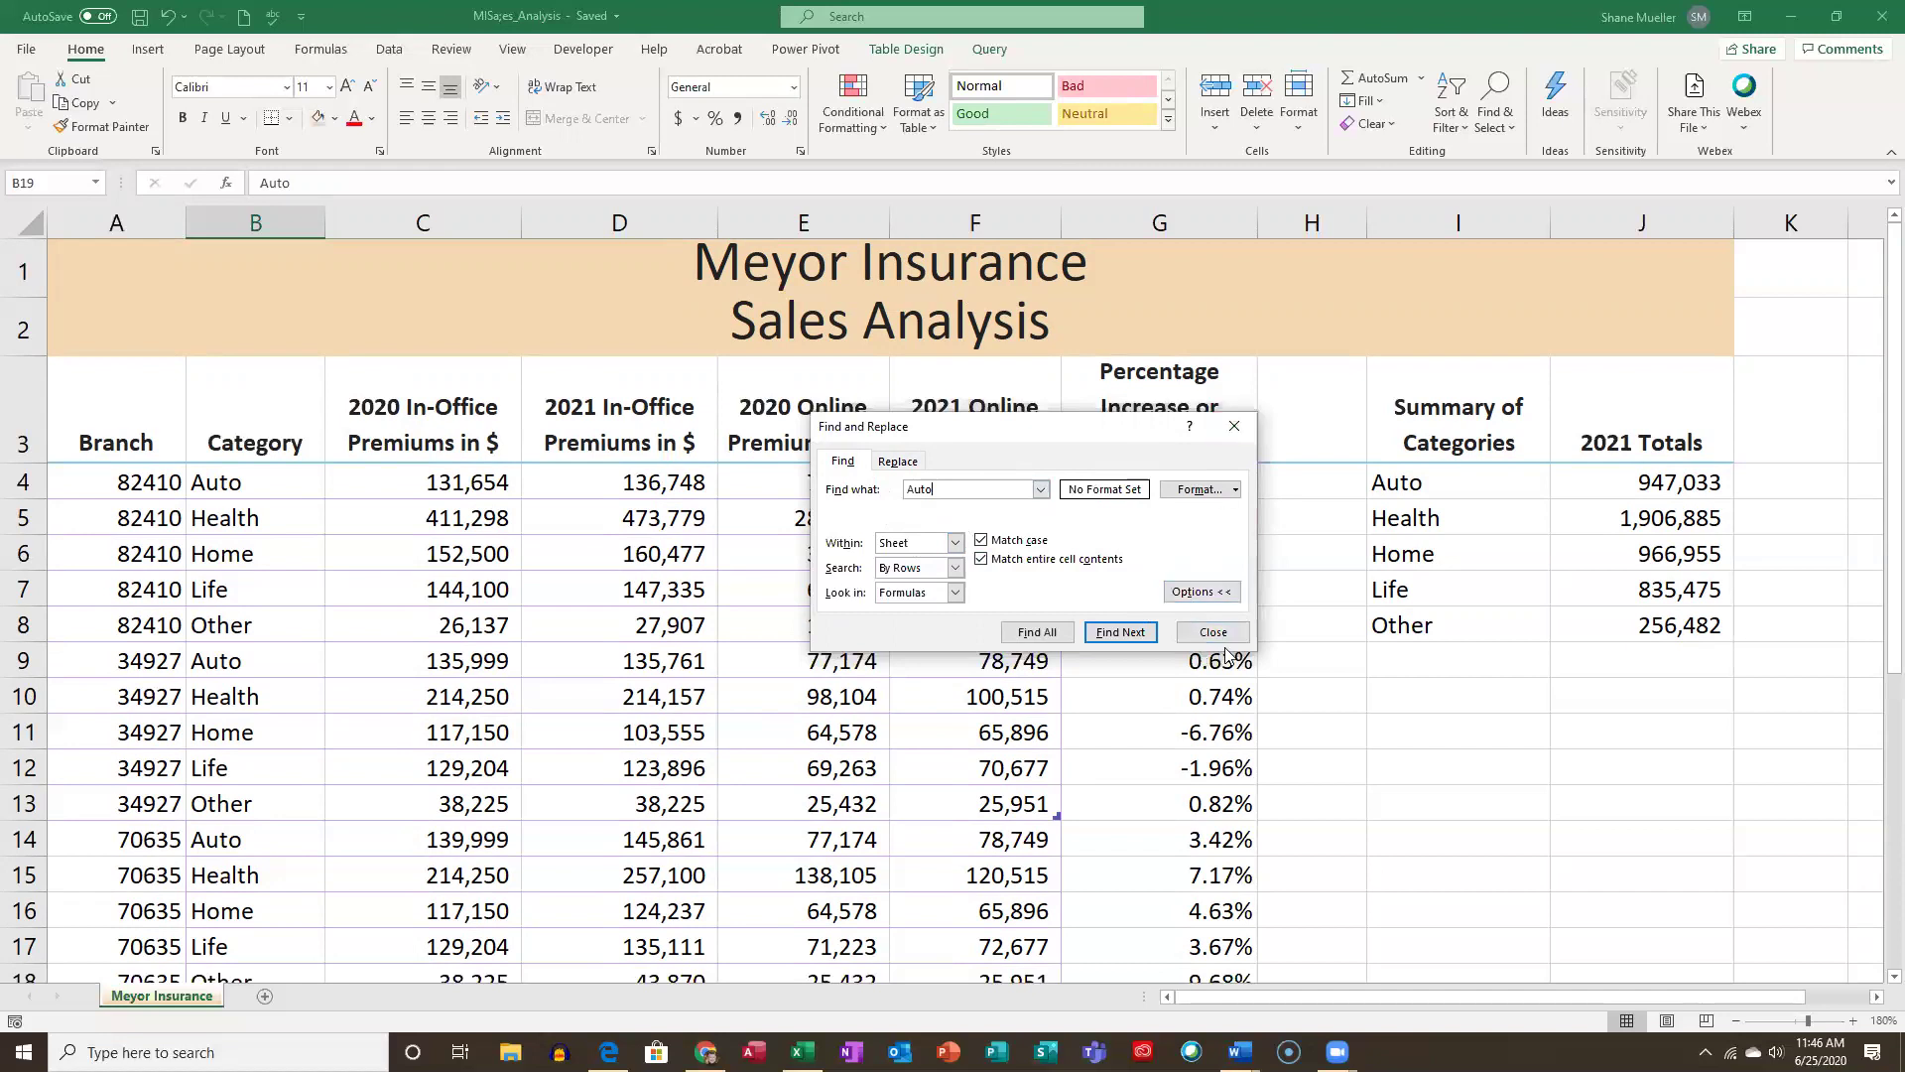
pyautogui.click(1233, 425)
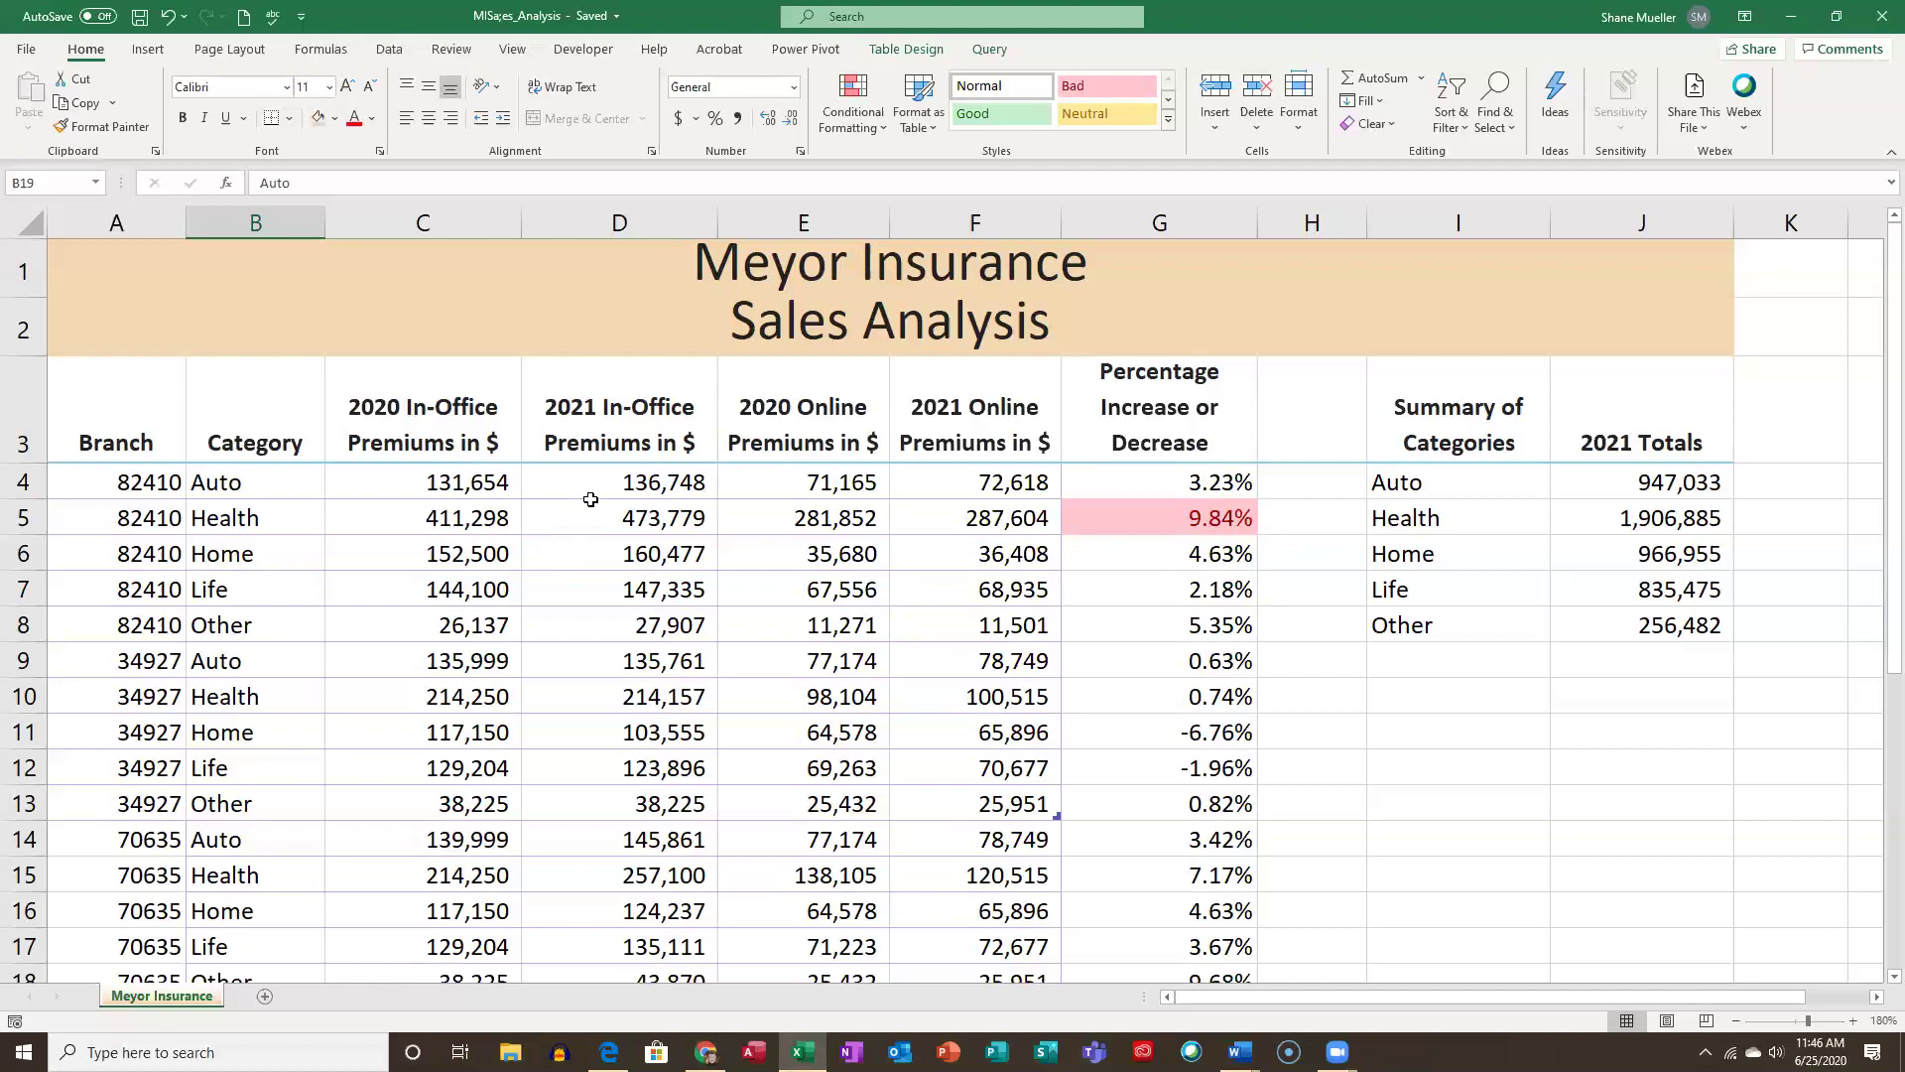
pyautogui.click(293, 561)
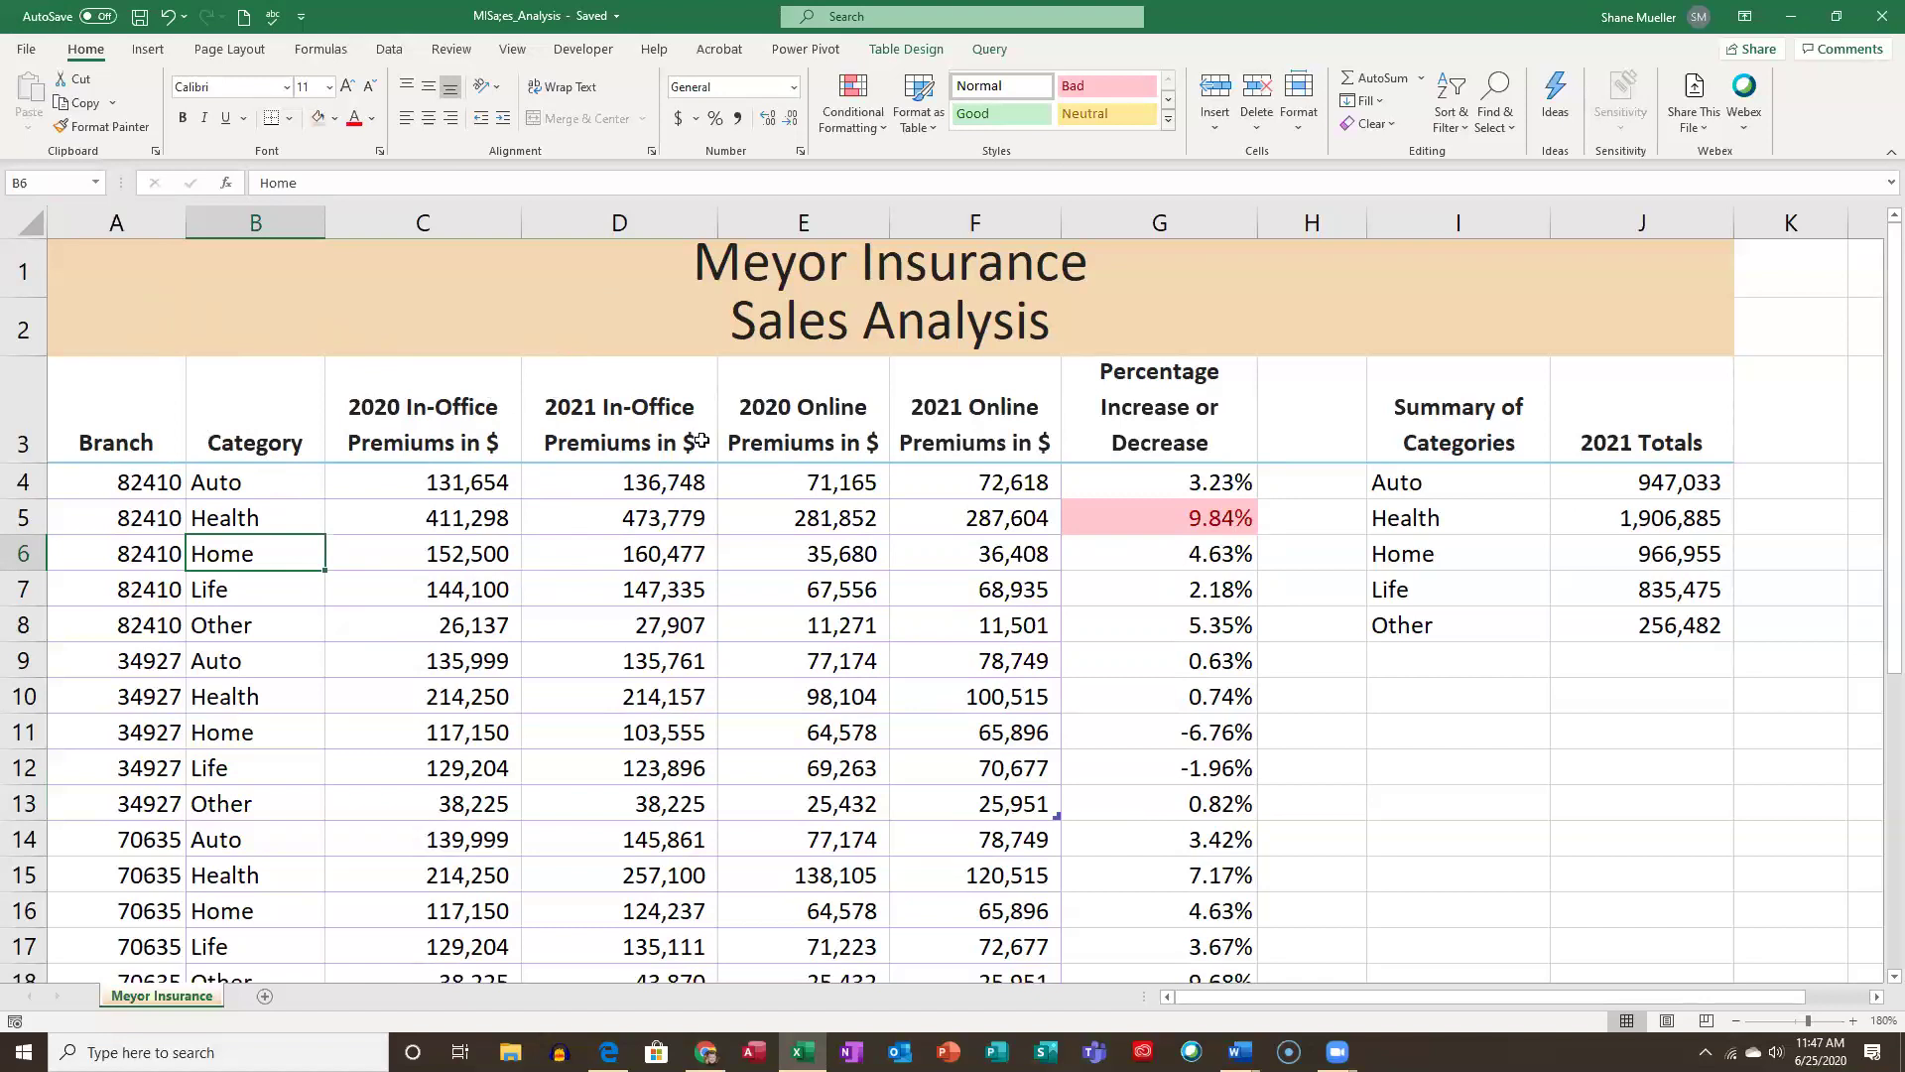
pyautogui.scroll(-1, 334, 453)
pyautogui.click(271, 440)
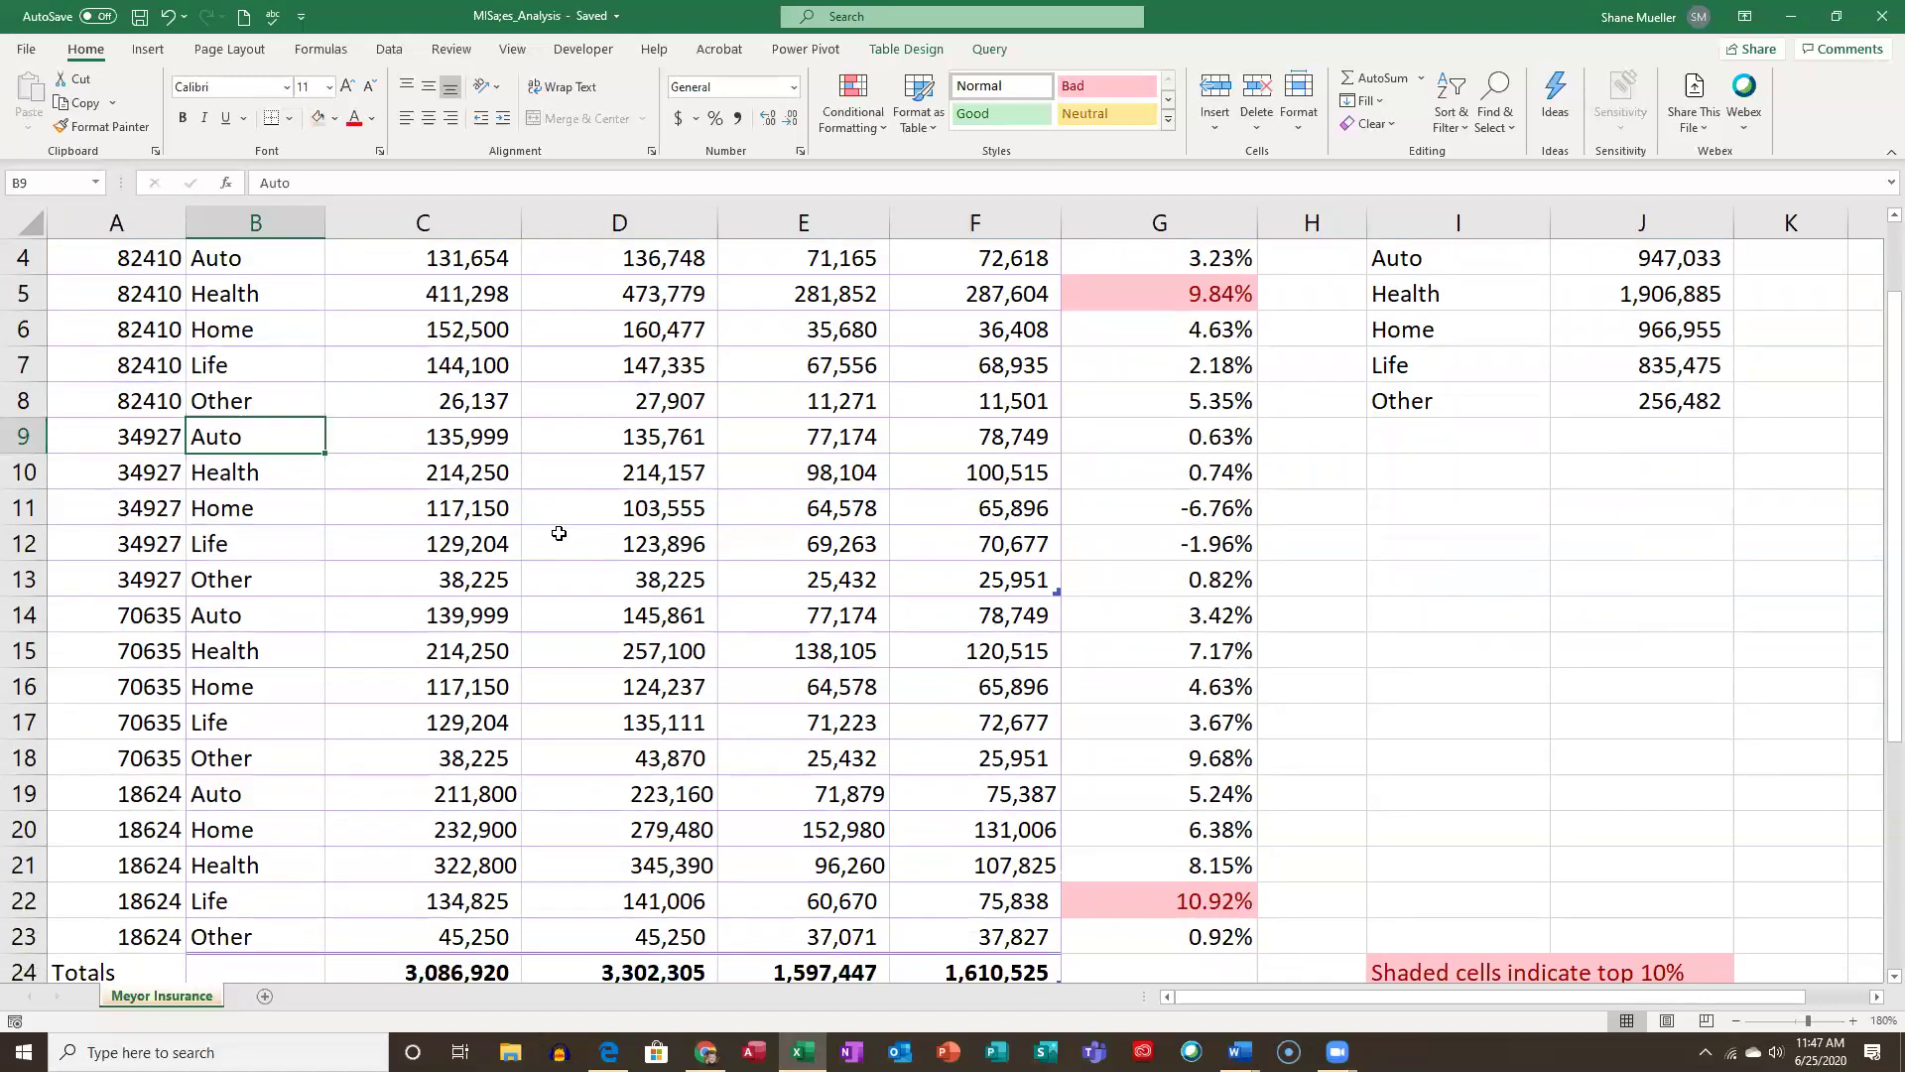
pyautogui.scroll(1, 739, 405)
pyautogui.moveTo(261, 494); pyautogui.dragTo(958, 904)
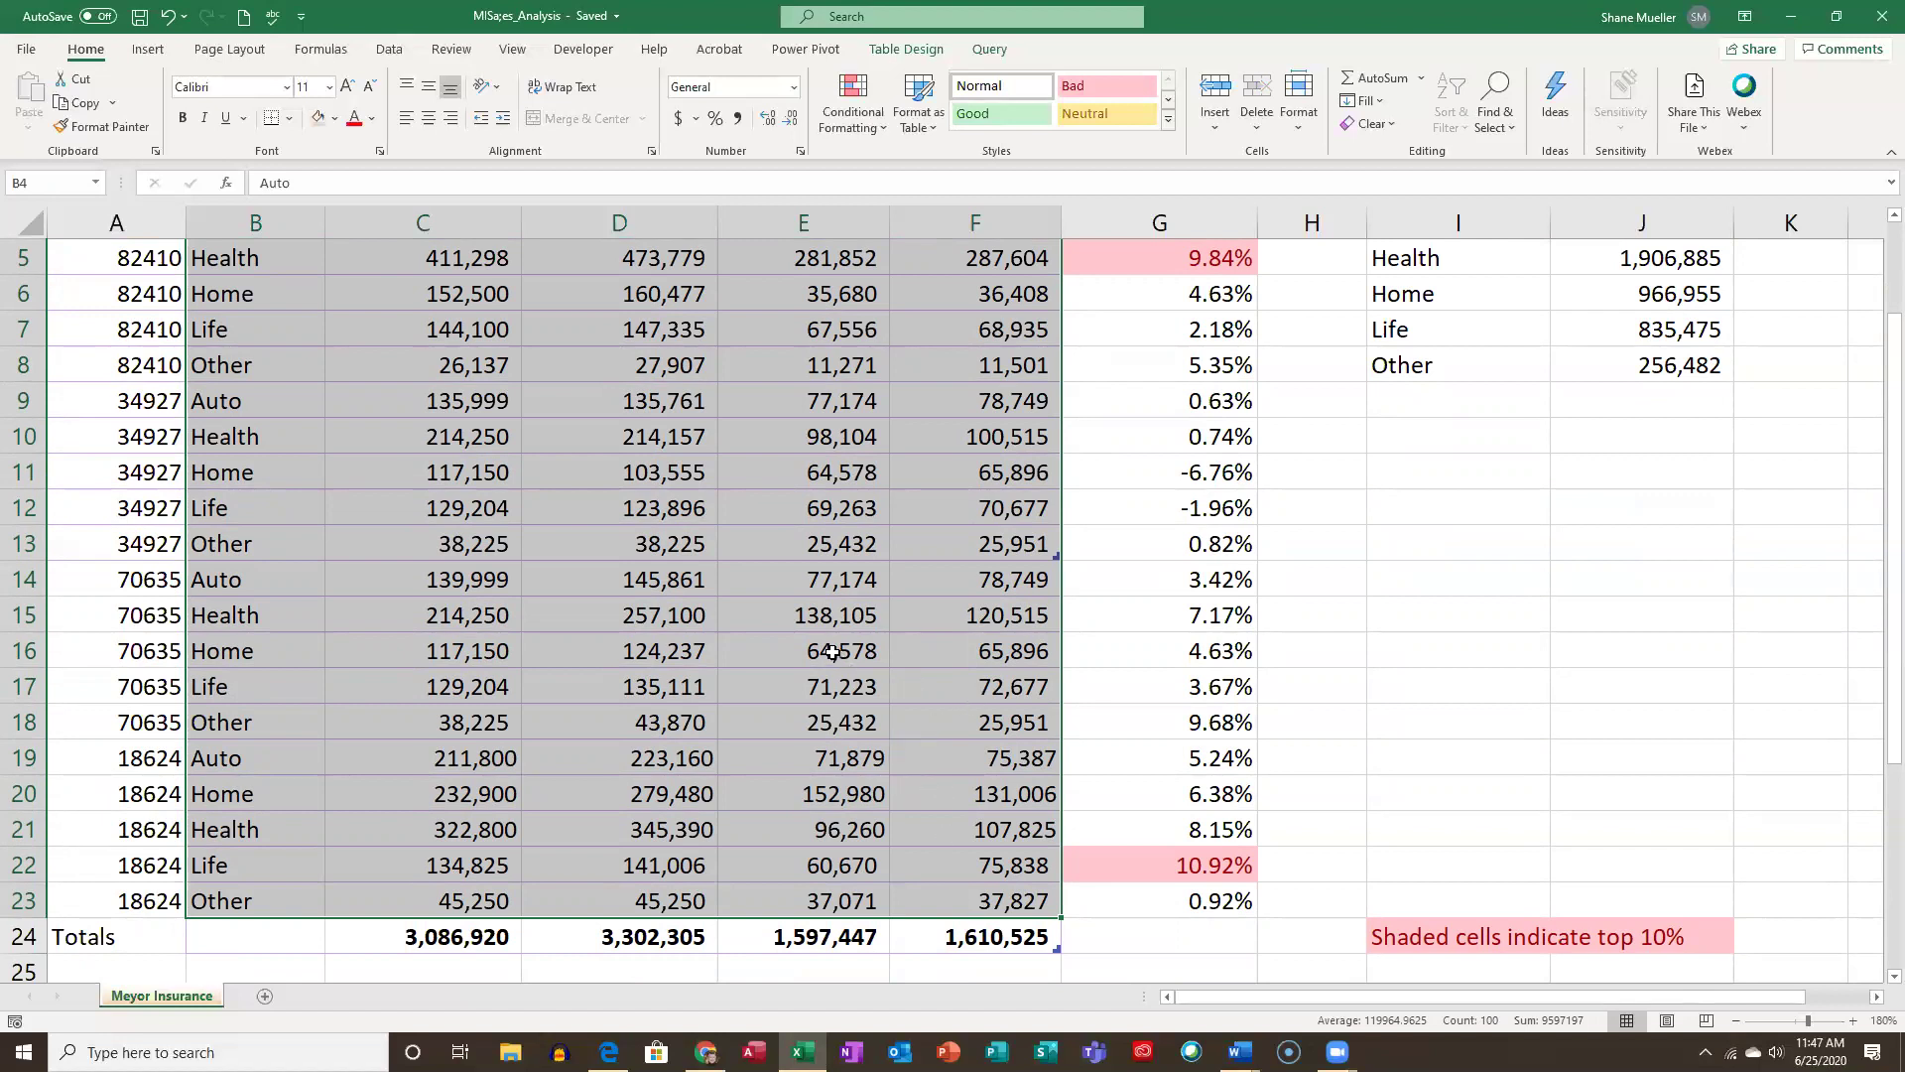
pyautogui.scroll(2, 833, 651)
# Select the branch data in A4:F23 and remove the table's coloured formatting by applying the plain first style of the Light group.
pyautogui.click(140, 483)
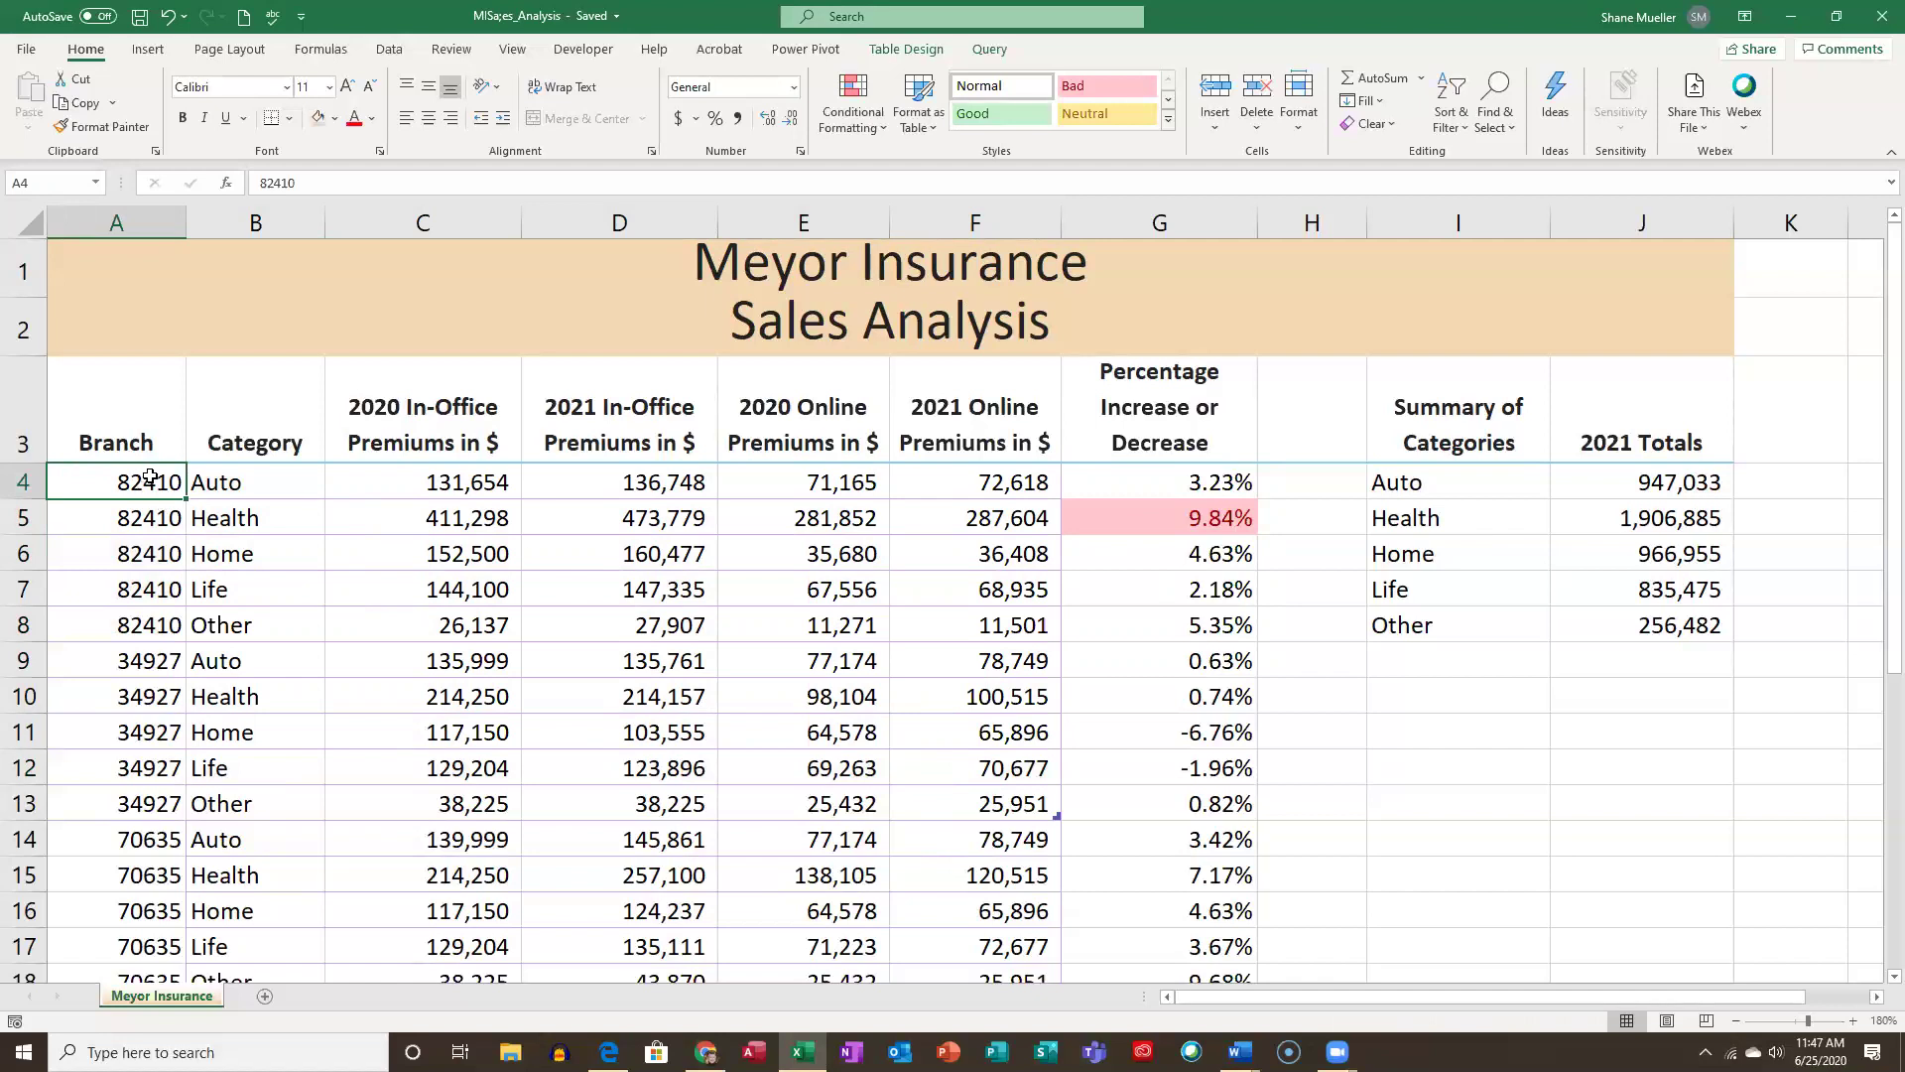
pyautogui.moveTo(149, 479); pyautogui.dragTo(973, 758)
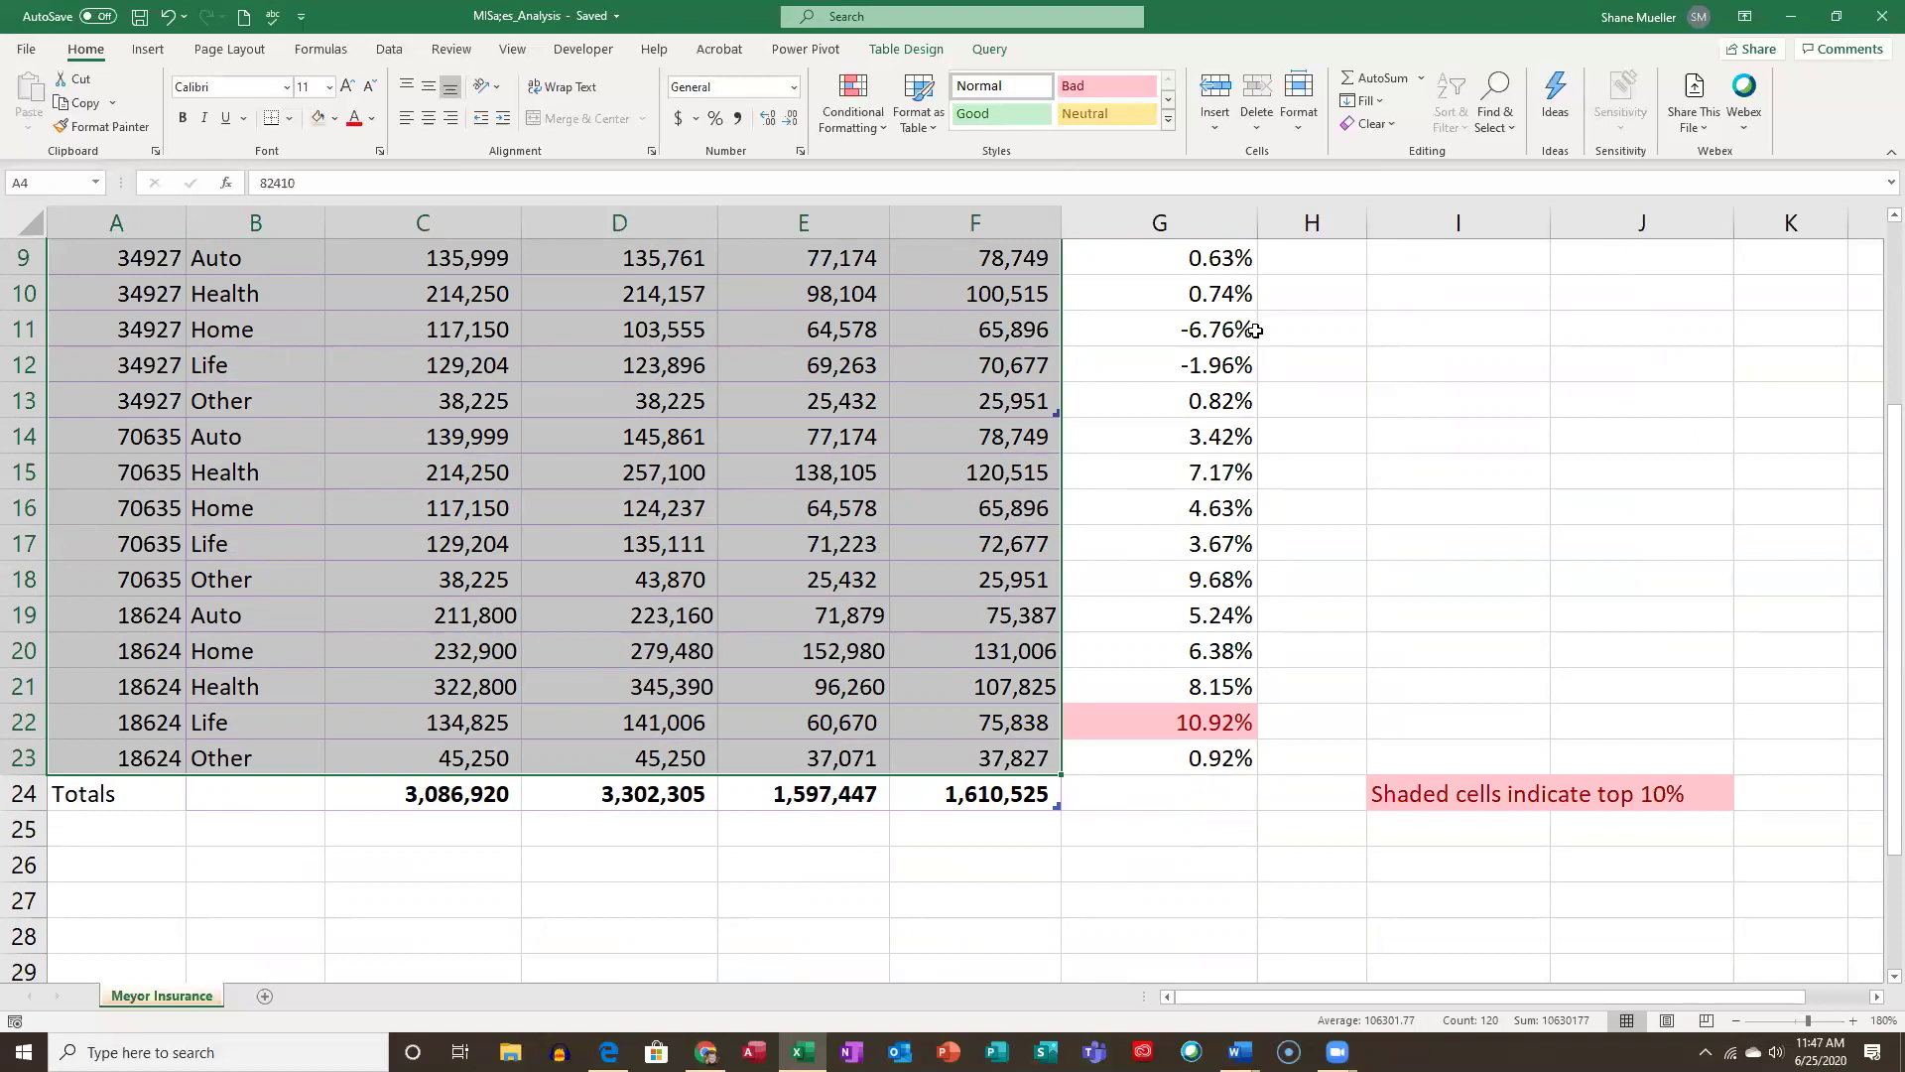
pyautogui.click(911, 52)
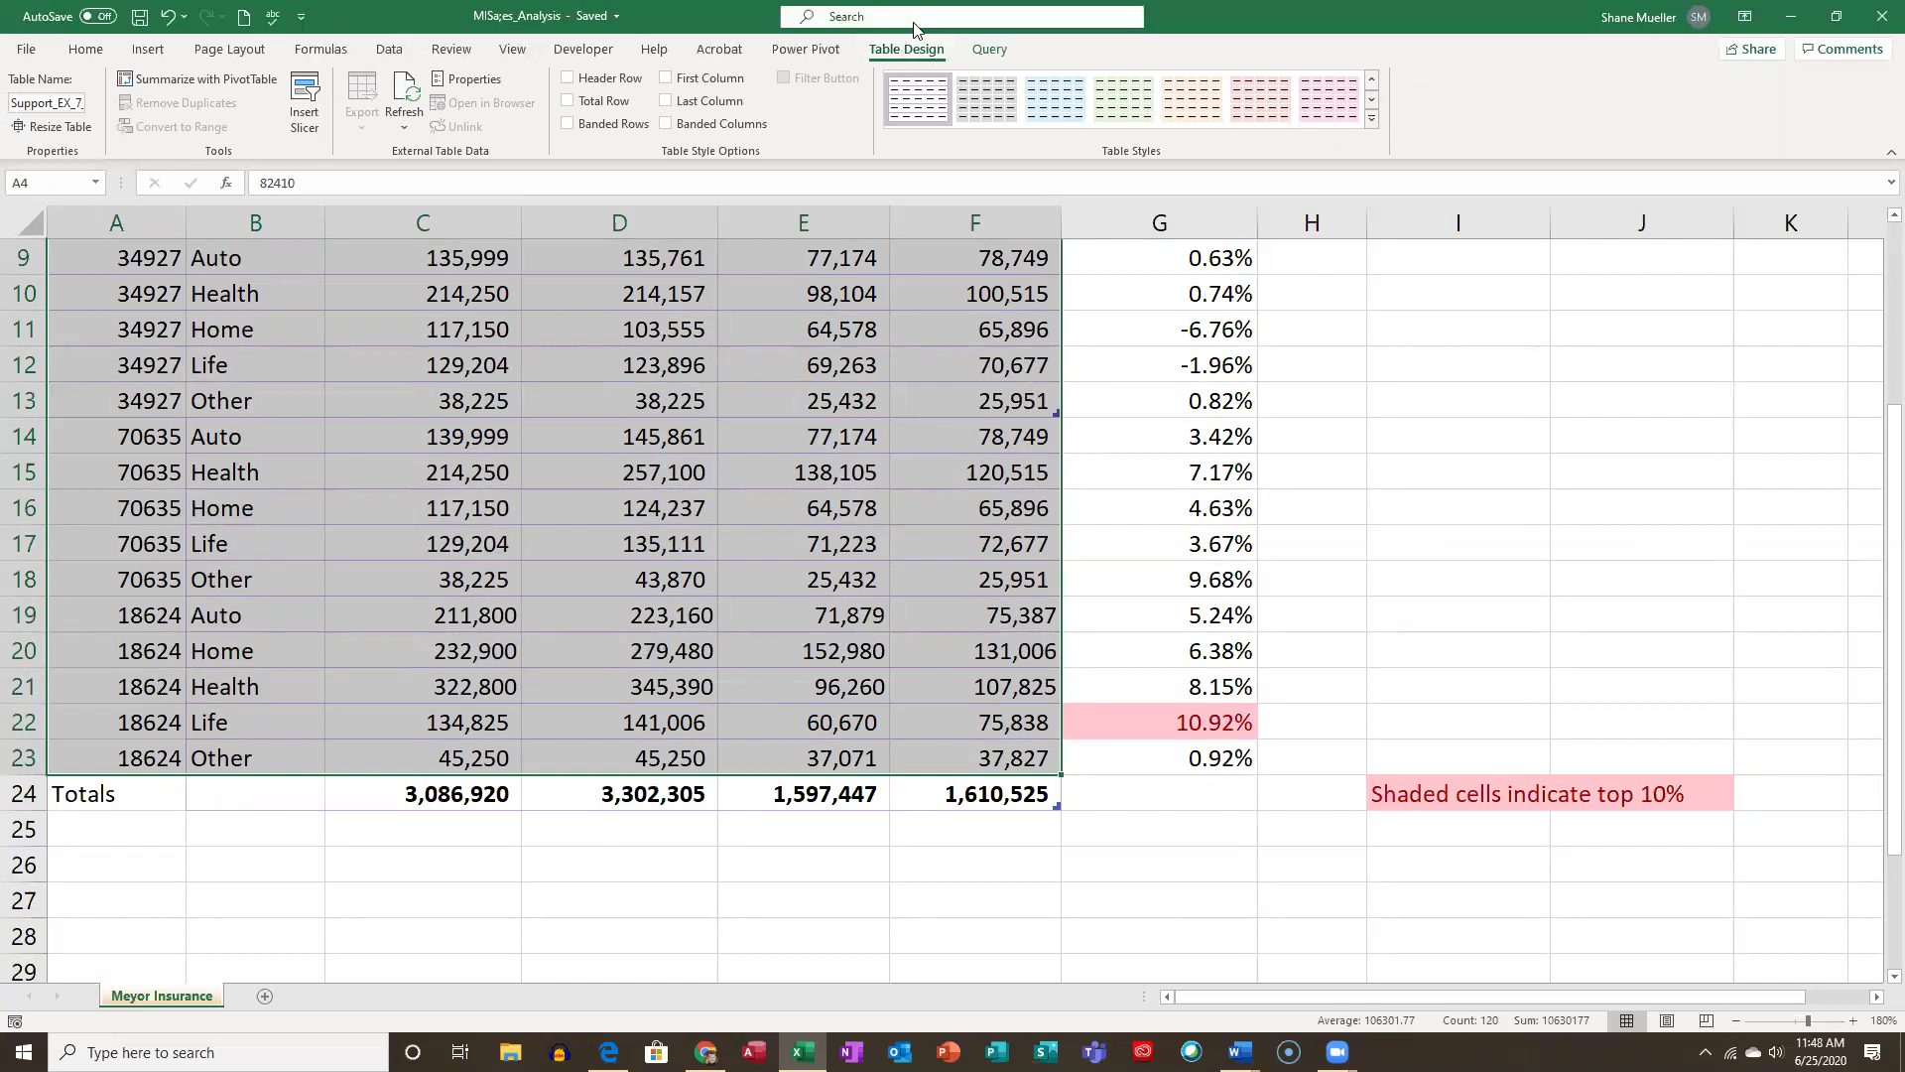
pyautogui.click(1373, 120)
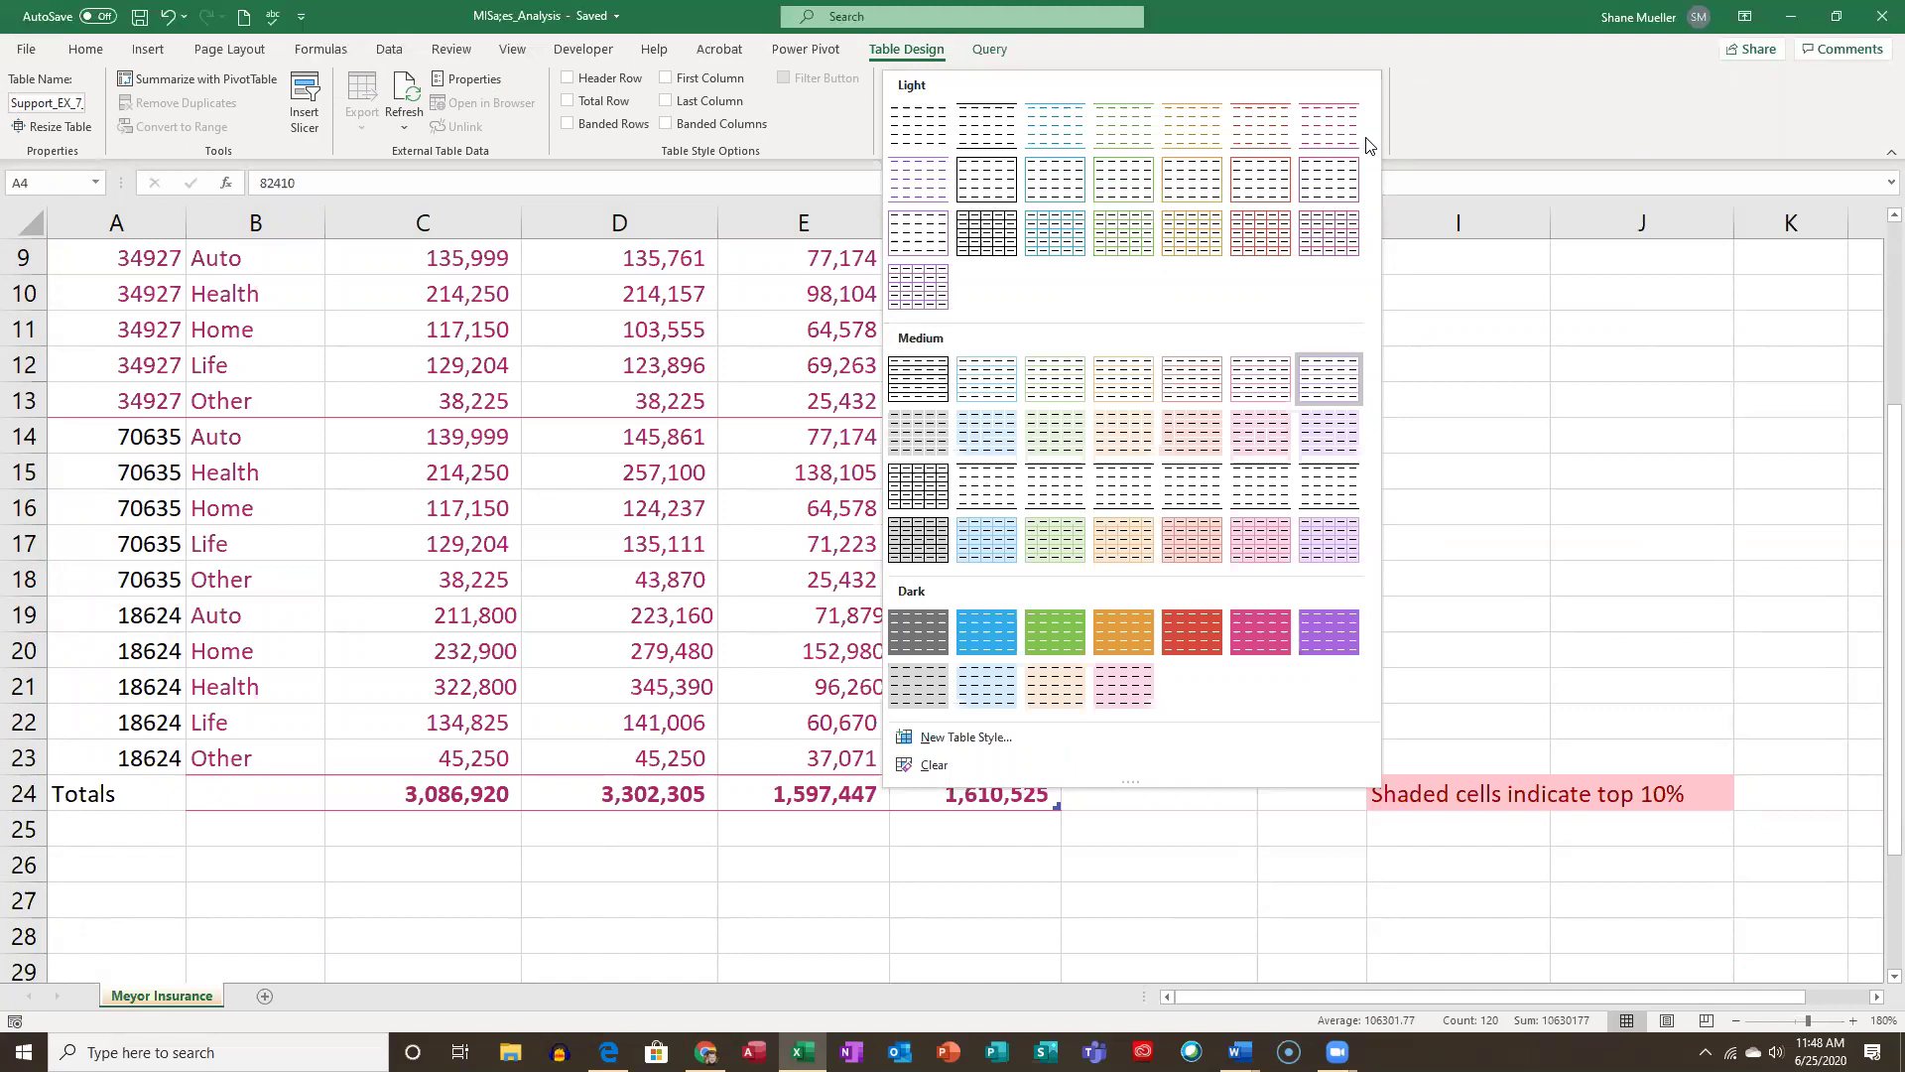
pyautogui.click(919, 114)
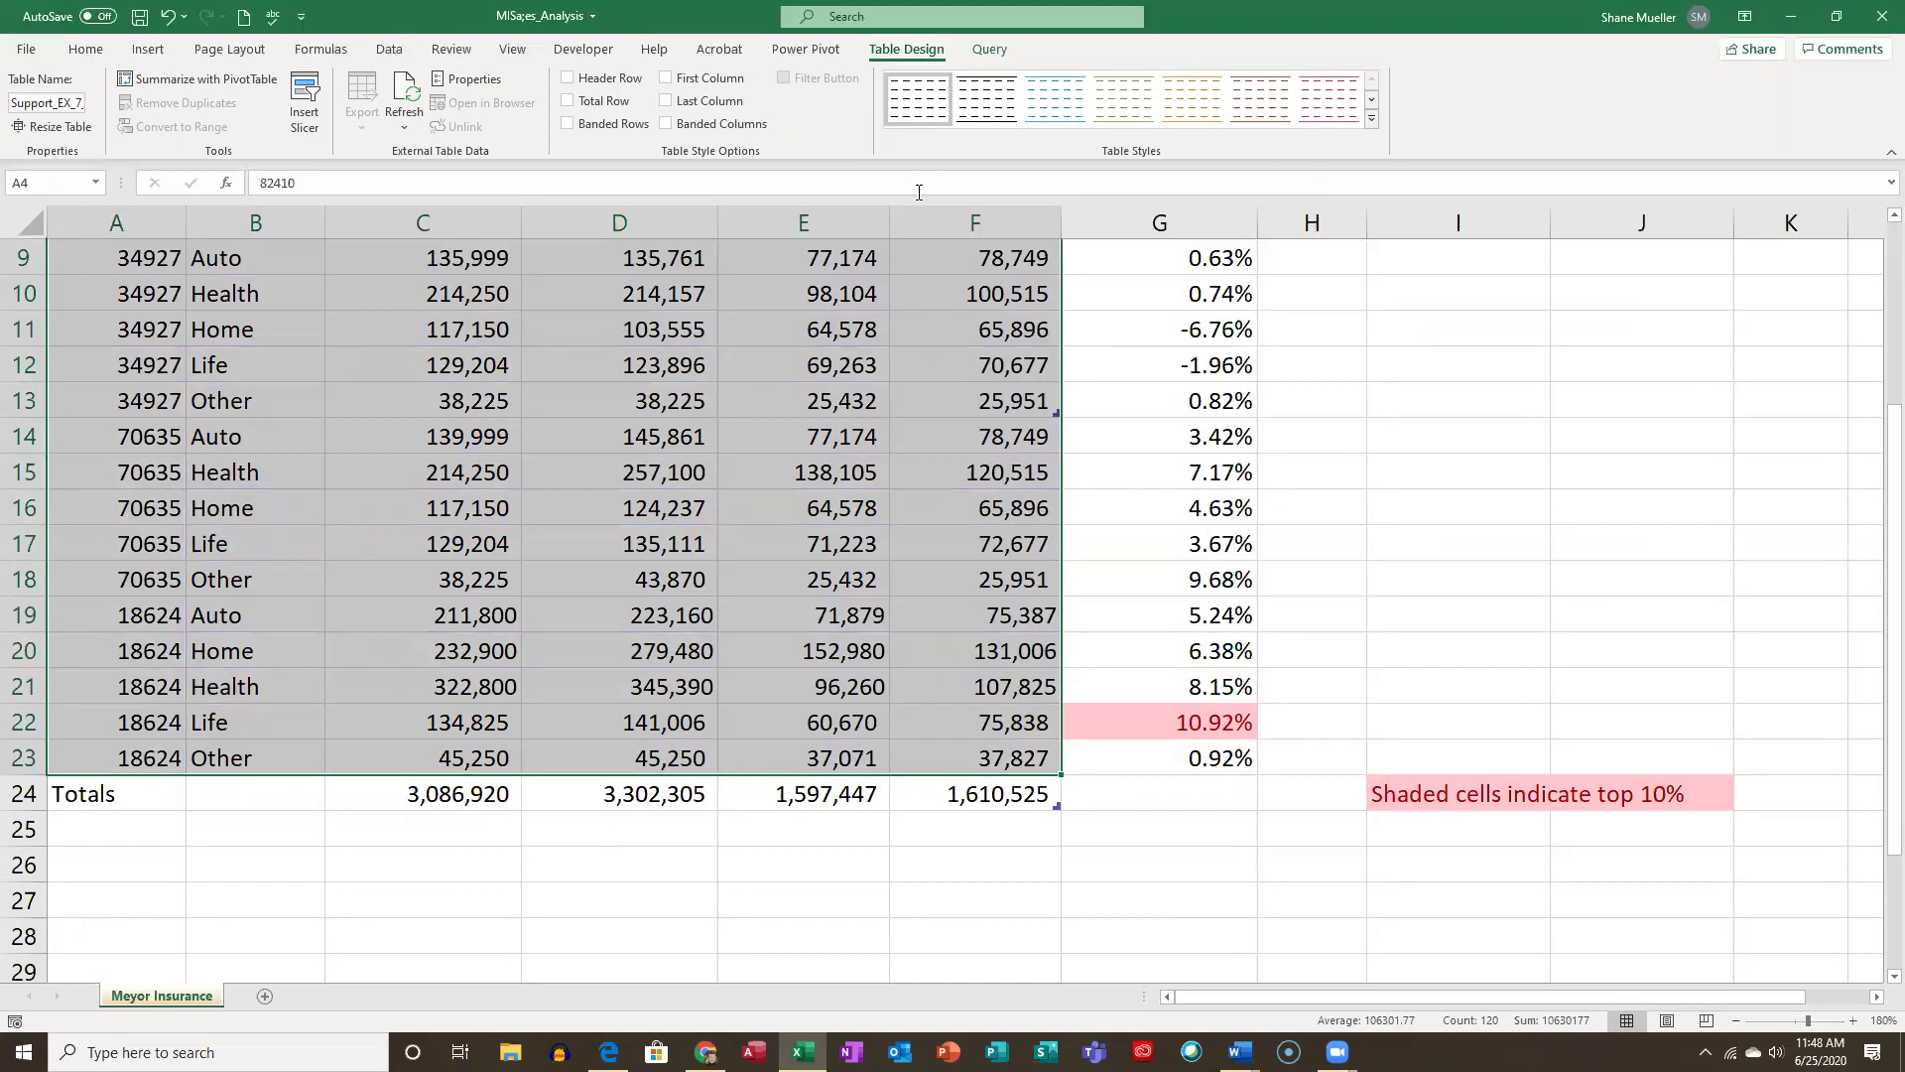
pyautogui.click(1121, 415)
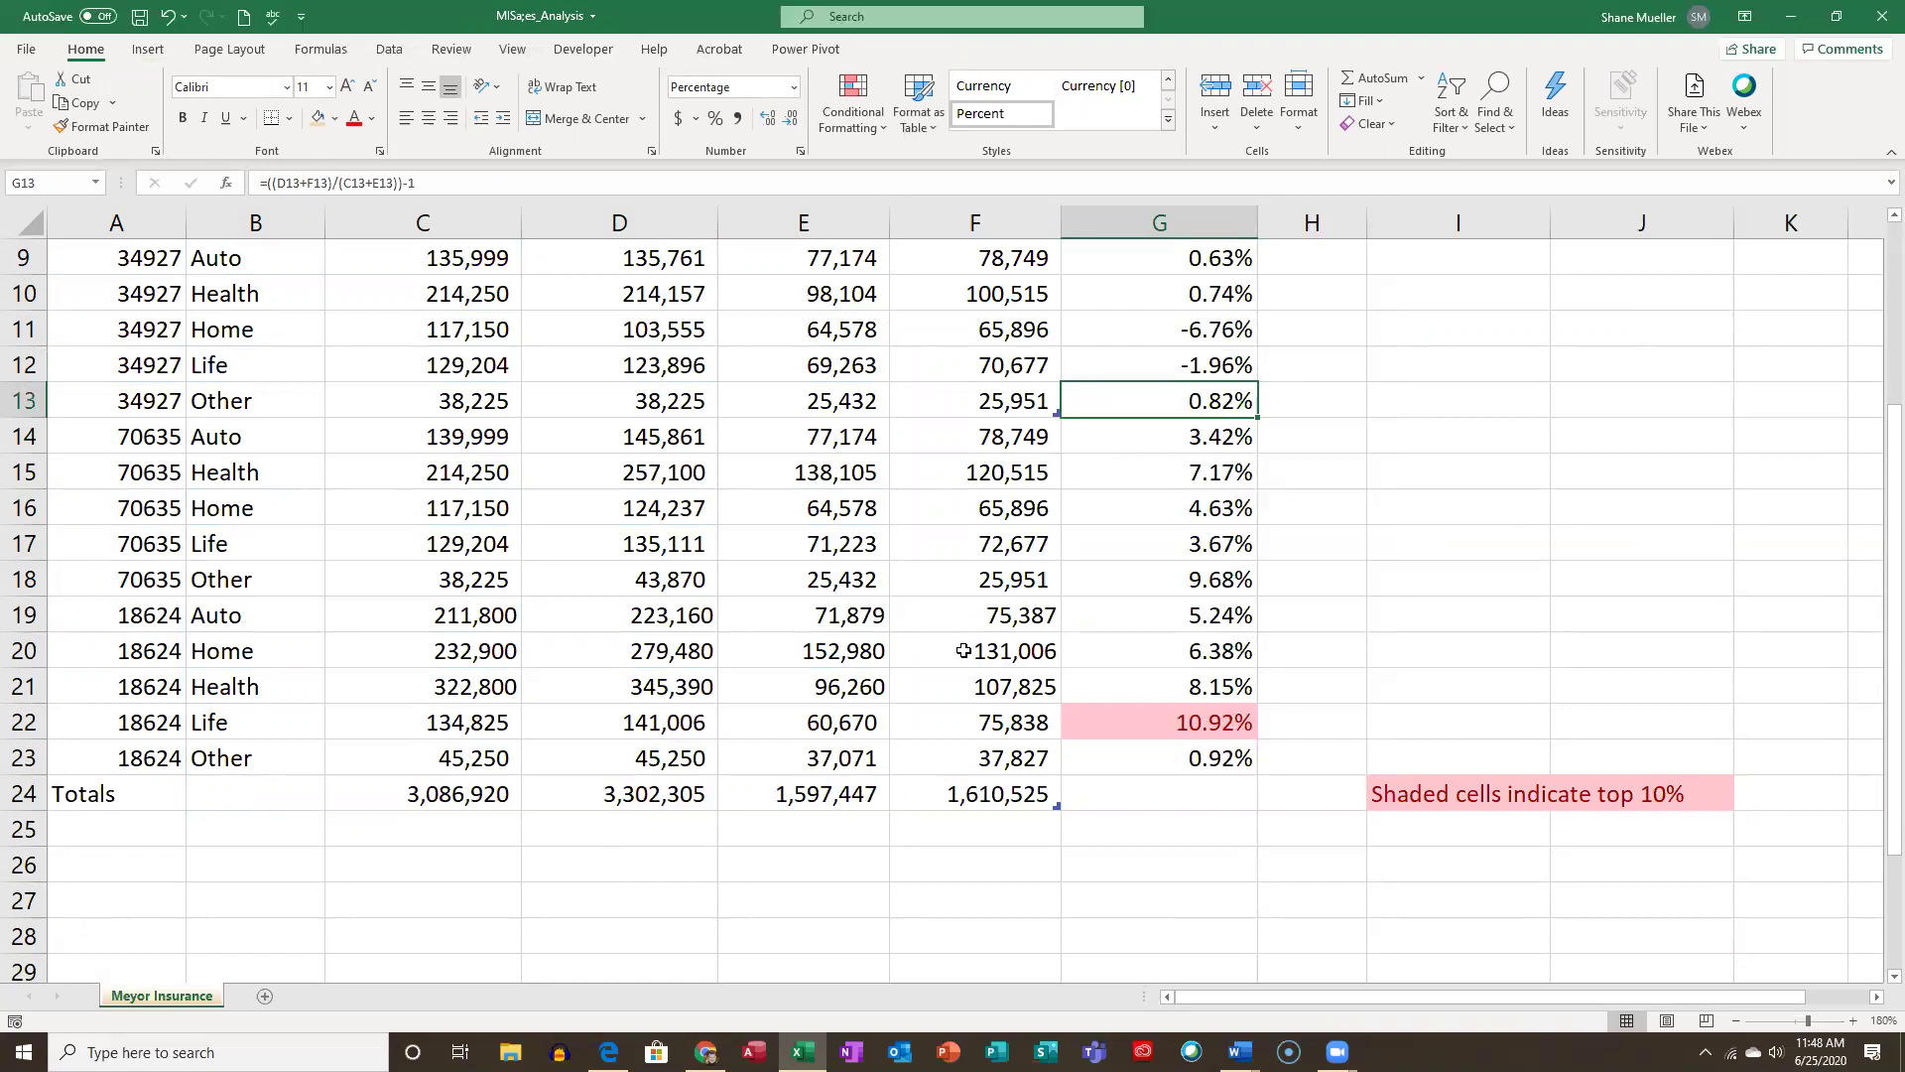
# Save the workbook and insert a clustered bar chart from the category summary data in I4:J8.
pyautogui.click(140, 24)
pyautogui.scroll(3, 1255, 583)
pyautogui.moveTo(1472, 483); pyautogui.dragTo(1652, 617)
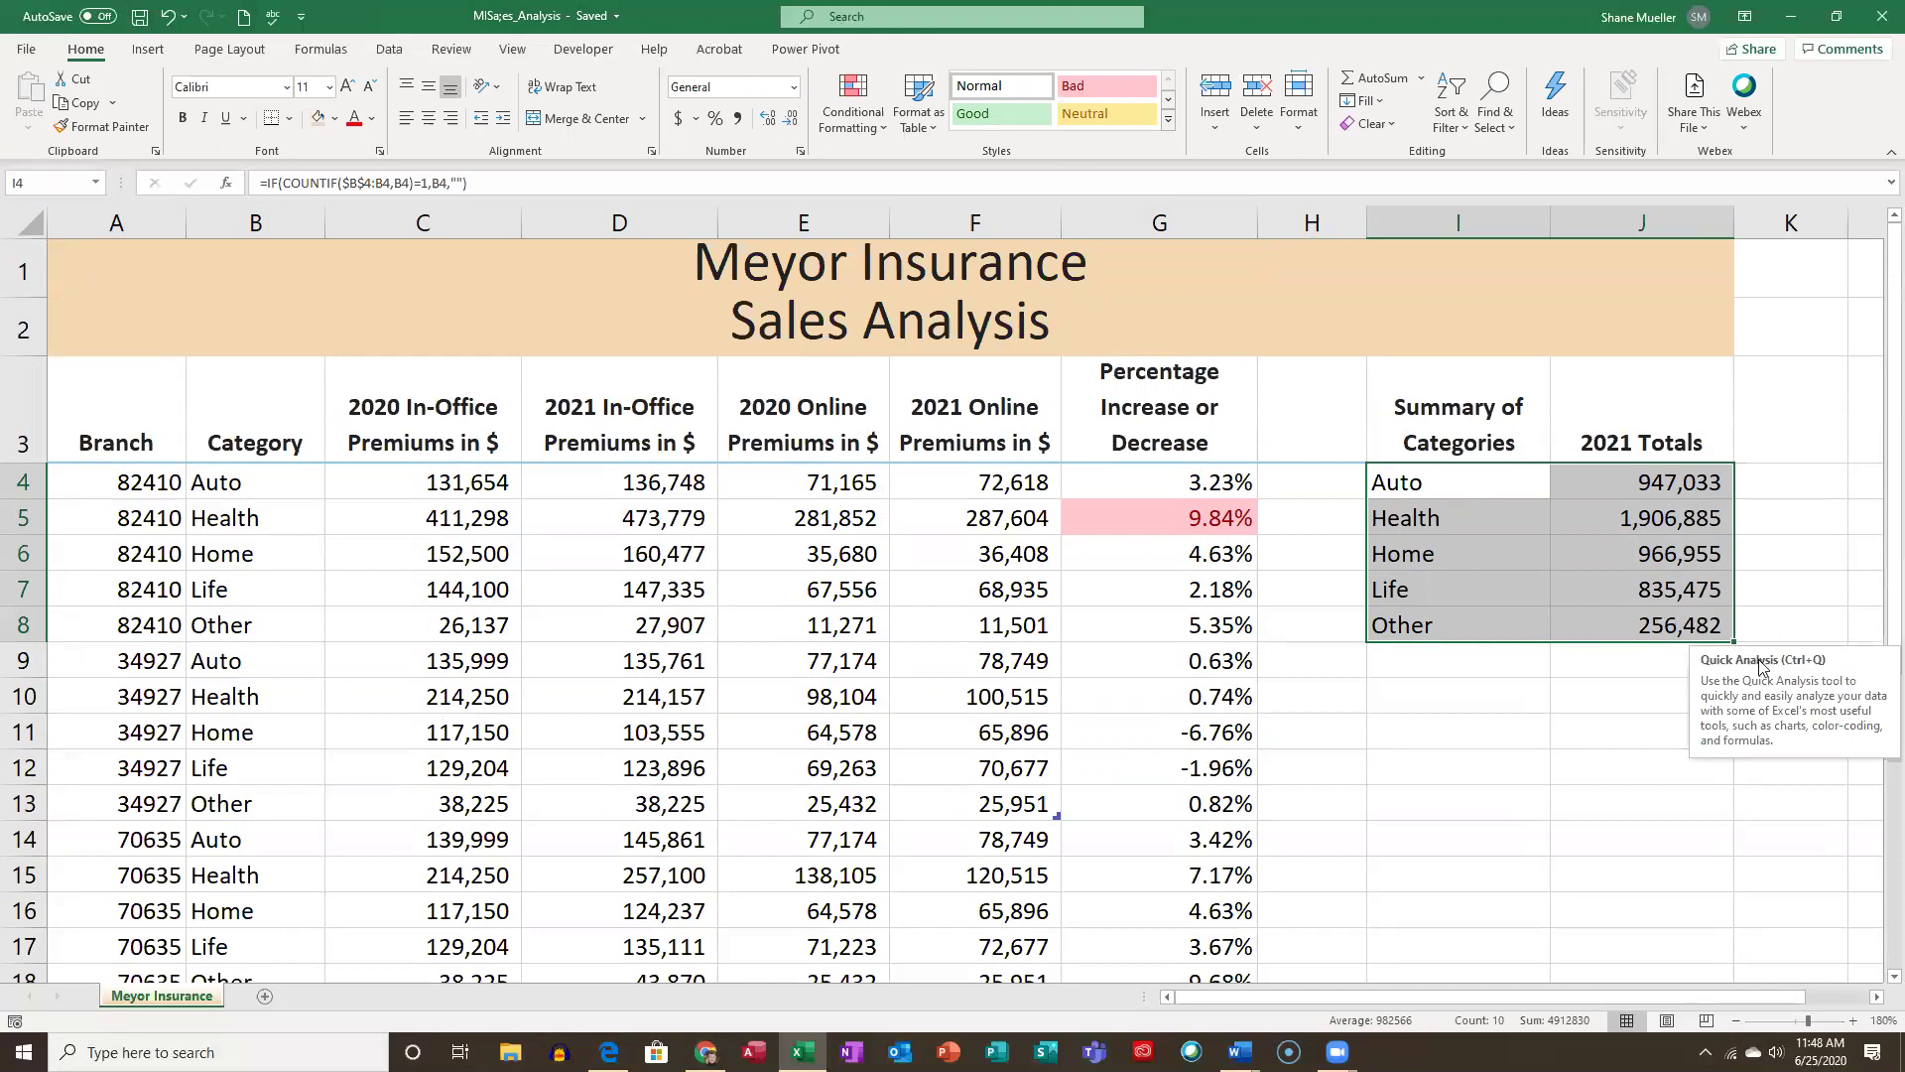
pyautogui.click(1603, 700)
pyautogui.moveTo(1393, 485)
pyautogui.mouseDown()
pyautogui.moveTo(1454, 480)
pyautogui.moveTo(1687, 627)
pyautogui.mouseUp()
pyautogui.click(1749, 661)
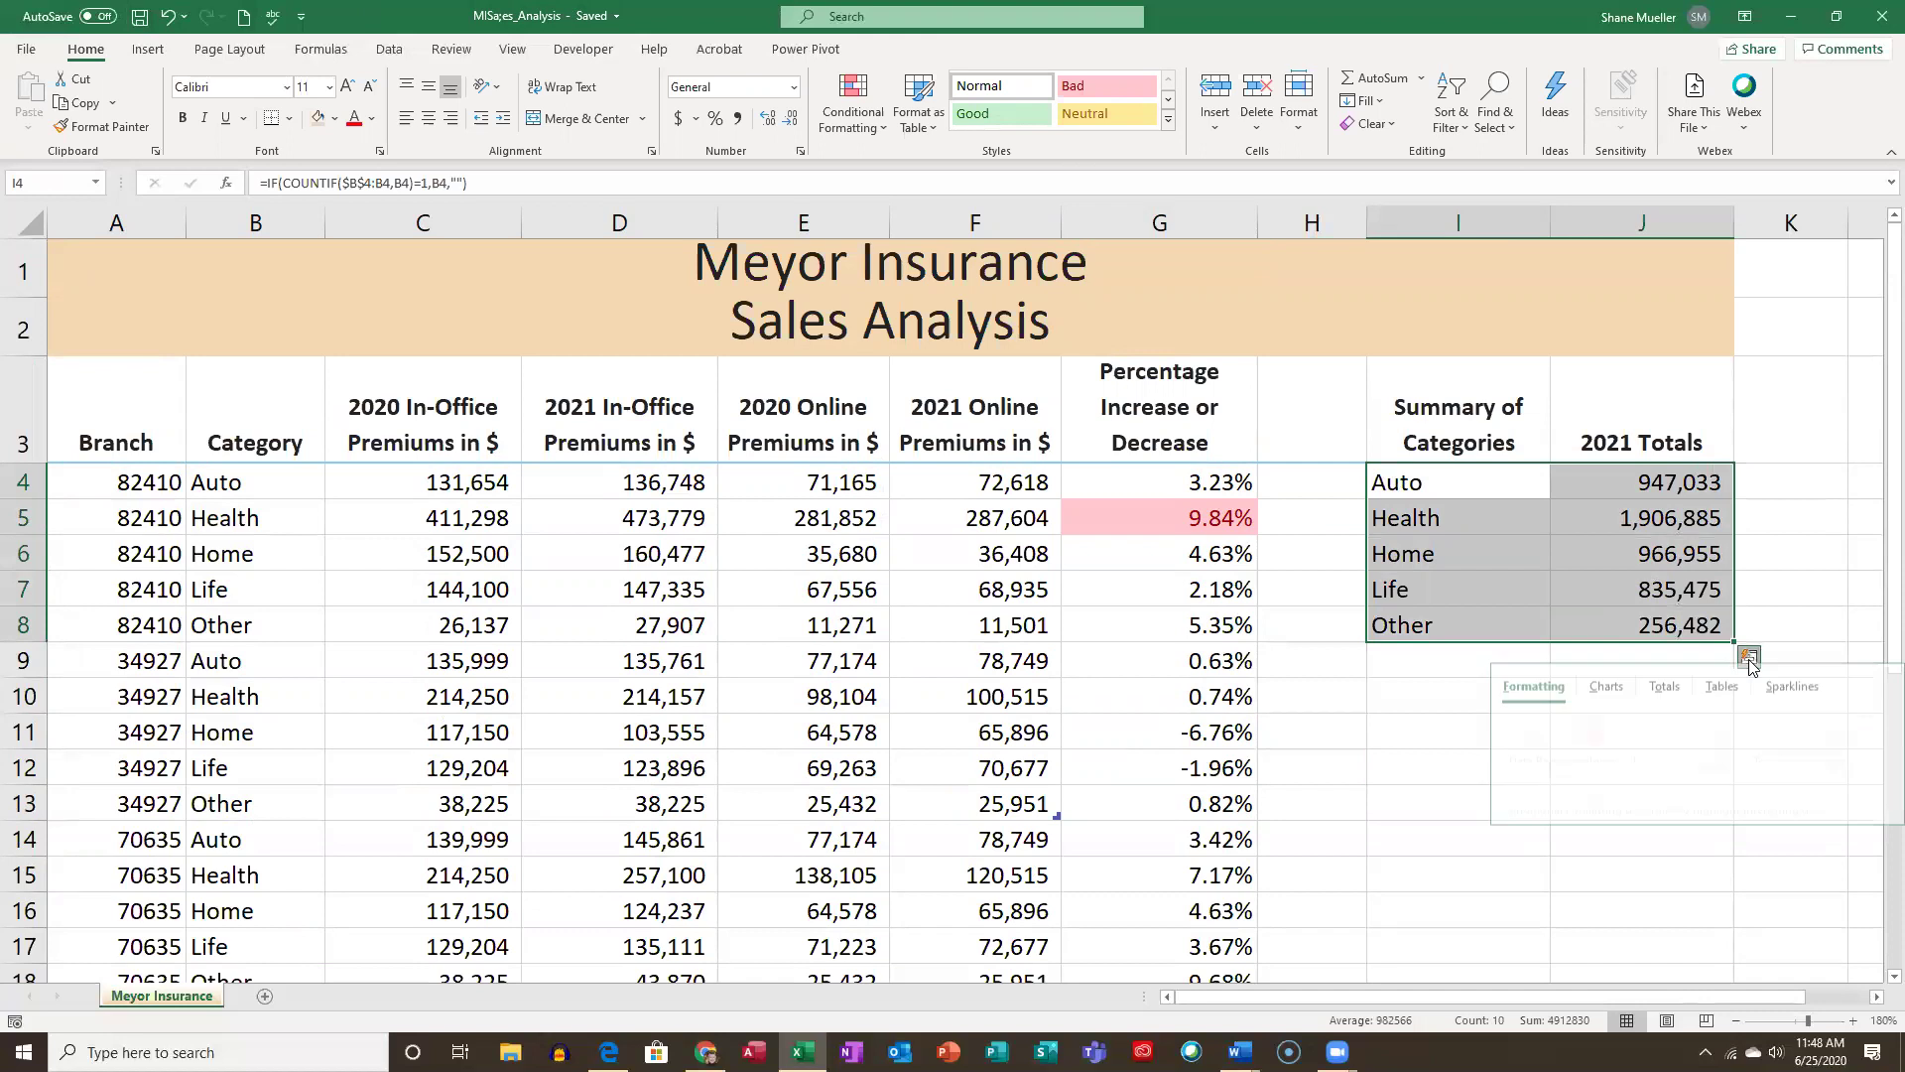
pyautogui.click(1614, 712)
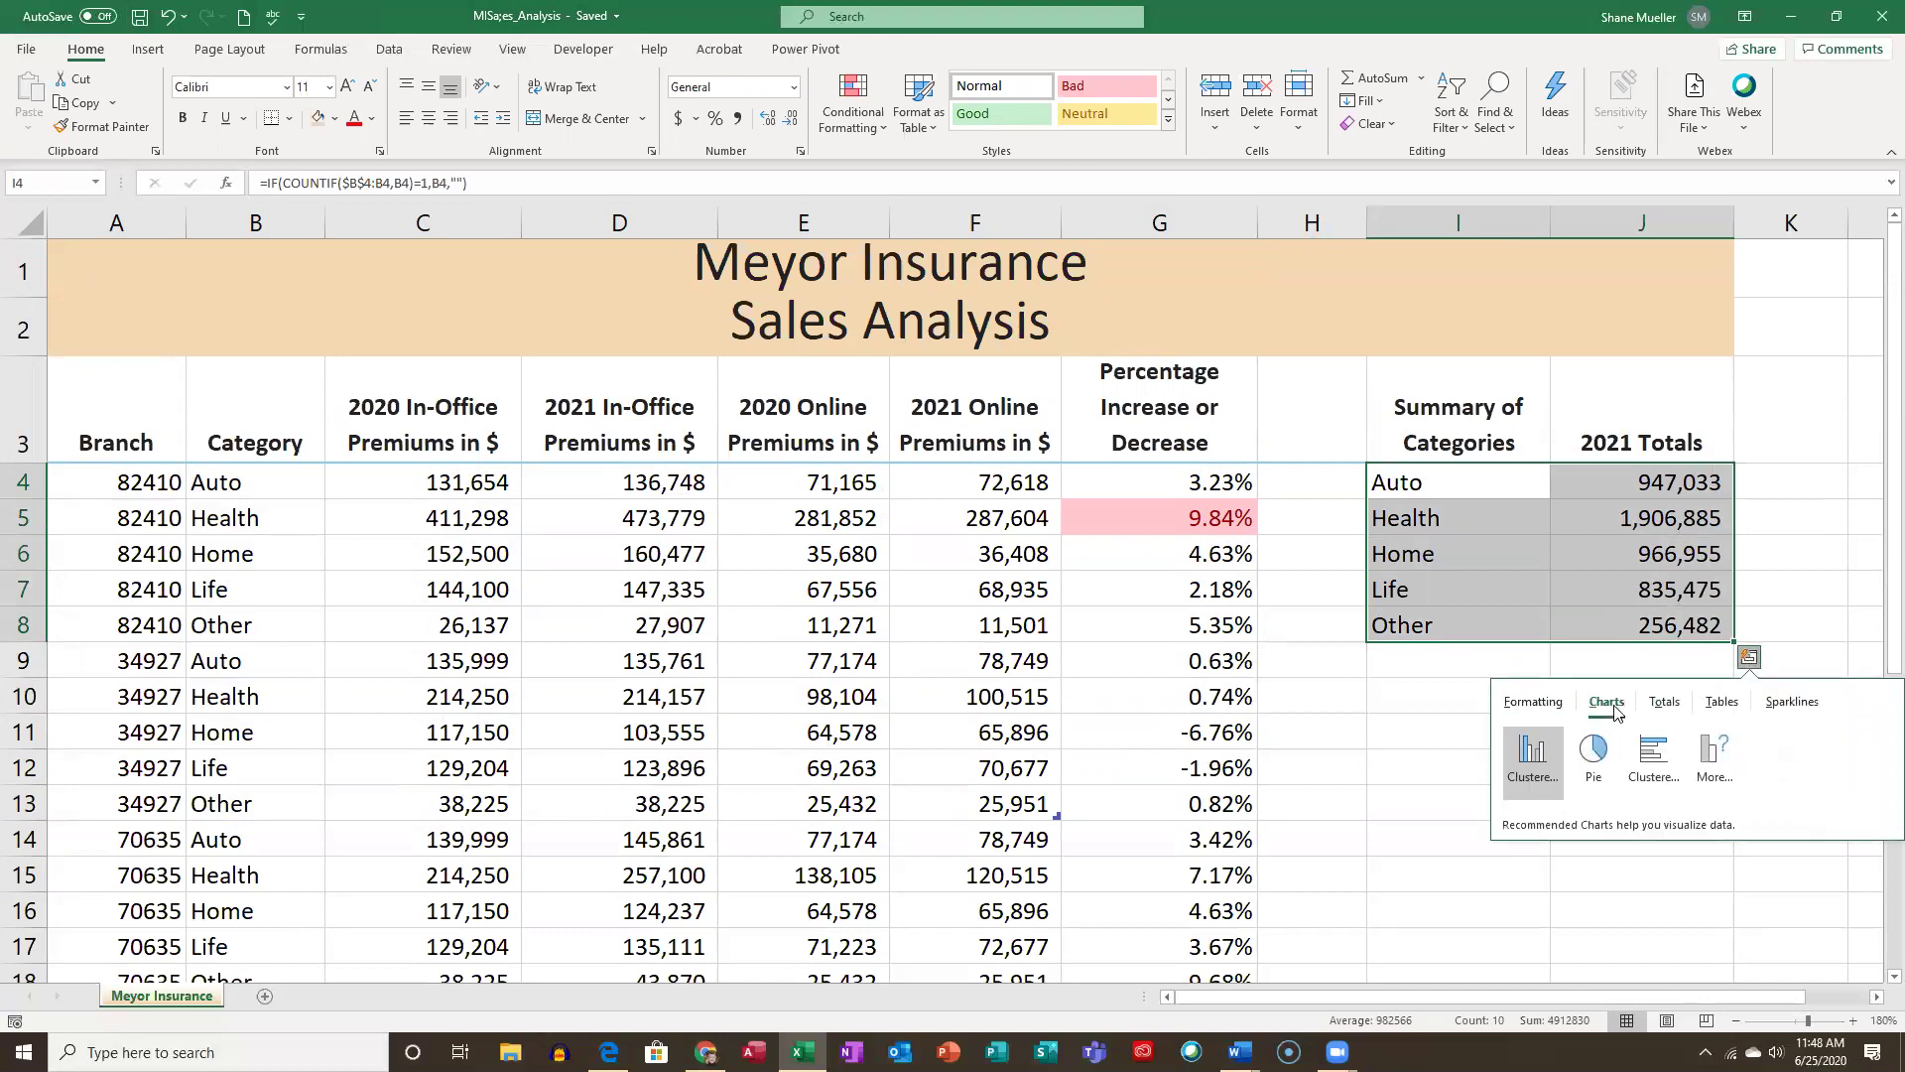
pyautogui.click(1650, 766)
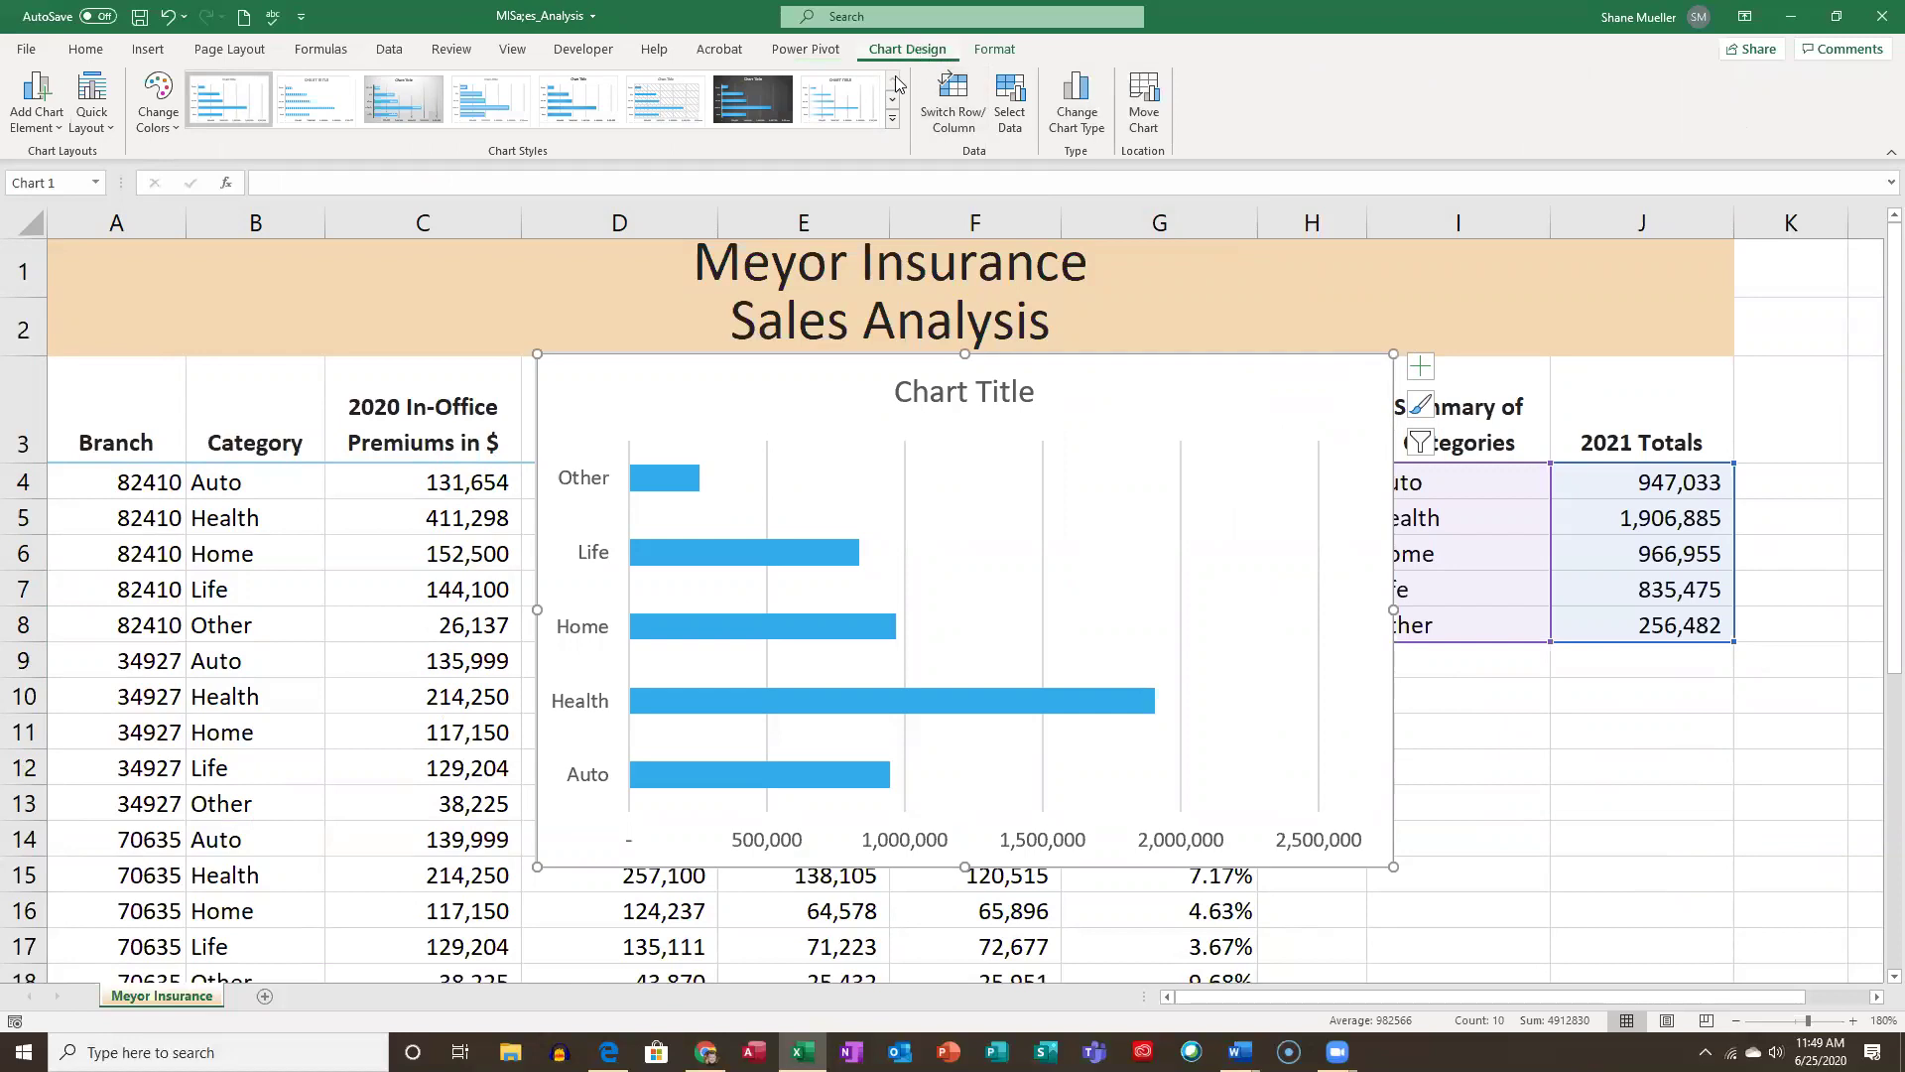
# Move the bar chart to a new sheet named Bar Chart and apply chart Style 7.
pyautogui.click(1144, 104)
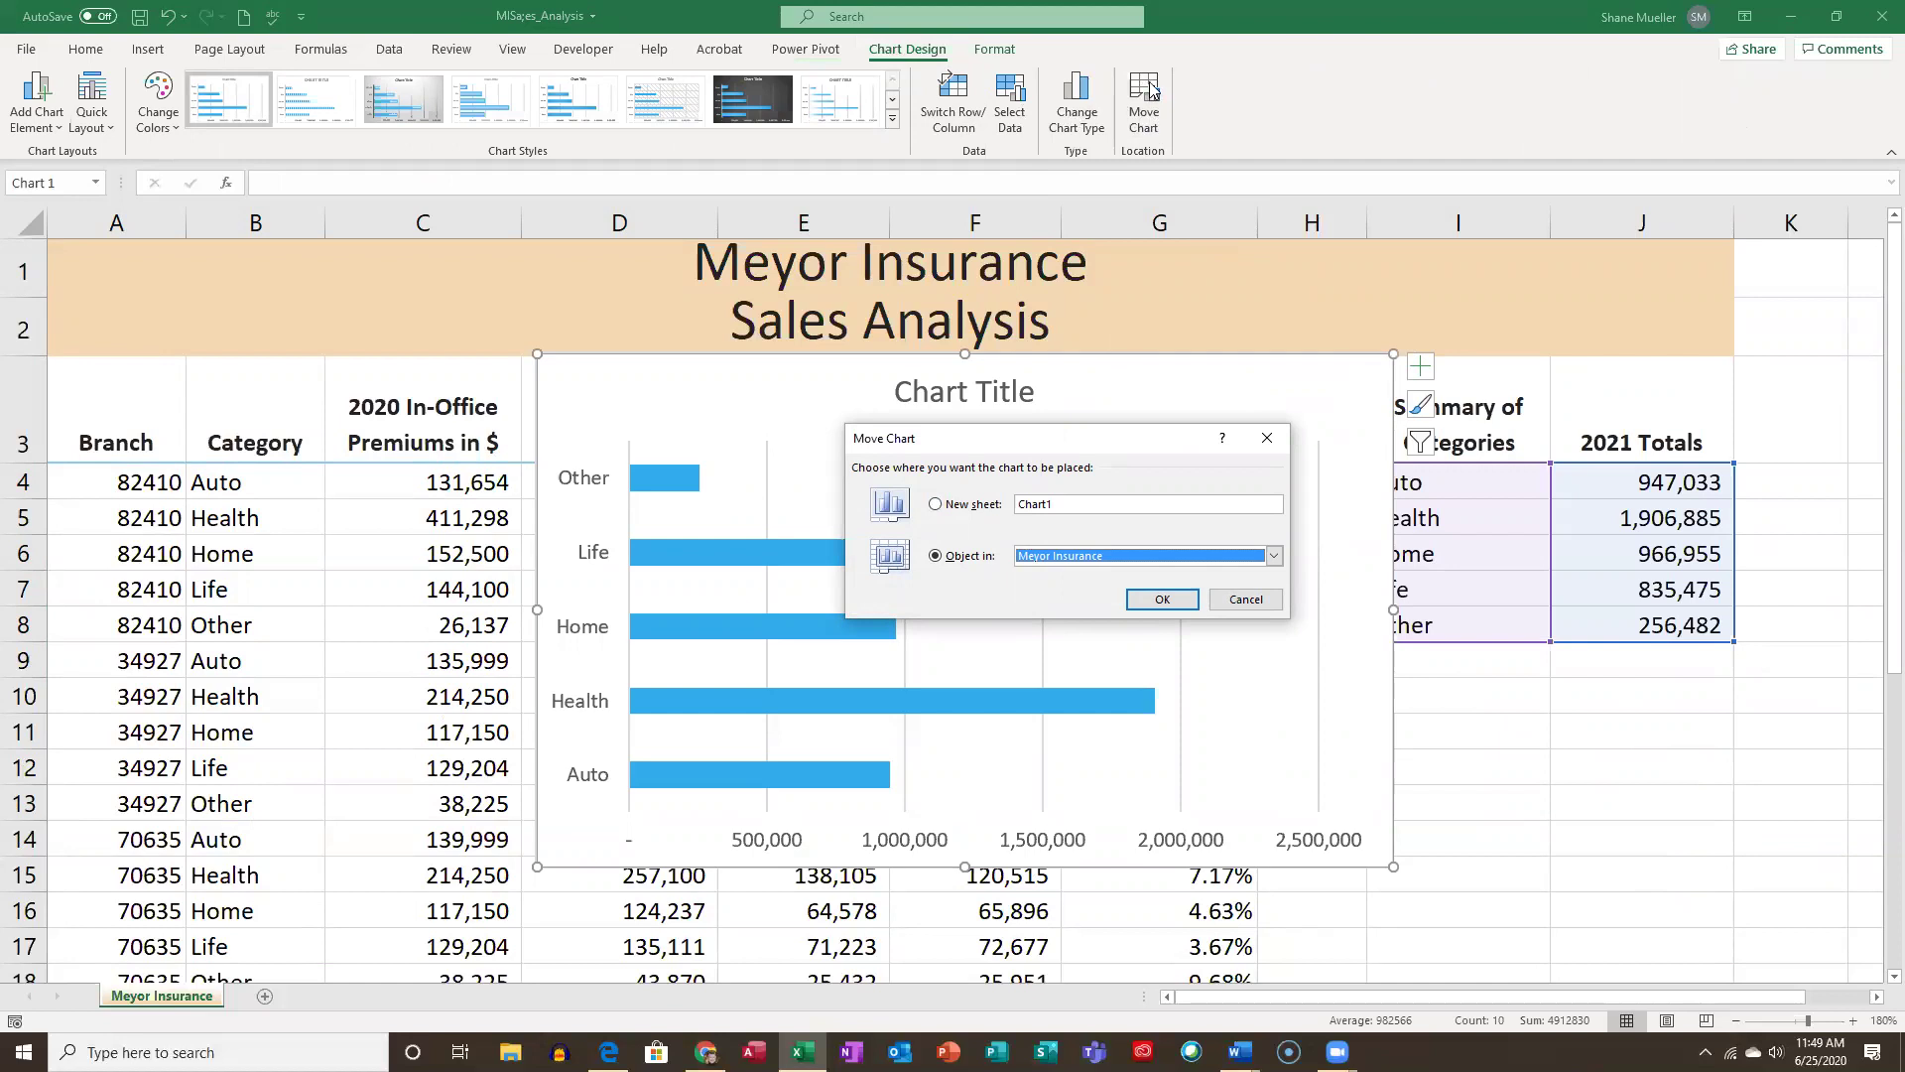
pyautogui.click(934, 505)
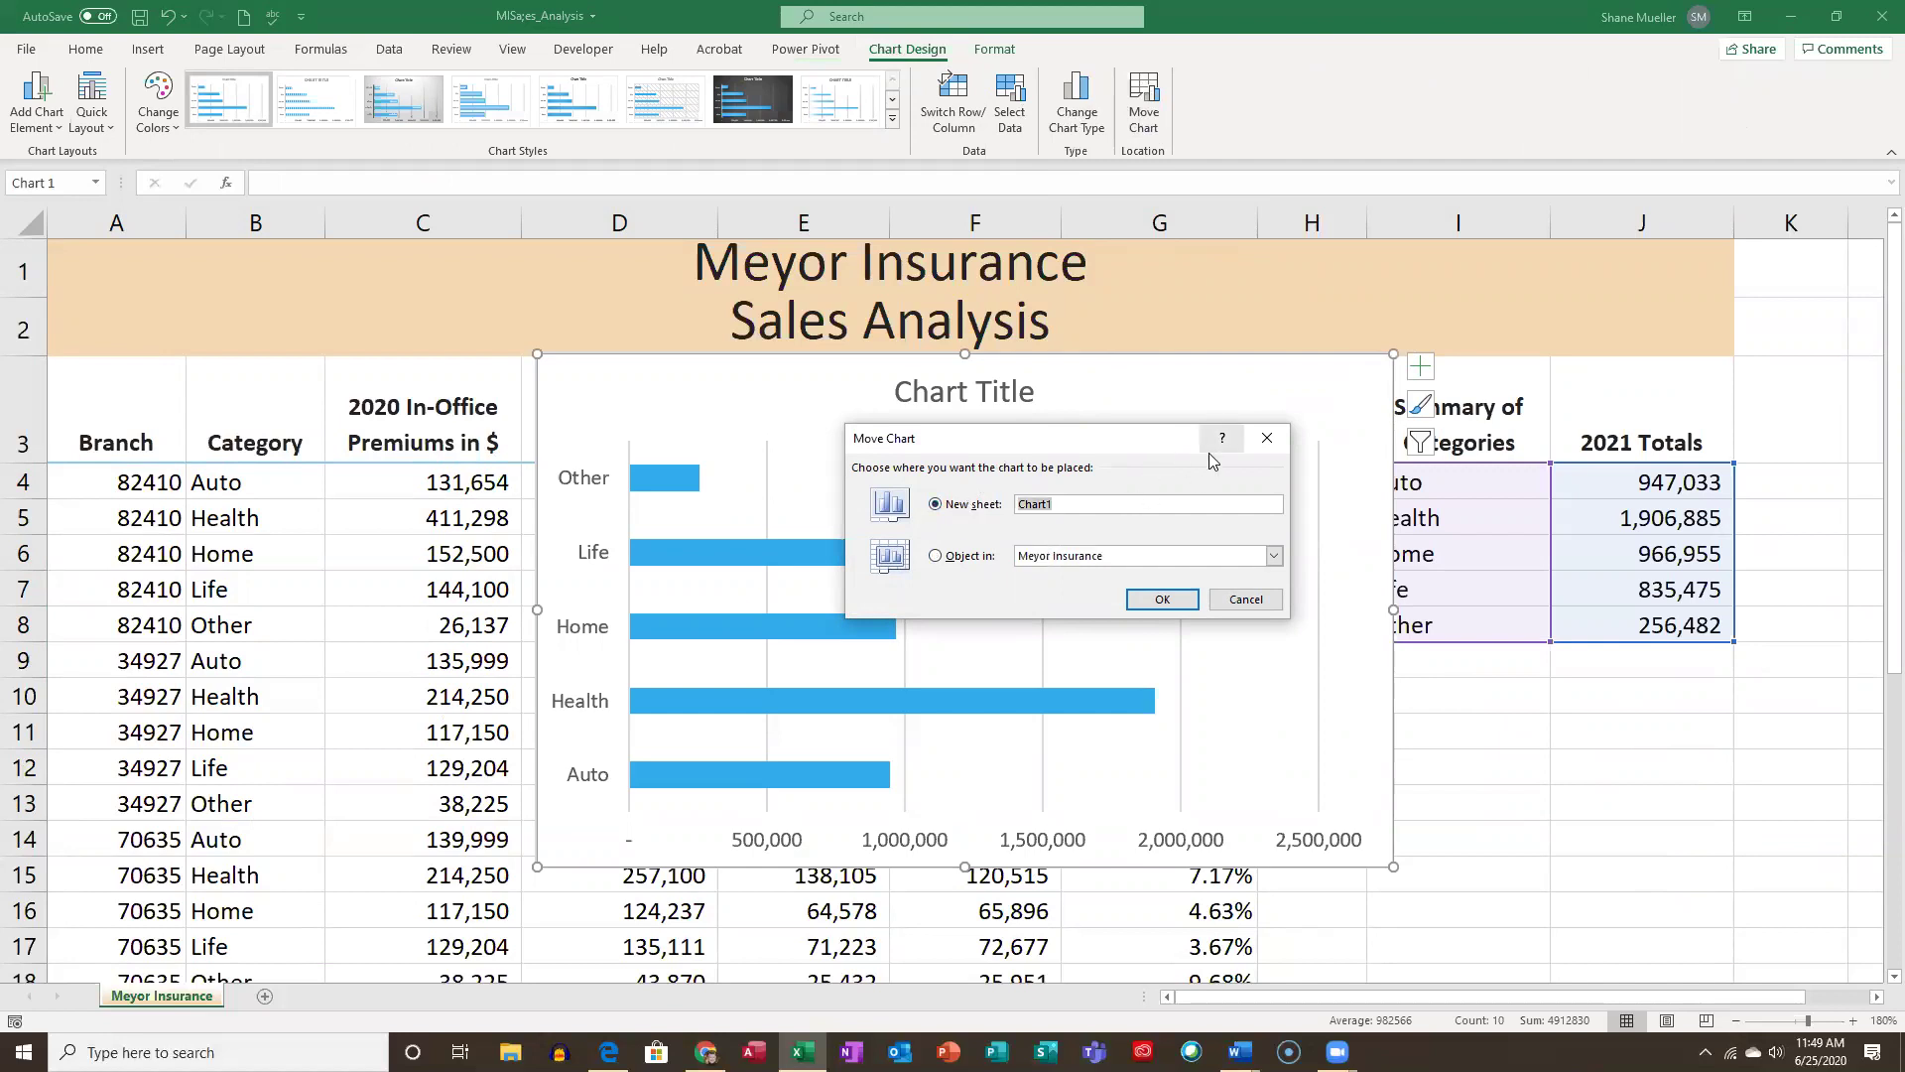
pyautogui.write('Bar')
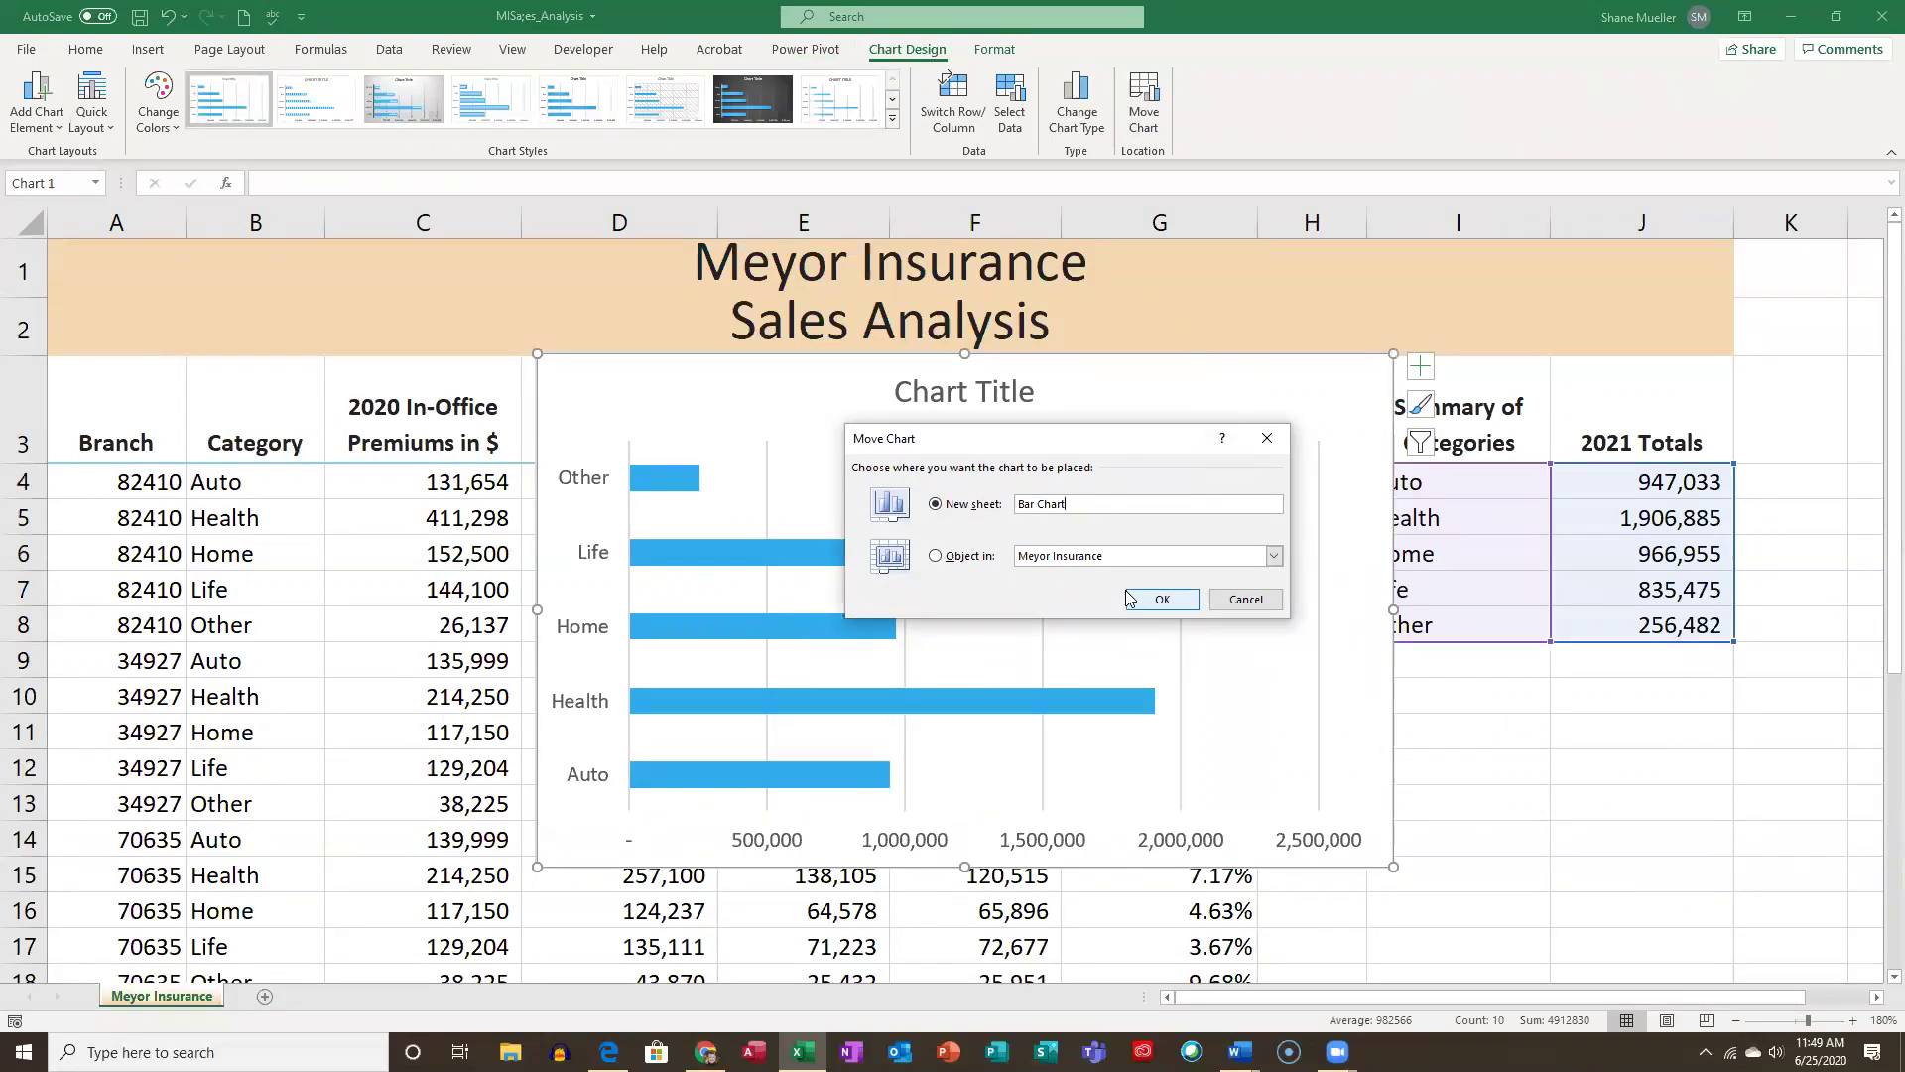
pyautogui.click(1174, 605)
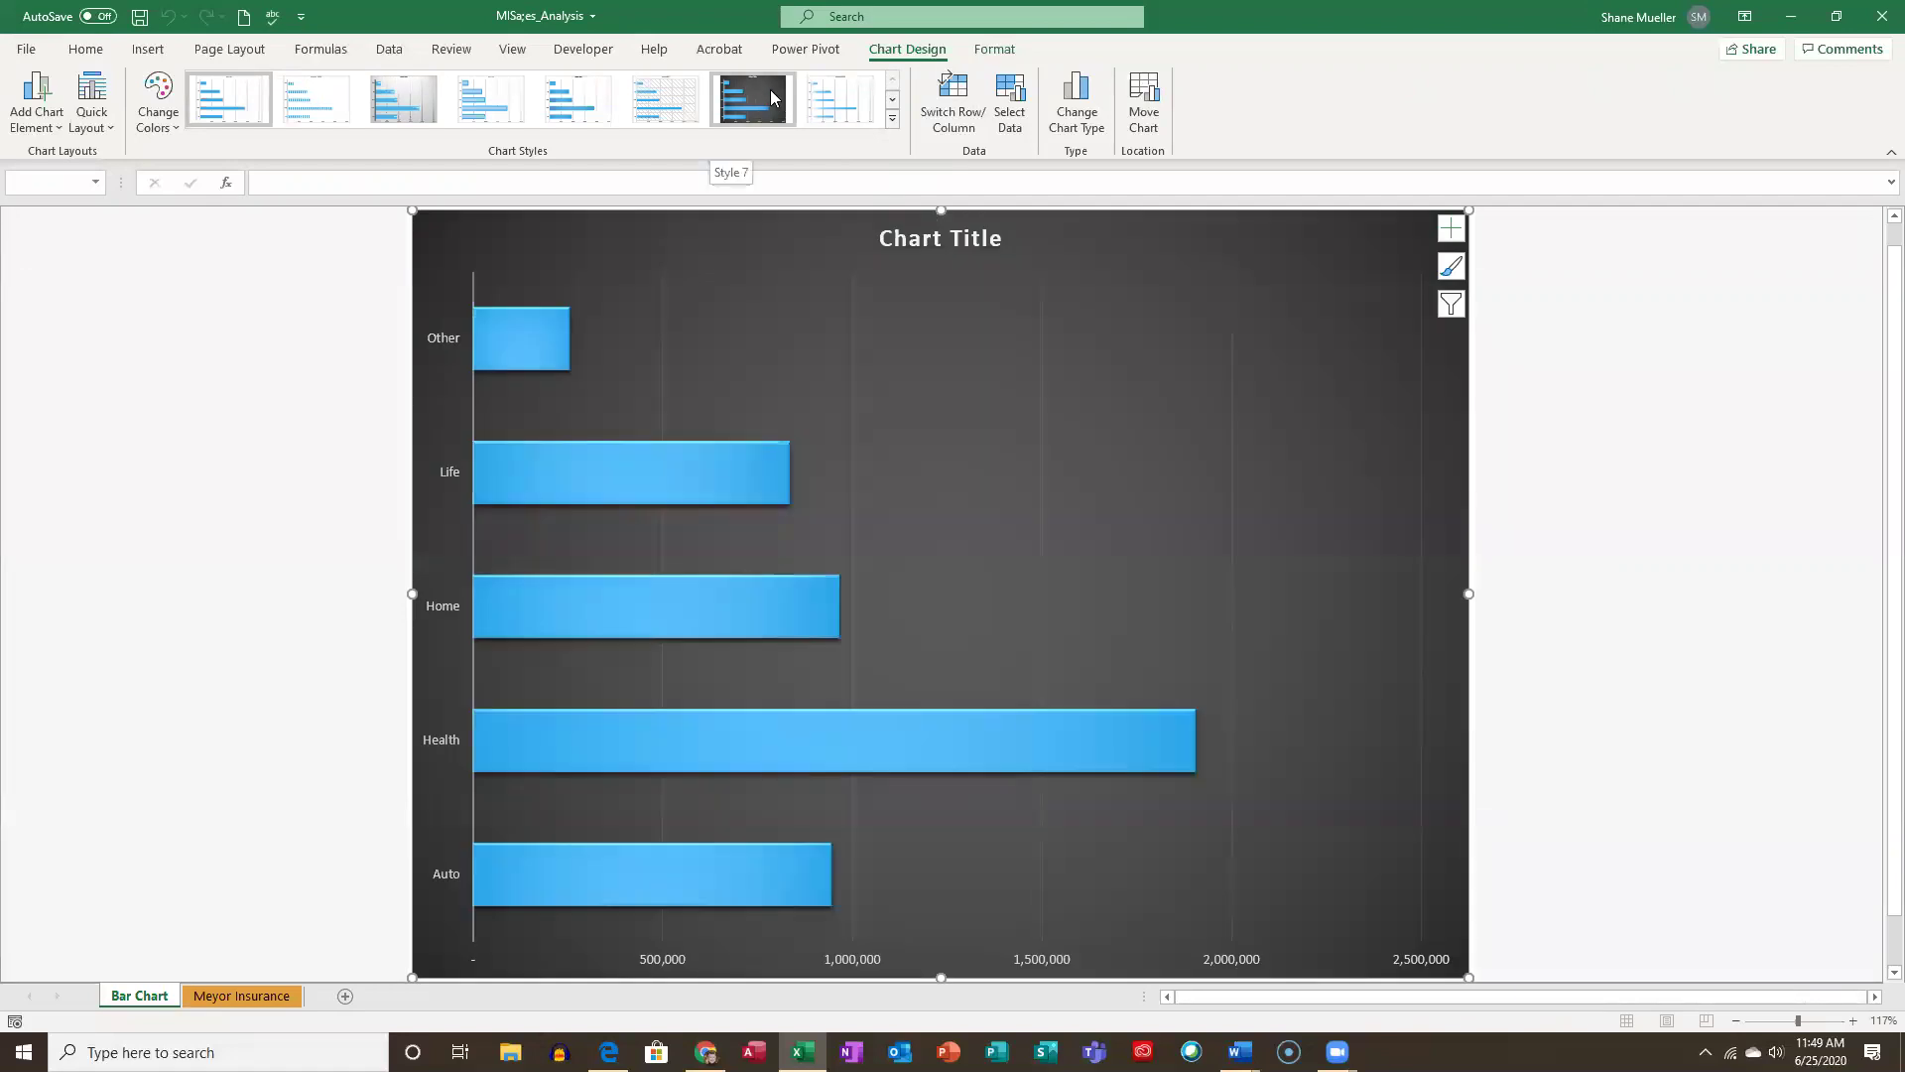
pyautogui.click(763, 96)
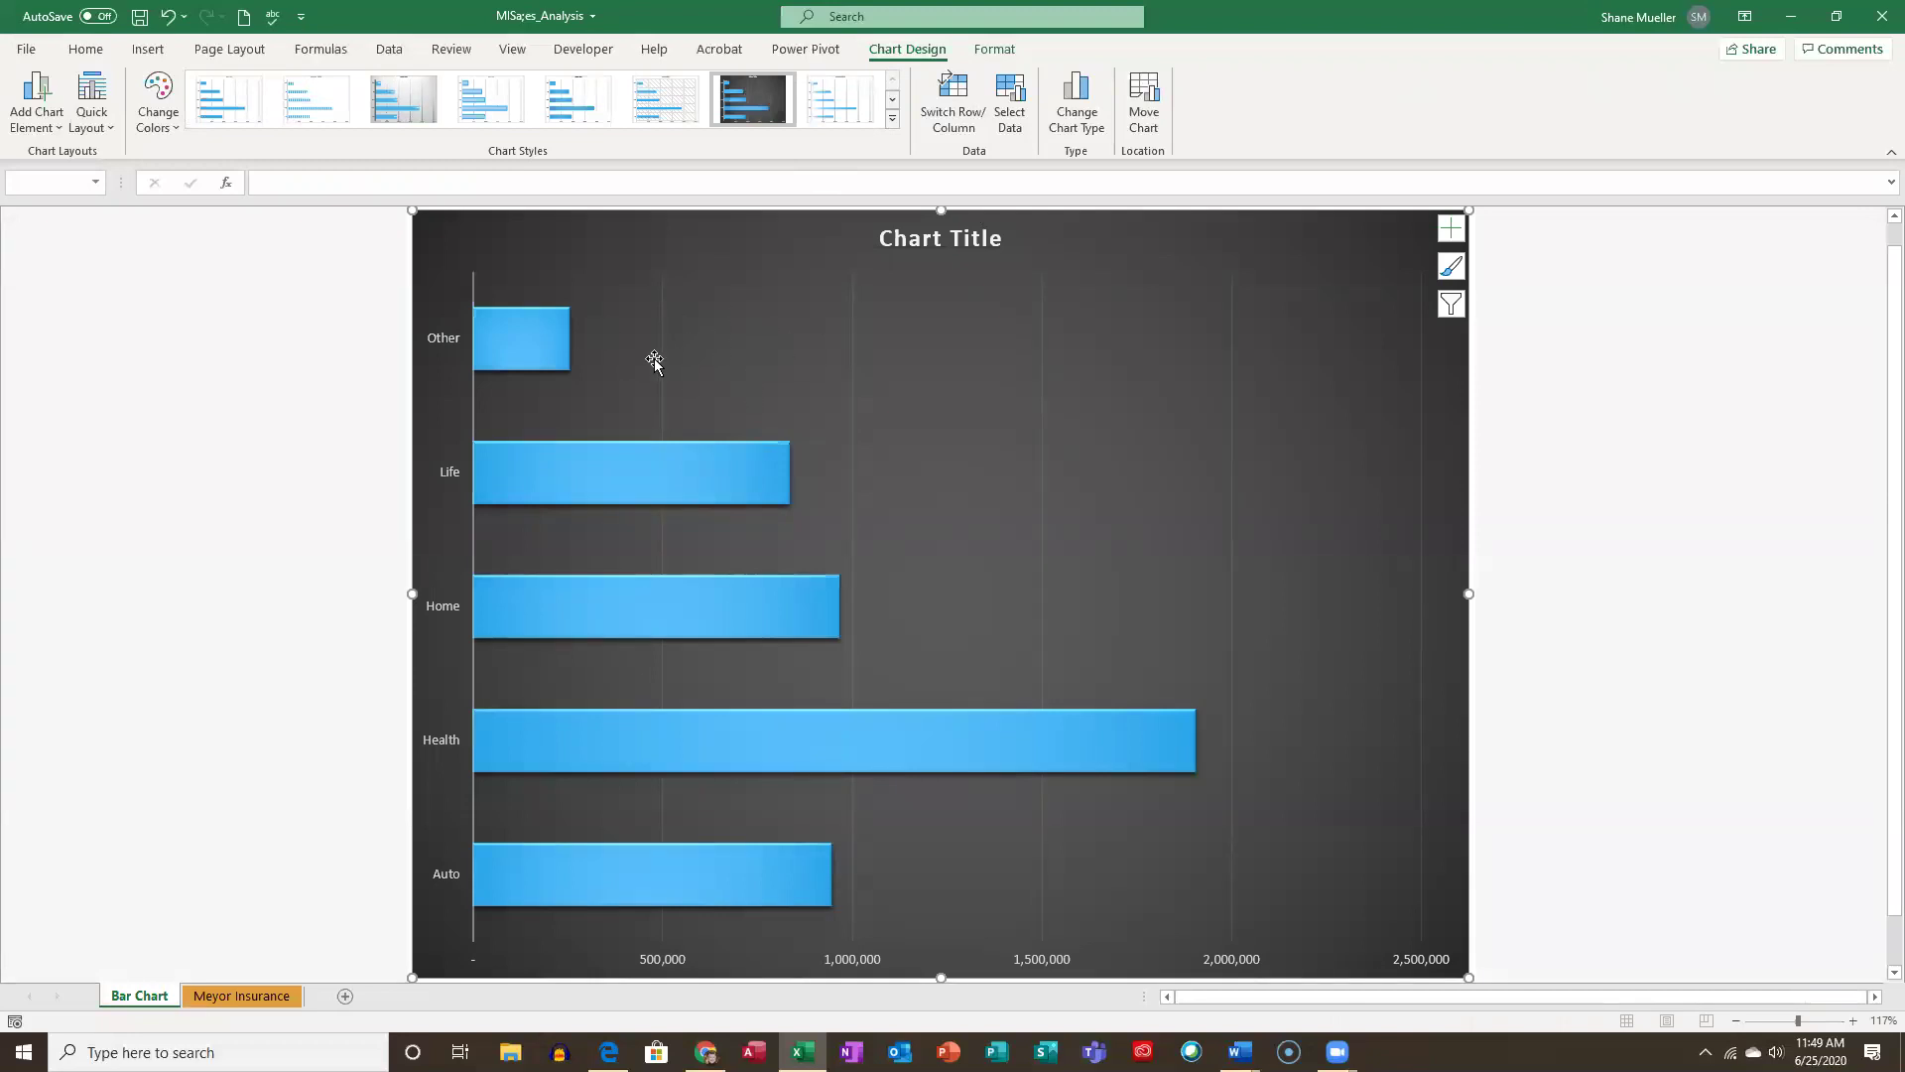
pyautogui.rightClick(523, 337)
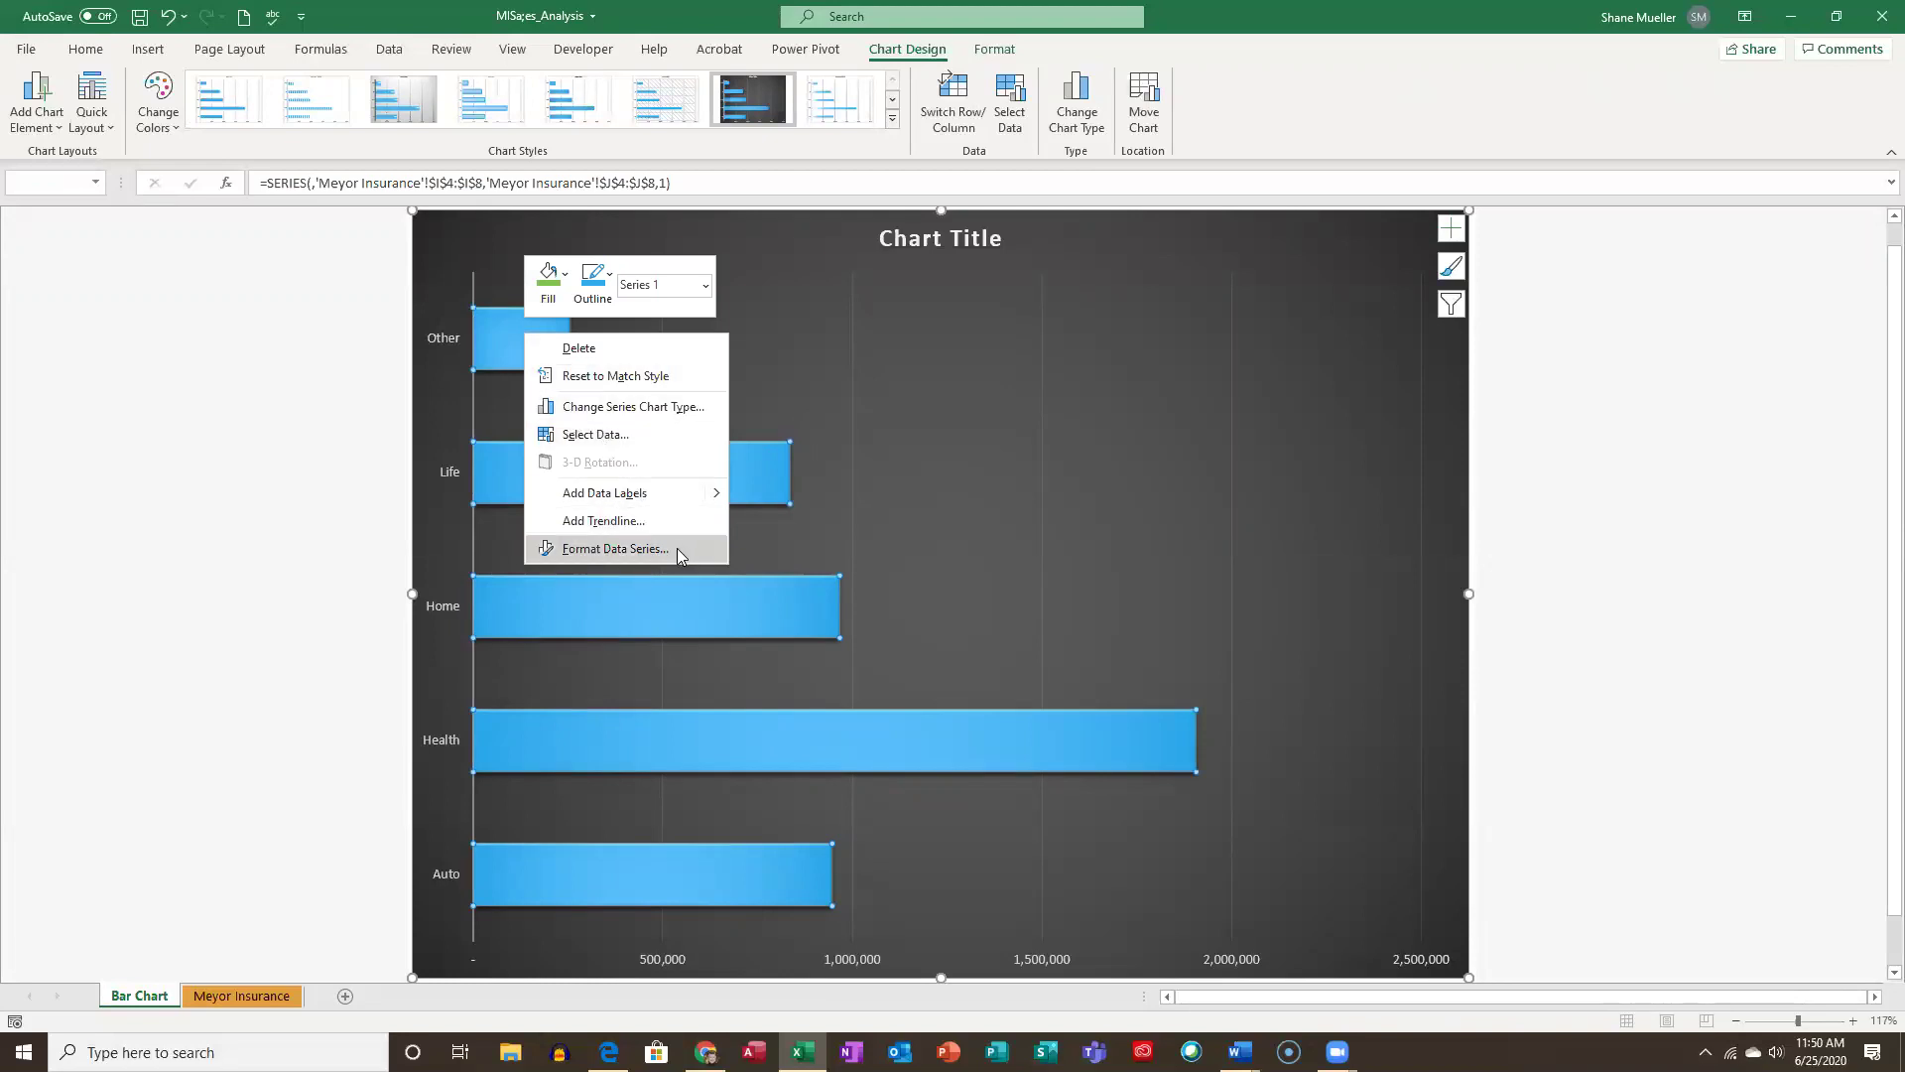
pyautogui.click(563, 277)
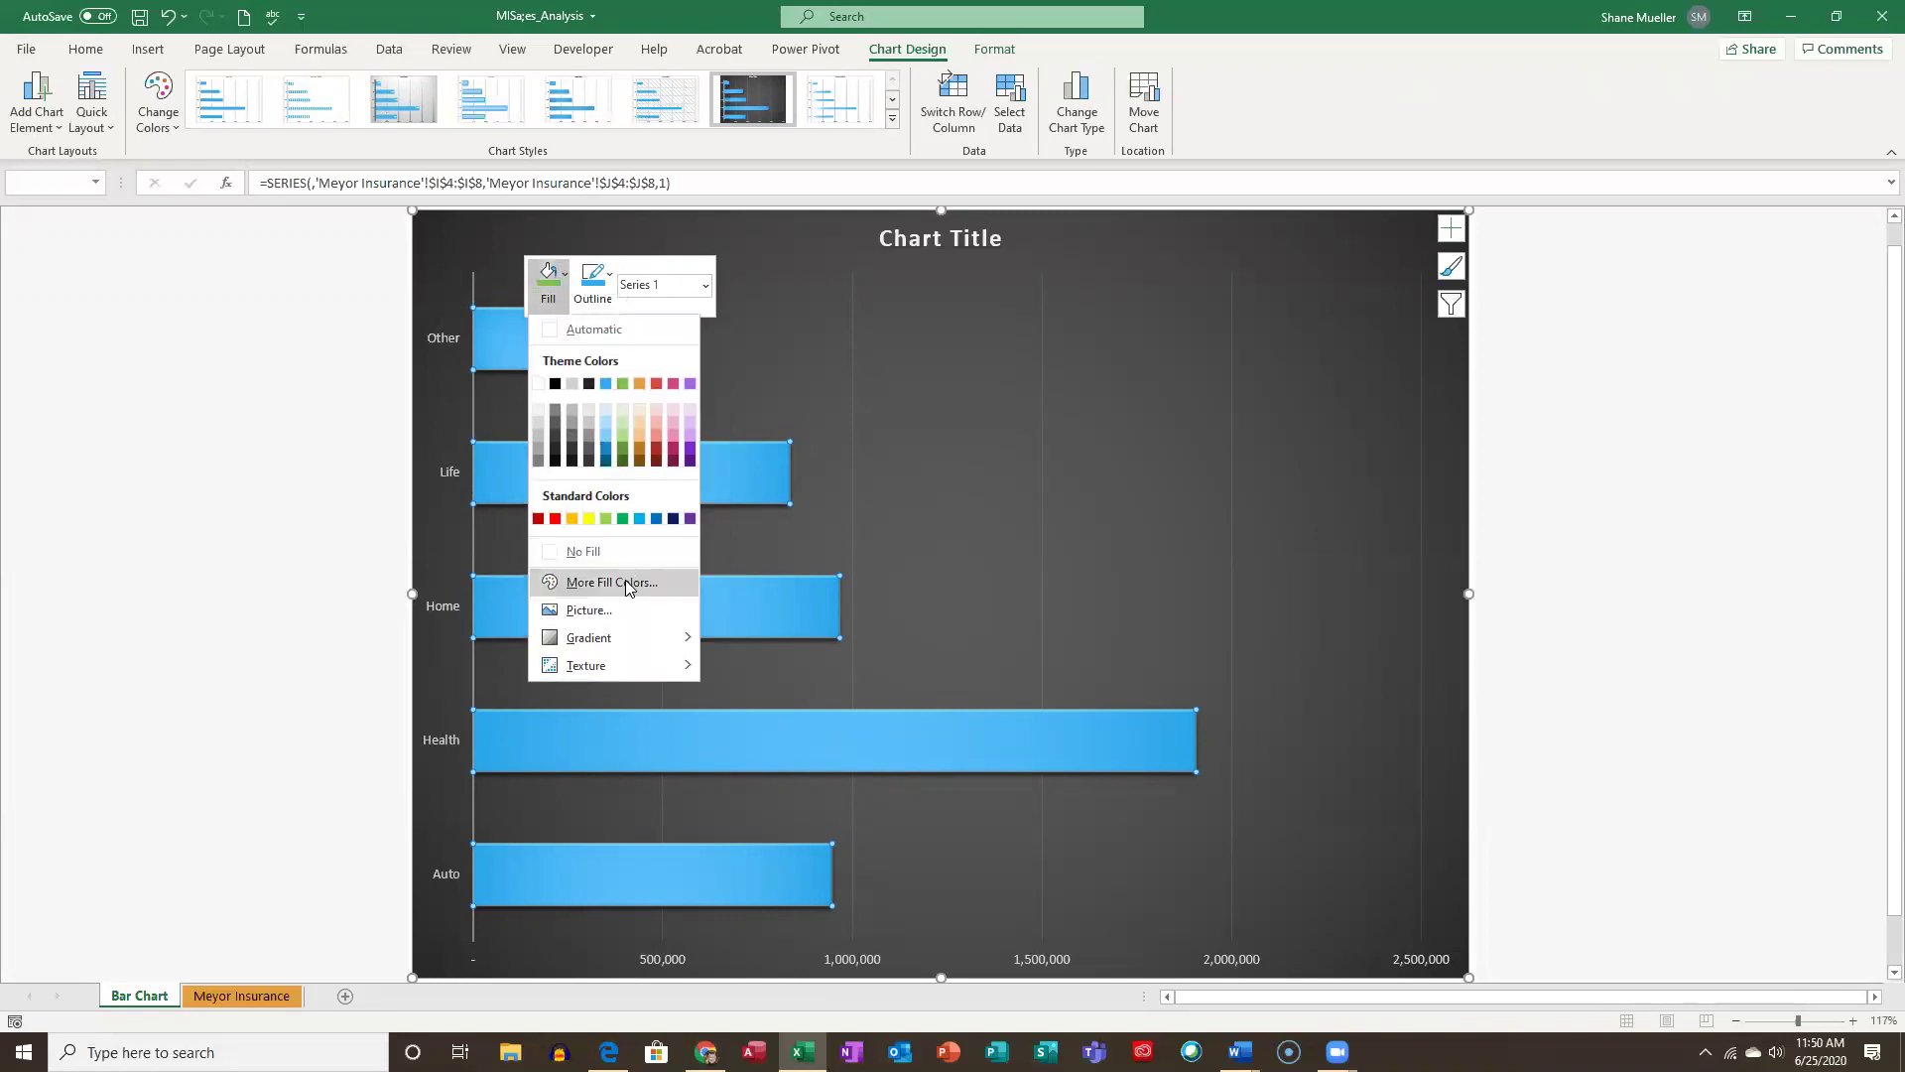
pyautogui.moveTo(652, 640)
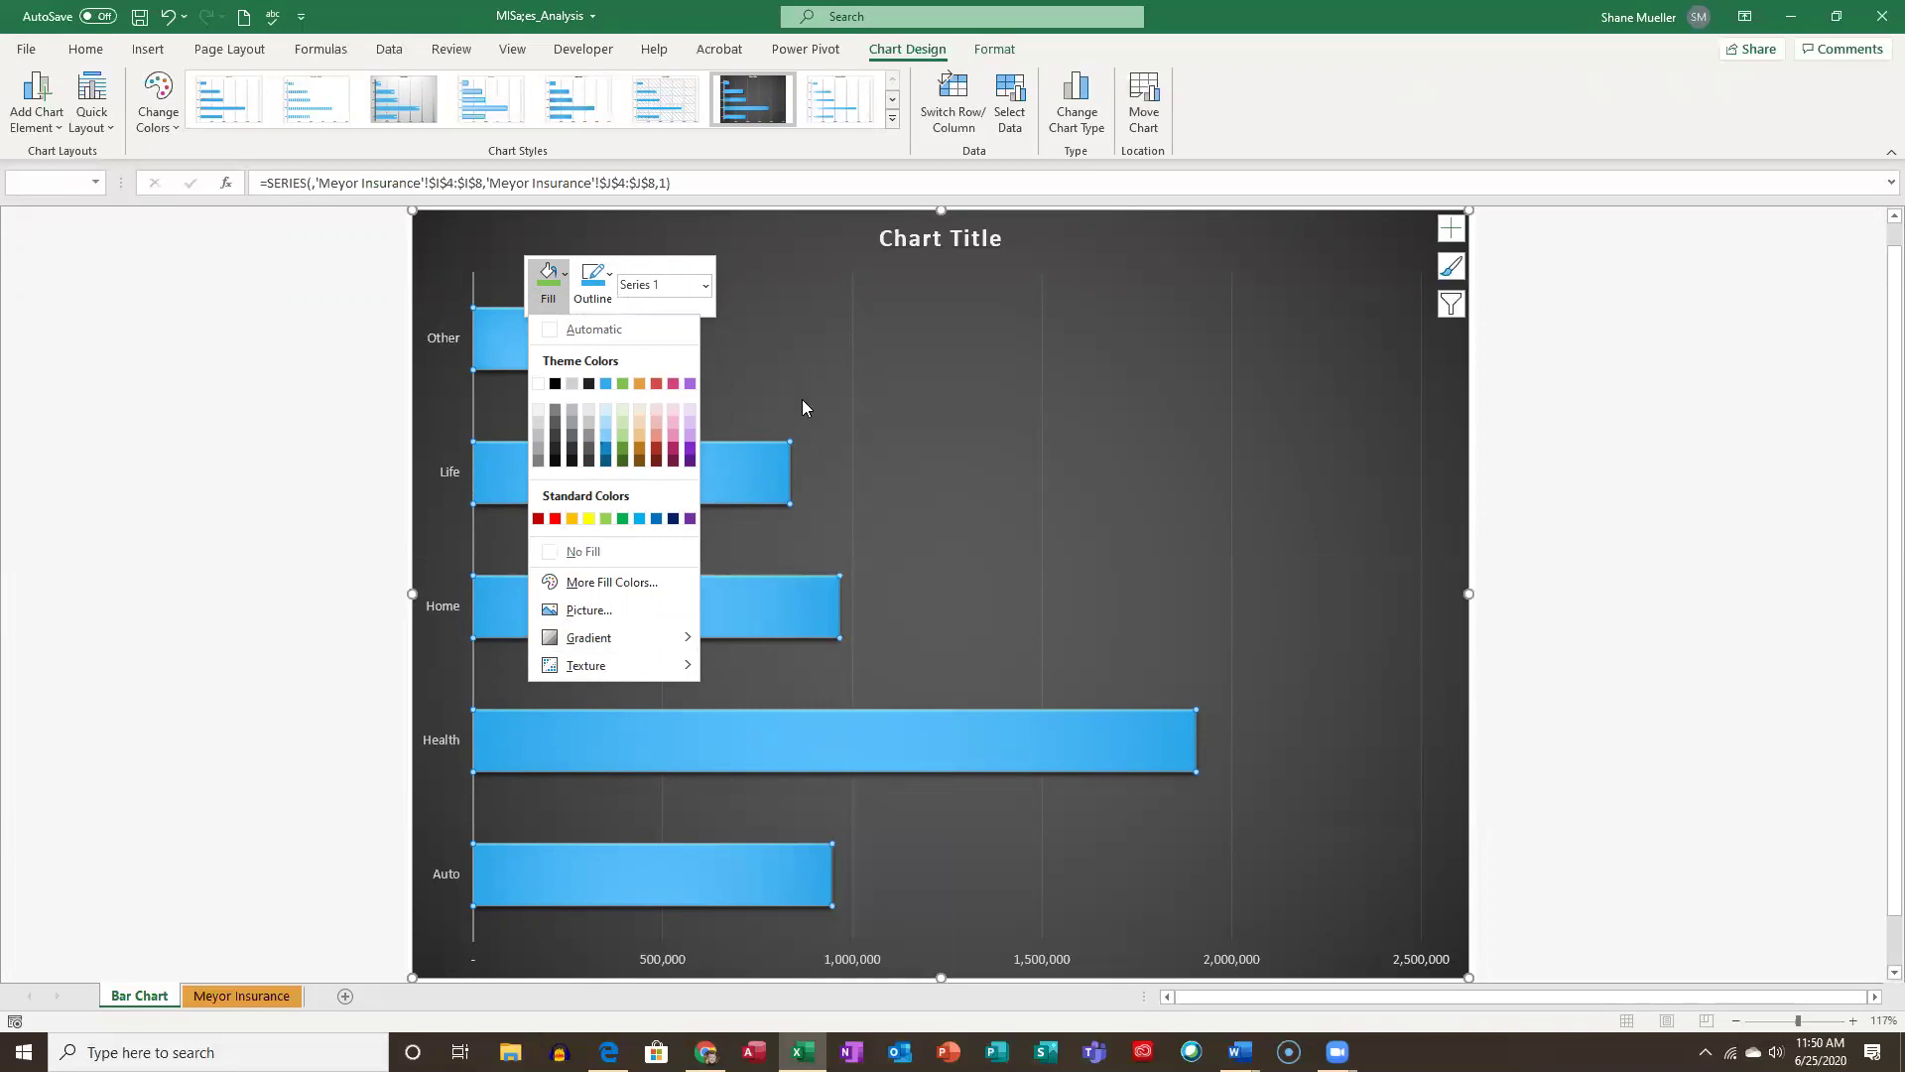
pyautogui.press('Escape')
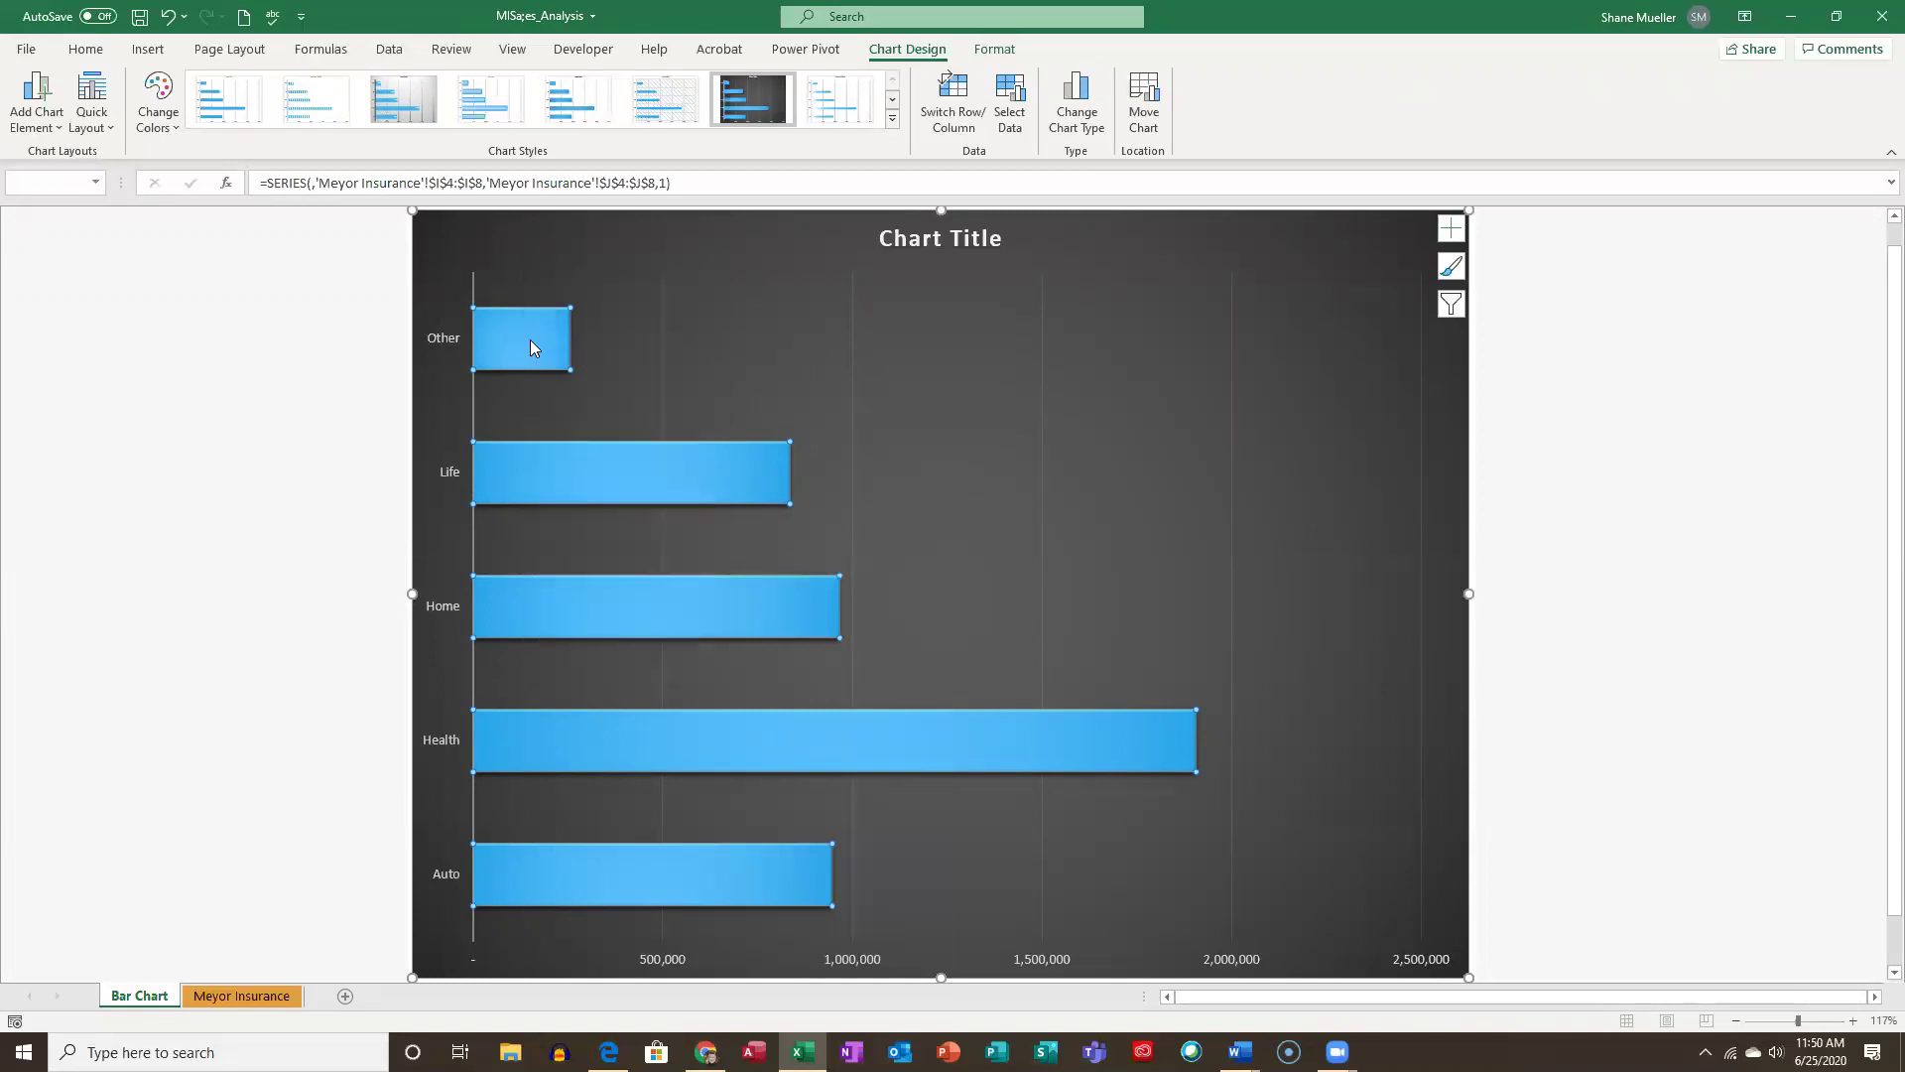
# Open the data series formatting for the bars and set their fill to vary colors by point.
pyautogui.rightClick(529, 339)
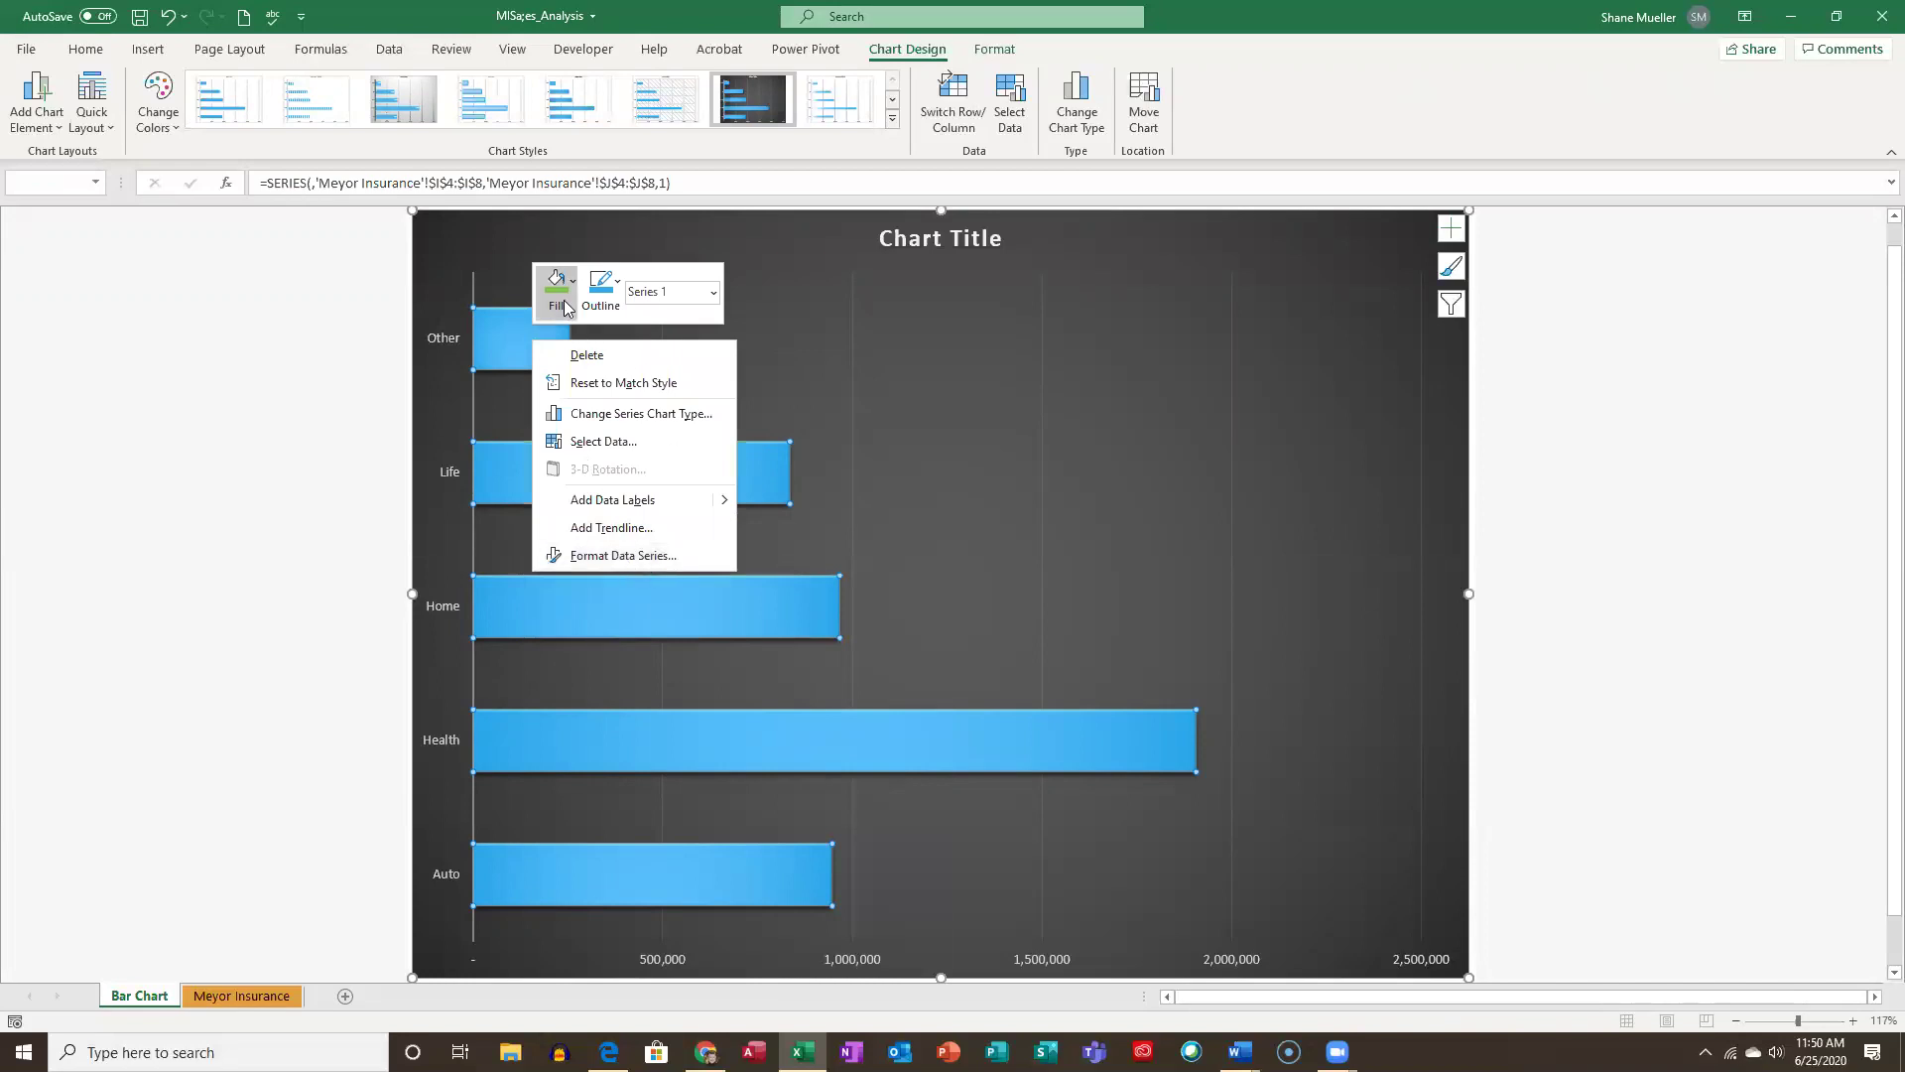
pyautogui.click(657, 558)
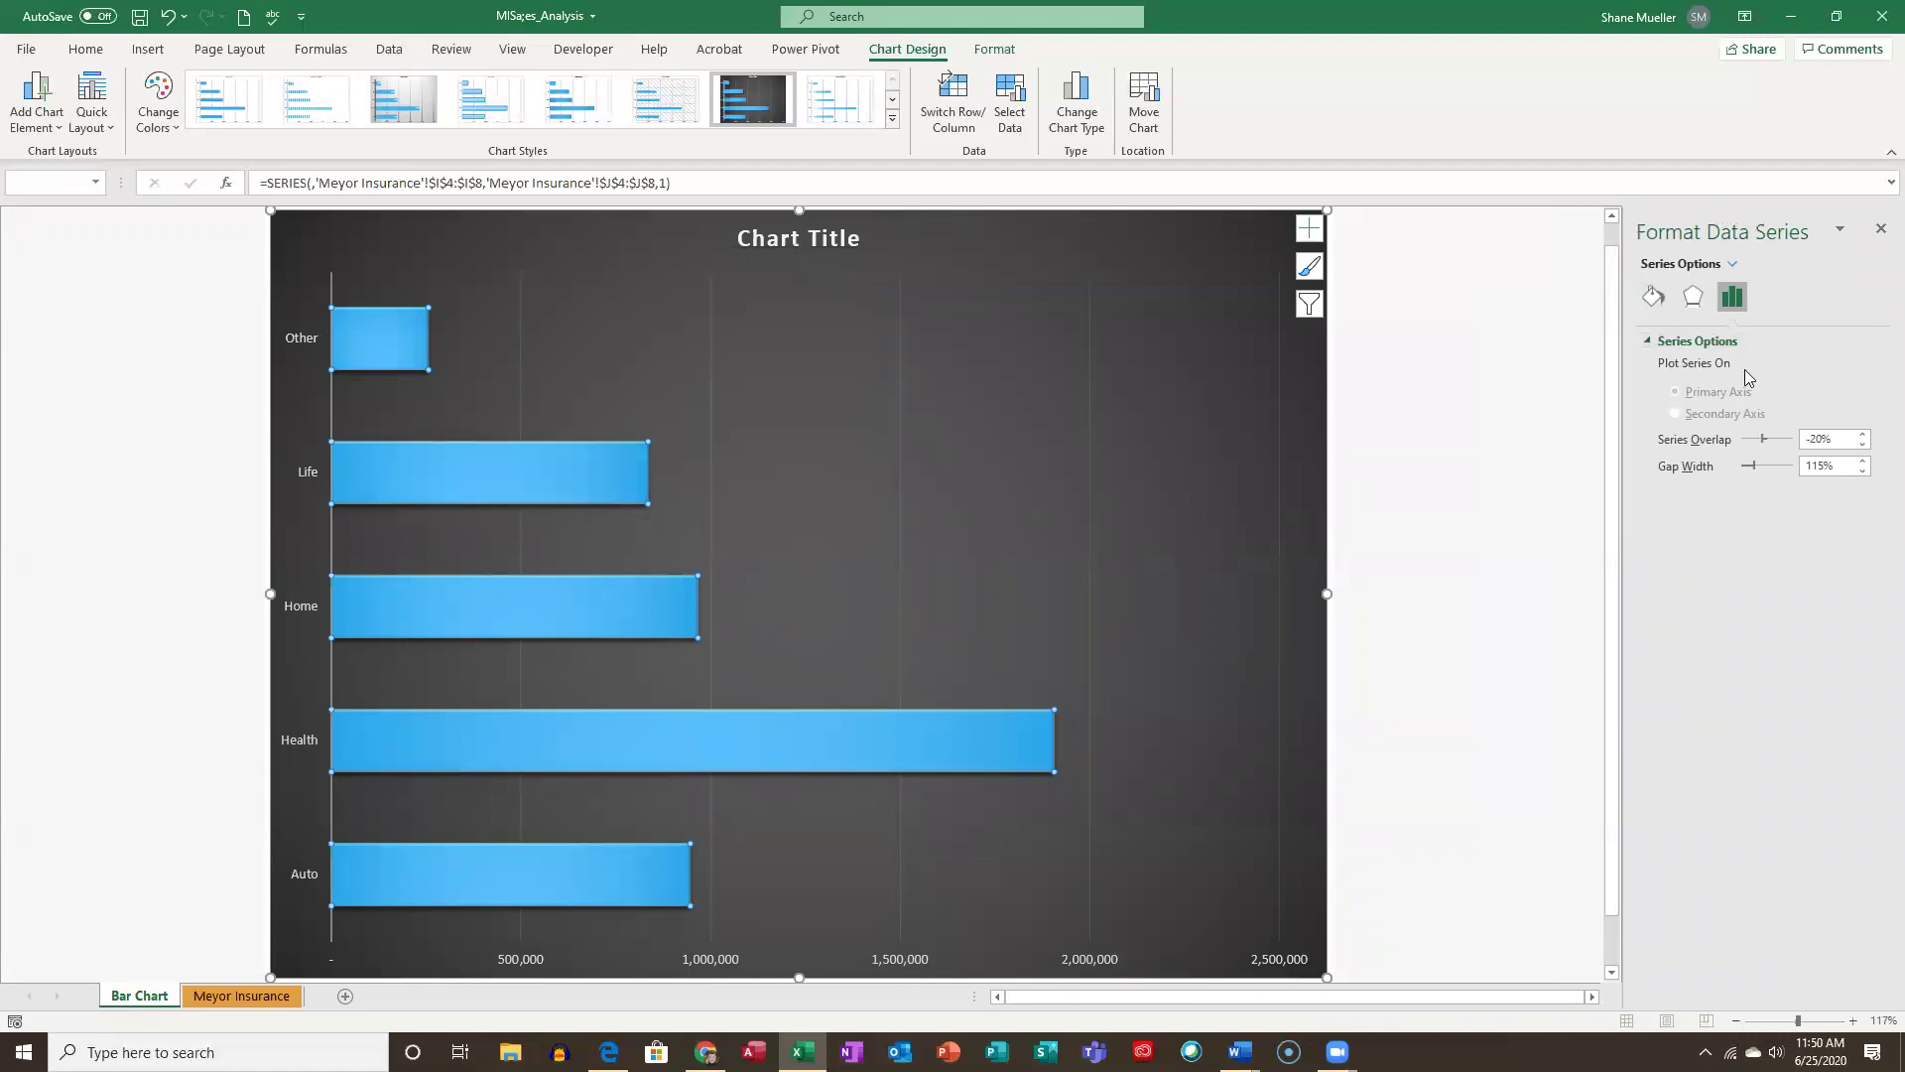
pyautogui.click(1651, 304)
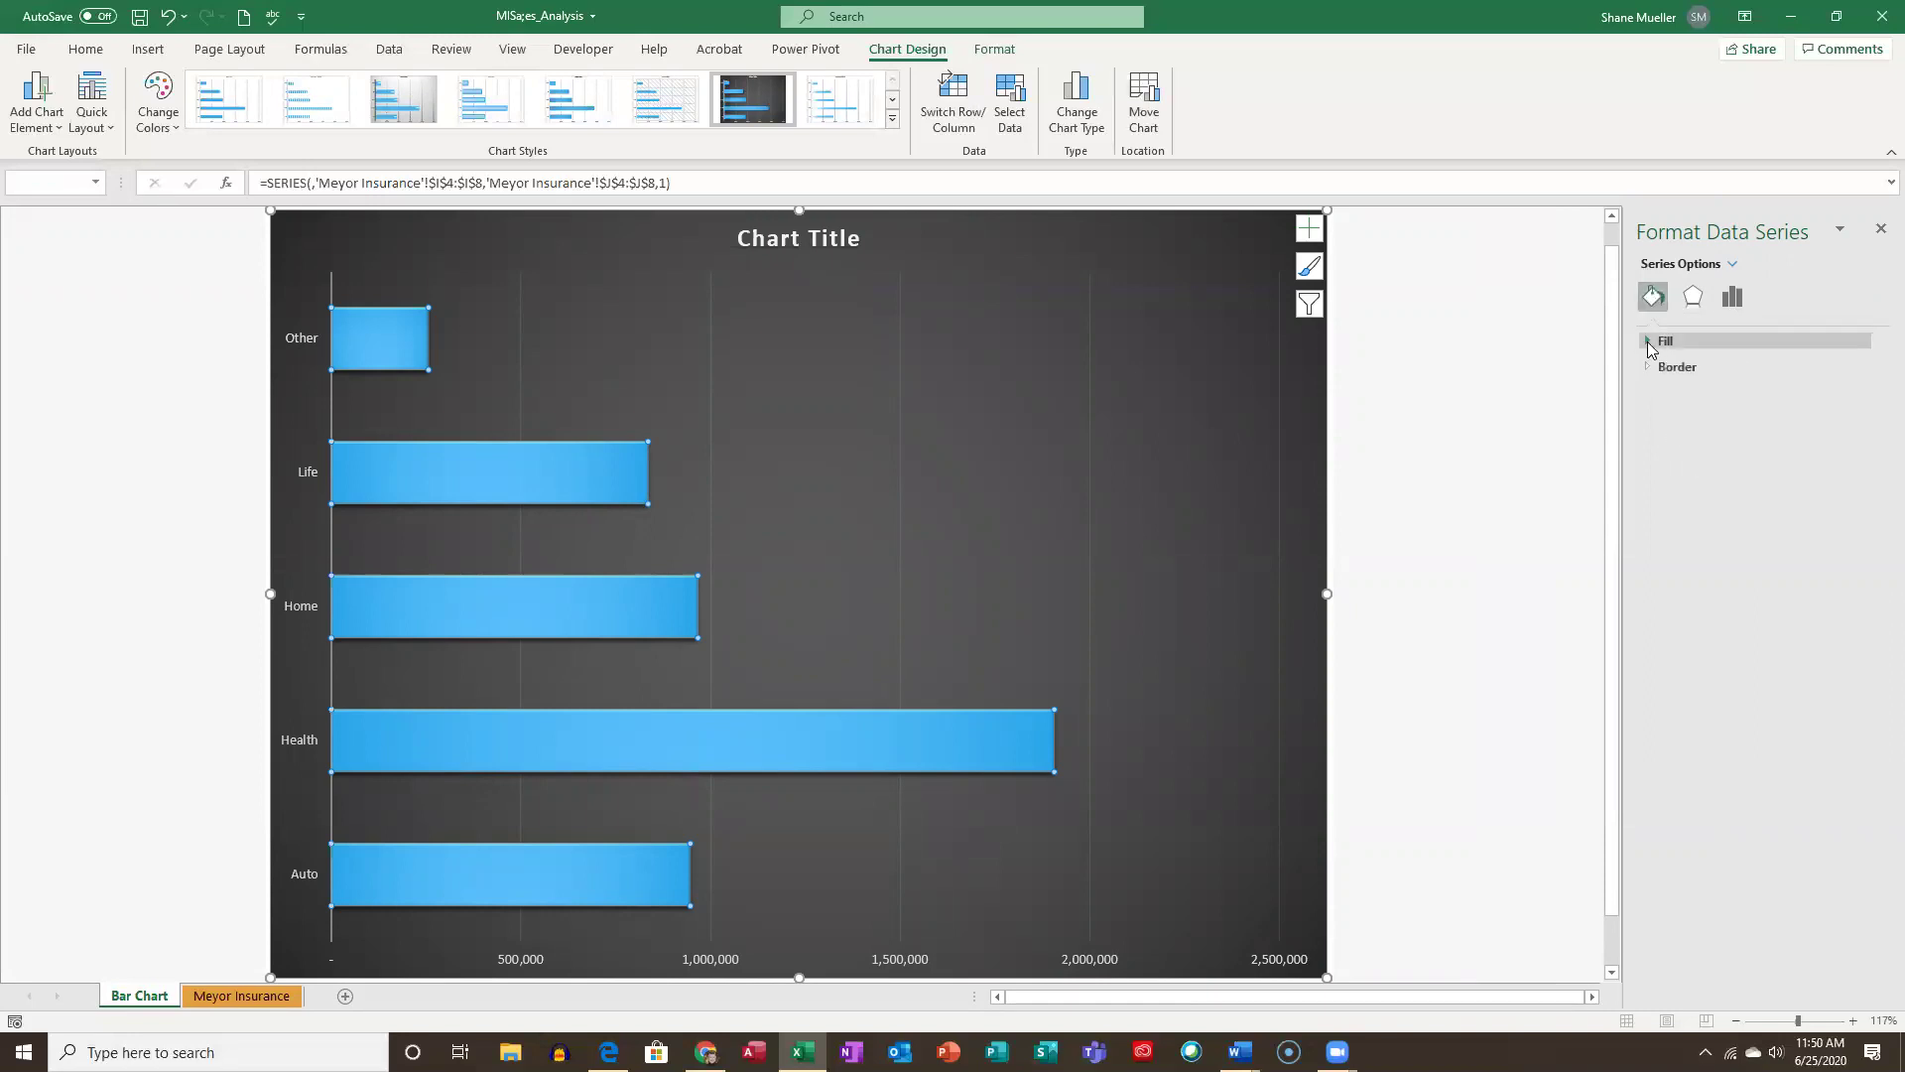
pyautogui.click(1651, 343)
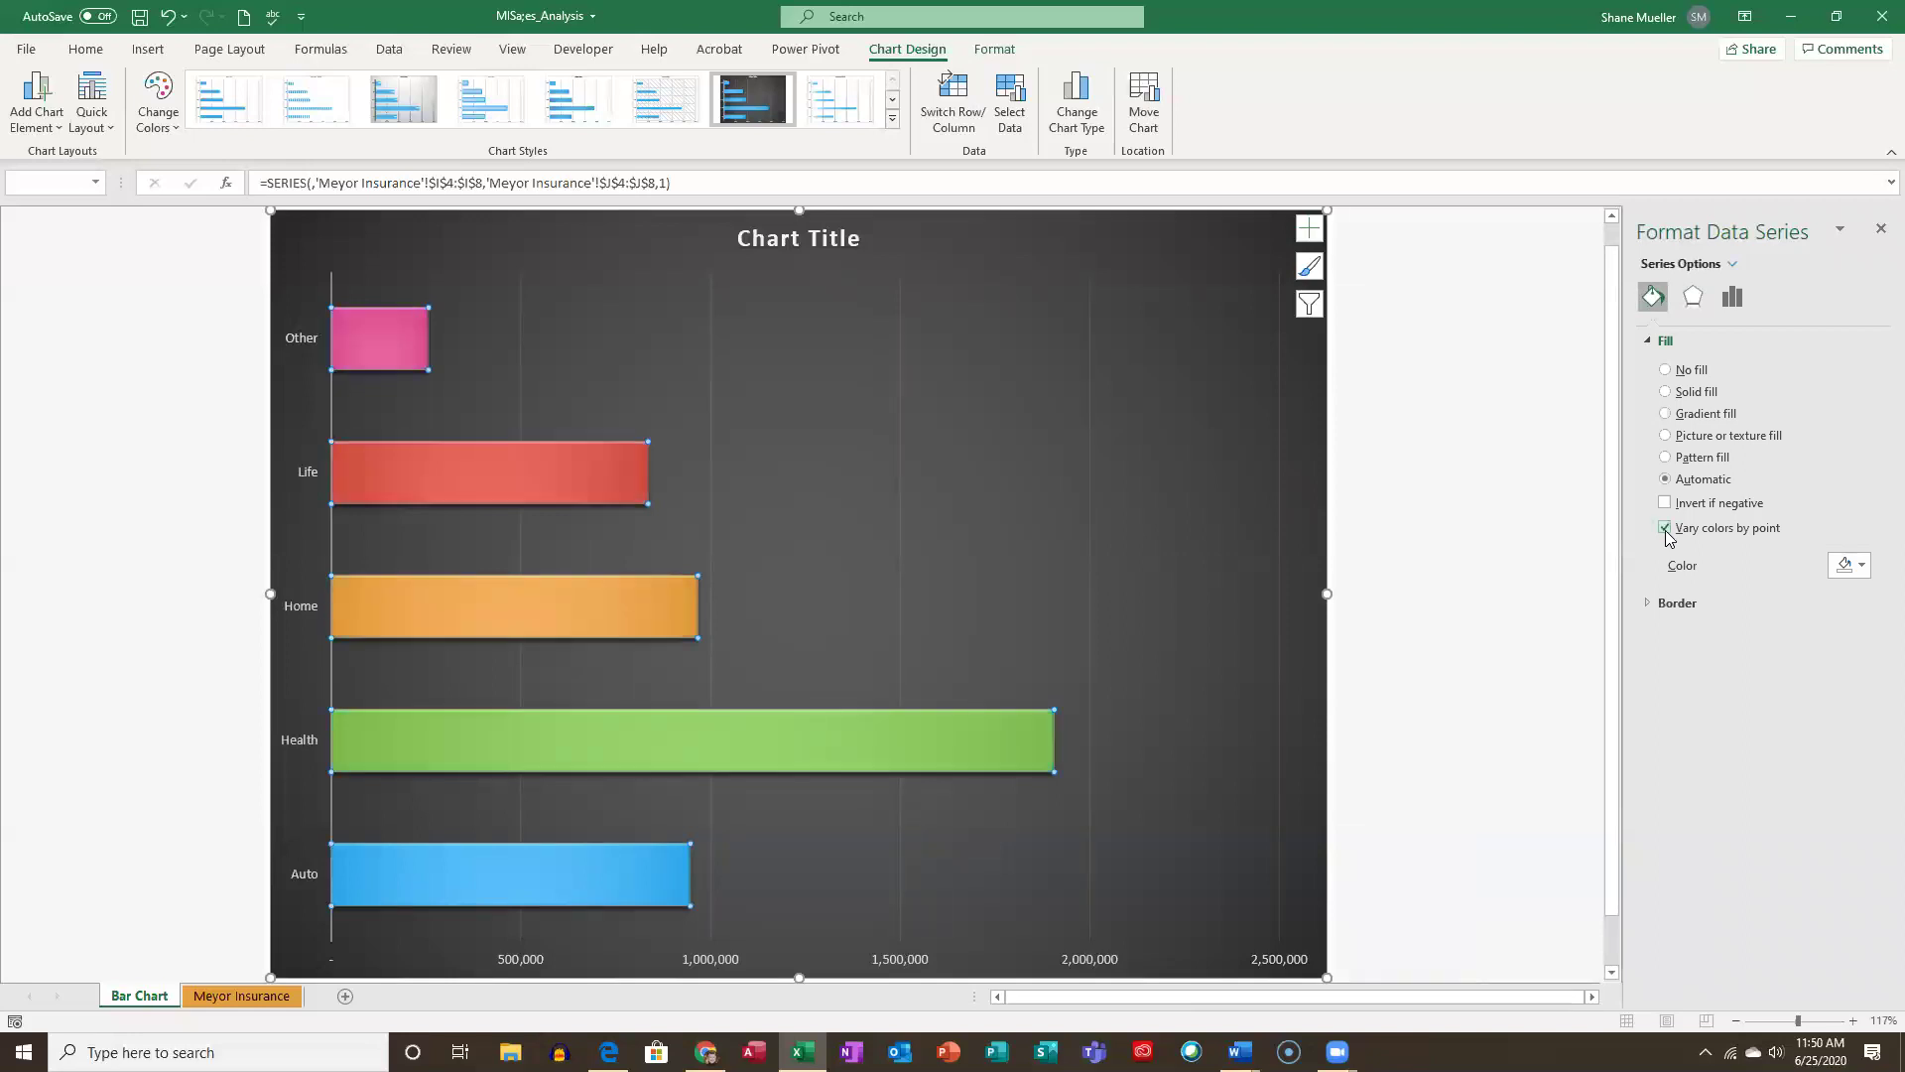
pyautogui.click(1665, 528)
pyautogui.click(1665, 528)
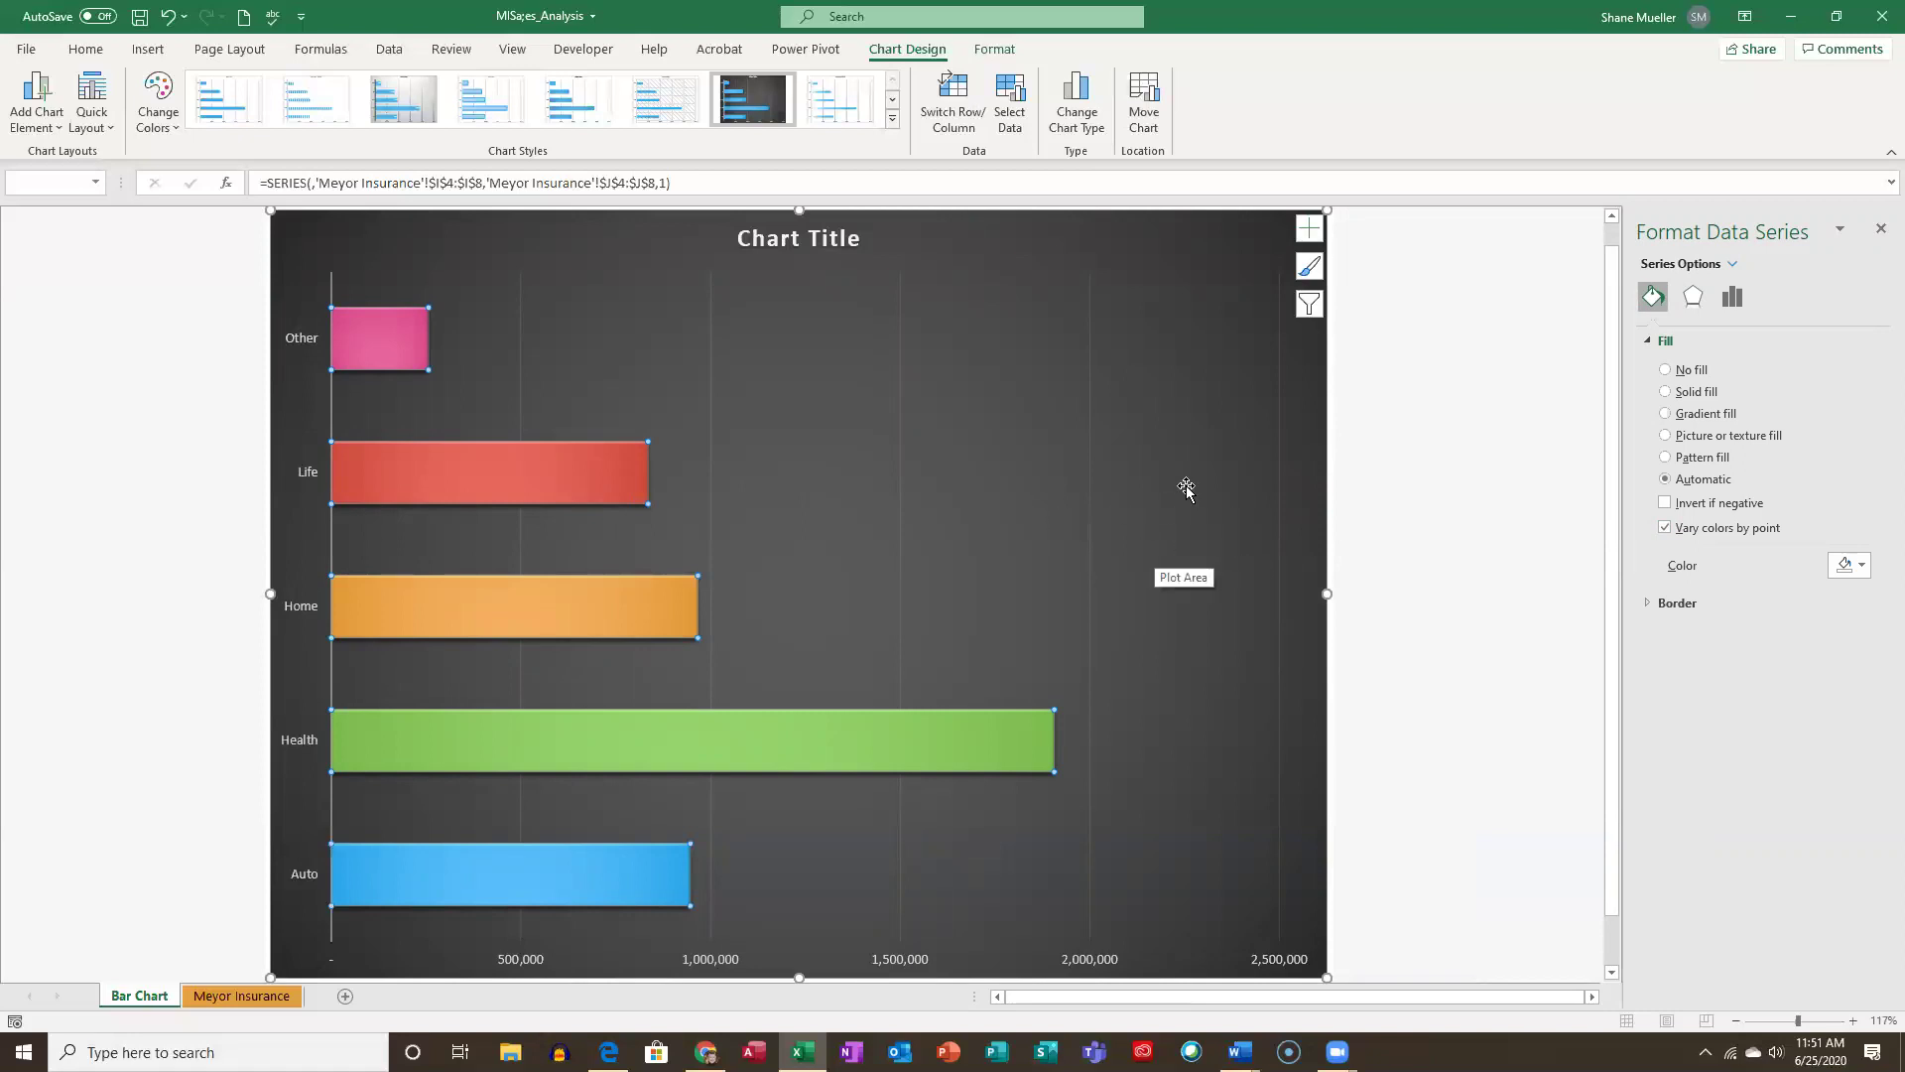
# Try the second bevel in the third row of the 3-D Format gallery as the bars' top bevel.
pyautogui.click(1693, 296)
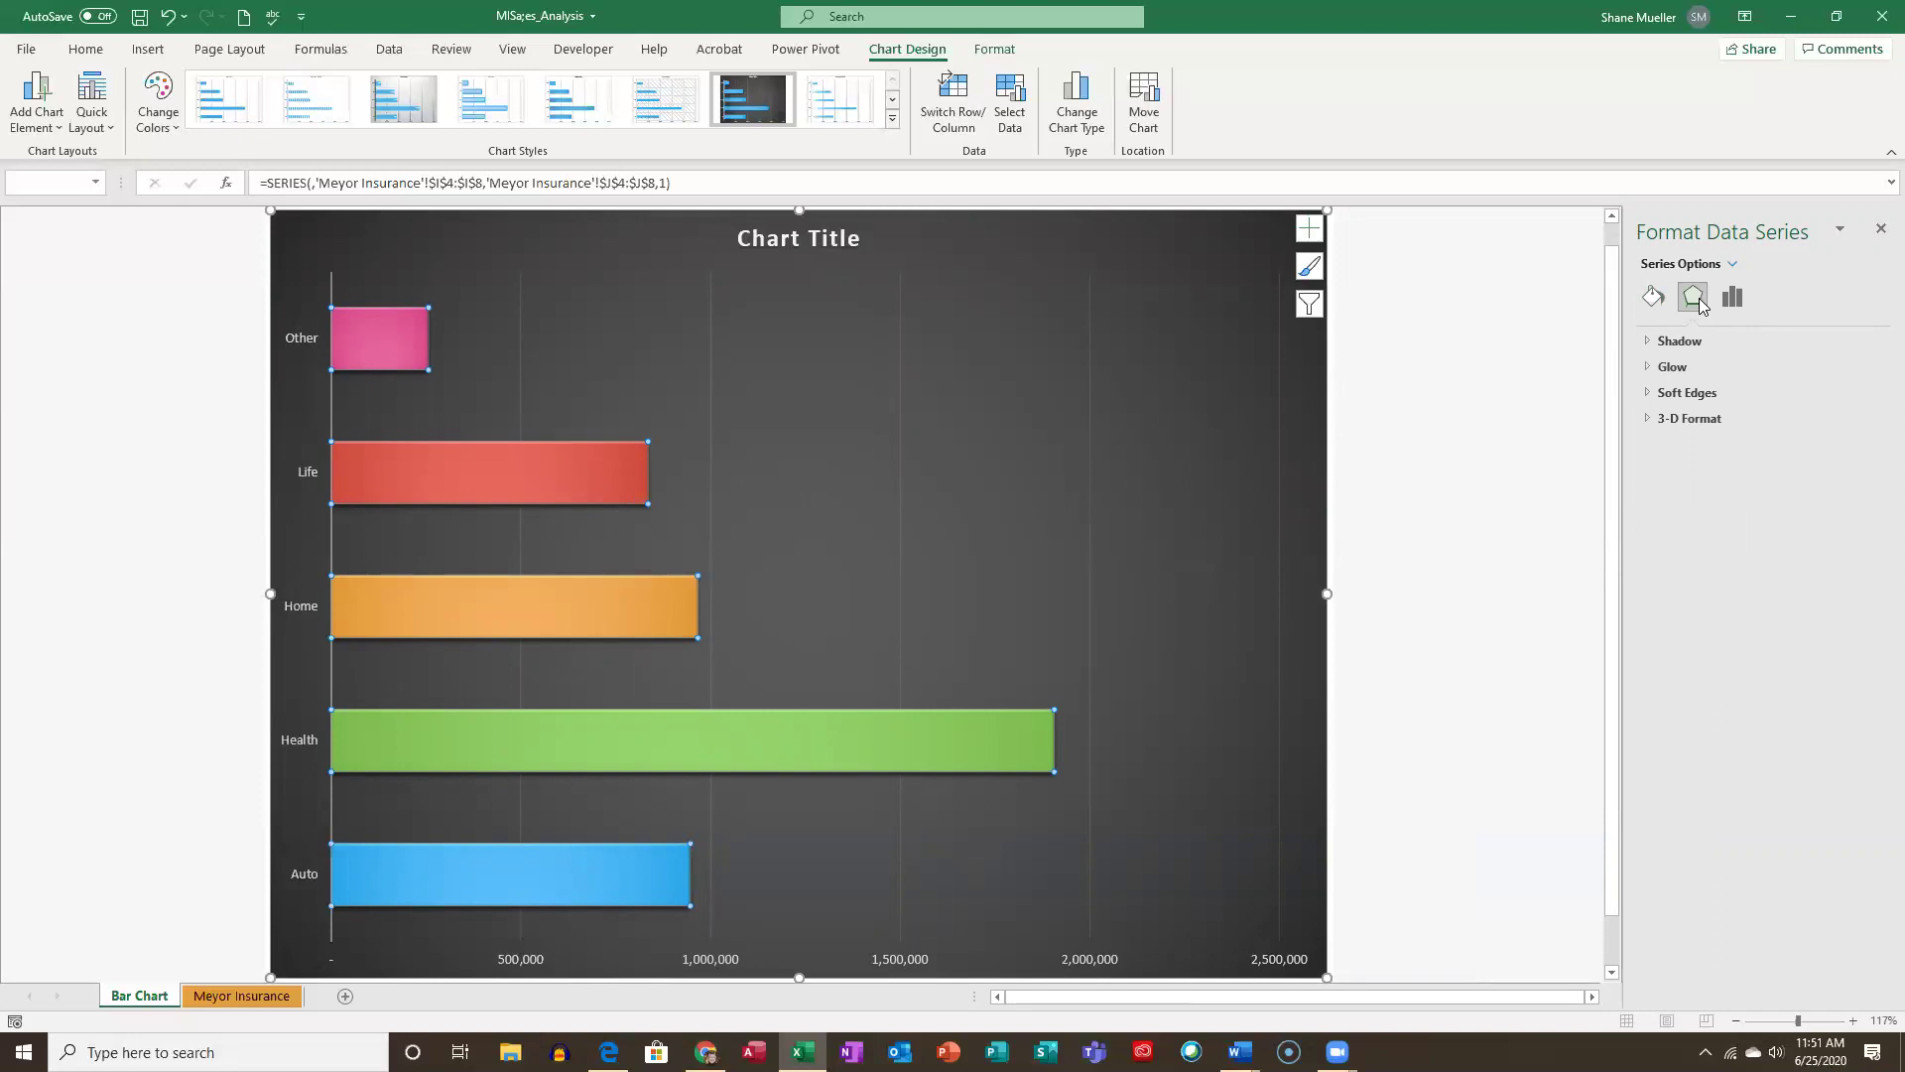
pyautogui.click(1643, 419)
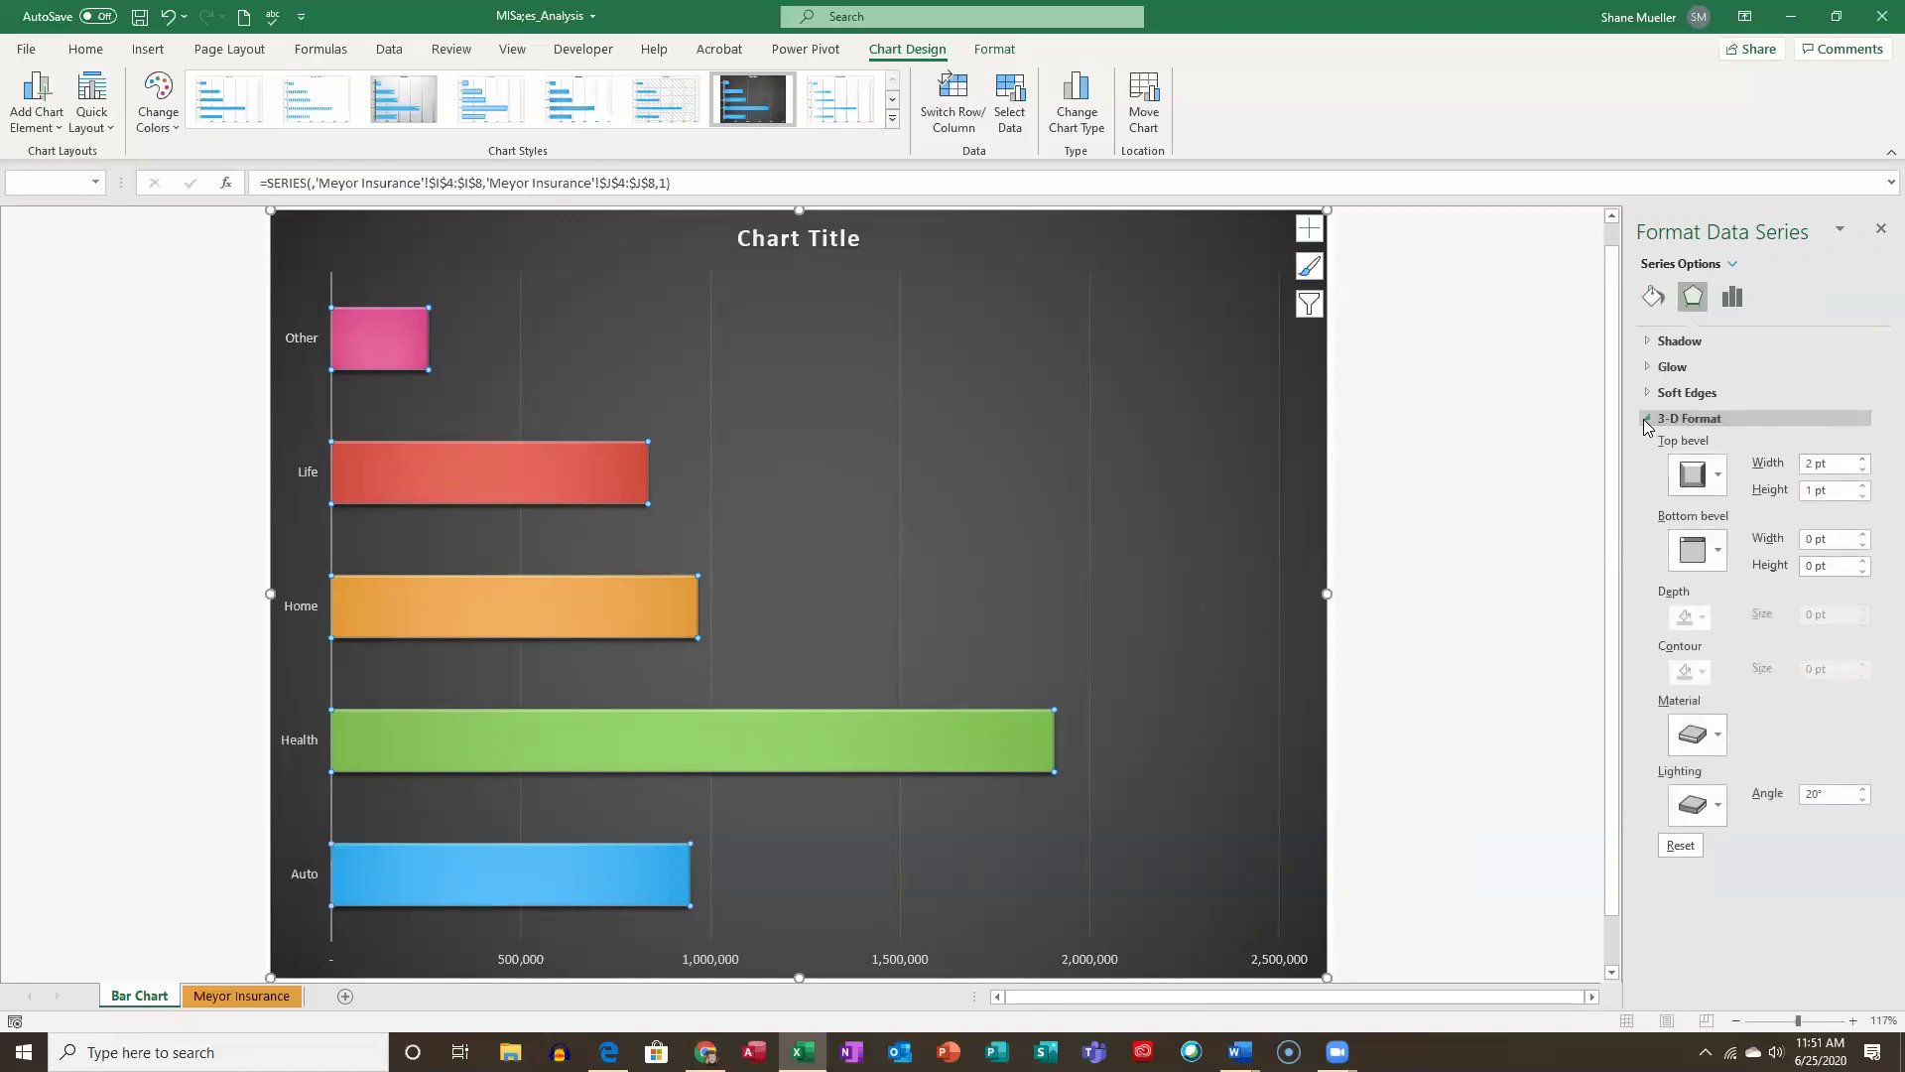
pyautogui.click(1715, 477)
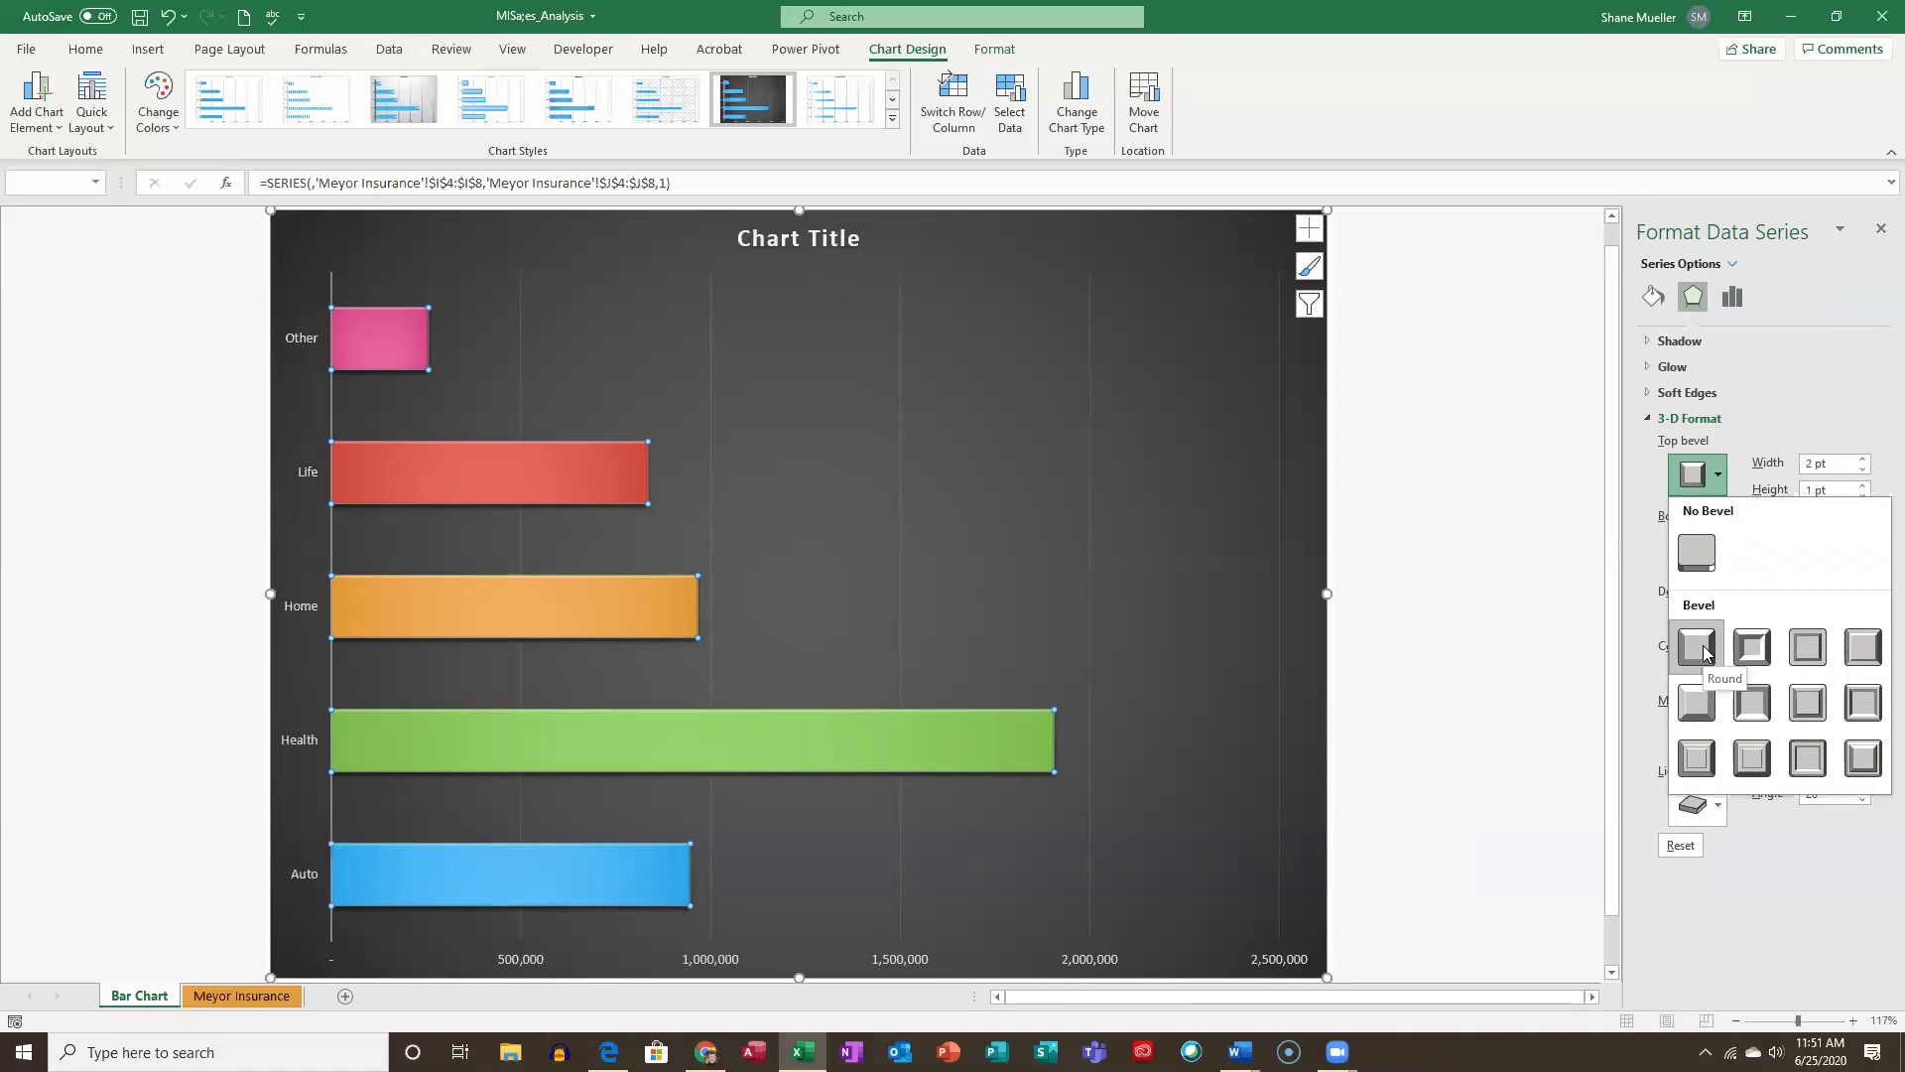
pyautogui.click(1752, 760)
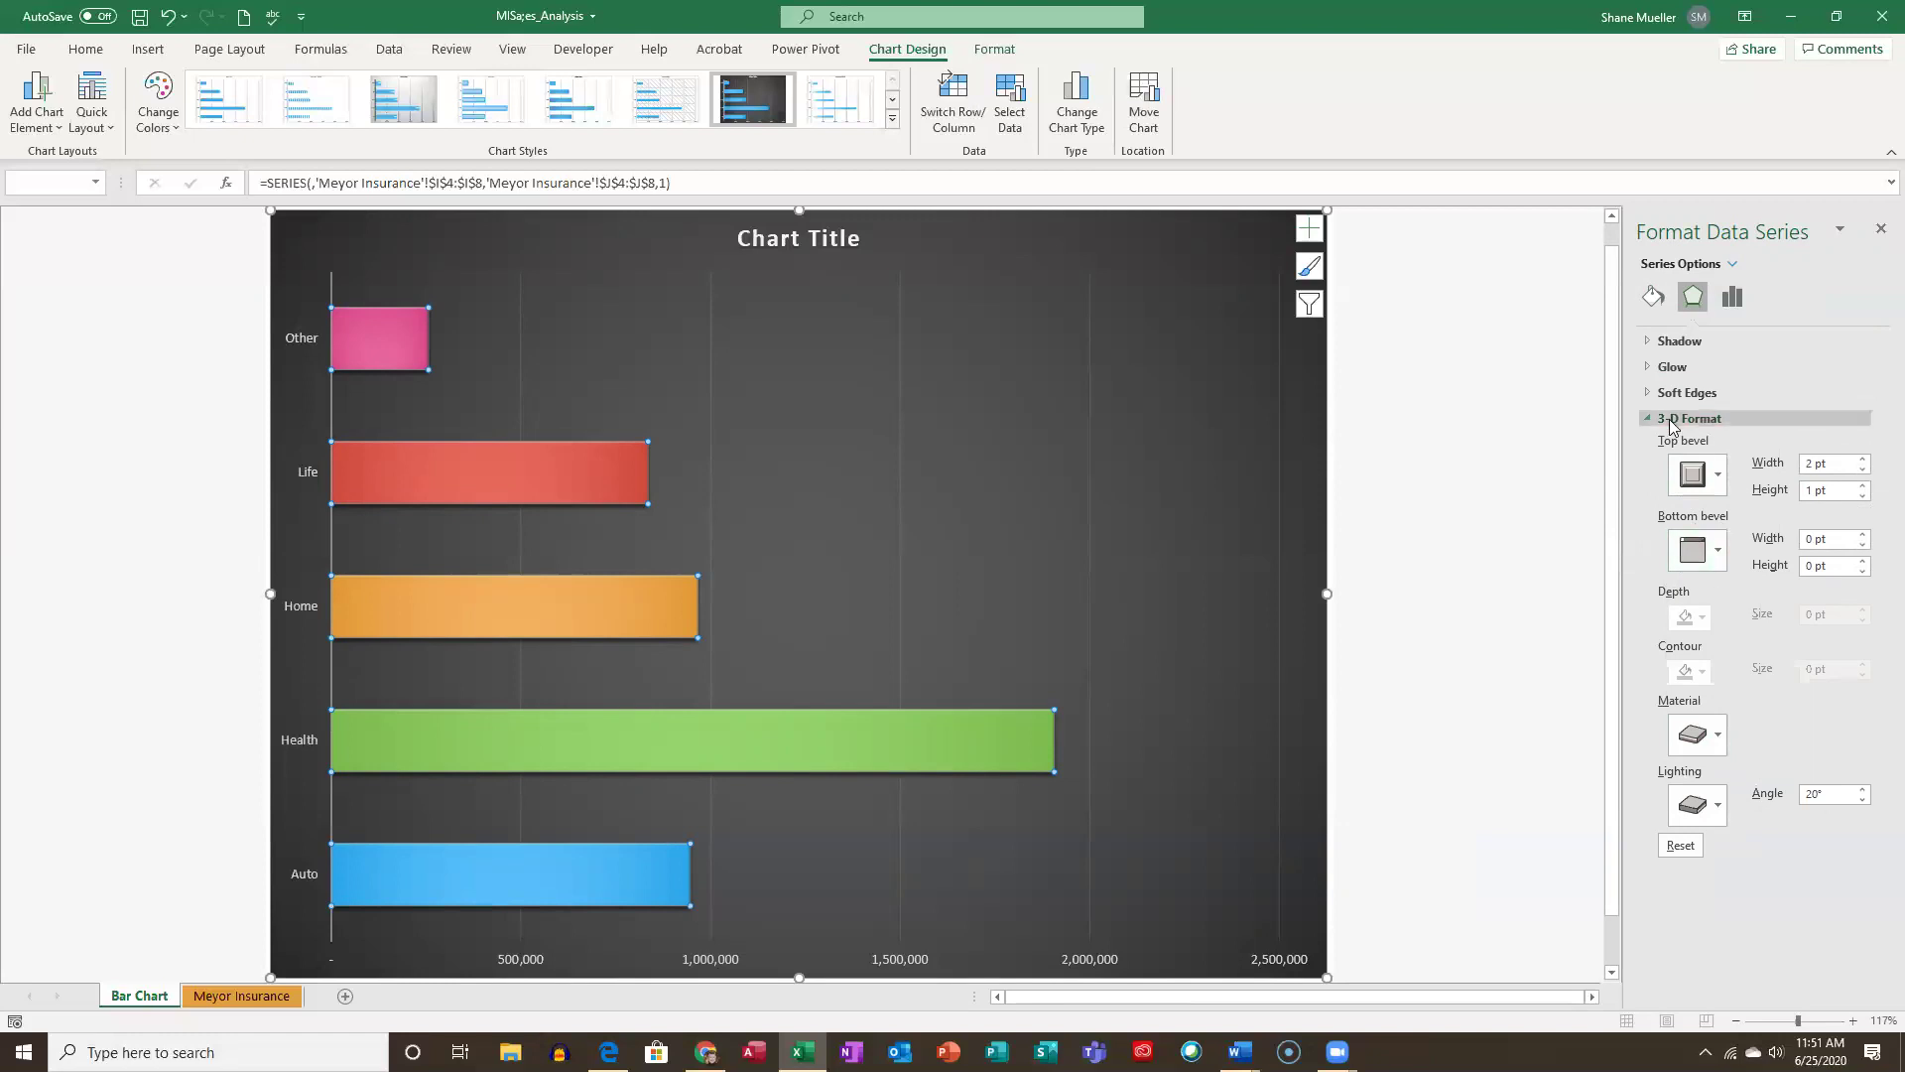
pyautogui.click(1721, 480)
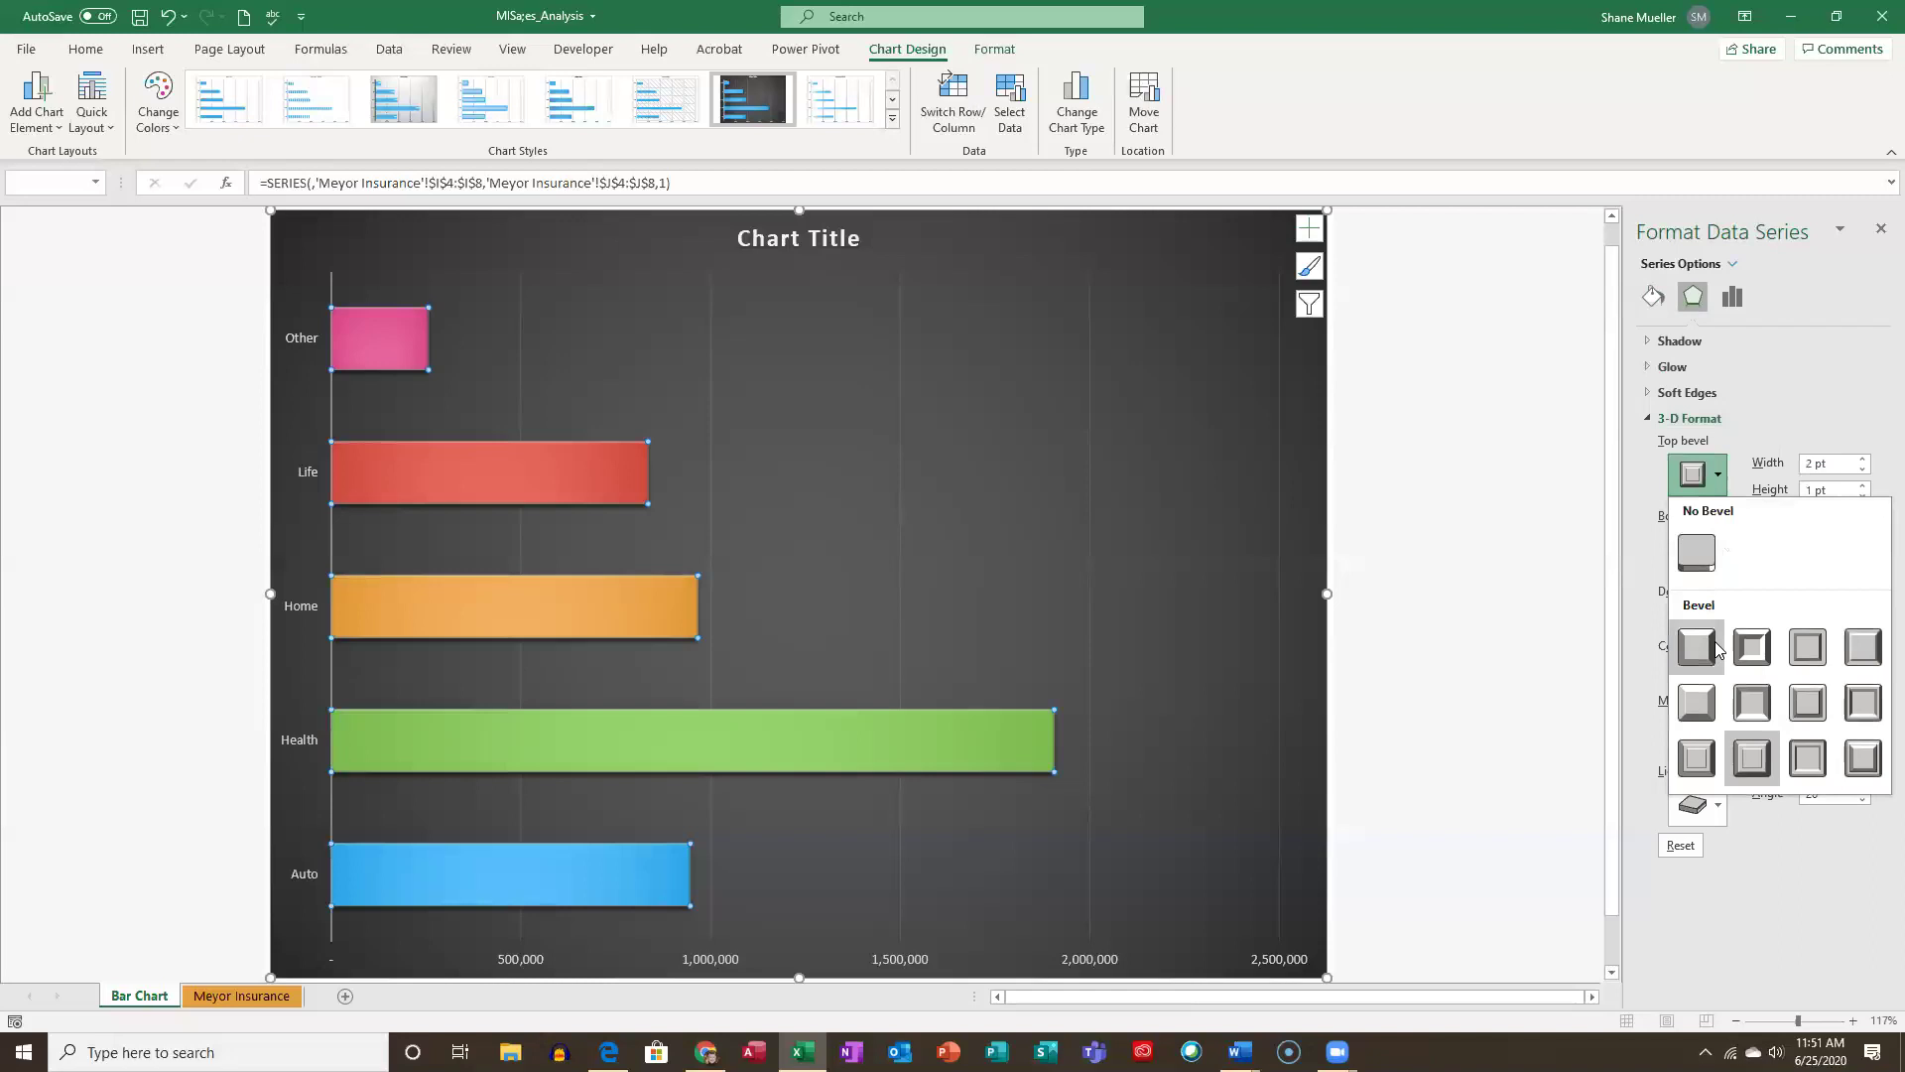
pyautogui.click(1751, 757)
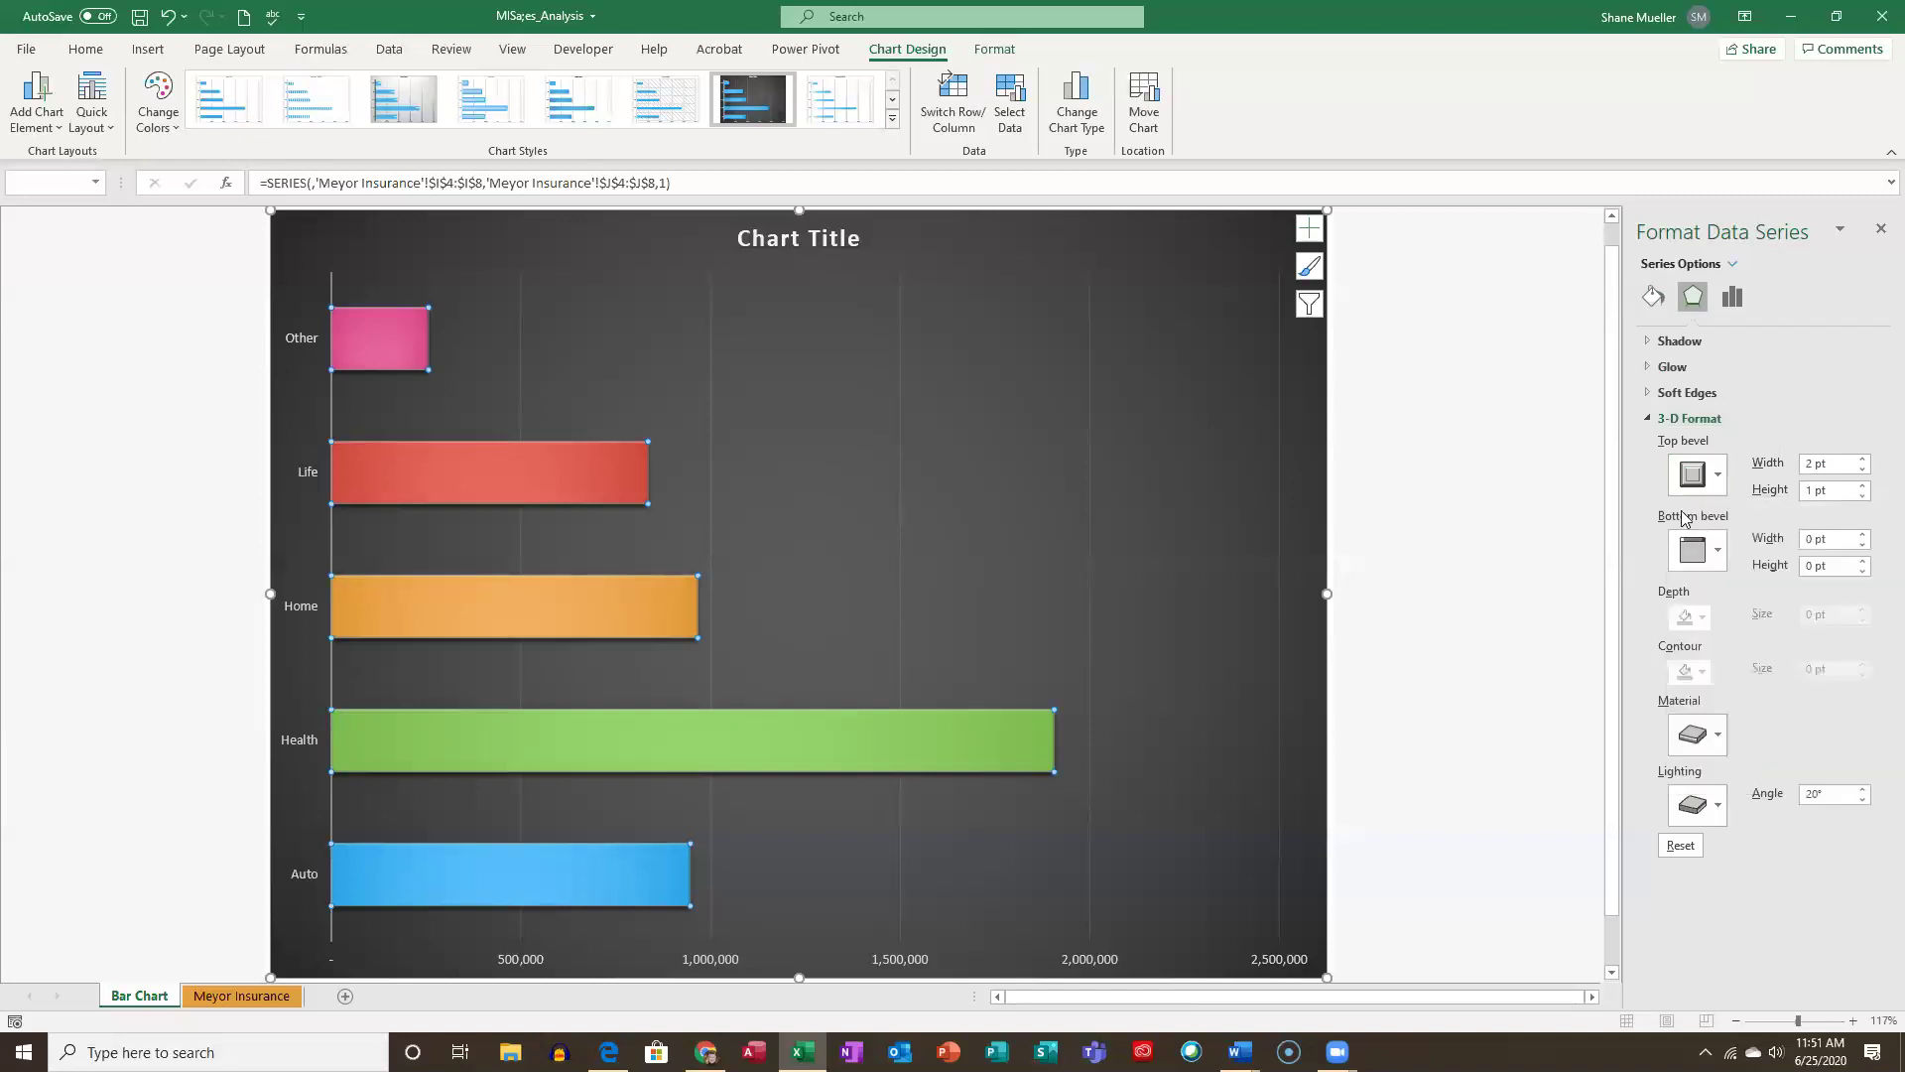
# Try the second bevel in the second row as the bars' bottom bevel, and reset the 3-D format.
pyautogui.click(1716, 554)
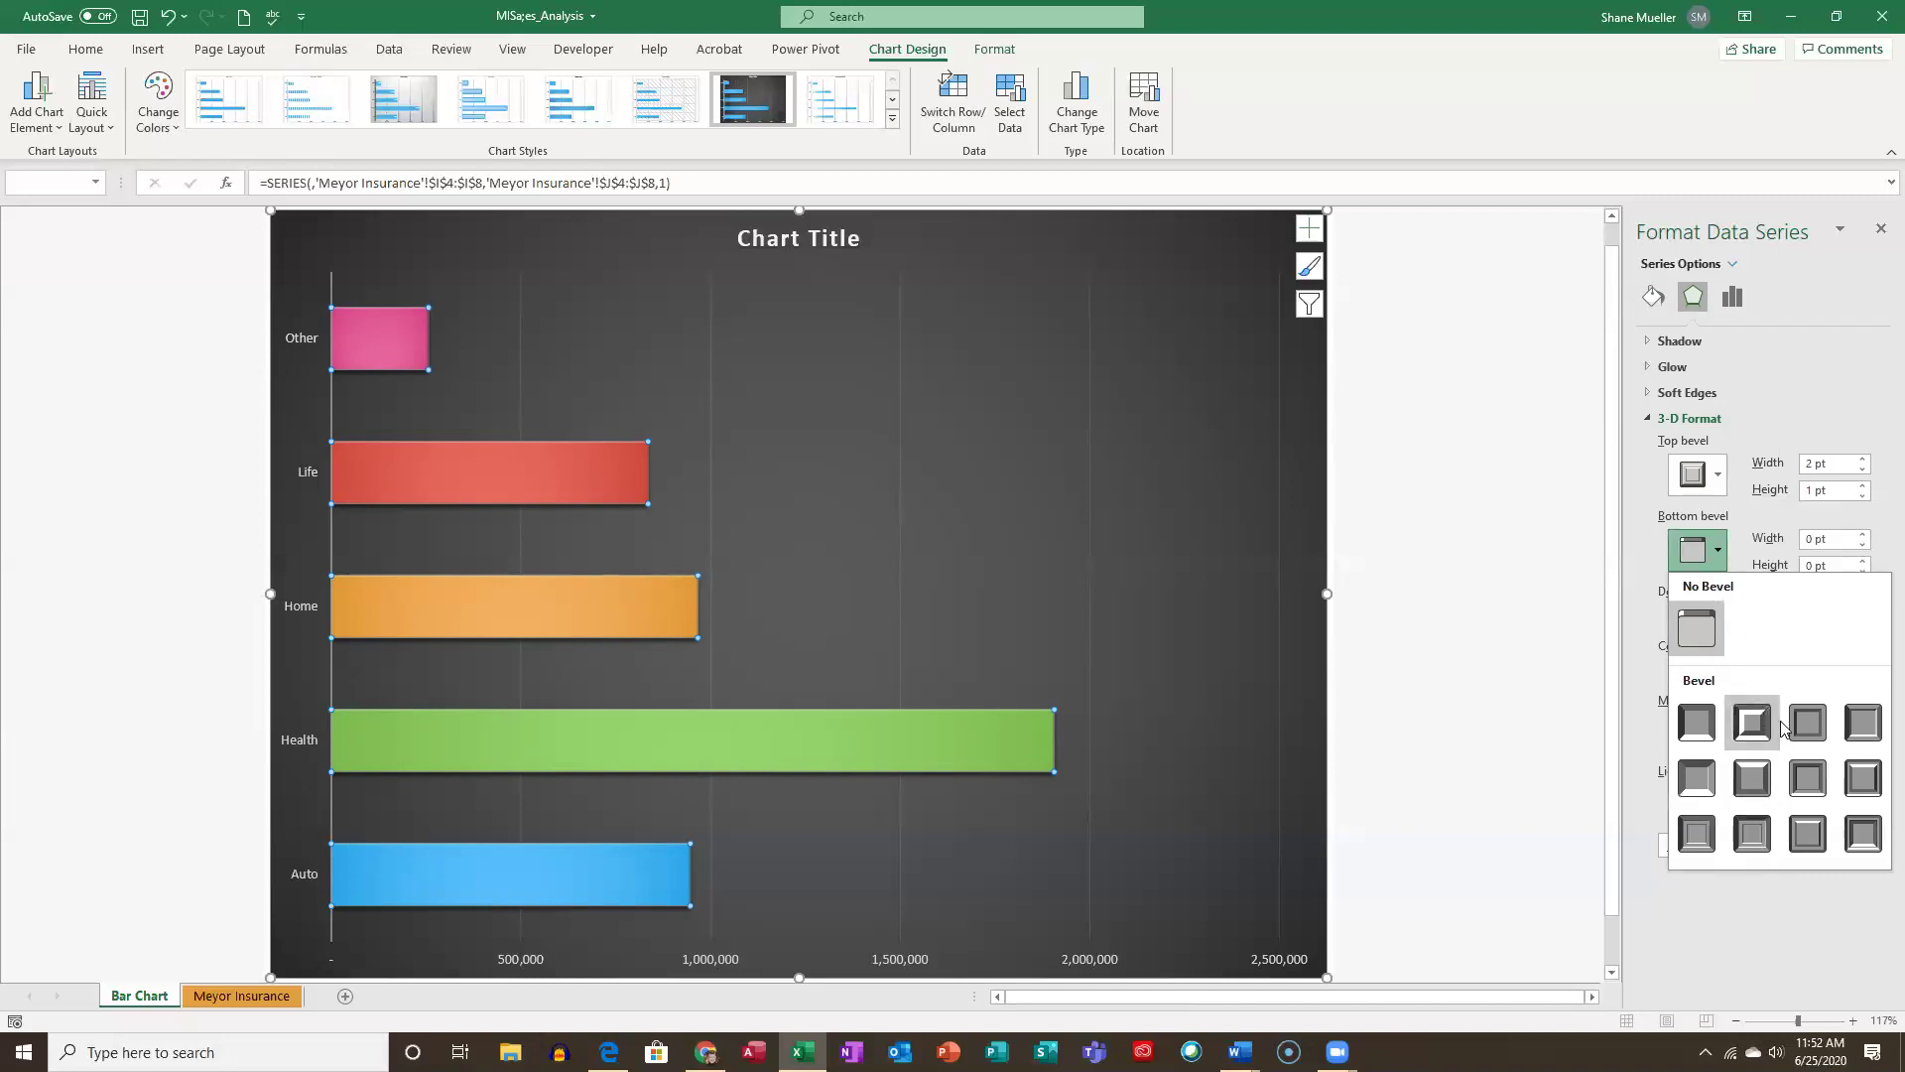
pyautogui.click(1750, 780)
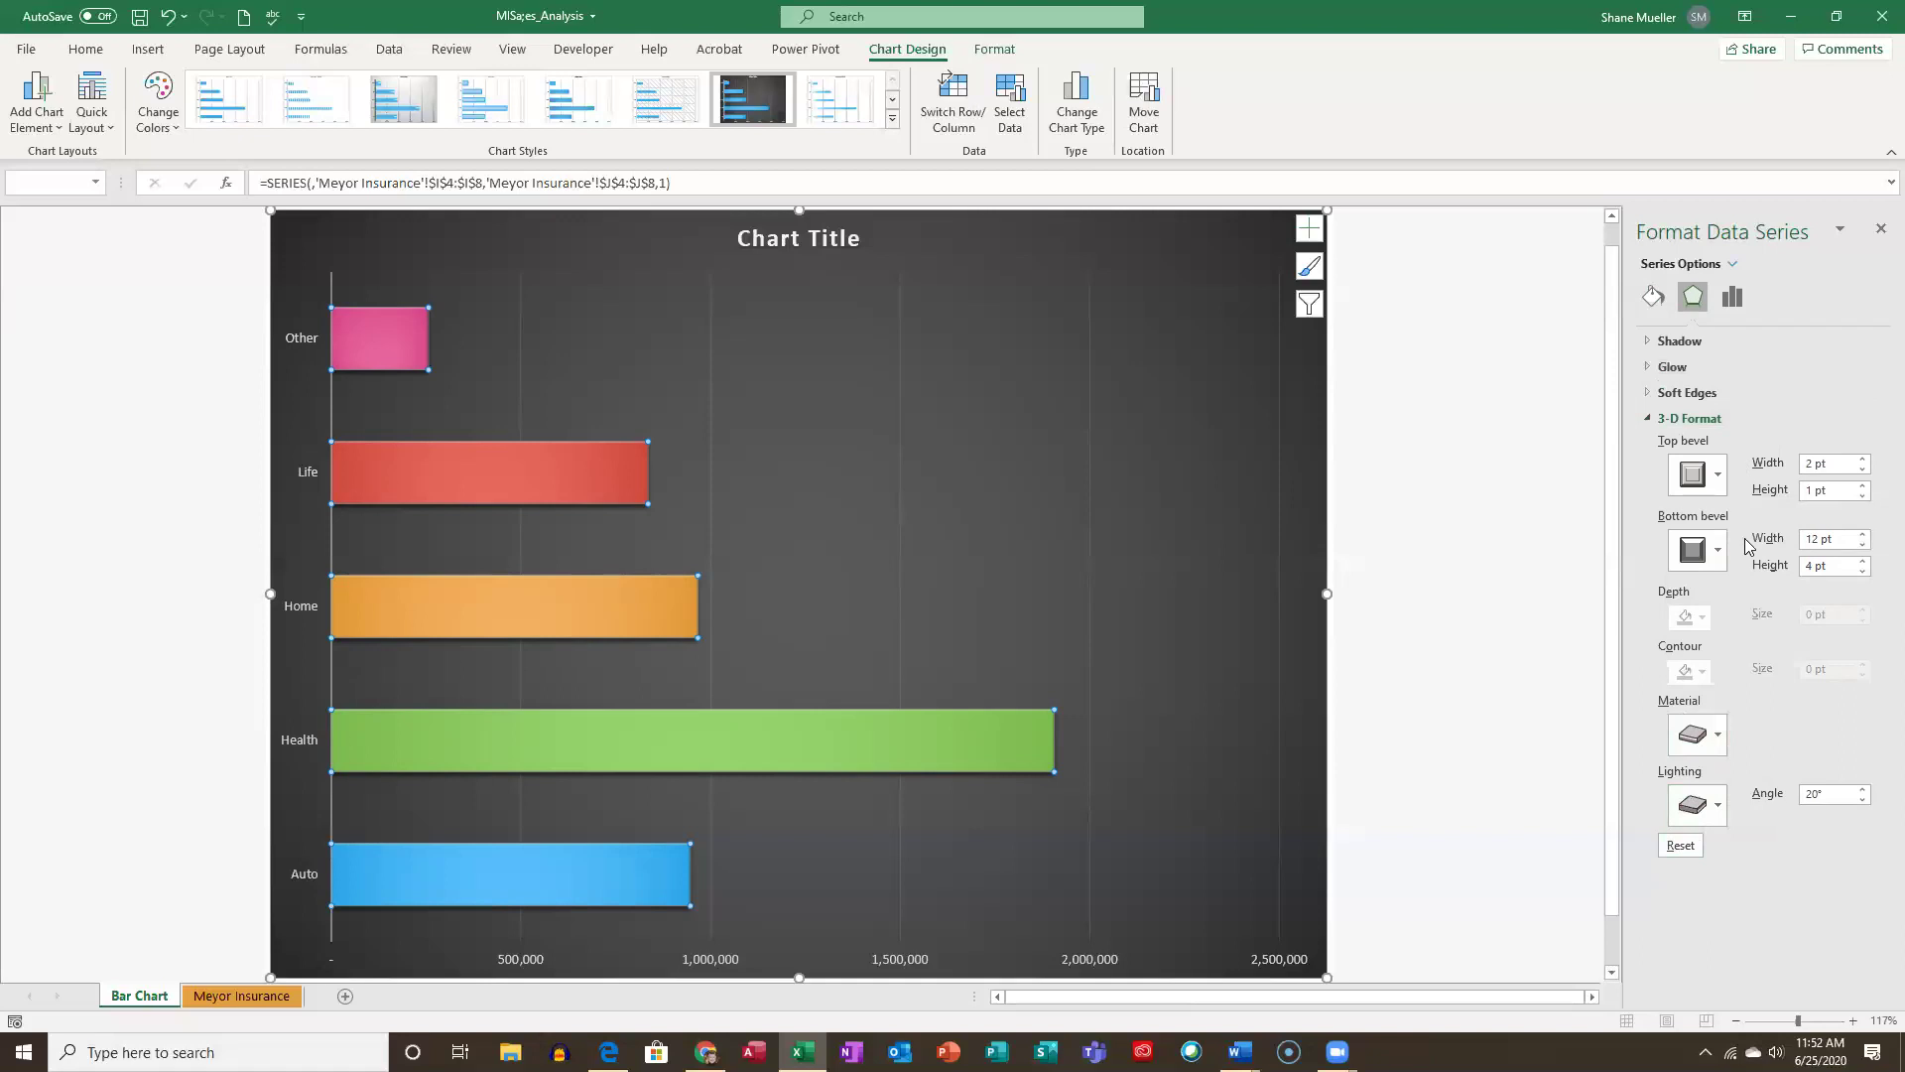
pyautogui.click(1681, 845)
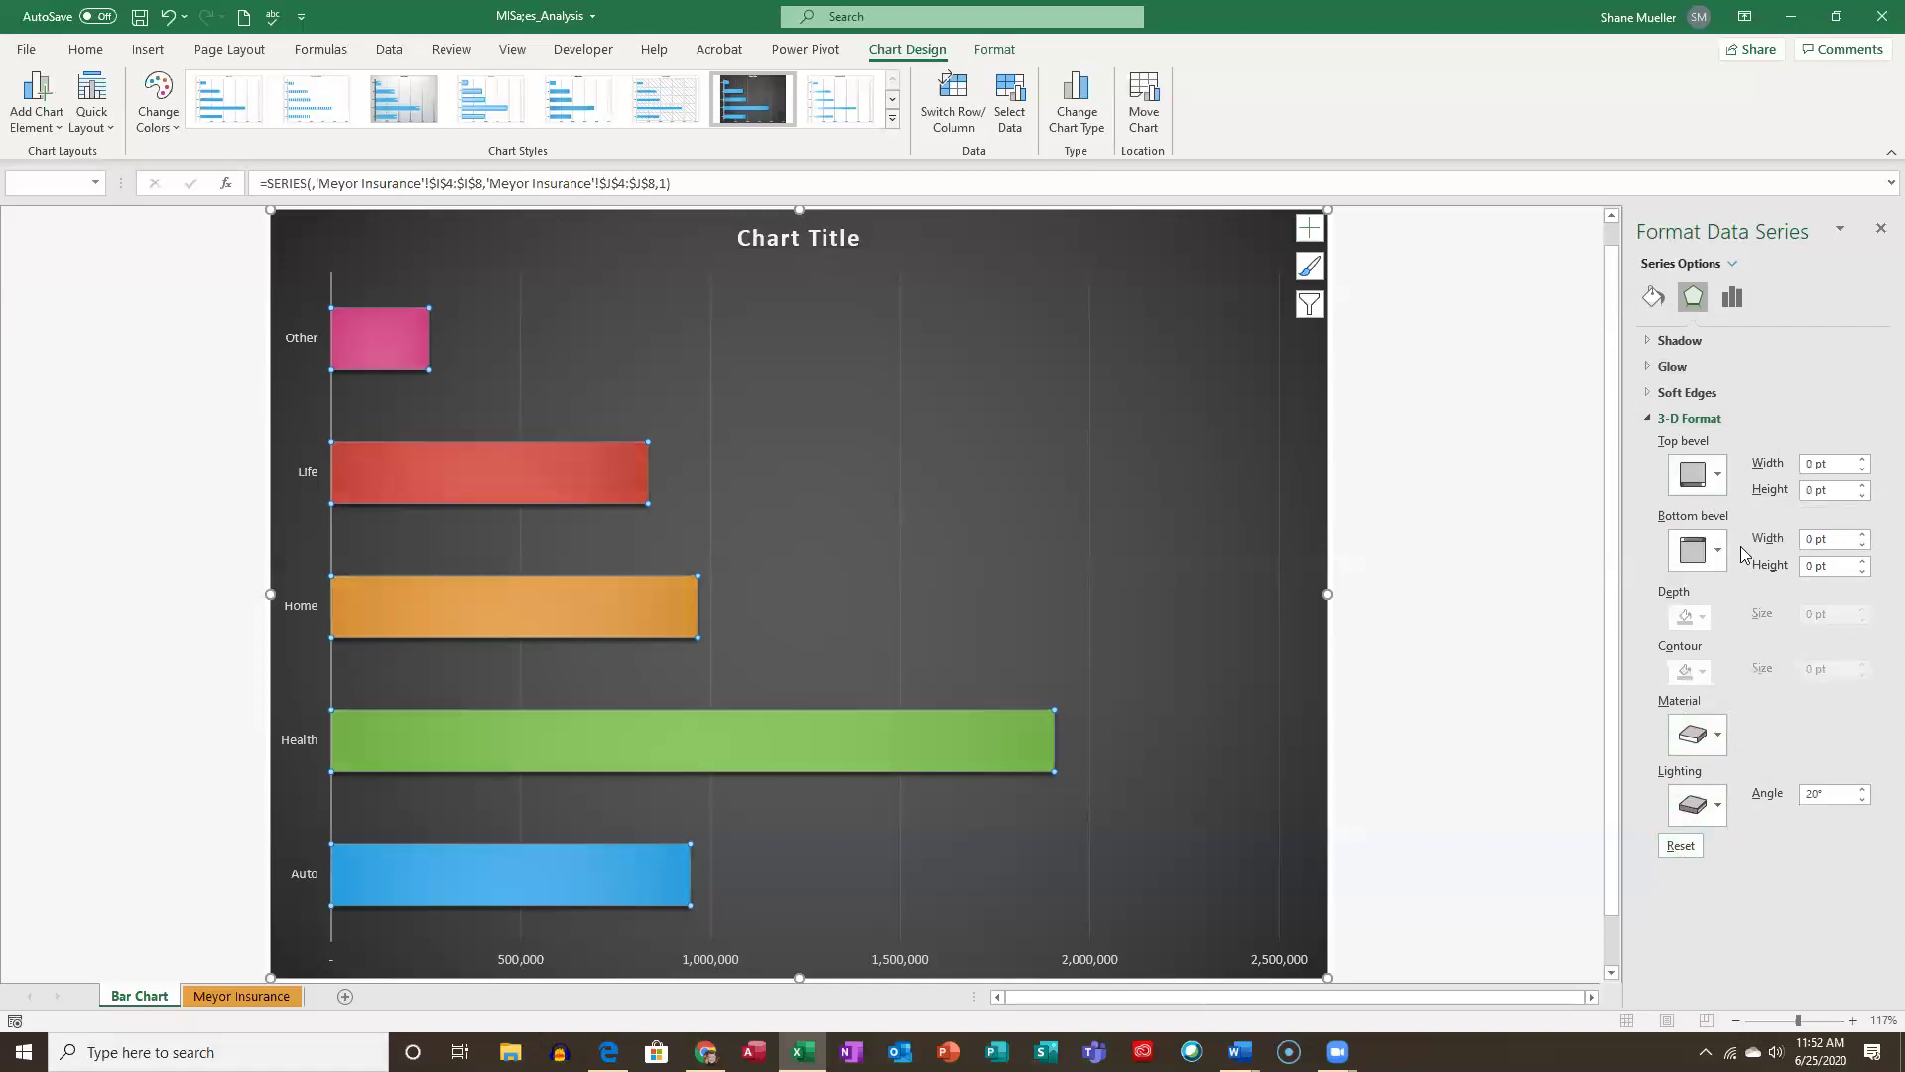
# Reapply the second bevel of the third row as the bars' top bevel, resetting the 3-D format once in between.
pyautogui.click(1716, 476)
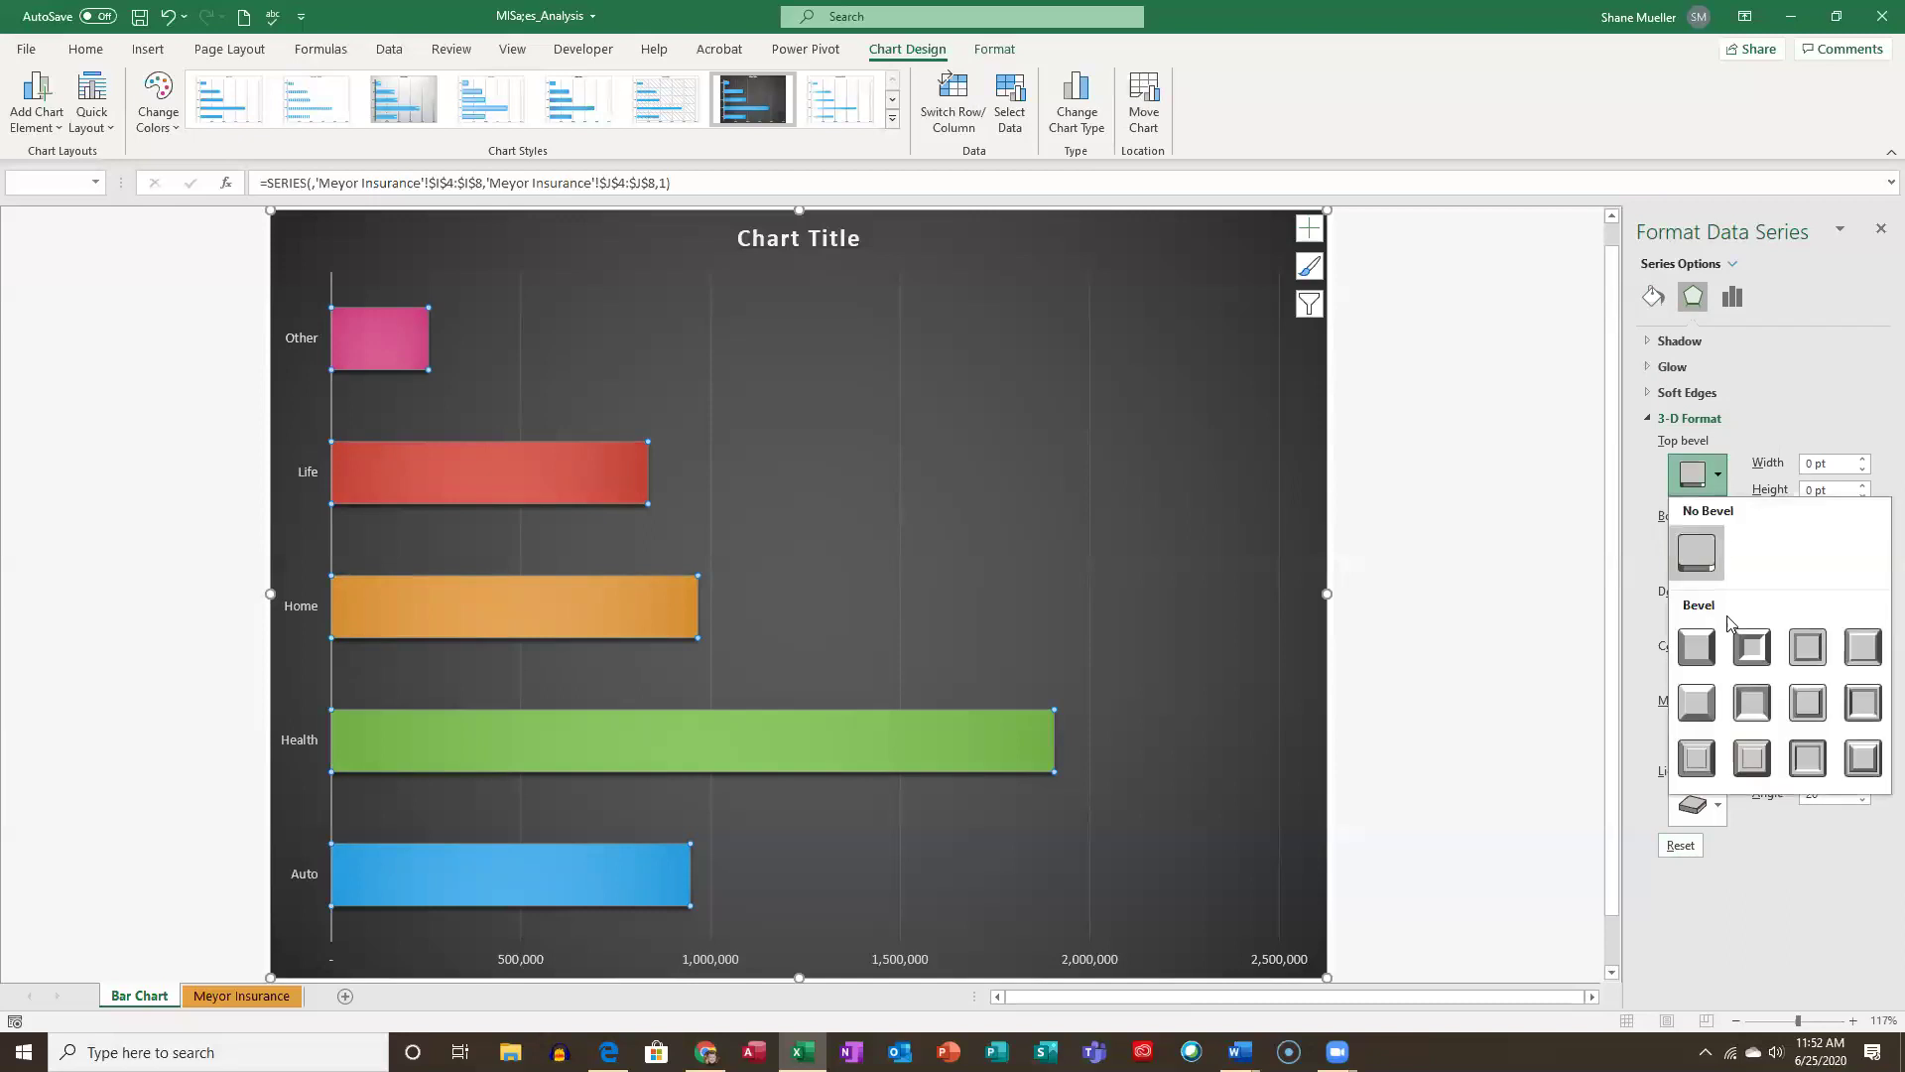
pyautogui.click(1751, 758)
pyautogui.click(1681, 847)
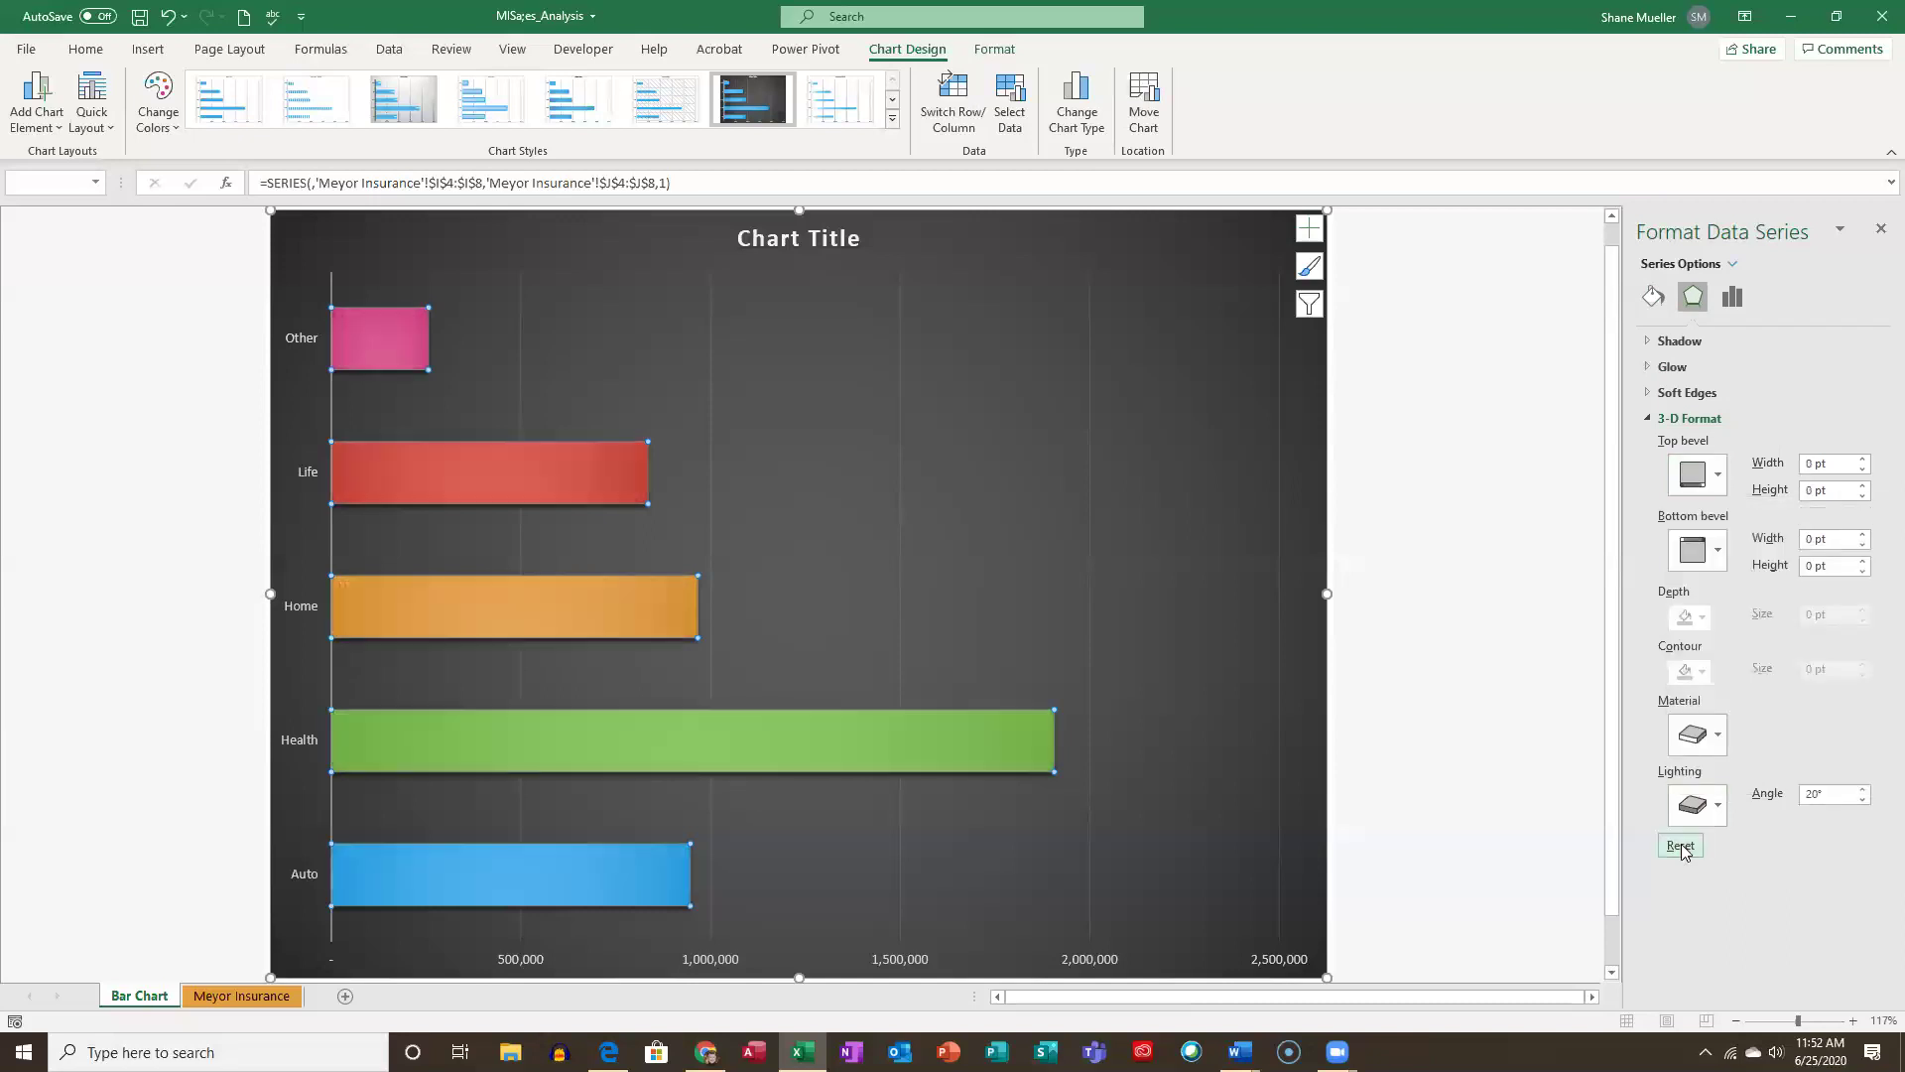
pyautogui.click(1720, 477)
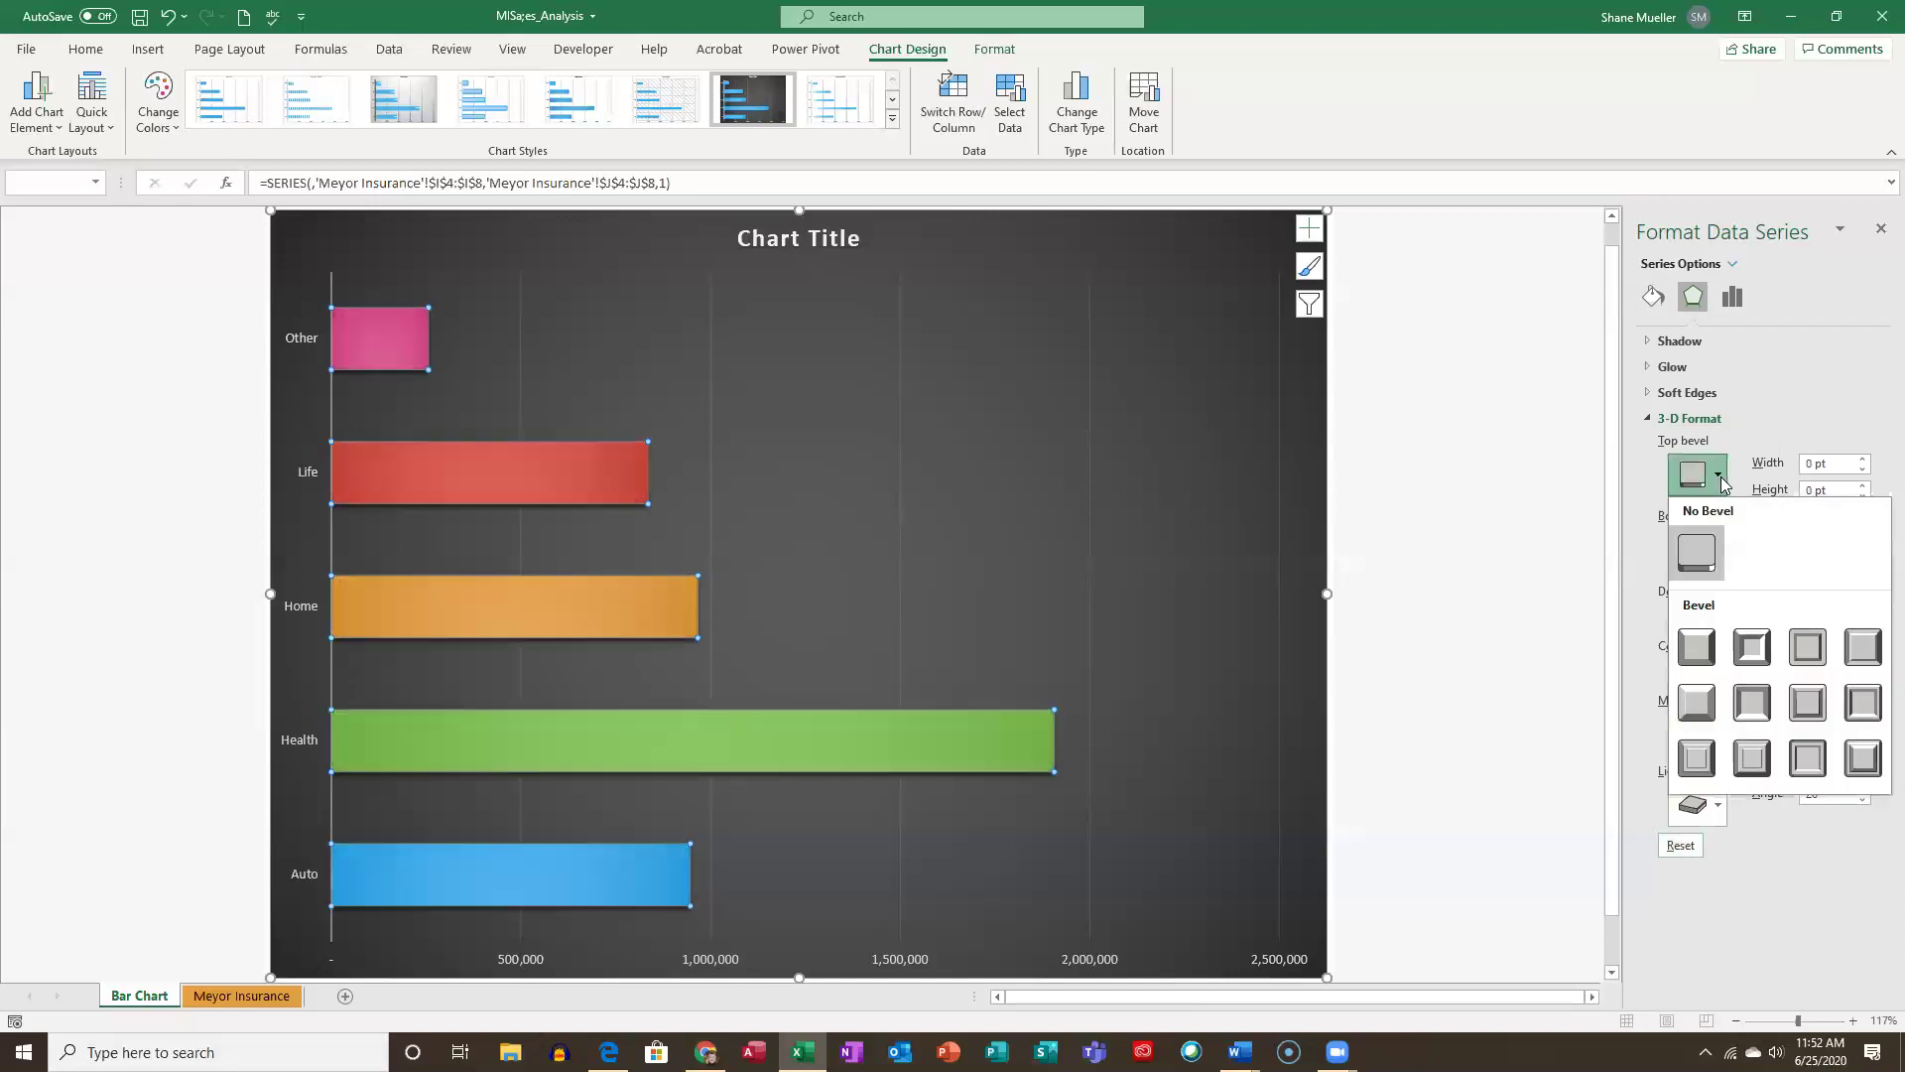
pyautogui.click(1751, 760)
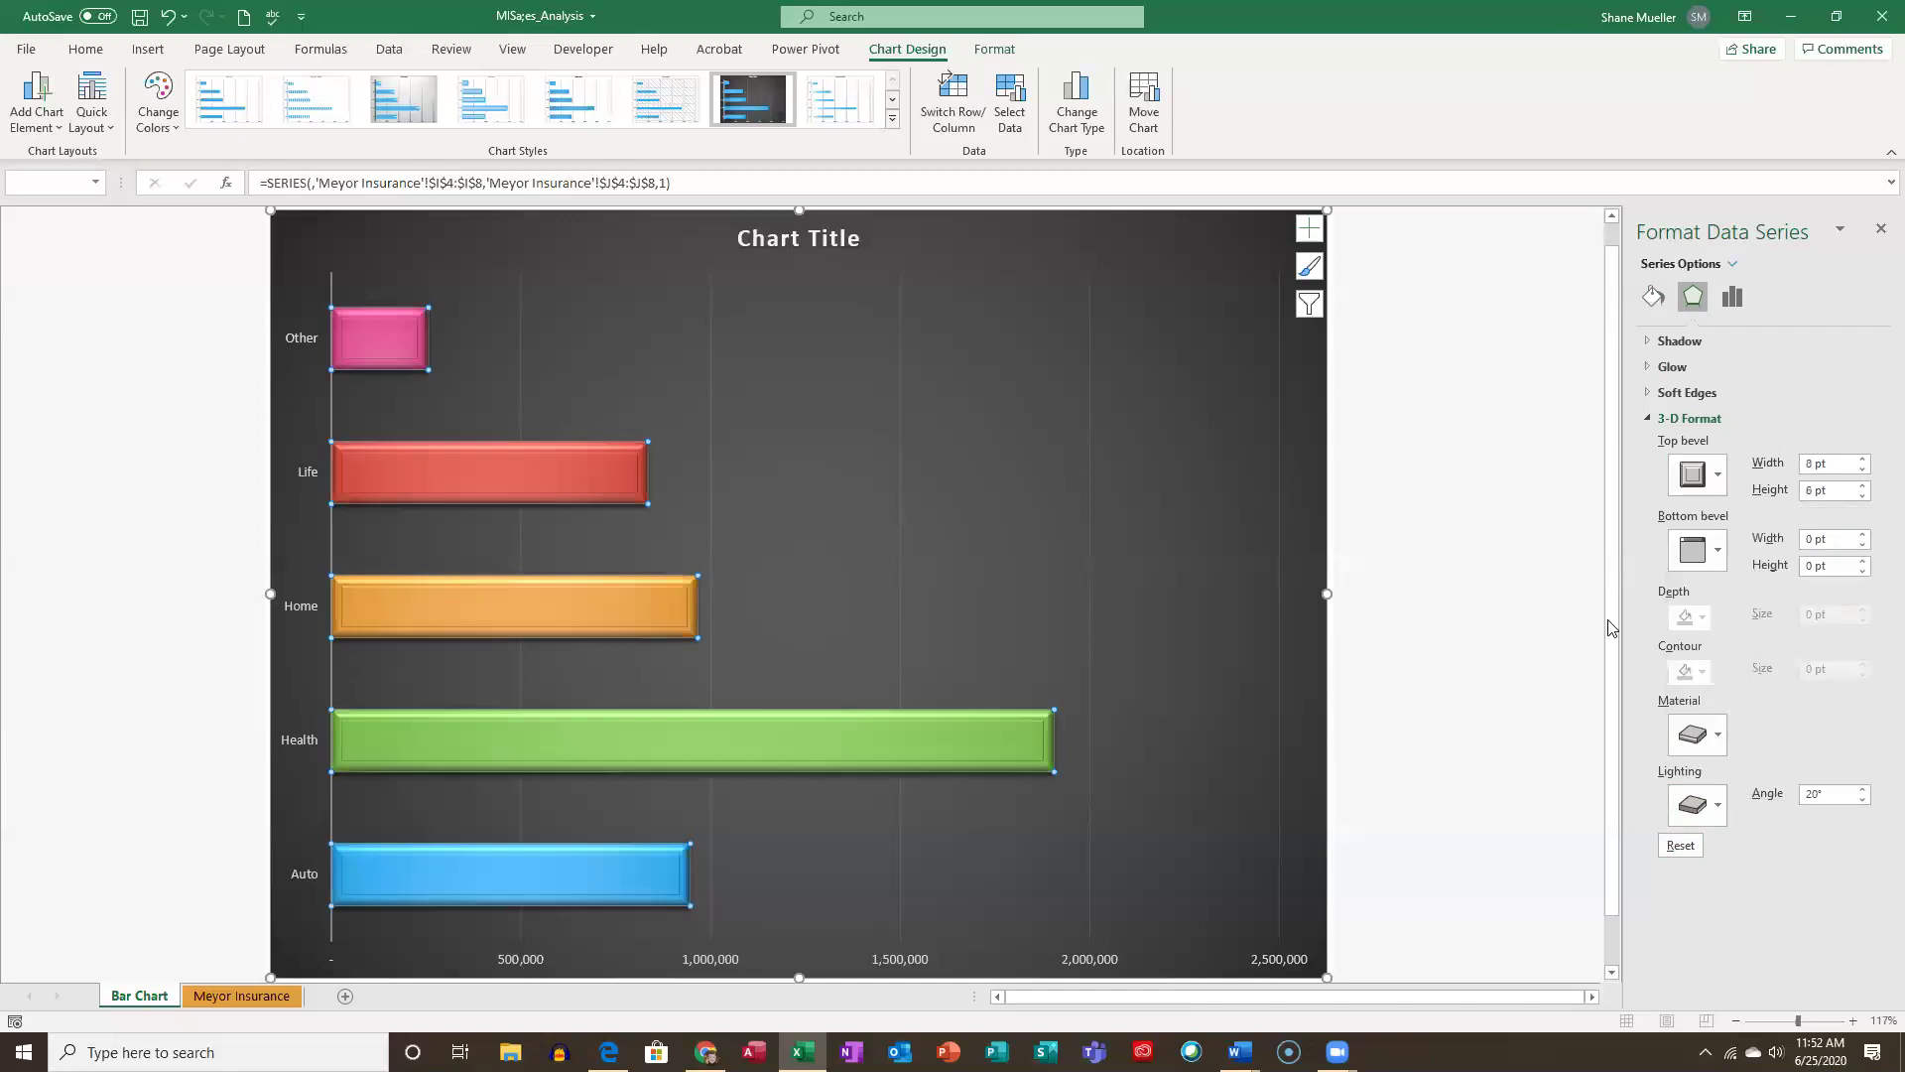
# Remove the top bevel from all the bars by choosing No Bevel in the 3-D format.
pyautogui.click(1651, 416)
pyautogui.click(1650, 416)
pyautogui.click(1719, 483)
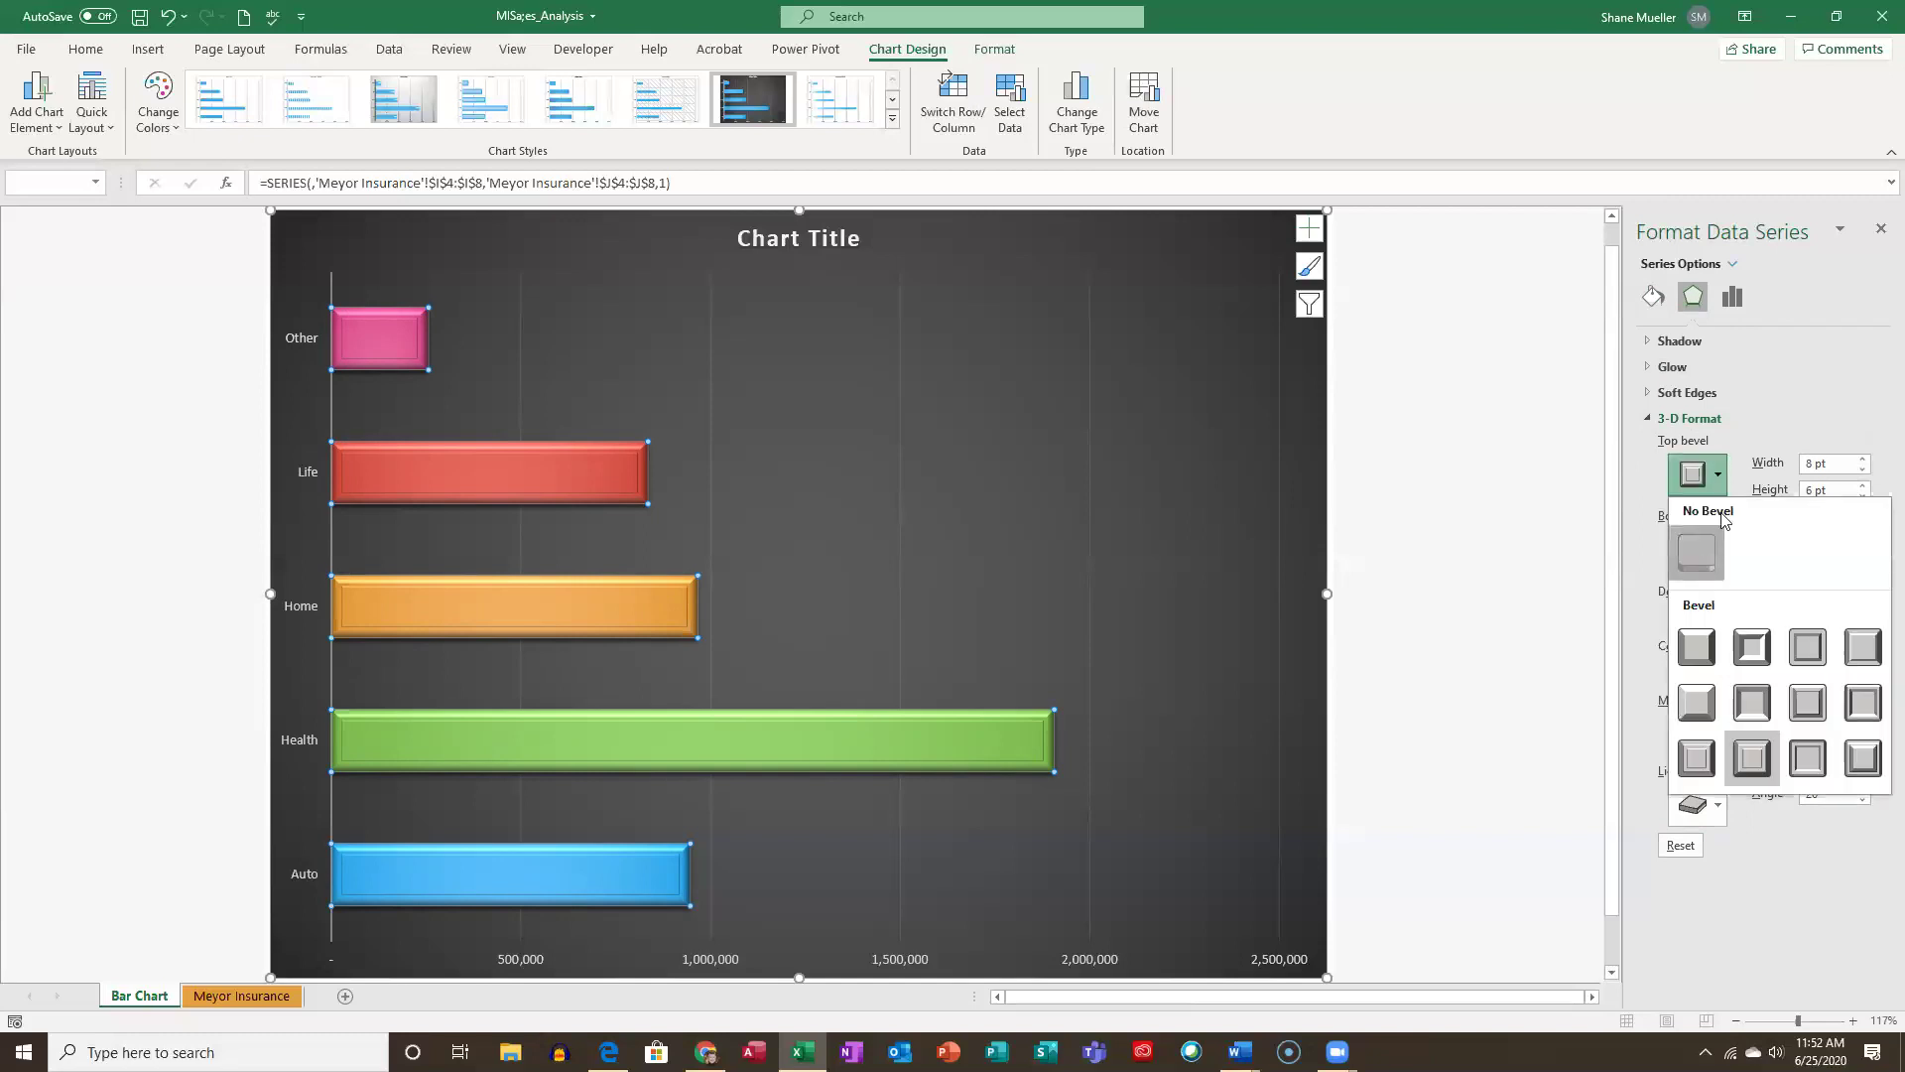
pyautogui.click(1696, 601)
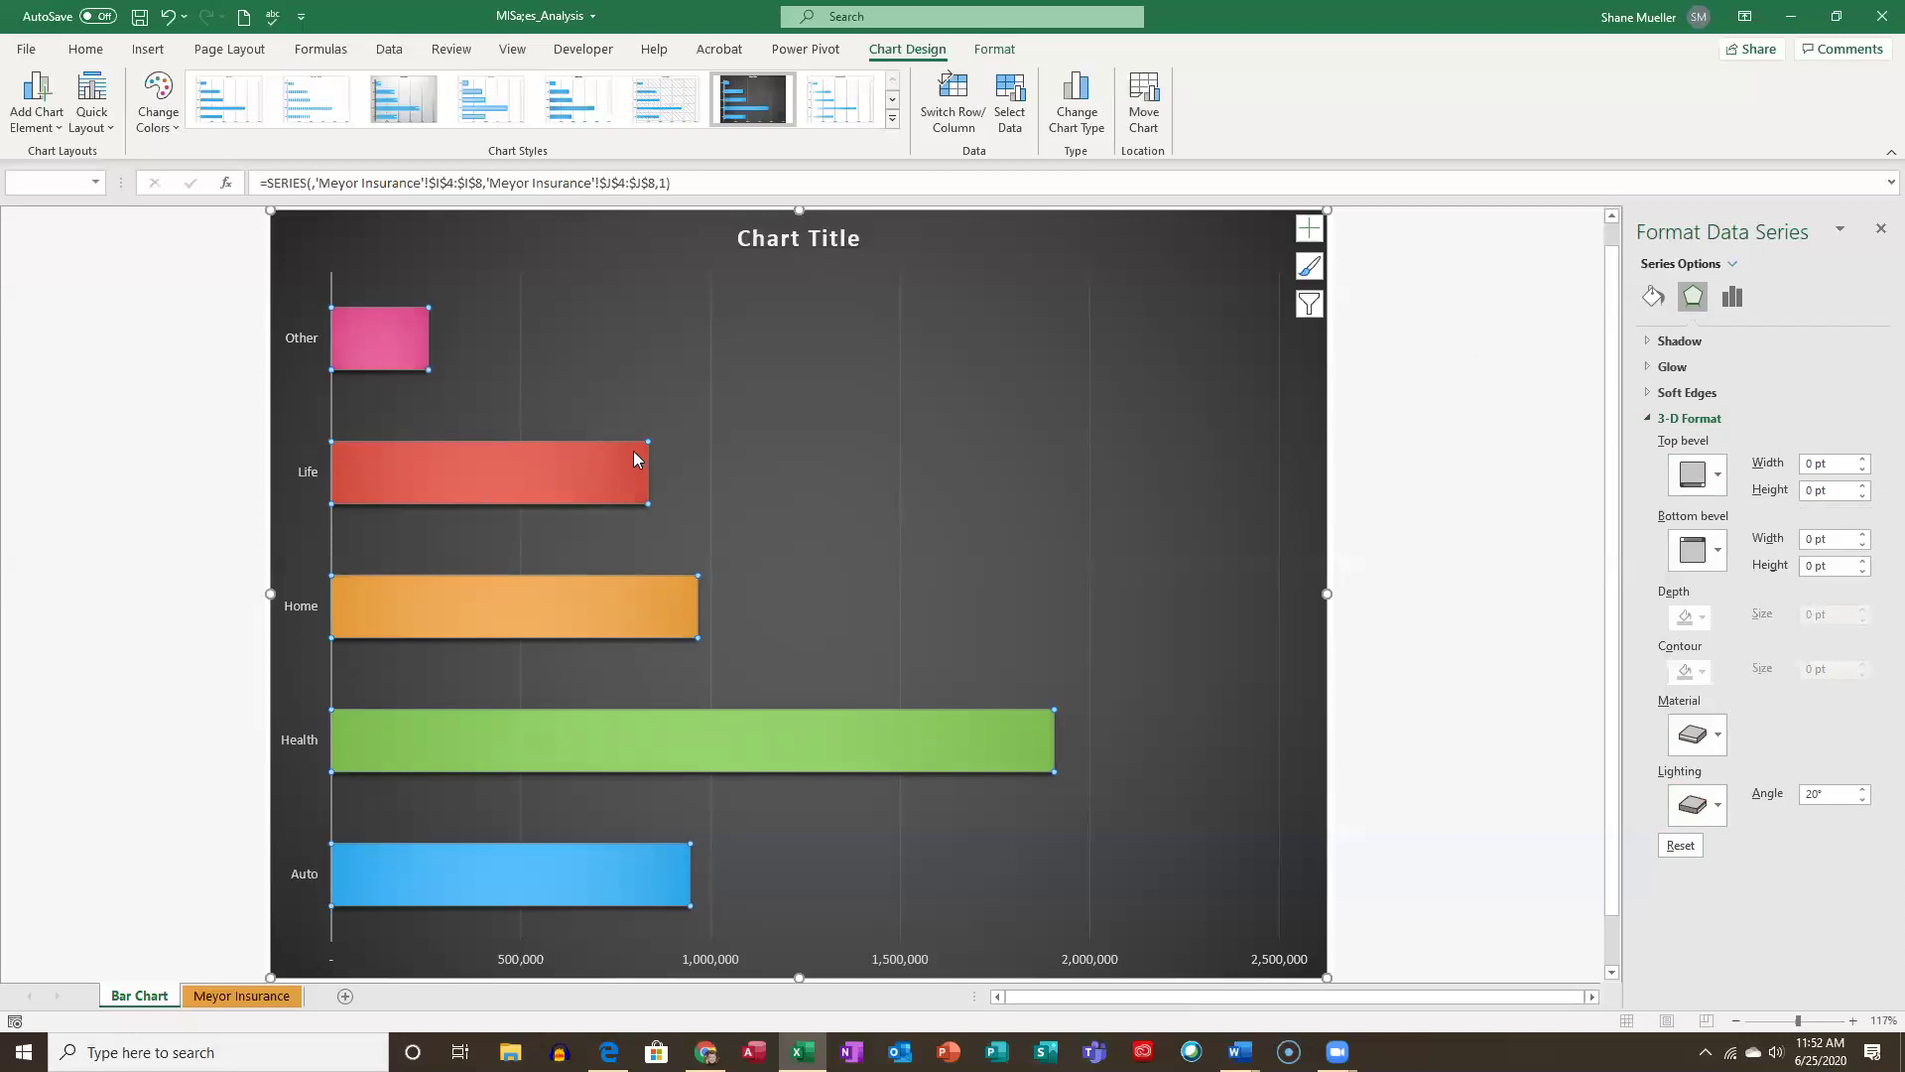
# Apply the second bevel in the third row of the 3-D Format gallery as the top bevel of all the bars.
pyautogui.moveTo(396, 333)
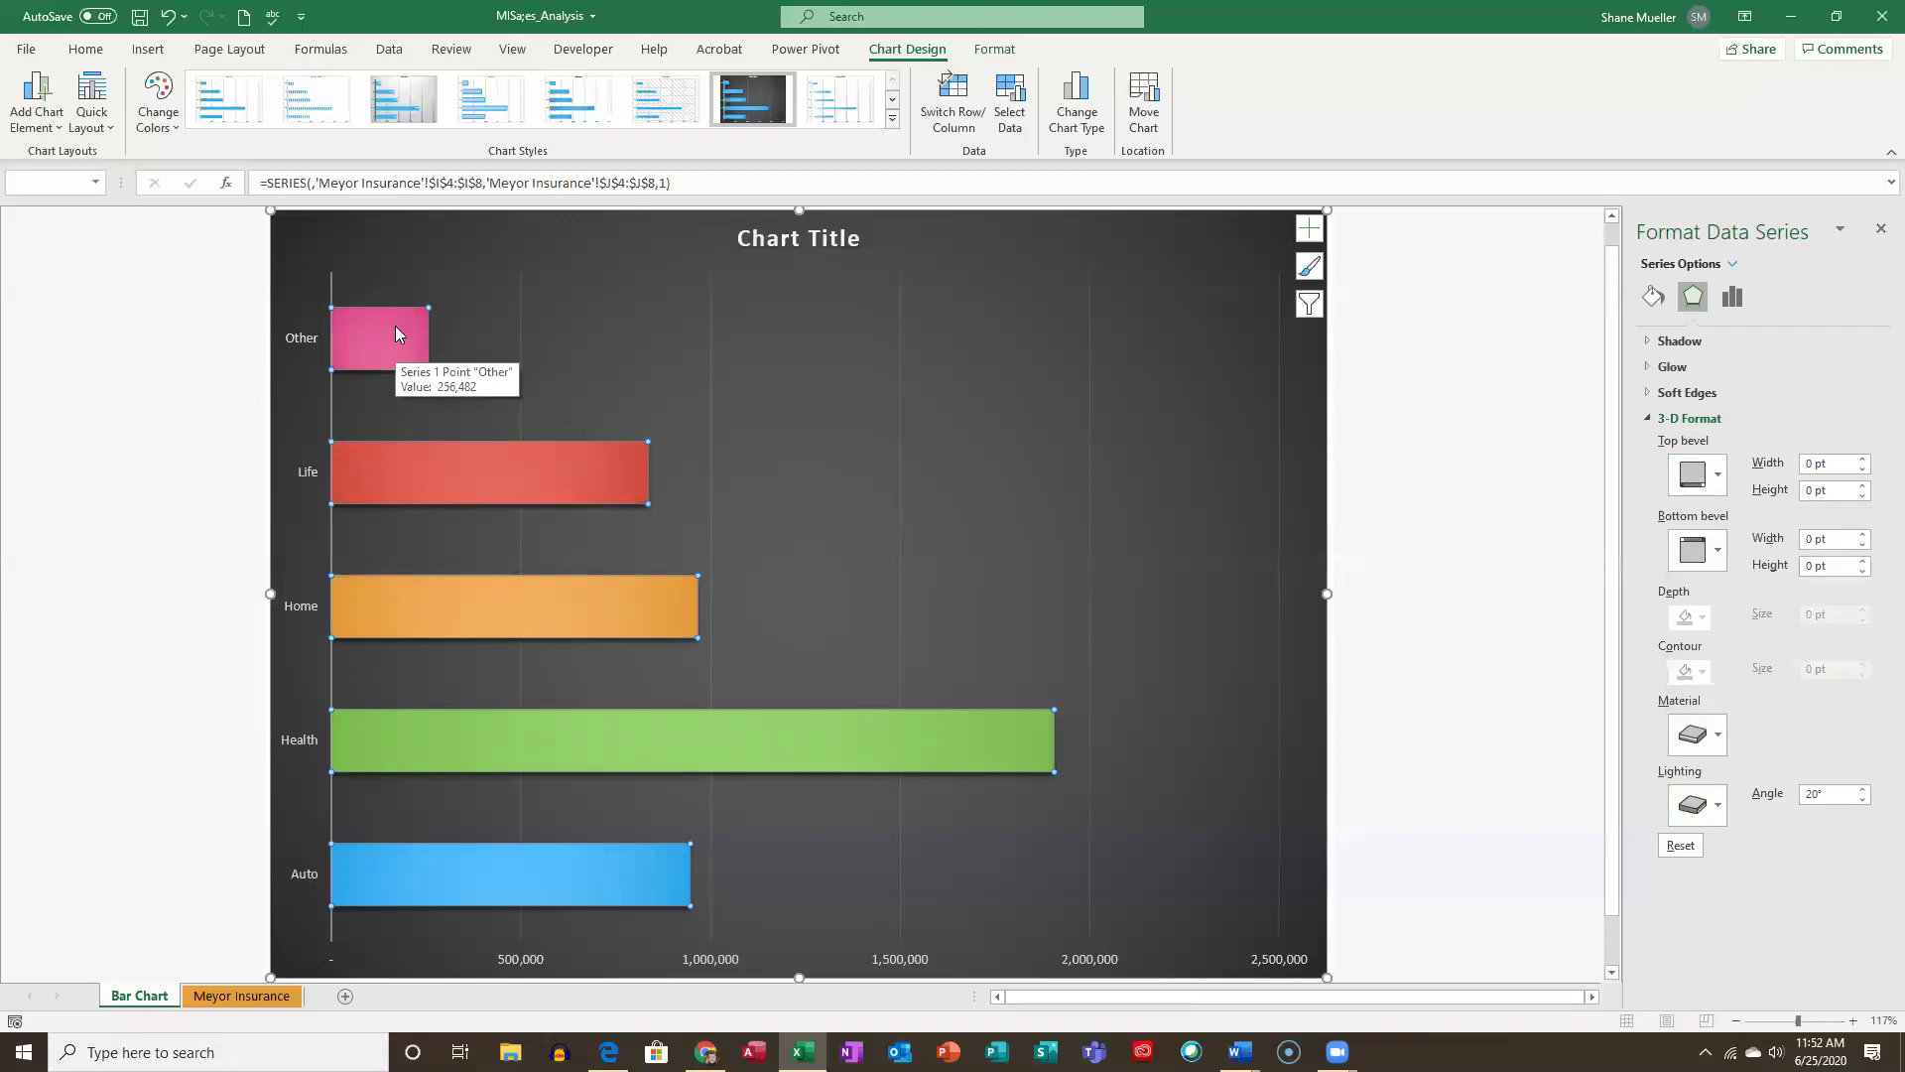
pyautogui.click(395, 334)
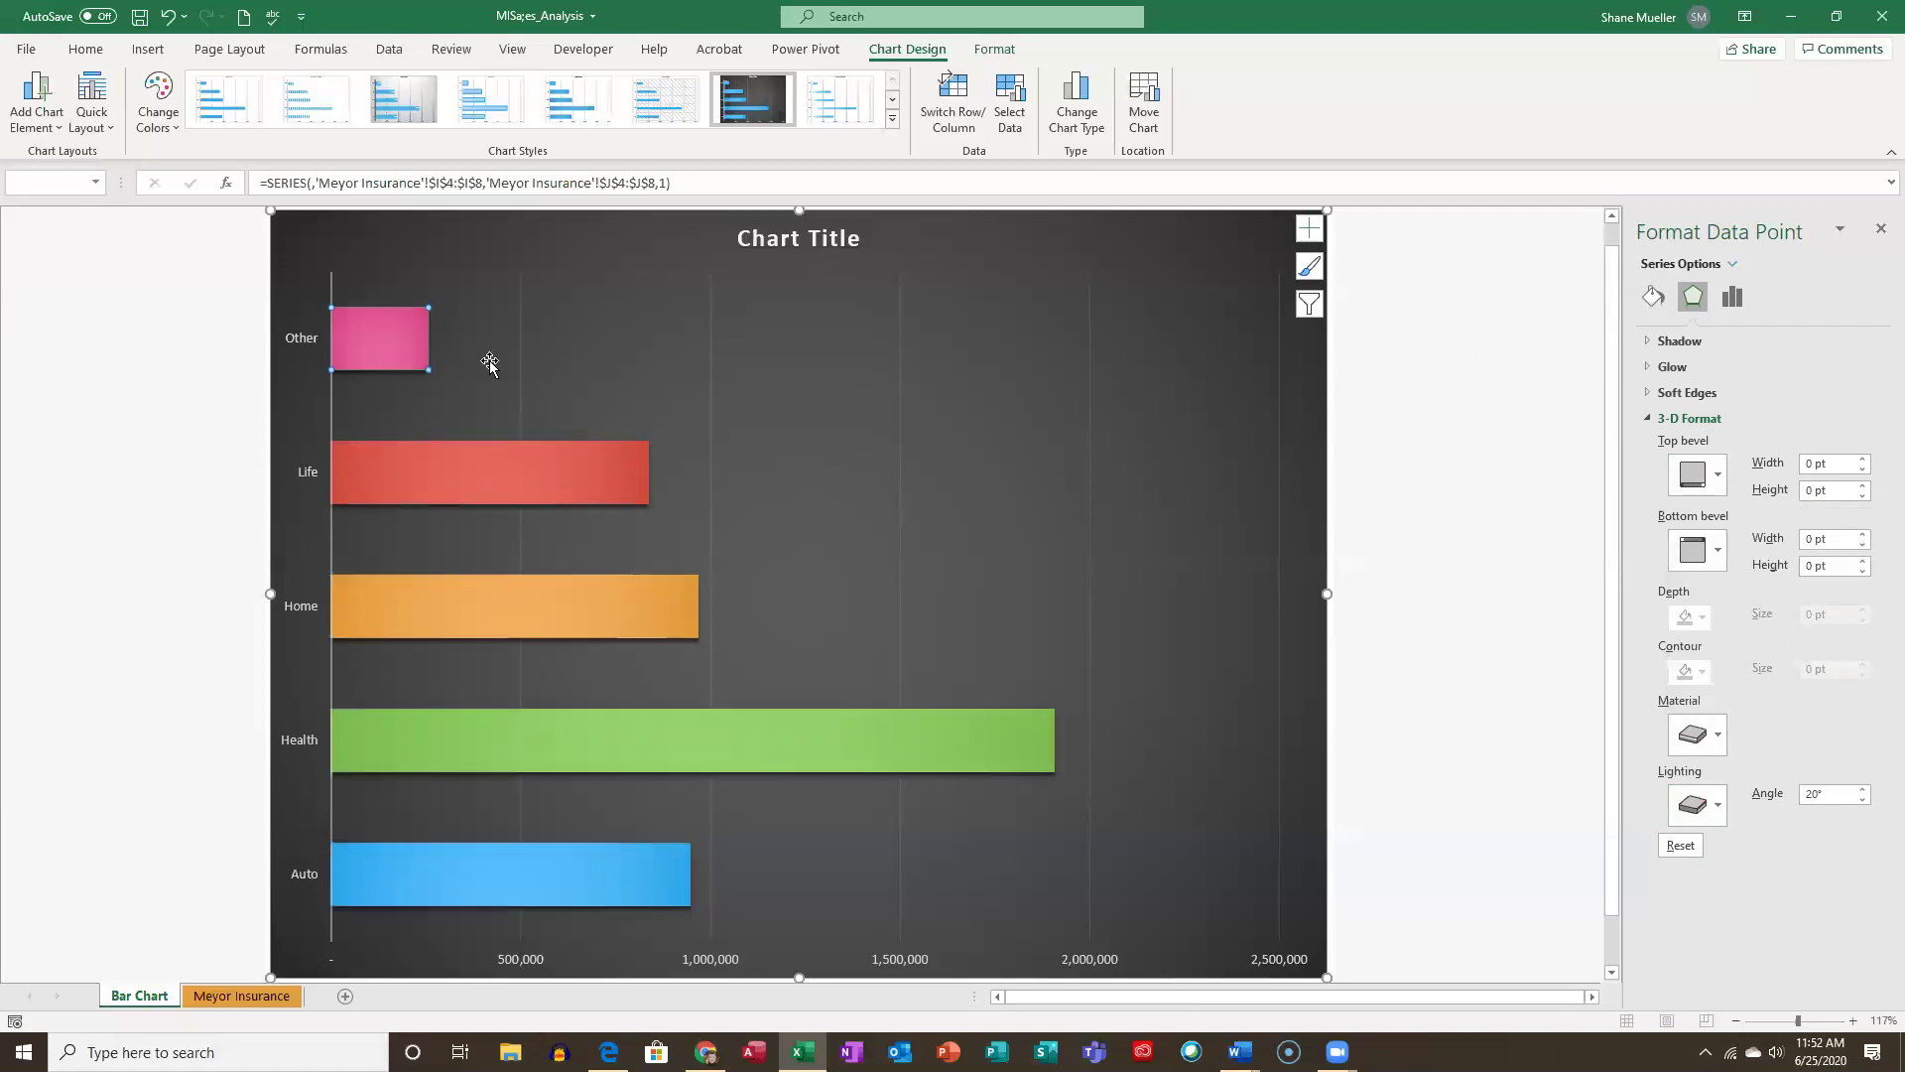
pyautogui.click(725, 362)
pyautogui.click(404, 346)
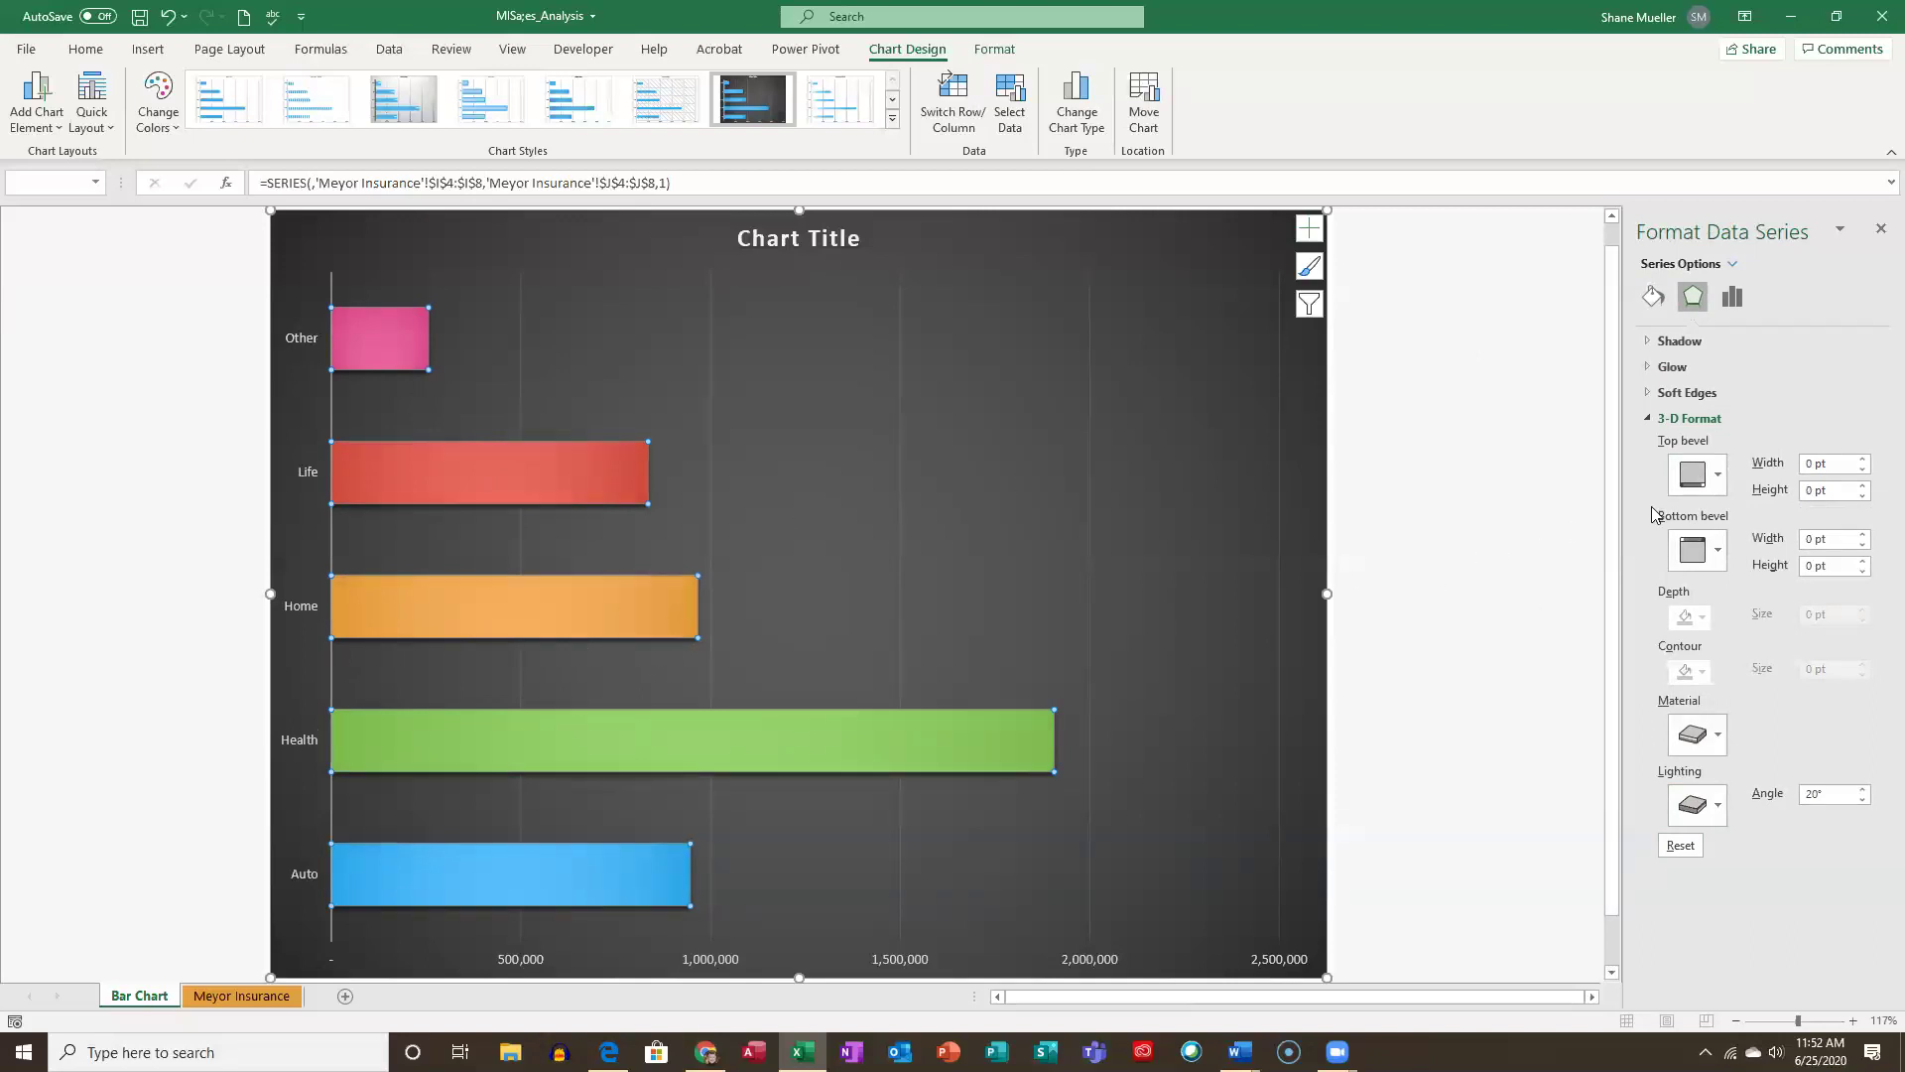
pyautogui.click(1719, 478)
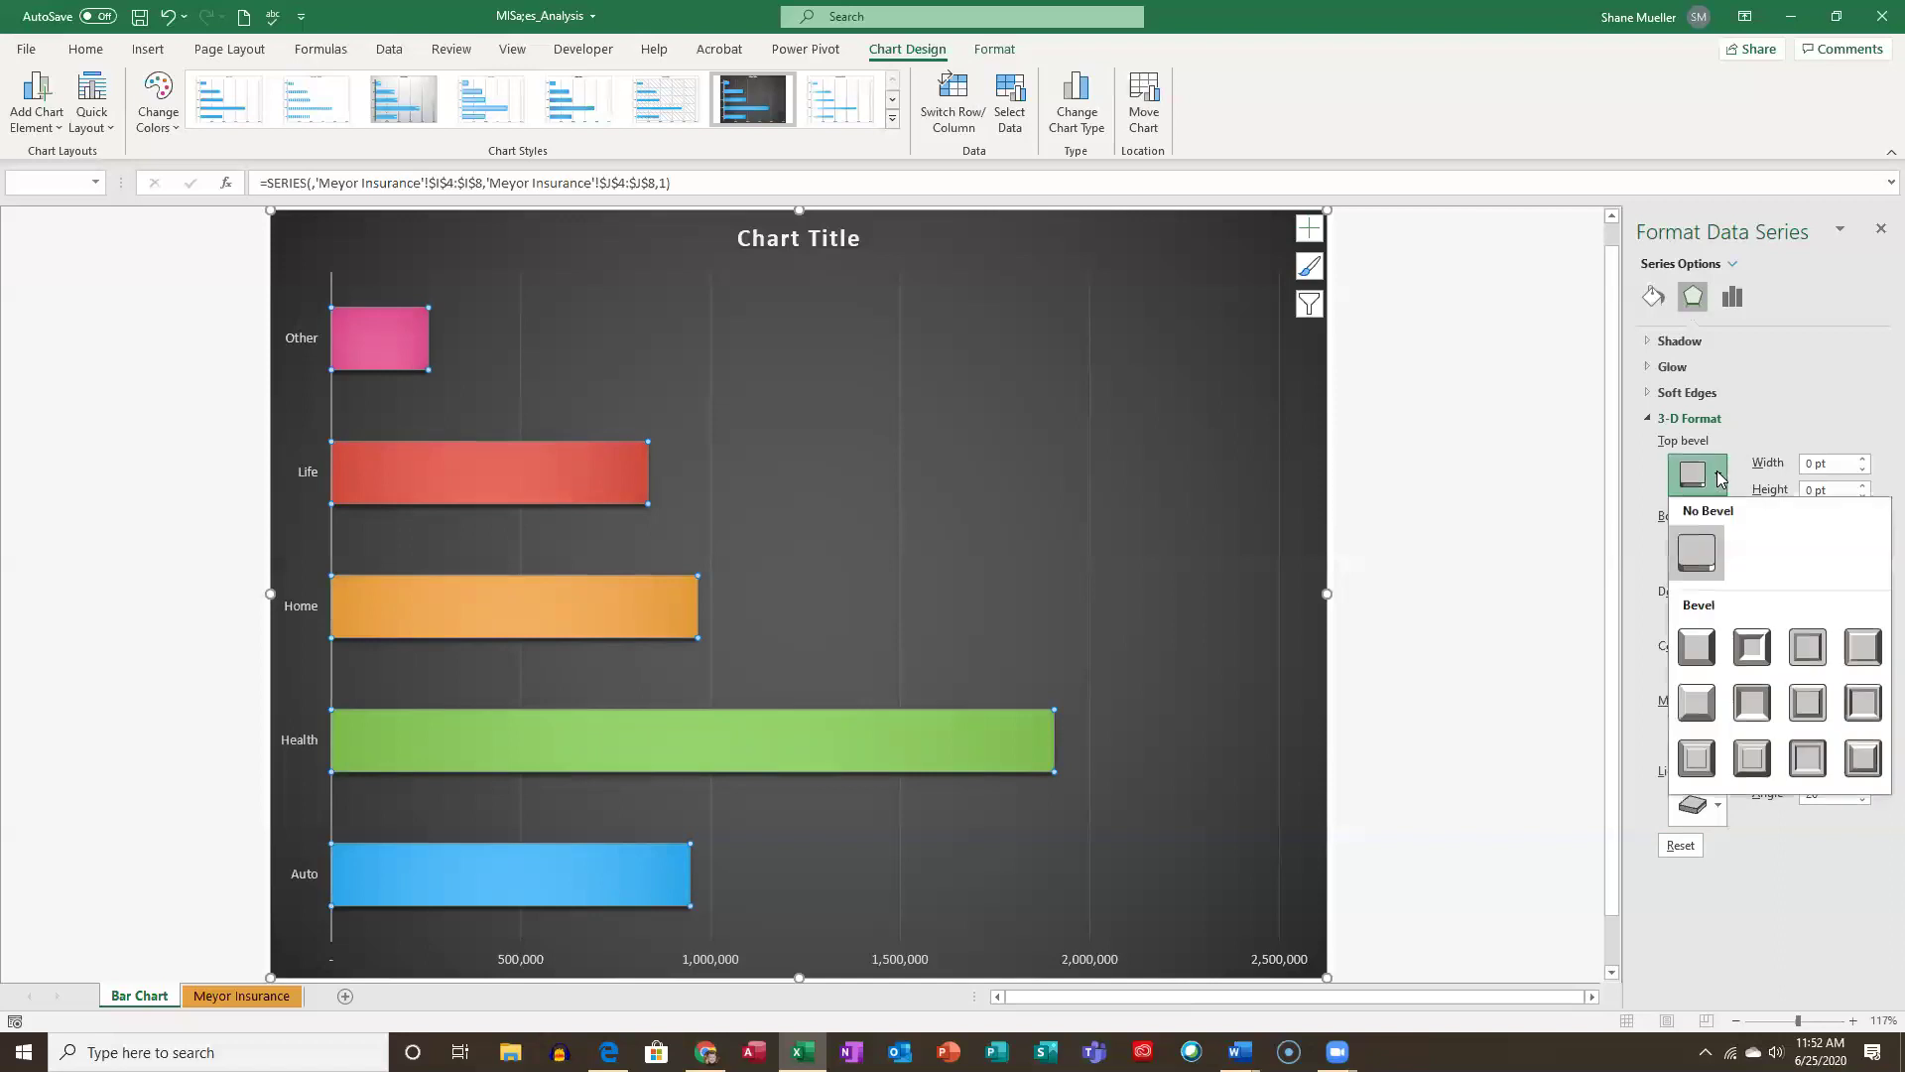
pyautogui.click(1758, 761)
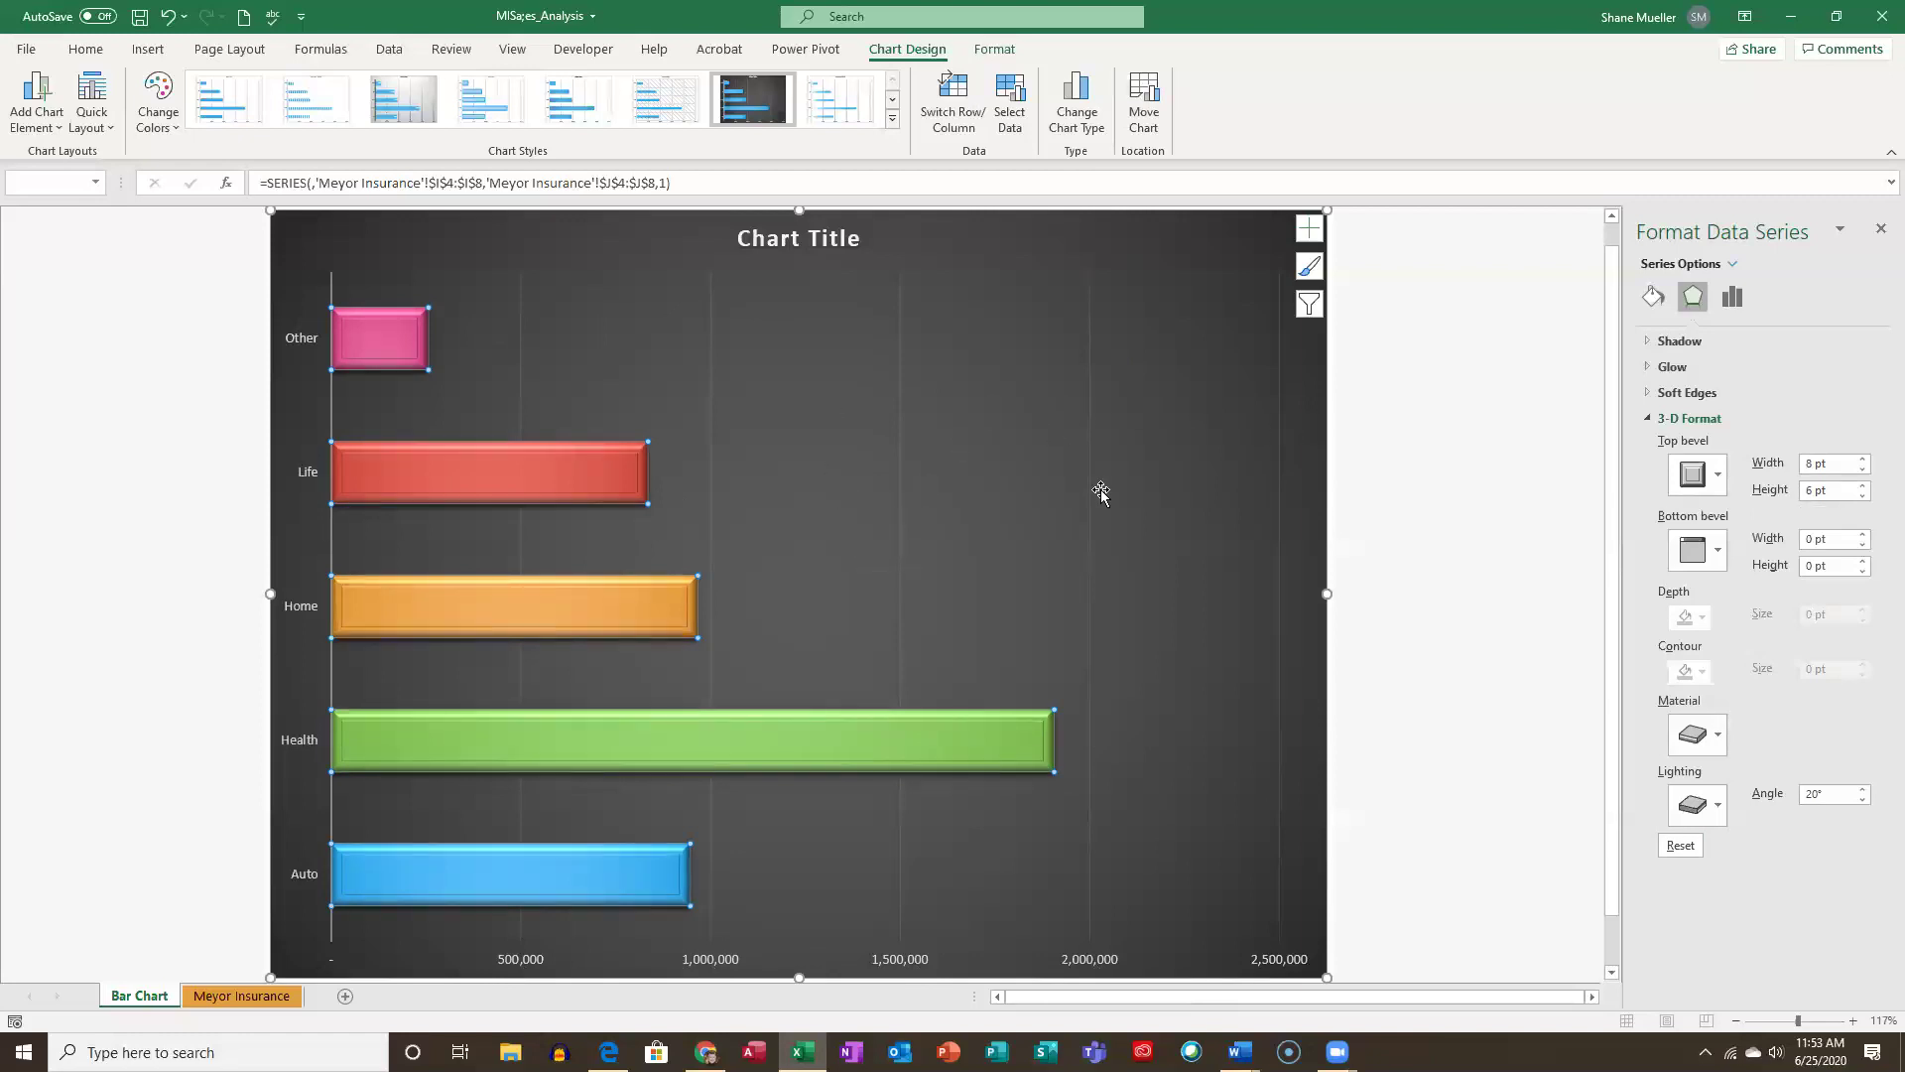
pyautogui.click(1094, 958)
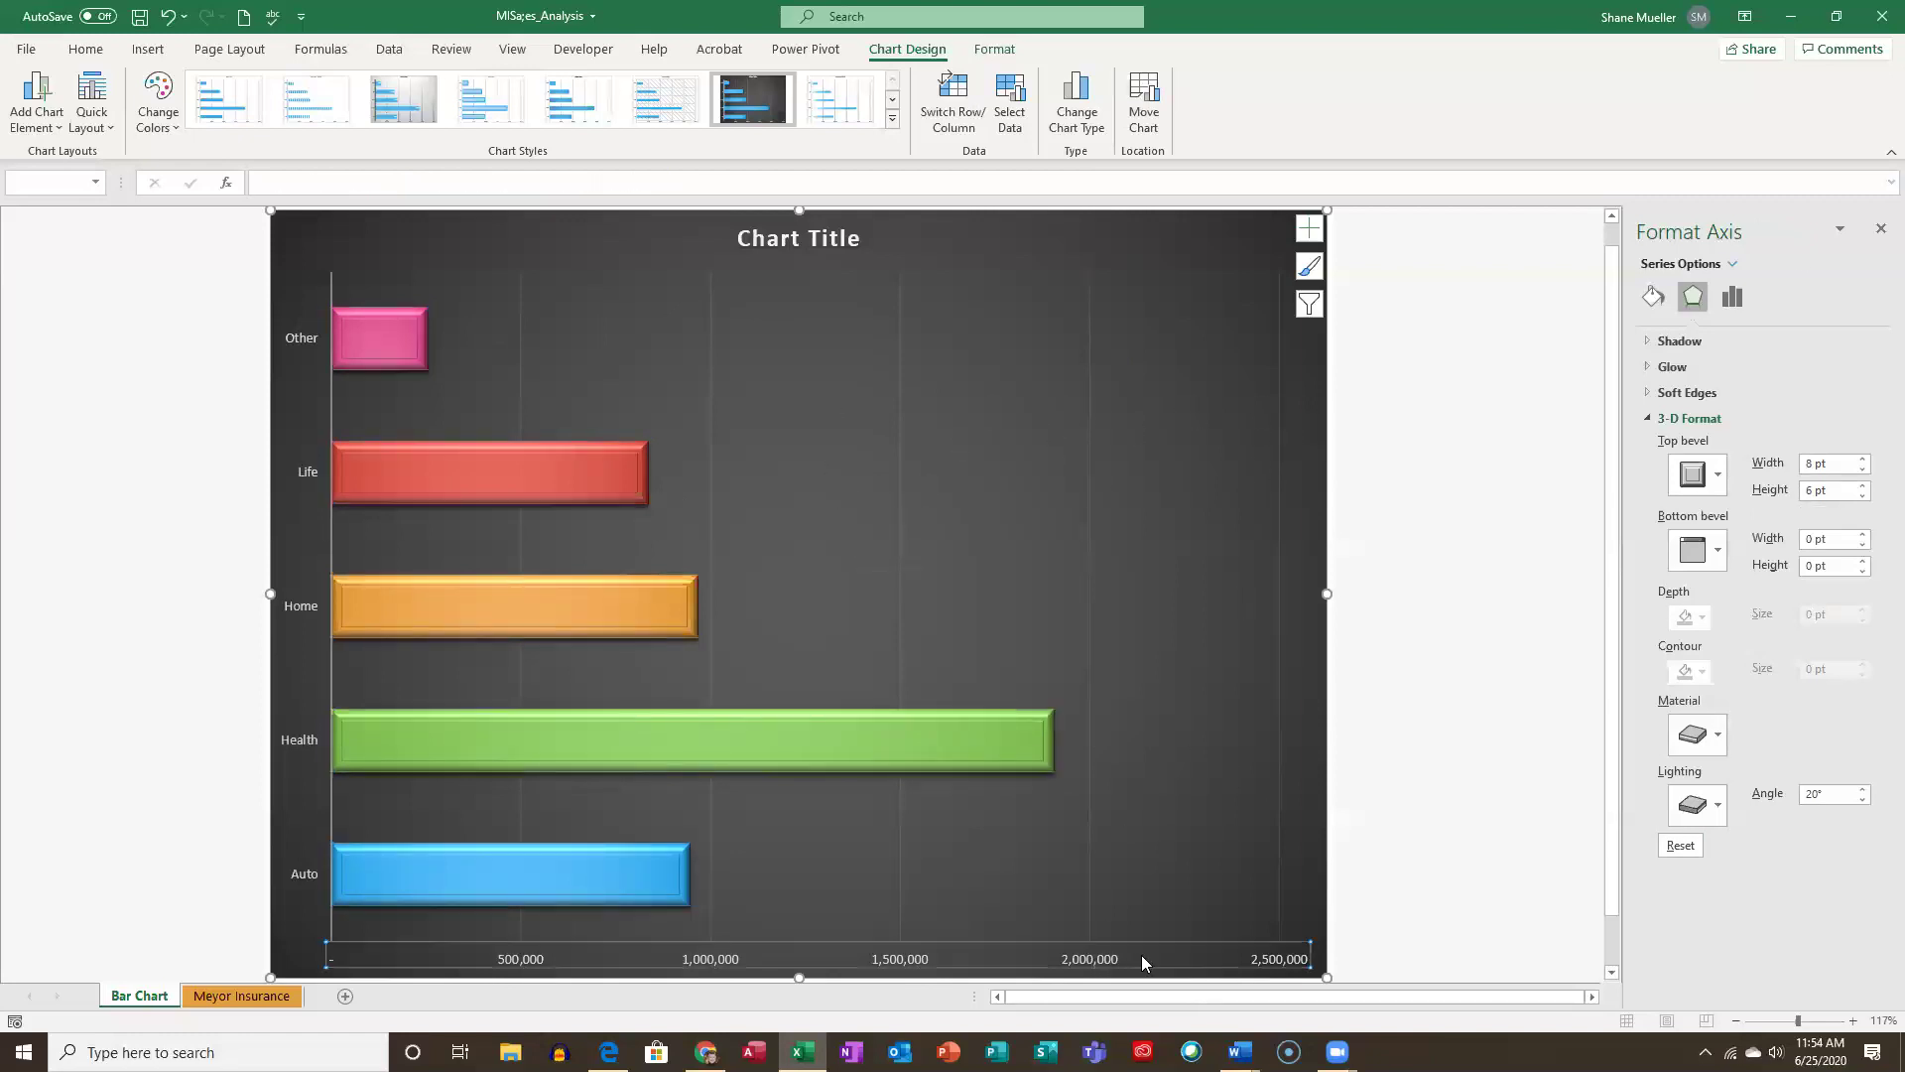
pyautogui.rightClick(1077, 958)
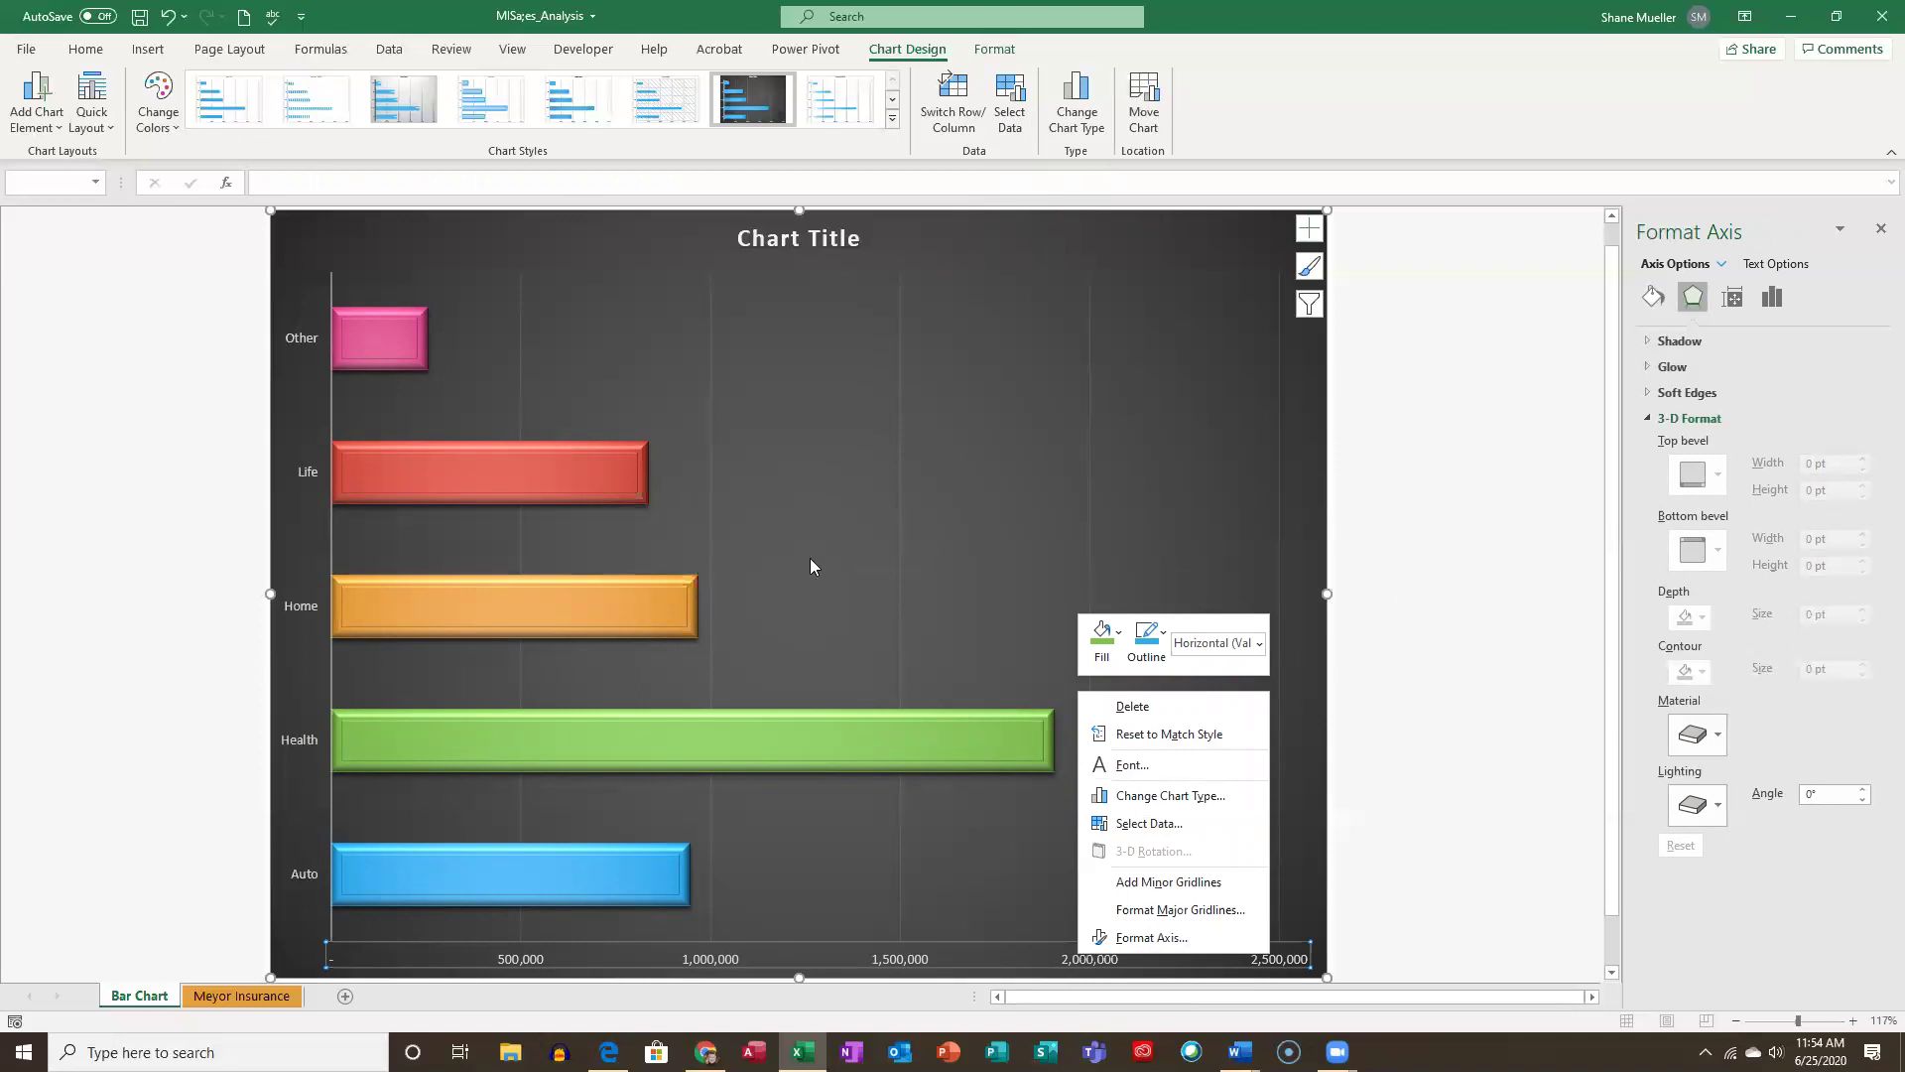
pyautogui.press('Escape')
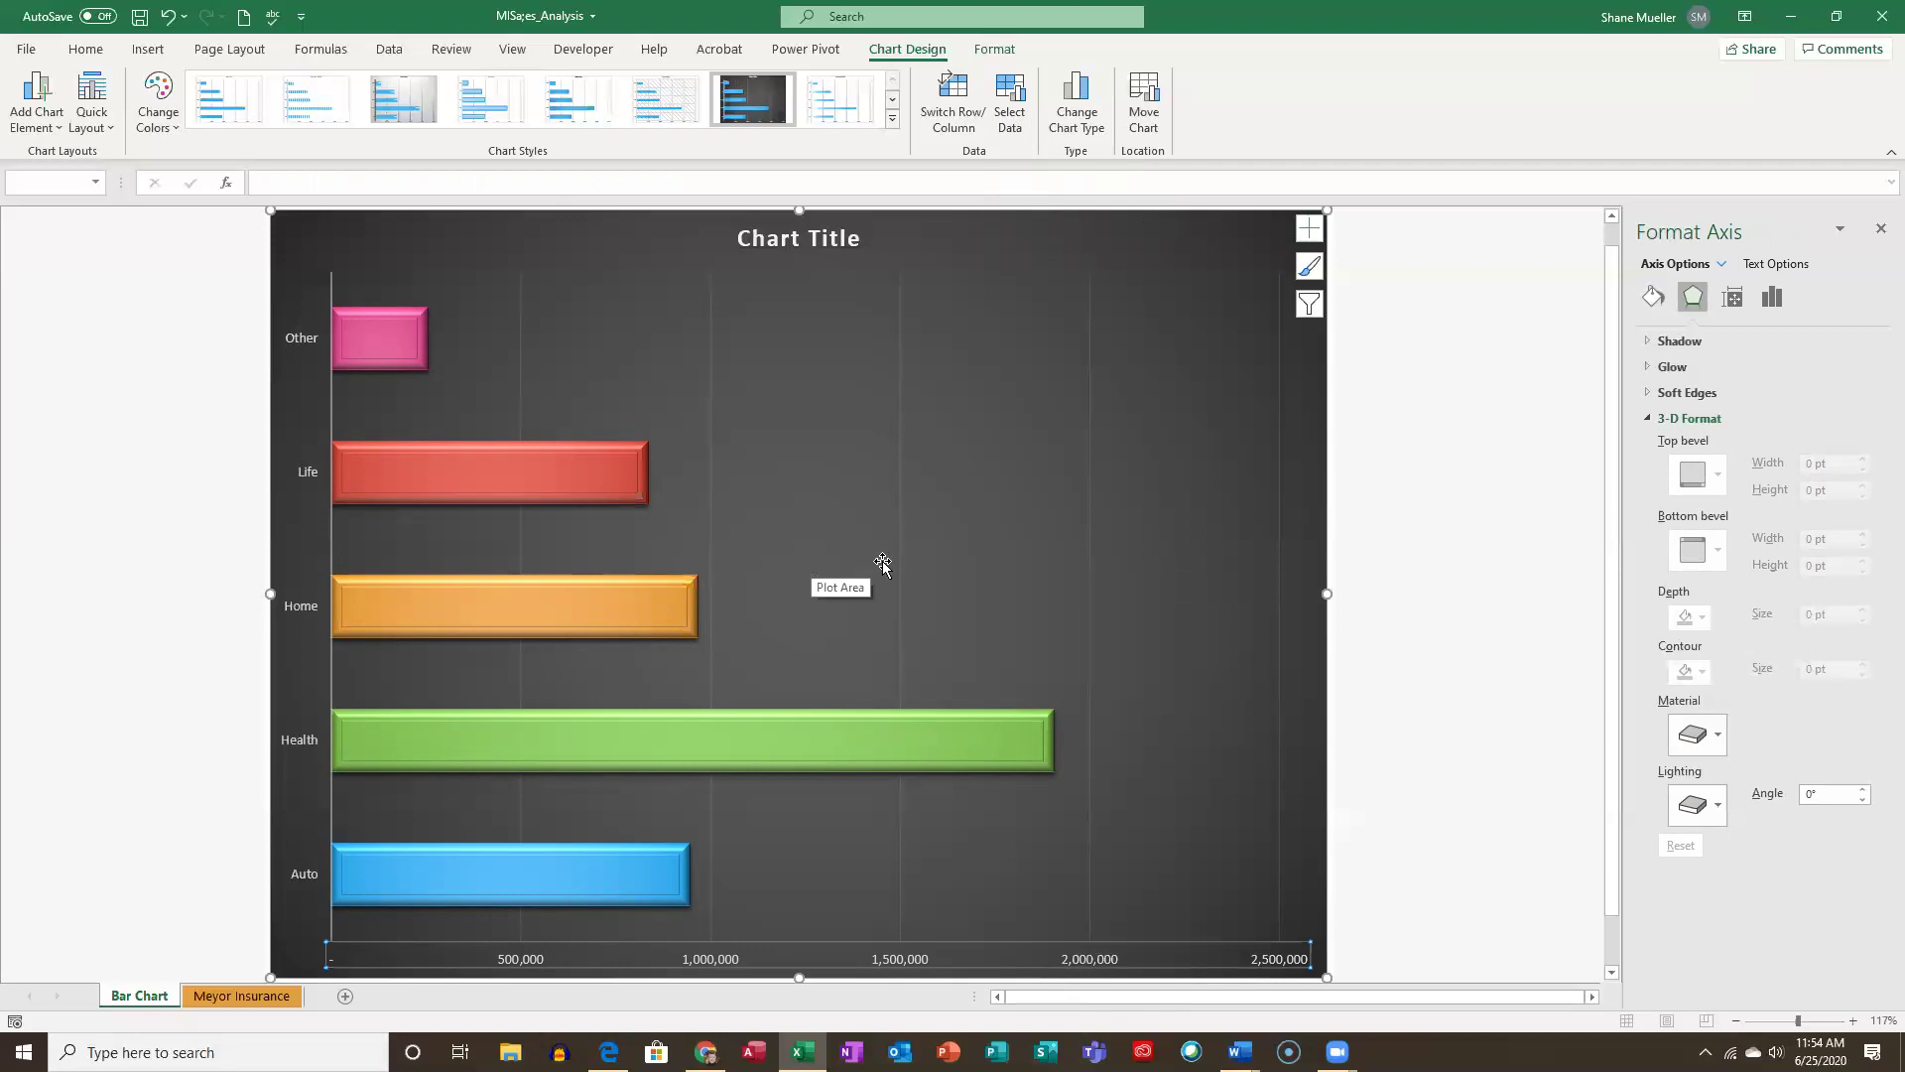
pyautogui.click(804, 535)
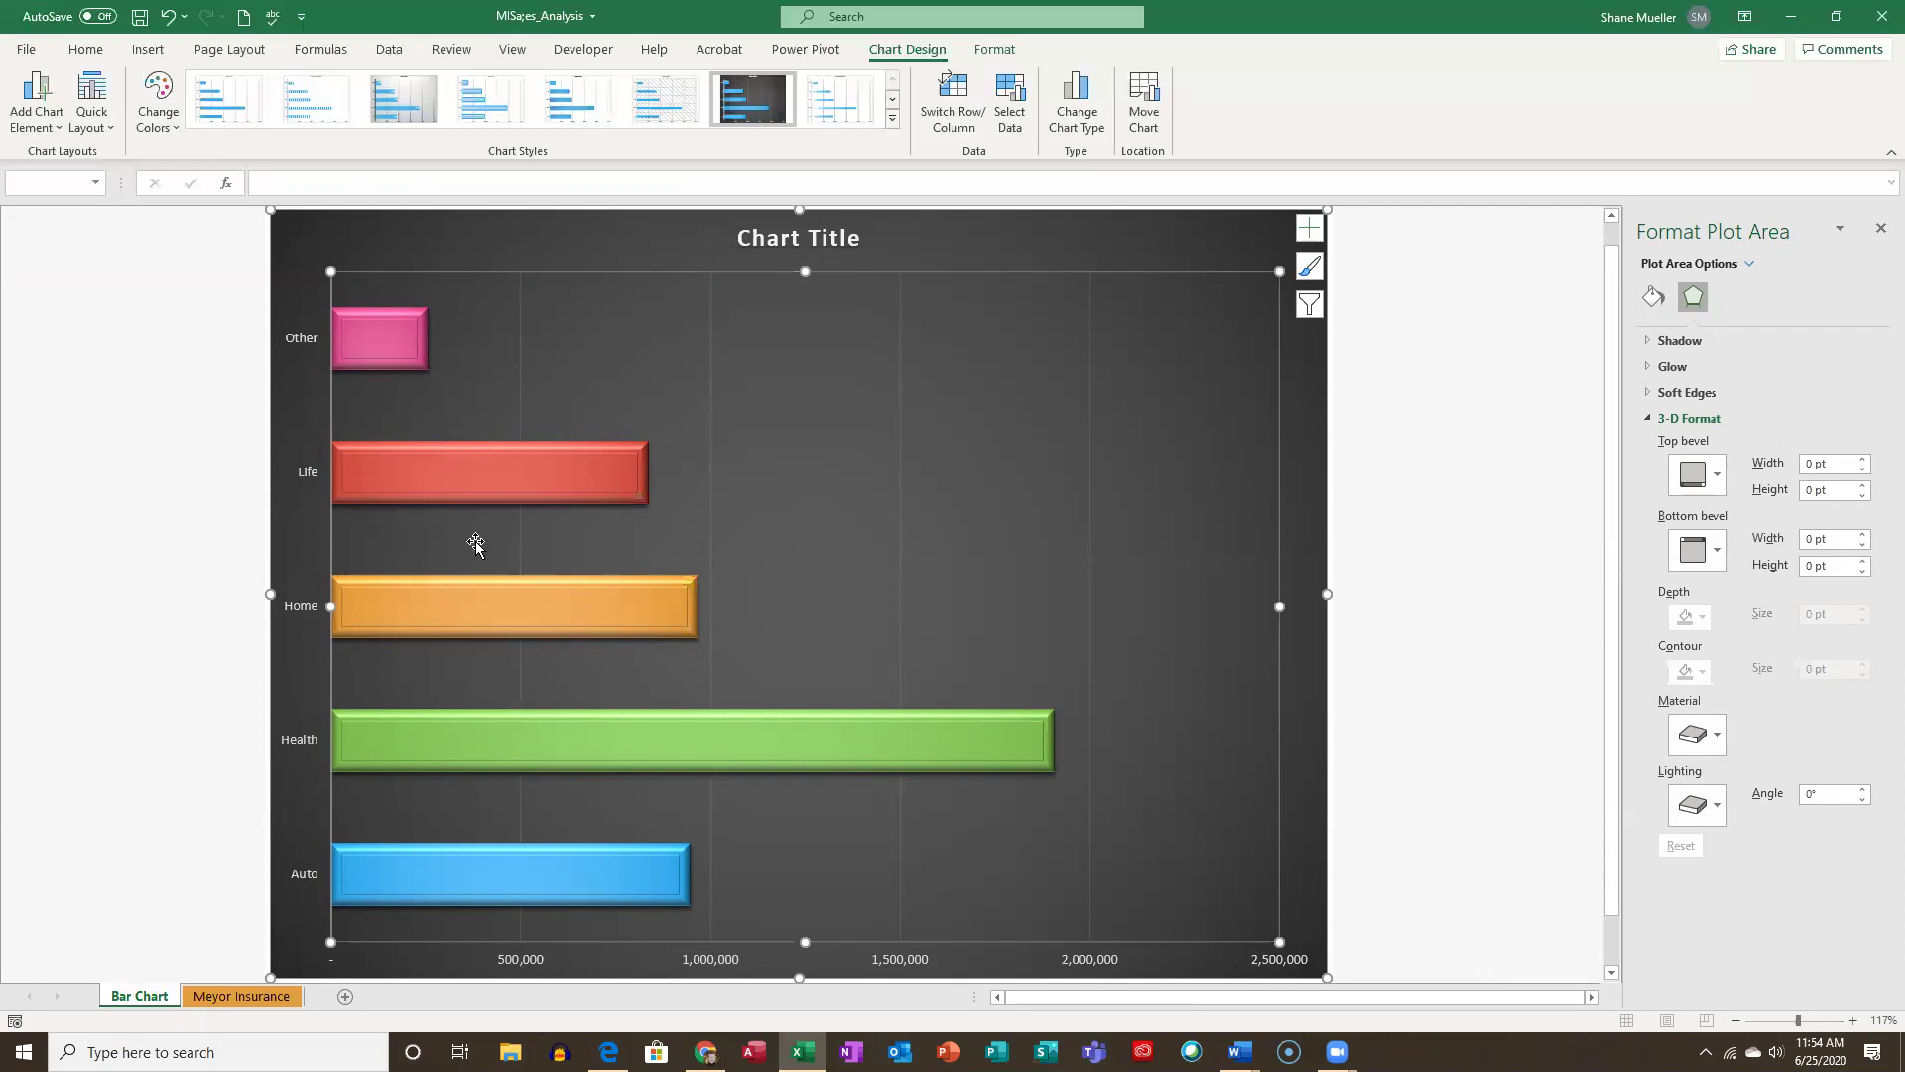
# Add primary horizontal and primary vertical axis titles to the bar chart.
pyautogui.click(1309, 228)
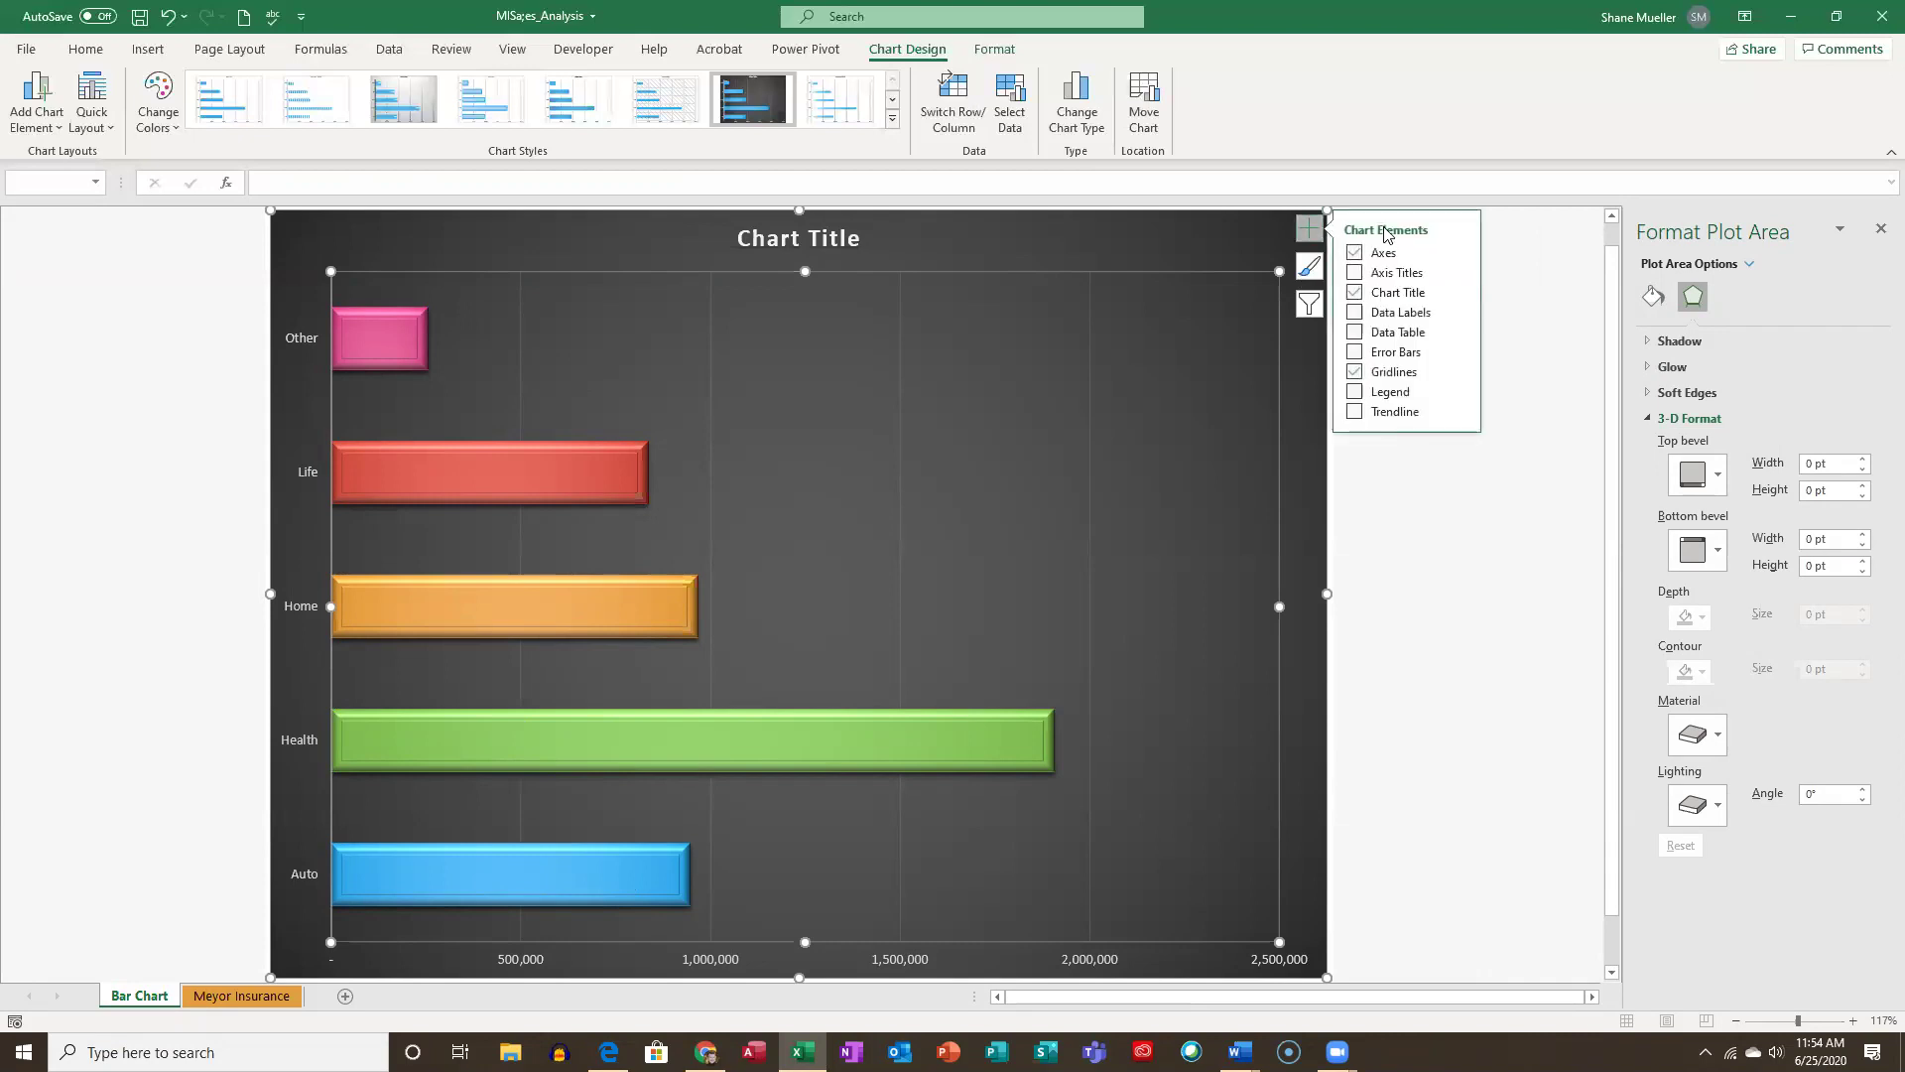
pyautogui.click(1422, 278)
pyautogui.click(1457, 273)
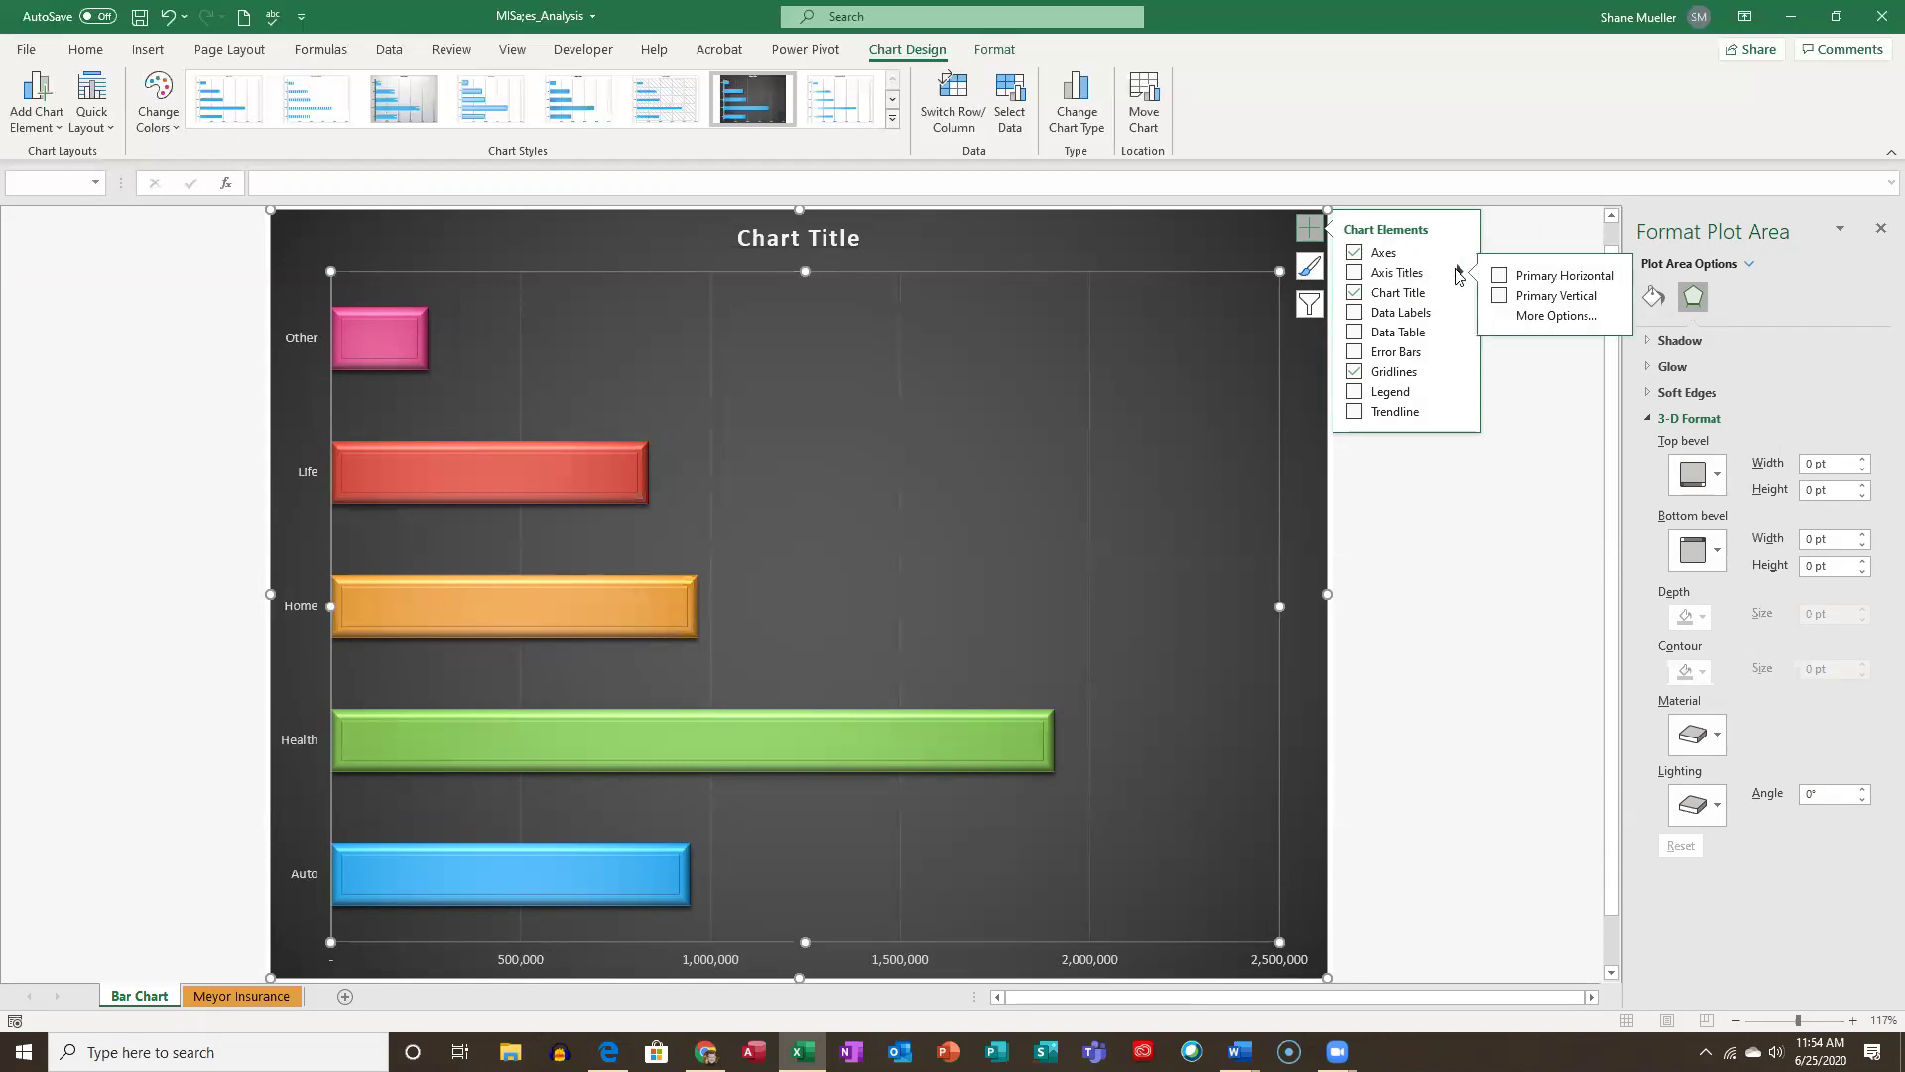
pyautogui.click(1555, 316)
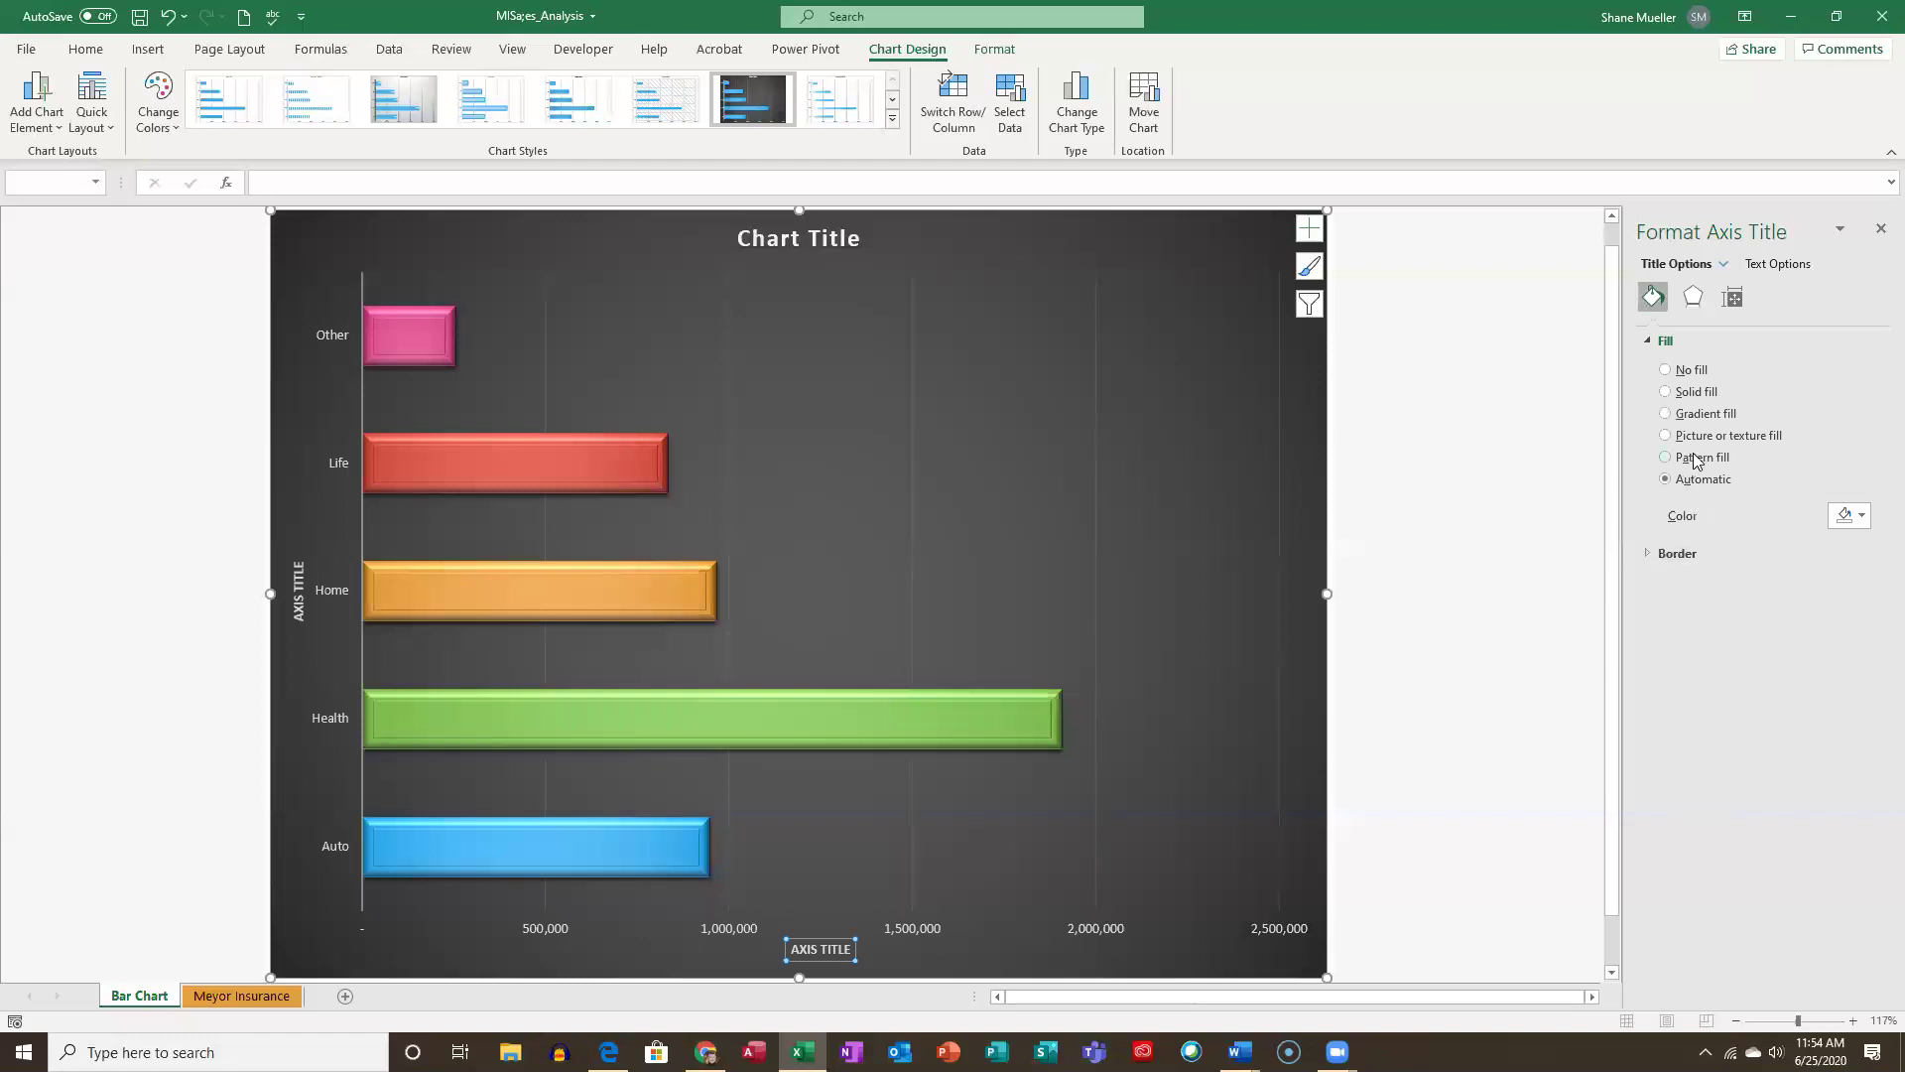
# Examine the text and alignment options of the axis title and the fill, effects and series options of the bars.
pyautogui.click(1773, 264)
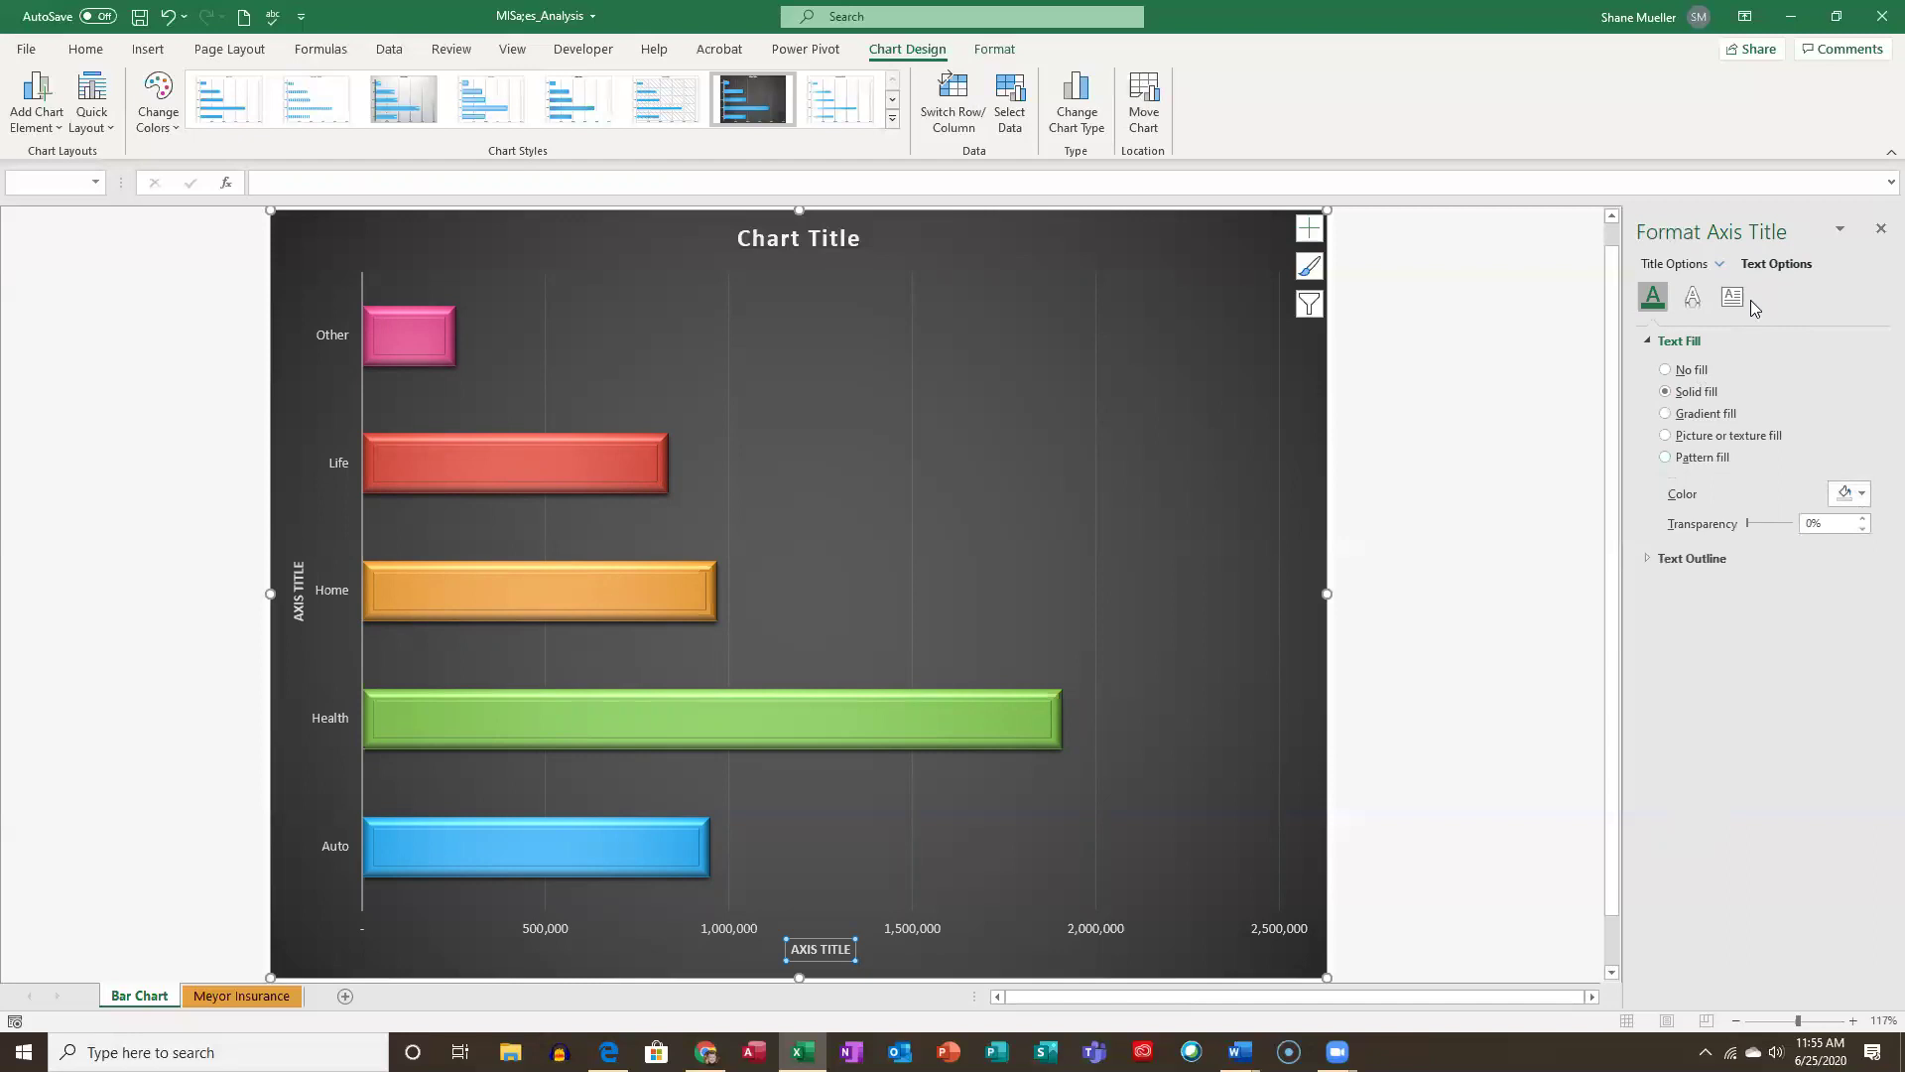
pyautogui.click(1693, 270)
pyautogui.click(1734, 297)
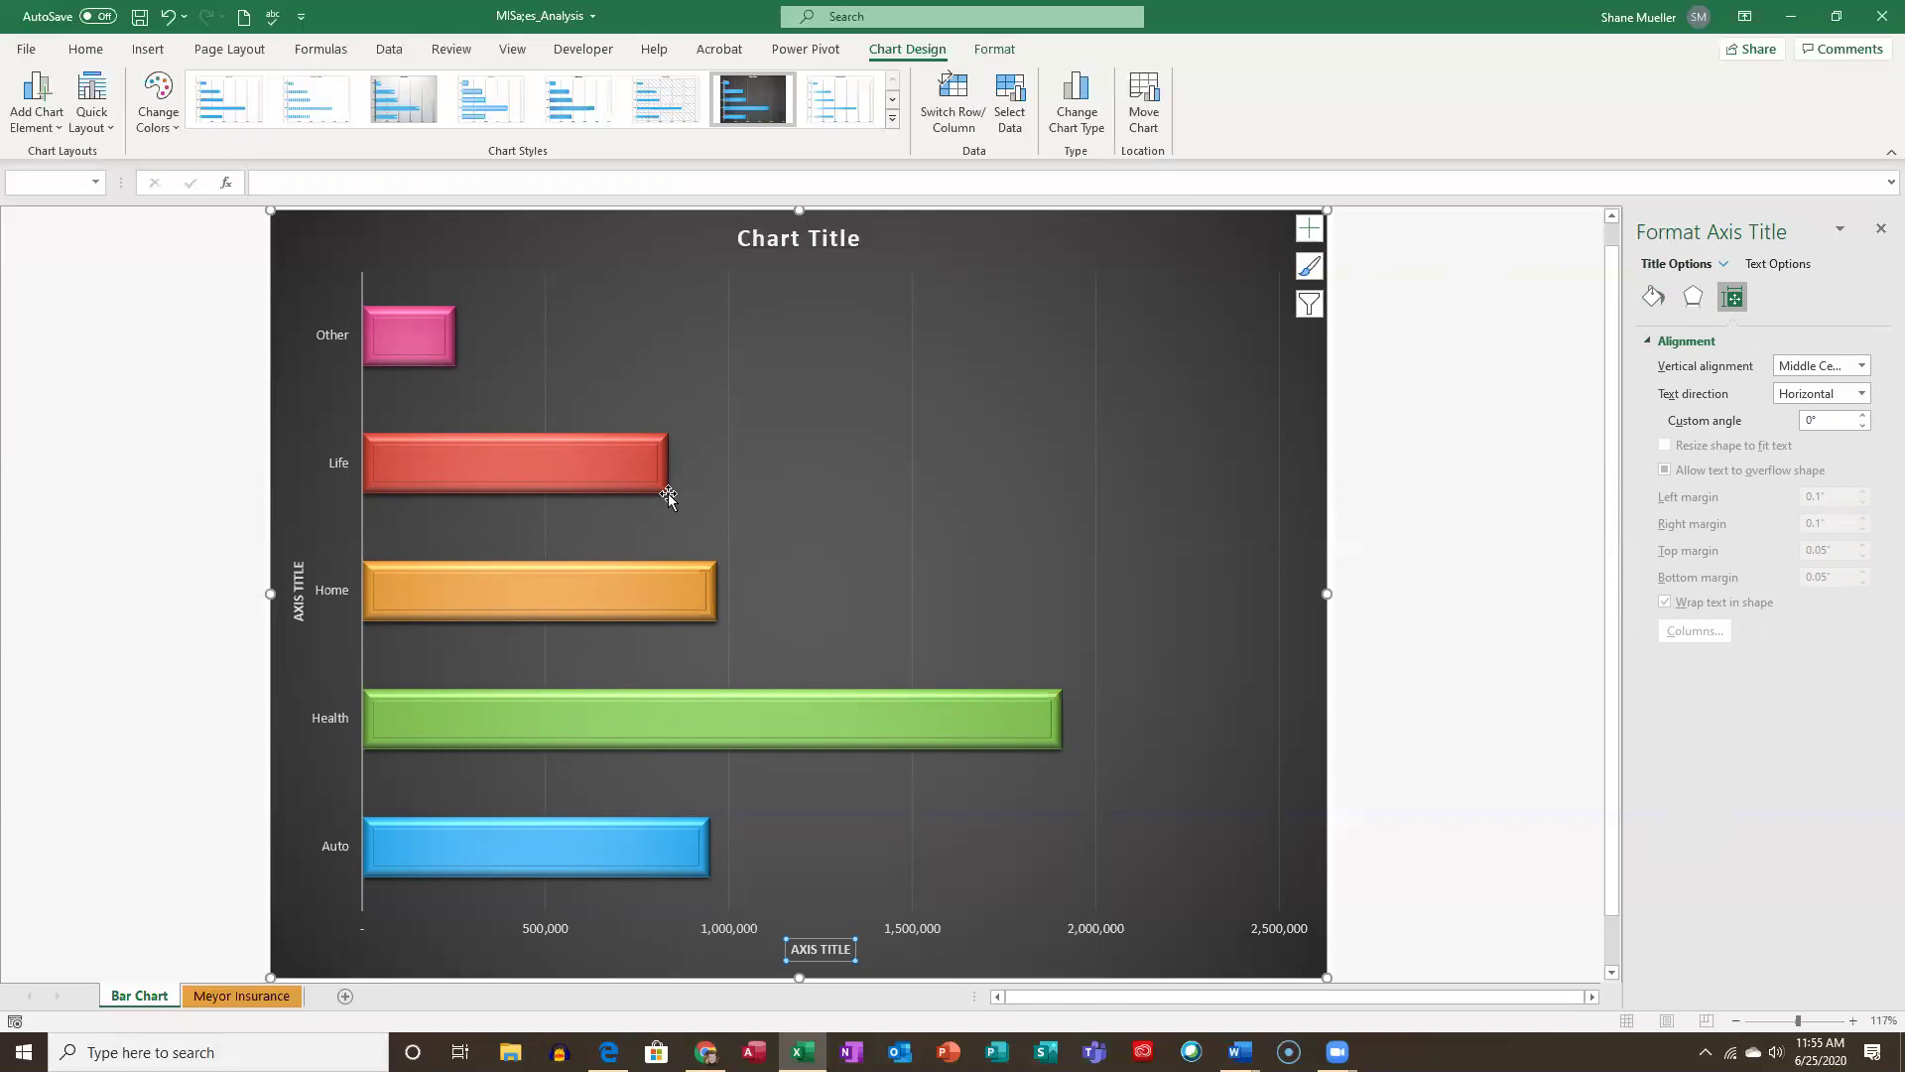
pyautogui.rightClick(640, 584)
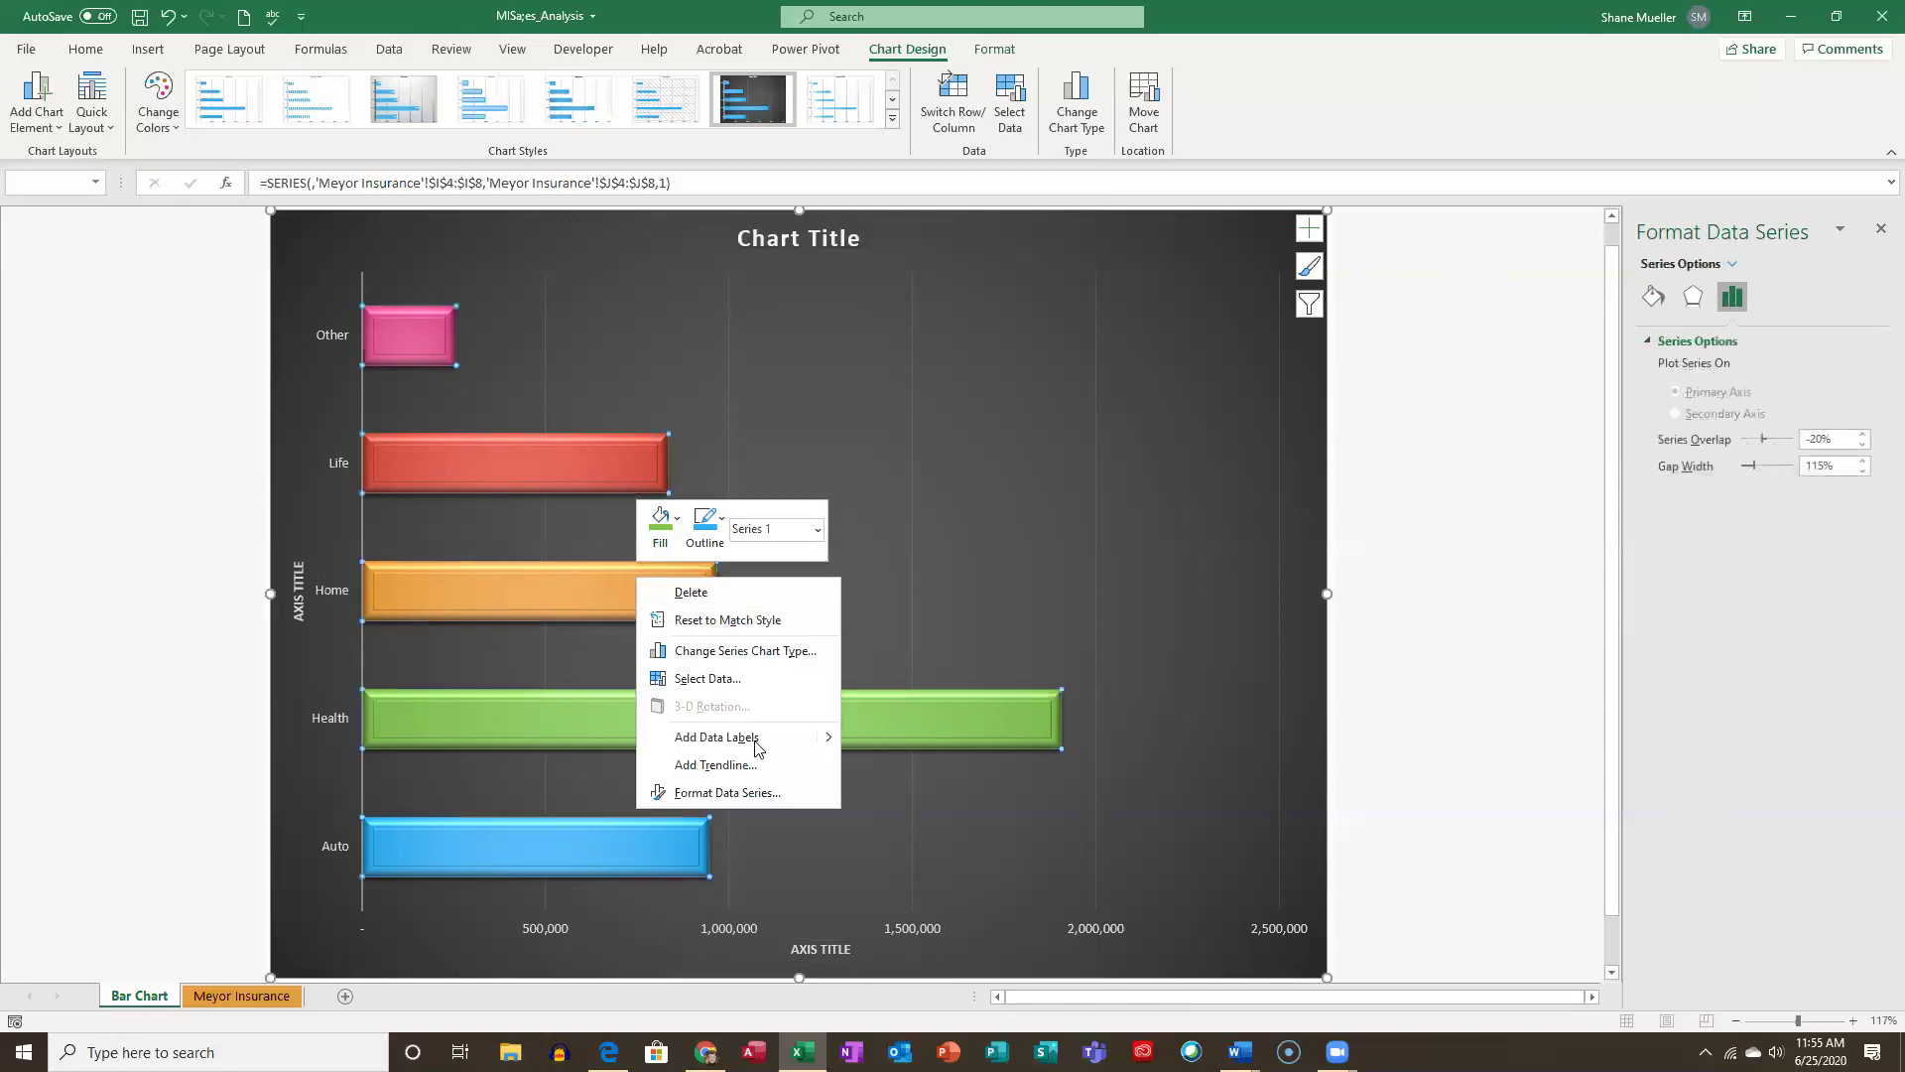
pyautogui.click(774, 792)
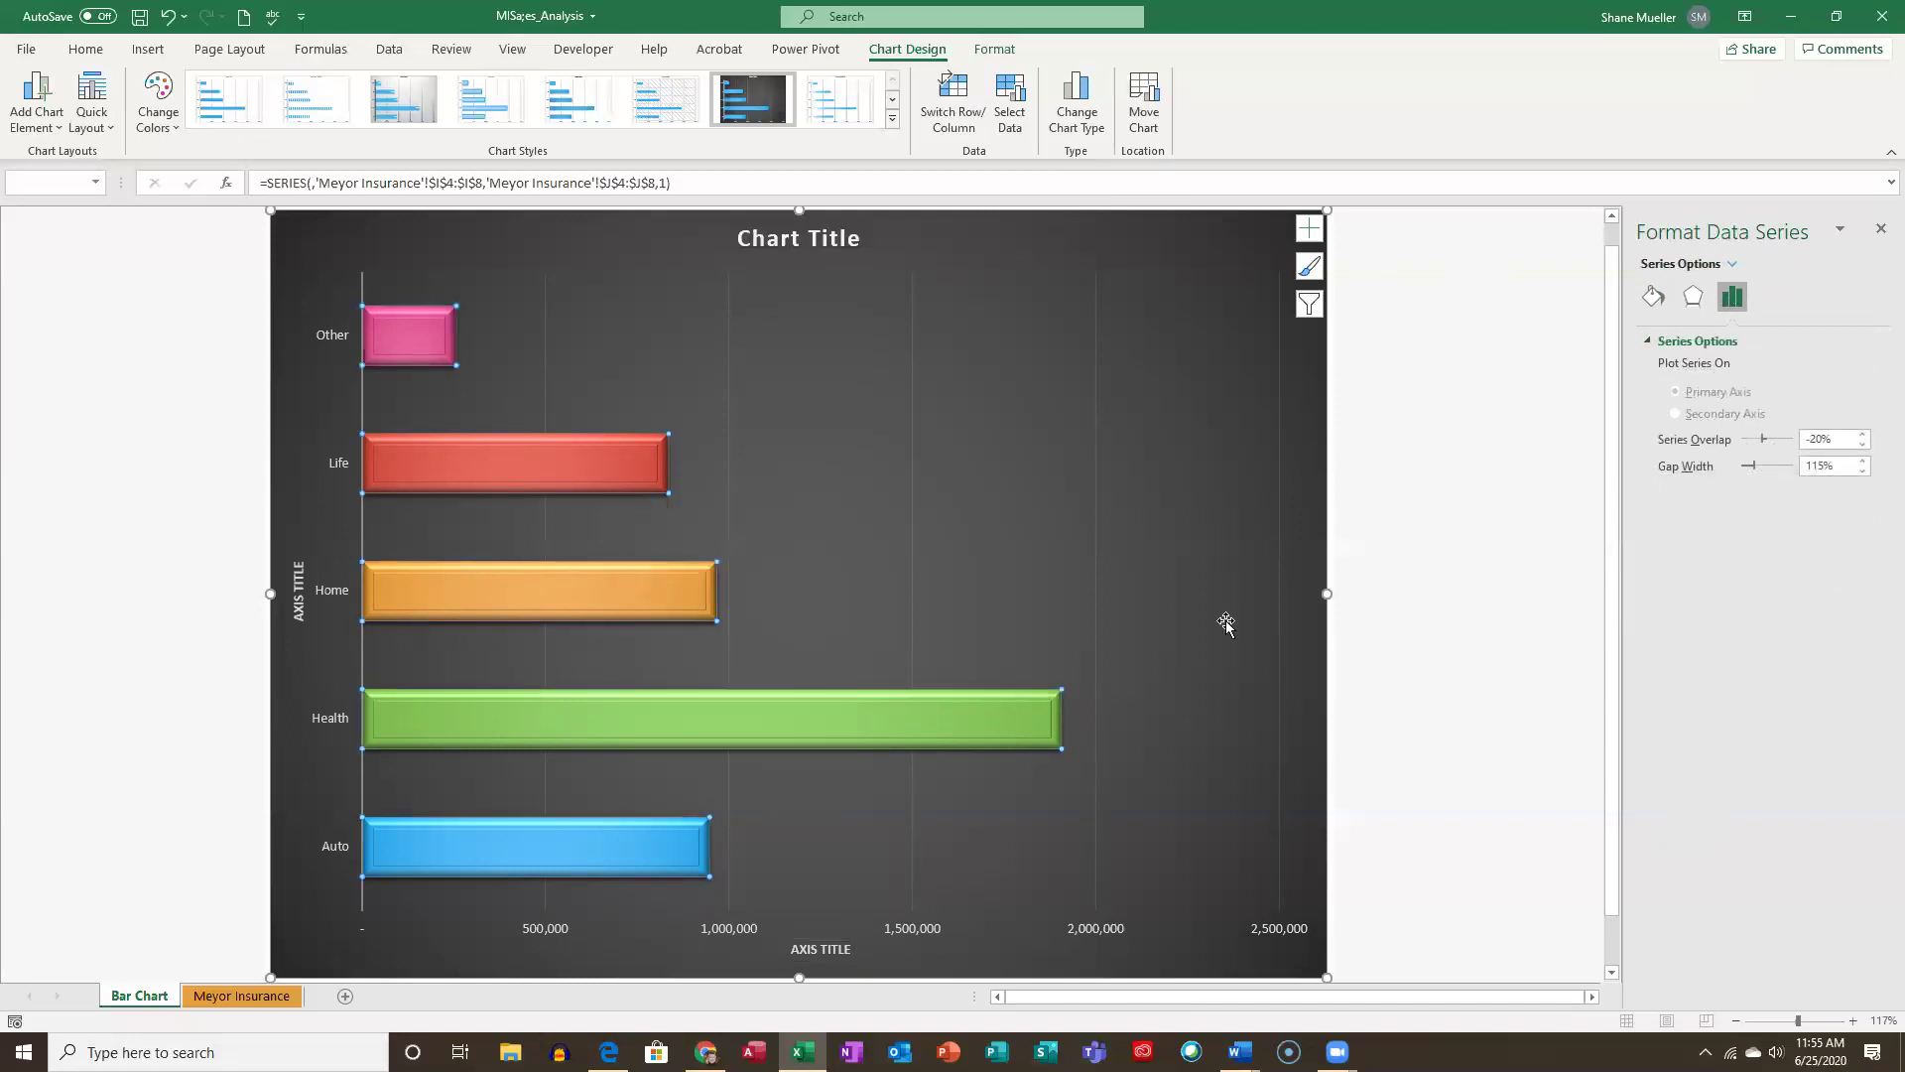
pyautogui.click(1652, 296)
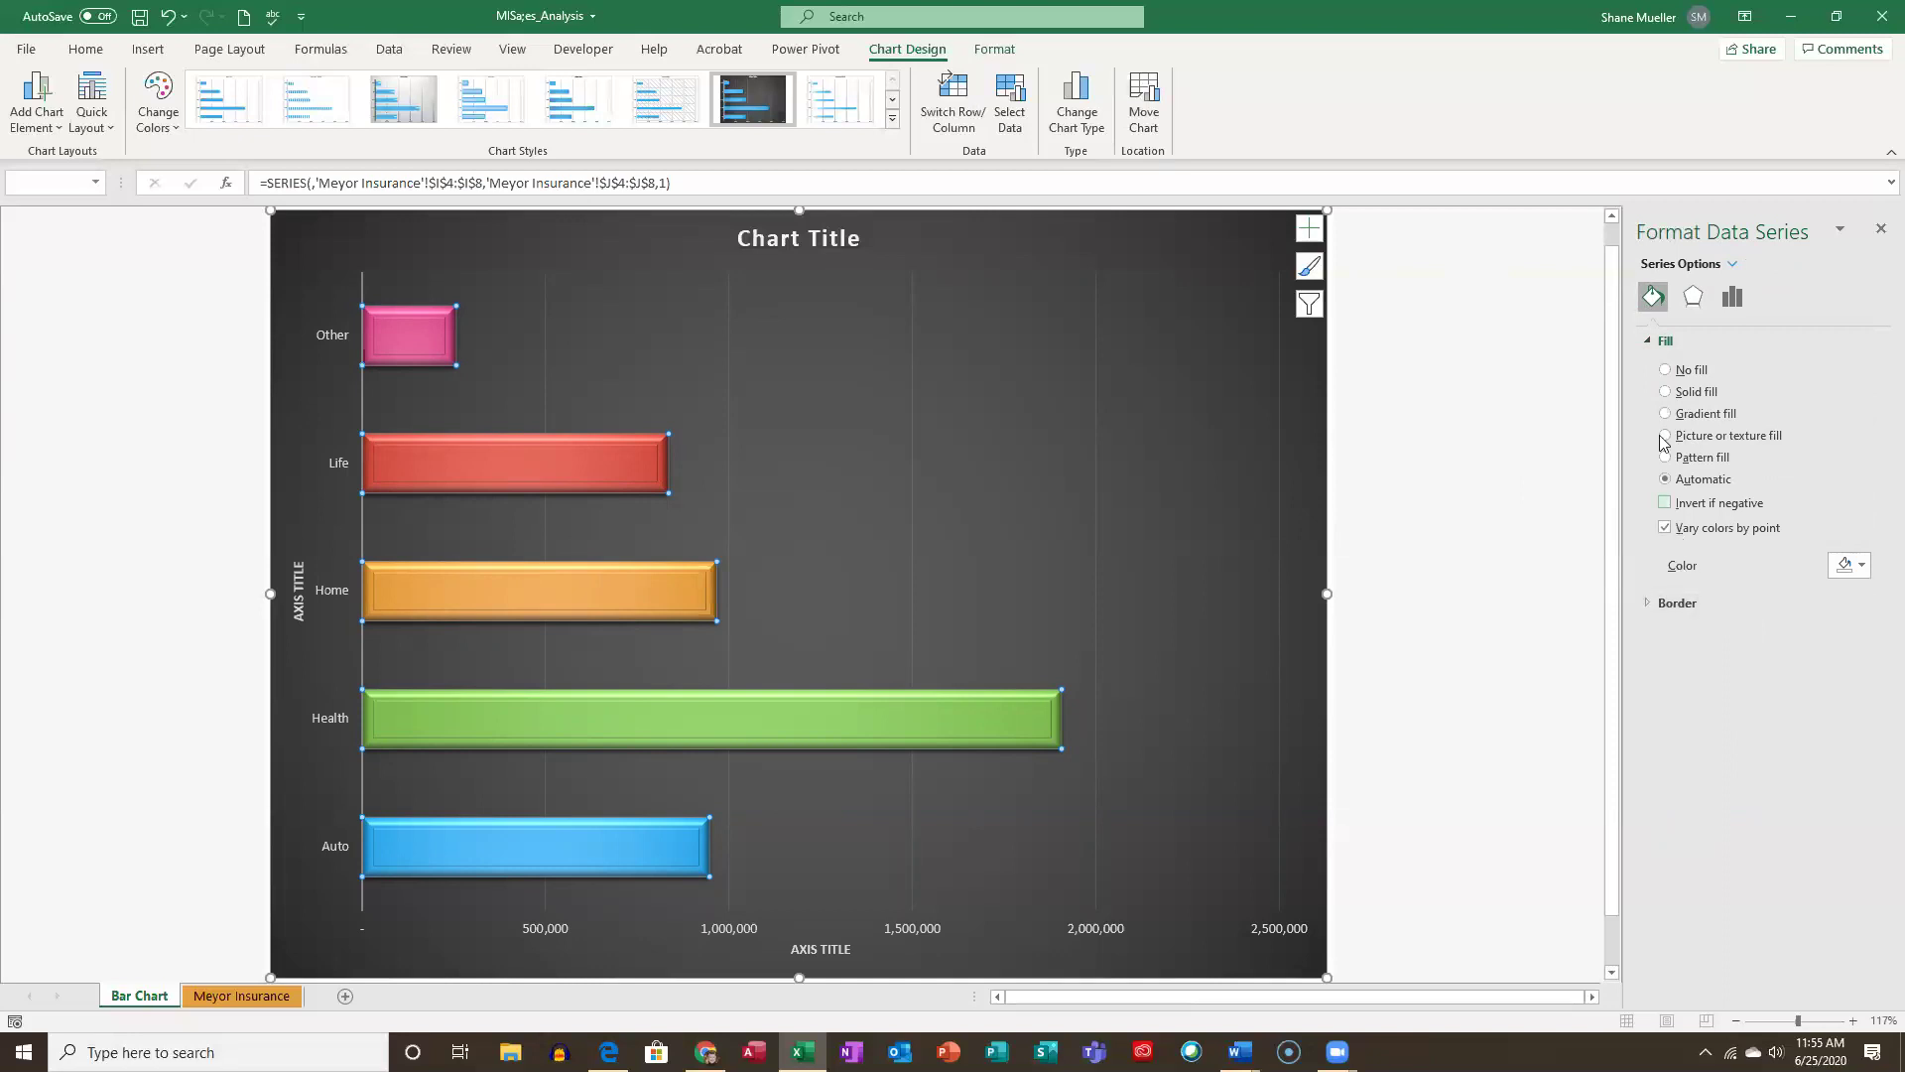
pyautogui.click(1693, 295)
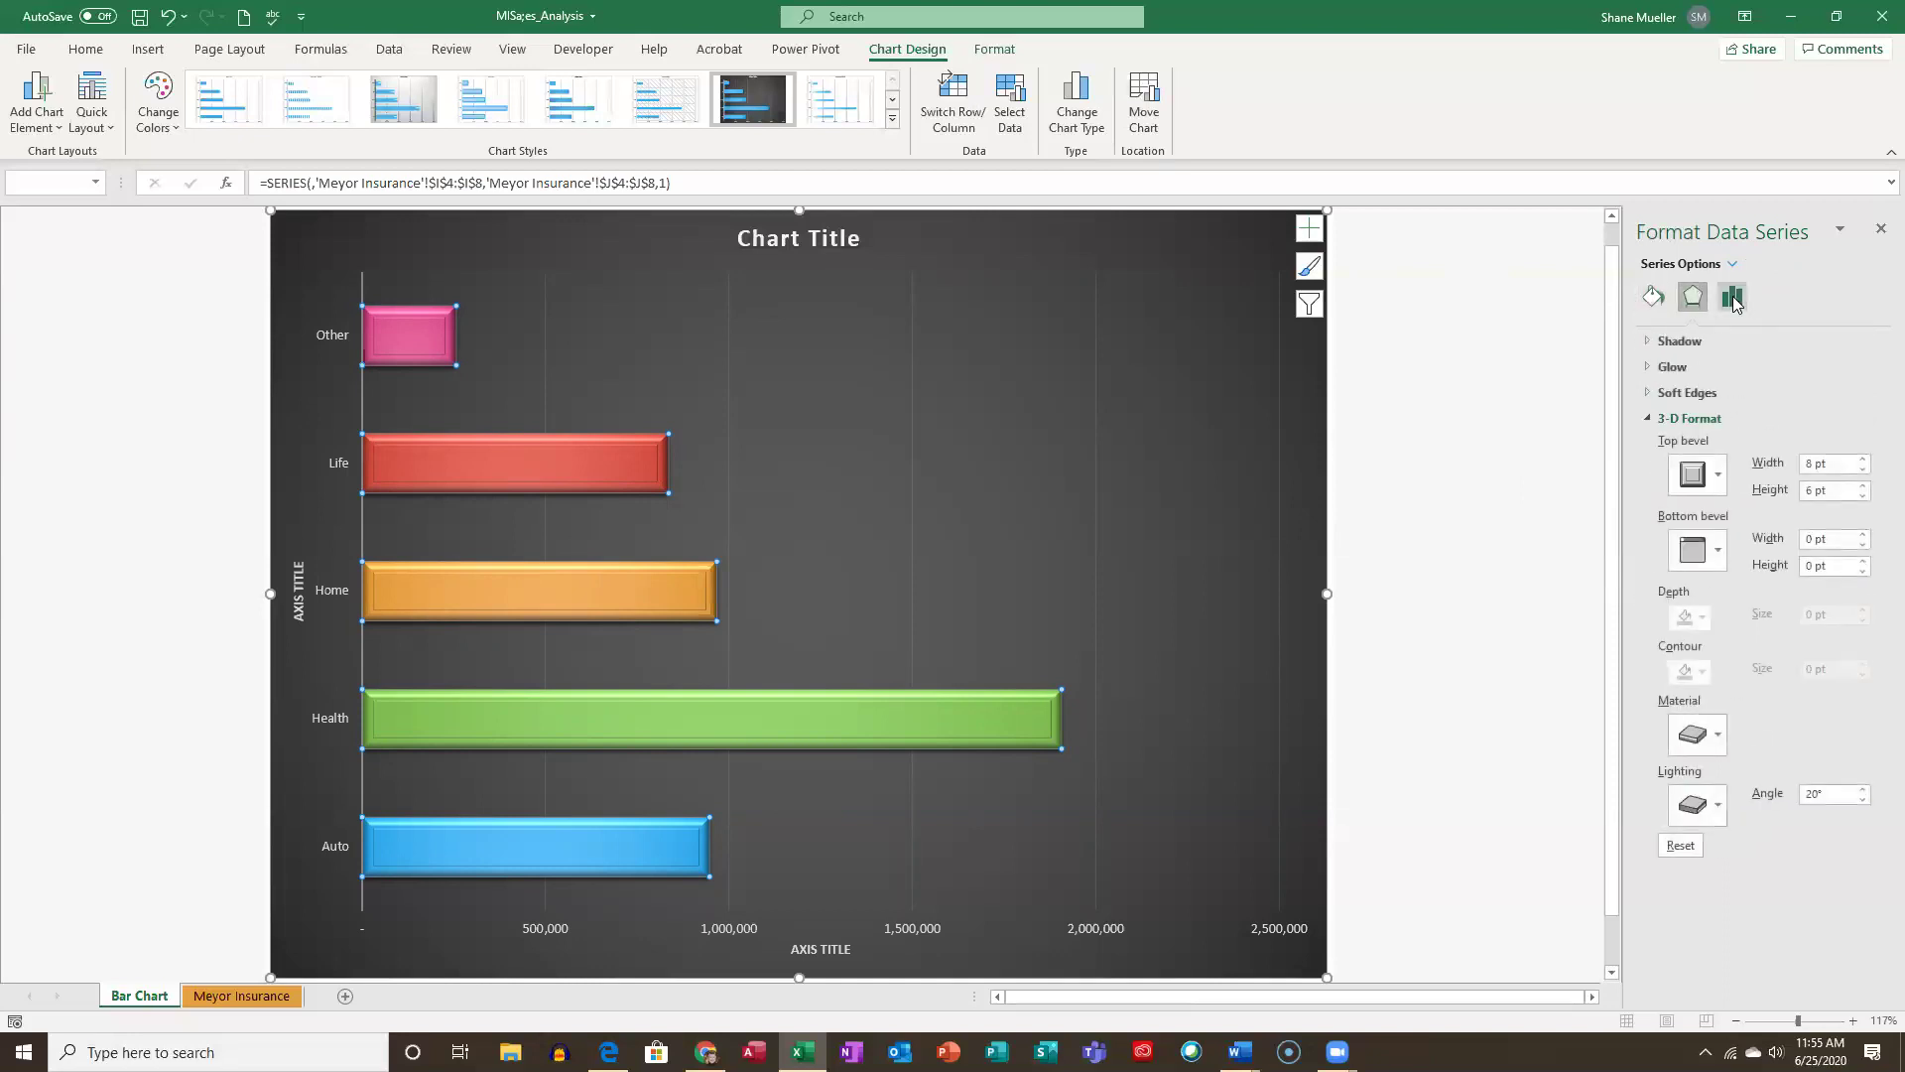
pyautogui.click(1733, 298)
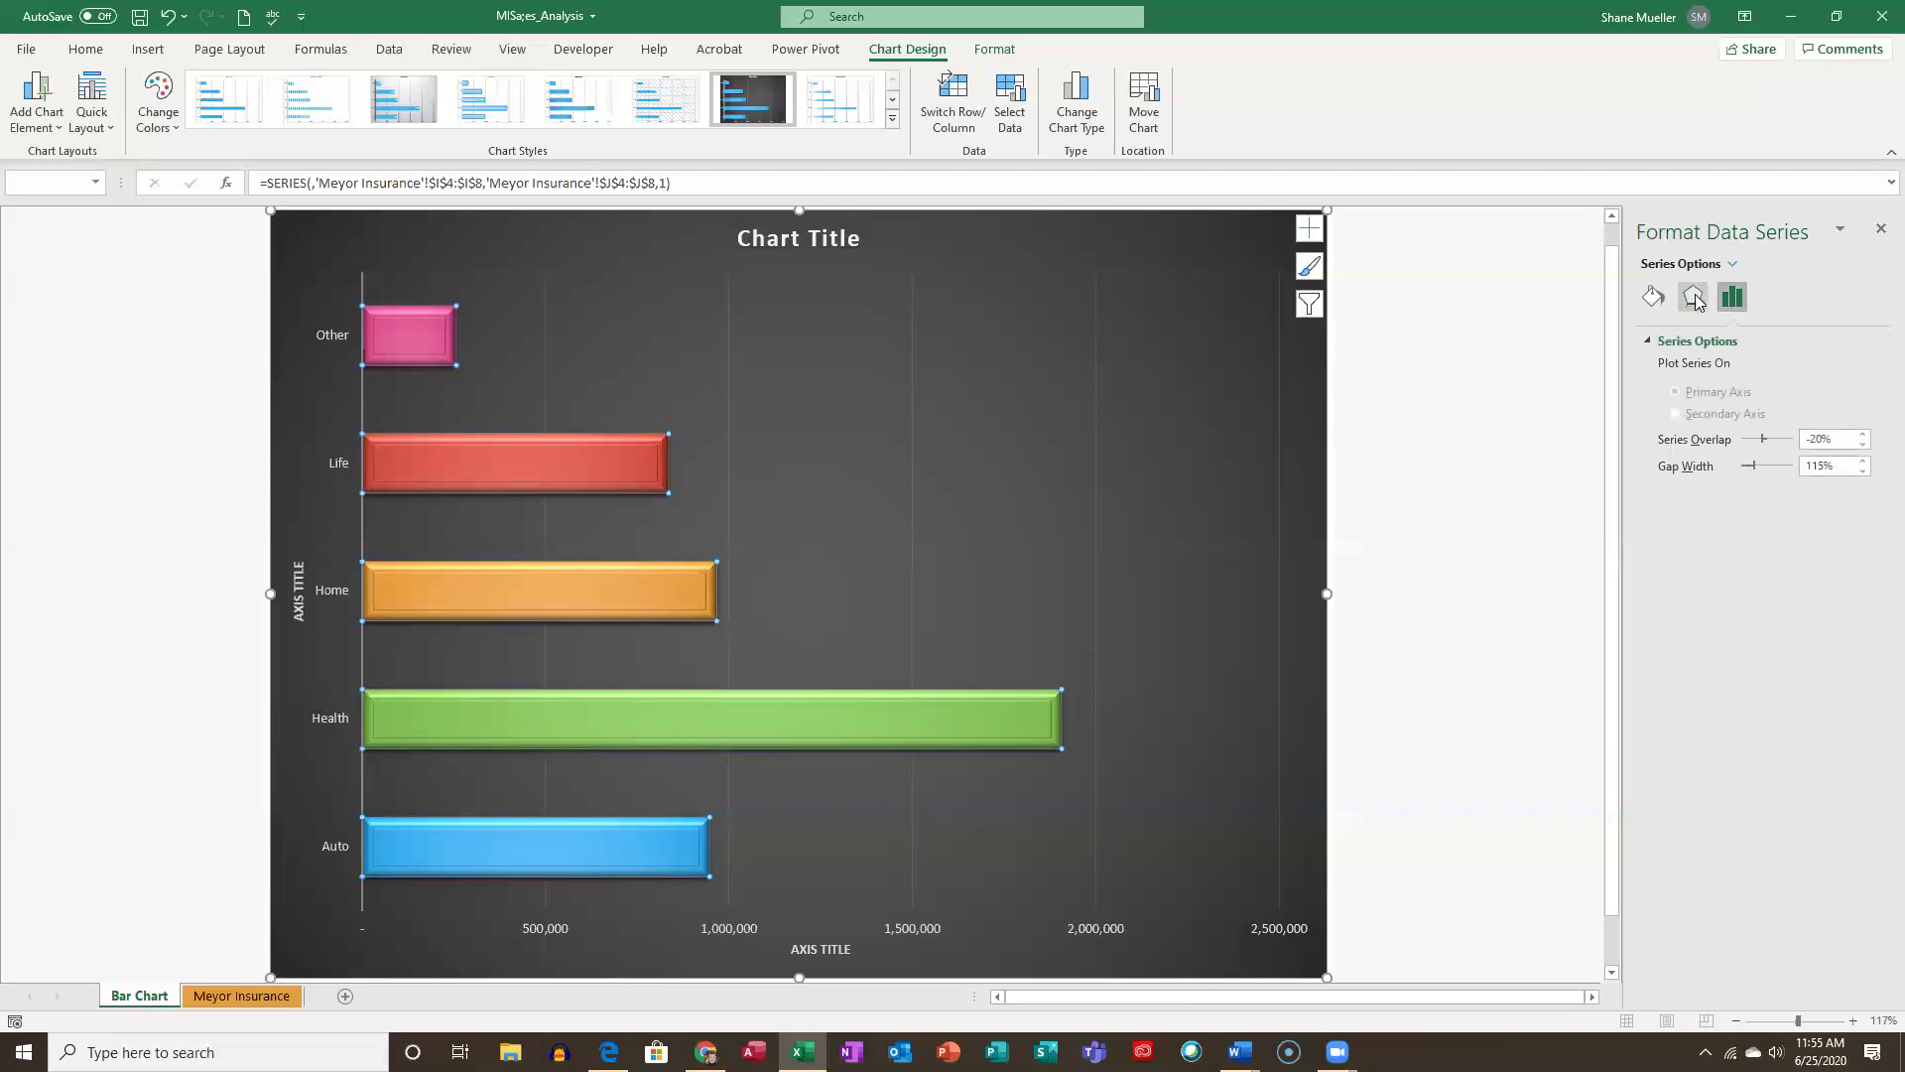
pyautogui.click(1731, 264)
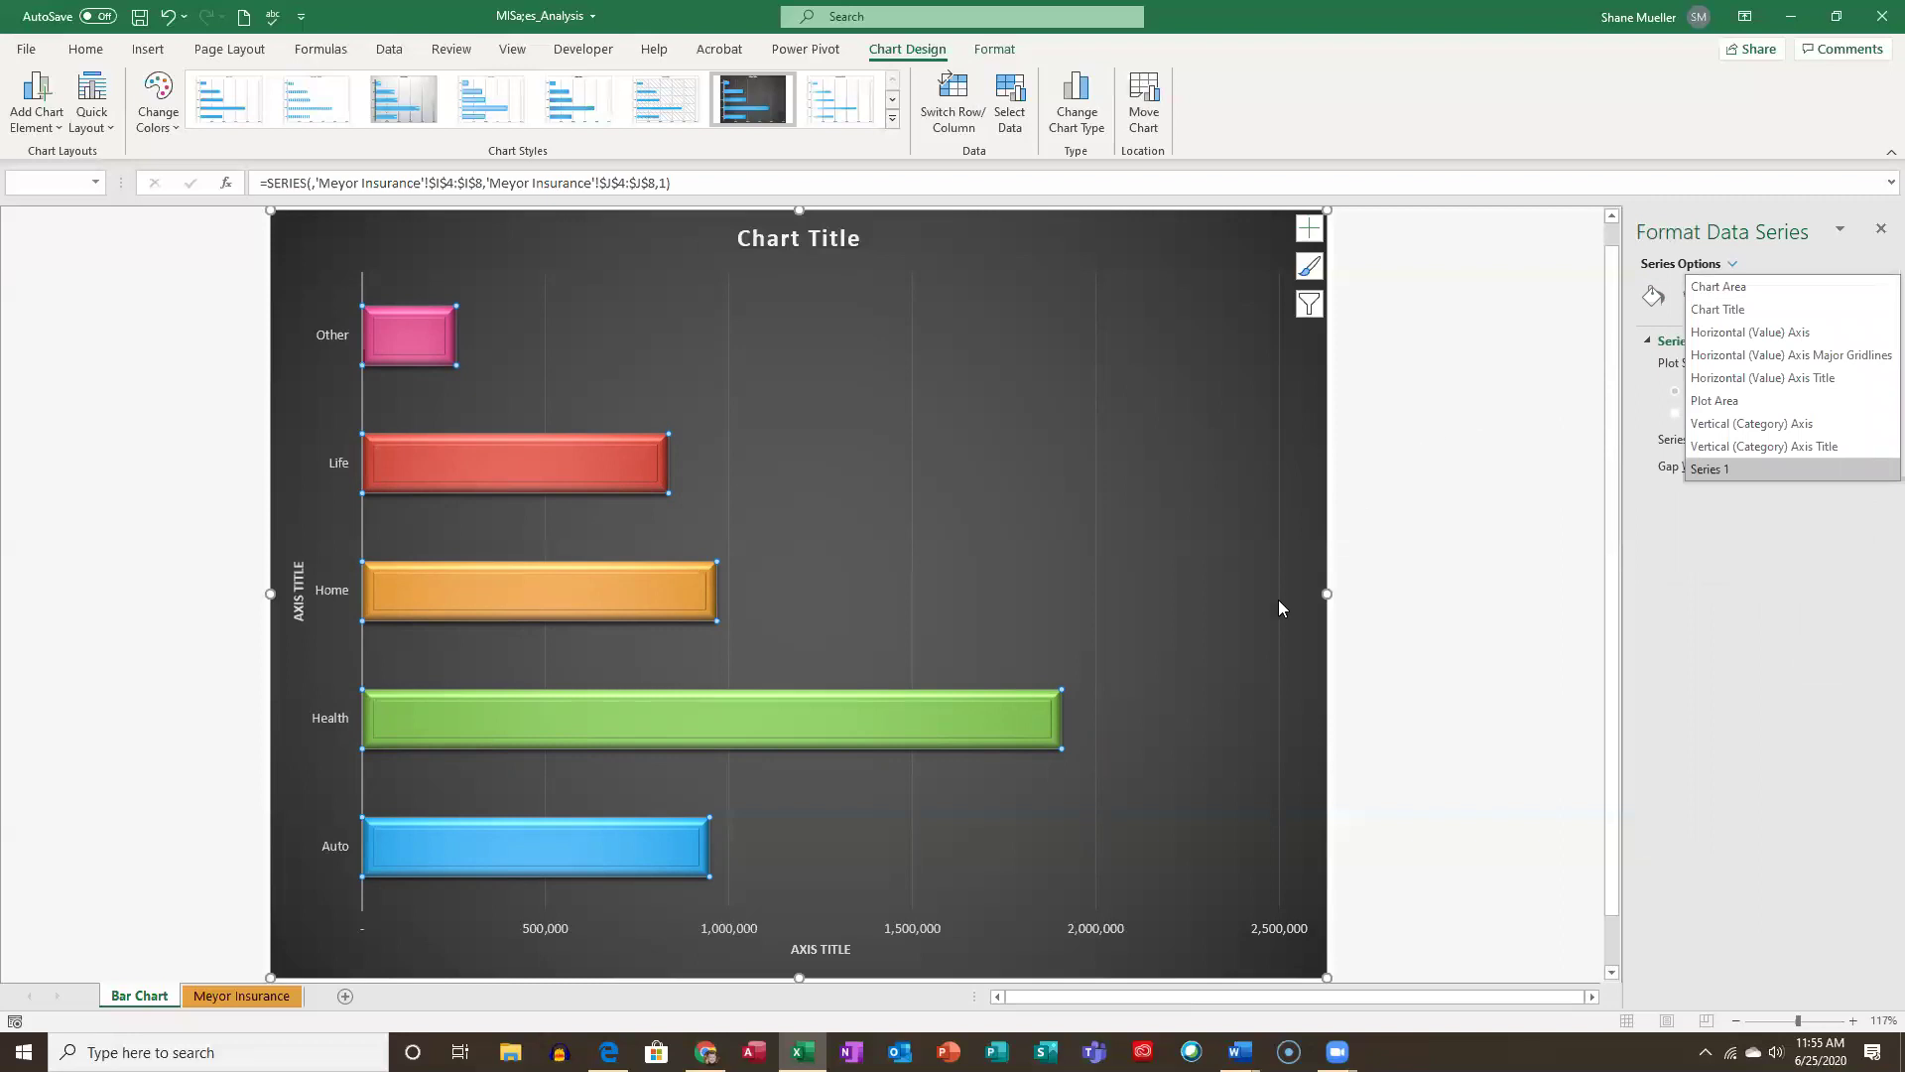
pyautogui.rightClick(336, 469)
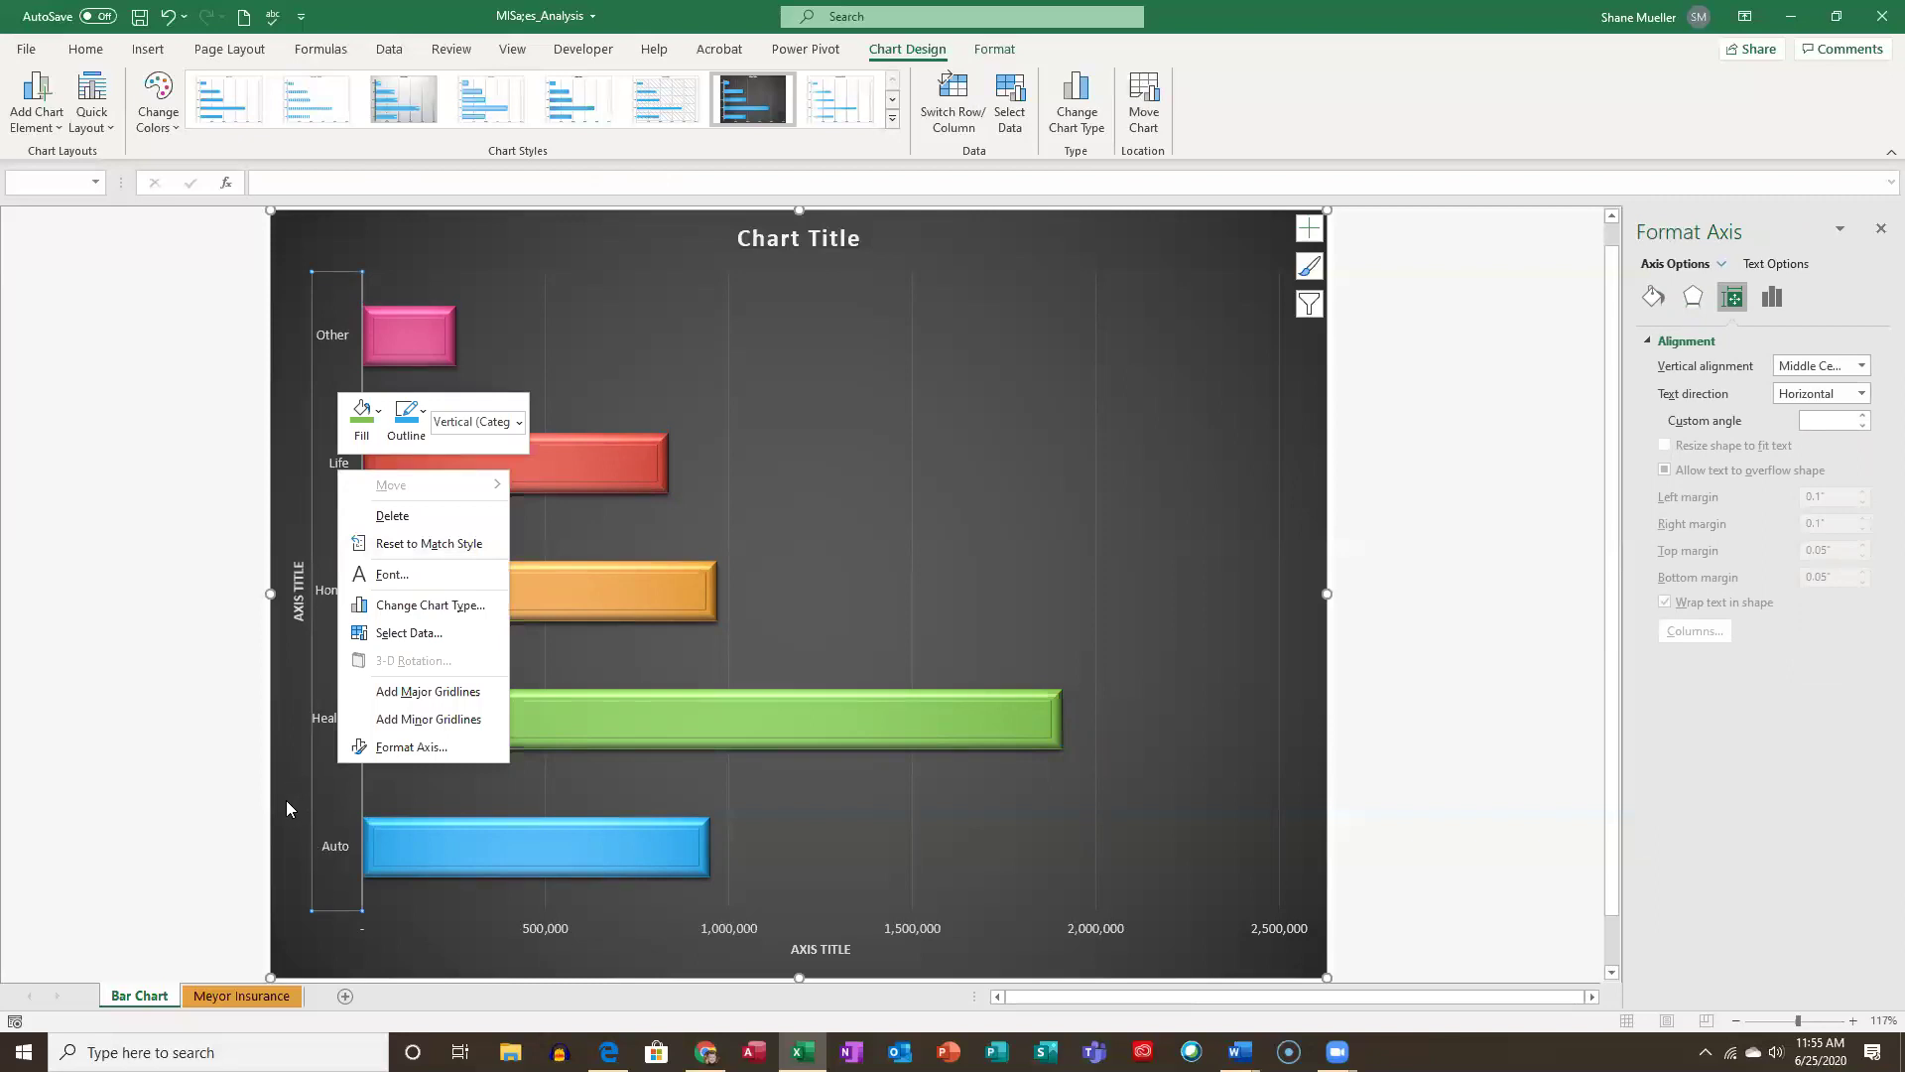
pyautogui.click(441, 746)
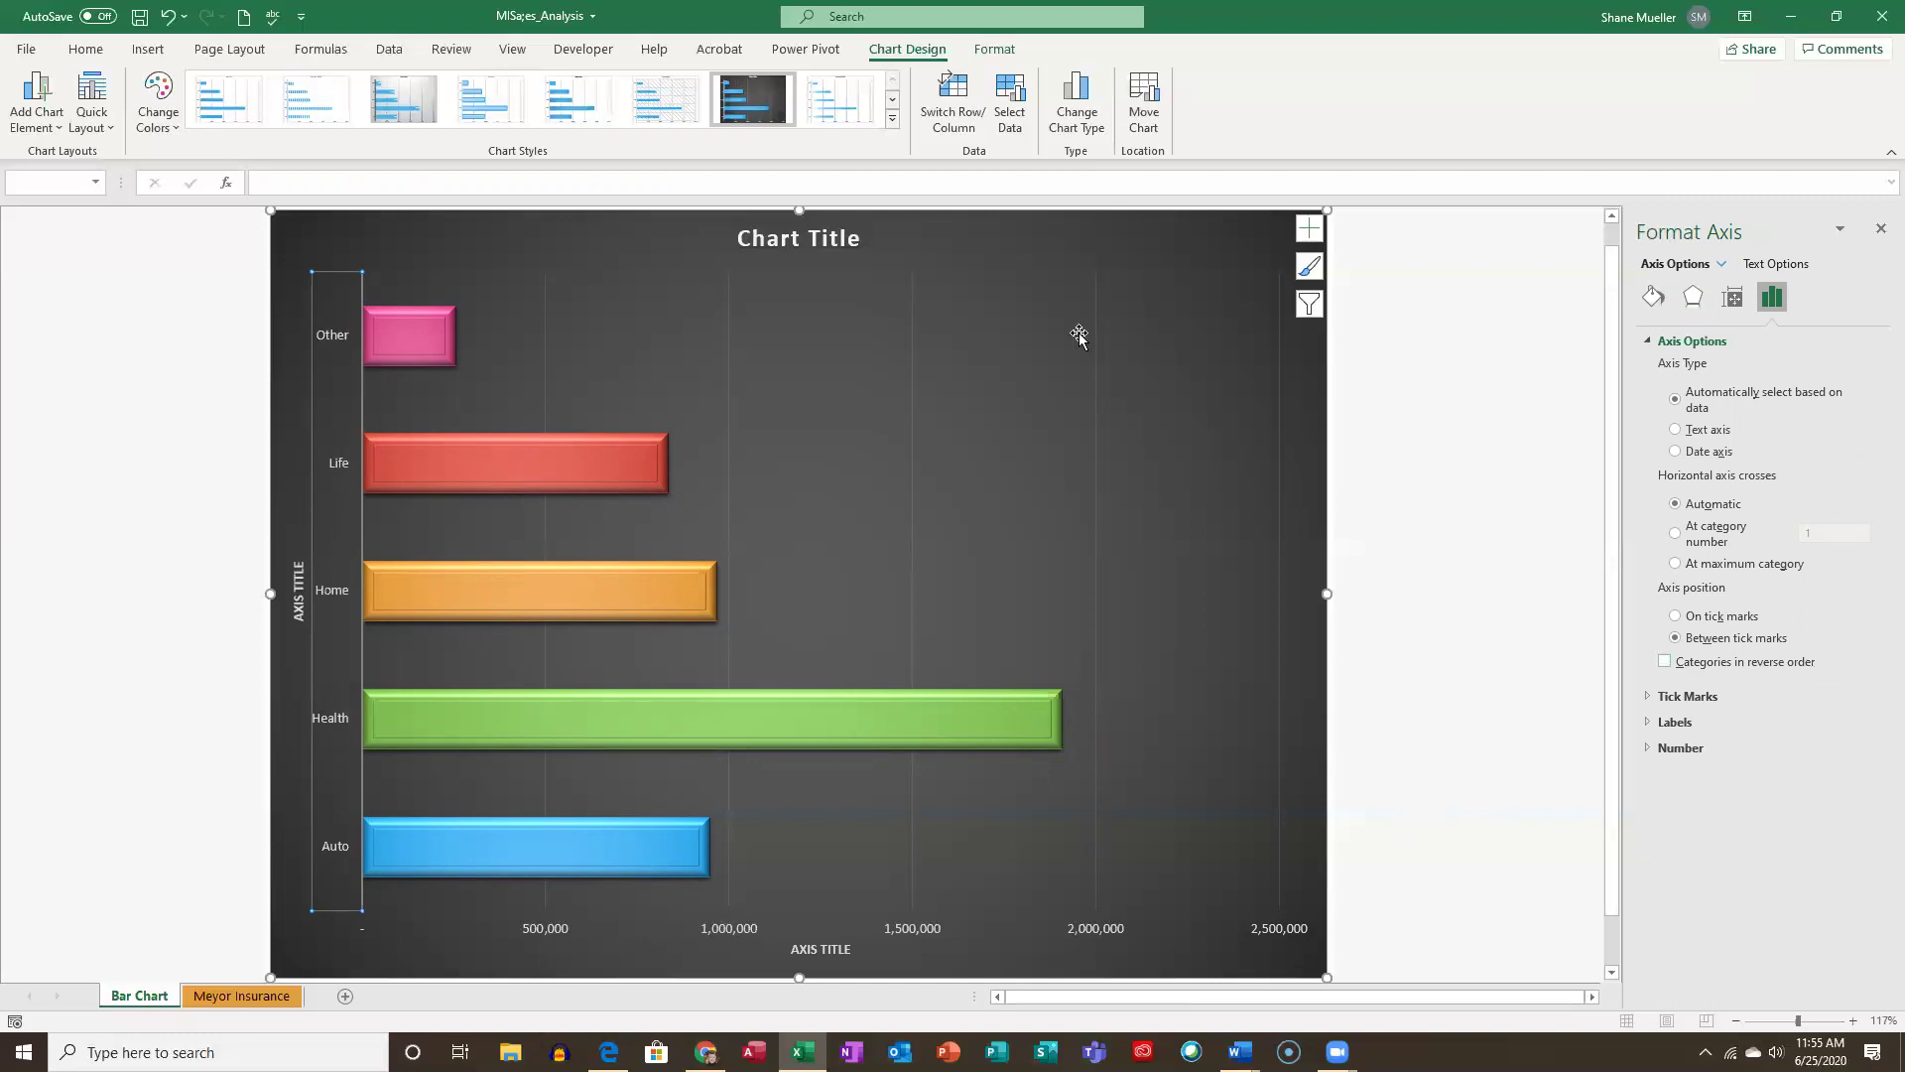
pyautogui.click(1881, 230)
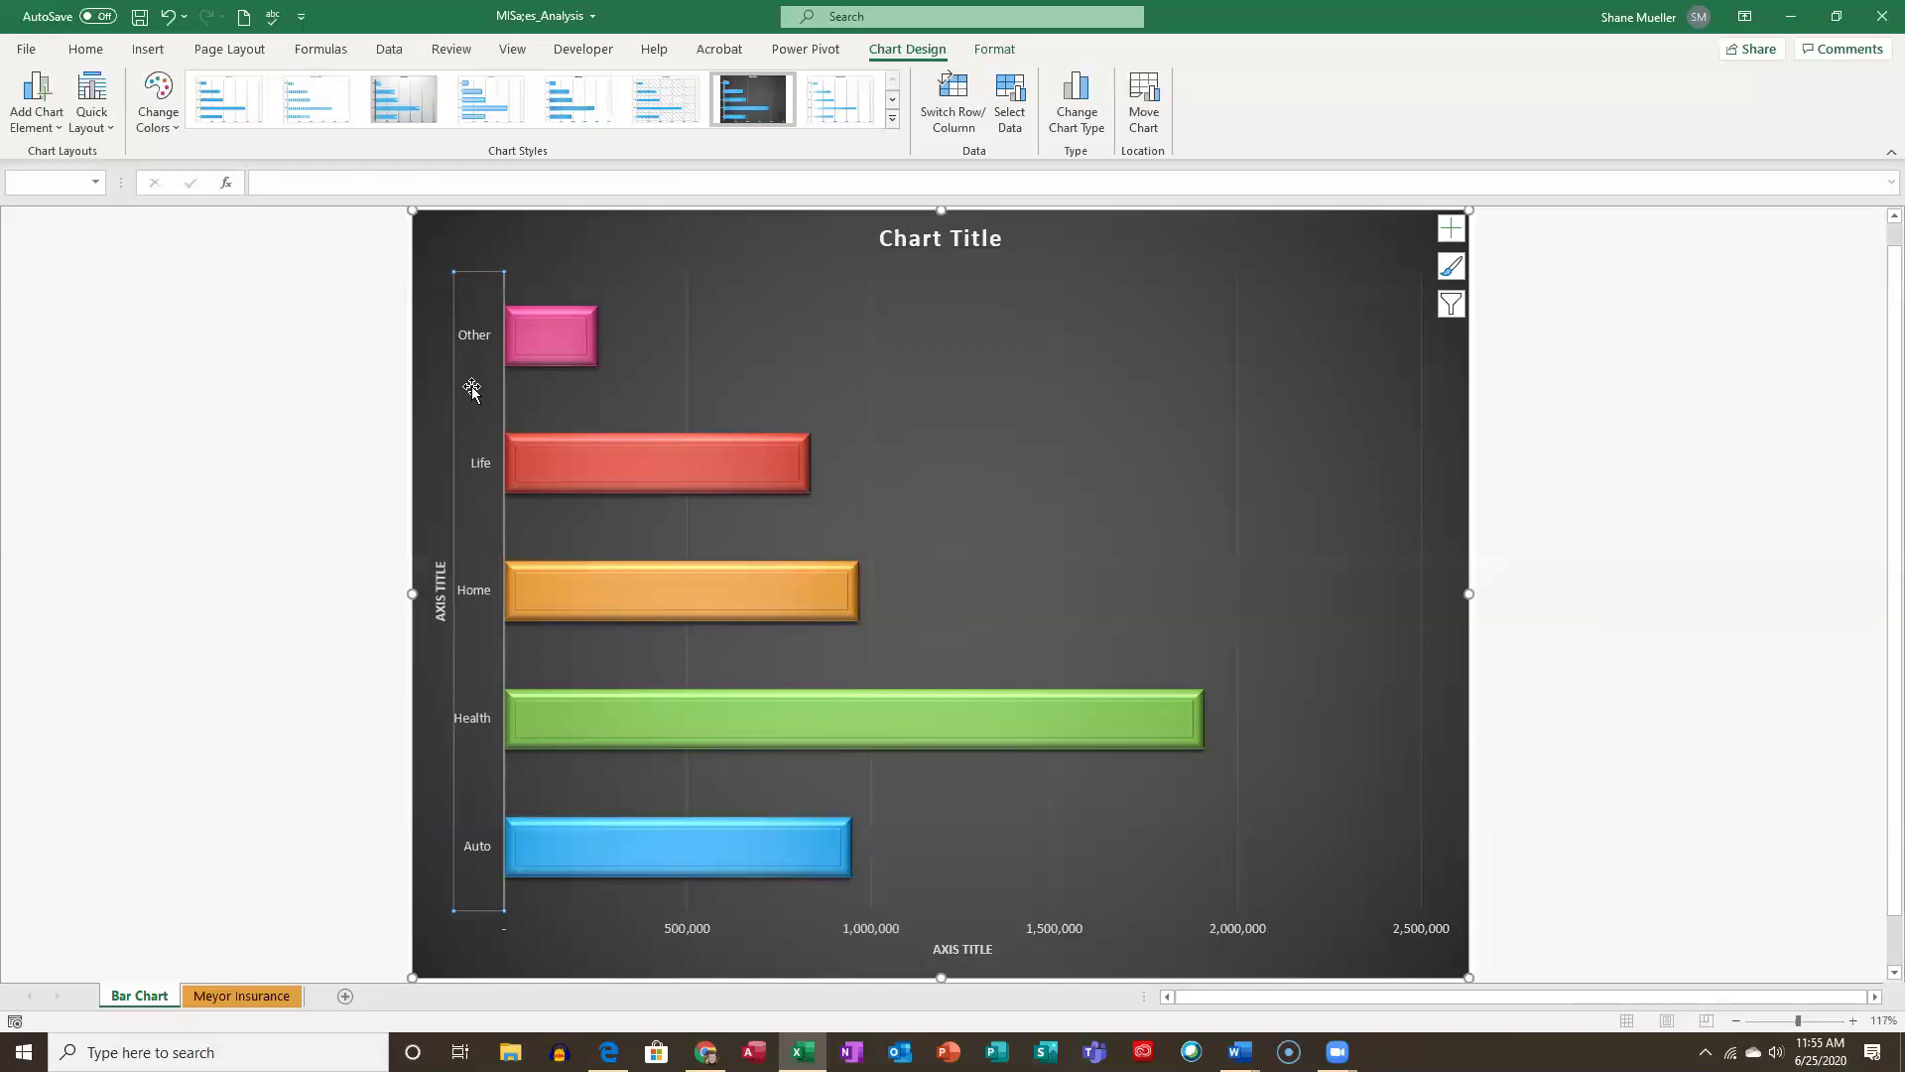
# Format the vertical category axis to show its categories in reverse order.
pyautogui.rightClick(483, 456)
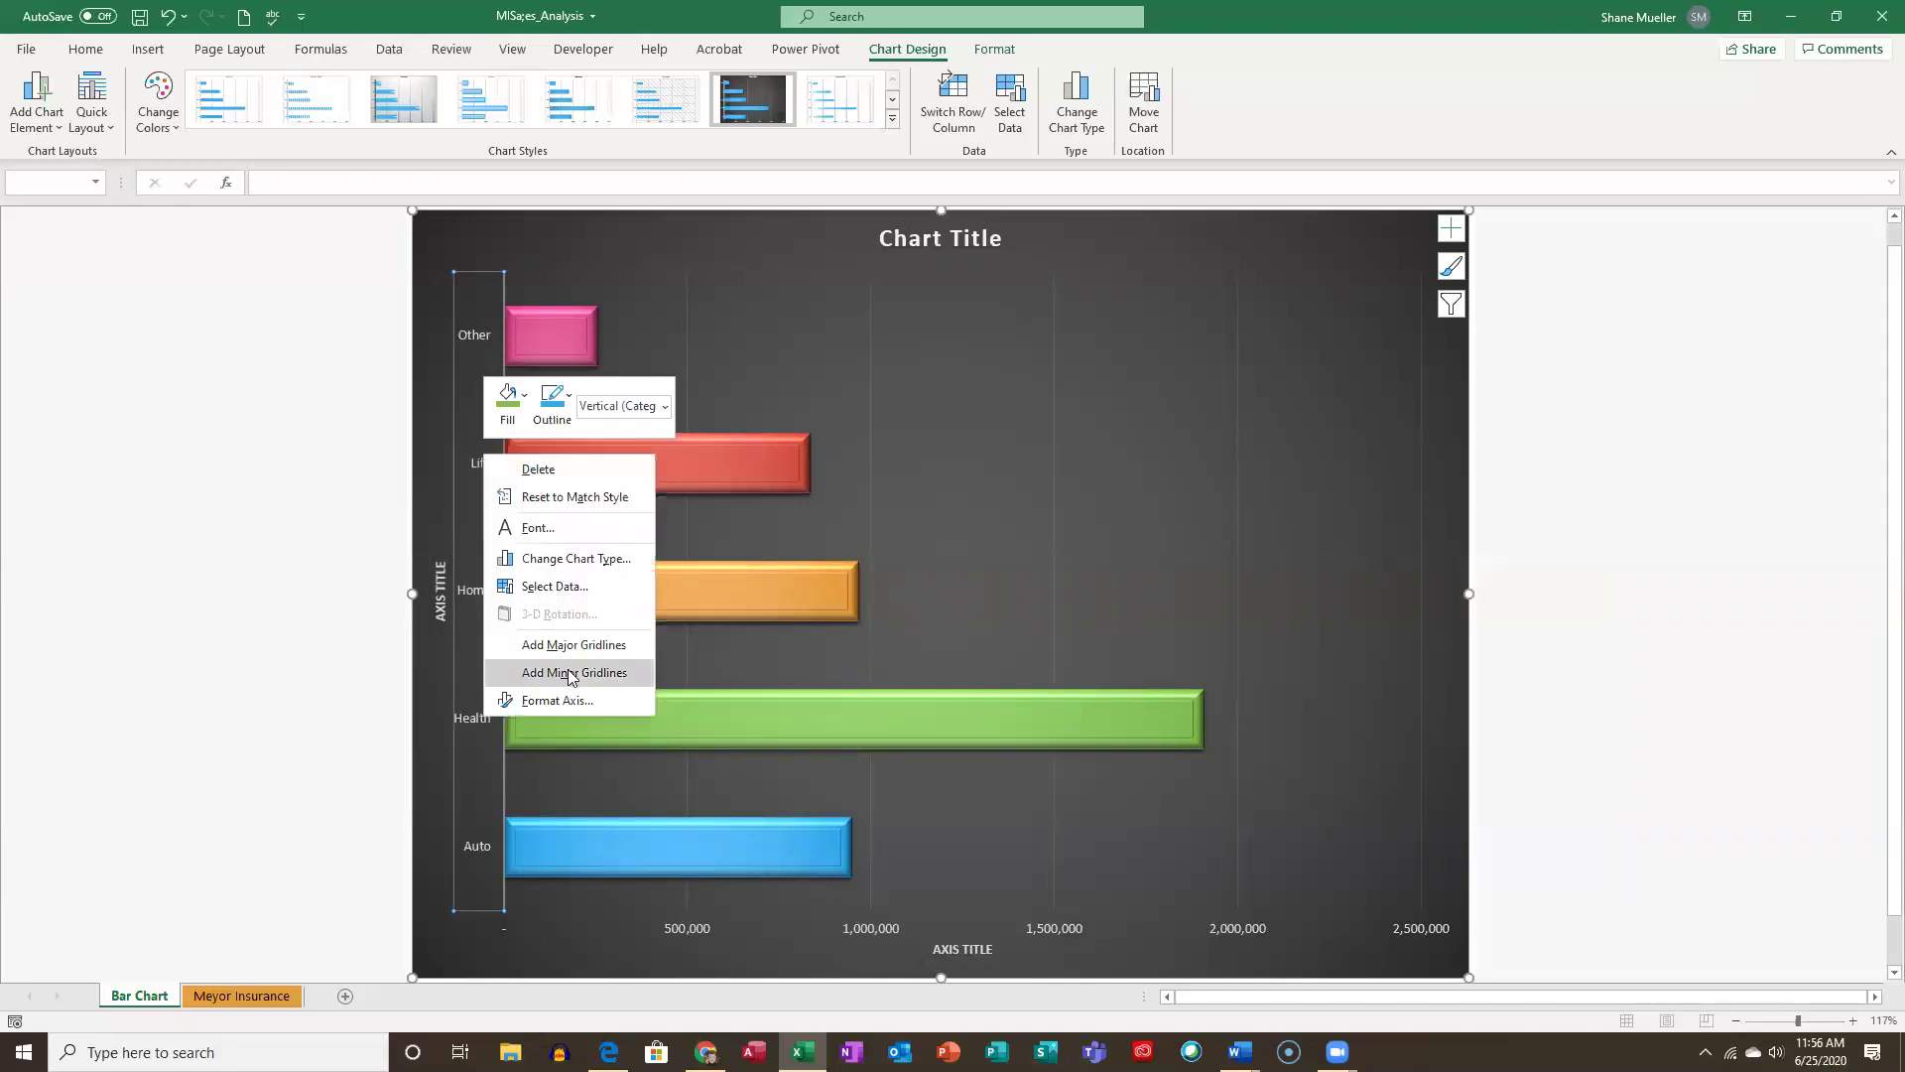
pyautogui.click(597, 700)
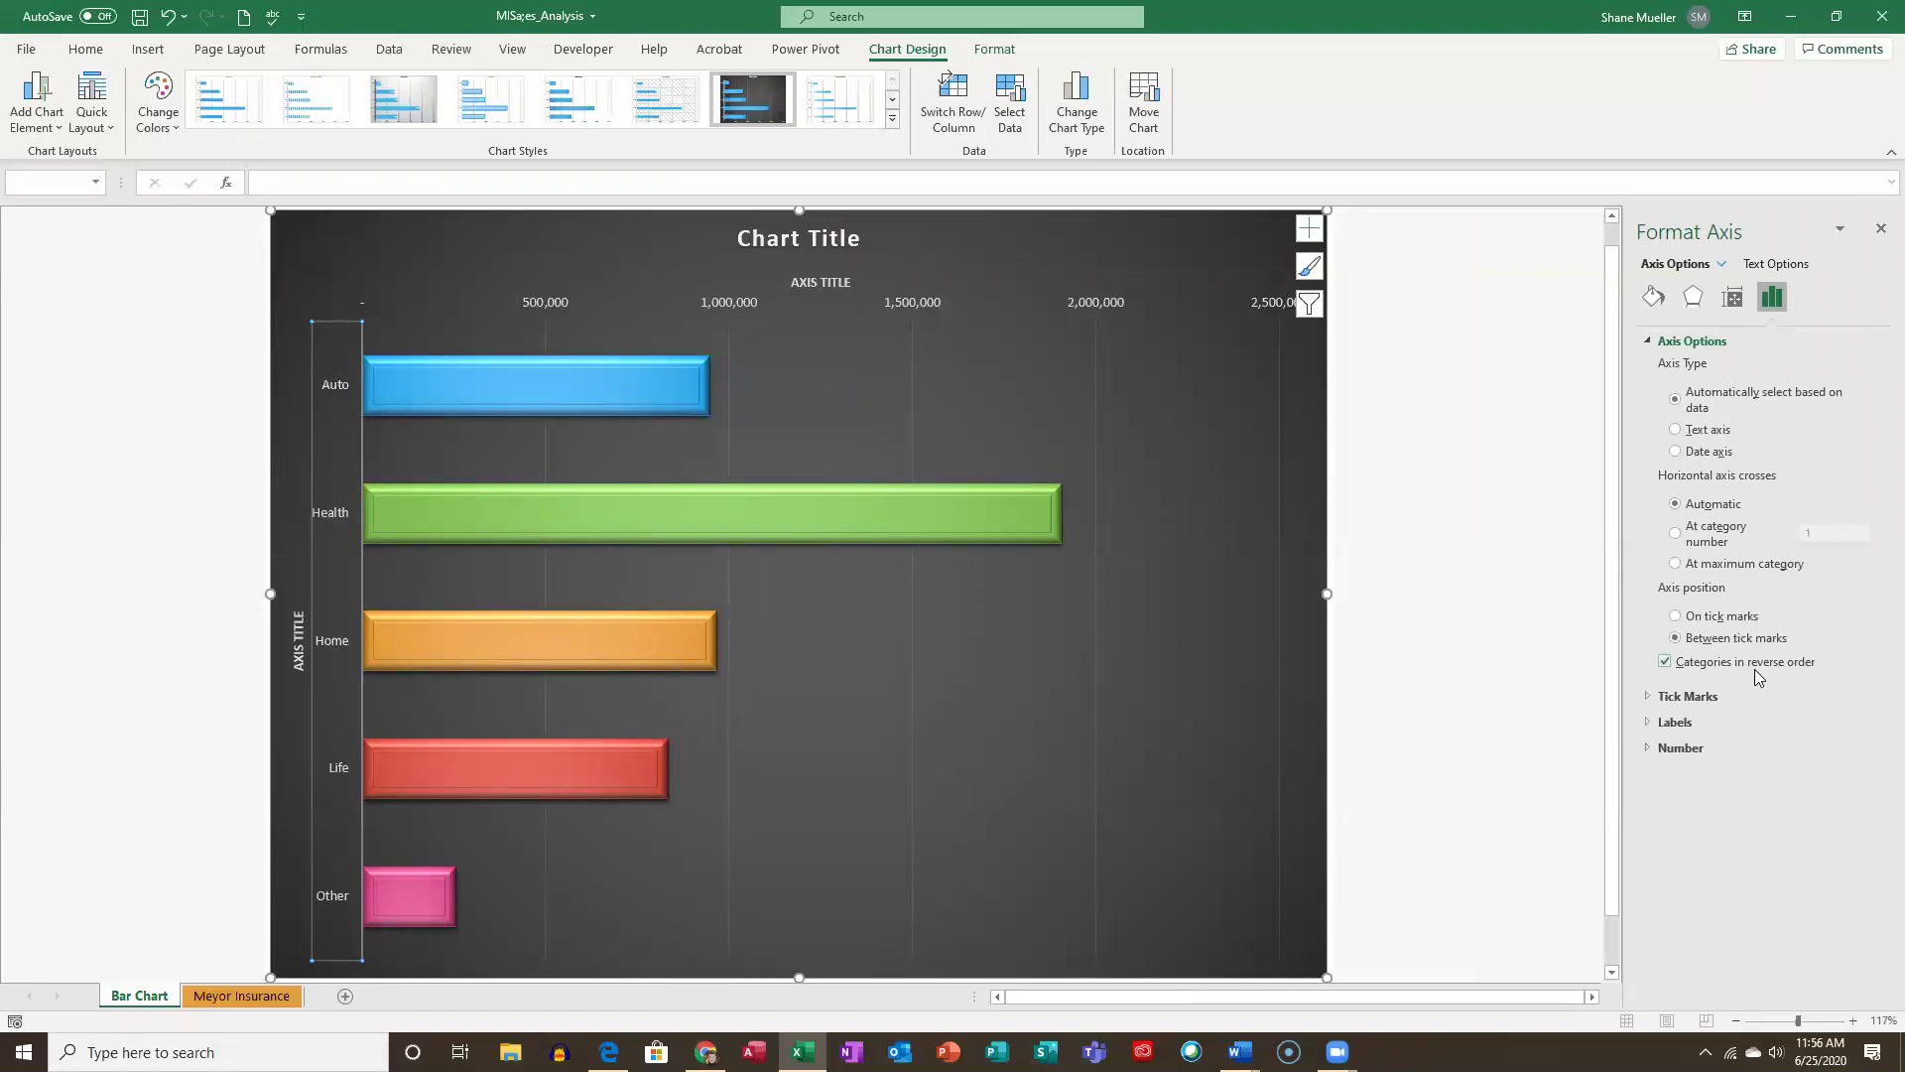
pyautogui.moveTo(510, 391)
pyautogui.moveTo(641, 395)
# Add data labels to the bars and deselect the chart.
pyautogui.click(1311, 231)
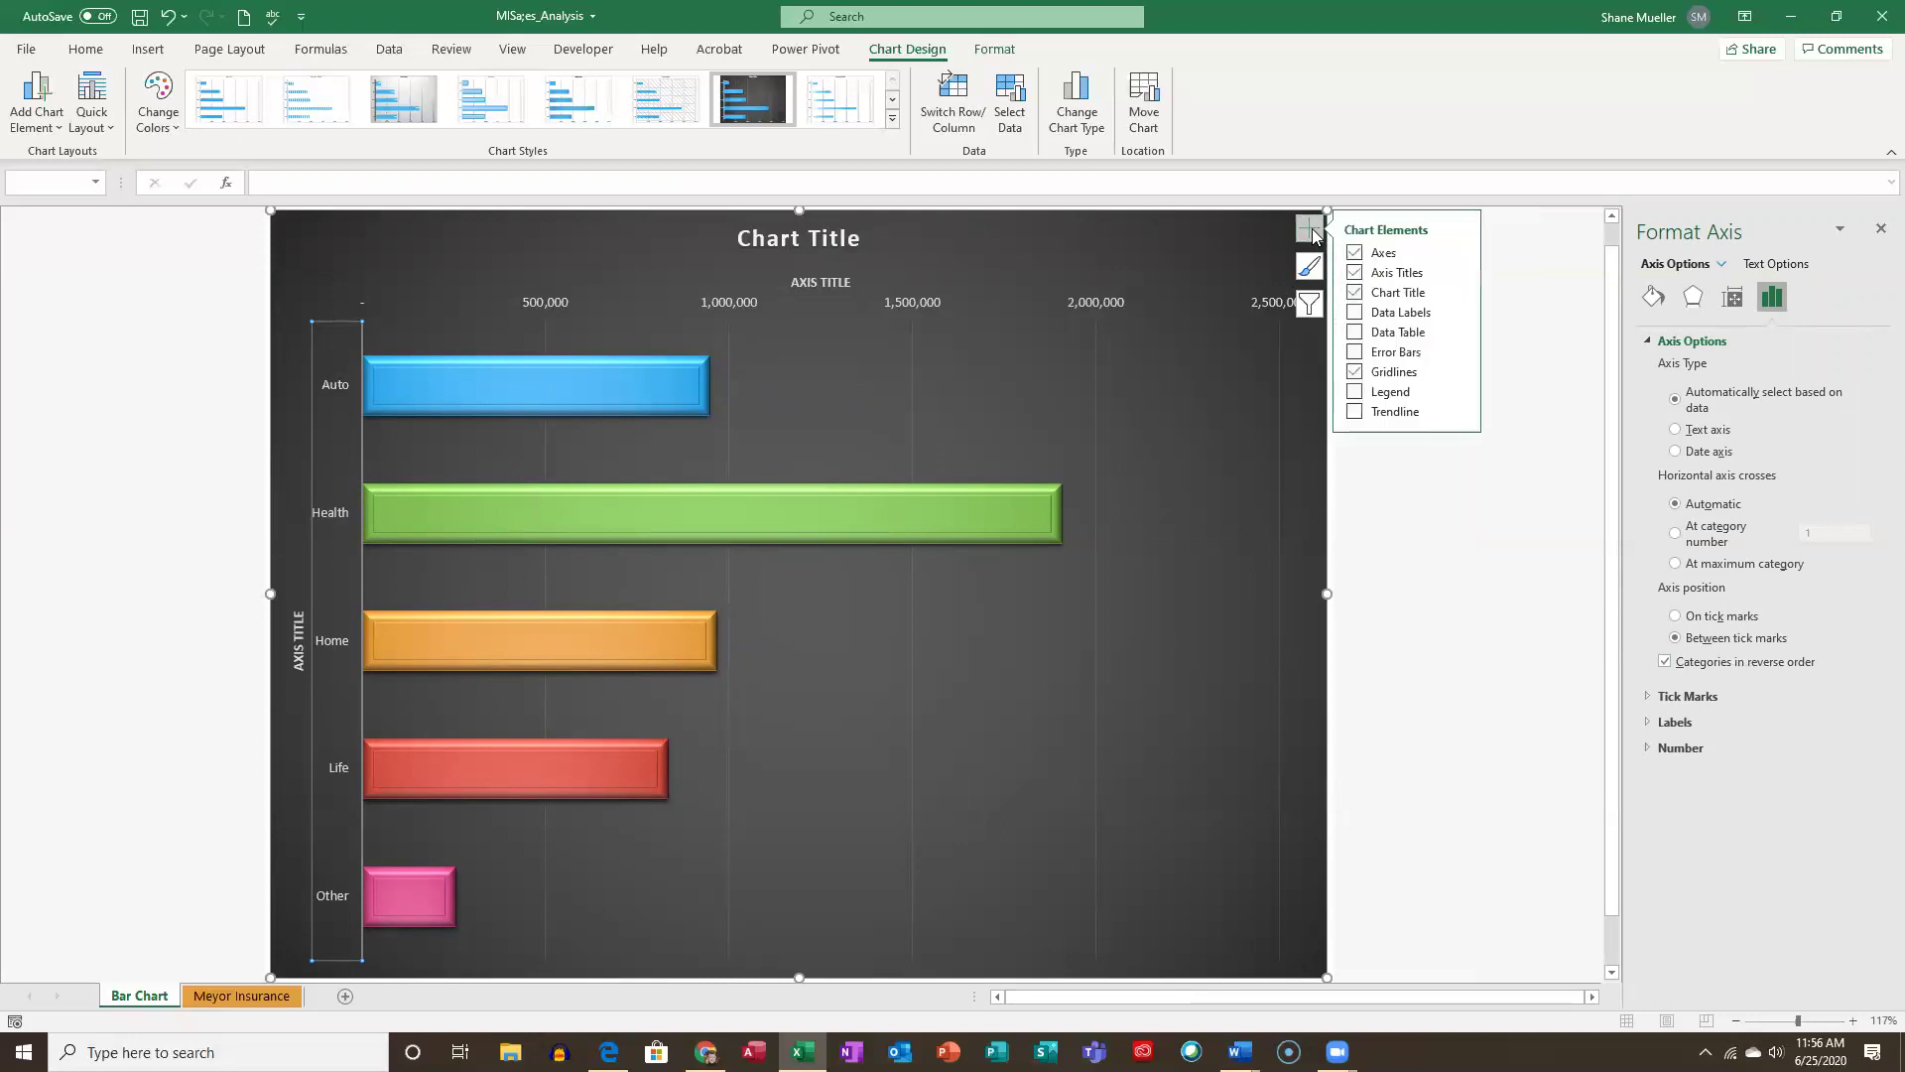
pyautogui.click(1389, 313)
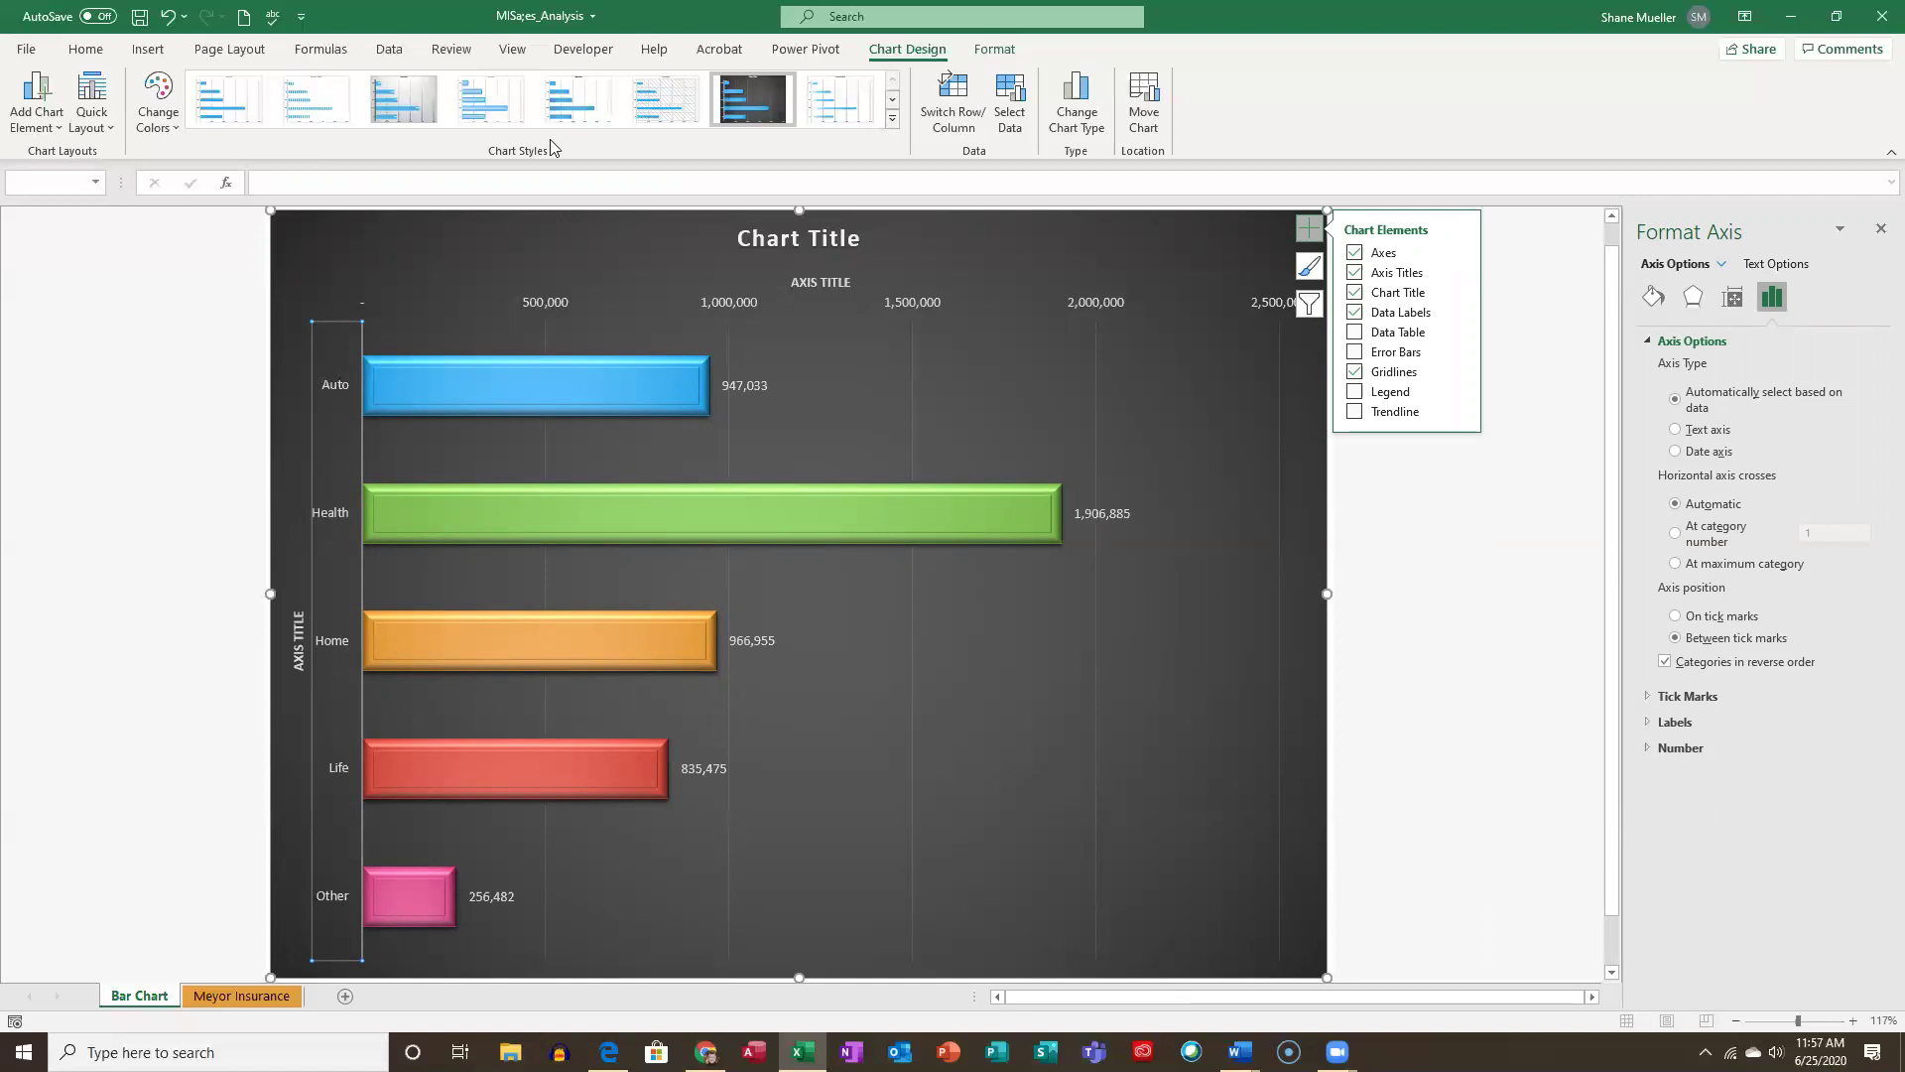
pyautogui.click(1433, 688)
pyautogui.scroll(-1, 991, 566)
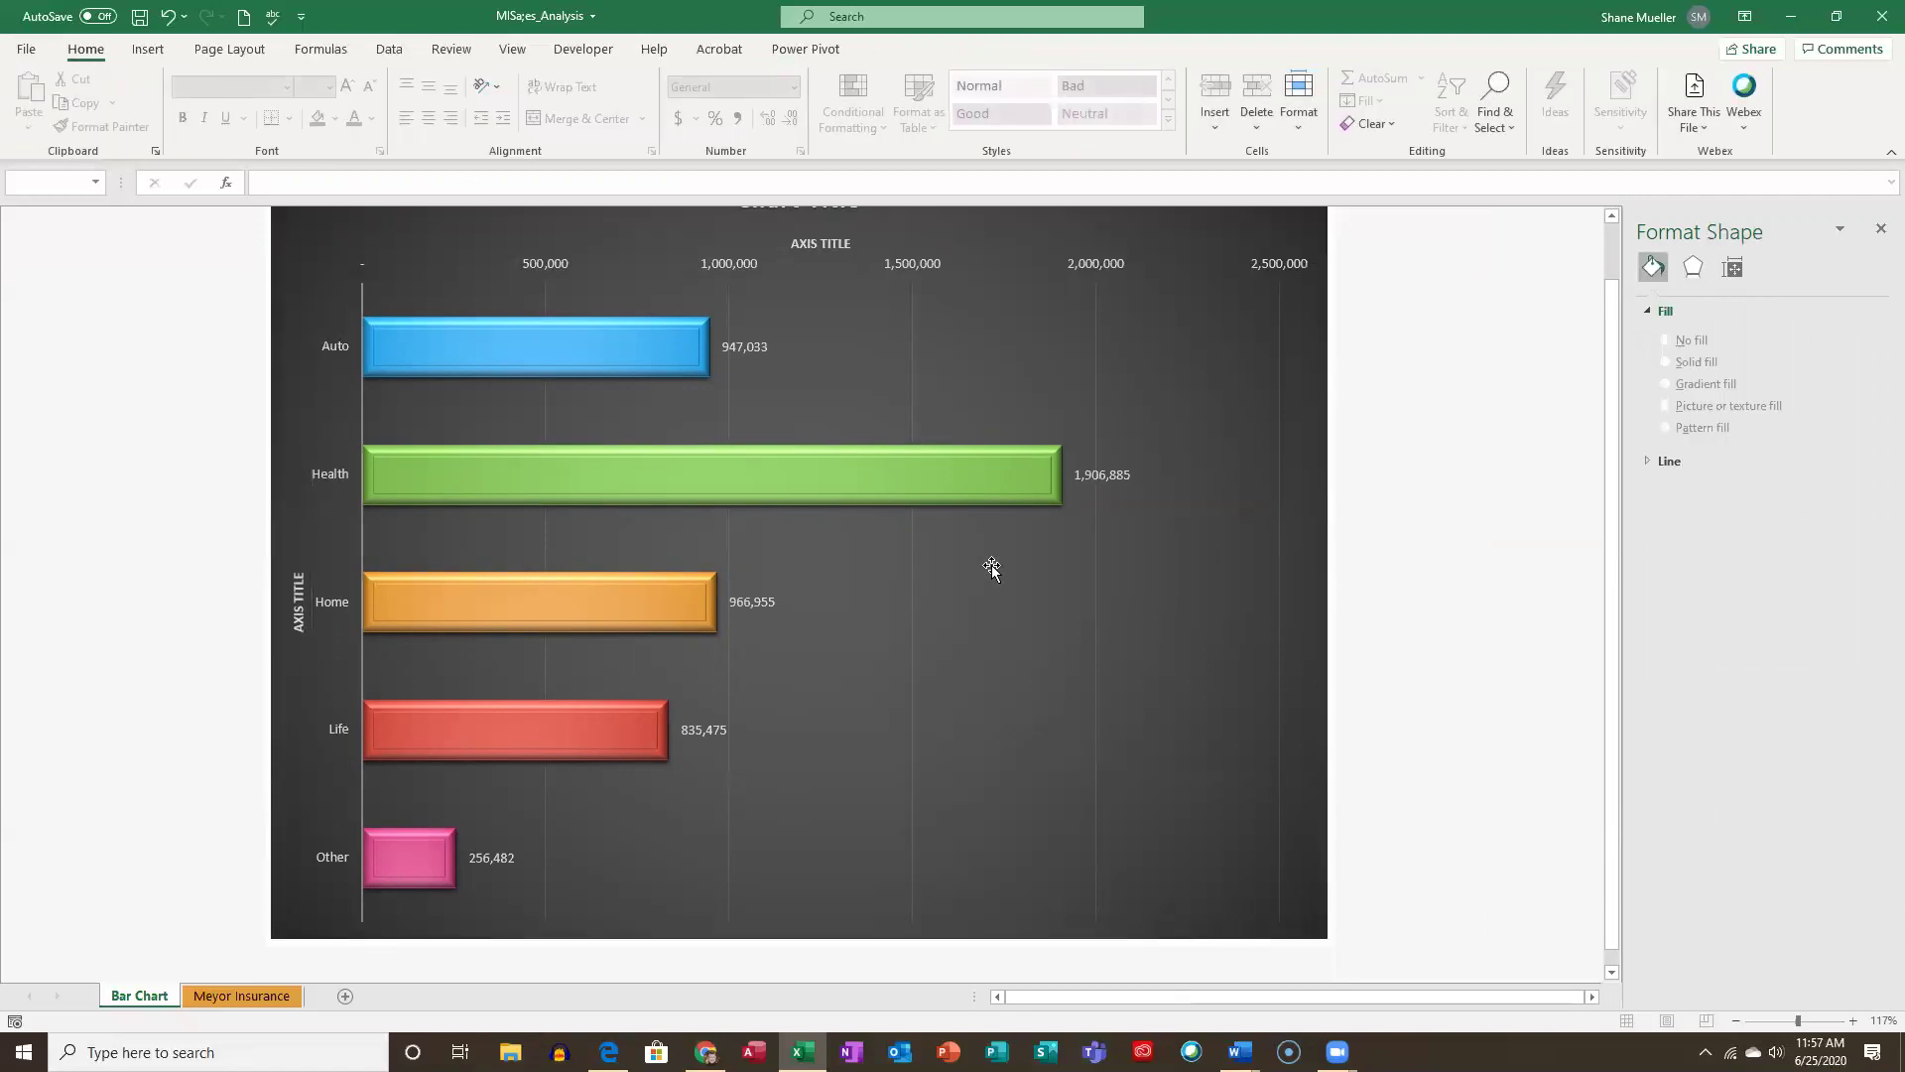
pyautogui.scroll(1, 842, 504)
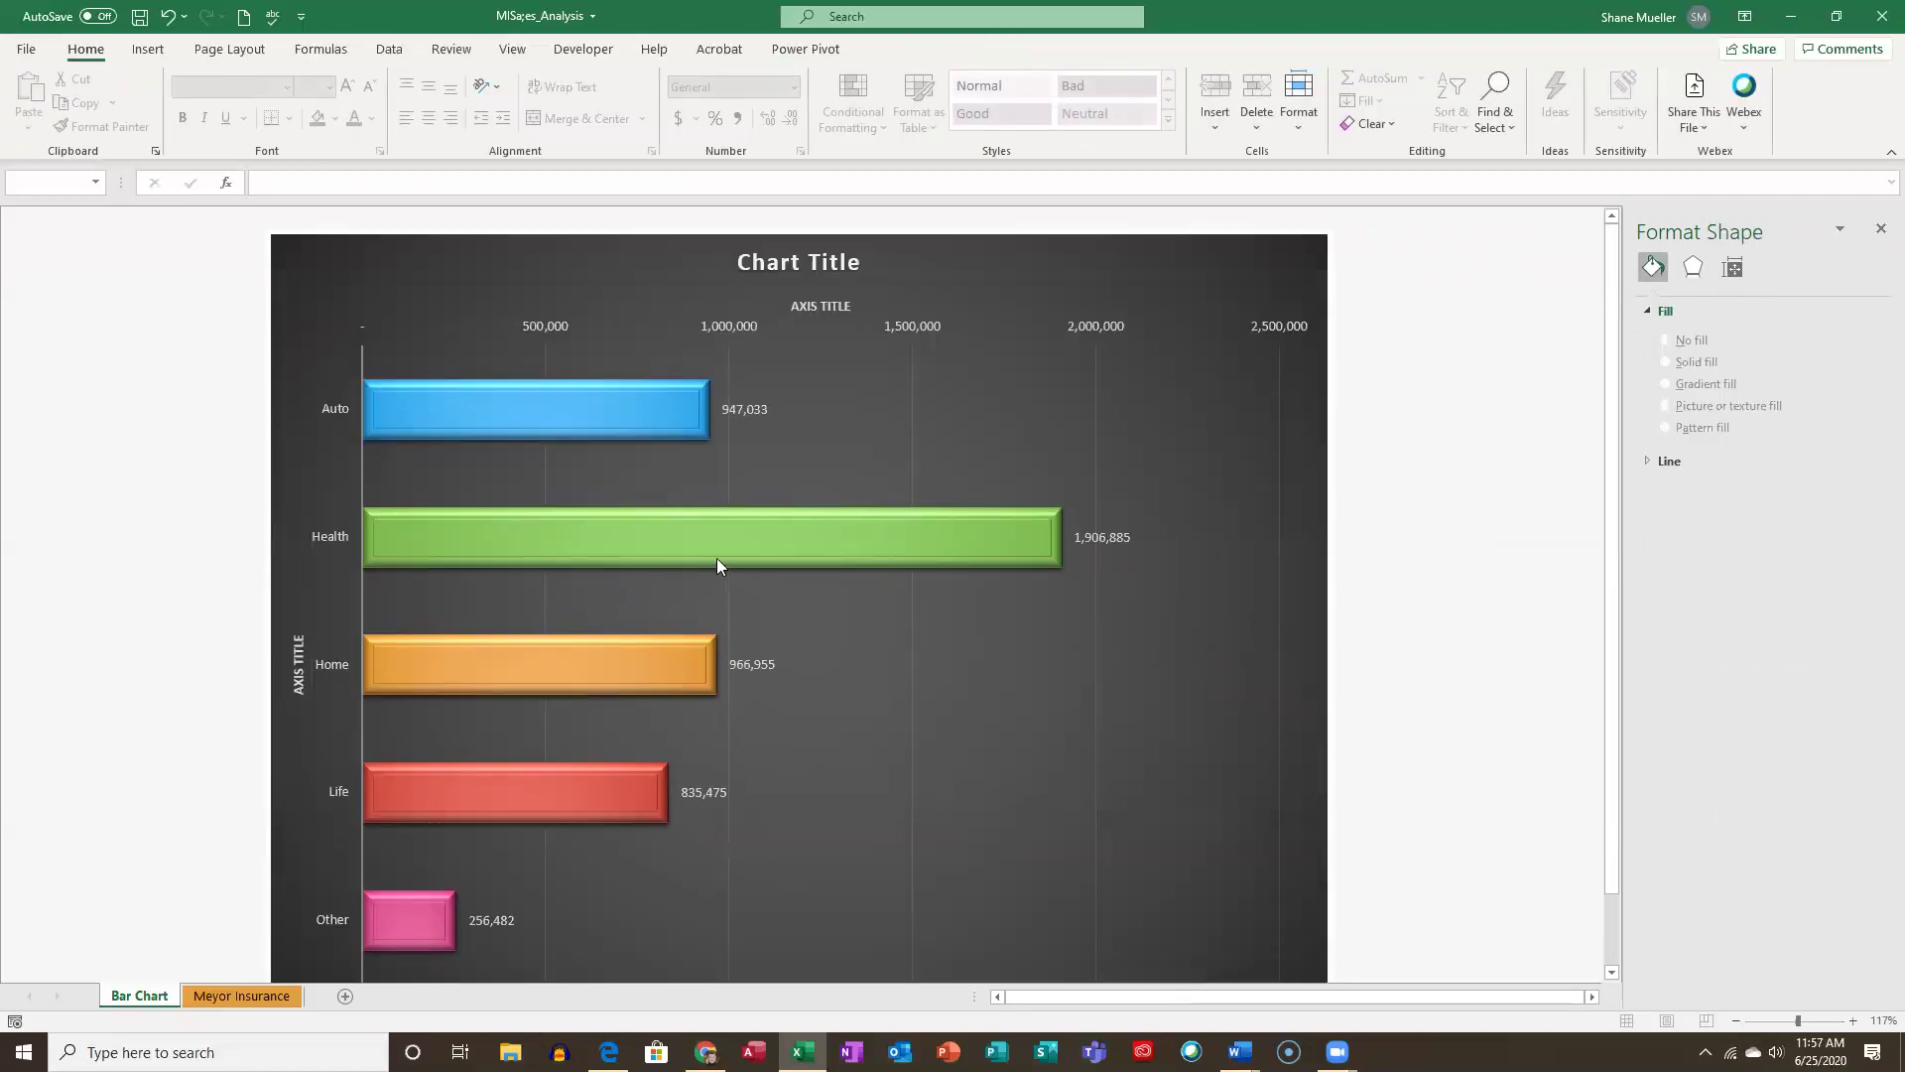
# Try the purple theme color on the text of all the data labels, and set their font color to white.
pyautogui.click(1114, 538)
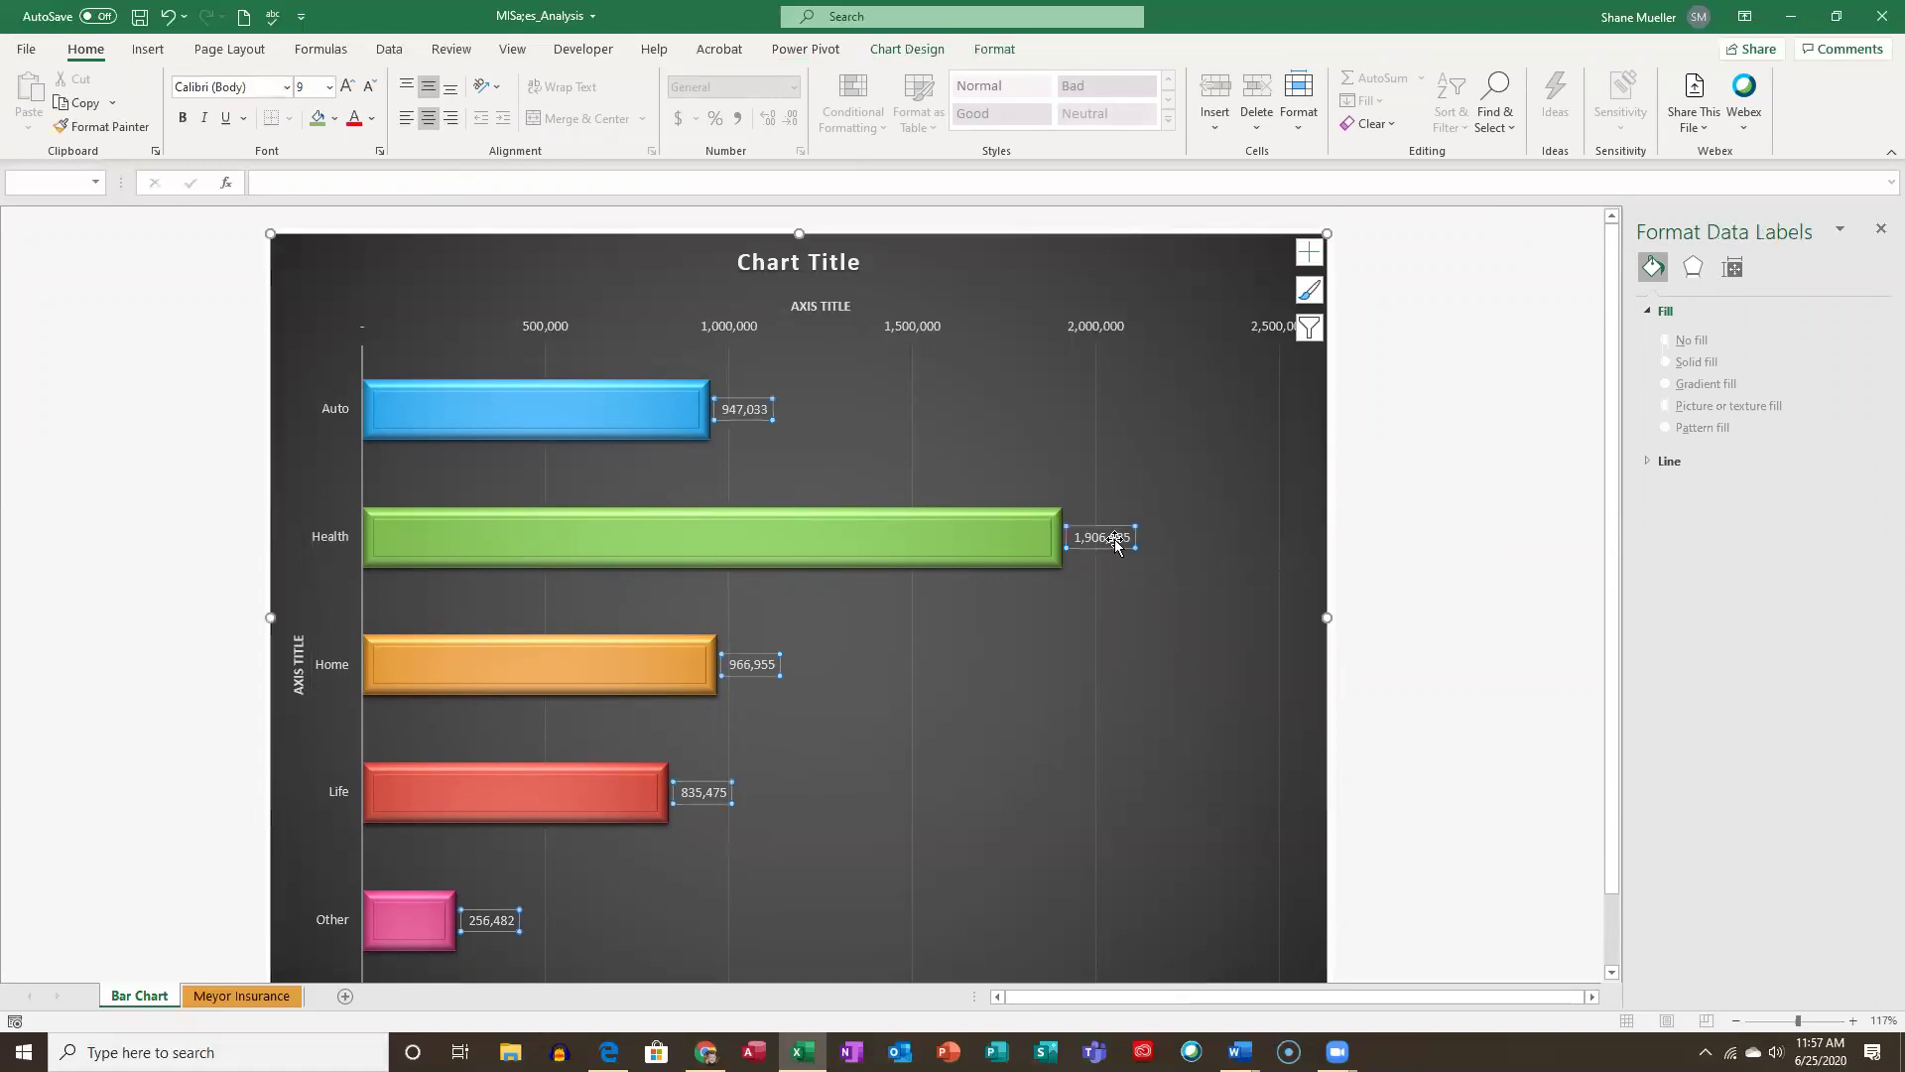
pyautogui.click(372, 120)
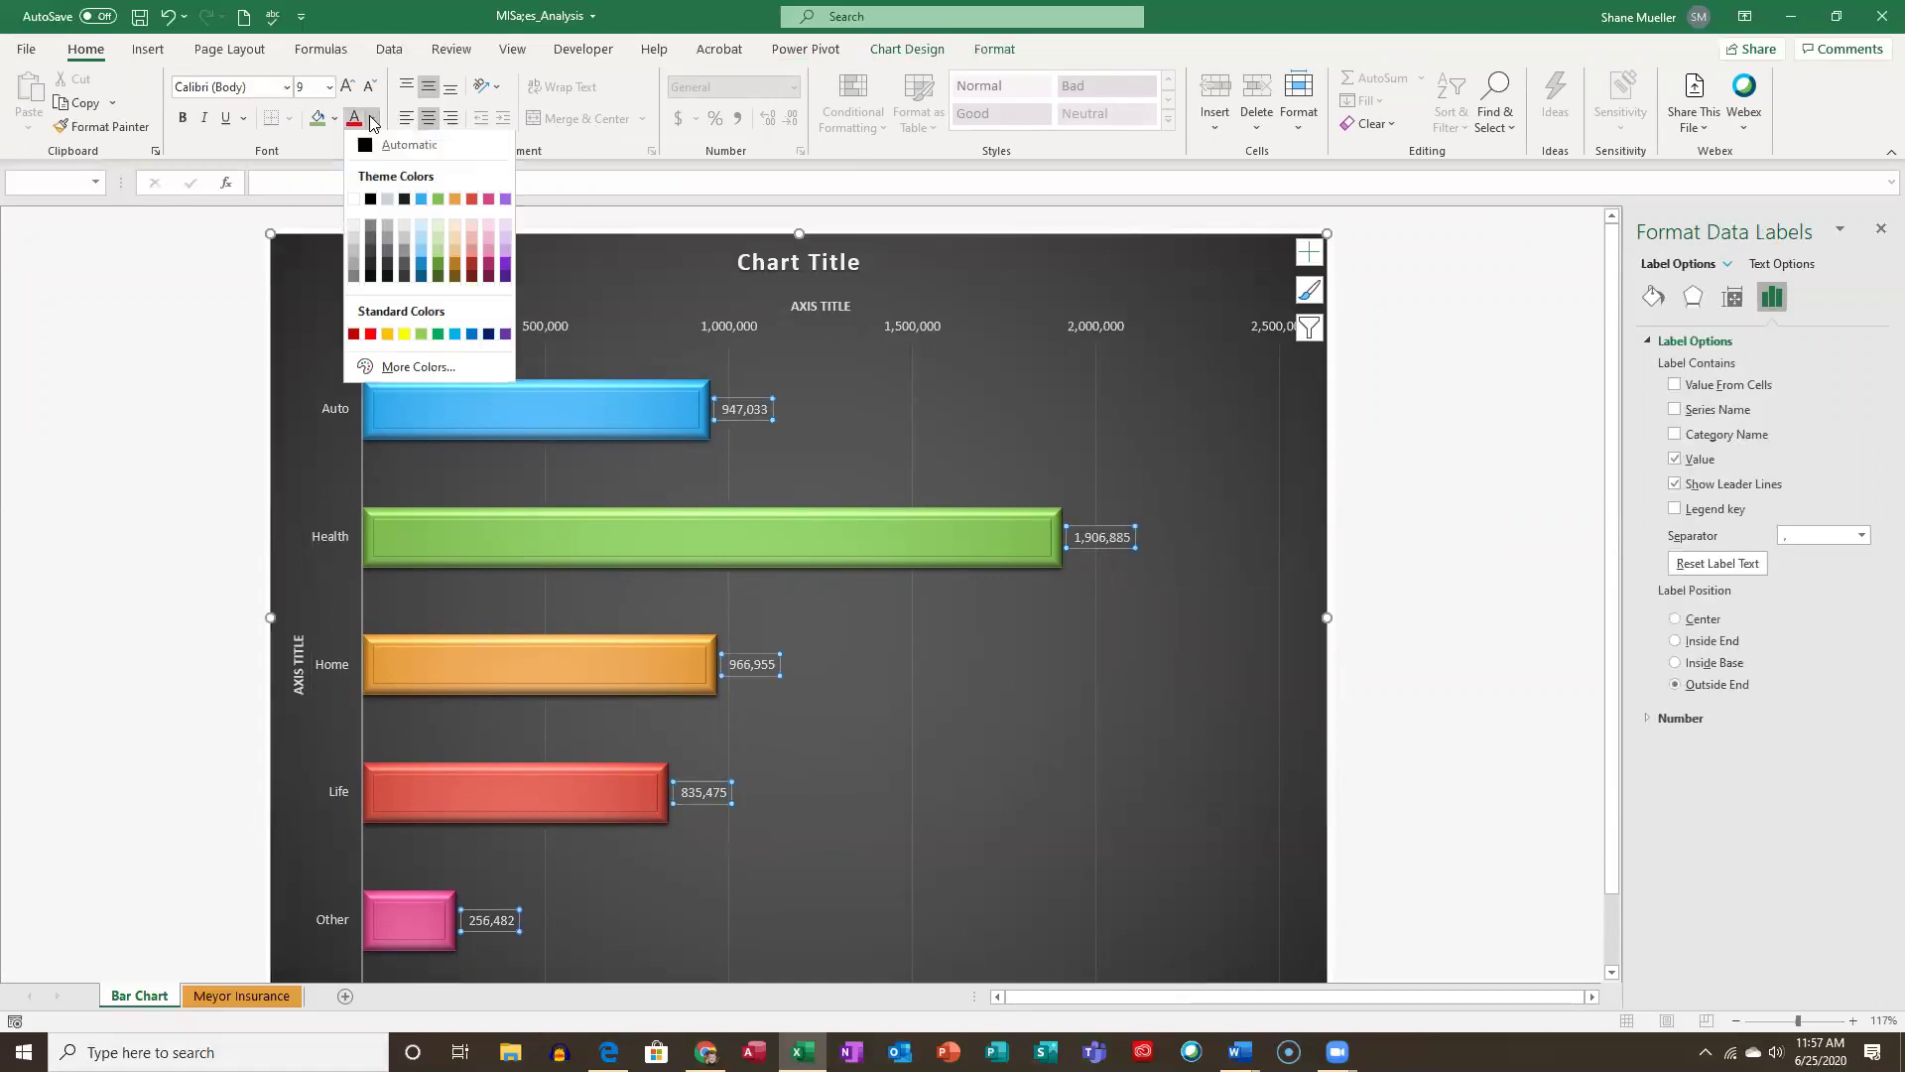
pyautogui.click(505, 202)
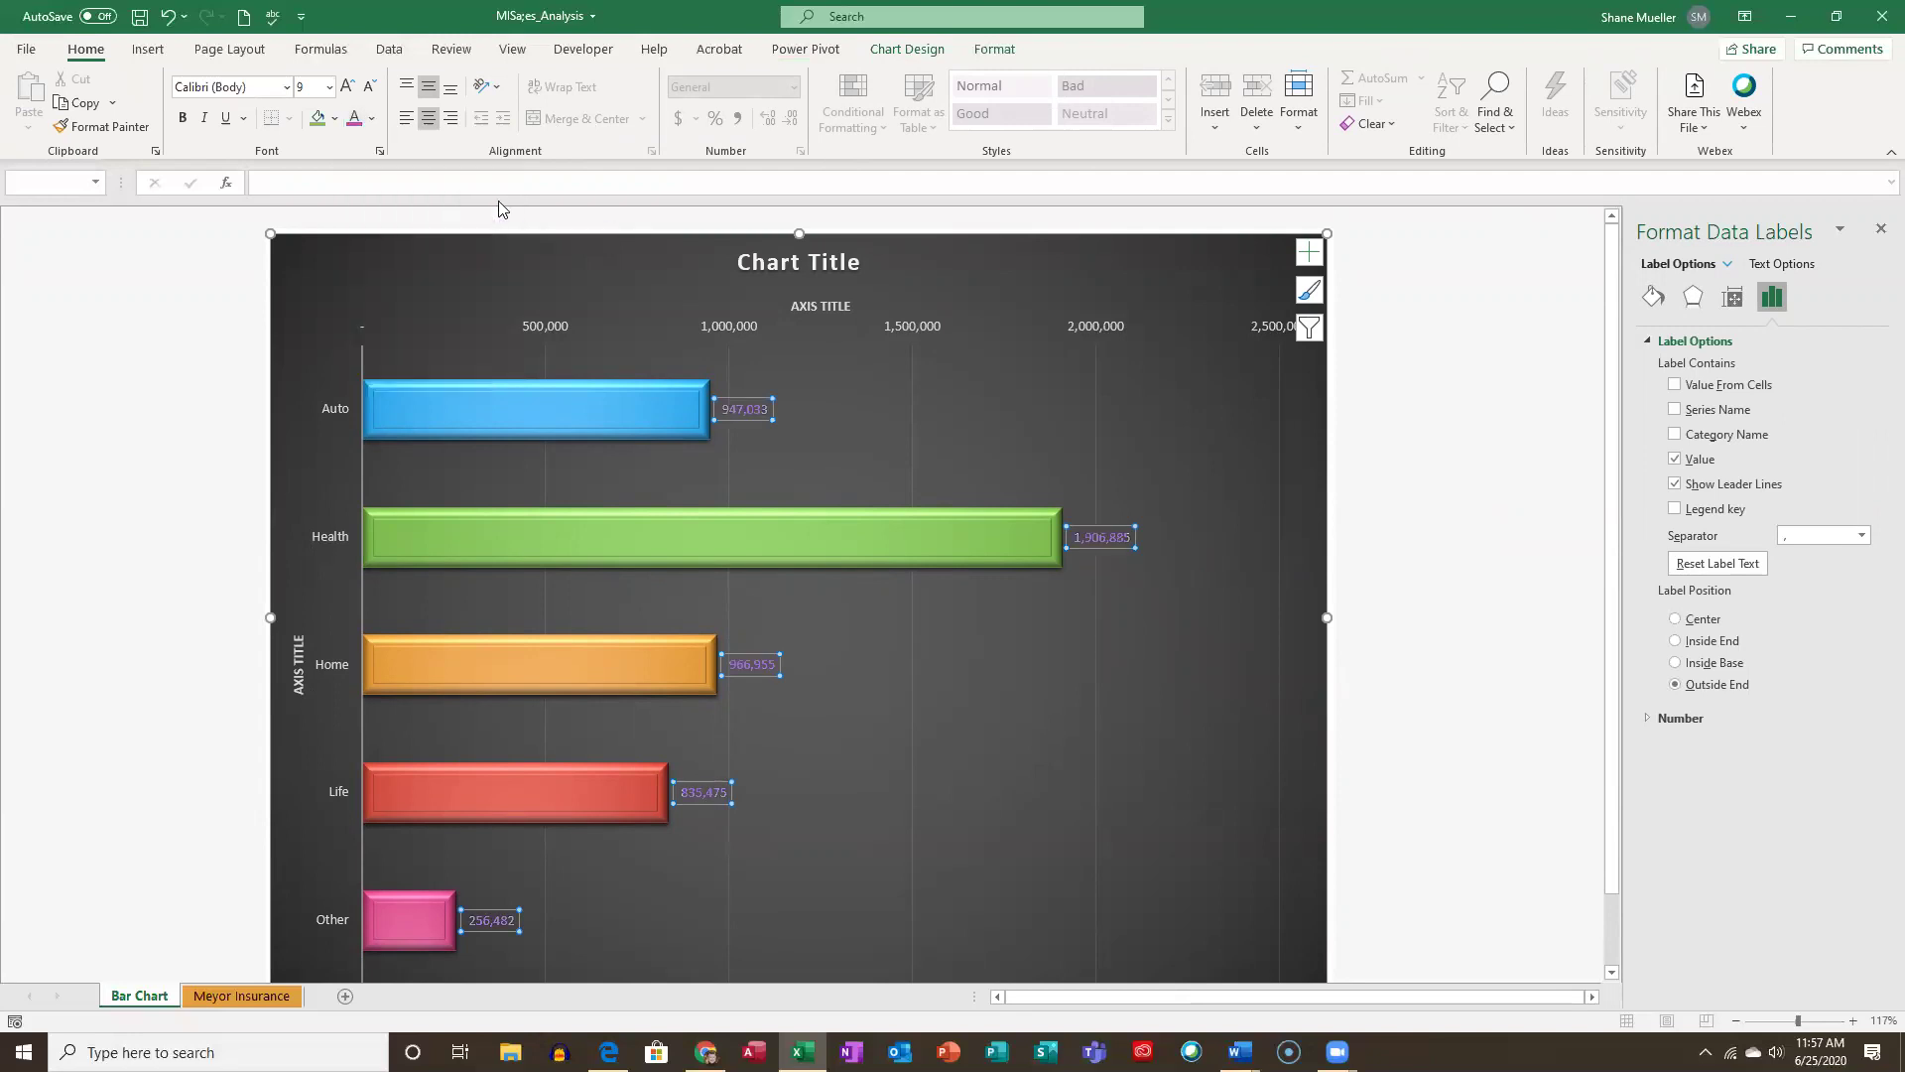
pyautogui.click(372, 120)
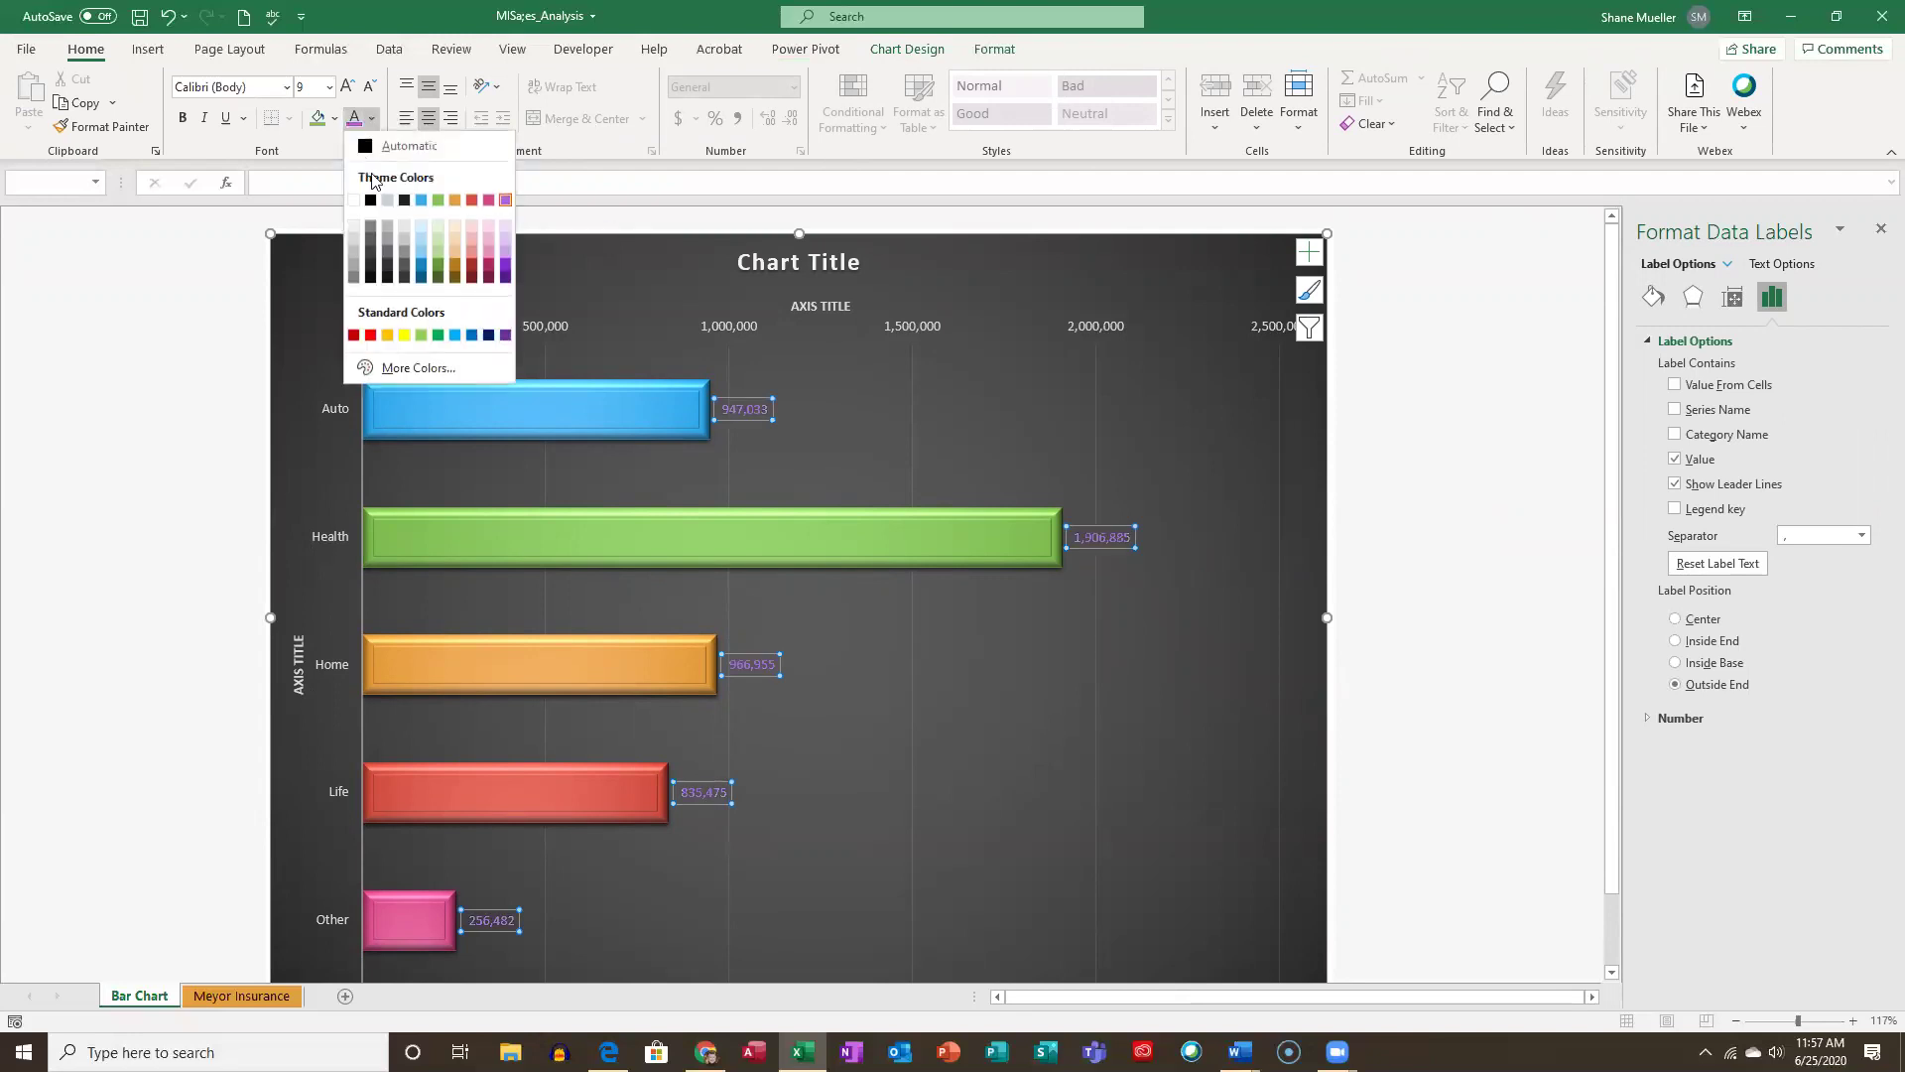
pyautogui.click(354, 201)
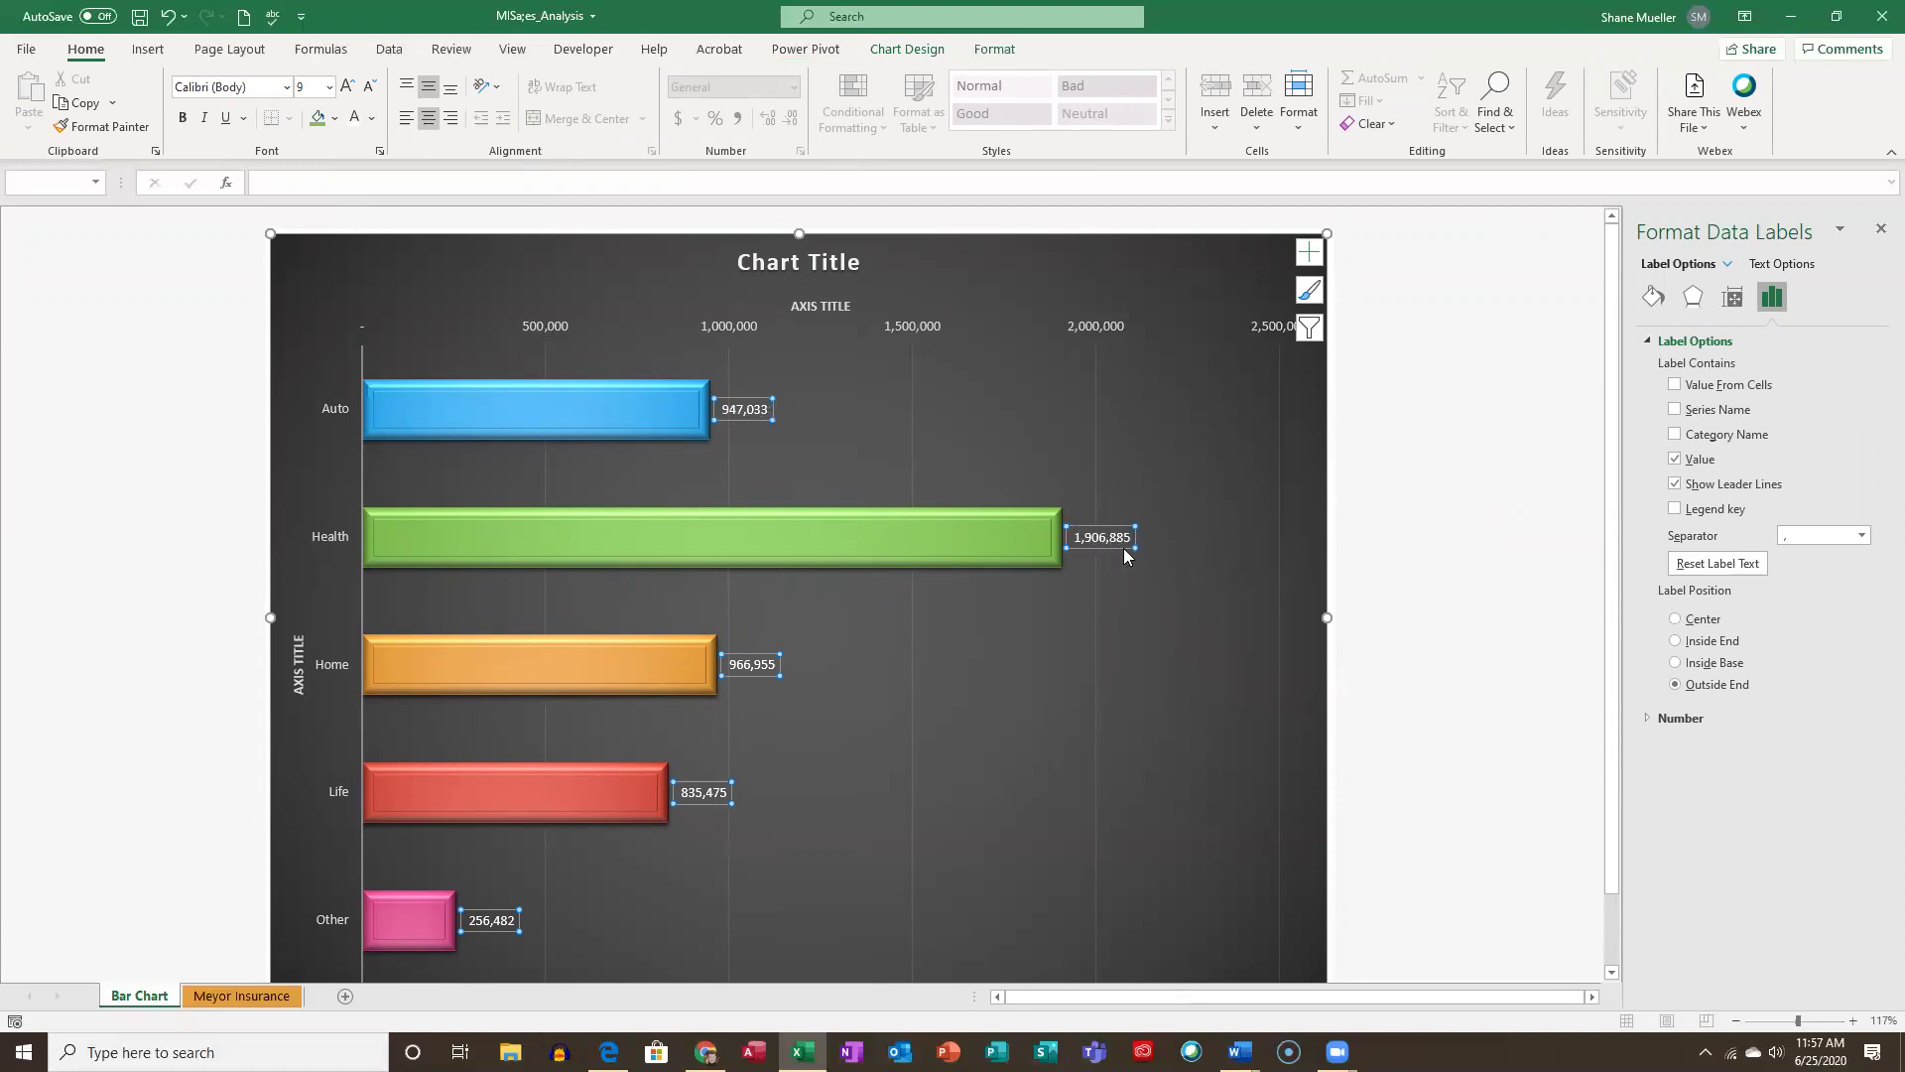
pyautogui.click(742, 408)
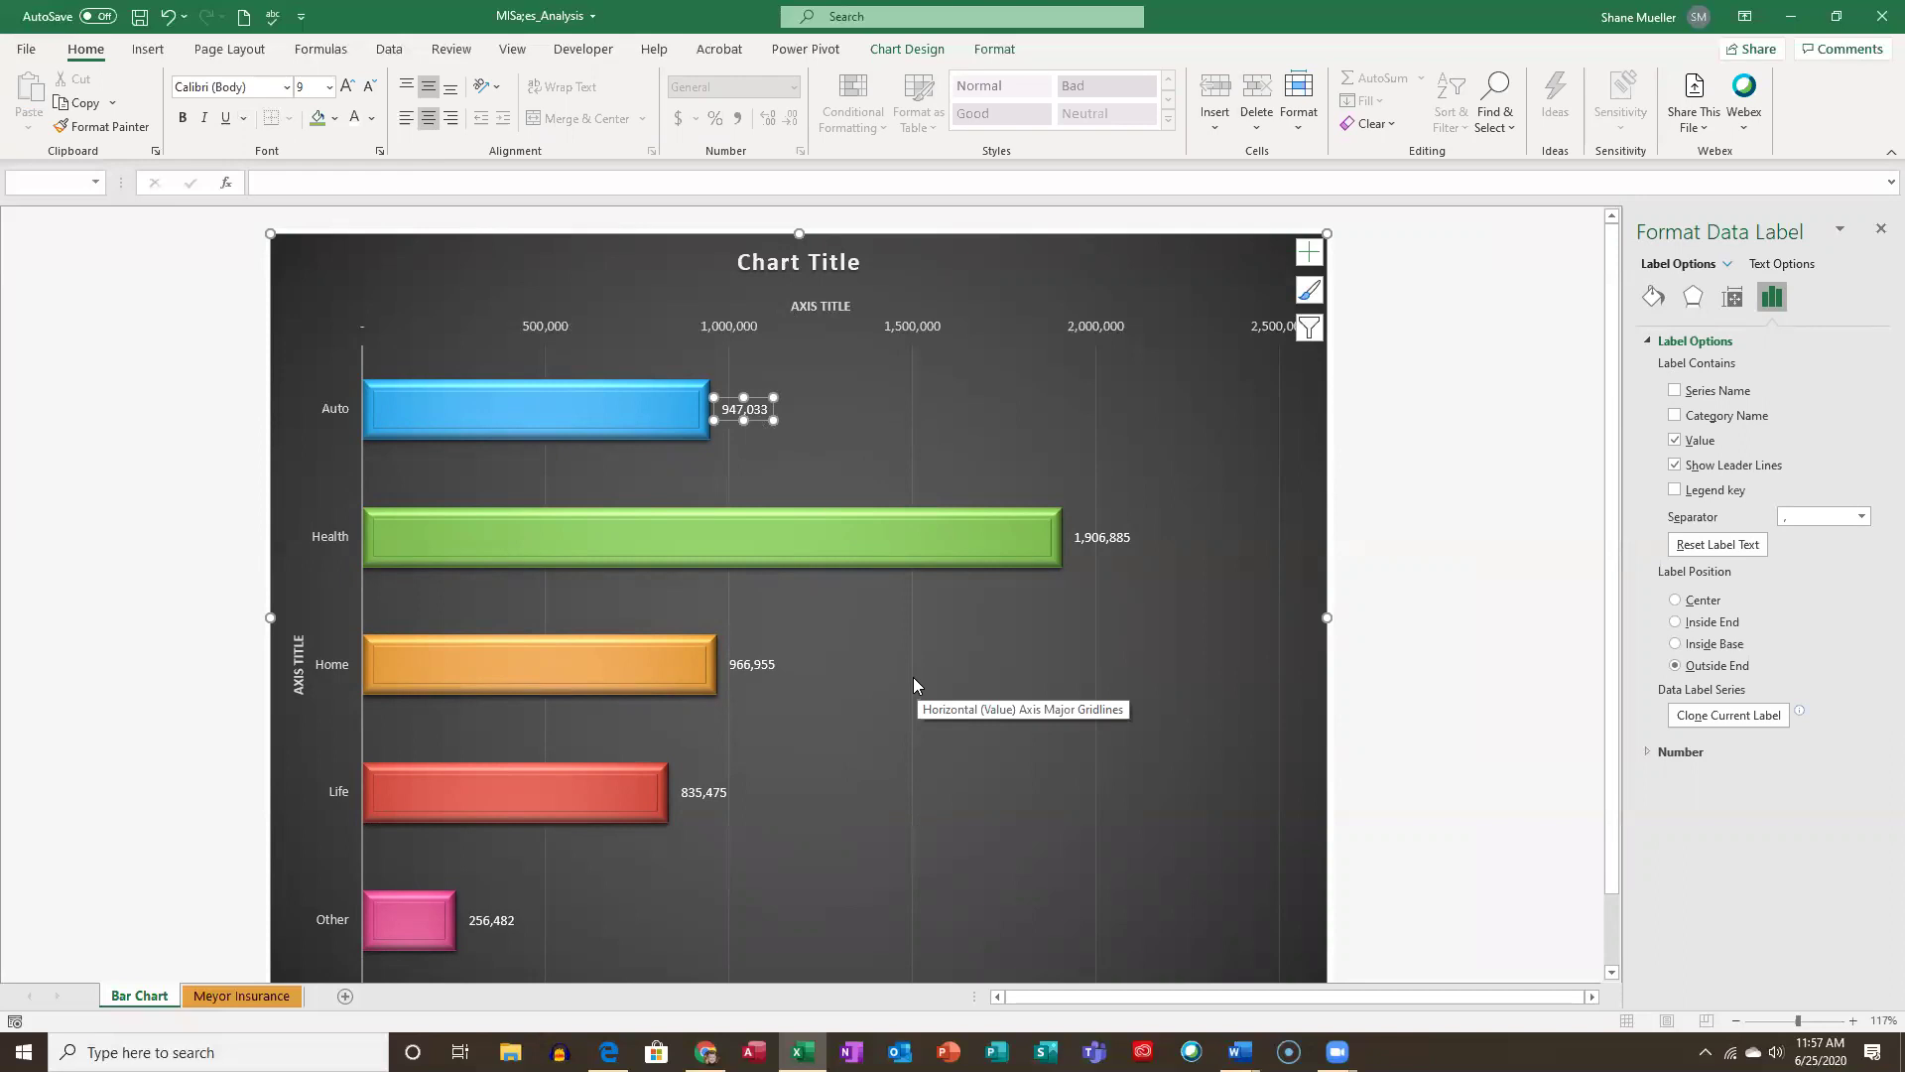
# Remove the chart title and the axis titles from the bar chart.
pyautogui.click(1457, 583)
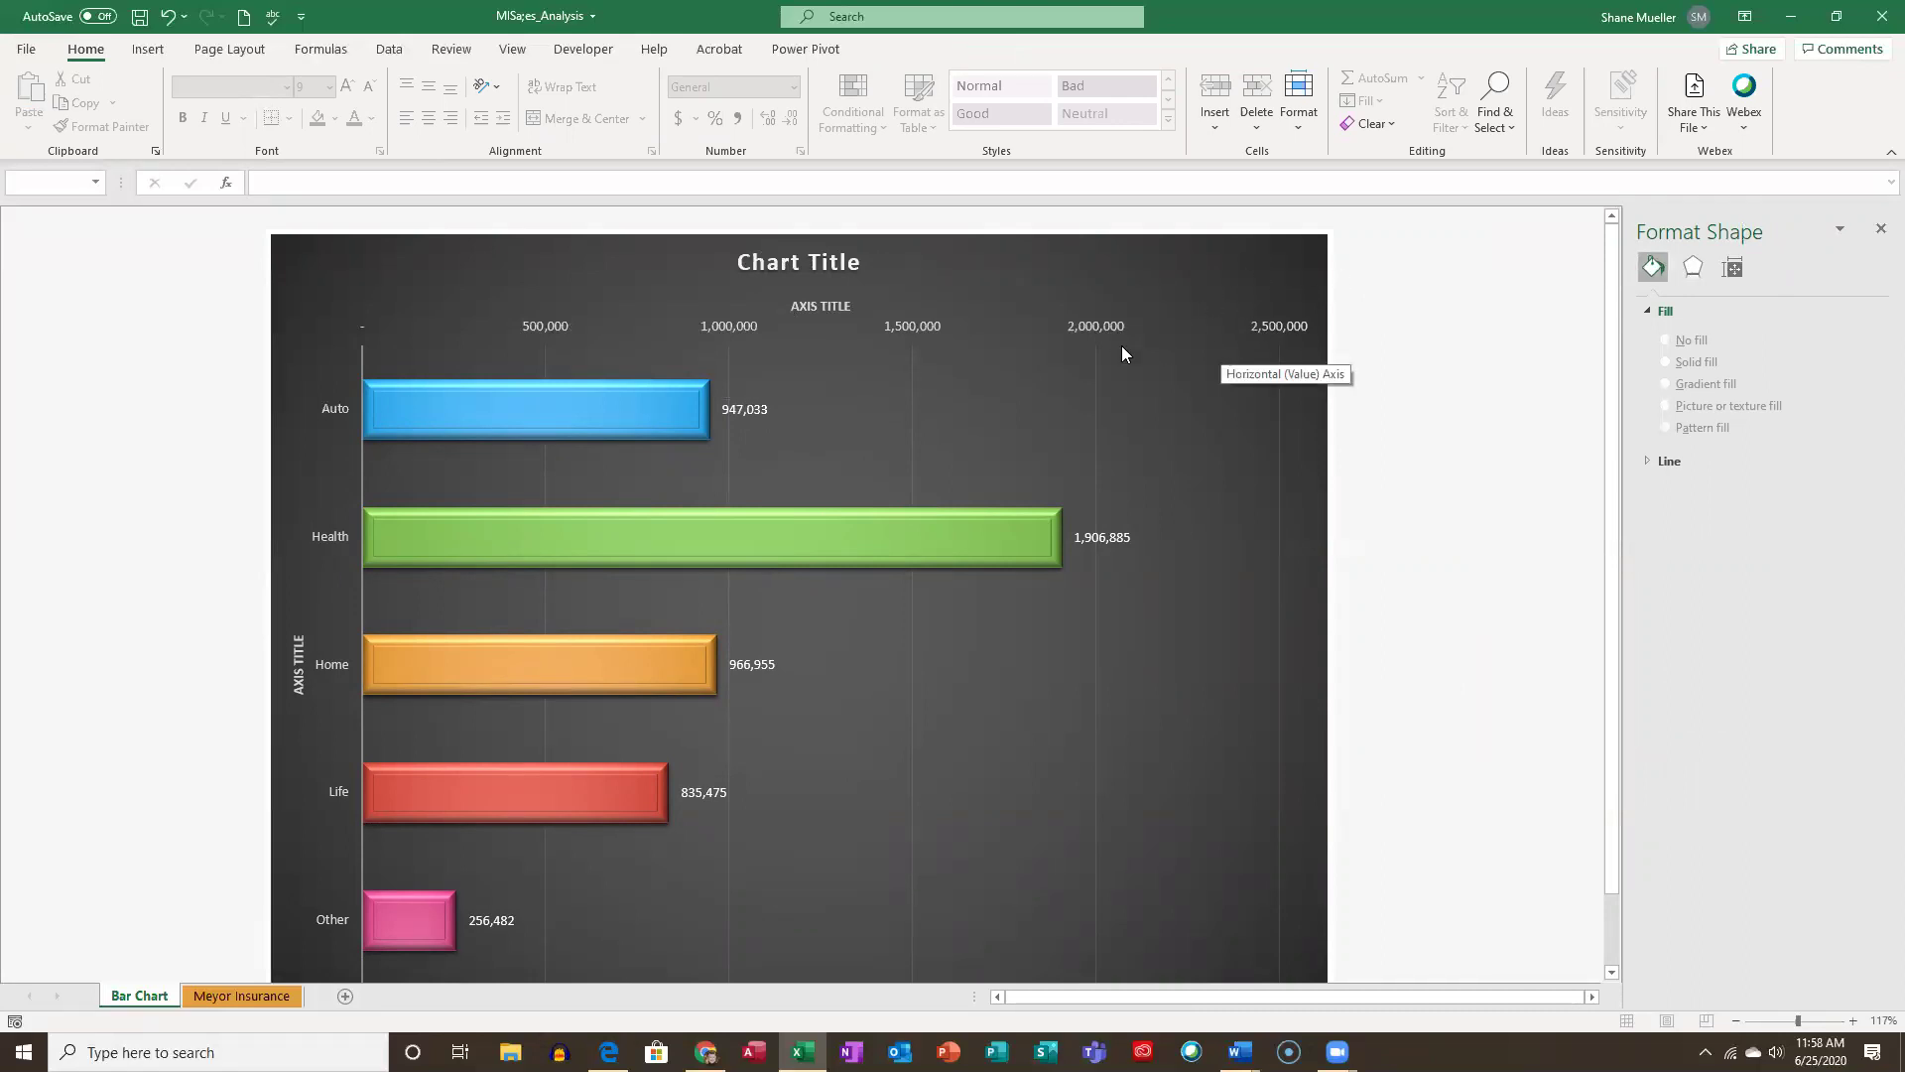
pyautogui.click(1290, 266)
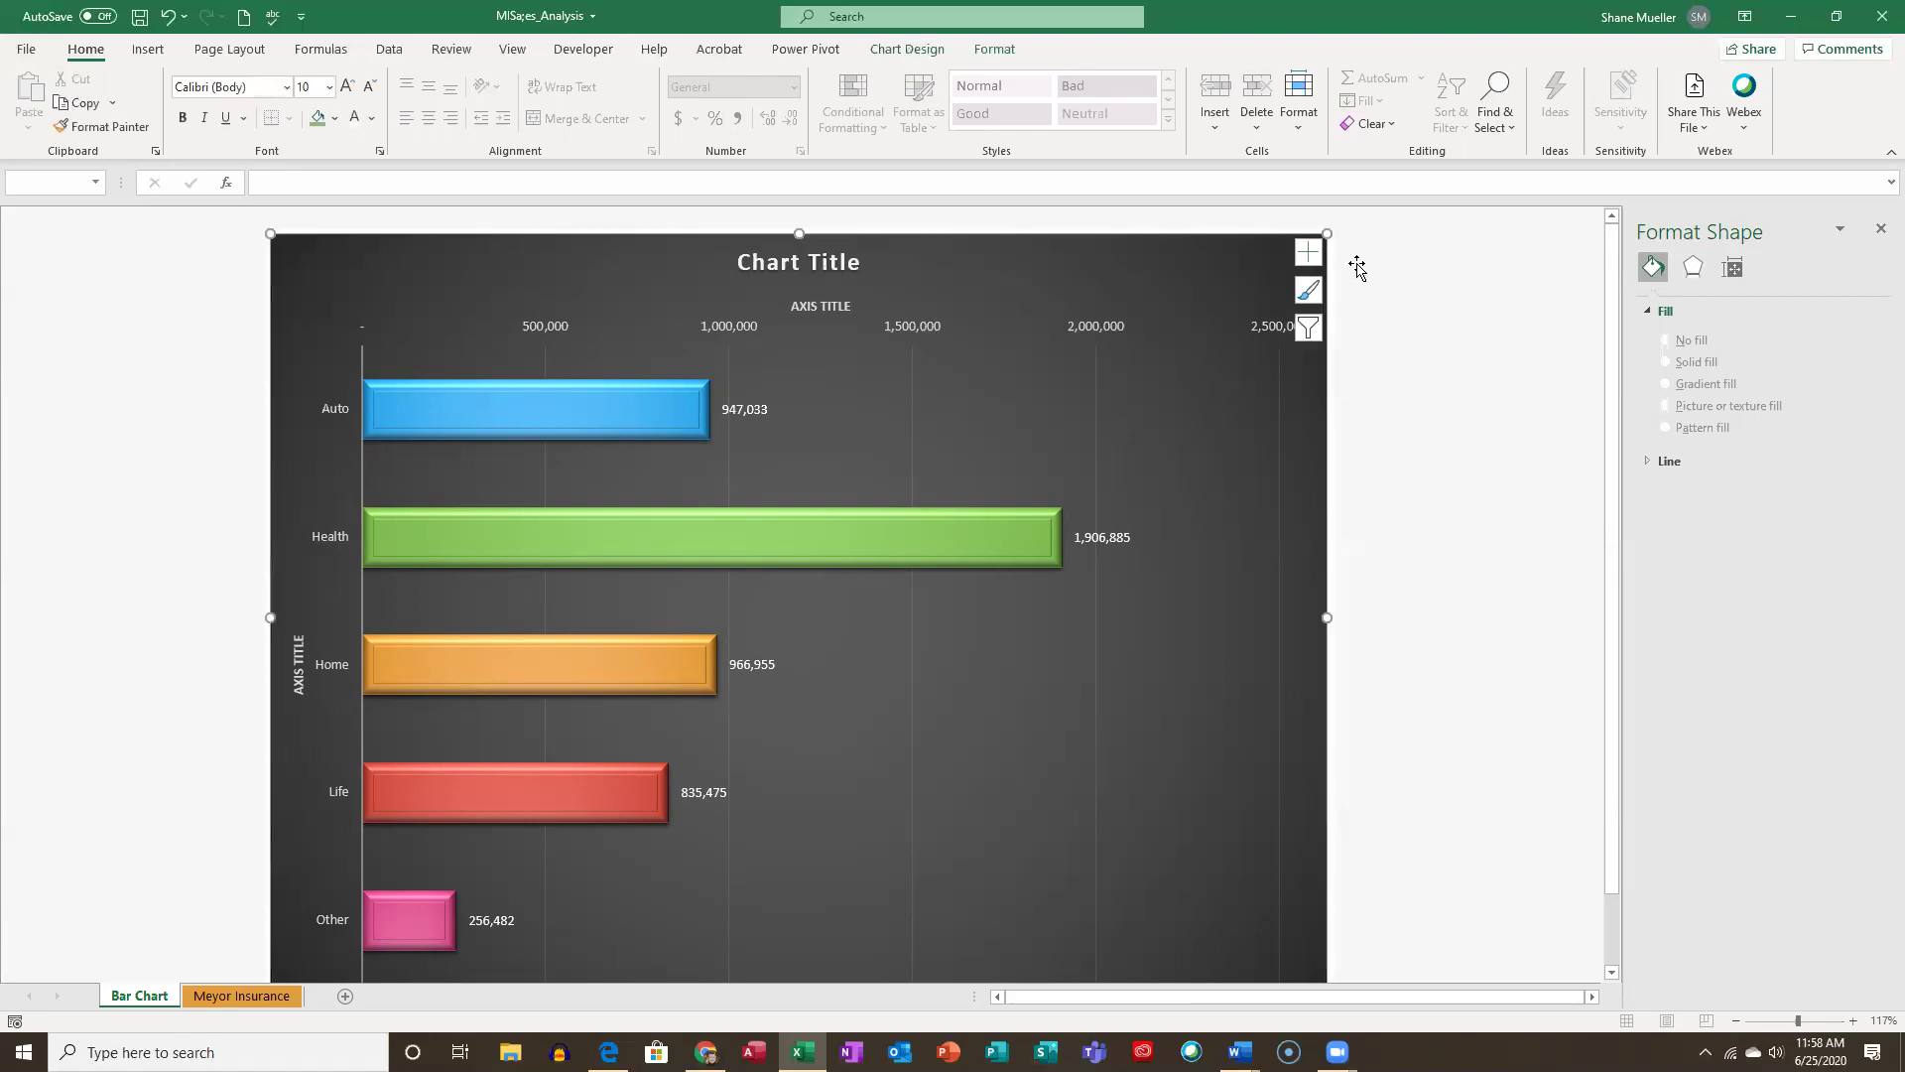
pyautogui.click(1309, 252)
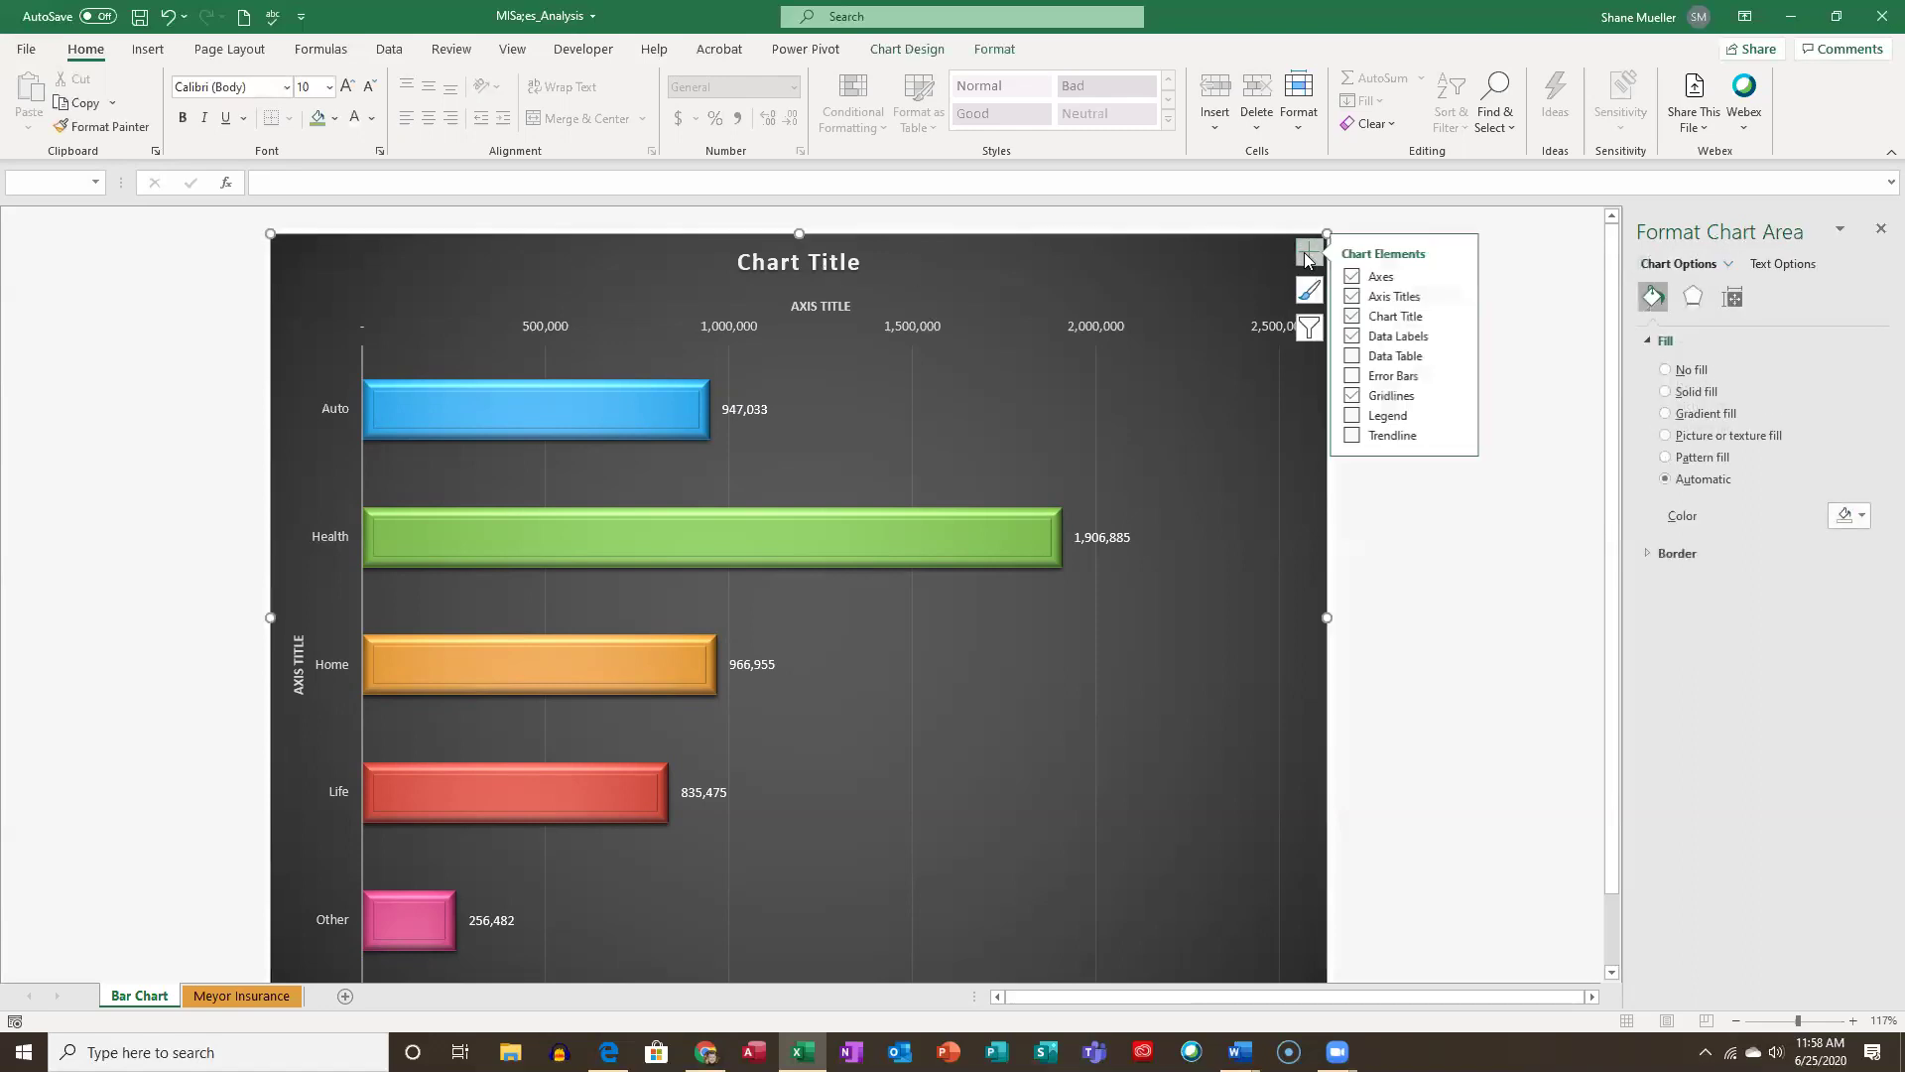
pyautogui.click(1354, 316)
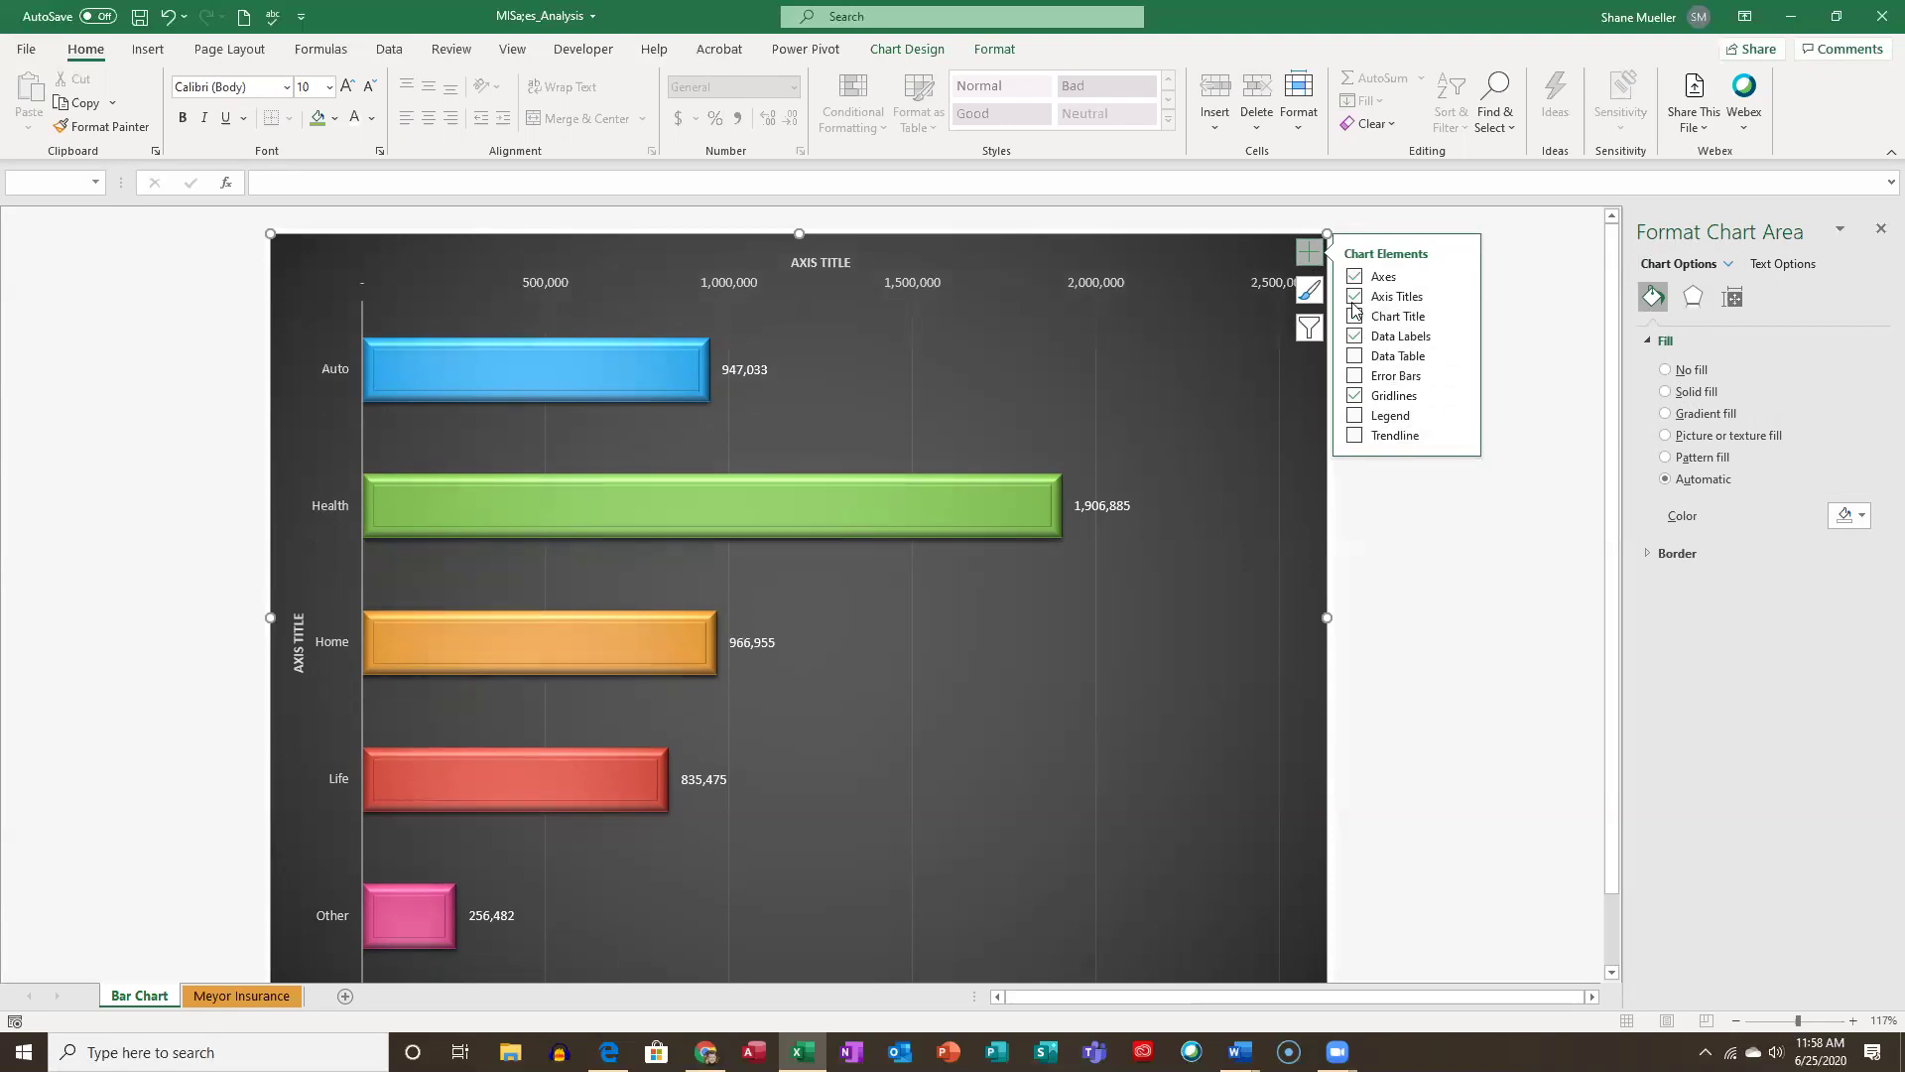
pyautogui.click(1356, 296)
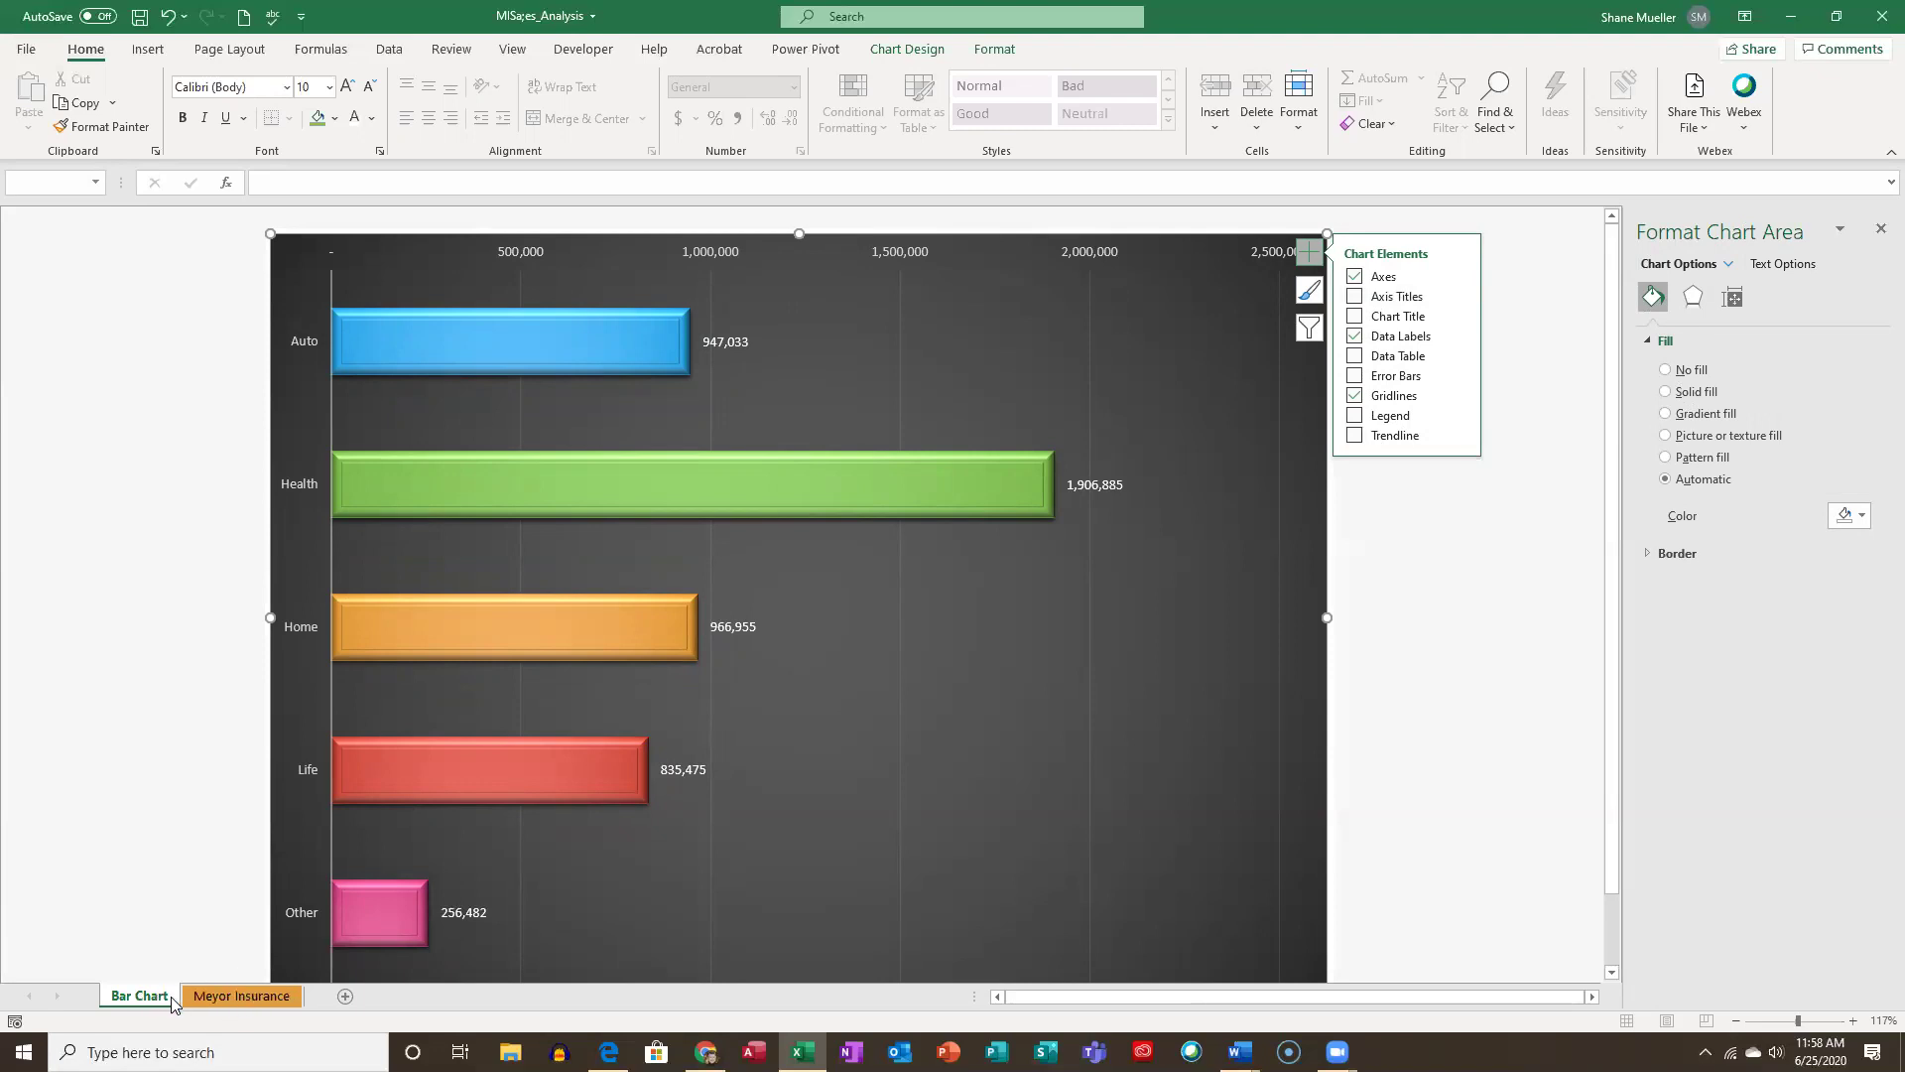
# Check the category summary headings on the Meyor Insurance sheet and add the chart title back to the bar chart.
pyautogui.click(241, 996)
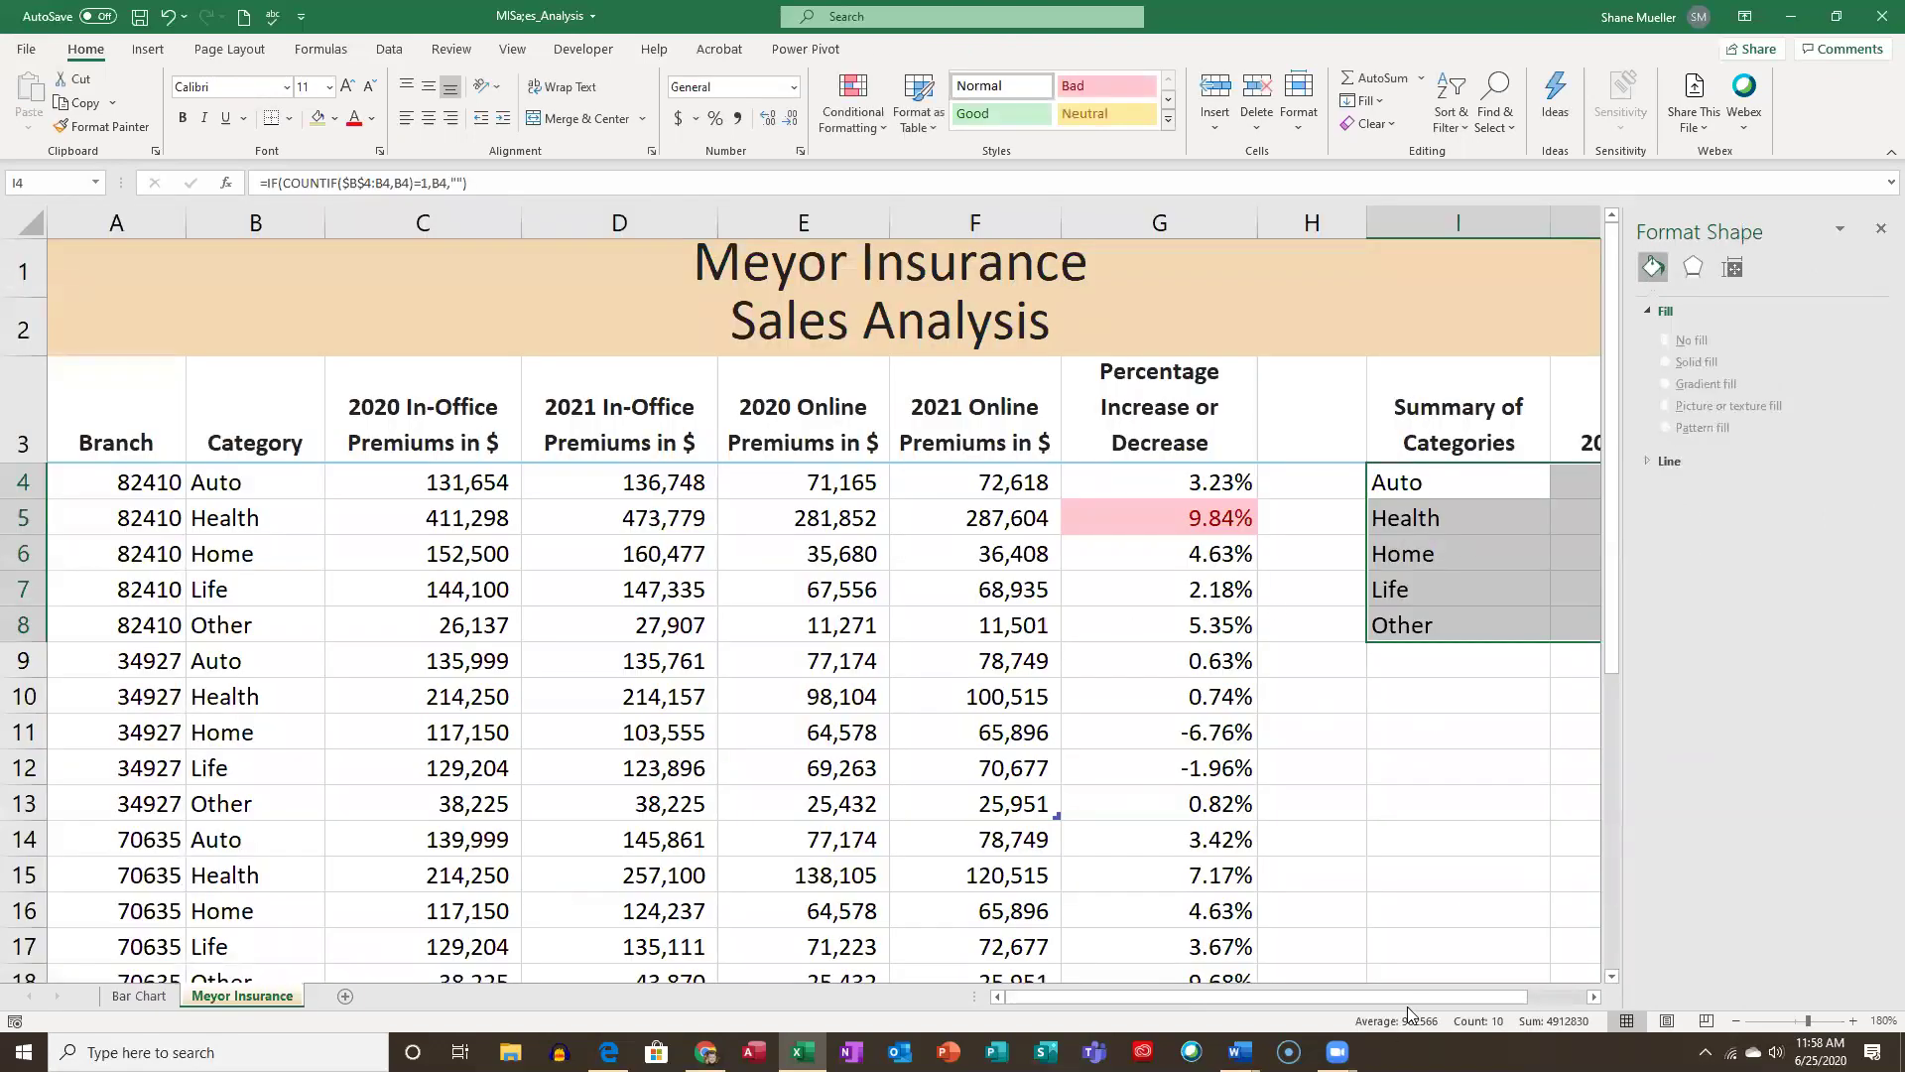
pyautogui.moveTo(1427, 990); pyautogui.dragTo(1639, 999)
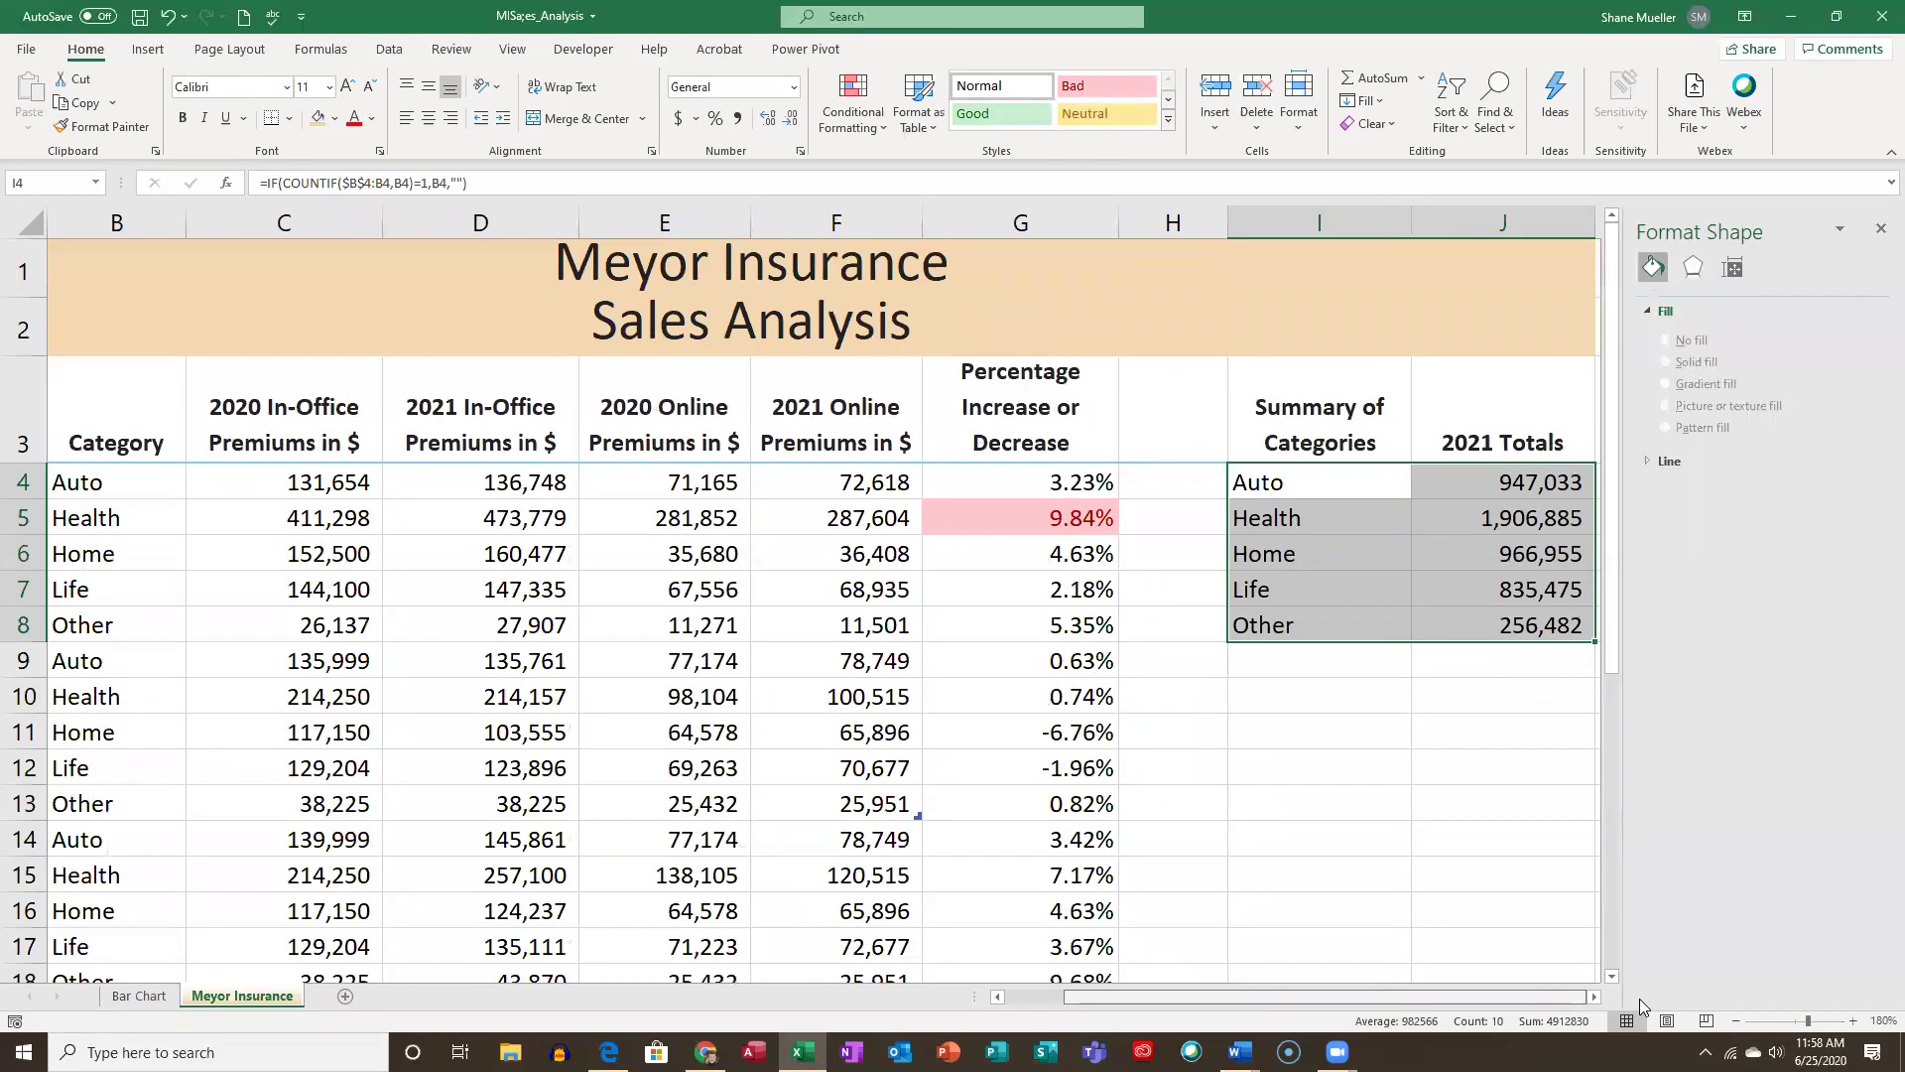
pyautogui.click(998, 995)
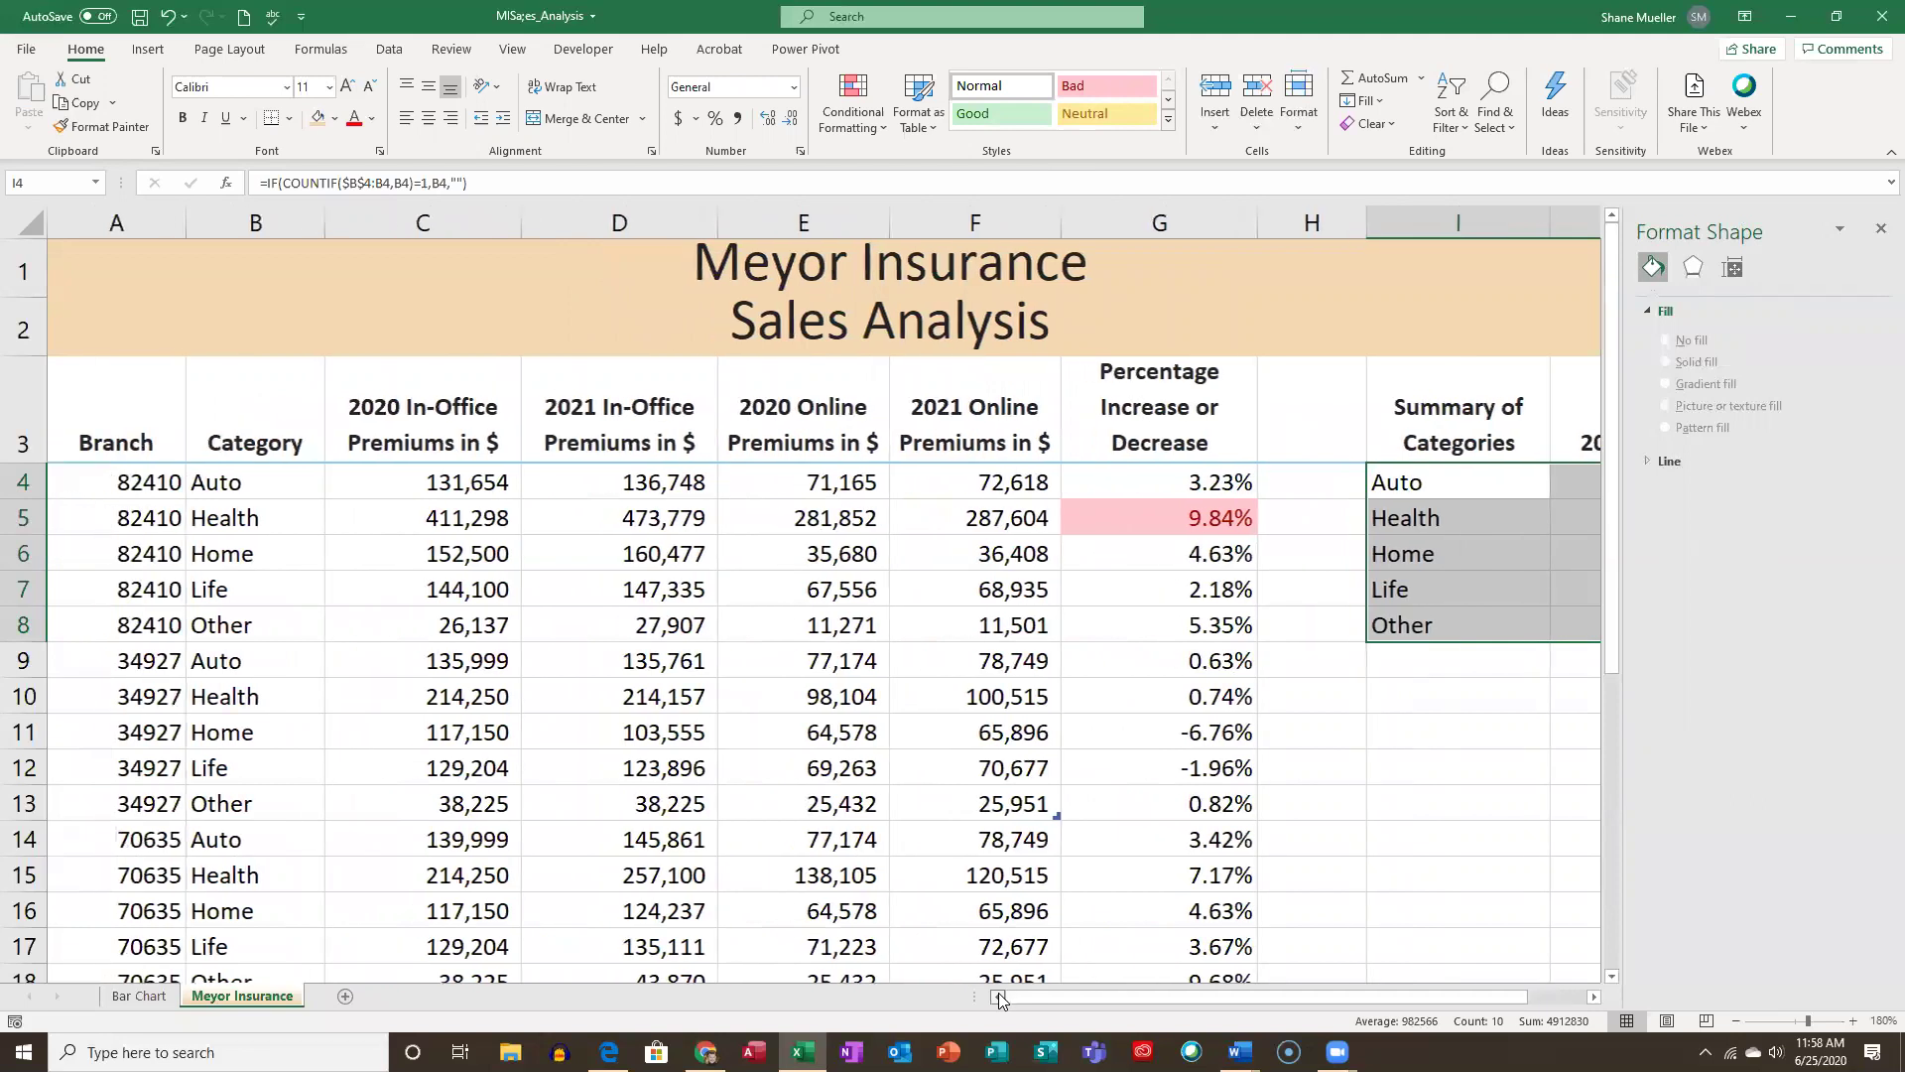
pyautogui.click(139, 995)
pyautogui.click(800, 424)
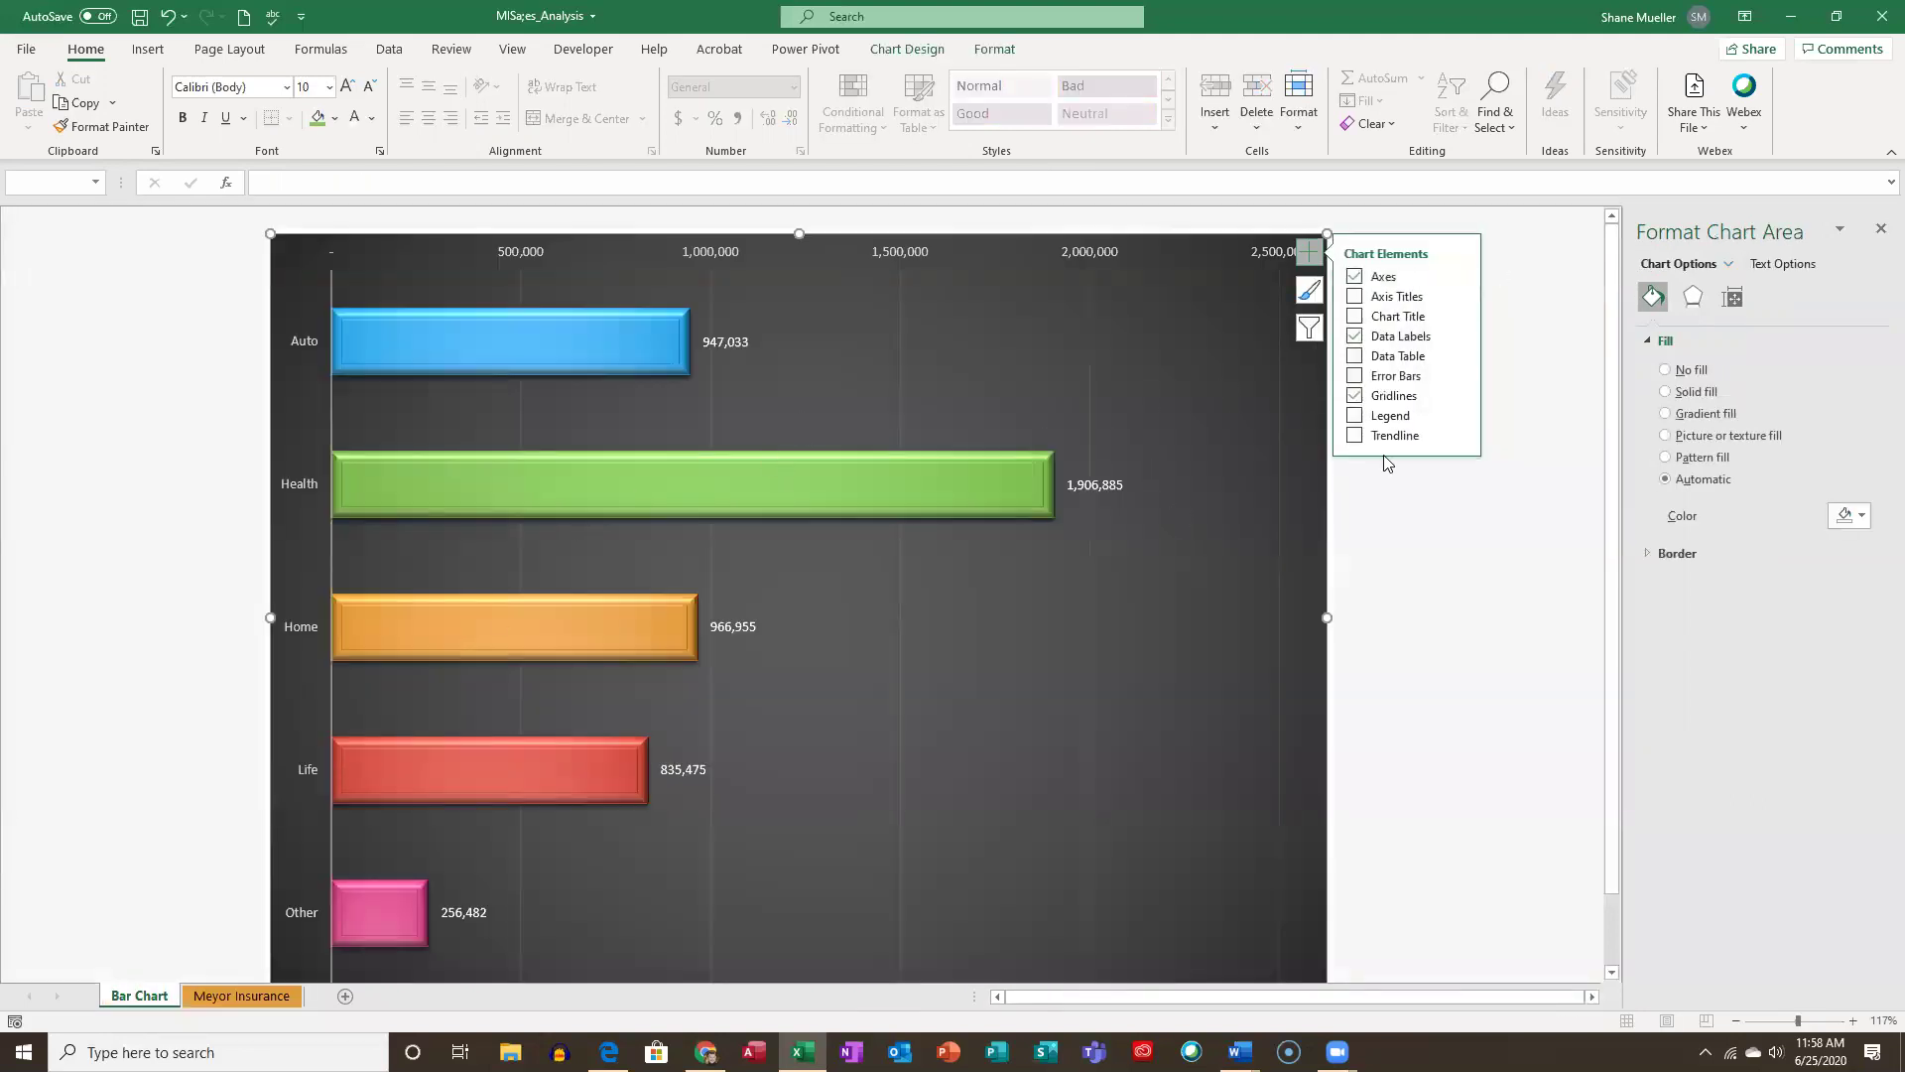
pyautogui.click(1367, 321)
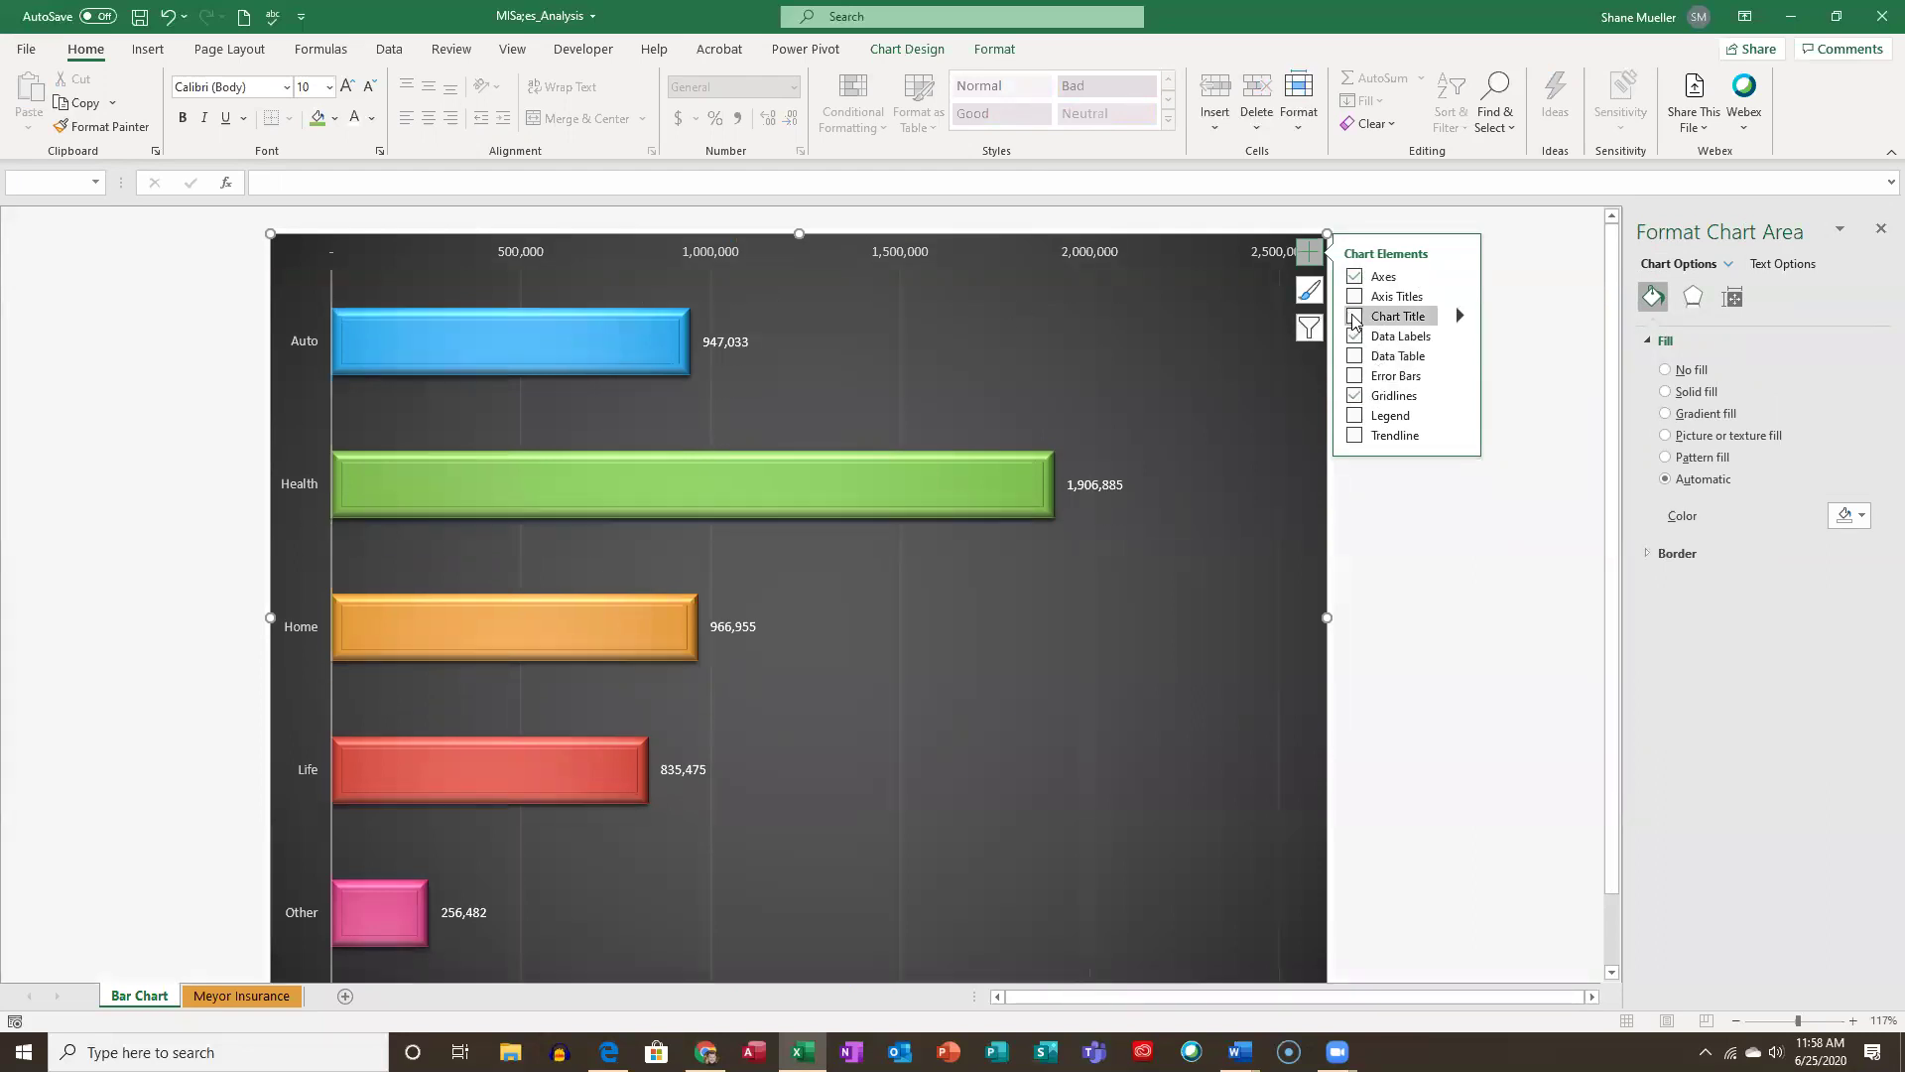
pyautogui.click(1355, 317)
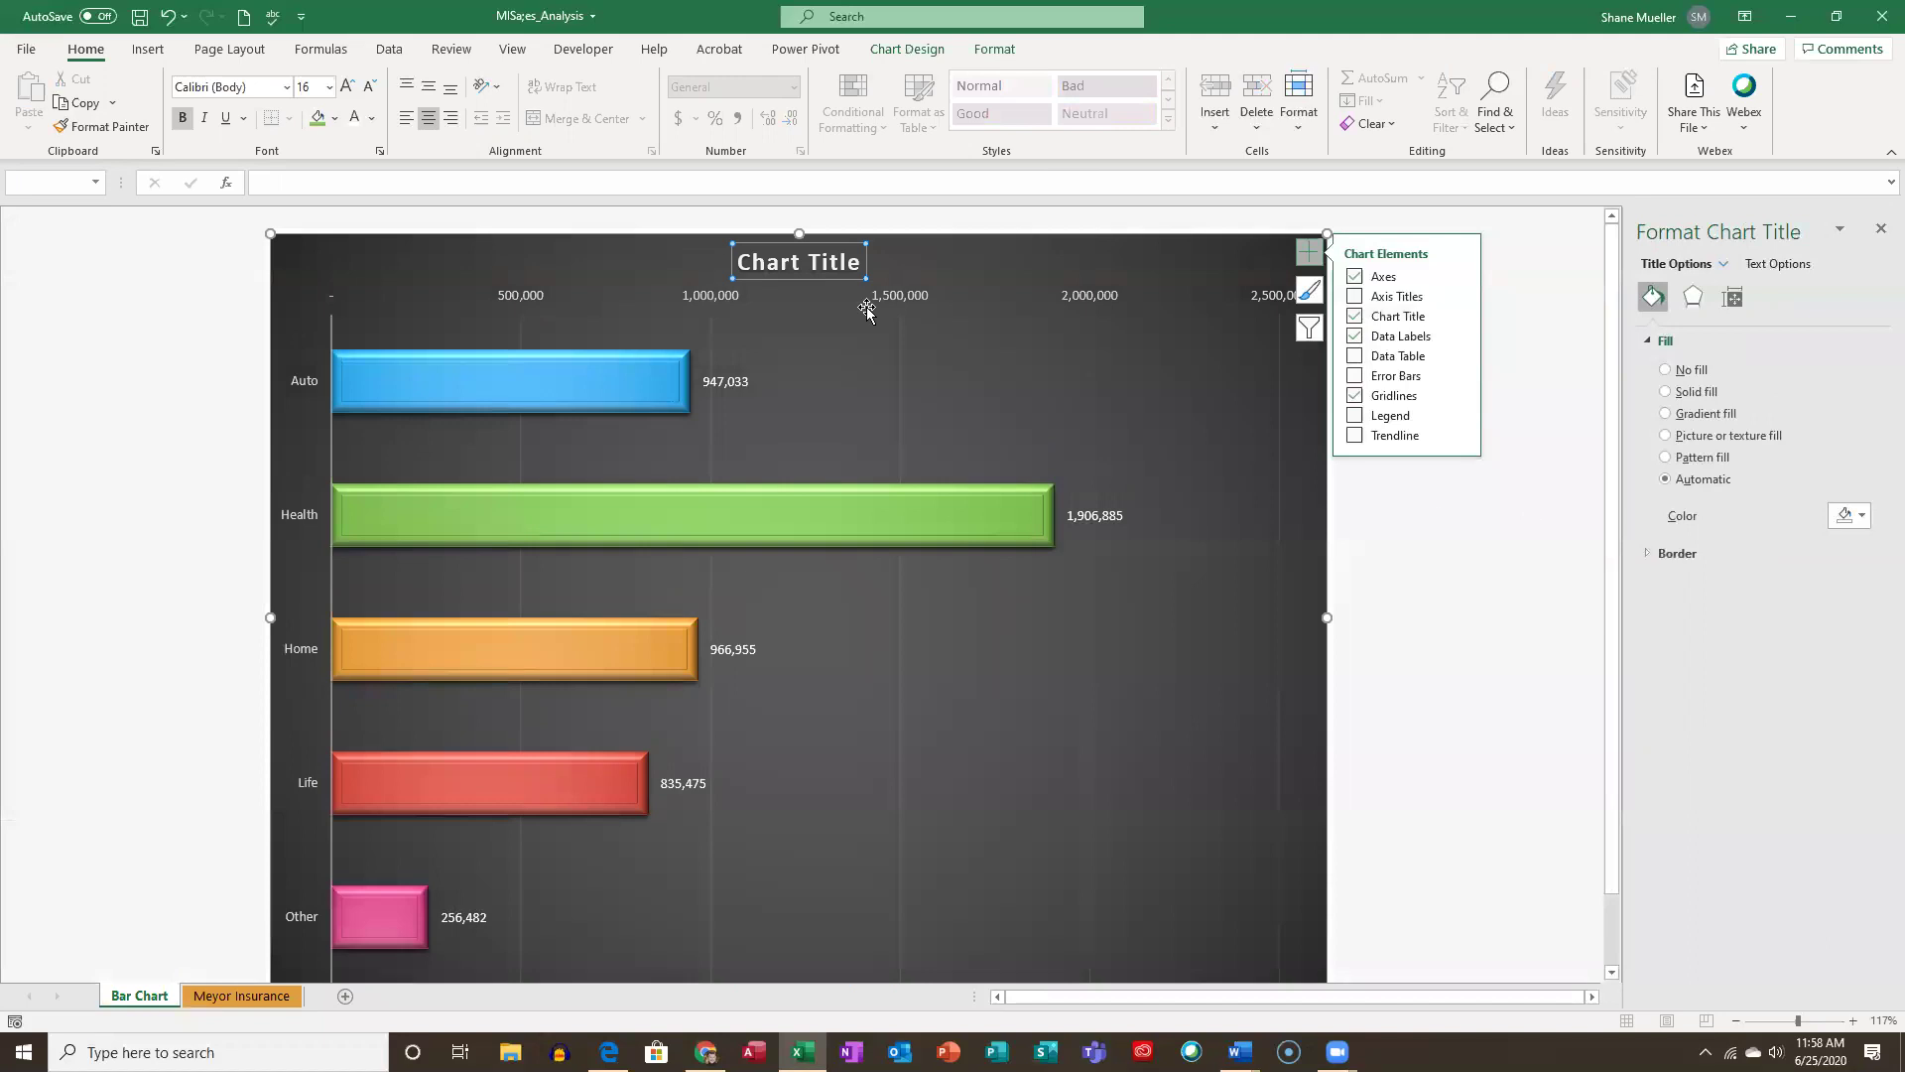
# Set the chart title to "Summary of Categories 2021" and save the workbook.
pyautogui.tripleClick(800, 261)
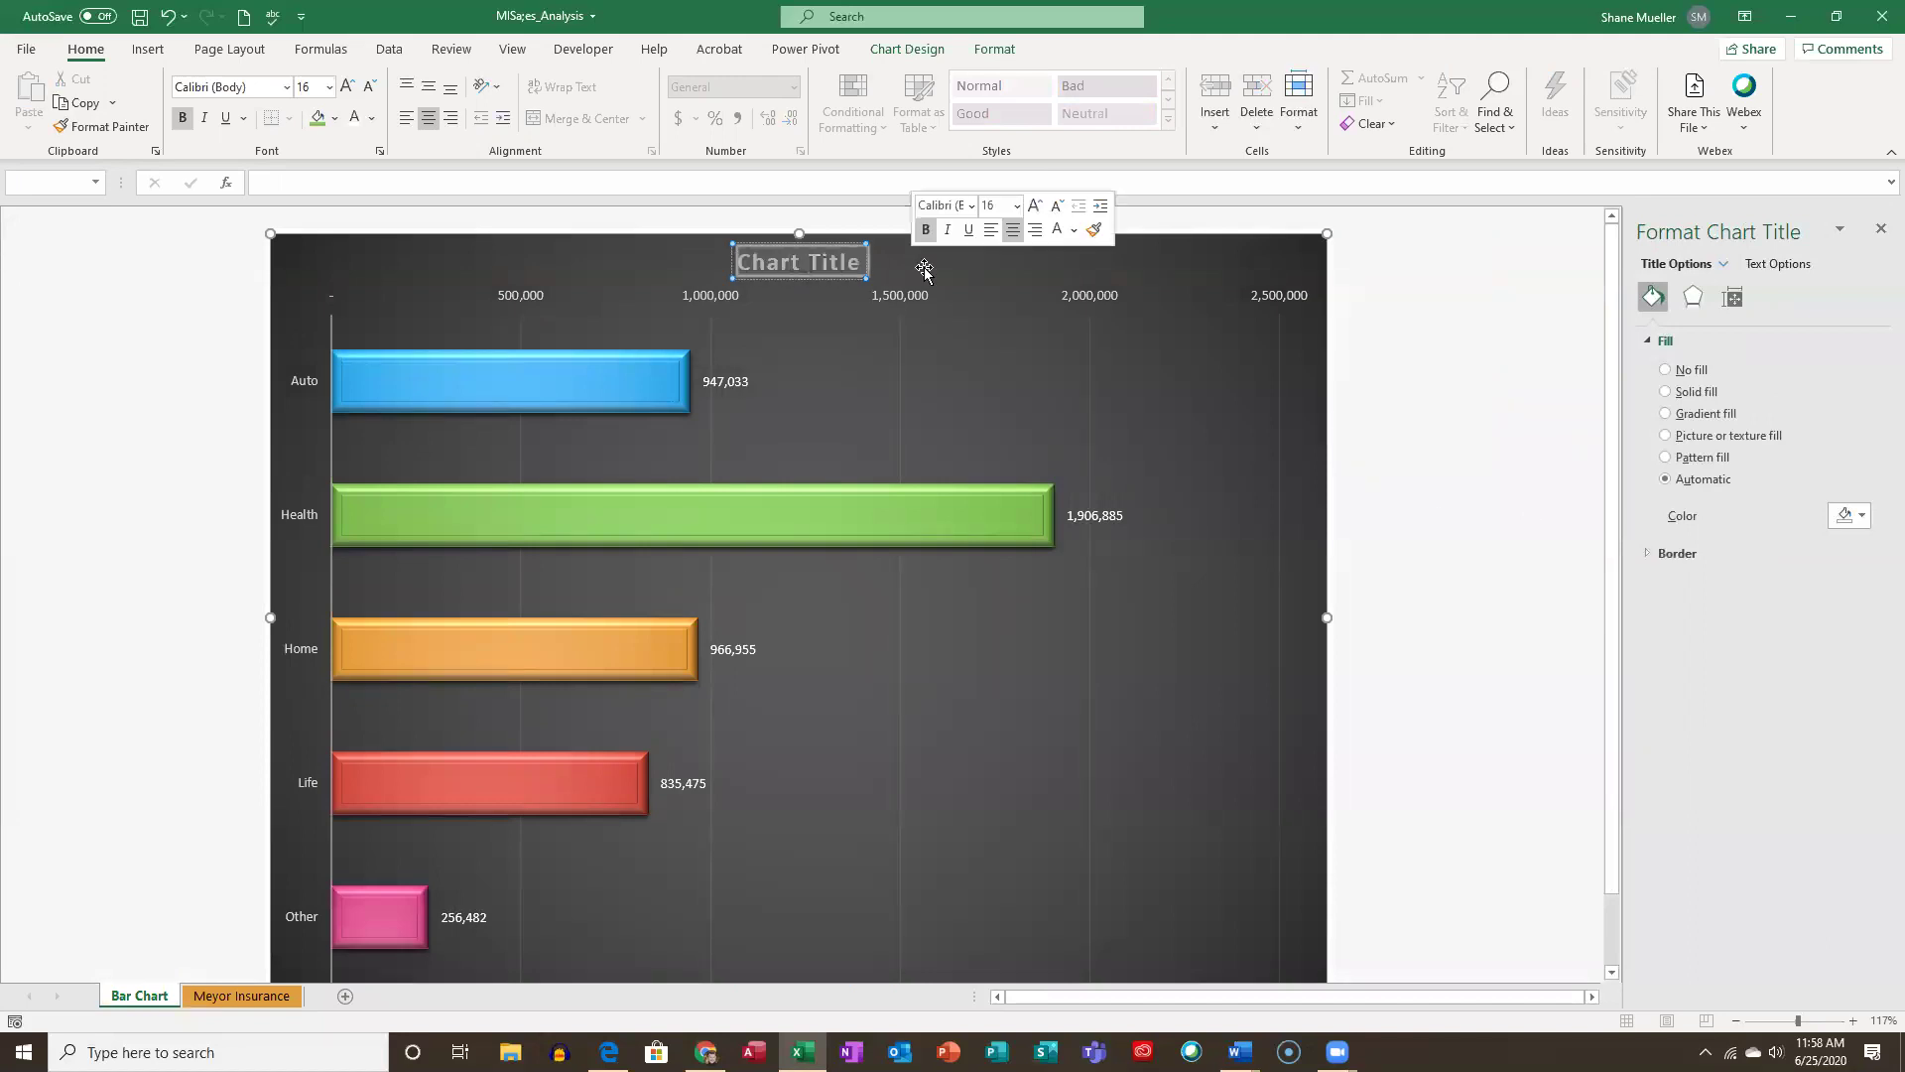
pyautogui.write('Summa')
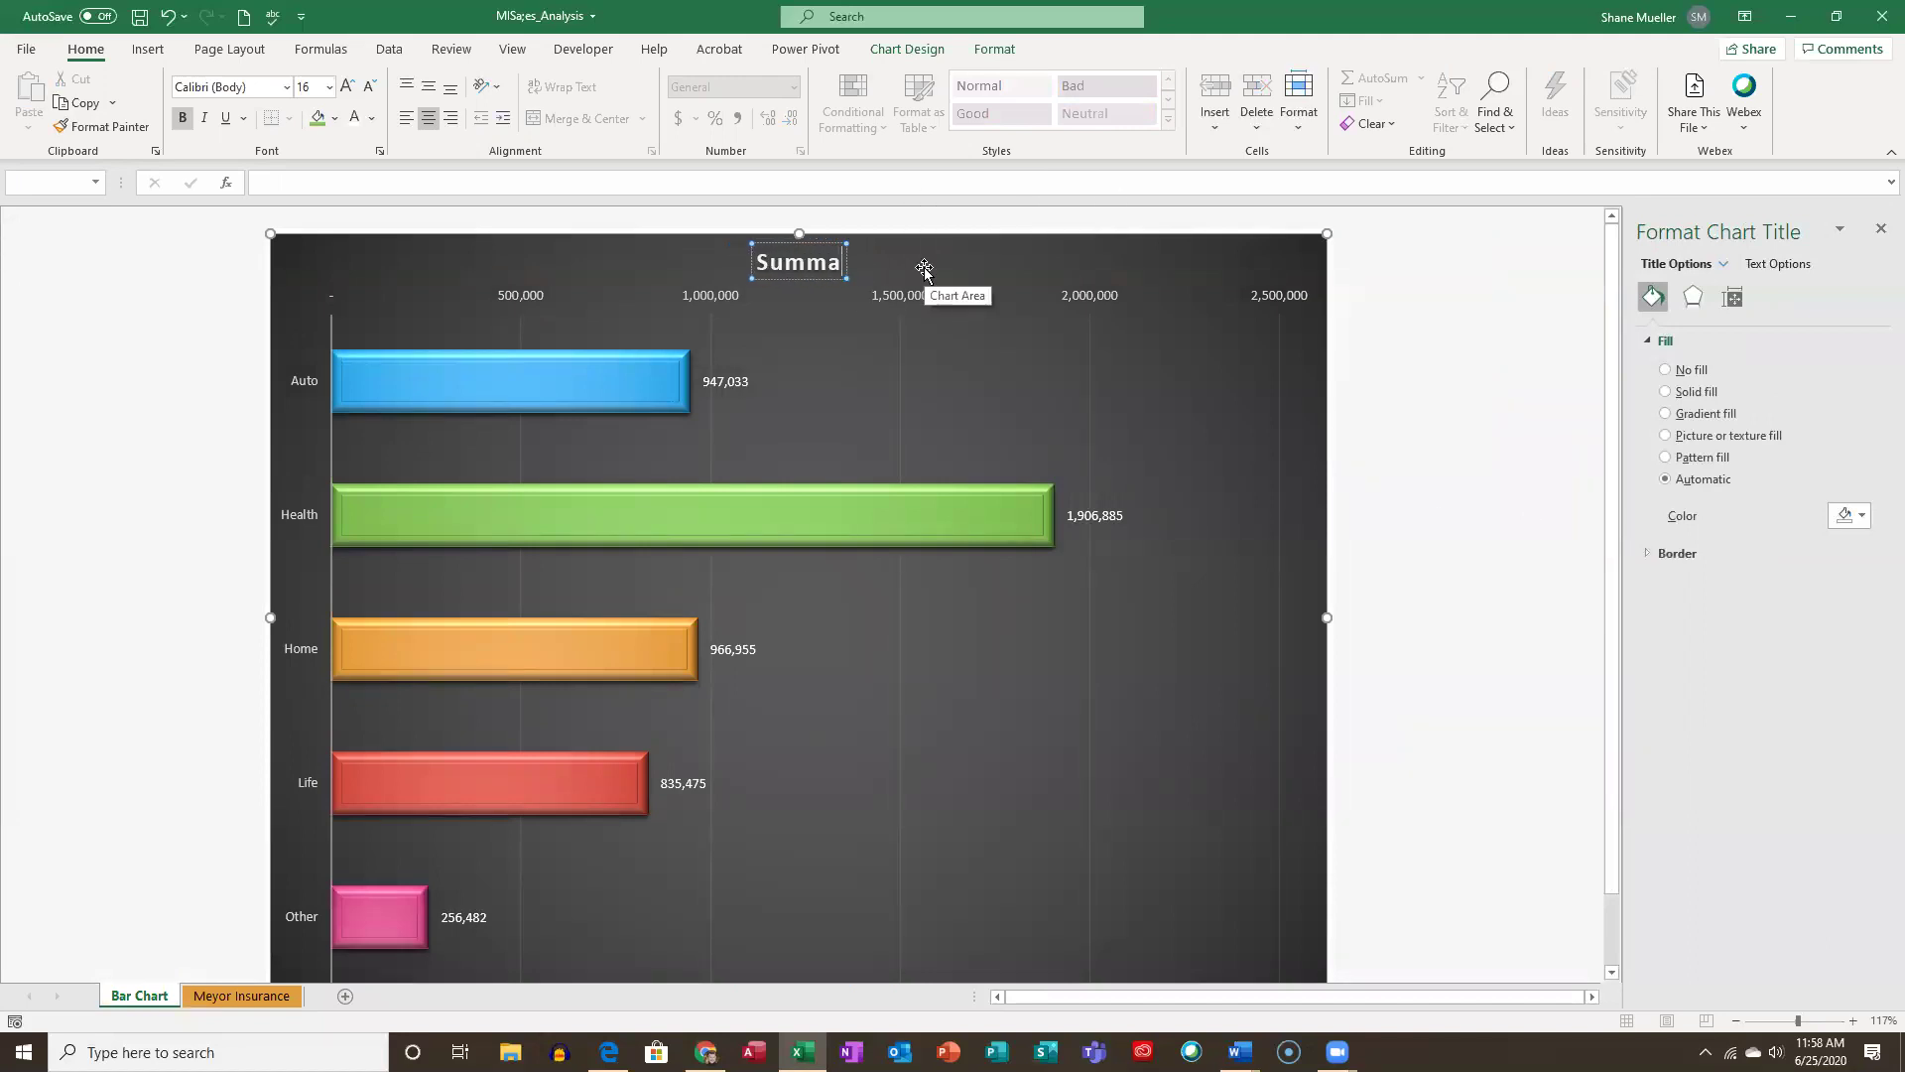
pyautogui.write('ry of Cate')
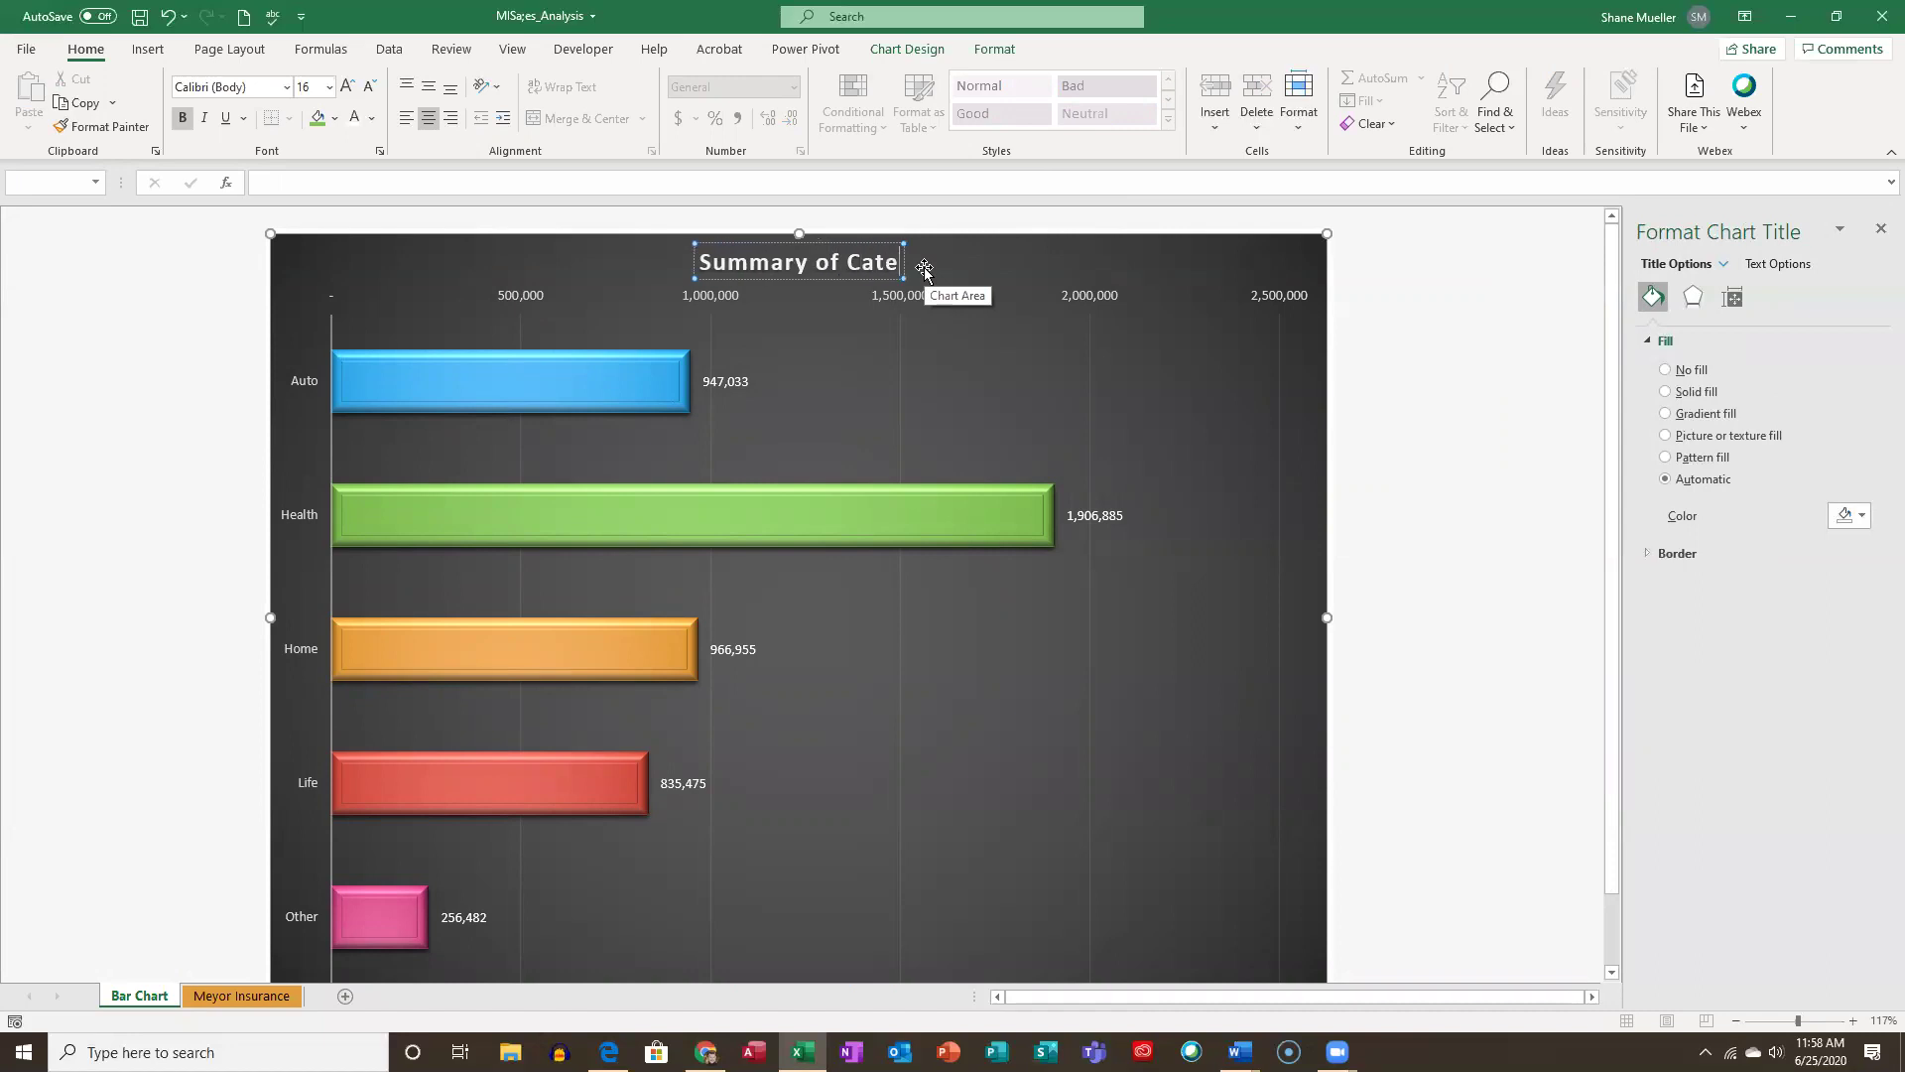
pyautogui.write('gories 2021')
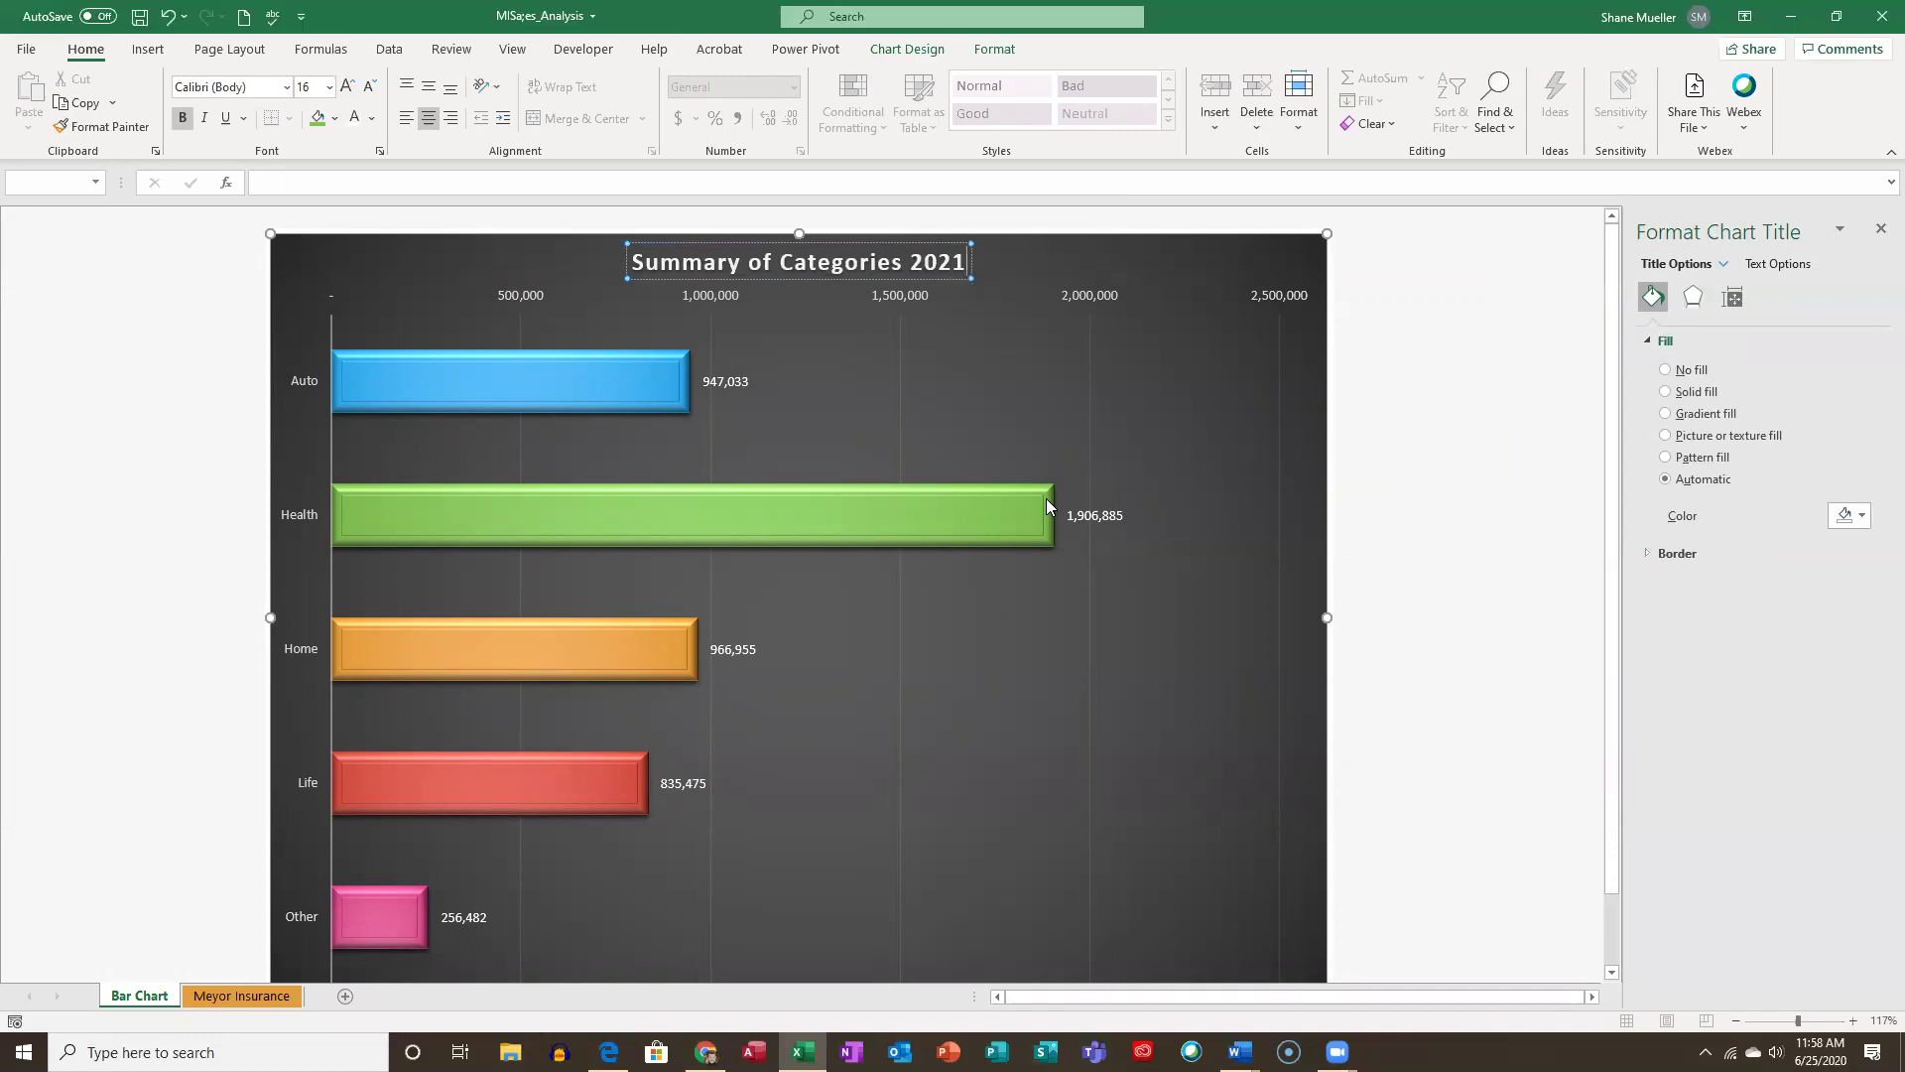
pyautogui.click(1508, 463)
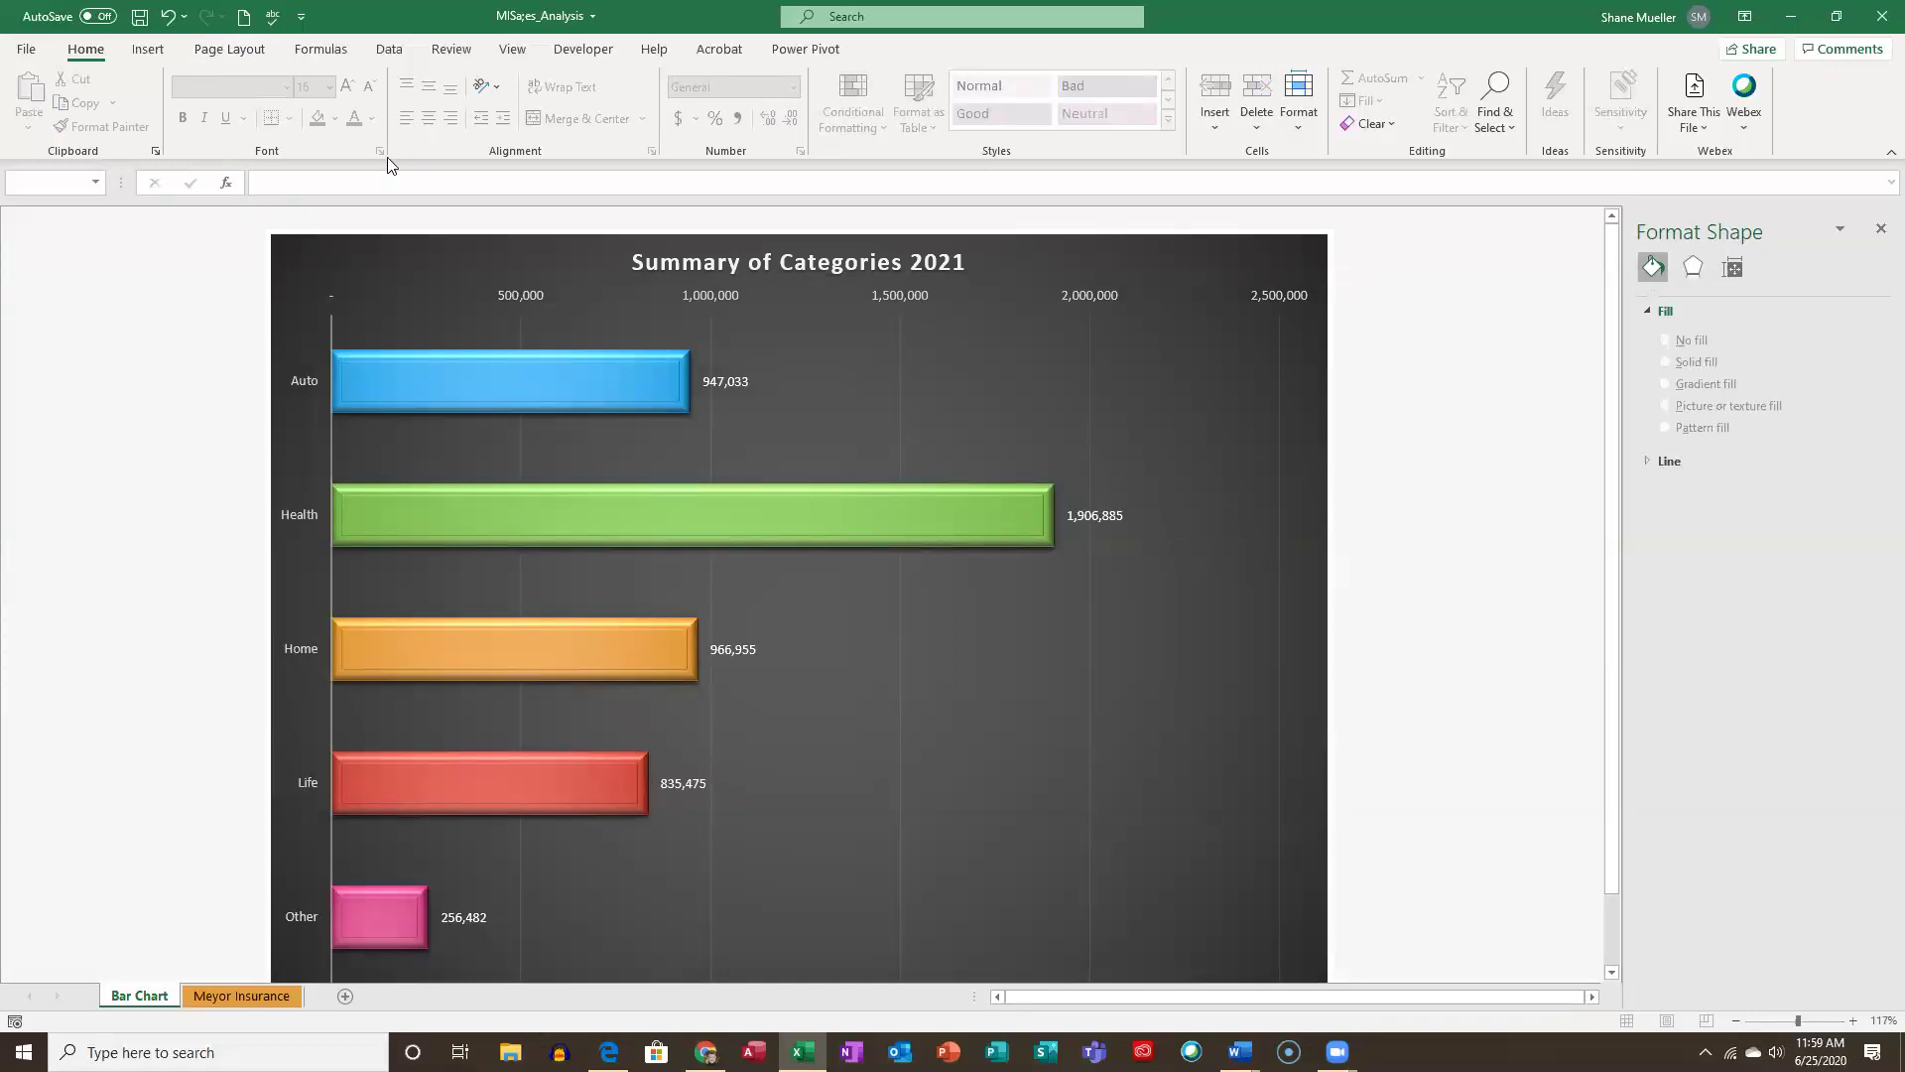
pyautogui.click(141, 20)
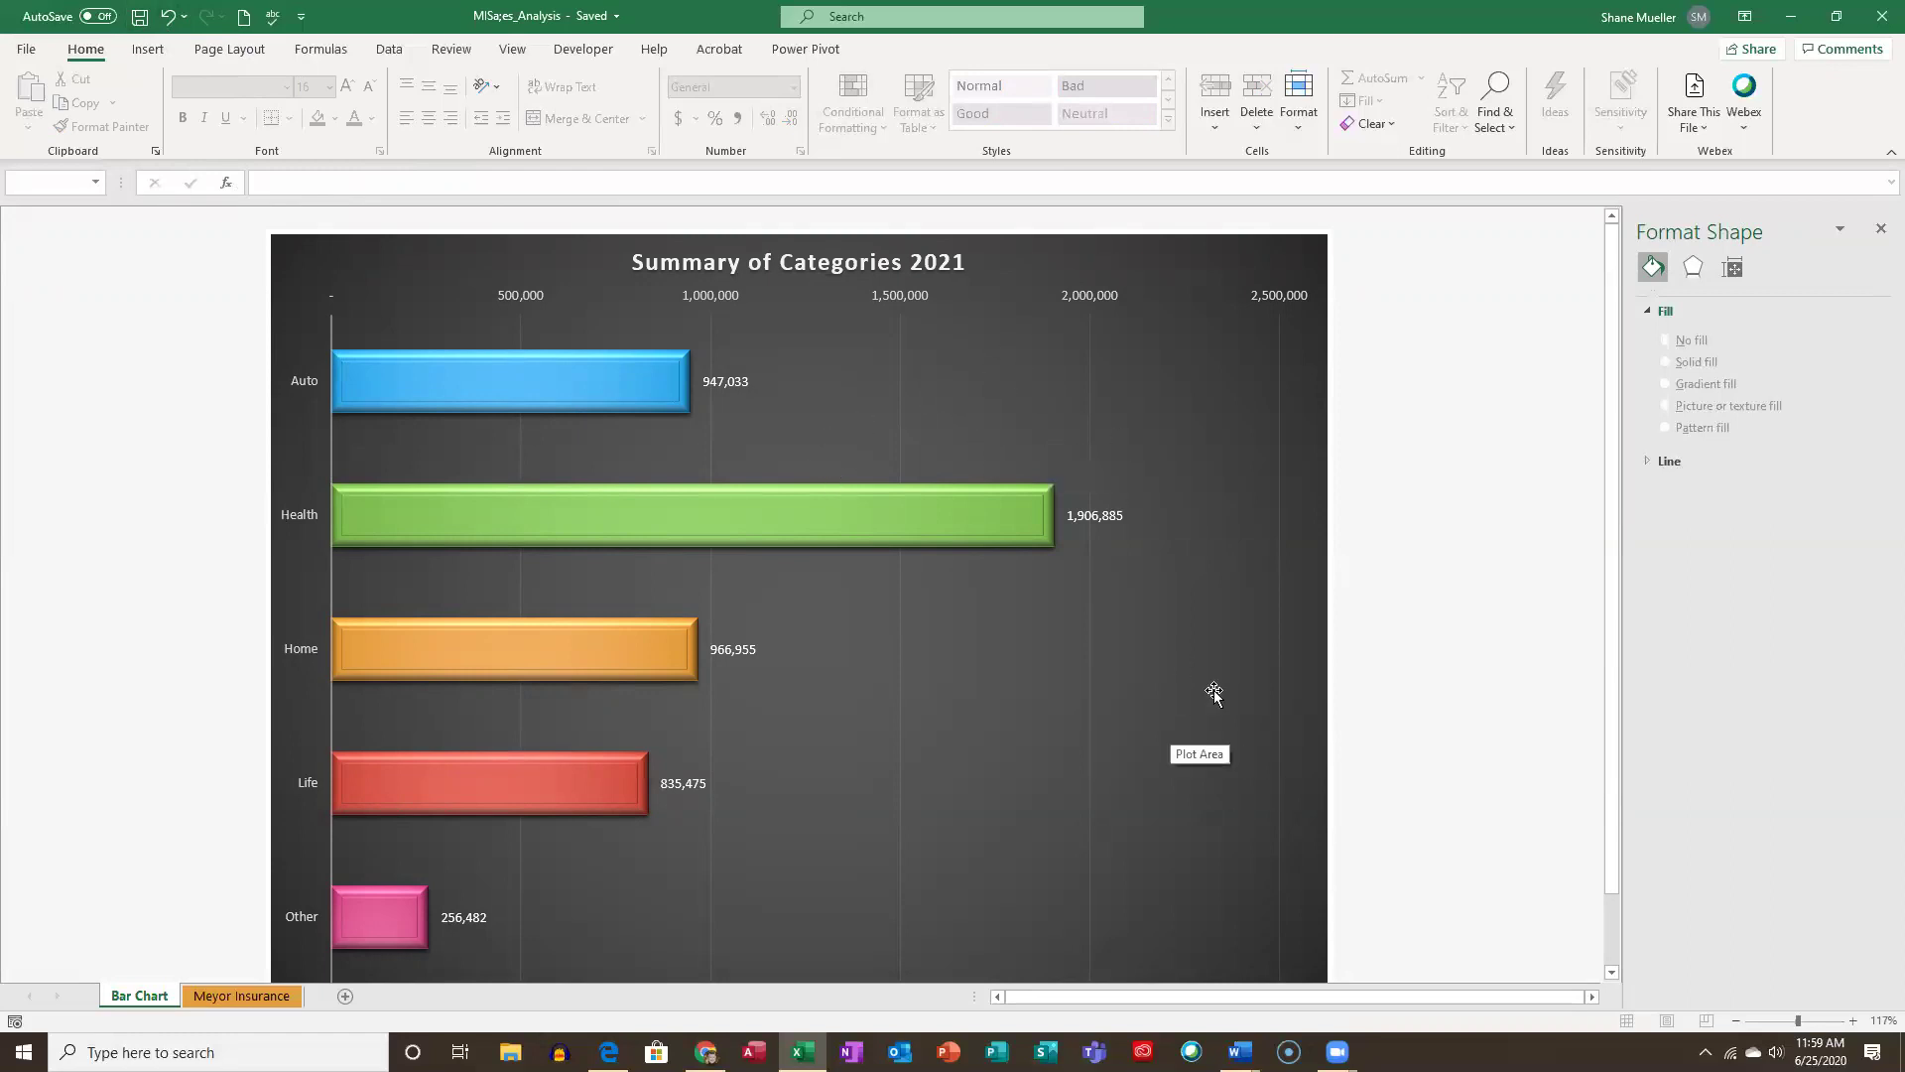
# Add a new blank worksheet between the Bar Chart and Meyor Insurance sheets.
pyautogui.scroll(-1, 1301, 711)
pyautogui.scroll(1, 1300, 711)
pyautogui.click(345, 996)
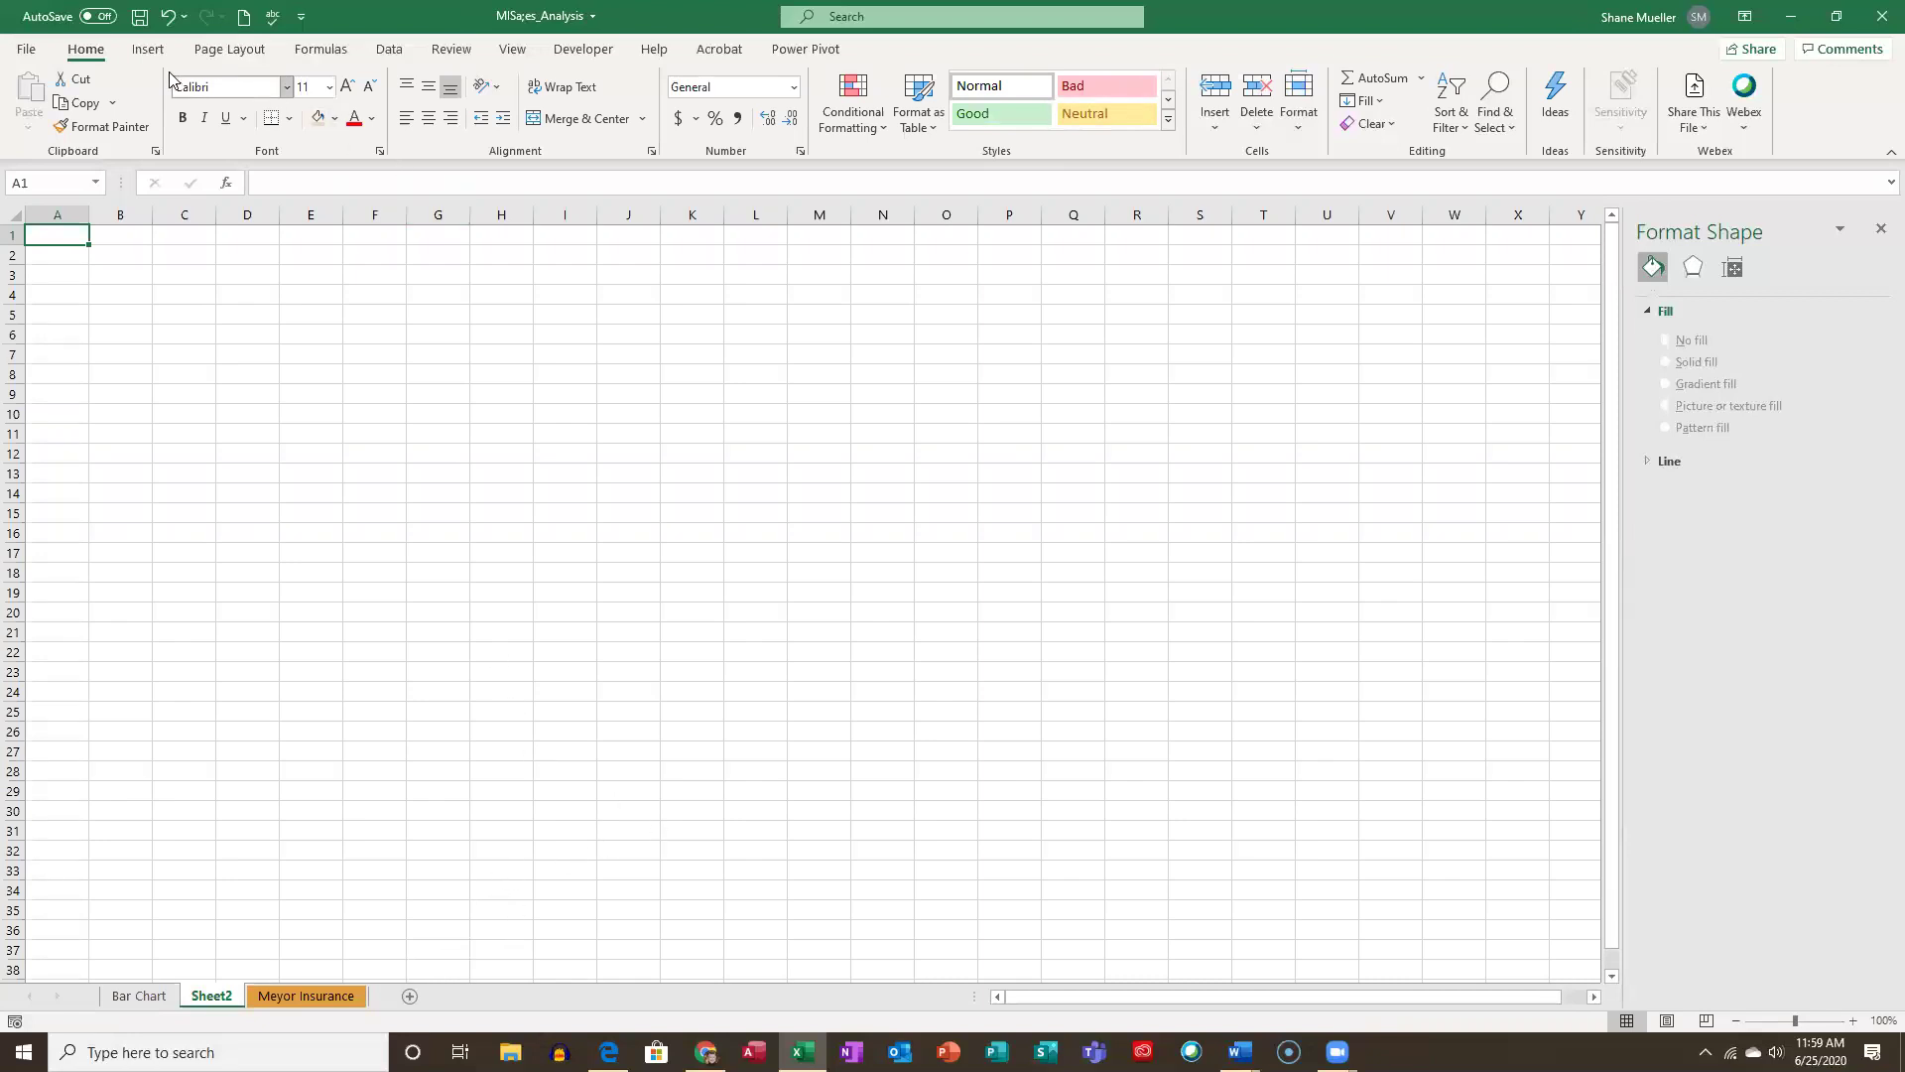
# Insert an Accented Picture SmartArt graphic from the Picture category and hide the new sheet's gridlines.
pyautogui.click(148, 48)
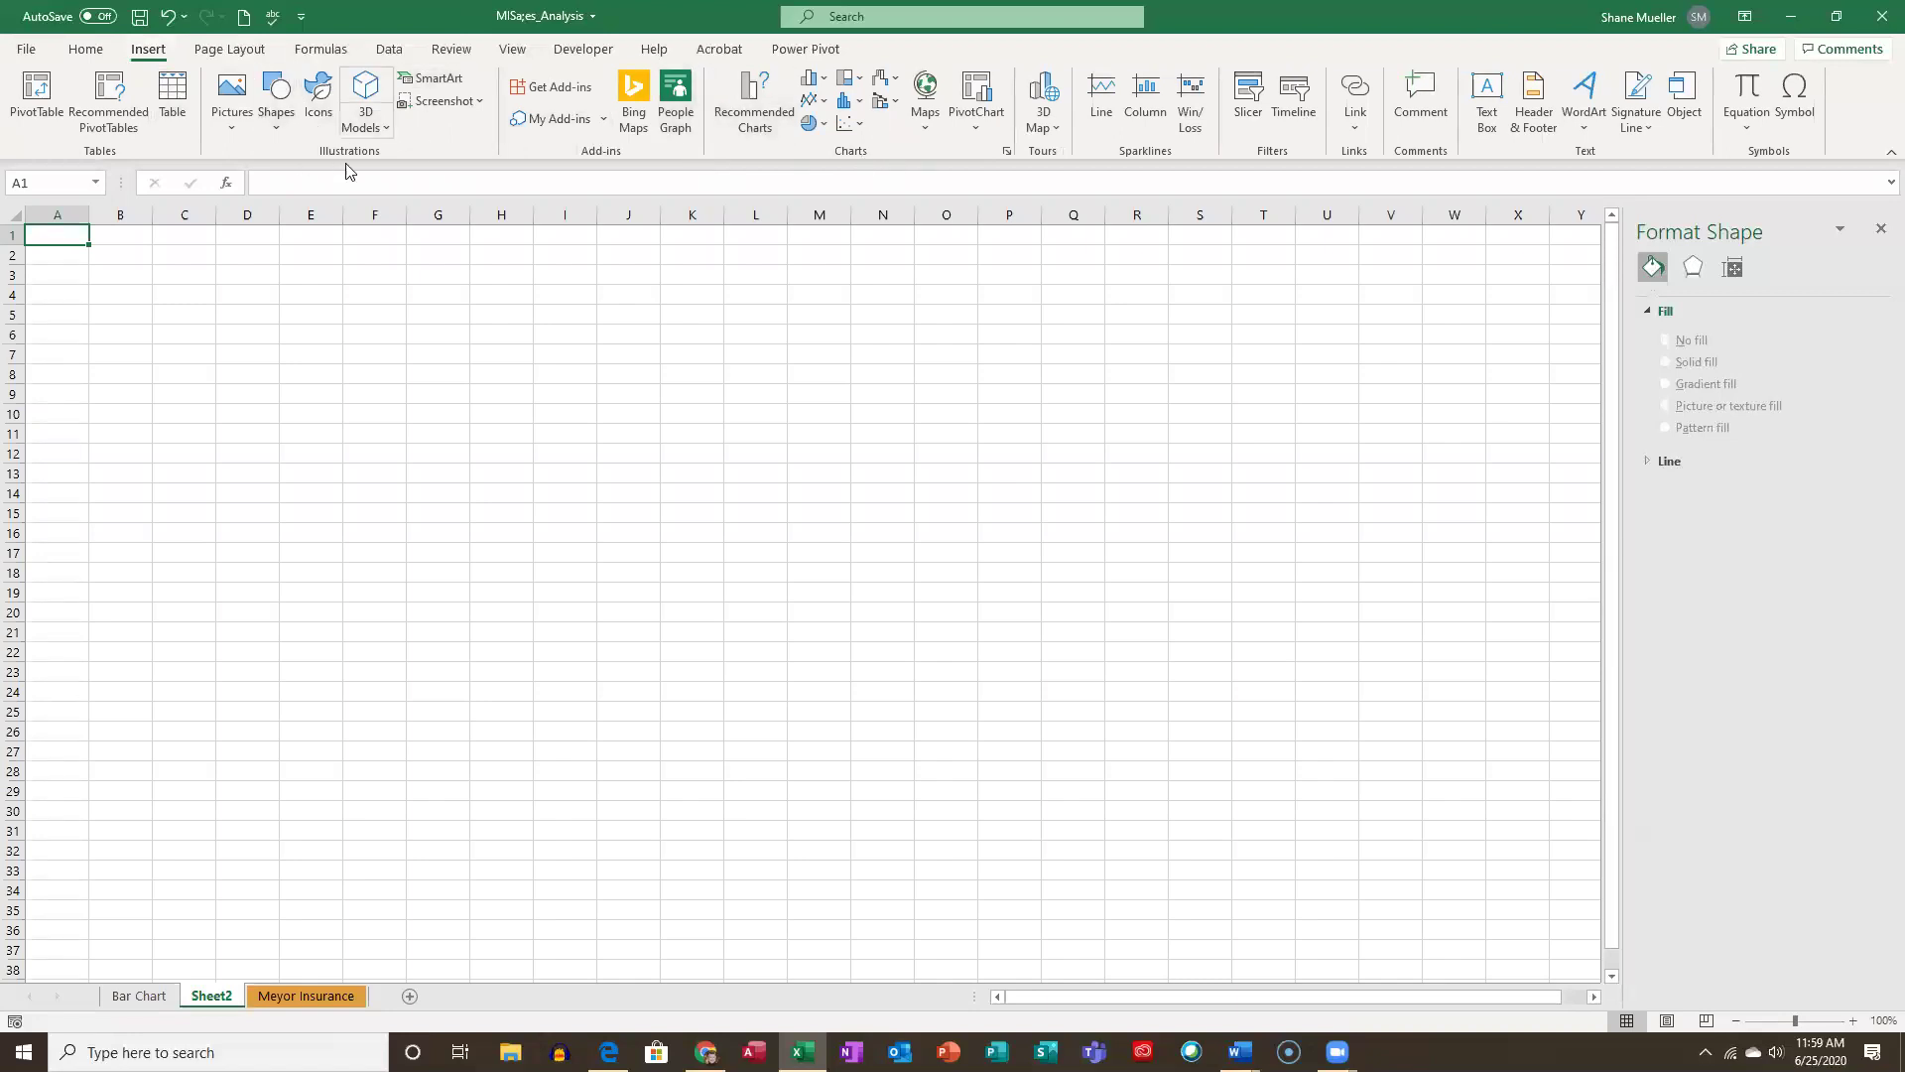
pyautogui.click(434, 79)
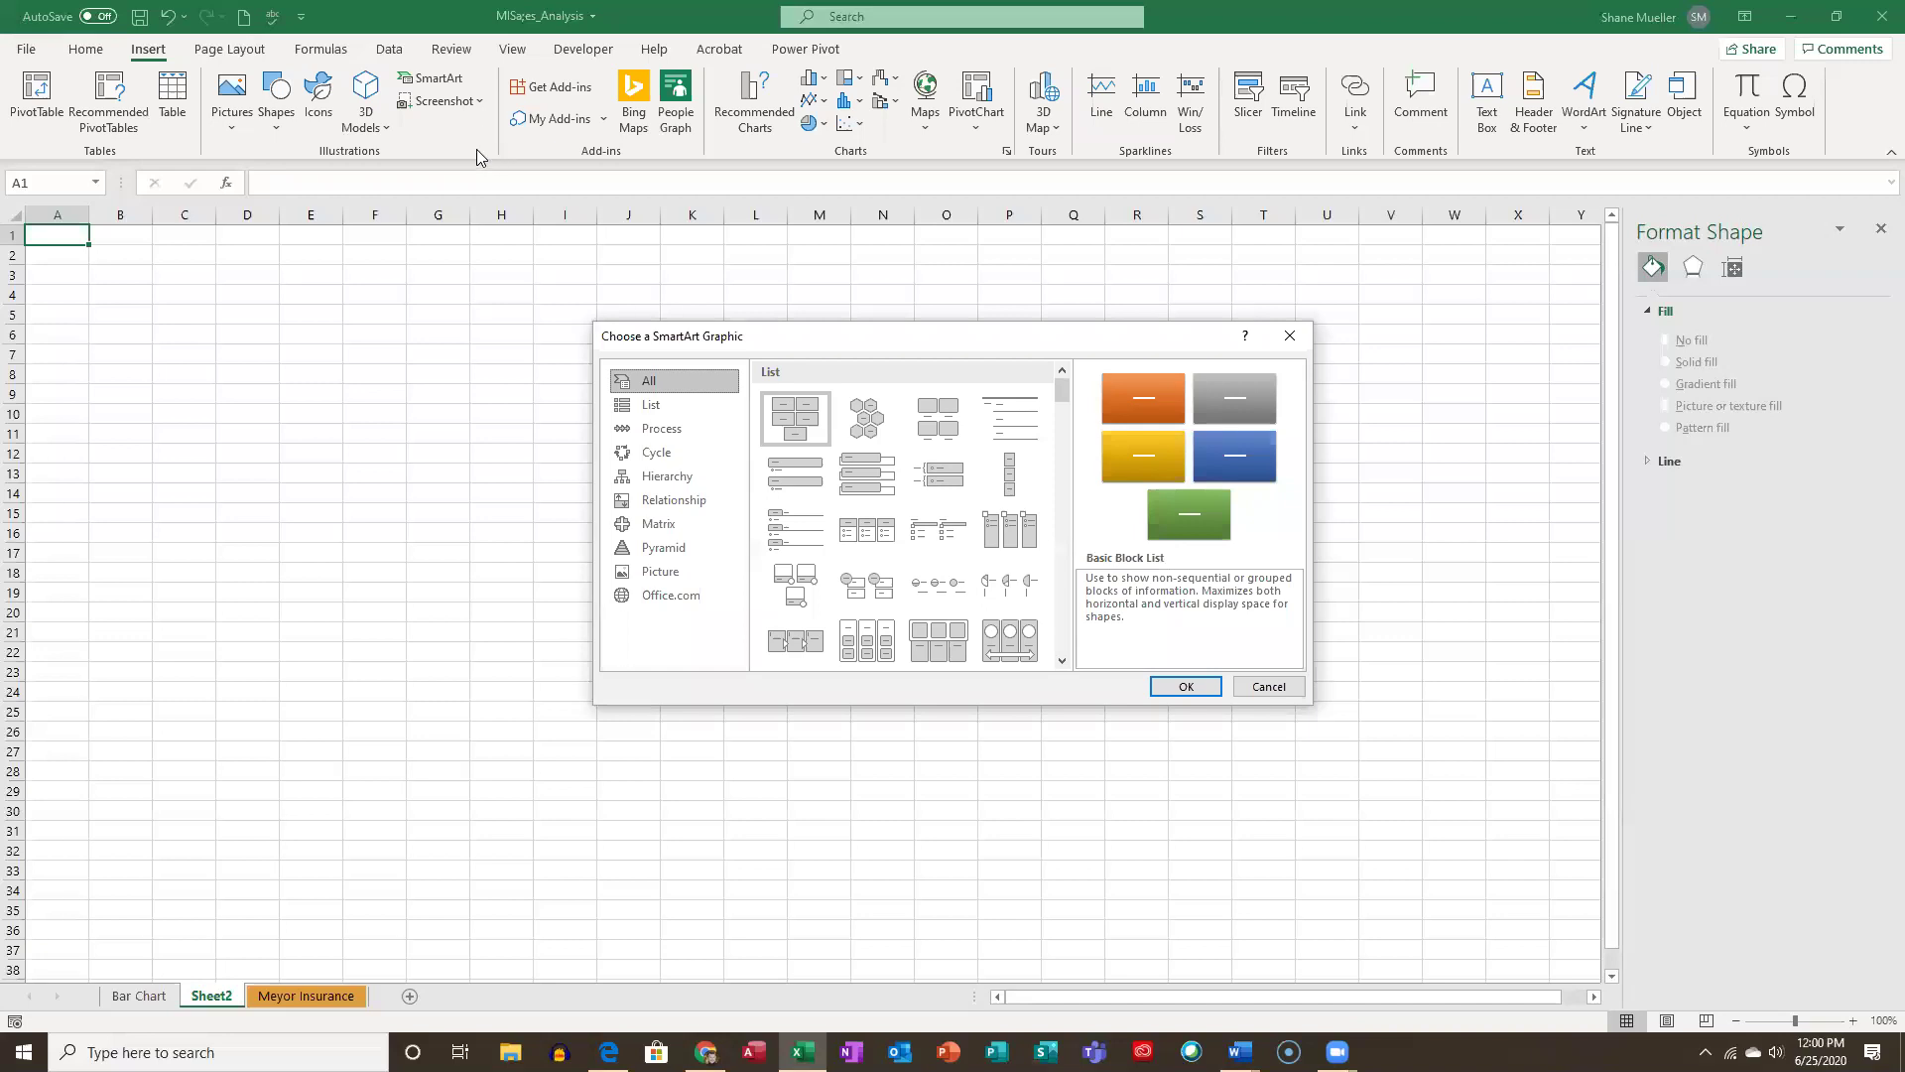
pyautogui.click(683, 572)
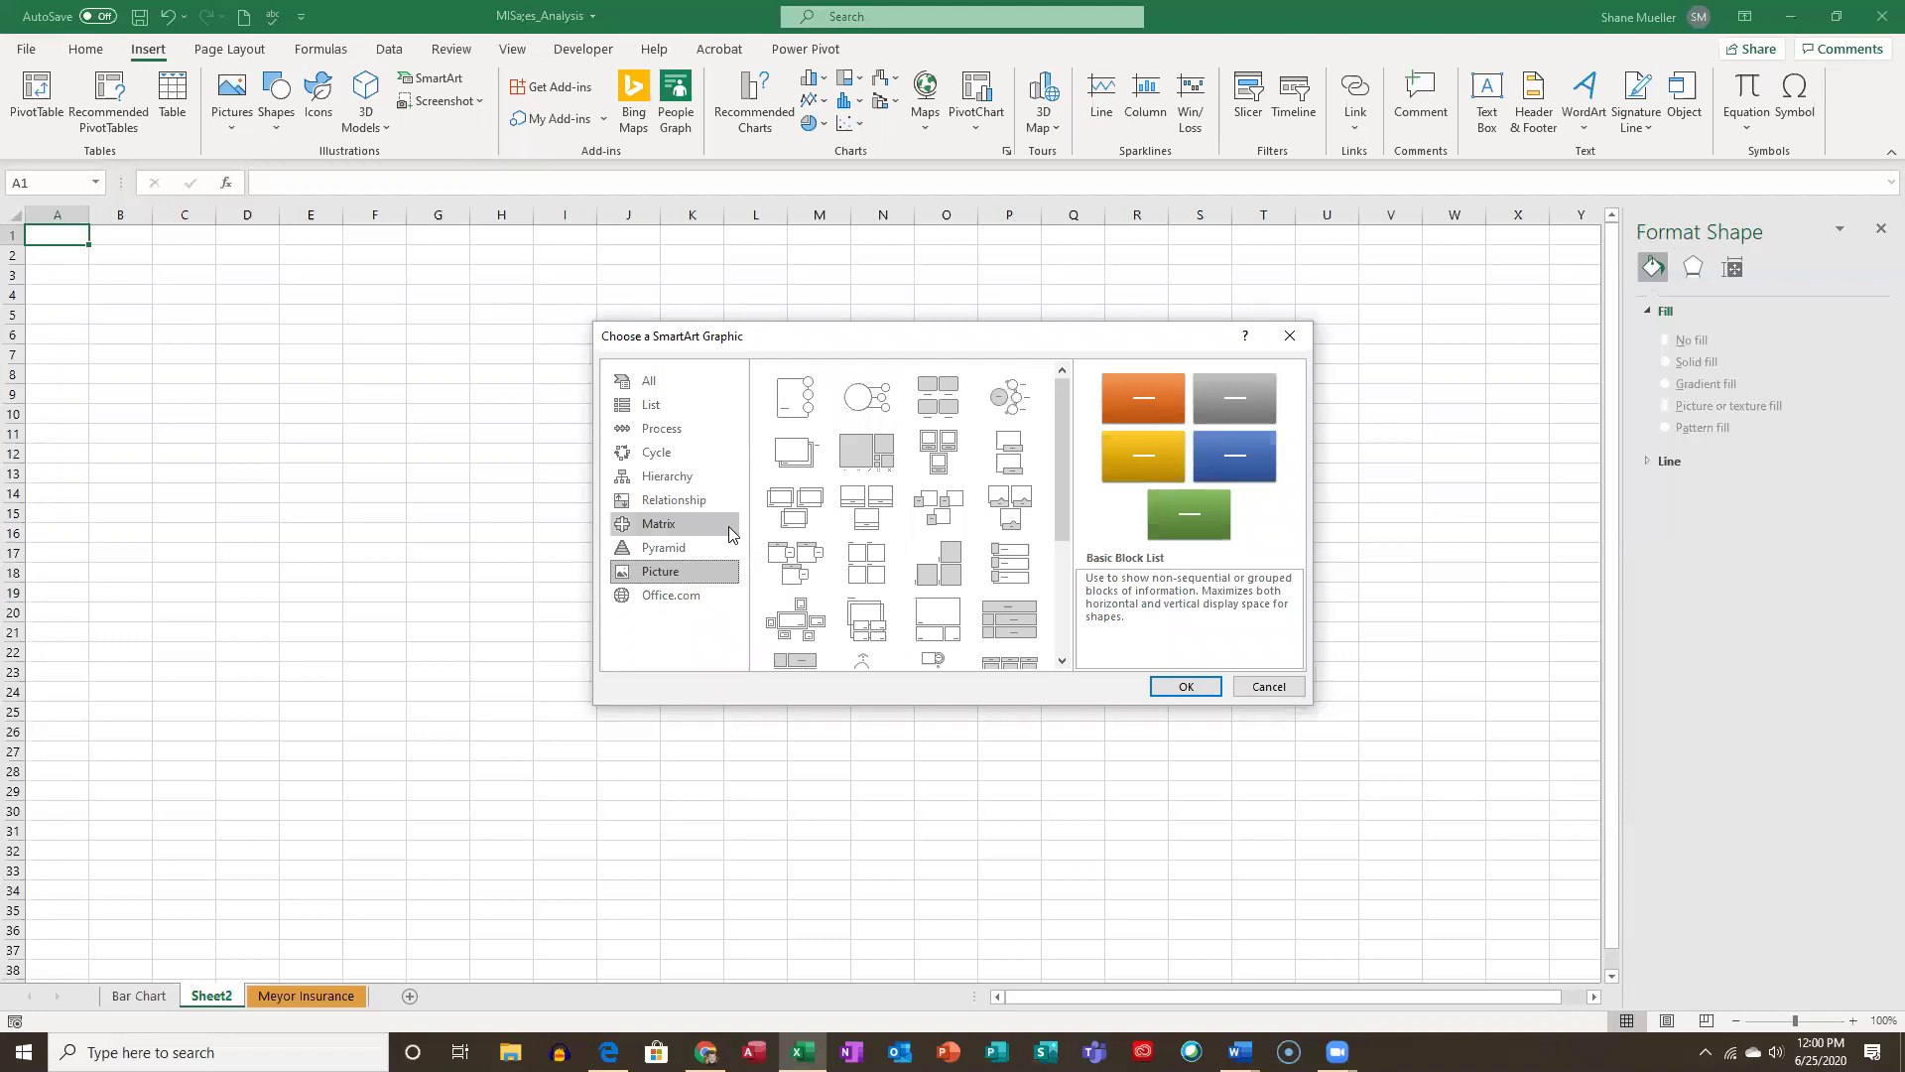
pyautogui.click(795, 399)
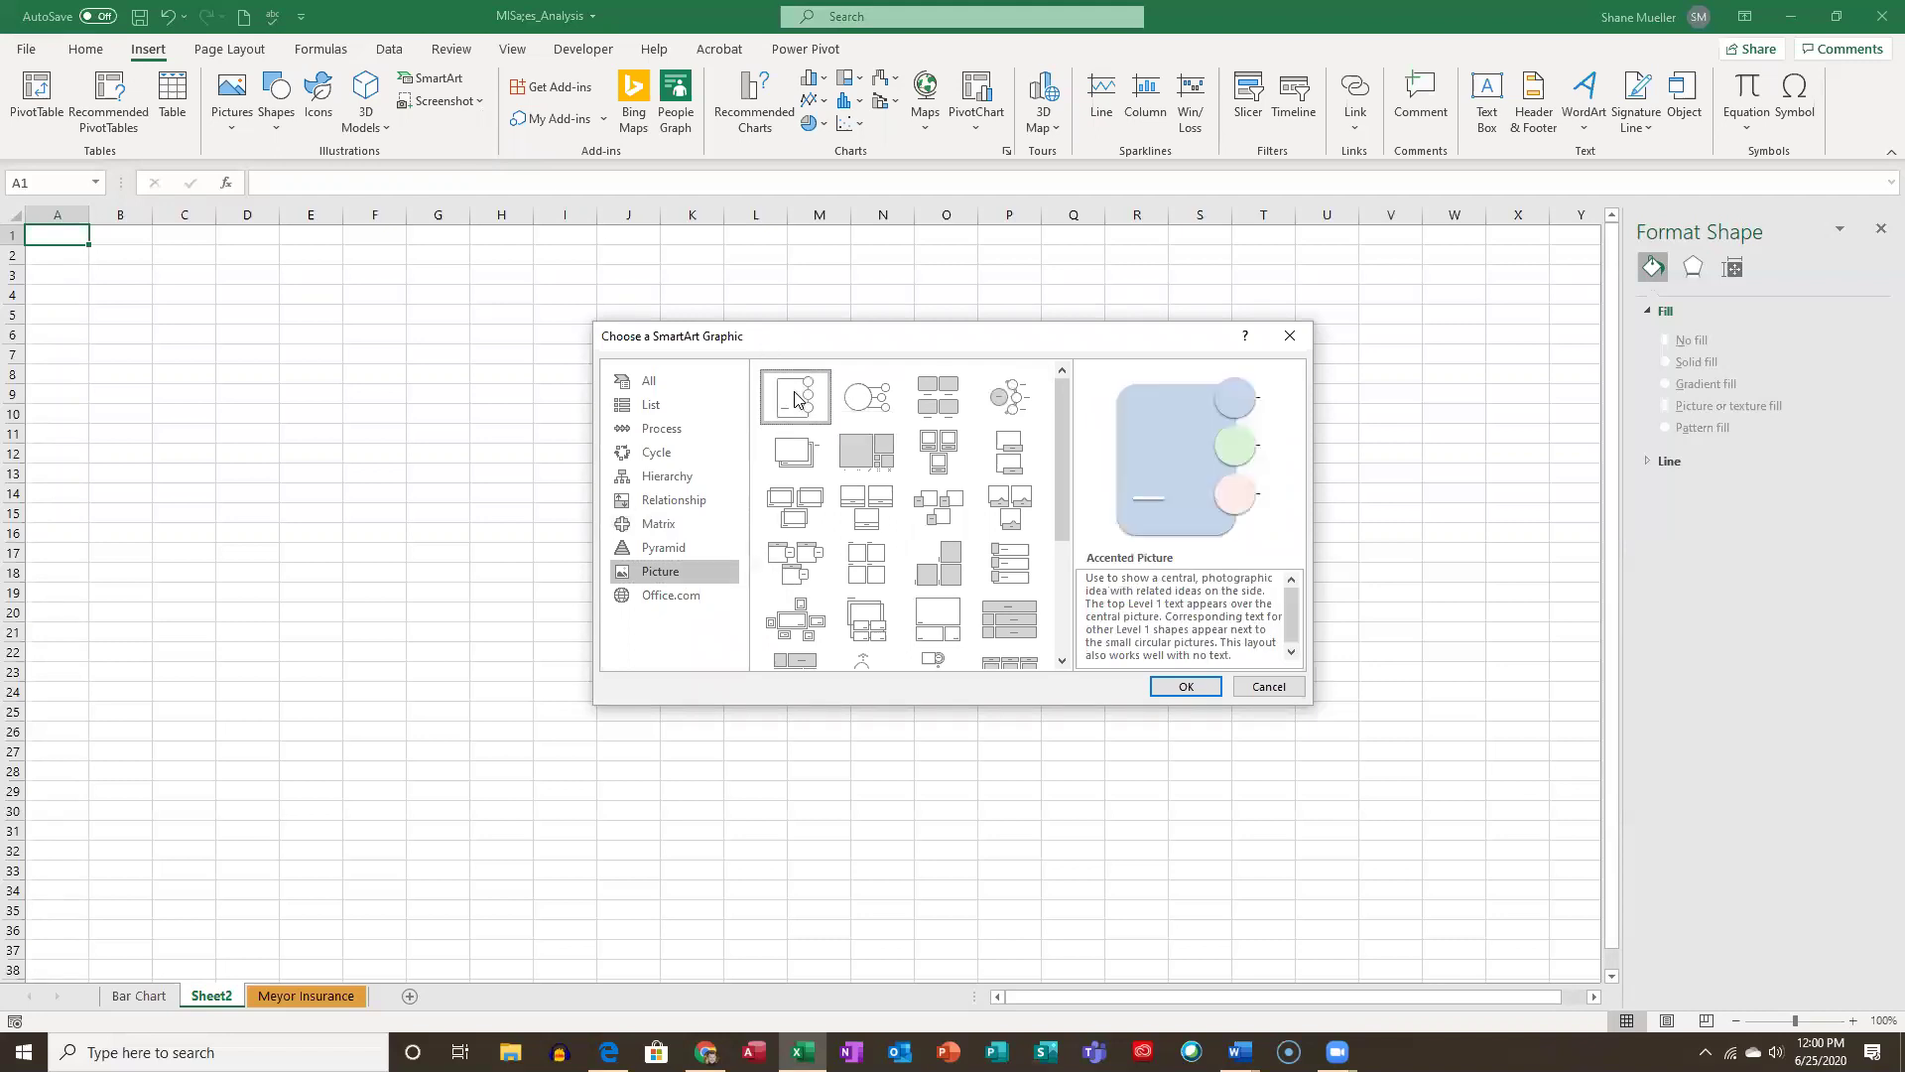
pyautogui.click(1185, 687)
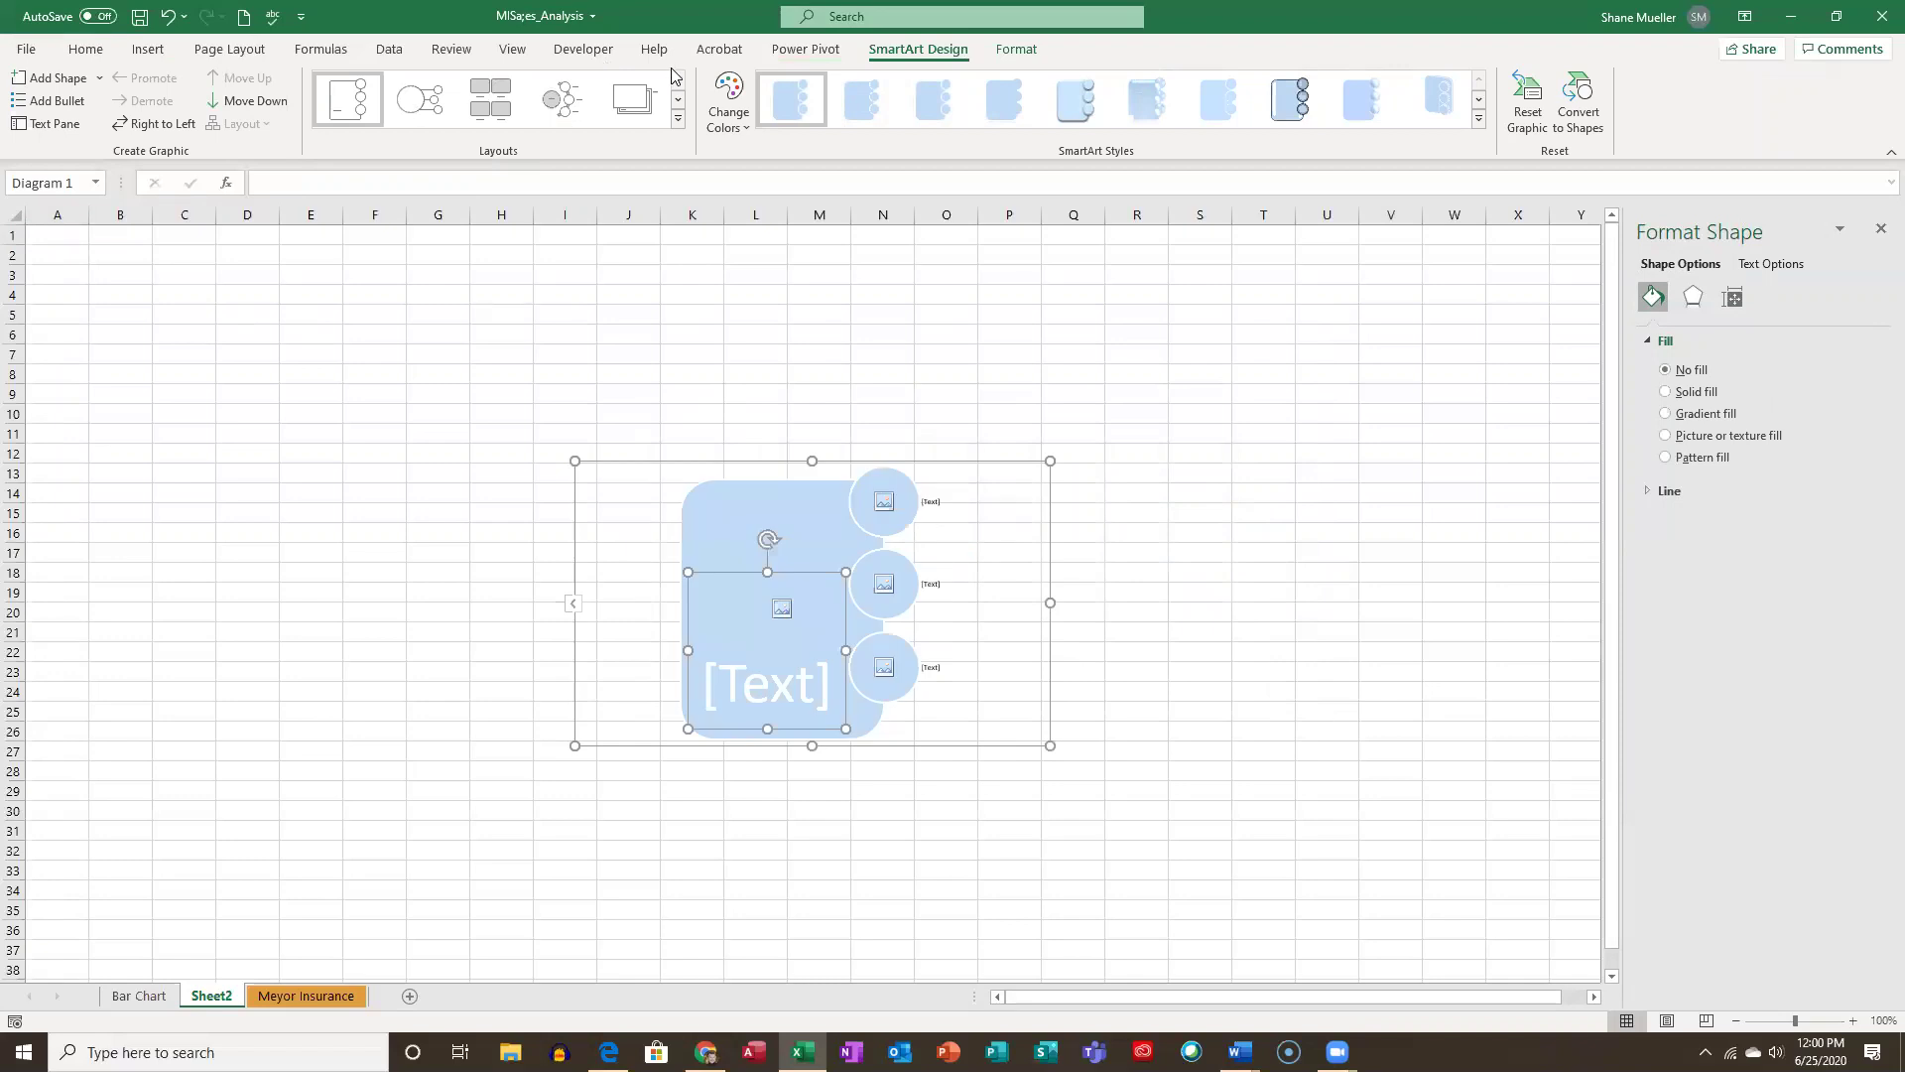
pyautogui.click(514, 49)
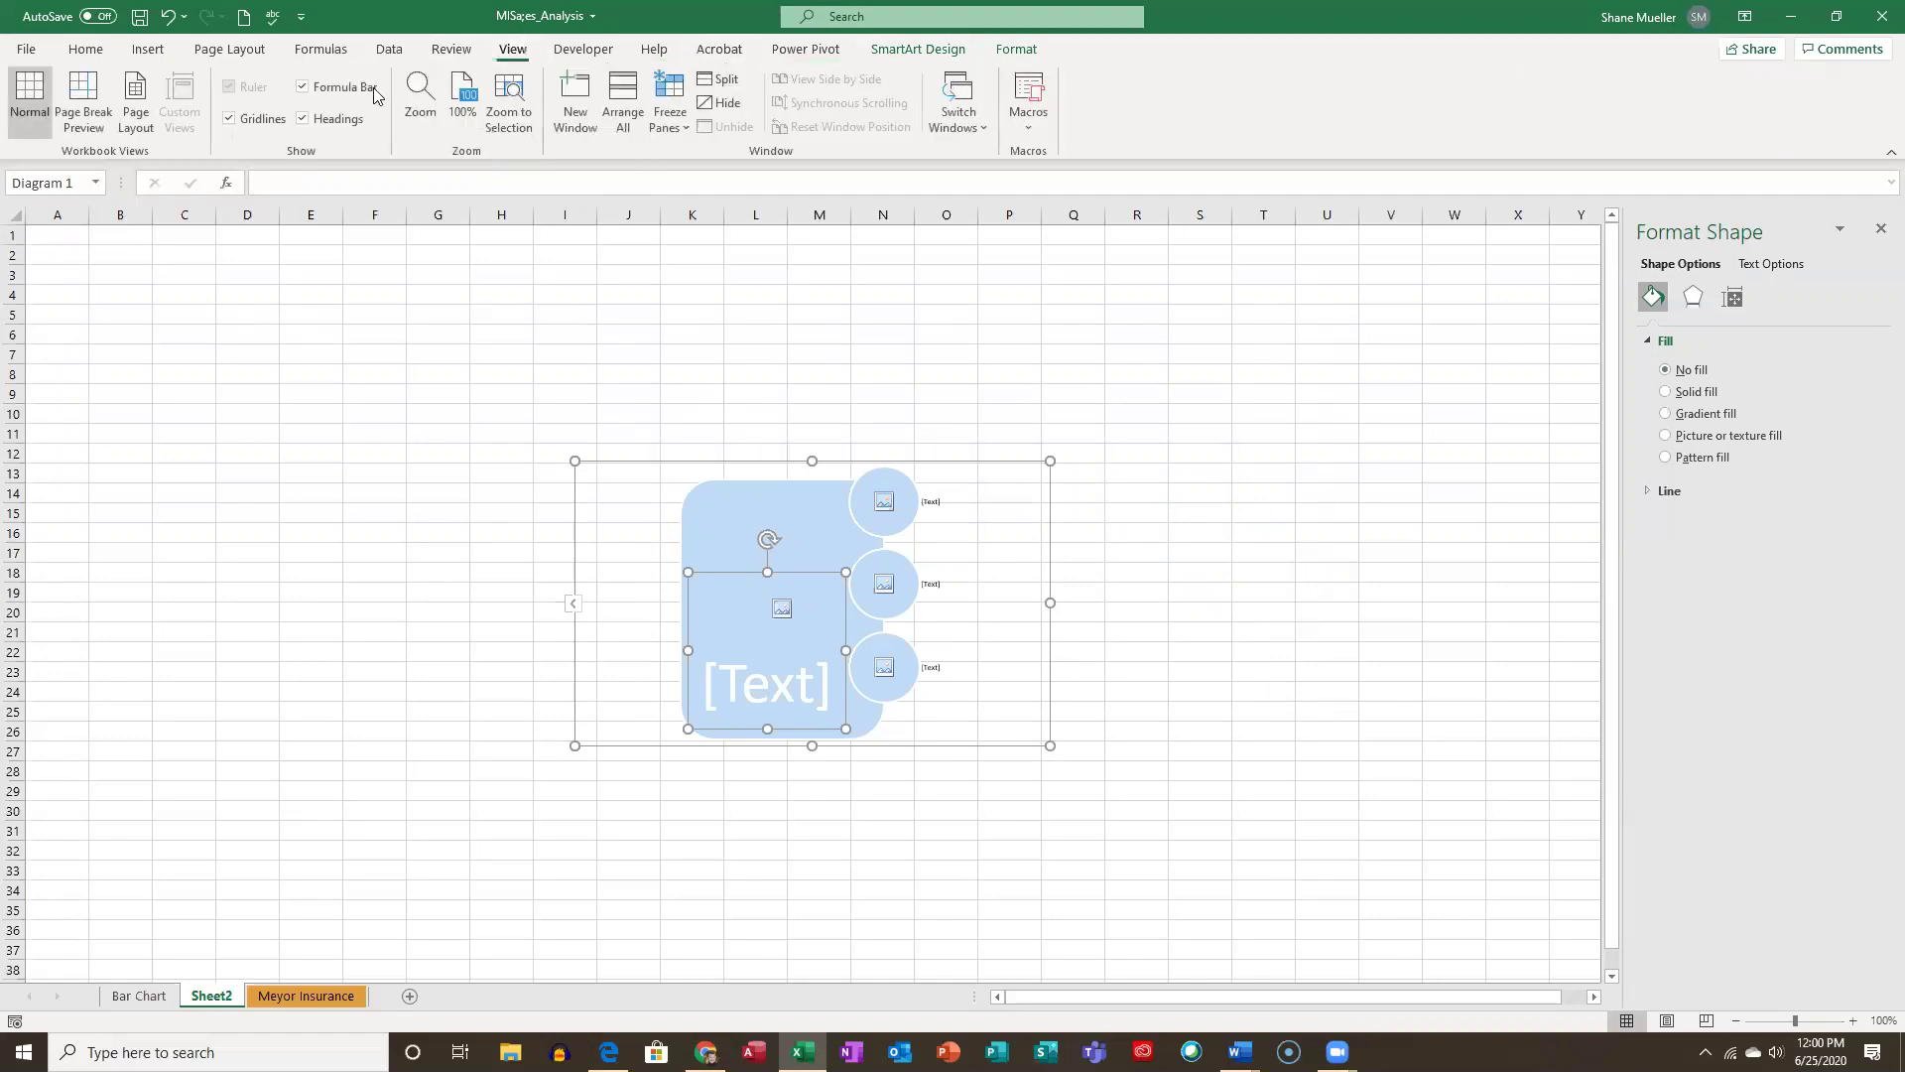
pyautogui.click(232, 126)
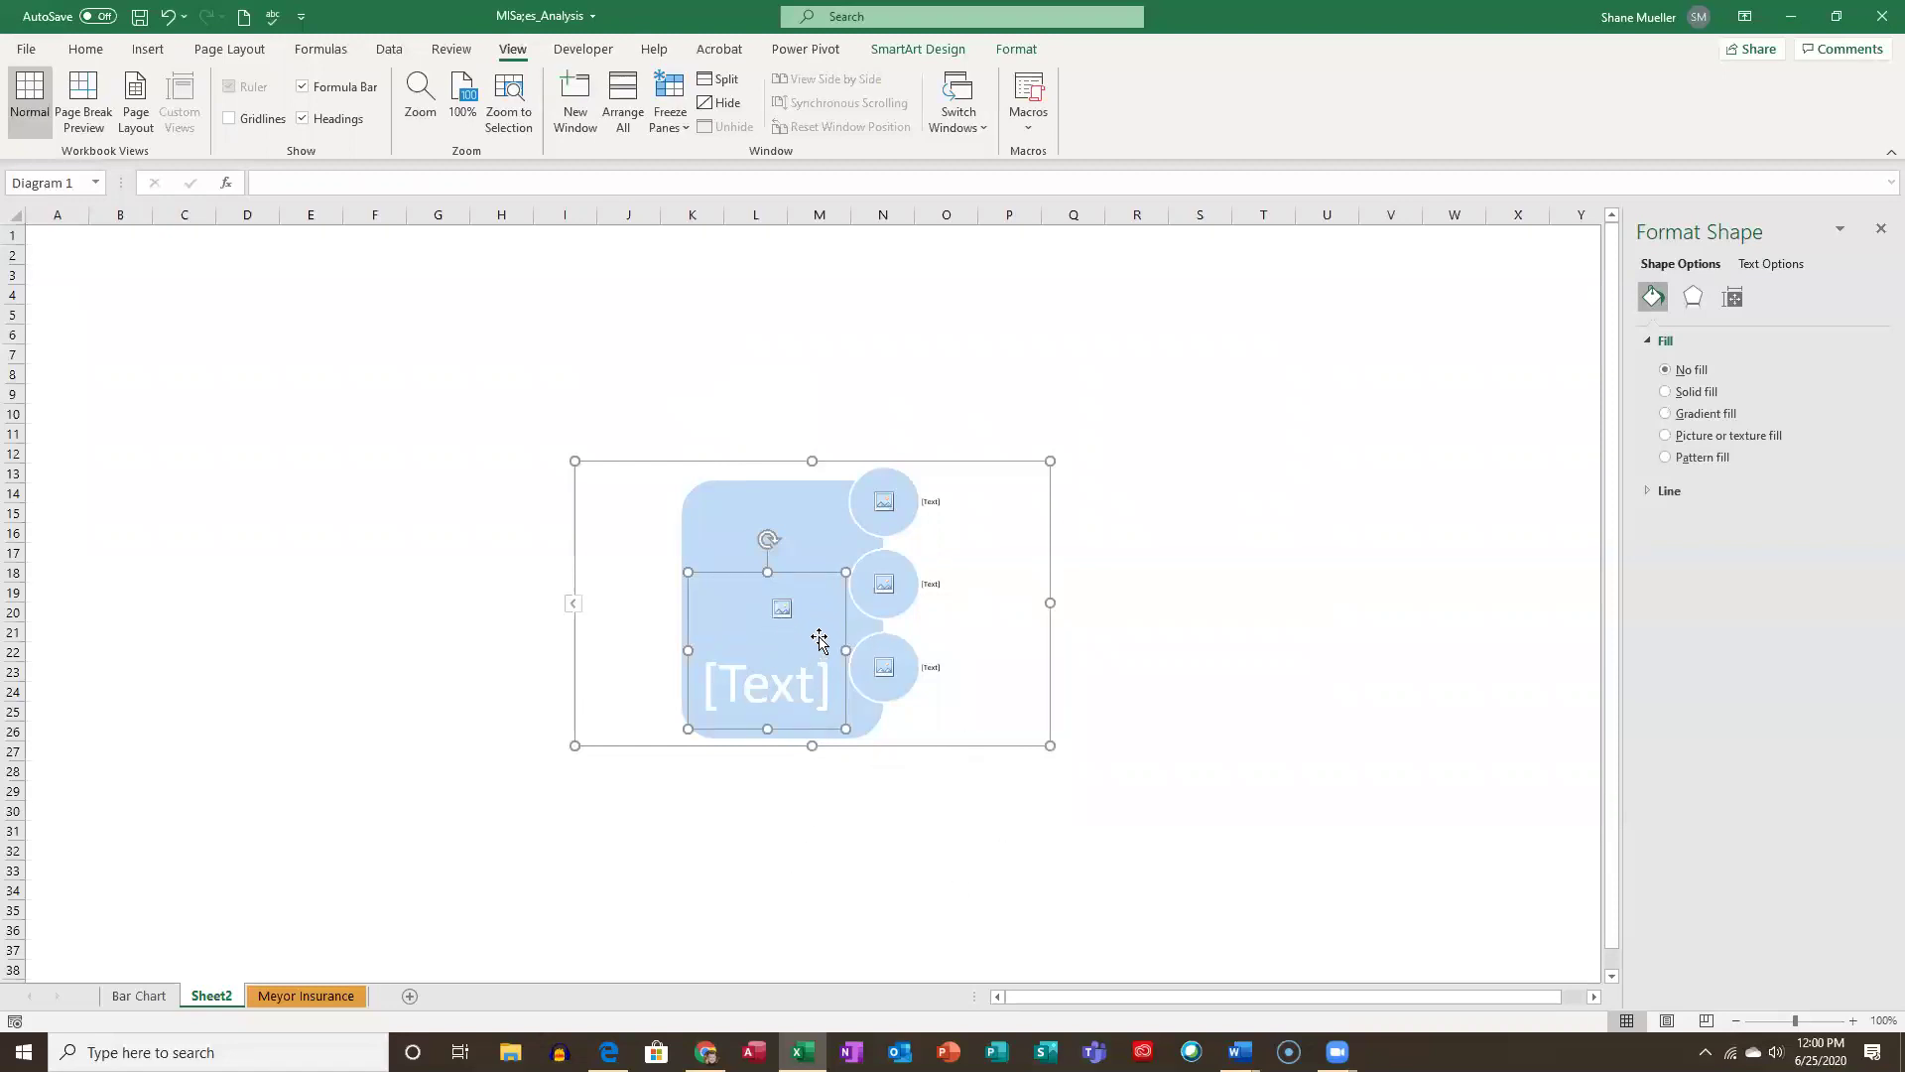
# Open the picture source choices for the large central picture placeholder of the SmartArt graphic.
pyautogui.click(785, 653)
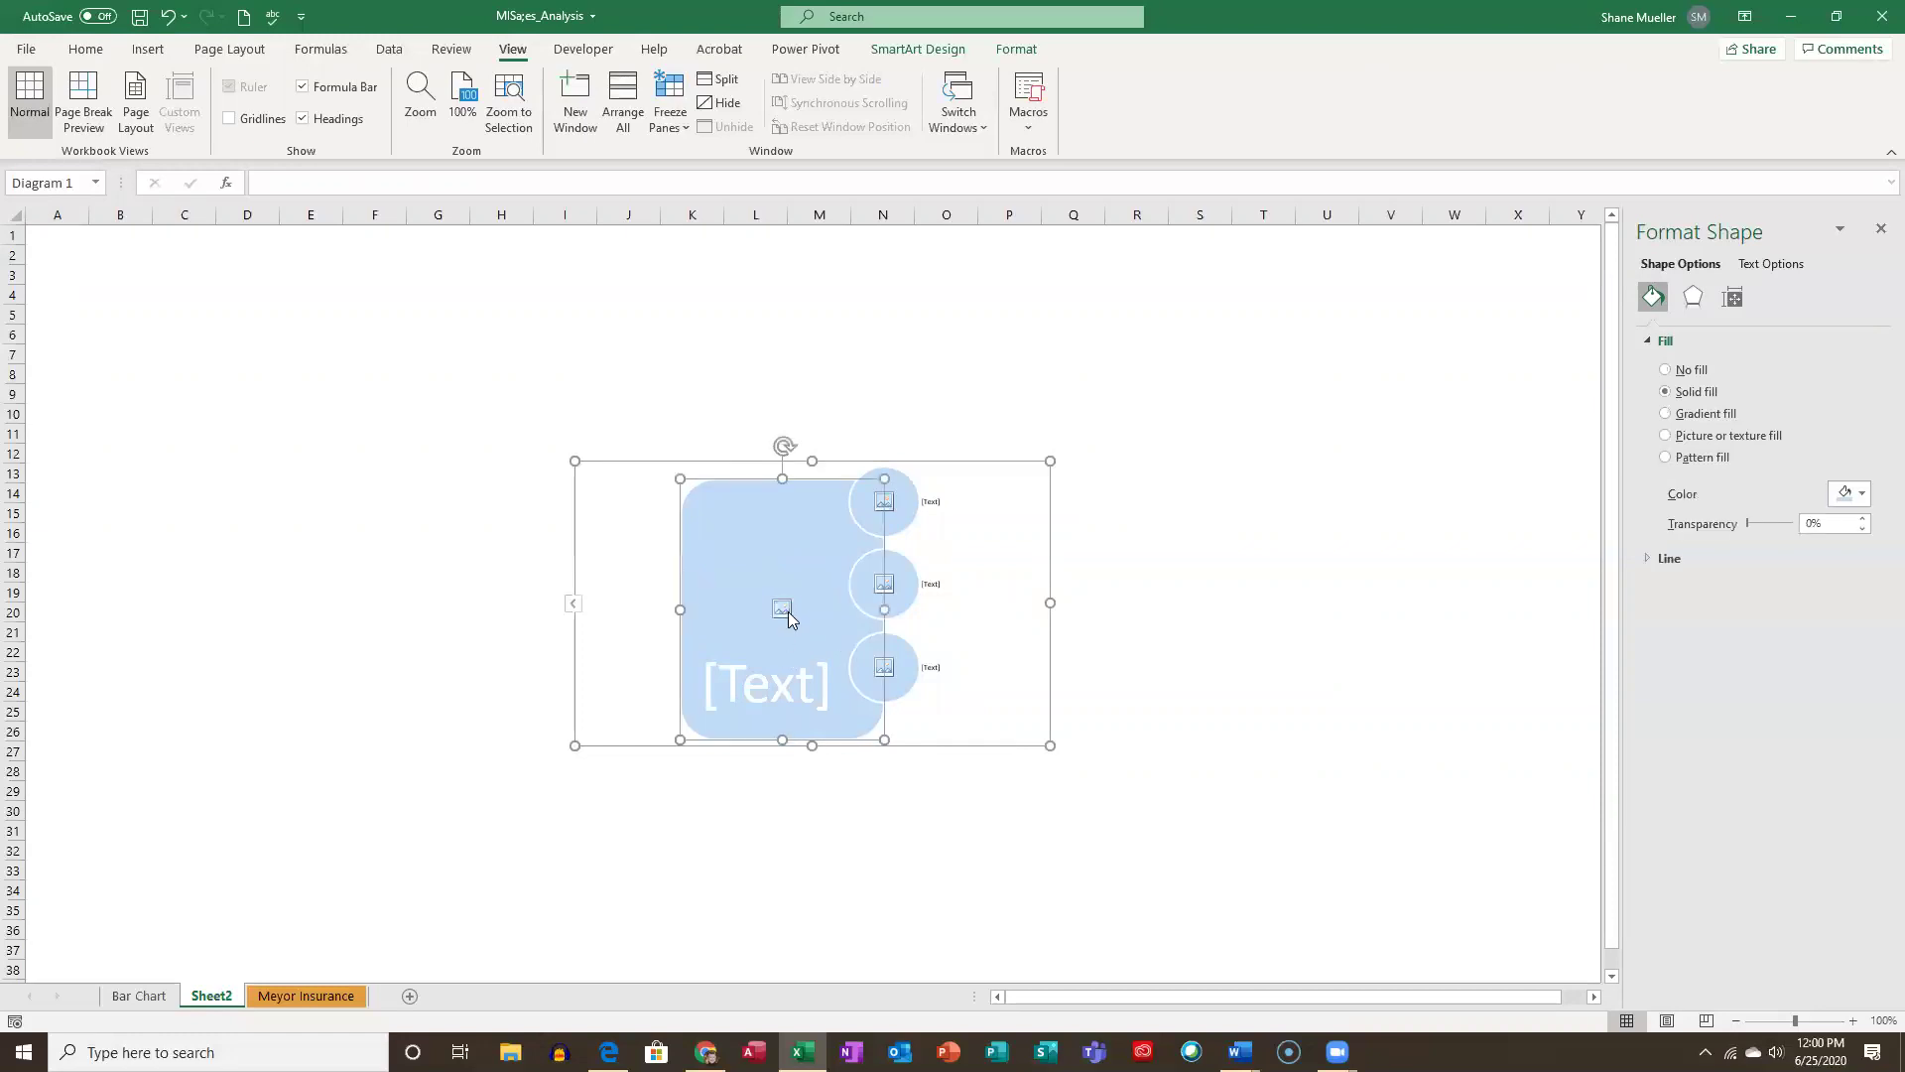
pyautogui.click(784, 605)
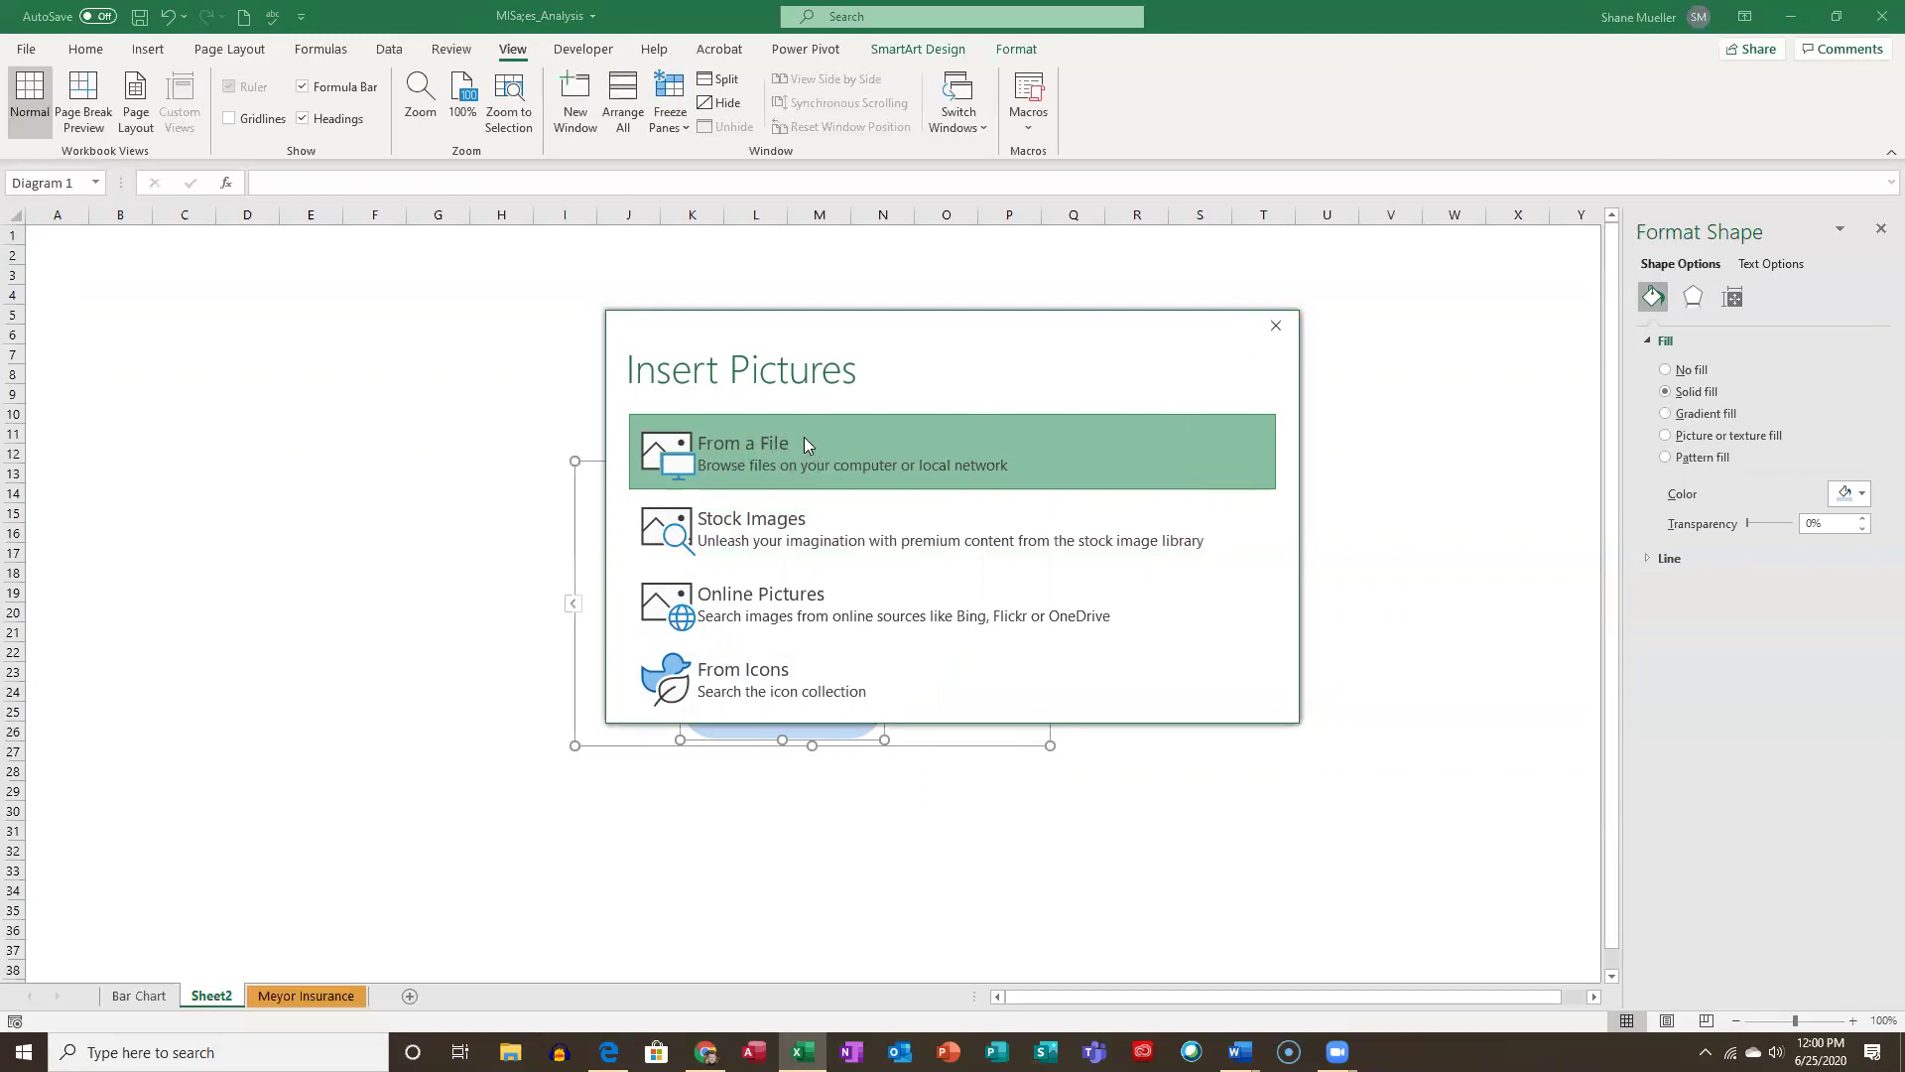
pyautogui.click(750, 448)
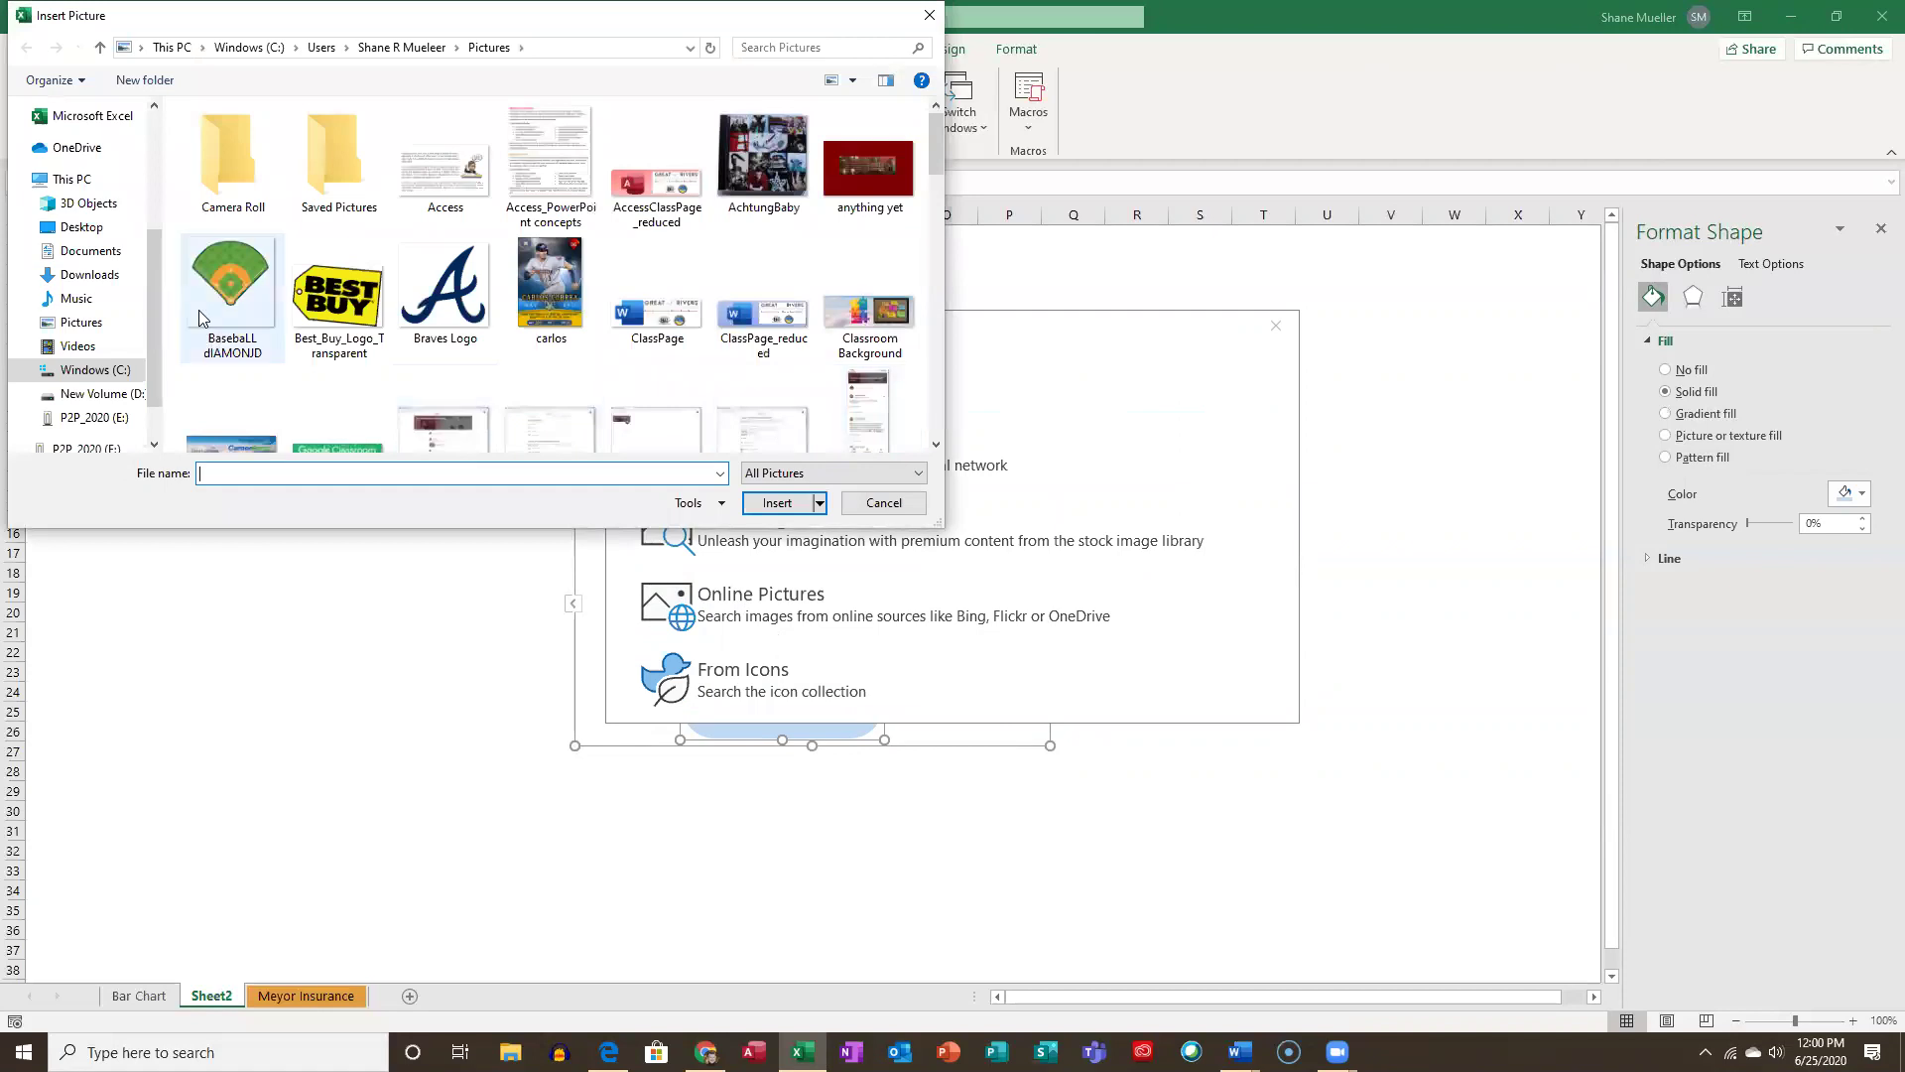
pyautogui.click(95, 418)
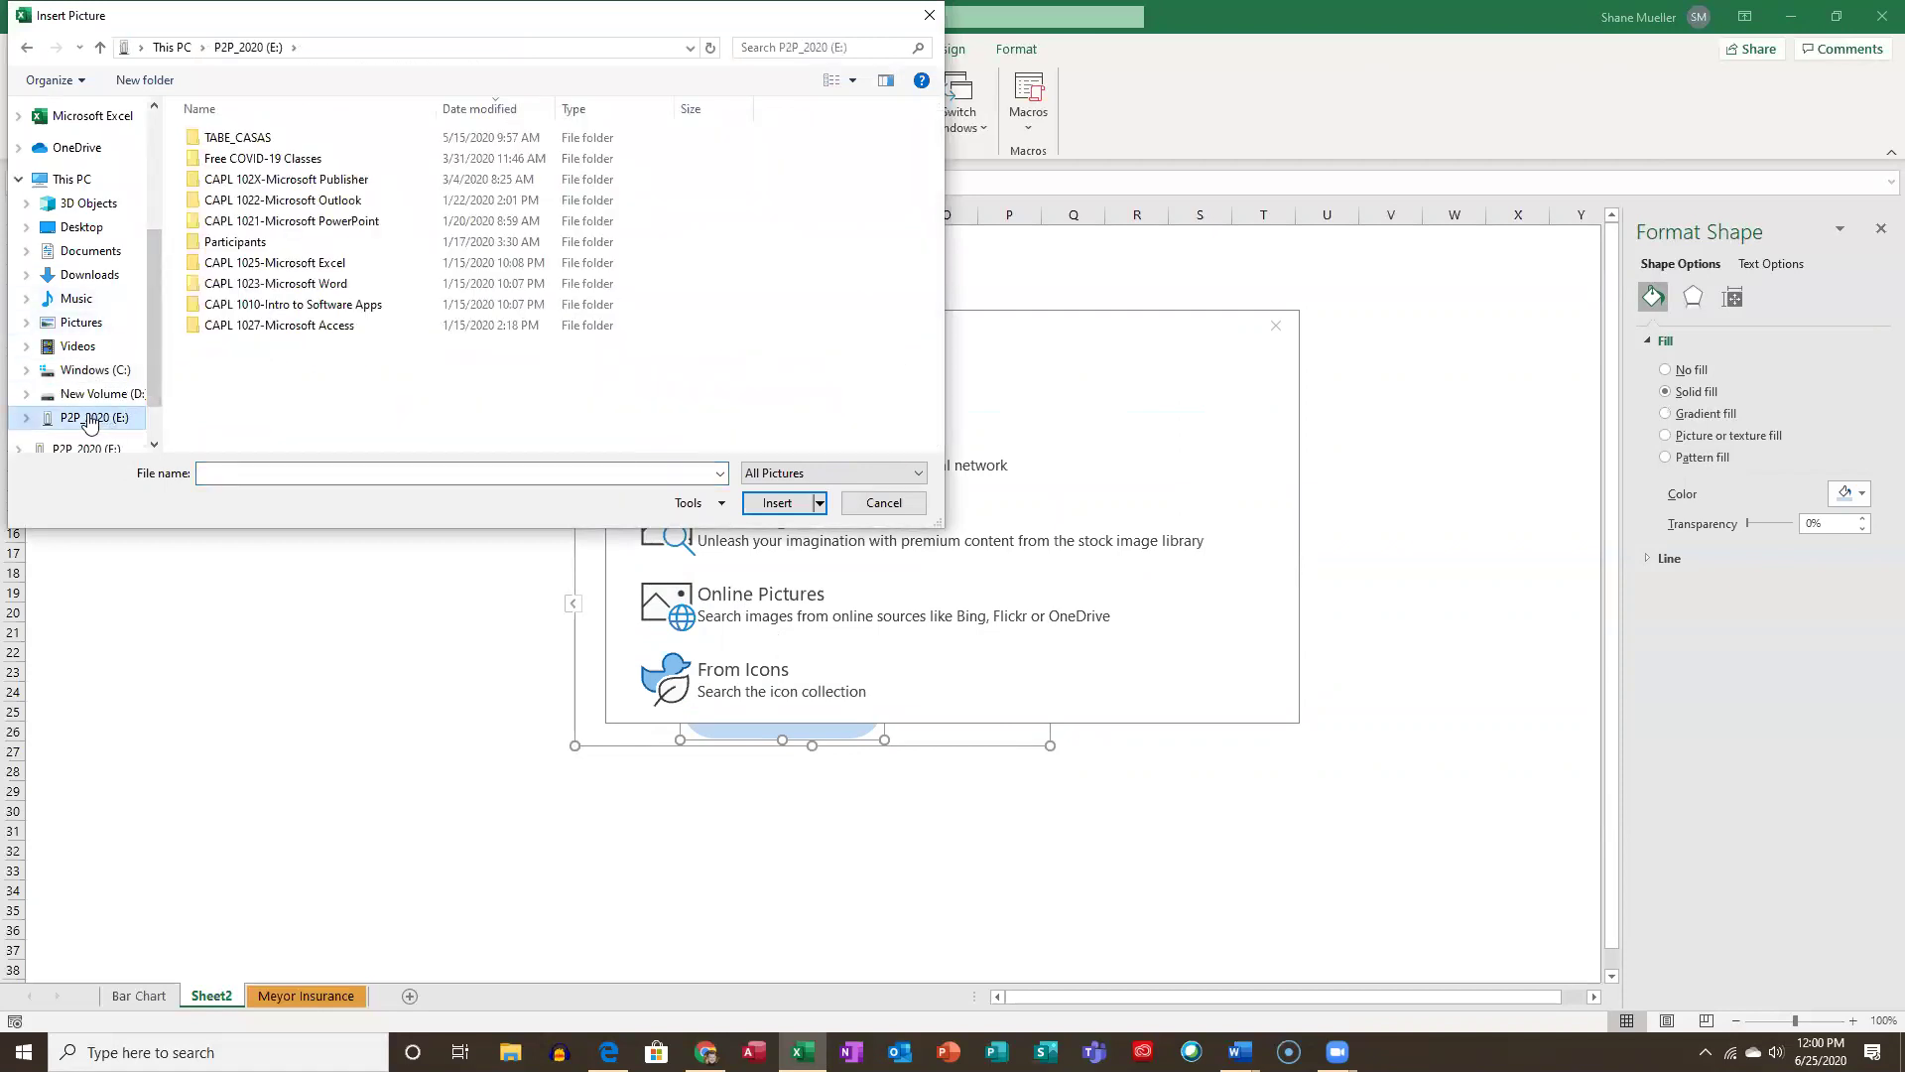
pyautogui.doubleClick(319, 264)
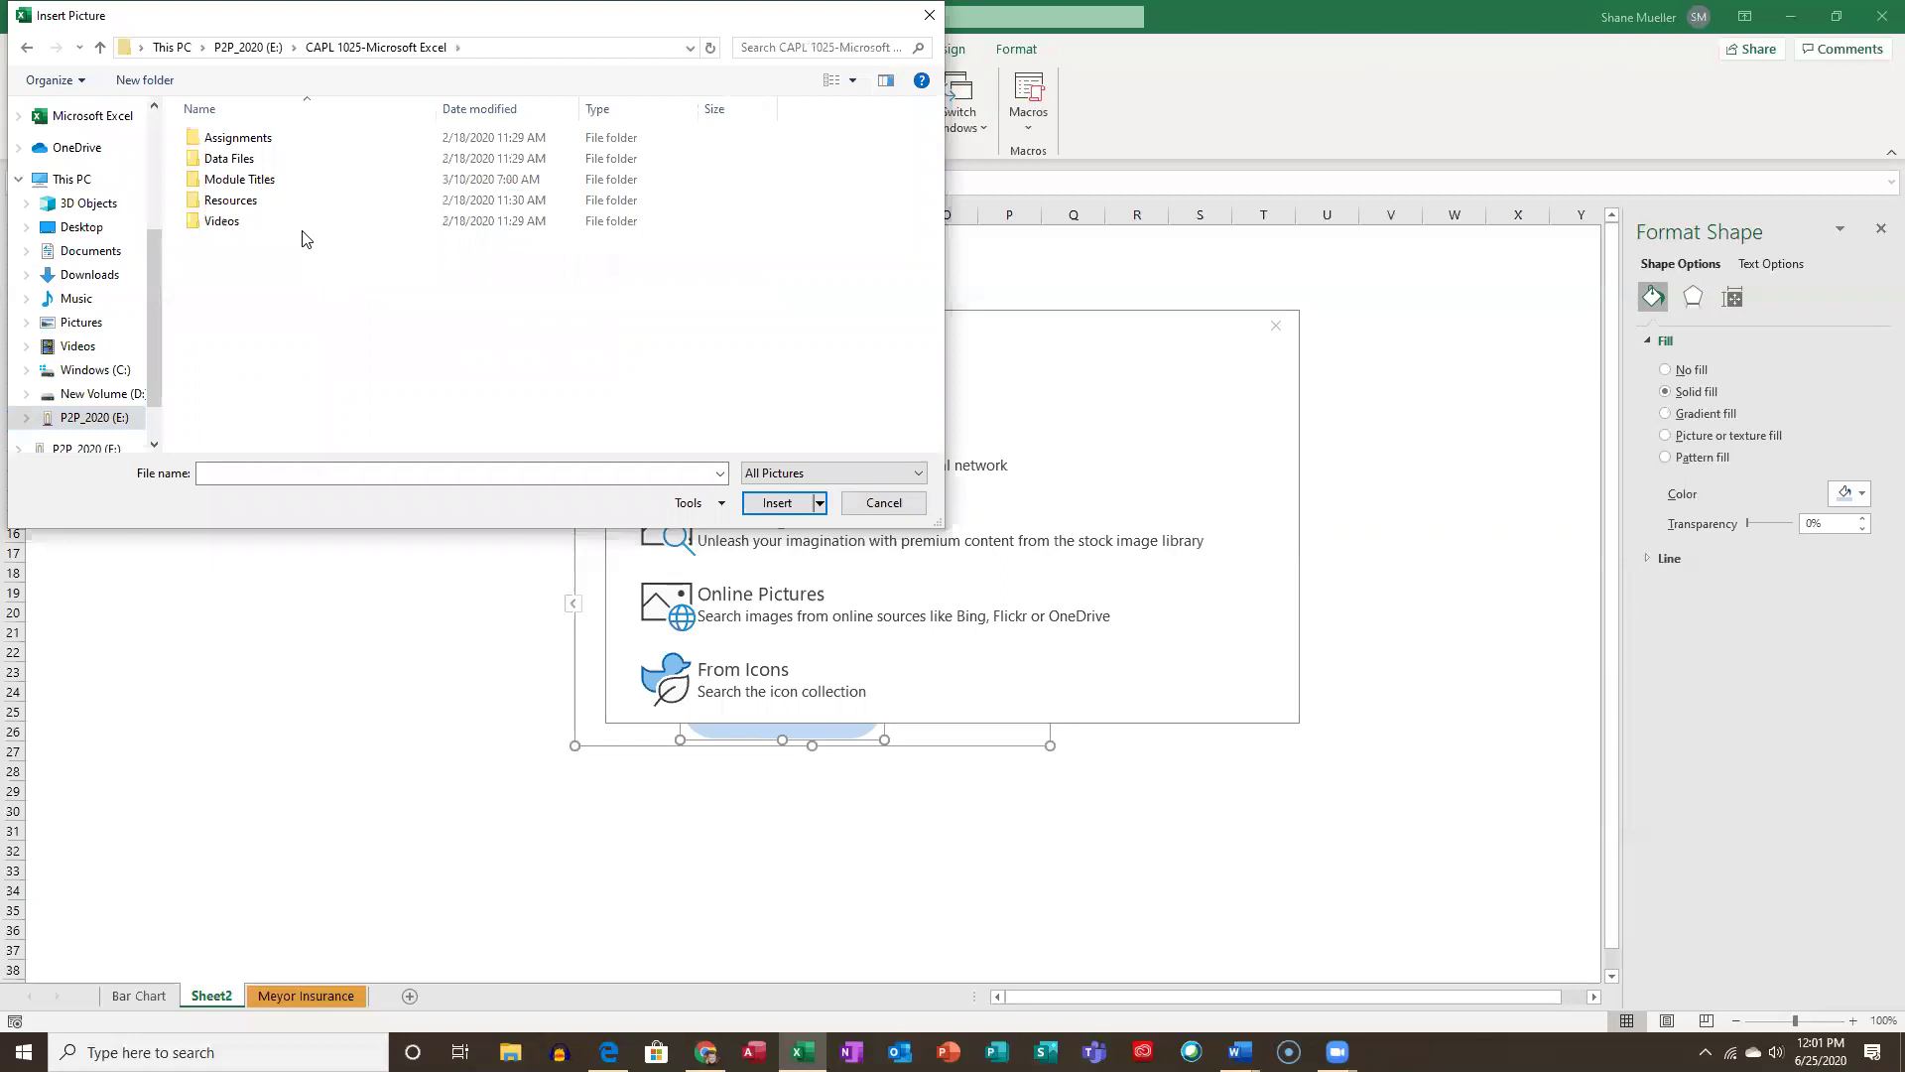
pyautogui.doubleClick(233, 161)
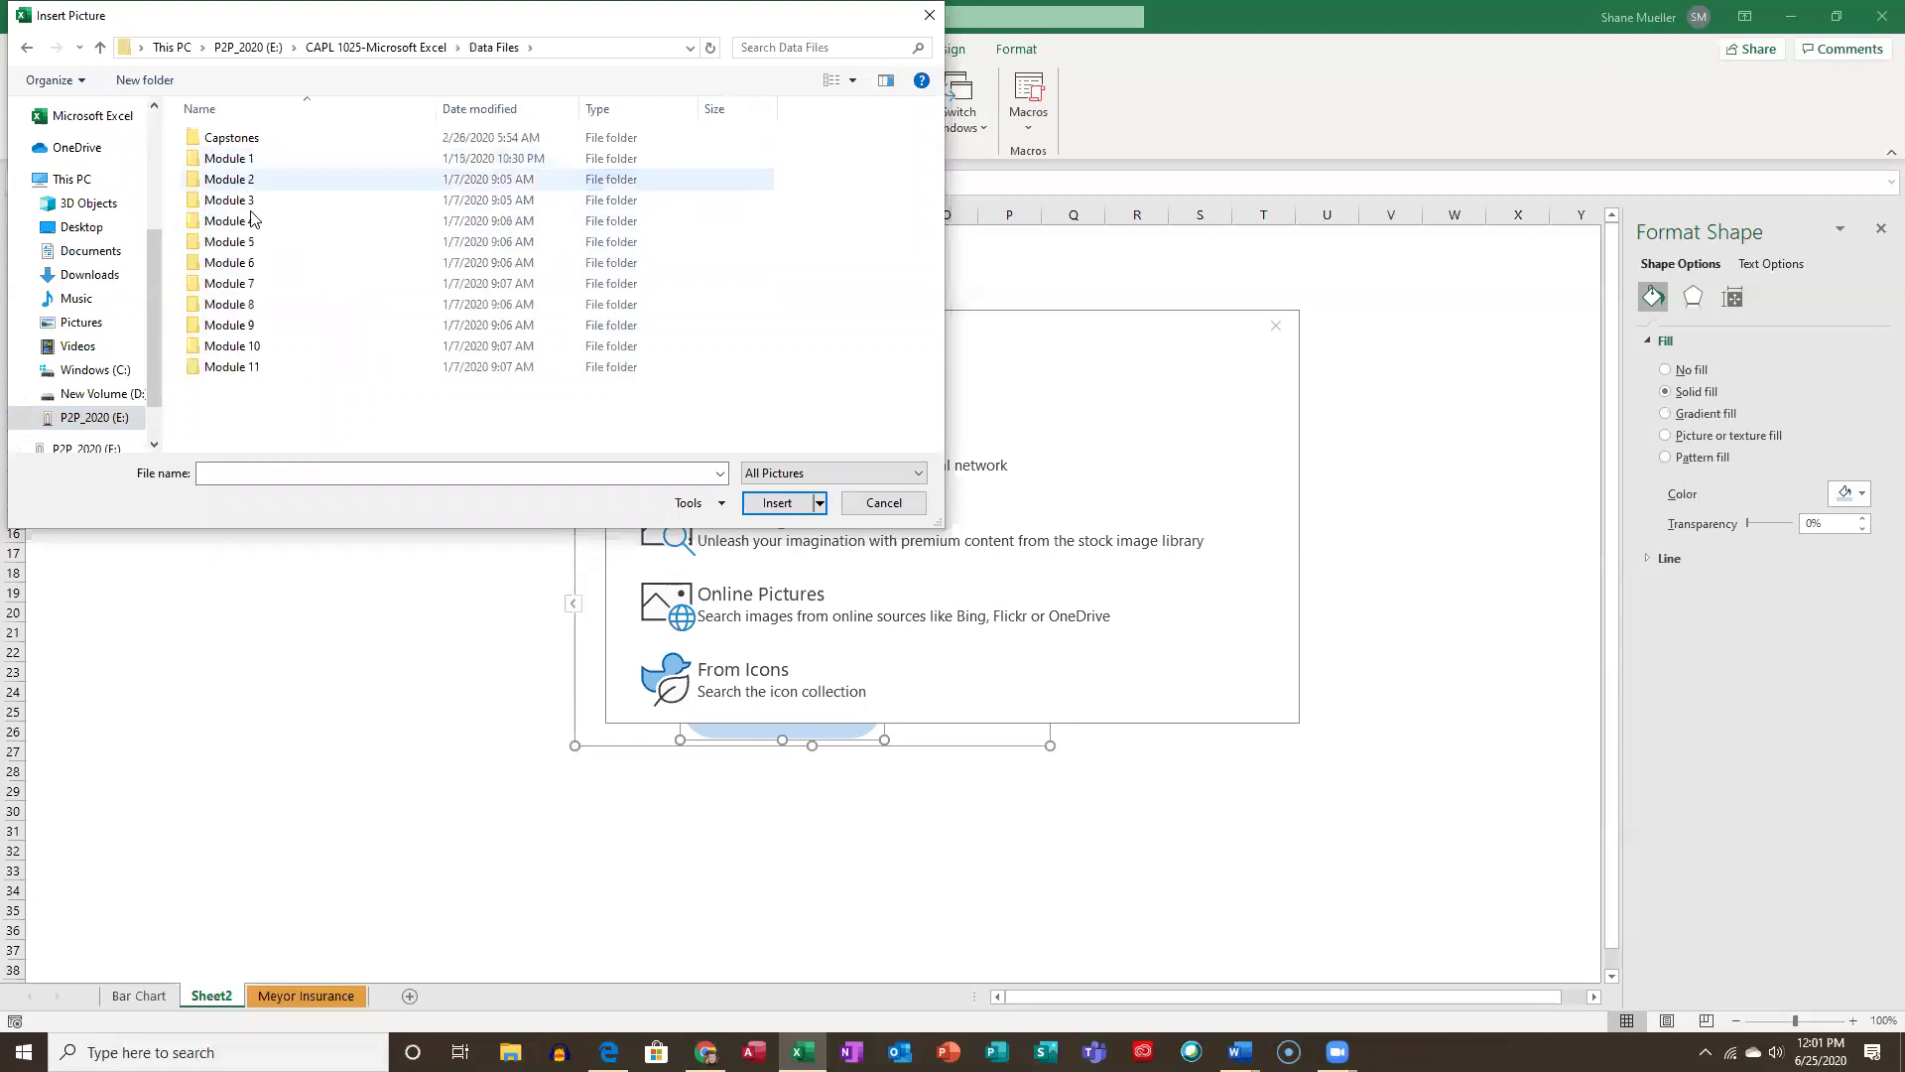
pyautogui.doubleClick(253, 283)
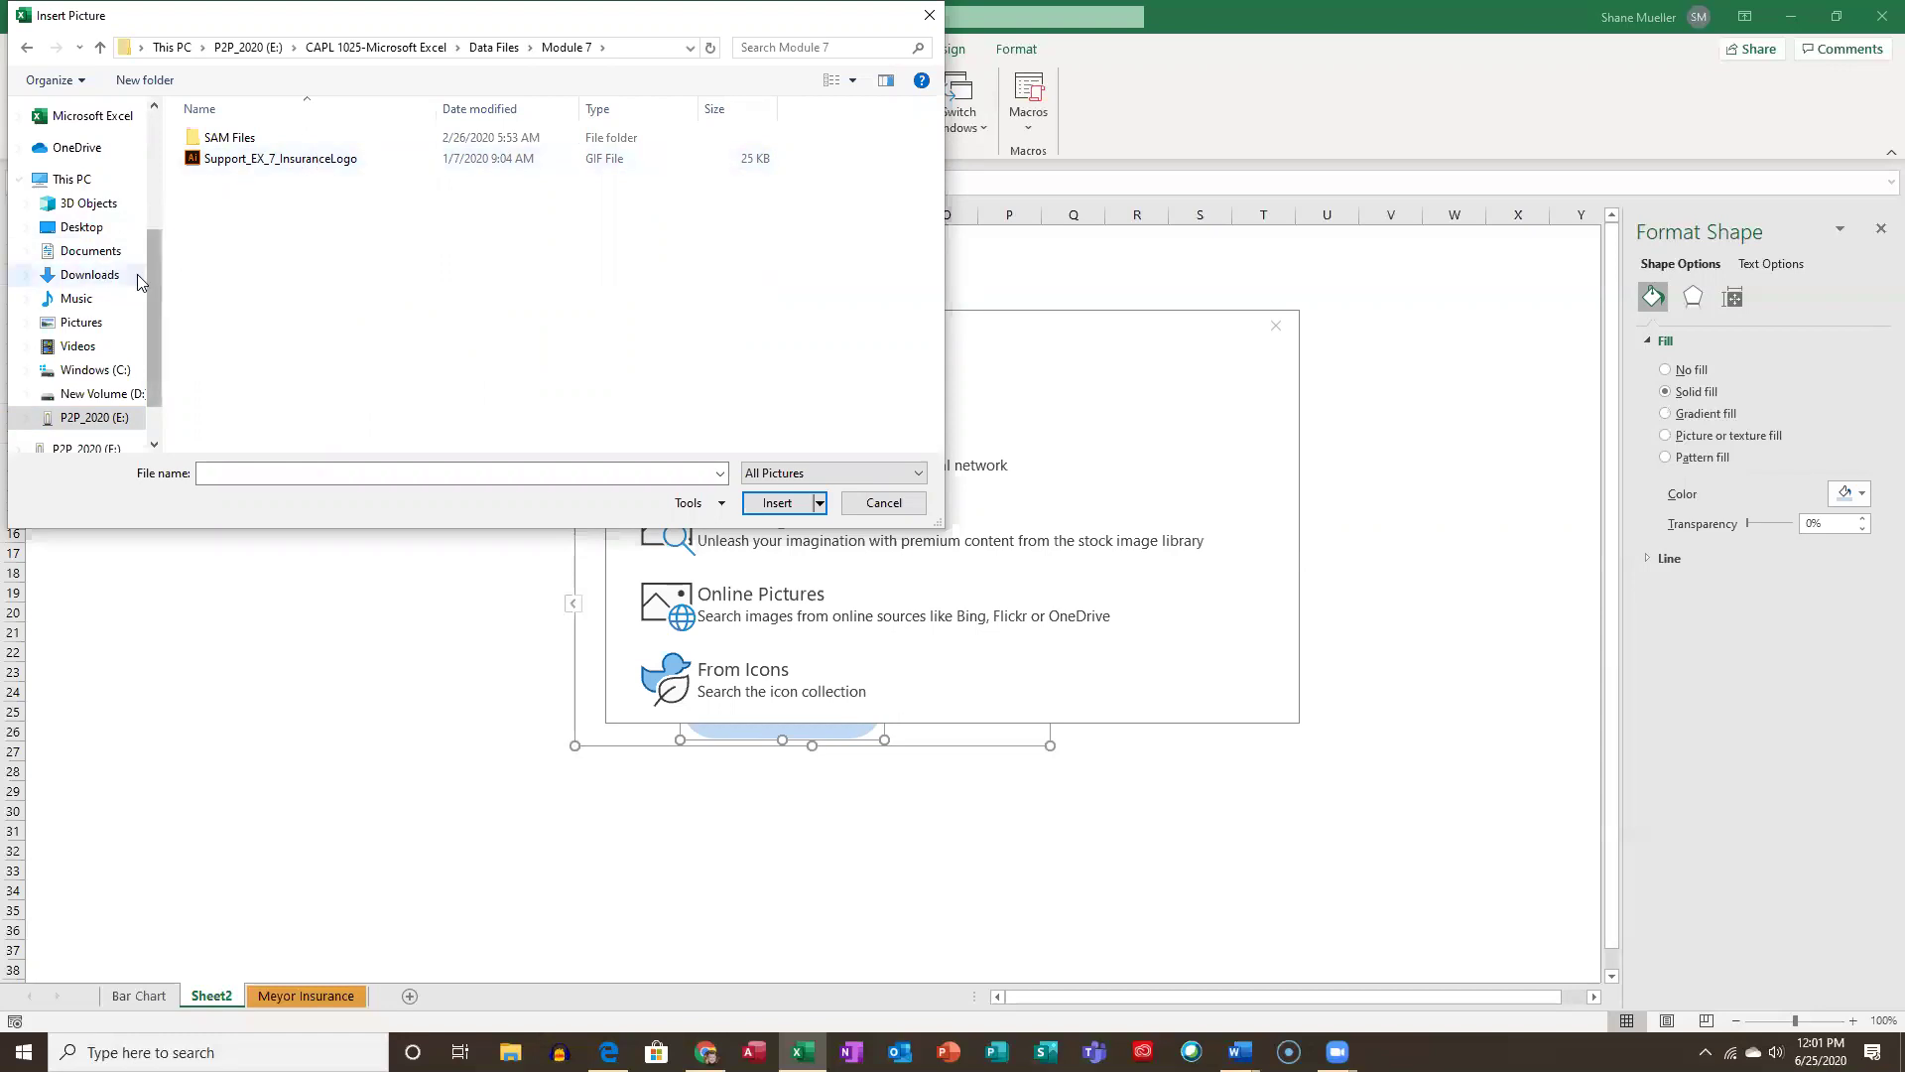
pyautogui.click(83, 283)
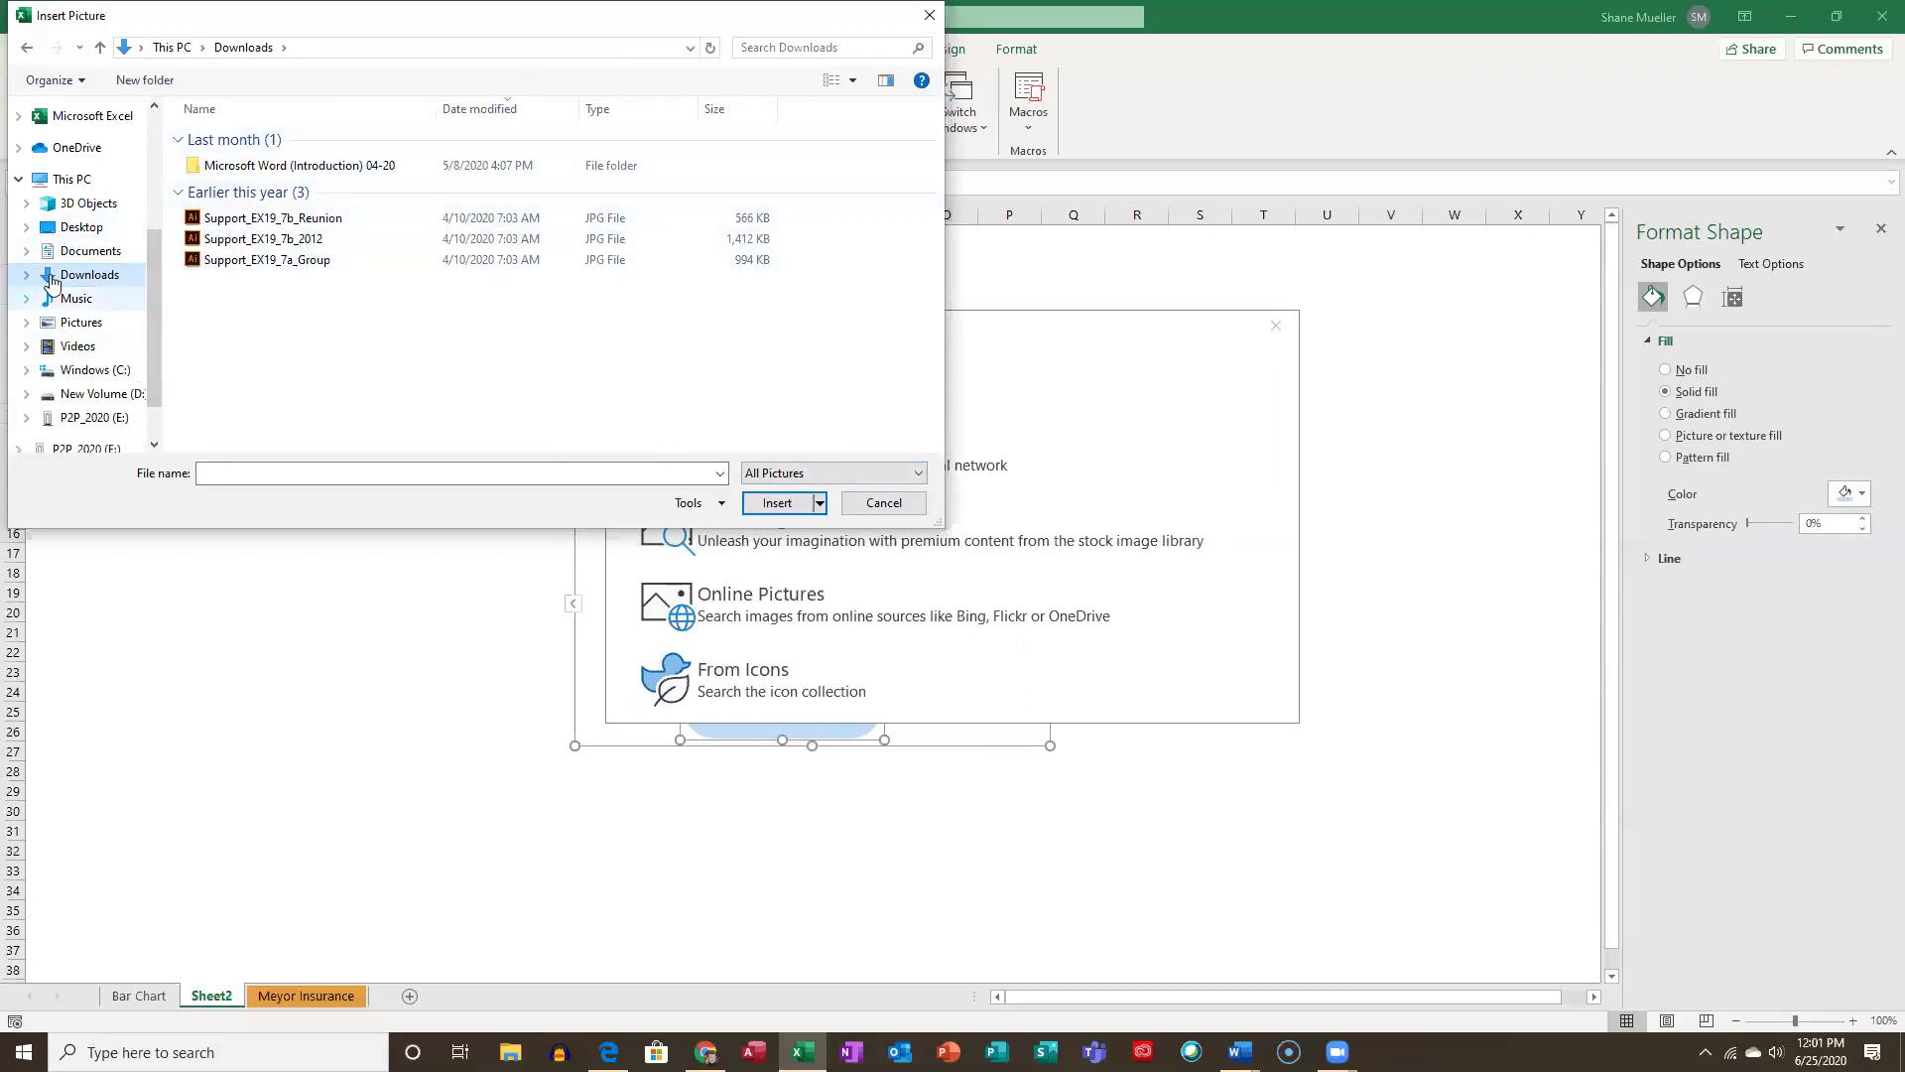
pyautogui.click(93, 417)
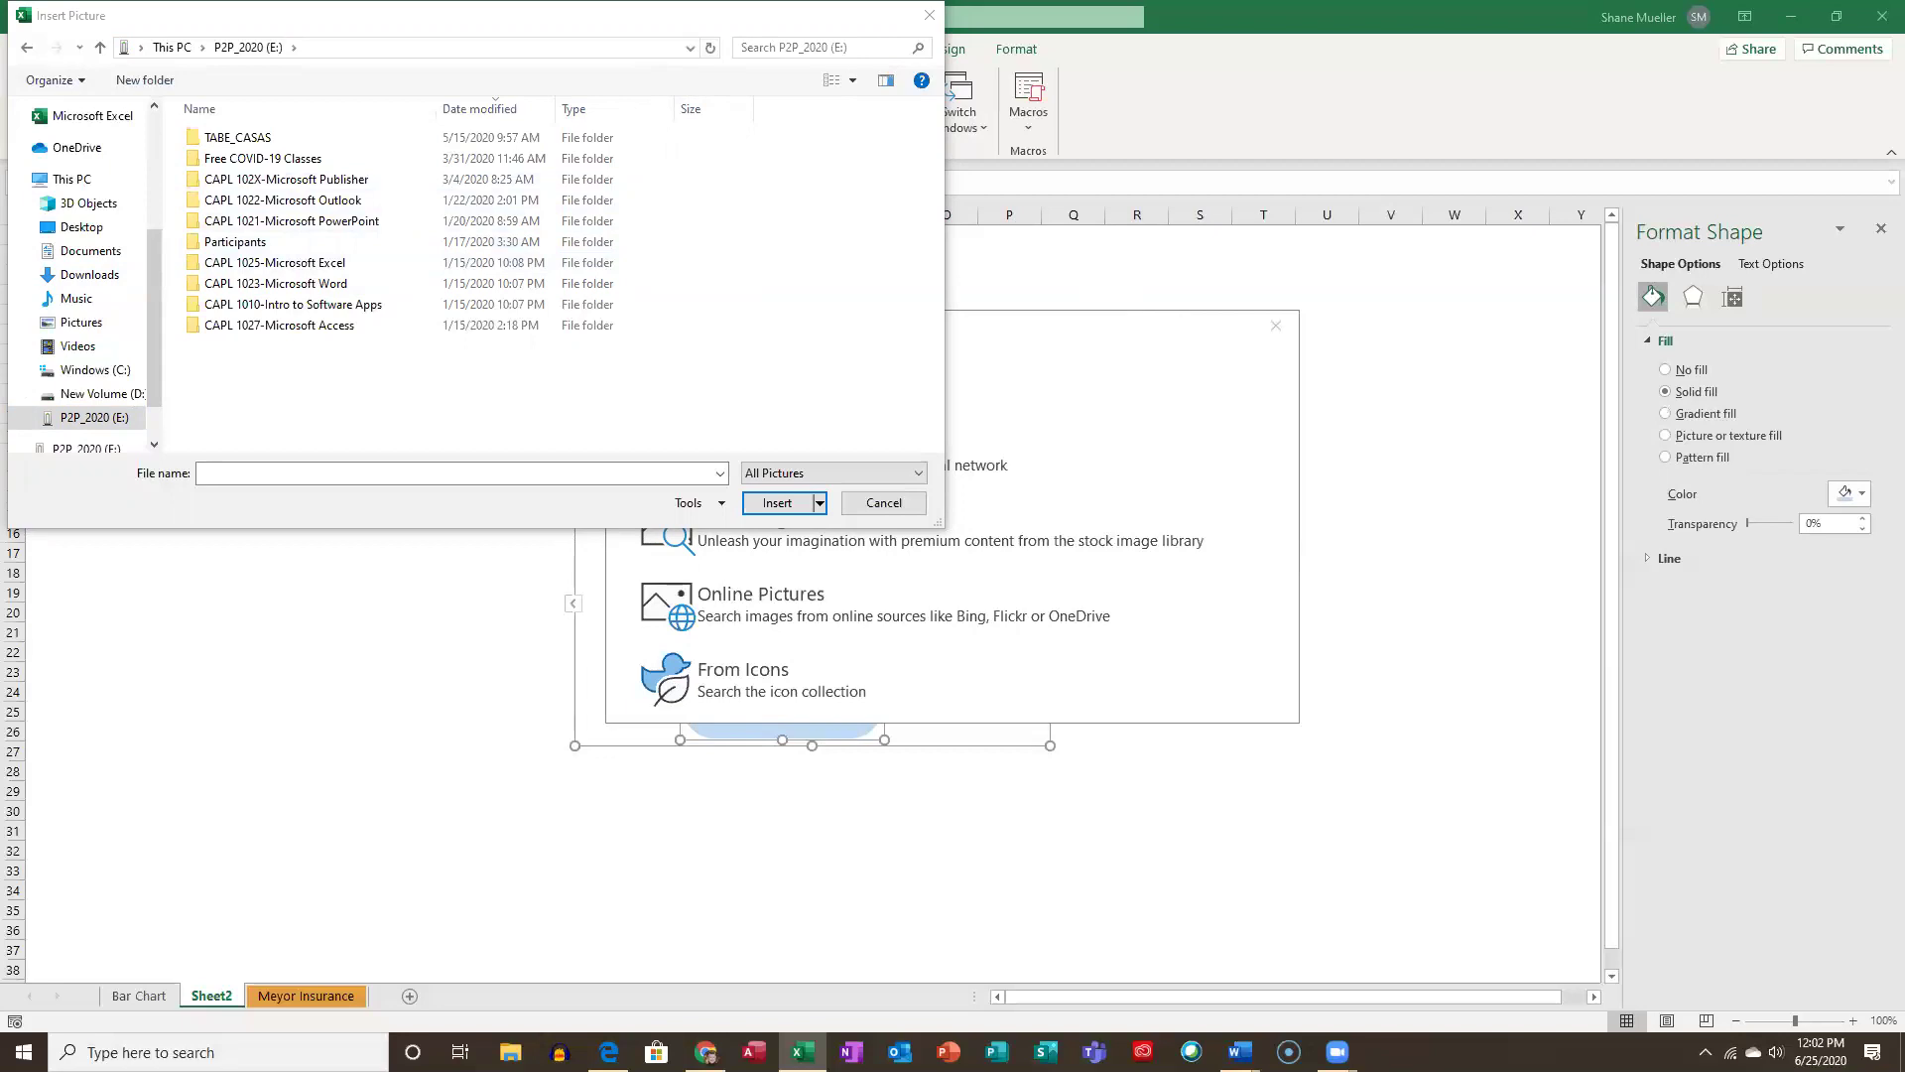
pyautogui.click(930, 16)
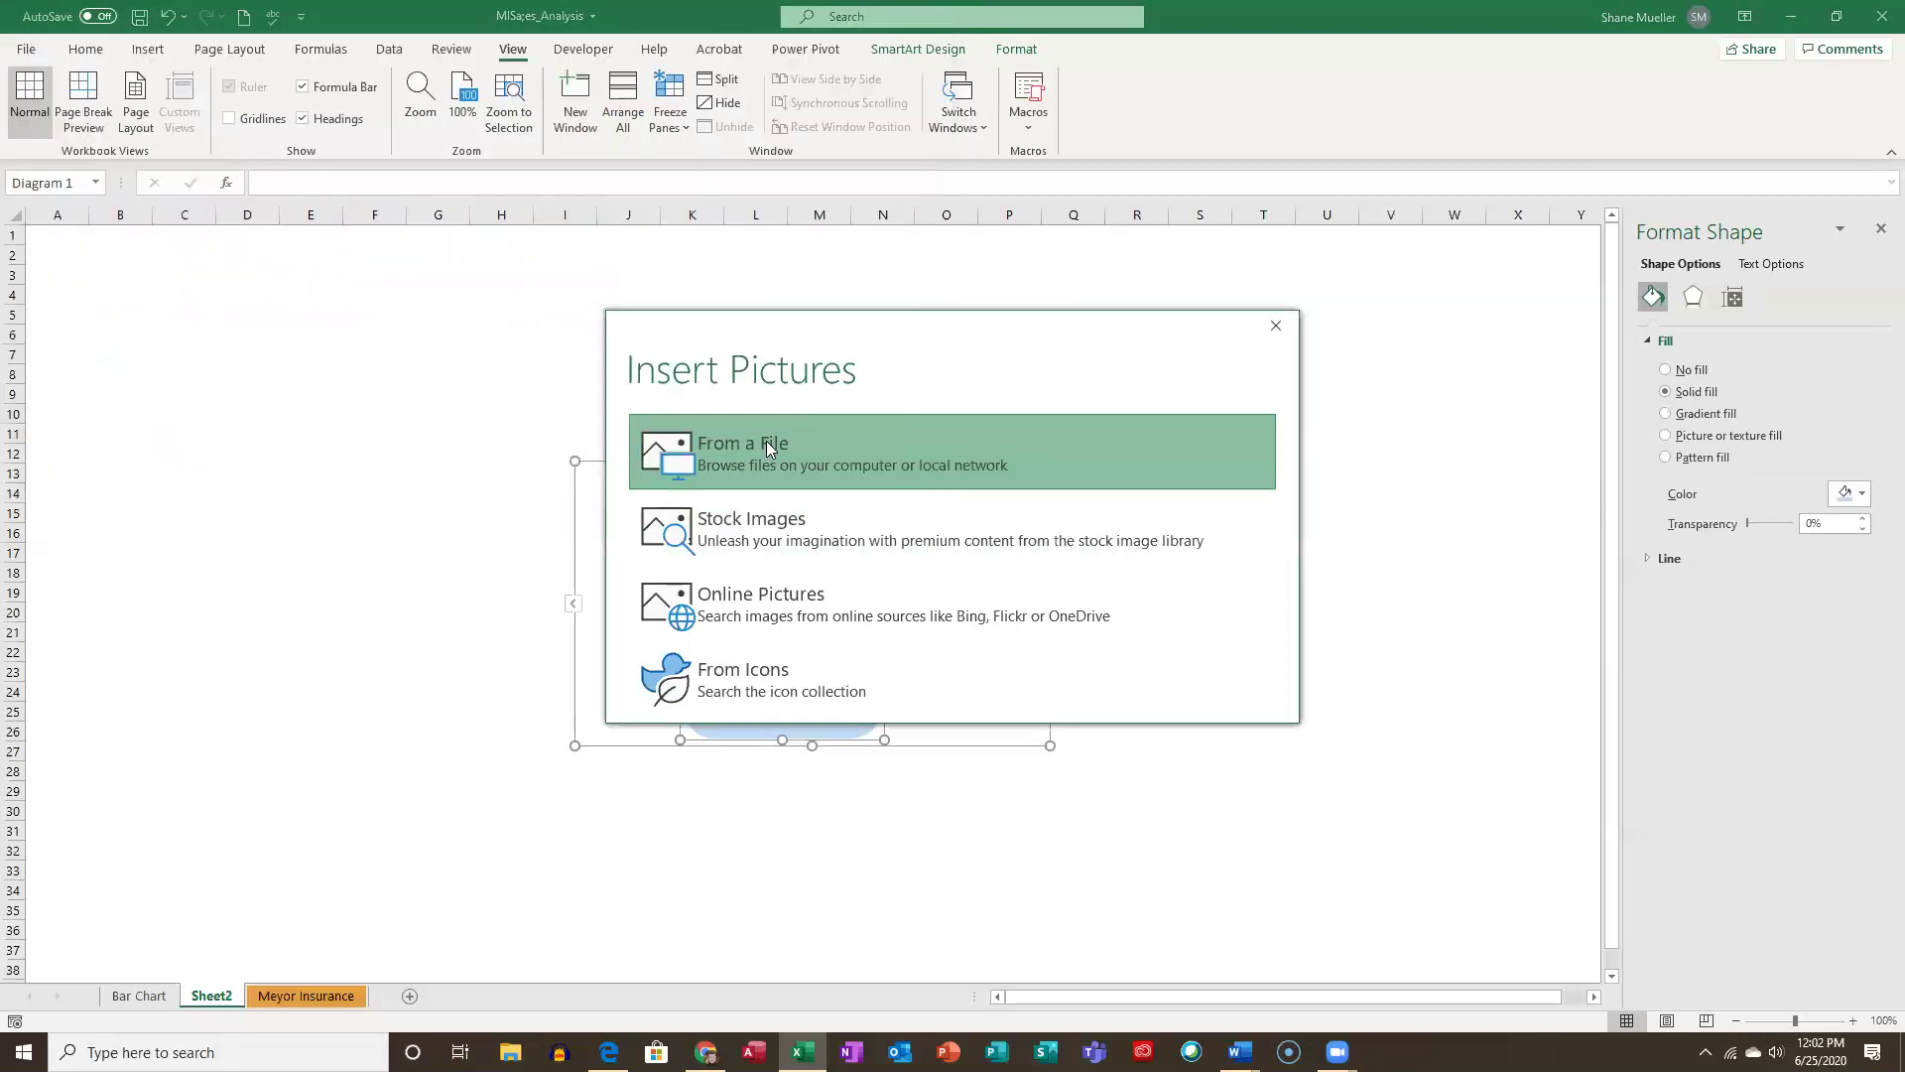
# Insert the Support_EX_7_InsuranceLogo file from the CAPL 1025-Microsoft Excel > Data Files > Module 7 folder into the central picture placeholder.
pyautogui.click(777, 490)
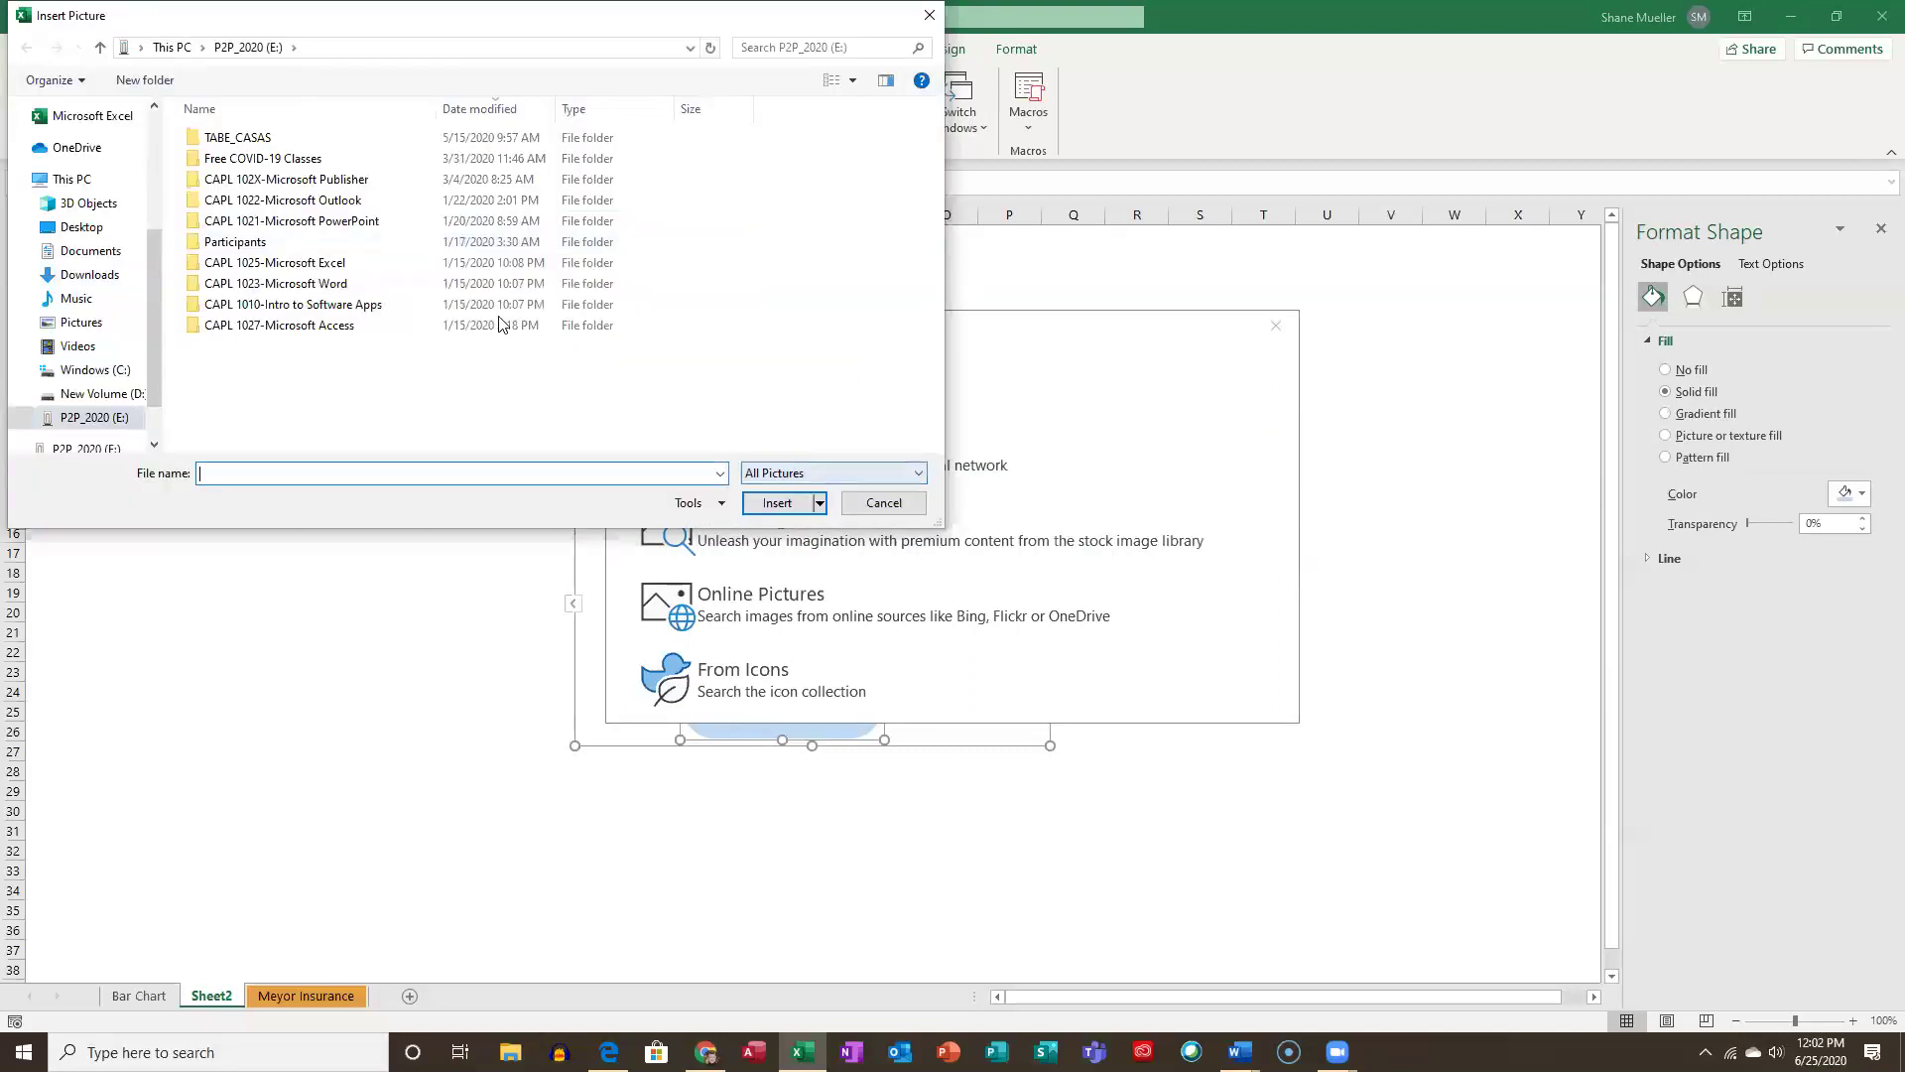
pyautogui.click(298, 267)
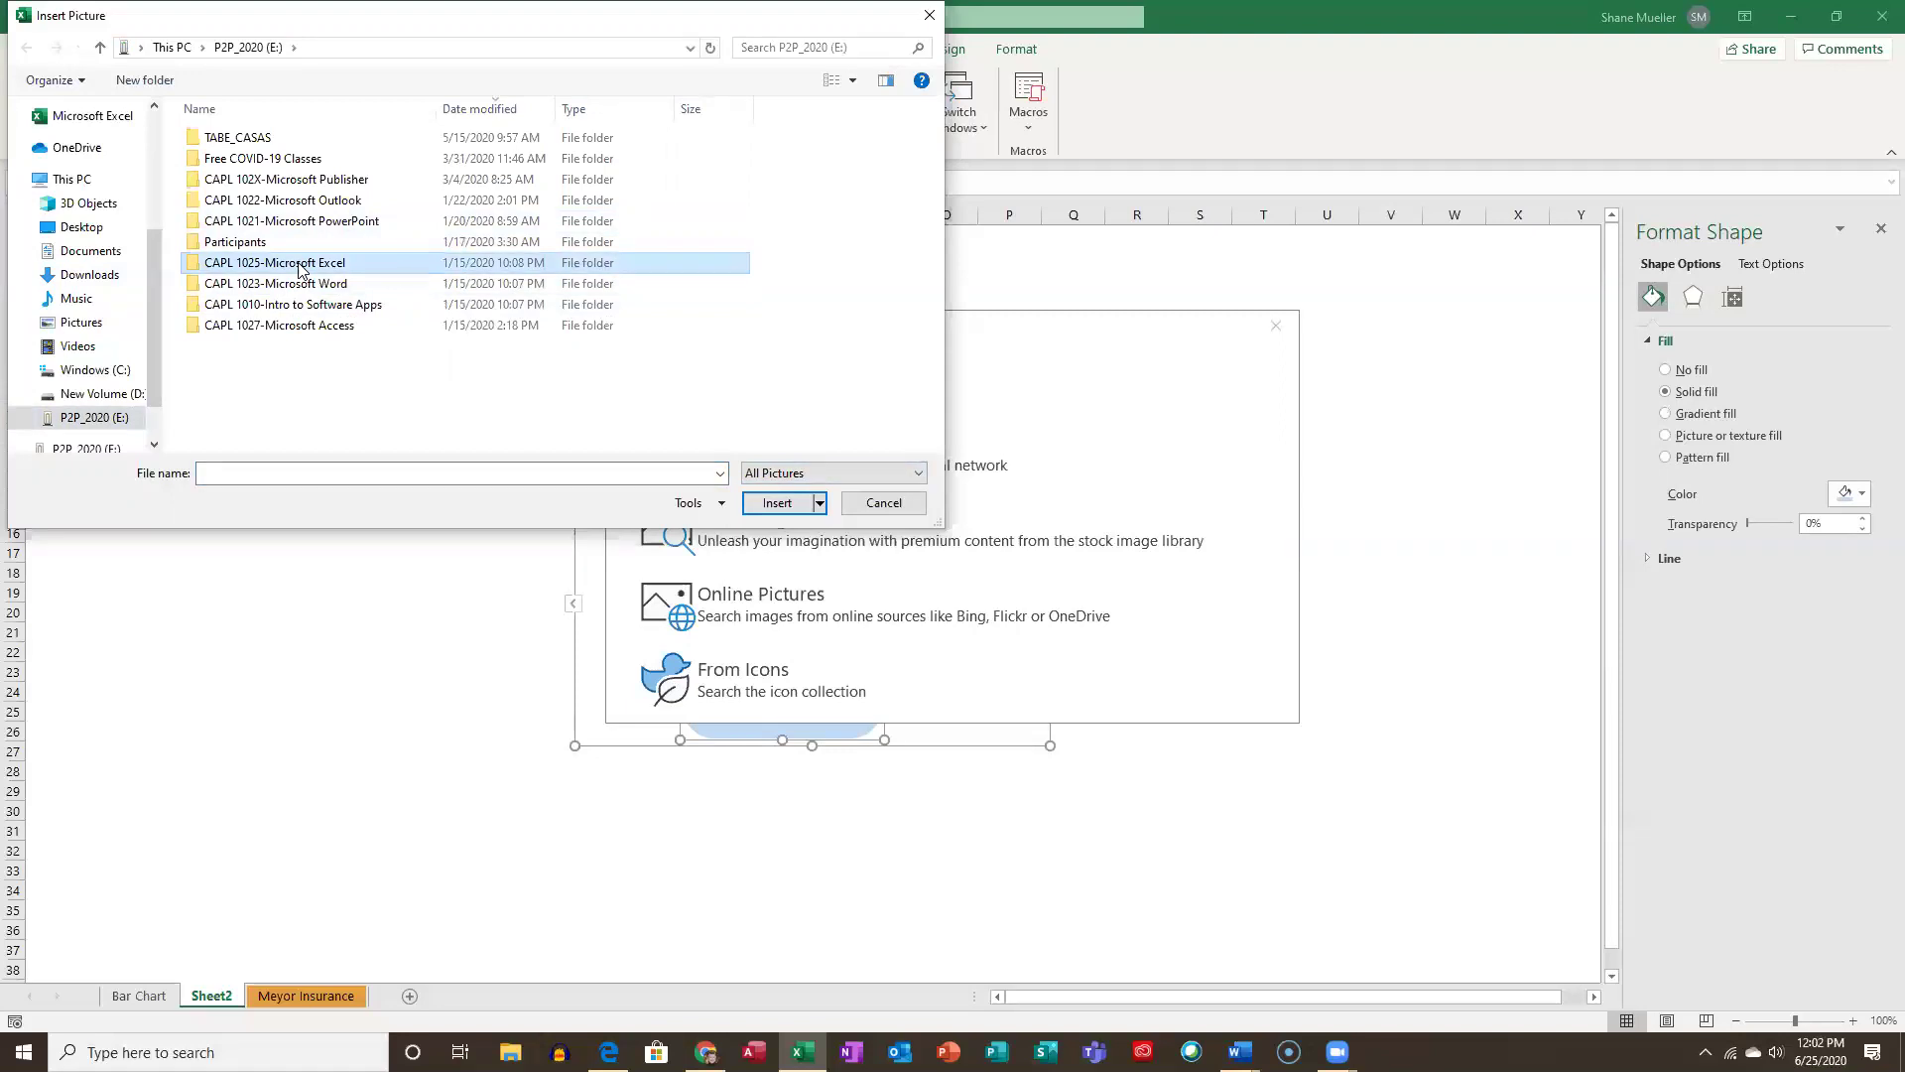
pyautogui.doubleClick(298, 263)
pyautogui.click(241, 161)
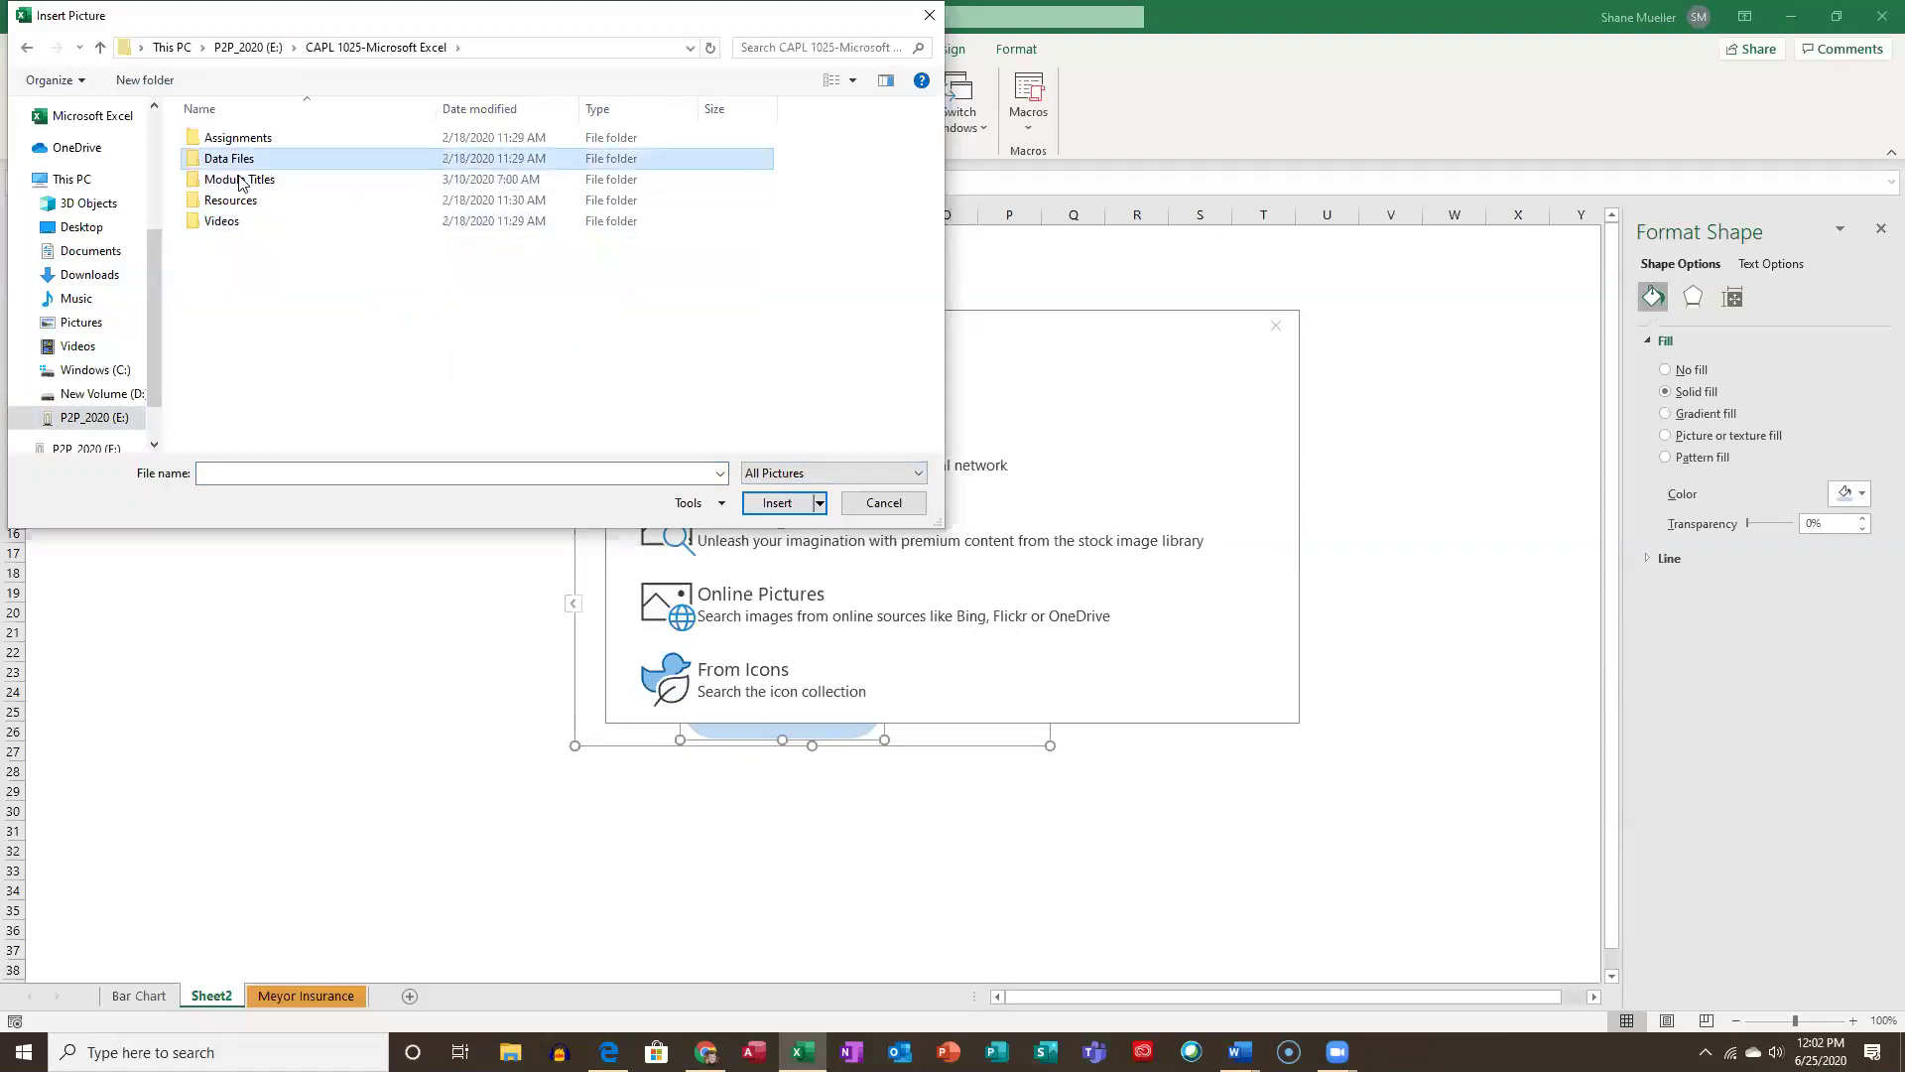
pyautogui.doubleClick(242, 159)
pyautogui.doubleClick(219, 283)
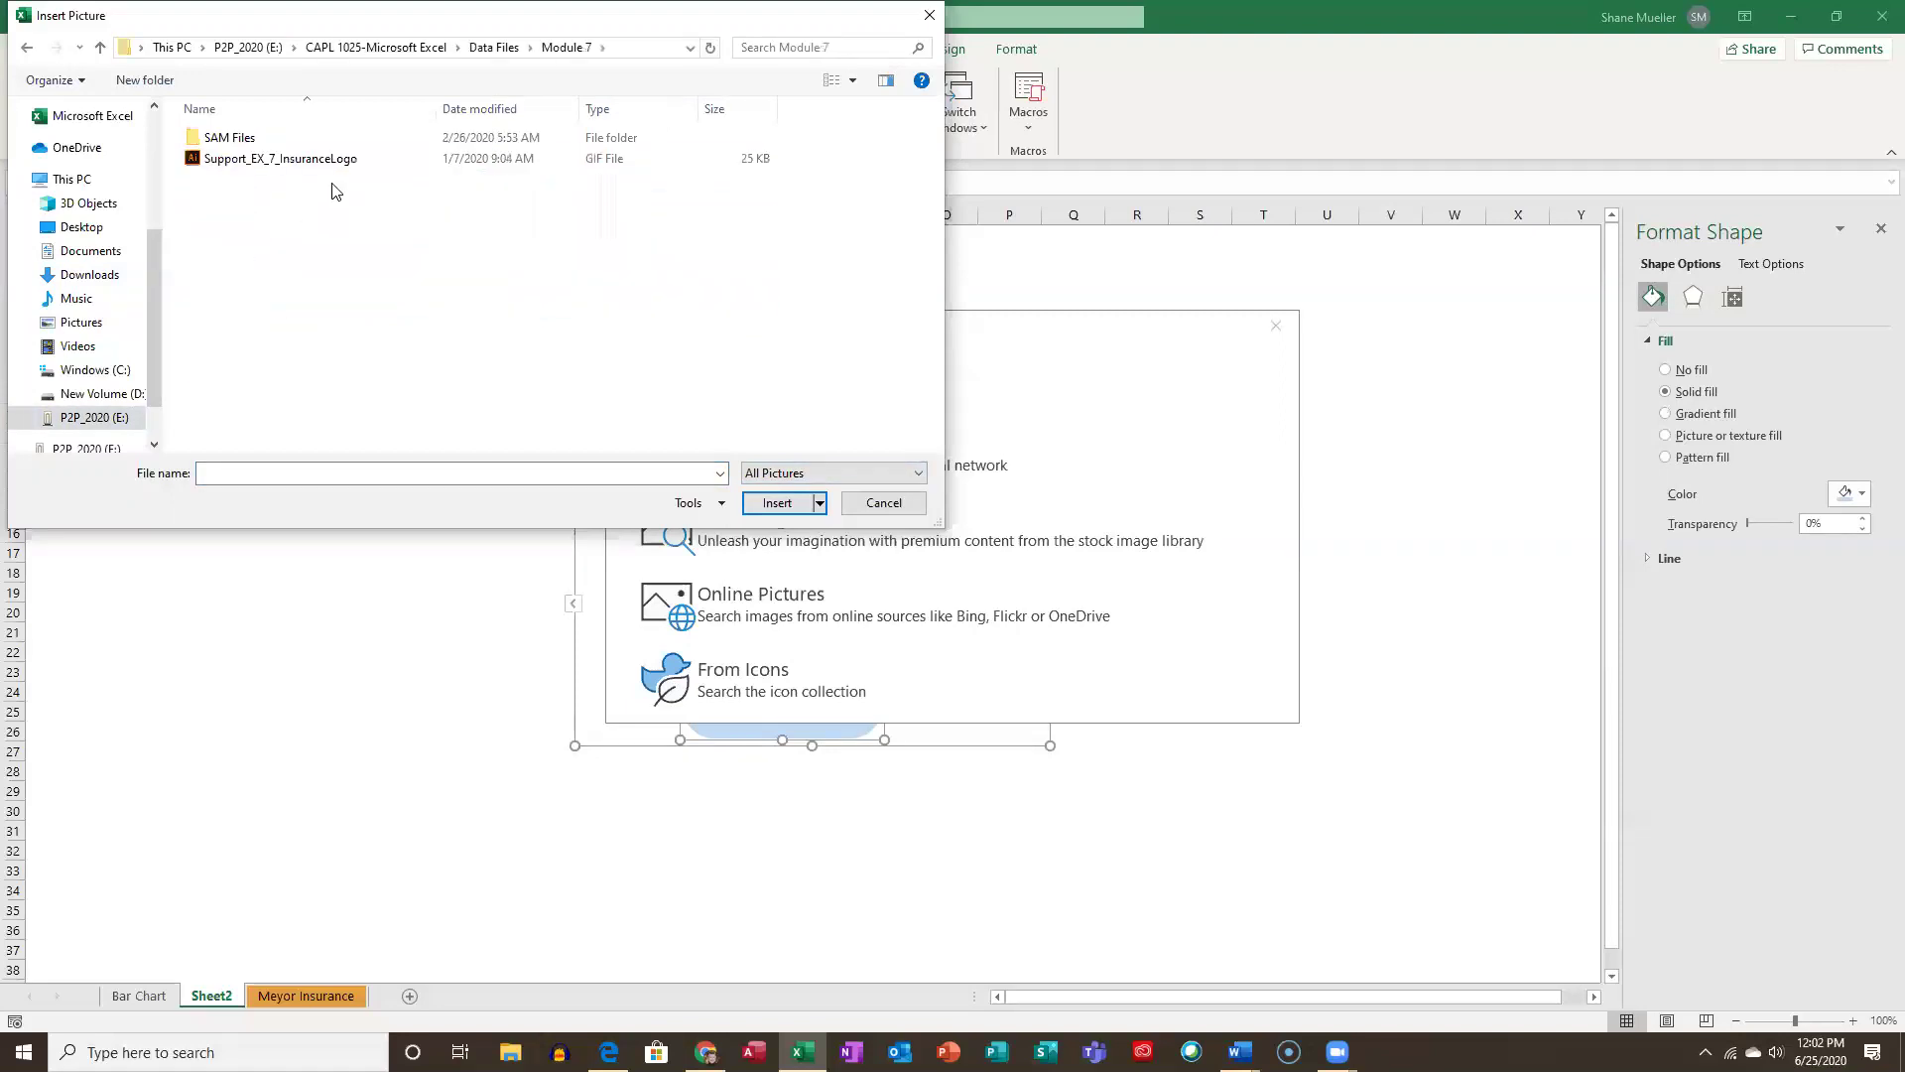
pyautogui.click(337, 161)
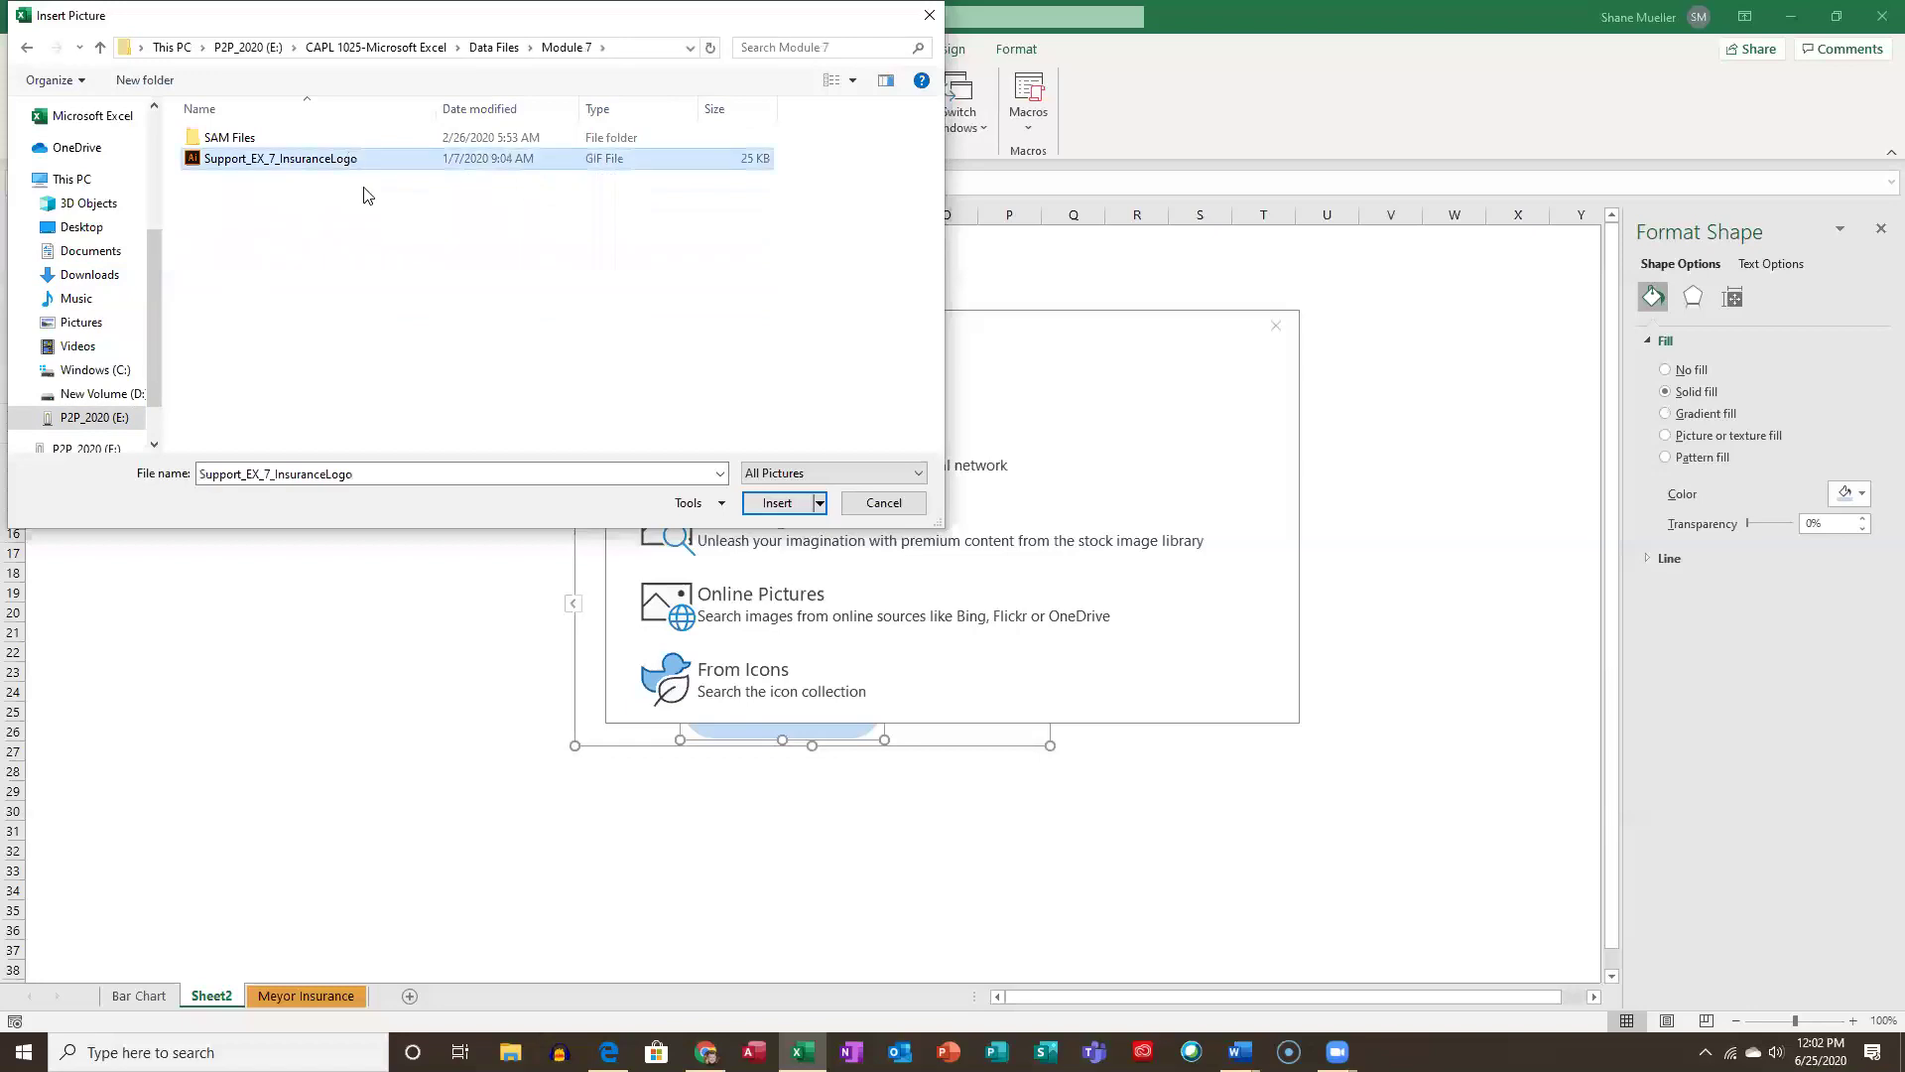
pyautogui.click(779, 504)
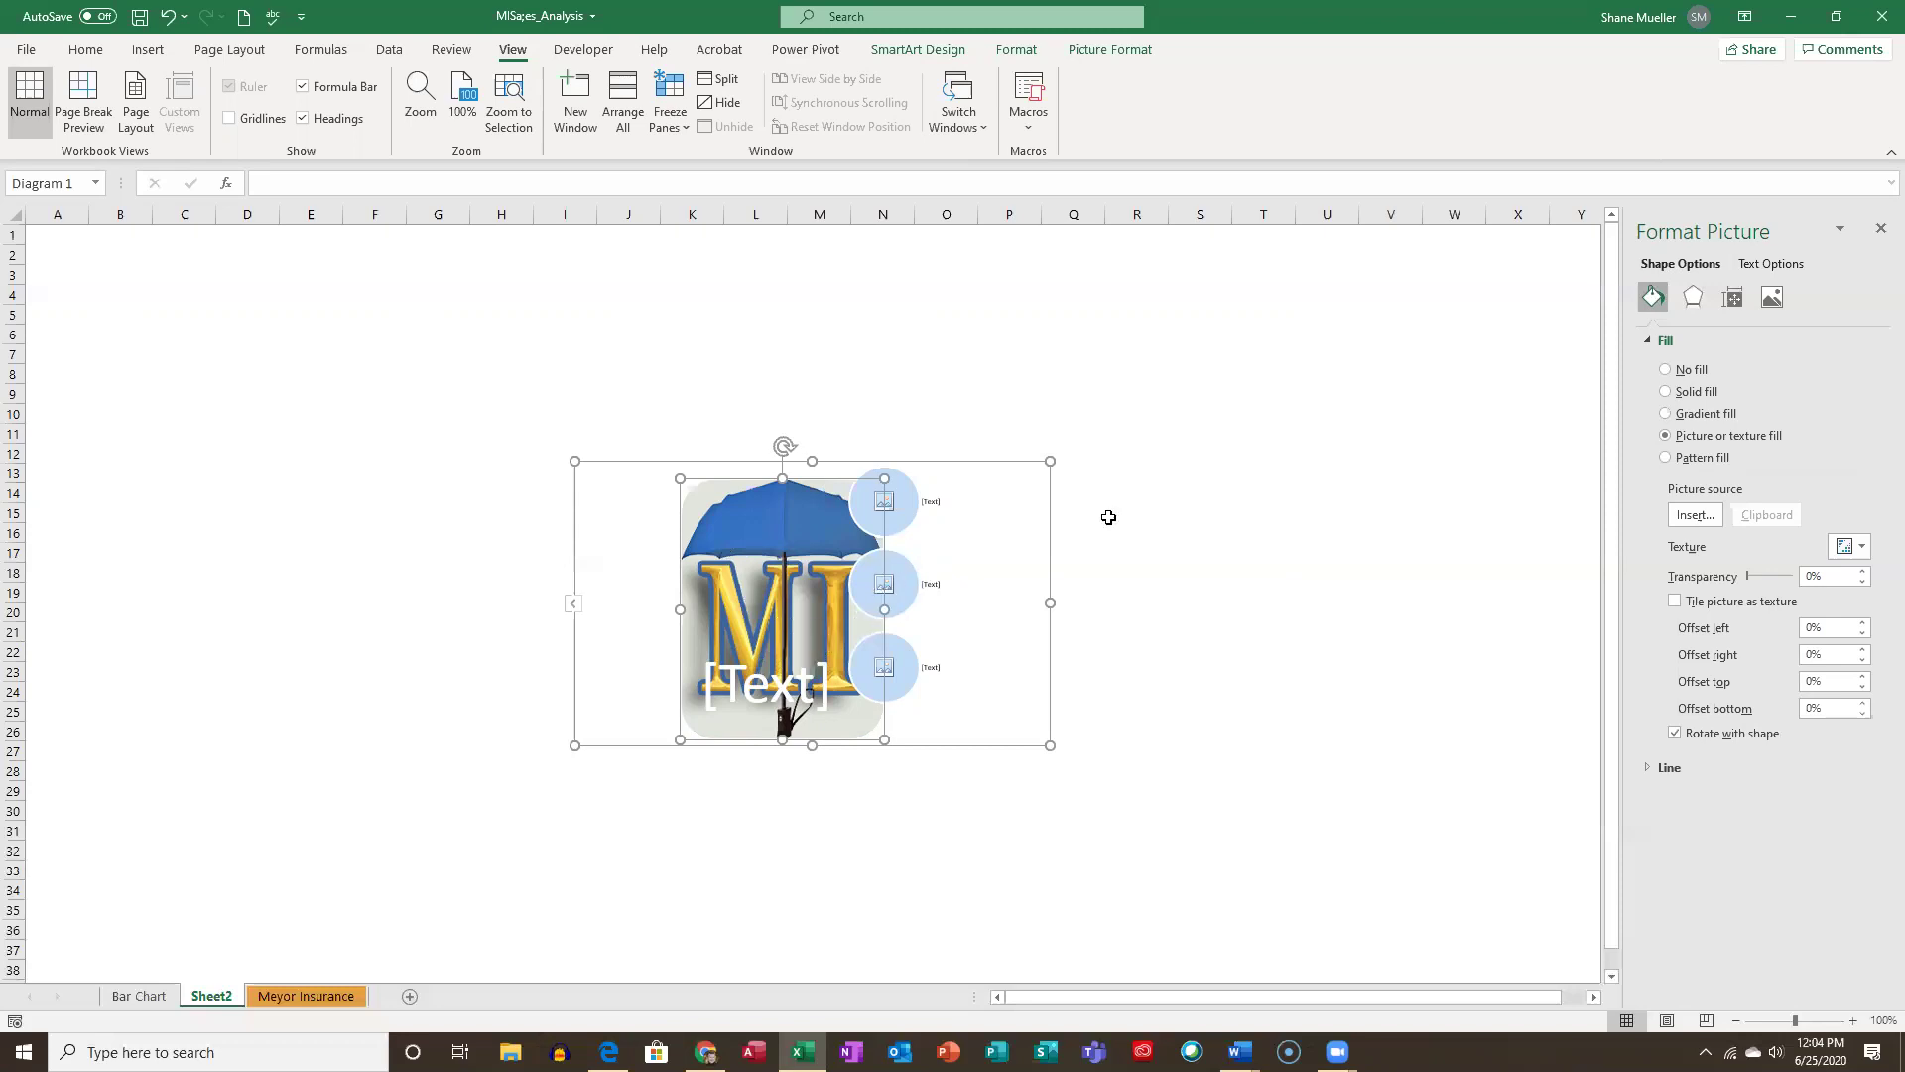
# Enlarge the SmartArt graphic to about 5.59" high by 7.72" wide and recolor it with the first Accent 1 color variation.
pyautogui.moveTo(1050, 461); pyautogui.dragTo(1195, 328)
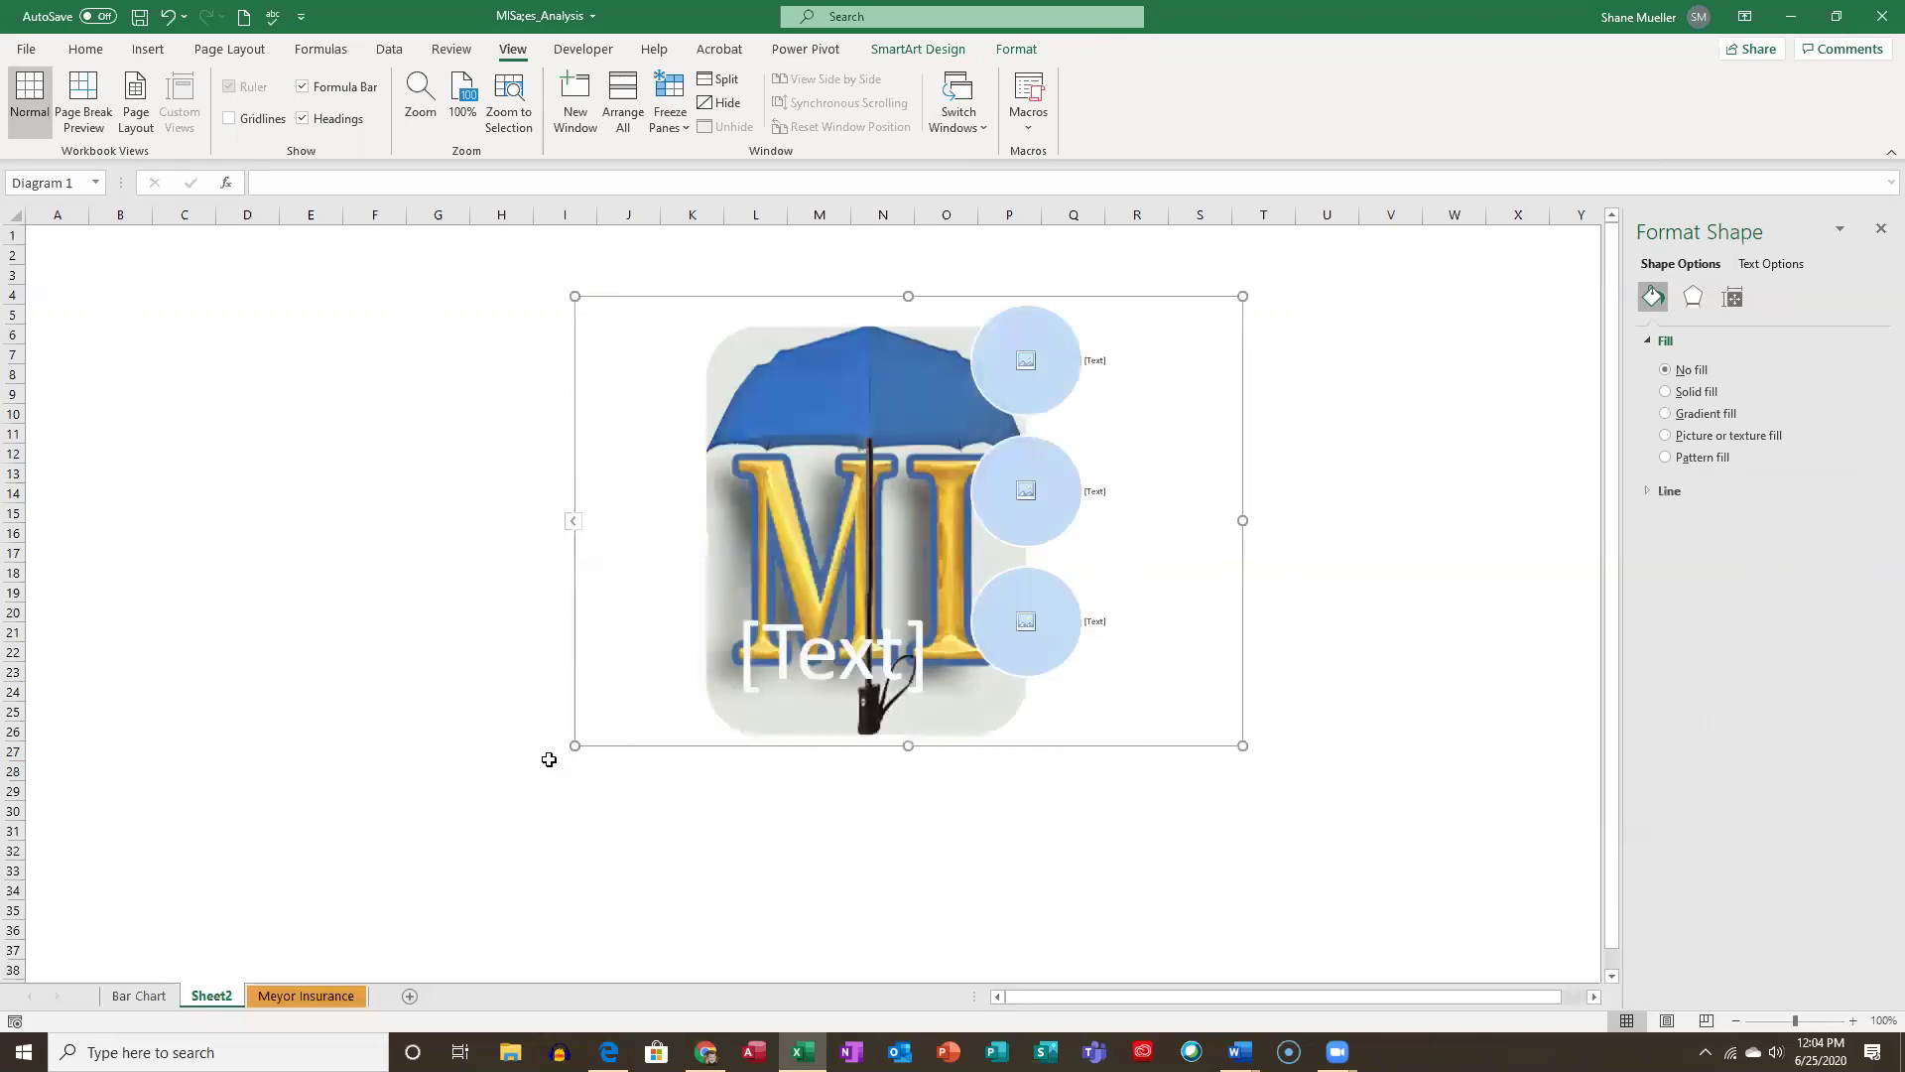
pyautogui.moveTo(575, 745); pyautogui.dragTo(509, 827)
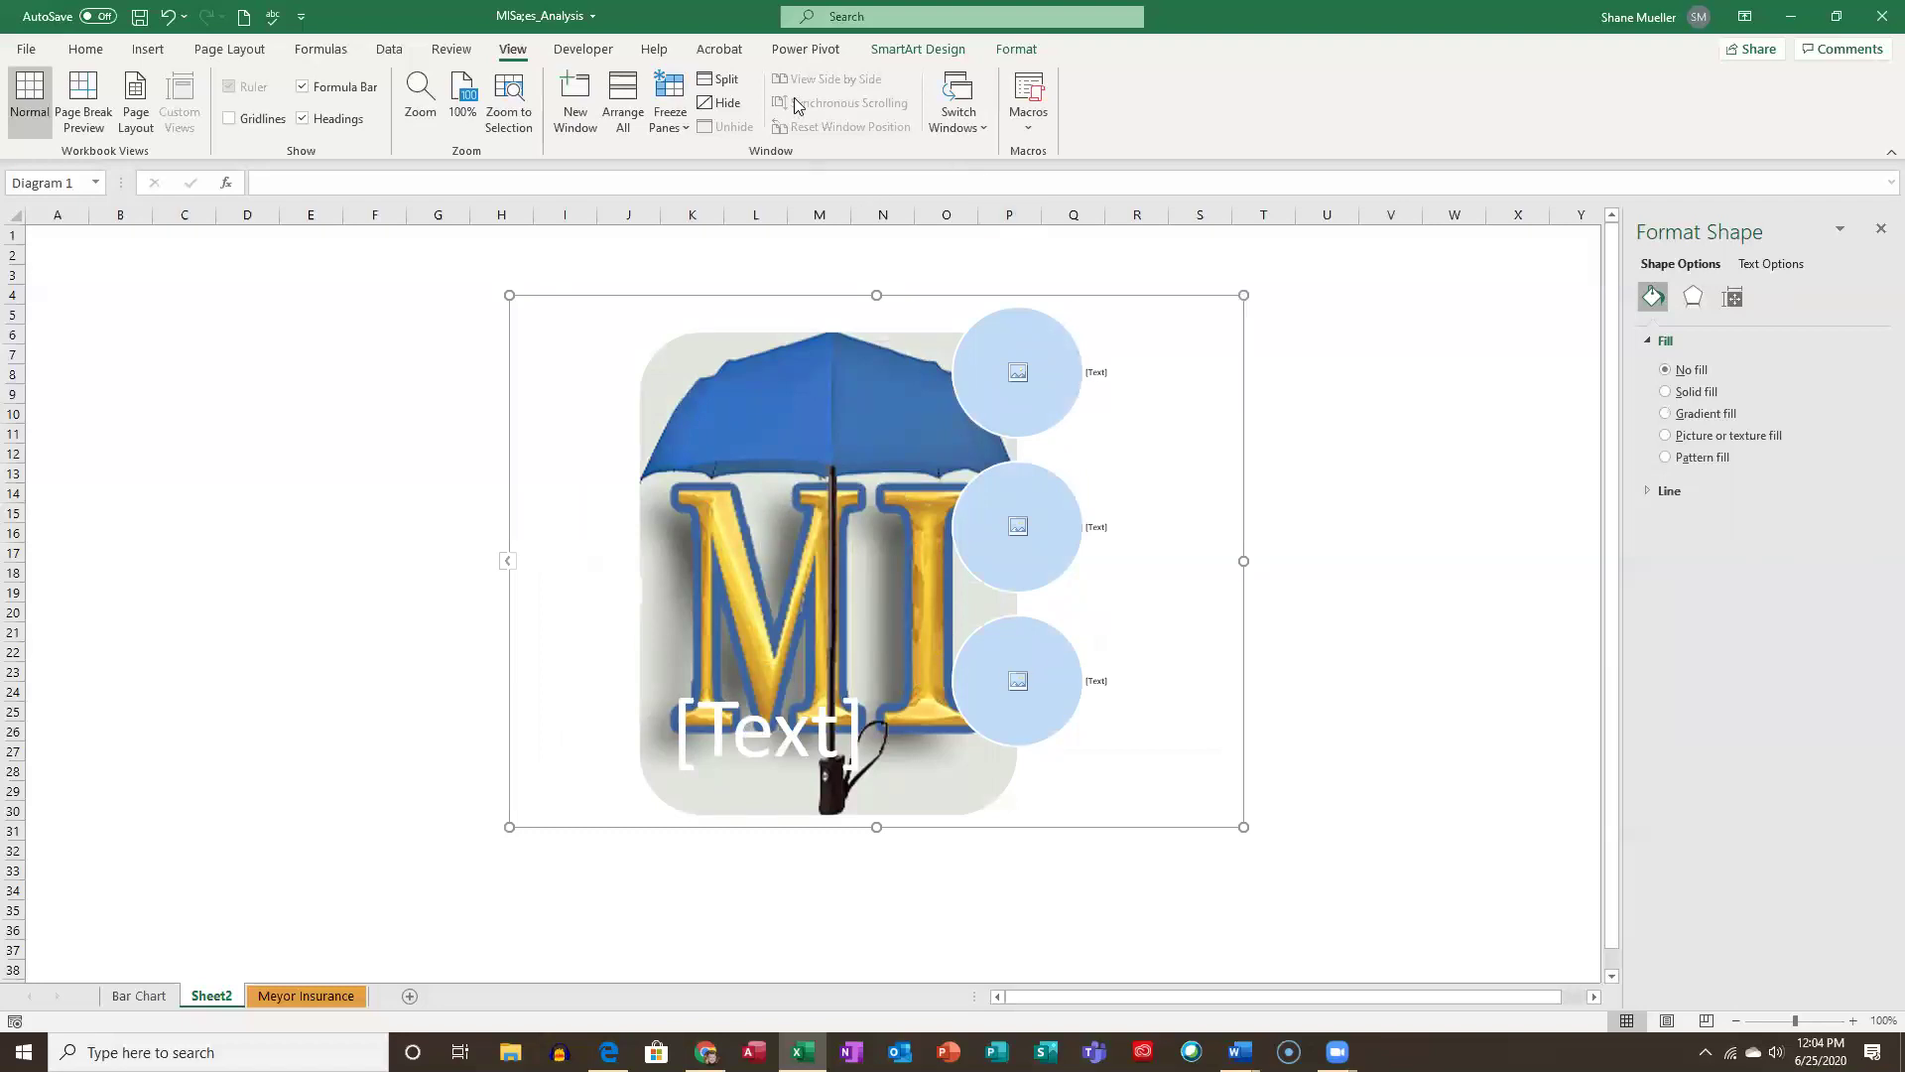
pyautogui.click(931, 51)
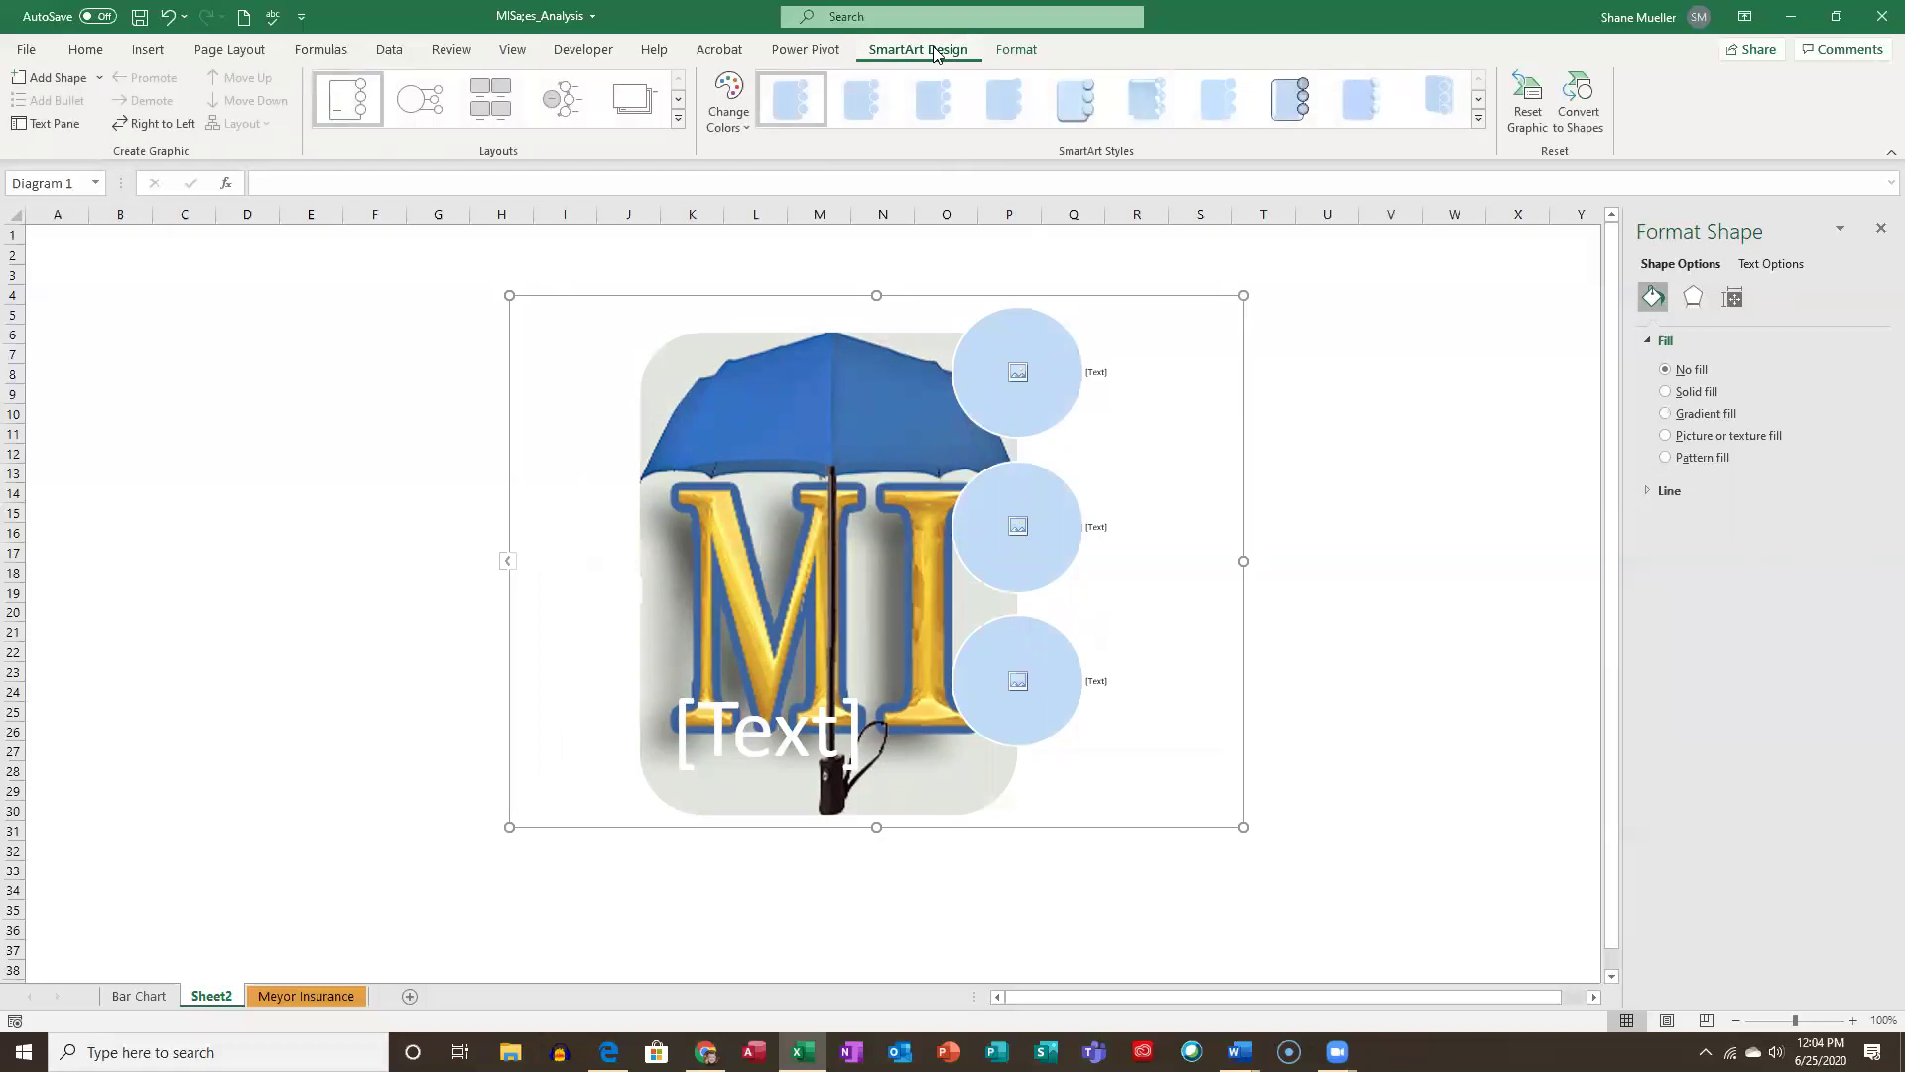
pyautogui.click(747, 127)
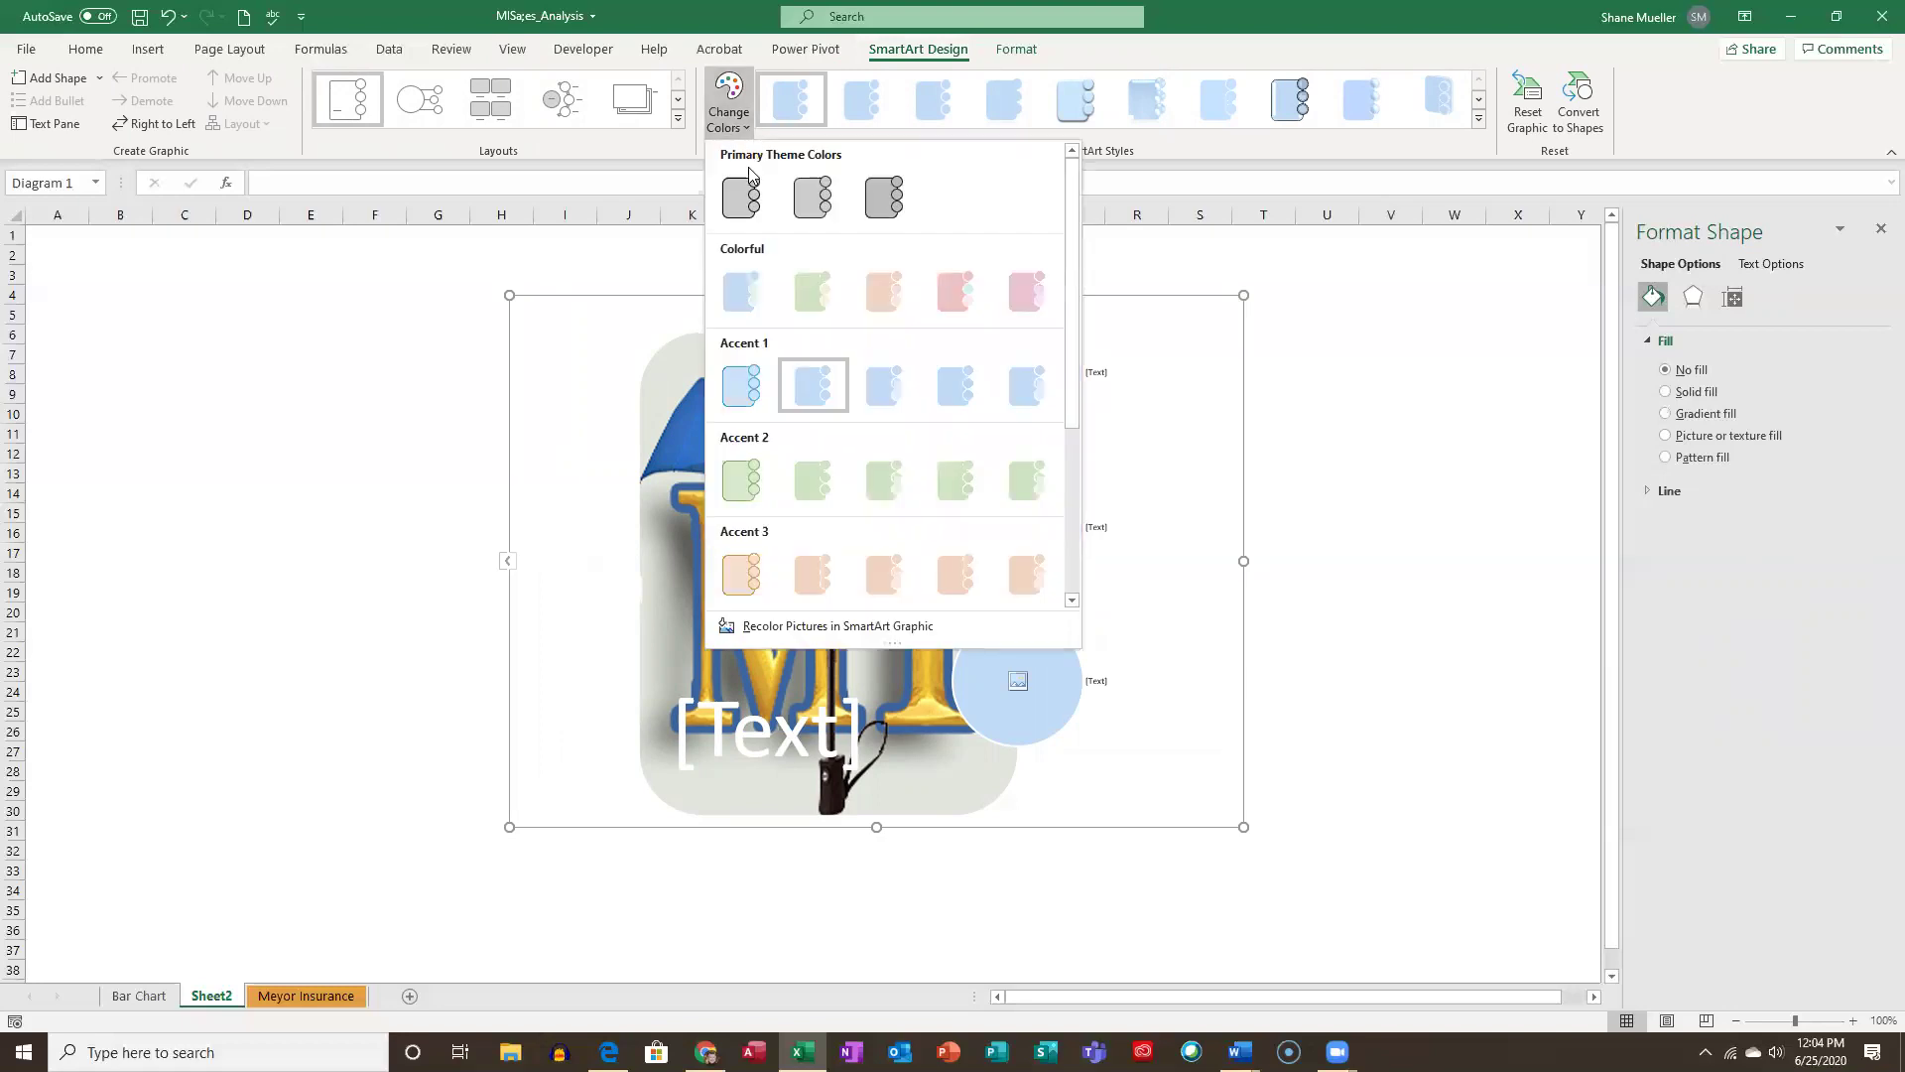
pyautogui.click(746, 389)
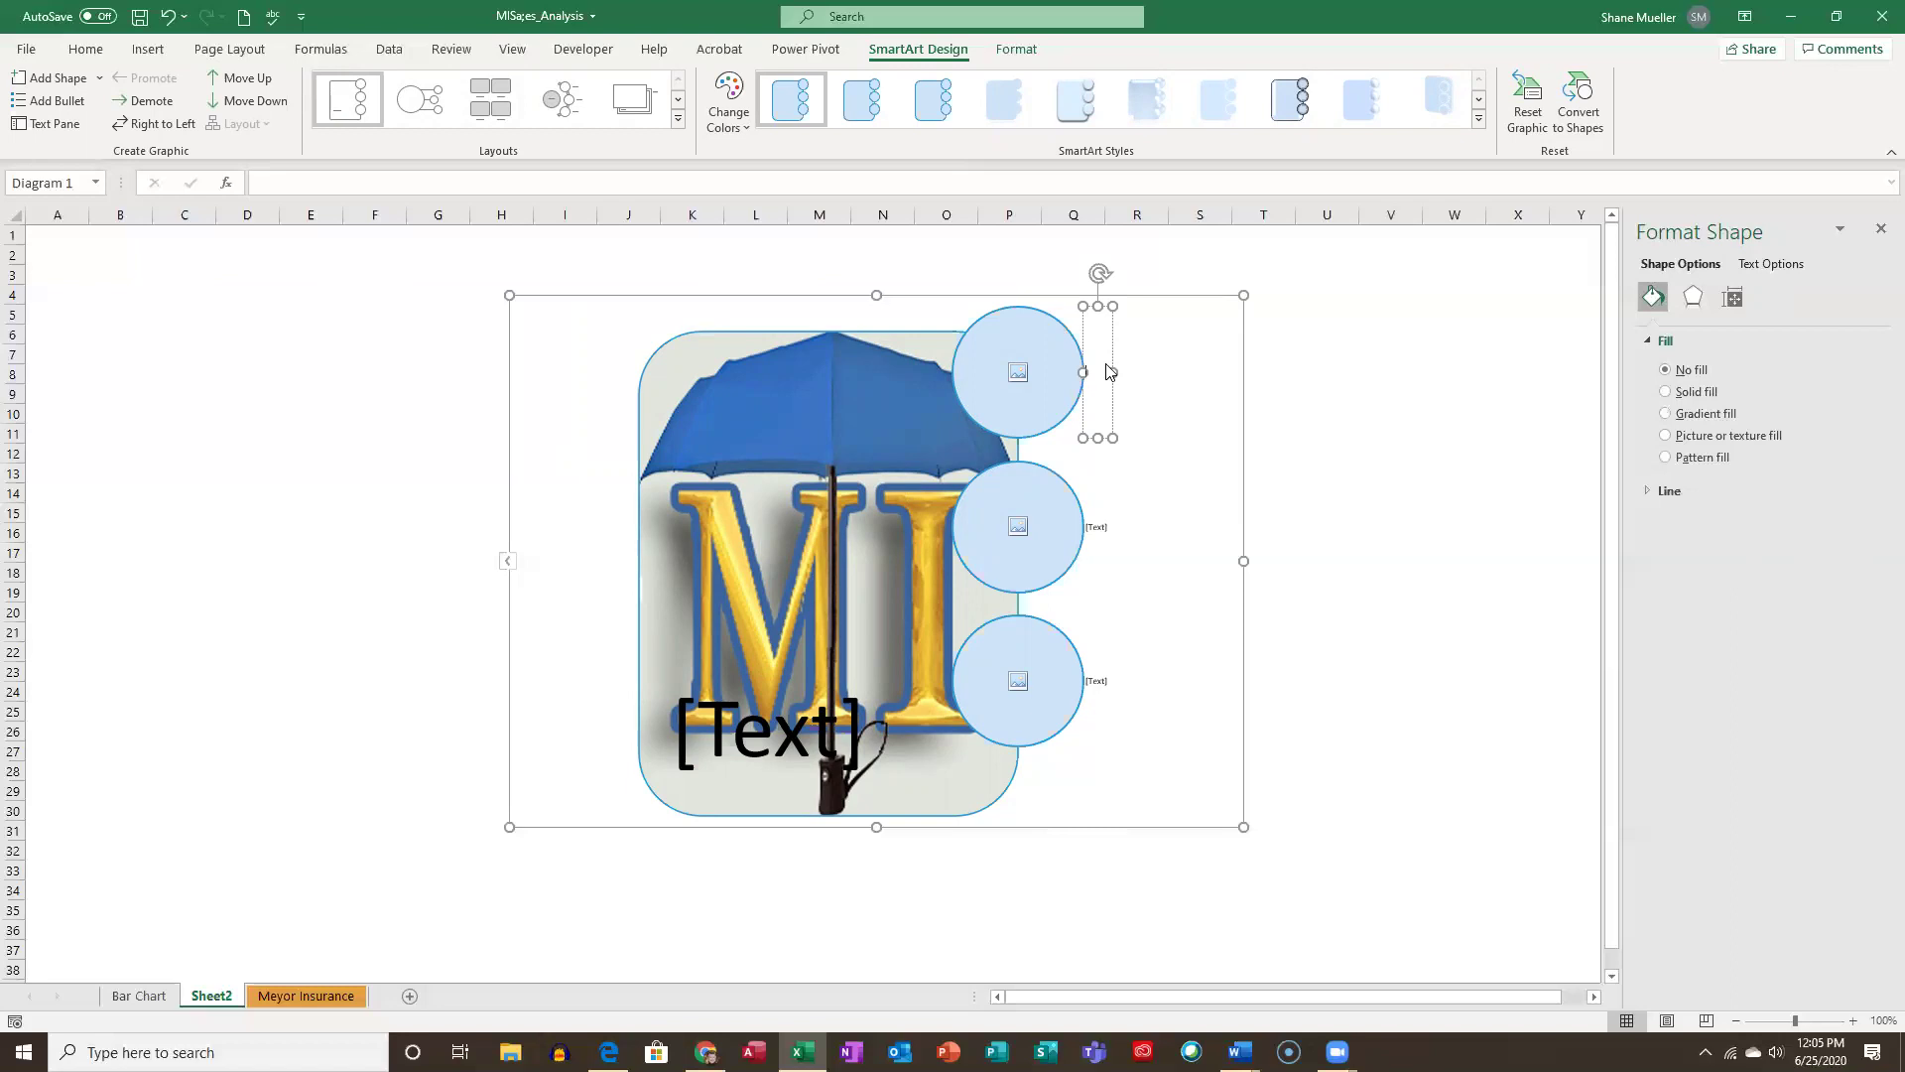
# Label the three side shapes Auto, Health and Home, and add a fourth shape below them.
pyautogui.click(1100, 378)
pyautogui.write('Auto')
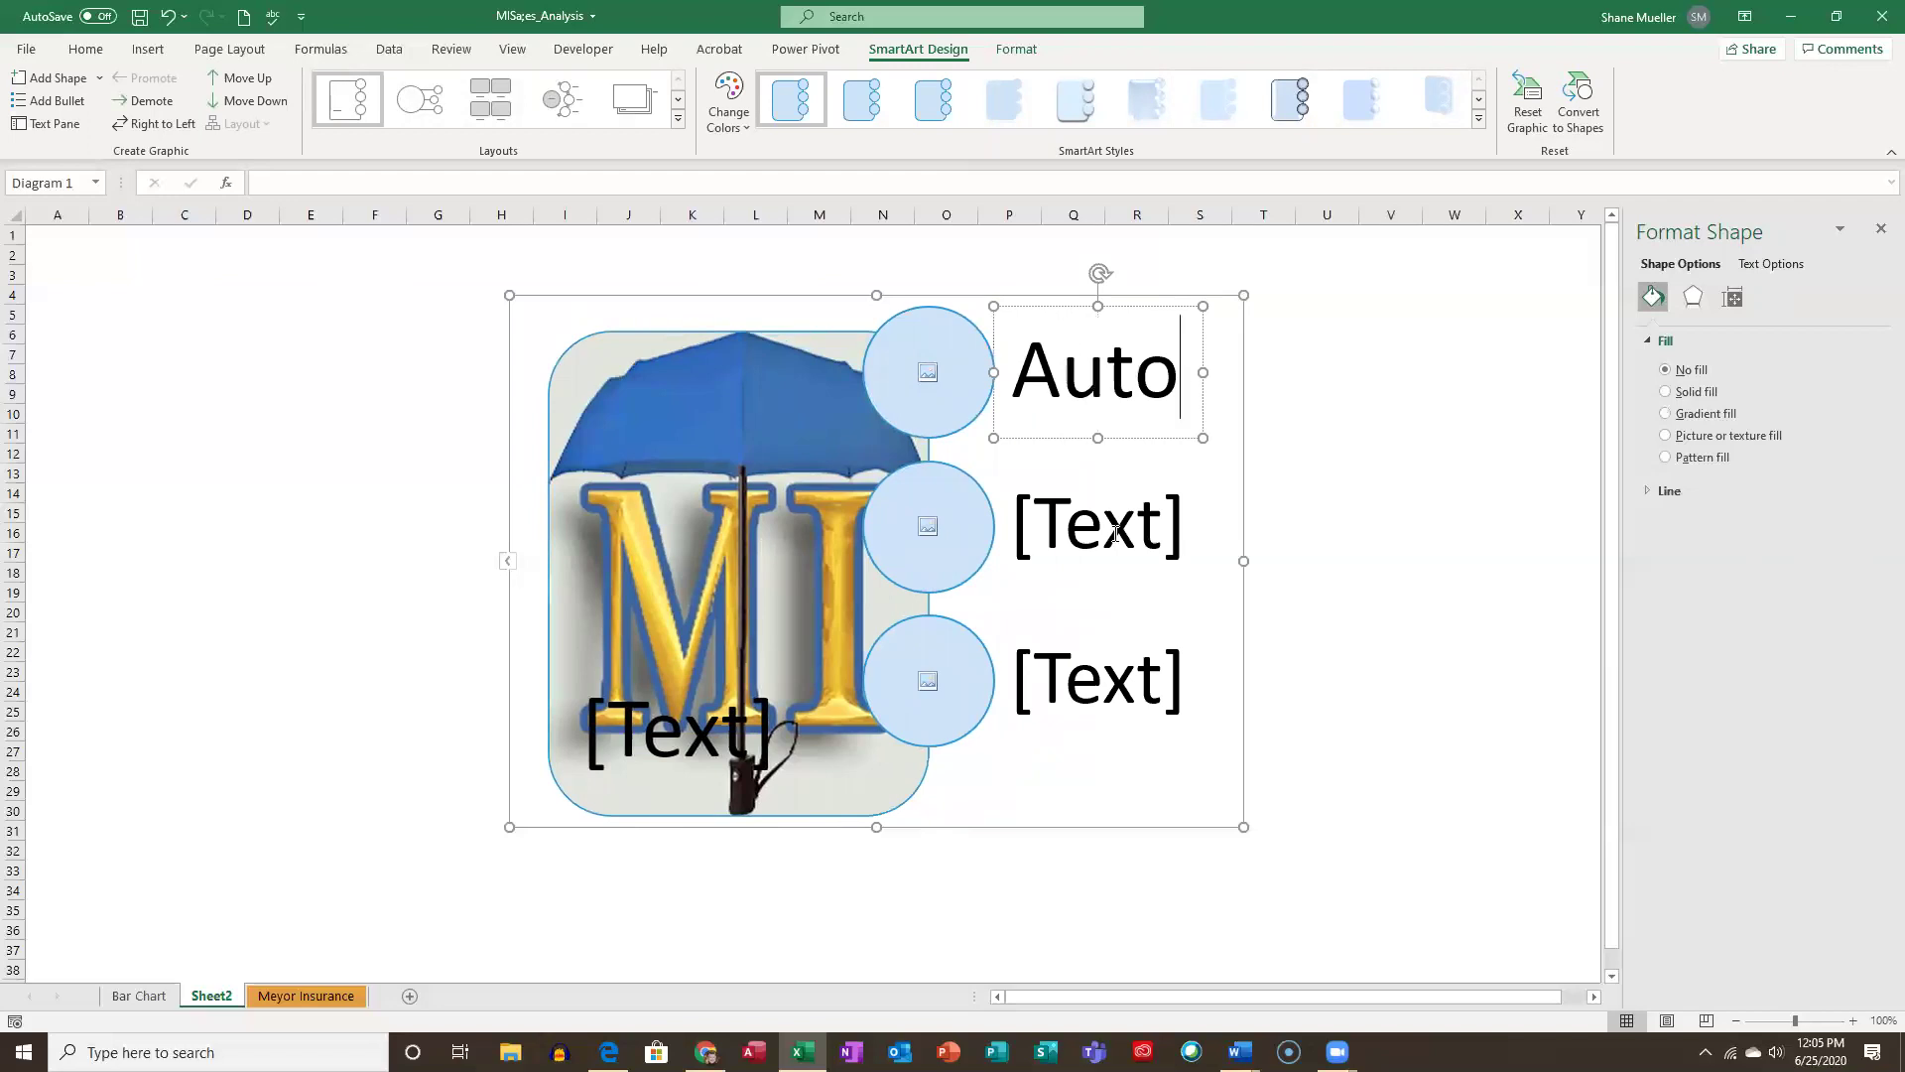
pyautogui.click(1118, 539)
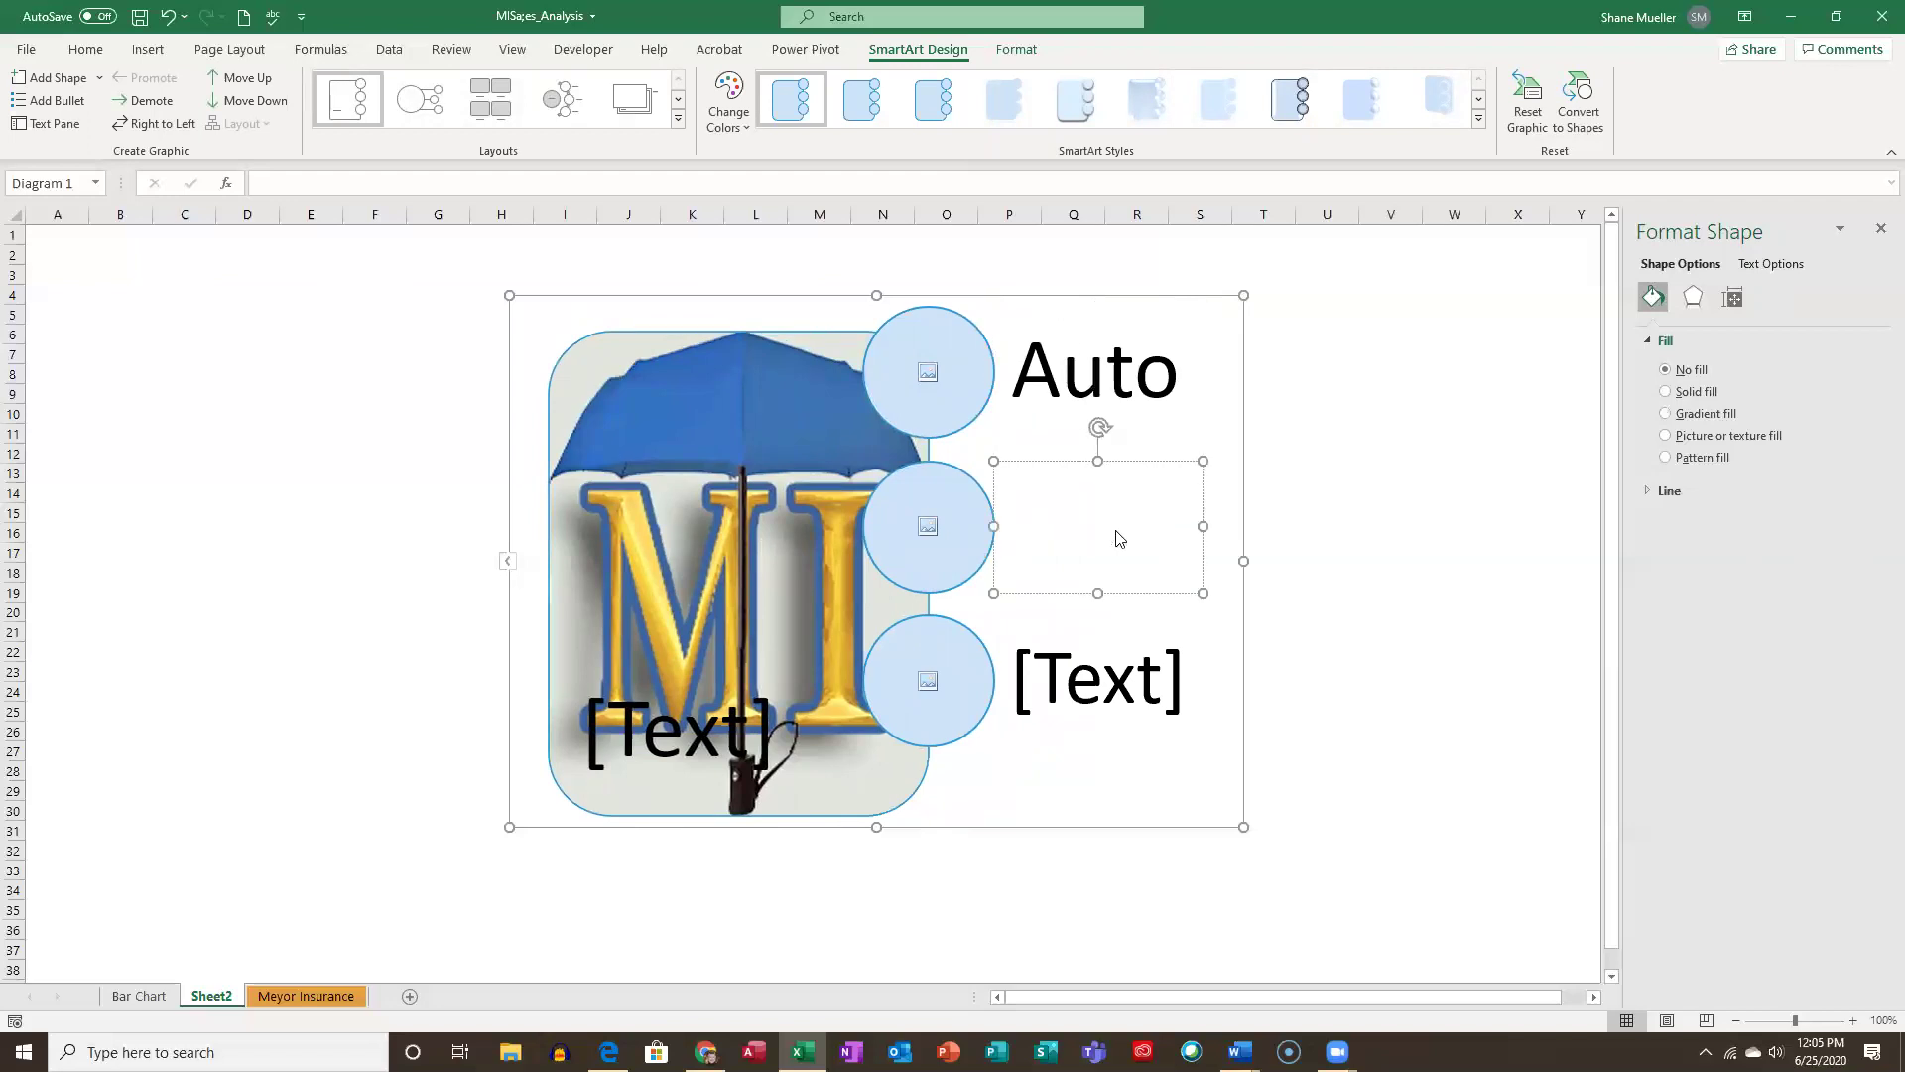
pyautogui.write('Health')
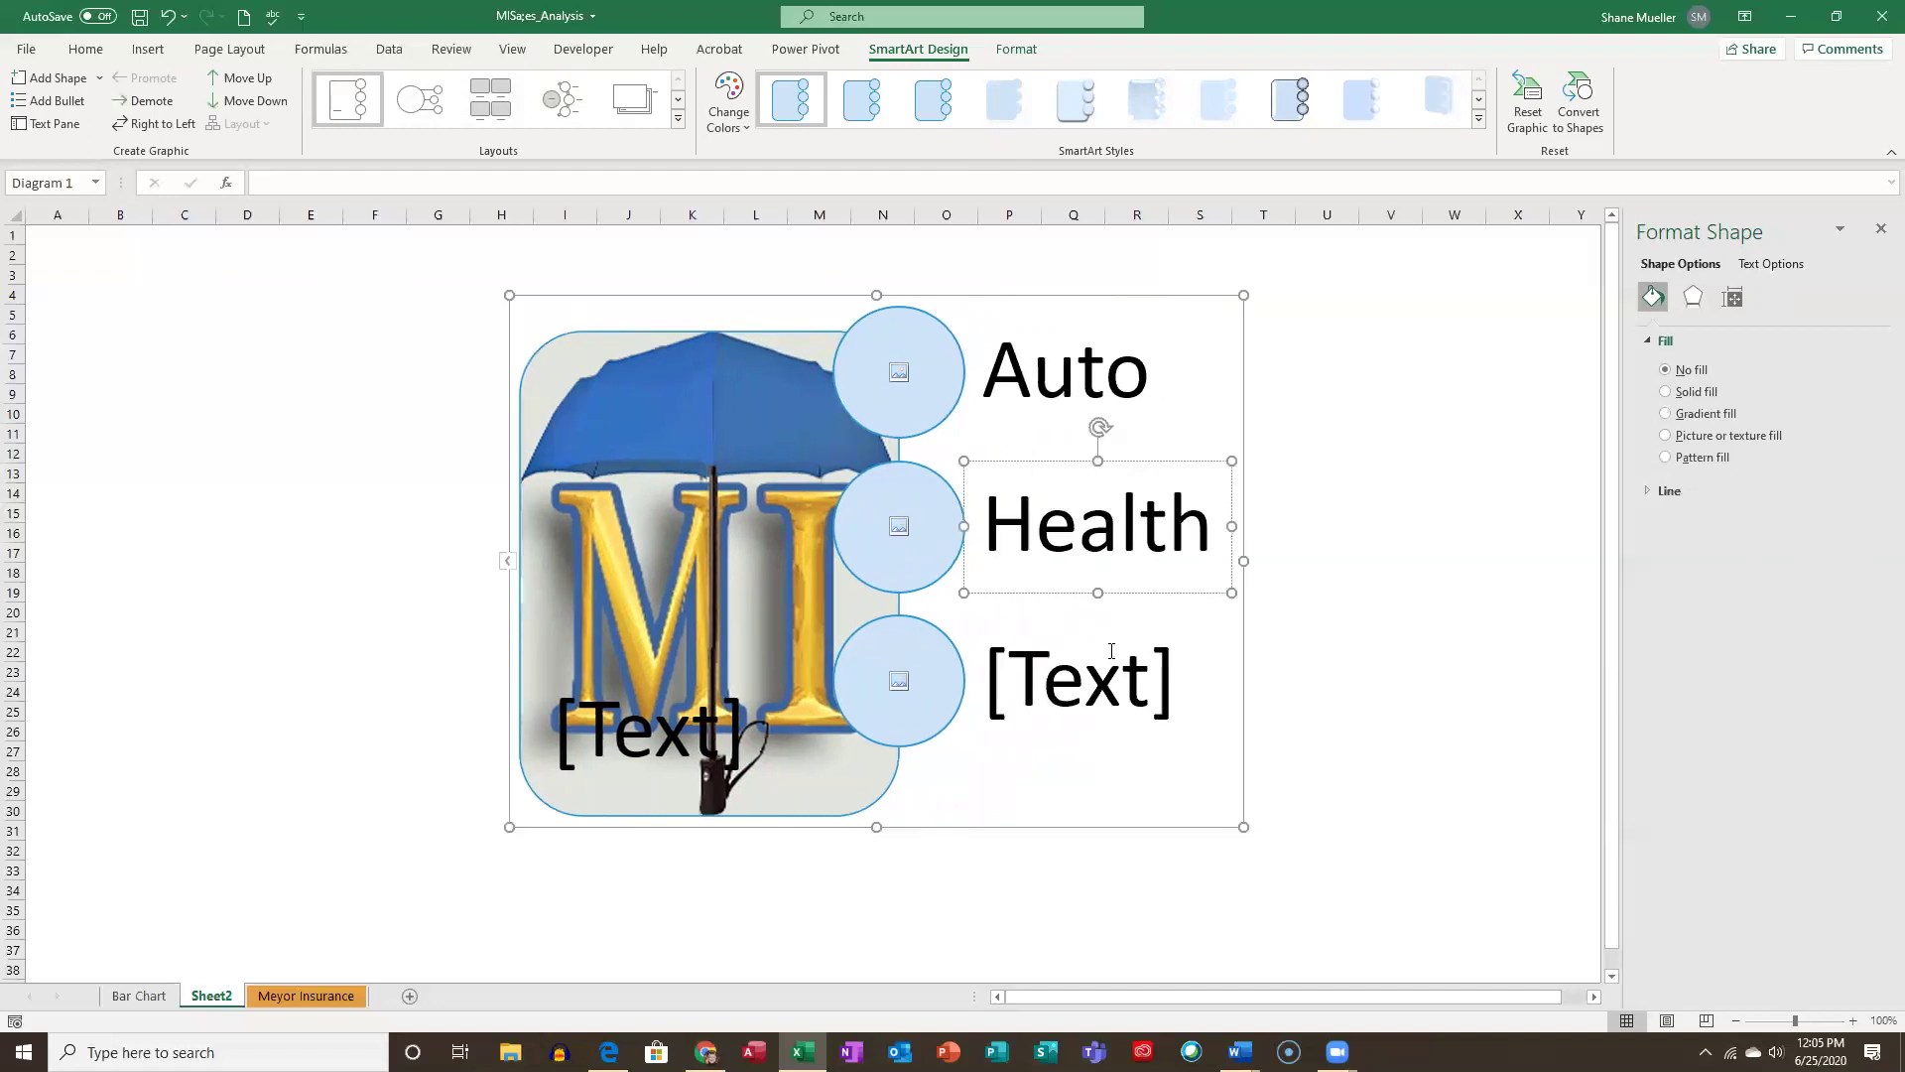
pyautogui.click(1083, 711)
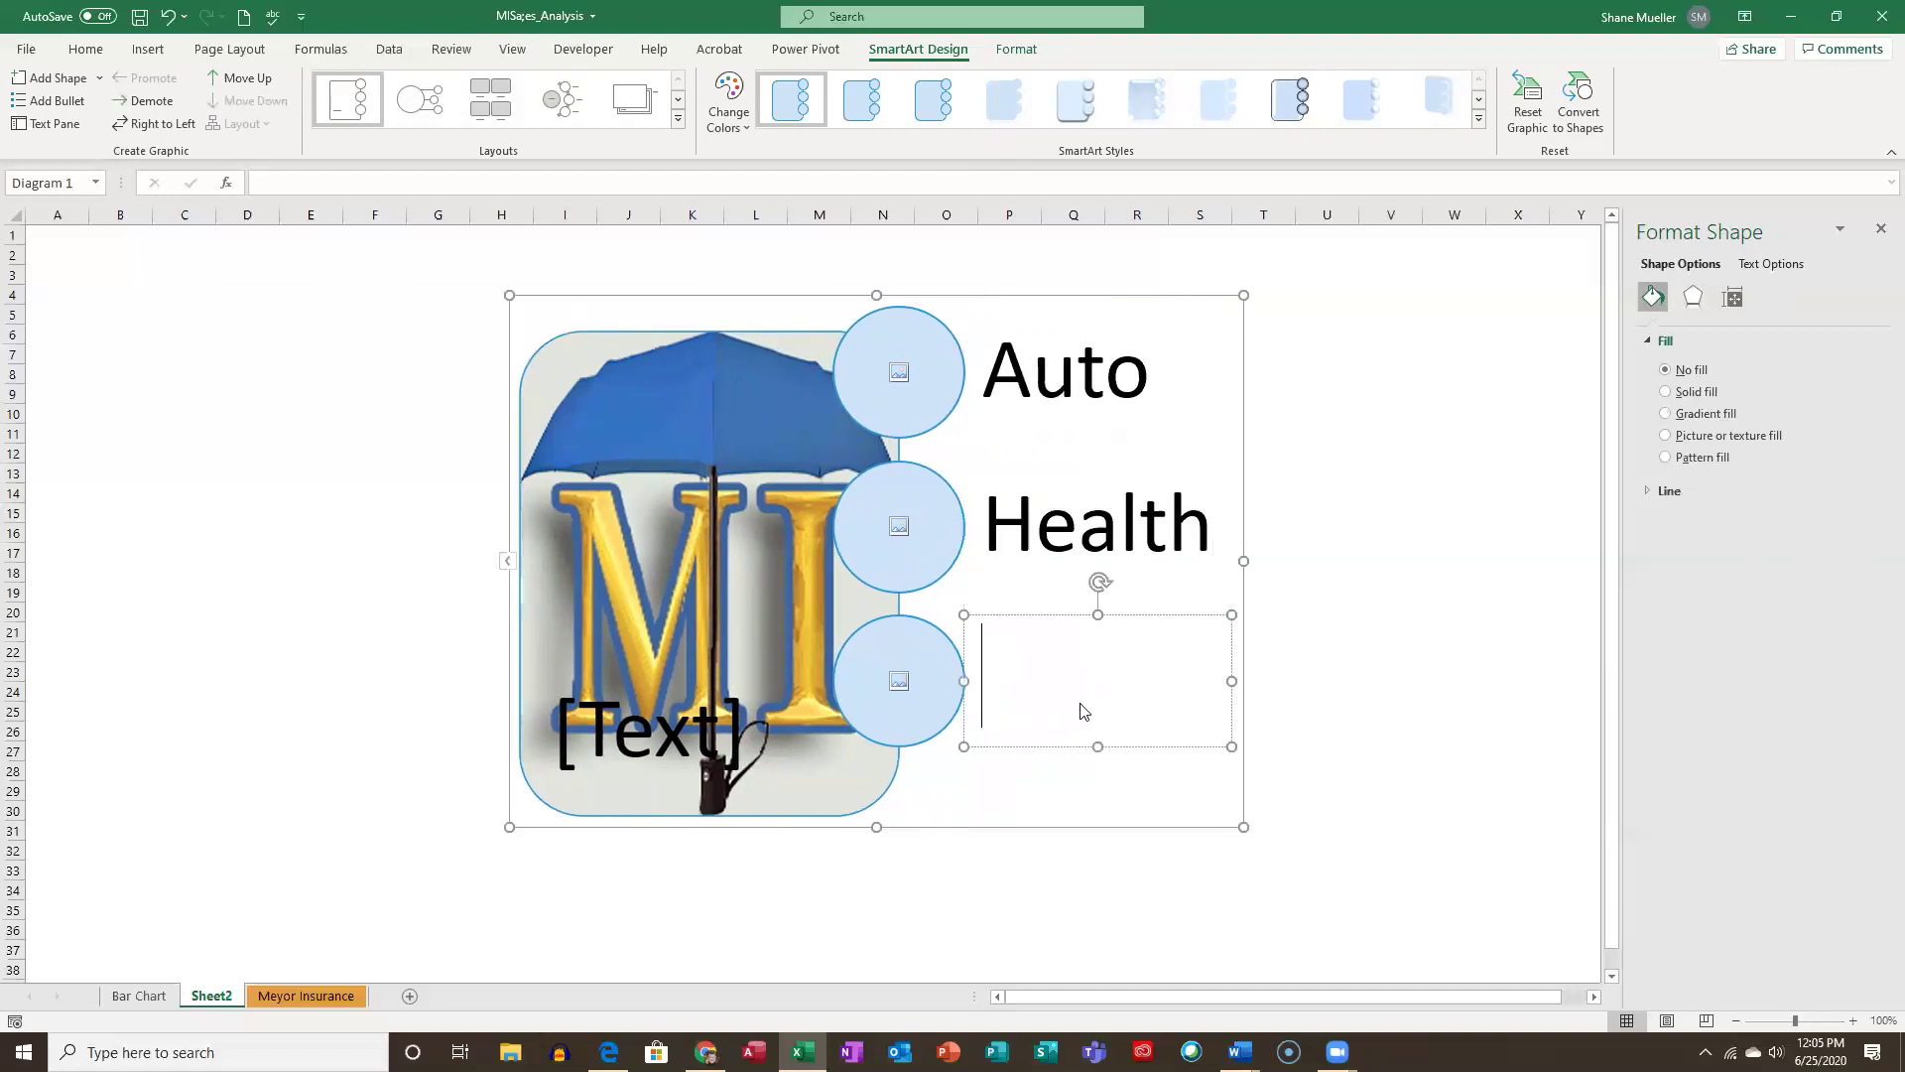
pyautogui.write('Home')
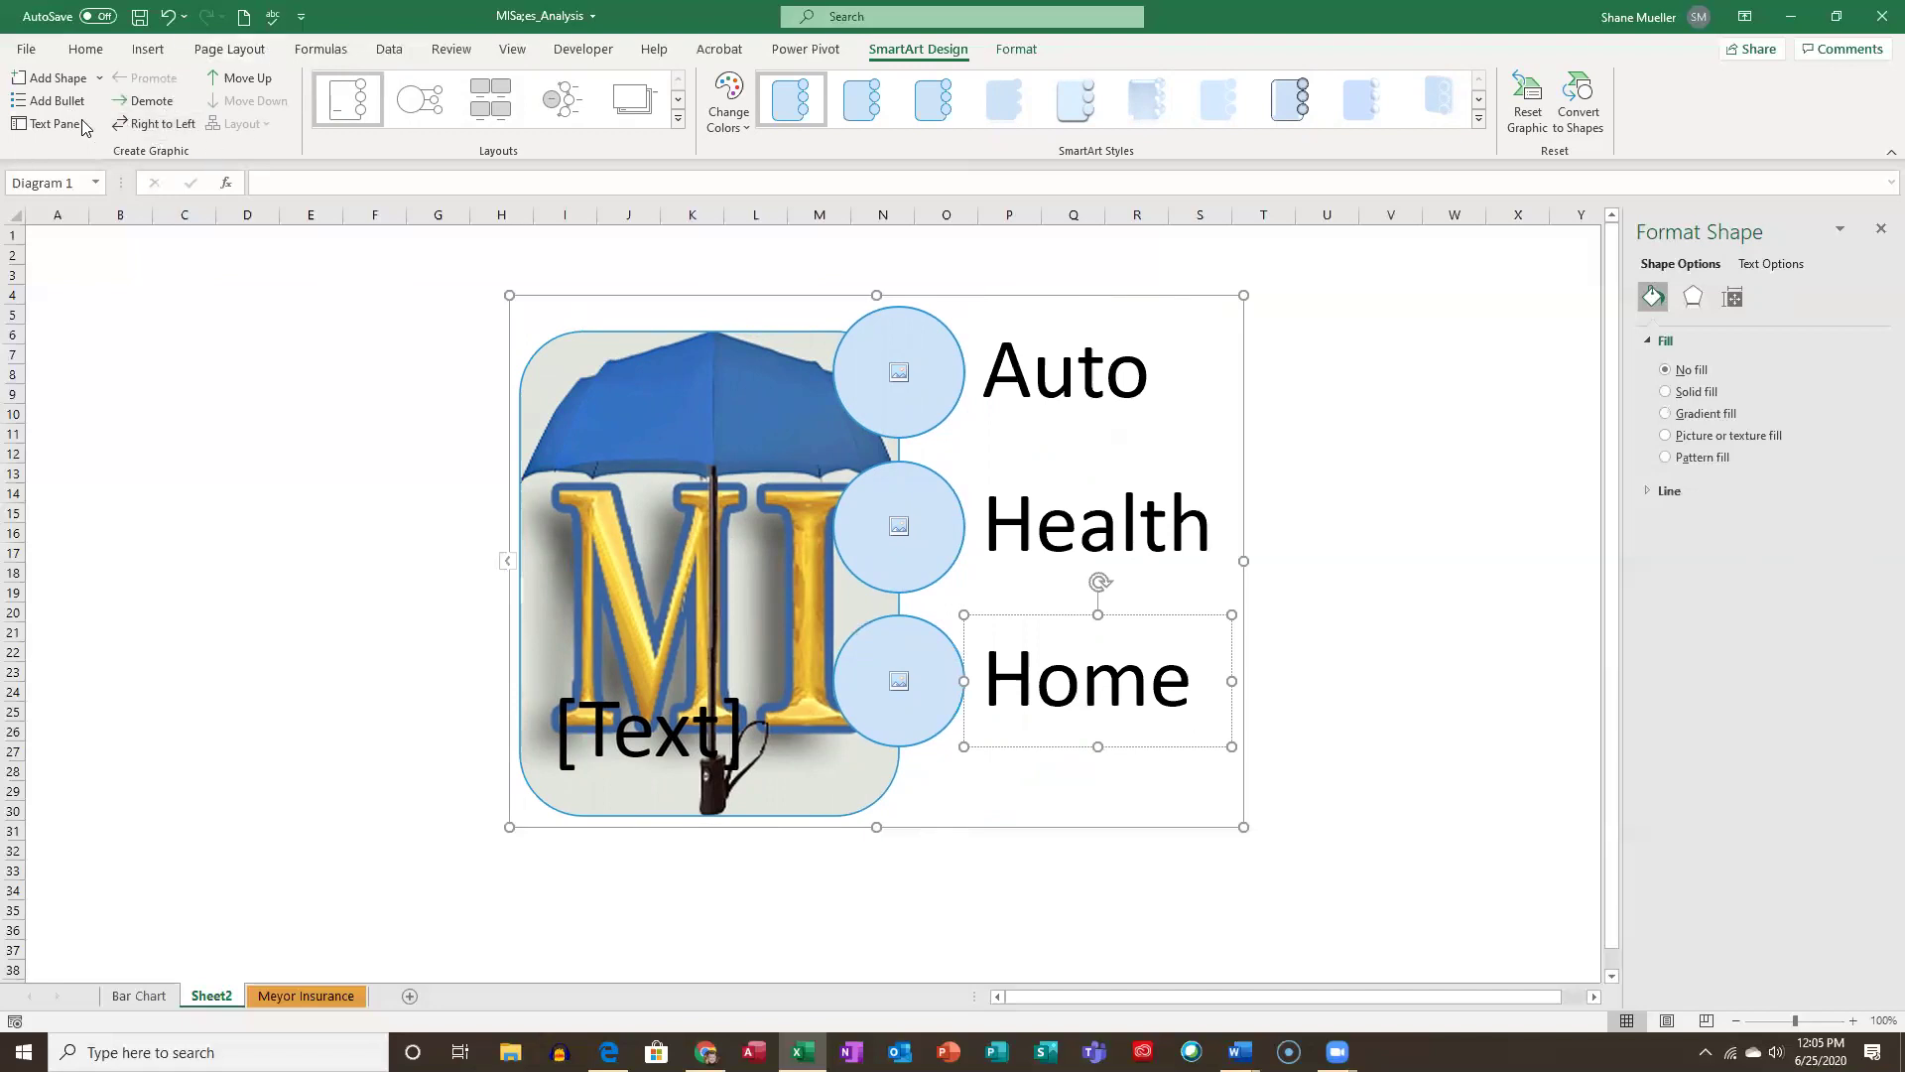
pyautogui.click(57, 75)
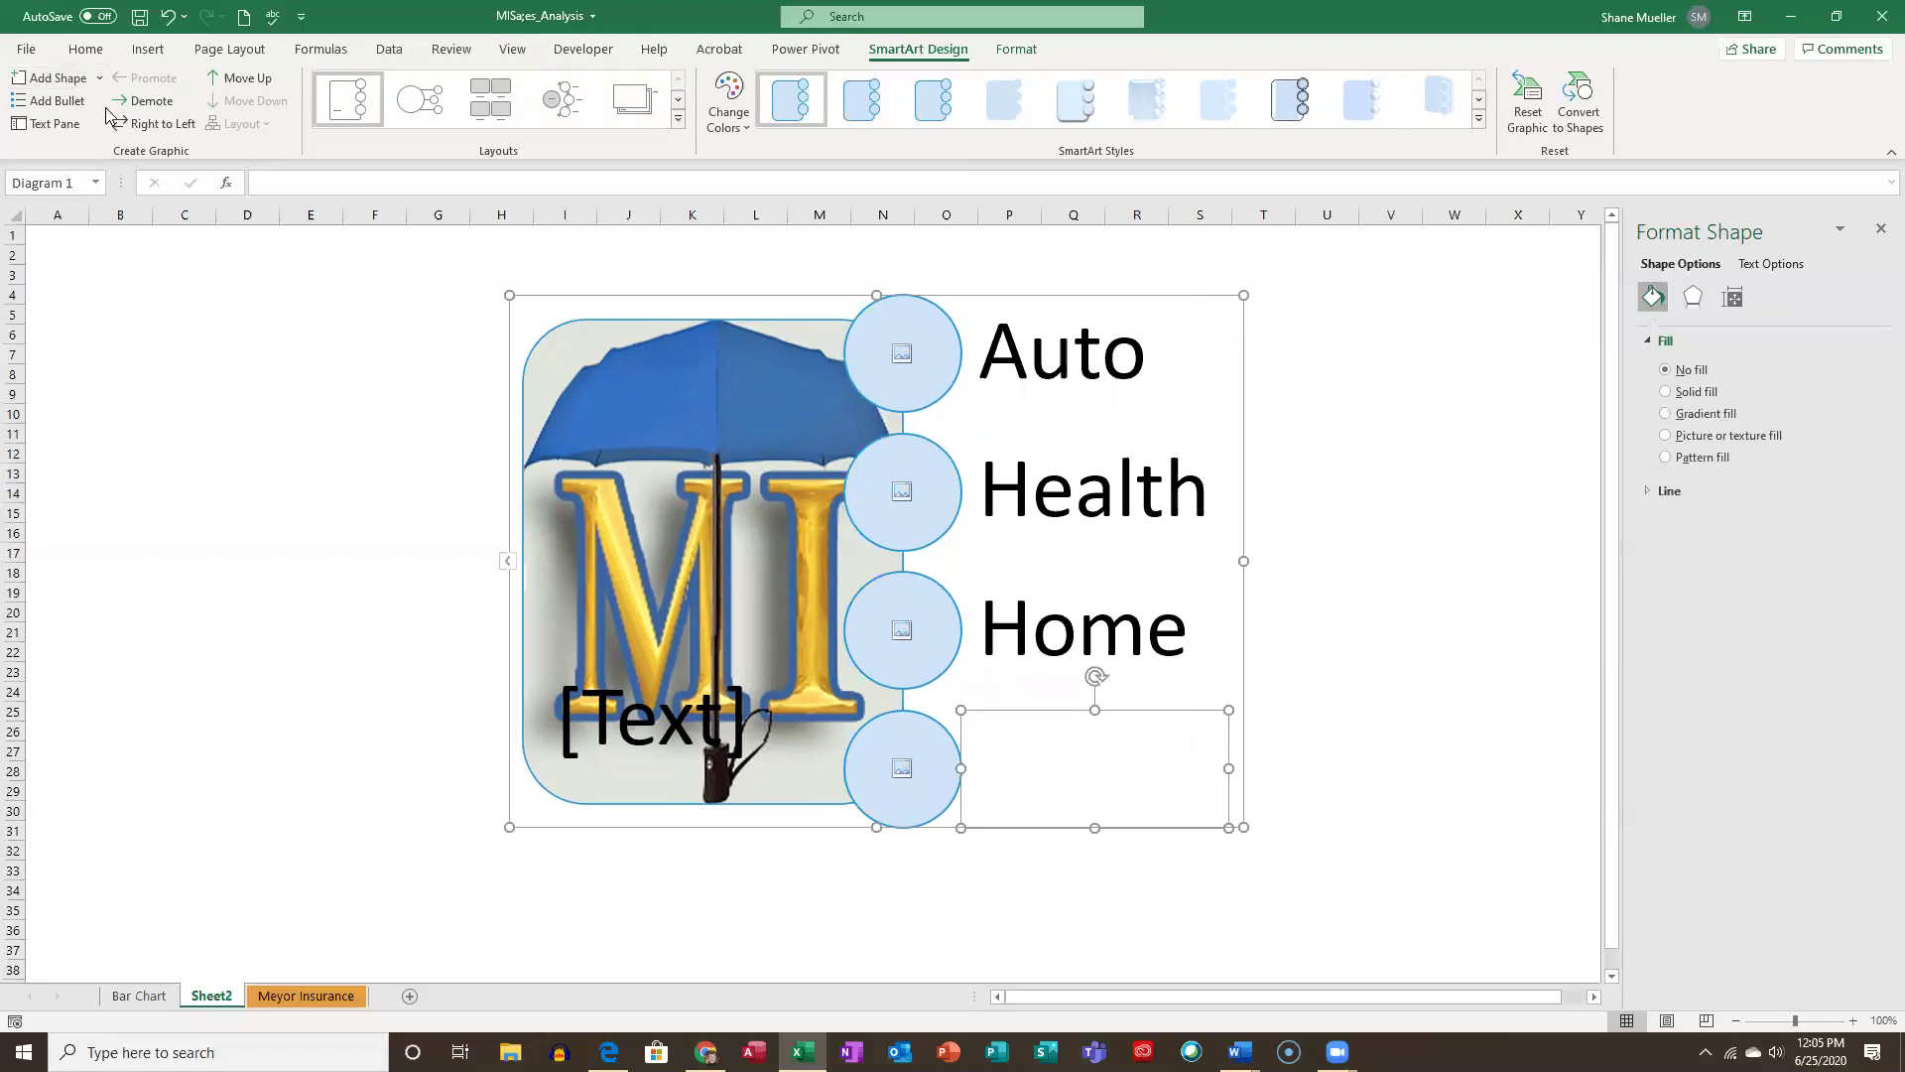
pyautogui.click(1144, 773)
pyautogui.write('Life')
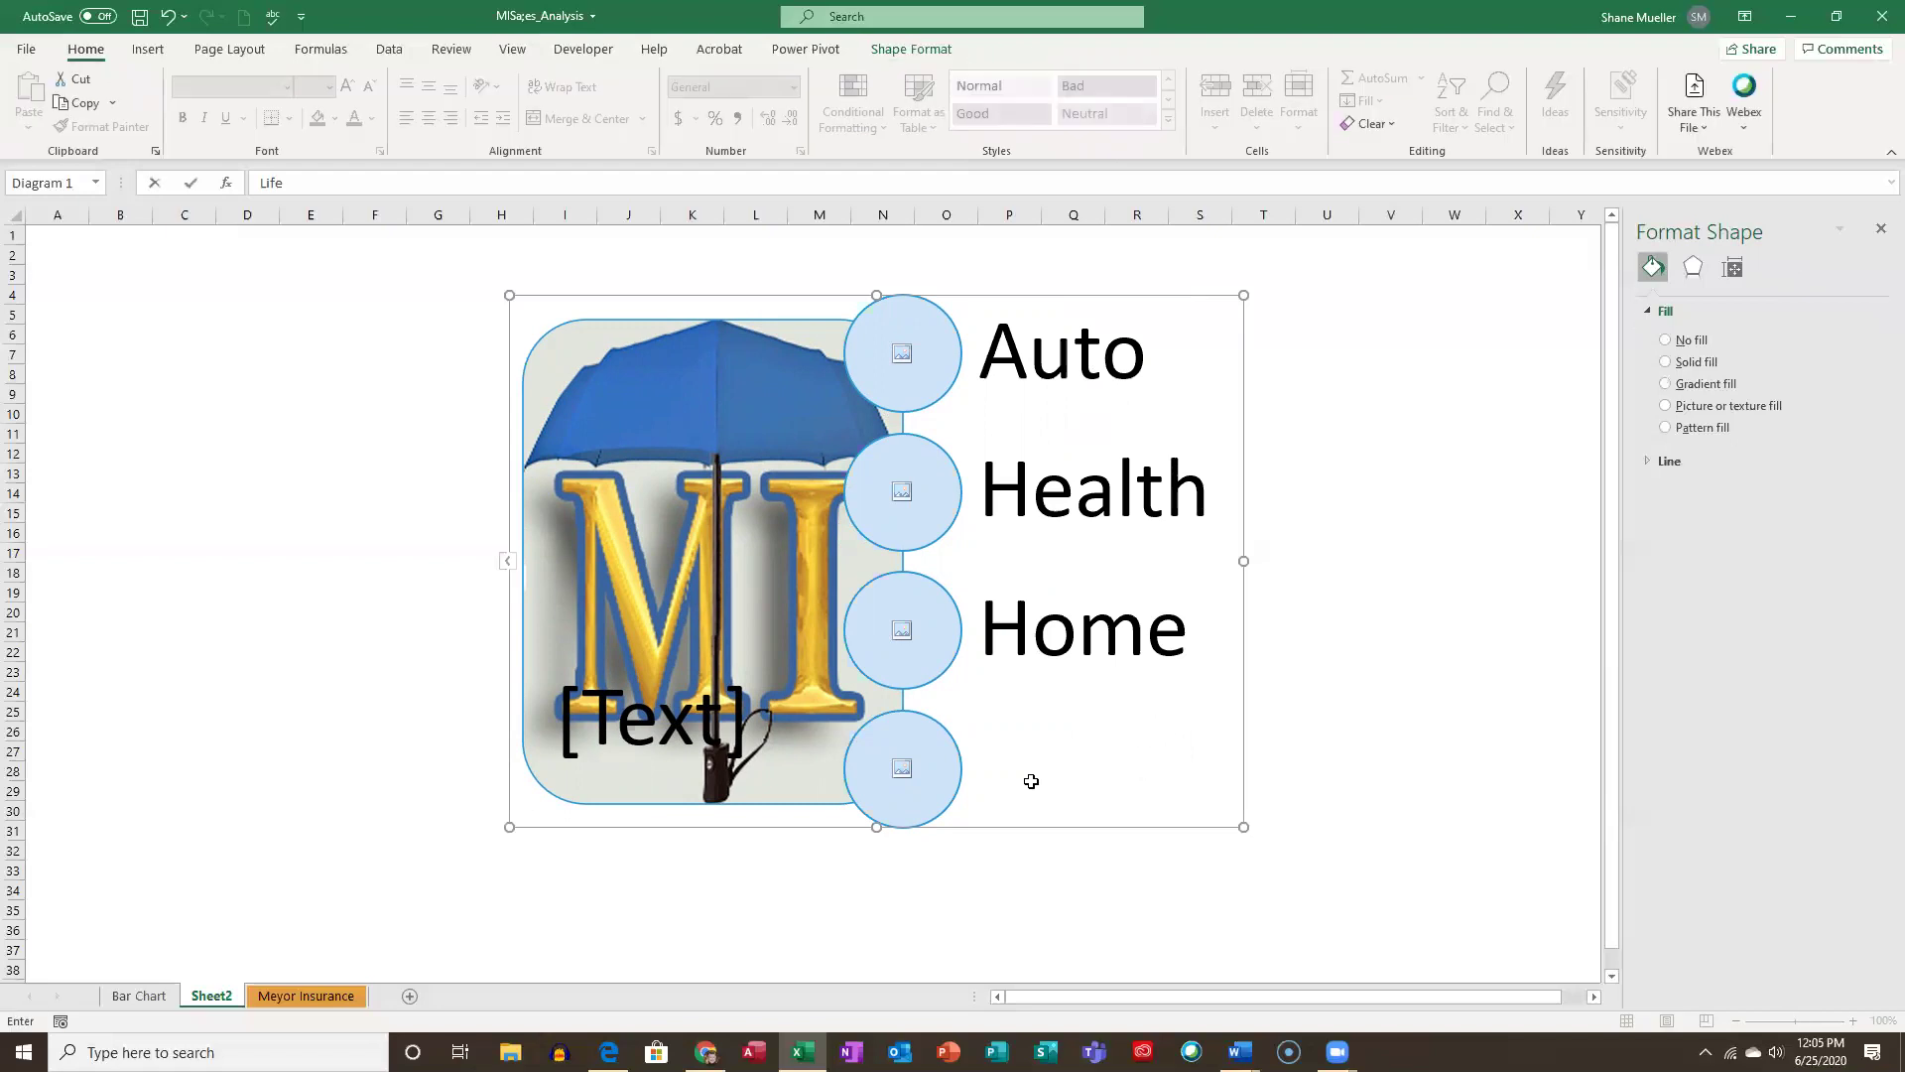
pyautogui.press('Return')
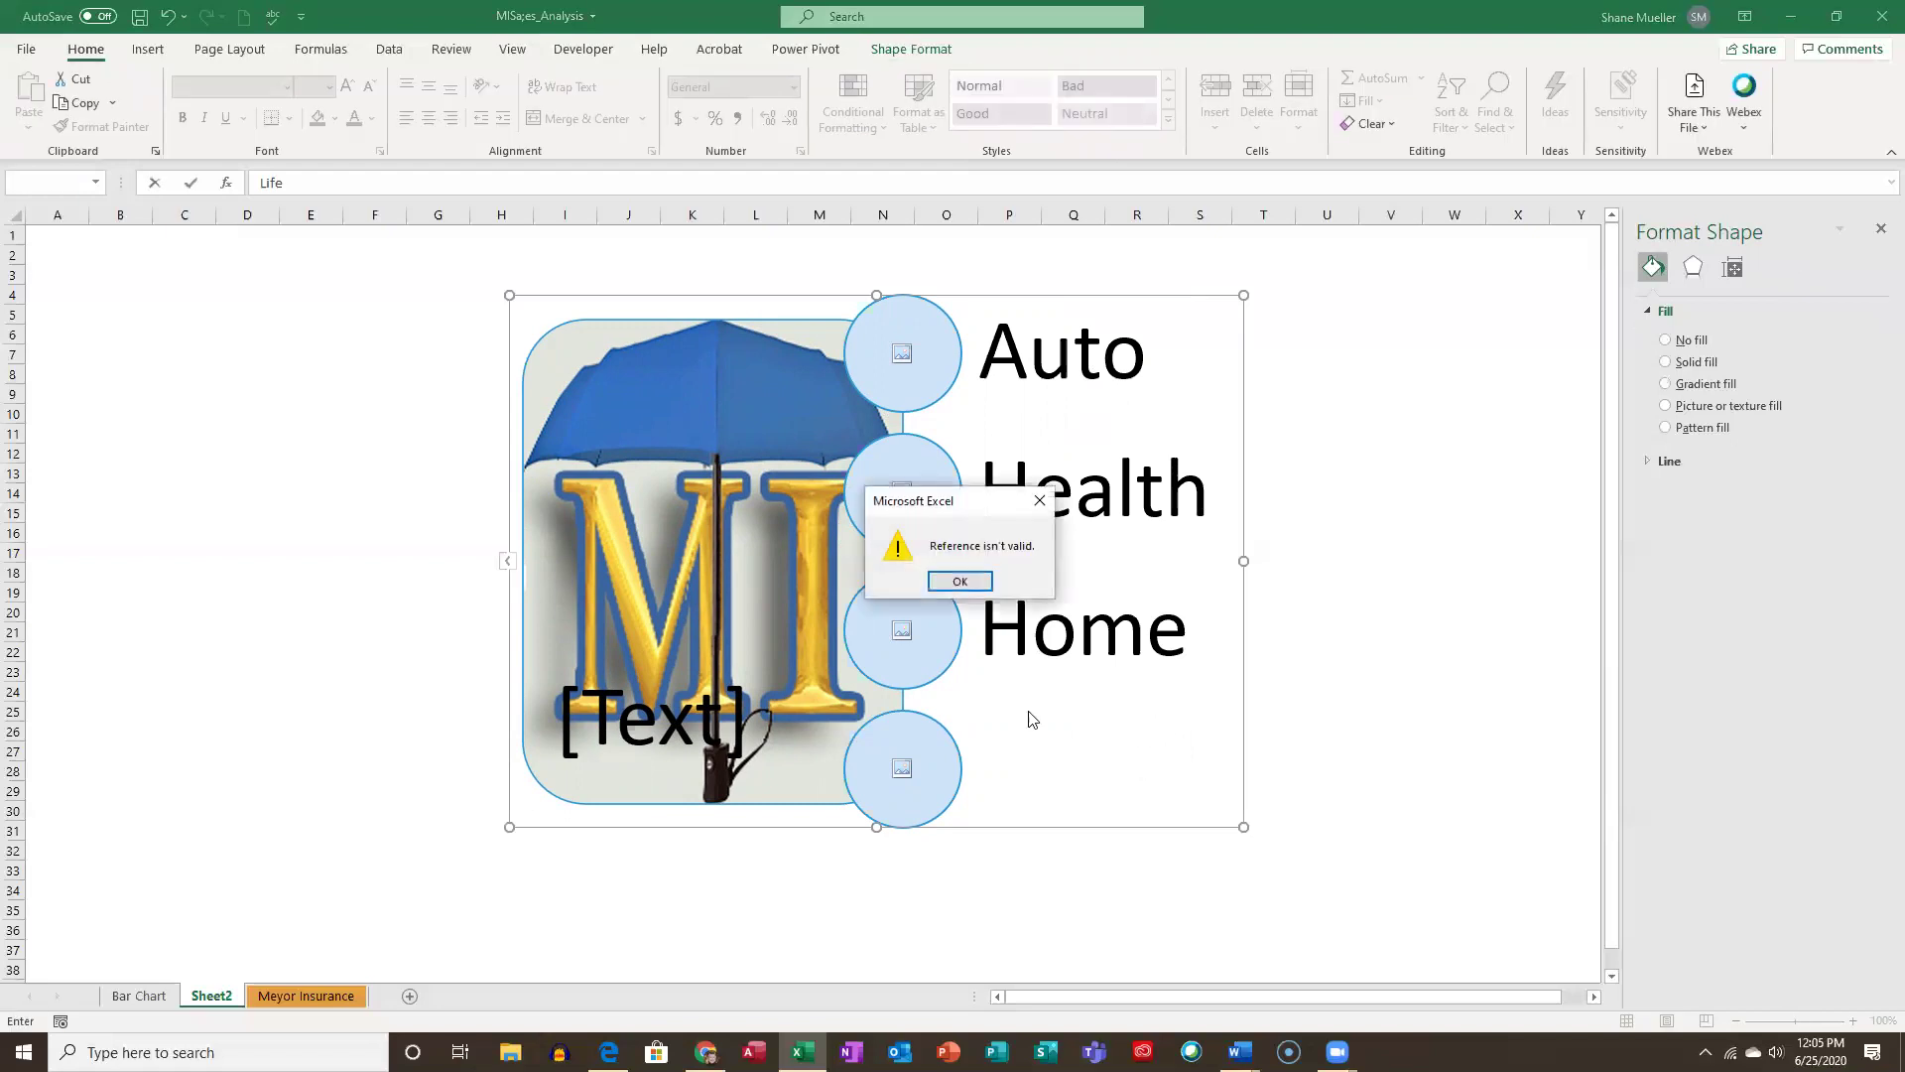
pyautogui.press('Return')
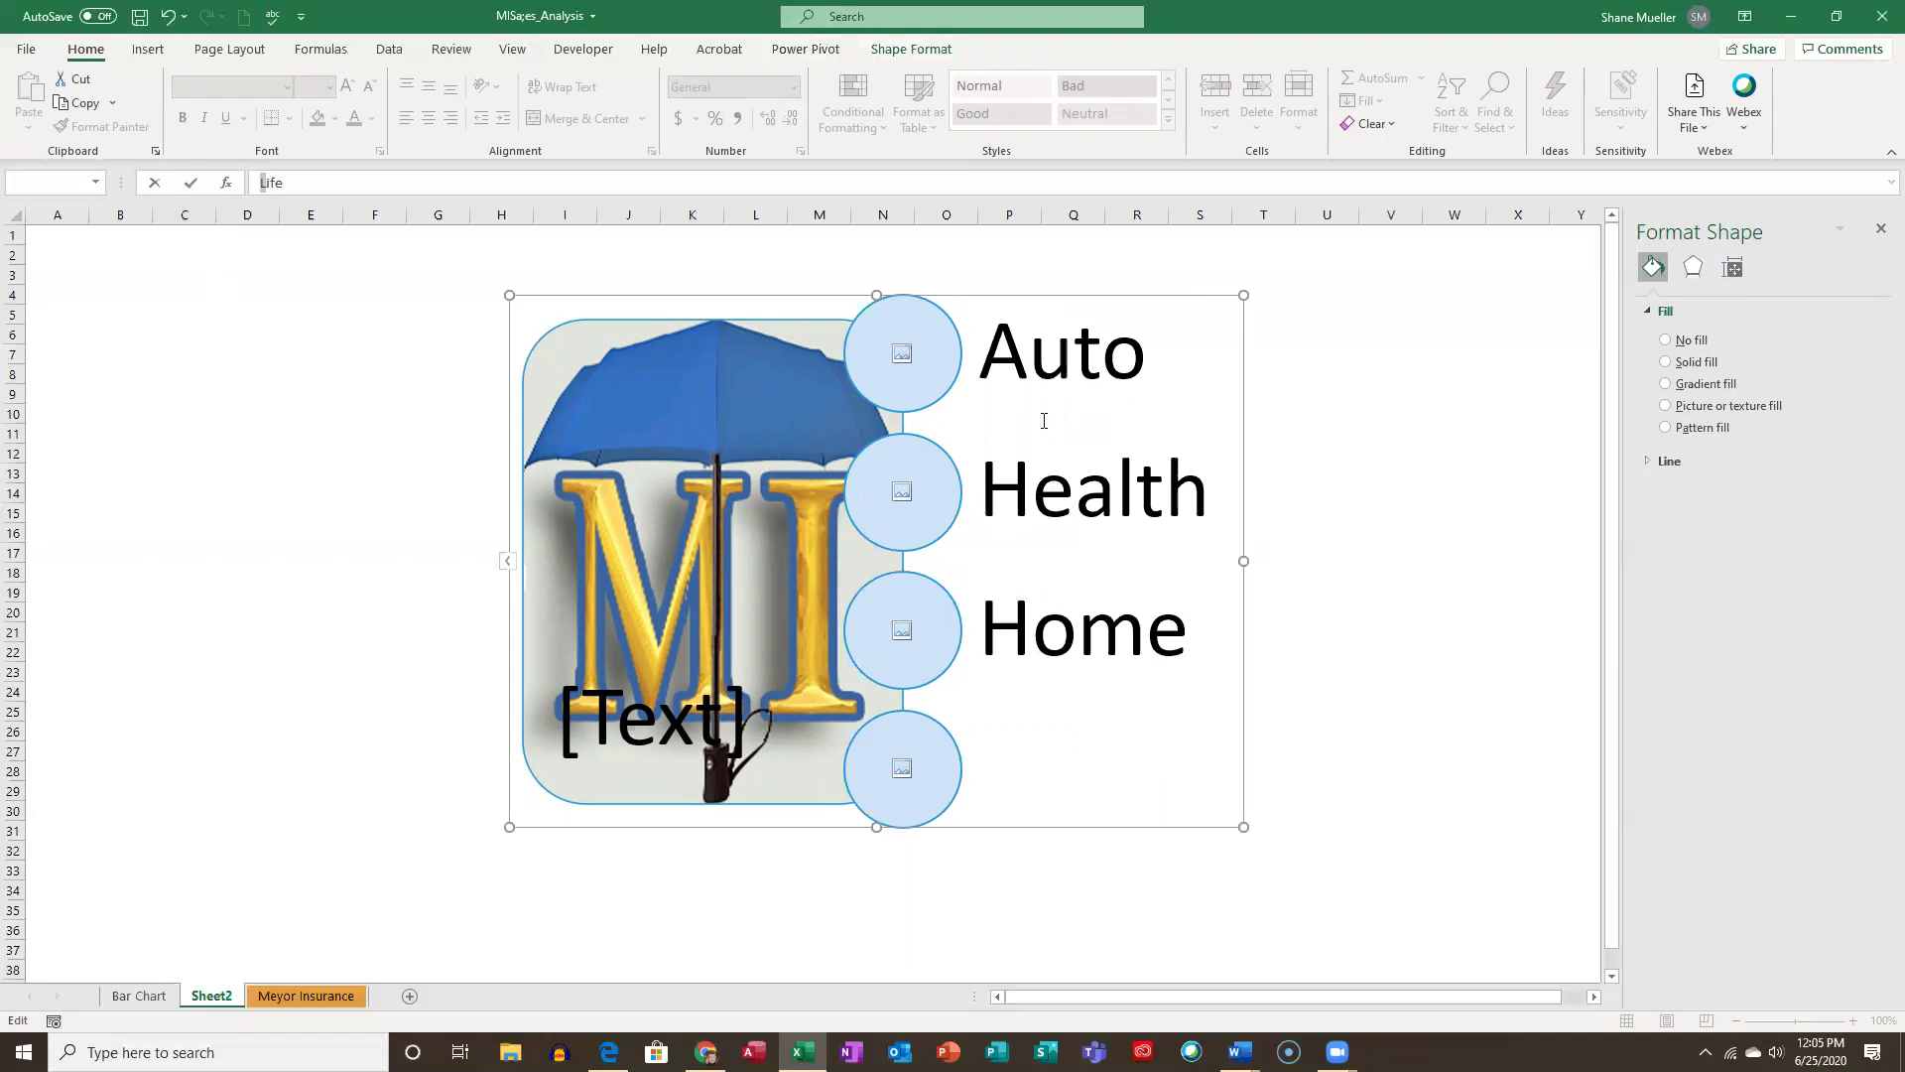
pyautogui.click(1232, 300)
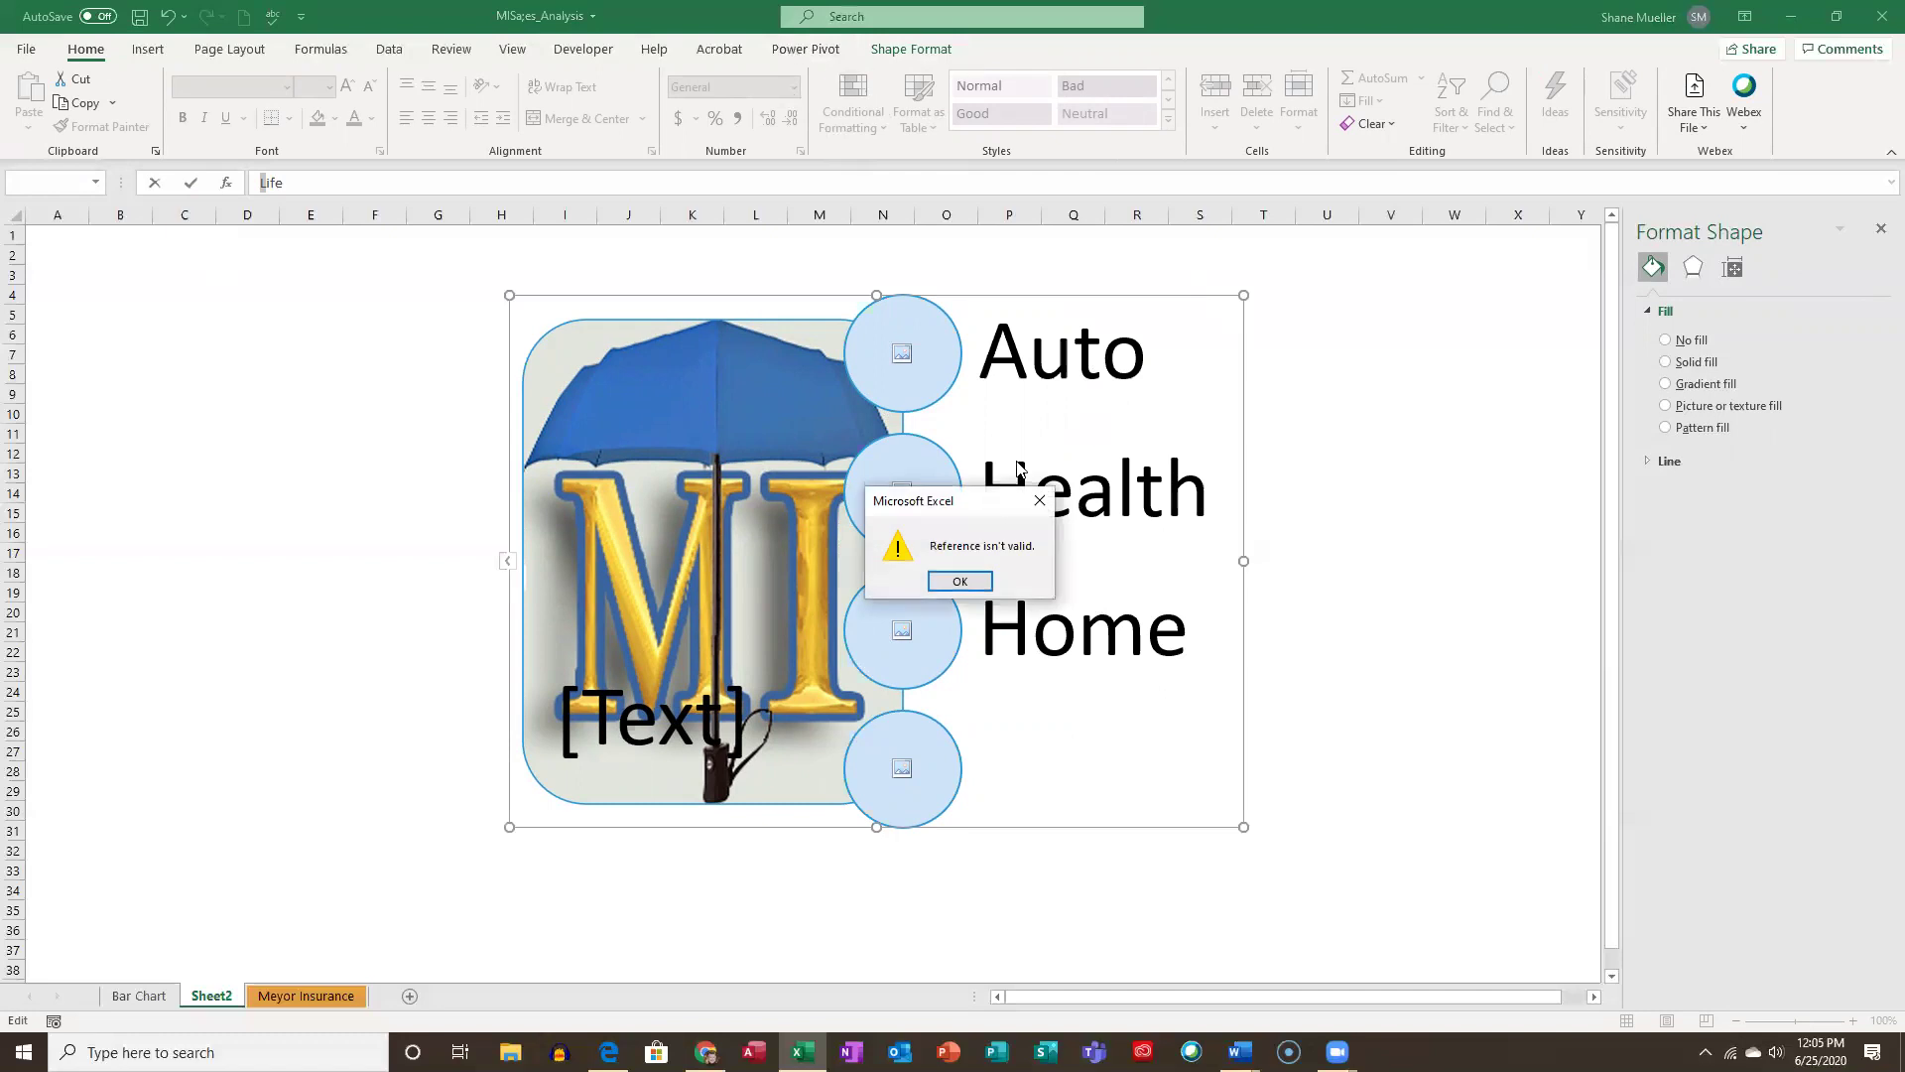
pyautogui.press('Return')
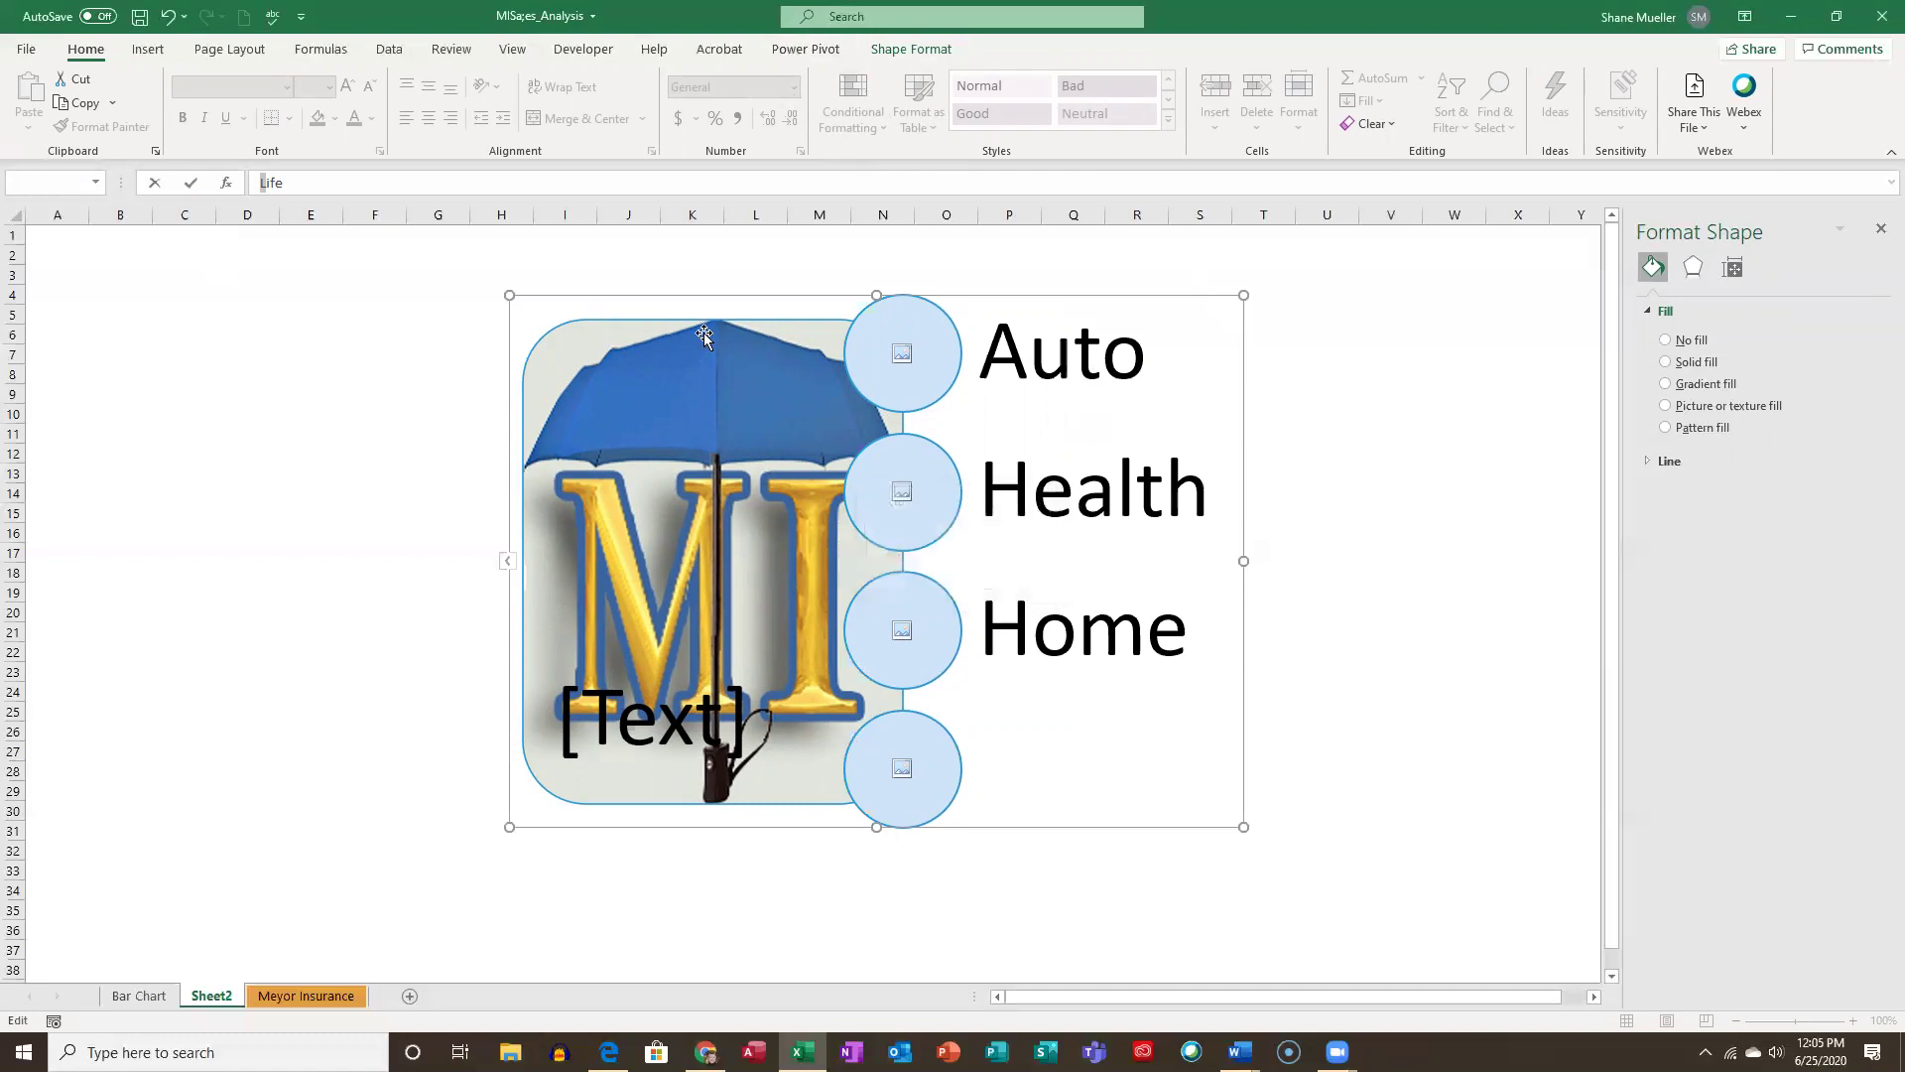
pyautogui.click(916, 52)
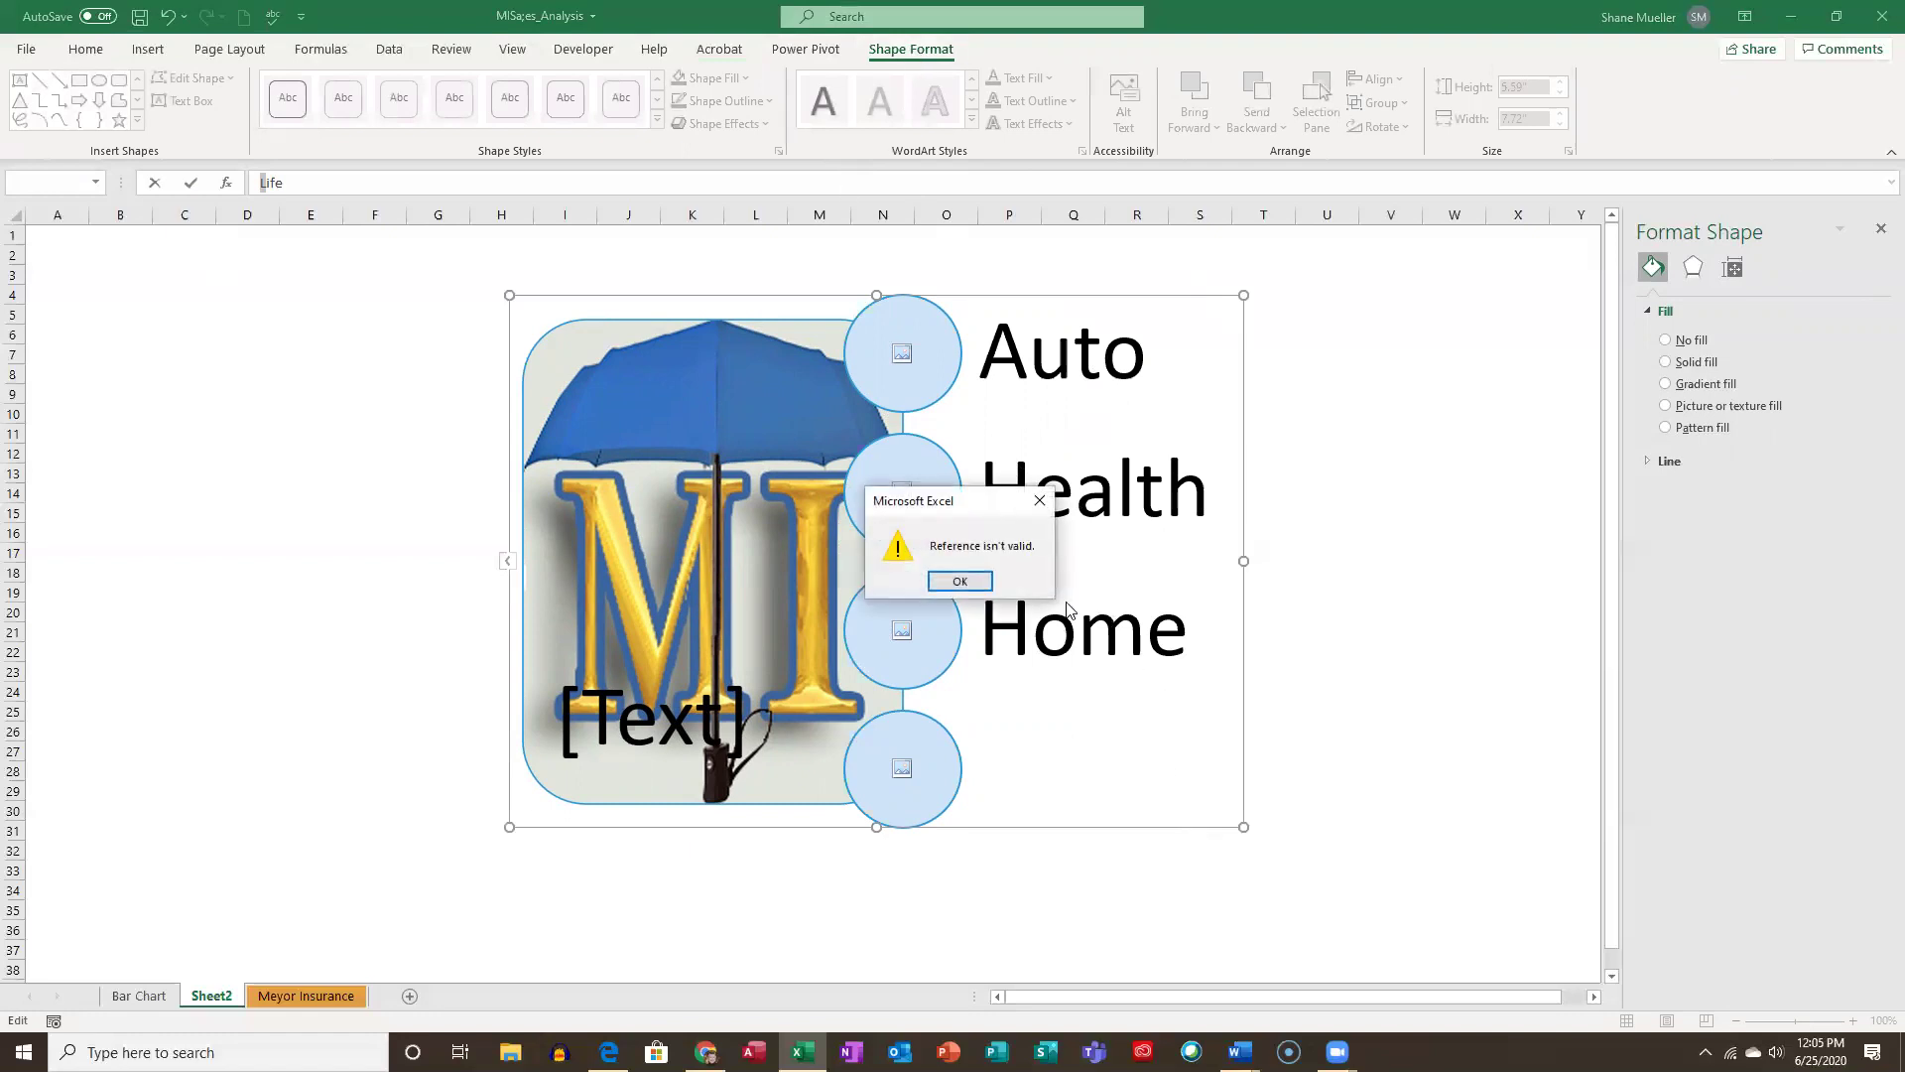
pyautogui.click(959, 582)
pyautogui.click(169, 19)
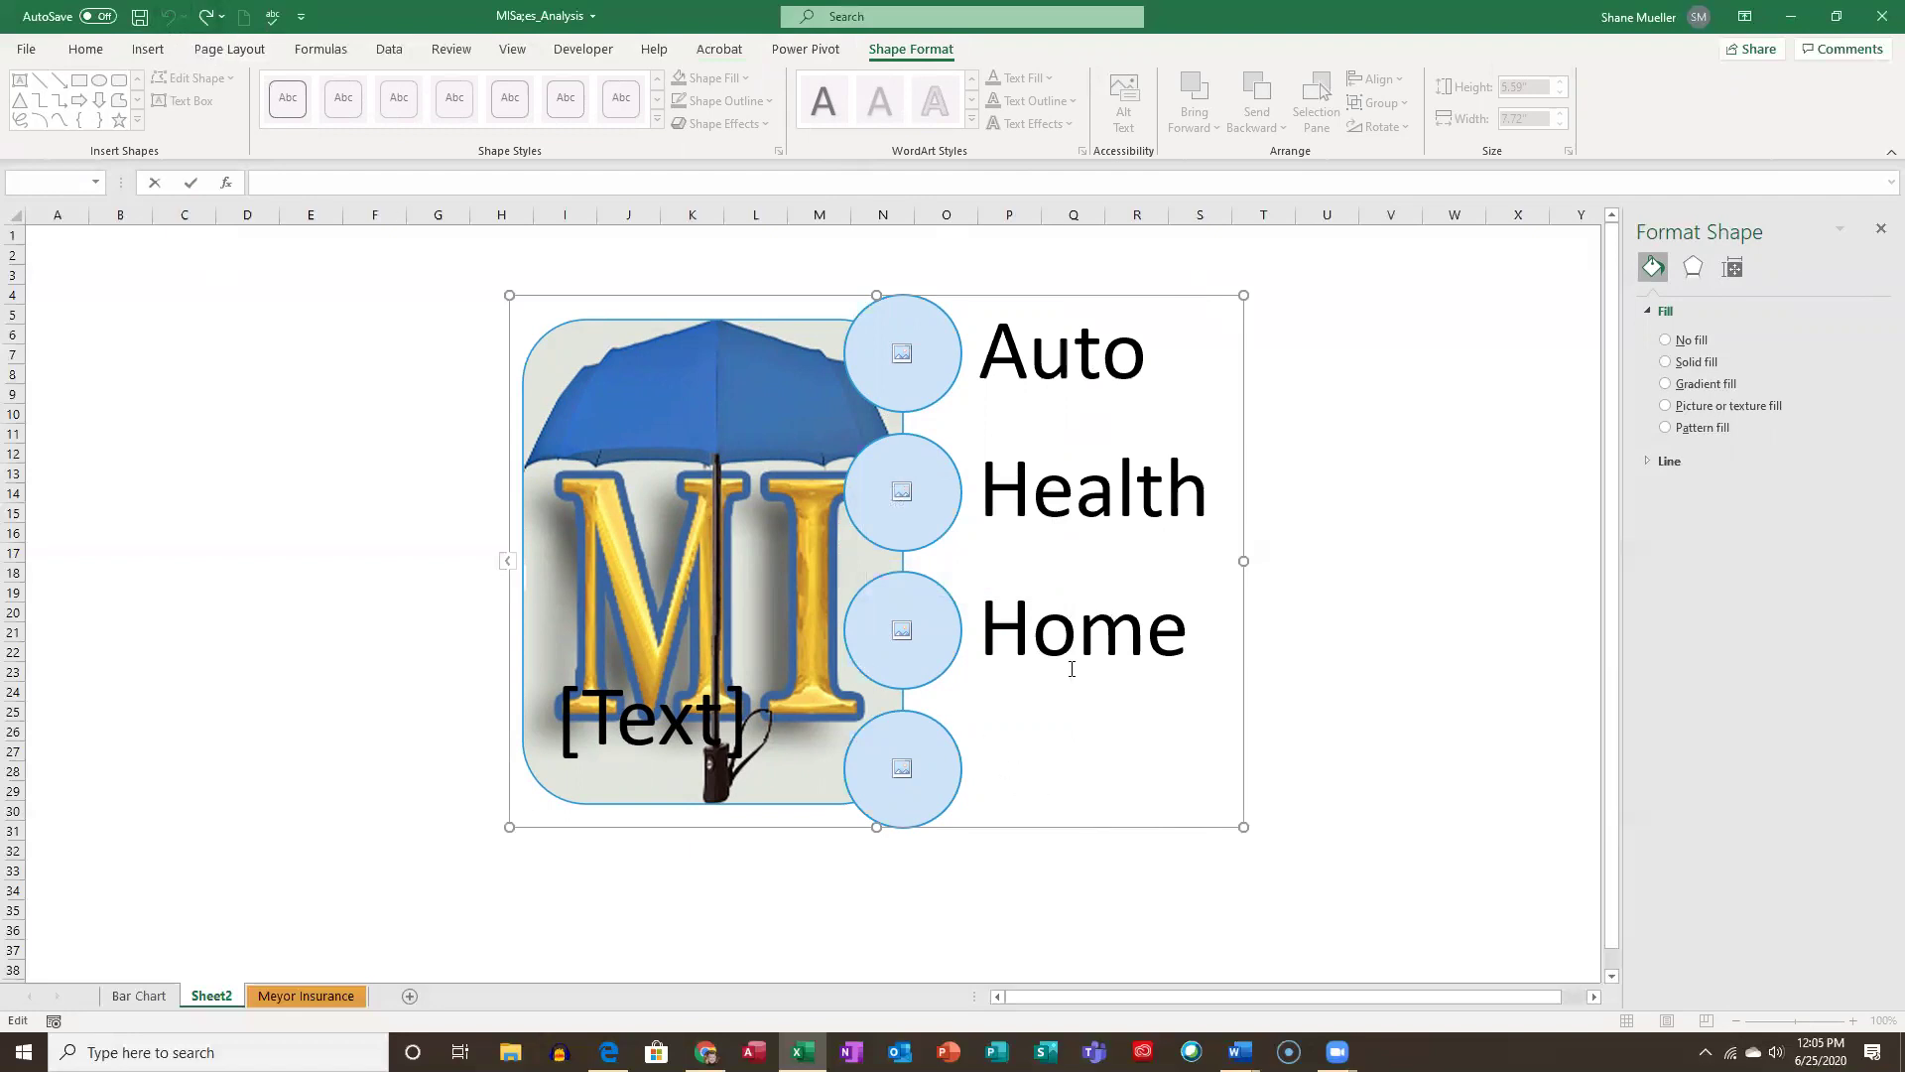
pyautogui.click(1093, 638)
# Close the shape formatting settings and enter Life as the label of the fourth side shape through the SmartArt text list.
pyautogui.click(1880, 228)
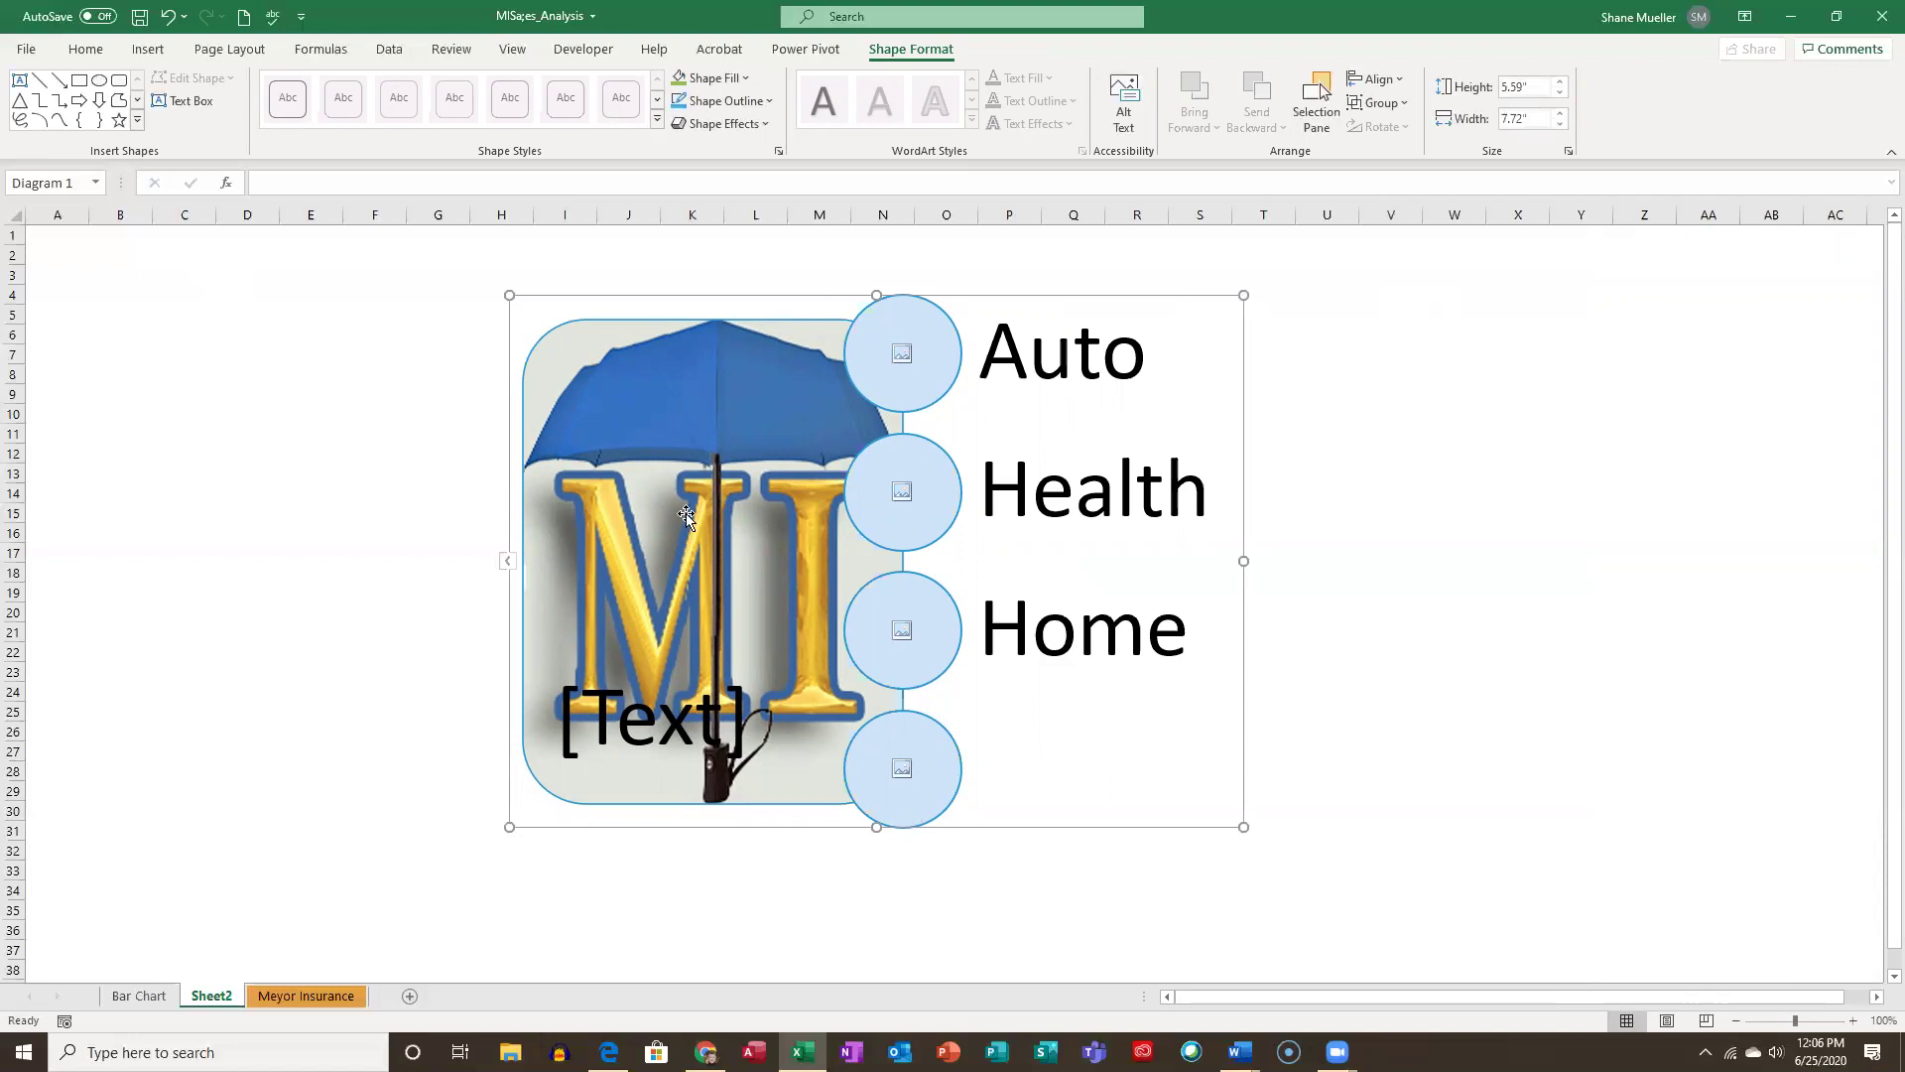
pyautogui.press('Escape')
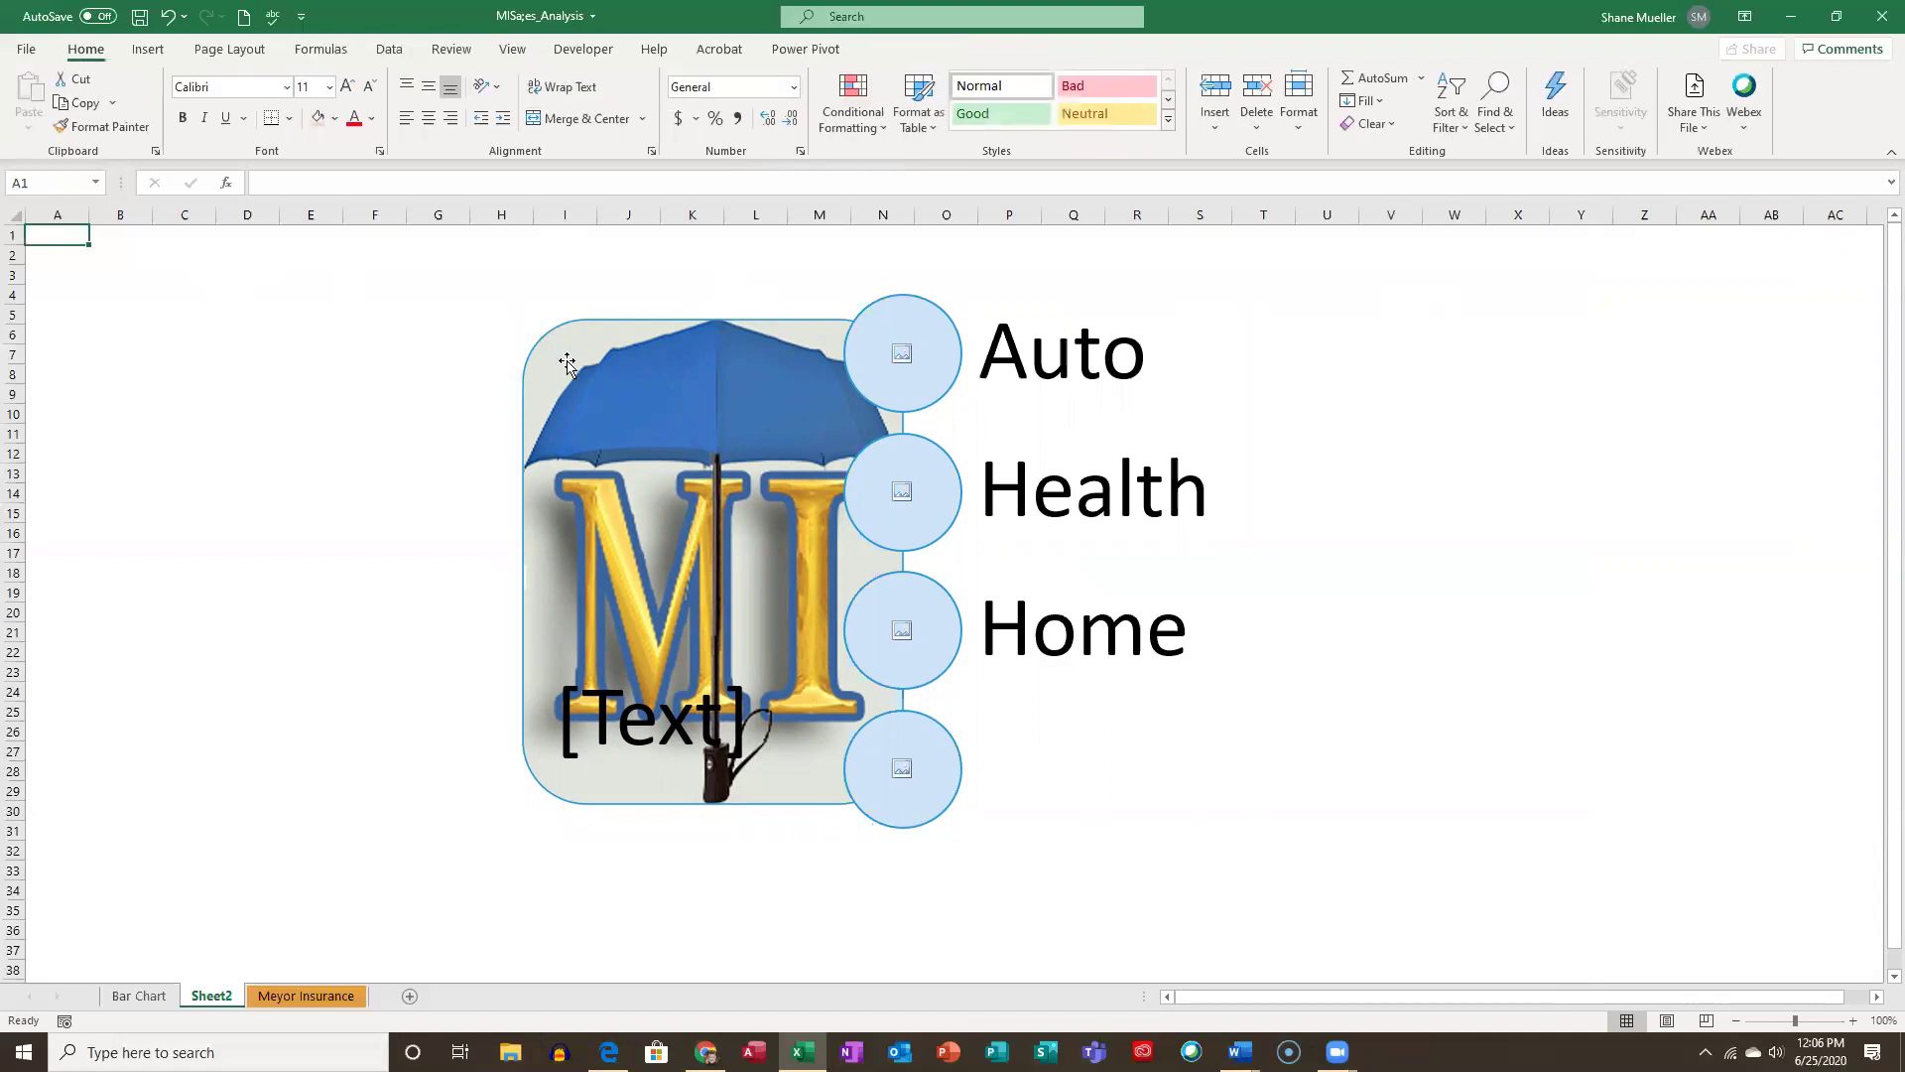
pyautogui.click(757, 325)
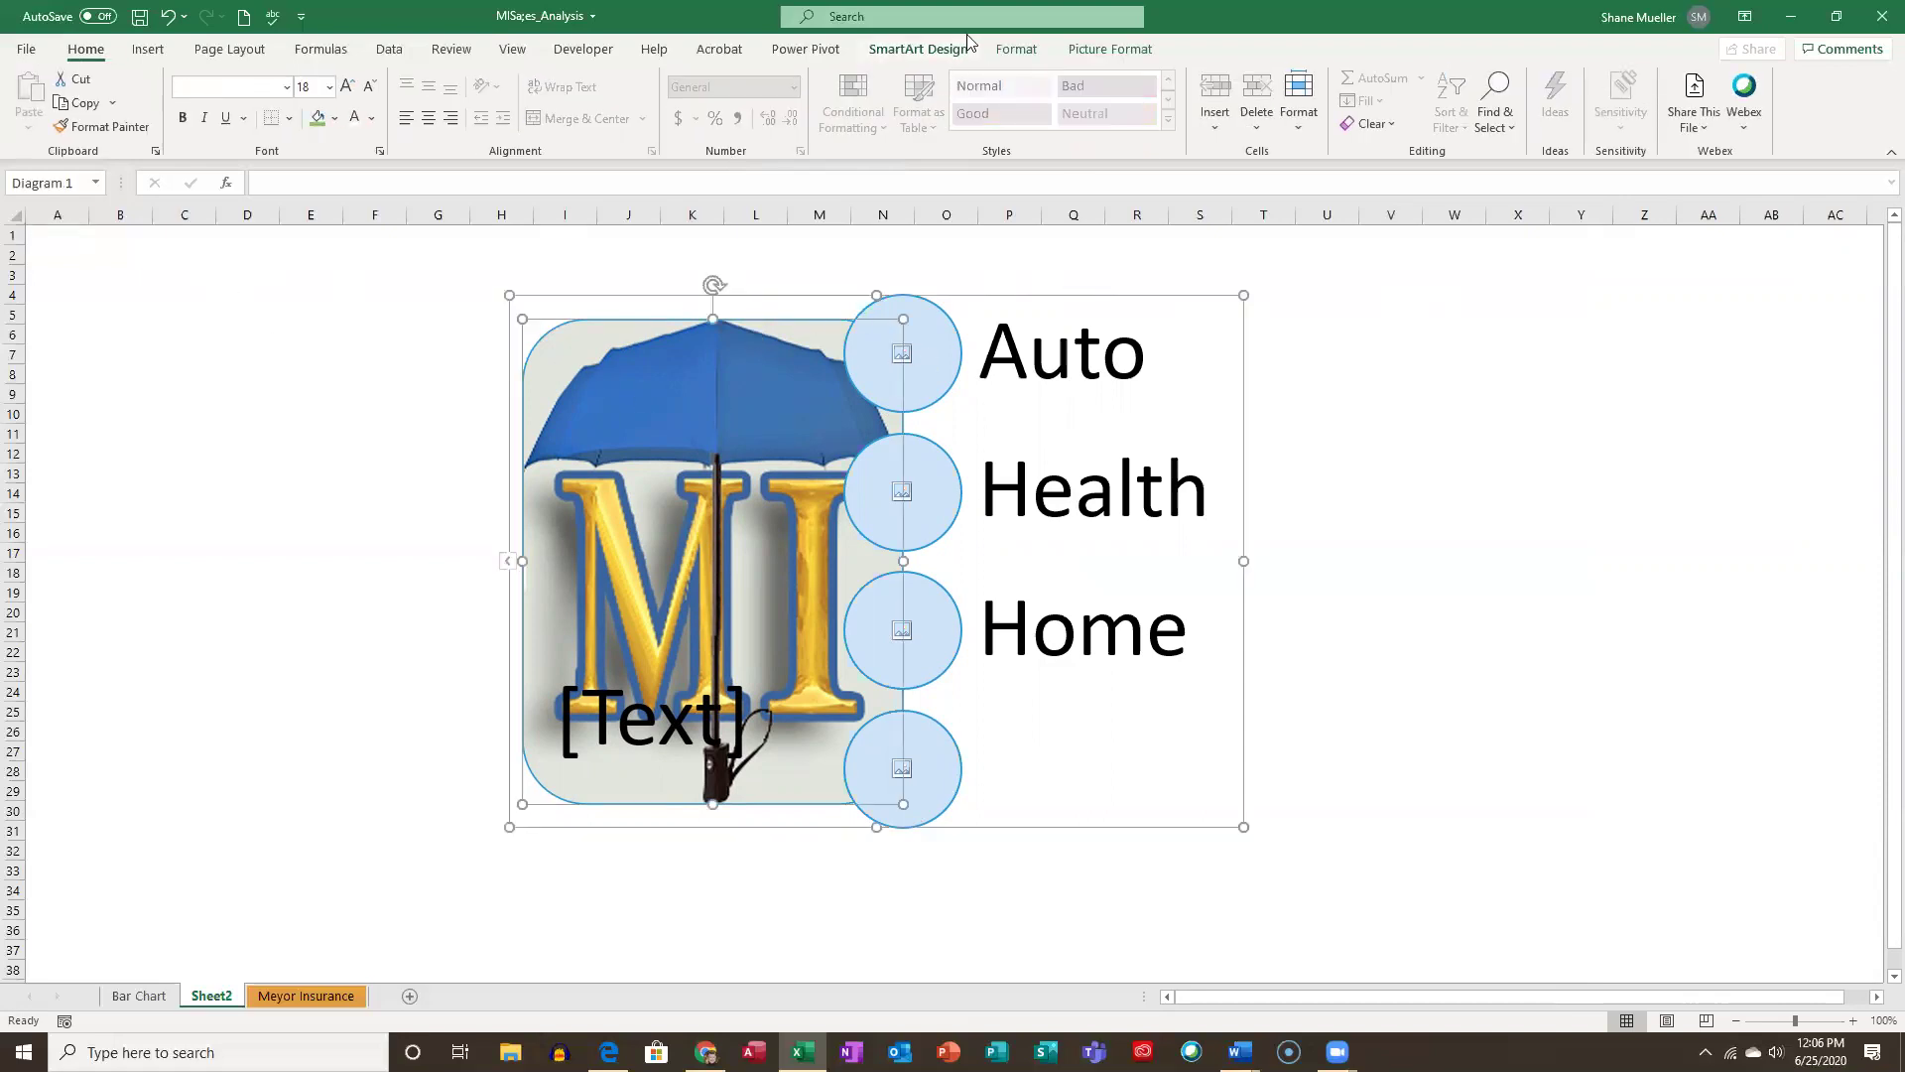
pyautogui.click(920, 52)
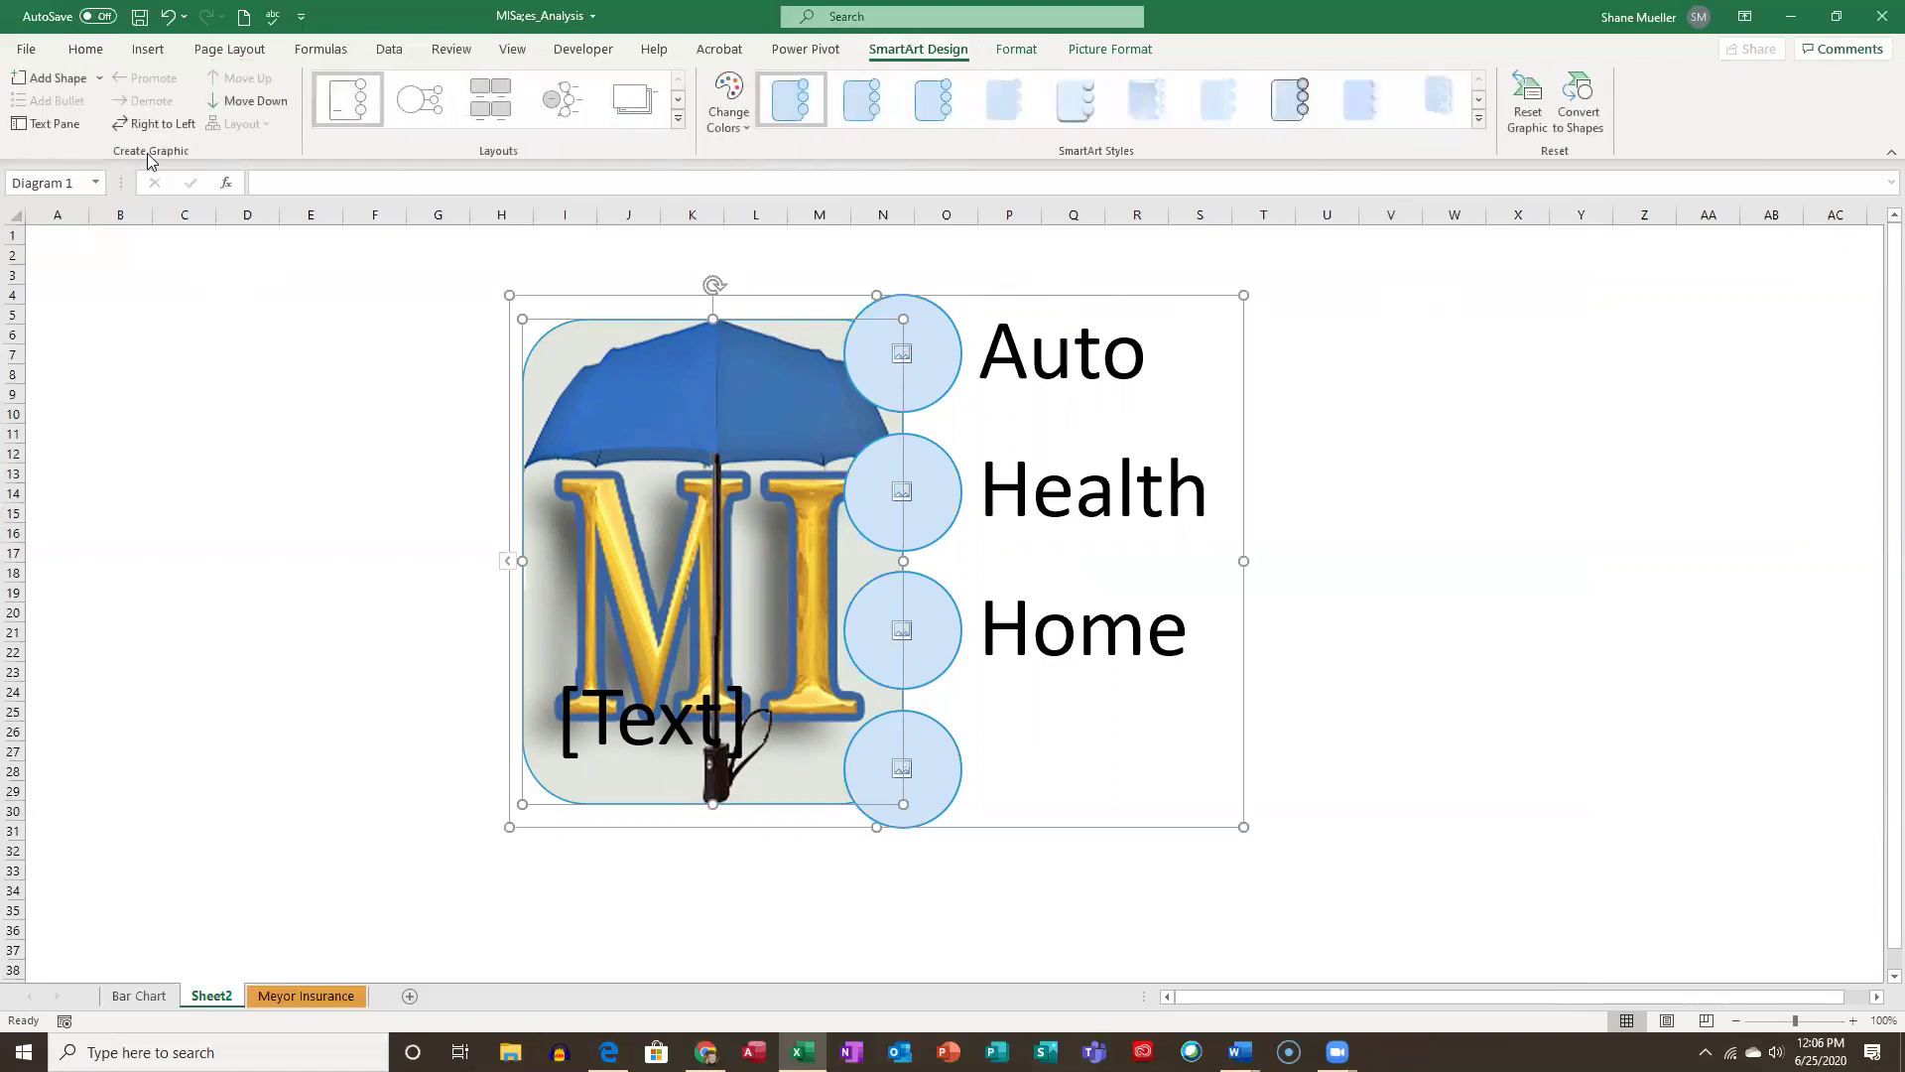
pyautogui.click(79, 132)
pyautogui.click(413, 576)
pyautogui.write('Life')
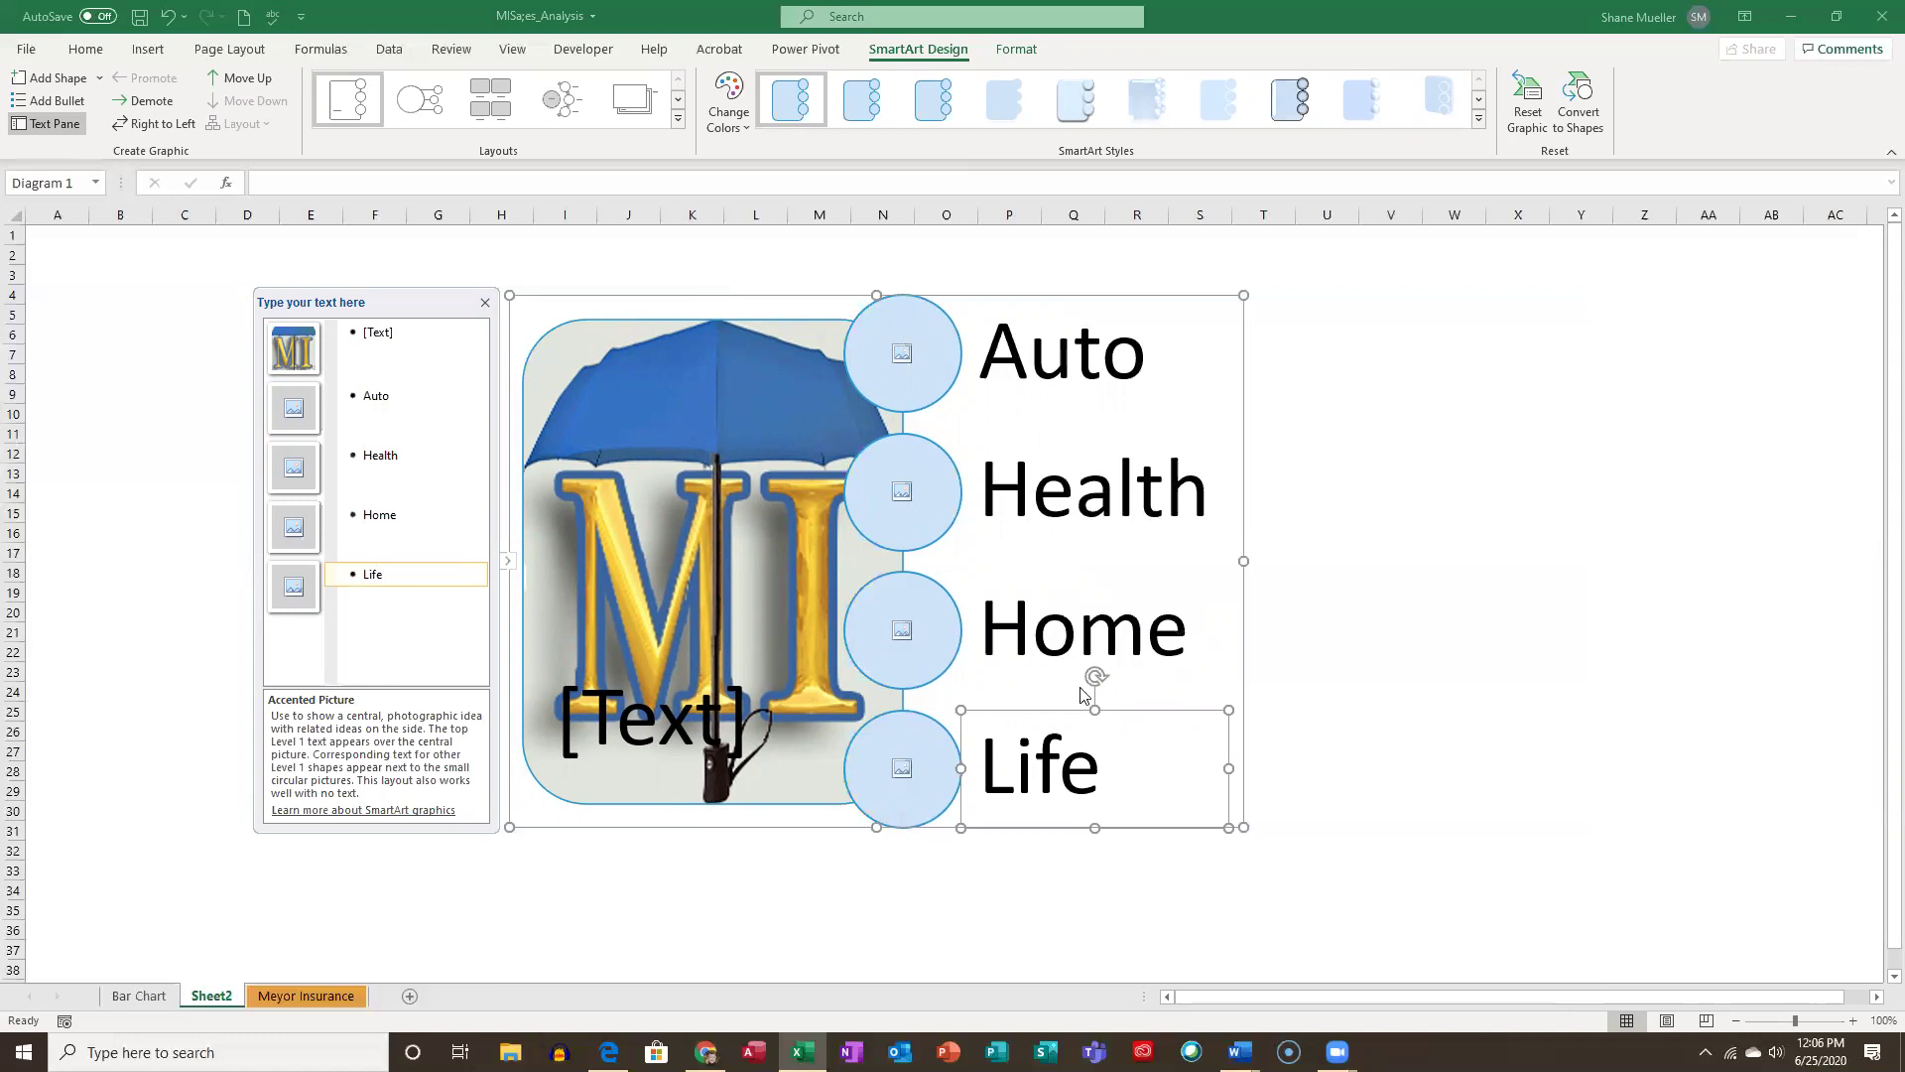
# Enter Meyor Insurance as the text over the central picture and close the SmartArt text list.
pyautogui.click(667, 722)
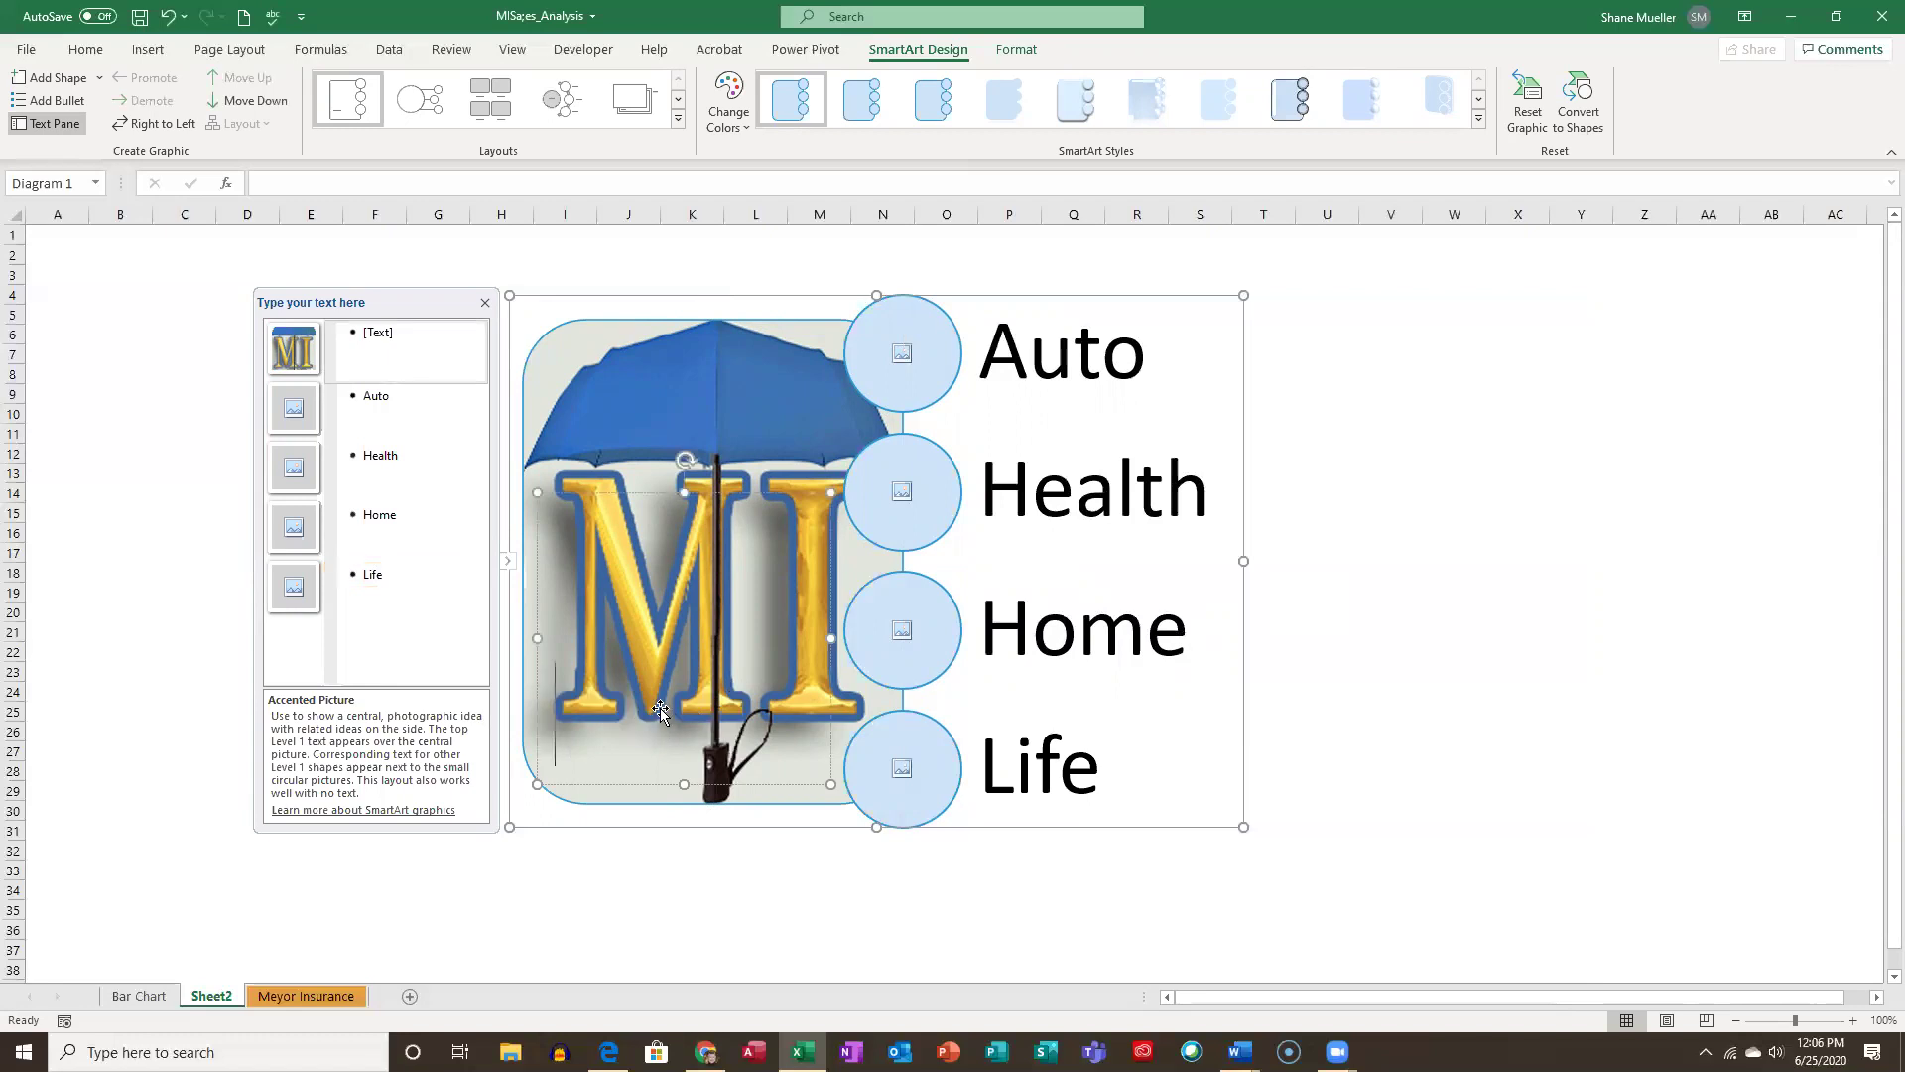
pyautogui.write('Mey')
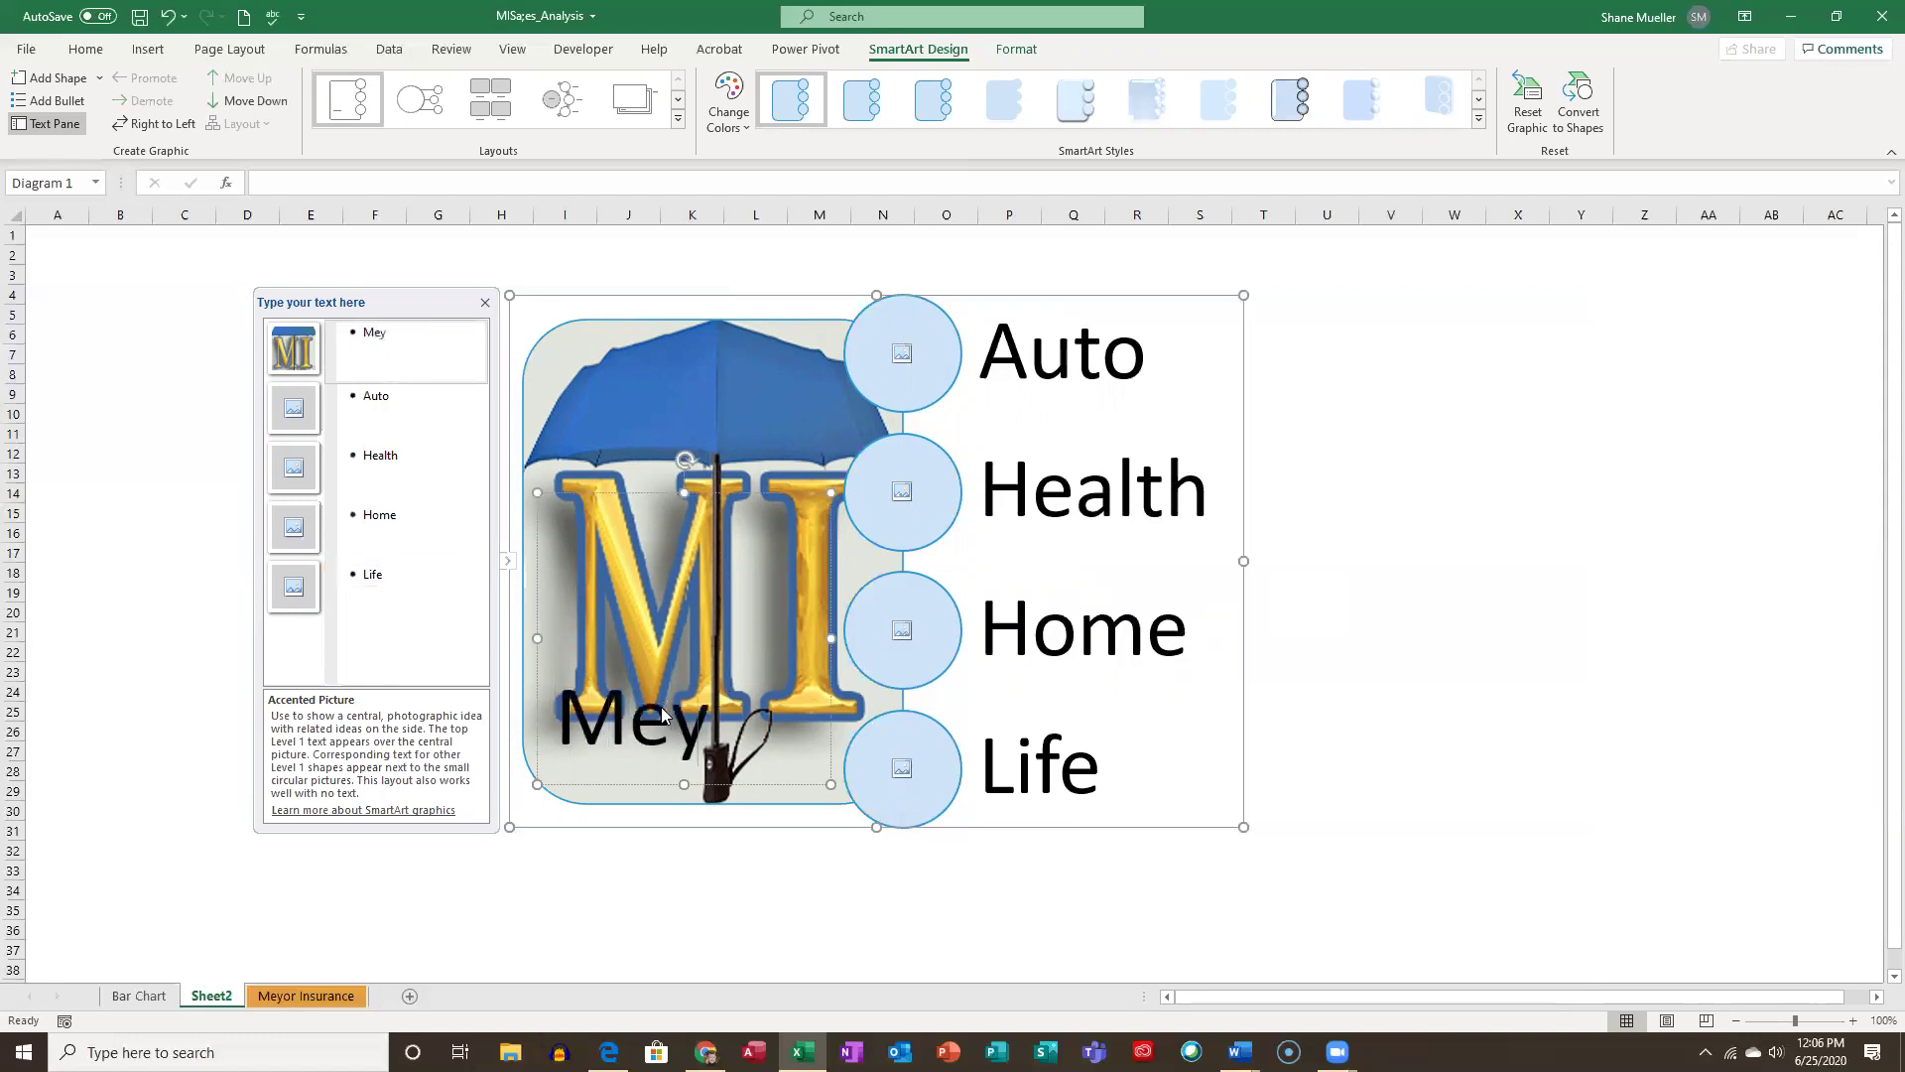
pyautogui.write('or Insurance')
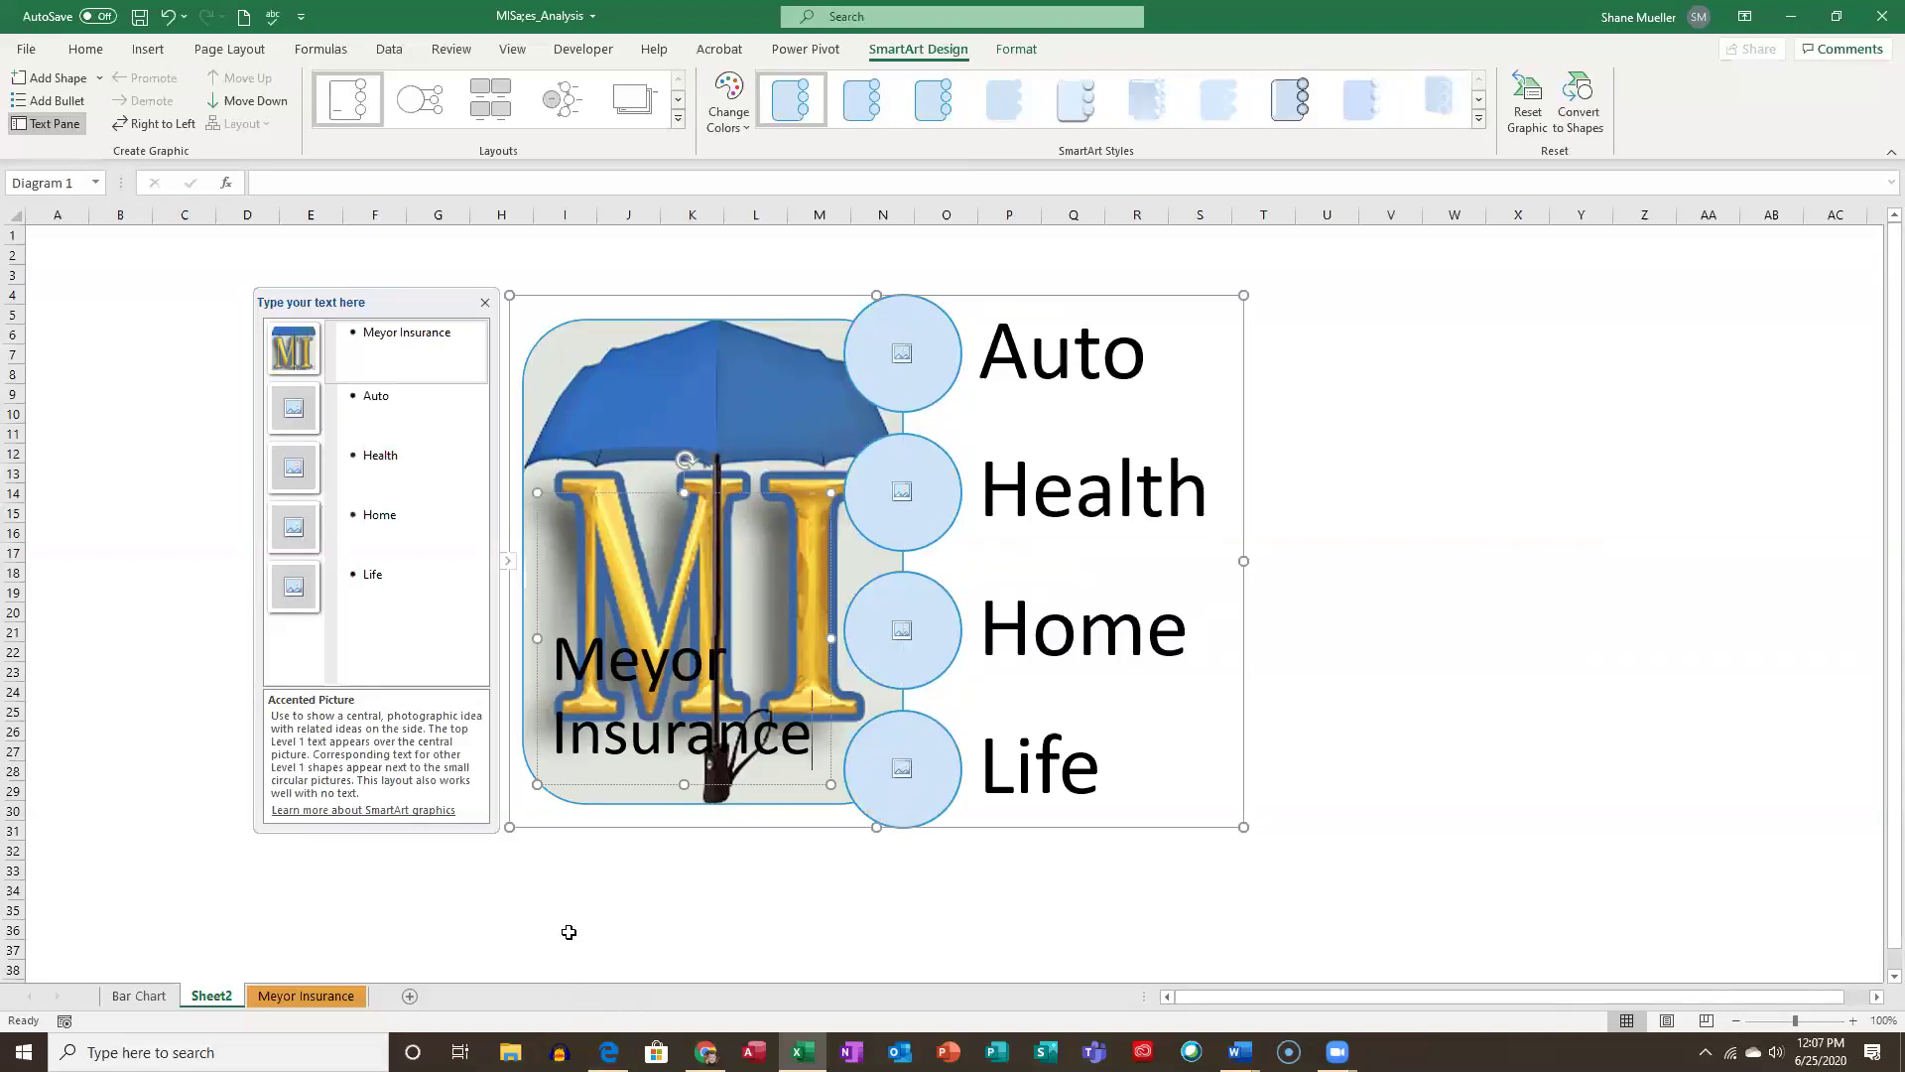
pyautogui.click(485, 302)
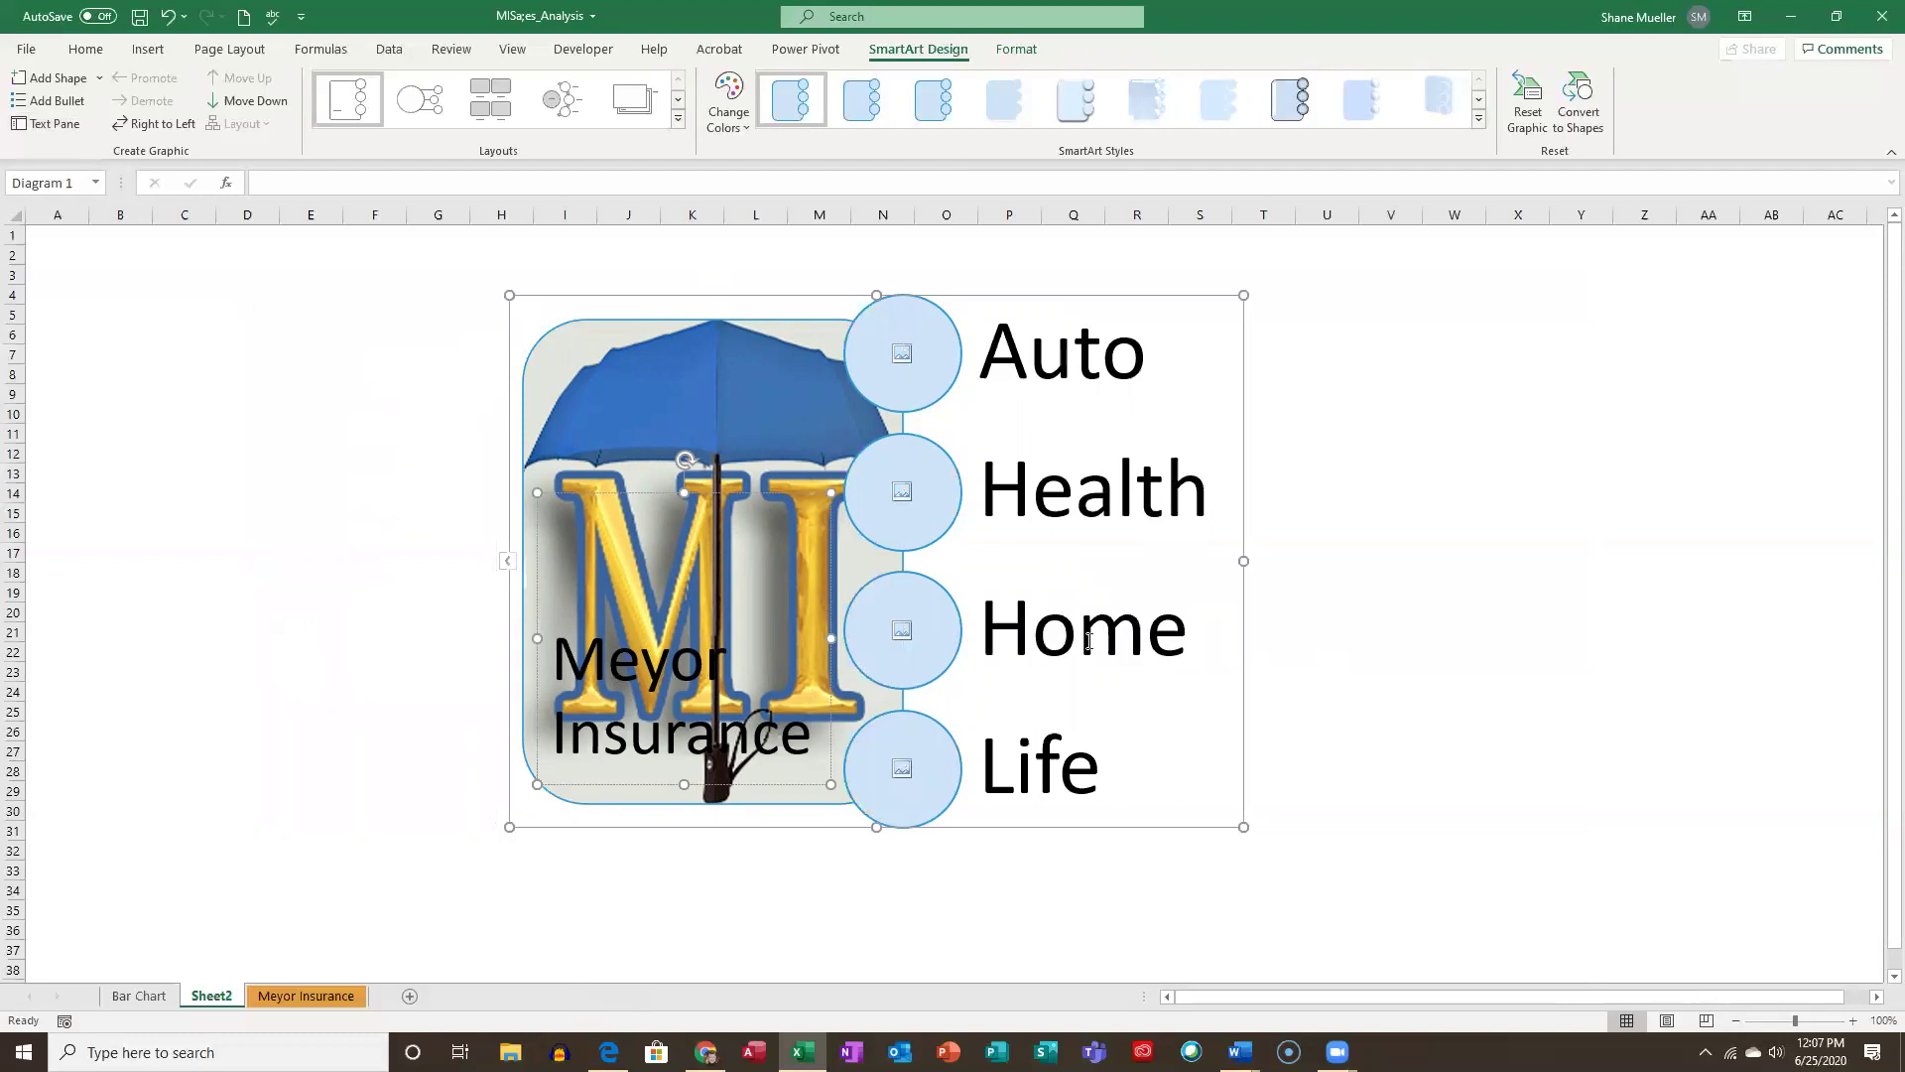
# Apply the second-row blue glow variation to the central umbrella picture and sharpen it one preset above 0%.
pyautogui.click(795, 338)
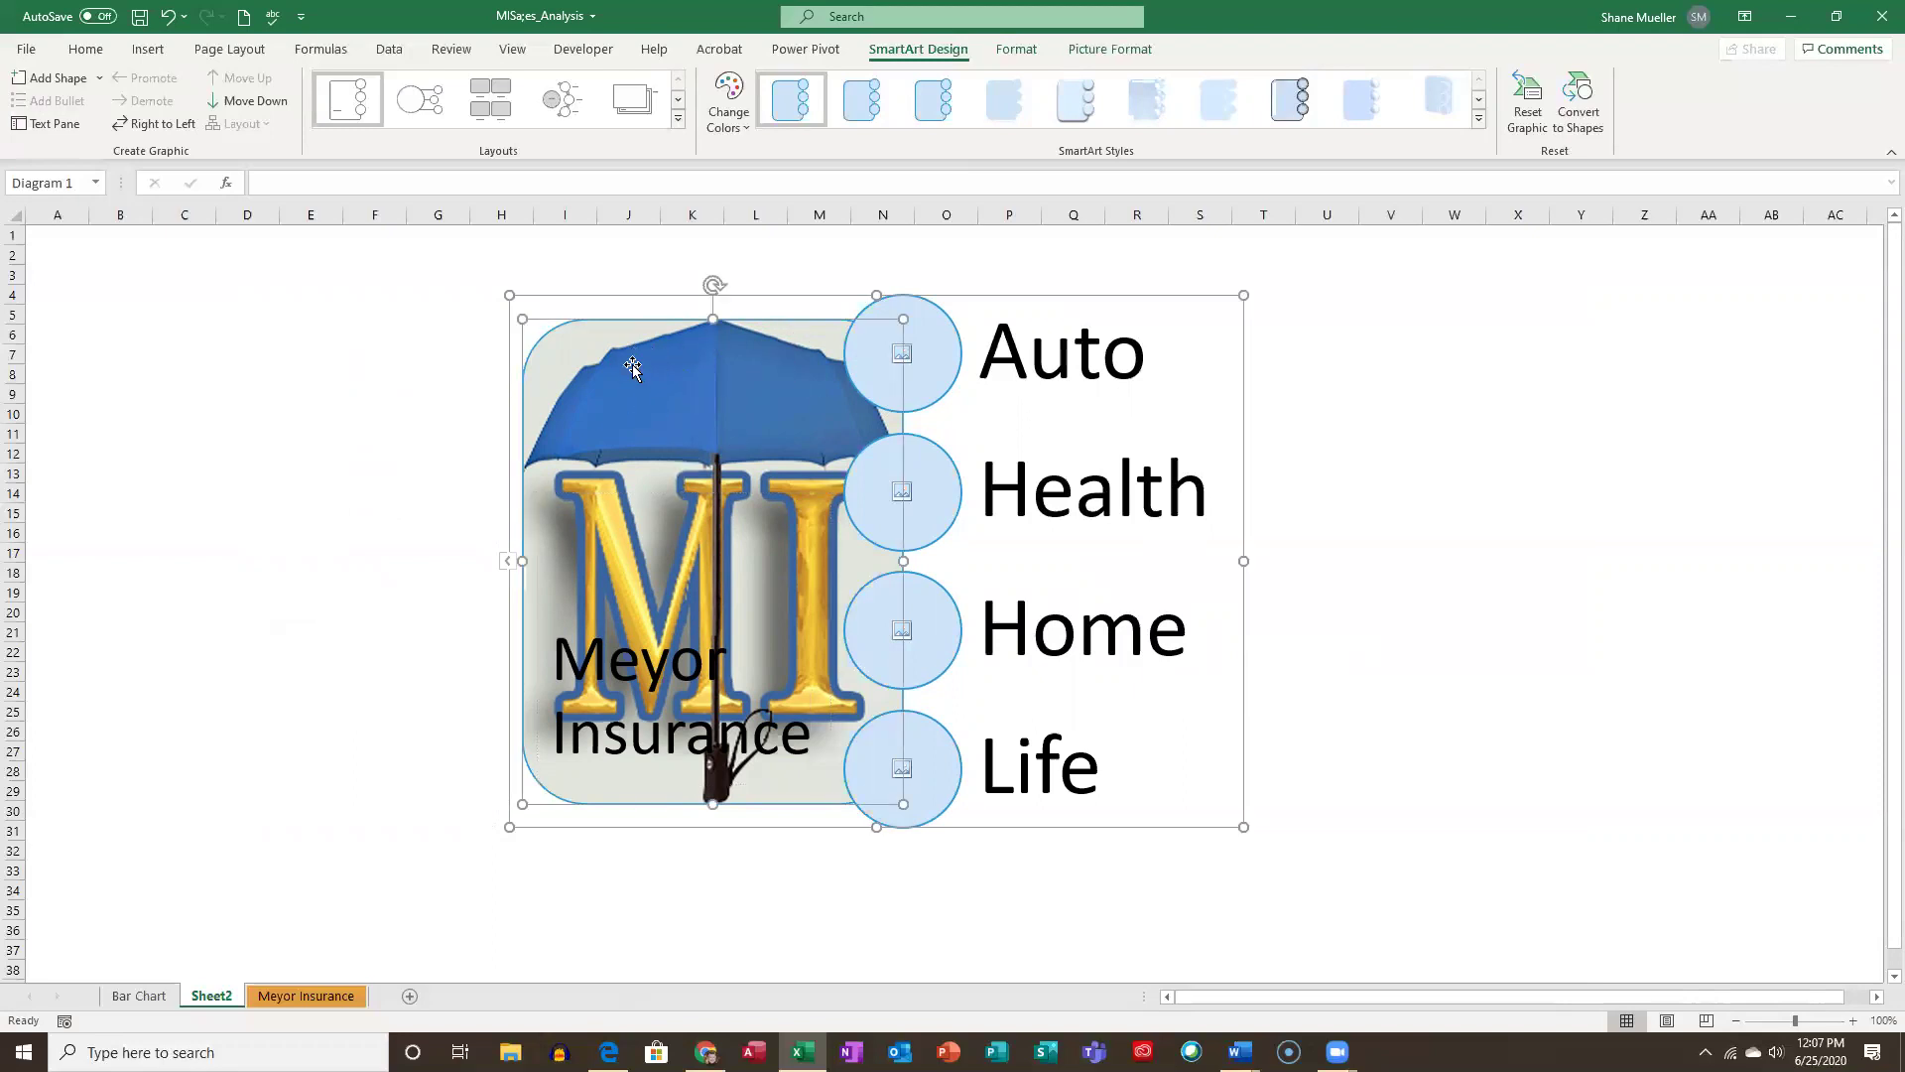
pyautogui.click(1113, 50)
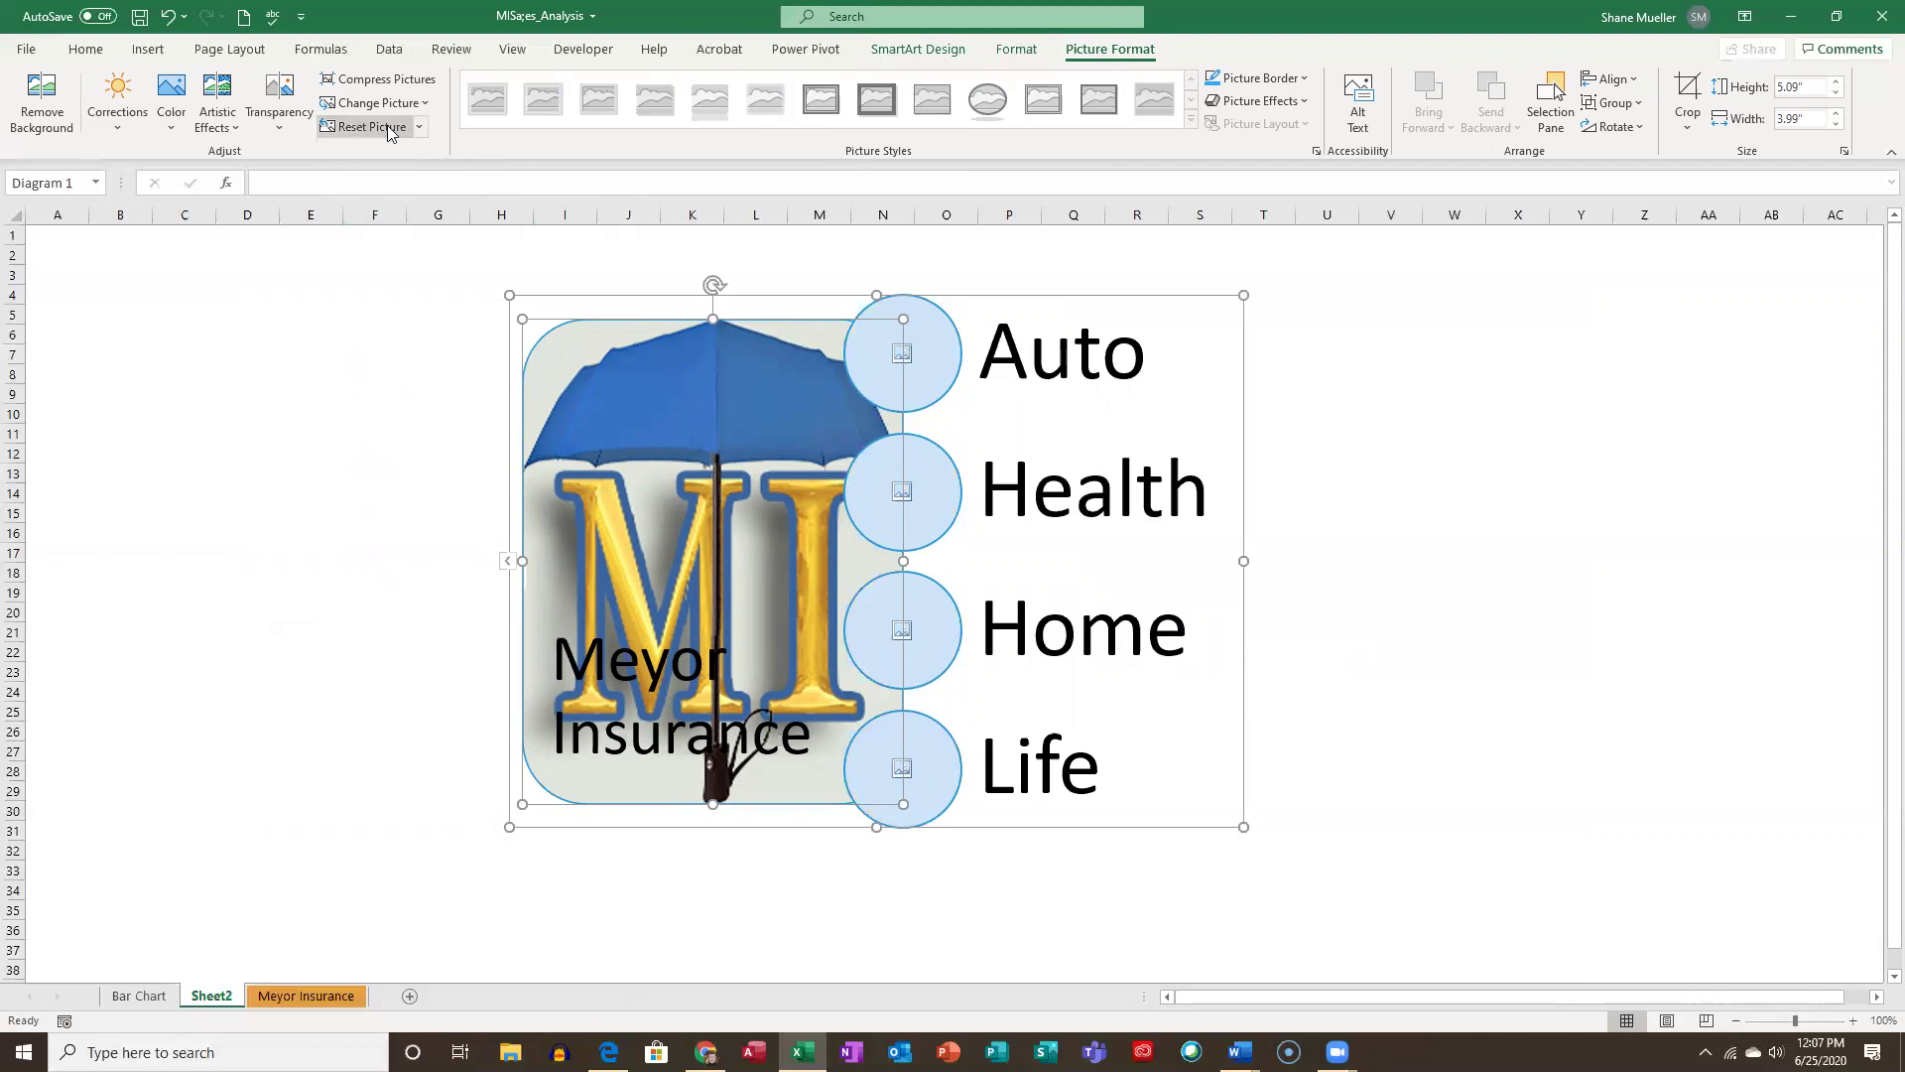
pyautogui.click(226, 123)
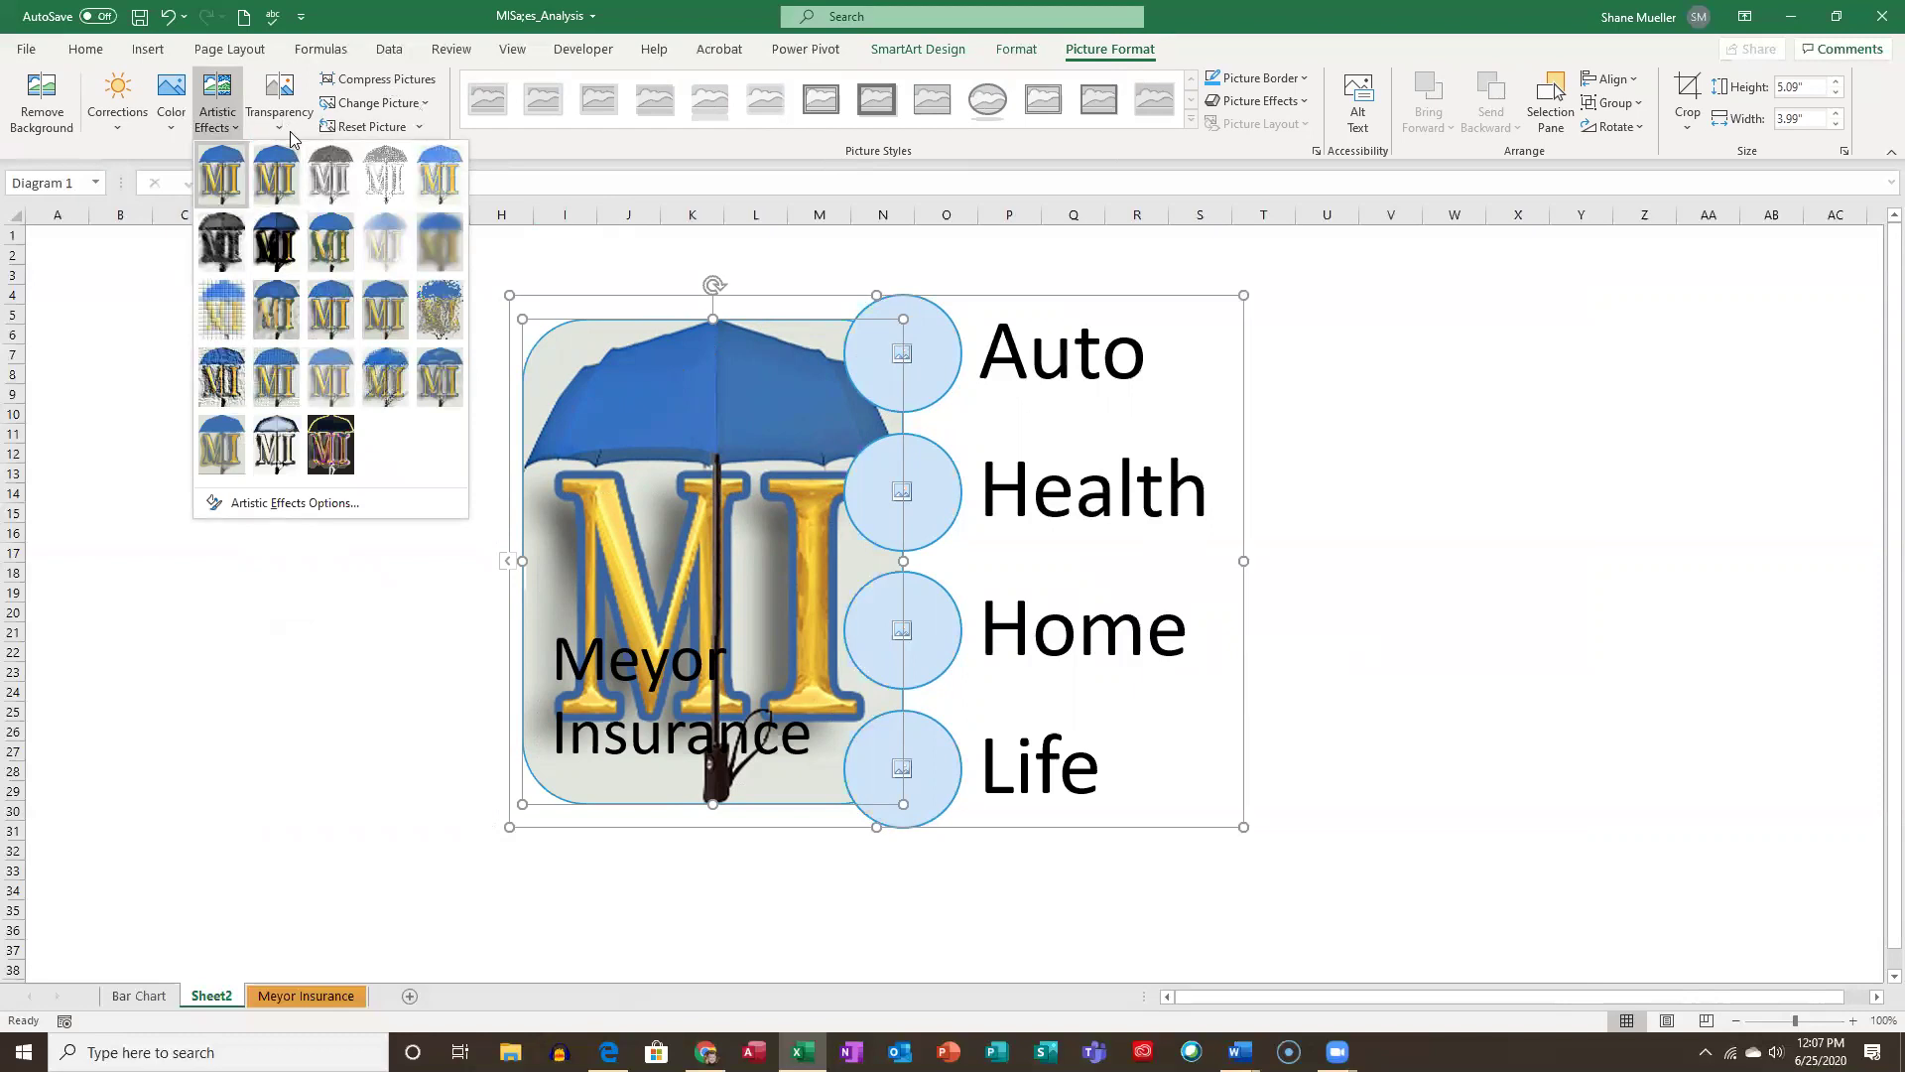
pyautogui.click(1304, 79)
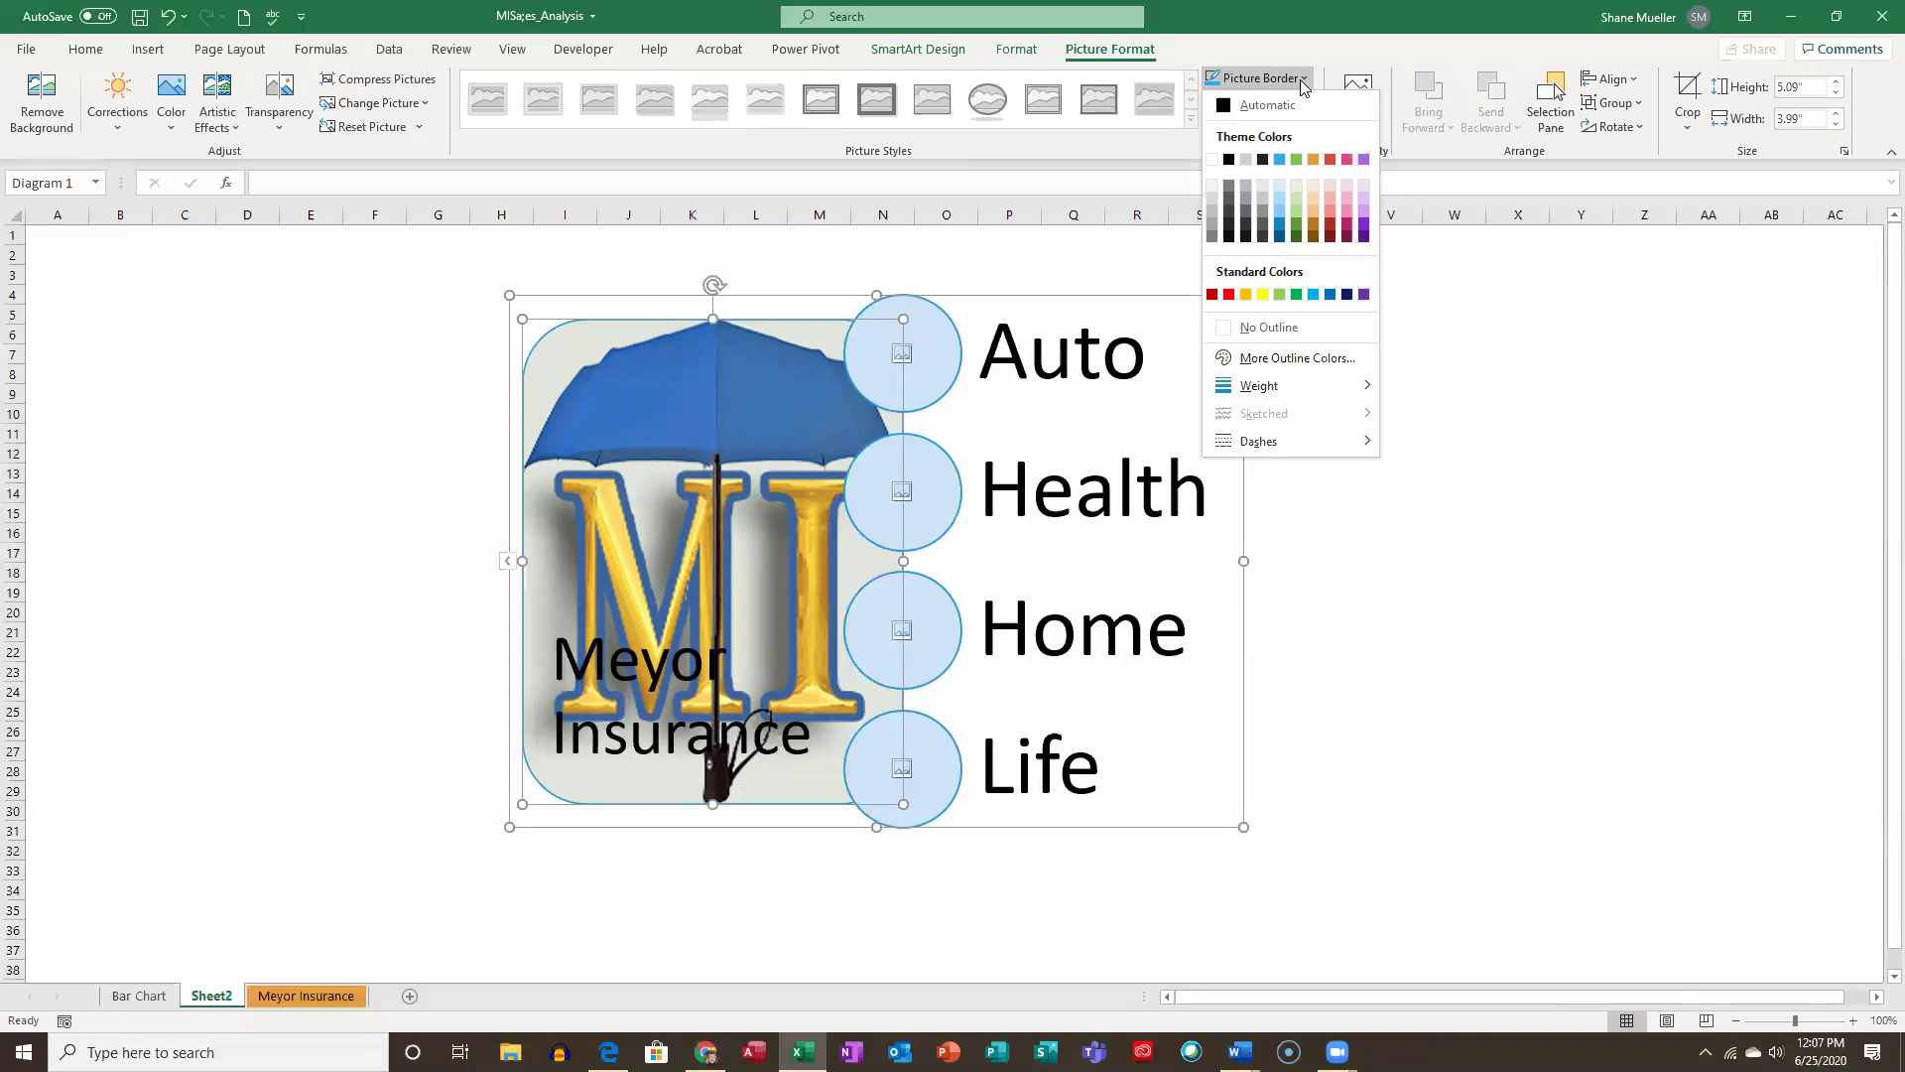
pyautogui.click(1085, 151)
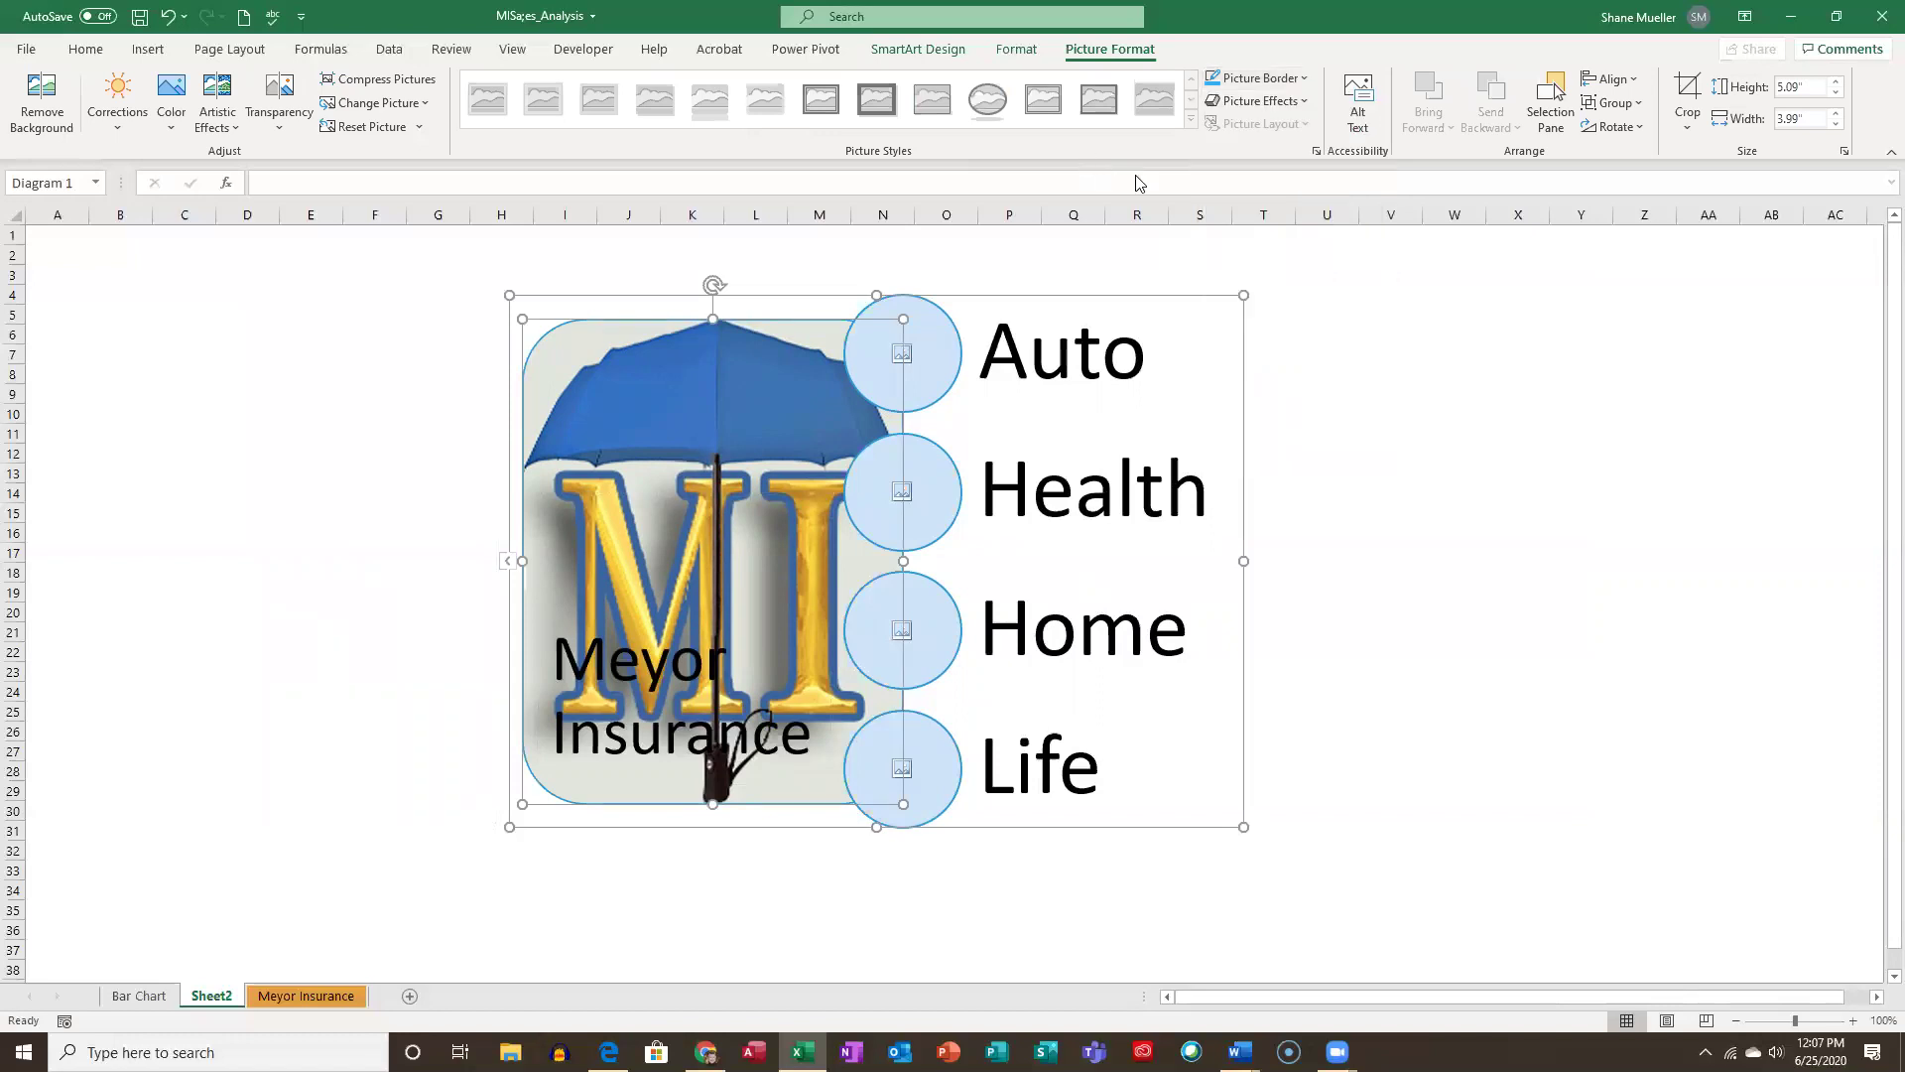
pyautogui.click(1303, 103)
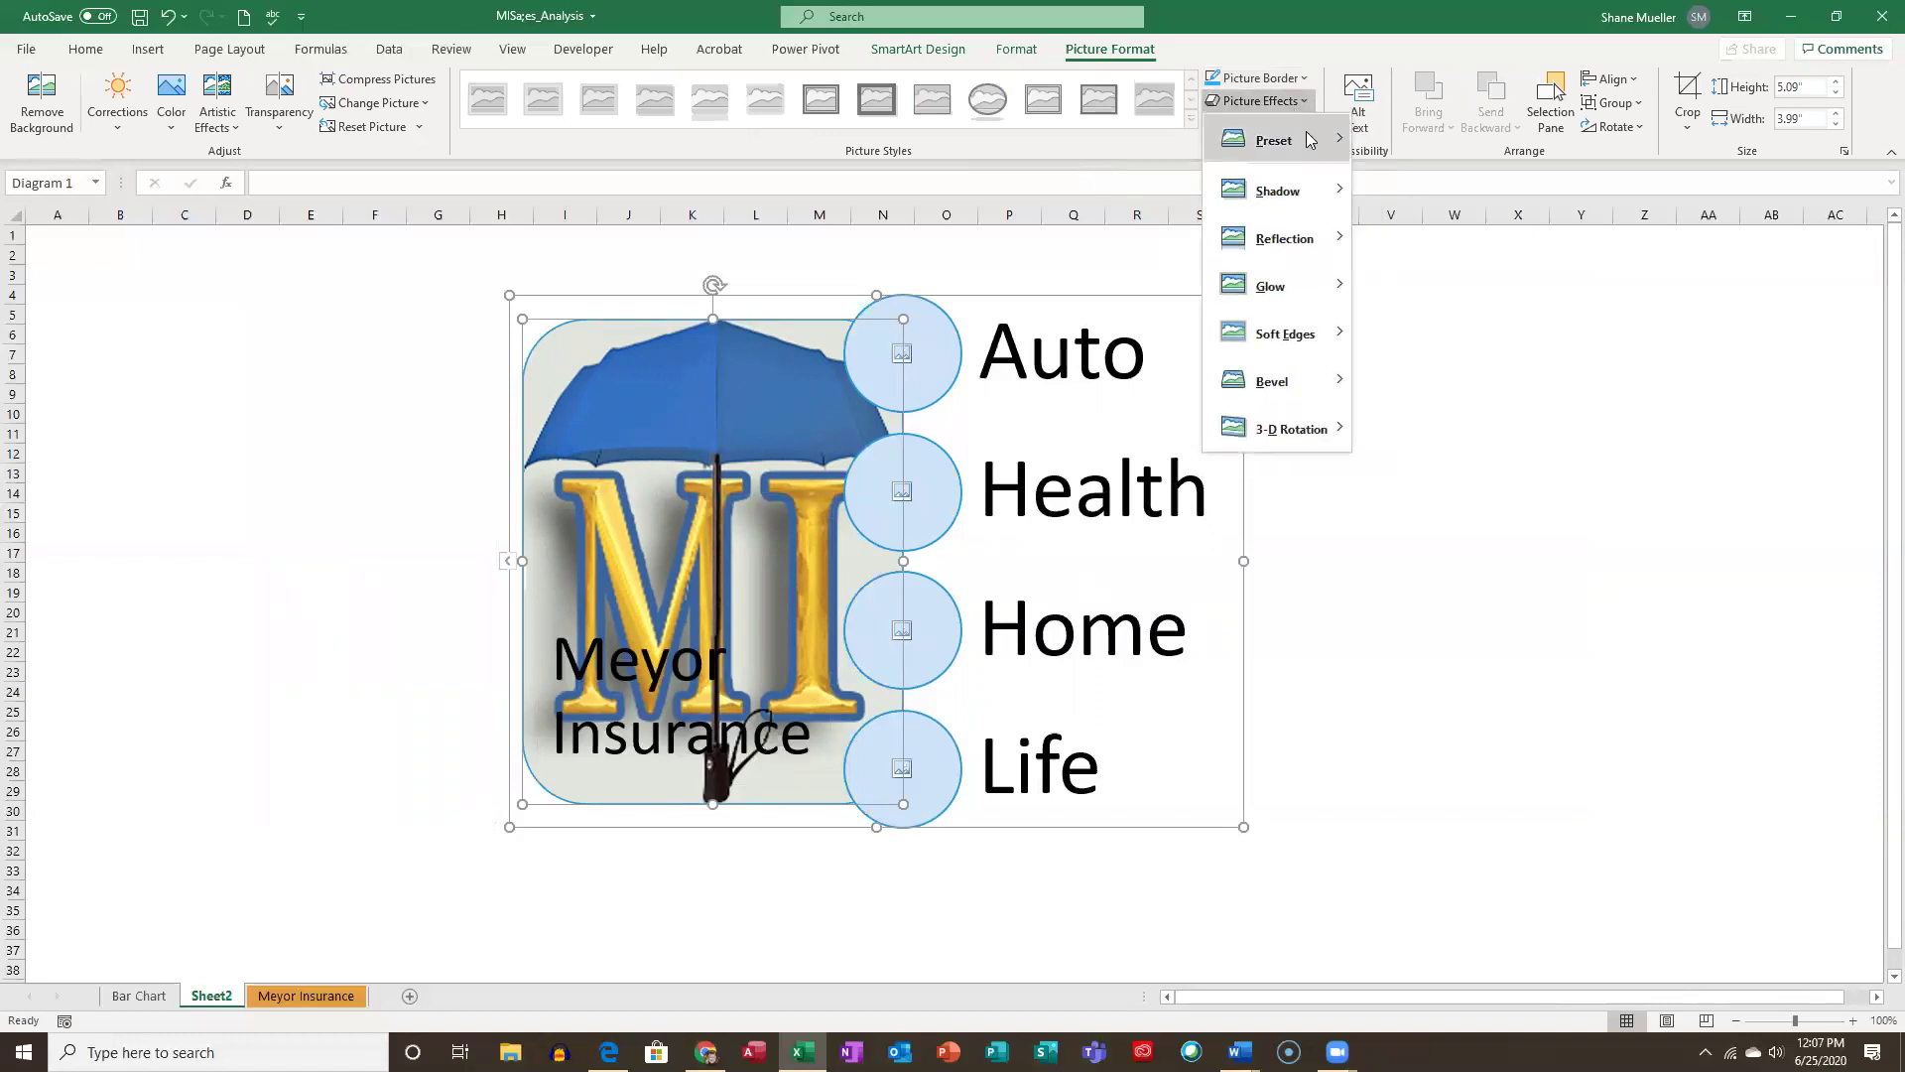
pyautogui.moveTo(1260, 234)
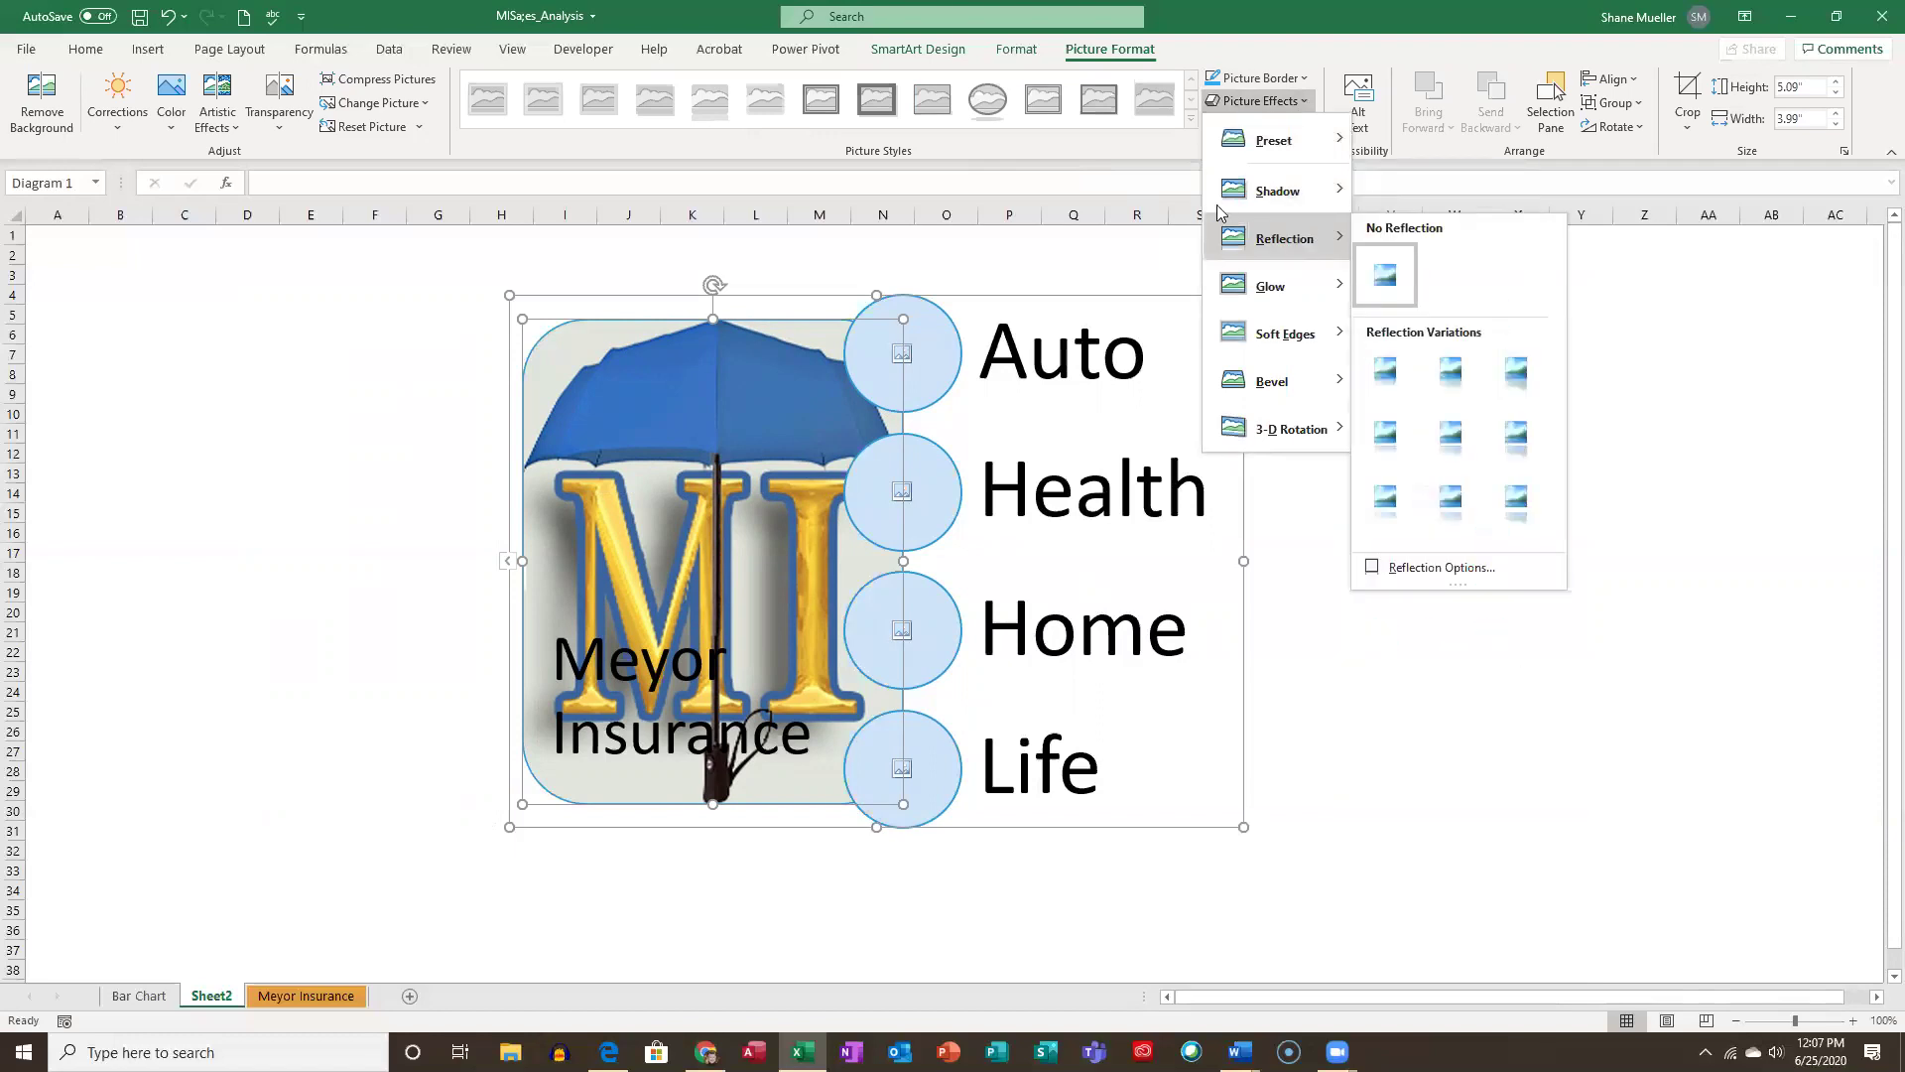
pyautogui.moveTo(1290, 290)
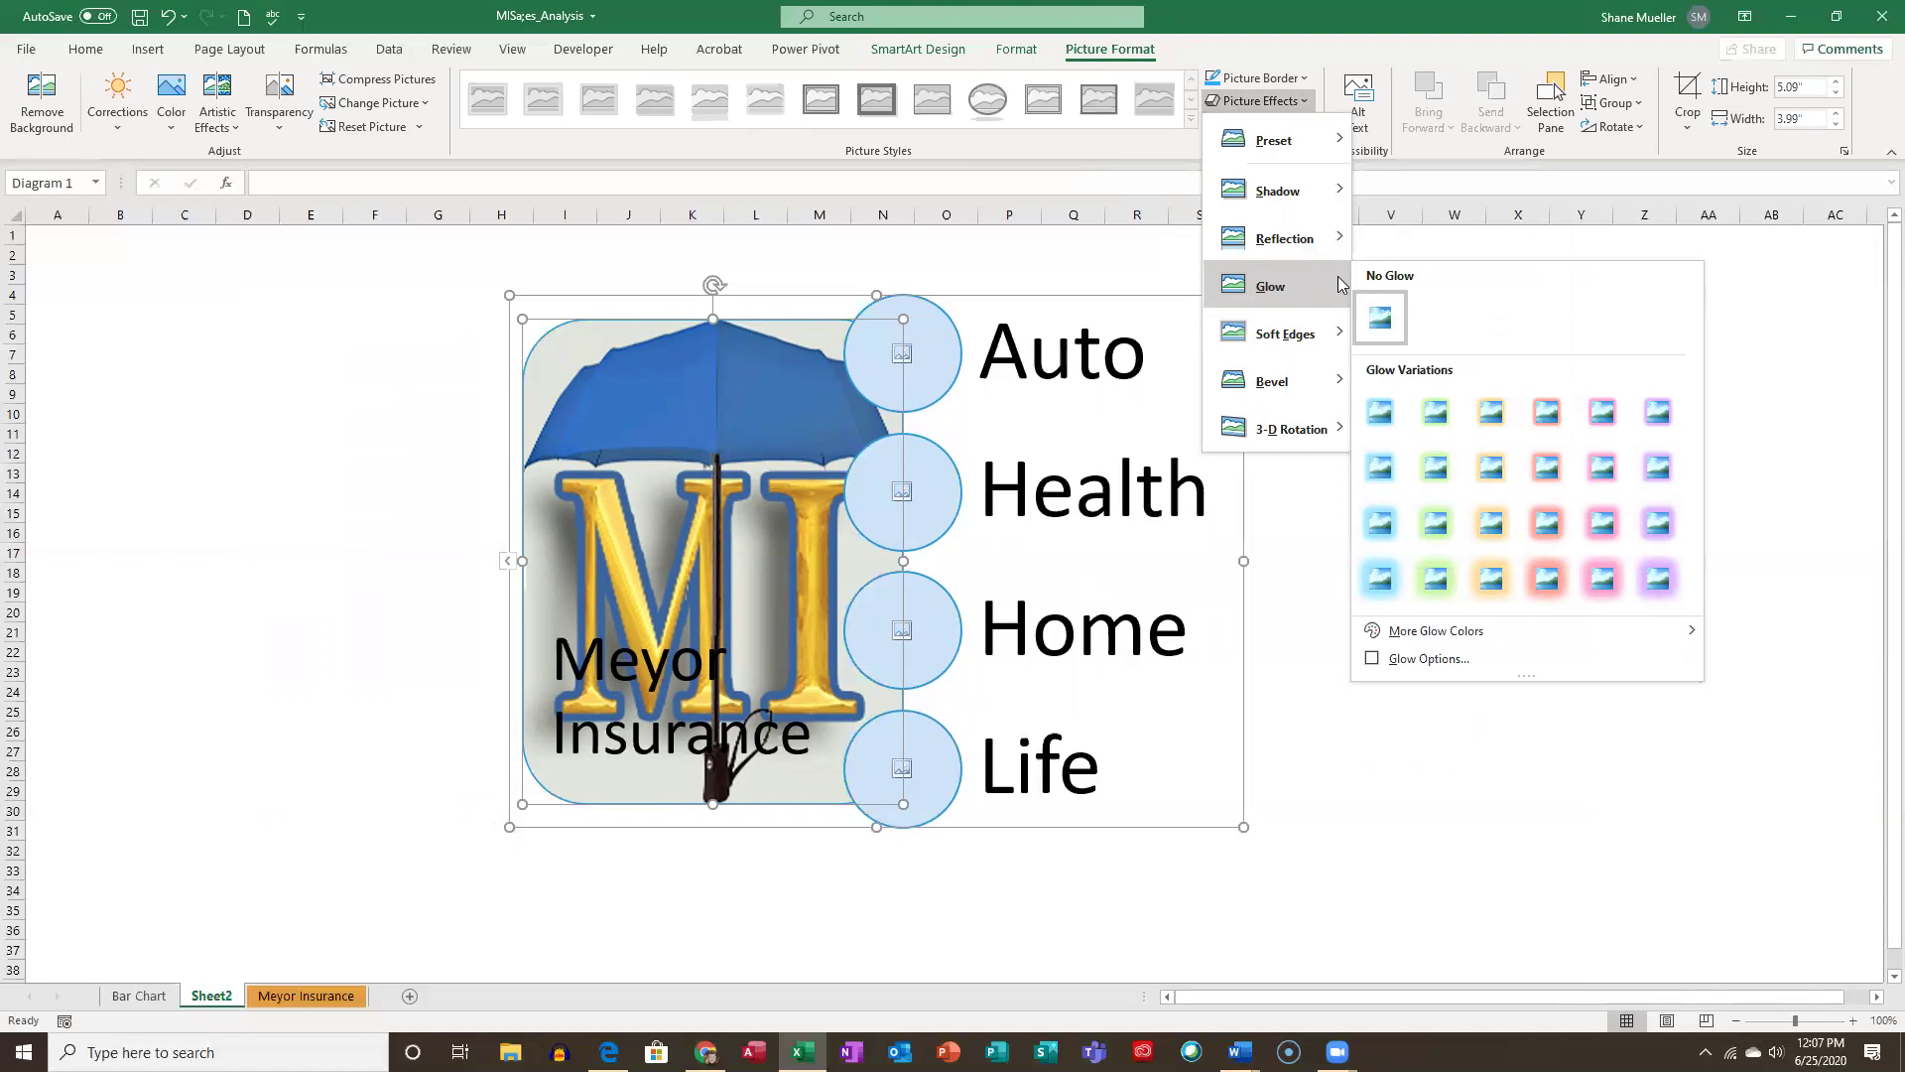
pyautogui.click(1380, 466)
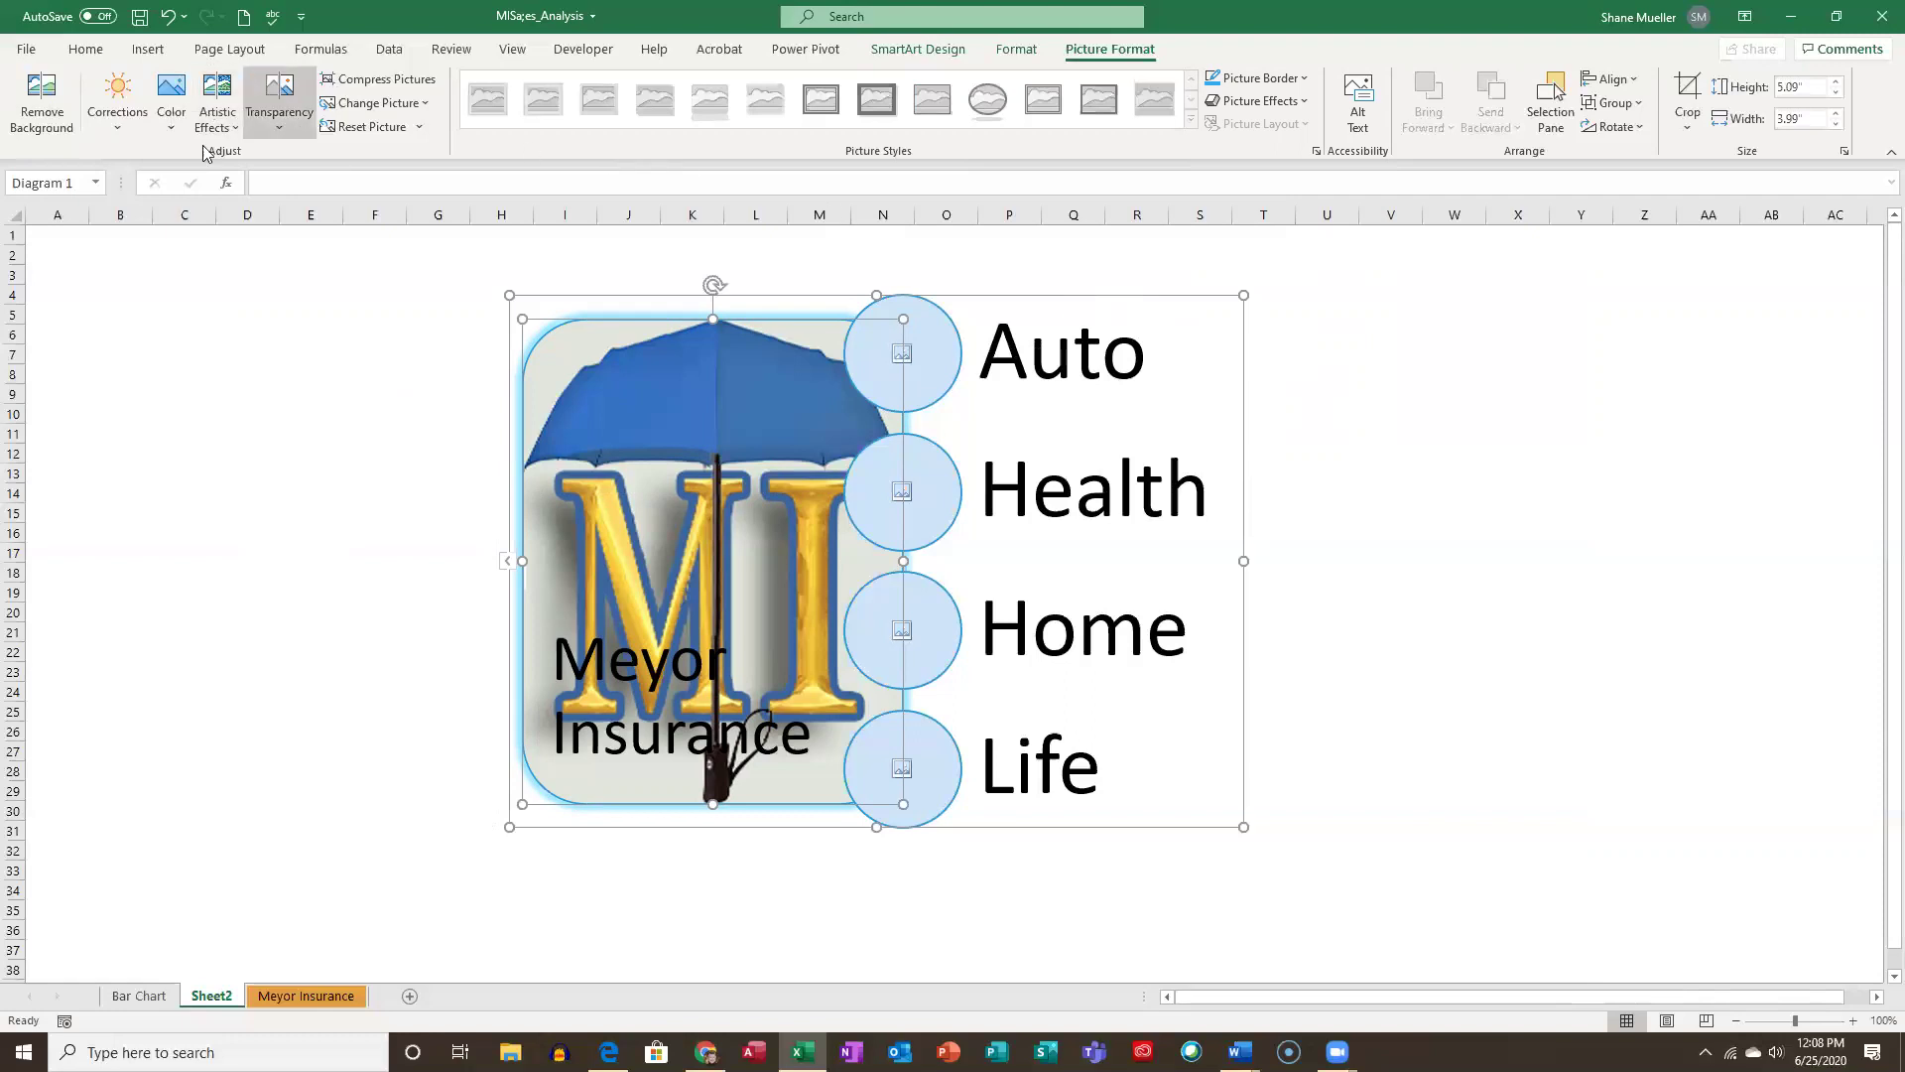
pyautogui.click(115, 135)
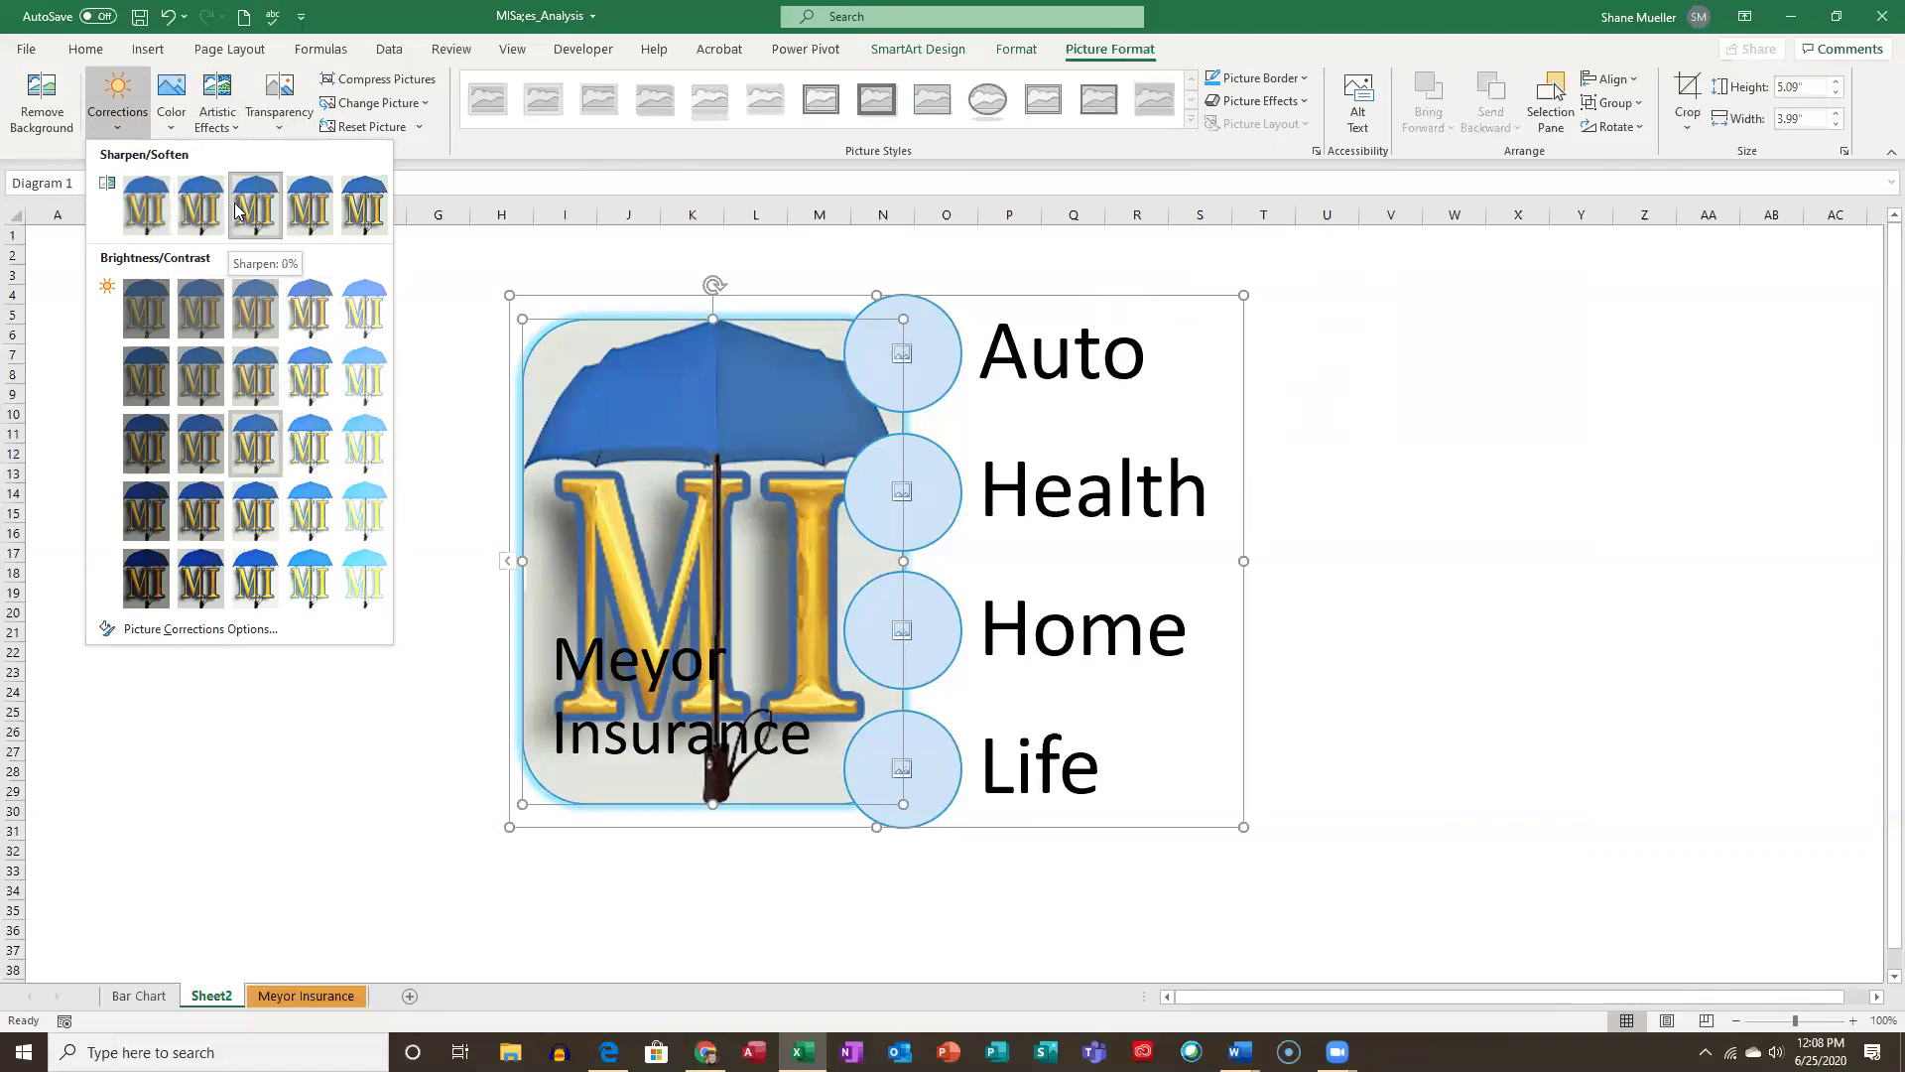
pyautogui.click(311, 216)
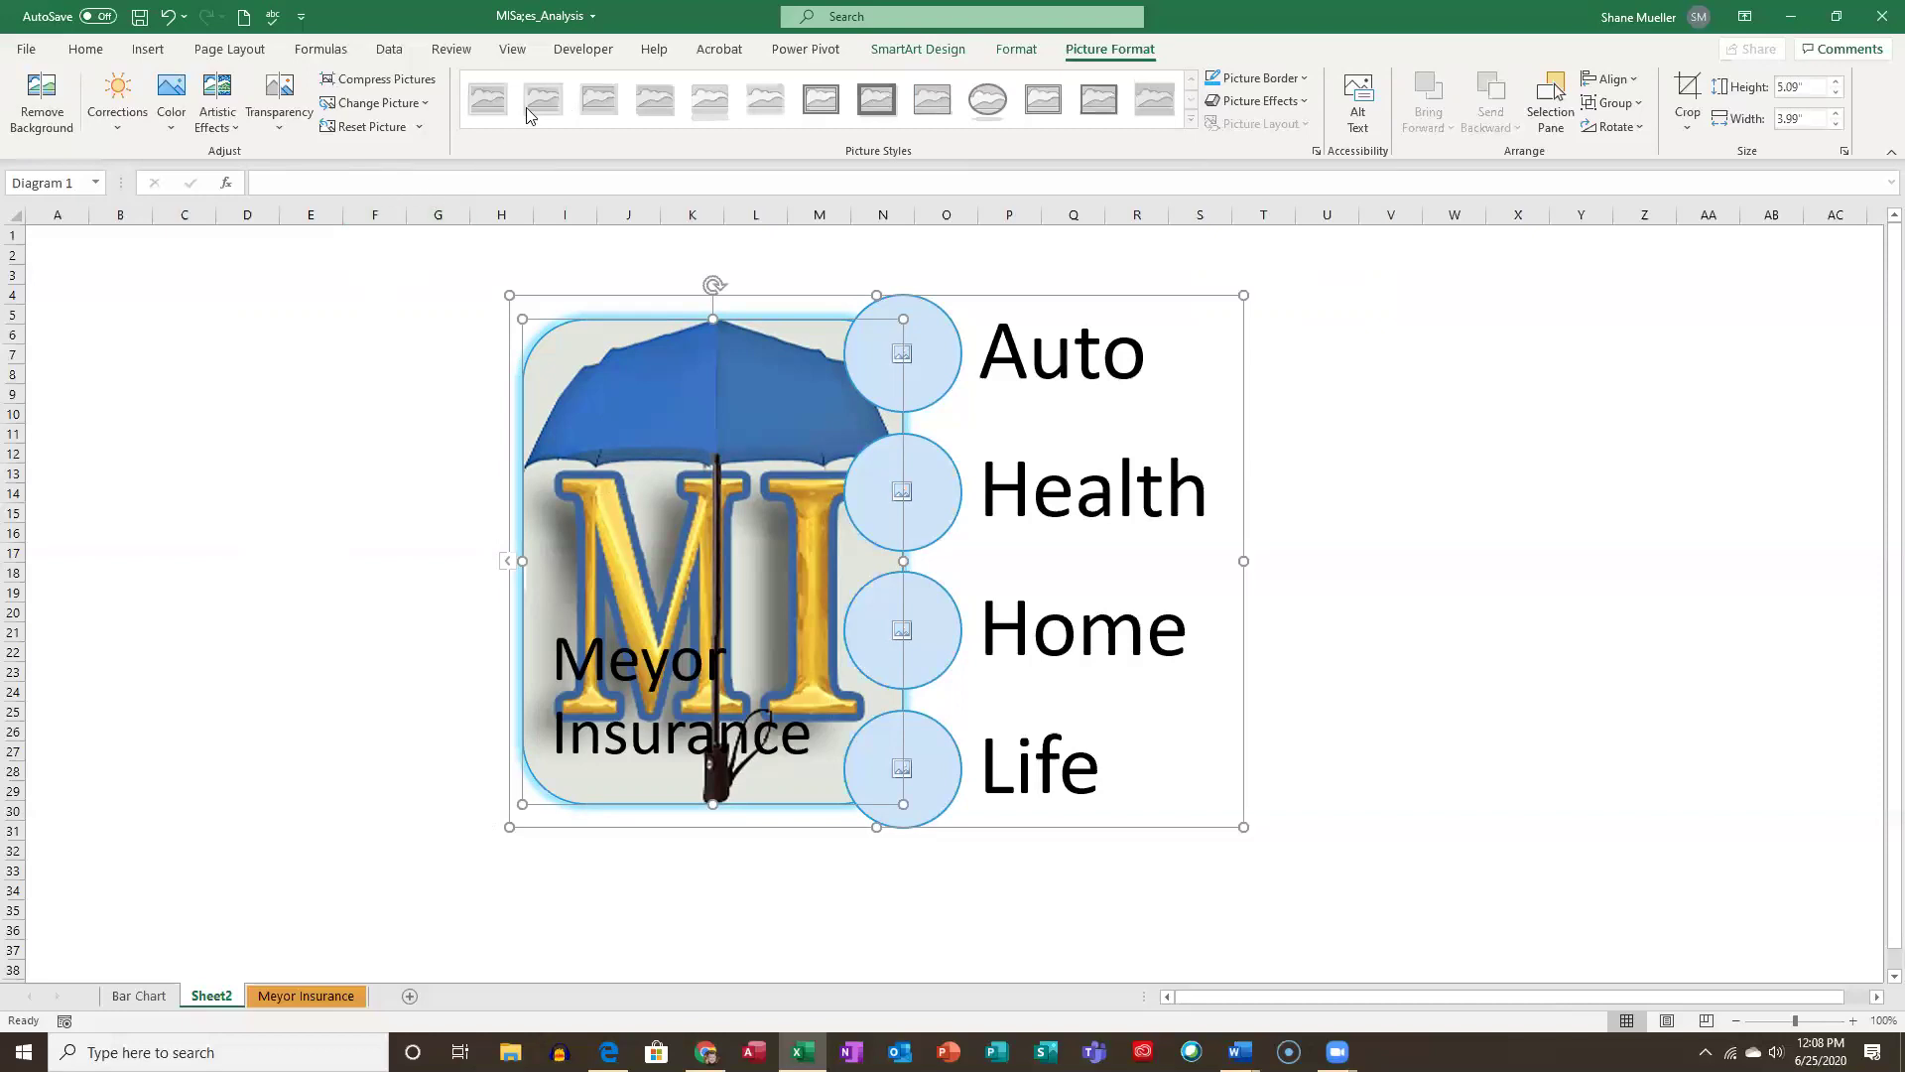
# Fill the circle beside Auto with the solid car icon from the Travel category of the icon library.
pyautogui.click(921, 357)
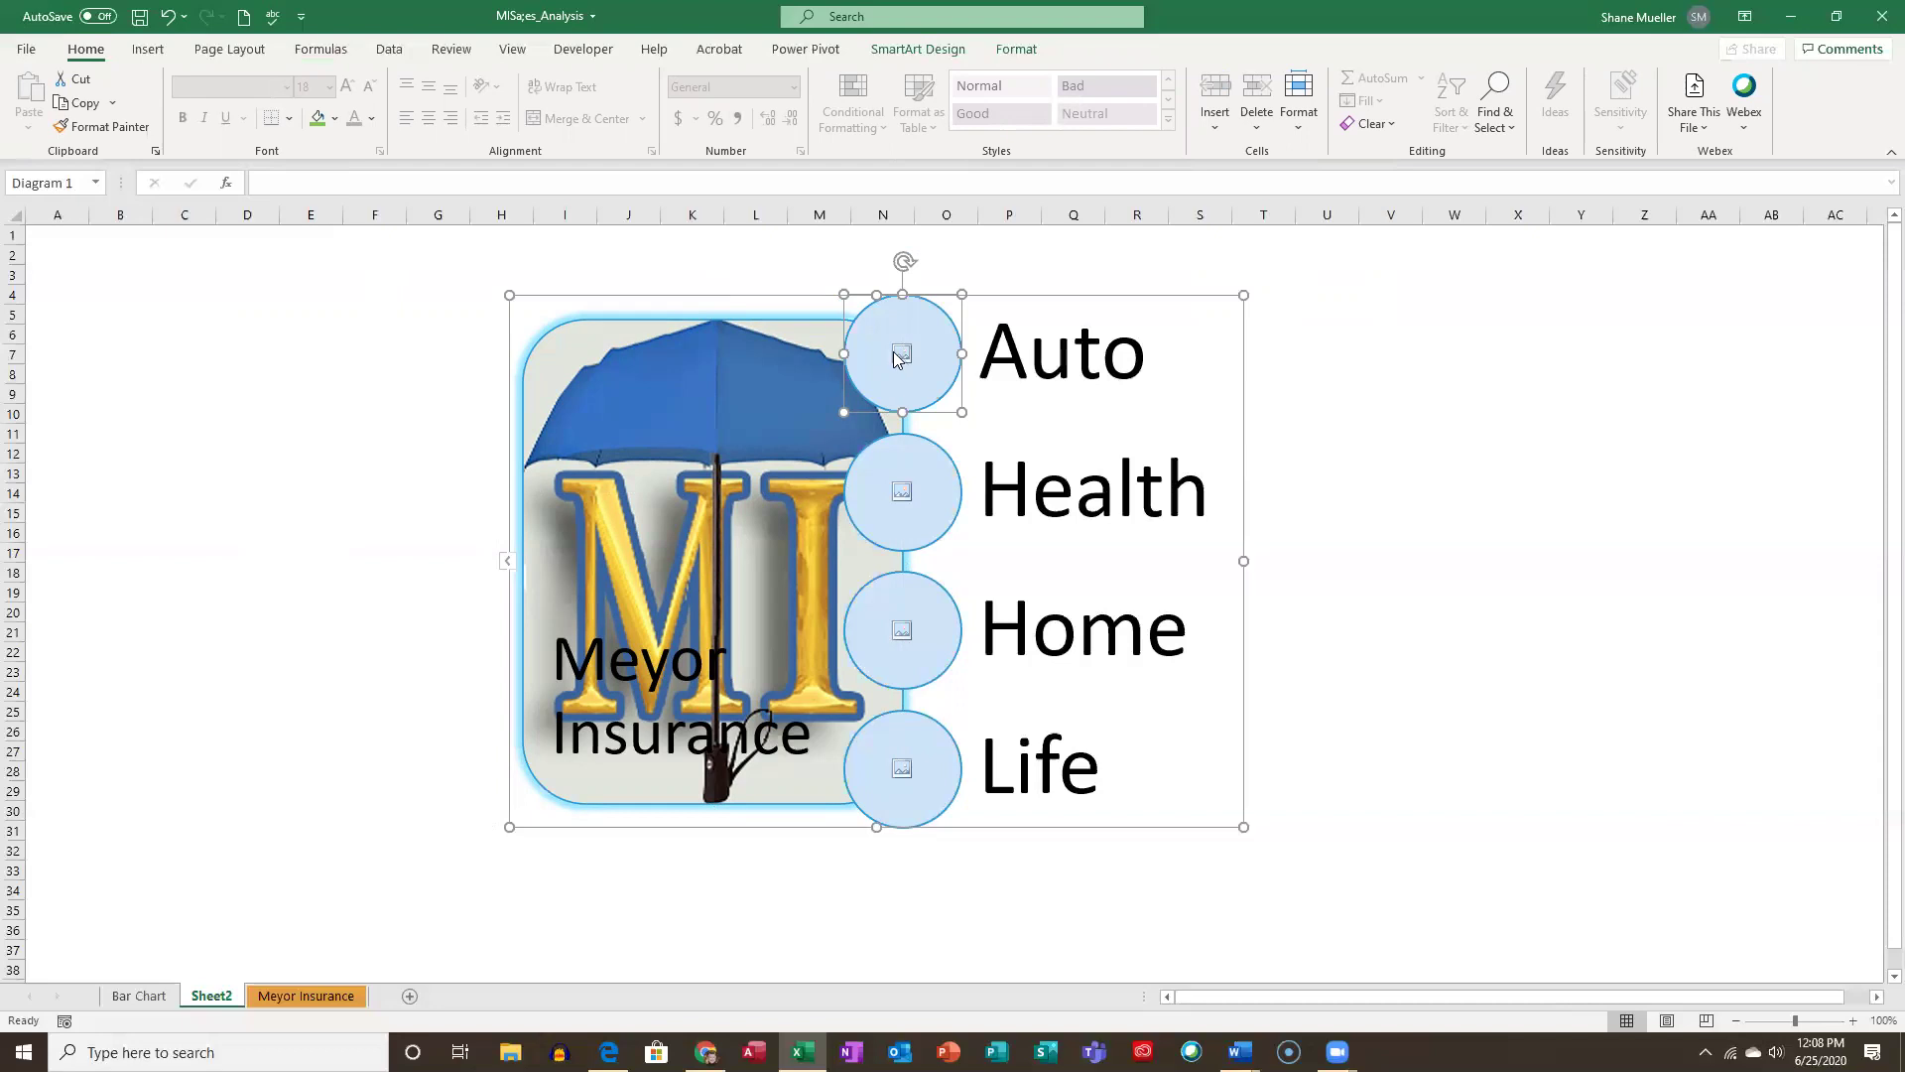
pyautogui.click(903, 357)
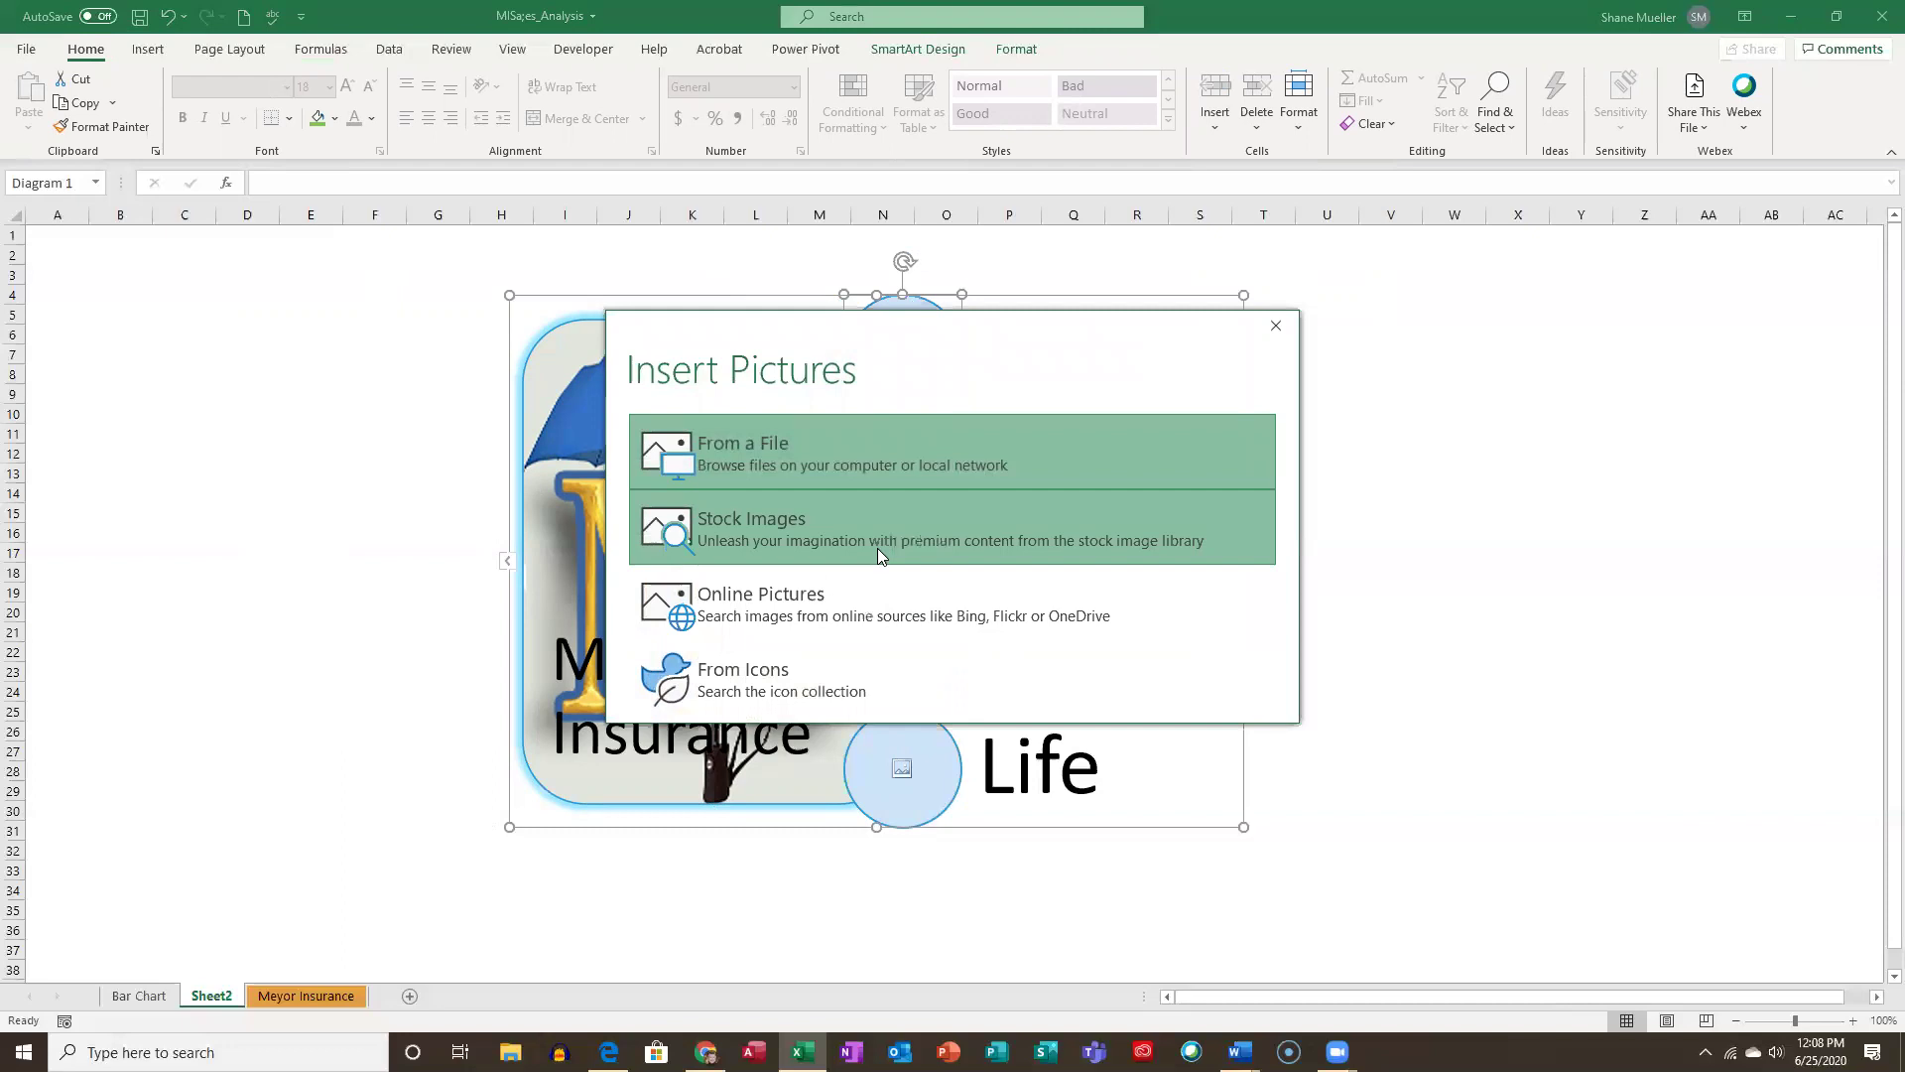
pyautogui.click(814, 679)
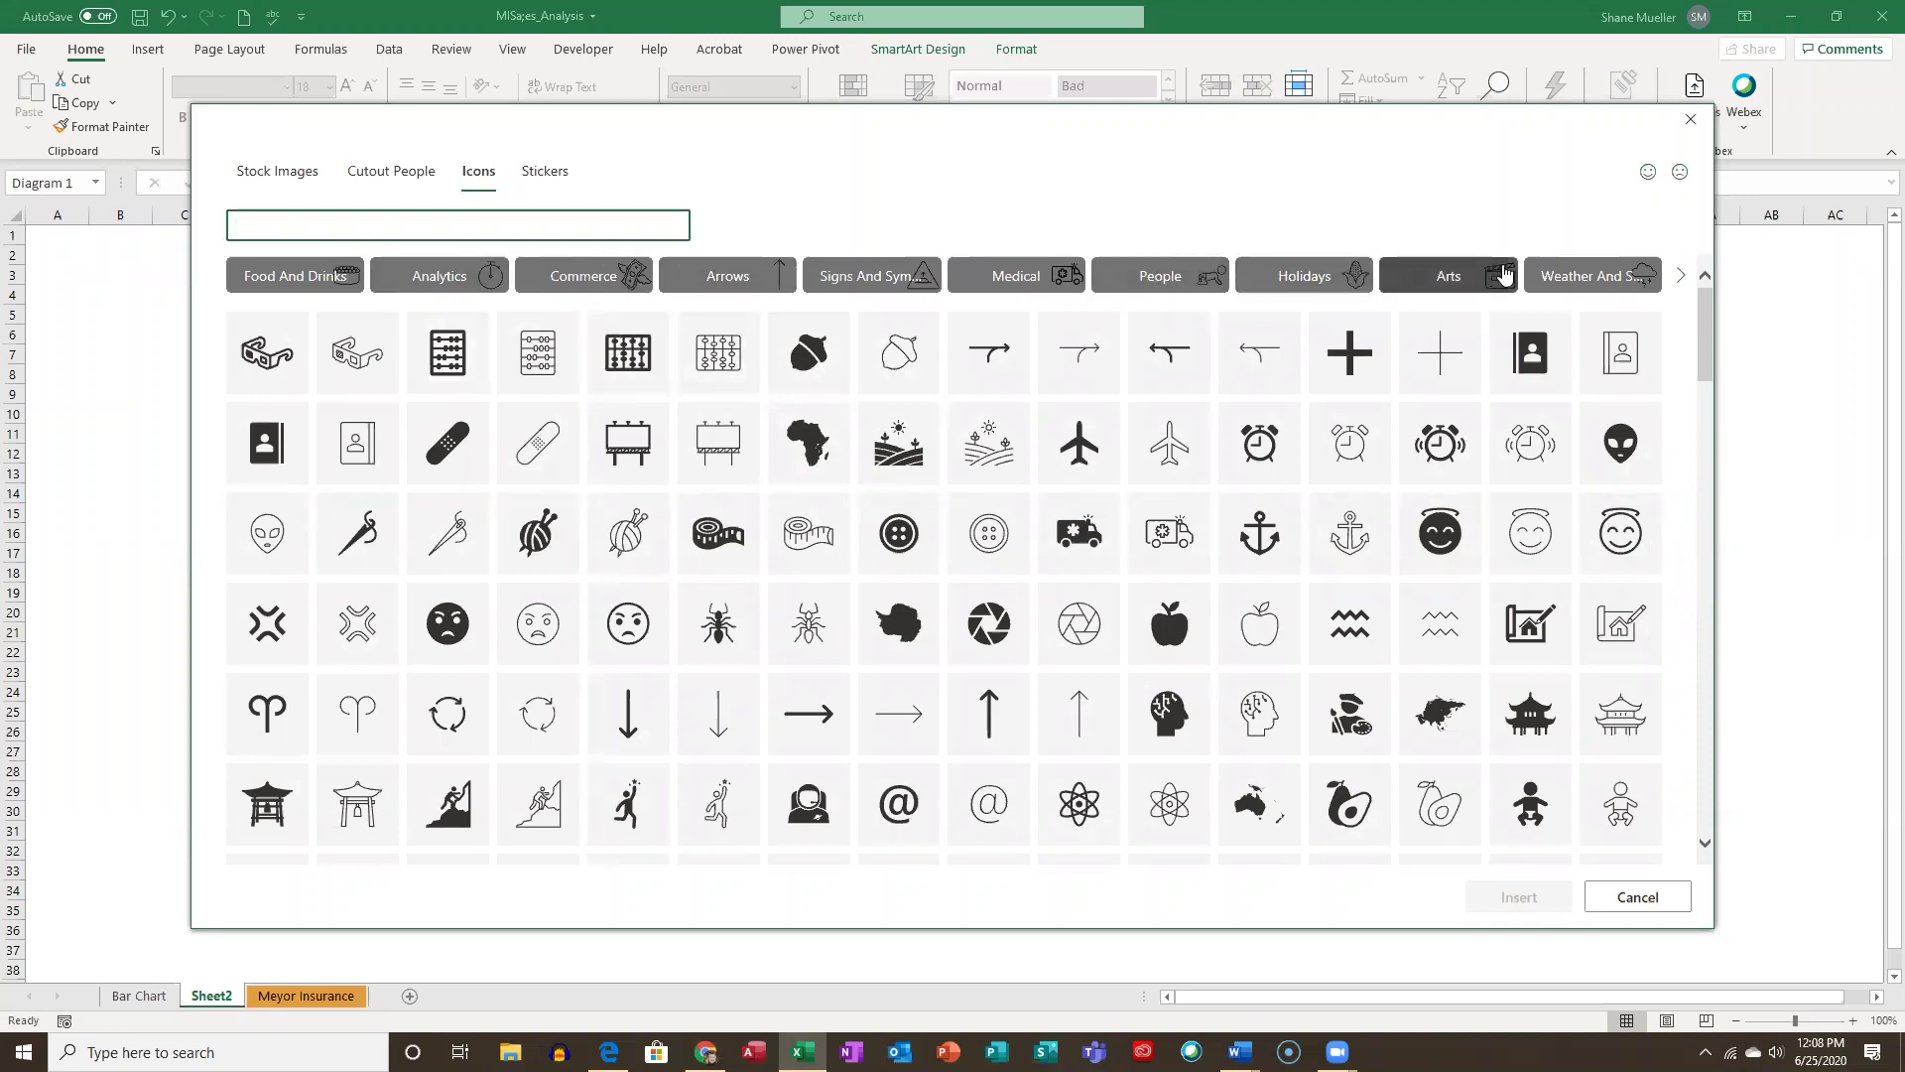
pyautogui.click(1681, 276)
pyautogui.click(1681, 276)
pyautogui.click(1681, 276)
pyautogui.click(1681, 276)
pyautogui.click(1681, 276)
pyautogui.click(1681, 276)
pyautogui.click(1681, 276)
pyautogui.click(1681, 276)
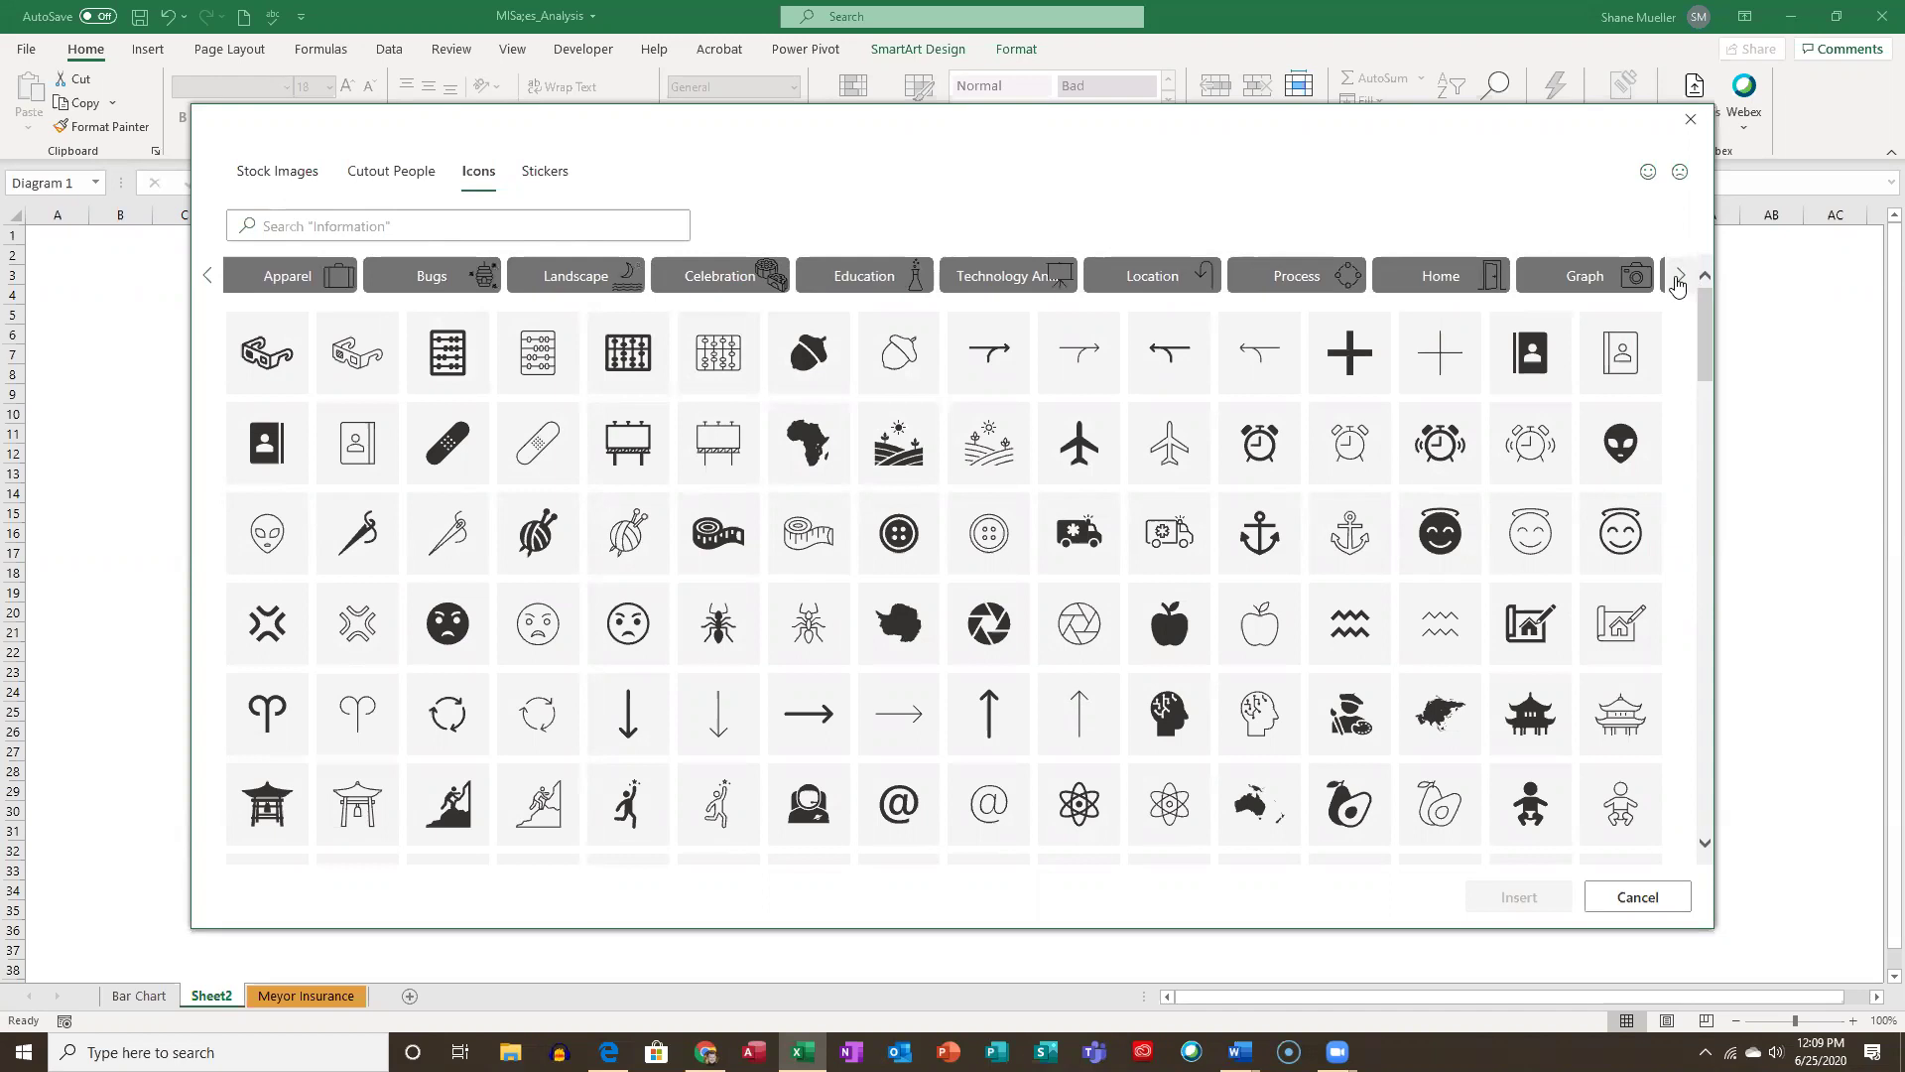
pyautogui.click(1681, 276)
pyautogui.click(1681, 276)
pyautogui.click(1681, 276)
pyautogui.click(1681, 275)
pyautogui.click(1681, 276)
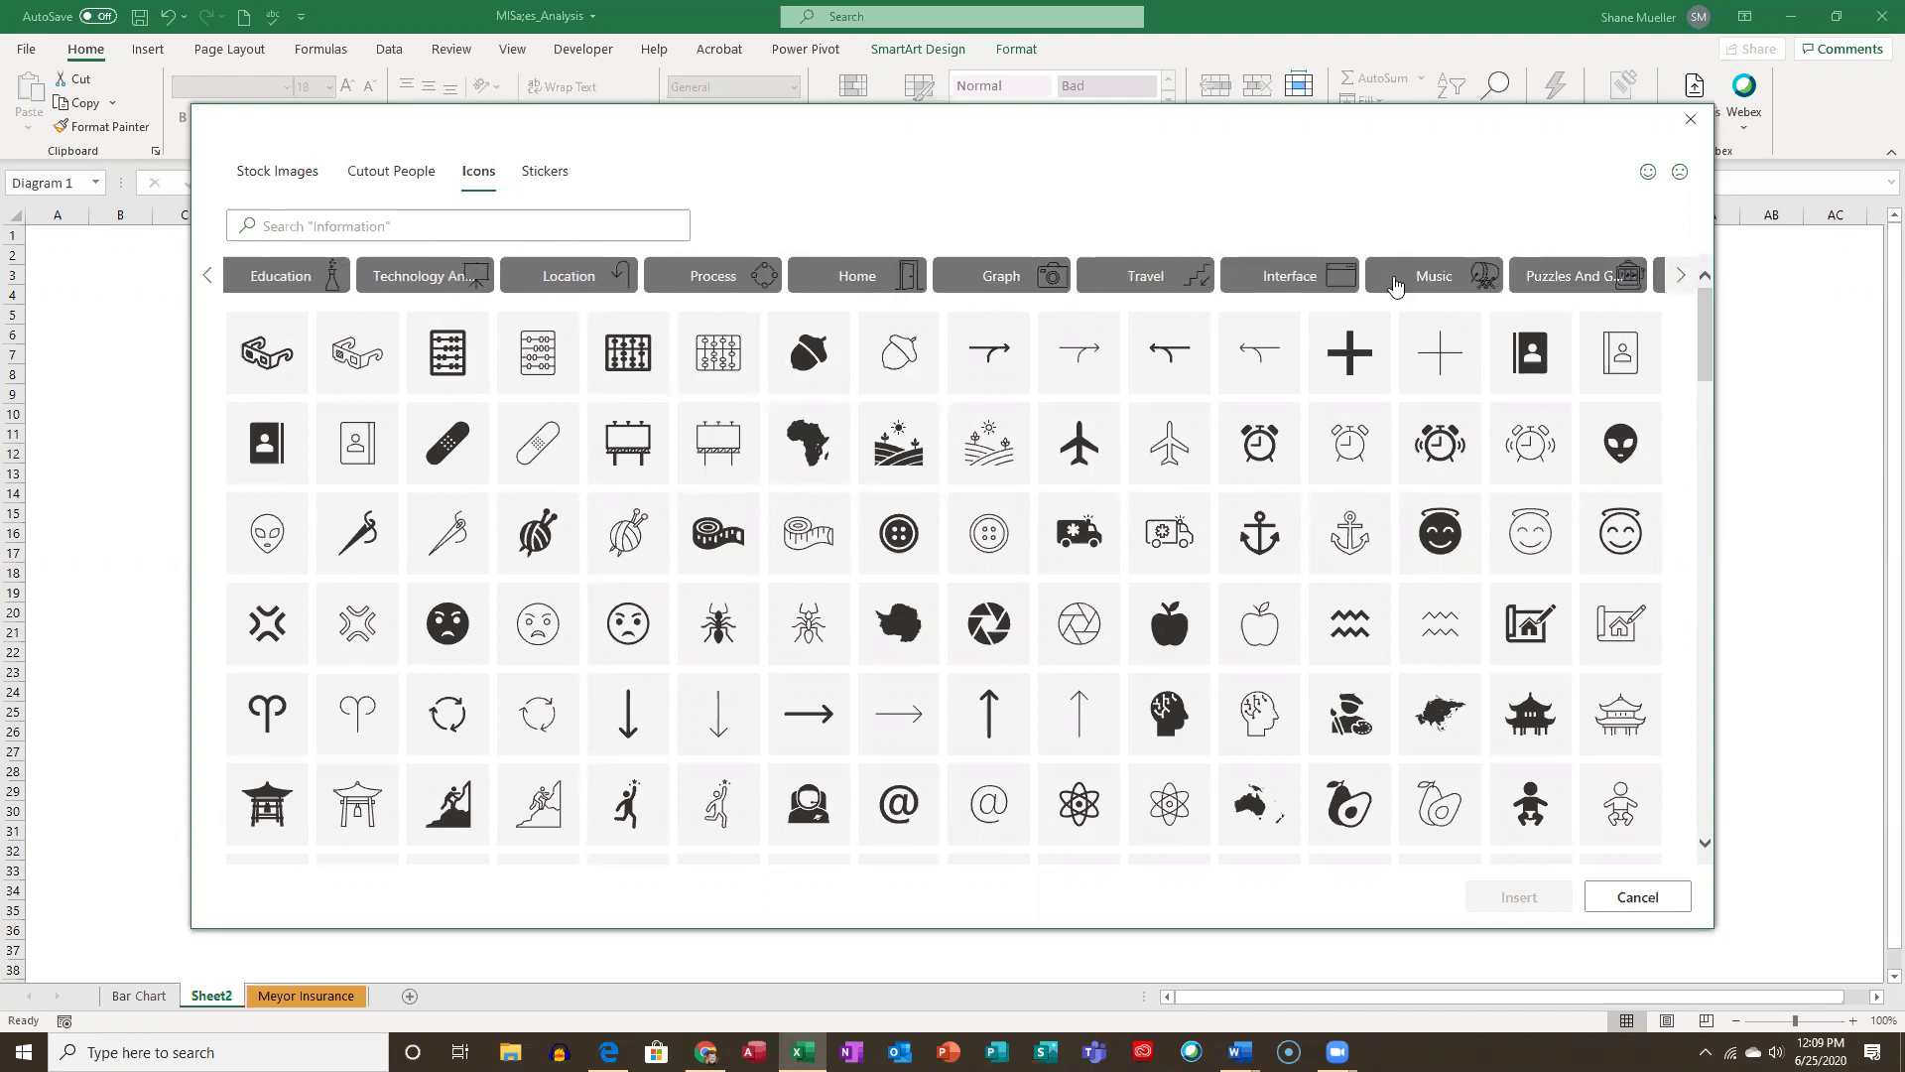
pyautogui.click(1005, 286)
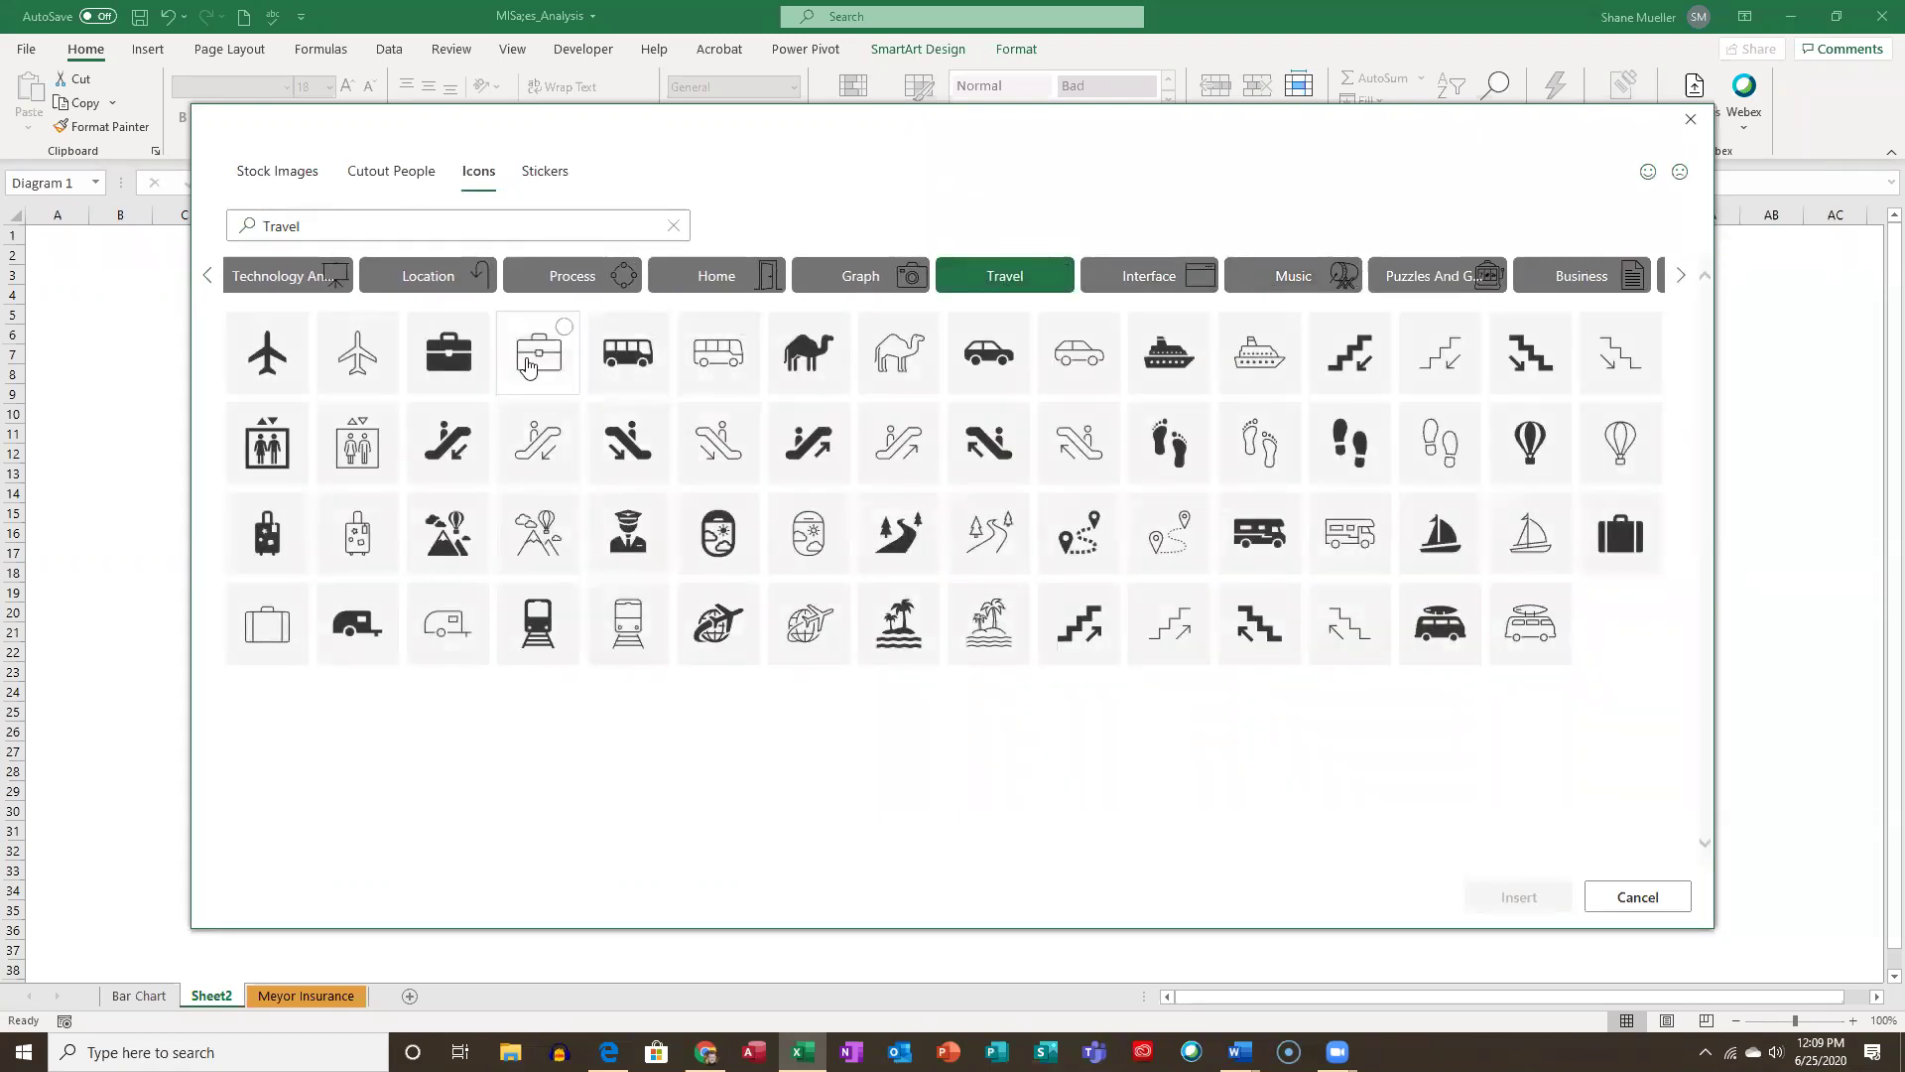
pyautogui.click(990, 355)
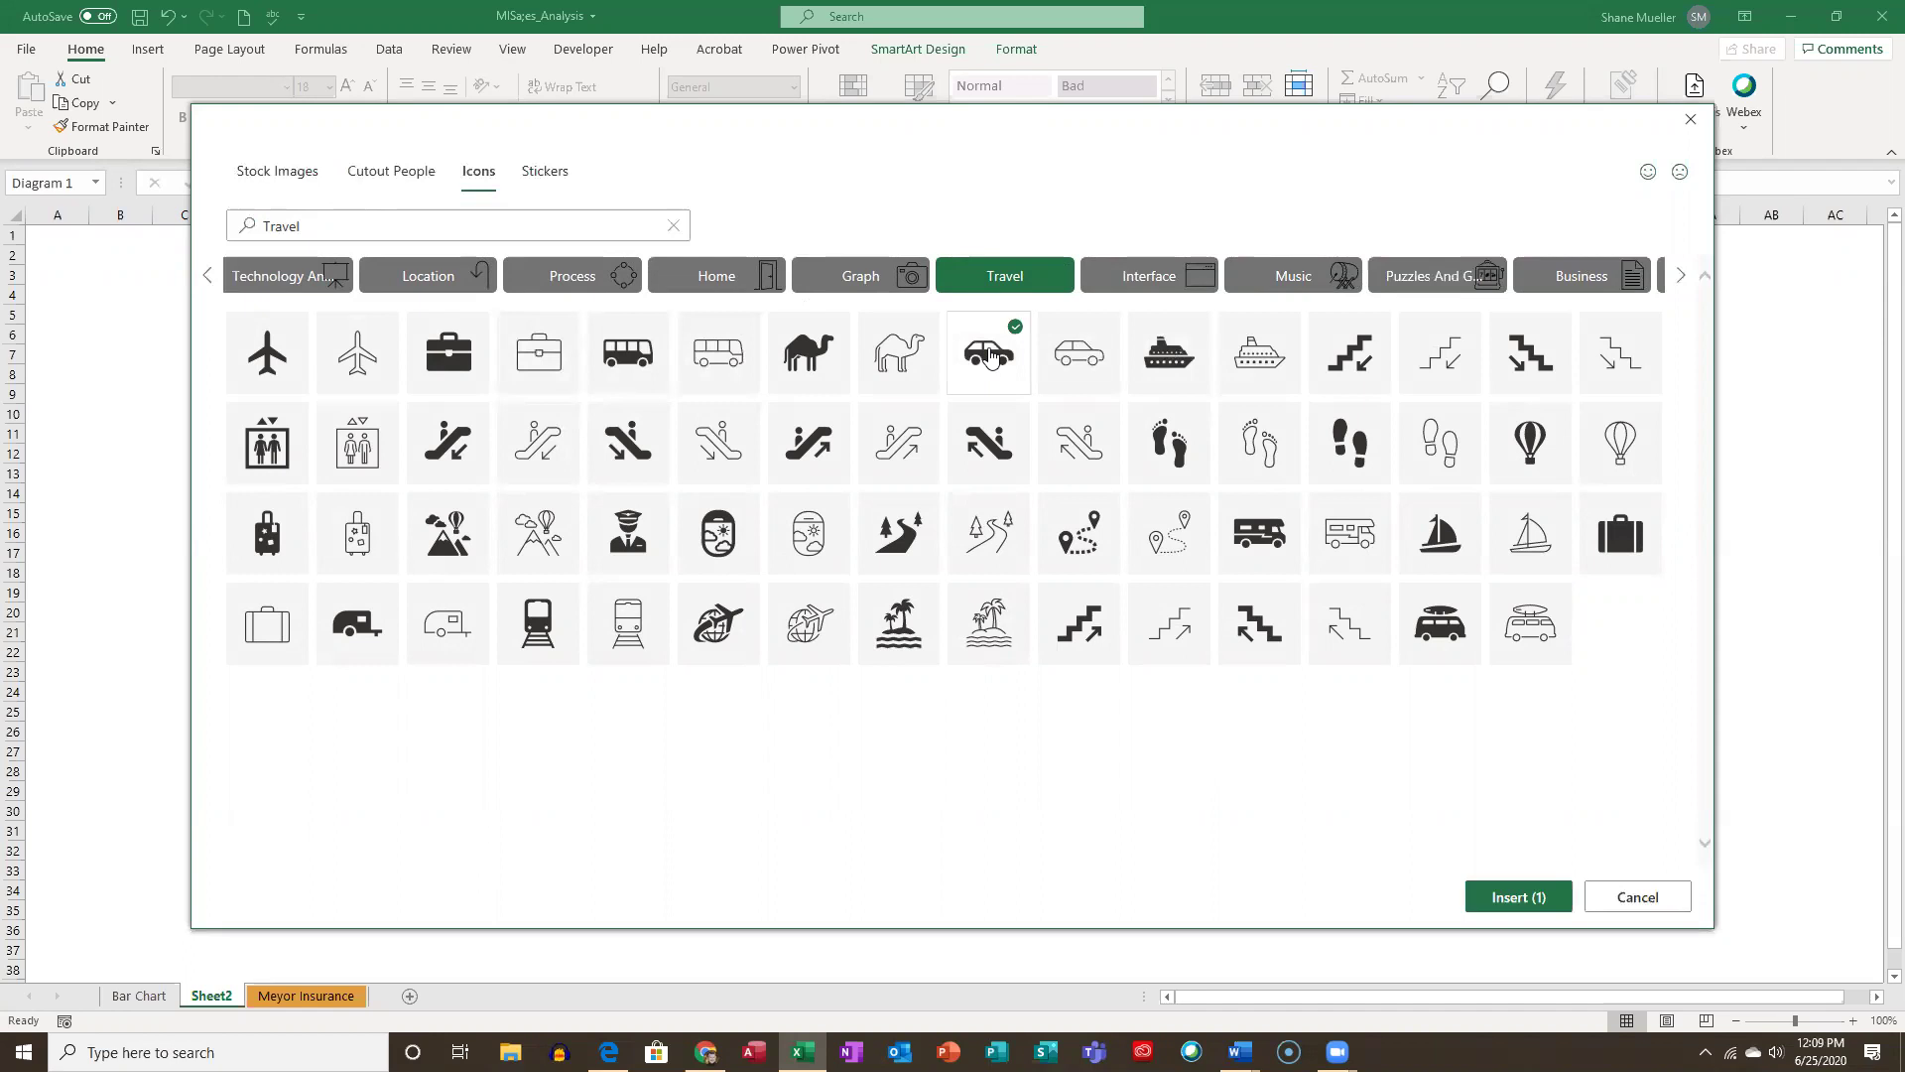
pyautogui.click(1513, 896)
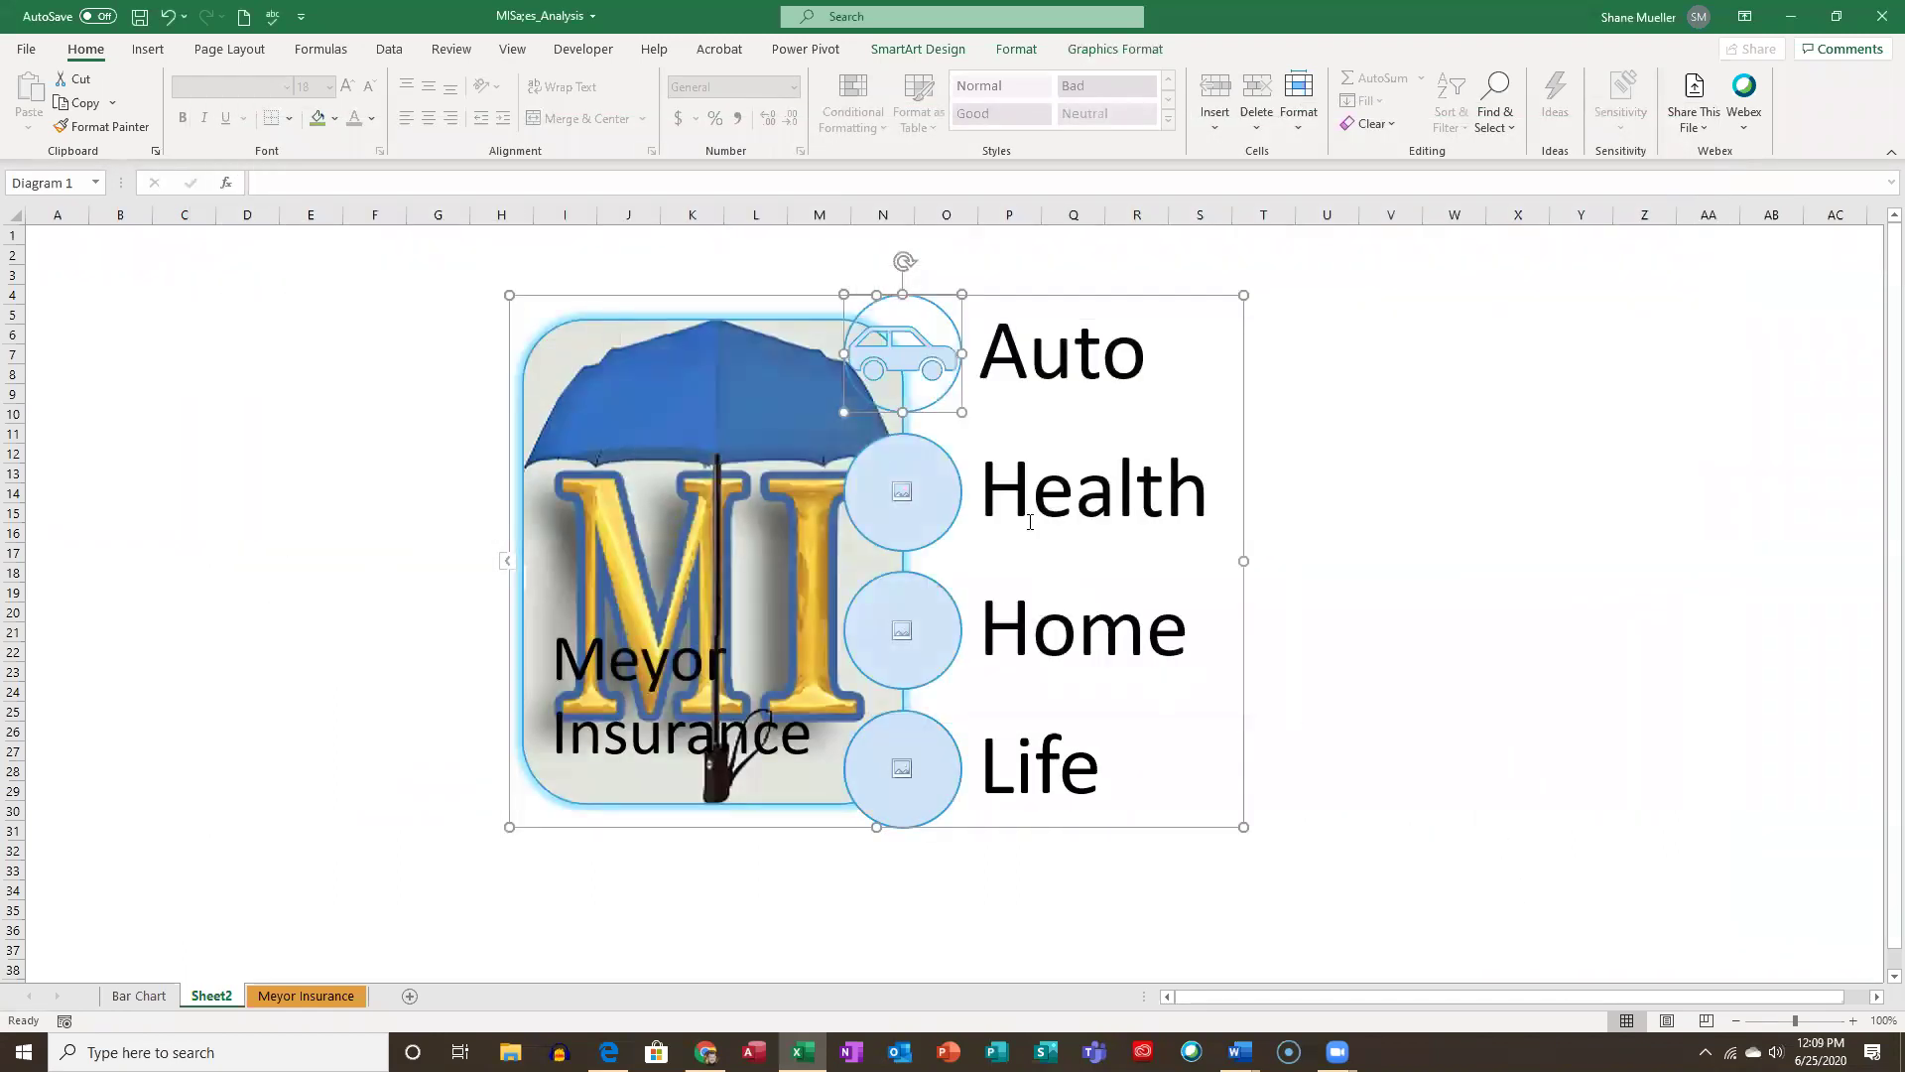
# Style the car icon with the Colored Fill - Dark 1, No Outline preset and give it a blue theme-color outline.
pyautogui.click(1146, 57)
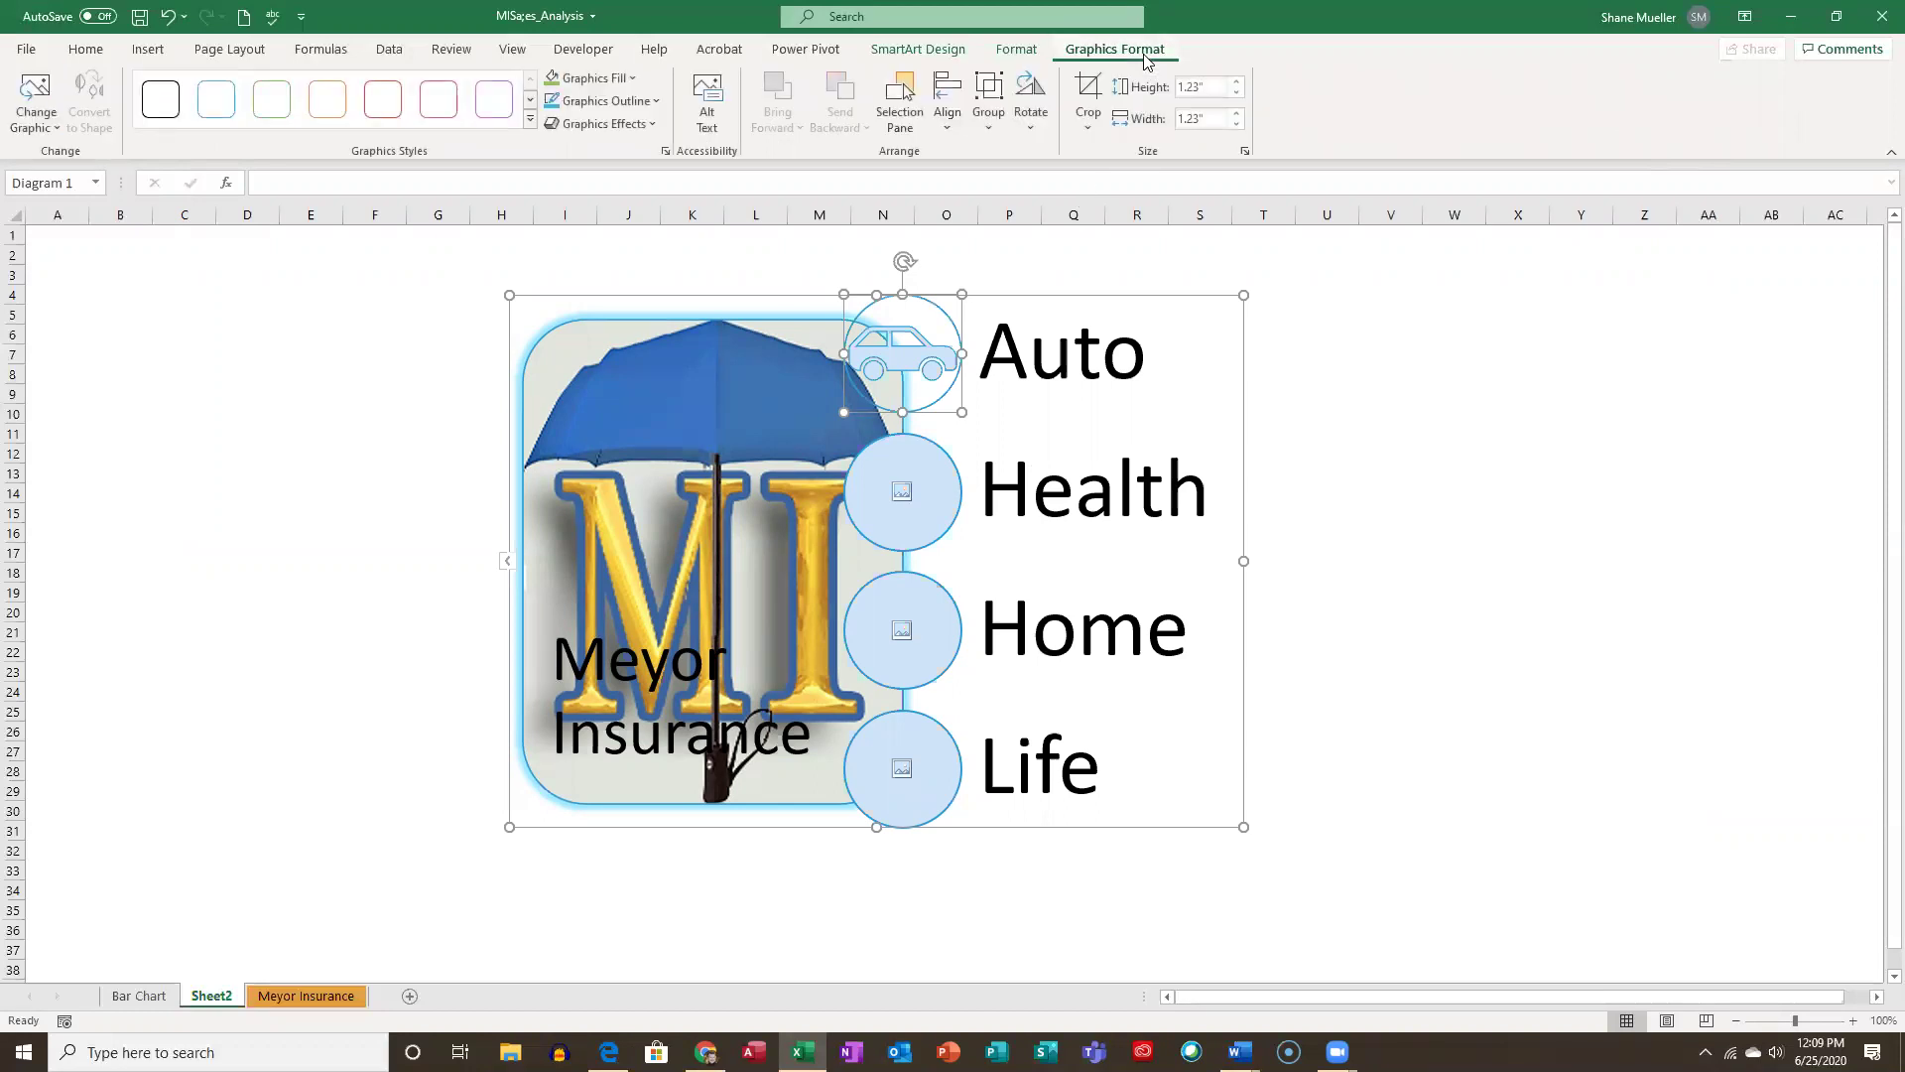
pyautogui.click(531, 121)
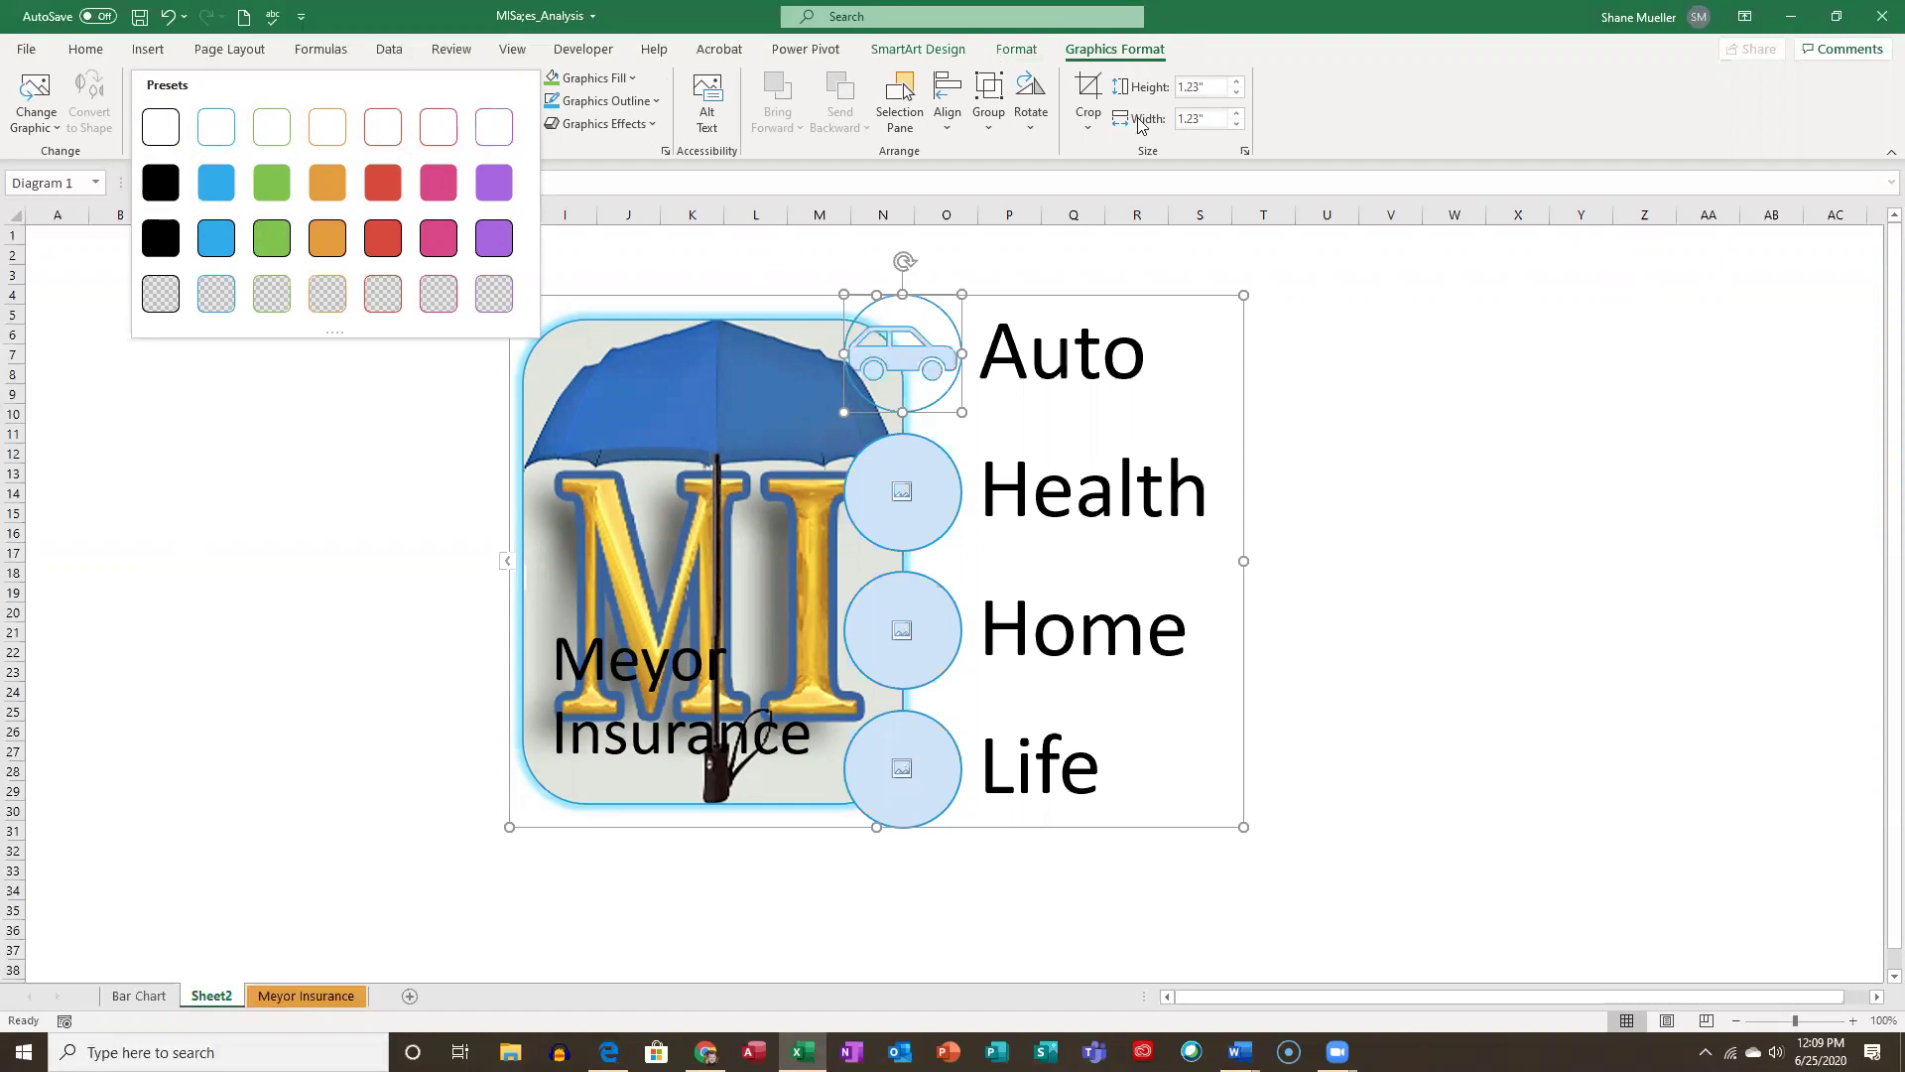
pyautogui.click(1167, 146)
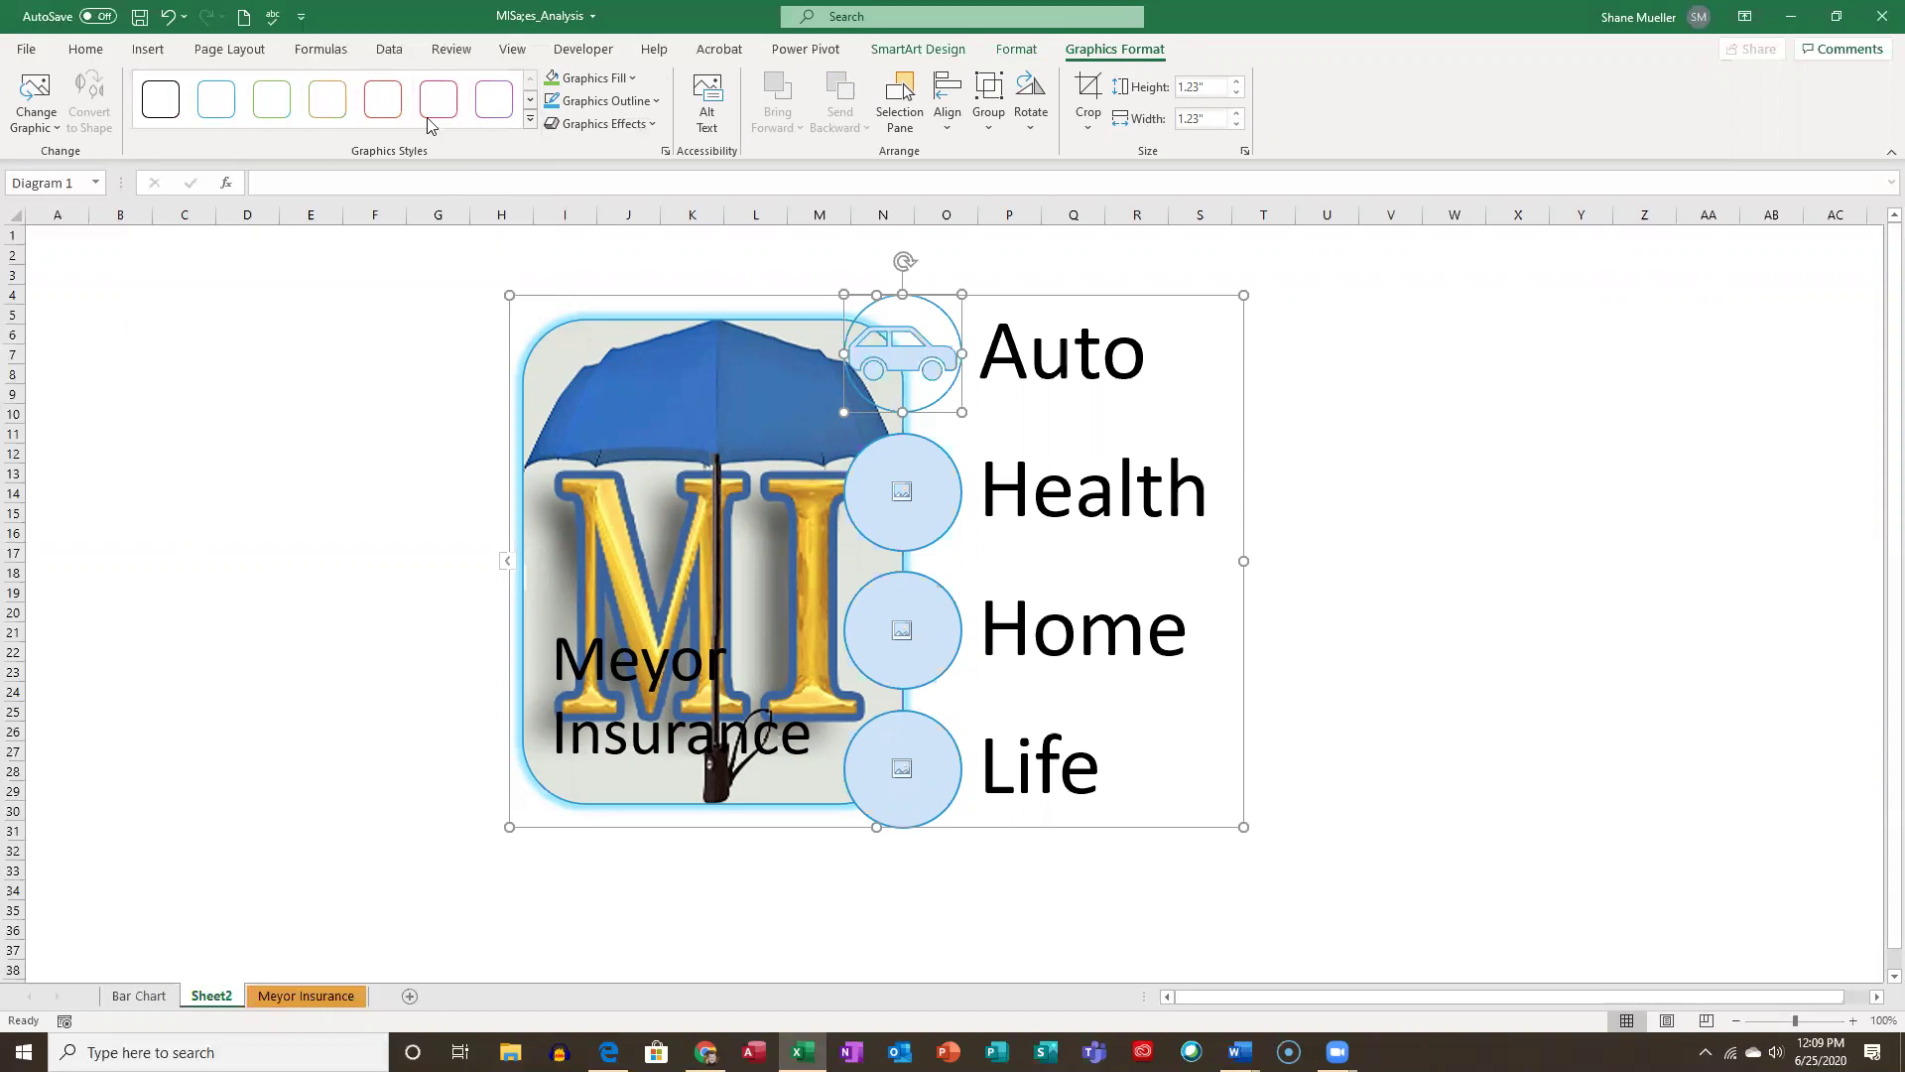
pyautogui.click(532, 119)
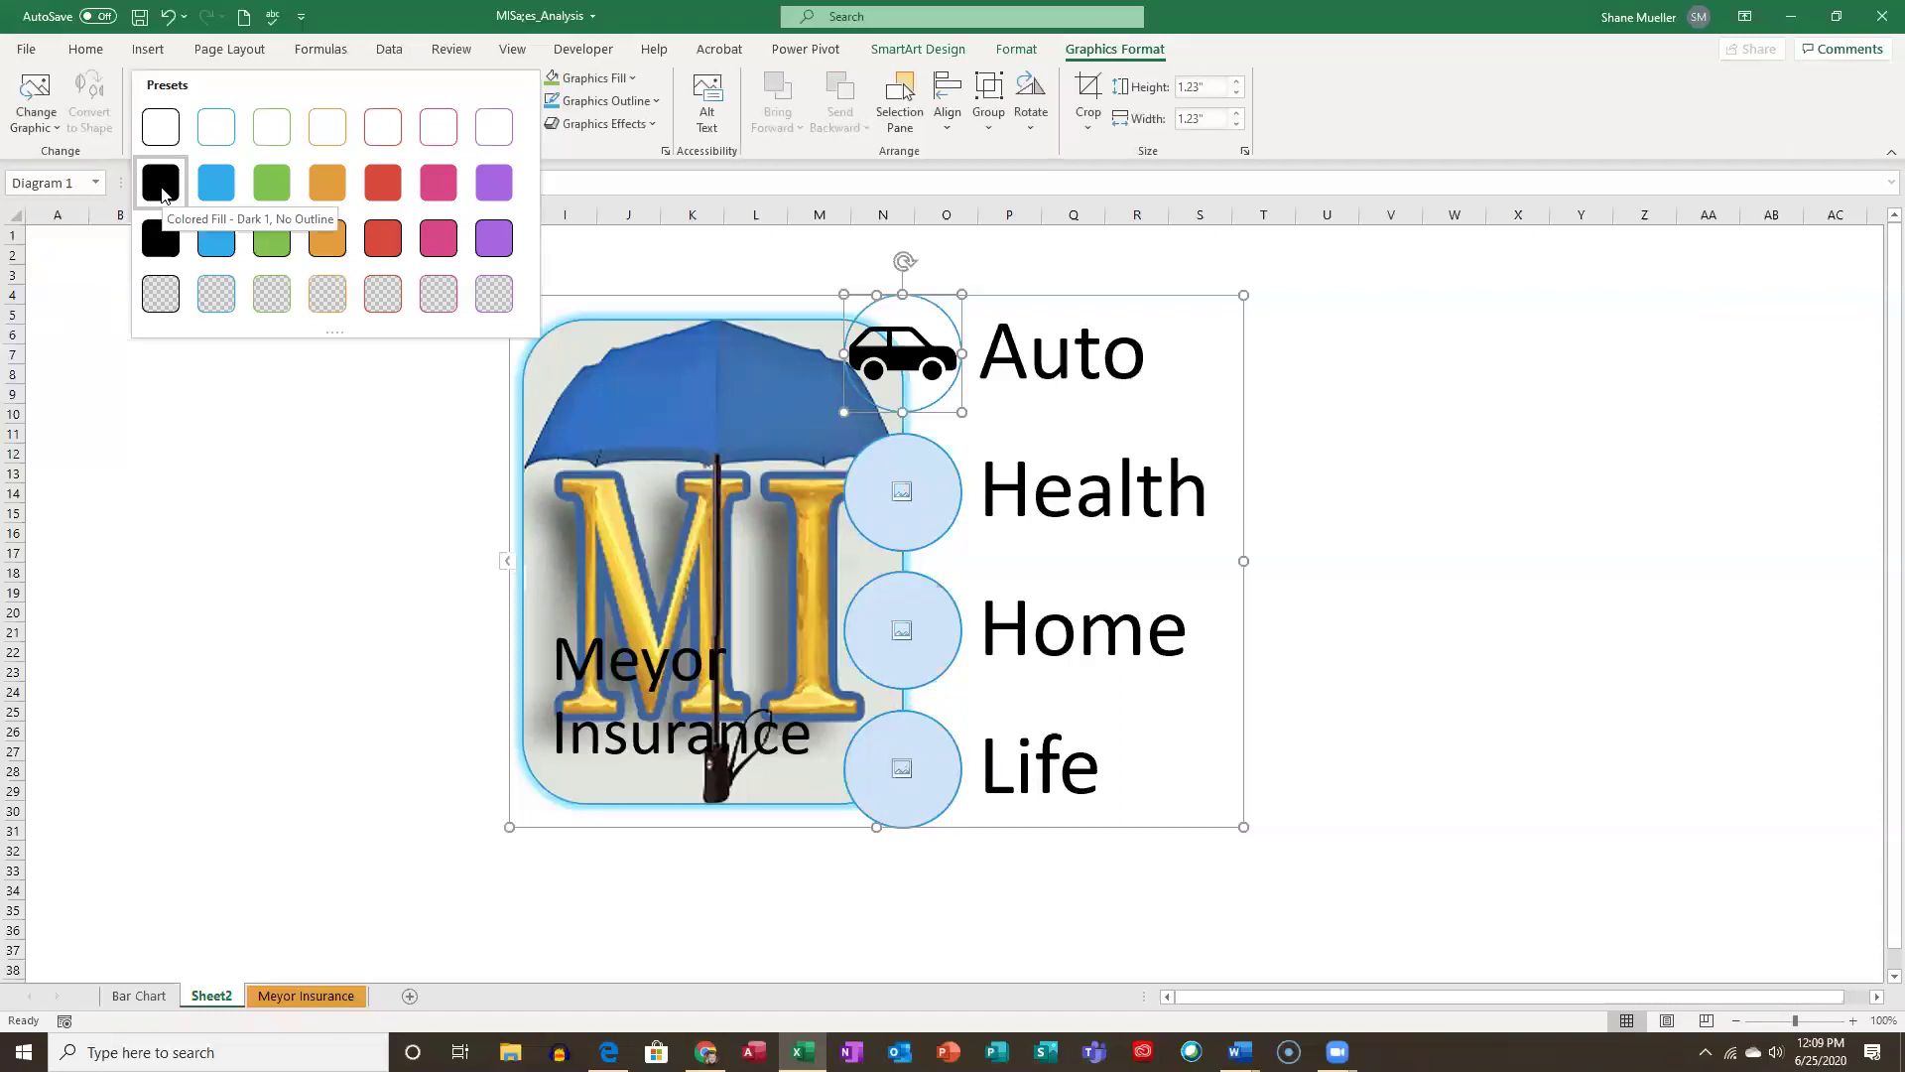
pyautogui.click(160, 187)
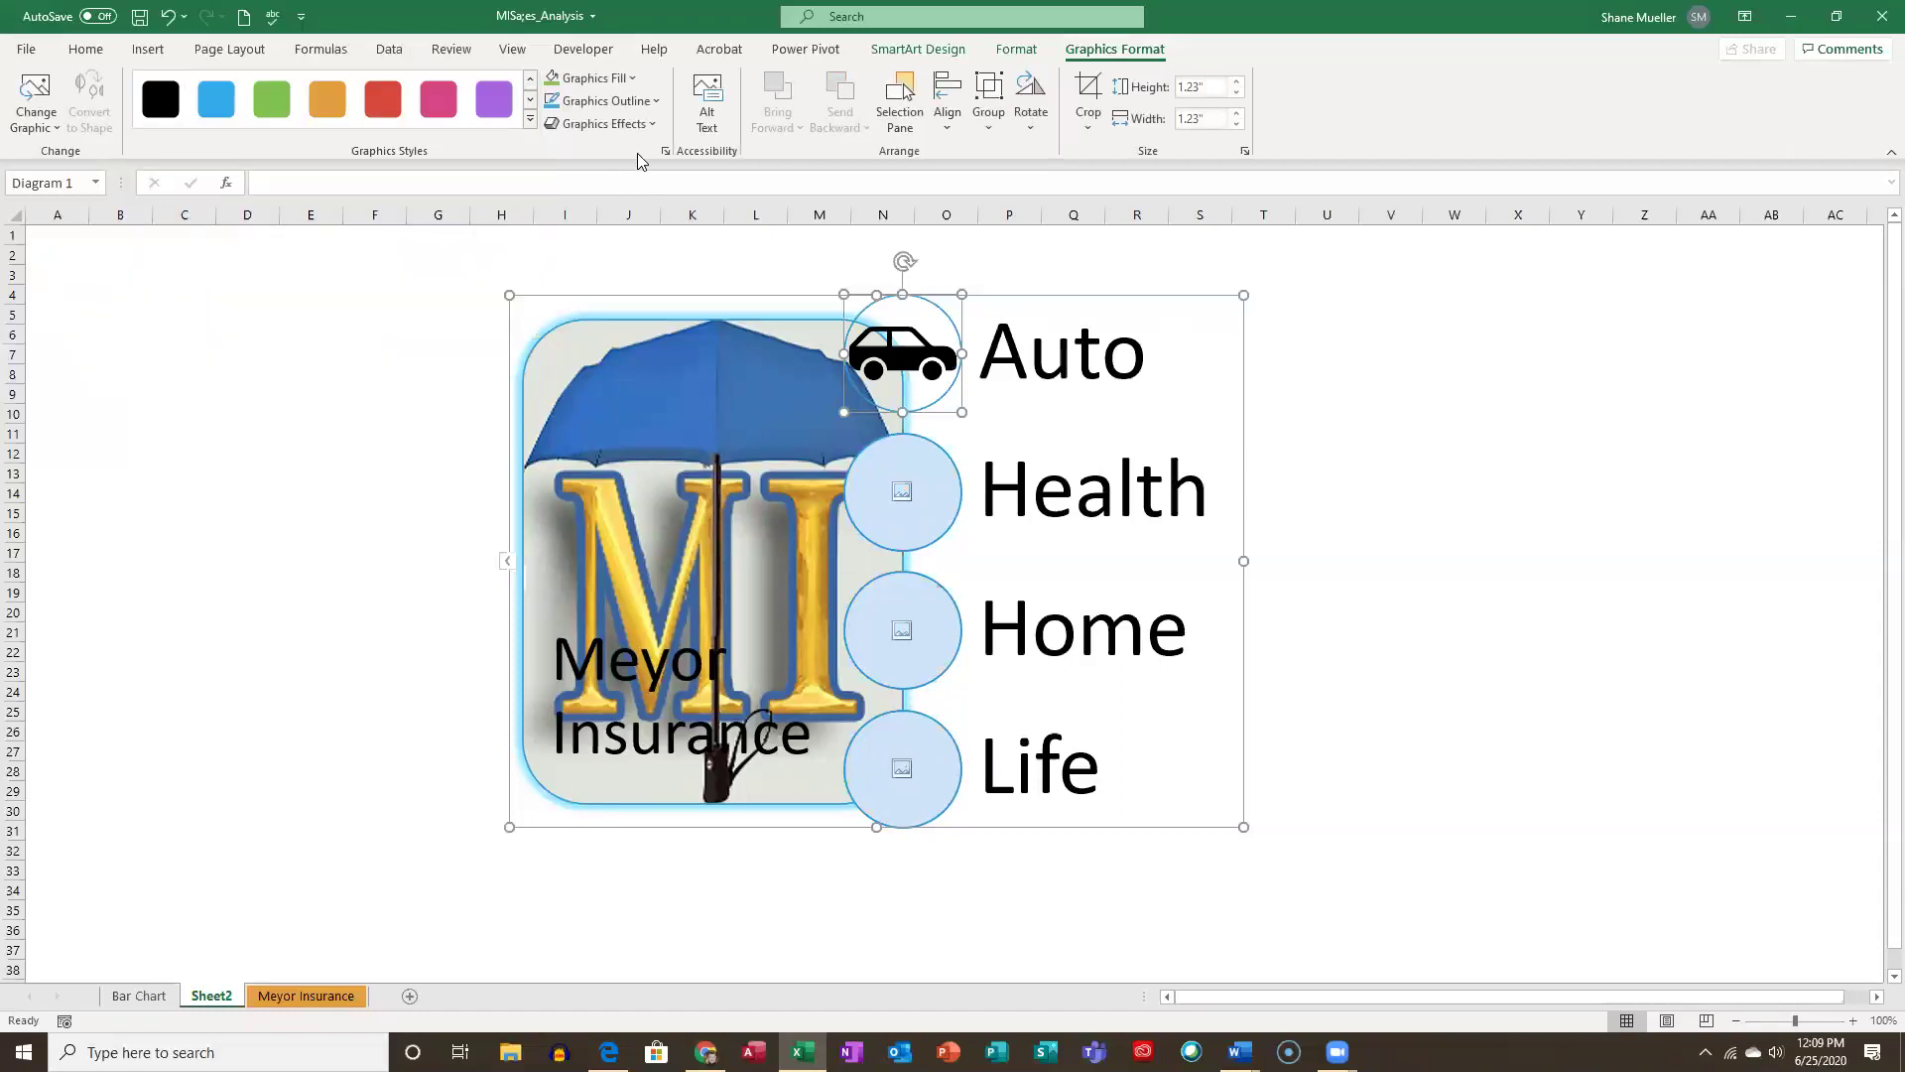
pyautogui.click(659, 101)
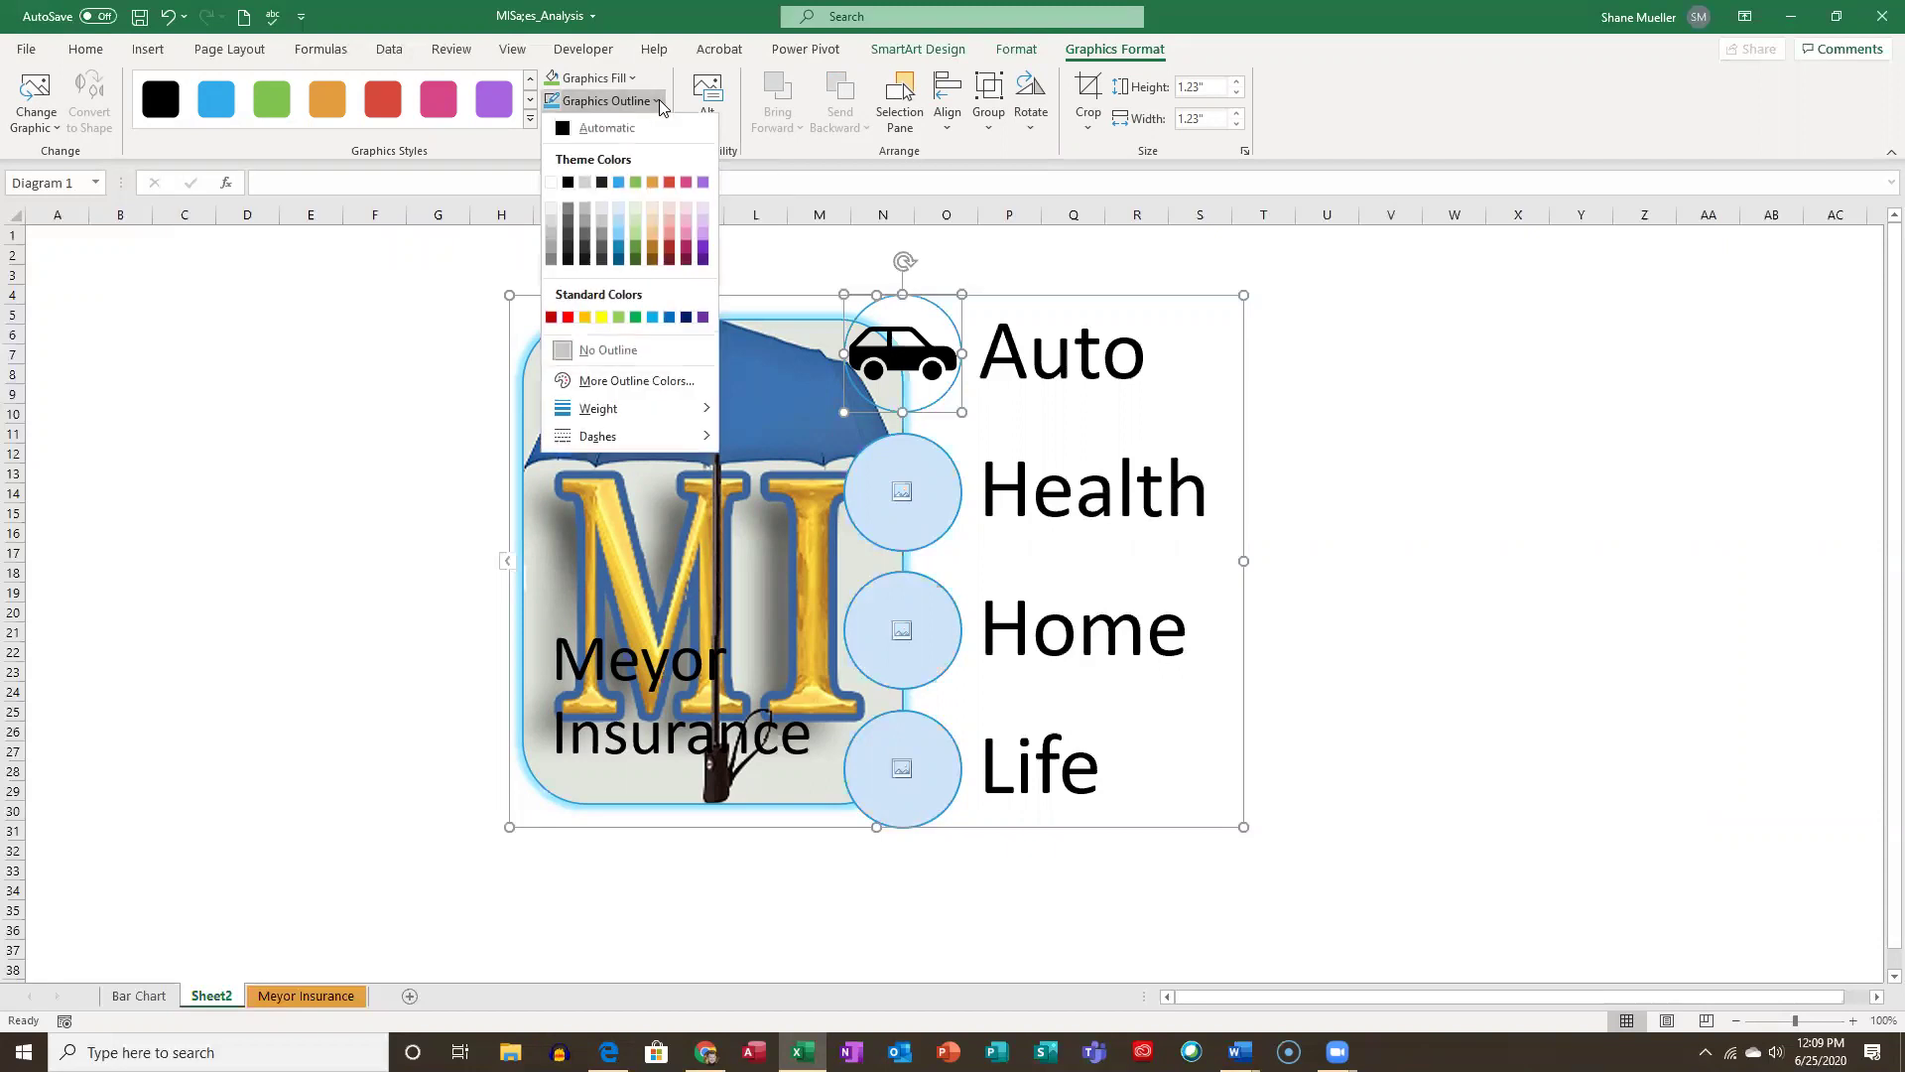
pyautogui.click(619, 186)
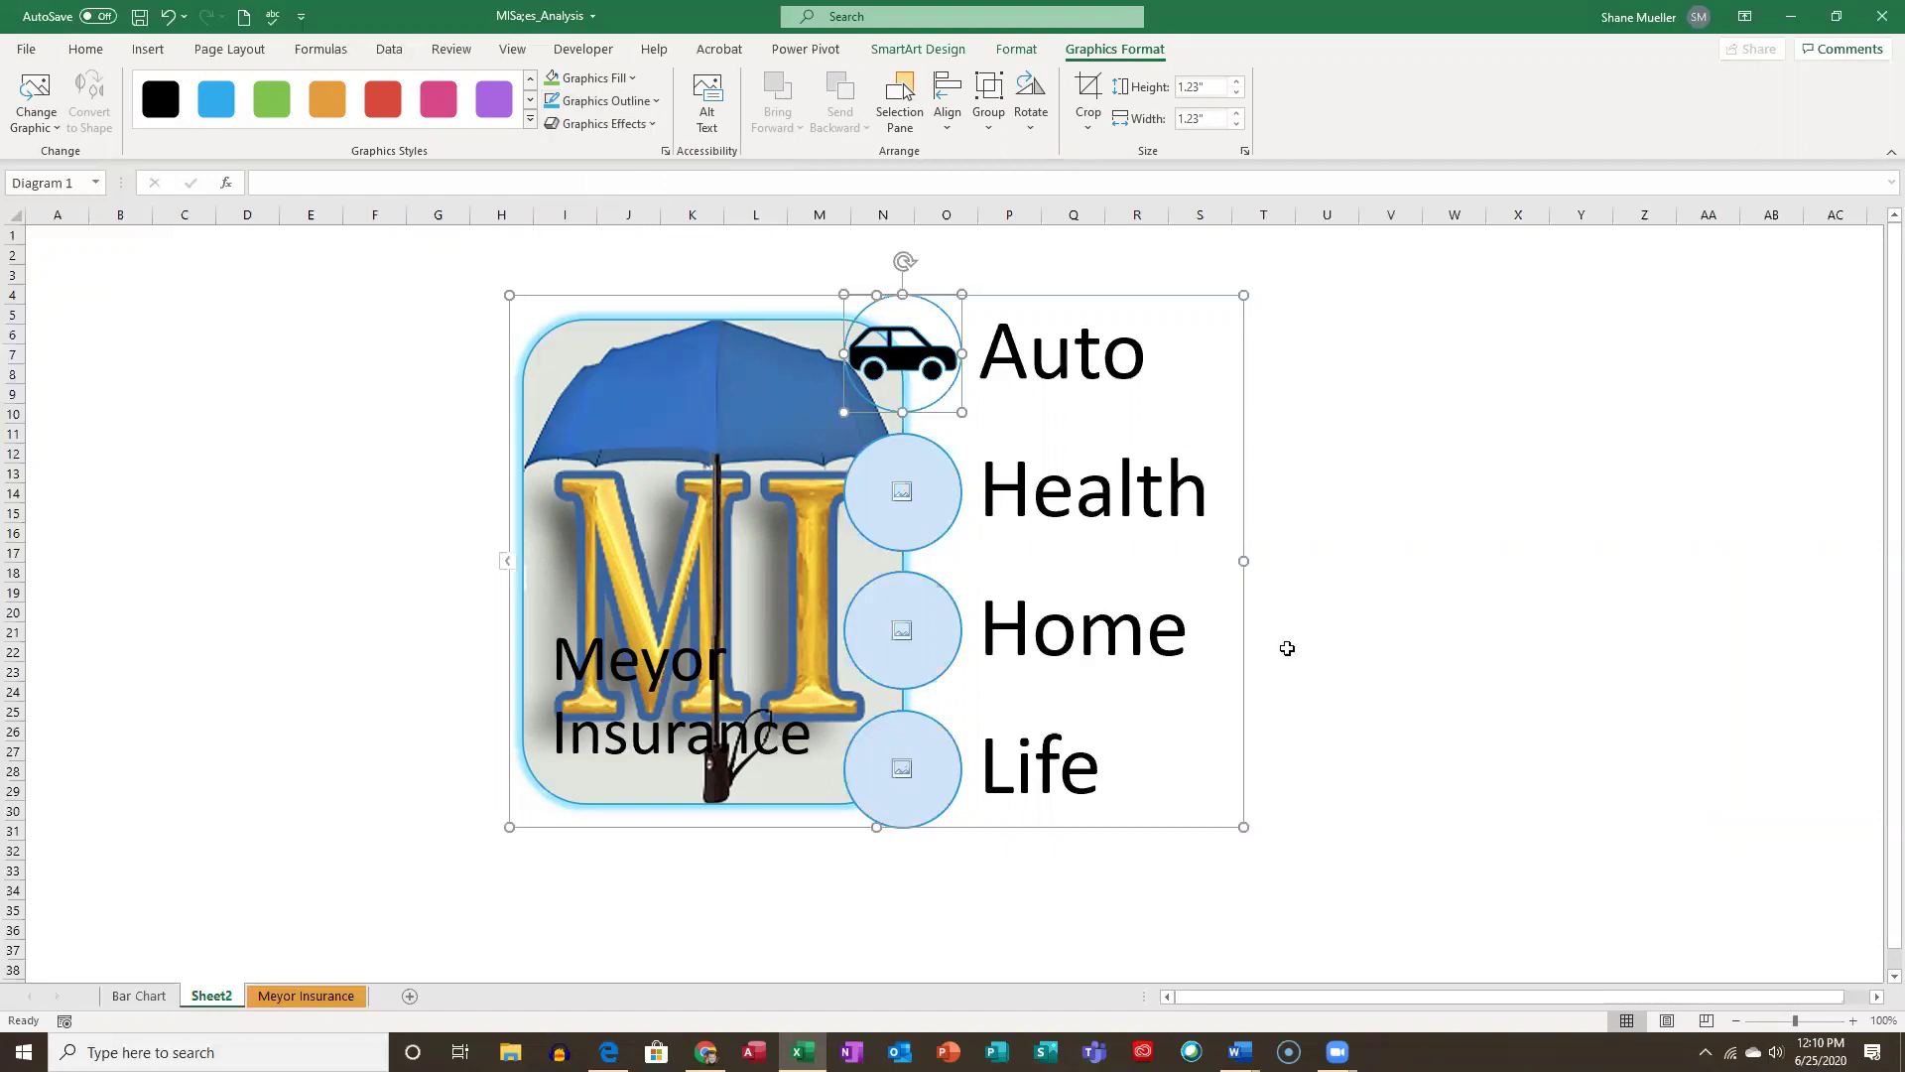
# Search the icon library for health and fill the circle beside Health with the solid circled medical cross icon.
pyautogui.click(902, 491)
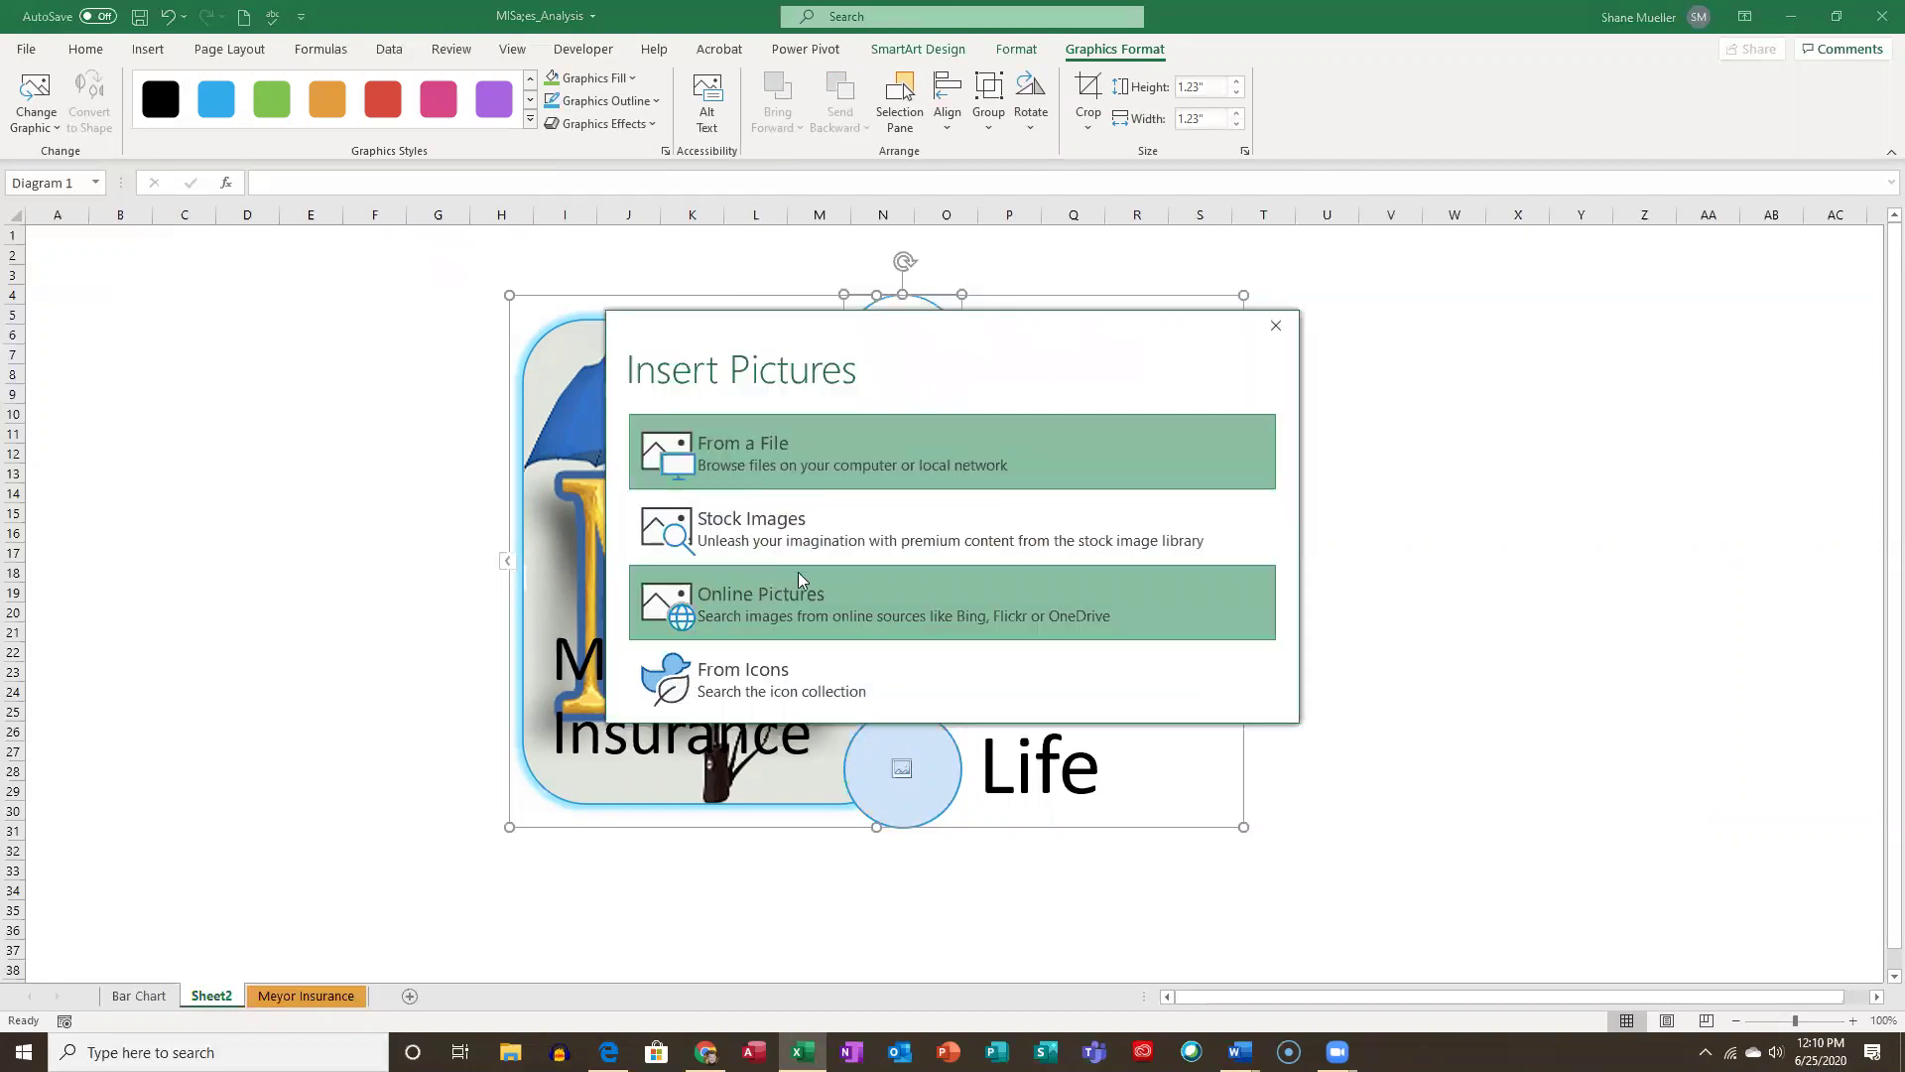
pyautogui.click(790, 680)
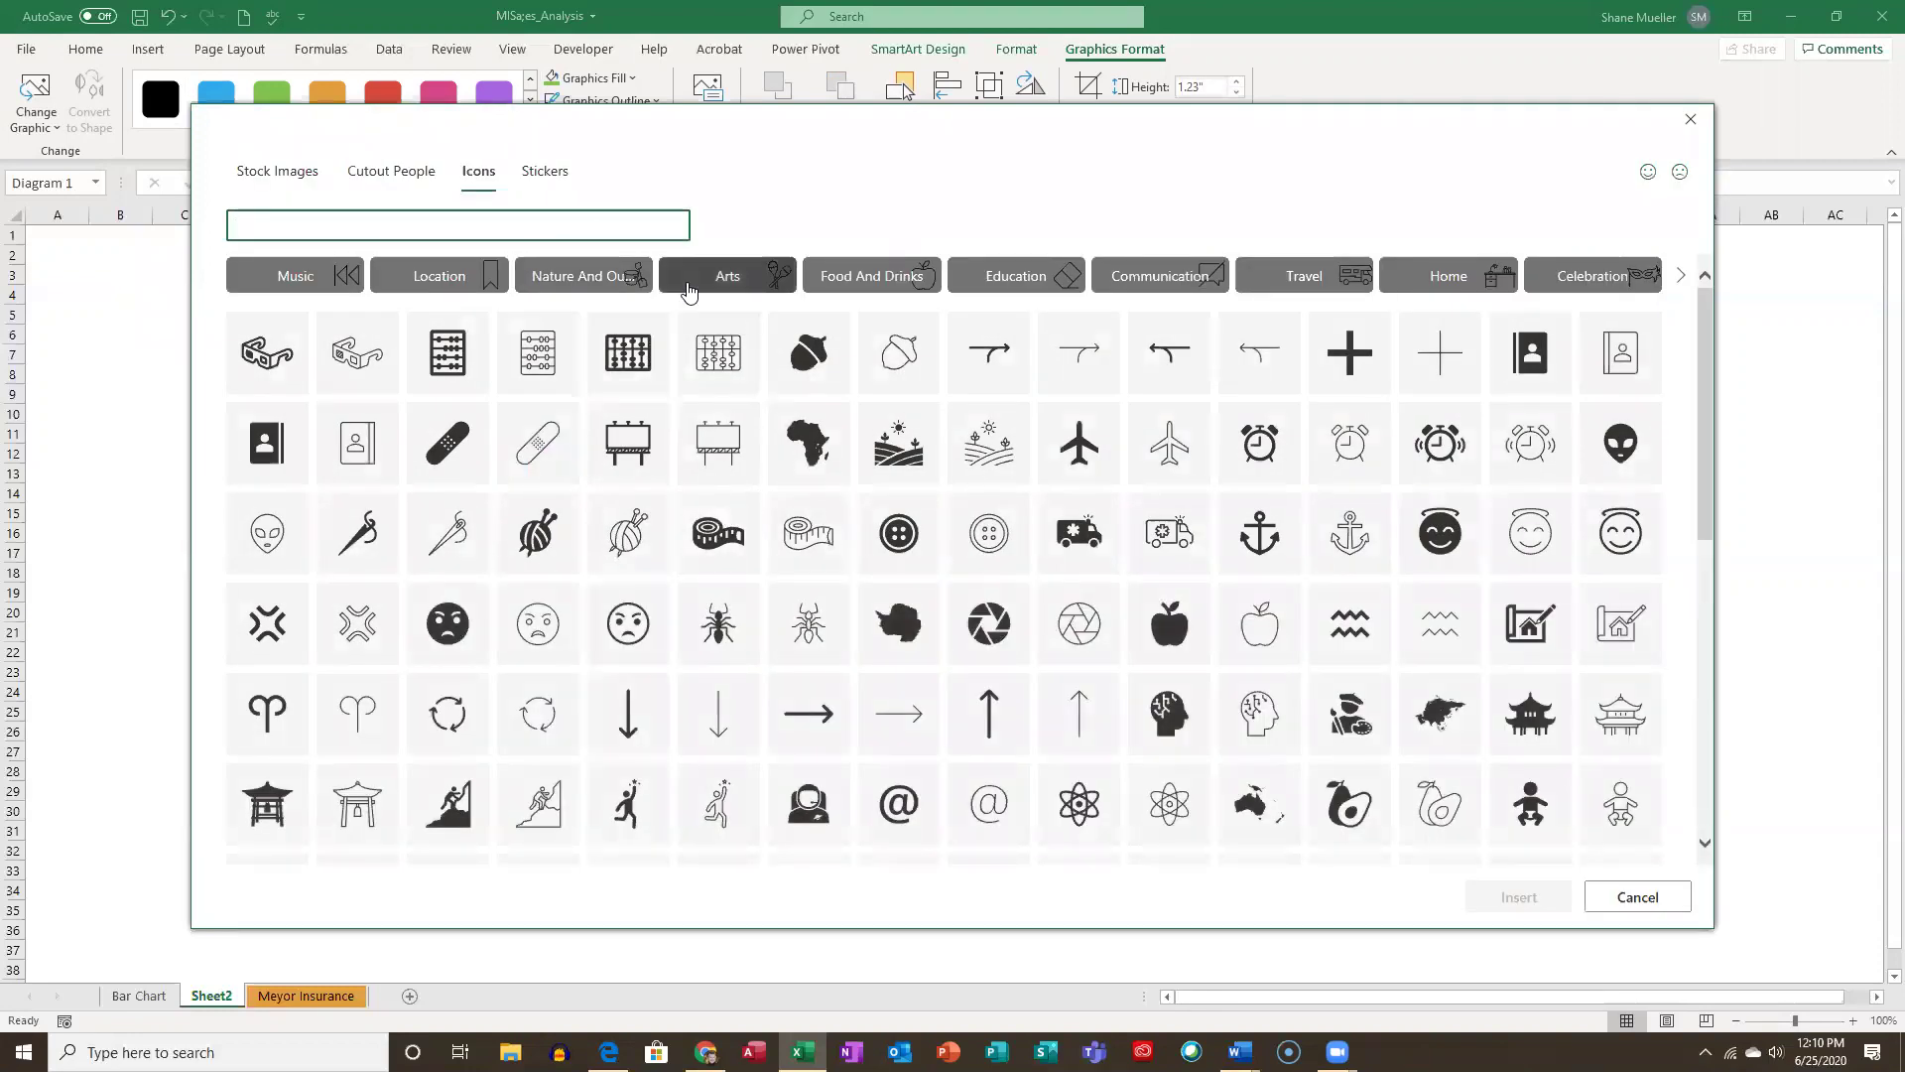
pyautogui.scroll(-3, 851, 496)
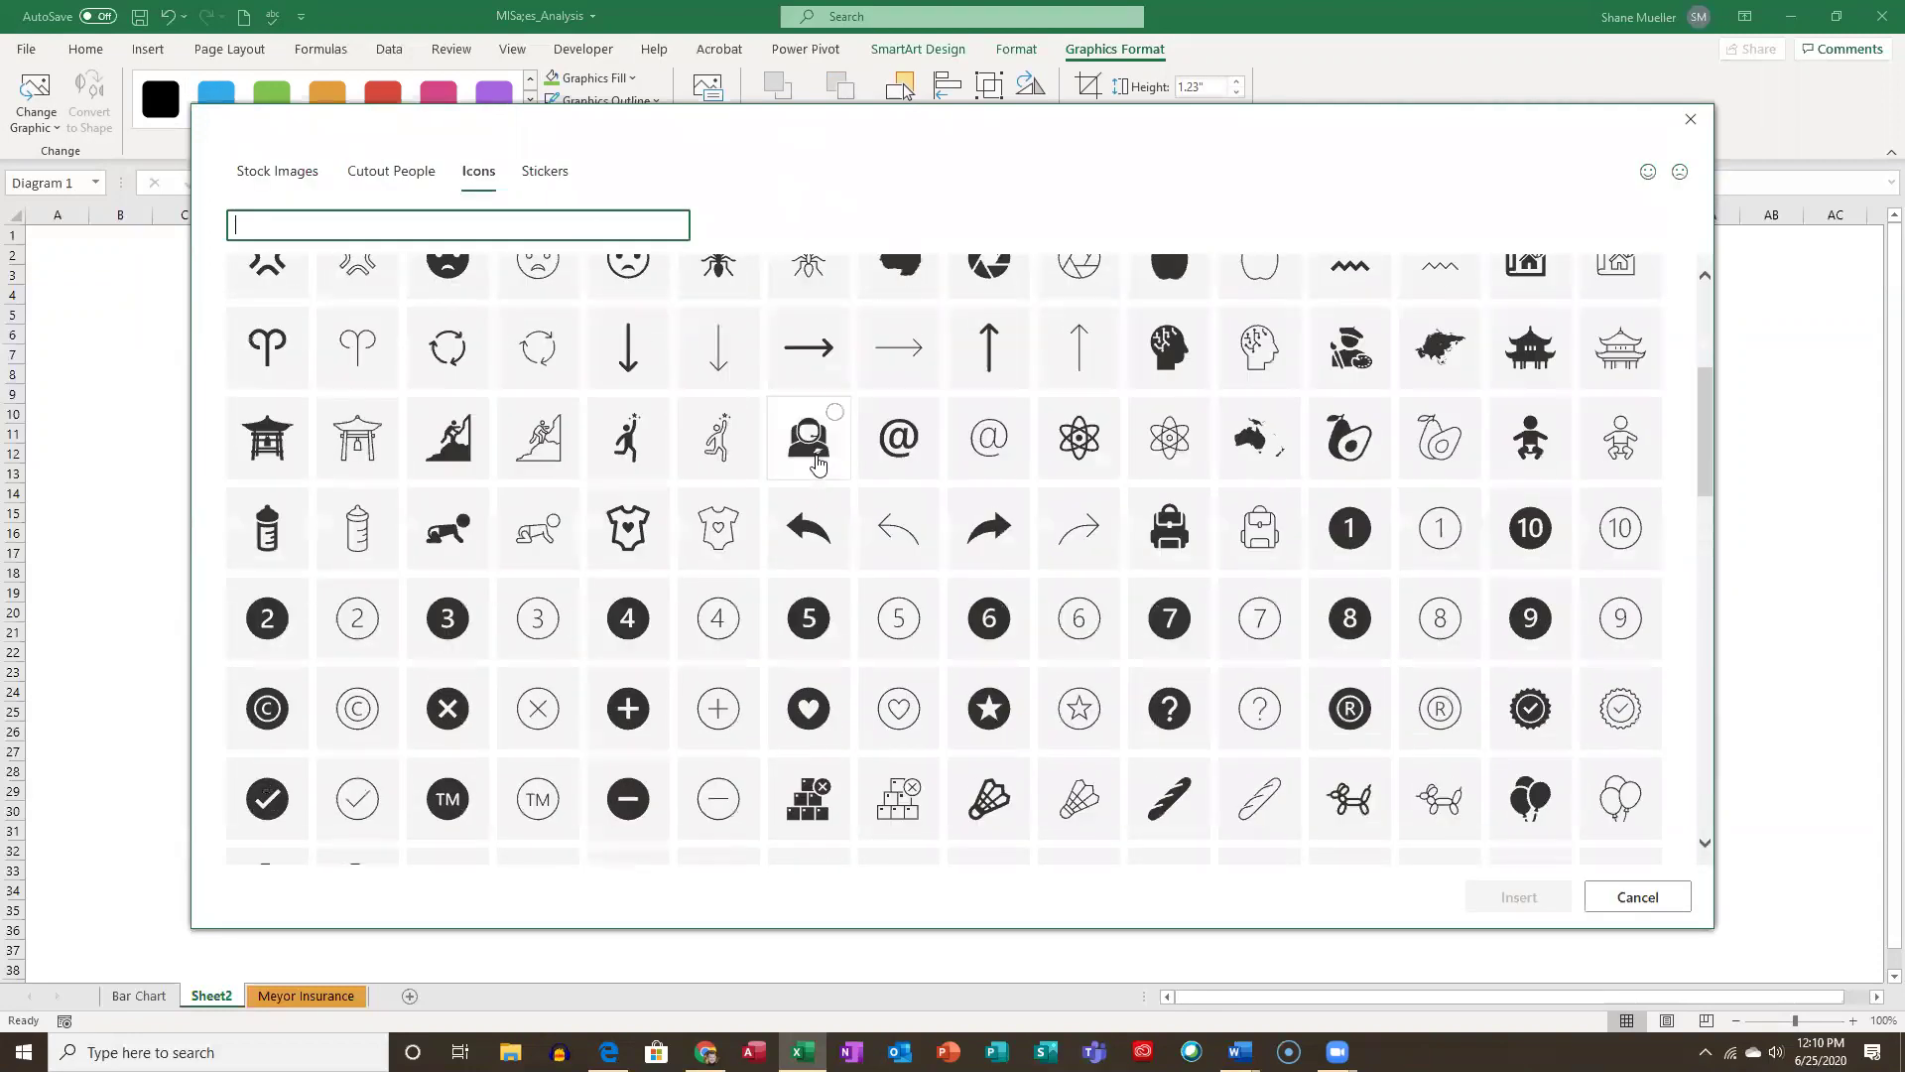
pyautogui.scroll(2, 851, 497)
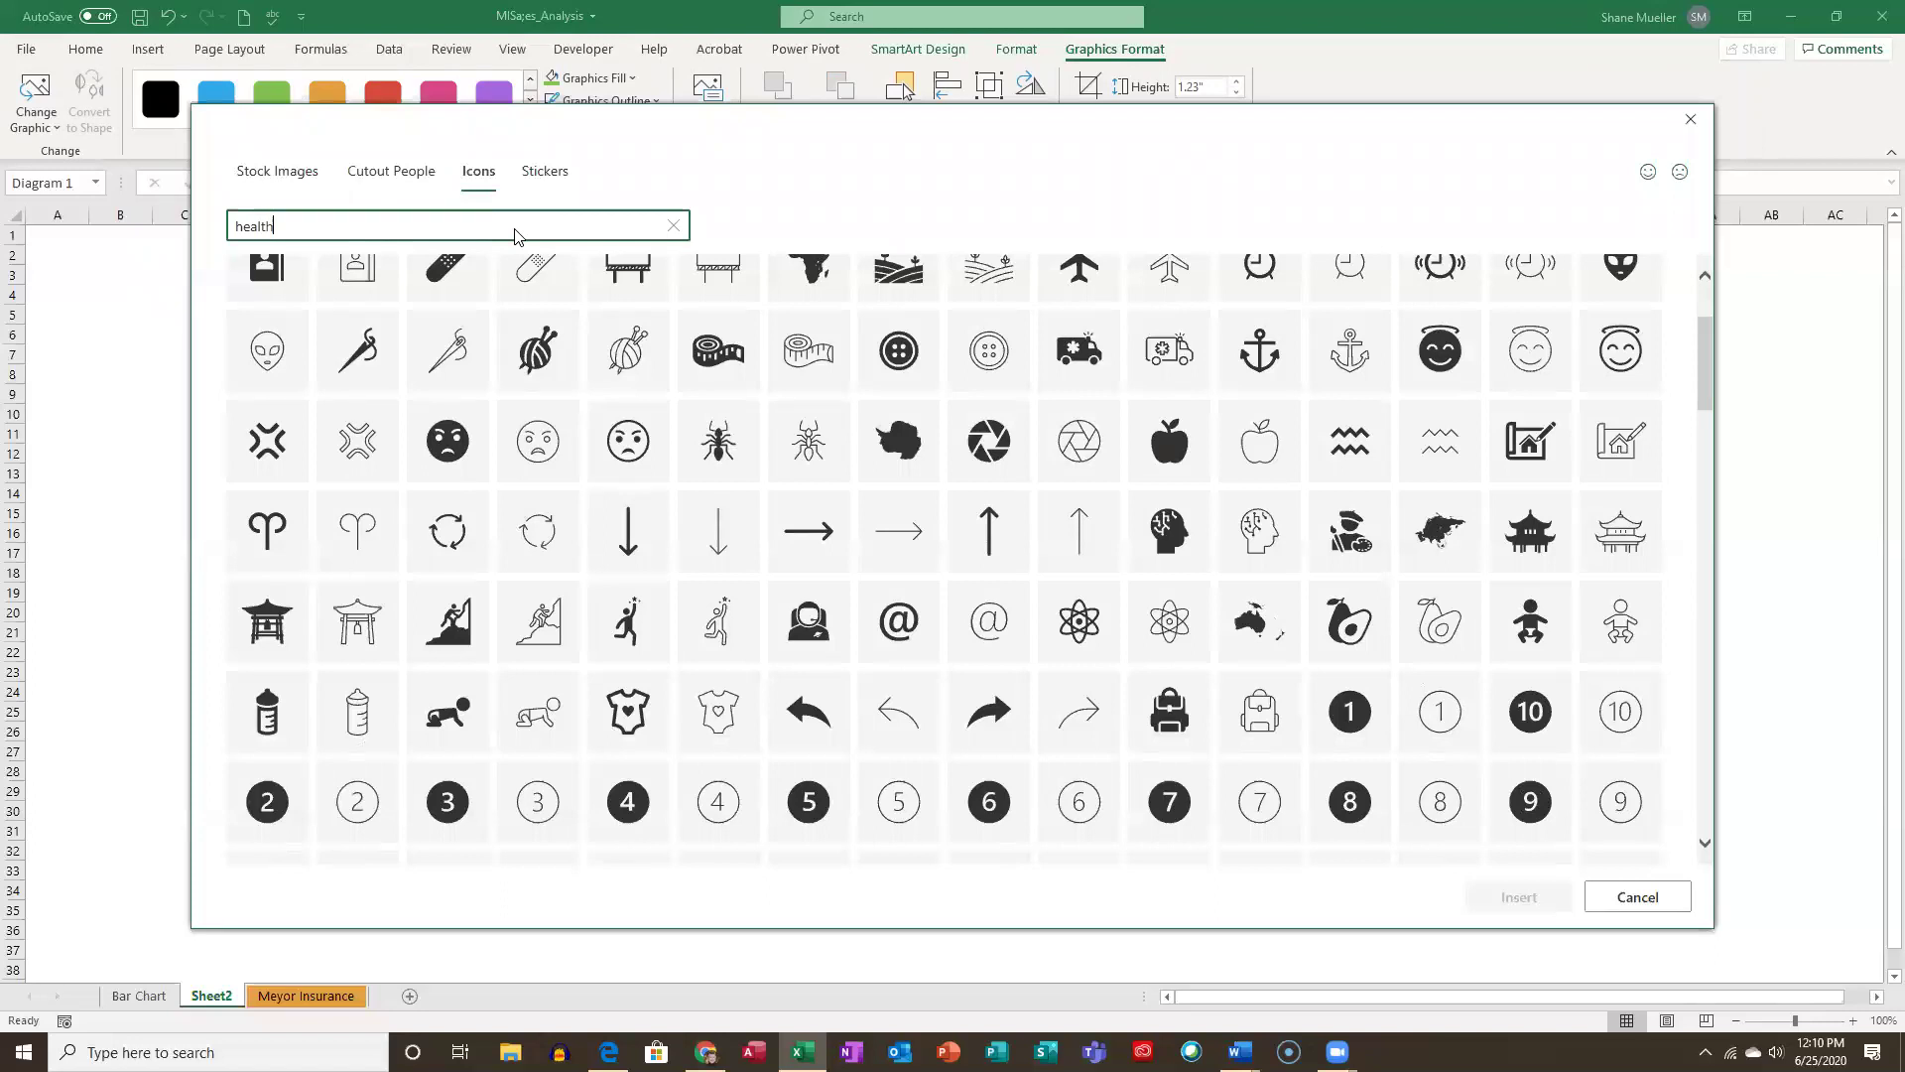
pyautogui.press('Return')
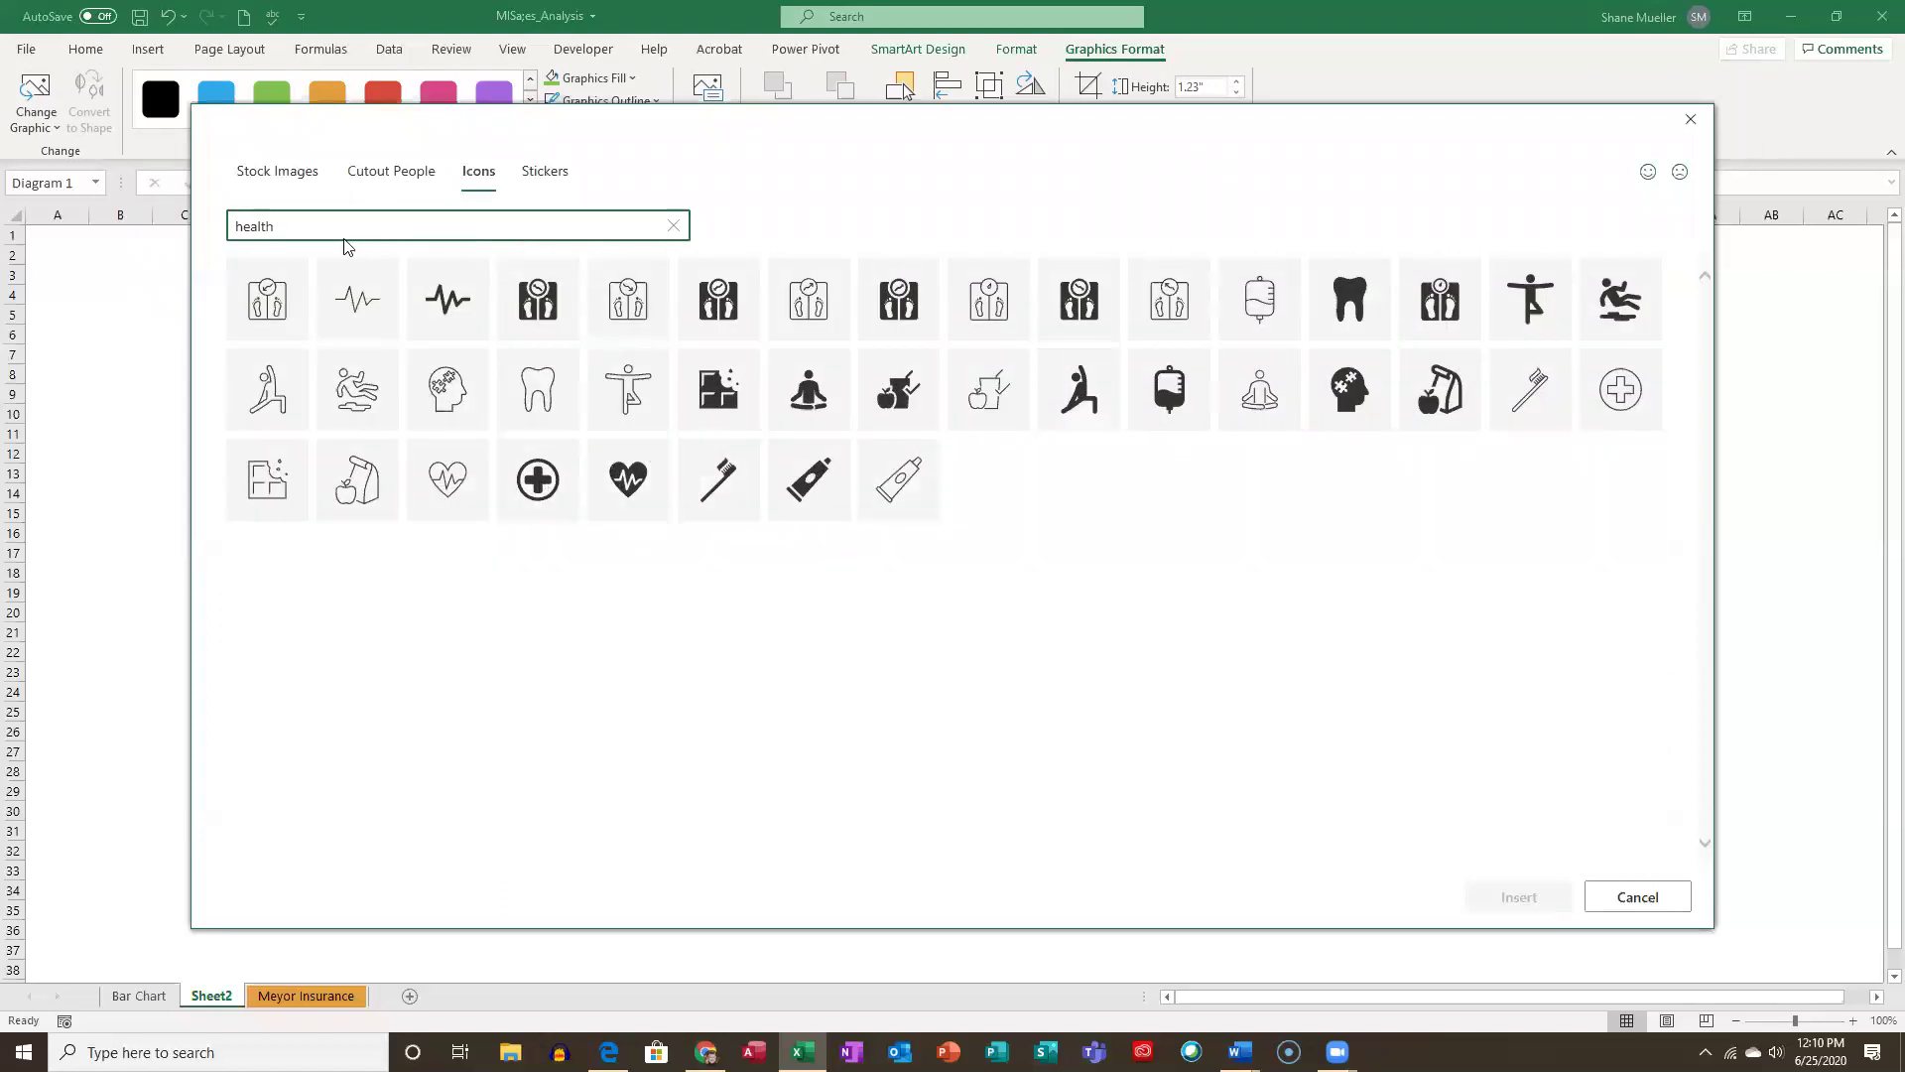
pyautogui.click(539, 482)
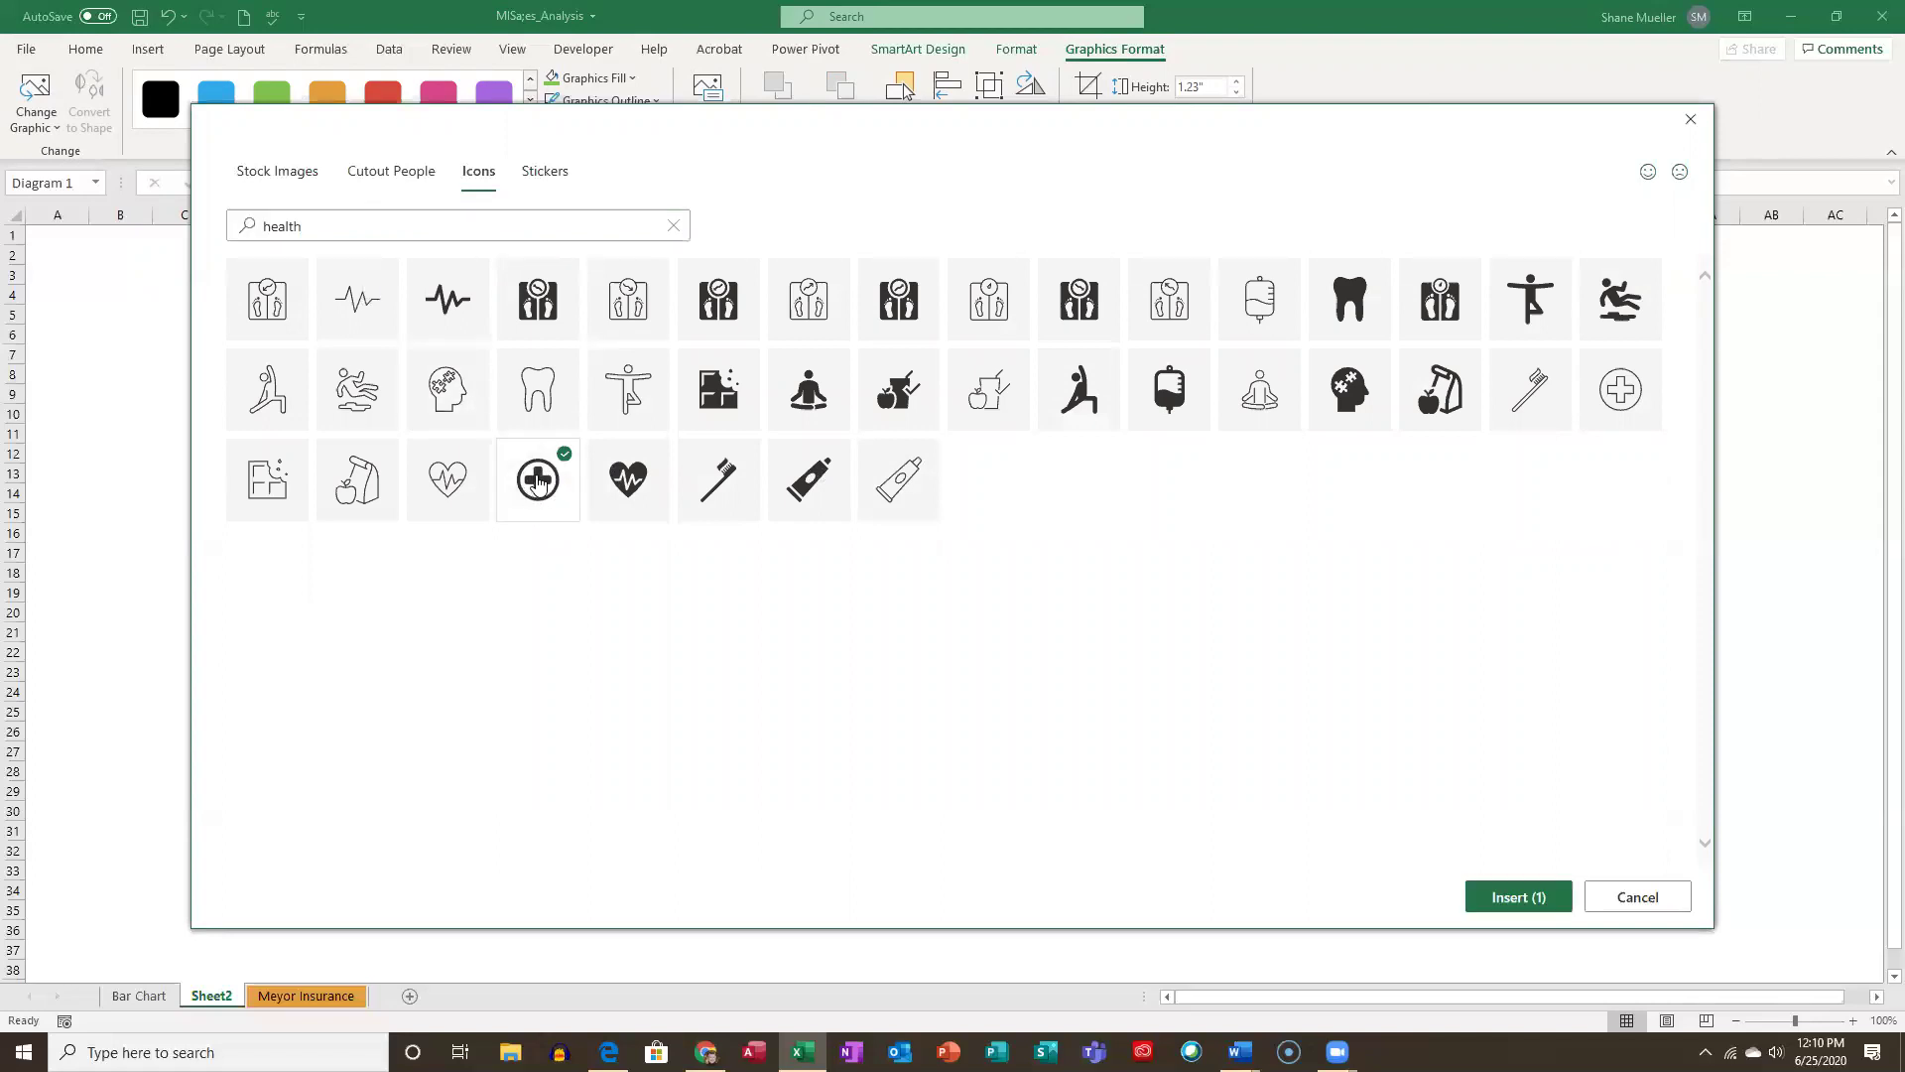
pyautogui.click(1539, 896)
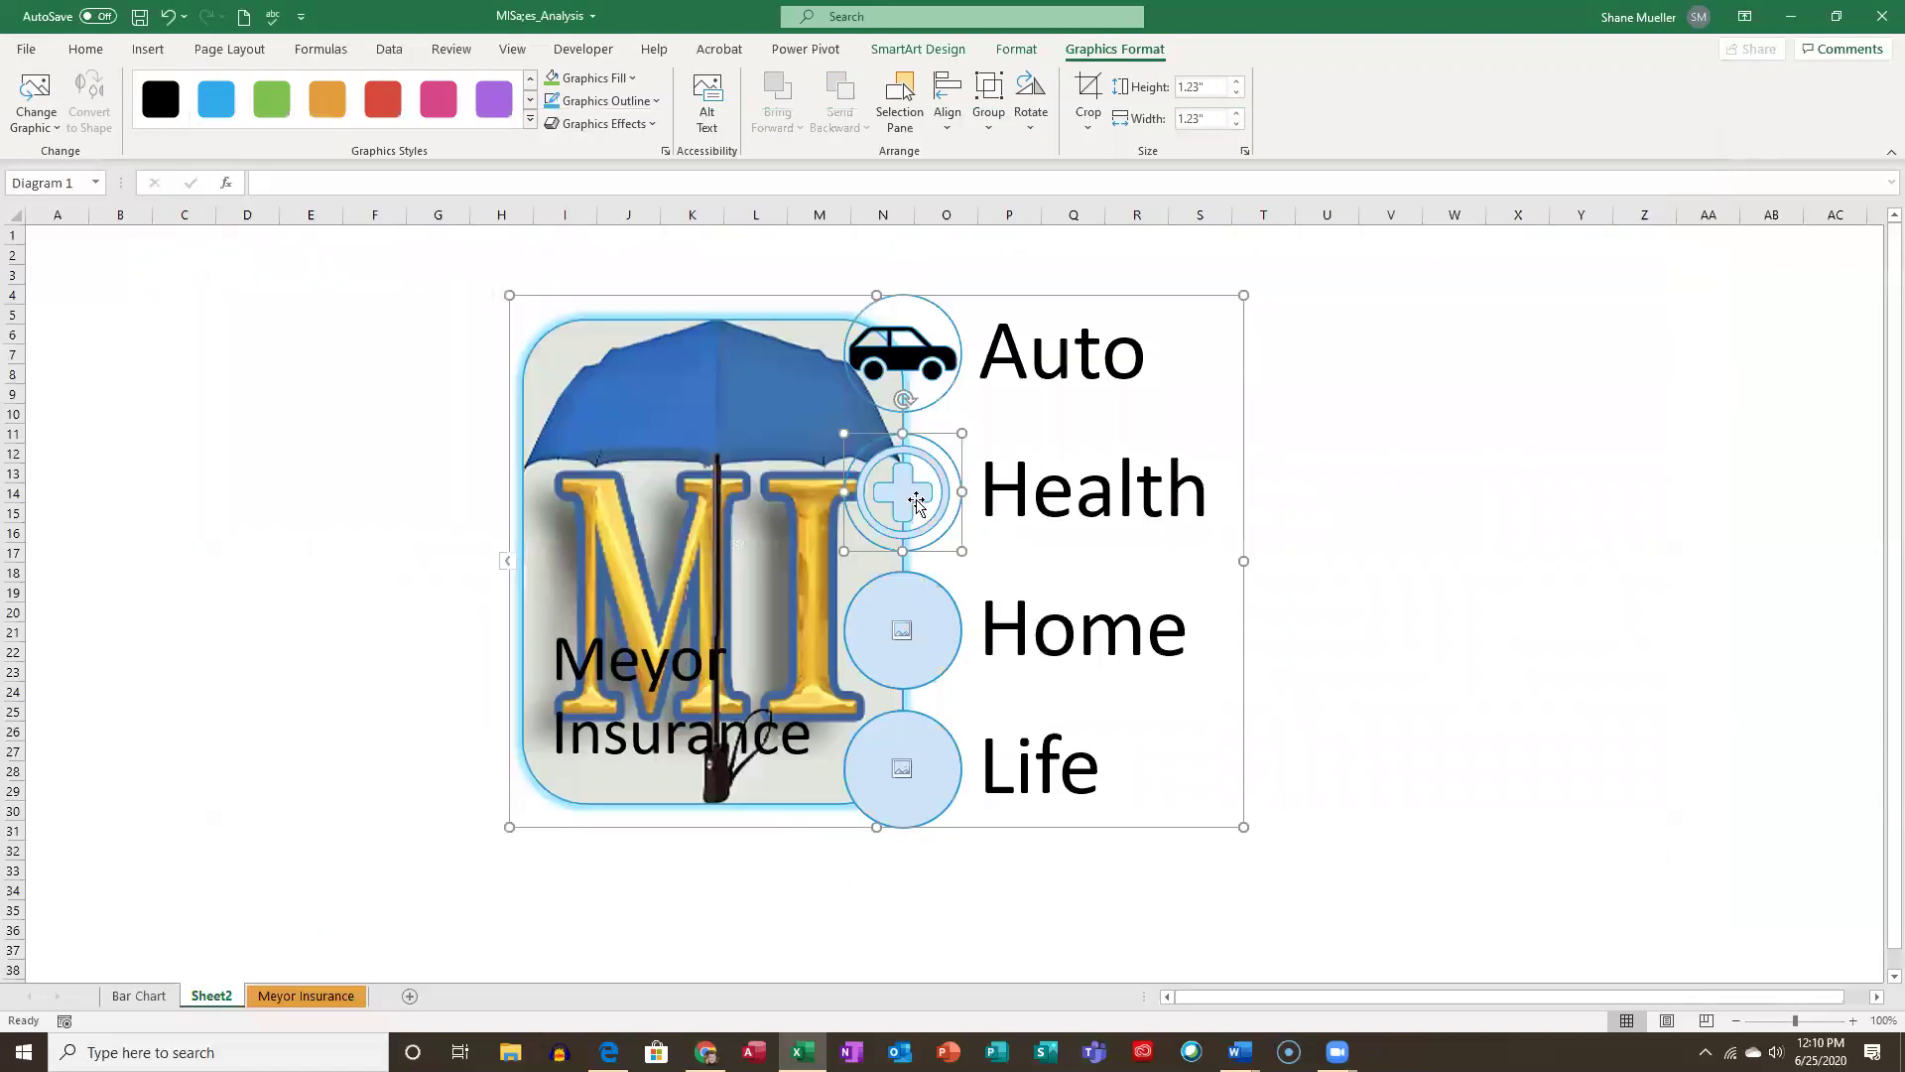
# Style the medical cross icon beside Health with the black Colored Fill - Dark 1, No Outline preset and a blue theme-color outline.
pyautogui.click(166, 94)
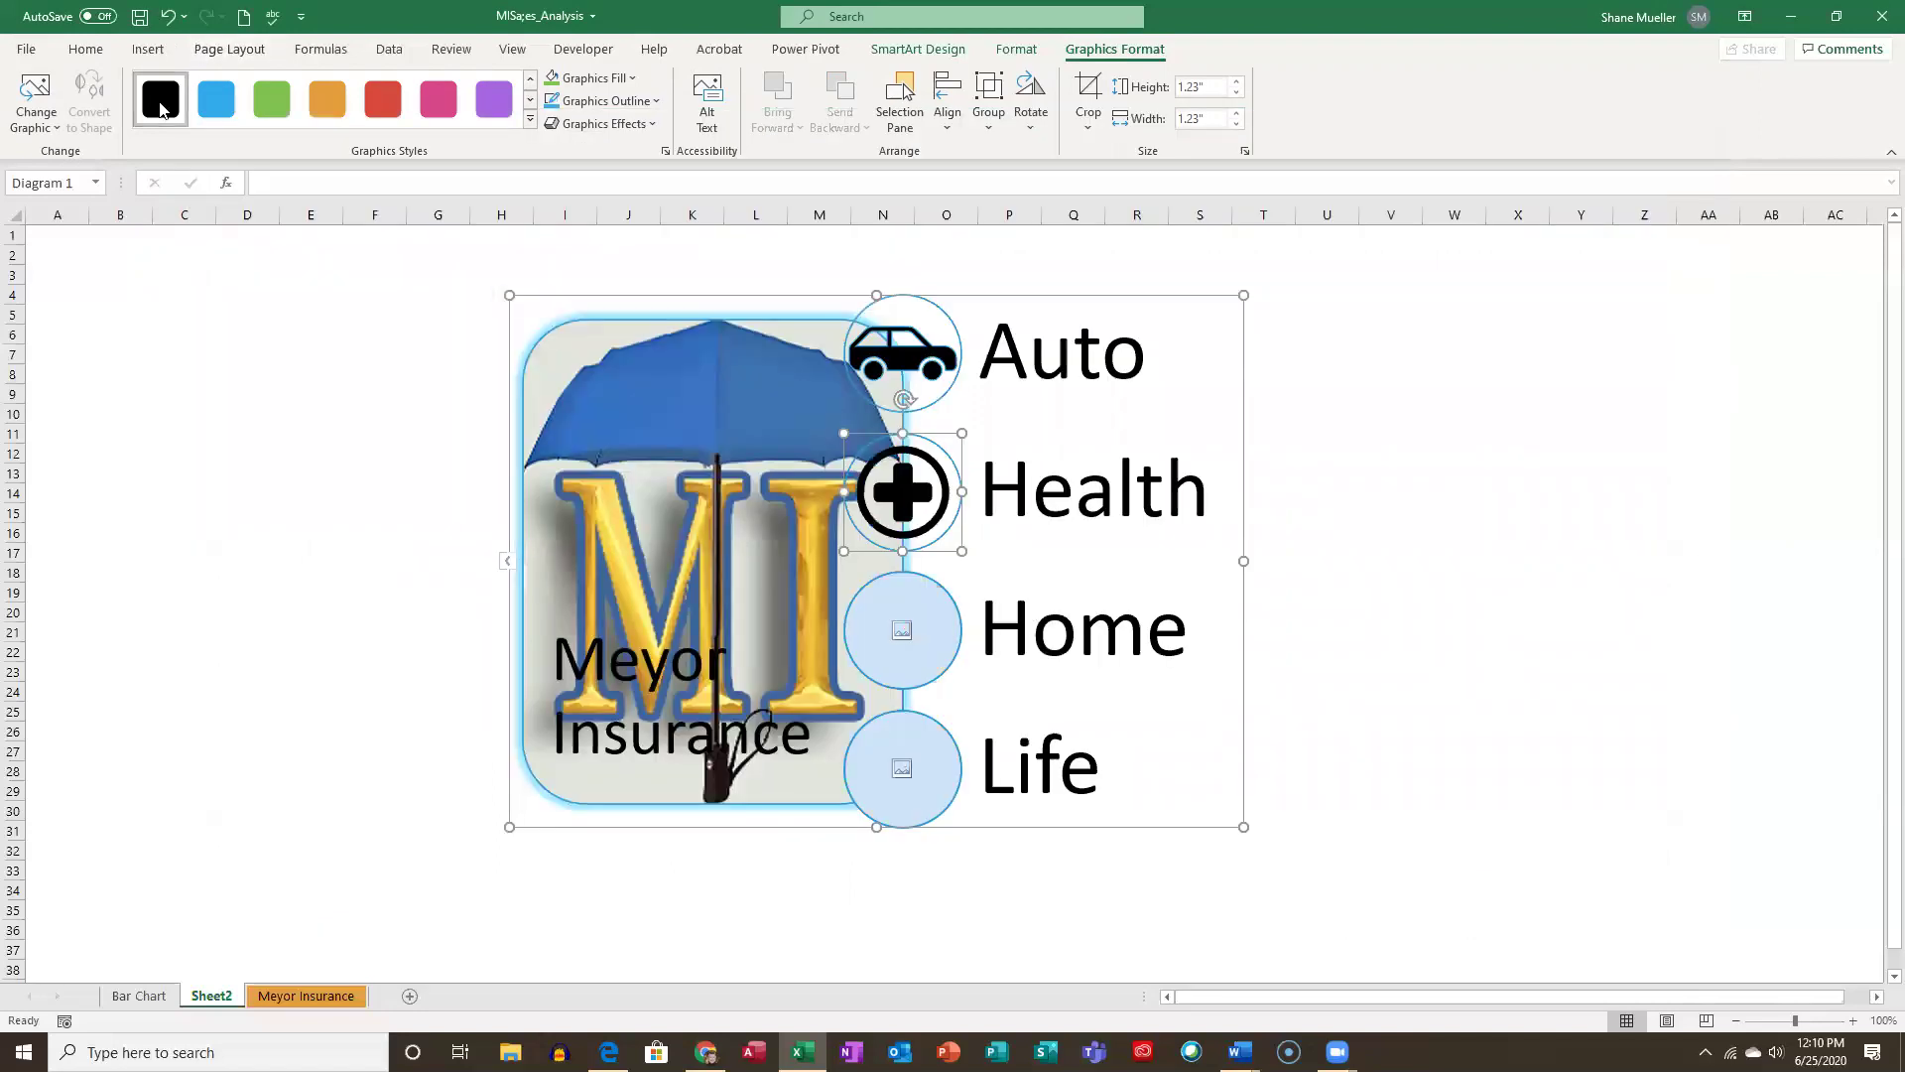
pyautogui.click(653, 101)
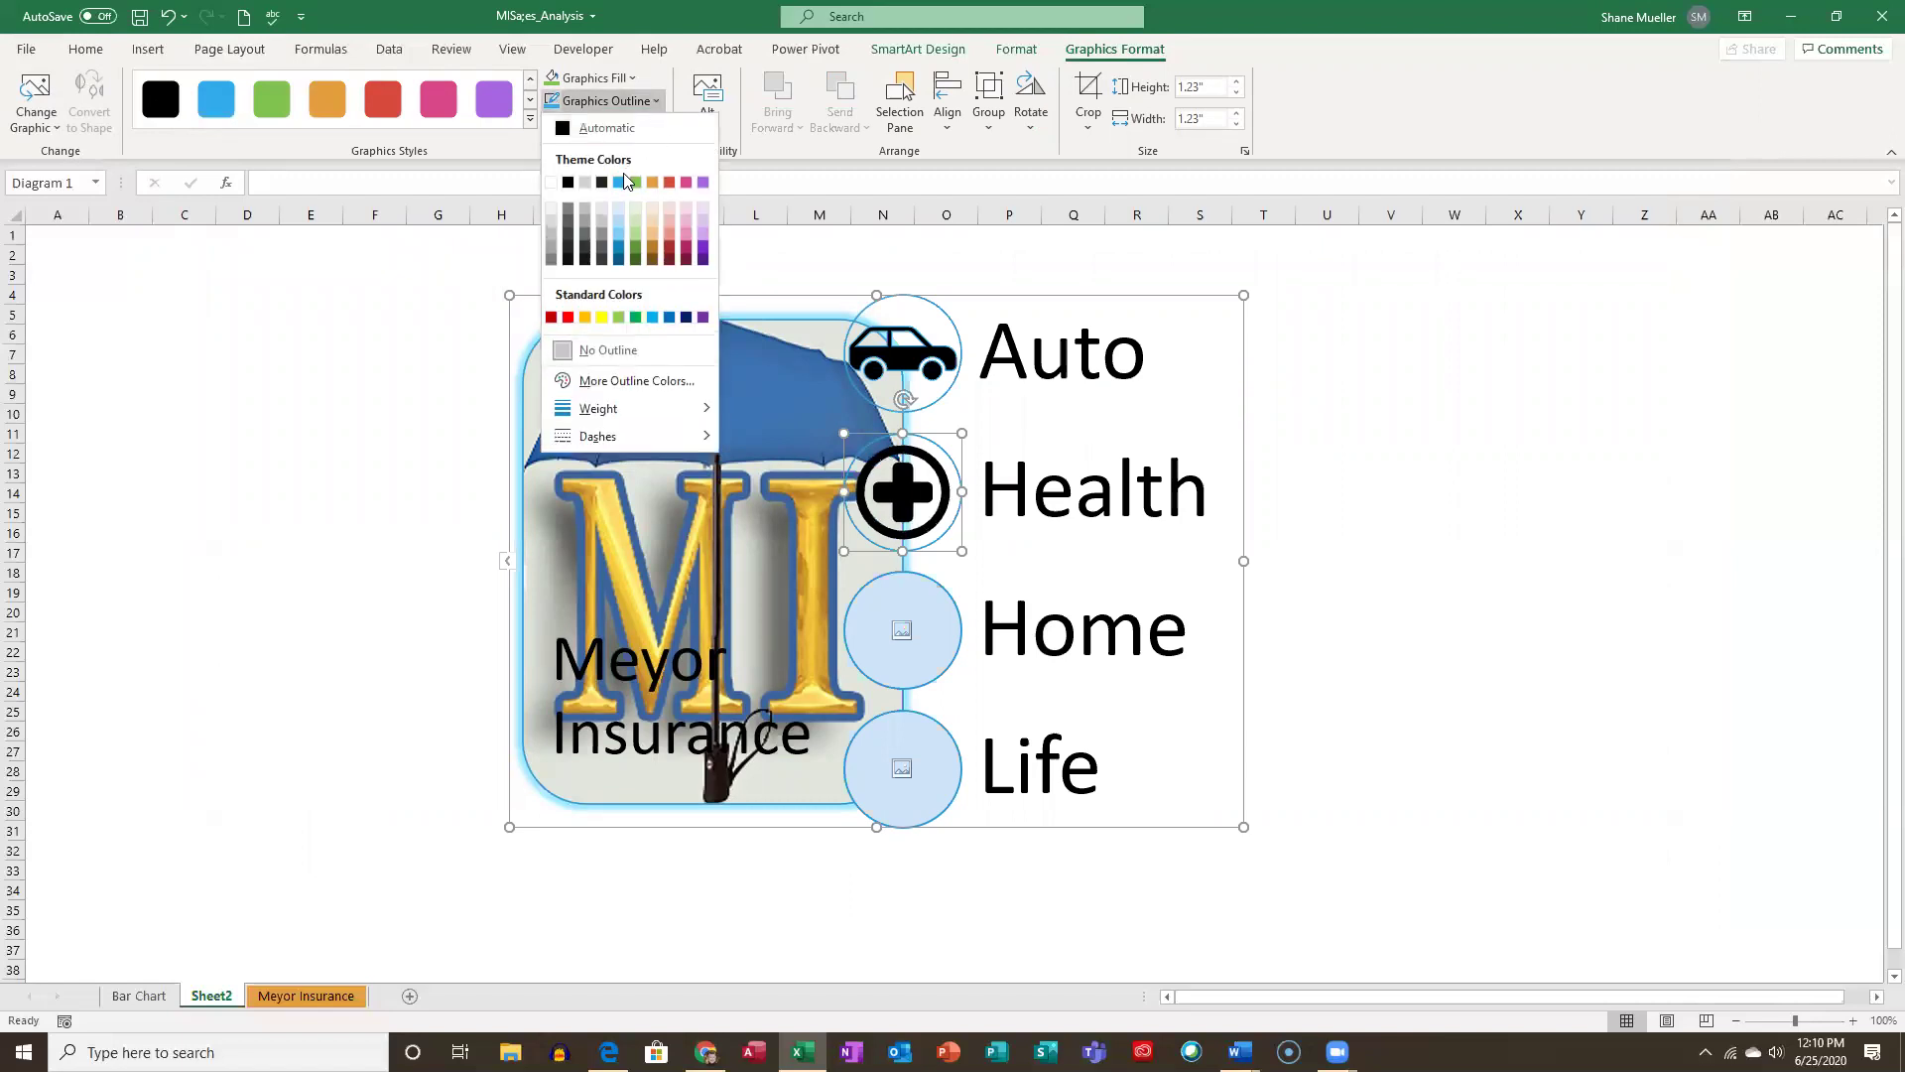
pyautogui.press('Escape')
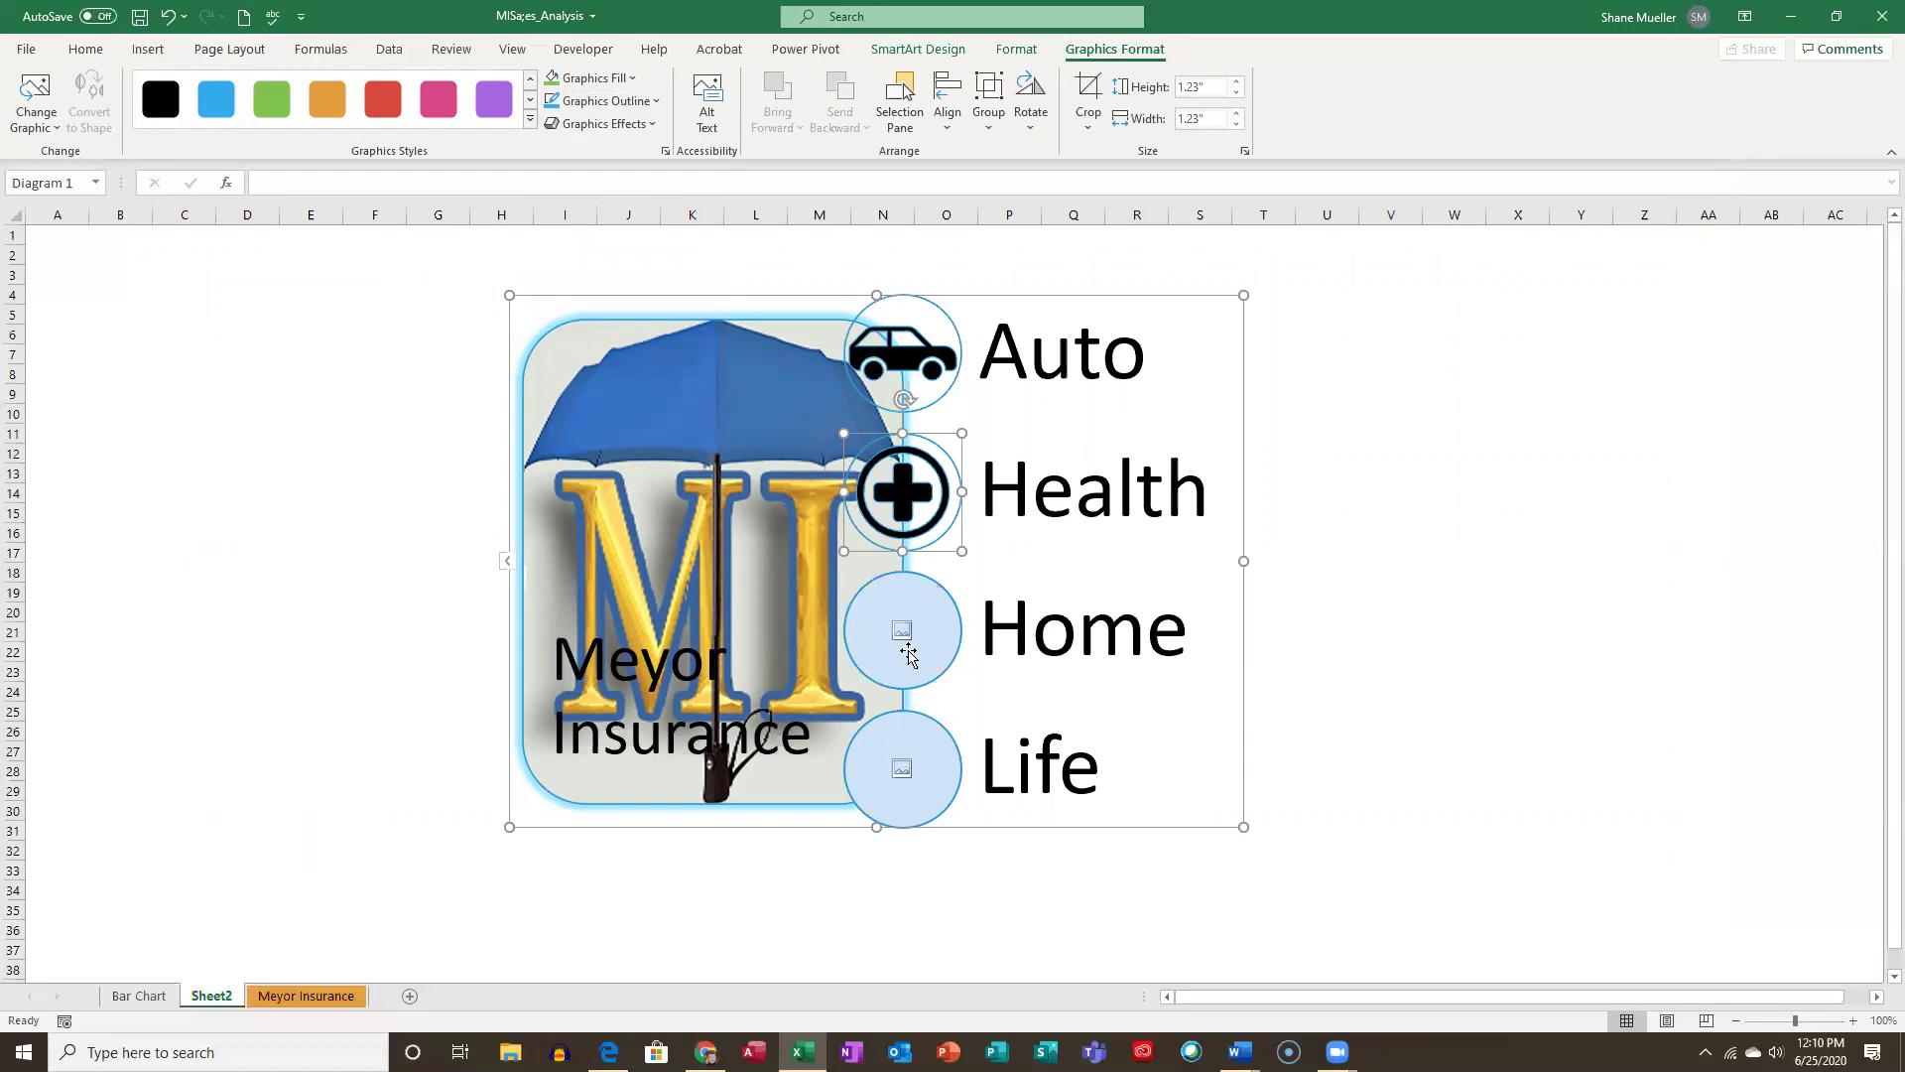
# Search the icon library for house and fill the circle beside Home with the solid house icon that has windows and a chimney.
pyautogui.click(903, 633)
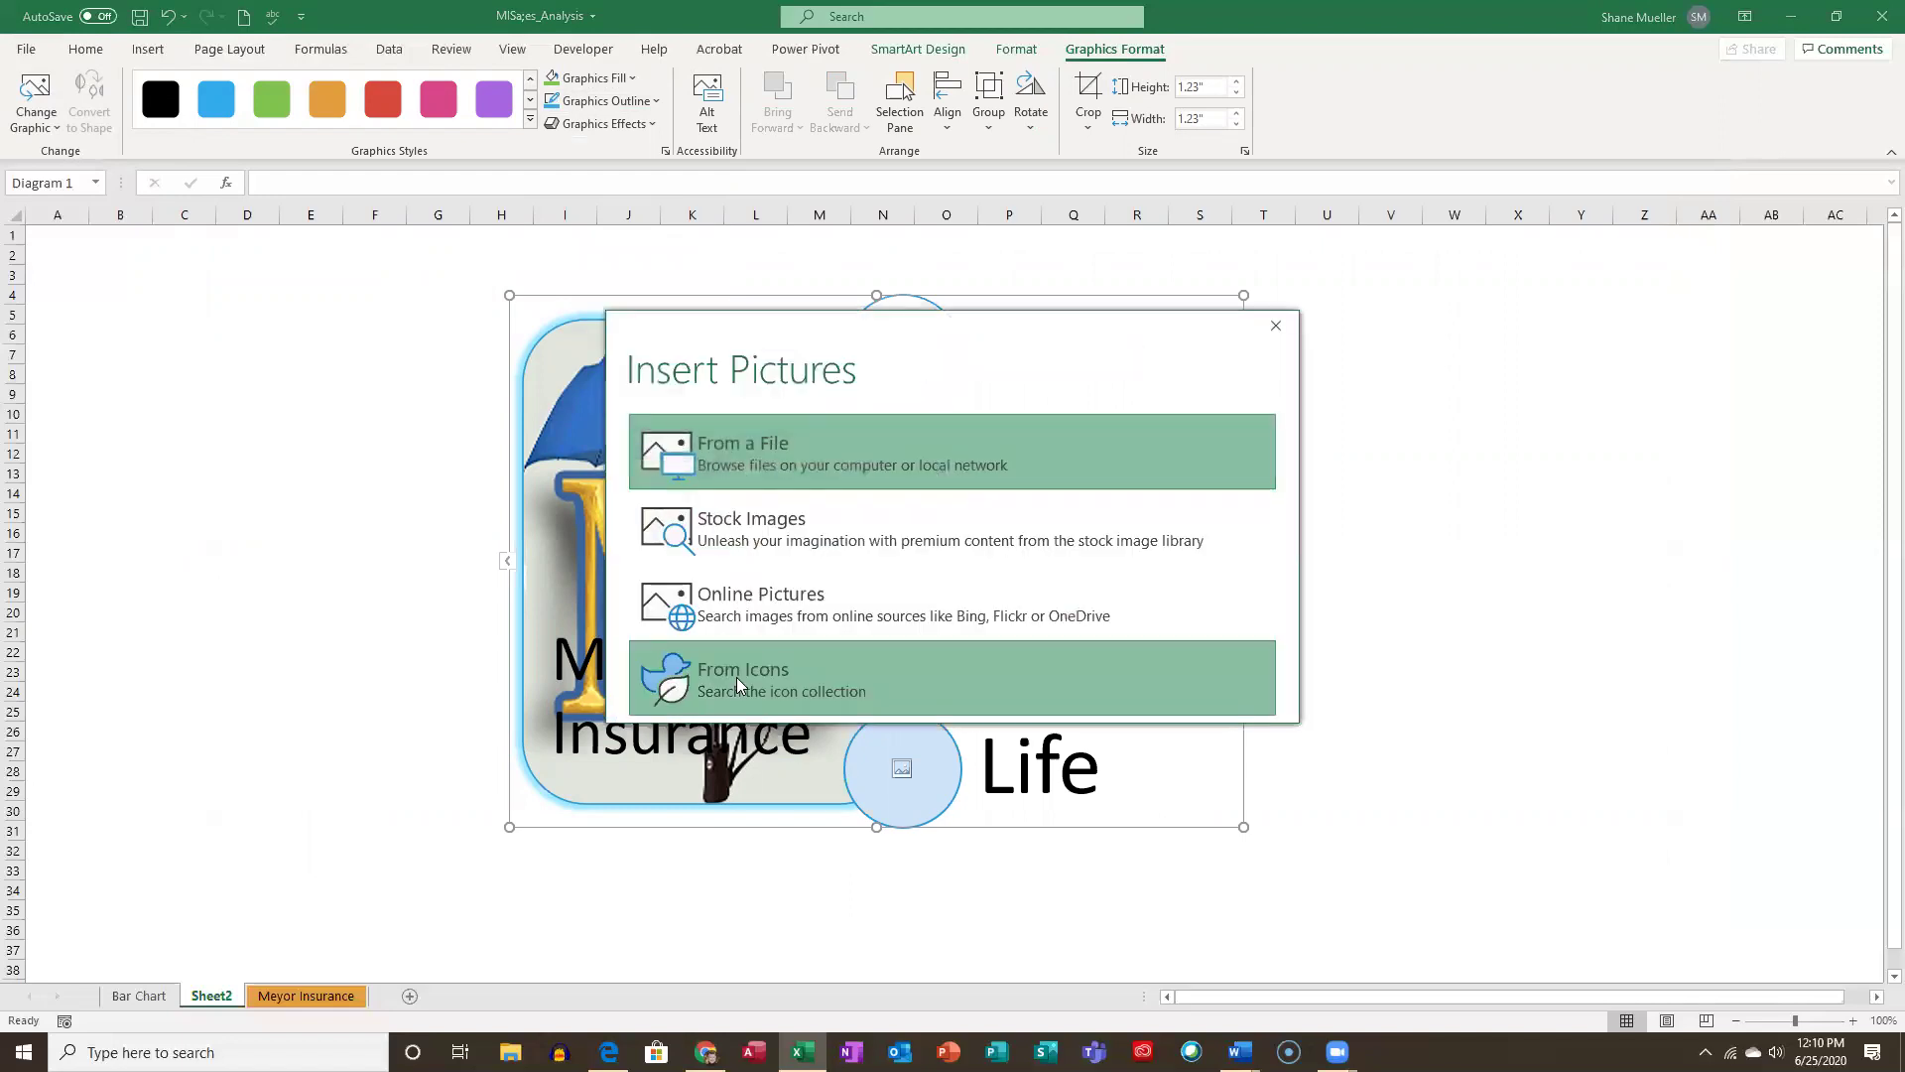
pyautogui.click(736, 677)
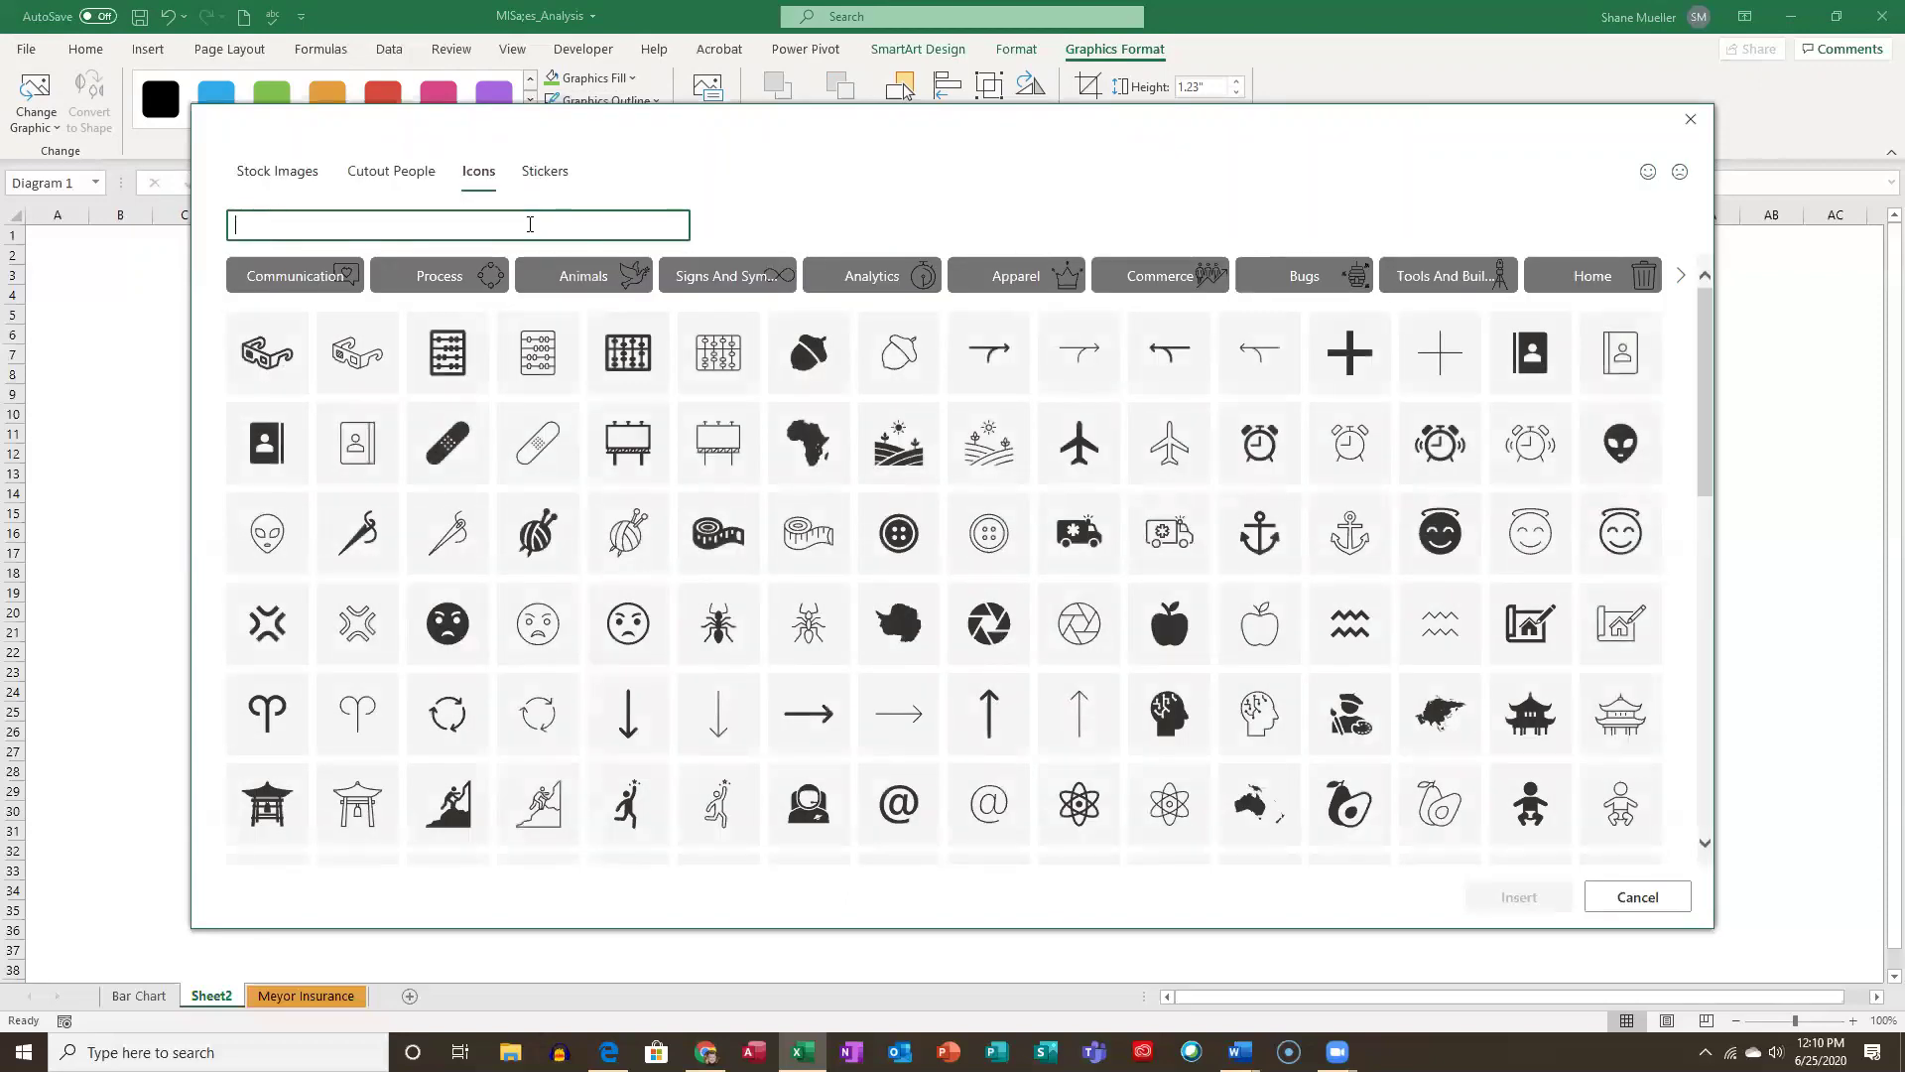
pyautogui.write('hopuse')
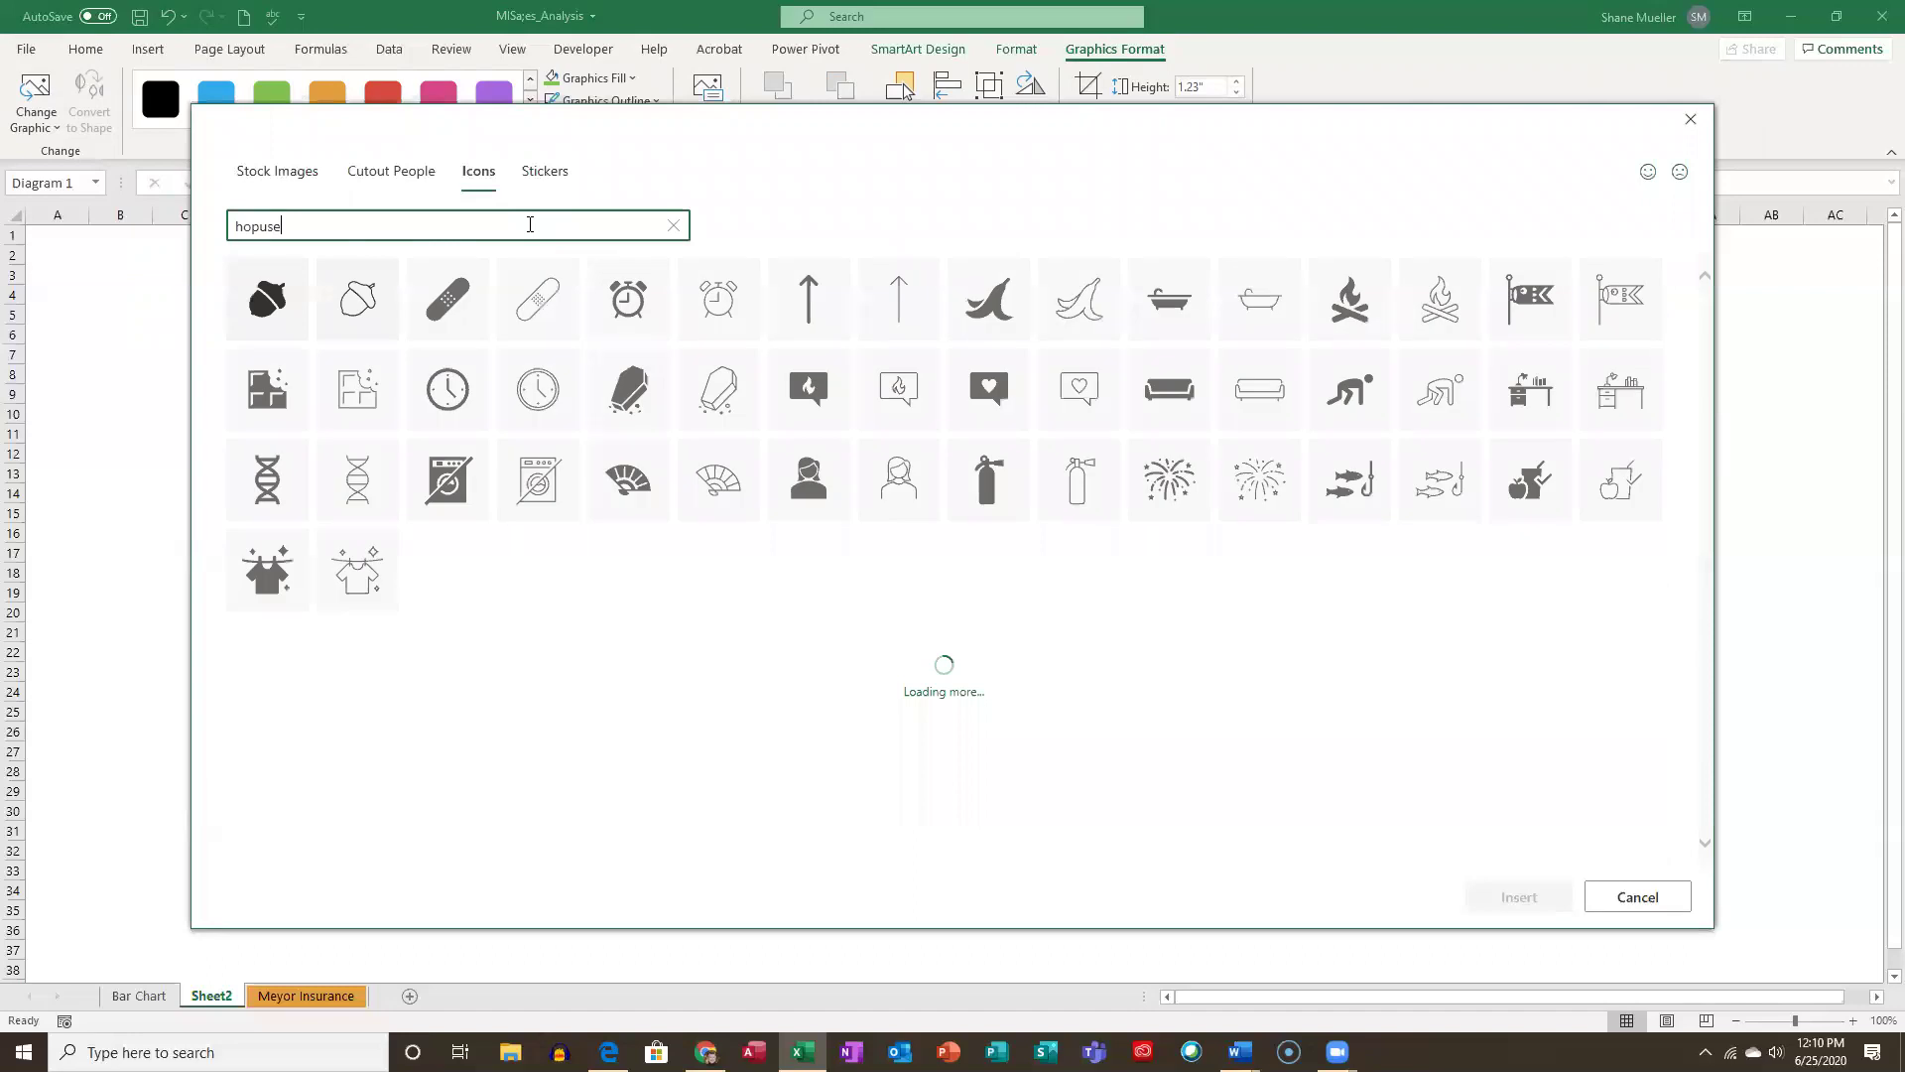
pyautogui.press('BackSpace')
pyautogui.press('BackSpace')
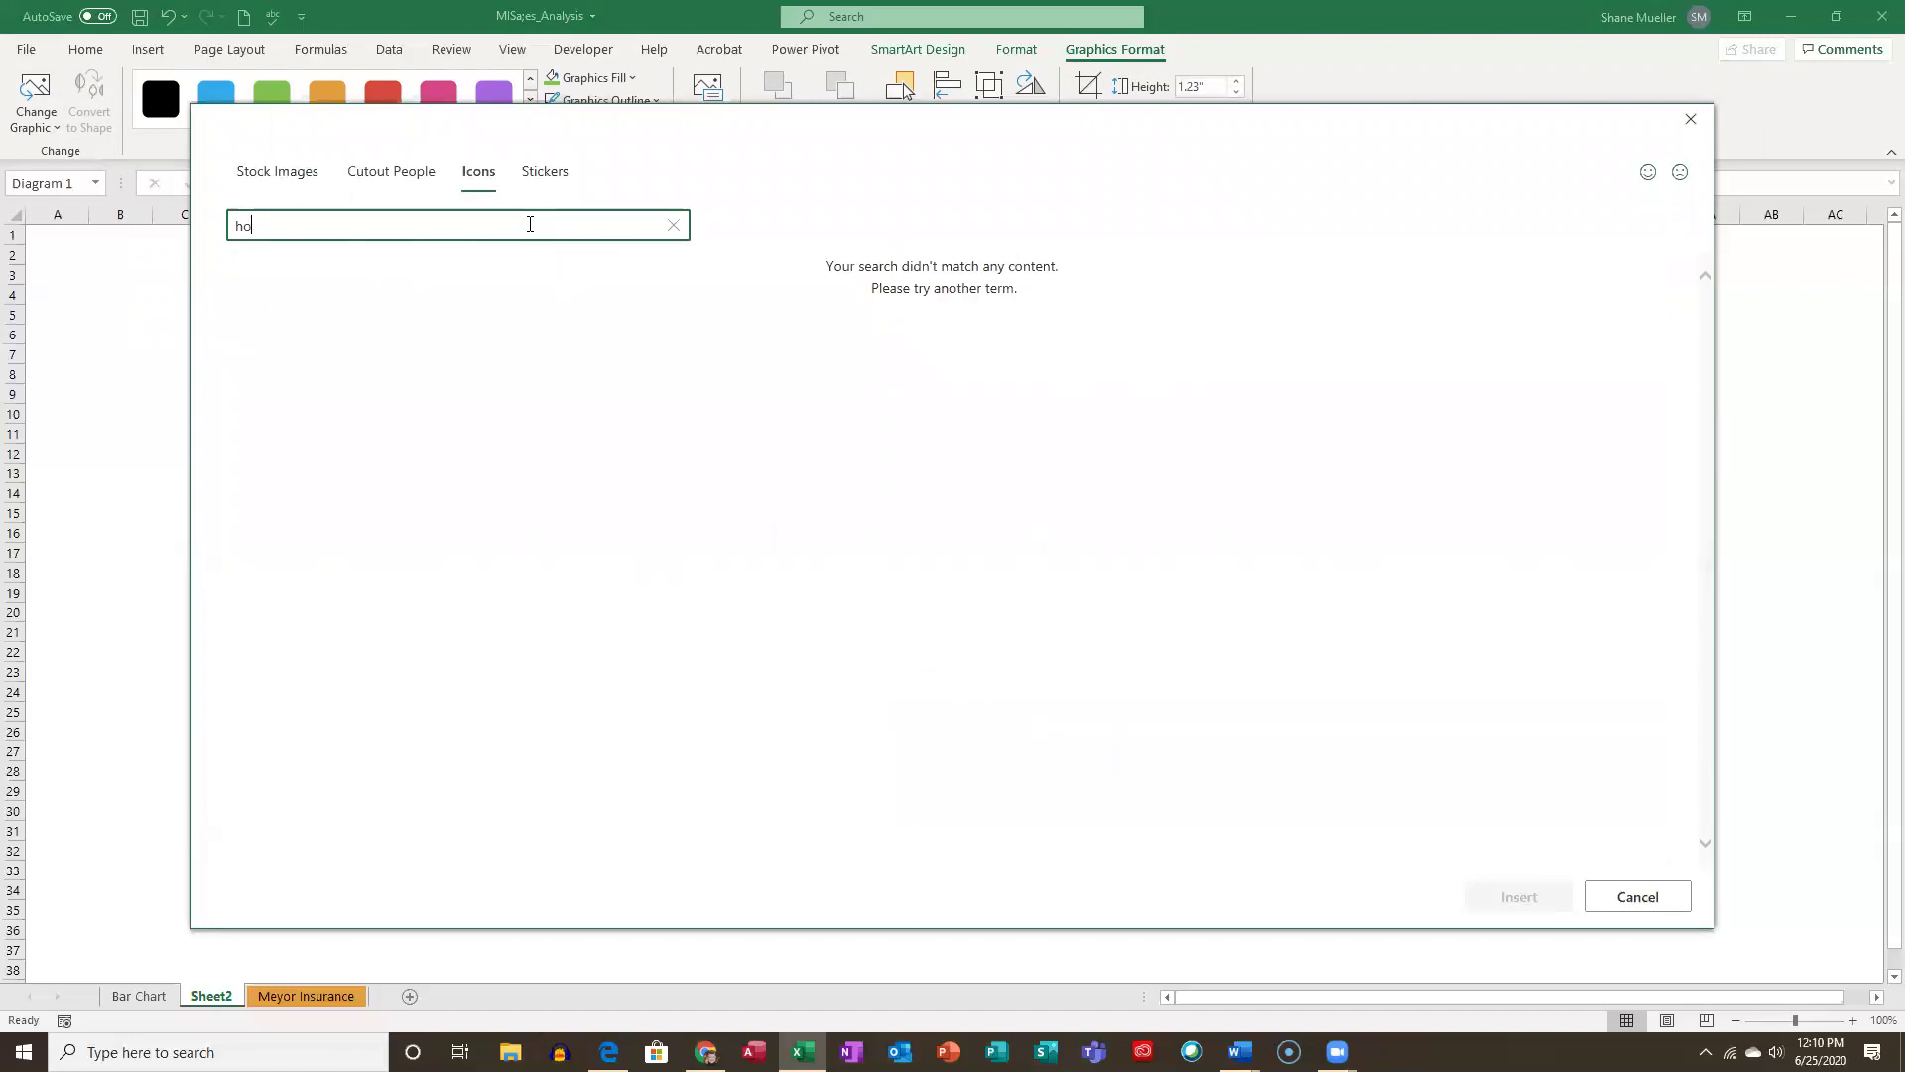
pyautogui.write('ouse')
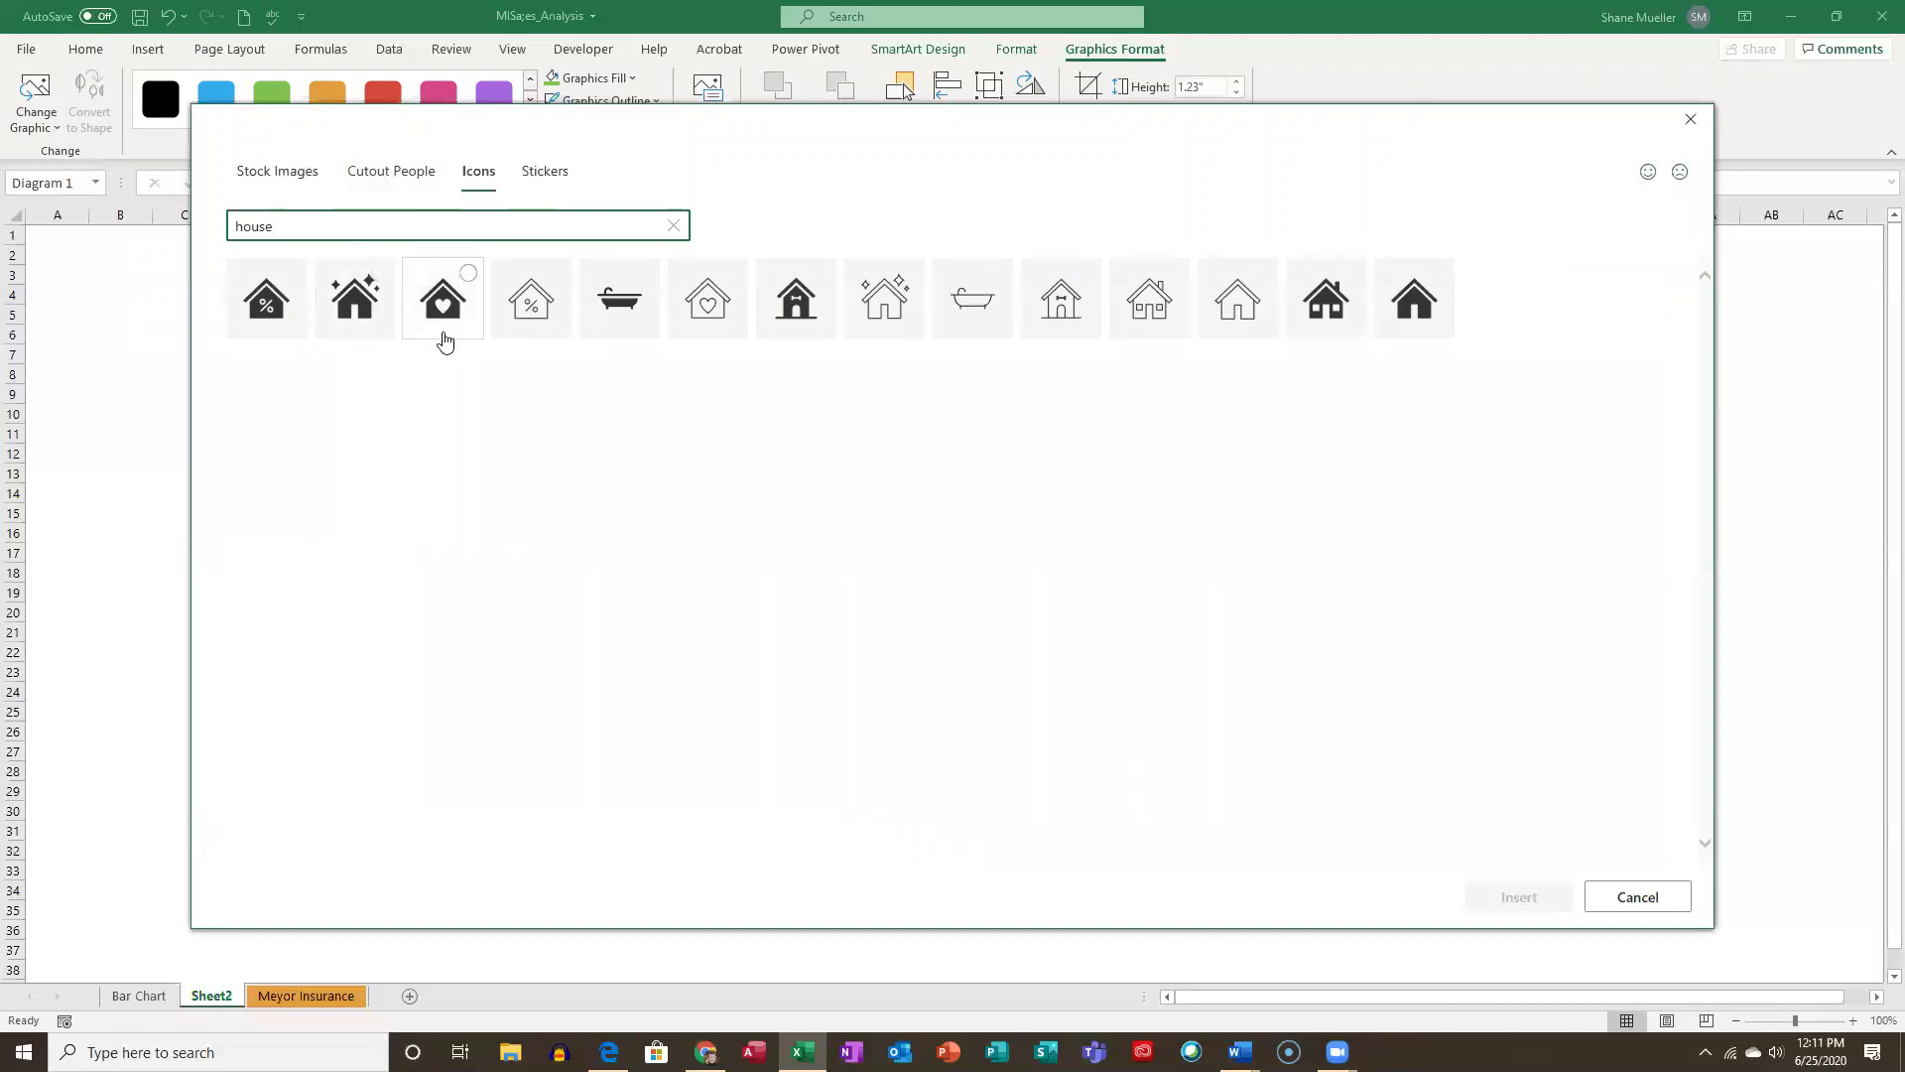
pyautogui.click(1323, 306)
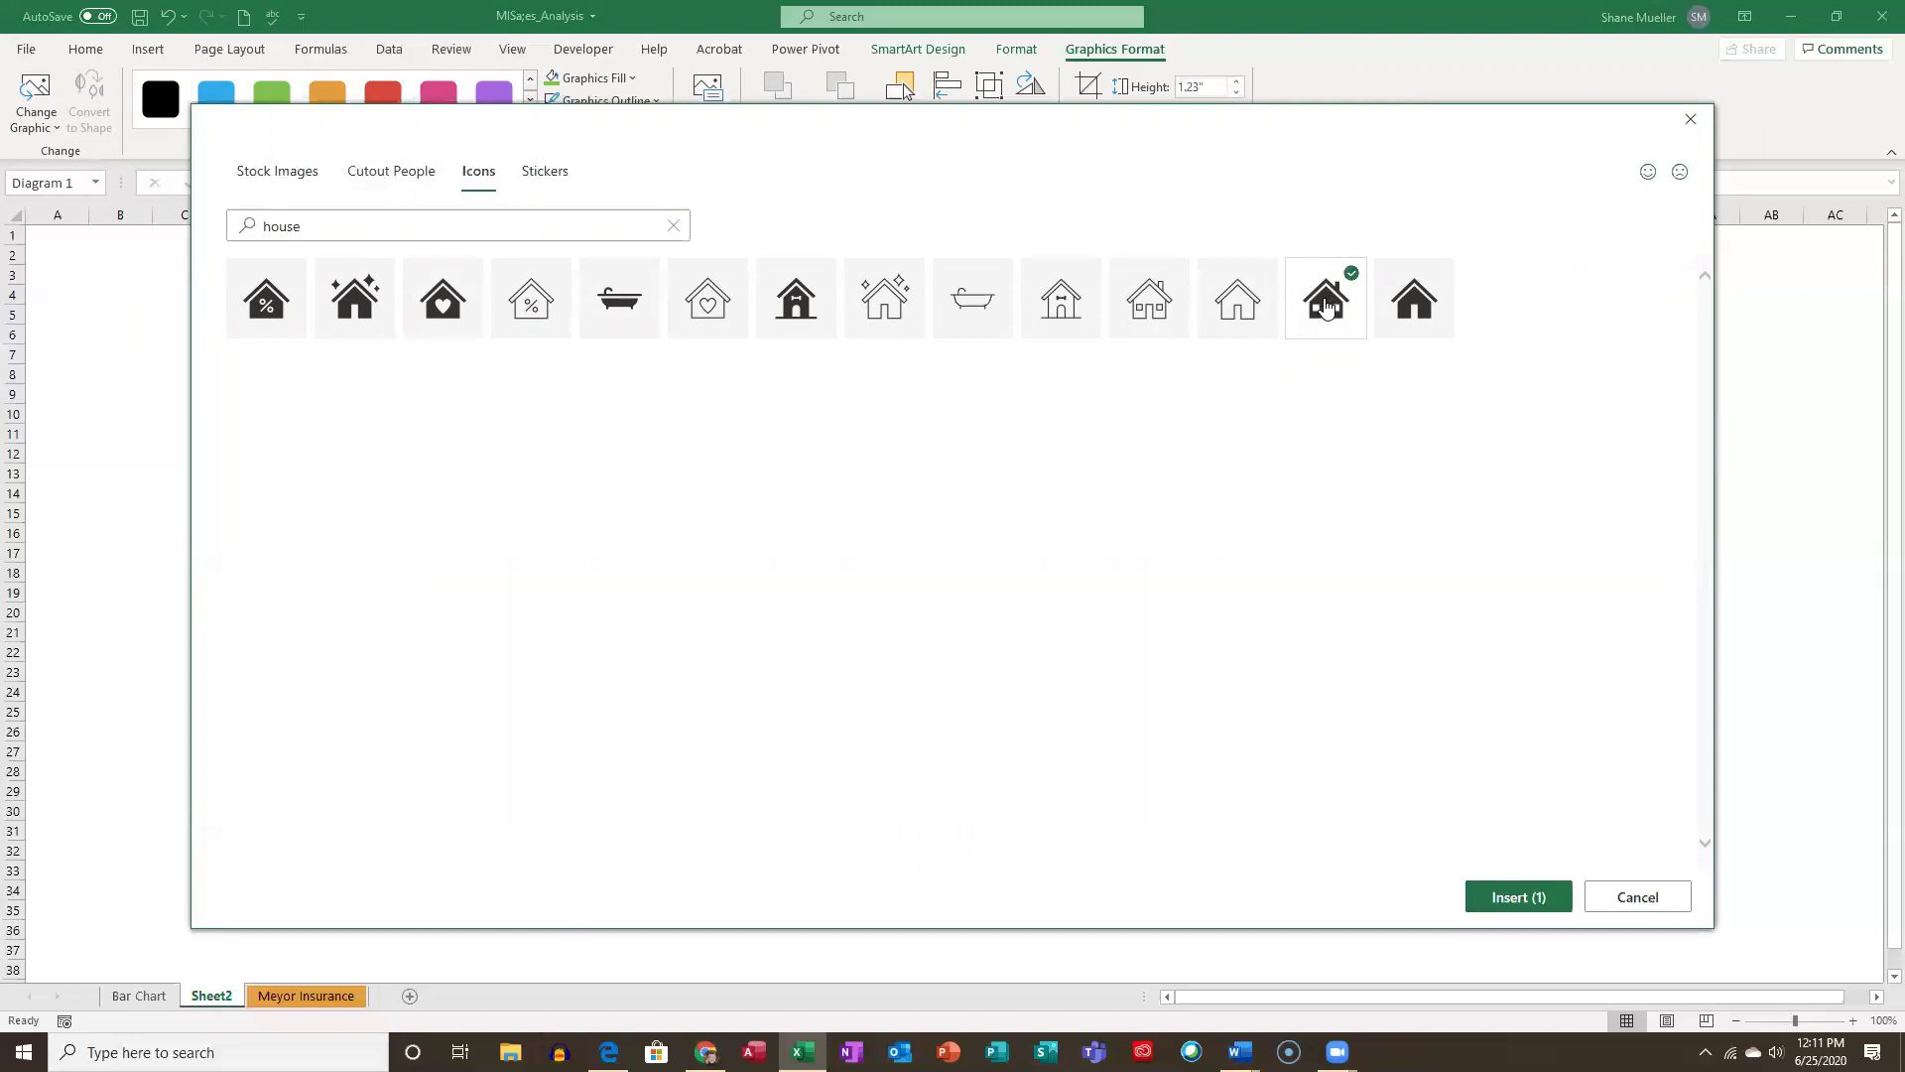
pyautogui.click(1508, 899)
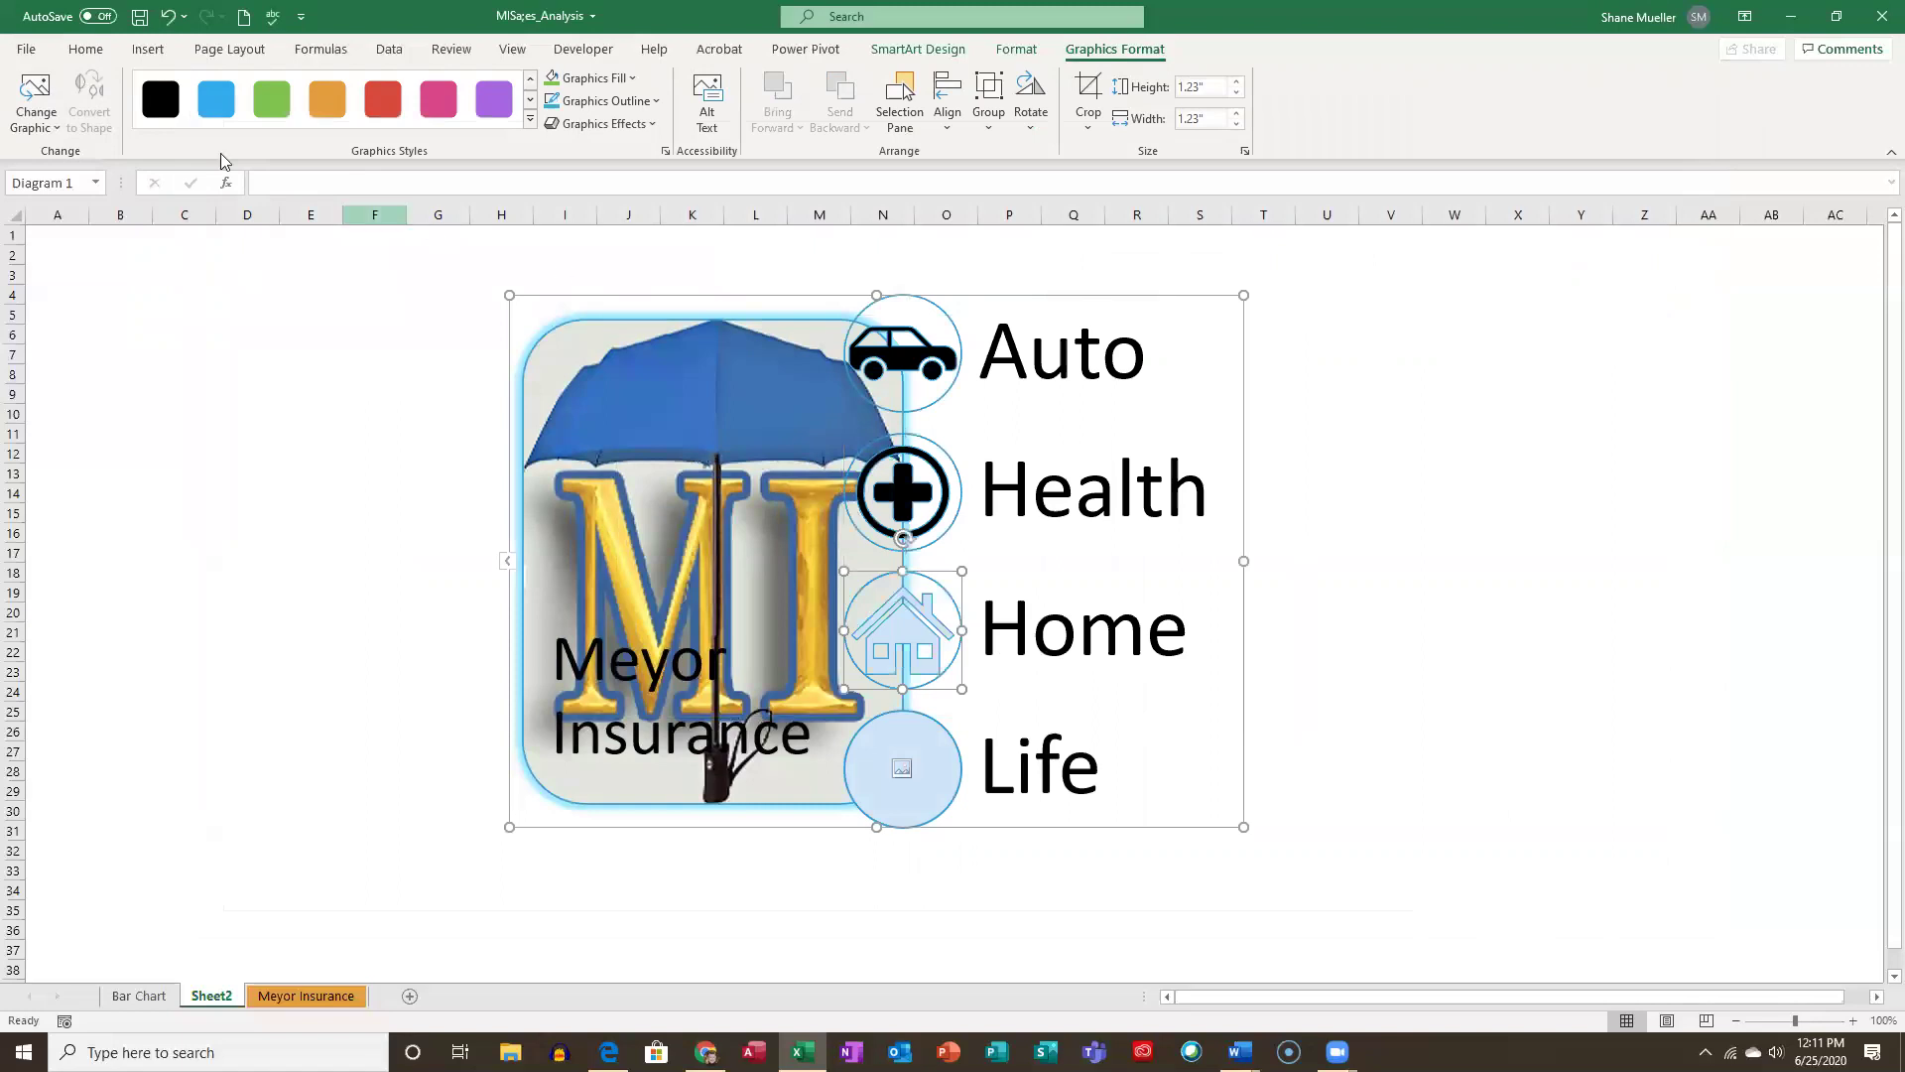
# Style the house icon with the black Colored Fill - Dark 1, No Outline preset and a blue theme-color outline.
pyautogui.click(658, 101)
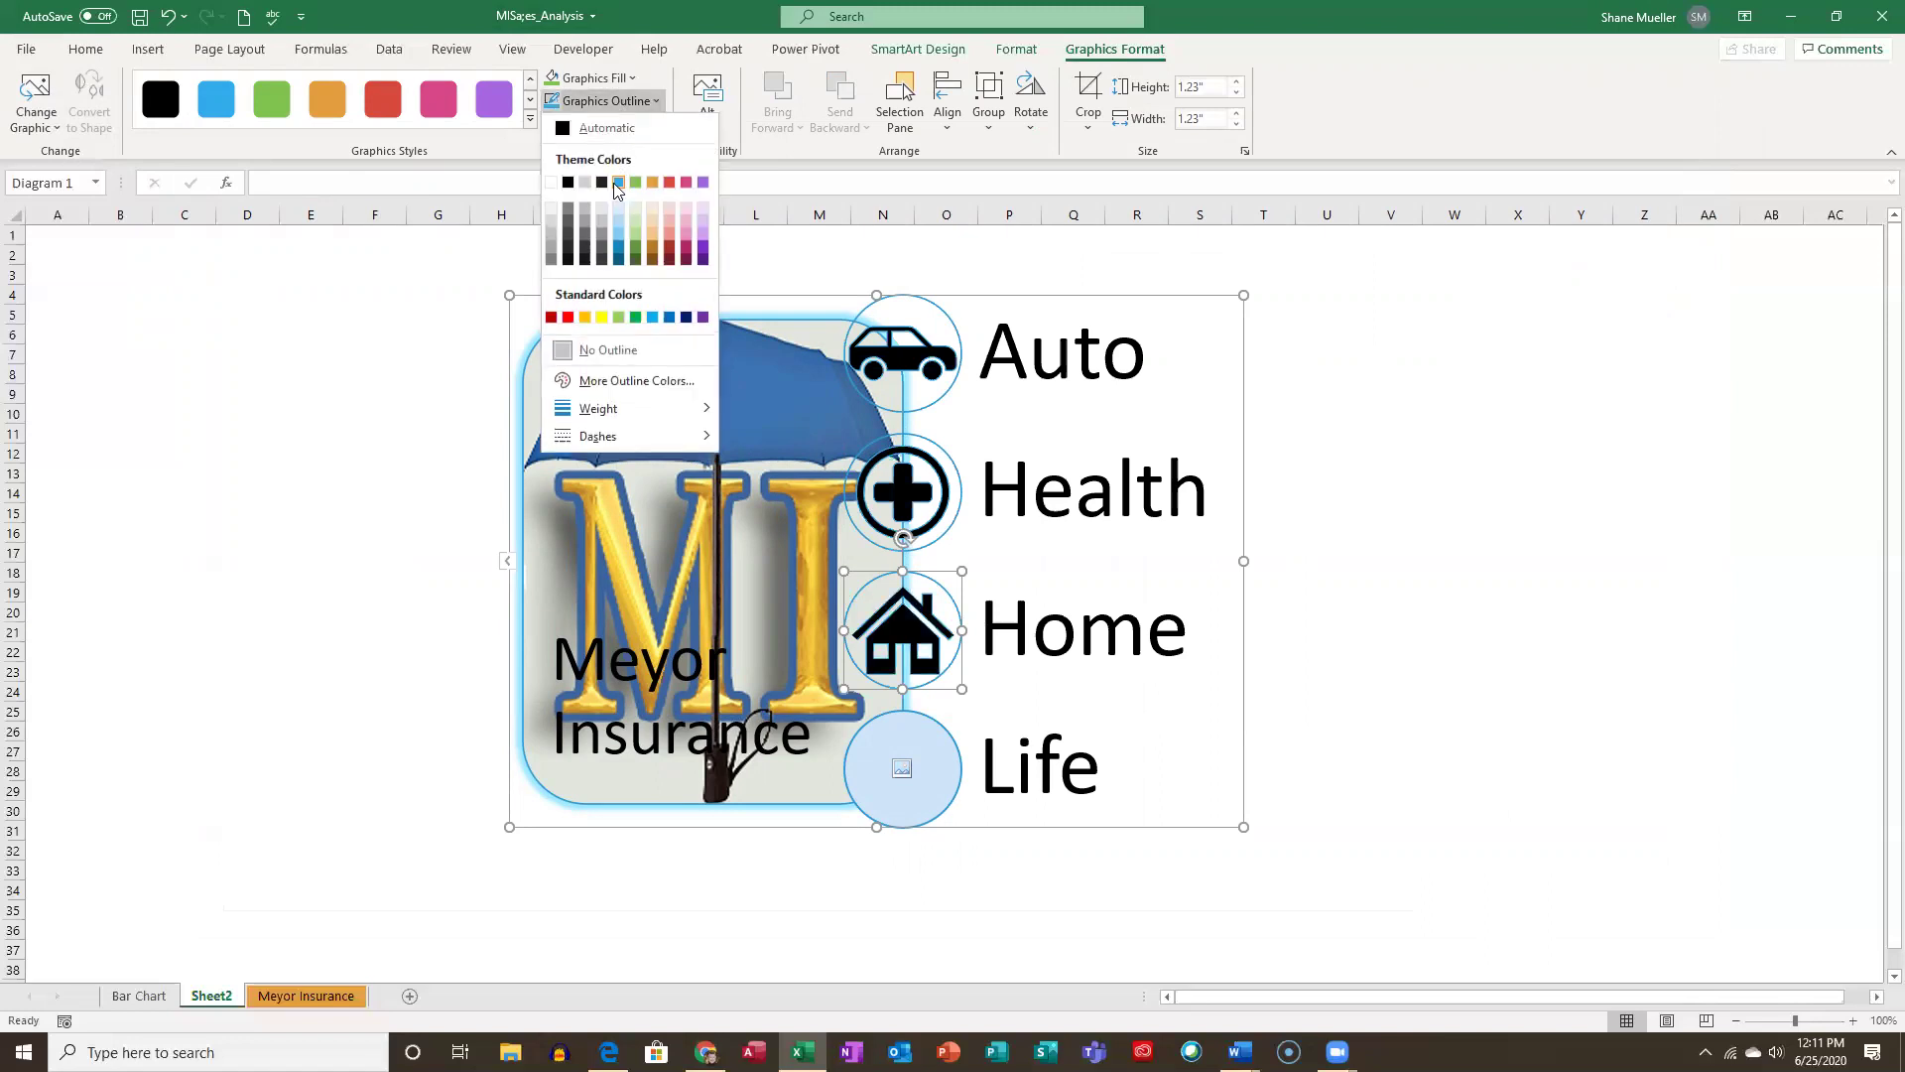
pyautogui.click(863, 565)
# Search the icon library for people and fill the circle beside Life with the solid head-and-shoulders person icon.
pyautogui.click(903, 771)
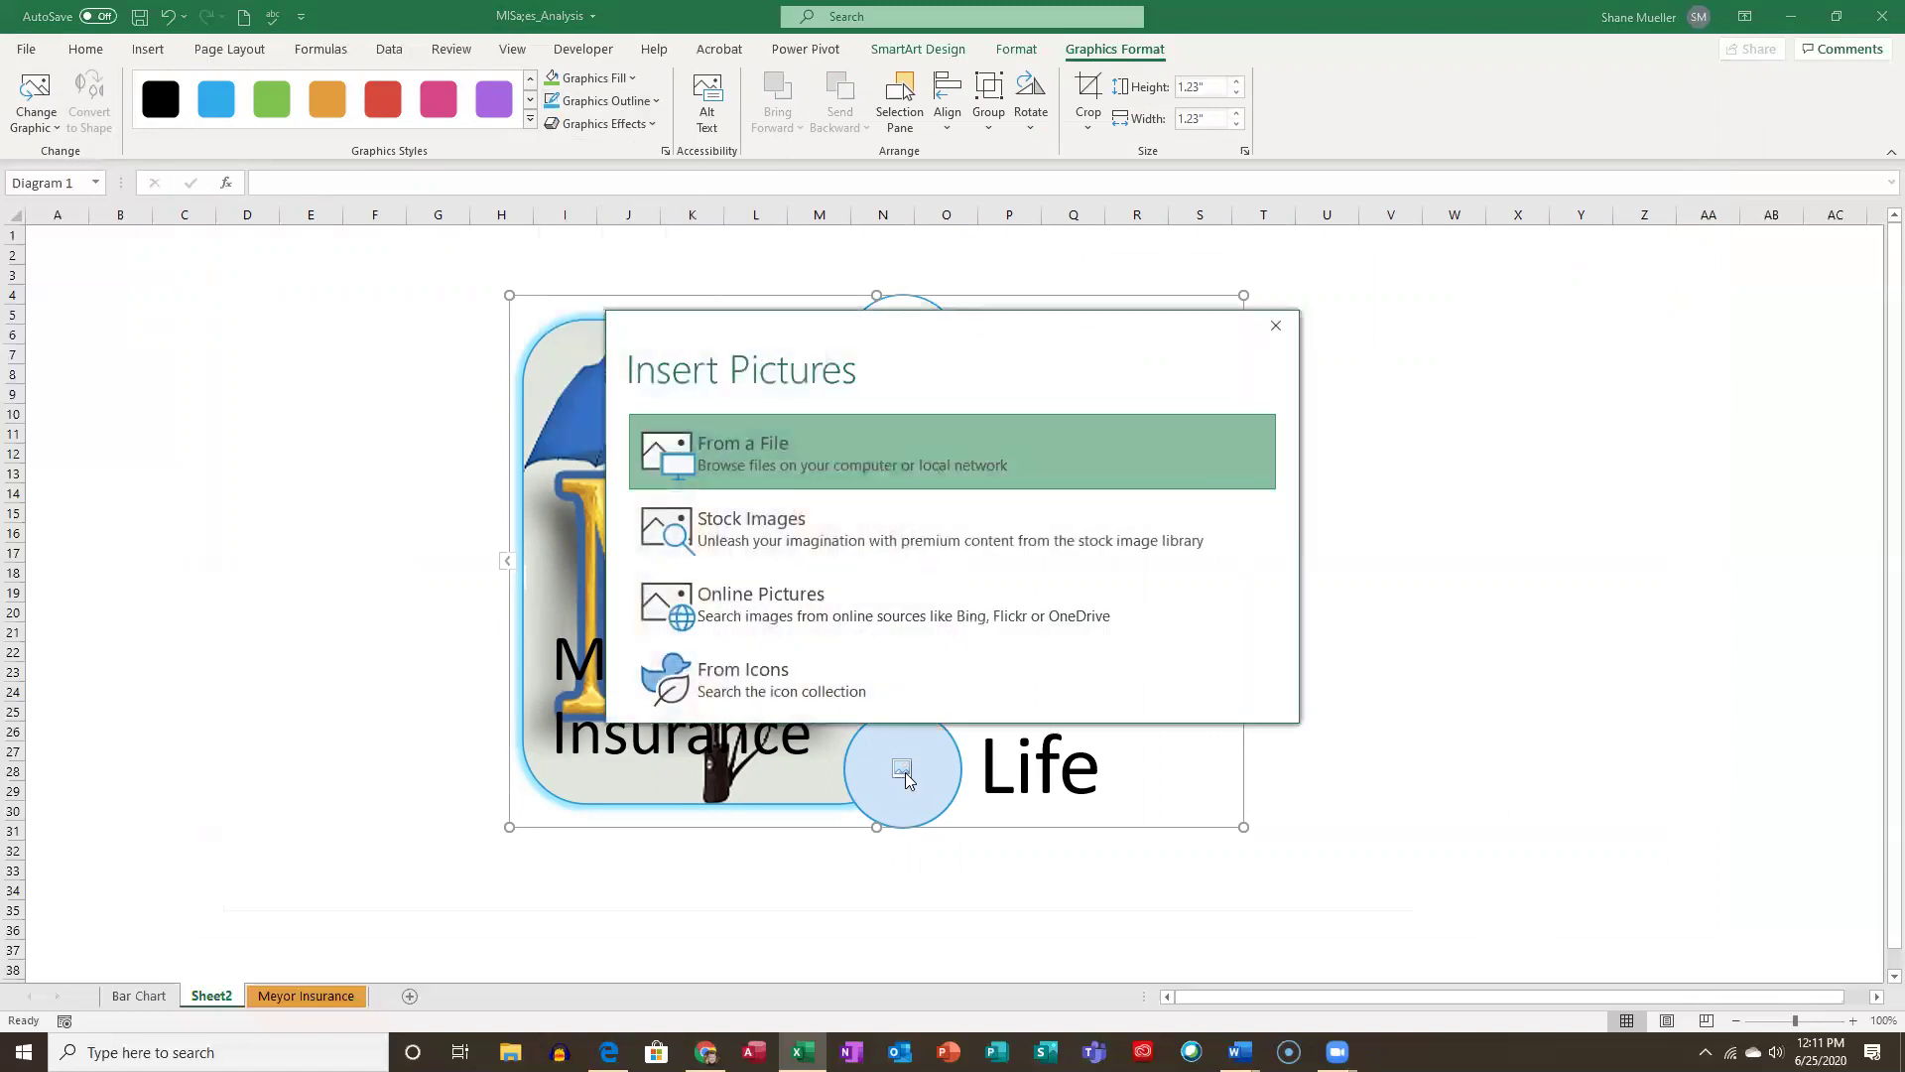
pyautogui.click(810, 689)
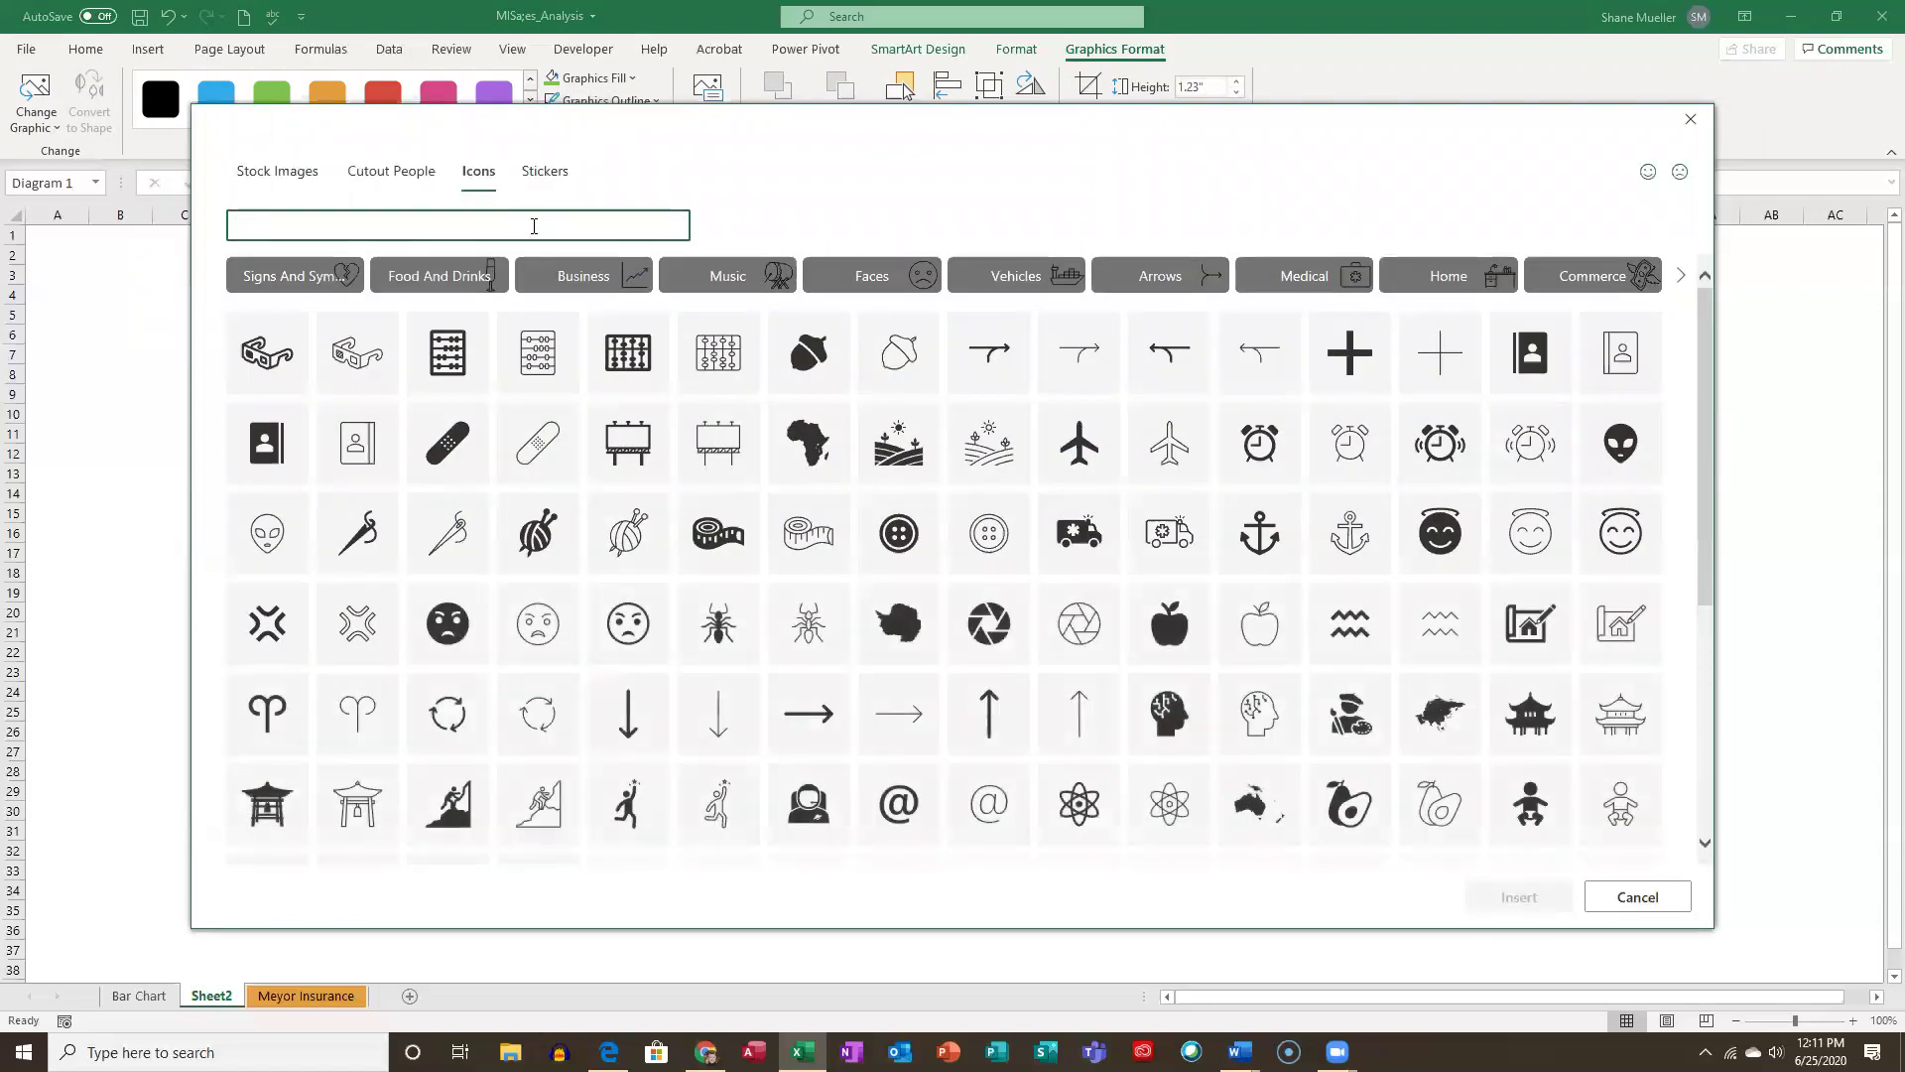
pyautogui.write('people')
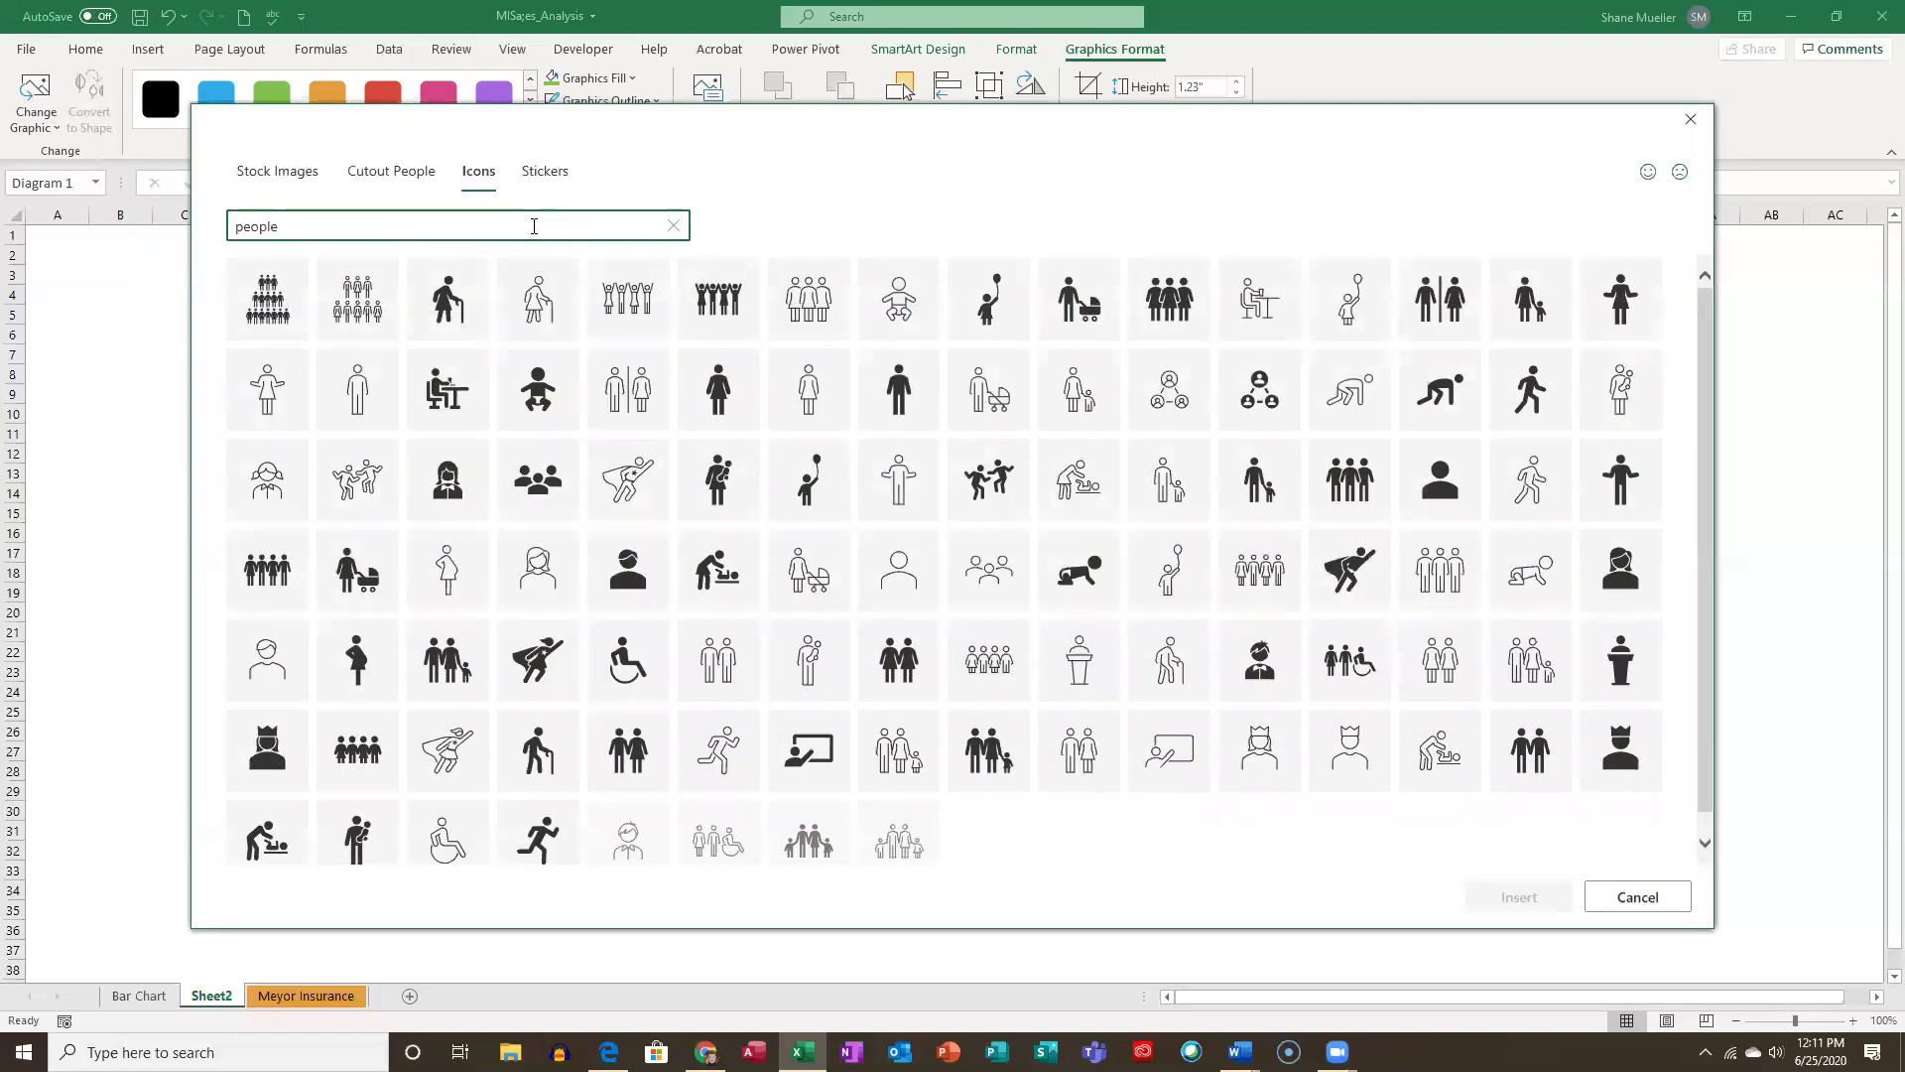
pyautogui.click(1444, 490)
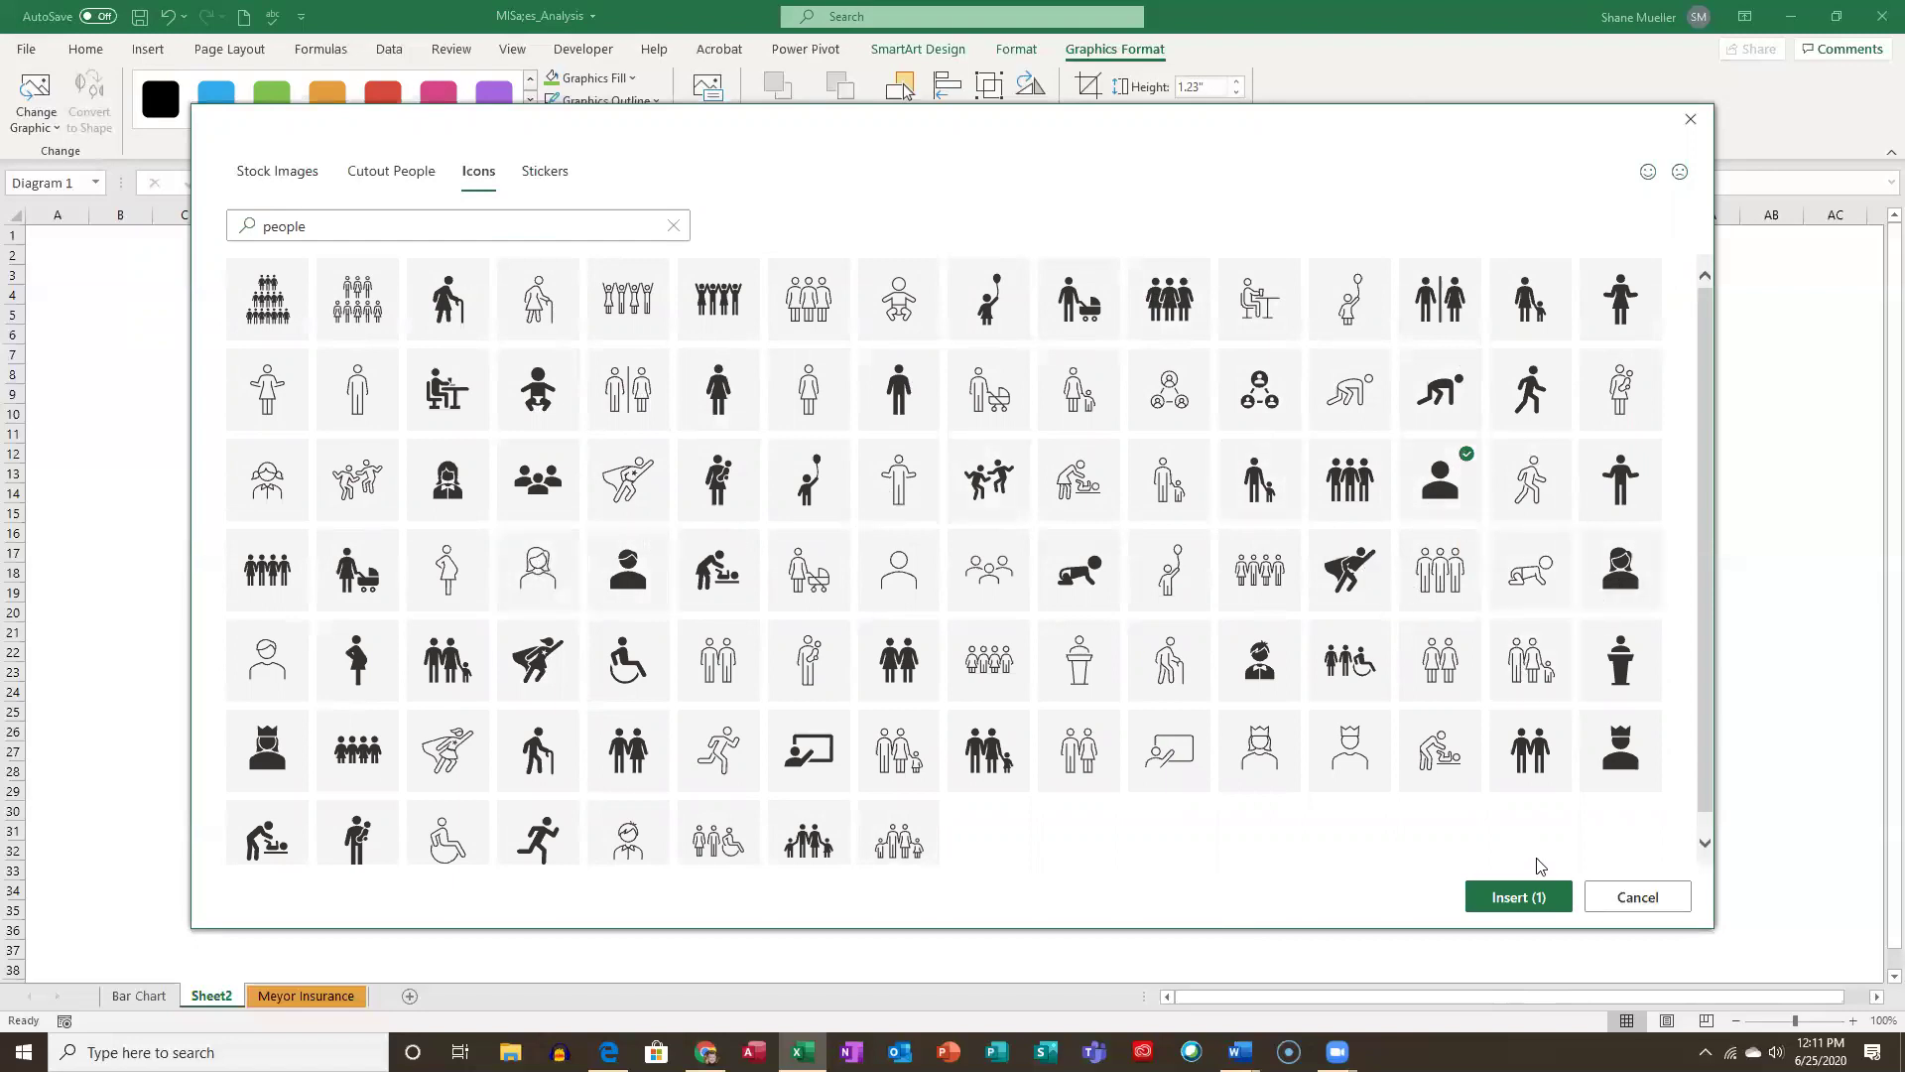
pyautogui.click(1516, 898)
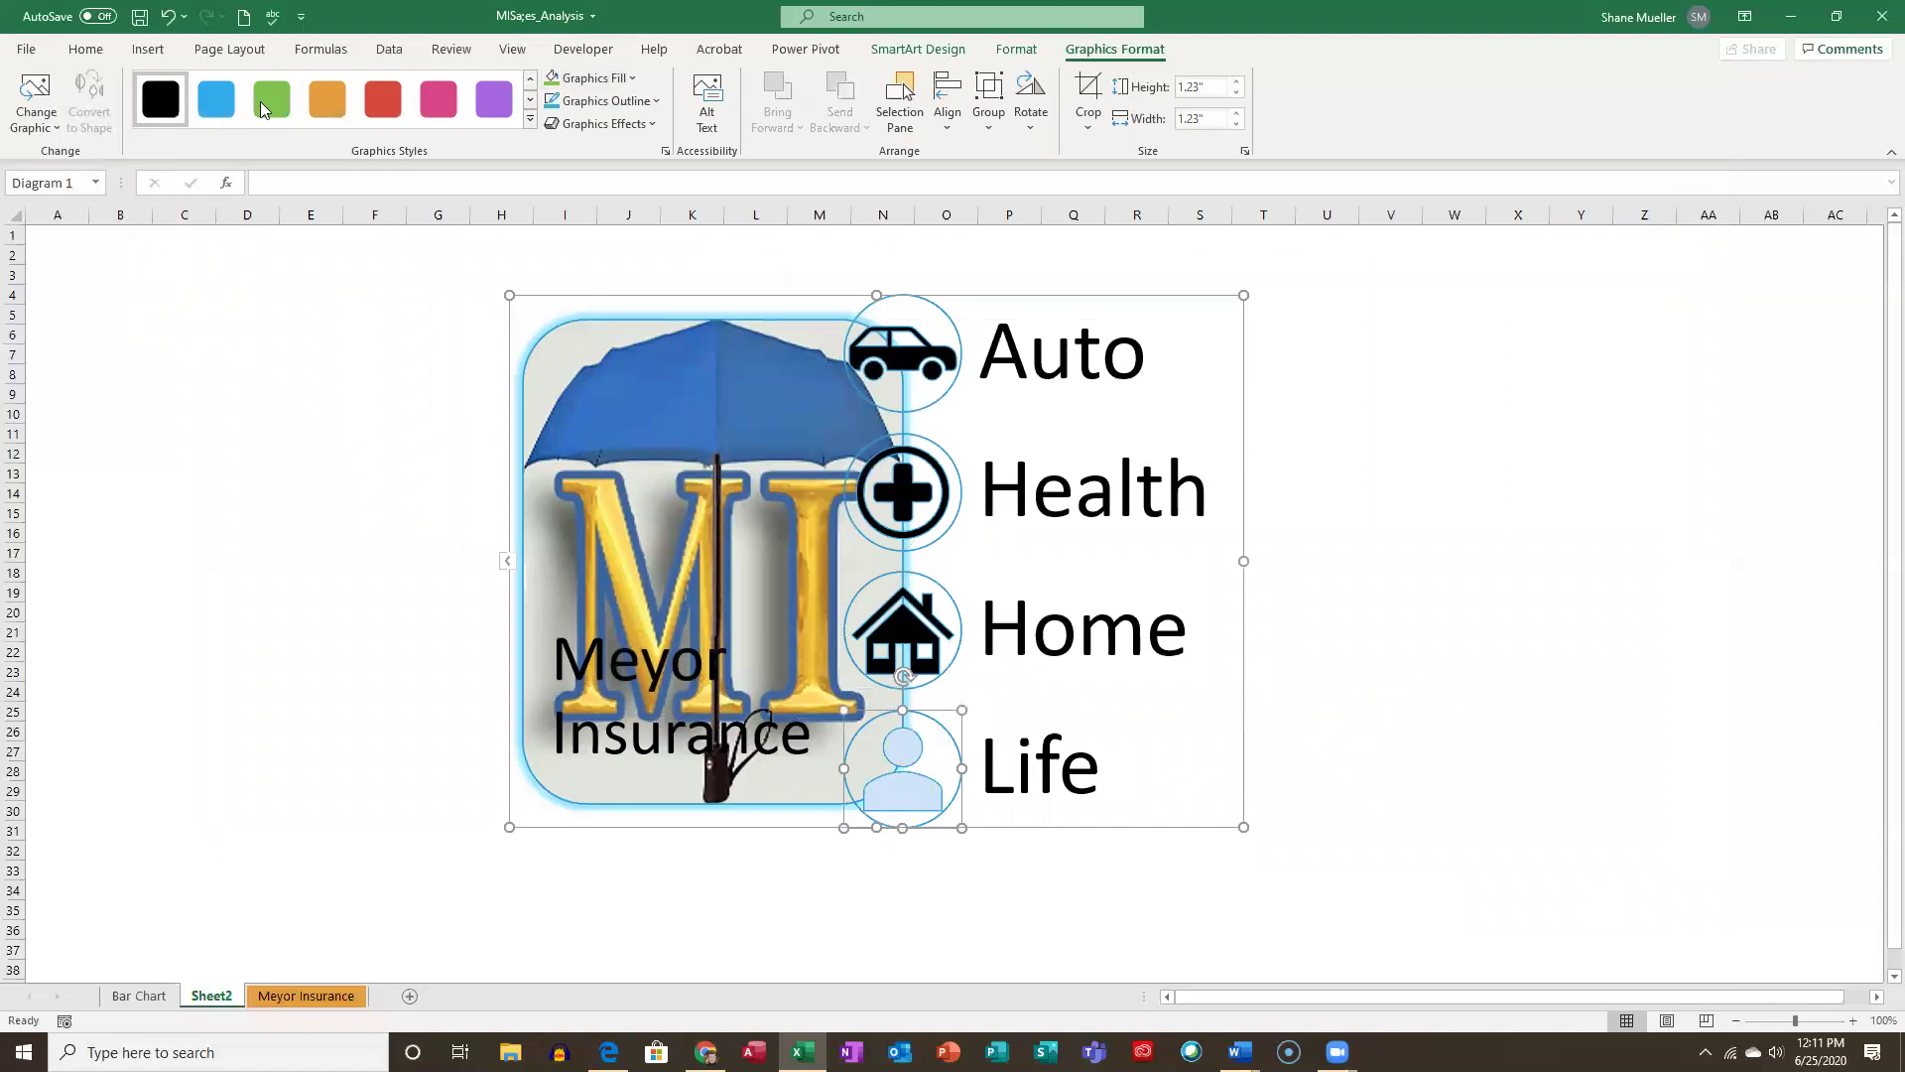
# Style the person icon beside Life with the black Colored Fill - Dark 1, No Outline preset and a blue theme-color outline.
pyautogui.click(605, 100)
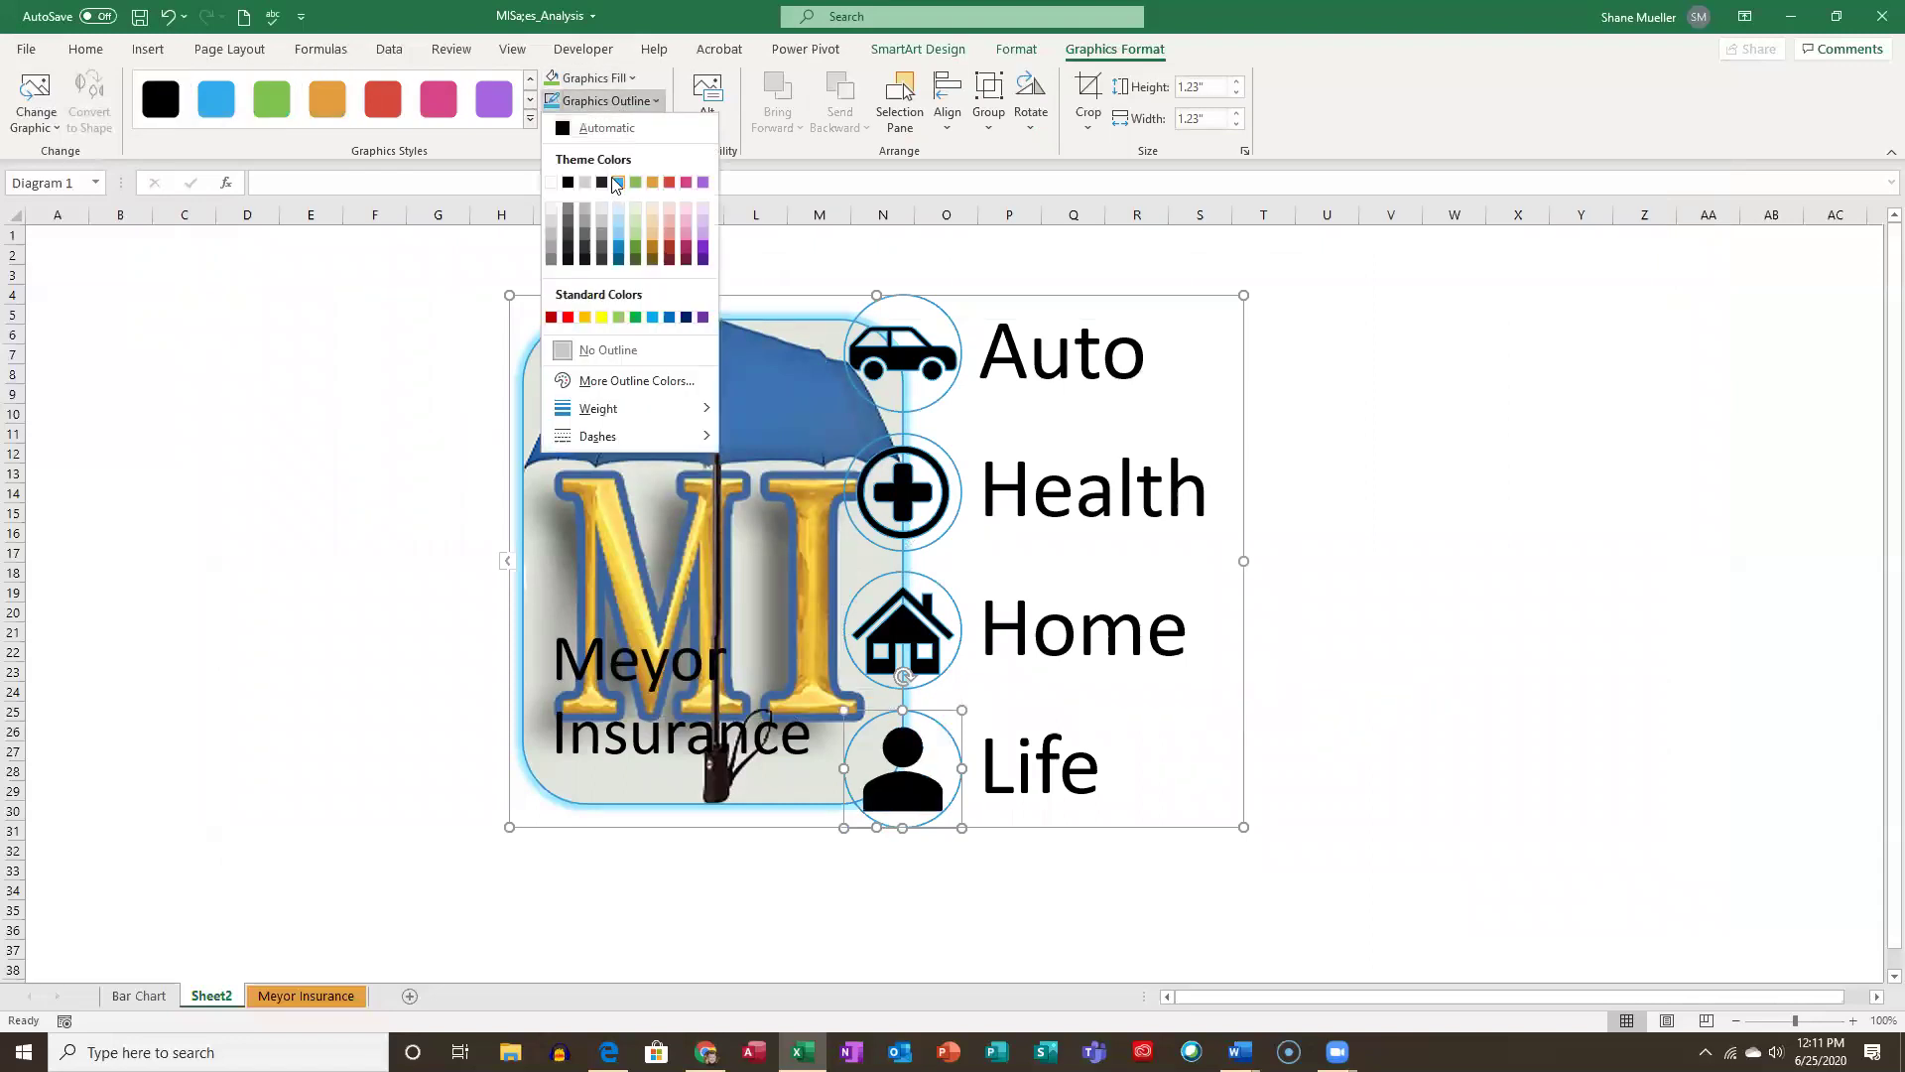
pyautogui.click(617, 182)
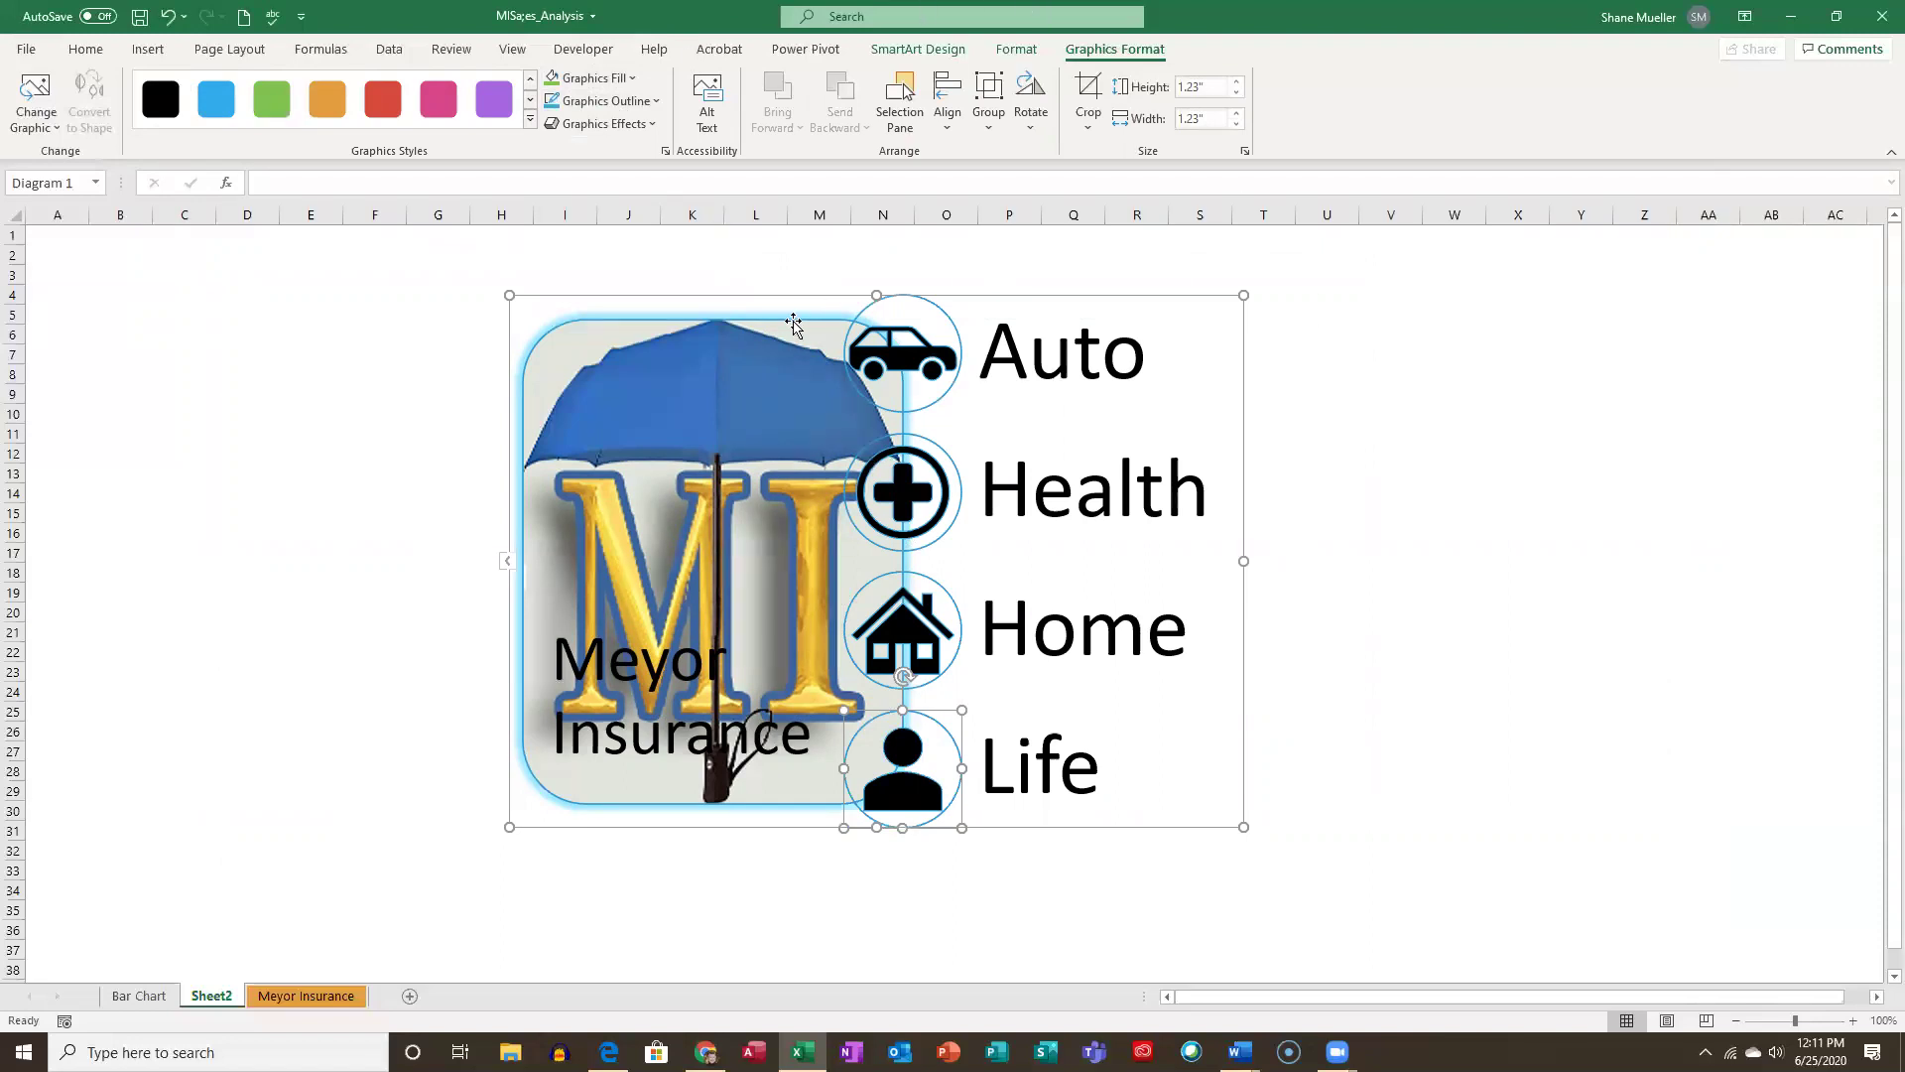
# Apply the last style in the 3-D group of SmartArt styles to the whole graphic.
pyautogui.click(1107, 309)
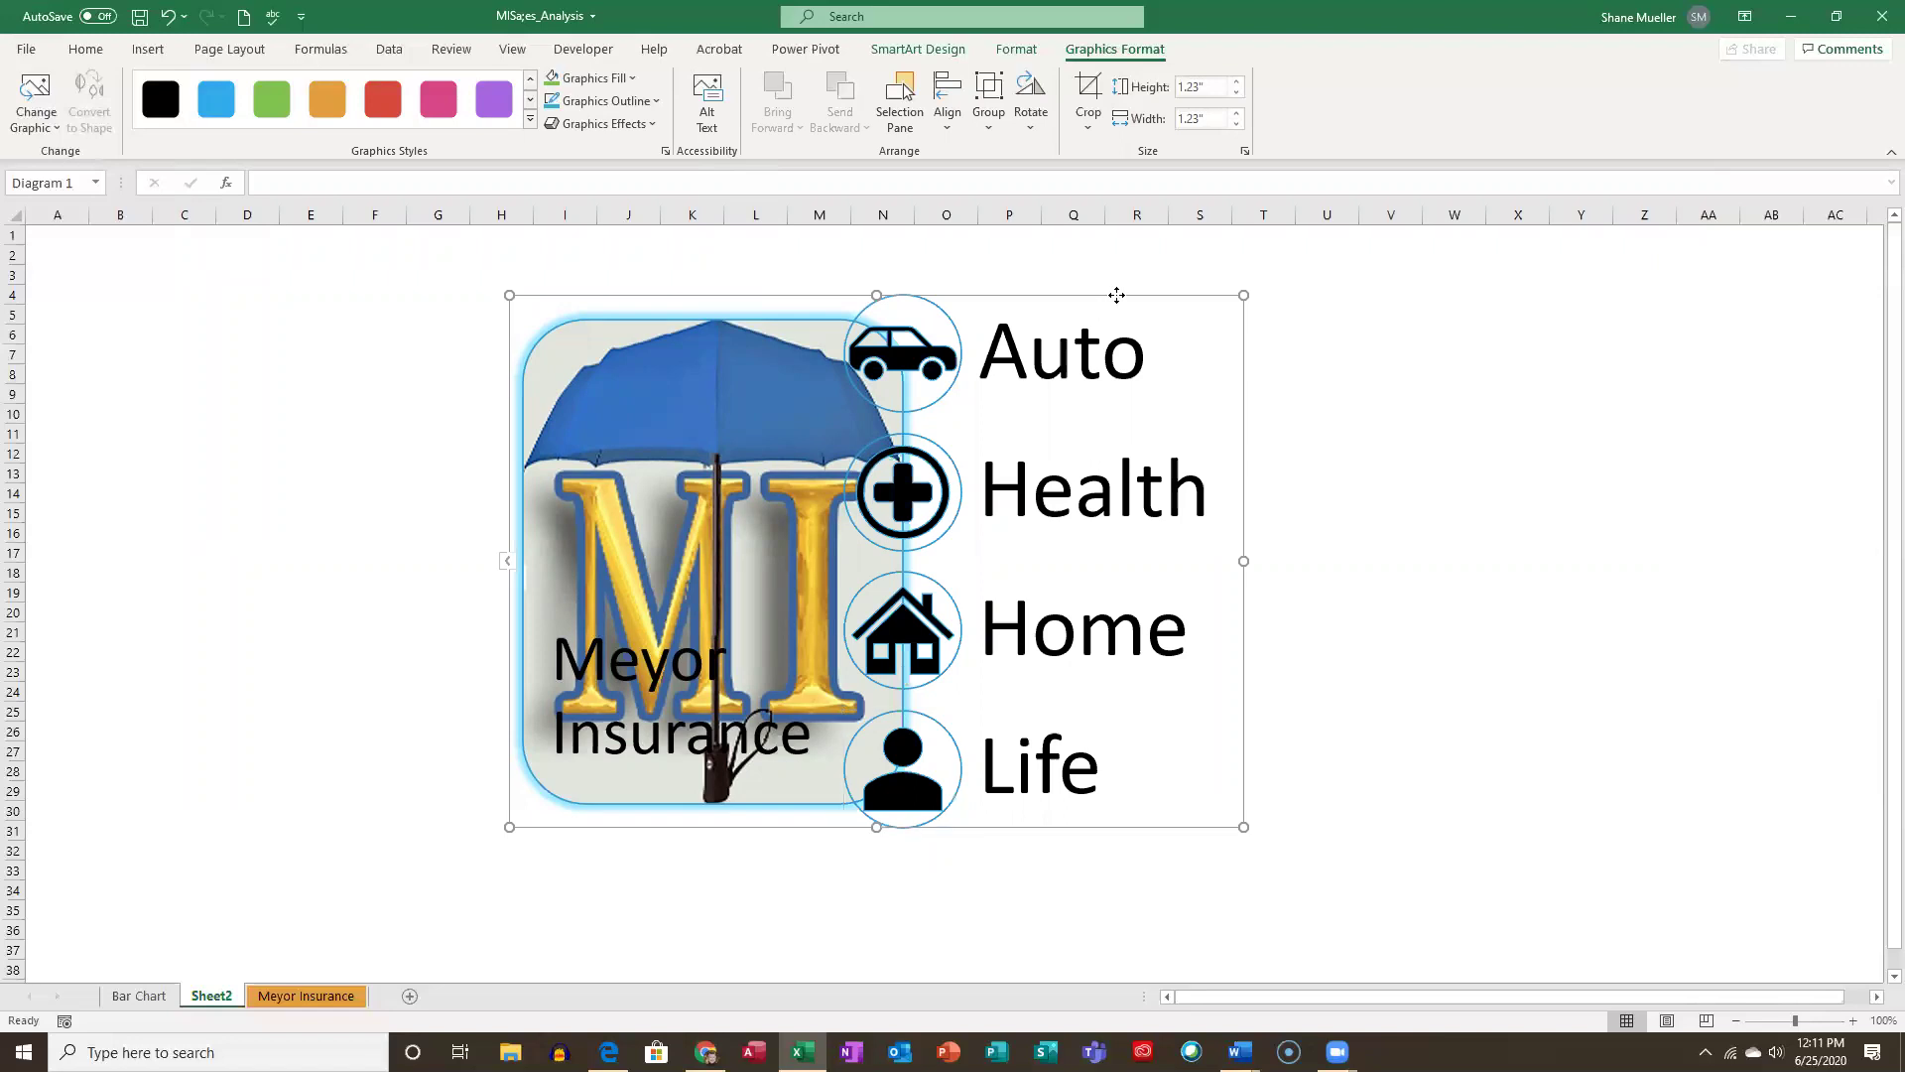
pyautogui.click(938, 53)
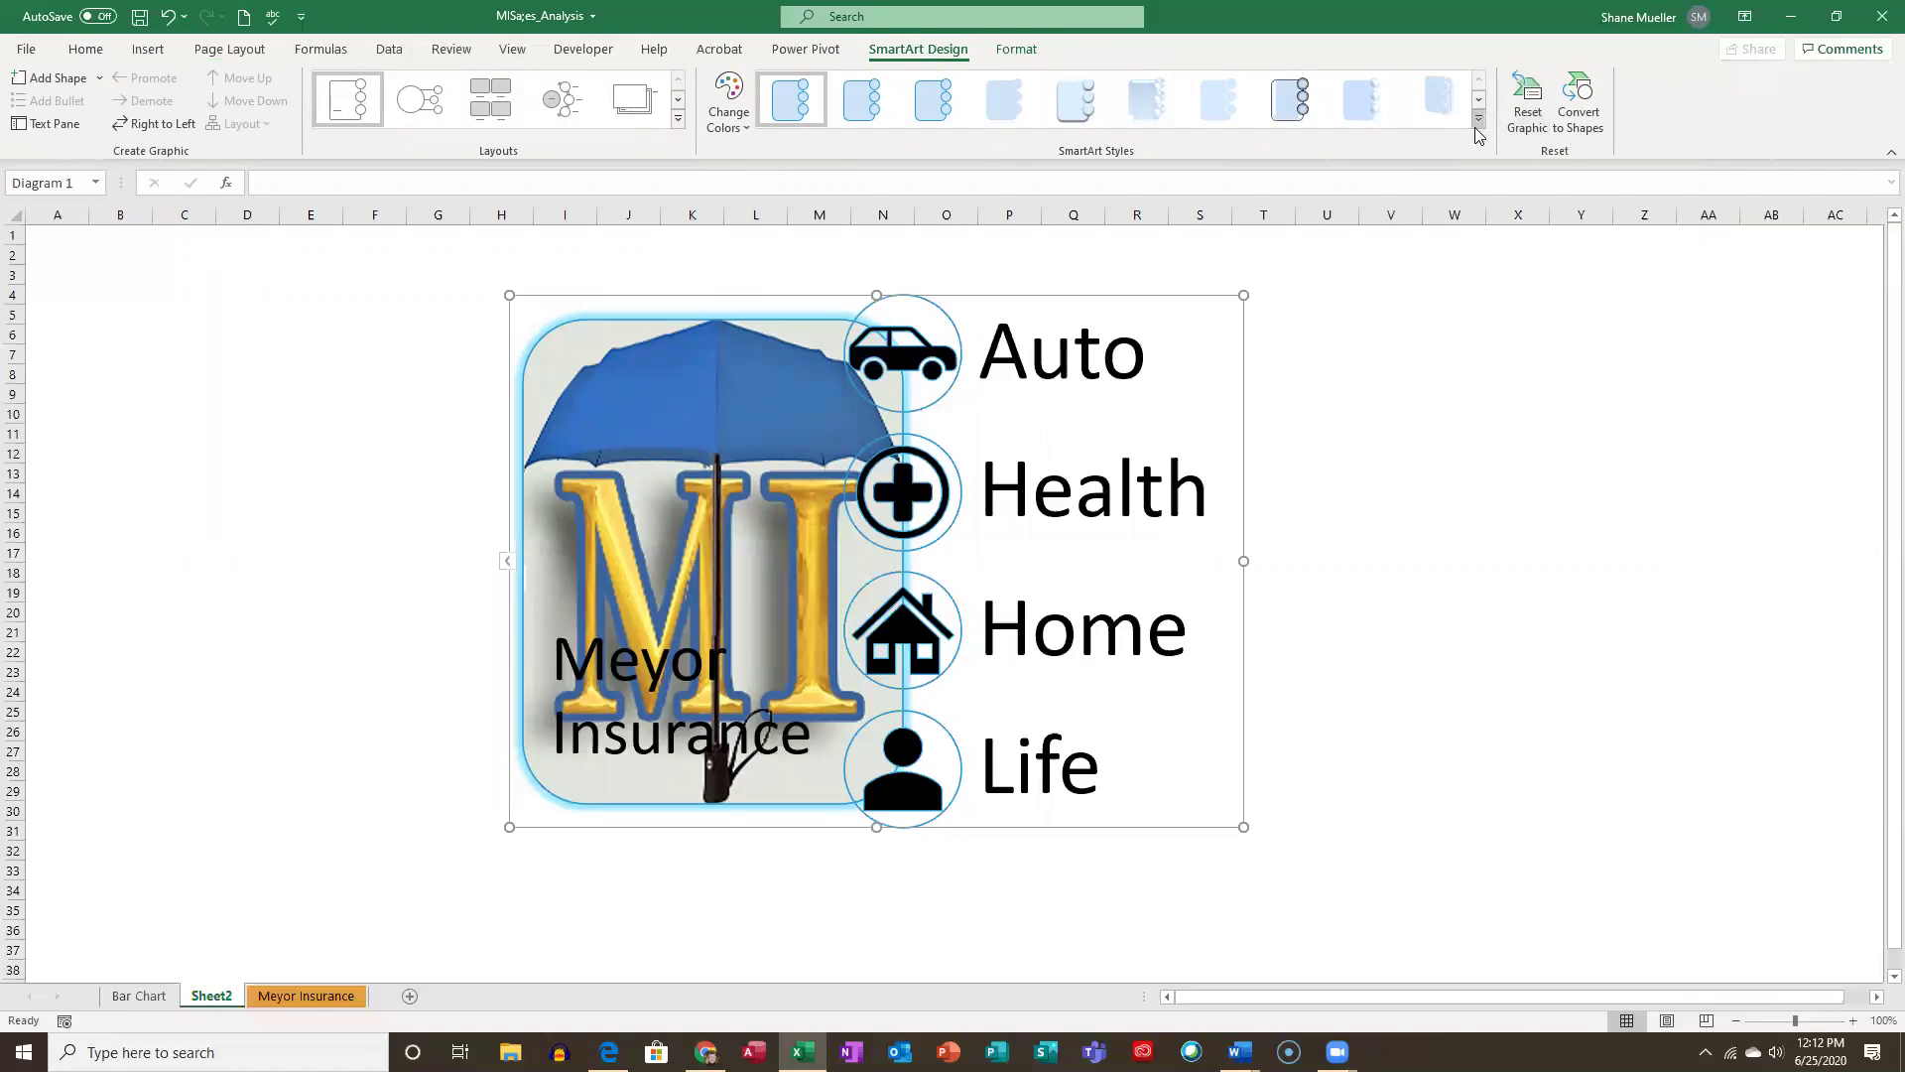
pyautogui.click(1479, 118)
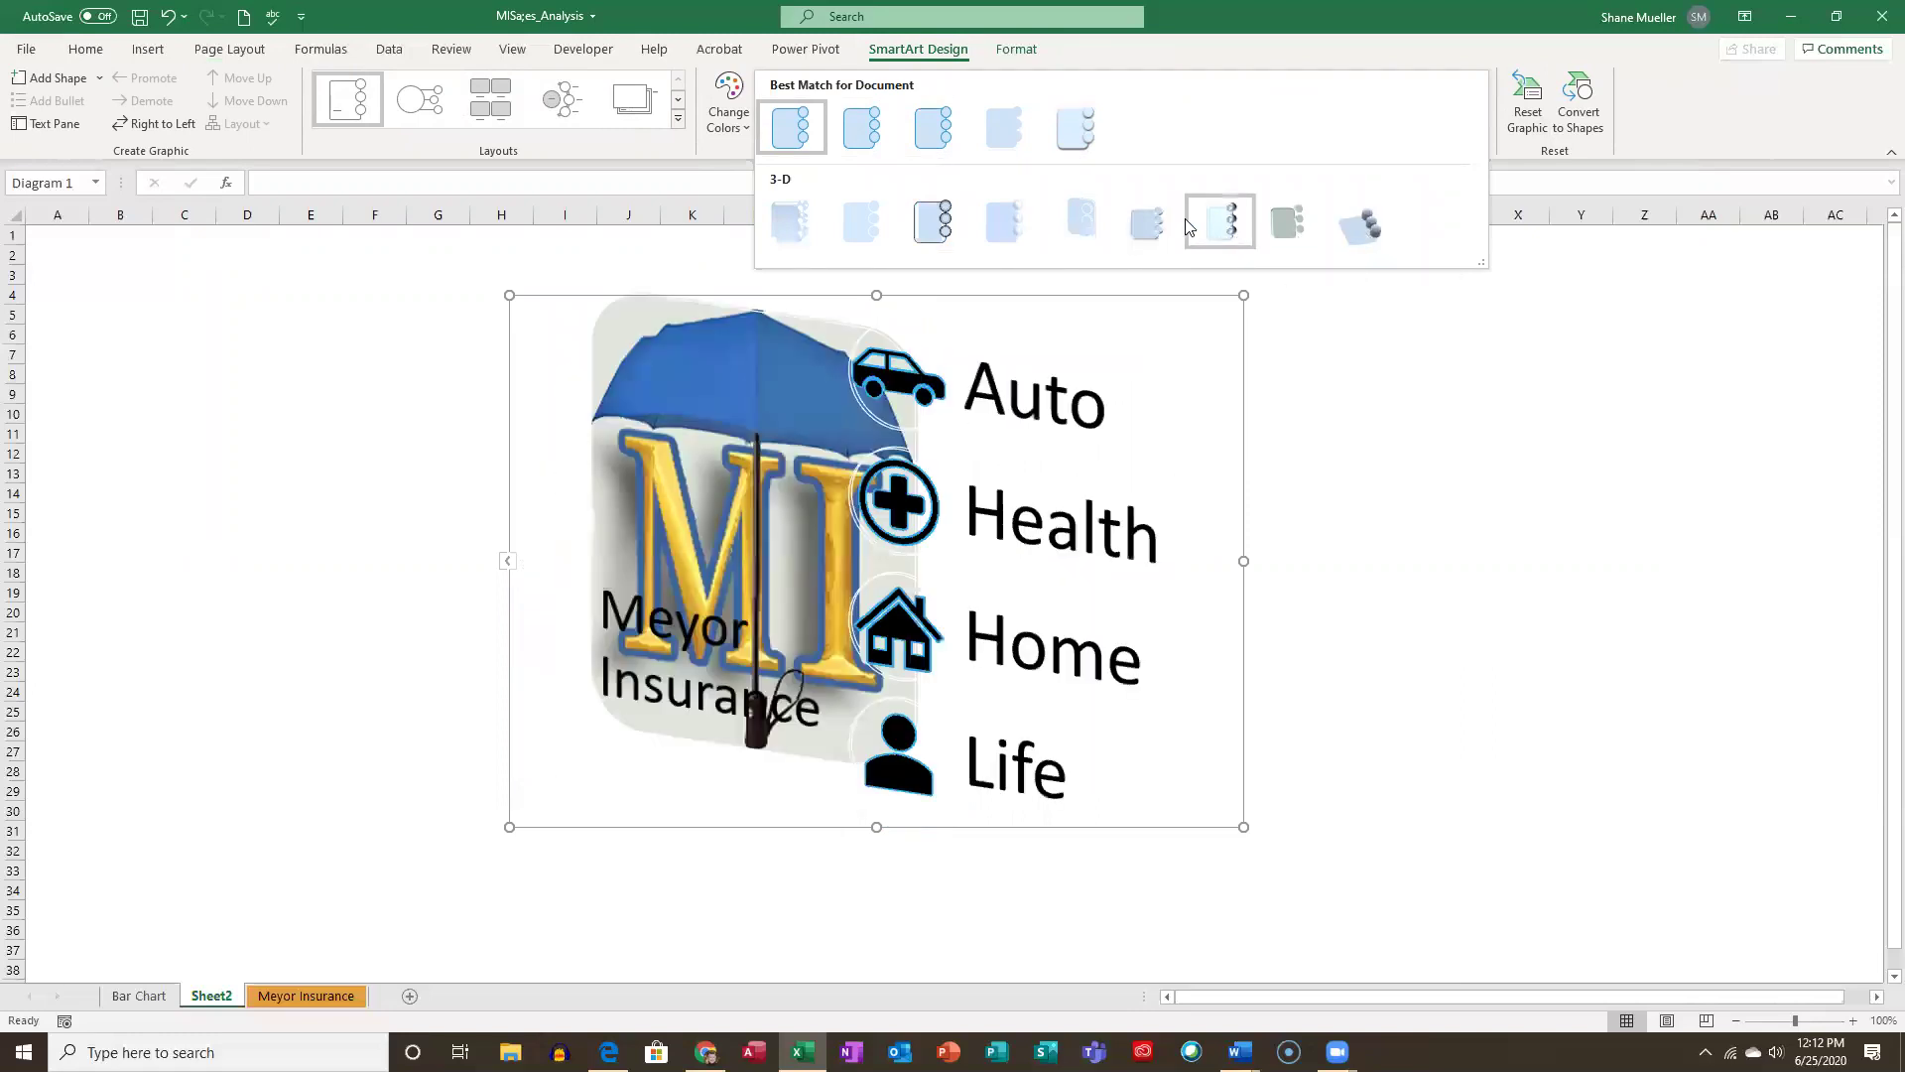
pyautogui.click(1353, 234)
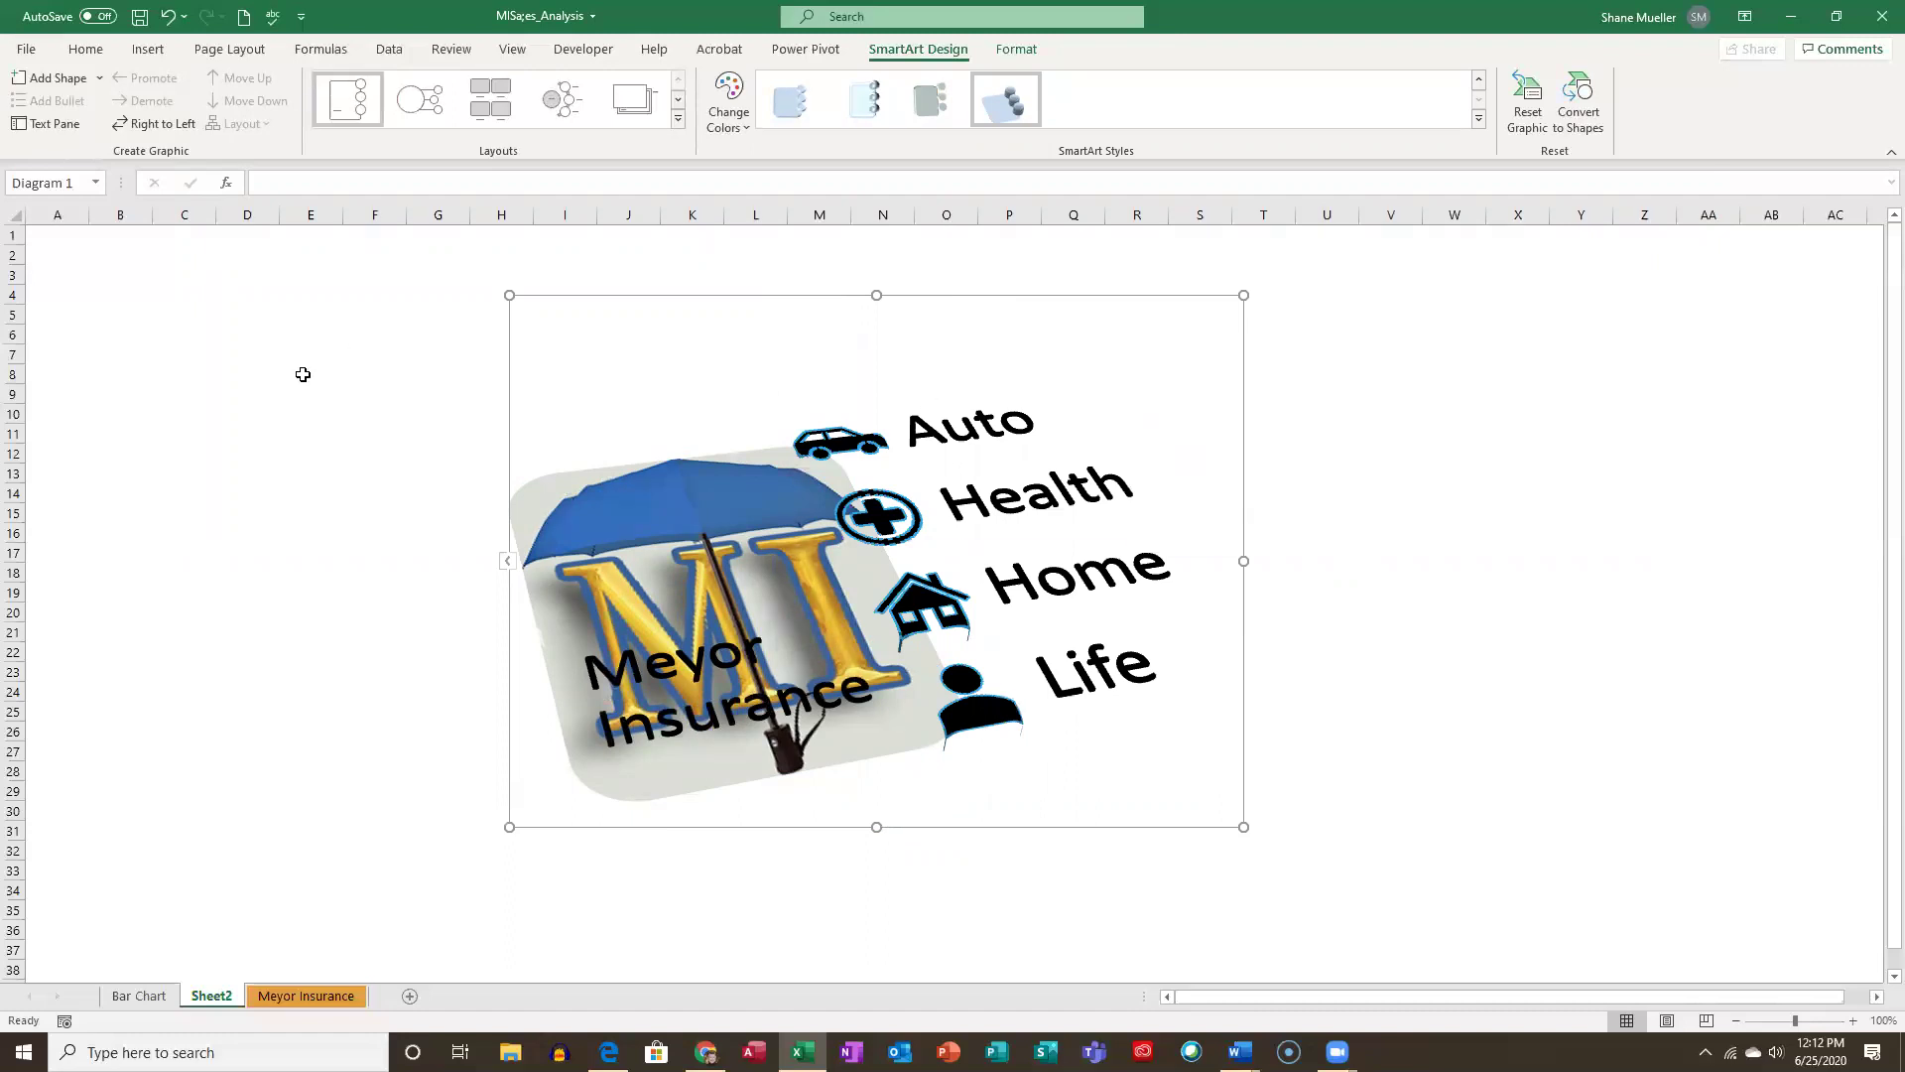
# Move the SmartArt graphic so its upper-left corner sits near cell B3, and save the workbook.
pyautogui.moveTo(1003, 293); pyautogui.dragTo(603, 268)
pyautogui.click(942, 354)
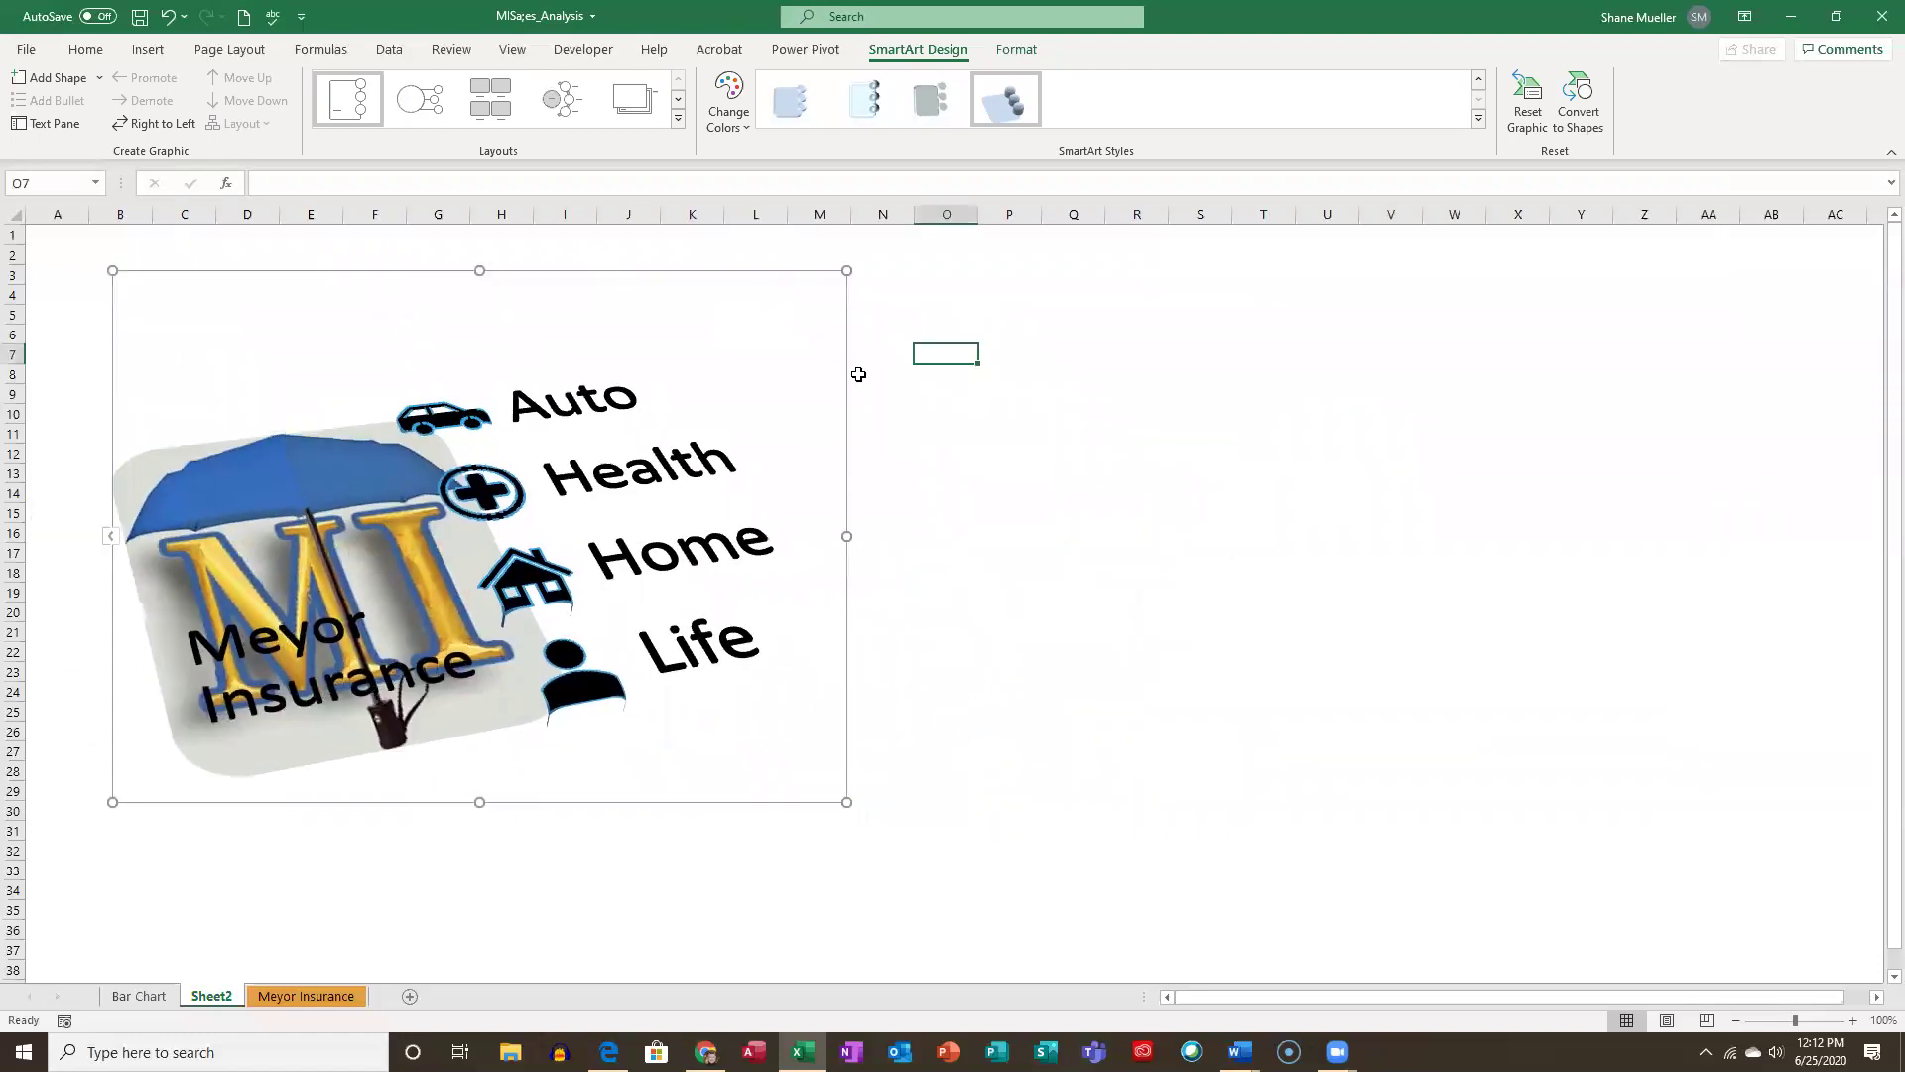
pyautogui.click(140, 17)
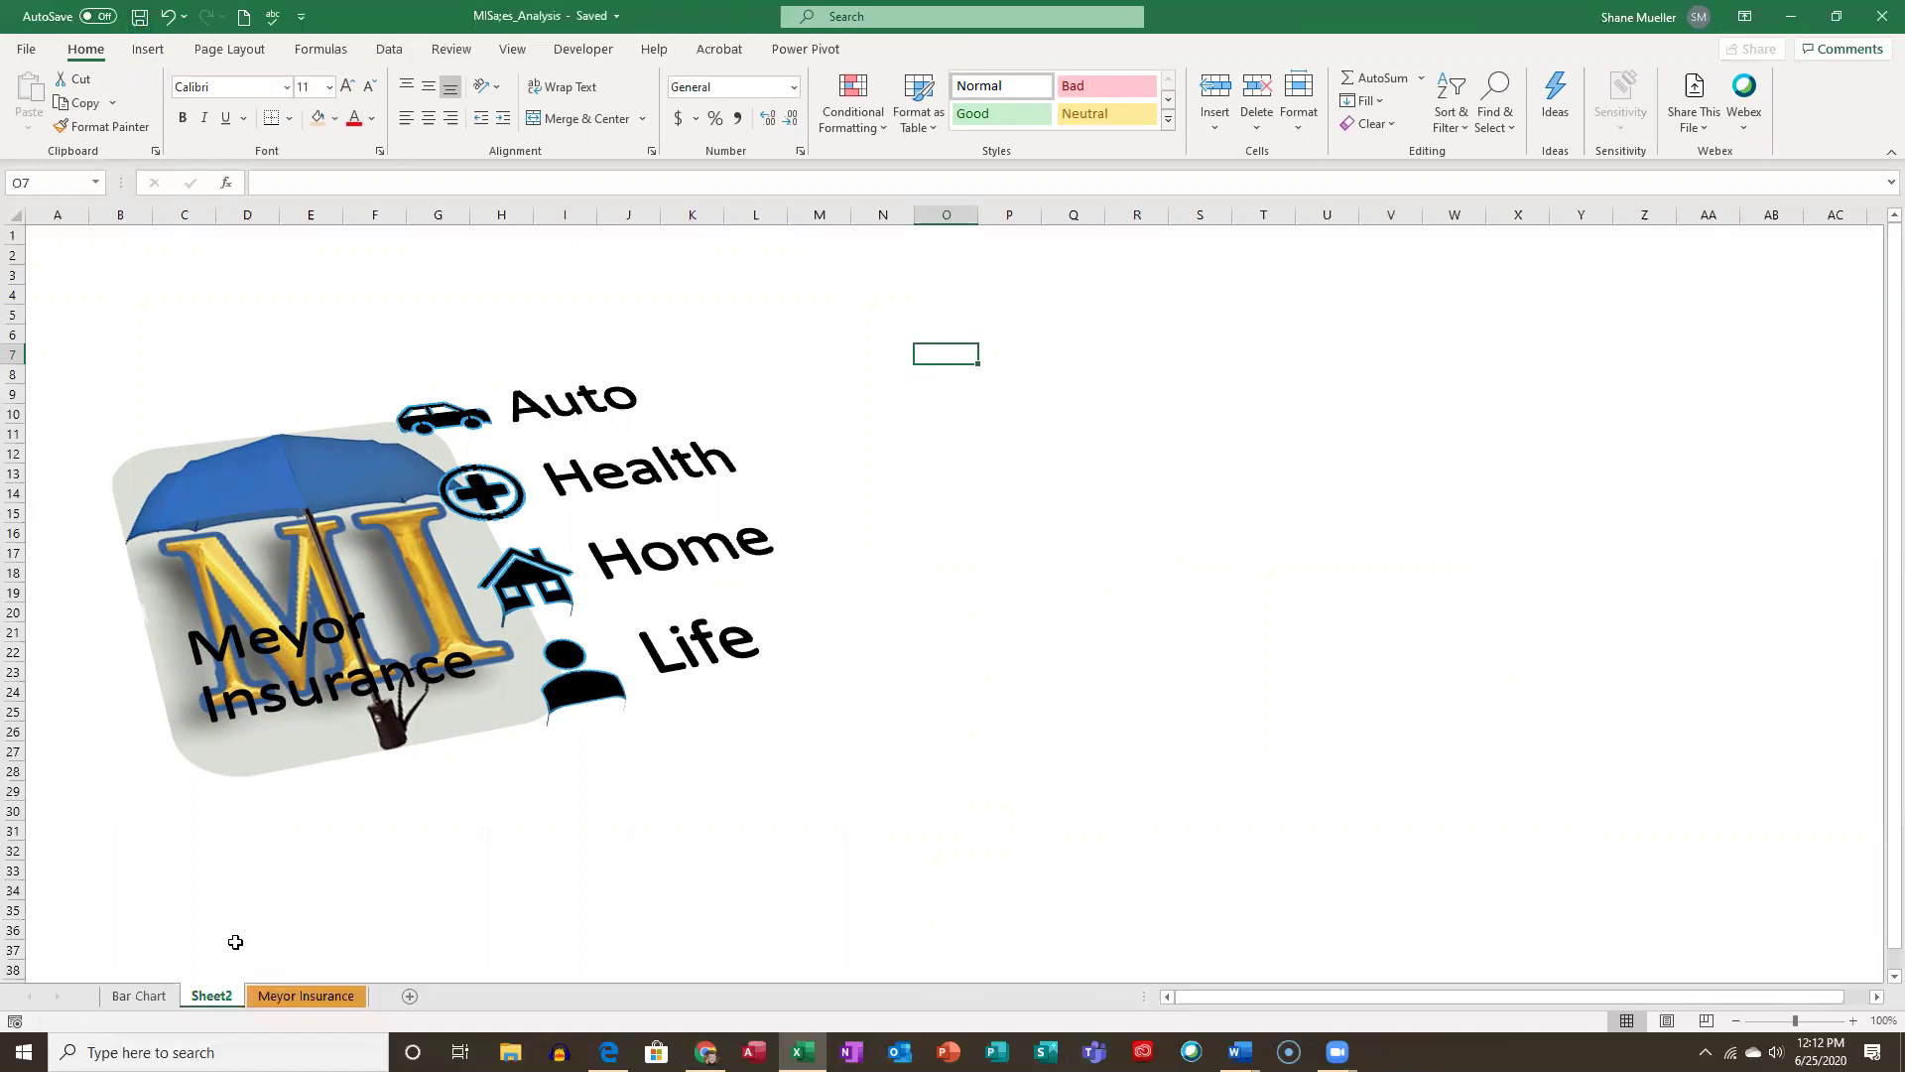
# Rename Sheet2 as MI Logo.
pyautogui.doubleClick(211, 996)
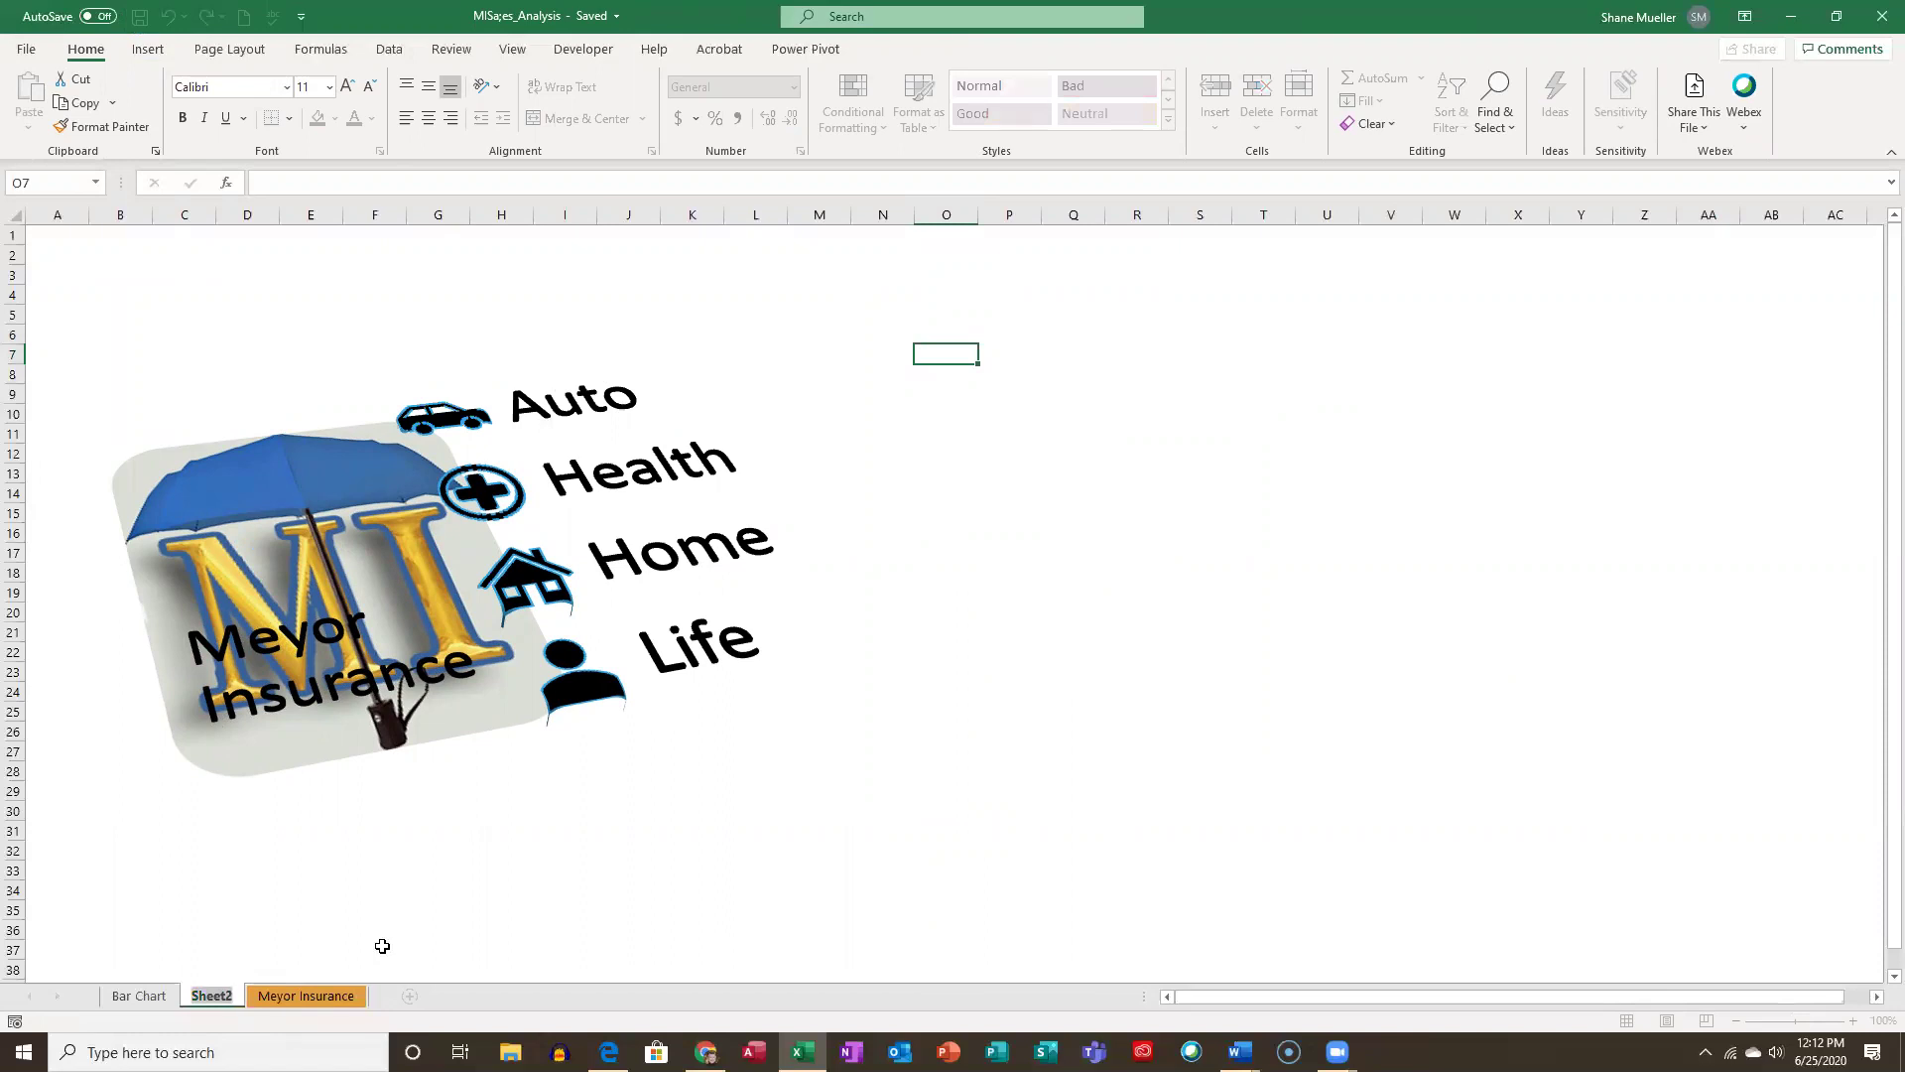
pyautogui.write('MI Logo')
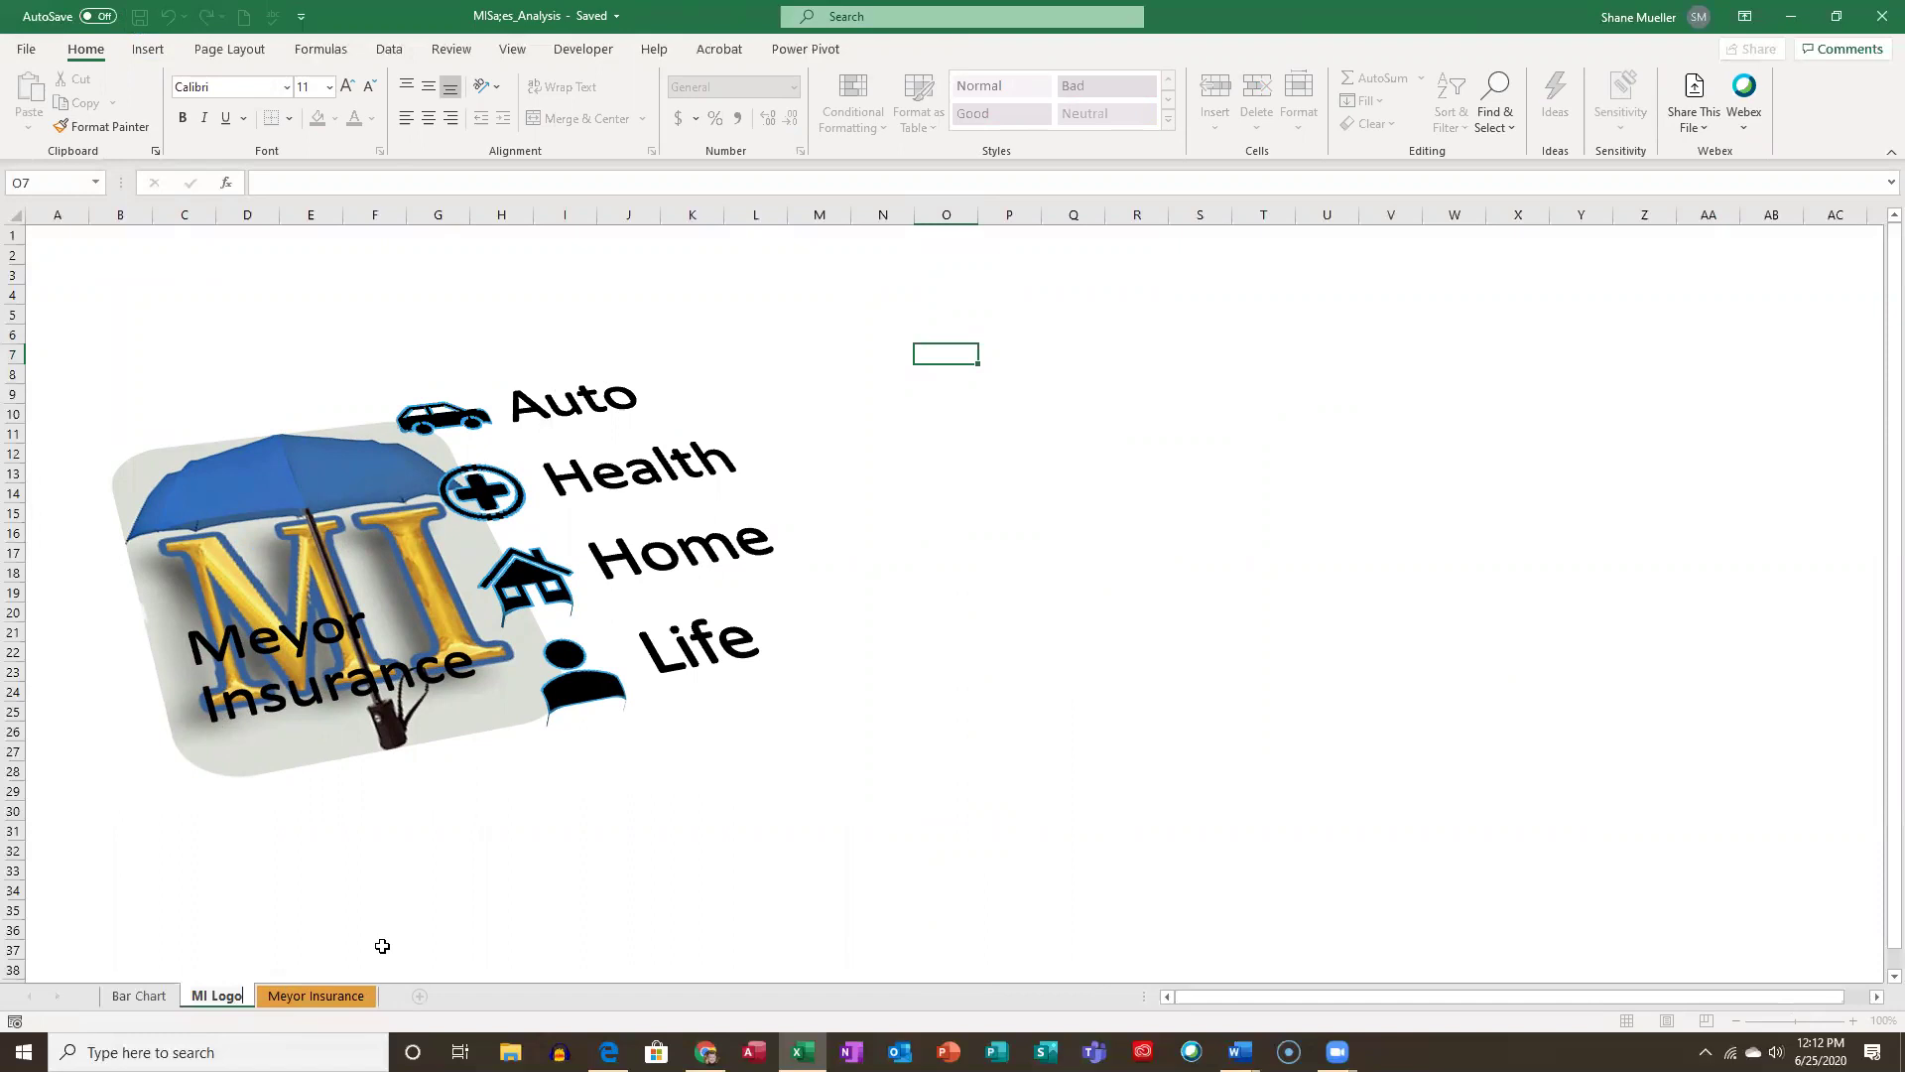
pyautogui.press('Return')
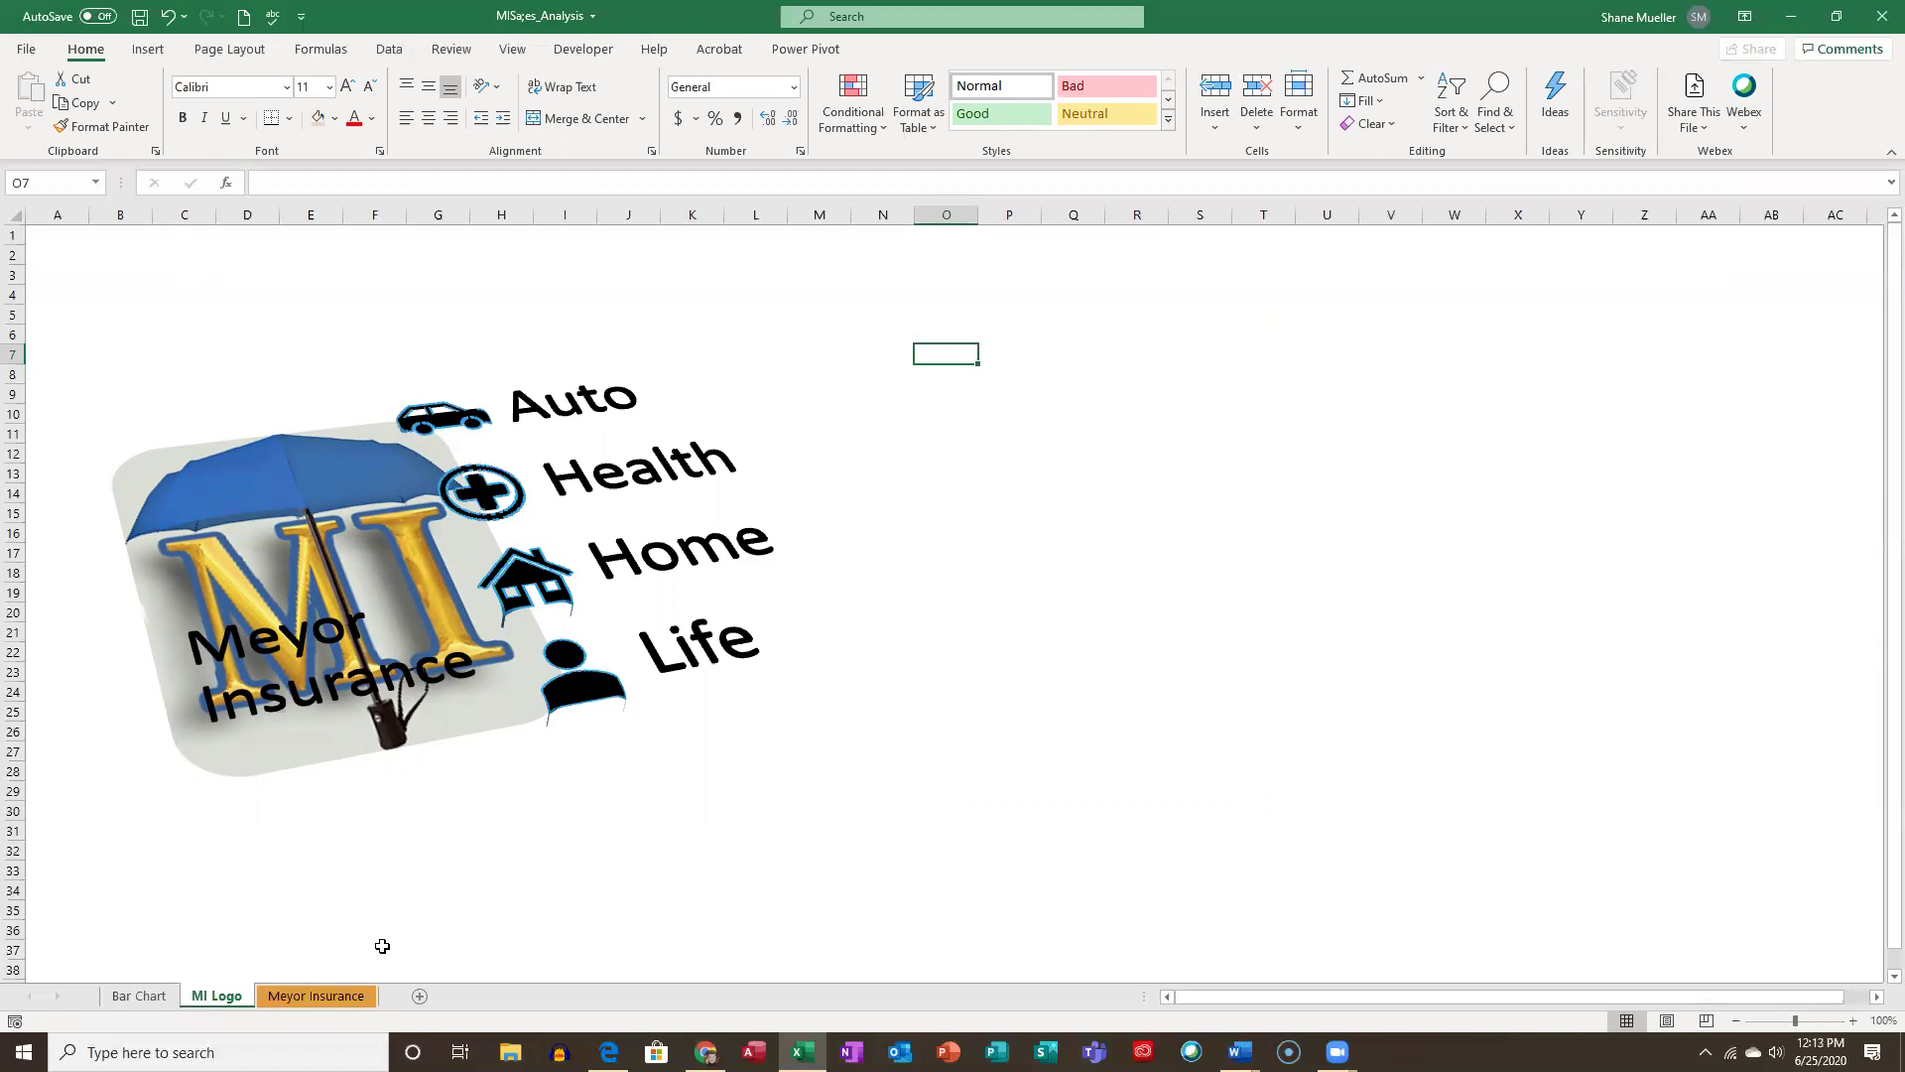
# Apply the fourth-row blue glow variation to the umbrella picture in the SmartArt graphic.
pyautogui.click(198, 475)
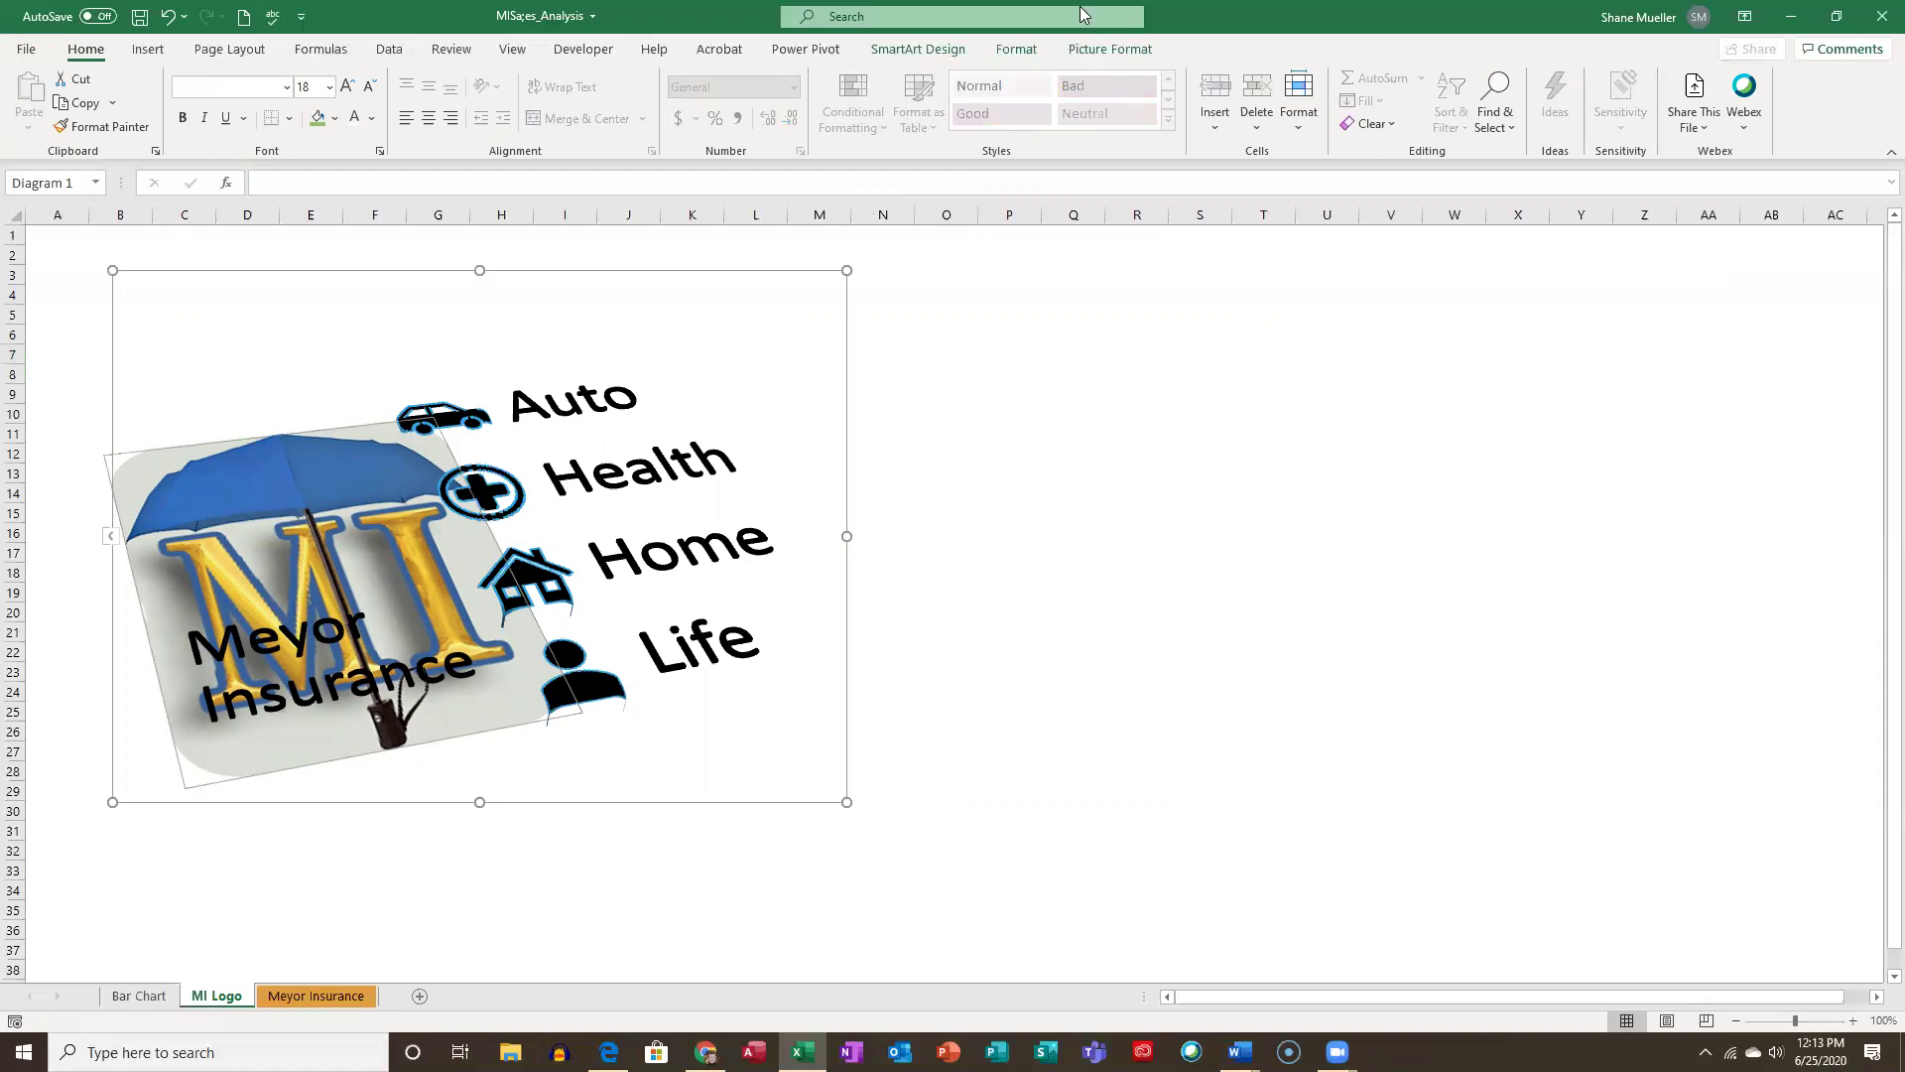
pyautogui.click(1131, 52)
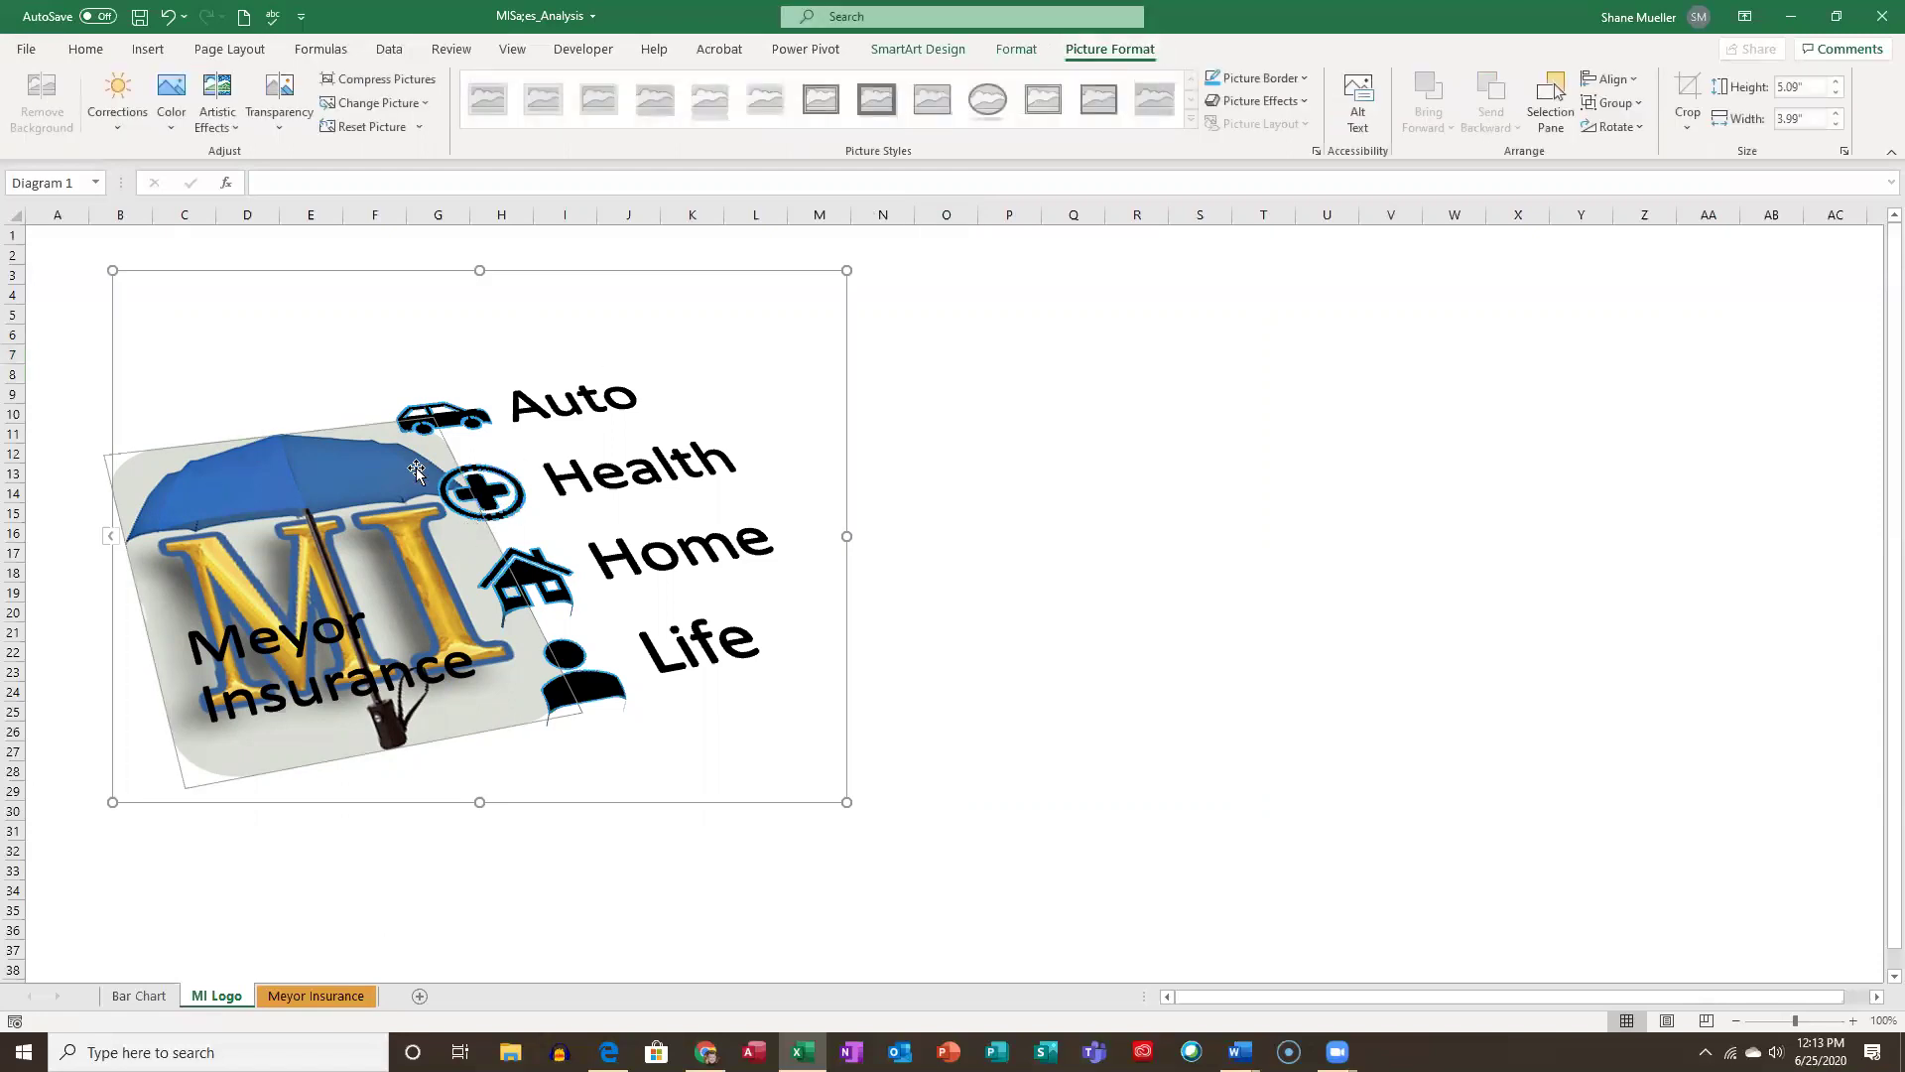
pyautogui.click(1303, 103)
pyautogui.moveTo(1290, 288)
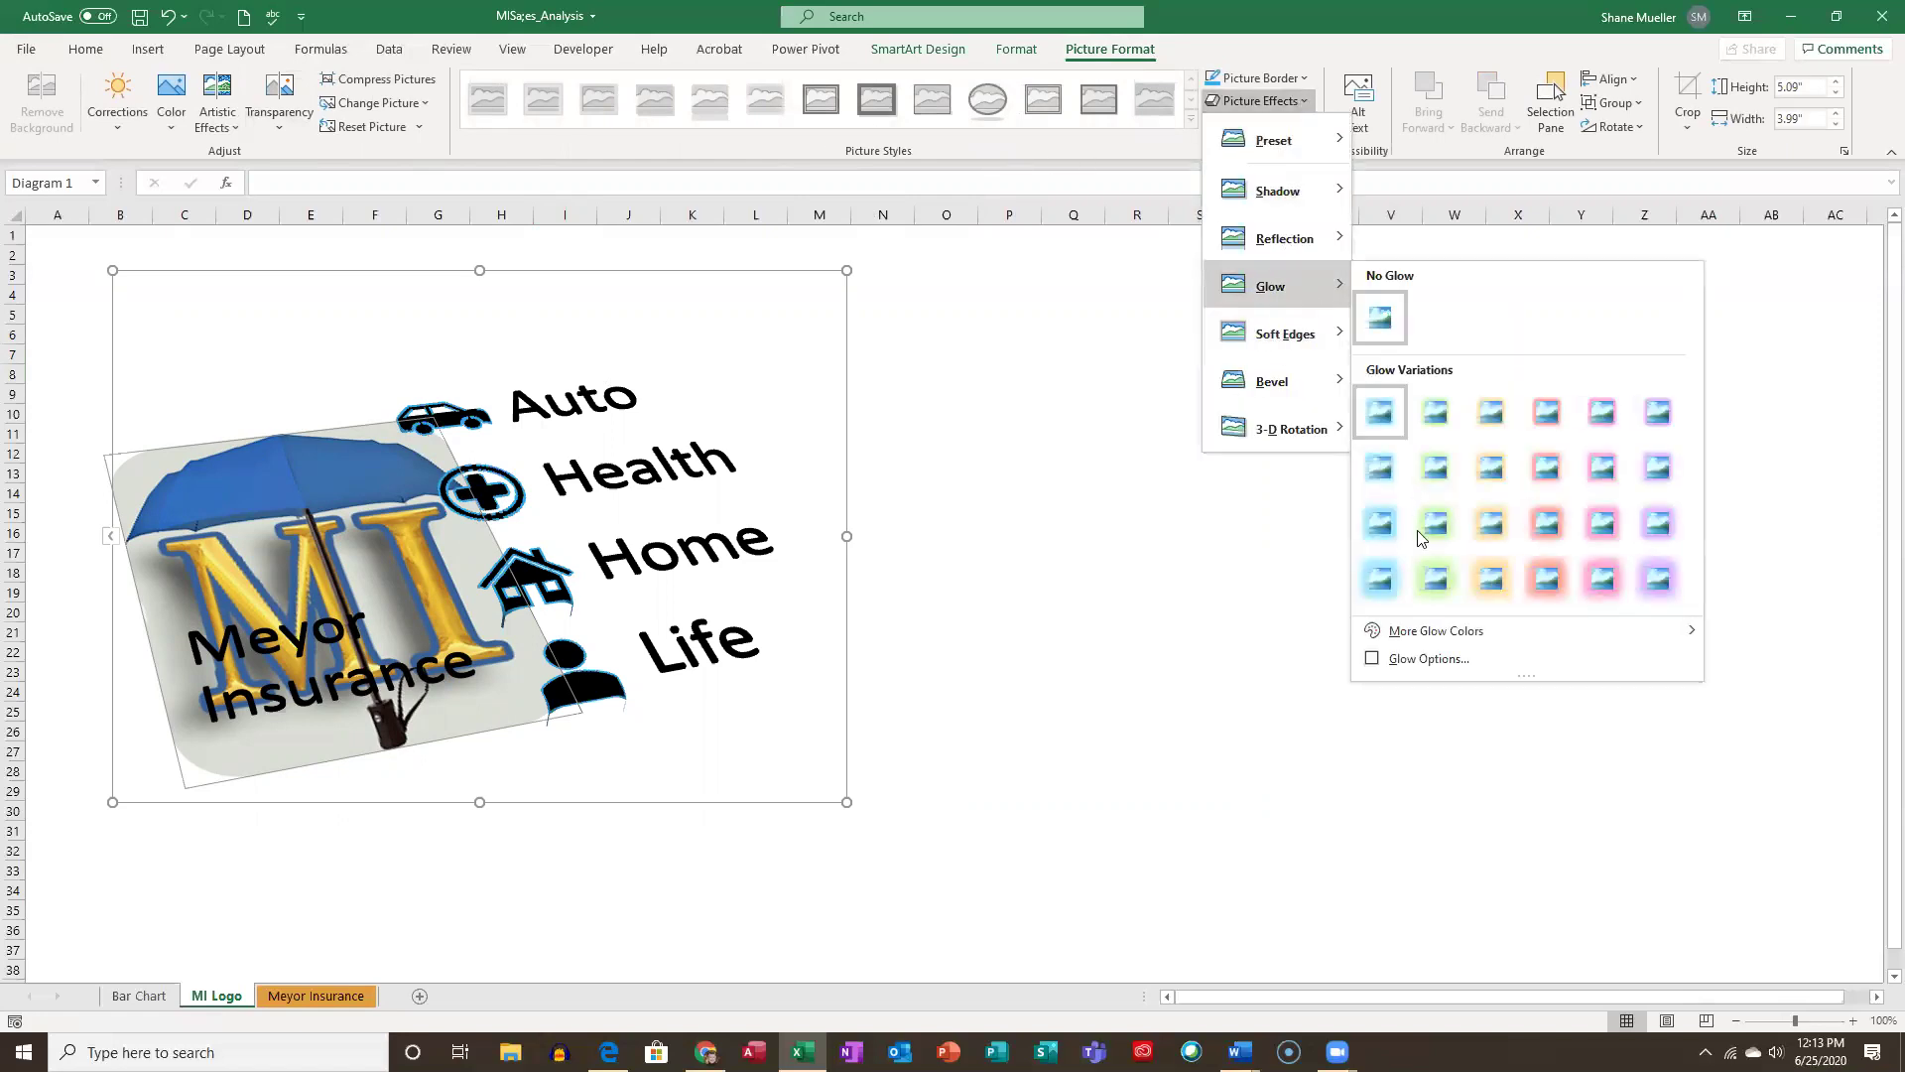
pyautogui.click(1378, 574)
pyautogui.click(1125, 501)
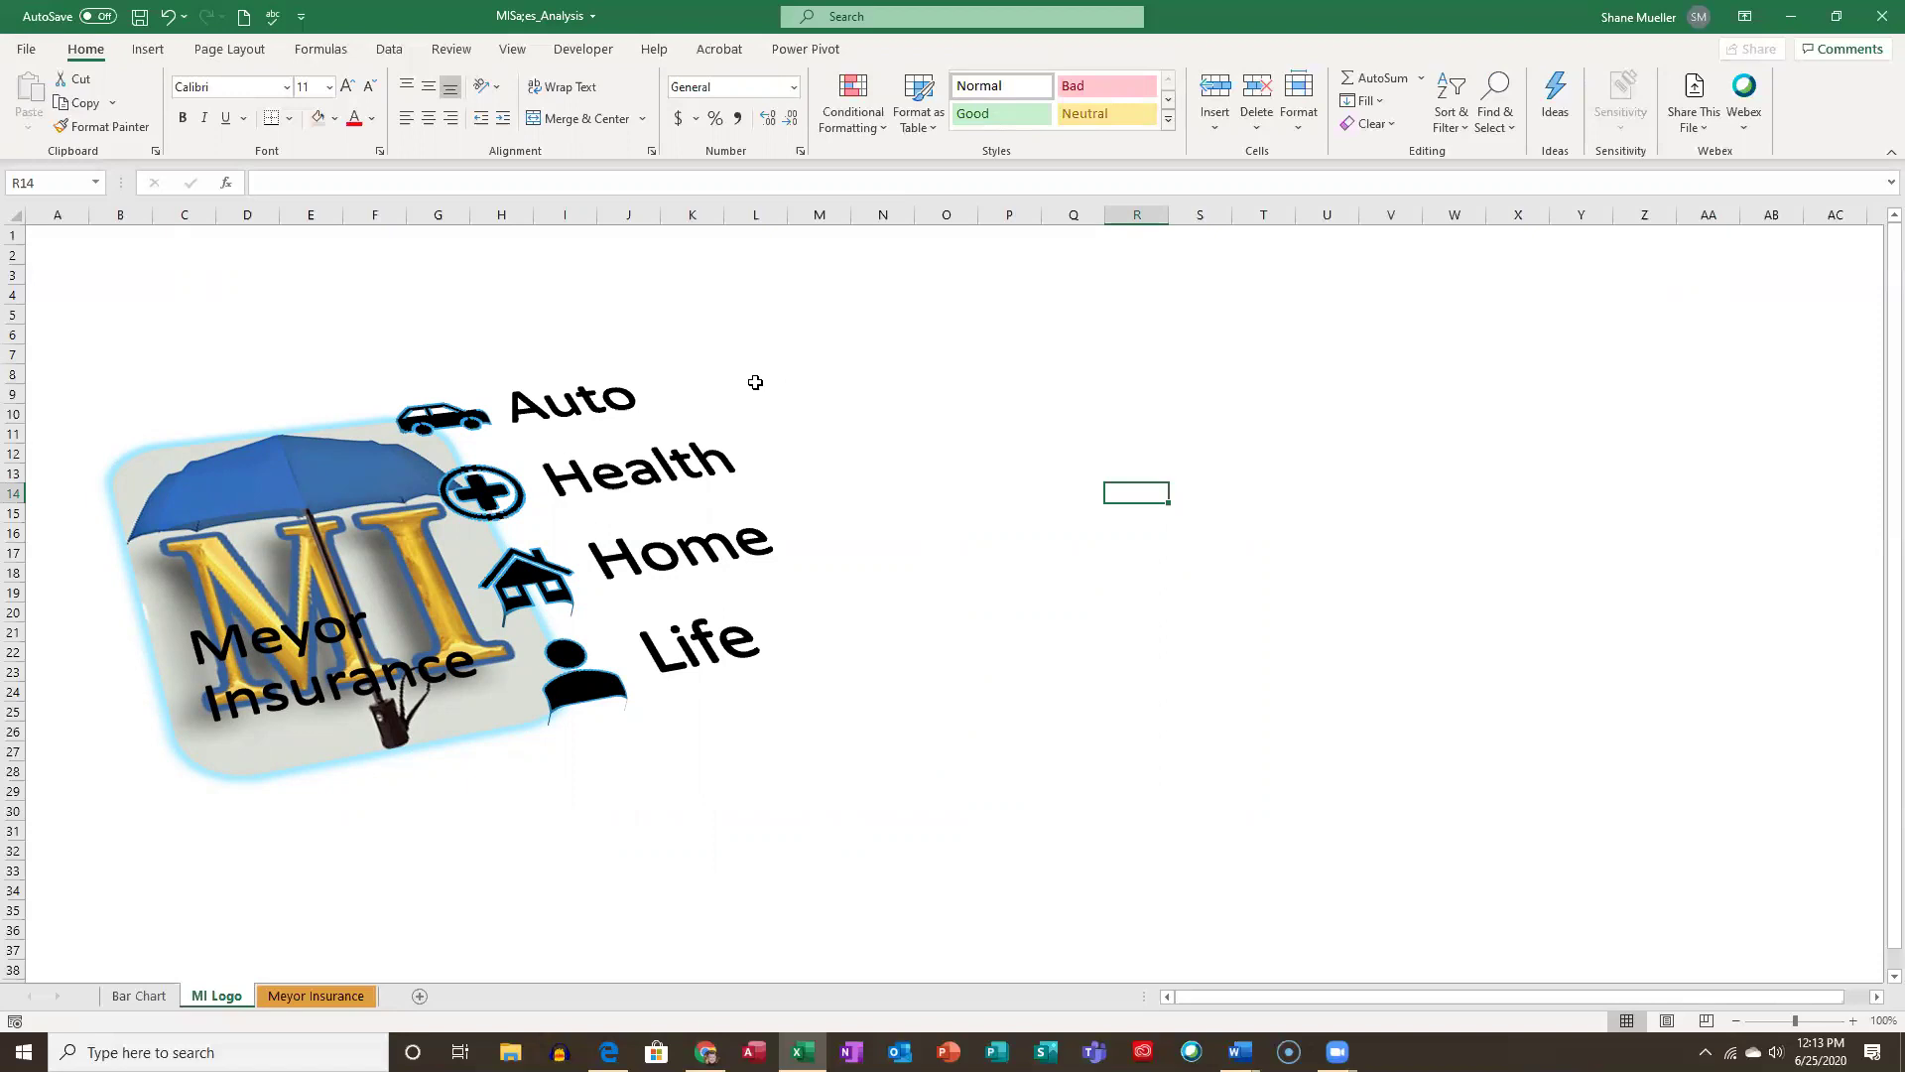
# Deselect the graphic and save the workbook with the new glow effect.
pyautogui.click(78, 265)
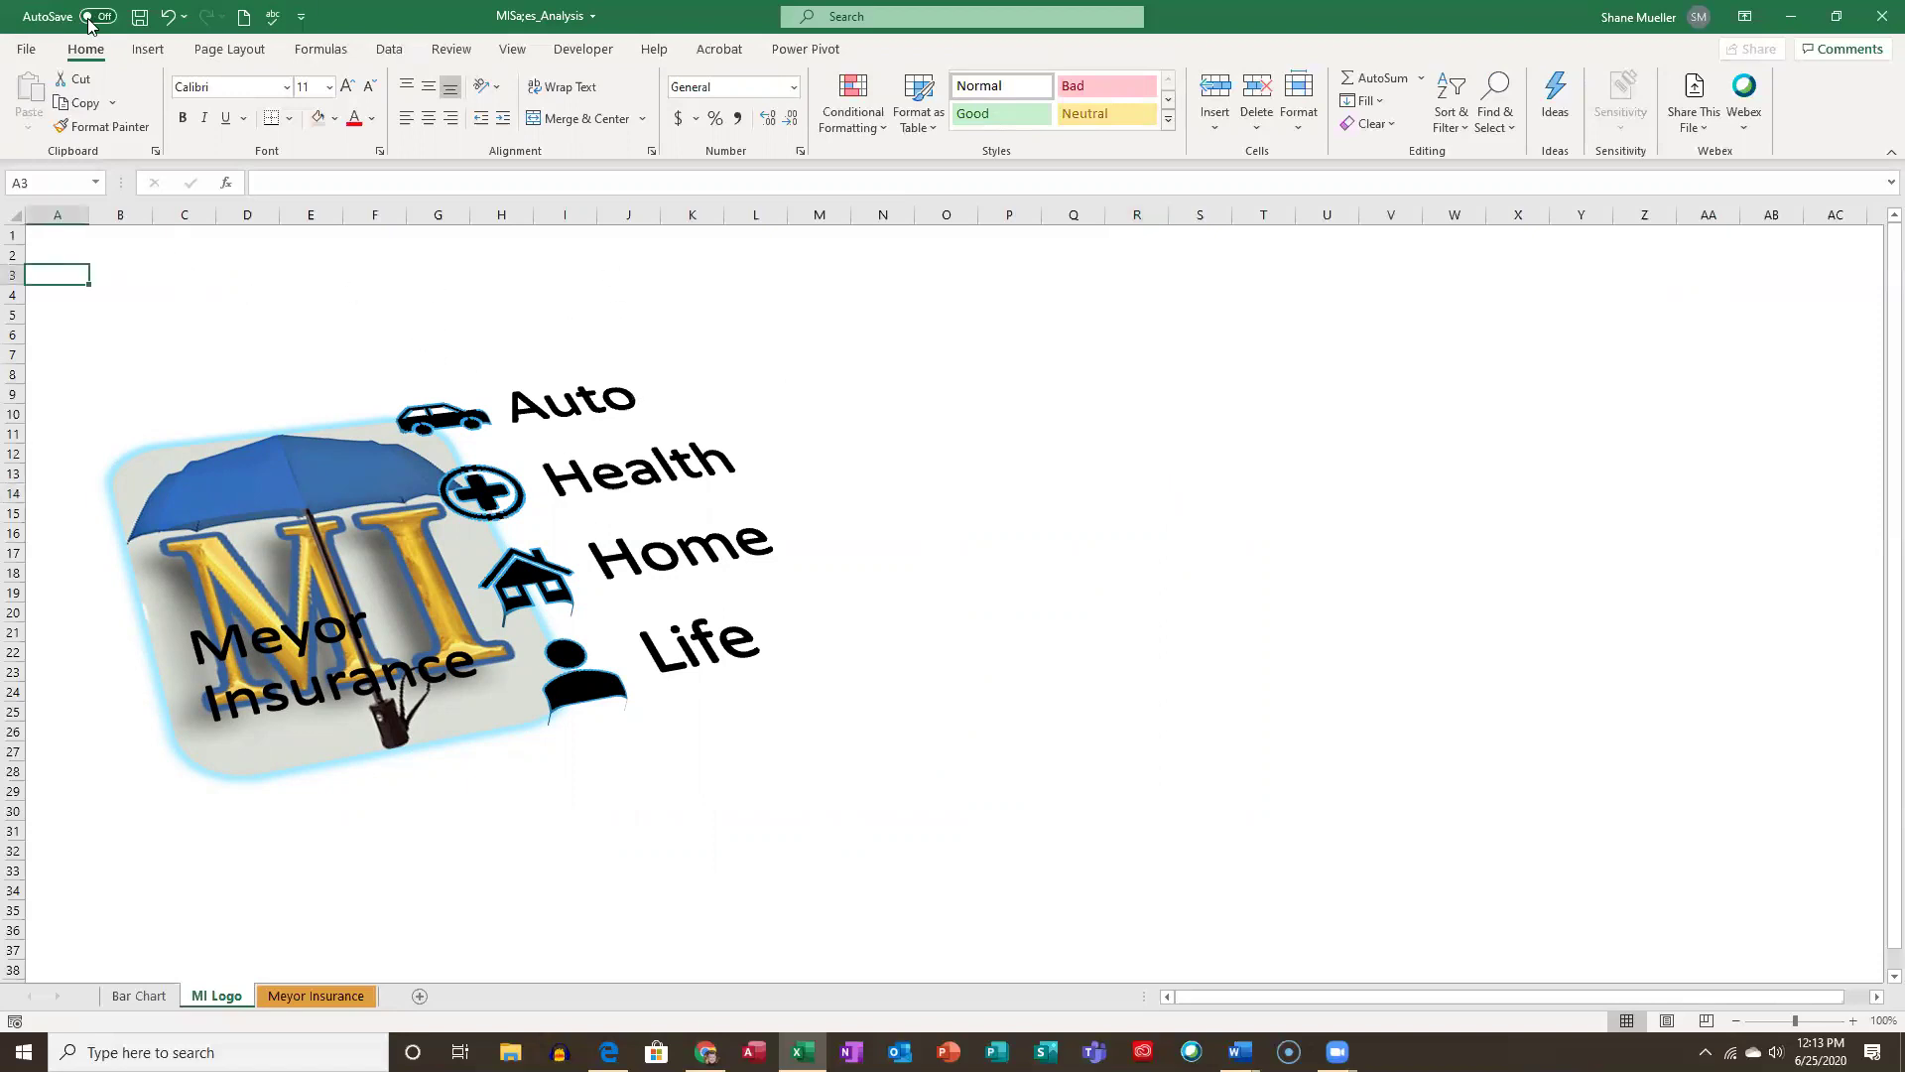
pyautogui.click(140, 18)
pyautogui.click(45, 251)
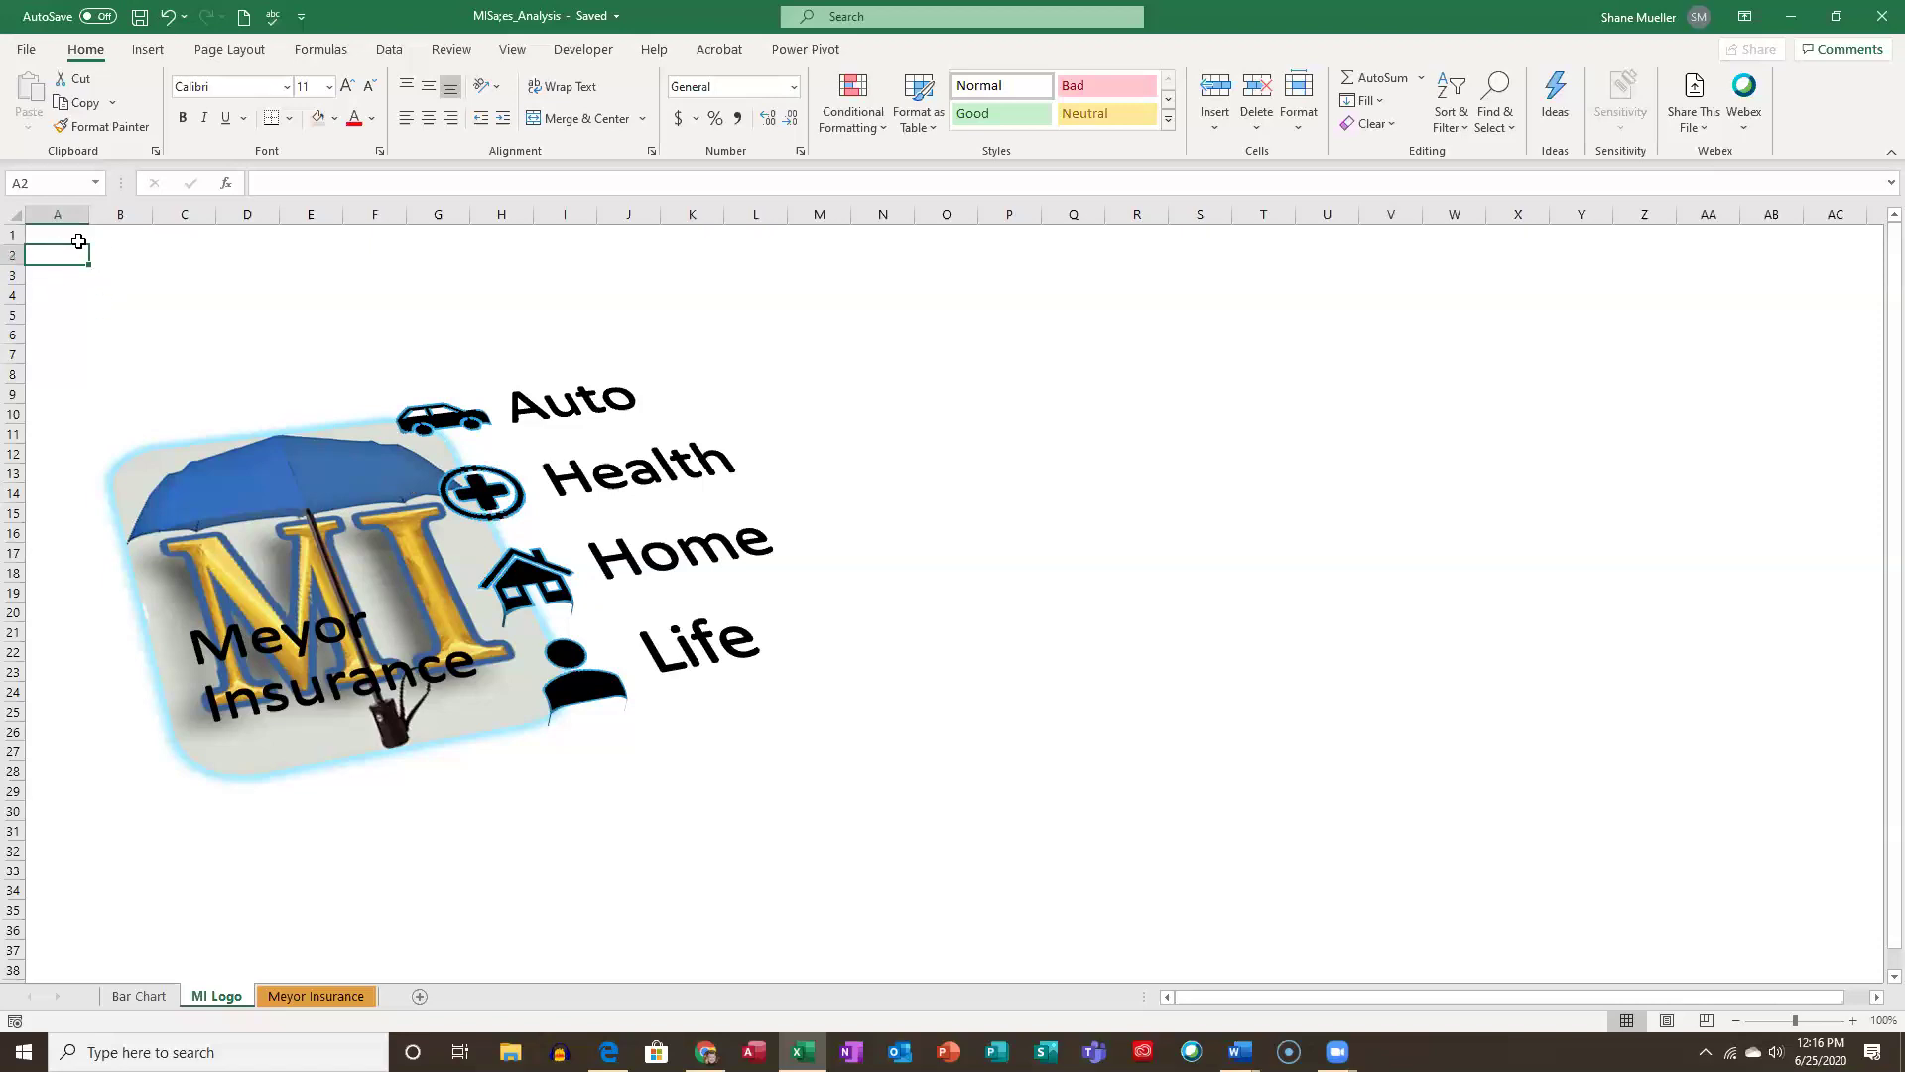
# Move the SmartArt graphic slightly up and left so its upper-left corner sits near cell A2.
pyautogui.click(378, 342)
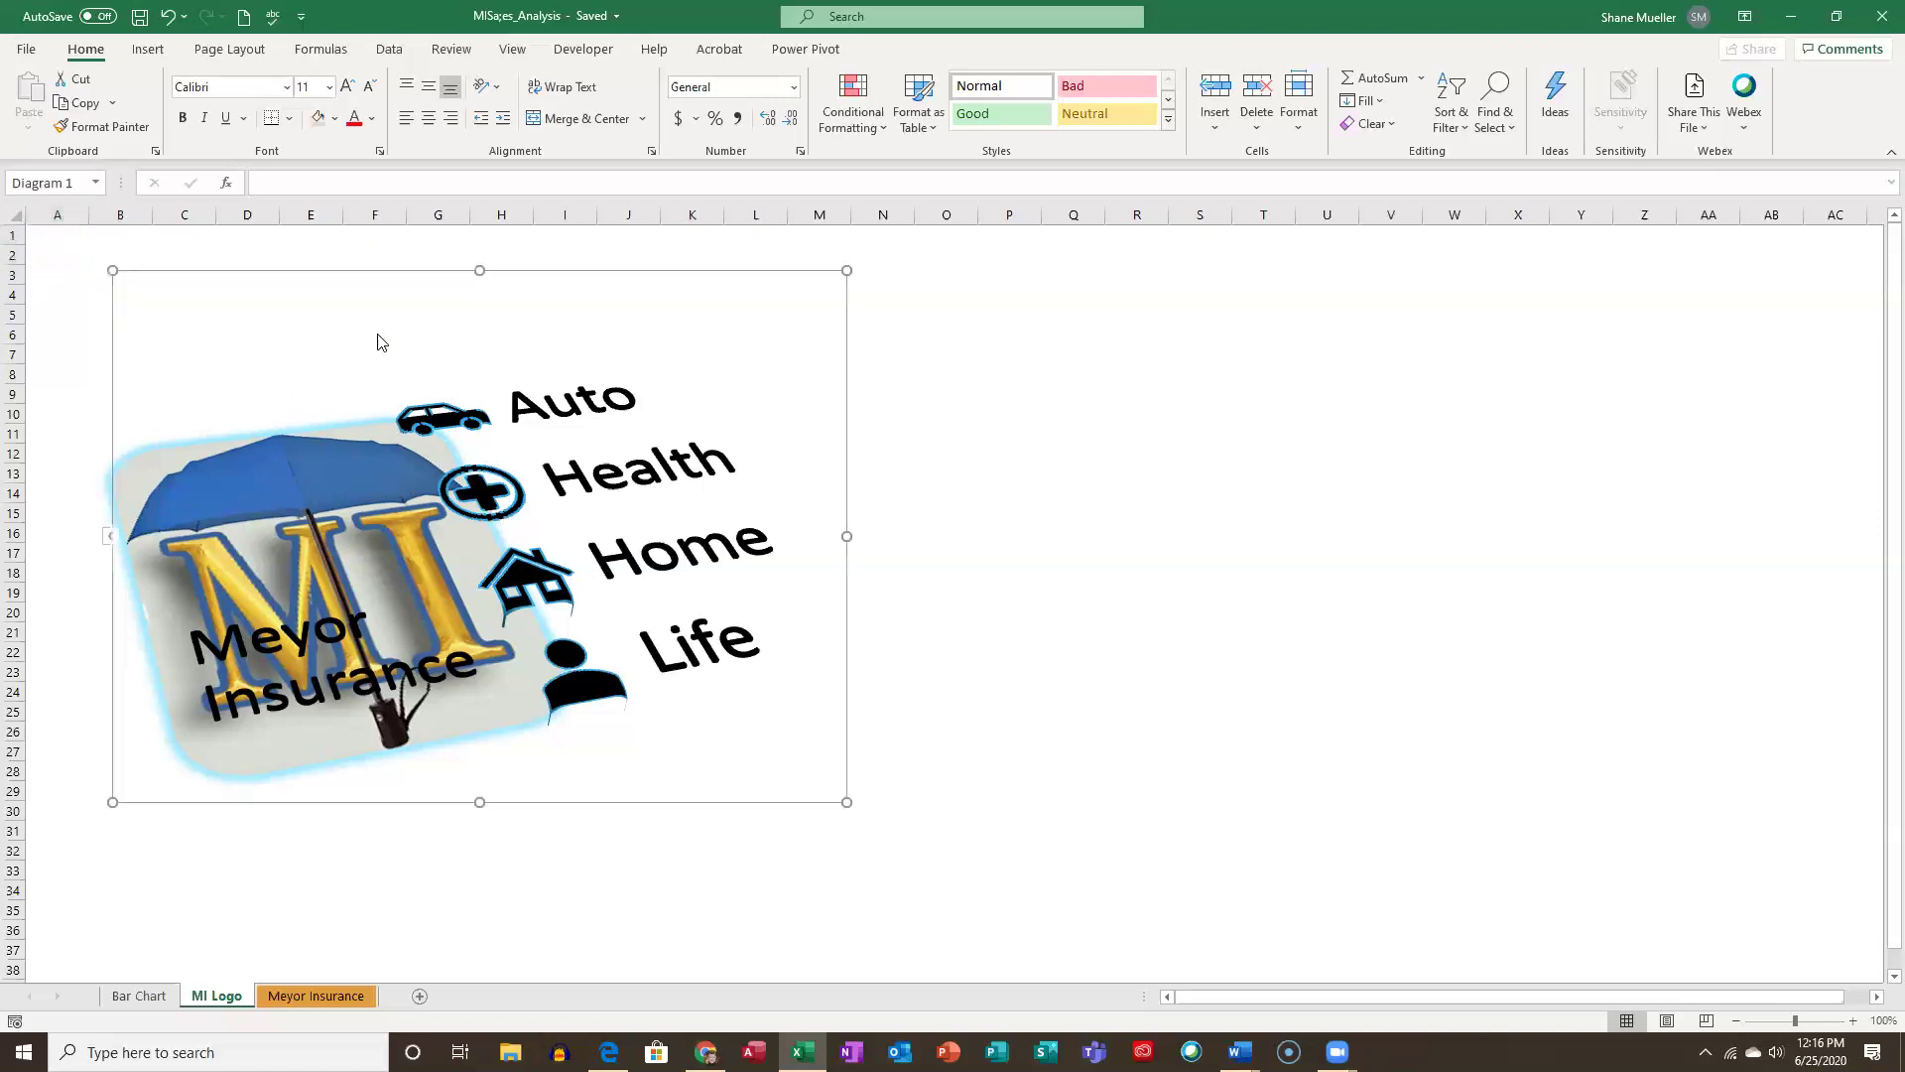
pyautogui.moveTo(351, 271); pyautogui.dragTo(308, 245)
pyautogui.click(903, 350)
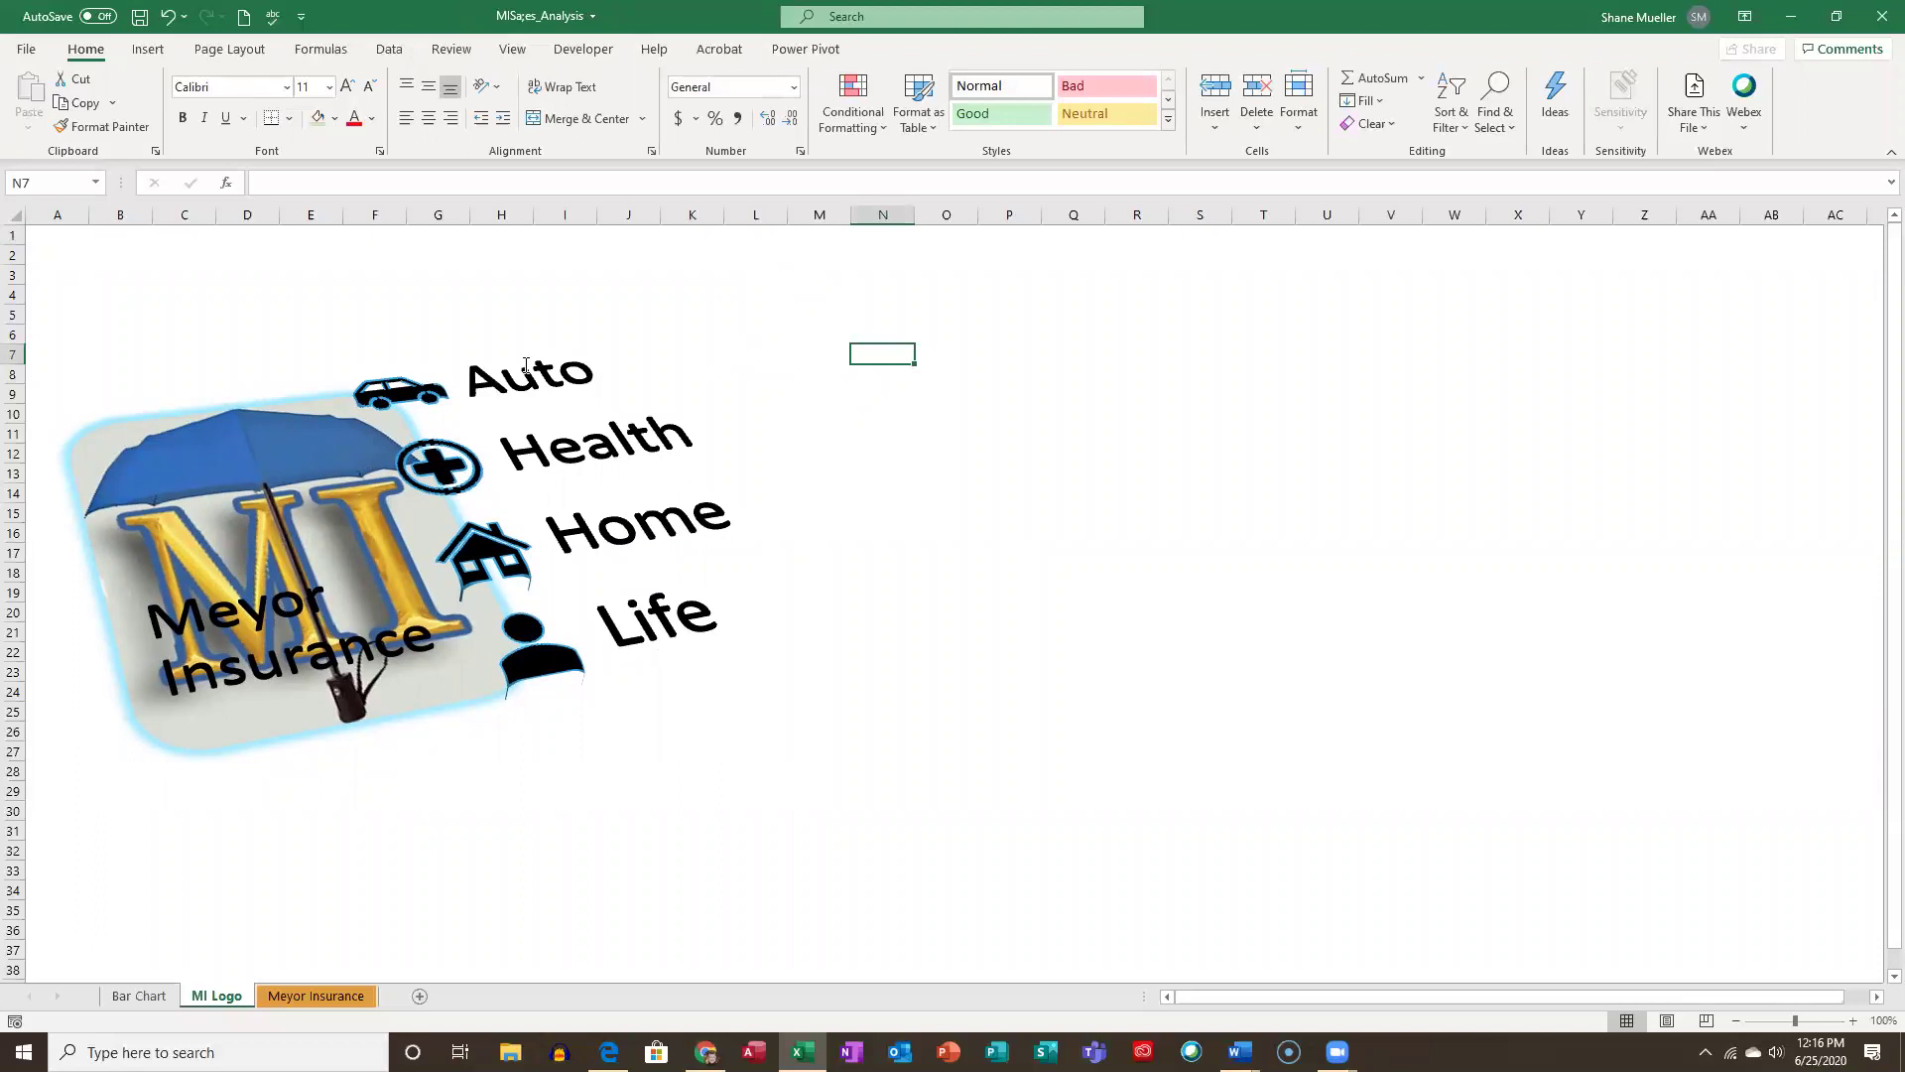